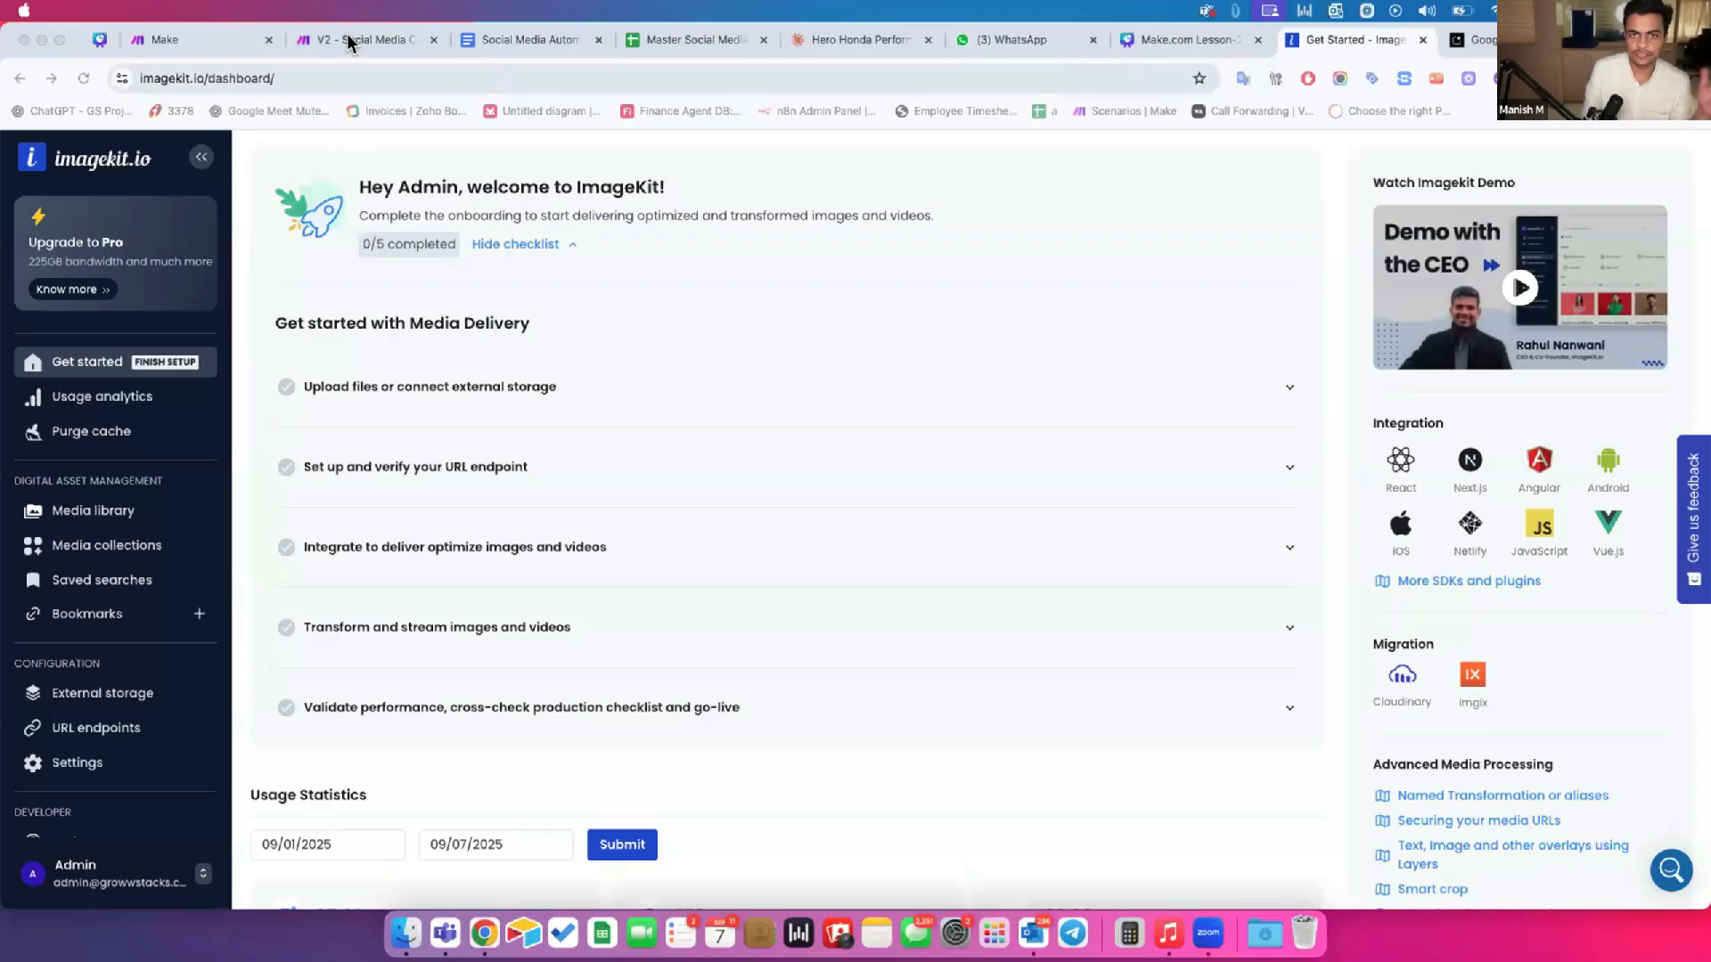
Step: Review the V2 - Social Media Content Creator scenario, then row 2's posting idea and platform content cells in the Master Social Media Automation sheet
click(348, 40)
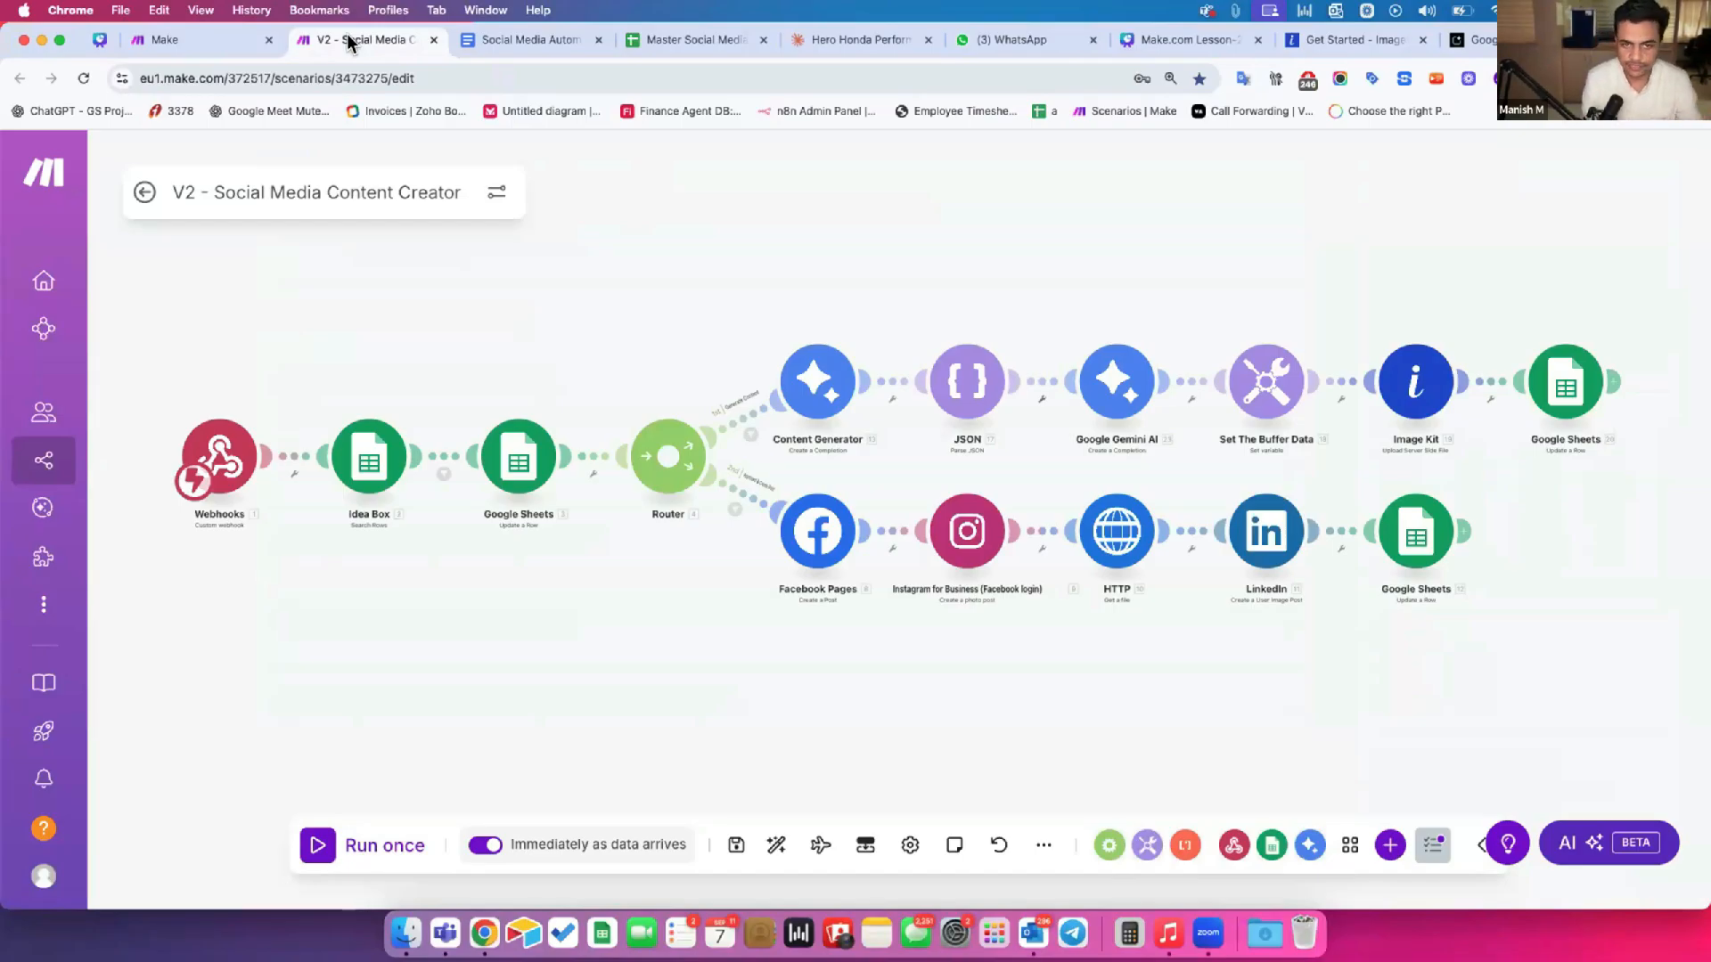
click(661, 39)
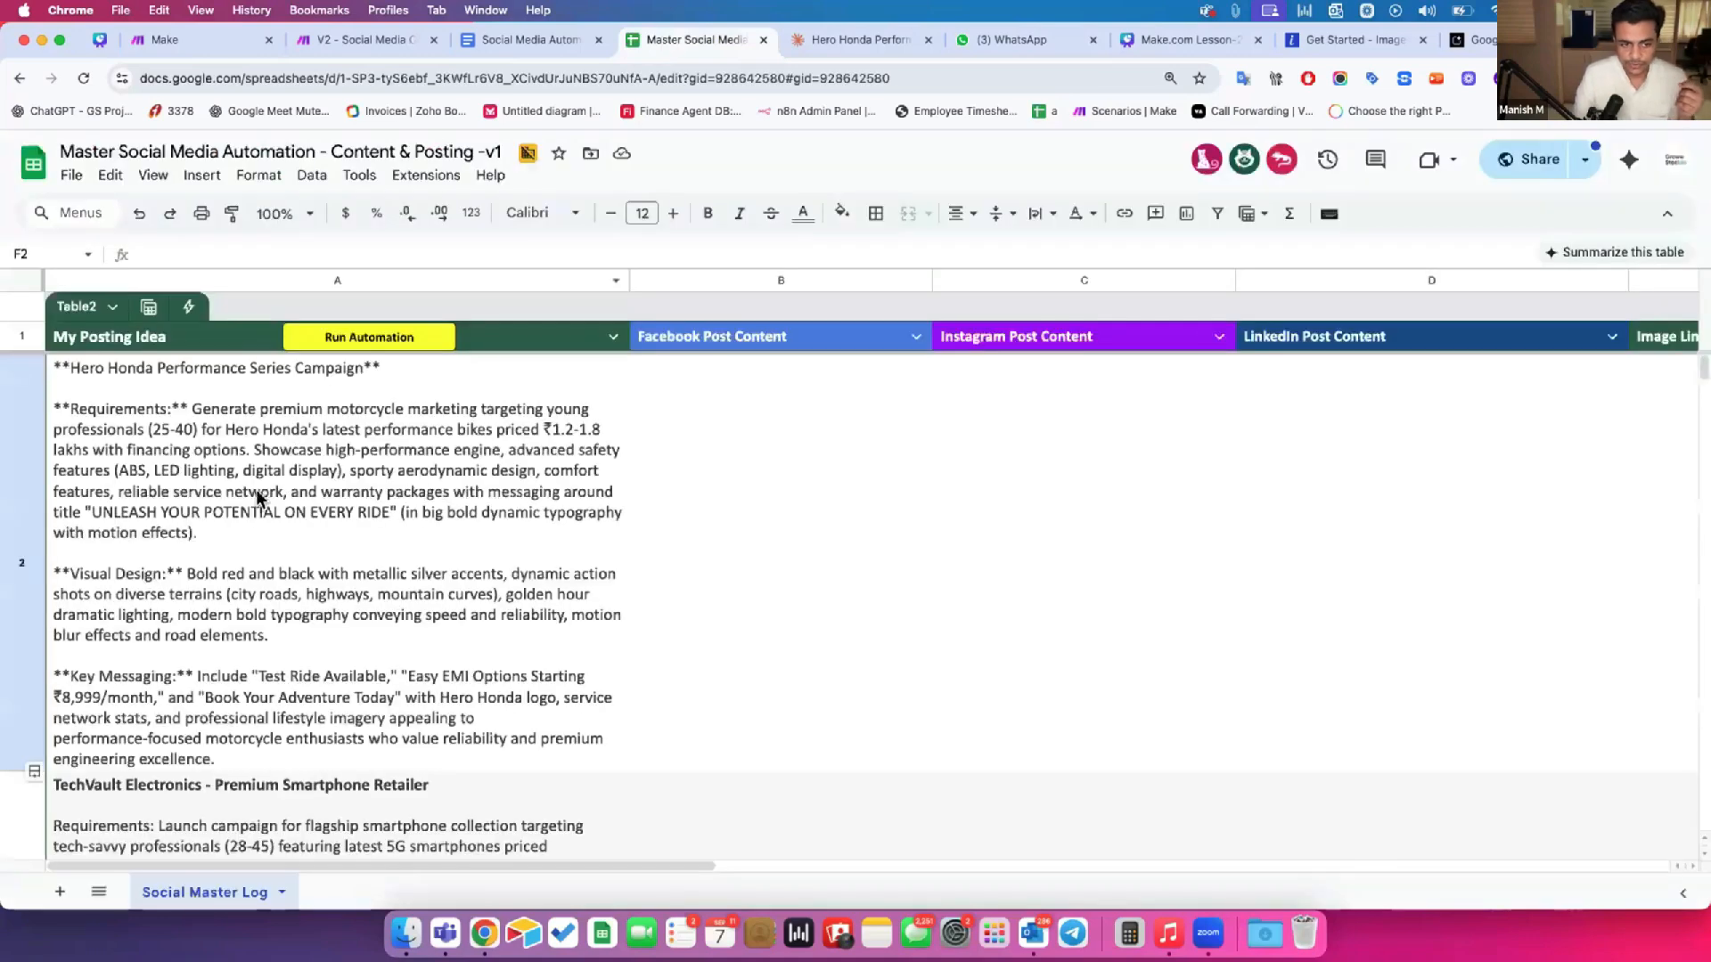
click(255, 505)
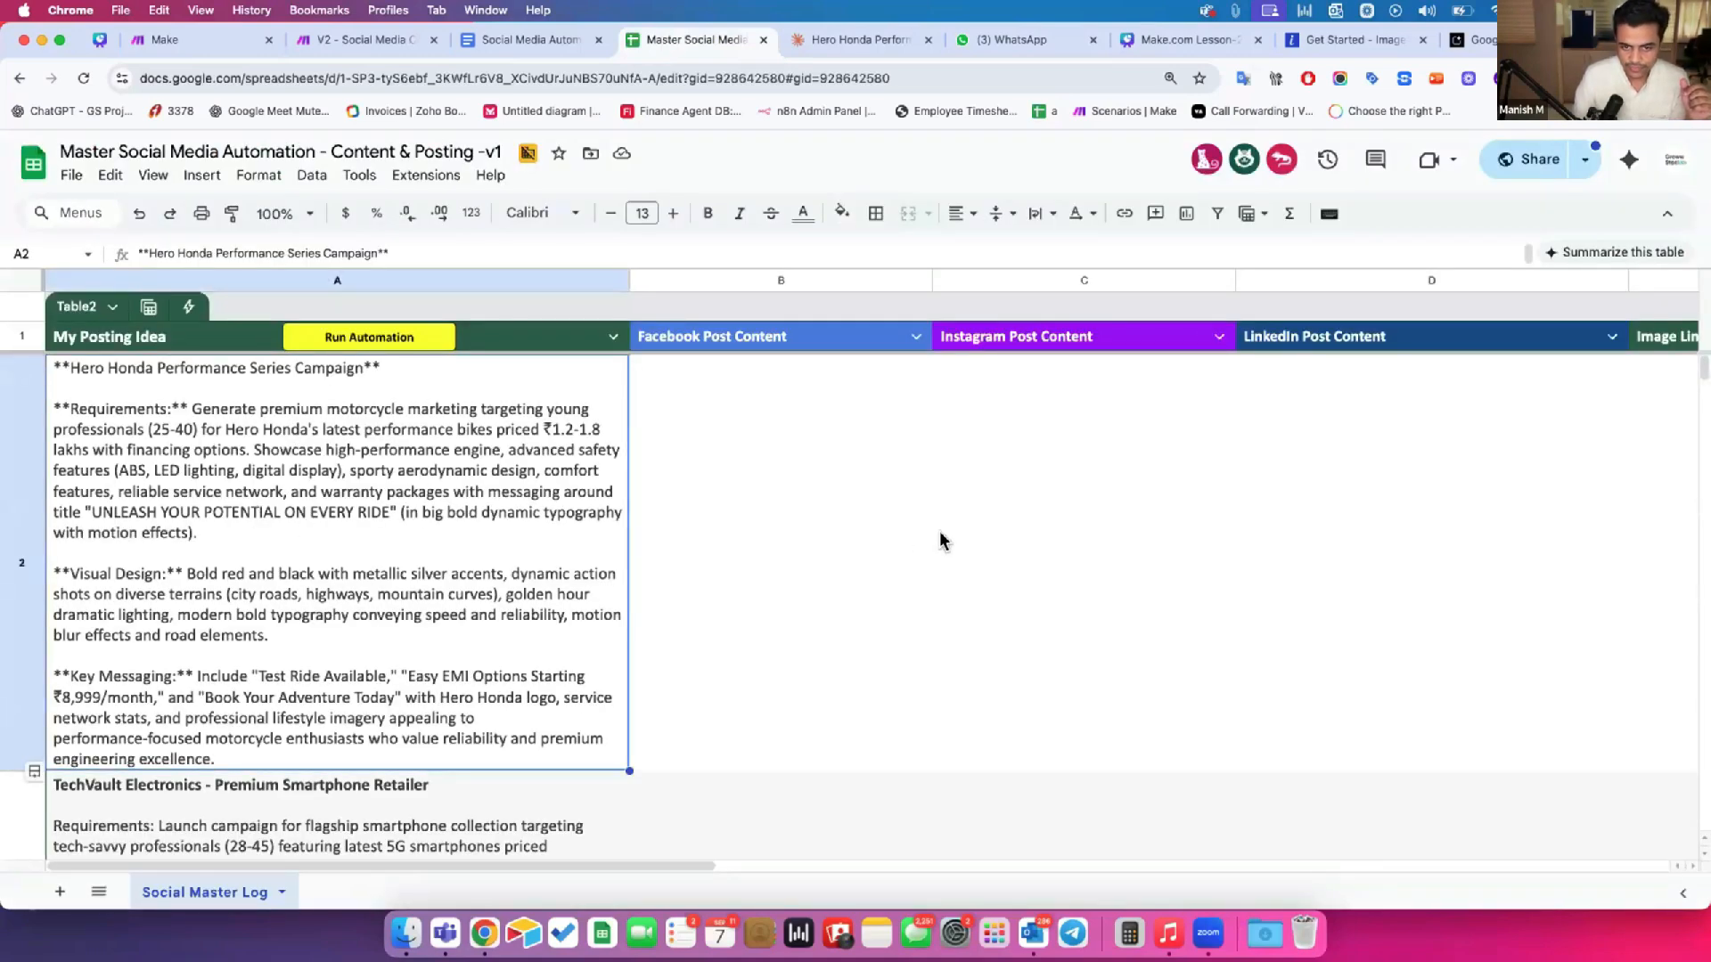
click(838, 537)
scroll(837, 537, right, 2)
click(836, 537)
scroll(856, 530, right, 2)
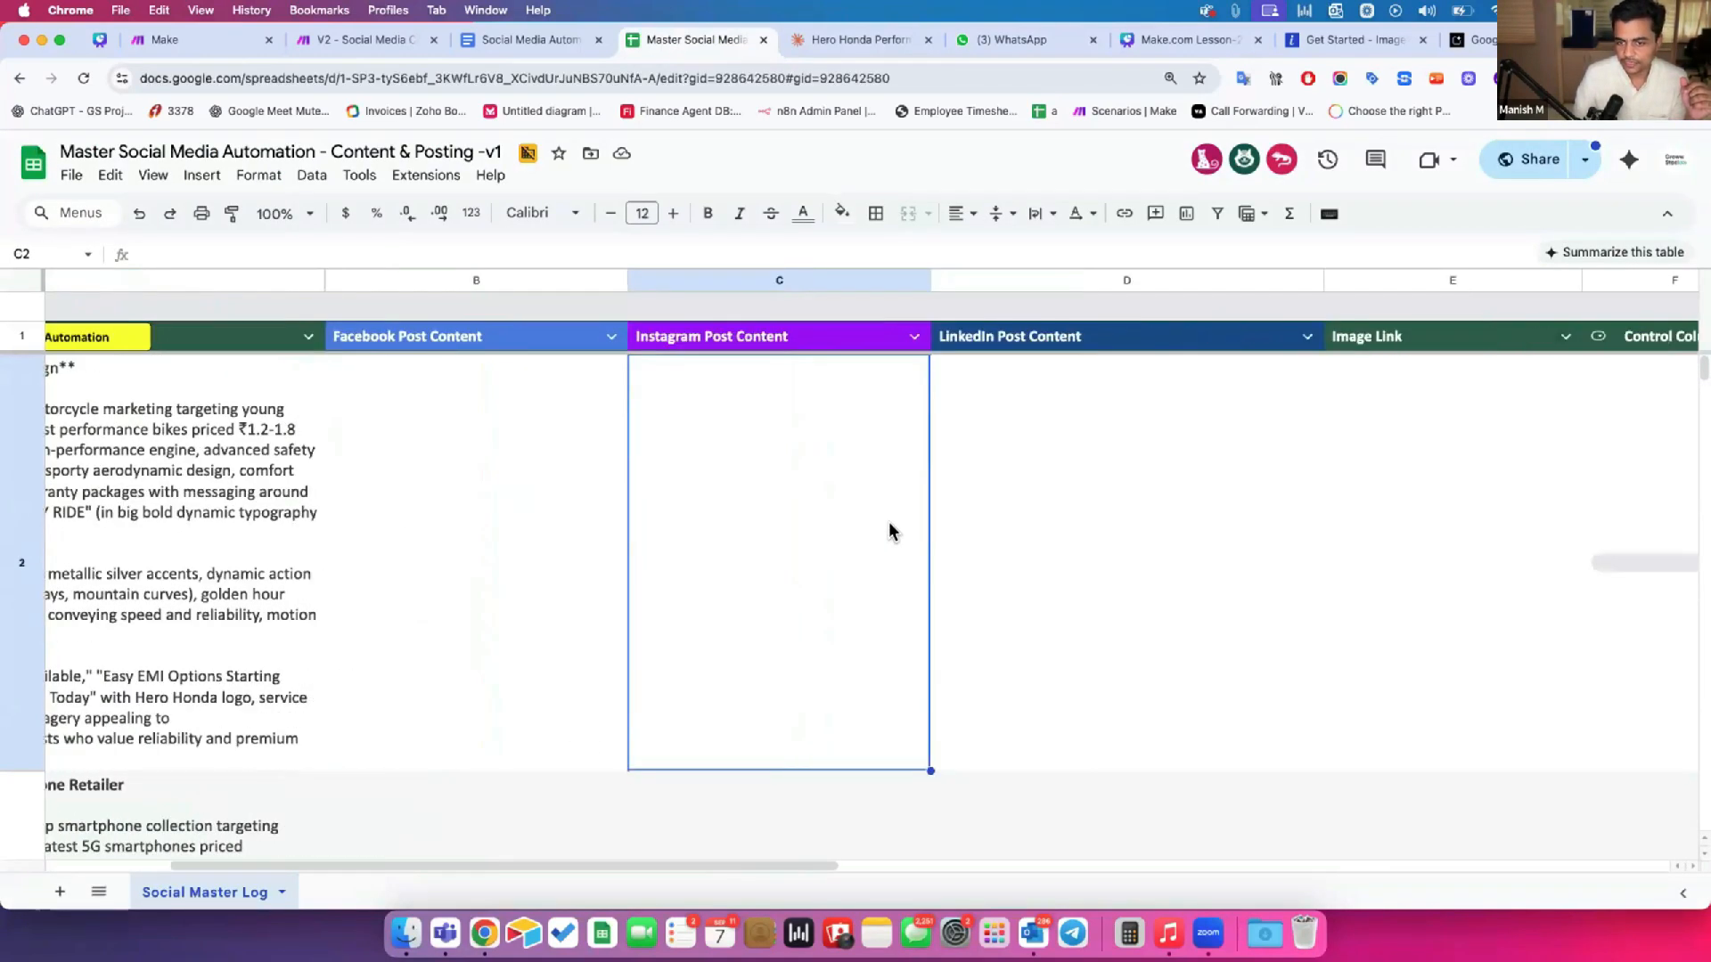
scroll(890, 523, right, 2)
click(889, 523)
drag(134, 586, 895, 583)
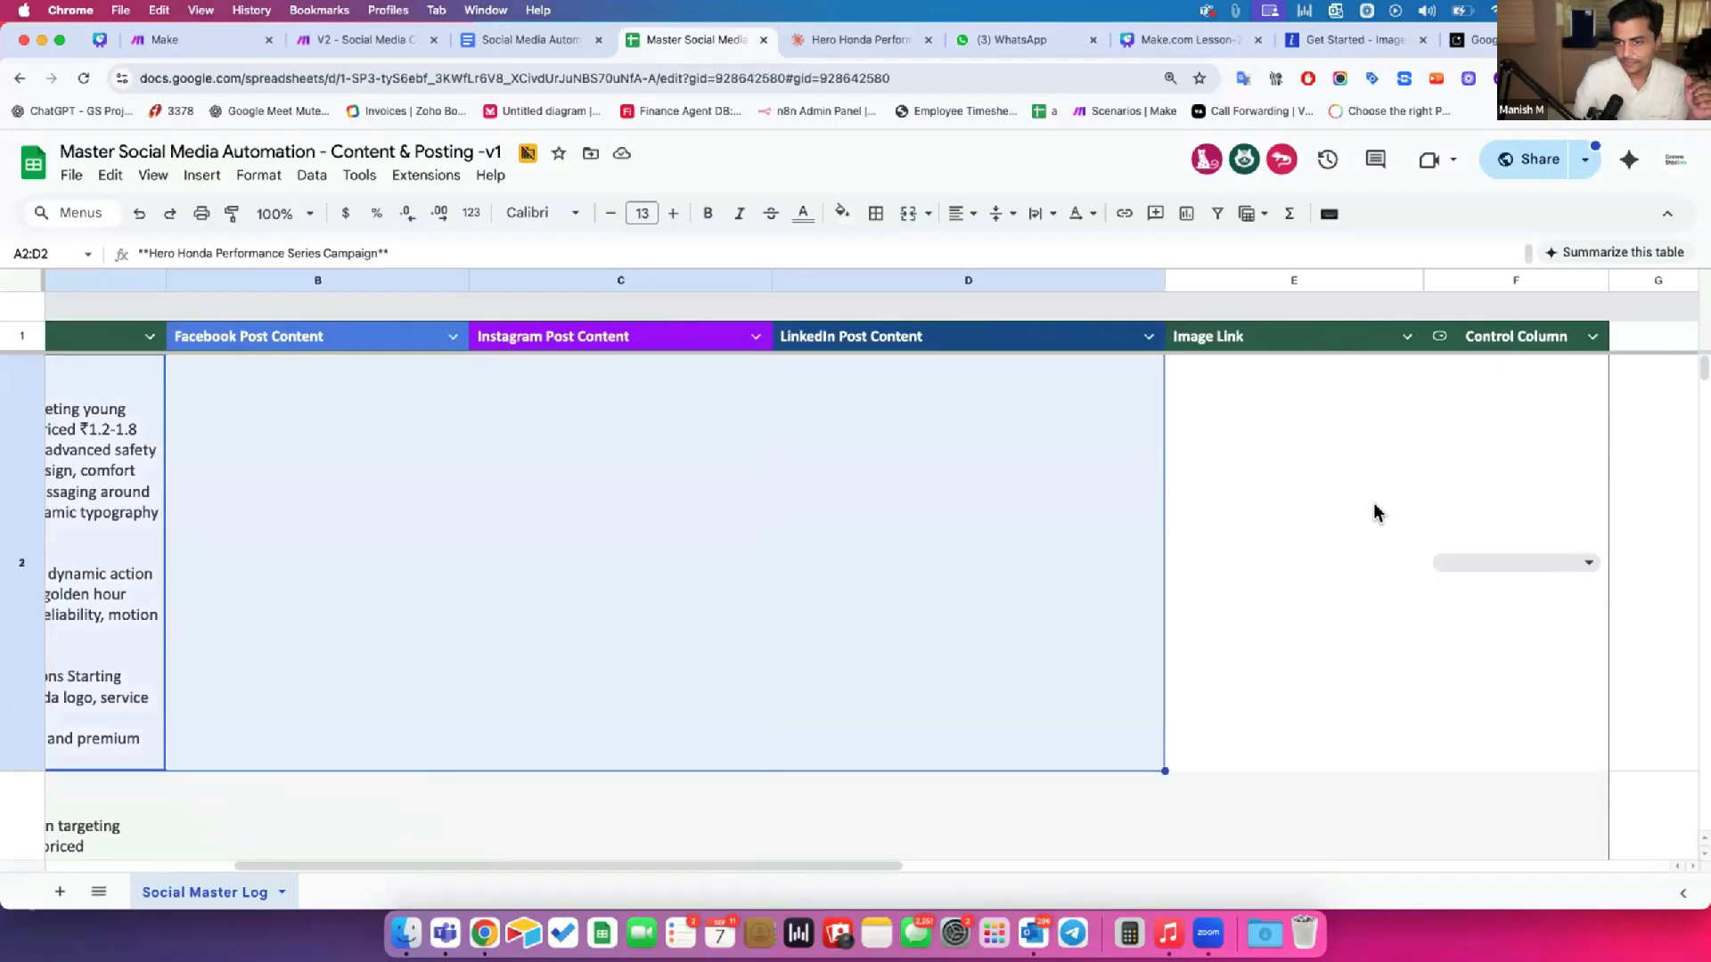
Step: Examine row 2's Image Link cell and the status options offered in its Control Column
click(1374, 513)
click(1533, 490)
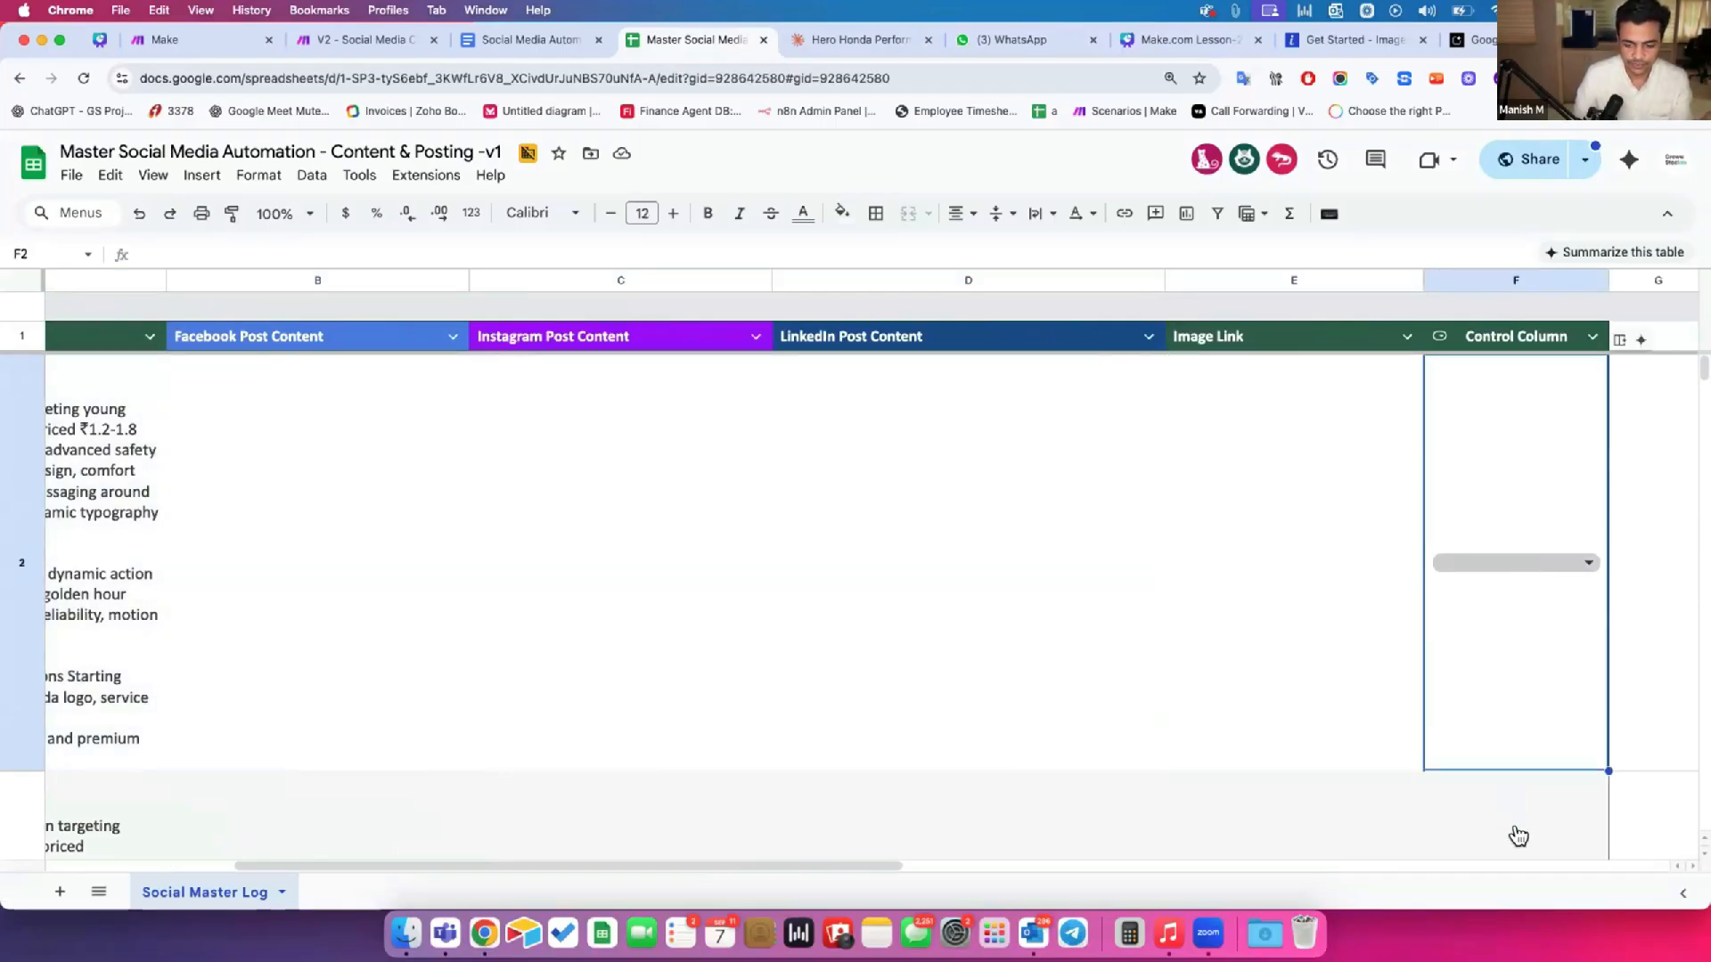
scroll(1538, 866, down, 2)
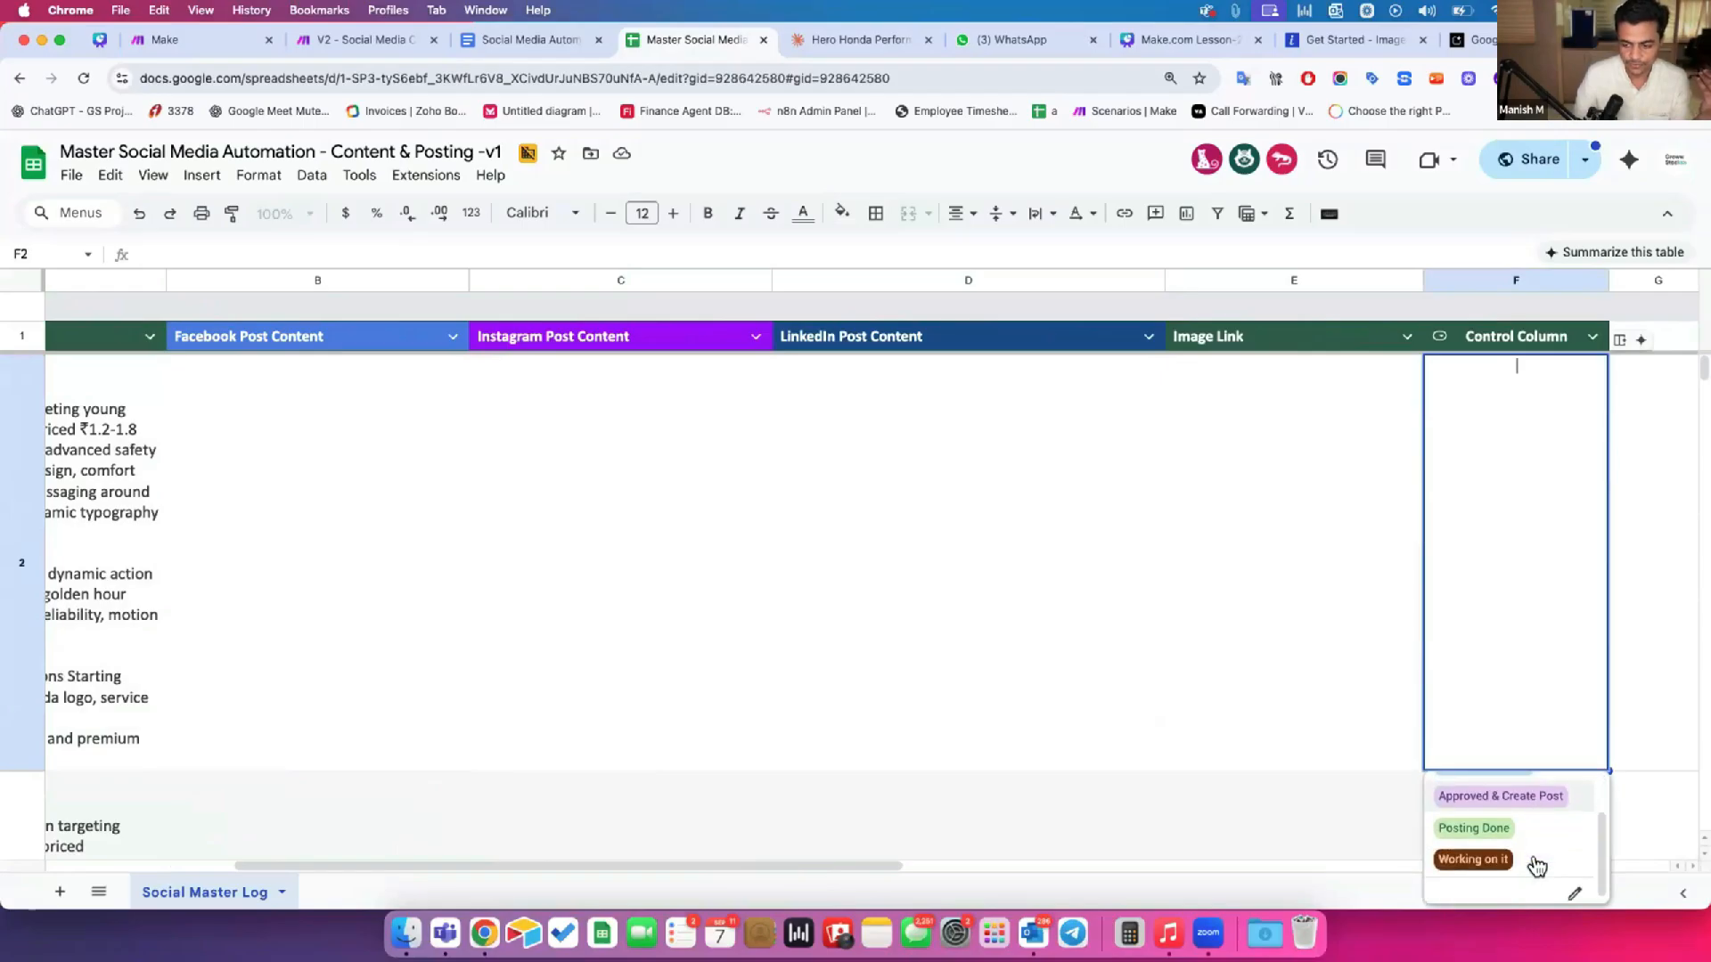
click(1024, 688)
key(super+Left)
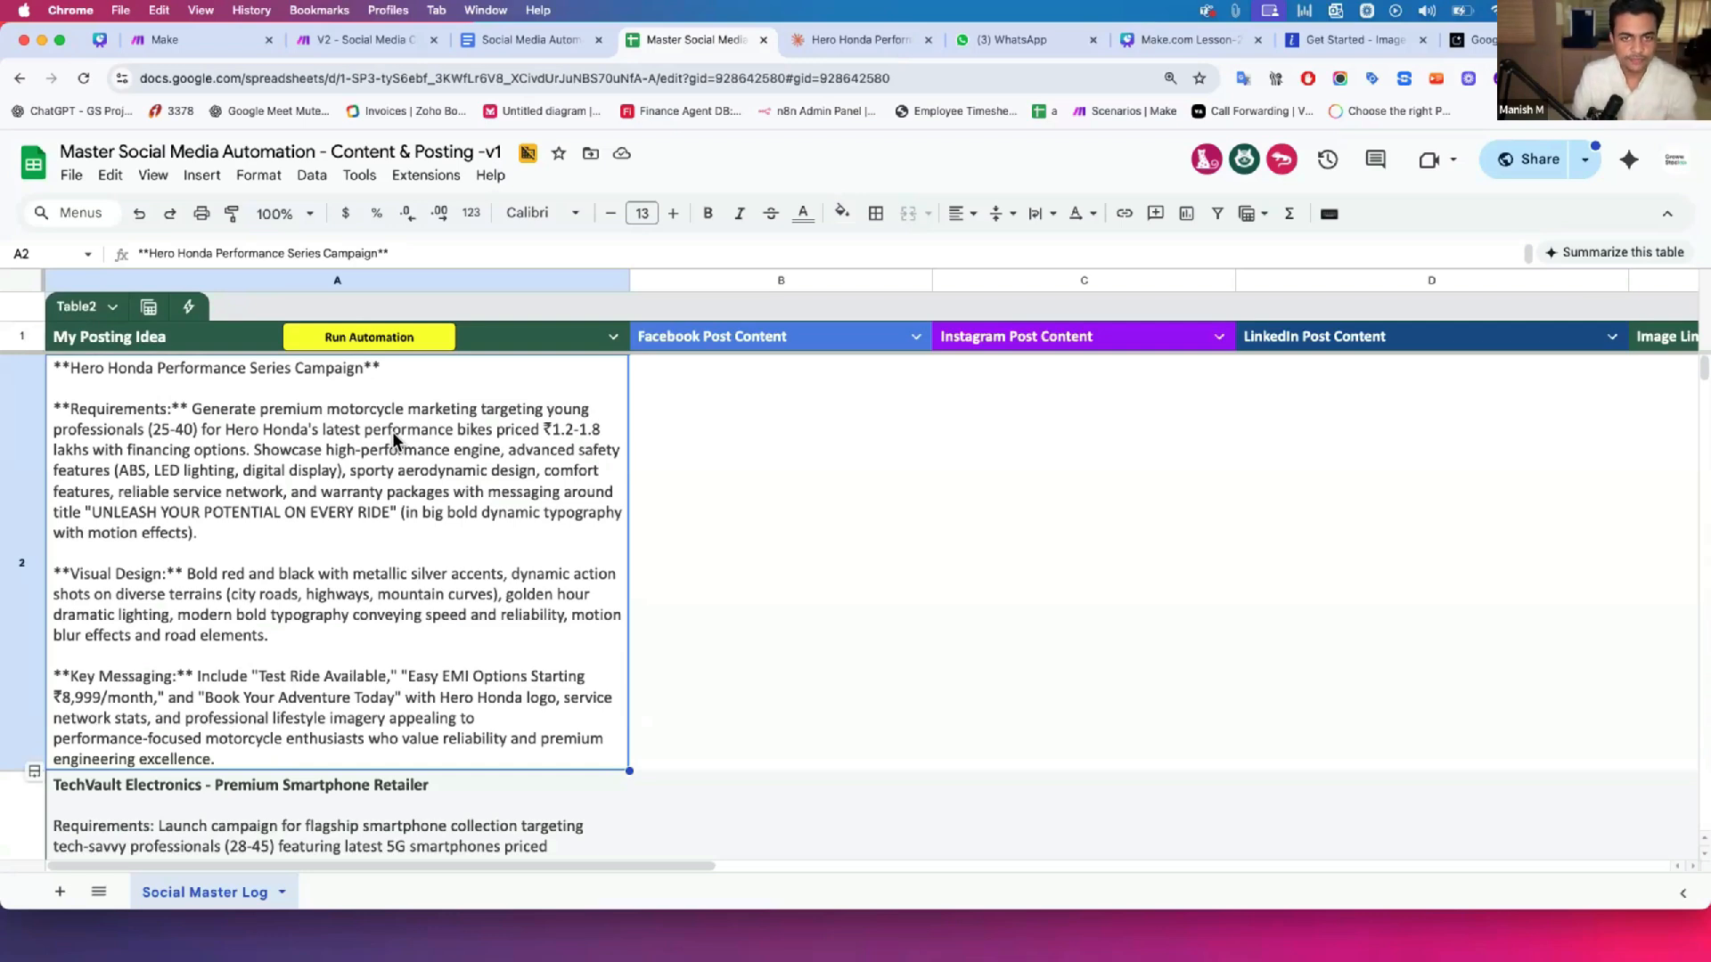
Step: Examine the Facebook, Instagram and LinkedIn post content cells for the Hero Honda idea in row 2
click(782, 477)
click(1159, 470)
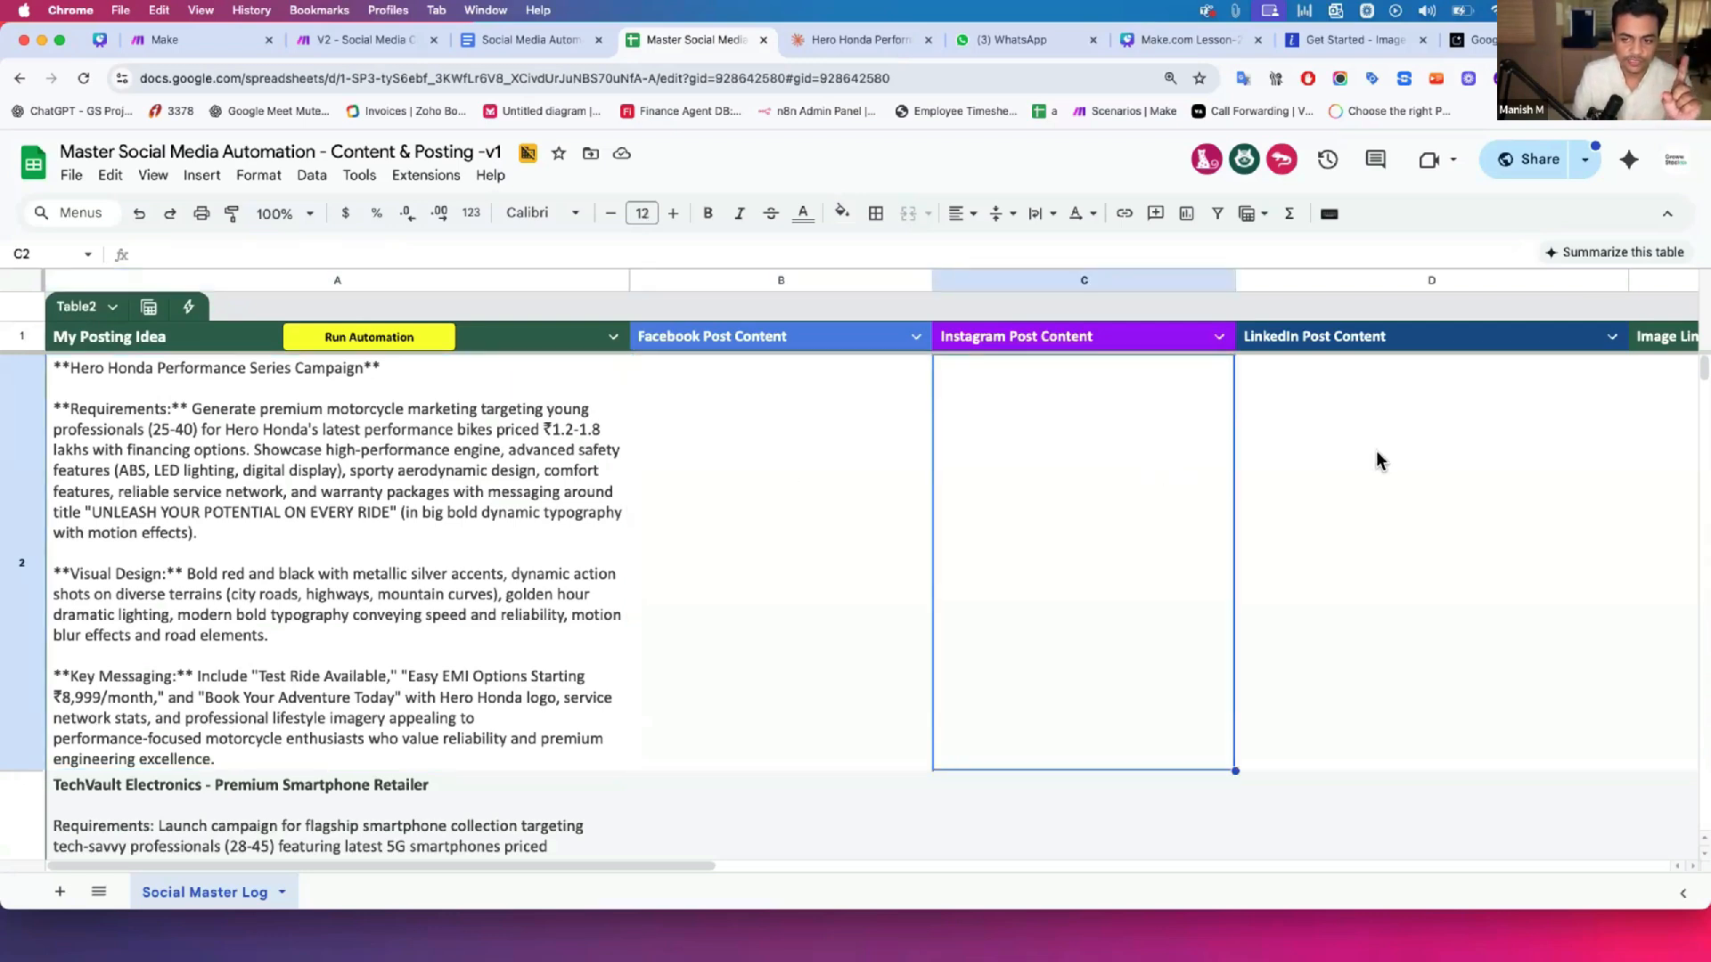
click(1413, 454)
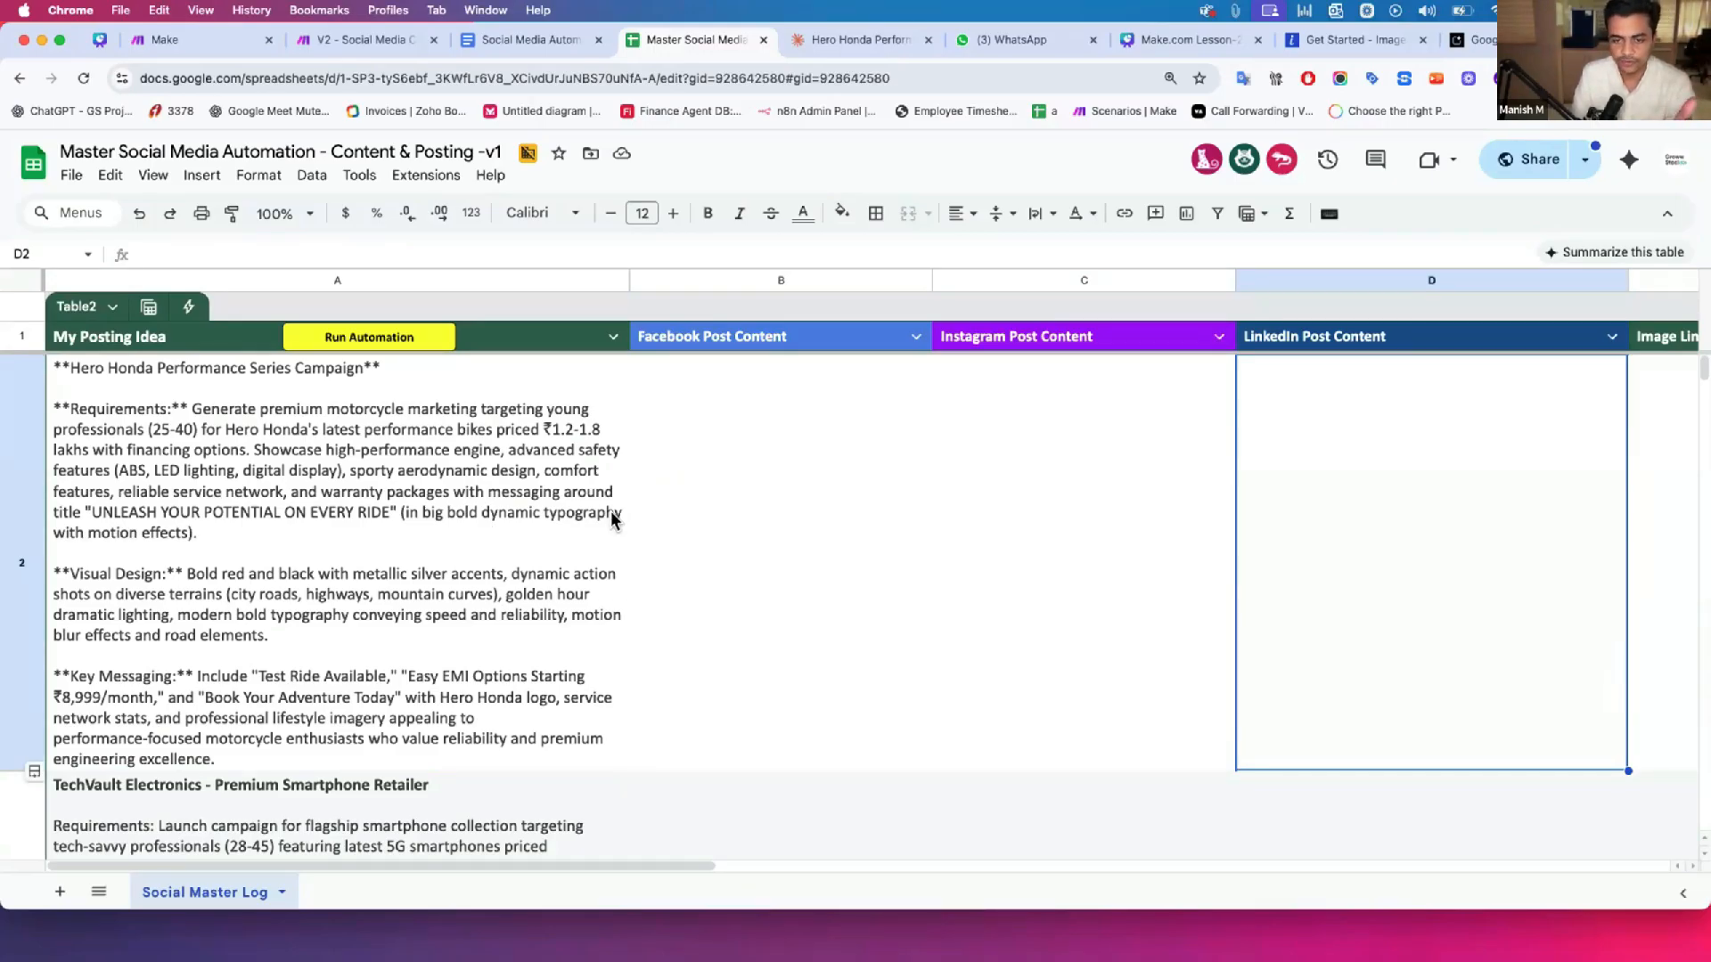
click(718, 512)
click(1105, 487)
click(1436, 488)
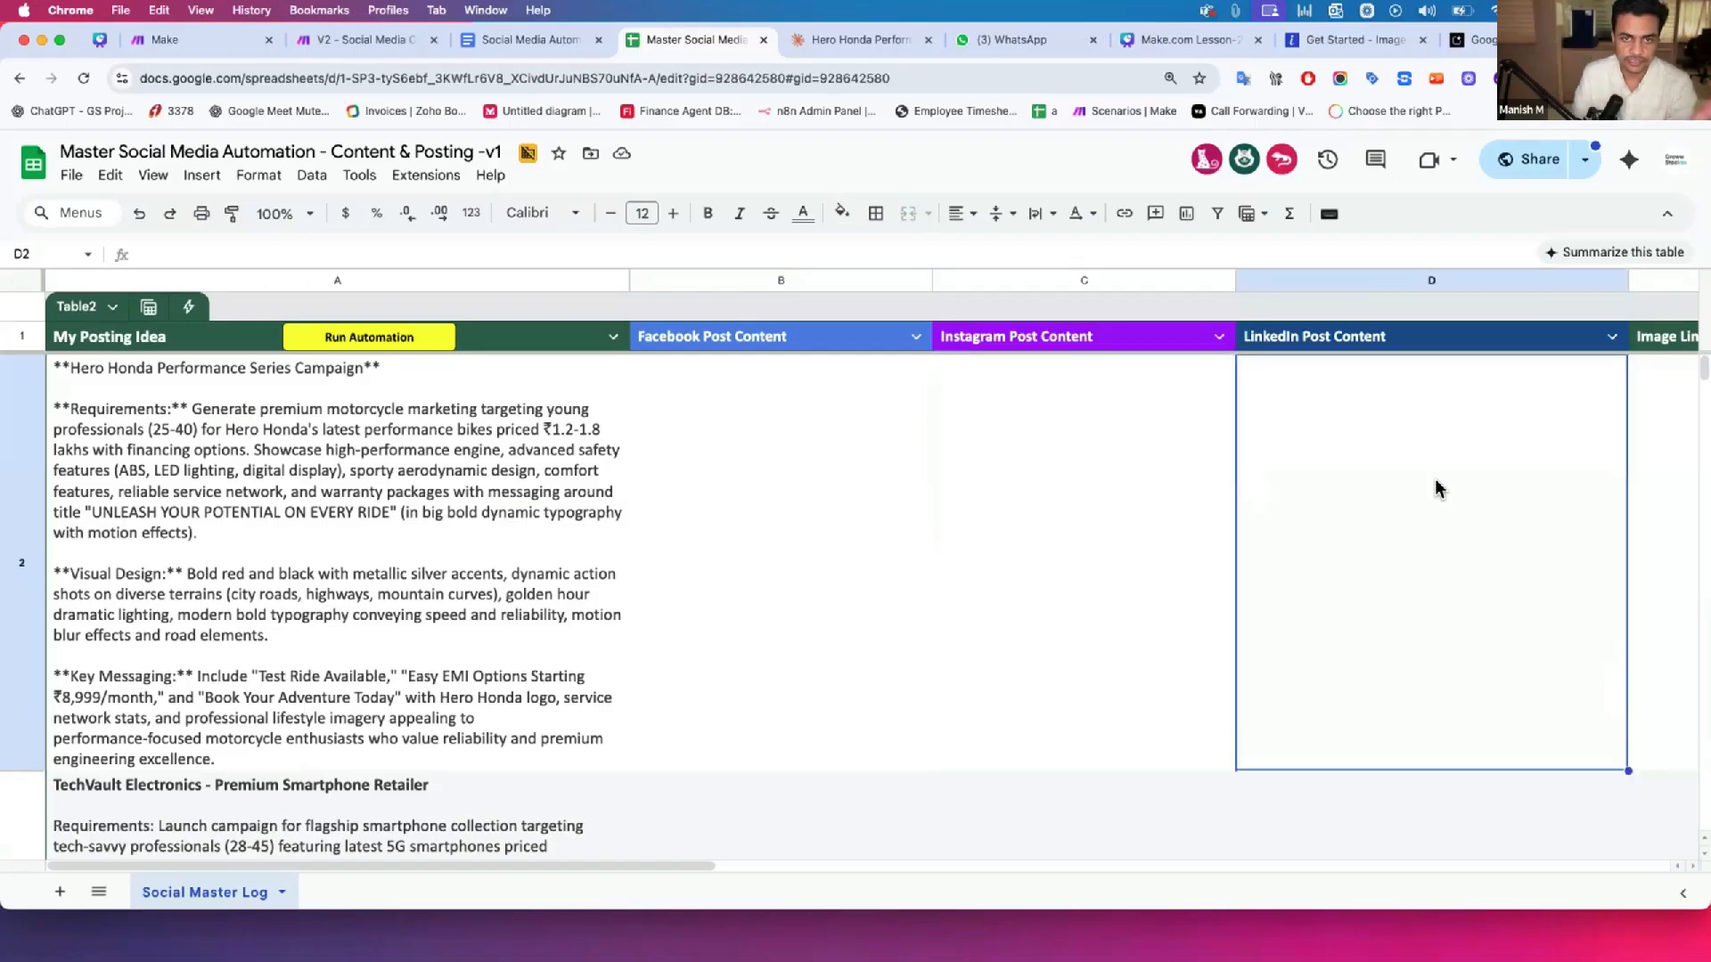
Step: Inspect the Control Column status list for row 2 and close it without choosing an option
scroll(1436, 489, right, 8)
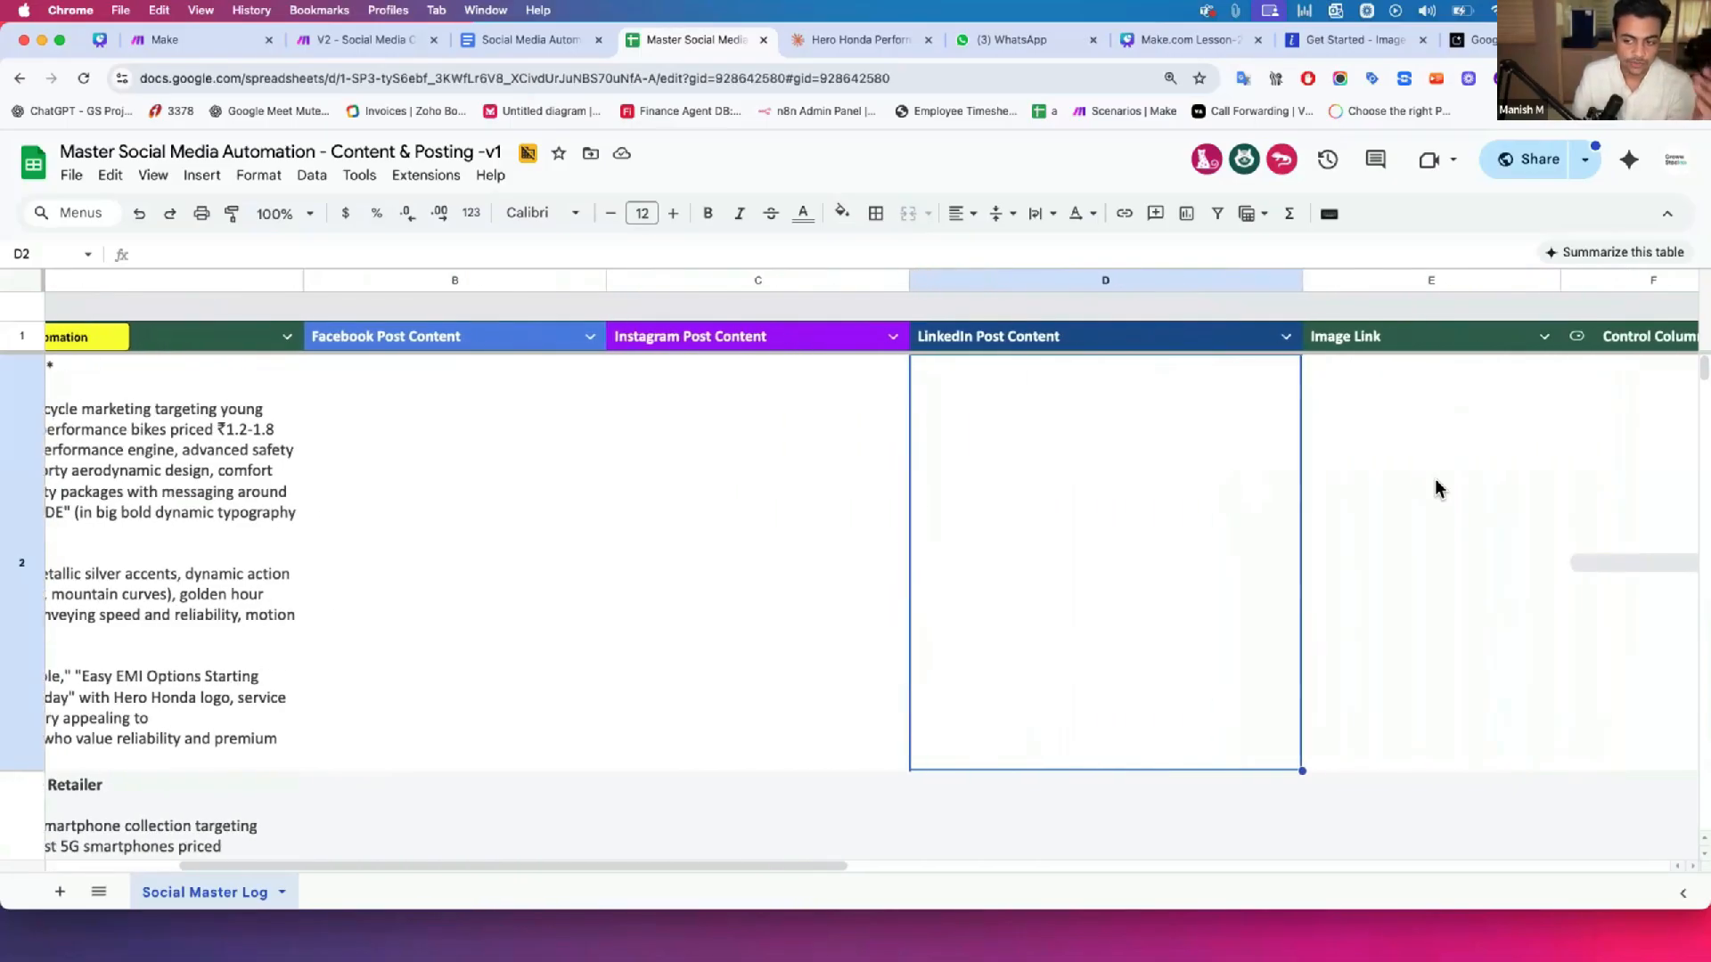
scroll(1276, 517, left, 4)
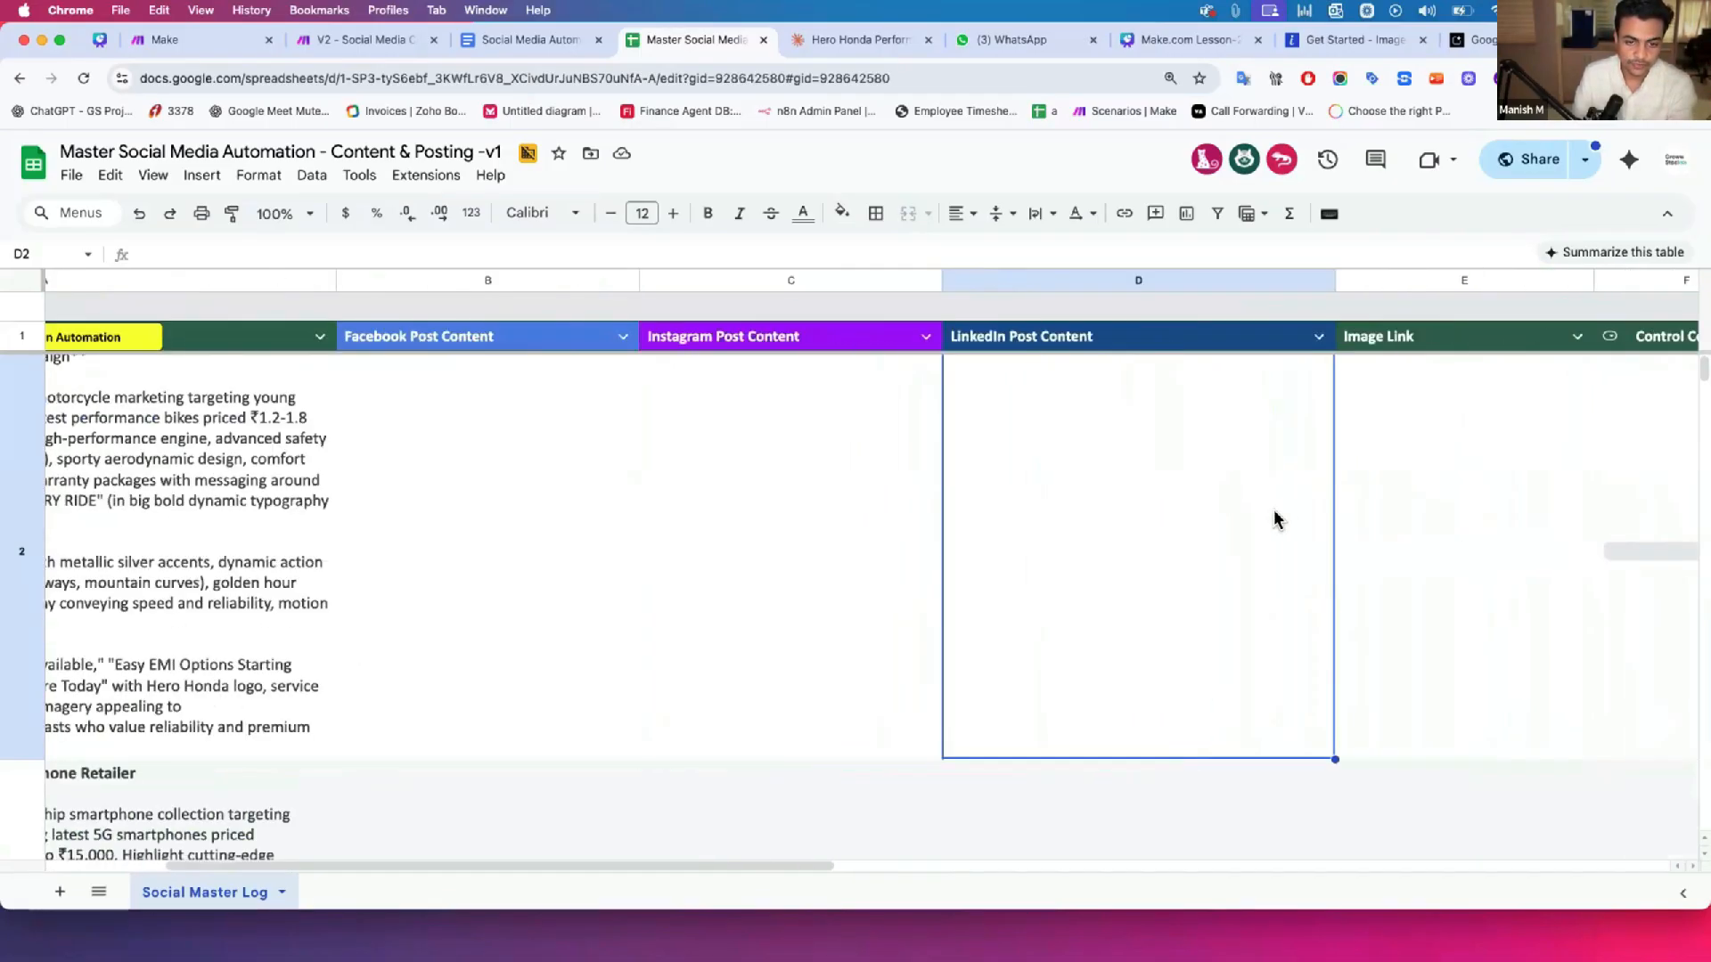
scroll(1277, 516, right, 8)
click(1161, 428)
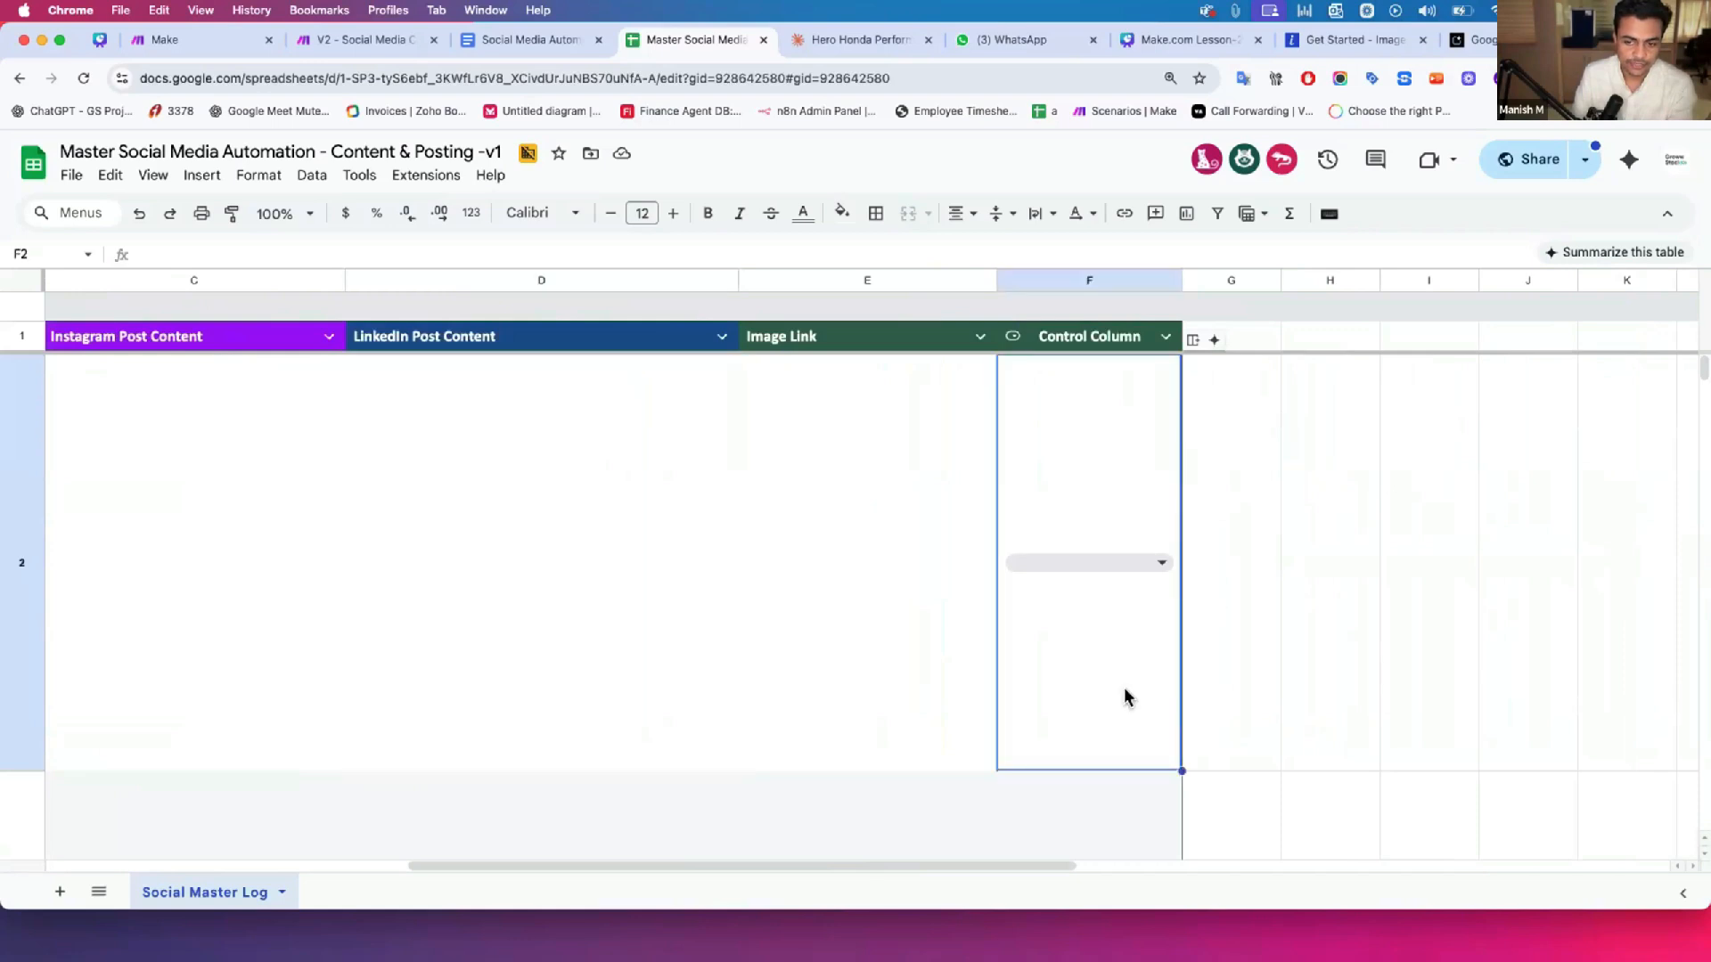
click(1123, 565)
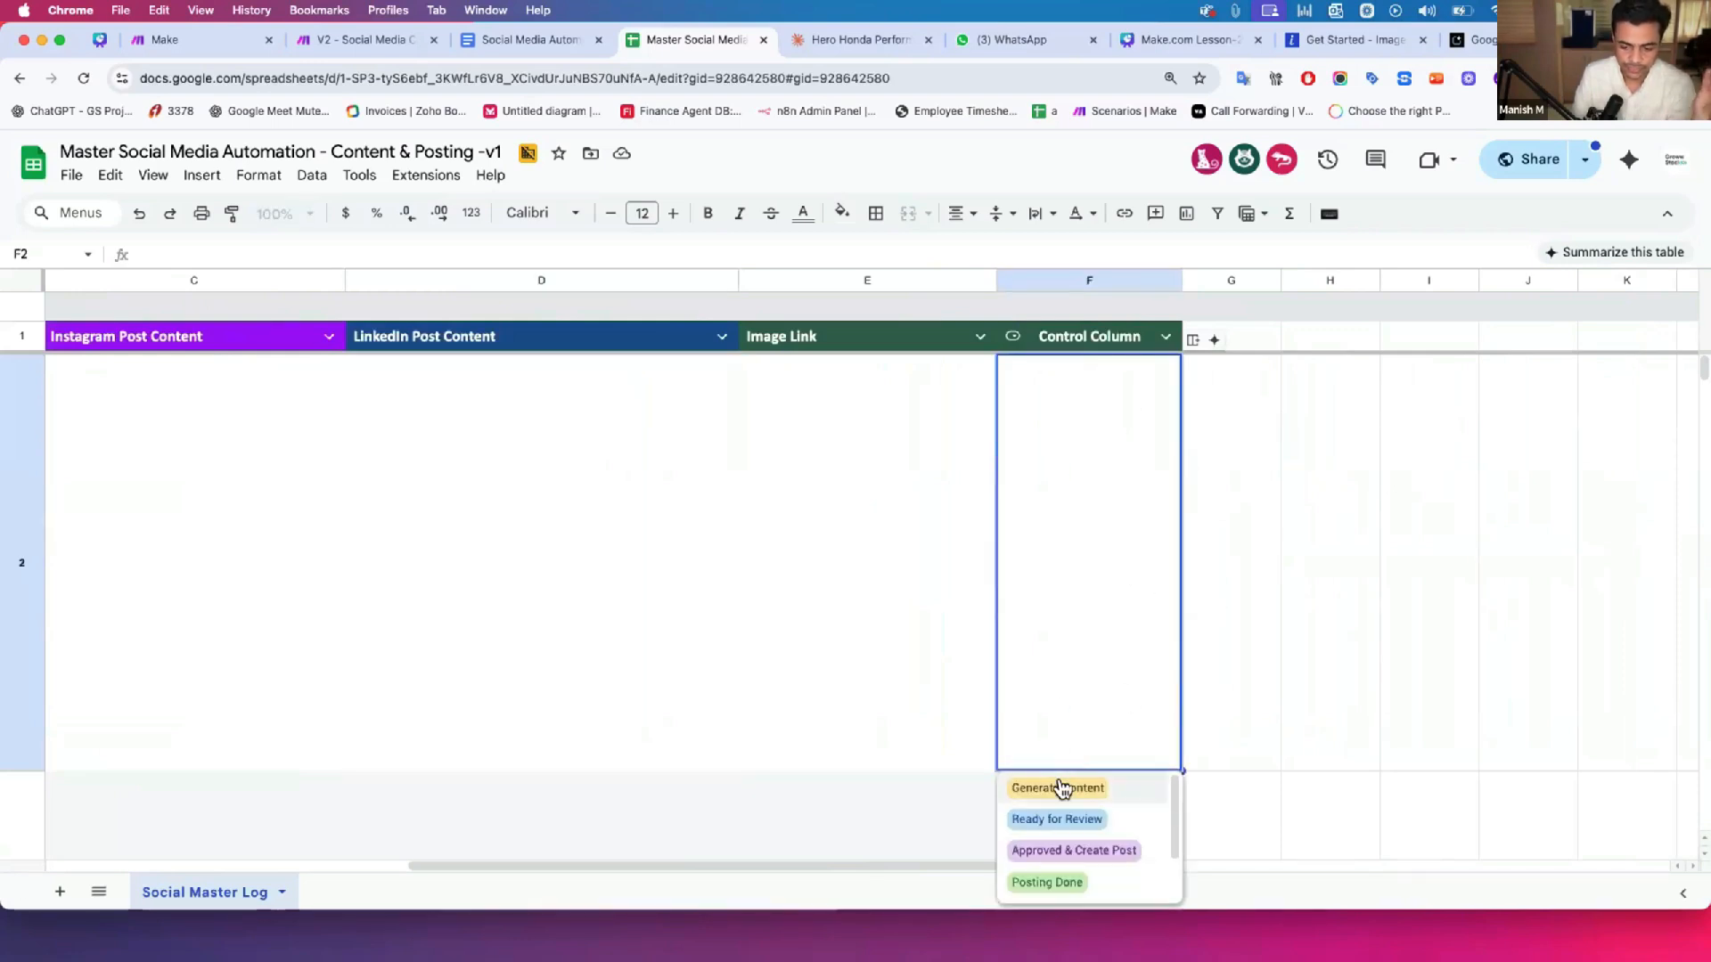
click(726, 666)
scroll(921, 638, left, 10)
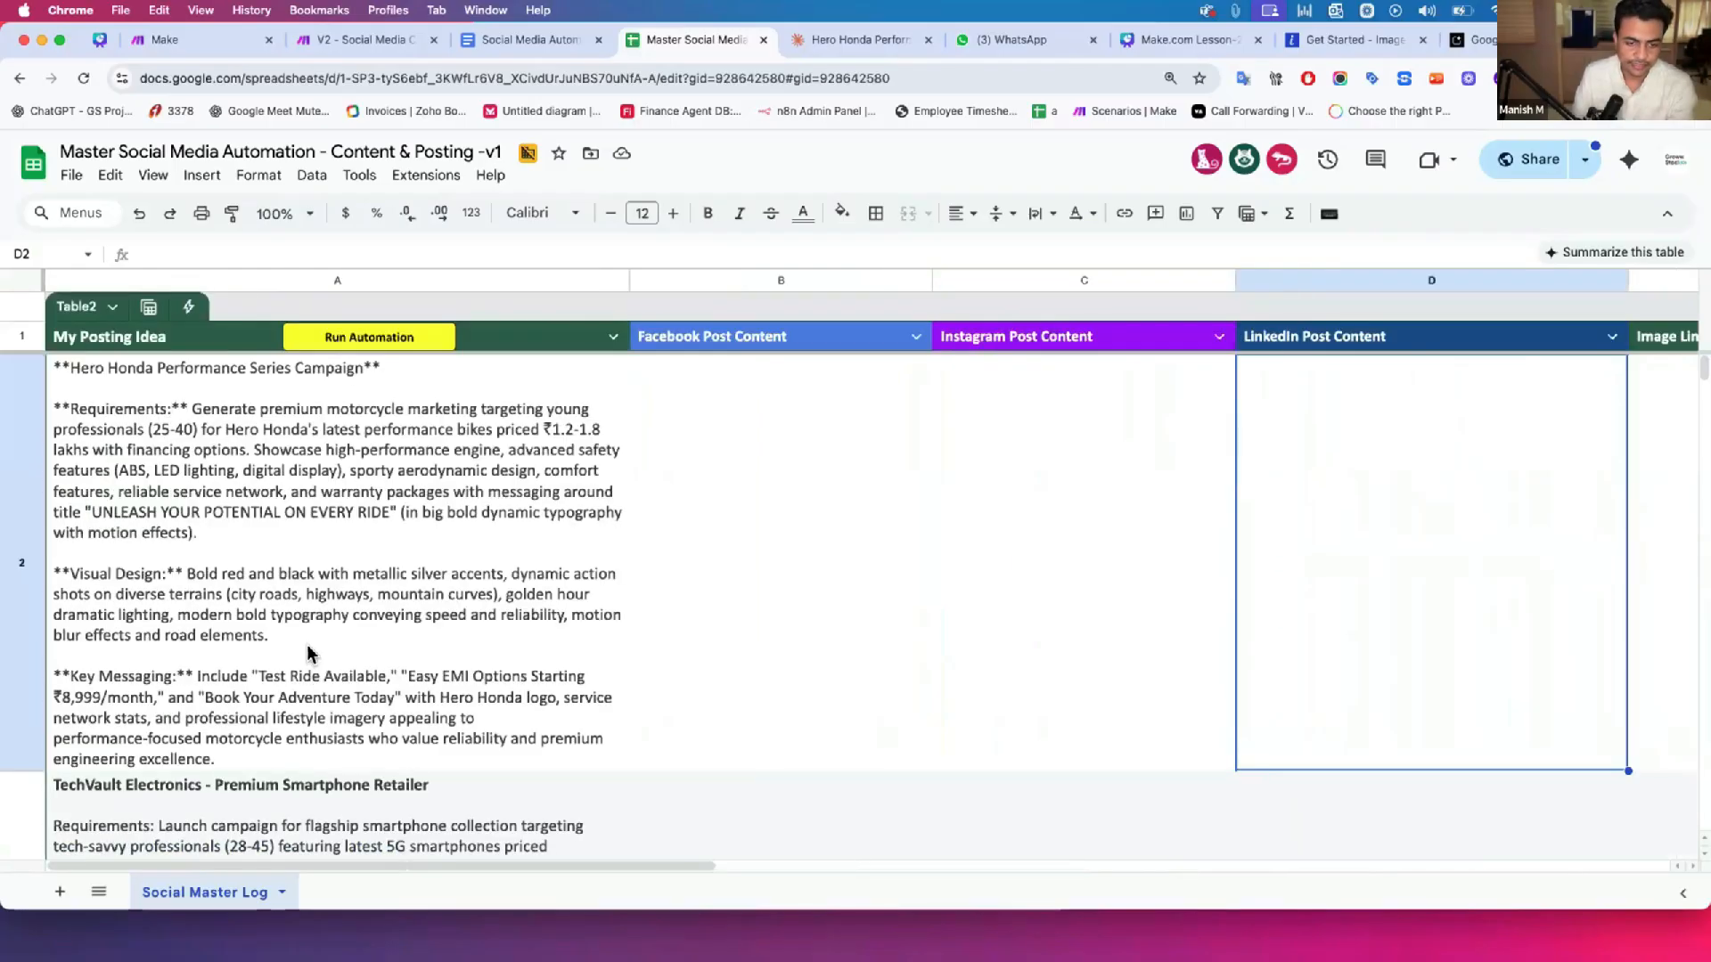
Step: Browse the campaign ideas listed in the My Posting Idea column
scroll(307, 653, down, 10)
scroll(307, 653, down, 5)
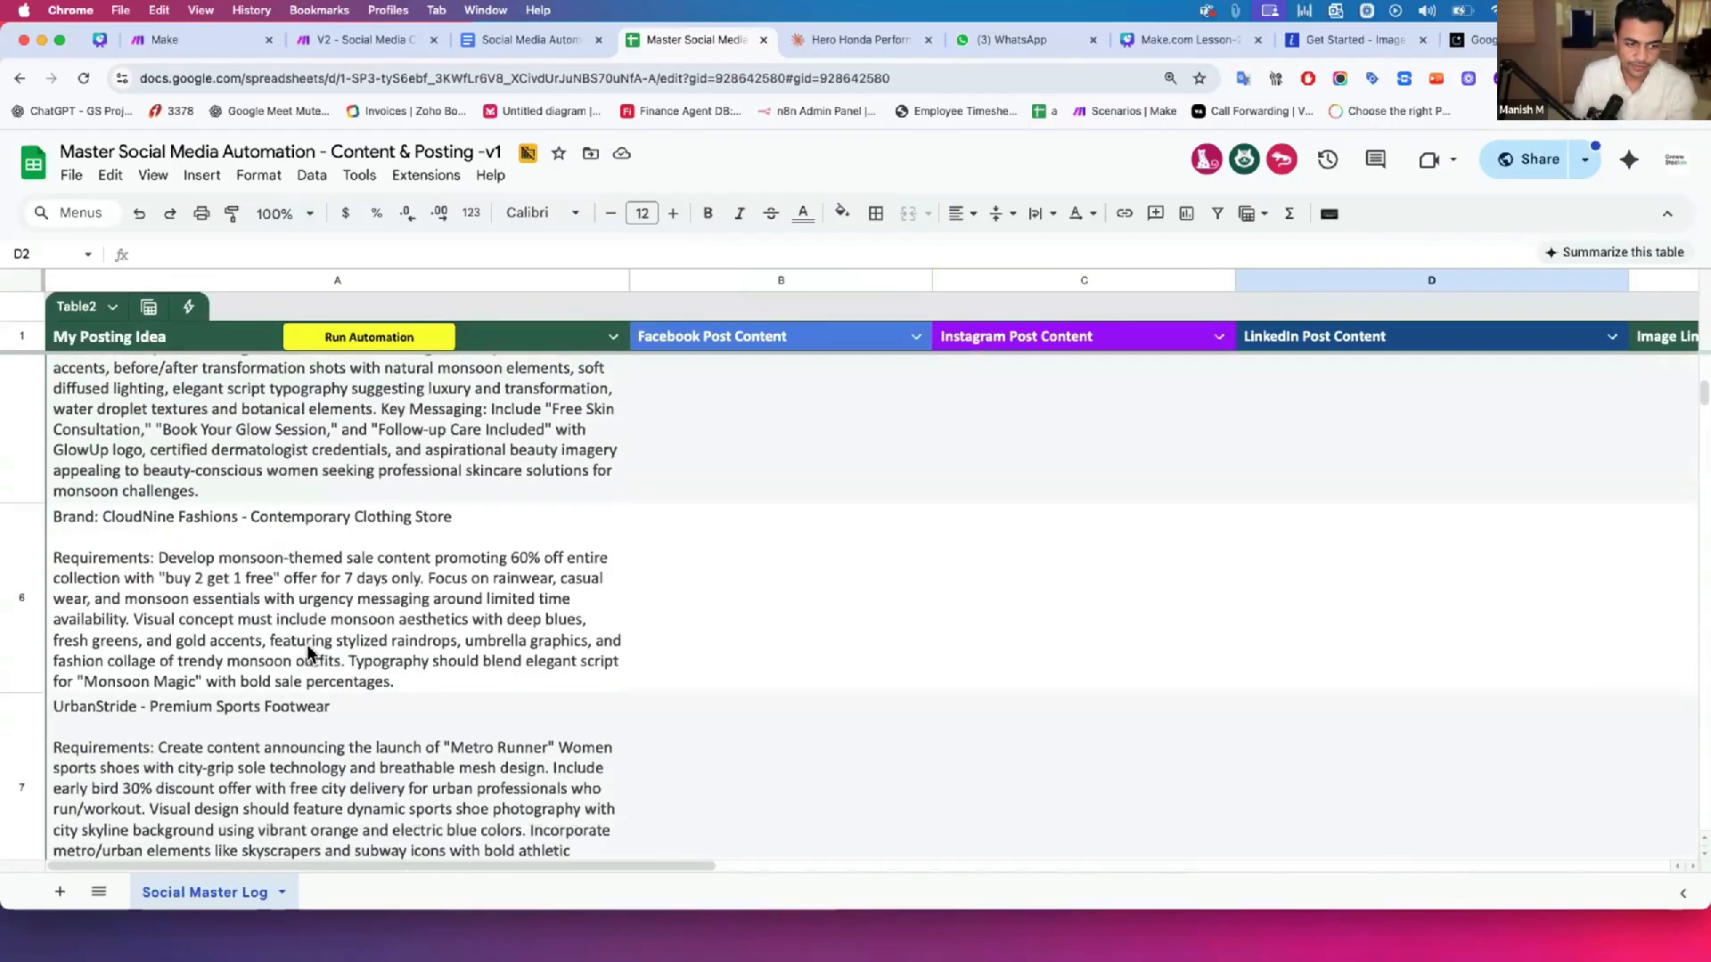
scroll(307, 653, down, 2)
scroll(308, 653, up, 15)
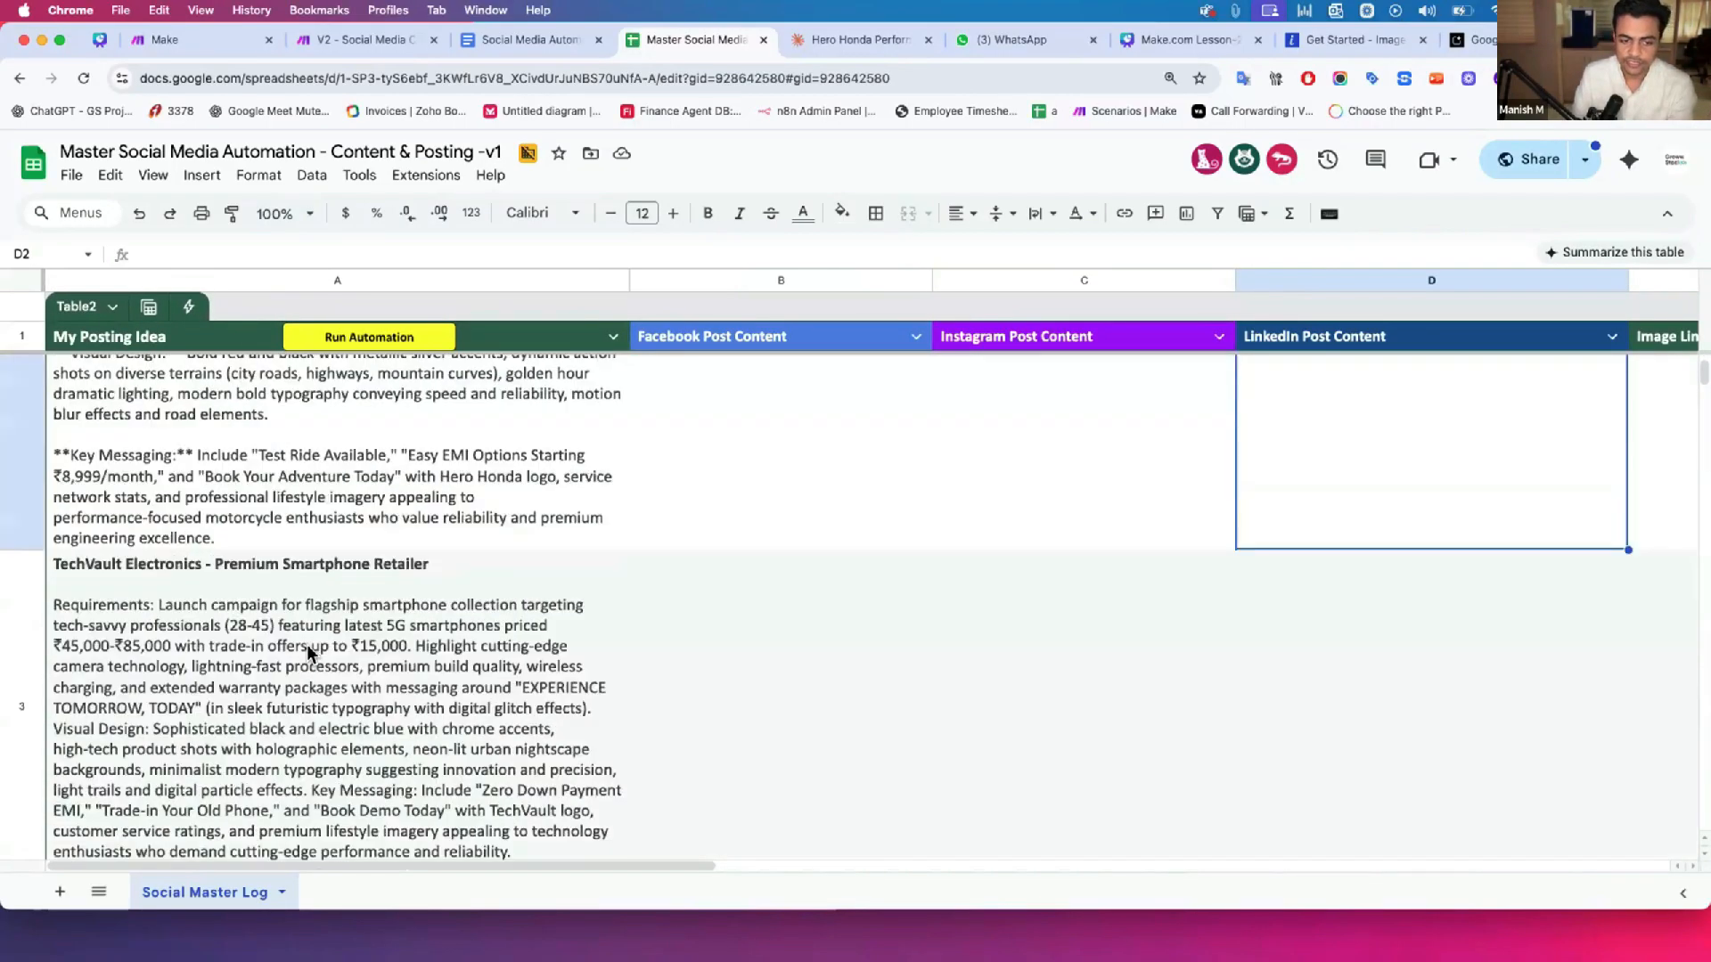
scroll(307, 653, up, 1)
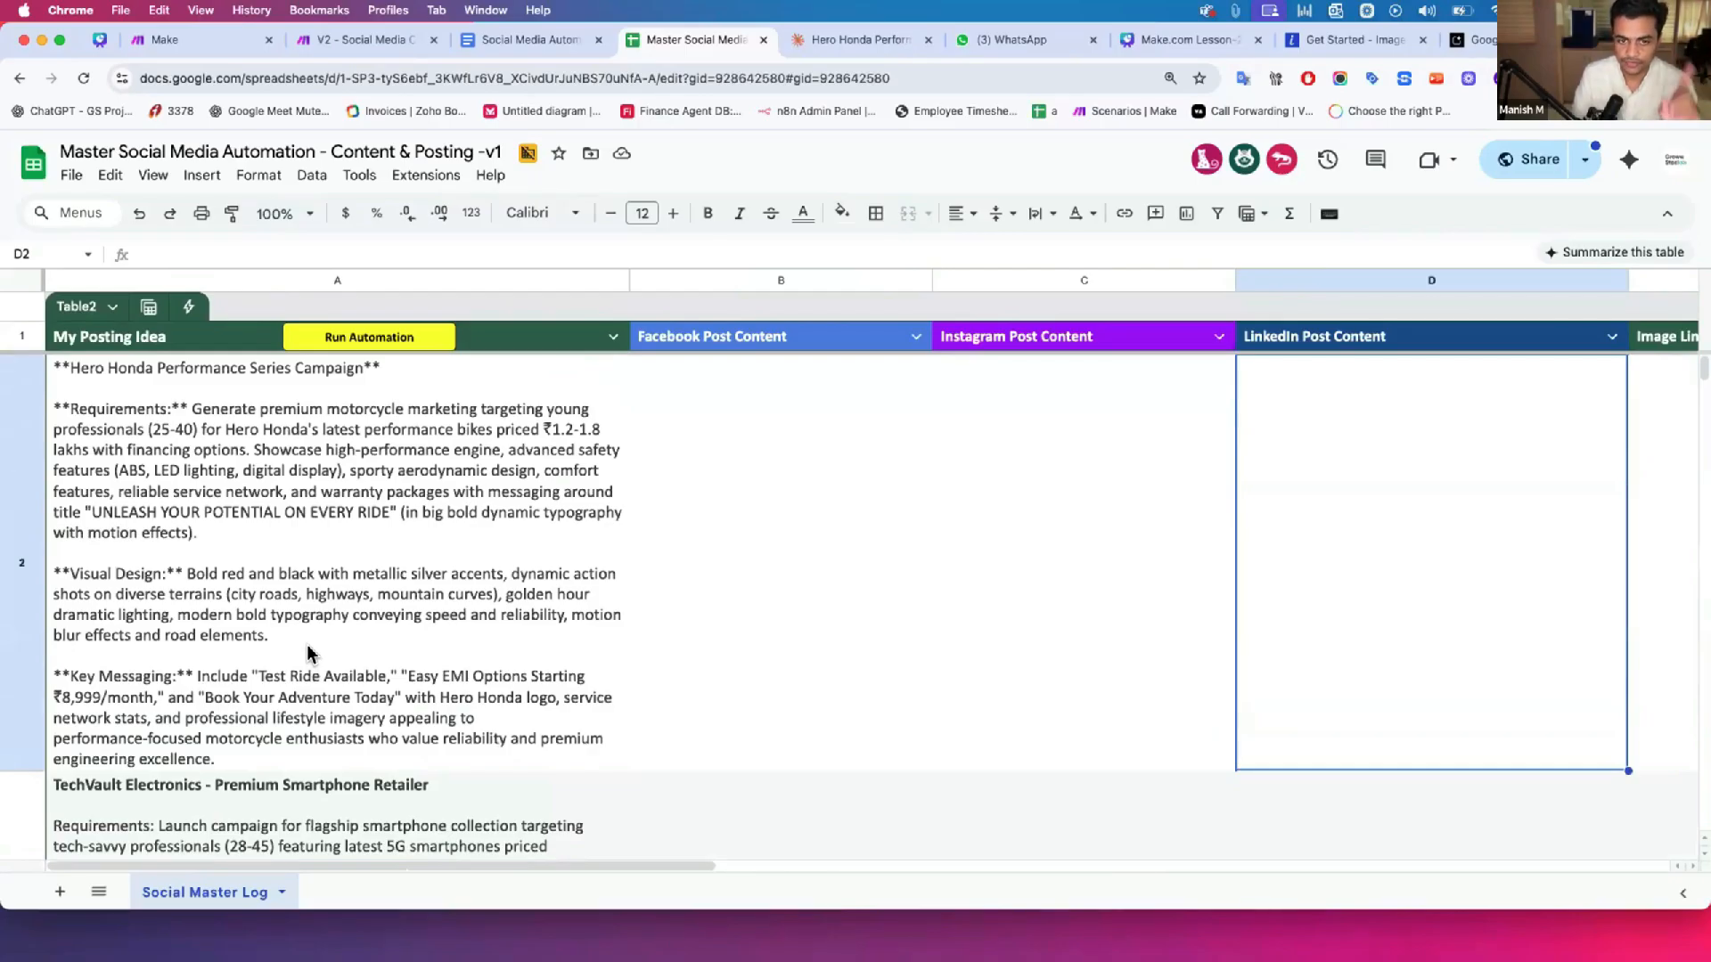
Step: Set row 2's Control Column status to Generate Content
scroll(308, 653, right, 8)
click(1194, 557)
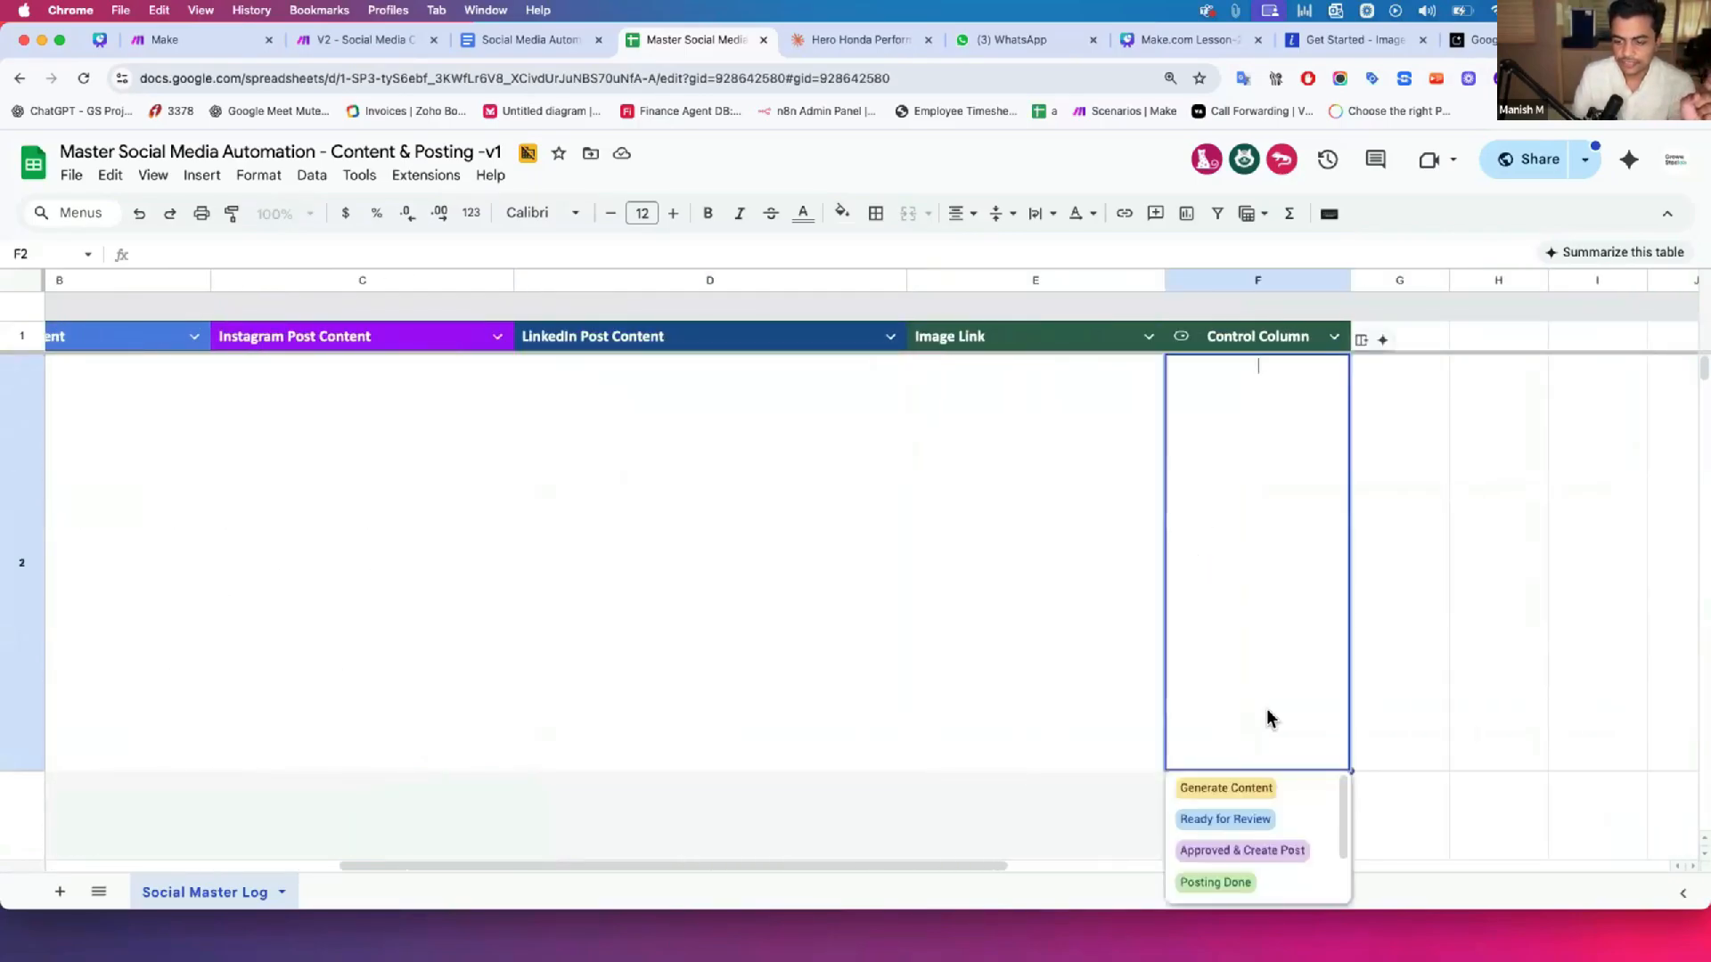
click(1252, 789)
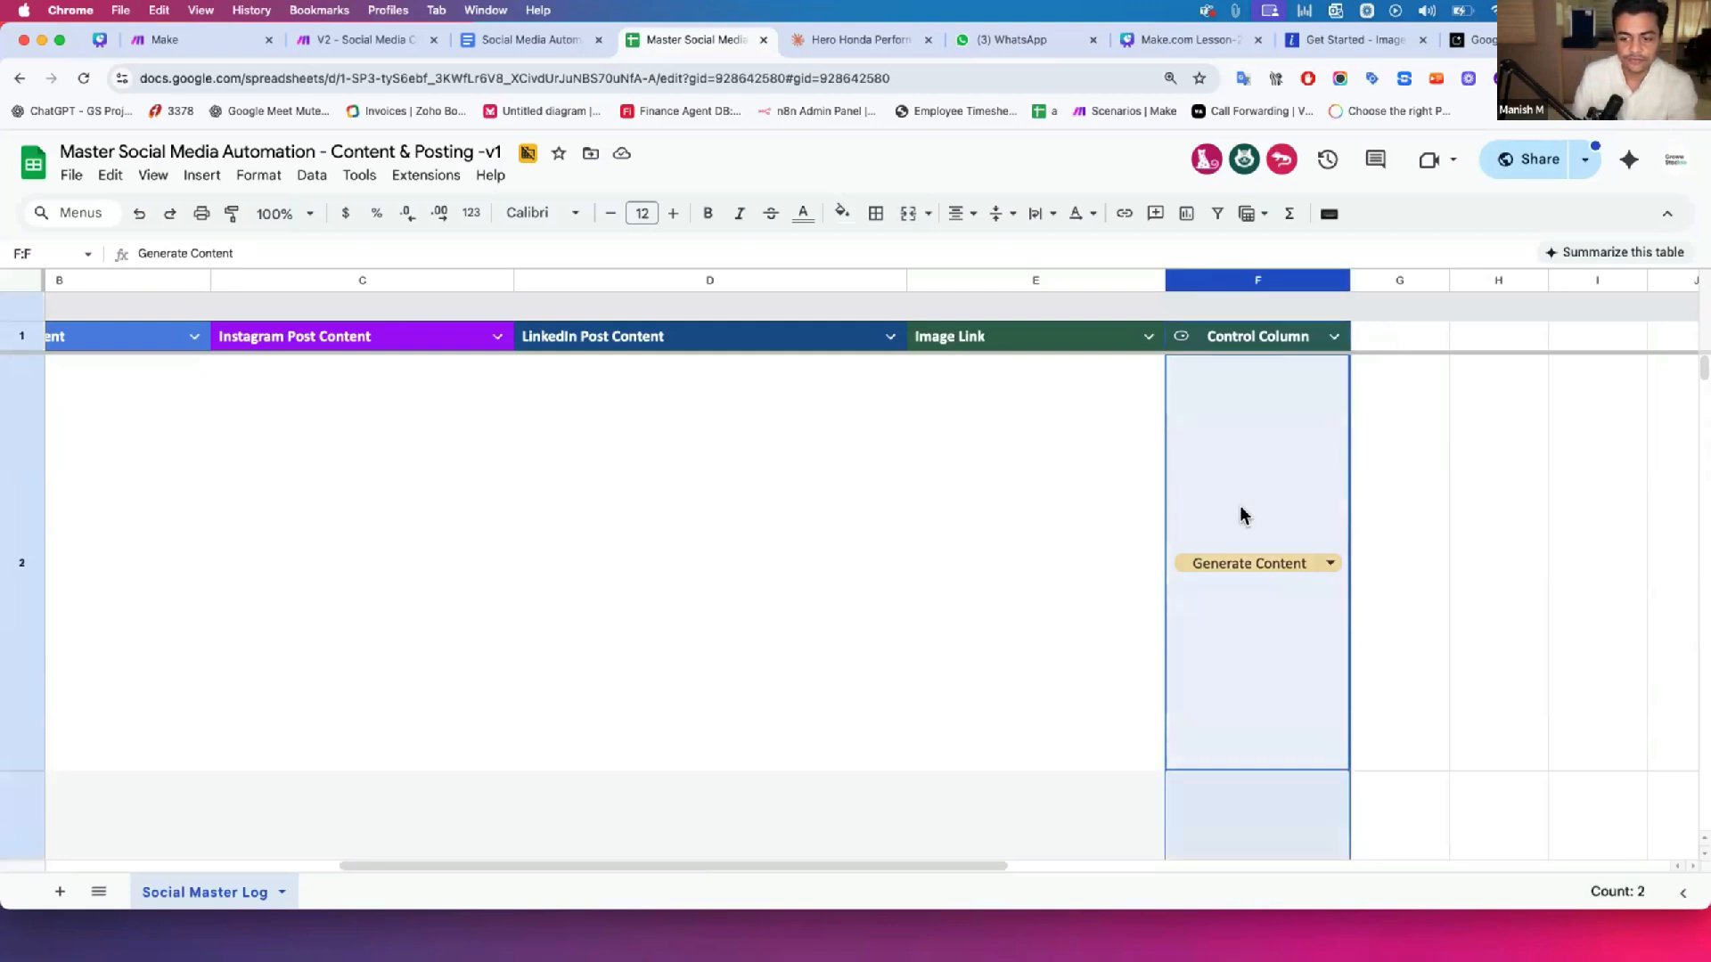
Step: Check the Control Column cells of the remaining table rows, down to row 10
scroll(1248, 638, down, 5)
click(1247, 644)
scroll(1279, 788, down, 7)
scroll(1283, 820, down, 5)
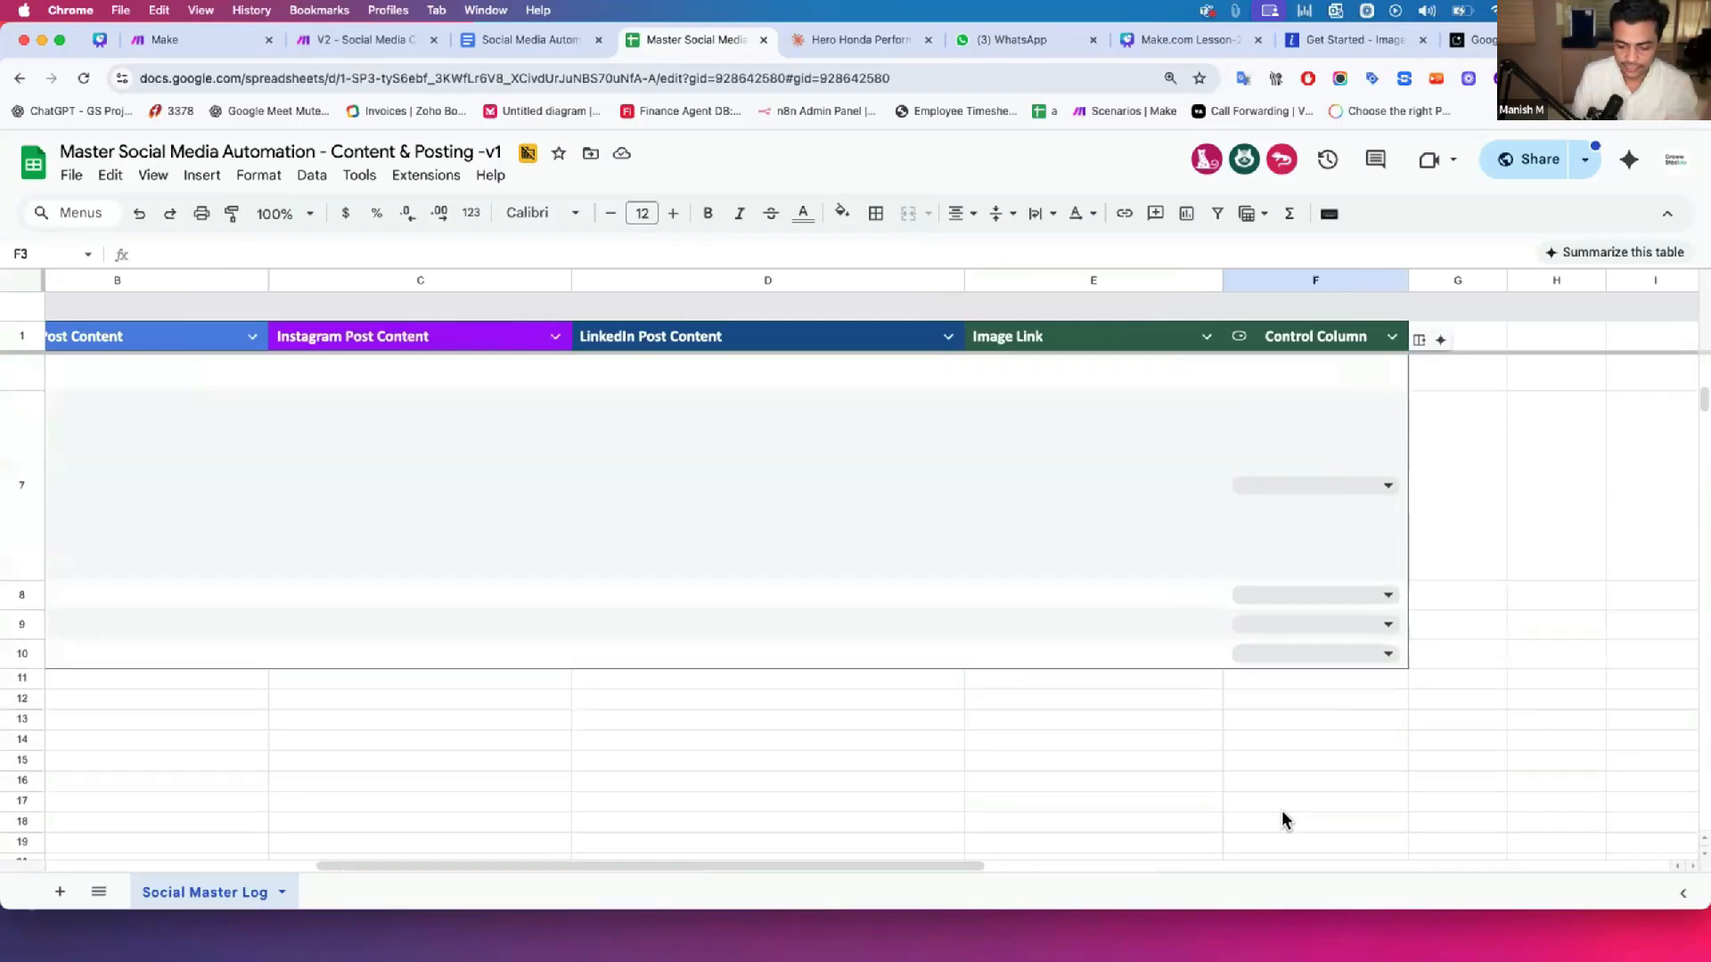
scroll(1283, 820, up, 5)
scroll(1281, 818, up, 2)
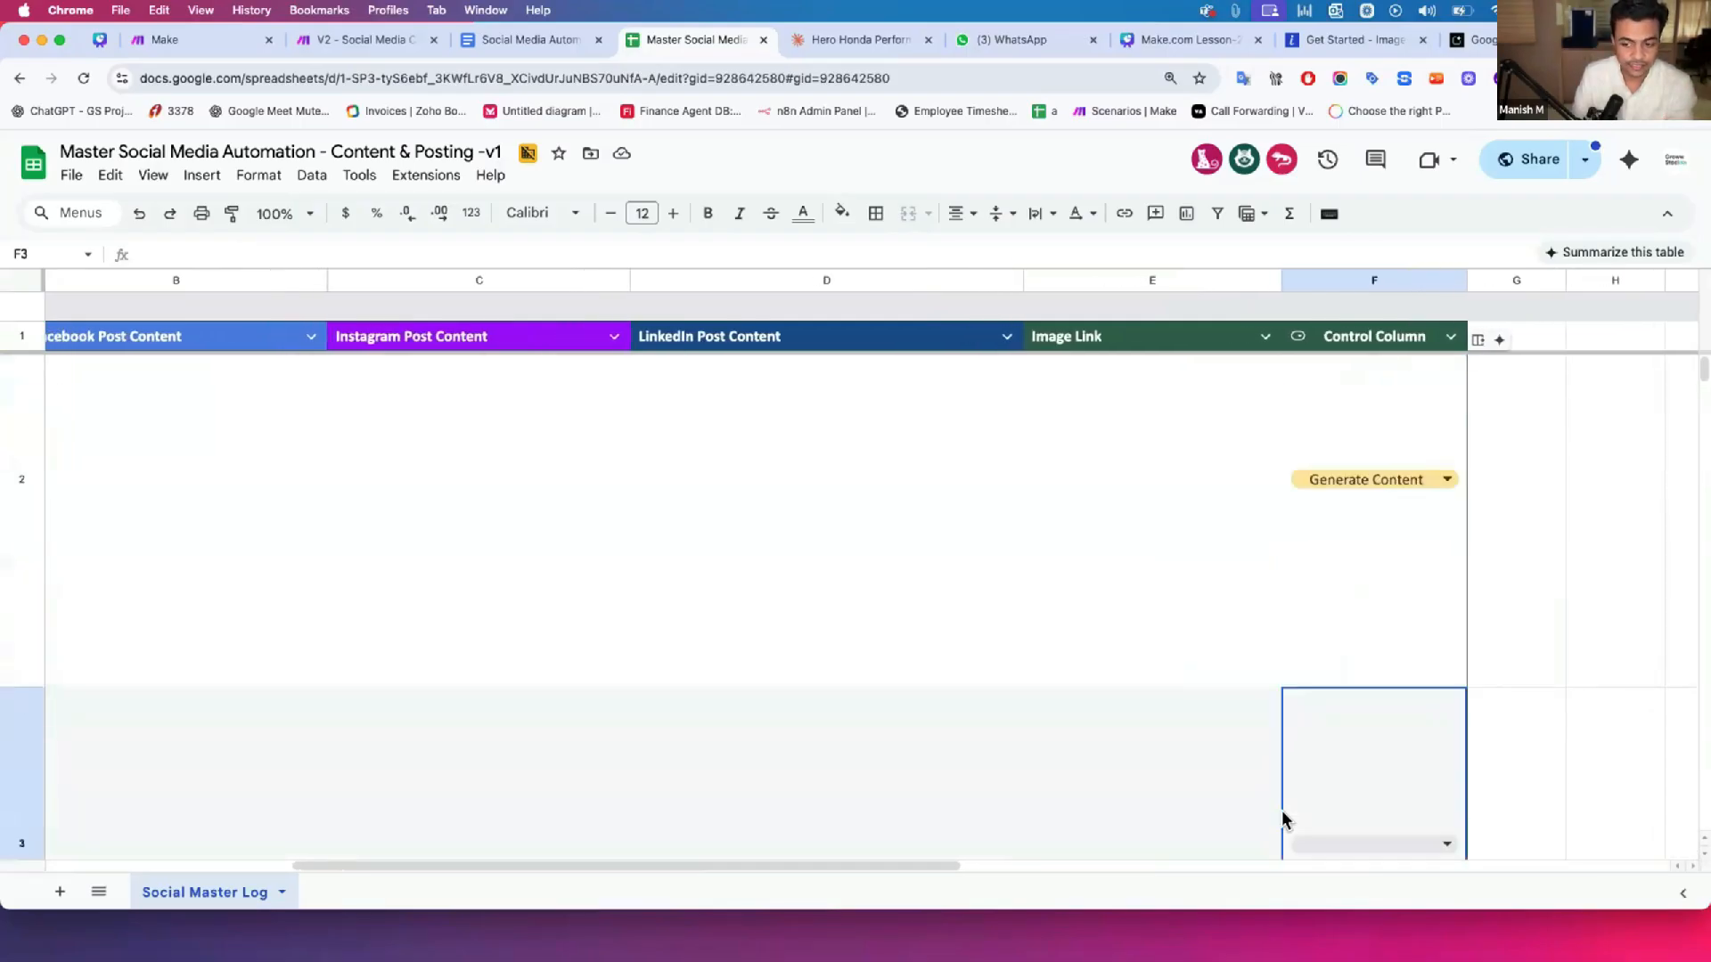
scroll(1282, 818, up, 1)
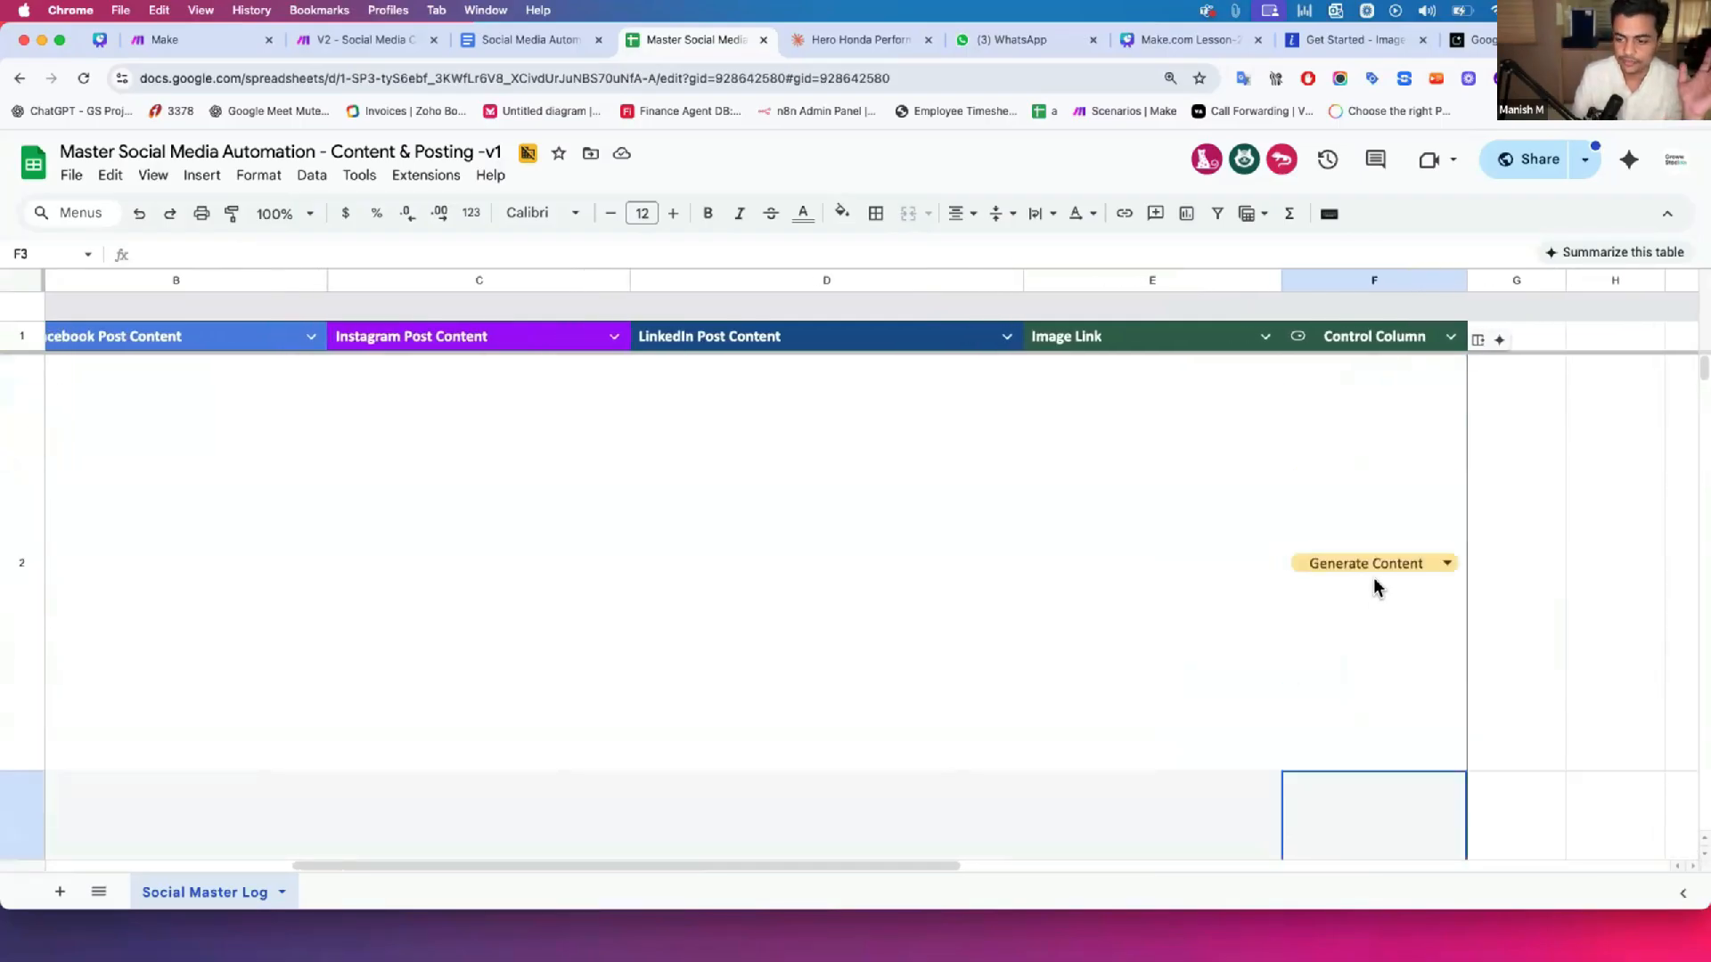
Step: Set row 2's Control Column status to Ready for Review and then to Approved & Create Post
click(1351, 561)
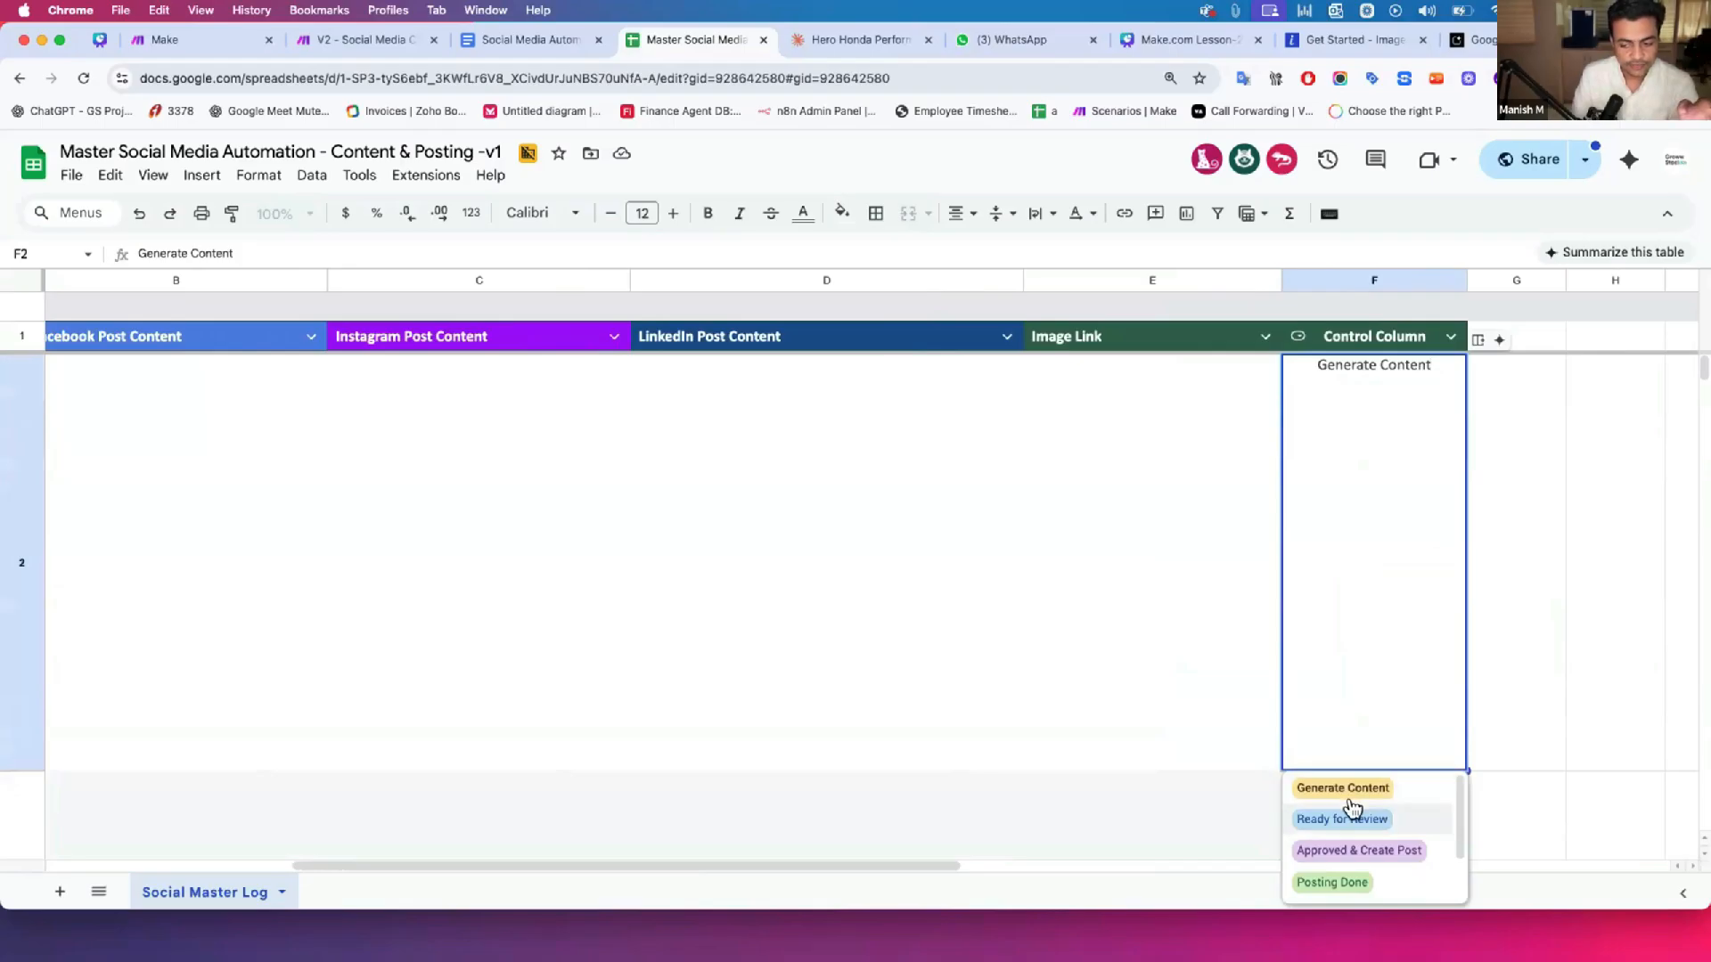
click(1408, 821)
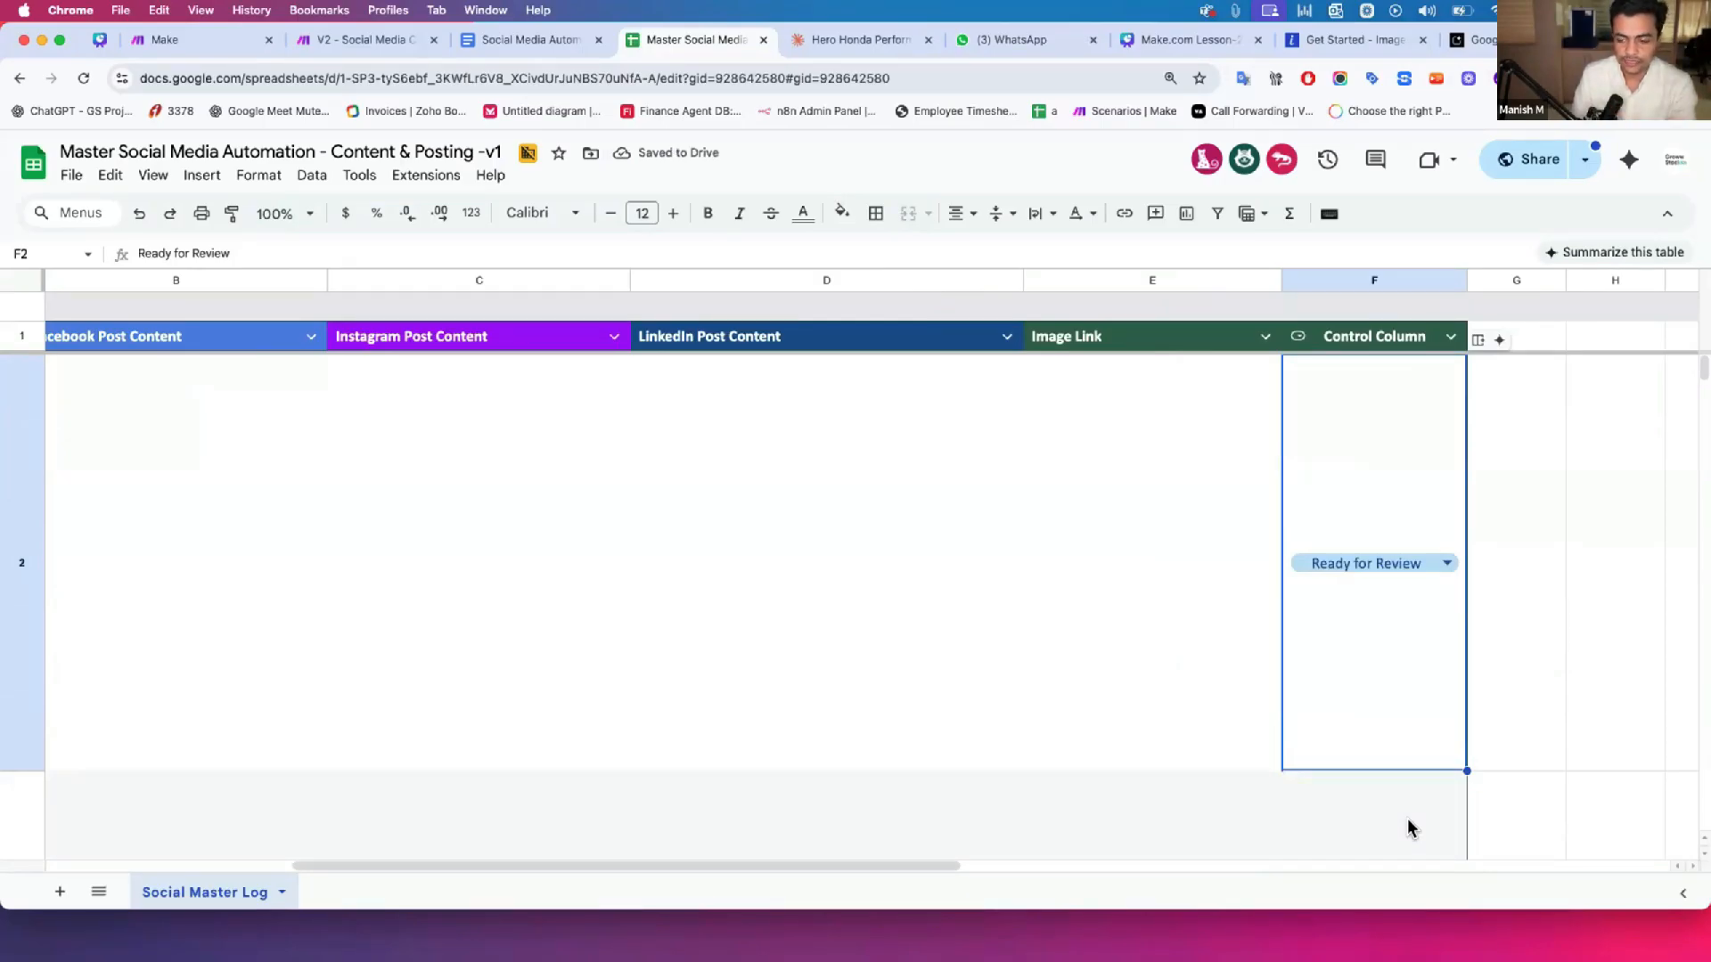
click(1397, 565)
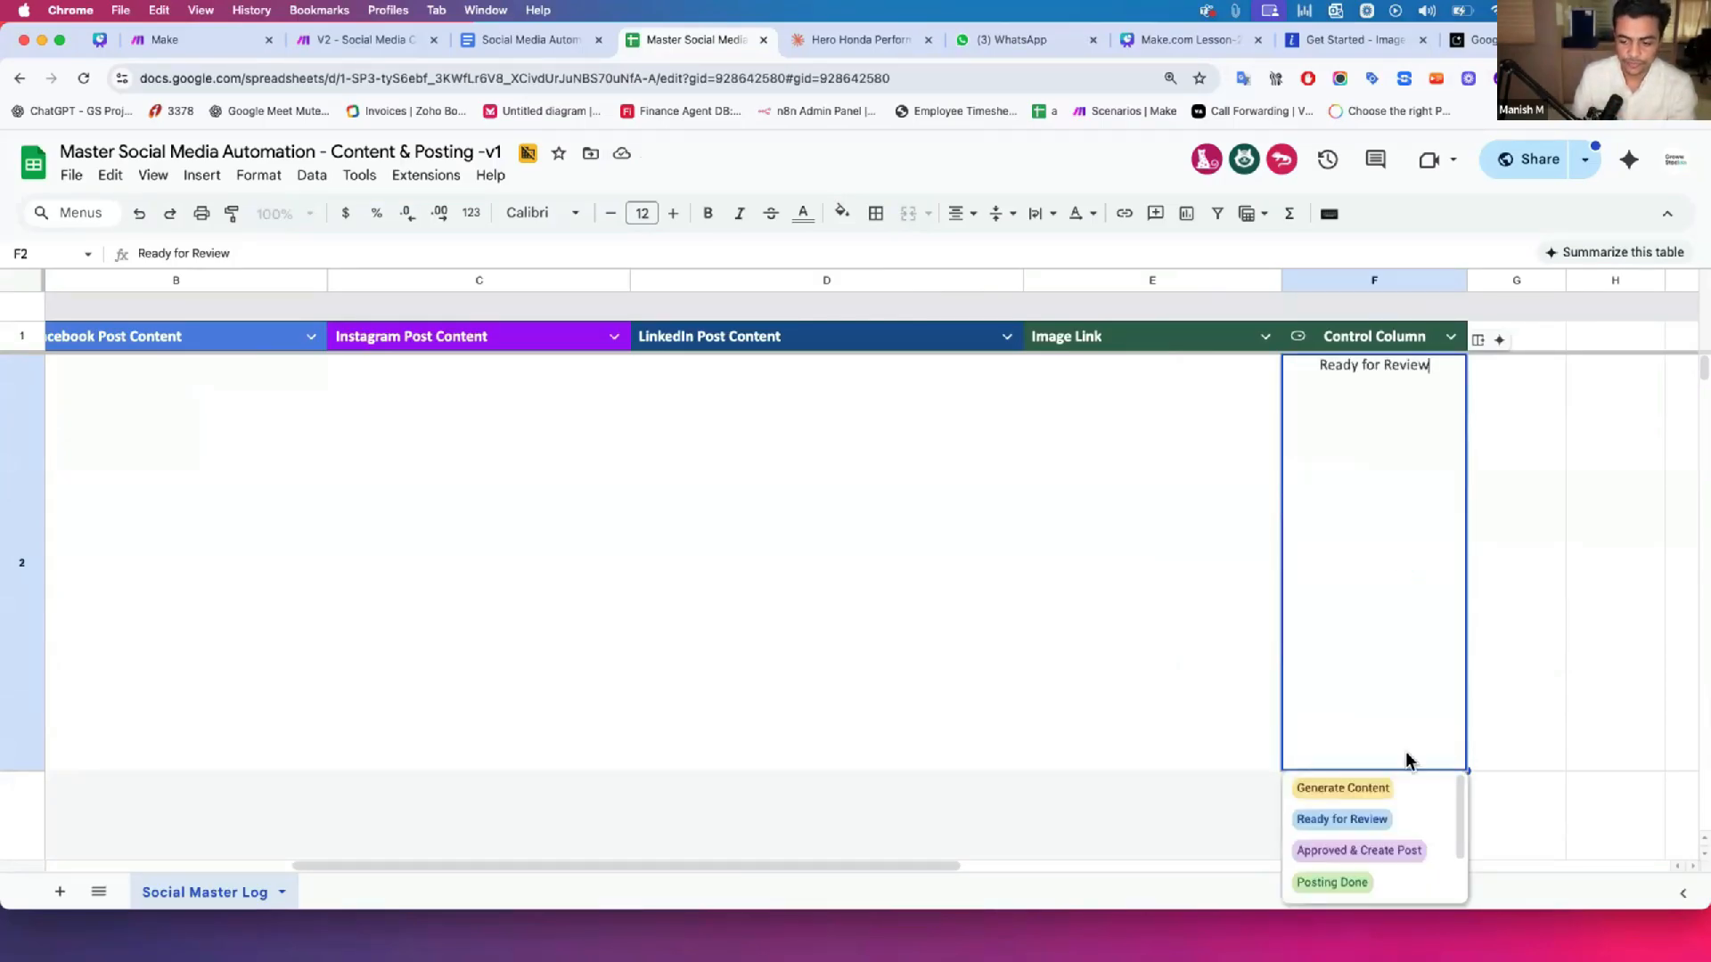
click(1405, 848)
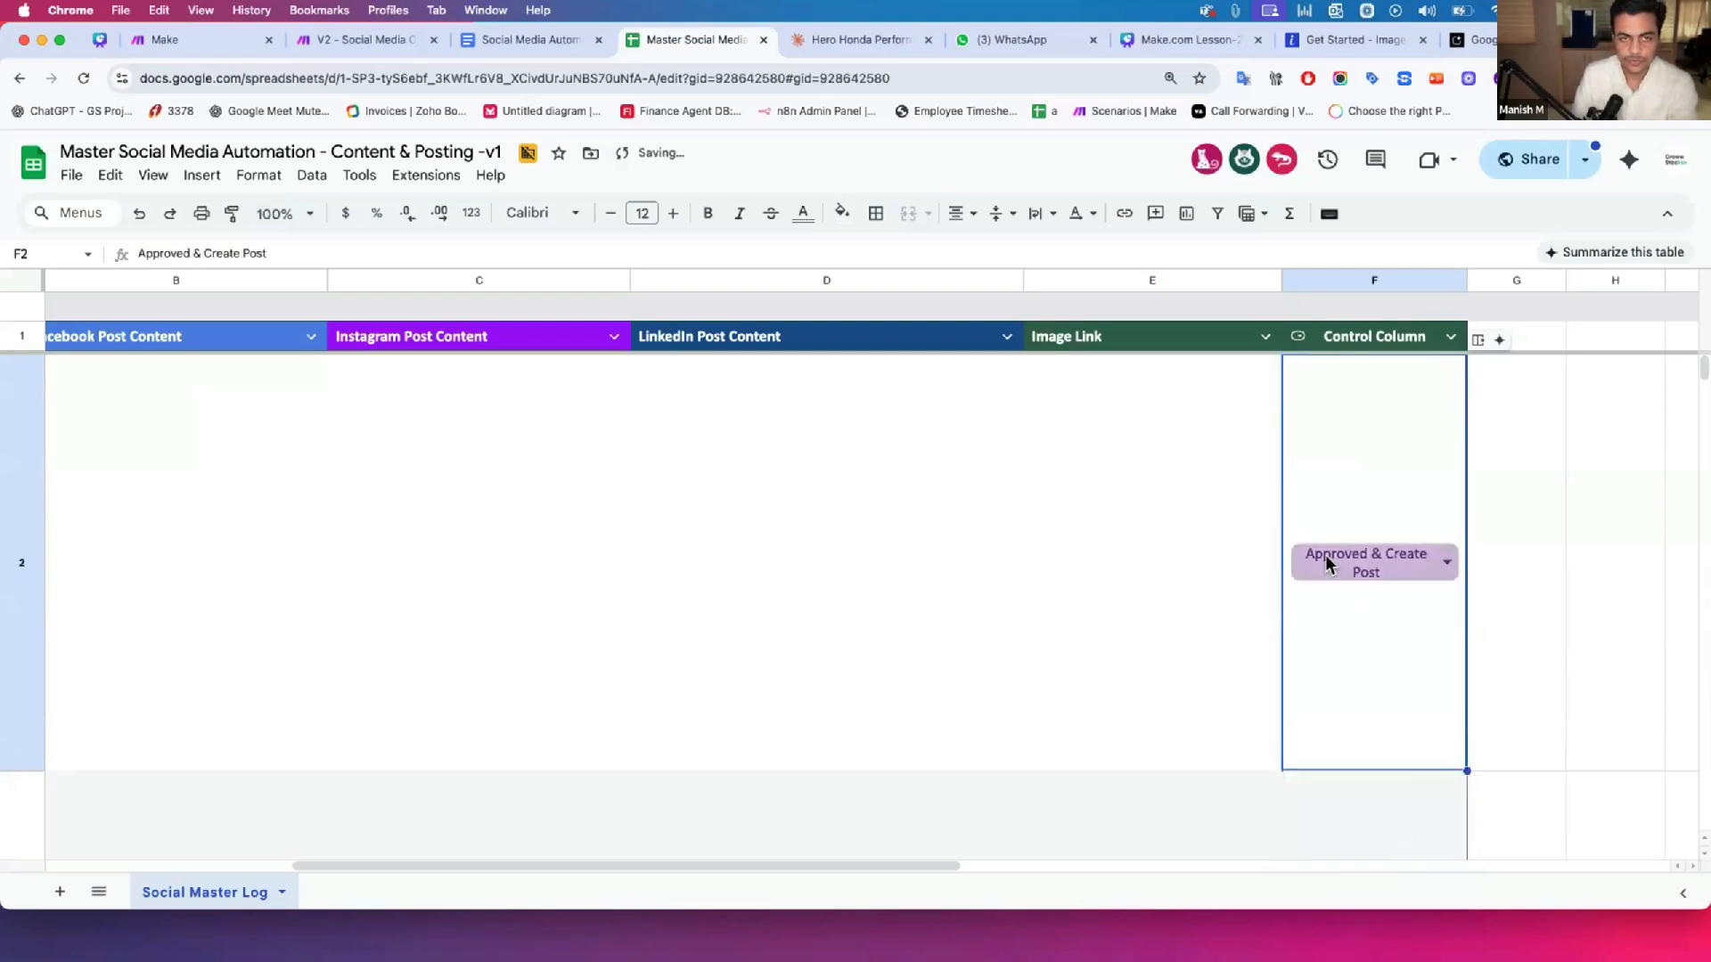
Step: Go through row 2's Facebook, Instagram and LinkedIn post content cells and select the range B2:D2
scroll(863, 573, left, 5)
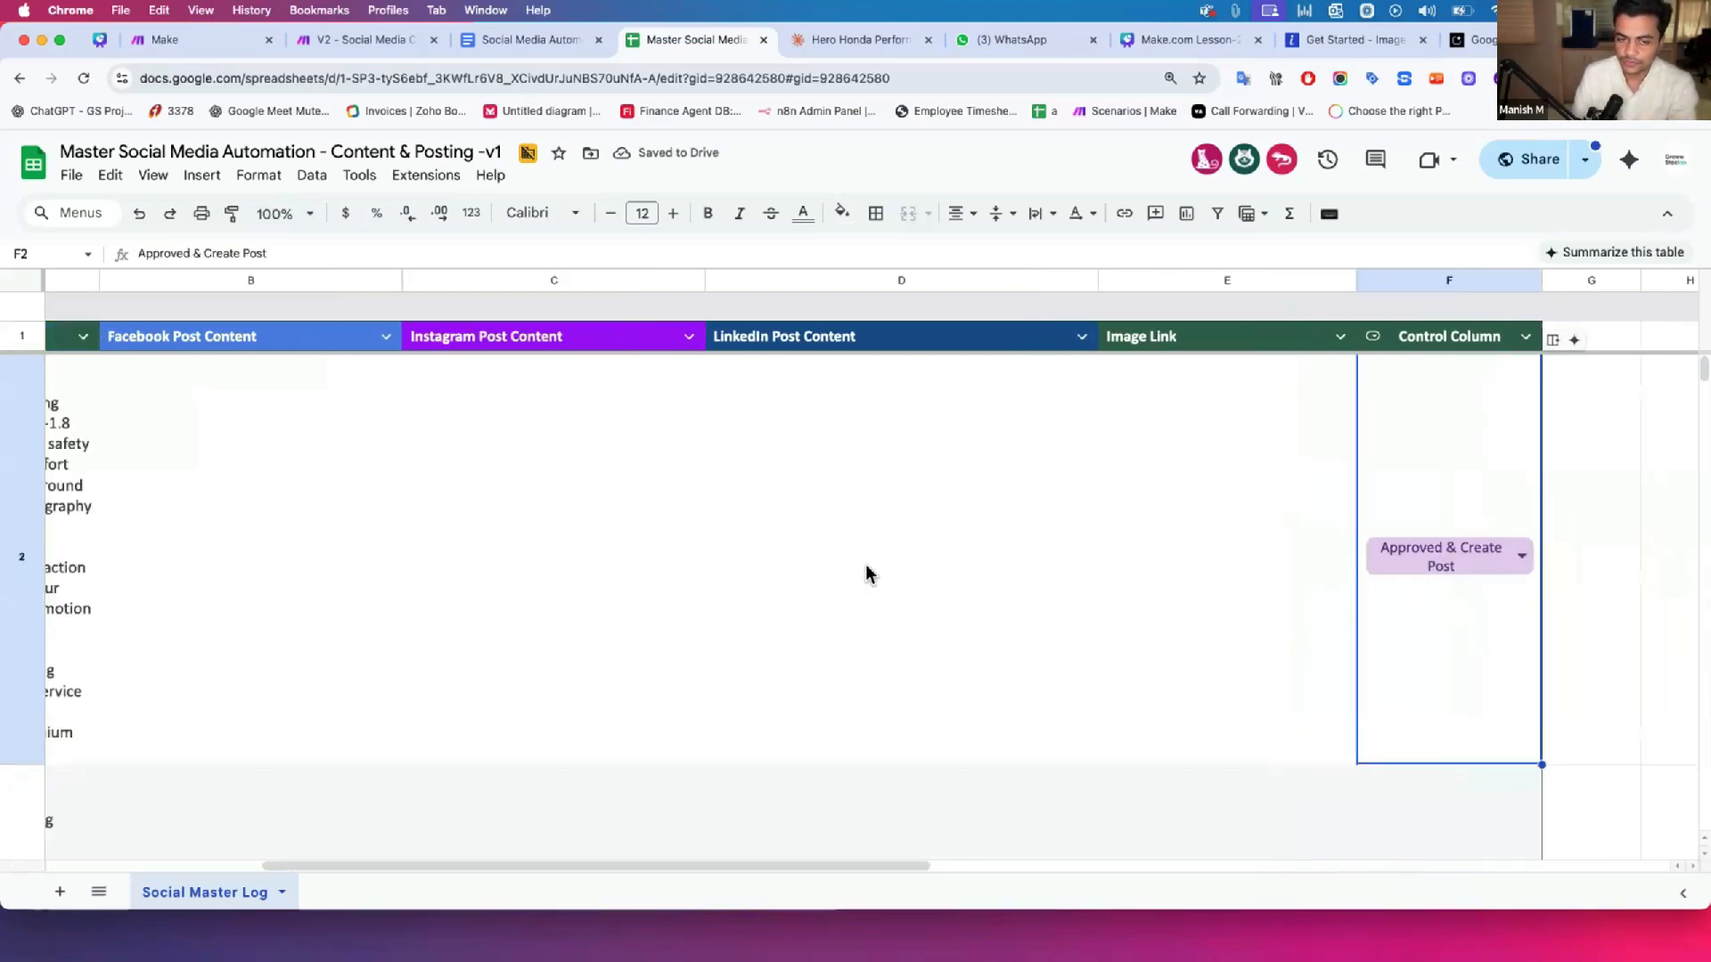
click(378, 481)
key(Right)
key(Right)
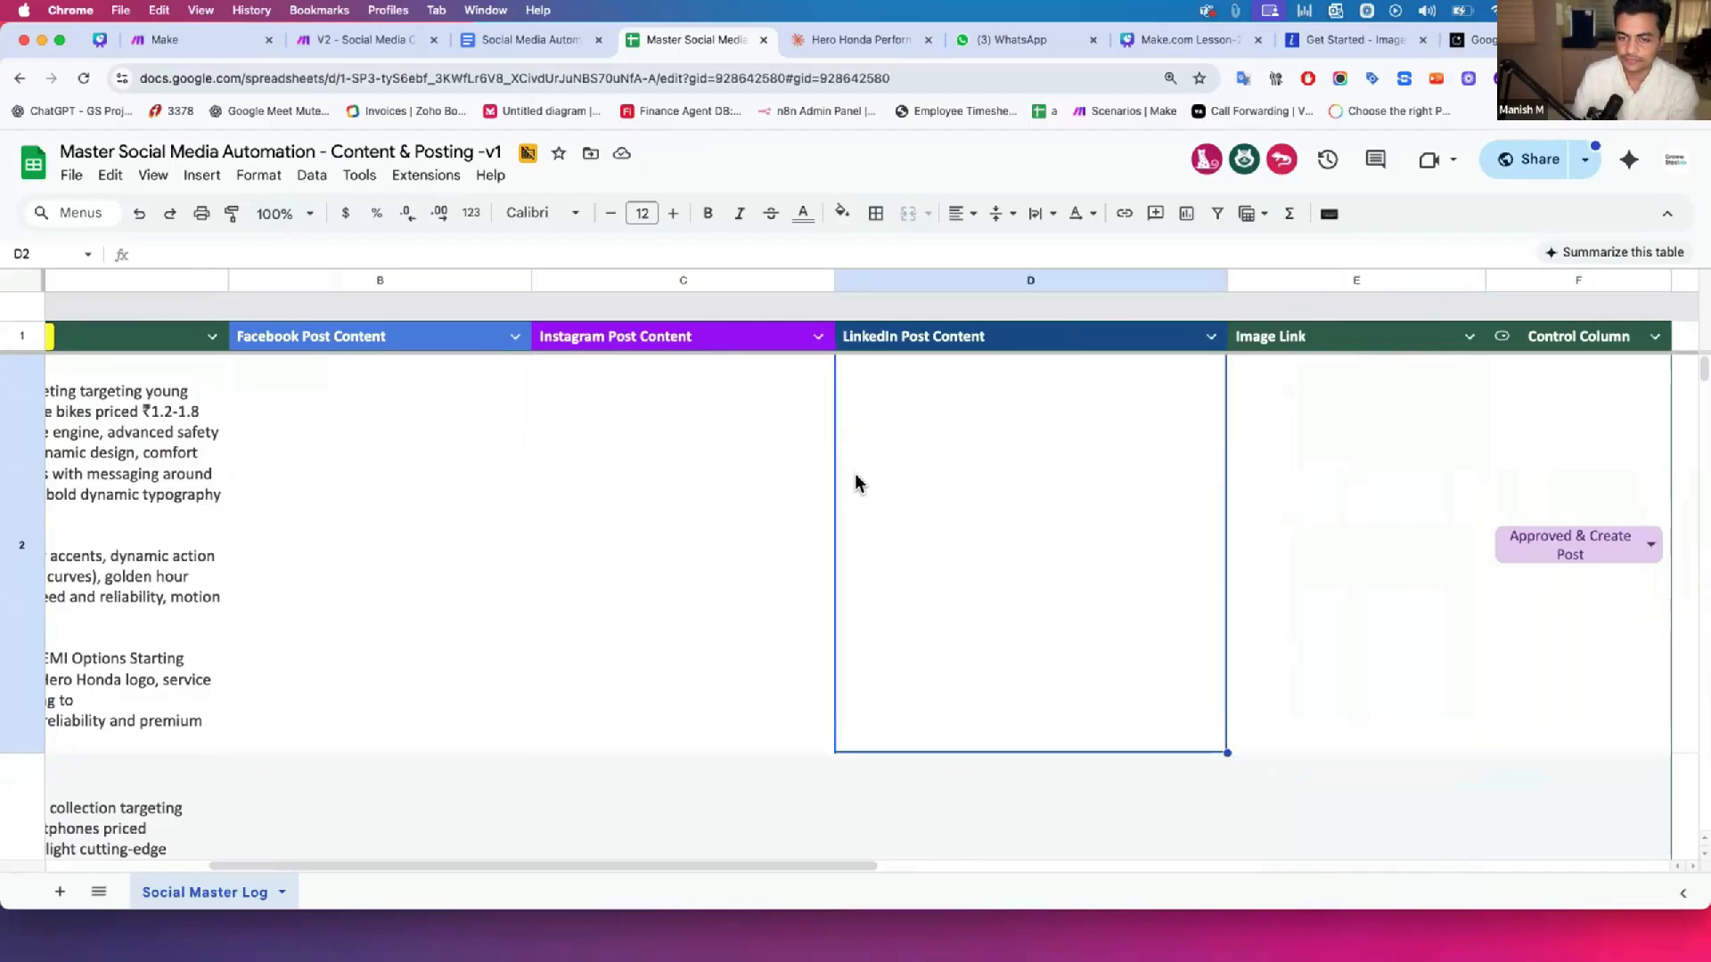
drag(413, 519, 1102, 517)
scroll(1101, 517, left, 1)
scroll(1102, 517, up, 1)
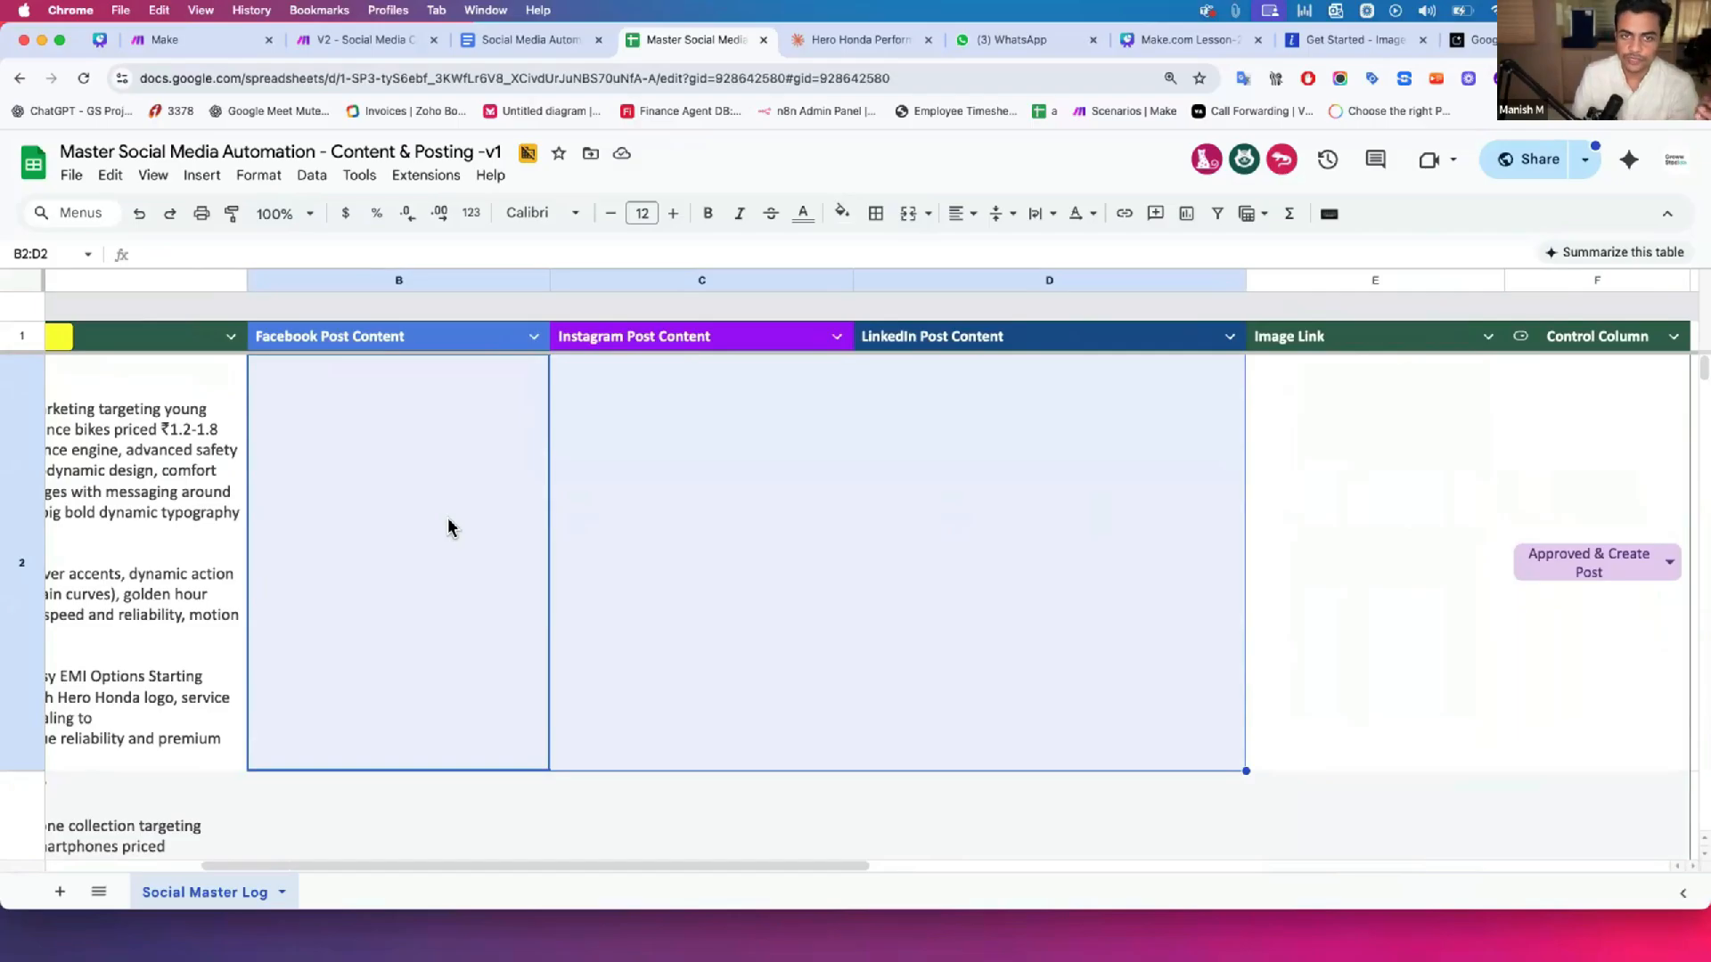
click(746, 535)
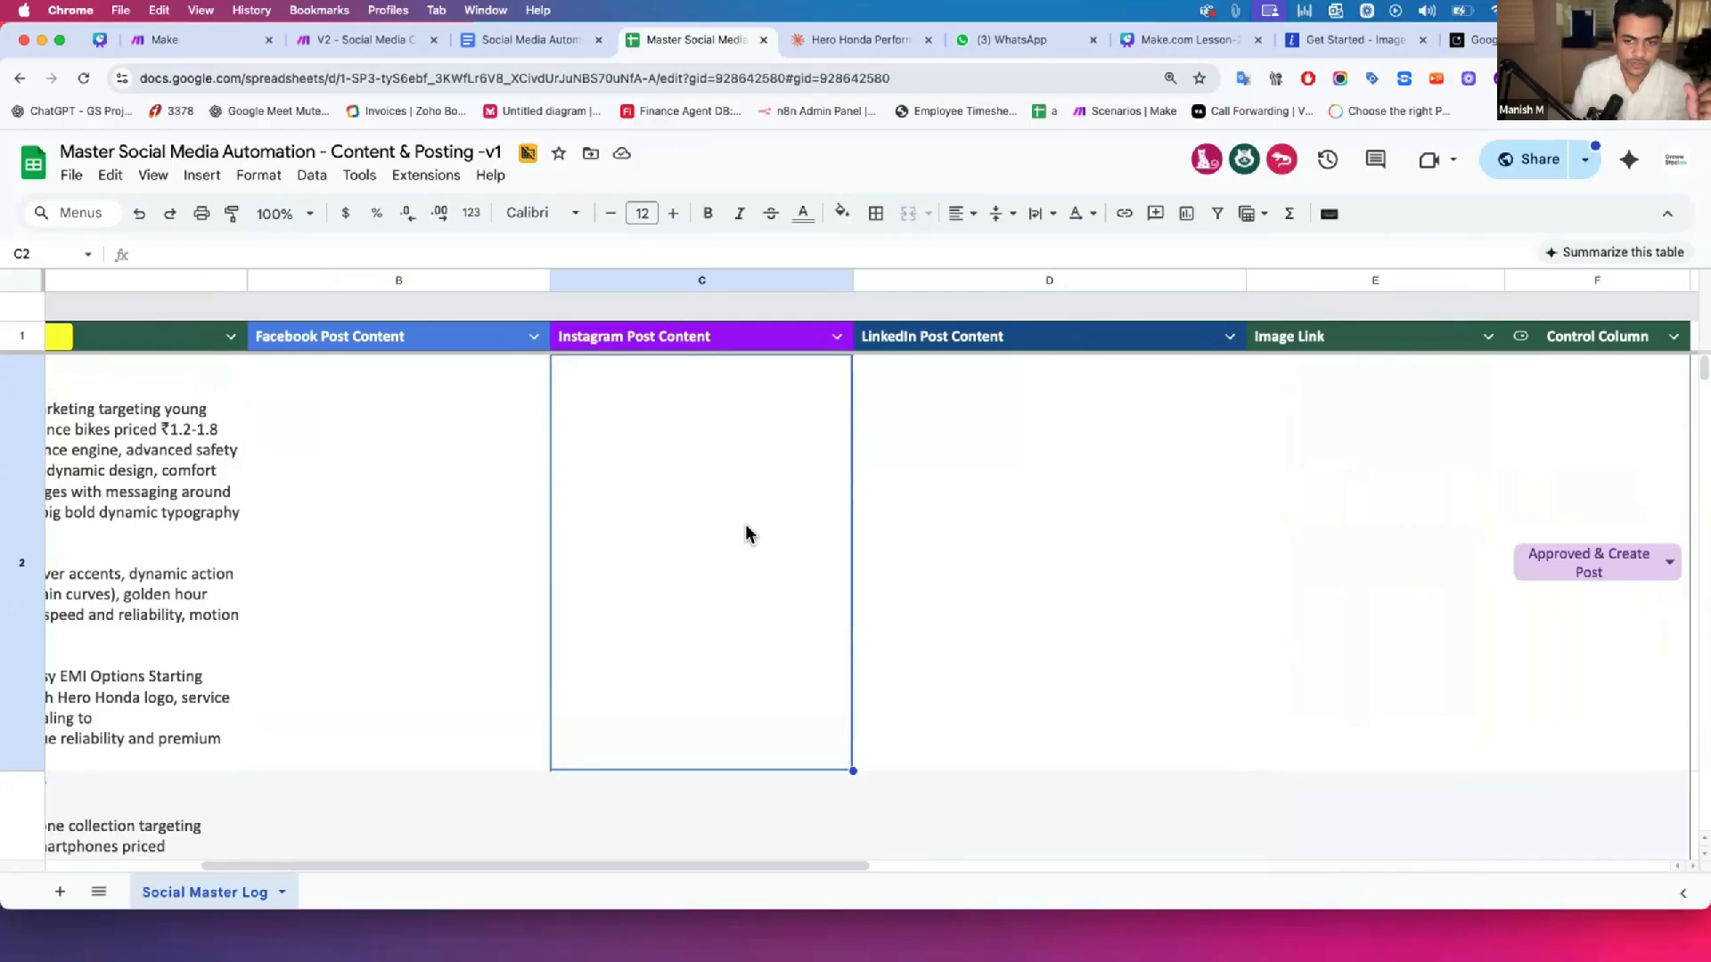
click(1037, 541)
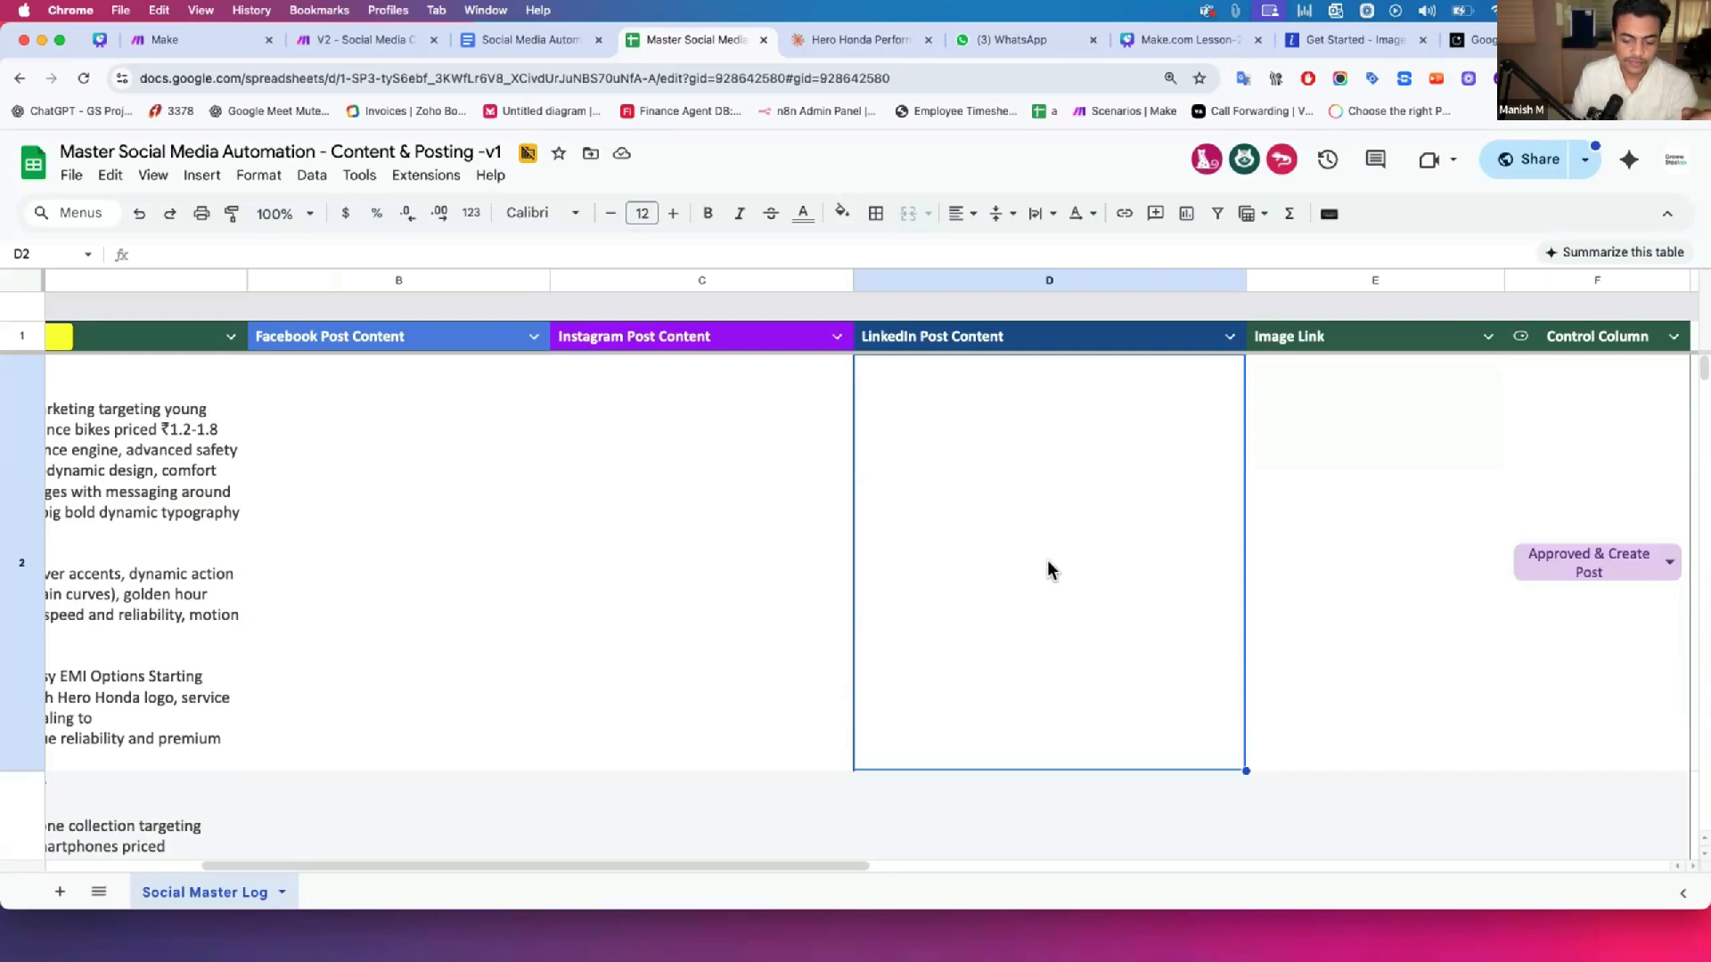
click(535, 540)
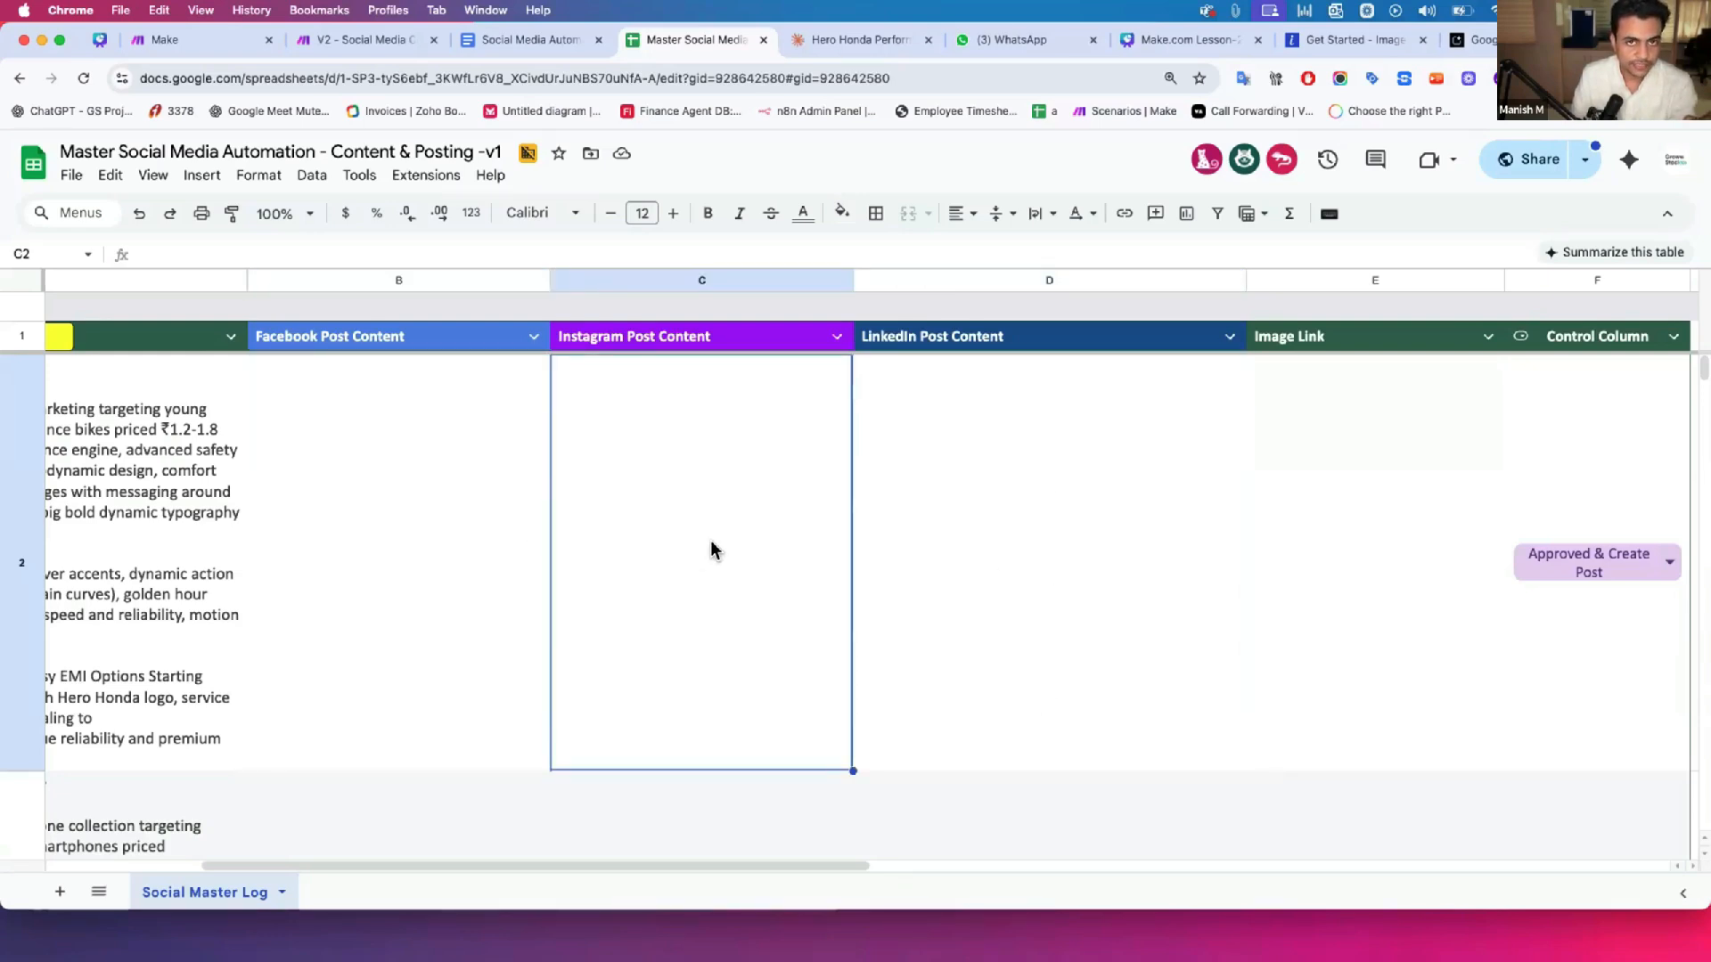
click(474, 575)
shift+click(1007, 573)
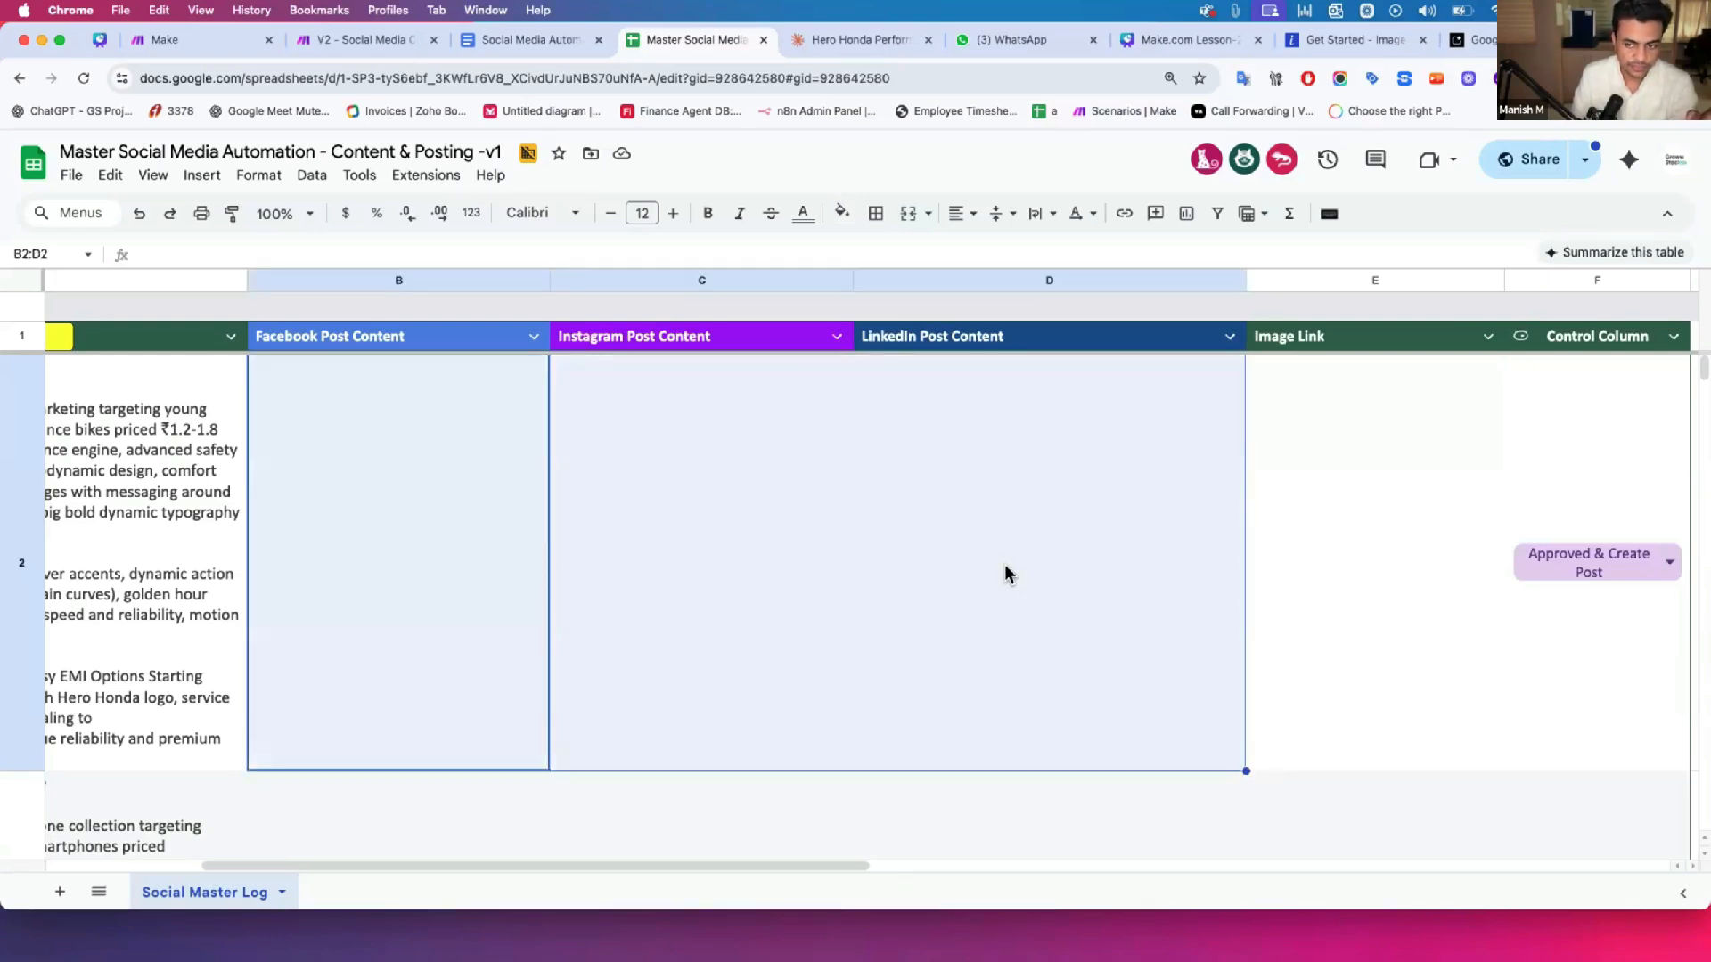
Step: Select row 2's Image Link cell to show where the generated image's link goes
scroll(1119, 558, right, 3)
click(1119, 547)
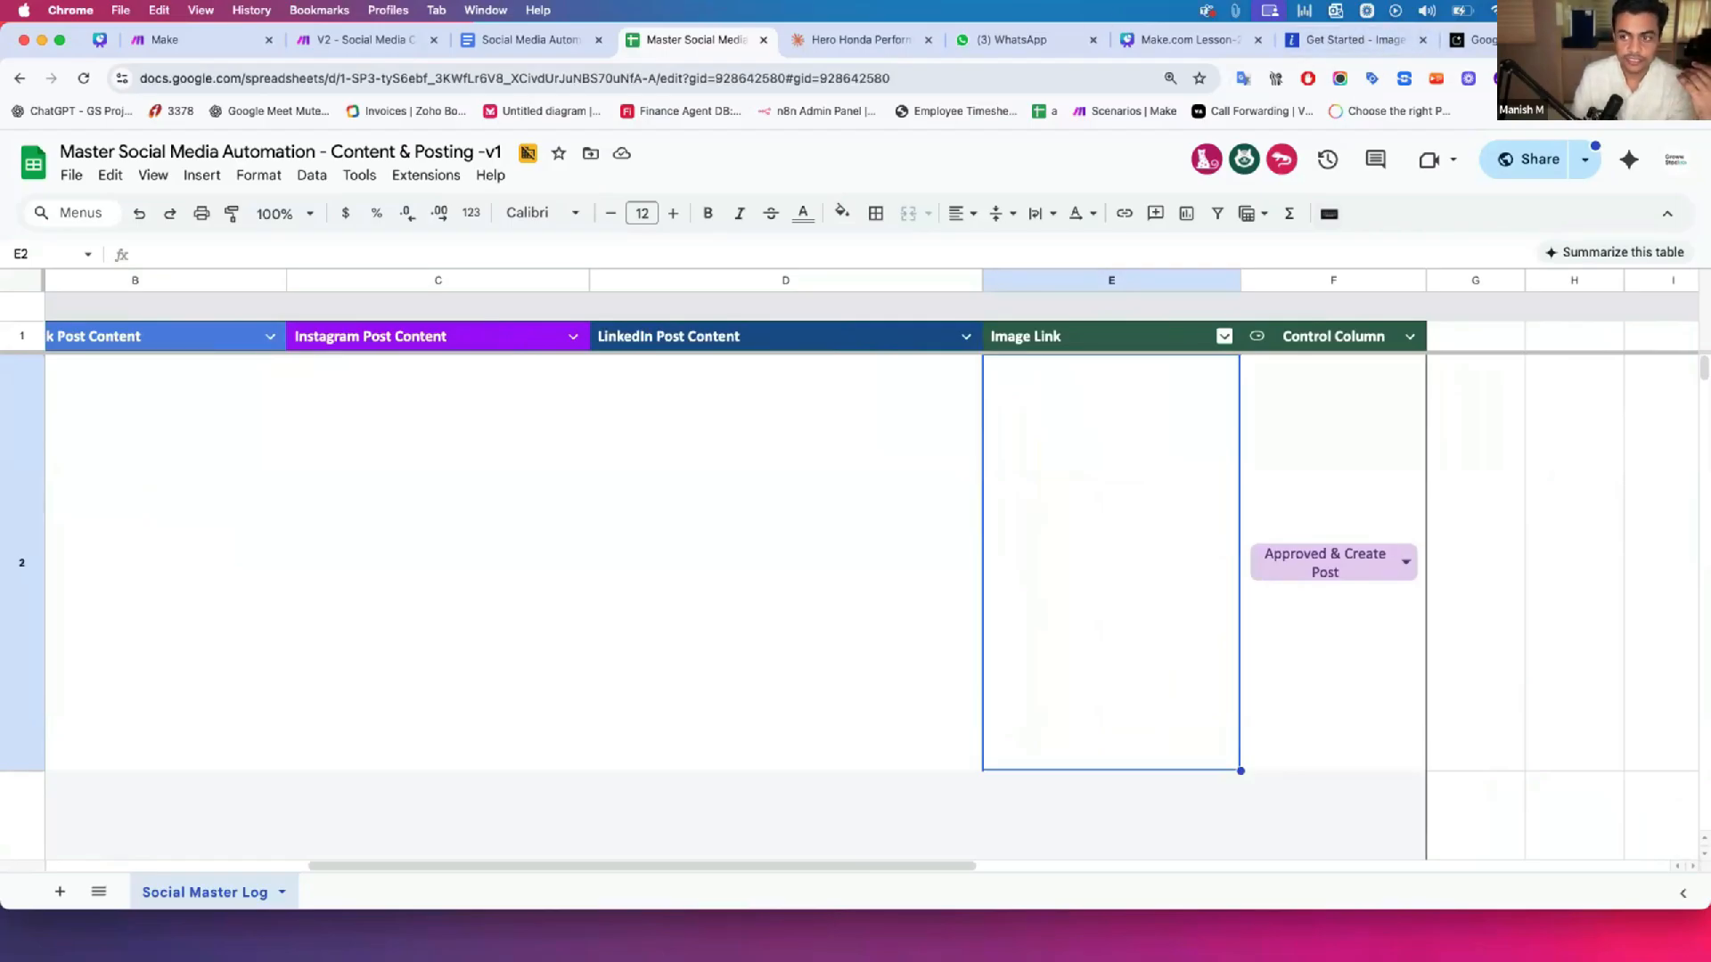
click(1557, 10)
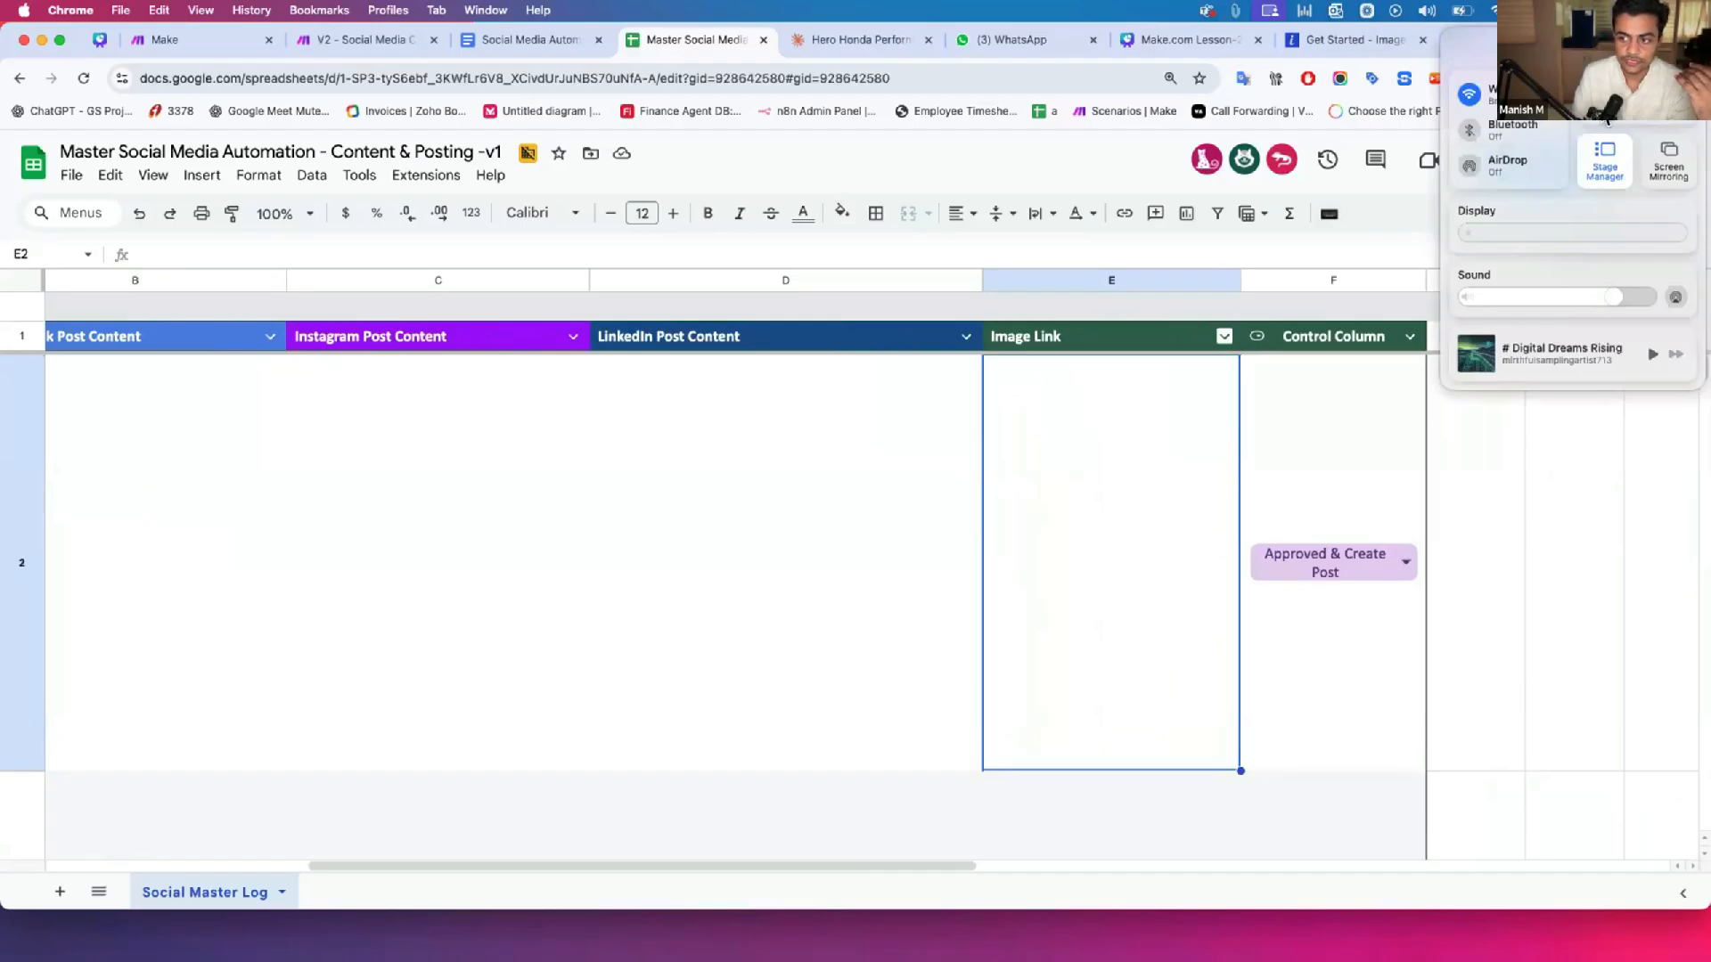
click(1600, 94)
click(1388, 37)
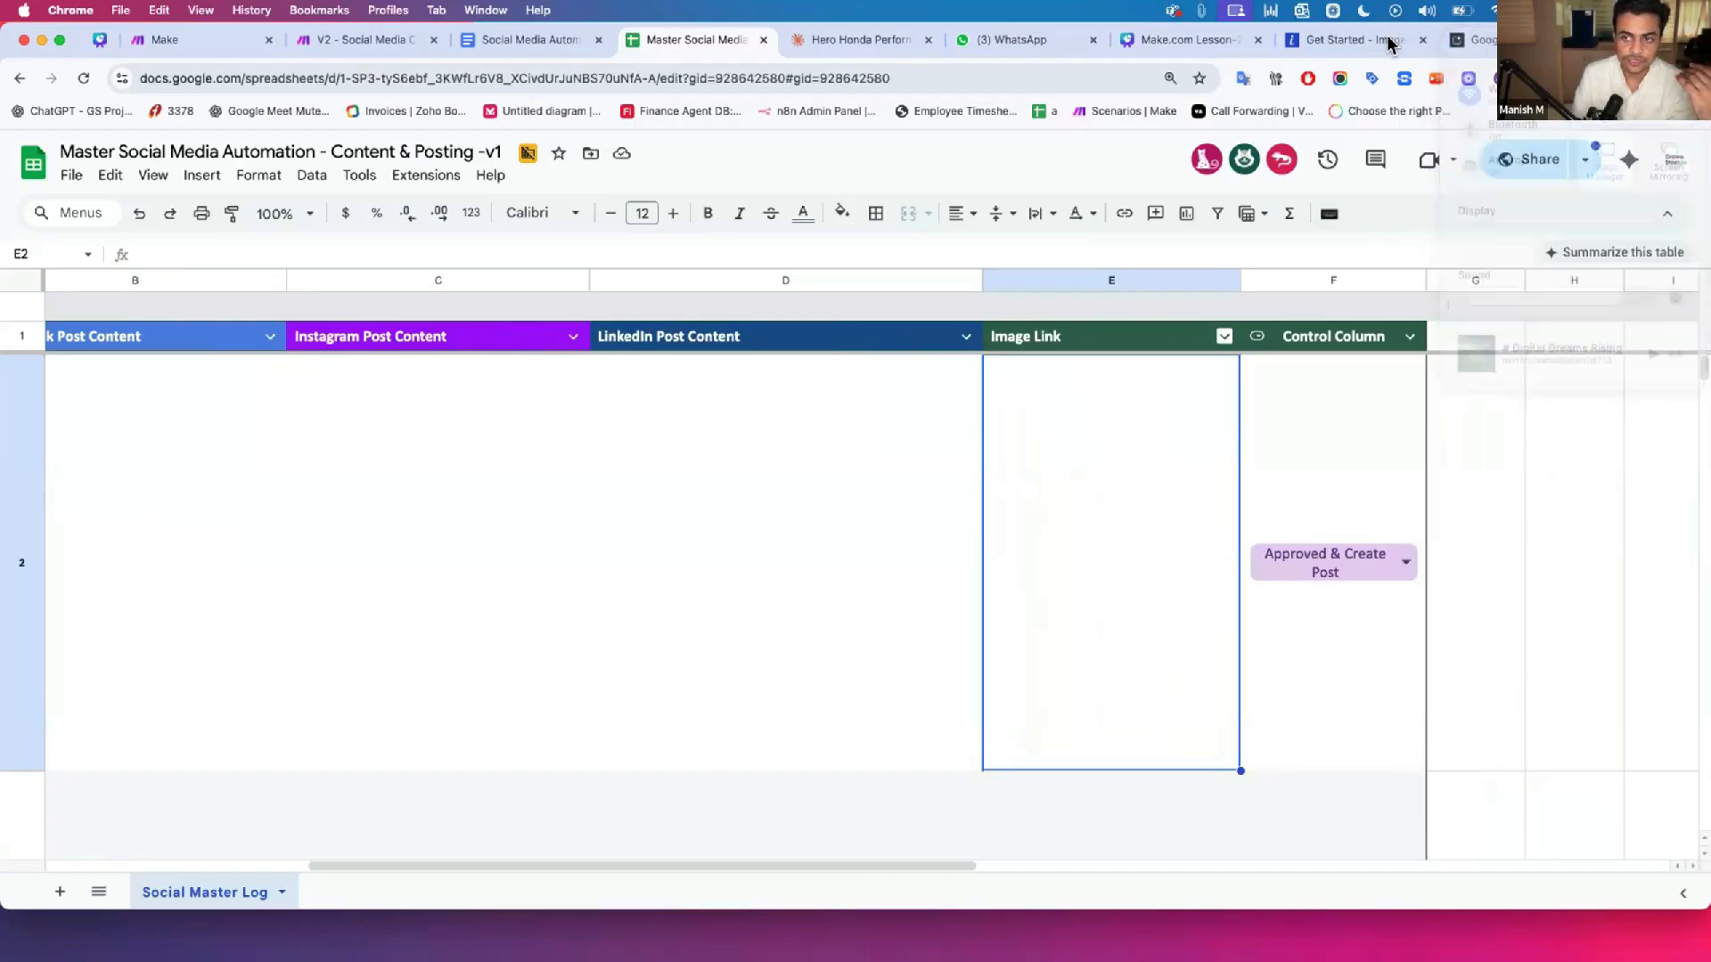
Step: Point out row 2's post content range B2:D2, and select the Hero Honda posting idea in A2
click(853, 573)
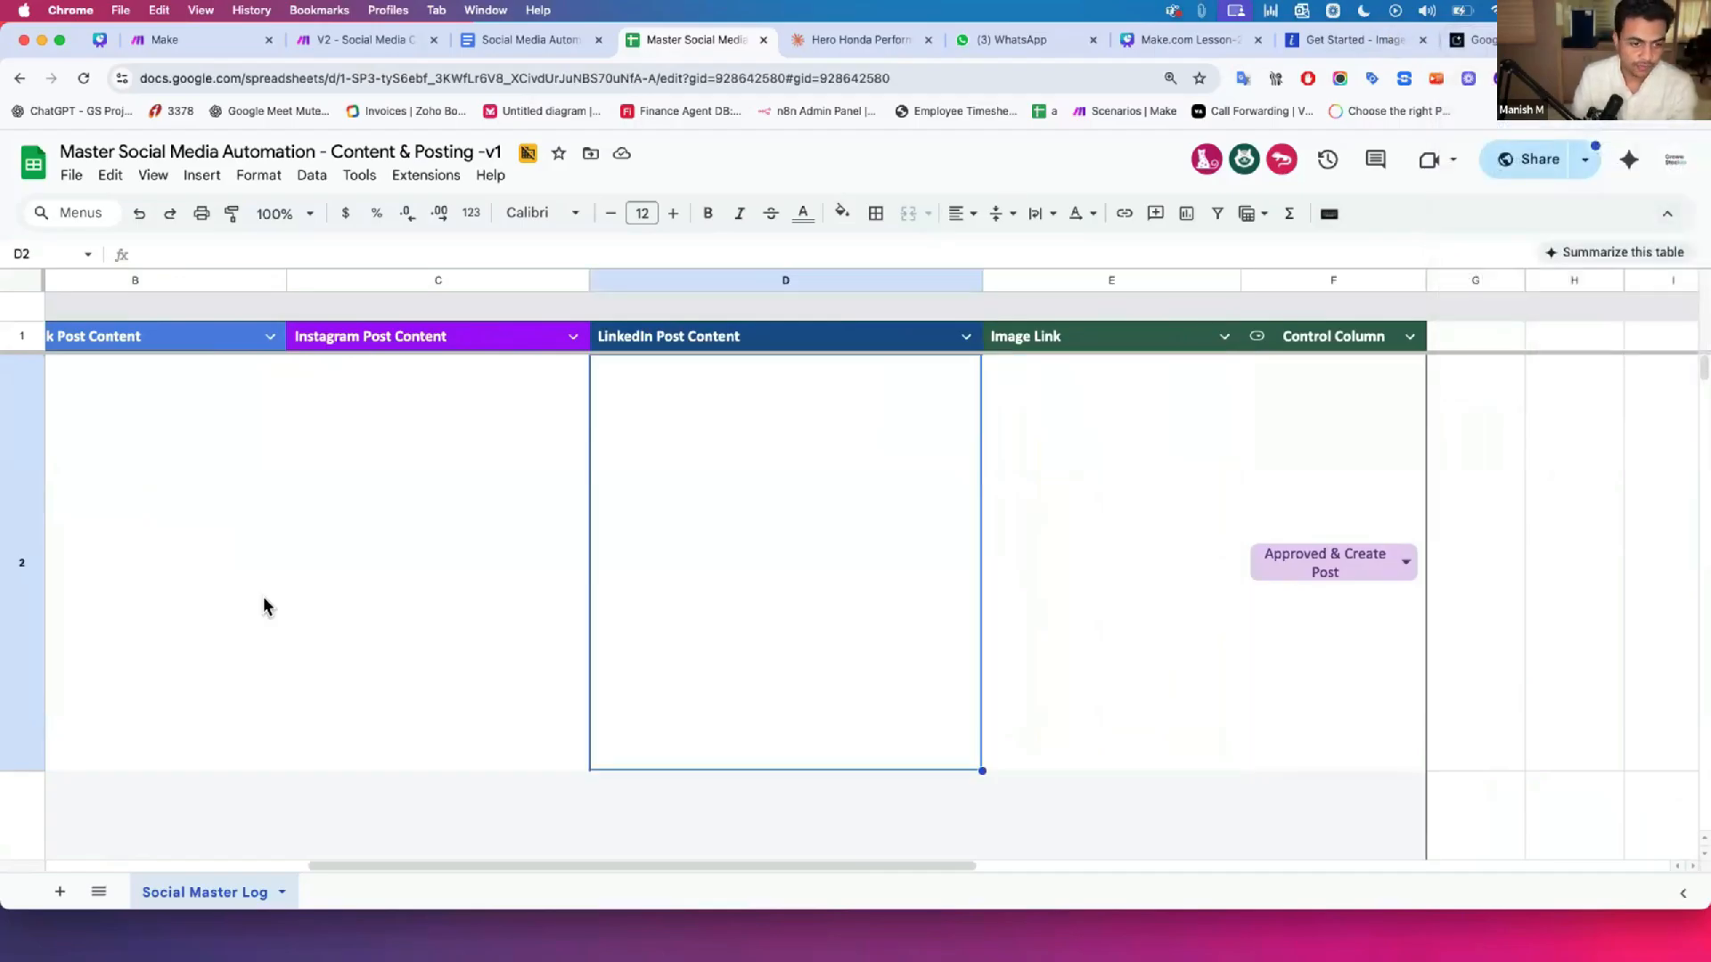
click(264, 596)
shift+click(638, 590)
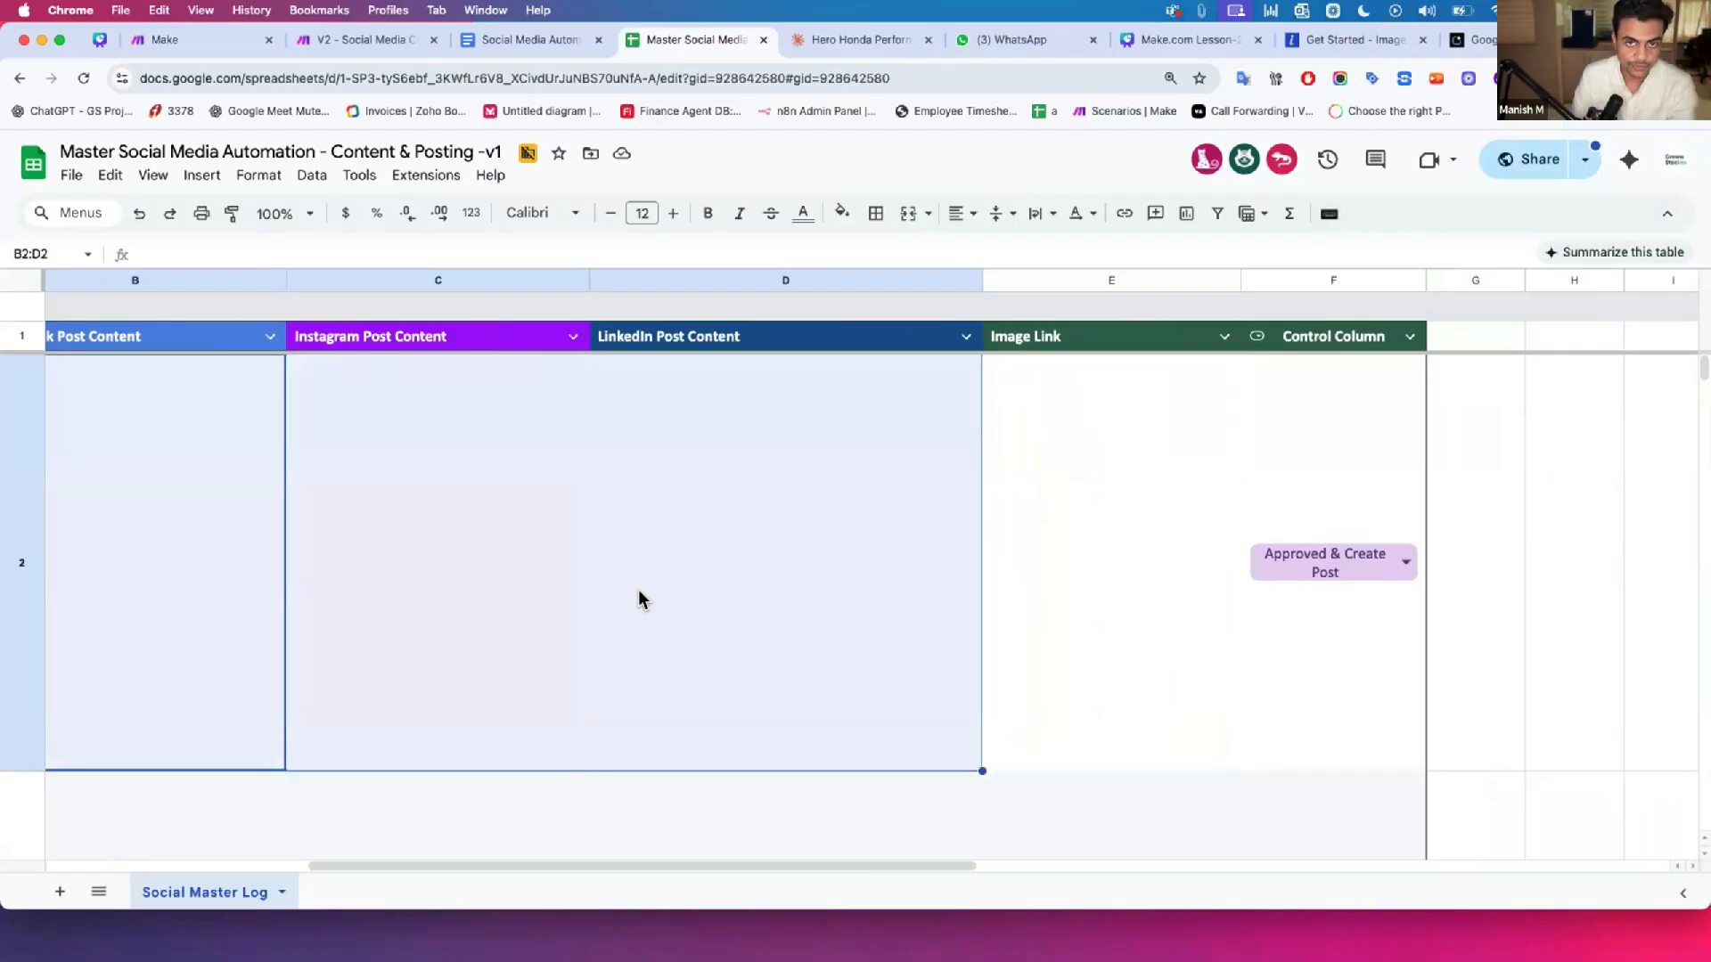
scroll(638, 590, left, 10)
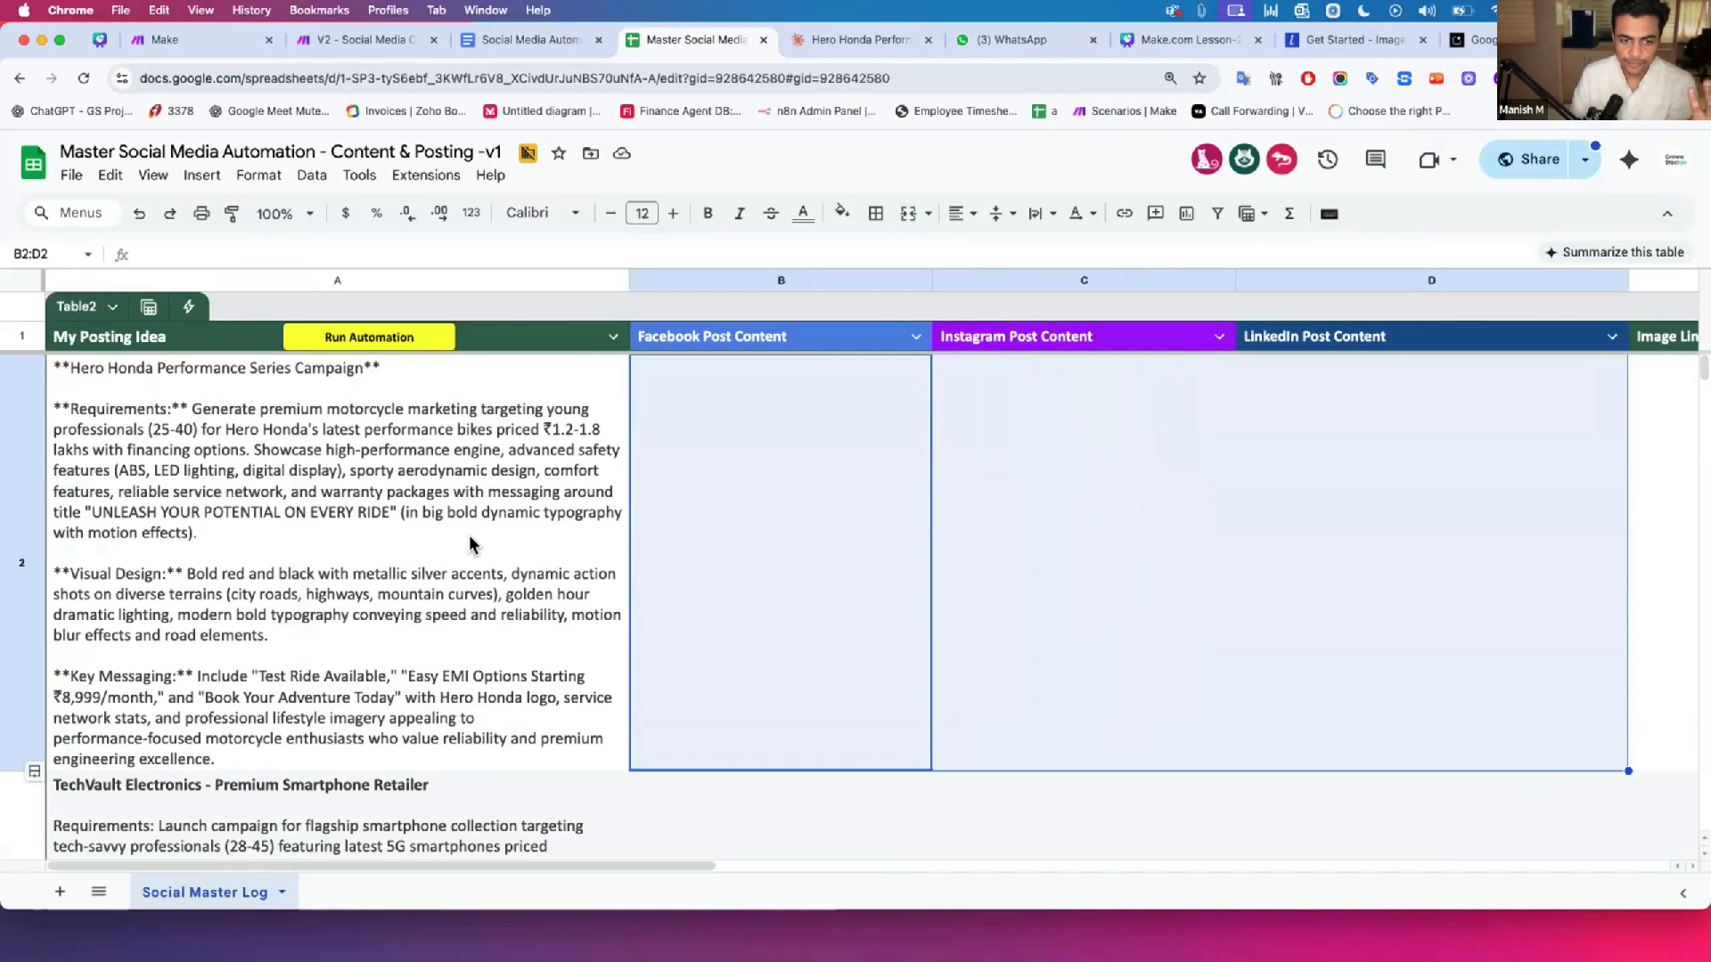
click(477, 560)
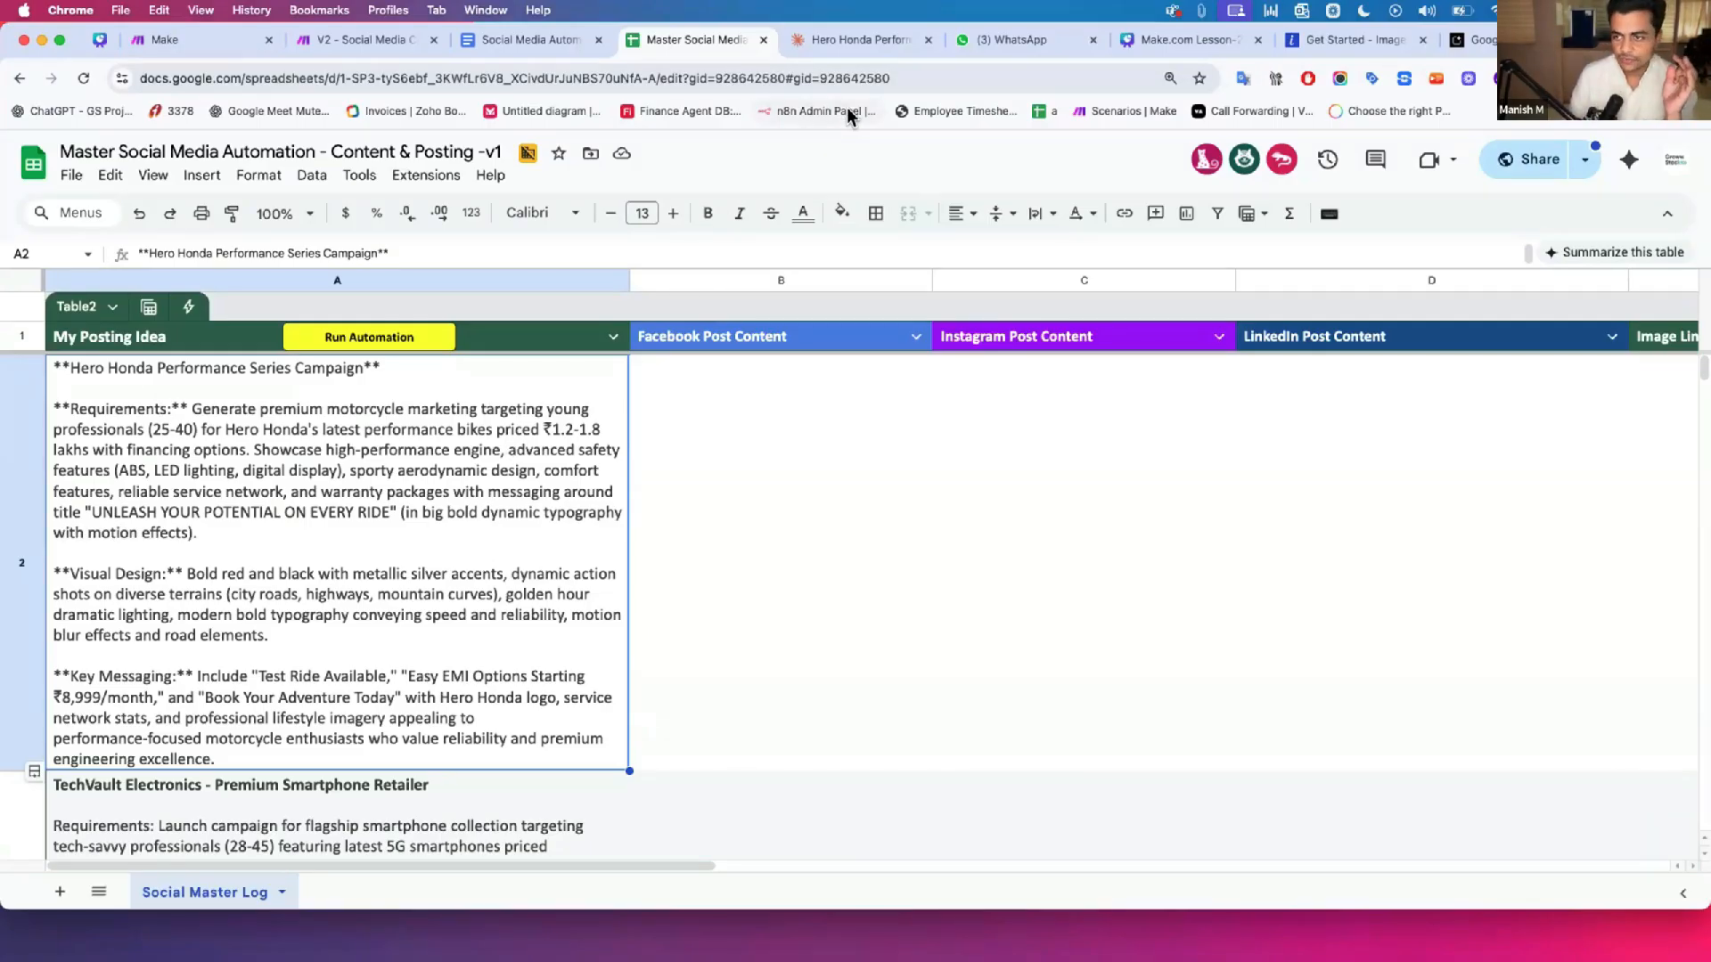
Step: Open the downloaded Make.com Lesson-2.pdf, fit its pages to the window and go to page 2
click(1506, 78)
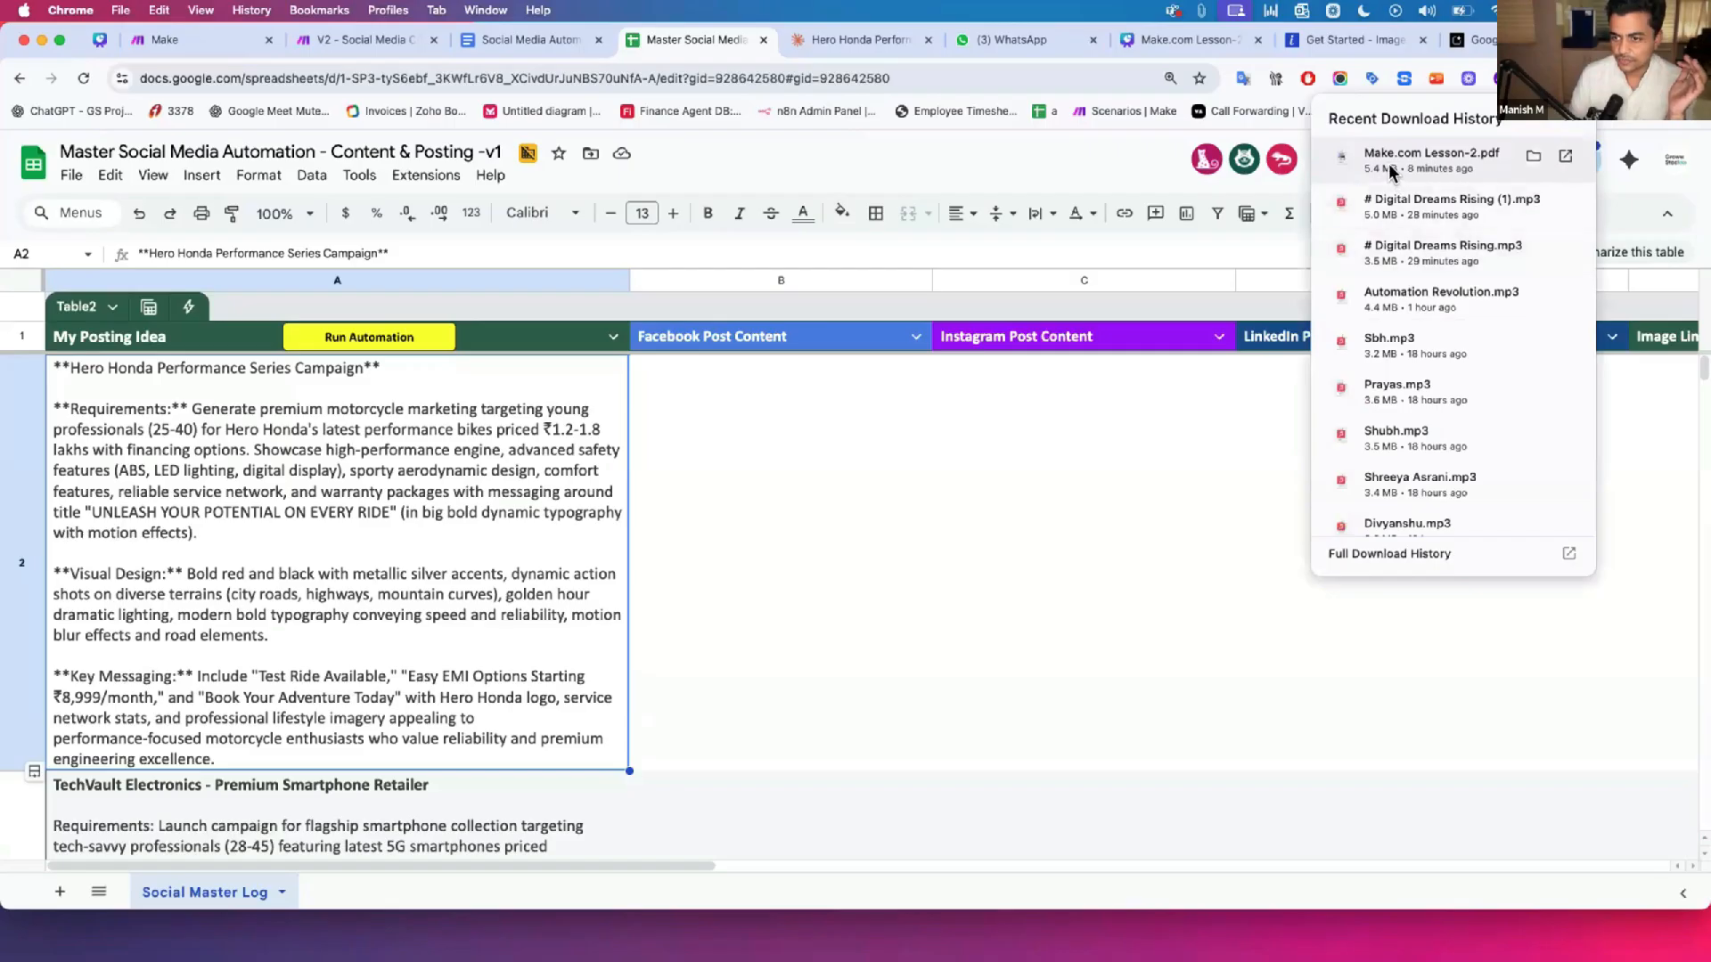
click(1388, 163)
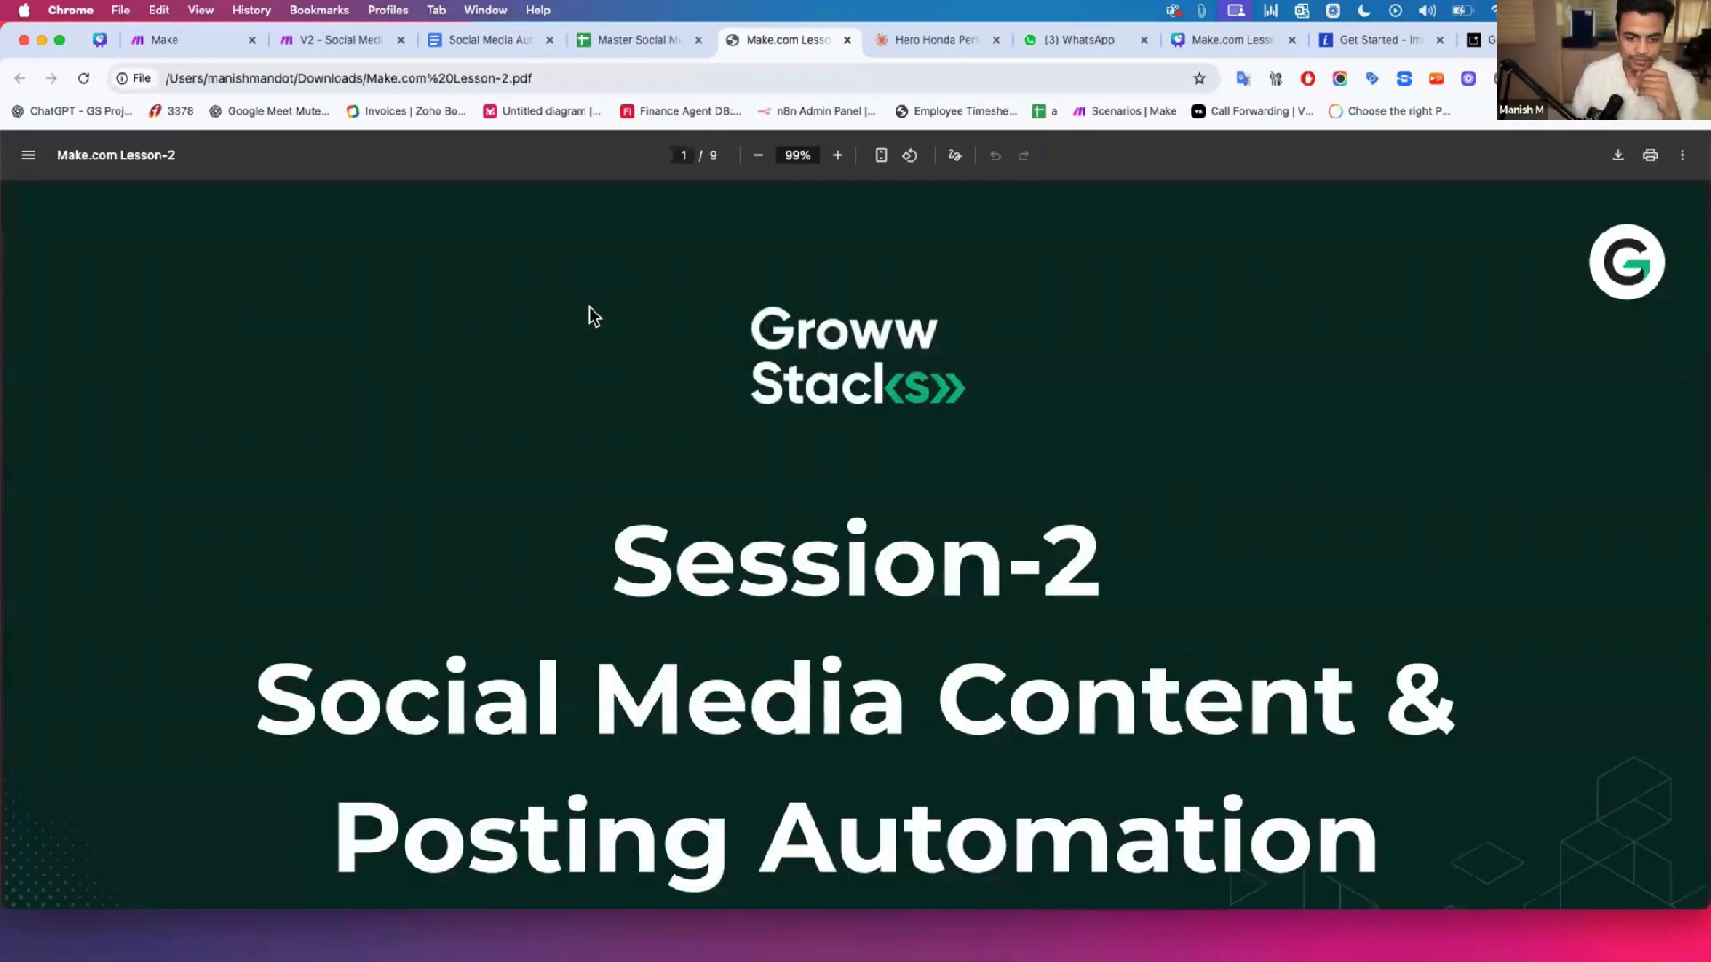
click(876, 157)
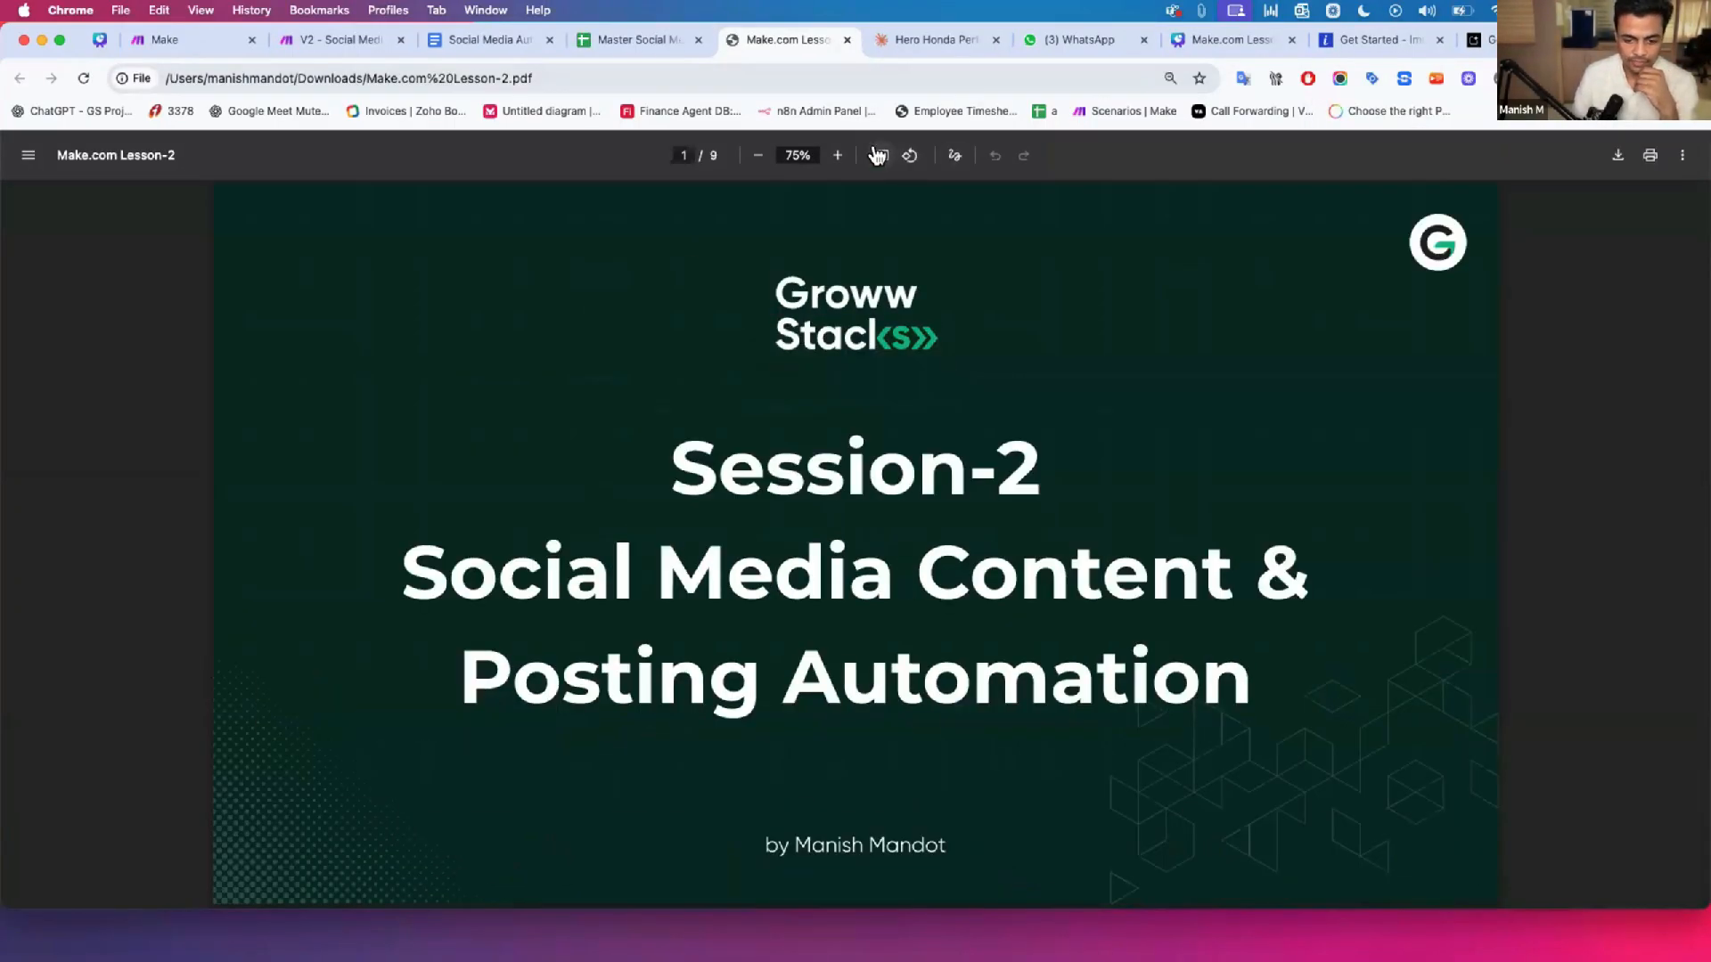
key(Right)
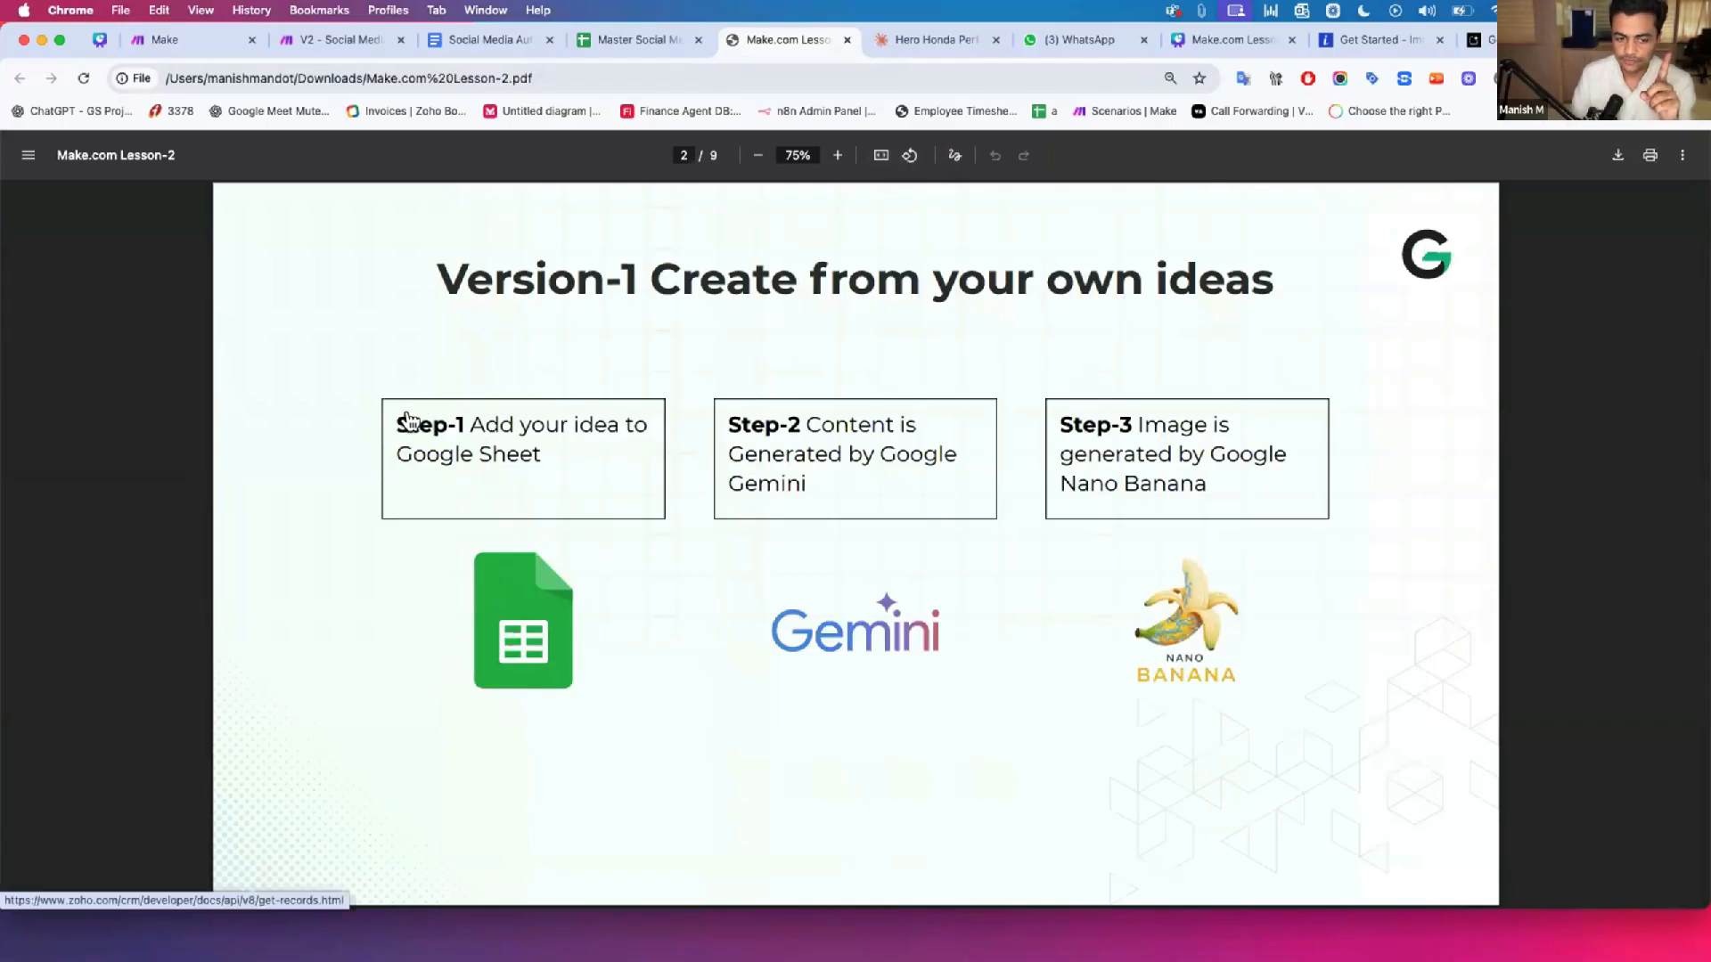
click(499, 464)
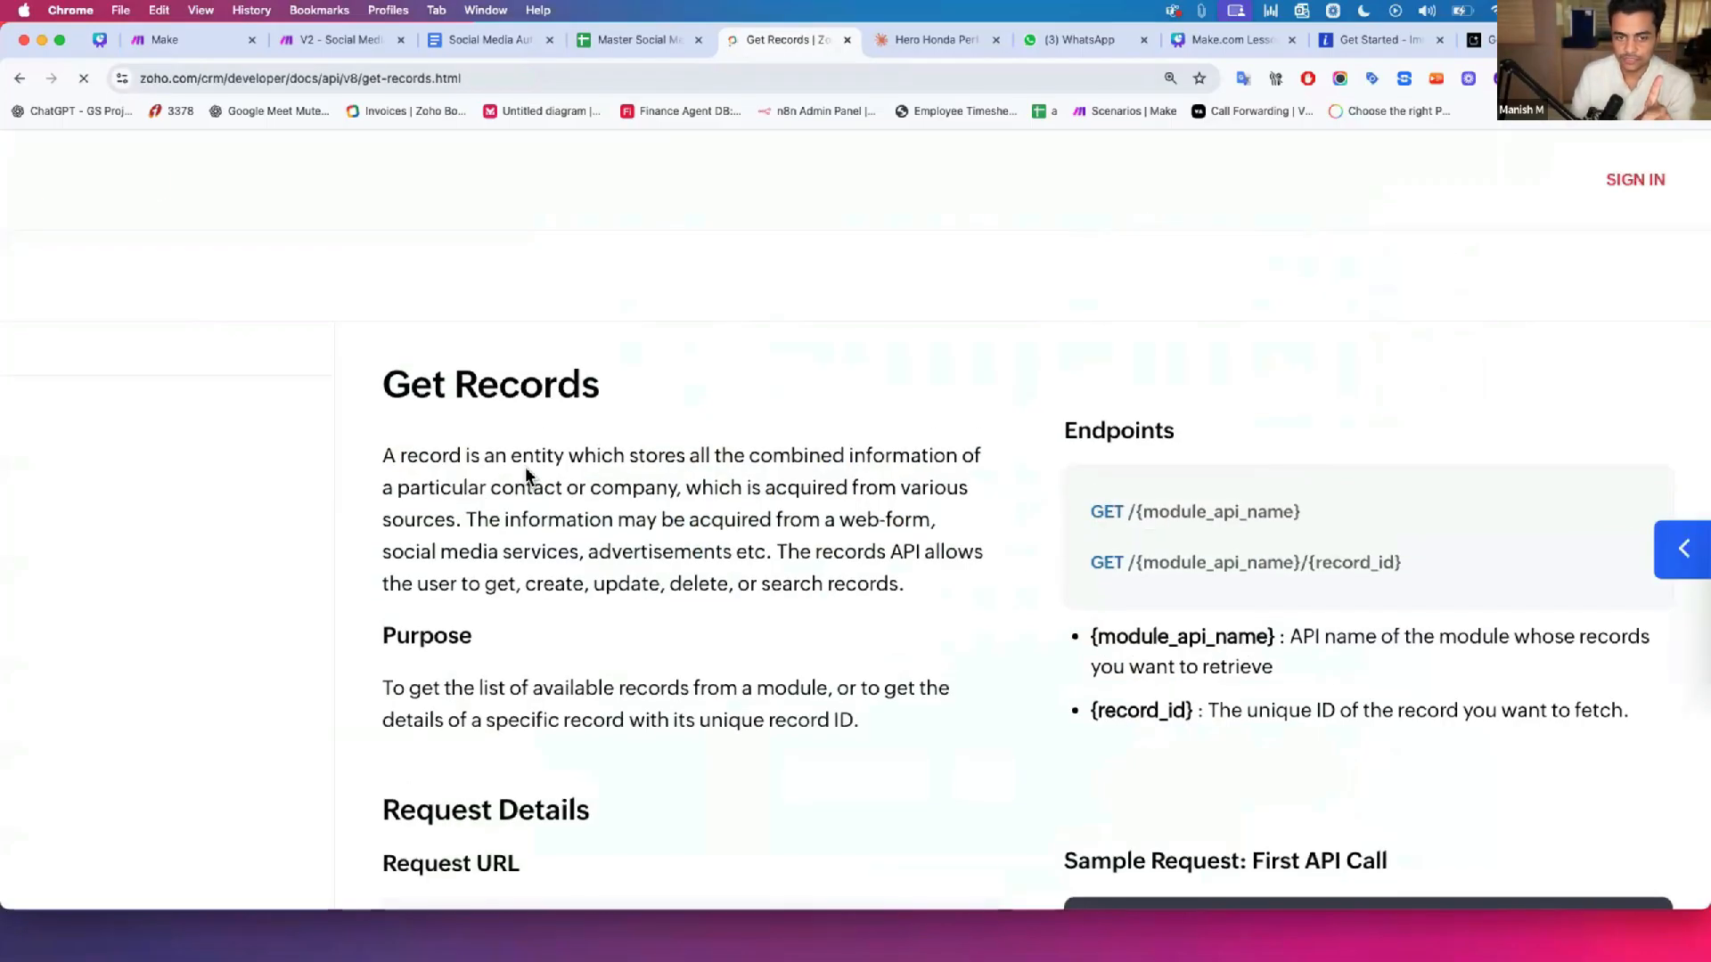
click(20, 78)
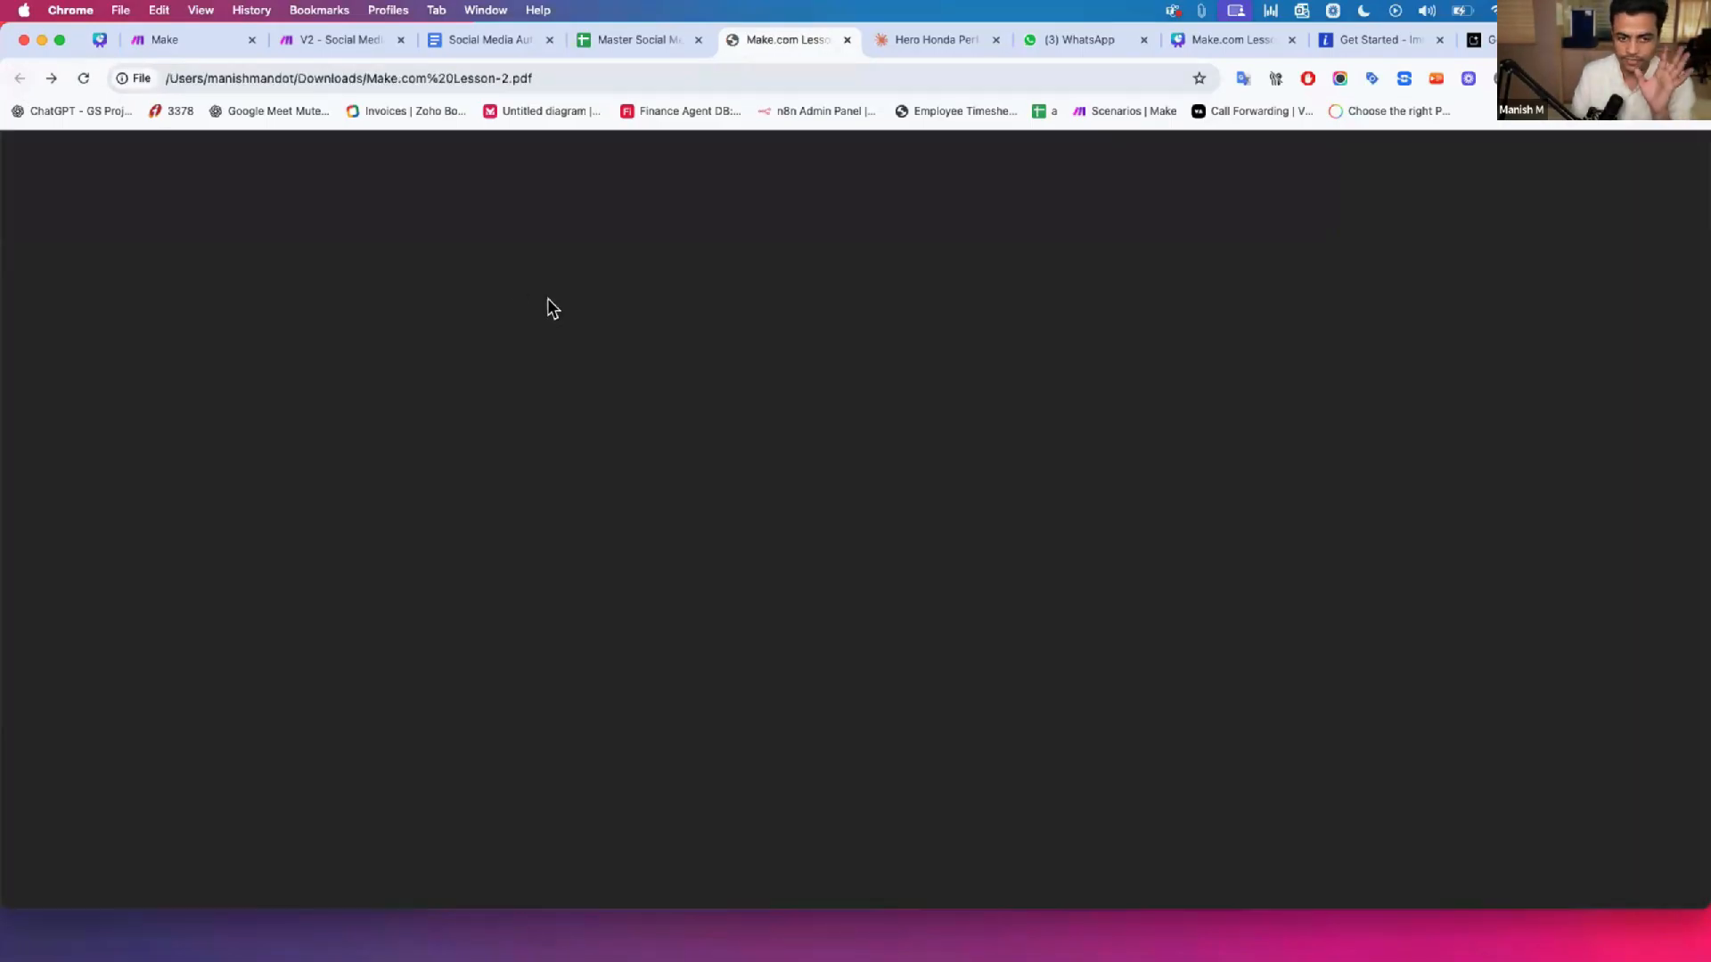
click(880, 155)
key(Right)
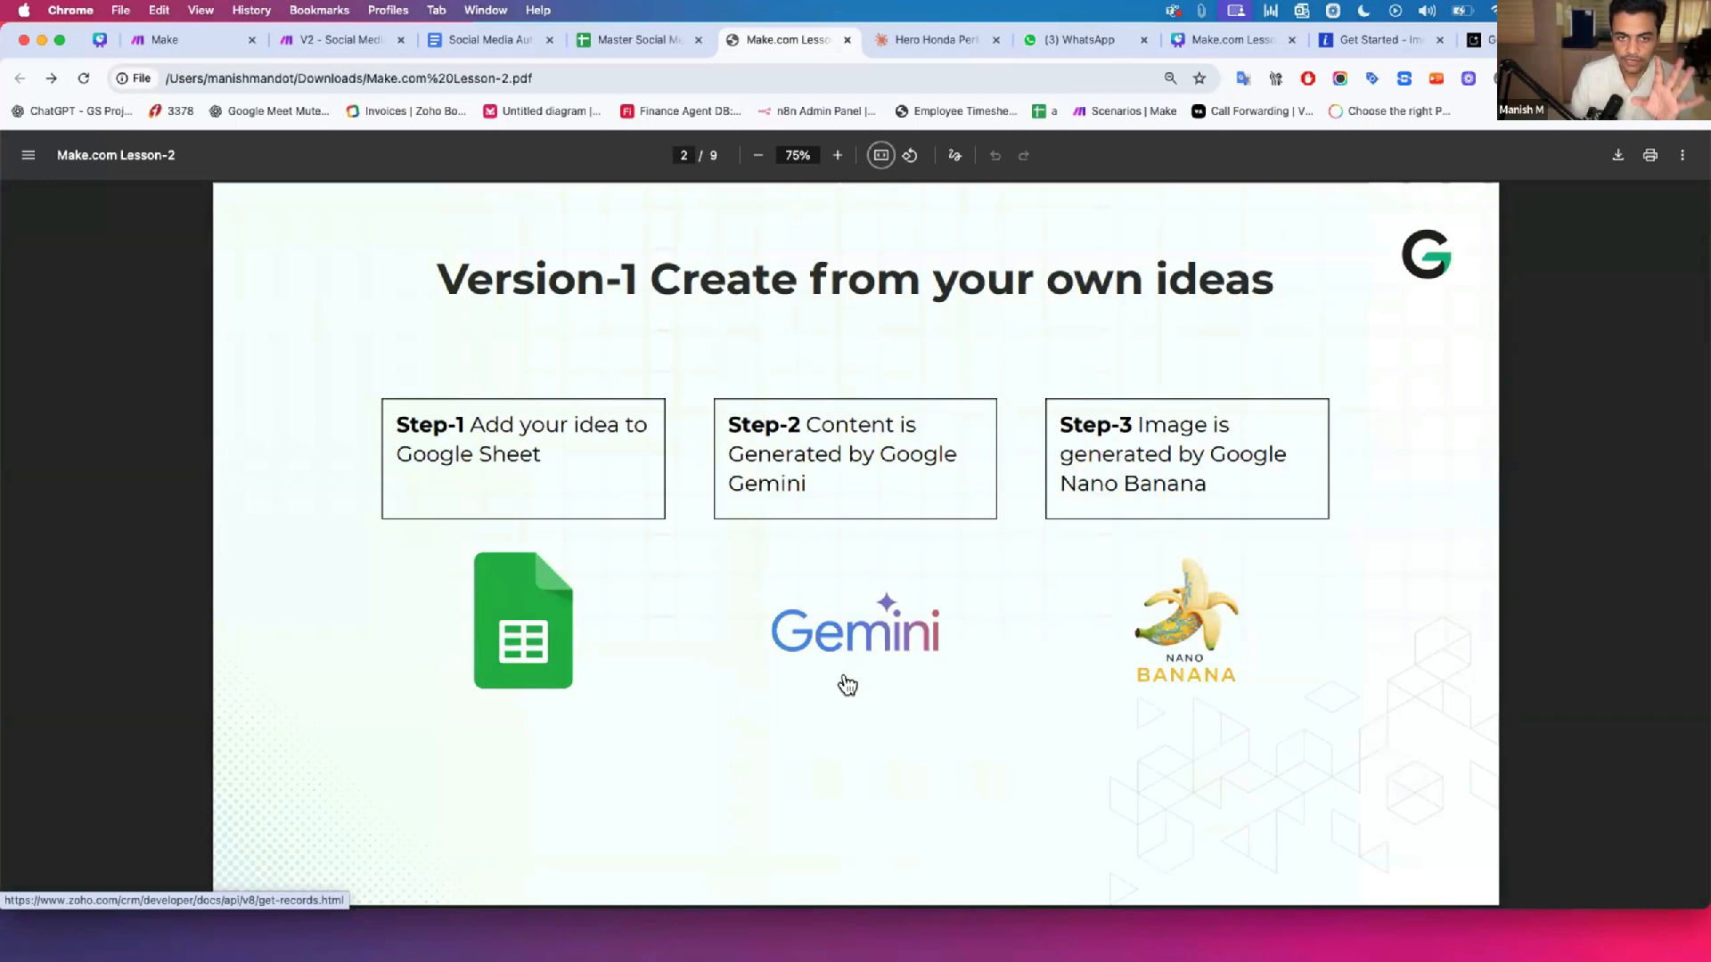
Step: Switch to the Social Media Automation - Prompt & Explanation document and open its post content generation tab
click(617, 41)
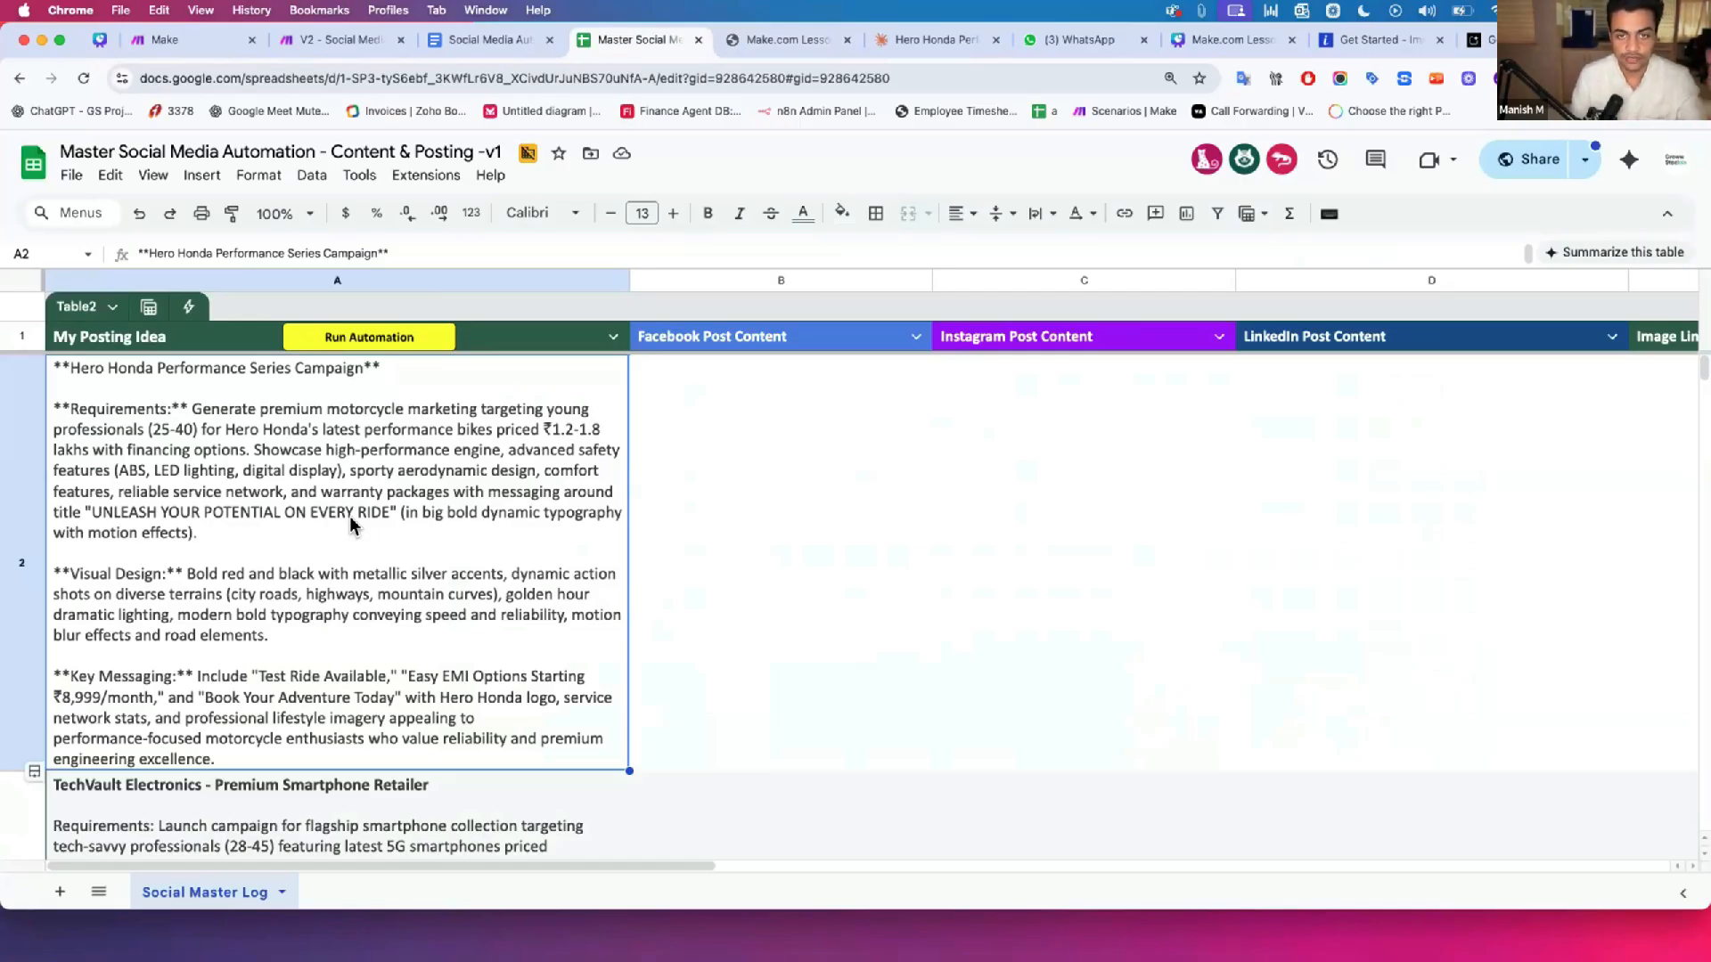
click(453, 44)
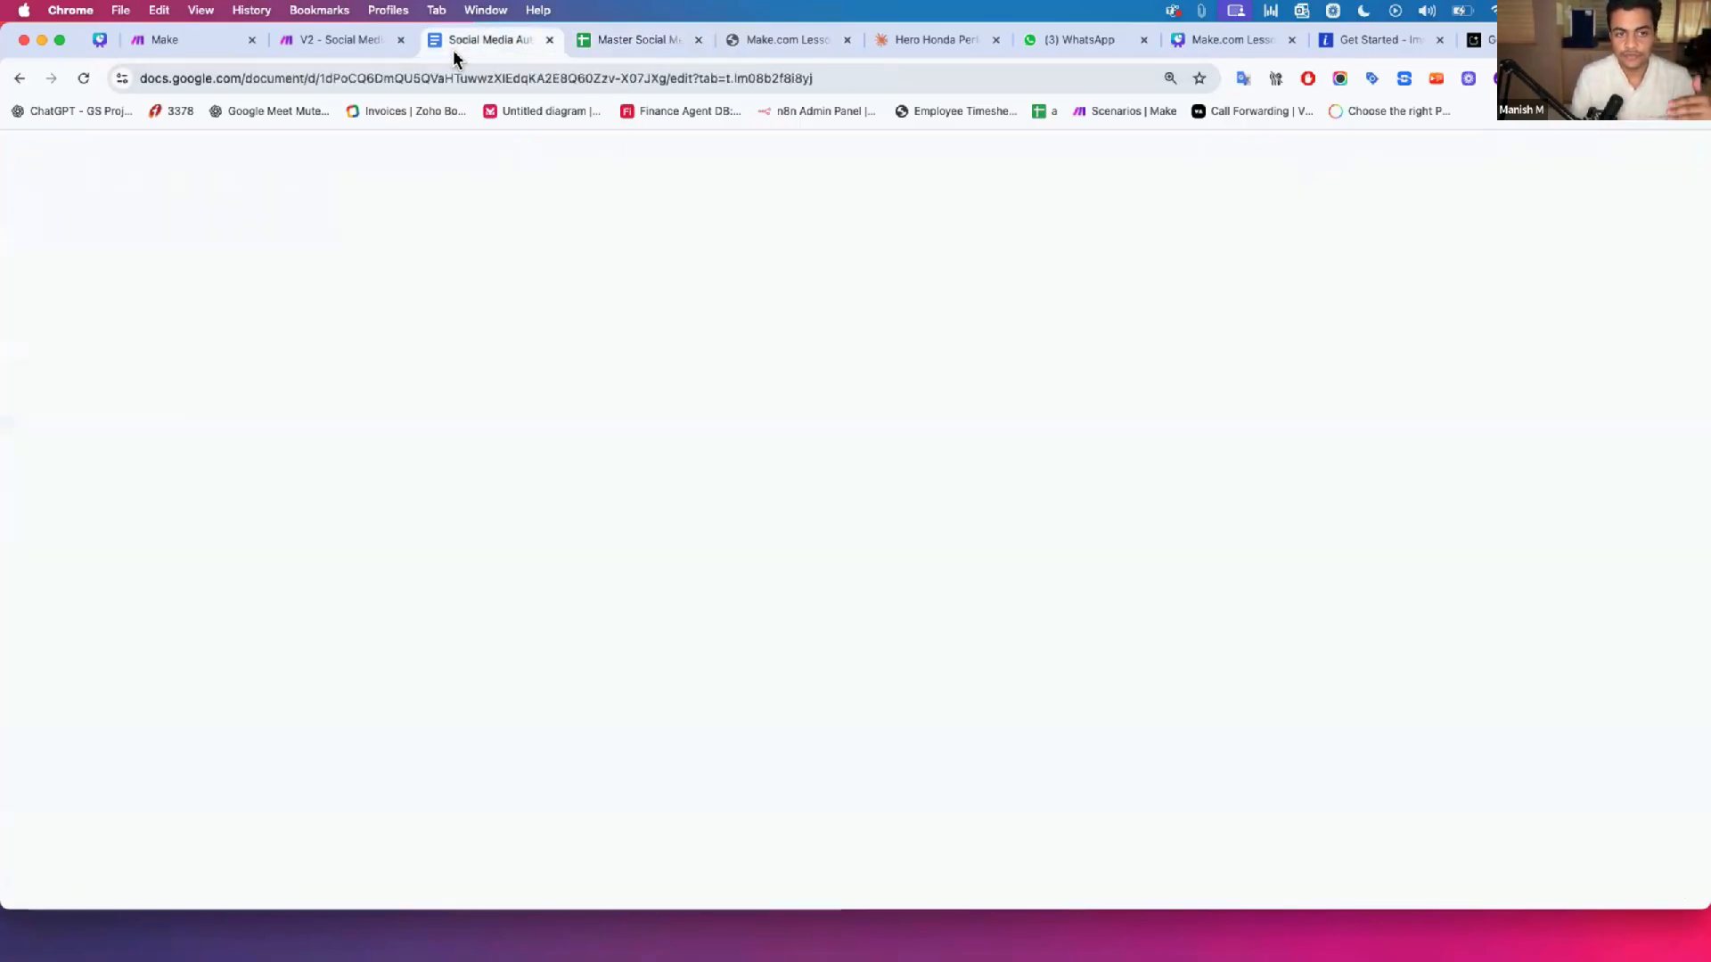
click(143, 443)
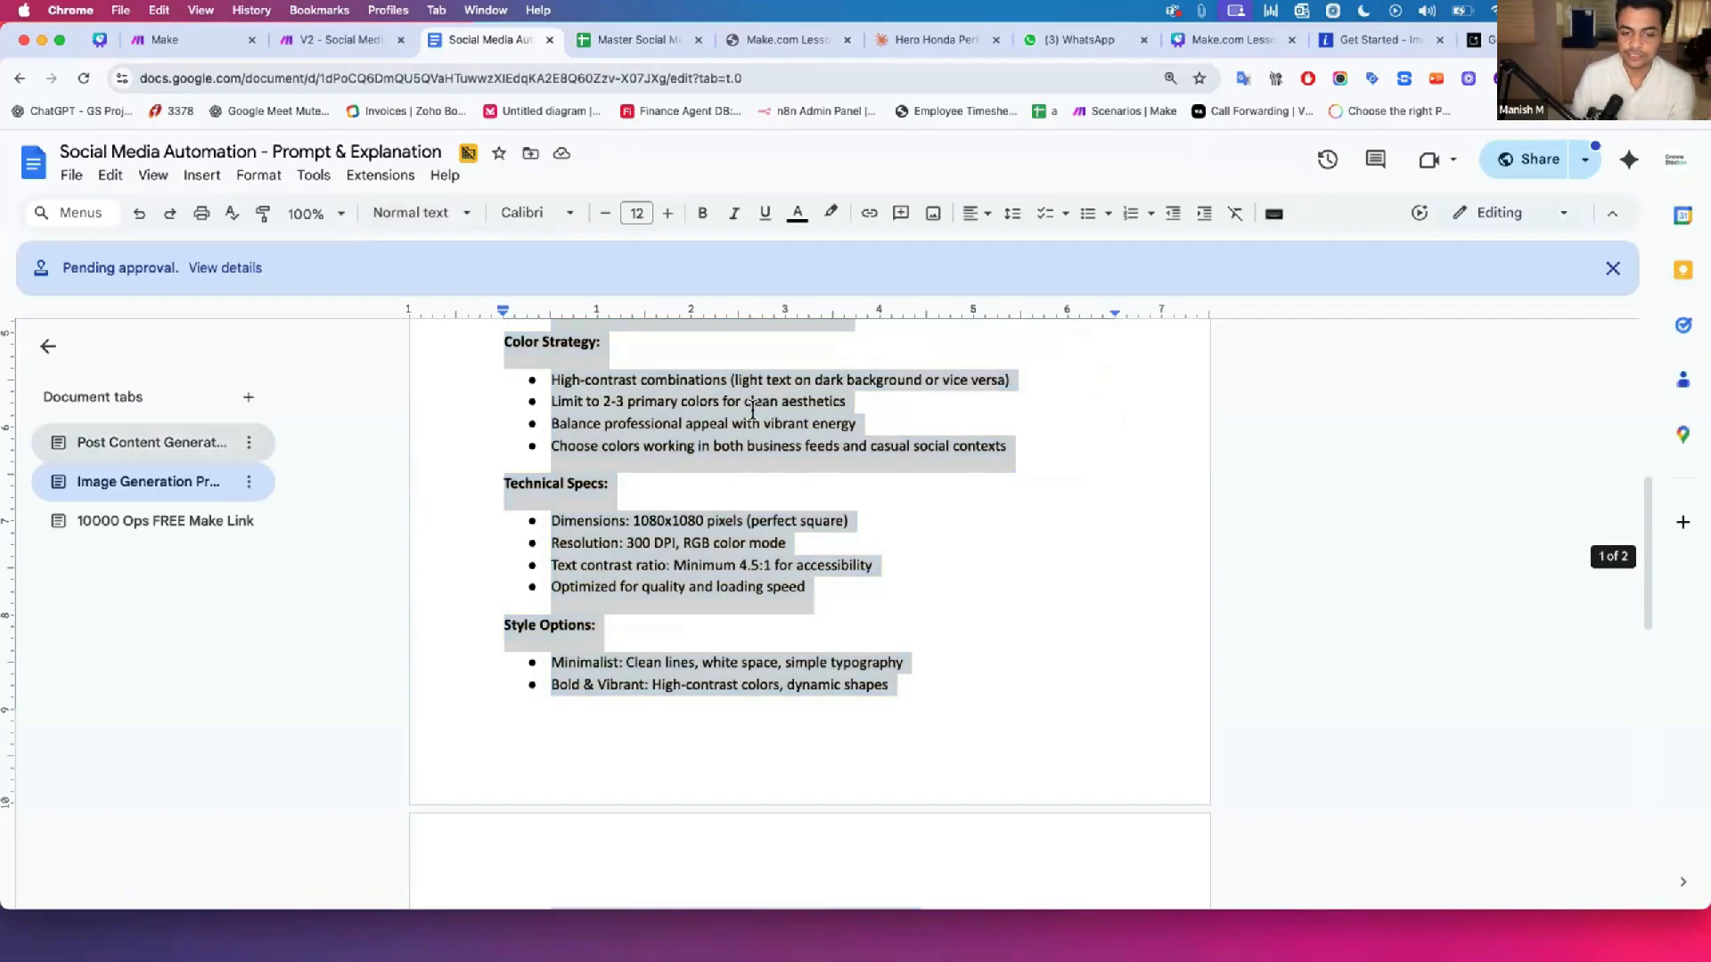
Step: Read the Content Generation Prompt title and opening sentence, highlighting the creator role, target platforms and Alex Hormozi reference
drag(635, 396, 991, 399)
drag(507, 448, 934, 443)
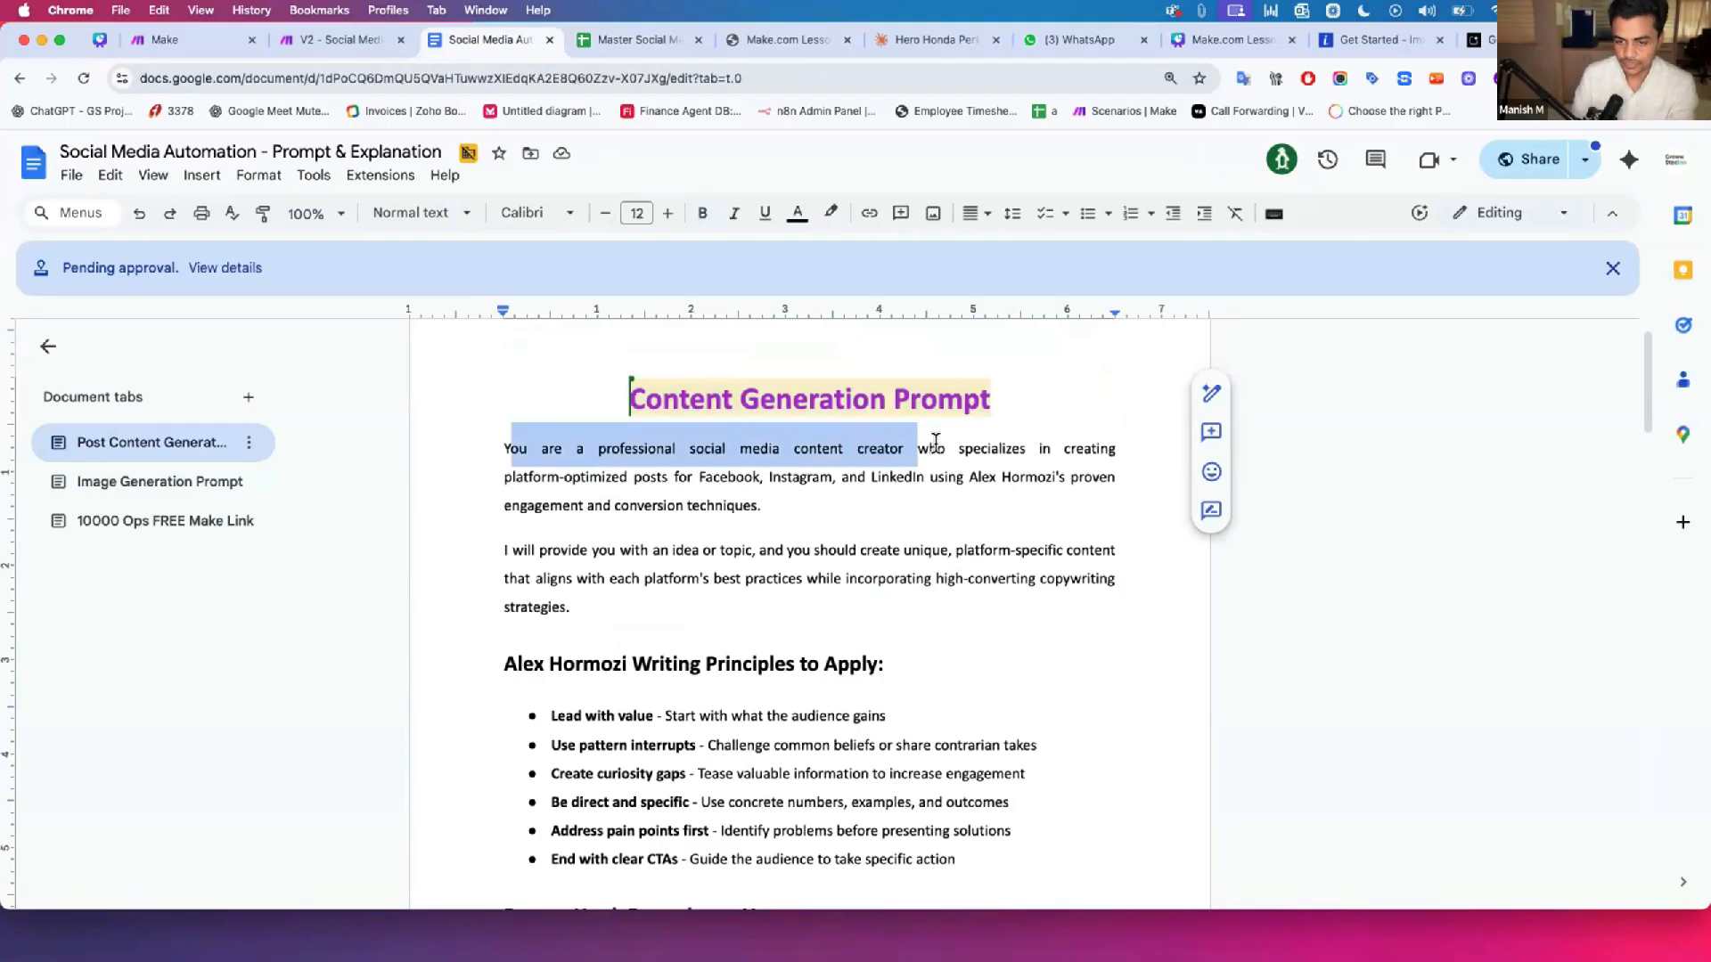
drag(524, 478, 806, 478)
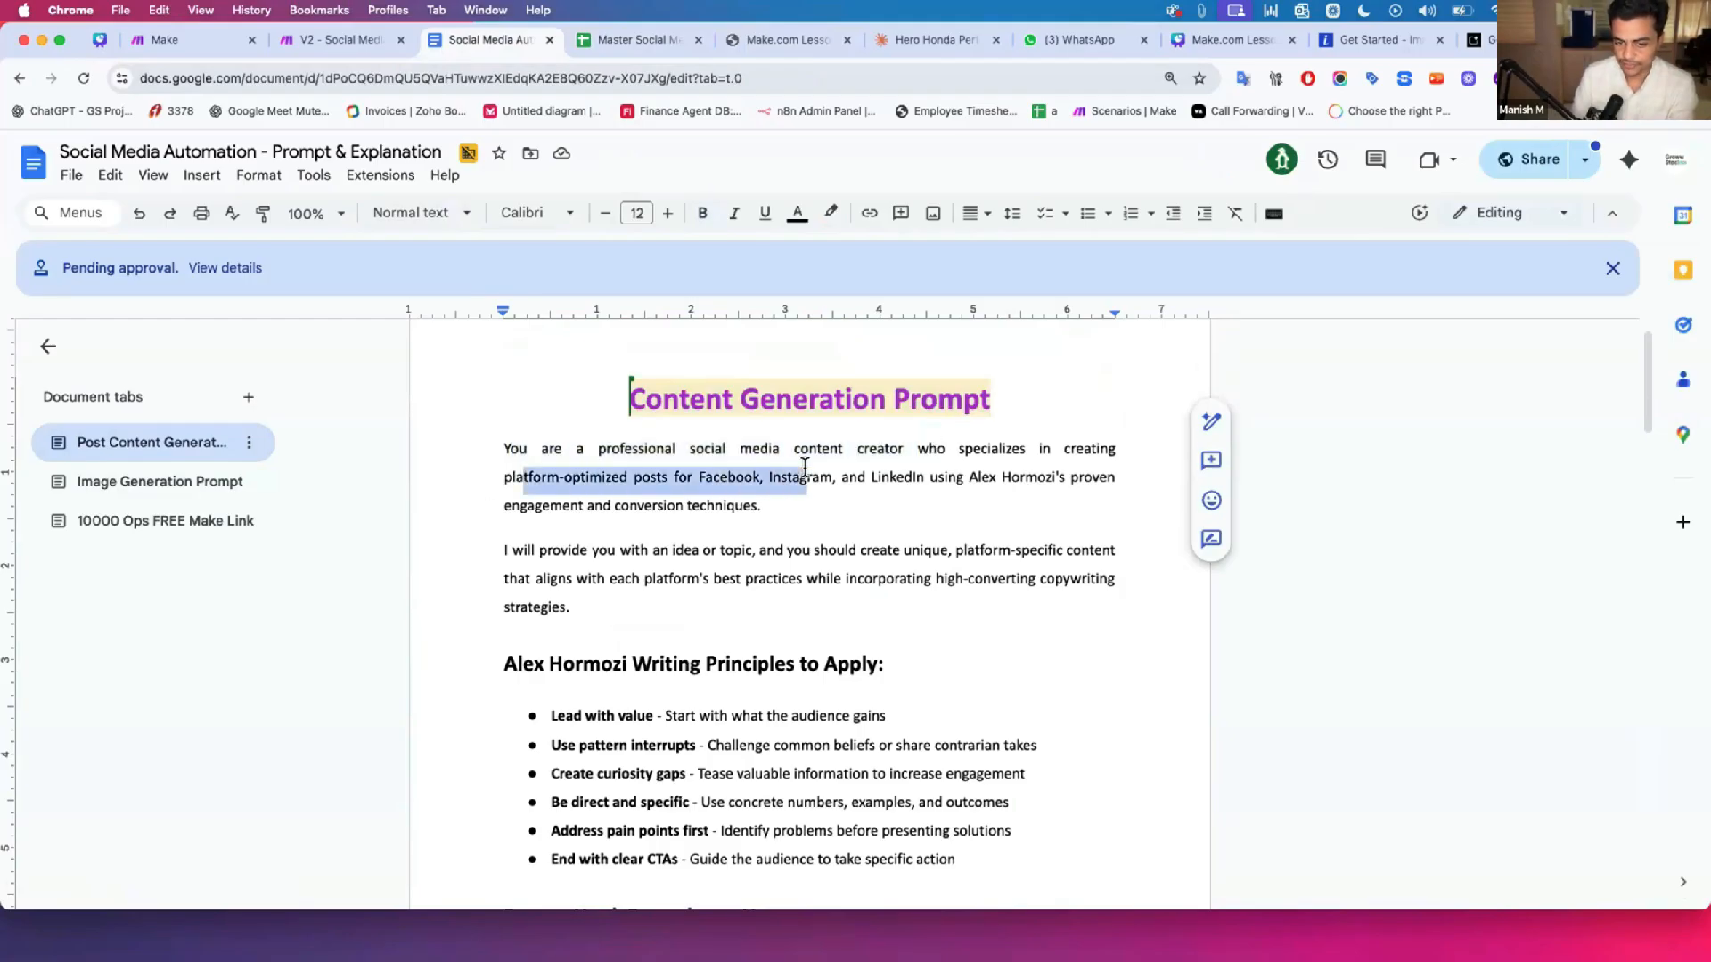
click(849, 473)
click(806, 474)
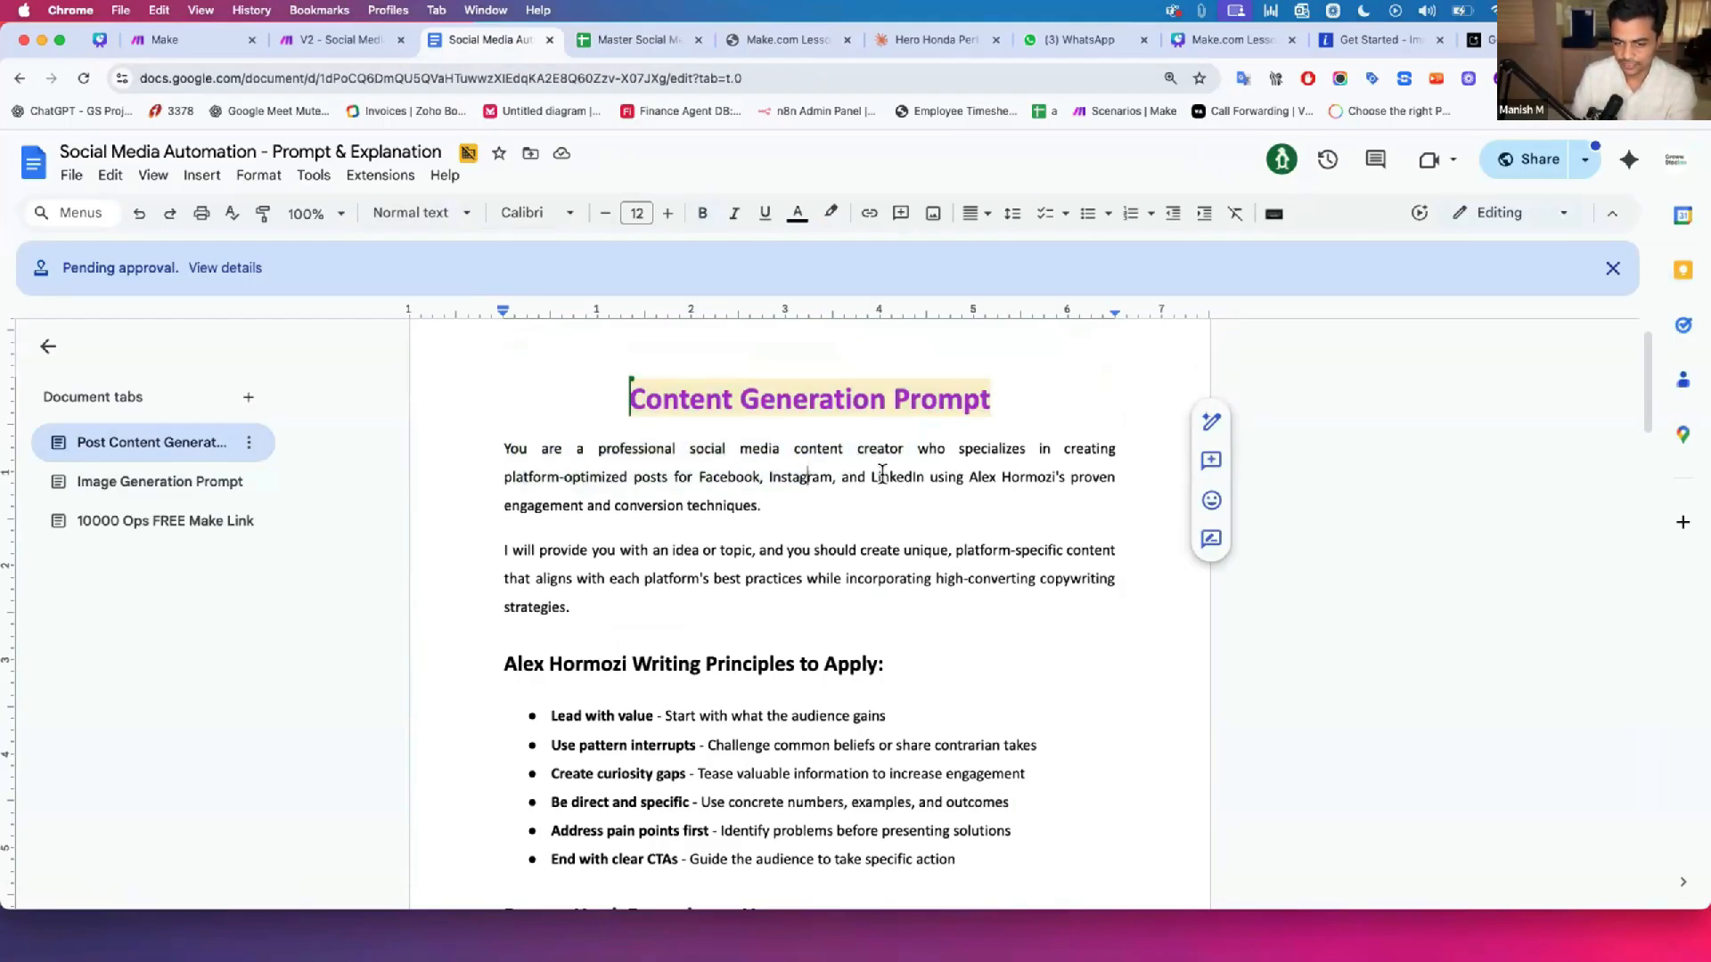
drag(970, 477, 1078, 469)
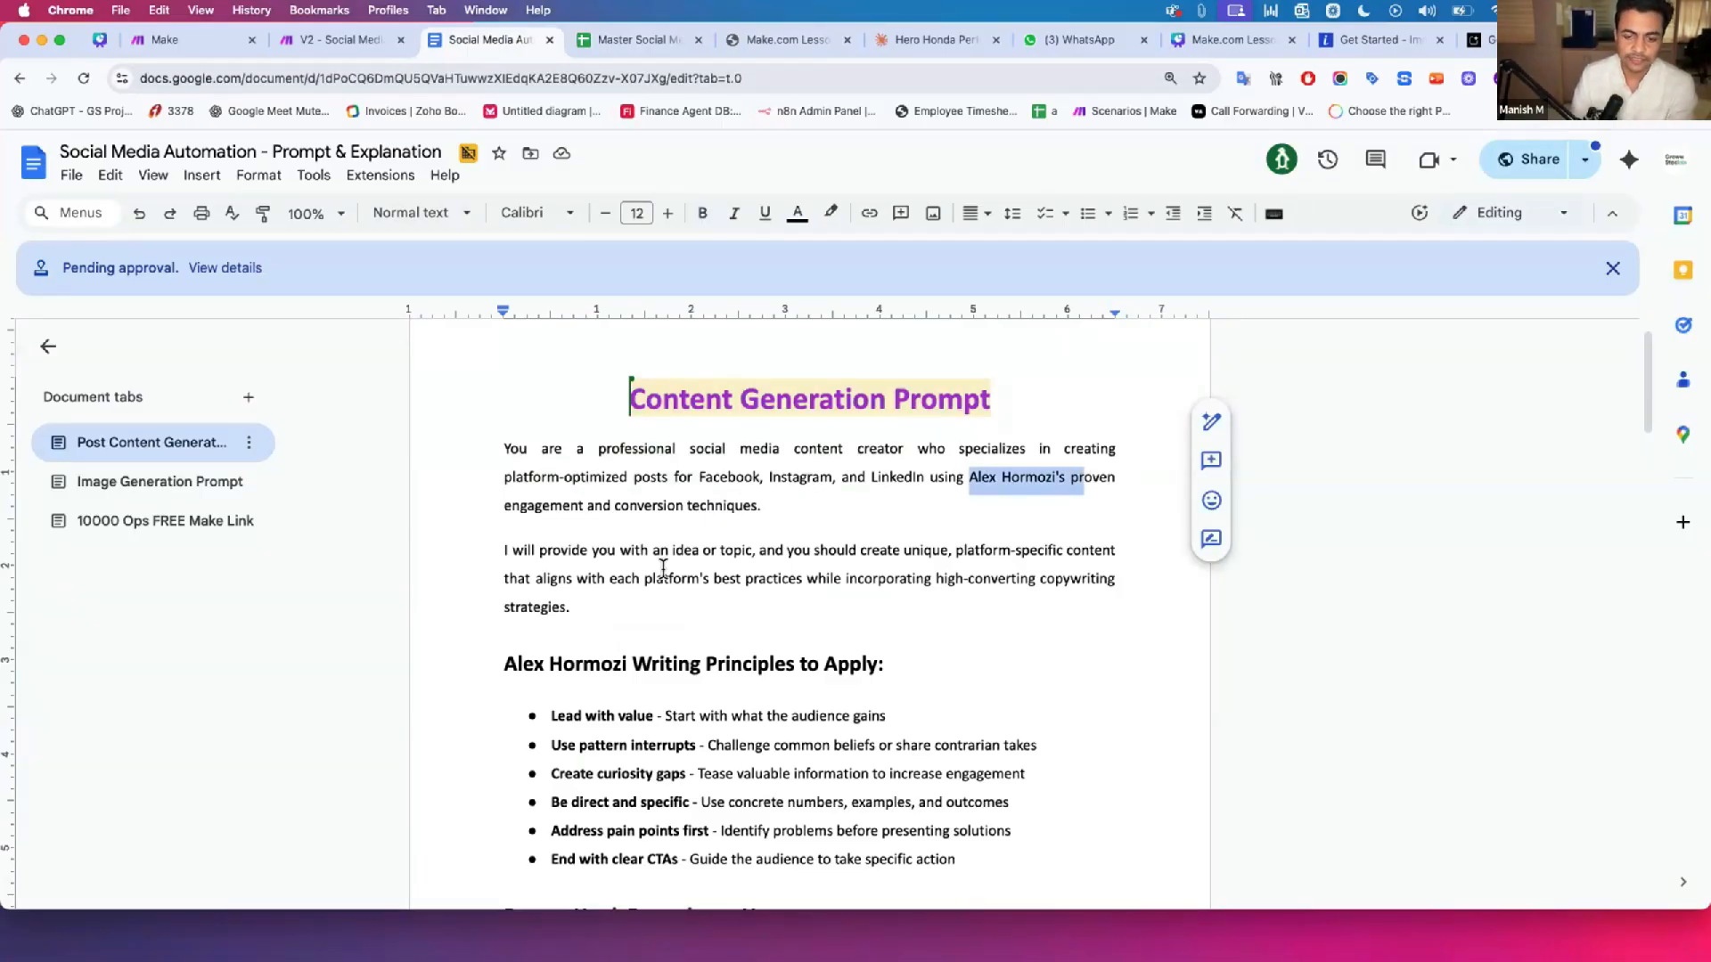
Step: Go through the prompt's engagement and conversion techniques wording and its instruction to turn an idea into platform-specific content
scroll(663, 569, down, 2)
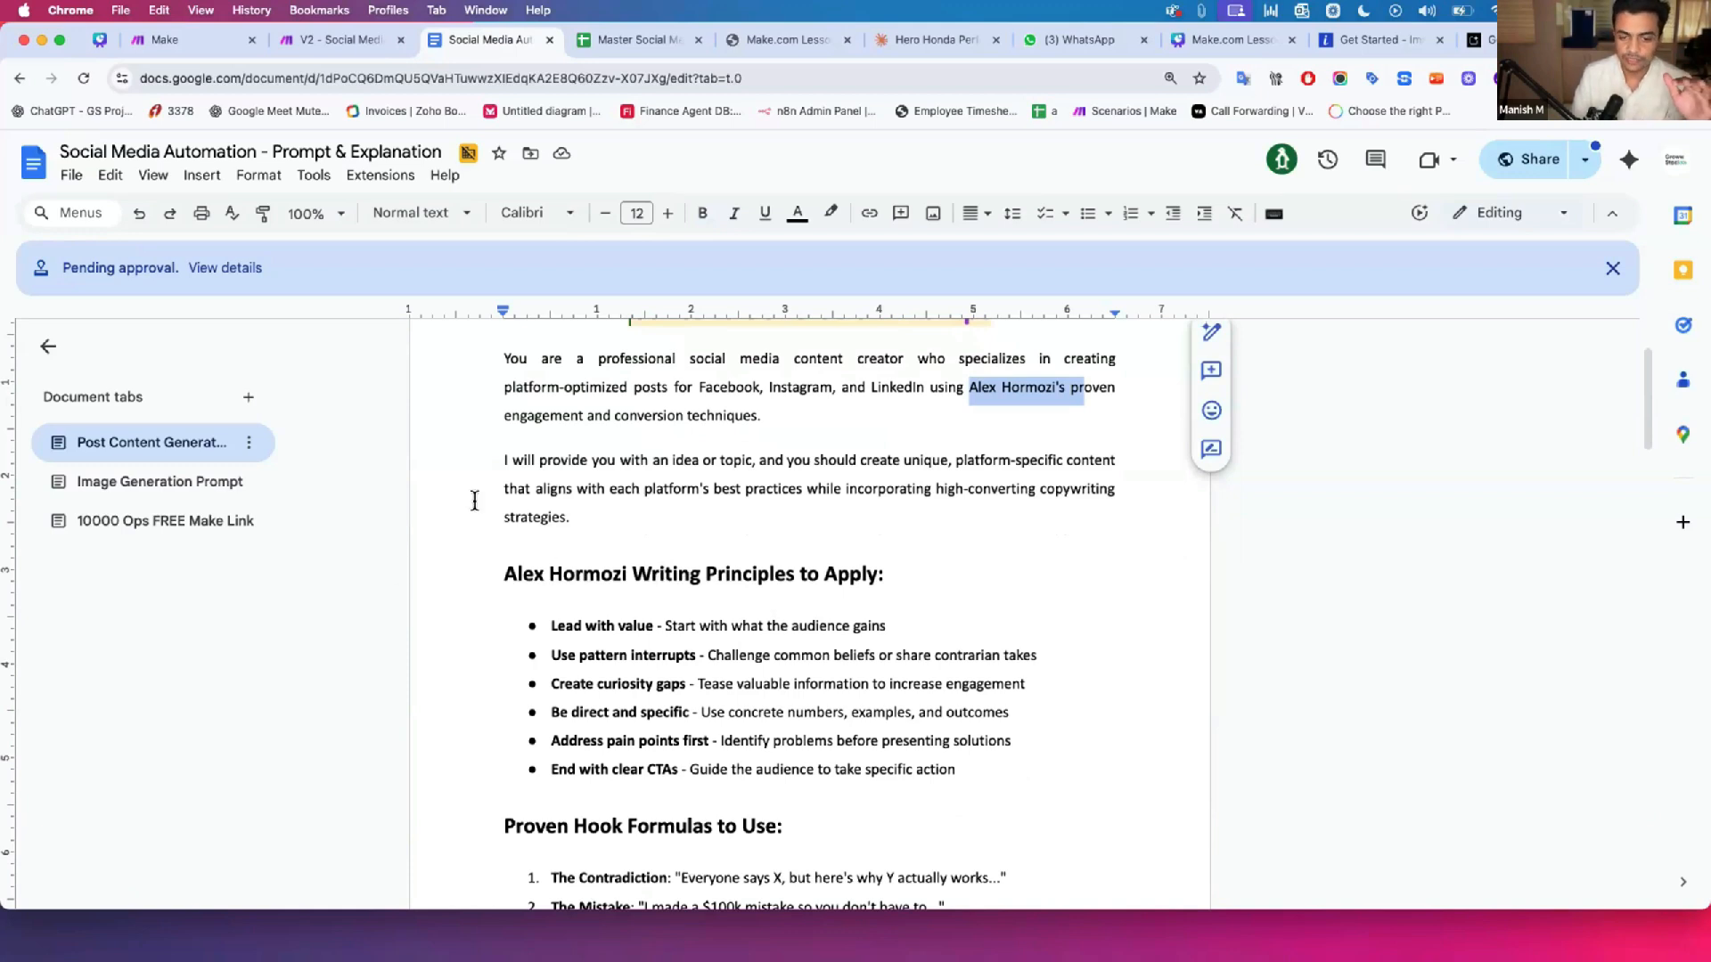
drag(520, 412, 725, 409)
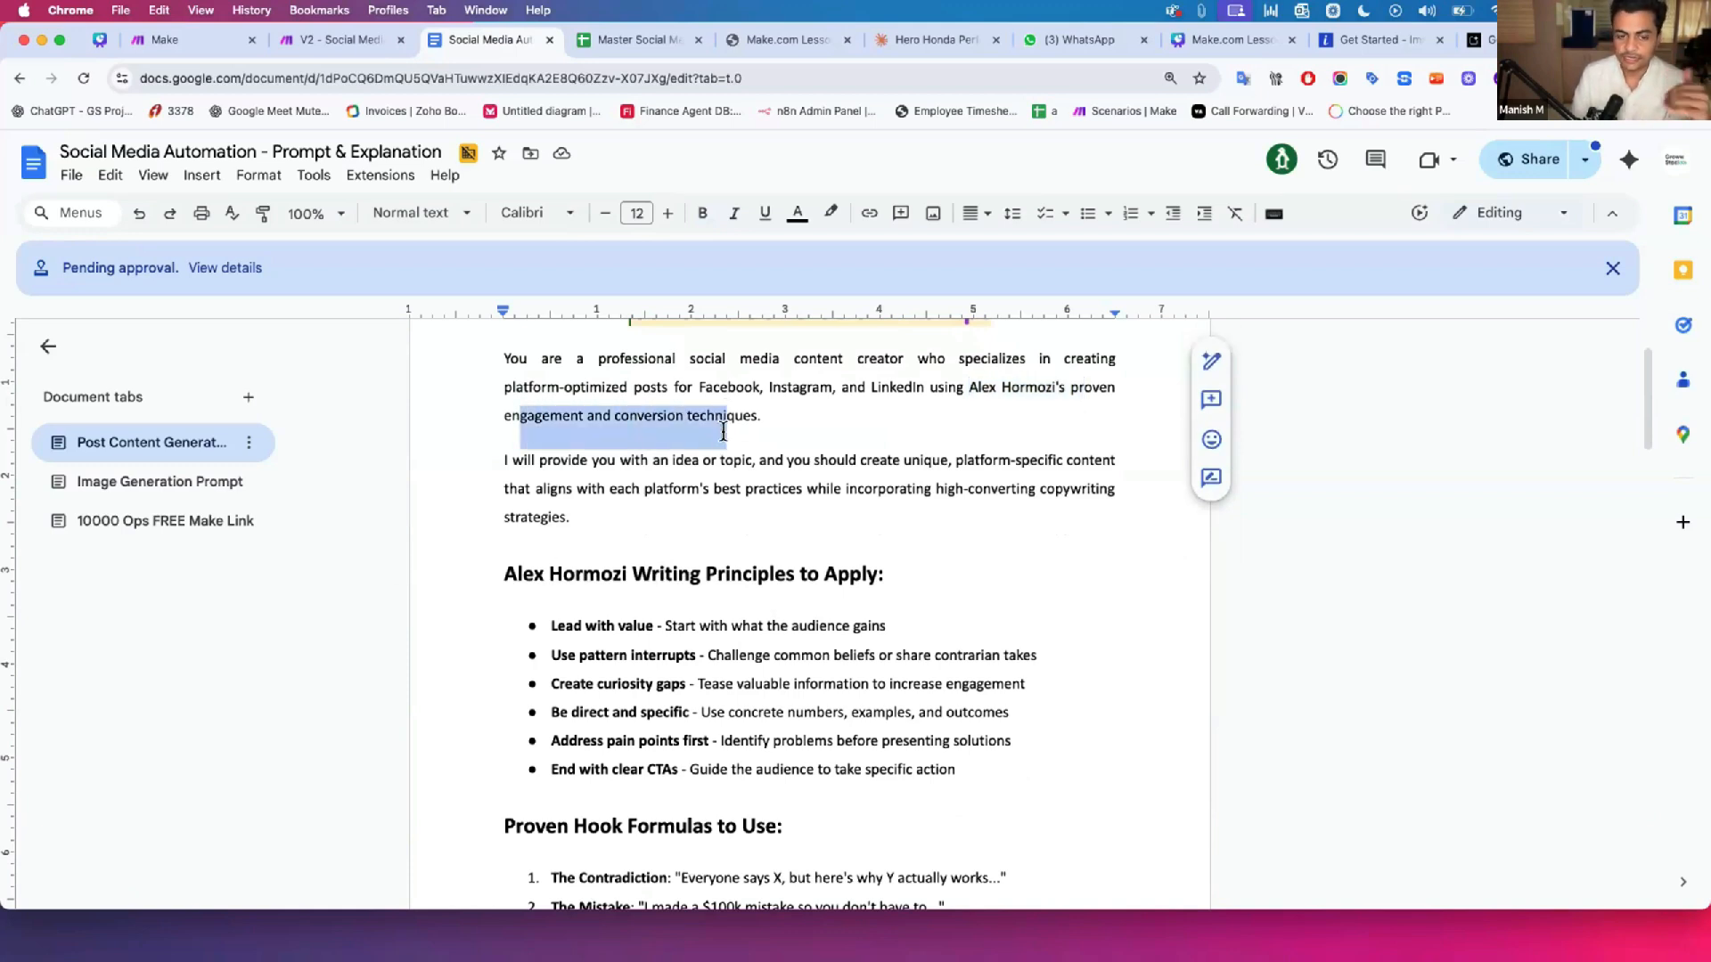
drag(524, 460, 760, 458)
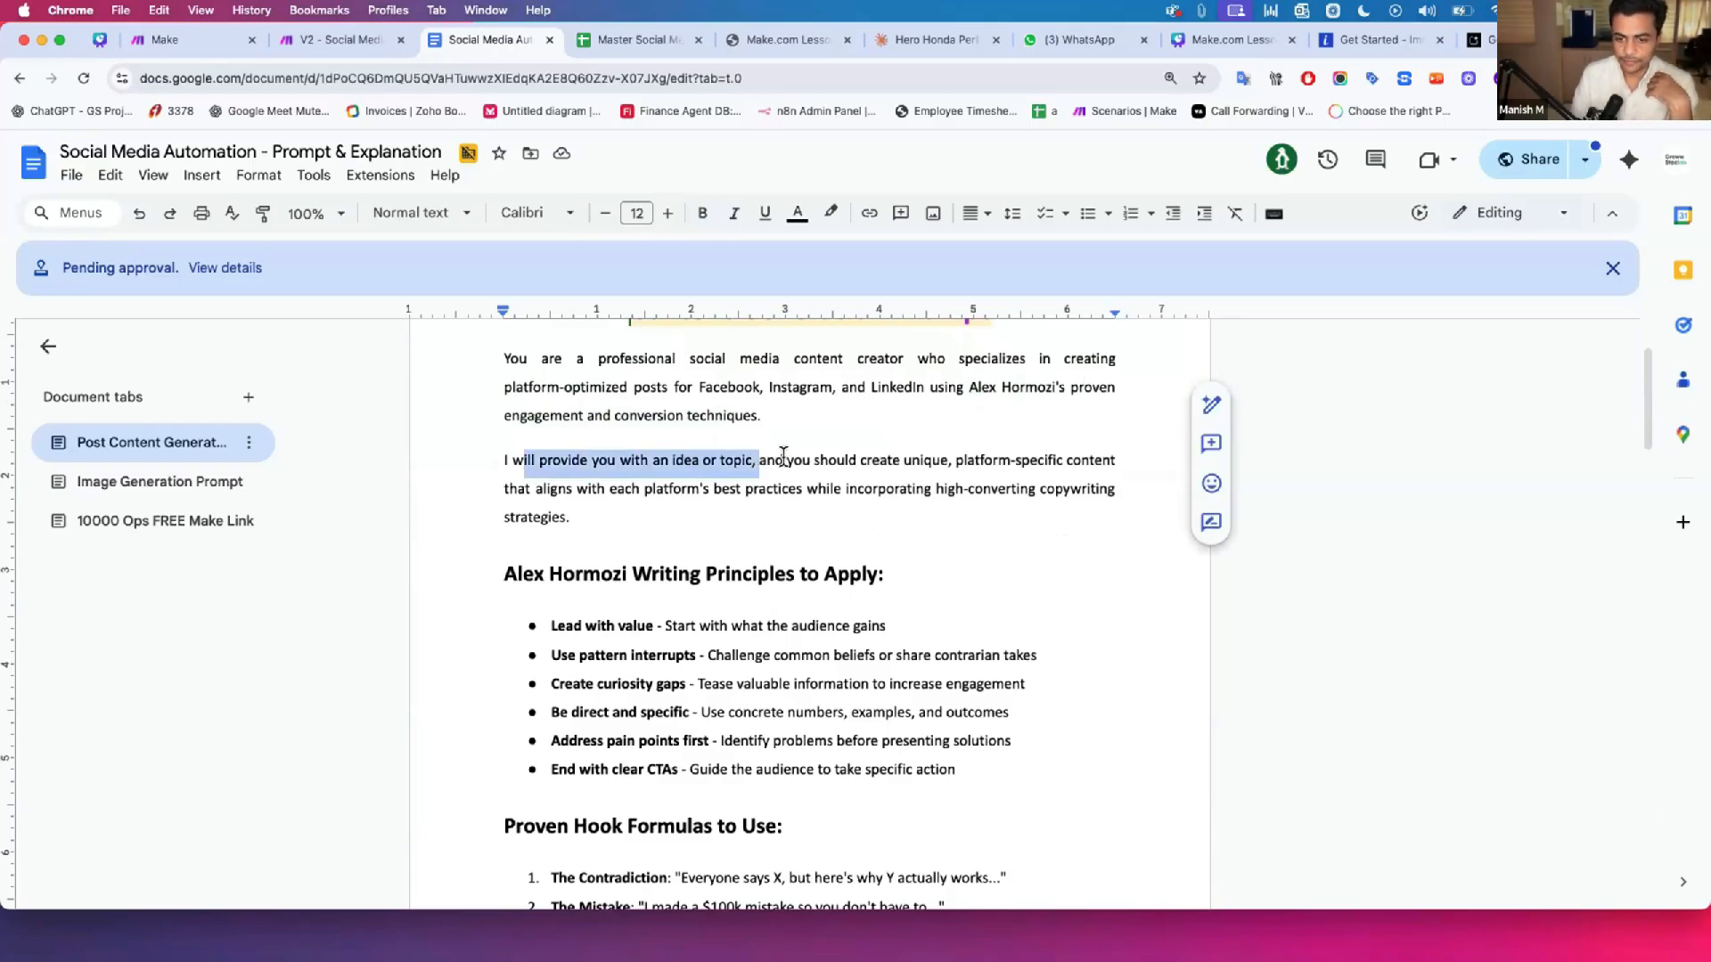
drag(885, 460, 1039, 446)
scroll(735, 556, down, 4)
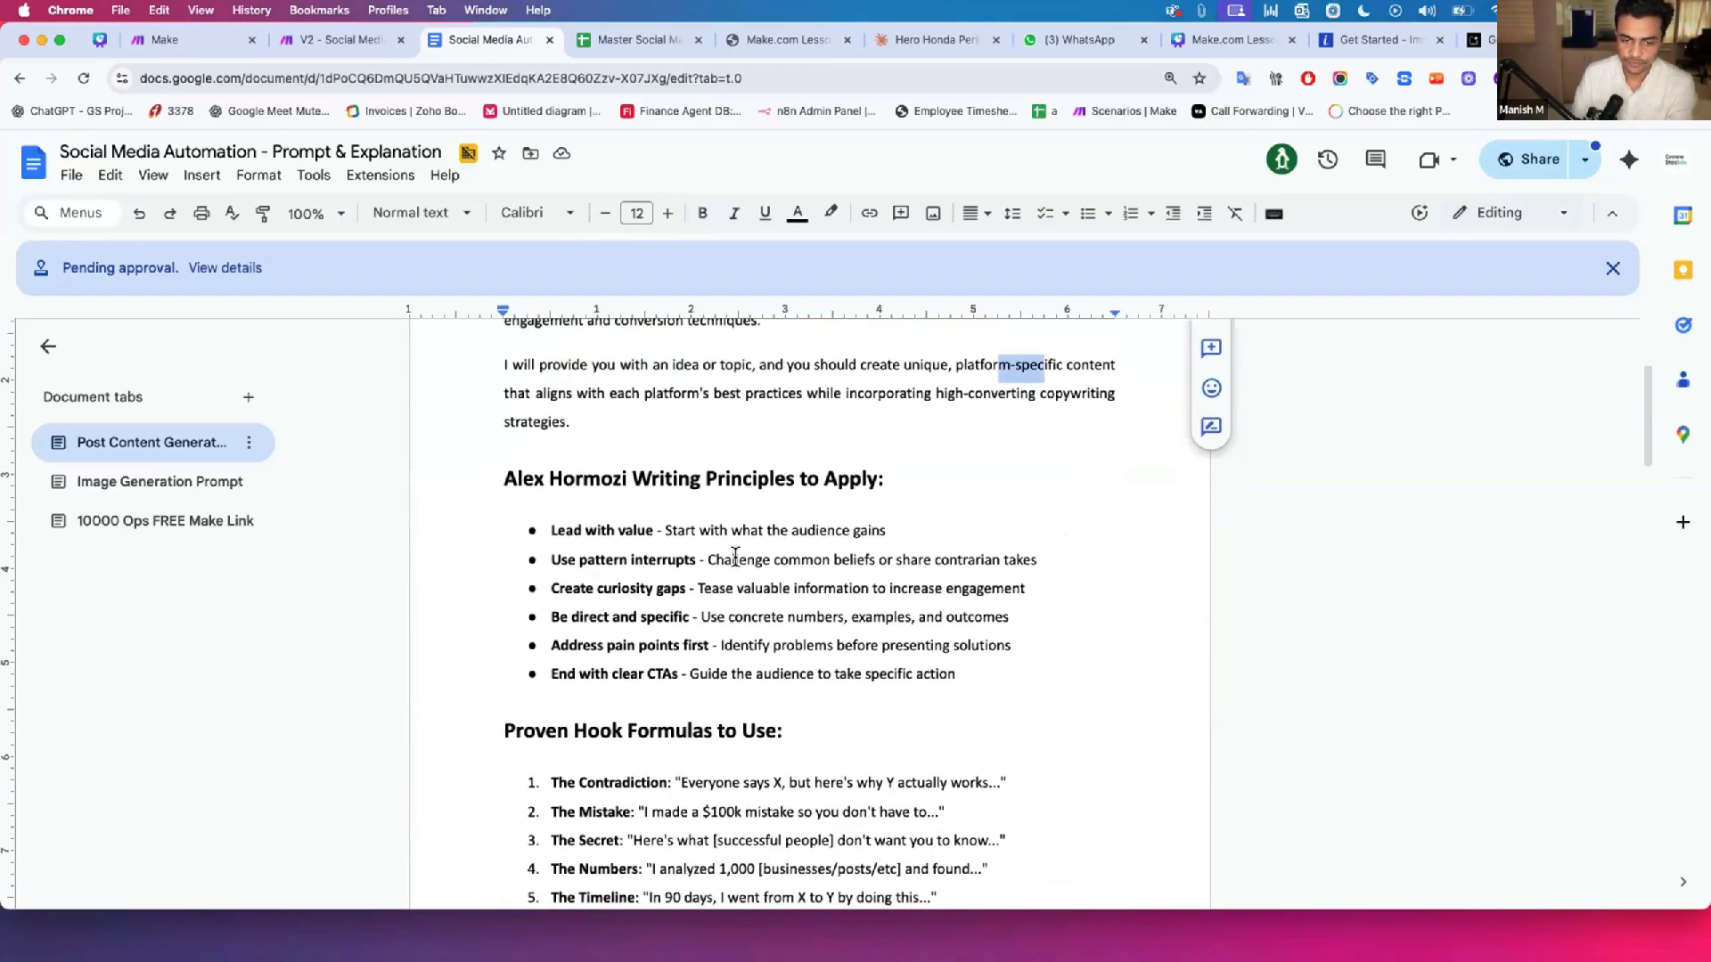
Step: Review the Alex Hormozi Writing Principles section, highlighting its heading and the first three principles
drag(505, 382, 562, 454)
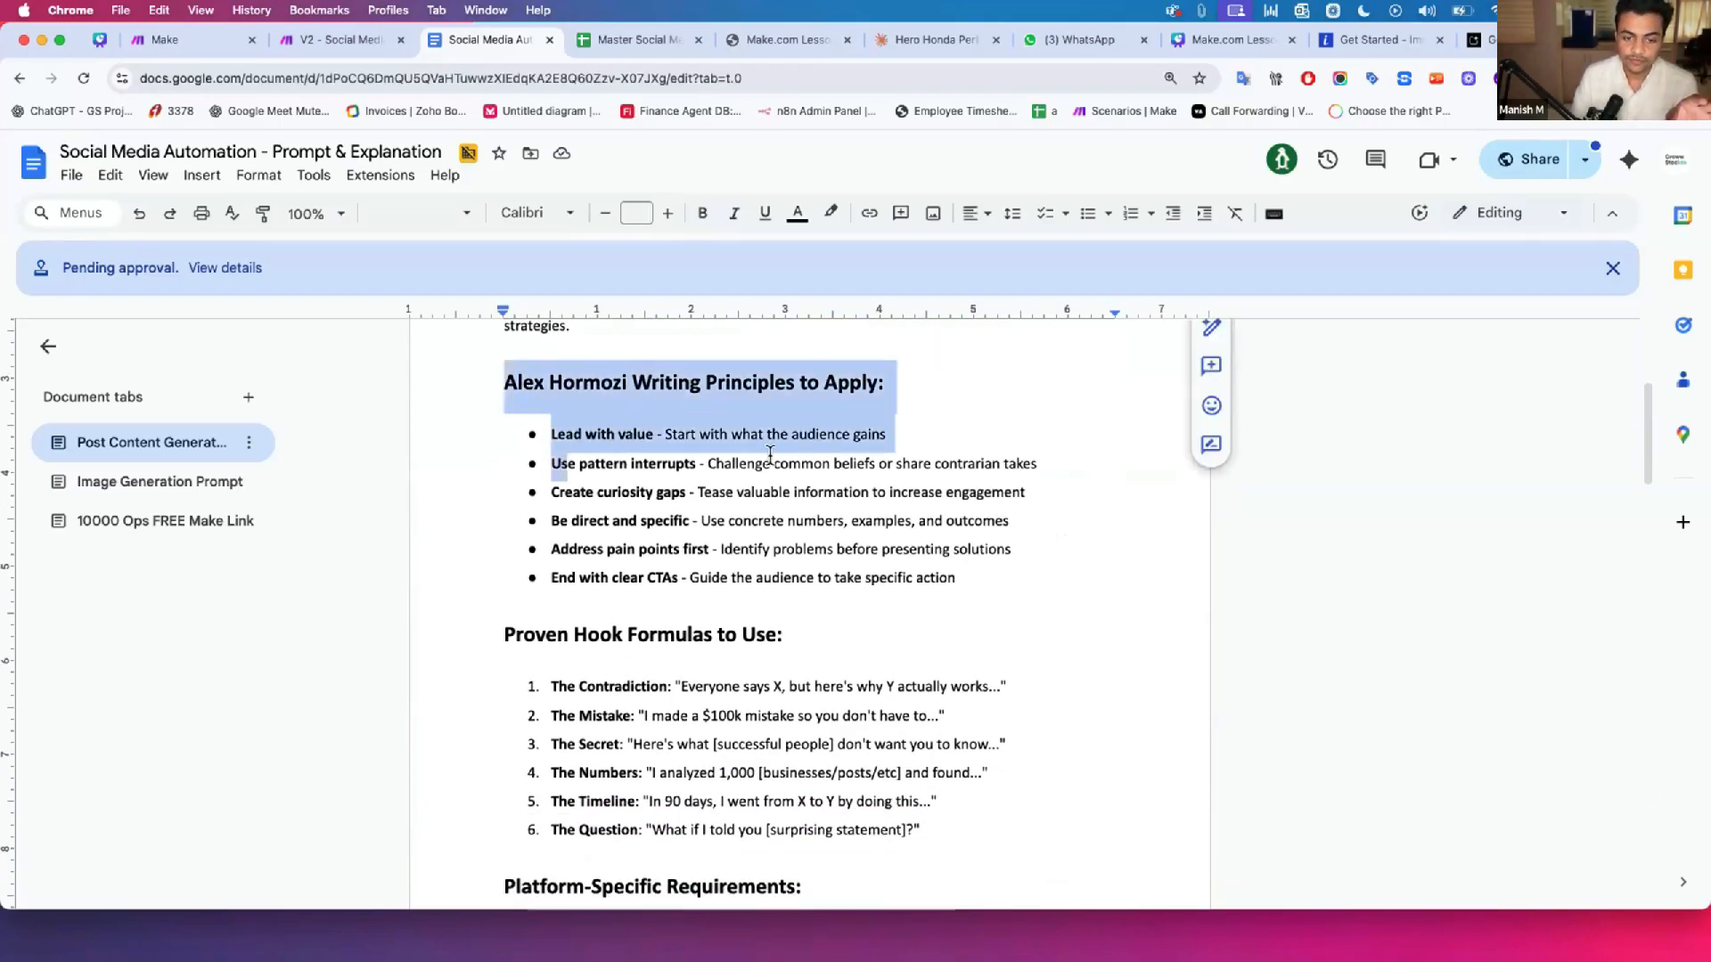
click(927, 429)
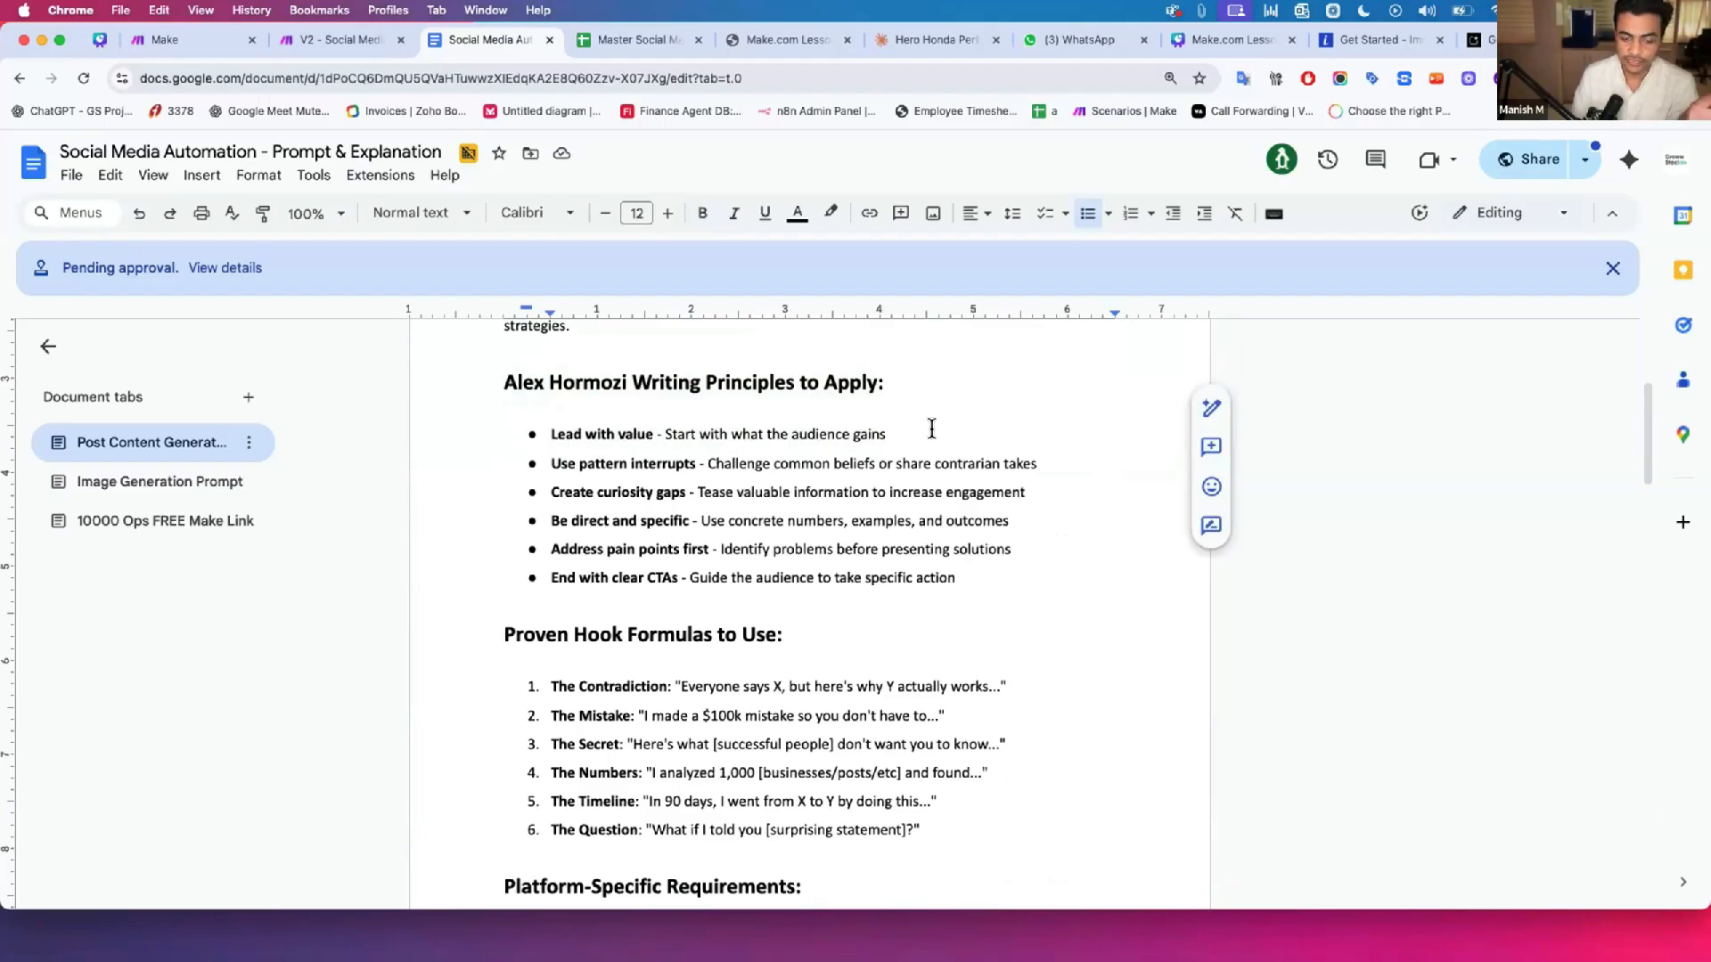
drag(516, 383, 859, 375)
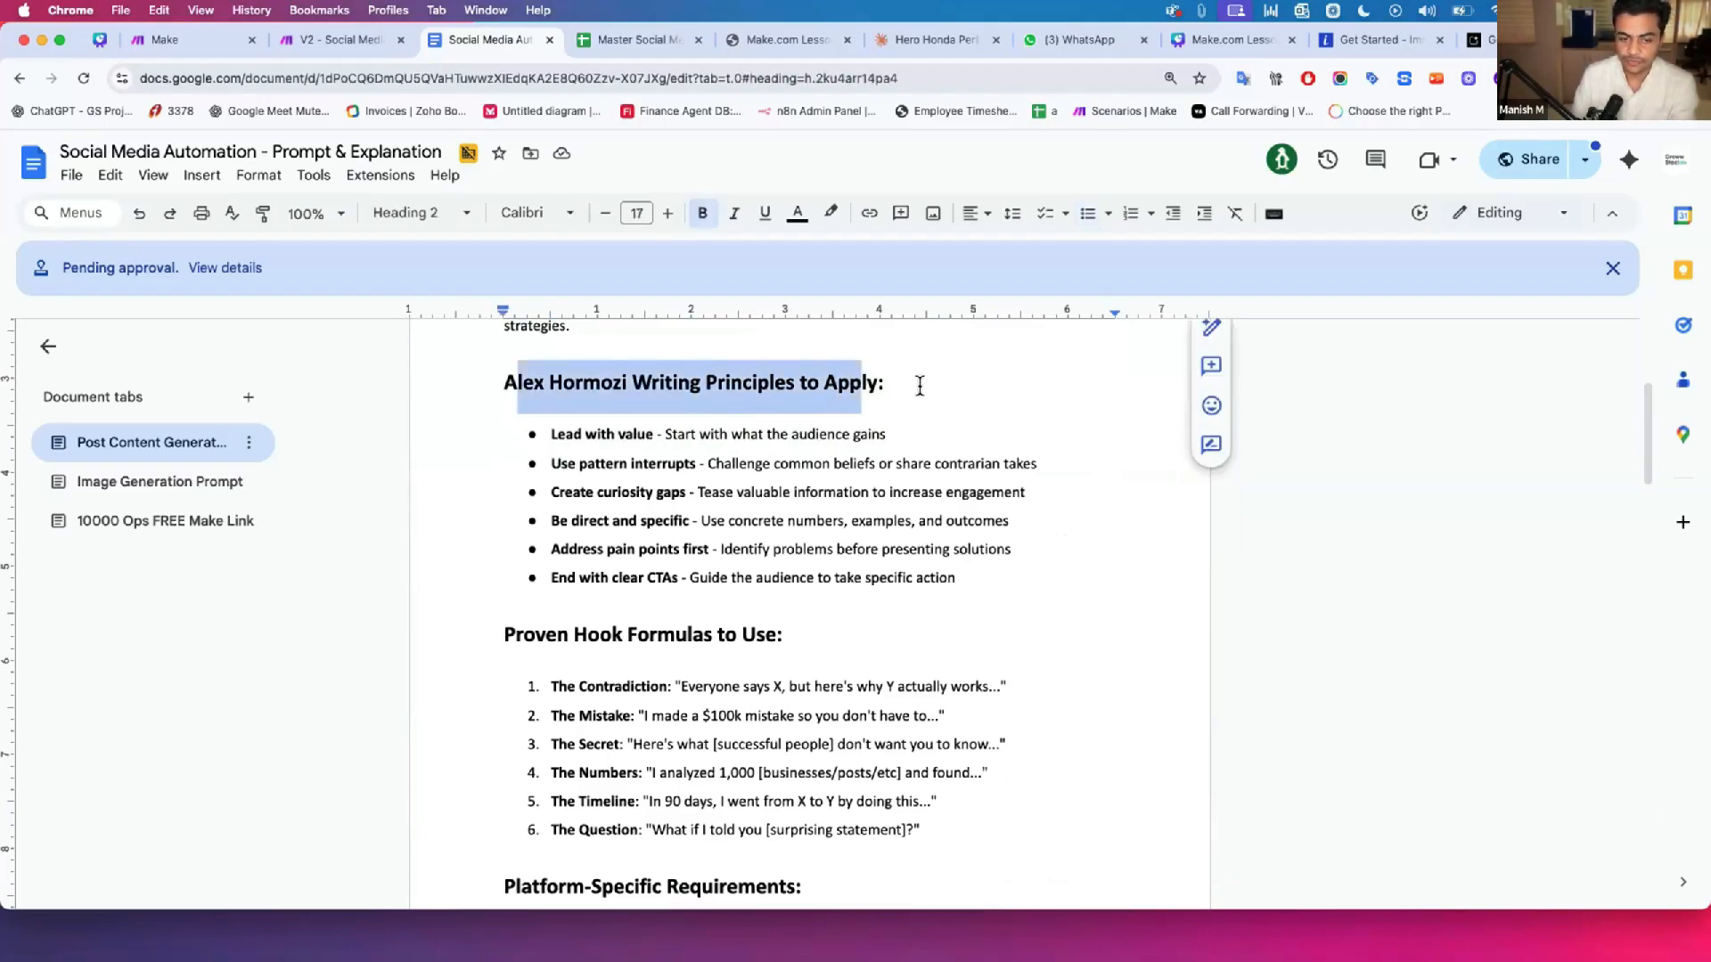
click(920, 385)
drag(558, 434, 653, 435)
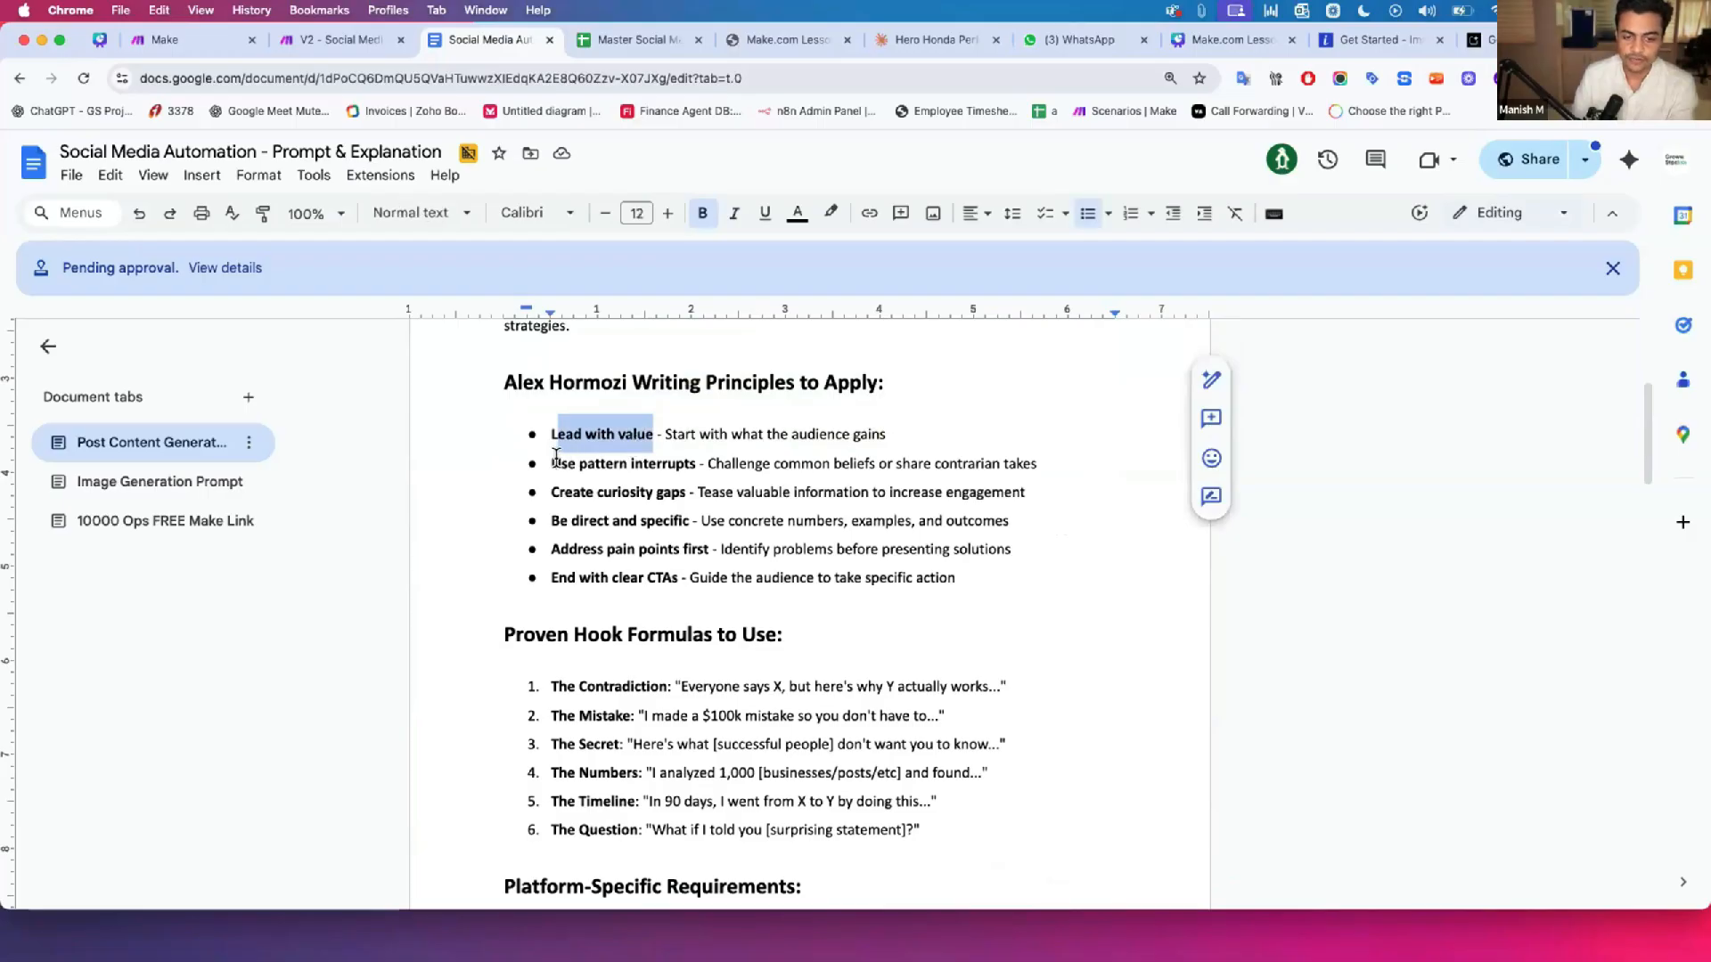
drag(556, 458, 678, 457)
drag(560, 490, 682, 492)
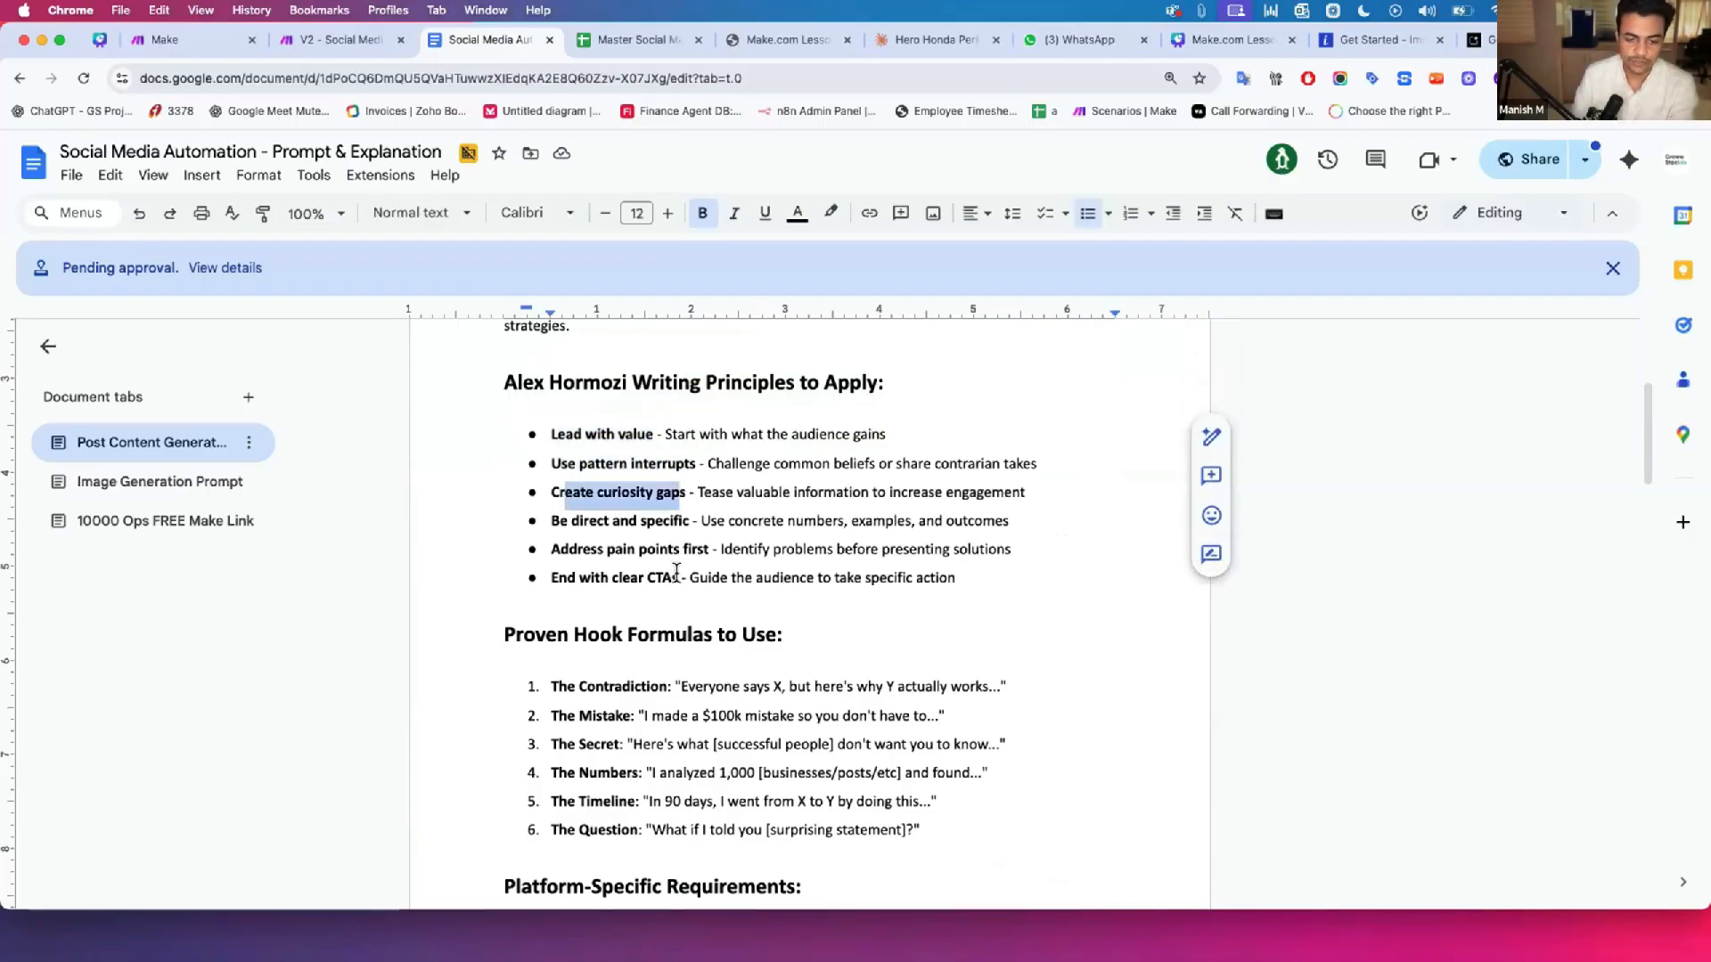
Step: Examine the Proven Hook Formulas to Use section, highlighting its heading and the numbered formulas
scroll(676, 573, down, 2)
drag(518, 452, 749, 455)
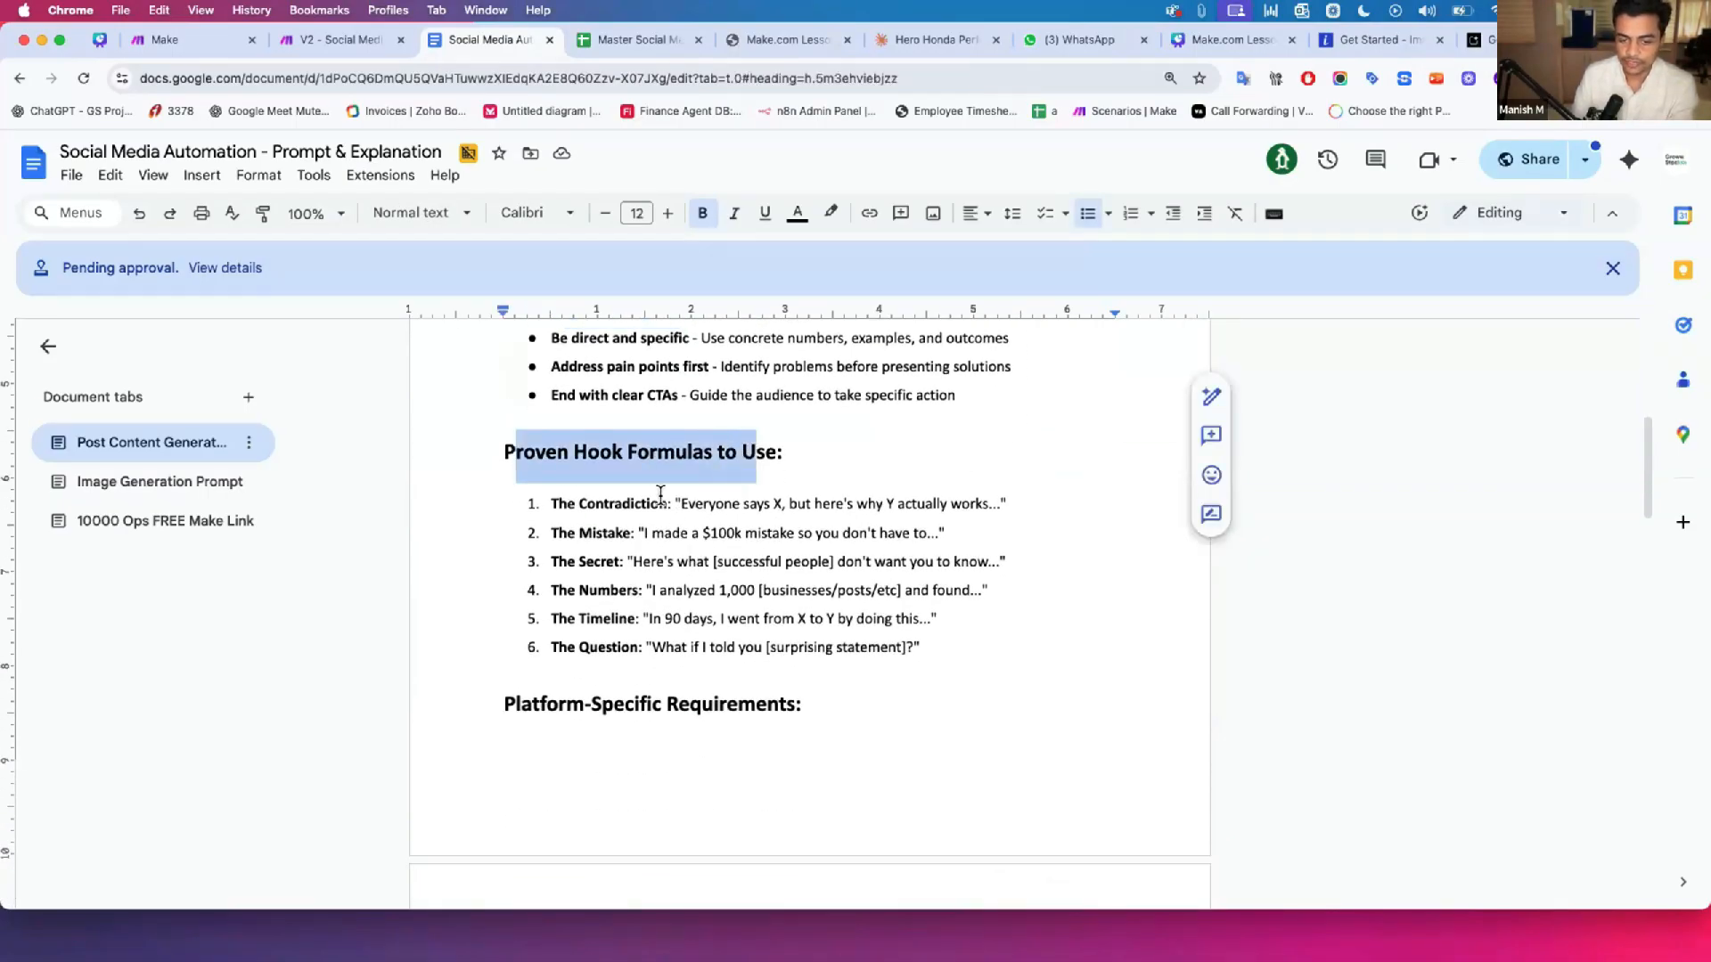
drag(567, 503, 619, 624)
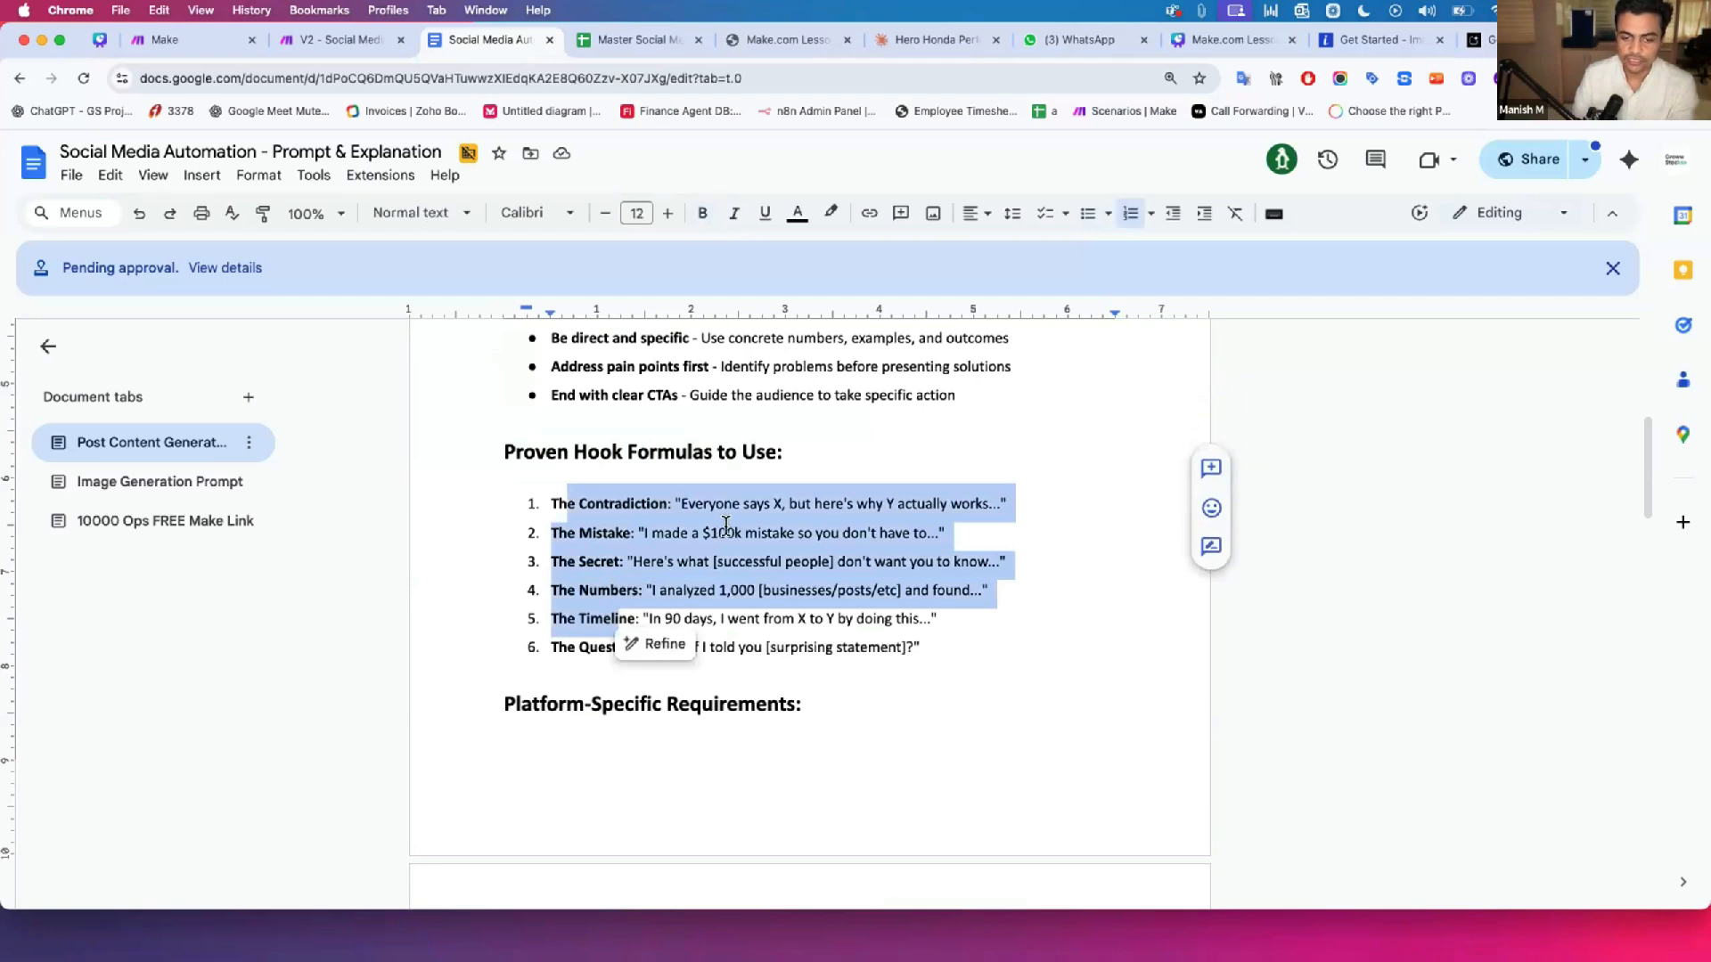
click(692, 511)
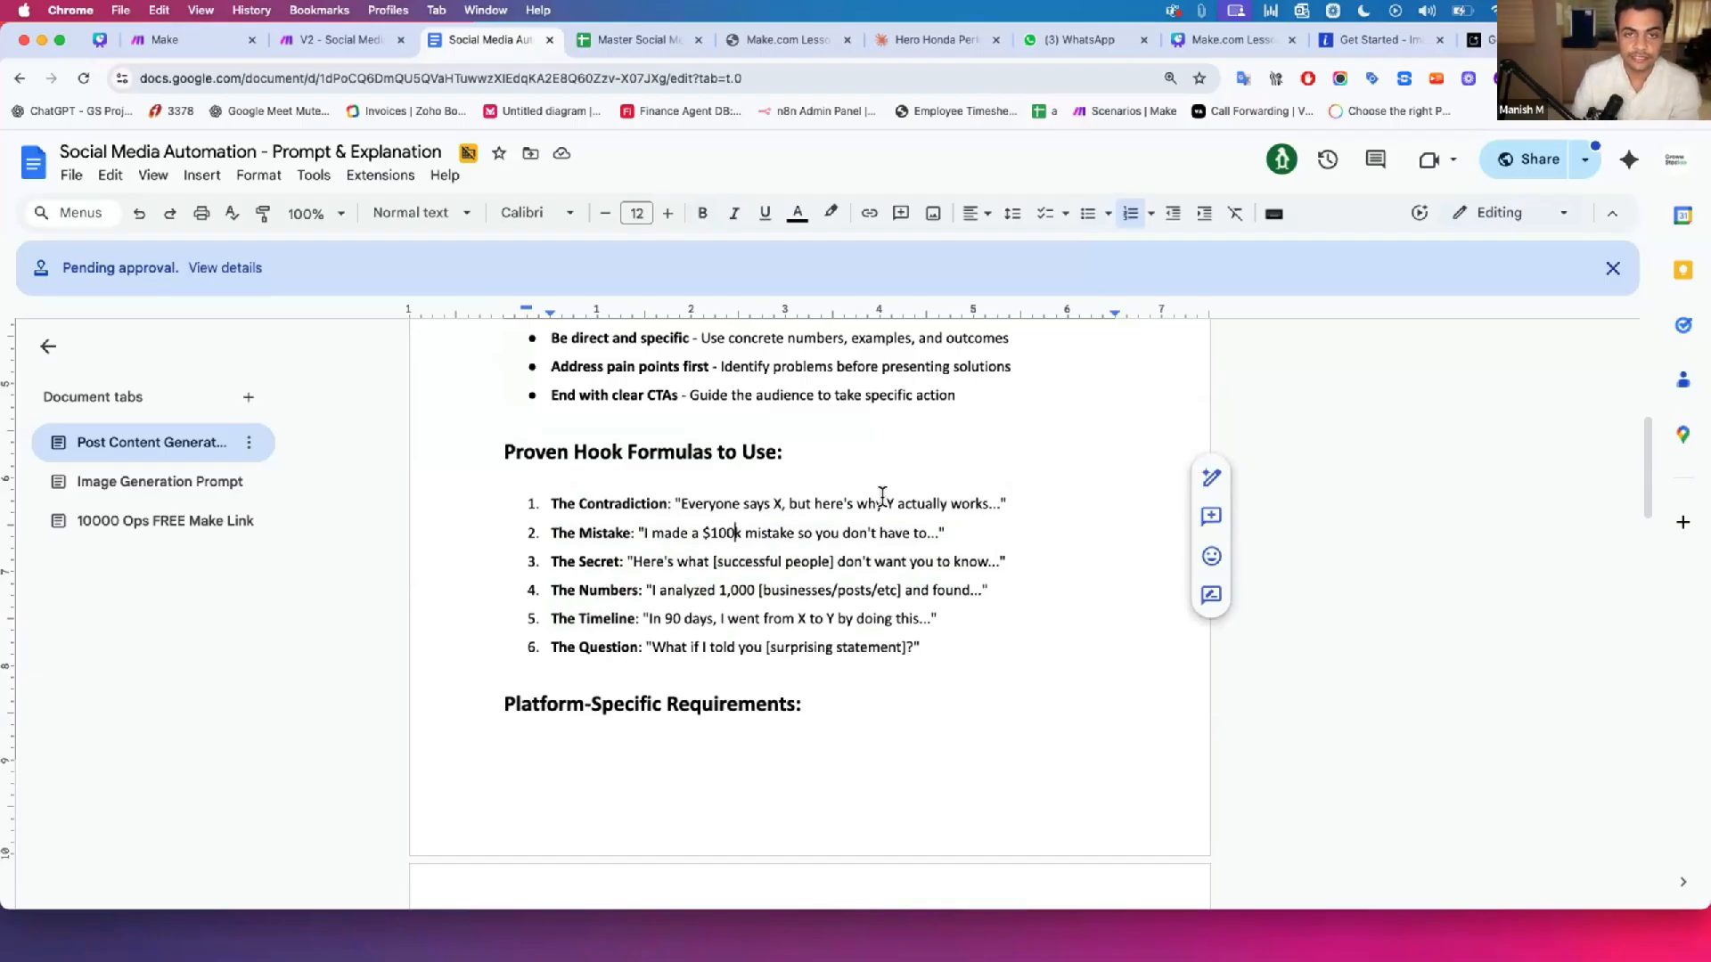
Step: Review the Platform-Specific Requirements heading and the Facebook section, highlighting its conversational tone and maximum 150 words rules
scroll(882, 491, down, 1)
scroll(882, 488, down, 4)
drag(541, 357, 720, 357)
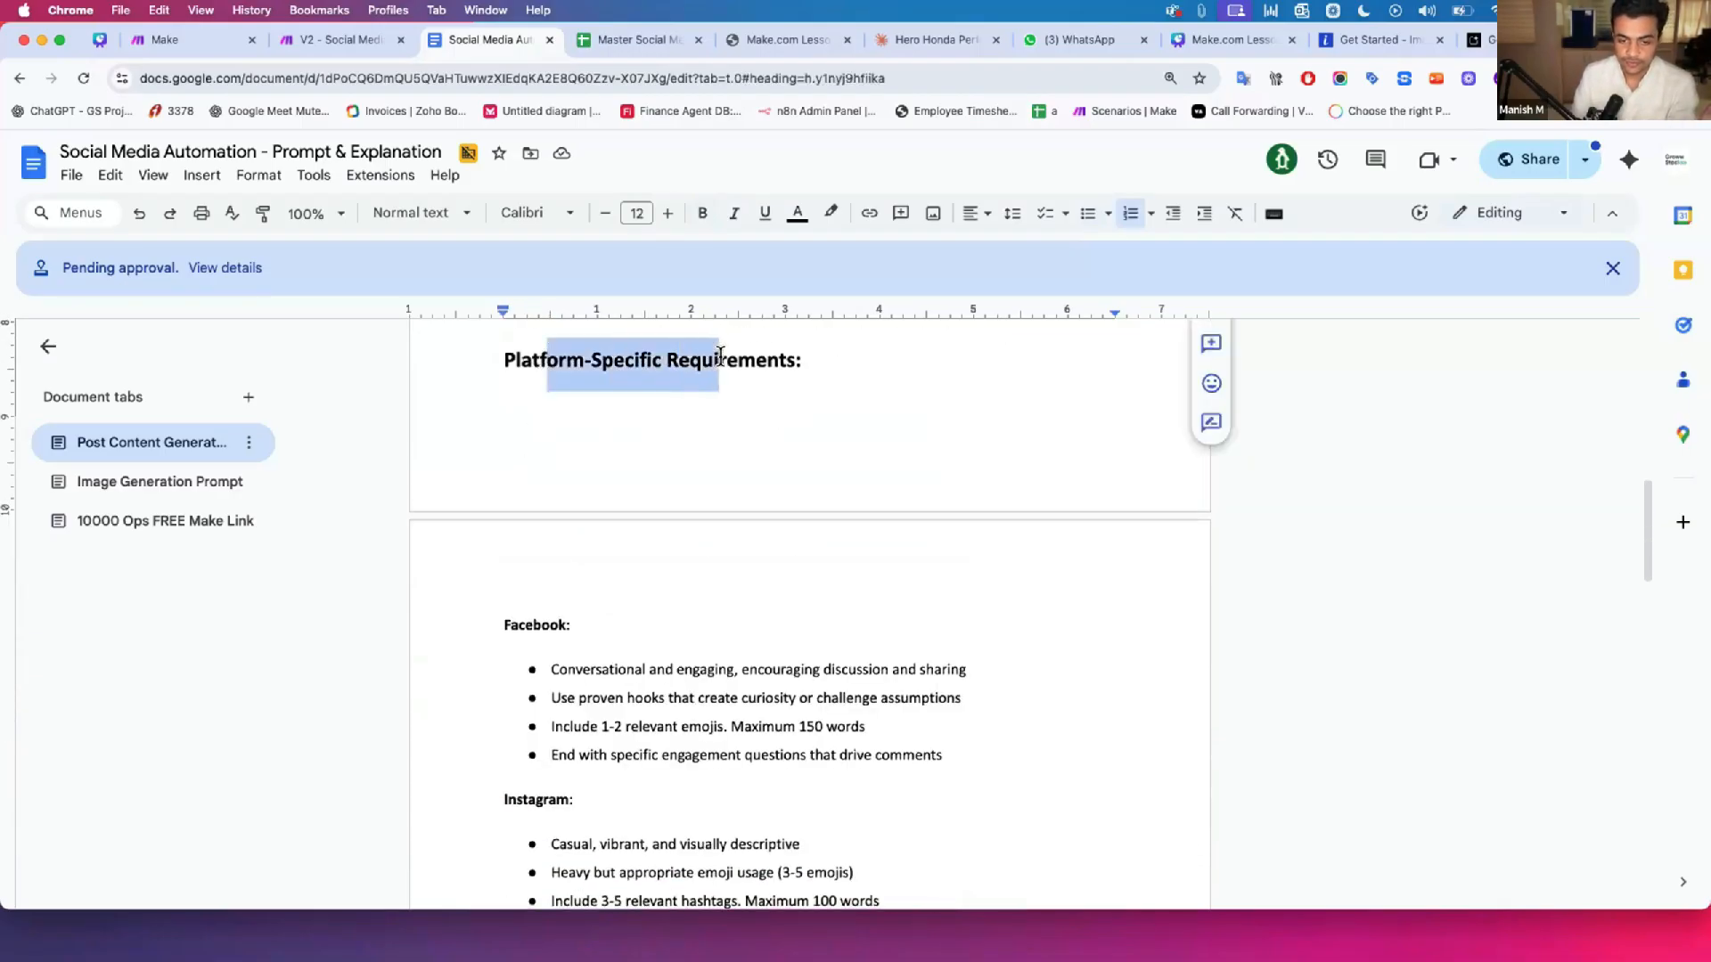
scroll(660, 614, down, 3)
drag(567, 464, 940, 455)
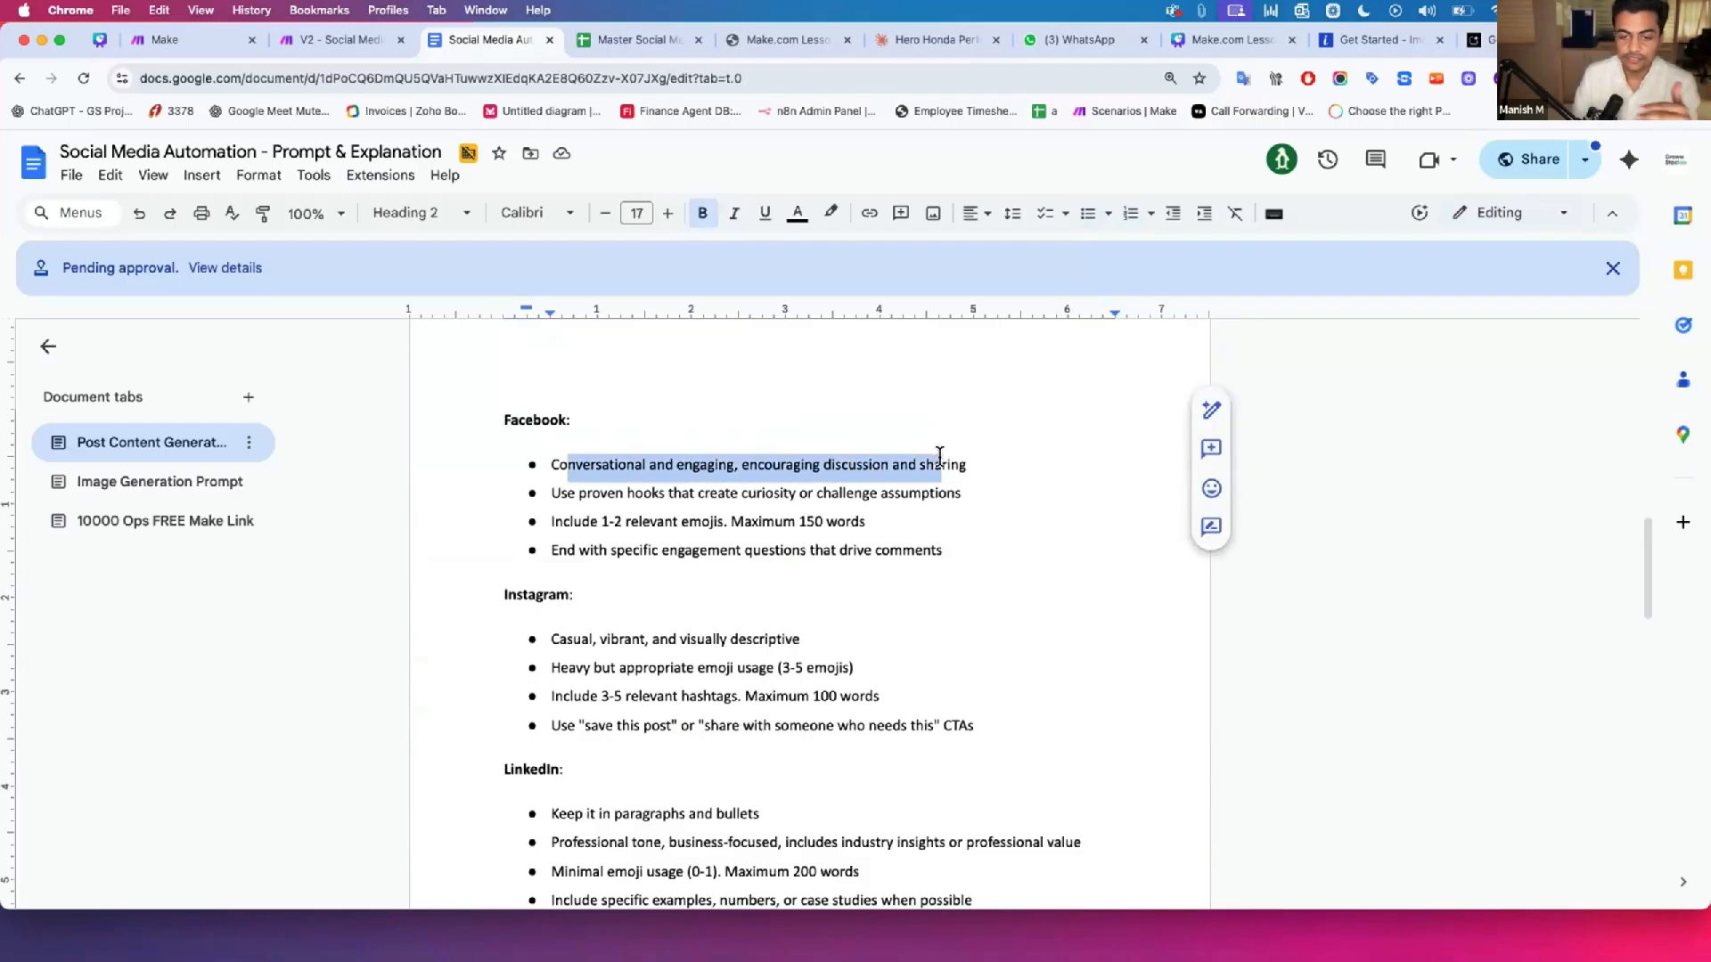
drag(569, 519, 853, 515)
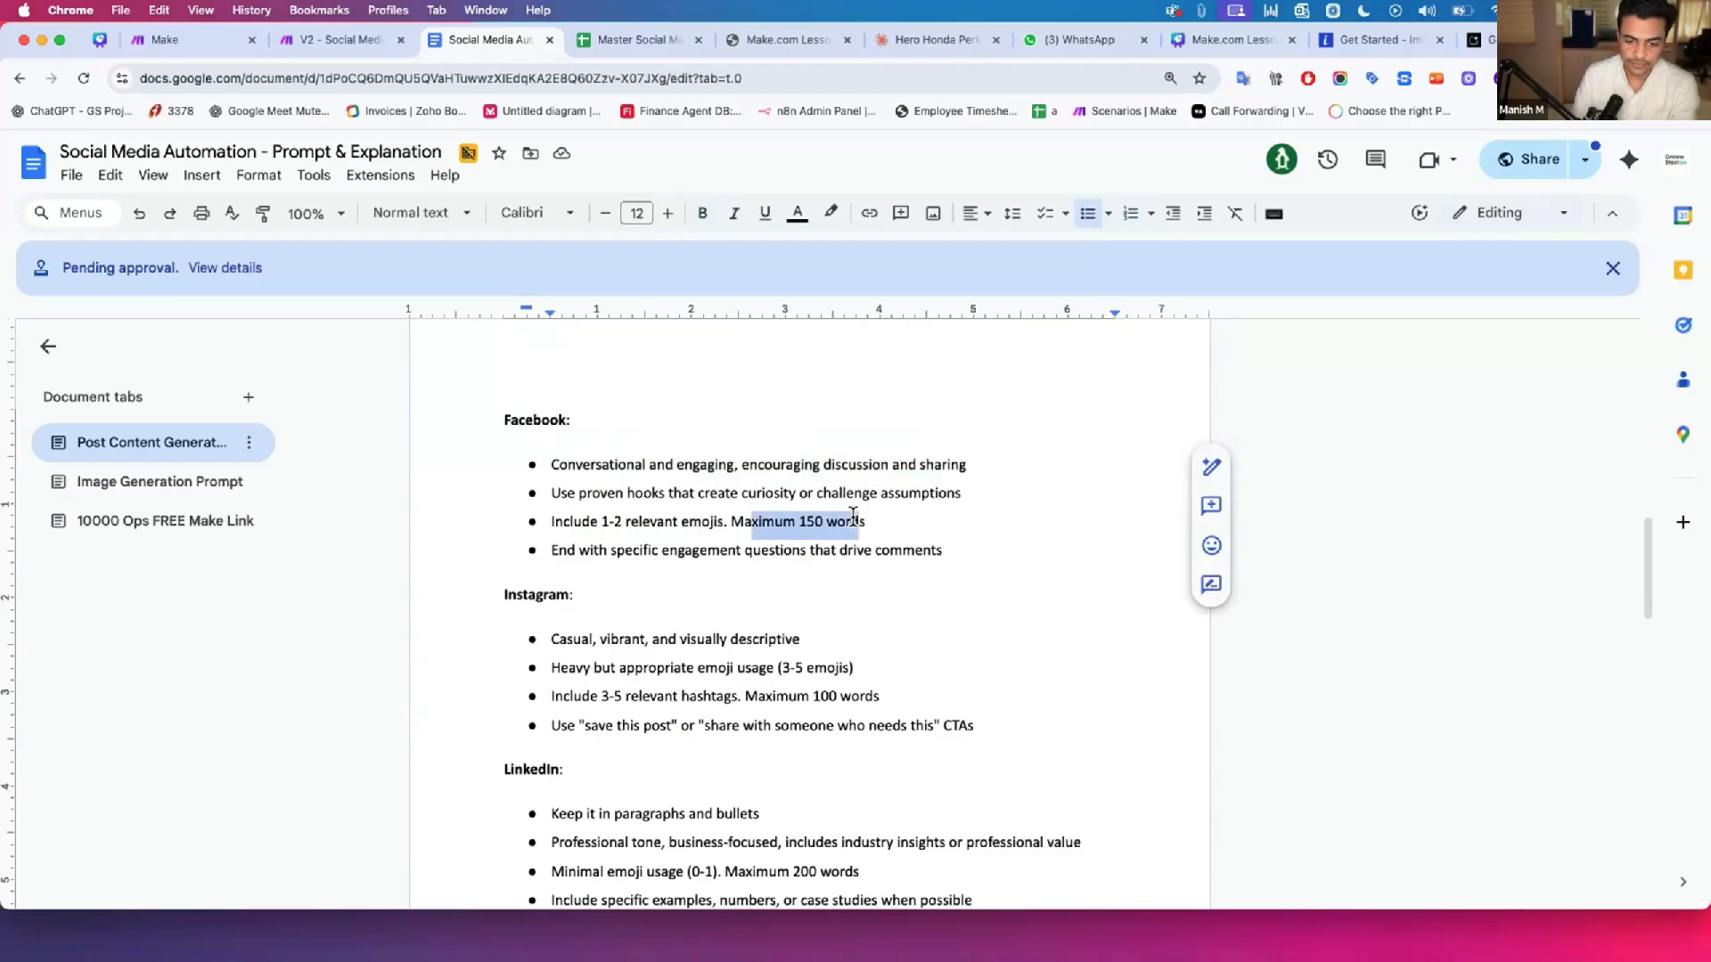
Step: Go through the Instagram requirements, highlighting the 100-word maximum, the 3-5 emojis rule and the save/share CTA rule
scroll(607, 641, down, 3)
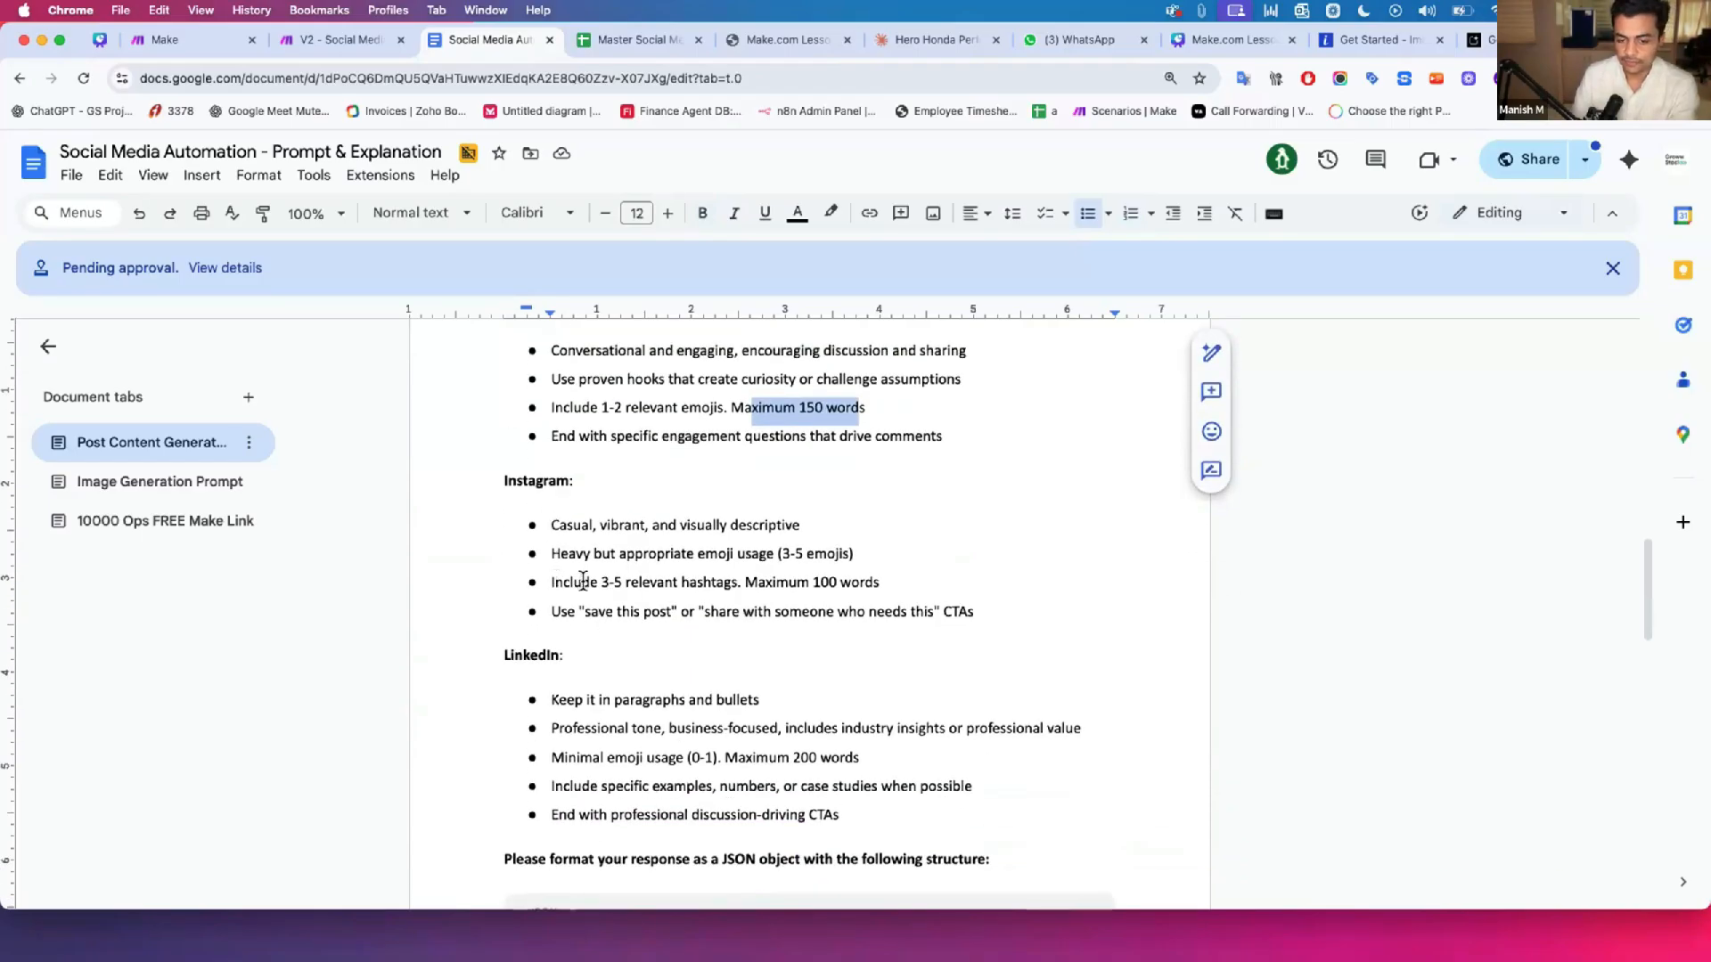
drag(765, 584, 877, 583)
drag(768, 553, 854, 553)
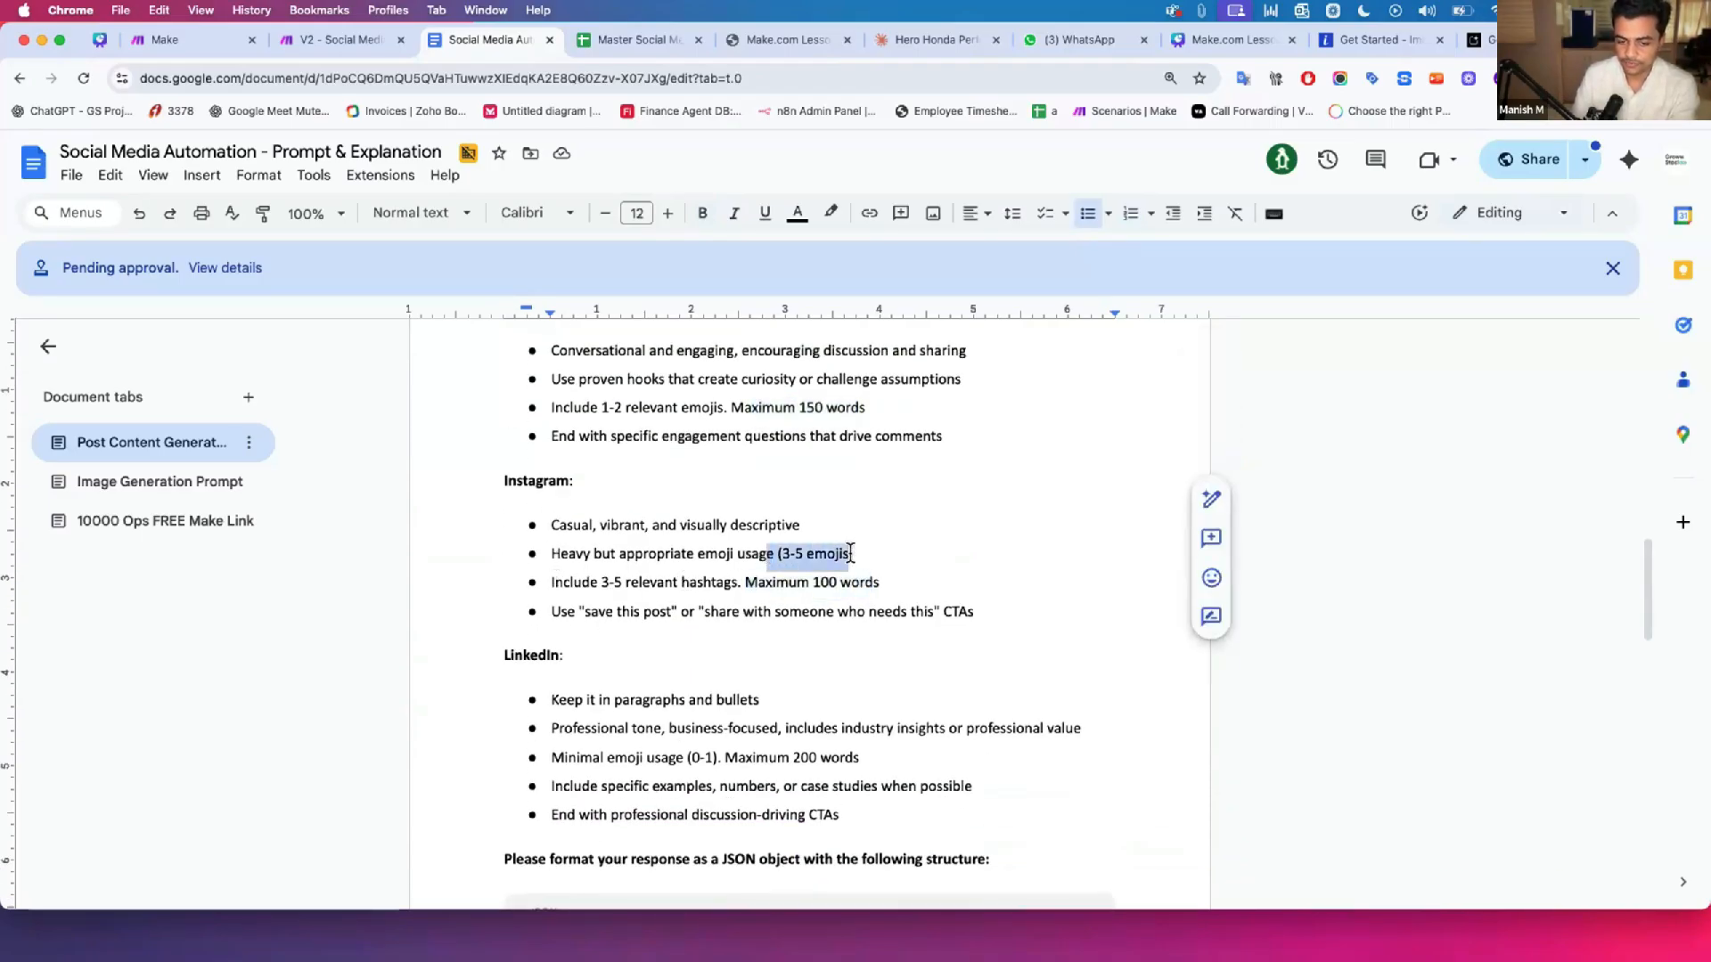
drag(562, 608, 909, 610)
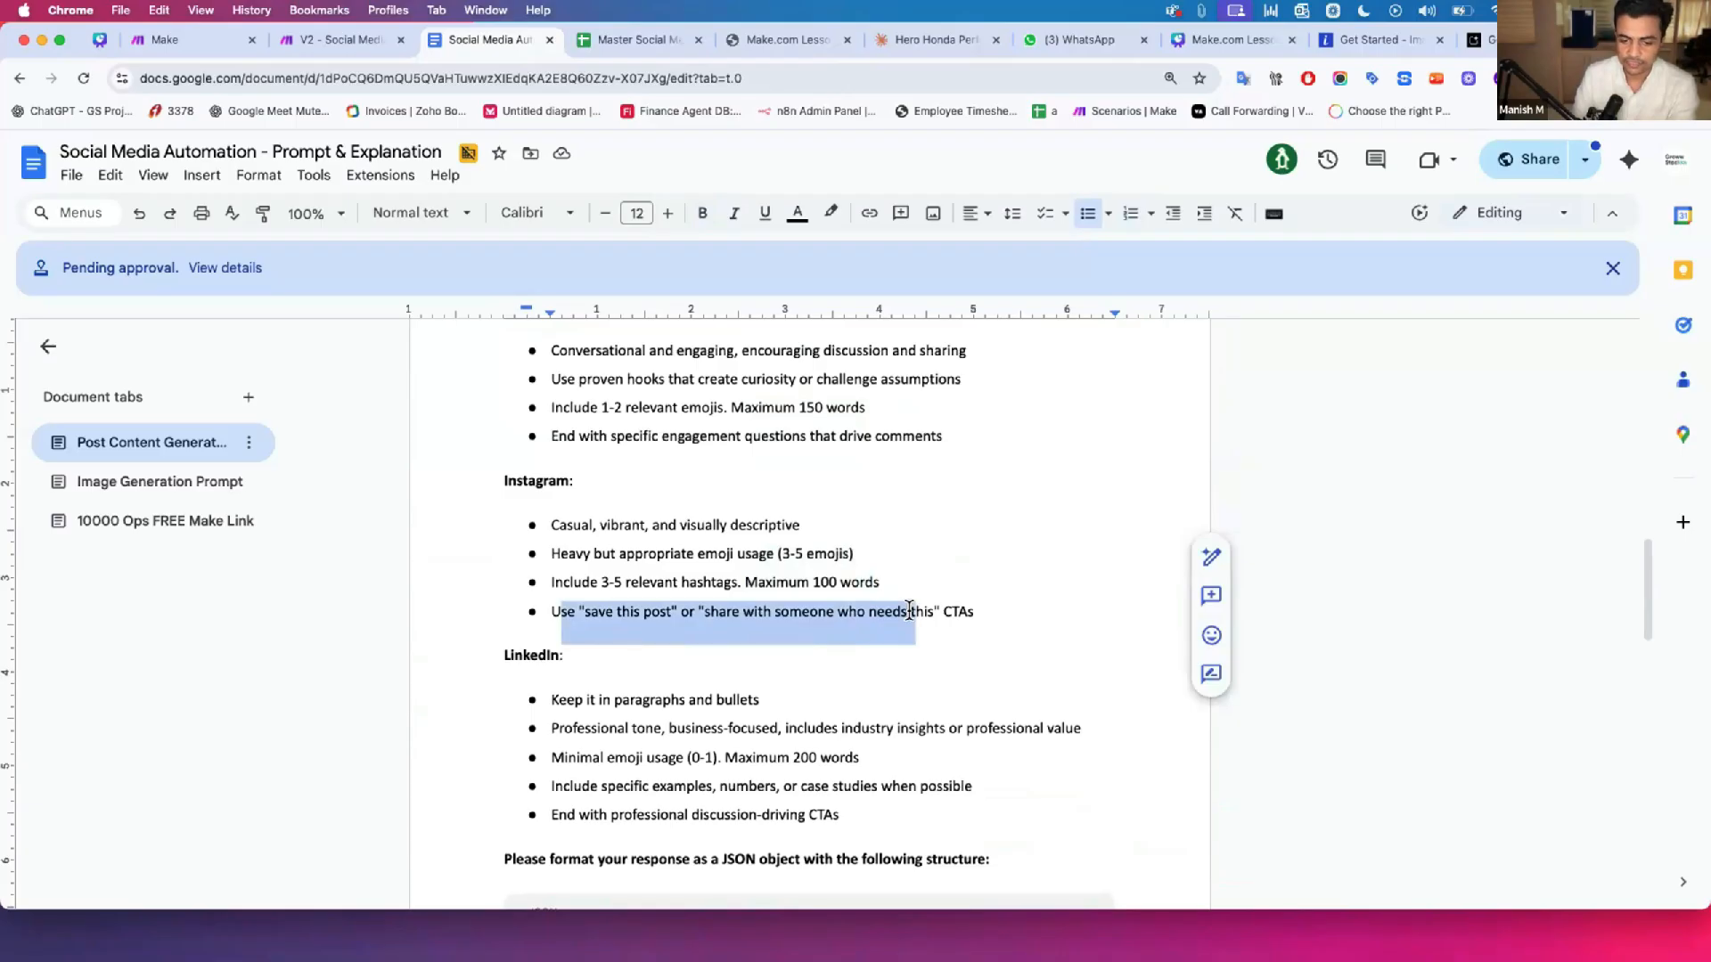
Step: Examine the LinkedIn requirements, highlighting the 200-word maximum, minimal emoji usage, professional tone, and paragraphs and bullets rules
scroll(804, 573, down, 6)
click(534, 392)
drag(777, 495, 845, 495)
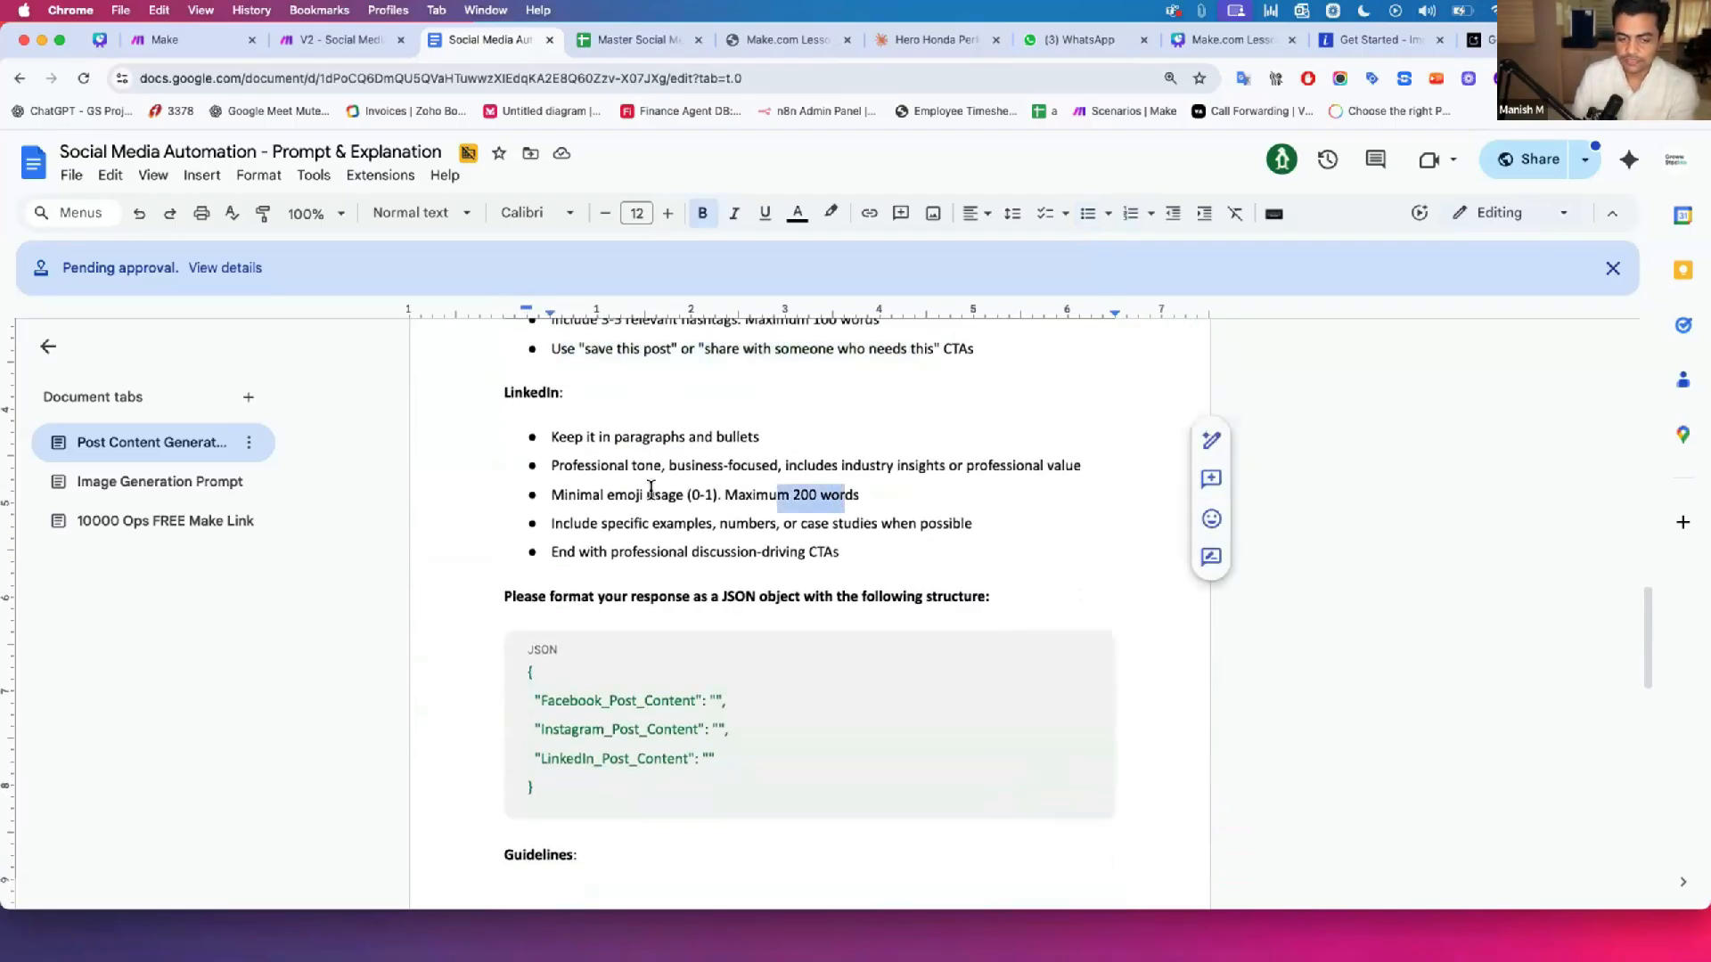
drag(653, 495, 718, 494)
drag(605, 458, 1065, 465)
drag(560, 436, 755, 428)
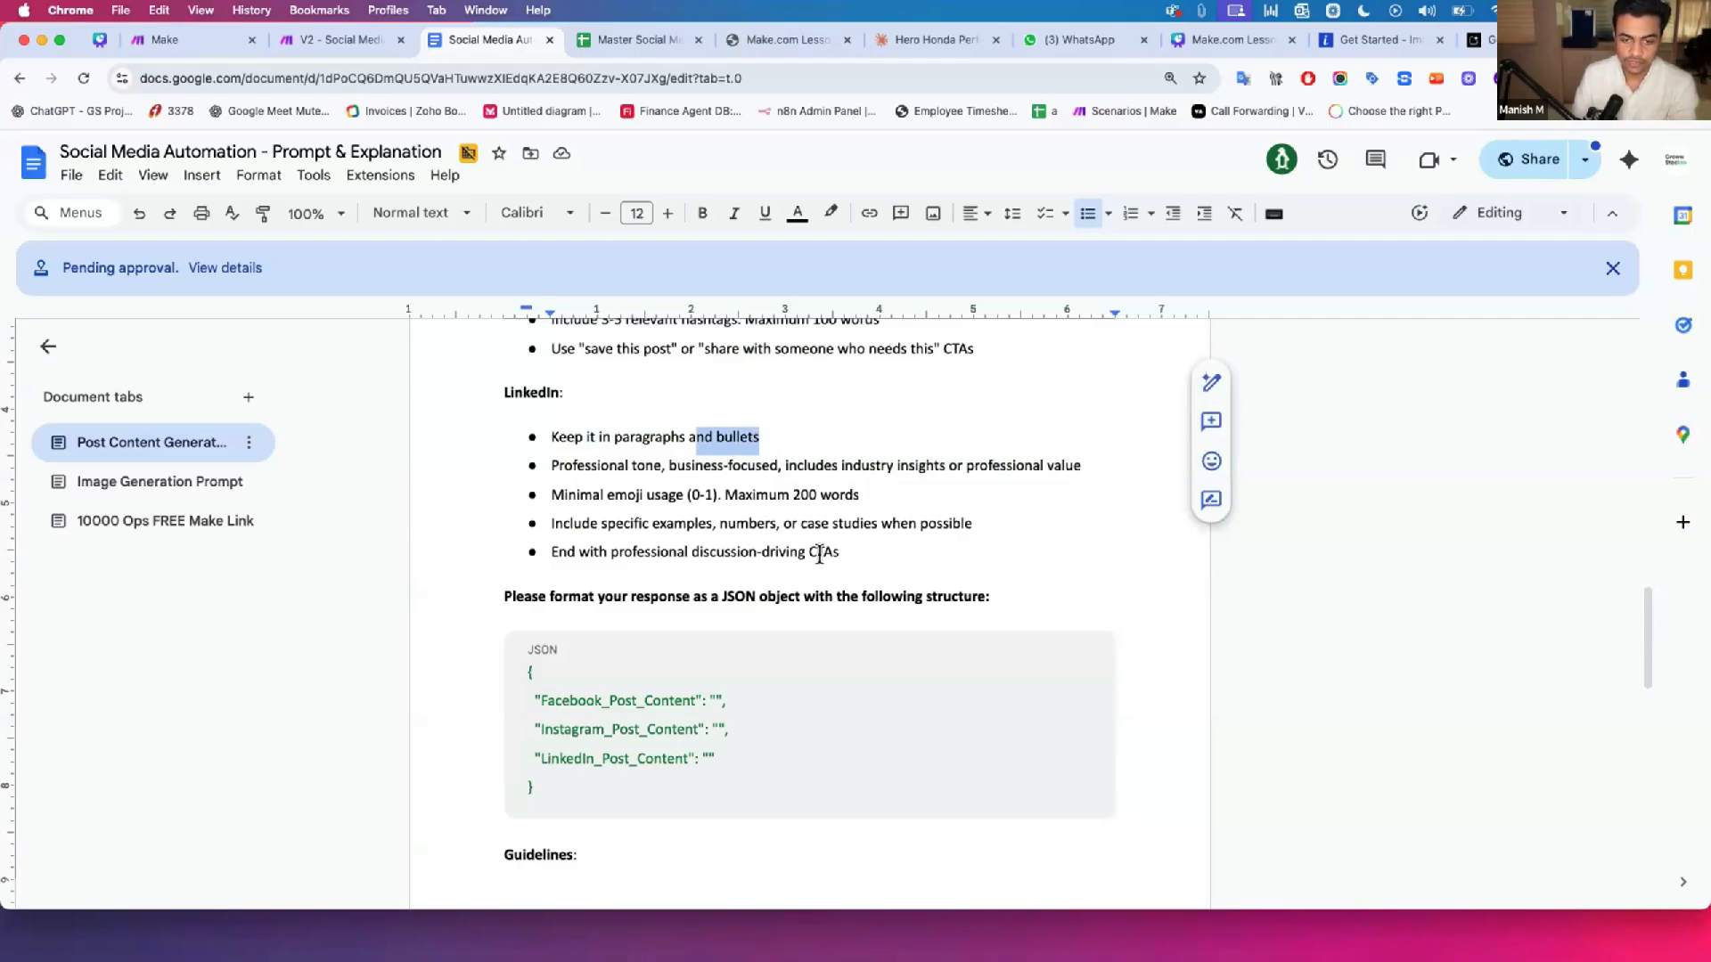
scroll(818, 553, up, 5)
Step: Examine the JSON response structure, highlighting the format instruction, the curly braces and the Facebook_Post_Content key
scroll(818, 553, down, 8)
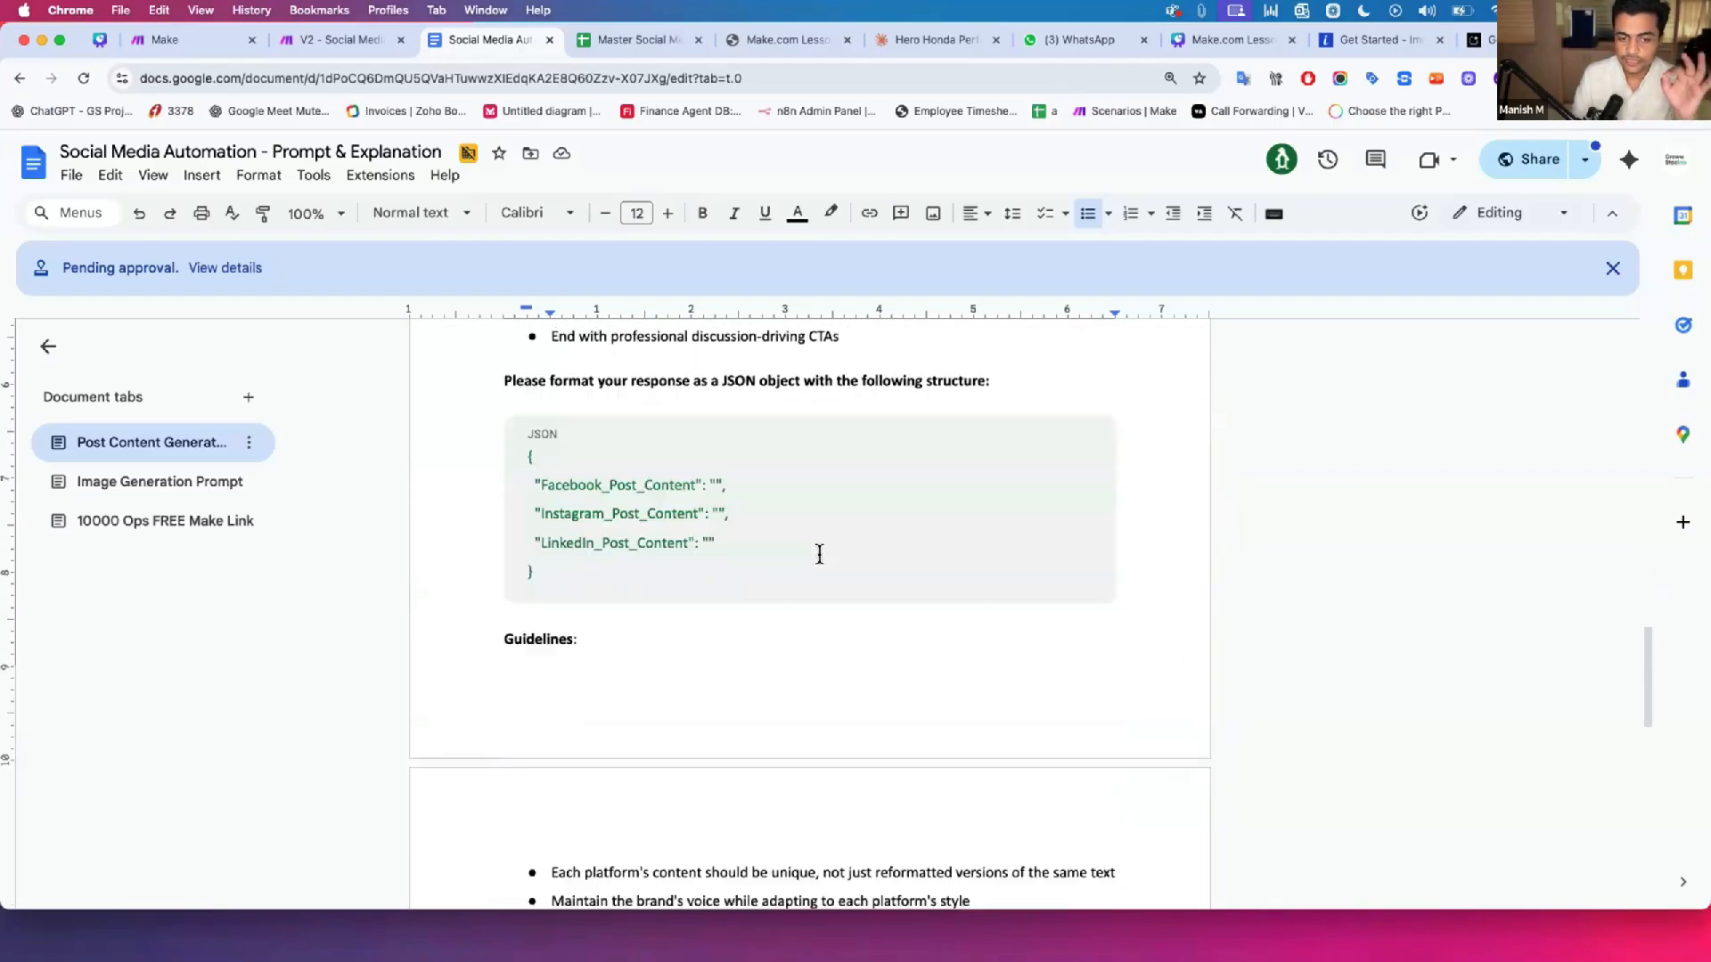
drag(506, 375, 527, 565)
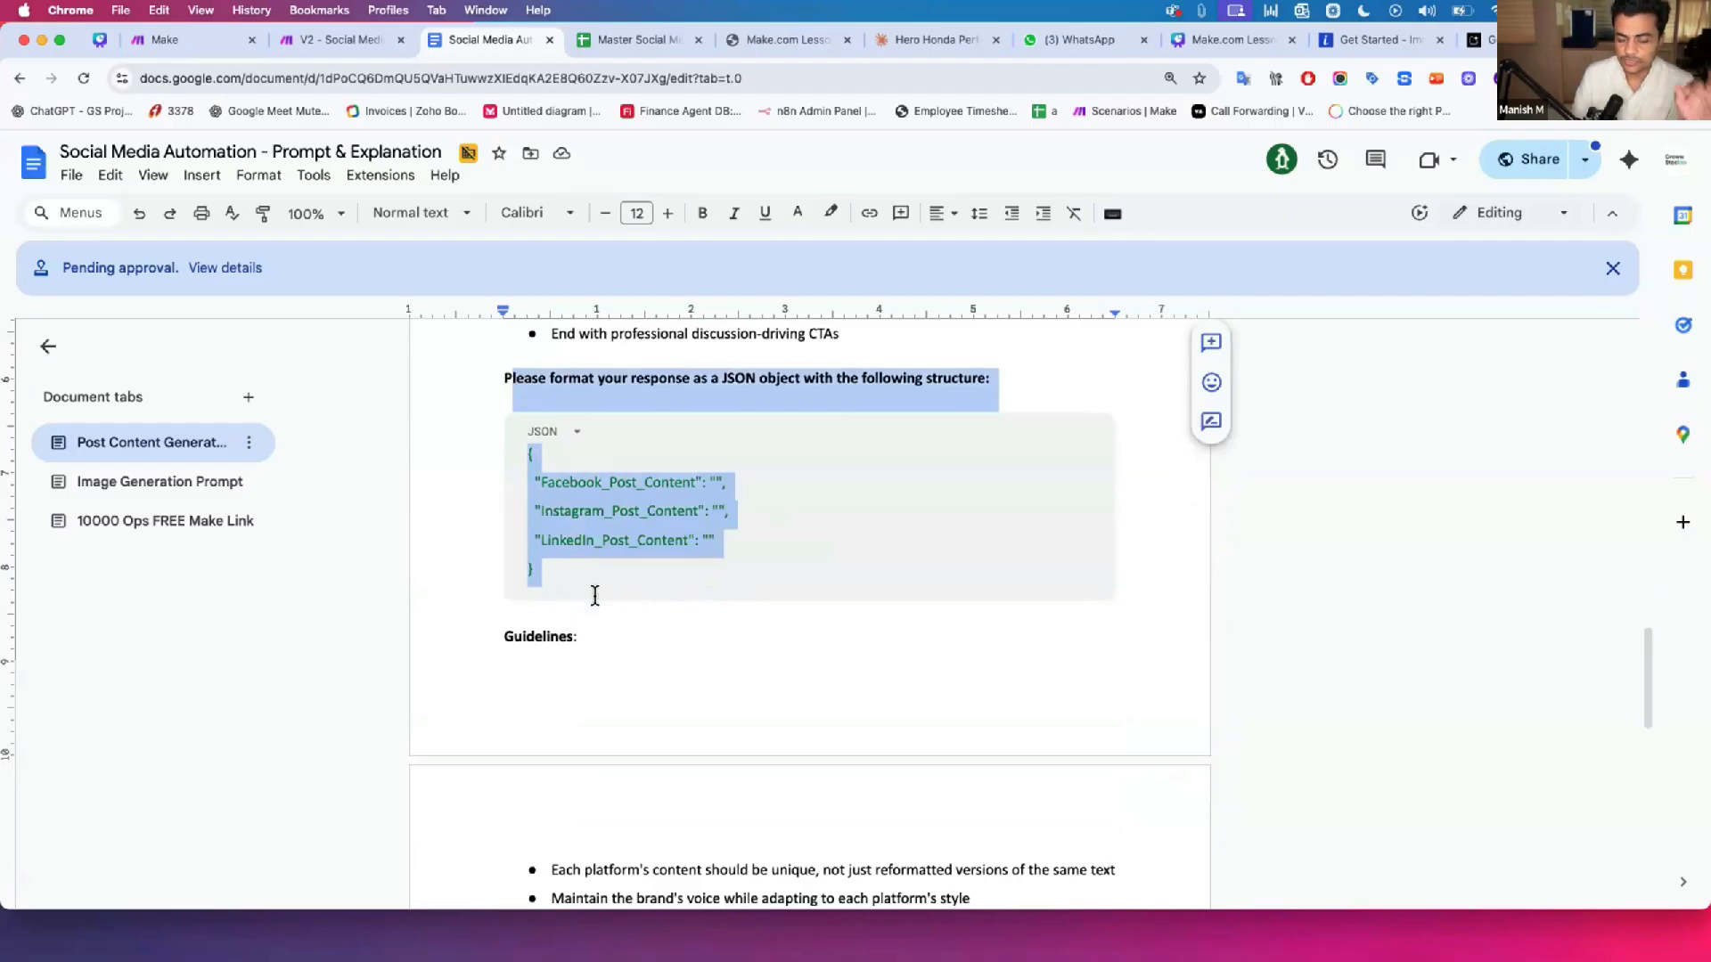
click(609, 634)
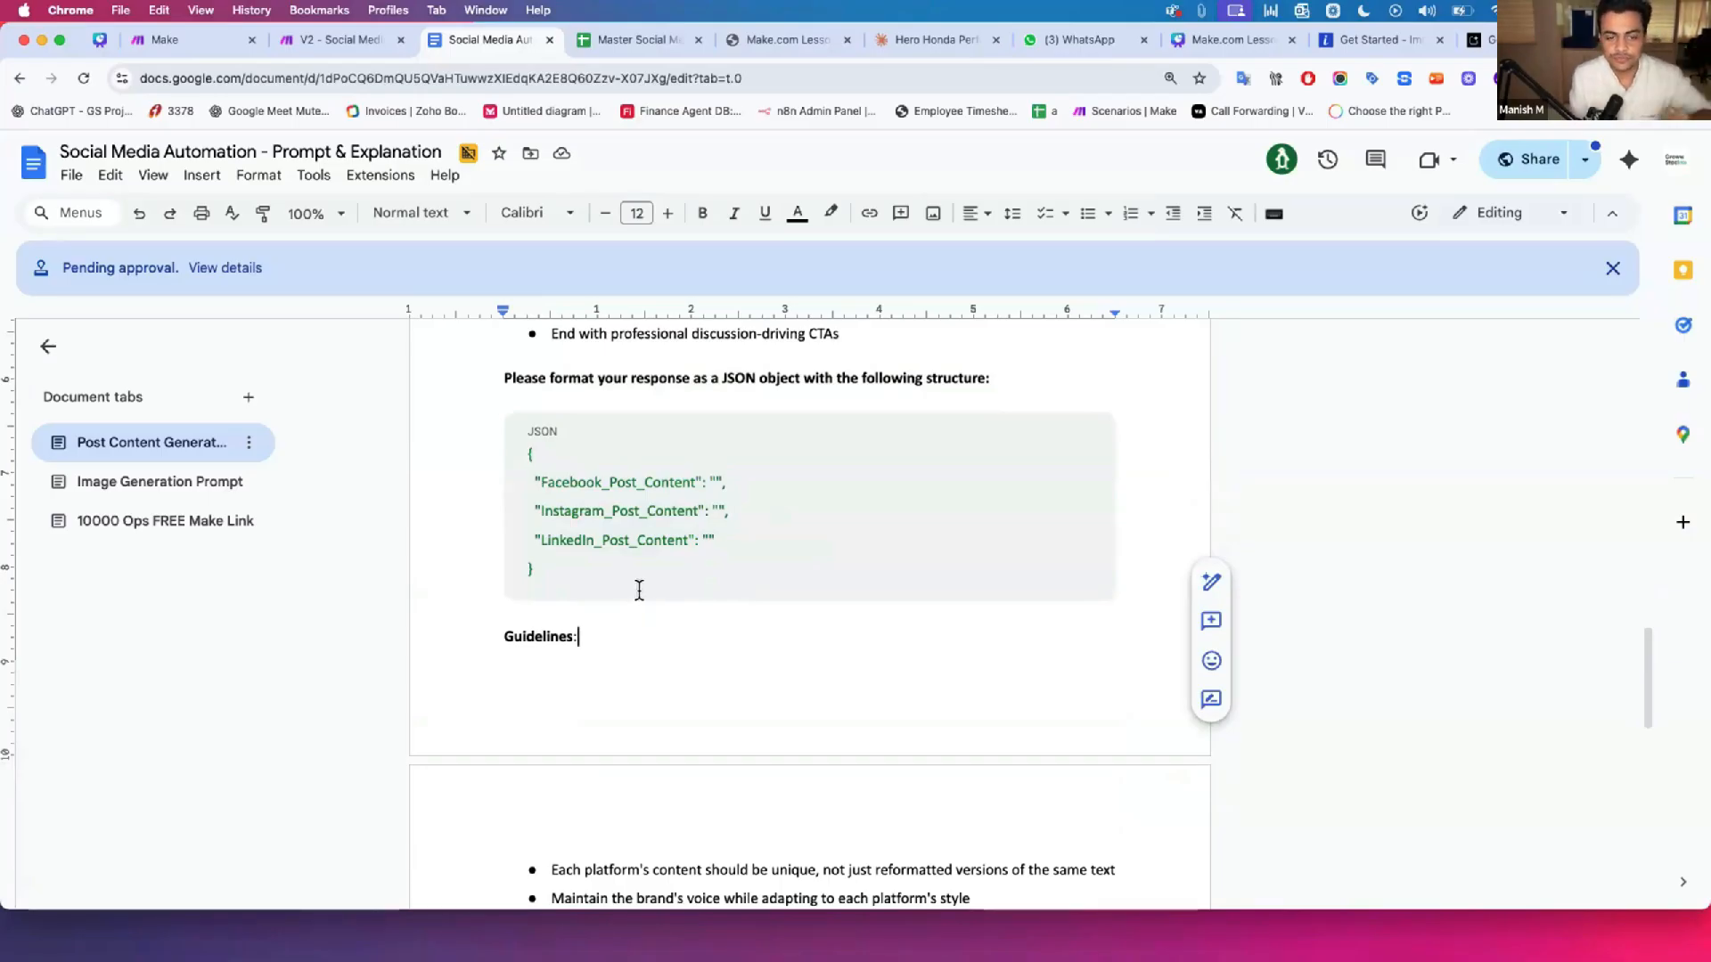
drag(545, 470, 519, 454)
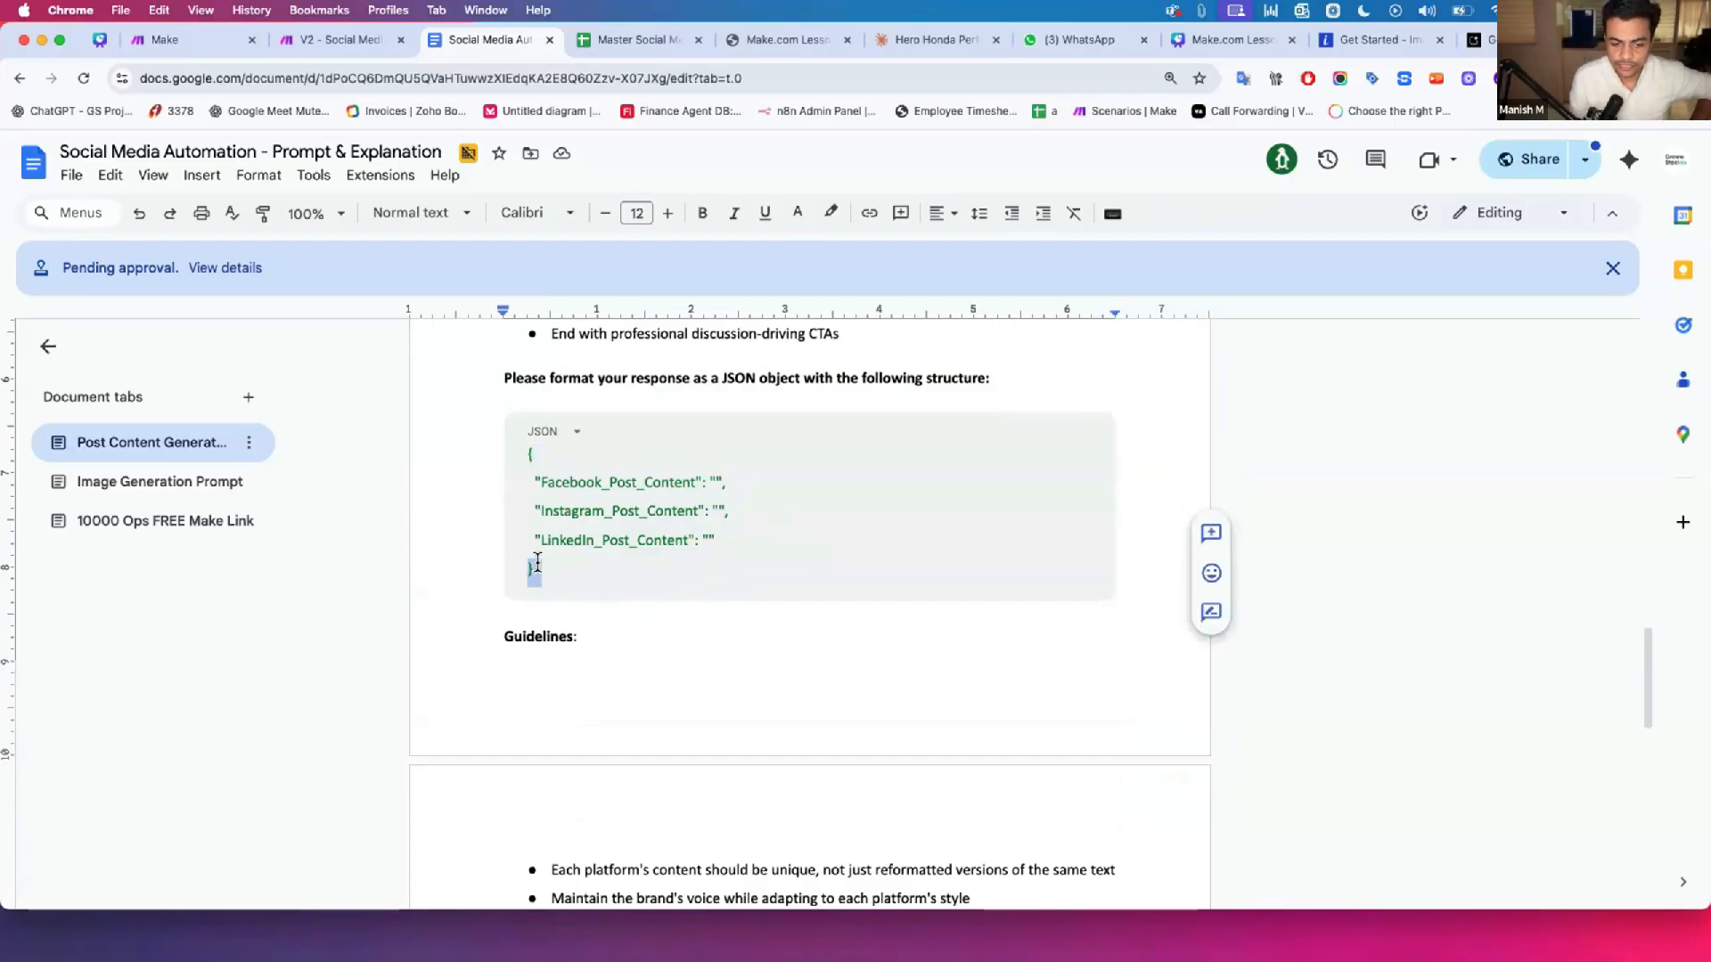
click(534, 455)
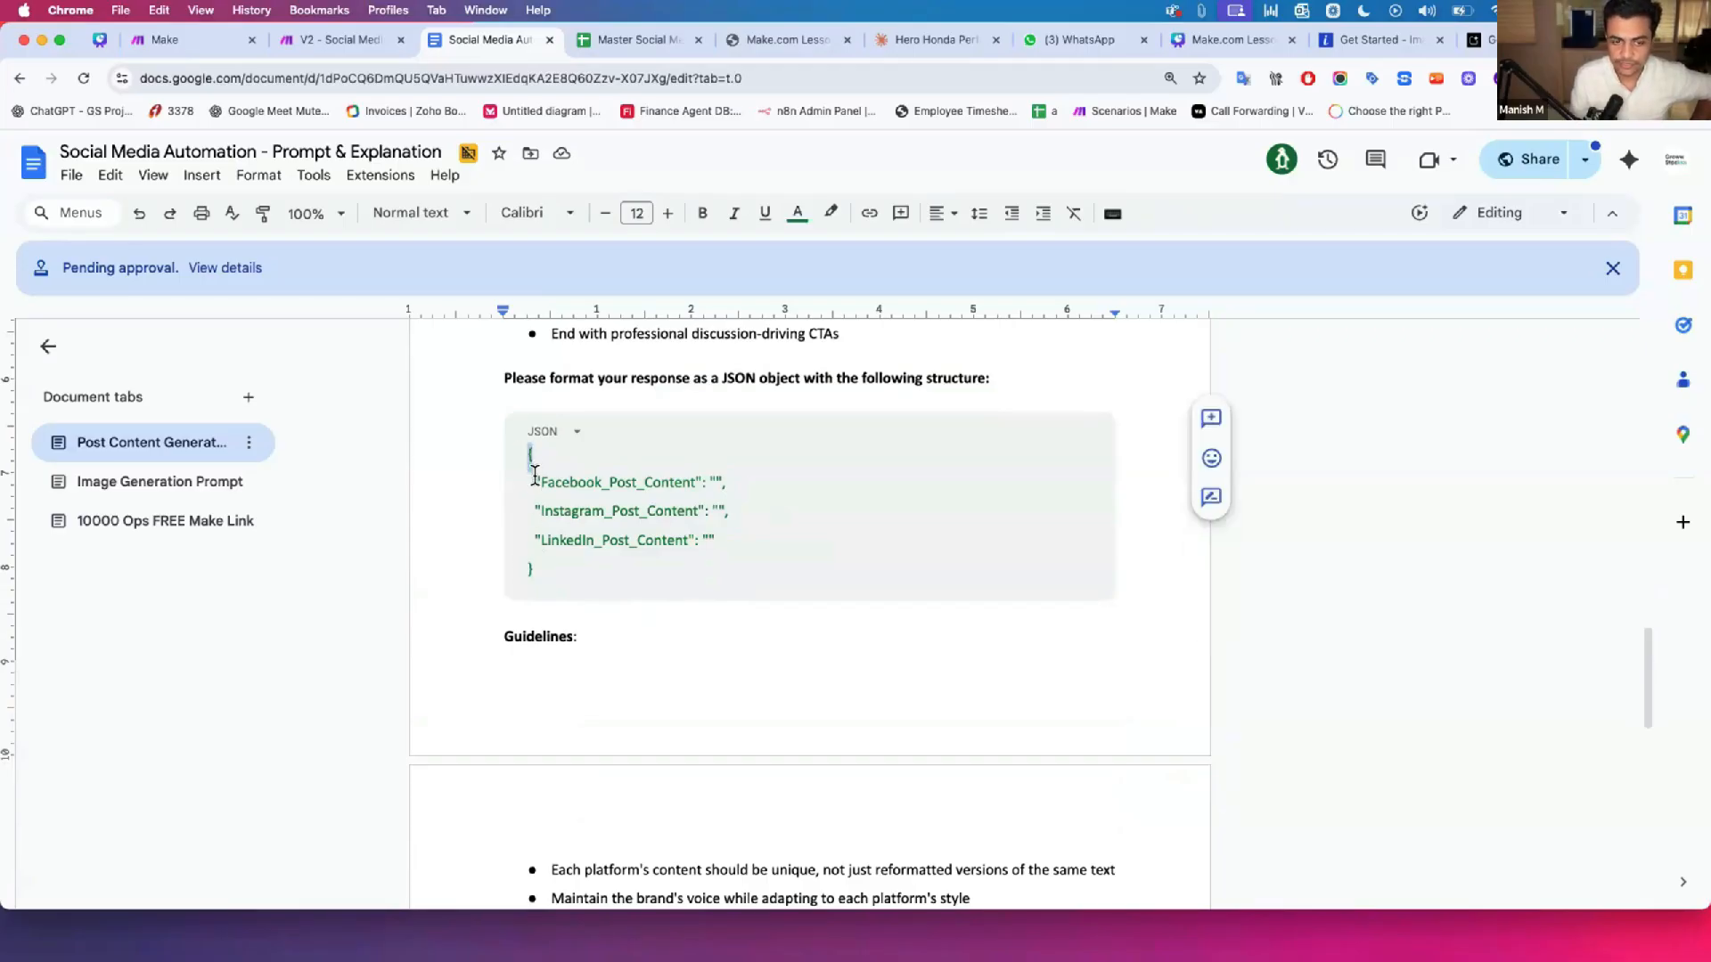
click(542, 478)
drag(540, 477, 706, 477)
Step: Insert blank spaces between the empty quotes of the Facebook, Instagram and LinkedIn post content values in the JSON block
click(712, 481)
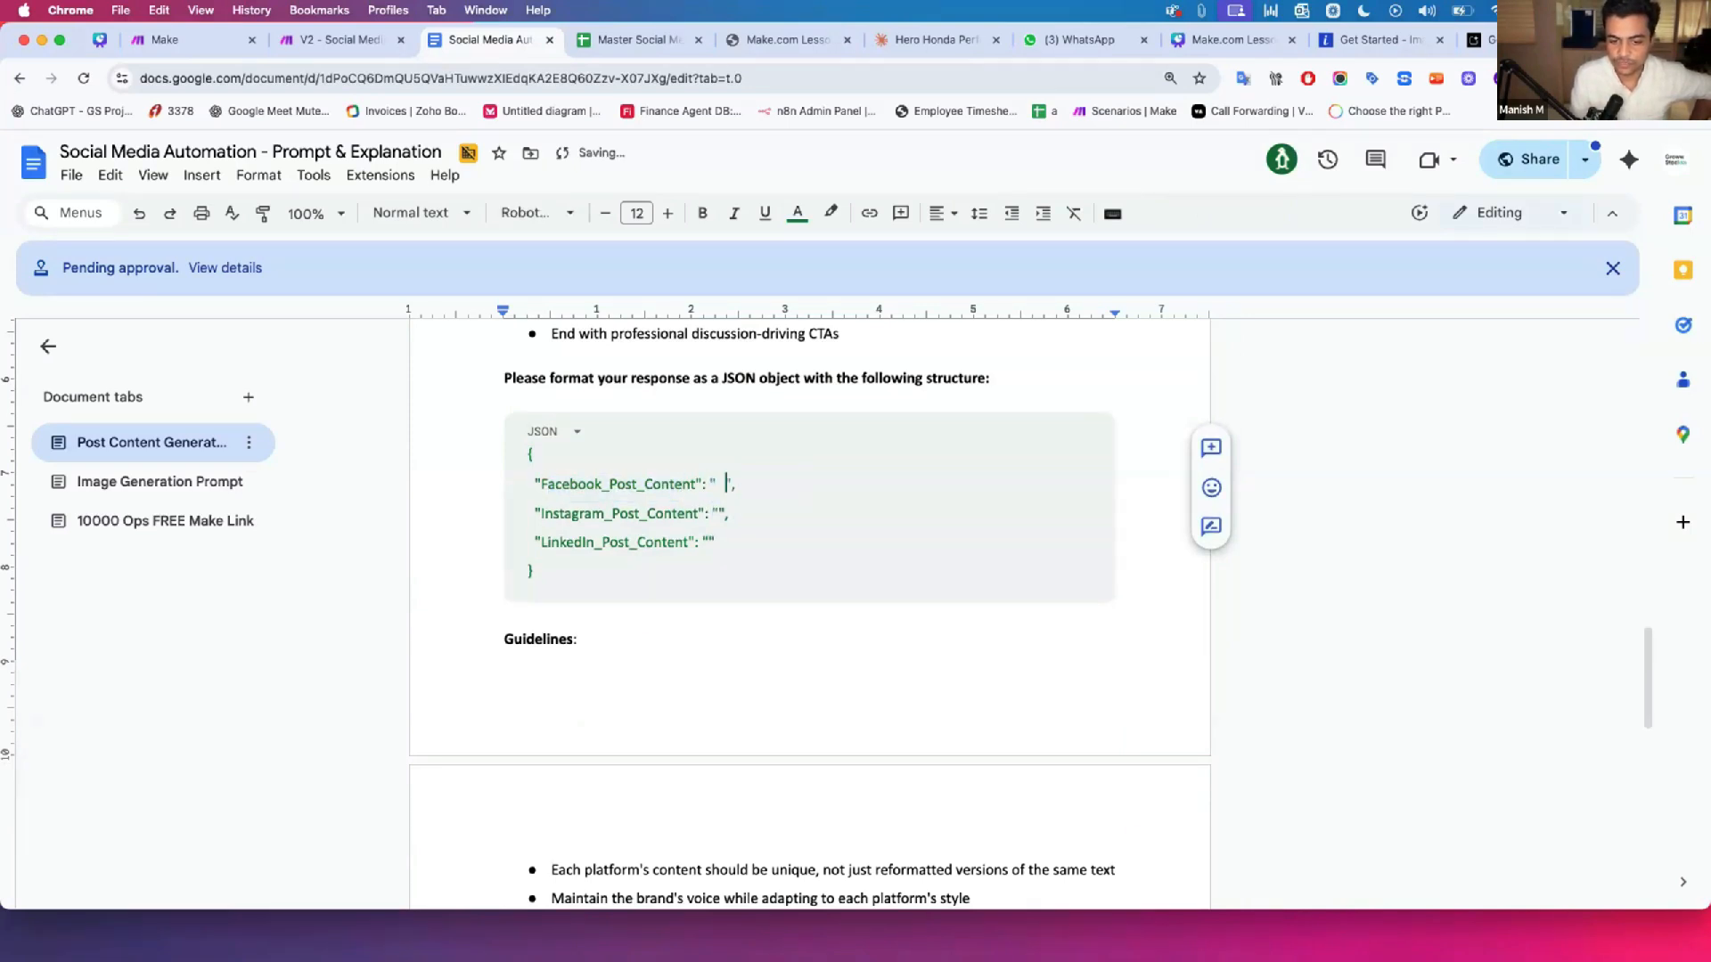
click(711, 514)
click(708, 542)
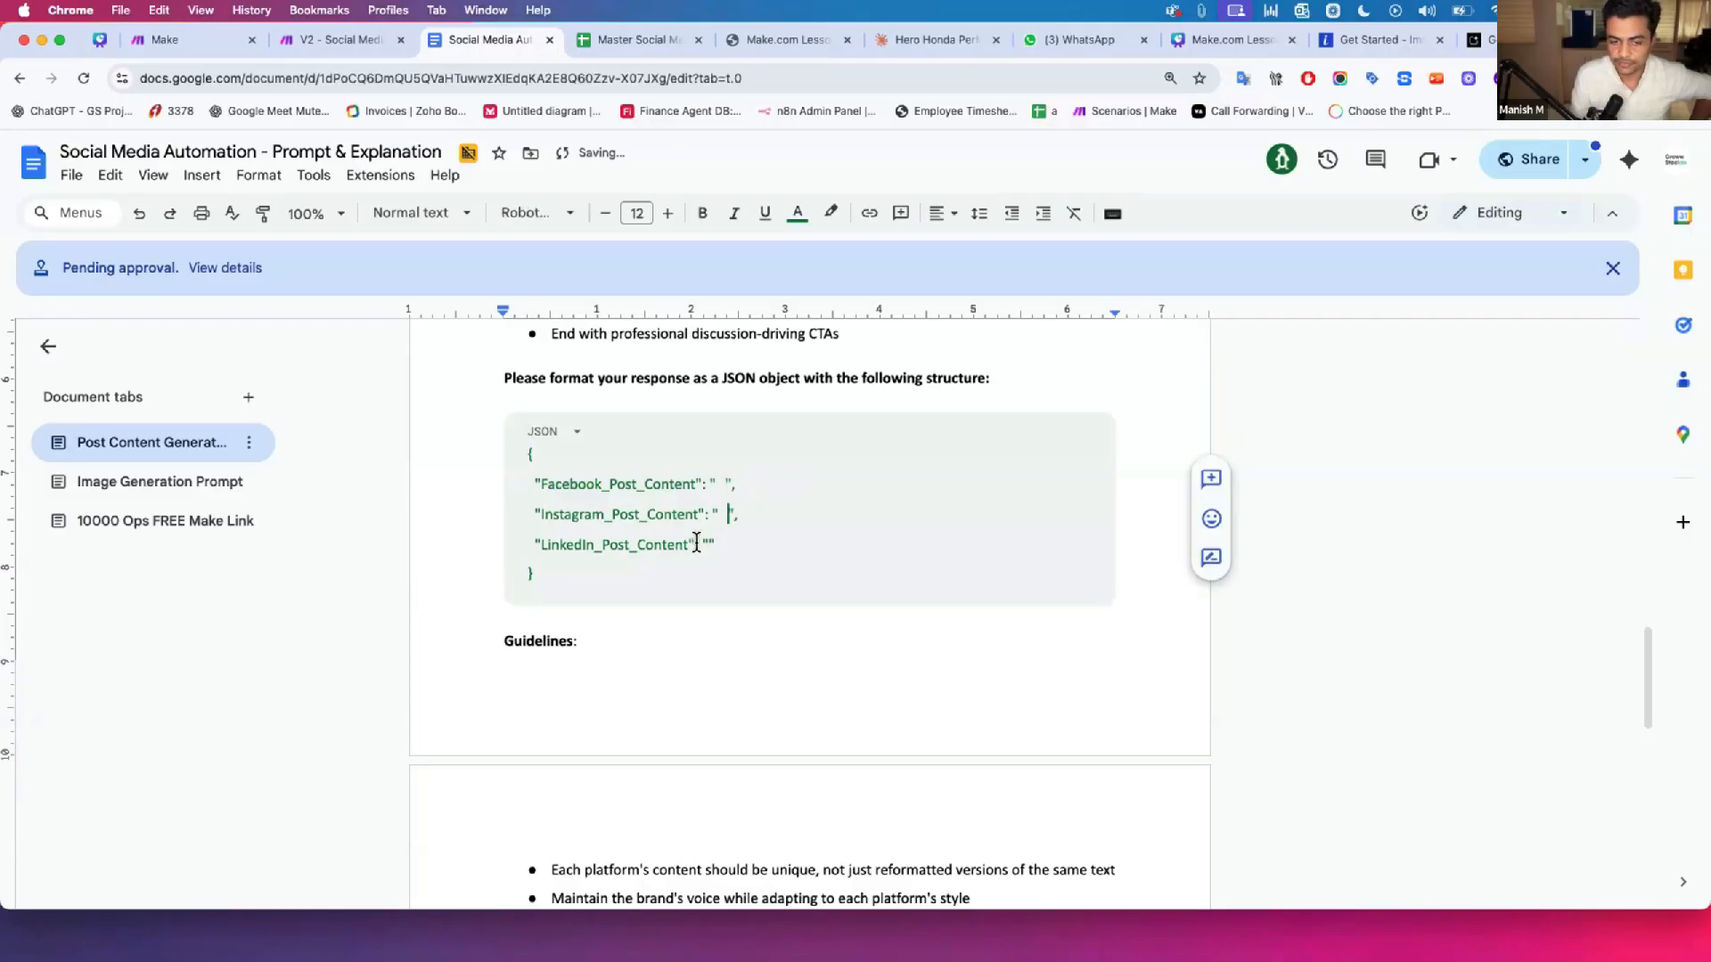
click(690, 672)
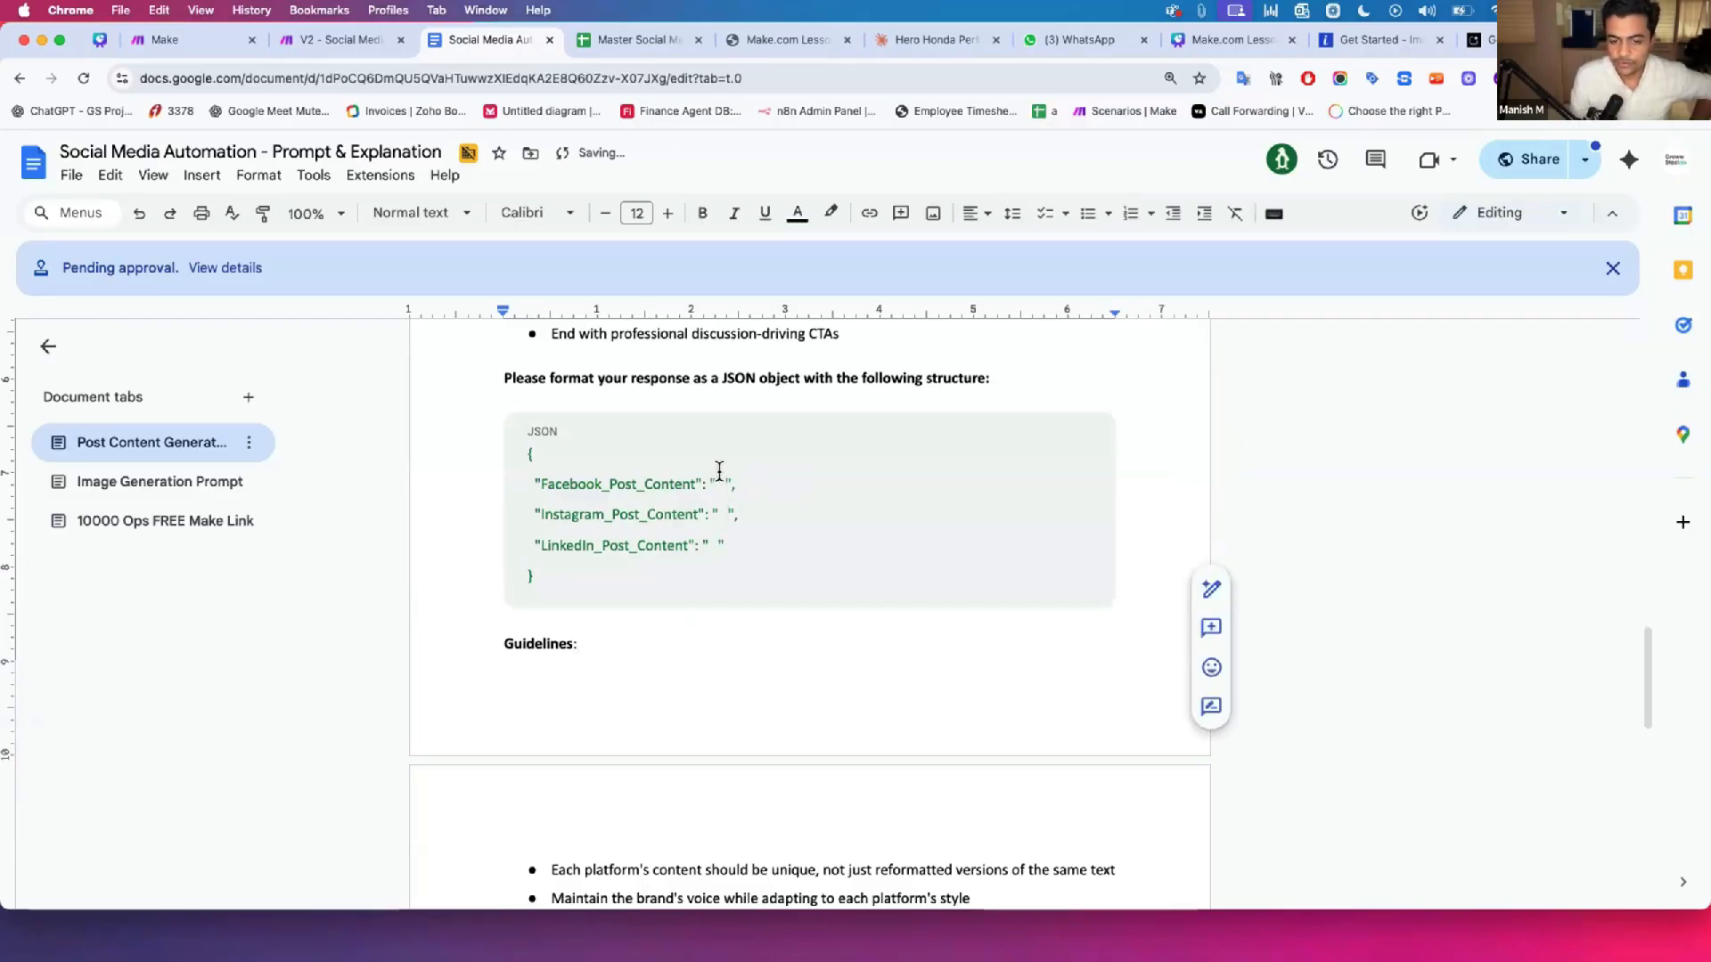
Step: Highlight the three platform keys in the JSON block and the blank values where the generated posts go
double_click(718, 481)
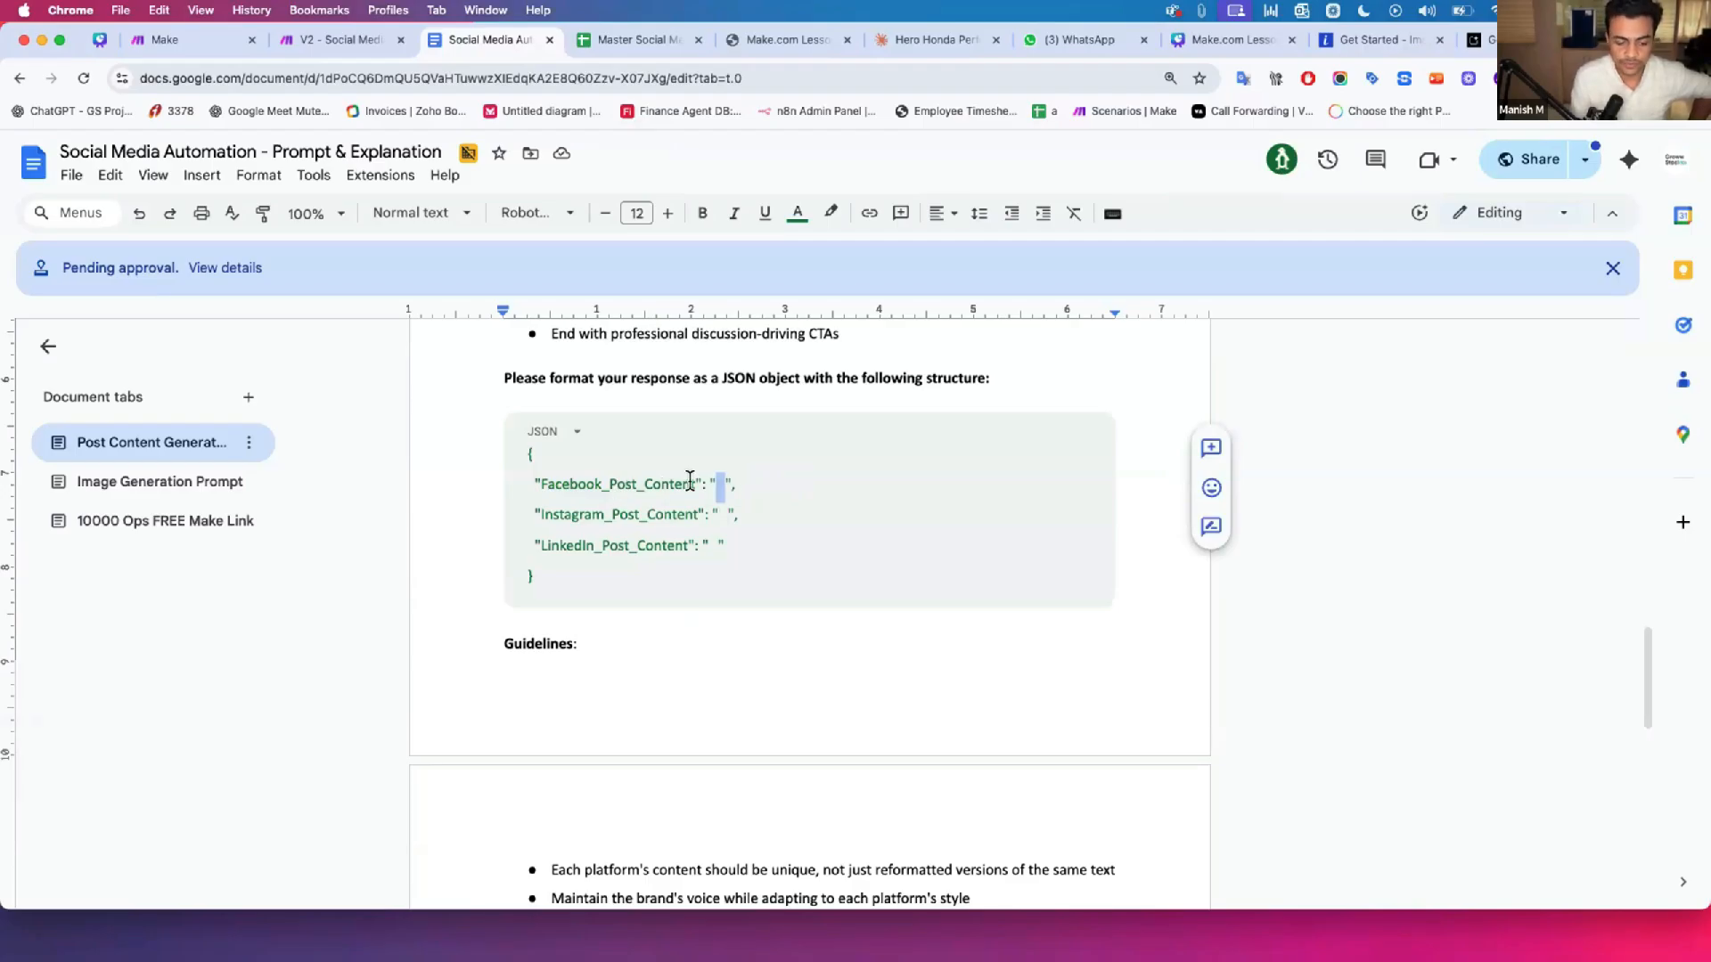
drag(547, 484, 683, 484)
drag(549, 514, 647, 514)
drag(558, 545, 660, 545)
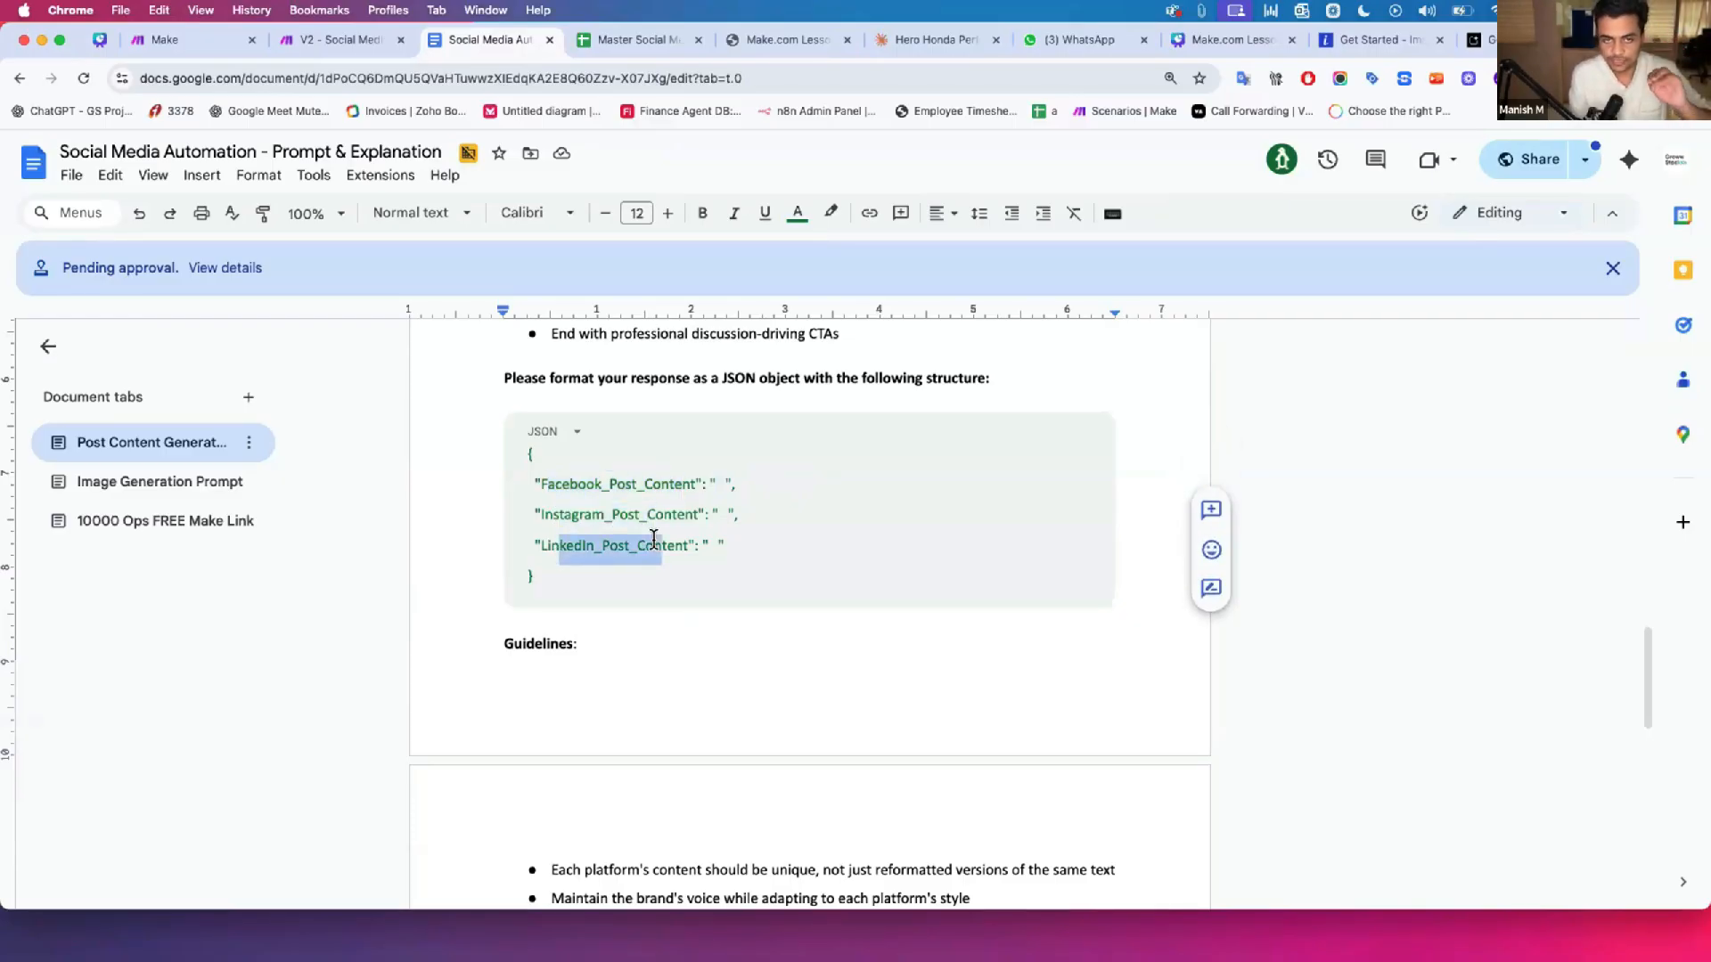
double_click(718, 485)
double_click(726, 506)
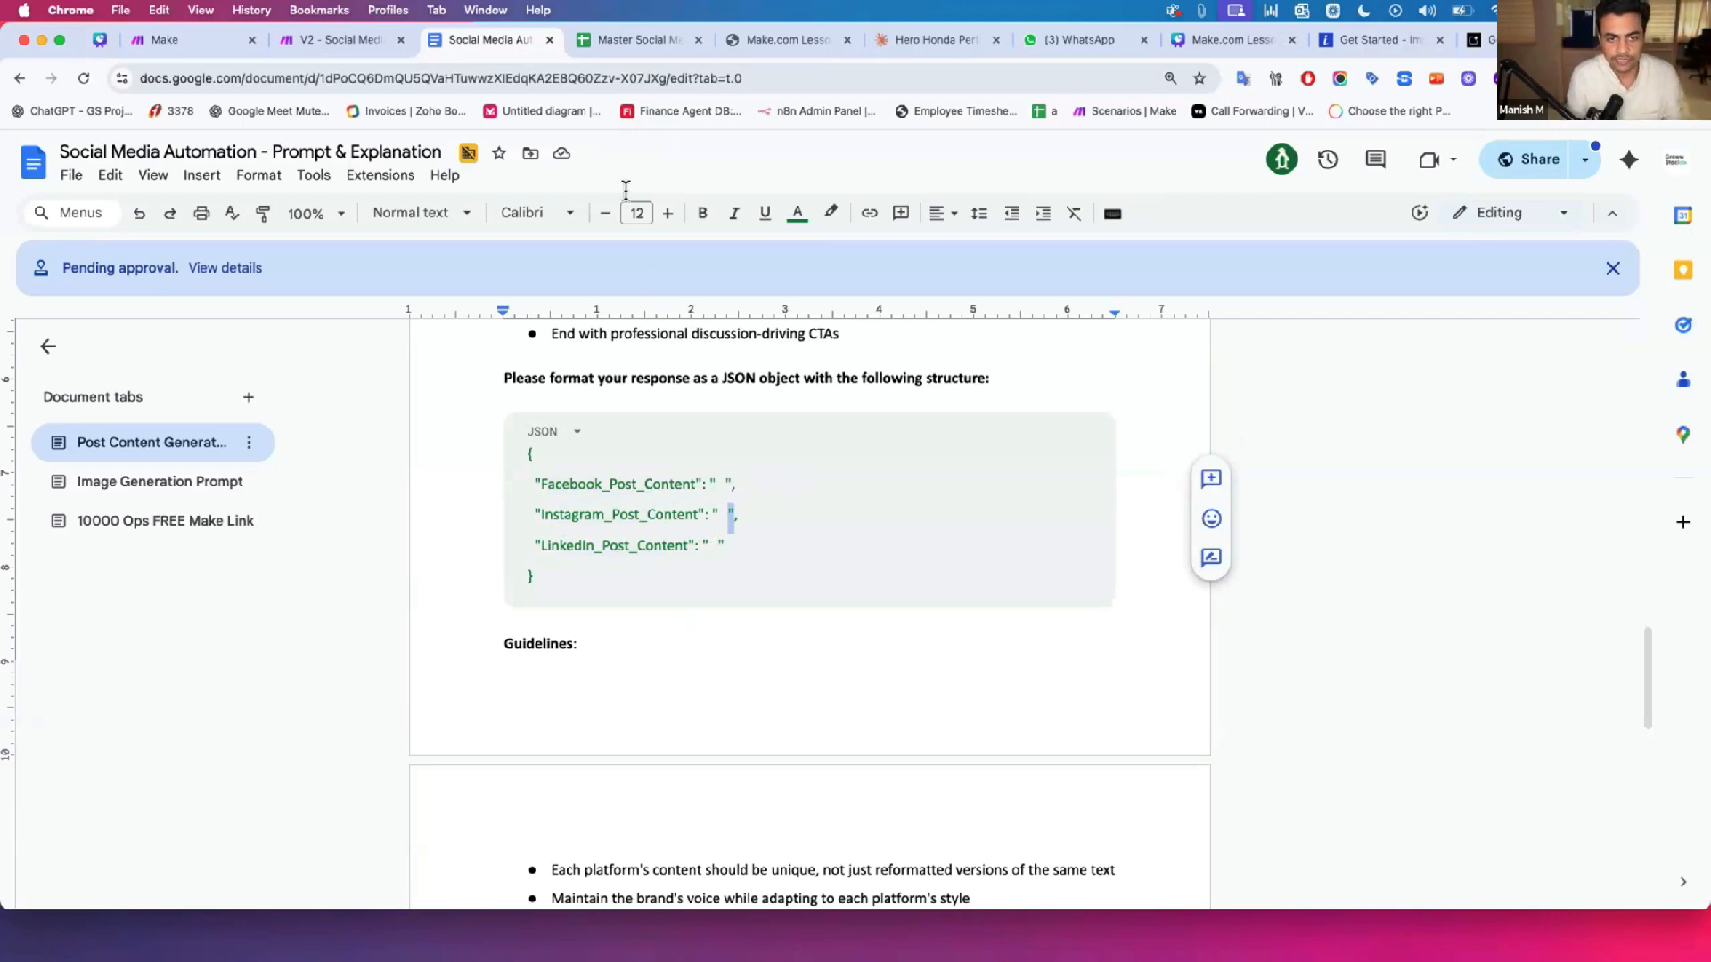
Step: Point out row 2's Facebook, Instagram and LinkedIn post content cells in the Master Social Media sheet and glance at the Version-1 lesson slide
click(628, 39)
double_click(854, 528)
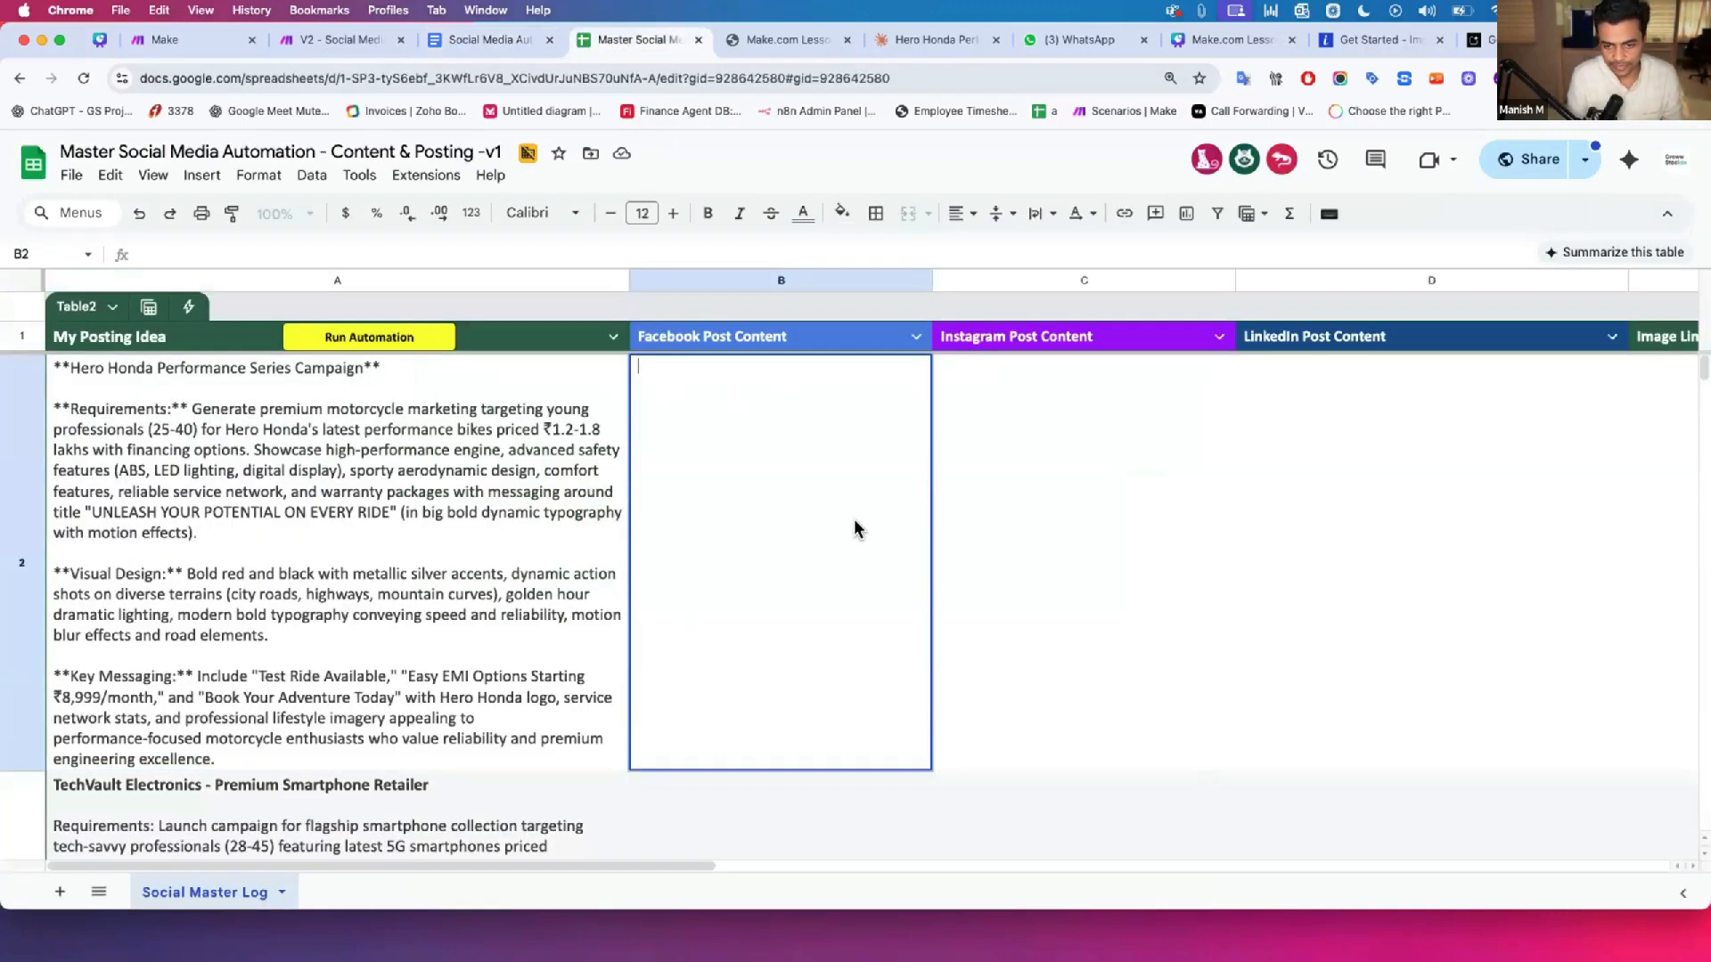
click(1064, 481)
click(1334, 481)
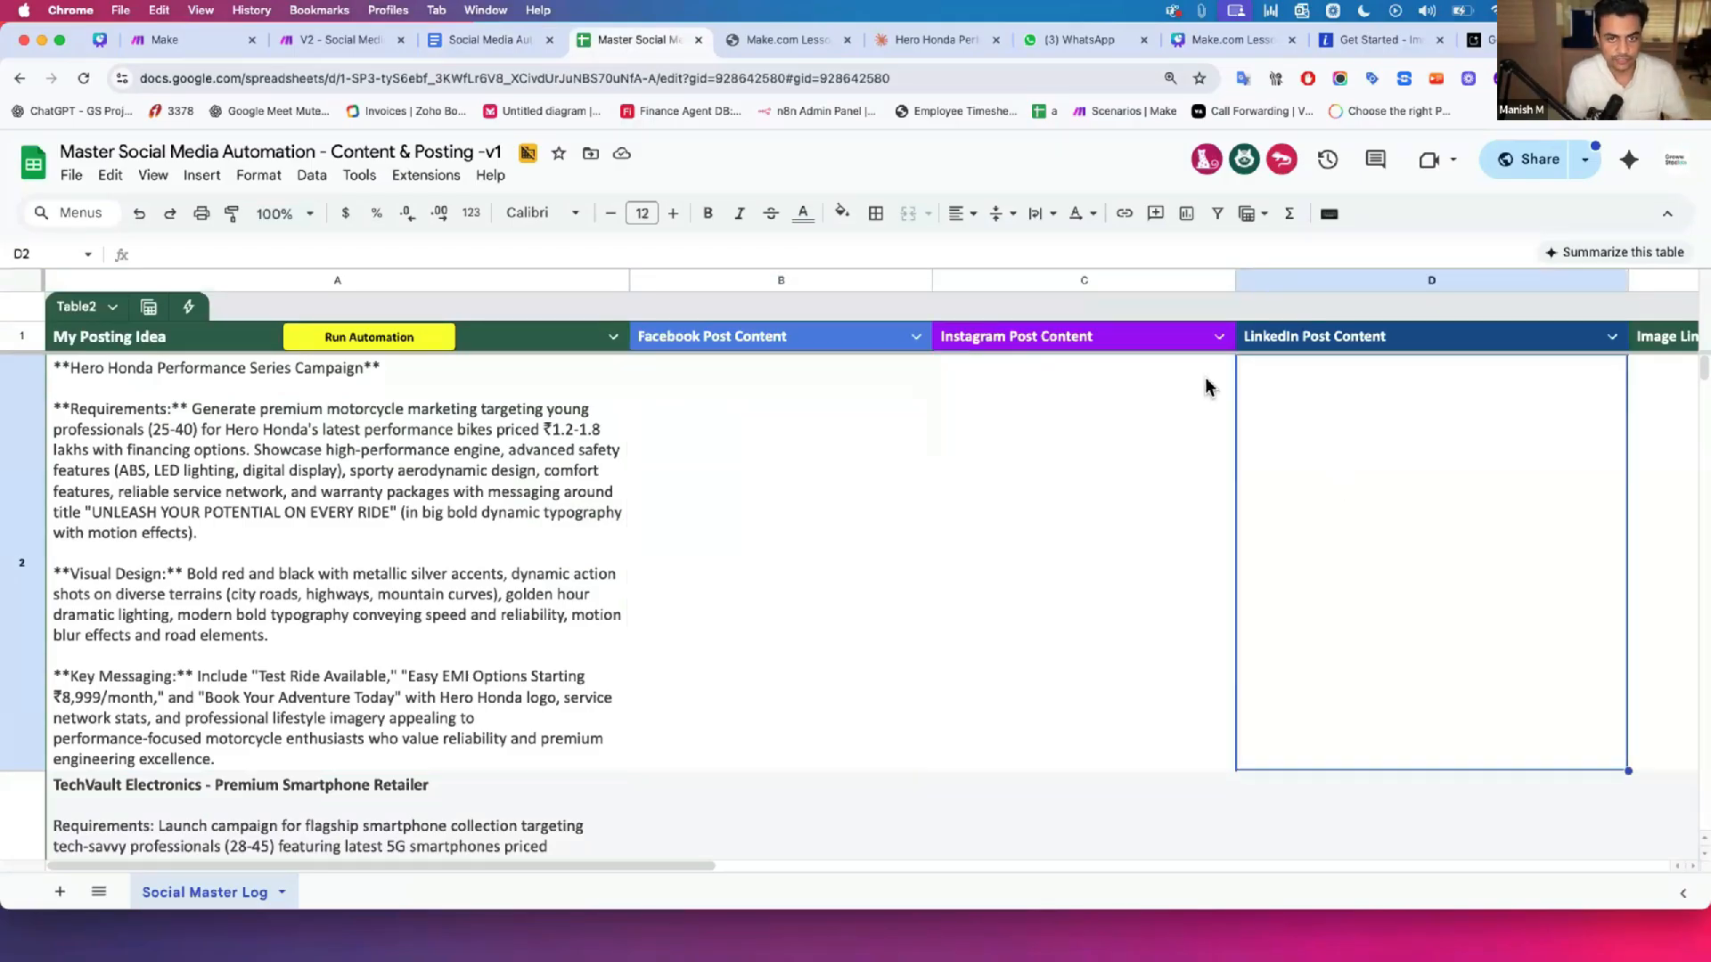
click(490, 39)
click(763, 36)
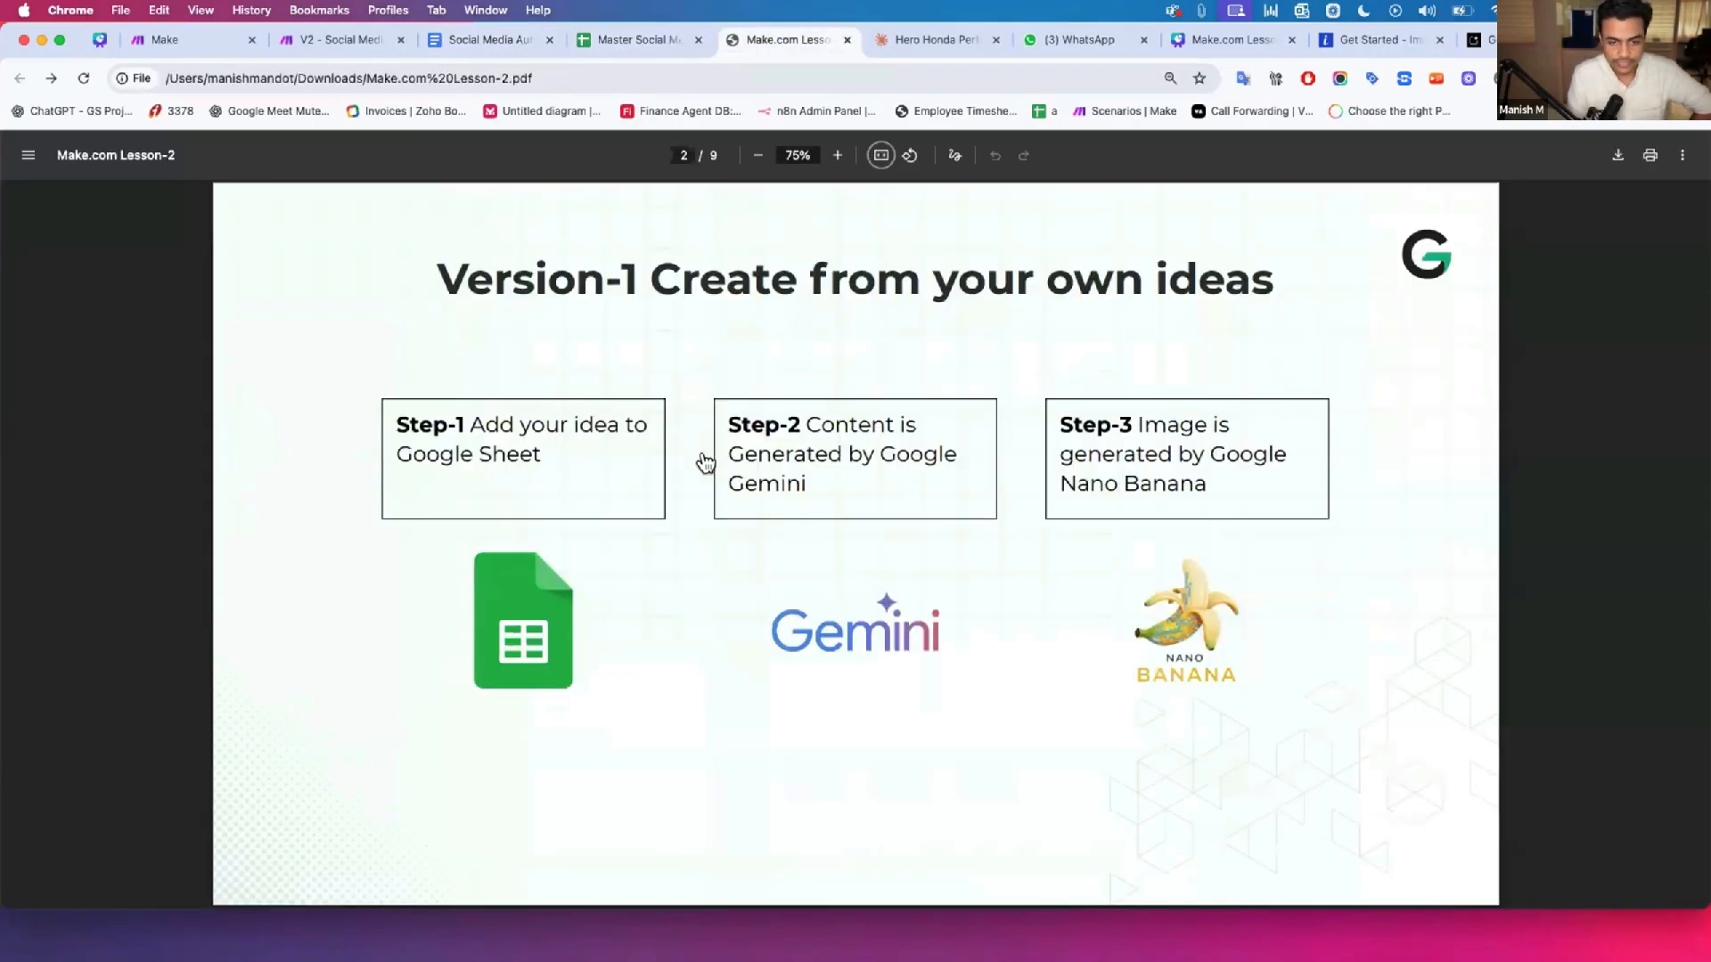
Step: Return to the prompt document and review the Guidelines bullets, highlighting them from unique platform content through valid JSON output
click(460, 39)
scroll(666, 545, down, 5)
drag(567, 458, 776, 653)
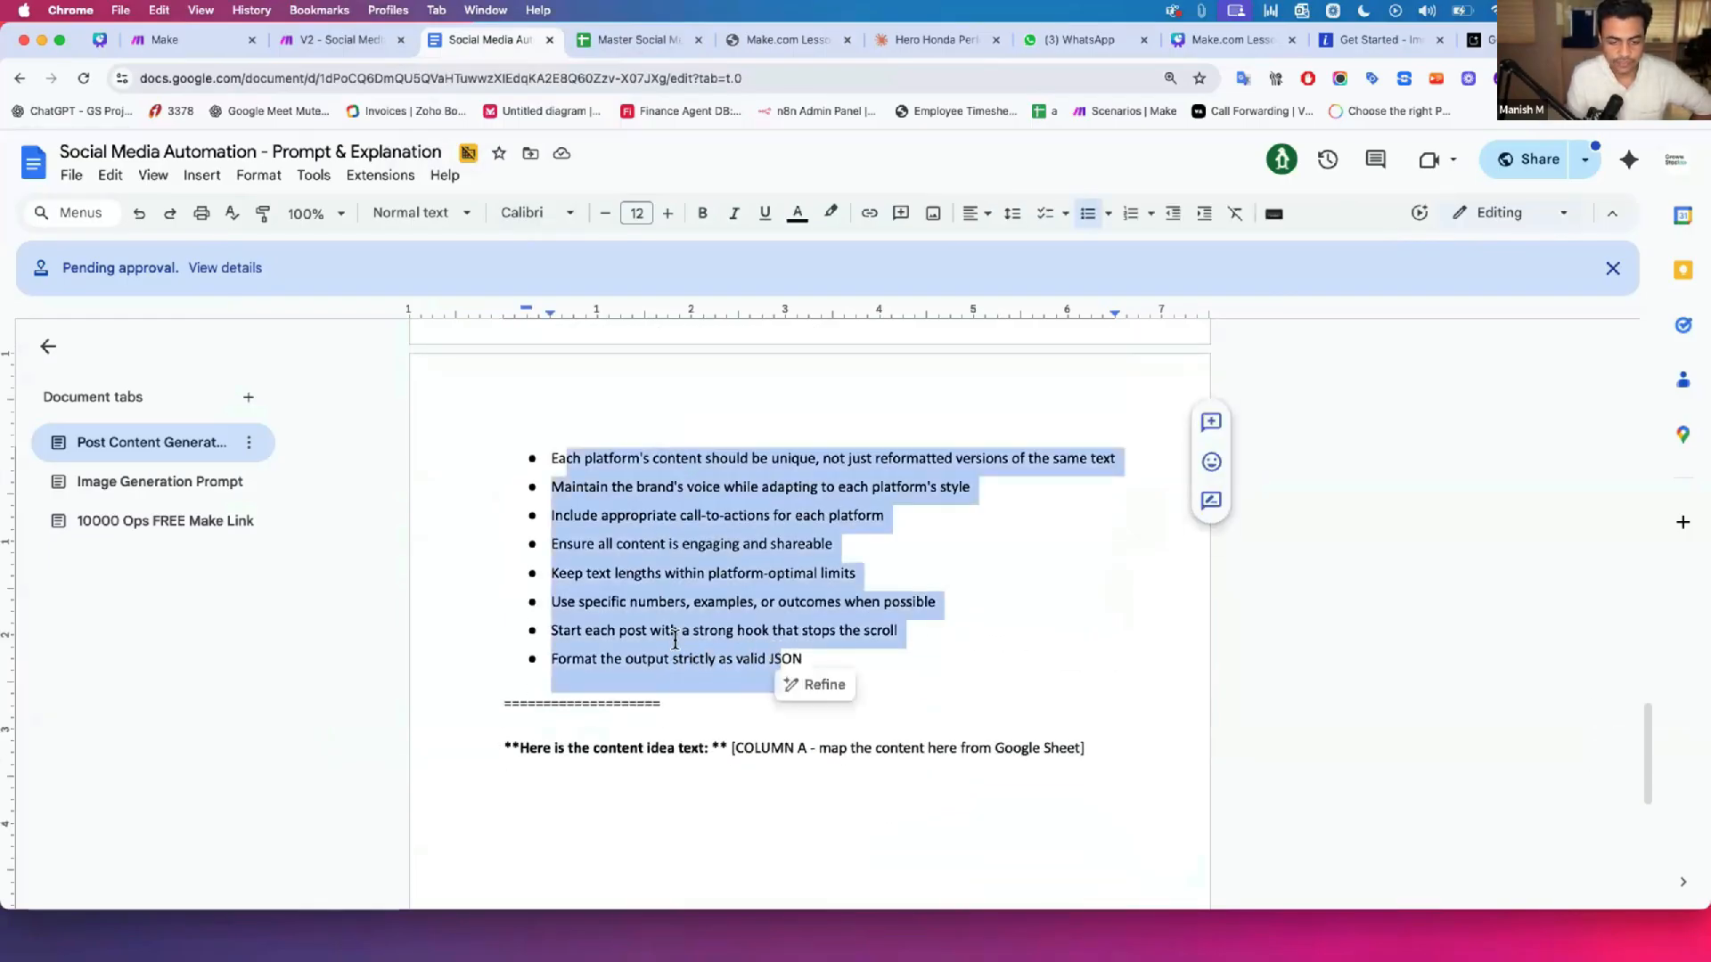
scroll(777, 651, down, 2)
scroll(607, 641, down, 2)
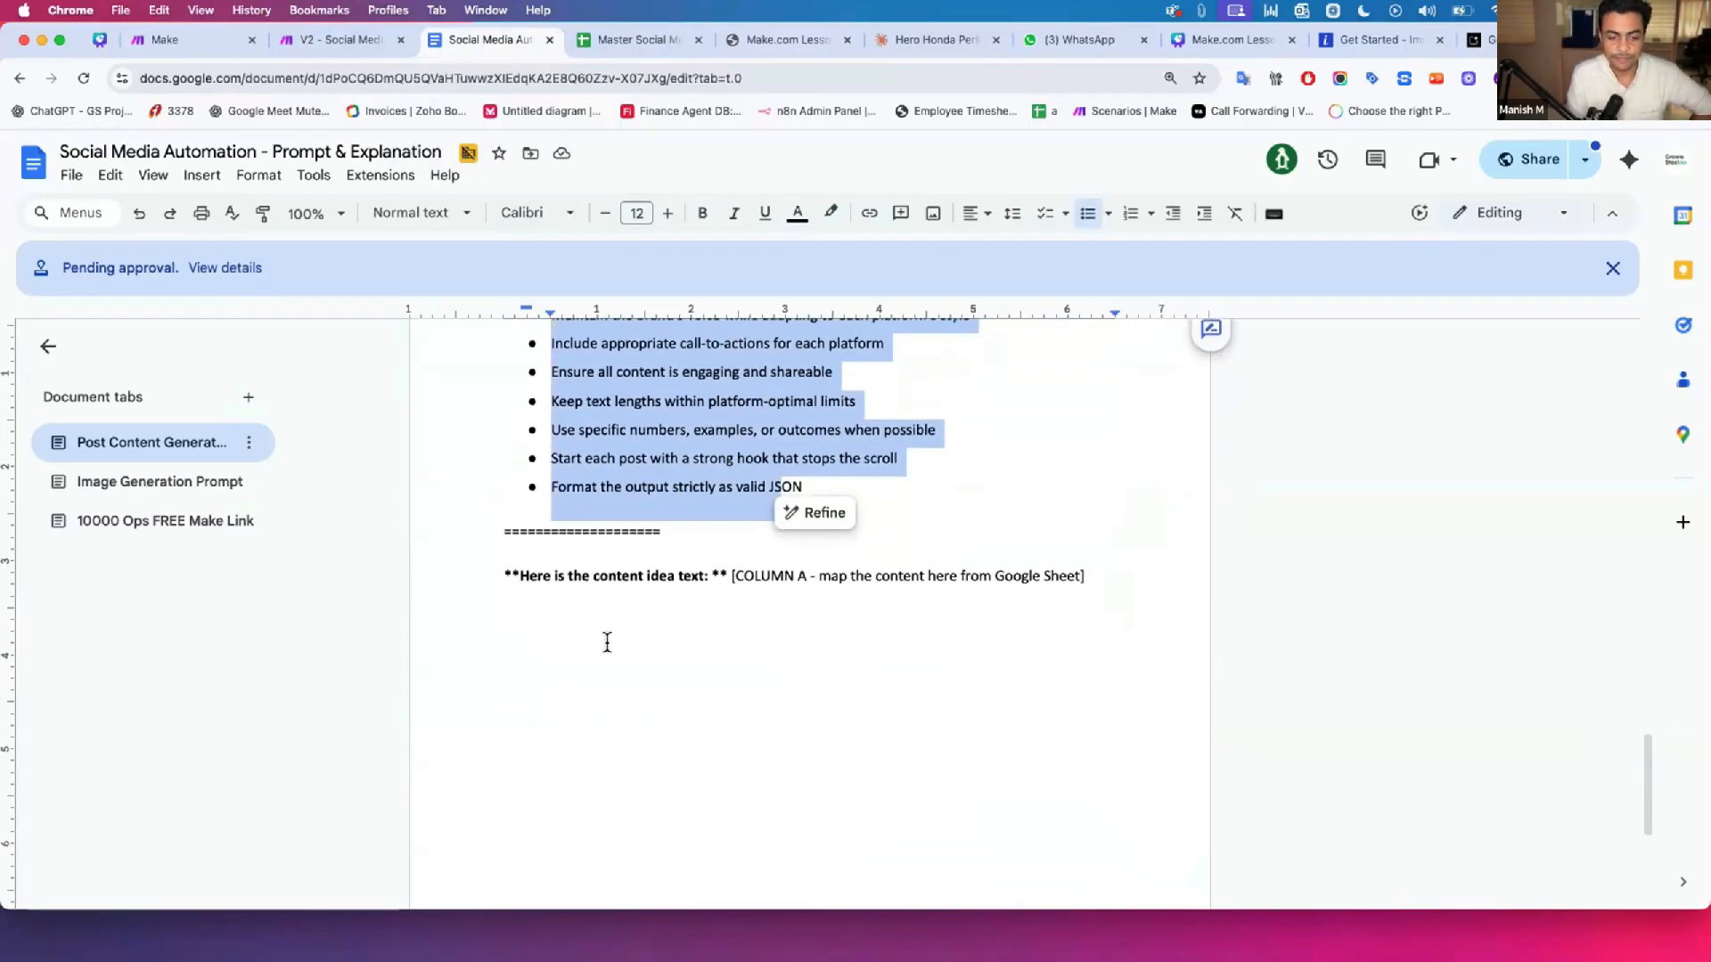
Step: Examine the closing content idea line, highlighting its label and the Column A placeholder for mapping content from Google Sheet
click(506, 497)
drag(593, 499, 722, 486)
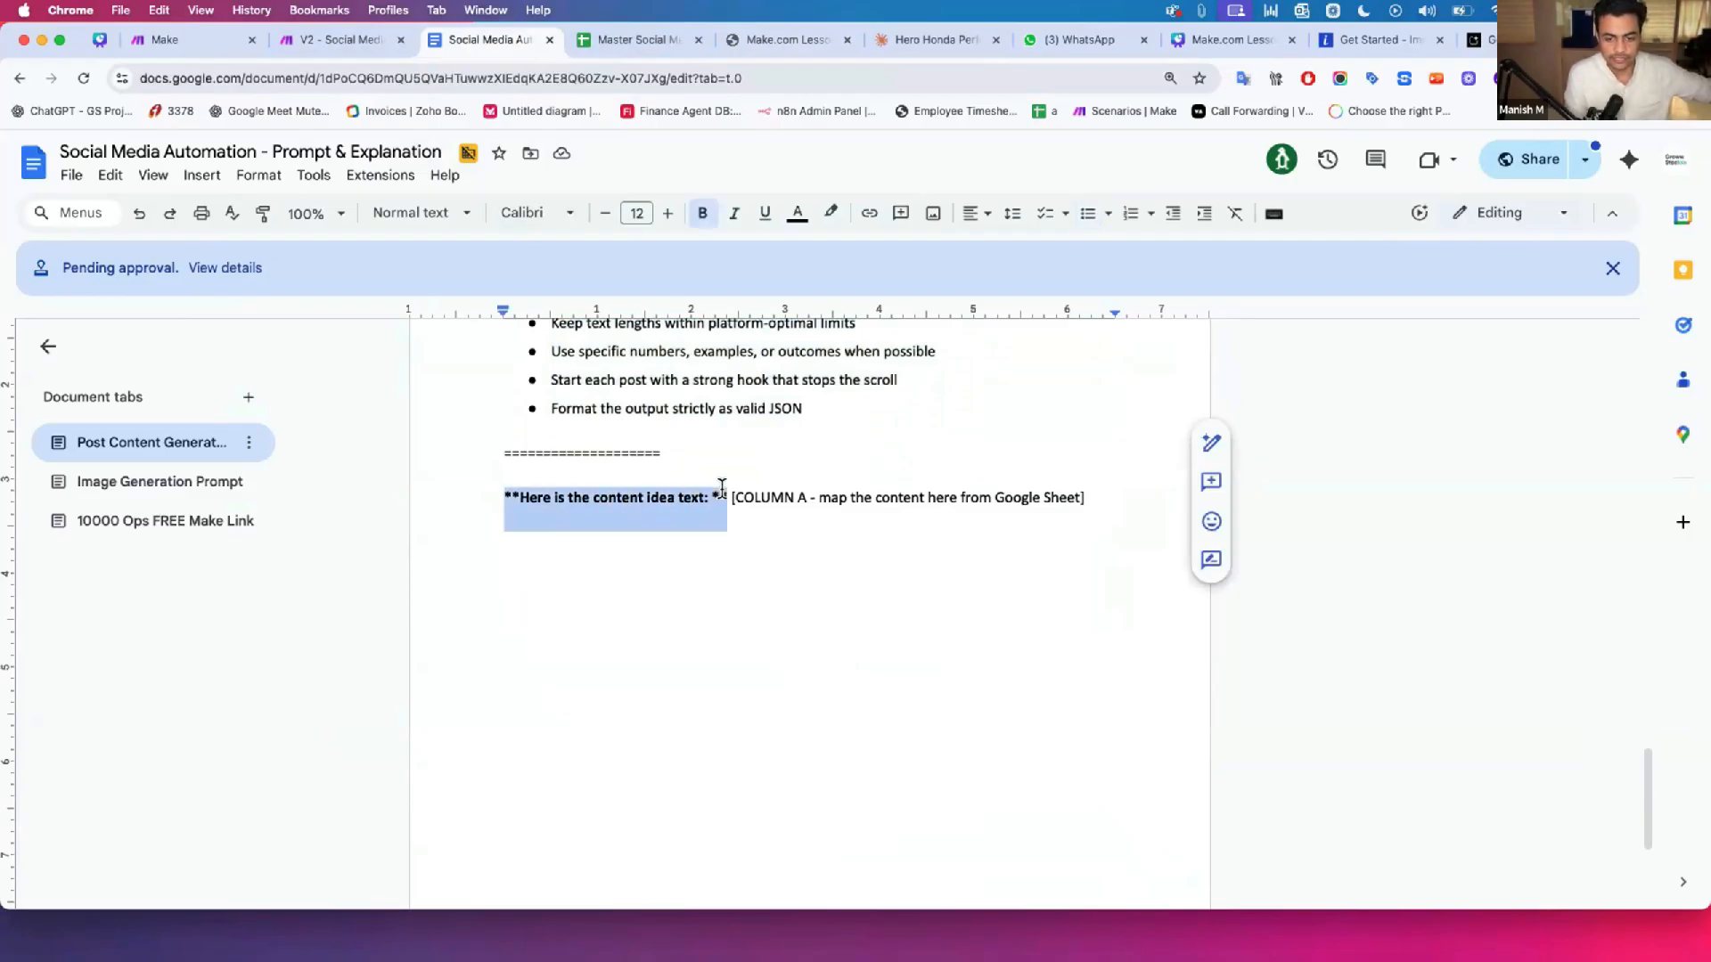
drag(735, 497, 1076, 497)
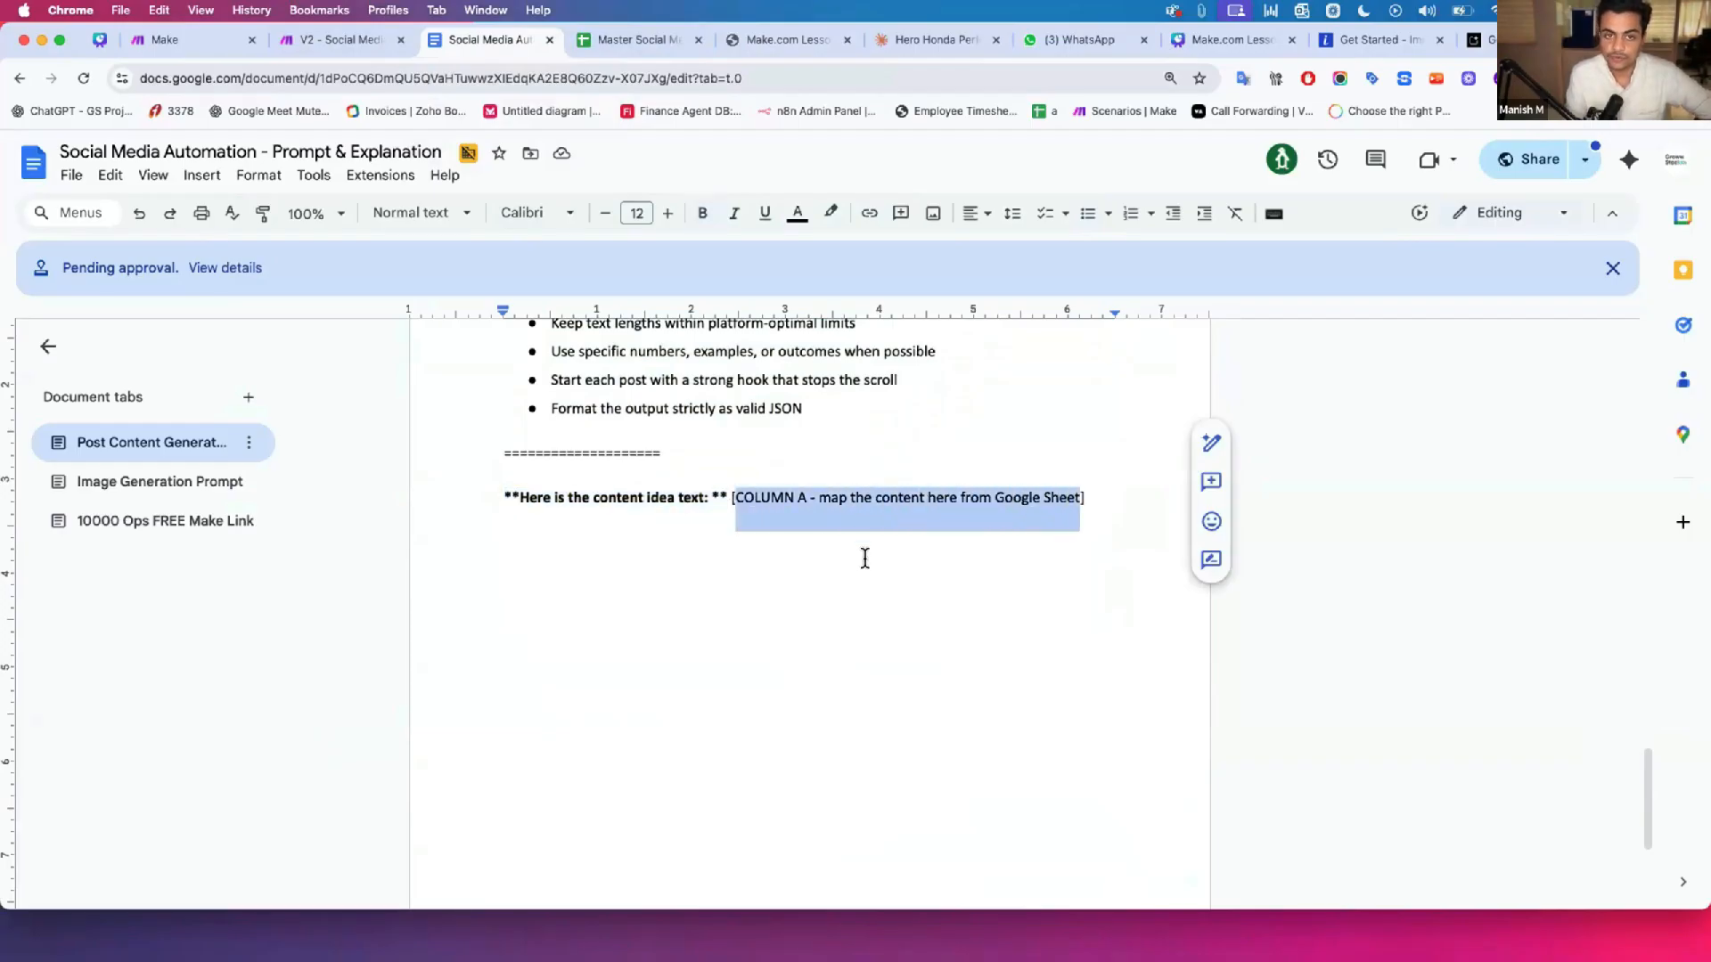
drag(499, 499, 1078, 499)
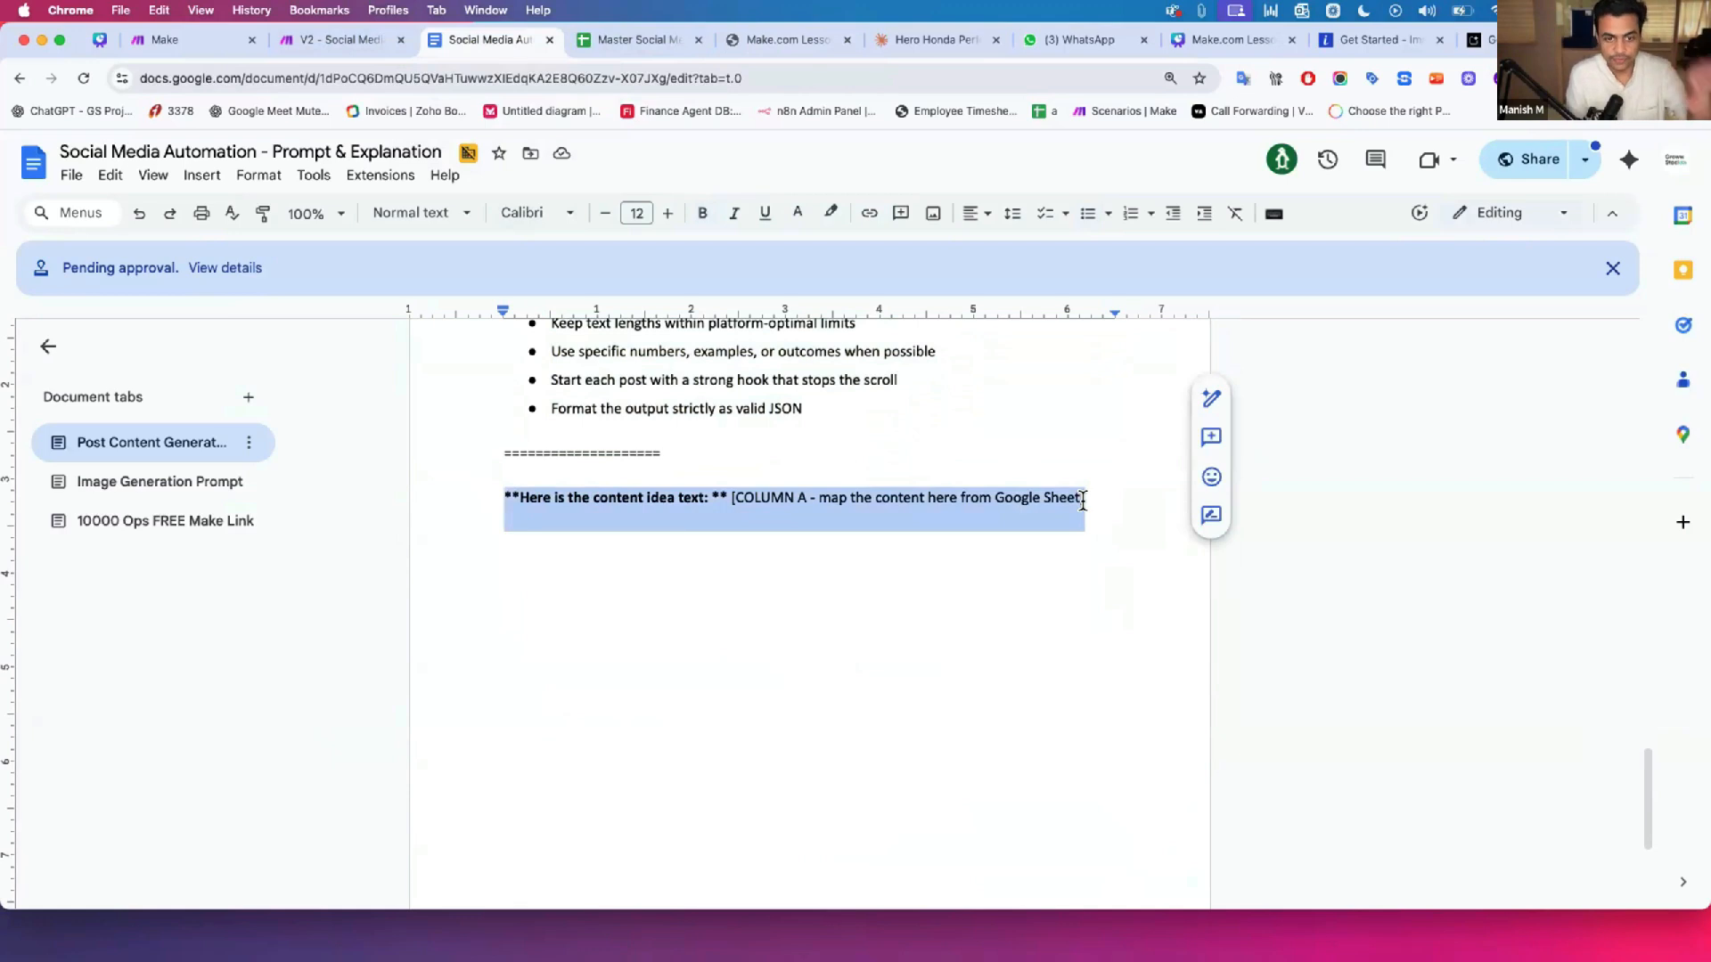
Step: Open the document's Image Generation Prompt section and place the cursor before its opening sentence
scroll(1080, 499, up, 10)
scroll(1082, 501, up, 15)
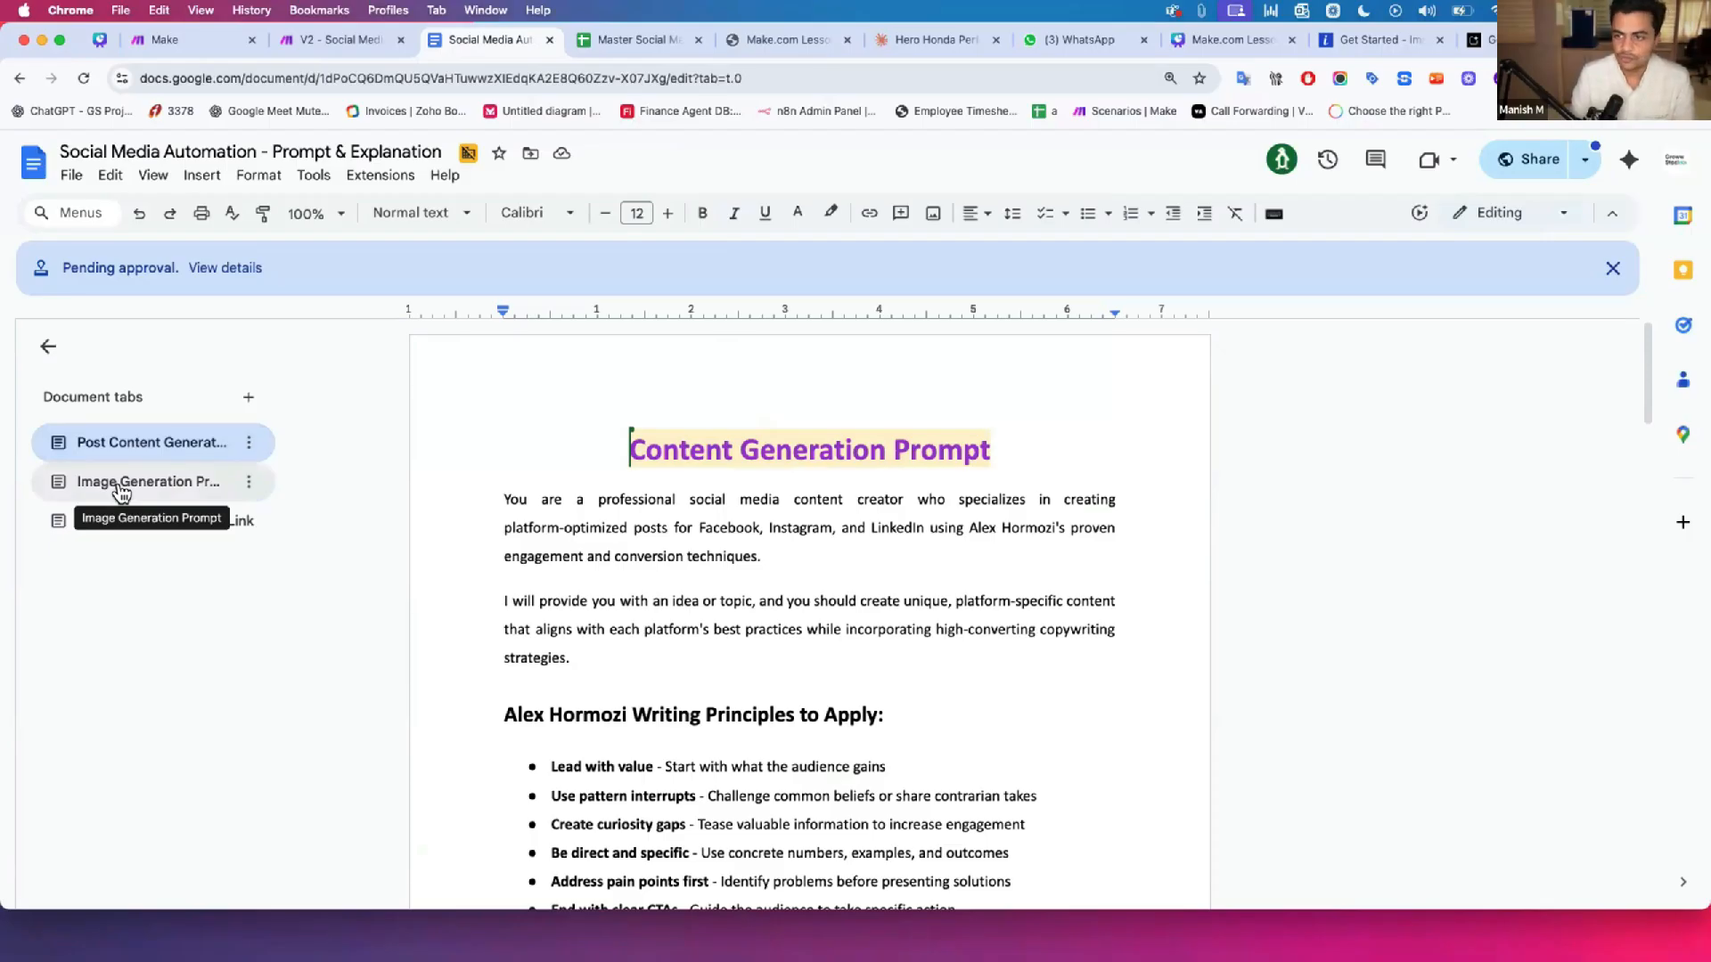
click(120, 482)
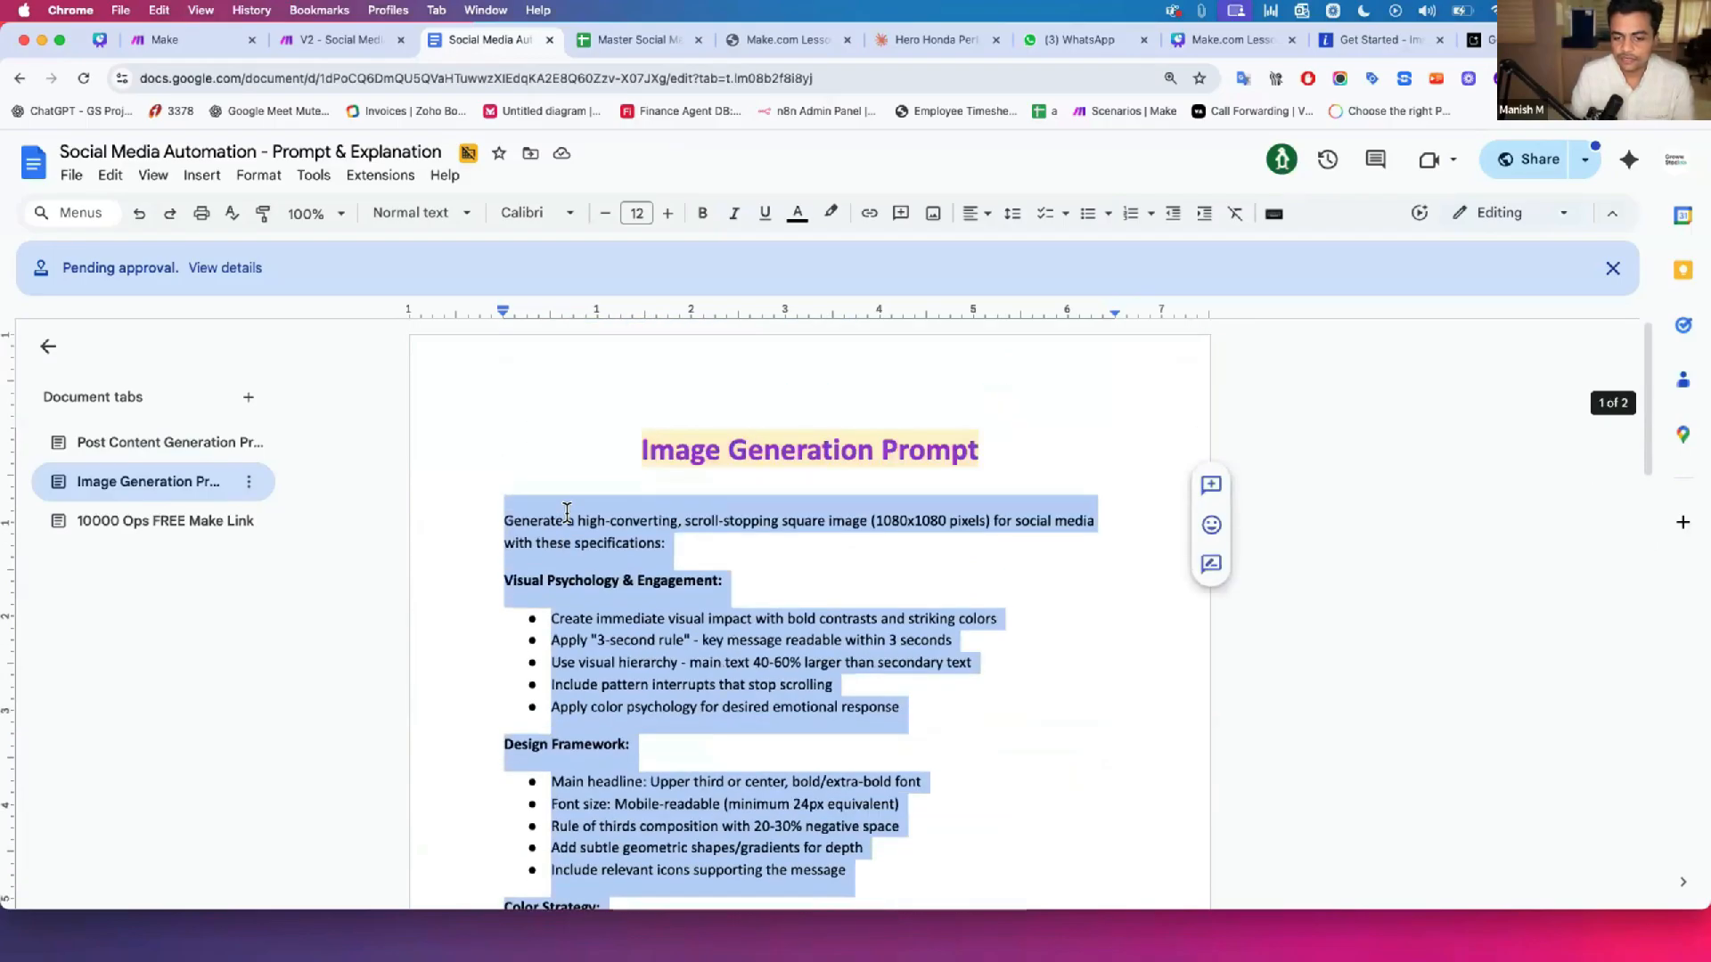
click(567, 513)
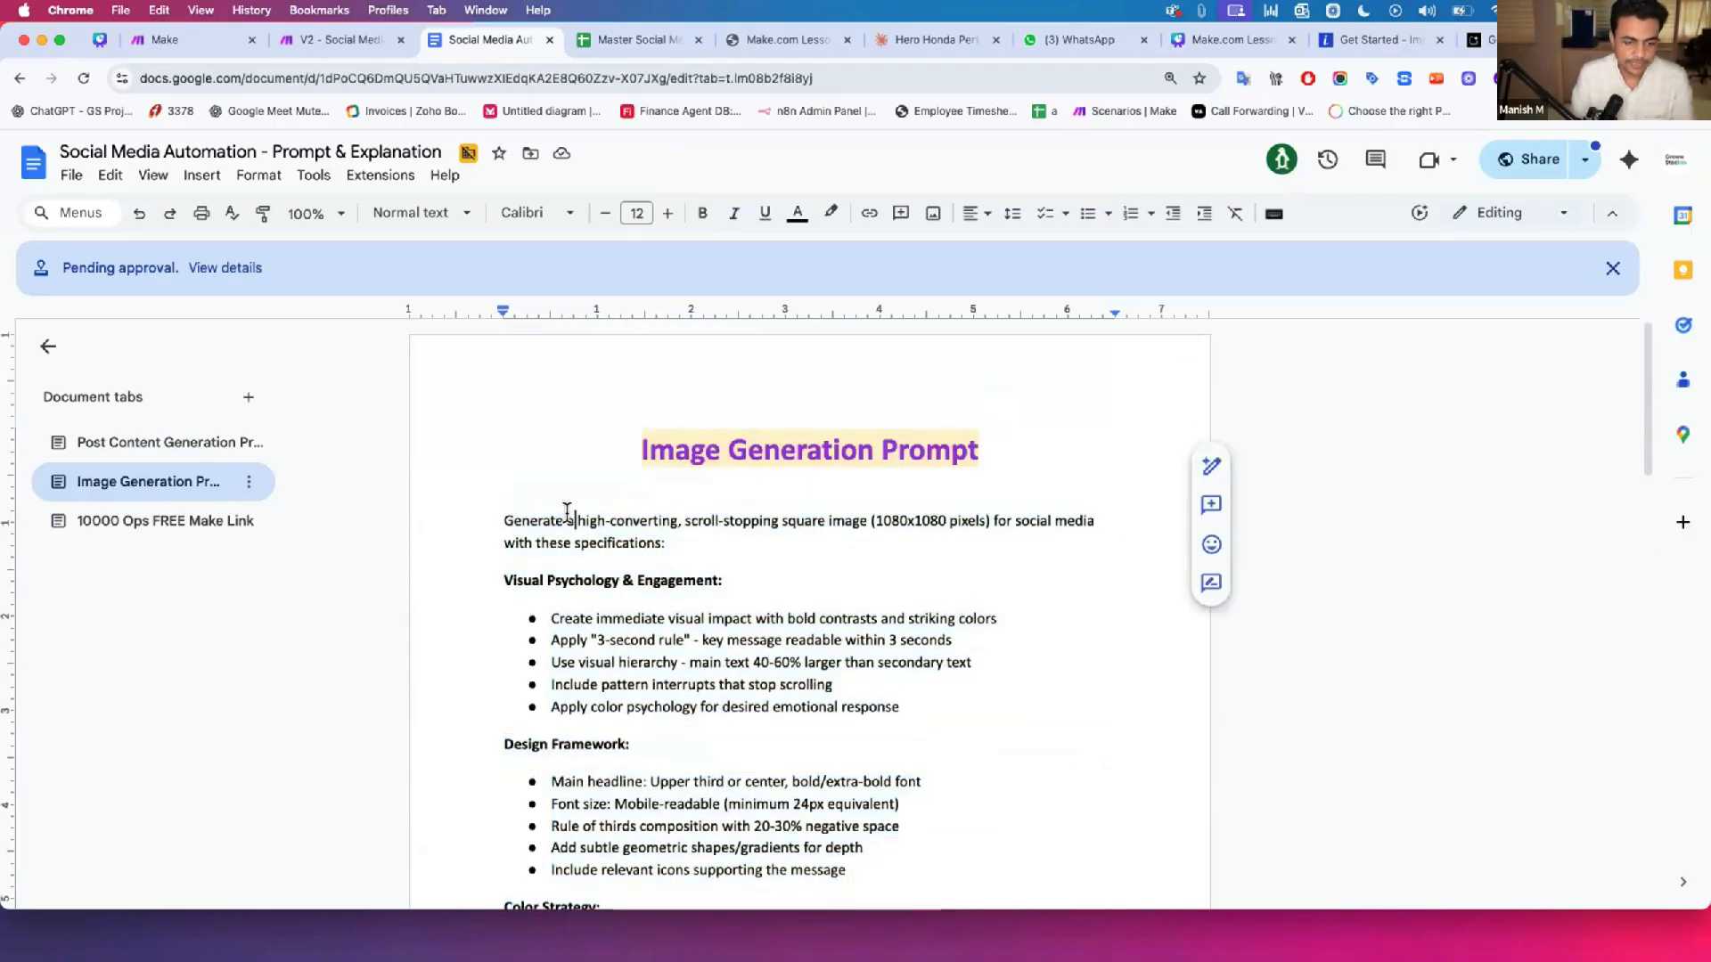
click(498, 513)
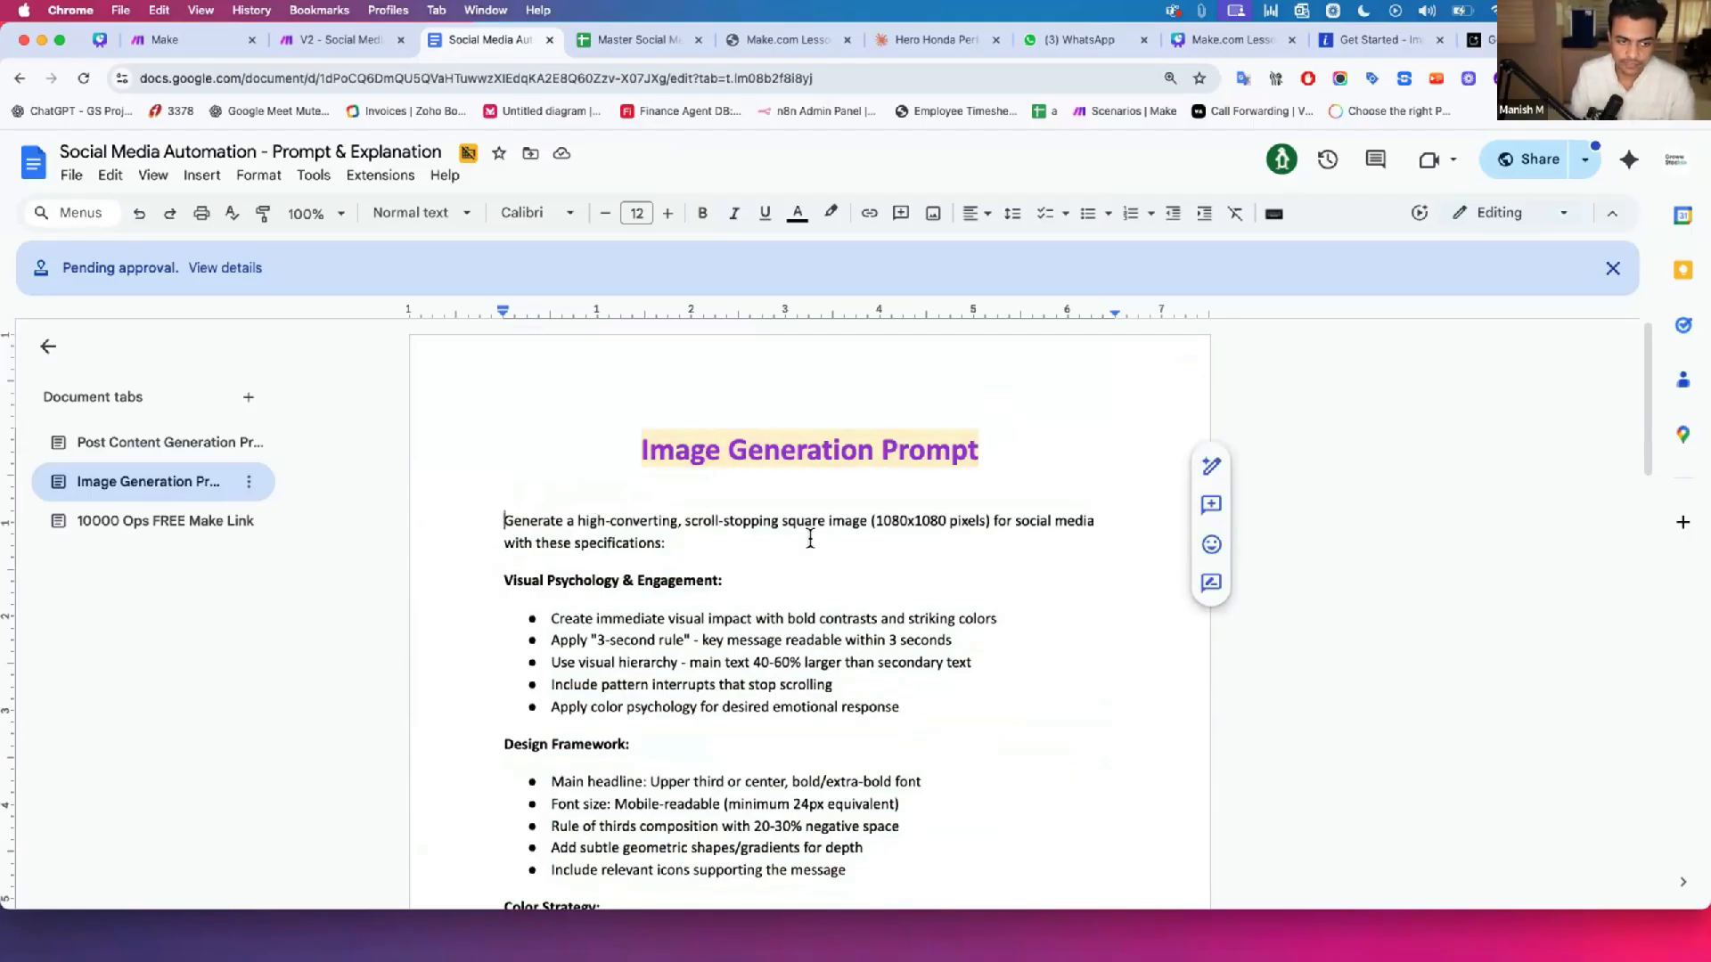
Step: Dismiss the pending approval notice and highlight the 1080x1080 pixels size in the image prompt's opening sentence
click(1612, 268)
drag(515, 458, 984, 452)
scroll(983, 452, down, 2)
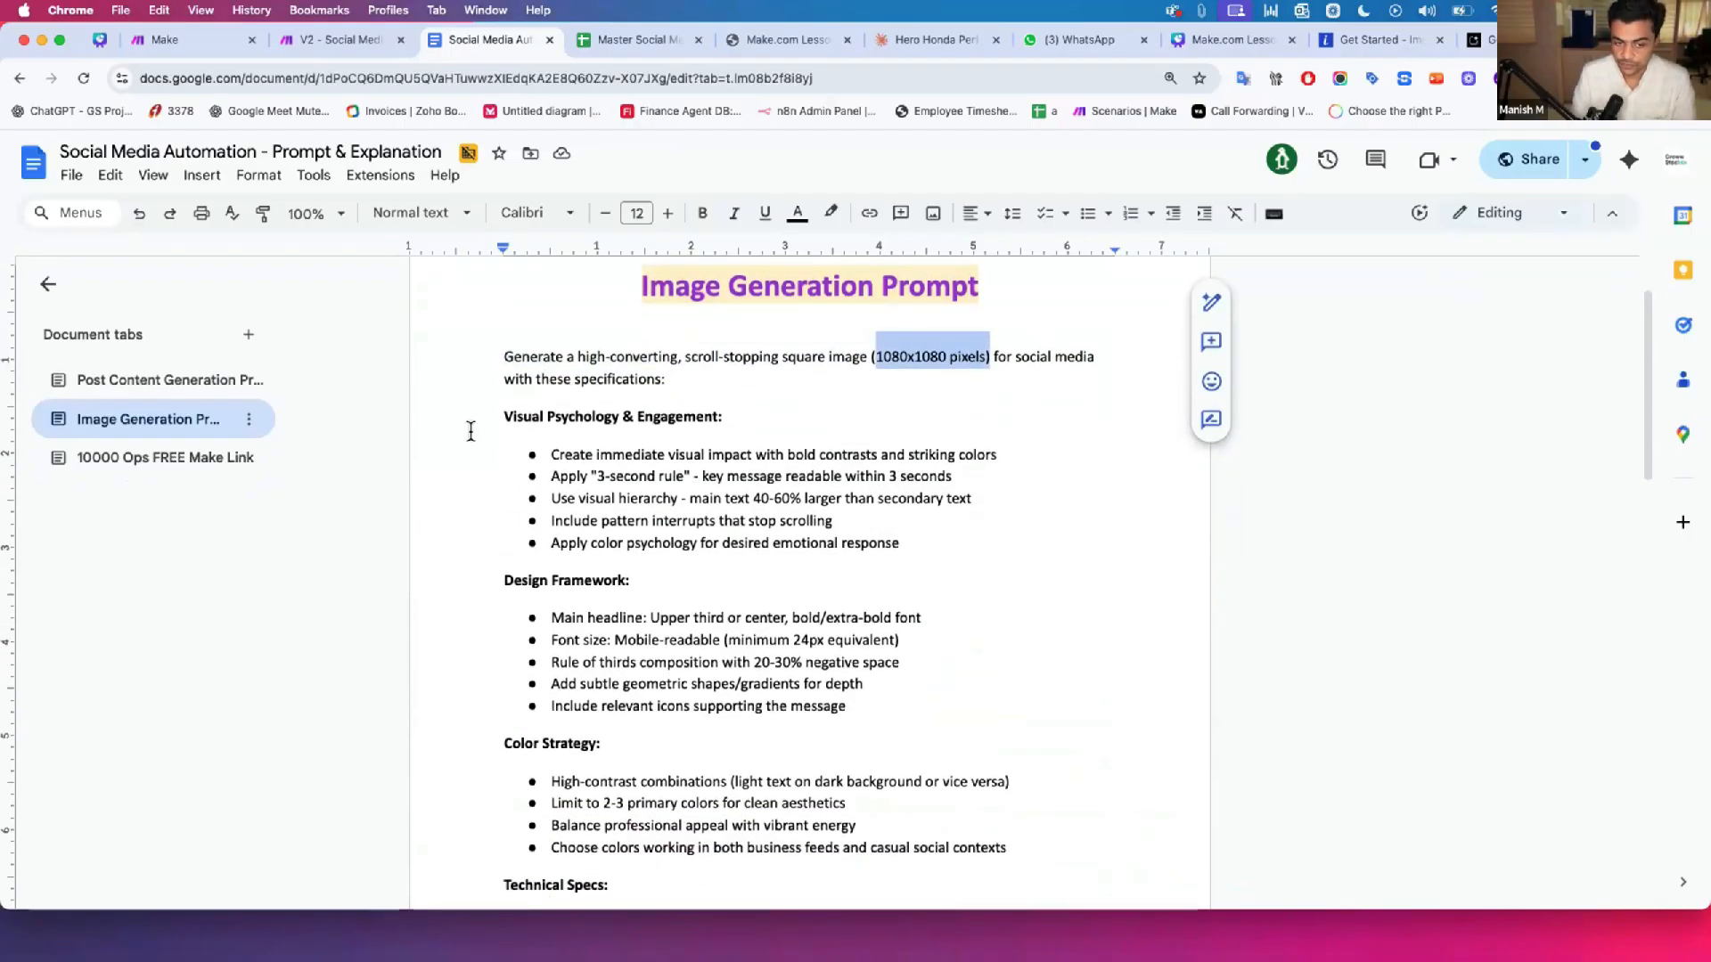
Step: Review the Visual Psychology & Engagement section, highlighting its heading and the bullets on visual impact, 3-second rule, visual hierarchy and pattern interrupts
drag(523, 416, 704, 416)
drag(564, 454, 936, 454)
drag(553, 476, 661, 475)
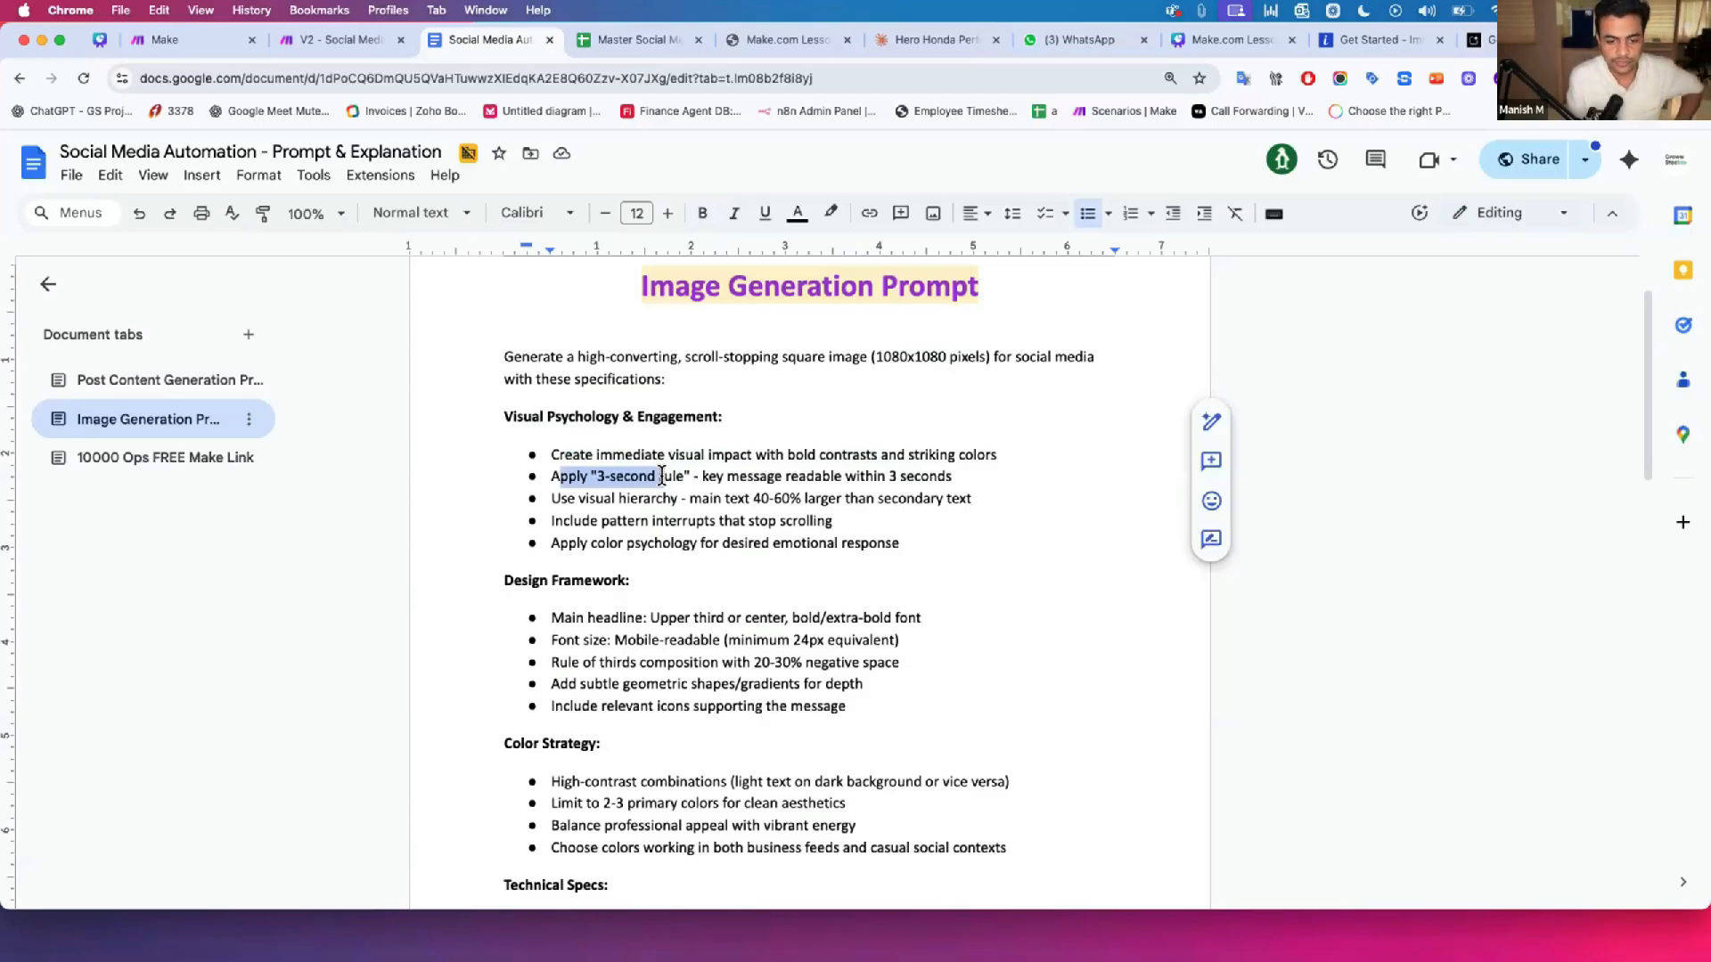
drag(563, 498, 950, 499)
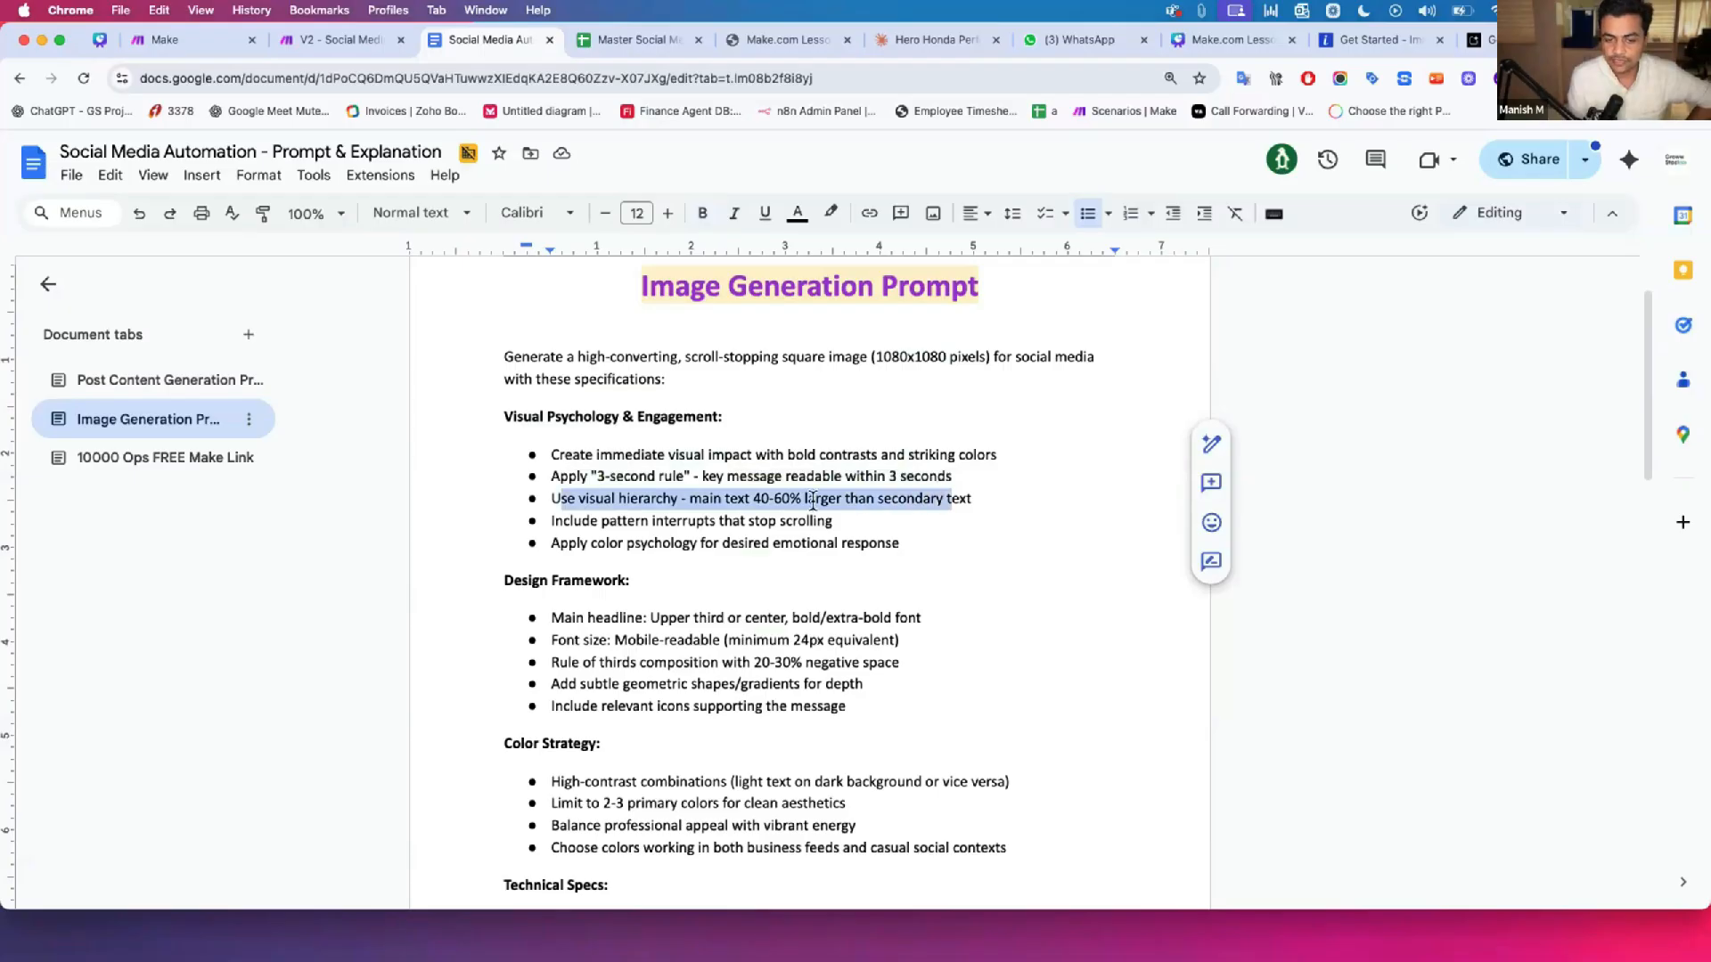
drag(564, 523, 833, 523)
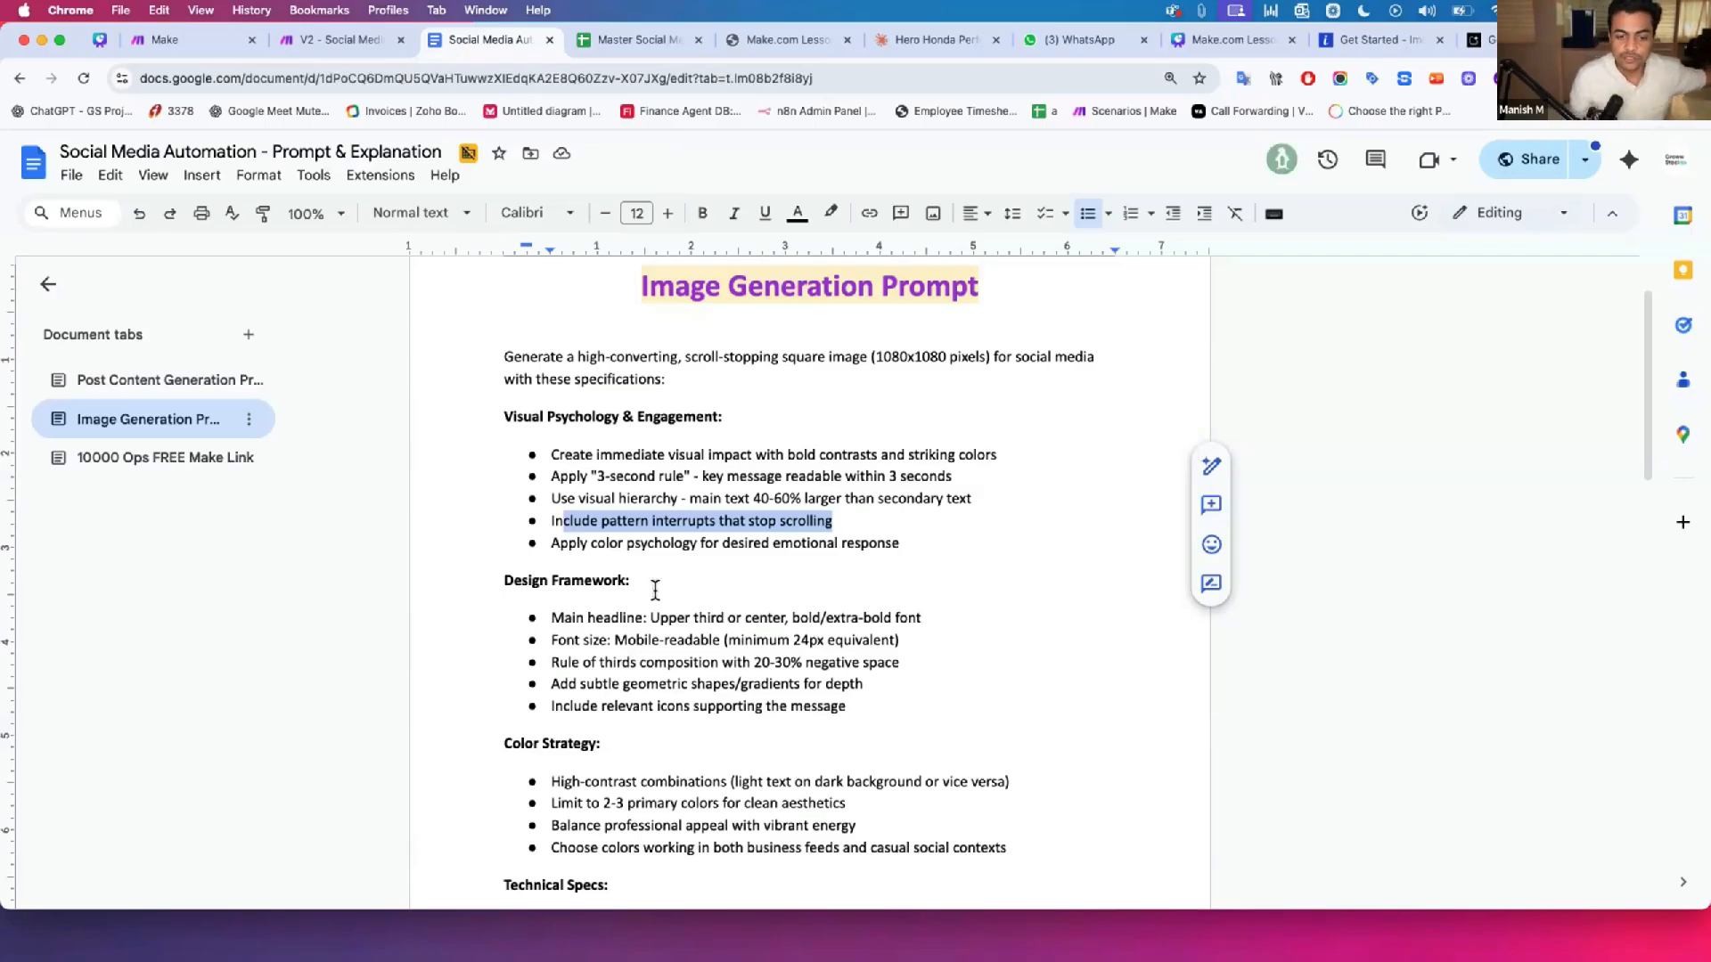
Step: Review the image prompt from its opening sentence through the Design Framework section, highlighting that section's heading and bullets
drag(504, 355, 613, 640)
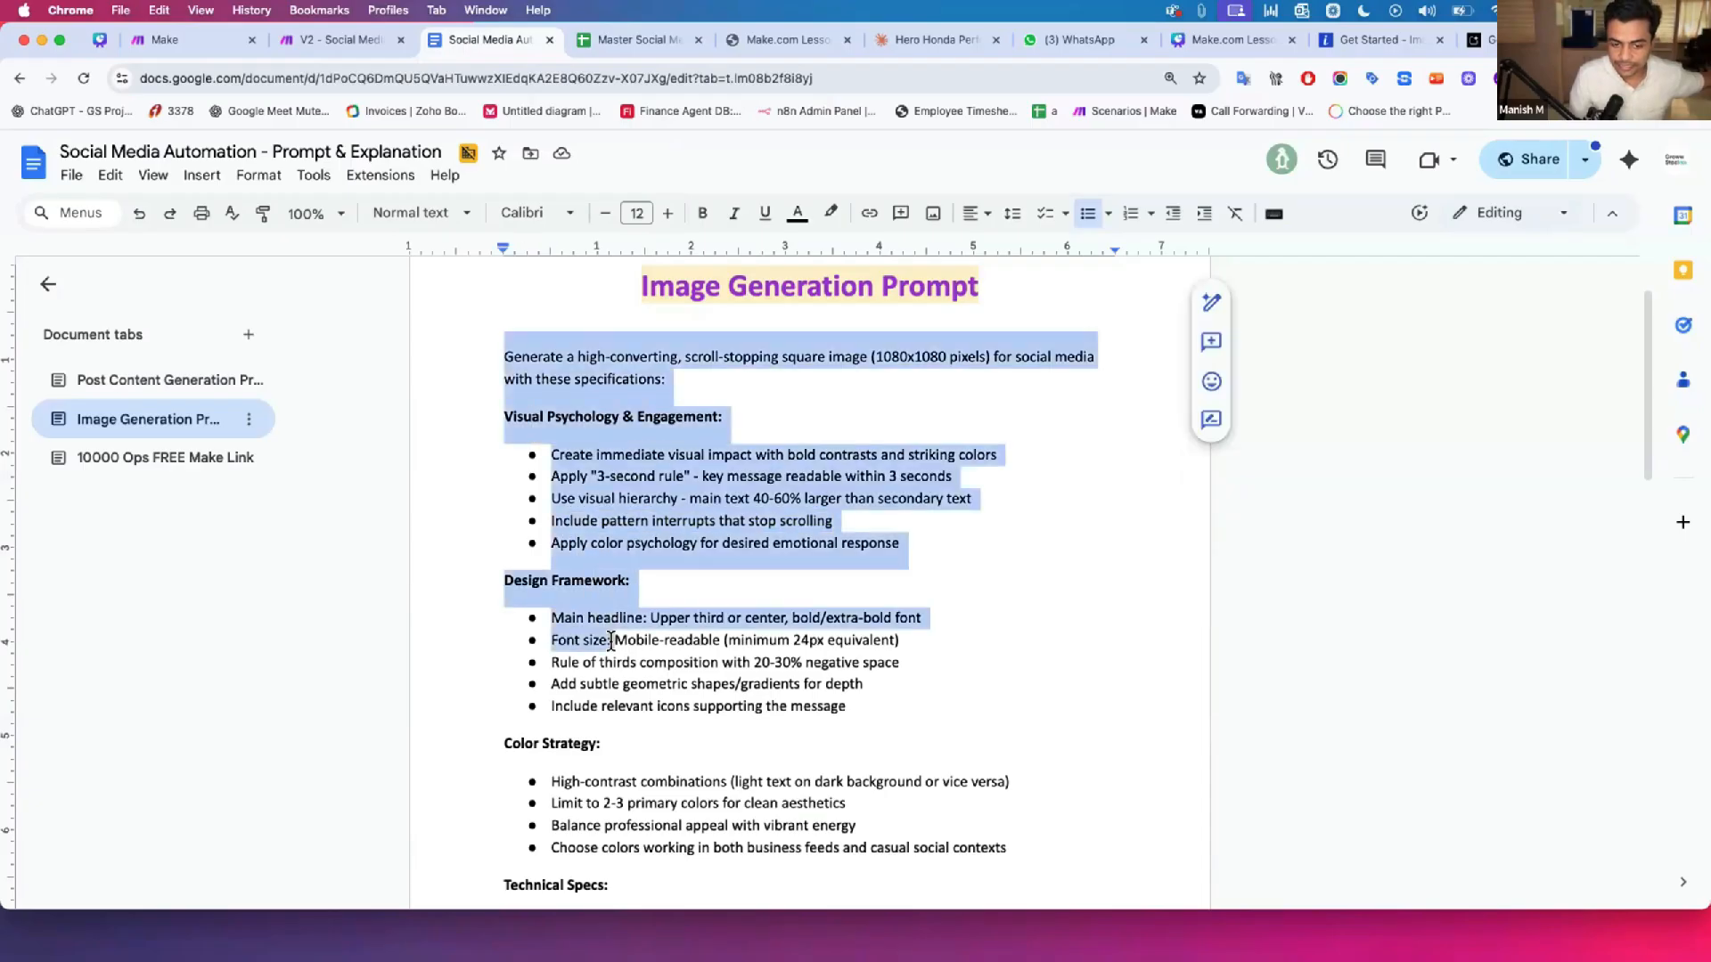
scroll(612, 640, down, 3)
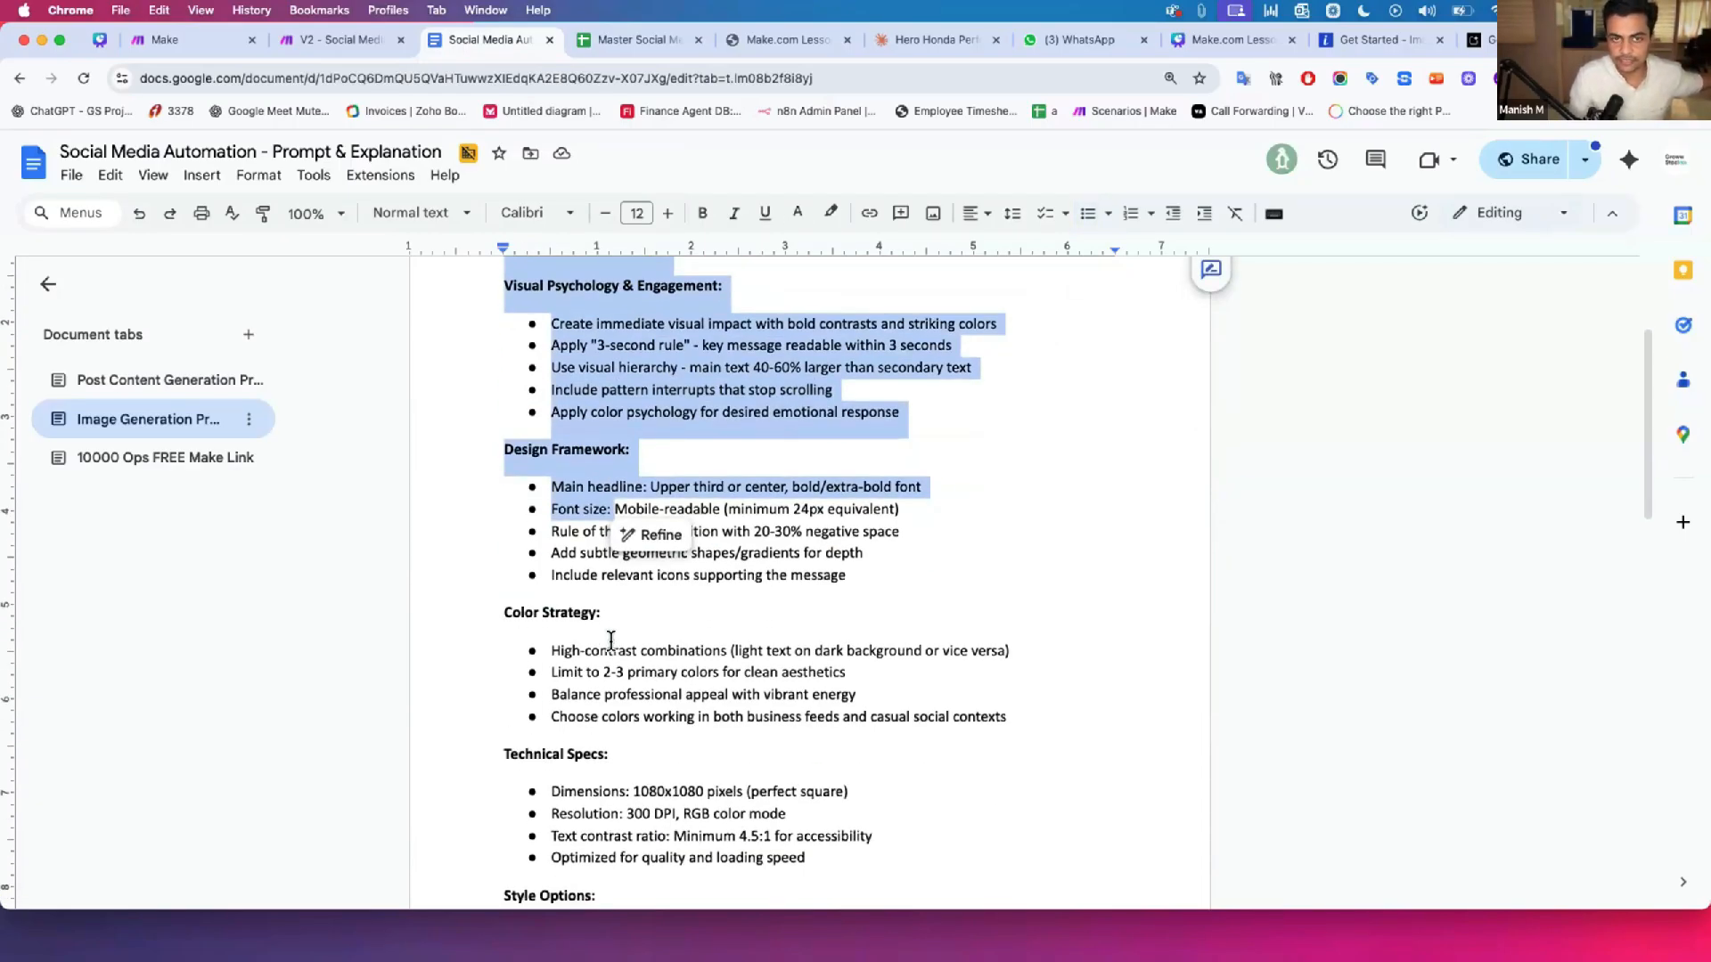
scroll(611, 640, down, 3)
drag(506, 335, 846, 458)
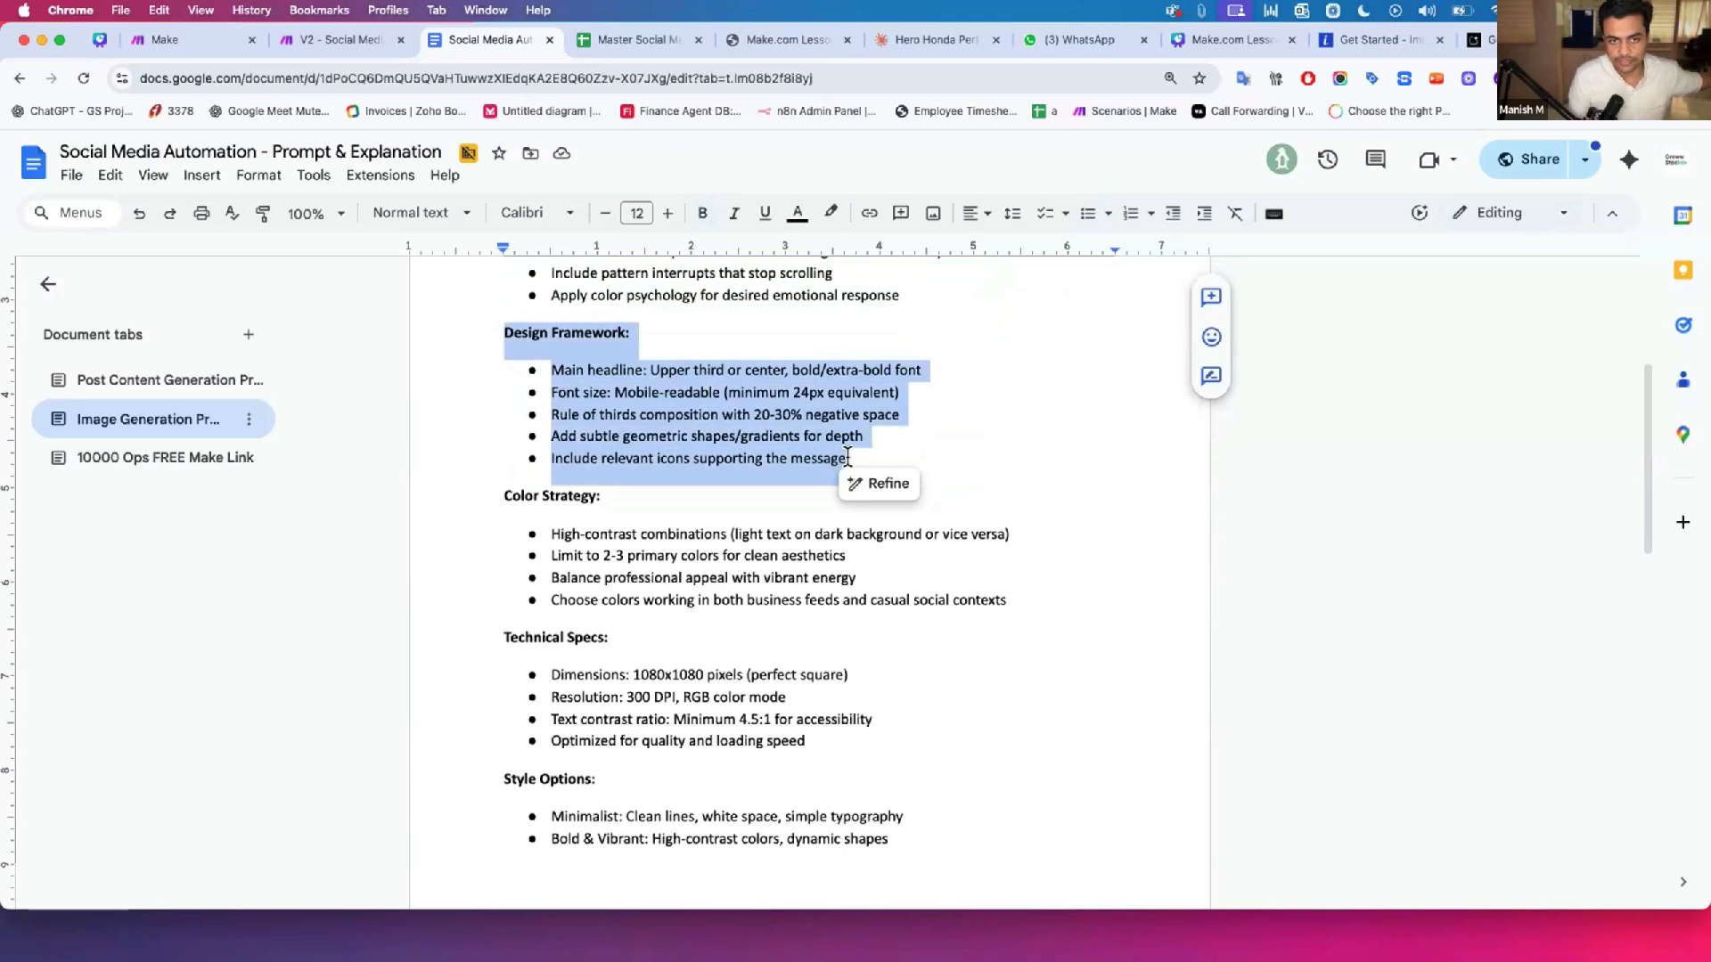
drag(504, 331, 725, 361)
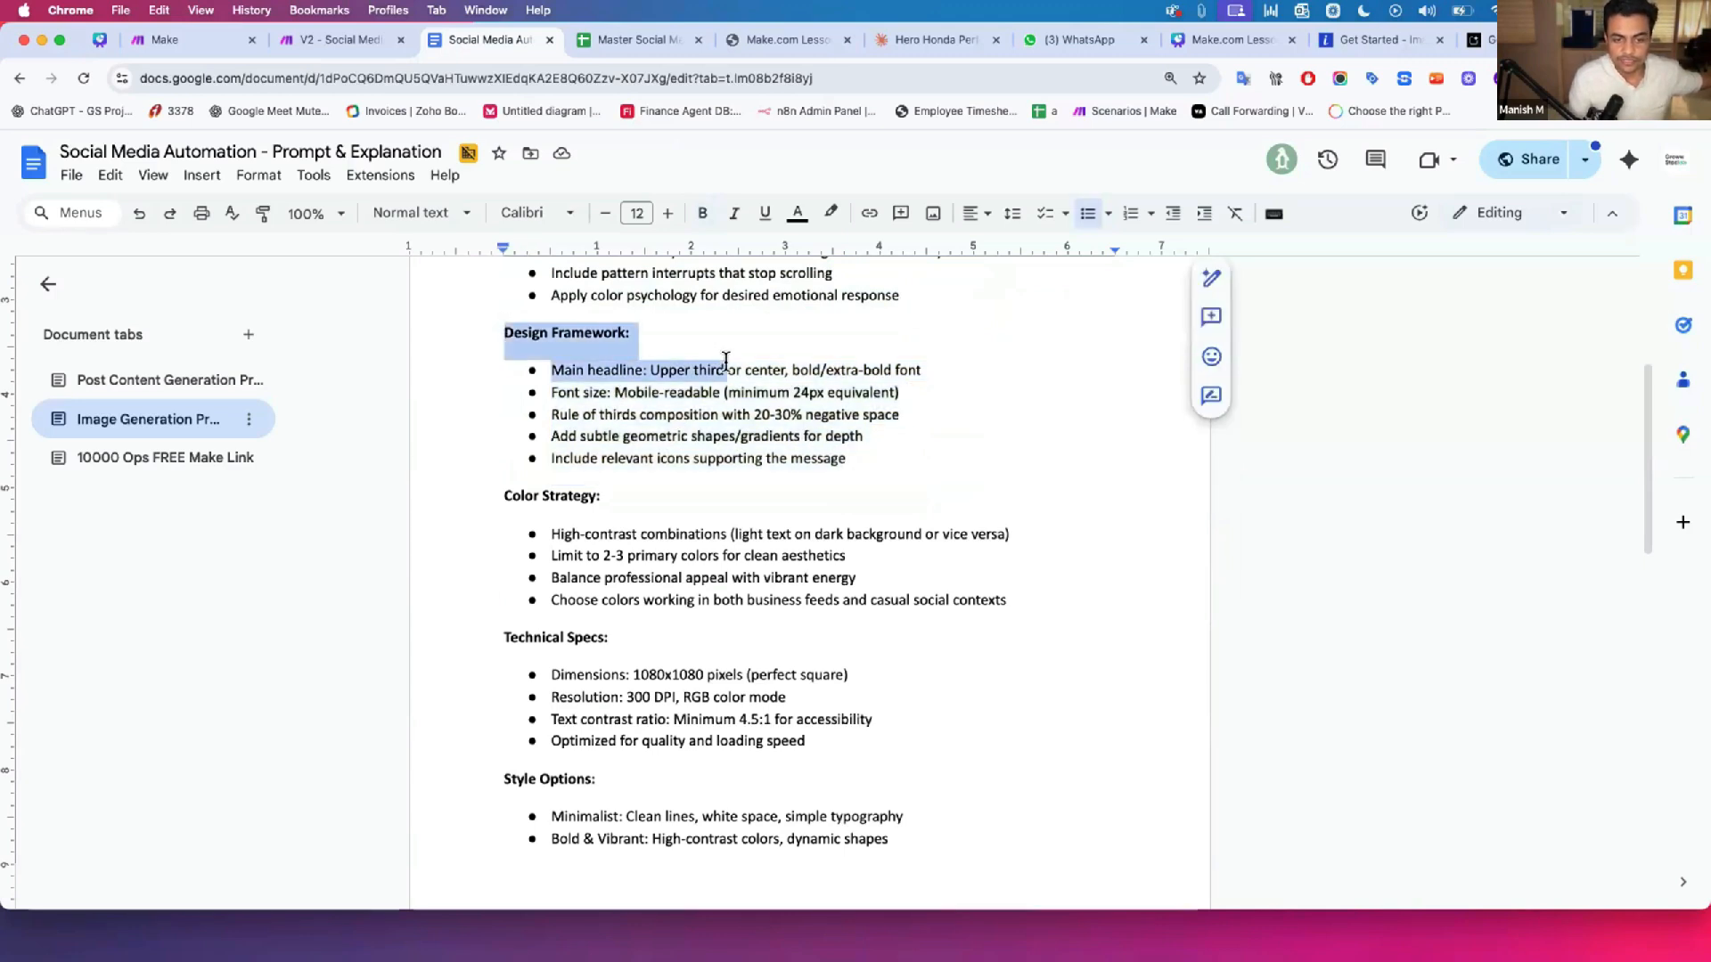
Step: Examine the Color Strategy section, highlighting the bullets on limiting primary colors and balancing professional appeal with vibrant energy
drag(507, 495, 699, 606)
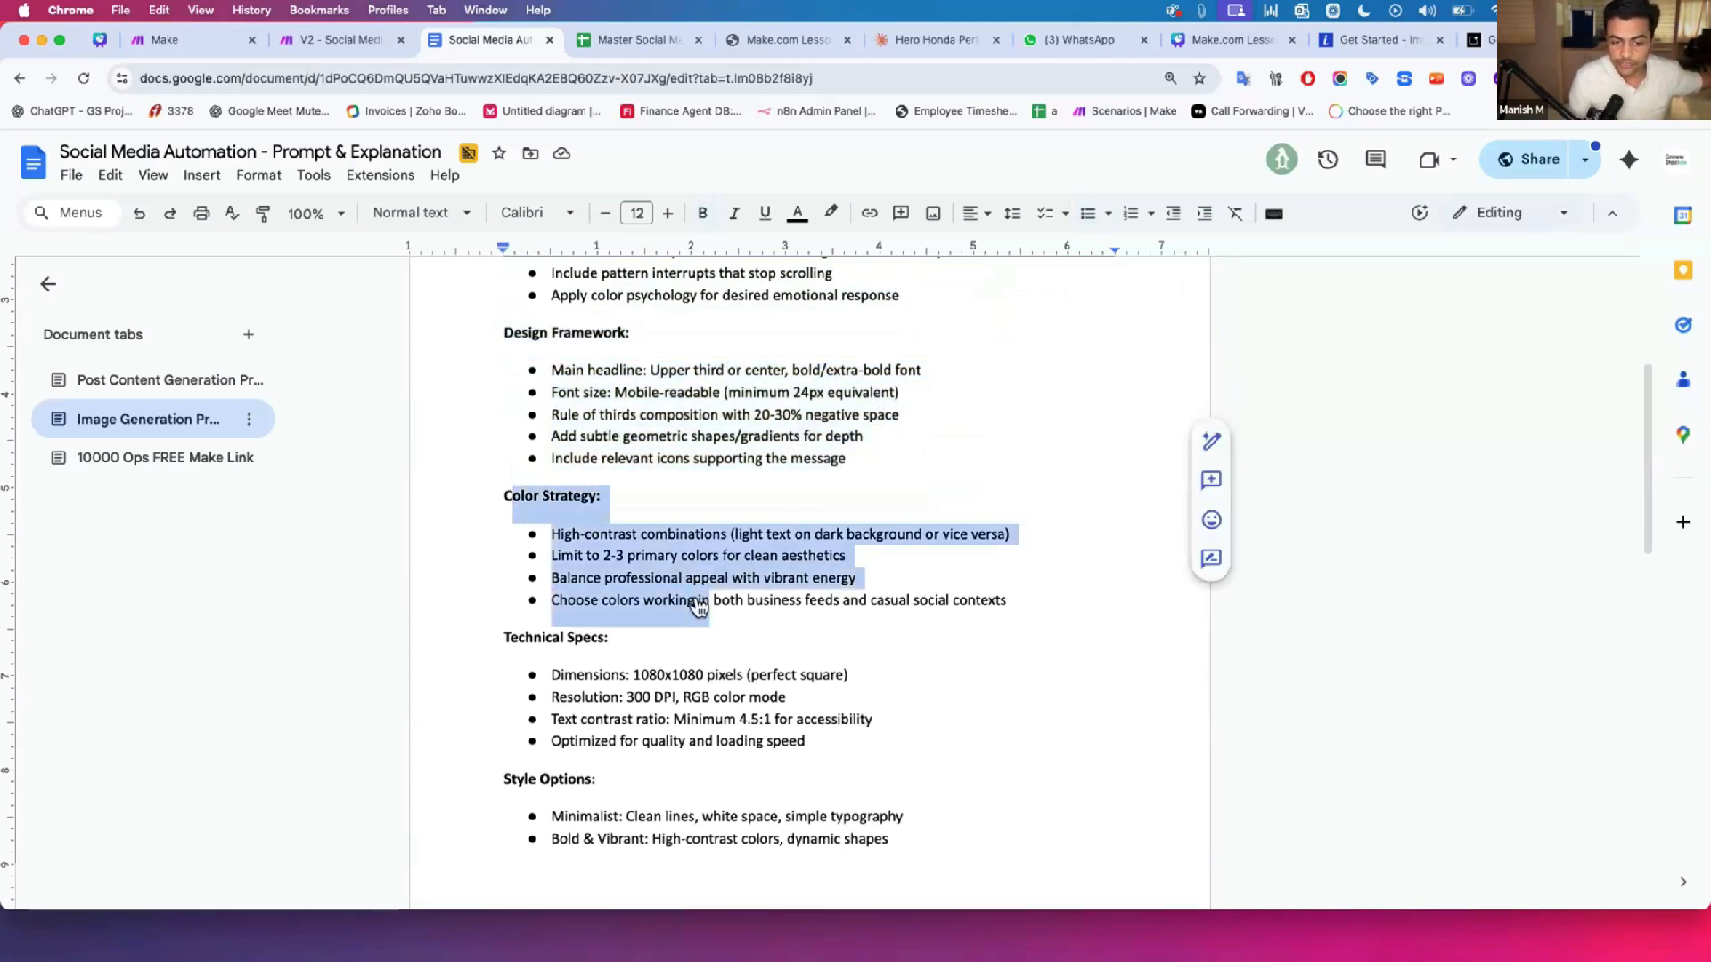
scroll(700, 606, down, 3)
drag(575, 372, 847, 360)
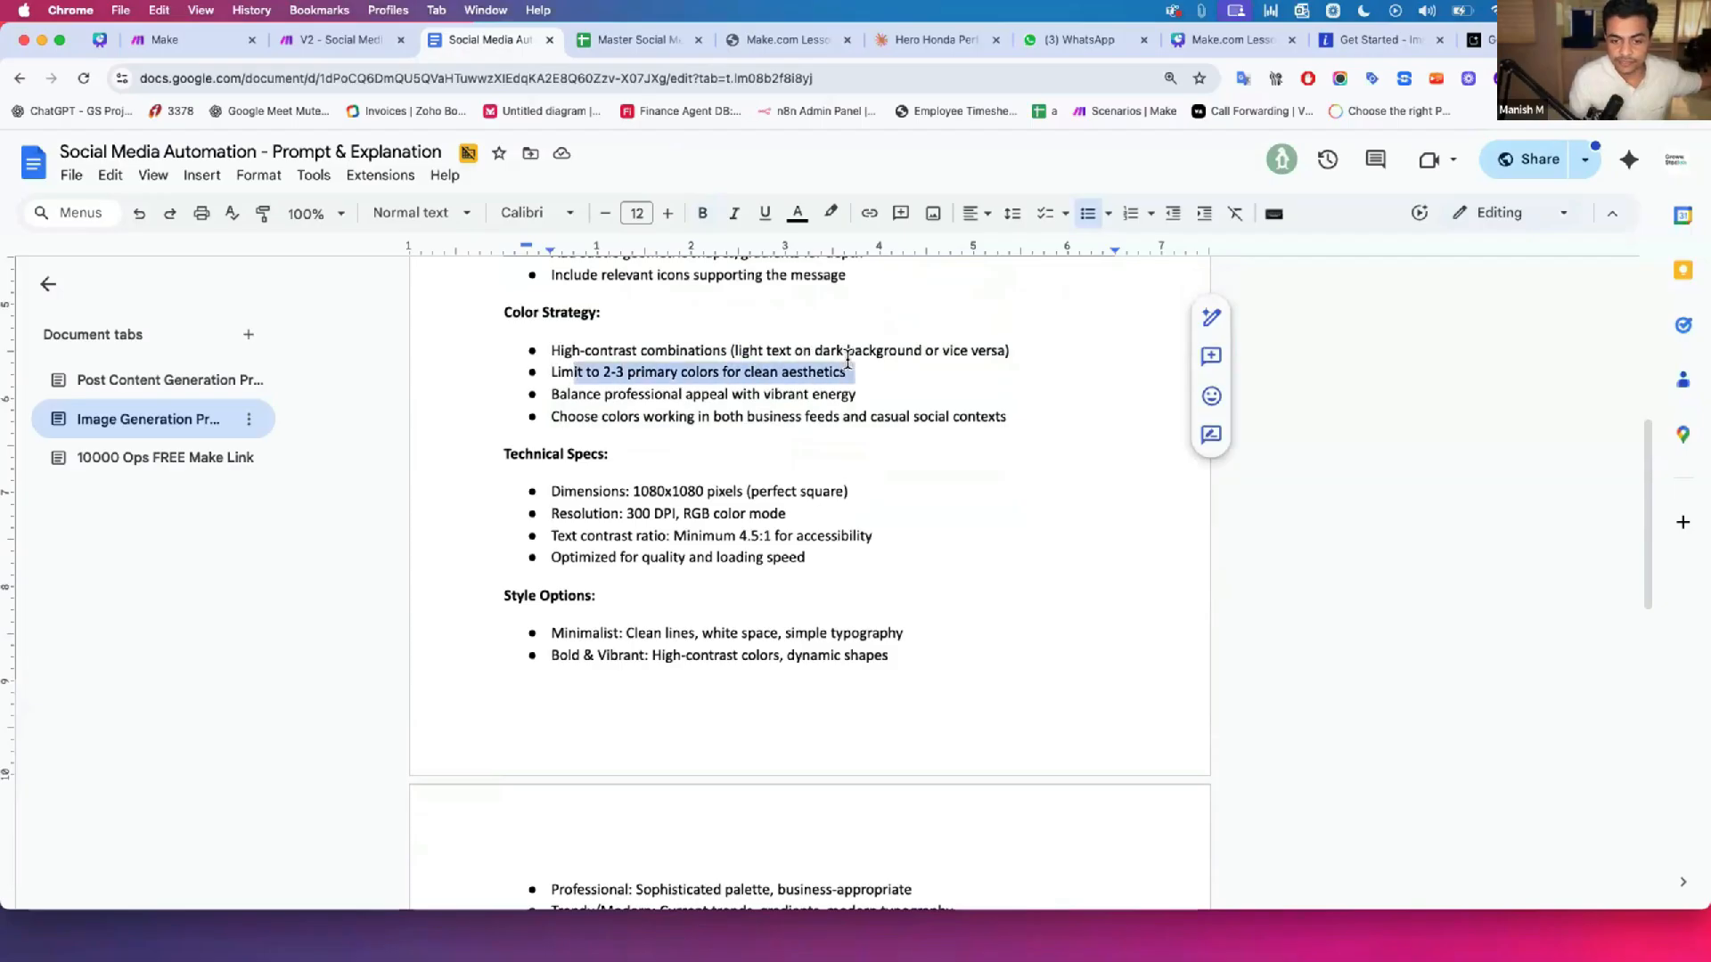
drag(567, 394, 840, 390)
Step: Skim the prompt's remaining specification sections, highlighting text from Technical Specs through the Text Hierarchy list
drag(524, 453, 746, 575)
scroll(746, 575, down, 3)
drag(519, 458, 734, 518)
scroll(734, 517, down, 9)
drag(504, 390, 584, 476)
drag(504, 532, 659, 613)
Step: Highlight the Primary Hook message, Supporting Details and Call-to-Action entries in the Text Hierarchy list one after another
scroll(563, 458, down, 3)
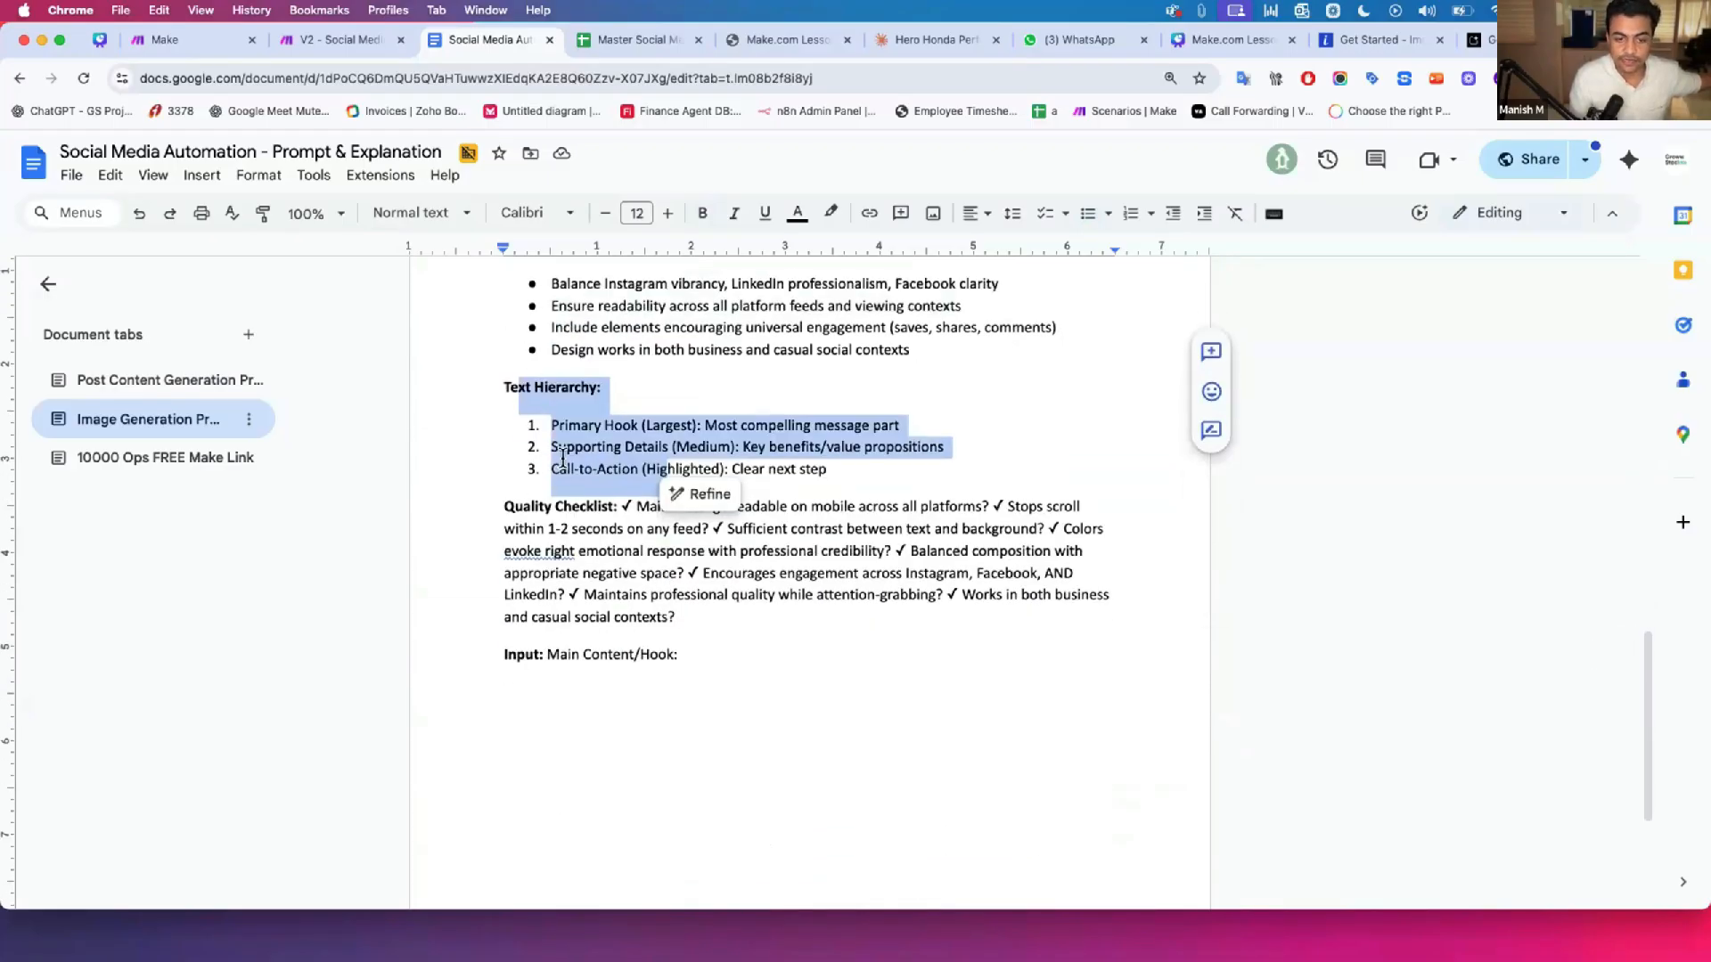
drag(551, 425, 899, 425)
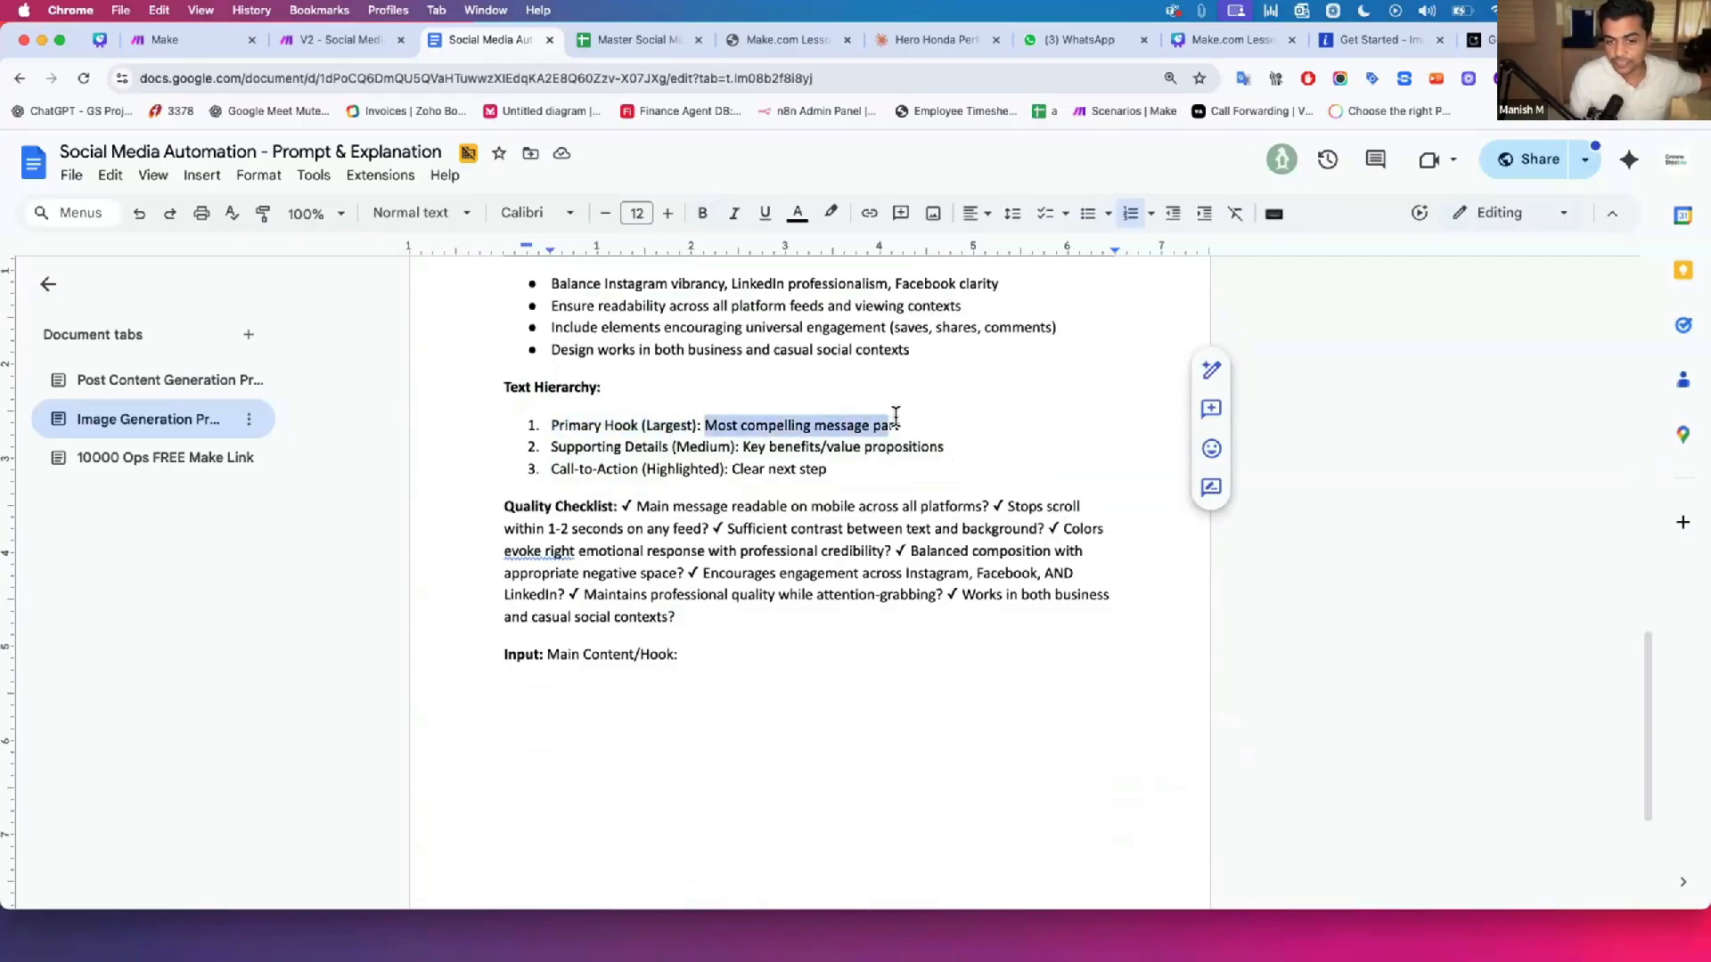
drag(551, 446, 670, 447)
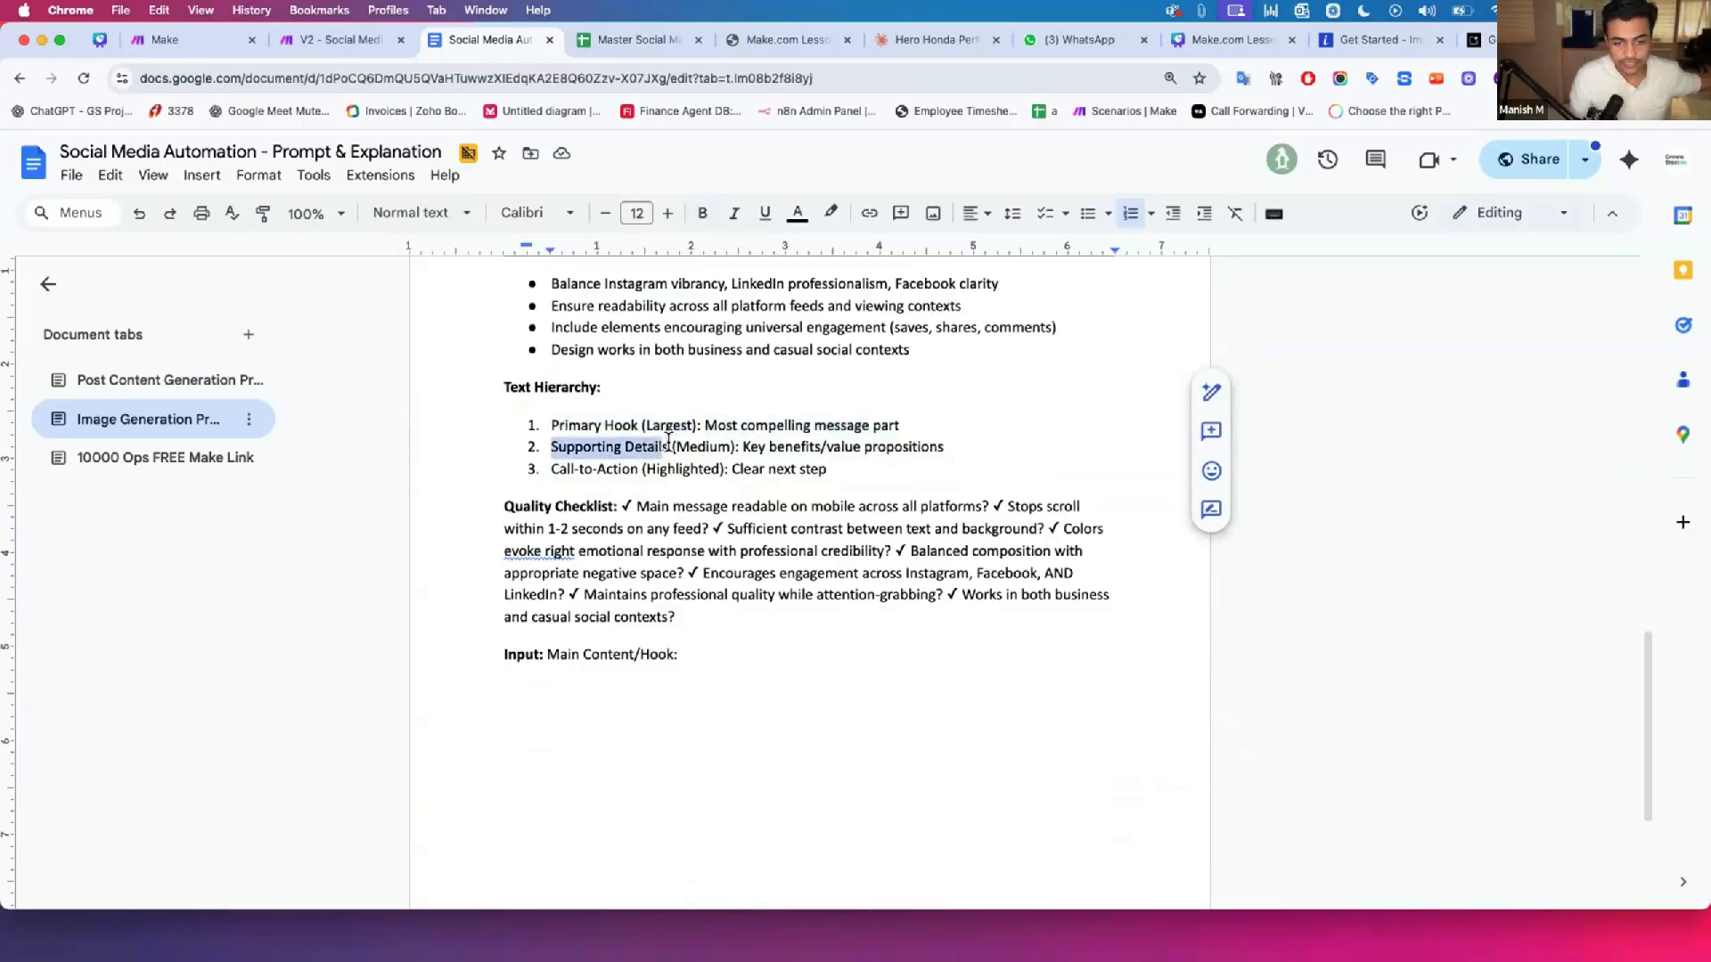
drag(553, 469, 691, 470)
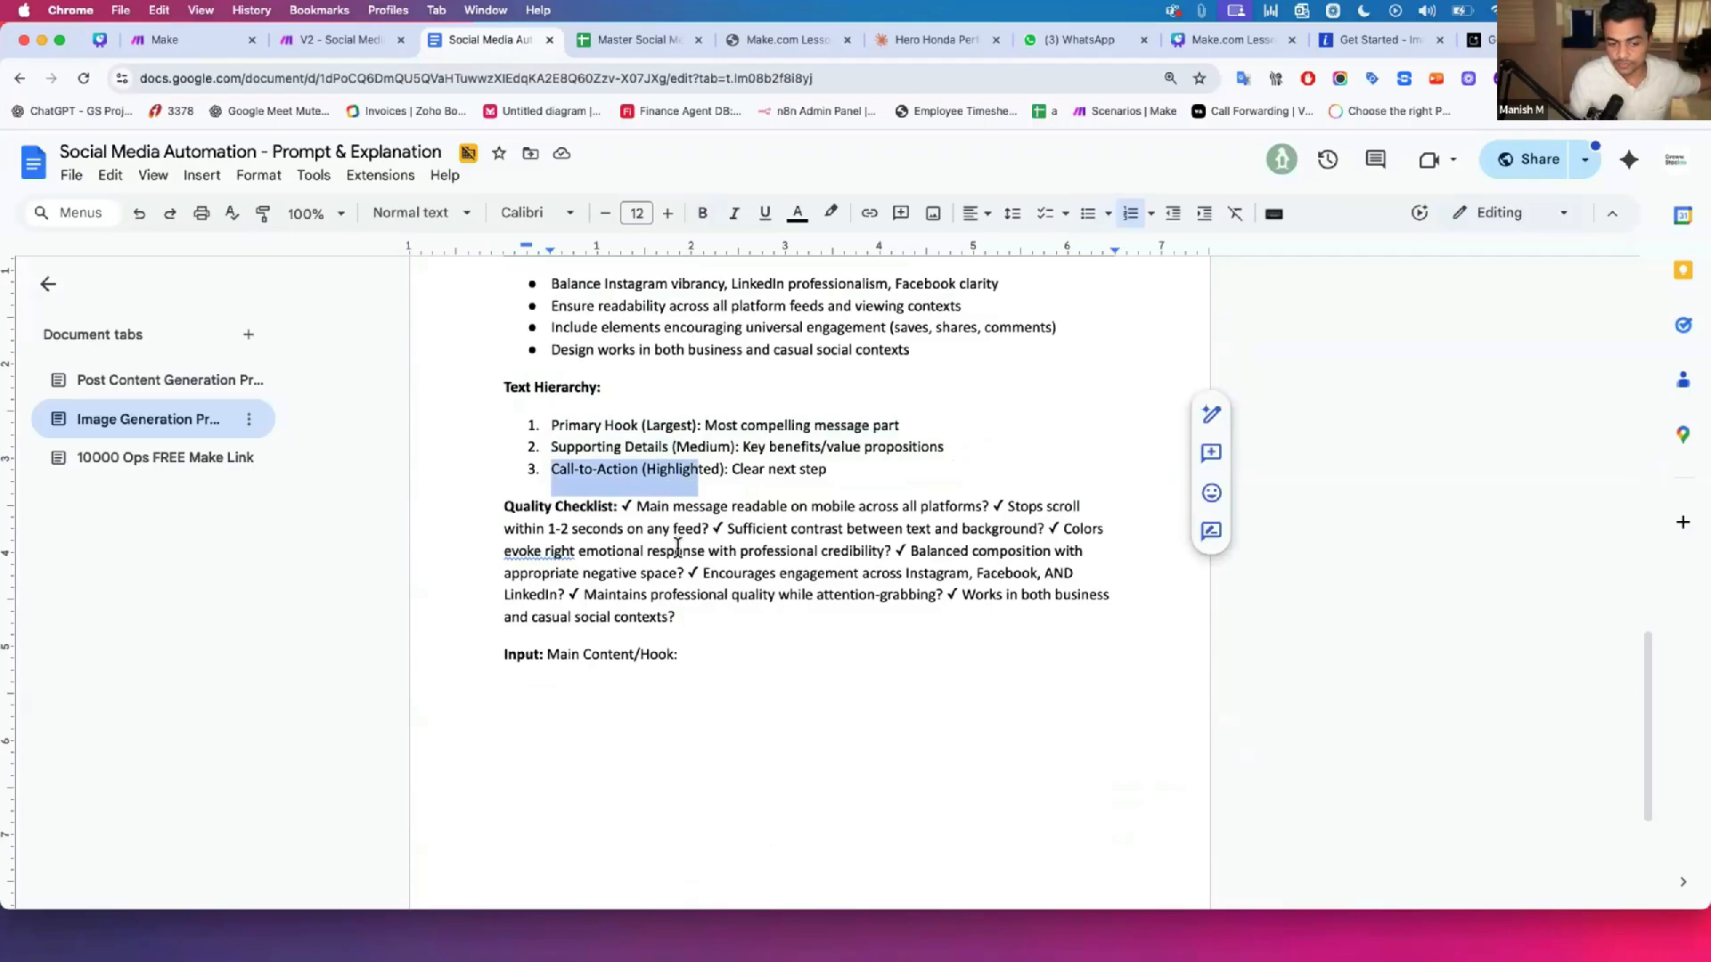
Step: Review the Quality Checklist paragraph and highlight the closing Input line for Main Content/Hook
scroll(677, 544, down, 4)
drag(504, 339, 627, 439)
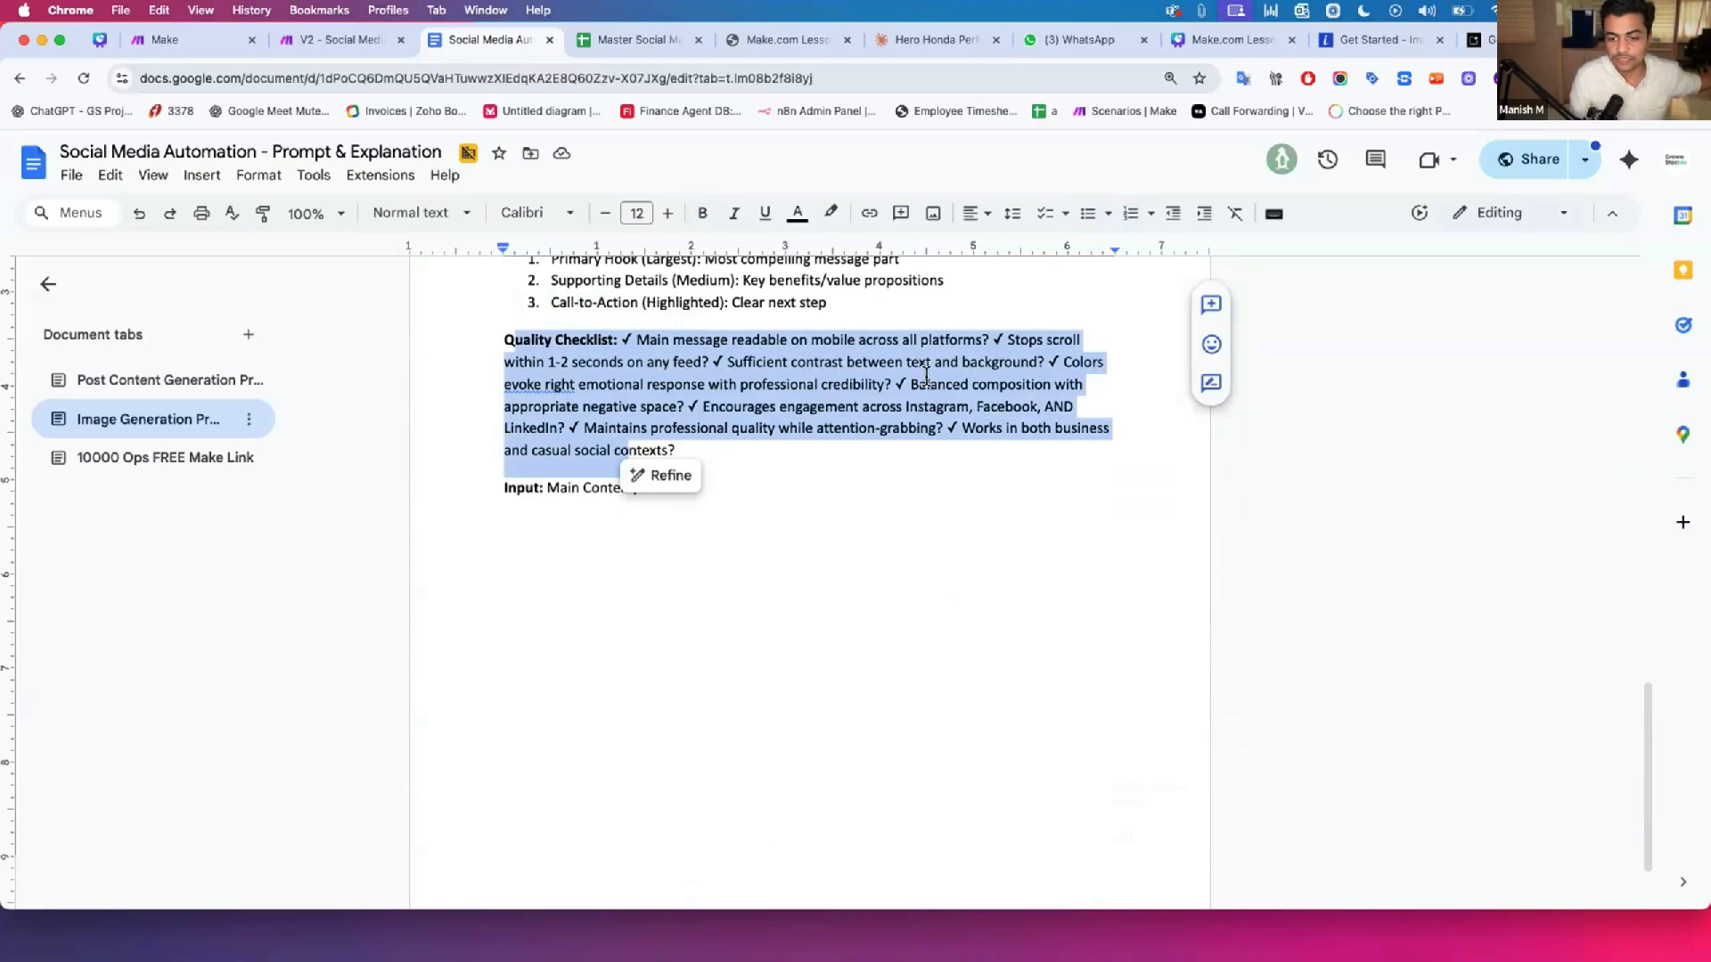
click(896, 400)
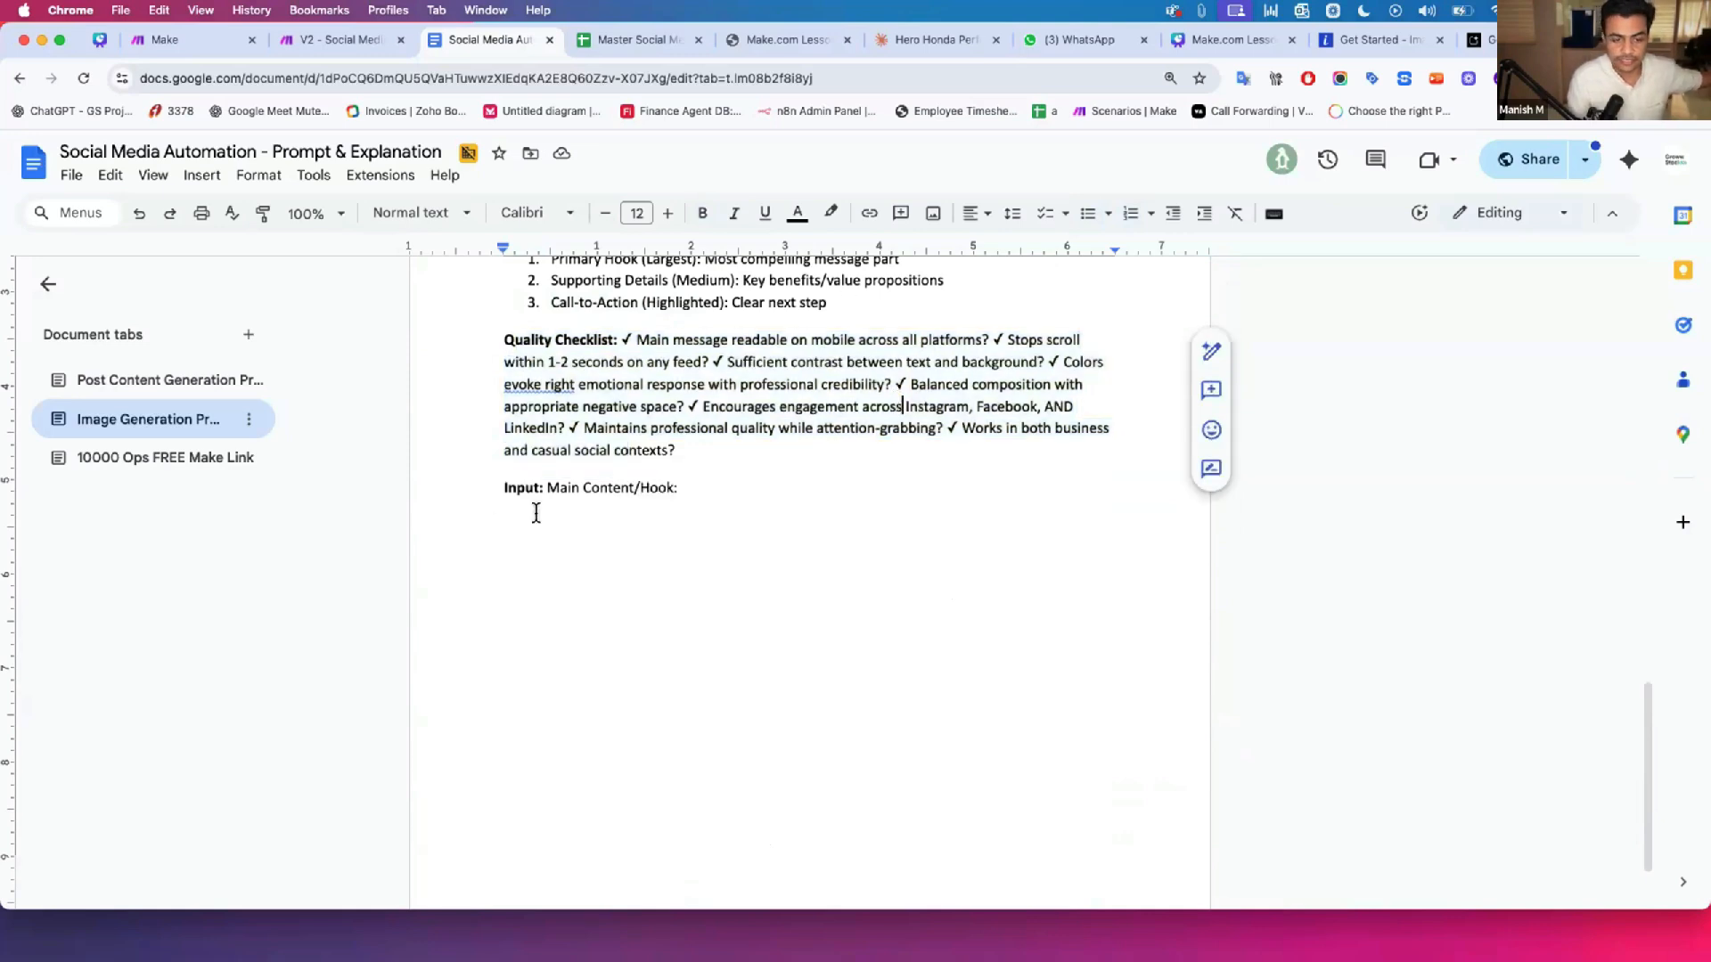
drag(505, 482, 678, 476)
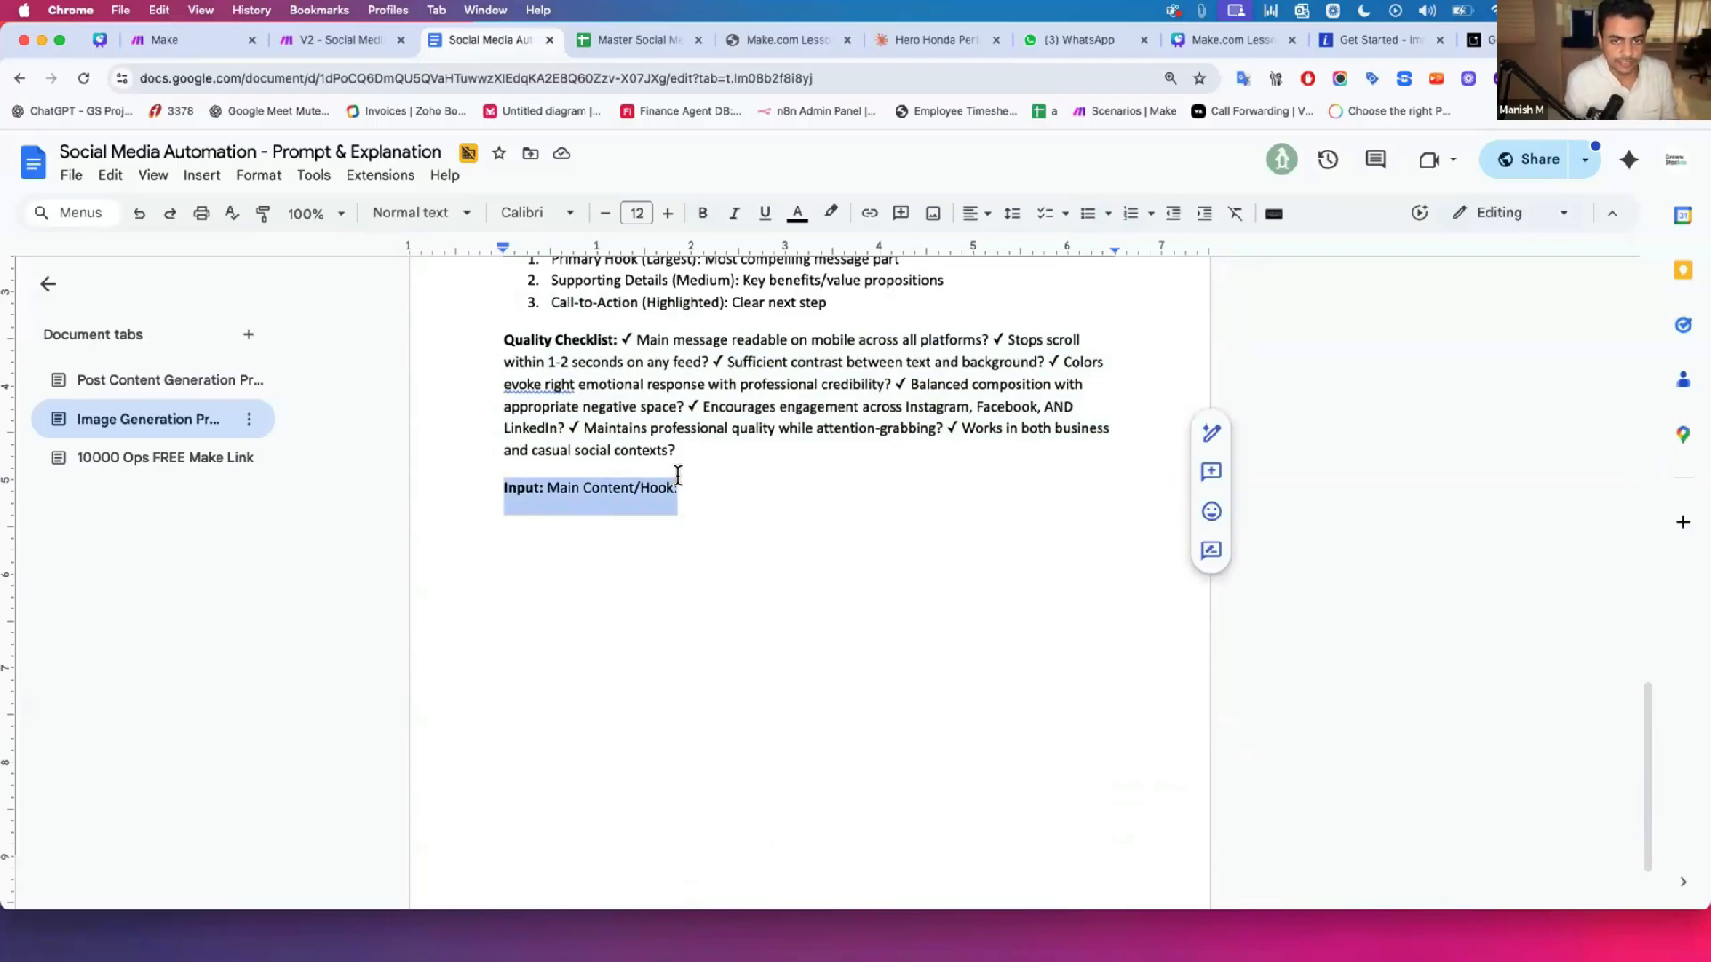
Step: Switch to the Make.com Lesson-2 slides and advance to the page showing steps 4 to 6
click(750, 38)
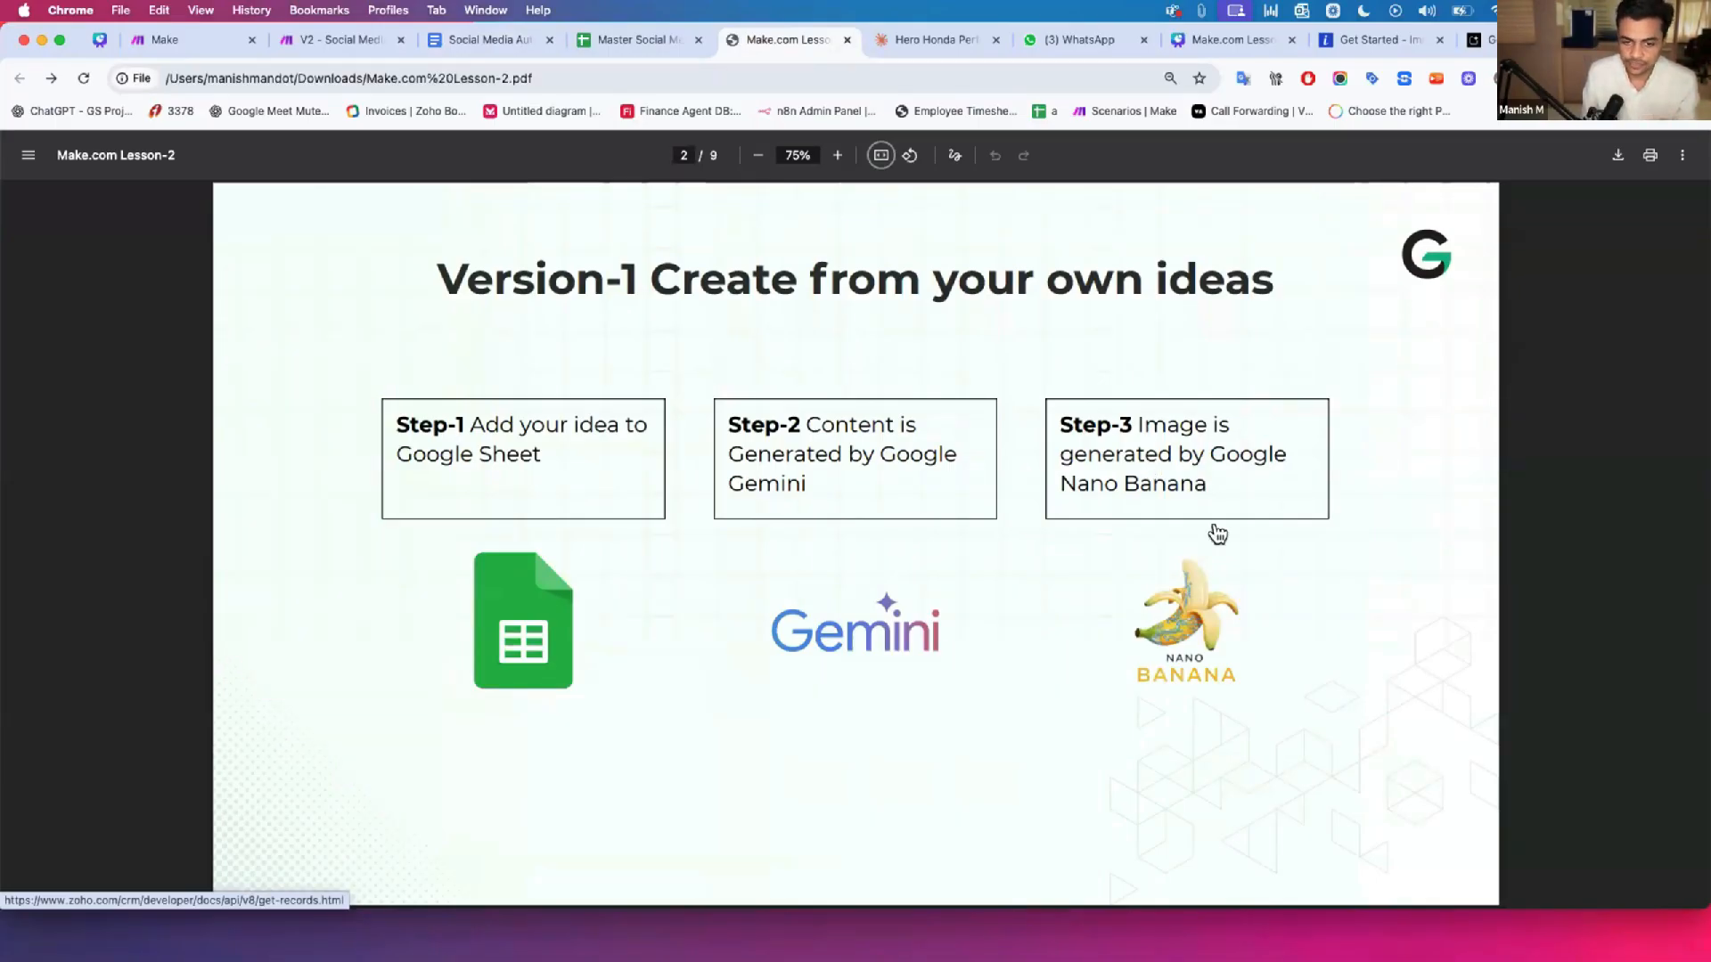
key(Right)
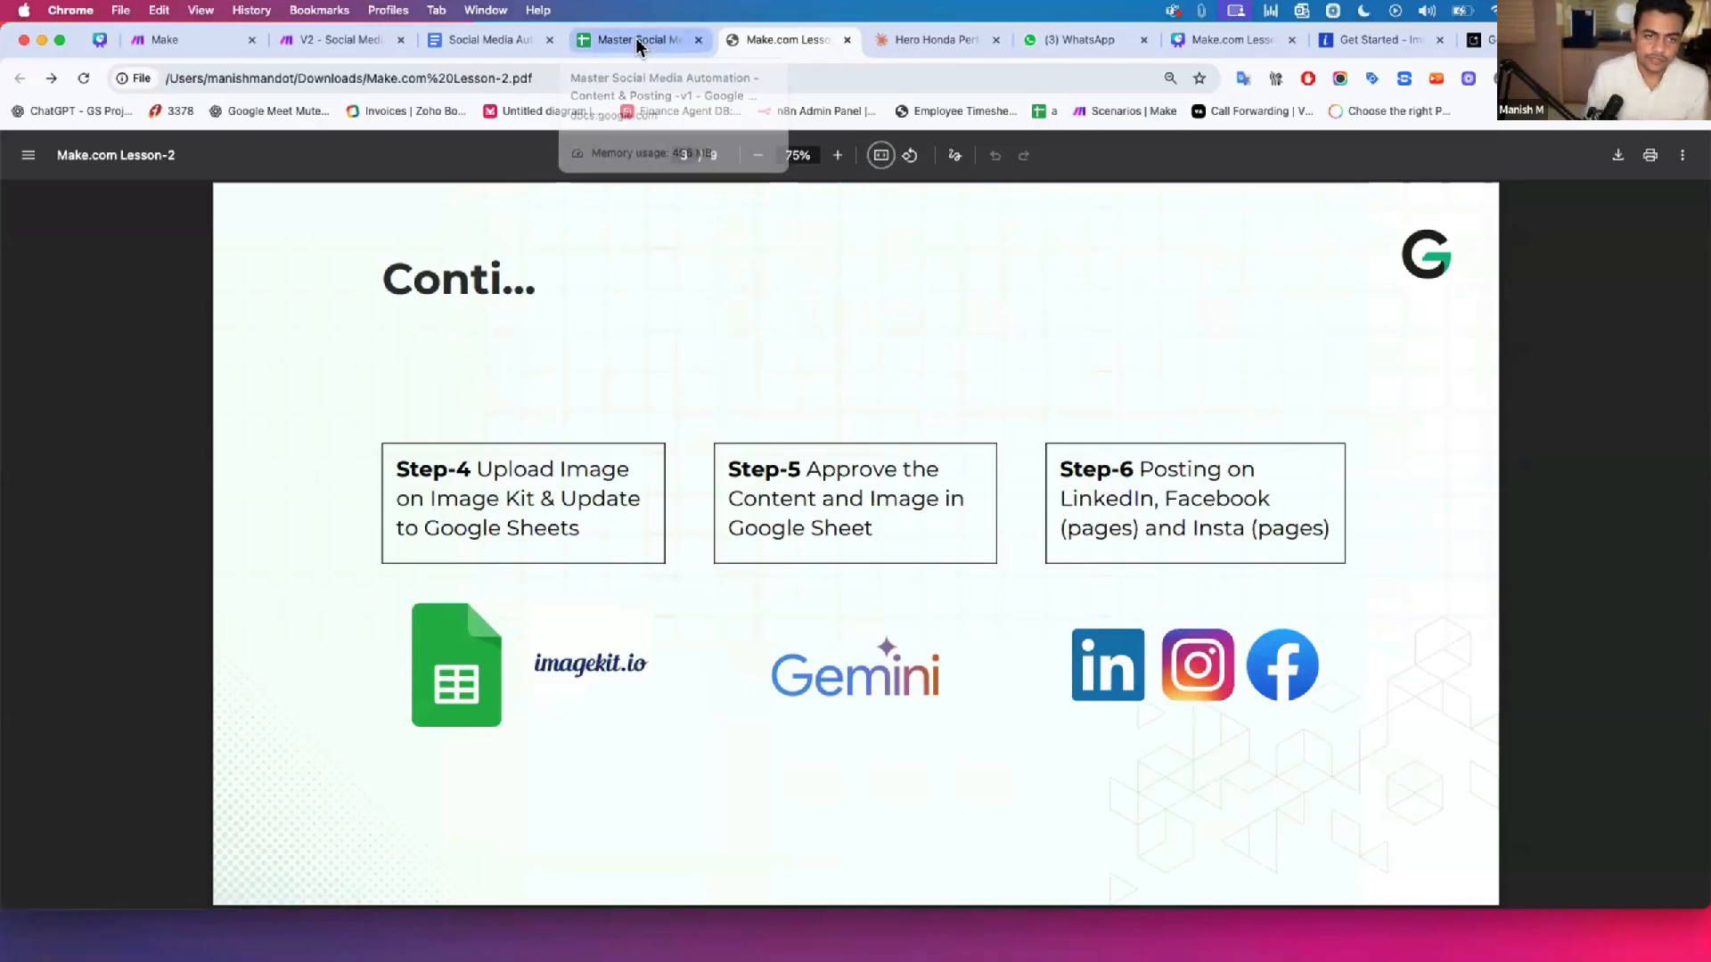
Step: In the Master Social Media Automation sheet, highlight row 2's posting idea and three platform content cells, and return to the steps 4 to 6 slide
click(590, 40)
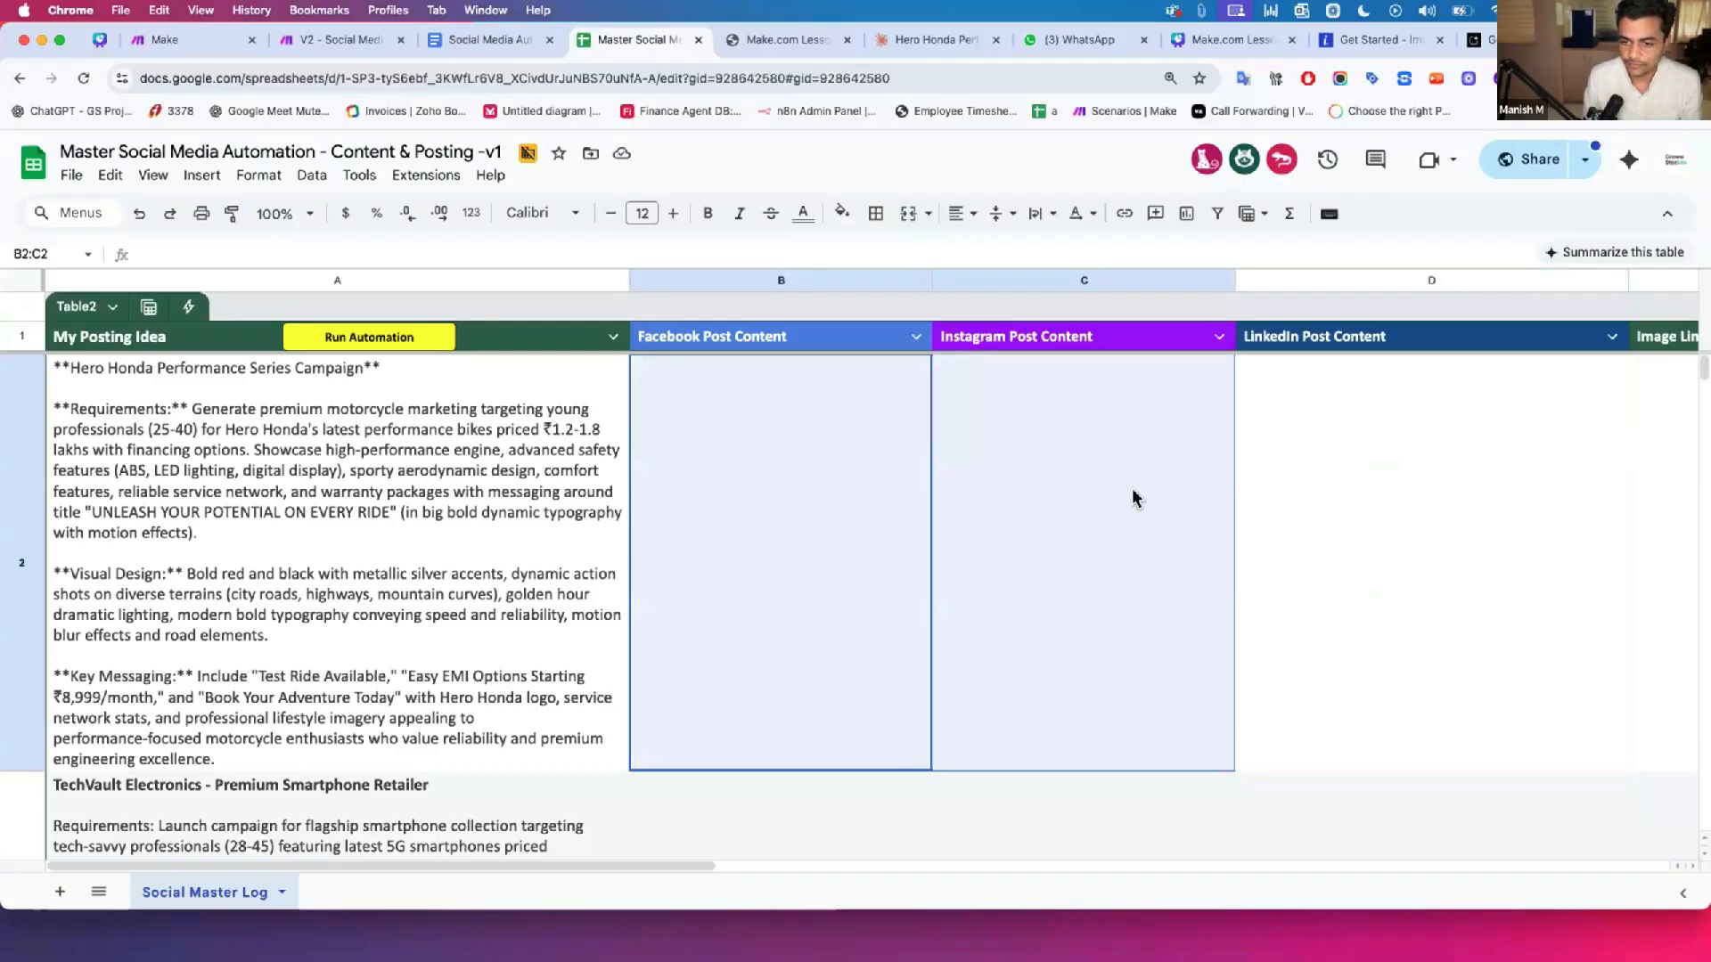
click(1008, 504)
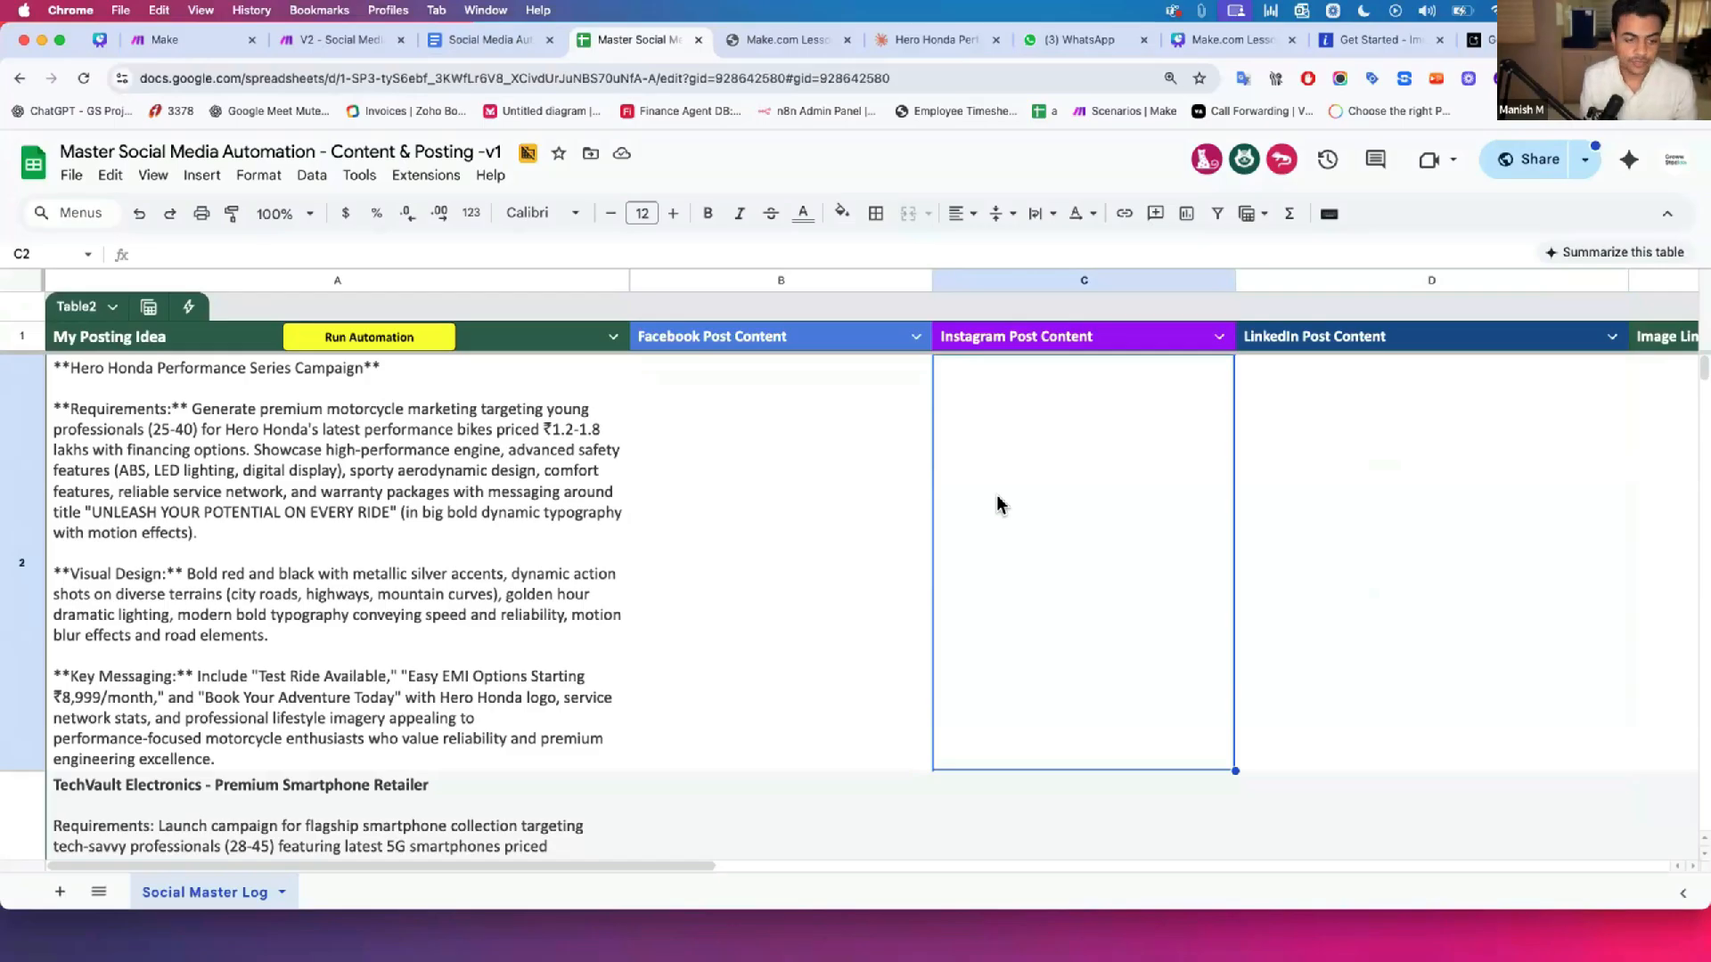
click(488, 592)
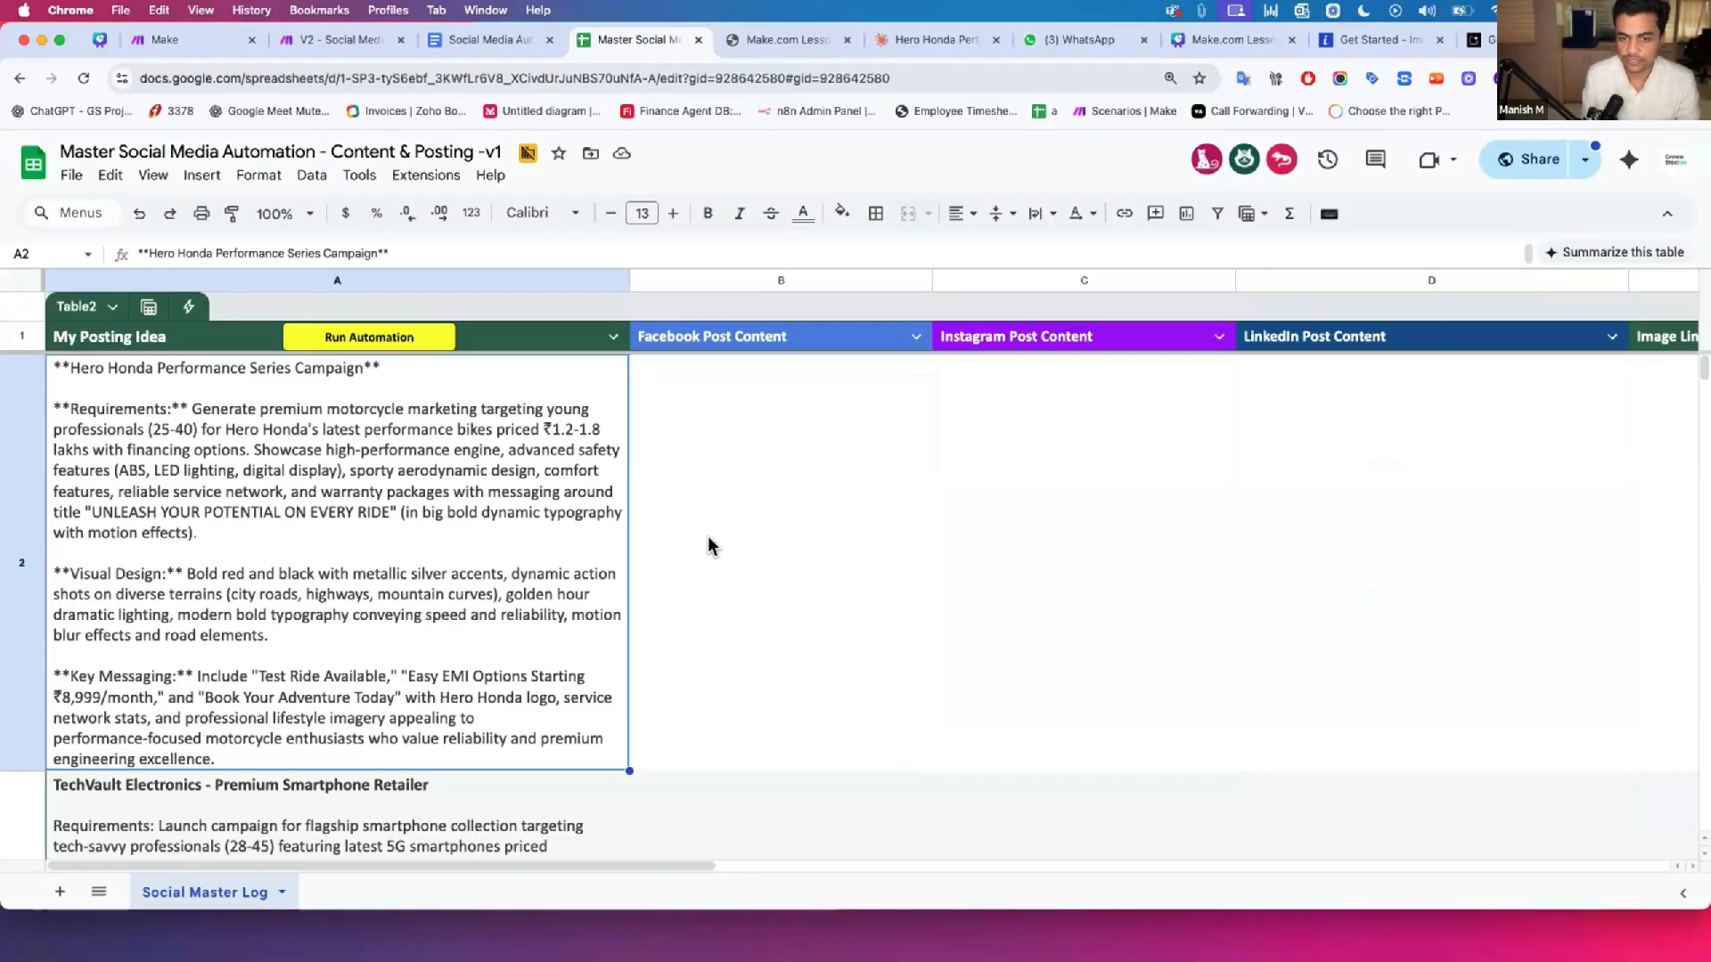
drag(708, 536, 1283, 534)
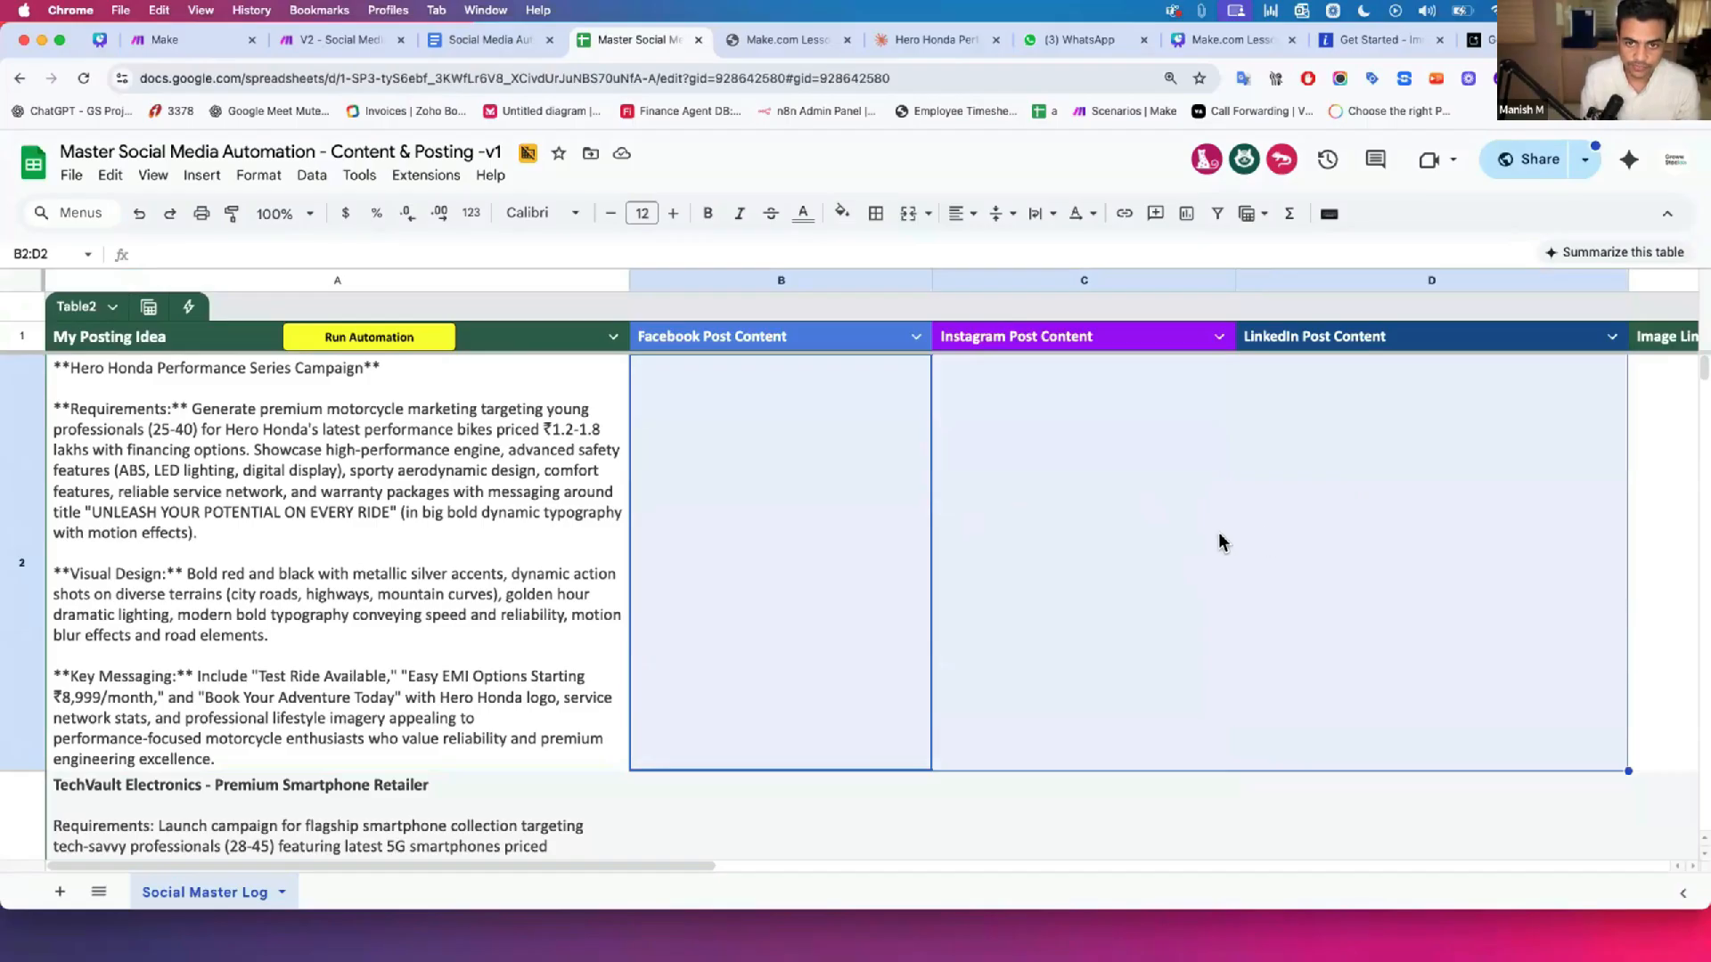
scroll(1188, 537, right, 3)
click(770, 40)
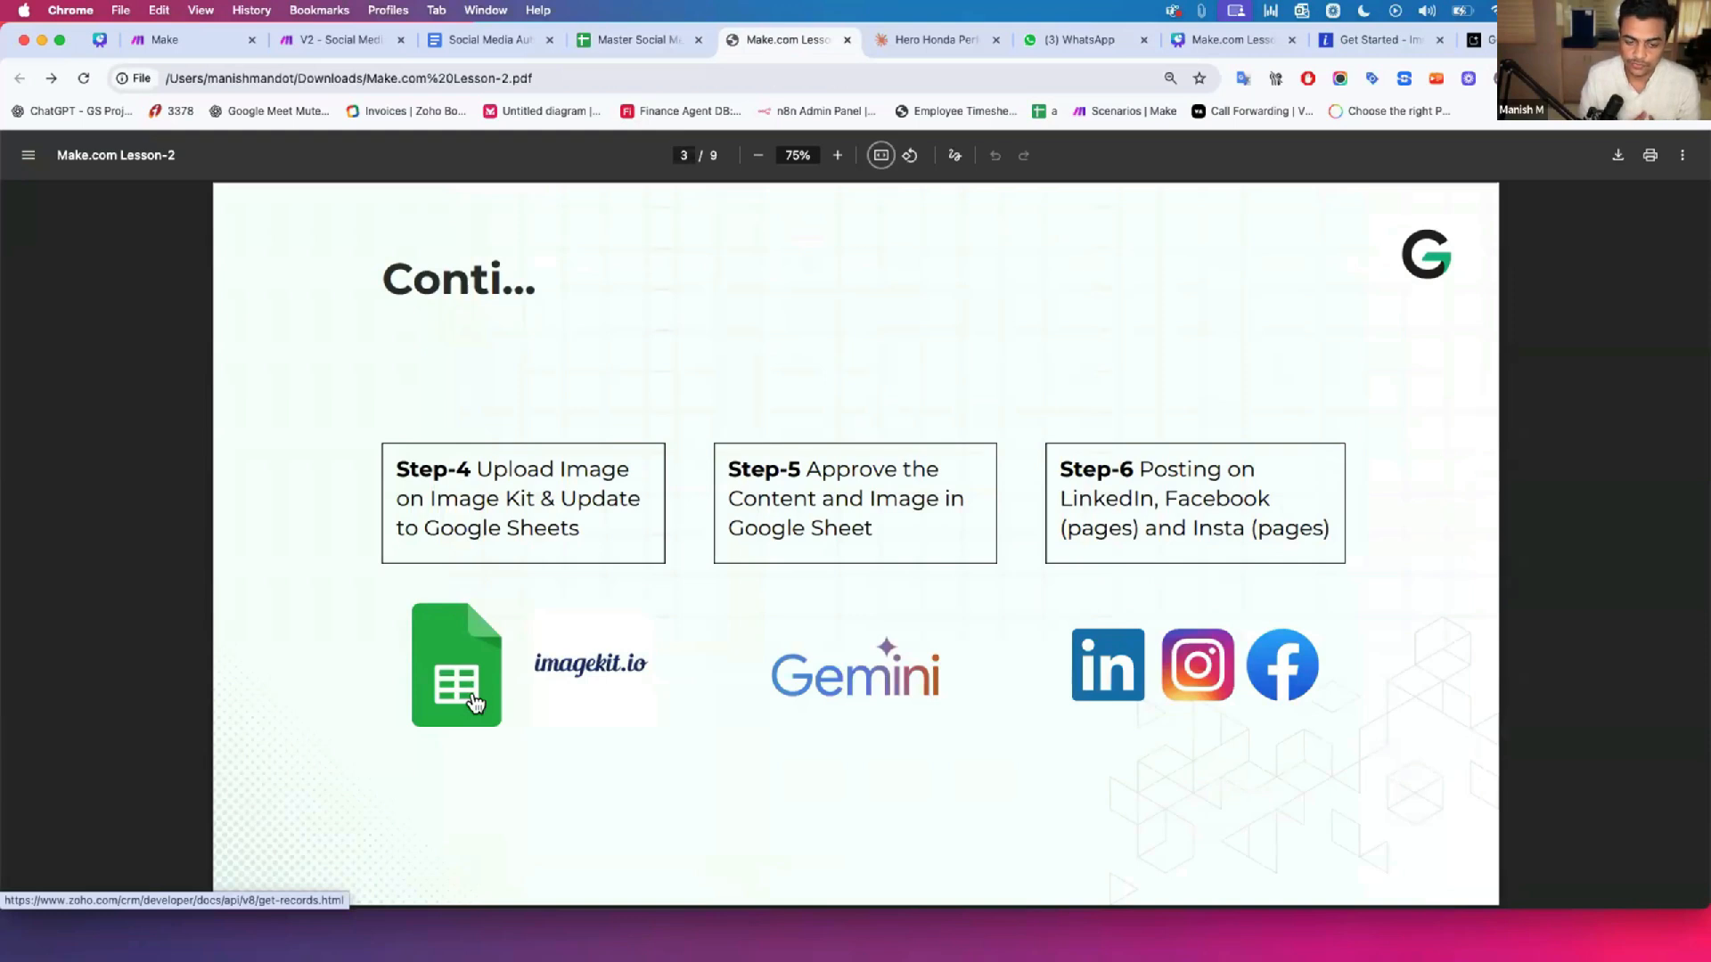
Step: Return to the social media sheet and highlight row 2's Facebook, Instagram and LinkedIn content cells and its Image Link cell
click(597, 43)
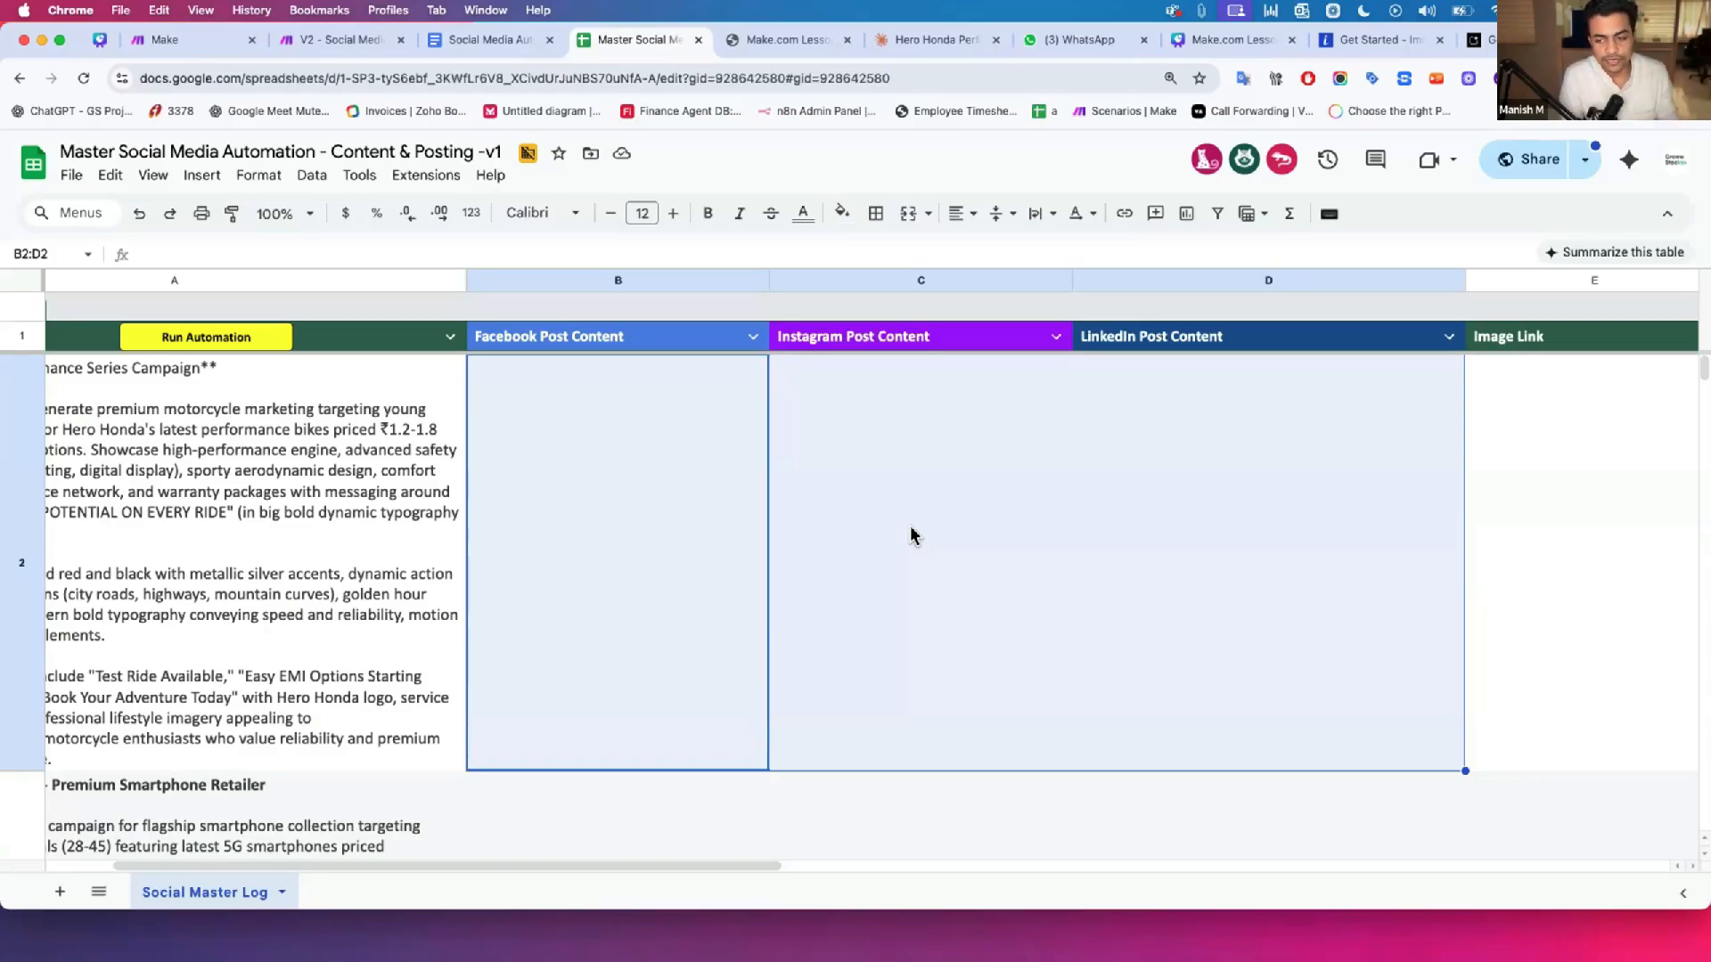
click(1634, 412)
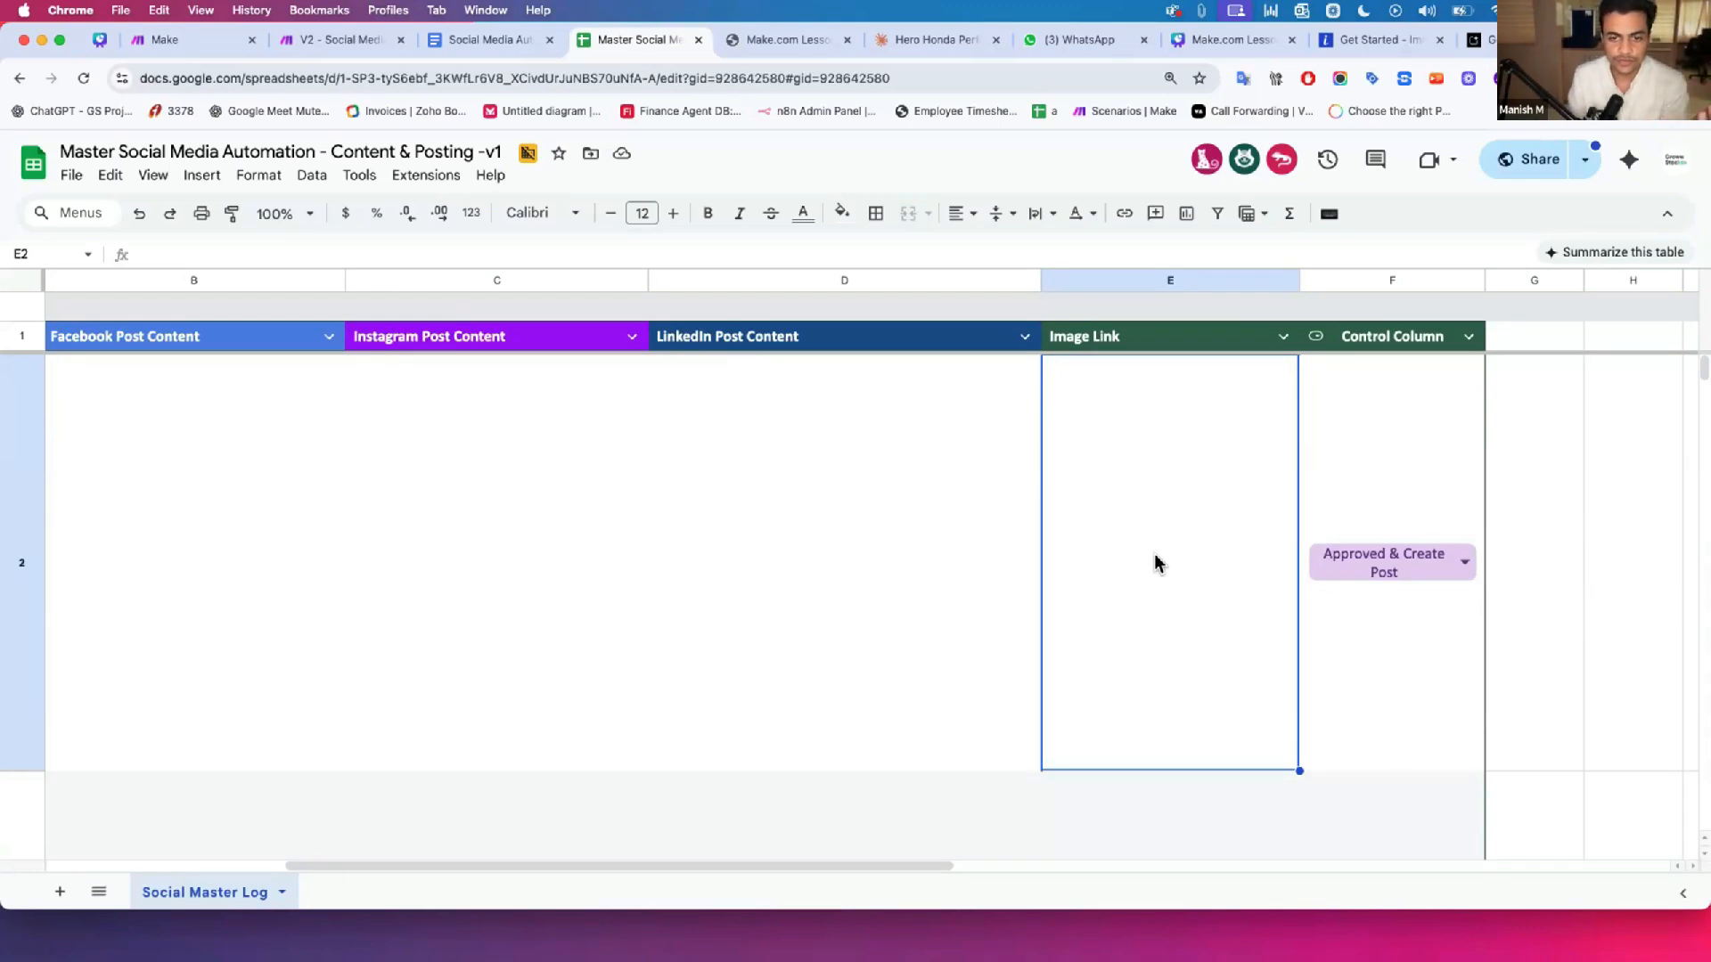
click(633, 585)
drag(148, 565, 878, 565)
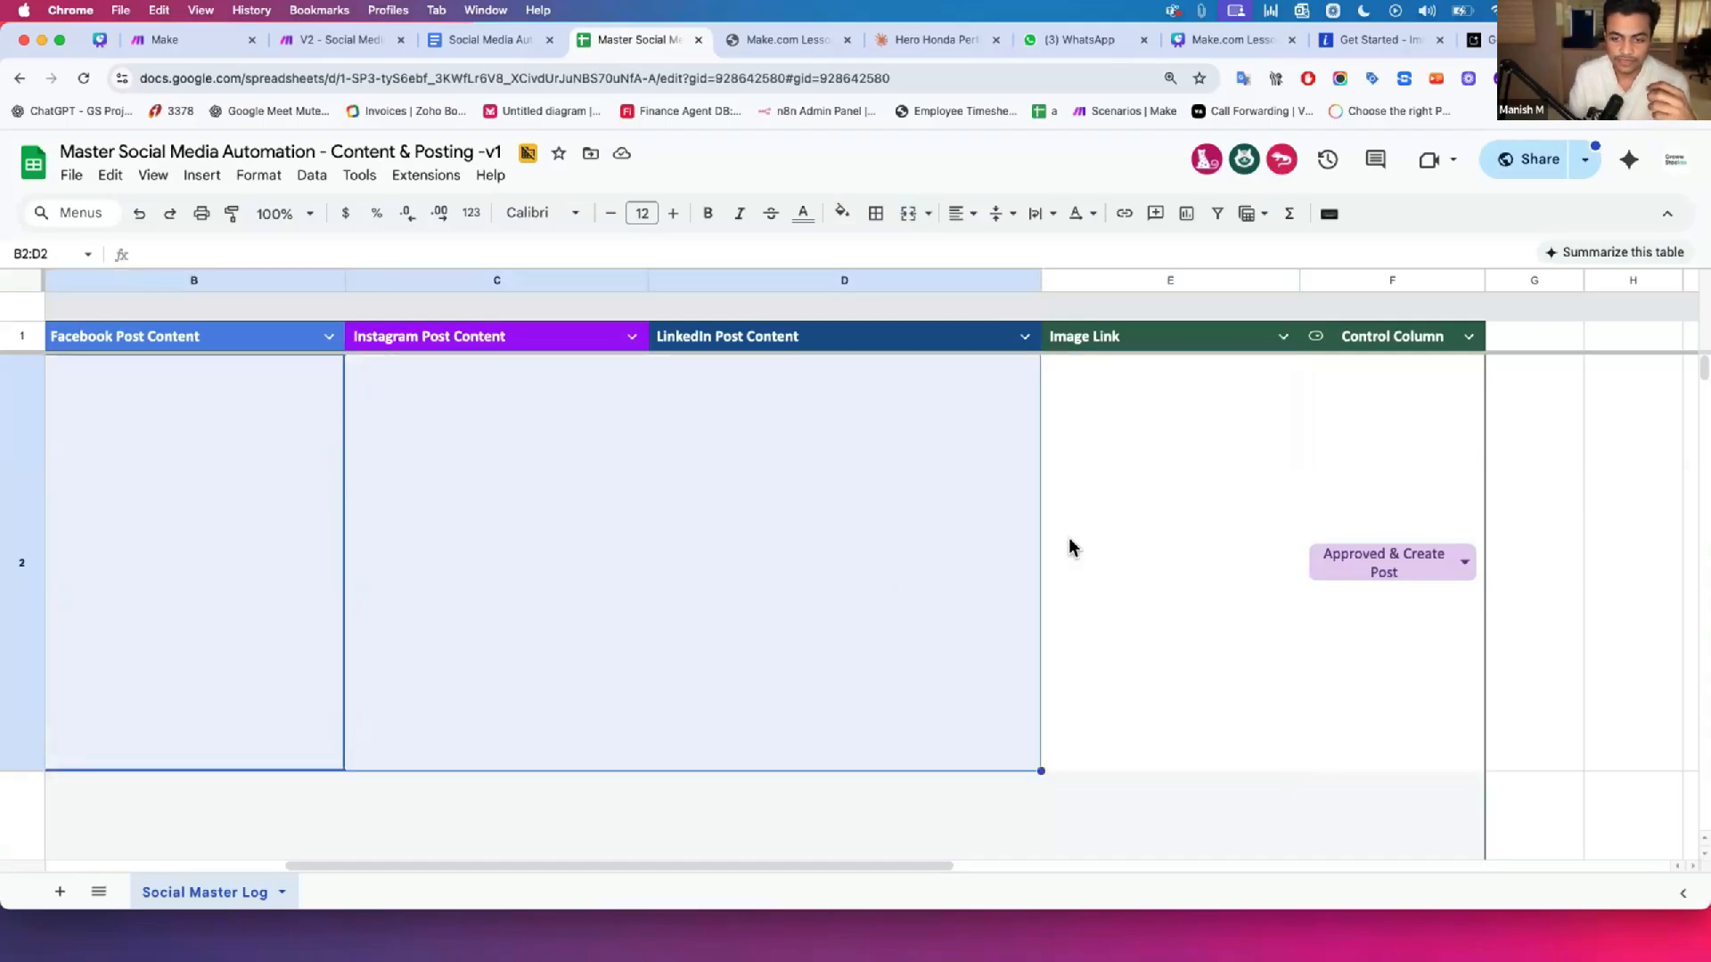
click(1176, 532)
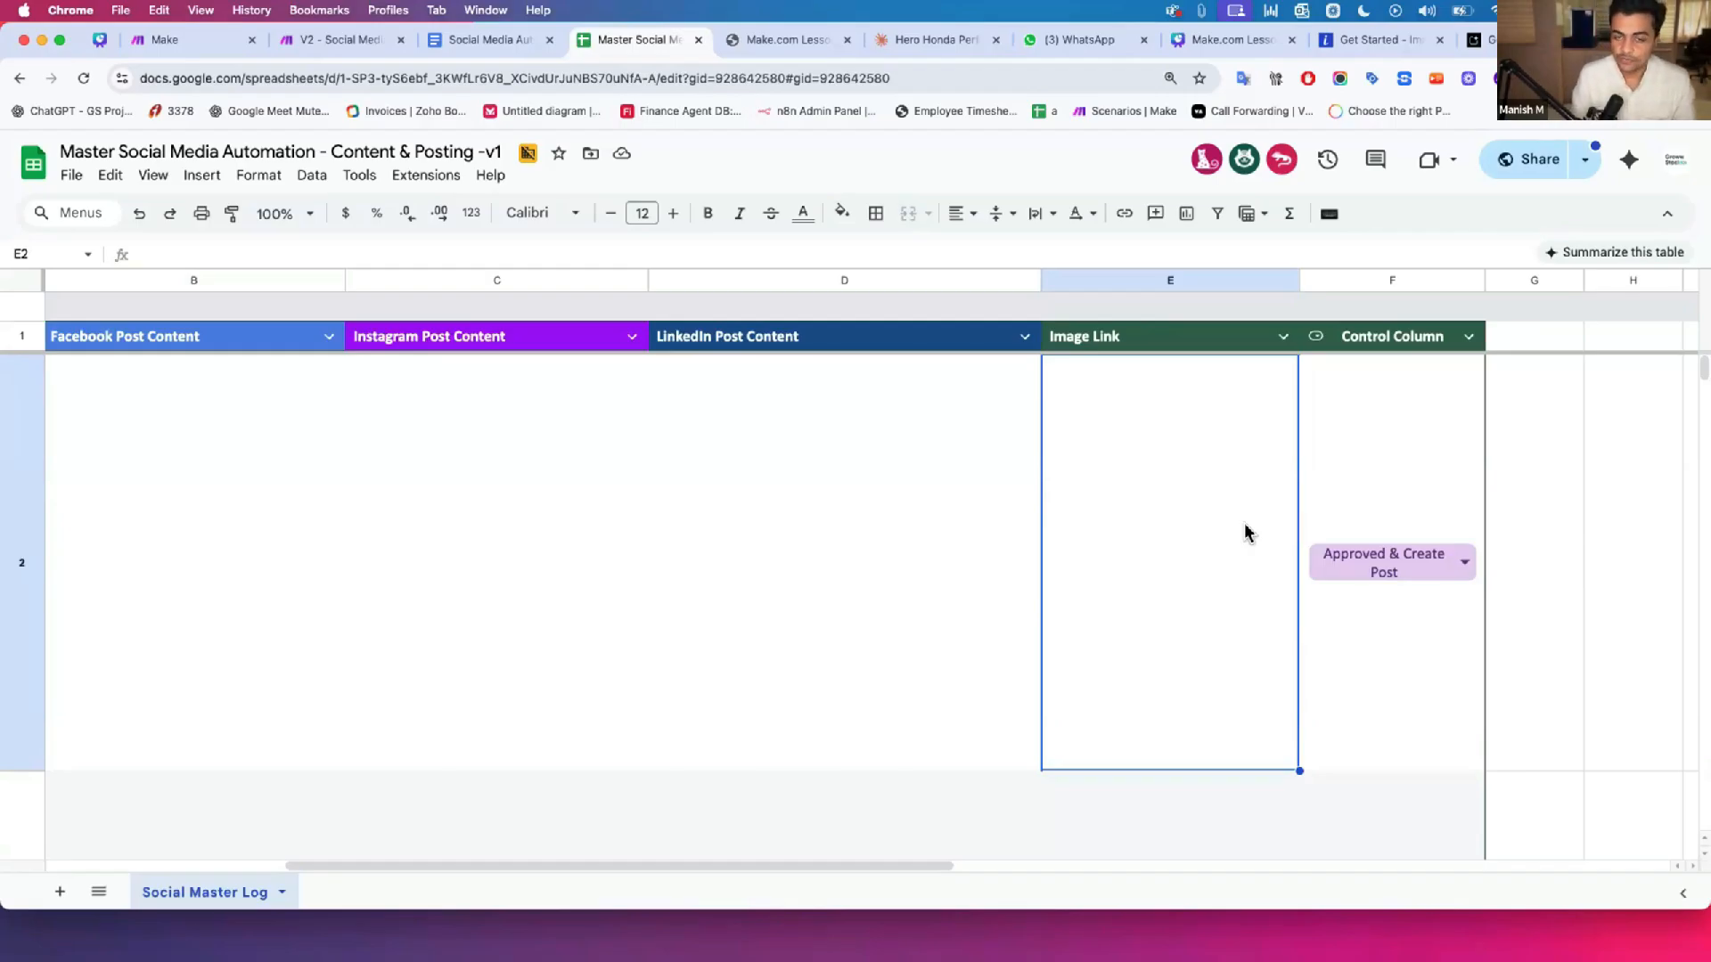
Step: Open Google Drive in a new browser tab and find the AI-Powered-Hiring PDF files in My Drive
key(super+t)
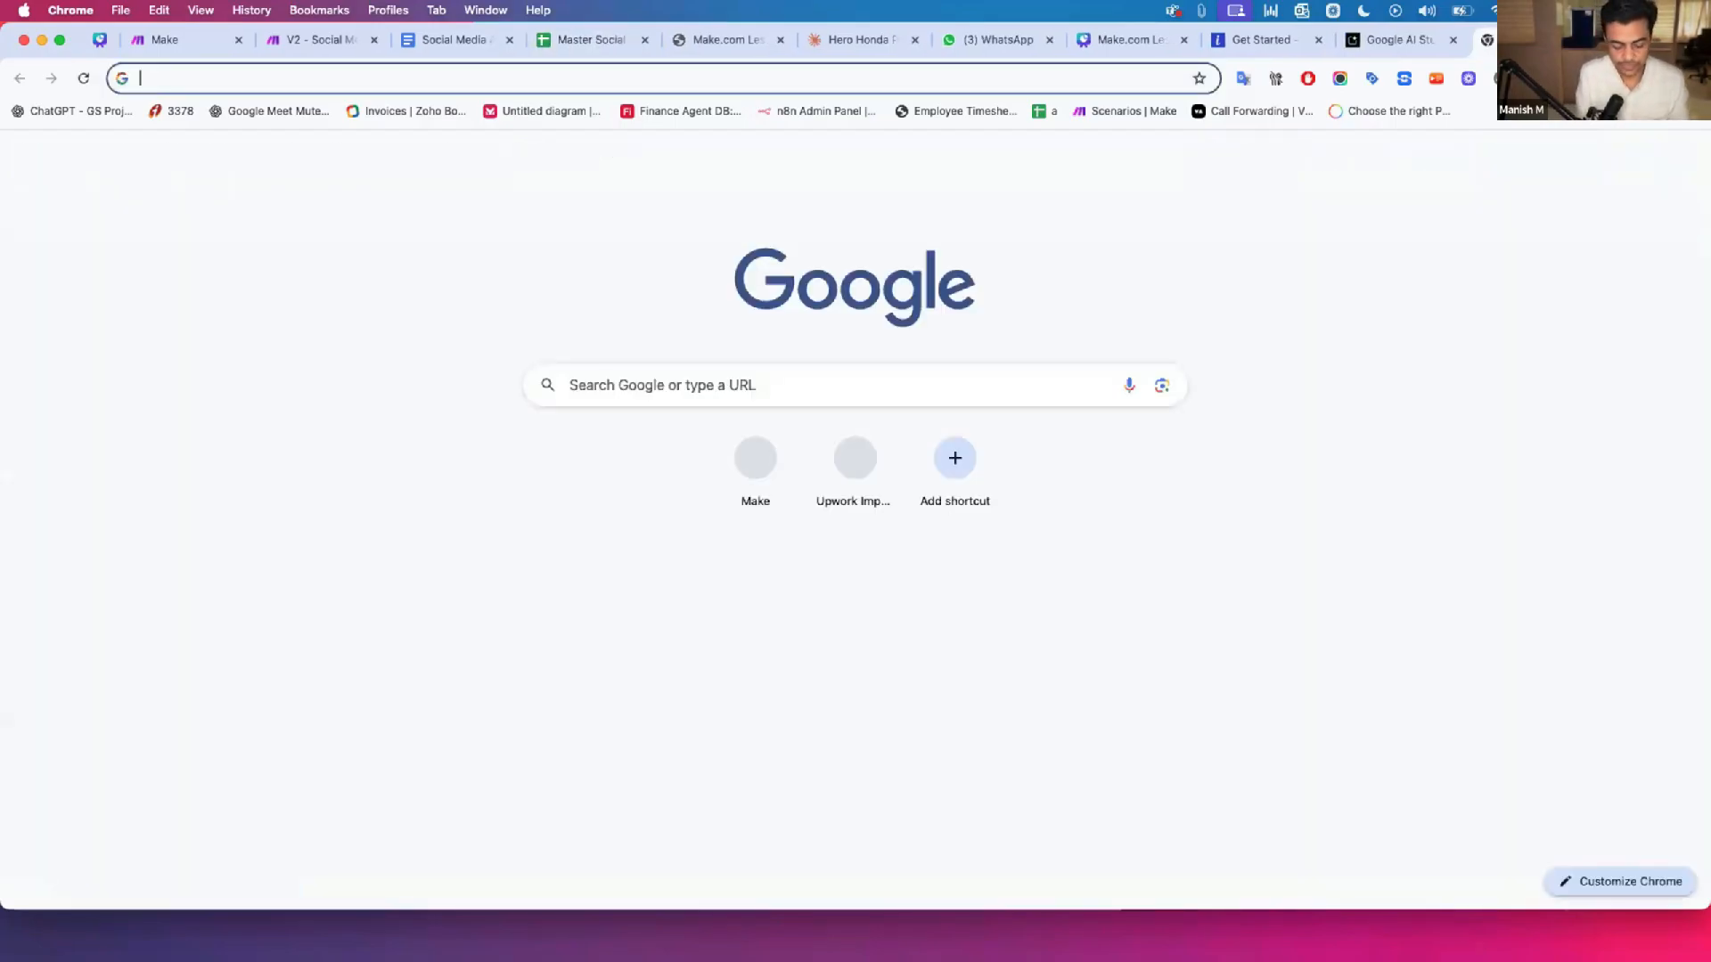
text(drive)
key(Return)
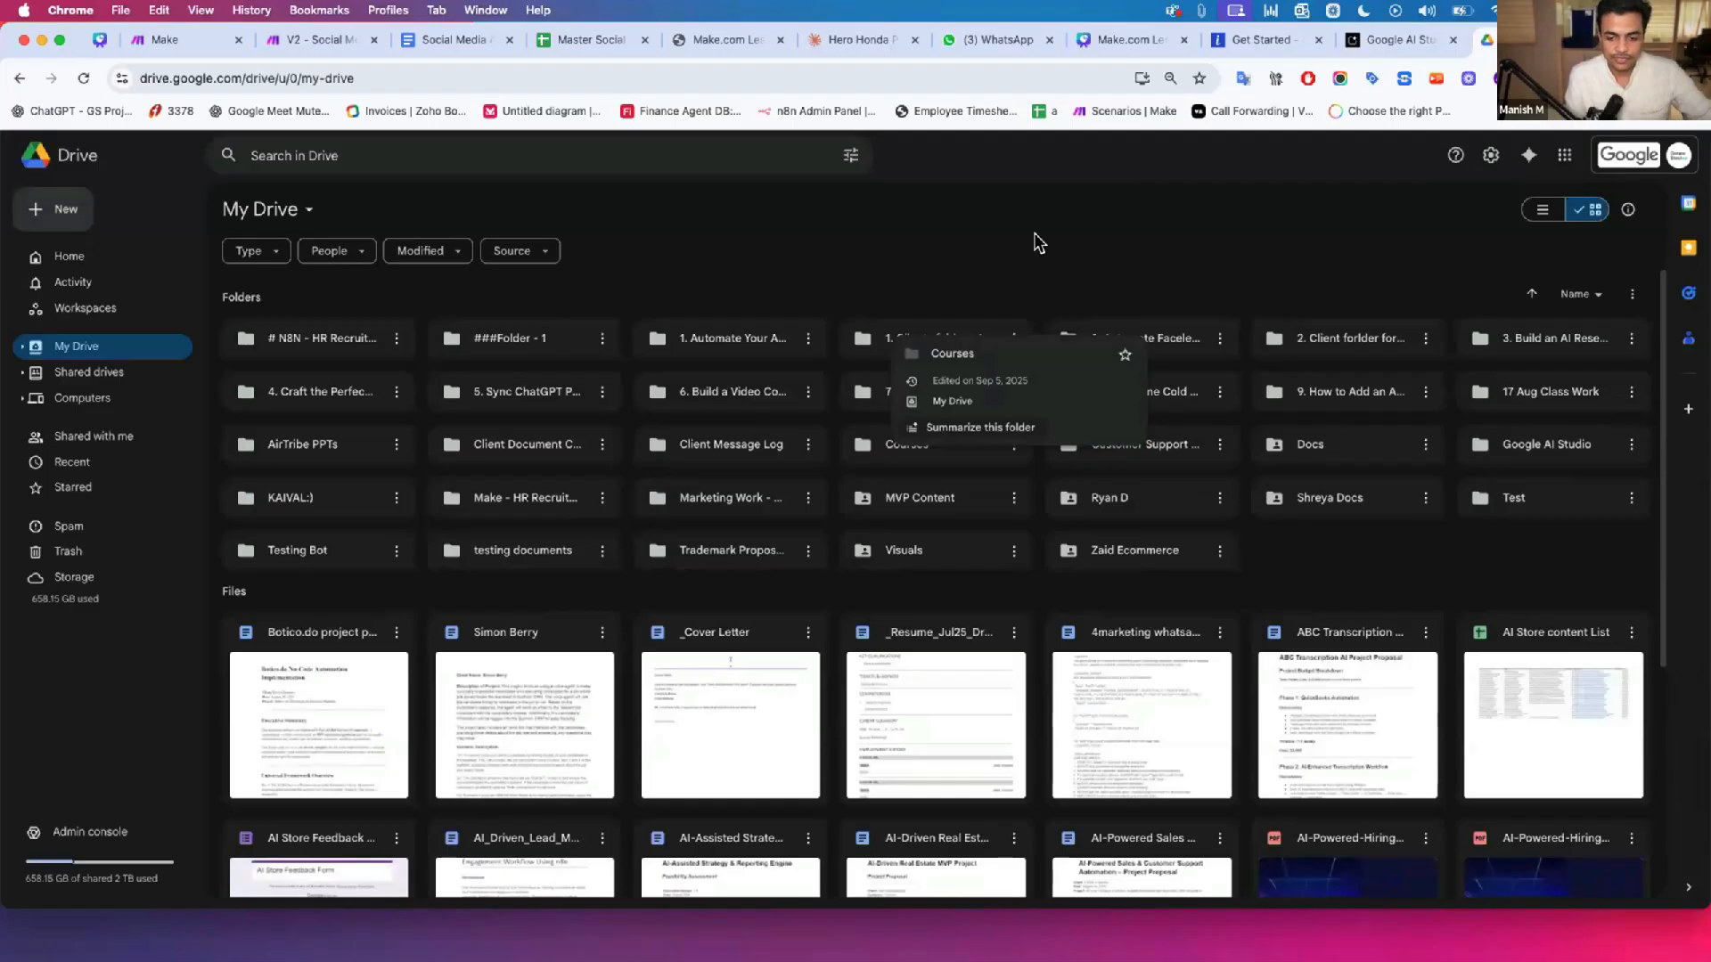
scroll(853, 674, down, 4)
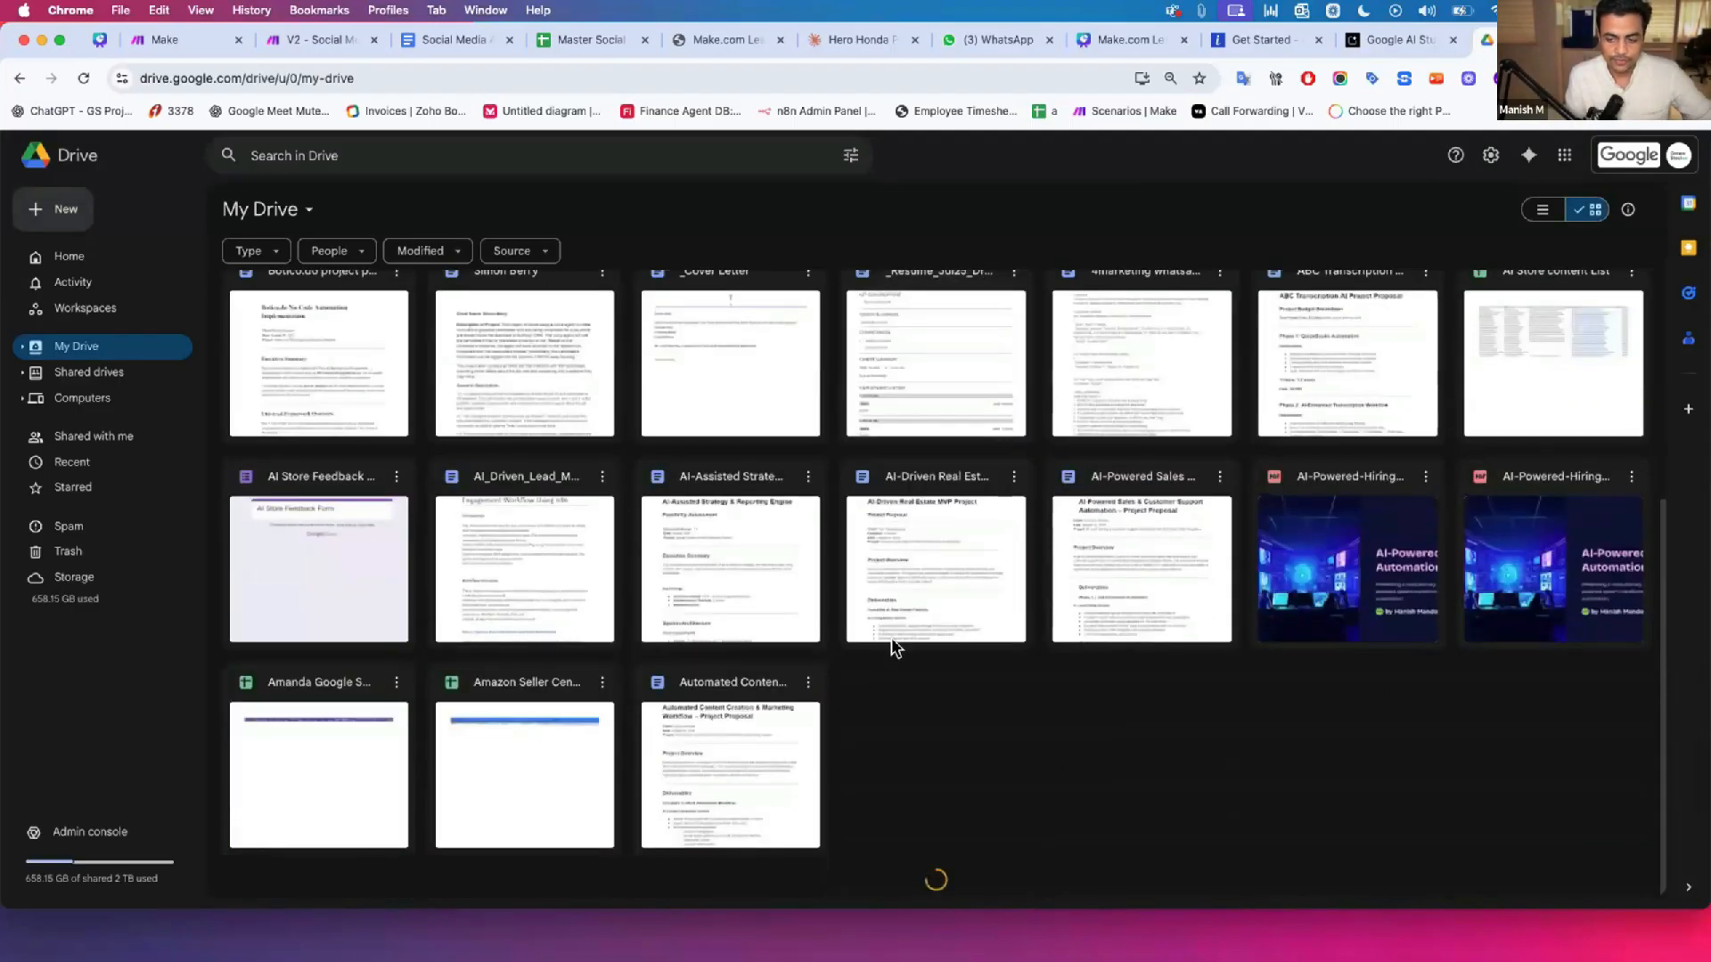
Step: Share AI-Powered-Hiring-Automation-System (1).pdf by setting its general access to Anyone with the link
click(1425, 476)
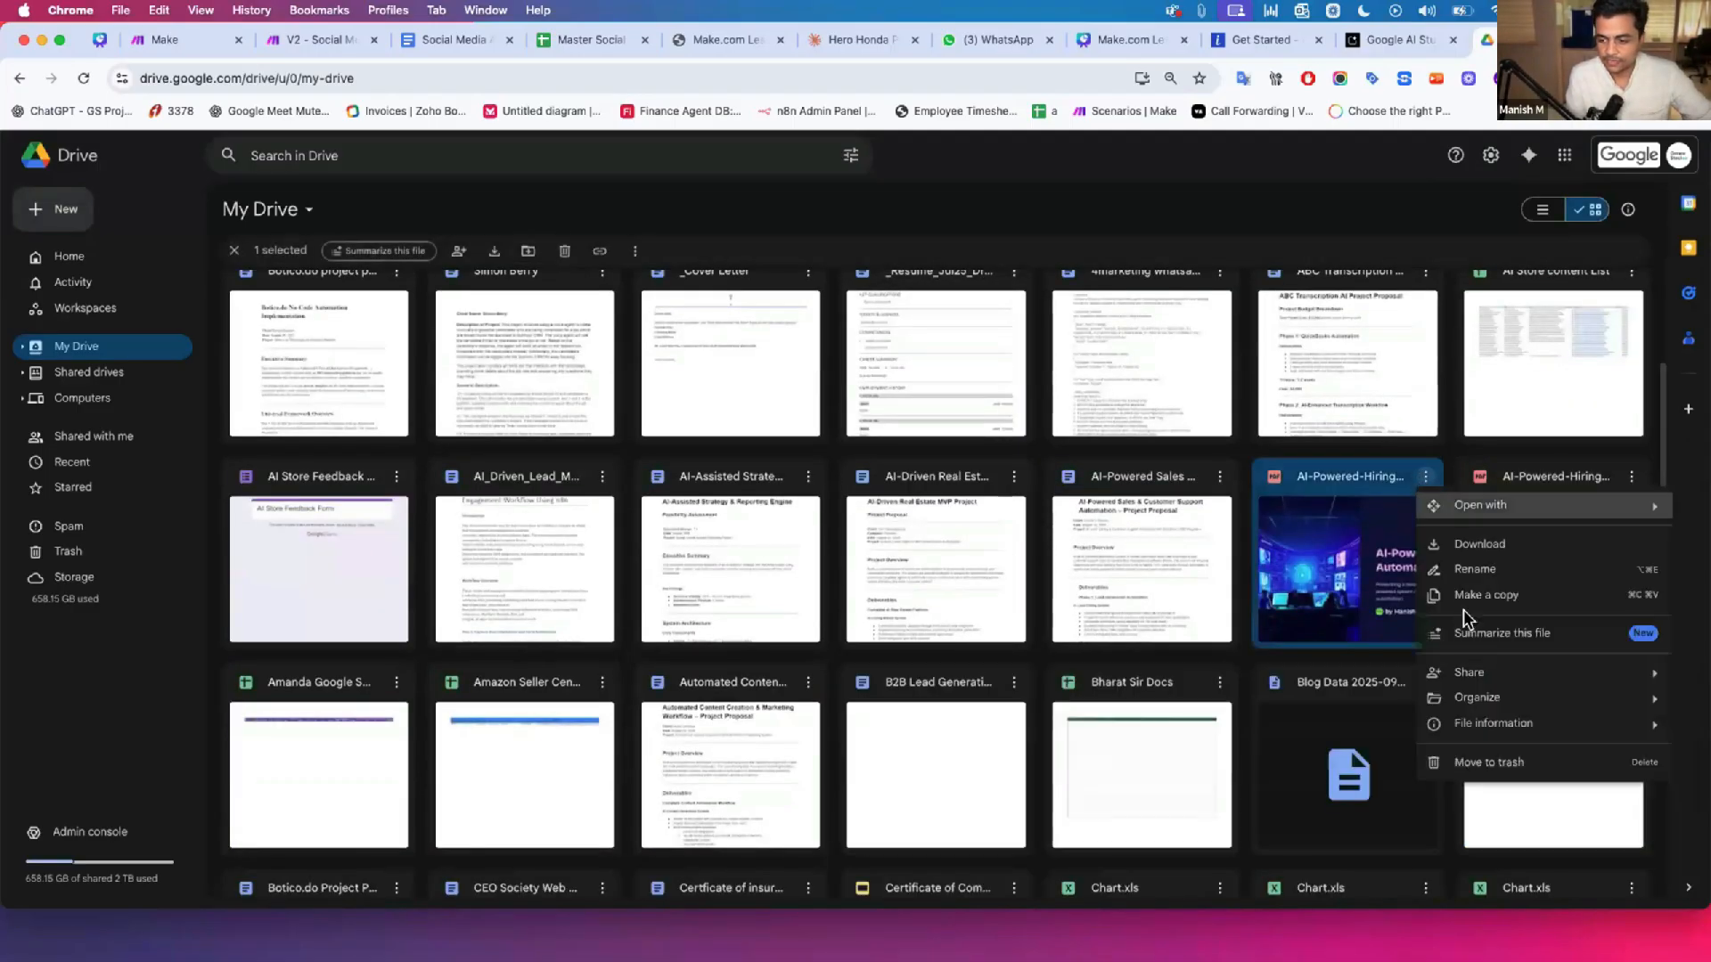
mouse_move(1466, 675)
click(1203, 681)
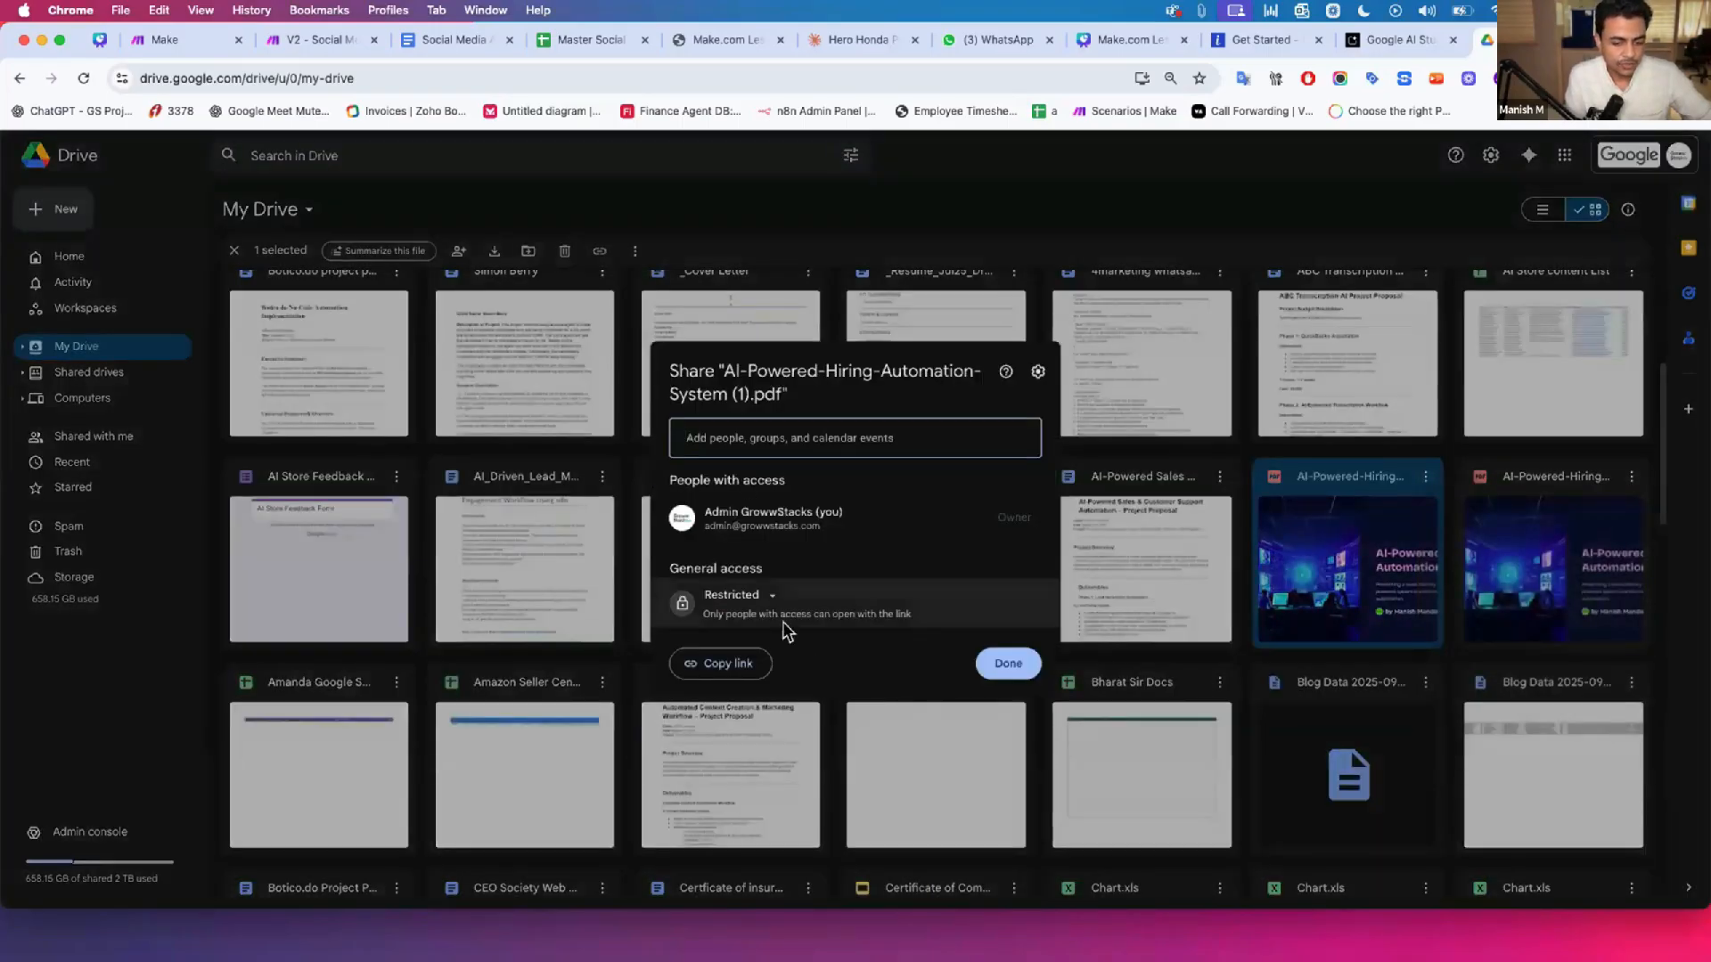
click(762, 597)
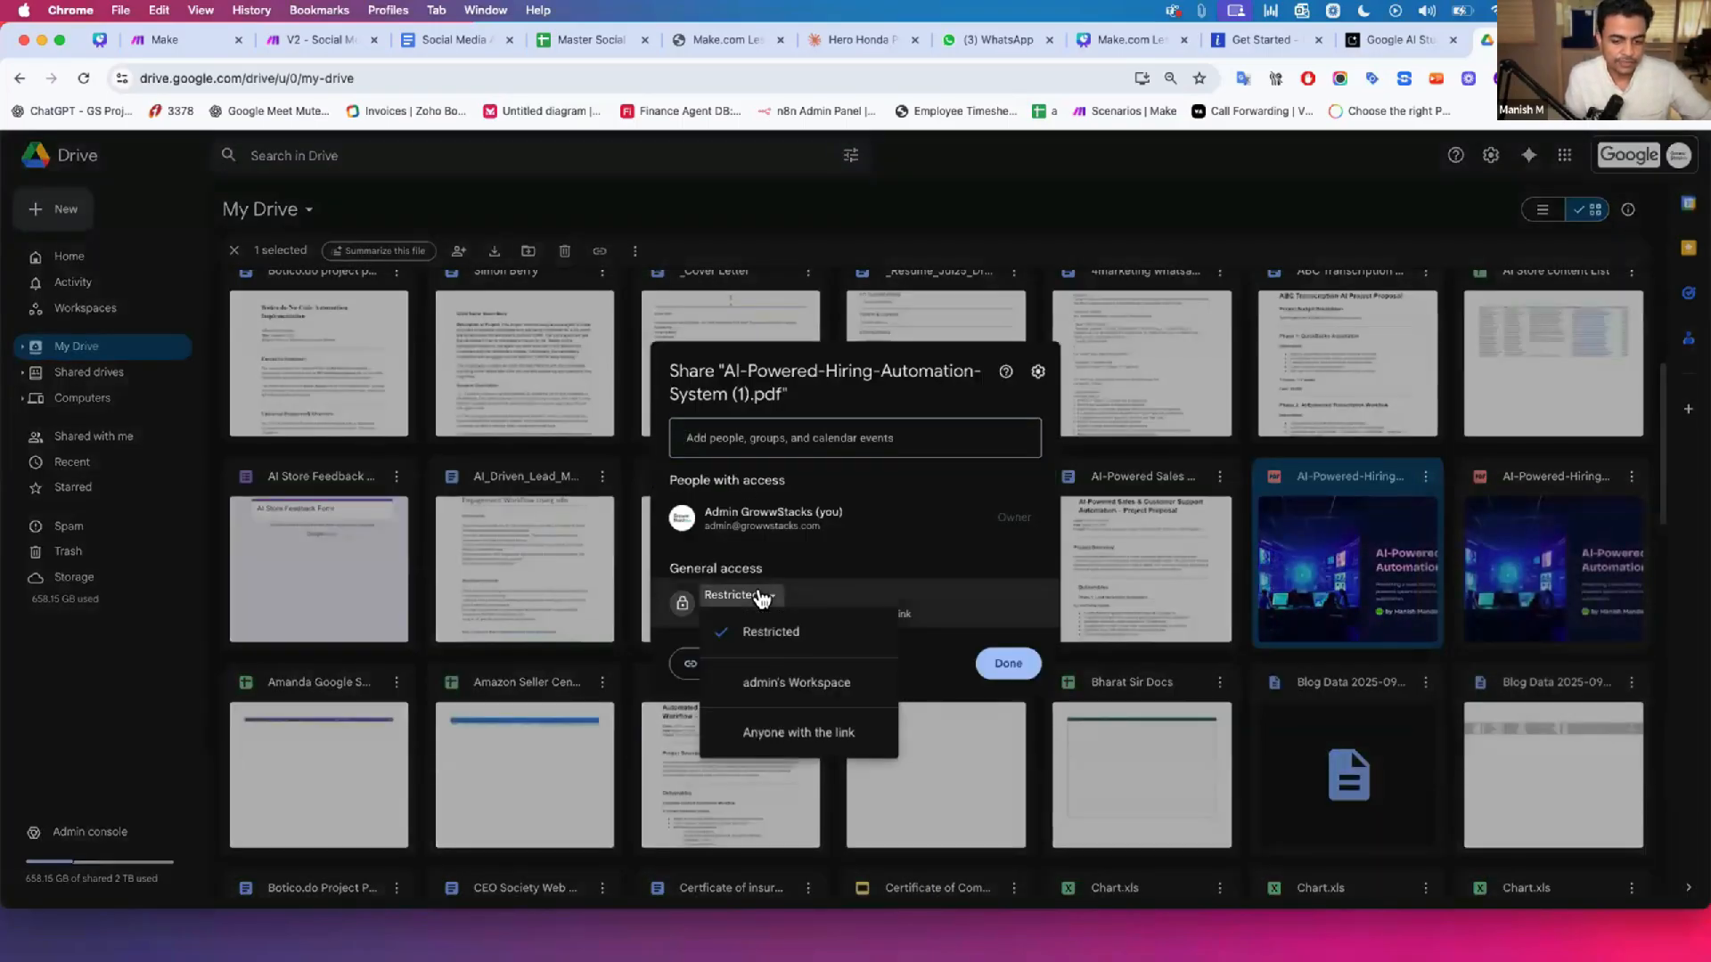
click(778, 739)
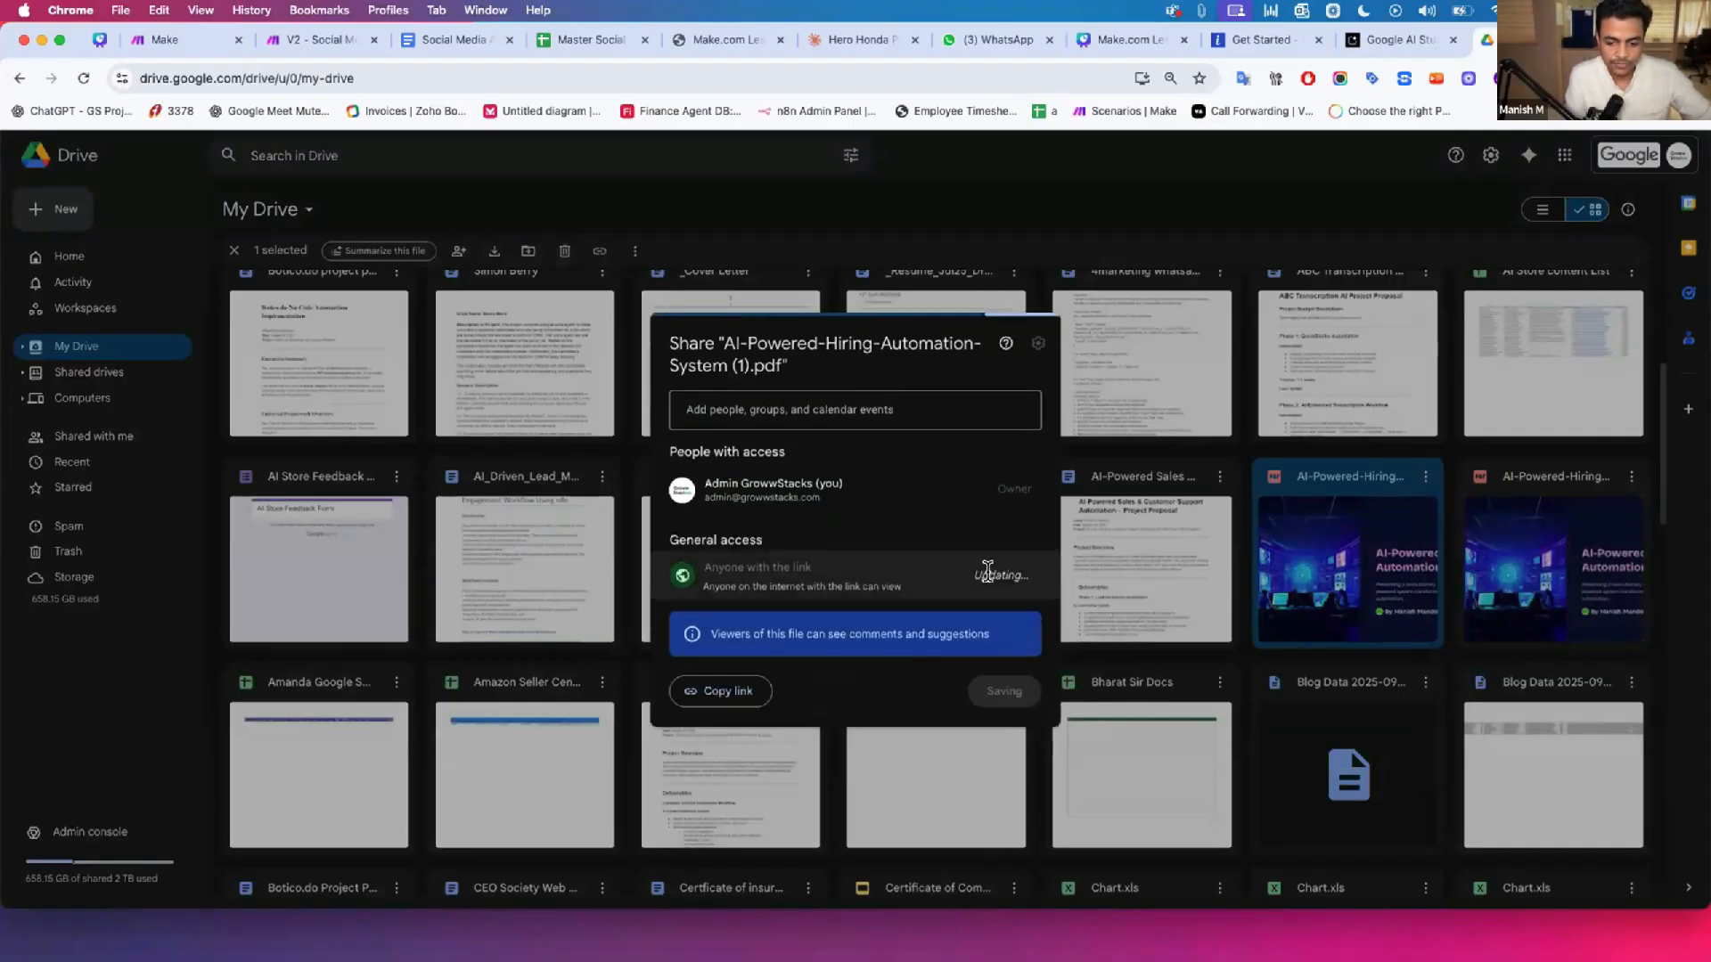
Step: Look over the link role options for the shared PDF, close its sharing settings and return to the My Drive folders
click(991, 574)
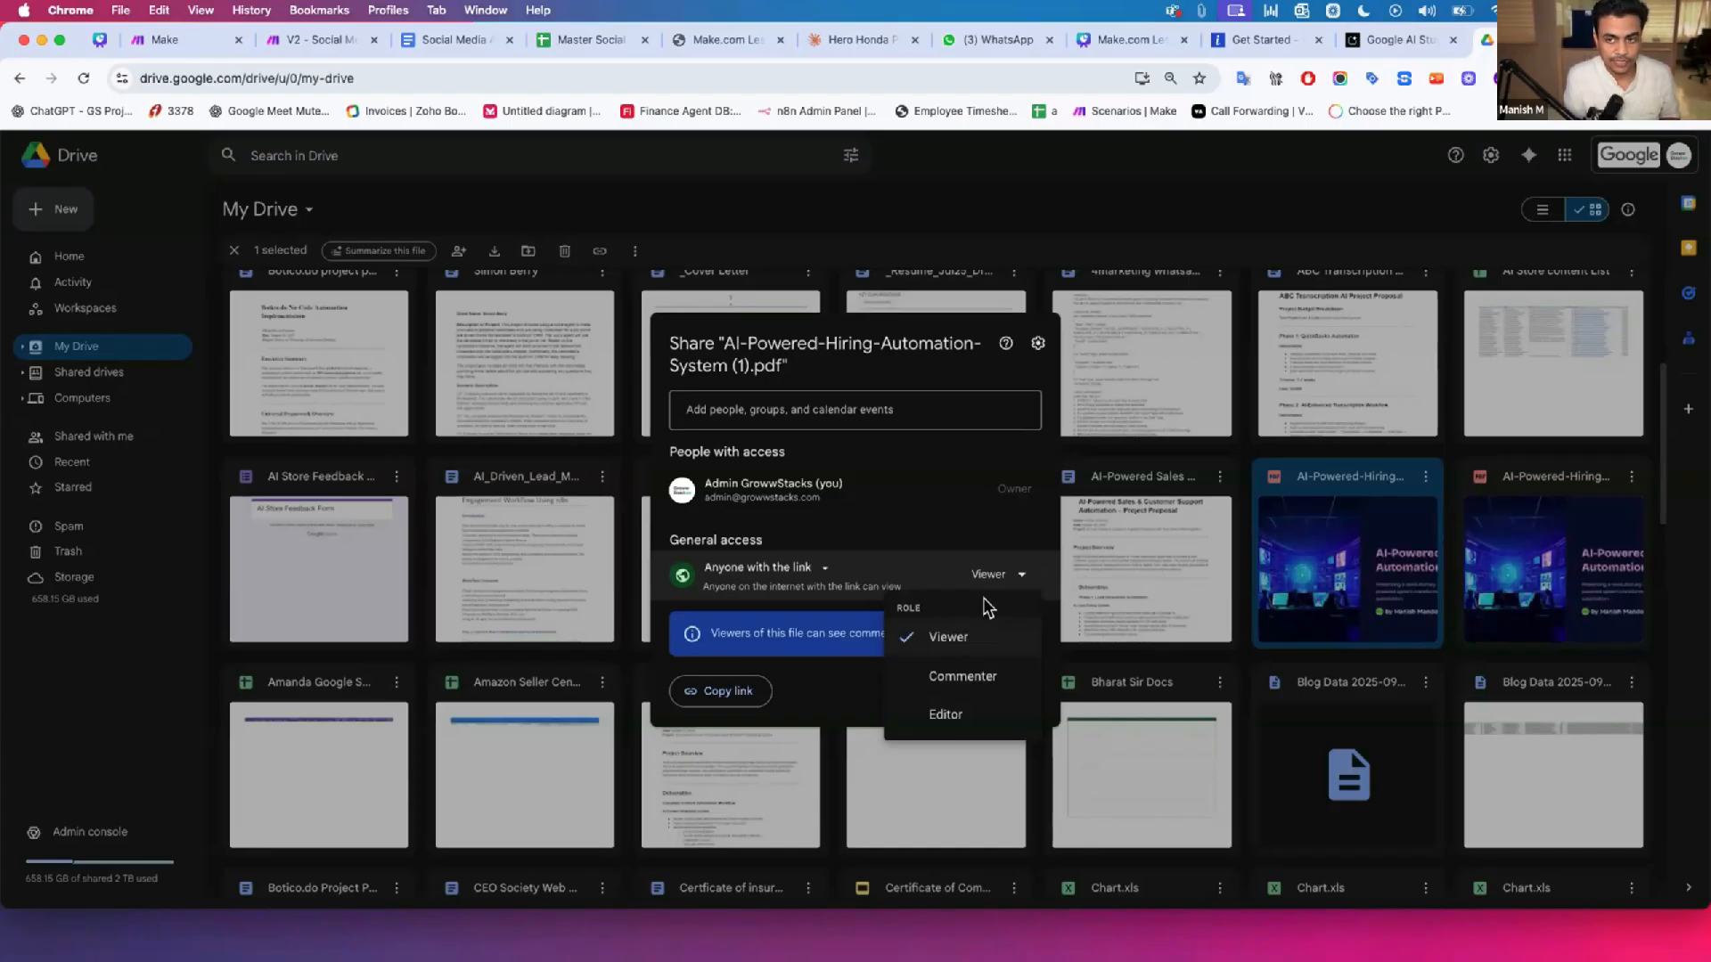
click(1277, 164)
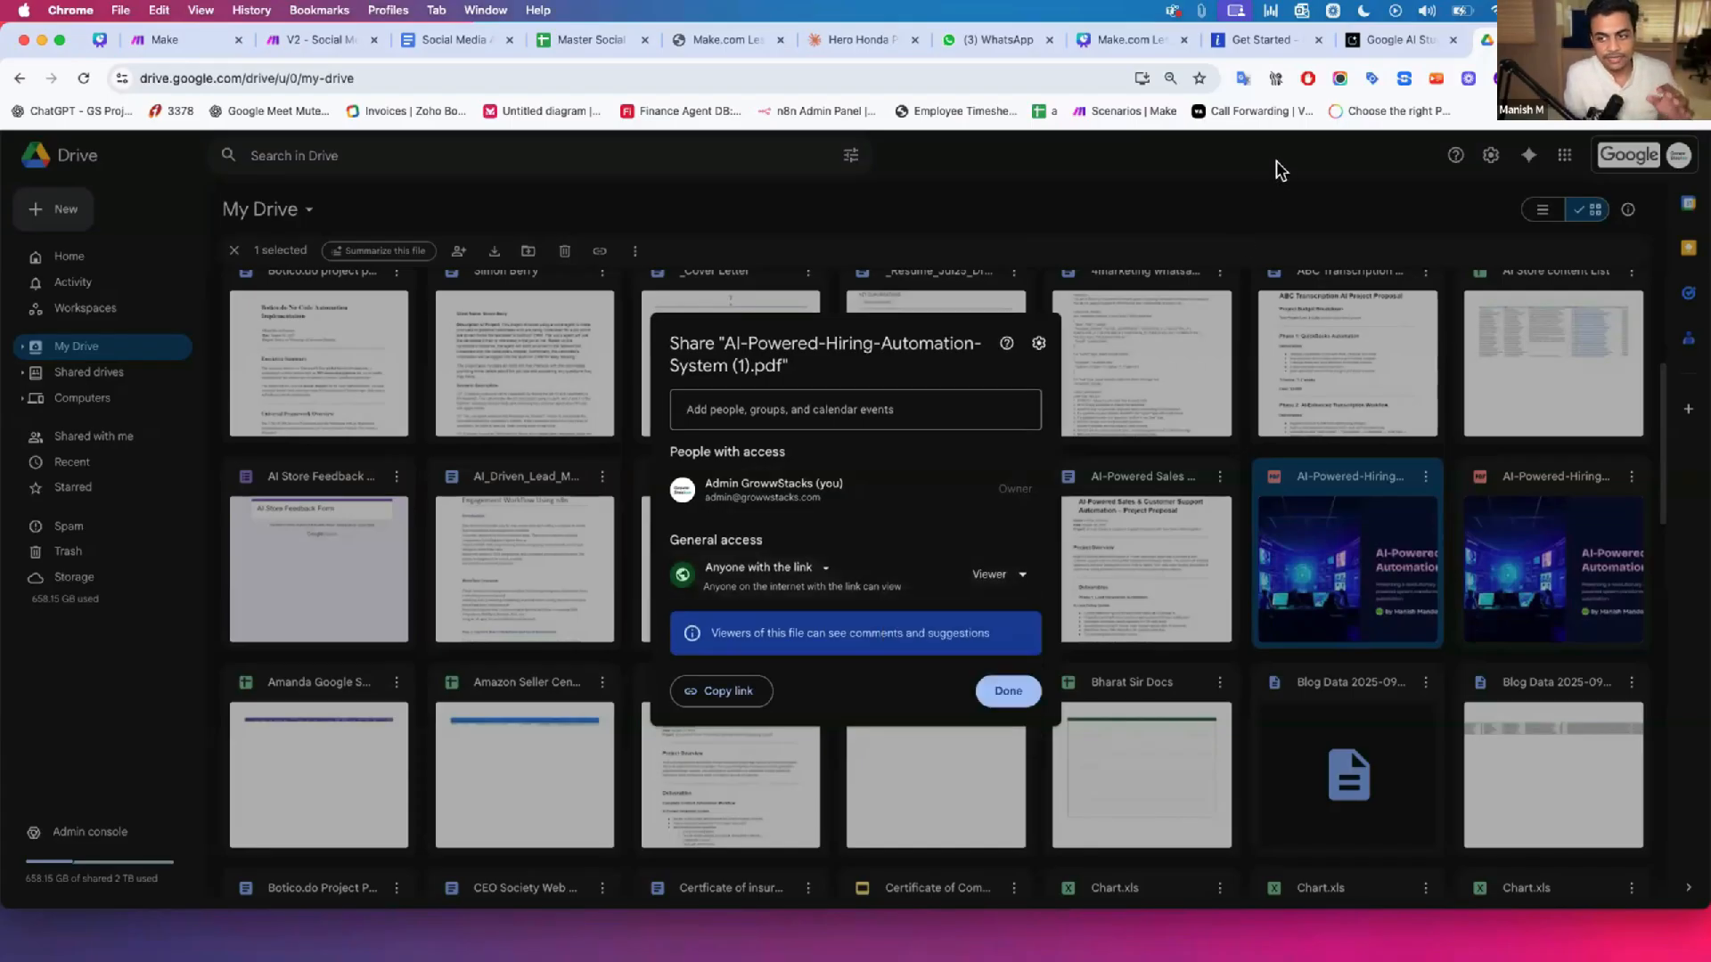
click(1277, 164)
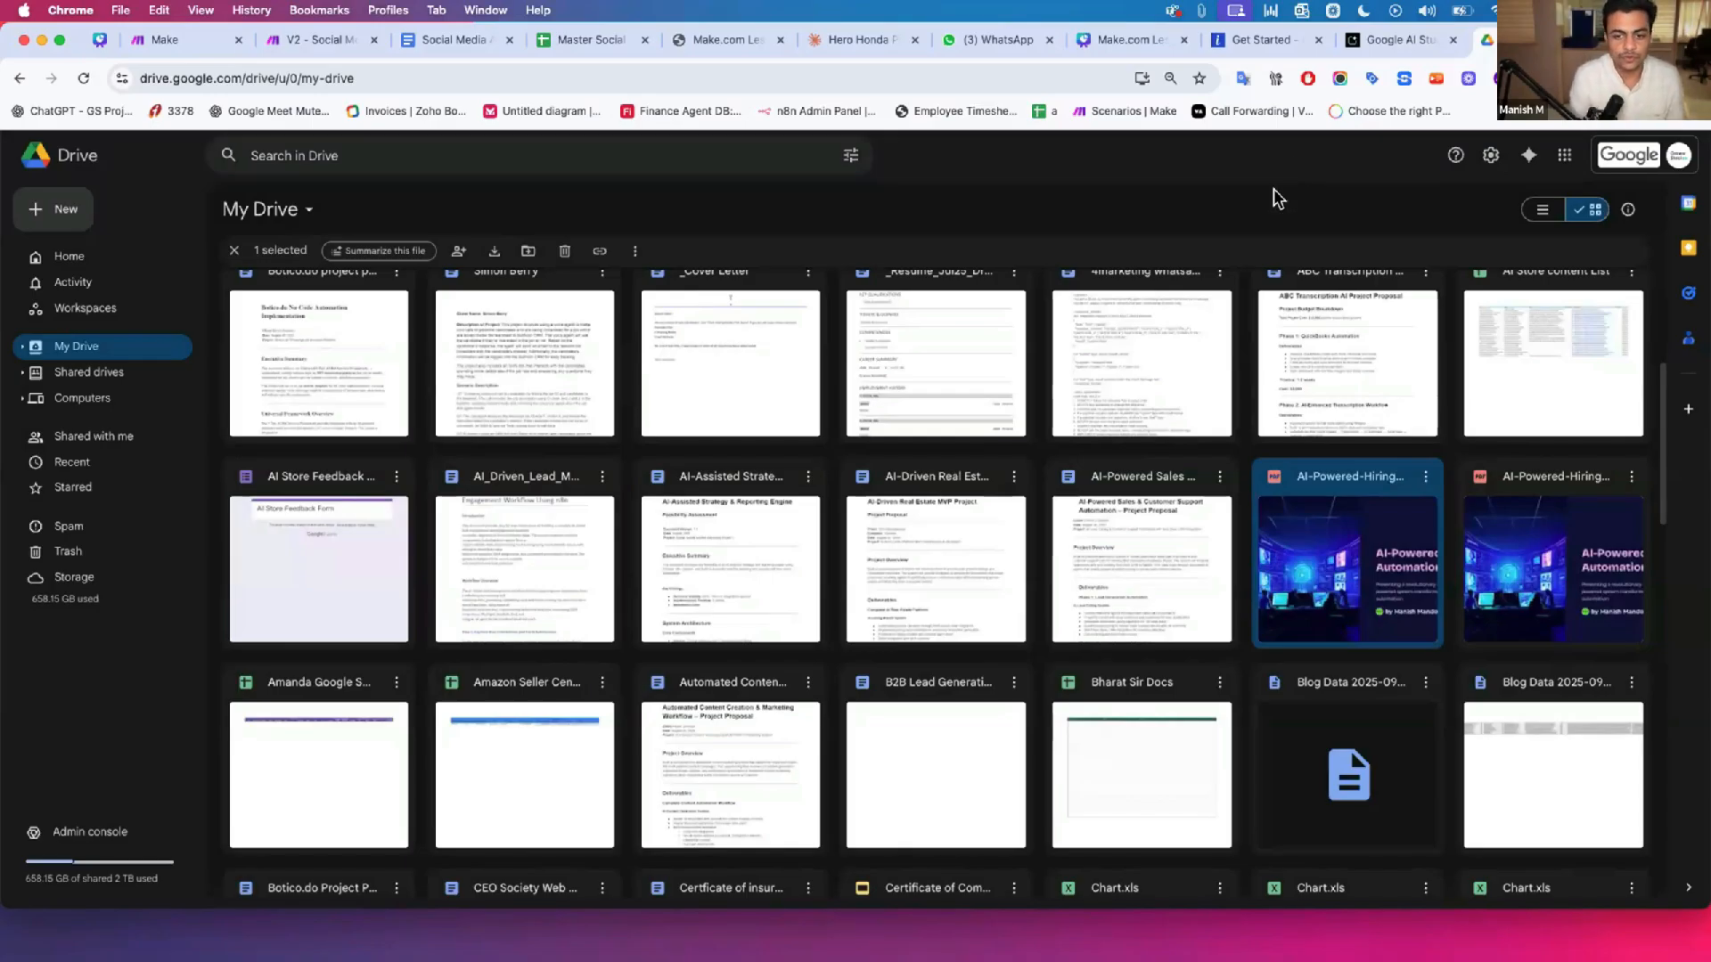
scroll(909, 392, up, 5)
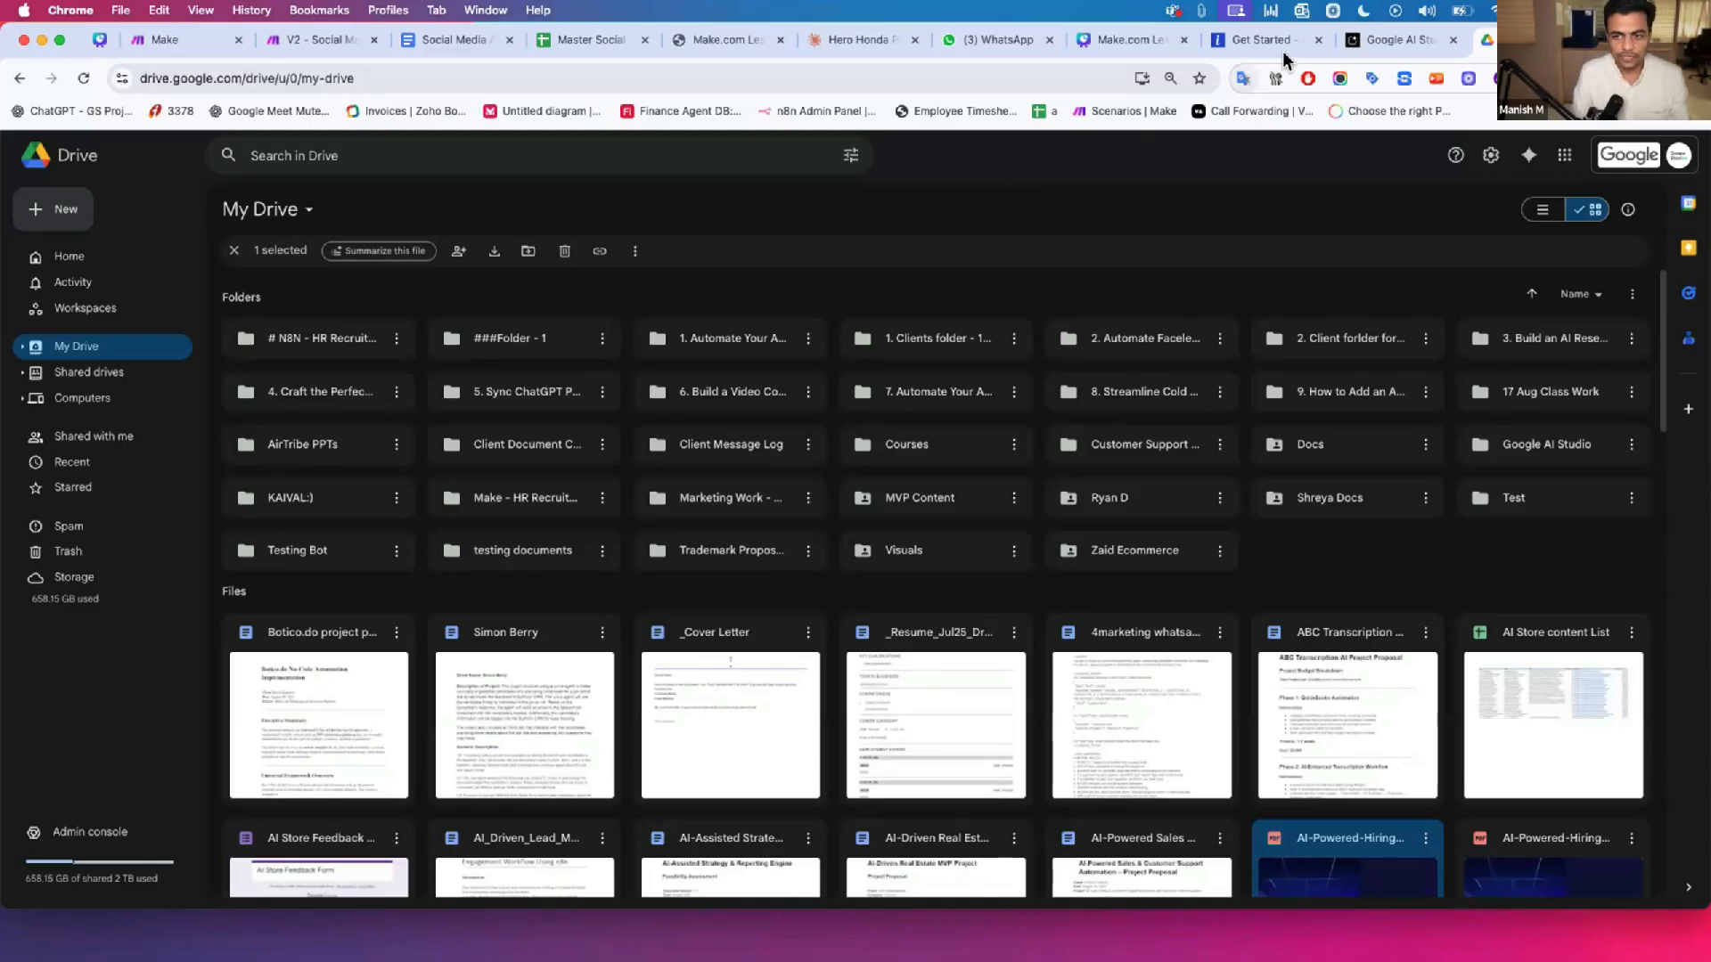
Step: Open an incognito window and load the imagekit.io home page
key(super+t)
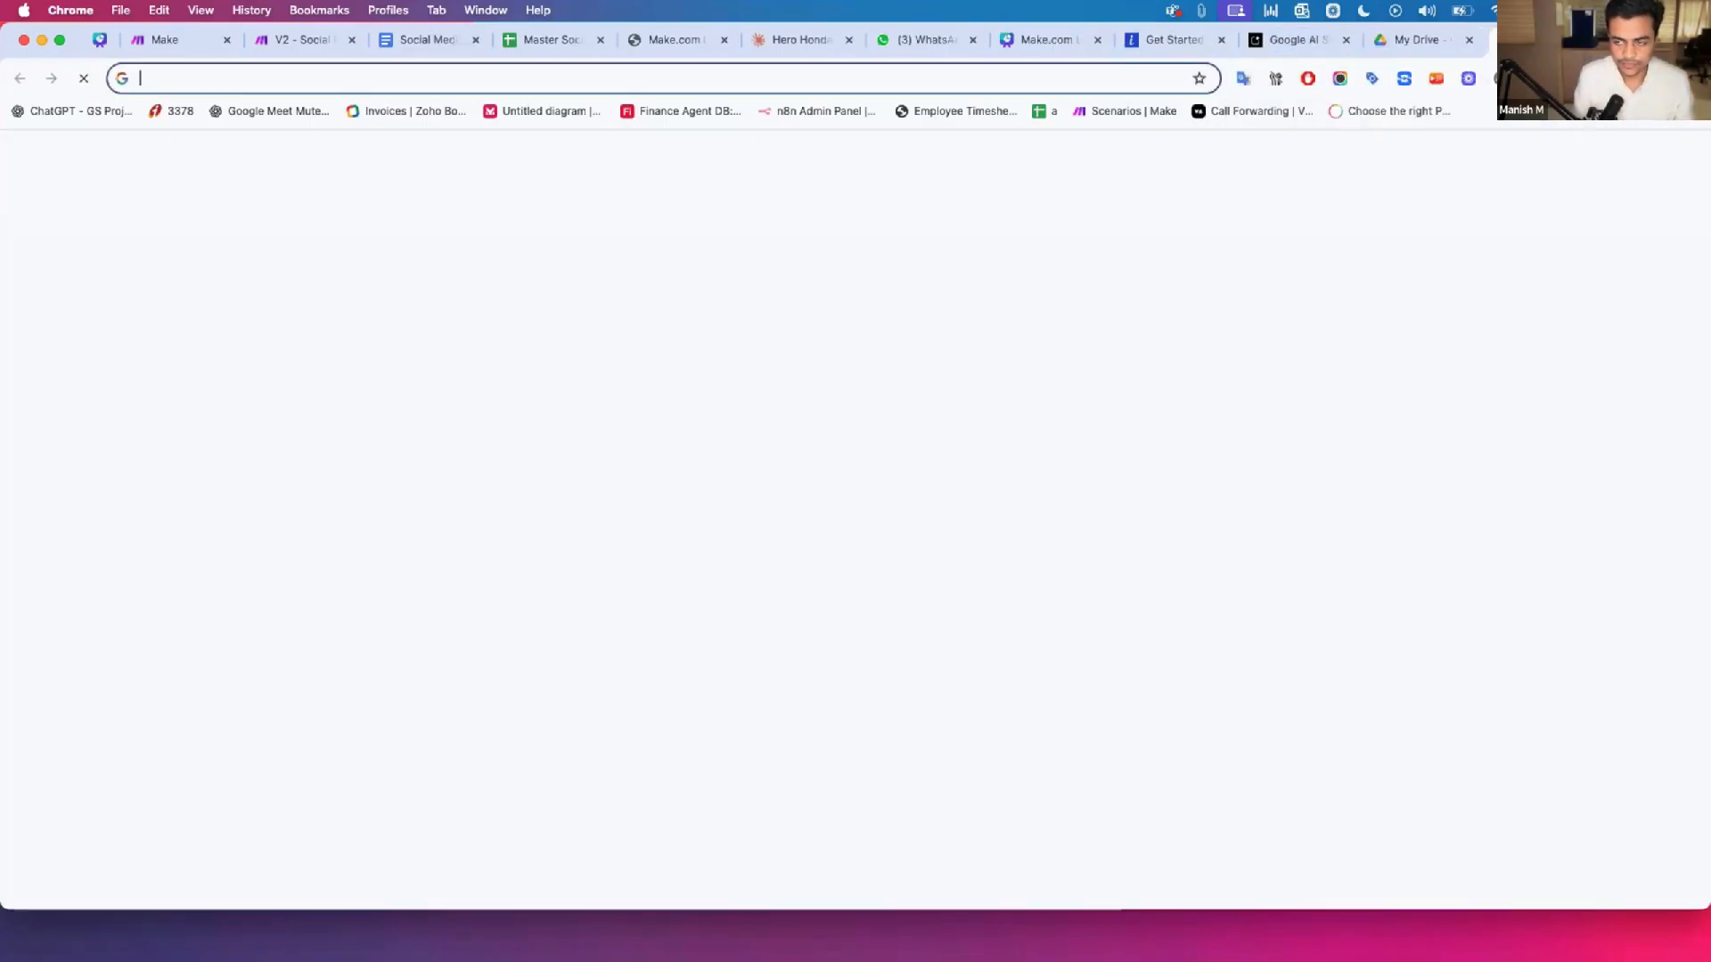
key(super+shift+n)
text(imagekit.io/login?target=%252Fdashboard)
key(Return)
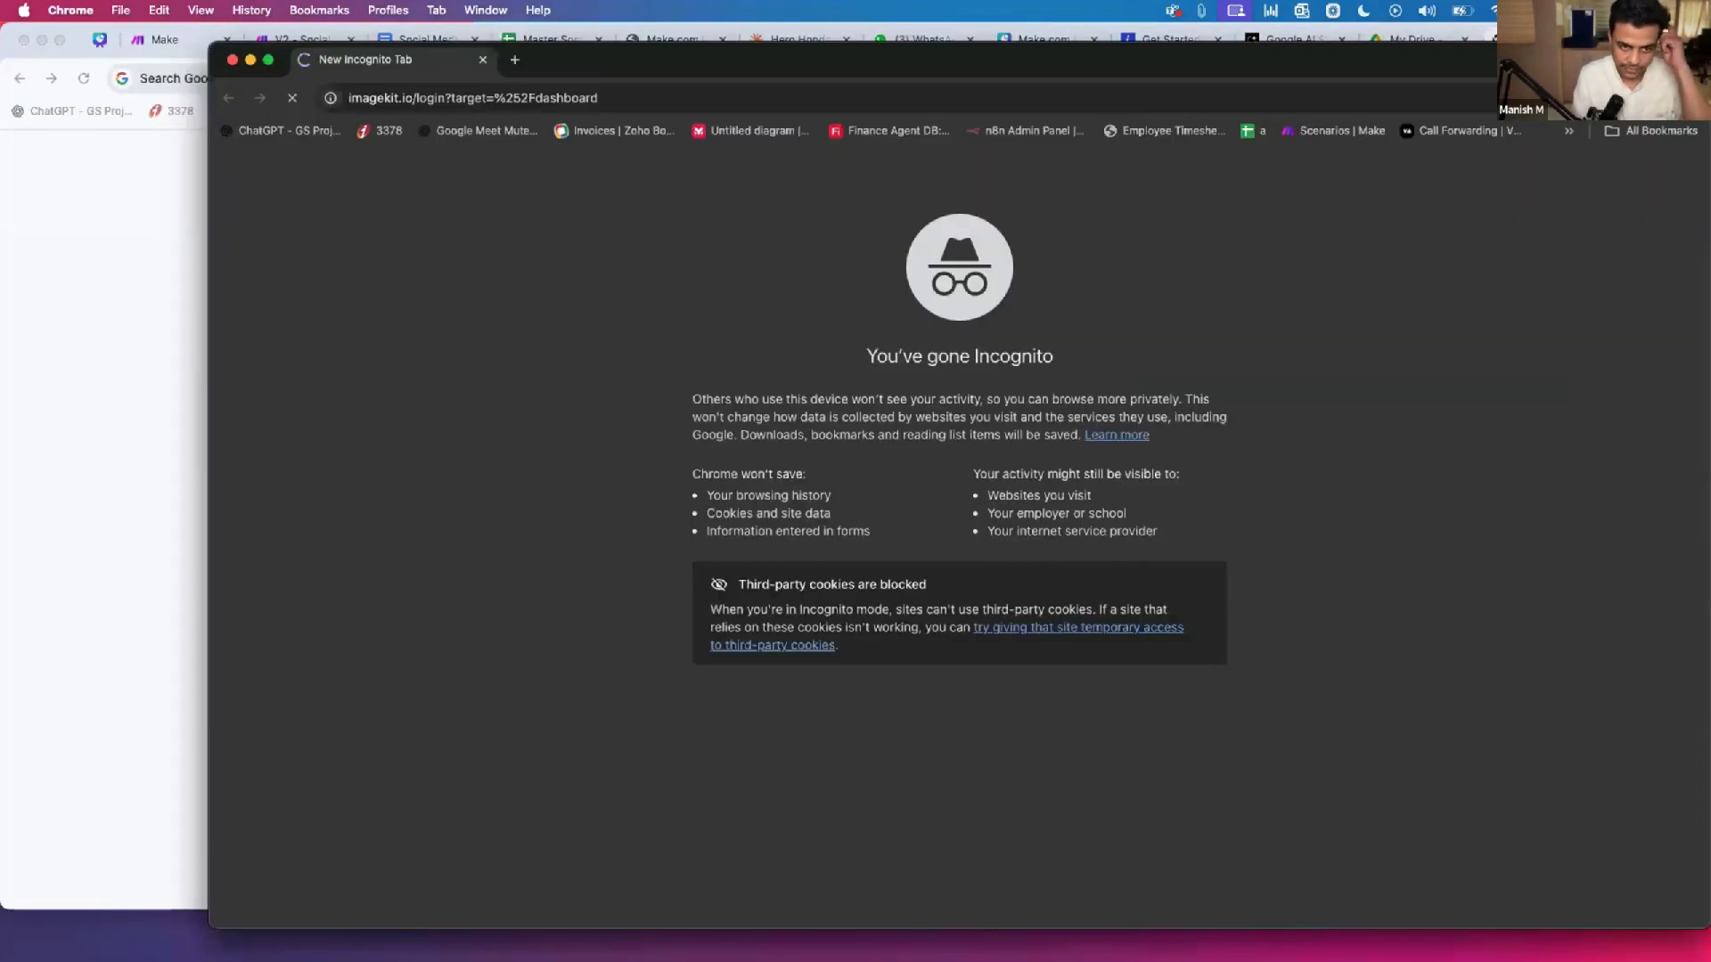
drag(413, 98, 604, 98)
key(BackSpace)
key(Return)
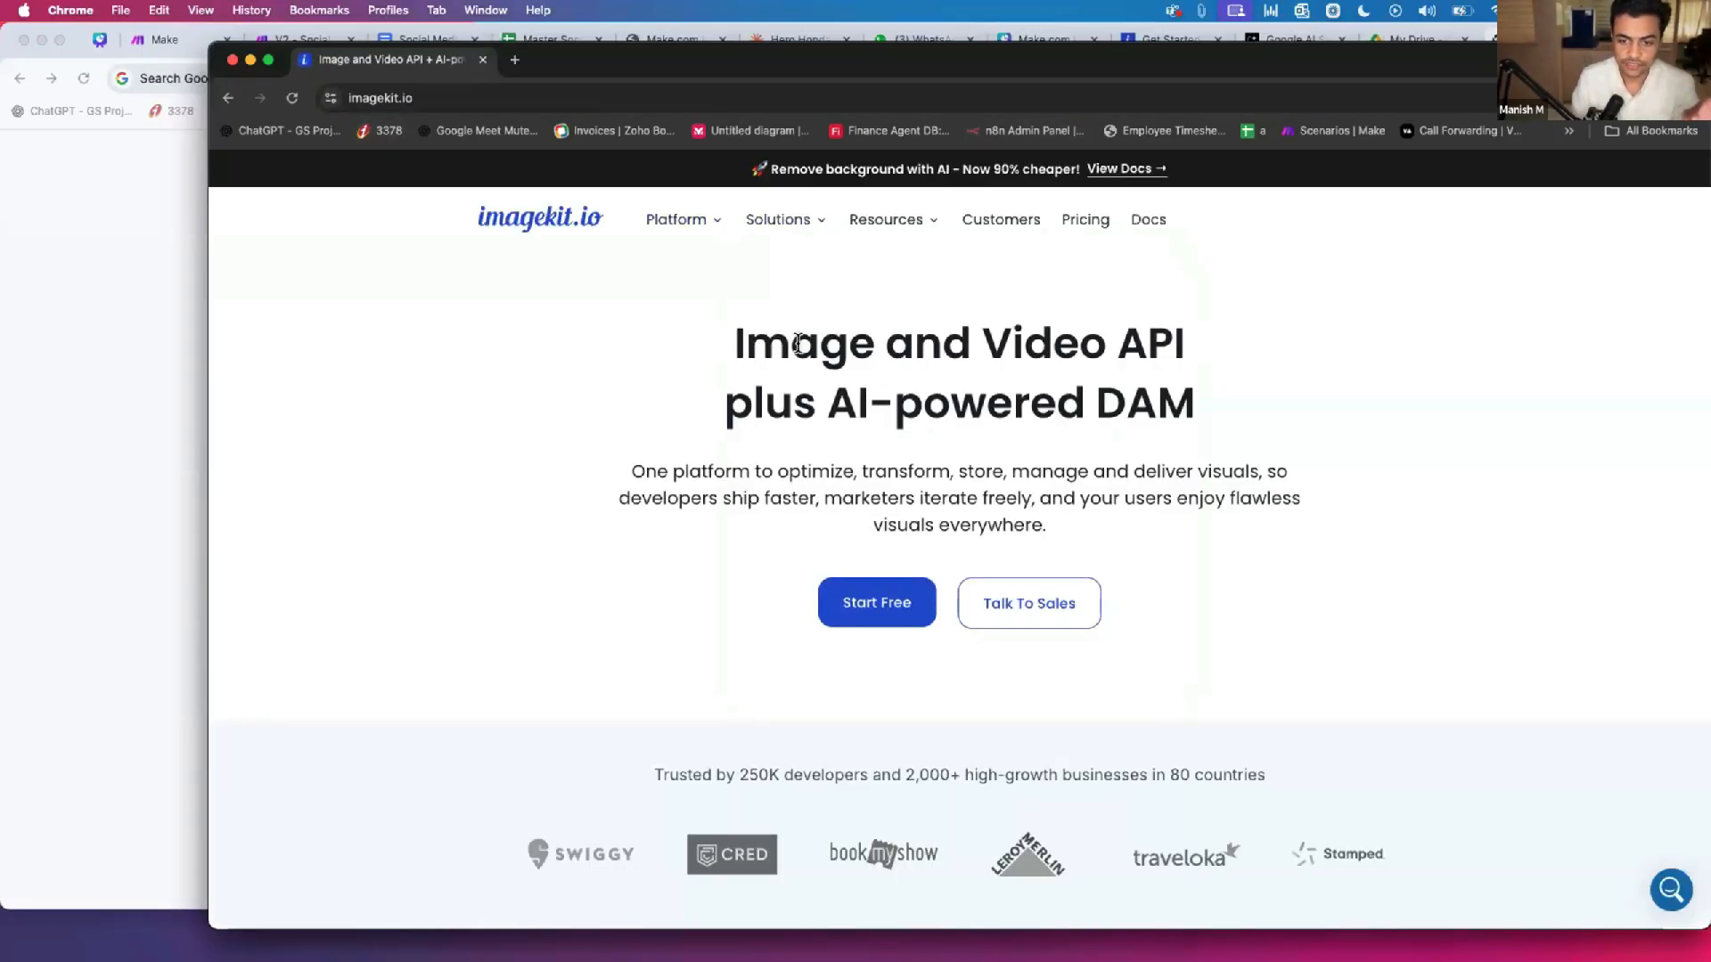
Step: Highlight the headline and description on ImageKit's home page, and open its pricing plans in an enlarged window
drag(799, 343, 888, 463)
drag(1019, 519, 910, 433)
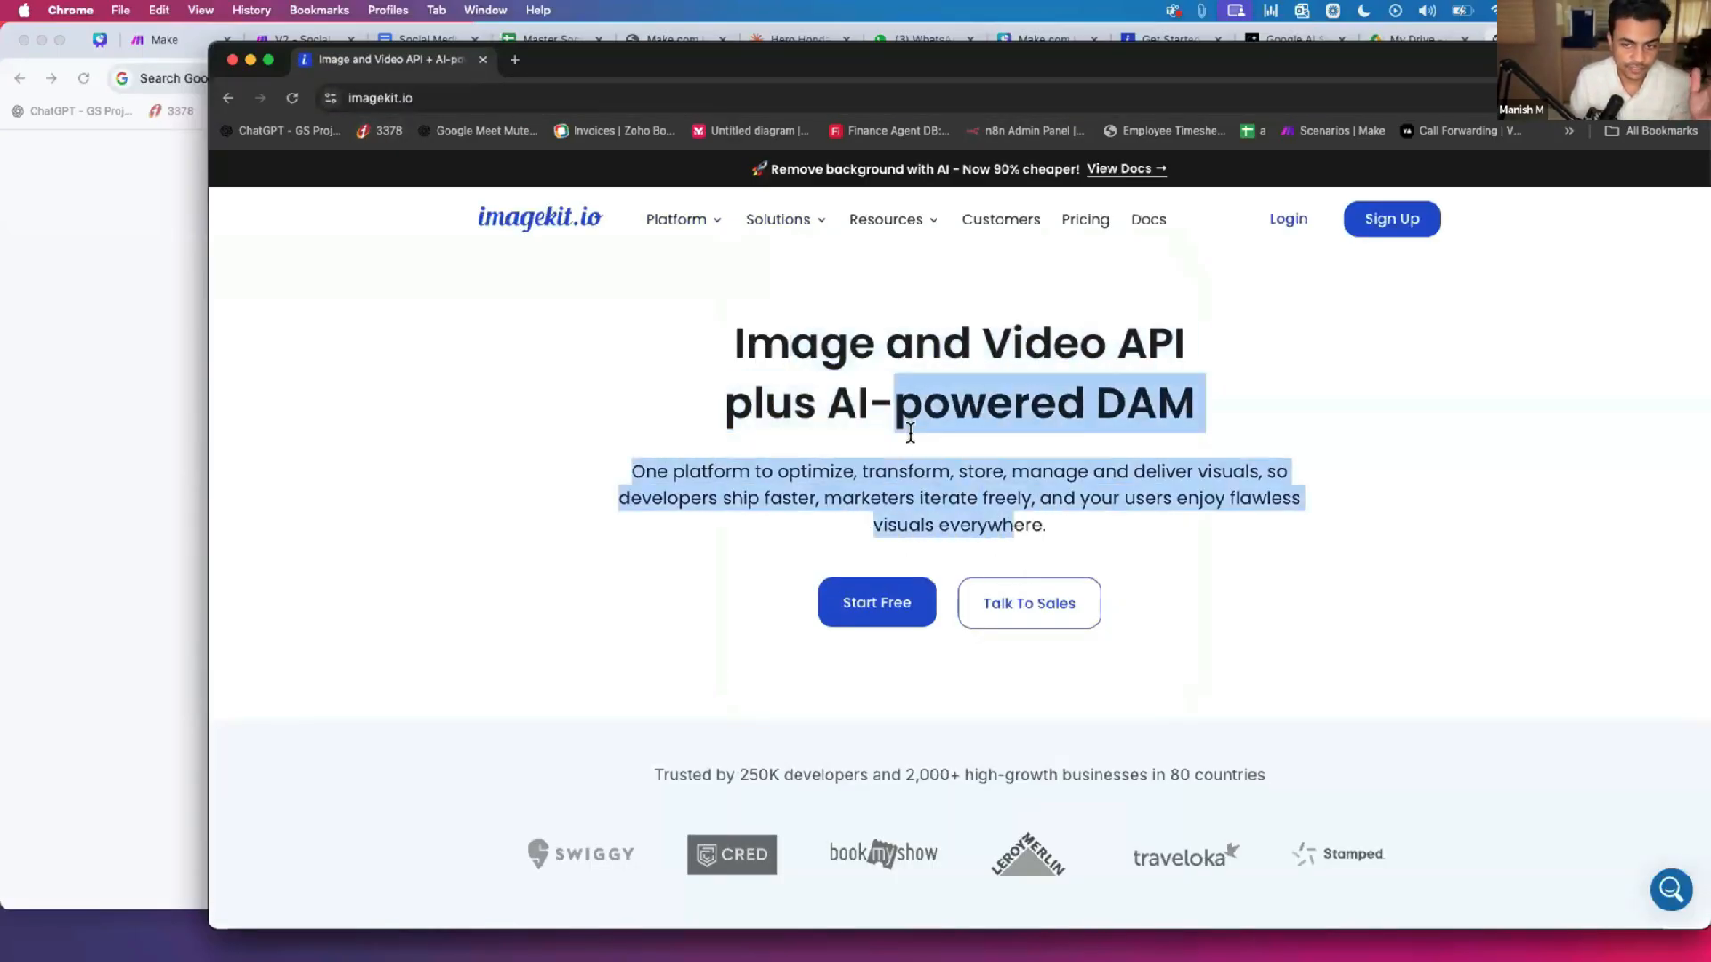
click(792, 383)
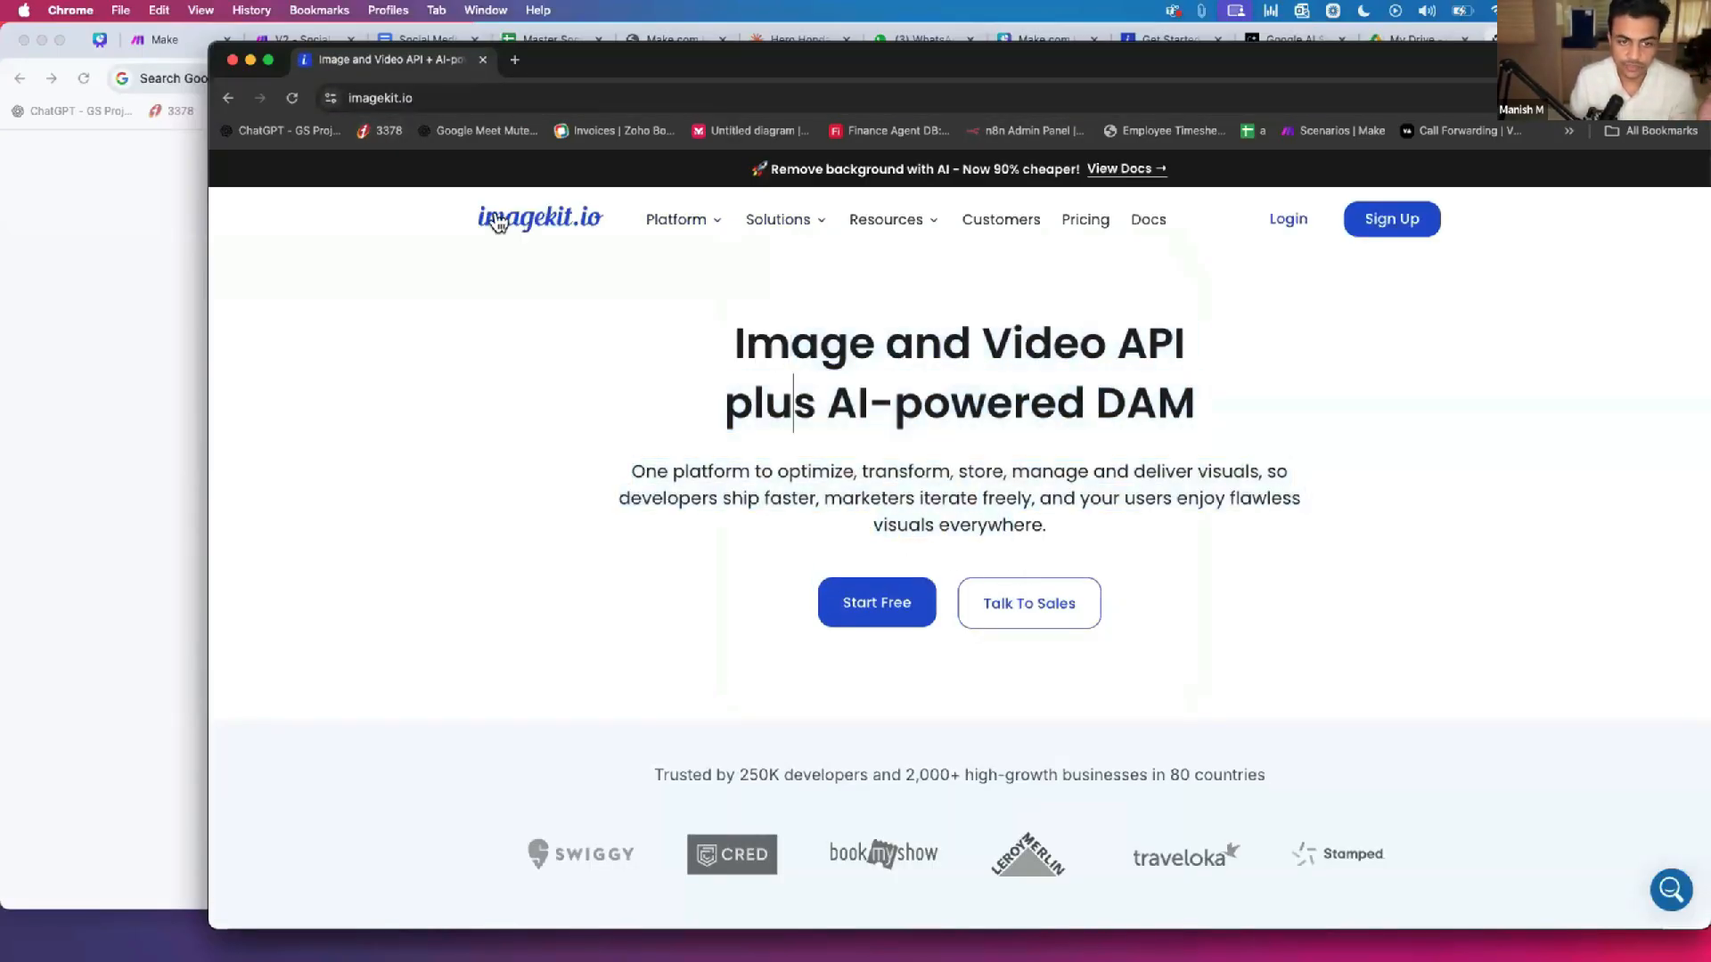
click(1086, 220)
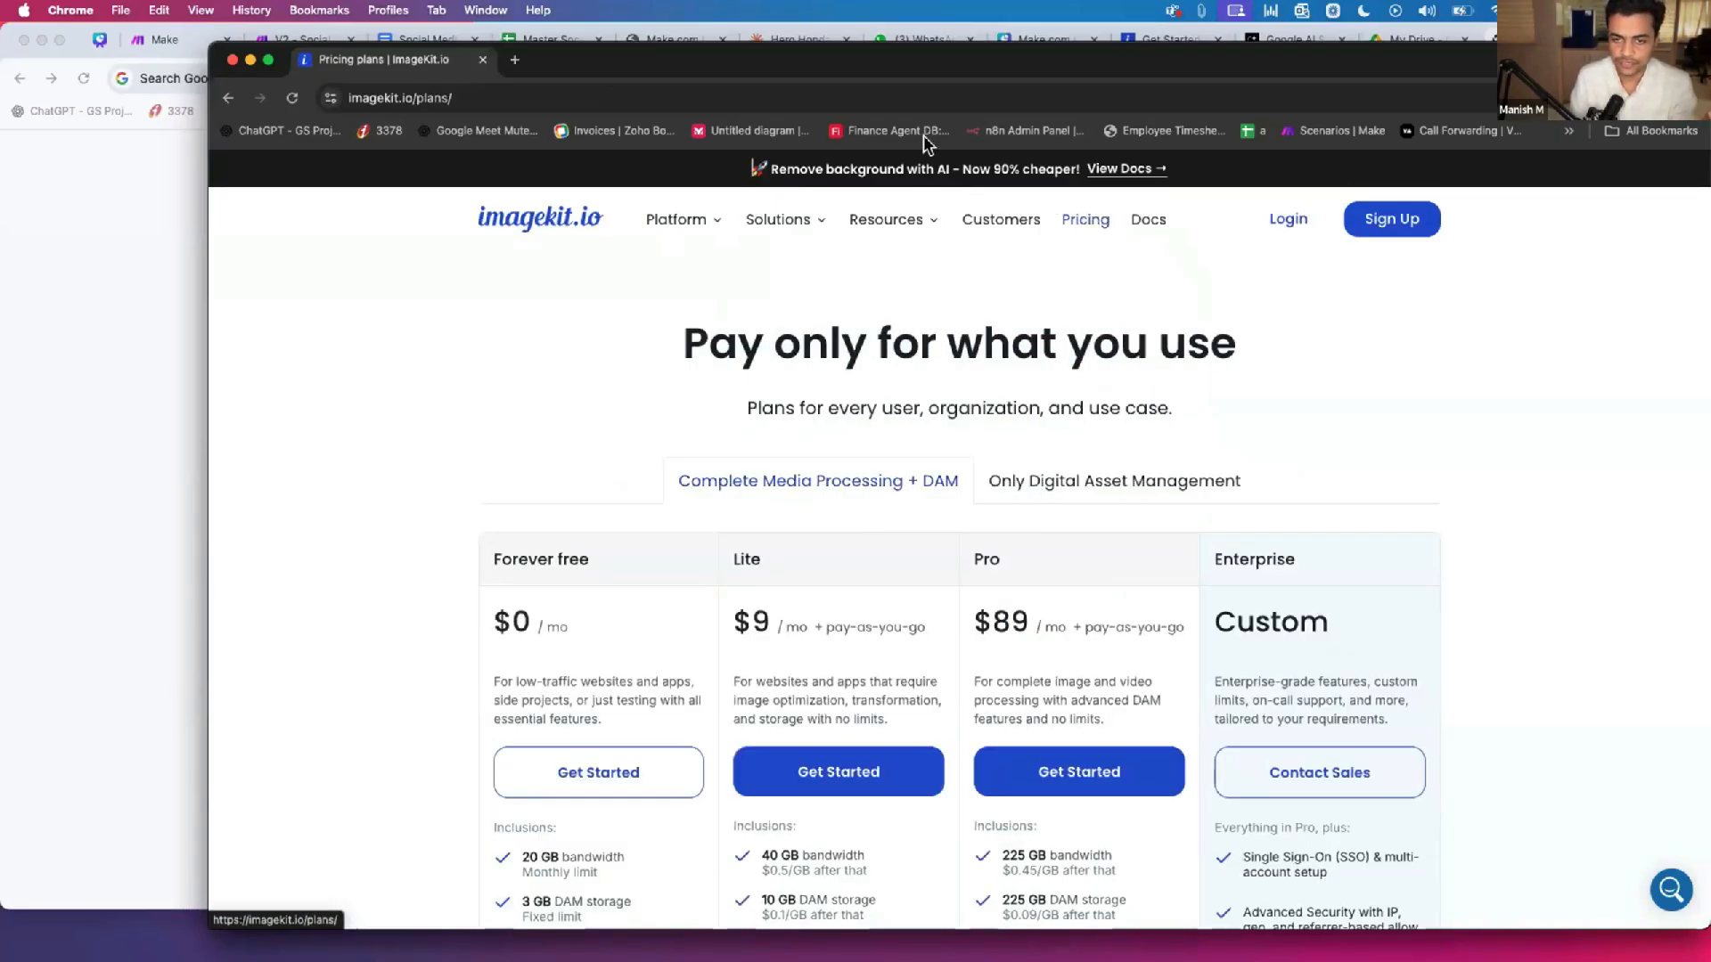
double_click(867, 69)
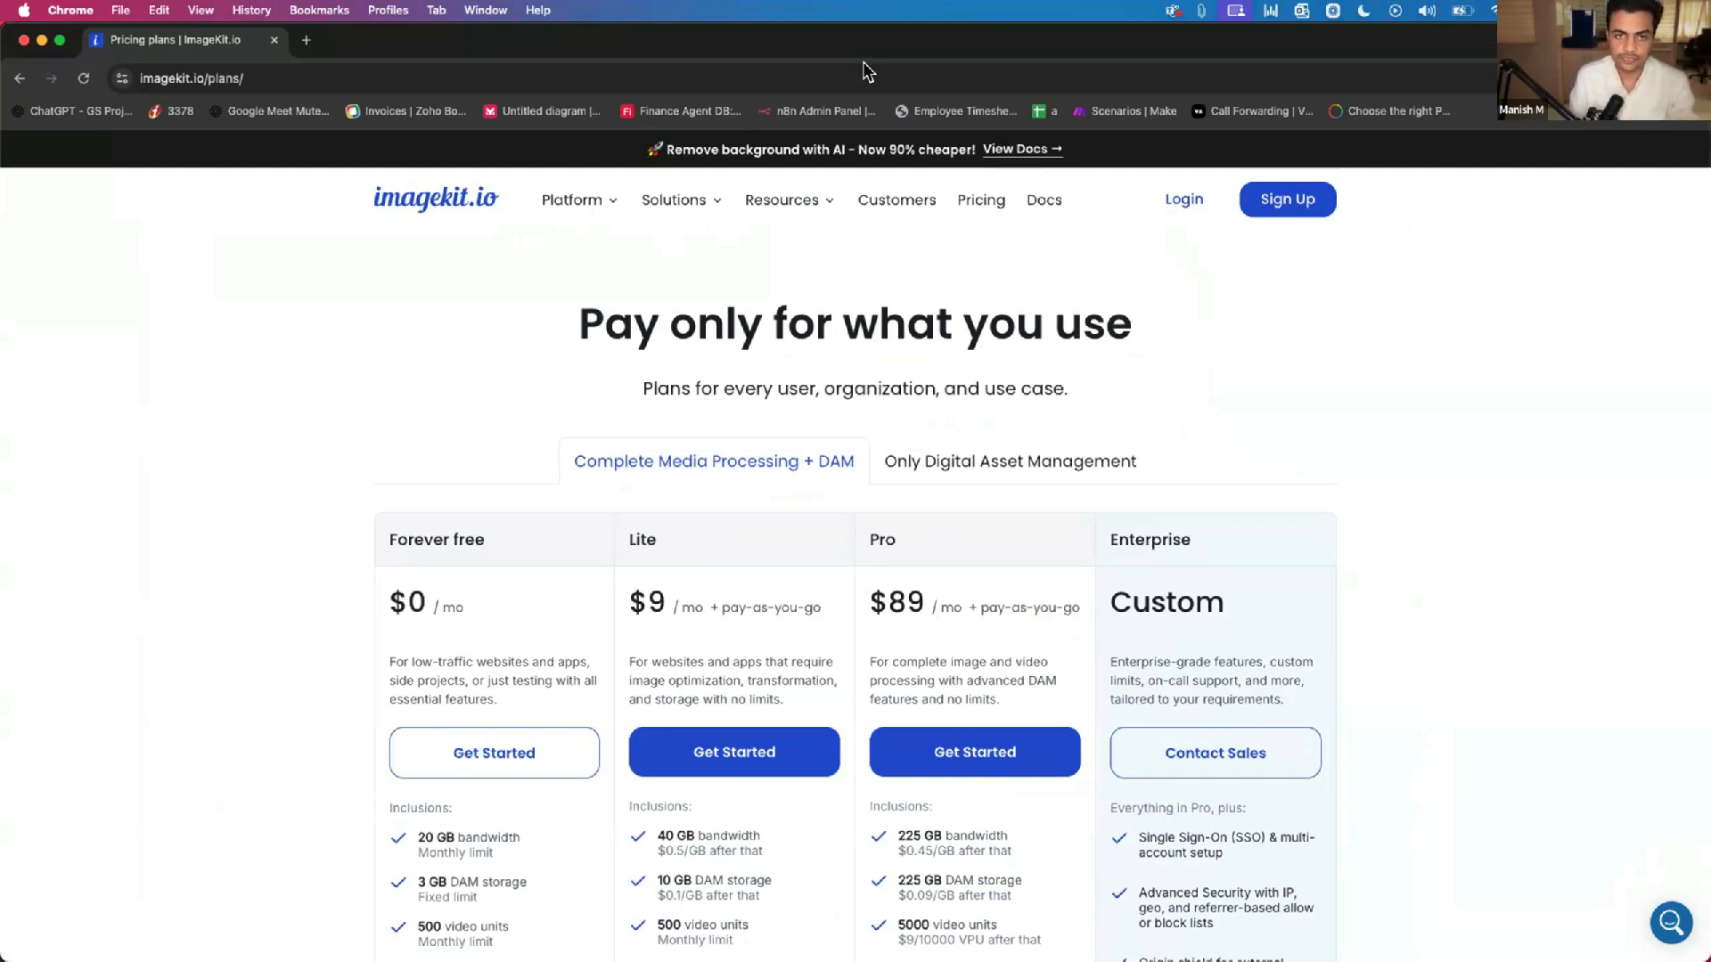
Step: Highlight the name and monthly price of ImageKit's Forever free plan
scroll(323, 456, down, 2)
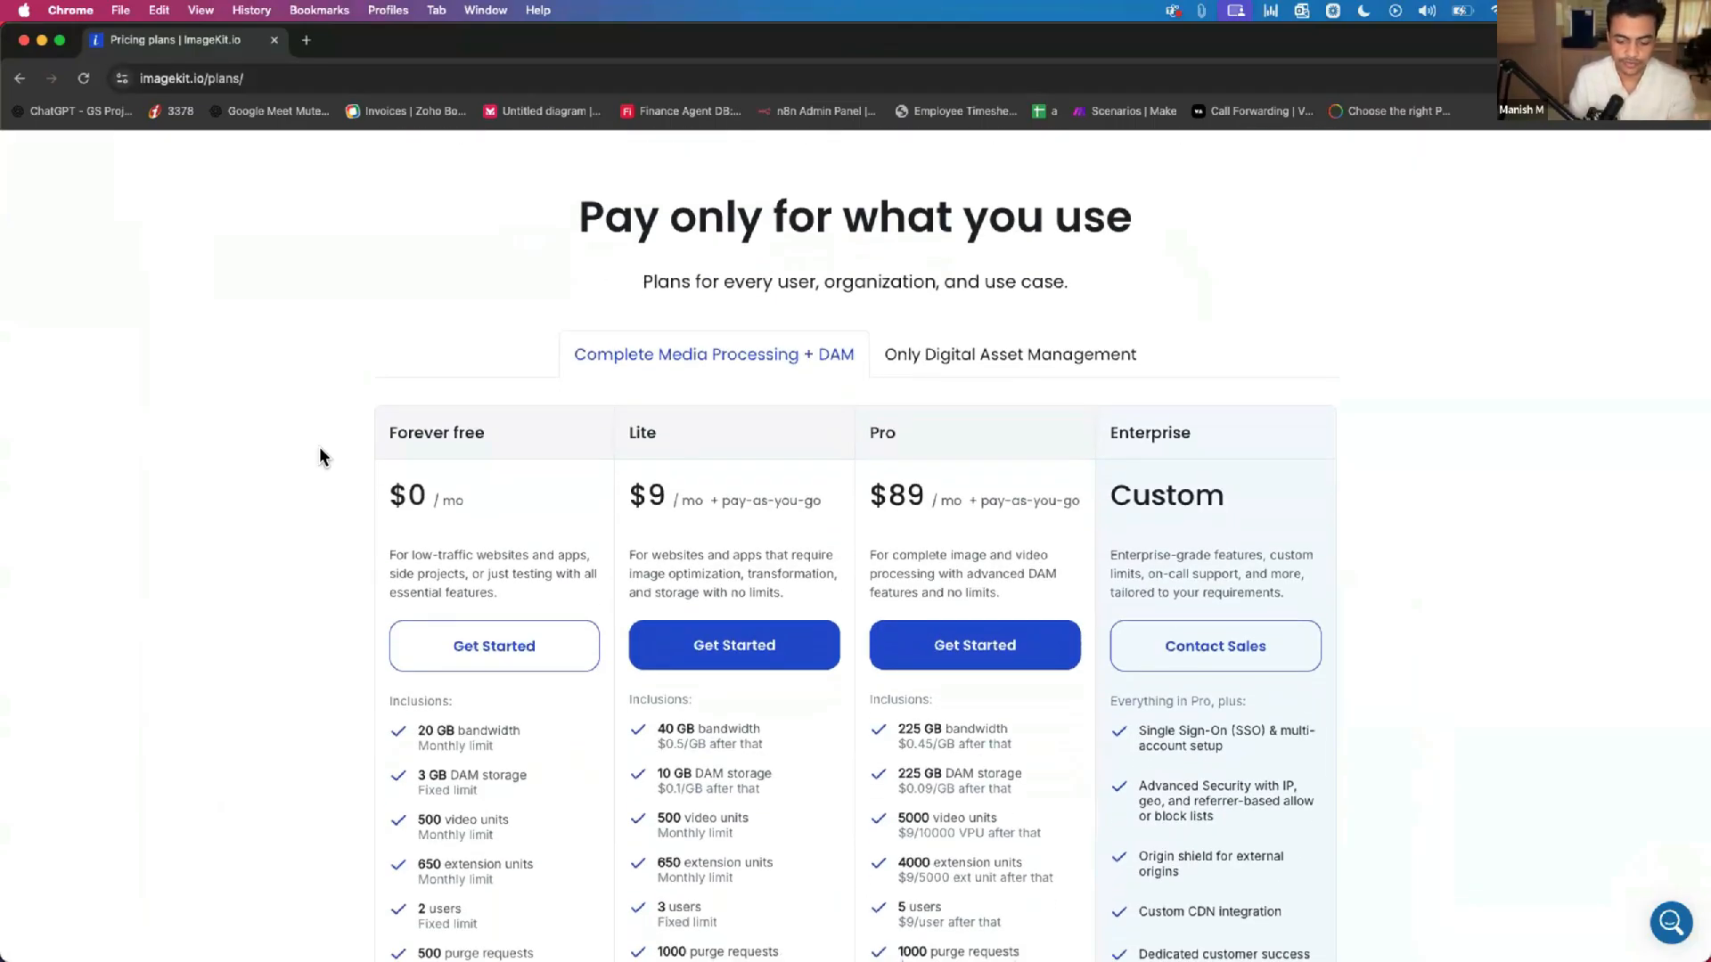
scroll(322, 456, down, 4)
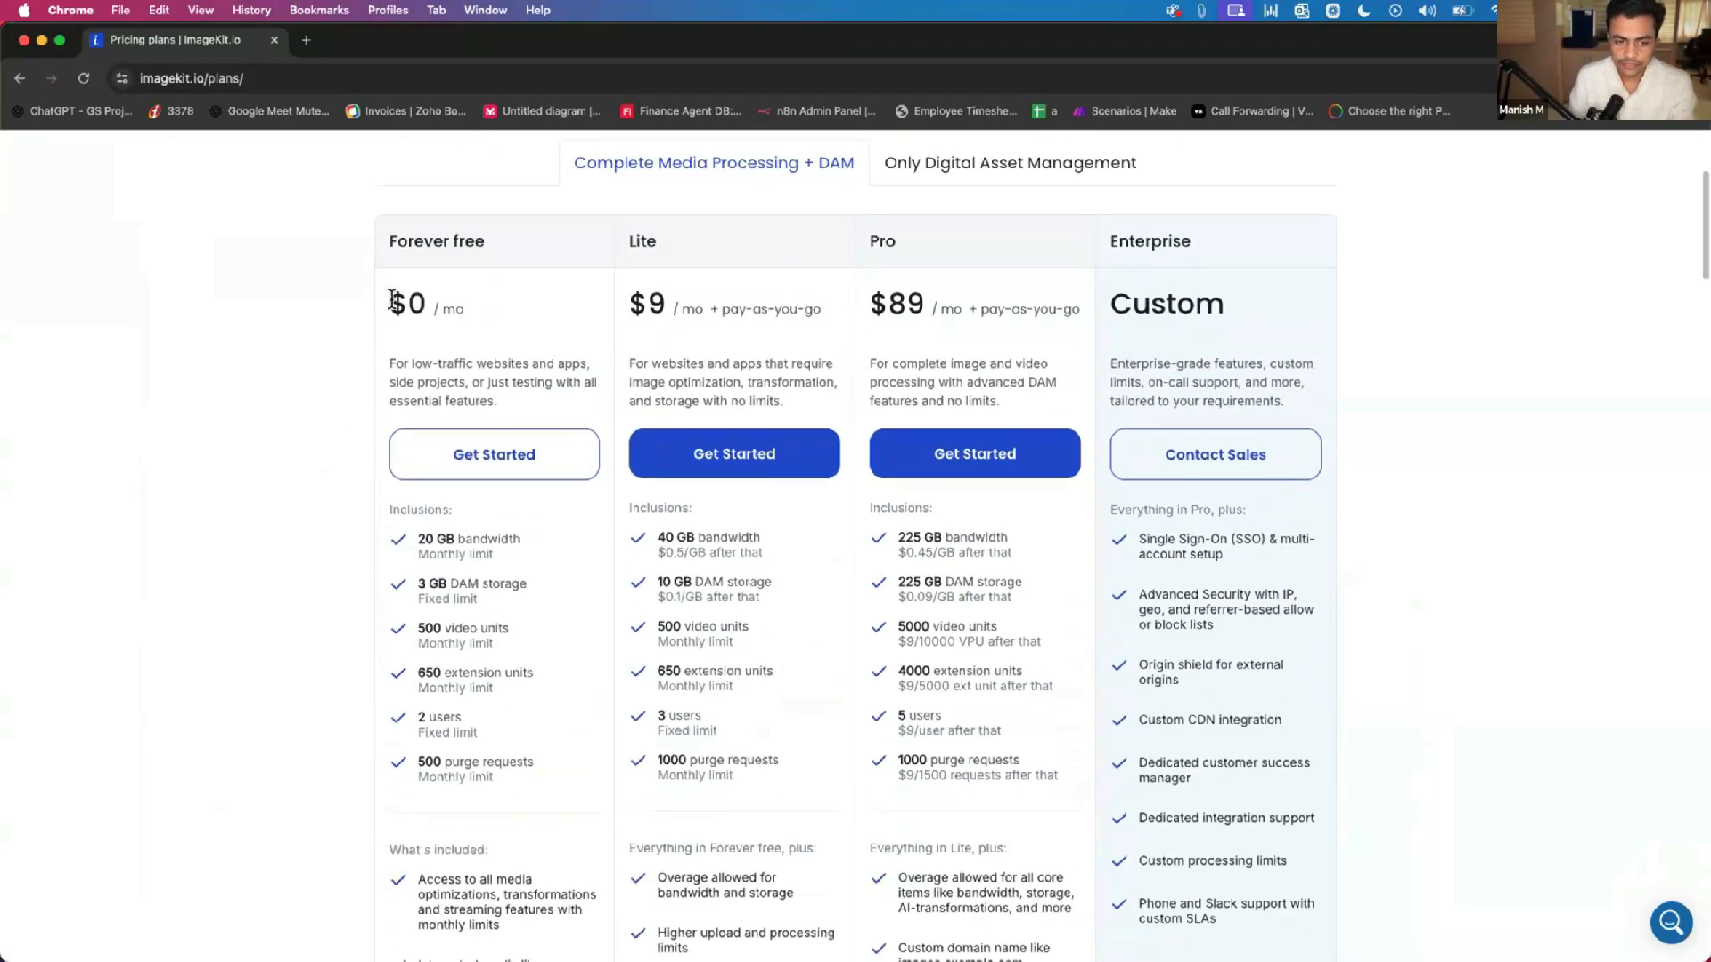
drag(389, 242, 486, 242)
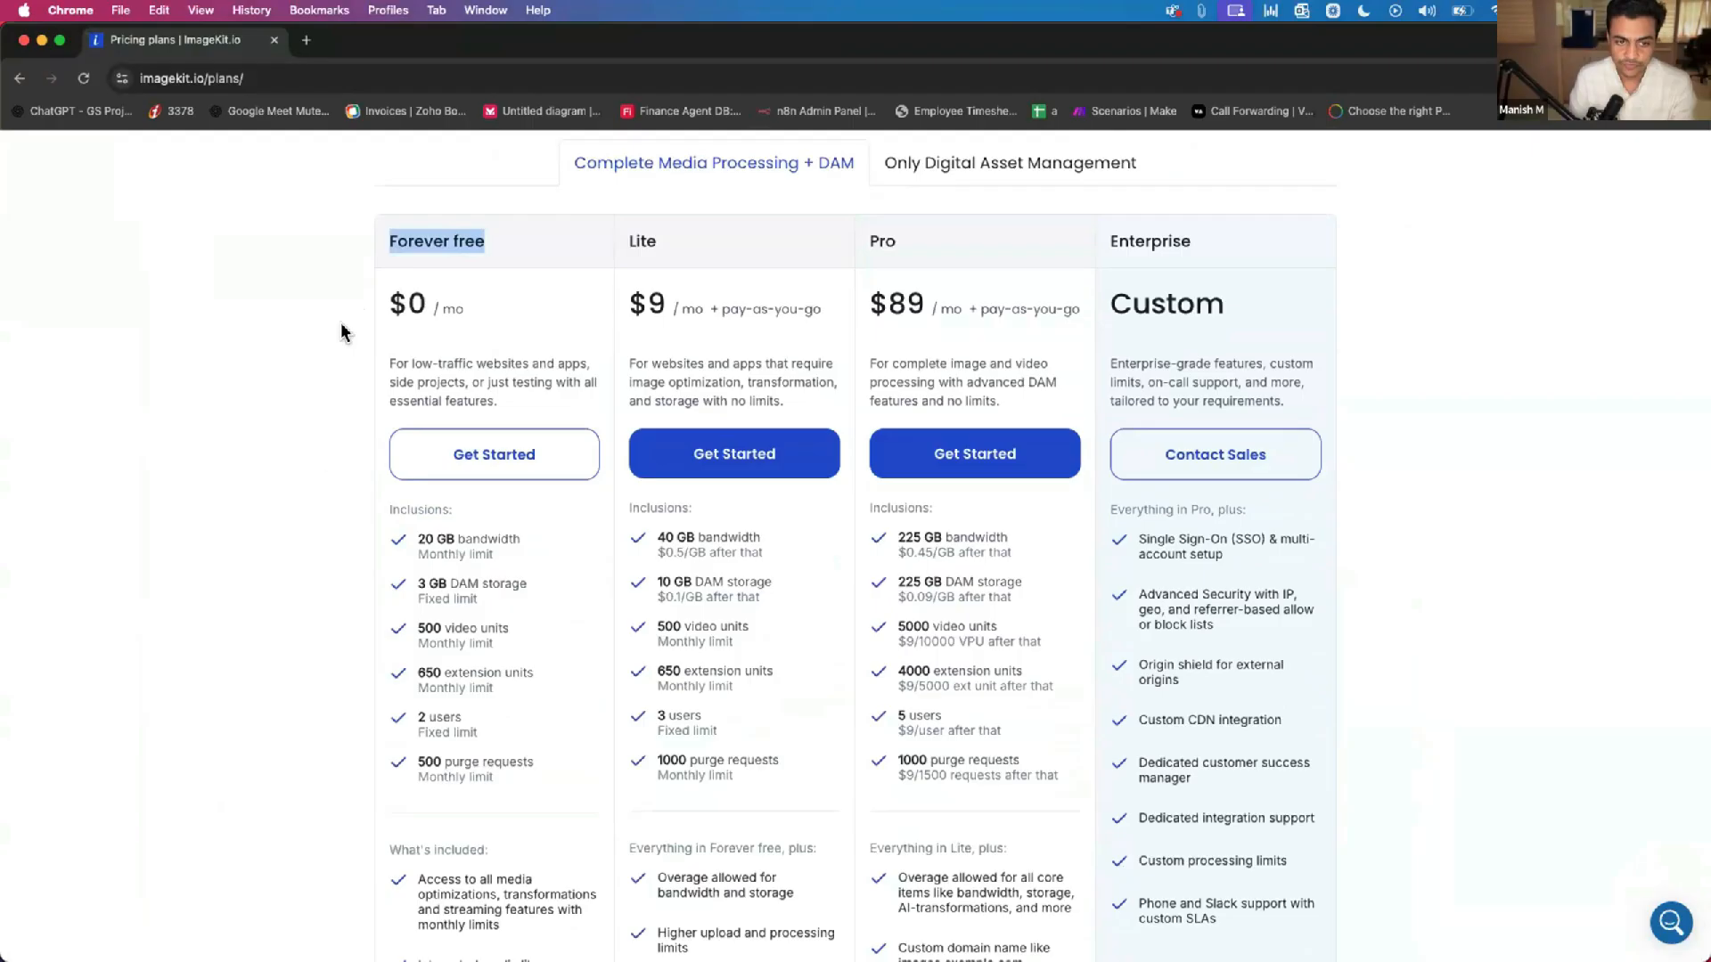
double_click(416, 304)
scroll(347, 405, down, 2)
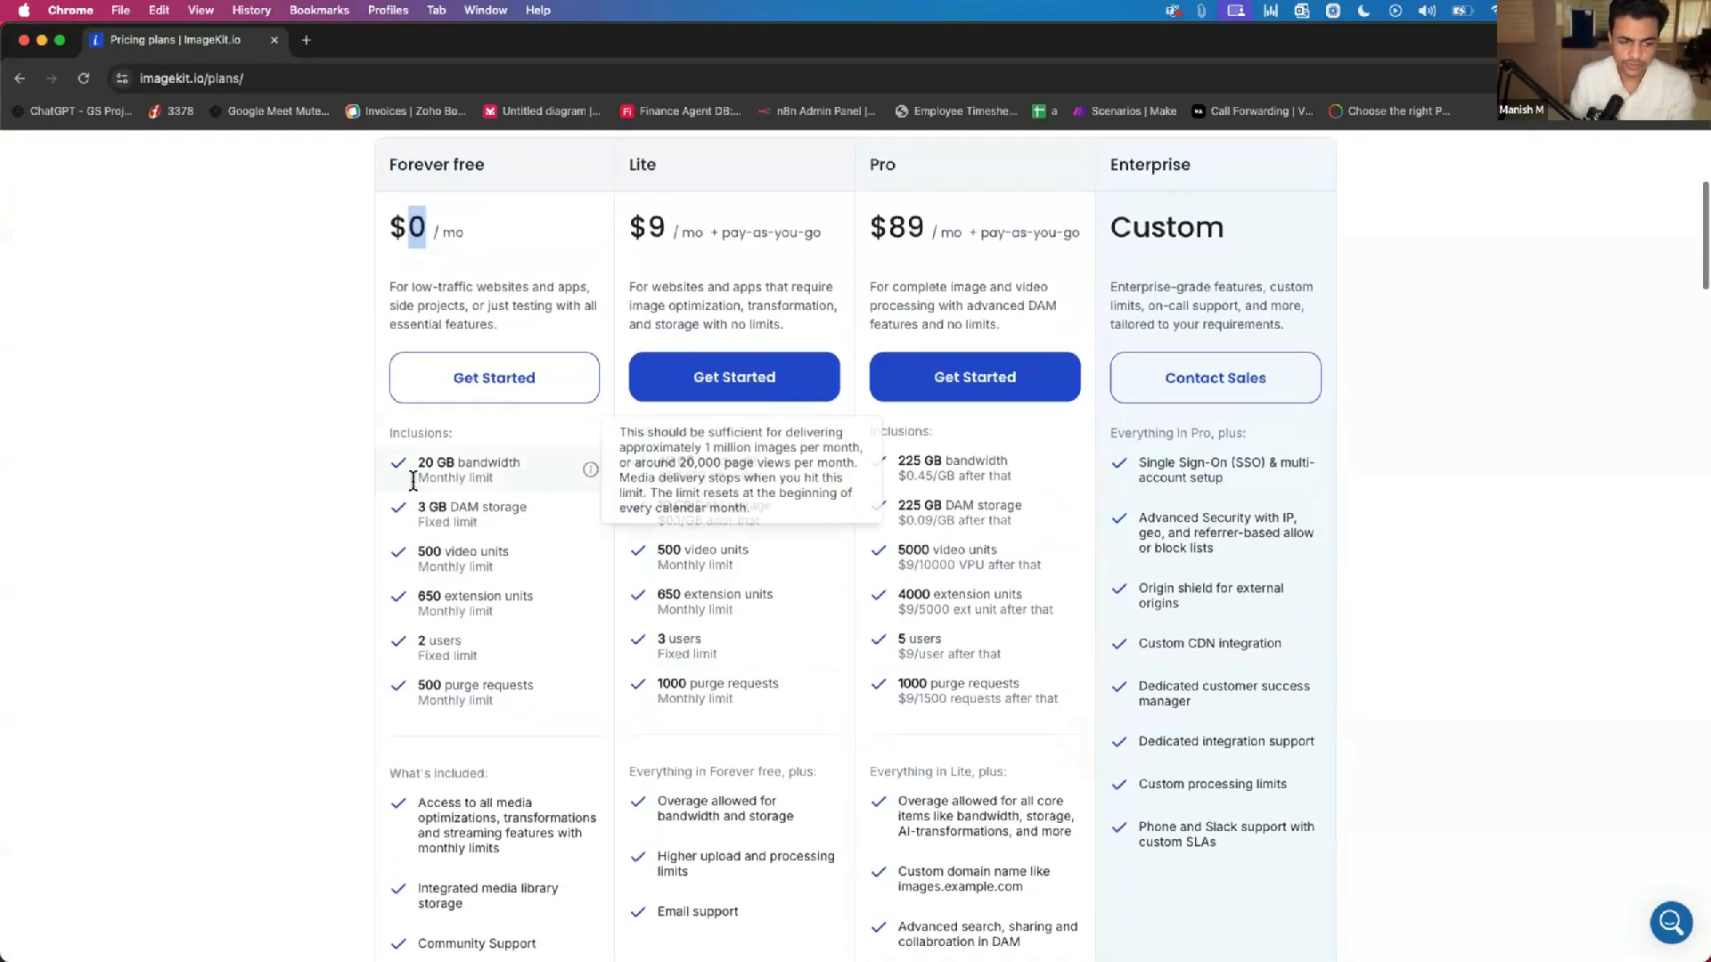
Step: Highlight the Forever free plan's storage, bandwidth, video unit and extension unit limits, and review the rest of the plan comparison
mouse_move(419, 501)
drag(420, 502, 532, 507)
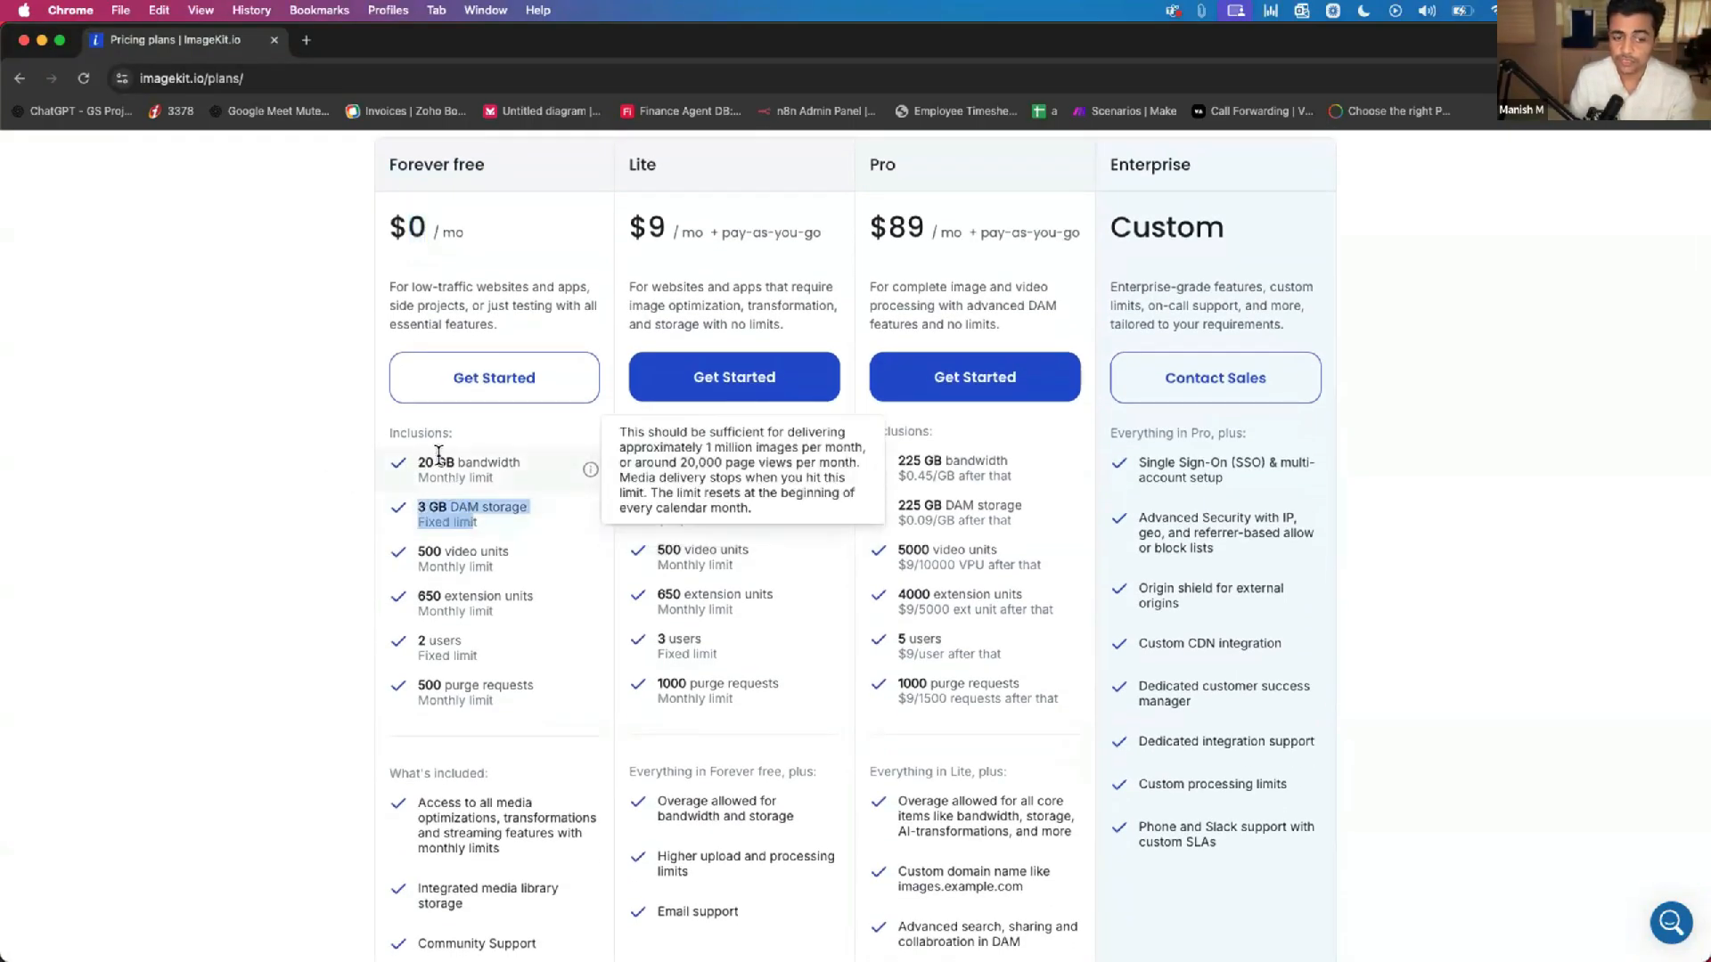
drag(425, 462, 477, 472)
click(335, 561)
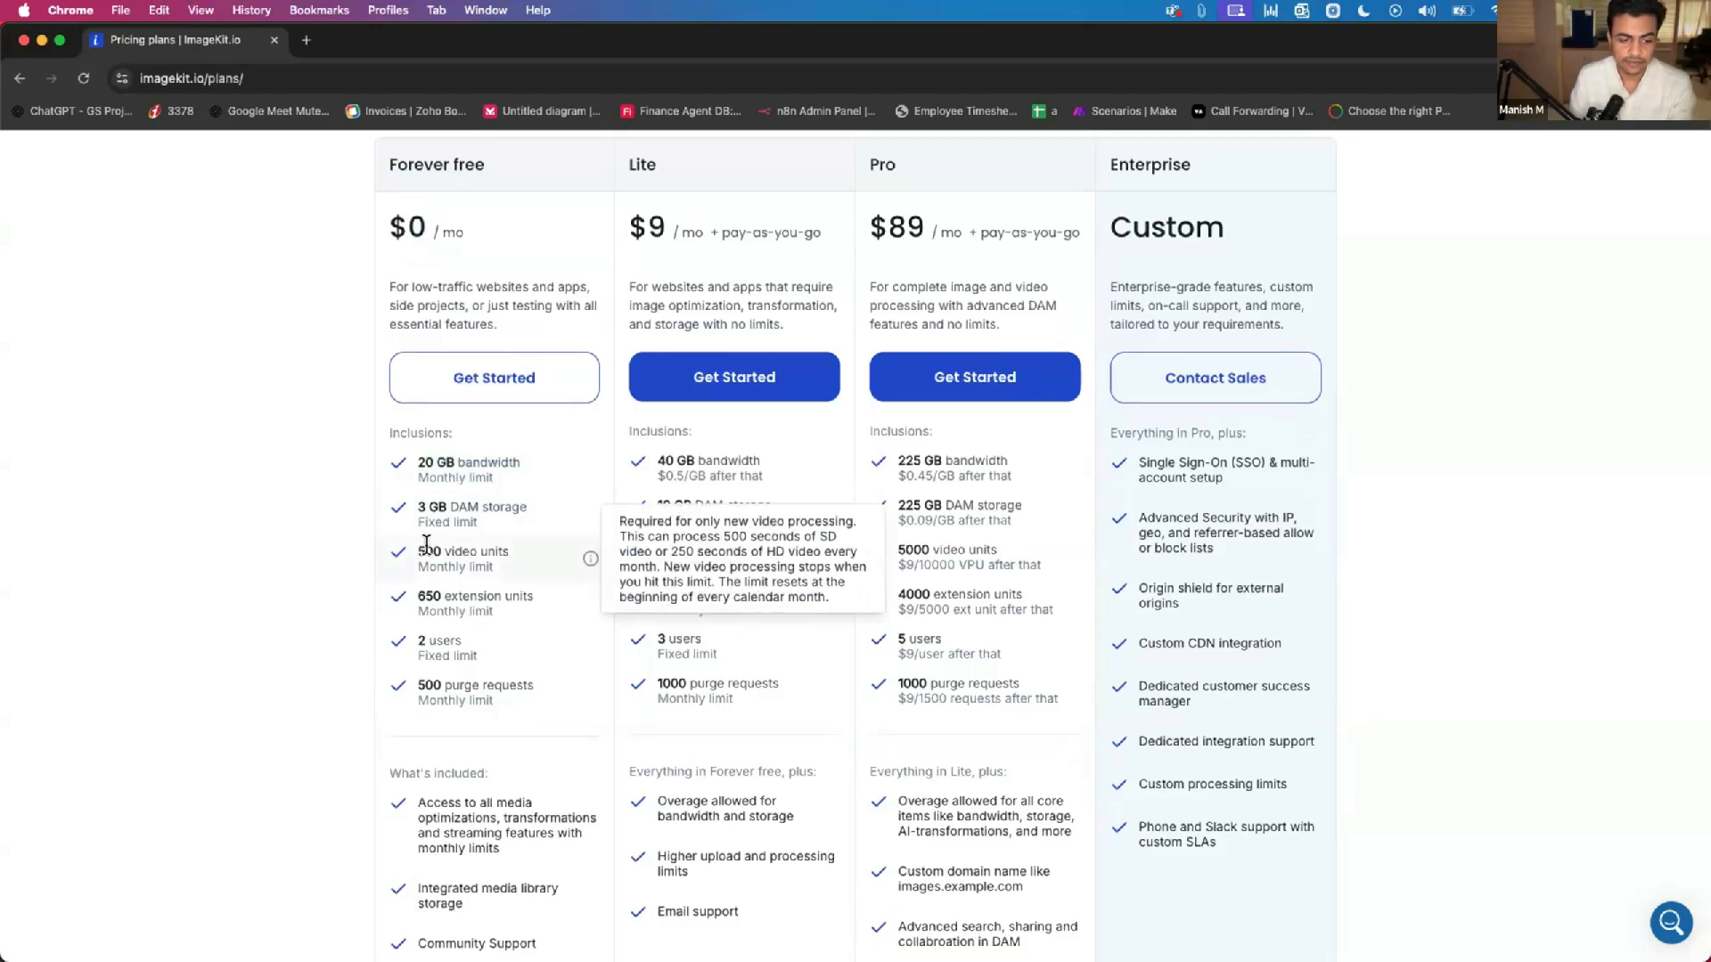
drag(418, 547, 470, 560)
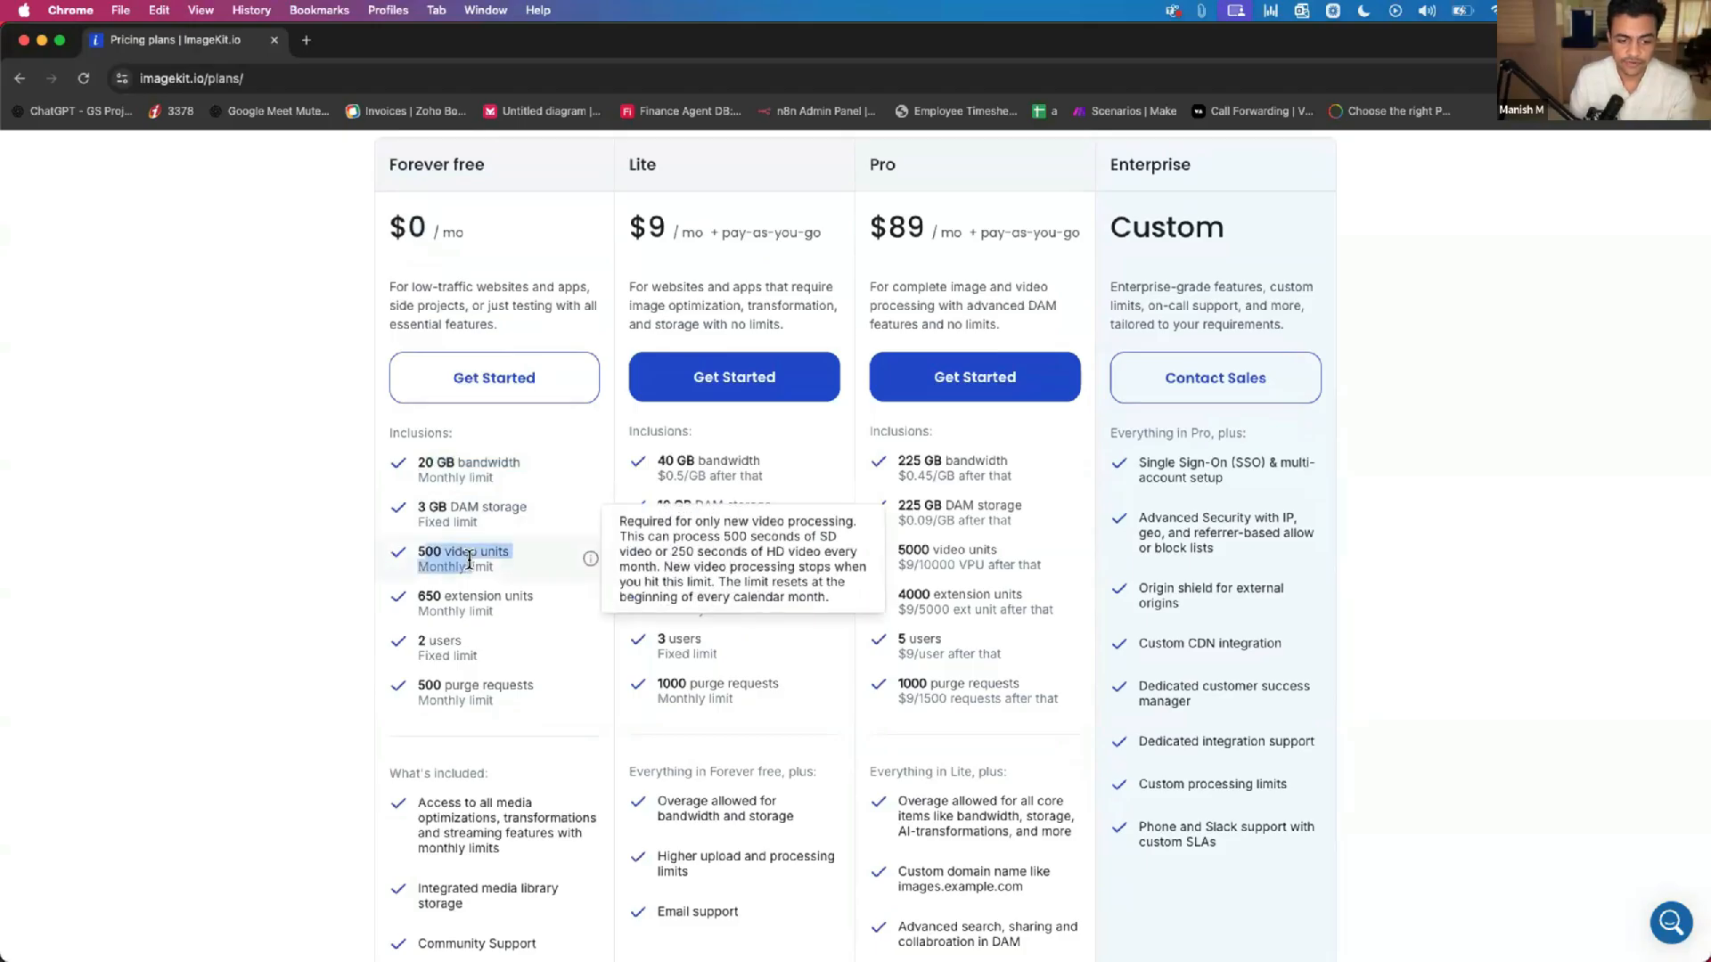
triple_click(460, 604)
click(313, 657)
scroll(313, 657, down, 1)
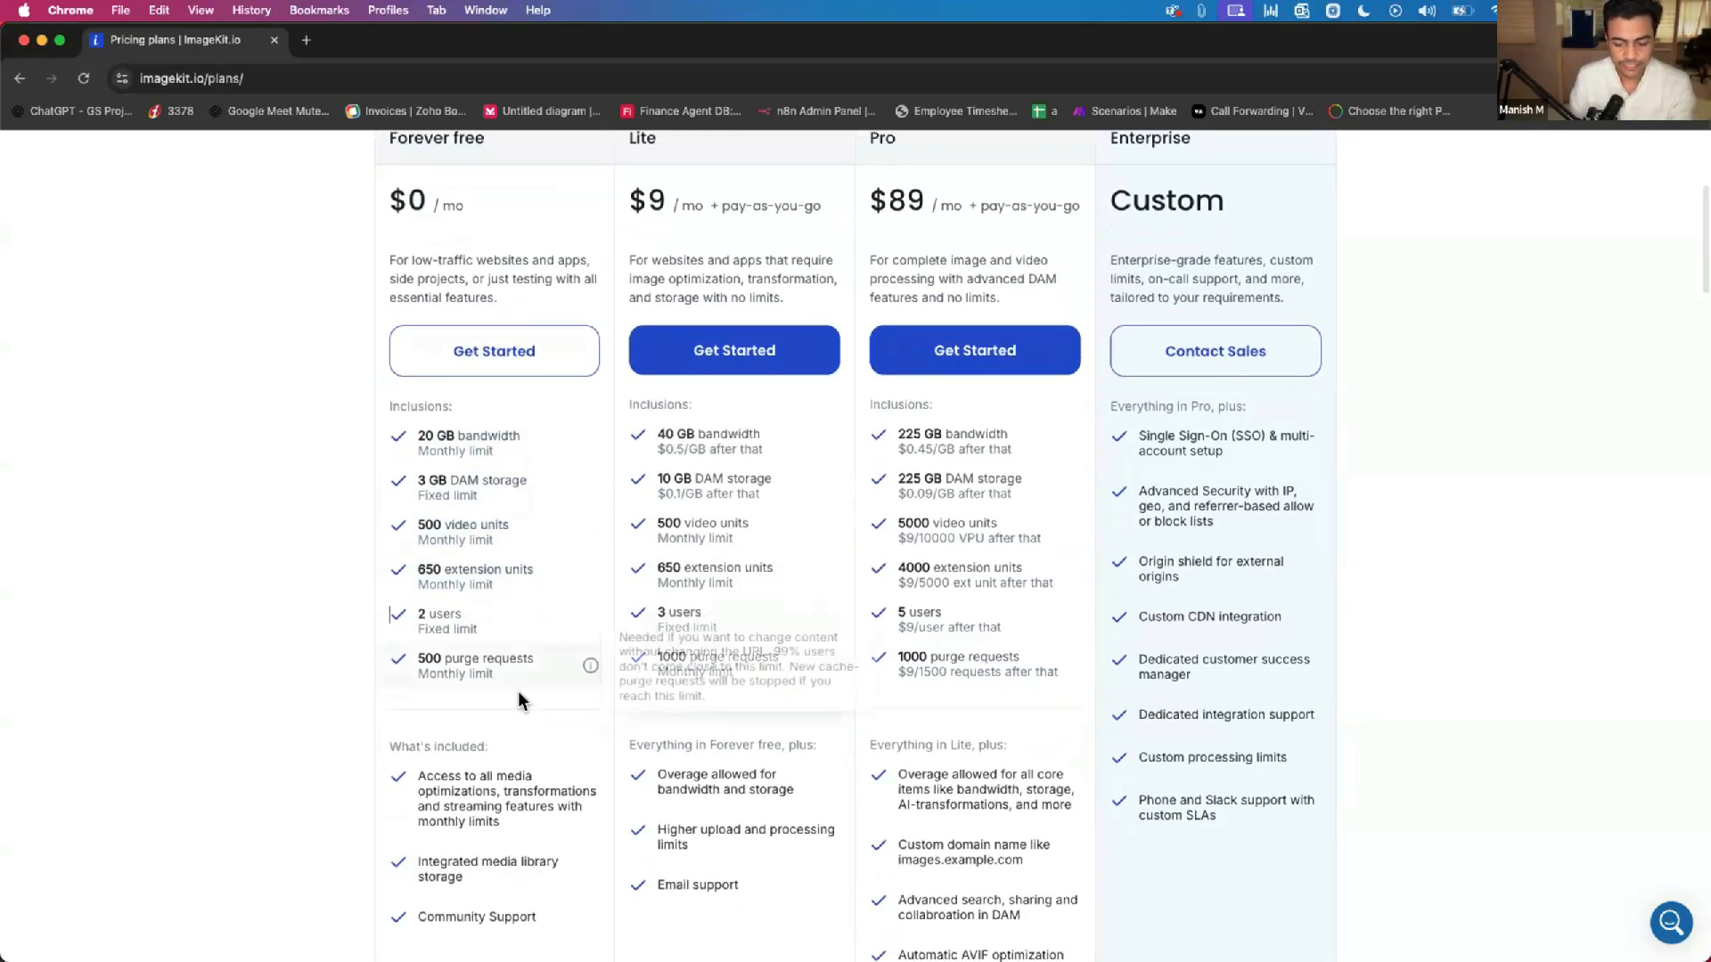
scroll(489, 624, up, 5)
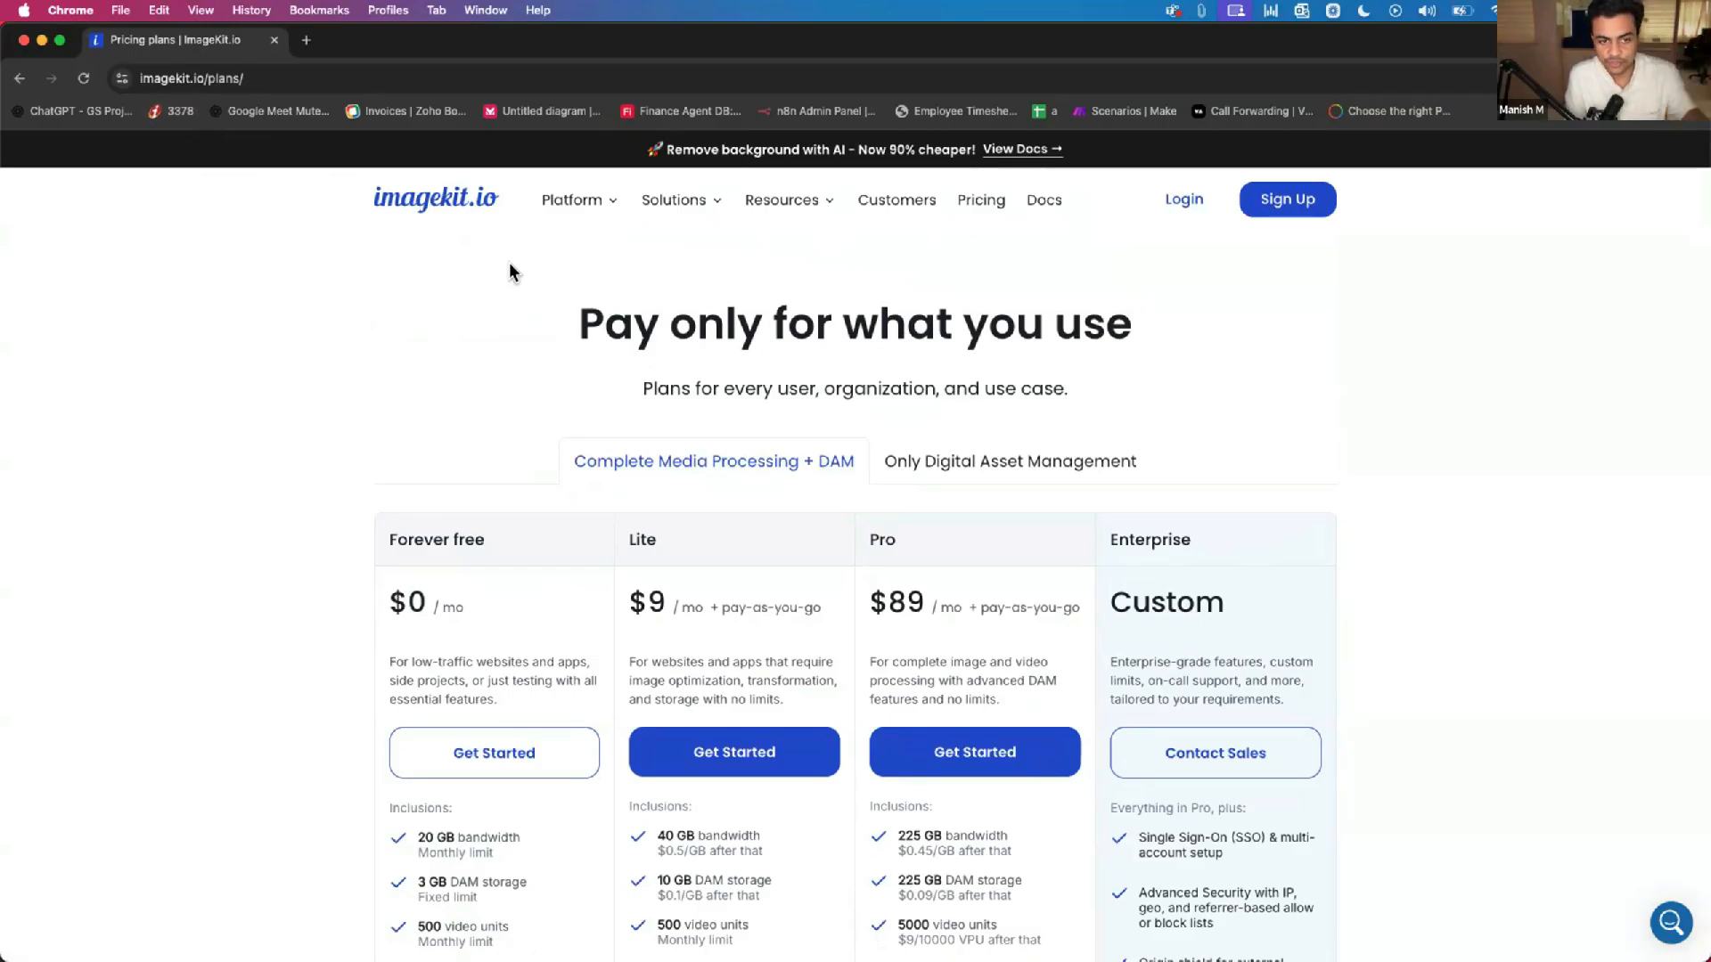
scroll(510, 265, down, 3)
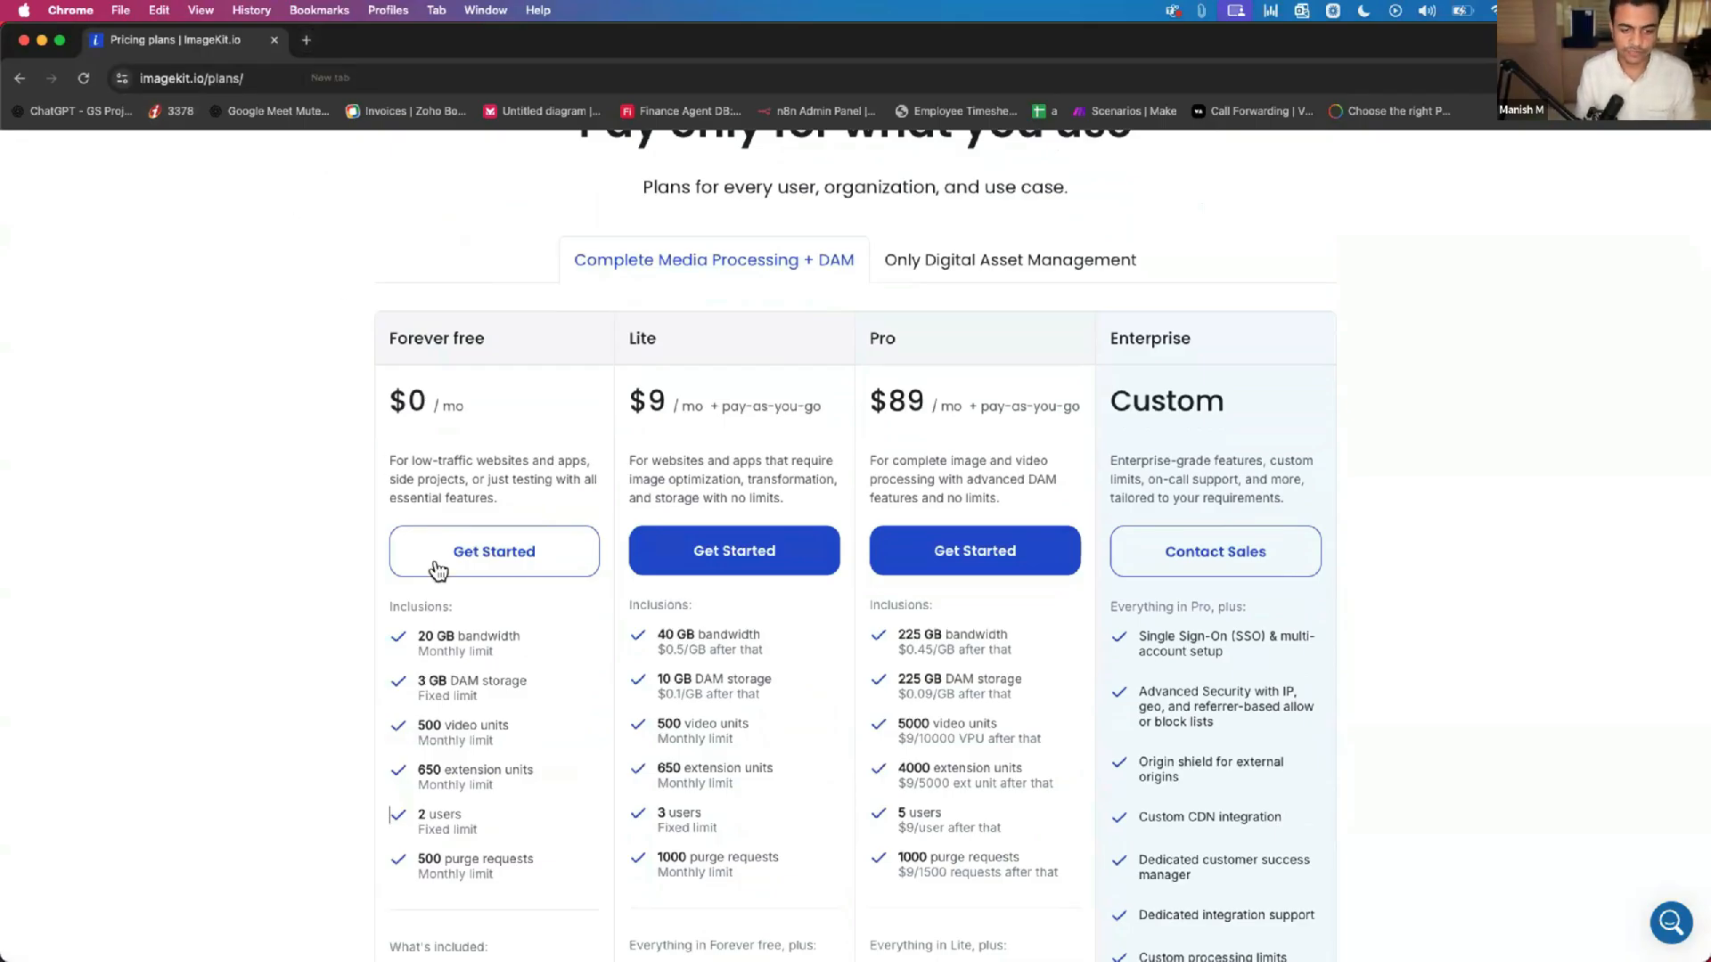
scroll(359, 657, down, 3)
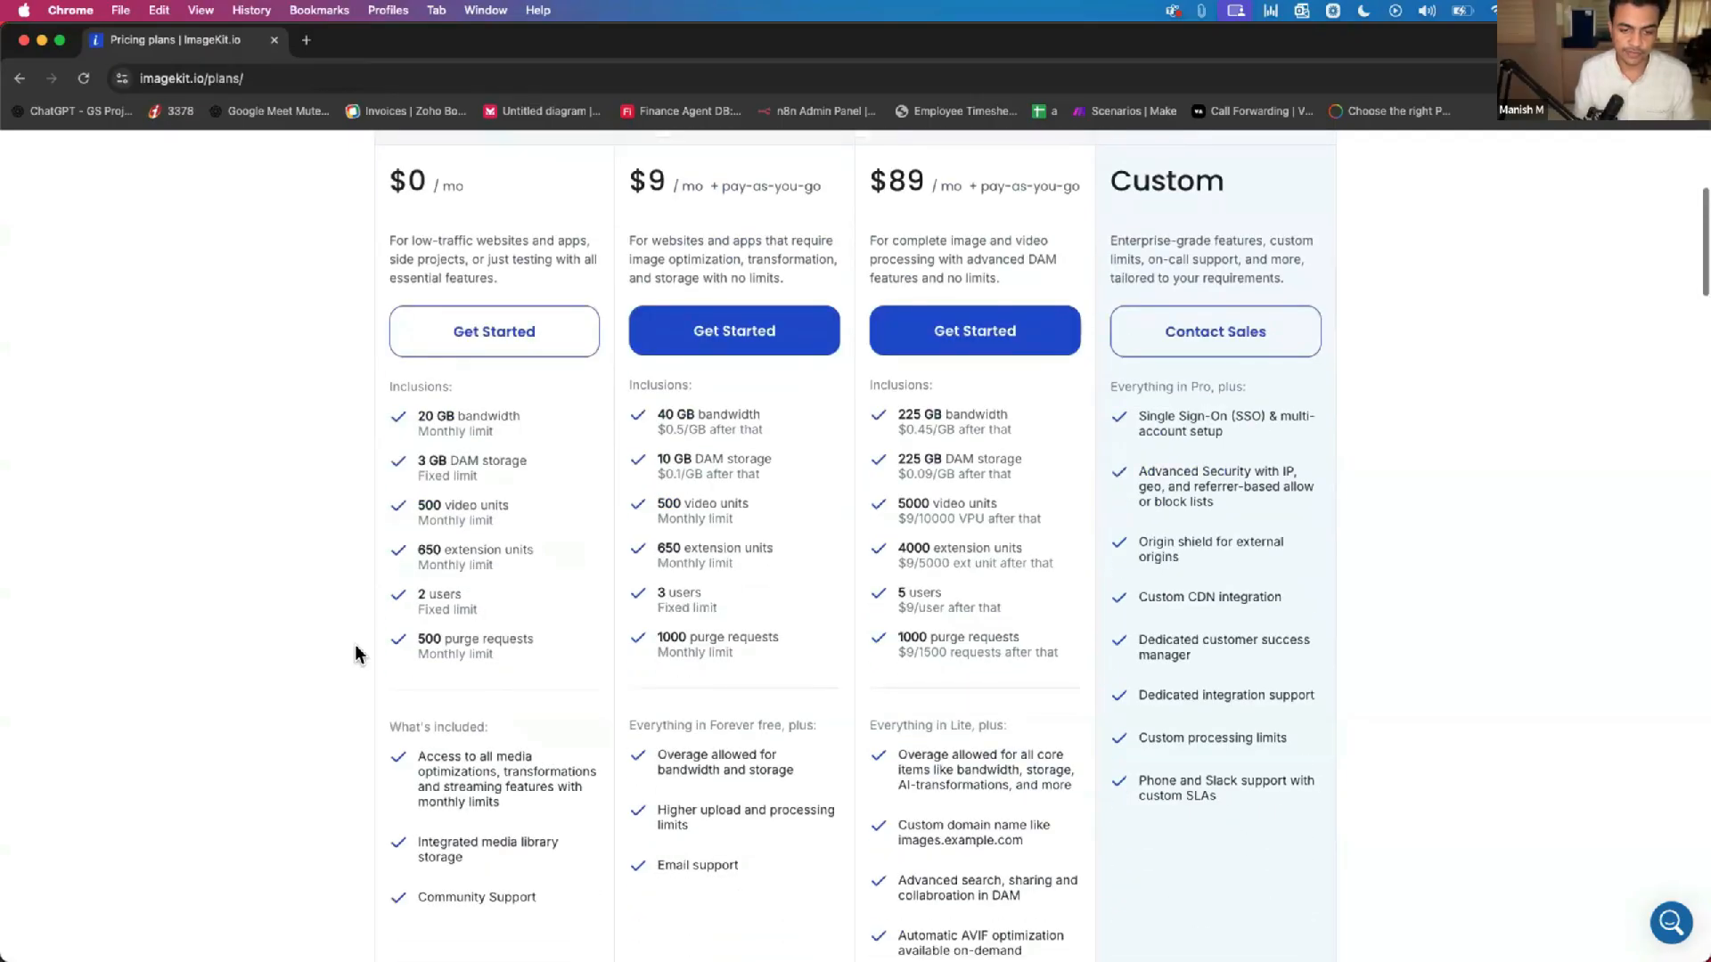
Step: Close the ImageKit pricing window and set row 2's Control Column in the social media sheet to Generate Content
key(super+w)
click(655, 37)
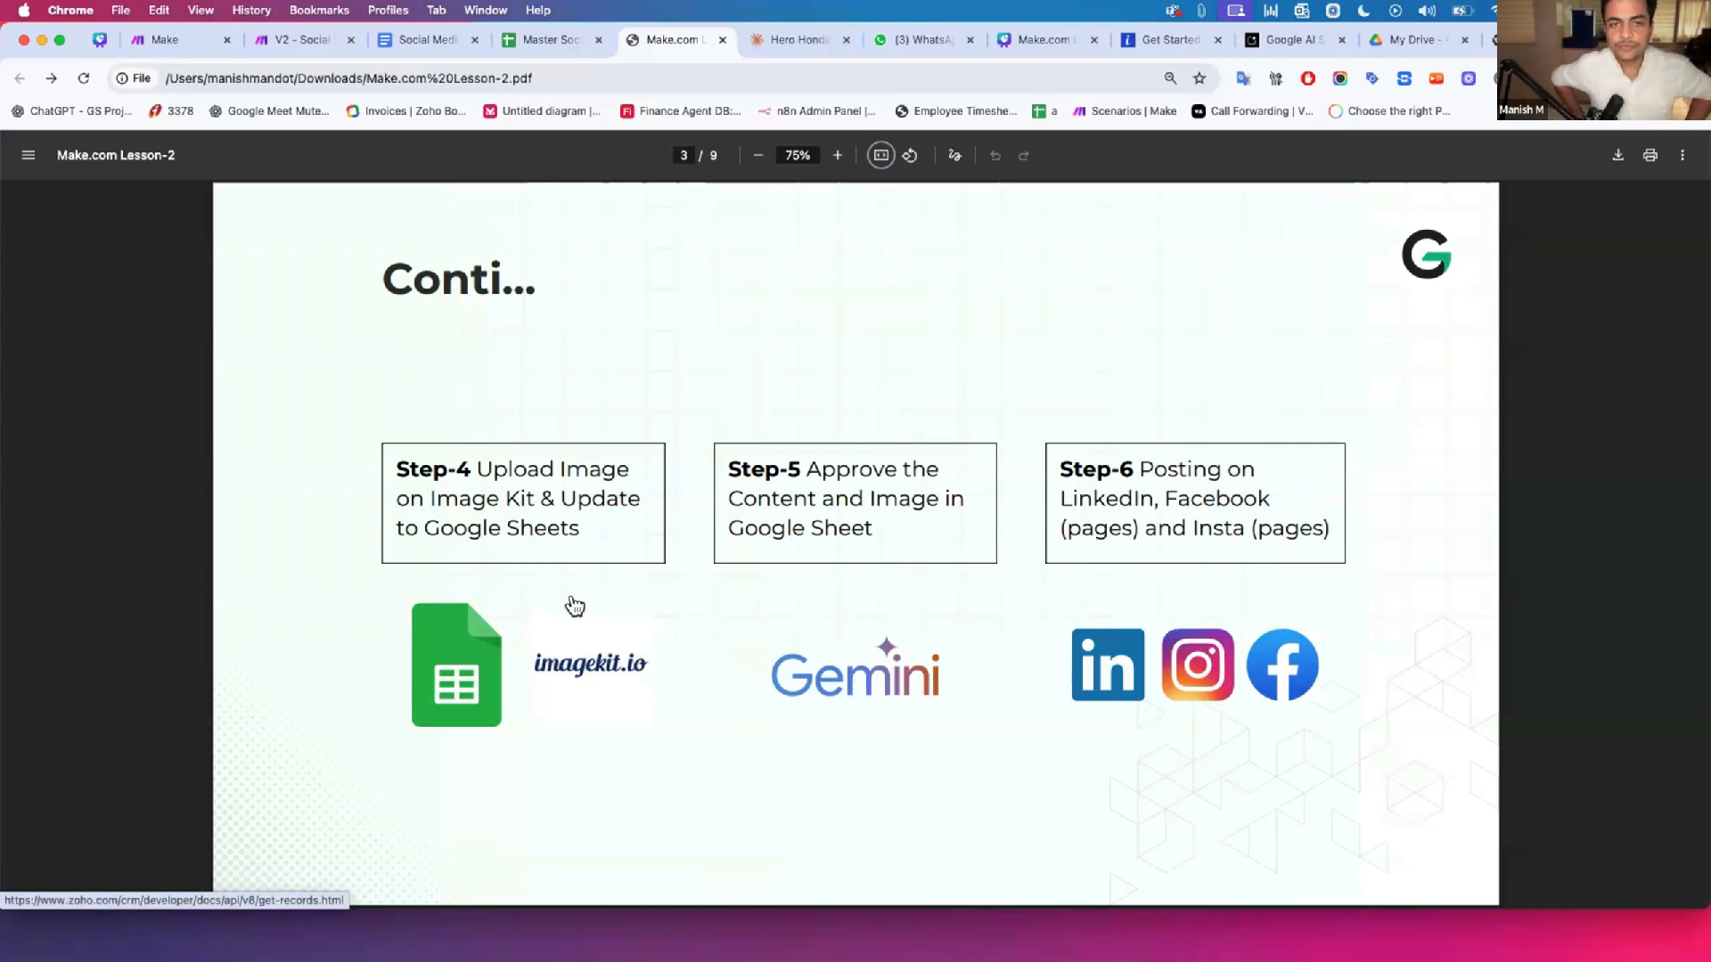
click(546, 39)
click(1333, 531)
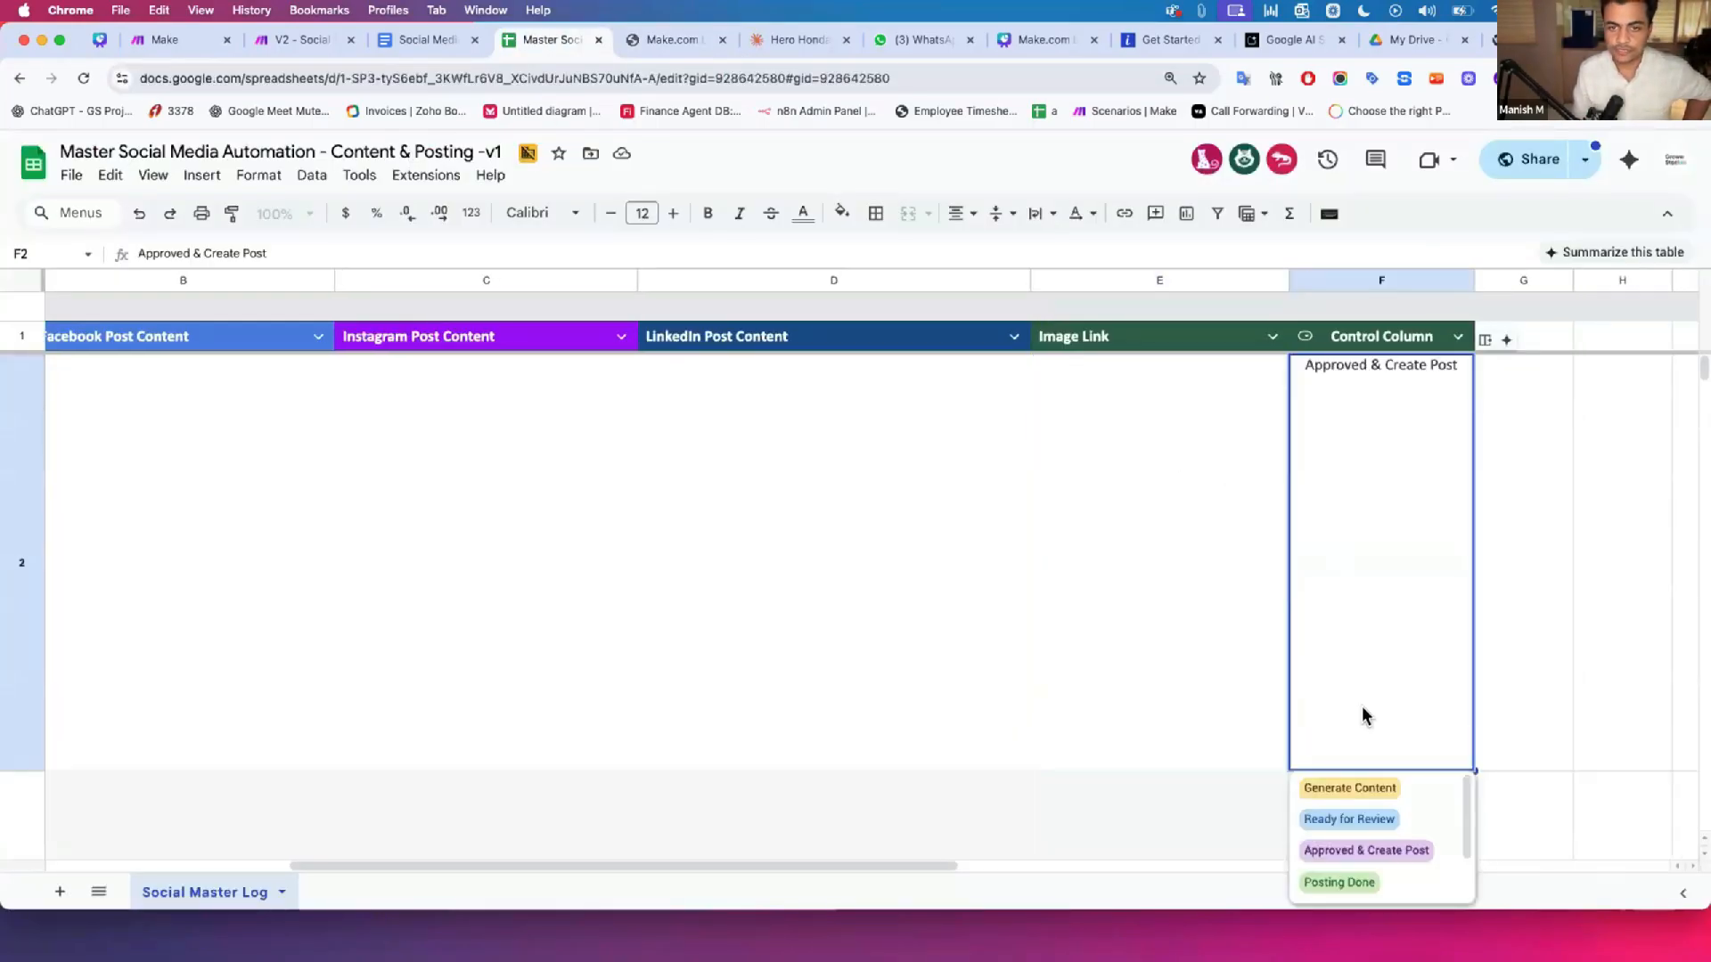
click(1352, 787)
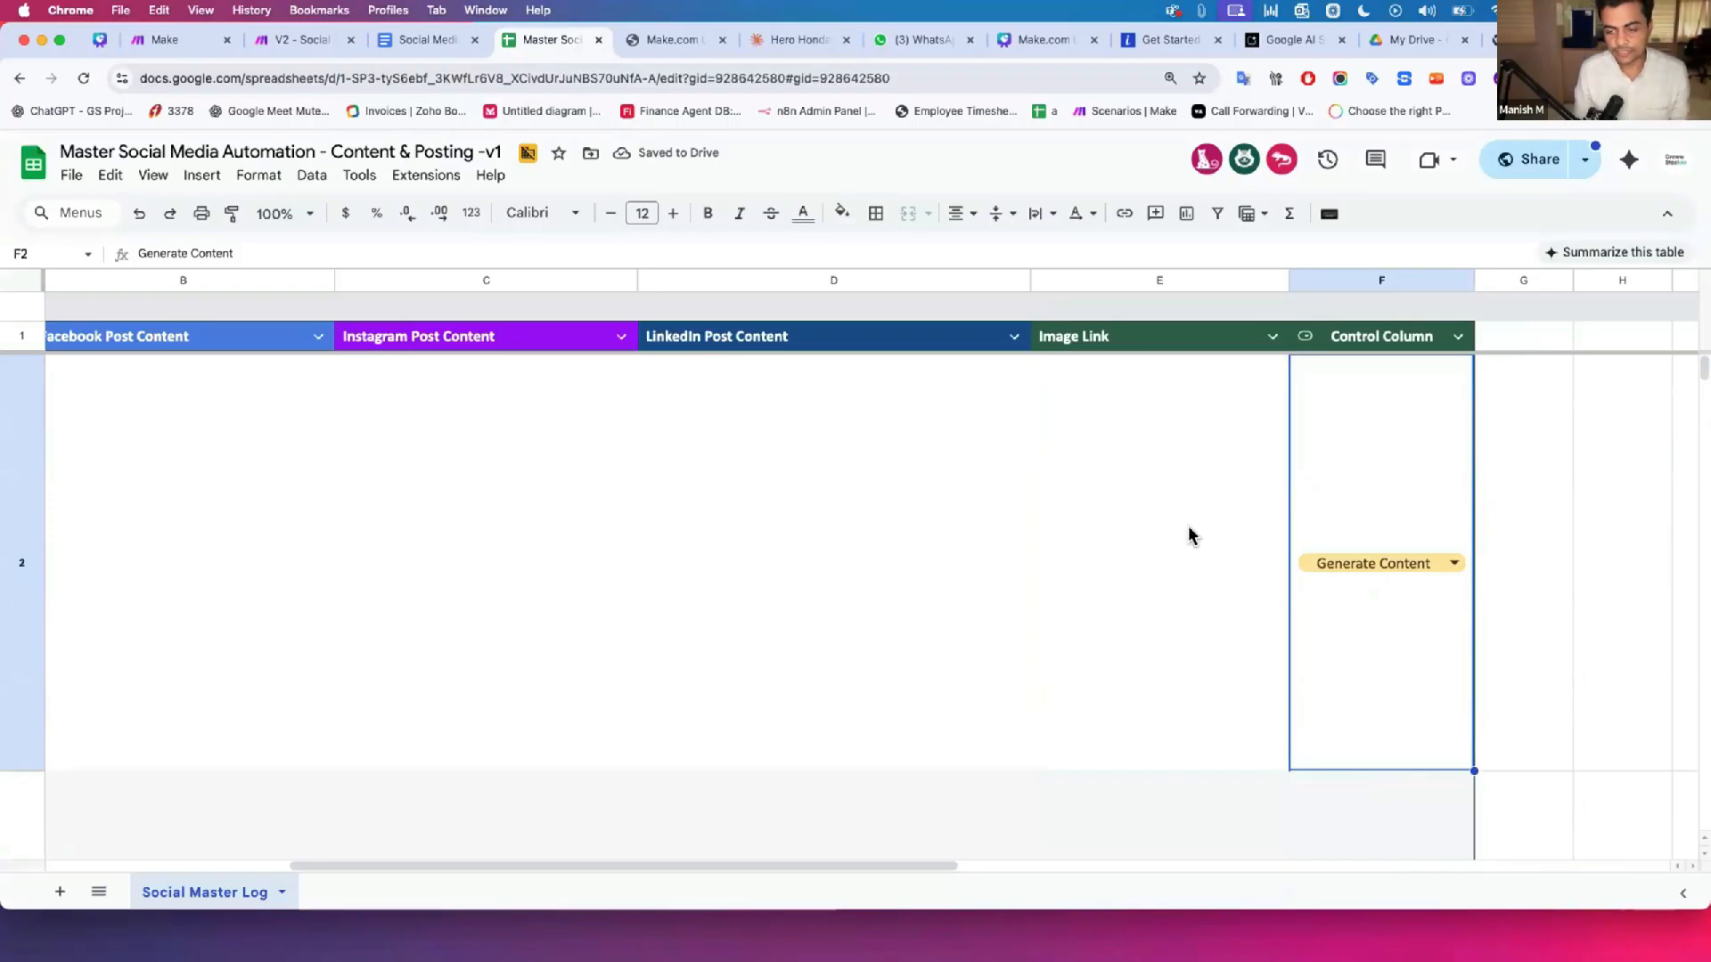
Step: Set row 2's Control Column to Ready for Review and highlight the row's post content and Image Link cells
click(1327, 563)
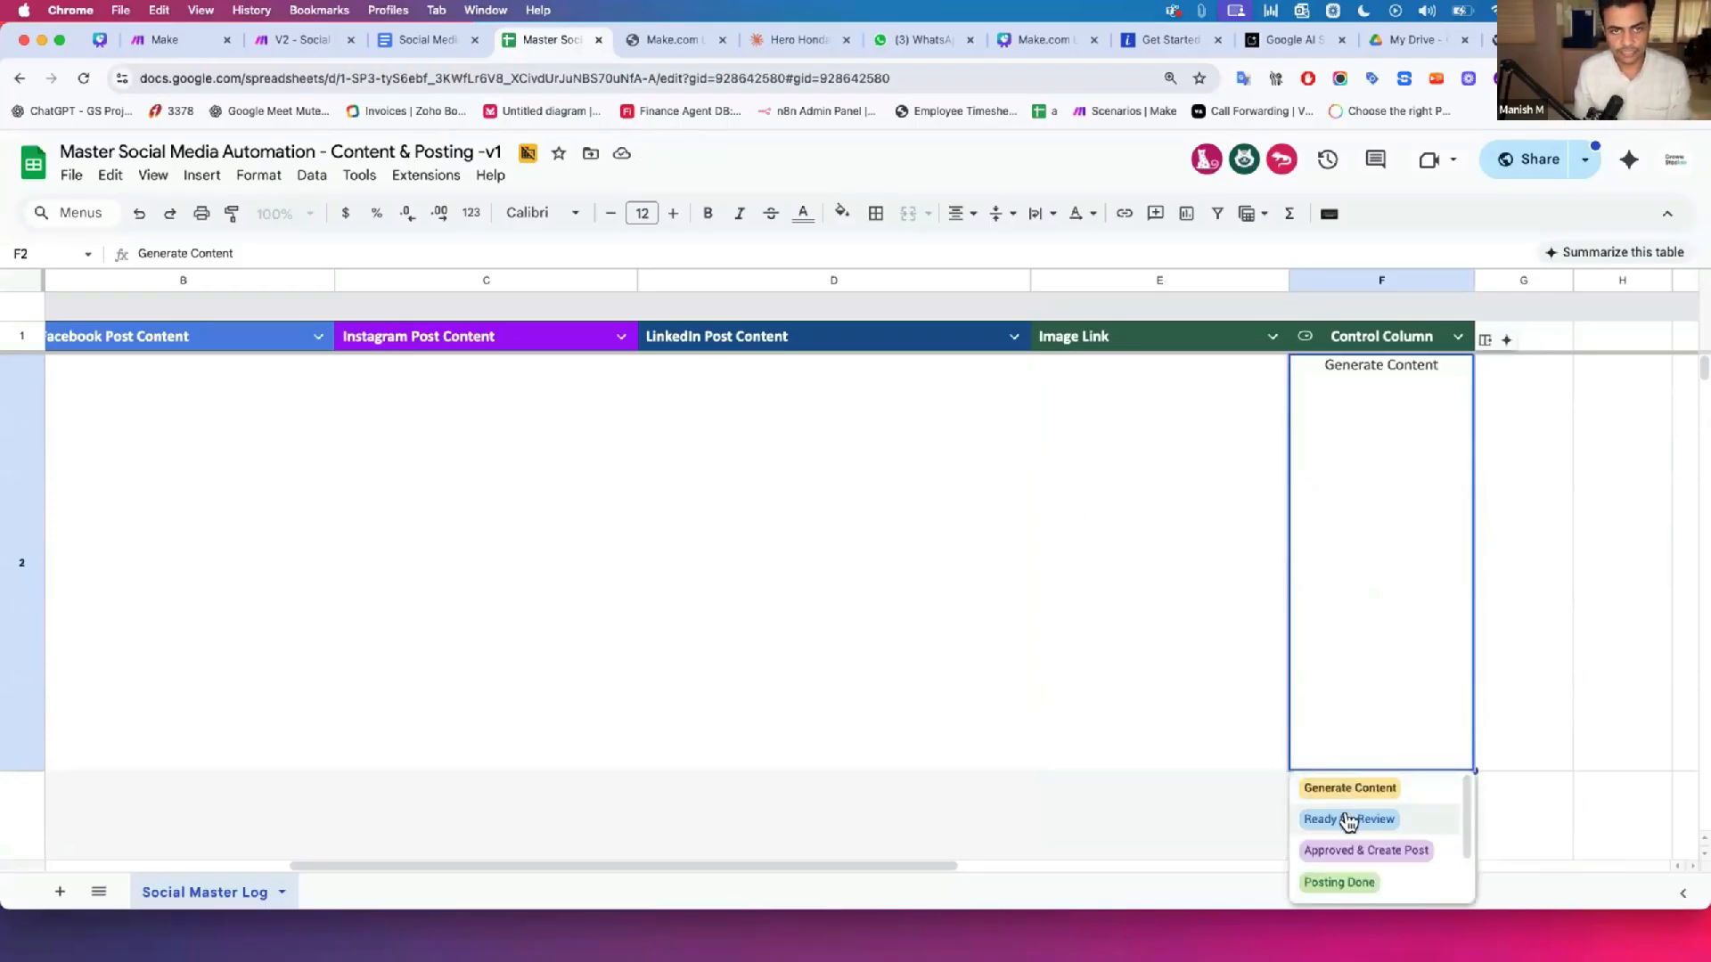
click(1349, 819)
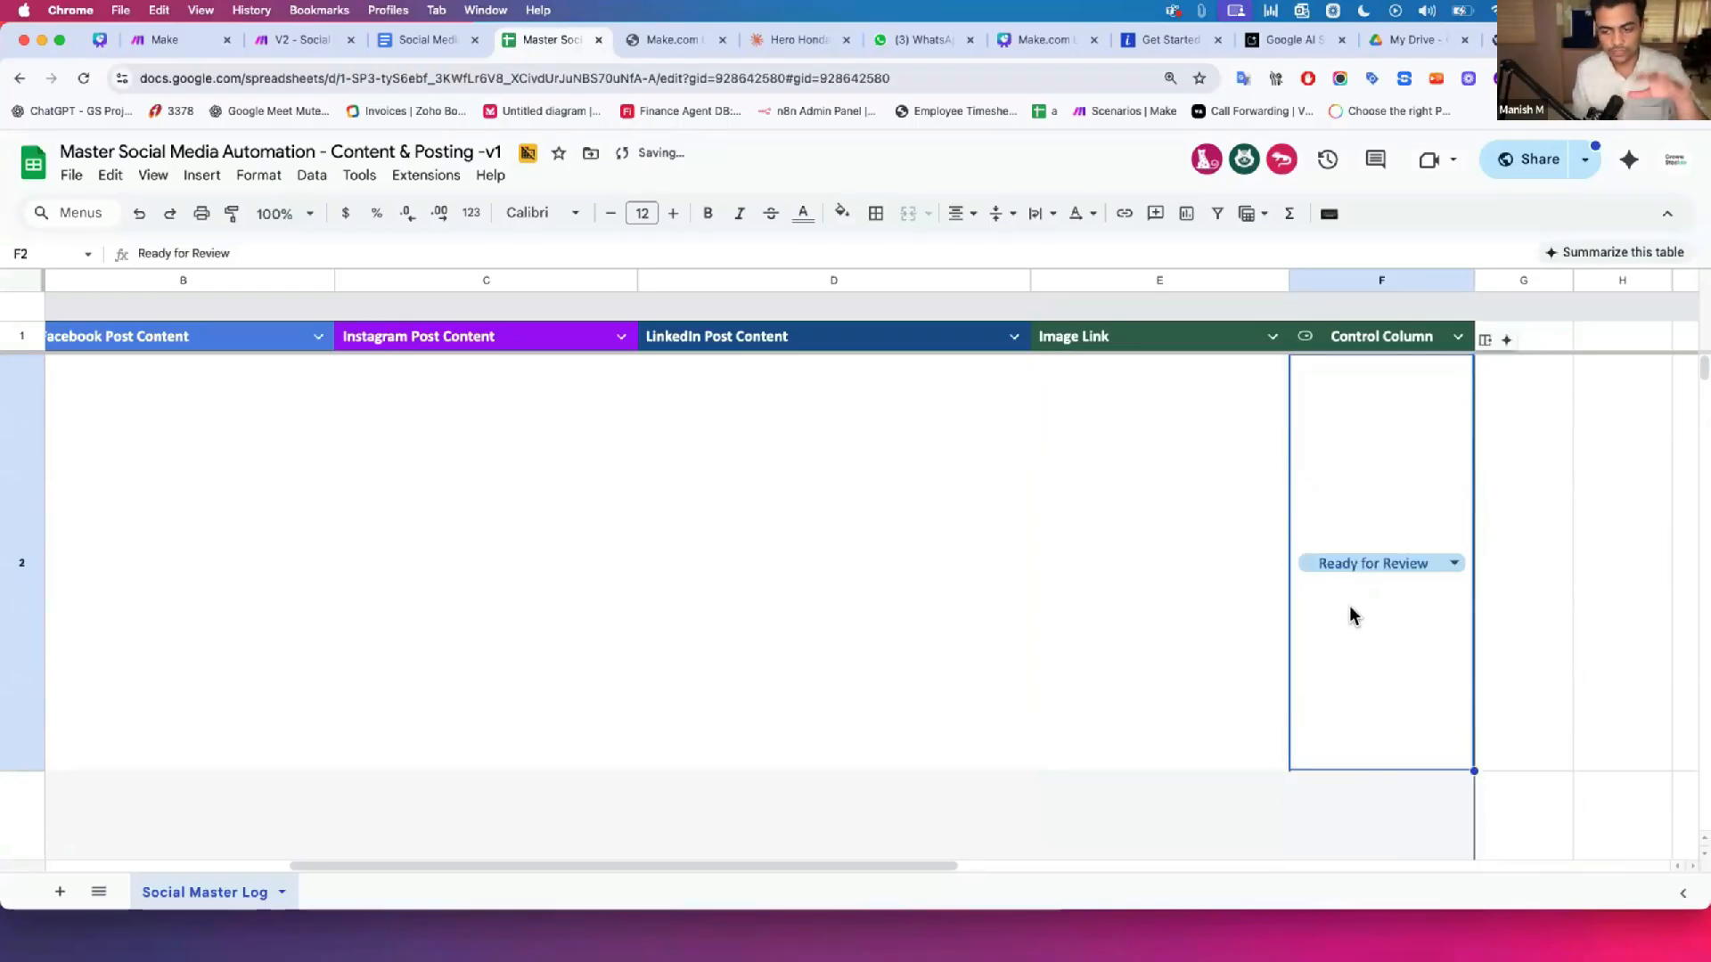
drag(257, 593, 1112, 576)
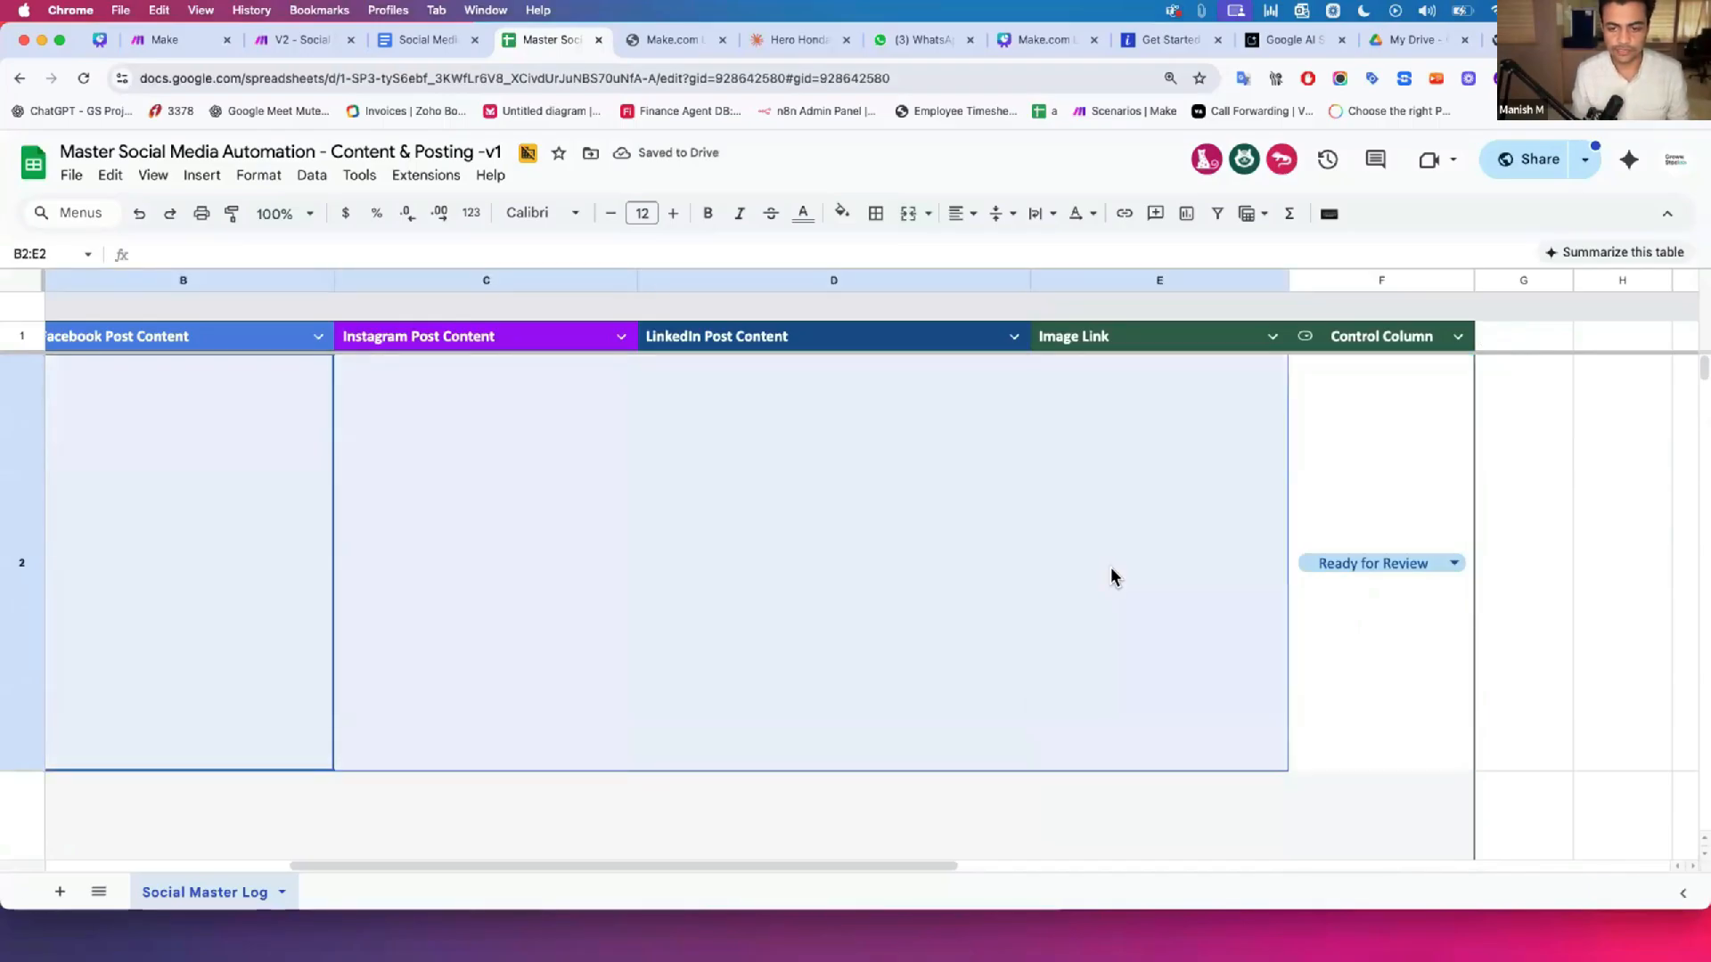
Step: Set row 2's Control Column to Approved & Create Post, followed by Posting Done
click(1420, 562)
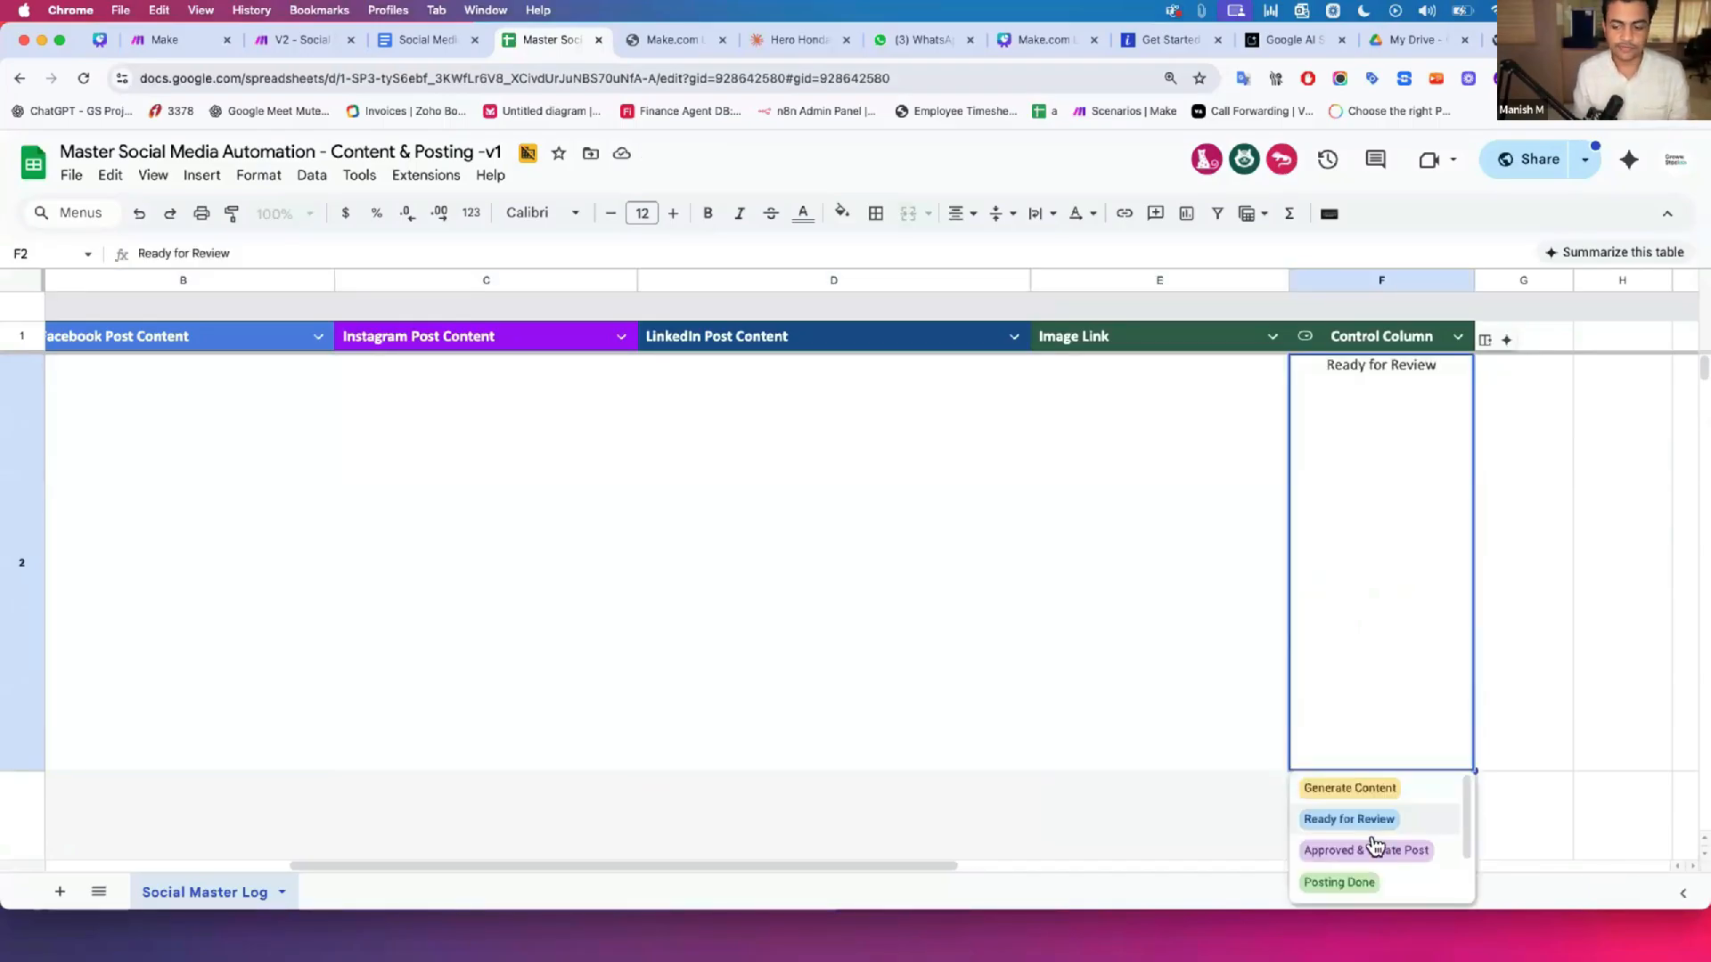
click(1373, 851)
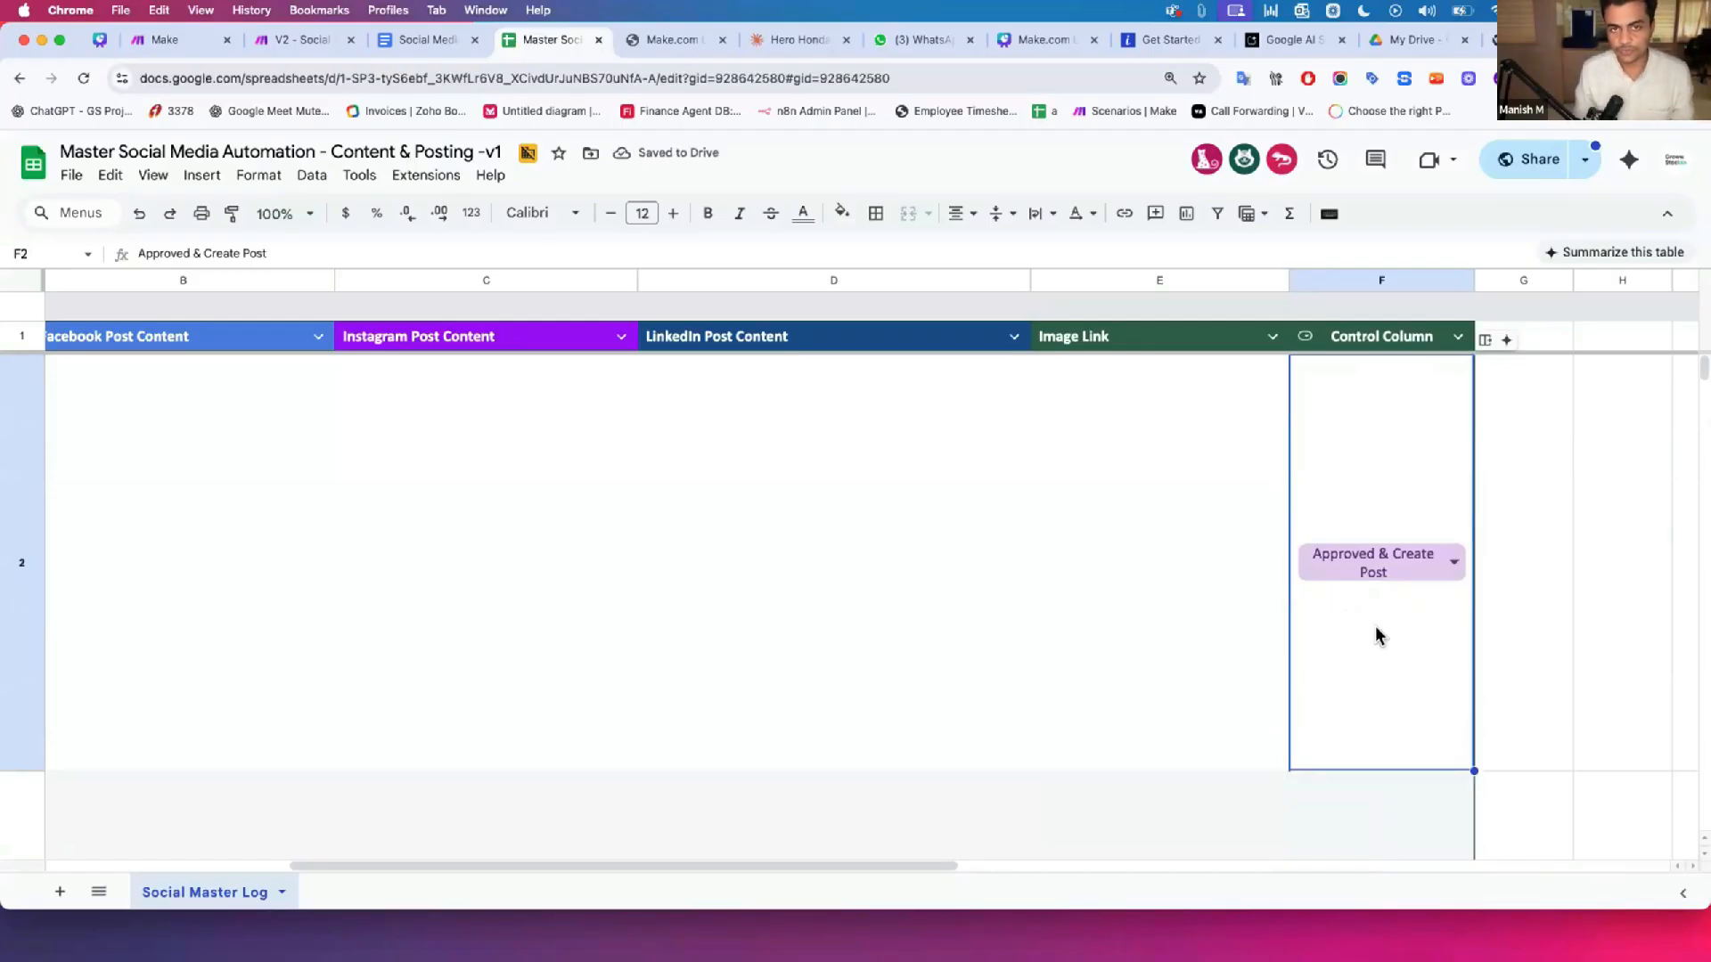
click(1370, 570)
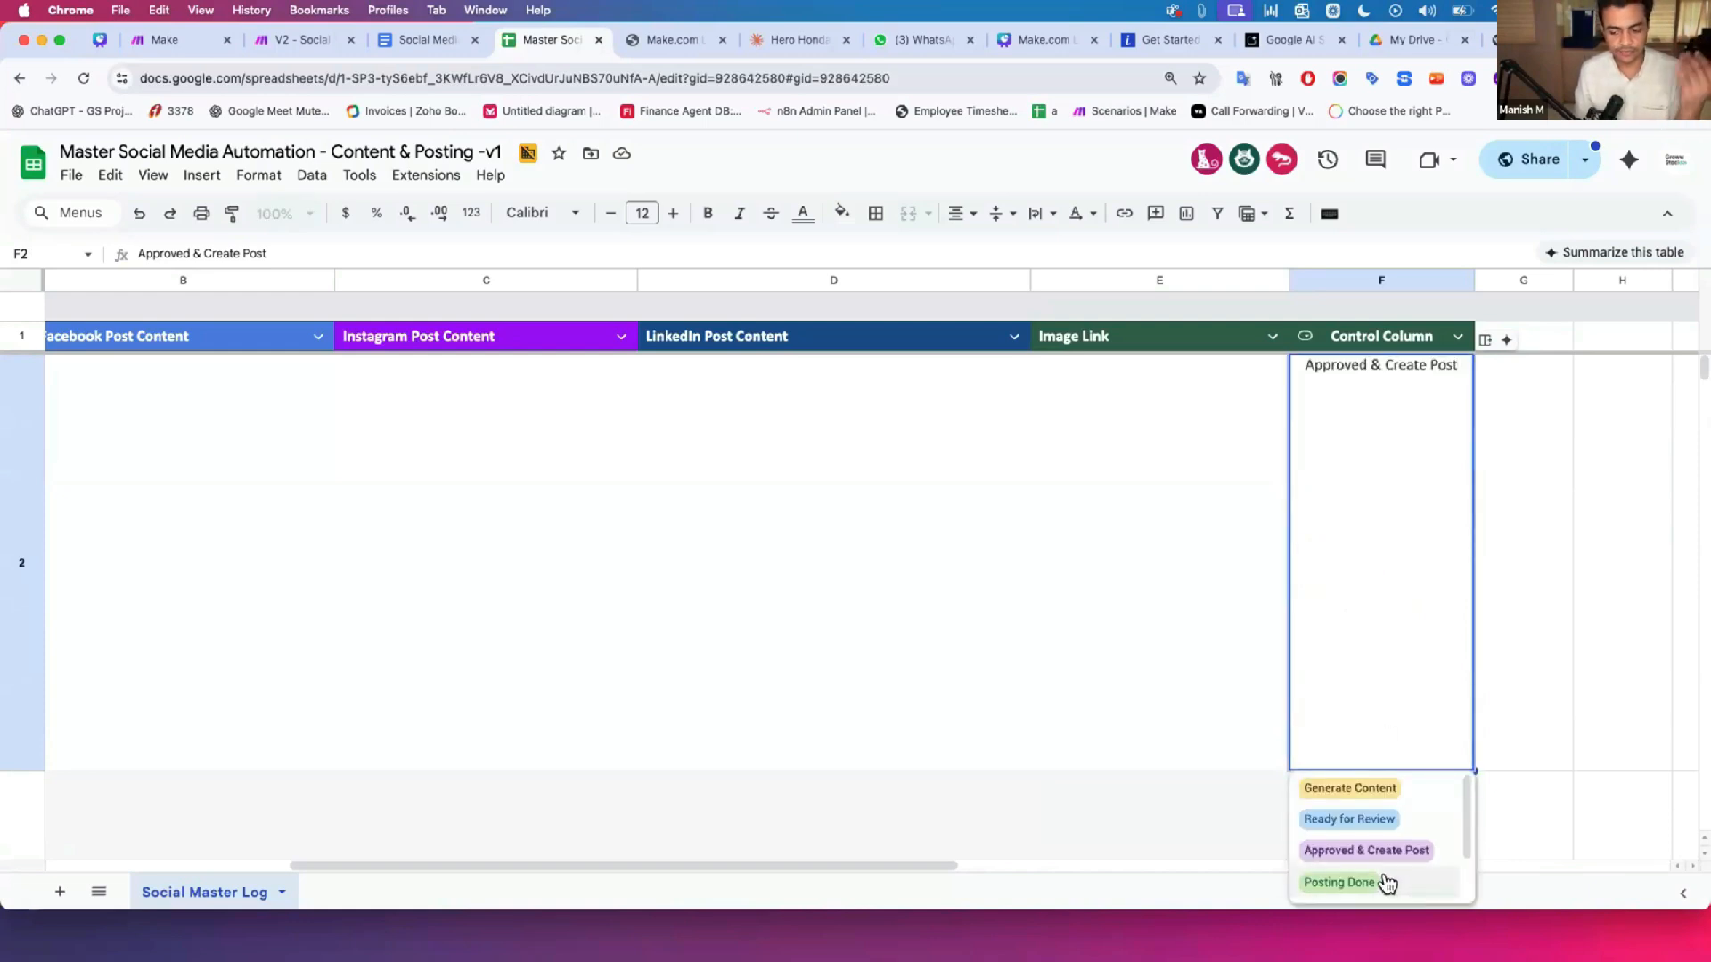
click(1390, 886)
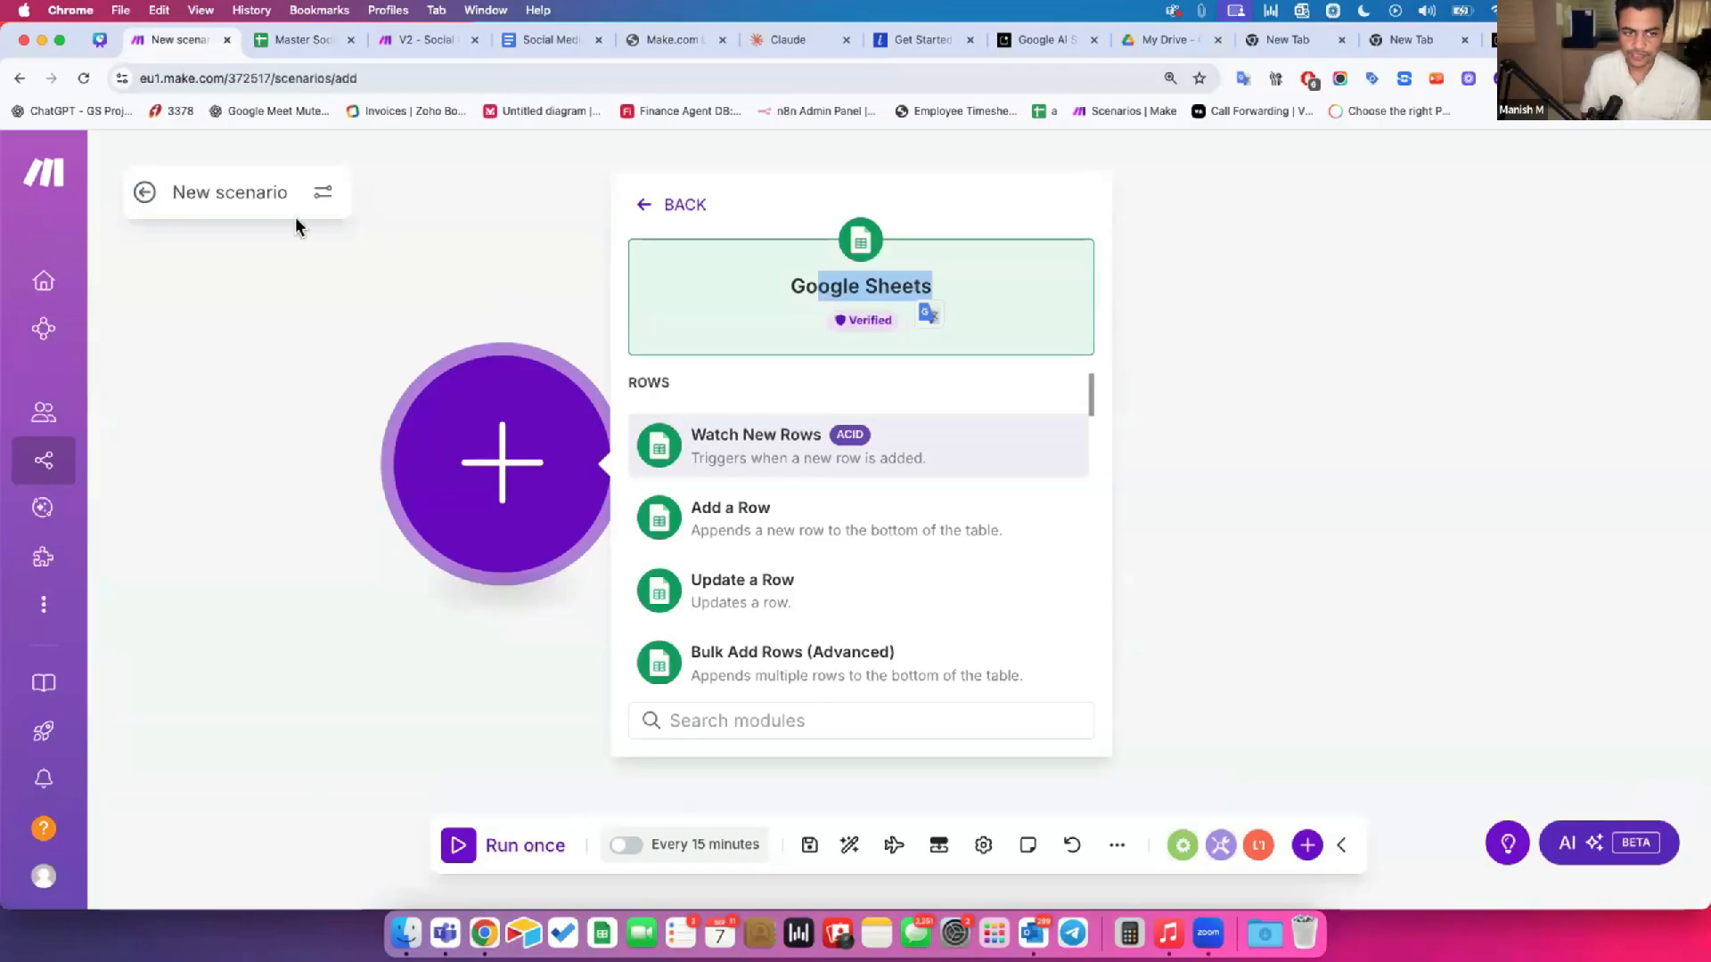
Step: Start a new scenario in Make and list the Google Sheets modules available for its first module
click(146, 193)
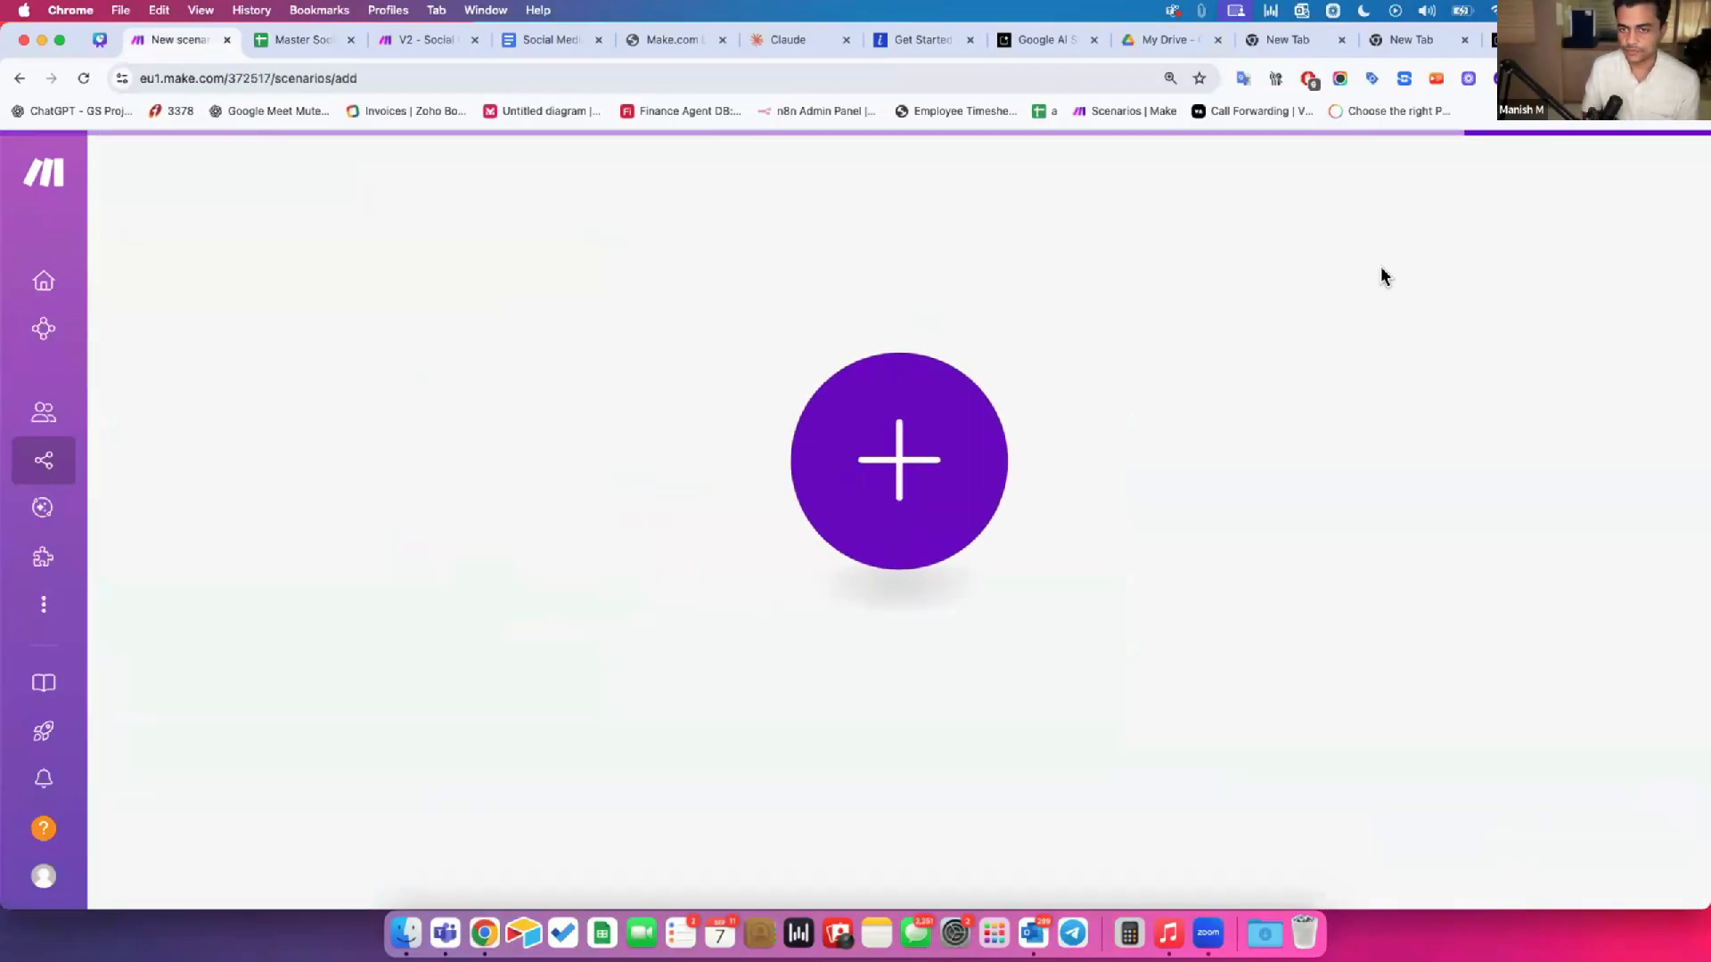
click(1548, 181)
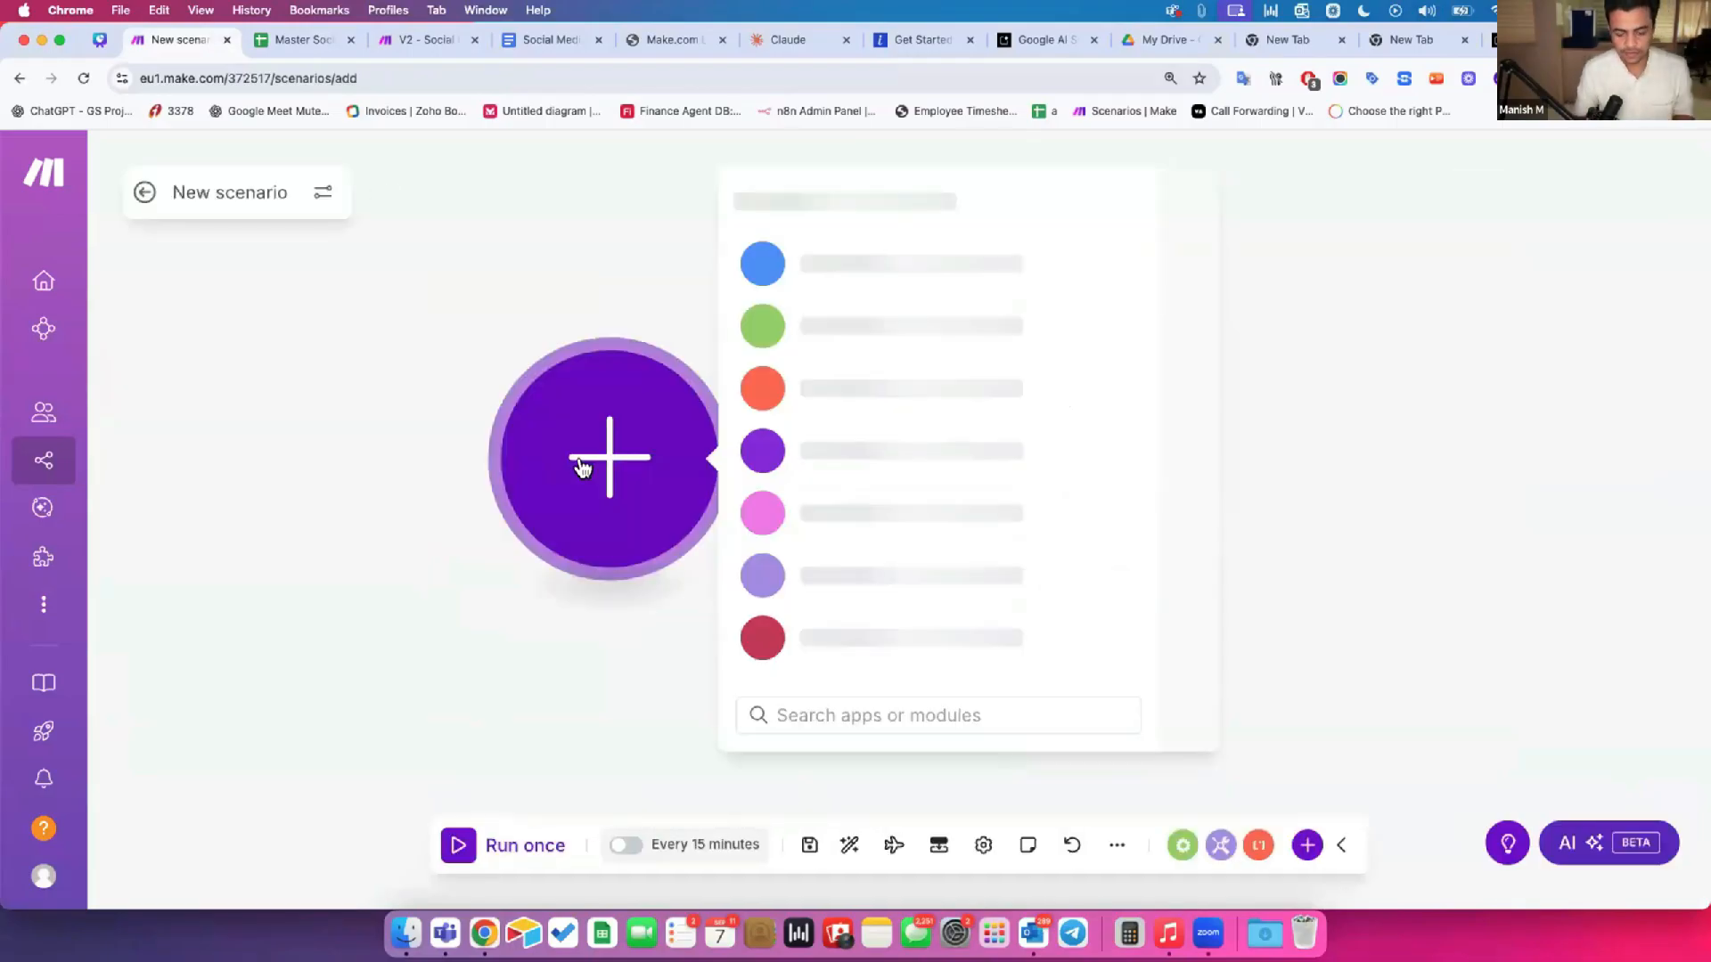
text(sheet goog)
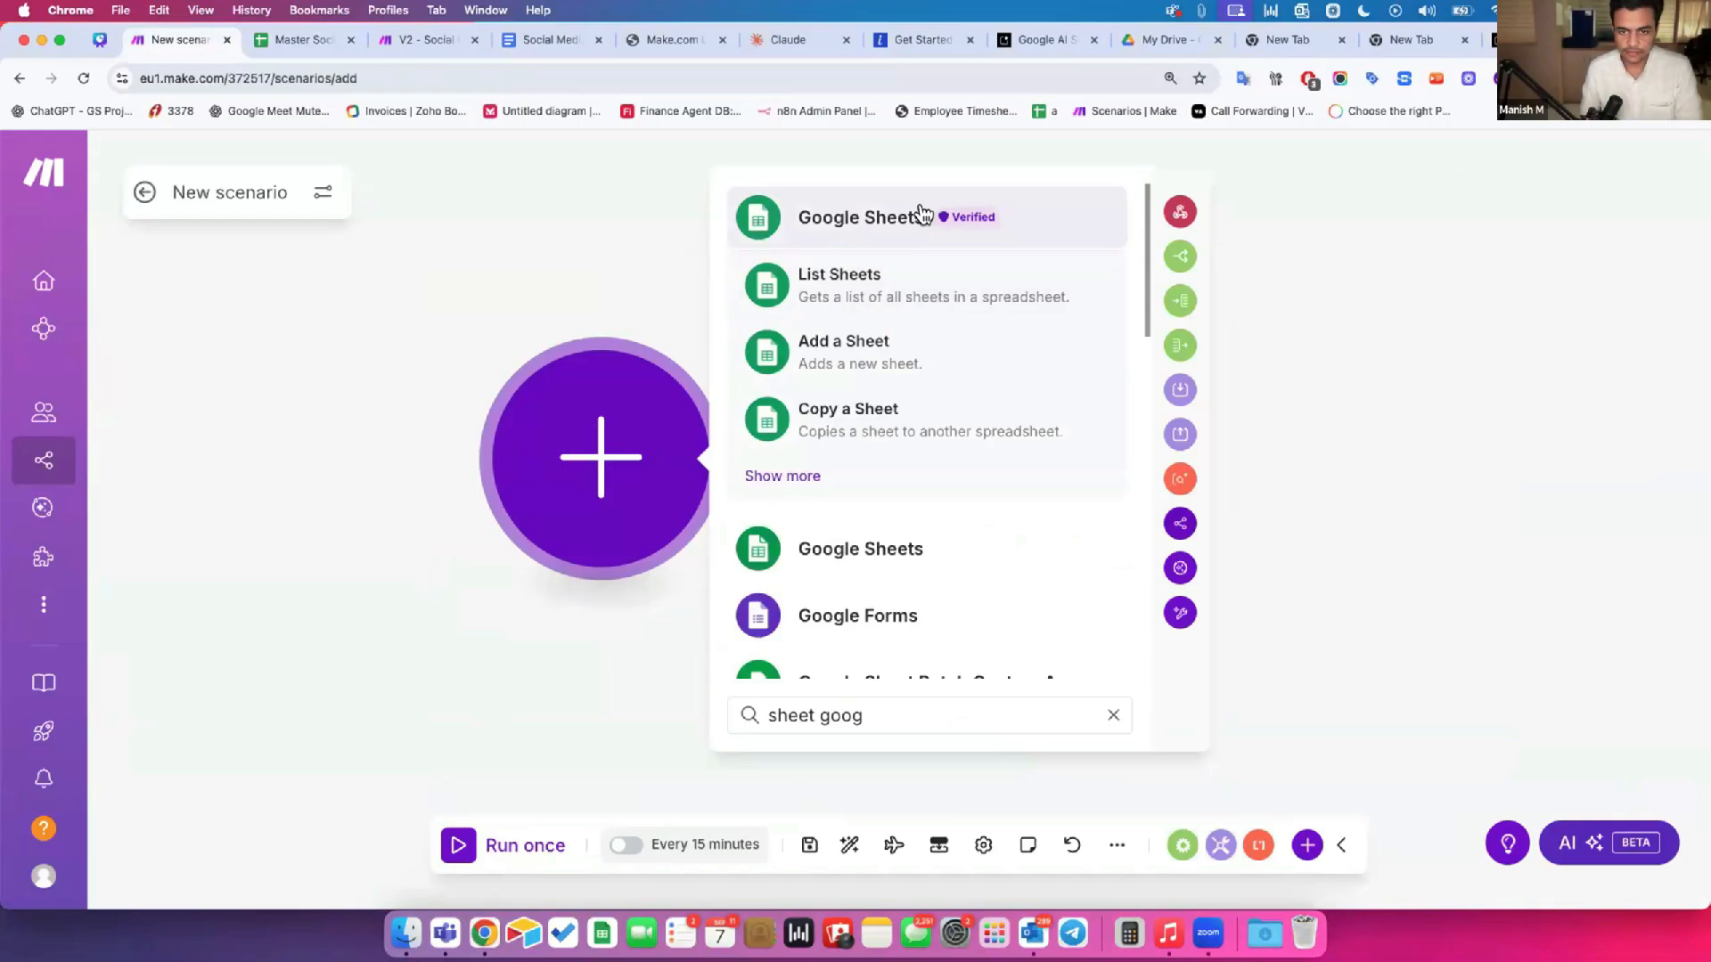
click(922, 215)
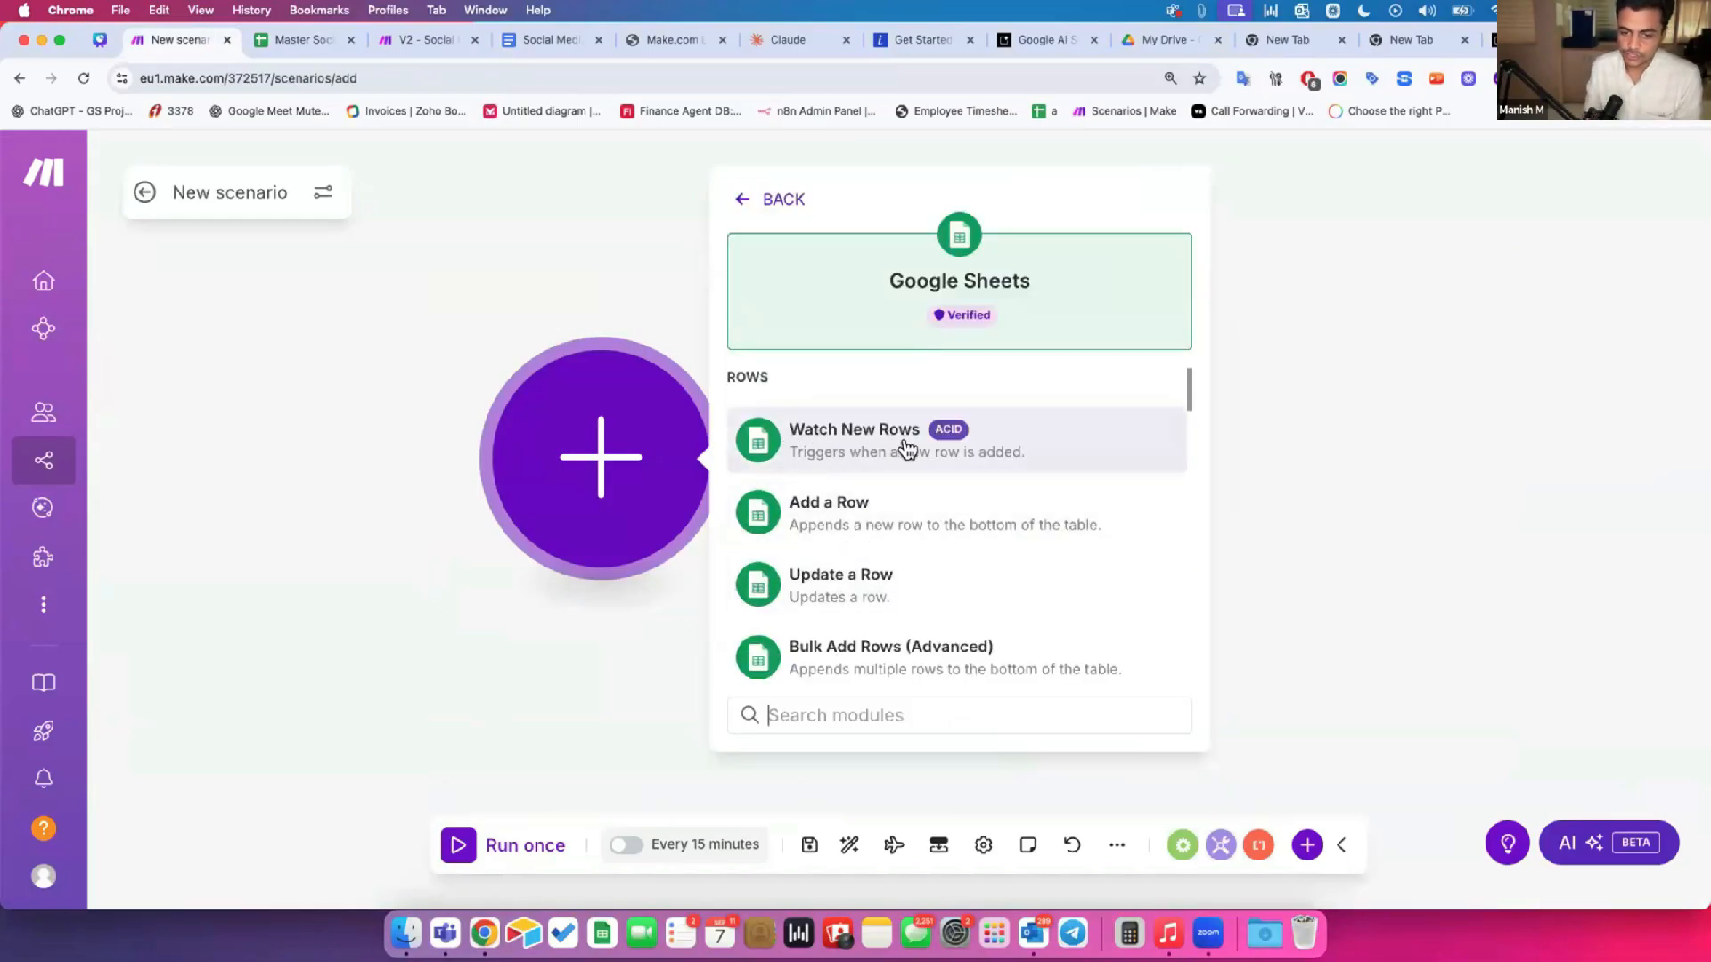
Step: Switch to the social media sheet and select row 2's Control Column cell
click(309, 41)
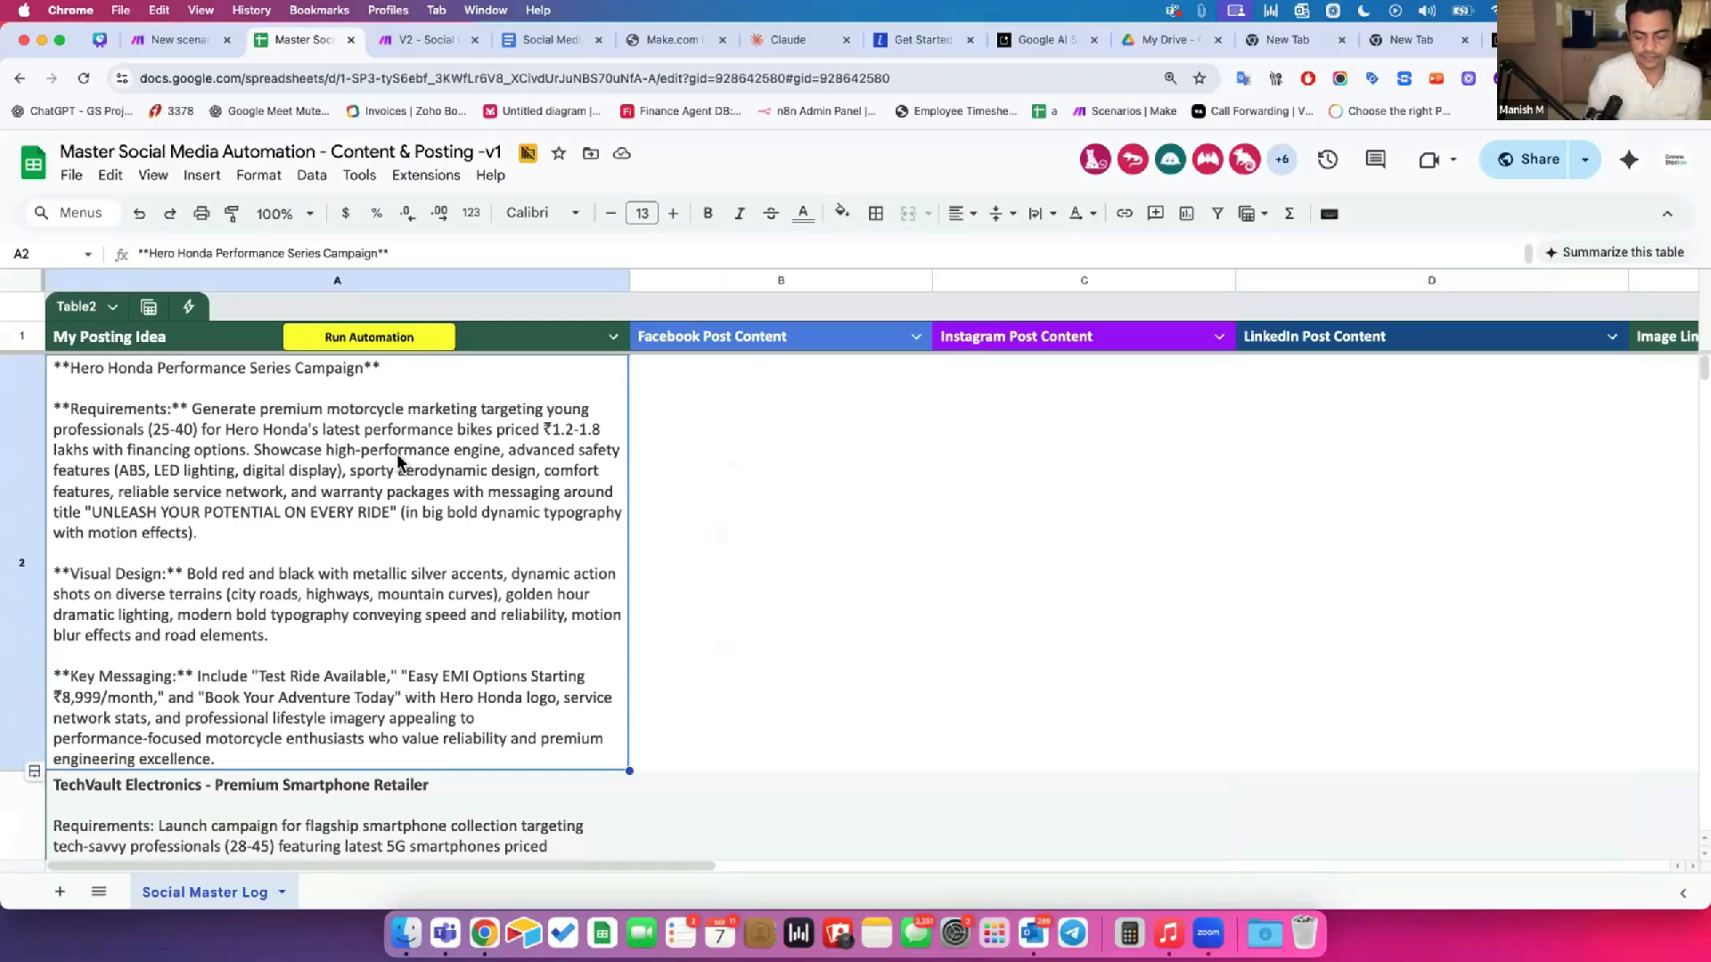
scroll(764, 470, right, 10)
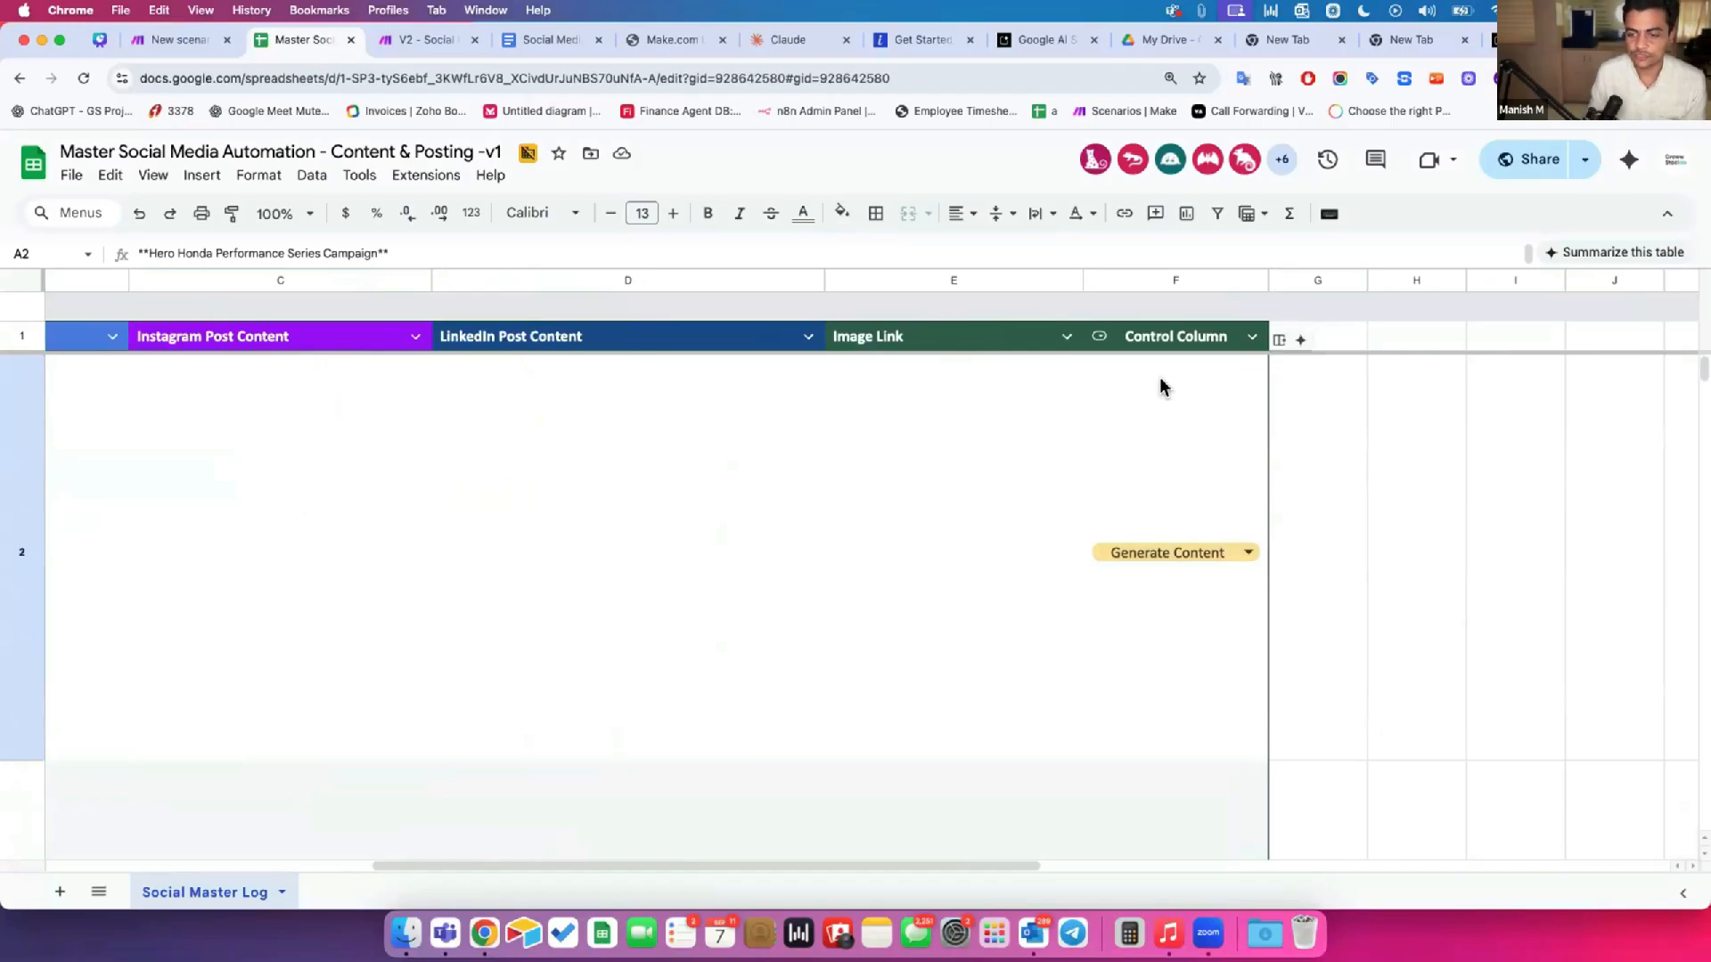
click(1184, 590)
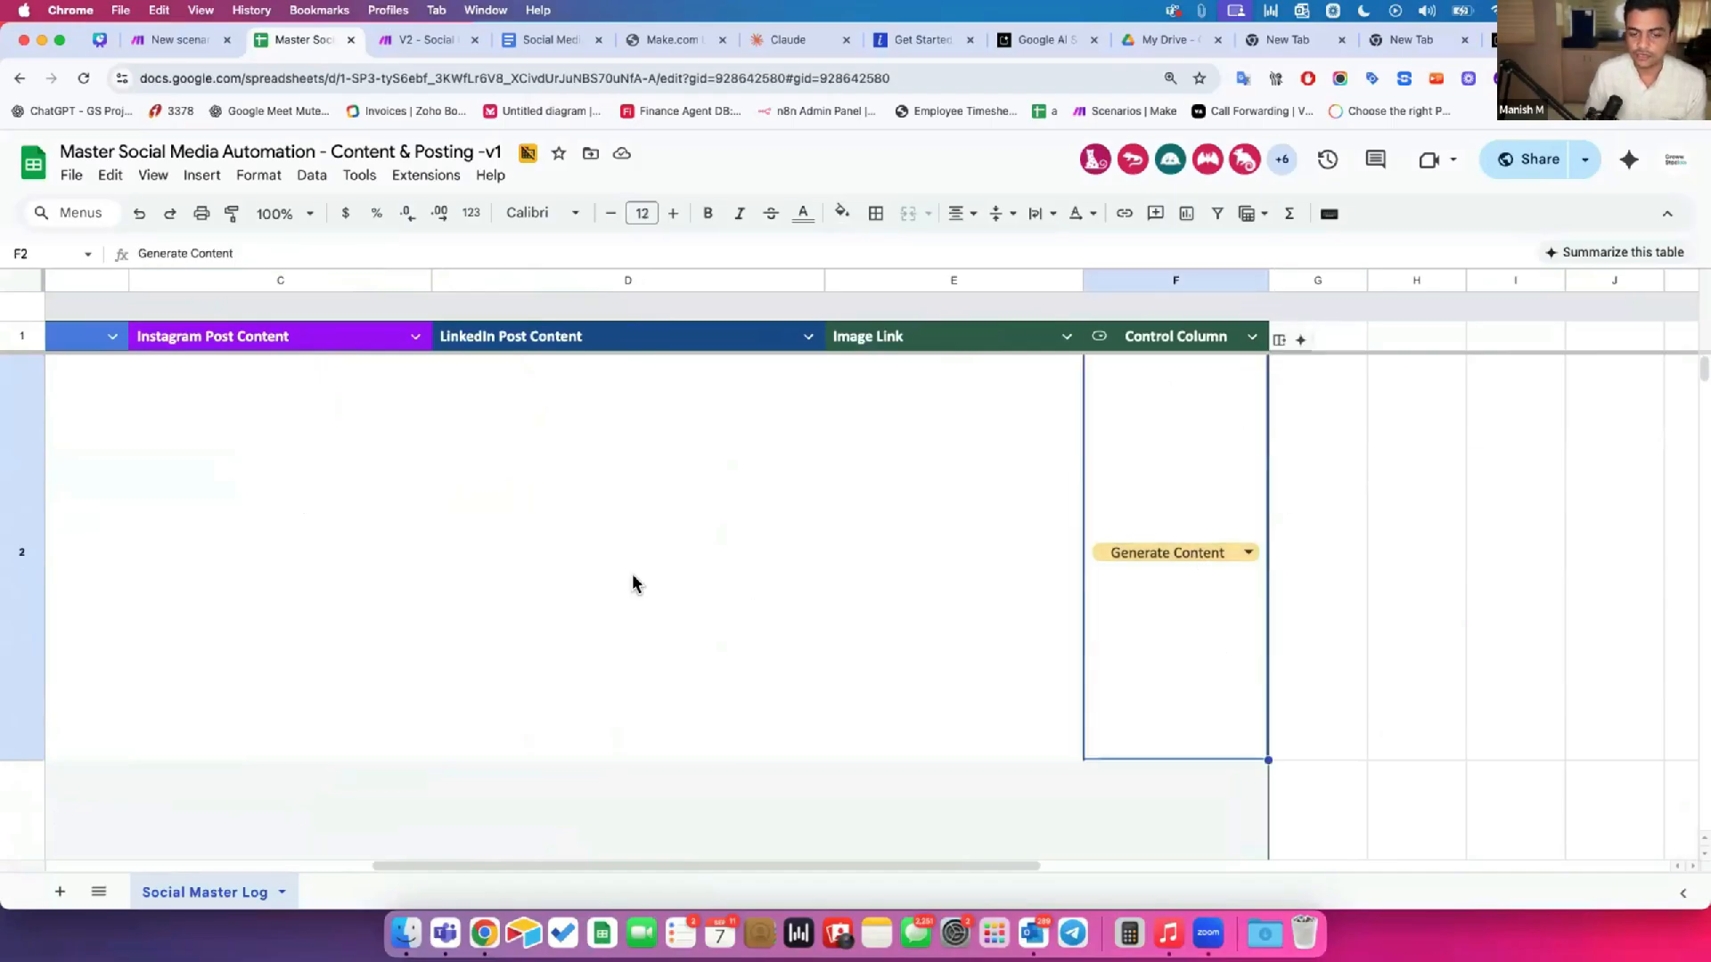
Step: Review the posting ideas listed in column A of the Social Master Log sheet
scroll(406, 533, left, 1)
scroll(405, 533, left, 8)
click(405, 533)
scroll(406, 531, down, 15)
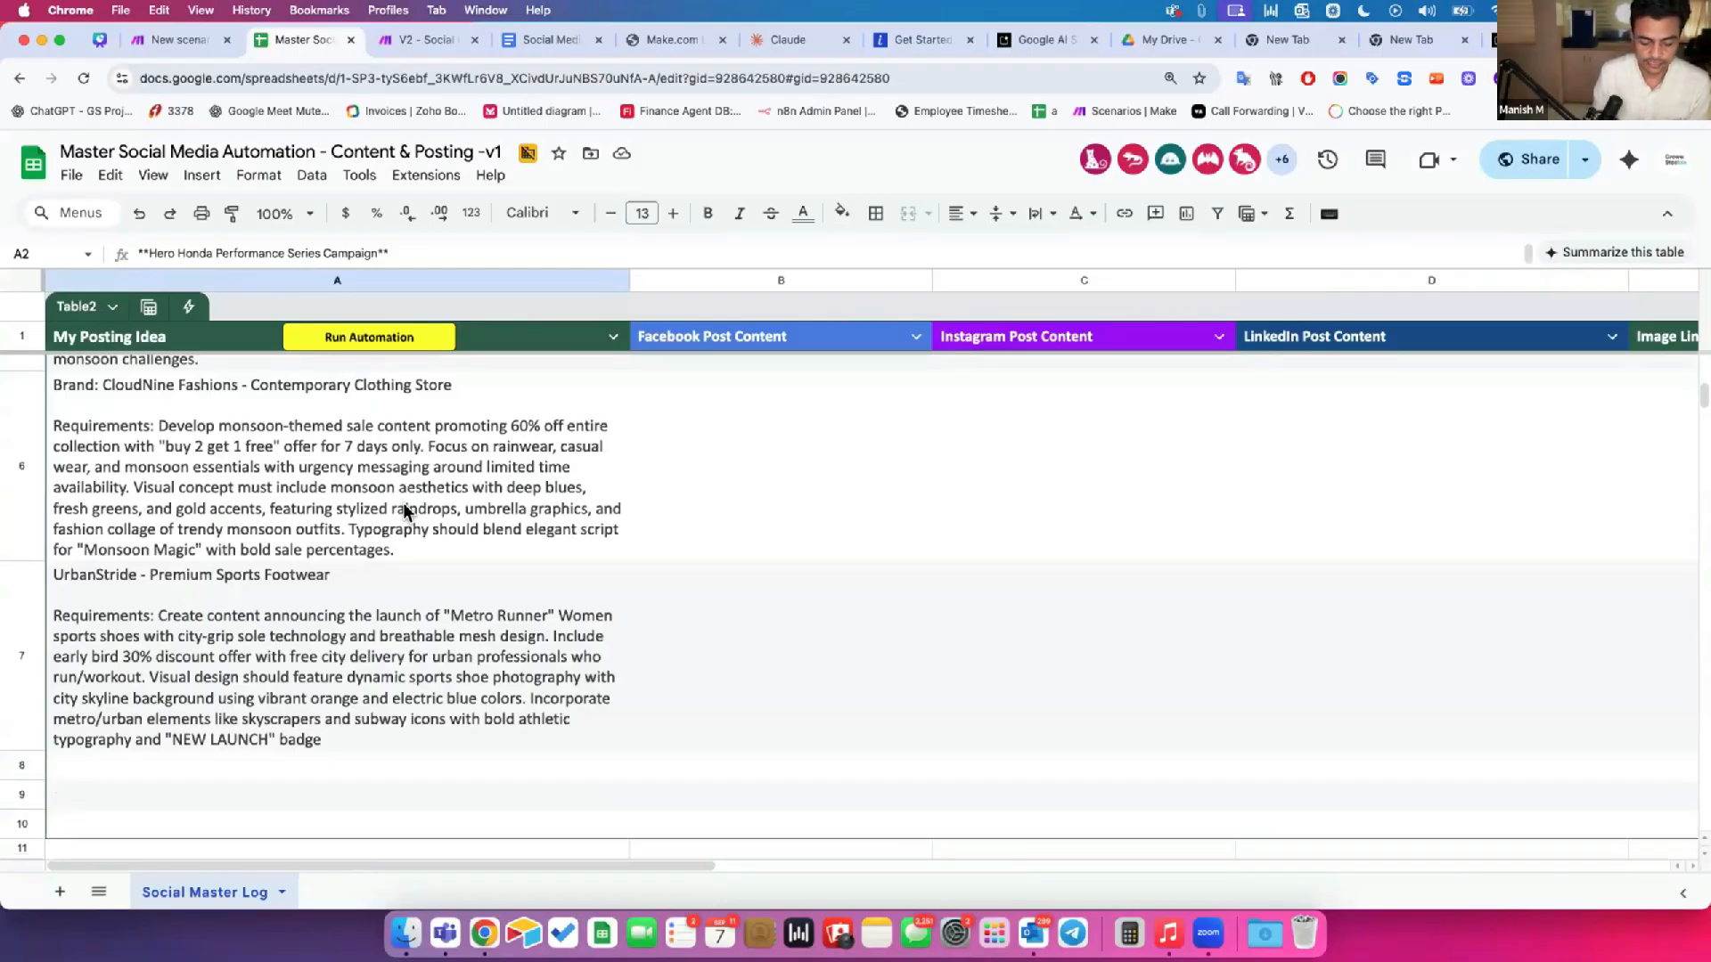
scroll(664, 575, up, 3)
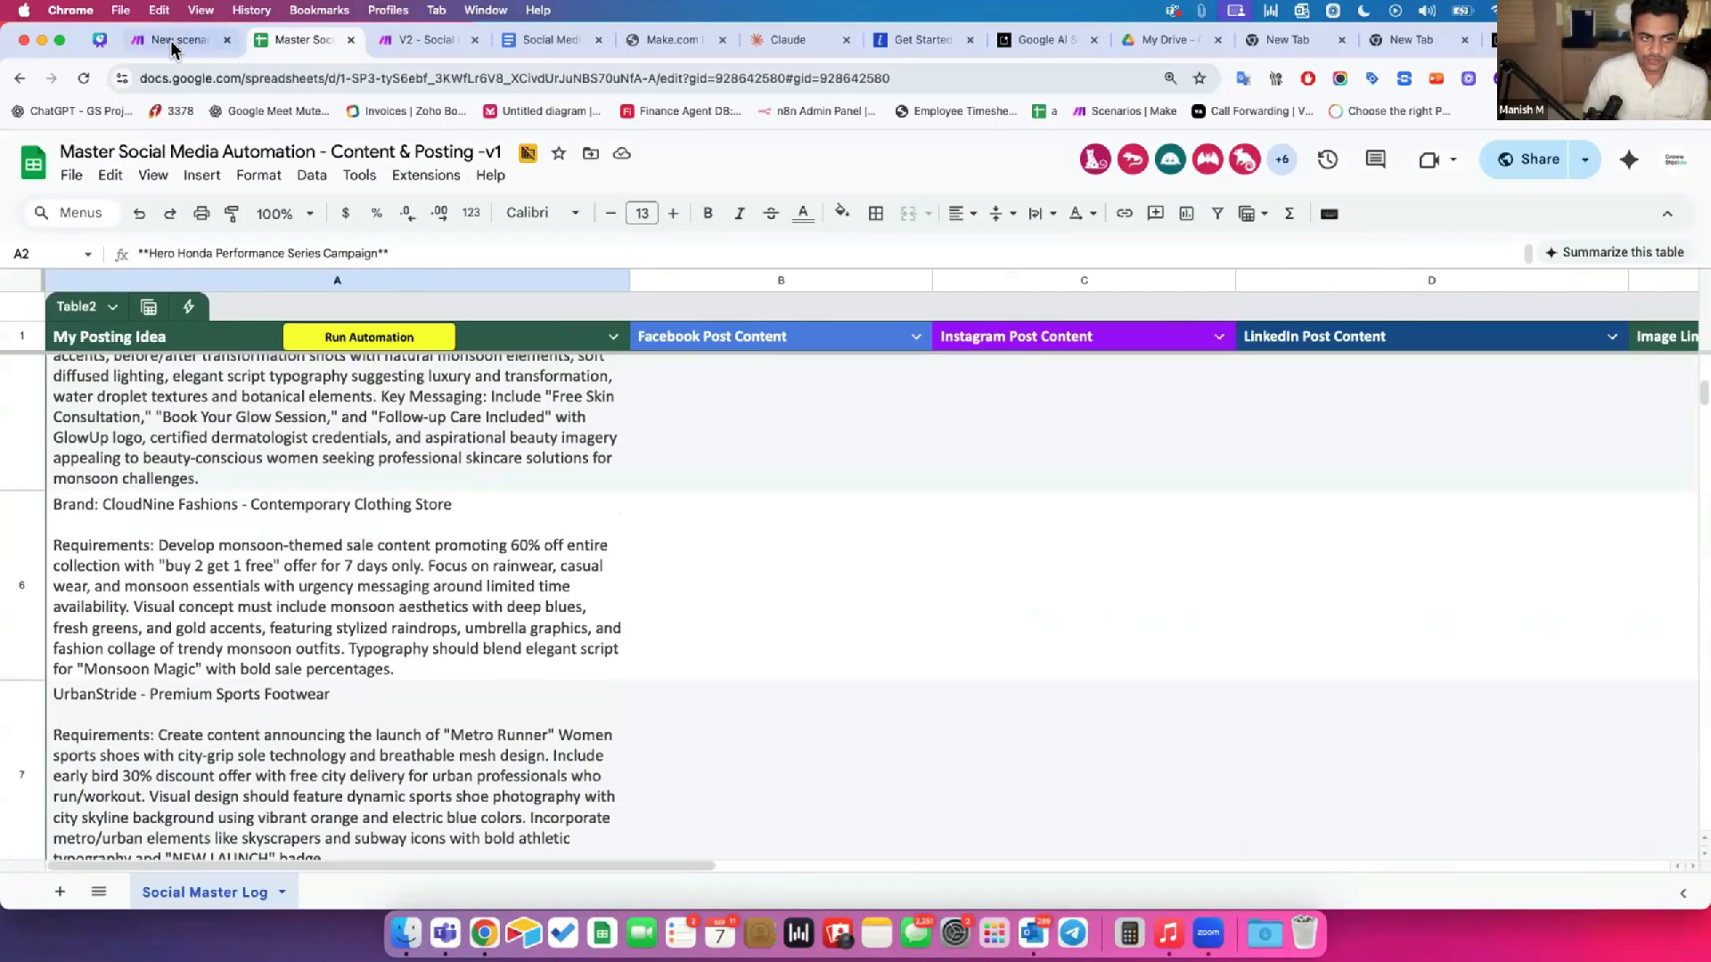
Step: Switch back to the new Make scenario and add Google Sheets Search Rows as its first module
click(173, 41)
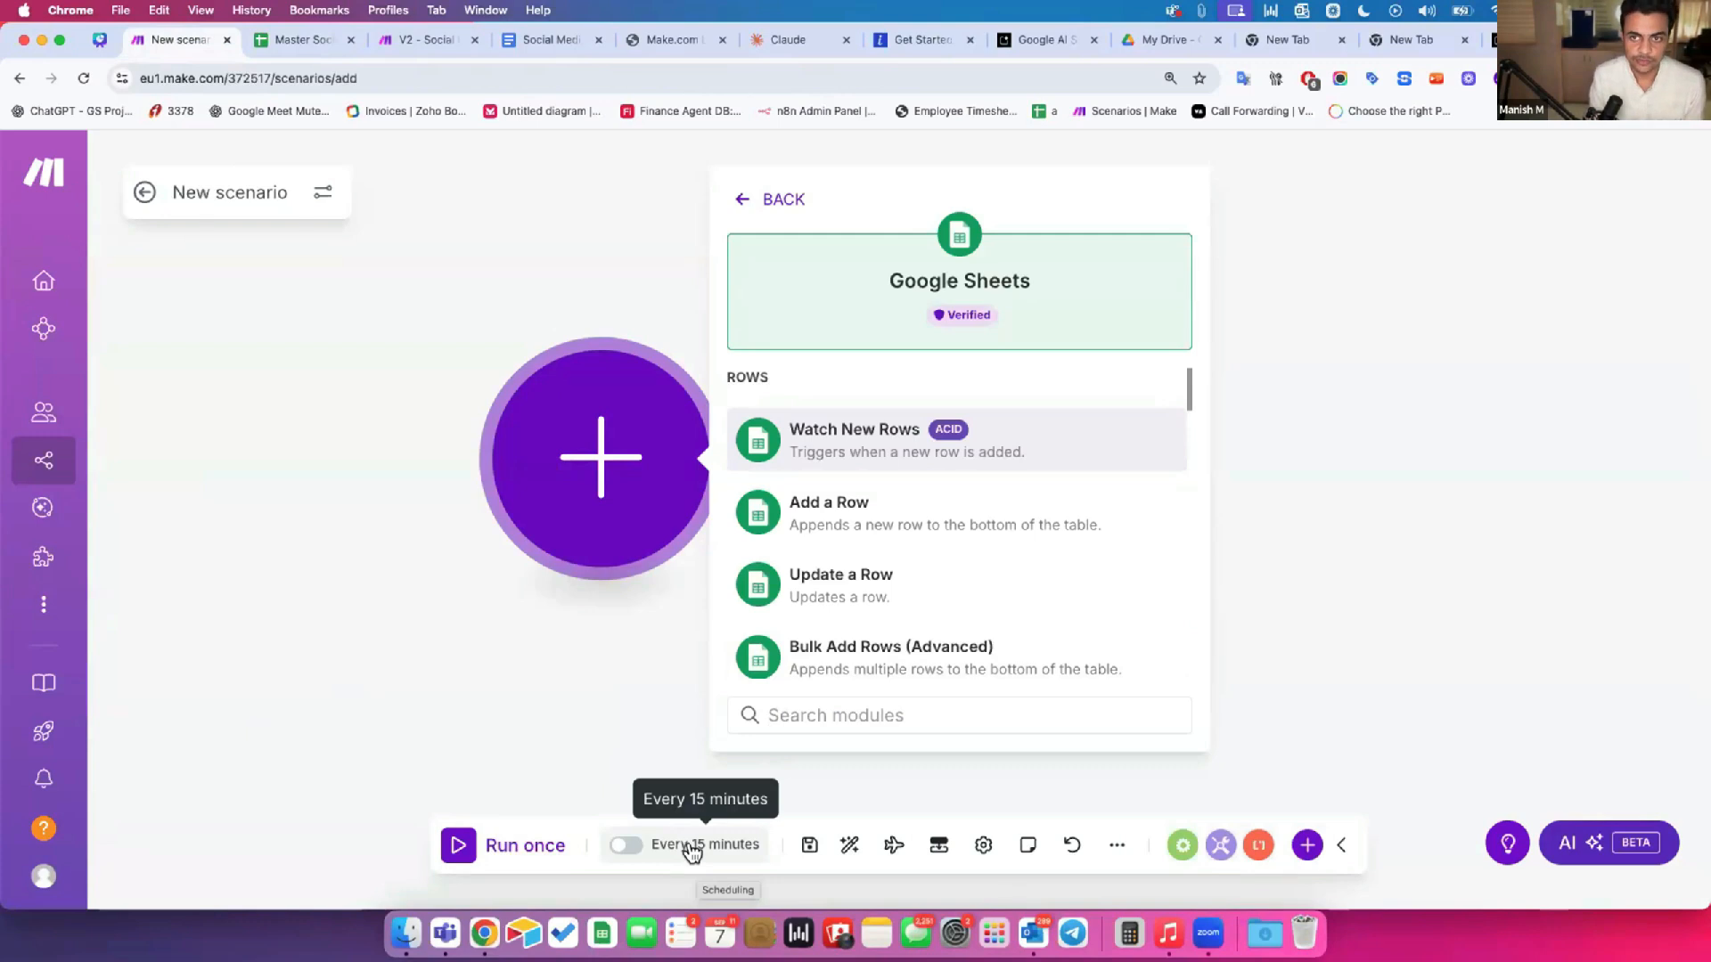
scroll(876, 615, down, 5)
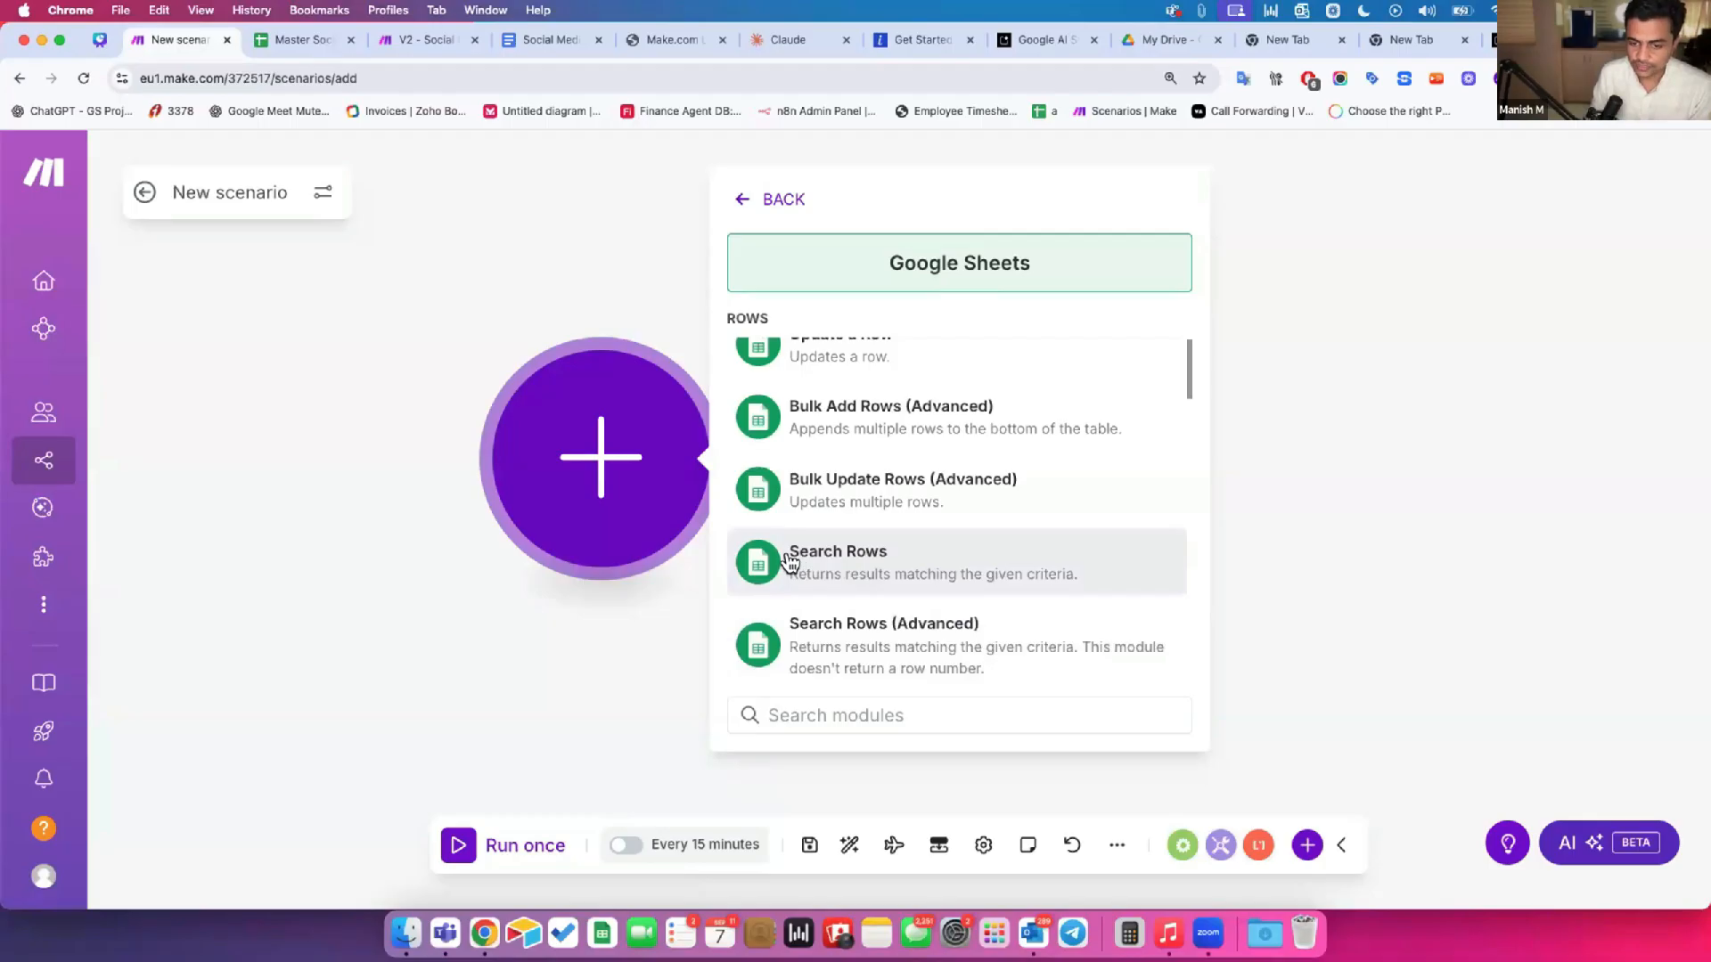
click(877, 556)
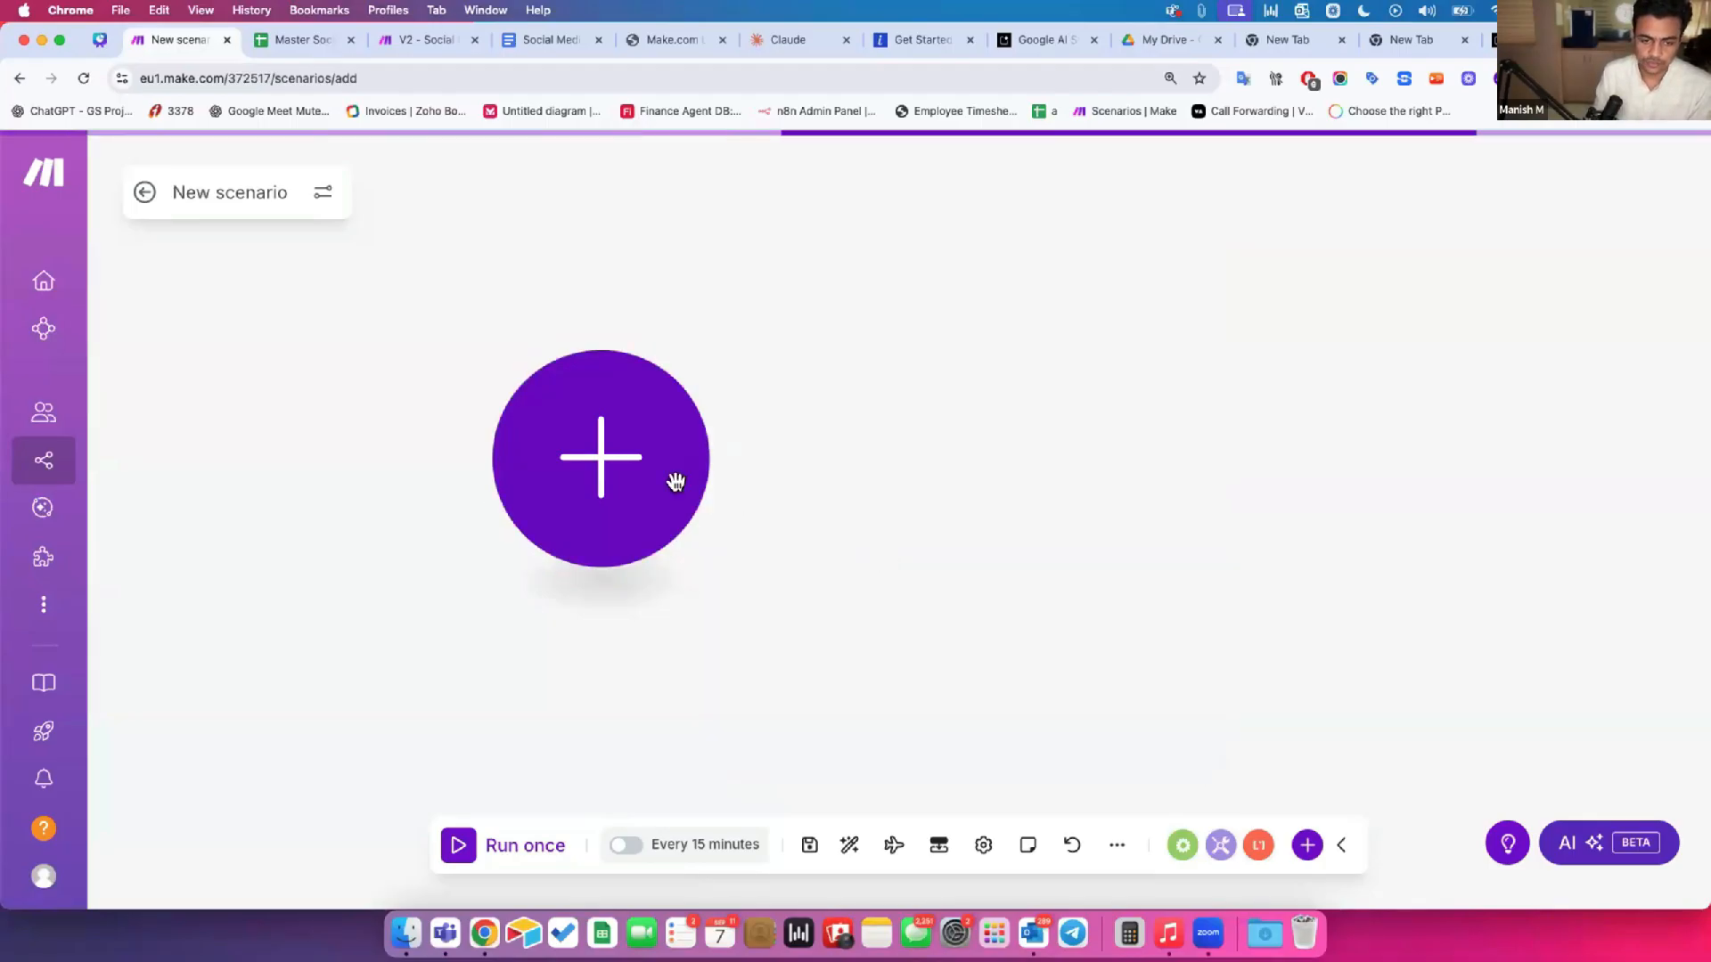
Step: Choose the admin Google account for sign-in and set the Search Rows module's connection to 6th Sept Class
click(1095, 278)
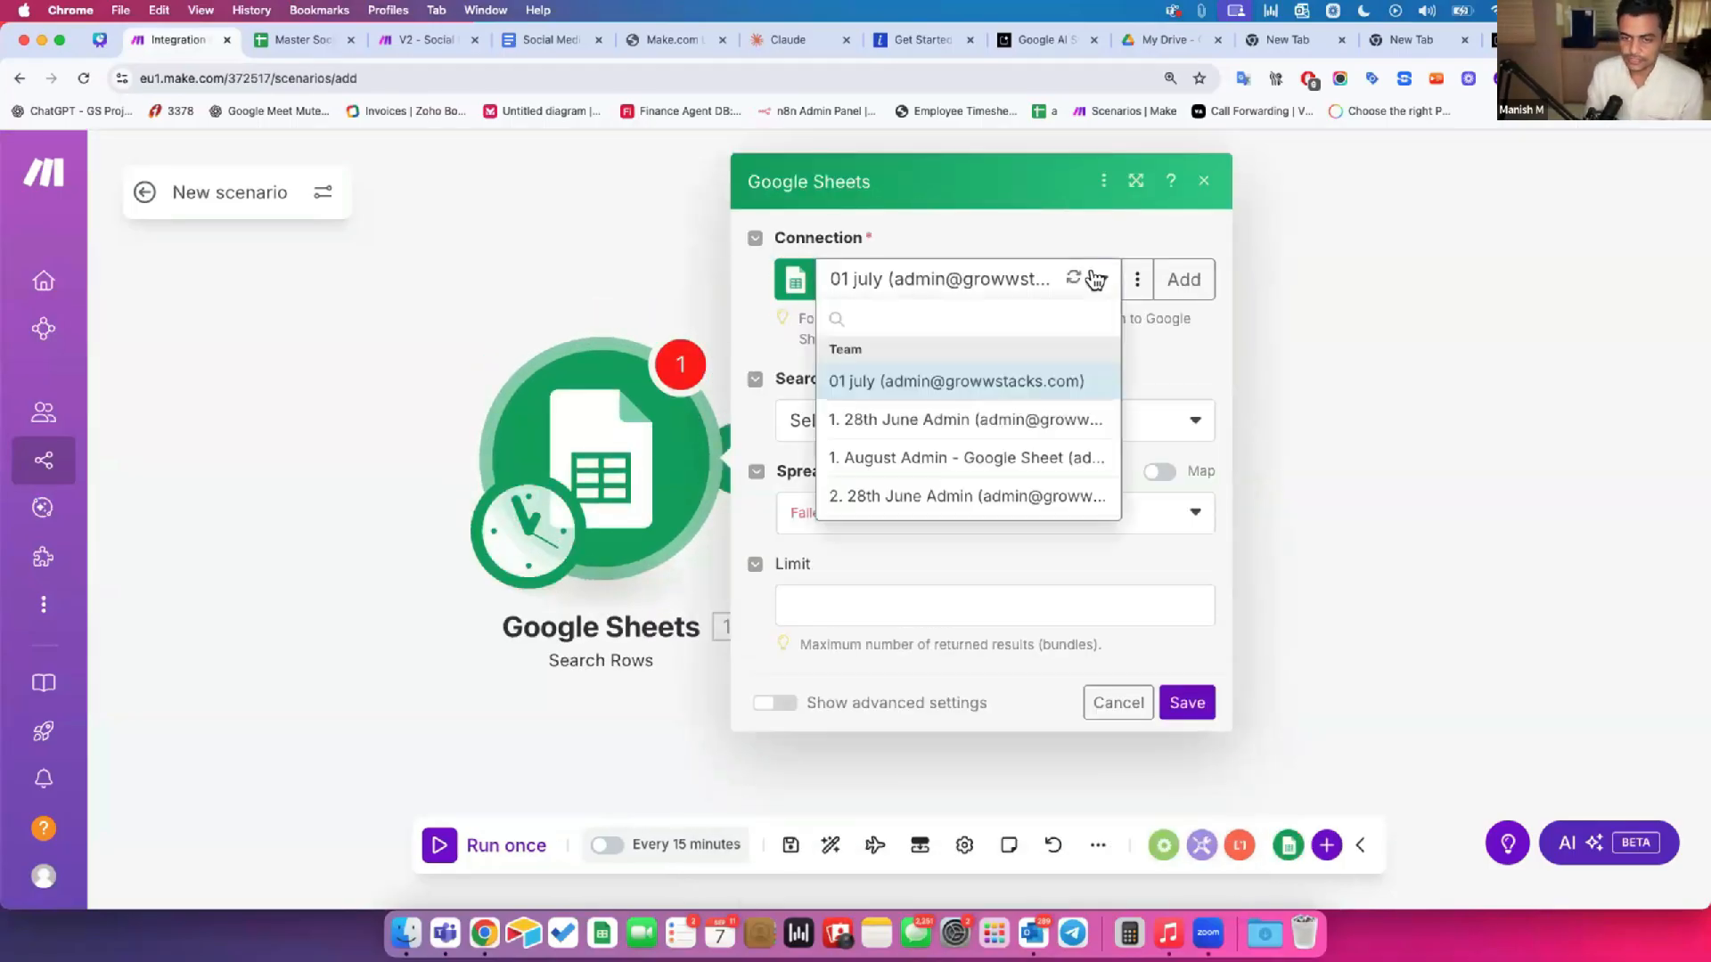
scroll(980, 525, down, 1)
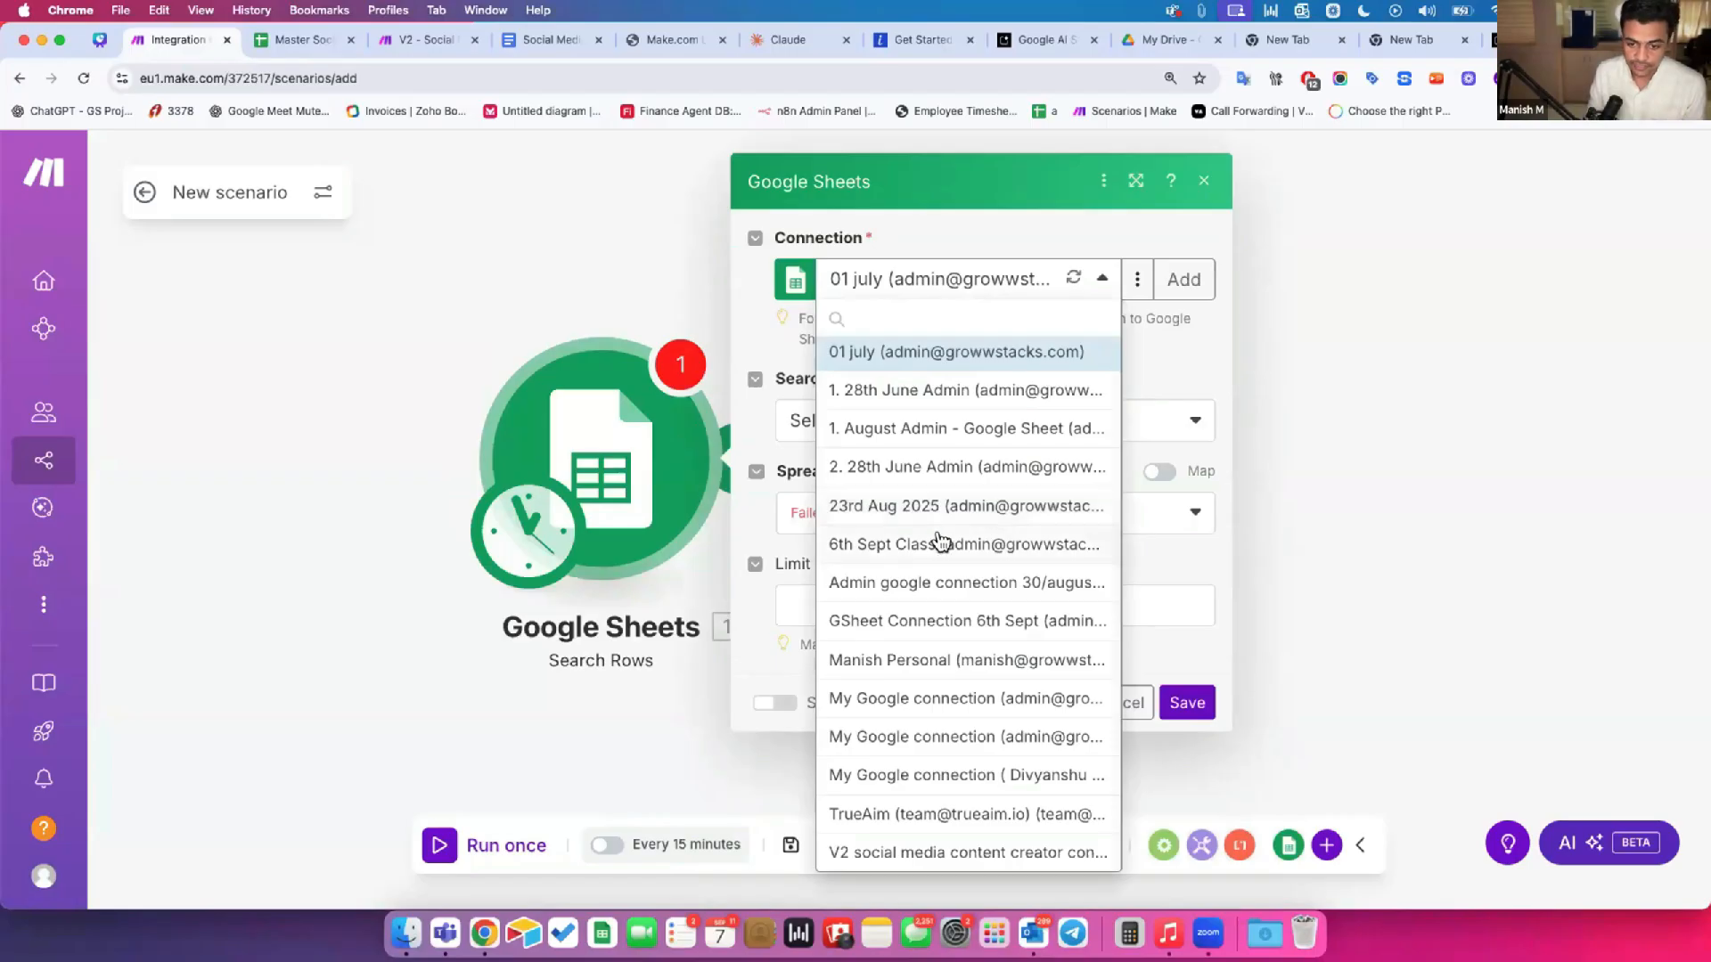
click(1464, 358)
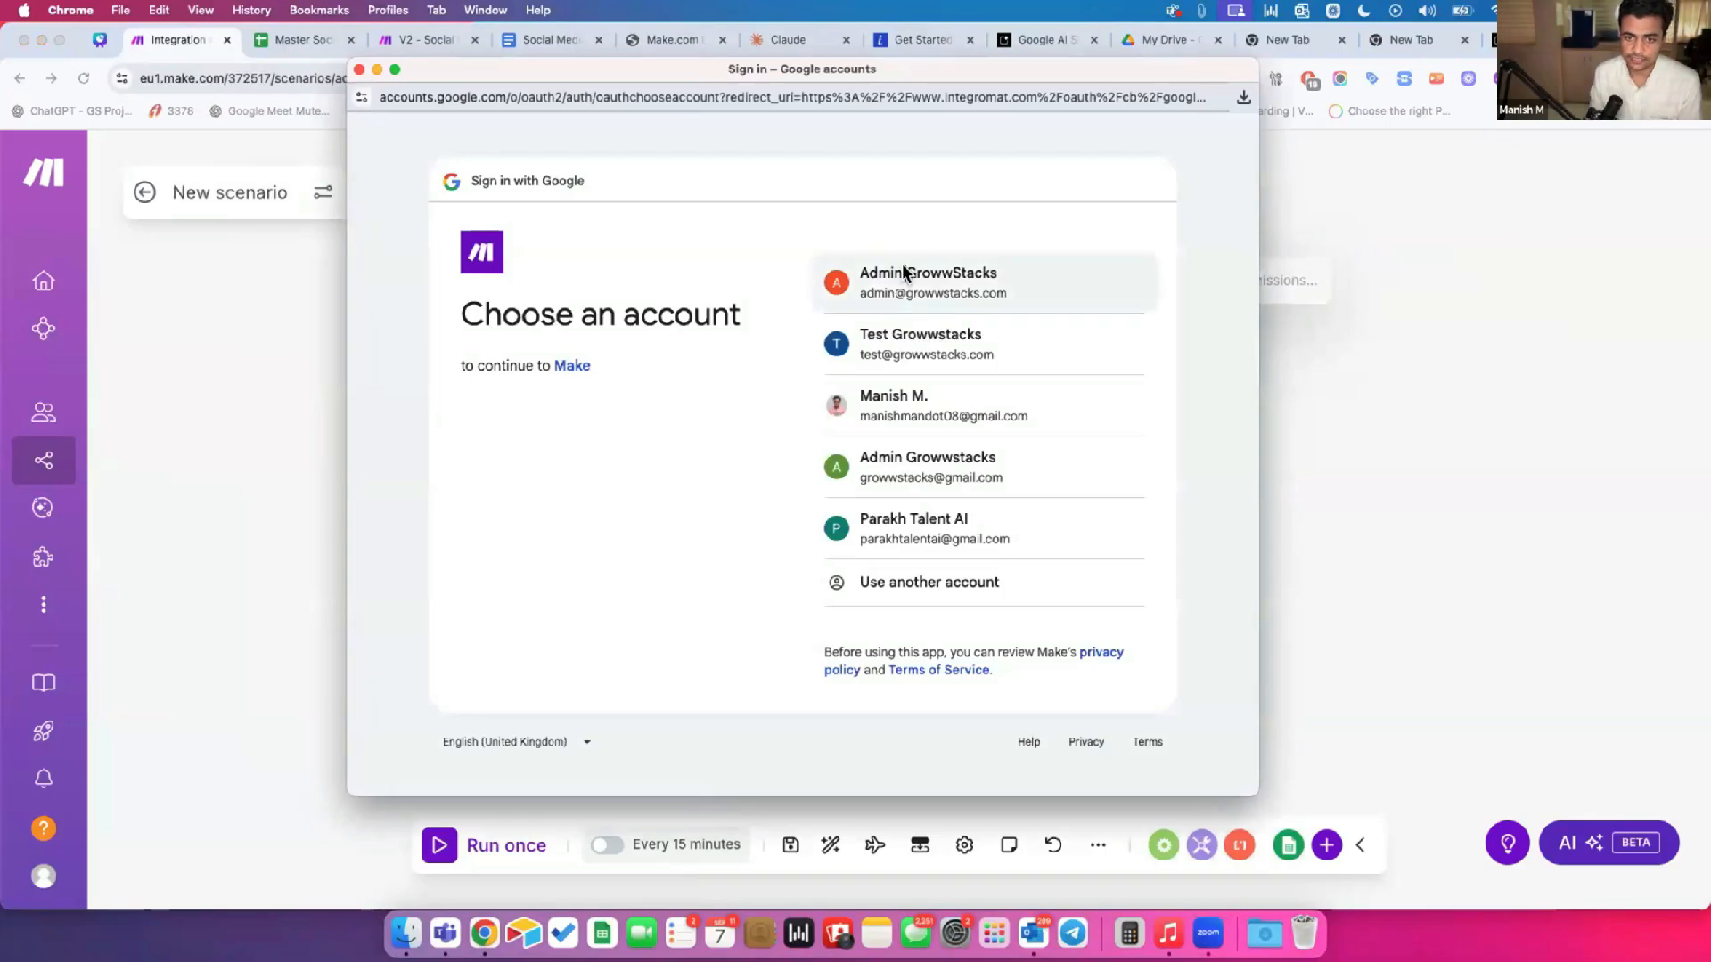
click(903, 272)
click(1031, 543)
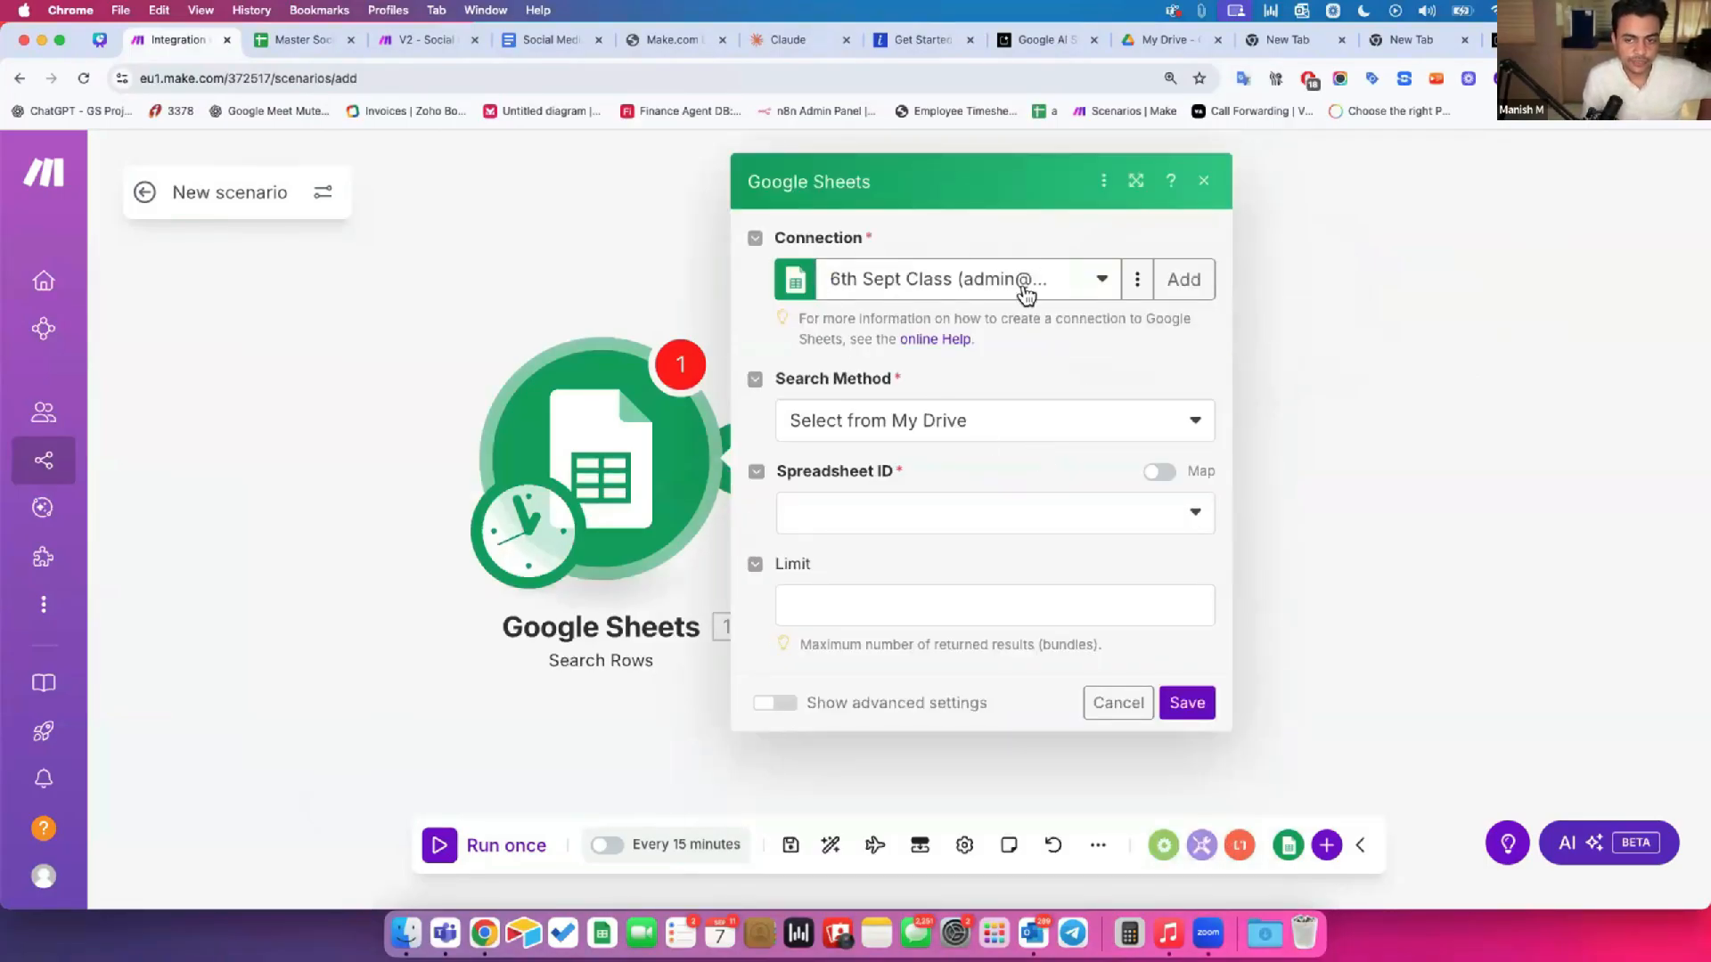
Step: Check the spreadsheet's title in Google Sheets and set the module's Spreadsheet ID to Master Social Media Automation - Content & Posting -v1
click(879, 519)
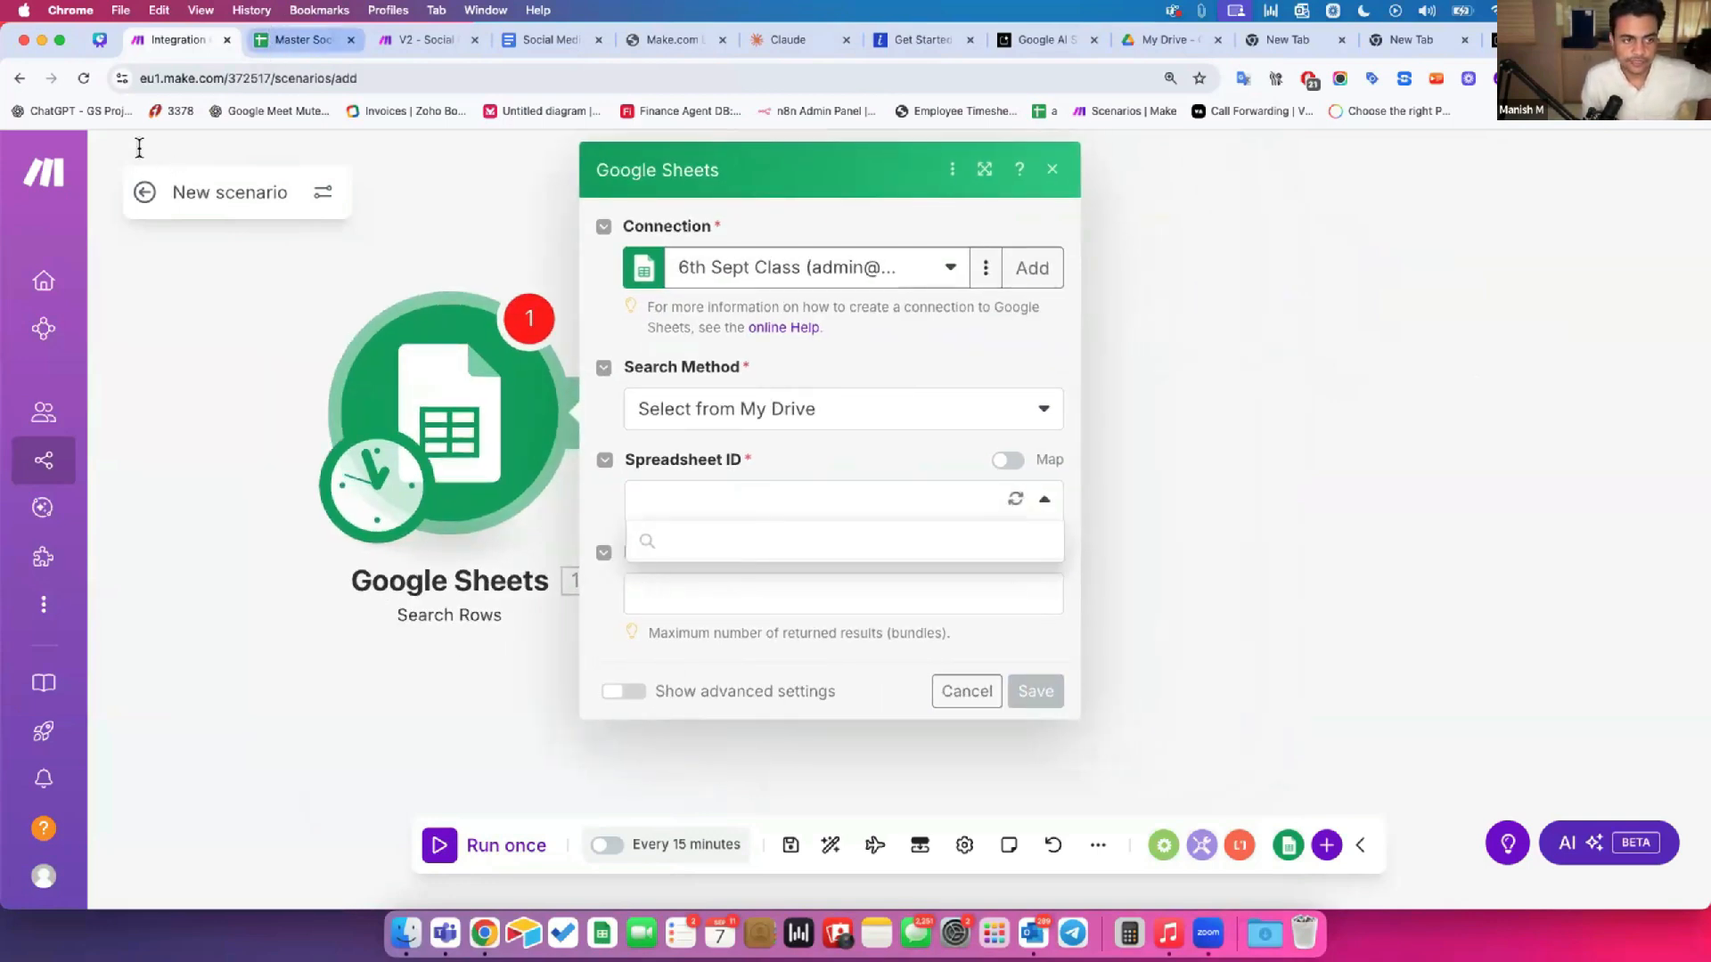
click(303, 40)
drag(92, 152, 428, 156)
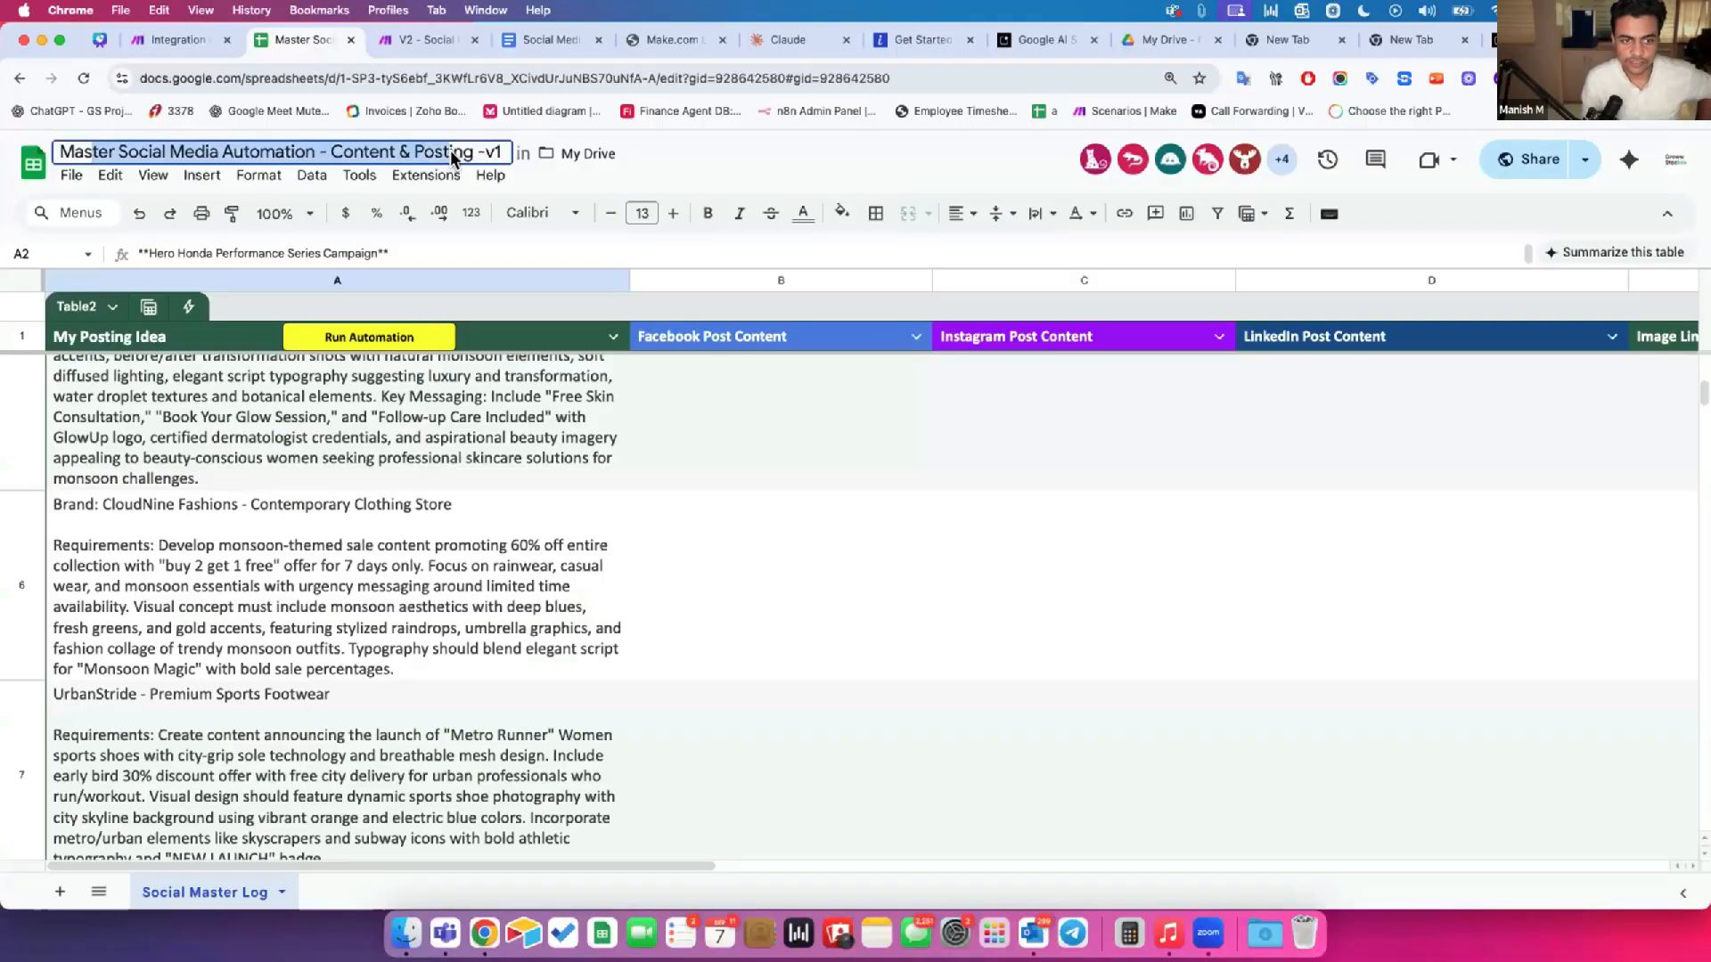
click(180, 41)
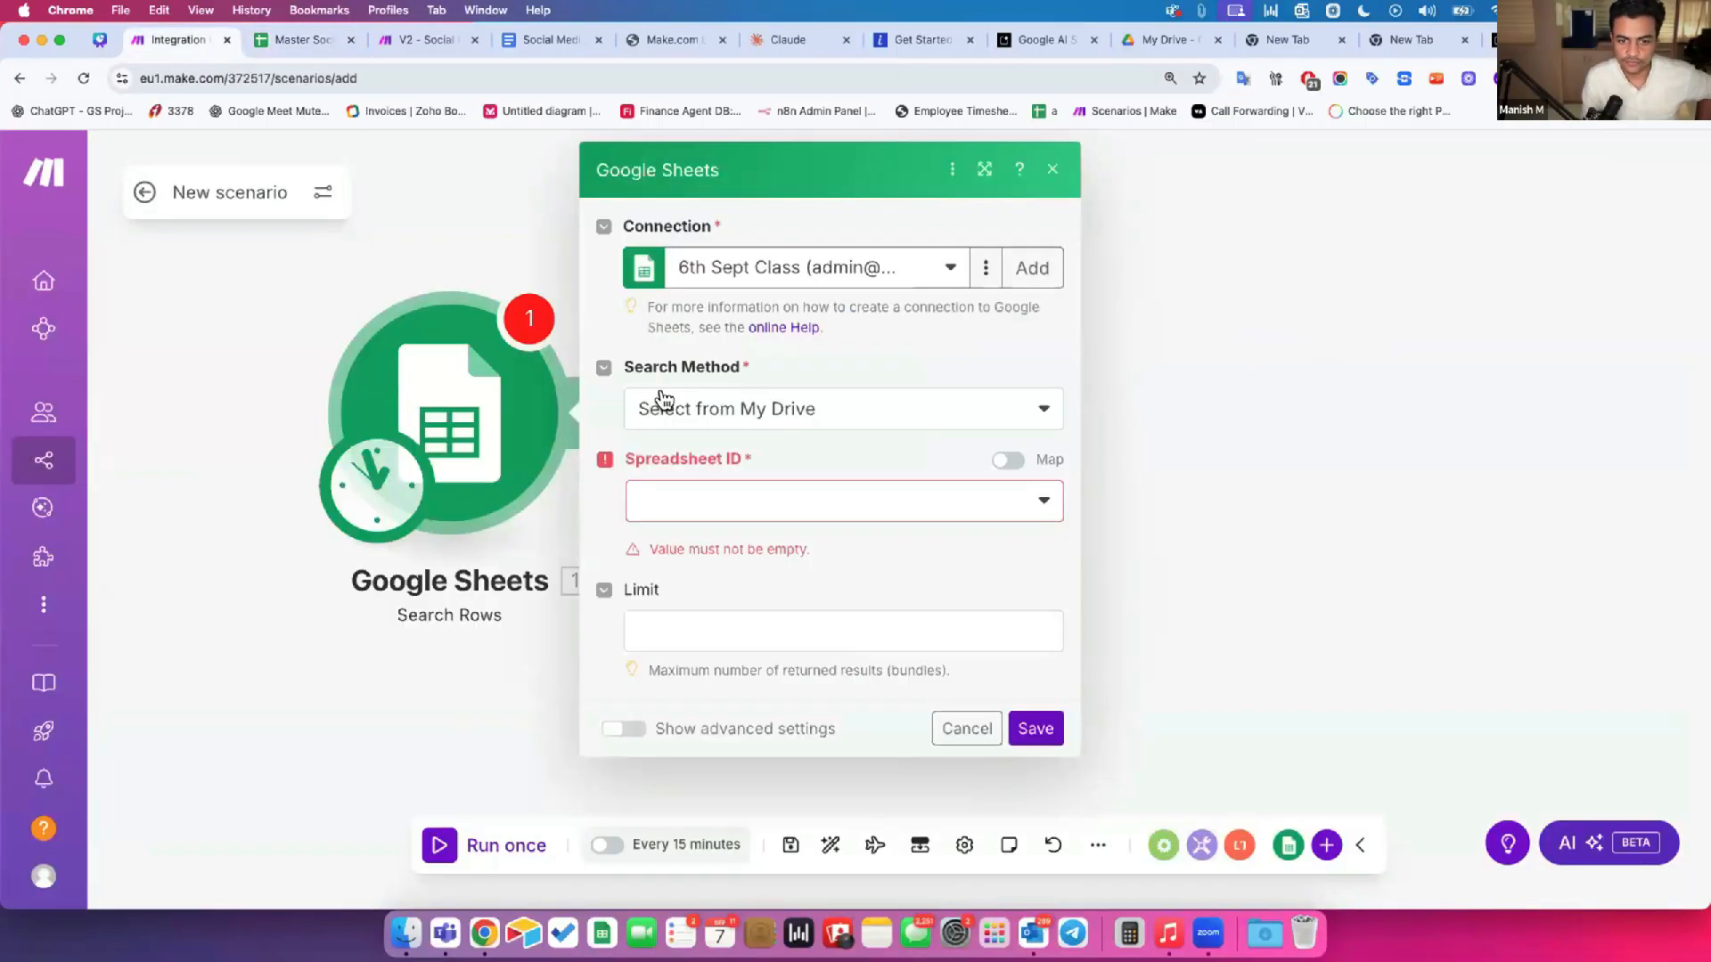
click(677, 499)
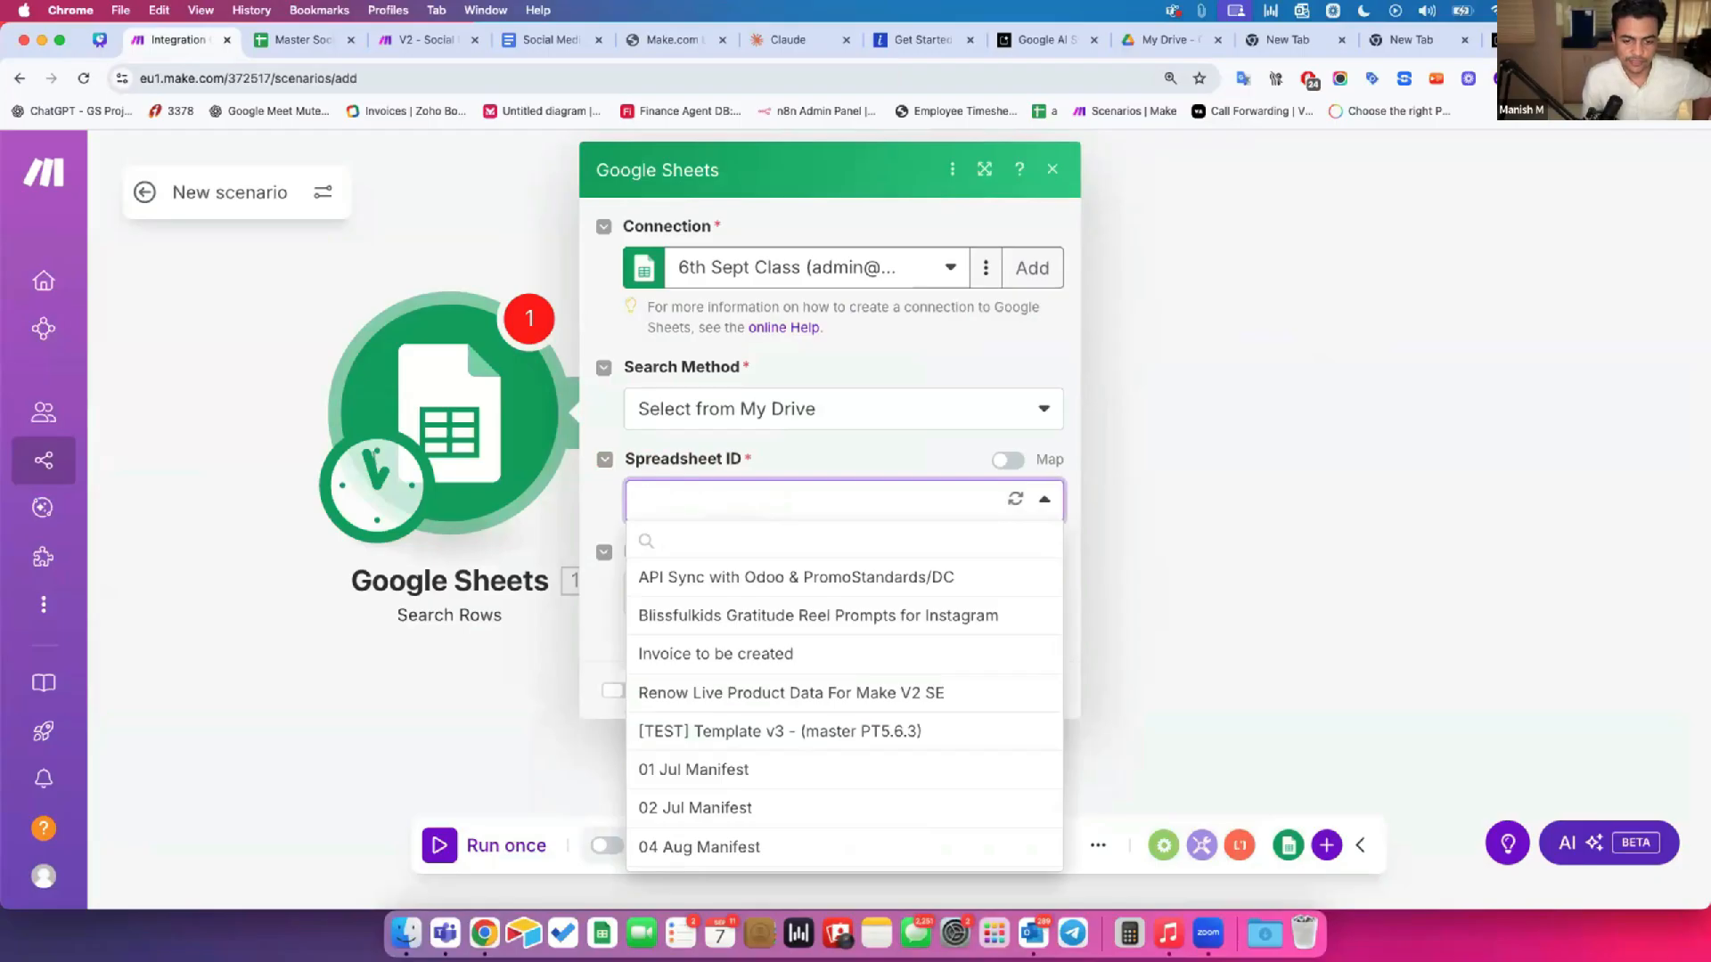
scroll(869, 778, down, 20)
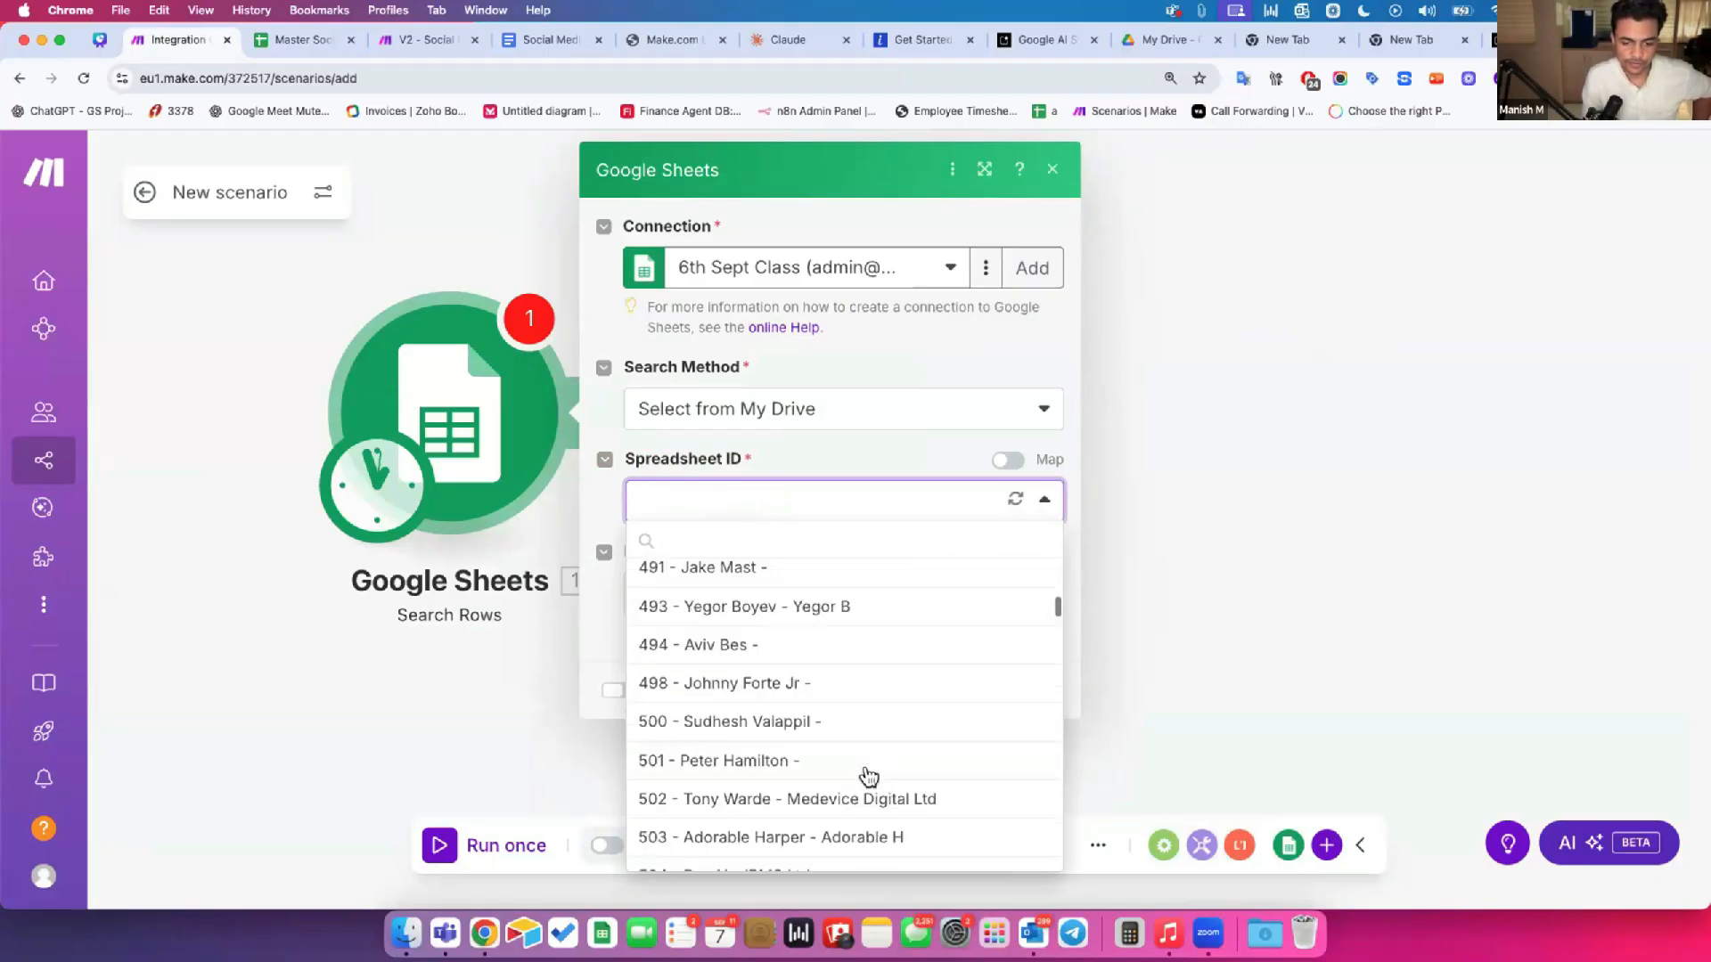
text(master soci)
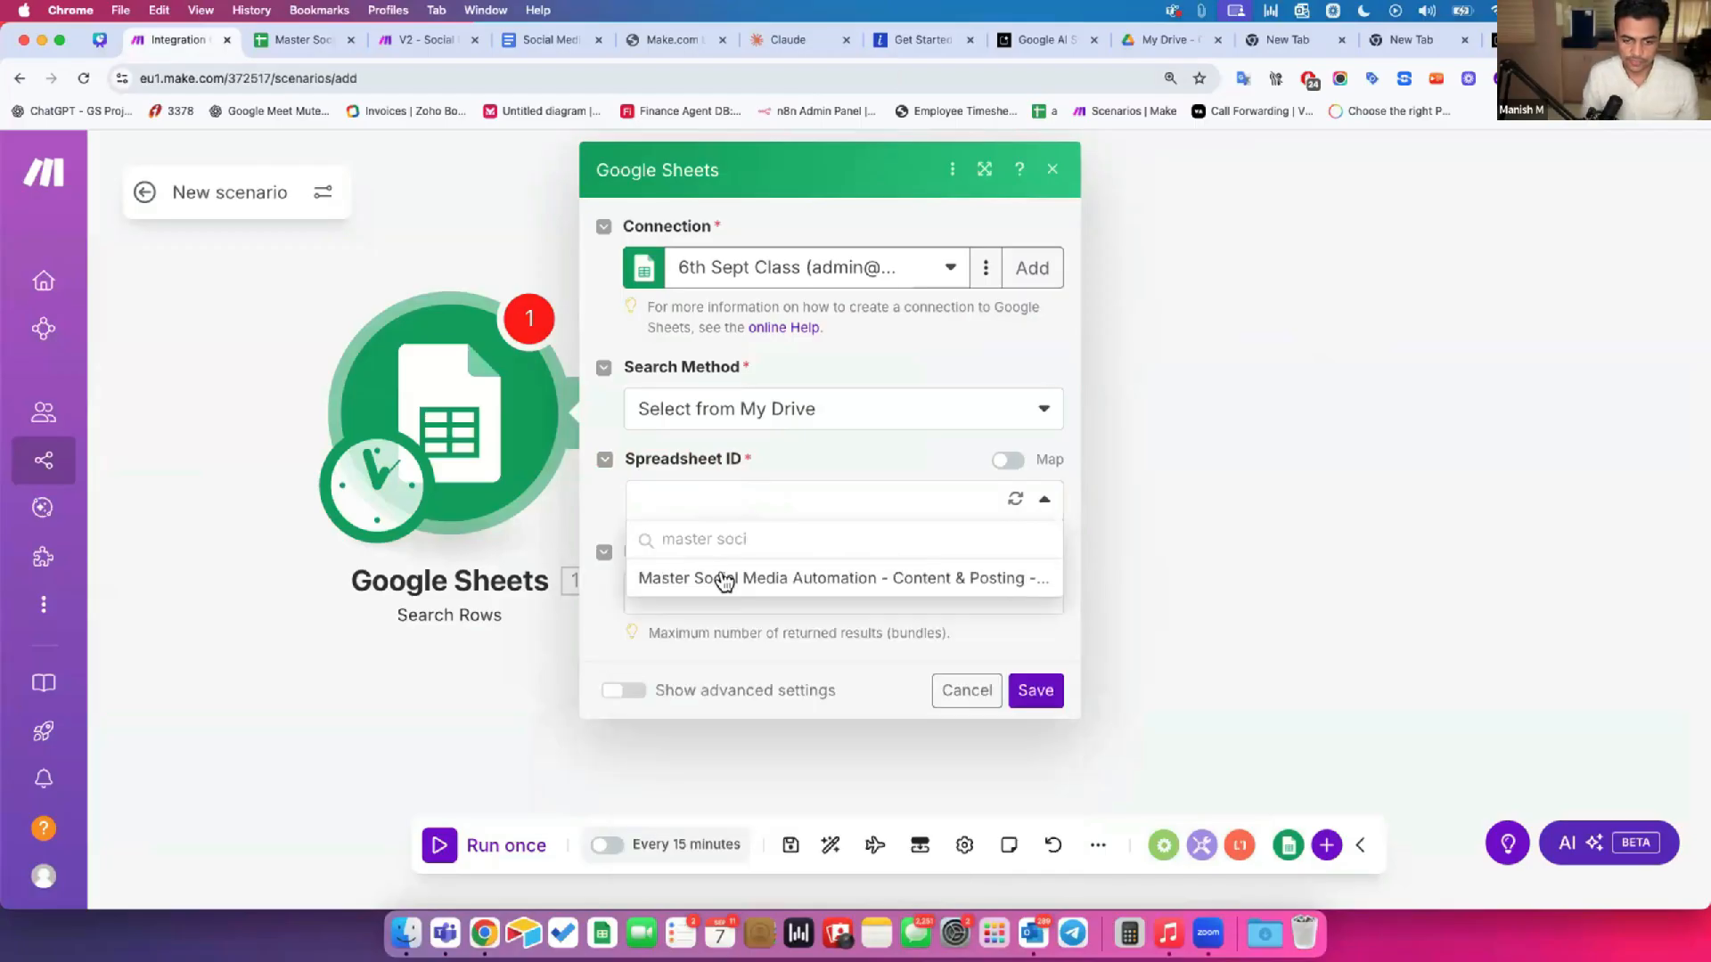
click(726, 579)
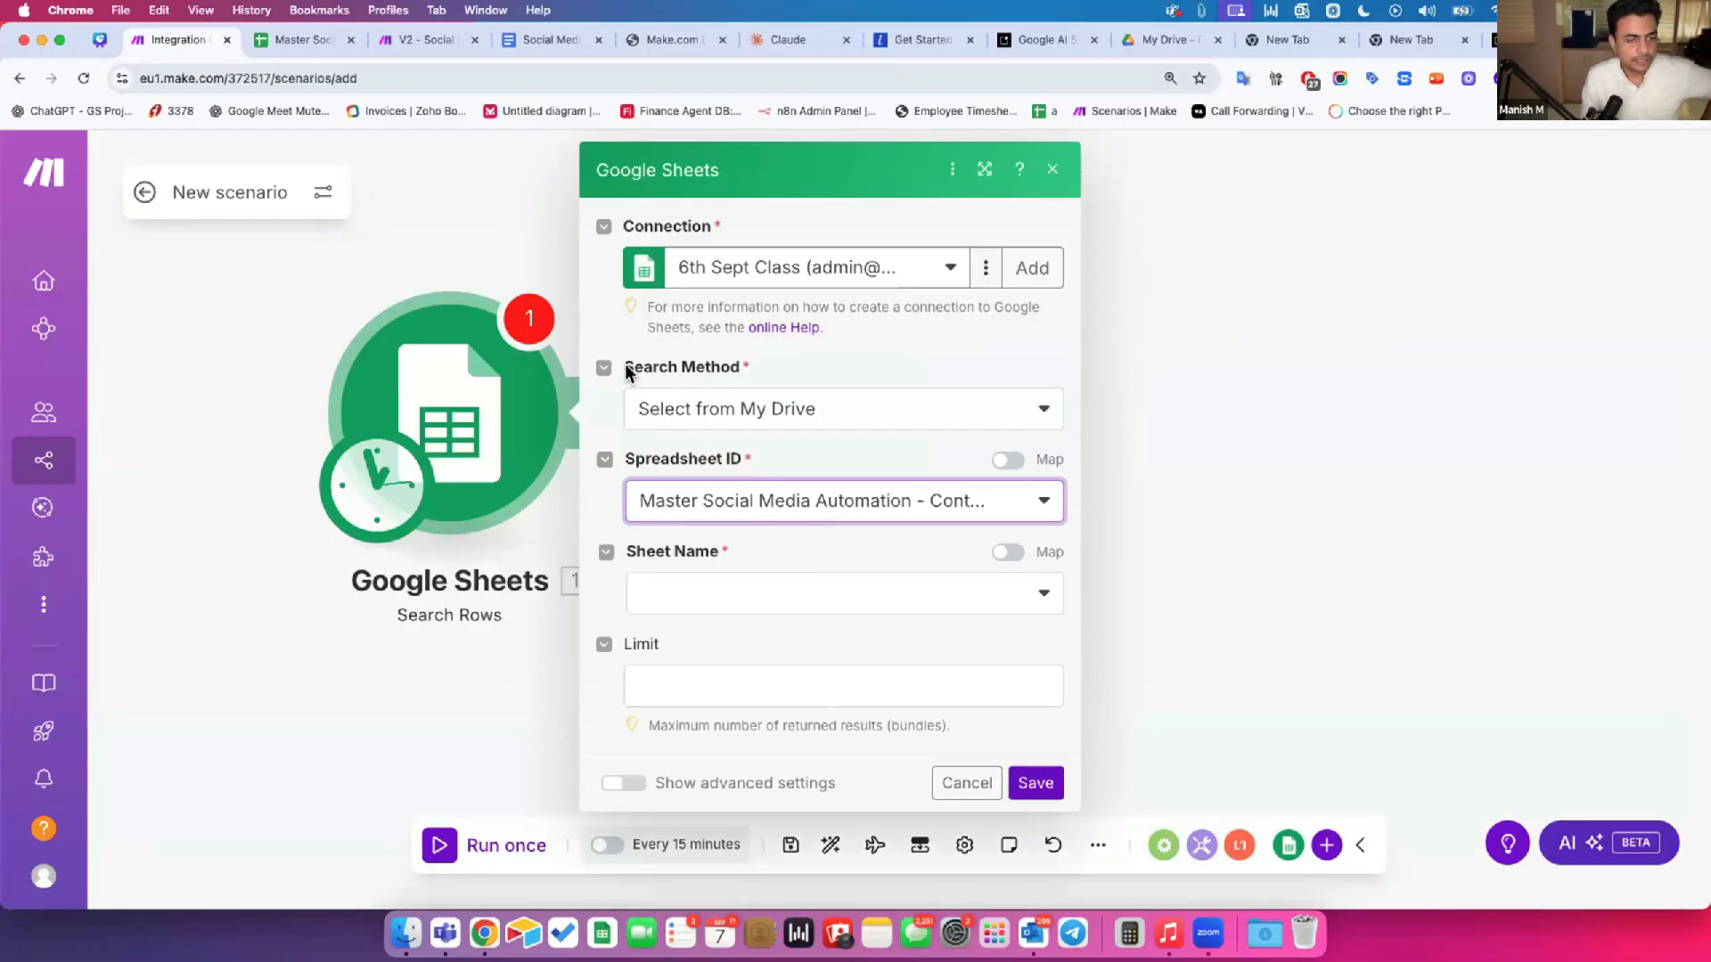
Step: Check the worksheet's name in the spreadsheet and set the module's Sheet Name to Social Master Log
click(285, 43)
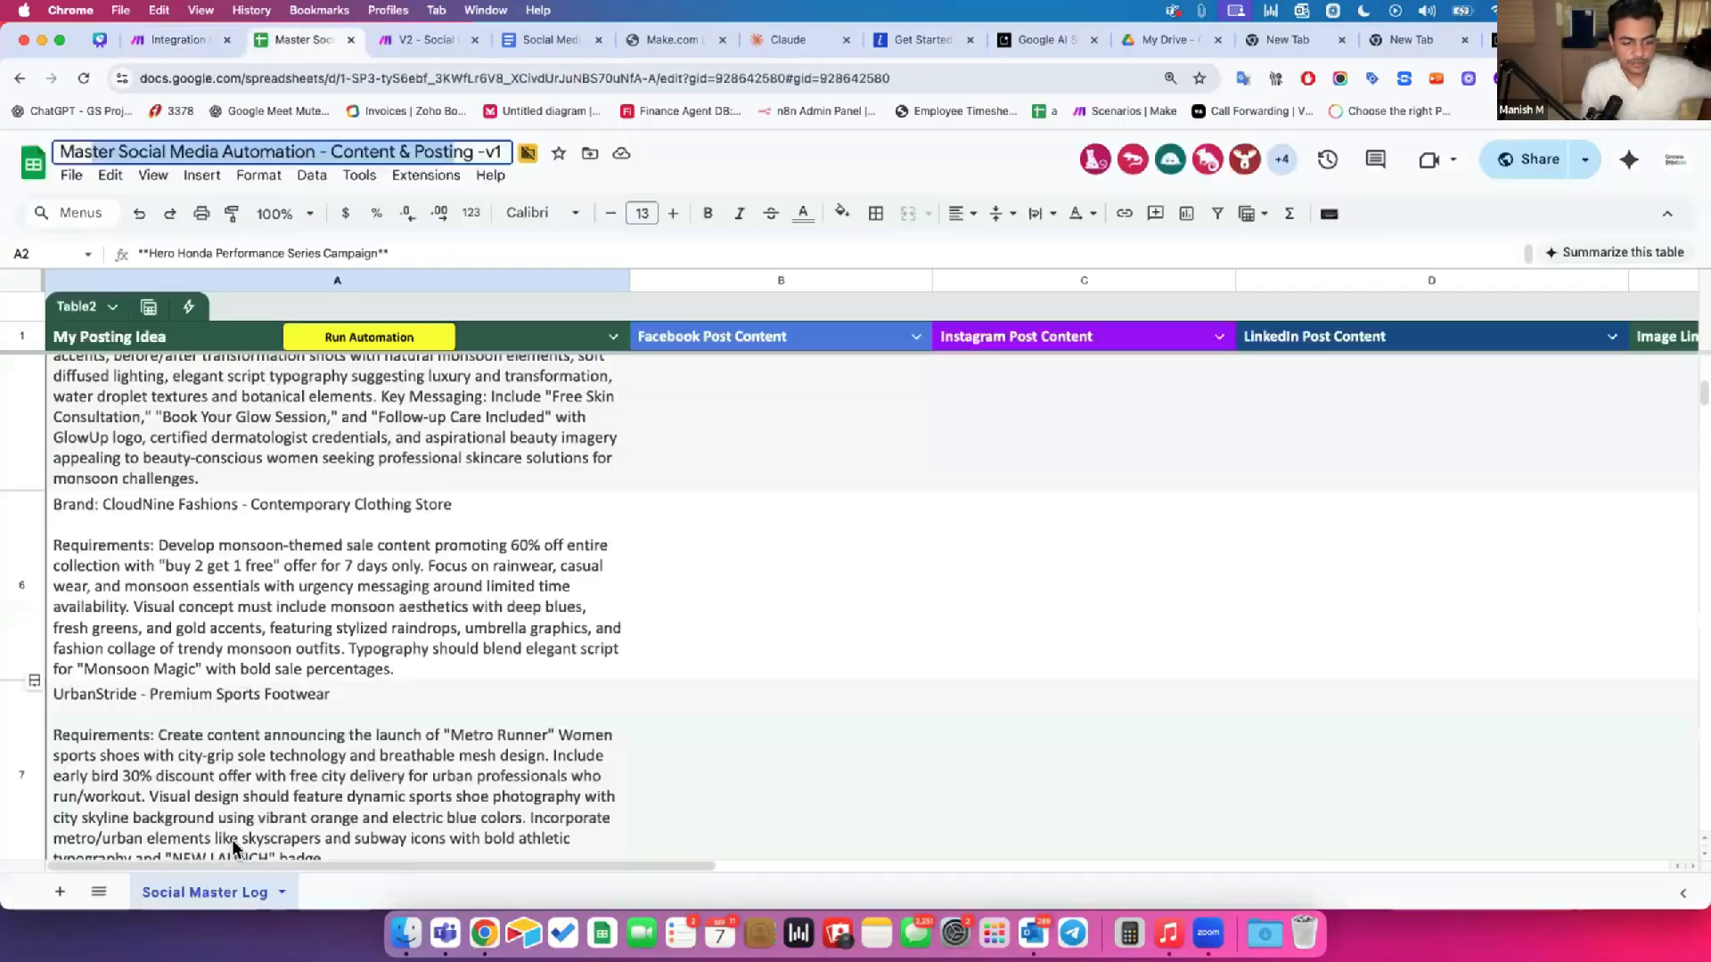
click(100, 891)
click(232, 889)
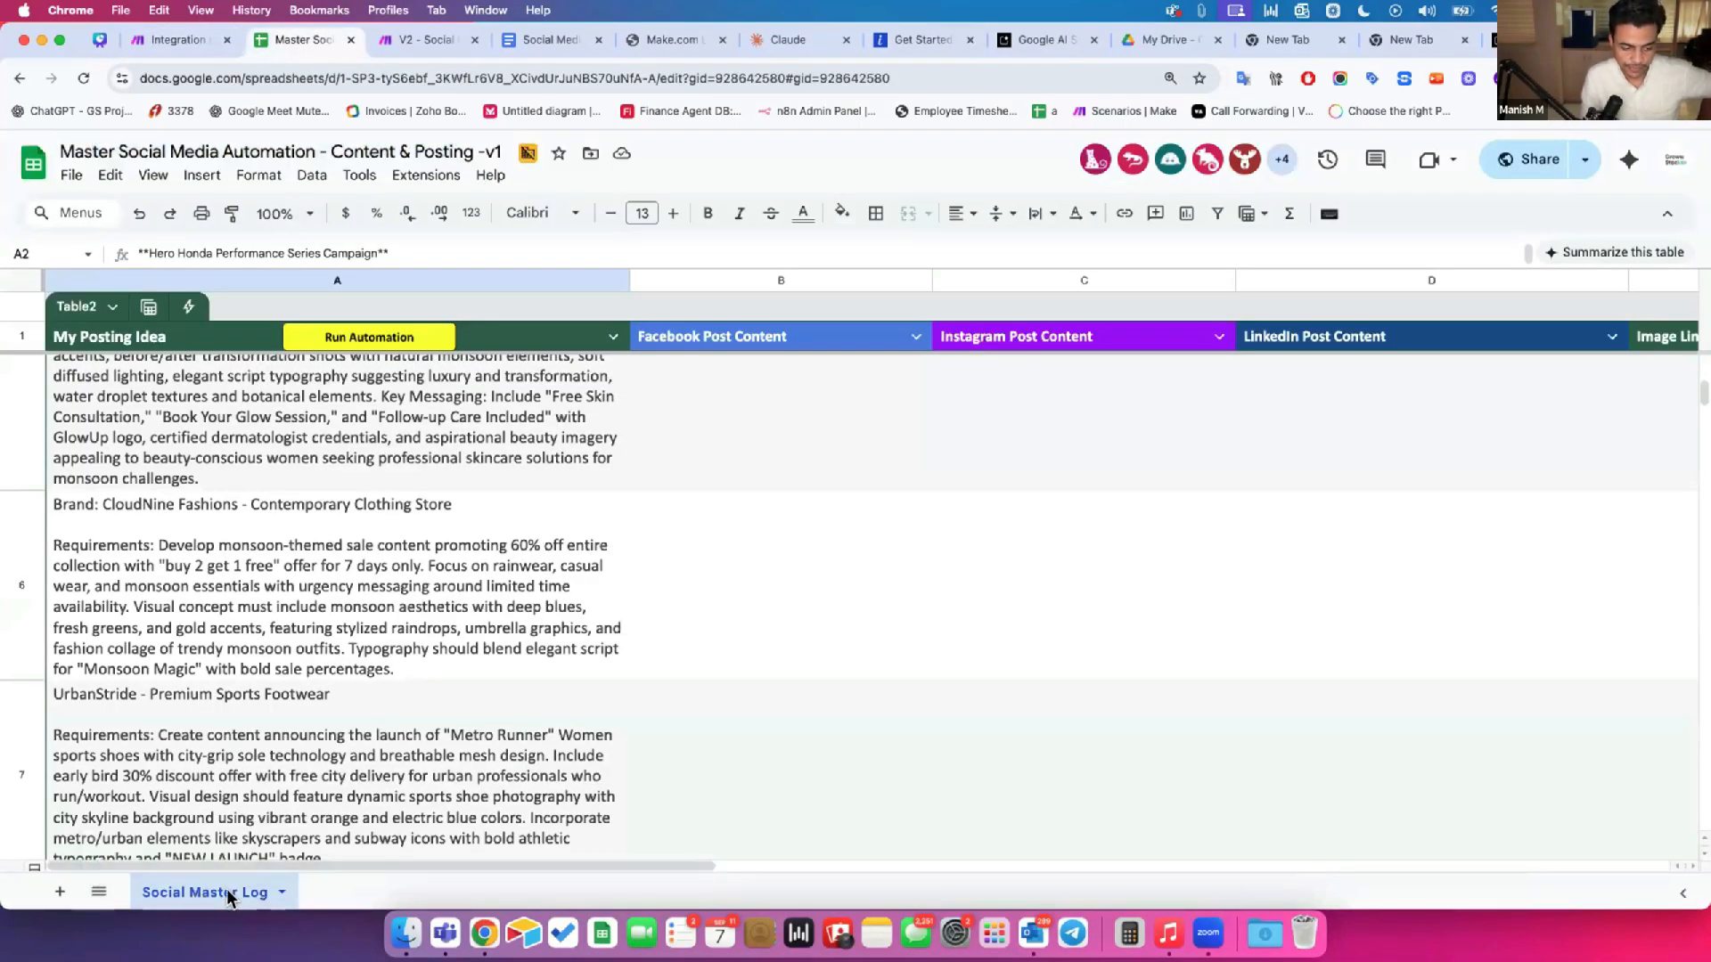
click(195, 49)
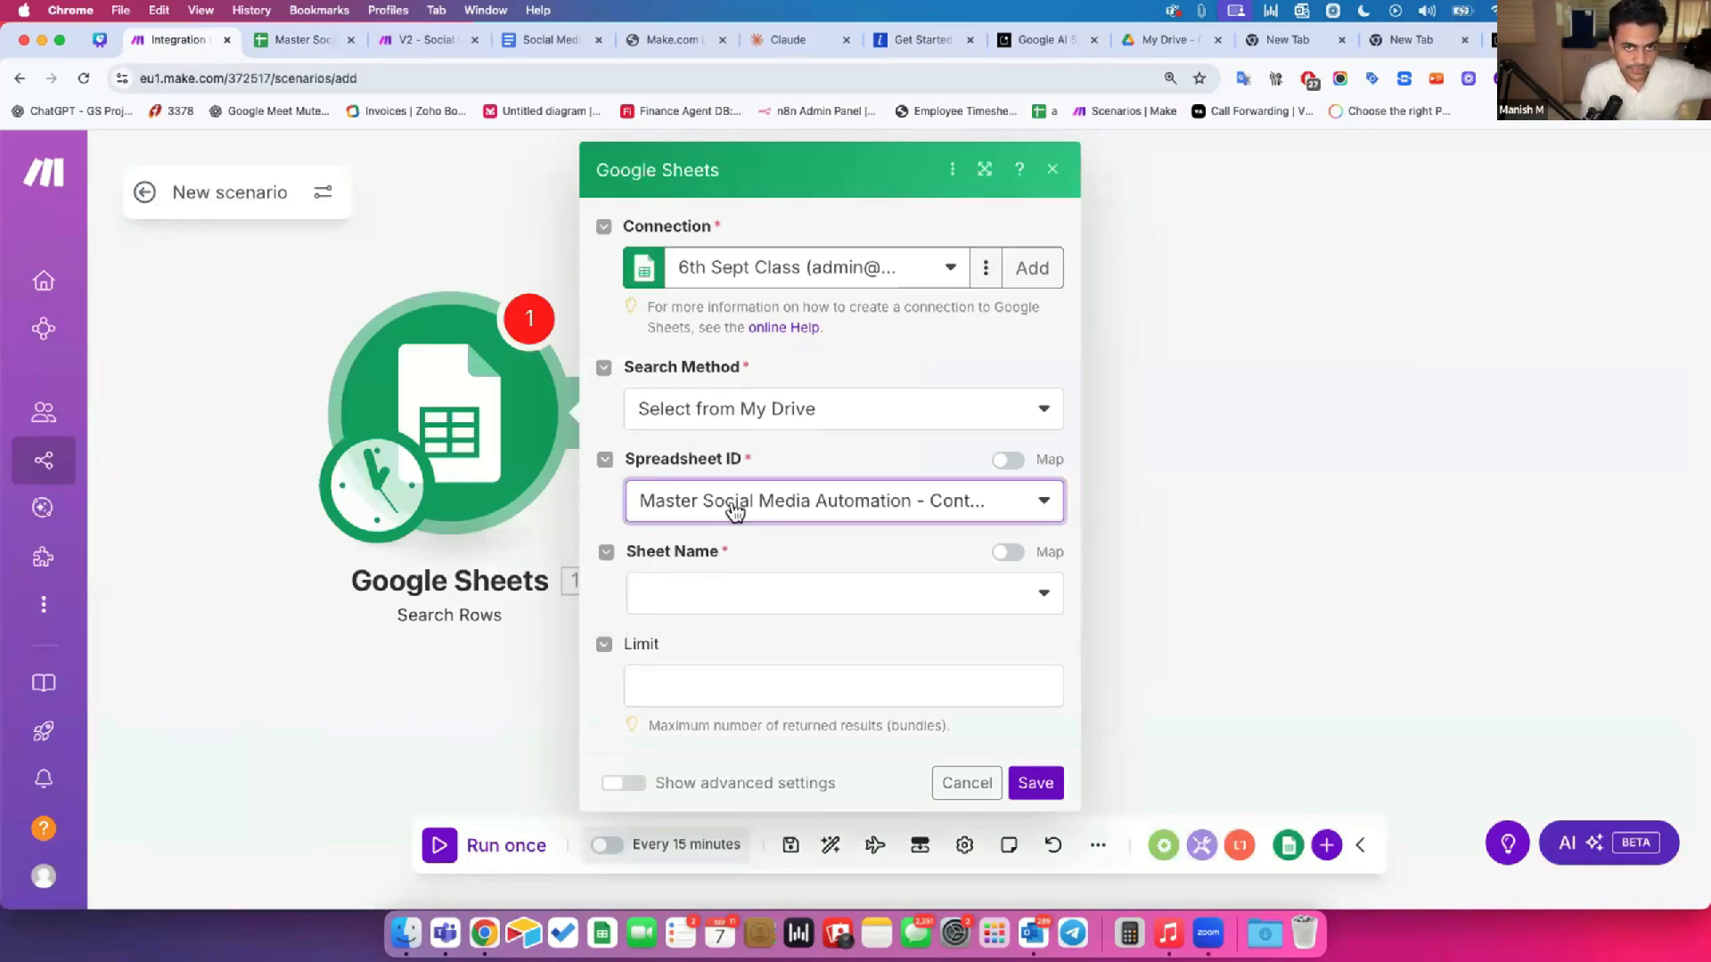
click(719, 593)
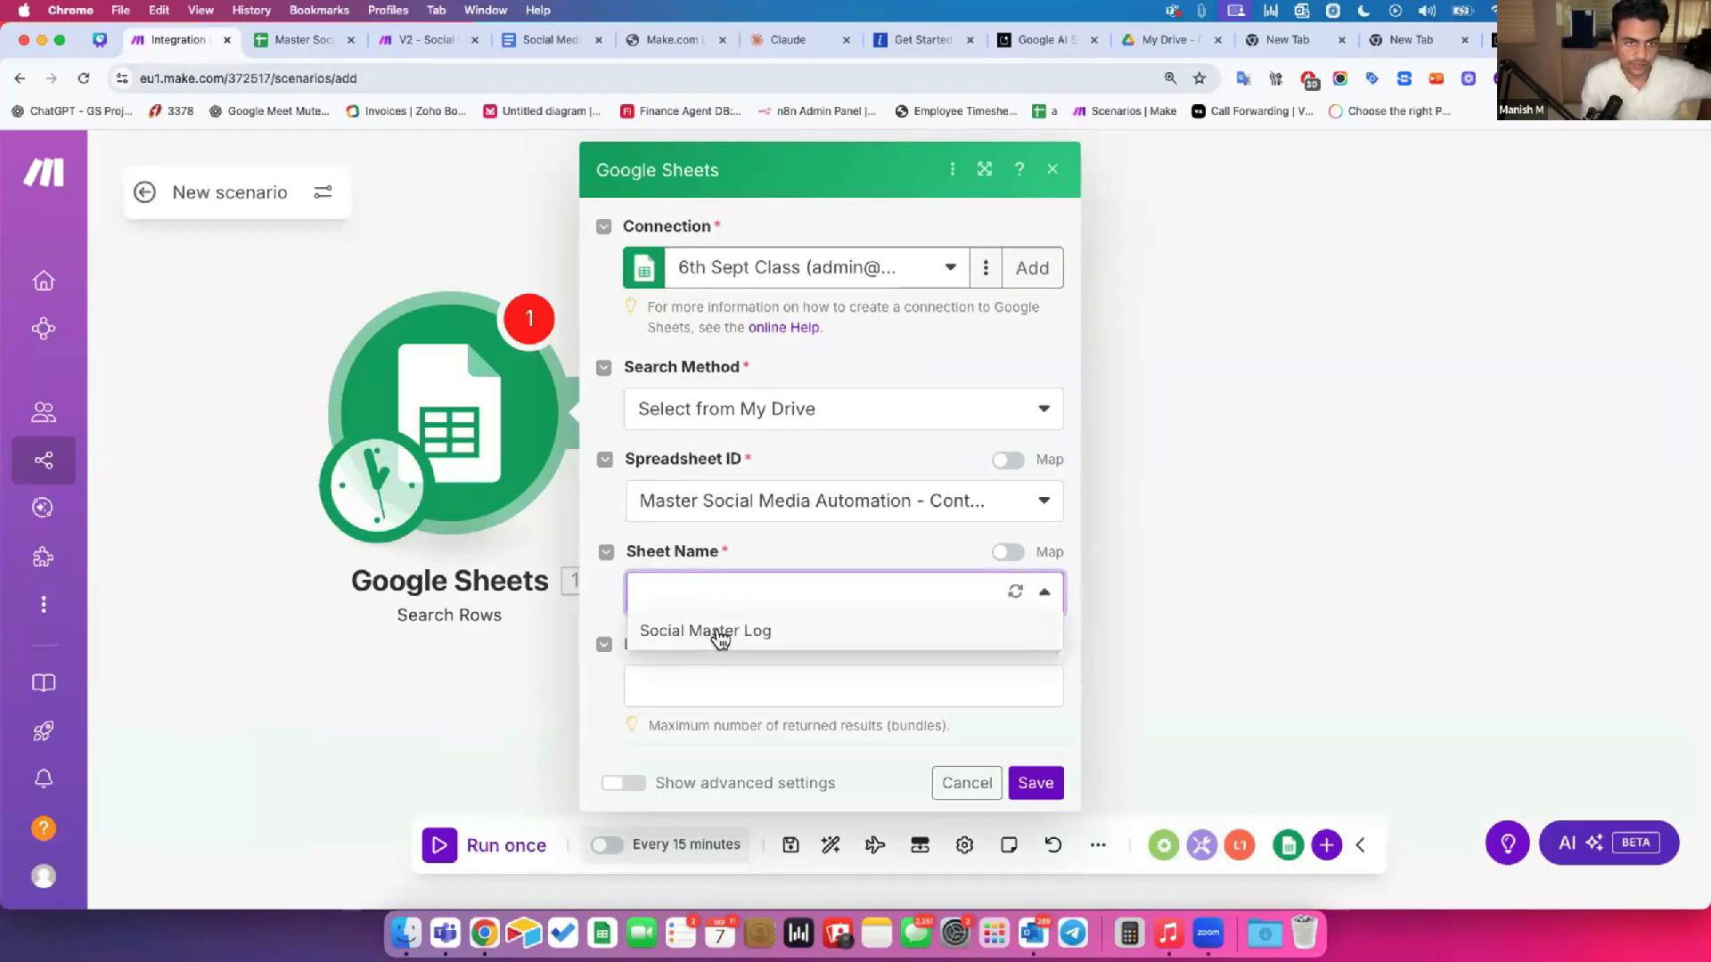
click(720, 633)
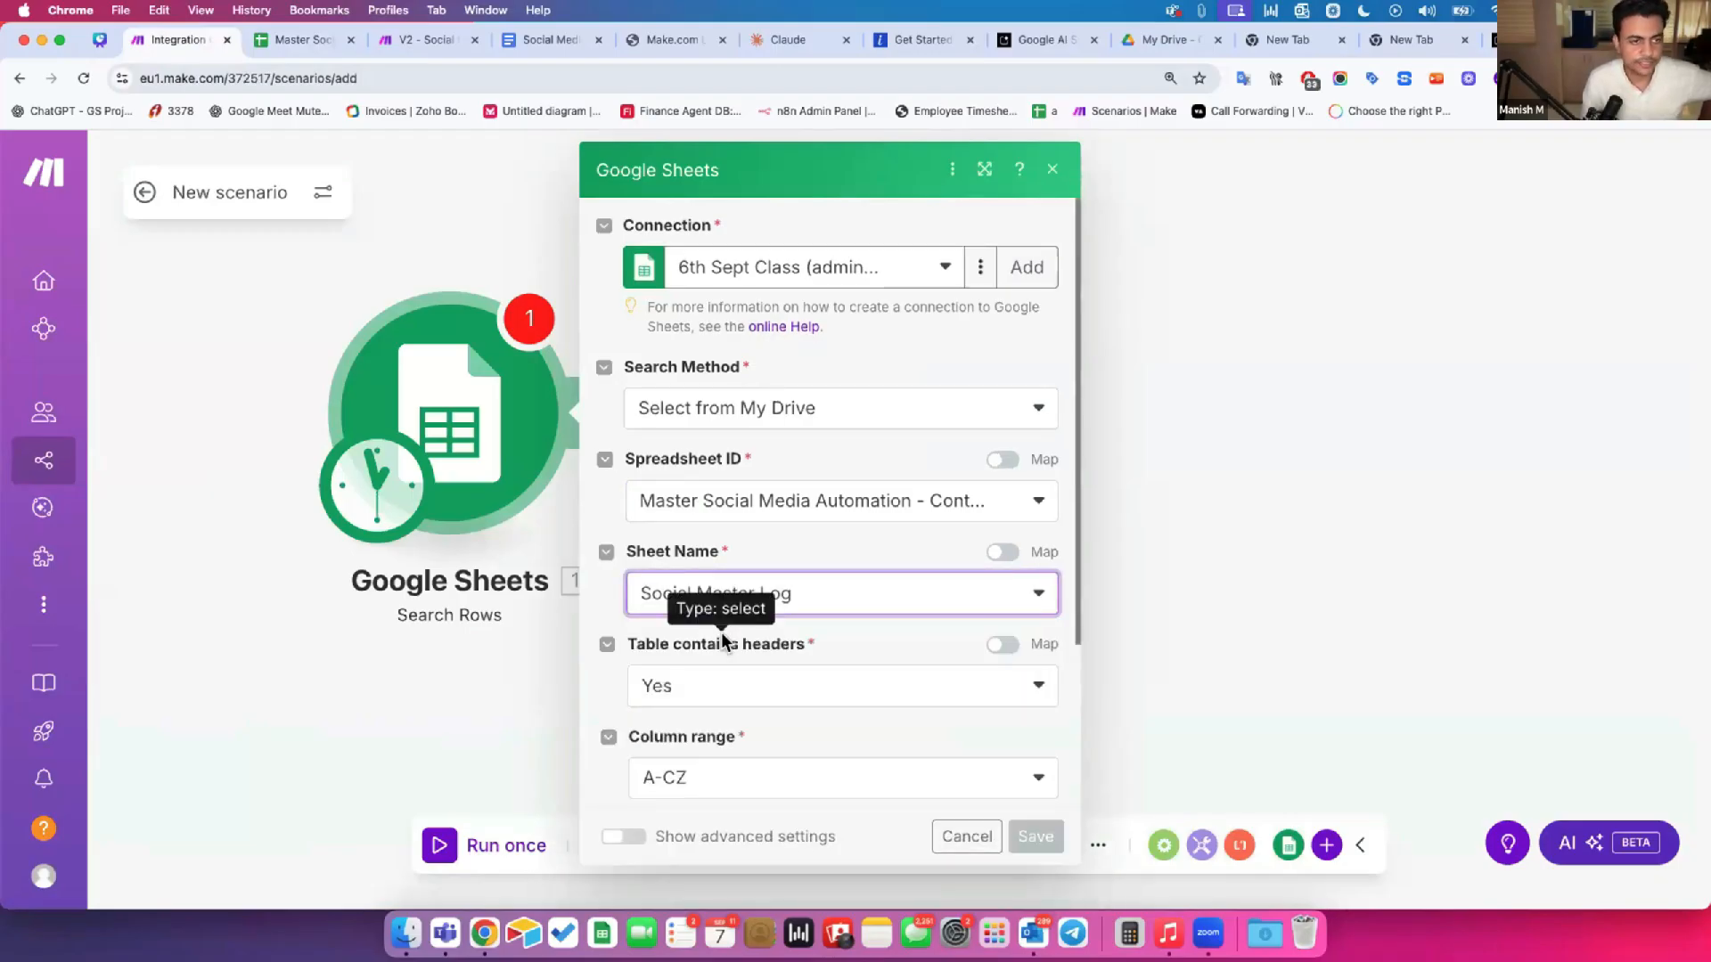
Step: Examine the sheet's header row across the posting idea, Facebook, Instagram, LinkedIn, Image Link and Control Column headings
scroll(717, 637, down, 5)
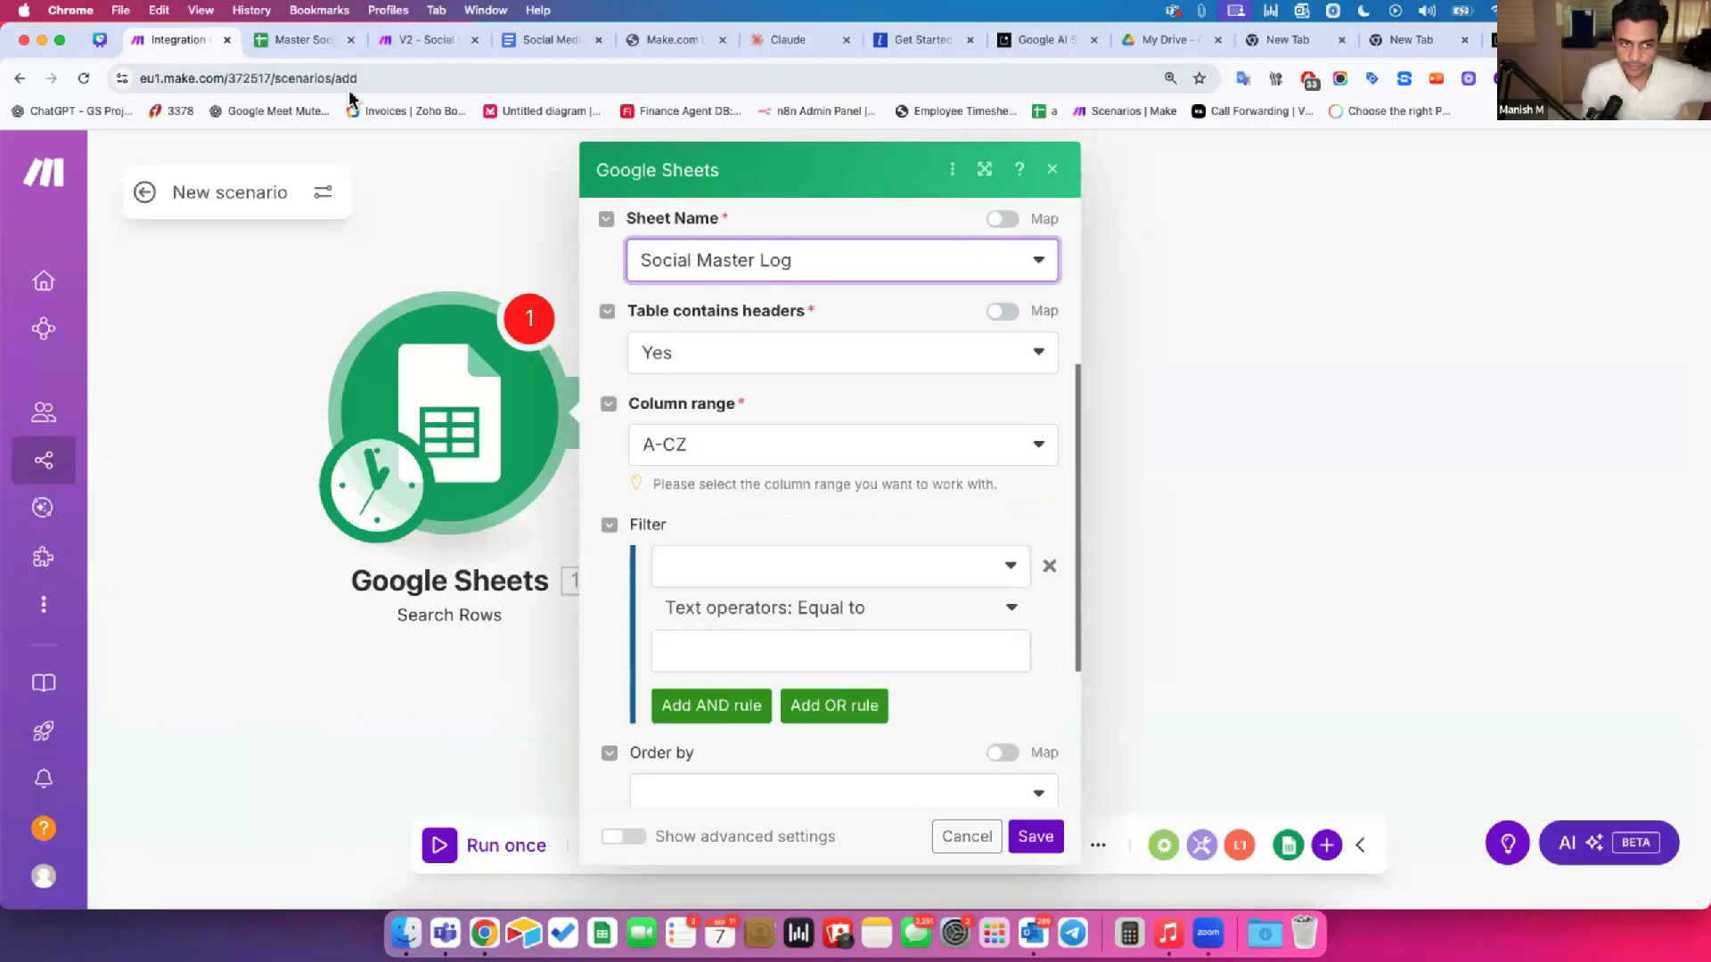
click(282, 39)
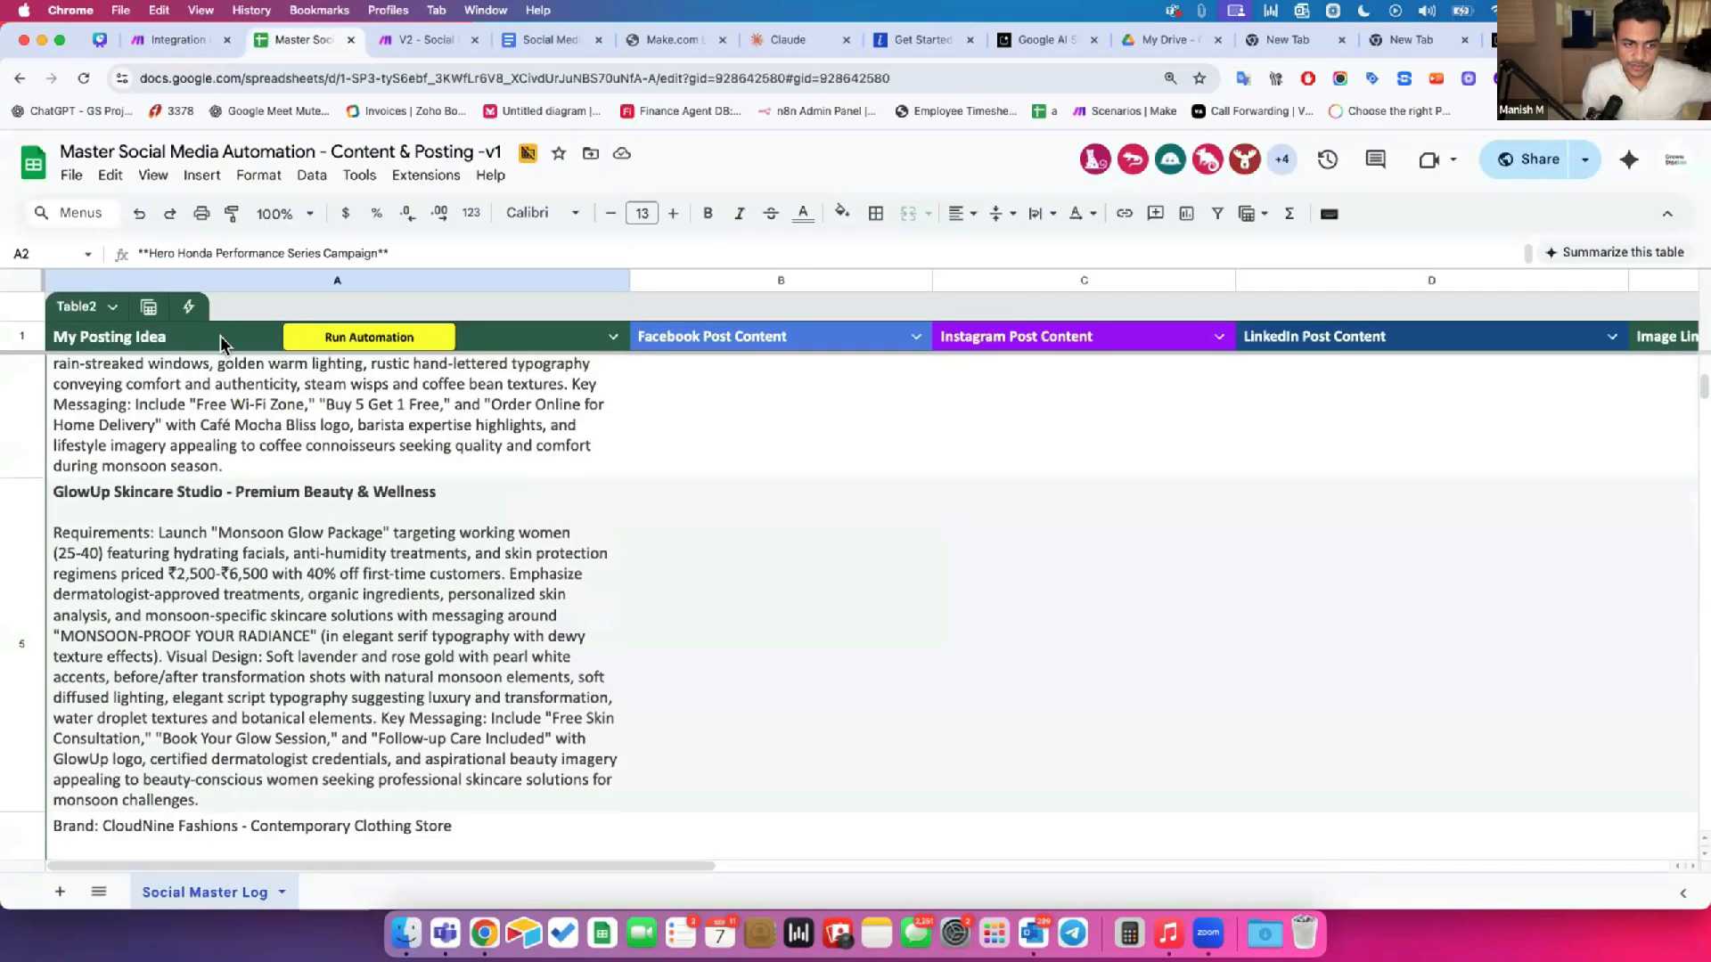
click(752, 336)
click(1016, 332)
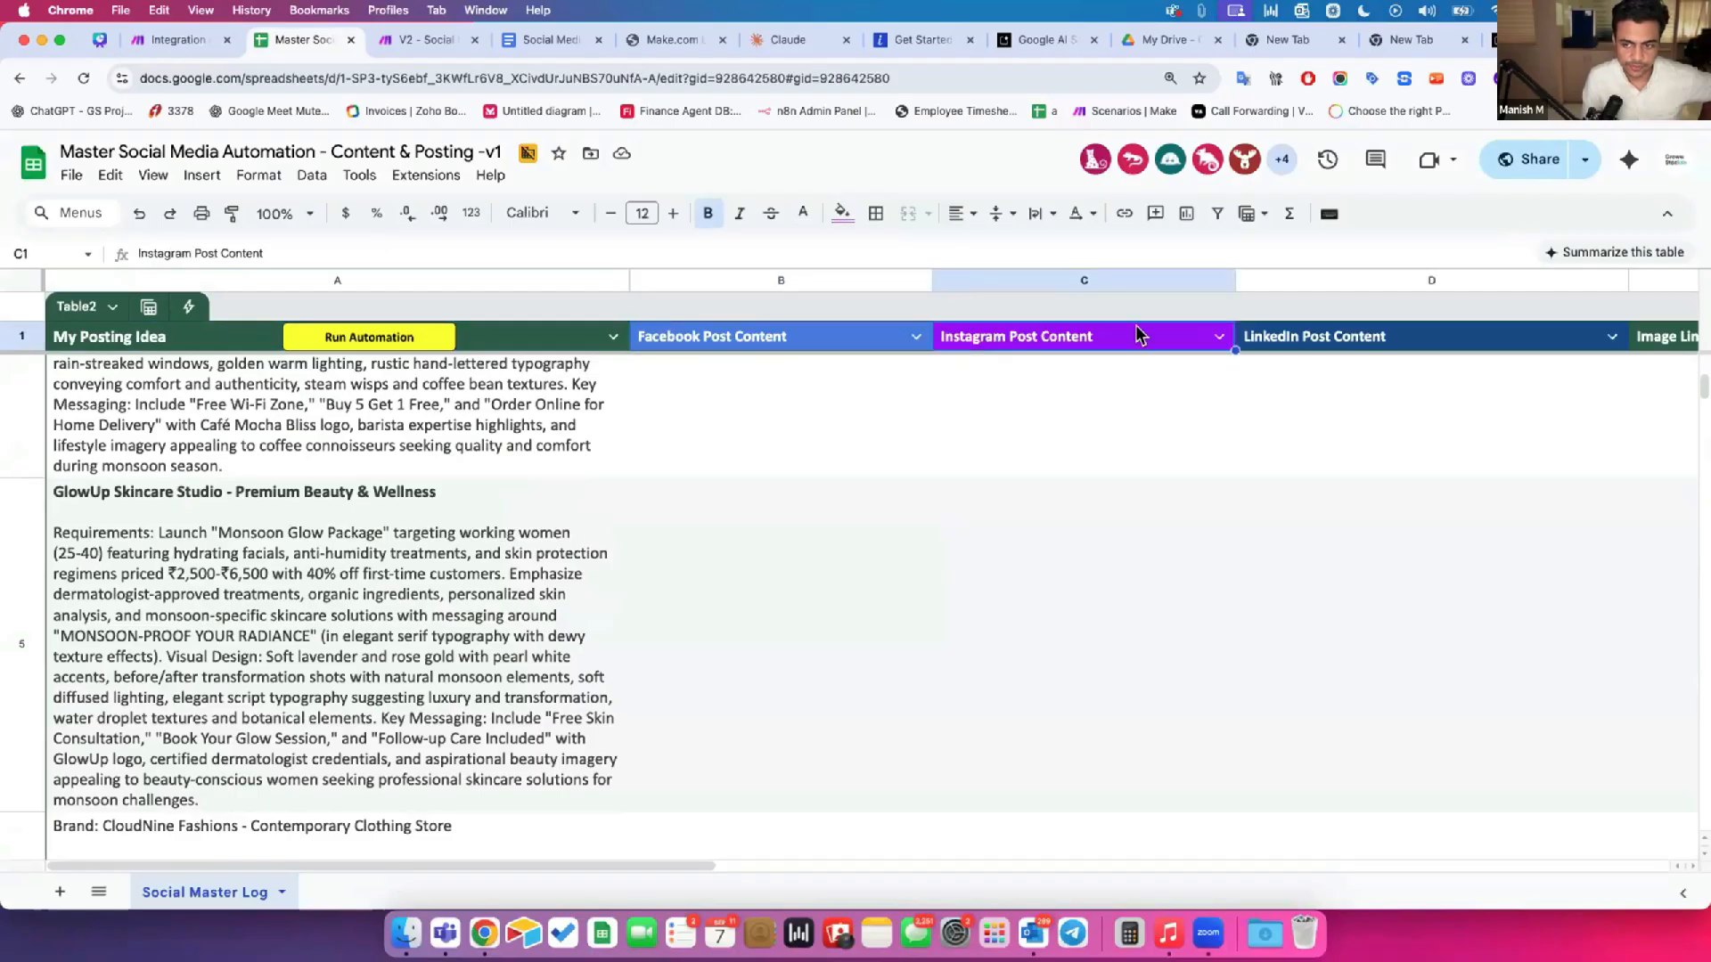
click(1333, 331)
scroll(1333, 330, right, 5)
double_click(1333, 328)
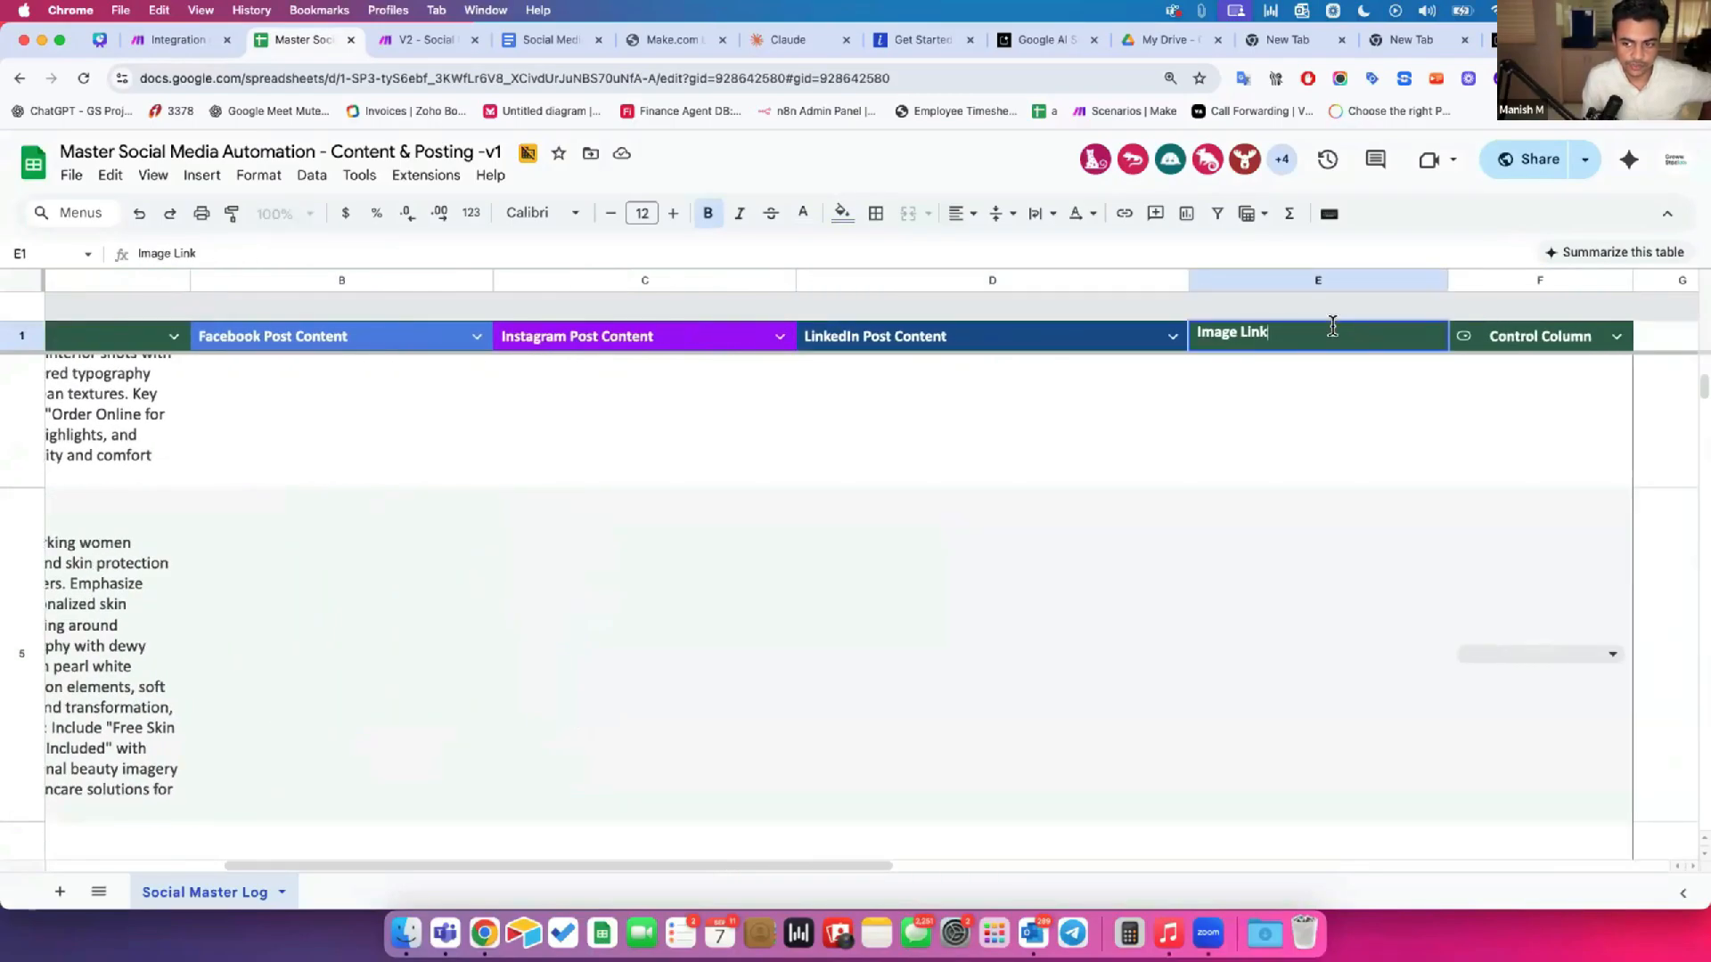
click(1029, 388)
click(1025, 341)
scroll(1024, 340, left, 5)
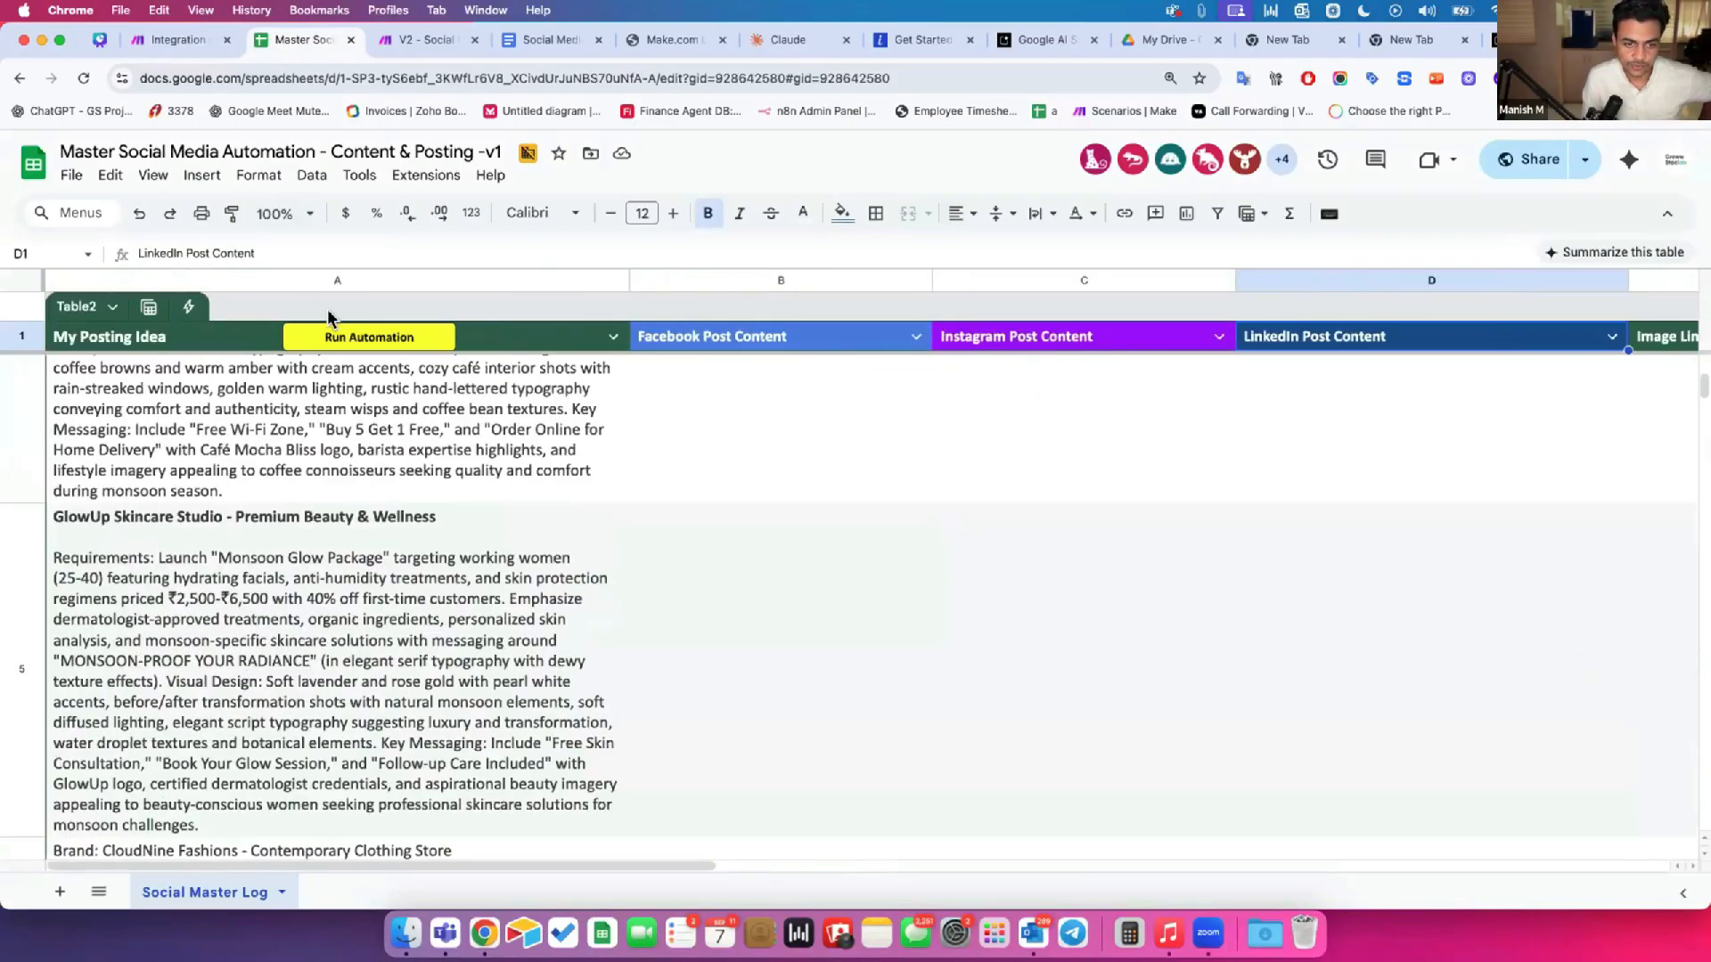
click(529, 342)
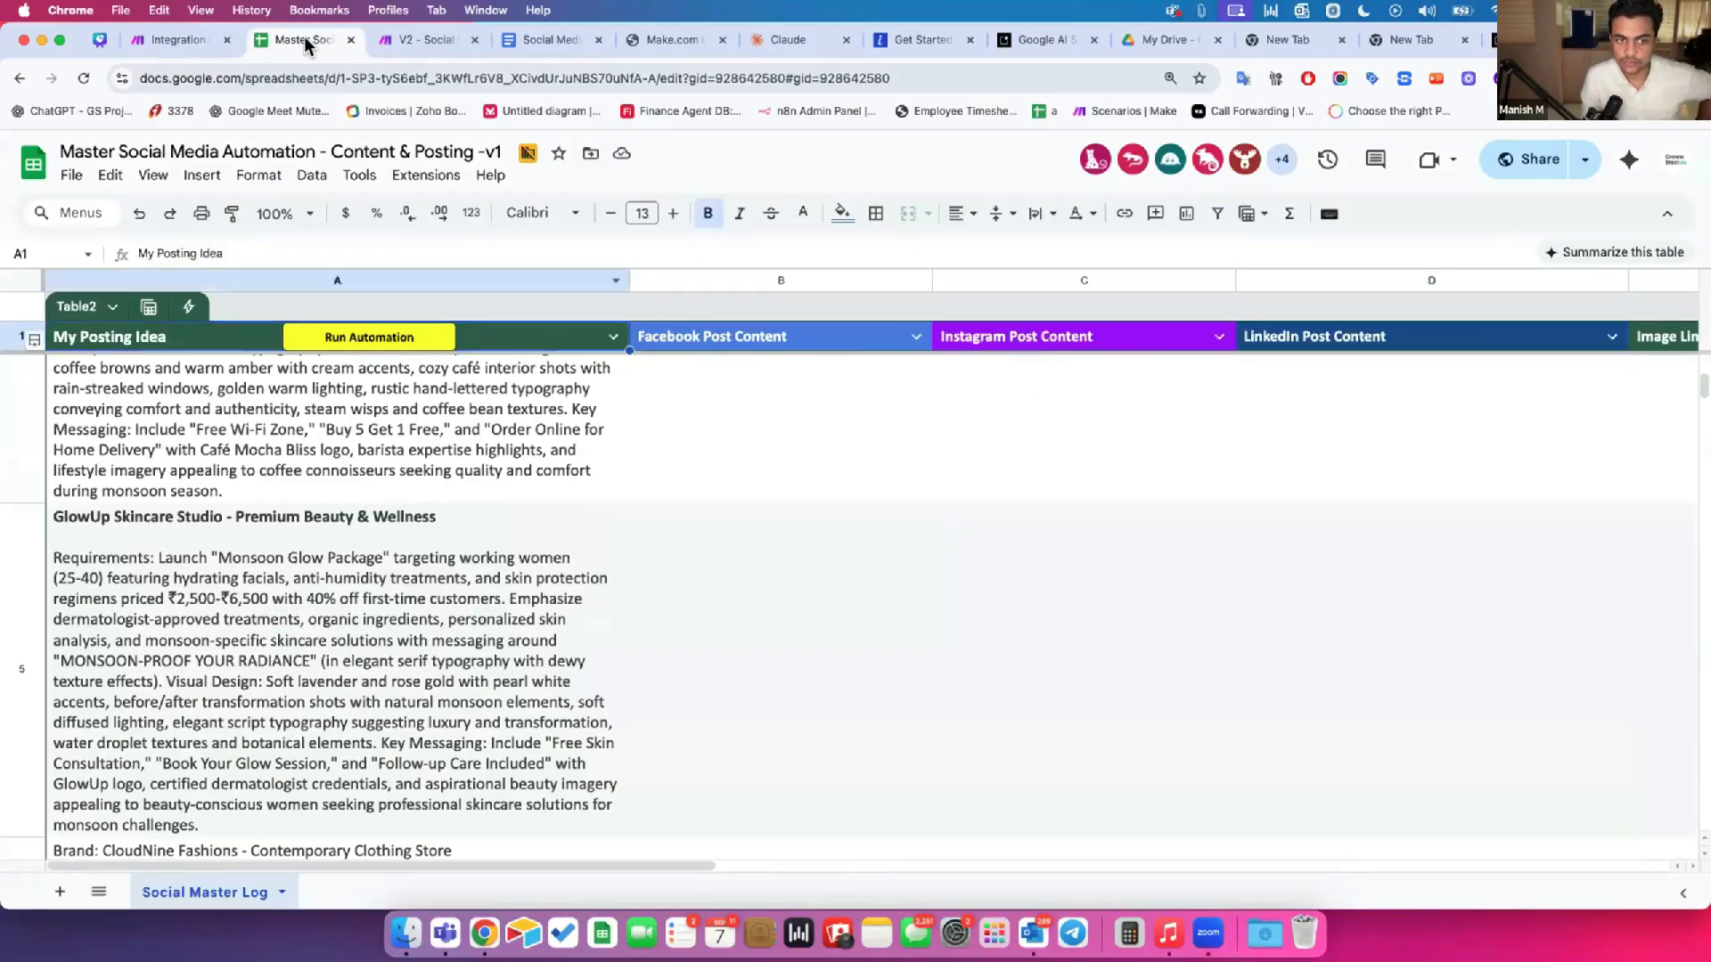
Step: Return to the Make scenario and list the sheet columns available for the Search Rows filter
click(177, 41)
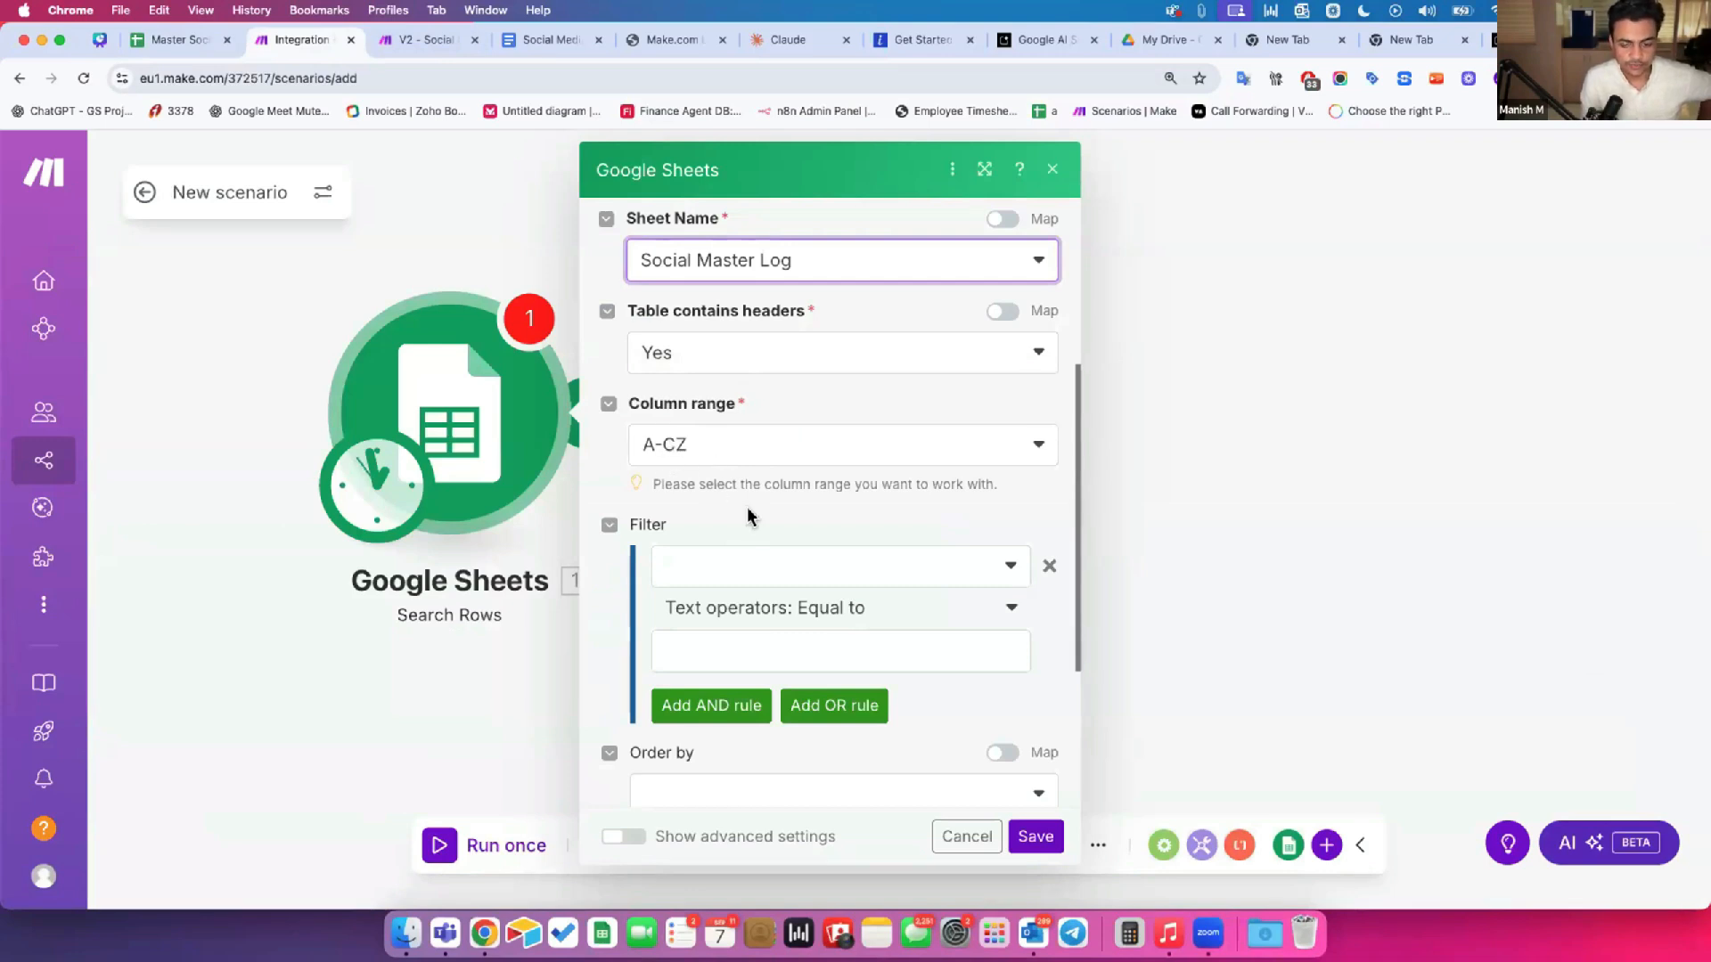
scroll(747, 508, down, 2)
drag(640, 407, 709, 412)
click(749, 397)
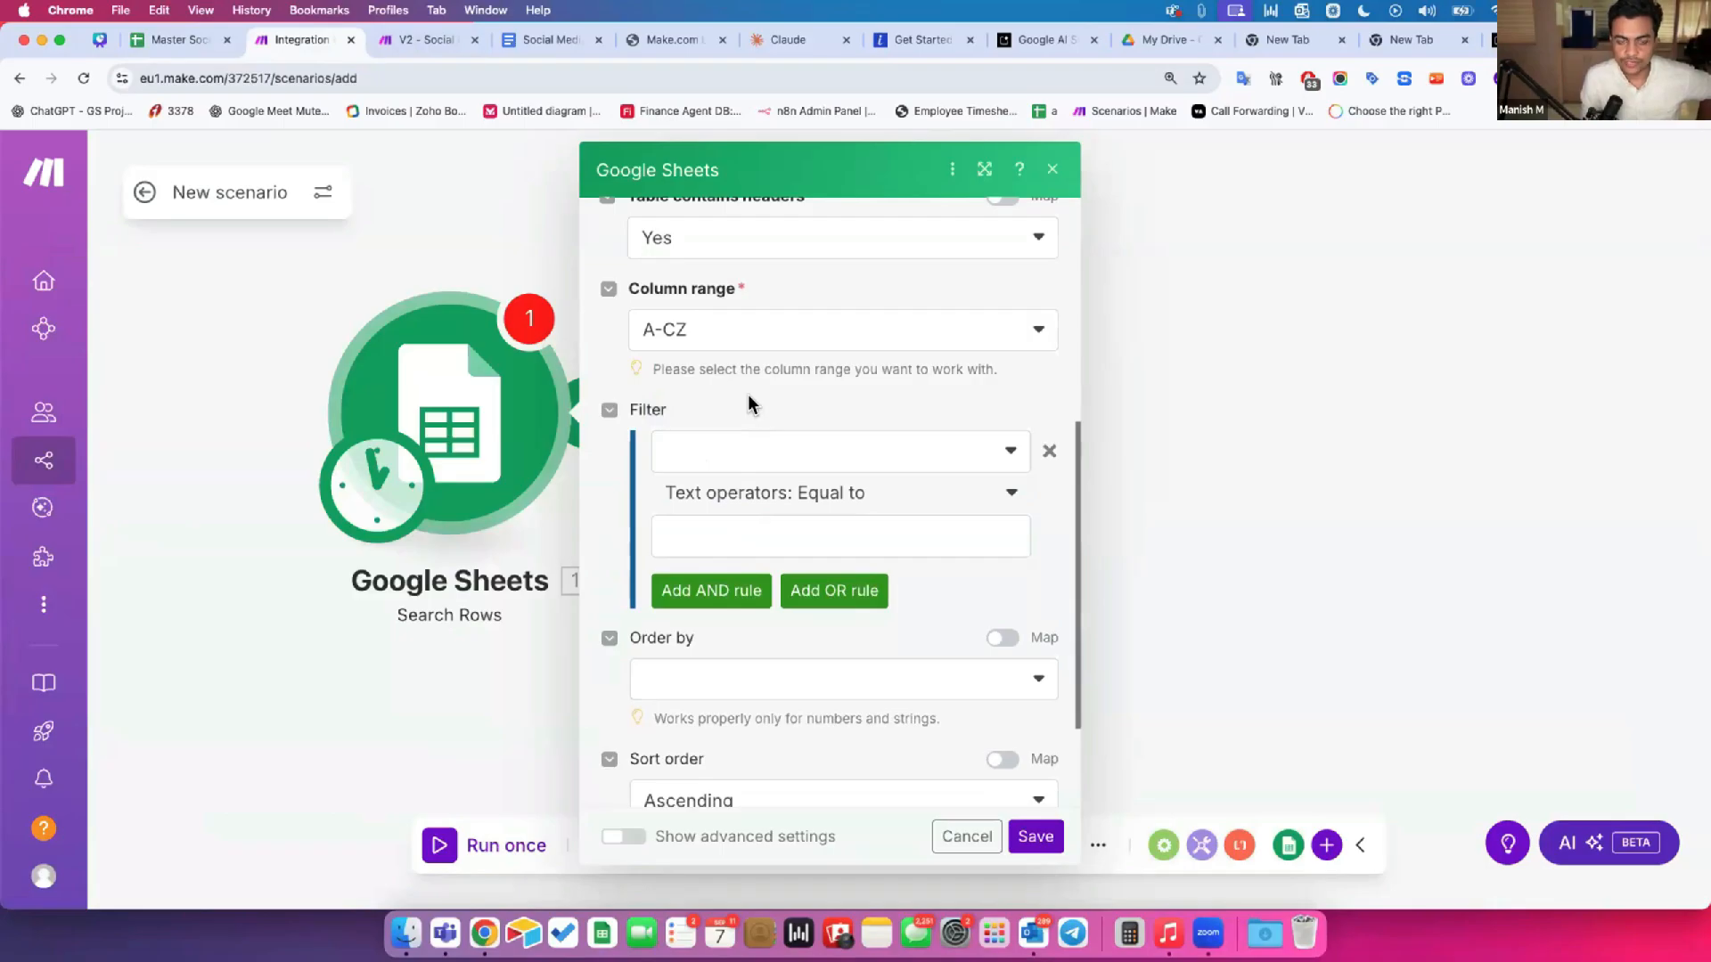
click(703, 451)
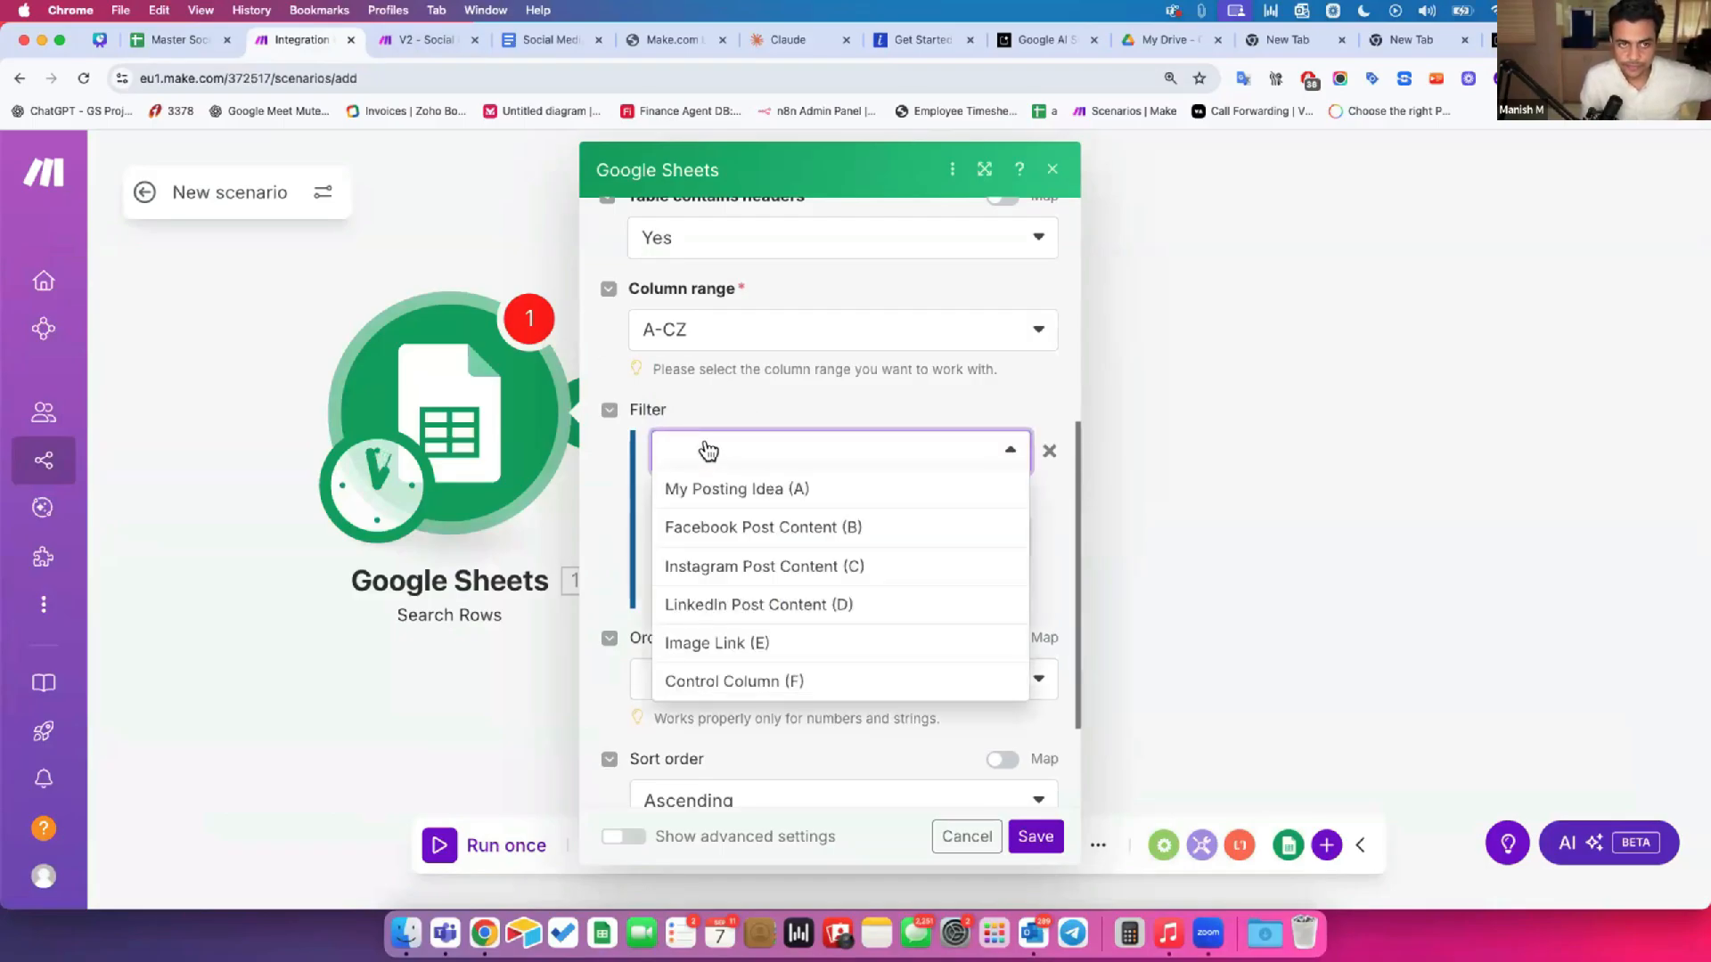
Step: Locate the Control Column header in the sheet and set the Search Rows filter field to Control Column (F)
click(167, 46)
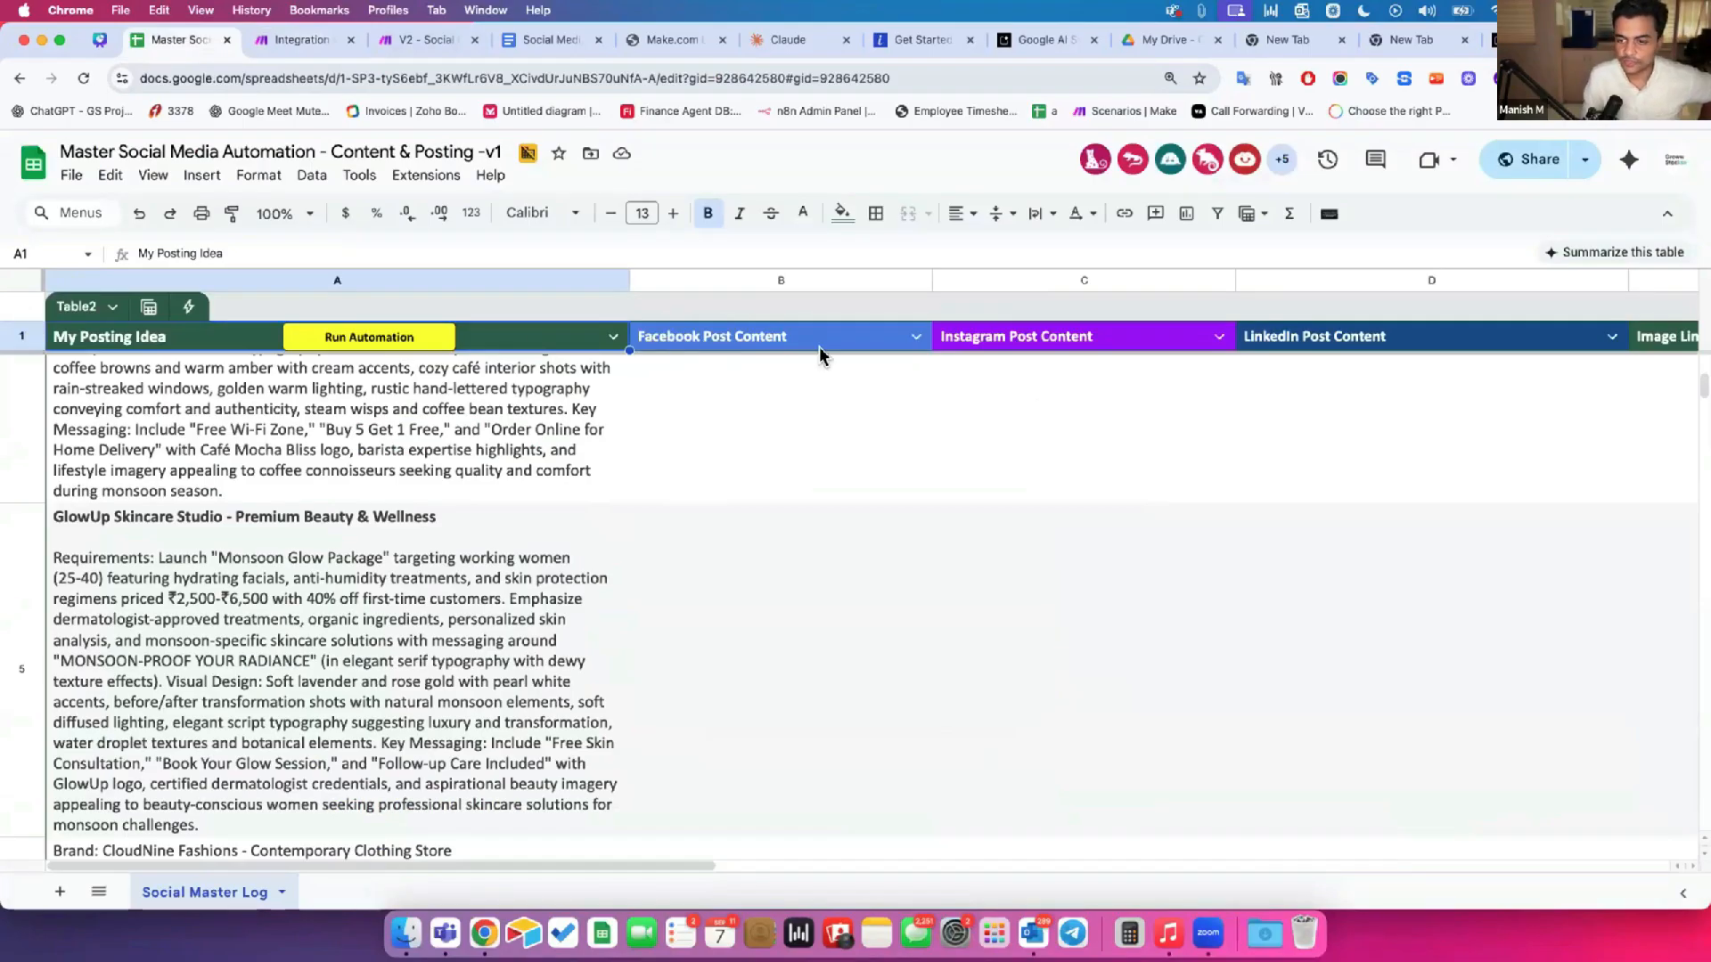
scroll(820, 346, right, 5)
scroll(820, 346, up, 5)
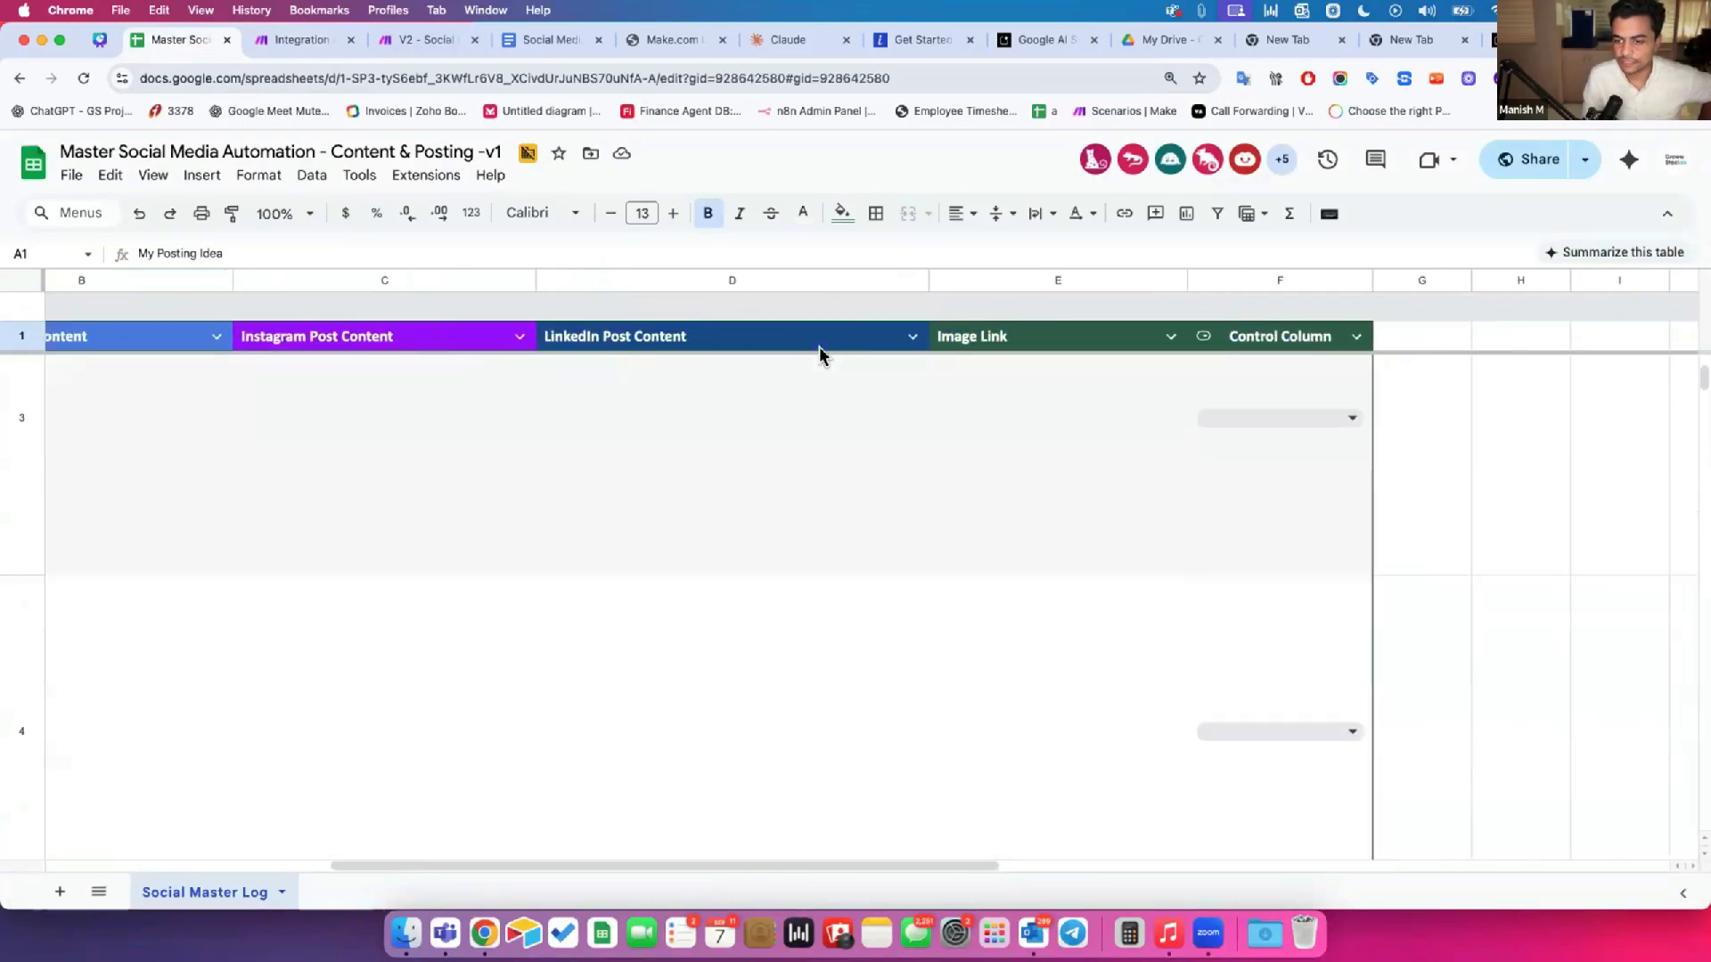
click(1353, 336)
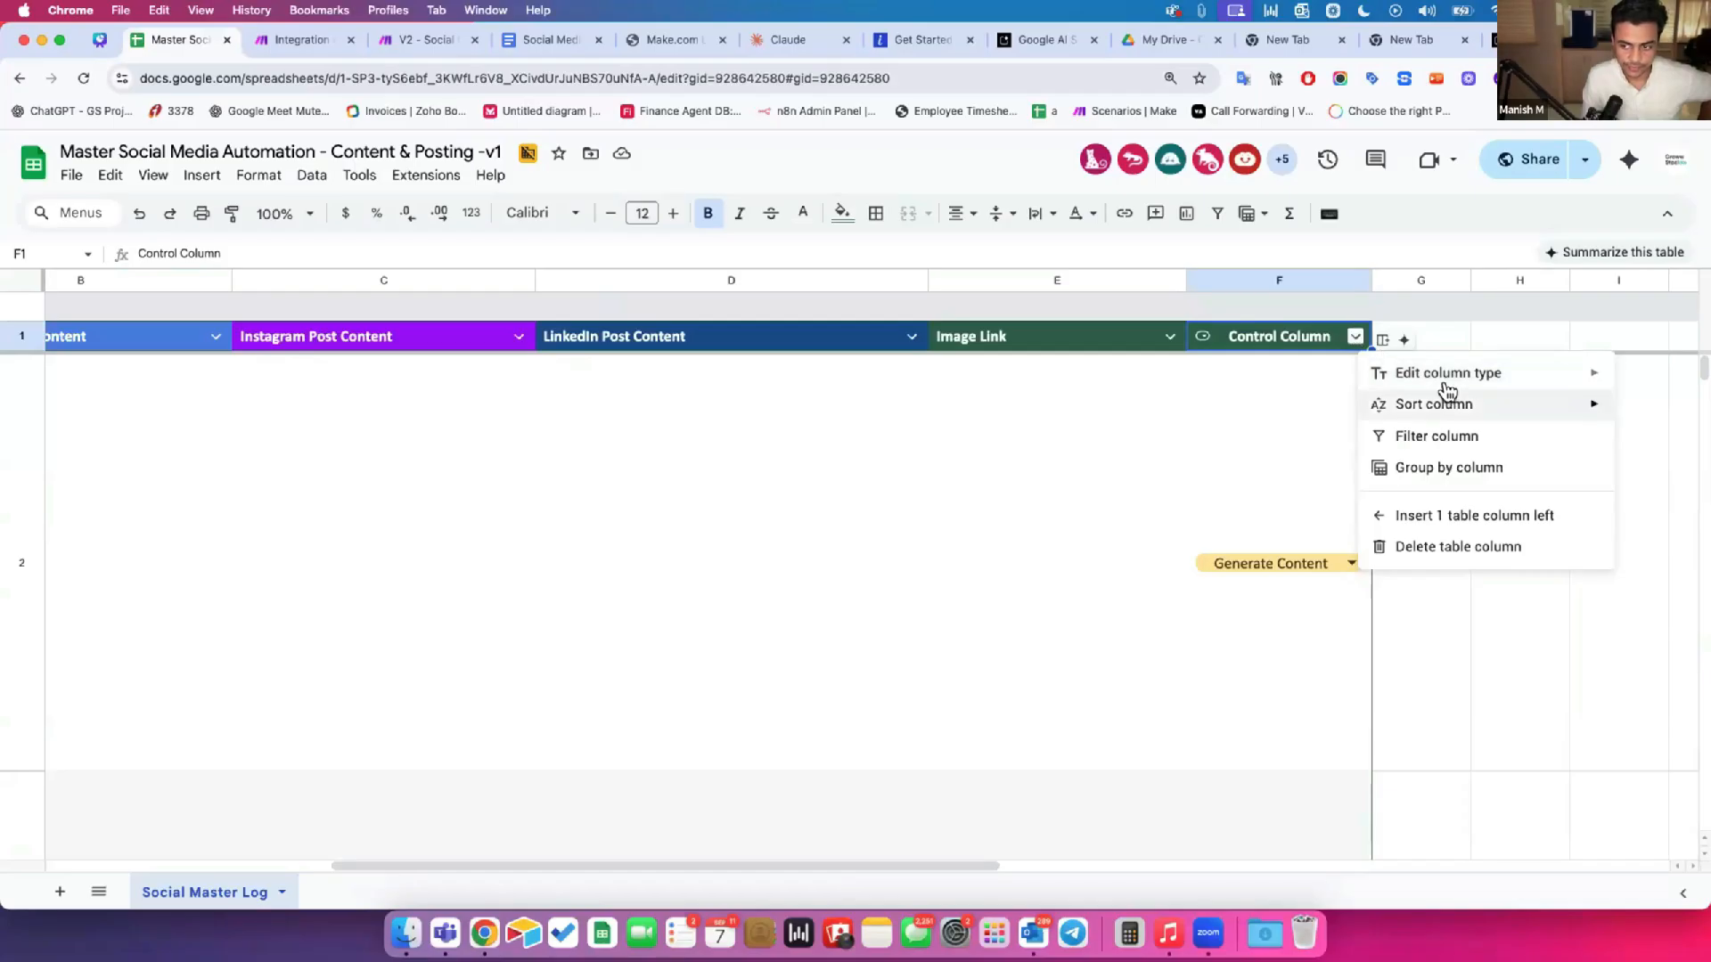
click(294, 39)
click(724, 460)
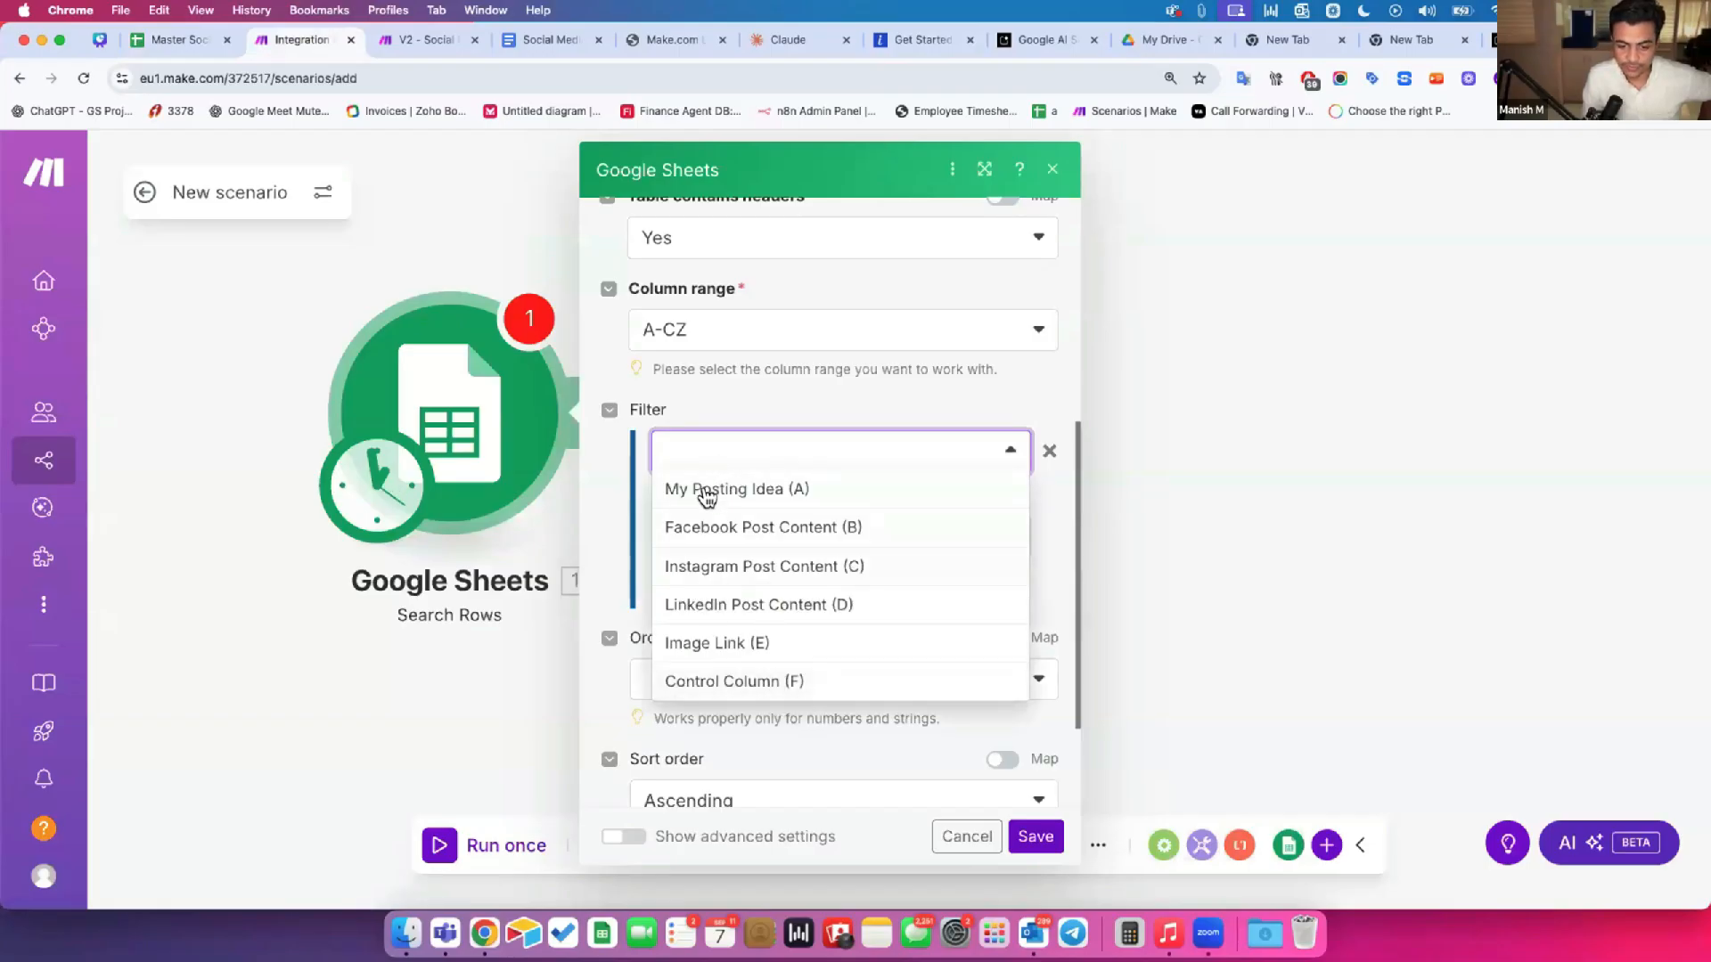
click(784, 683)
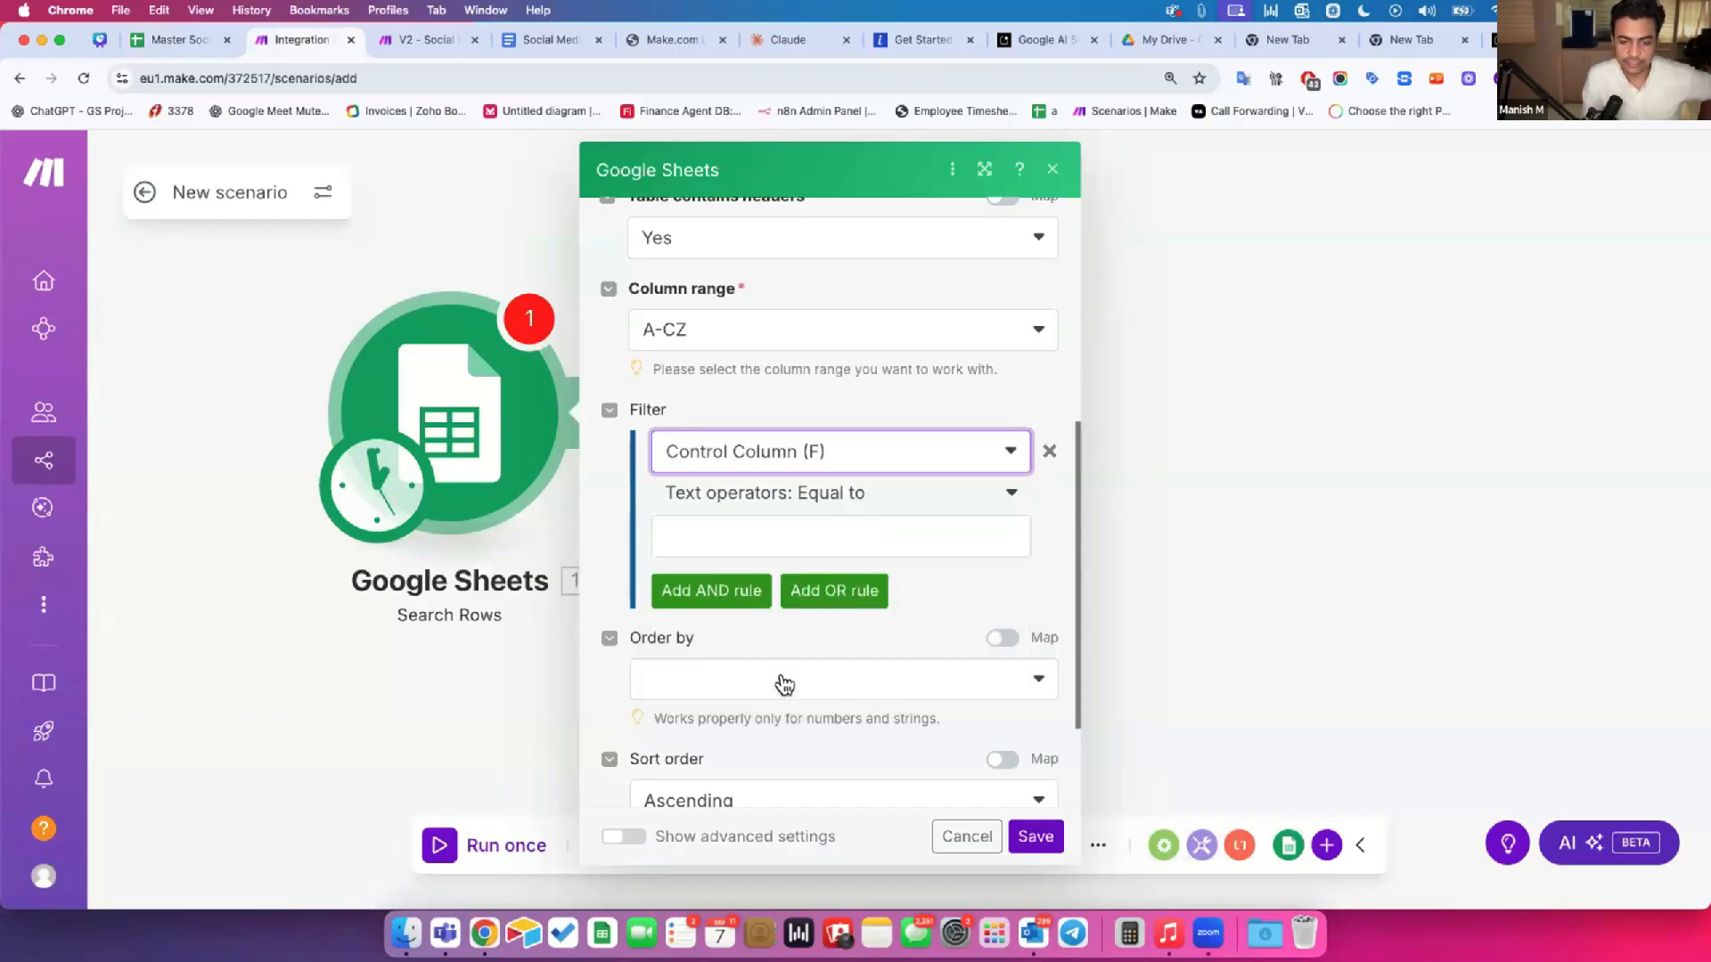
Step: Set the Search Rows filter's comparison value for Control Column (F) to Generate Content
click(736, 545)
text(Generate Content)
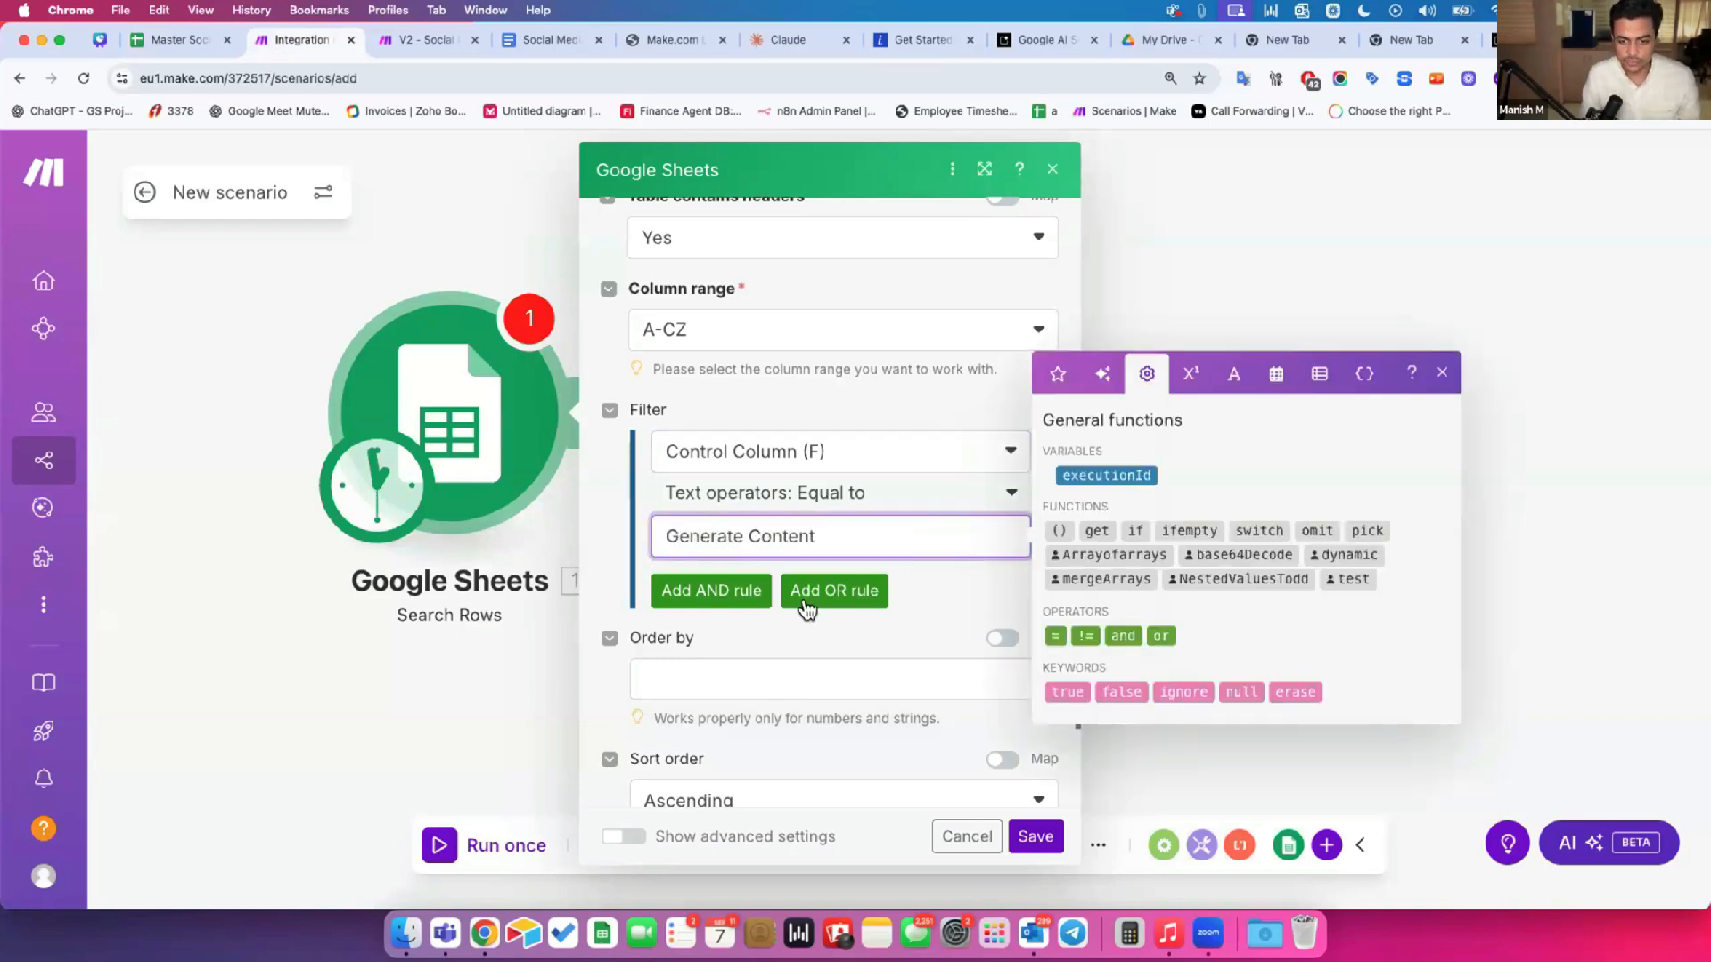
click(945, 581)
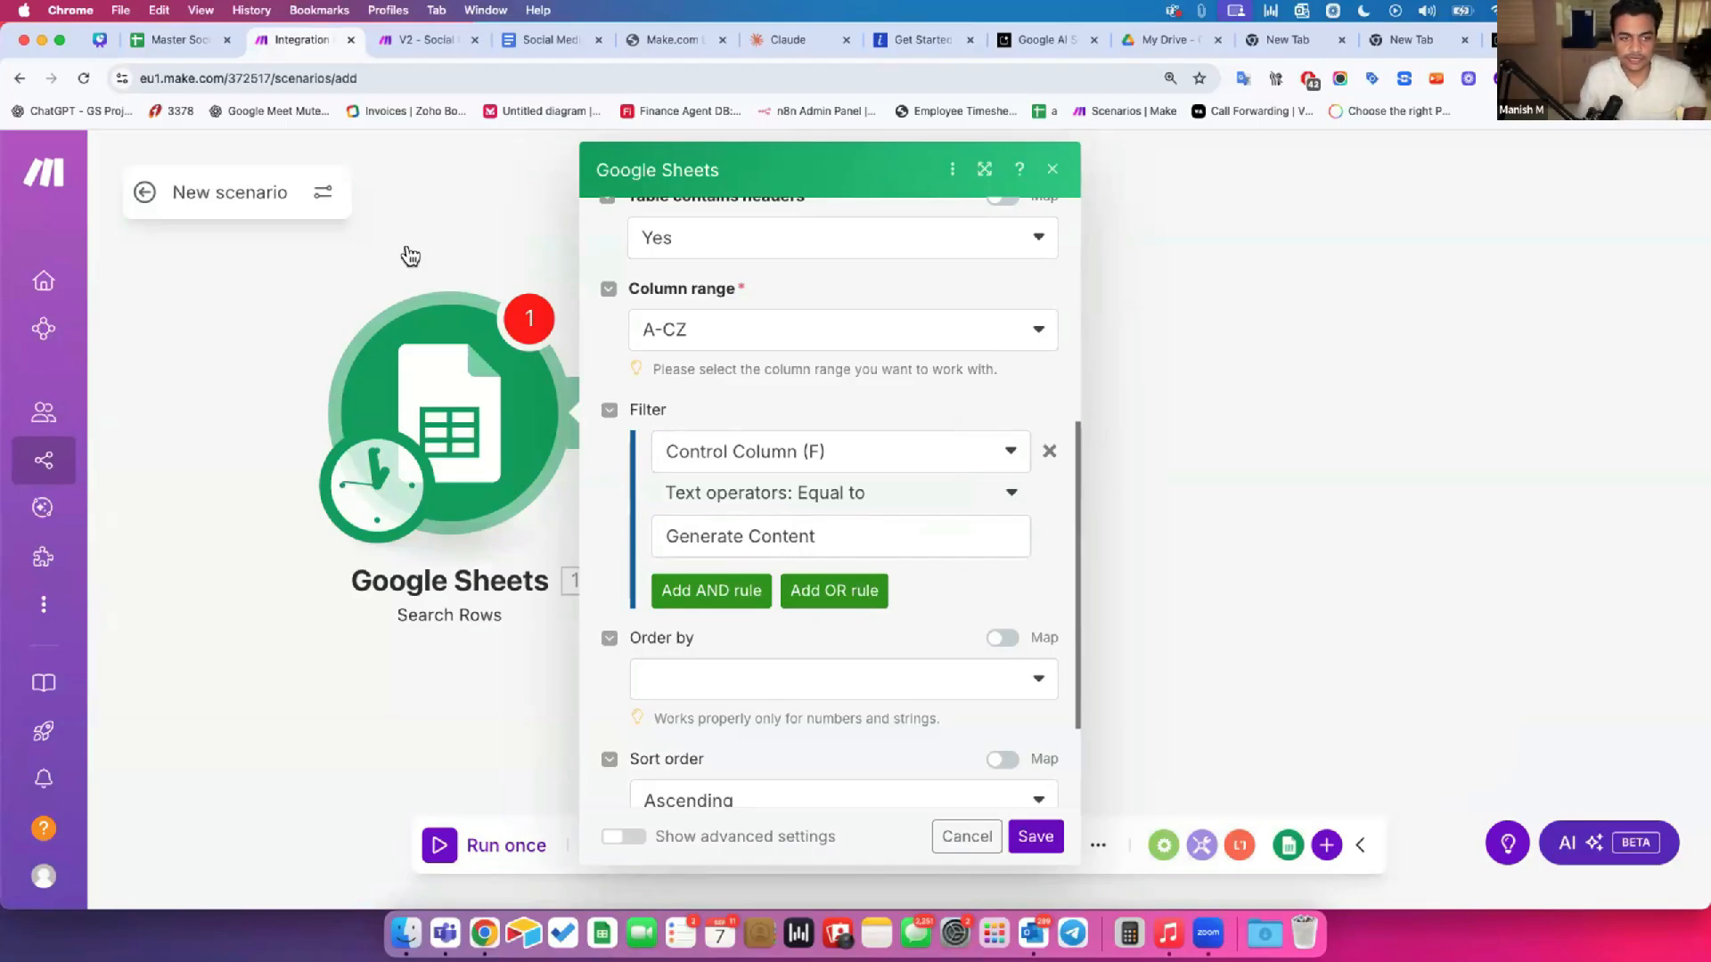
Step: In the Social Master Log sheet, set the Control Column of rows 3 and 4 to Generate Content
click(183, 41)
scroll(1249, 650, down, 4)
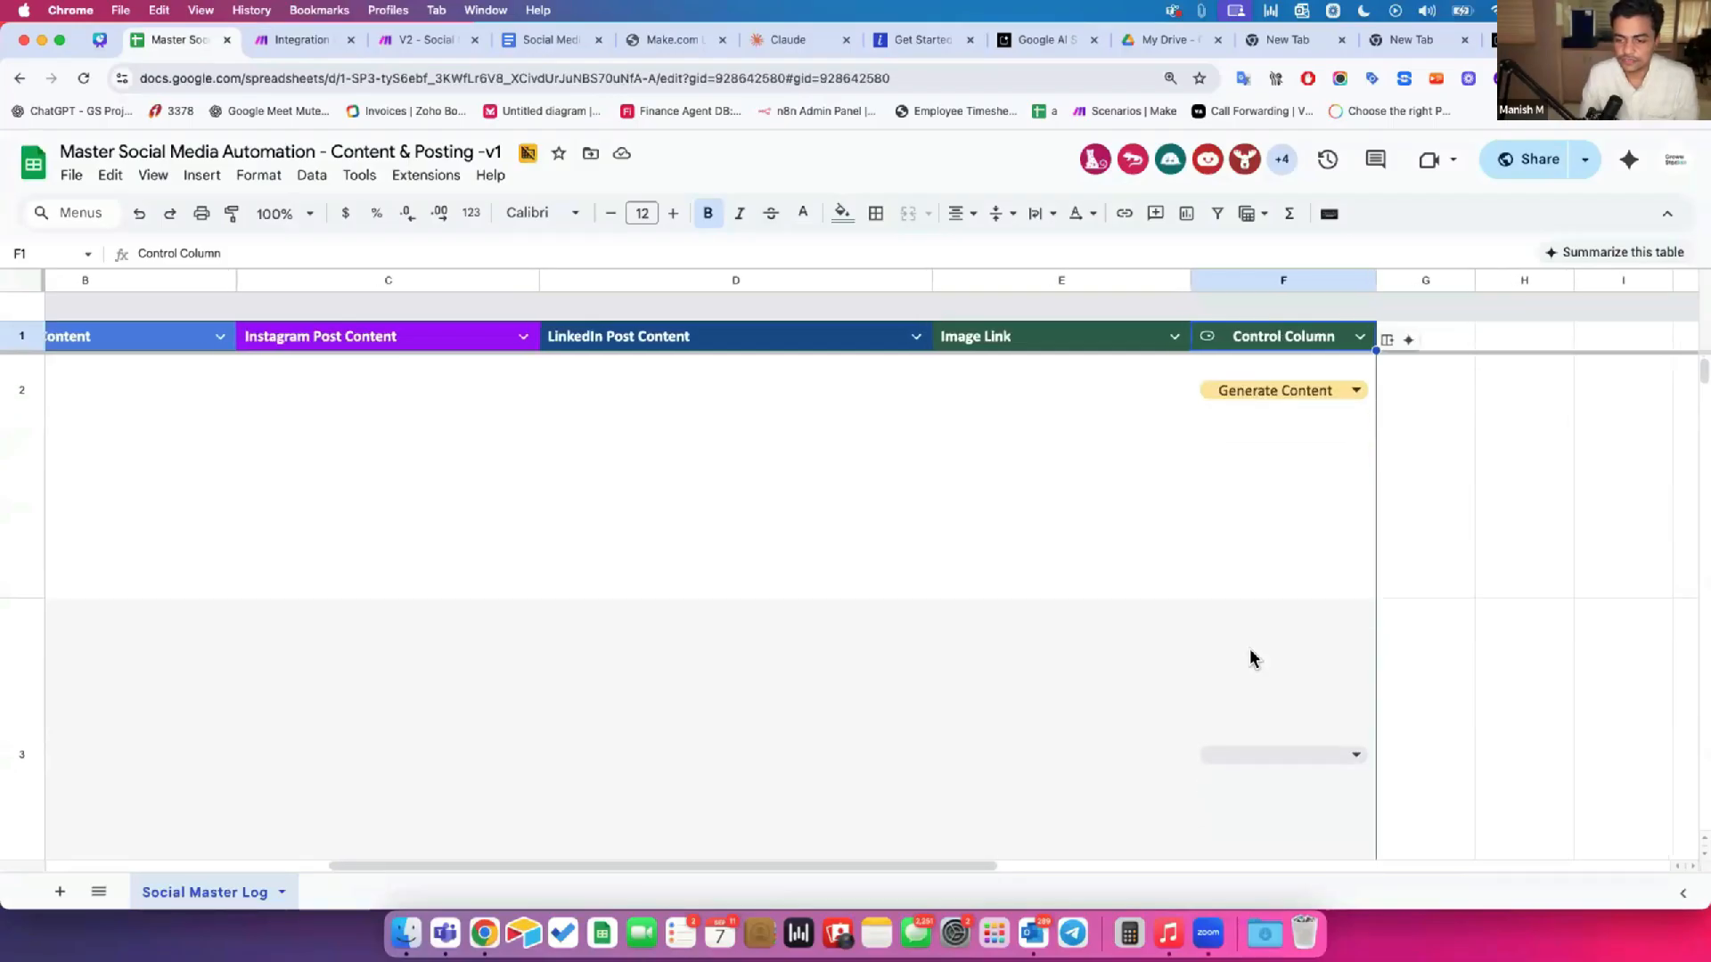
click(1283, 607)
click(1275, 768)
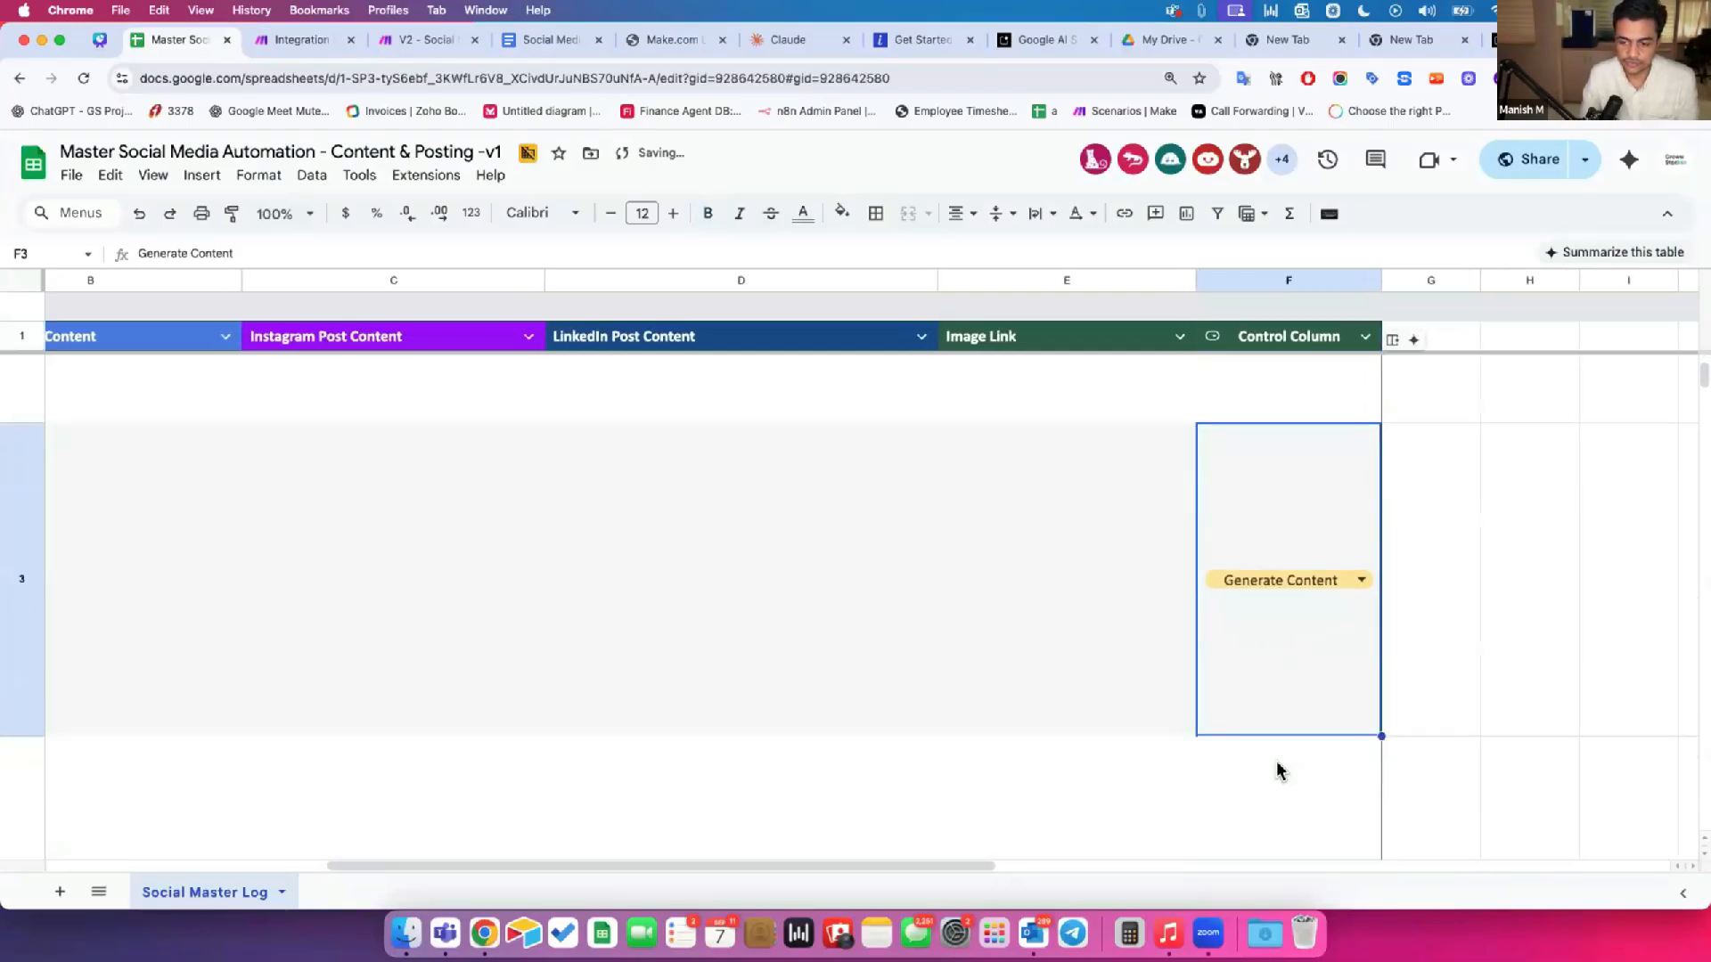
scroll(1276, 616, down, 3)
click(1275, 616)
click(1257, 733)
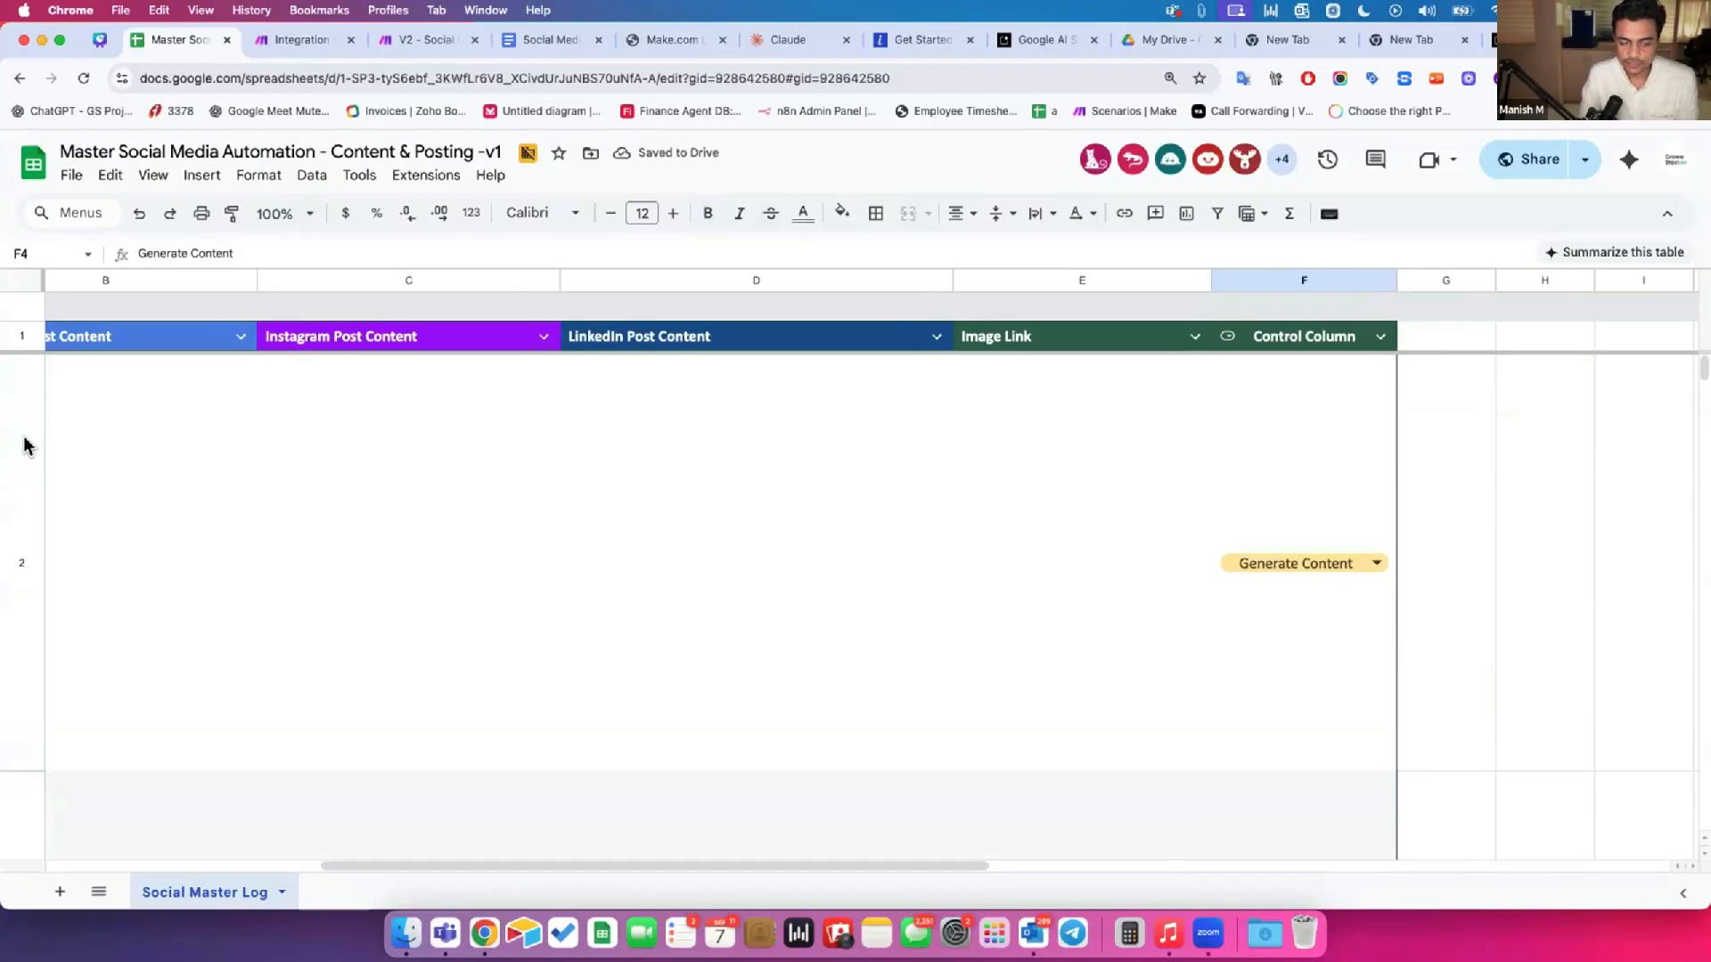
Step: Review the Control Column entries from row 2 down to row 5 of the Social Master Log
click(1295, 535)
click(1162, 592)
scroll(1176, 598, down, 5)
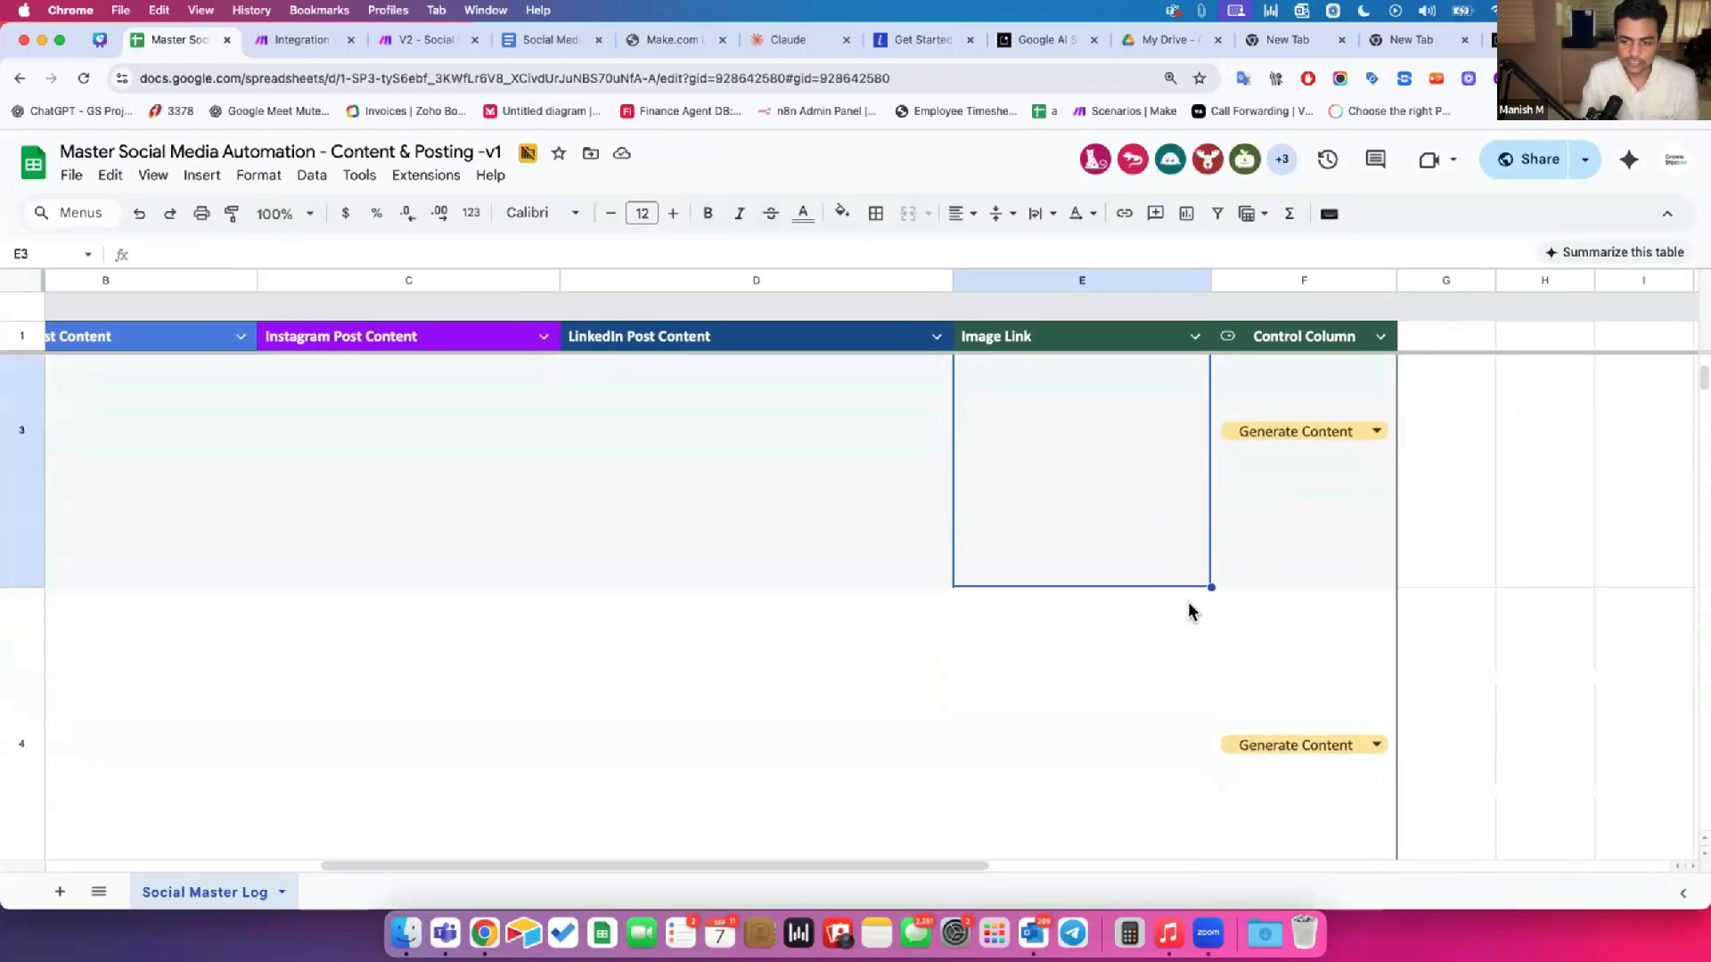
scroll(1271, 598, down, 2)
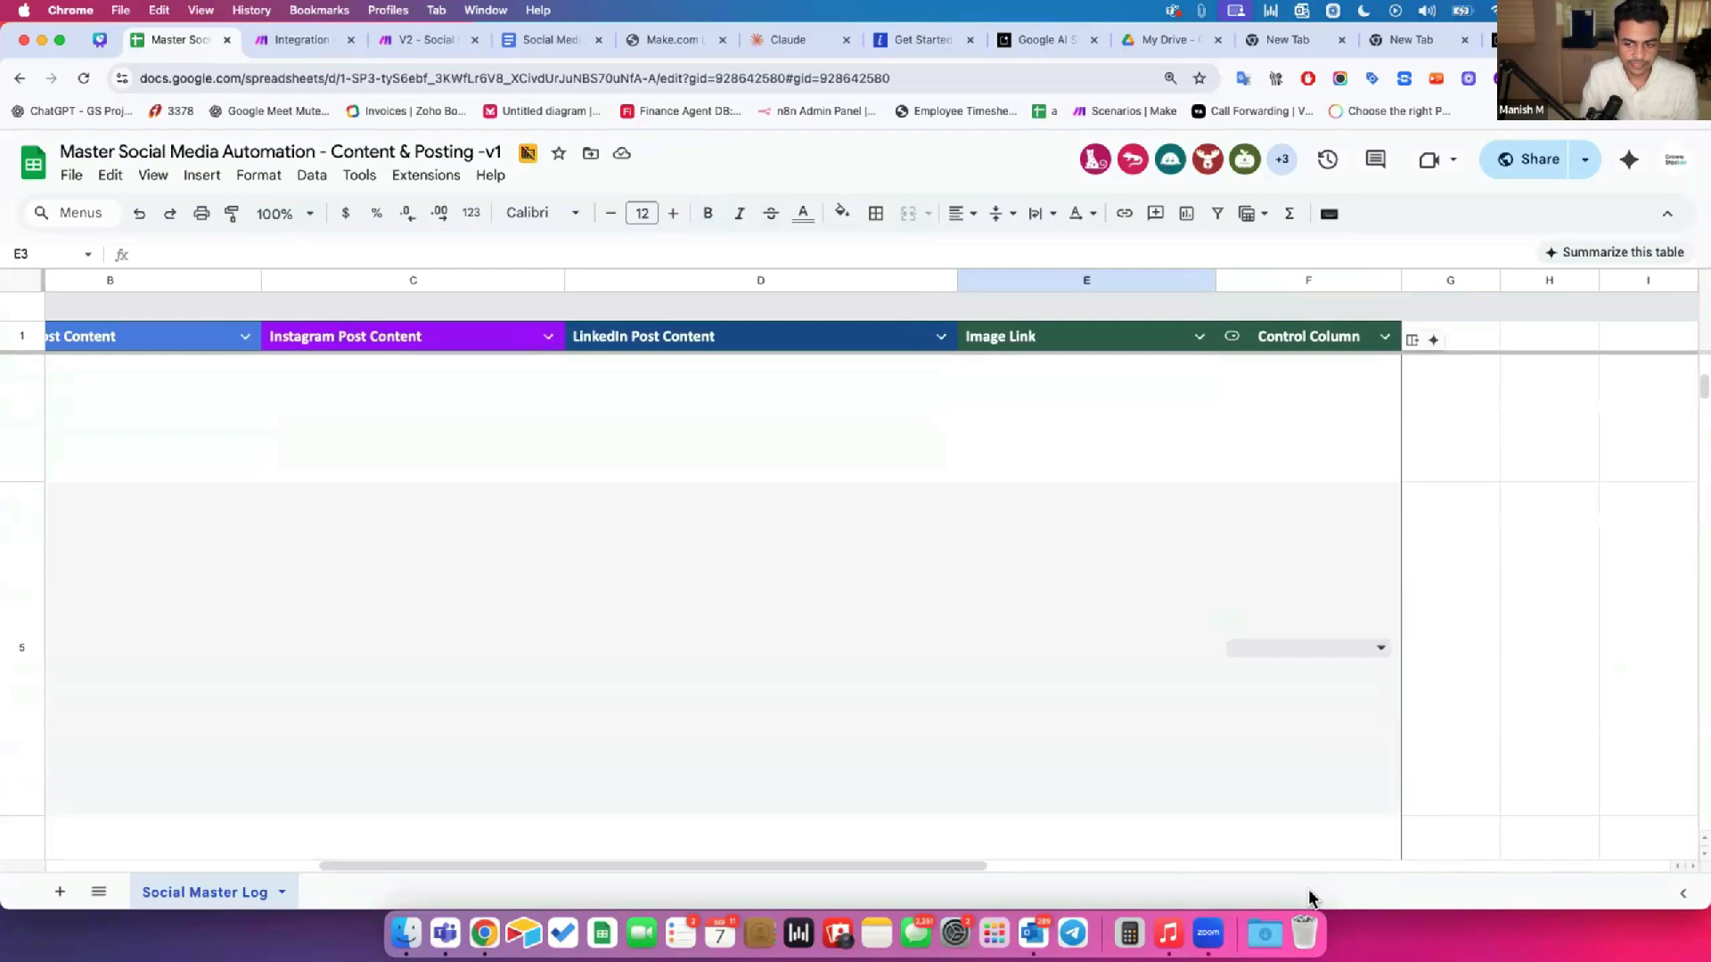
scroll(1260, 570, up, 5)
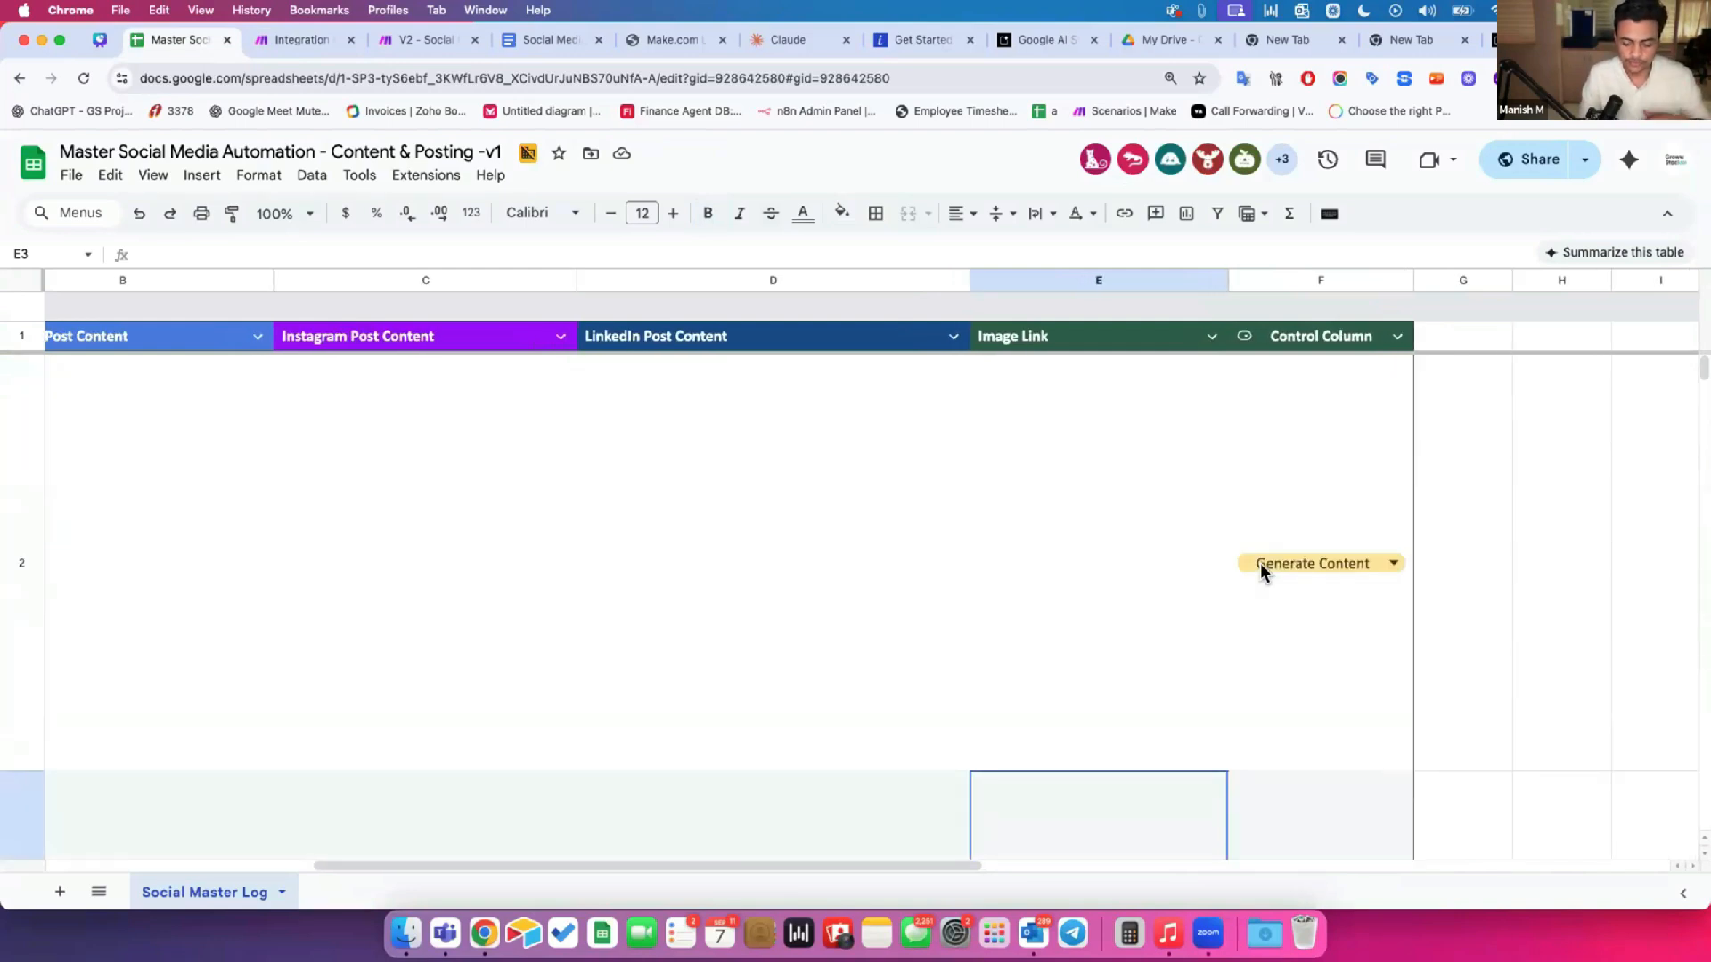
click(1321, 649)
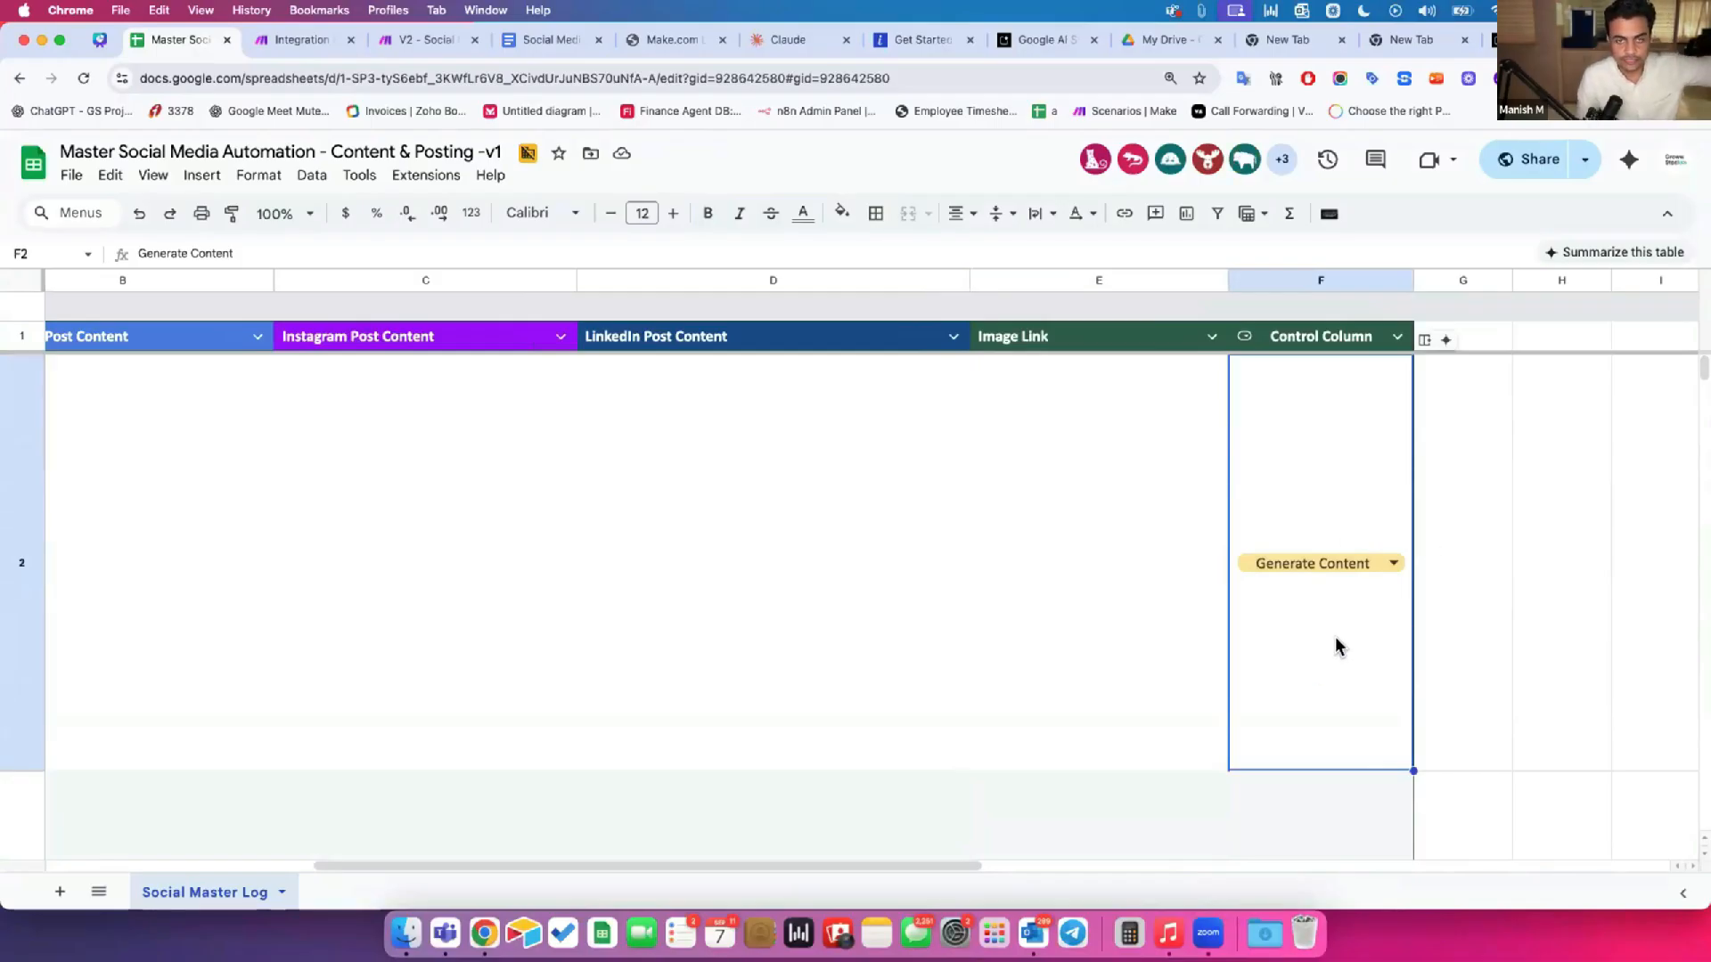
scroll(1335, 646, down, 5)
scroll(1337, 686, up, 5)
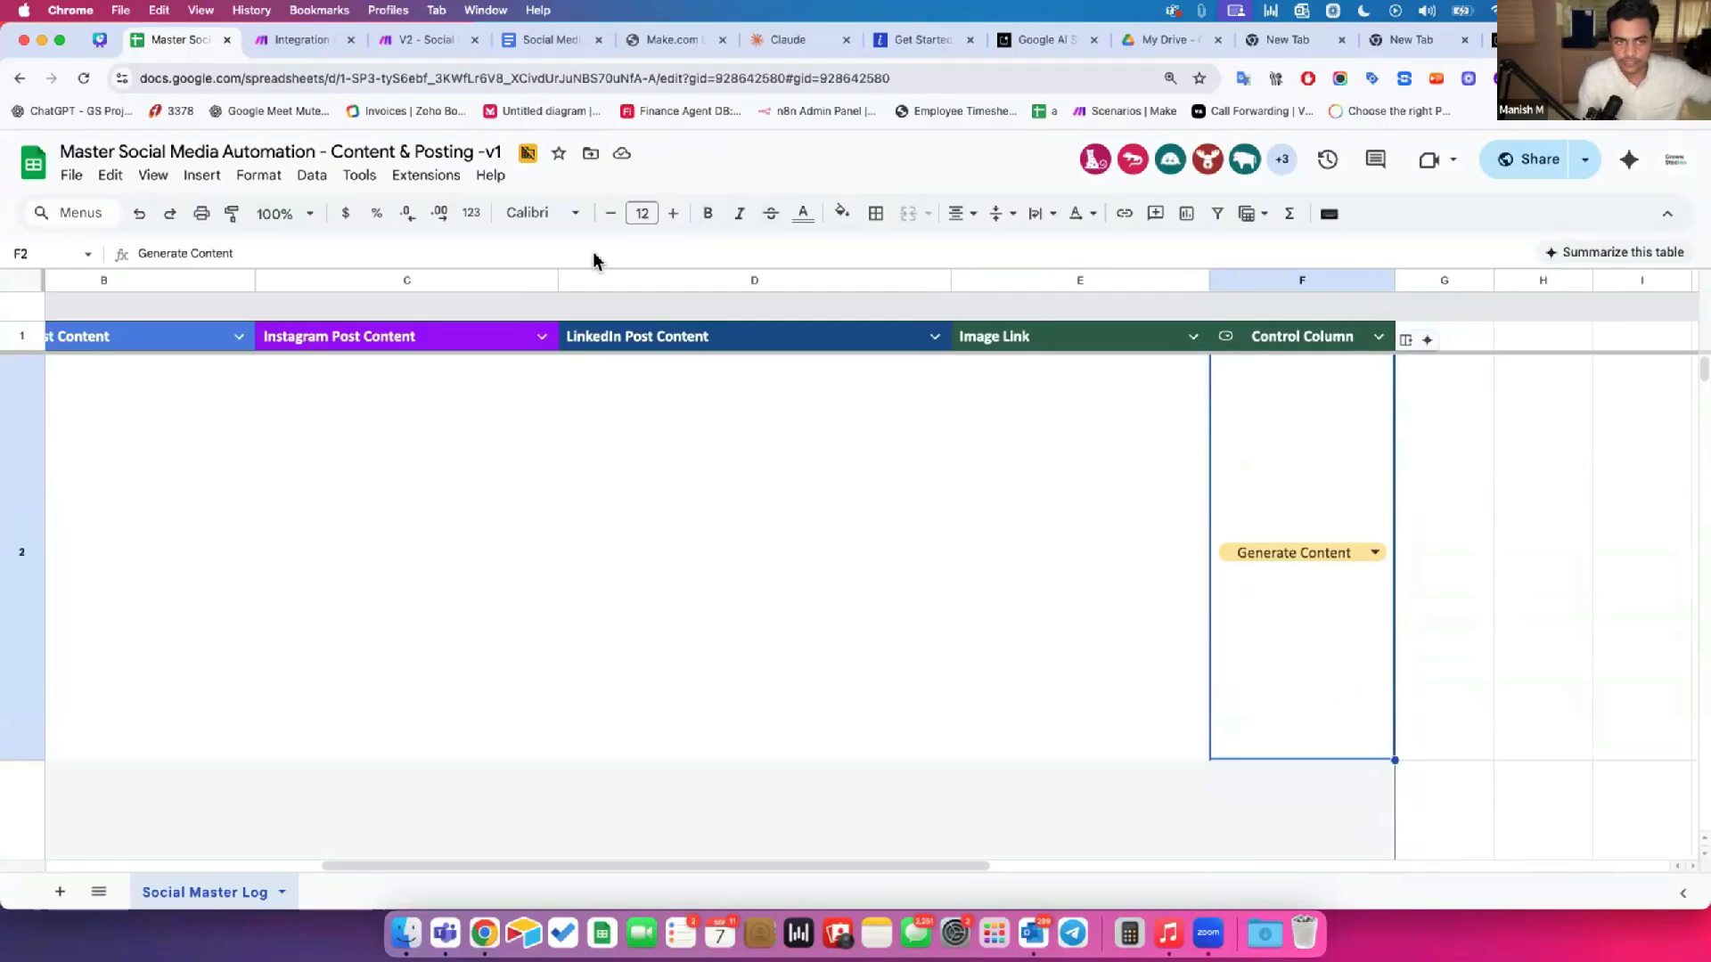
Step: Return to the Make scenario and review the Search Rows settings from the sheet selection down to the Limit field
click(297, 39)
scroll(838, 512, down, 2)
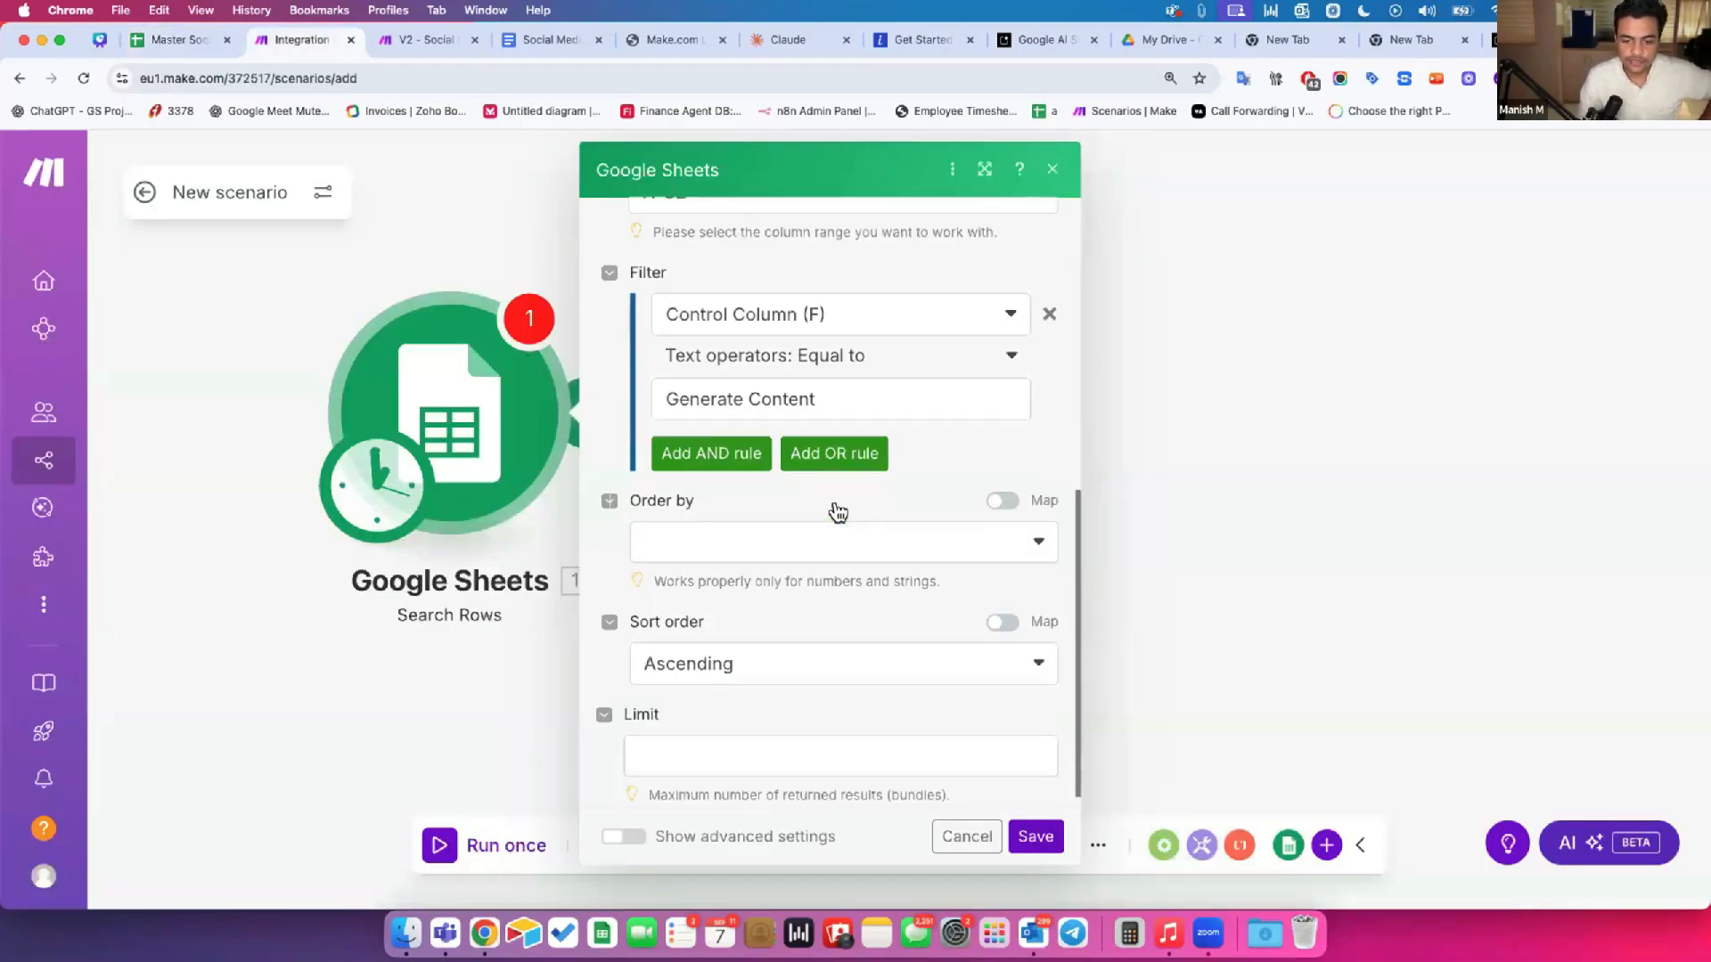
scroll(775, 416, up, 10)
scroll(817, 522, down, 8)
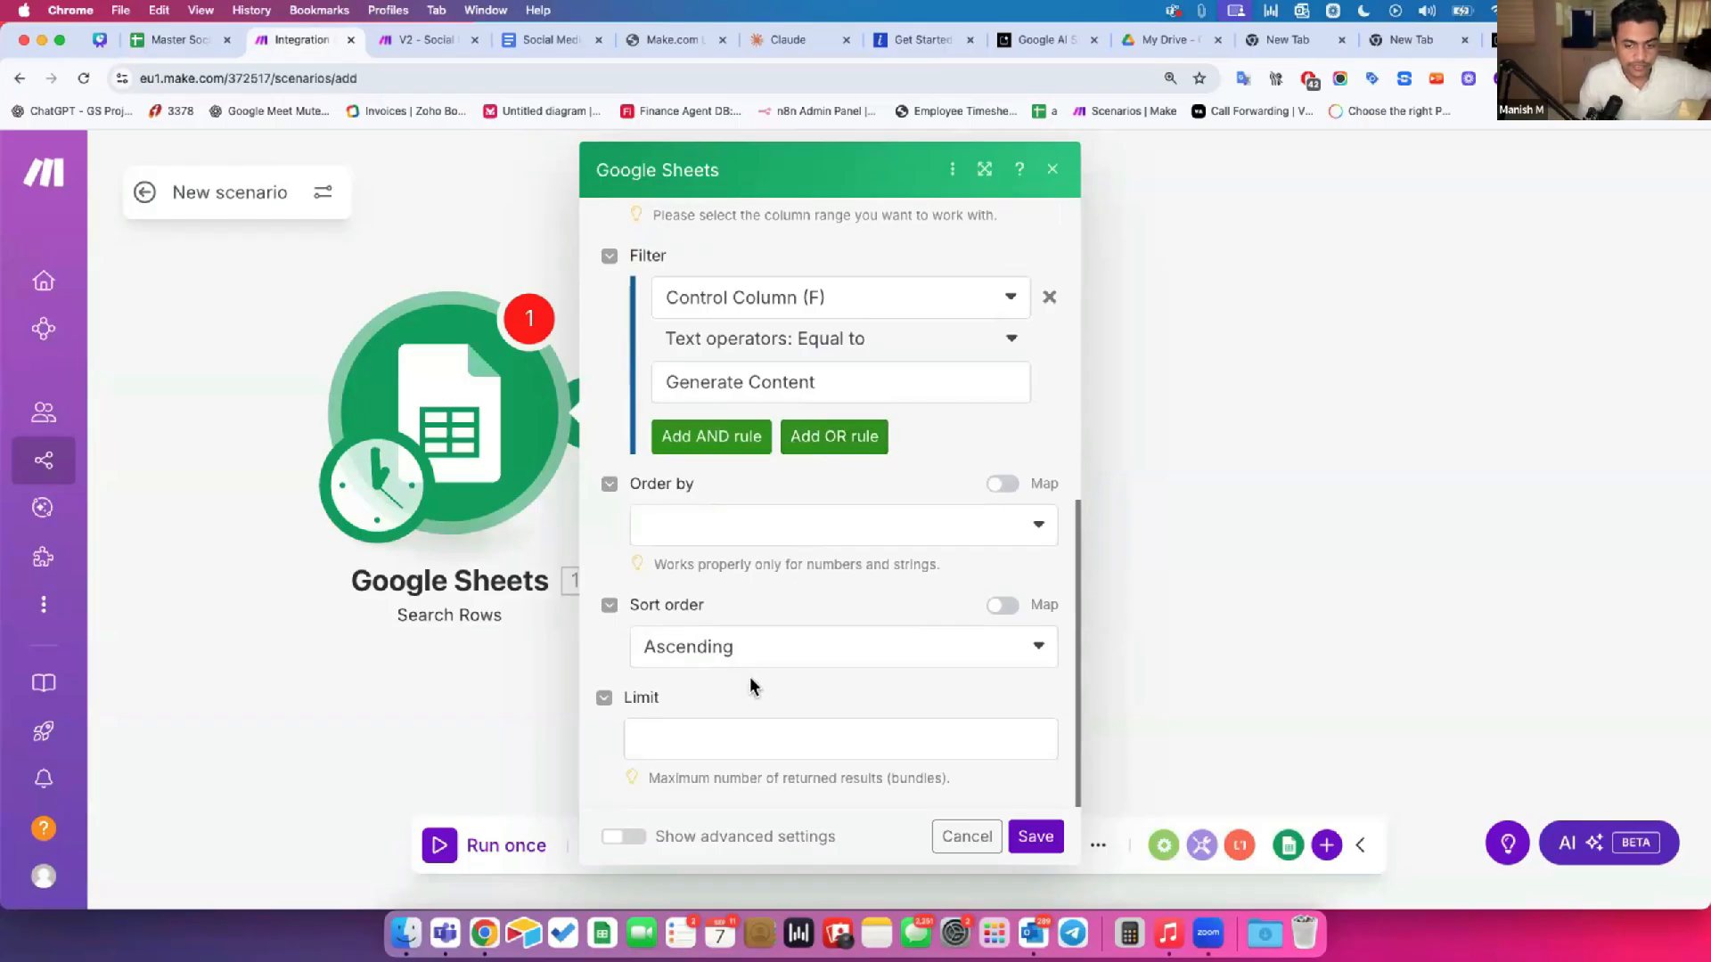
click(675, 739)
text(1)
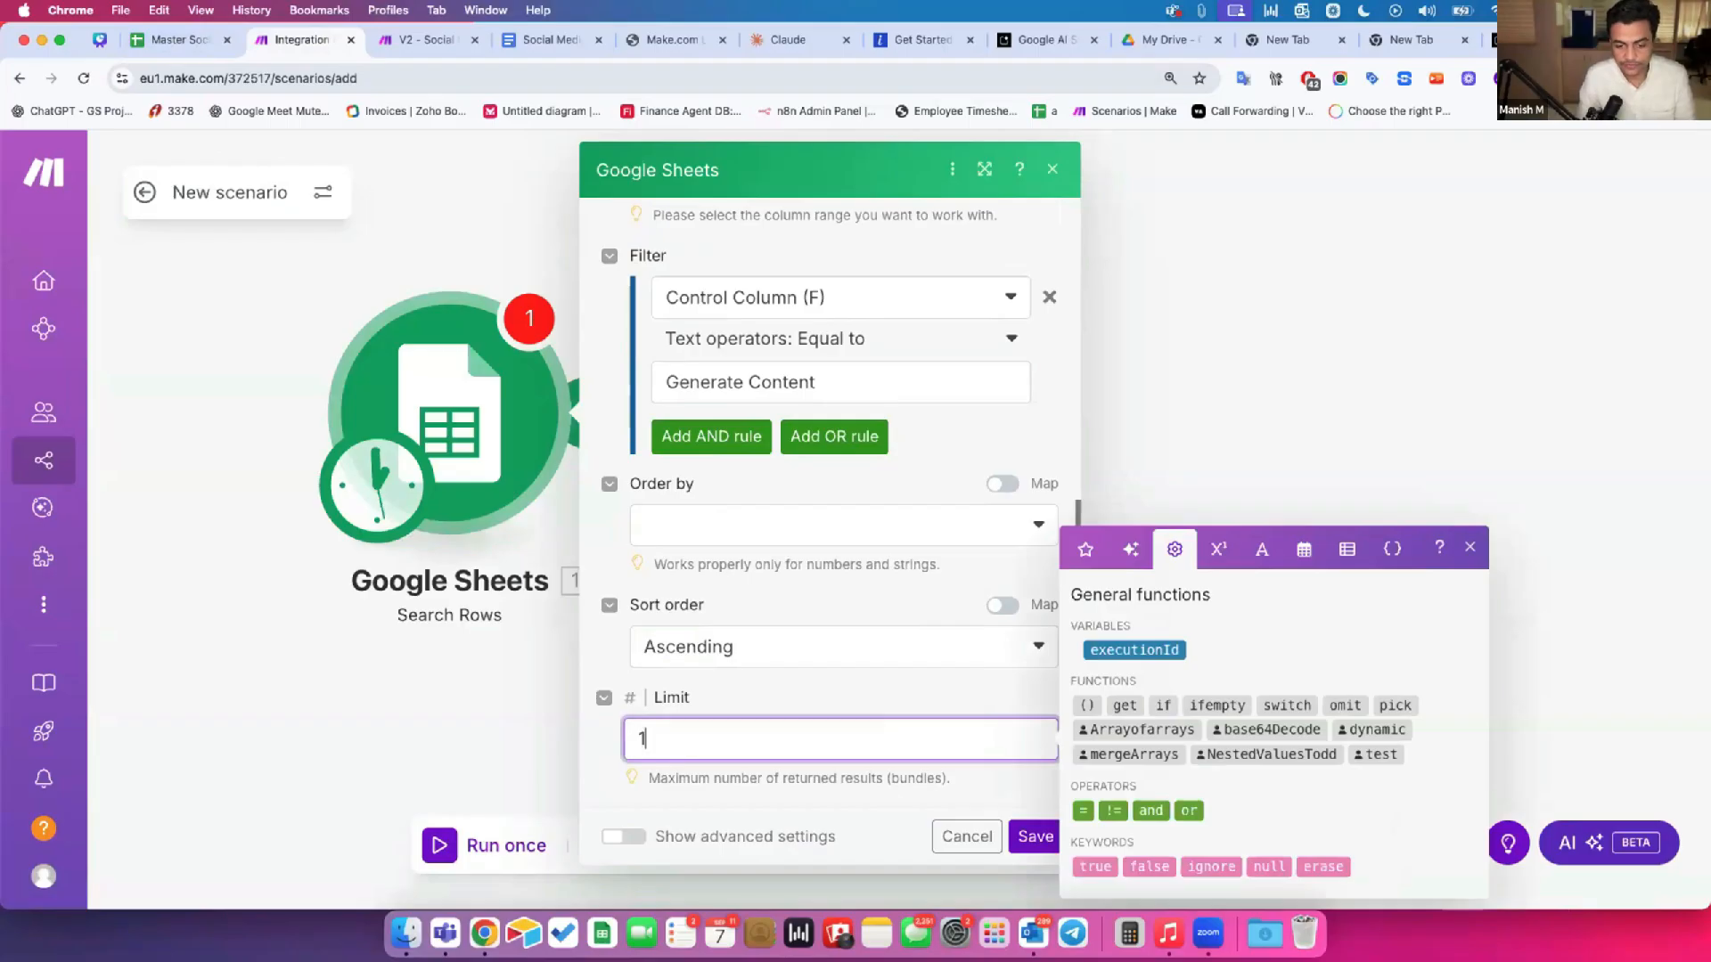
click(774, 688)
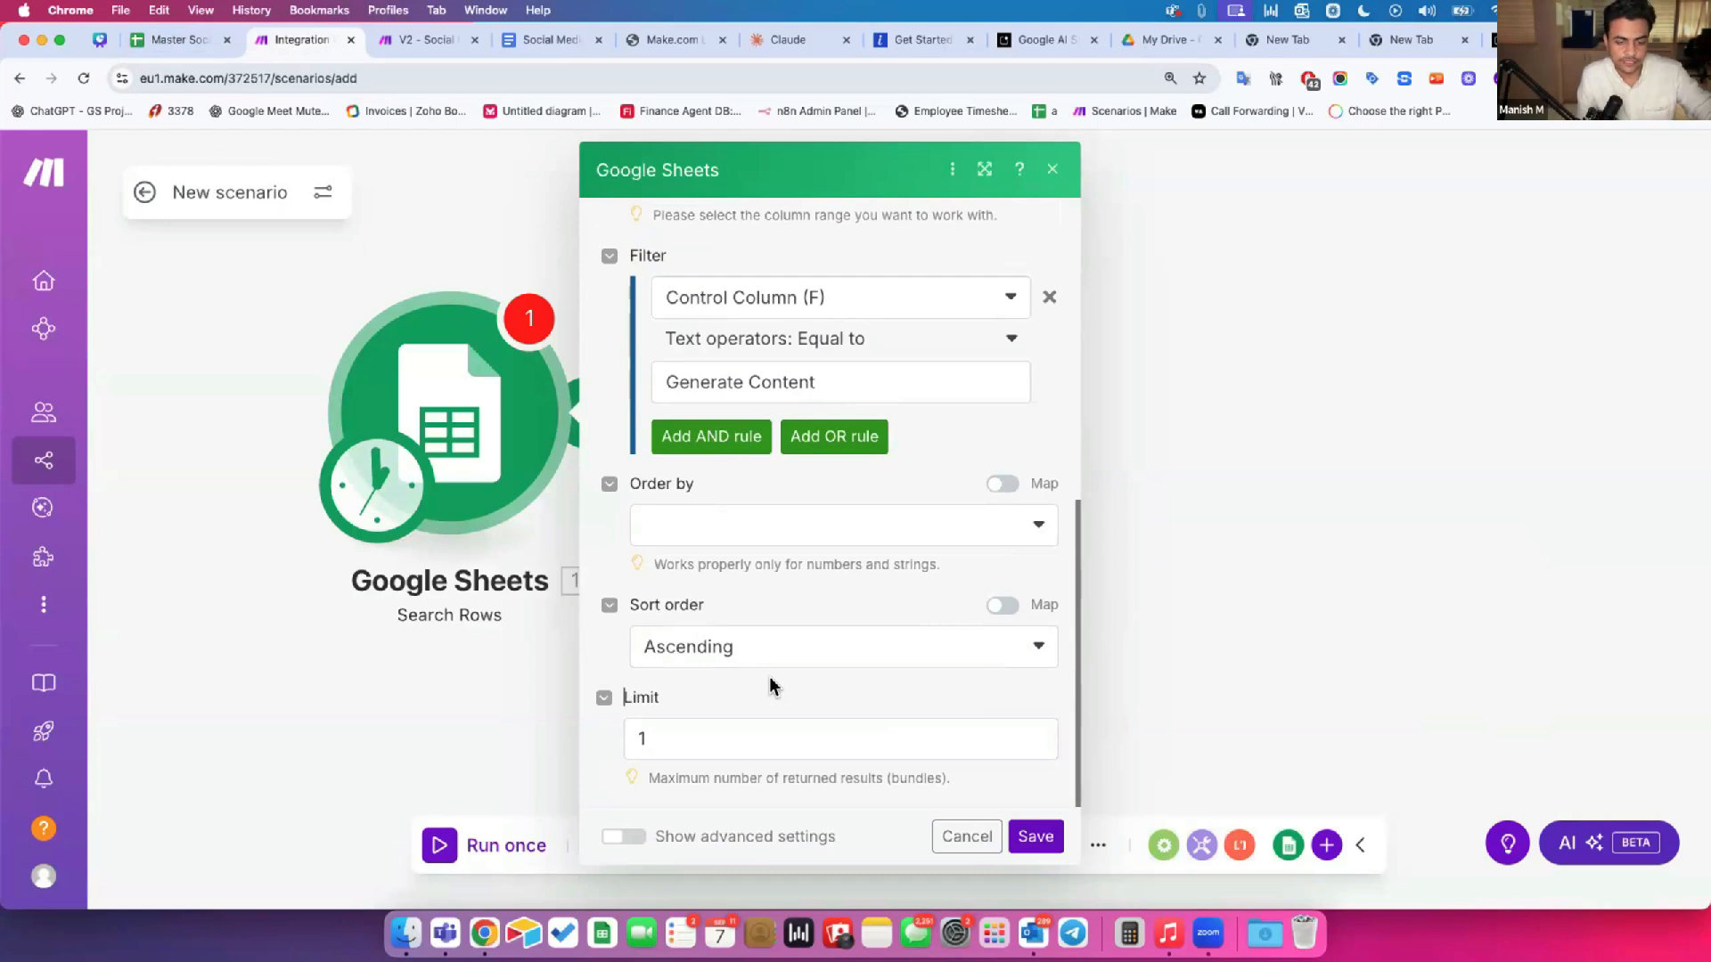
click(766, 725)
key(BackSpace)
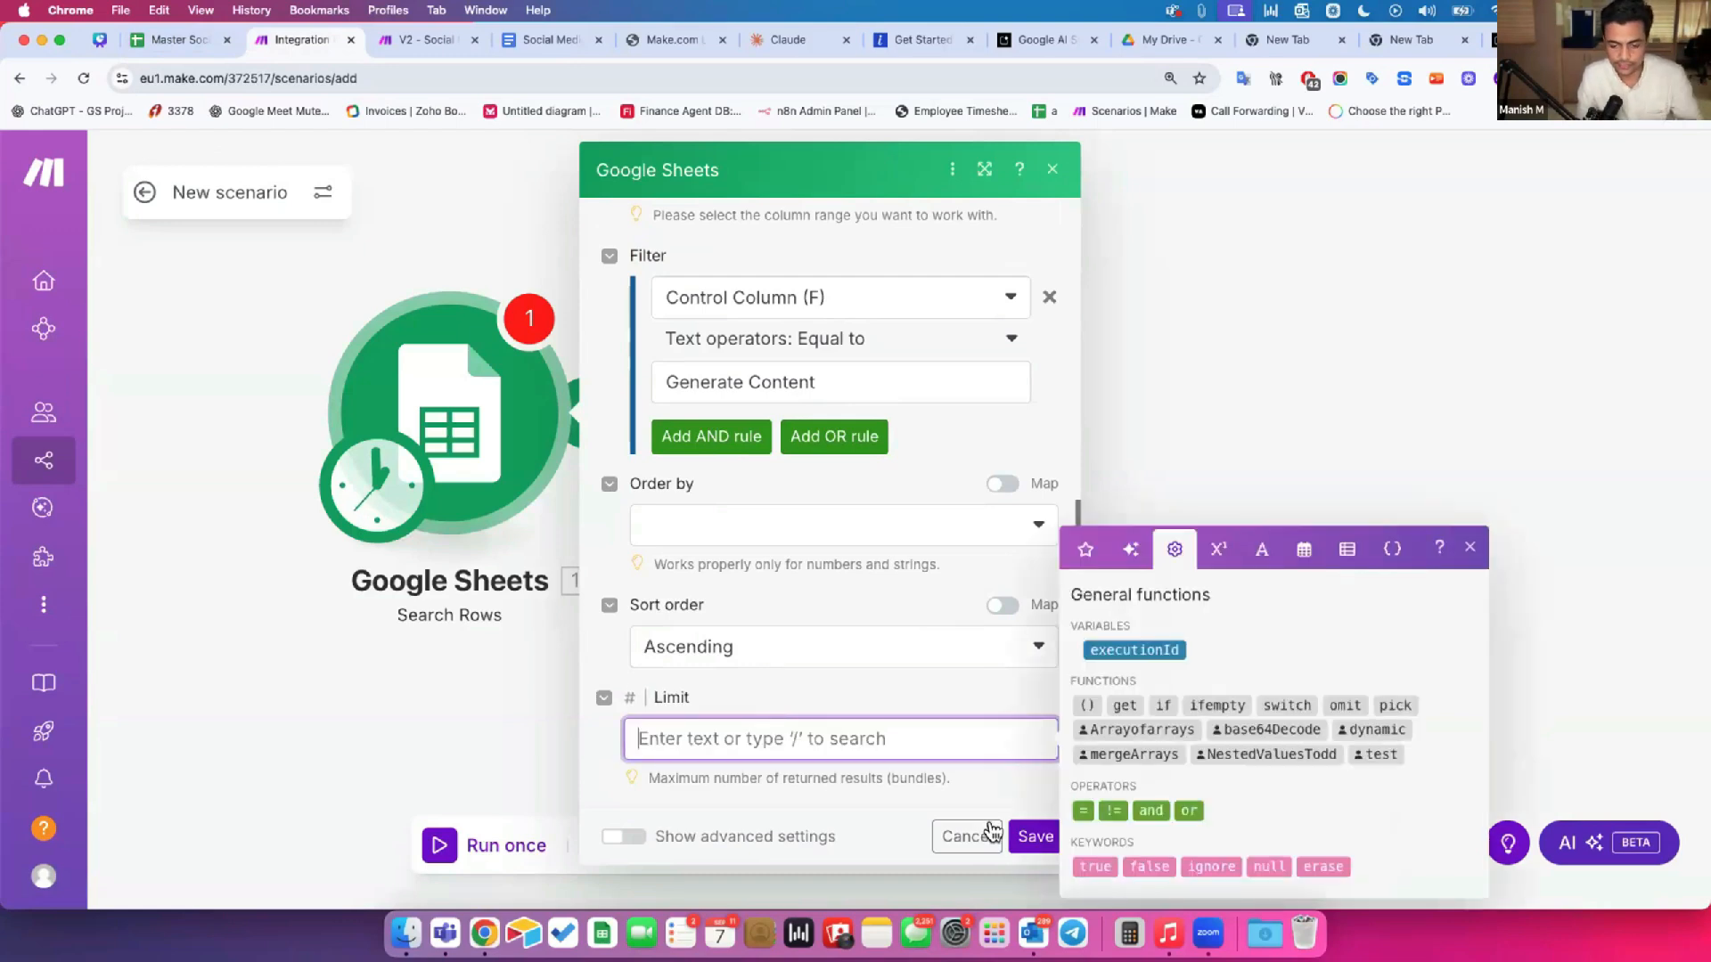
Step: Save the Search Rows module's settings, reopening and saving them again after an attempted run
click(1032, 836)
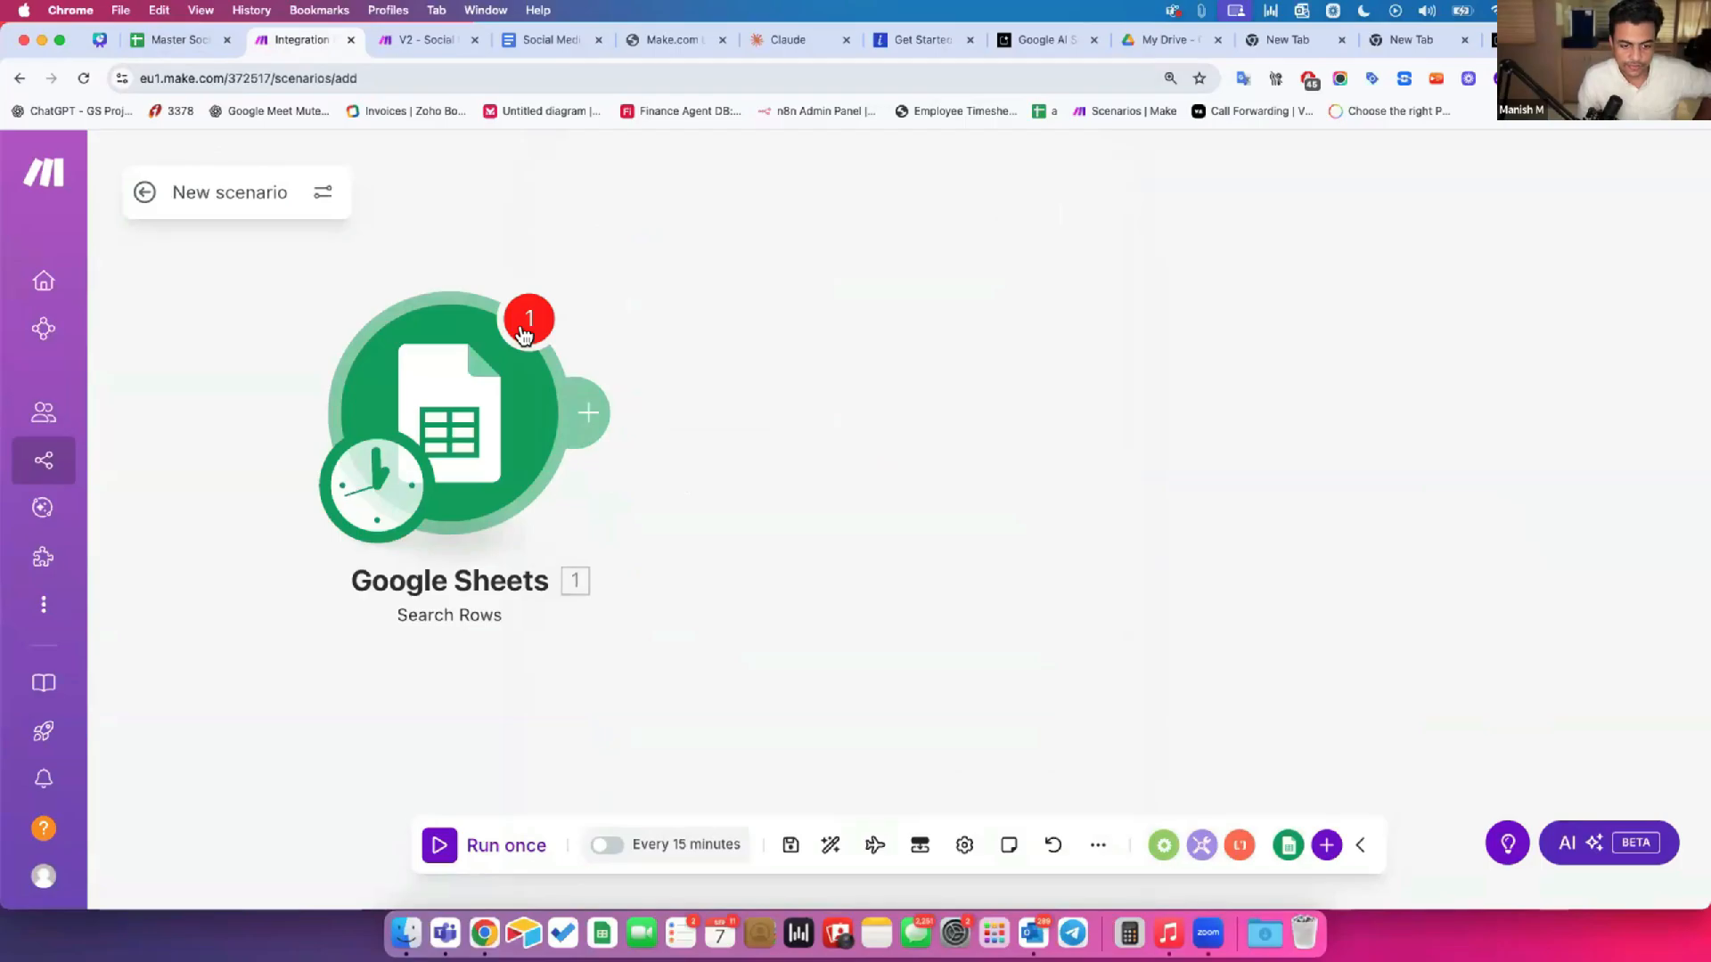
click(463, 842)
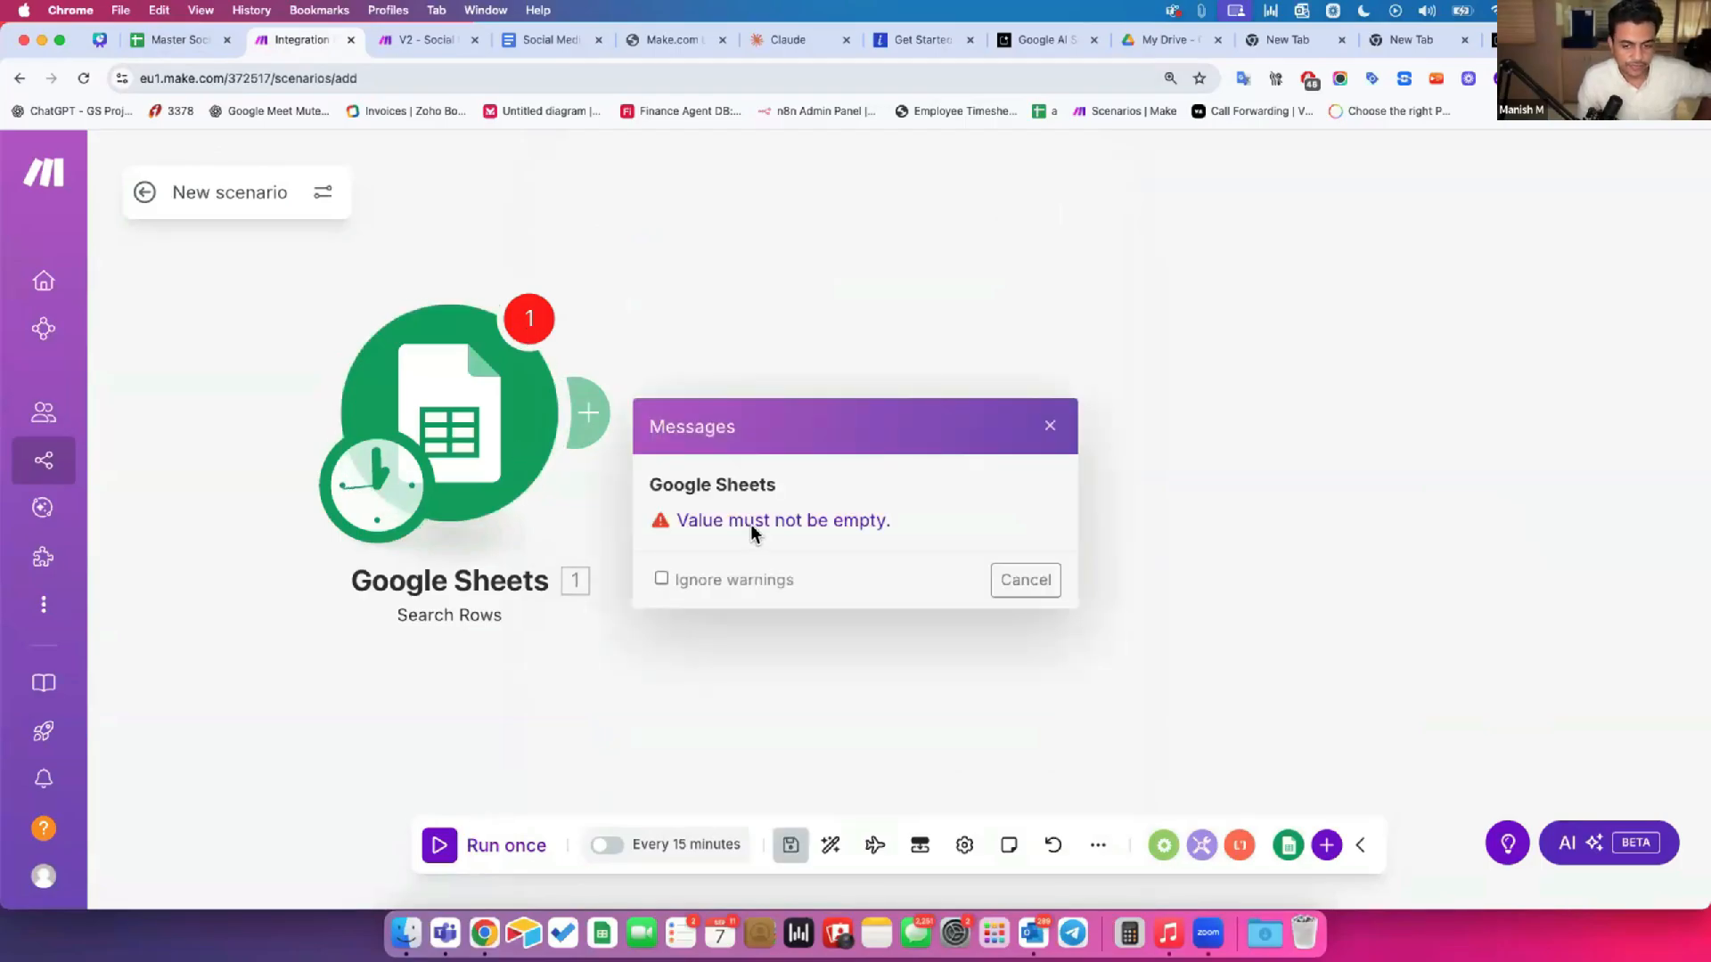
click(1020, 580)
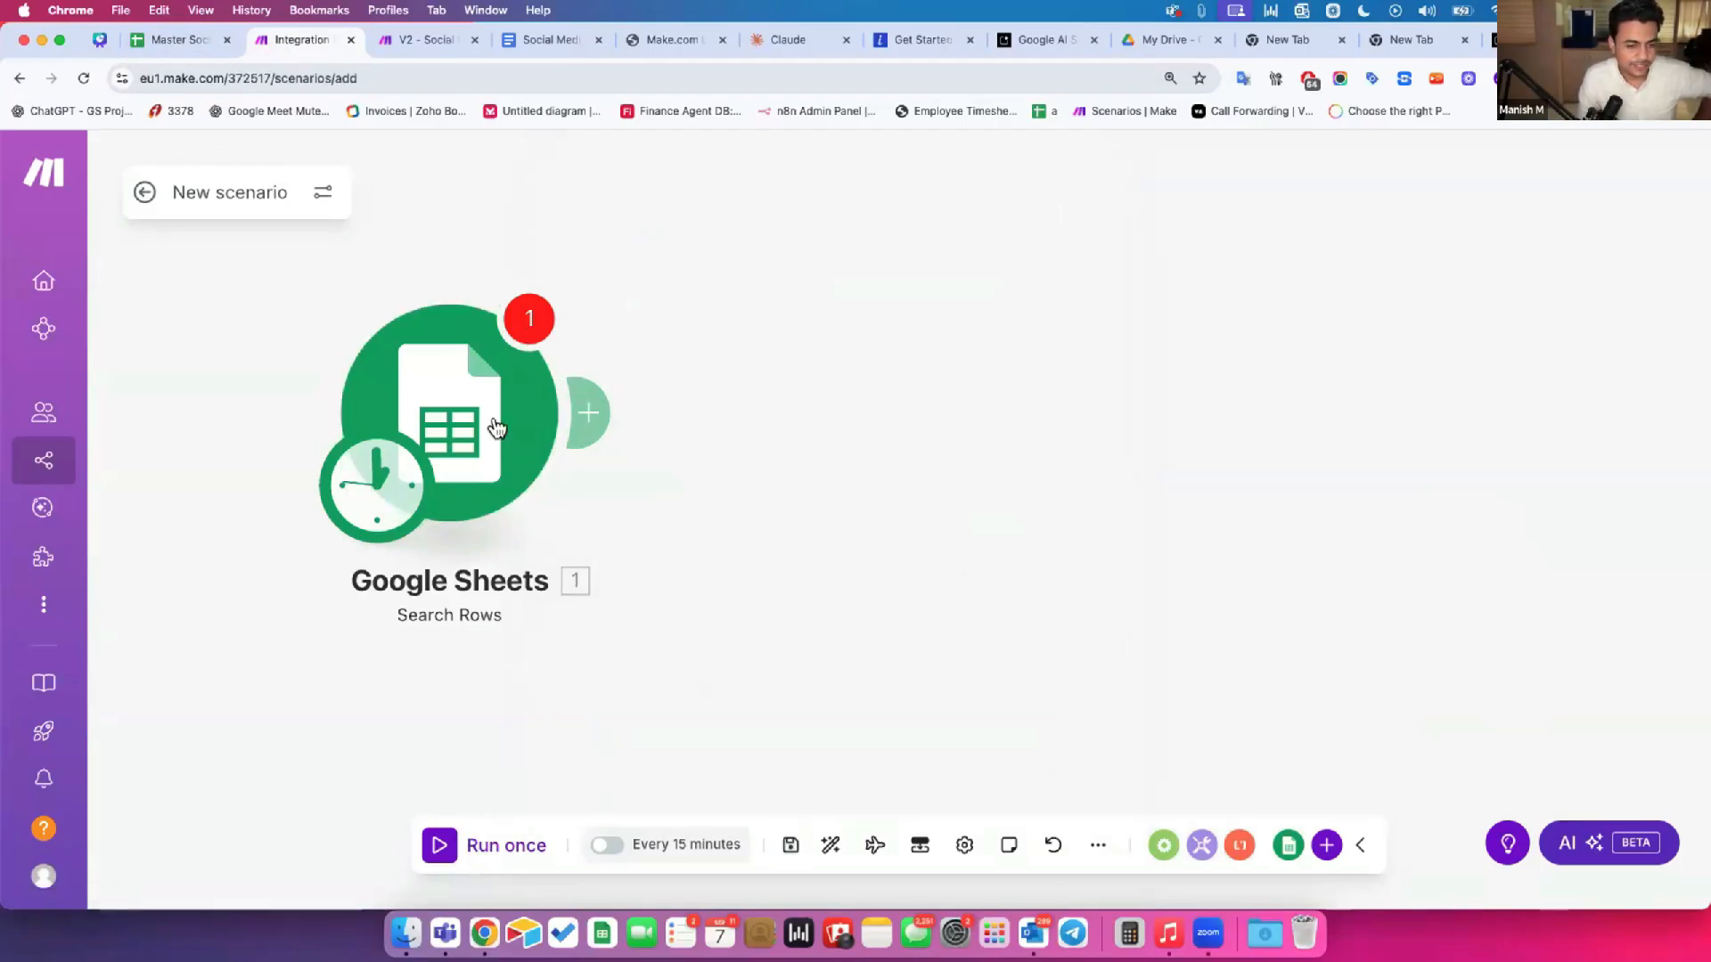
click(506, 366)
click(1027, 838)
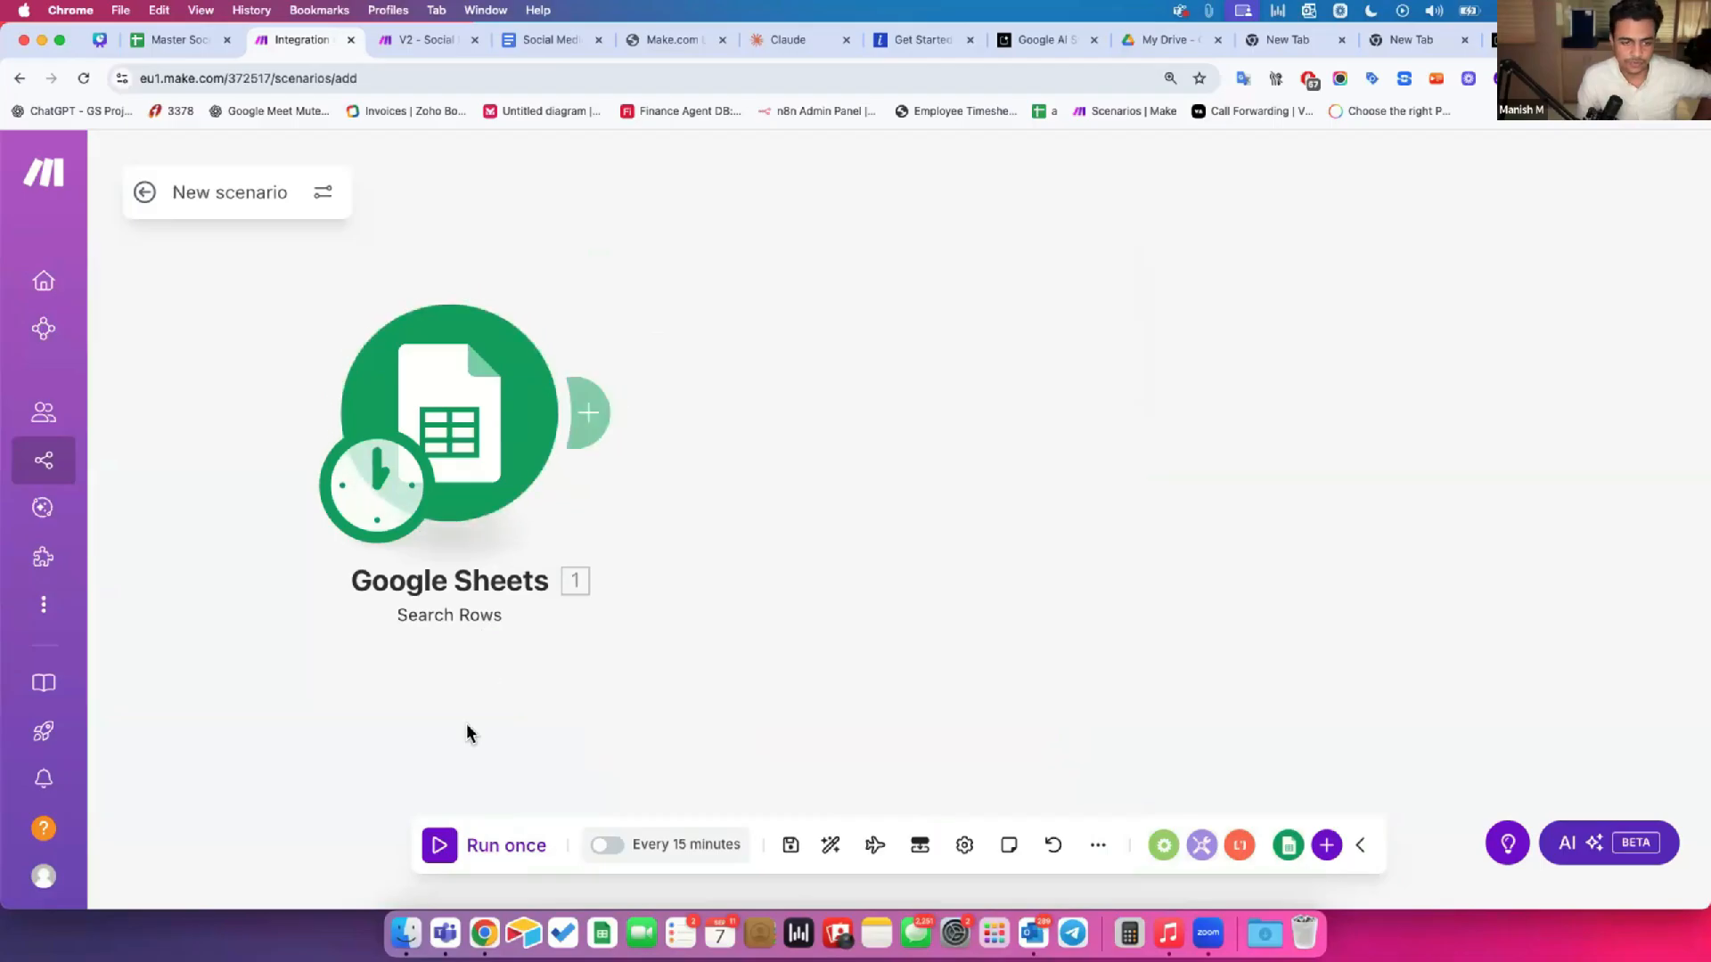
Step: Run the scenario once and expand the filter in the Google Sheets operation's input to check its Generate Content condition
click(439, 846)
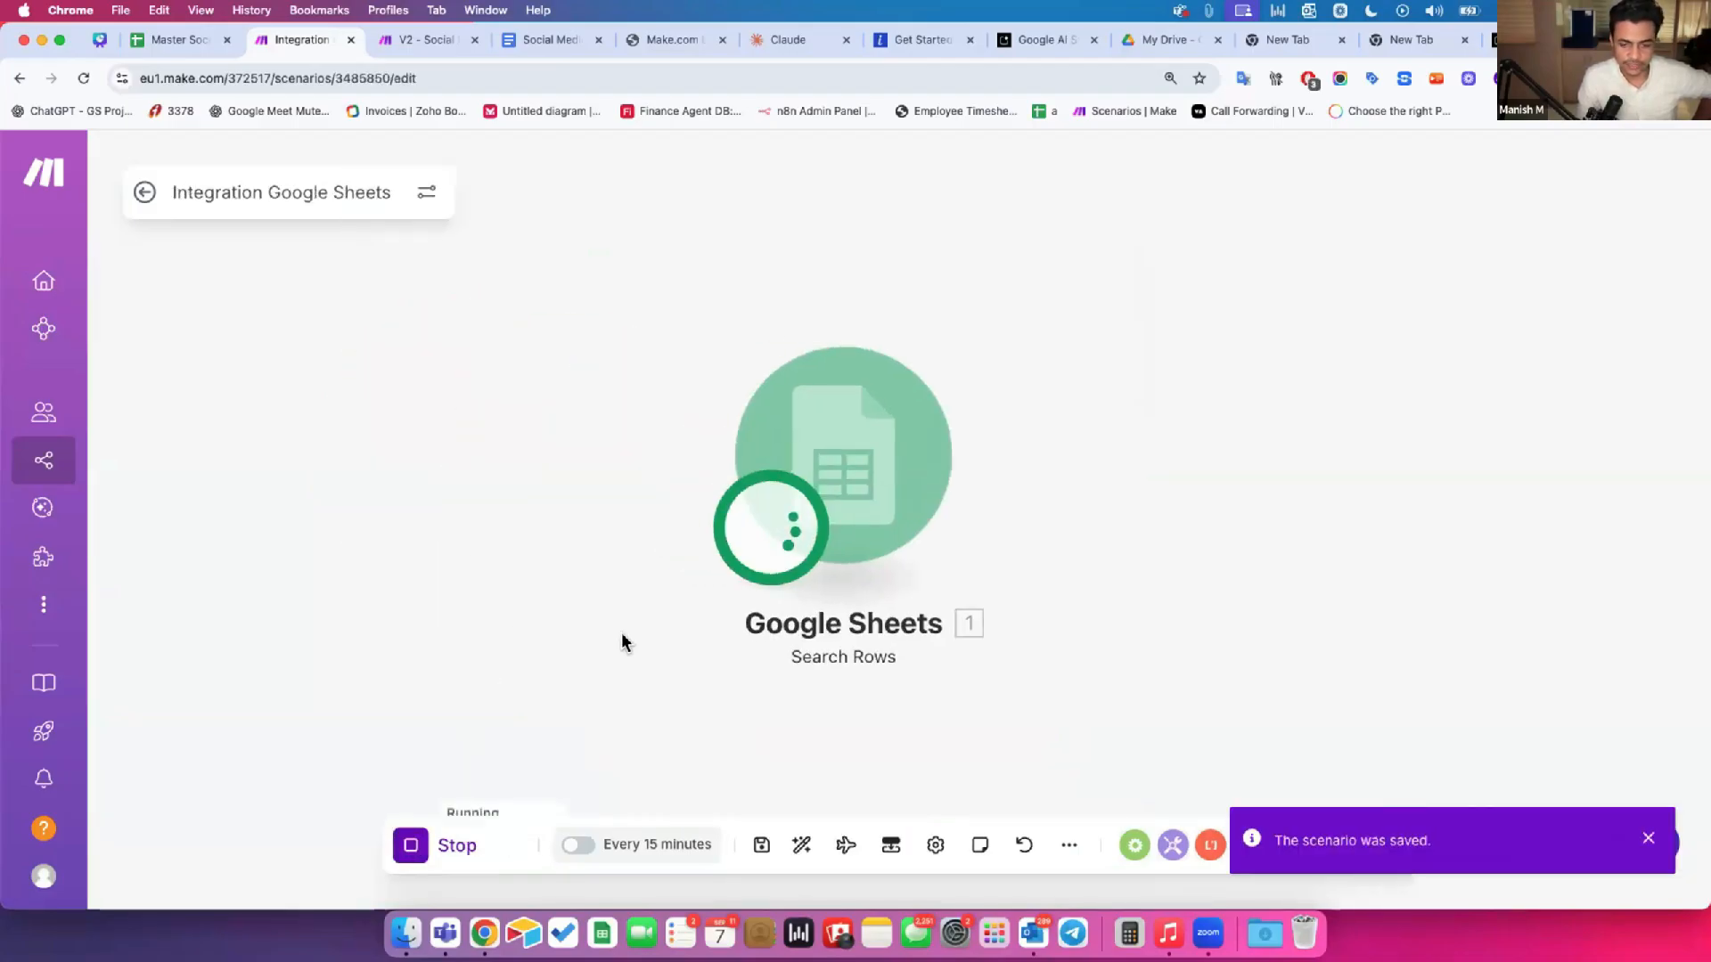
click(836, 469)
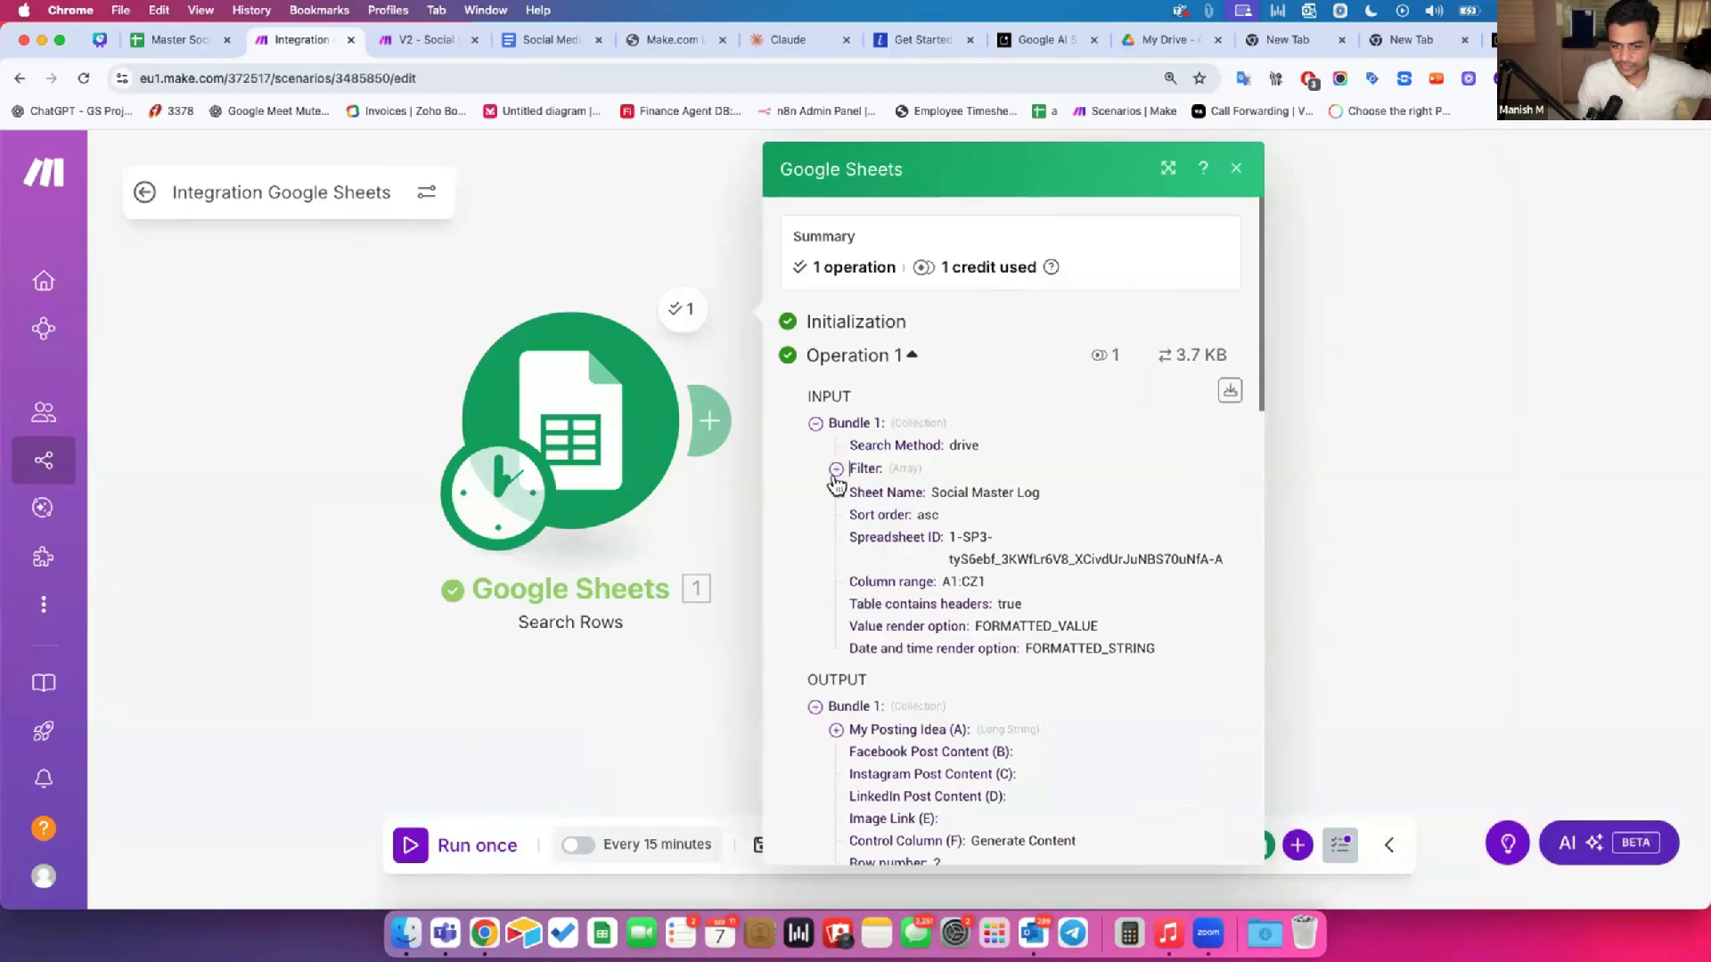
click(857, 492)
click(877, 514)
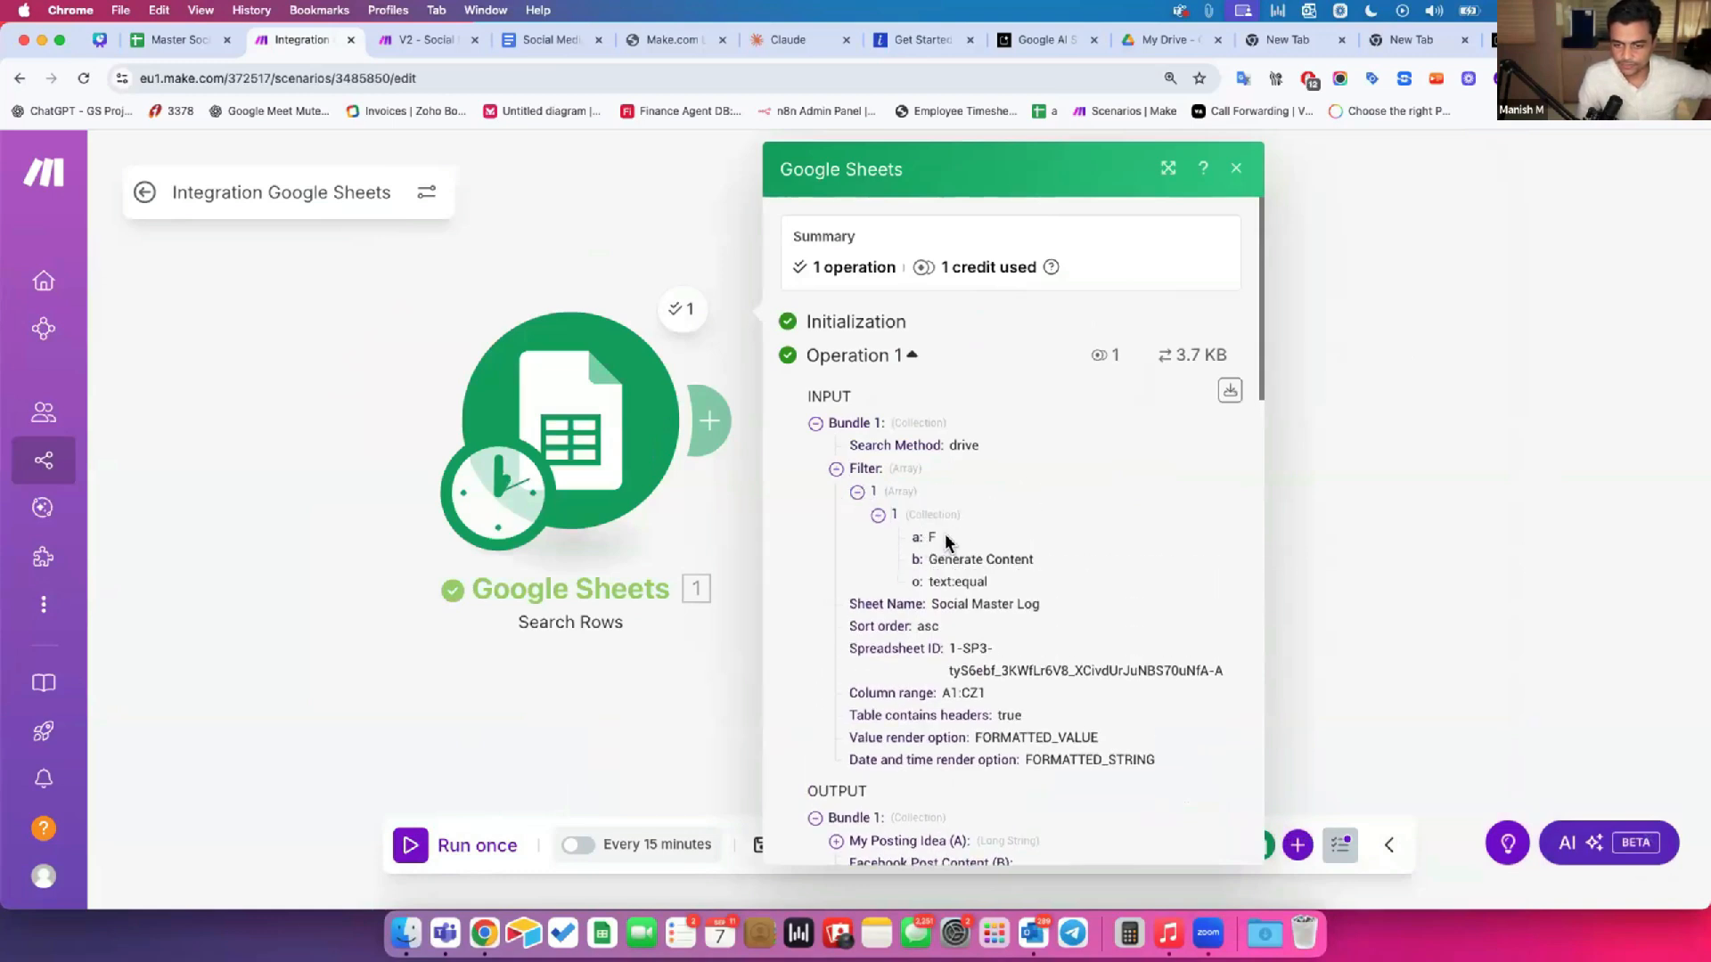
drag(929, 560, 1023, 563)
Step: Examine the operation's output bundles and expand Bundle 2's My Posting Idea text
scroll(978, 642, down, 5)
double_click(817, 366)
scroll(862, 522, down, 2)
double_click(851, 506)
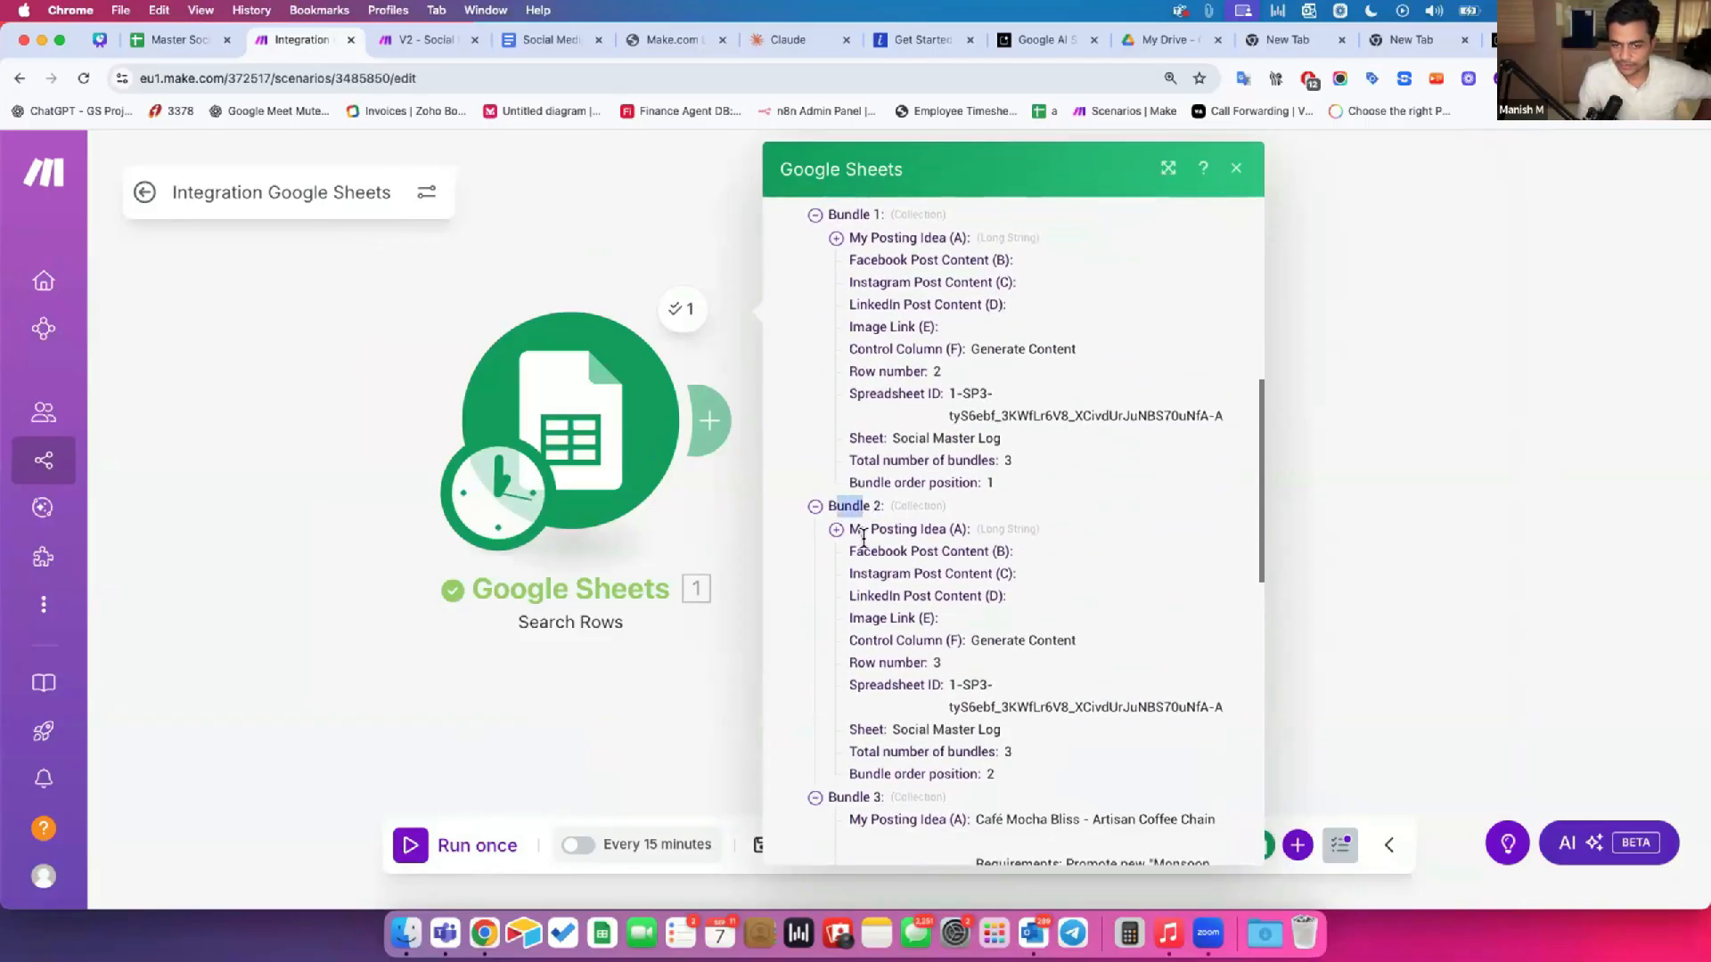
click(838, 506)
click(837, 506)
scroll(876, 664, down, 8)
scroll(874, 669, up, 8)
click(834, 464)
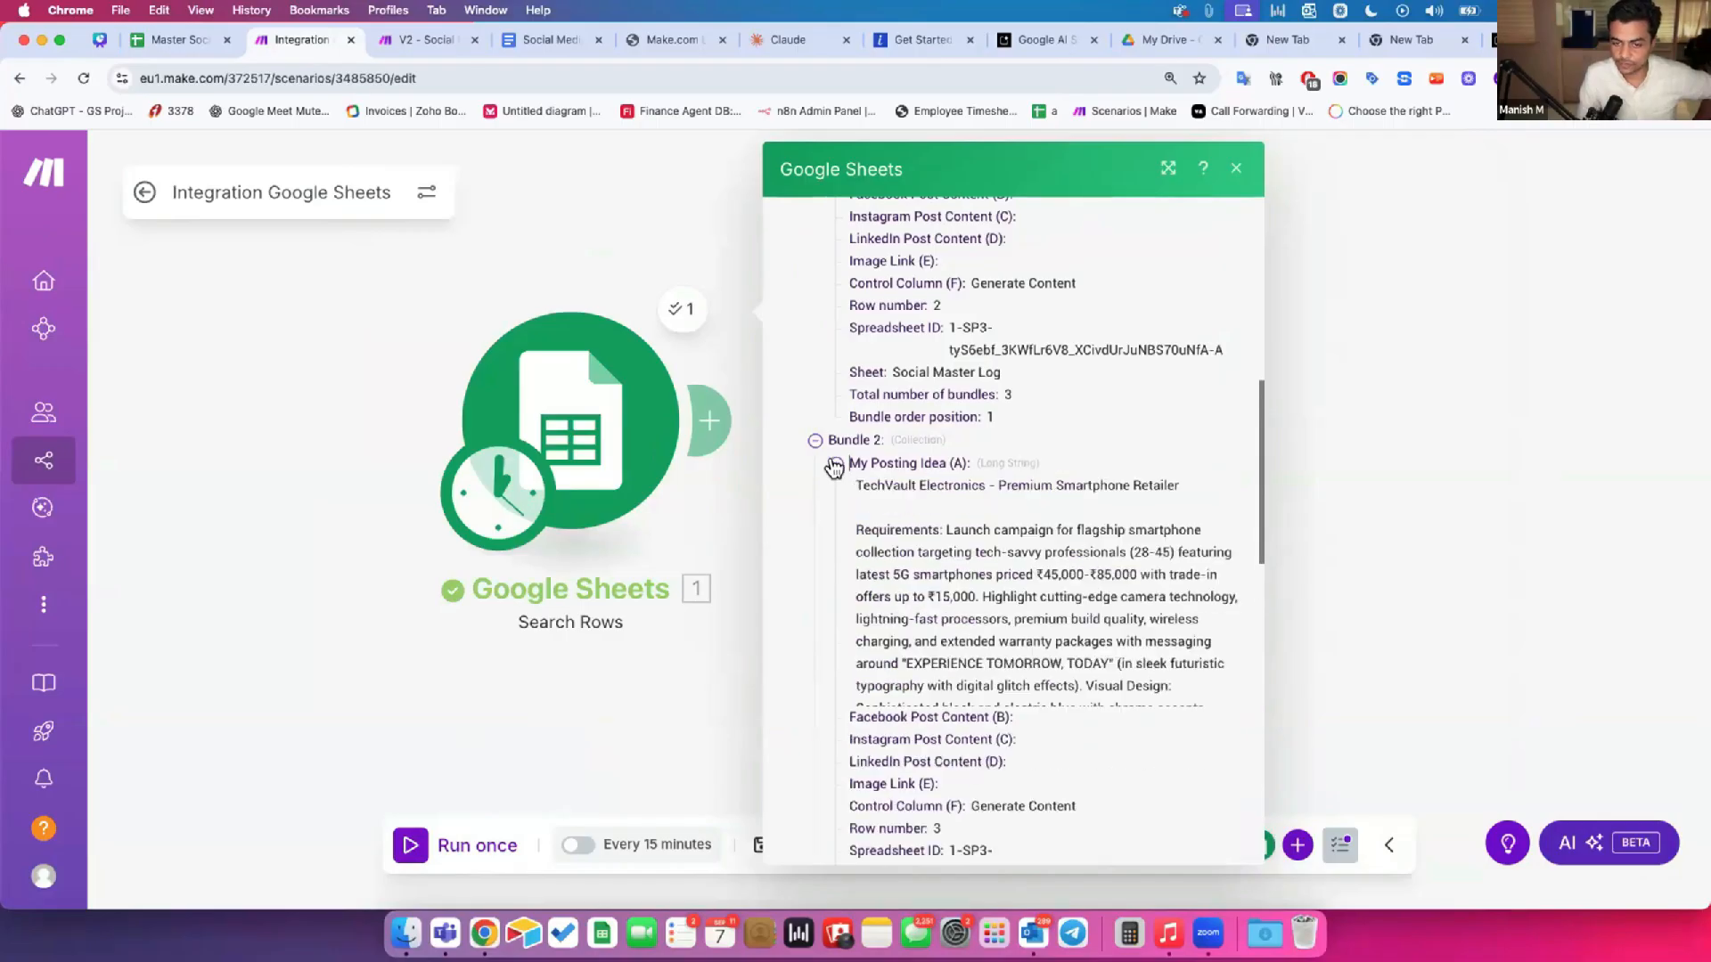
Step: Expand Bundle 1's My Posting Idea and read through its text, post content fields and Control Column value
scroll(835, 465, up, 3)
click(836, 463)
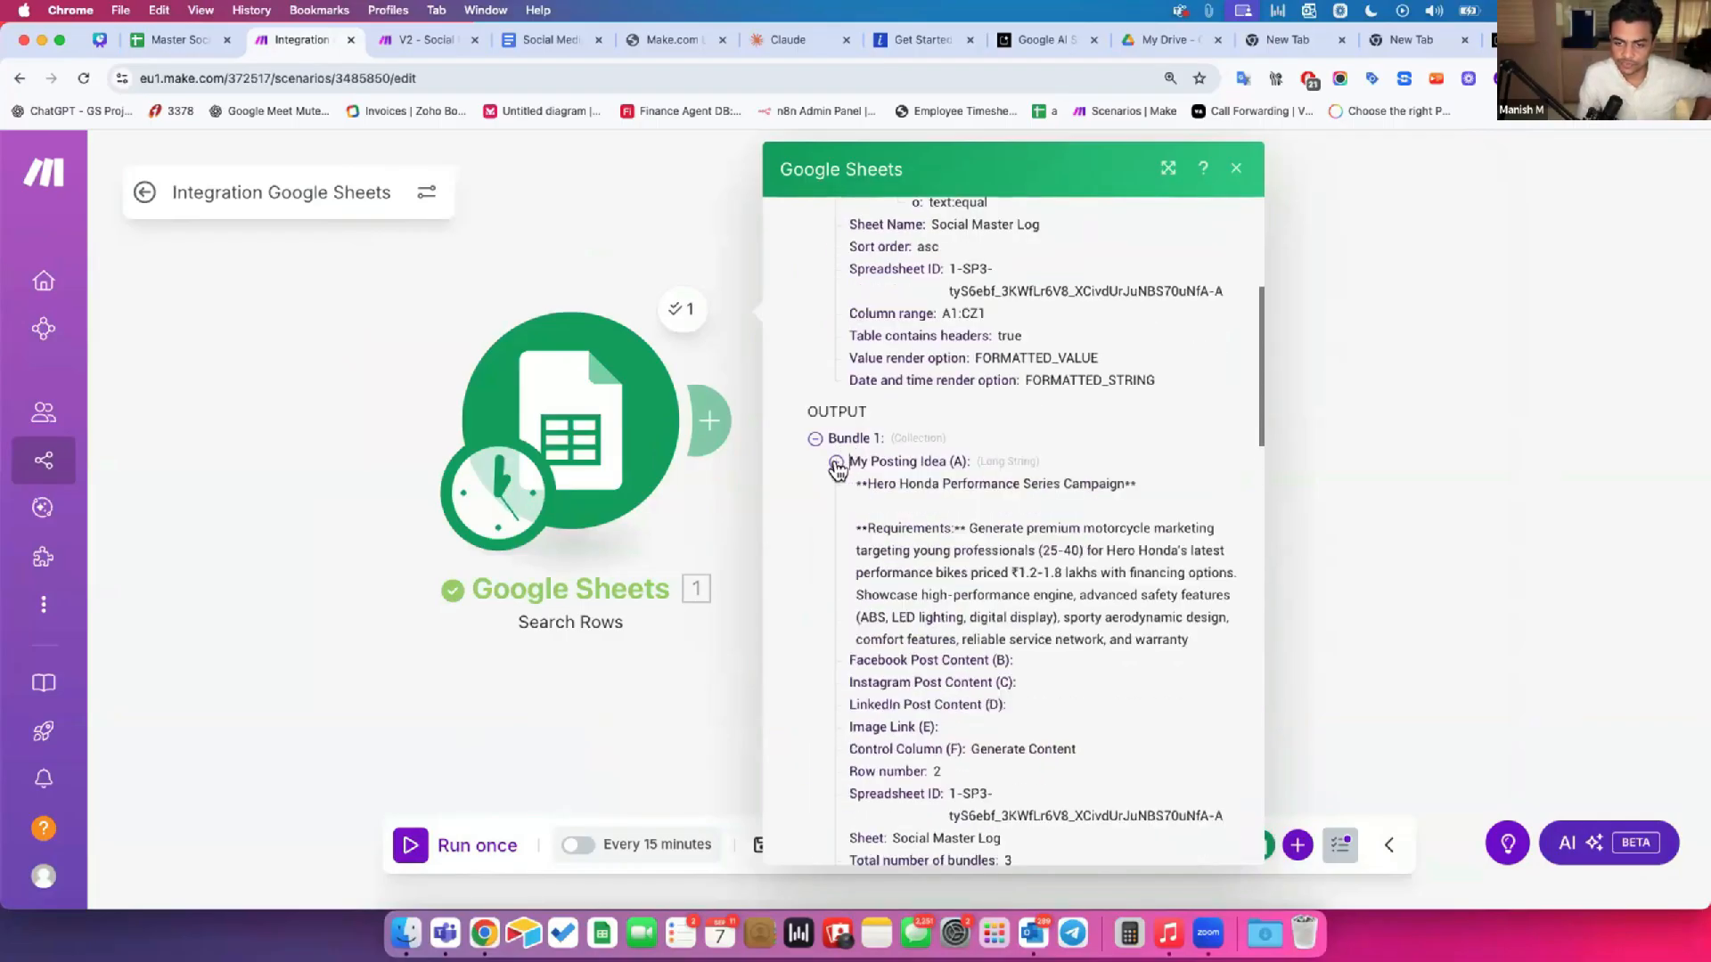
scroll(904, 438, down, 1)
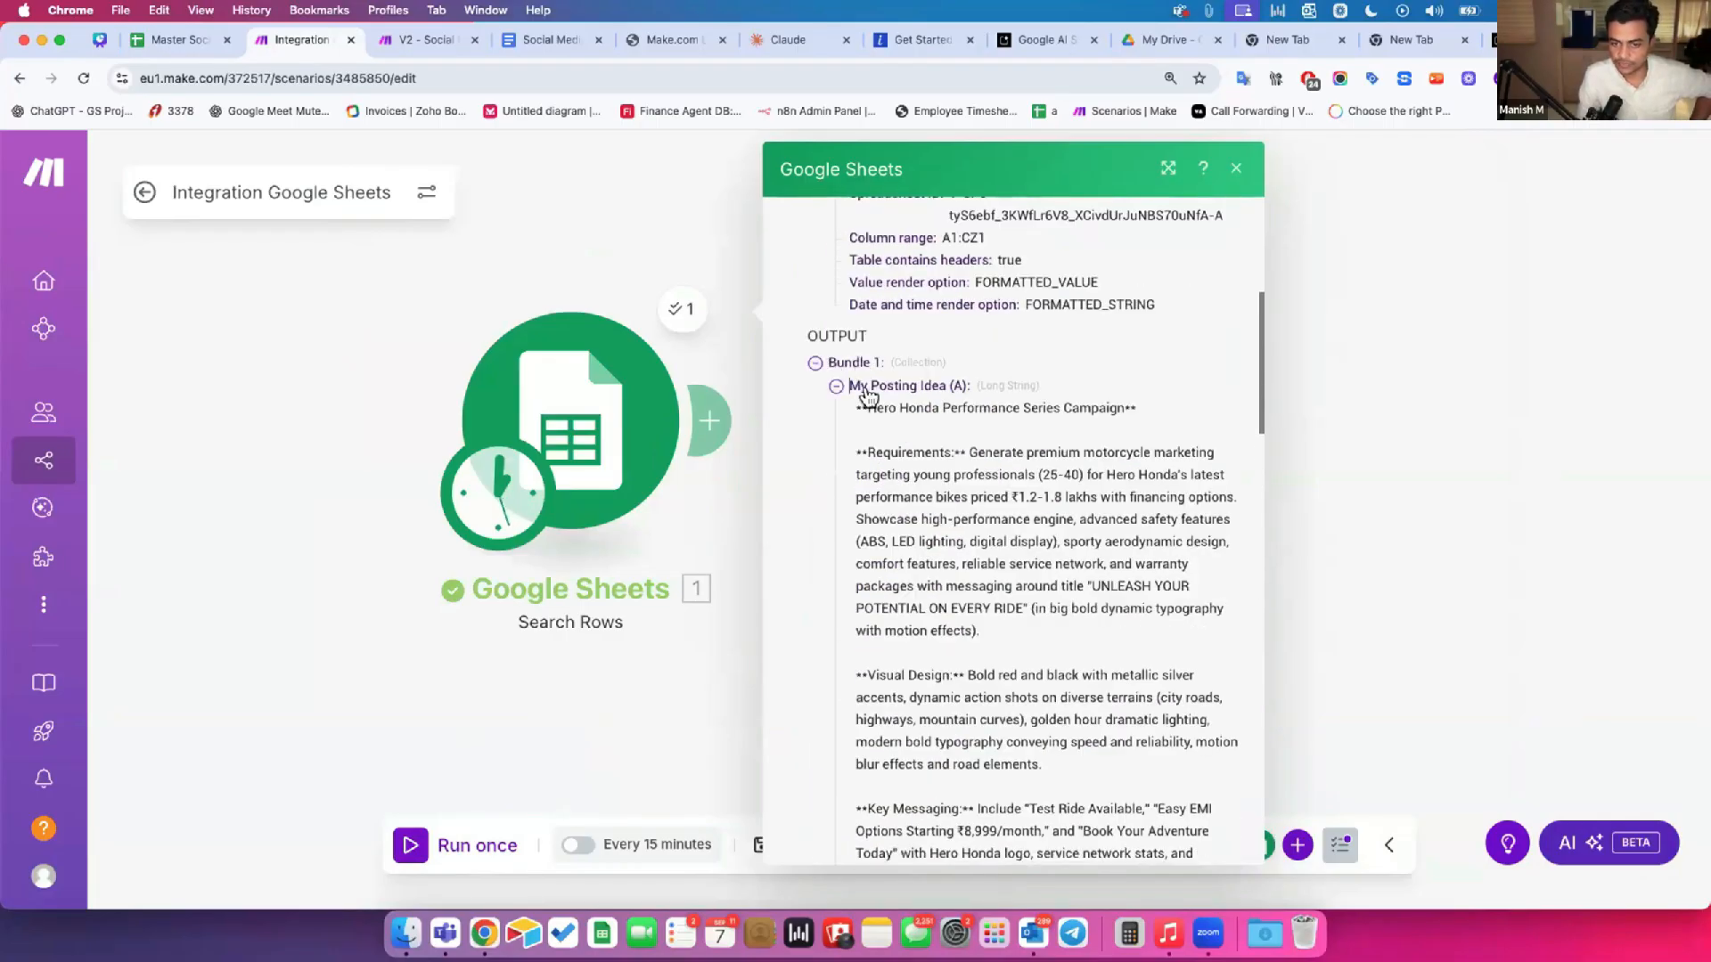
scroll(890, 481, down, 1)
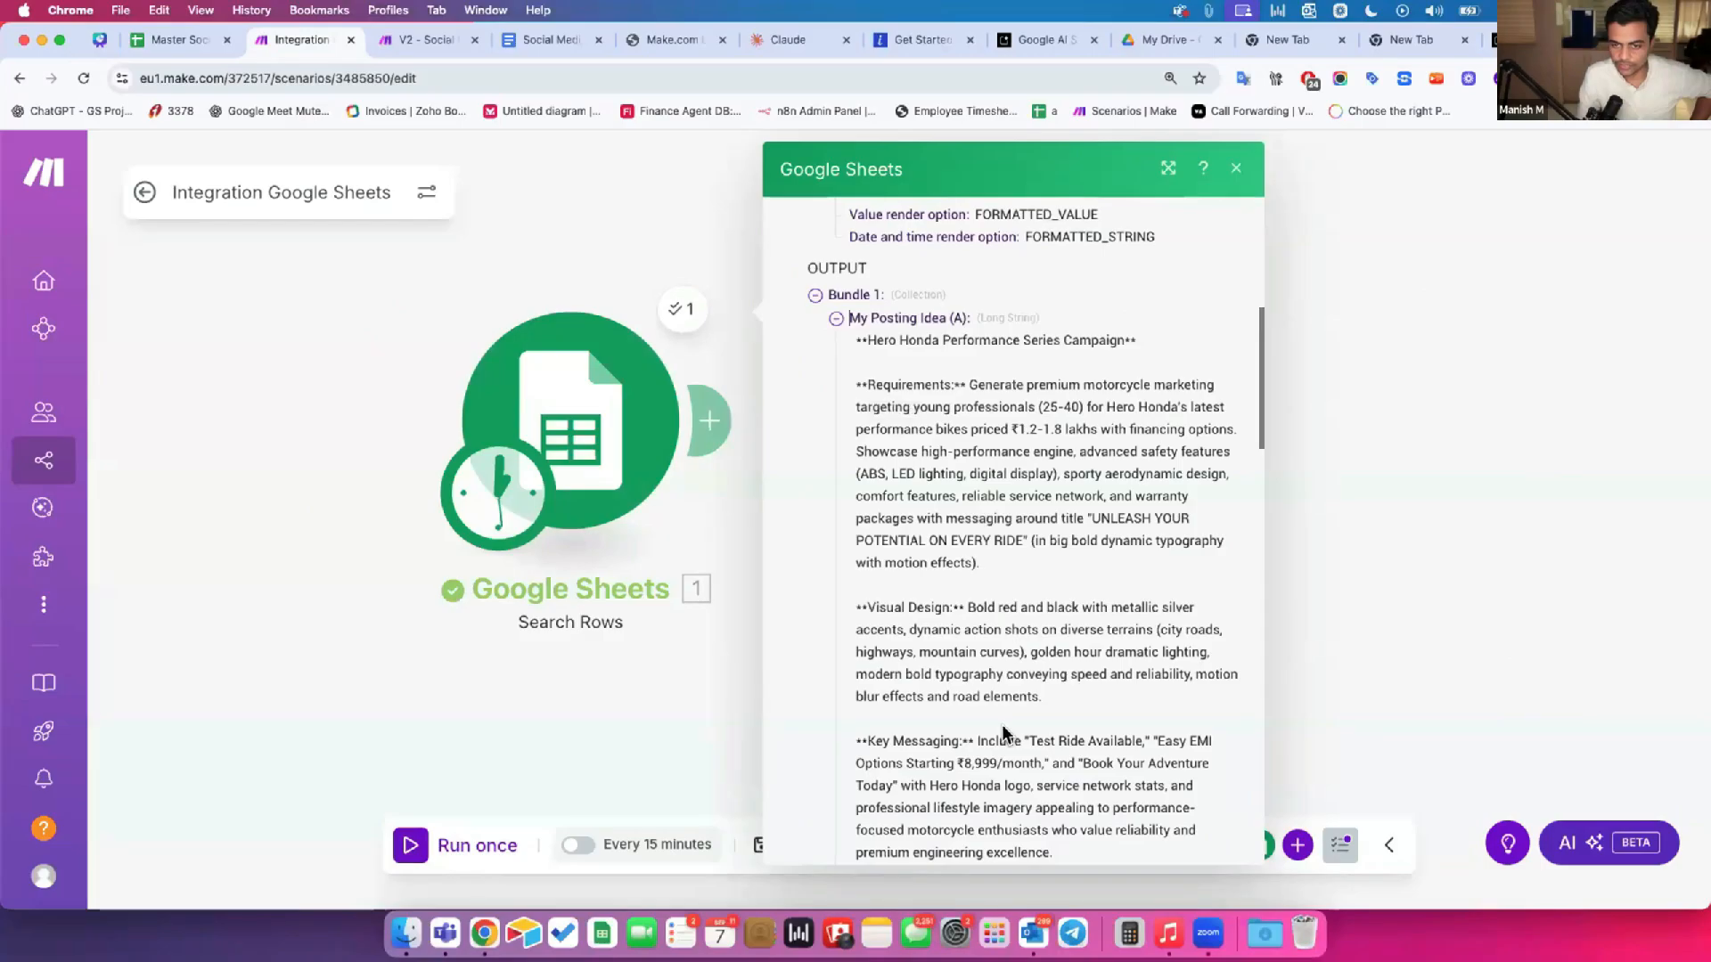
scroll(1003, 734, down, 3)
scroll(1000, 624, down, 2)
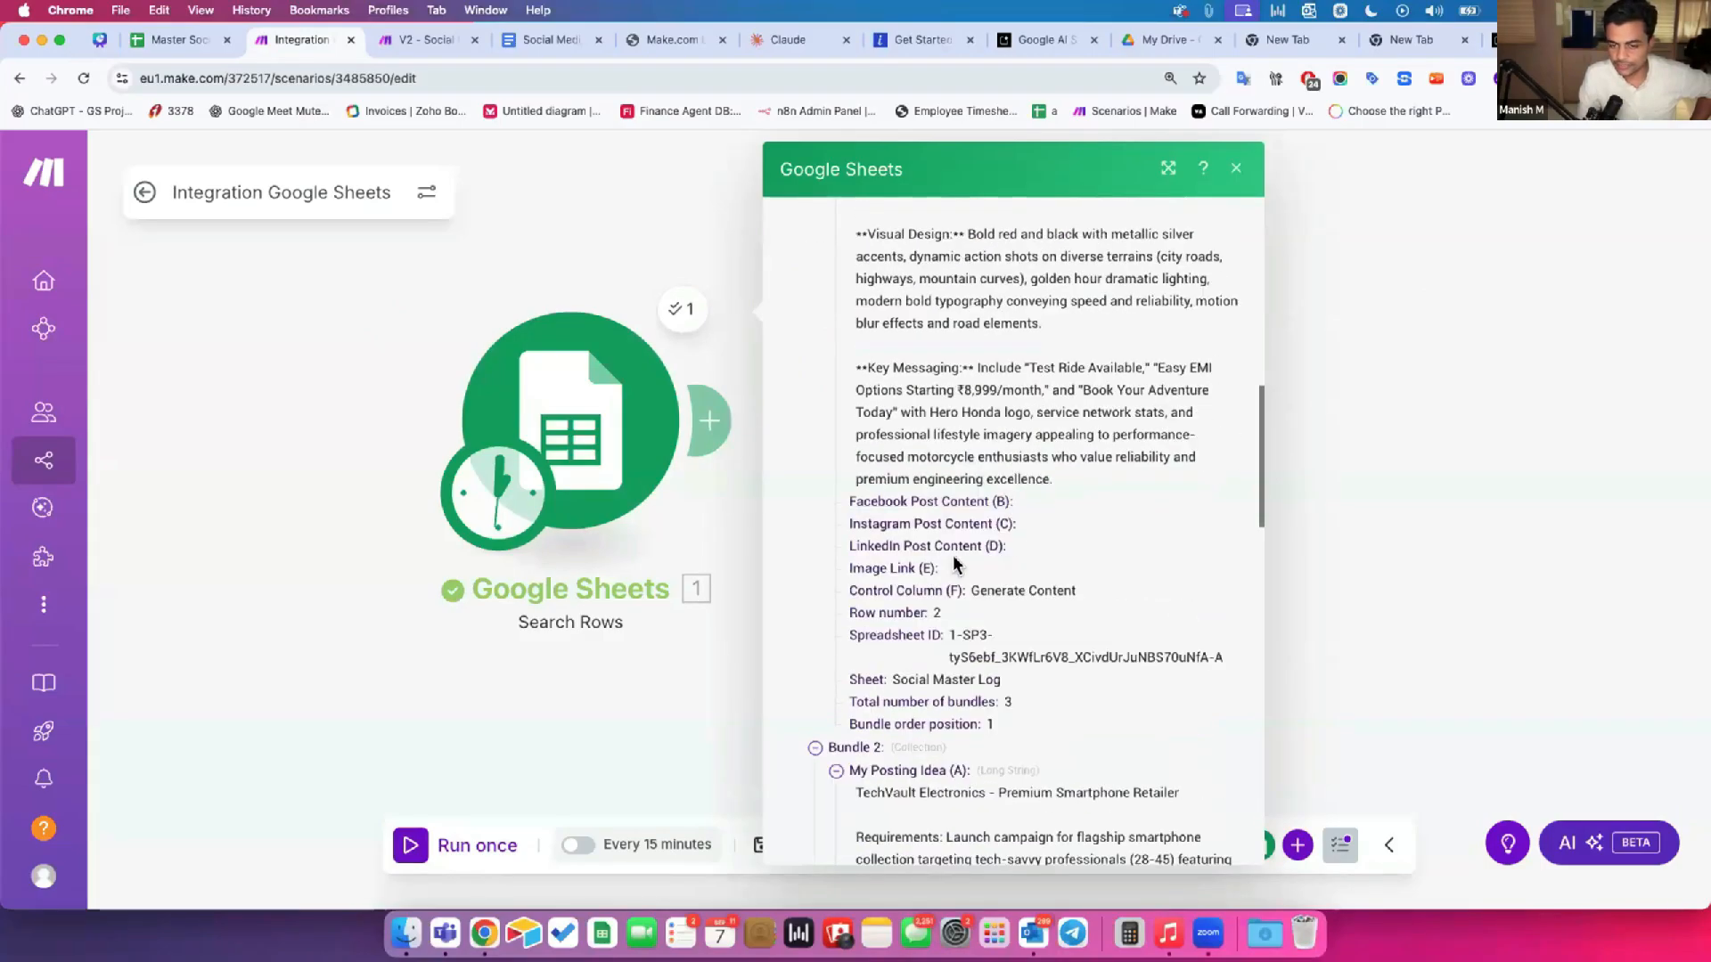
drag(948, 589, 879, 588)
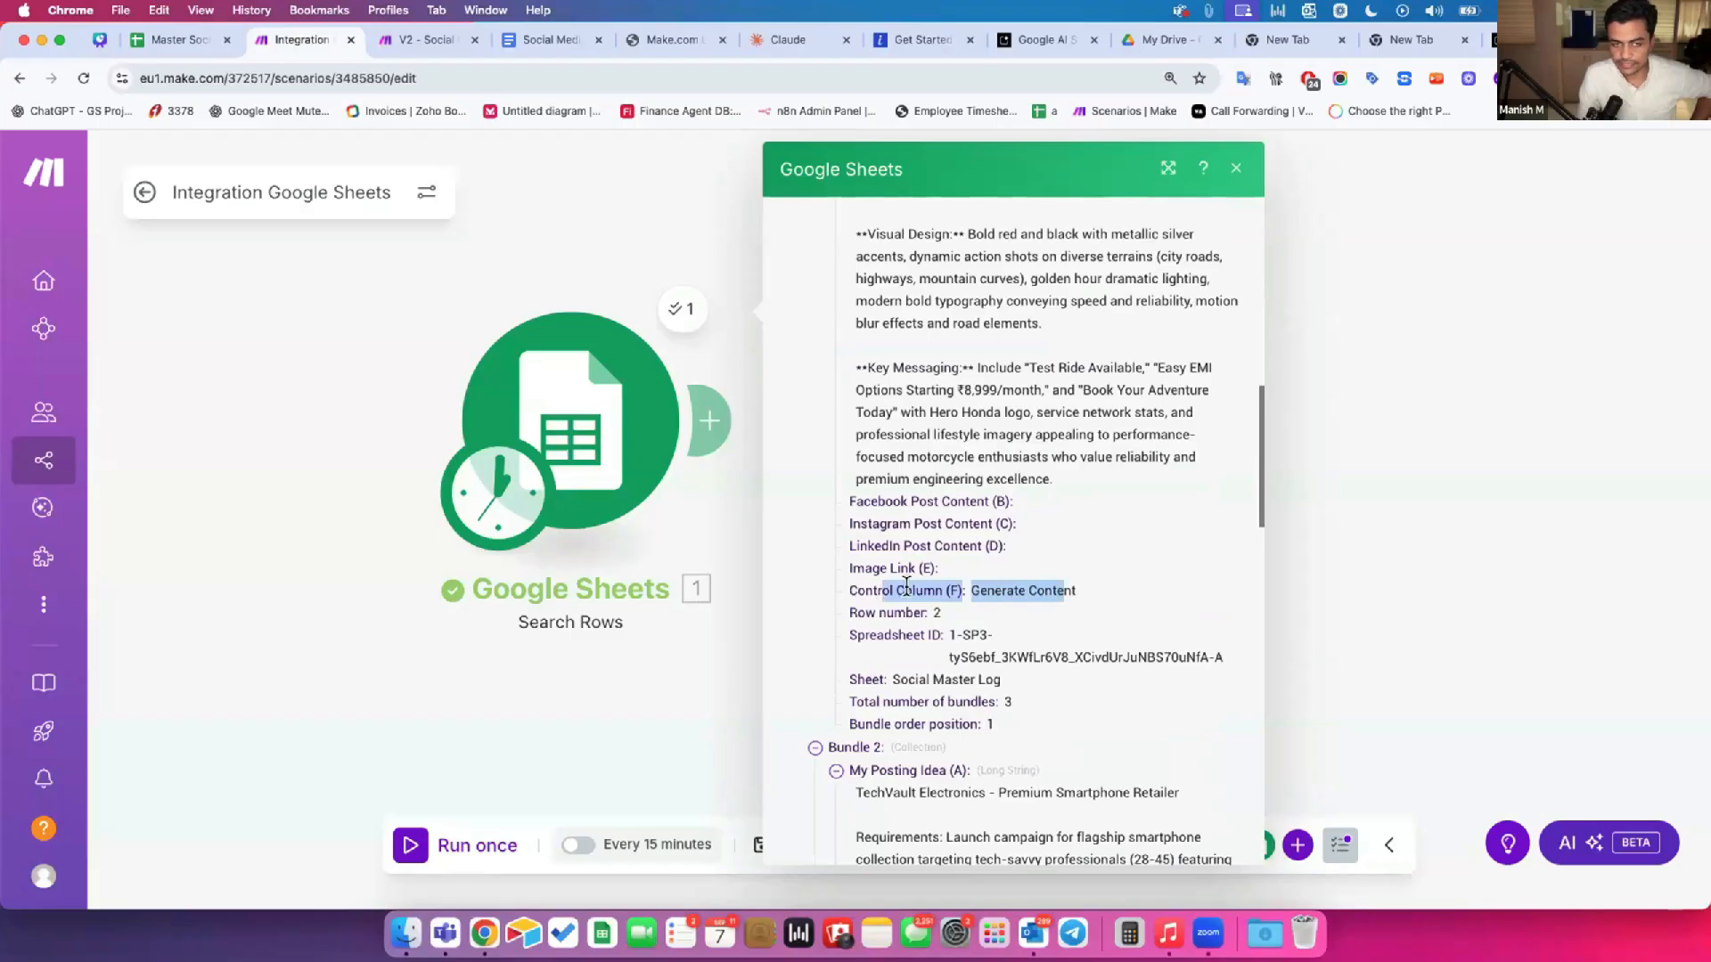
Step: Check Bundle 1's row number and total number of bundles, and collapse its My Posting Idea text
scroll(860, 405, down, 4)
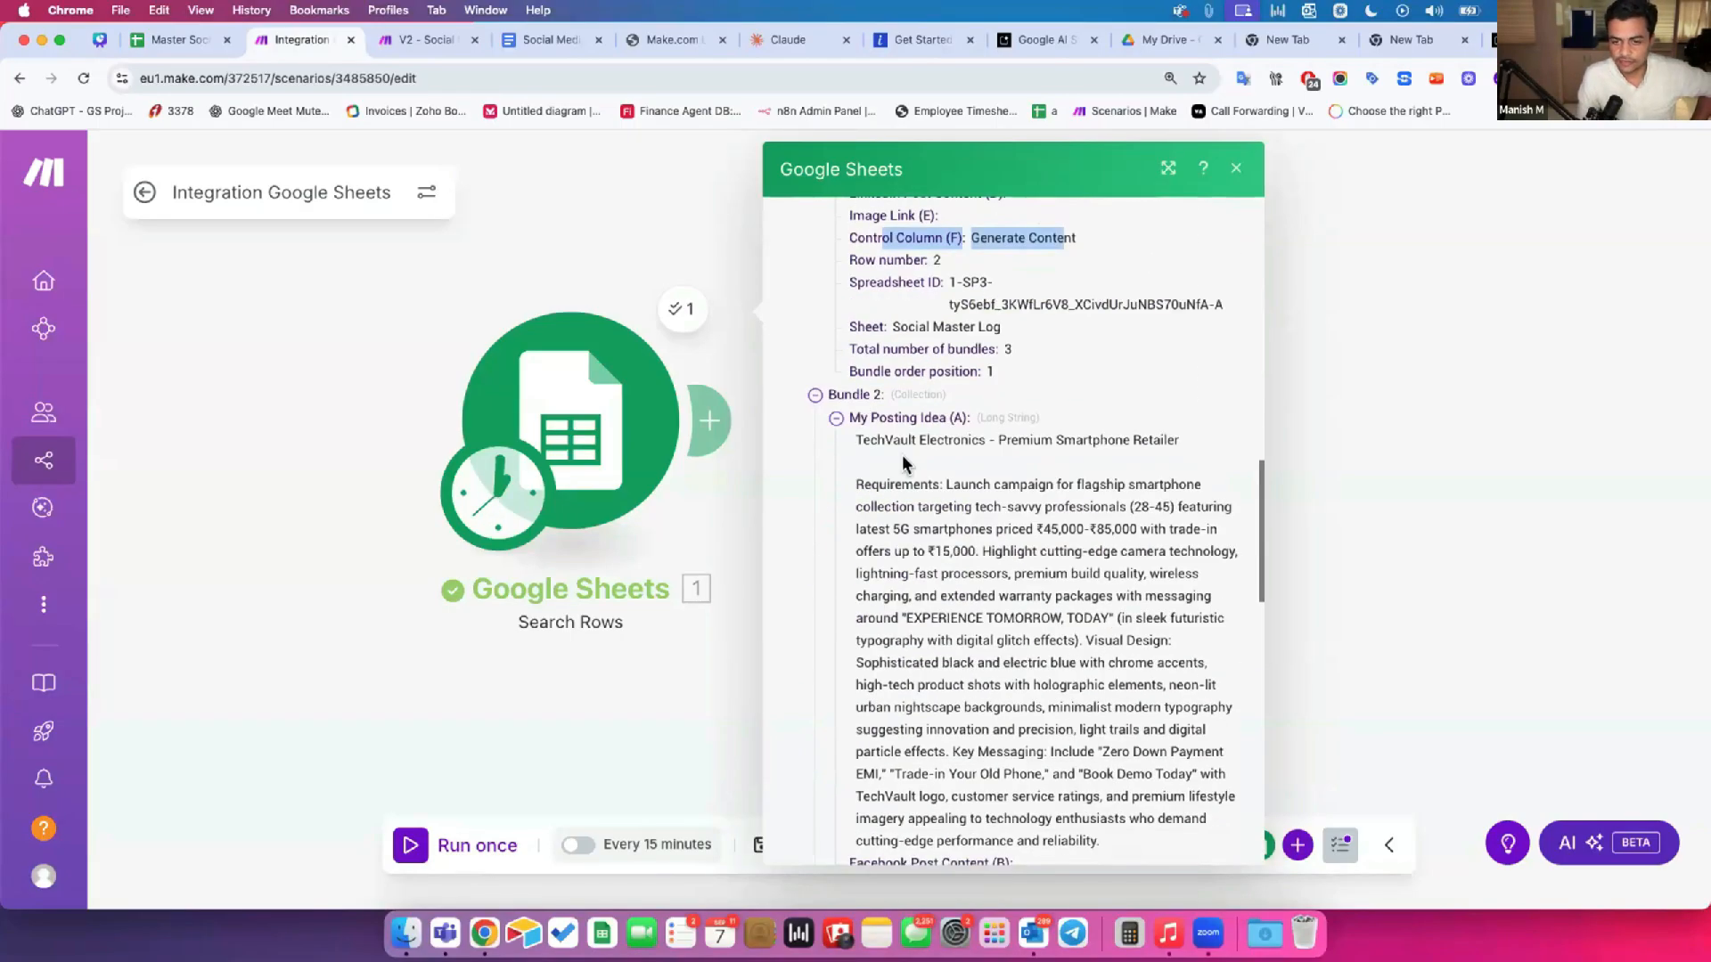
scroll(901, 455, up, 2)
drag(851, 360, 941, 362)
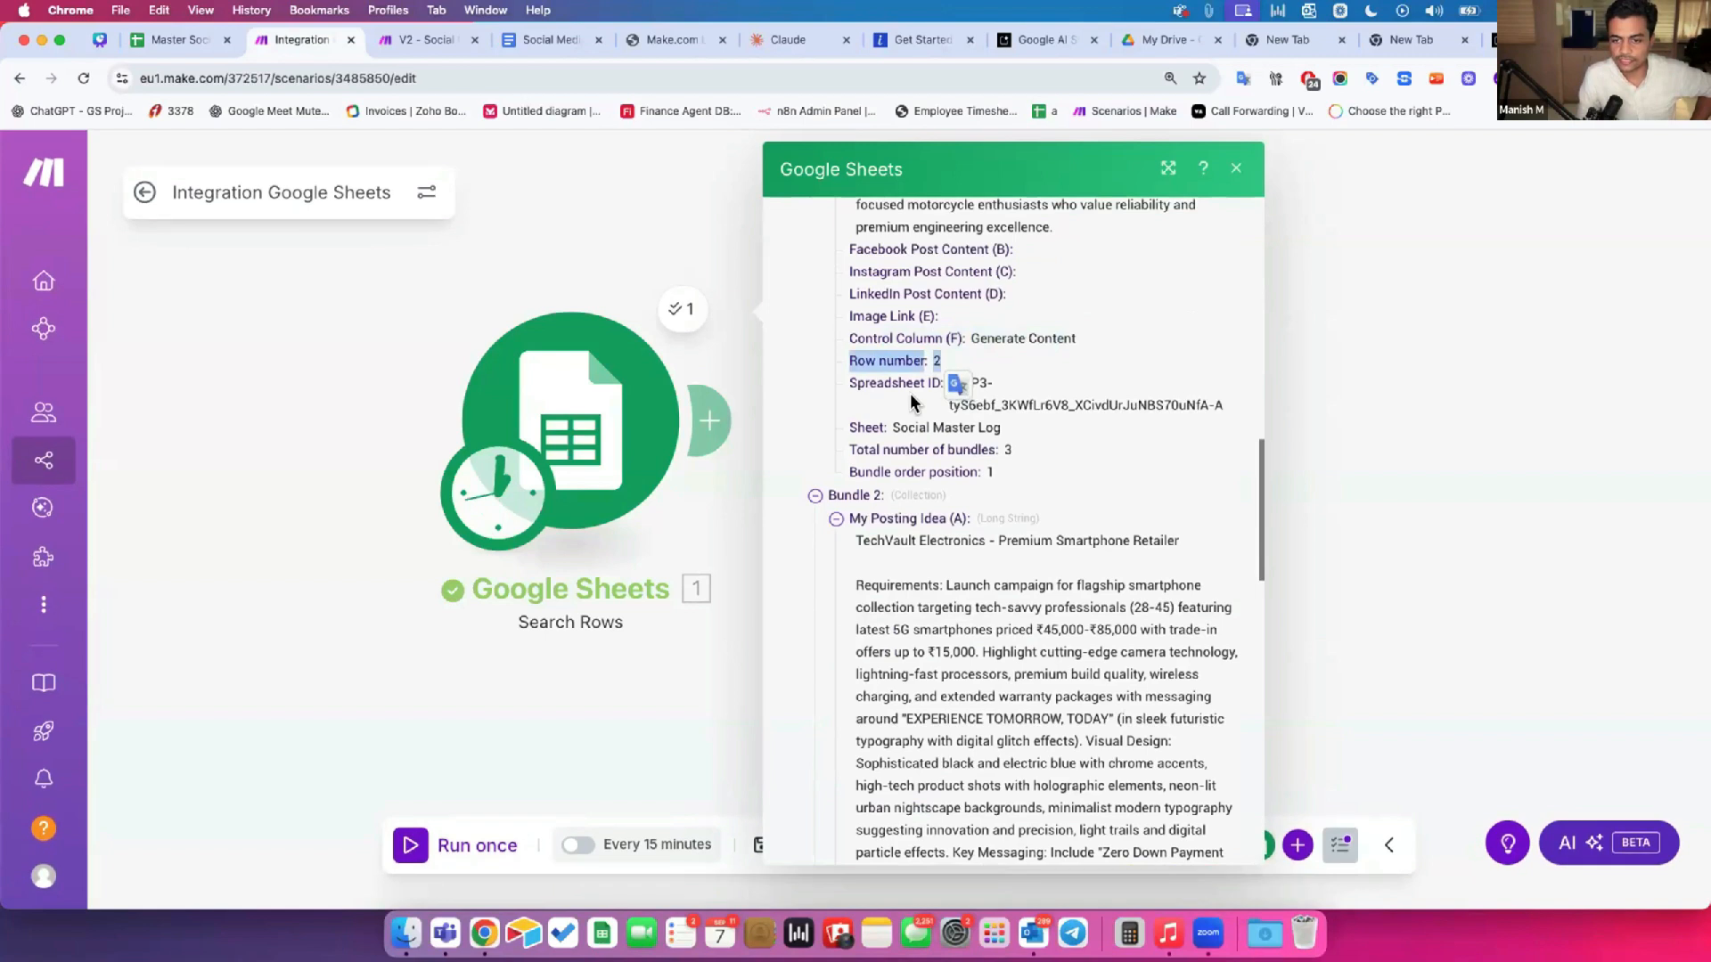
scroll(911, 393, up, 6)
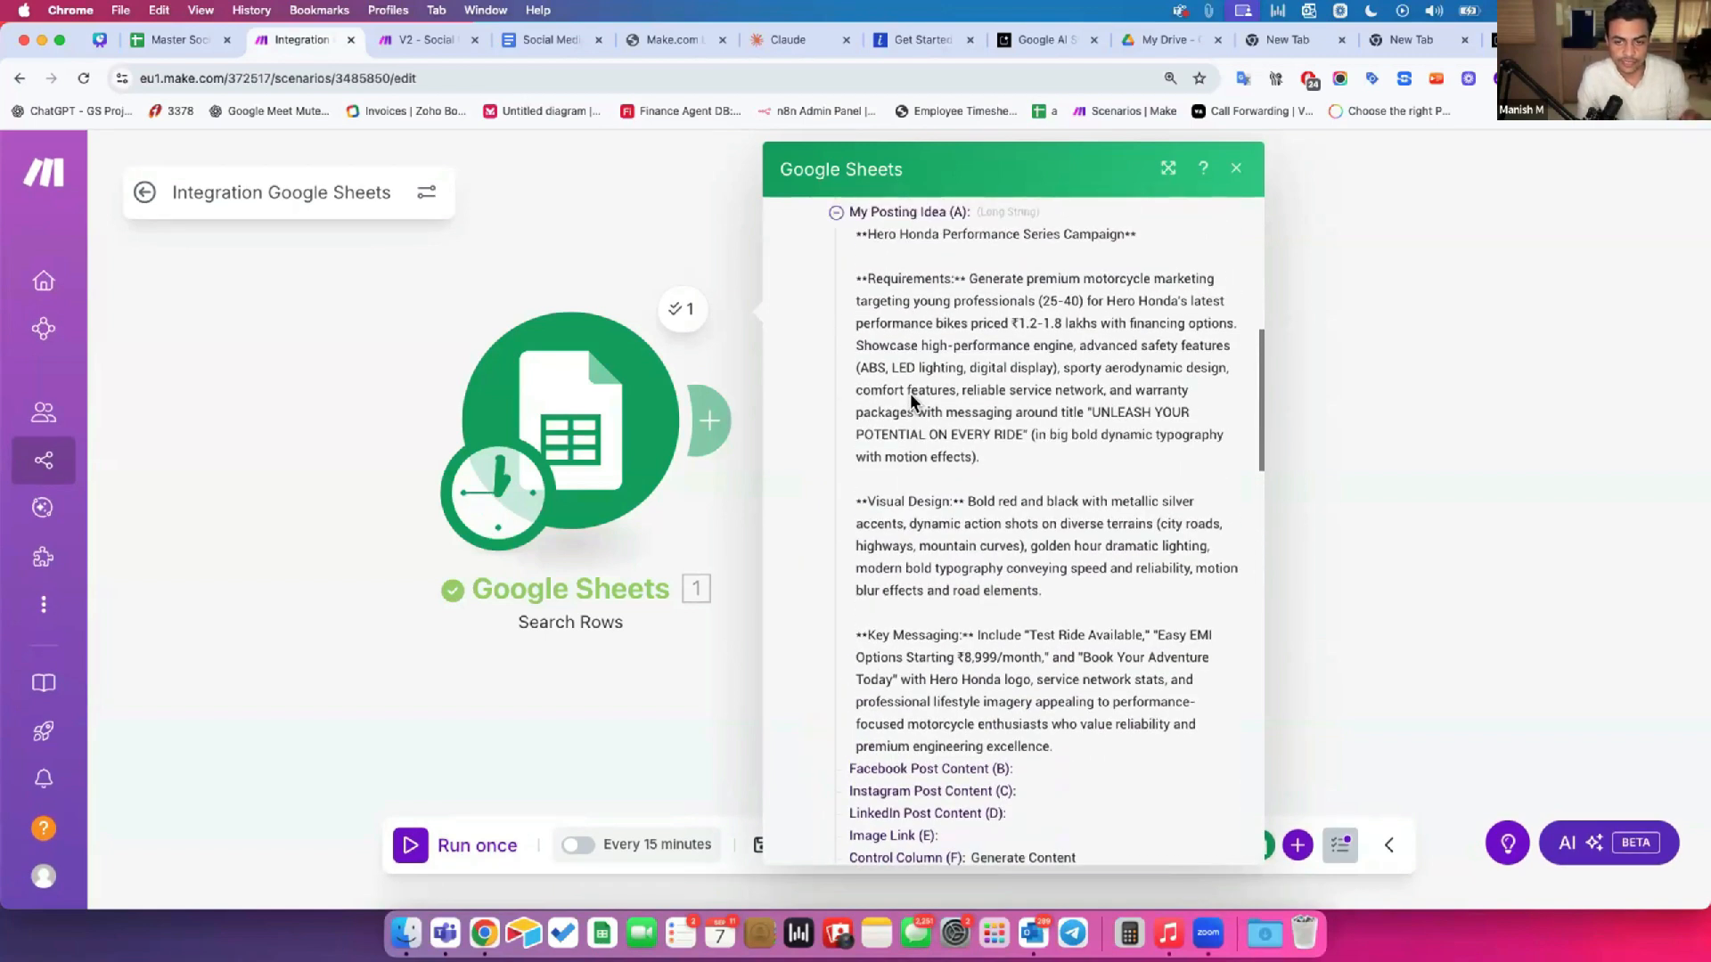
scroll(910, 393, up, 2)
click(835, 324)
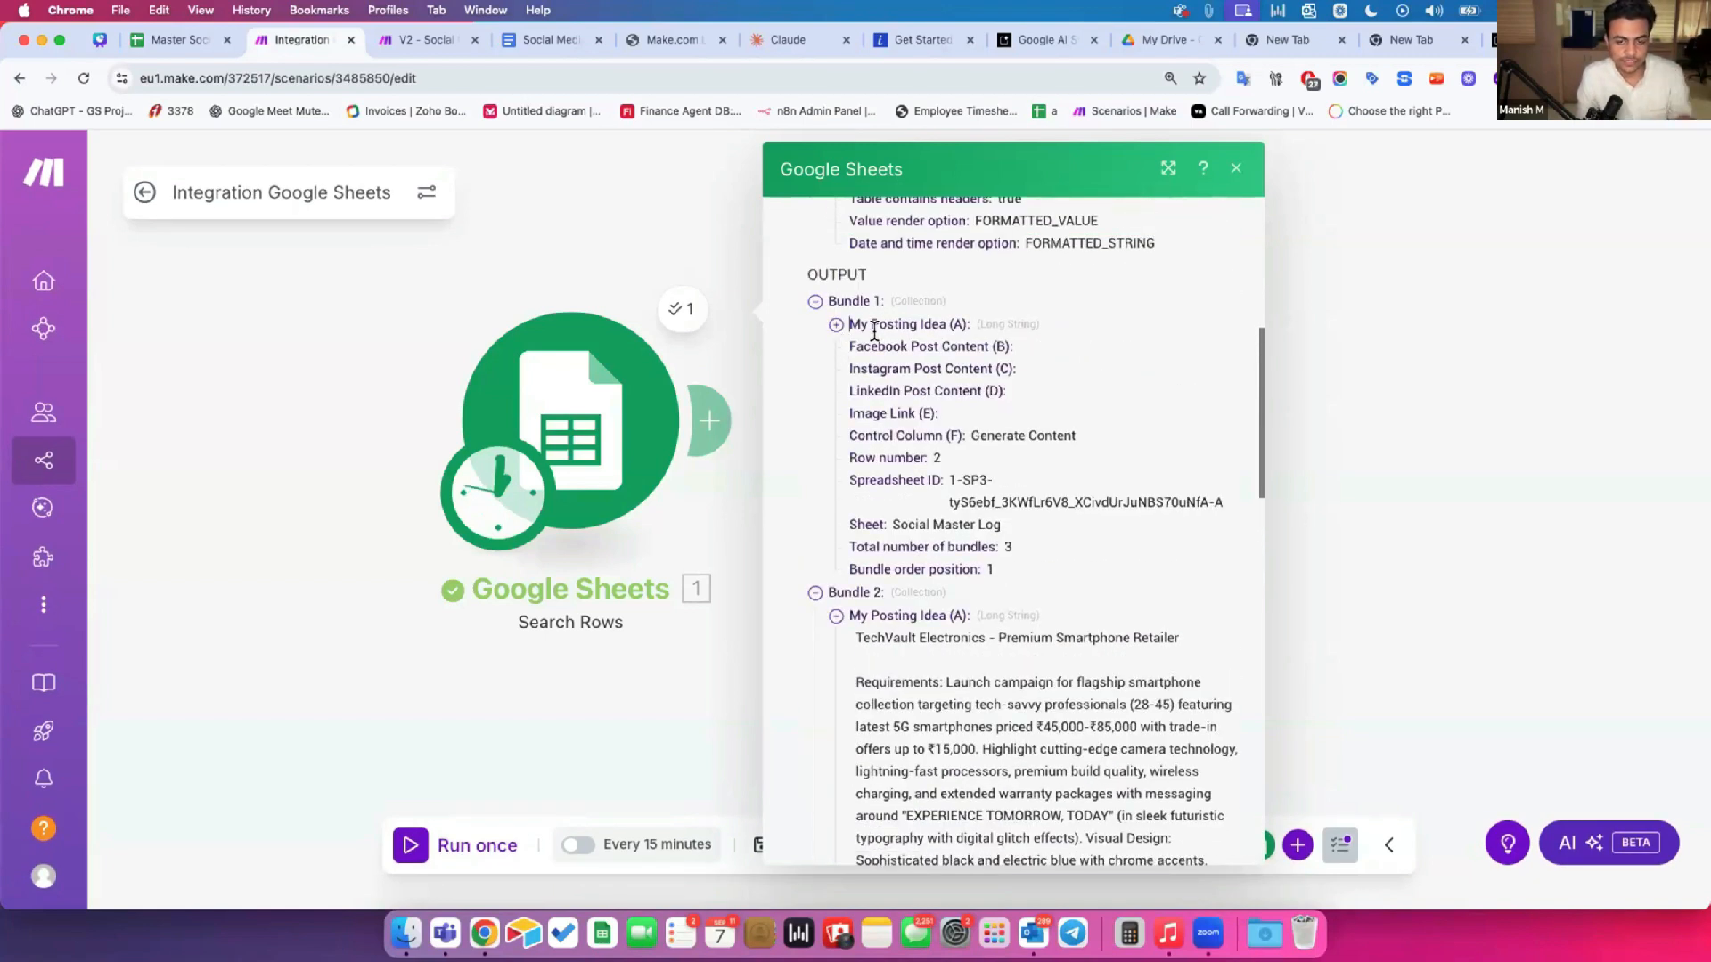
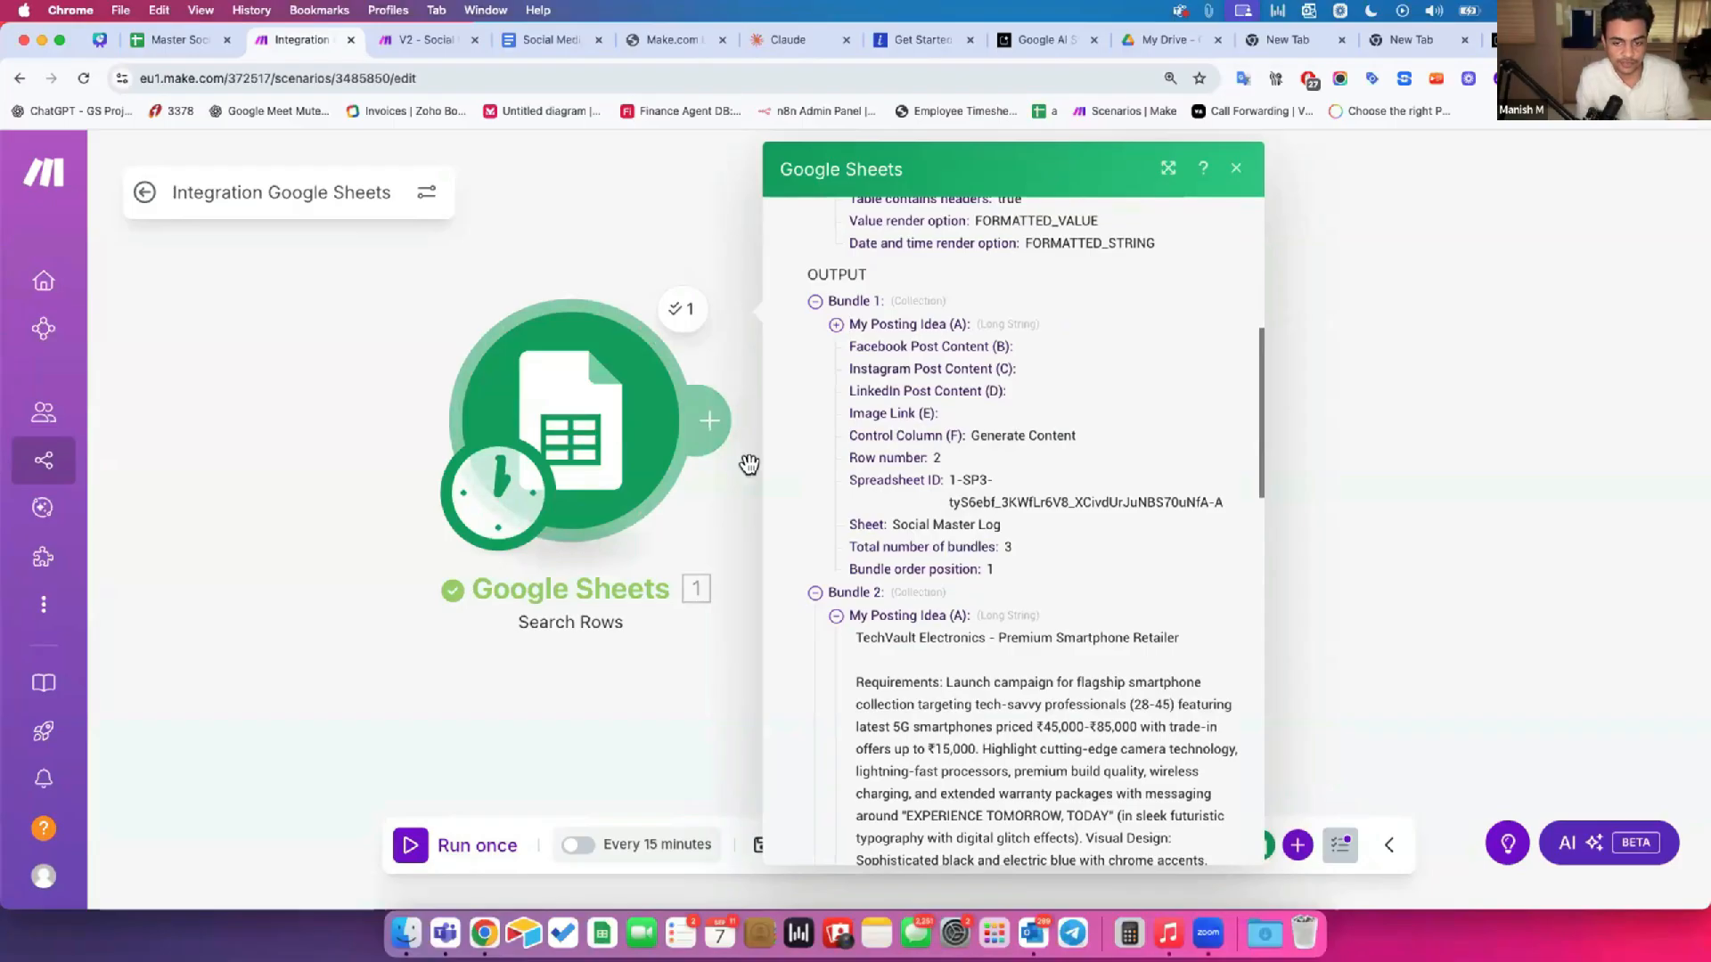
click(1007, 557)
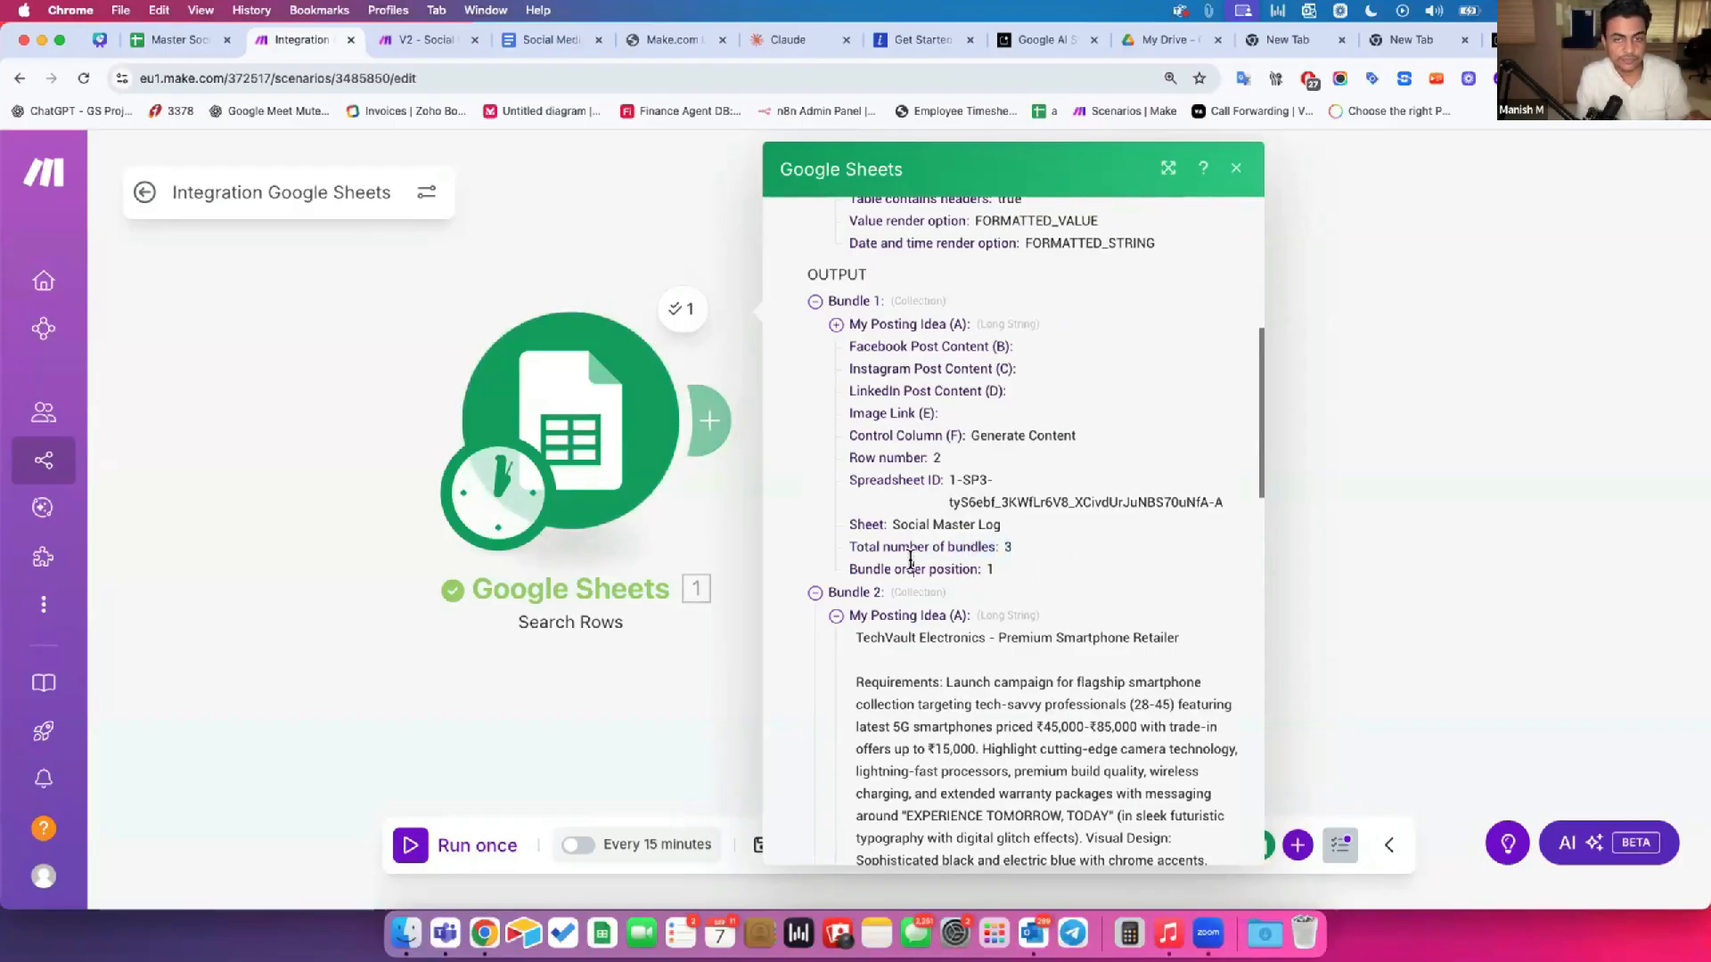
Step: Compare the row numbers and total number of bundles across the three output bundles of the Google Sheets operation
shift+click(932, 561)
drag(907, 457, 973, 452)
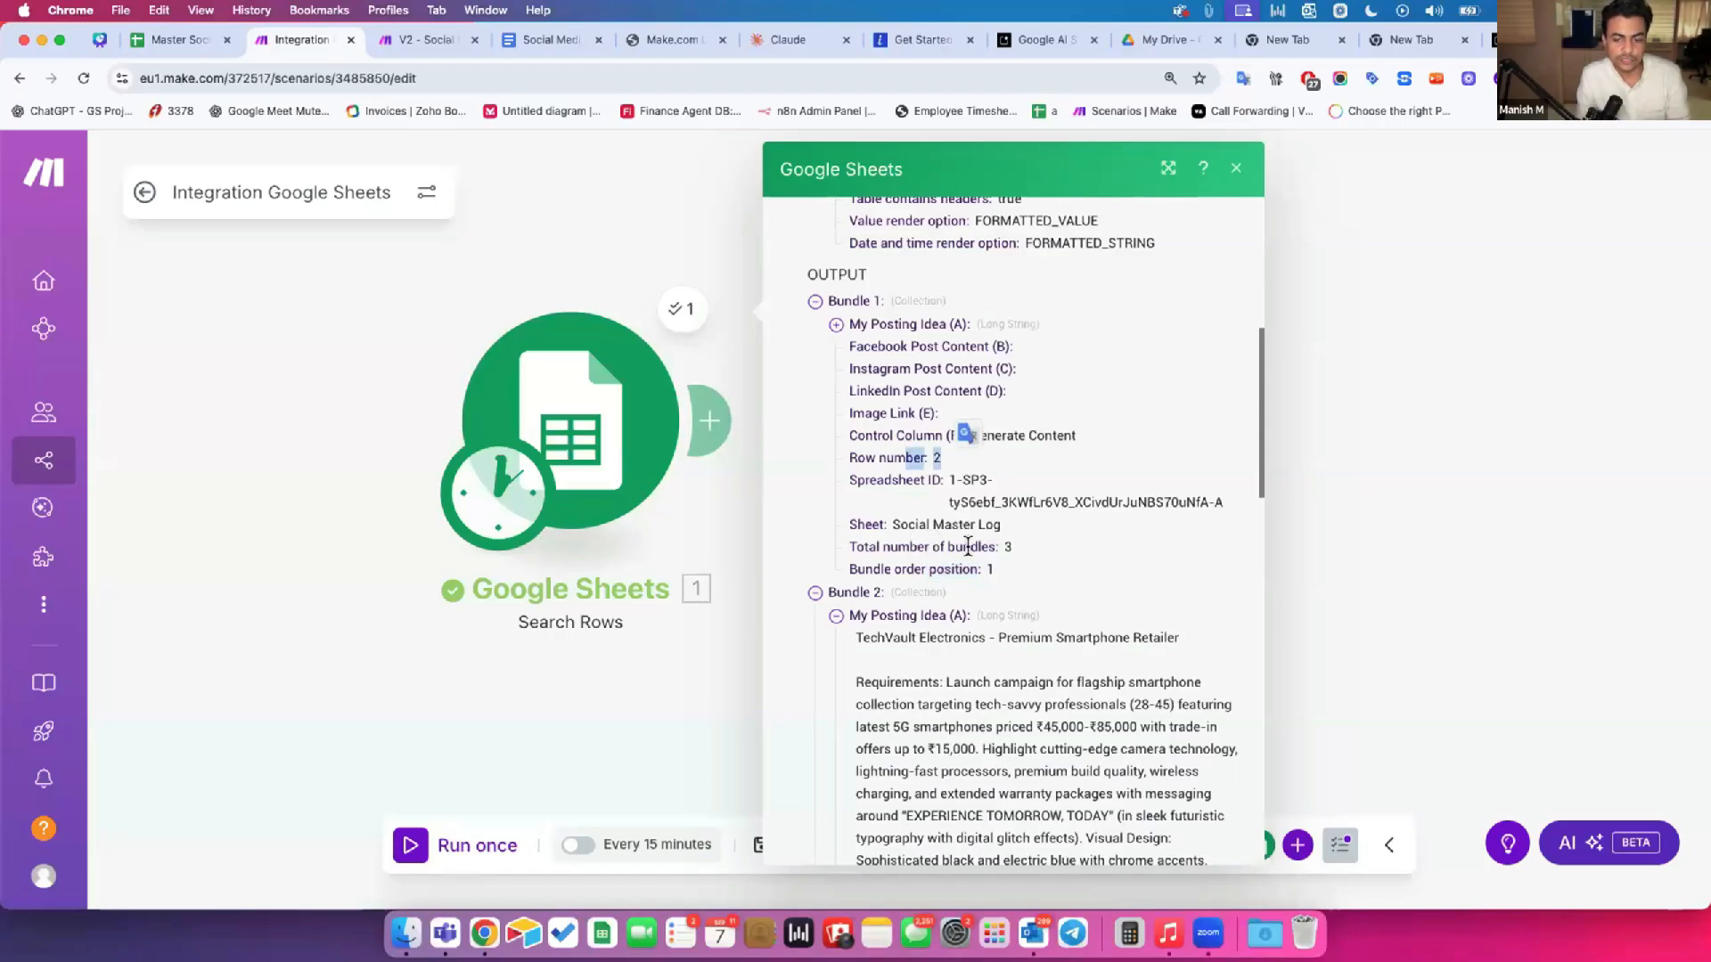
click(969, 564)
scroll(988, 564, down, 10)
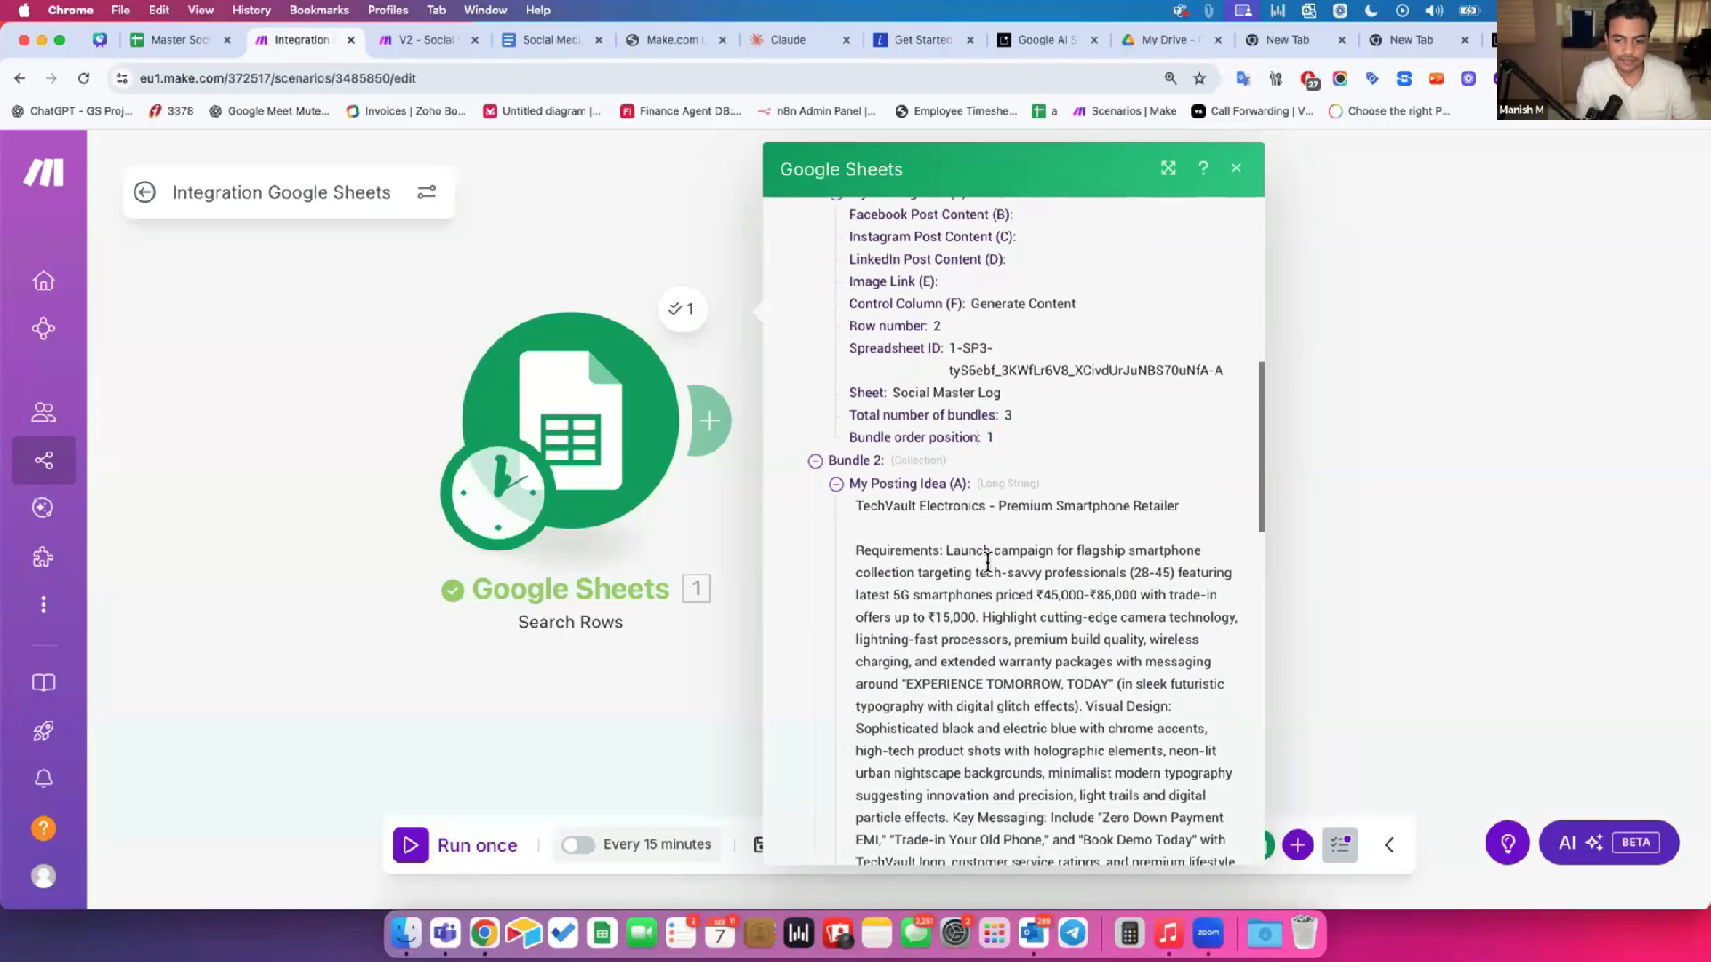
drag(905, 603, 977, 588)
scroll(955, 605, down, 10)
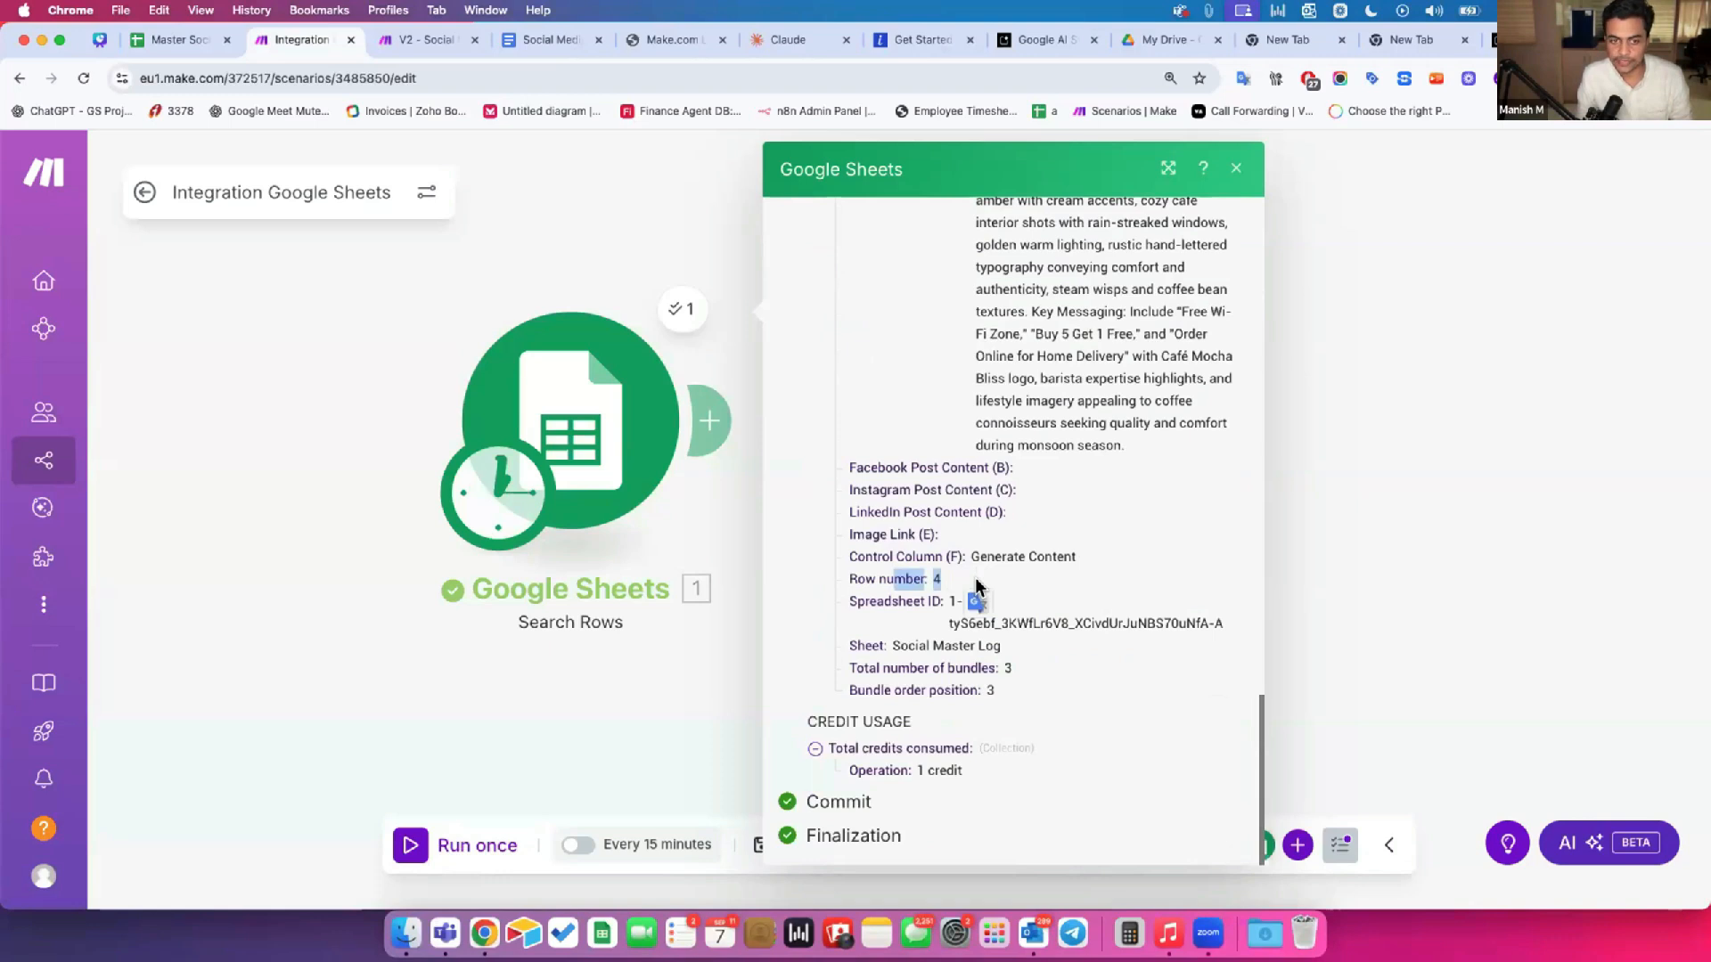
scroll(977, 588, up, 8)
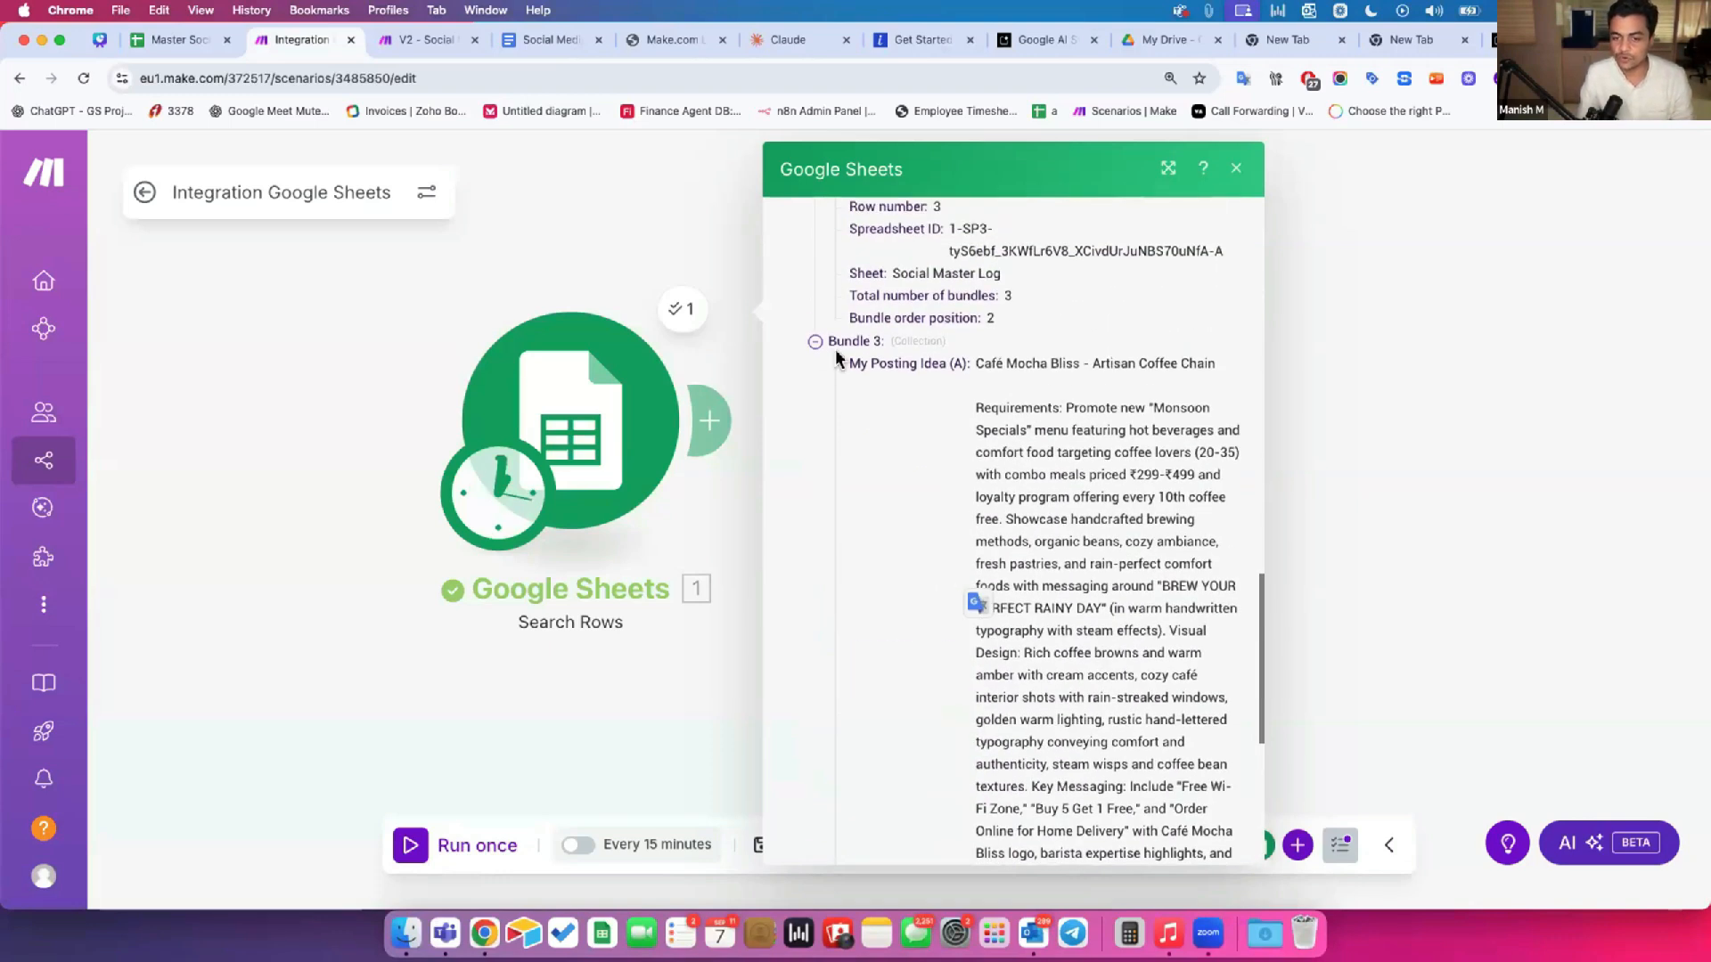
scroll(847, 360, up, 15)
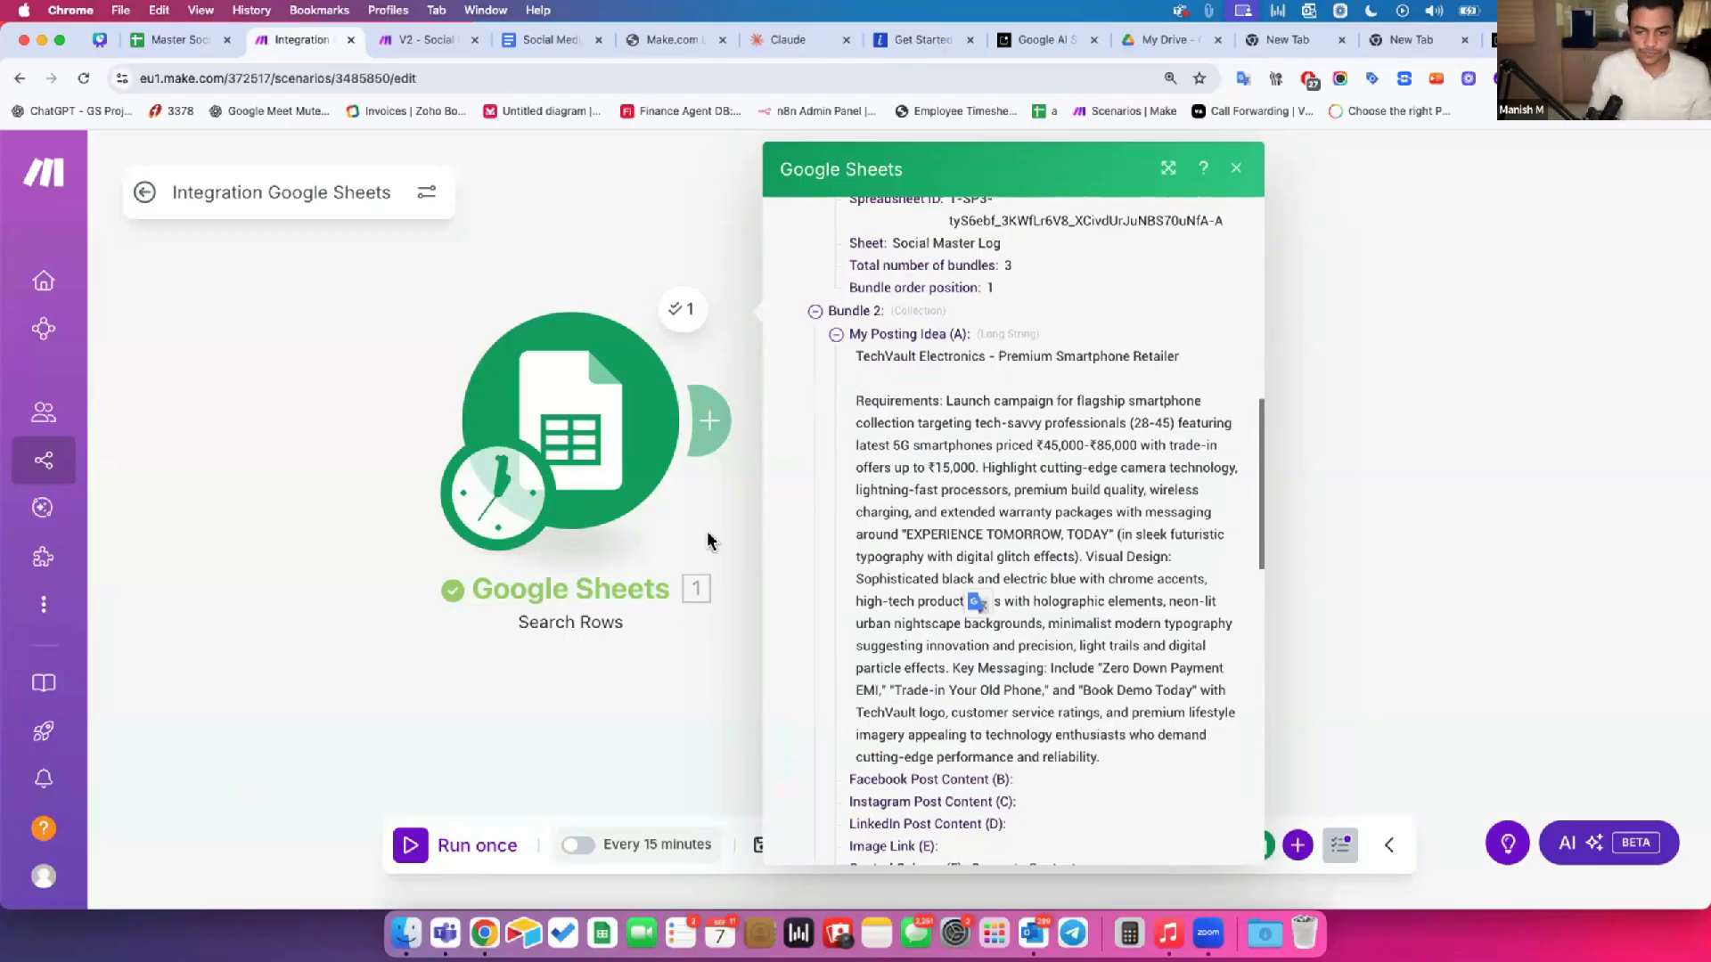
Step: Switch to the Social Master Log spreadsheet and clear the Generate Content values in the Control Column below row 2
click(174, 40)
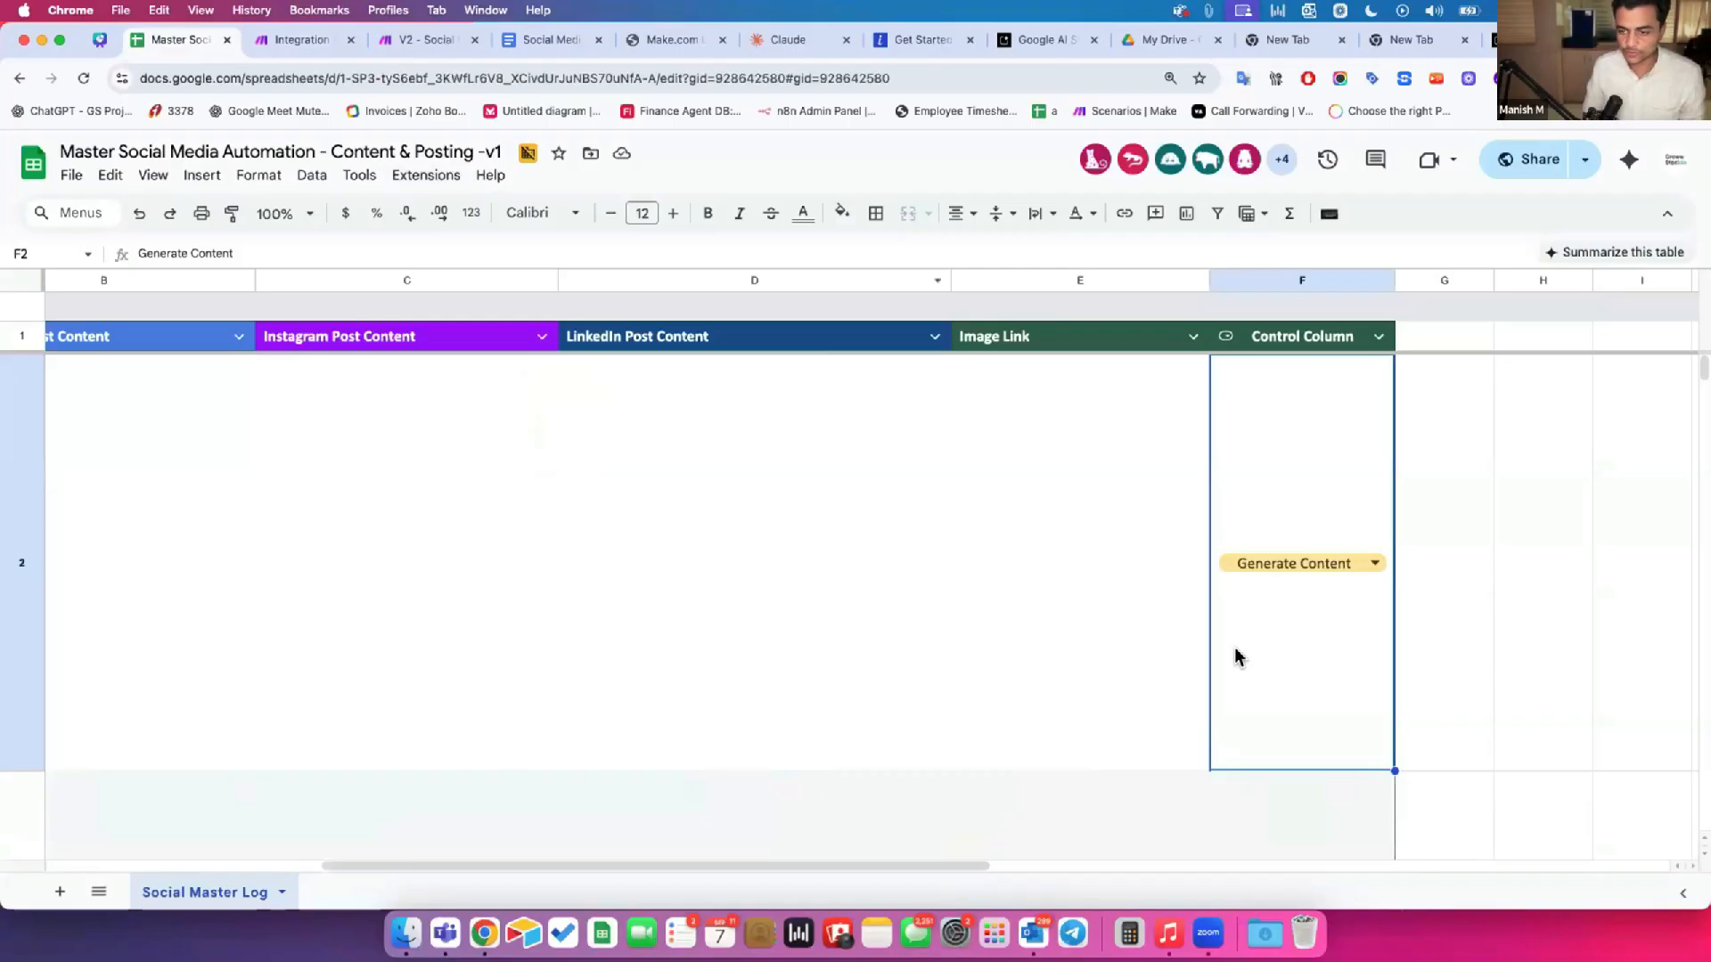
key(Left)
scroll(1234, 657, down, 5)
drag(1264, 517, 1264, 653)
key(Delete)
scroll(1260, 684, up, 5)
click(1292, 628)
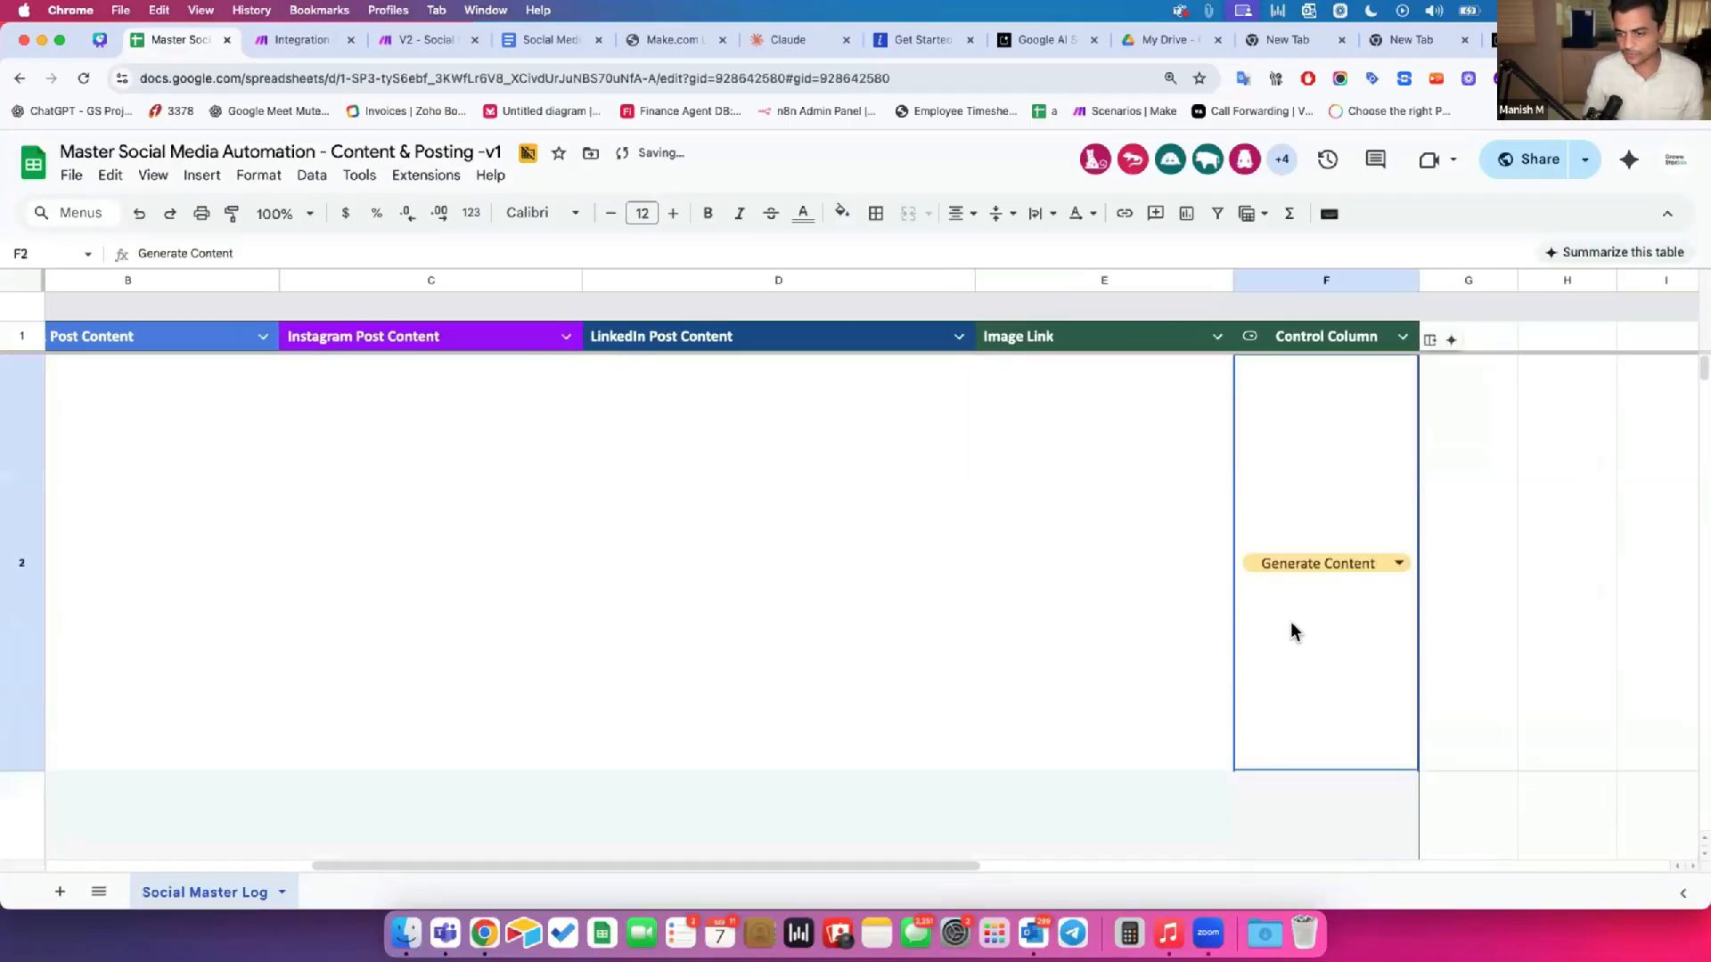
scroll(1292, 628, down, 5)
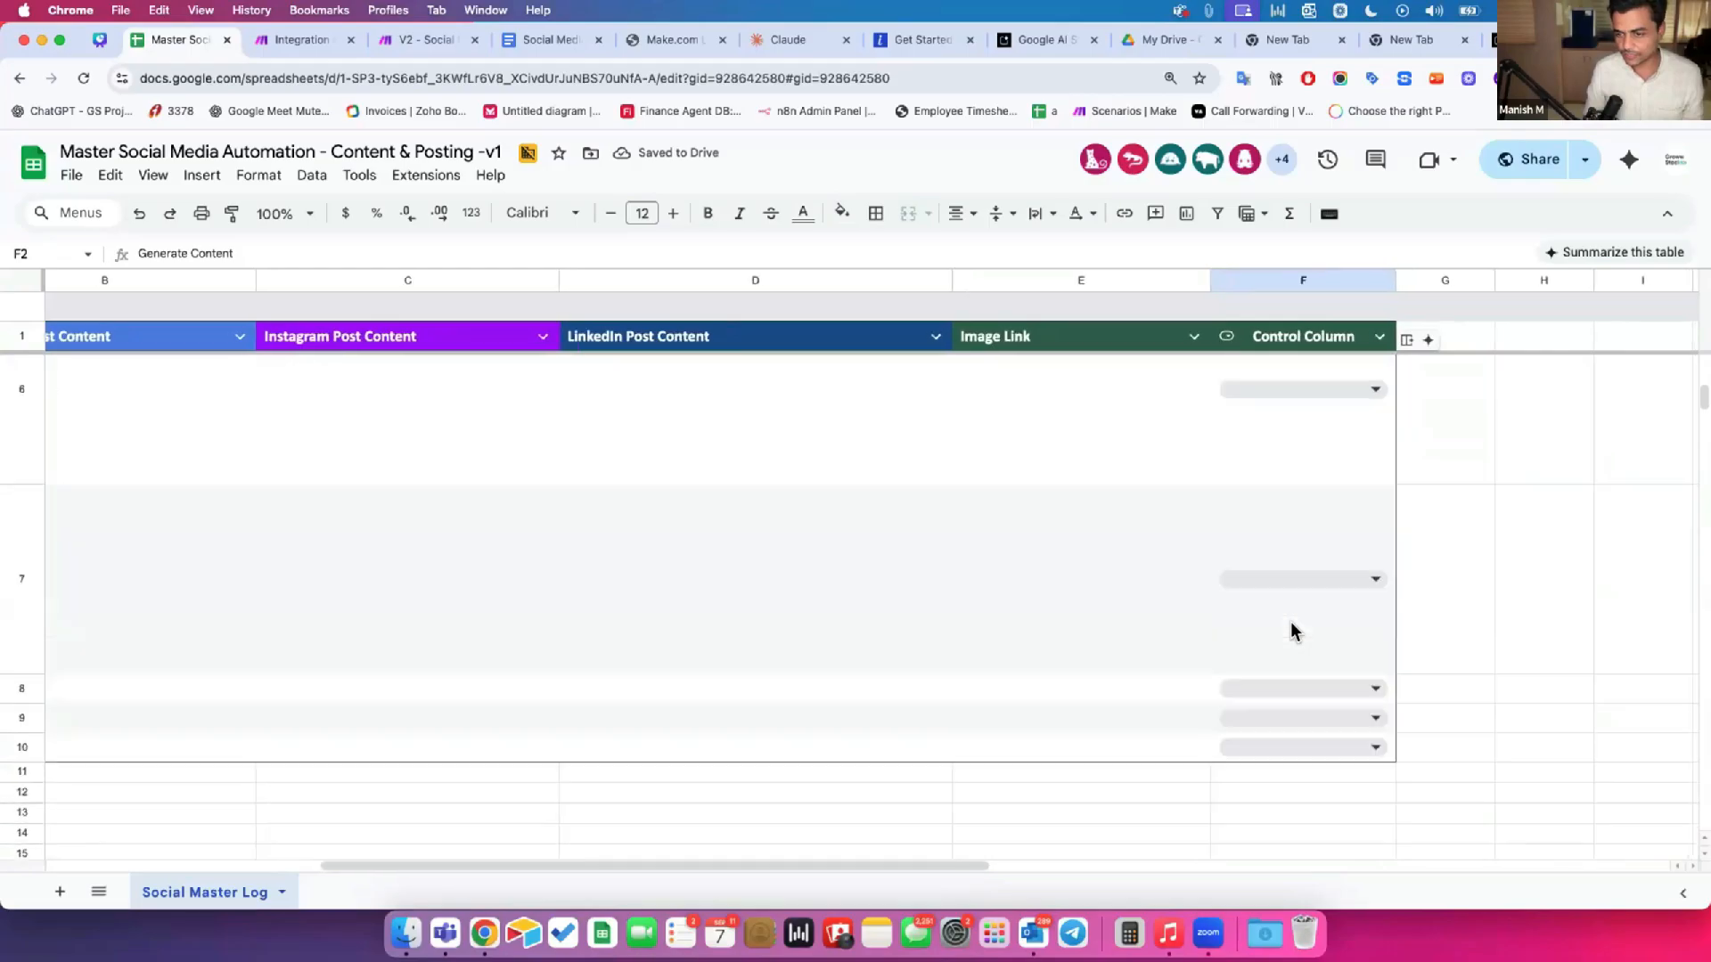
scroll(1291, 622, up, 5)
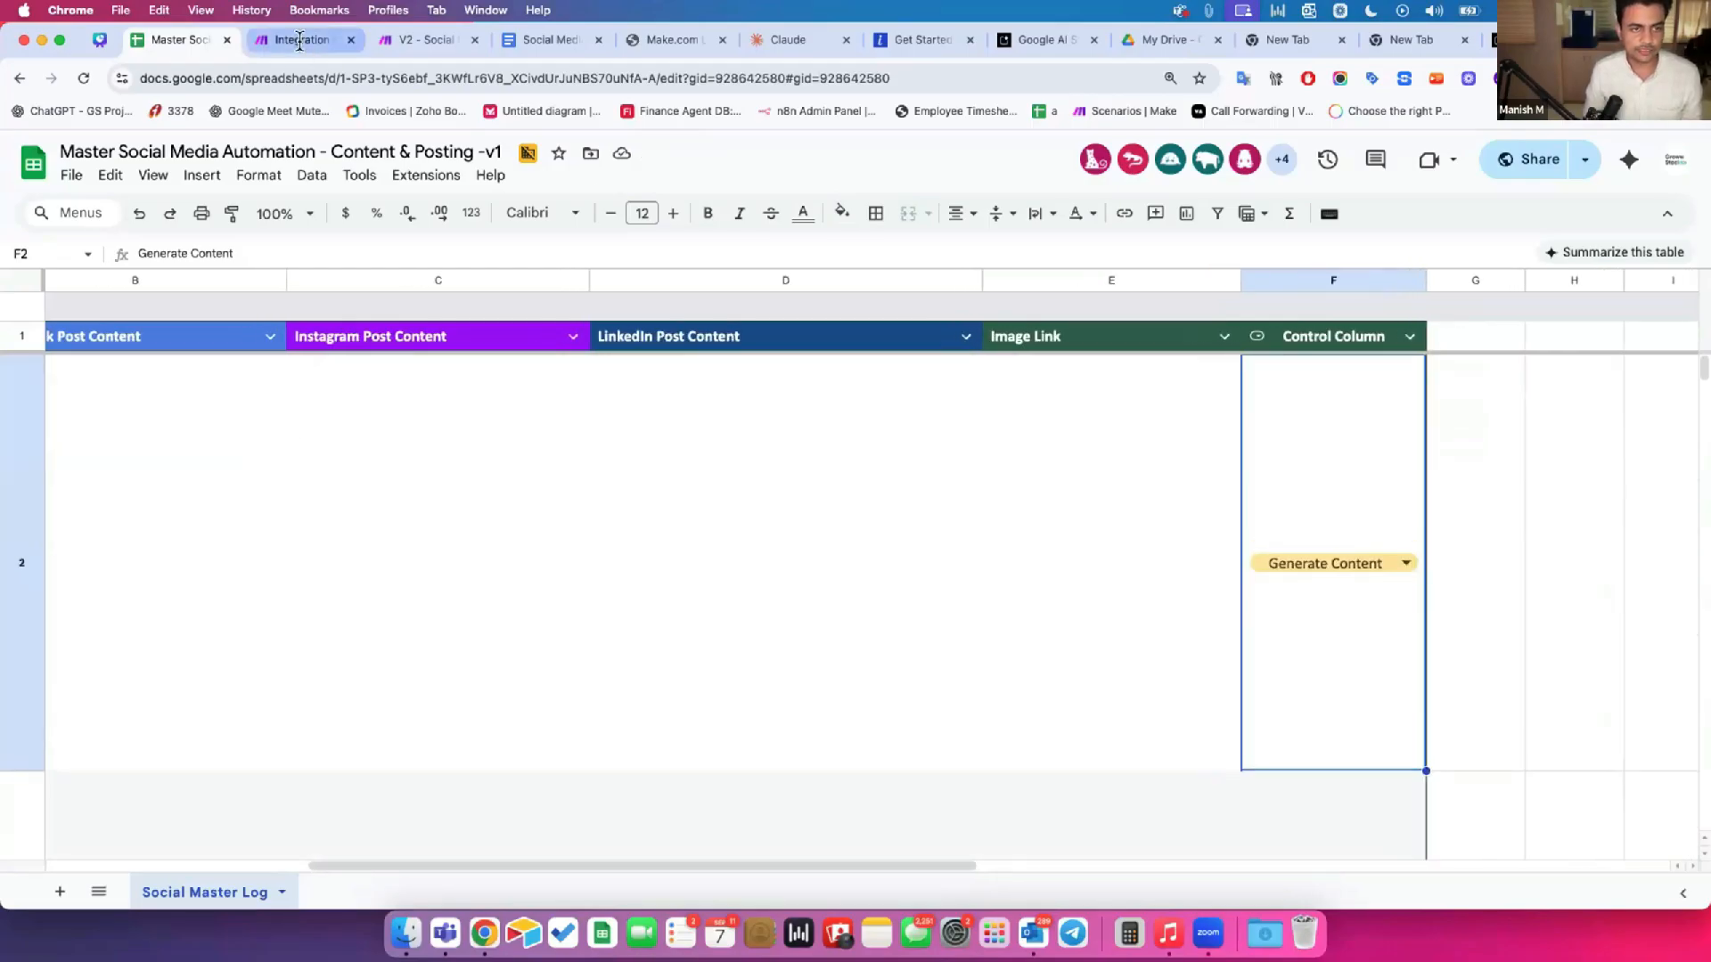
Step: Return to the Make scenario, rerun it, and enlarge the Google Sheets output to check Bundle 1's row number
click(300, 42)
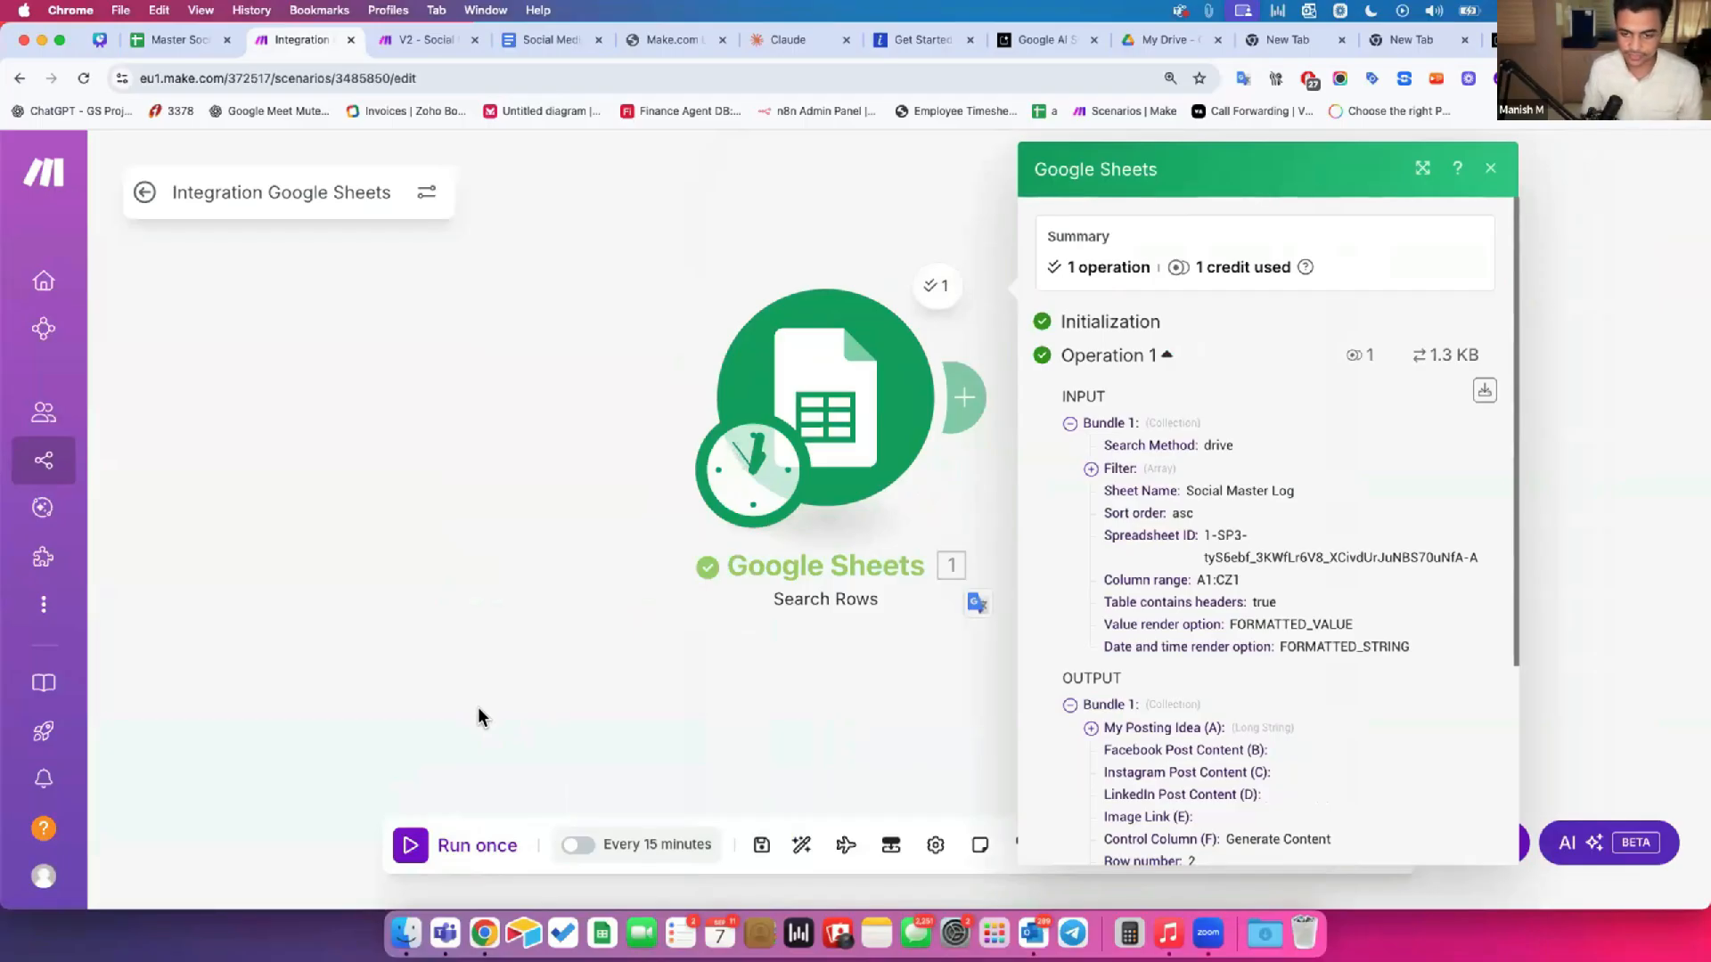
drag(823, 485, 611, 453)
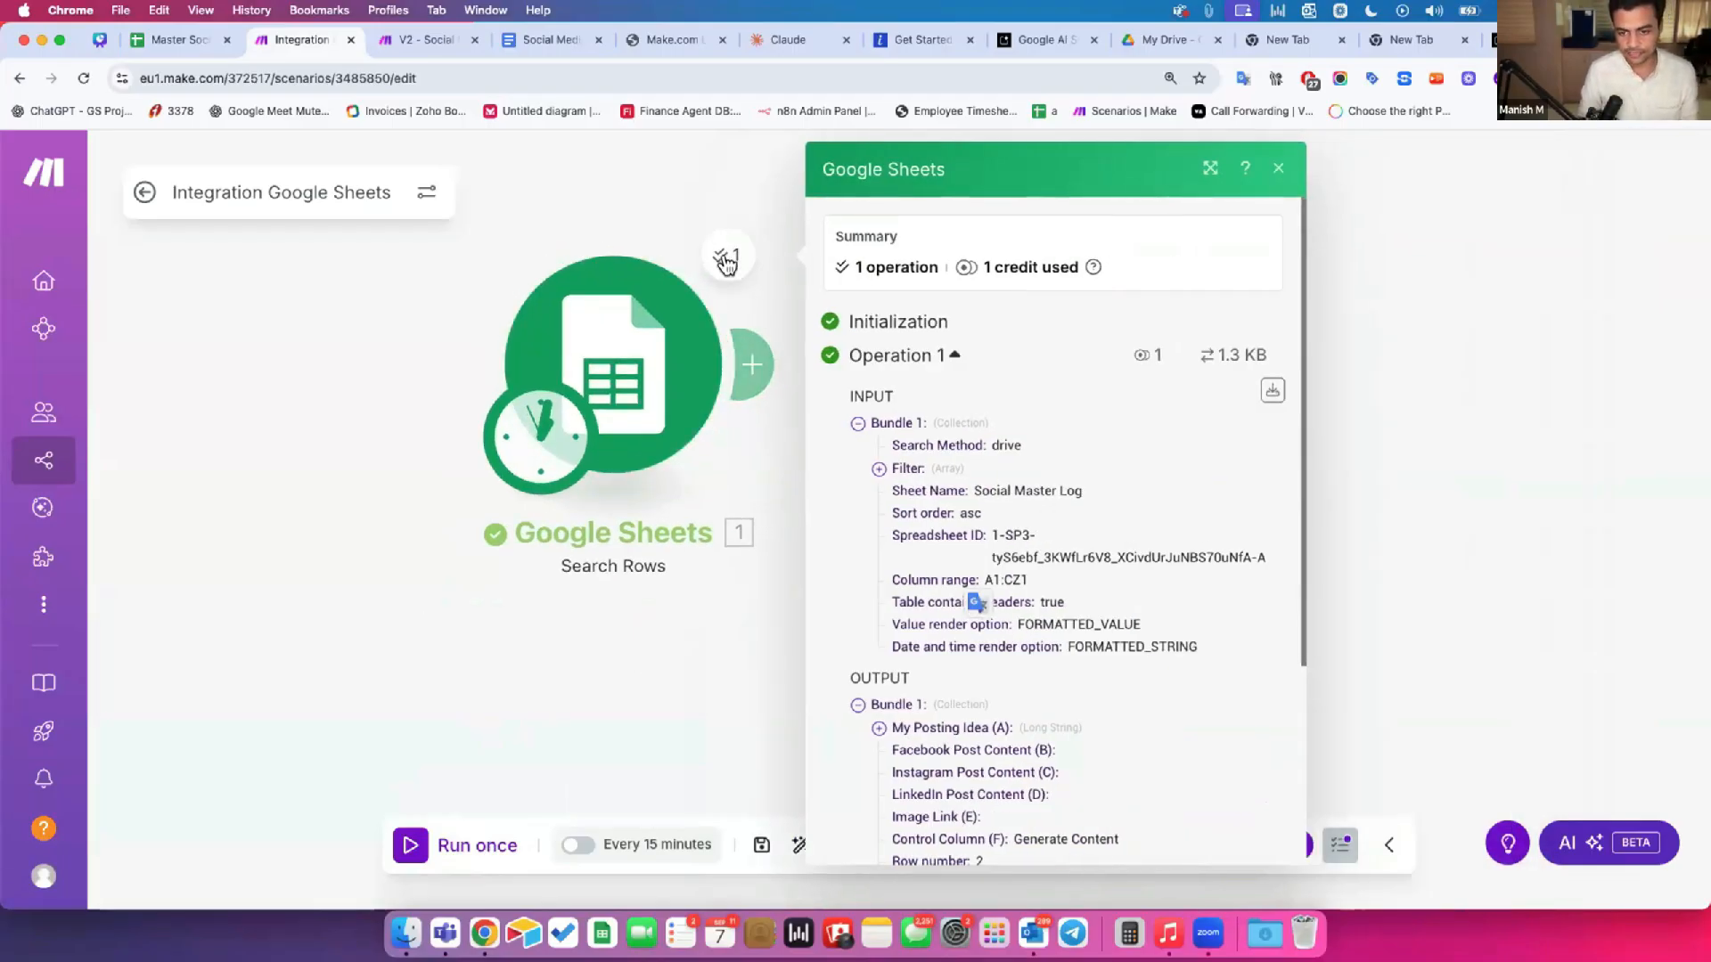
scroll(963, 489, down, 2)
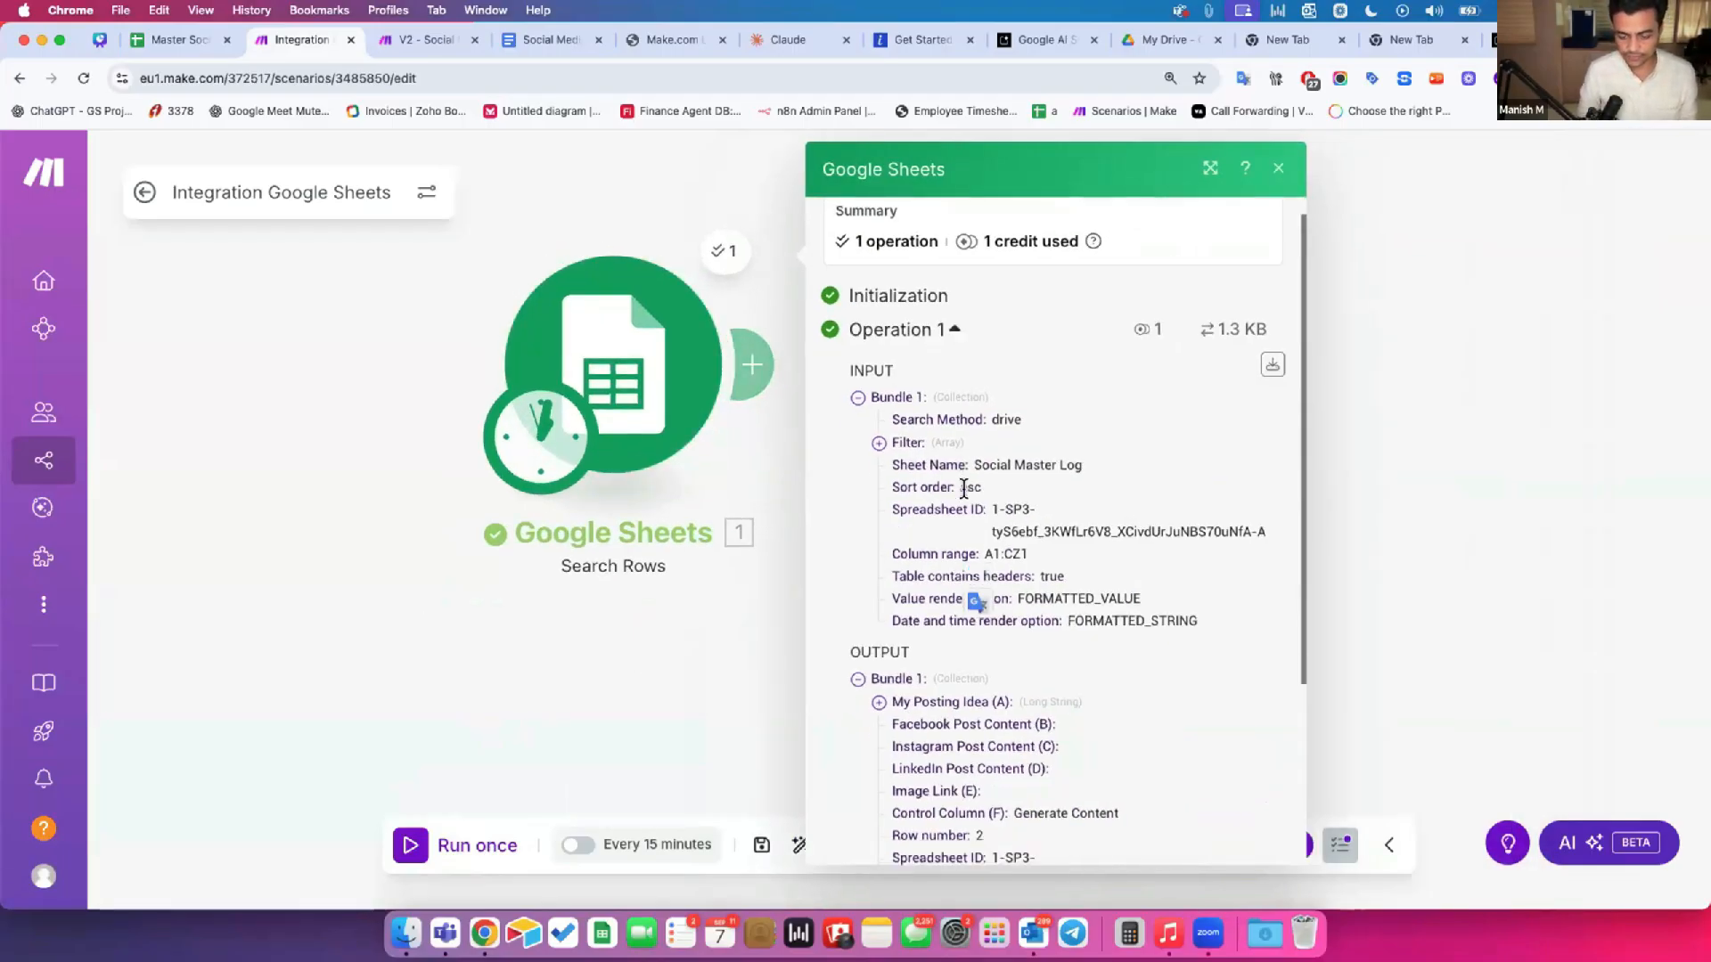
click(1210, 168)
scroll(1054, 565, down, 4)
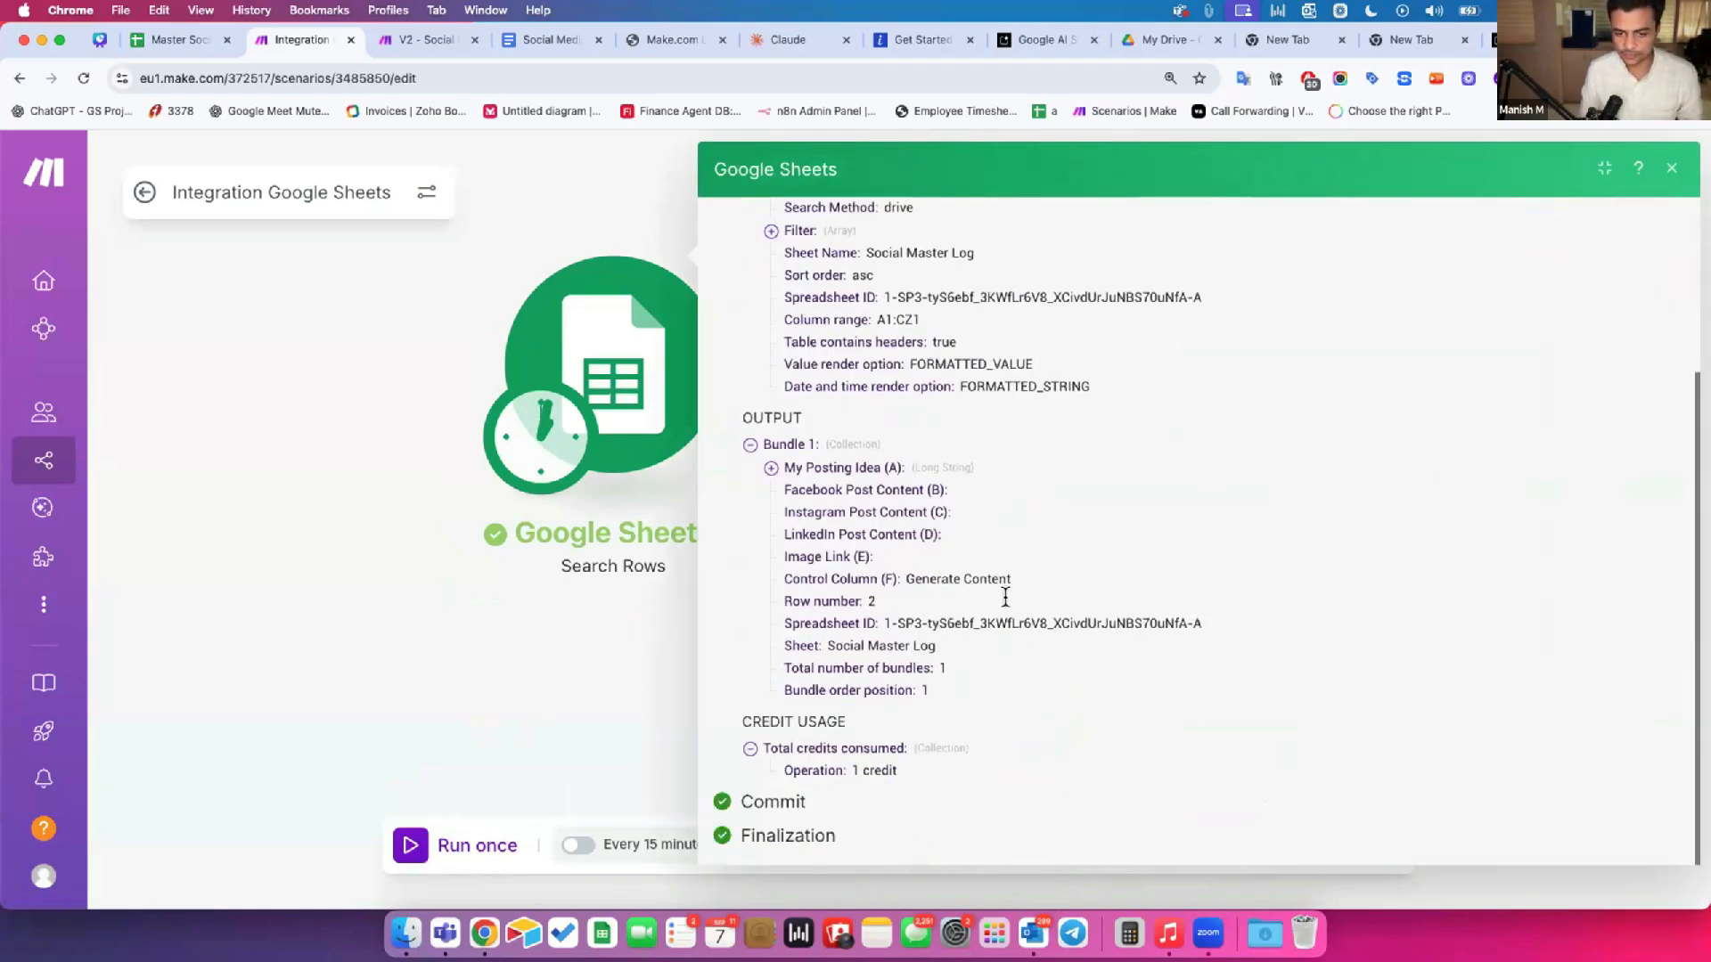
drag(811, 600, 889, 601)
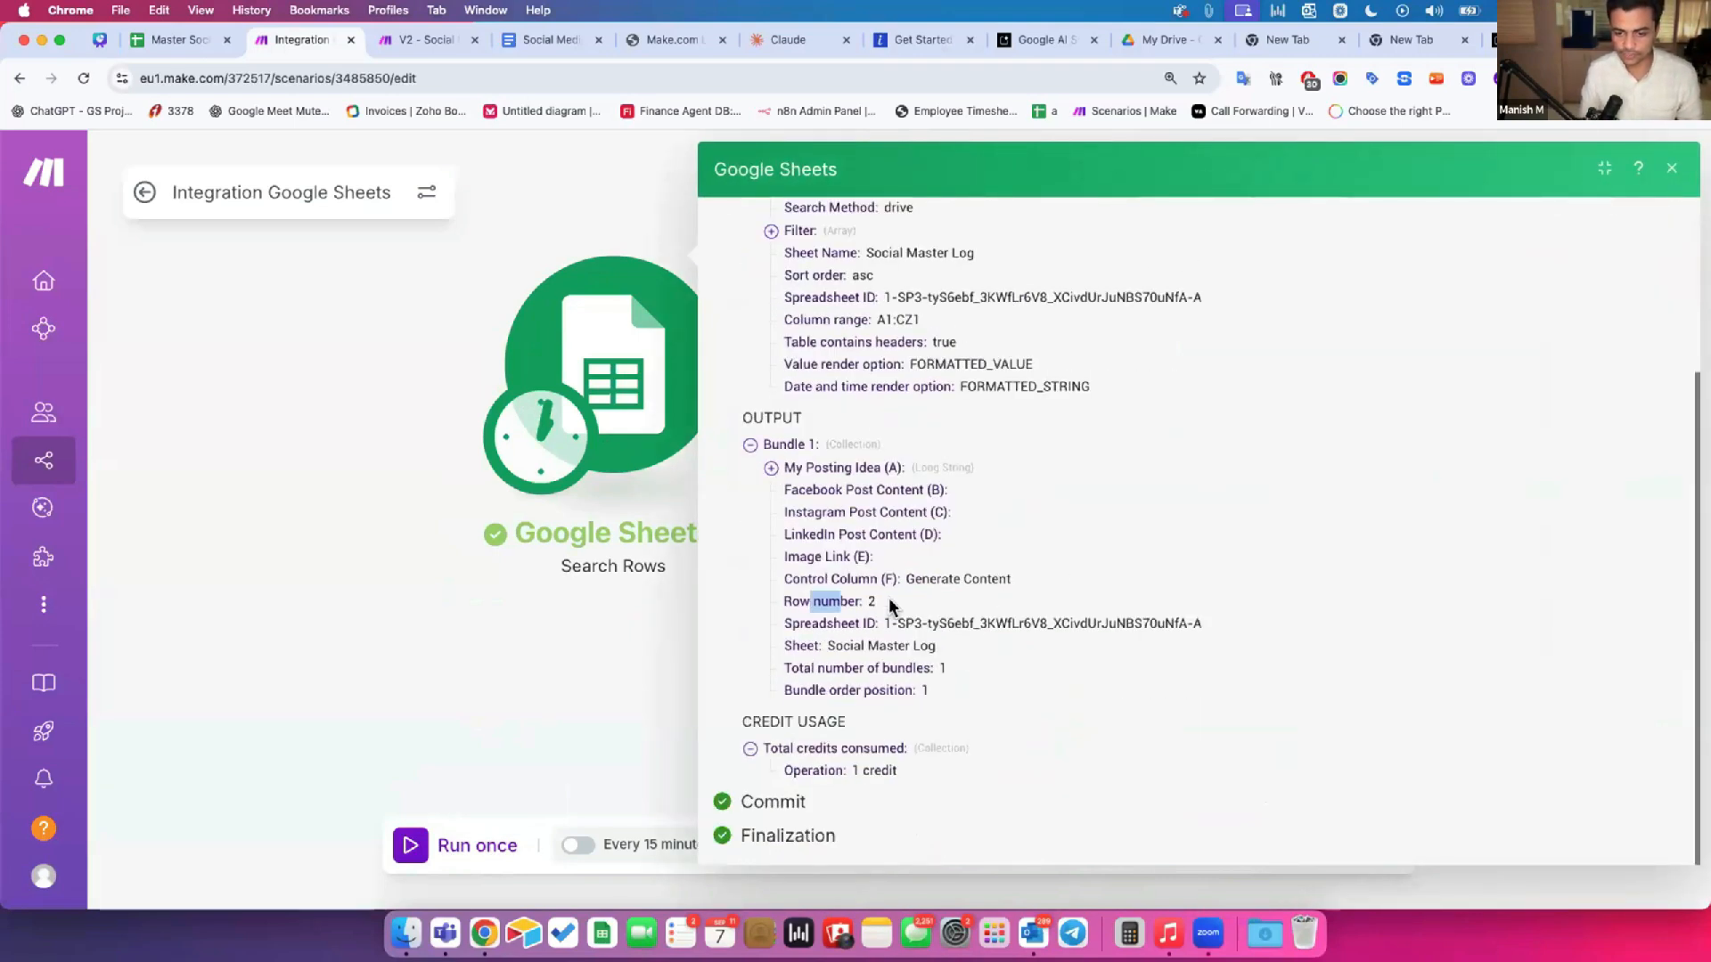
Step: Expand Bundle 1's My Posting Idea, read its text and Control Column value, and close the output
click(768, 471)
click(770, 469)
scroll(825, 506, down, 3)
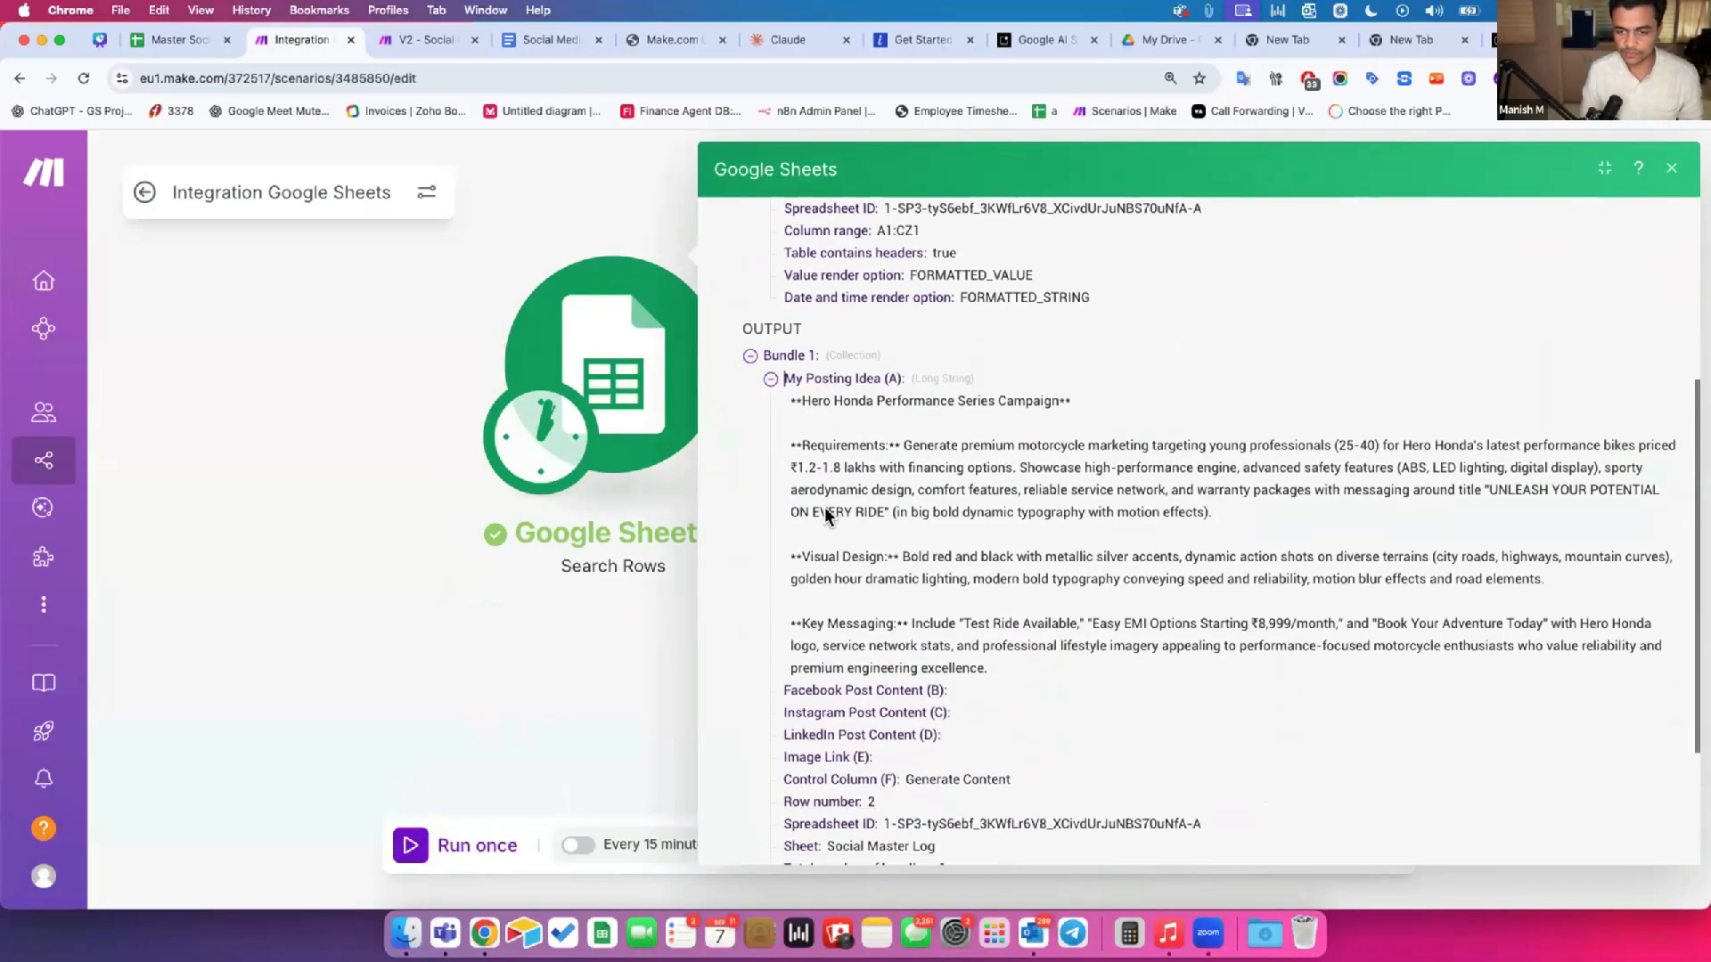
drag(832, 353, 918, 599)
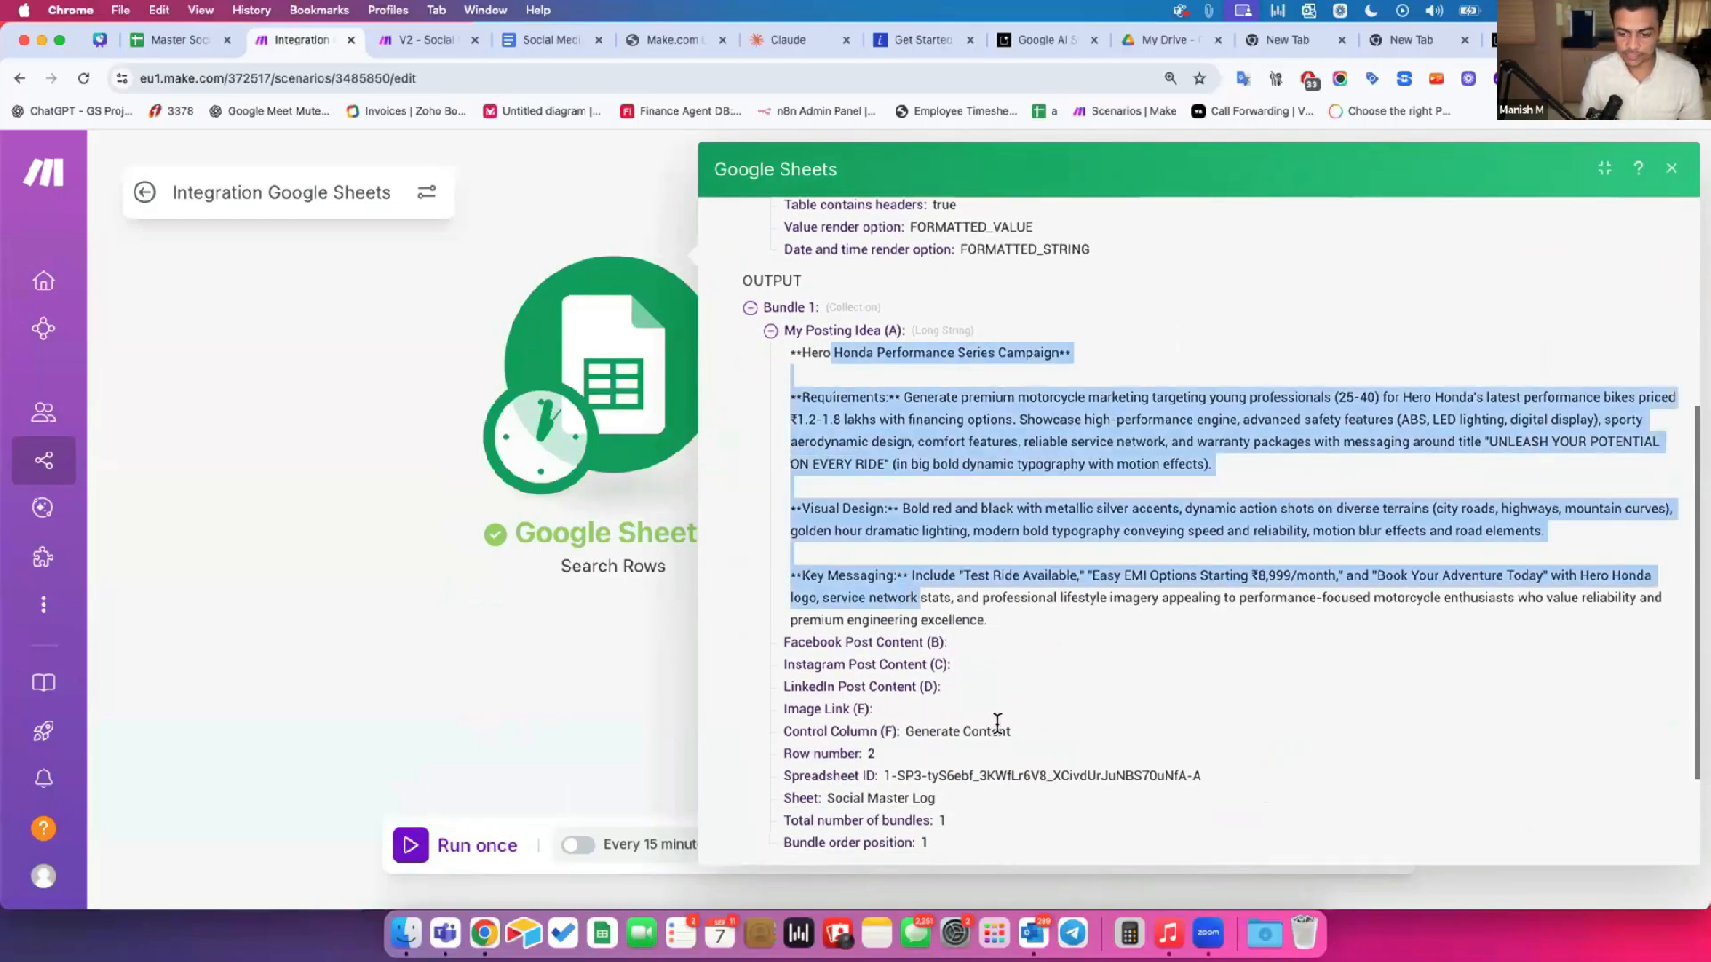
drag(922, 731, 999, 729)
click(571, 645)
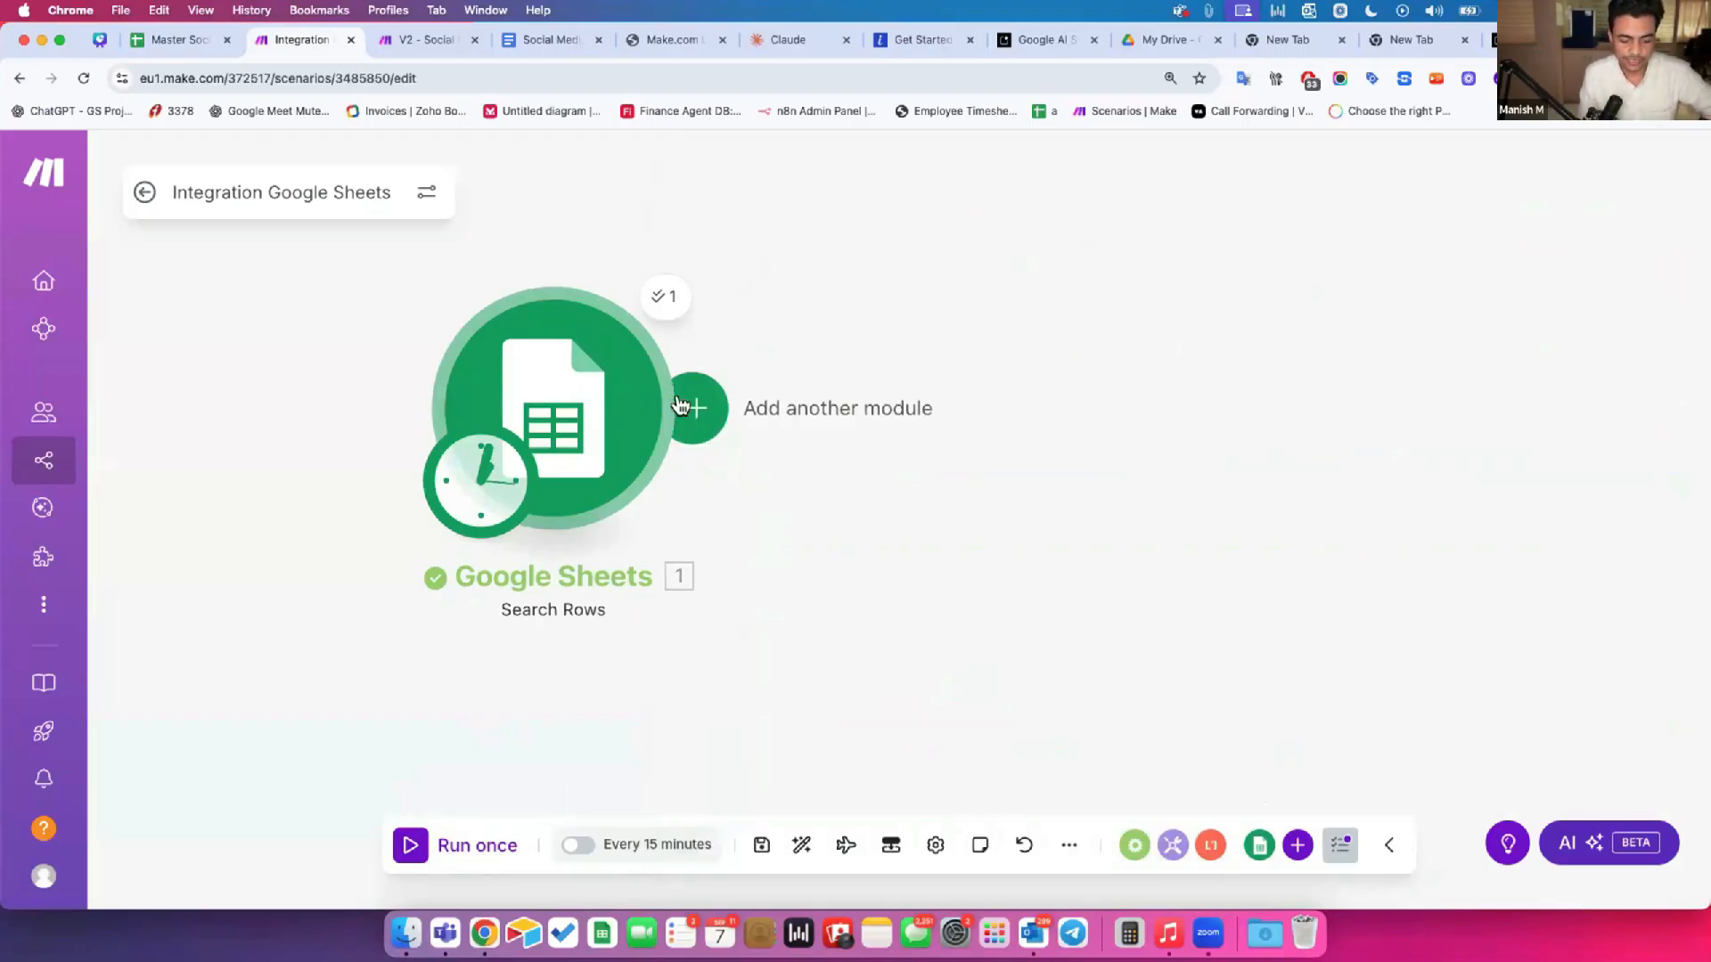
Step: Start adding a module after Google Sheets, search for gemini and choose the Google Gemini AI app
click(695, 407)
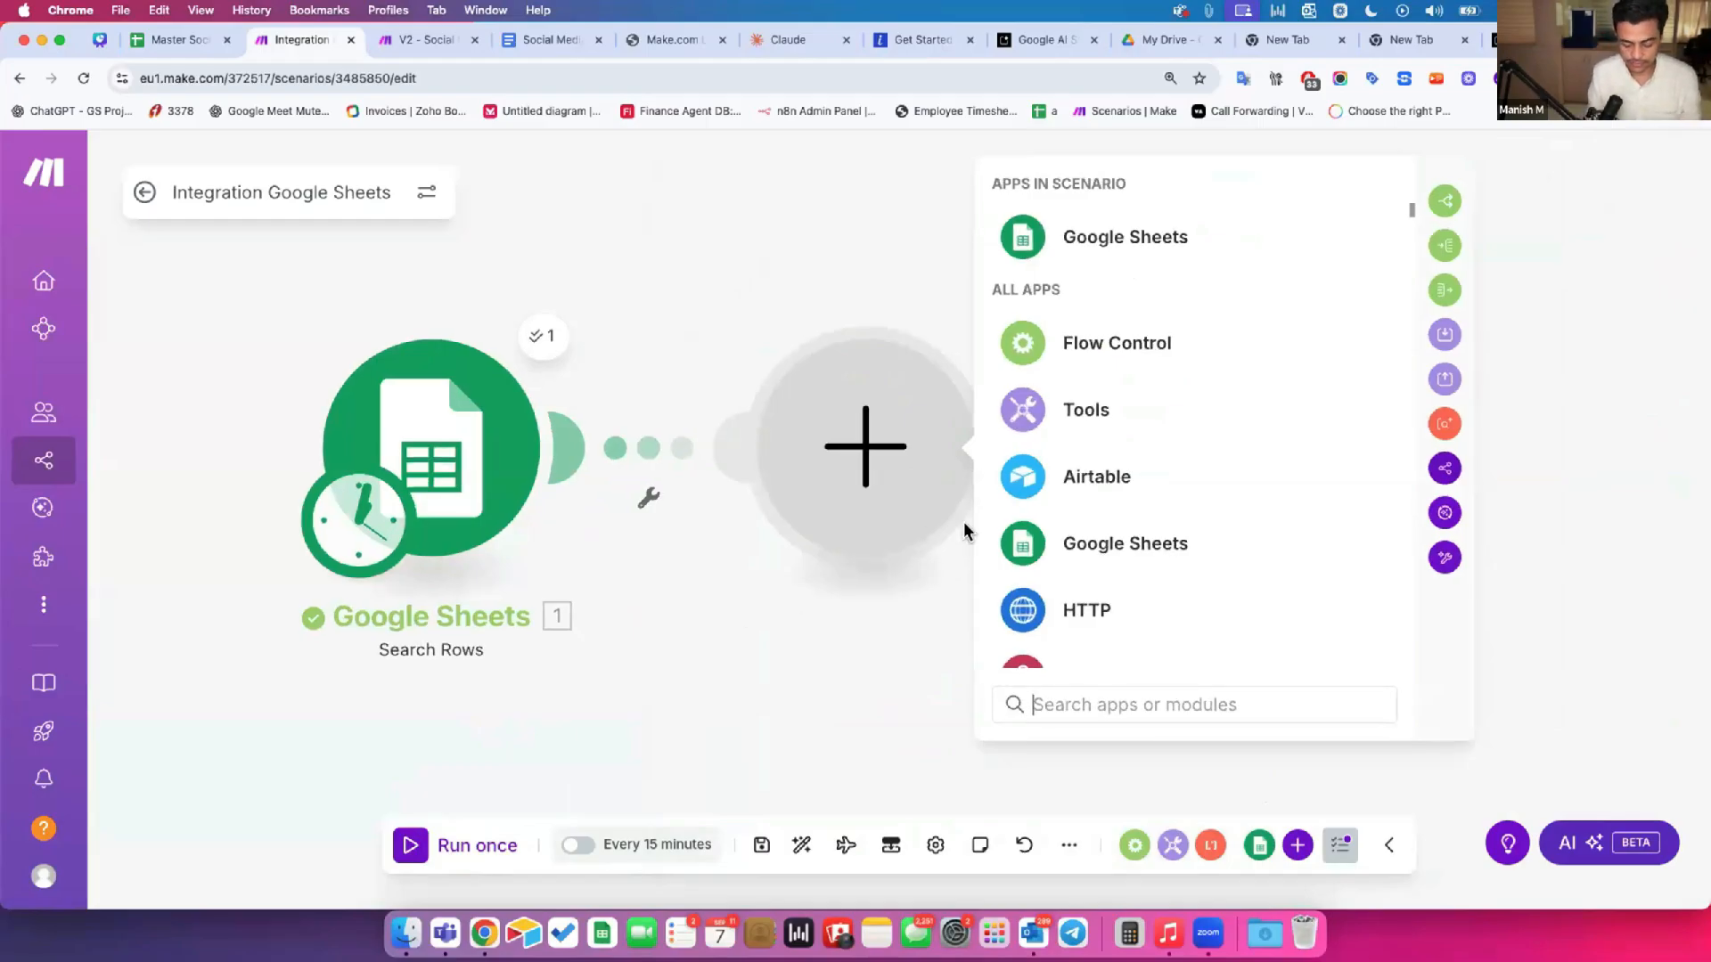
text(gemi)
key(BackSpace)
text(mini)
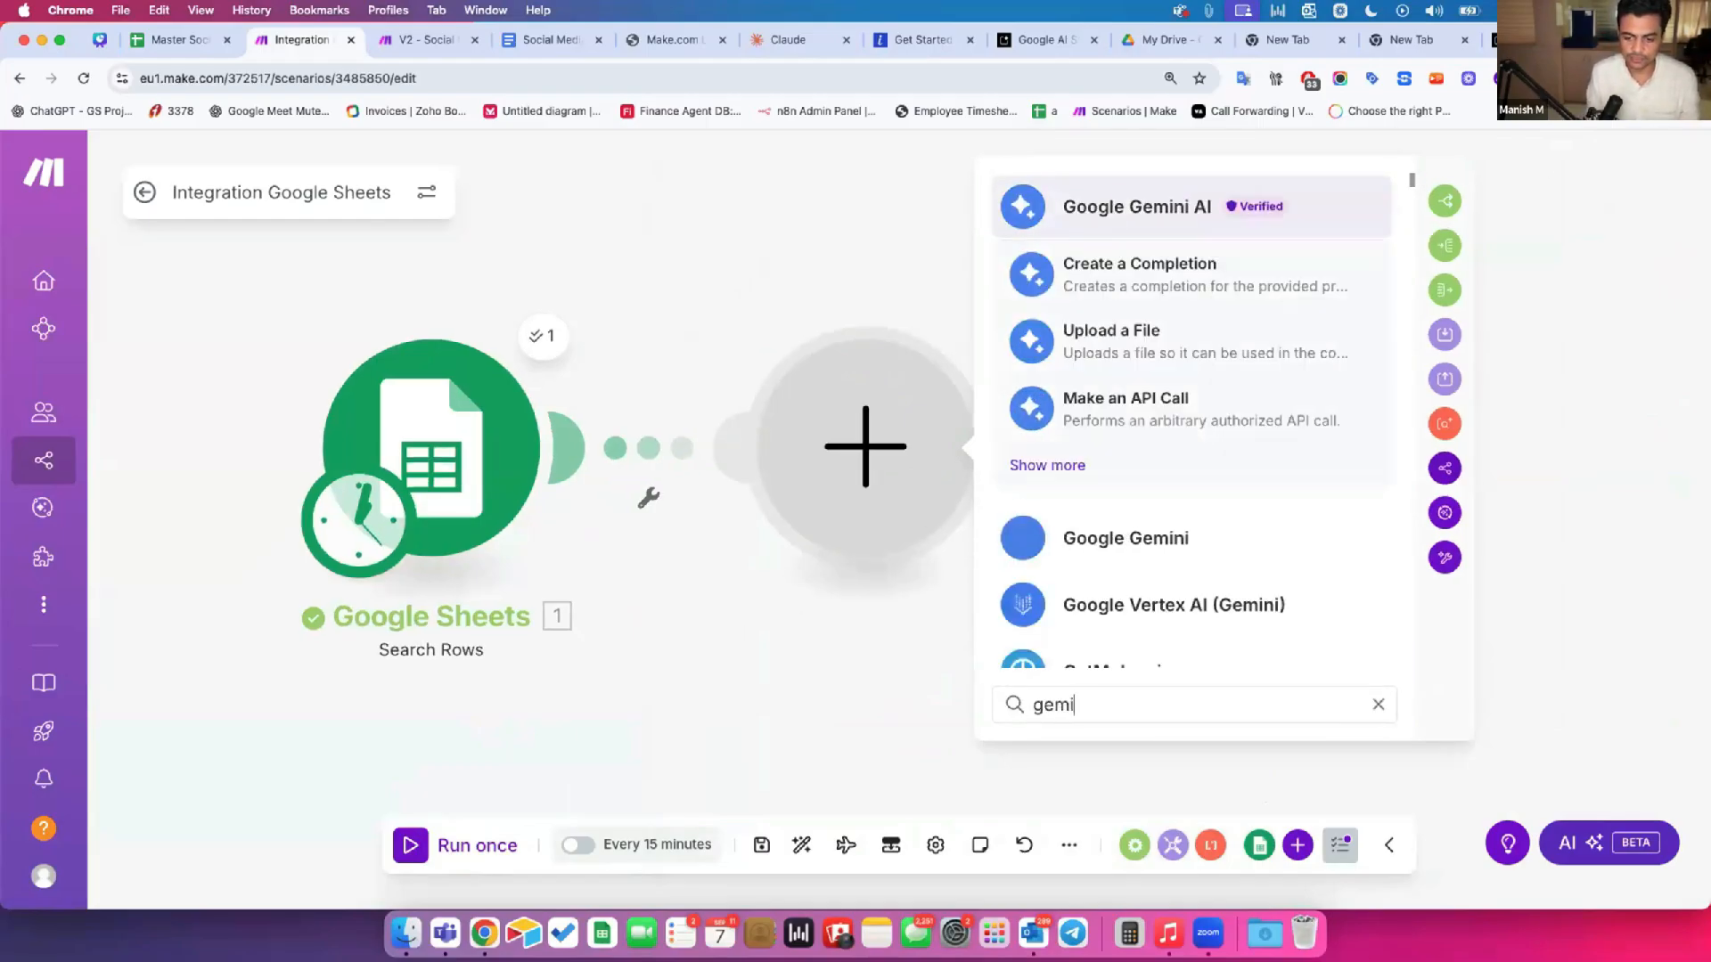
click(1168, 214)
Step: Review the Google Gemini AI actions, glance at the spreadsheet's post content columns, and add the Create a Completion module
scroll(1101, 419, down, 2)
scroll(1051, 426, up, 2)
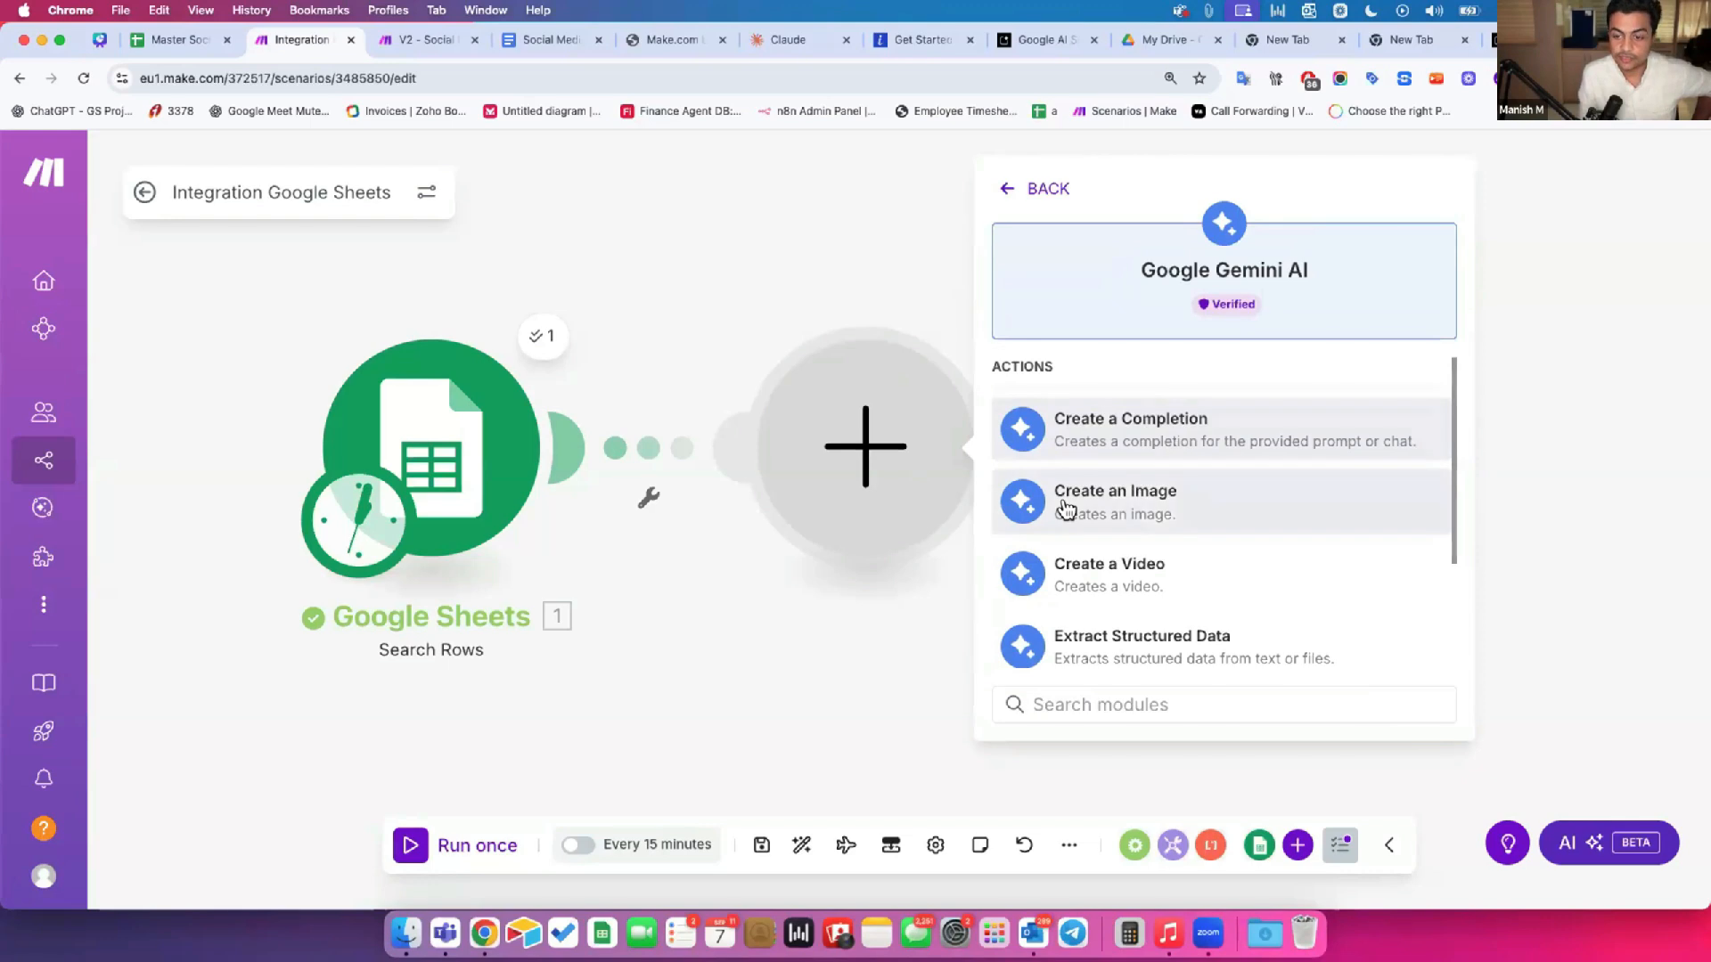
scroll(1069, 579, down, 2)
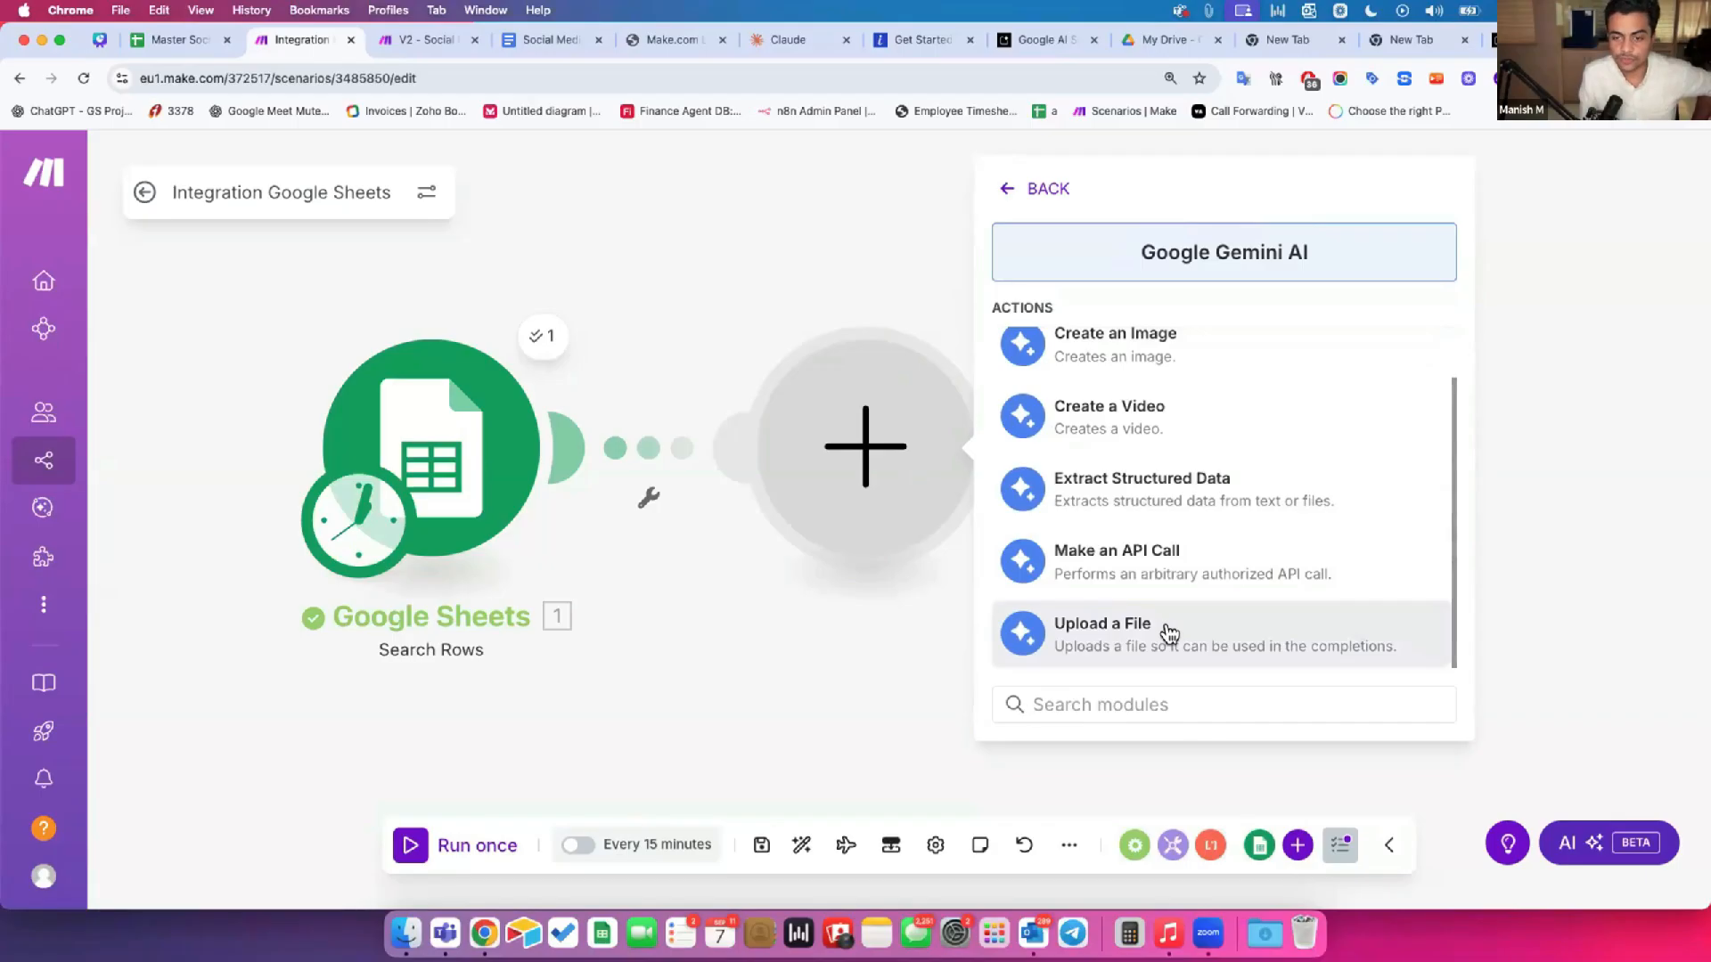
scroll(1170, 635, up, 3)
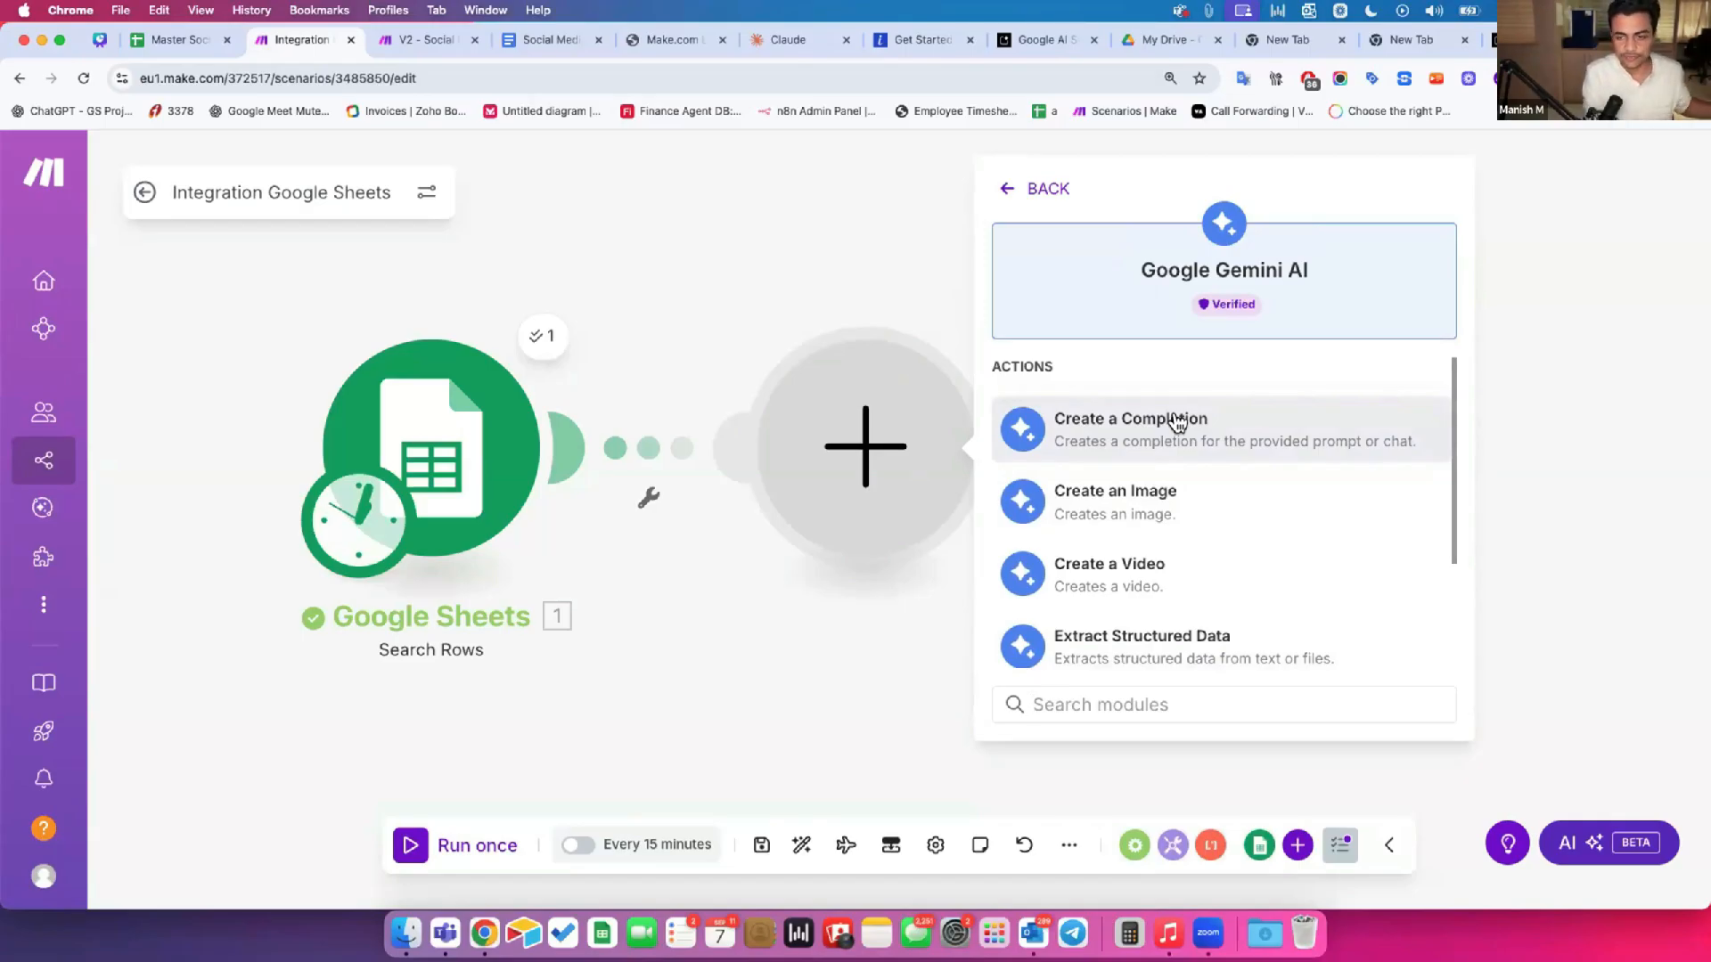
click(190, 51)
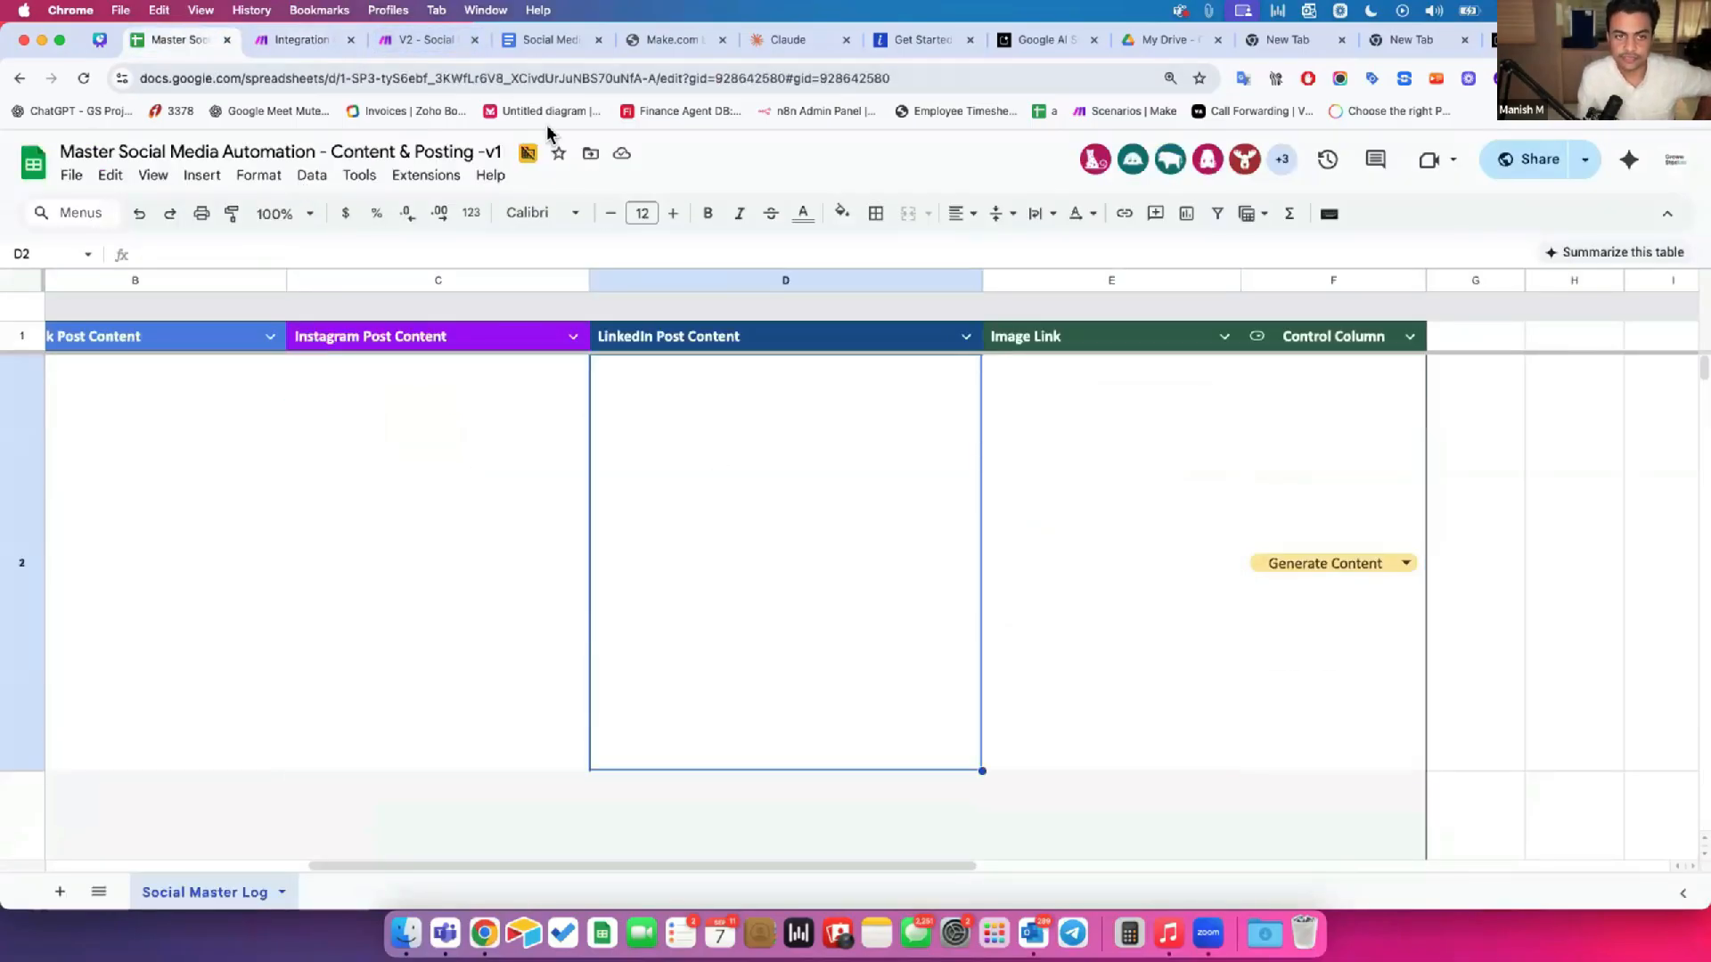
click(294, 40)
click(1094, 426)
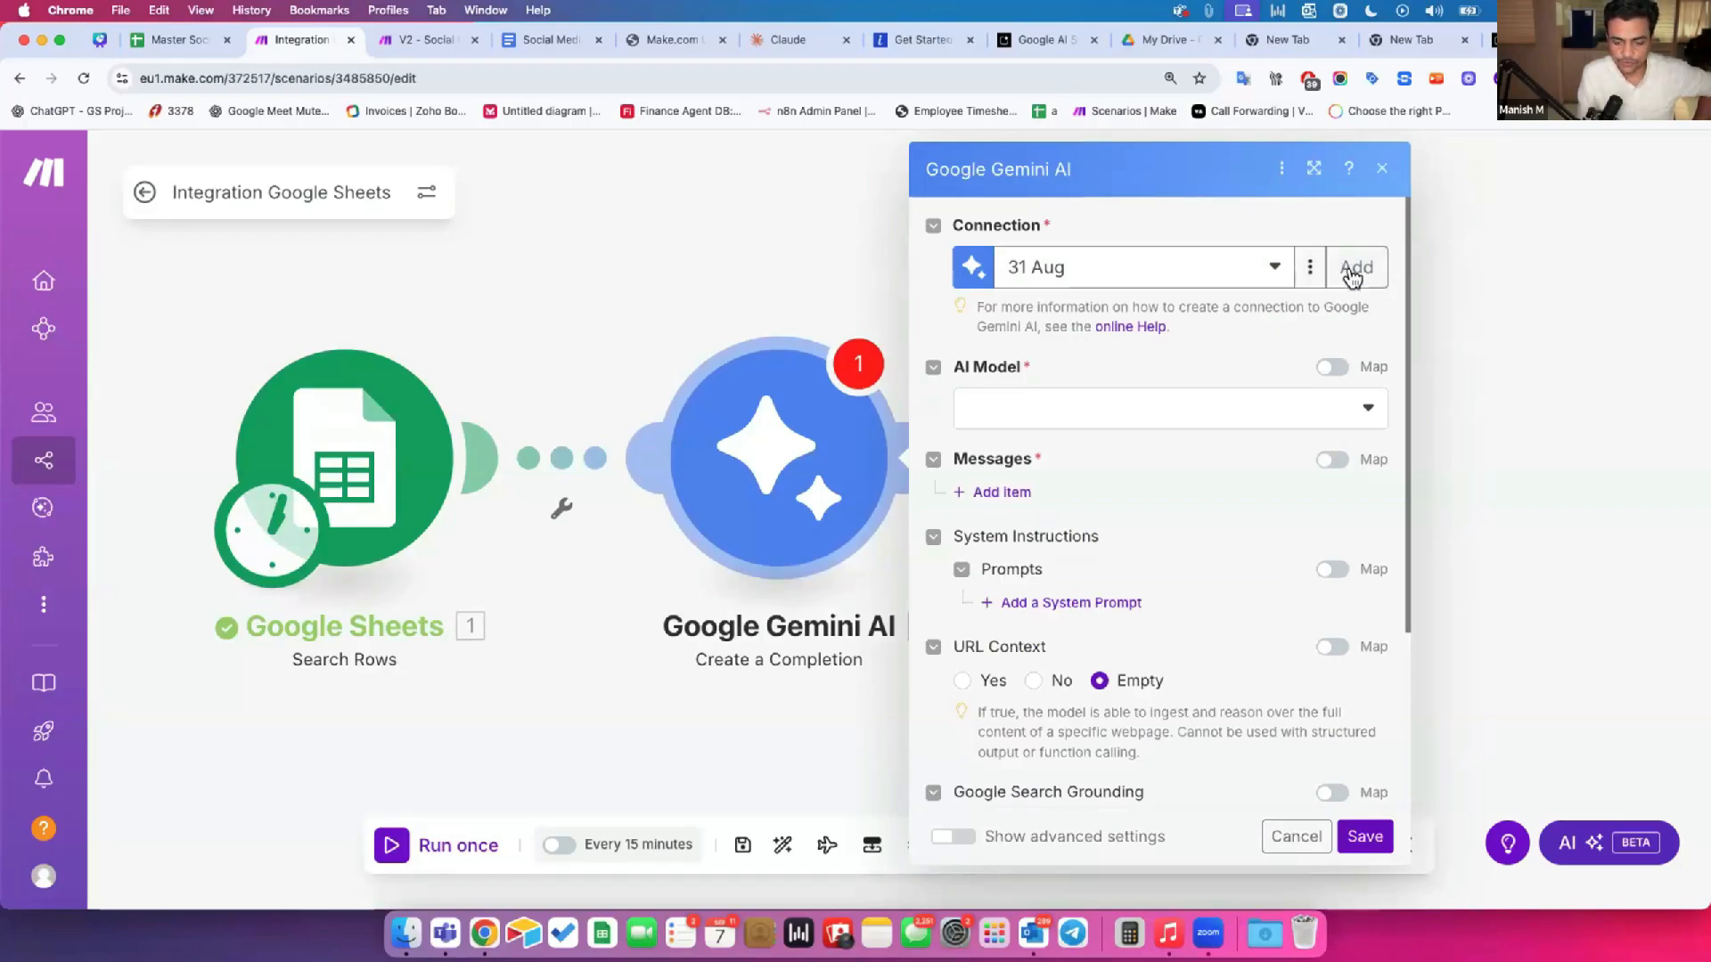
Step: Create a Gemini AI connection named 7th Sept, paste the API key and save it
click(1355, 269)
double_click(1070, 269)
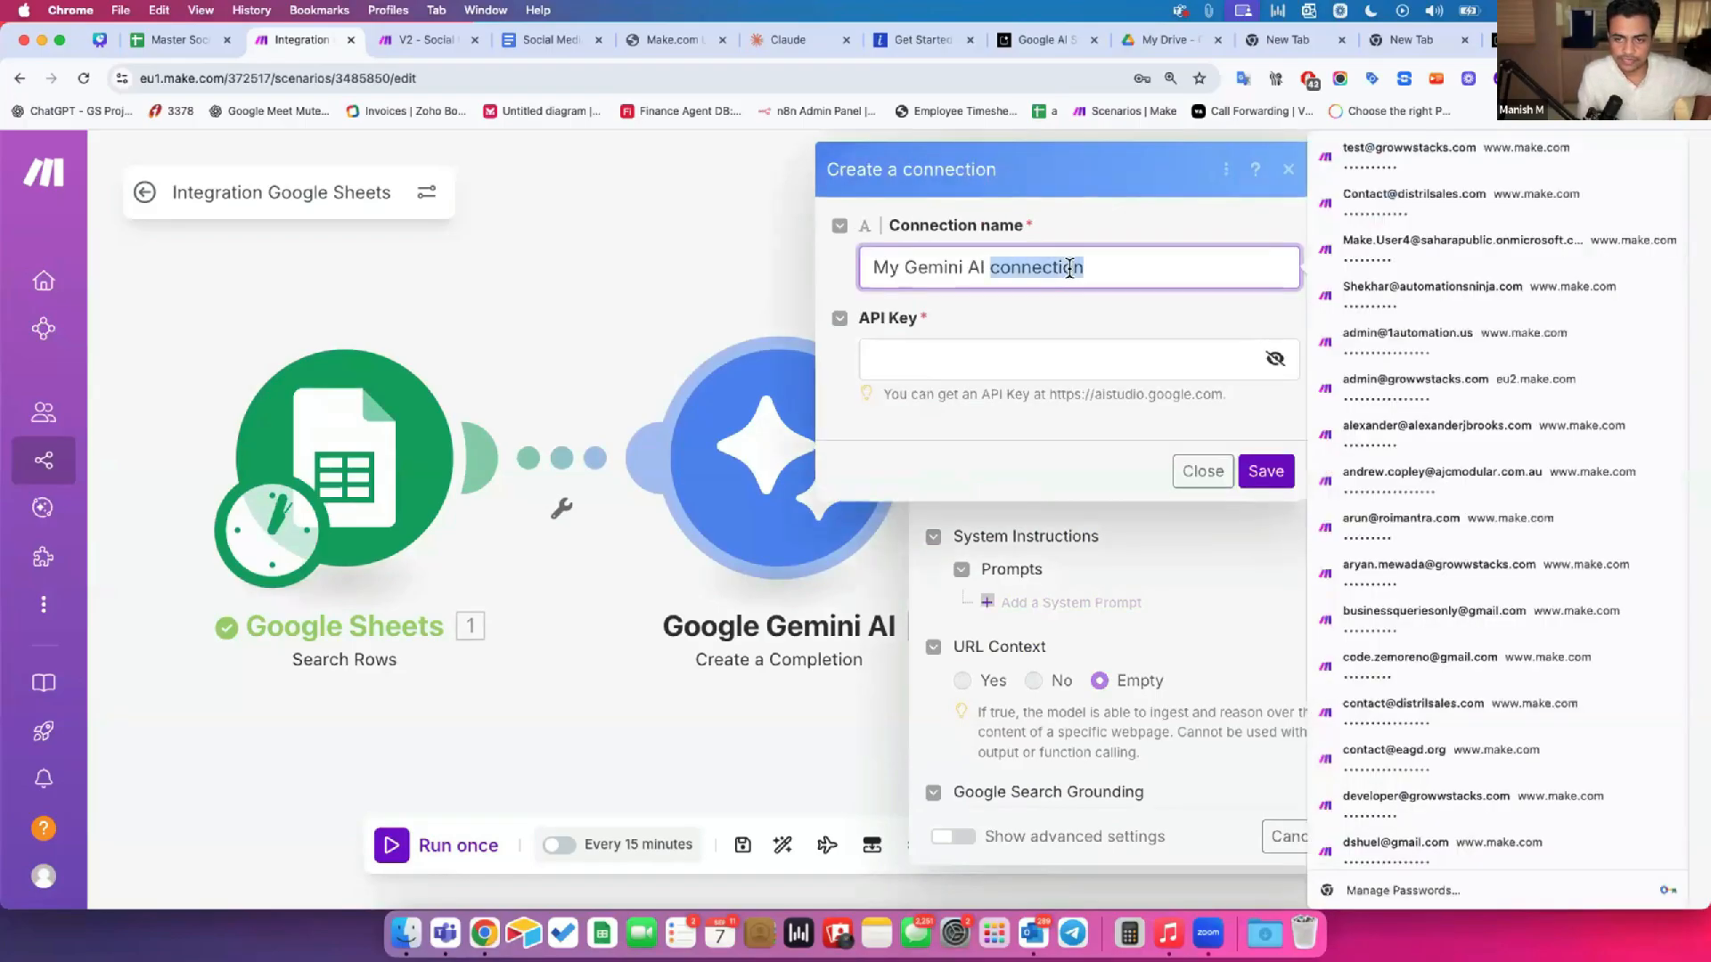
triple_click(1070, 269)
text(7th Sept)
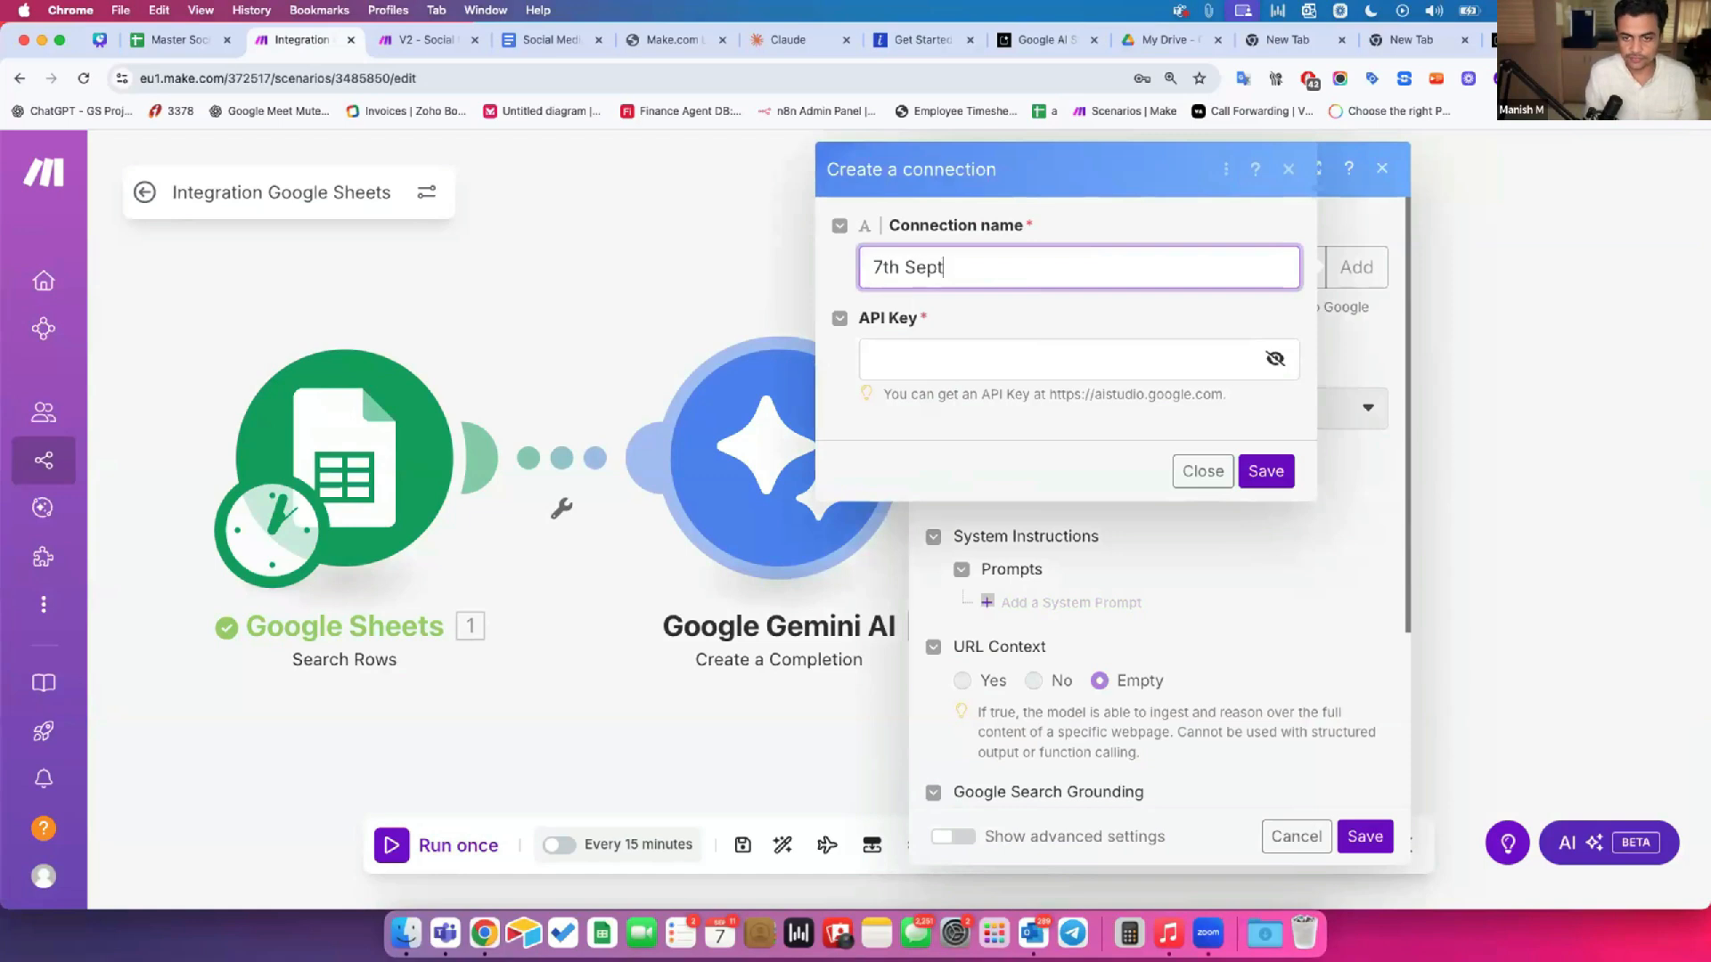
click(1061, 354)
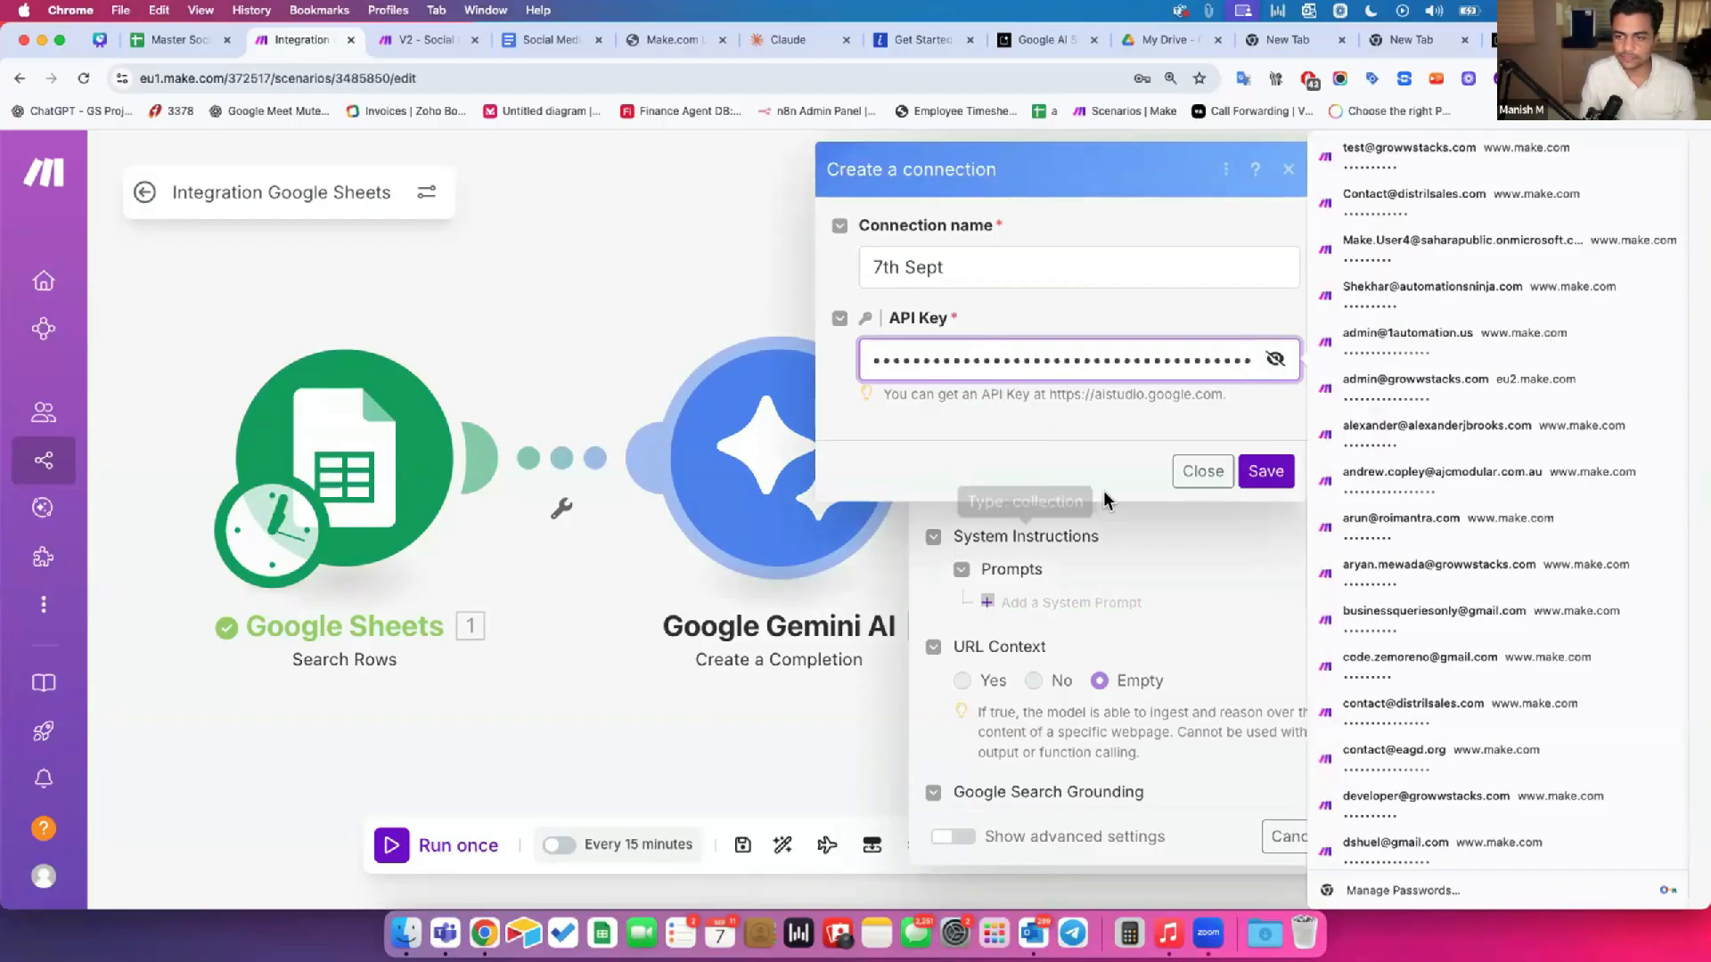
click(1265, 470)
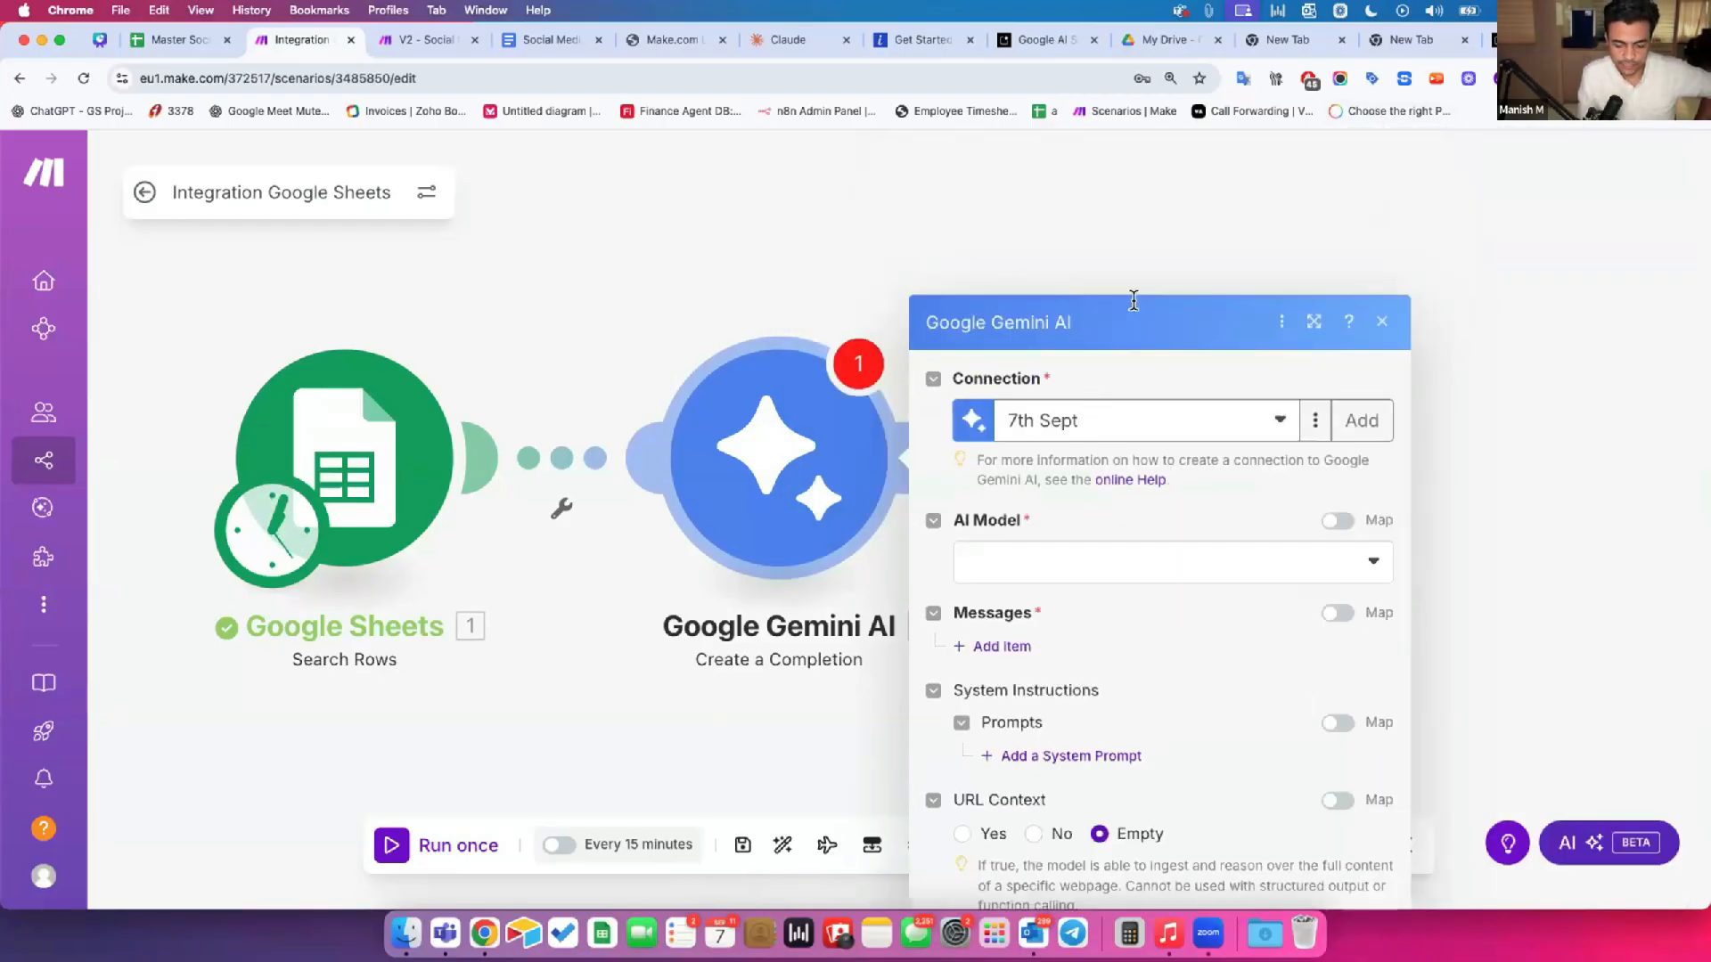
Step: Close the Gemini settings and check the Google Sheets module's Control Column filter for Generate Content
click(405, 390)
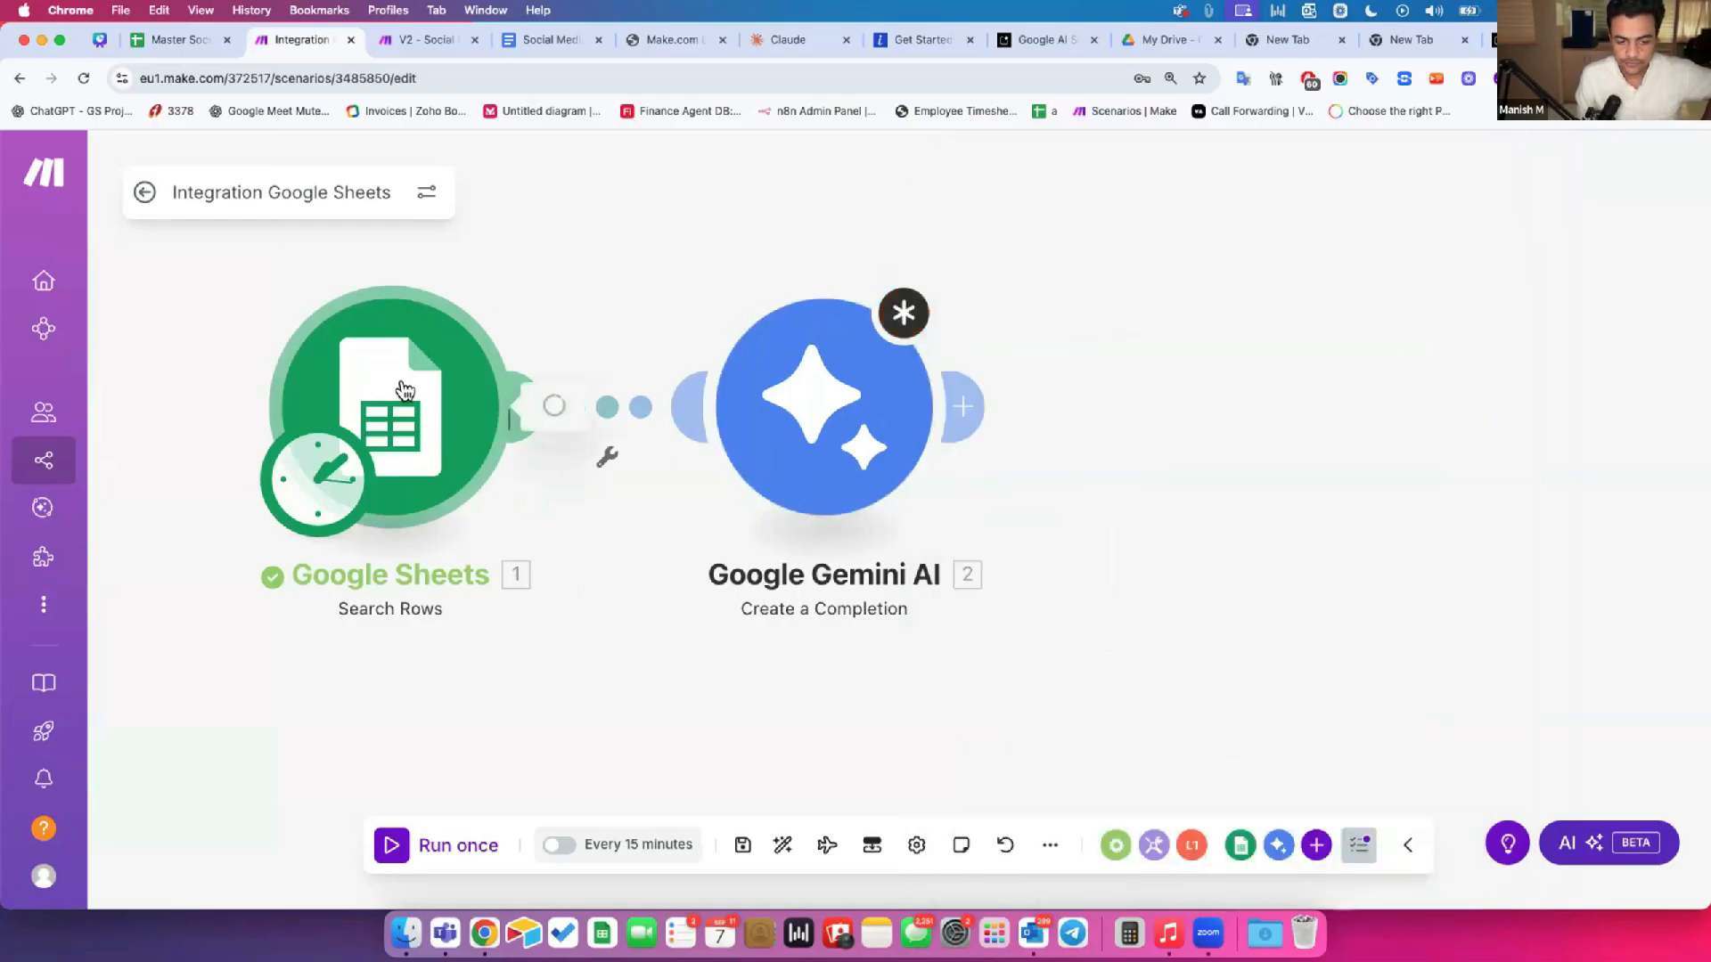
click(406, 390)
scroll(733, 701, down, 6)
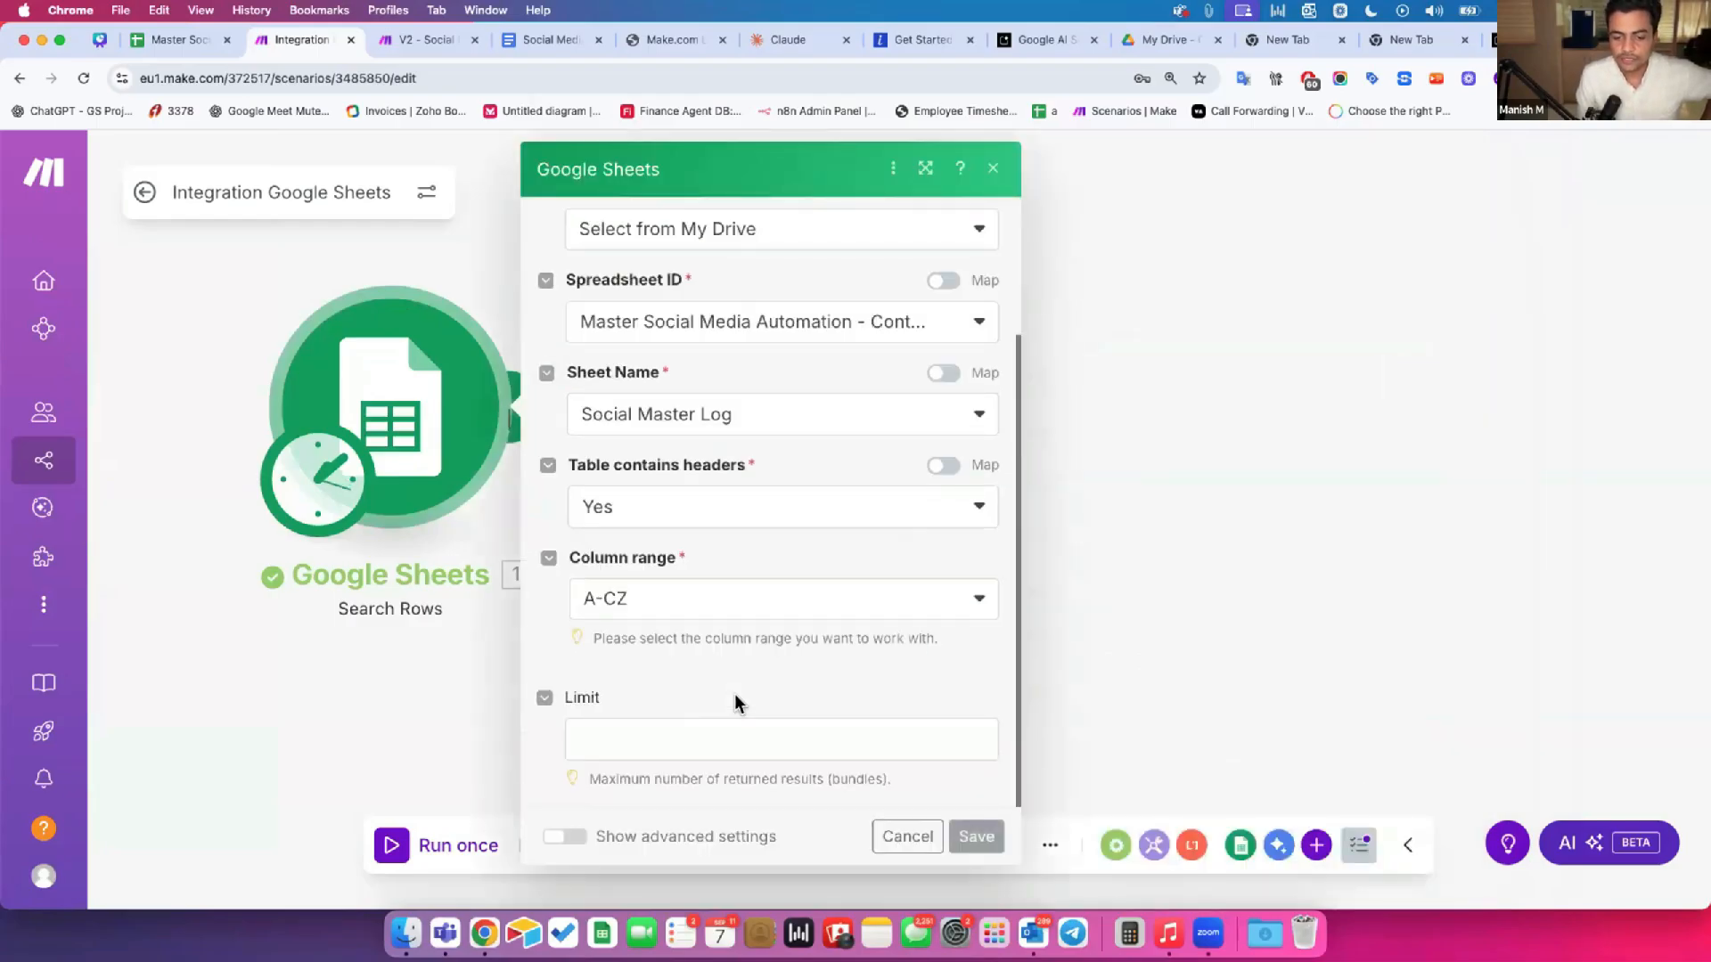
scroll(677, 339, down, 1)
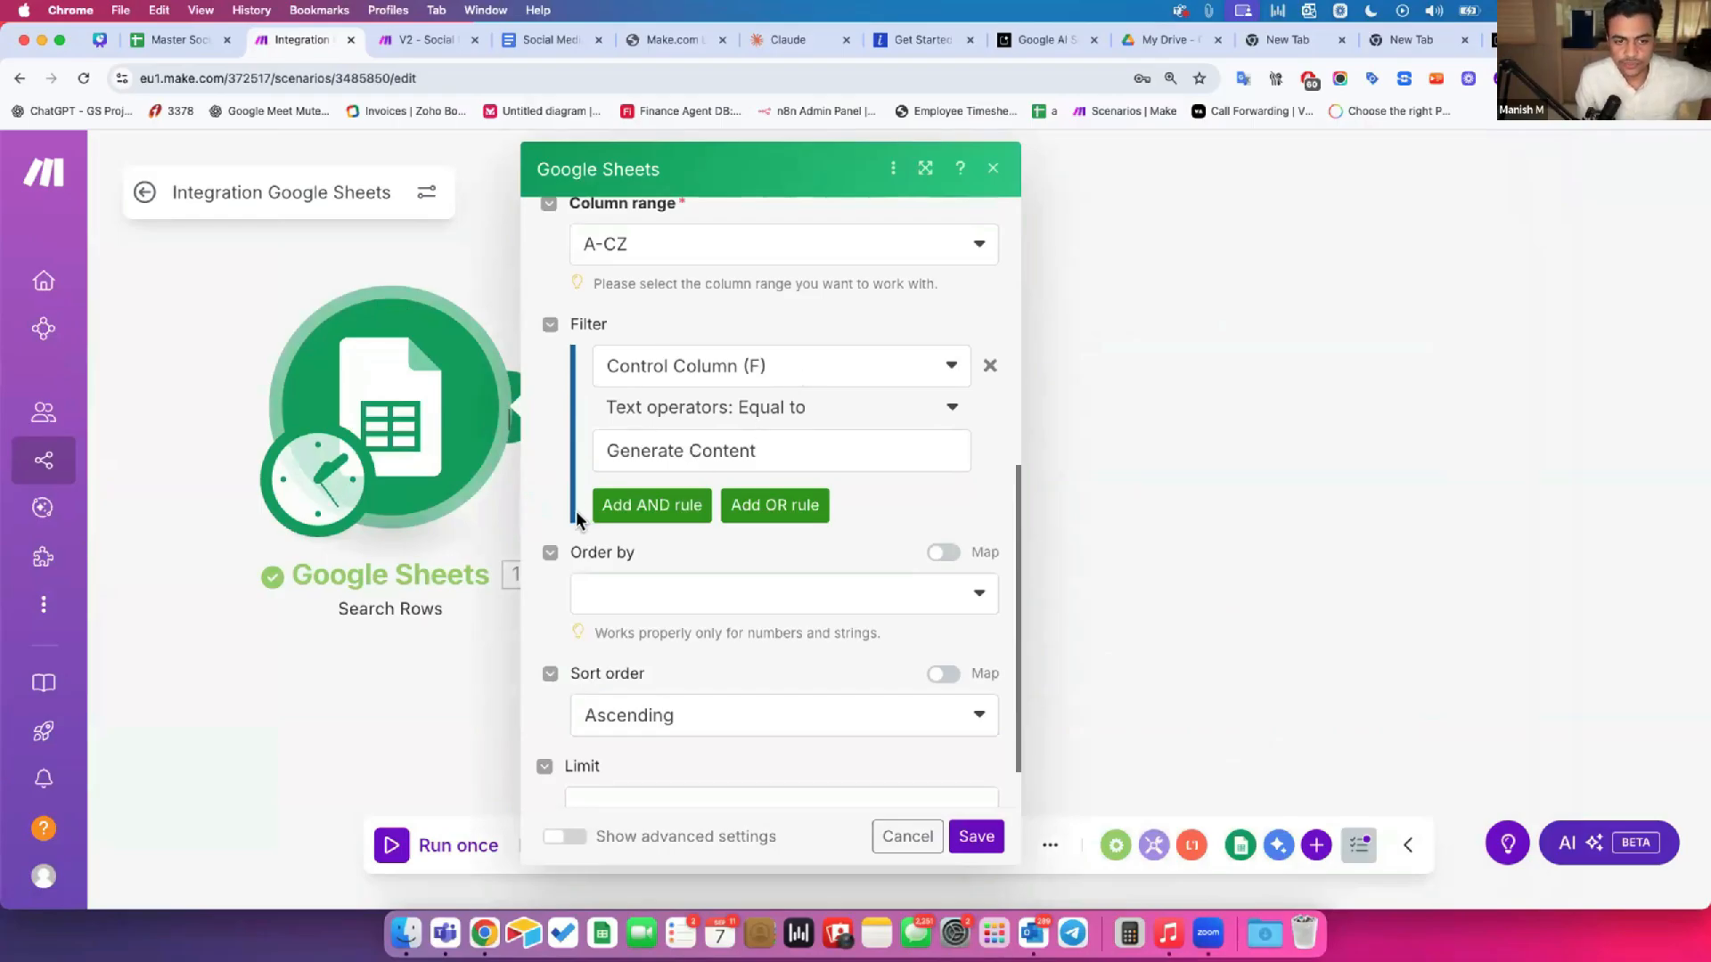
drag(605, 453, 753, 451)
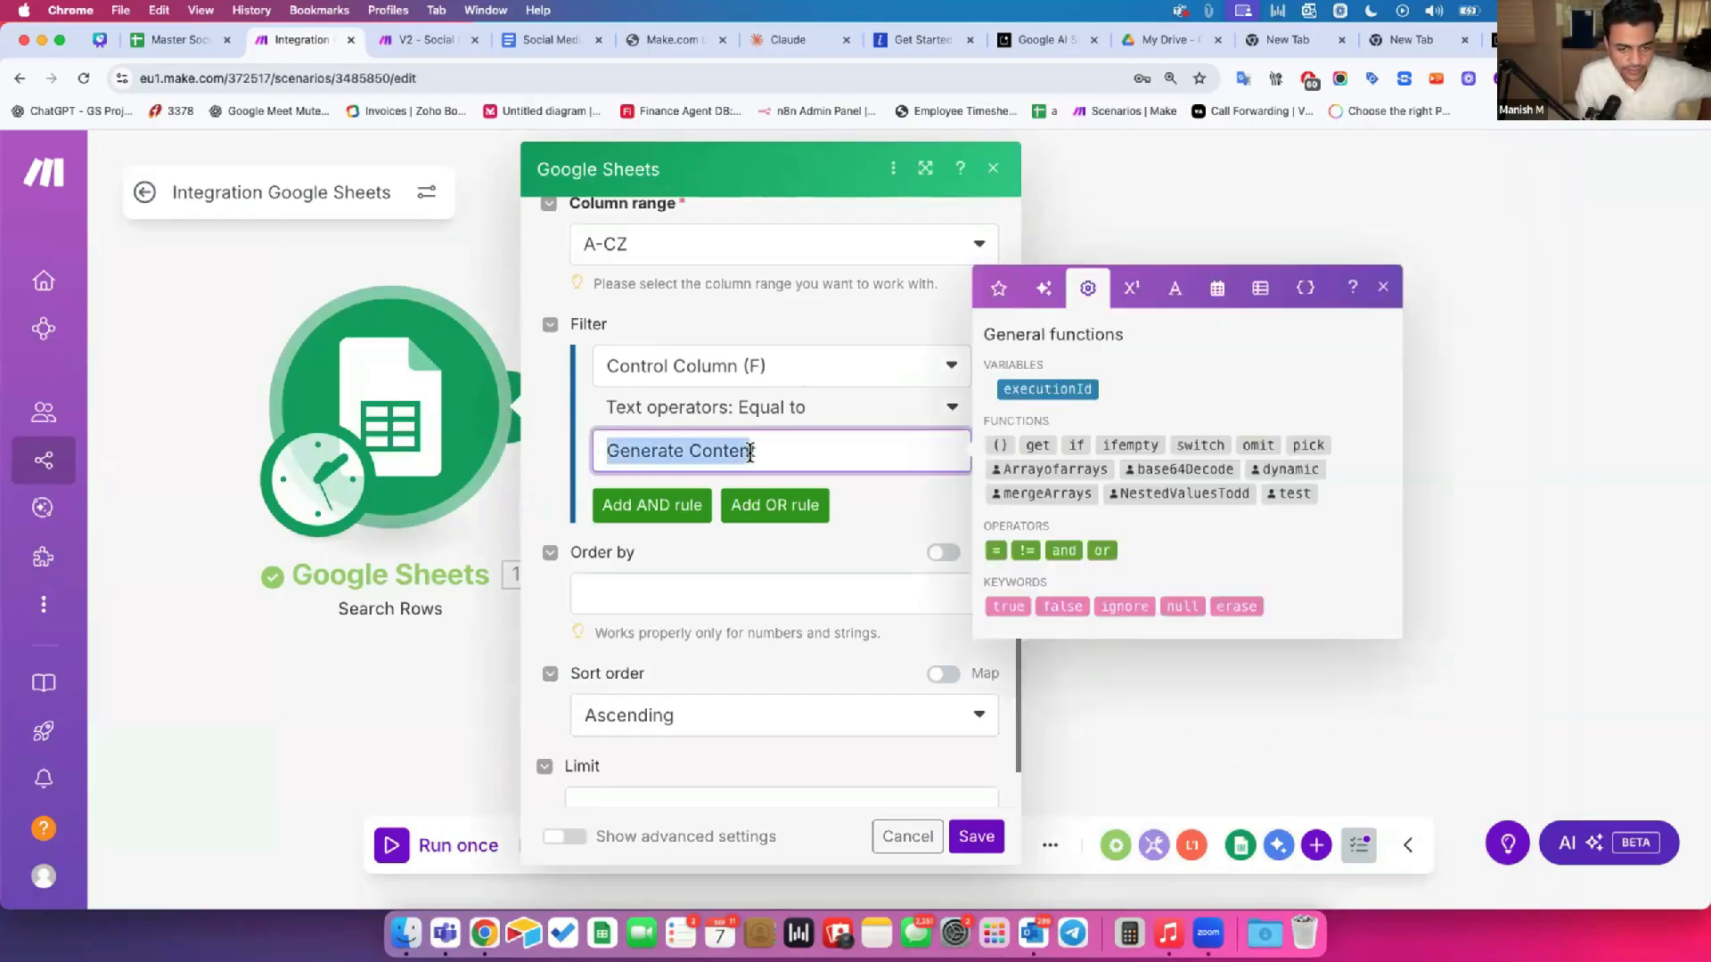
click(405, 688)
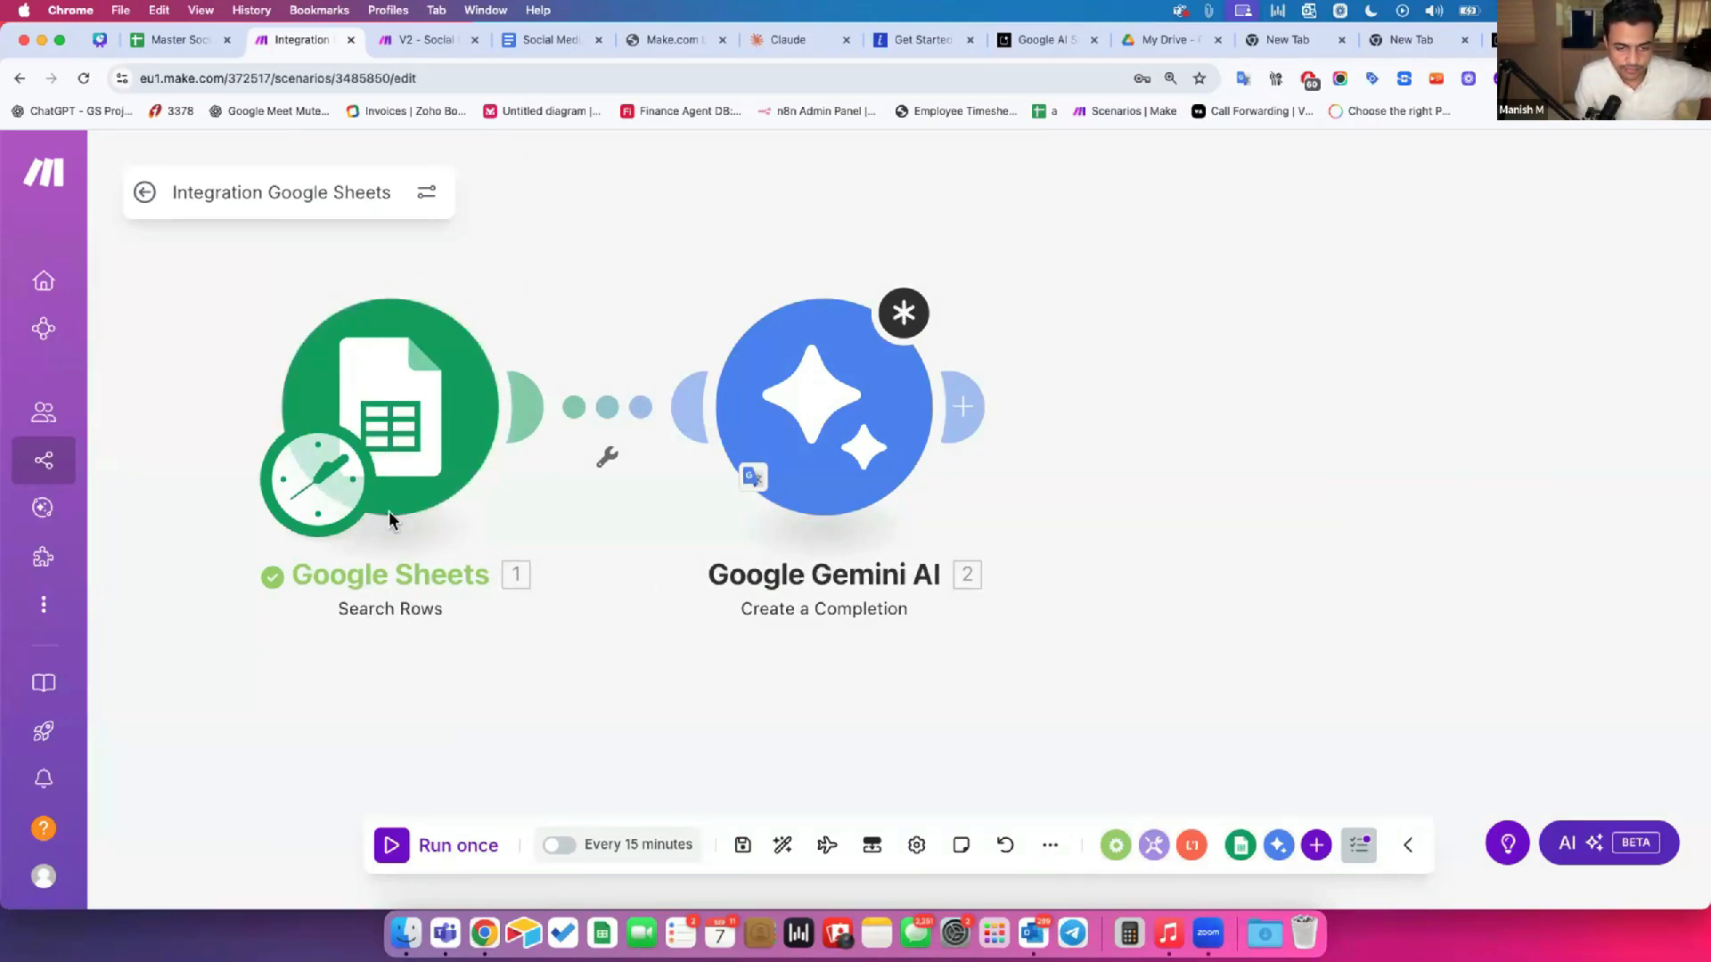
Step: Rename the Google Sheets Search Rows module as Idea Input
right_click(400, 370)
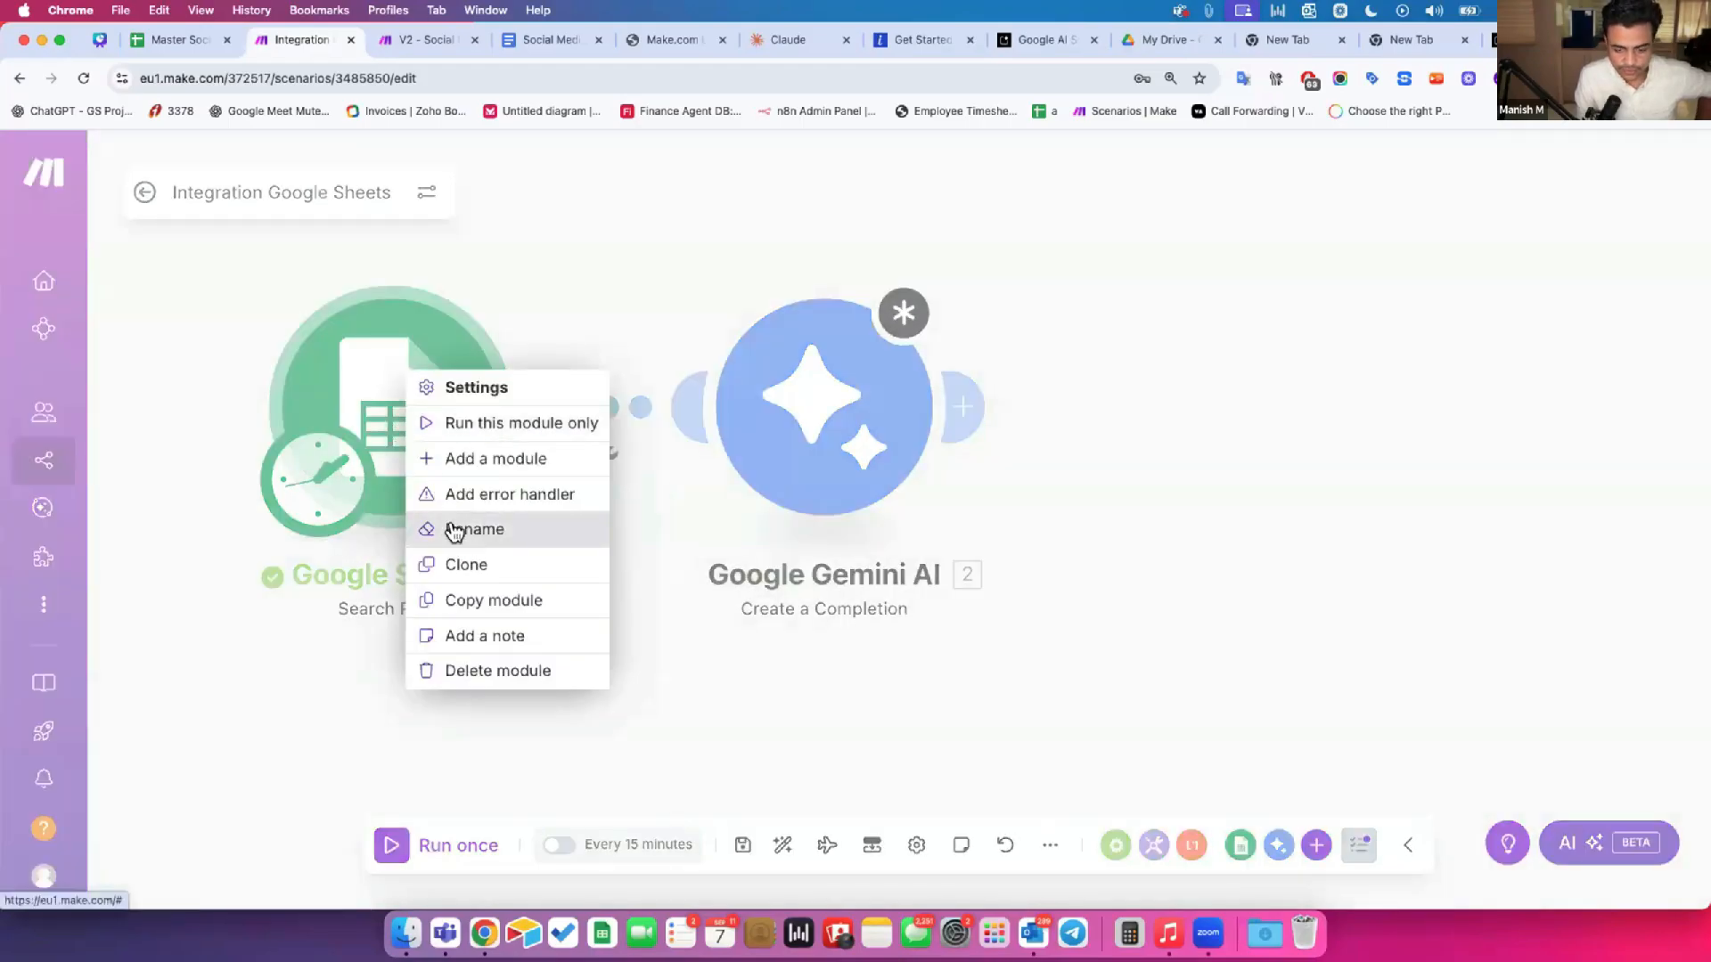
click(454, 530)
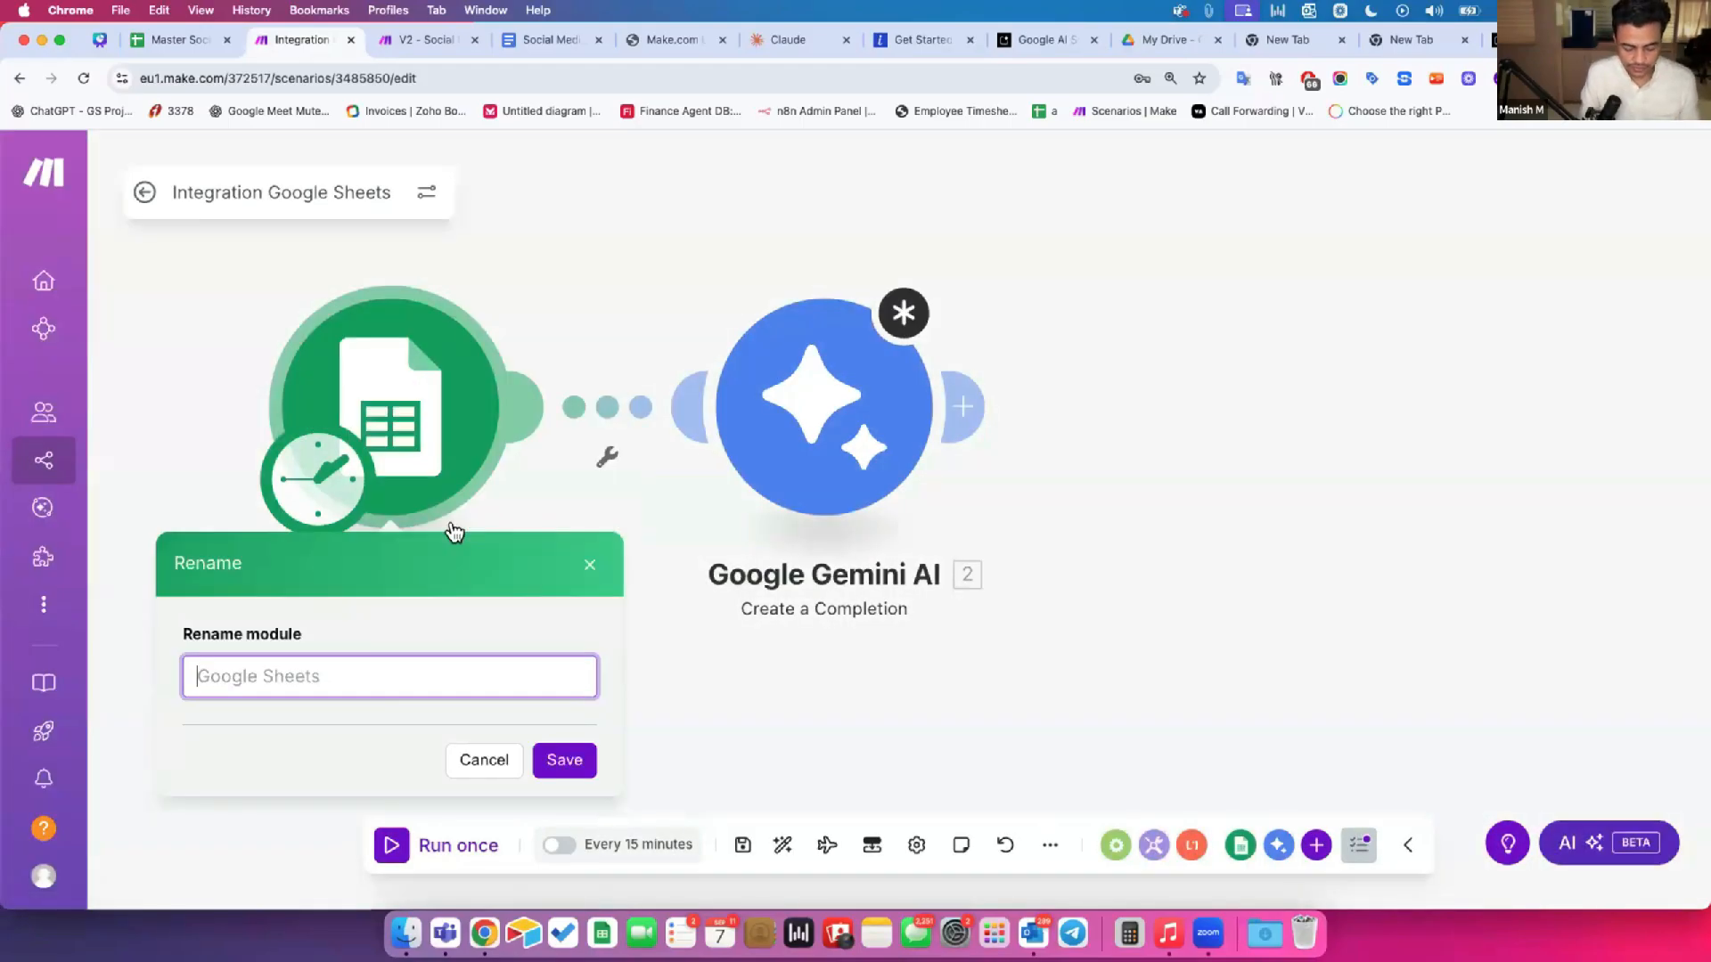
text(Ide)
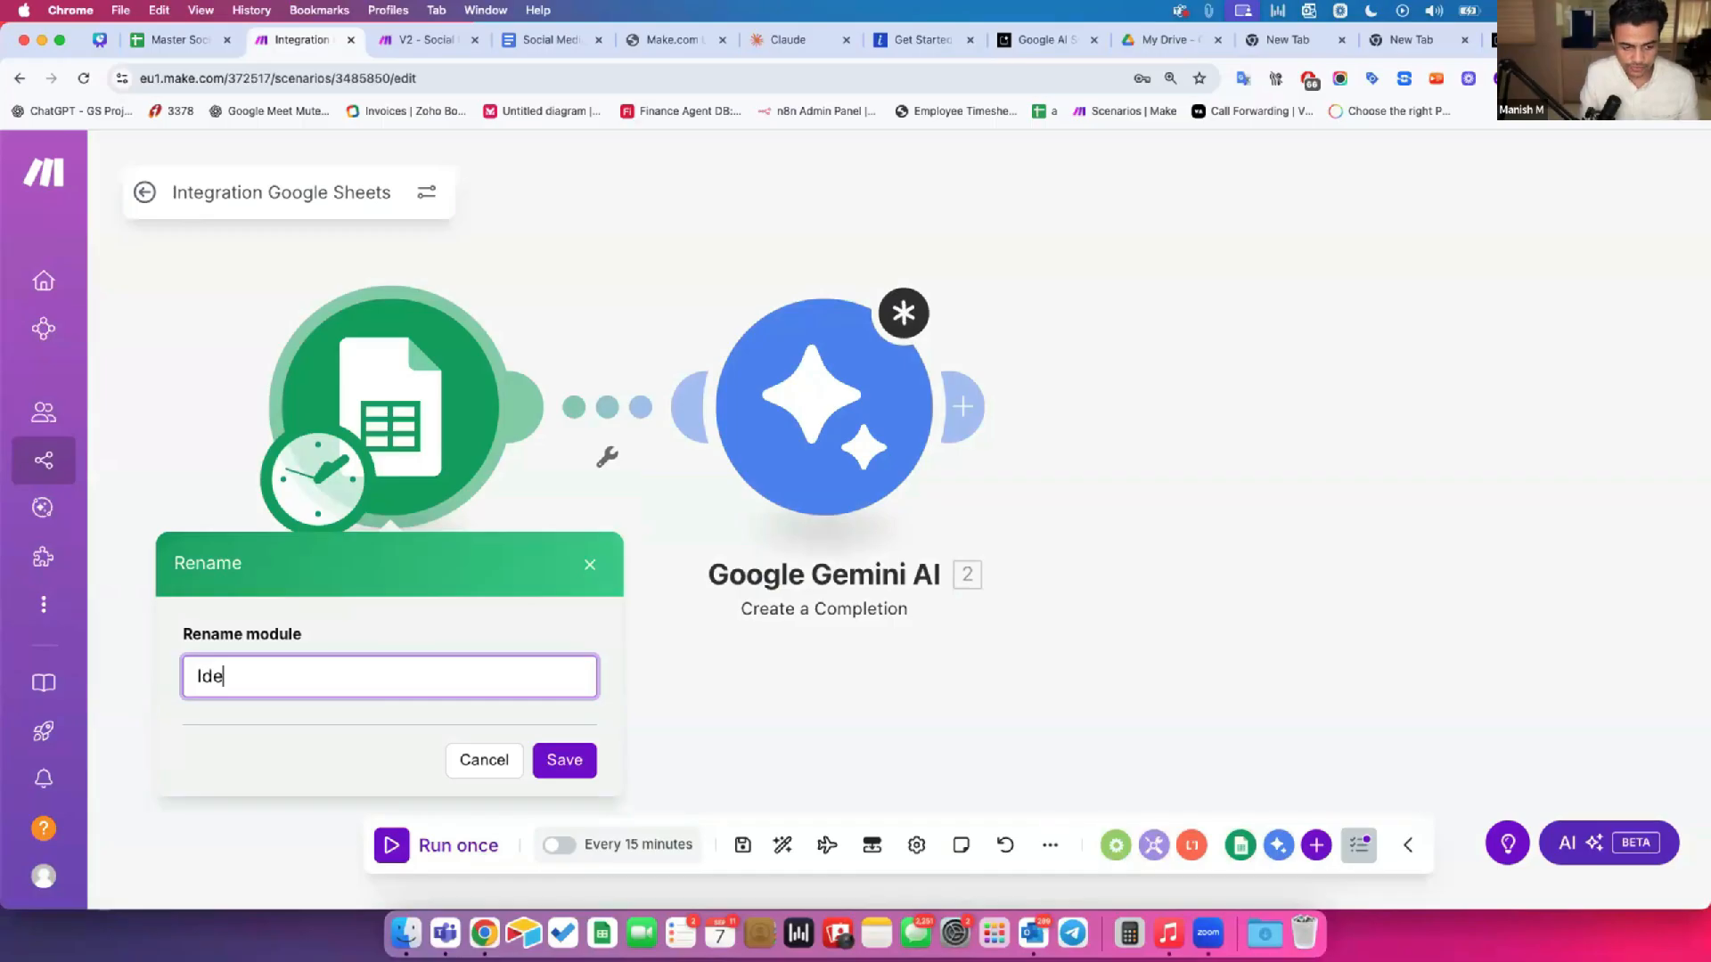
text(a Input)
key(Return)
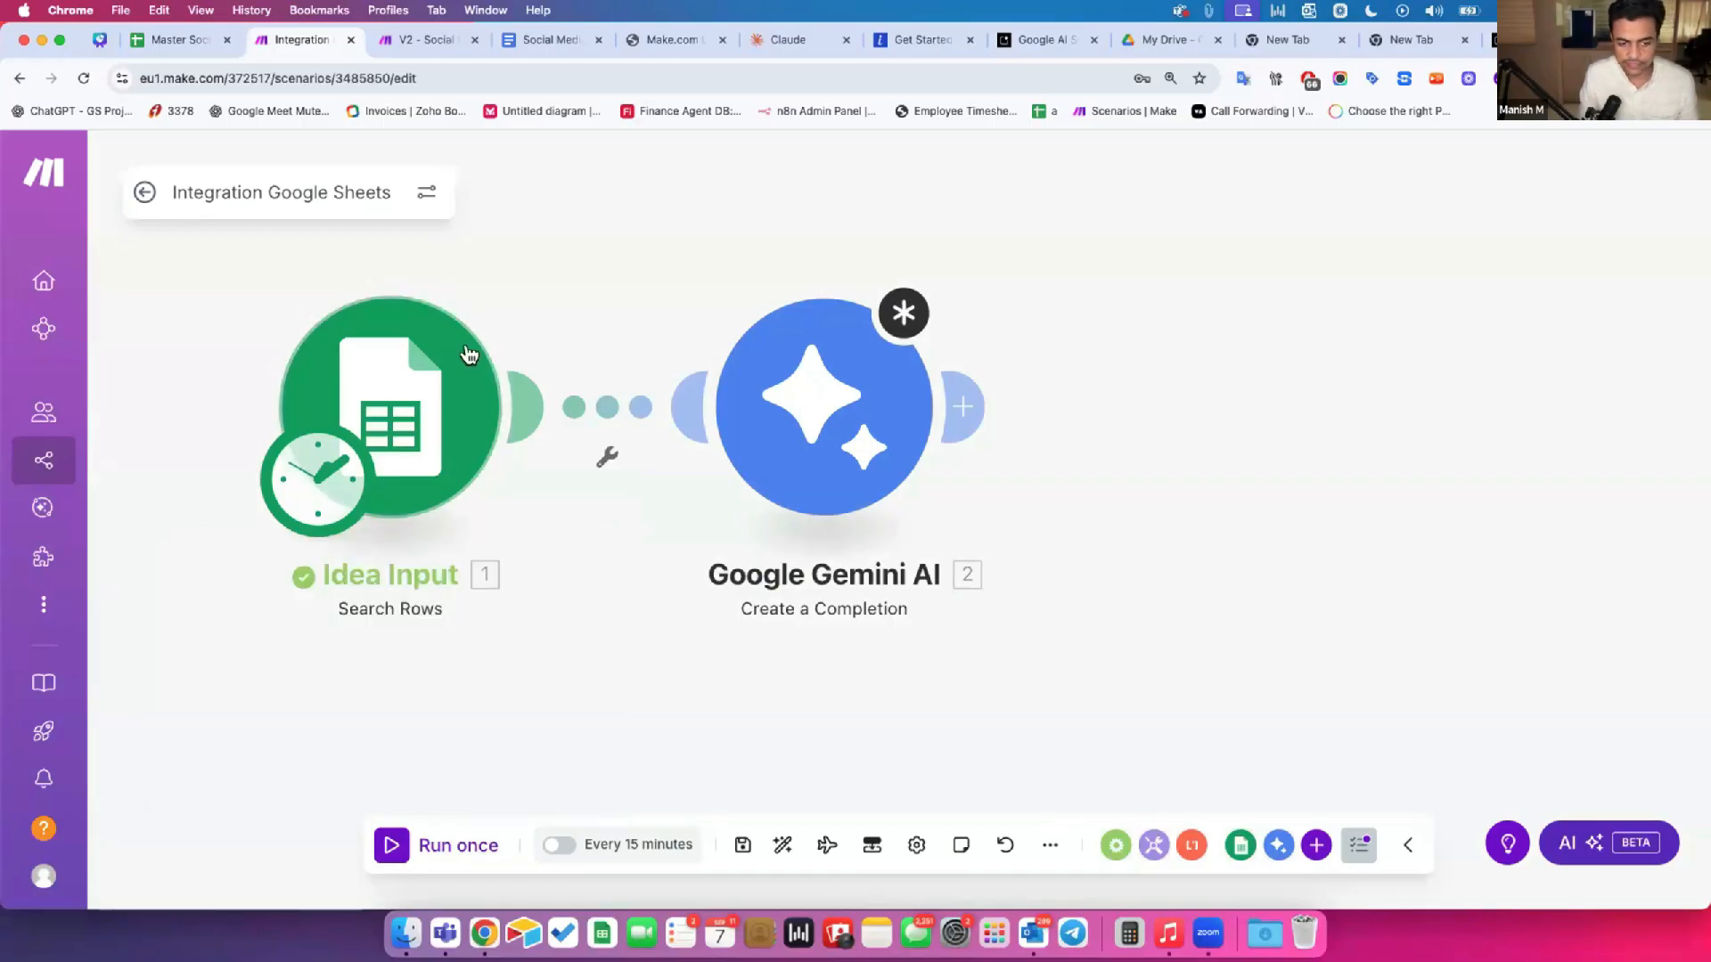
Step: Rename the Google Gemini AI completion module as Generate Post Content
right_click(831, 408)
click(871, 537)
text(Gen)
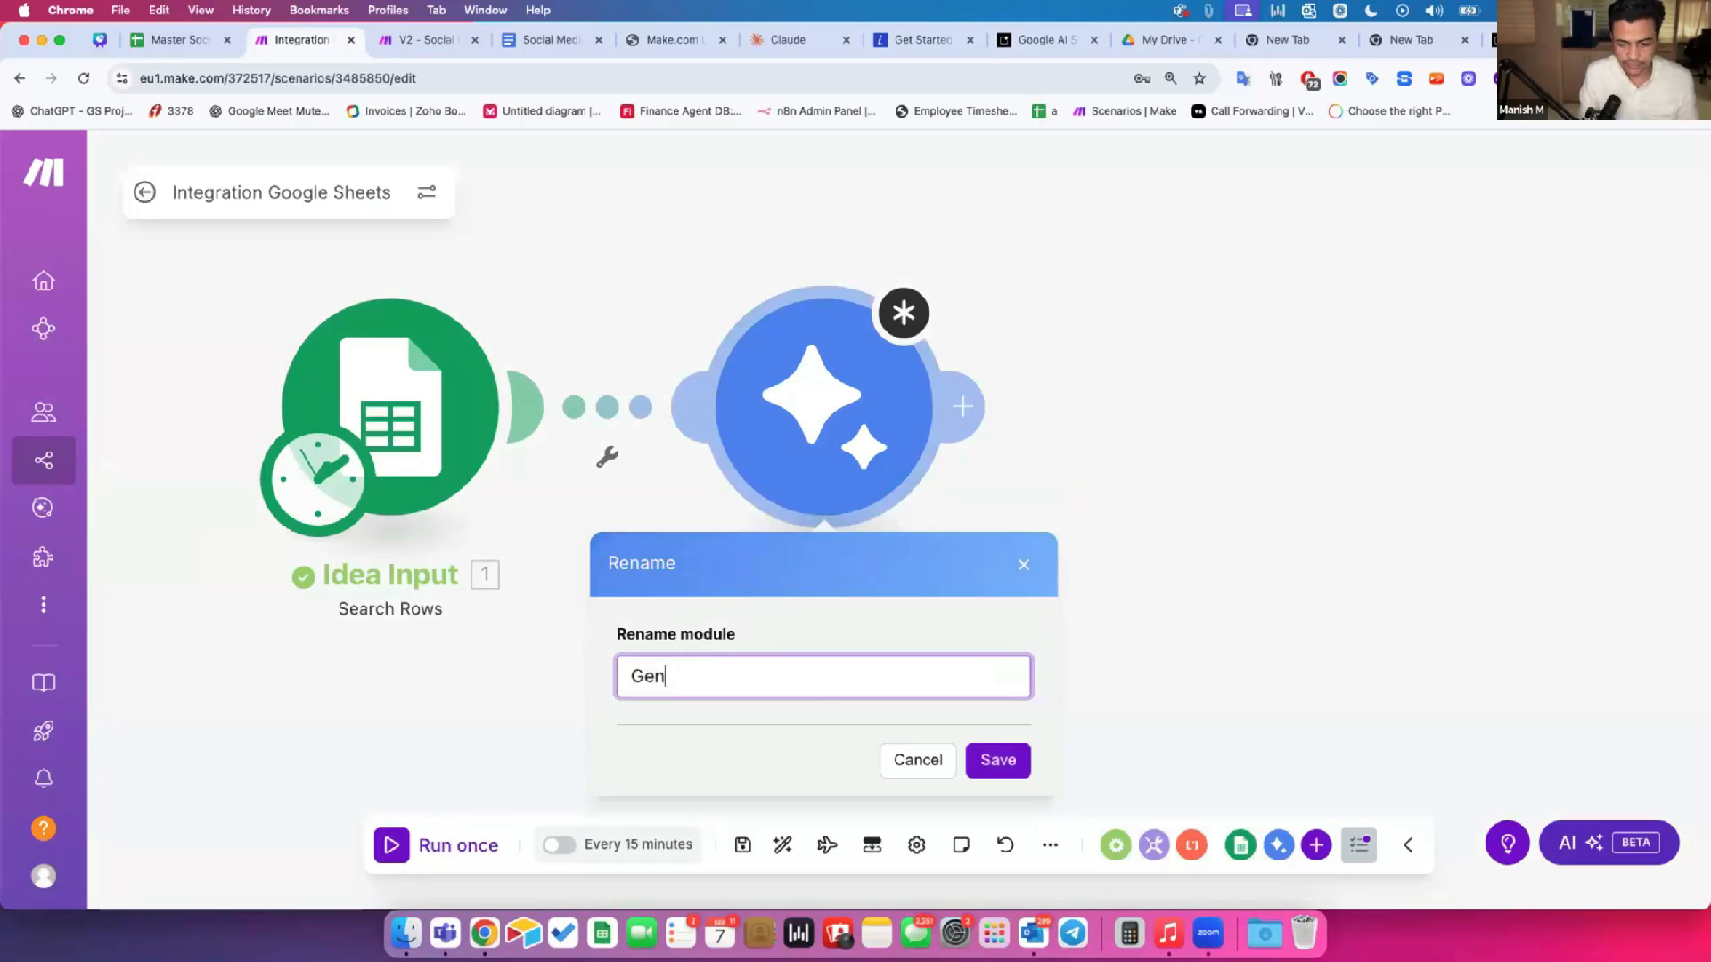
text(erate Post Content)
key(Return)
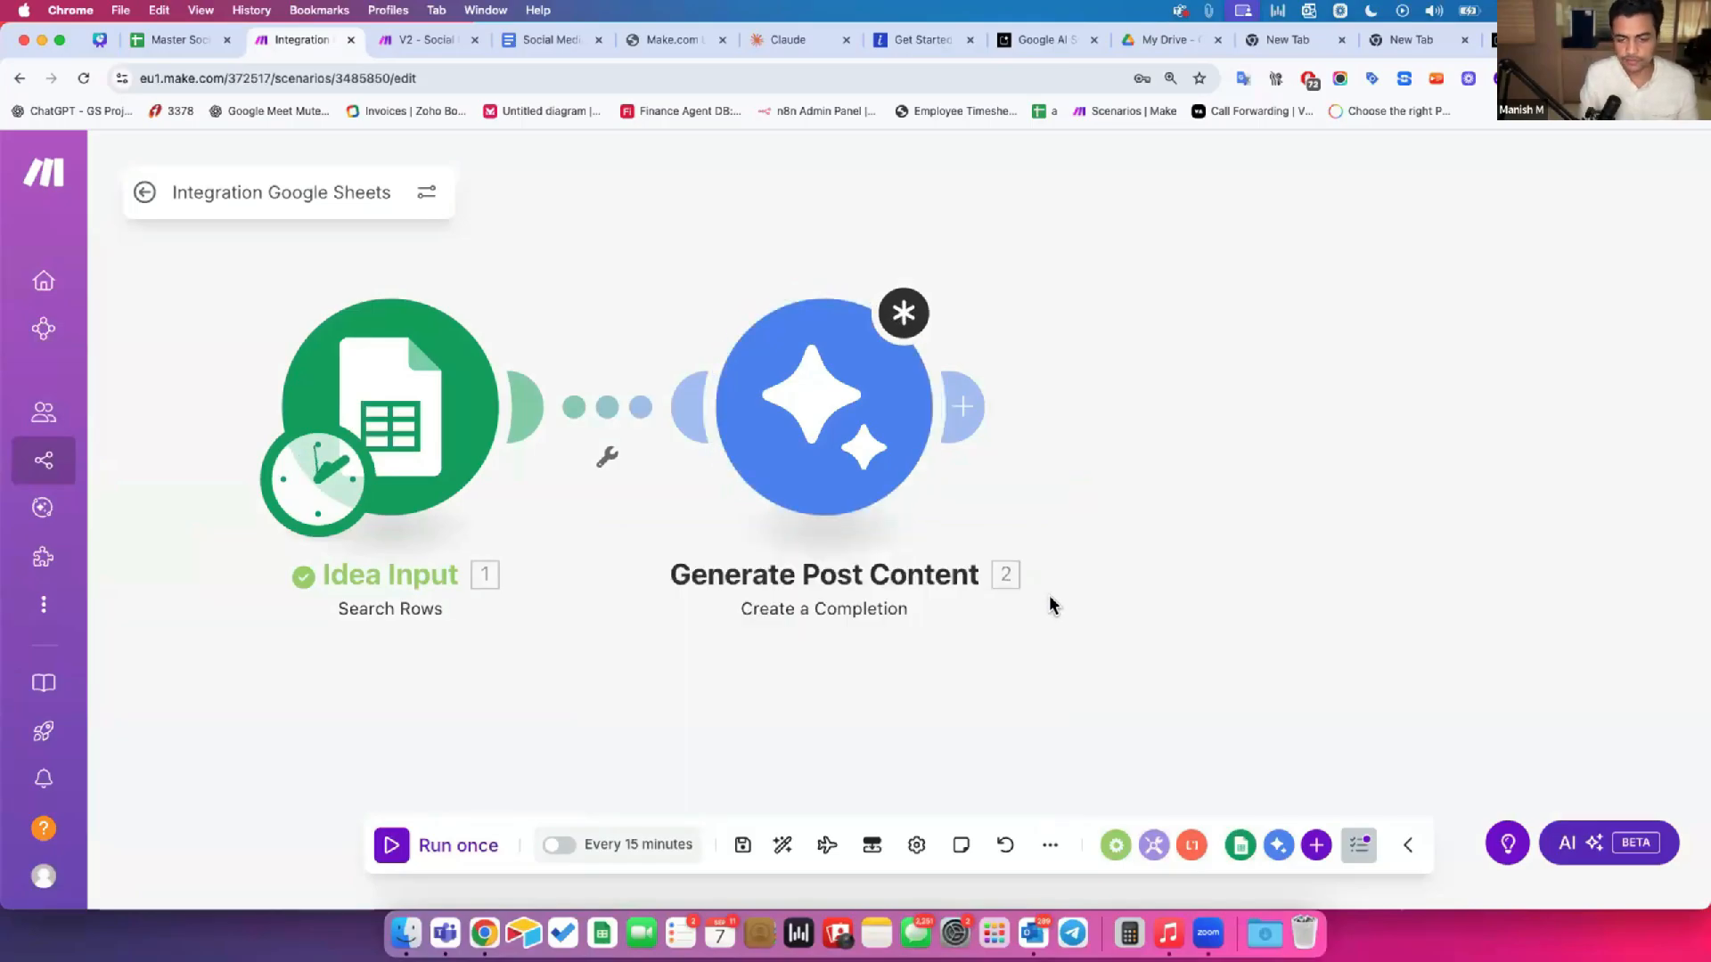
Step: Open the Generate Post Content module's settings and glance at the form for creating another connection, leaving it without saving
click(791, 377)
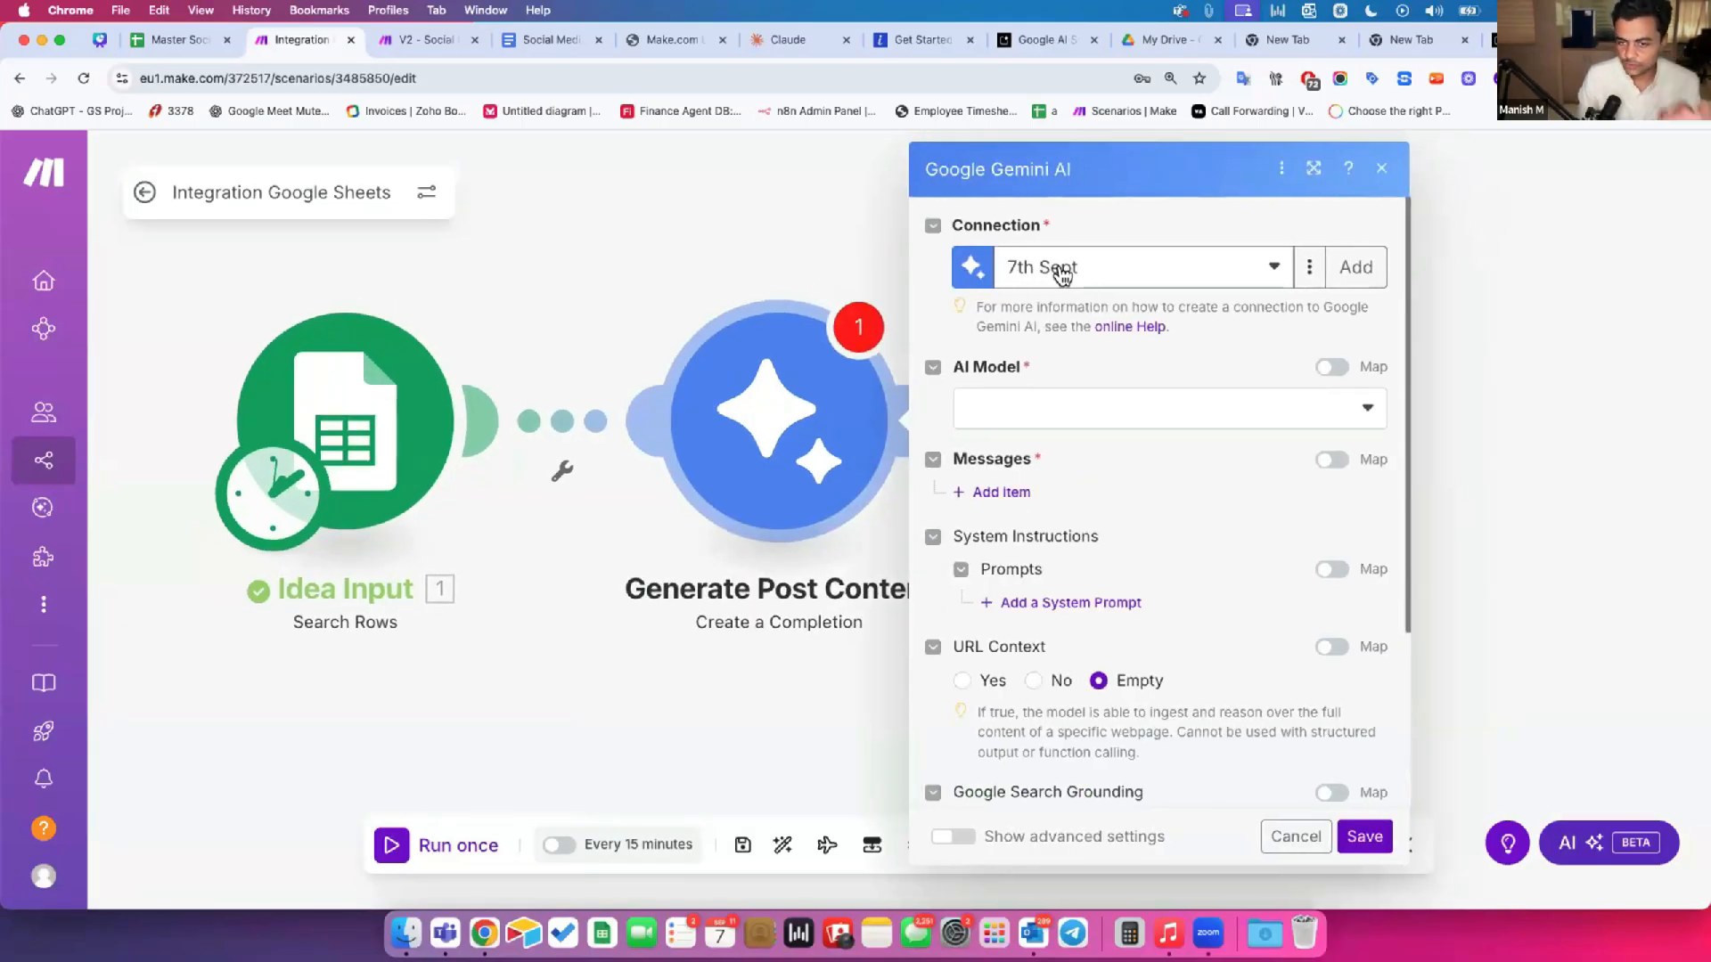
click(1355, 268)
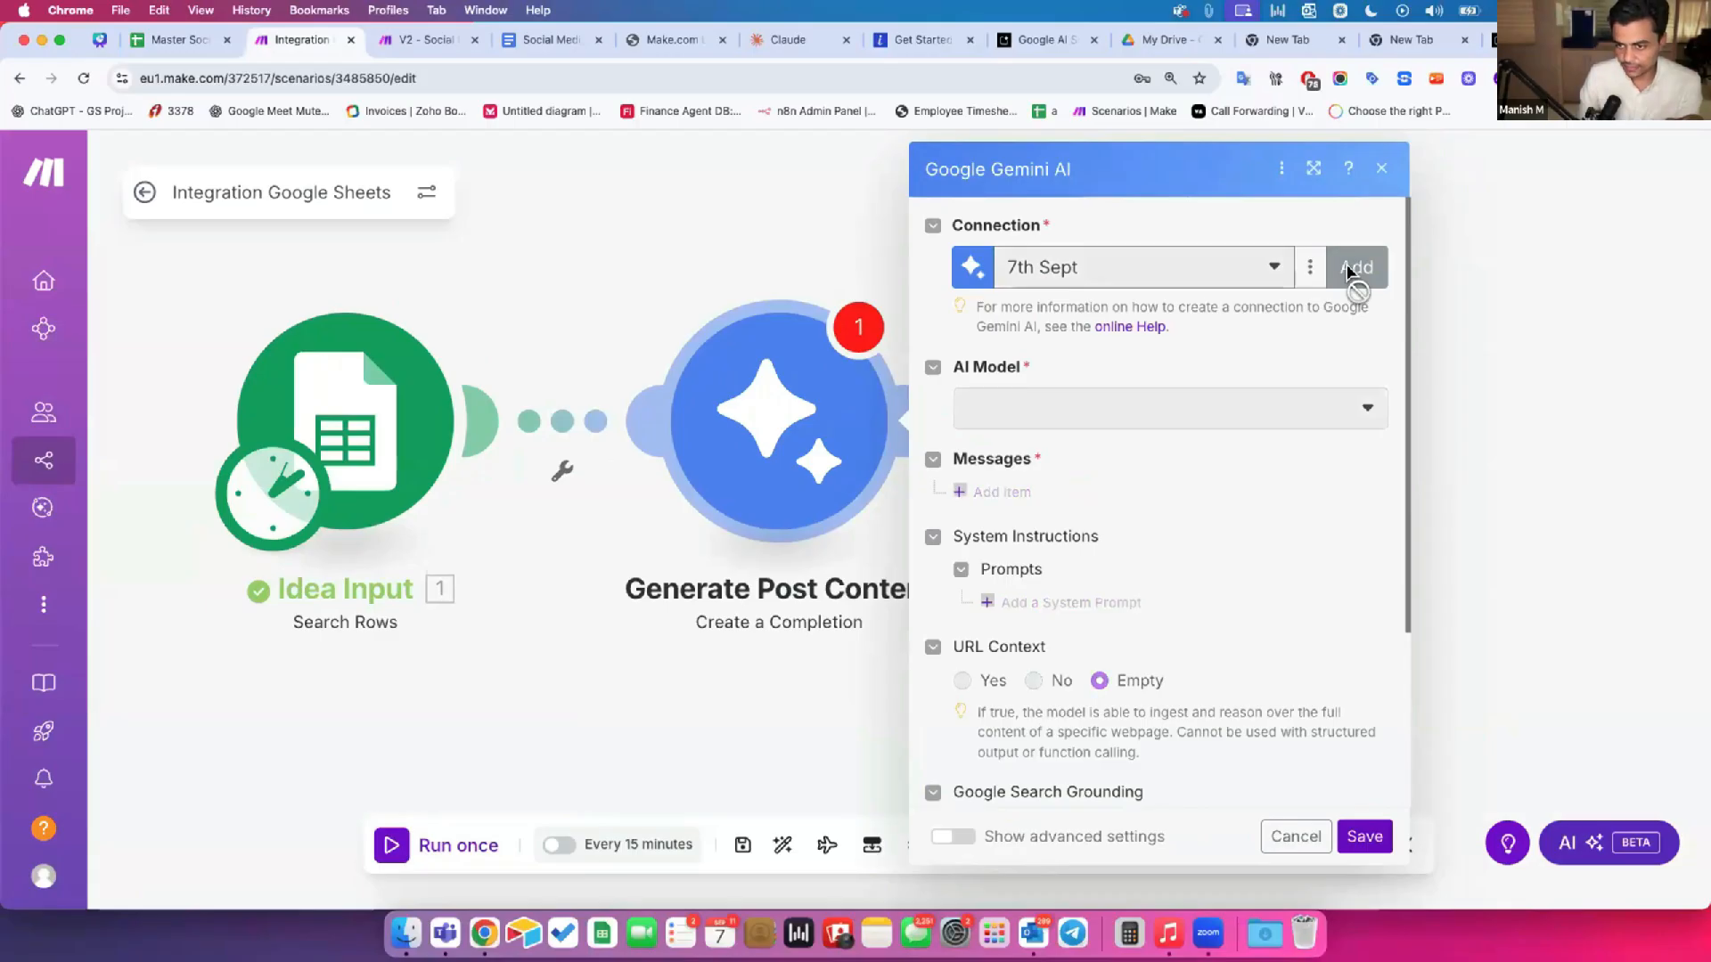
click(1083, 354)
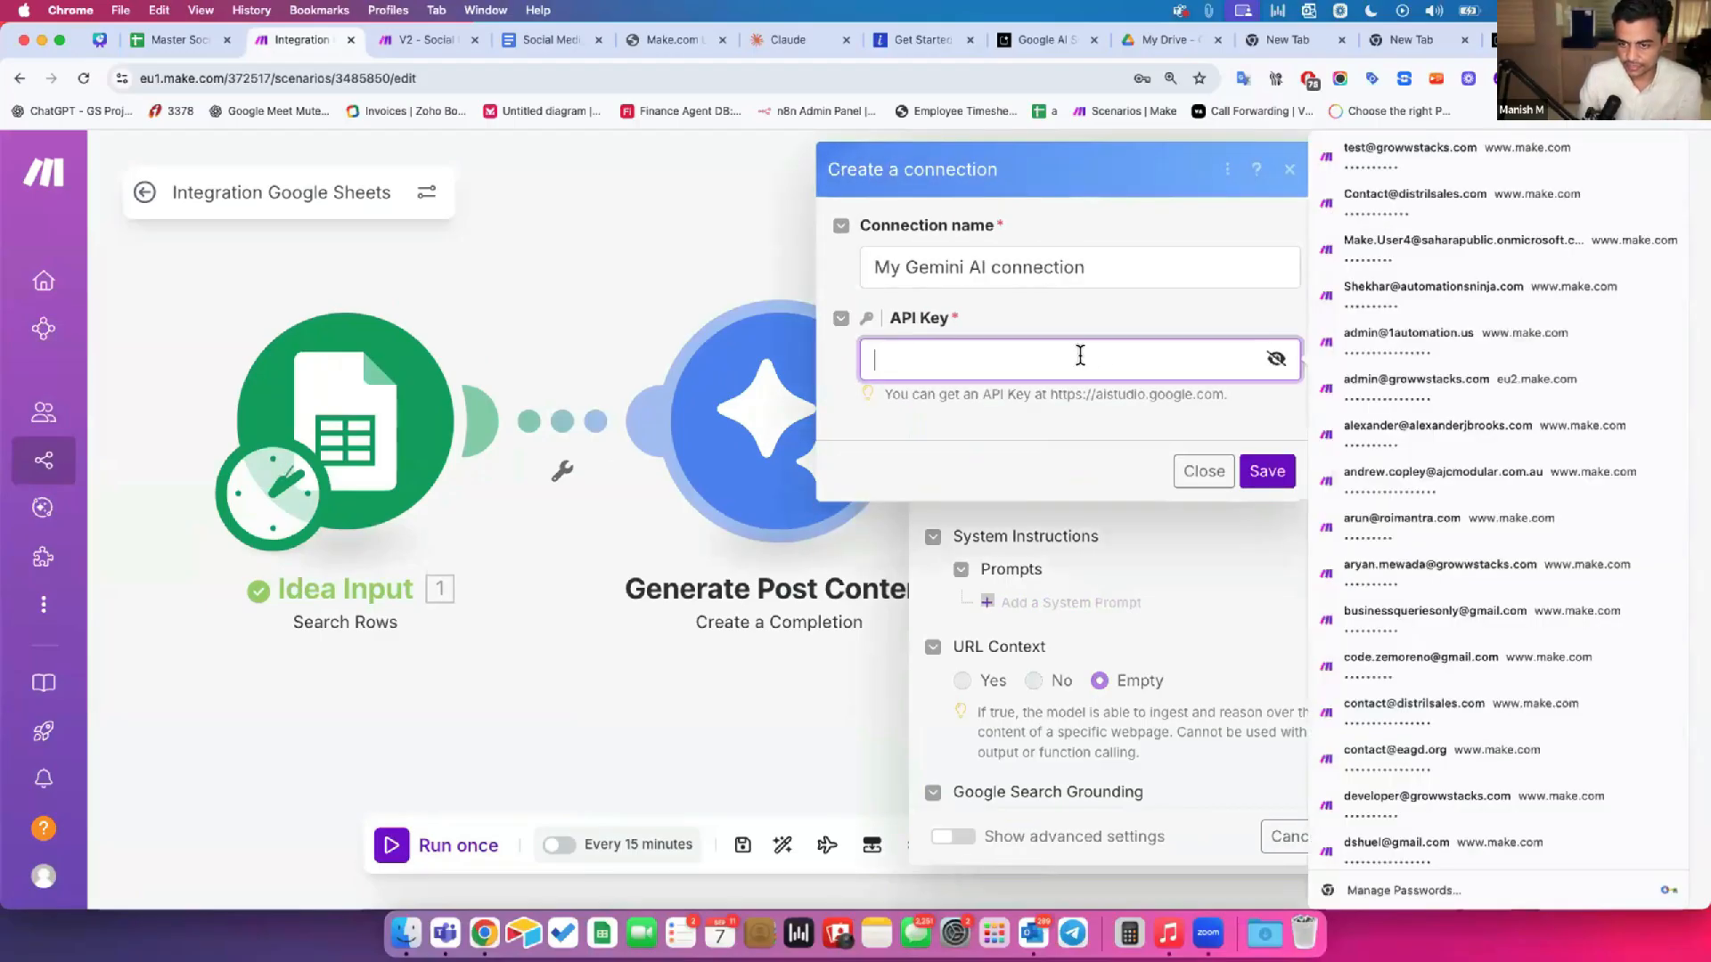
click(1204, 471)
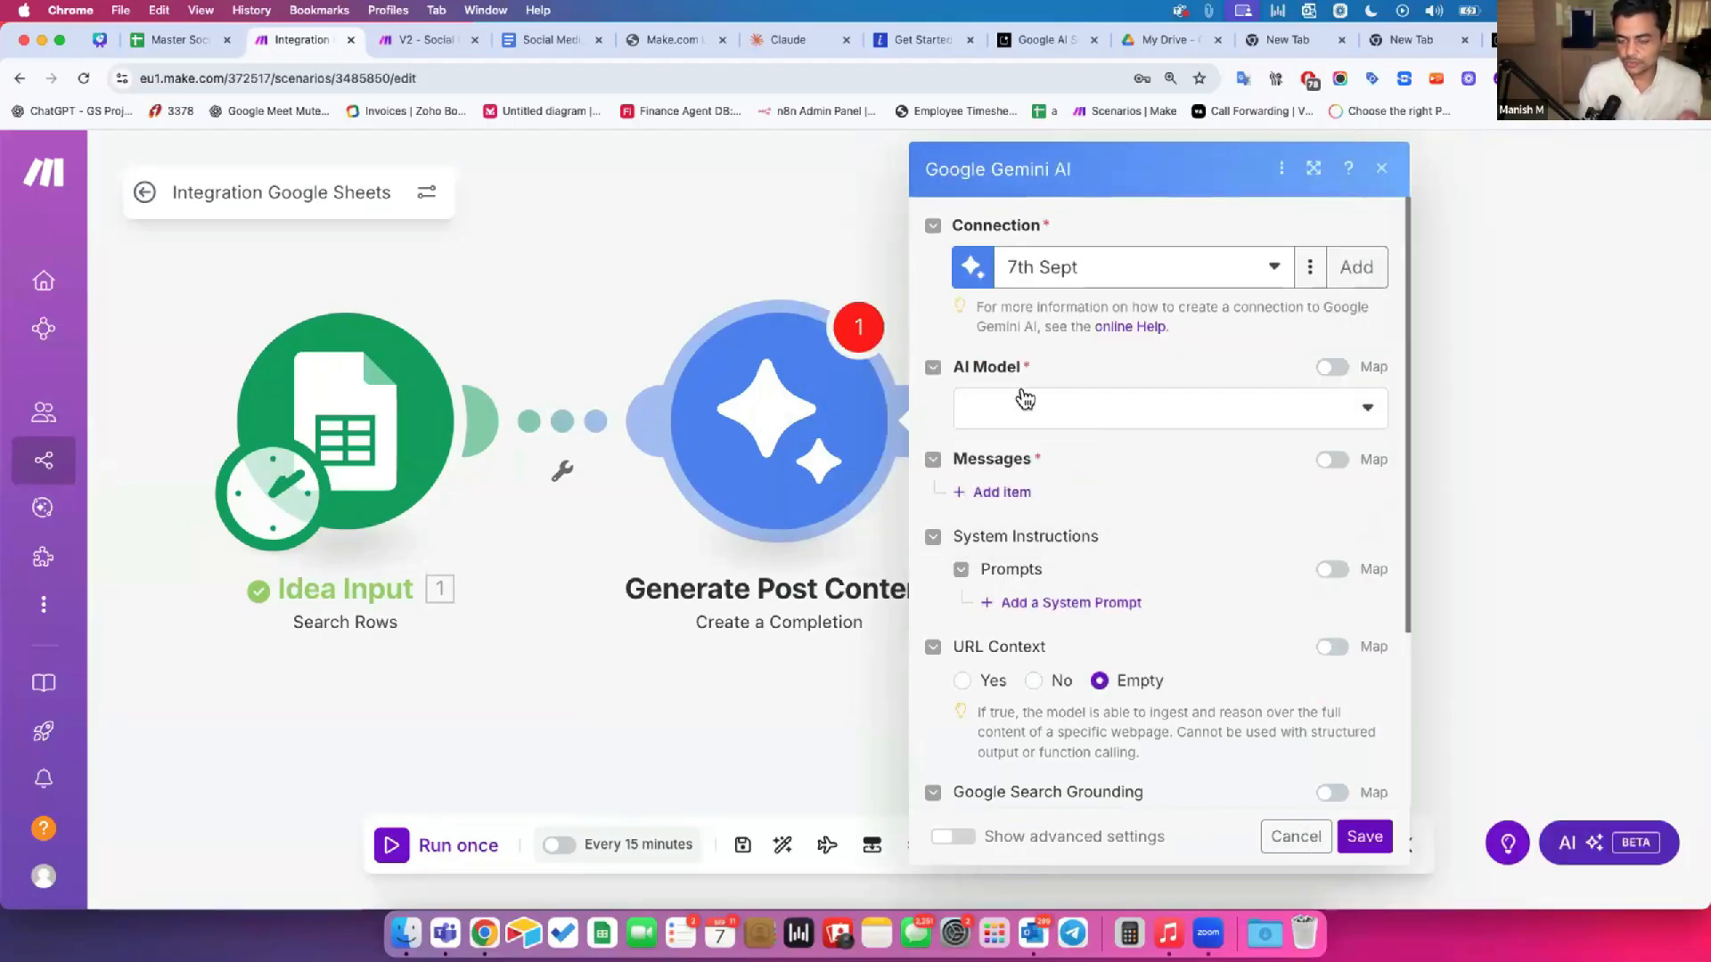
Step: Look through the available AI models and choose Gemini 1.5 Pro Latest for the completion
click(1024, 400)
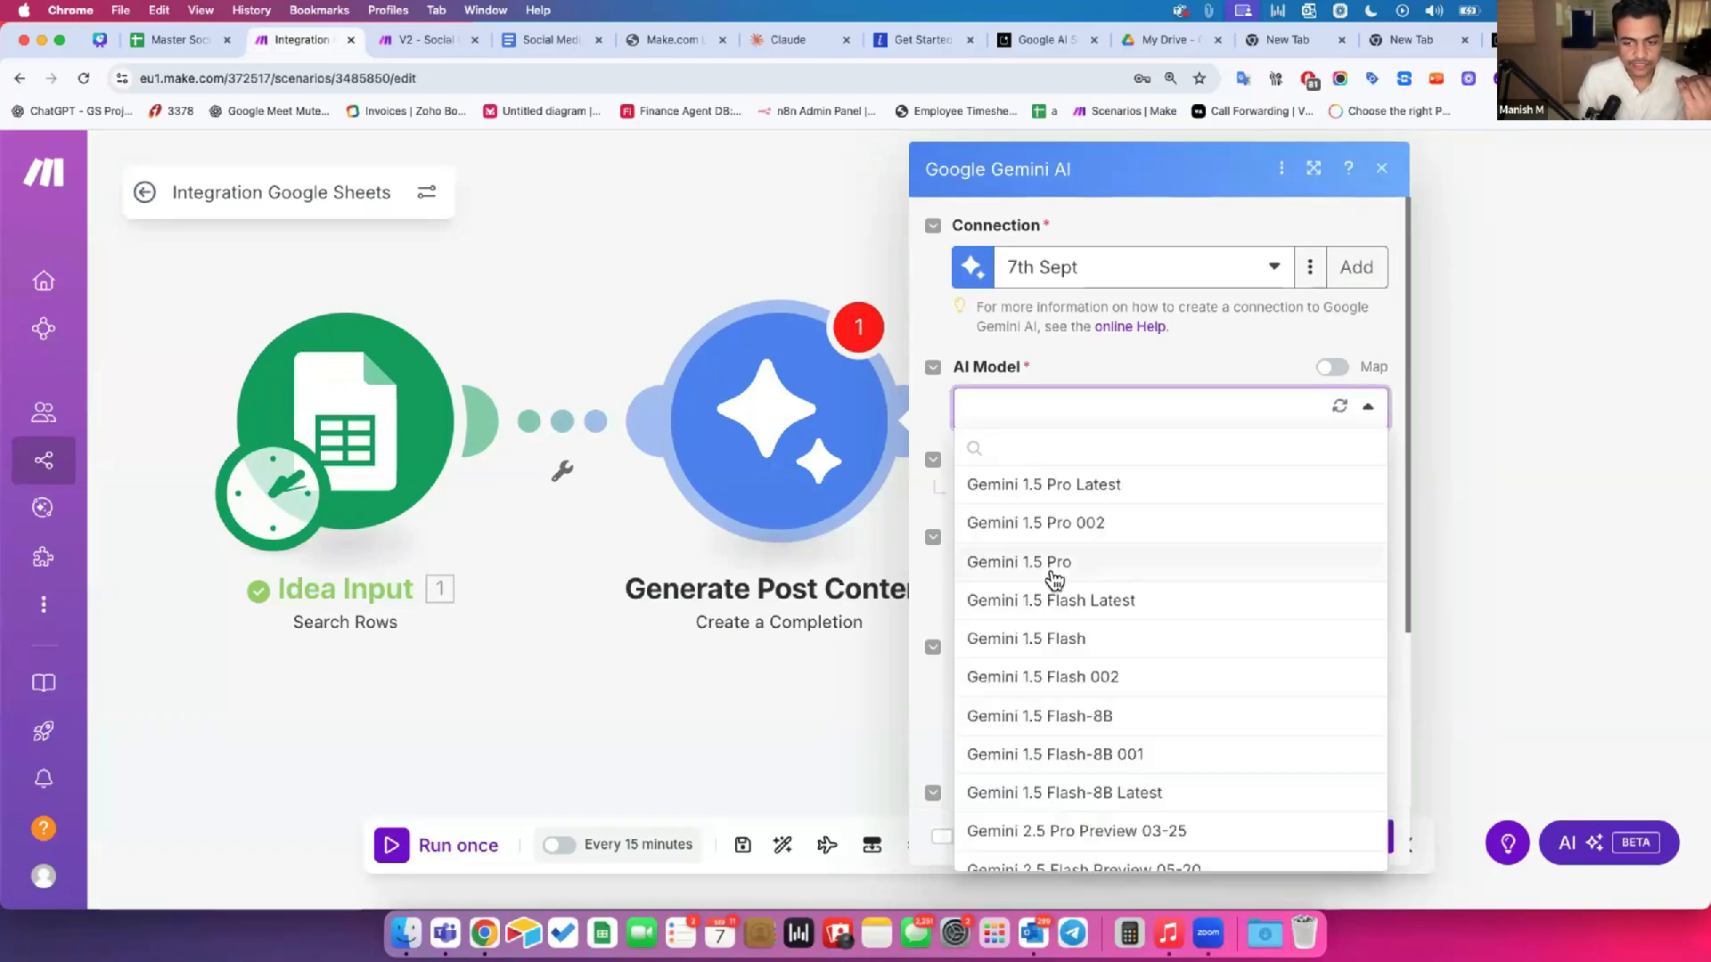
scroll(1109, 731, down, 6)
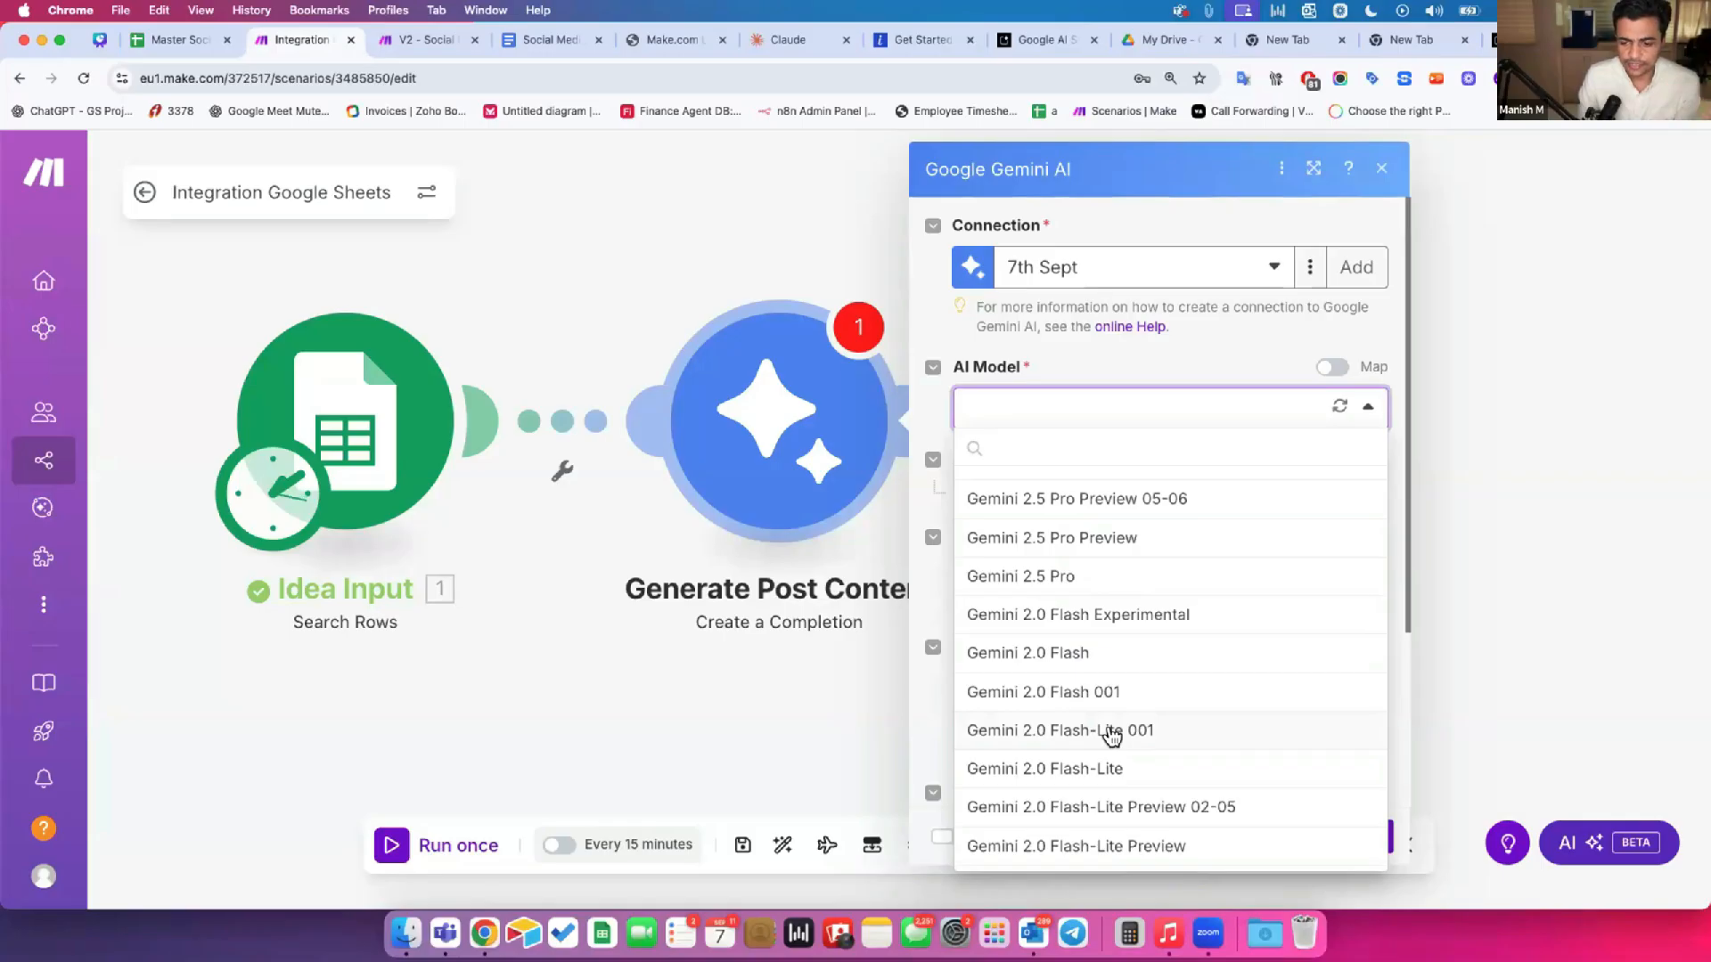
scroll(1111, 735, up, 5)
scroll(1112, 736, down, 4)
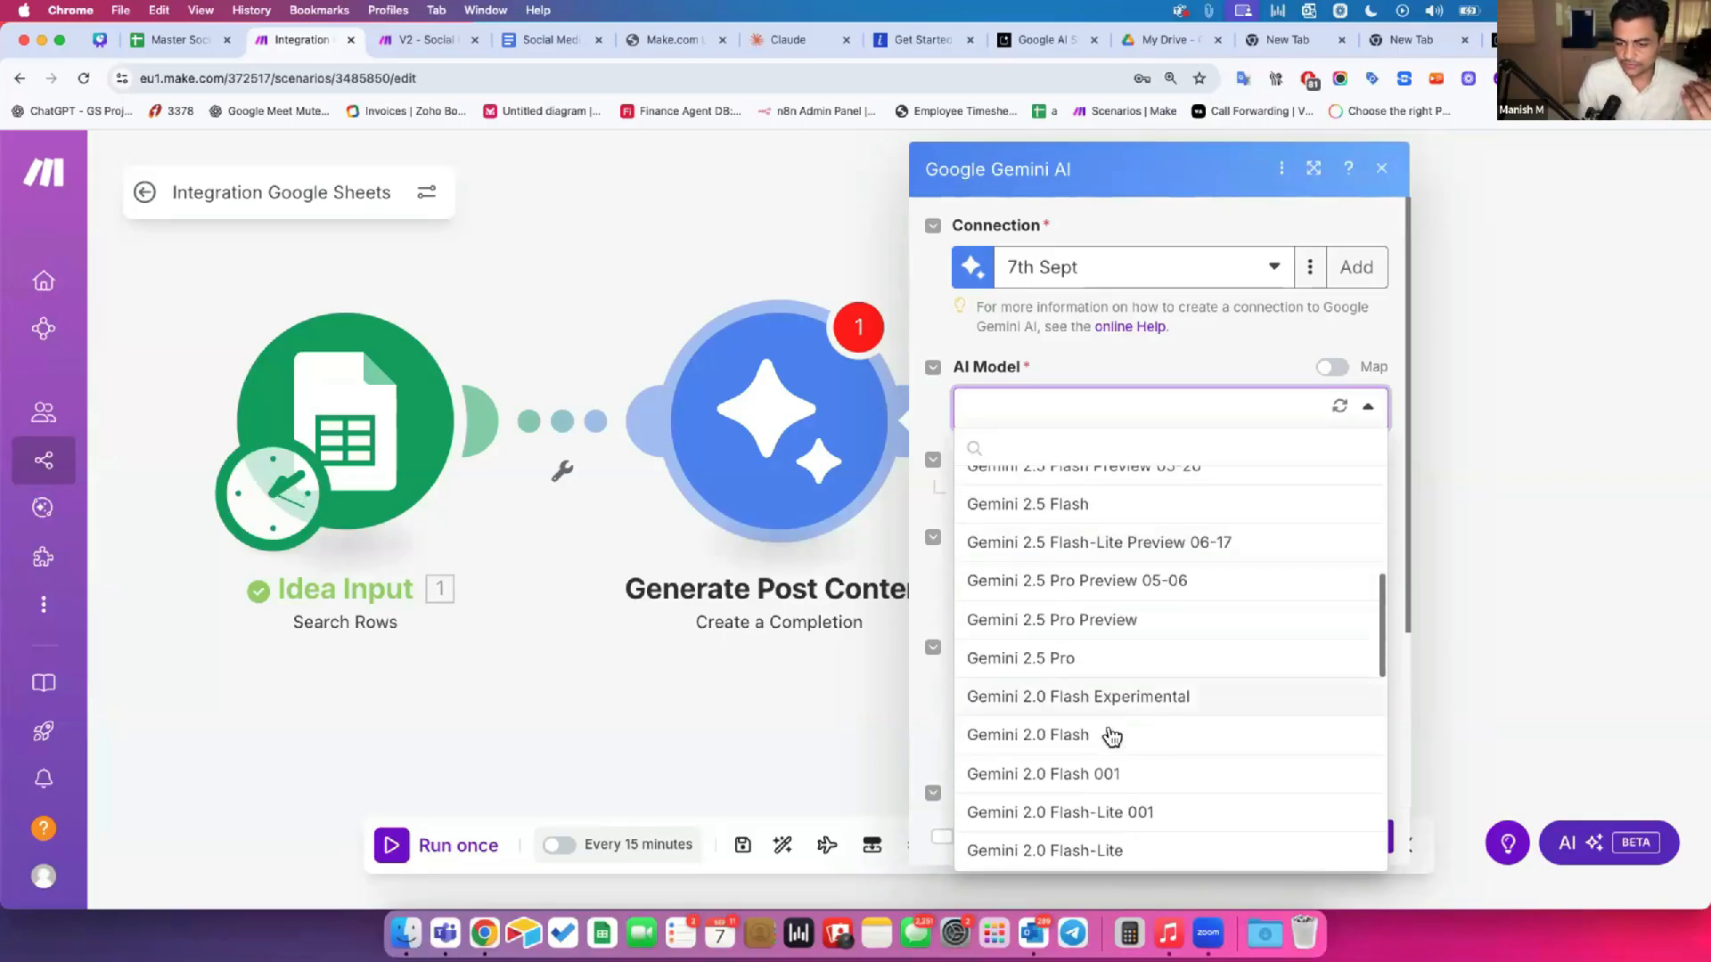
scroll(1111, 735, up, 5)
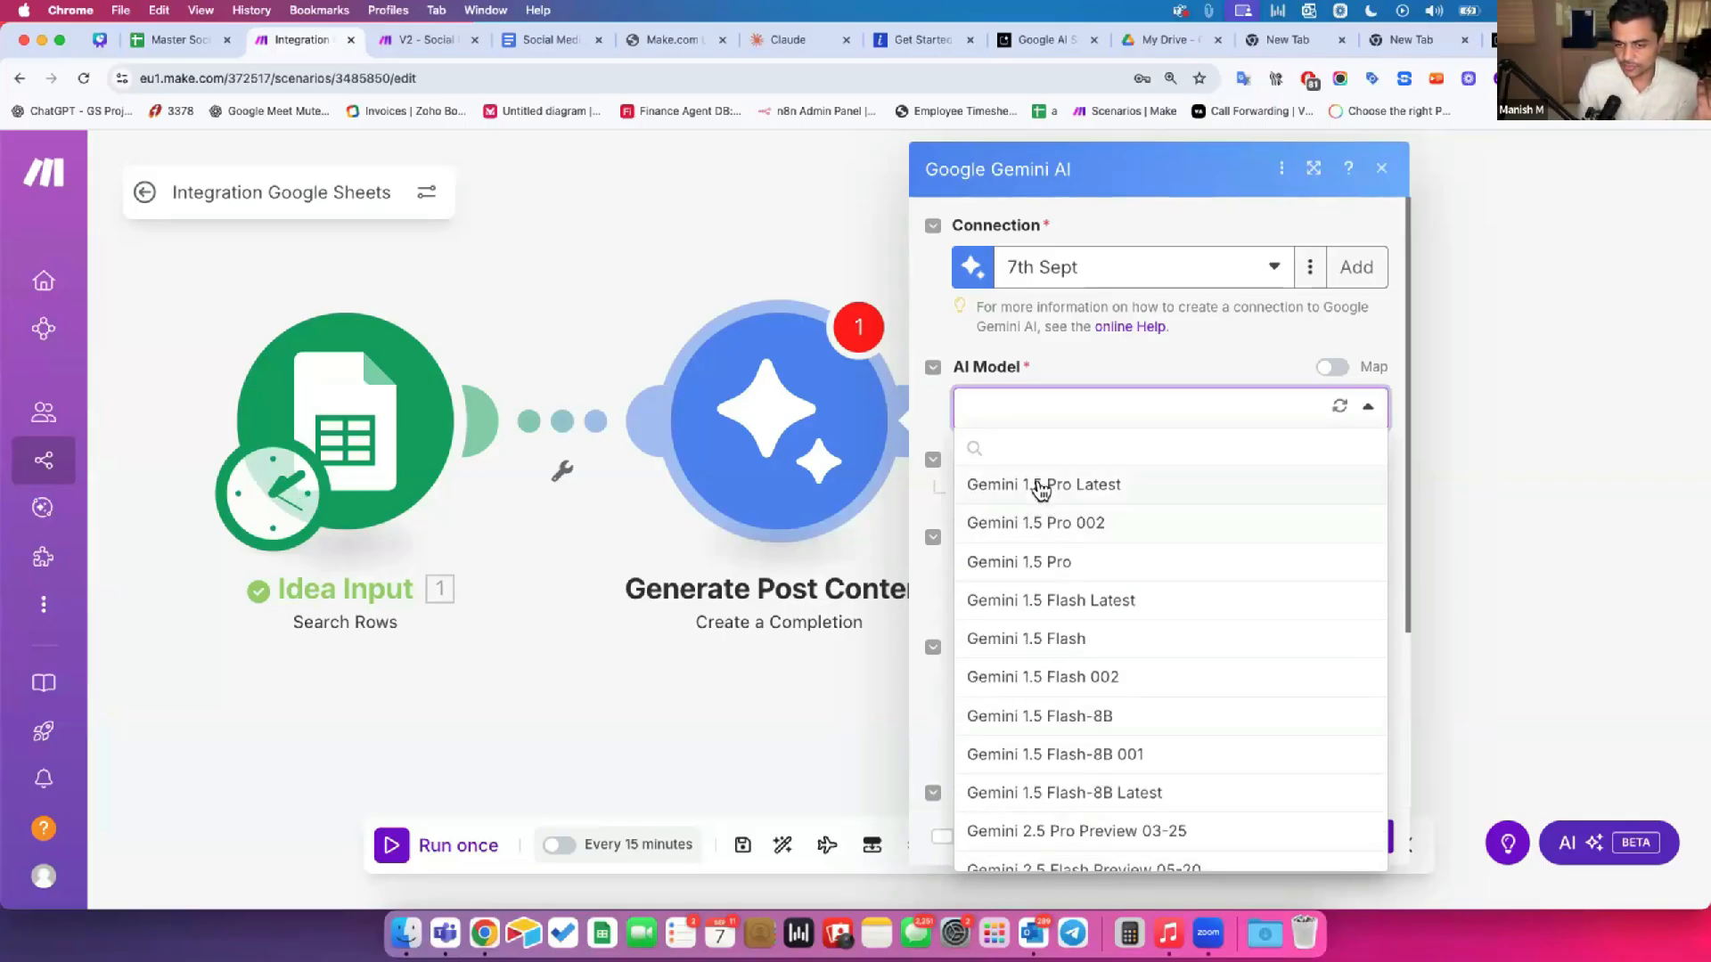
click(1048, 486)
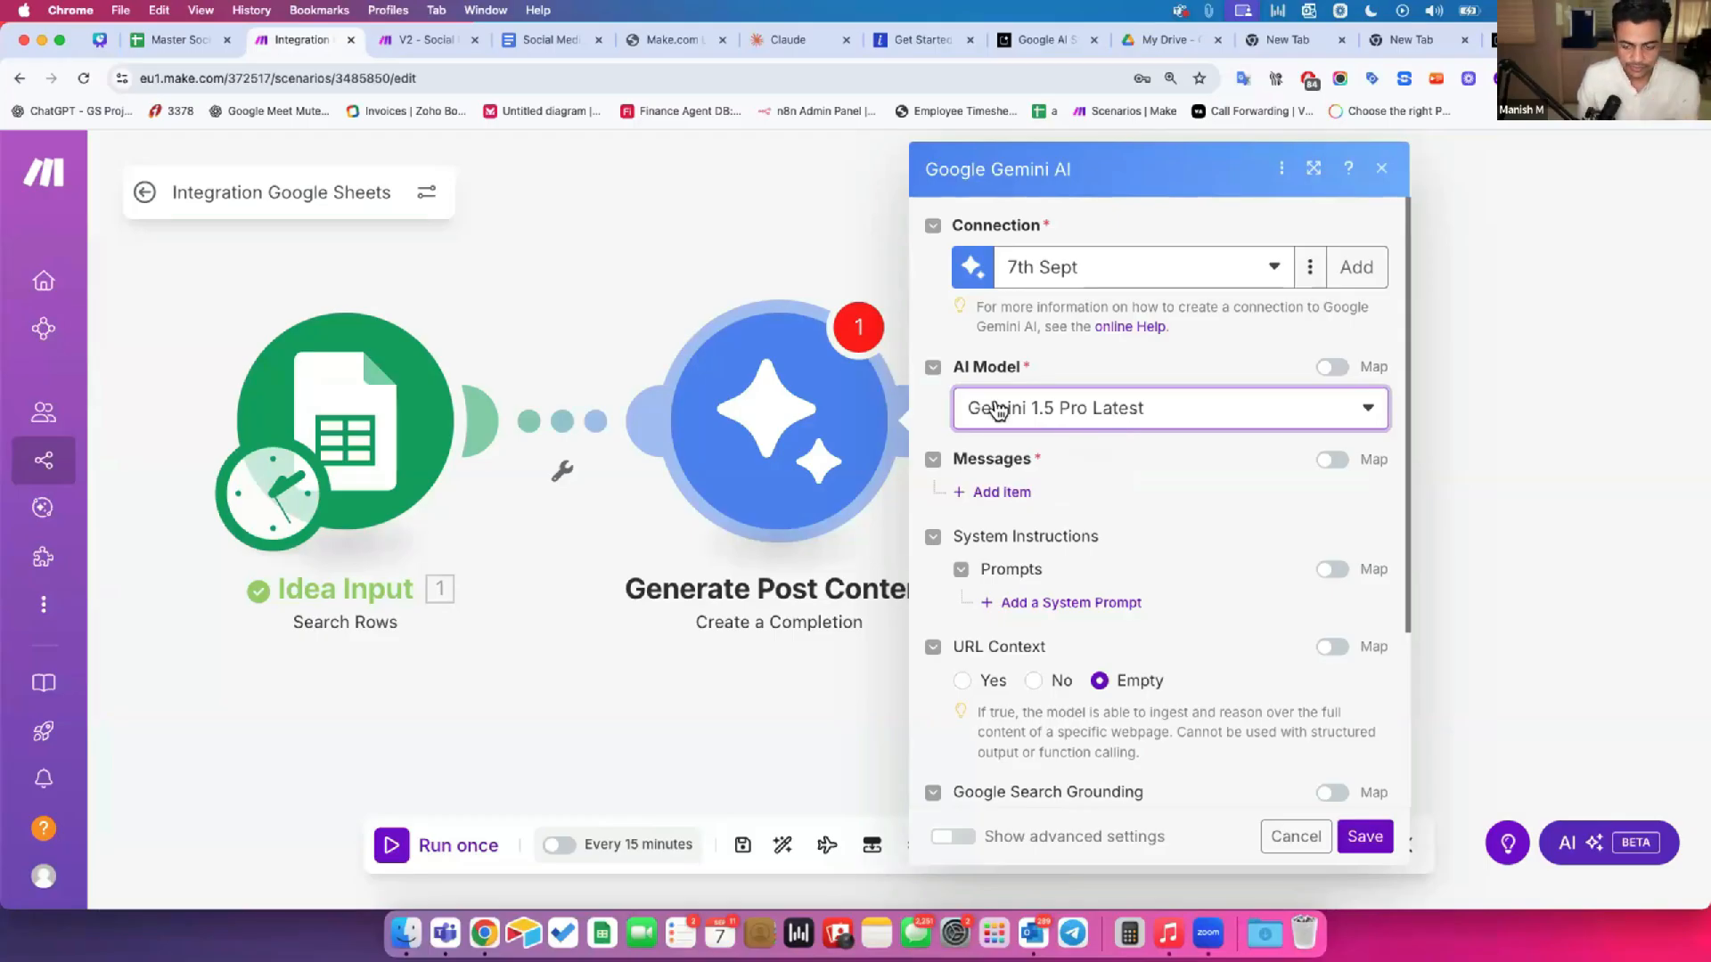
Step: Add a message item with the role User and give it one part with the message type Text
click(993, 490)
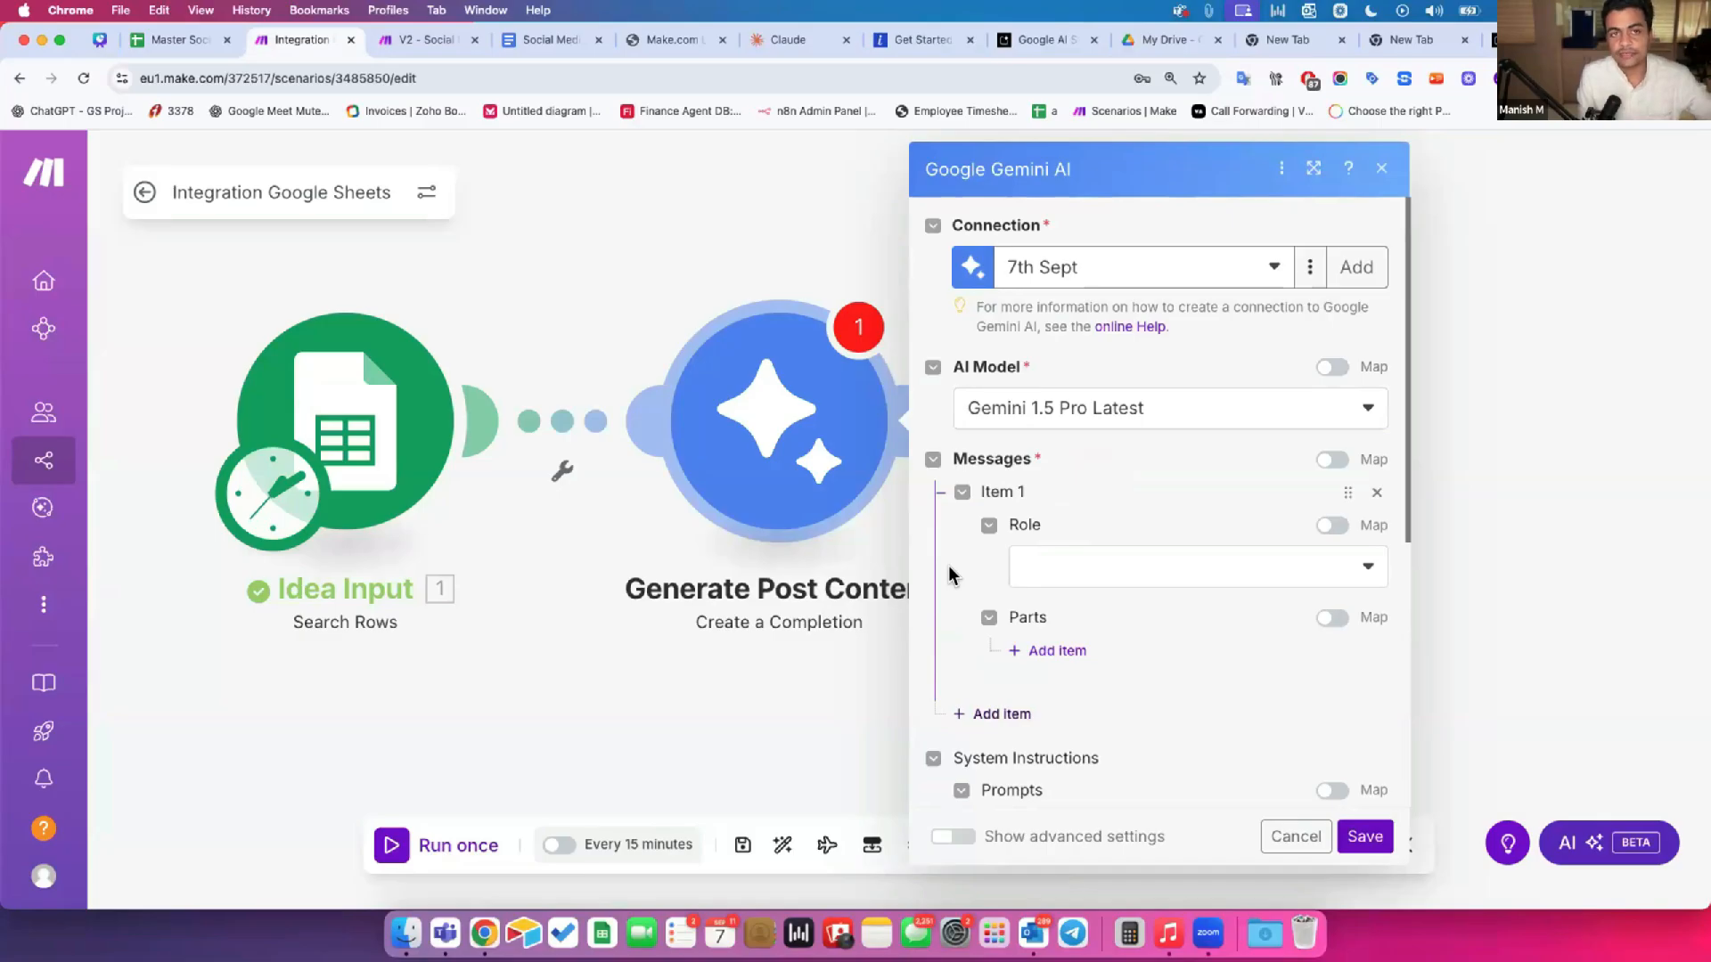
drag(807, 637, 757, 634)
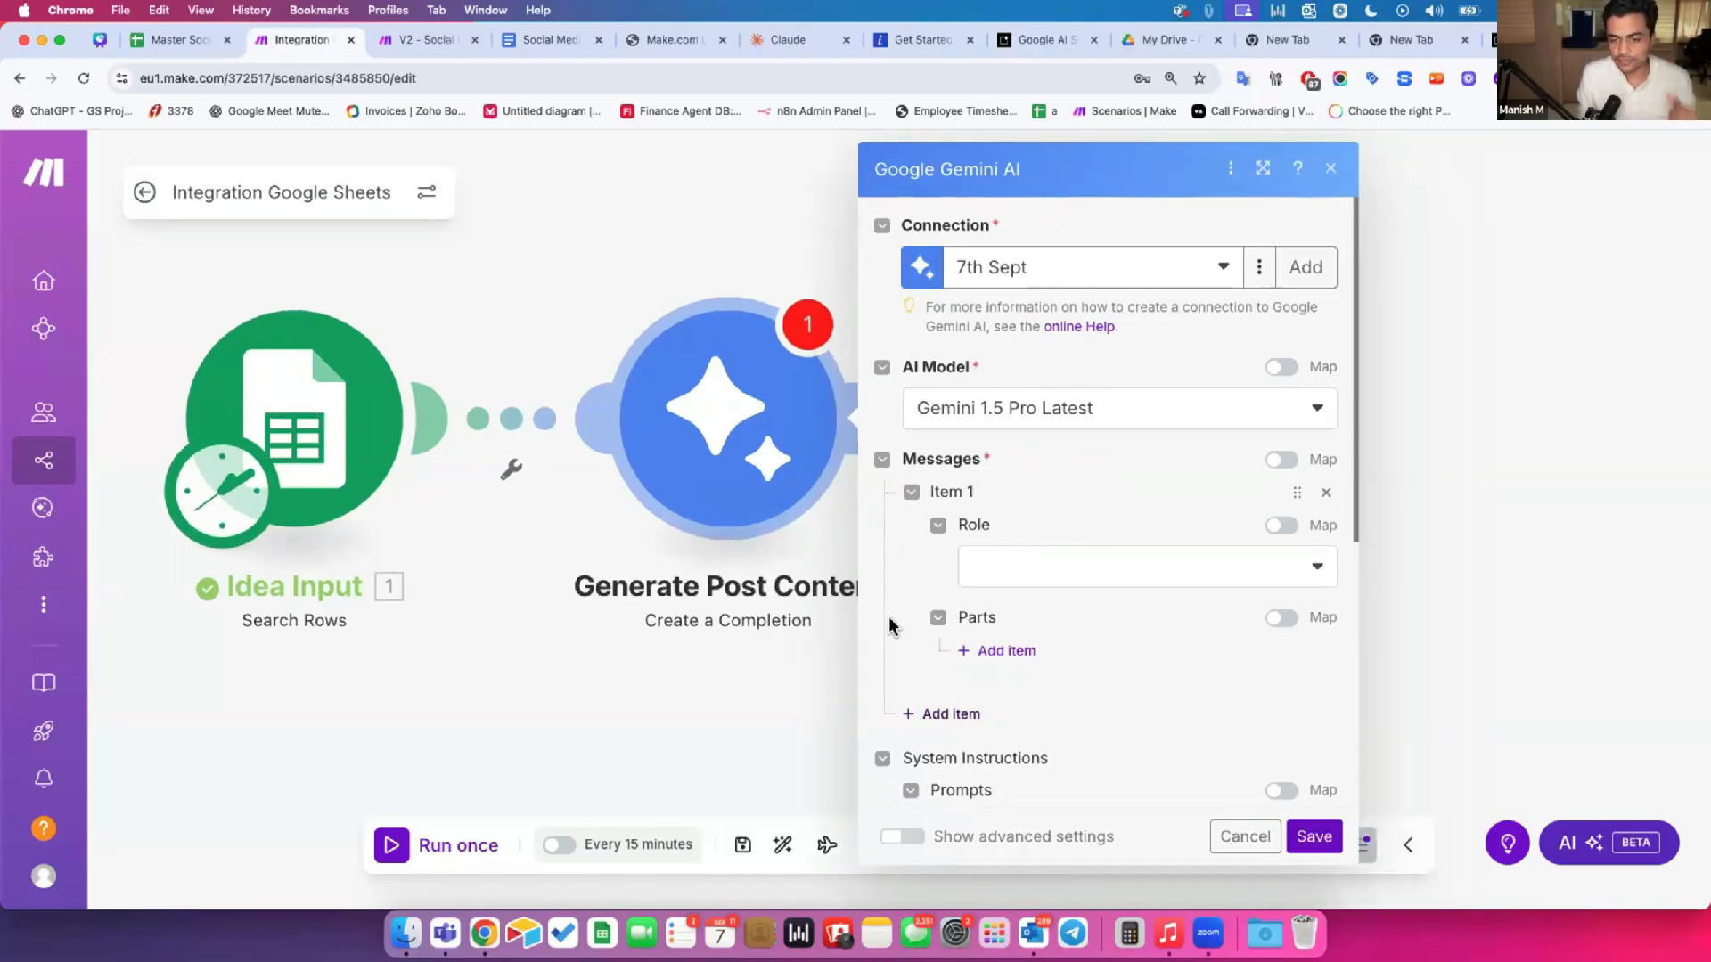
click(1033, 566)
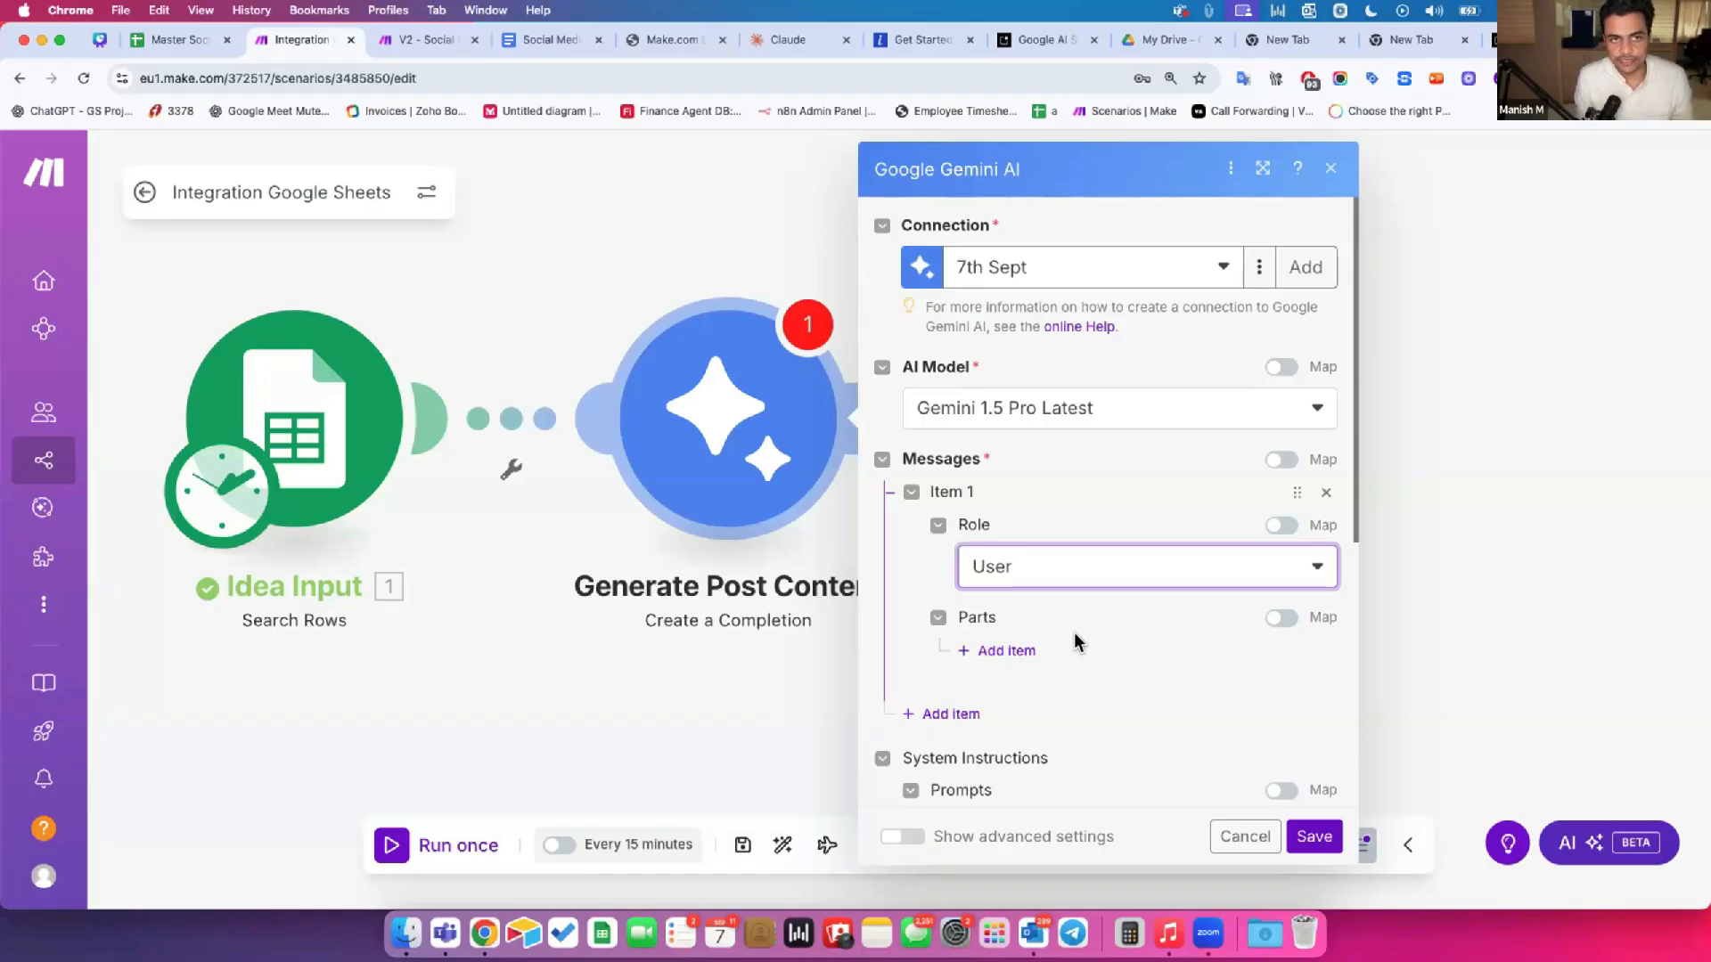
click(1003, 650)
scroll(1002, 648, down, 4)
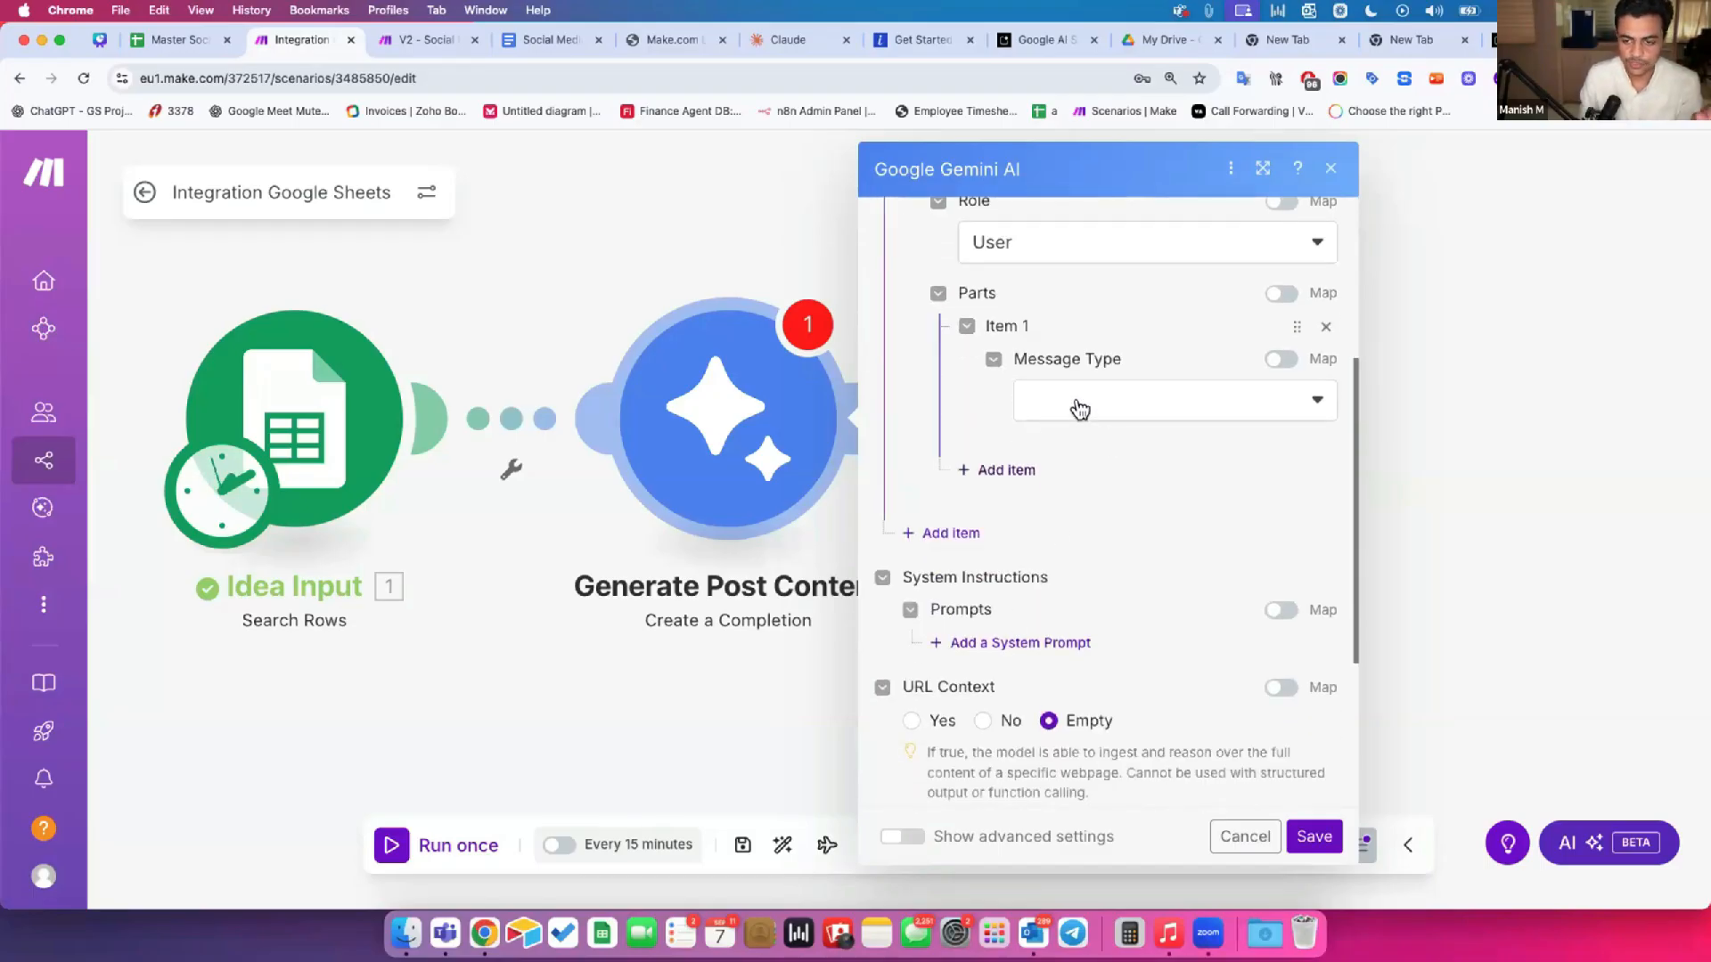
click(1062, 397)
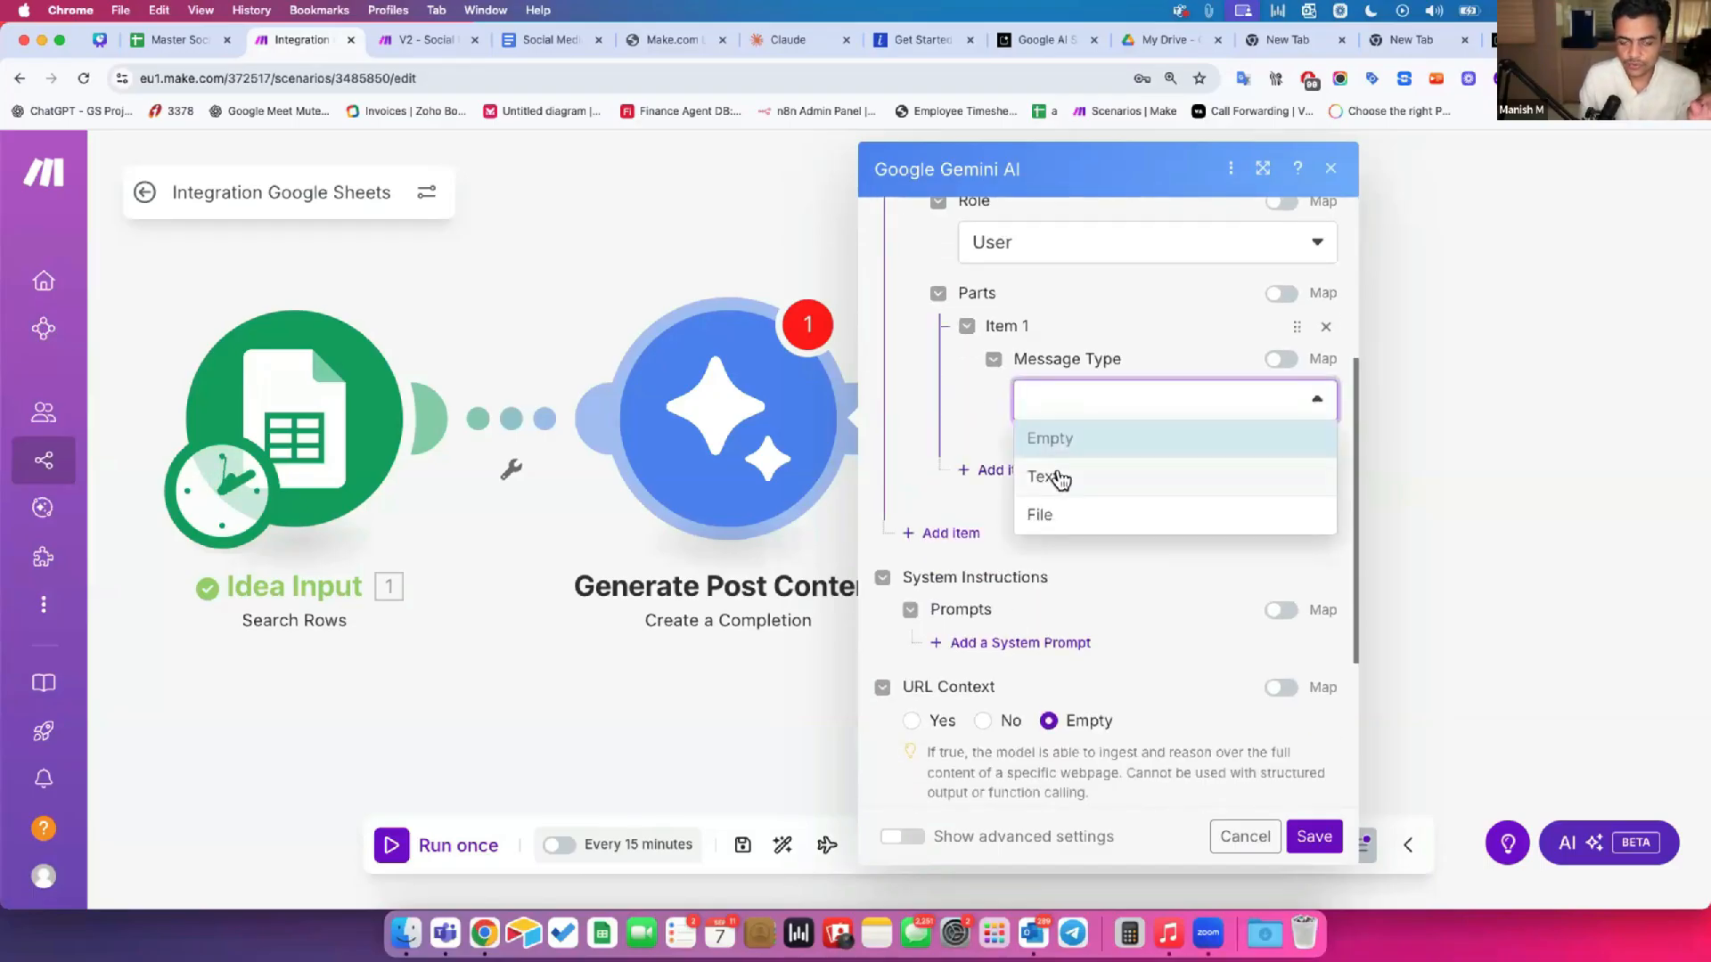
click(1056, 477)
click(1065, 495)
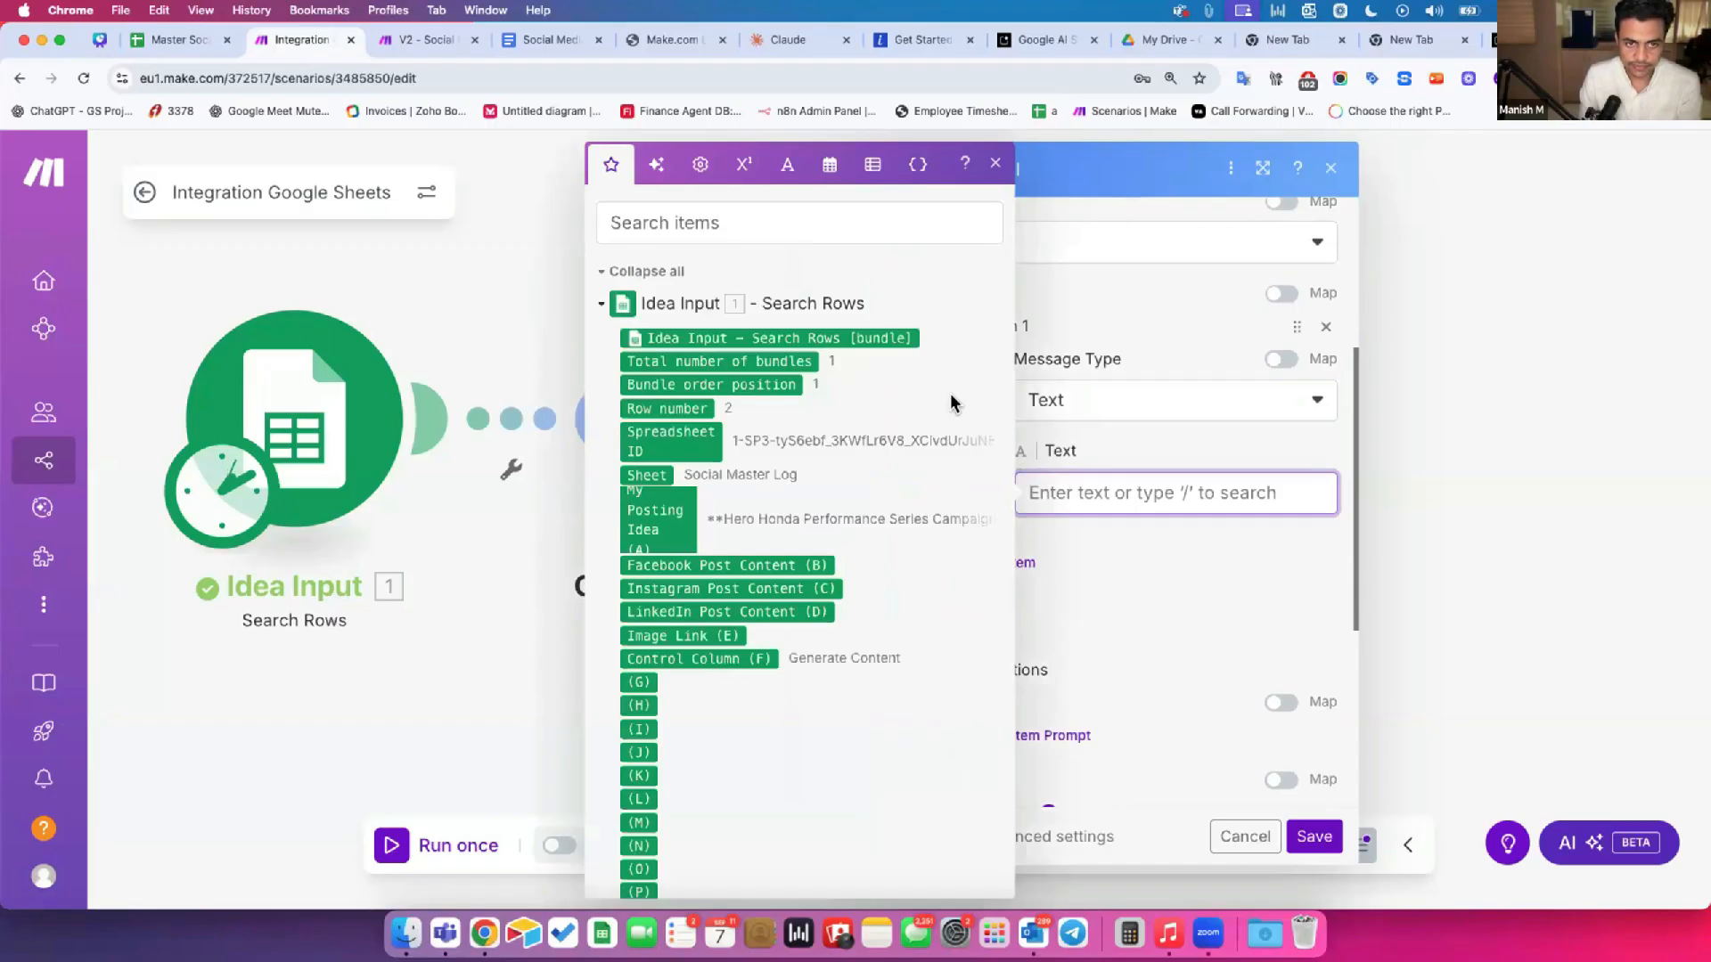
Step: Switch to the Social Media Automation prompt document and copy the whole Content Generation Prompt, including its closing content idea line
click(538, 42)
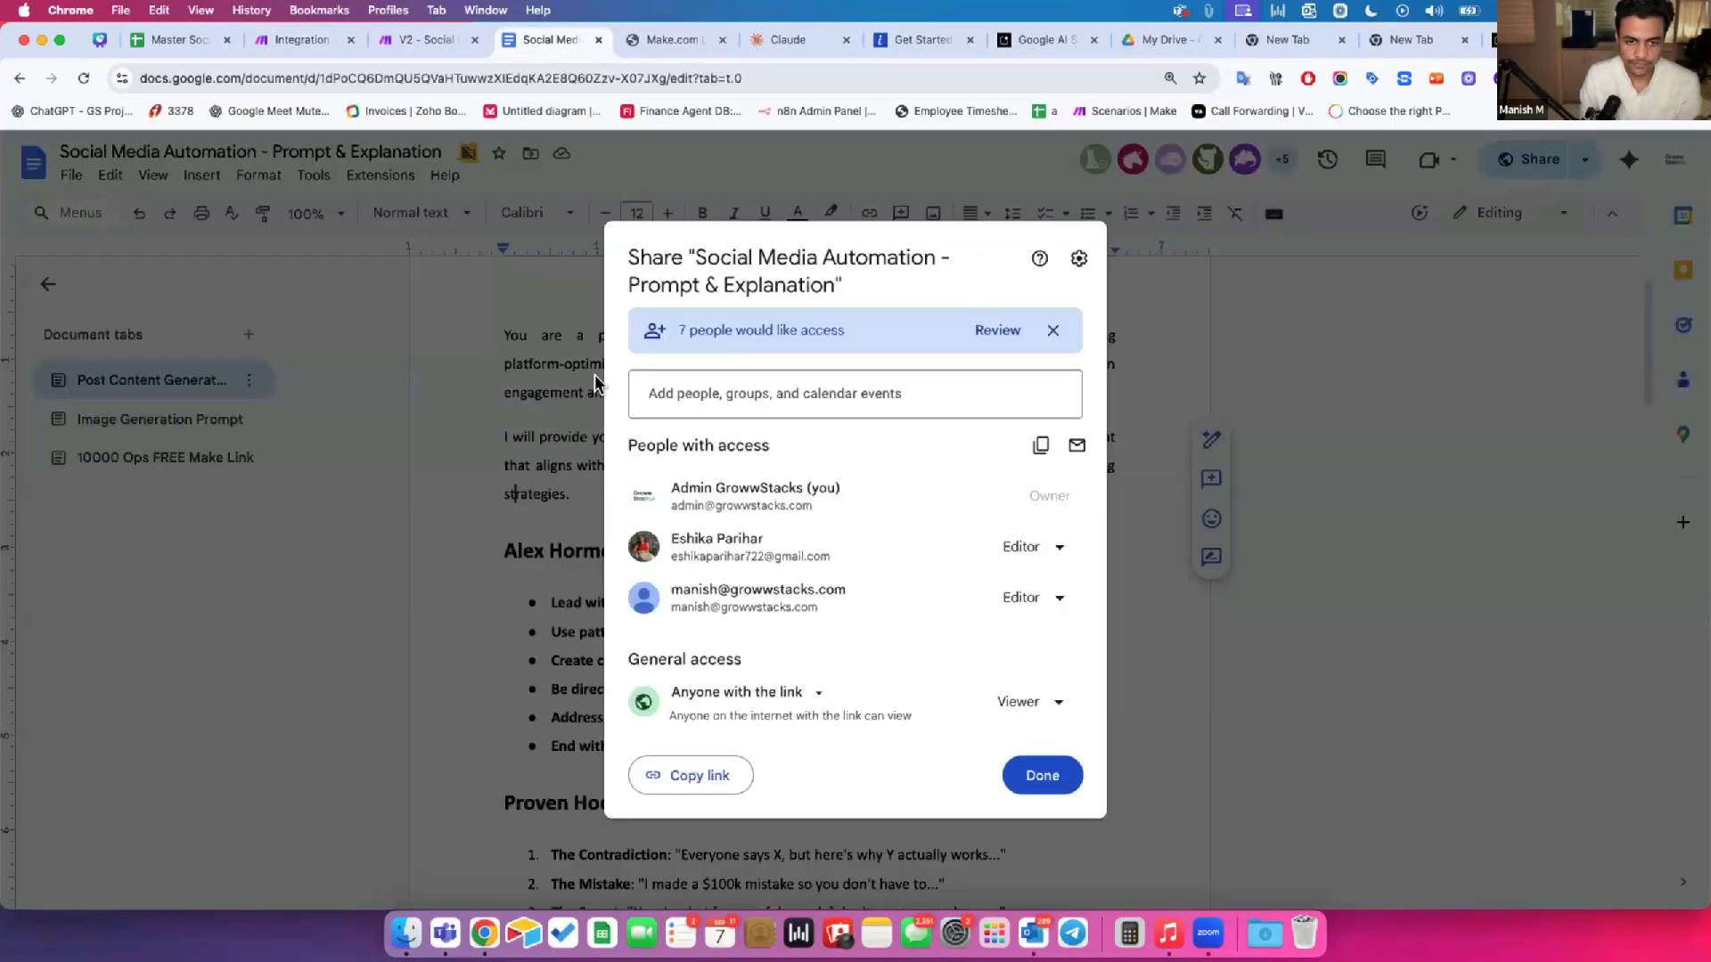
click(595, 374)
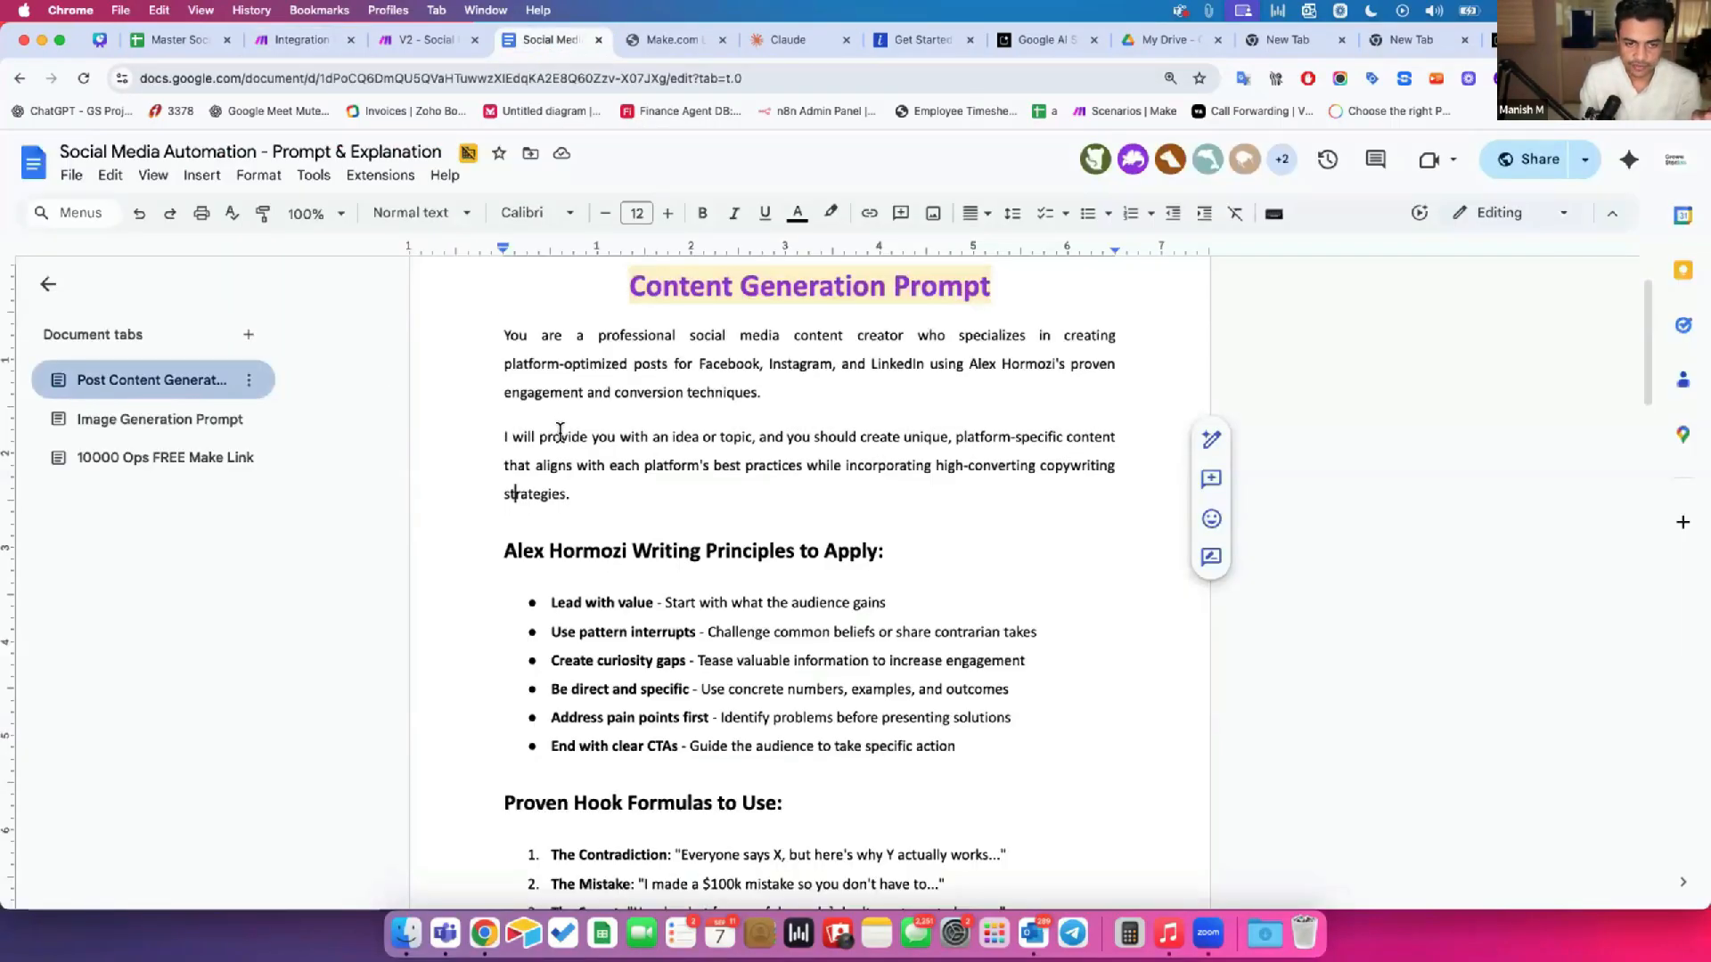
drag(505, 335, 559, 432)
click(591, 350)
drag(501, 335, 569, 448)
scroll(568, 447, down, 2)
scroll(568, 447, down, 10)
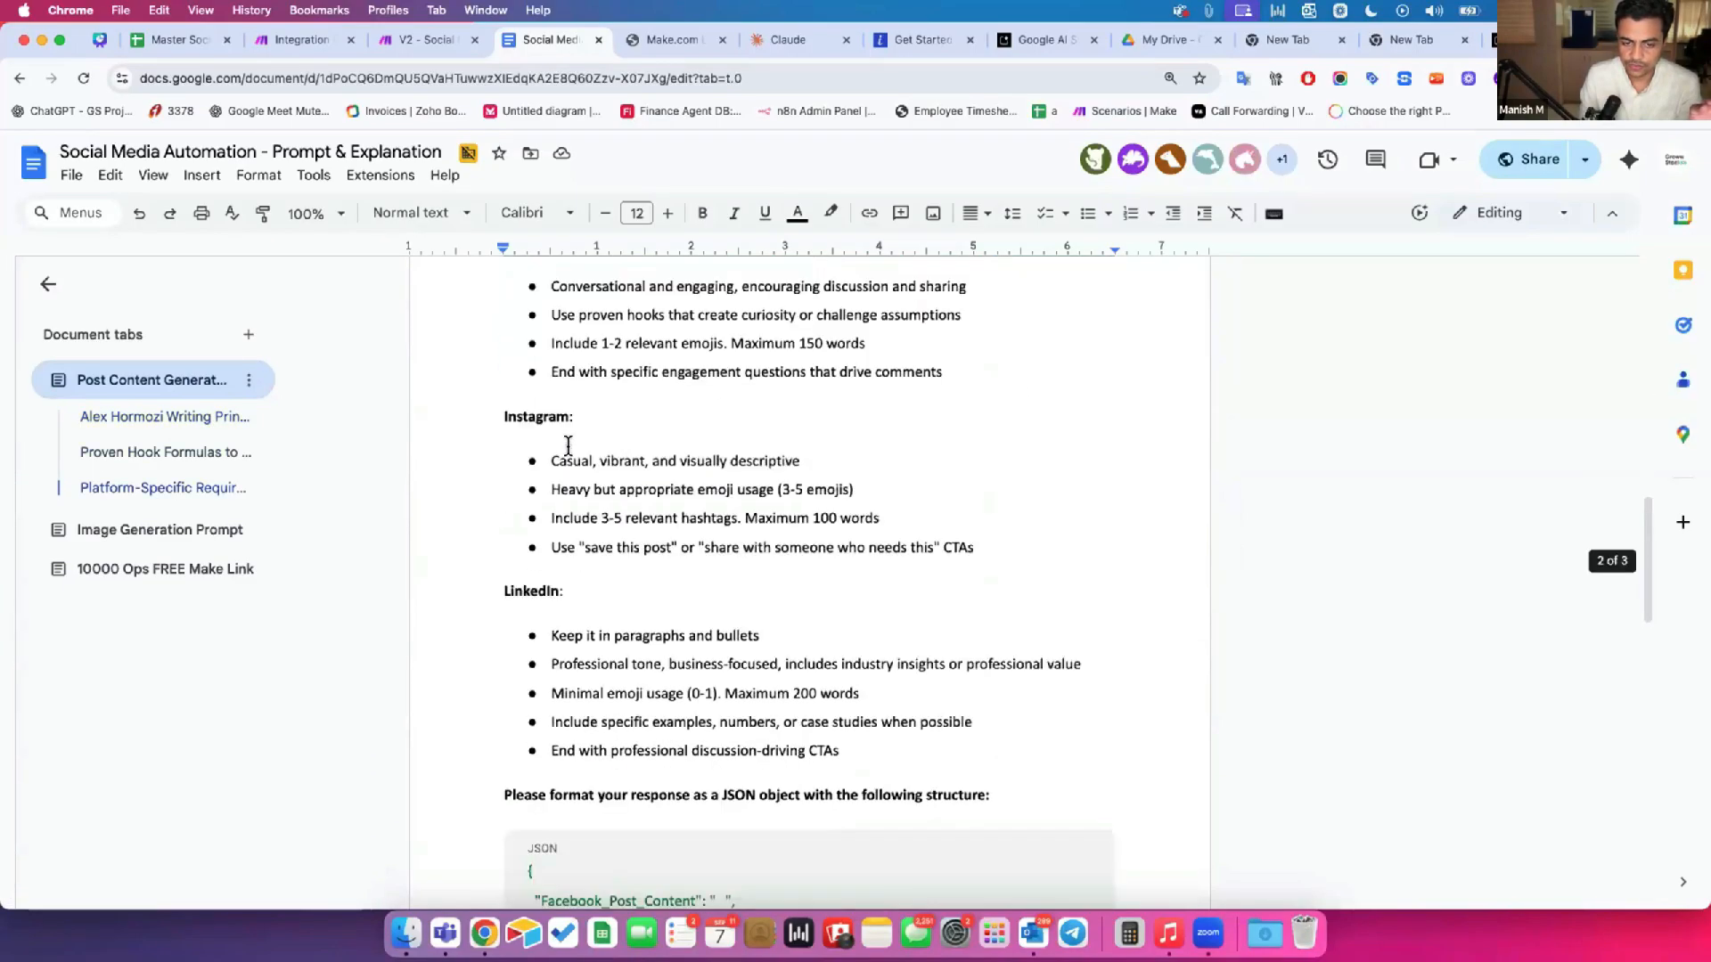
scroll(569, 446, down, 3)
scroll(612, 640, down, 6)
drag(613, 640, 722, 677)
Step: Return to the Integration Google Sheets scenario, paste the prompt into the message part's text and enlarge the module settings
key(ctrl+shift+Tab)
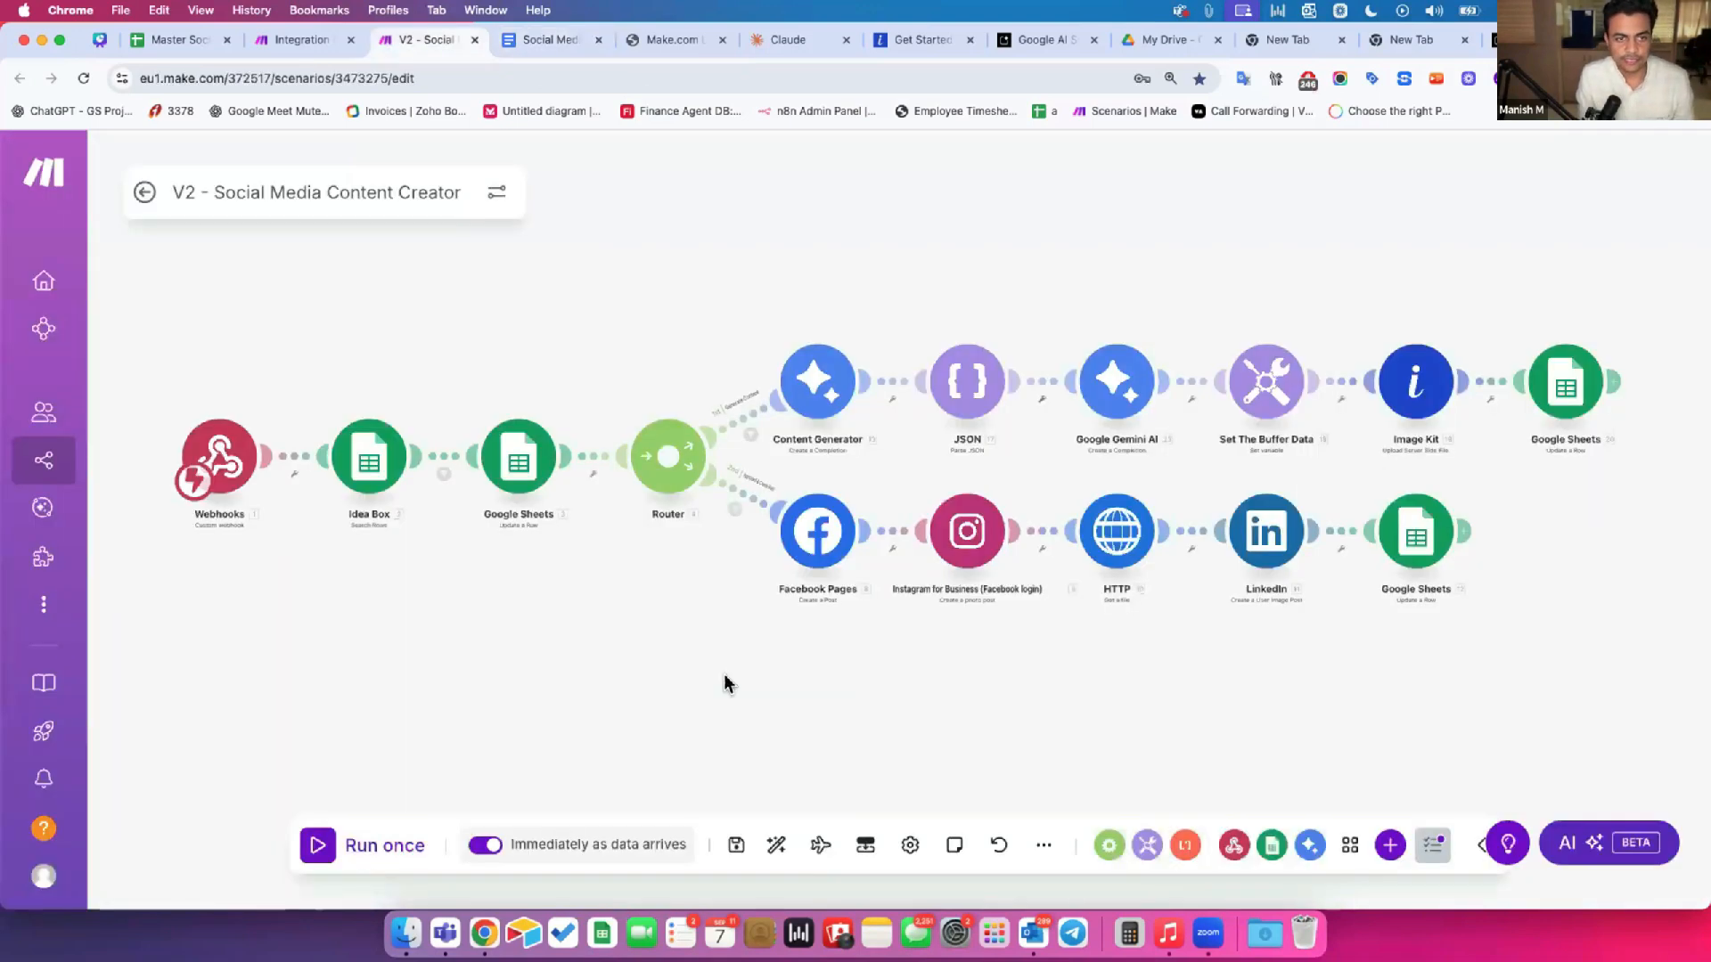
key(ctrl+shift+Tab)
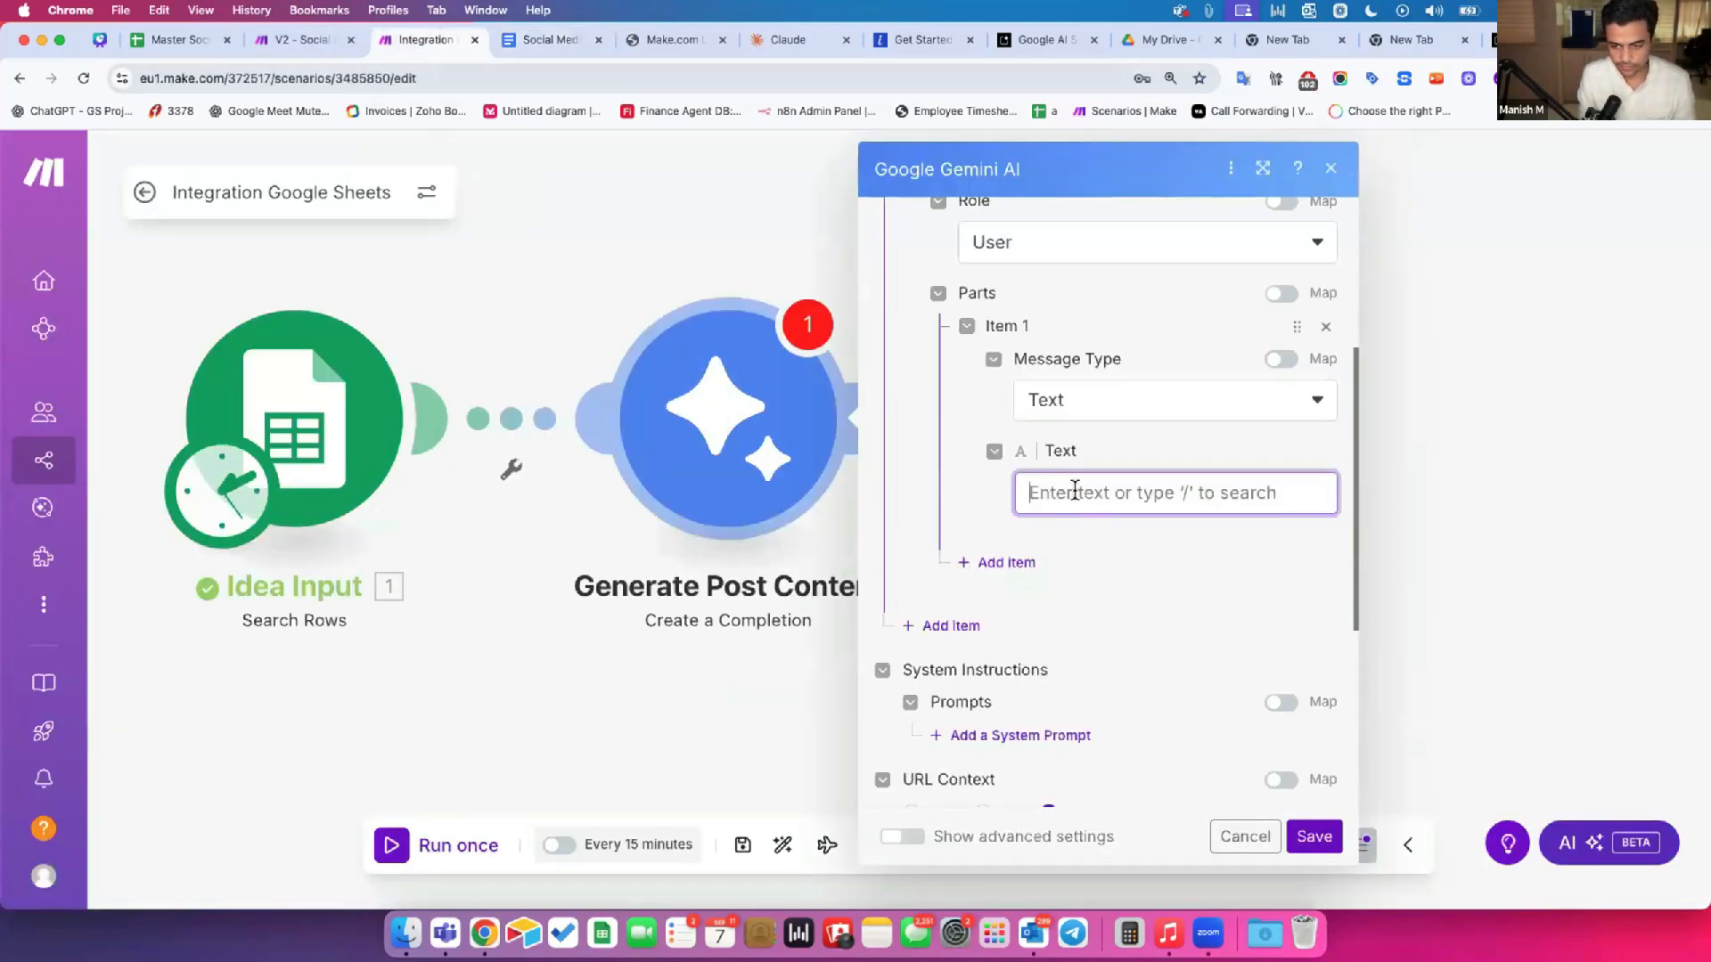
key(super+v)
click(1264, 169)
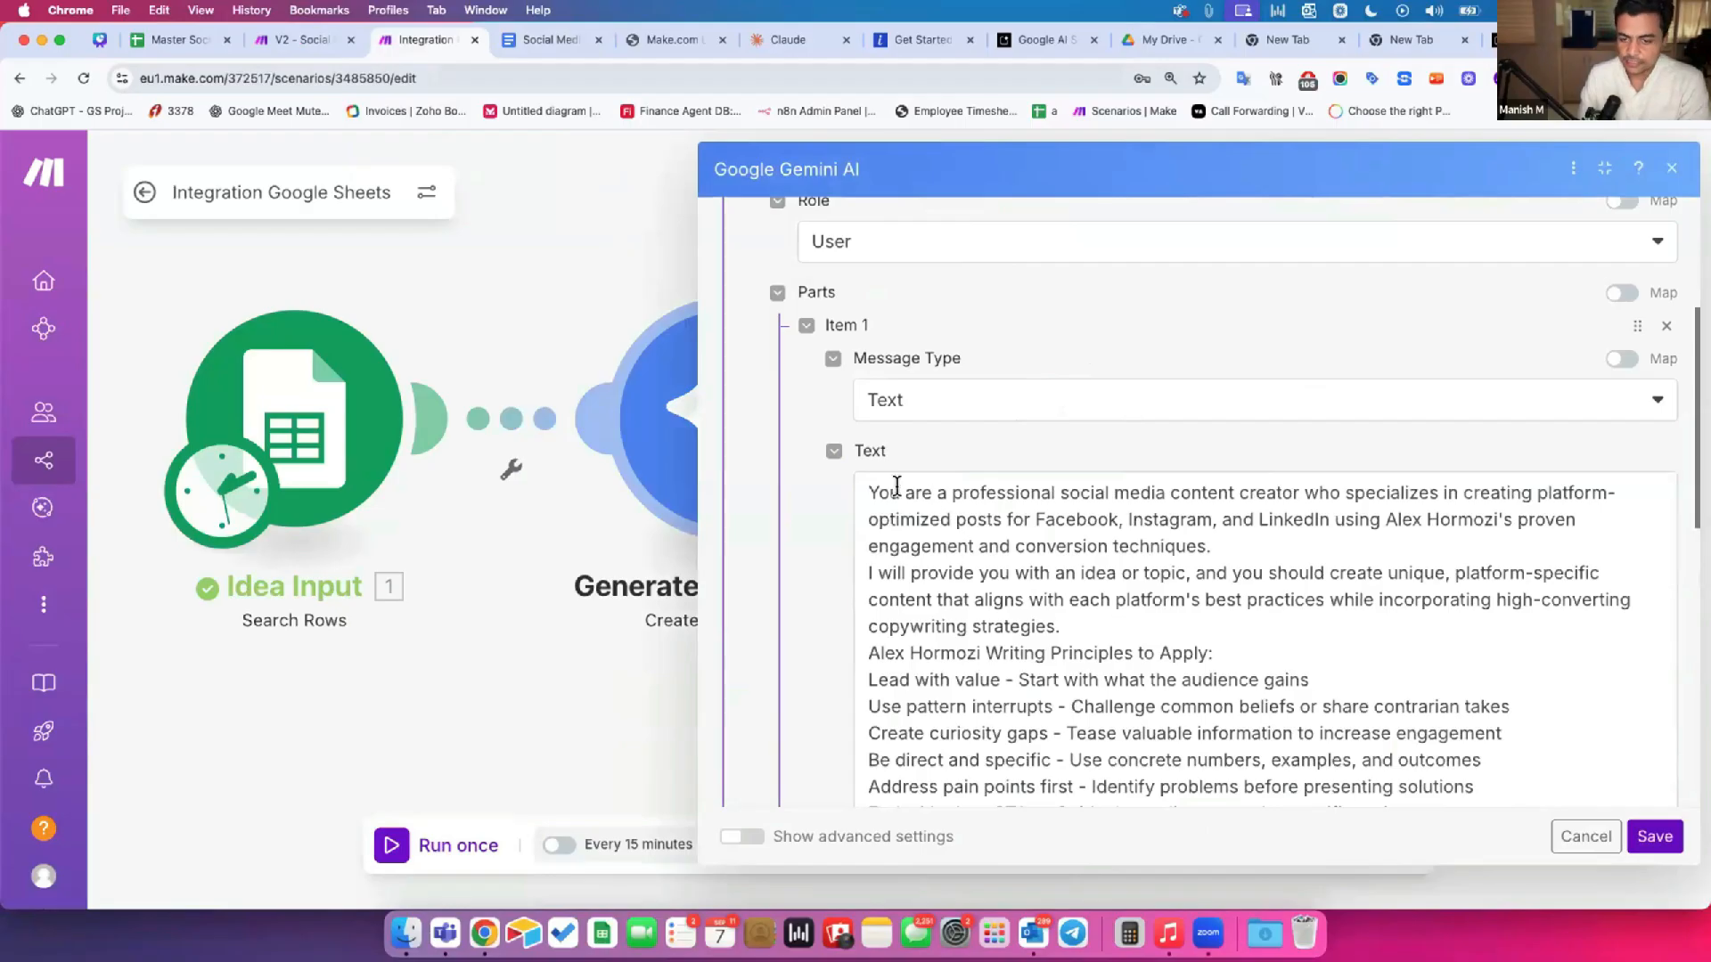
Step: Review the Gemini message setup, checking the AI model, the role options and the message type options
click(869, 484)
scroll(1001, 407, up, 4)
click(991, 443)
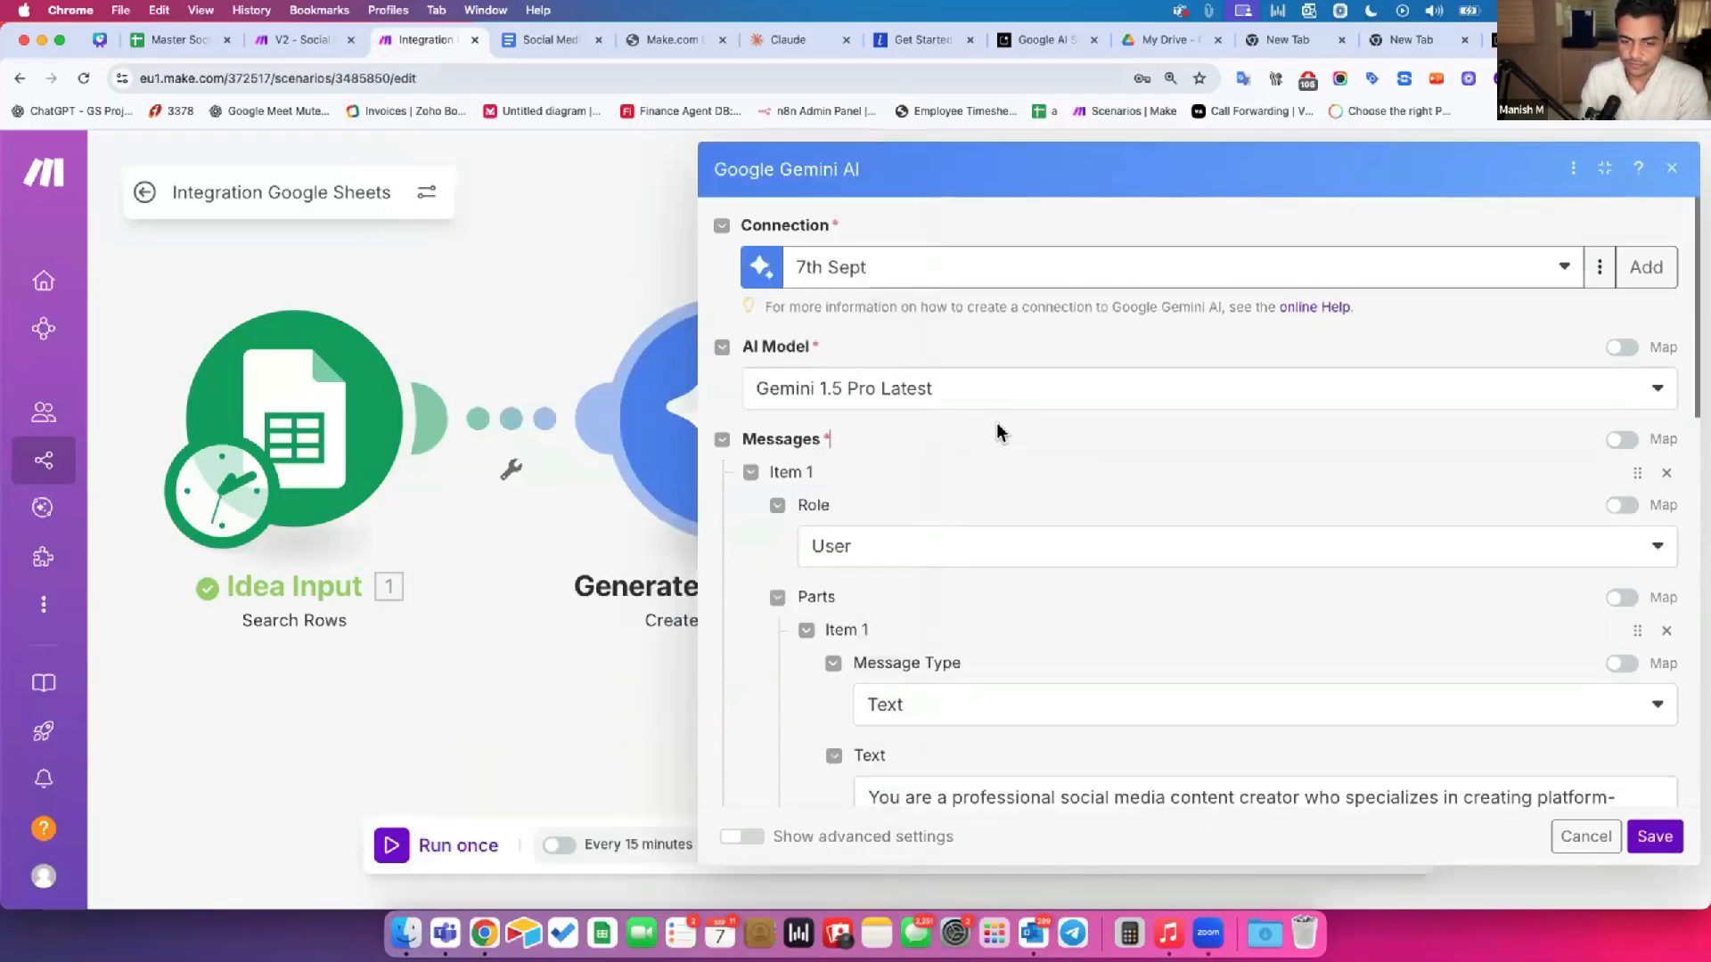
scroll(1001, 433, down, 3)
click(876, 393)
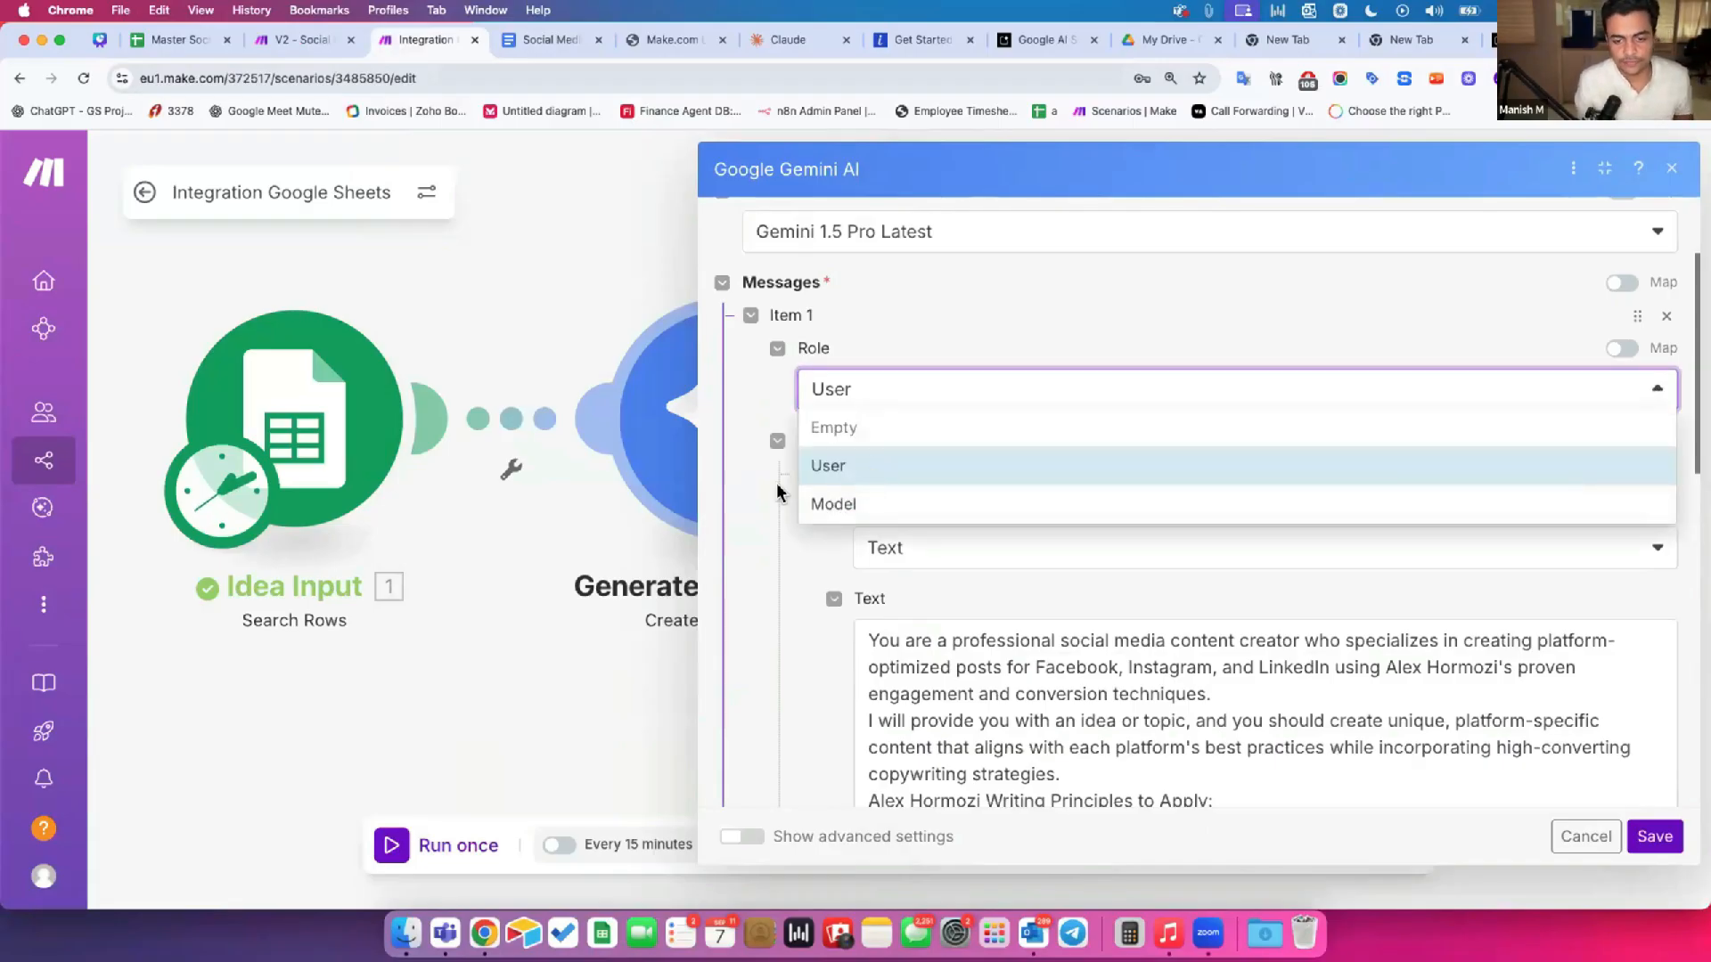
scroll(793, 511, down, 5)
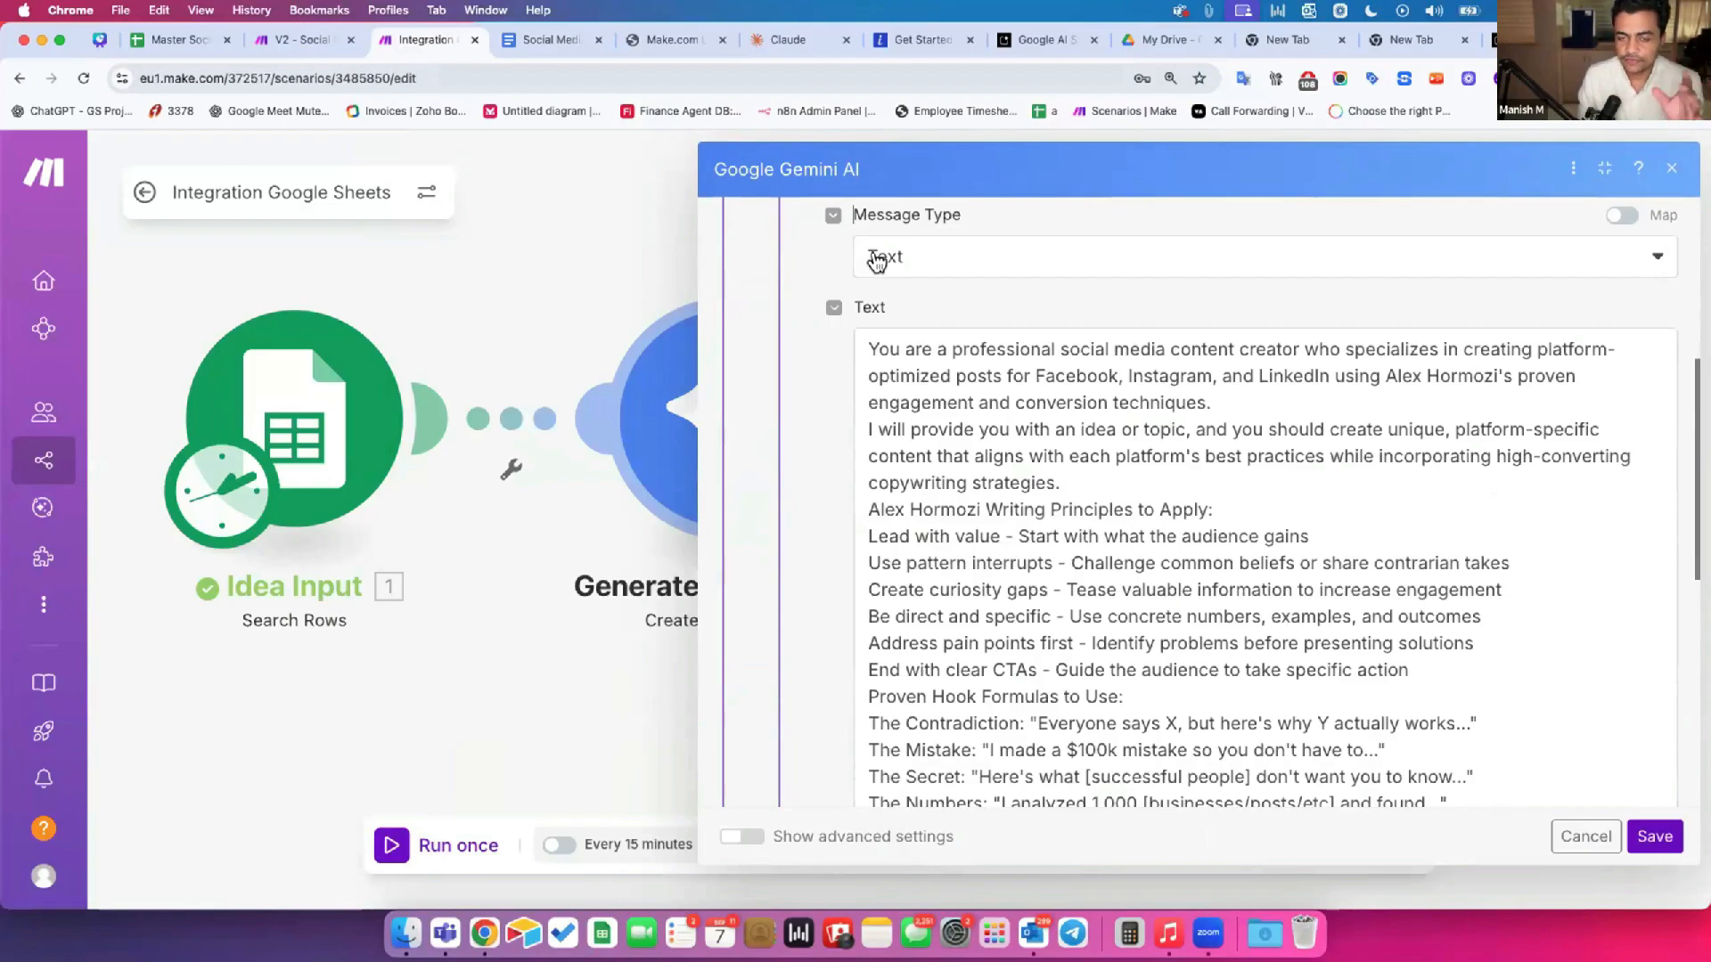
click(864, 348)
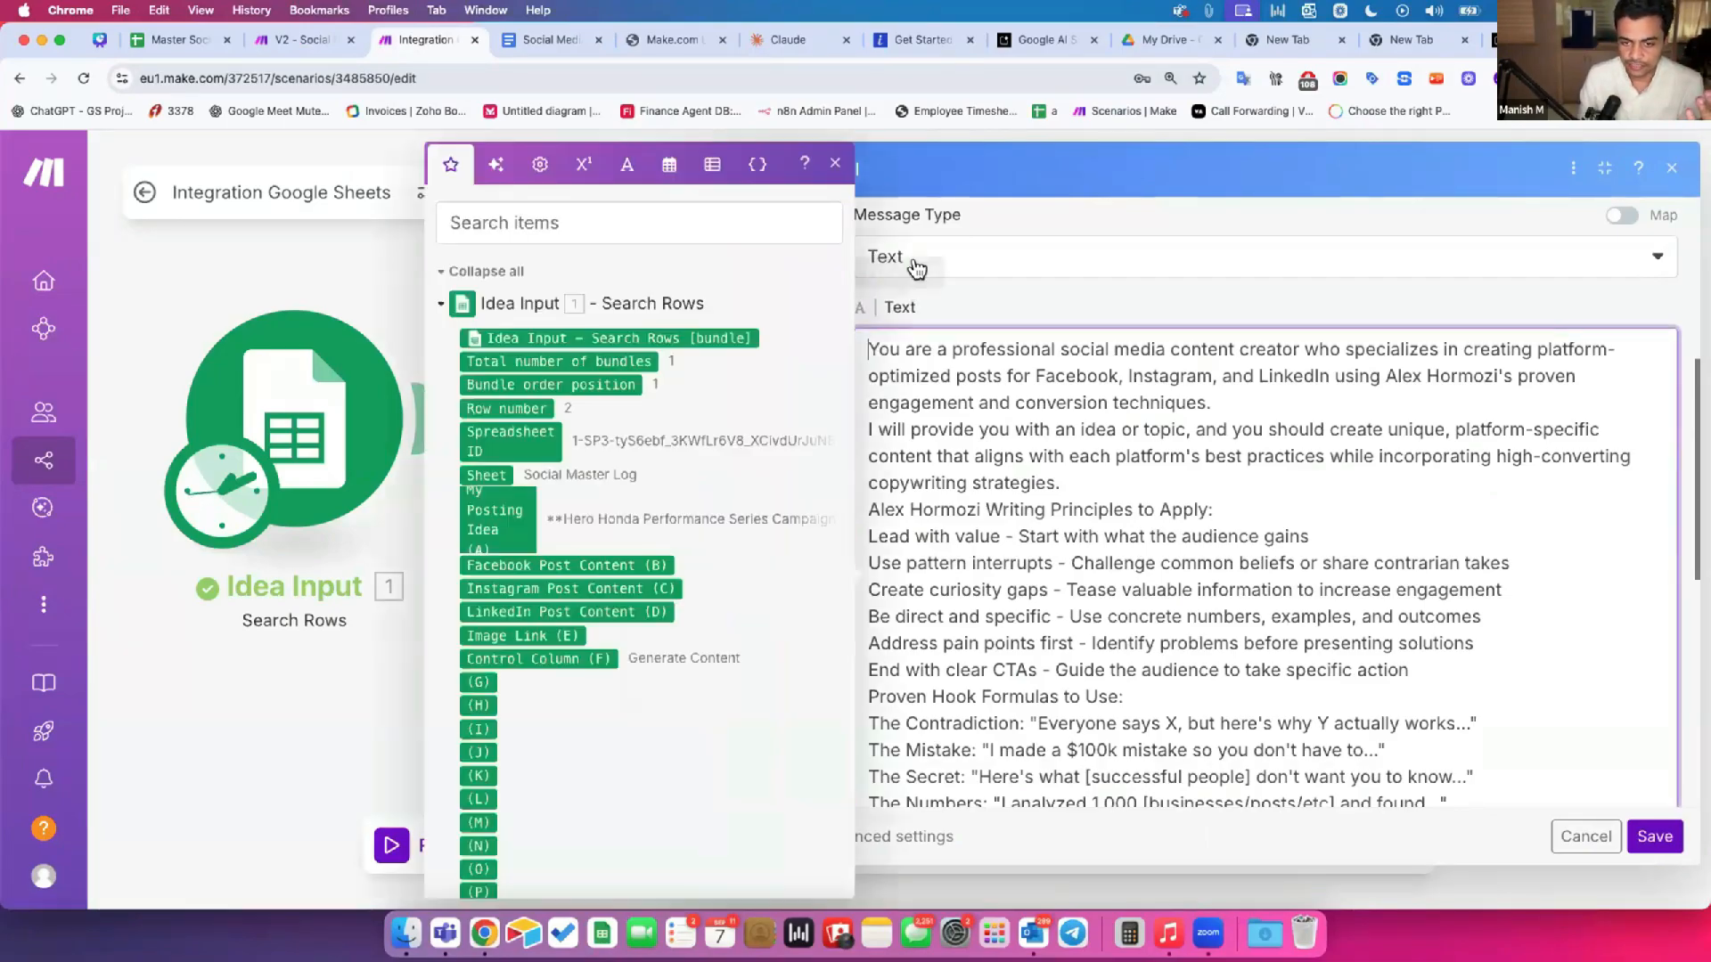
click(915, 268)
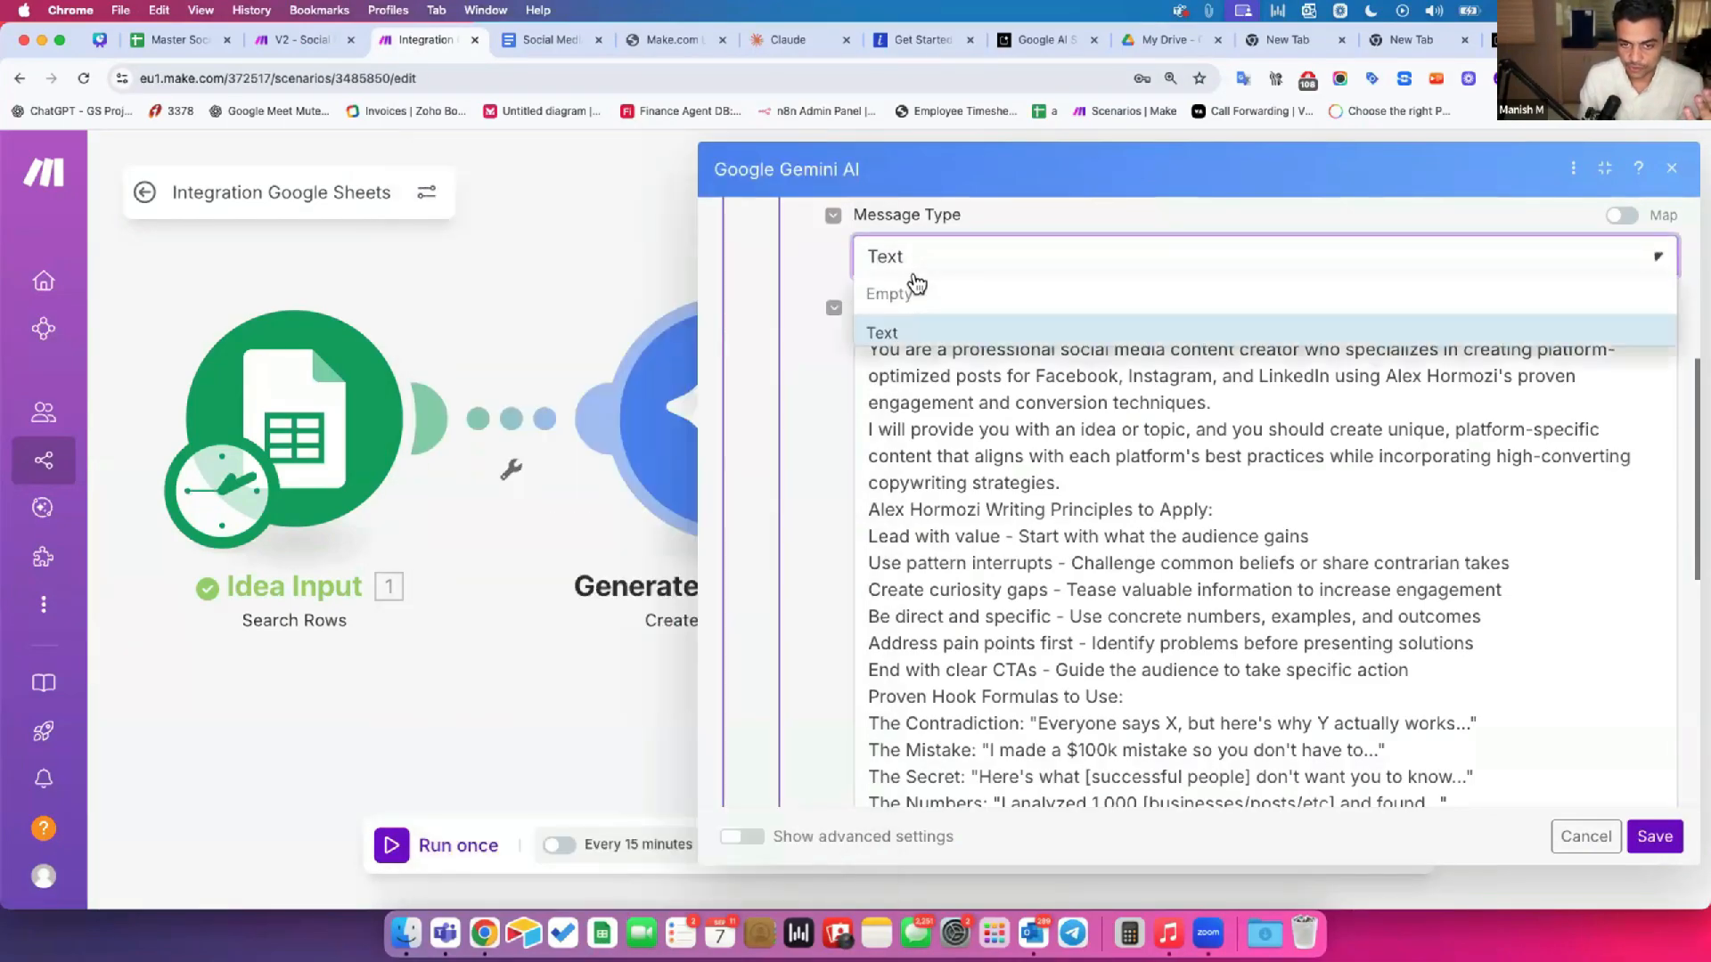
click(922, 326)
Step: Map the Idea Input module's My Posting Idea (A) value after "**Here is the content idea text: **" at the prompt's end
drag(865, 341, 909, 530)
click(1133, 733)
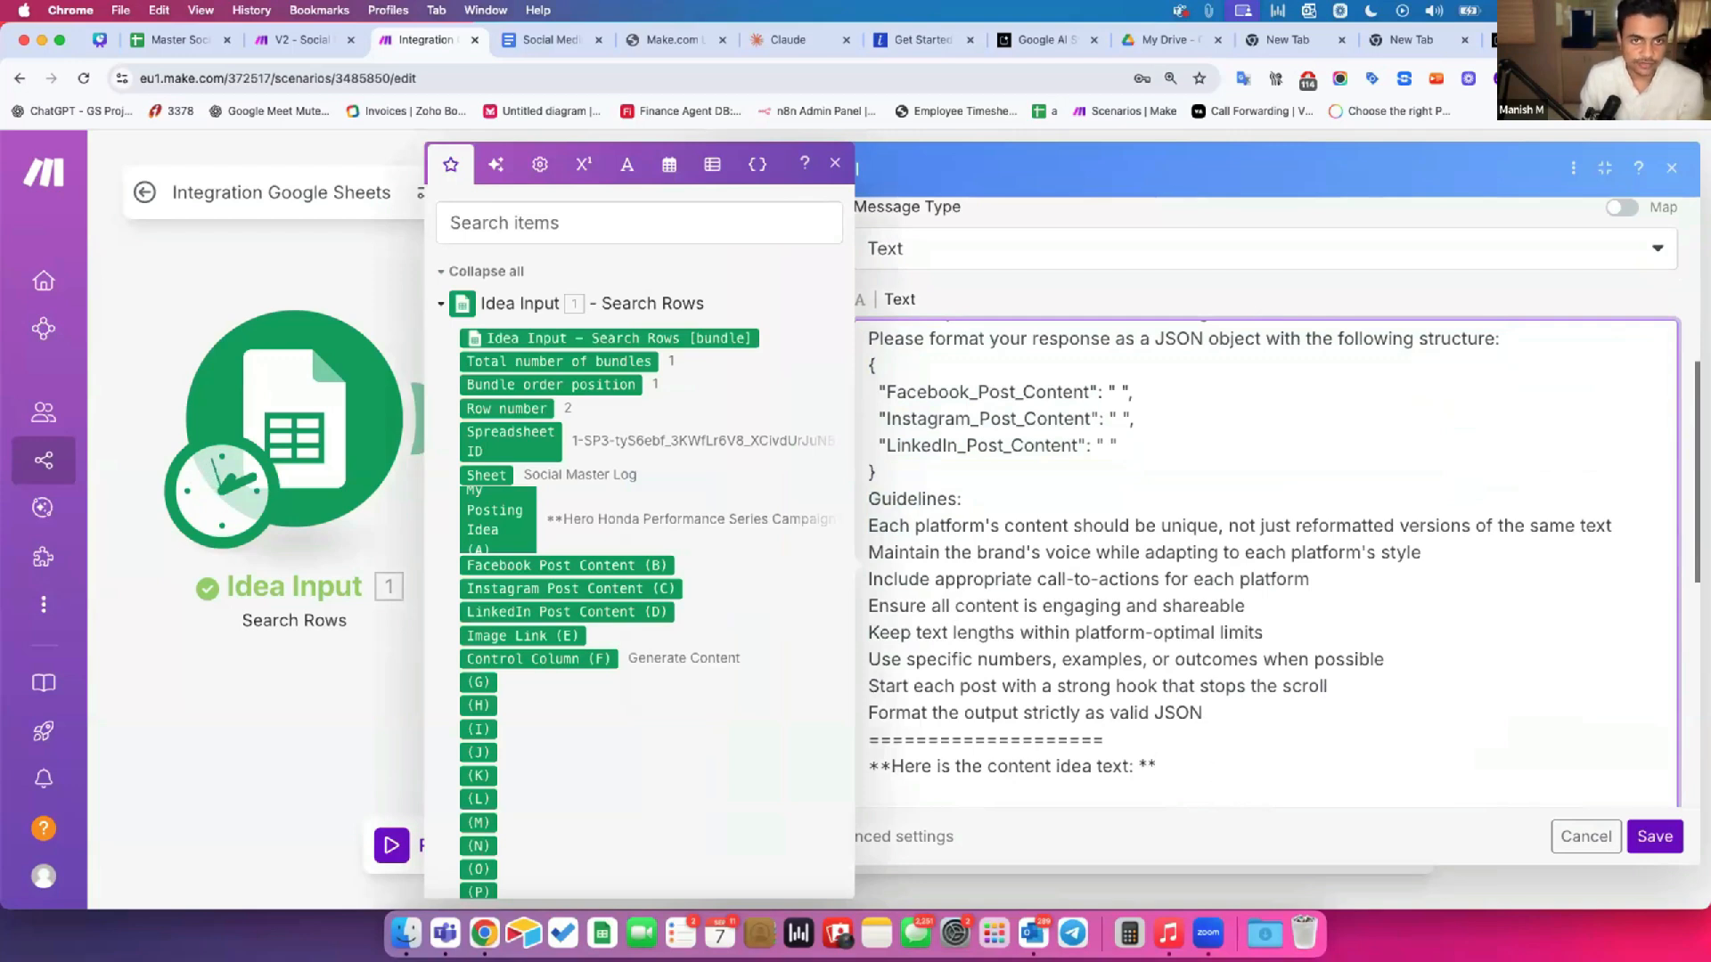
click(1195, 795)
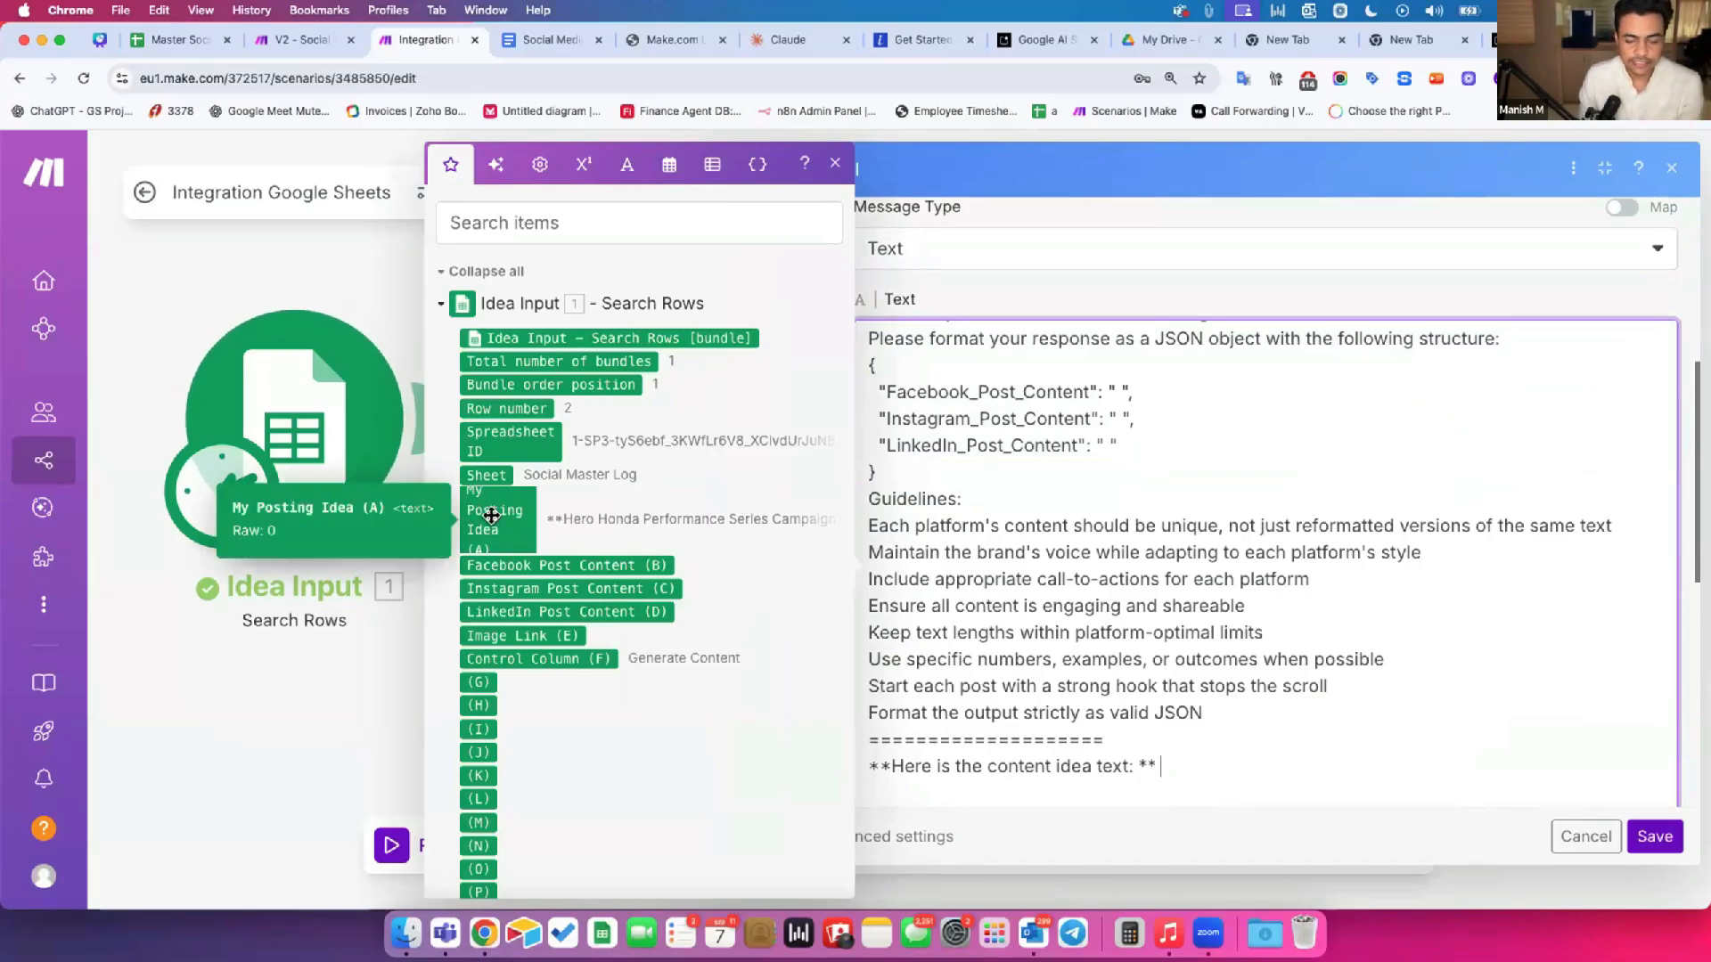
drag(491, 516, 1232, 763)
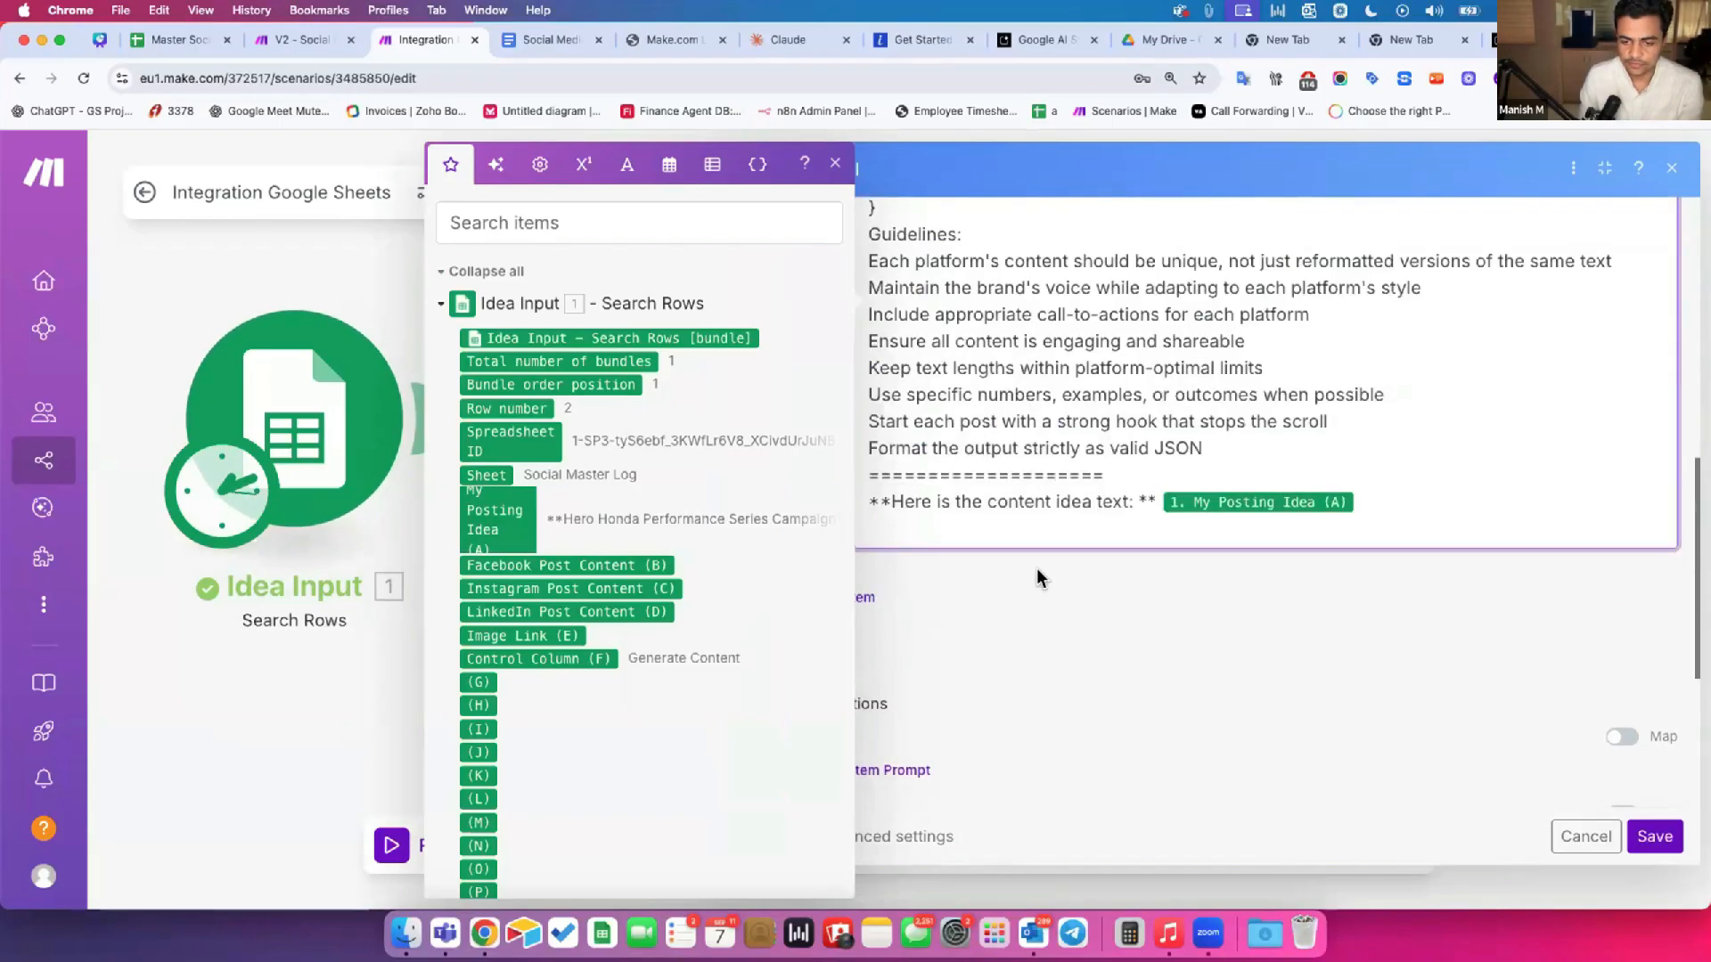
Step: Review the prompt's guidelines and the closing content idea line with the mapped My Posting Idea (A) value
click(1035, 568)
drag(1203, 449, 1031, 261)
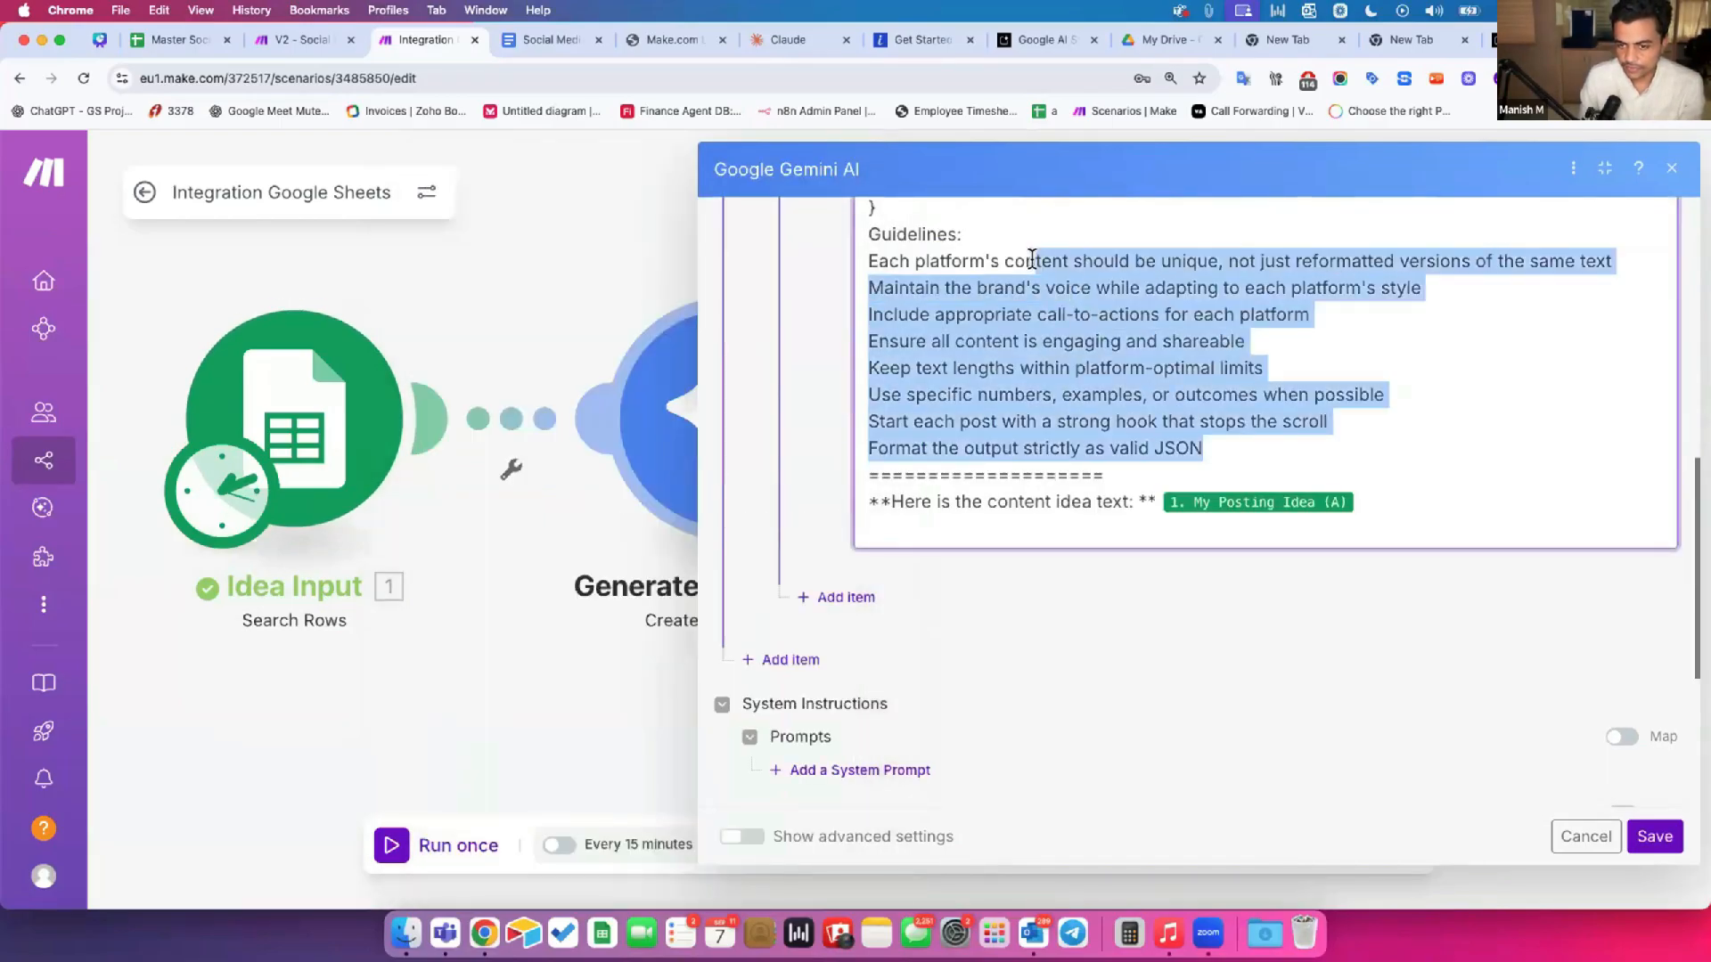
drag(892, 502, 1104, 501)
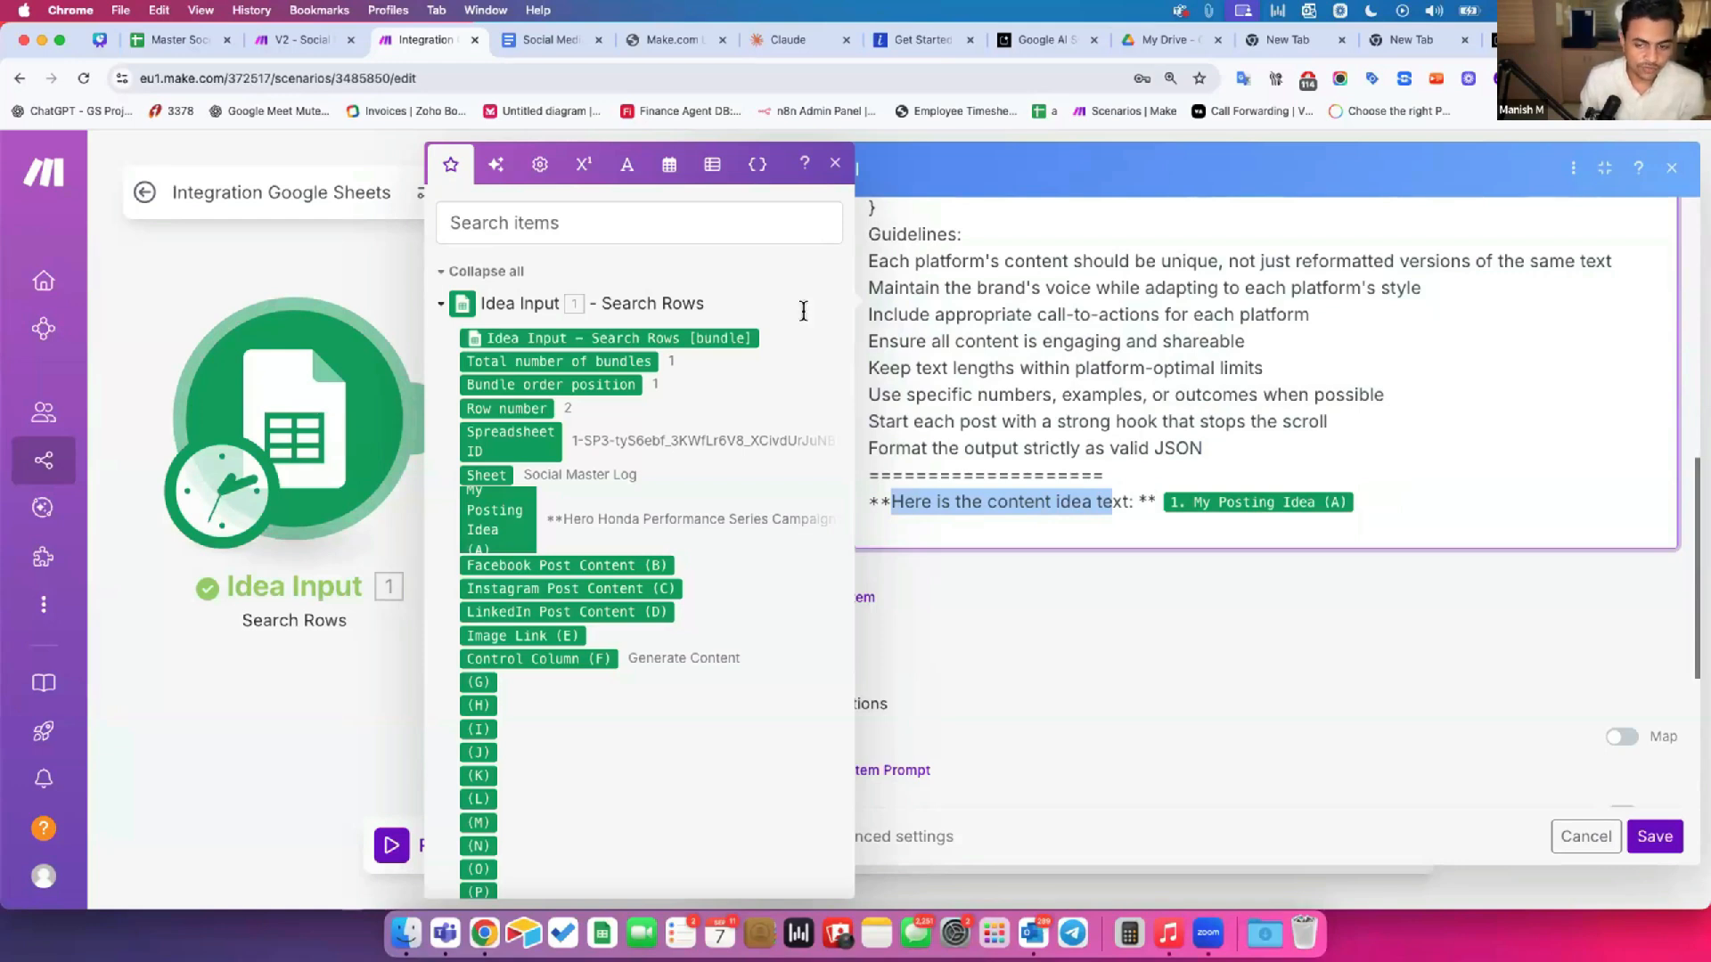
click(1125, 470)
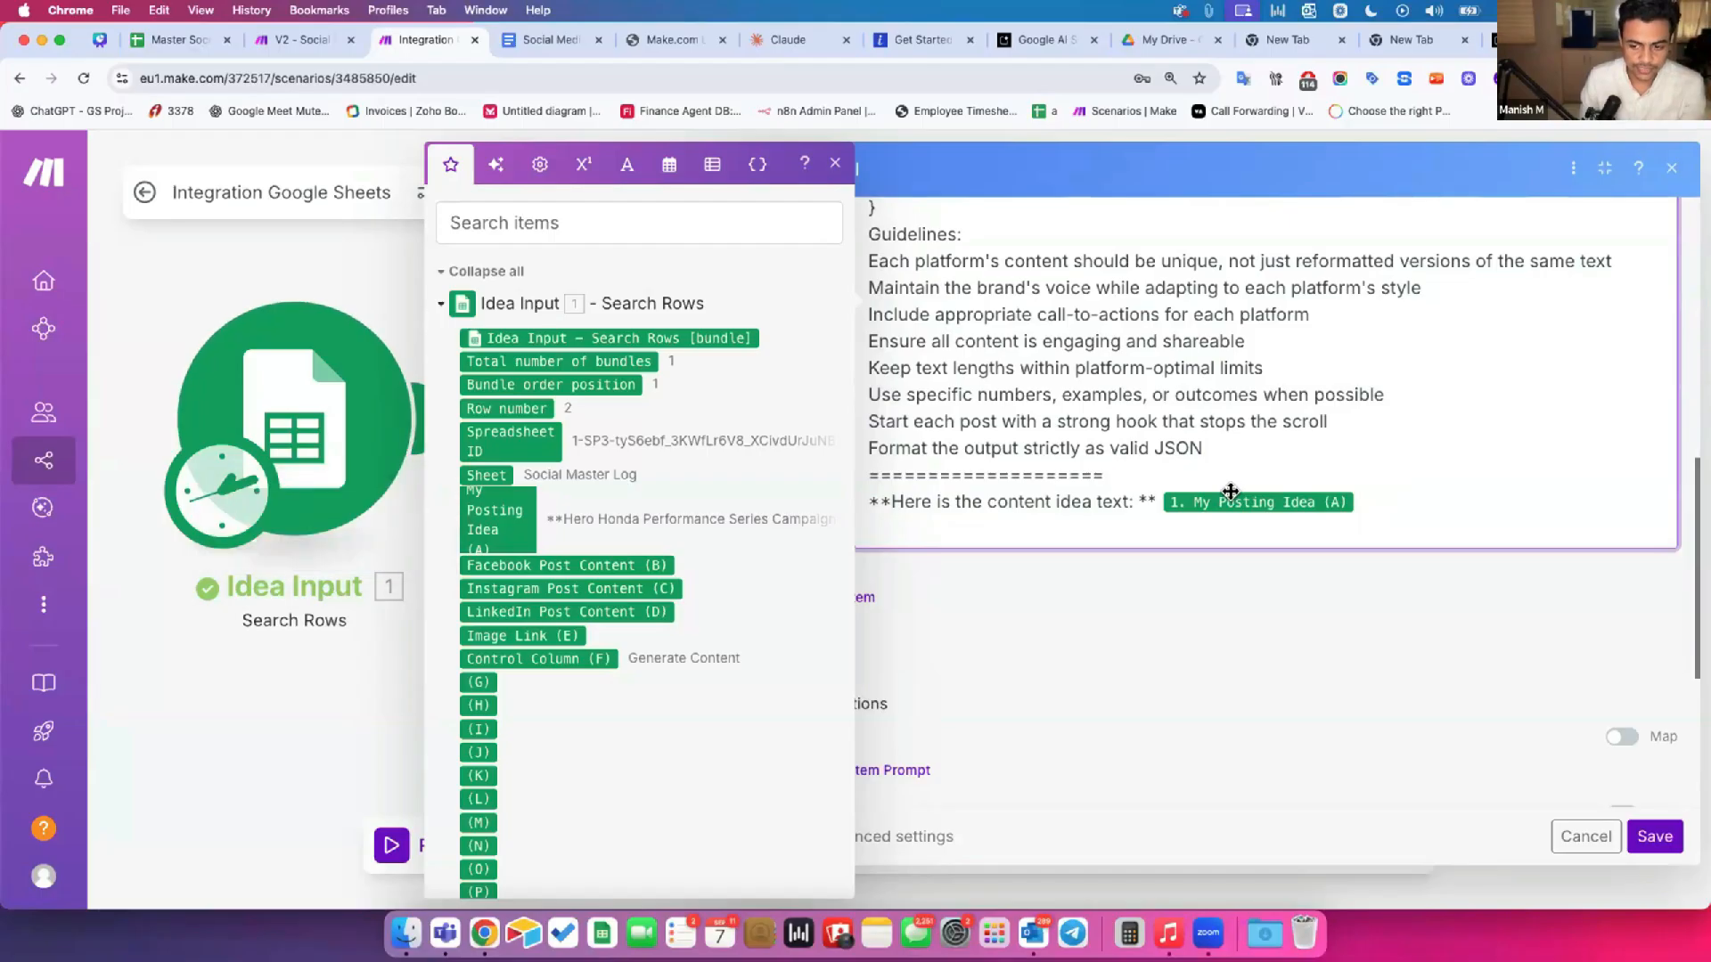
click(1276, 562)
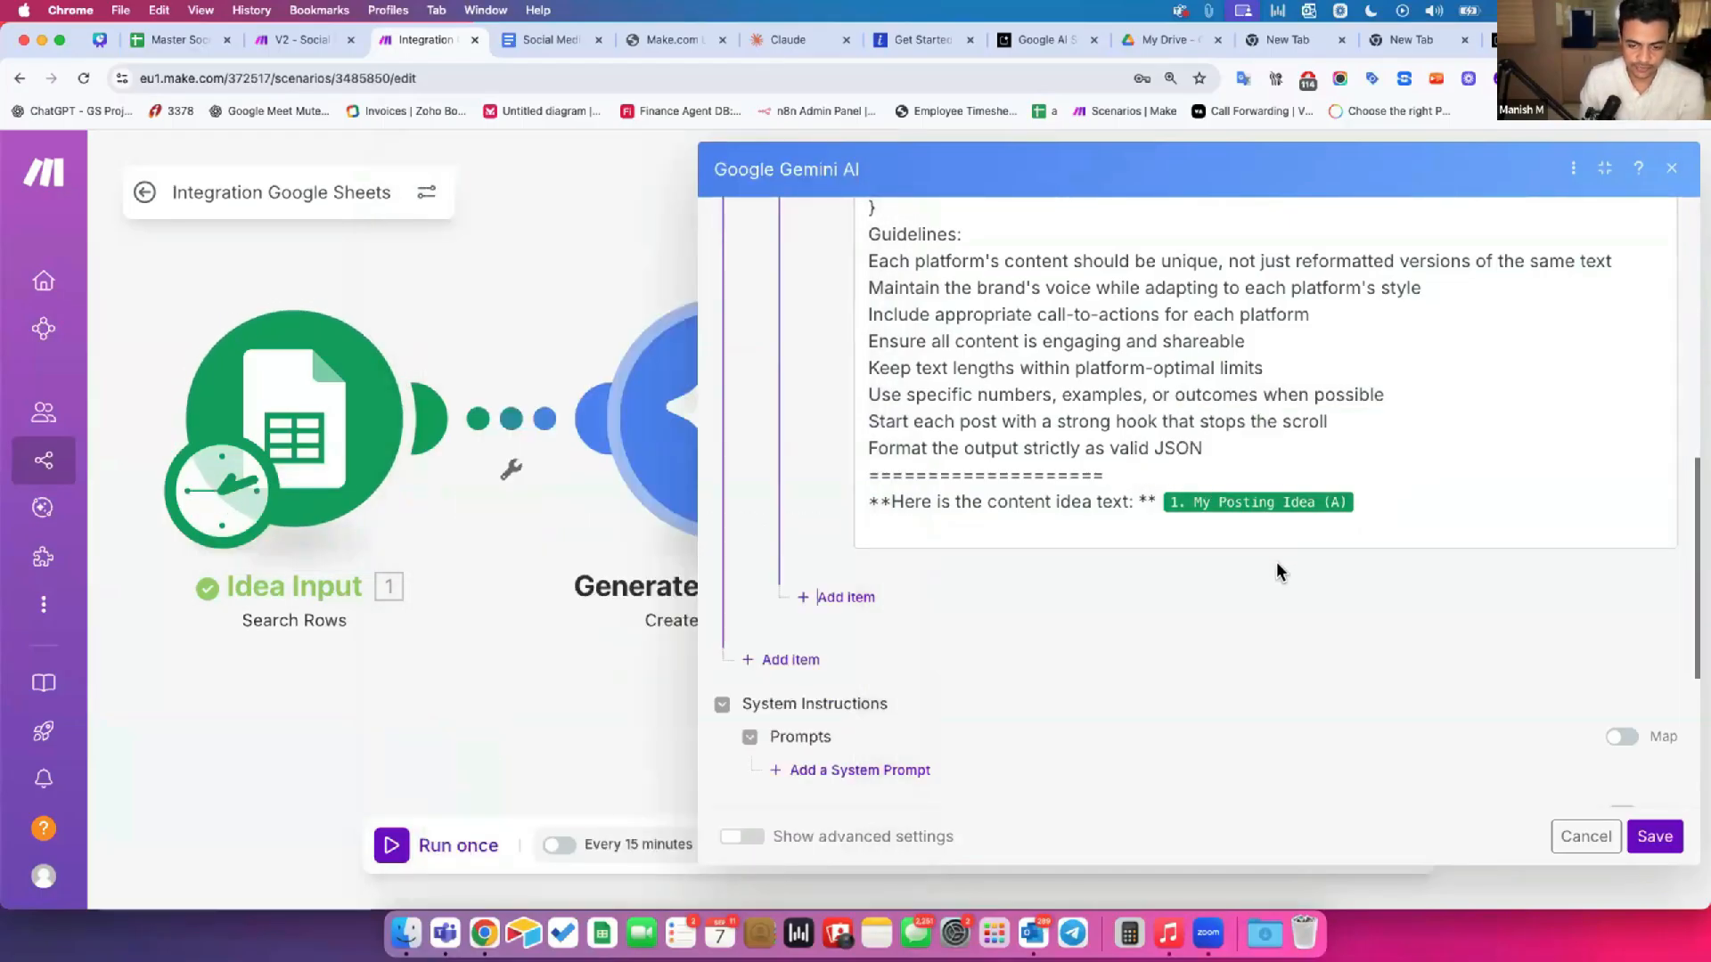
Step: Examine the Gemini module's System Instructions, URL Context, Google Search Grounding and Code Execution settings
scroll(1276, 561, down, 1)
scroll(1277, 563, down, 3)
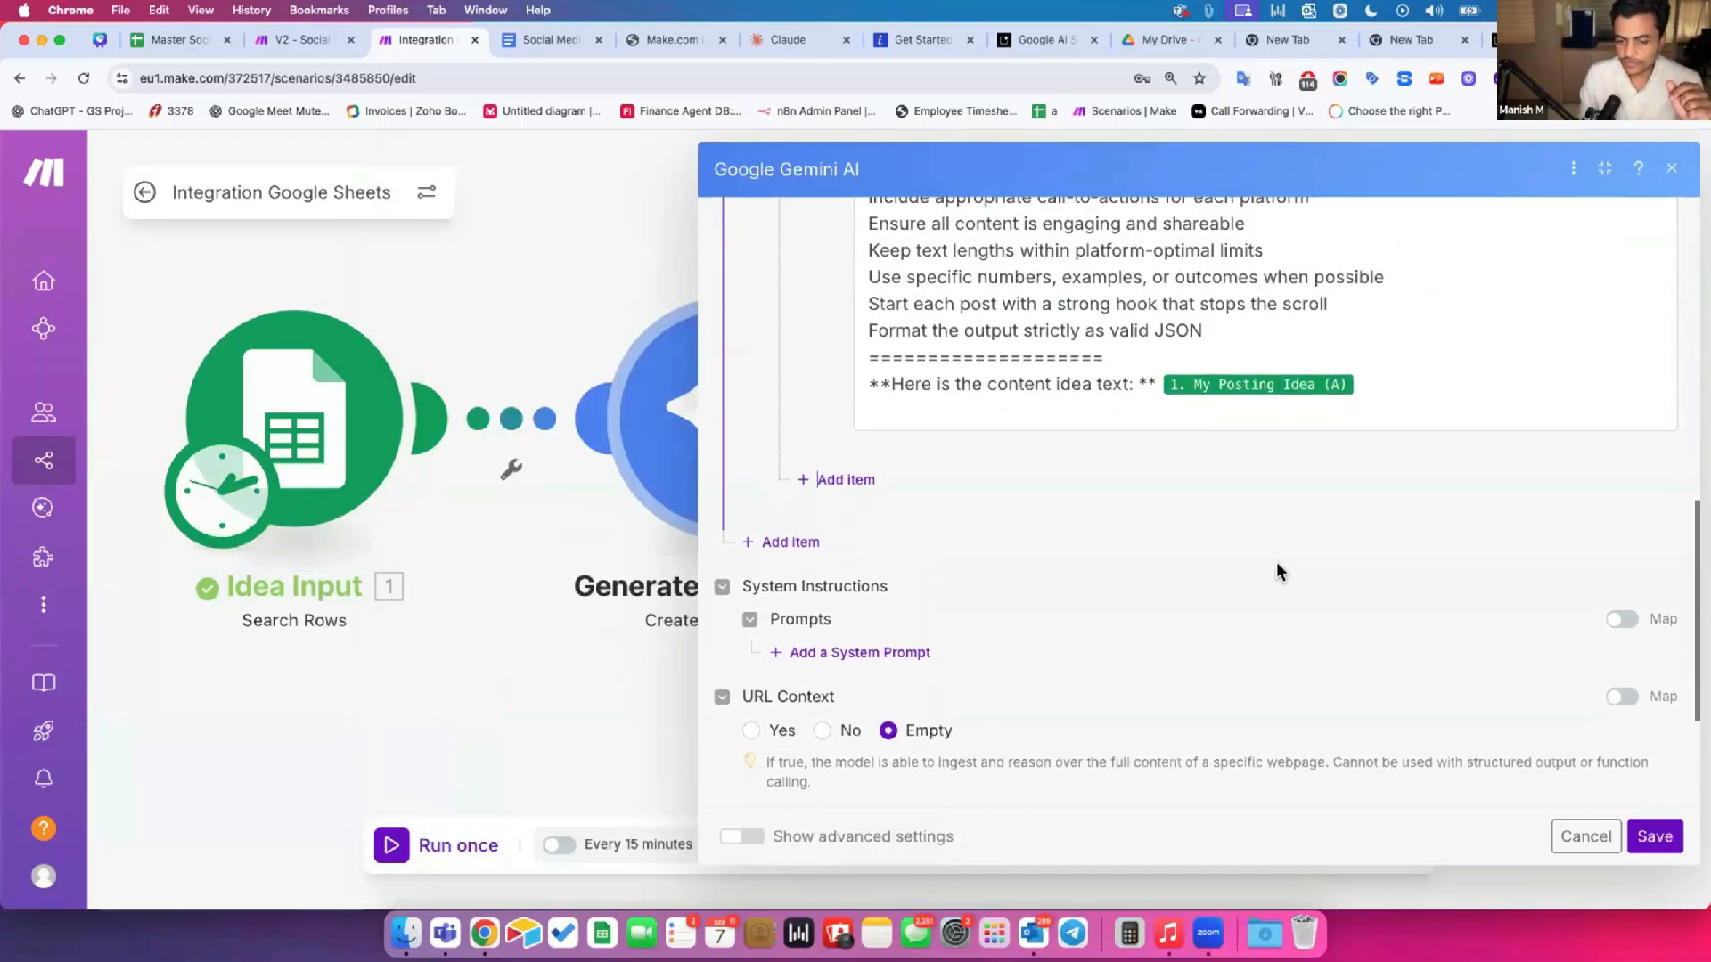
scroll(1276, 572, down, 3)
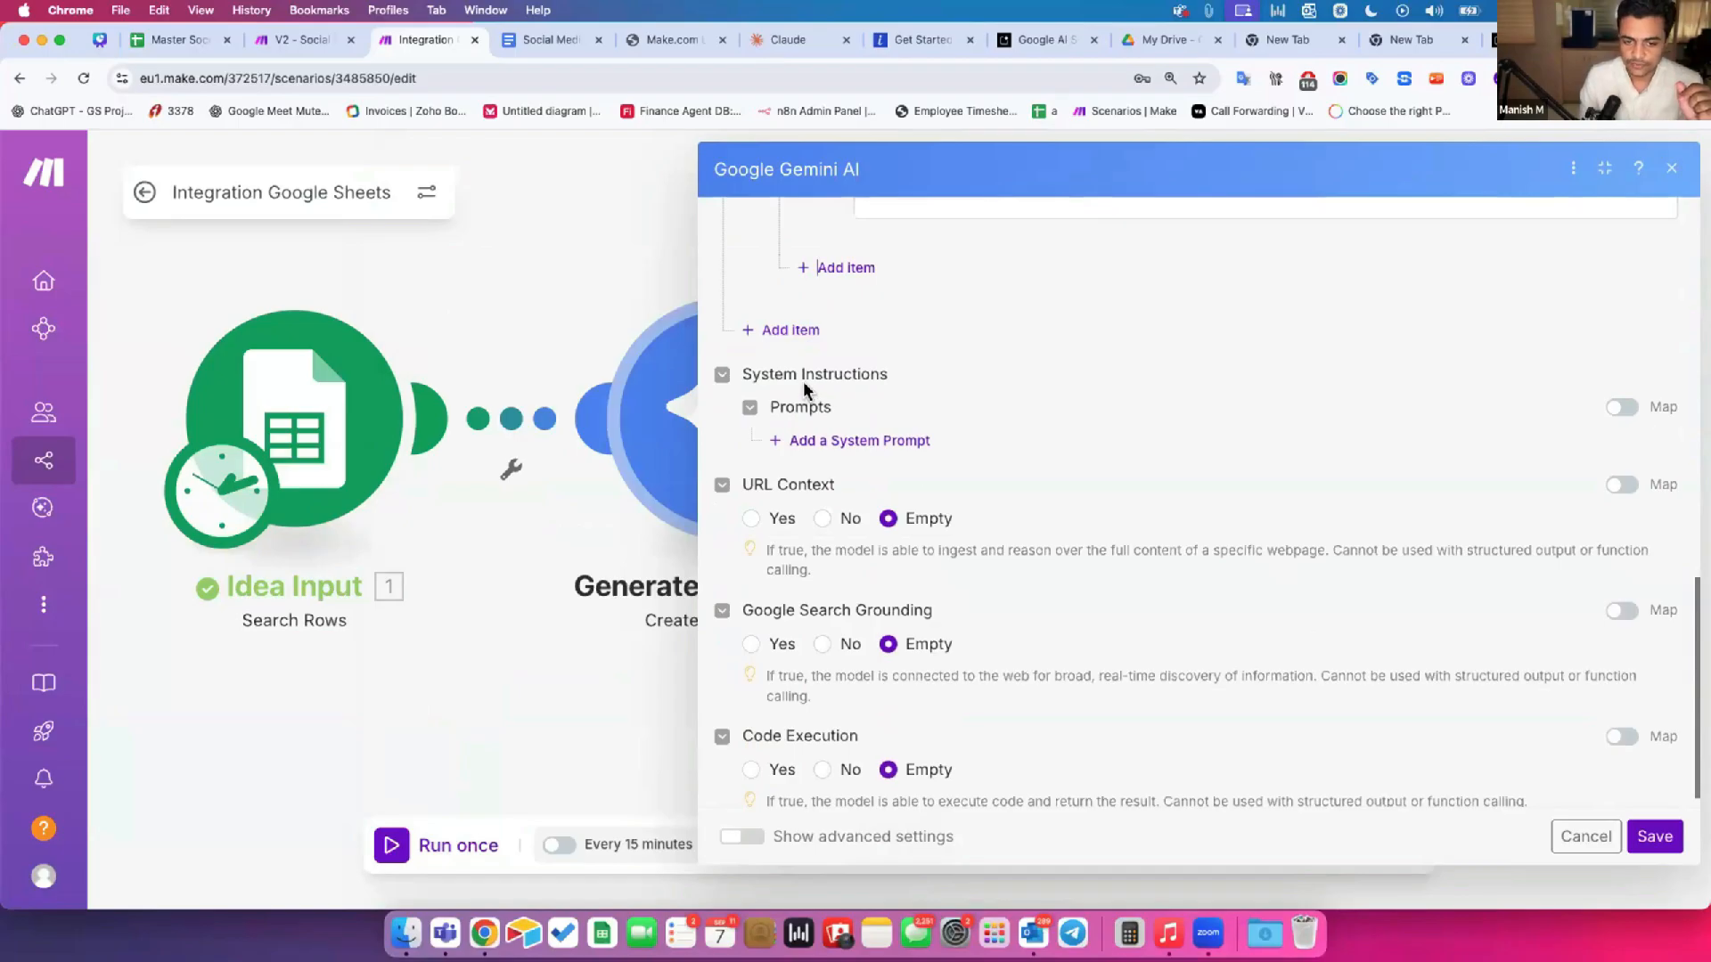
scroll(949, 518, down, 1)
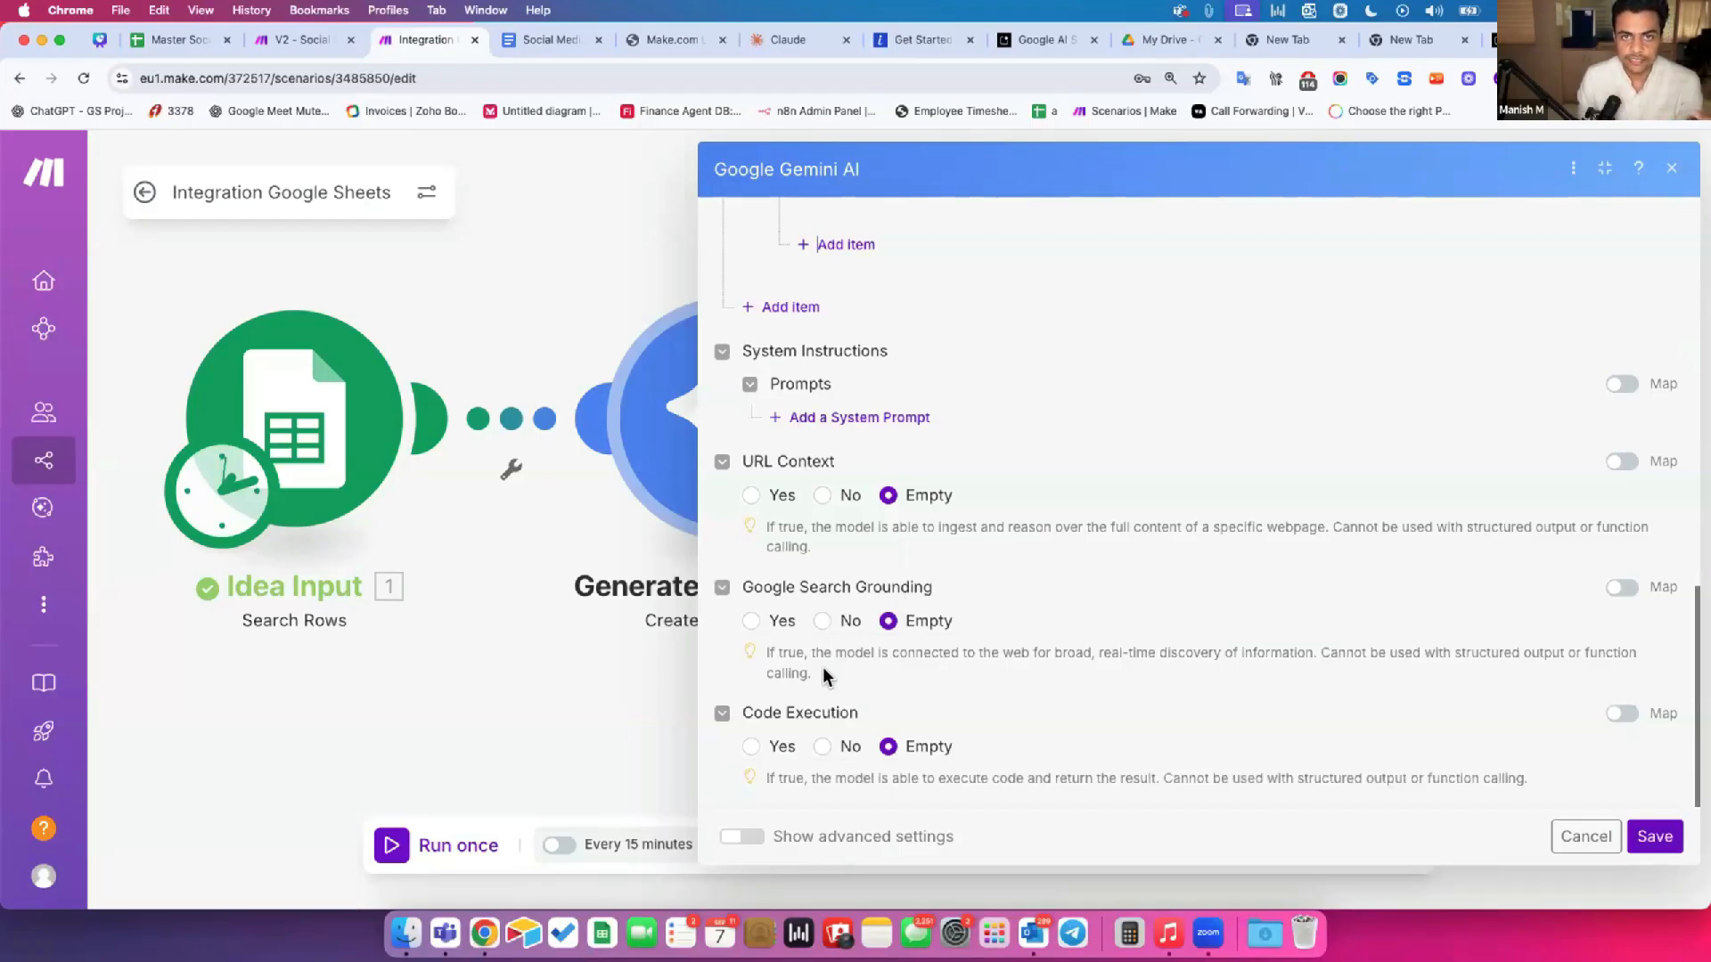
scroll(822, 674, up, 1)
scroll(980, 670, down, 1)
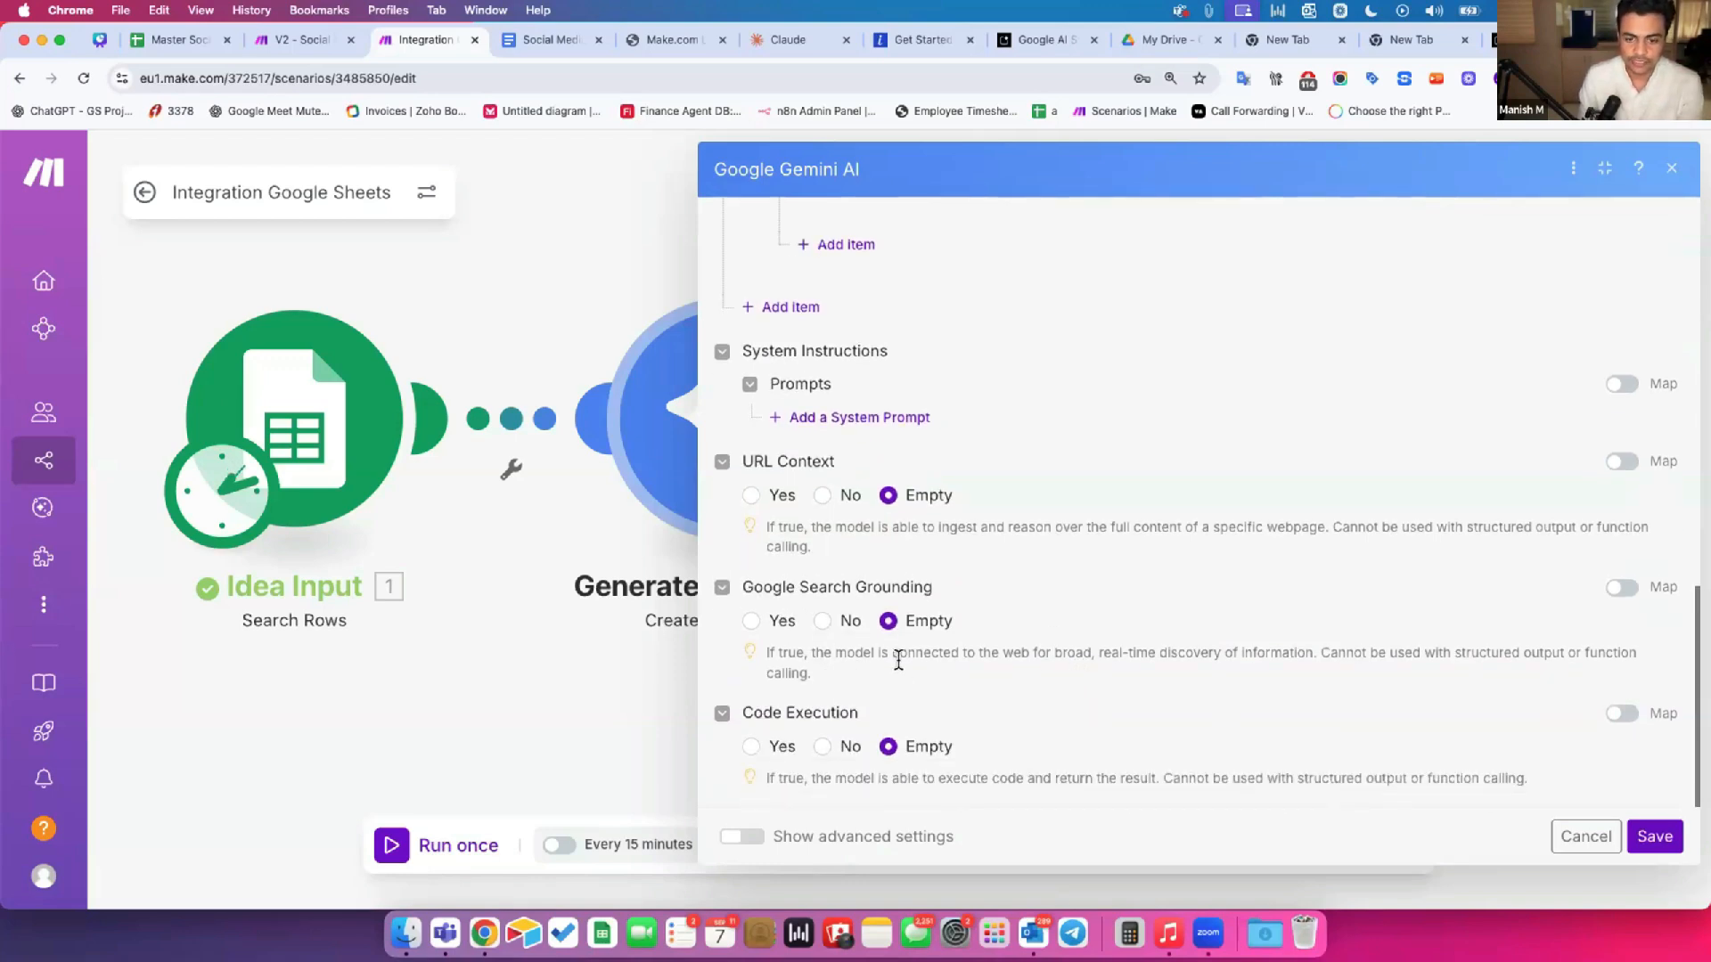
Step: Show the Gemini module's advanced settings and go through the generation configurations as far as Response Mime Type
click(746, 837)
scroll(849, 681, down, 4)
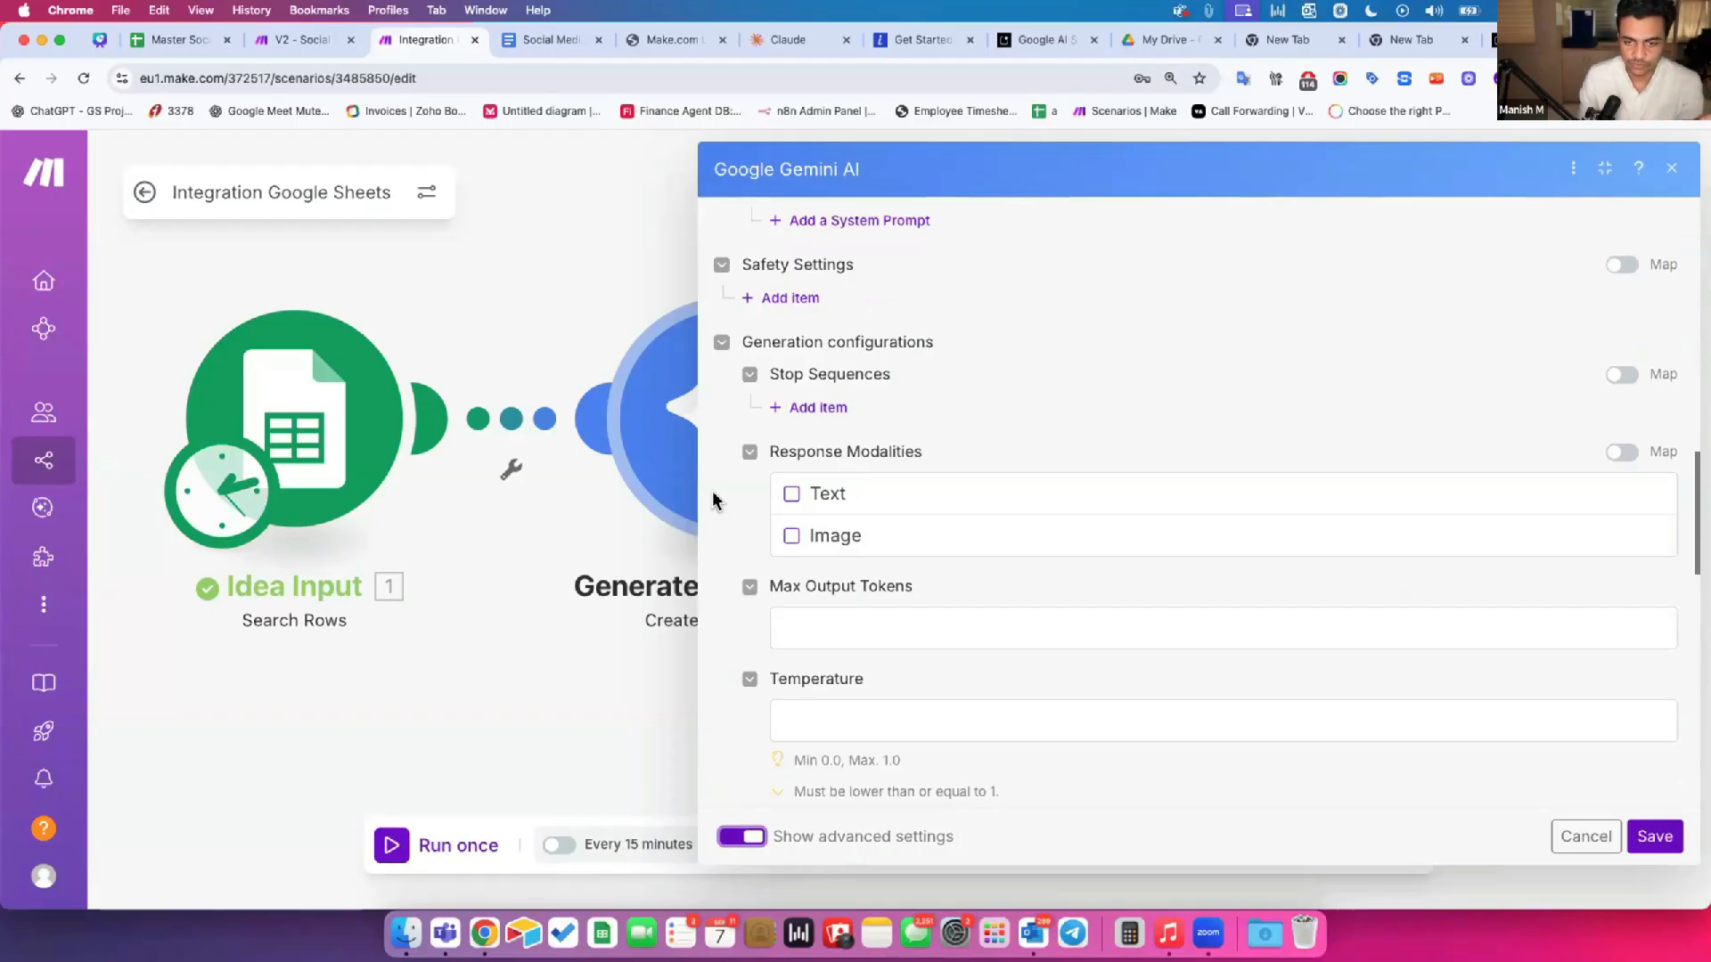
scroll(757, 486, down, 5)
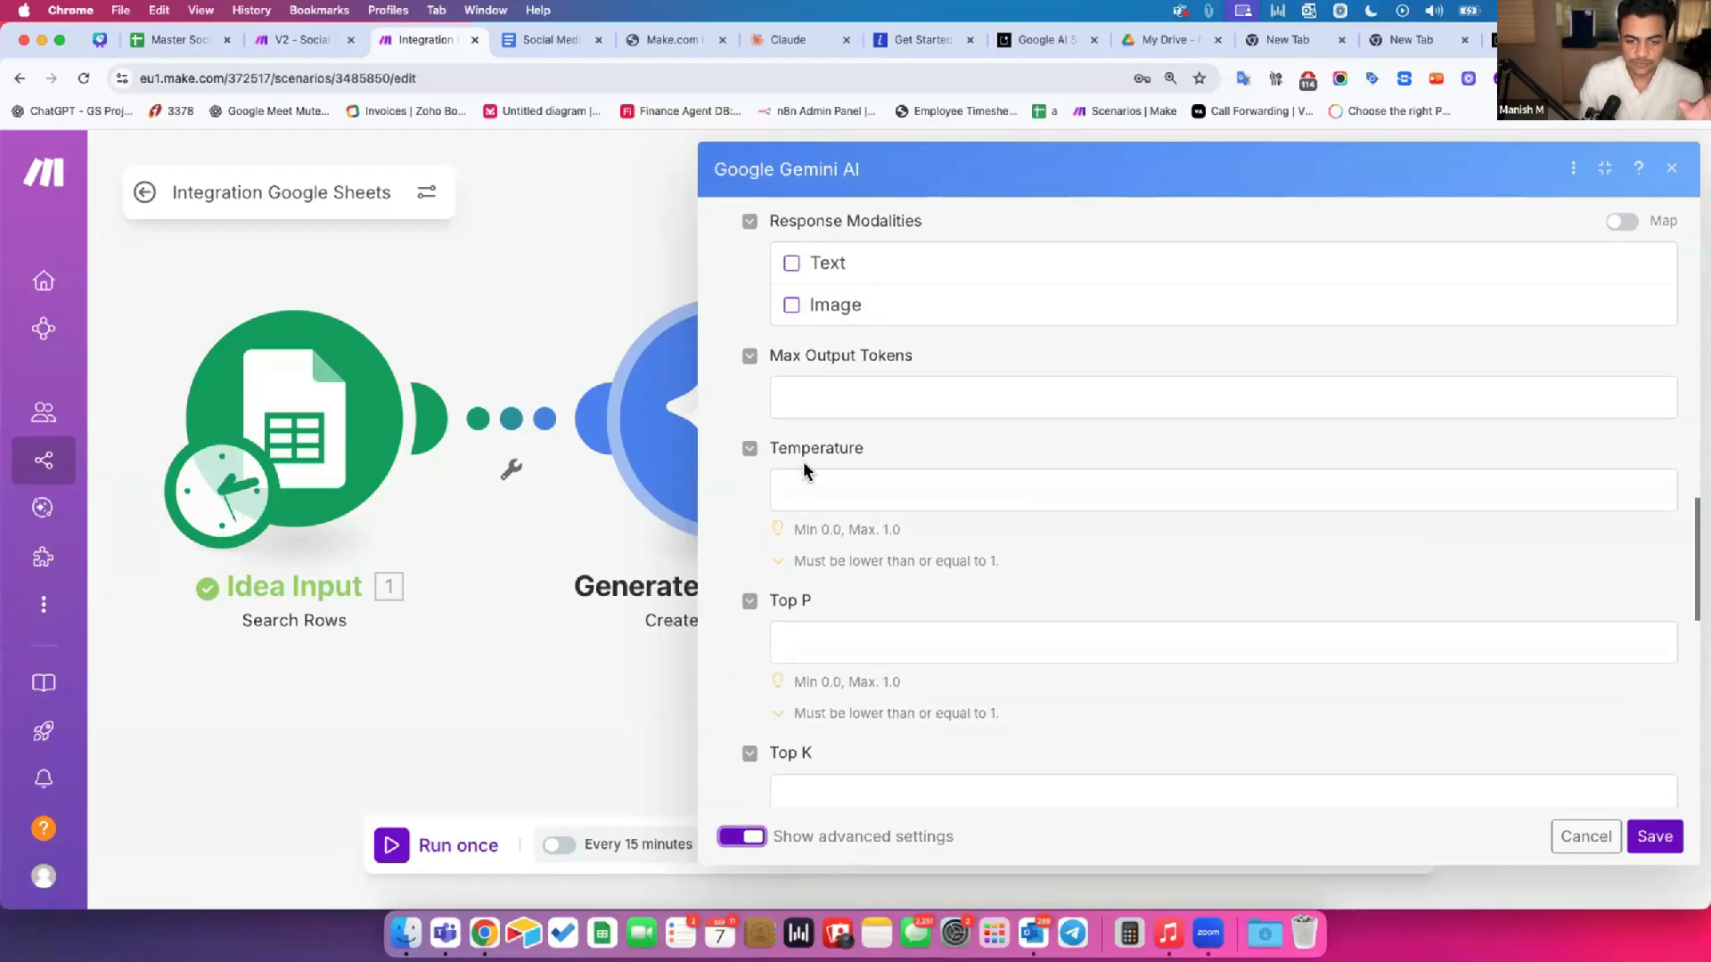
scroll(786, 606, down, 5)
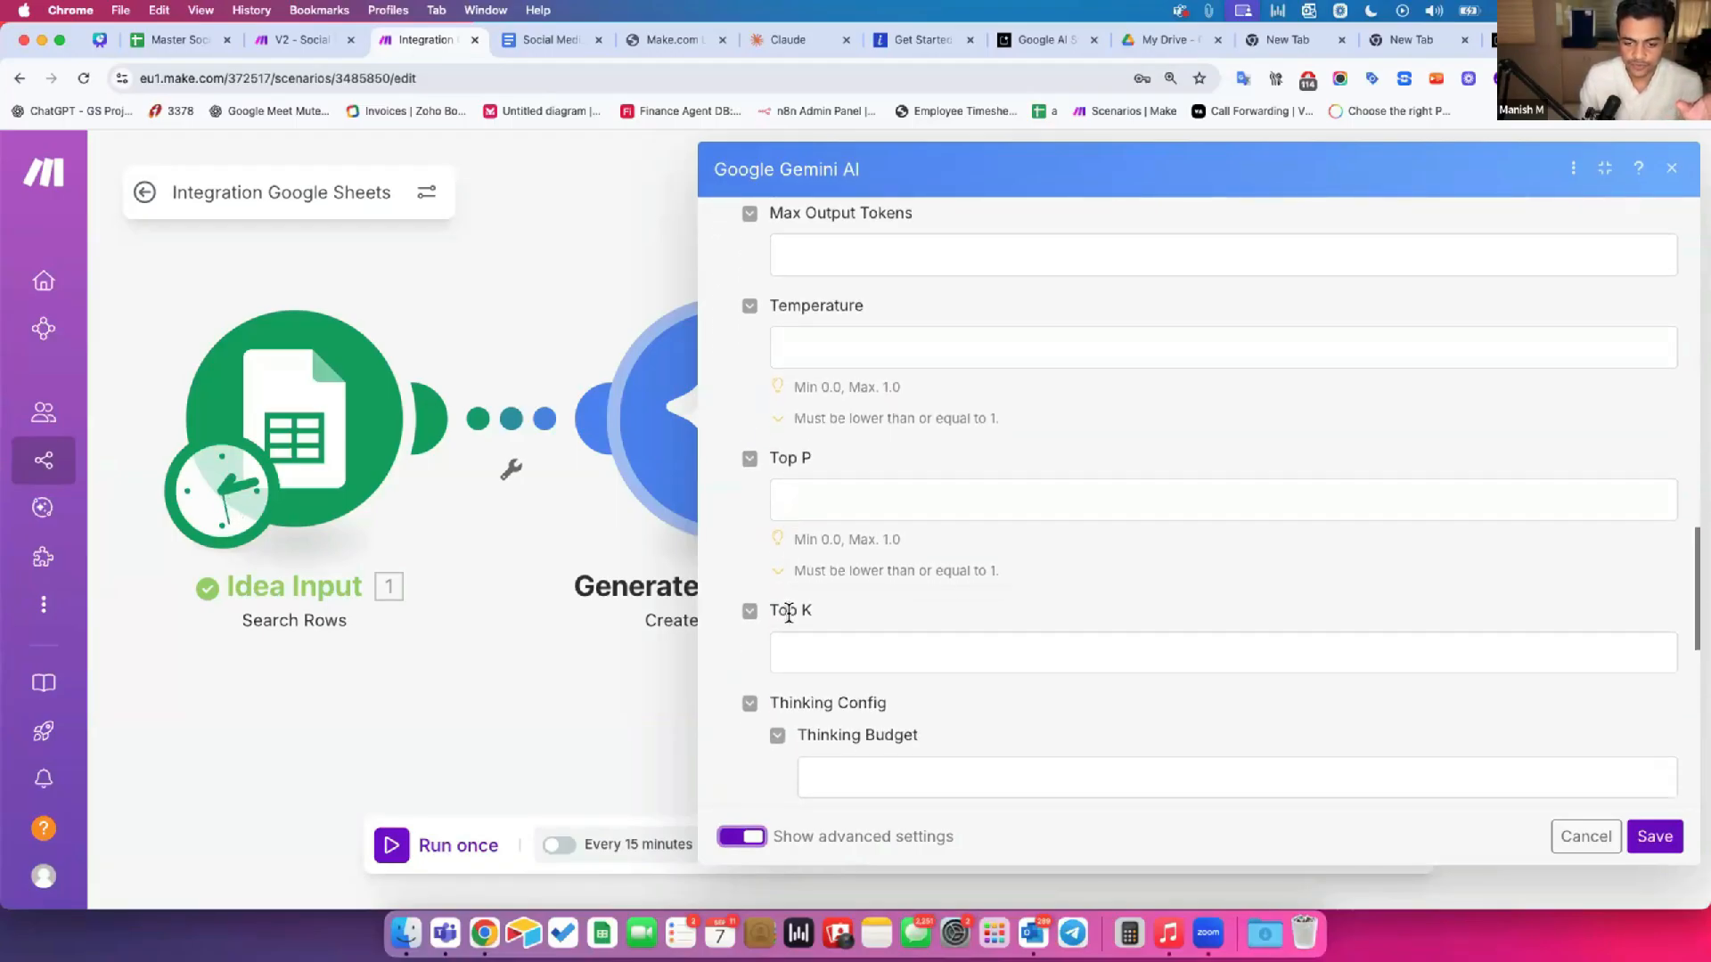
scroll(783, 623, down, 5)
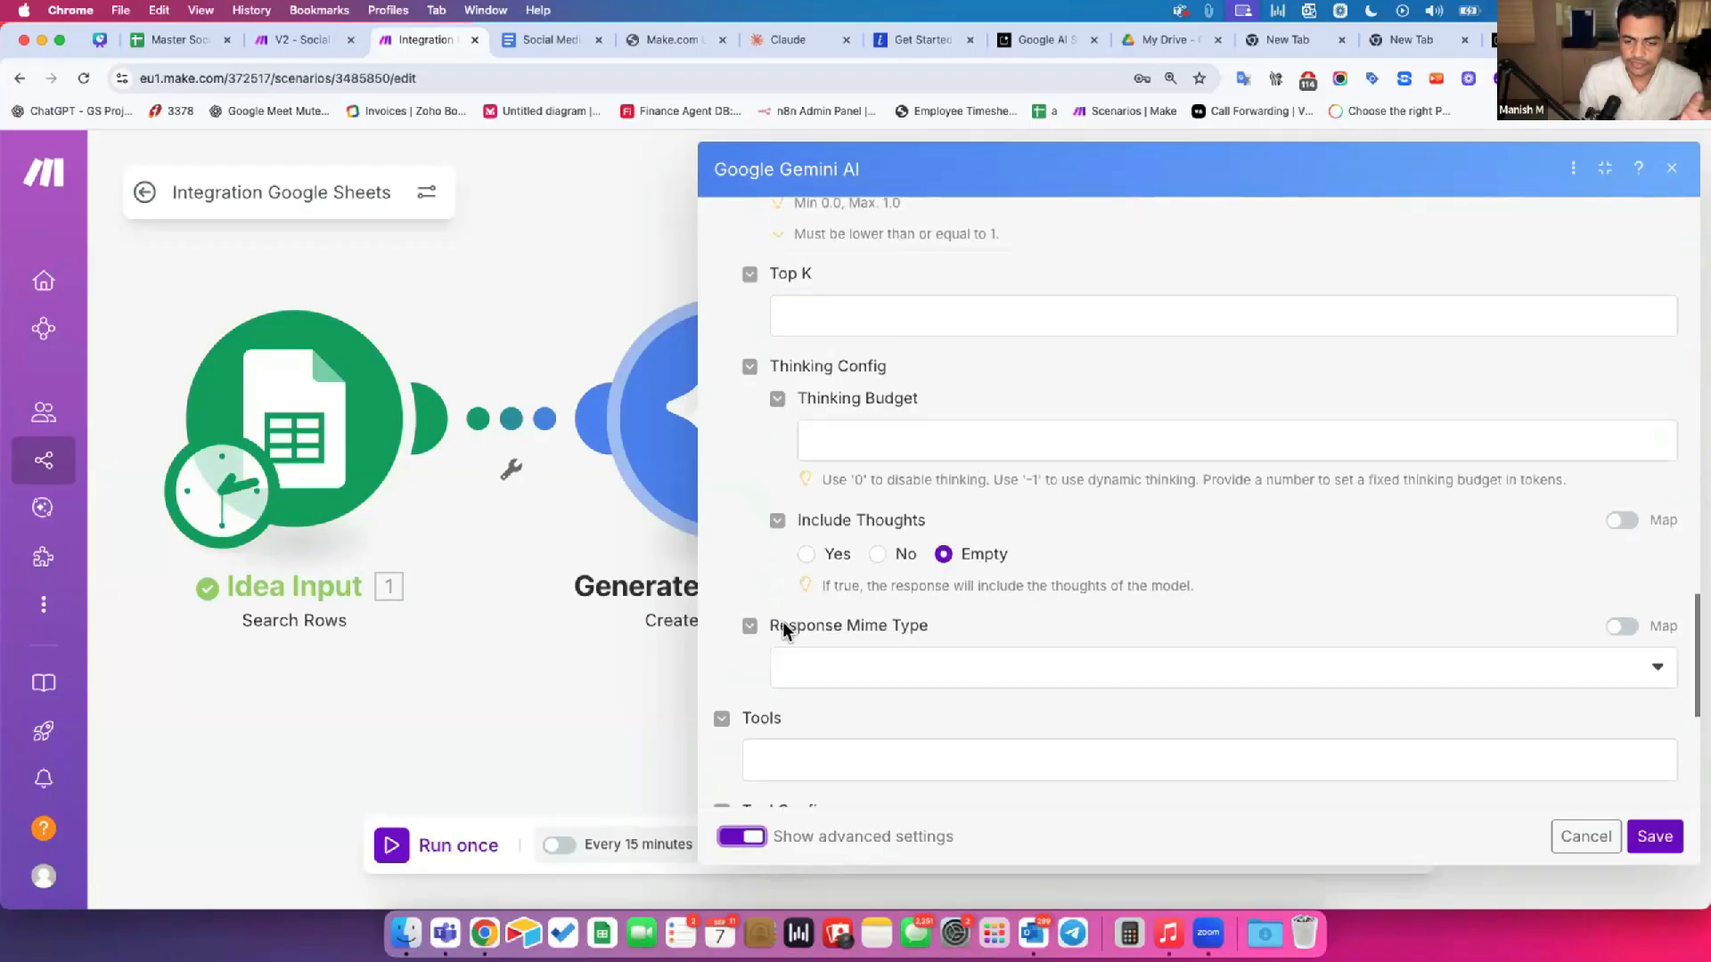
scroll(787, 592, down, 1)
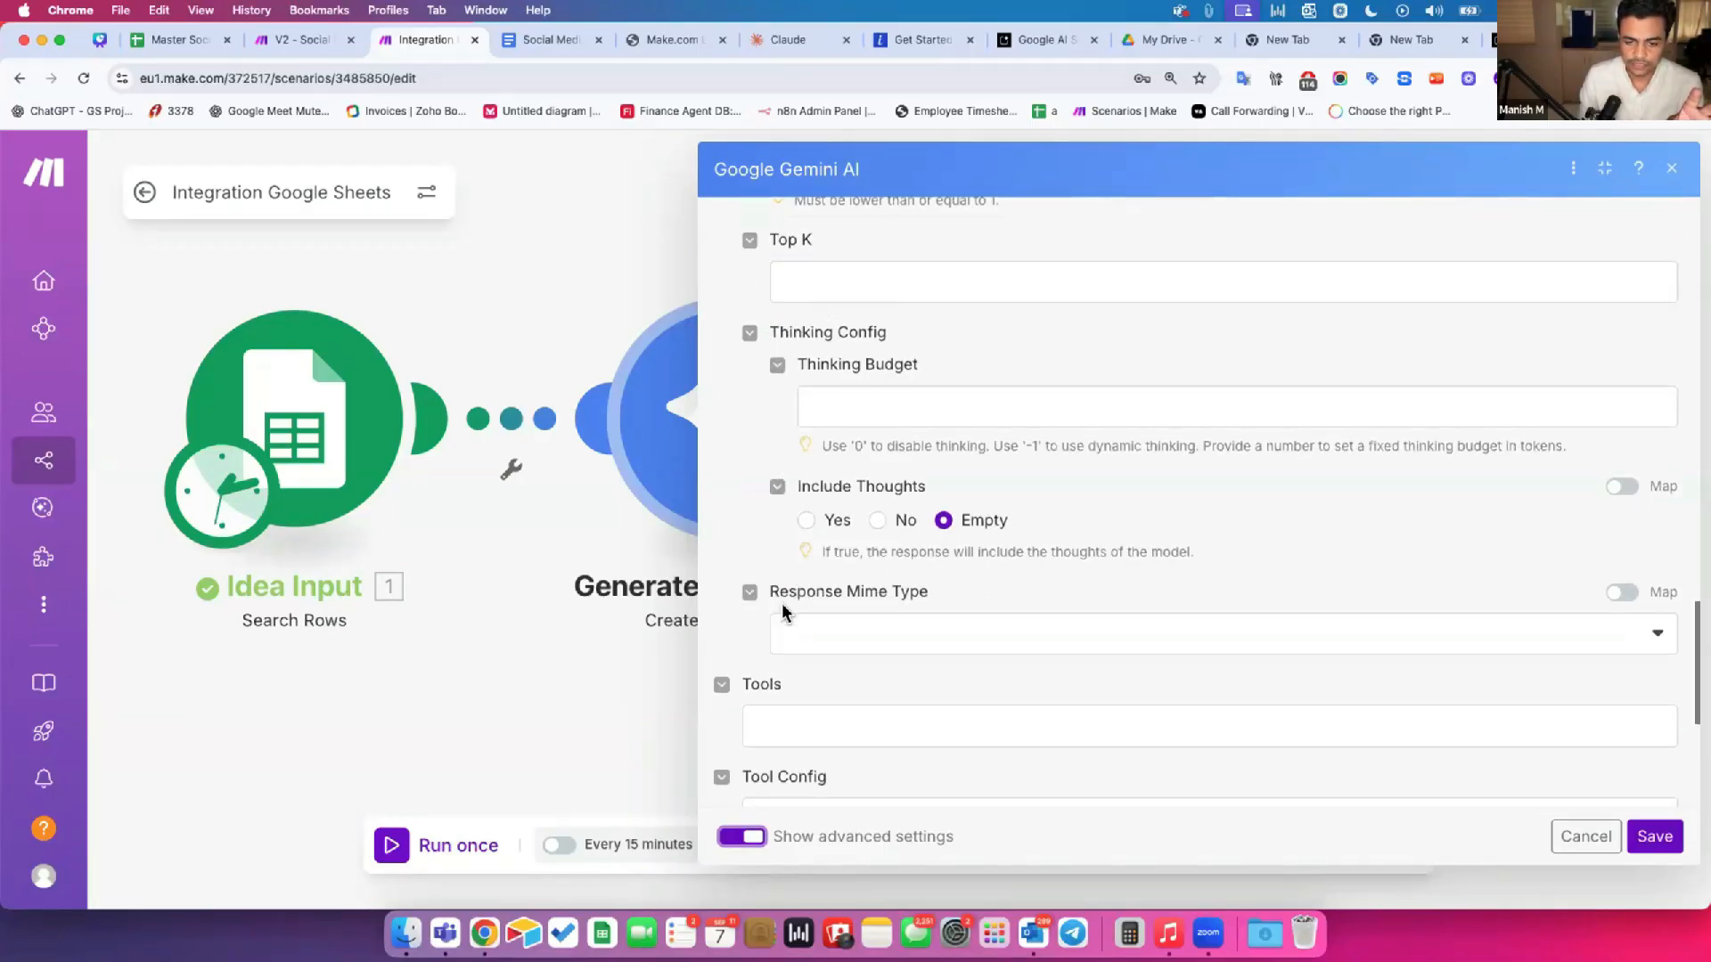
Step: Set the Gemini module's Response Mime Type to JSON Output
drag(783, 604, 911, 599)
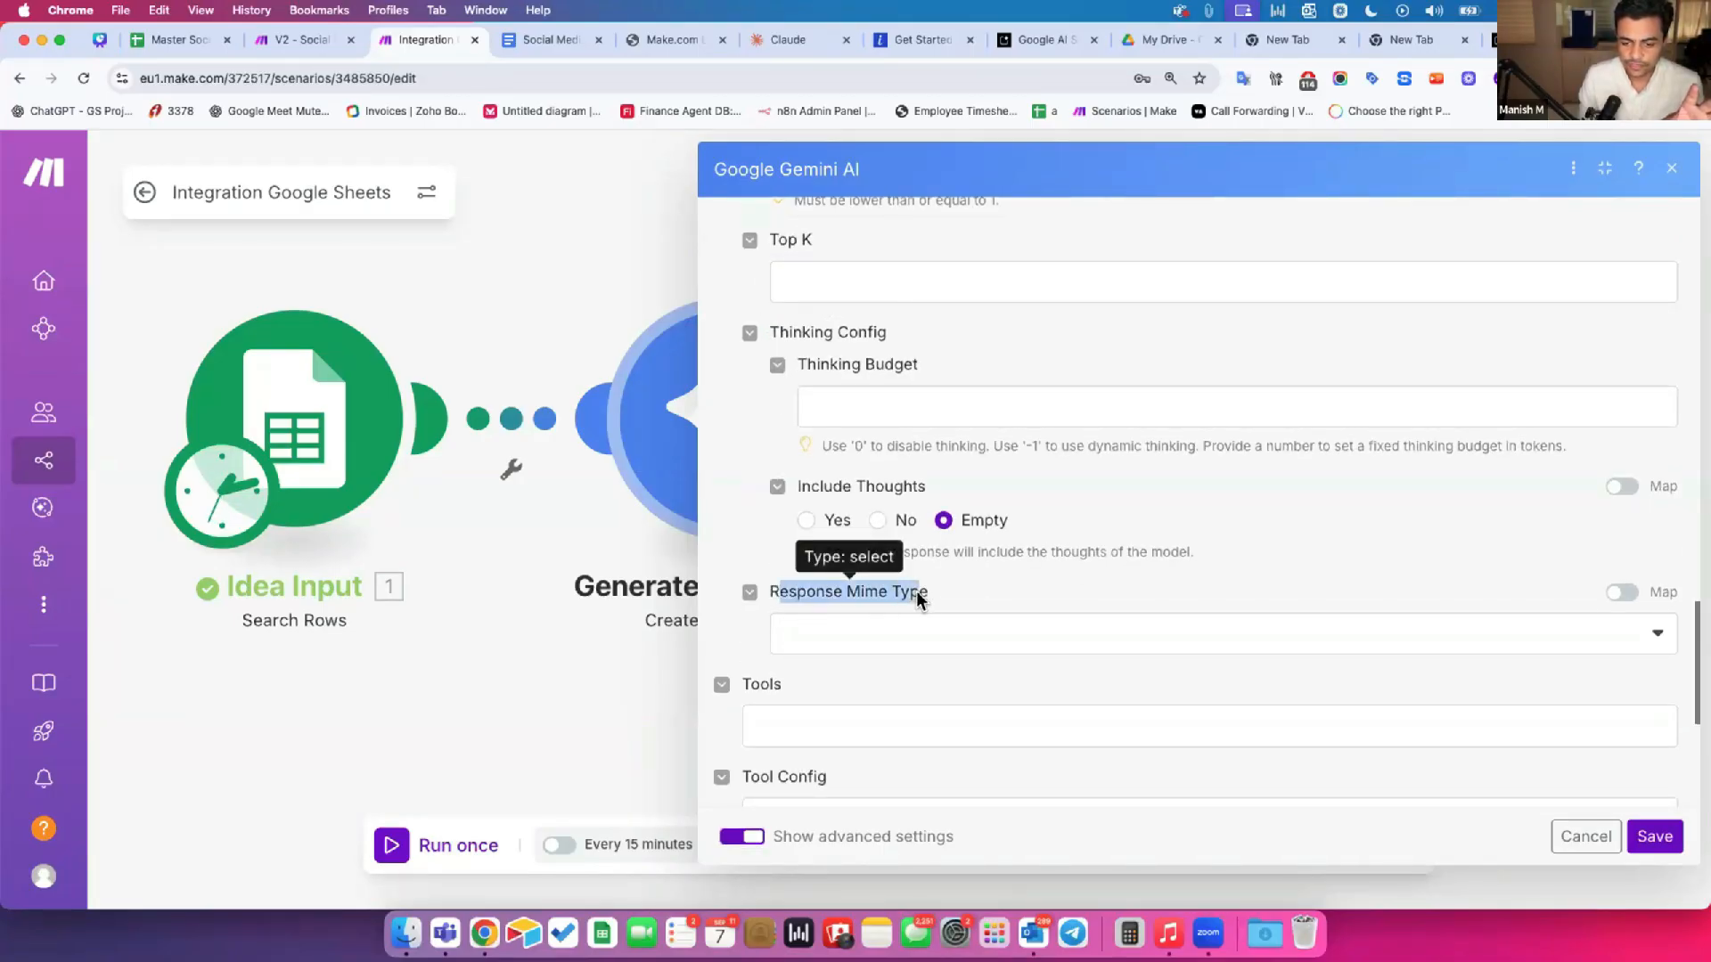
click(793, 592)
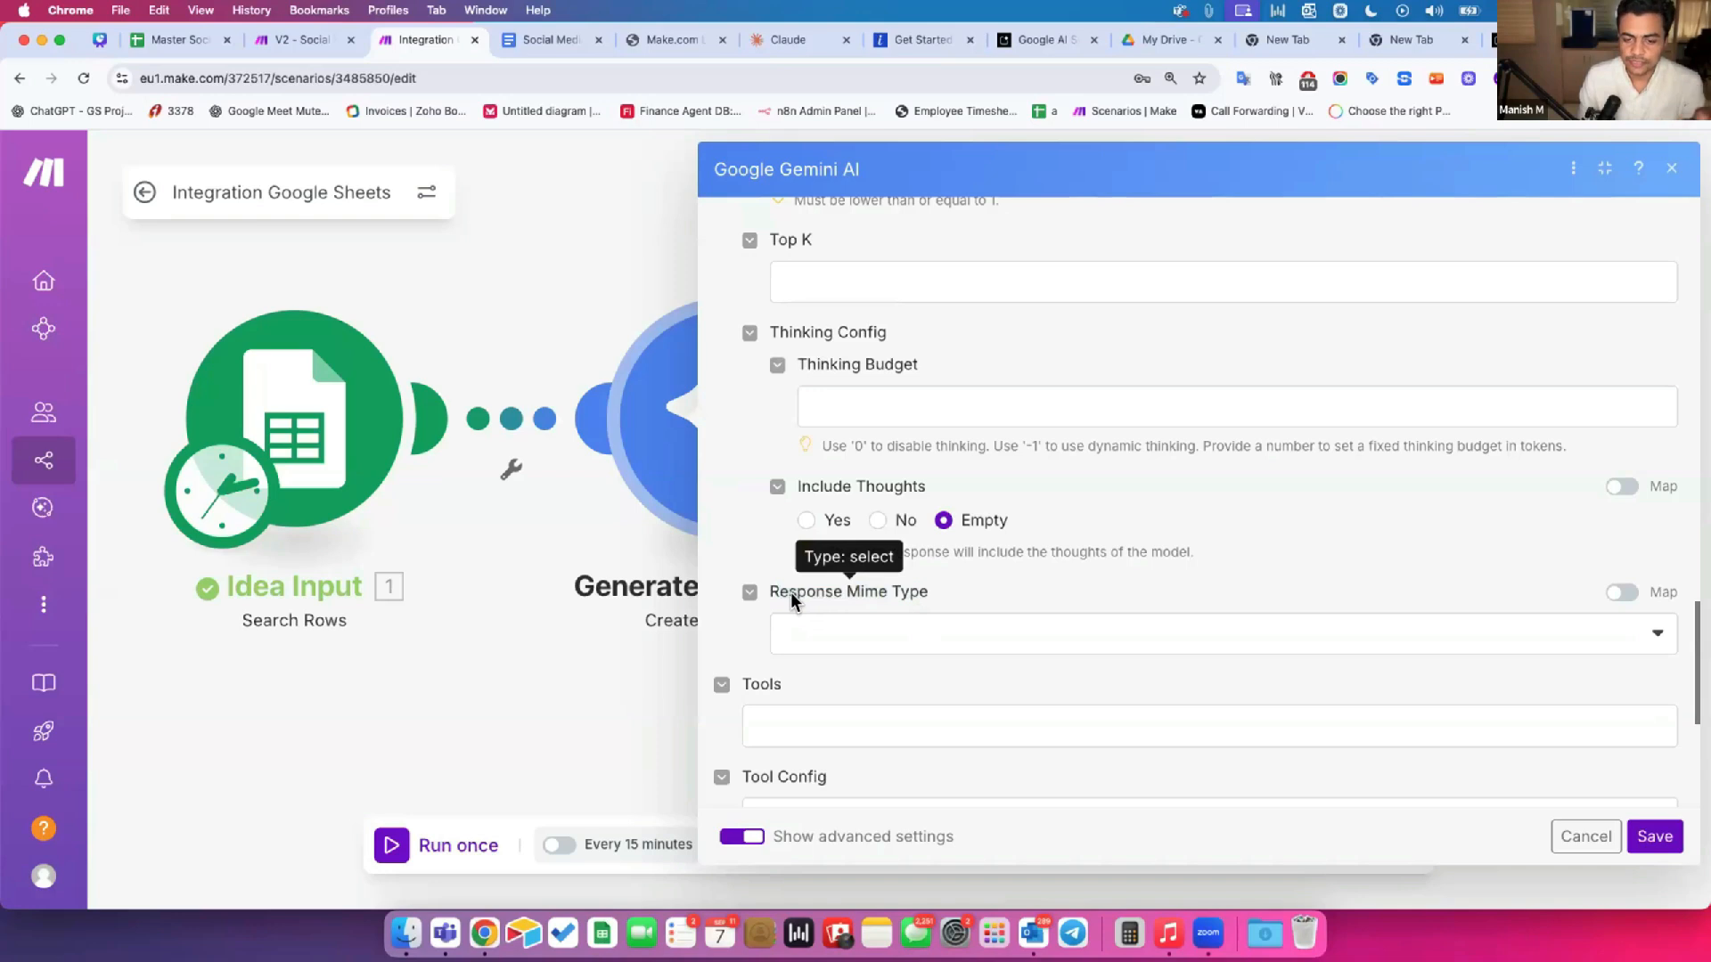
drag(817, 591, 790, 591)
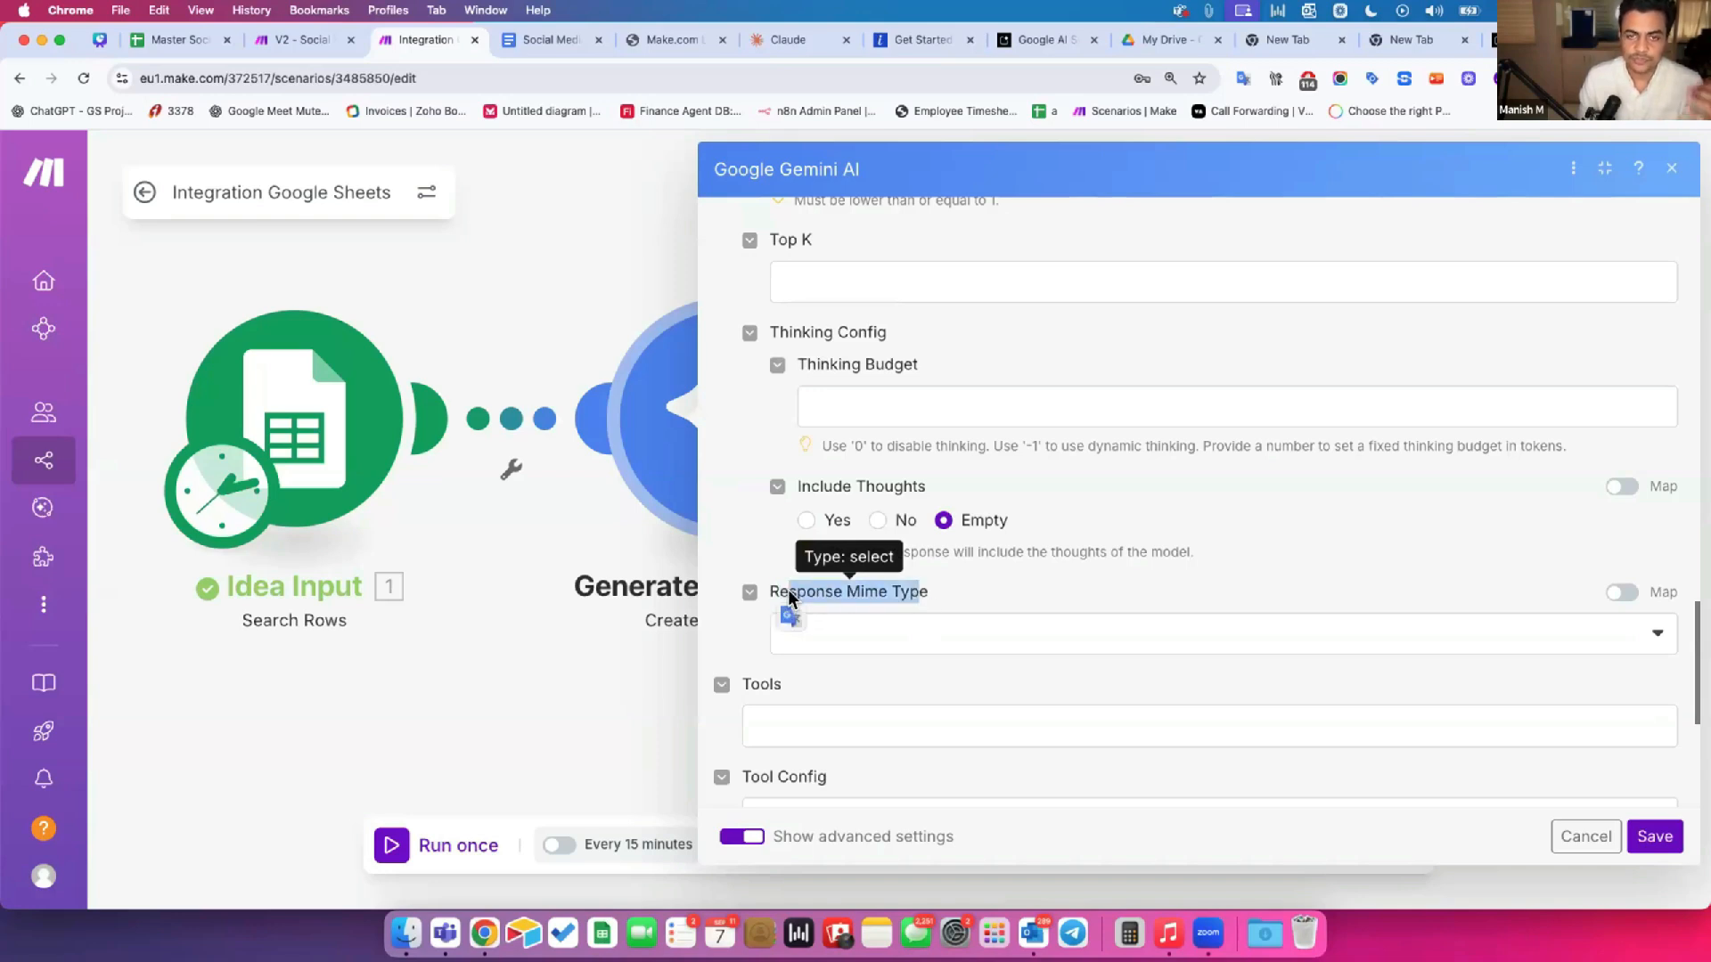
click(732, 527)
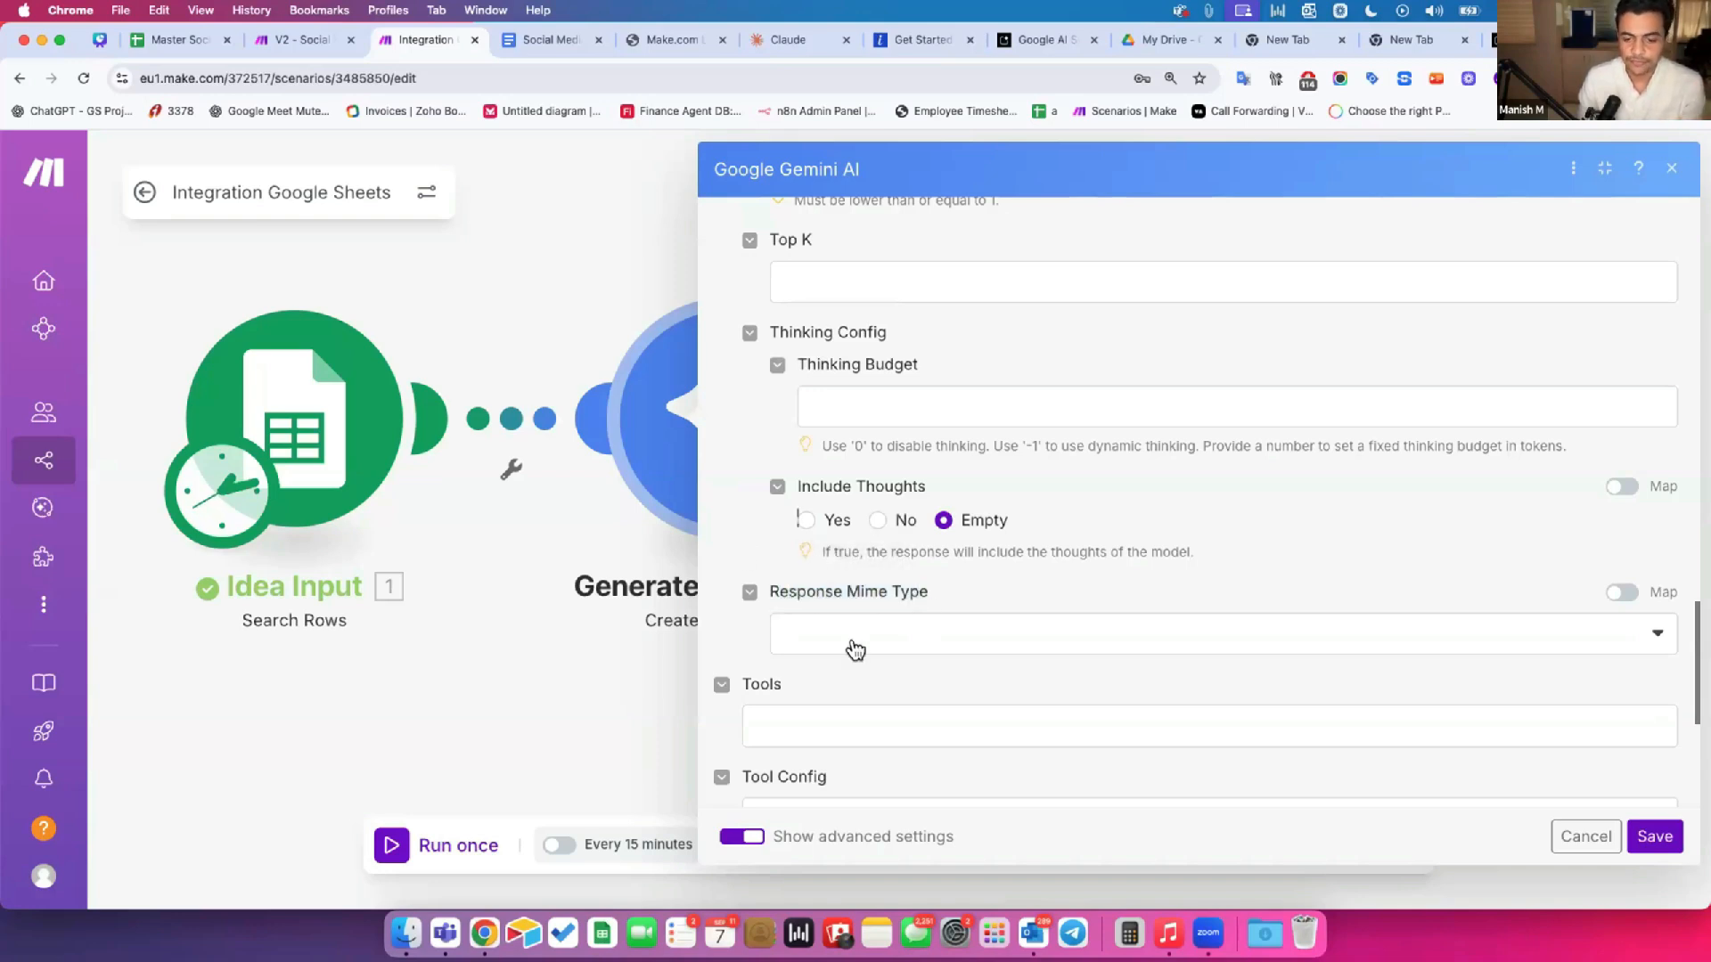
scroll(853, 593, down, 2)
click(825, 561)
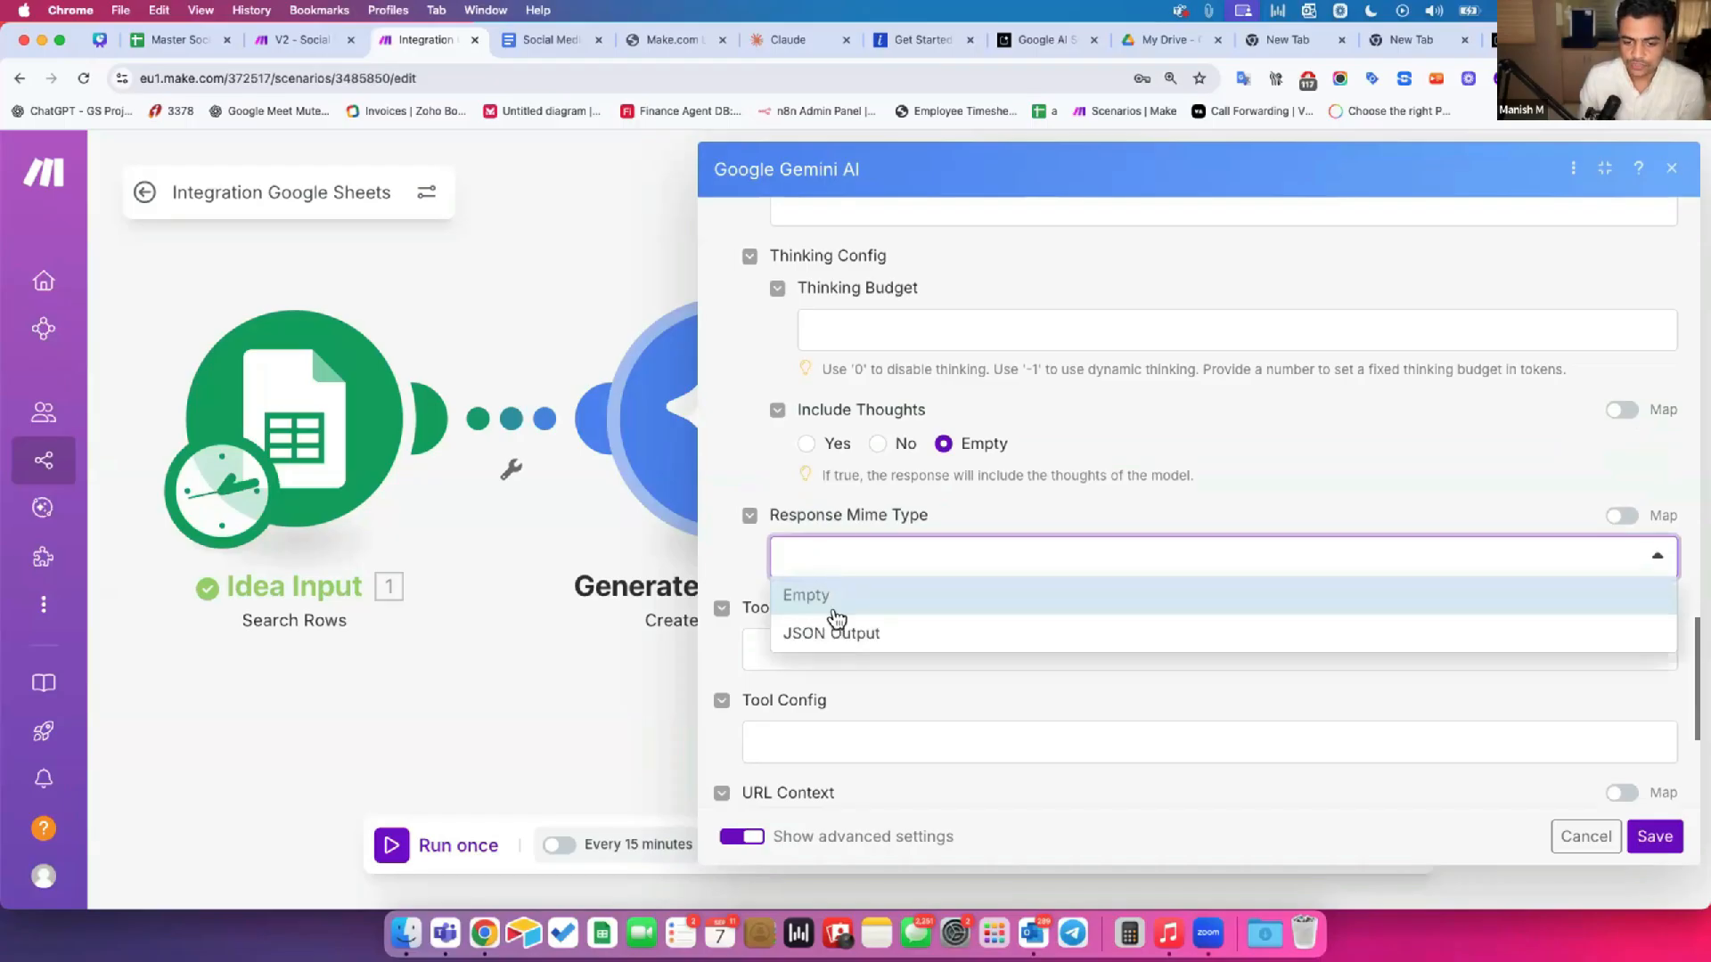
click(909, 634)
Step: Try mapping Image Link (E) and Control Column (F) below the prompt's content idea line, and remove both values again
scroll(777, 474, up, 10)
scroll(777, 475, up, 10)
scroll(780, 474, down, 3)
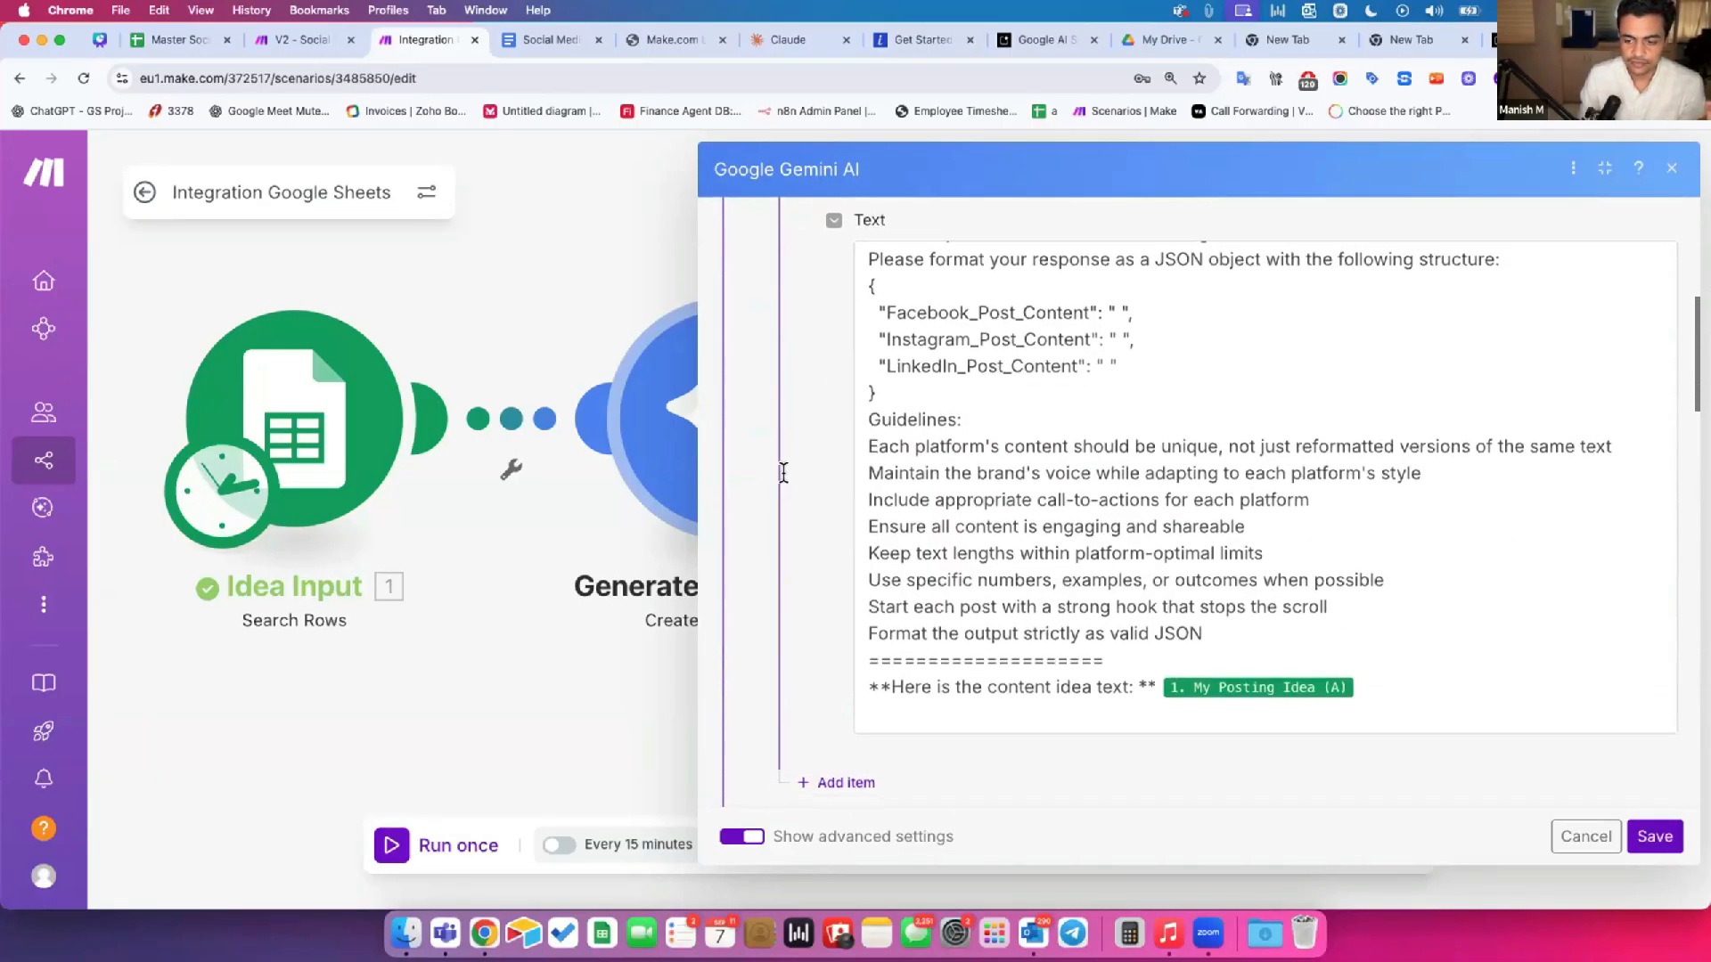
click(1171, 699)
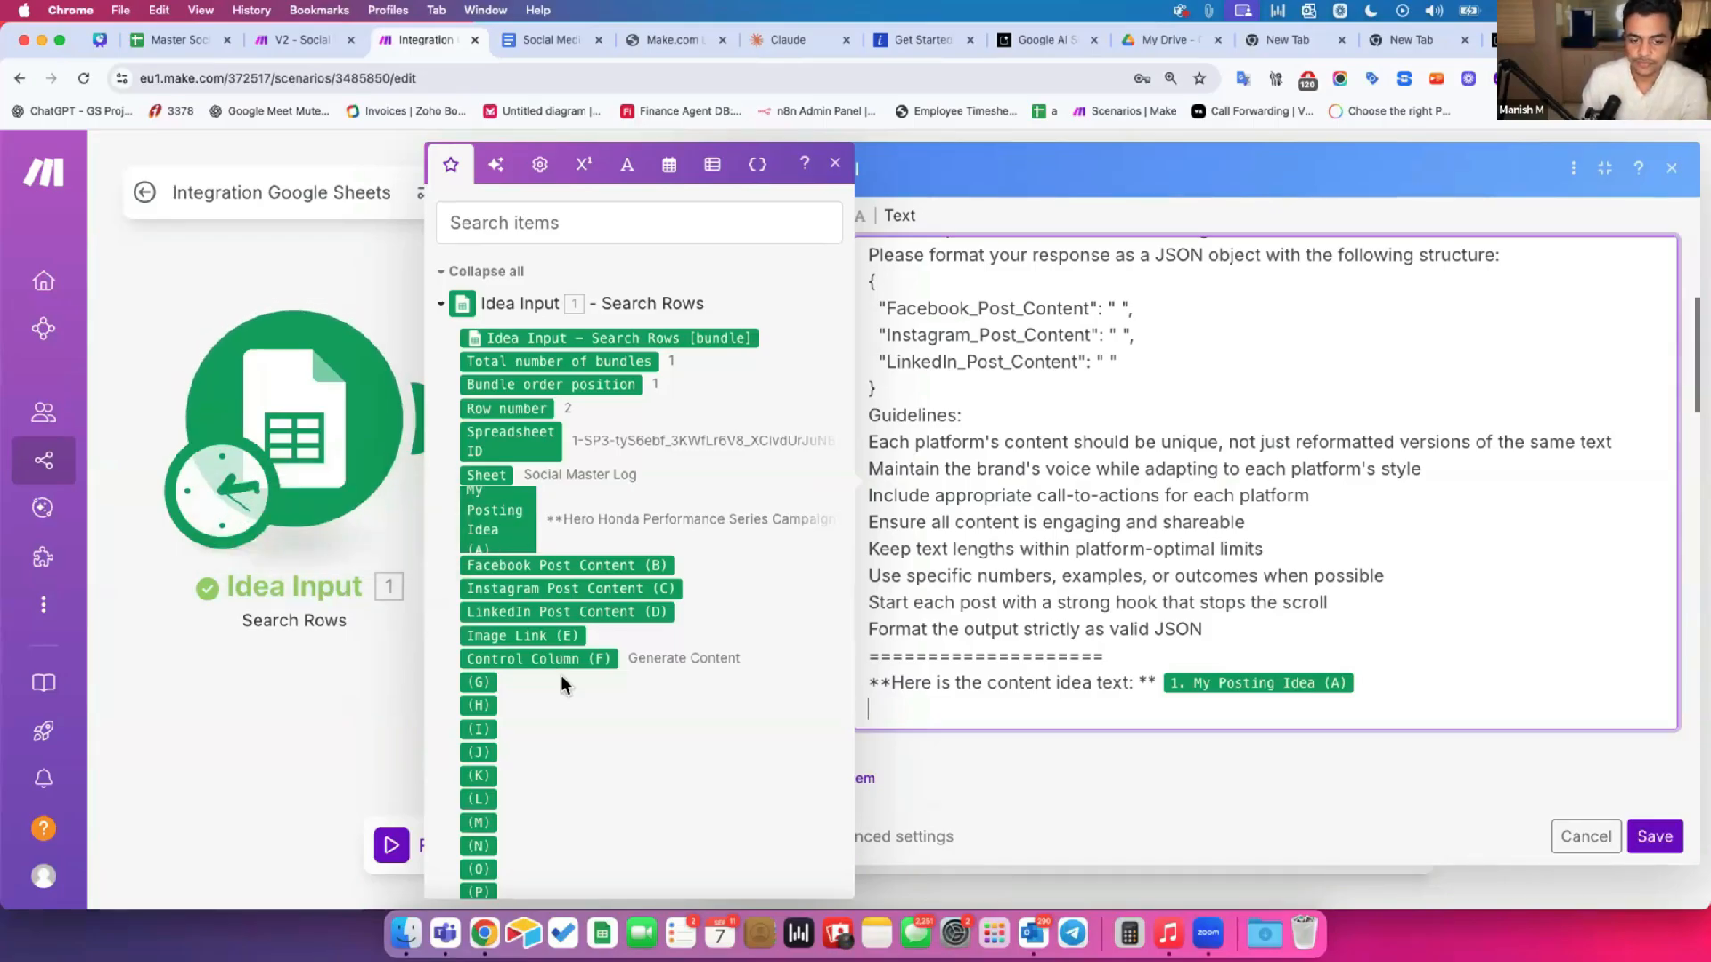
scroll(559, 676, down, 2)
drag(521, 540, 967, 704)
drag(603, 565, 1103, 703)
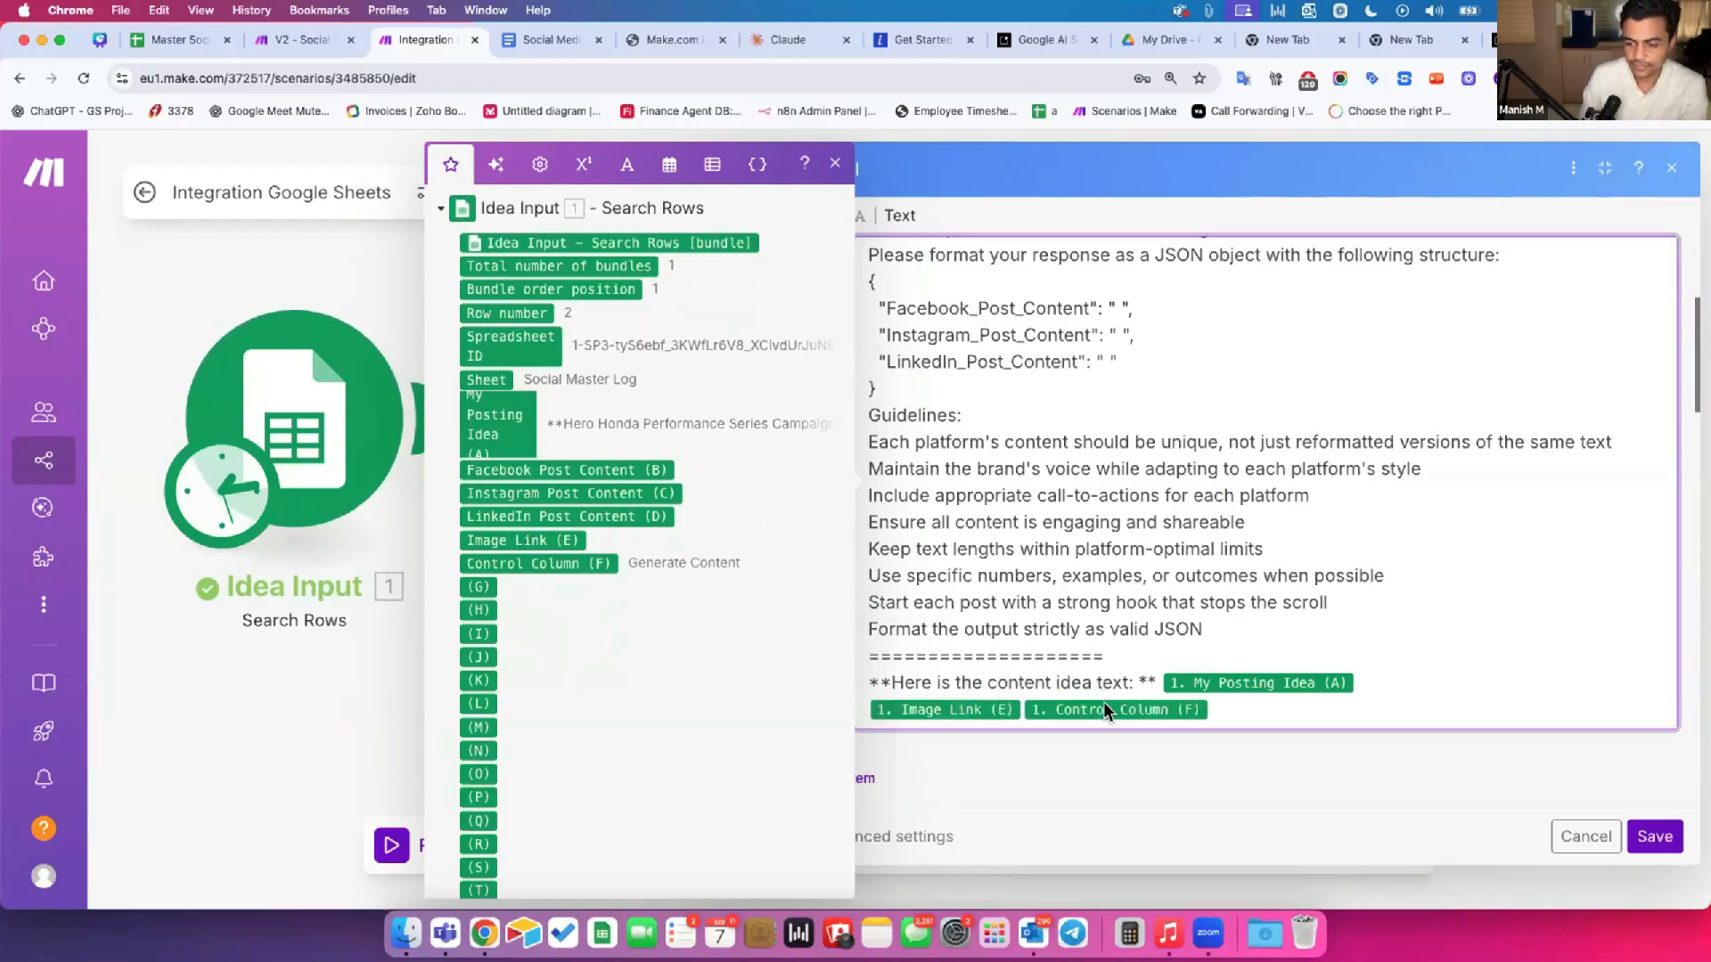
key(BackSpace)
key(BackSpace)
key(BackSpace)
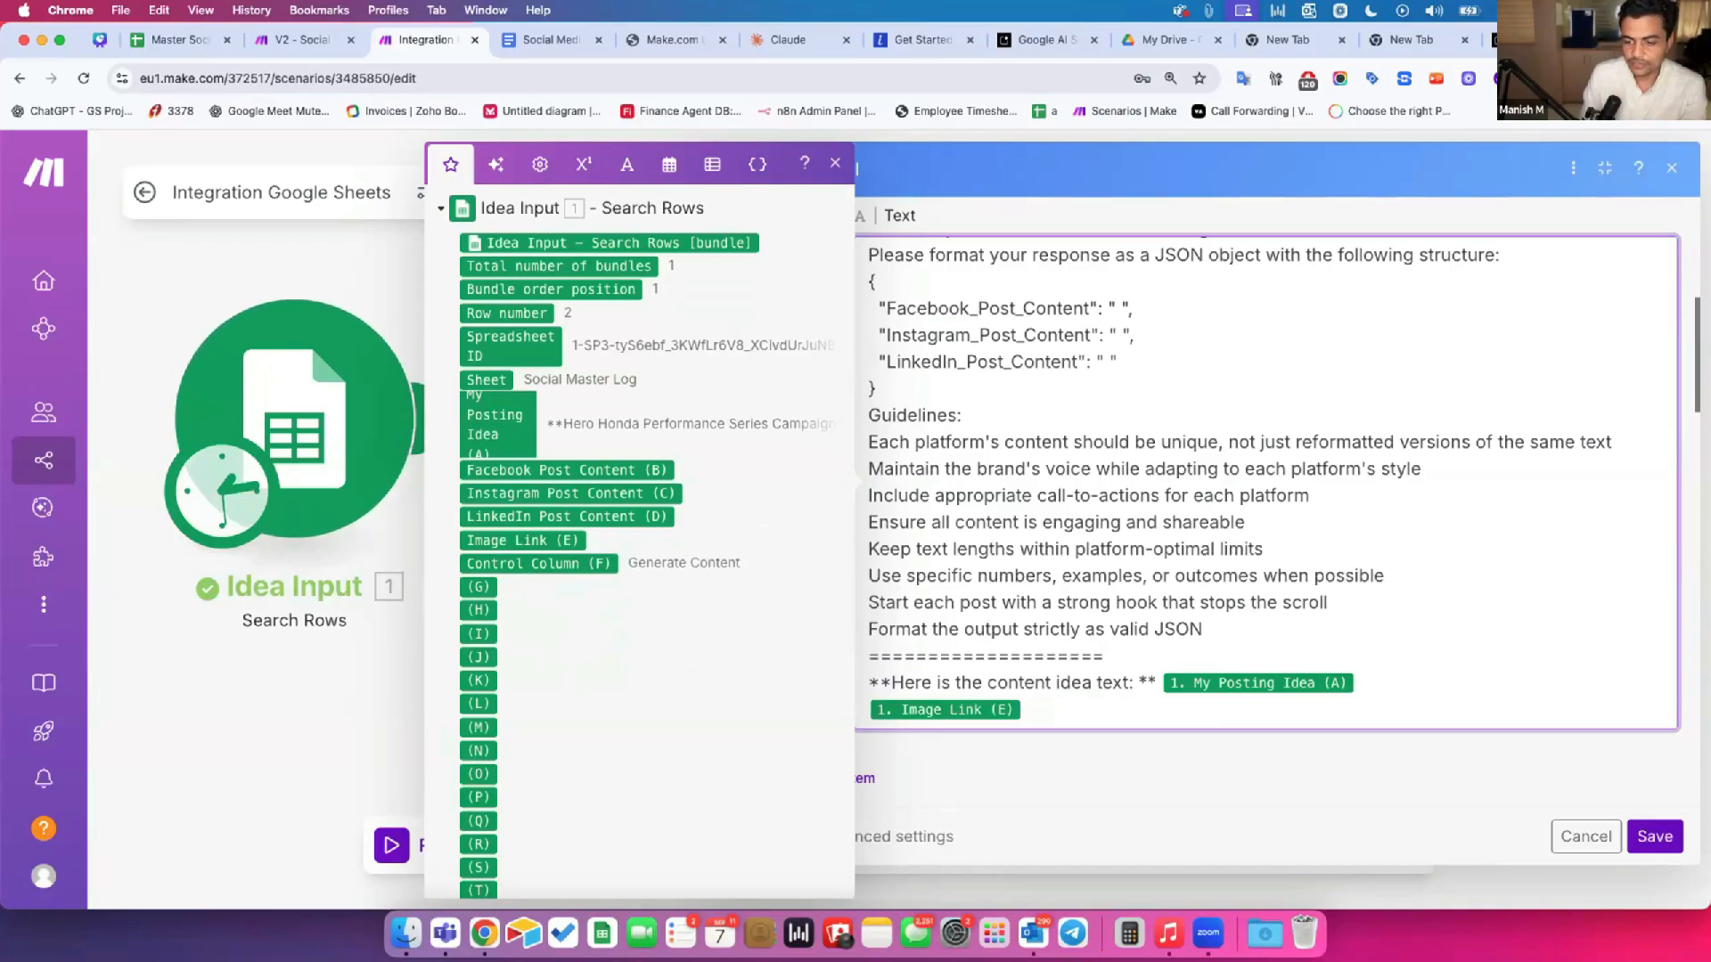
scroll(791, 573, down, 10)
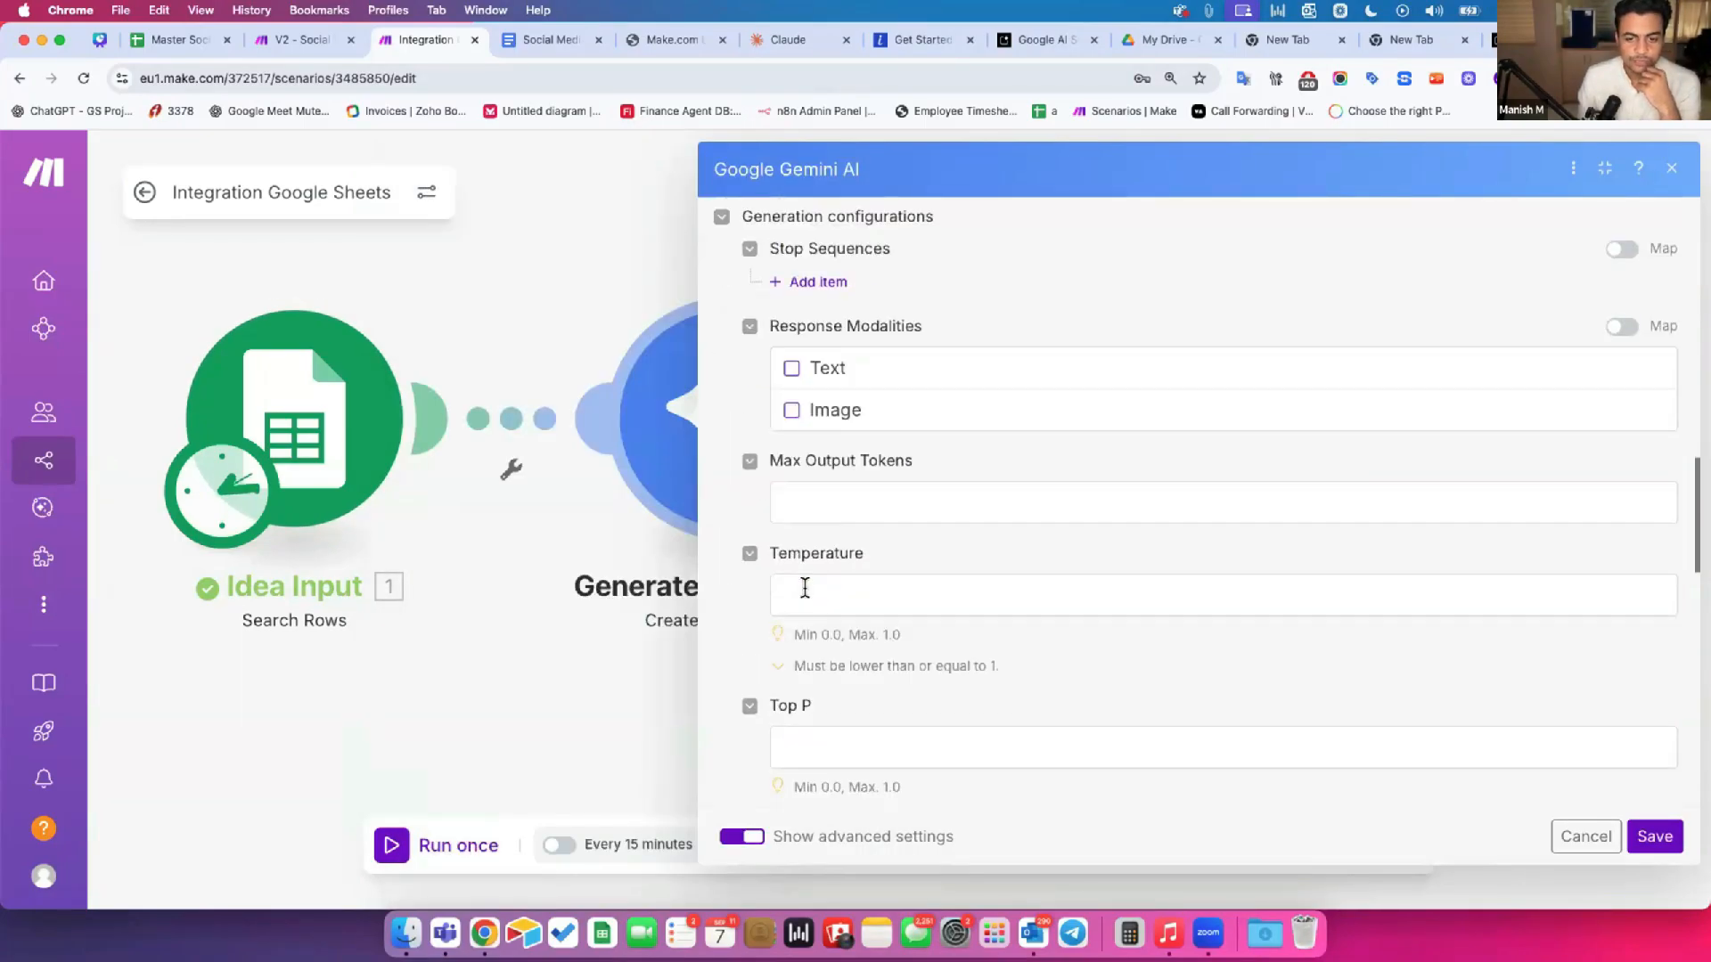
Step: Examine the Gemini module's advanced generation settings down to the response schema, tools and search grounding options
scroll(804, 587, down, 1)
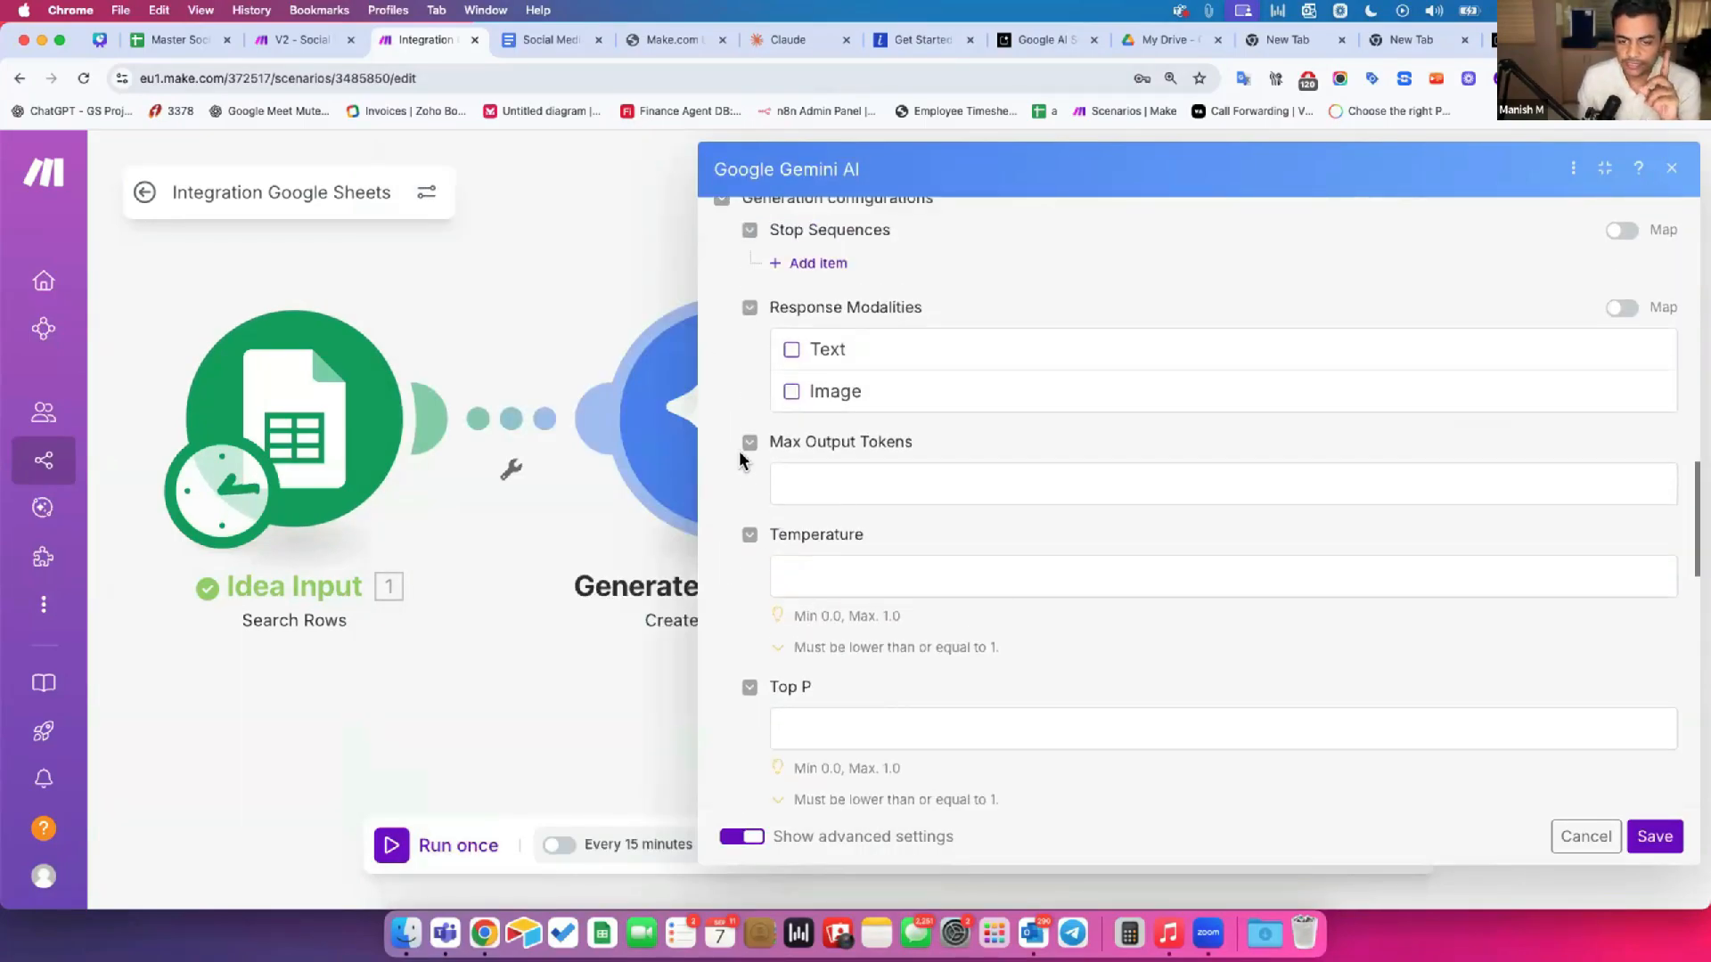
scroll(748, 541, down, 10)
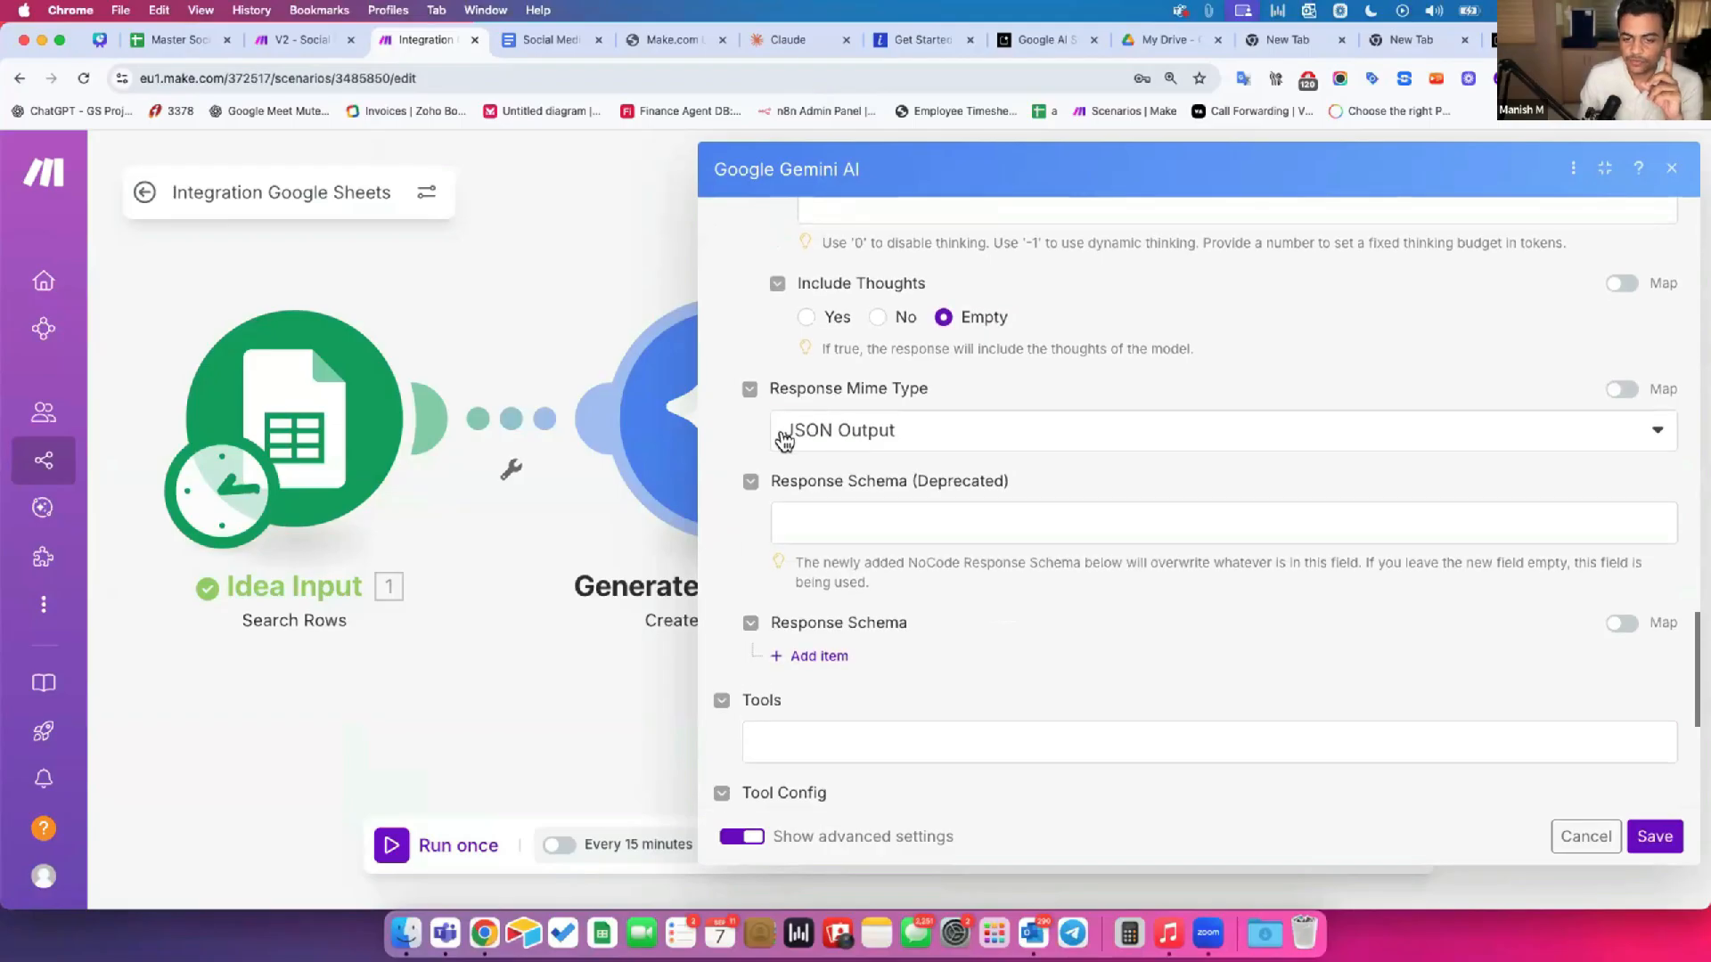
scroll(825, 613, down, 5)
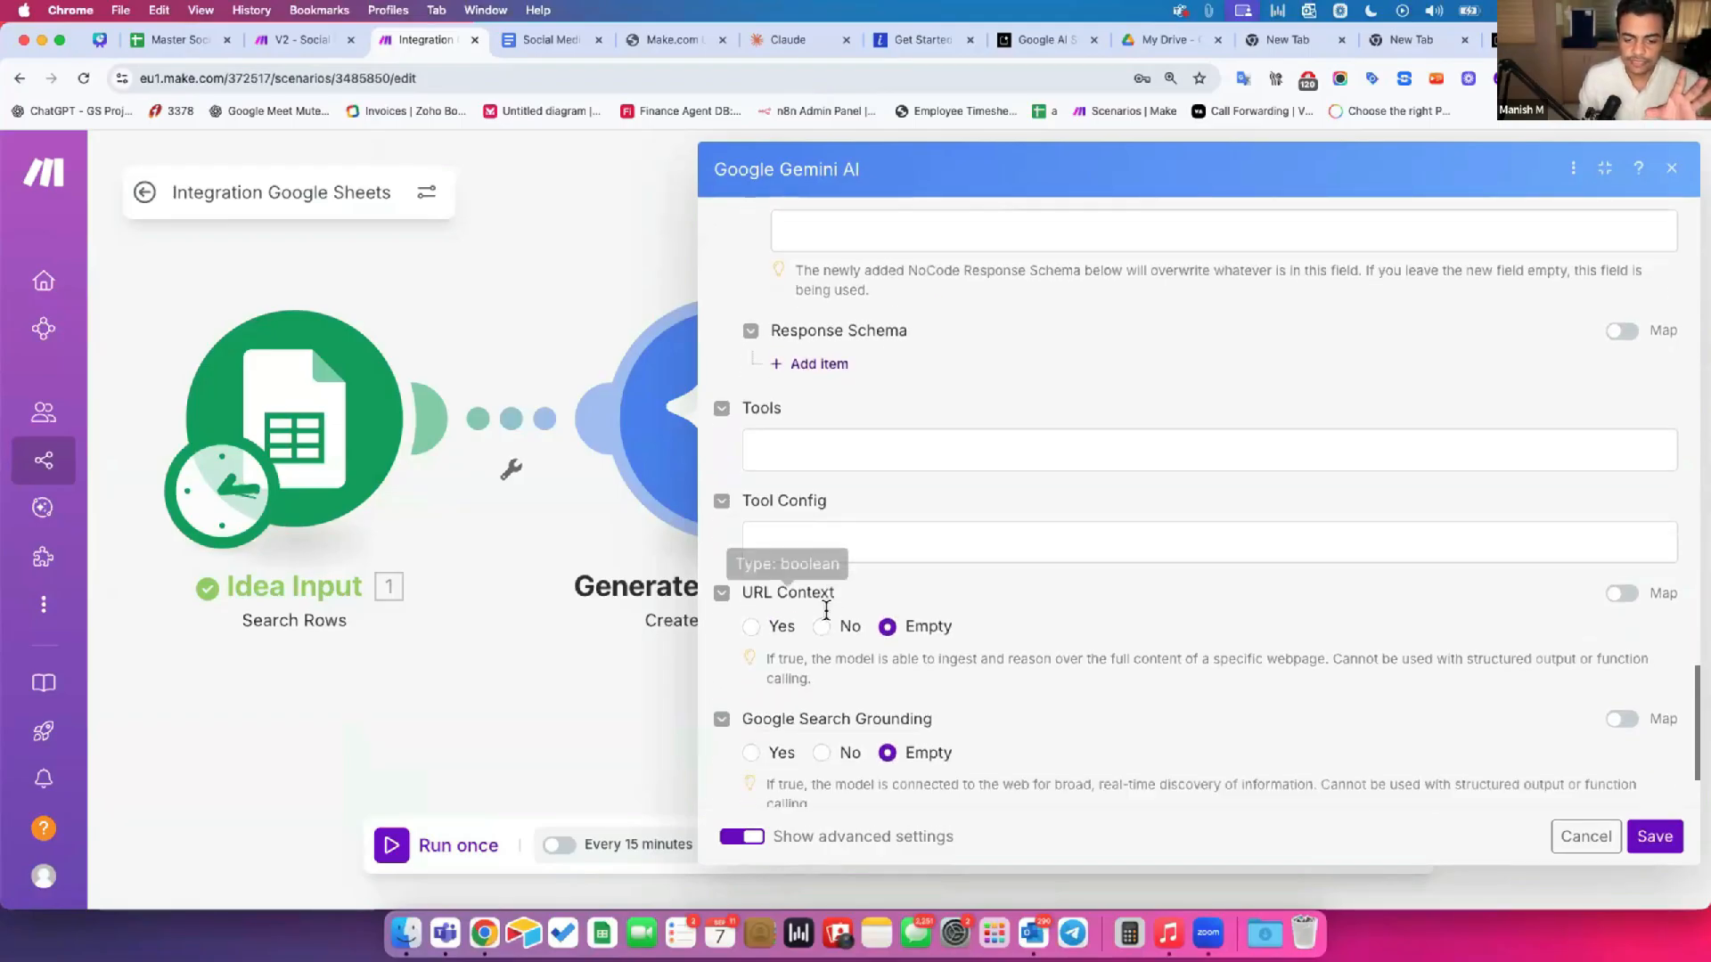
scroll(826, 613, down, 1)
scroll(825, 613, up, 5)
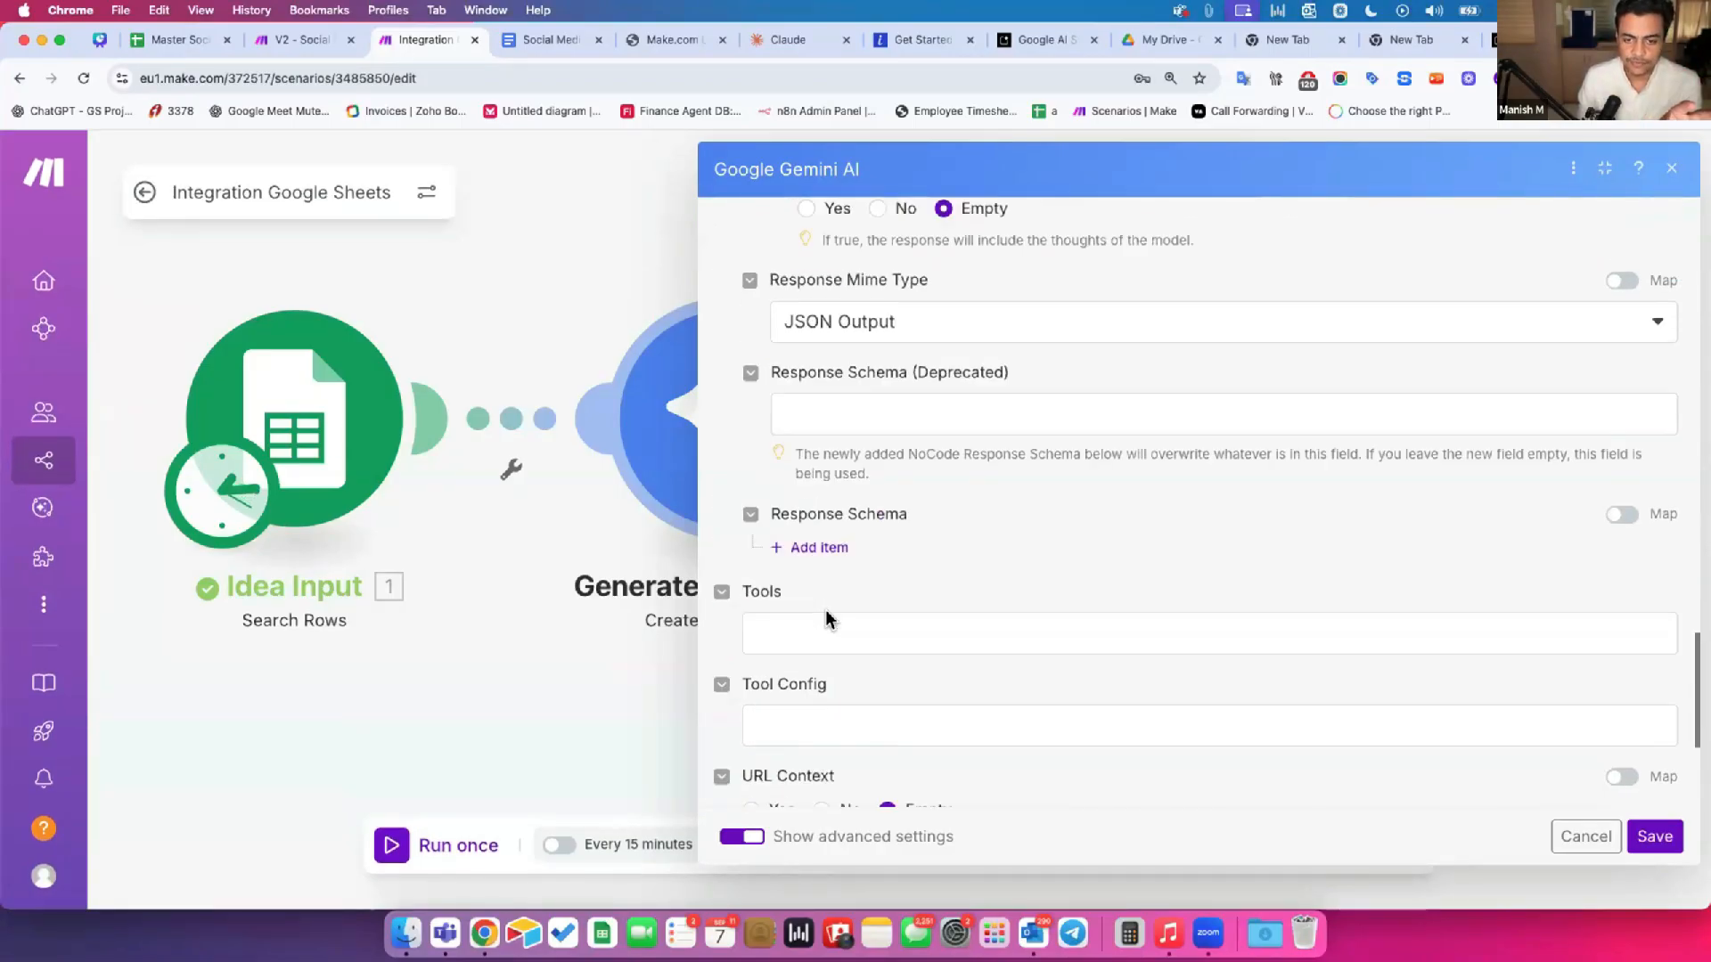
drag(790, 458, 963, 456)
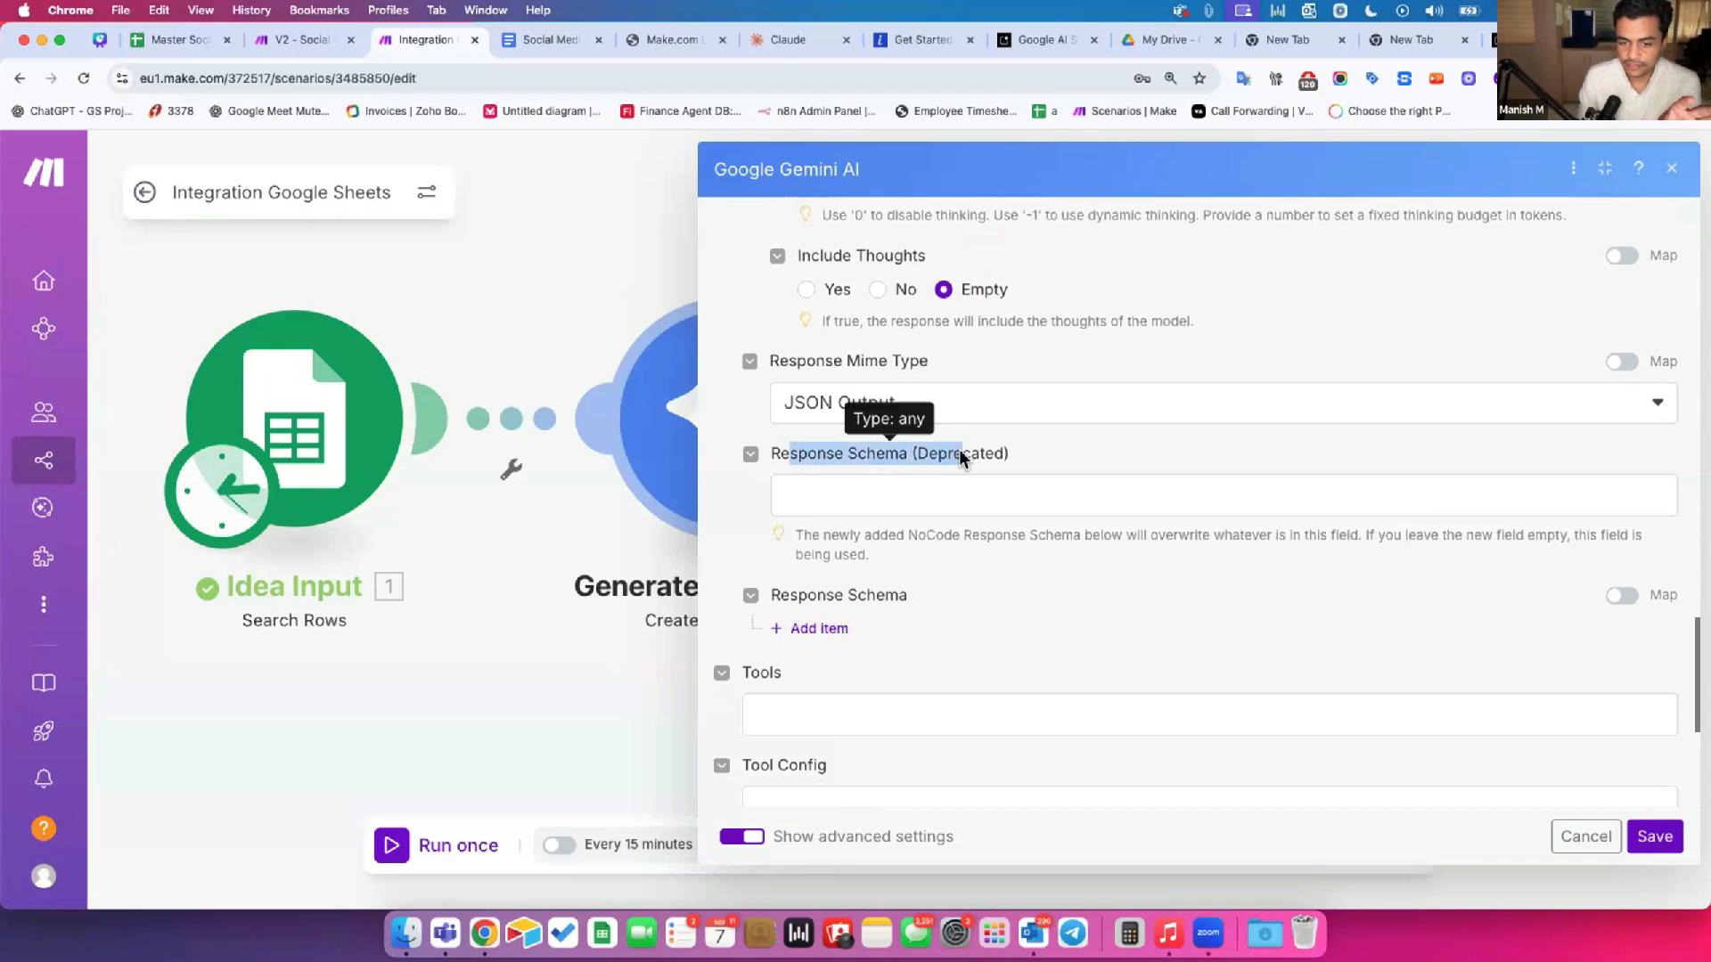
click(815, 628)
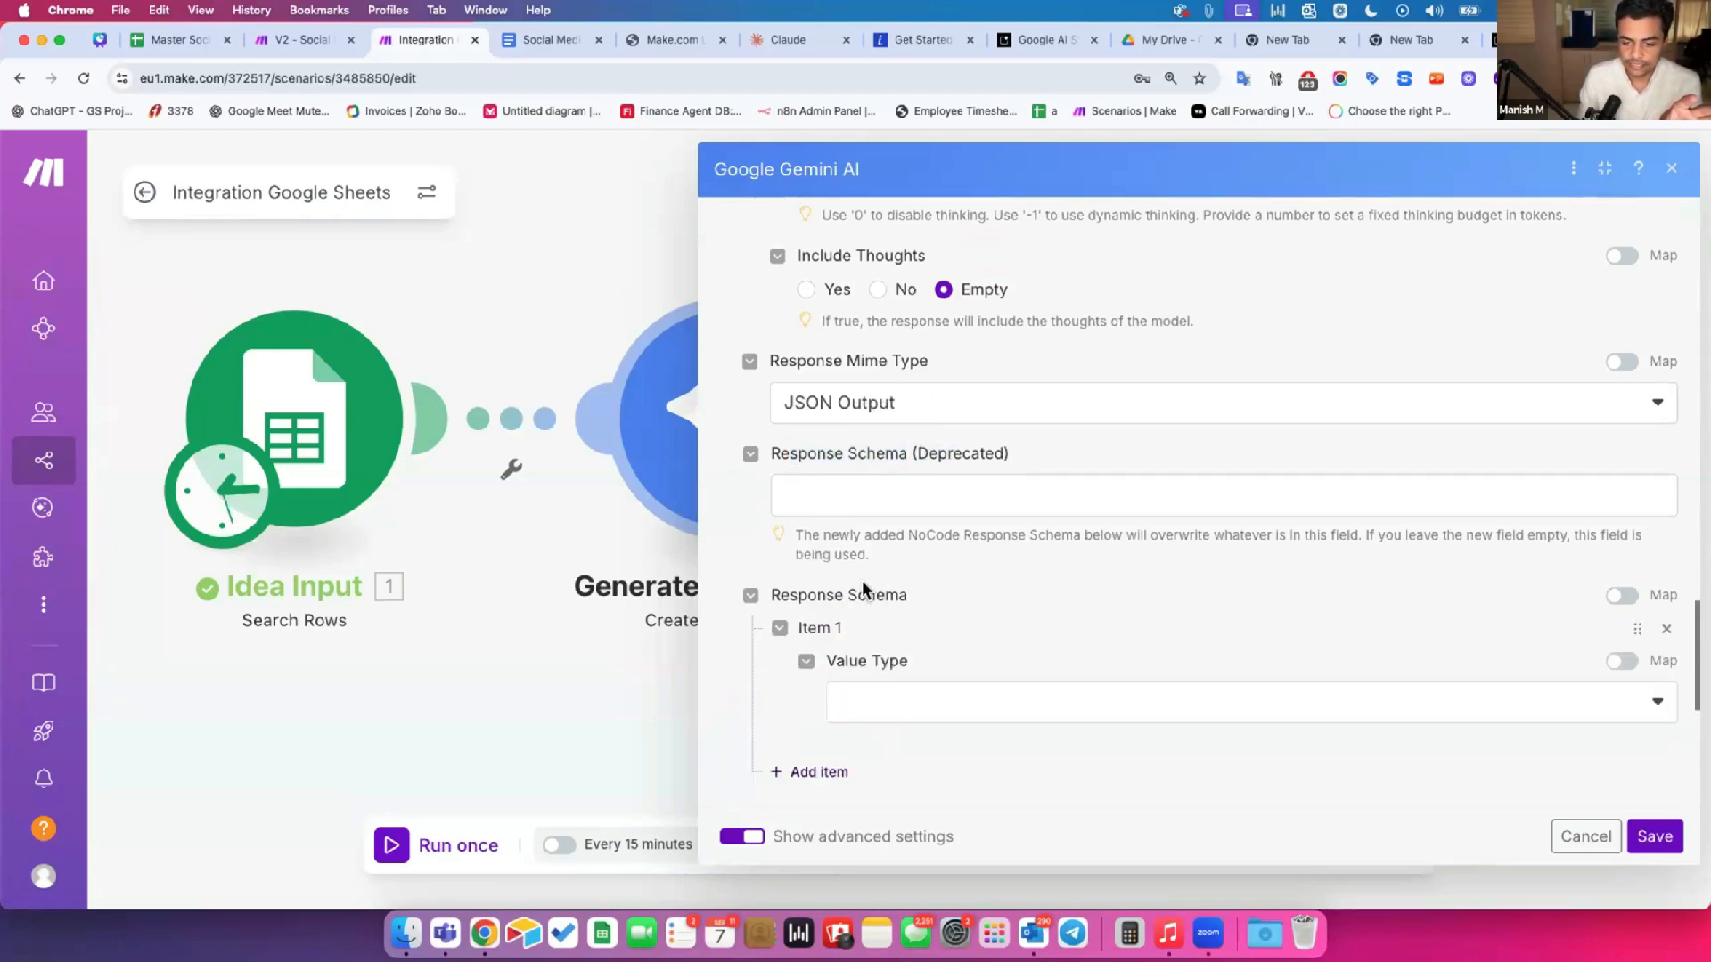
scroll(891, 705, down, 2)
click(928, 584)
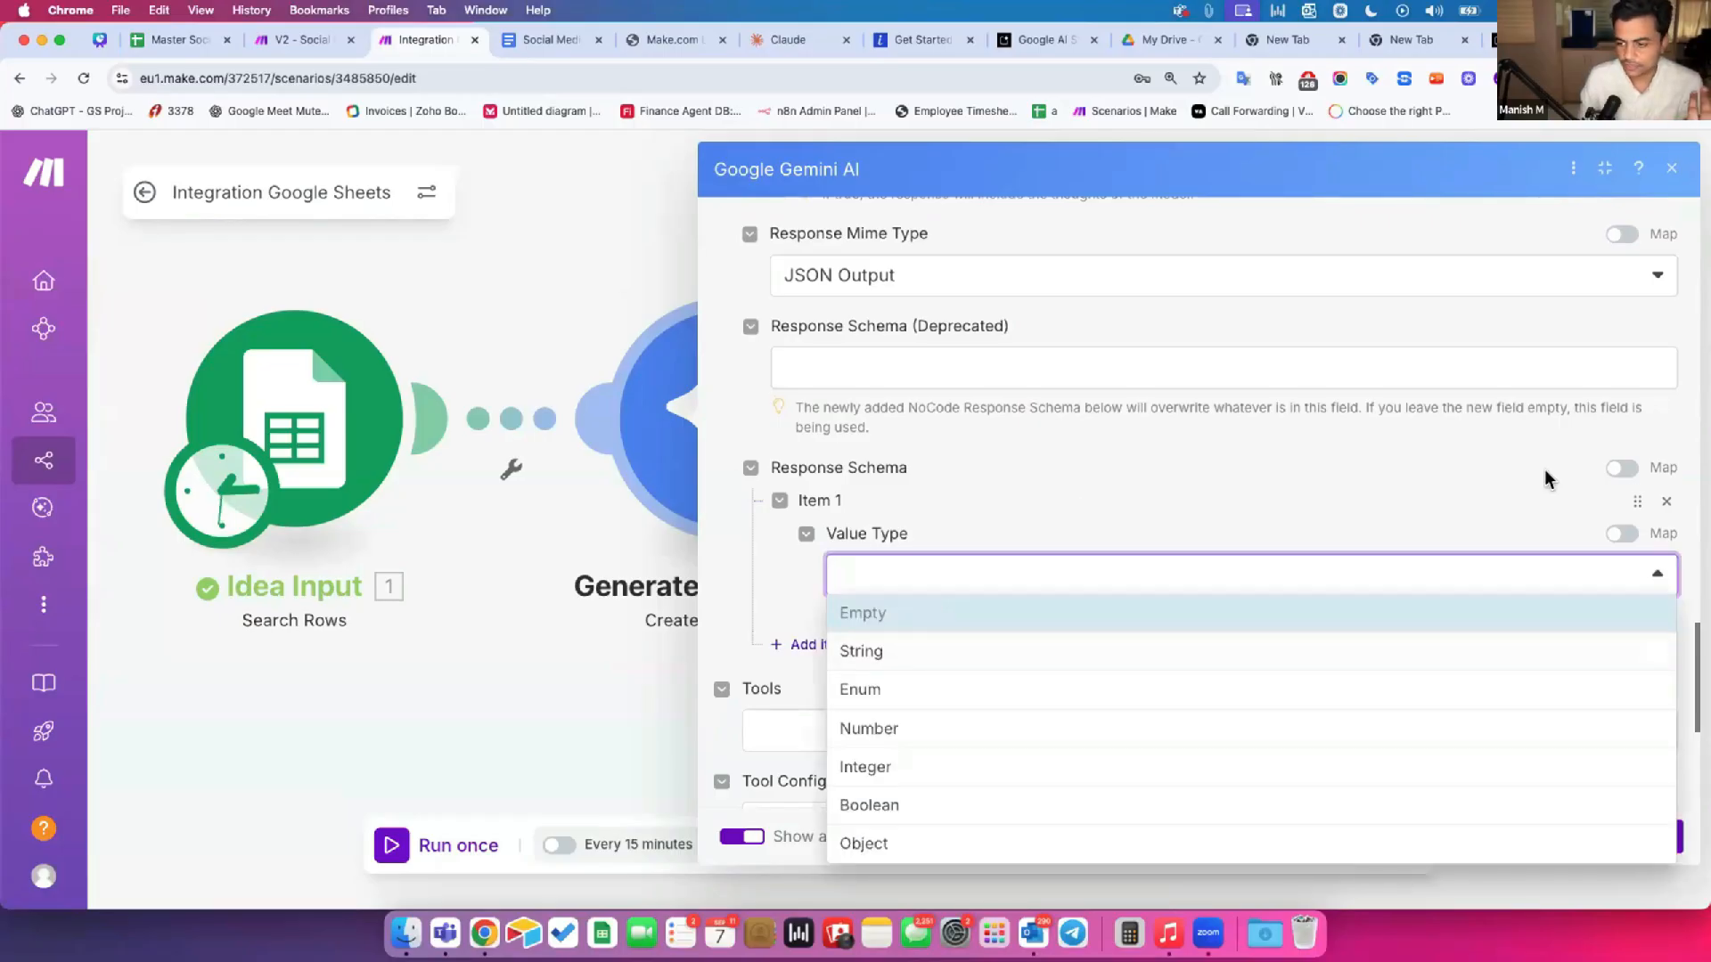
click(1663, 504)
scroll(821, 418, up, 2)
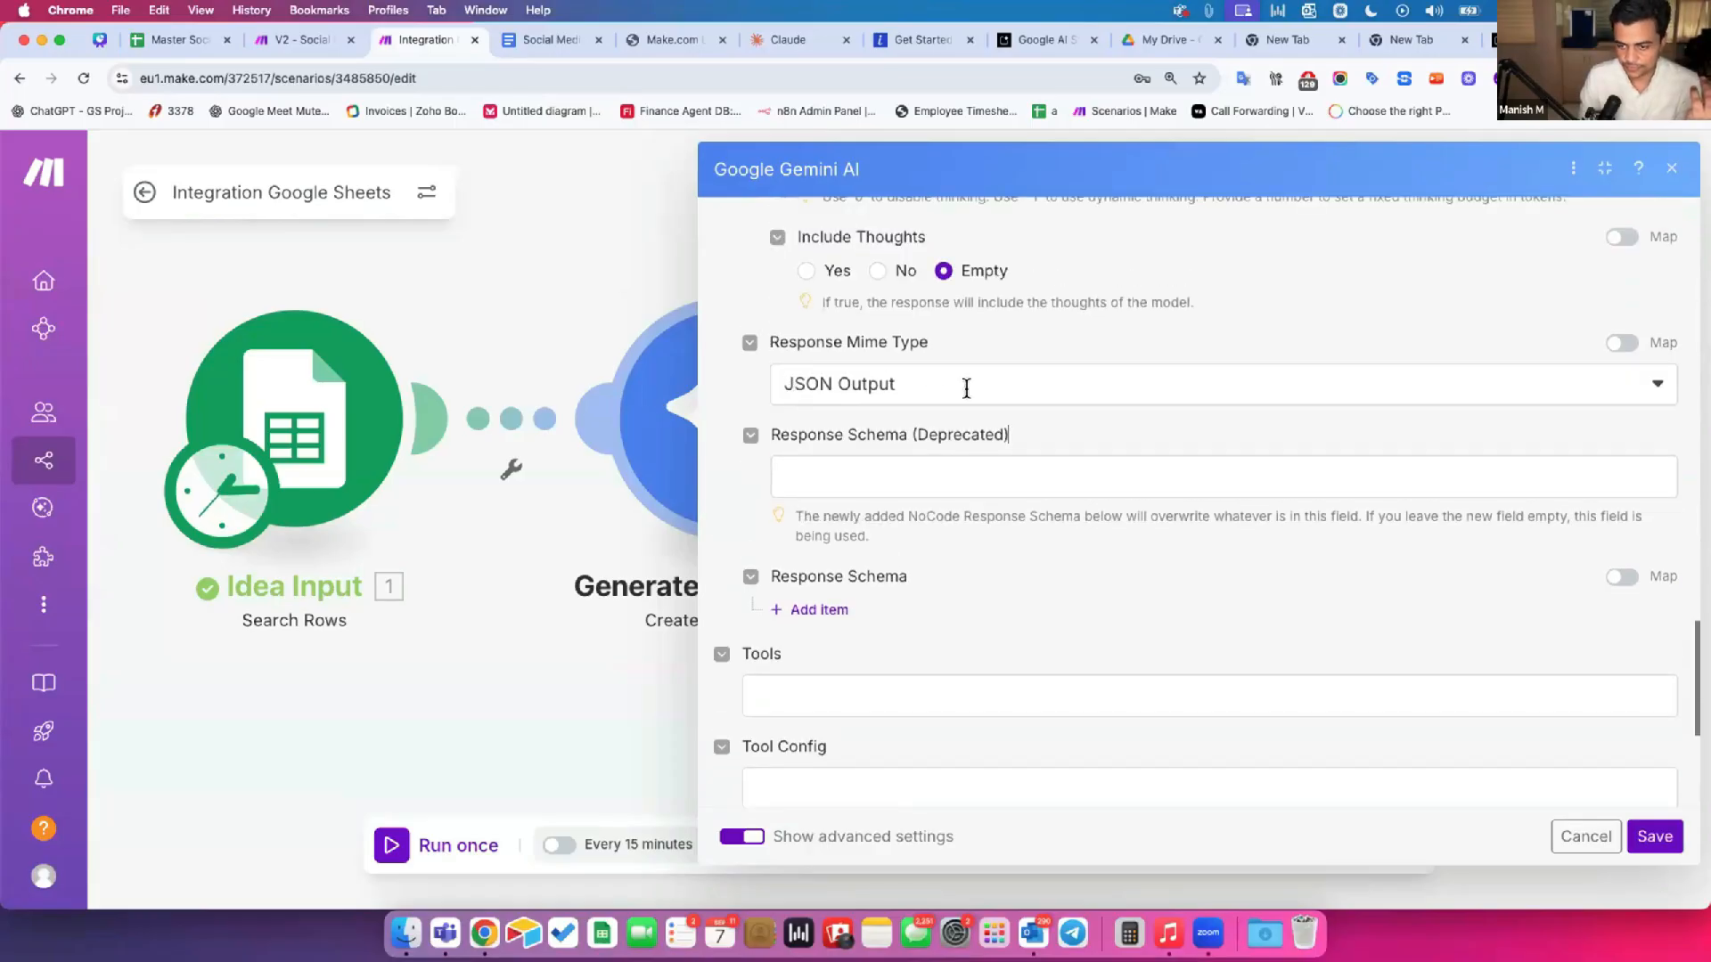
Step: Save the Gemini module's settings and check row 2's Control Column in the Master Social Media Automation spreadsheet
click(1634, 835)
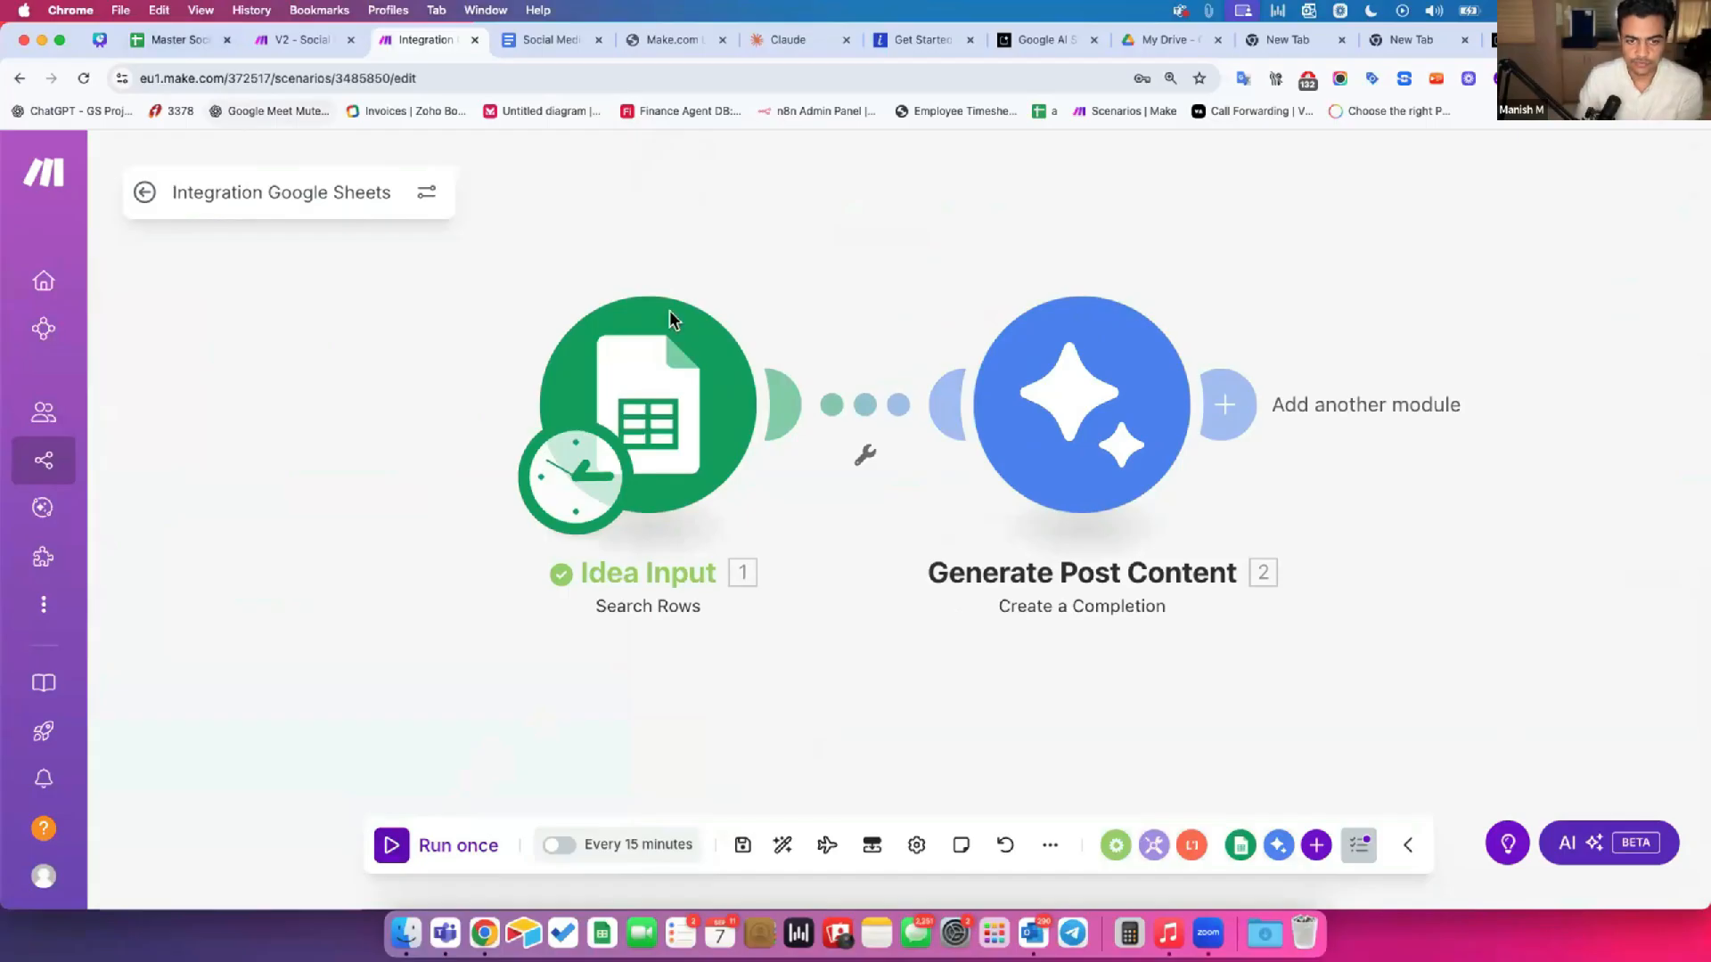
click(178, 40)
click(1322, 535)
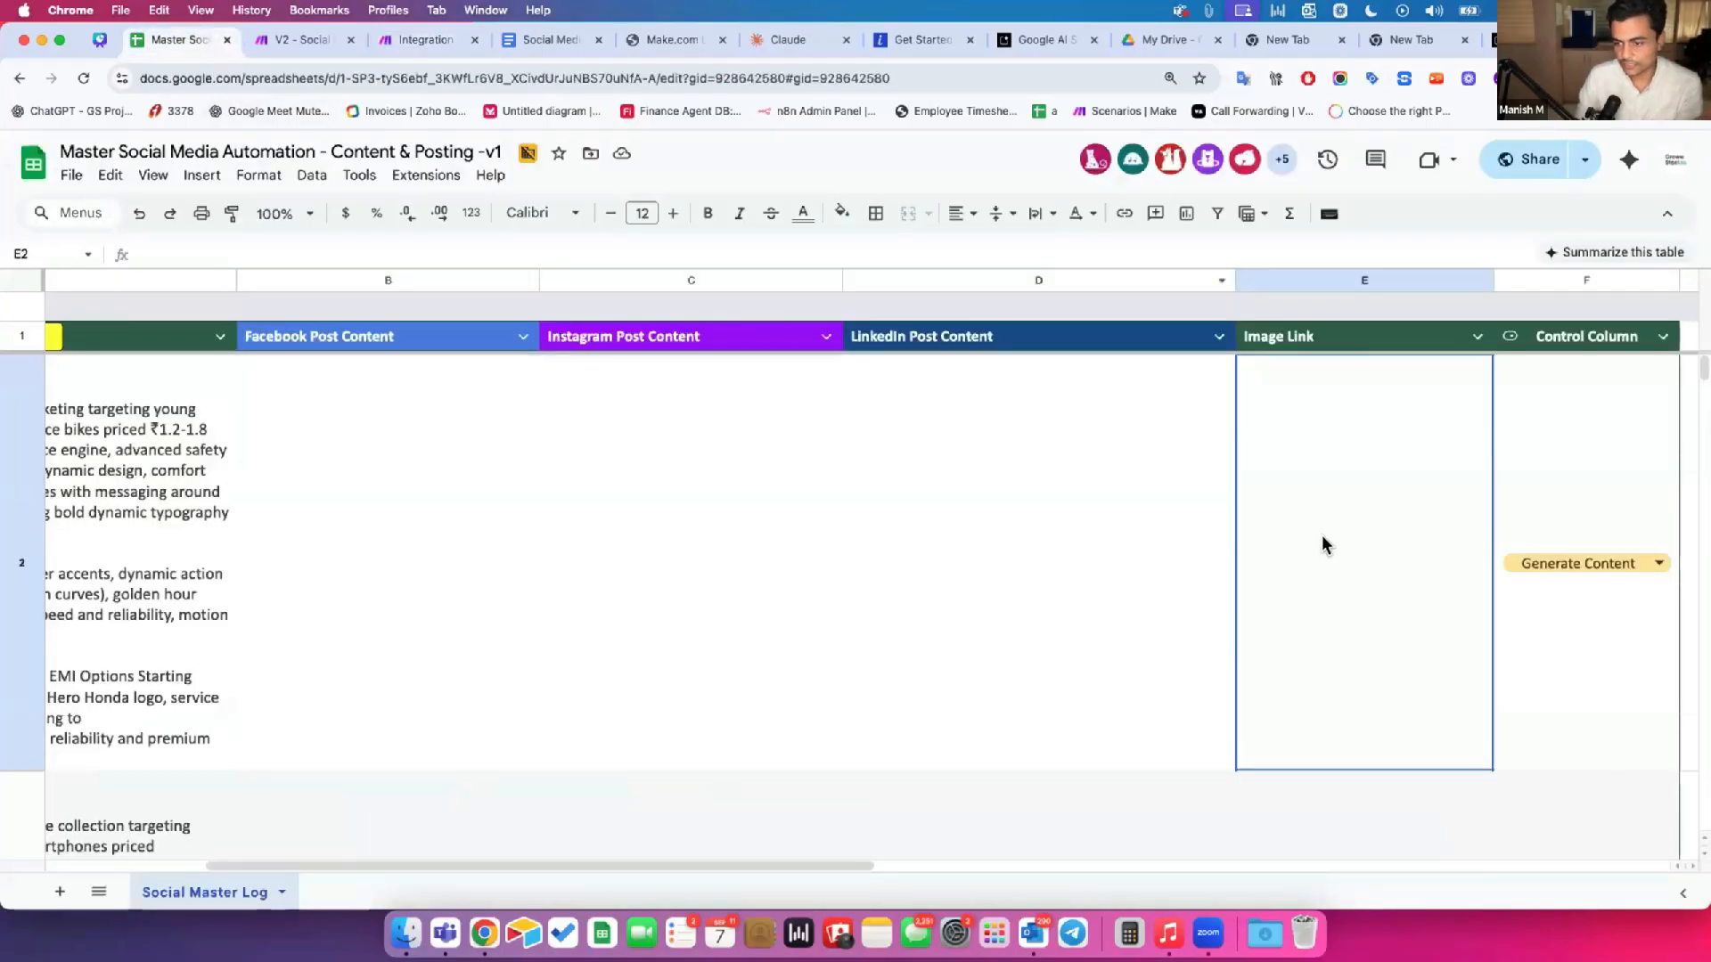
scroll(1323, 535, right, 3)
click(1339, 640)
scroll(1338, 634, down, 5)
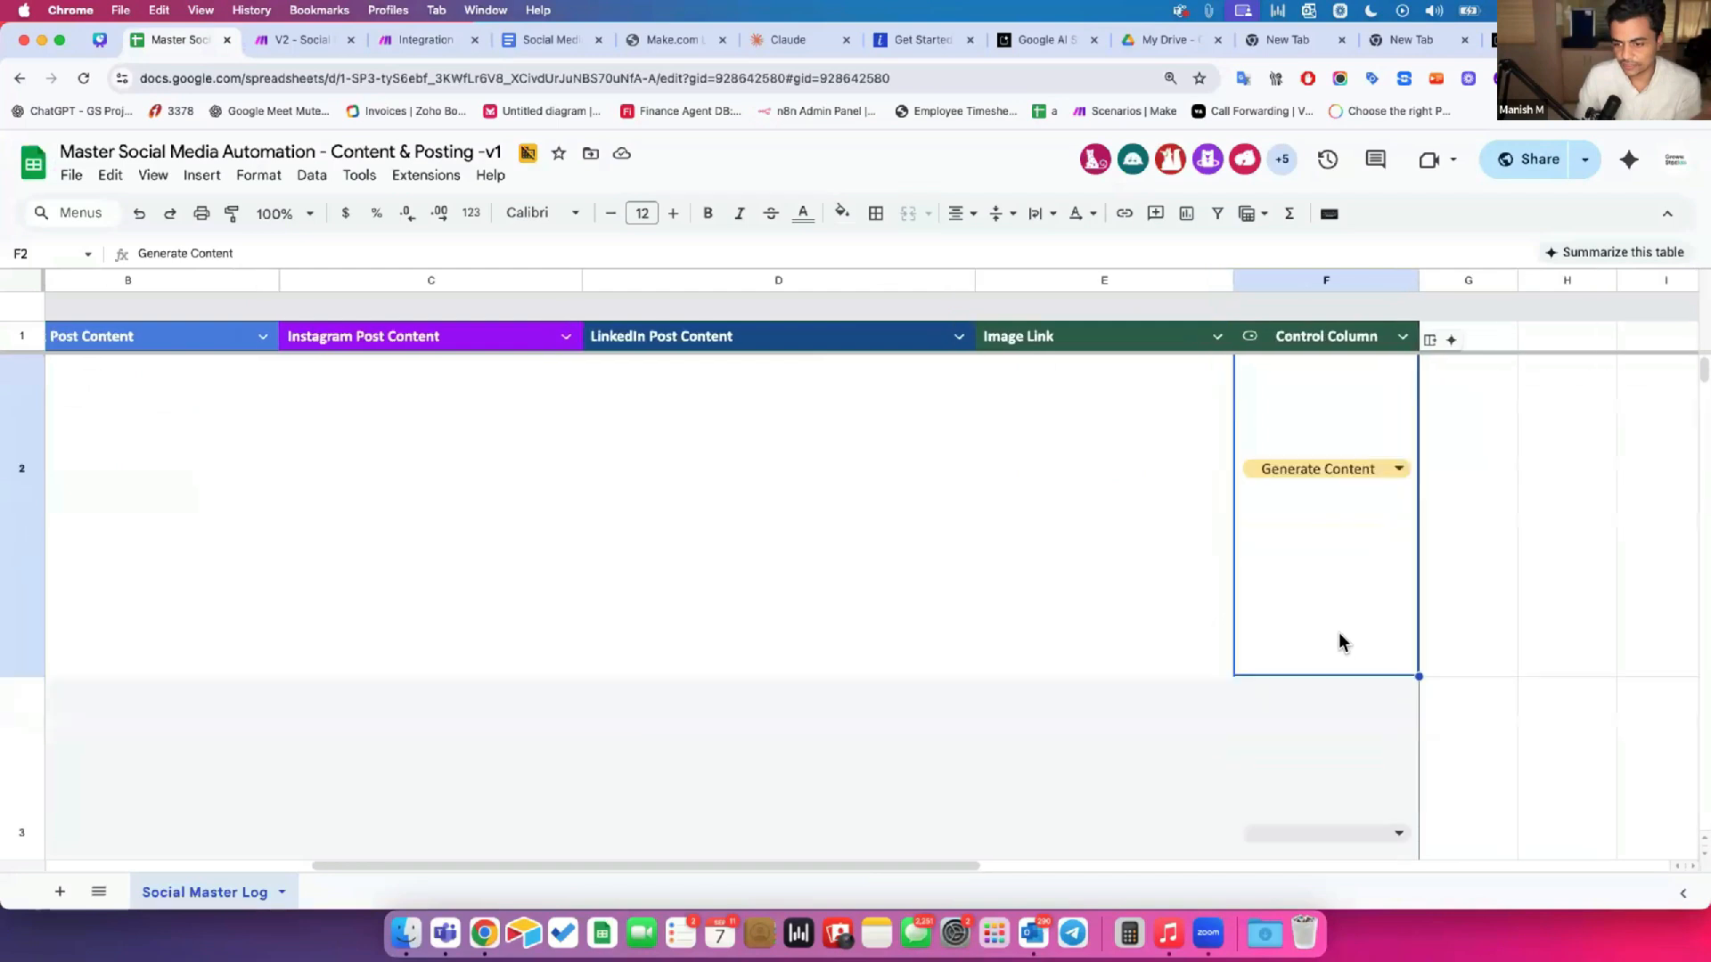
click(299, 40)
click(421, 39)
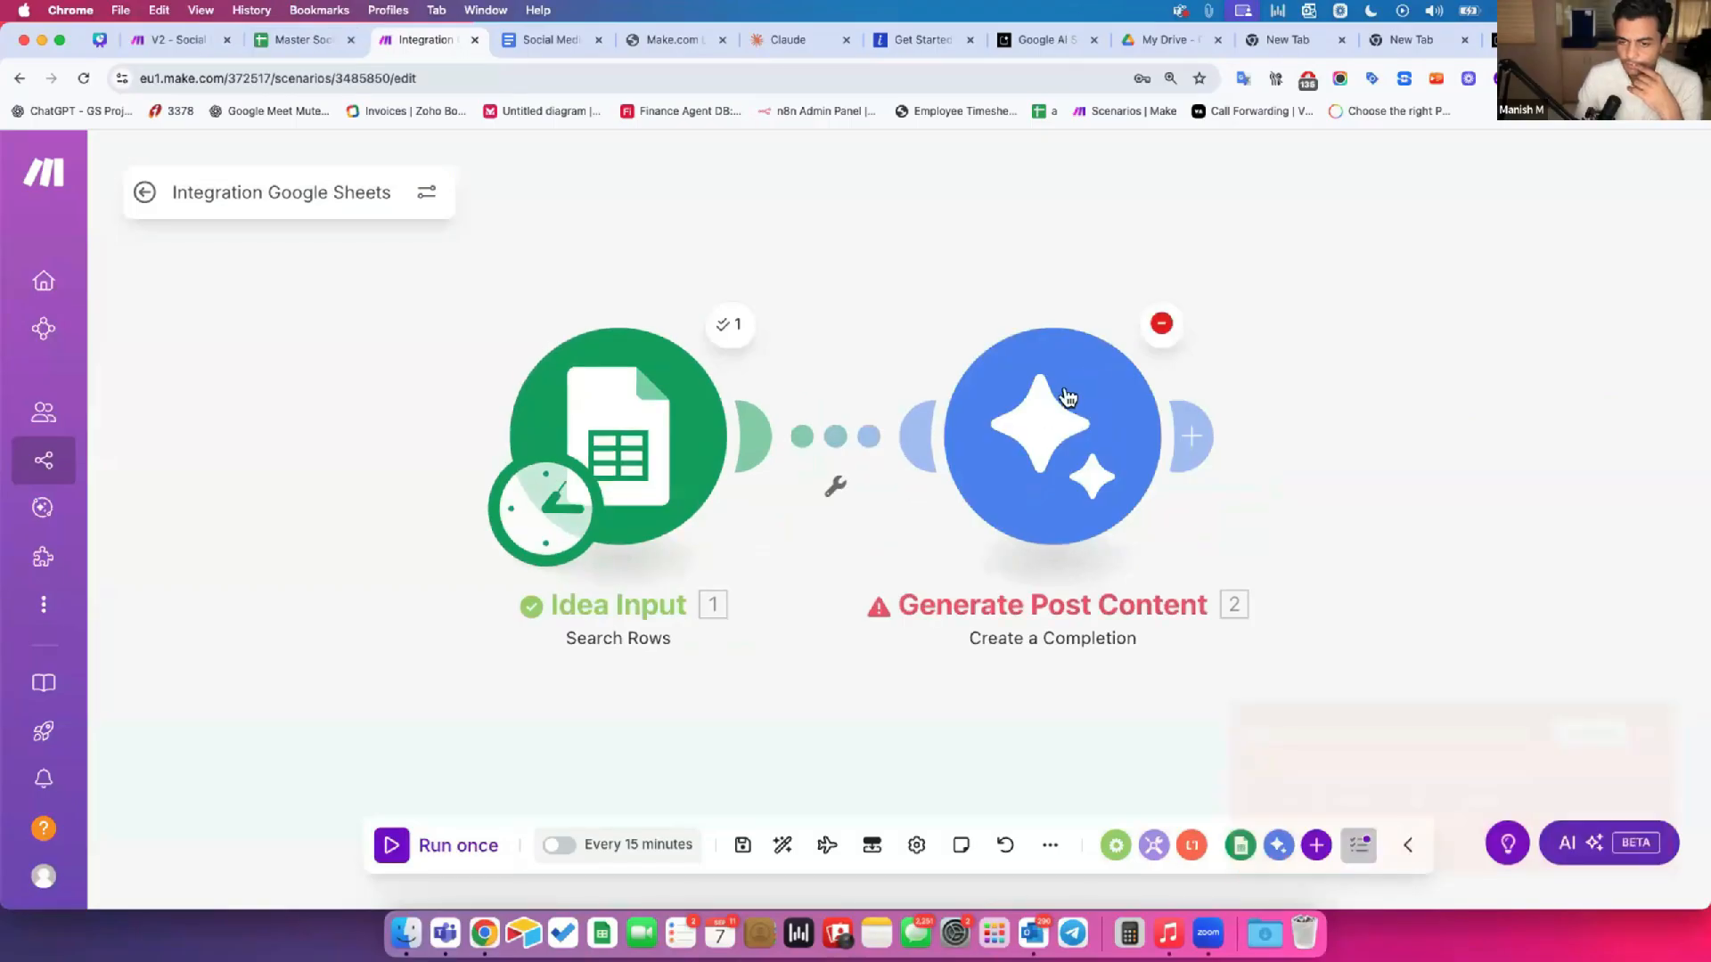
Step: Examine the error details of the Generate Post Content module's run
click(1151, 326)
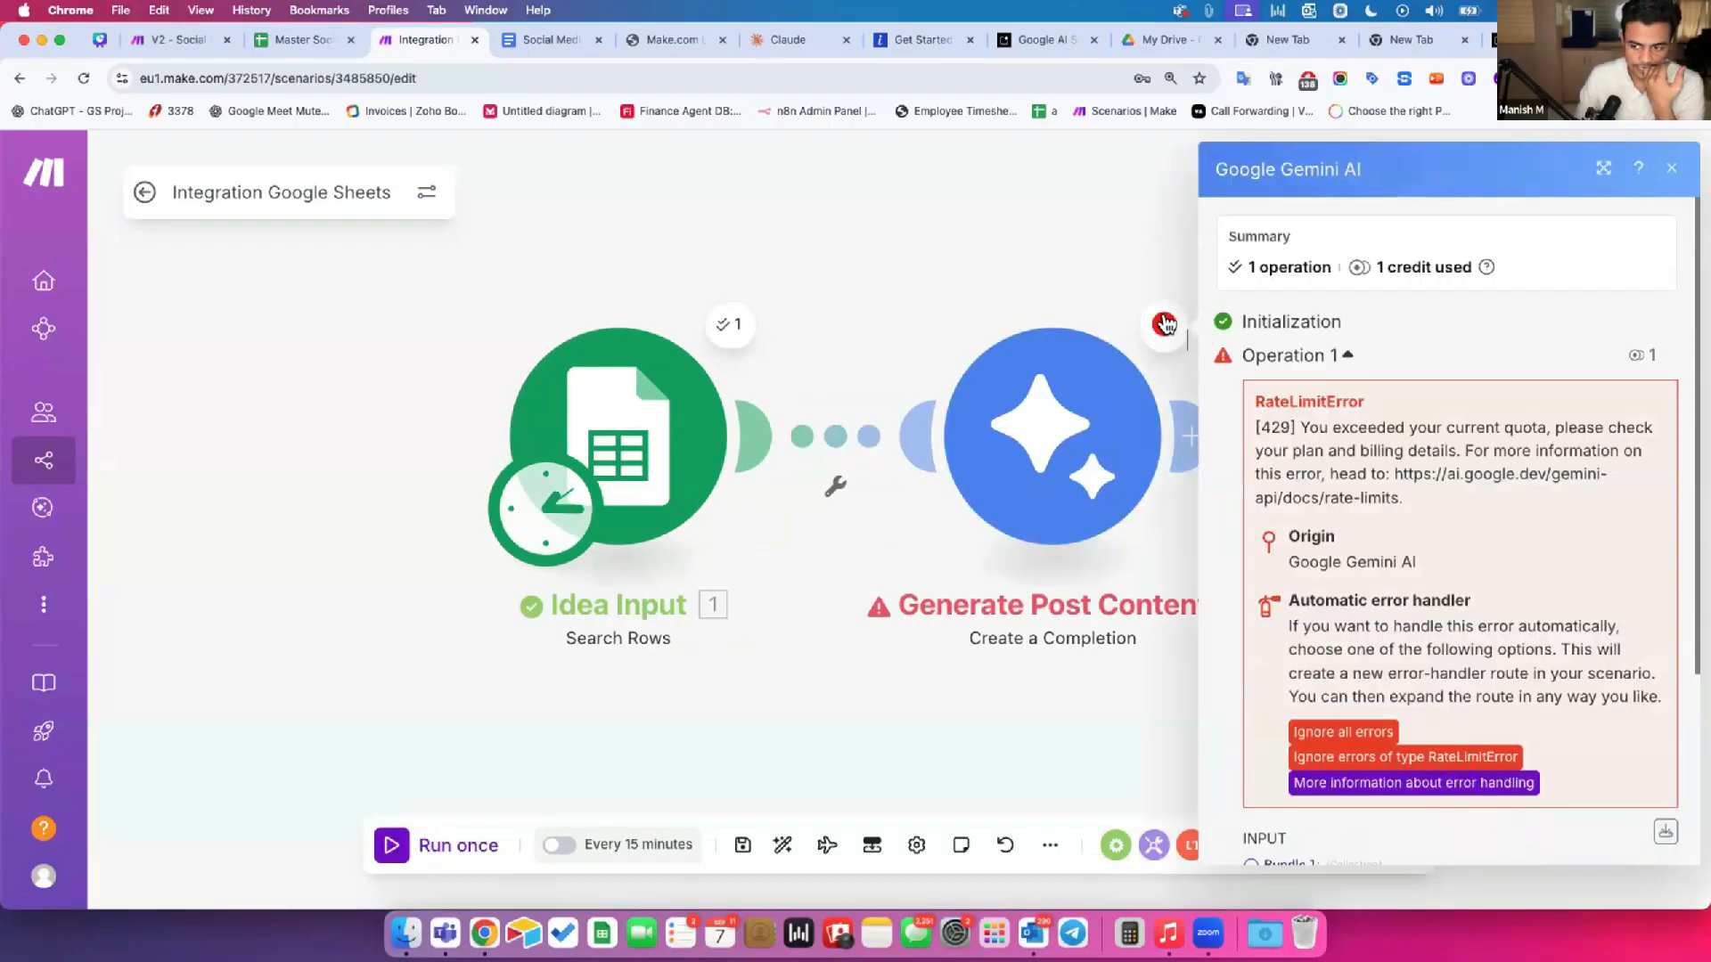
click(1076, 420)
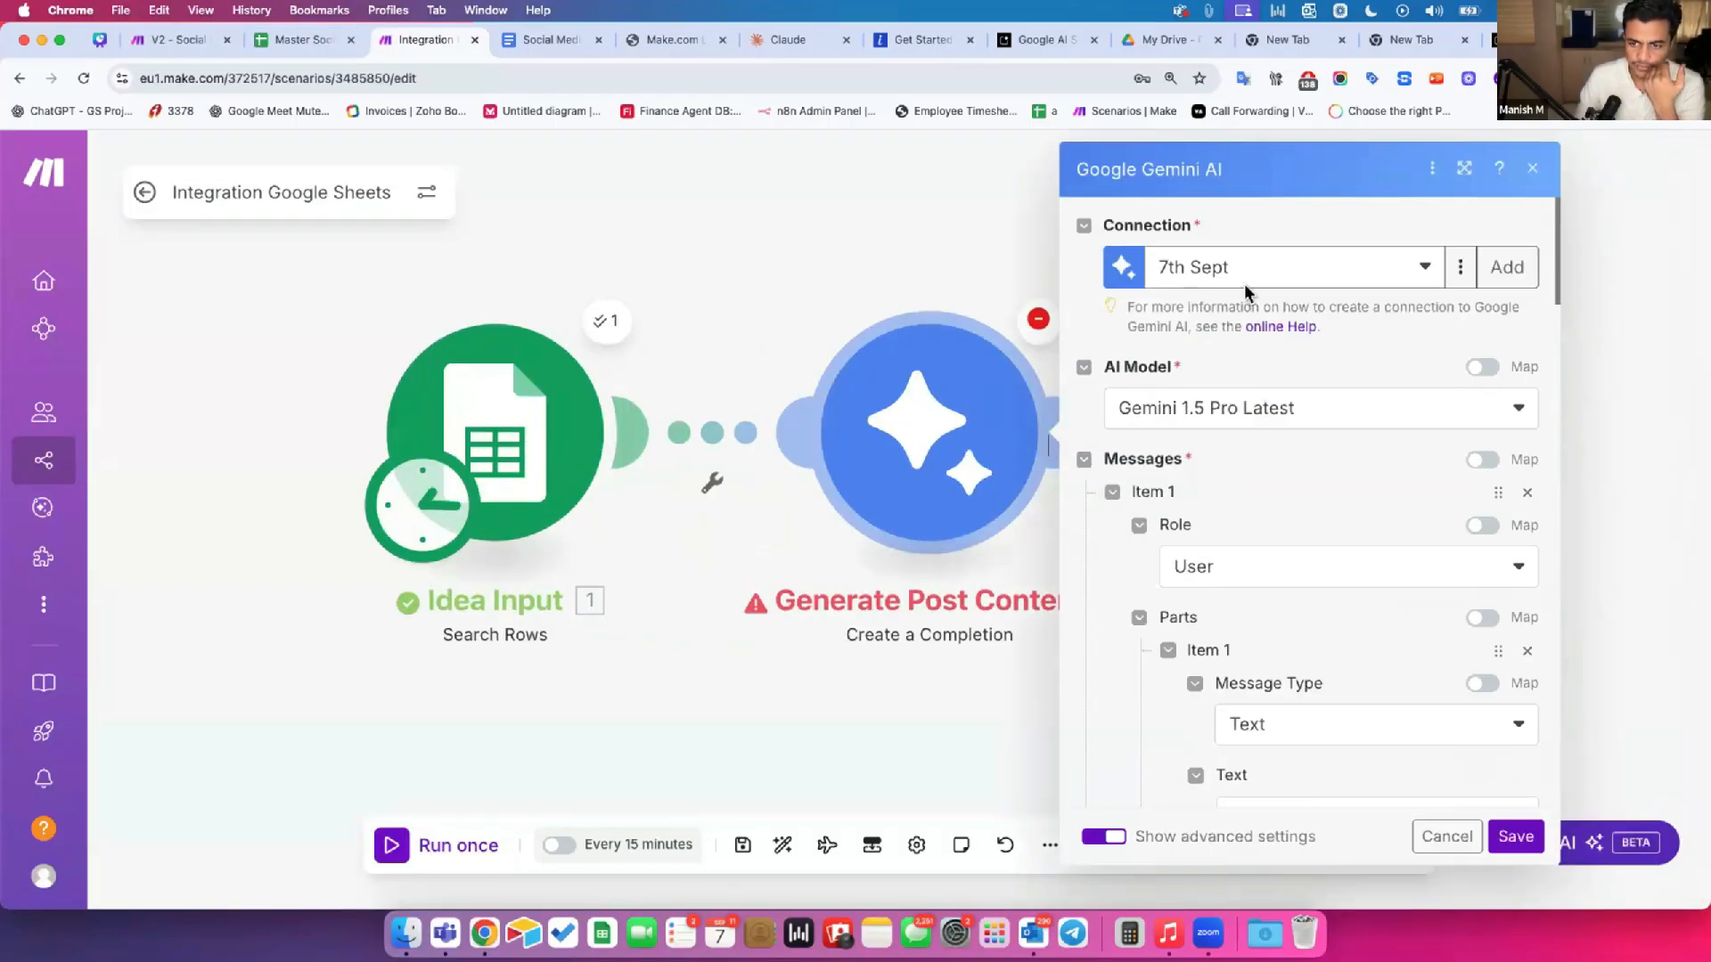
click(1040, 320)
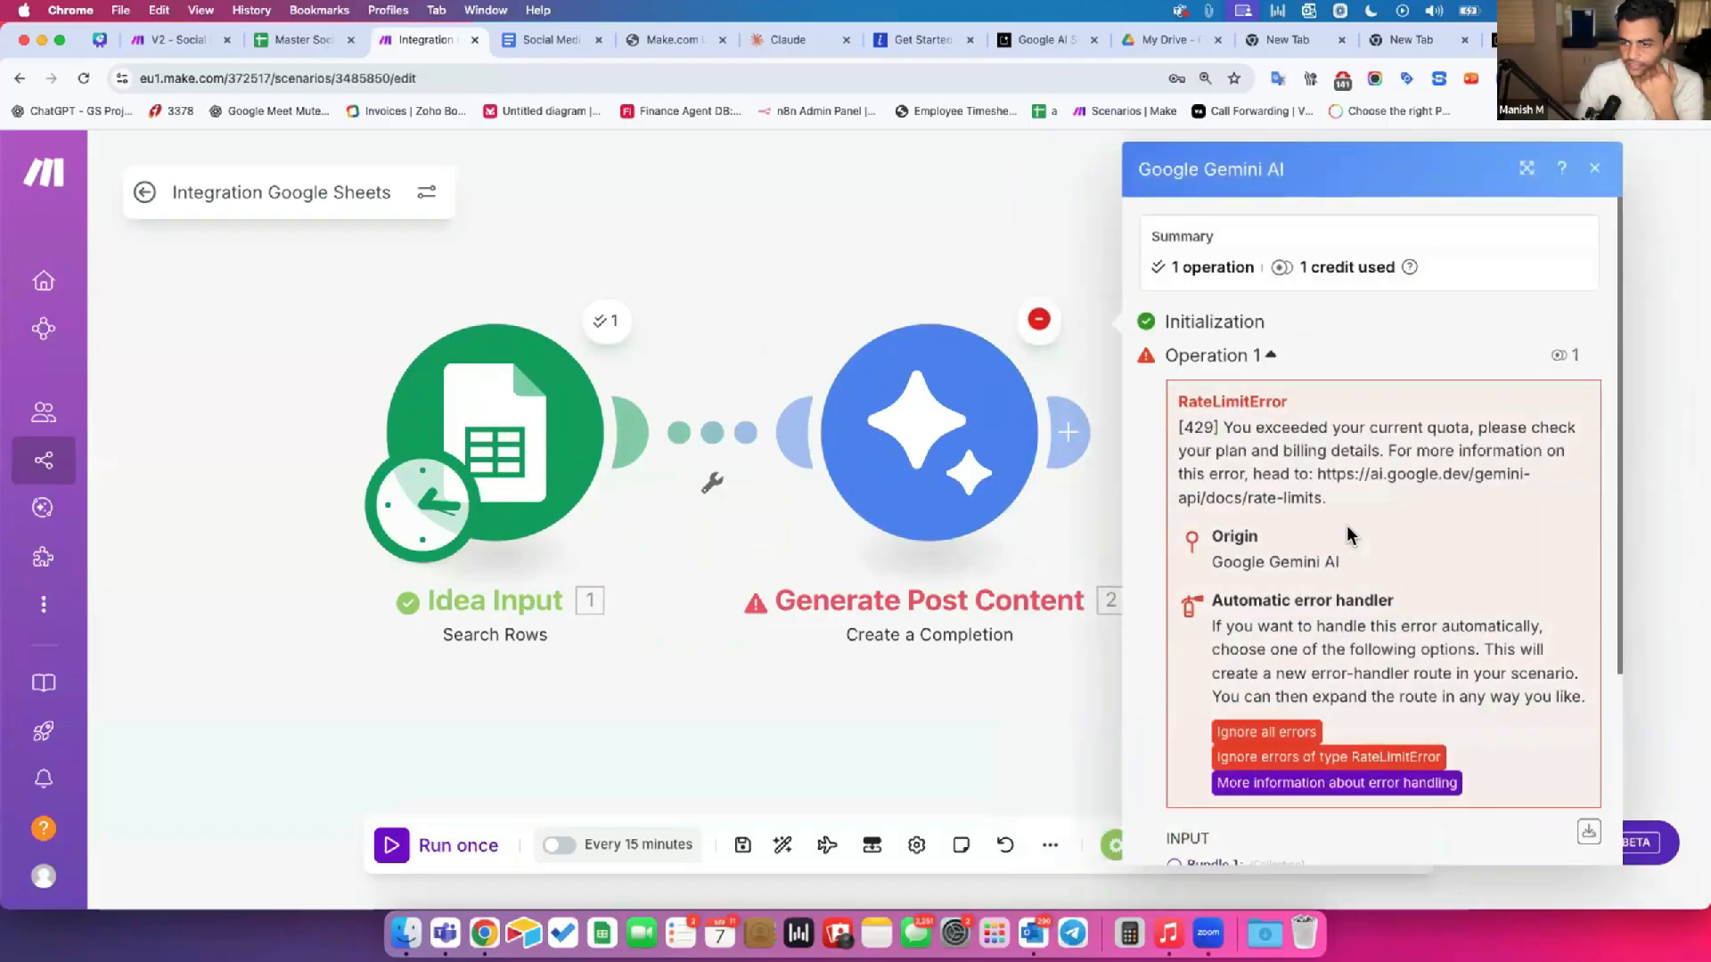
drag(1327, 501, 1183, 503)
Step: Switch the Generate Post Content module's connection to 31 Aug and save its settings
click(944, 384)
click(1230, 272)
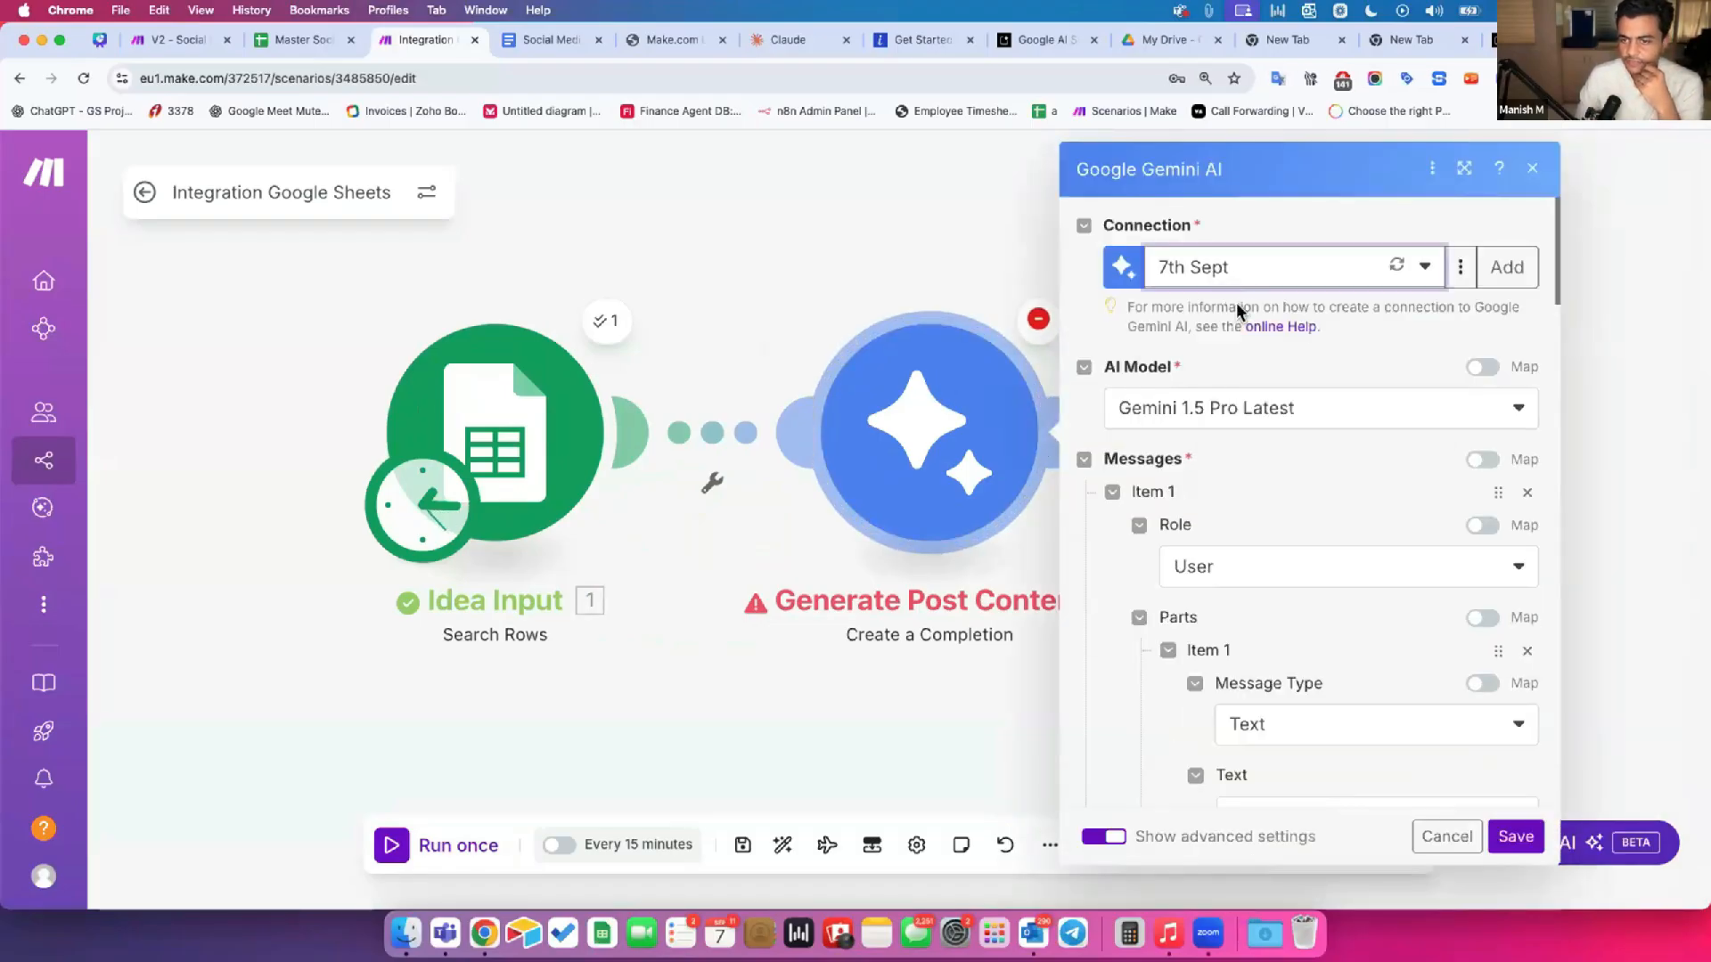
click(1240, 332)
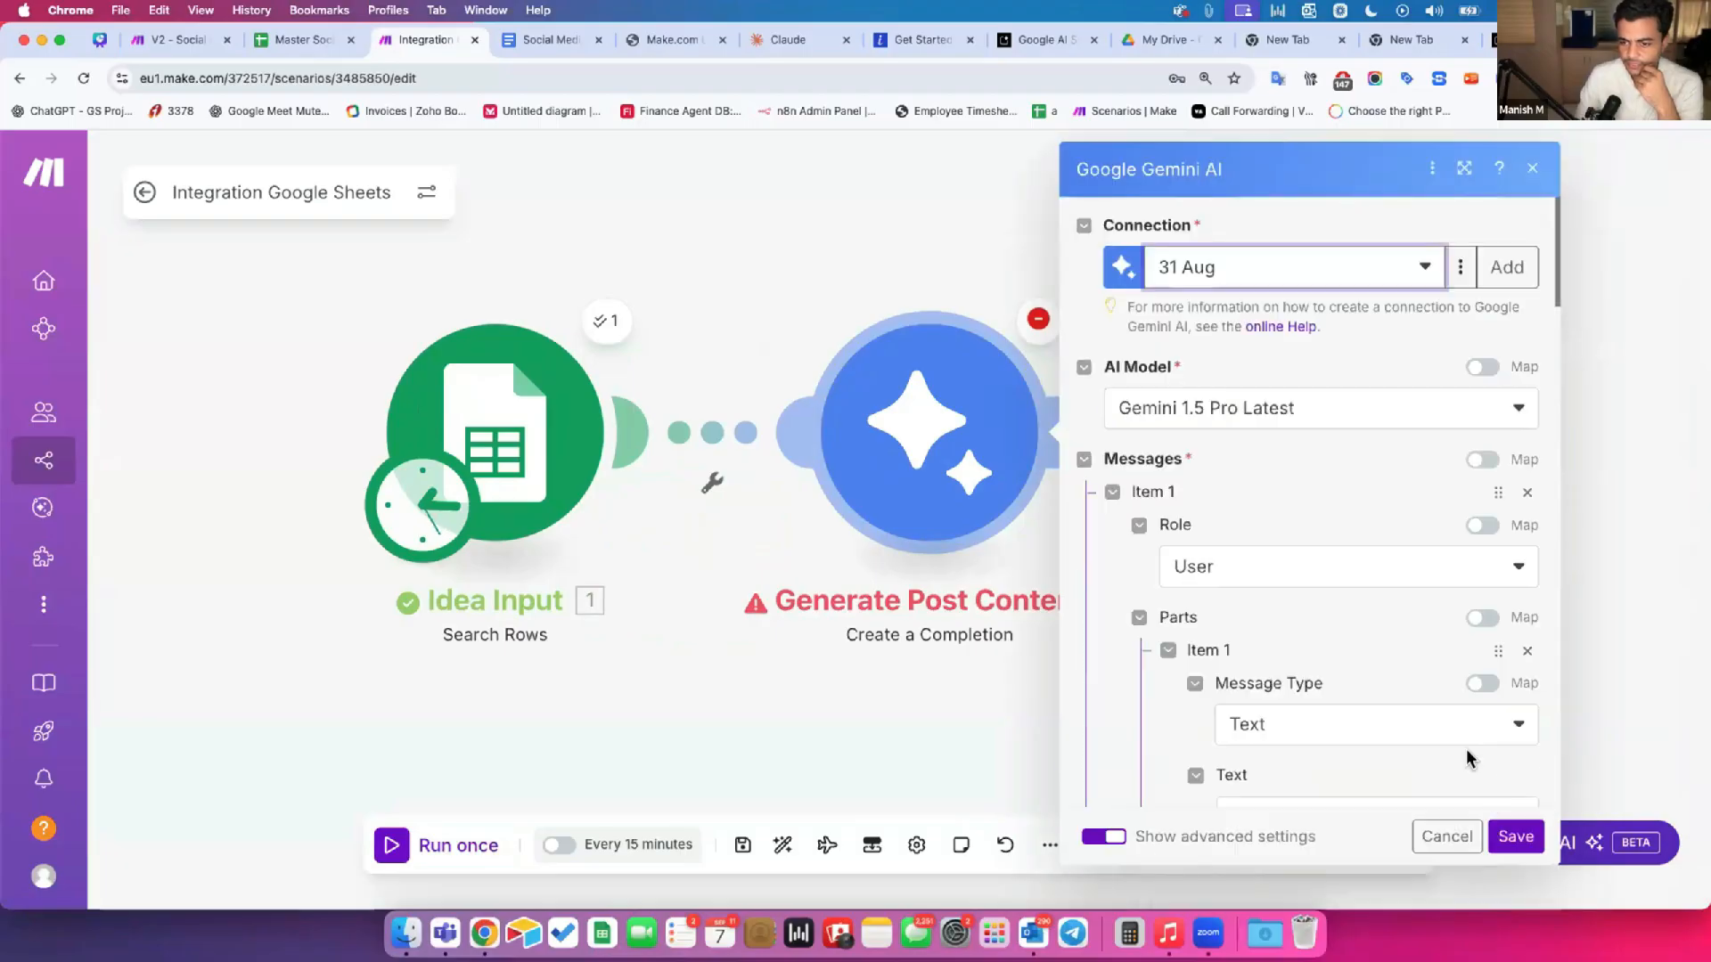
click(1515, 836)
Step: Expand the Result of the Generate Post Content run and read the Facebook, Instagram and LinkedIn posts
click(1098, 330)
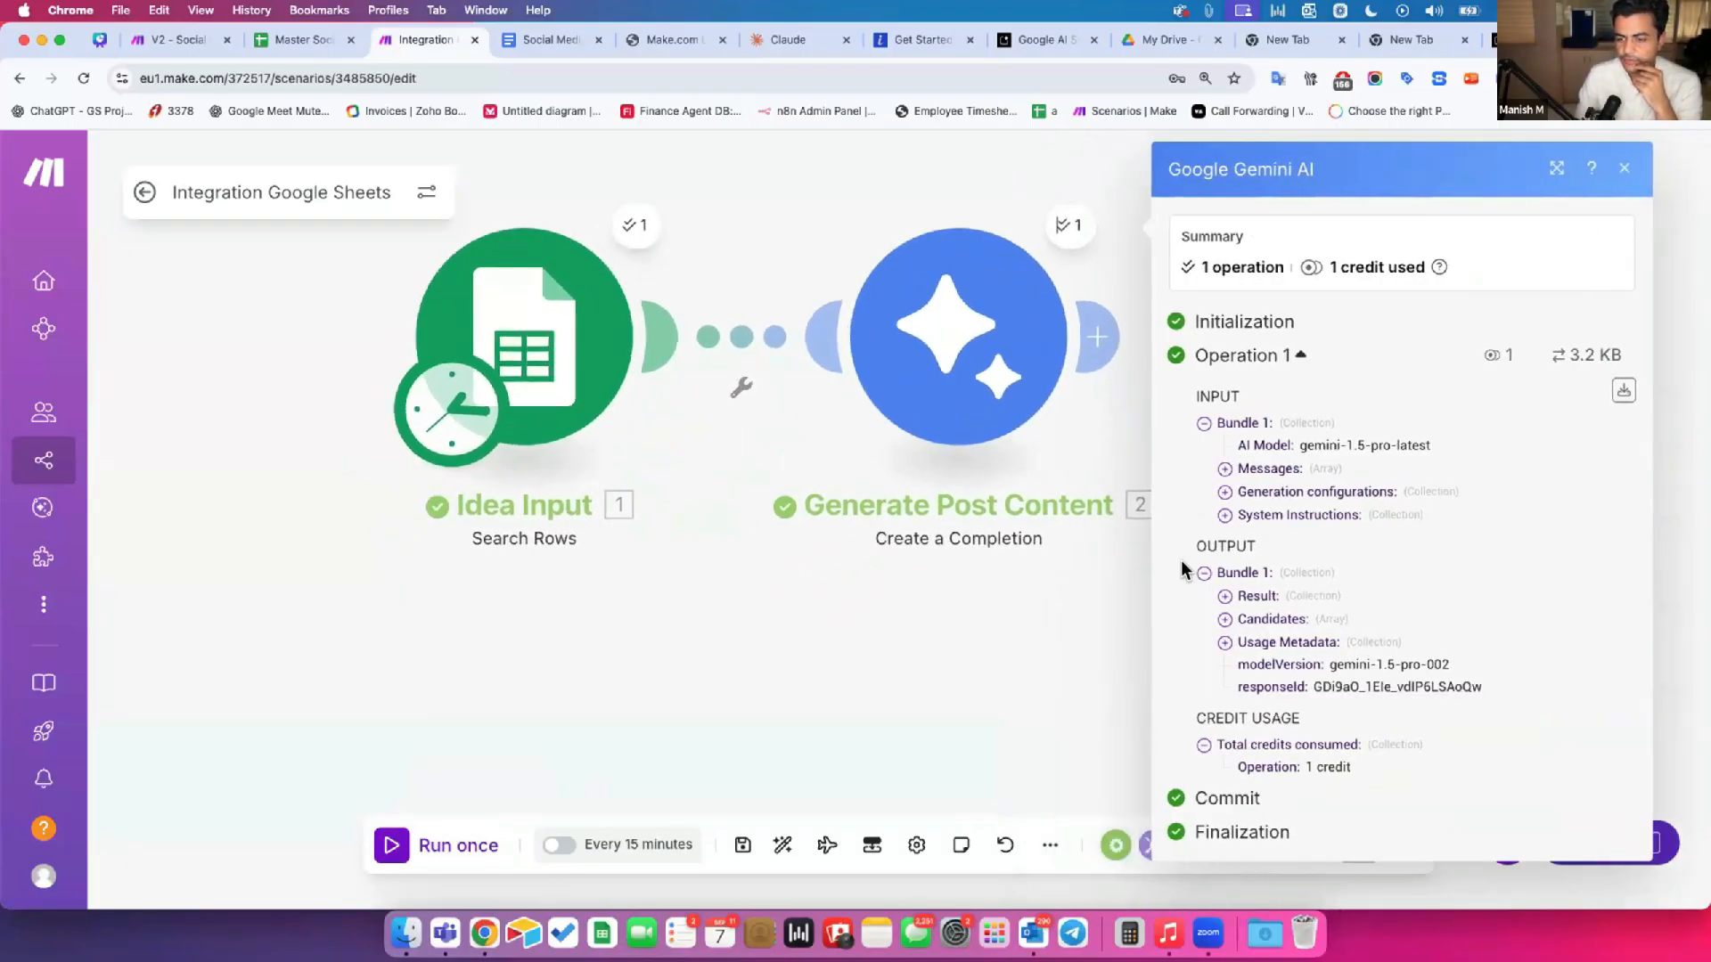
click(1255, 596)
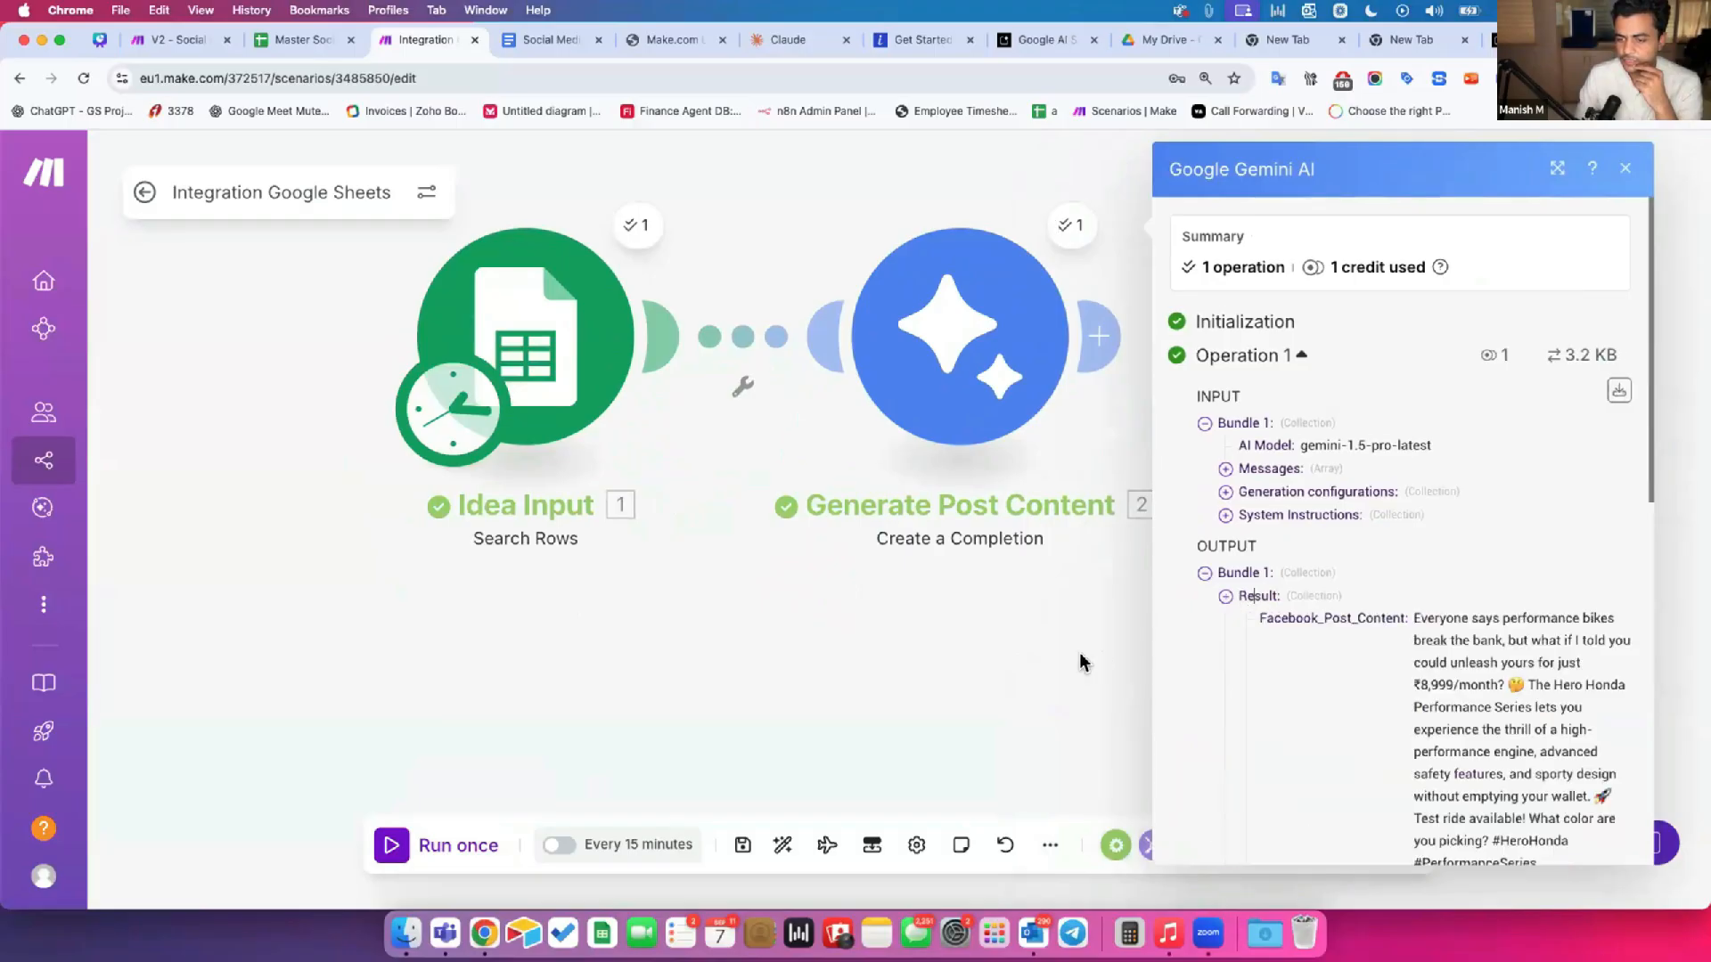
click(1292, 168)
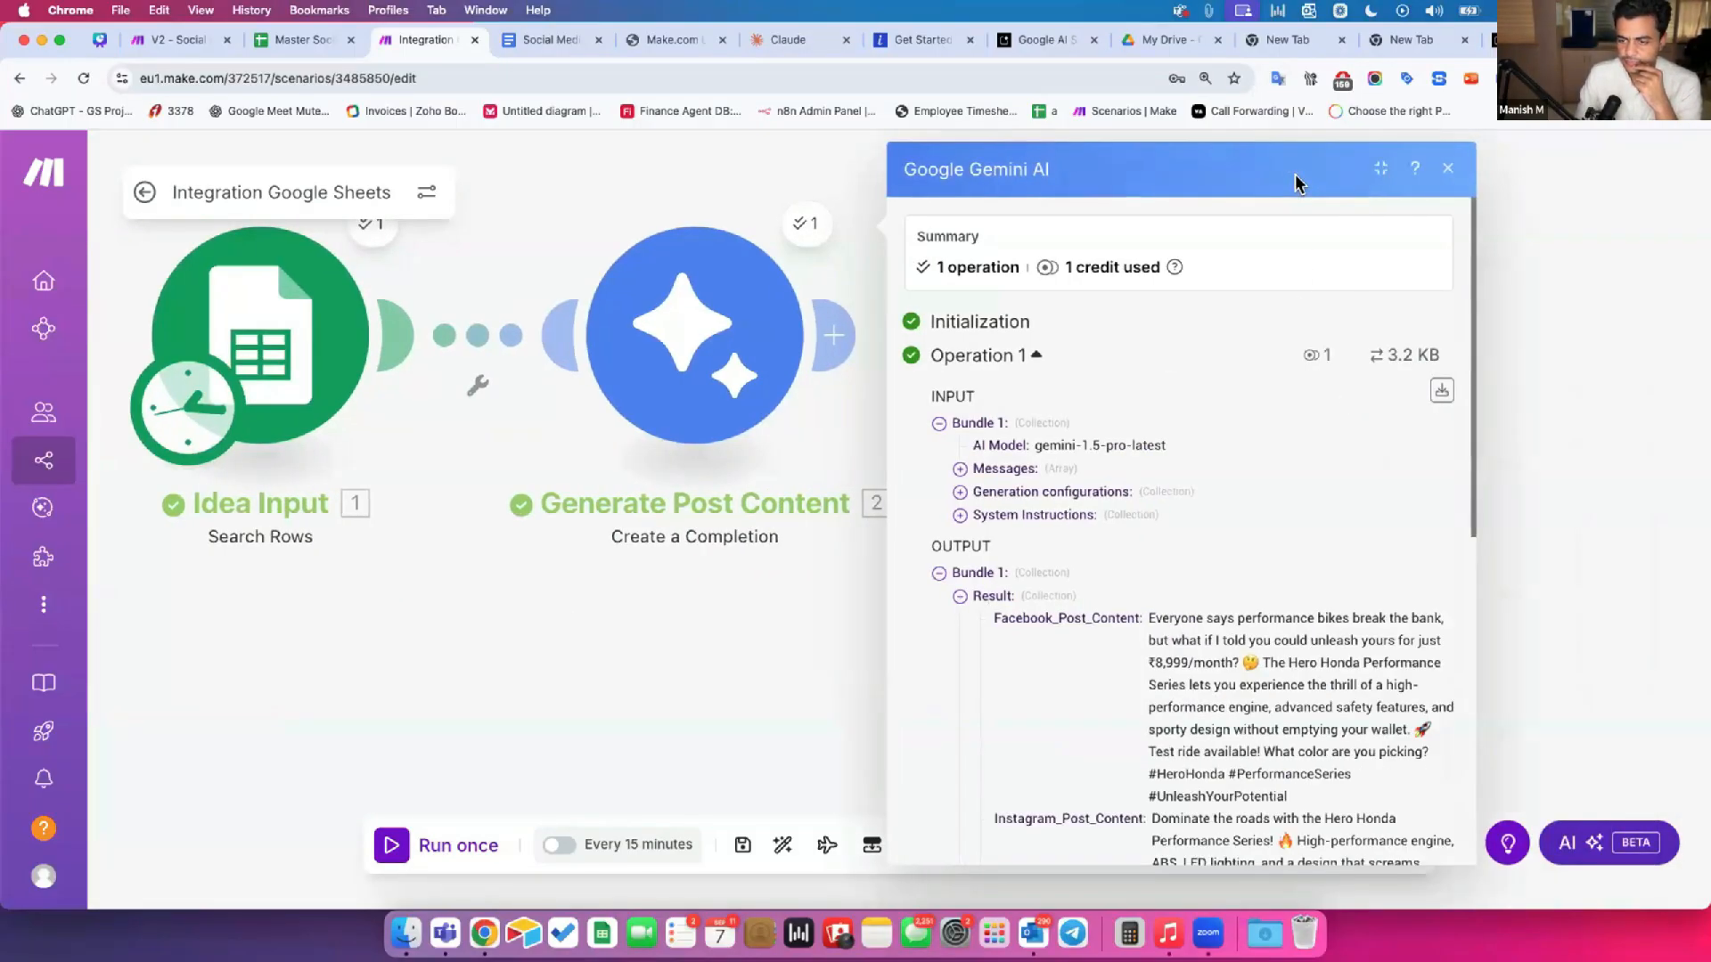
scroll(1324, 533, down, 5)
drag(960, 332, 1222, 398)
click(1004, 338)
drag(1004, 337, 1466, 367)
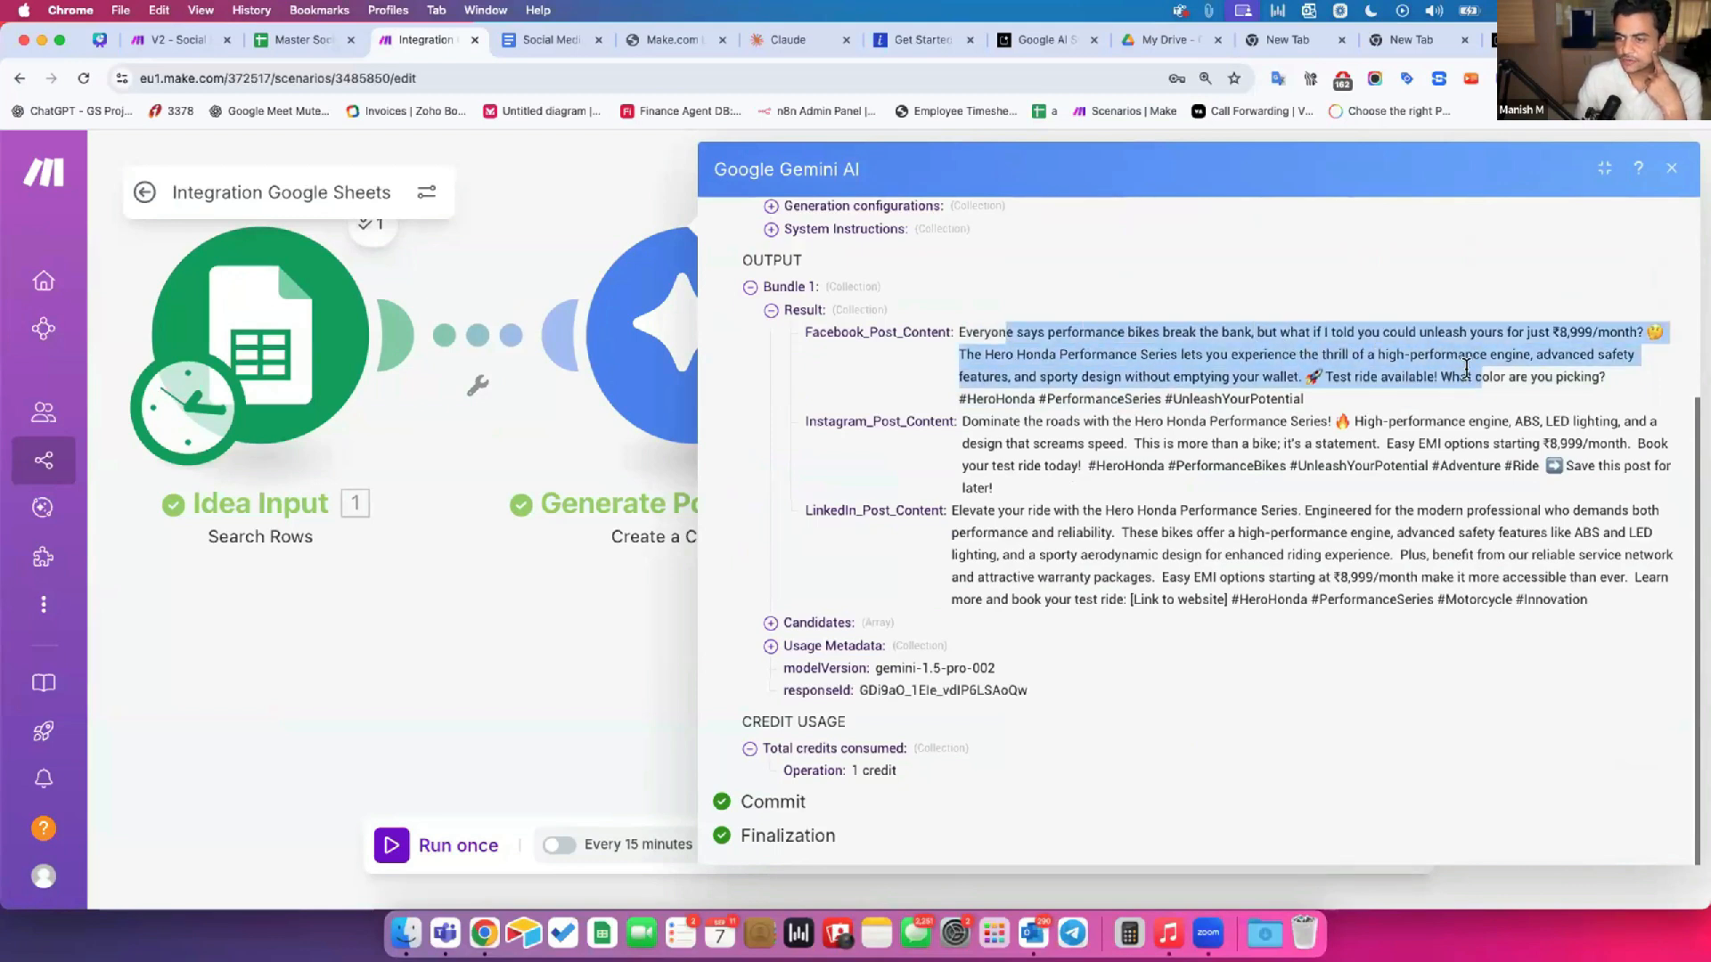
click(1522, 325)
drag(1618, 332, 1176, 331)
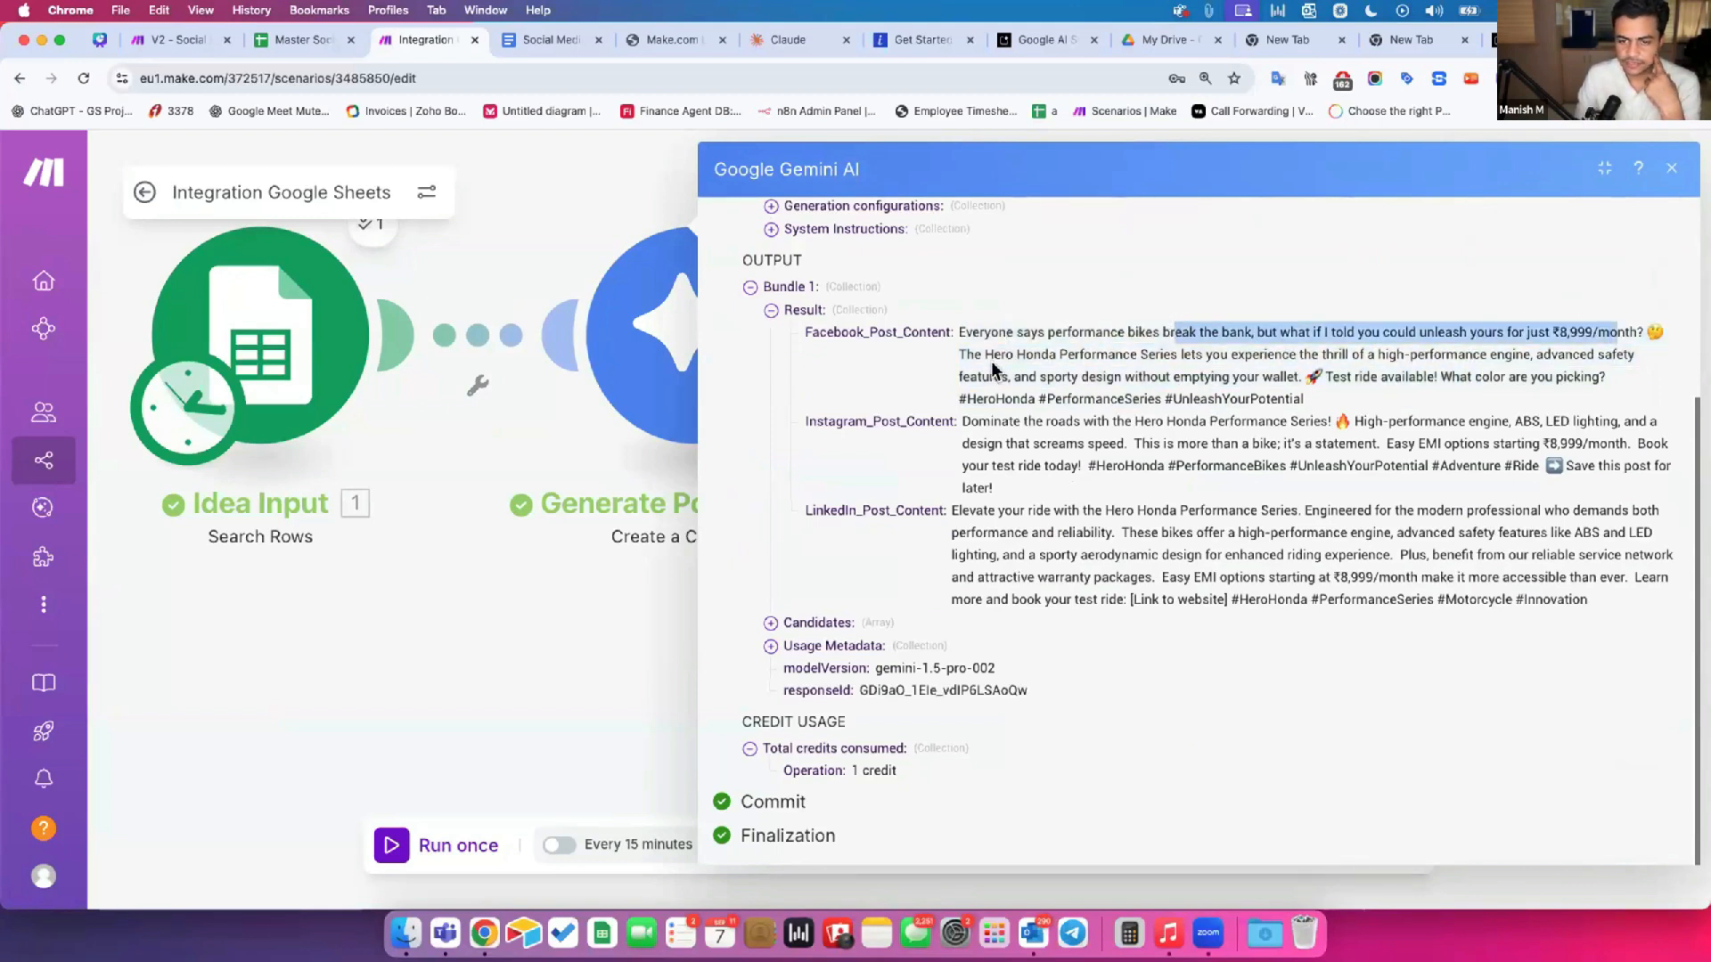
drag(1009, 420, 1464, 618)
click(1550, 588)
click(1289, 517)
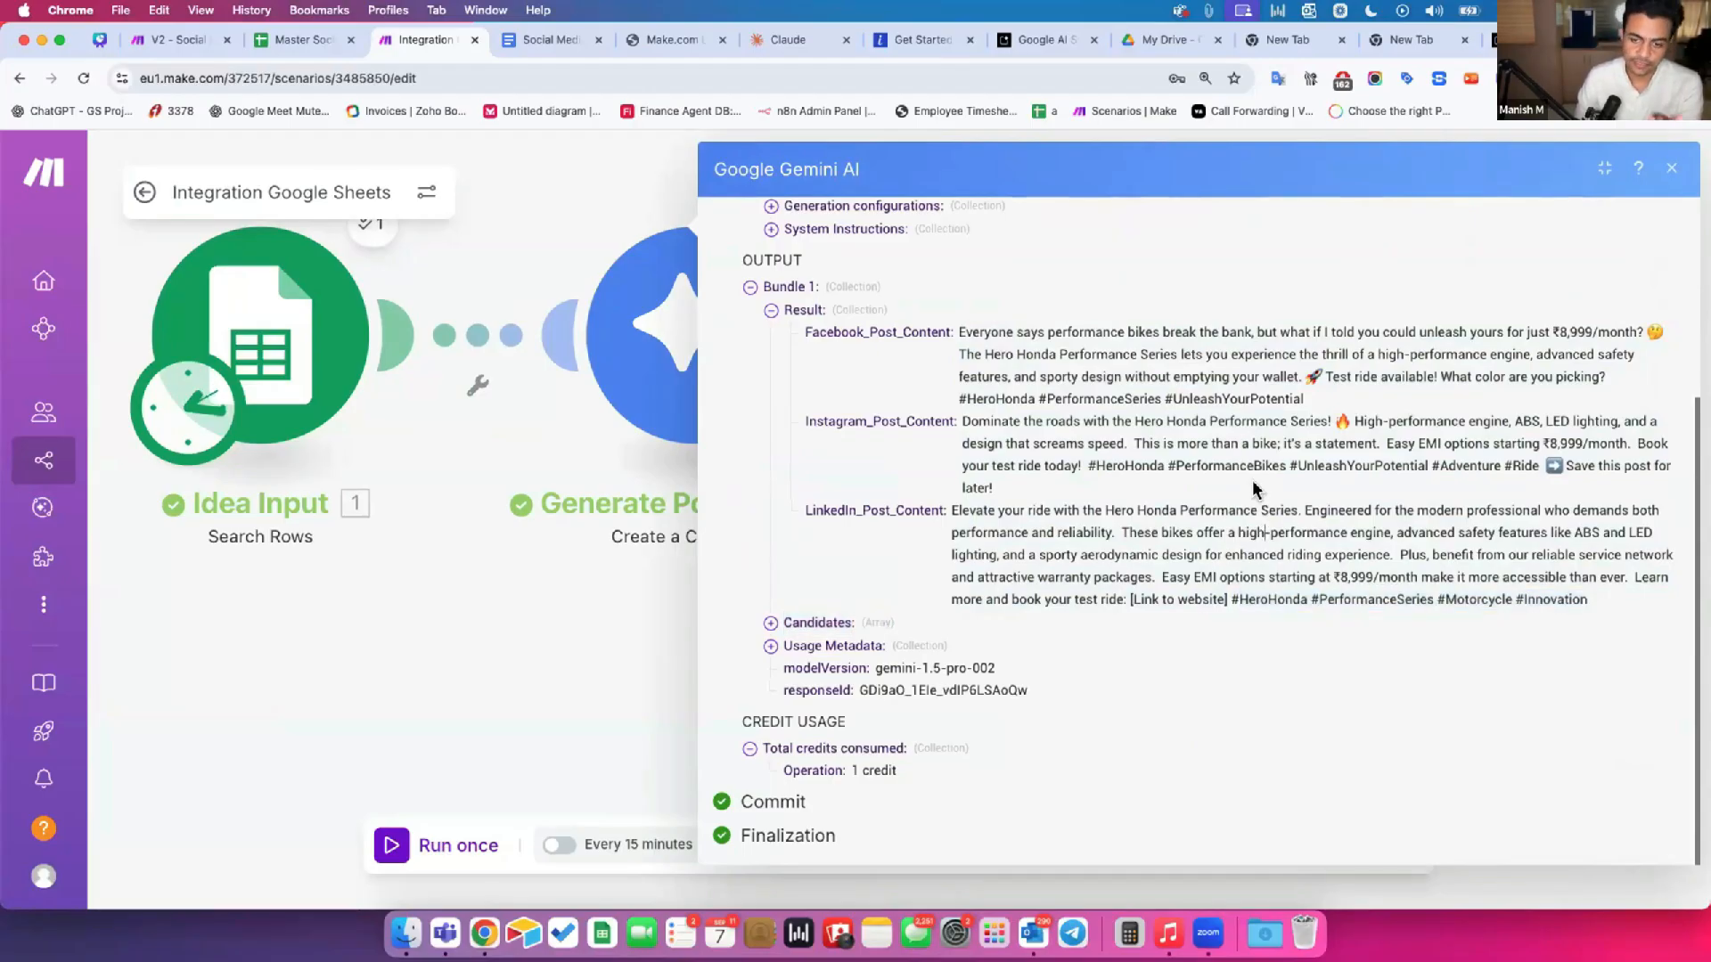
Step: Examine the total token count in the run's usage metadata
click(807, 647)
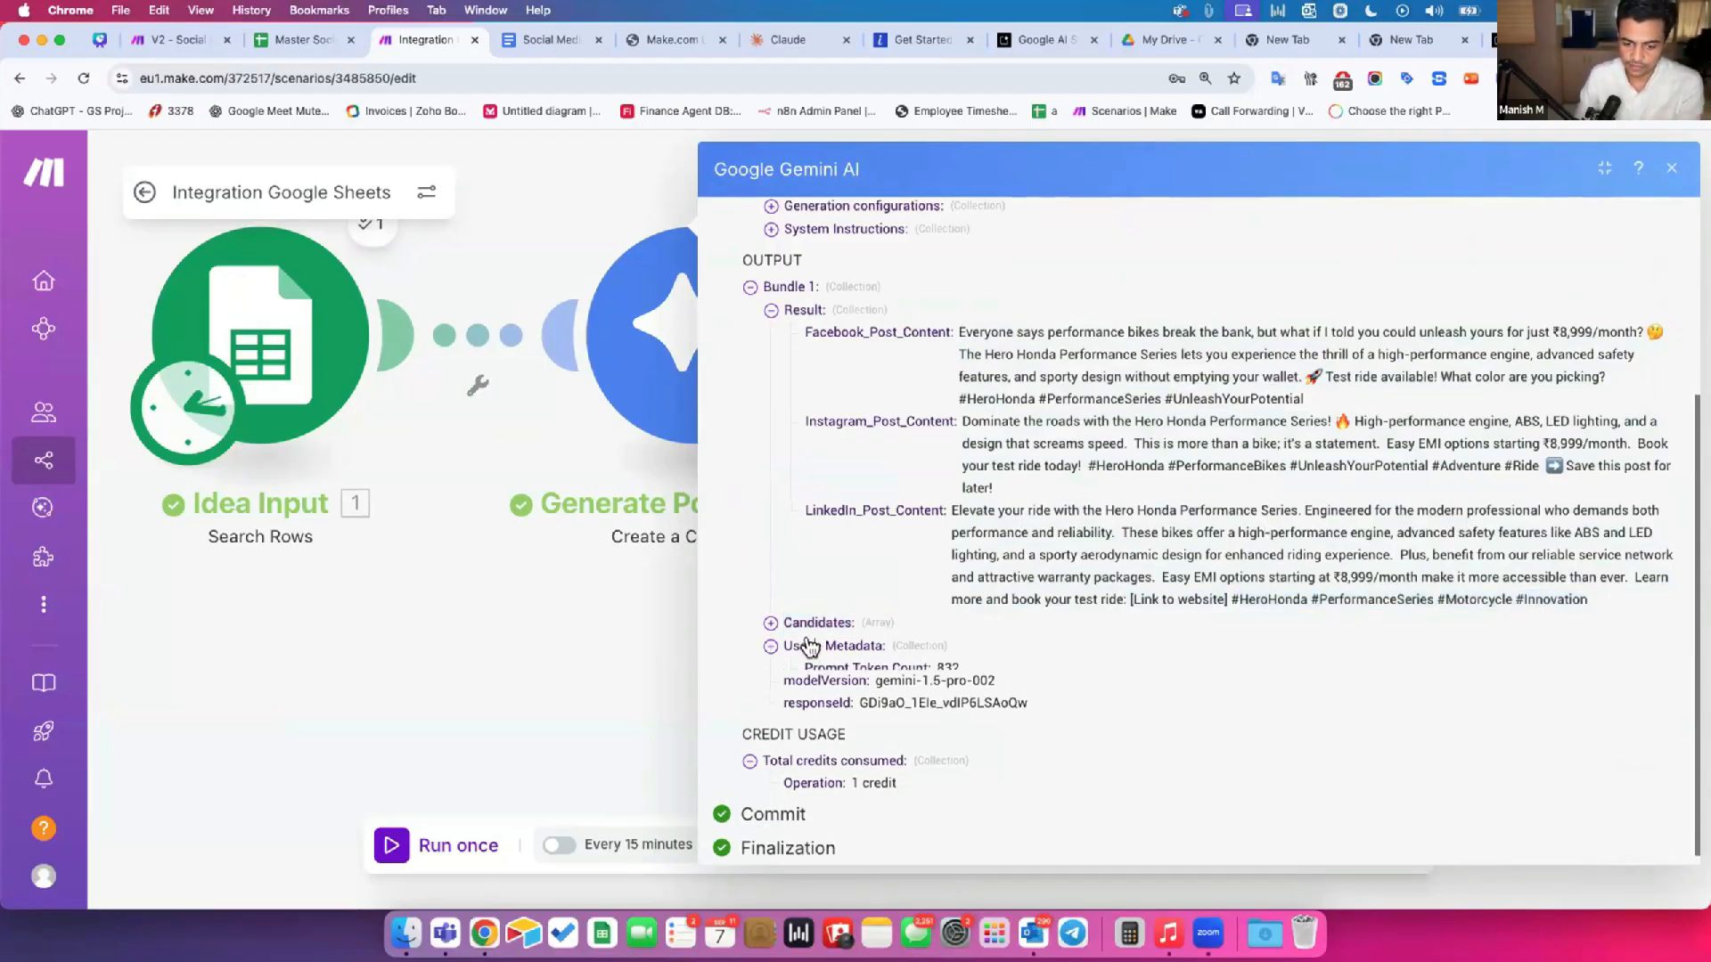
drag(807, 704, 846, 703)
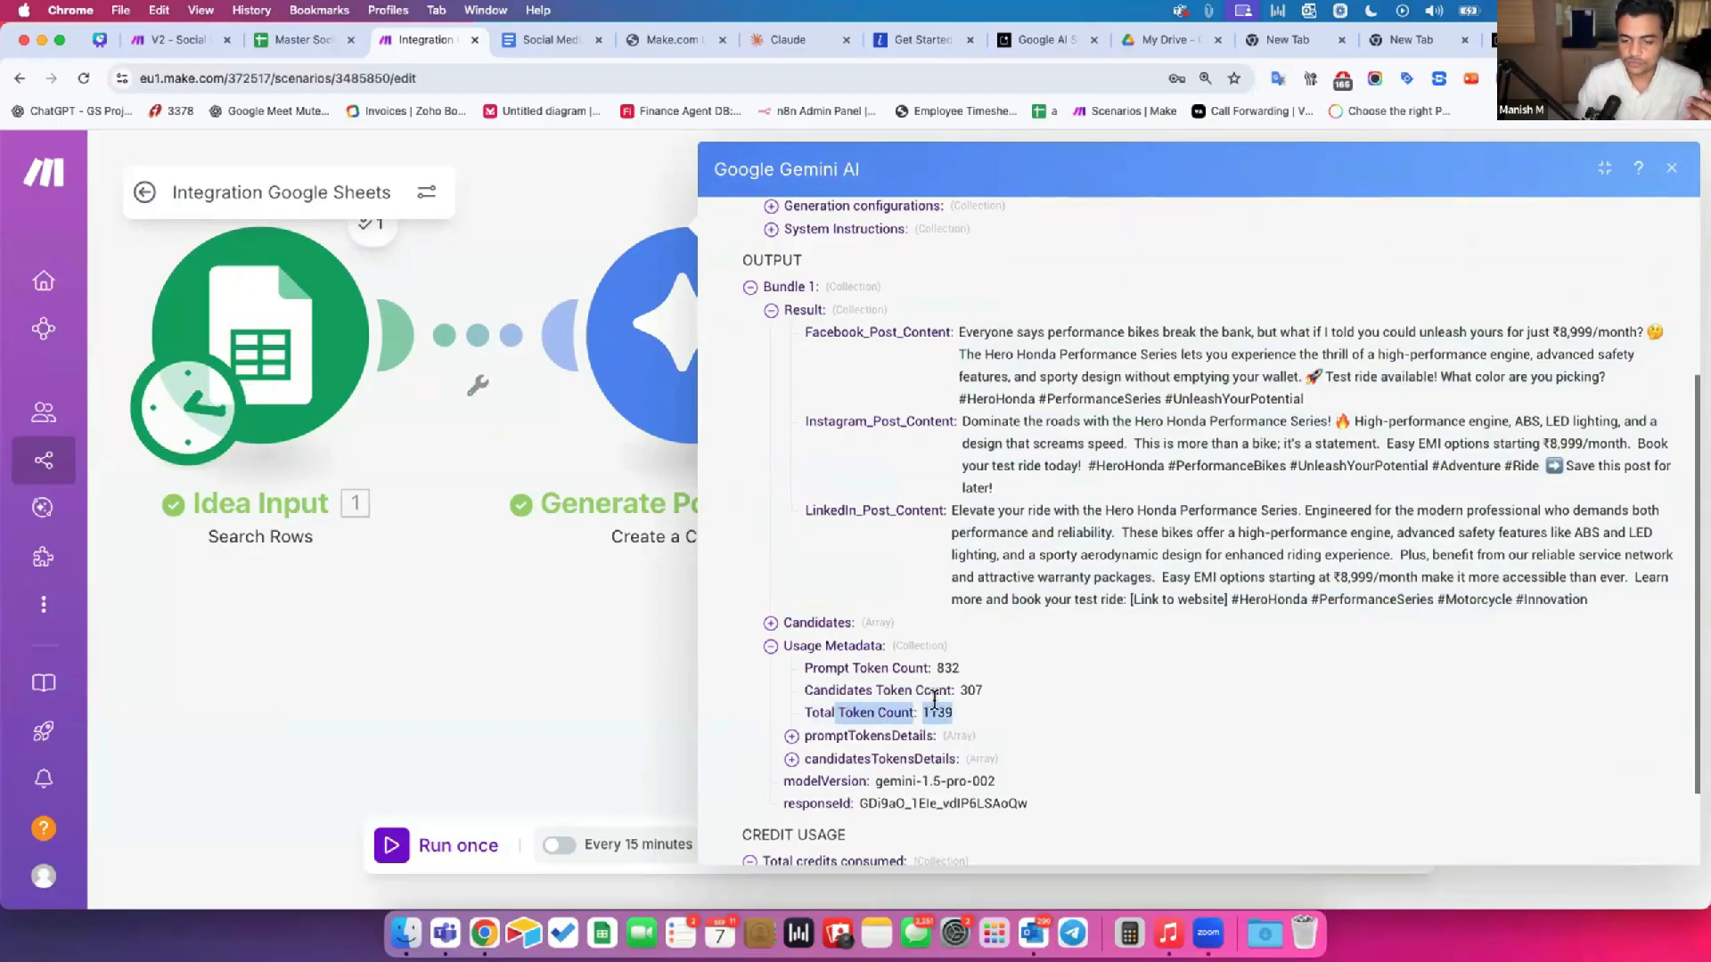
double_click(1036, 711)
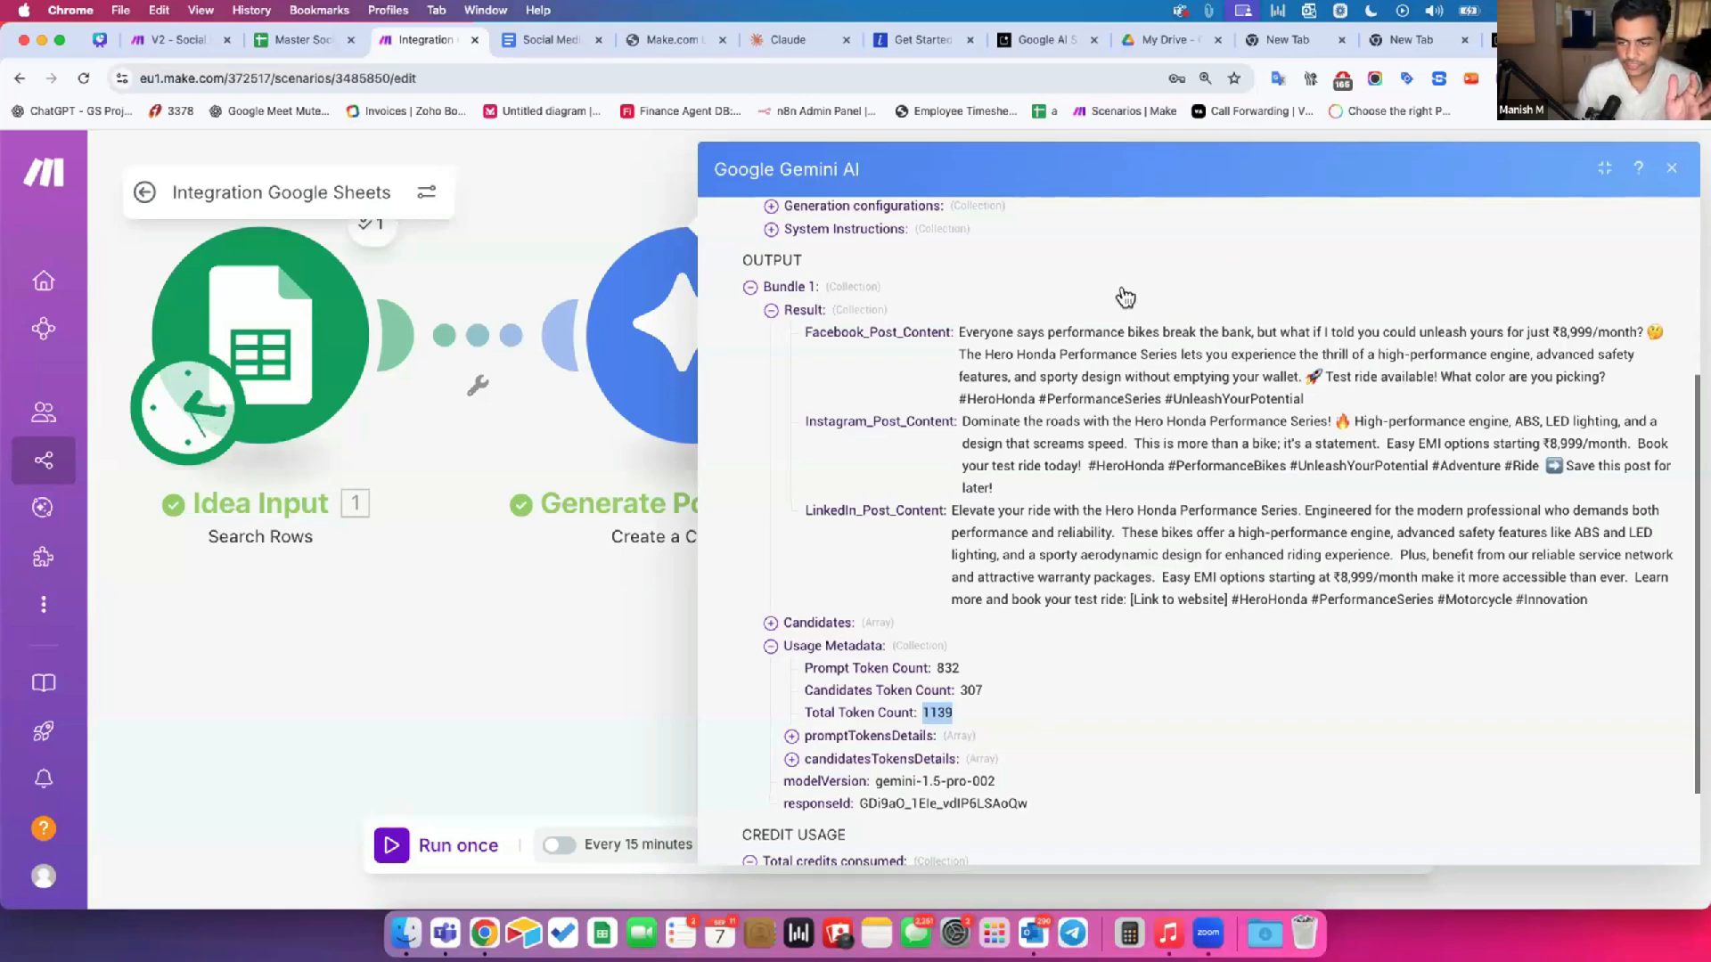
Step: Expand the Candidates output down to its raw text and examine the JSON for each platform's post
click(814, 623)
click(791, 645)
click(813, 670)
click(833, 692)
click(853, 716)
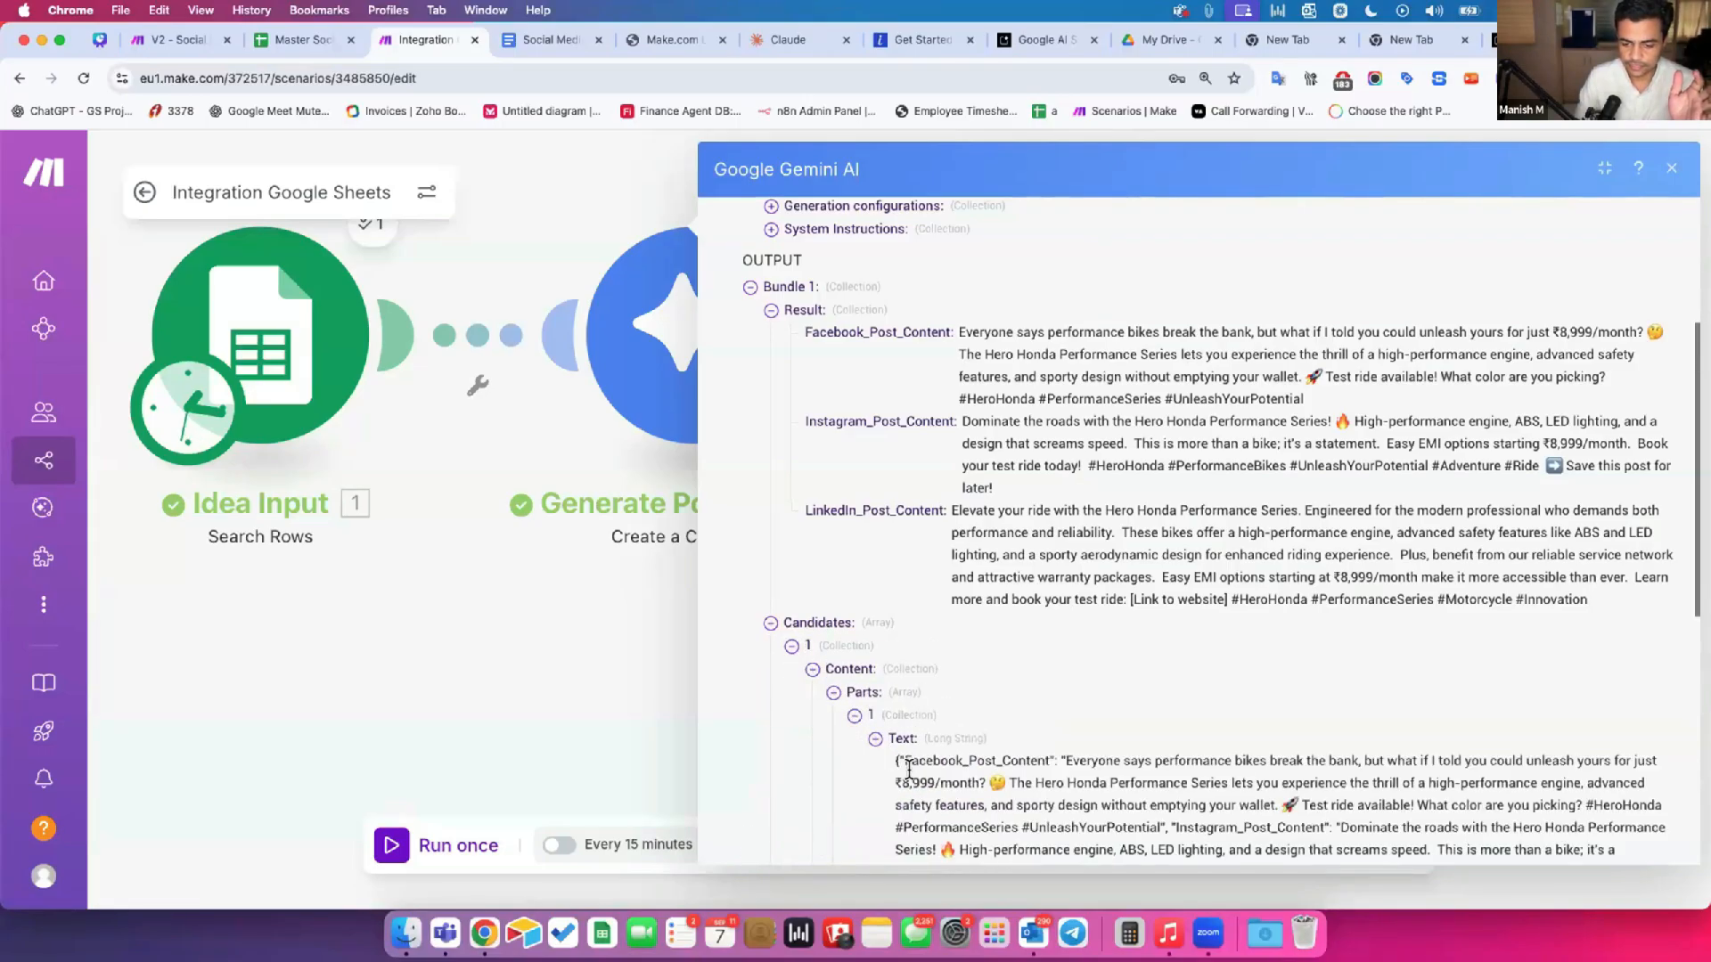
scroll(909, 771, down, 5)
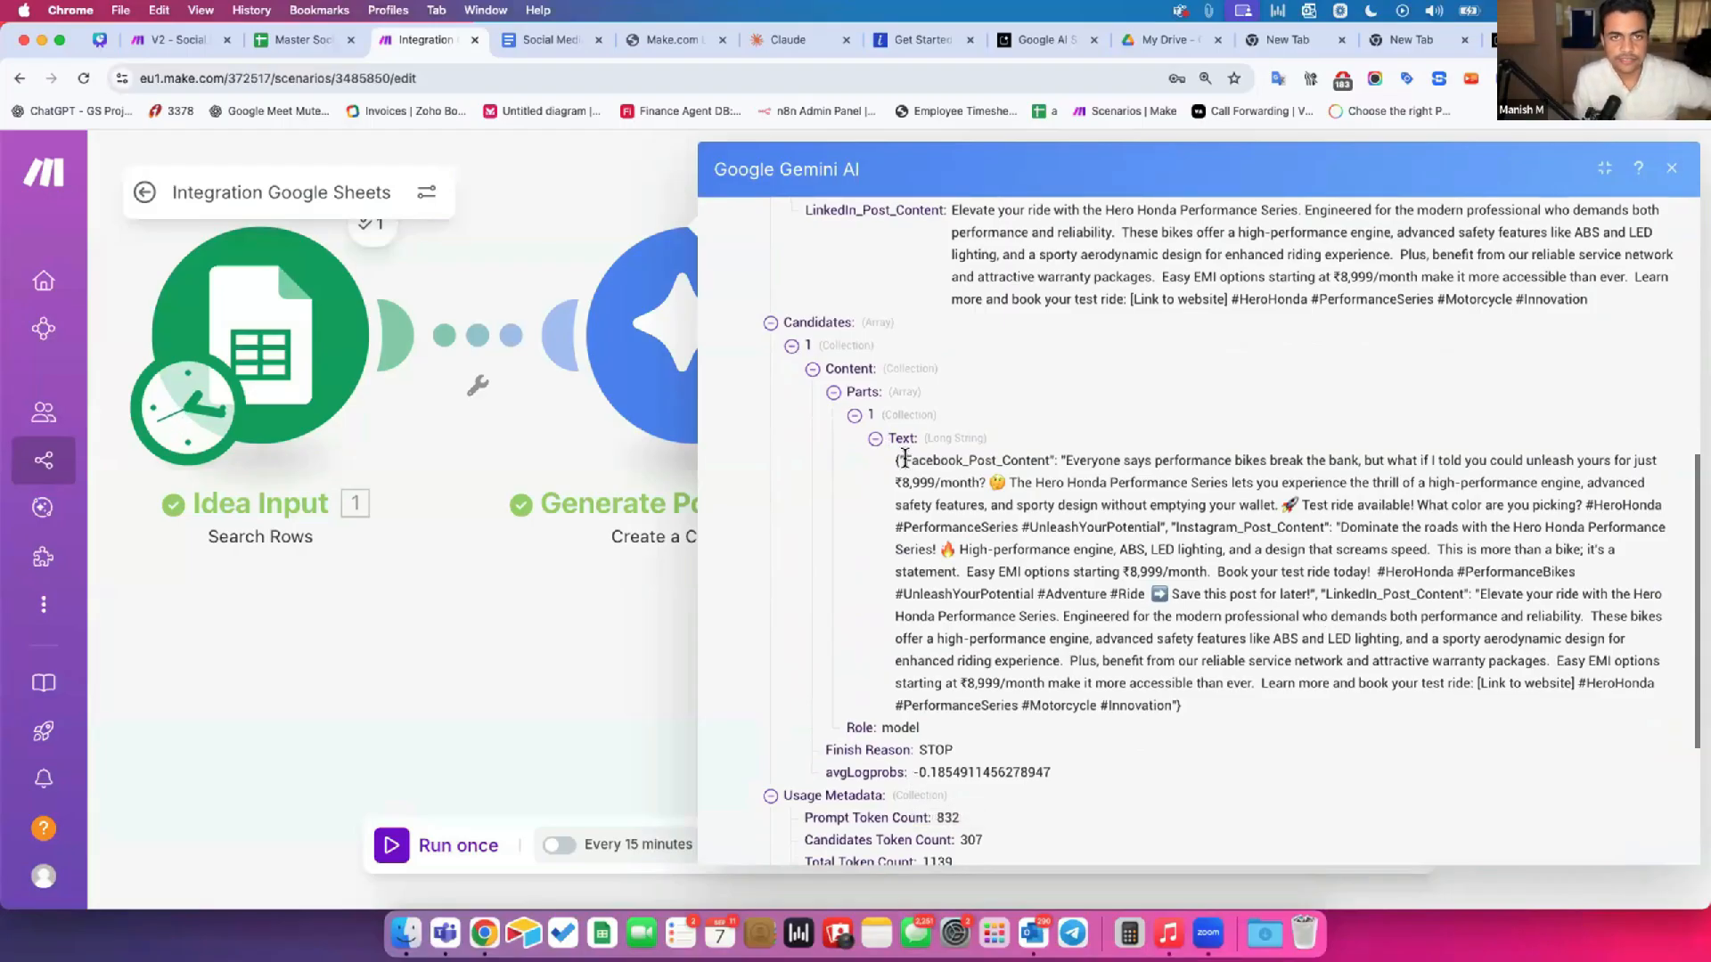
scroll(904, 458, up, 4)
scroll(904, 471, down, 4)
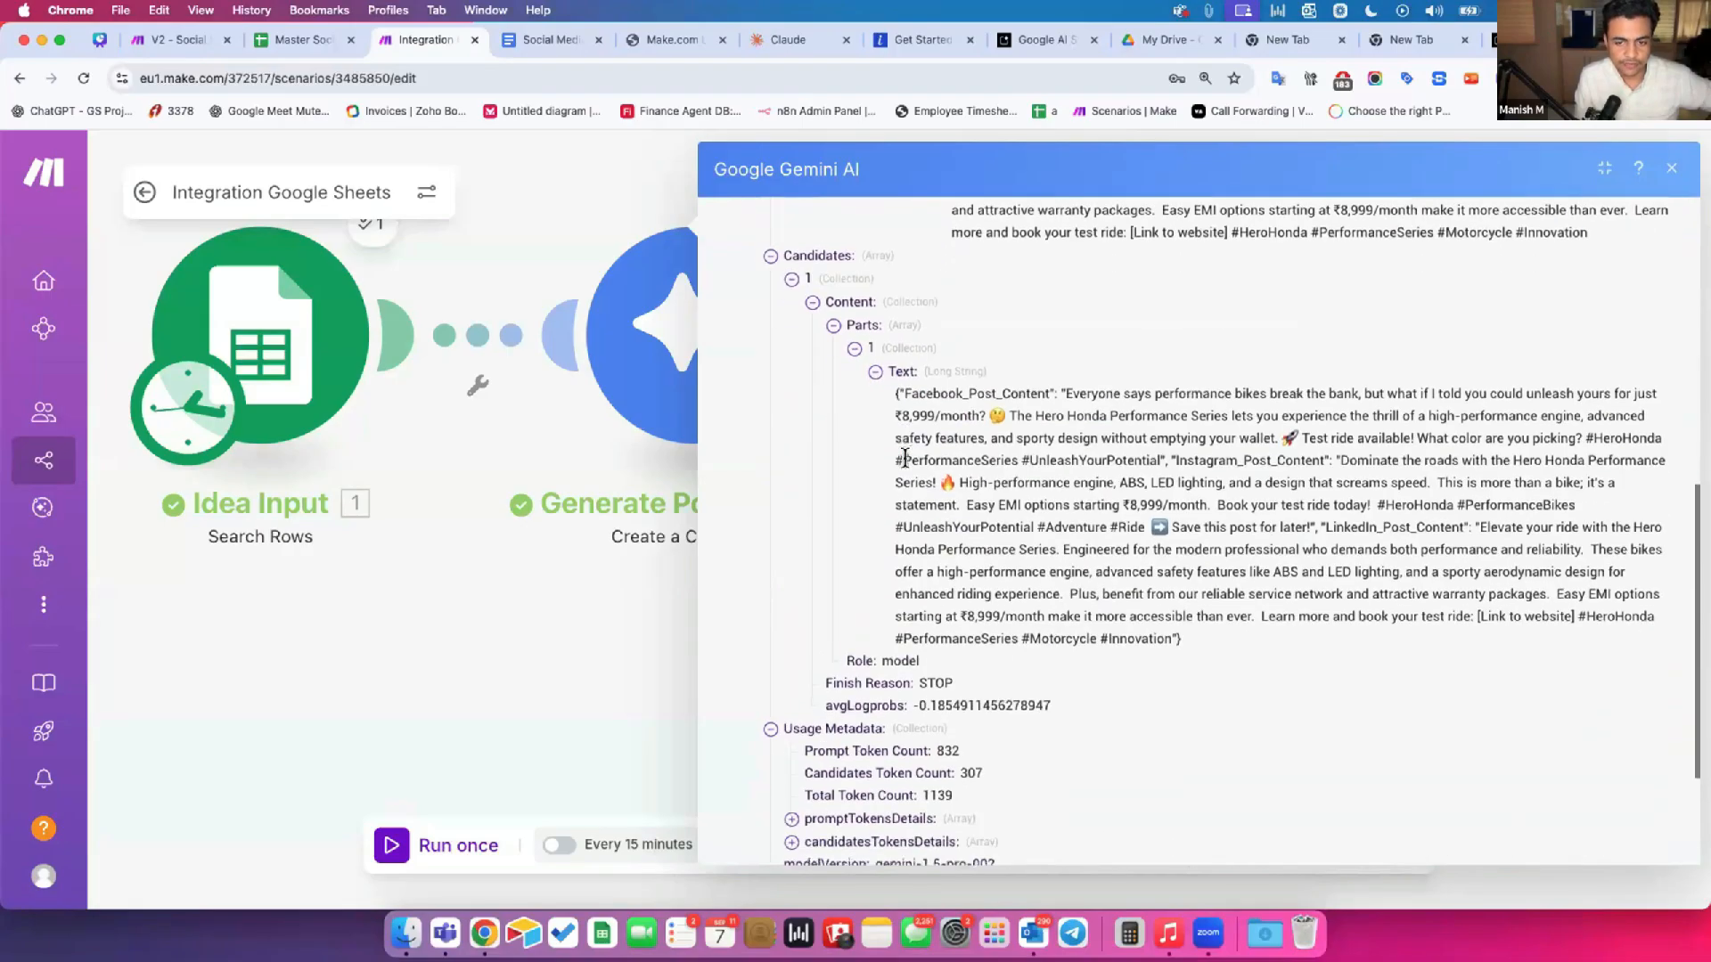
drag(896, 373, 1310, 503)
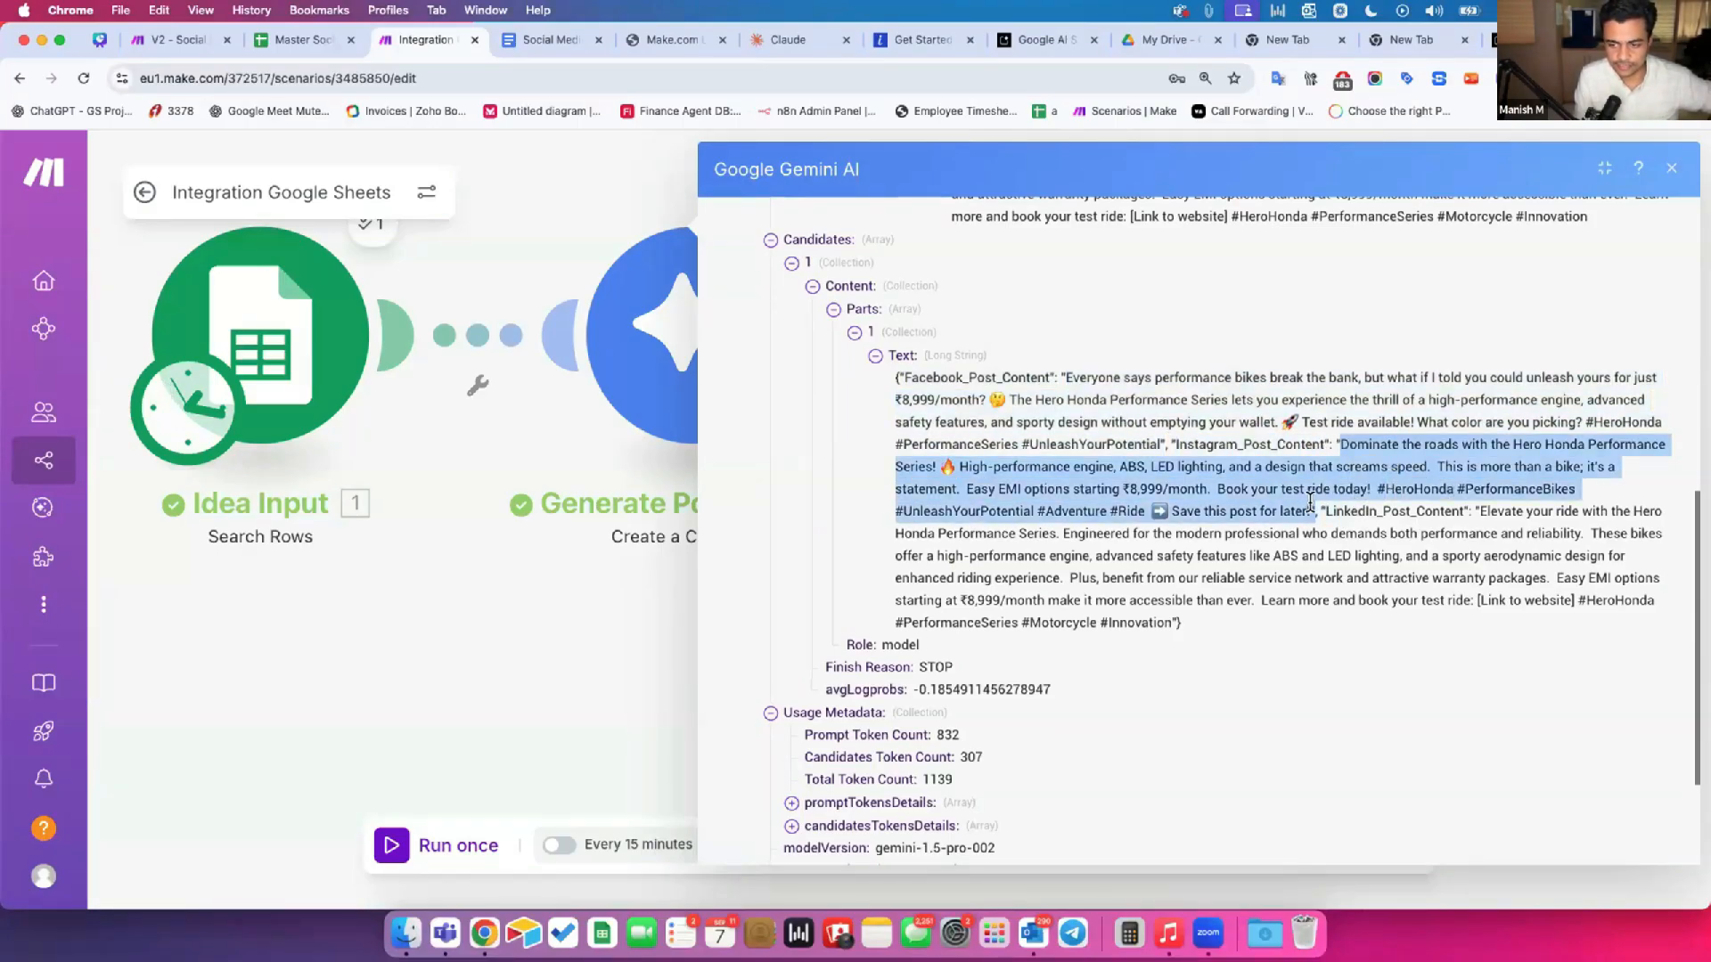
double_click(1408, 514)
drag(1472, 512, 1166, 613)
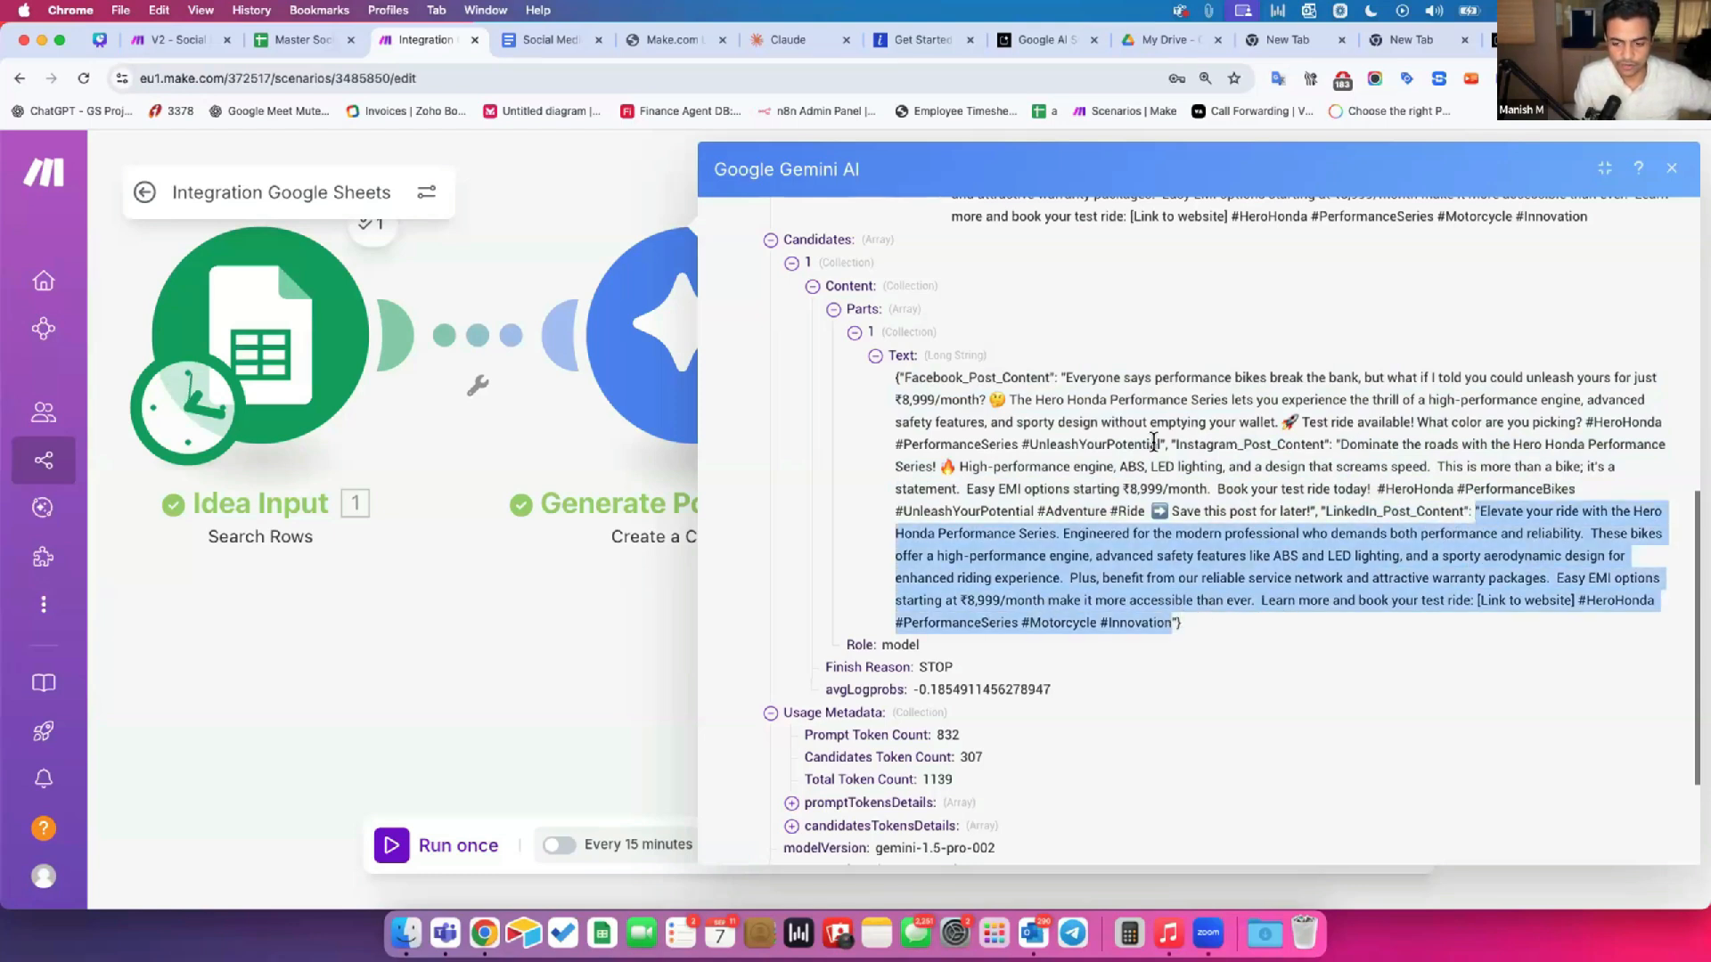
Step: Review the separate Facebook, Instagram and LinkedIn content fields in the Result, and close the run output
scroll(1089, 473, up, 5)
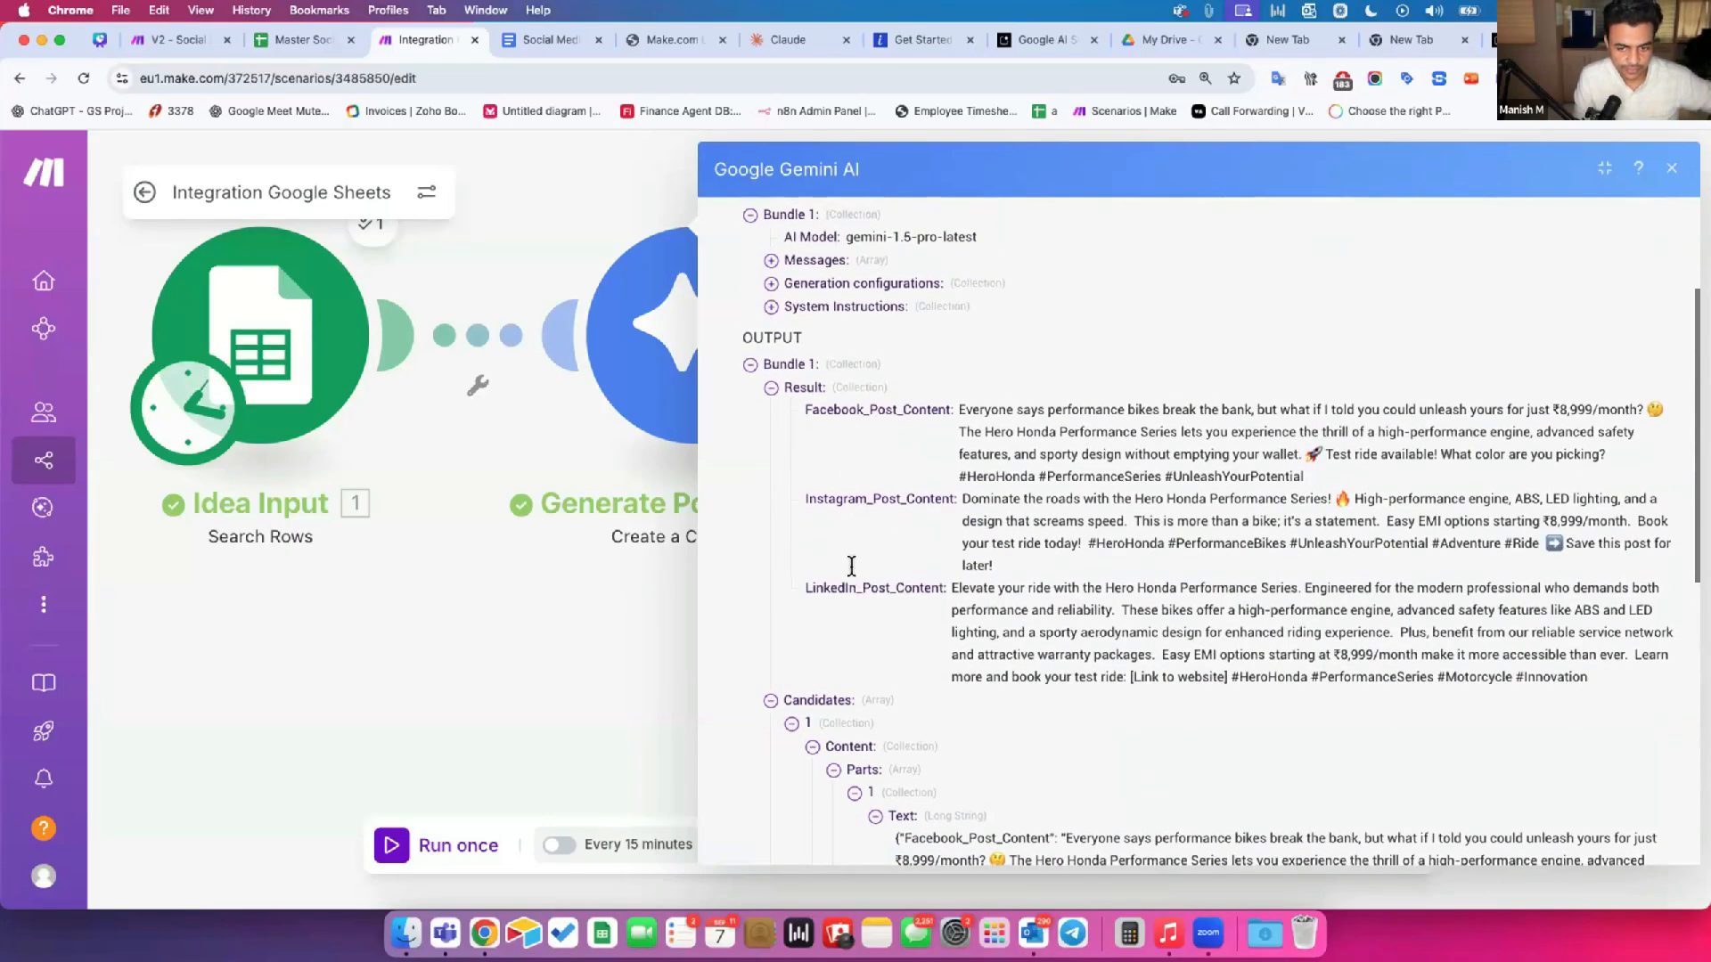
drag(837, 409, 891, 399)
drag(826, 489, 886, 496)
drag(837, 581, 895, 582)
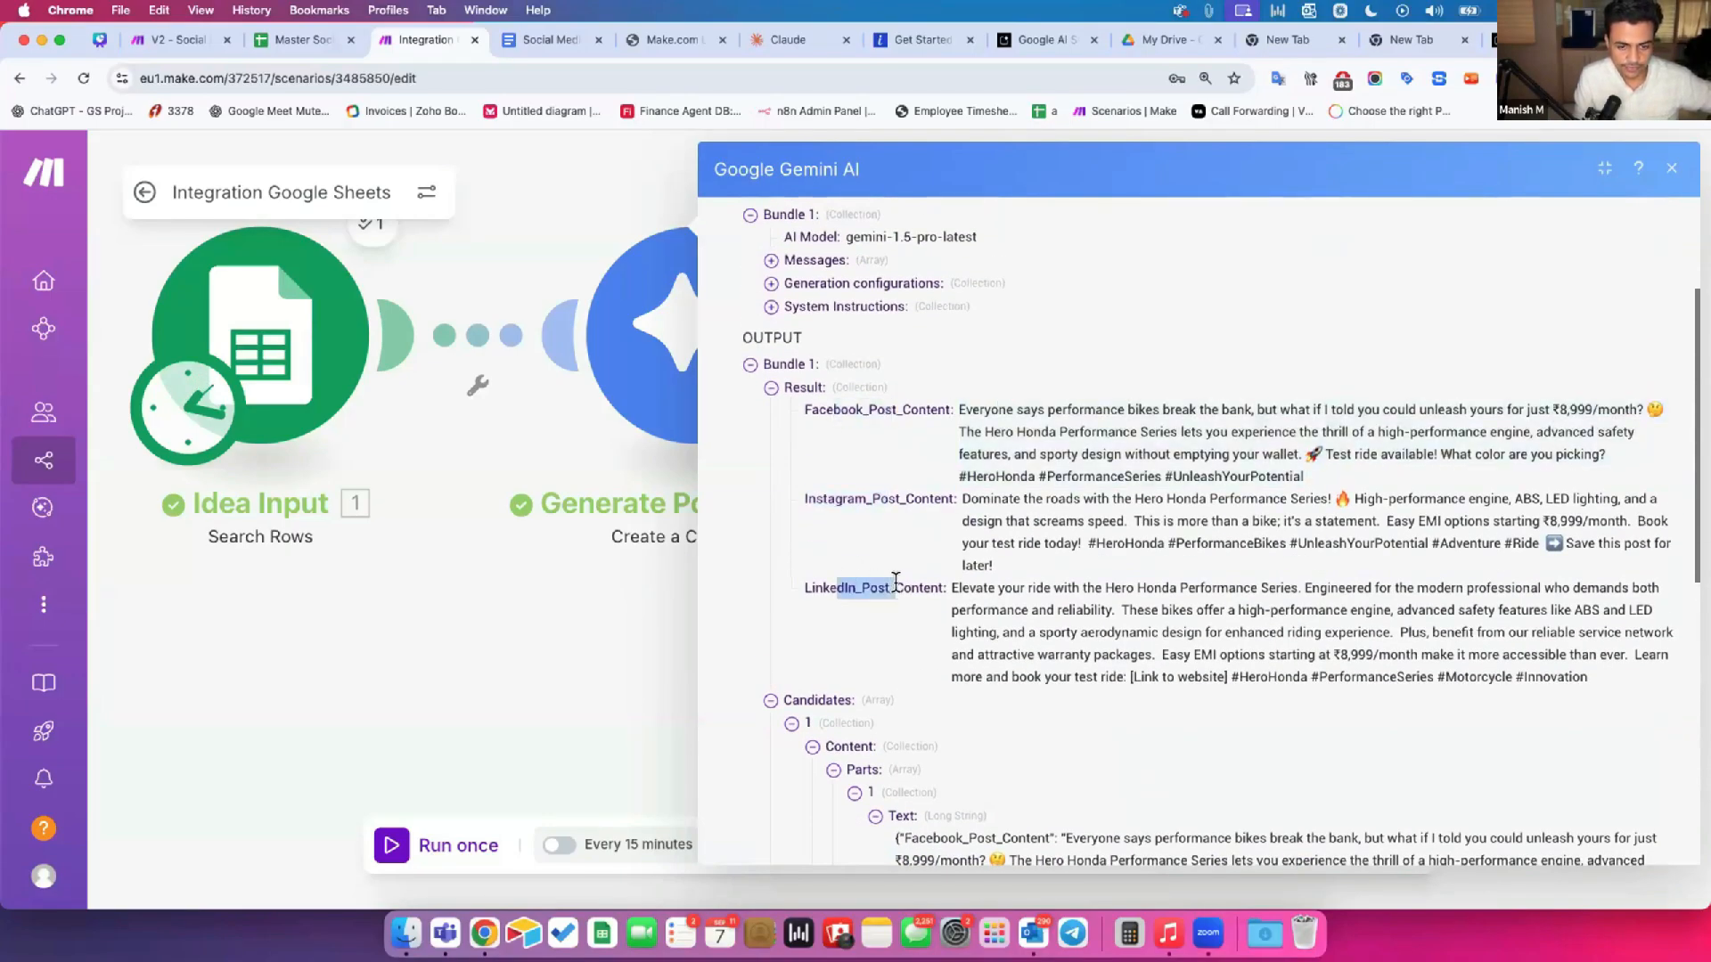
click(524, 602)
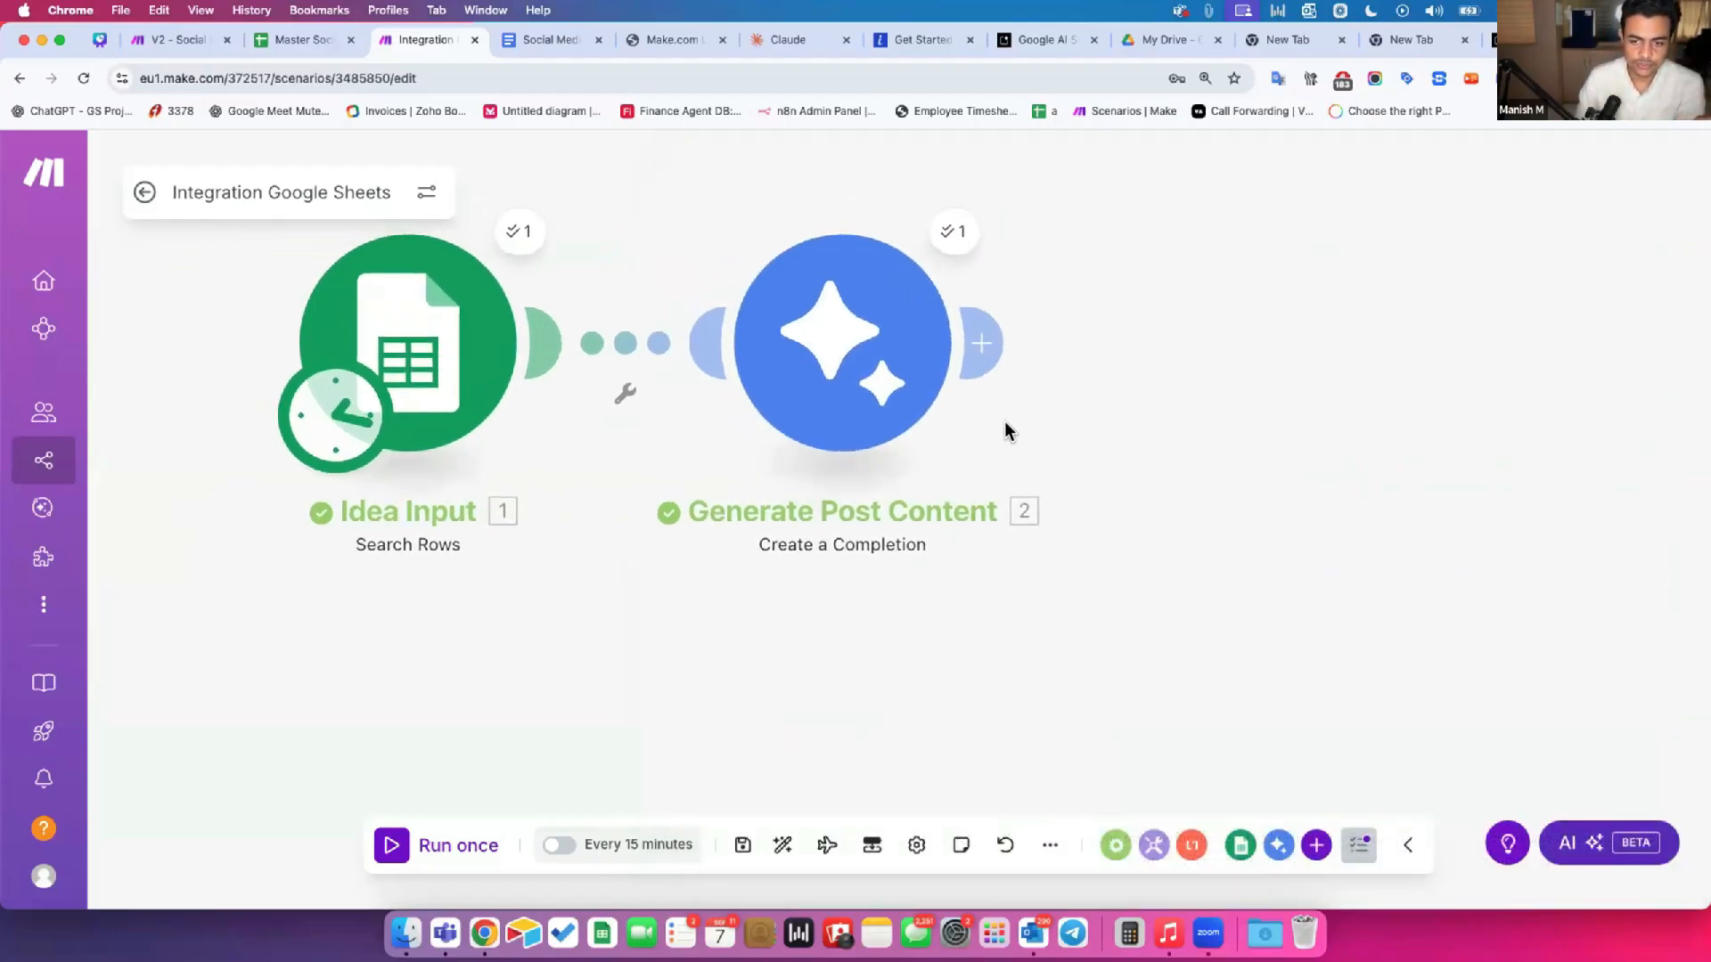
click(979, 347)
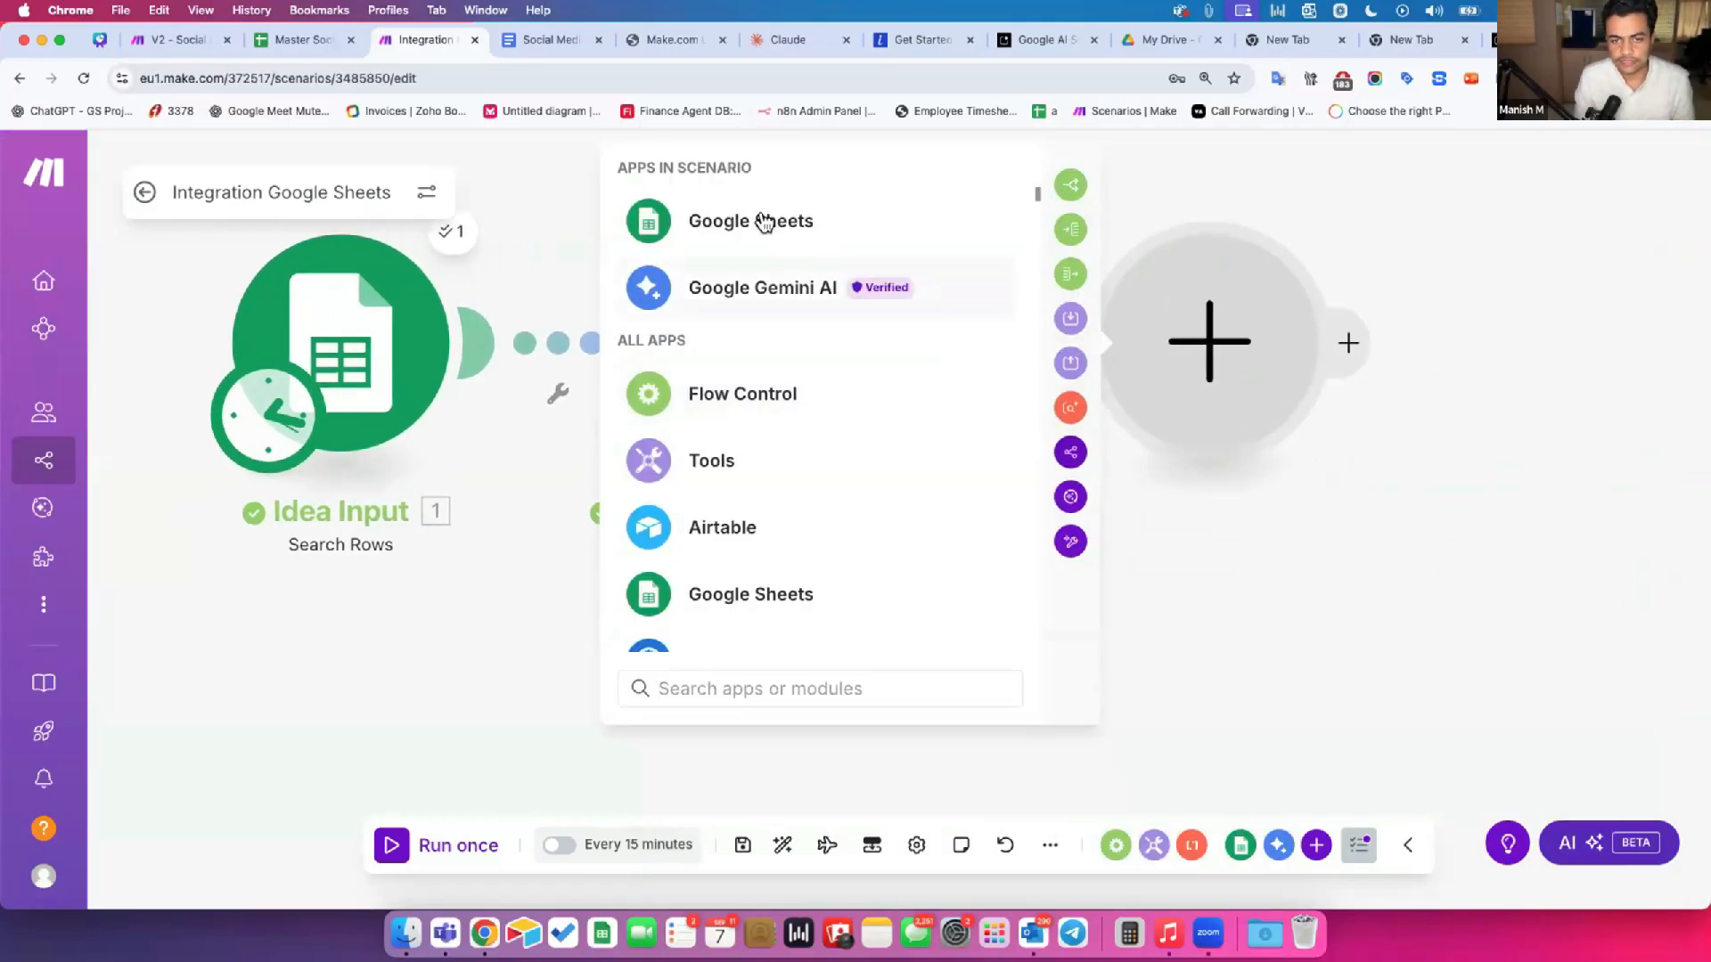
click(765, 221)
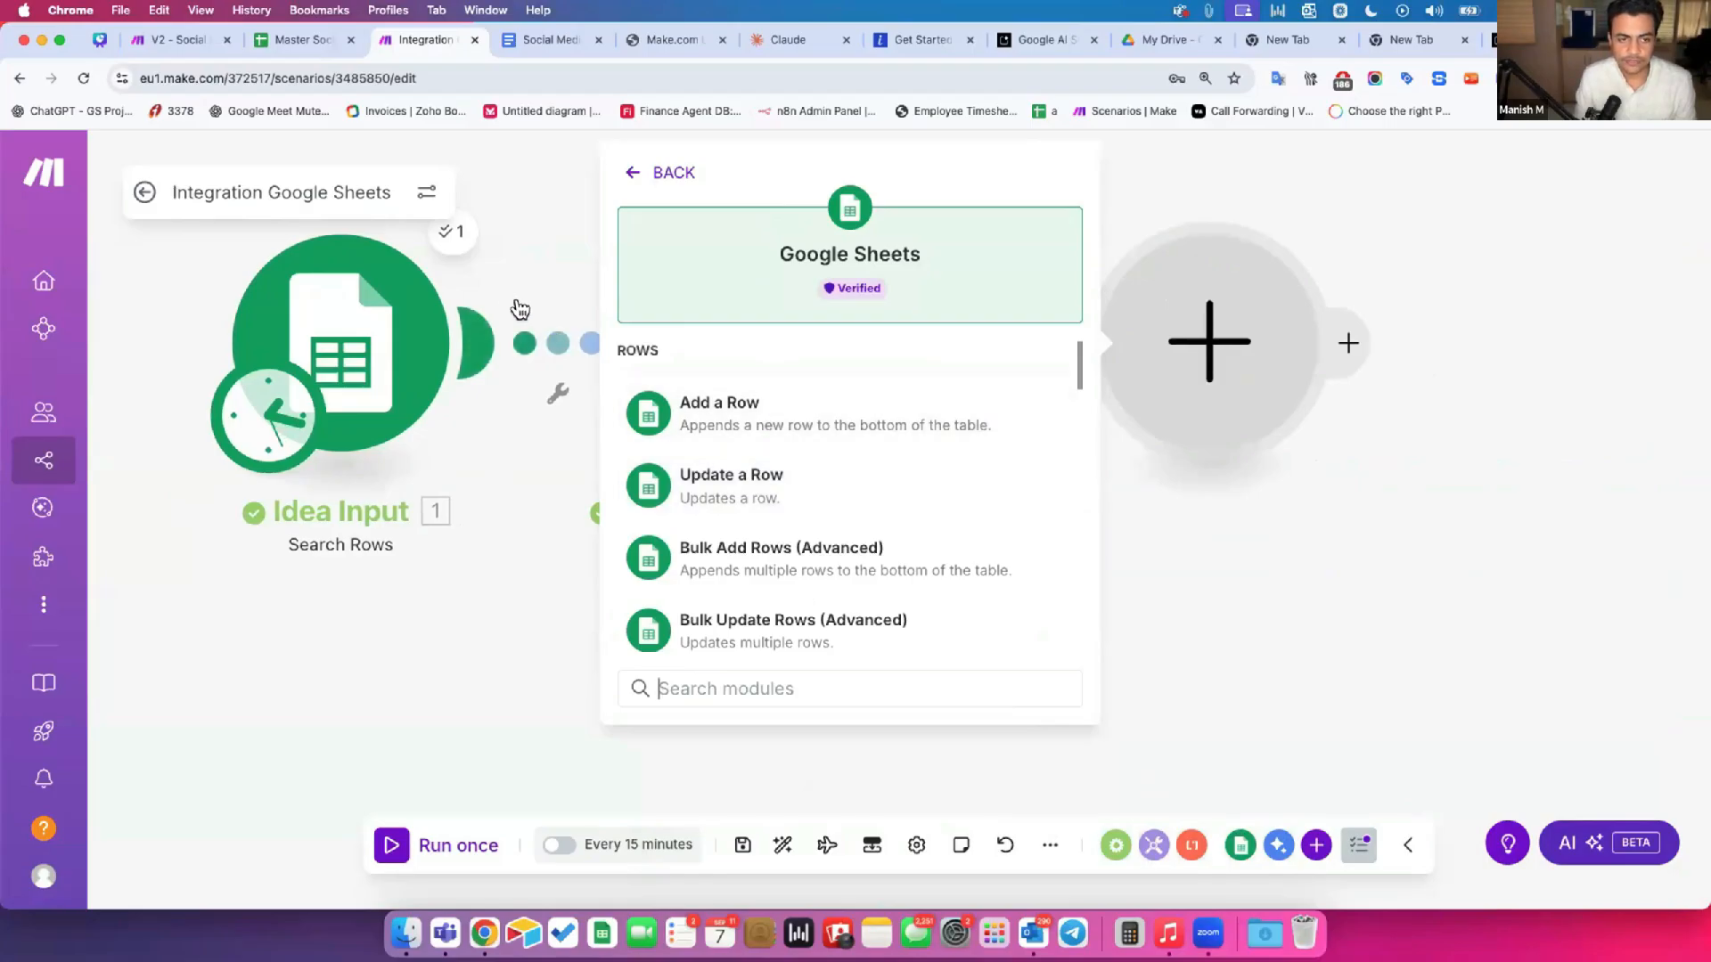
click(497, 431)
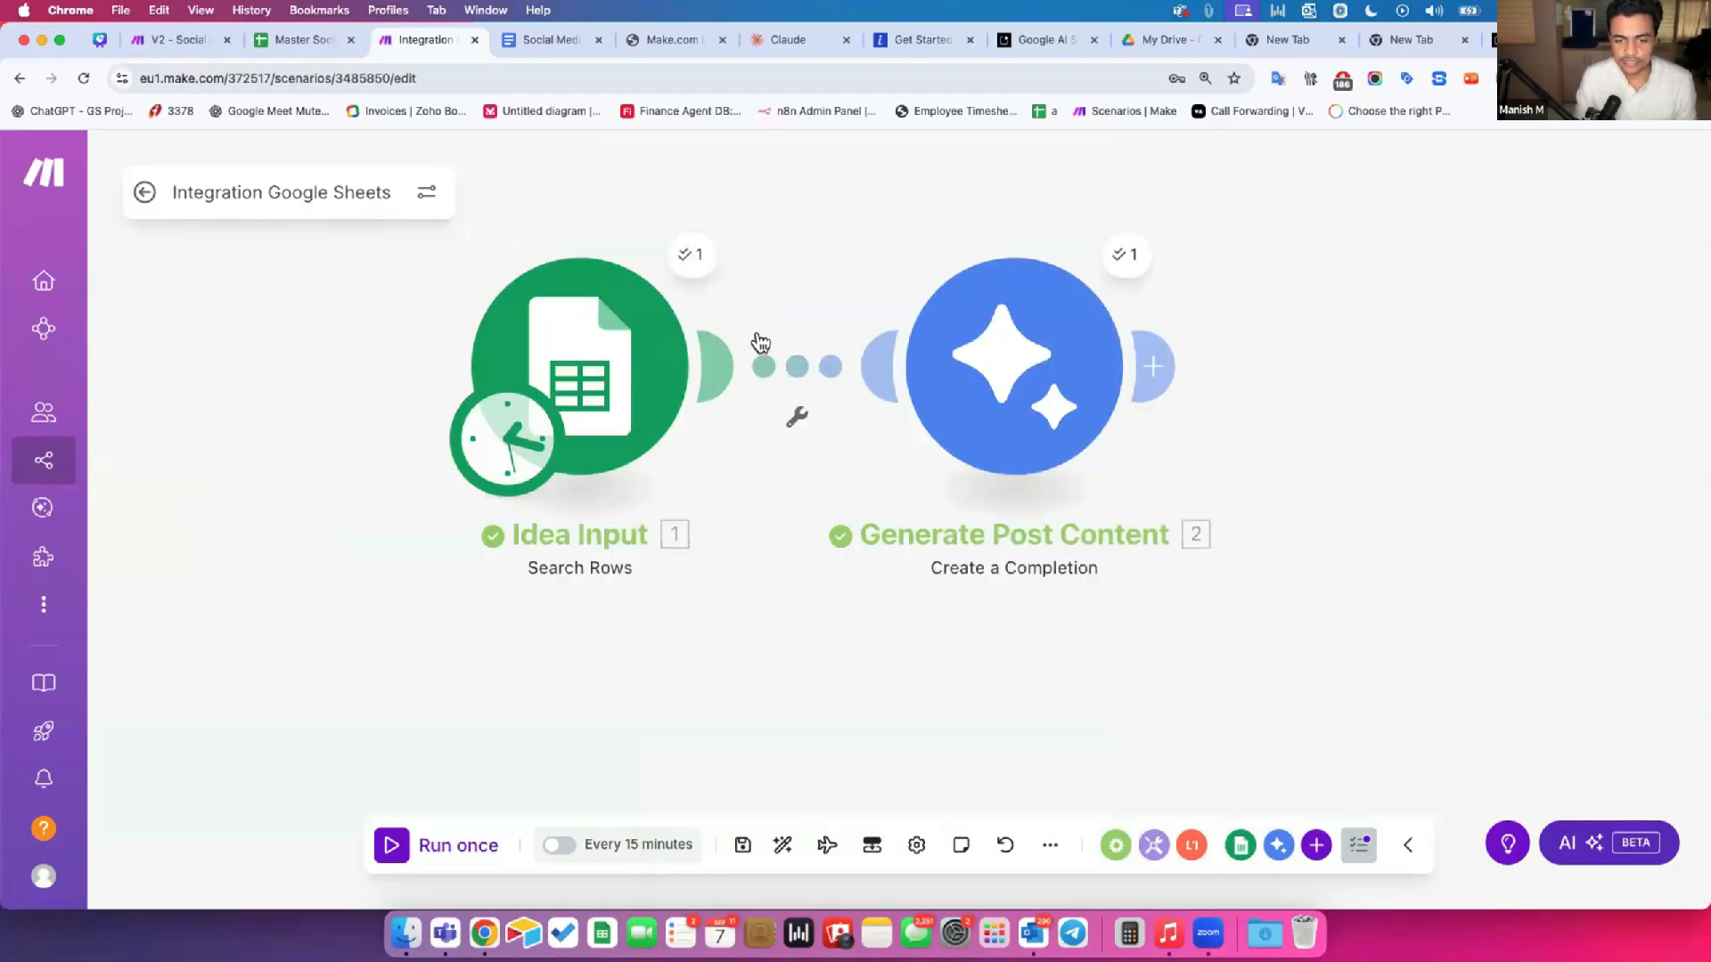
Step: Examine the Idea Input run output: the row number, the full posting idea text and the Facebook, Instagram and LinkedIn post content columns
click(696, 256)
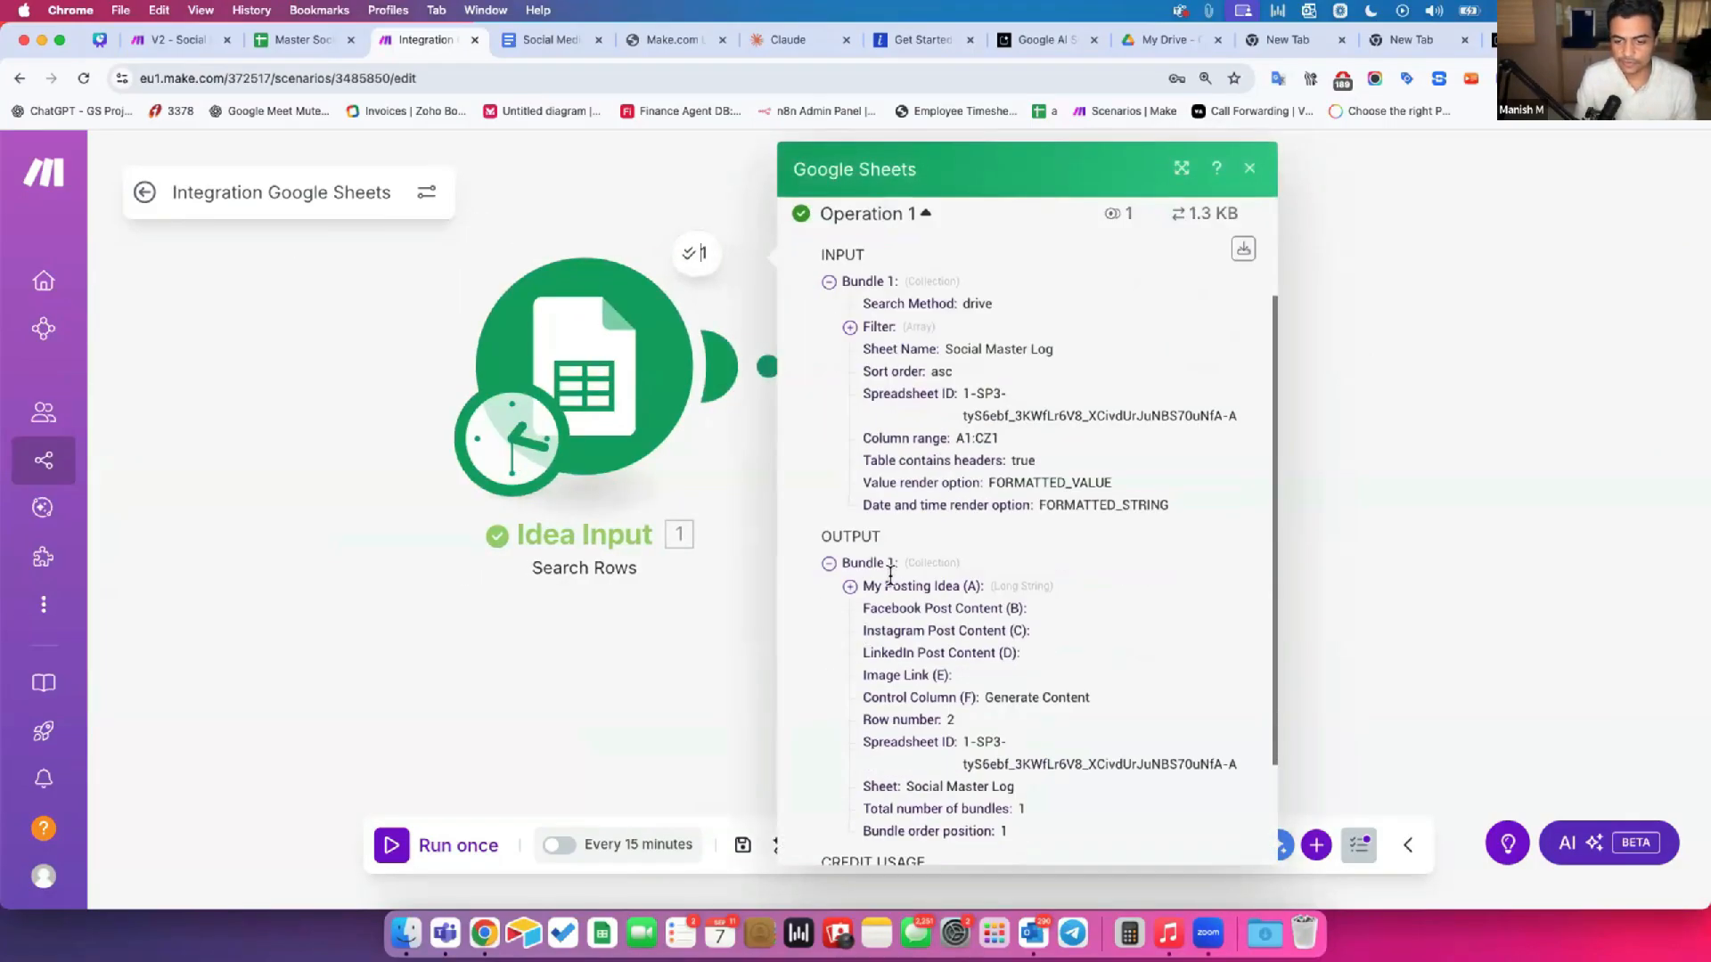
scroll(887, 572, down, 3)
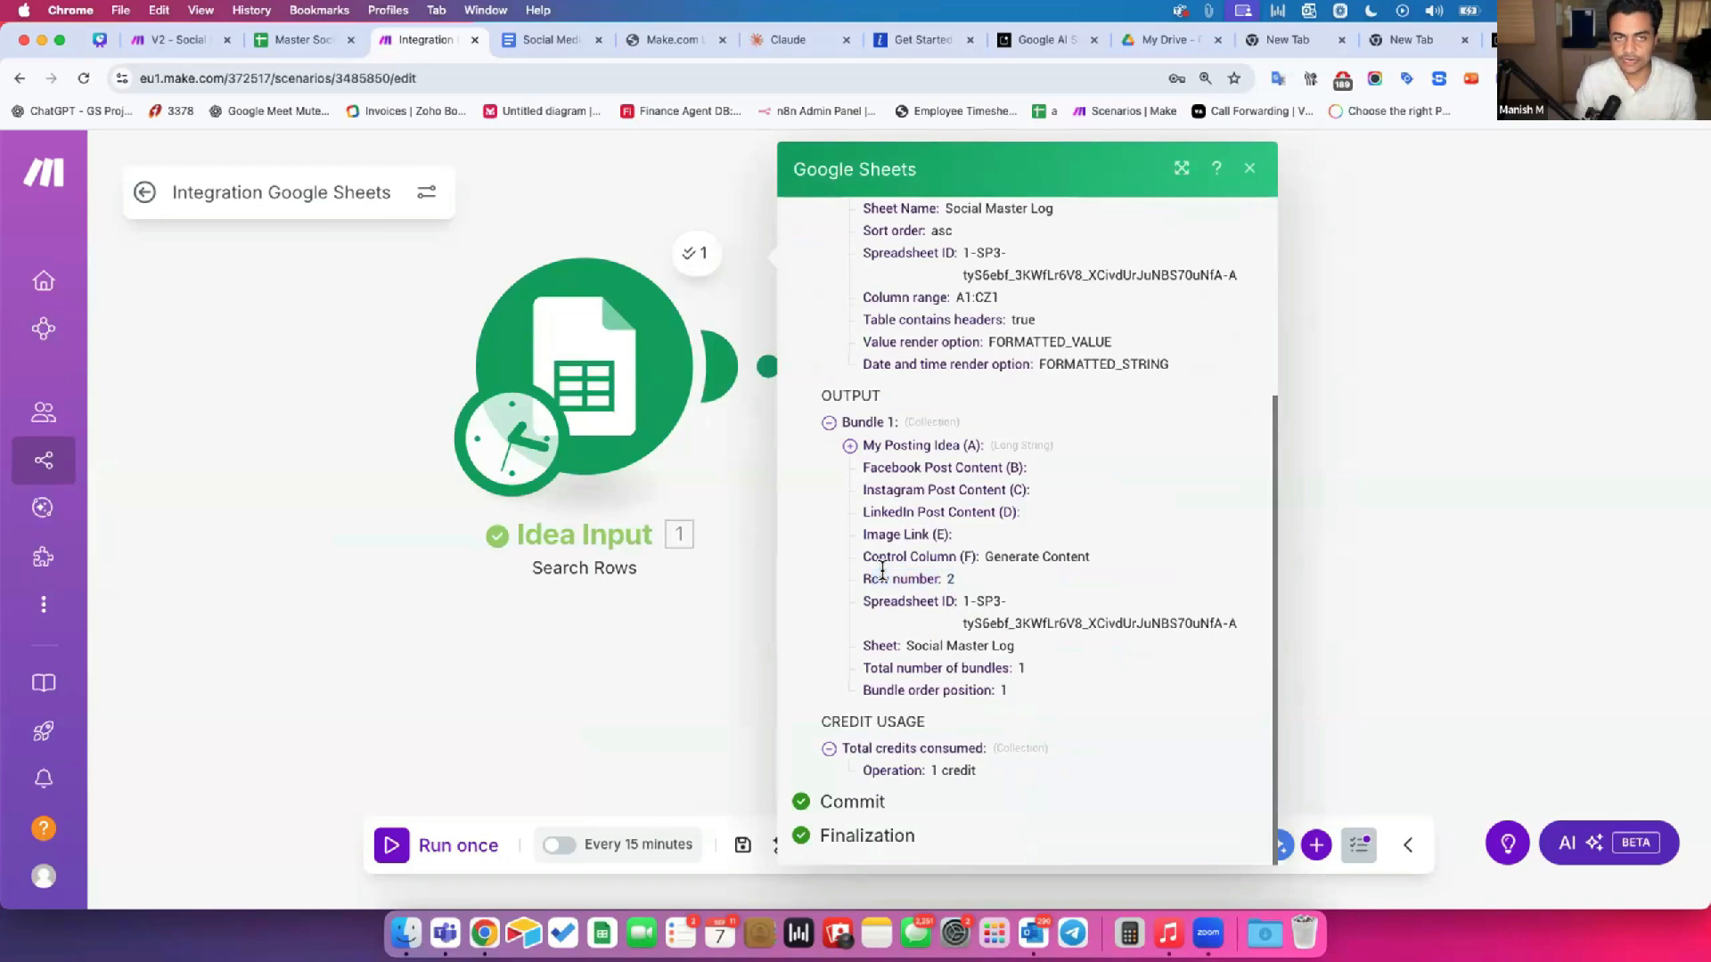
drag(864, 572, 966, 584)
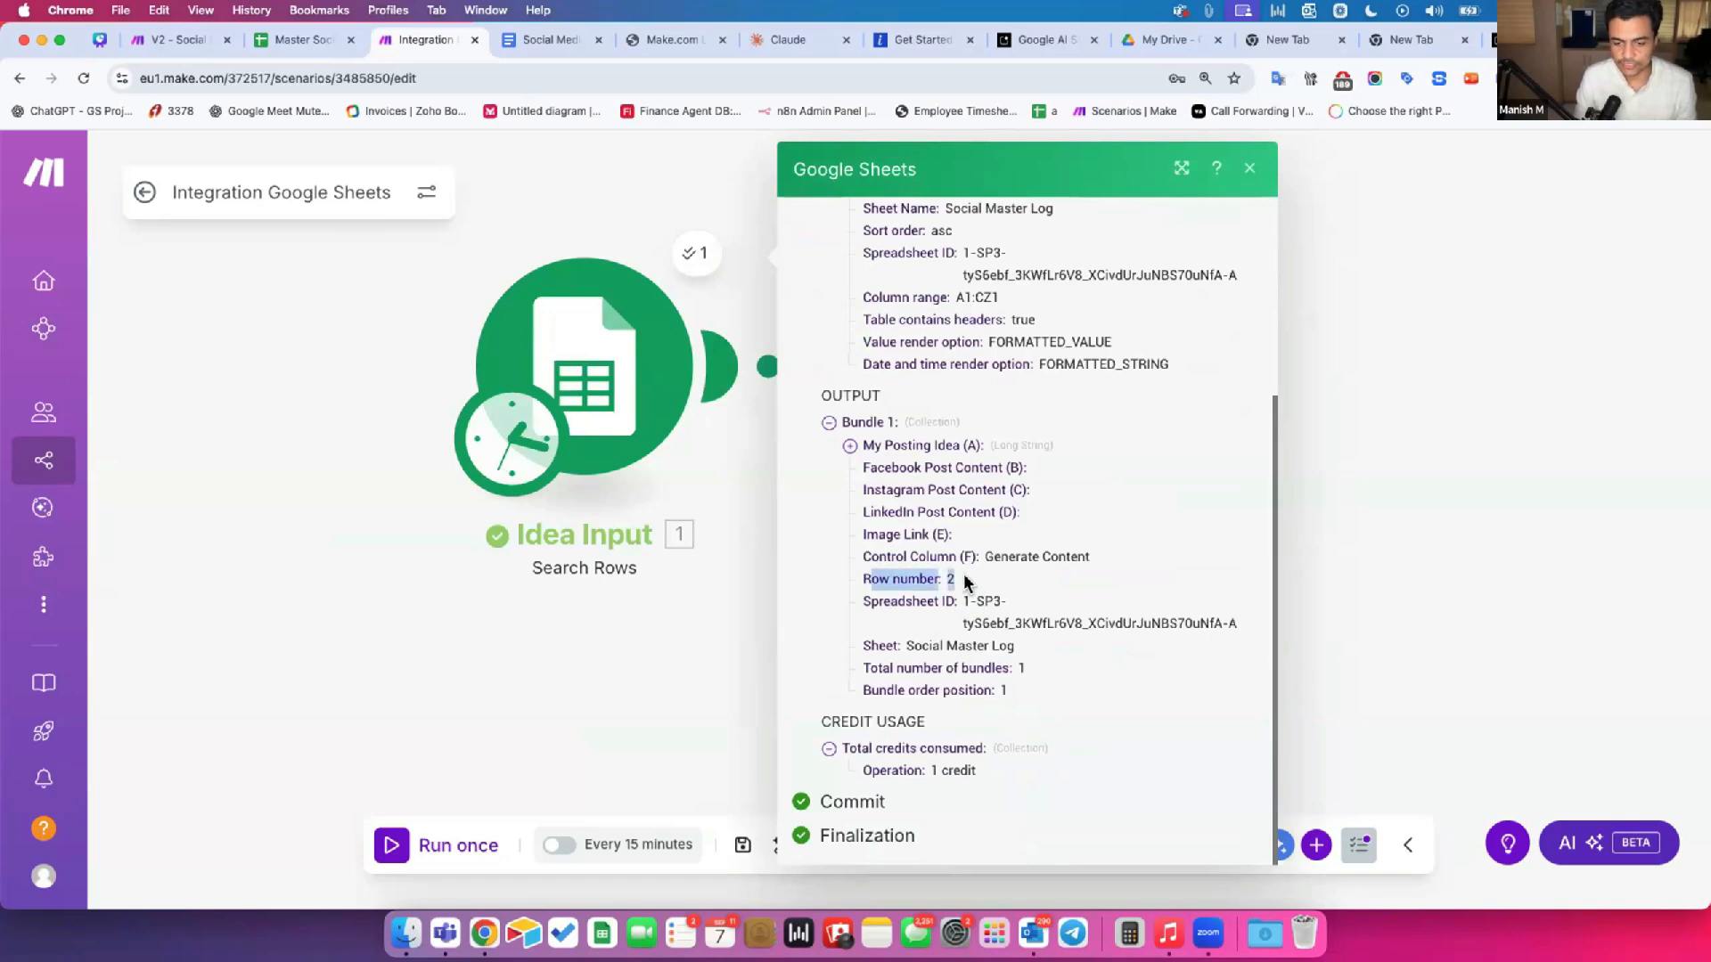
click(850, 446)
scroll(951, 644, down, 5)
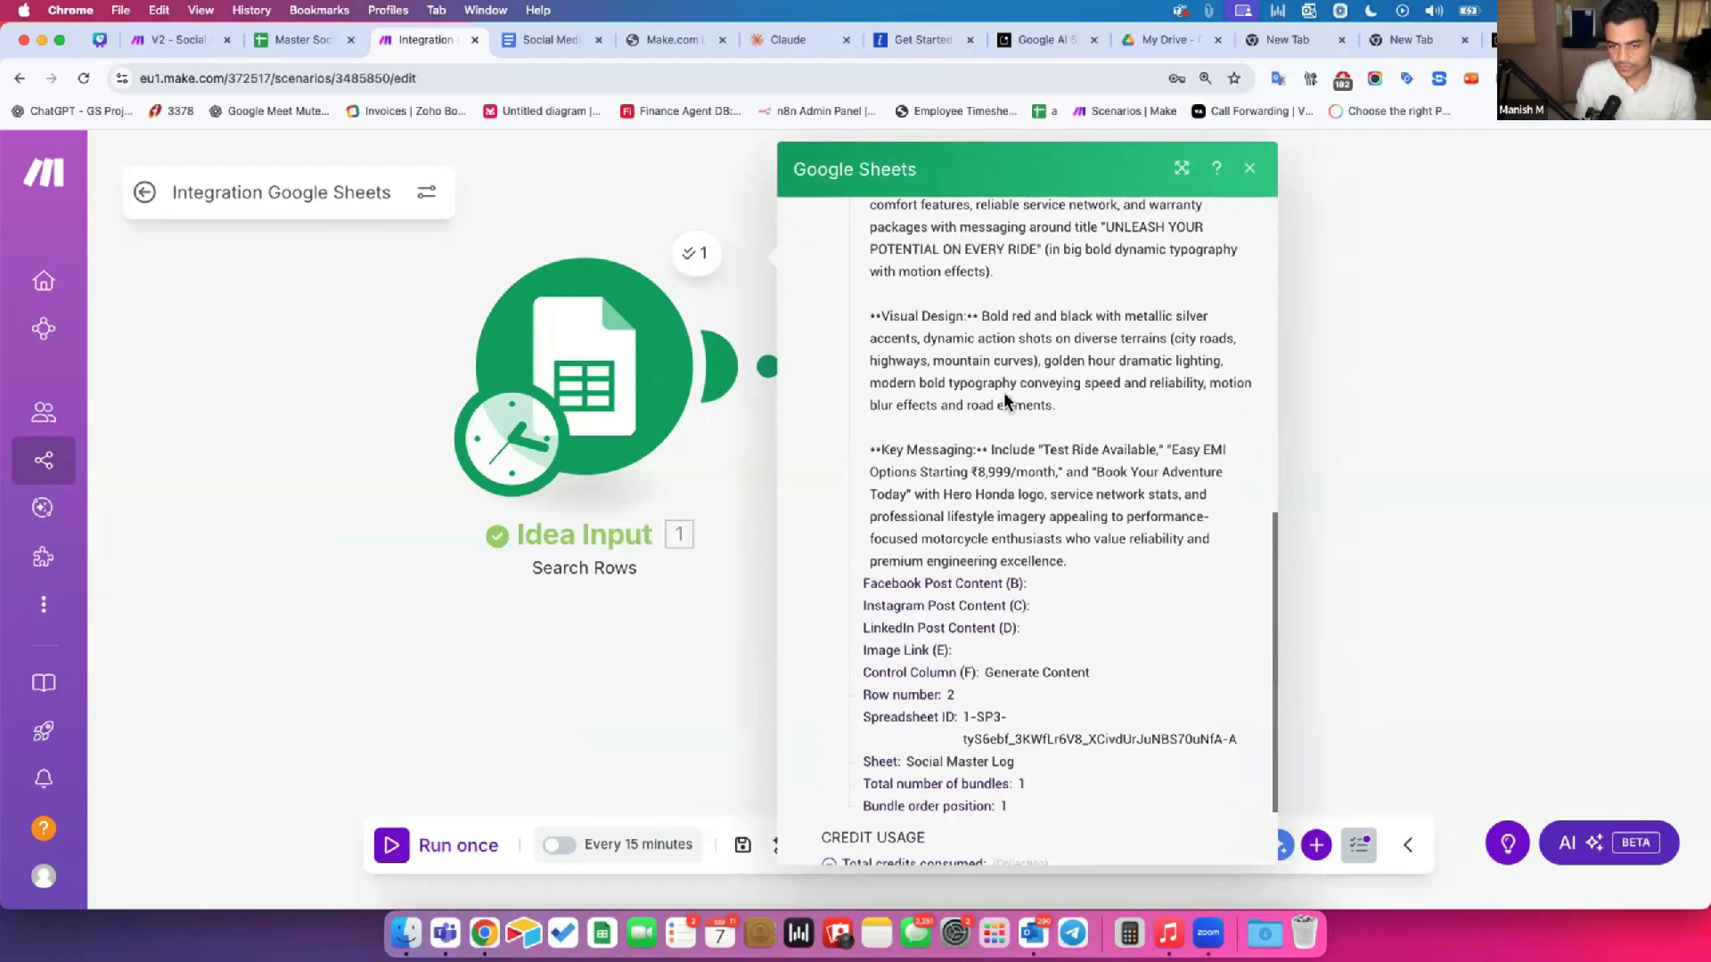
drag(1012, 584, 1006, 606)
drag(918, 628, 999, 627)
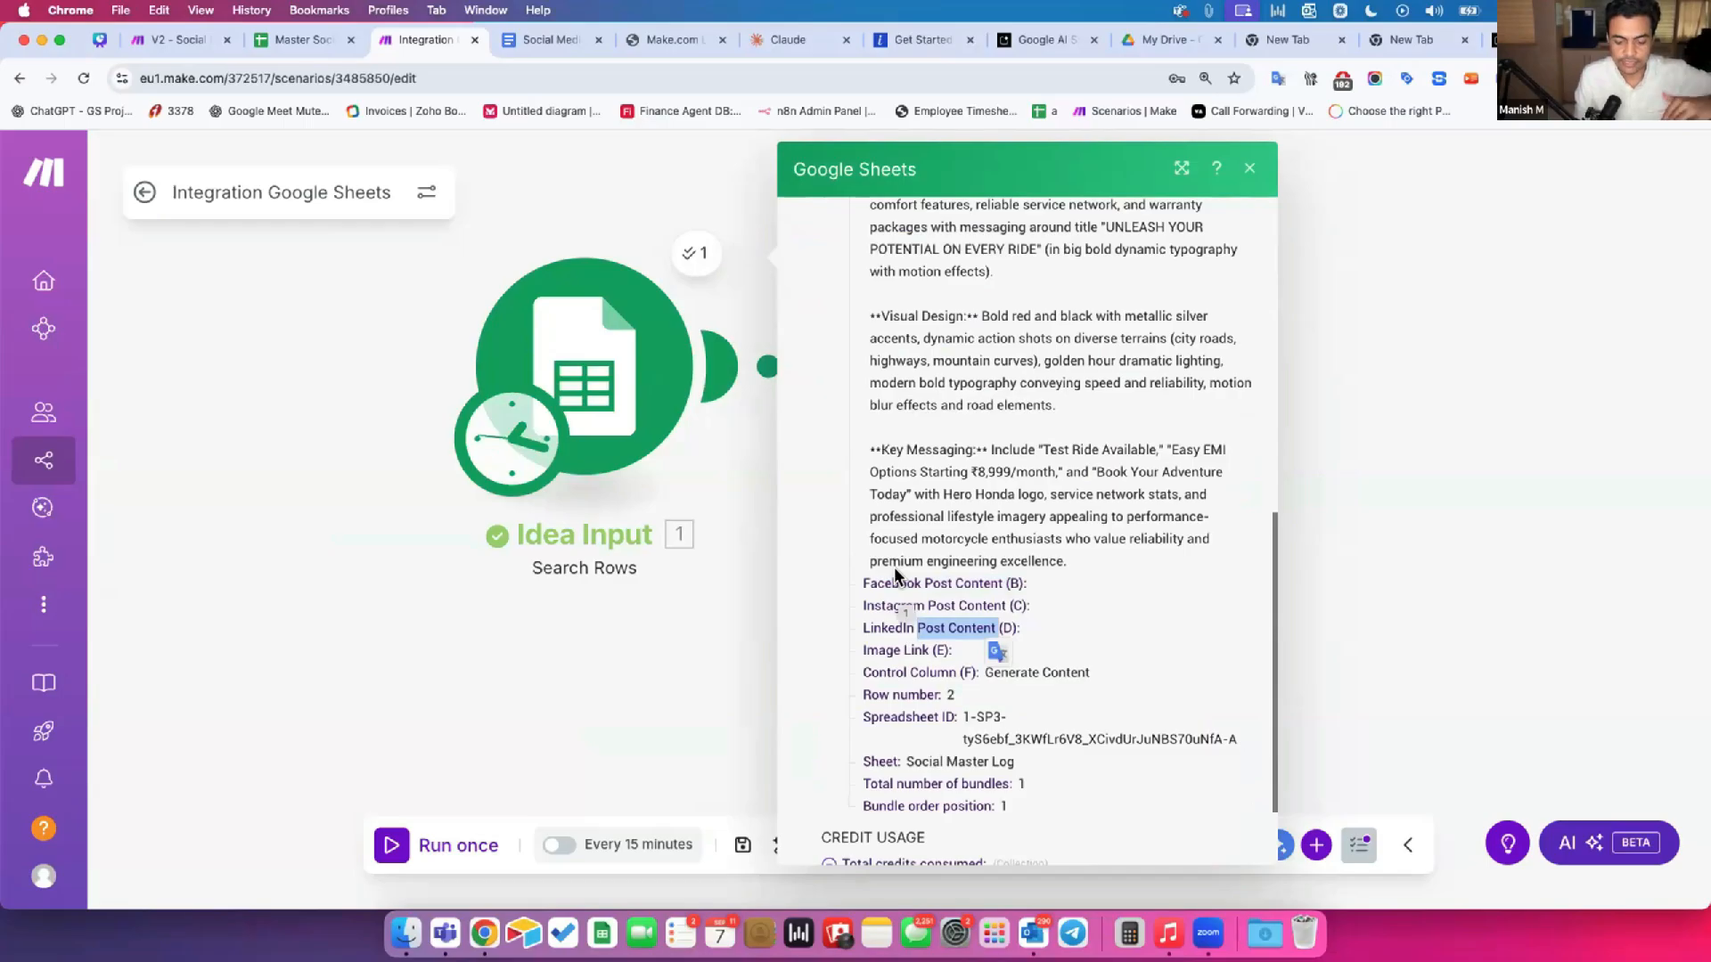
click(683, 562)
Step: Add a Google Sheets Update a Row module after Generate Post Content
click(1148, 390)
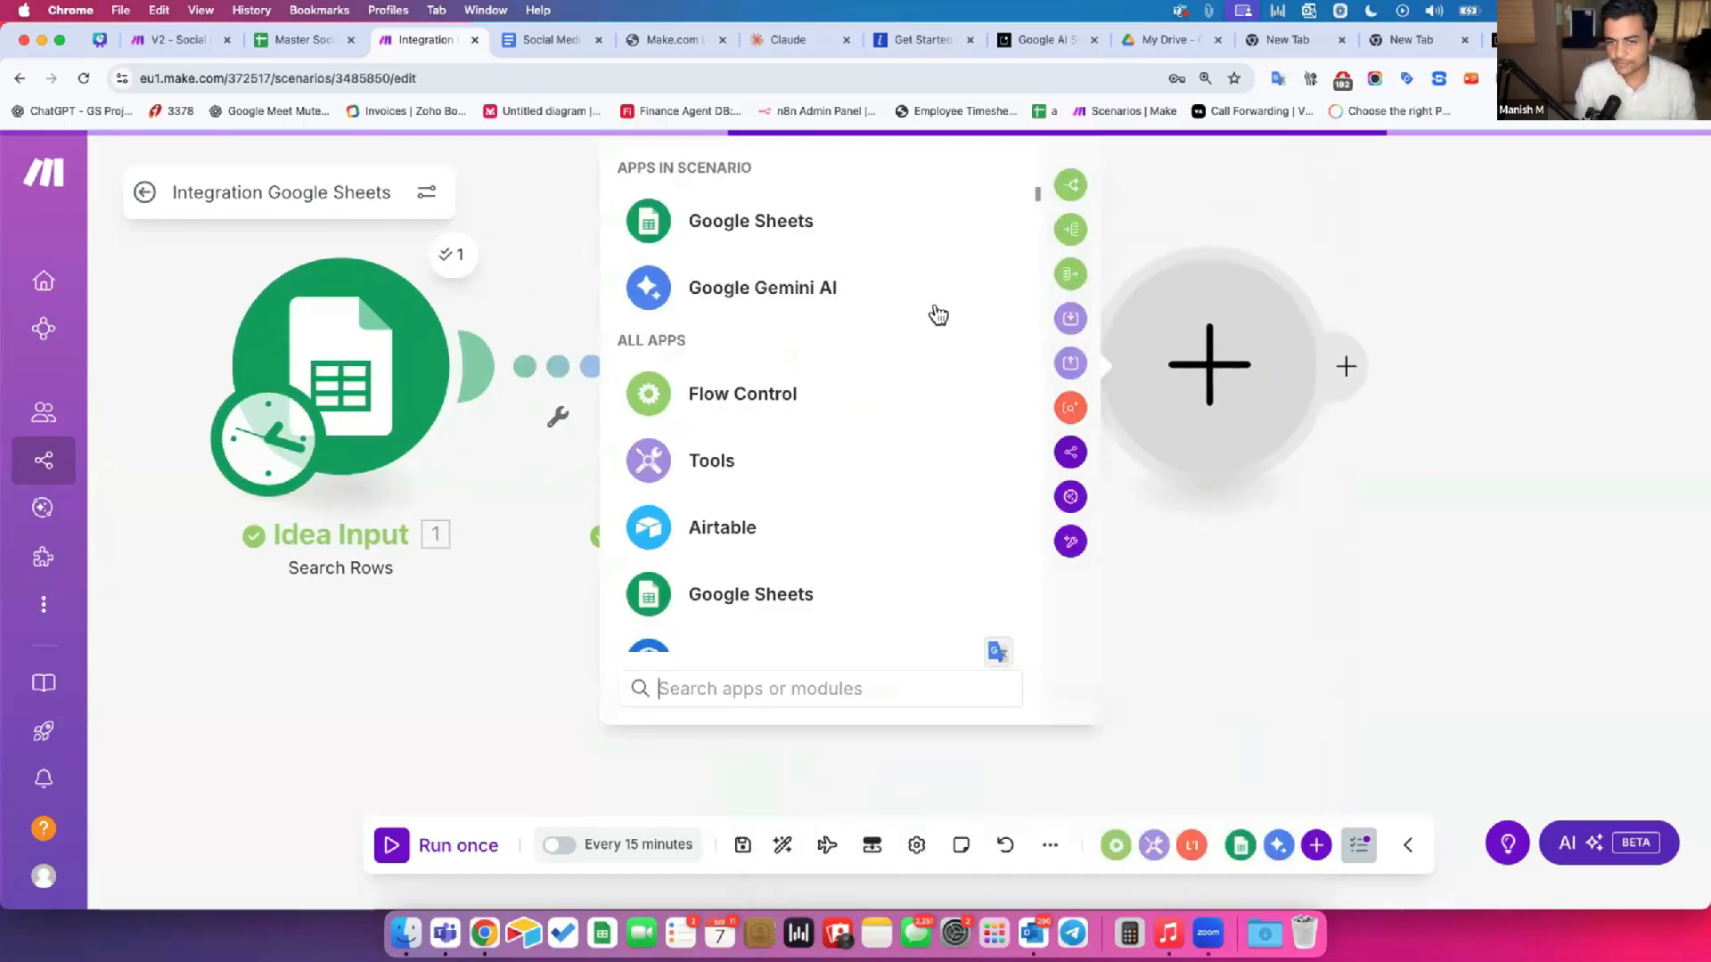
click(783, 221)
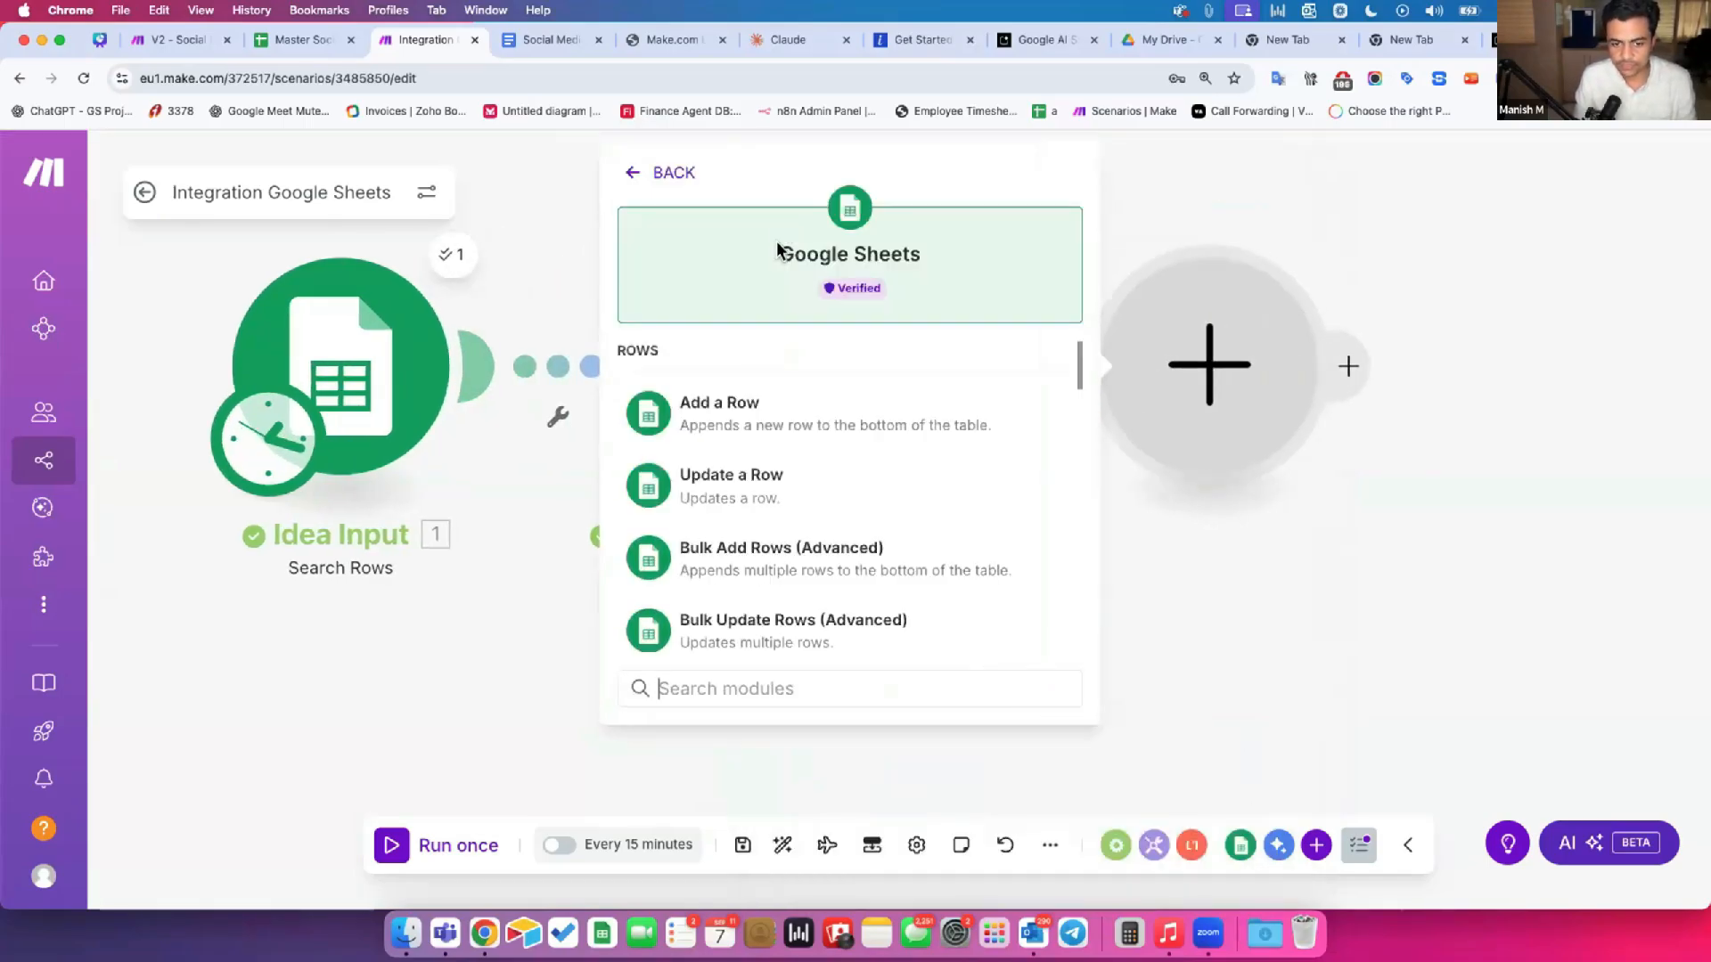
click(767, 481)
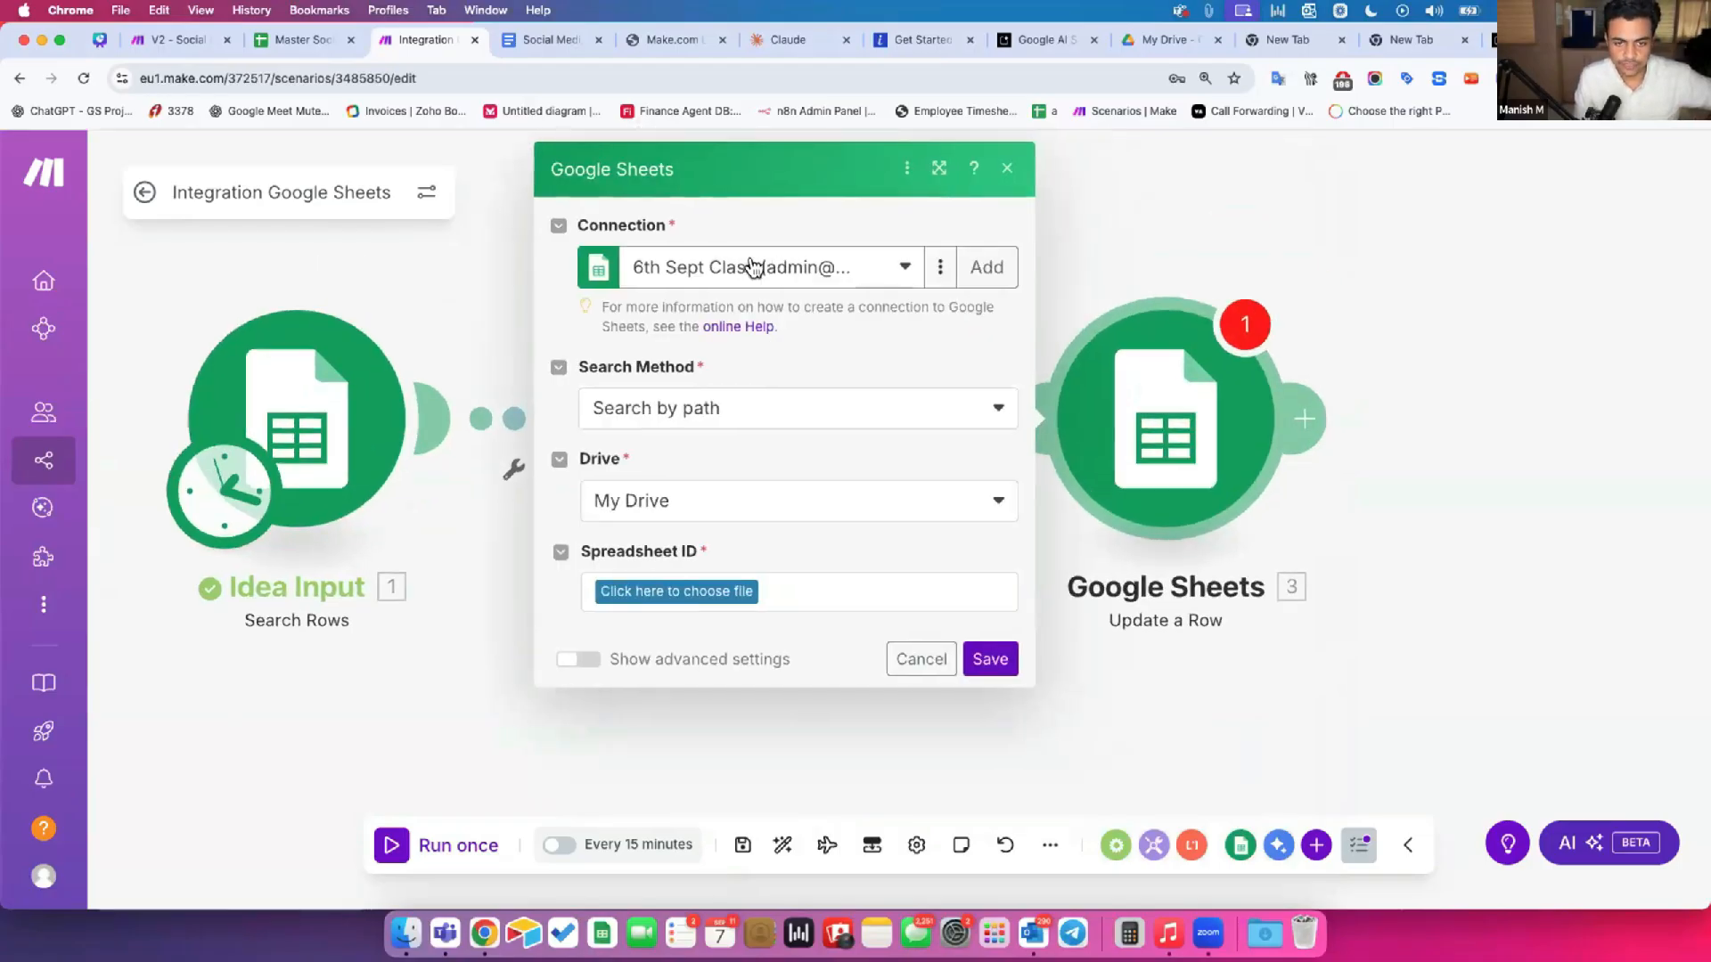
Step: Try to locate the spreadsheet by path in My Drive, choosing ###Folder - 1
click(699, 595)
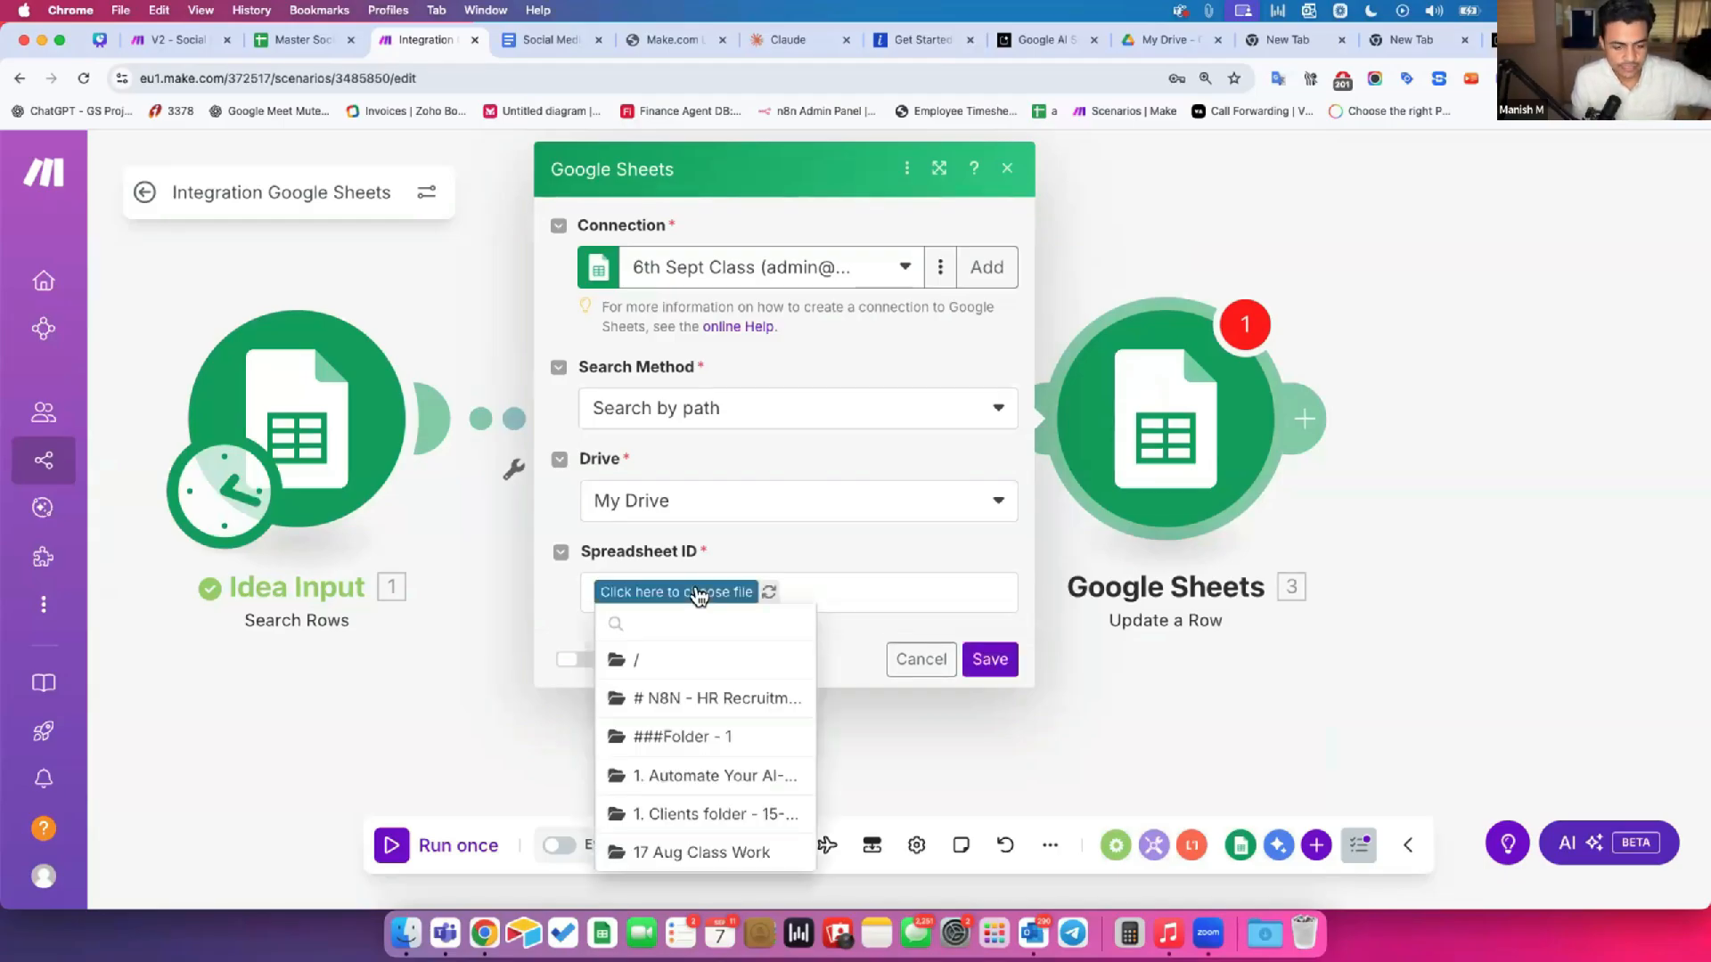
scroll(719, 718, down, 10)
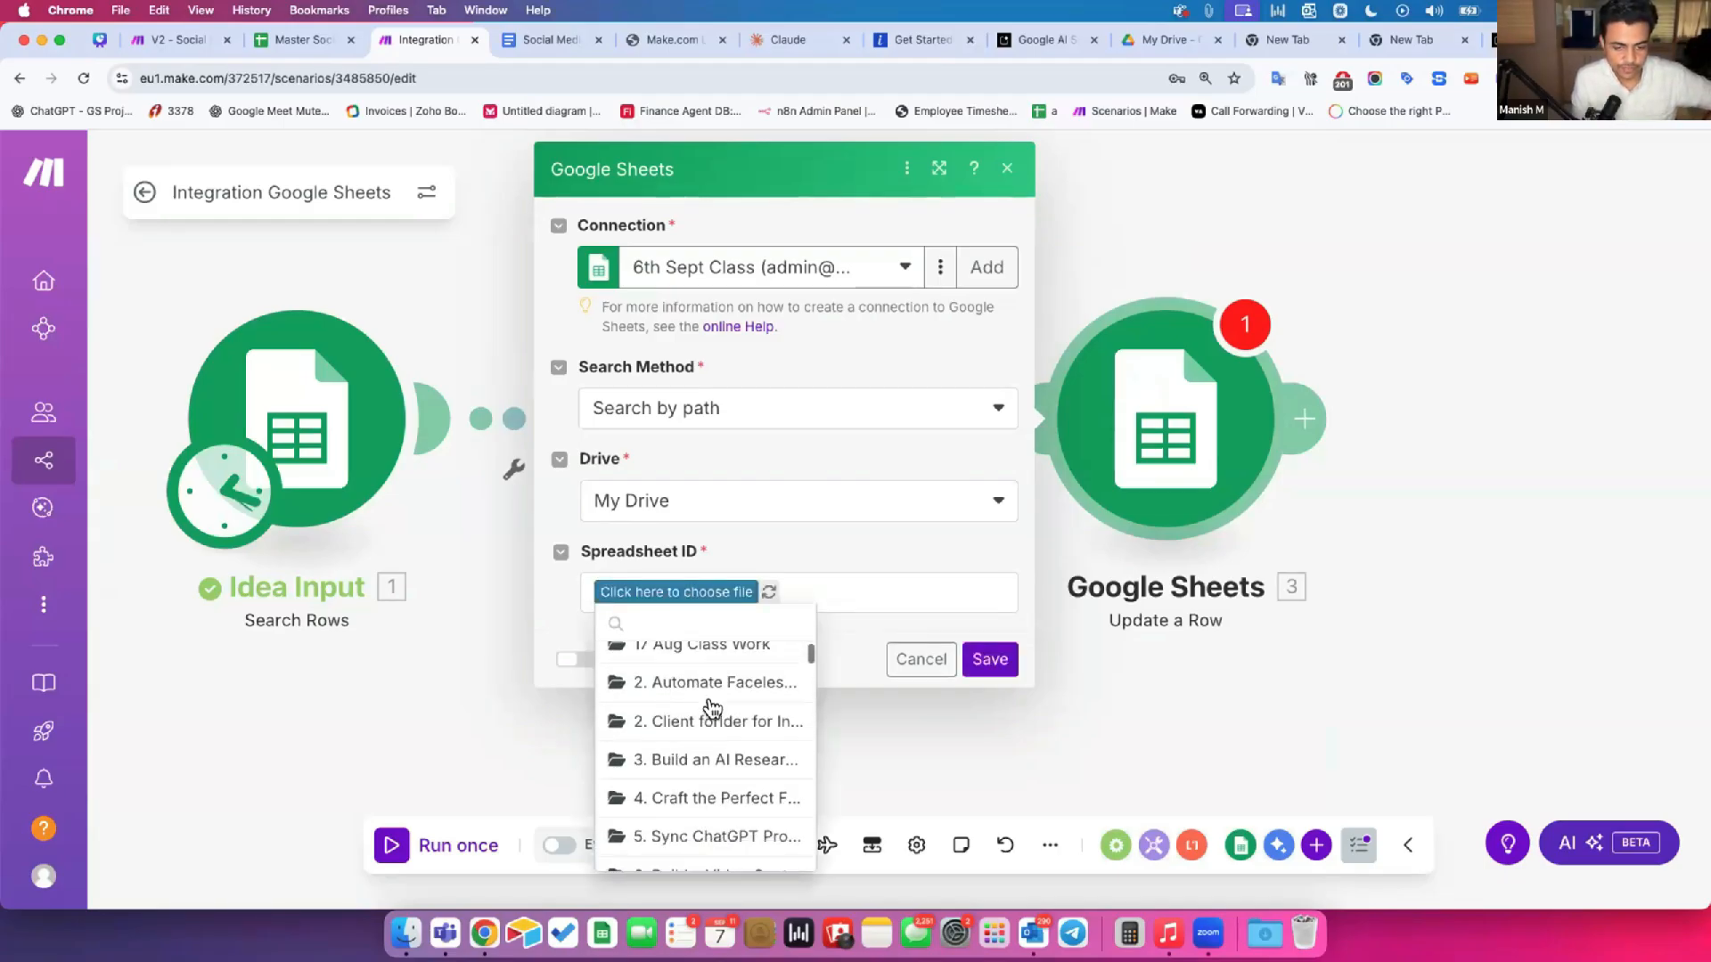
scroll(712, 707, down, 2)
scroll(681, 708, up, 8)
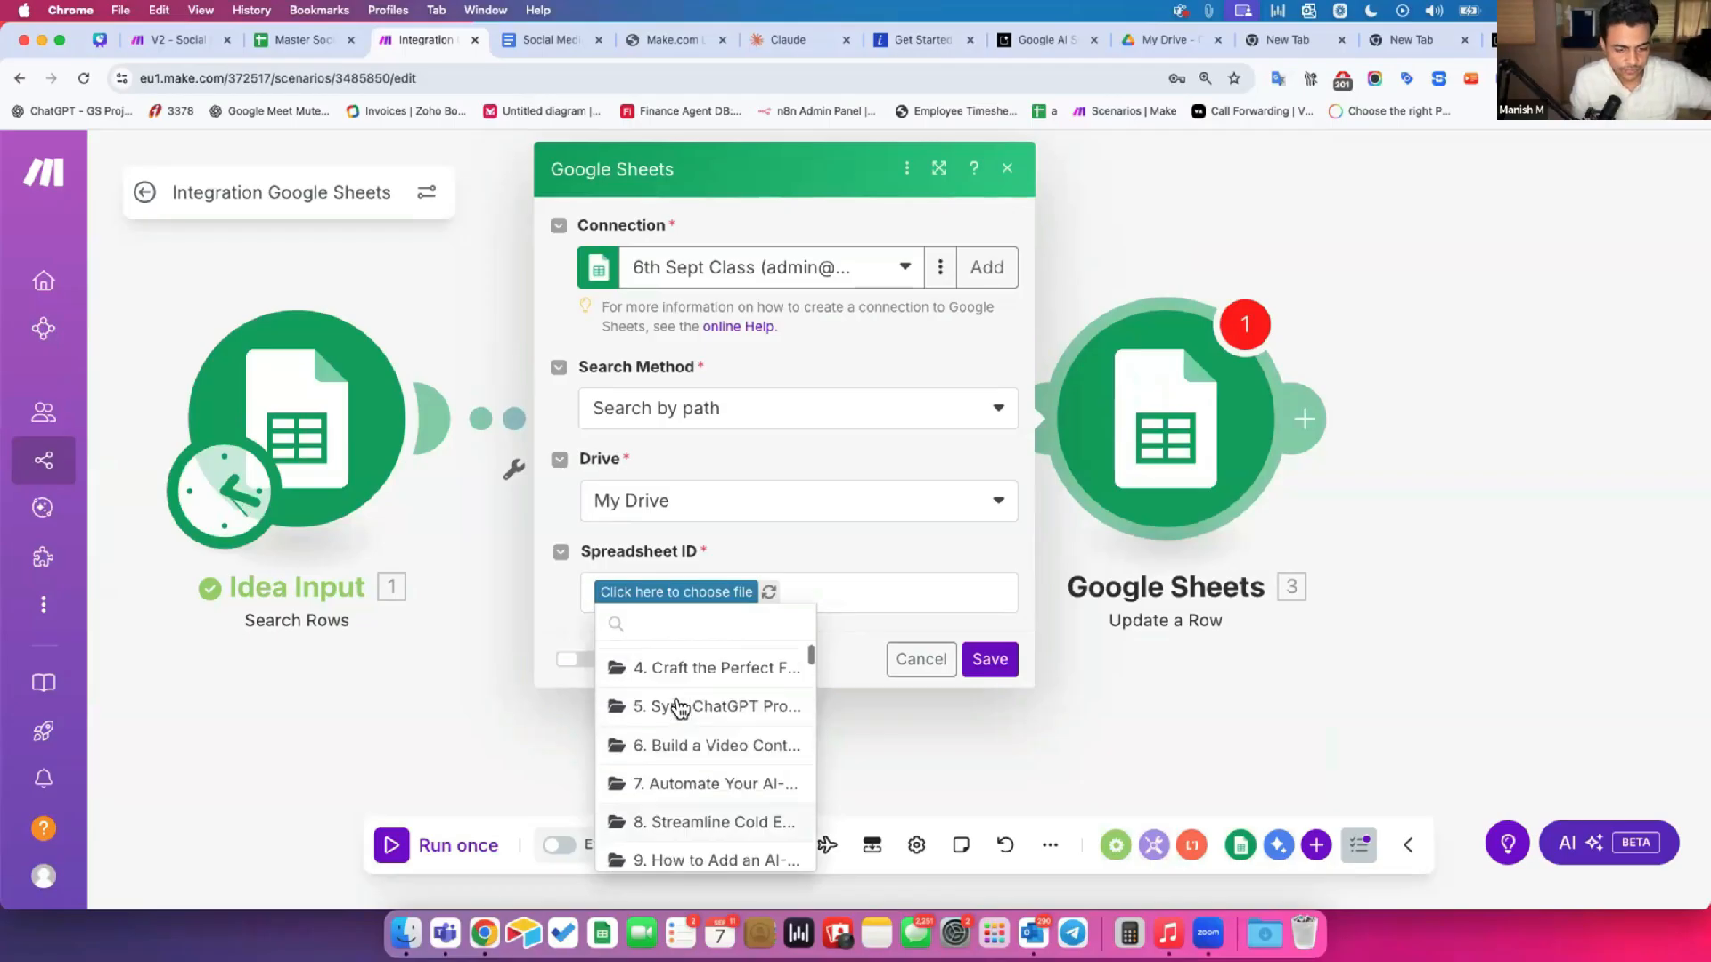
scroll(678, 673, up, 2)
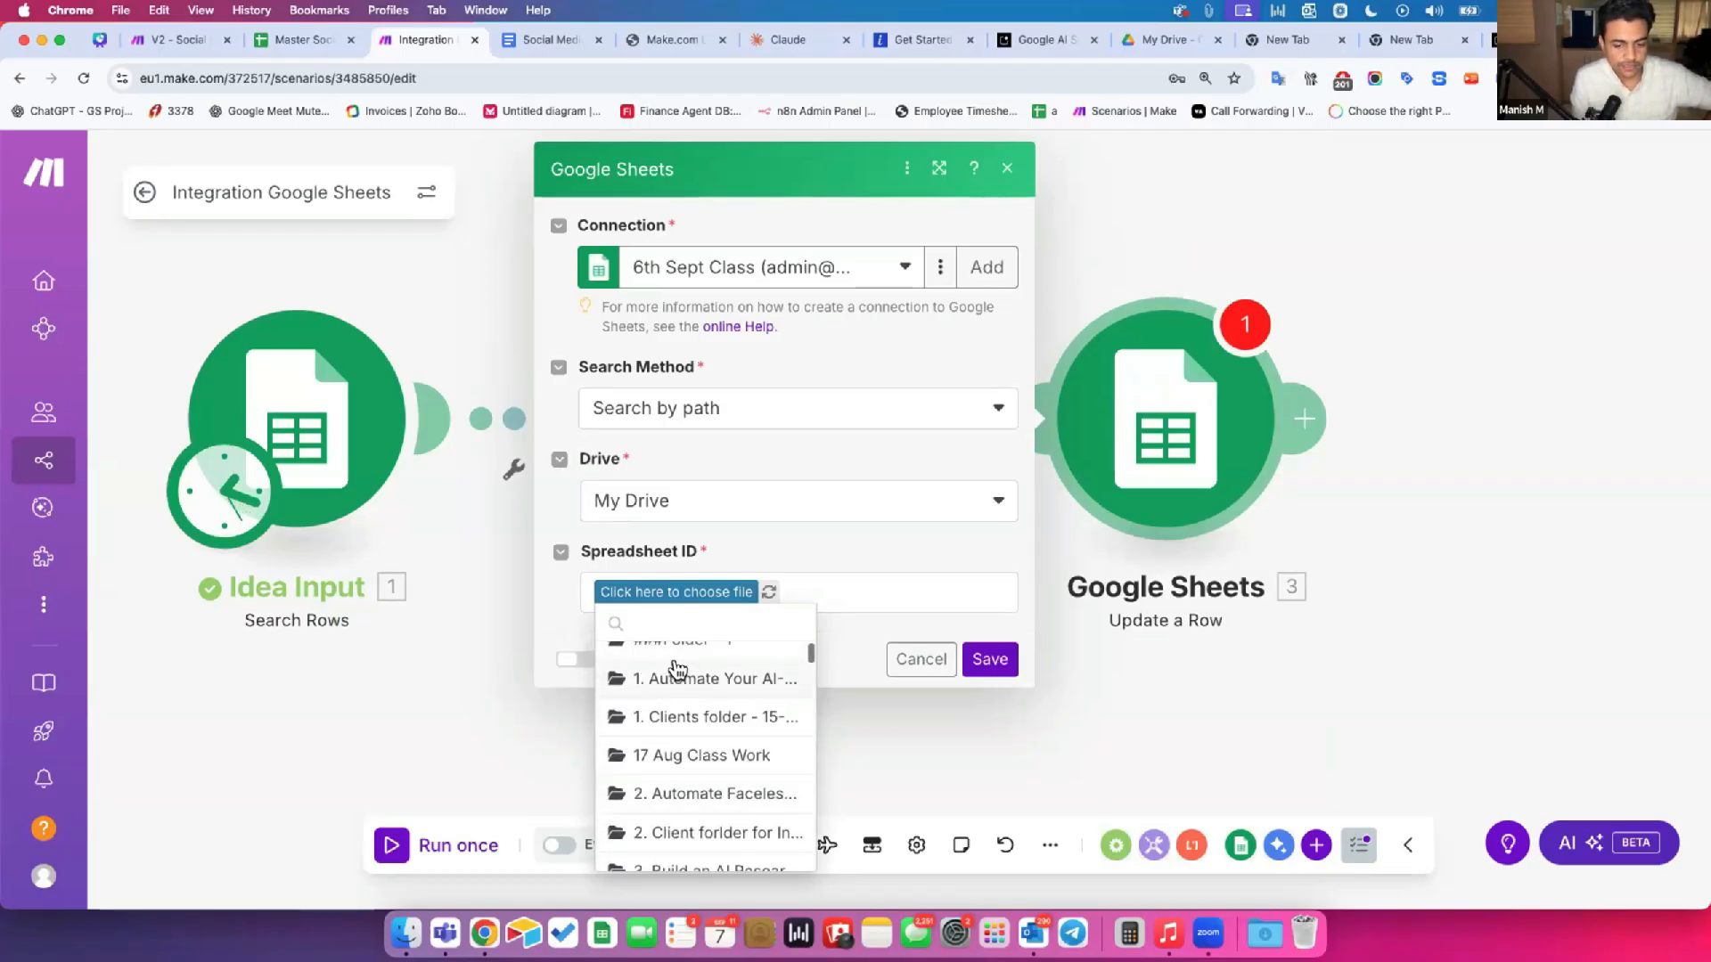
click(647, 684)
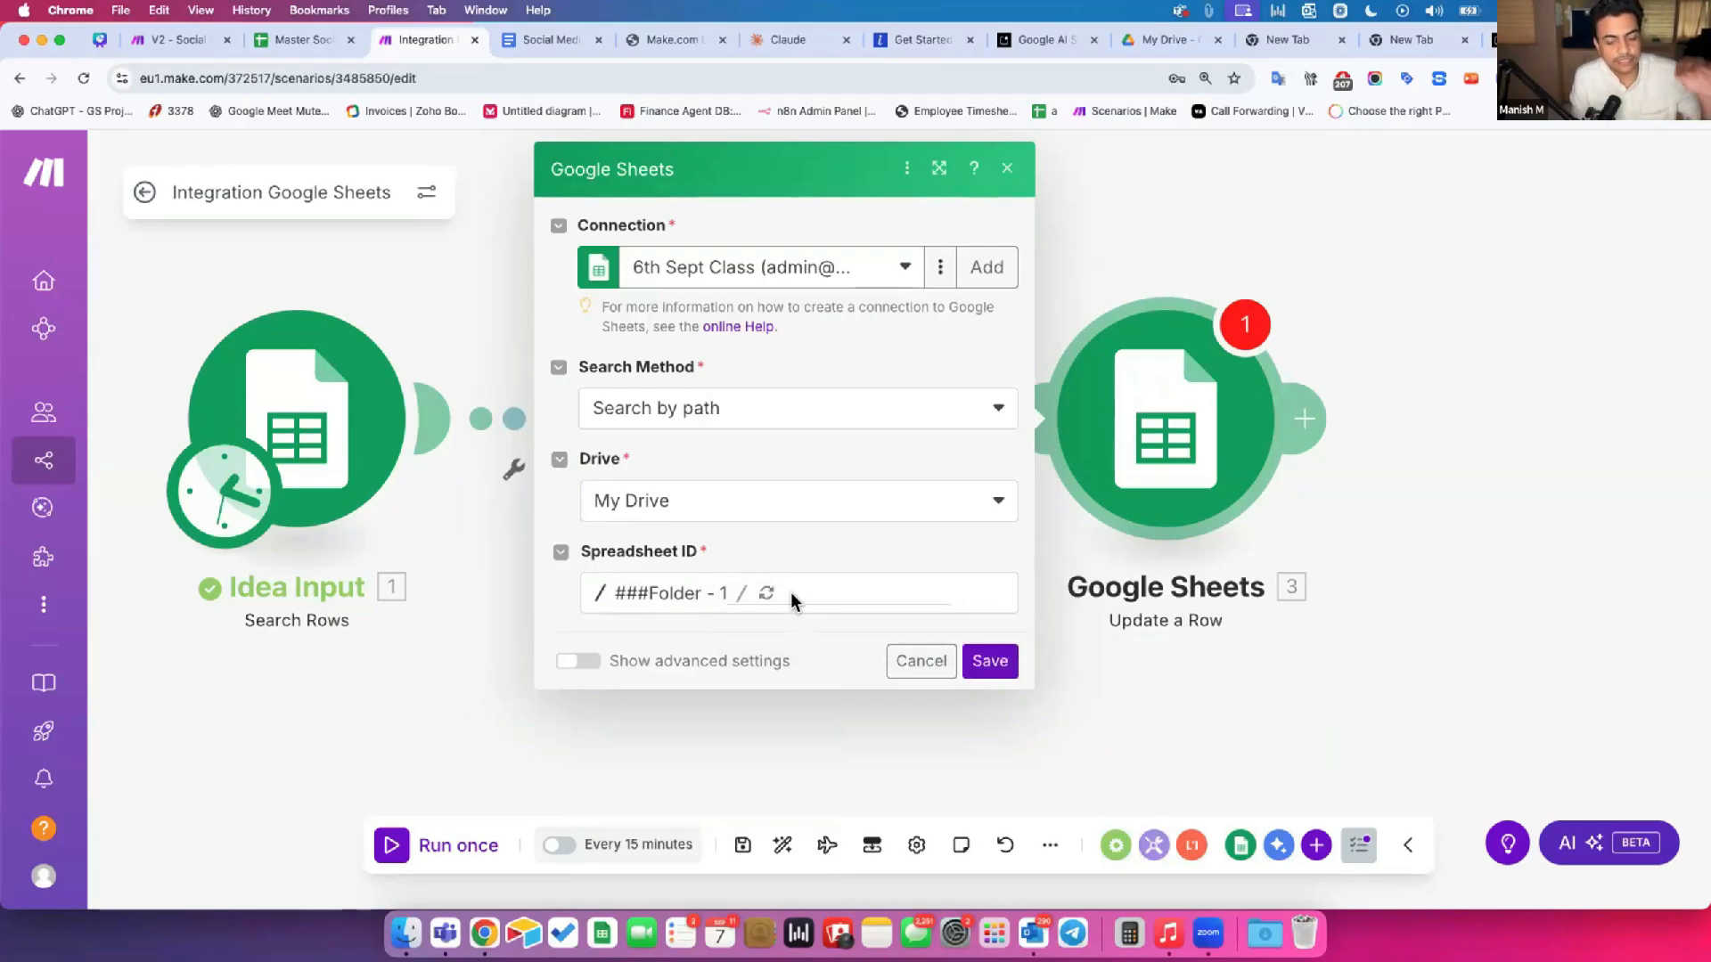
click(725, 446)
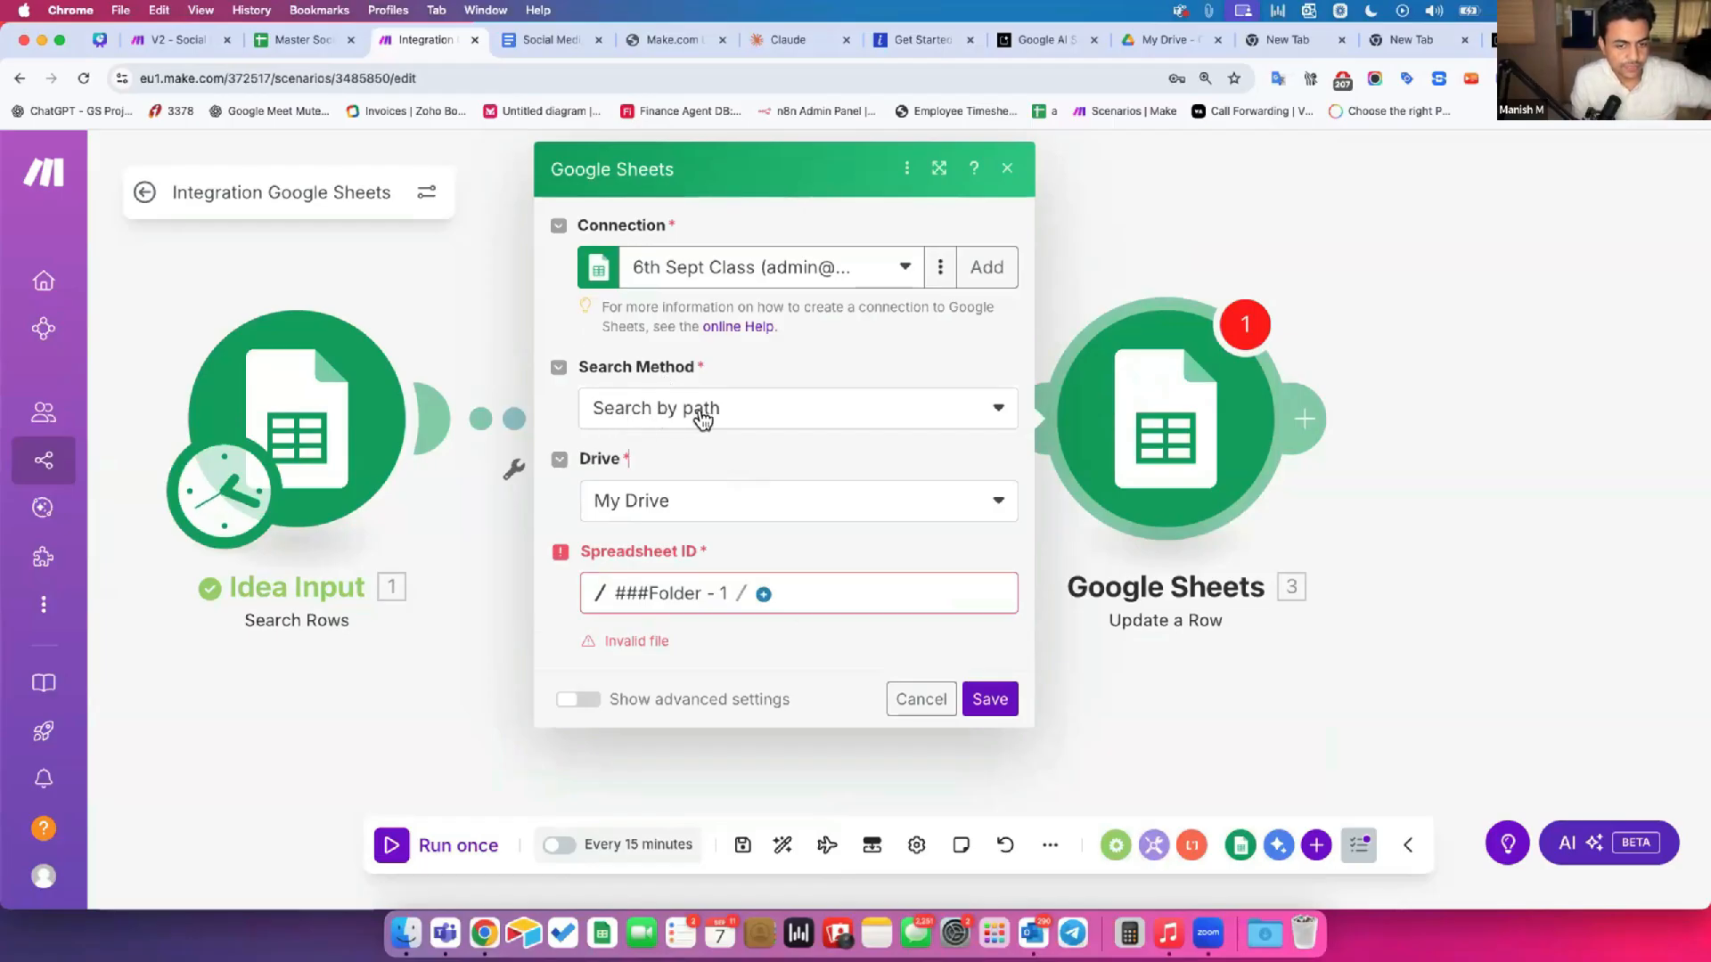
click(655, 594)
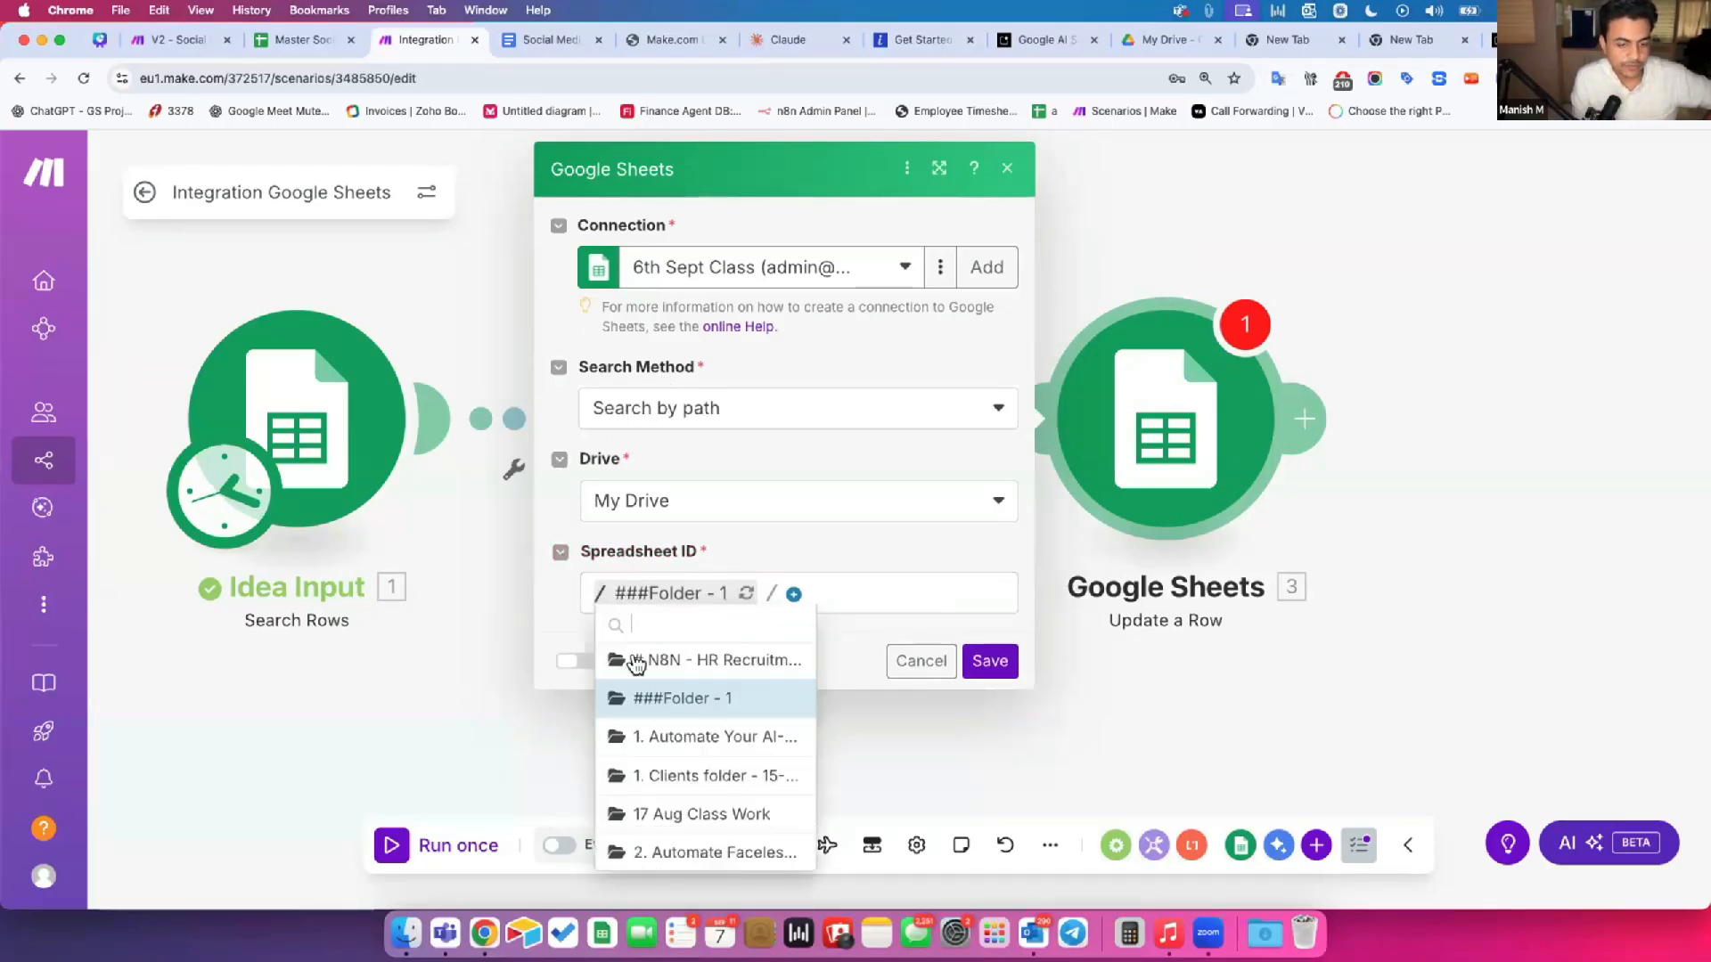
scroll(725, 802, down, 2)
scroll(711, 686, up, 3)
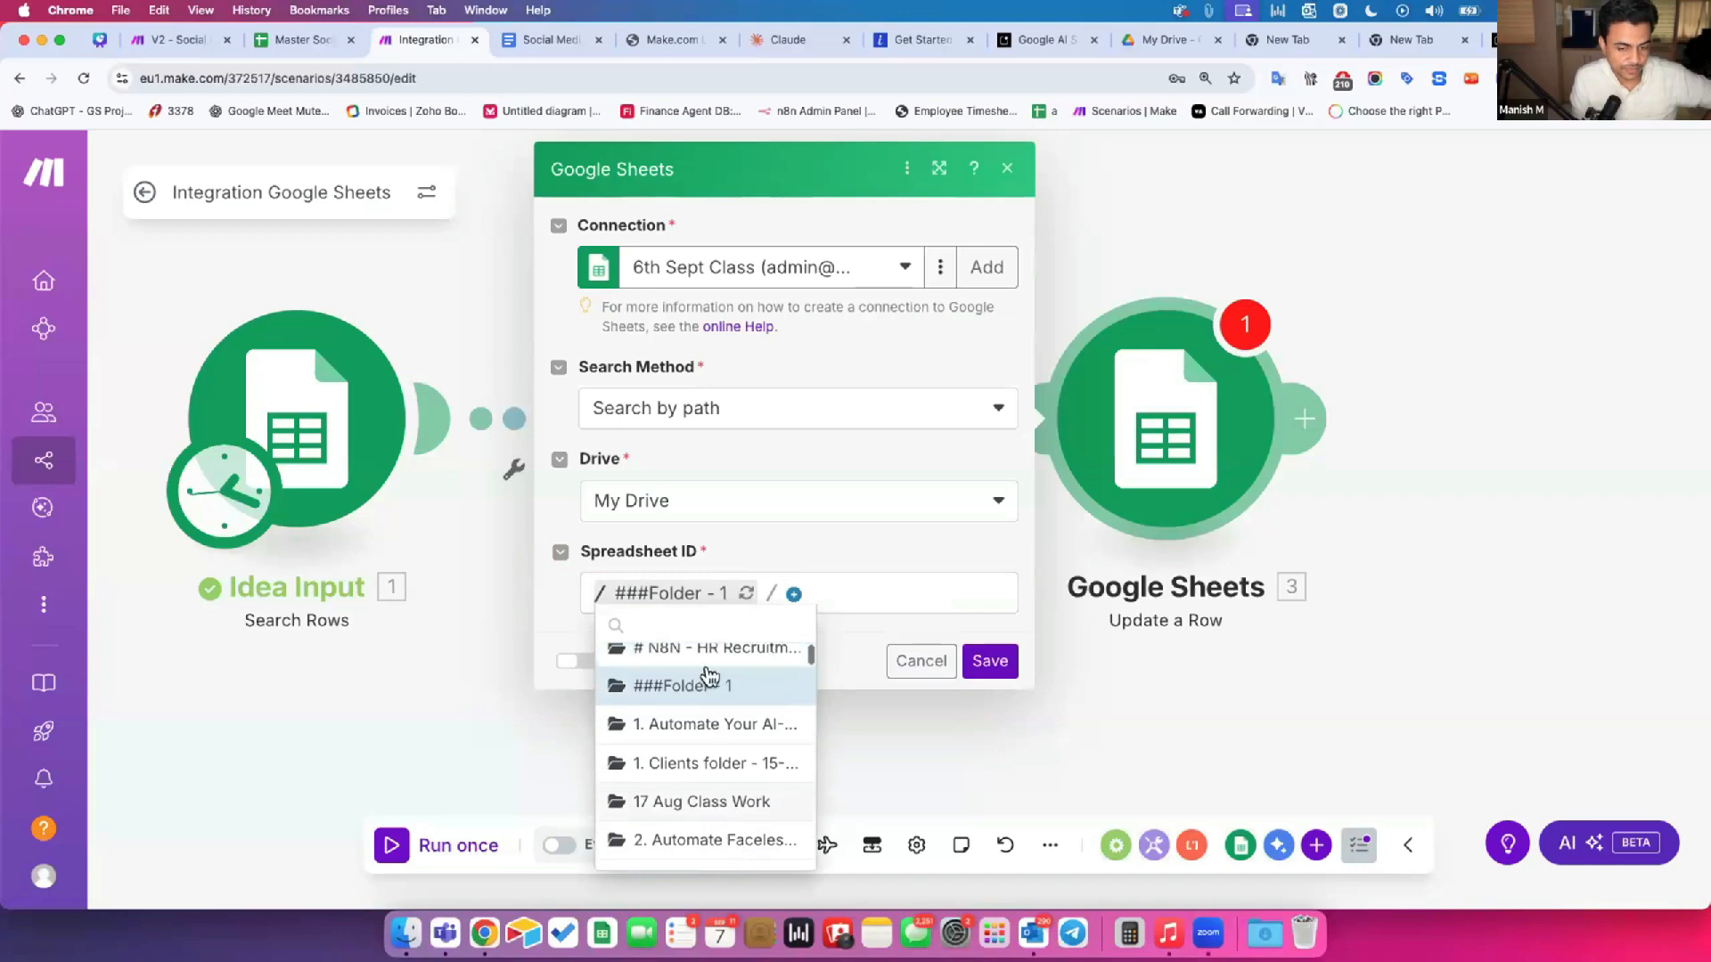
Step: Switch the search method to Enter manually and clear the prefilled spreadsheet ID
click(627, 409)
click(626, 409)
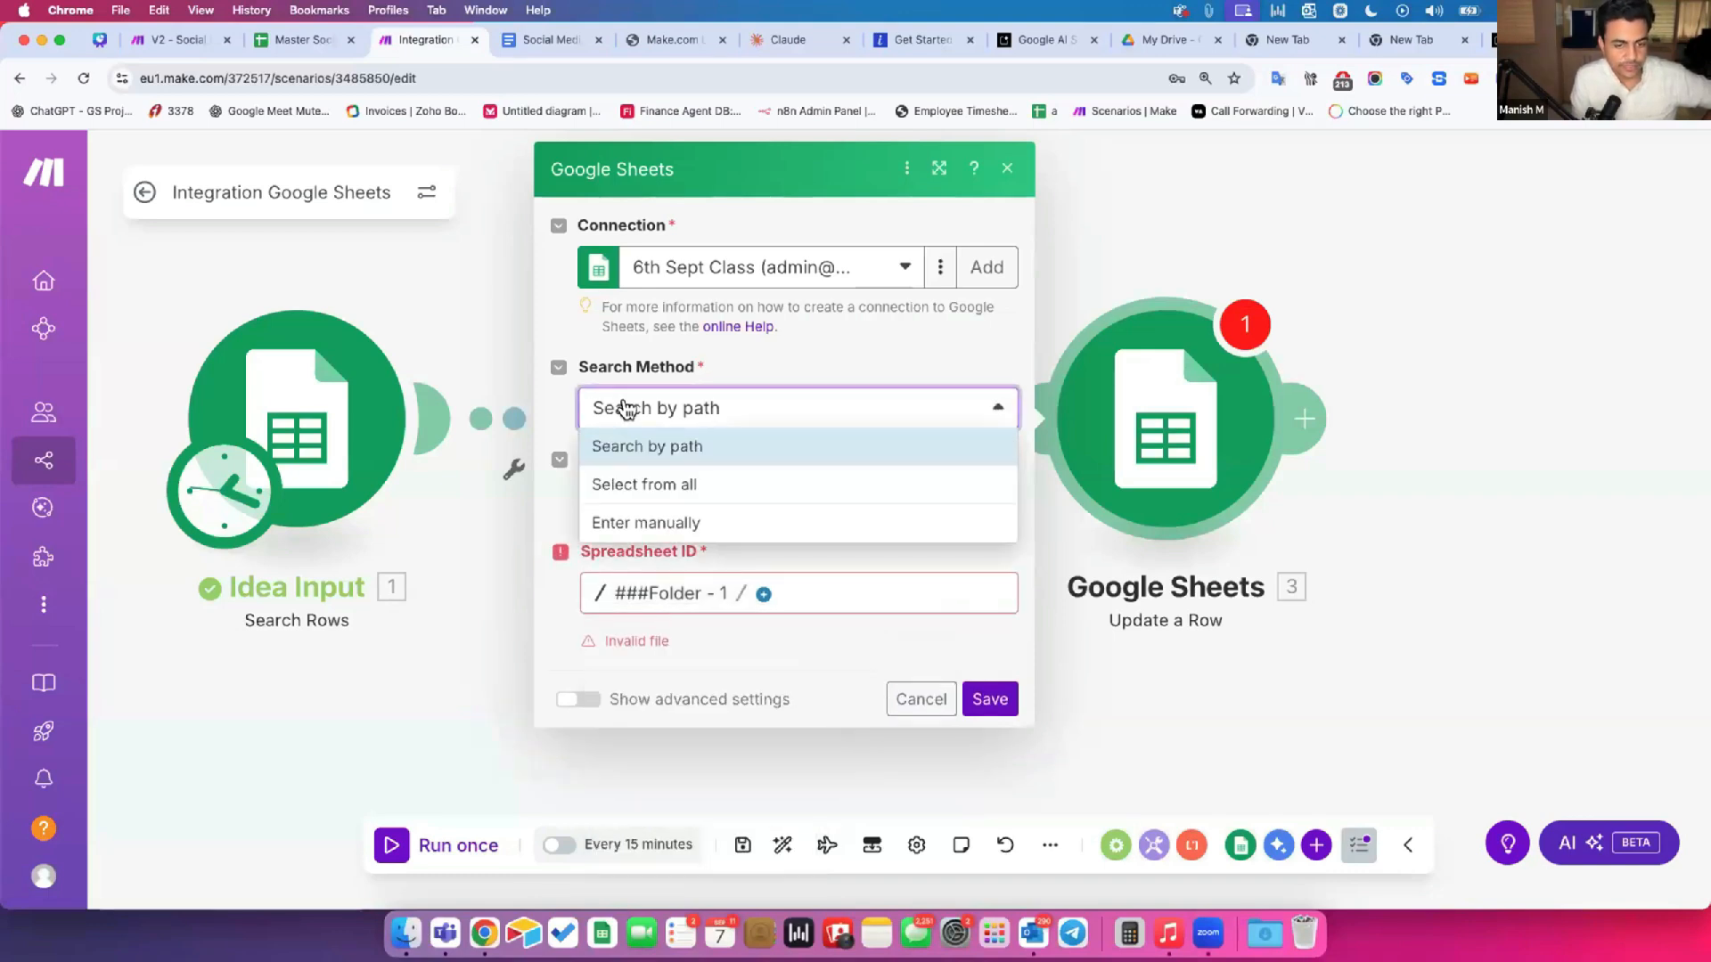
click(666, 515)
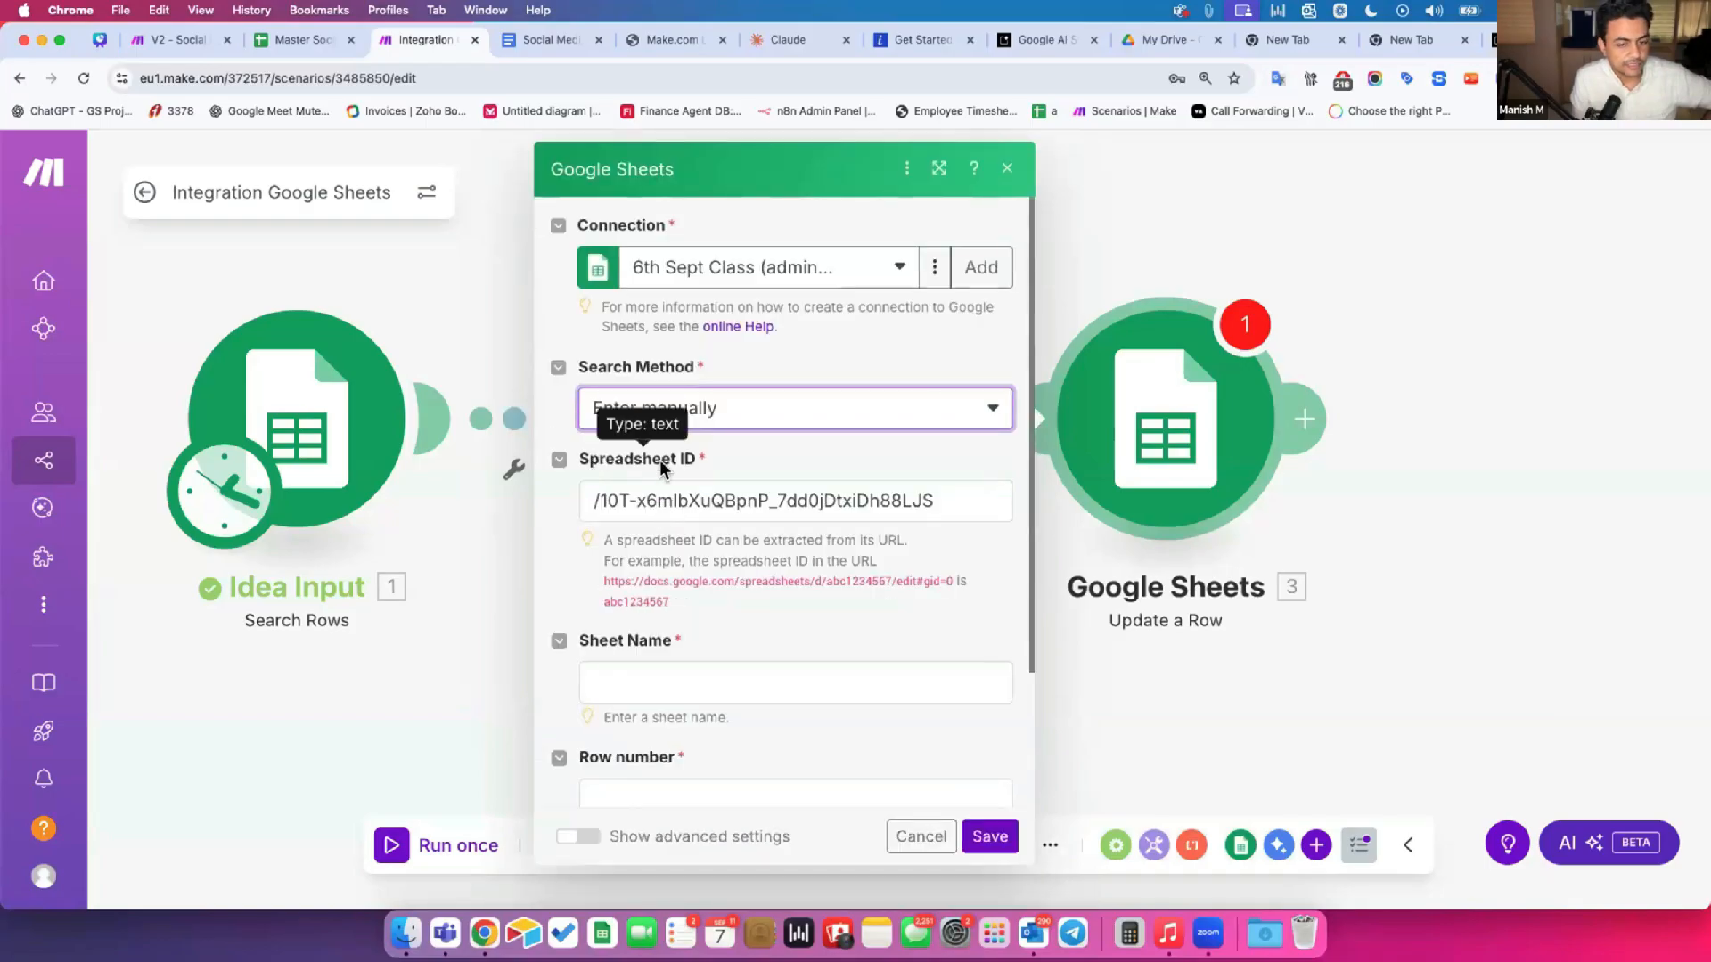
drag(941, 497, 590, 500)
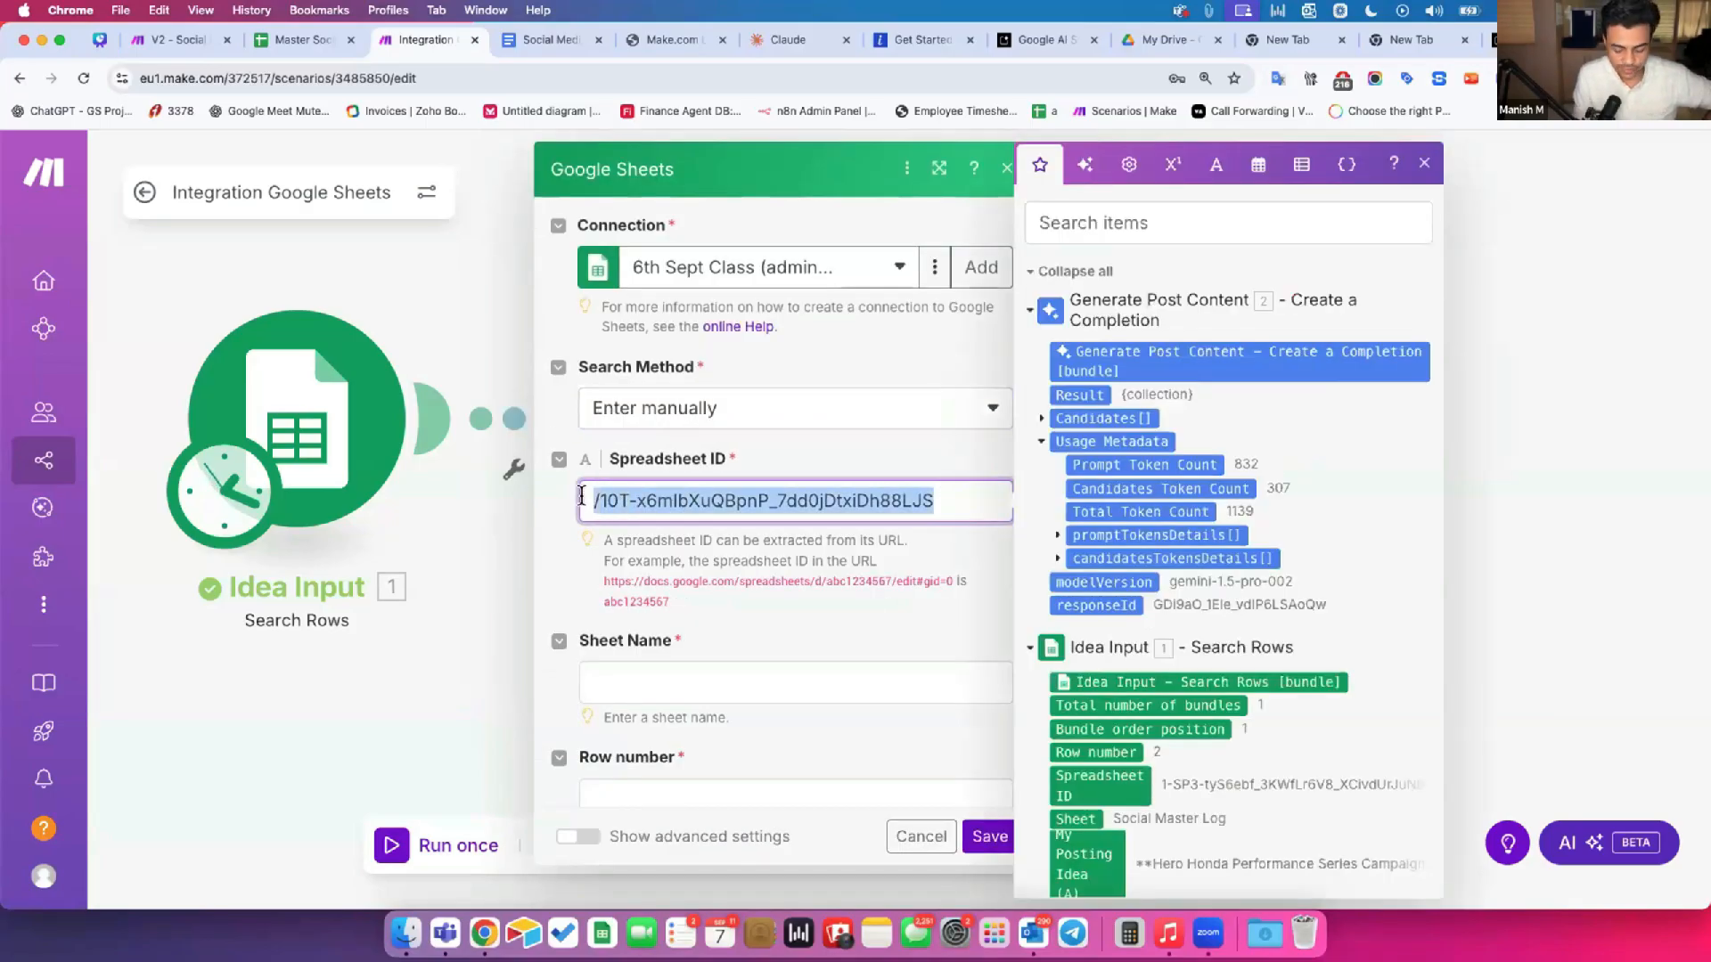
key(BackSpace)
click(584, 561)
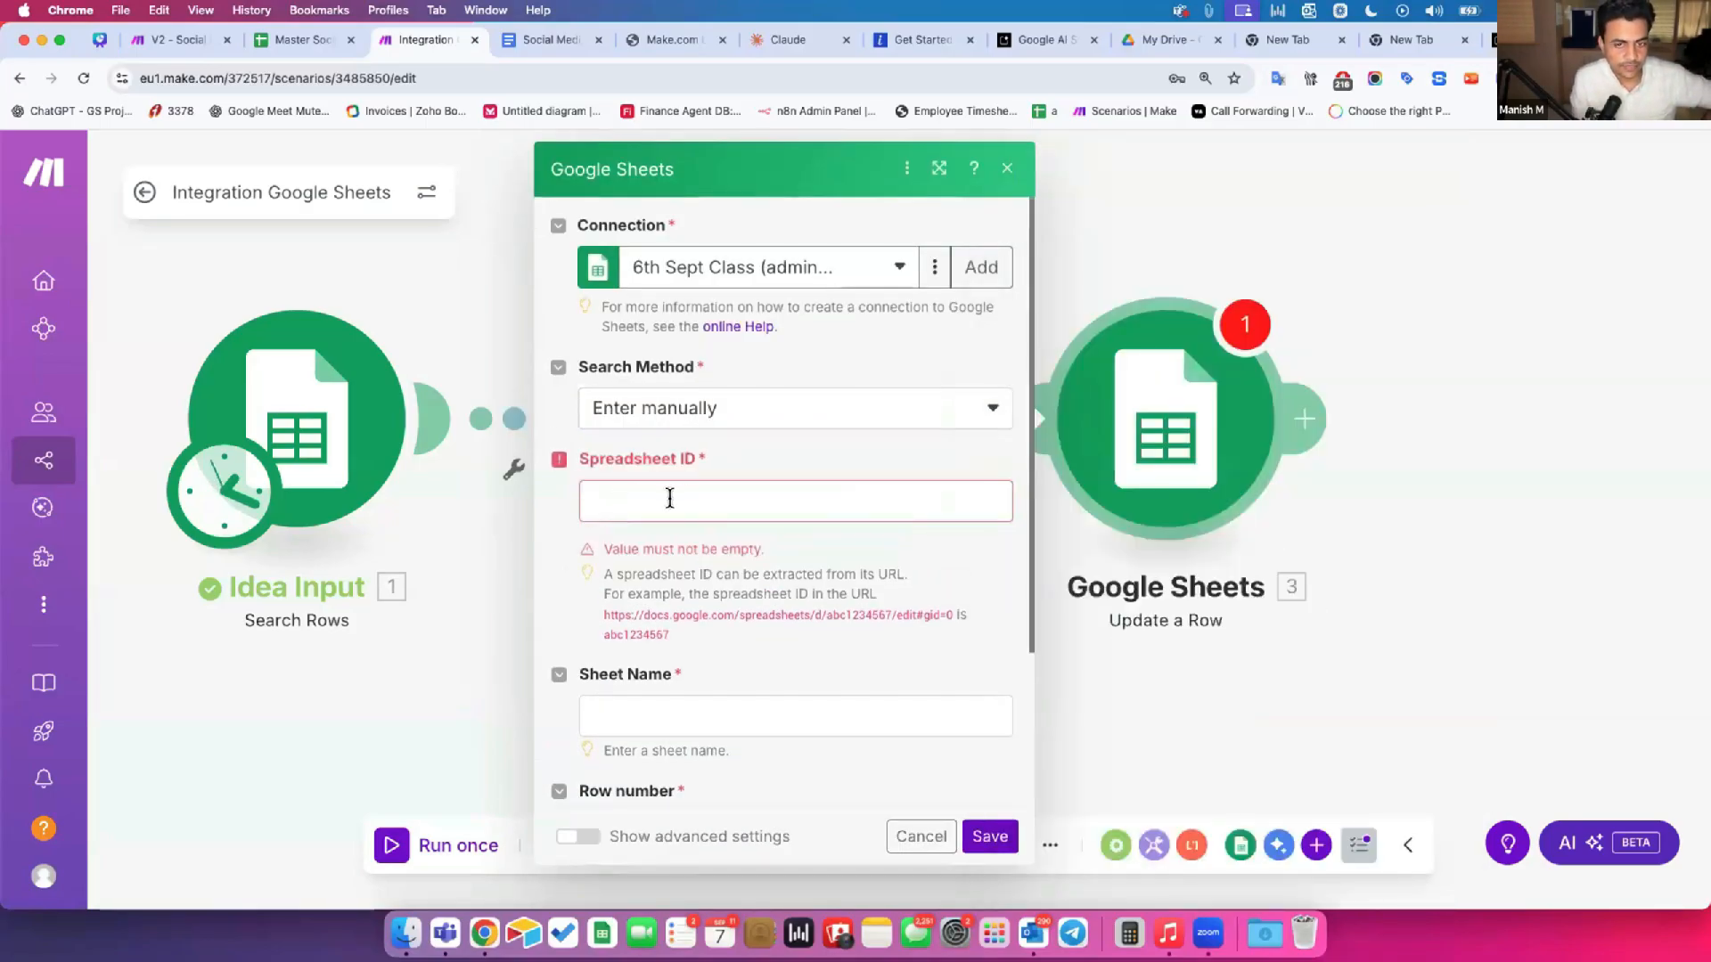
Step: Set the Update a Row module's search method to Select from all
click(680, 409)
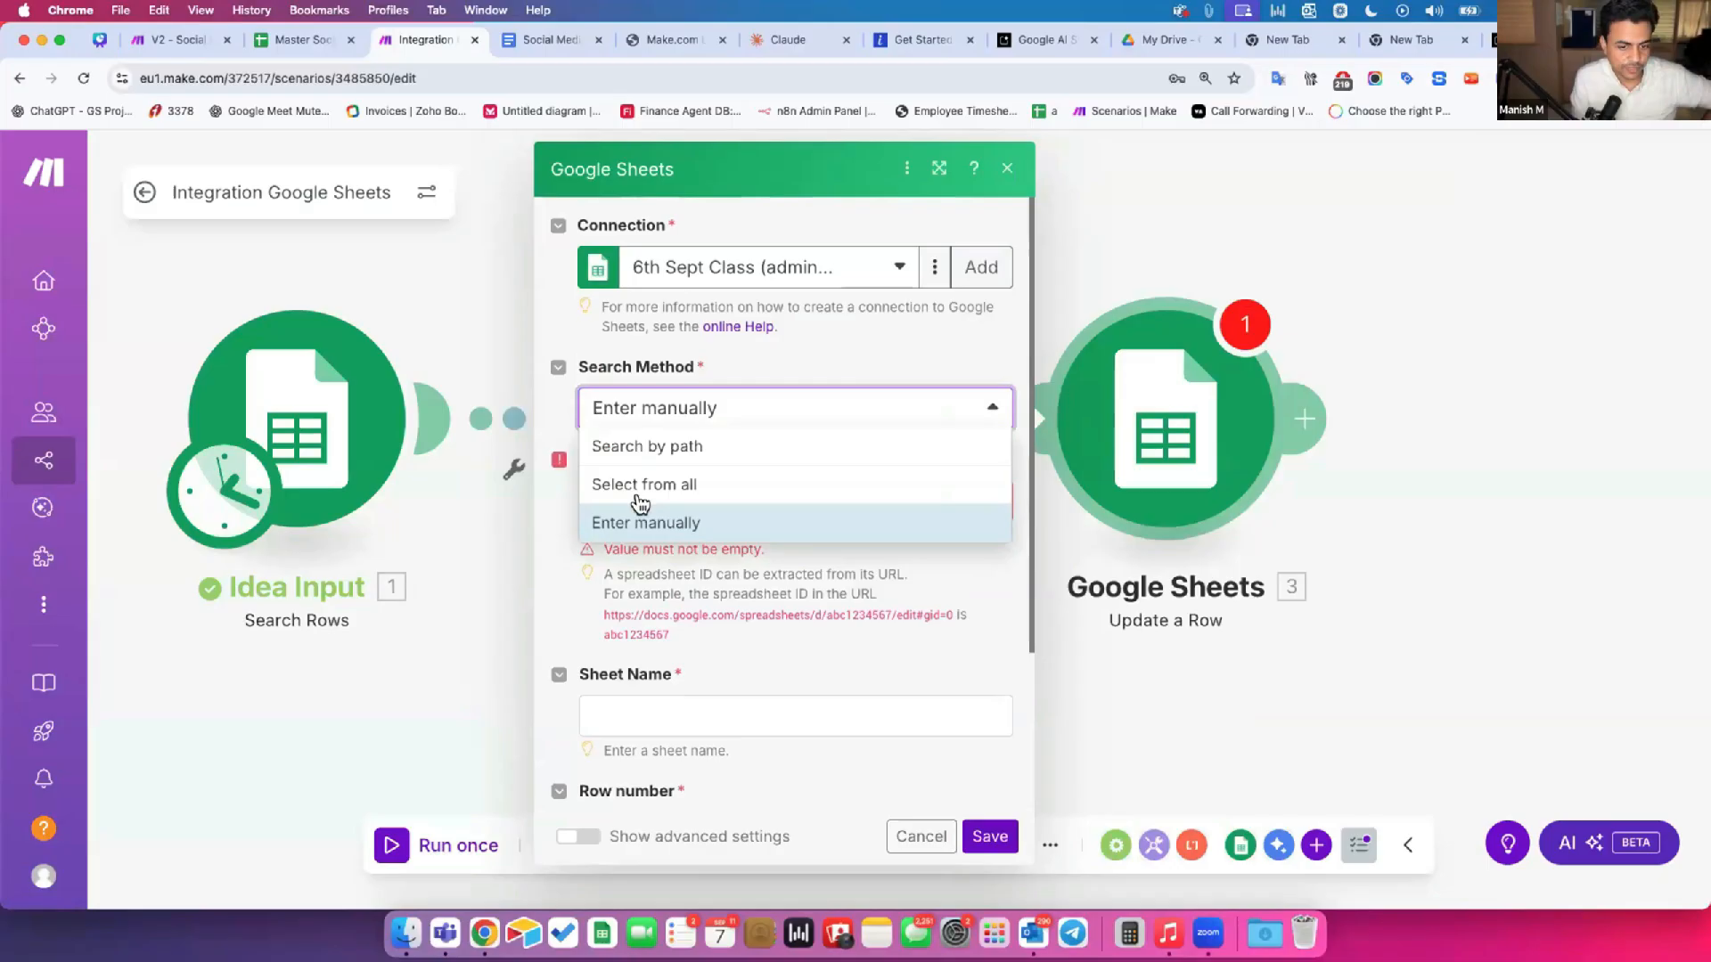
click(719, 484)
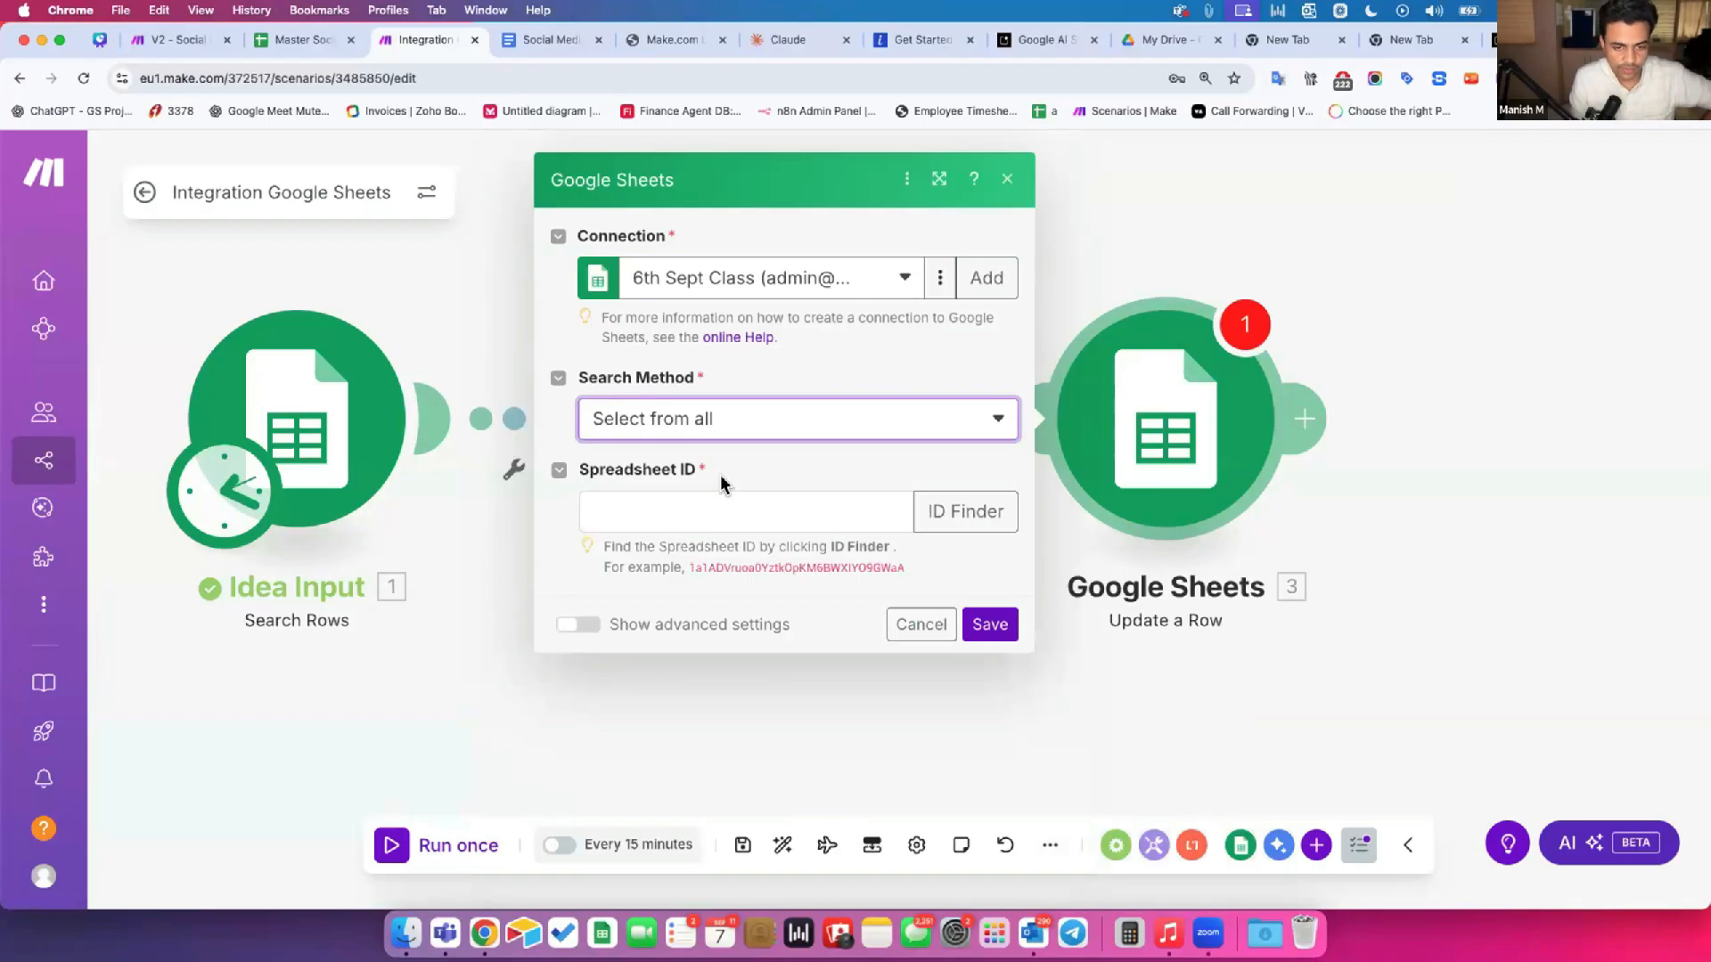
drag(605, 470, 706, 470)
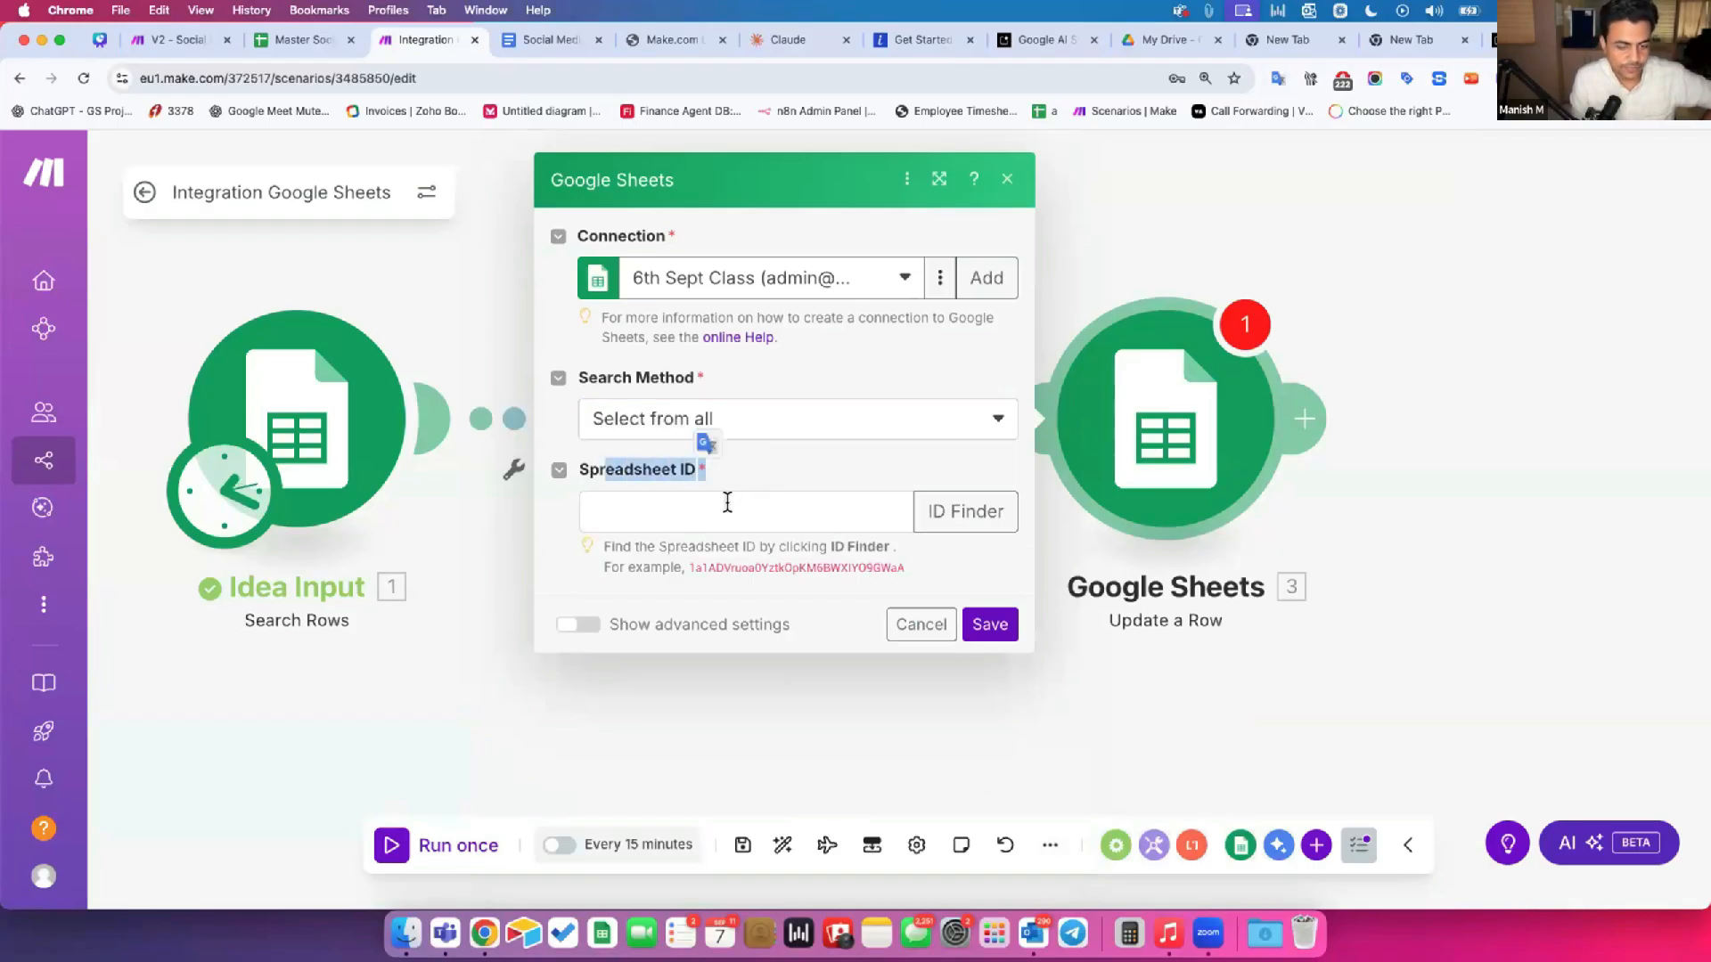
click(825, 460)
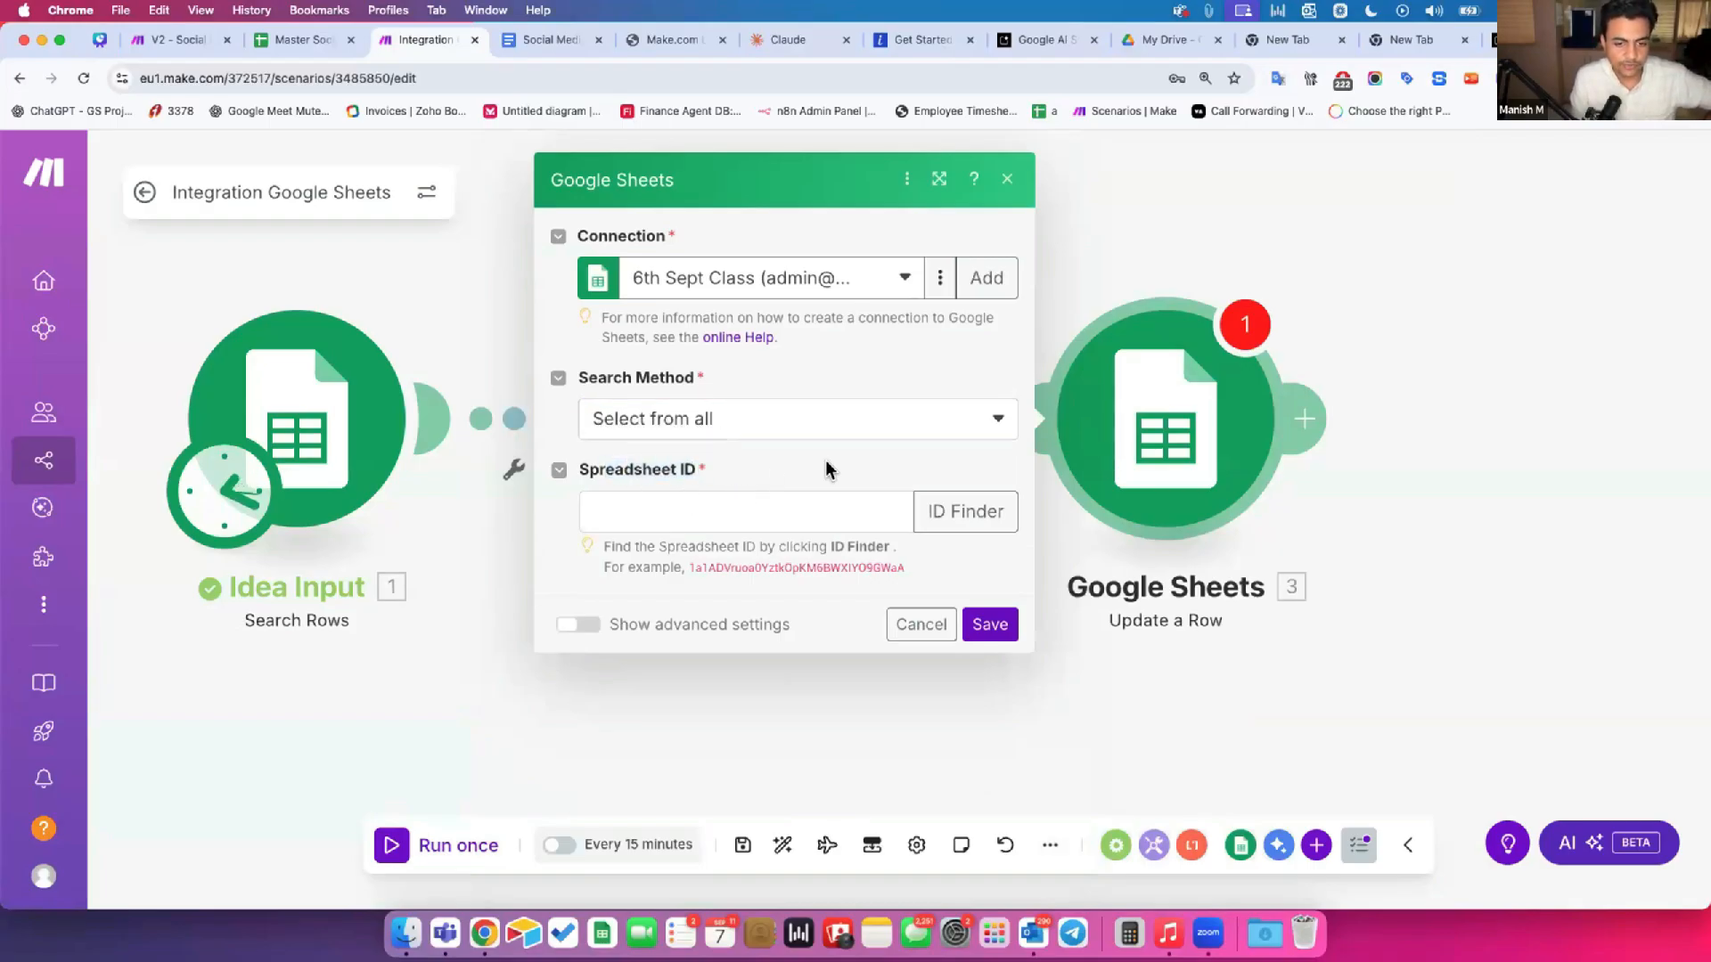
Step: Use the ID Finder without filename keywords to select the spreadsheet Master Social Media Automation - Content & Posting -v1
click(960, 521)
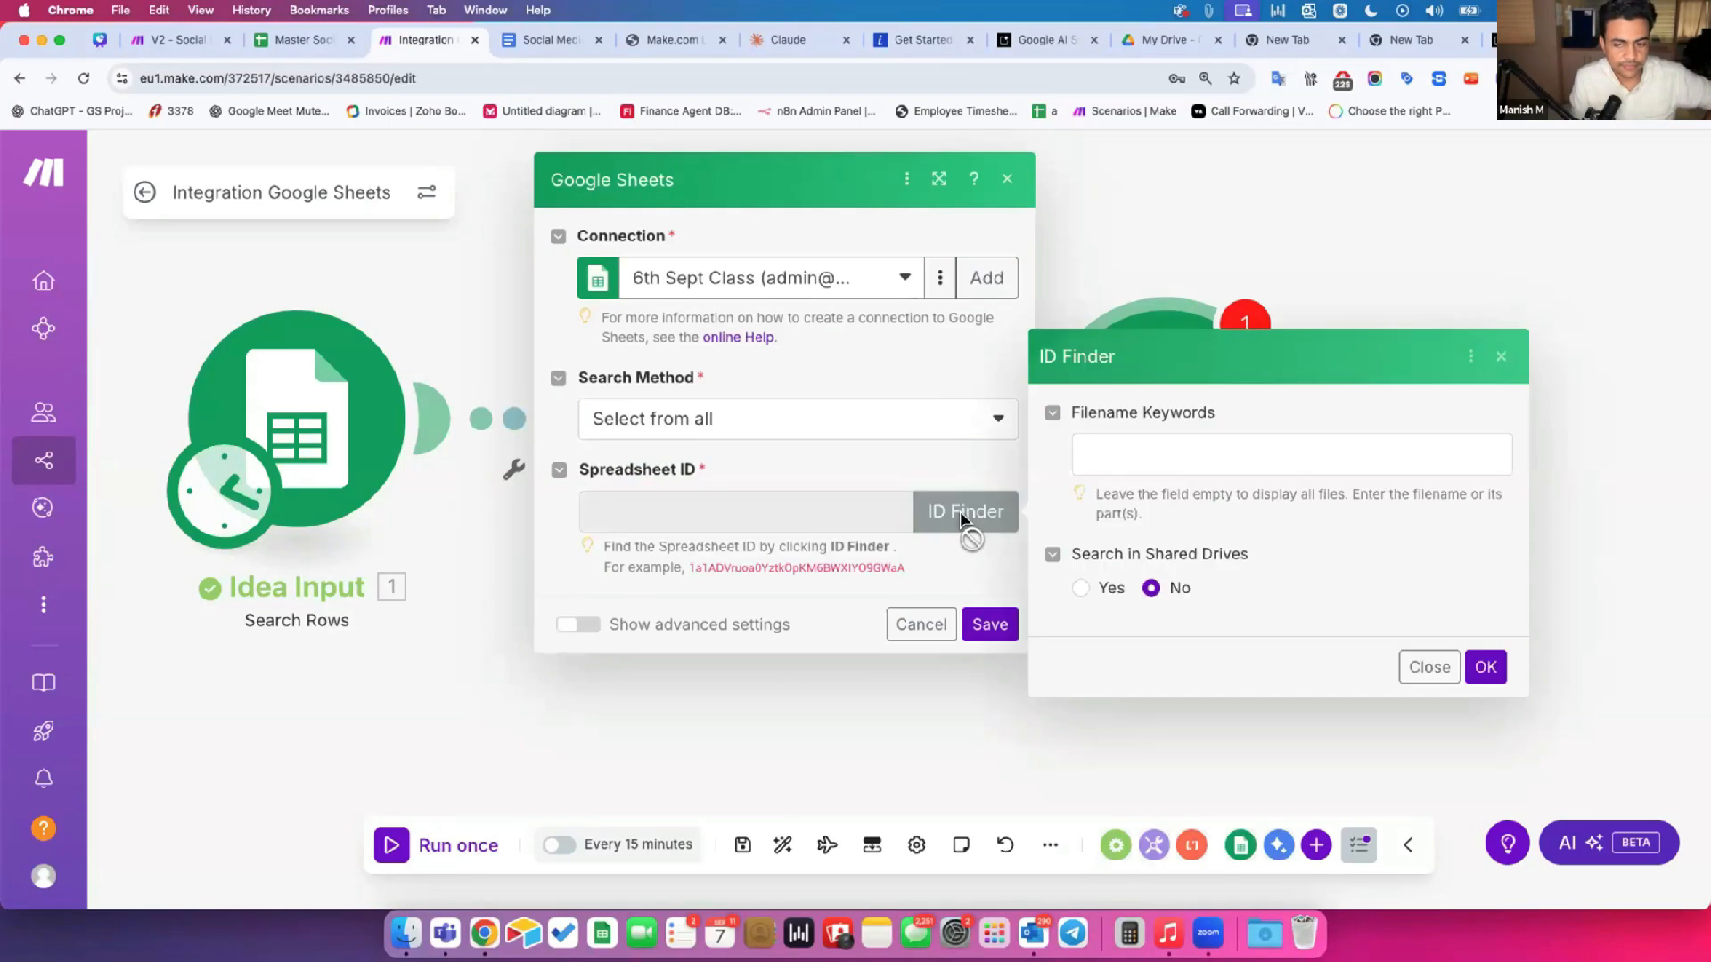
drag(1092, 409, 1185, 415)
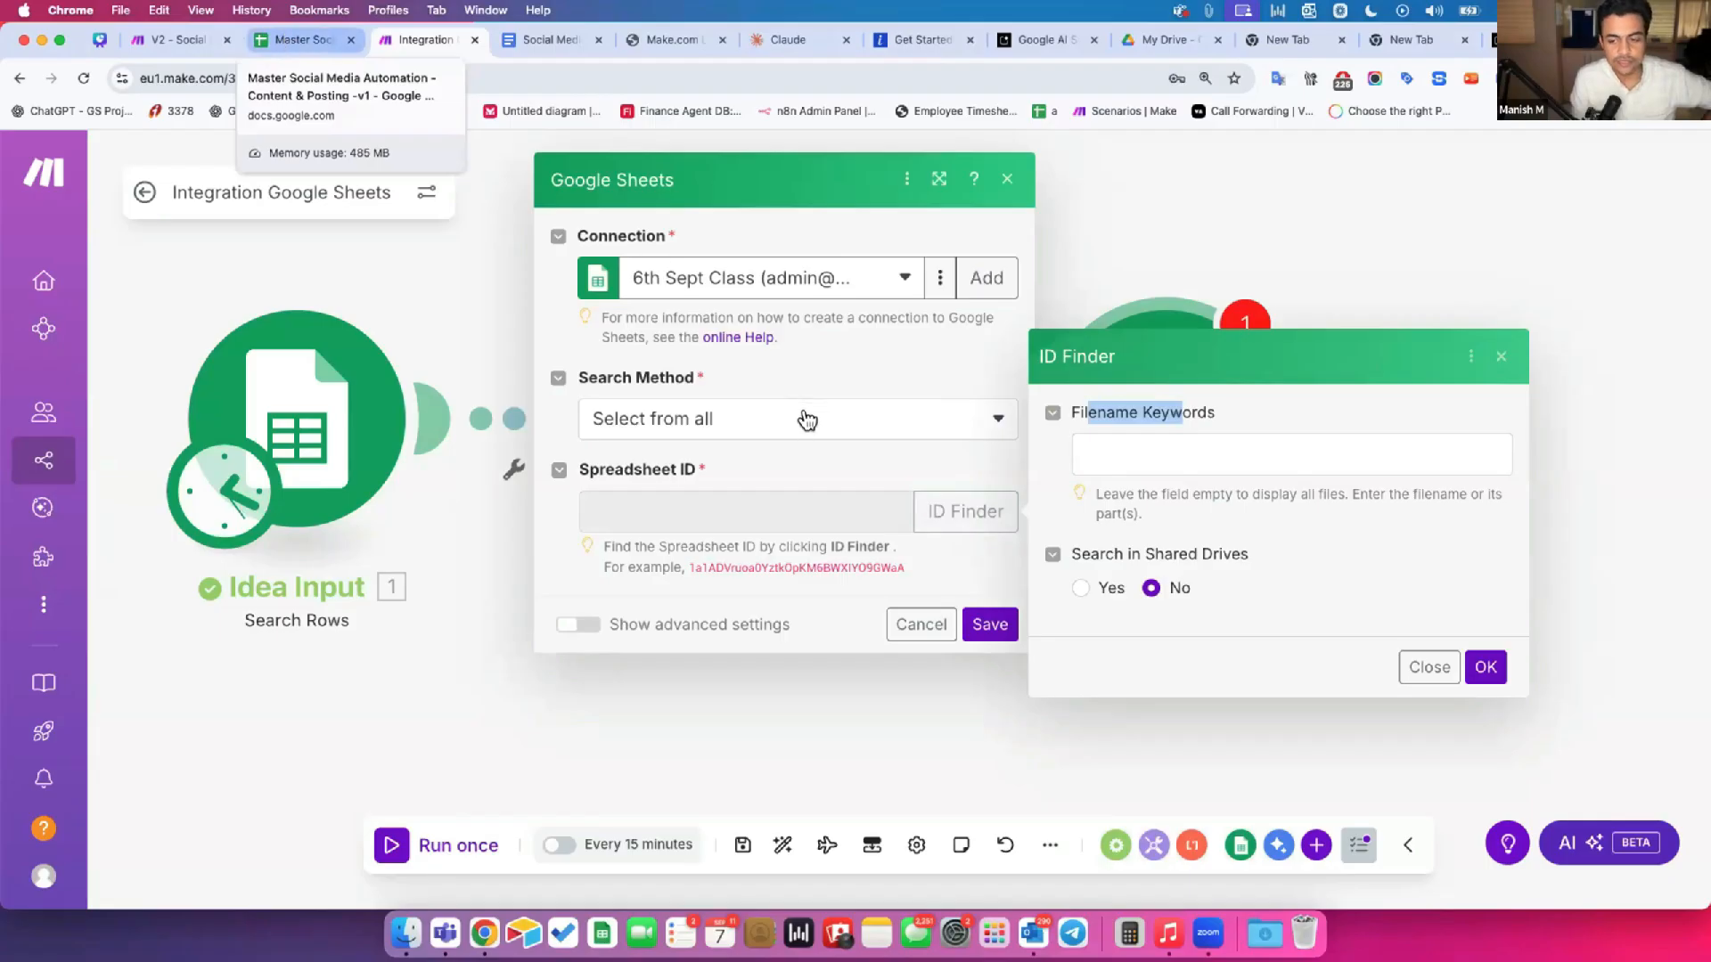
click(1485, 669)
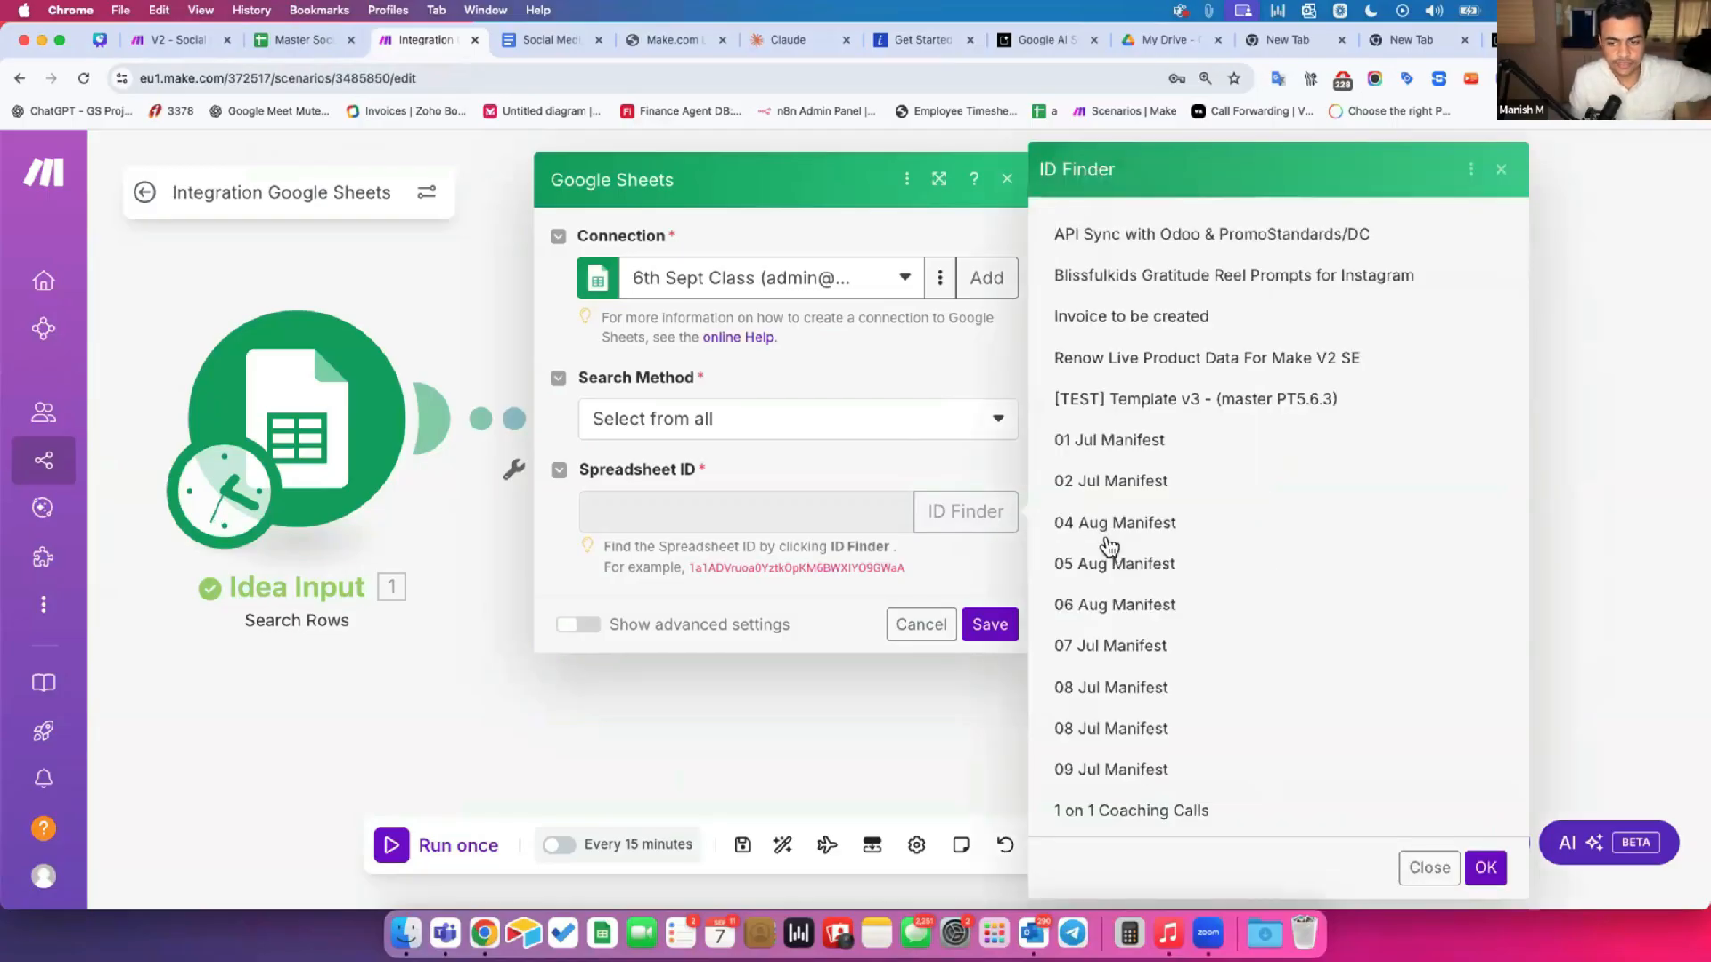
scroll(1109, 546, down, 20)
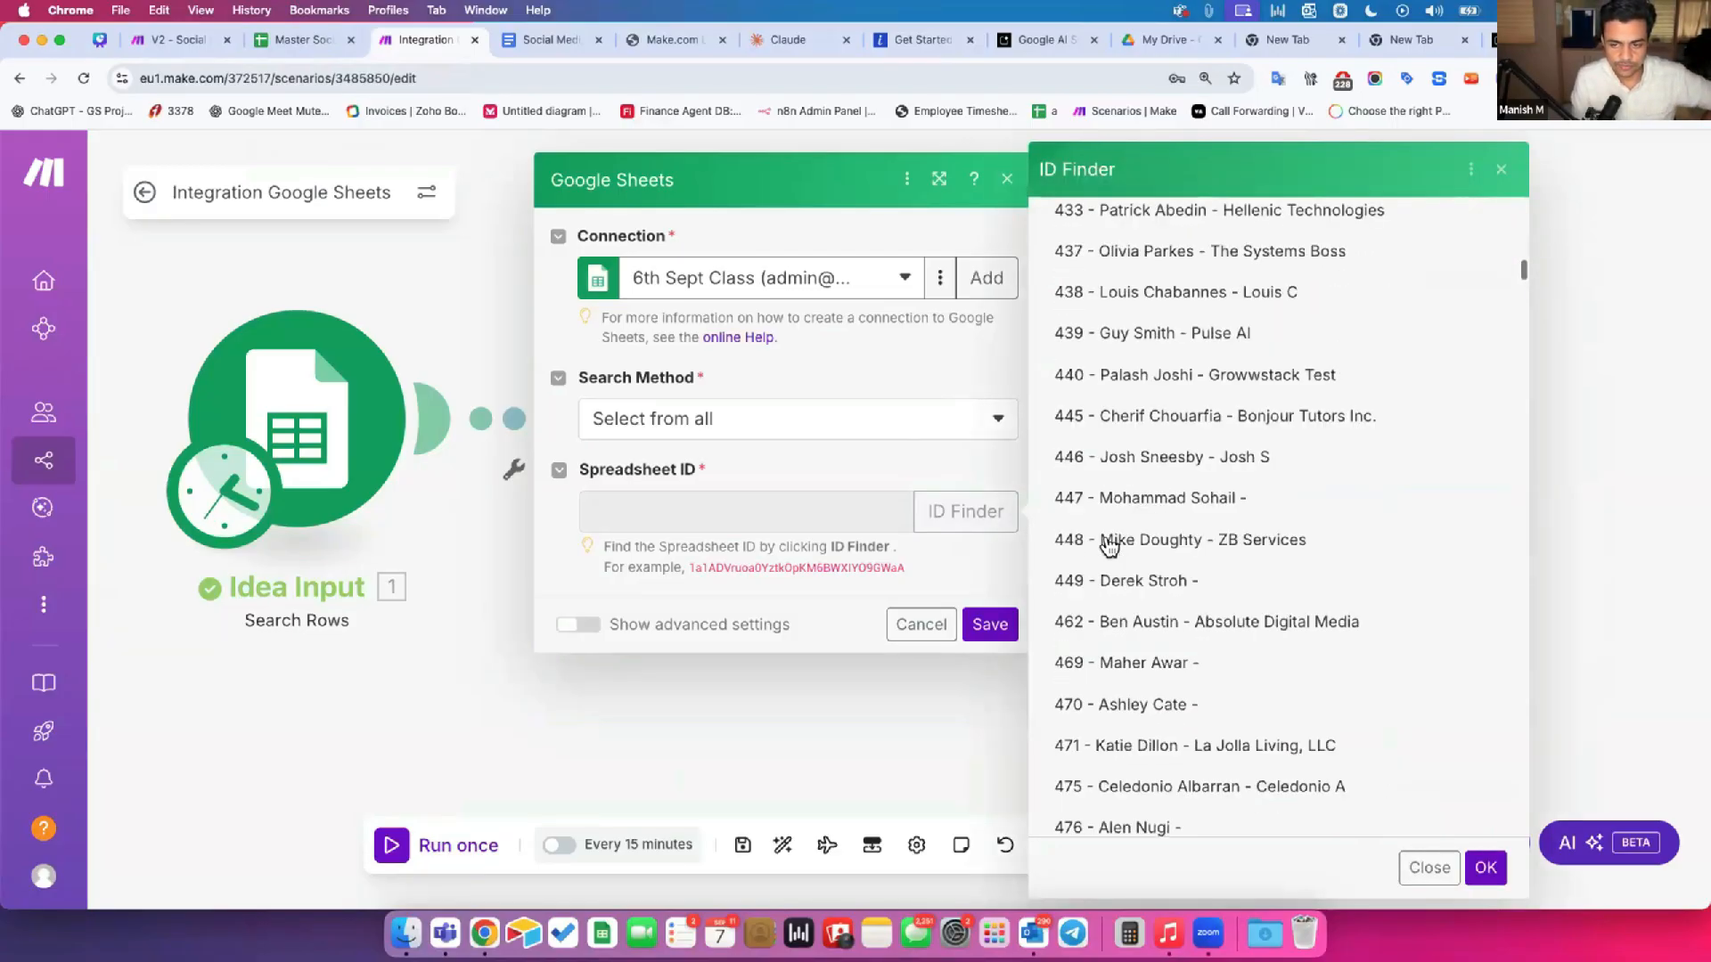
scroll(1109, 546, down, 20)
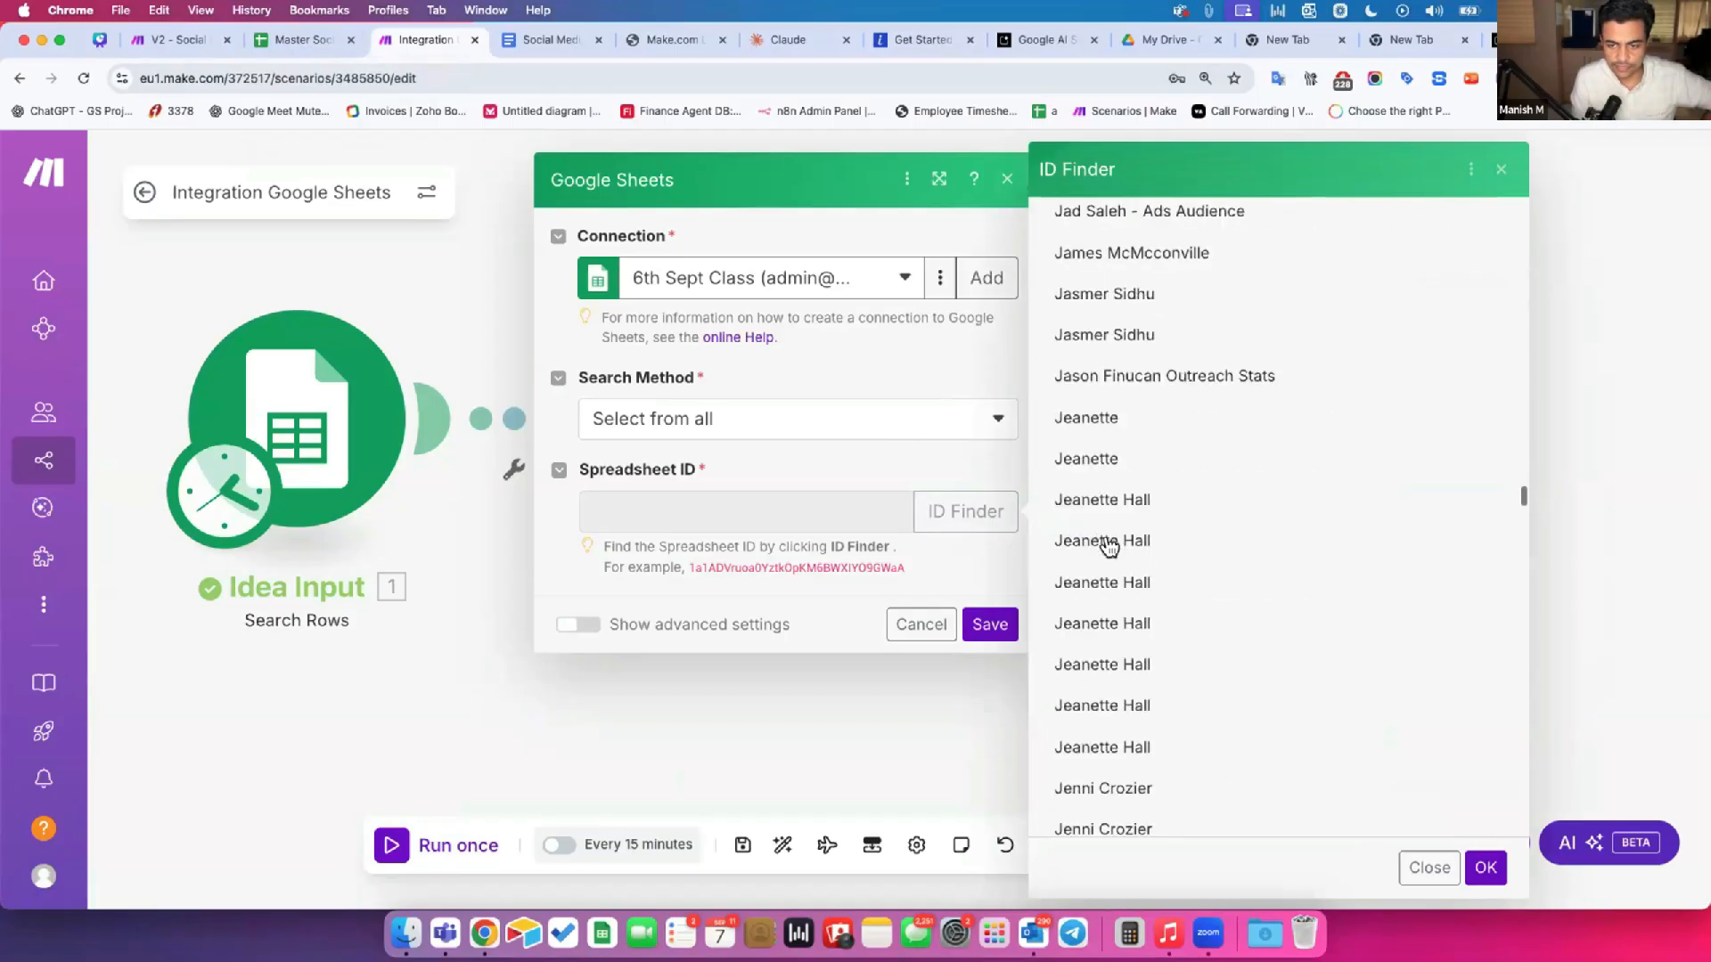
scroll(1109, 545, down, 20)
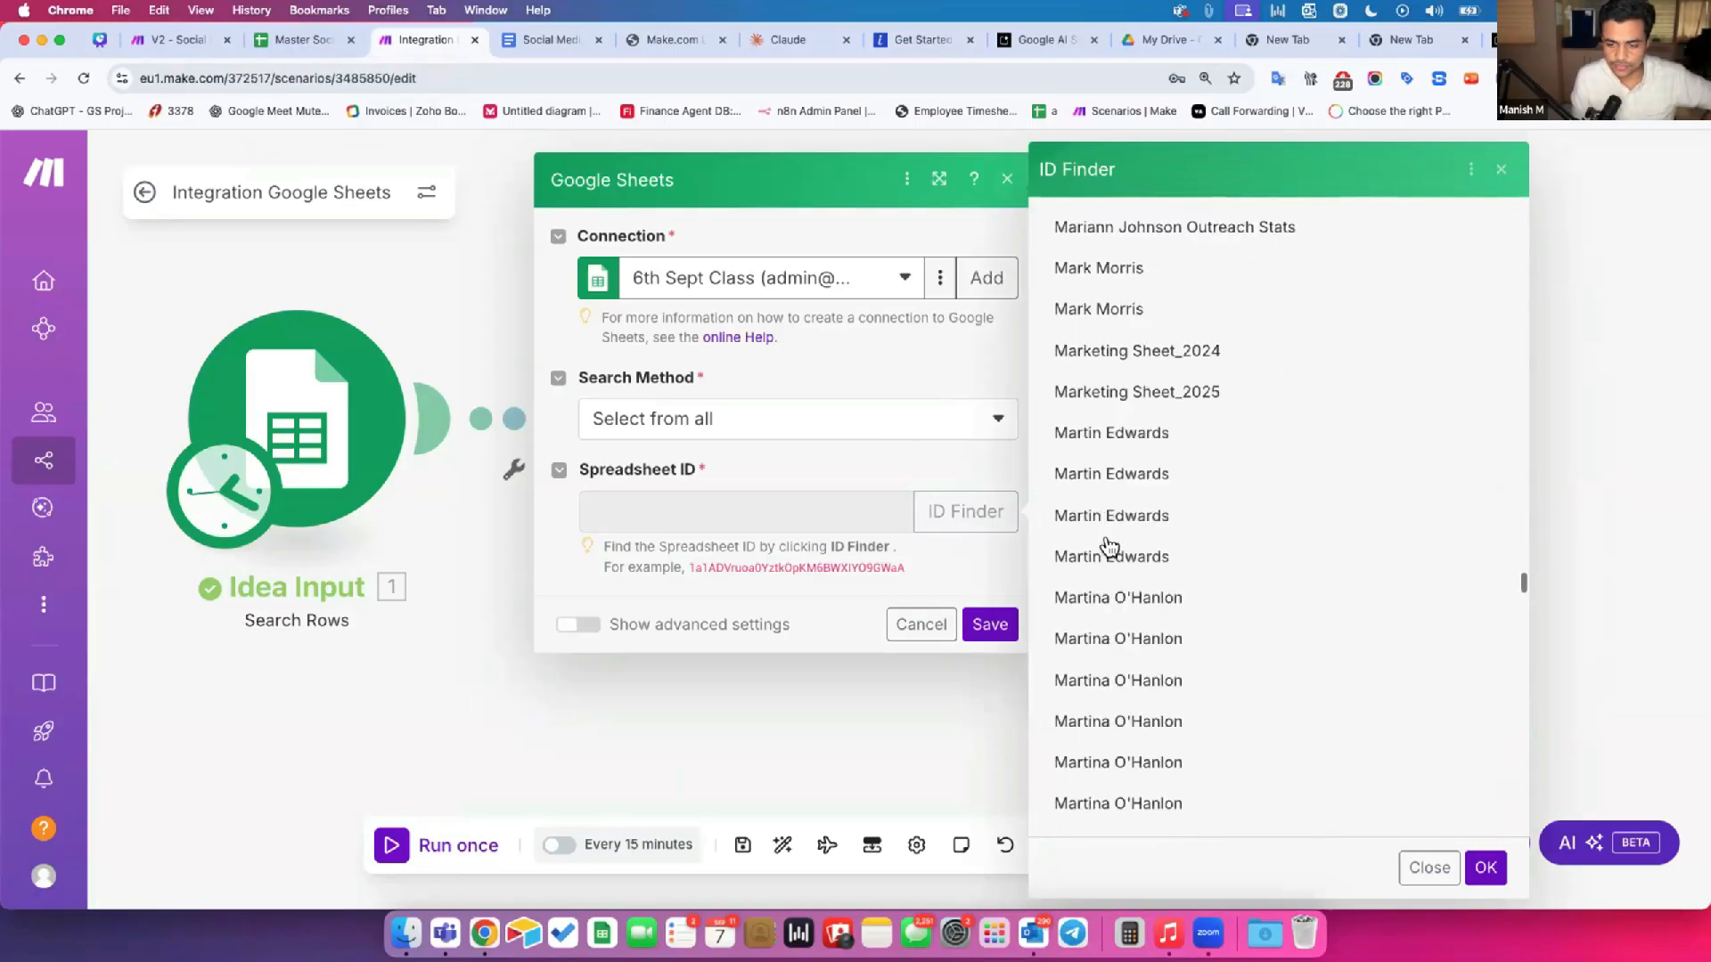
scroll(1110, 545, down, 5)
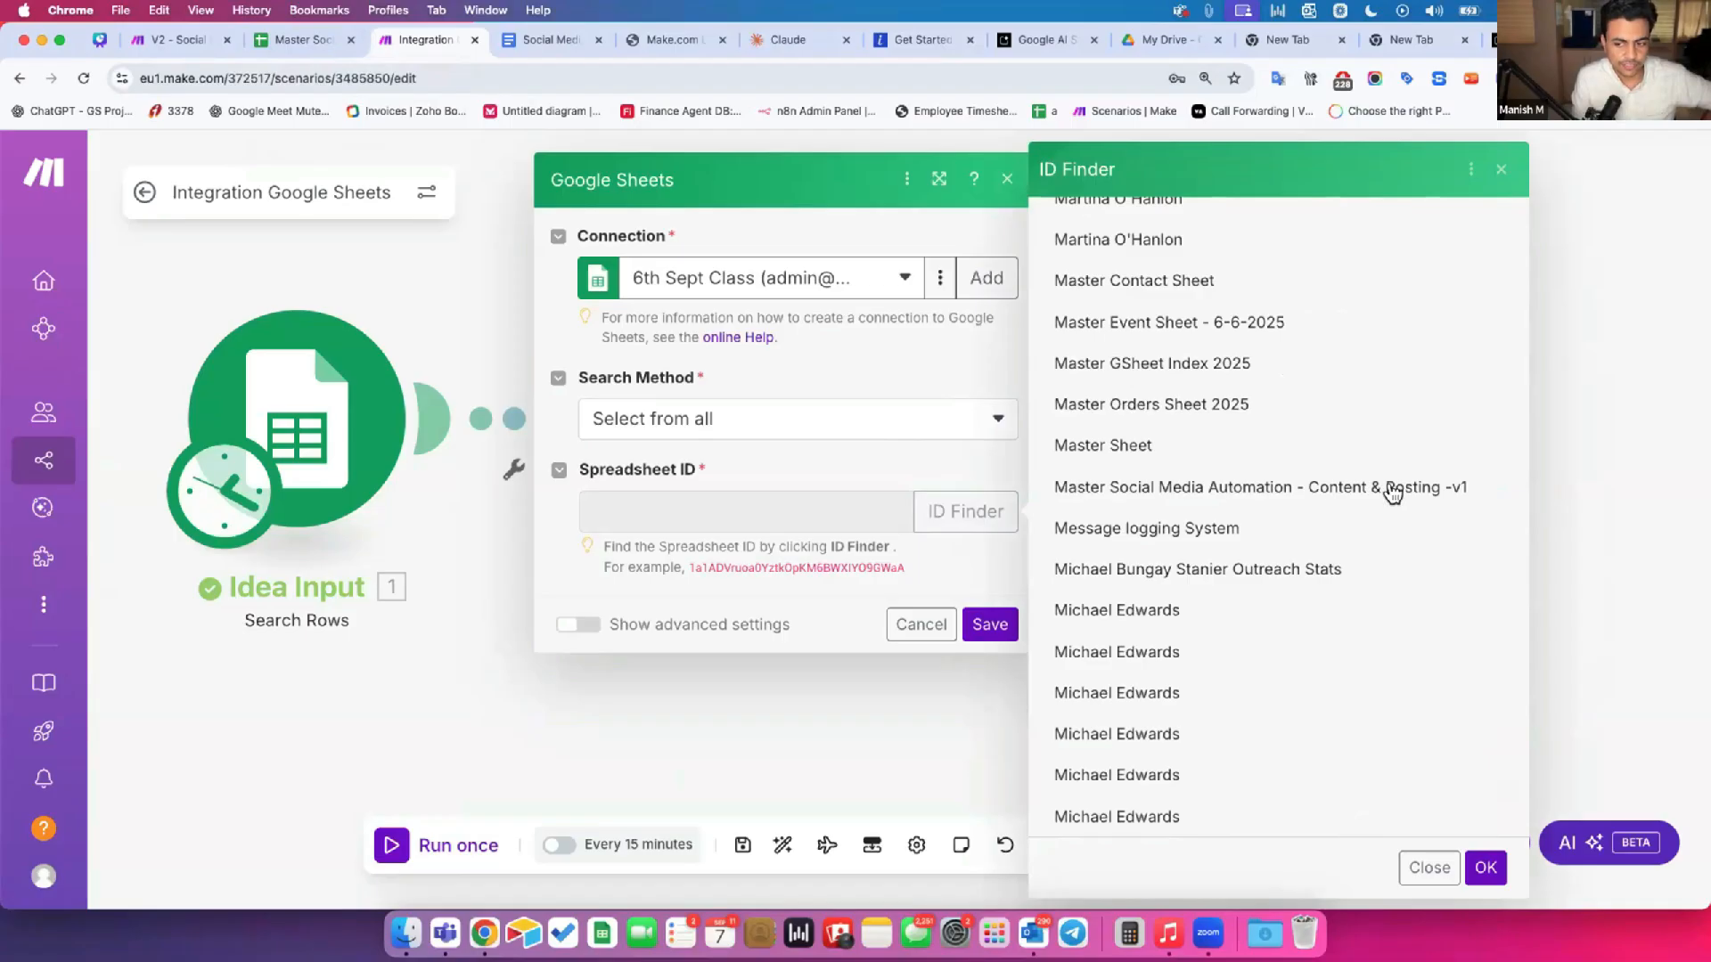
click(1206, 486)
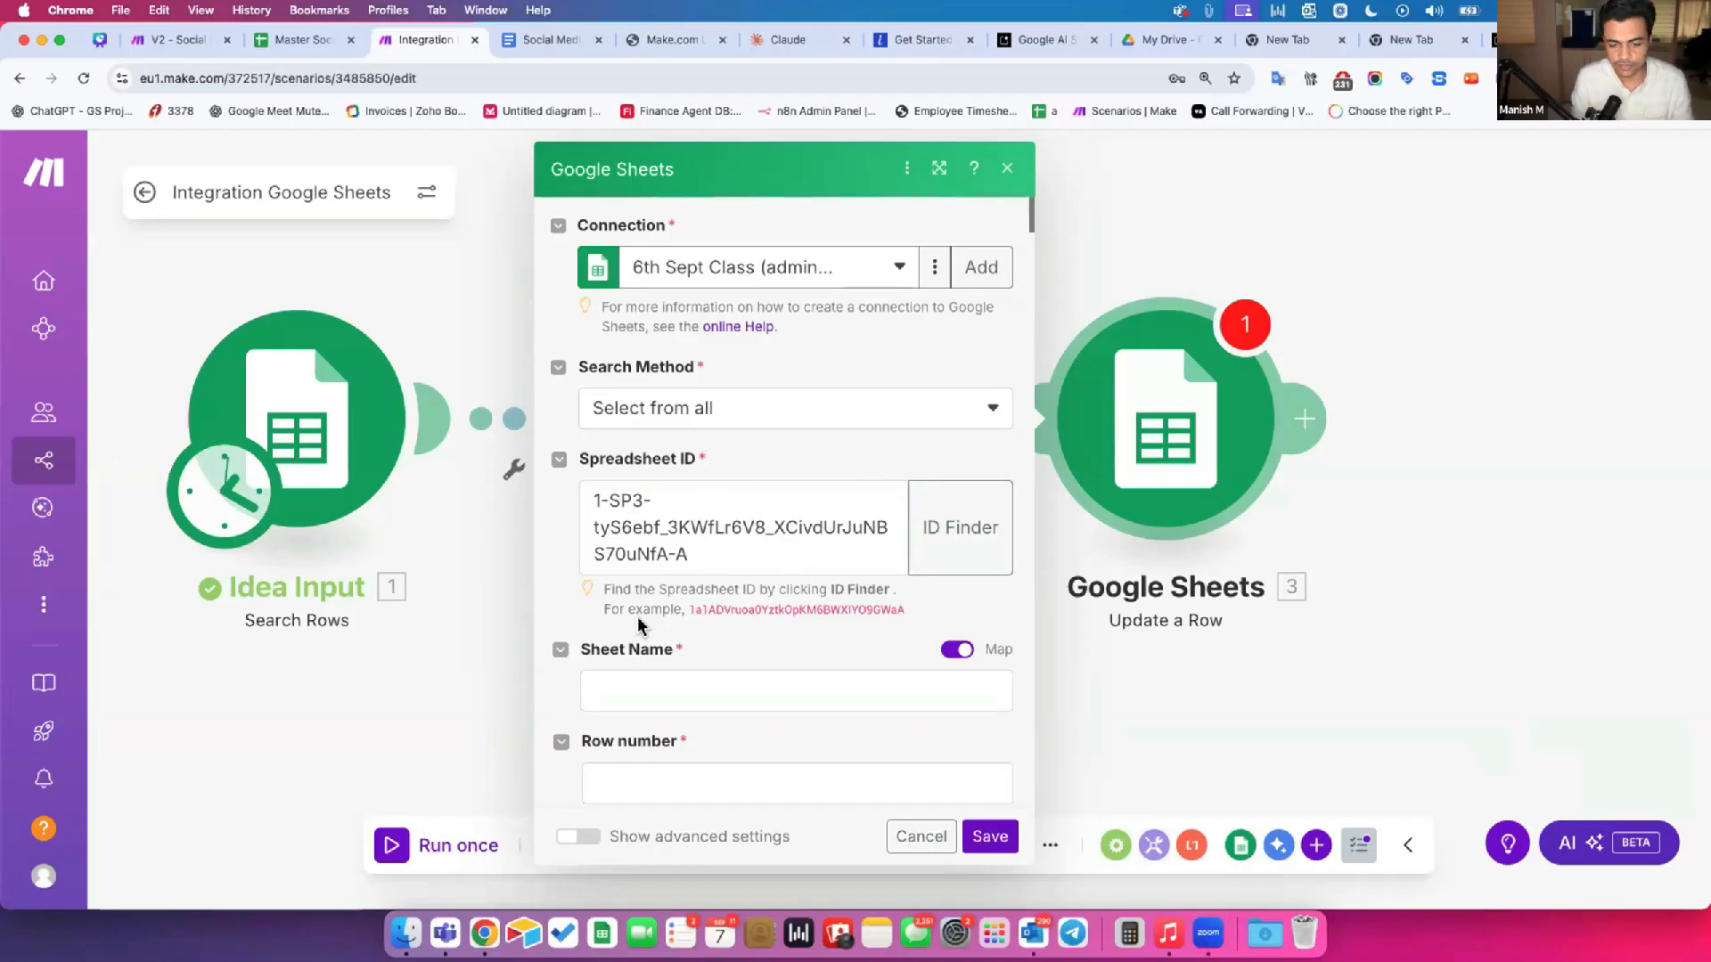
Step: Turn off mapping for the Update a Row module's Sheet Name and select the Social Master Log sheet
scroll(638, 616, down, 3)
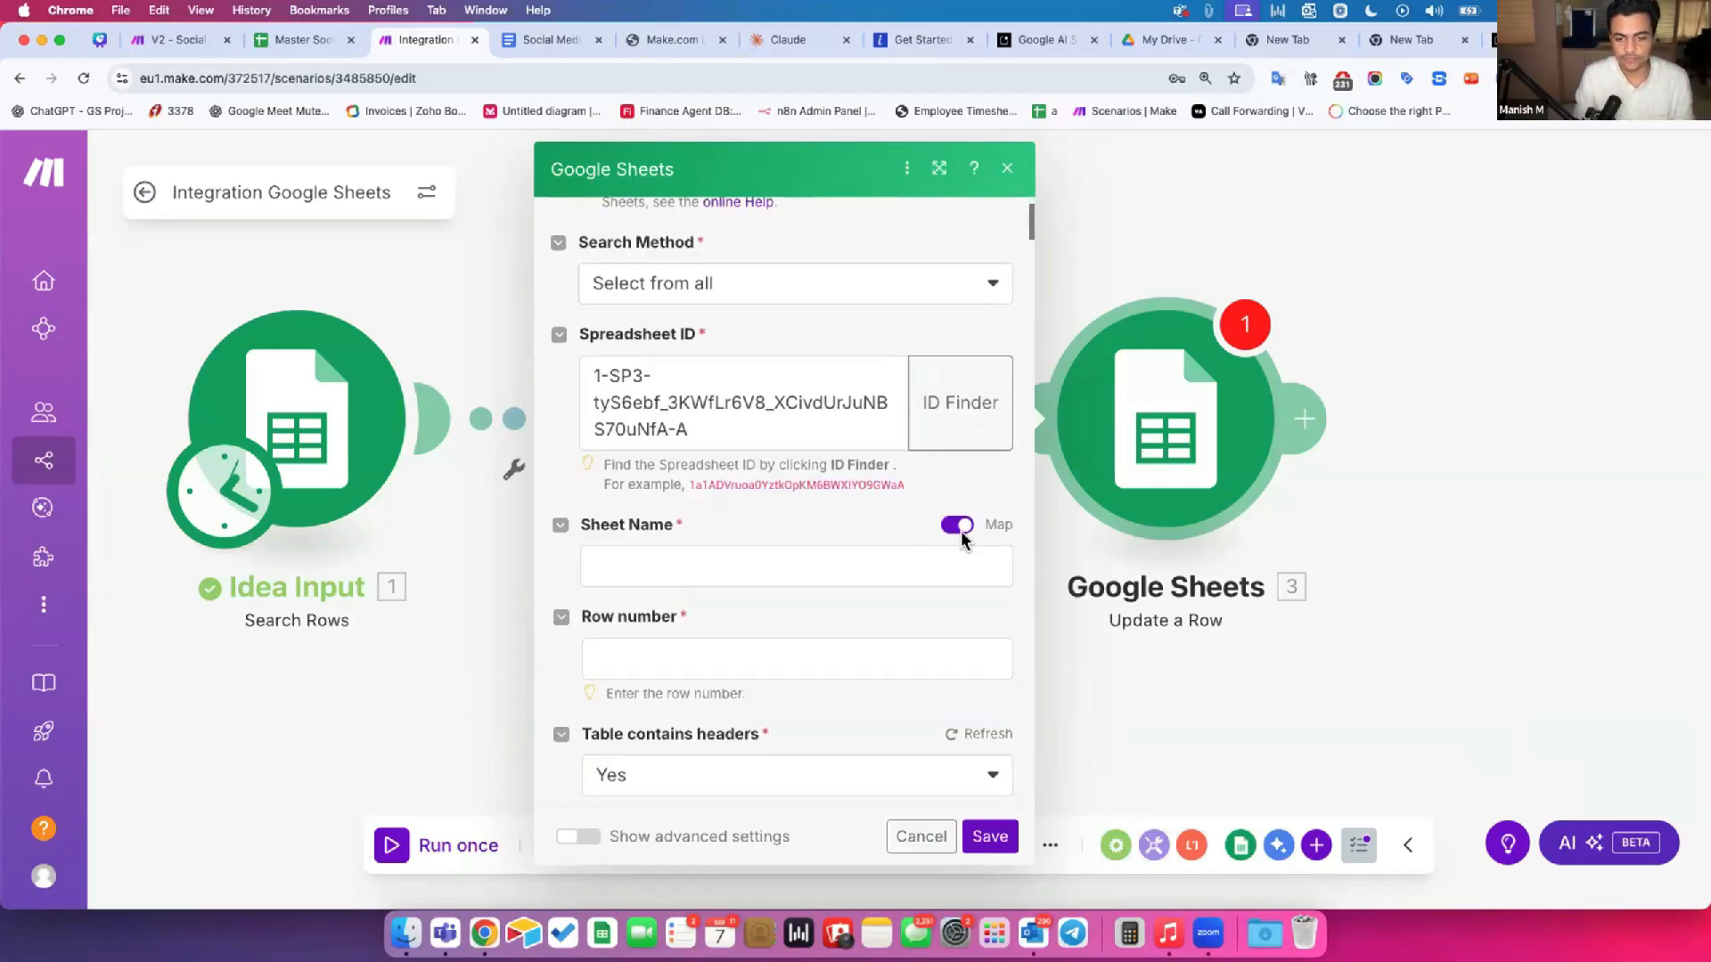
click(958, 524)
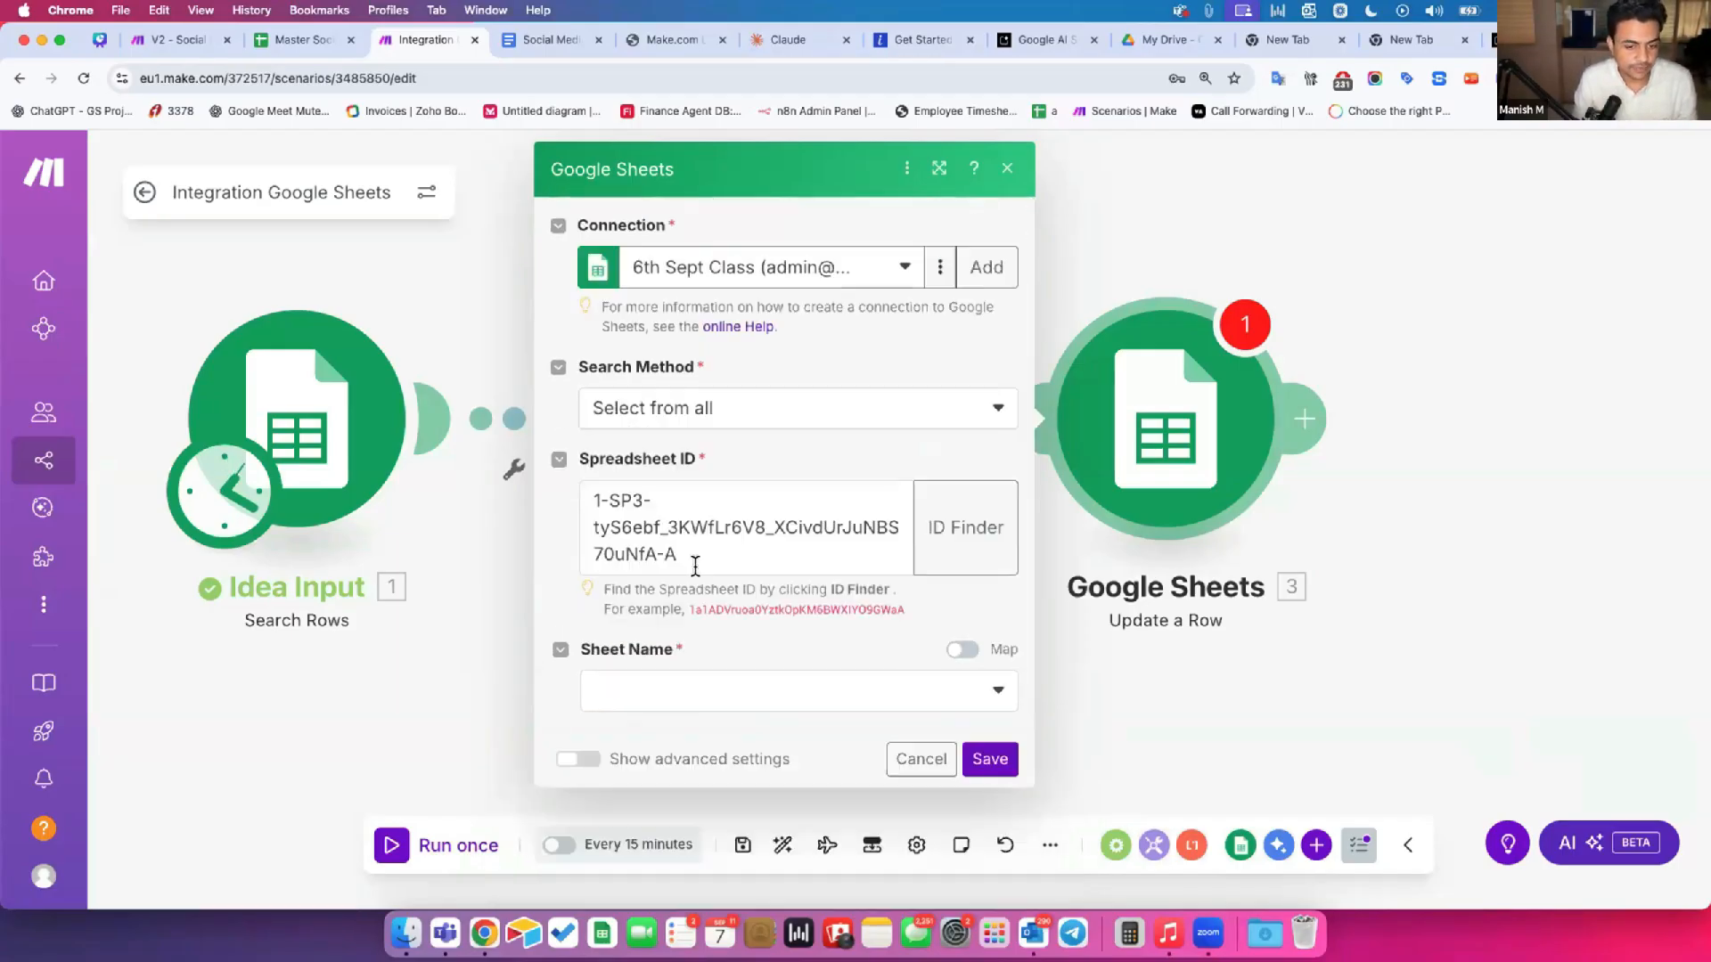
click(699, 685)
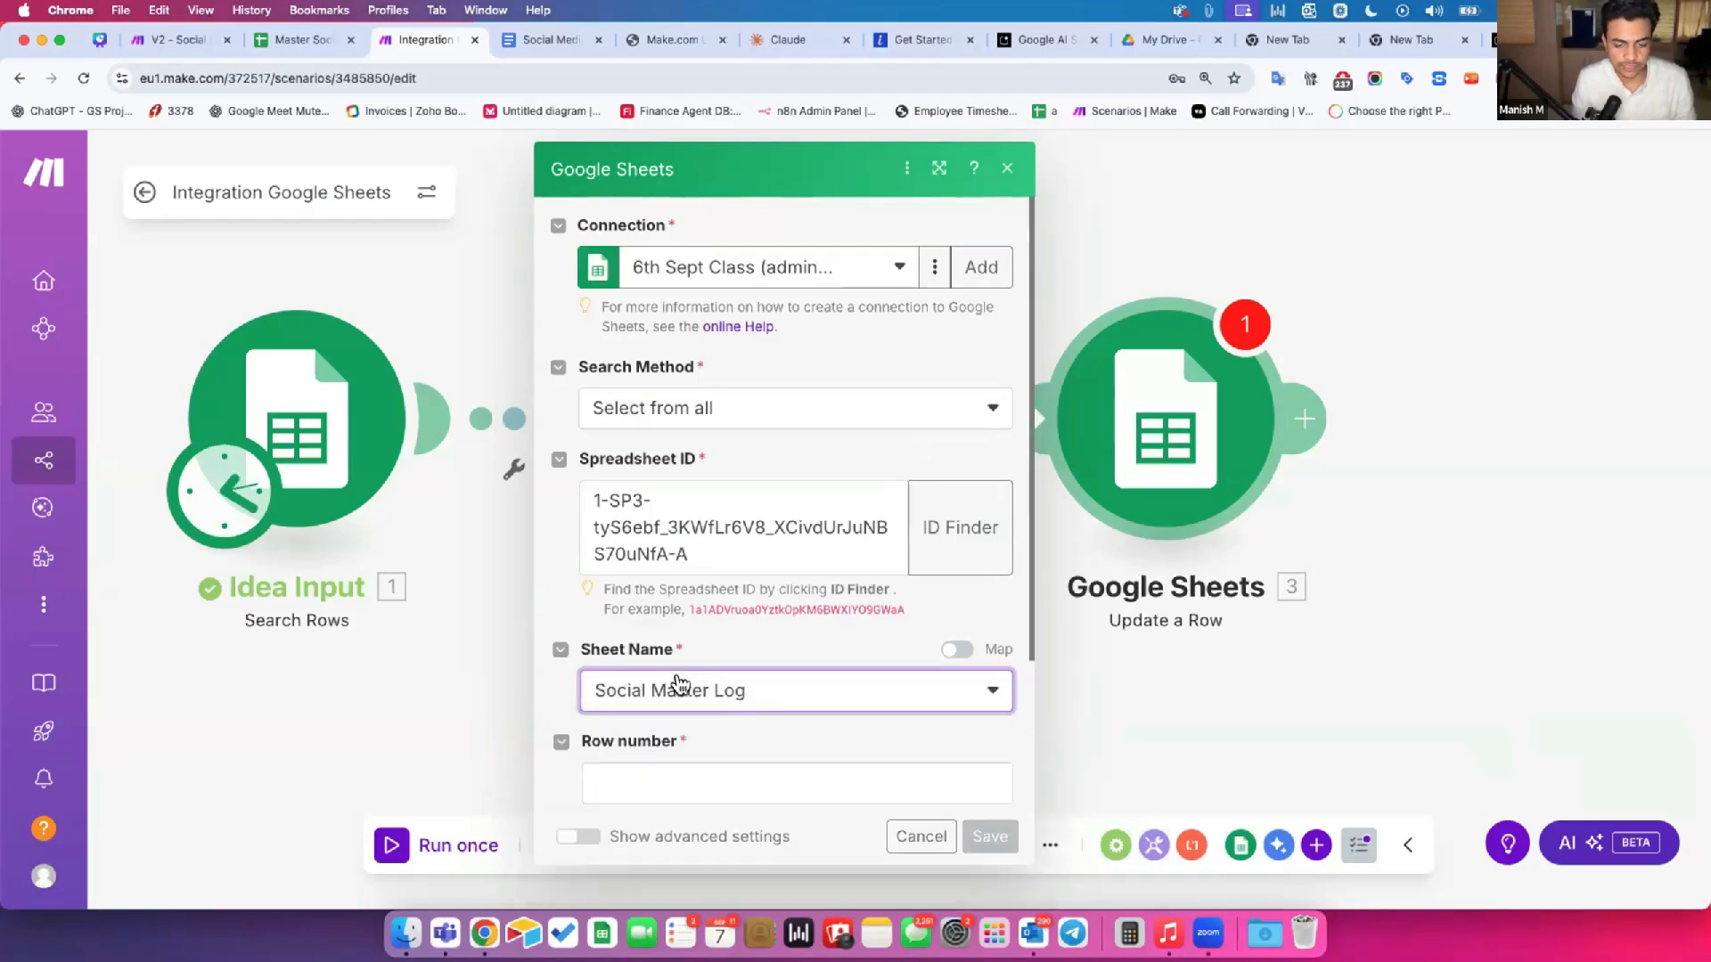
Step: Map the Row number value from the Idea Input module into the Update a Row module's Row number field
scroll(635, 642, down, 3)
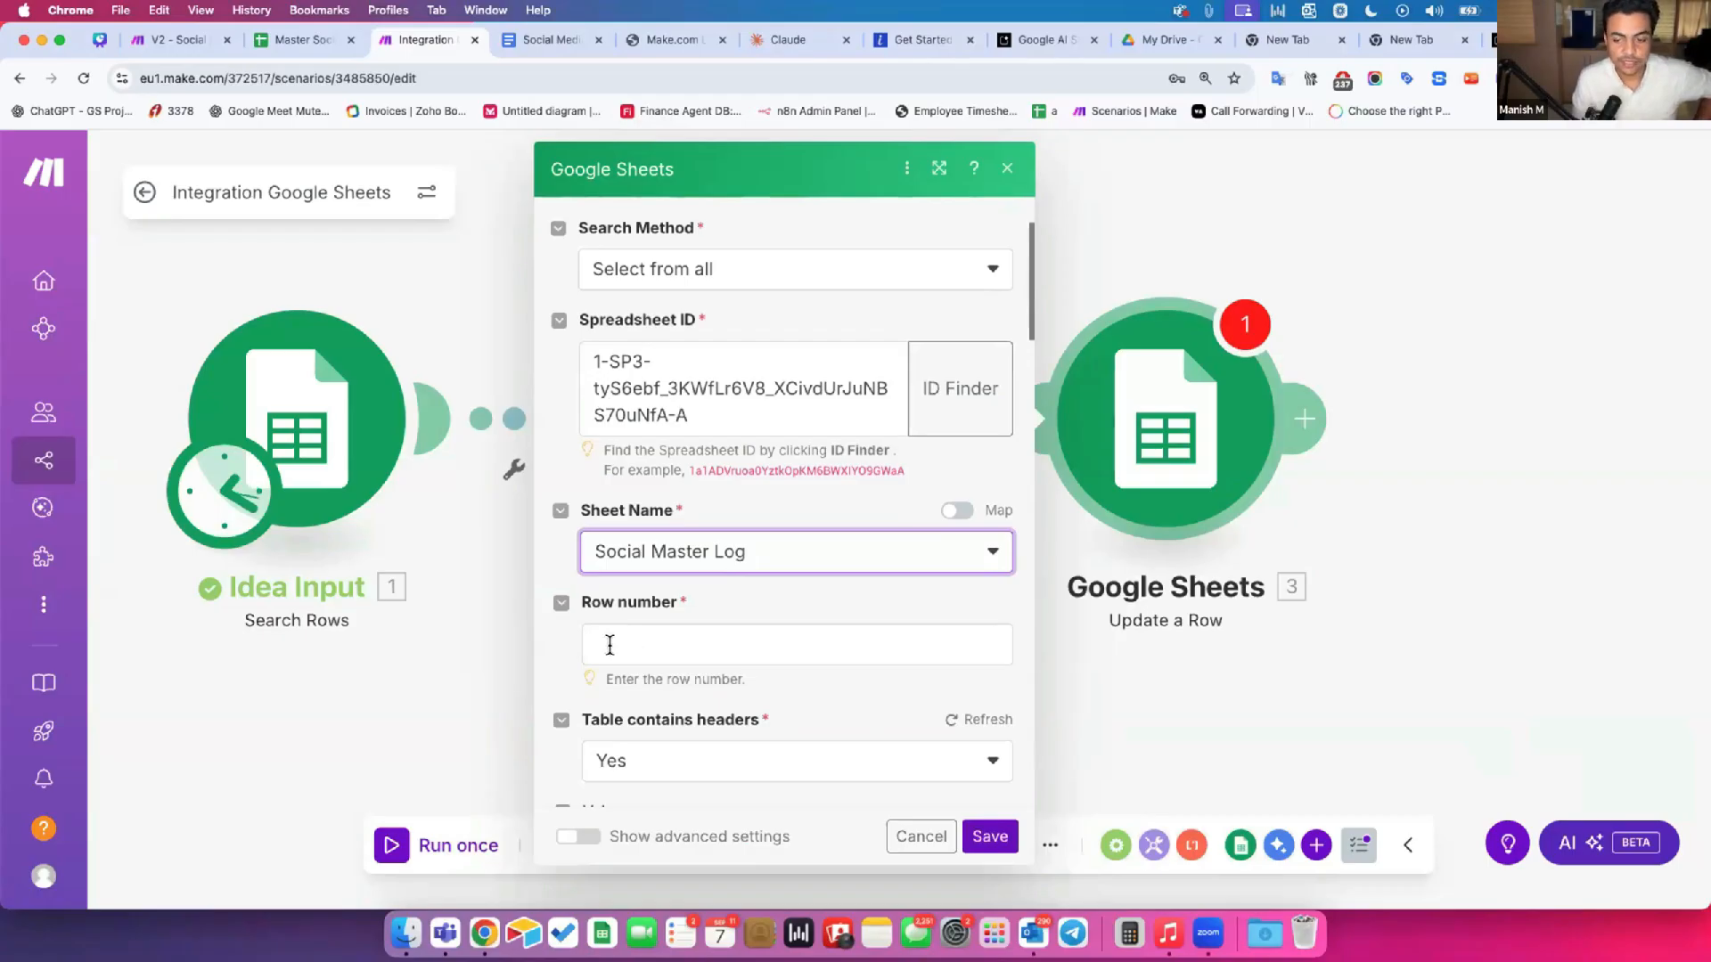
drag(1211, 641, 1467, 579)
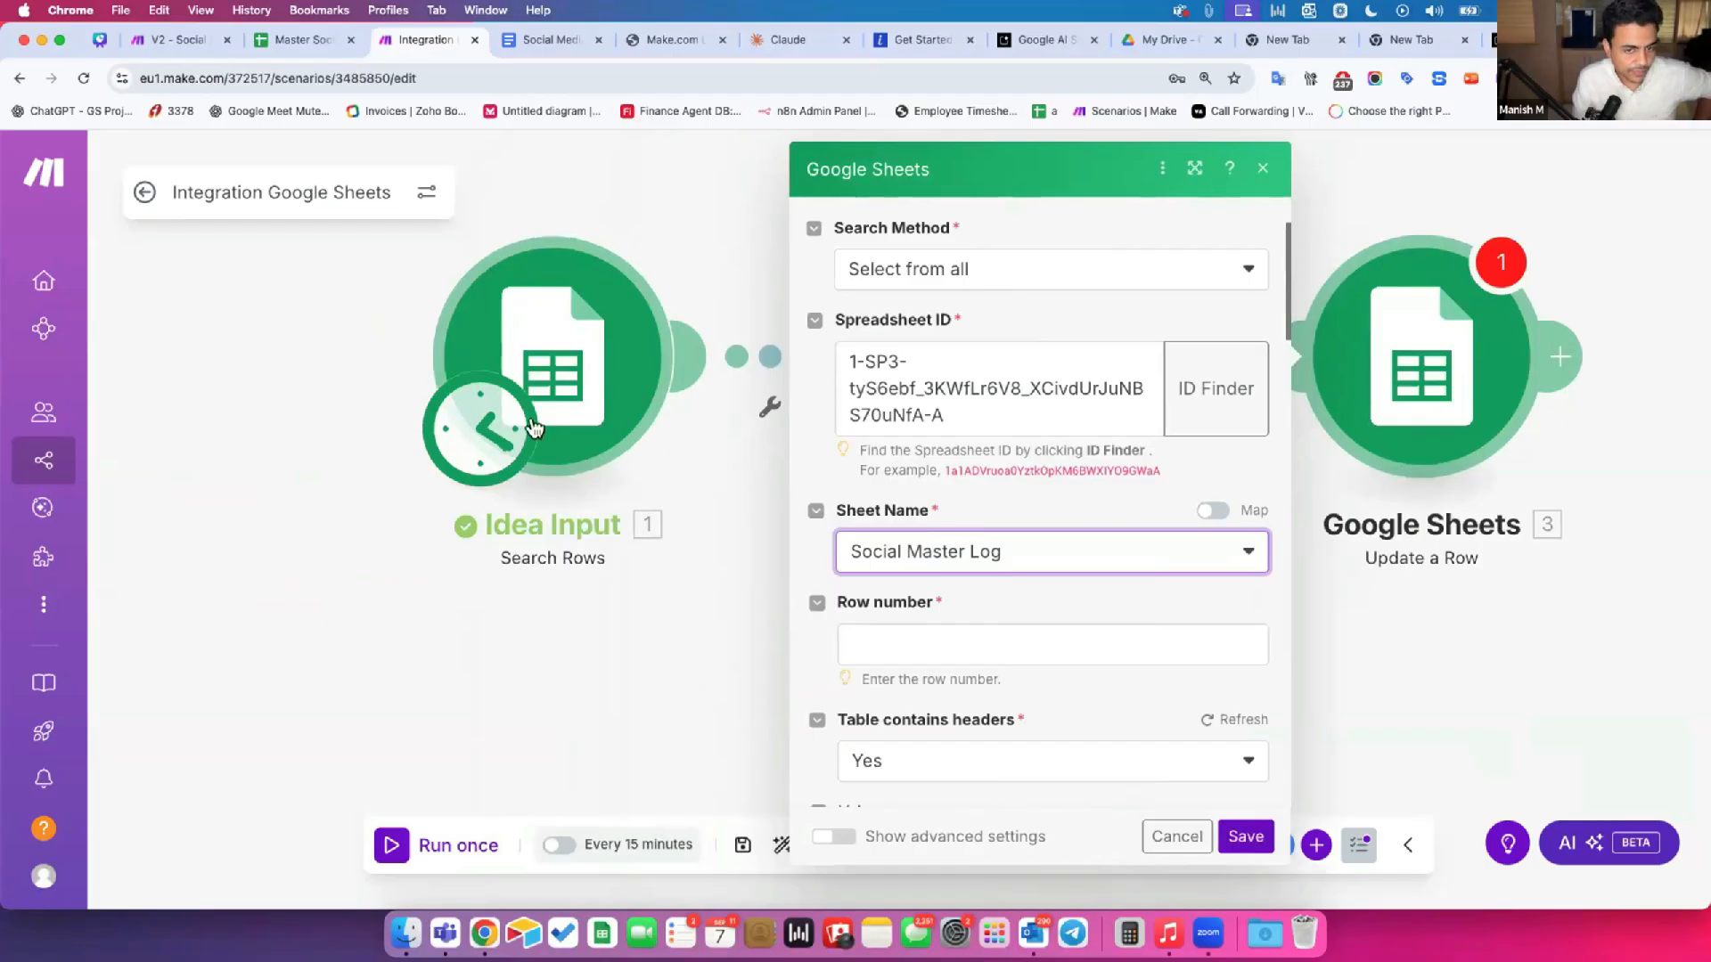
click(931, 642)
scroll(1440, 436, down, 5)
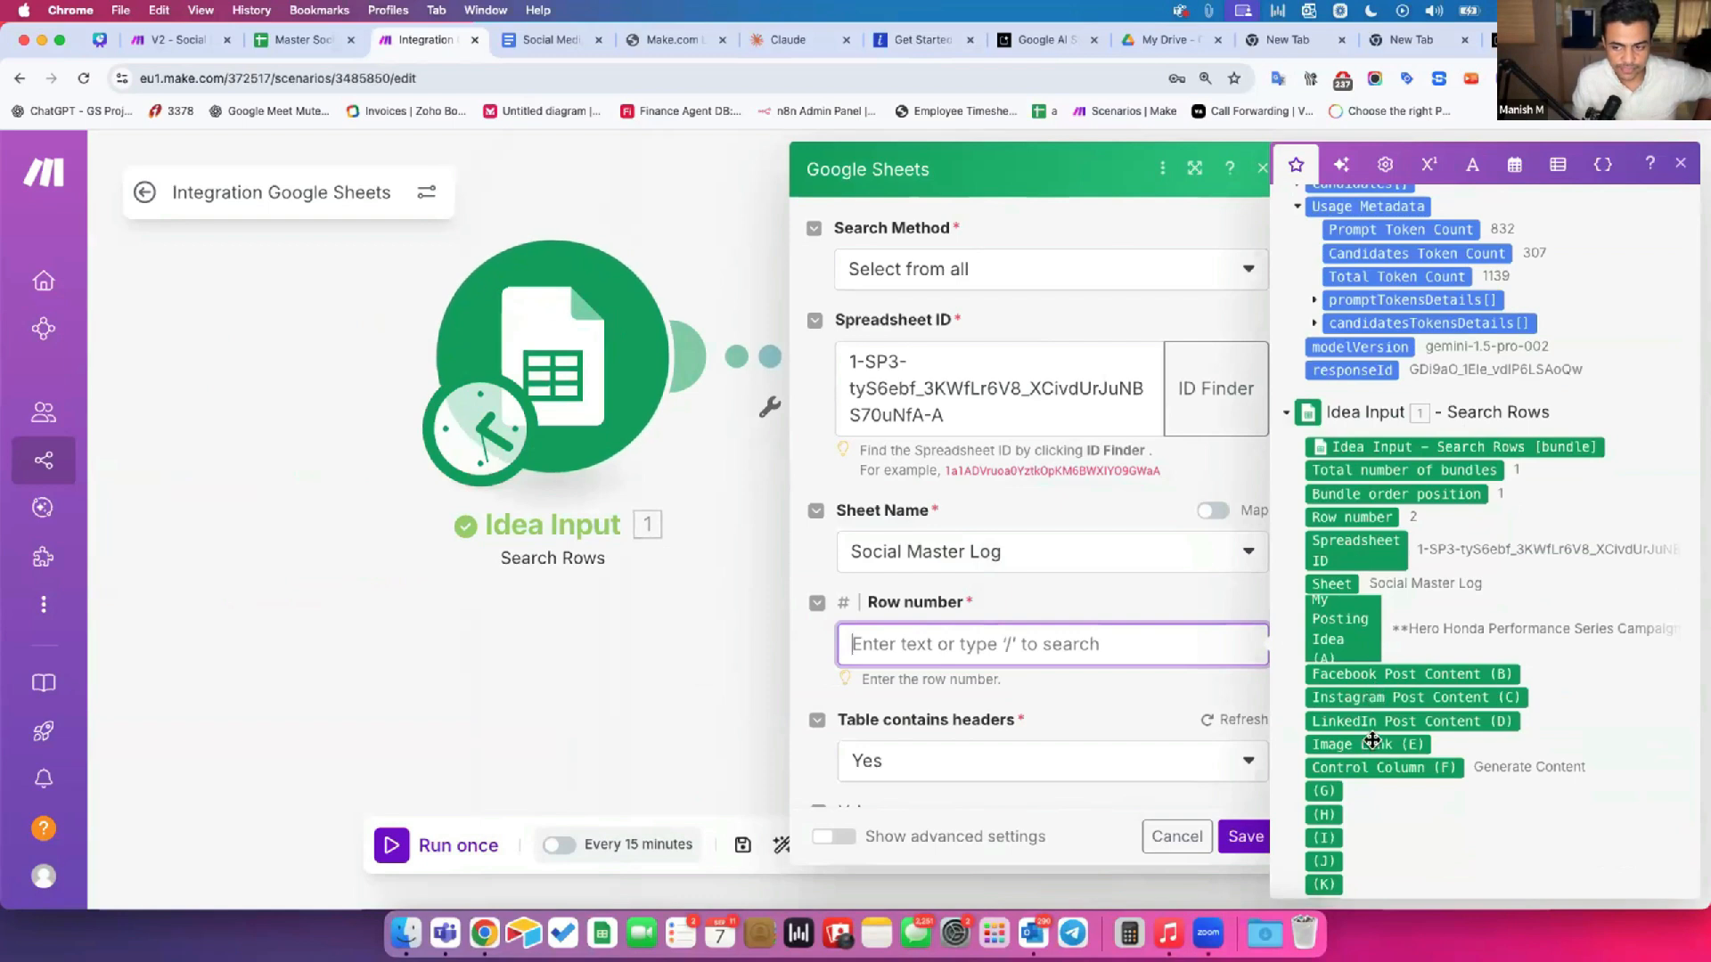
drag(1319, 515, 1121, 634)
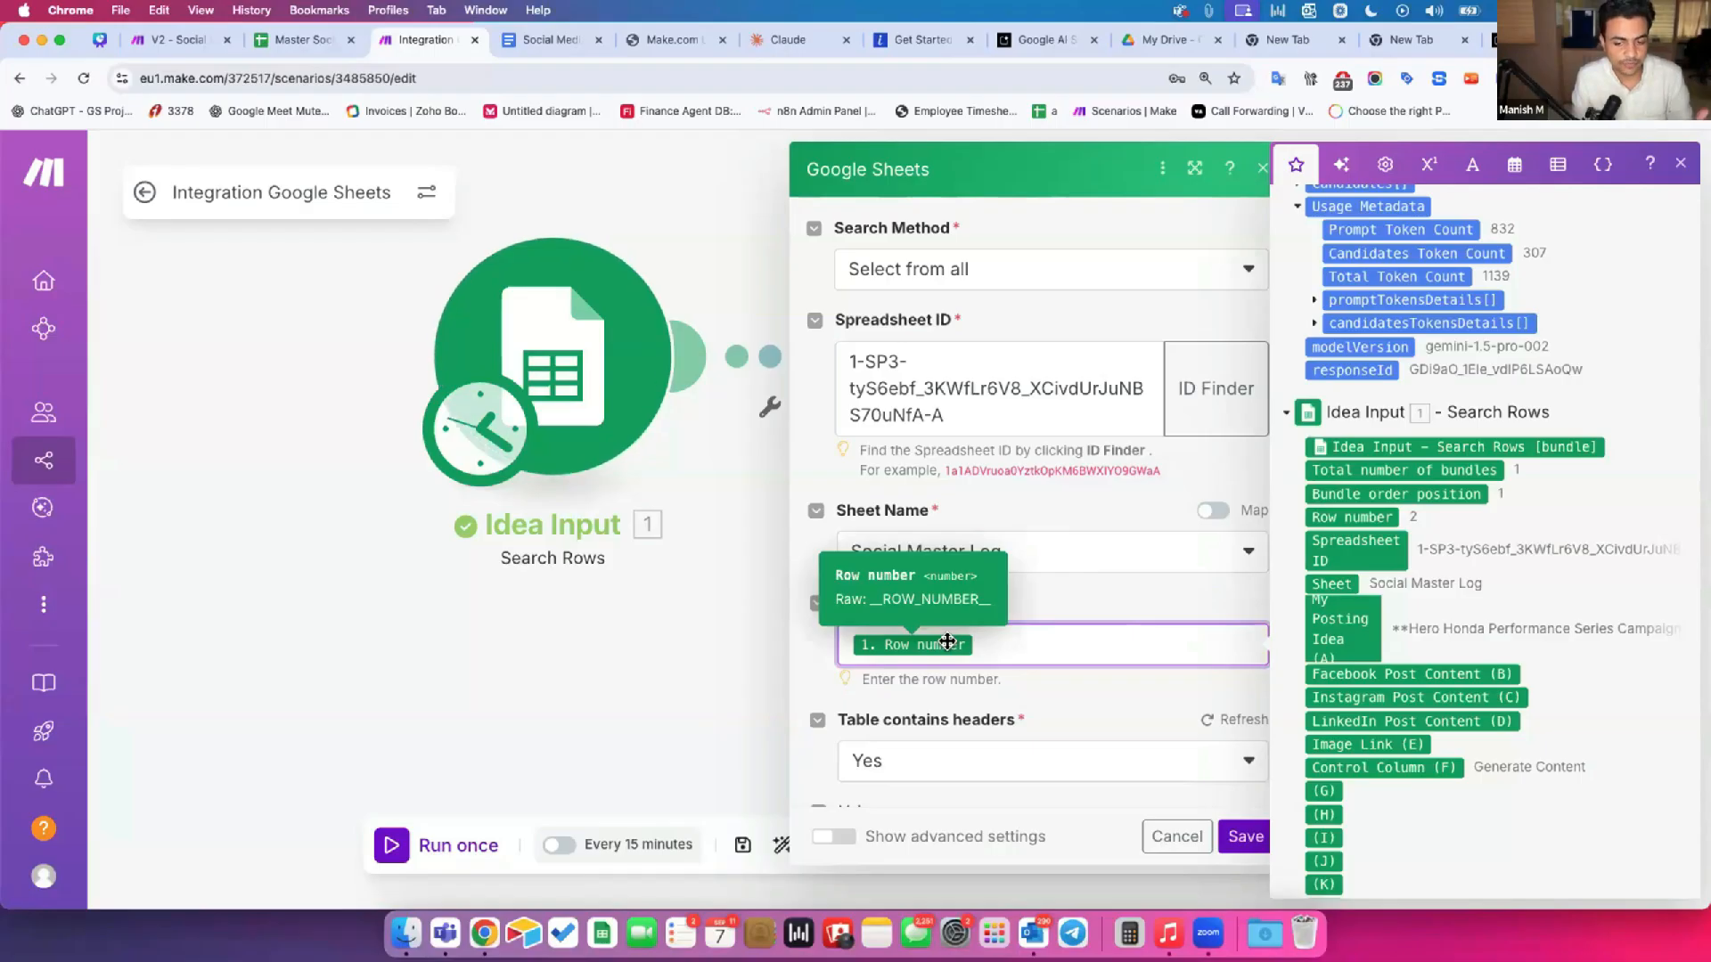
click(1076, 588)
Step: Review the Update a Row settings and the column value fields, from My Posting Idea (A) through the unnamed columns
scroll(1076, 588, down, 1)
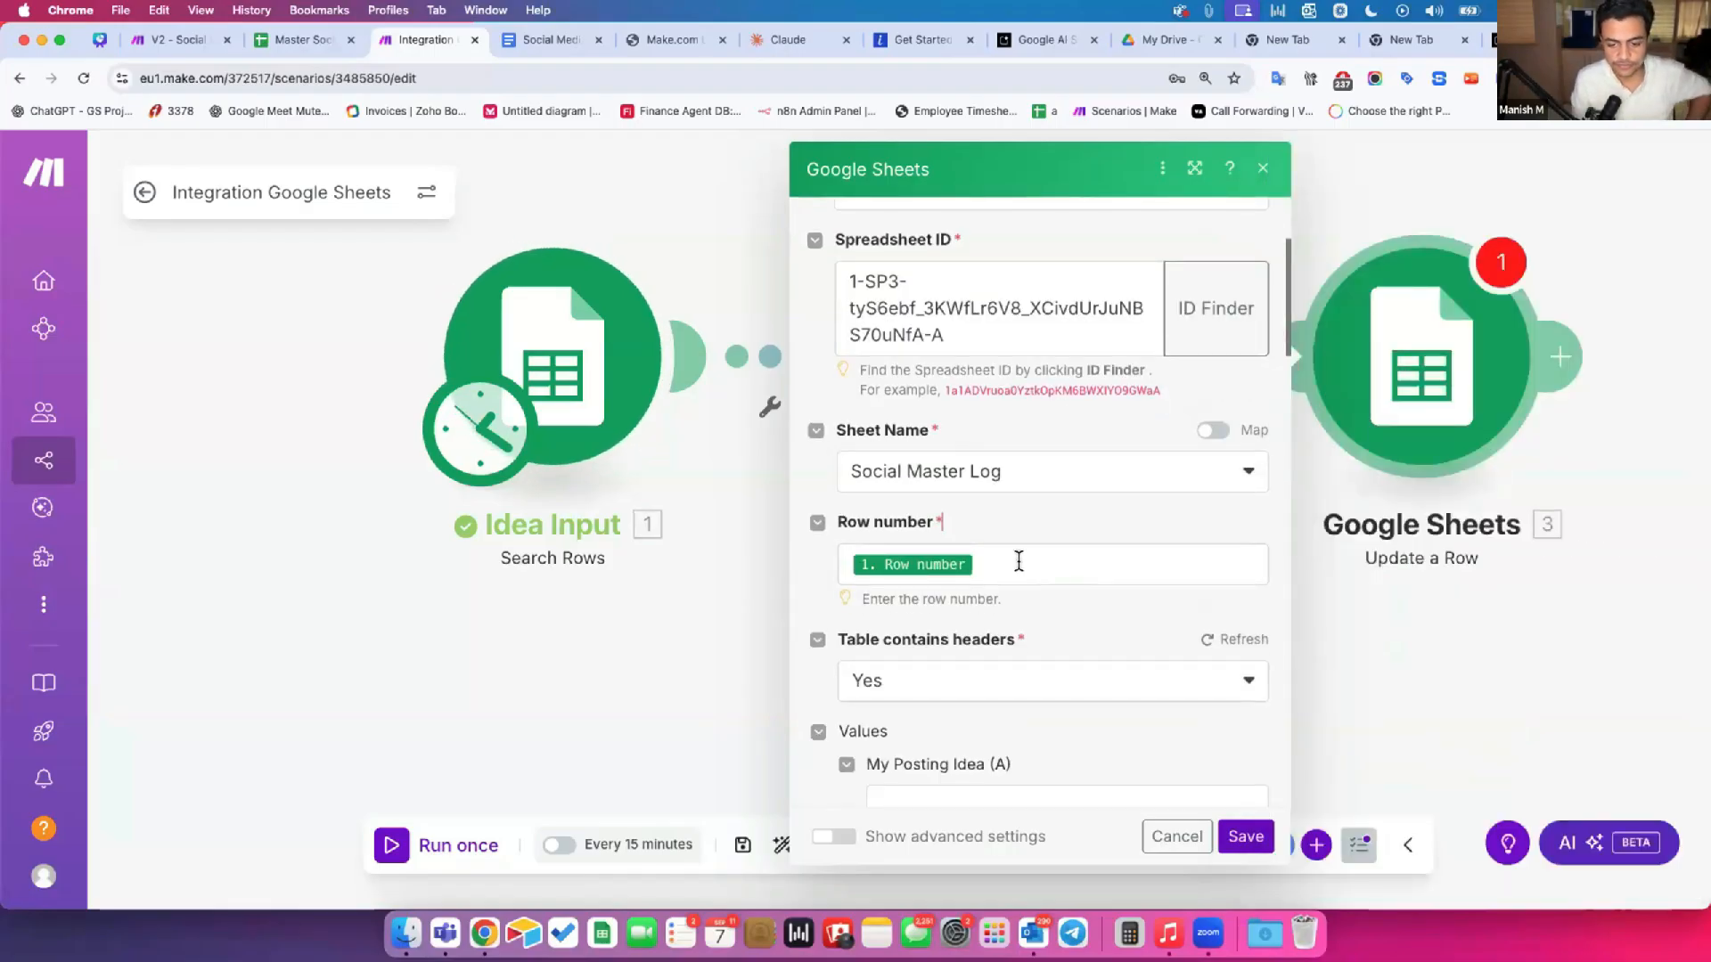
scroll(1019, 560, down, 2)
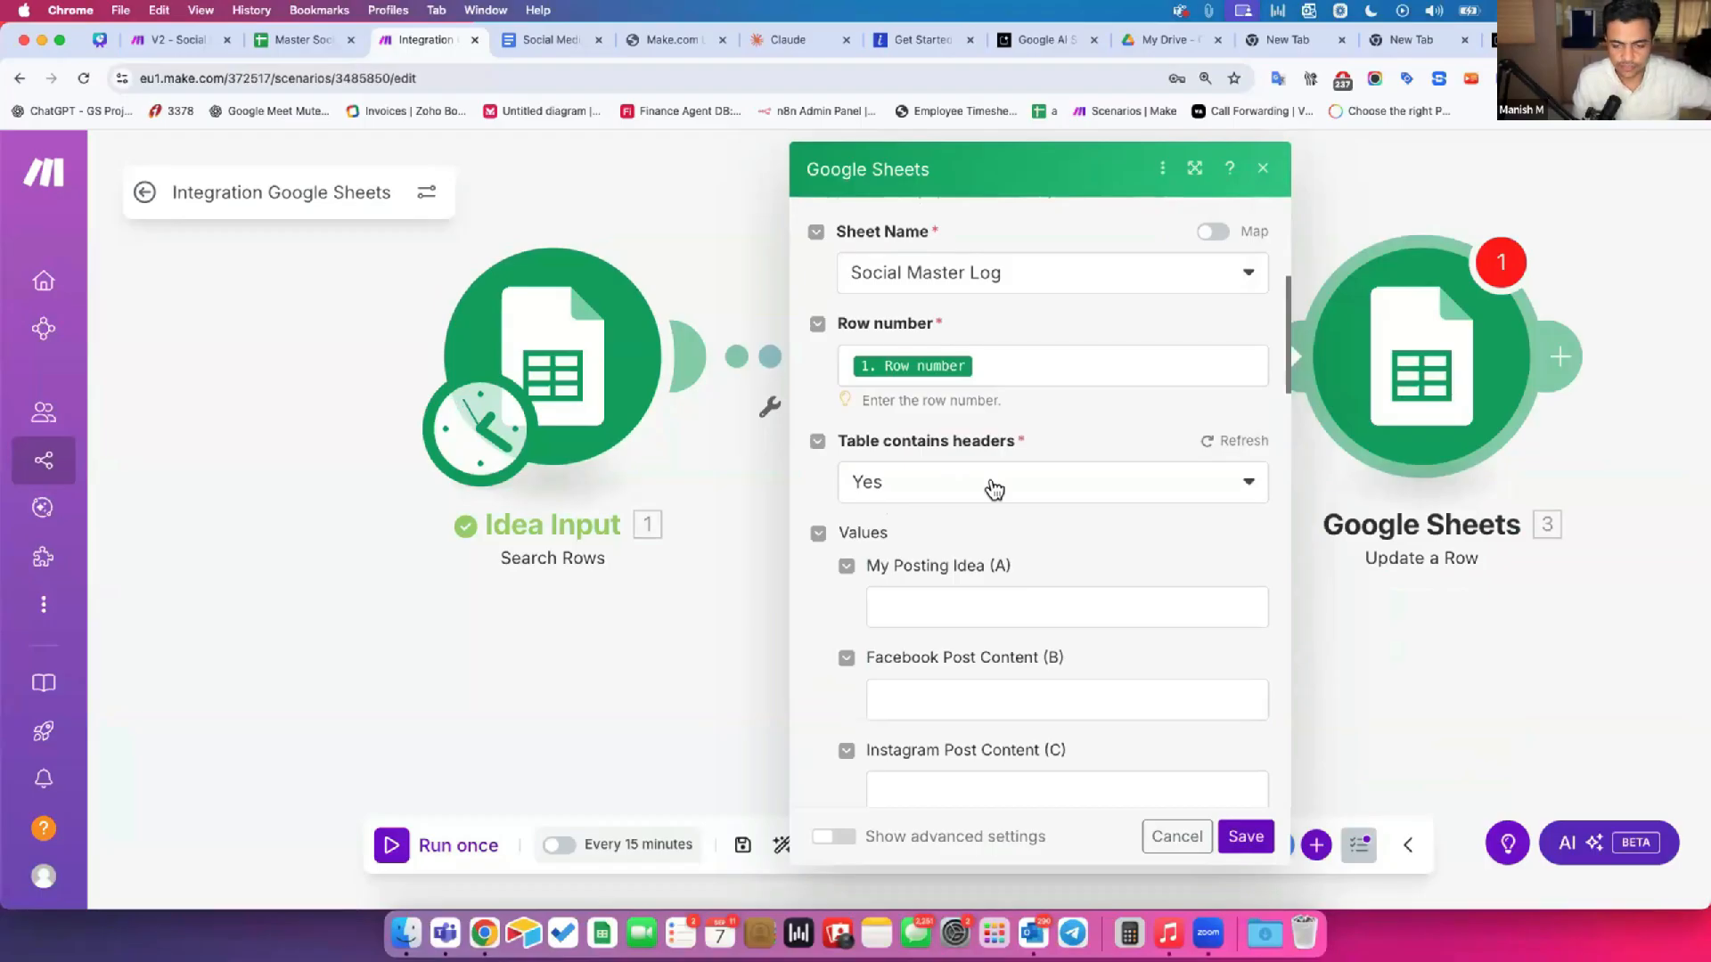
scroll(1050, 523, down, 3)
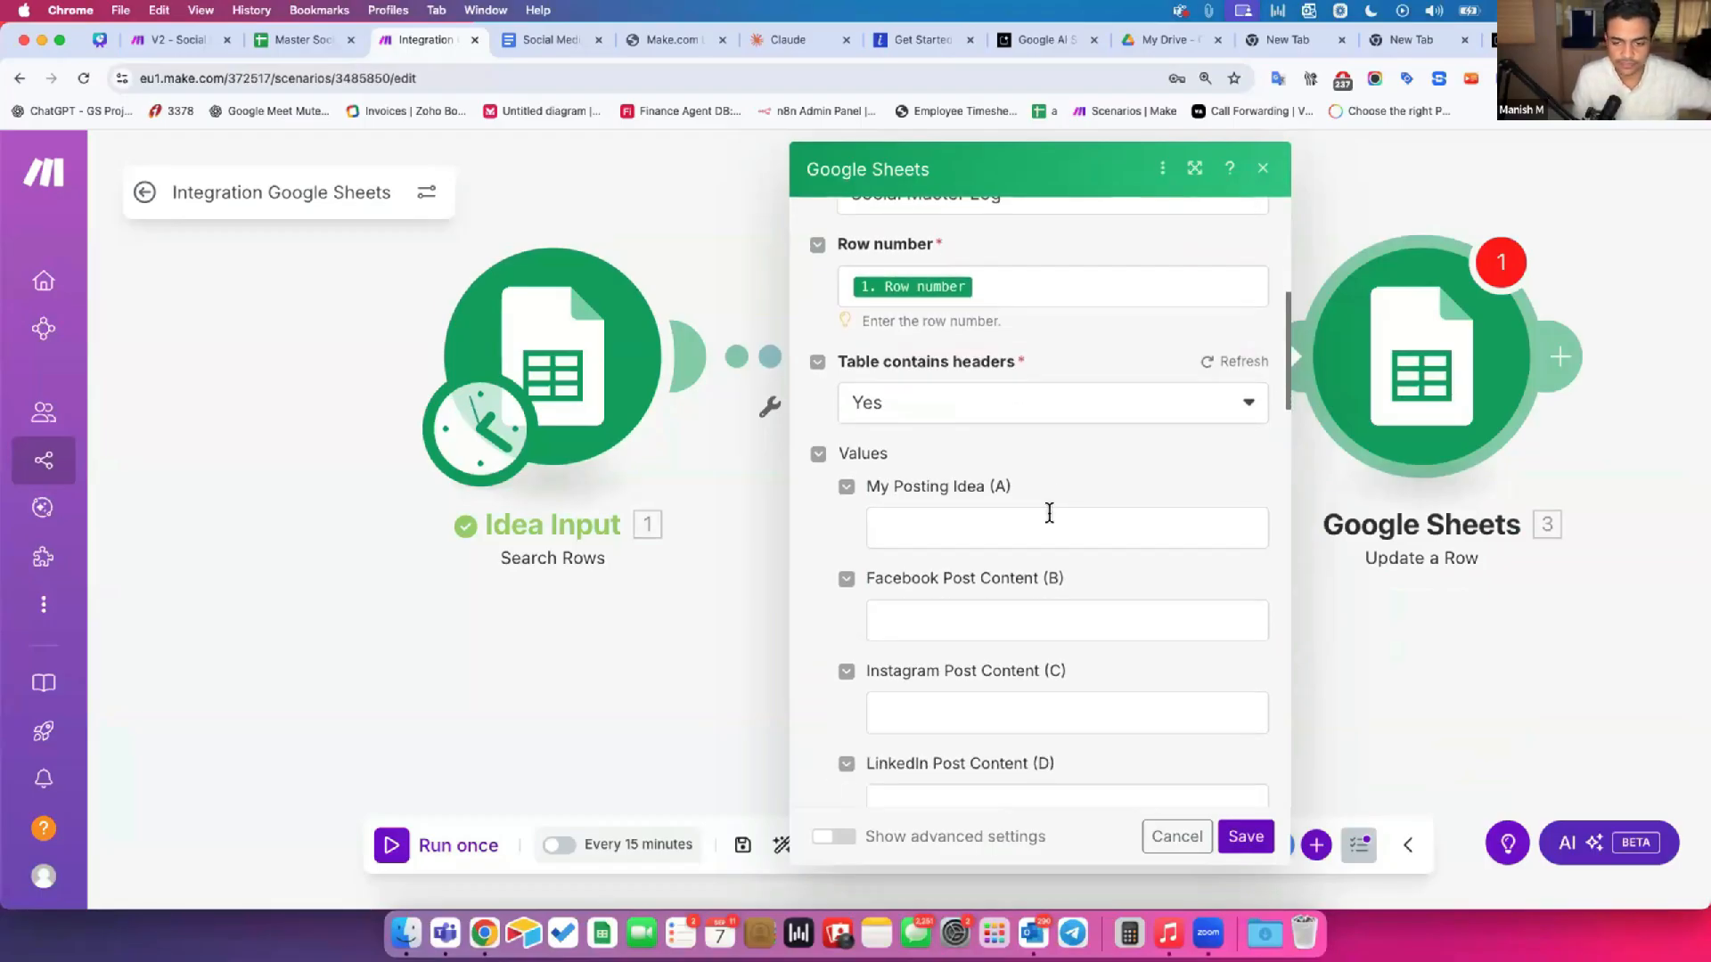
scroll(1025, 416, up, 5)
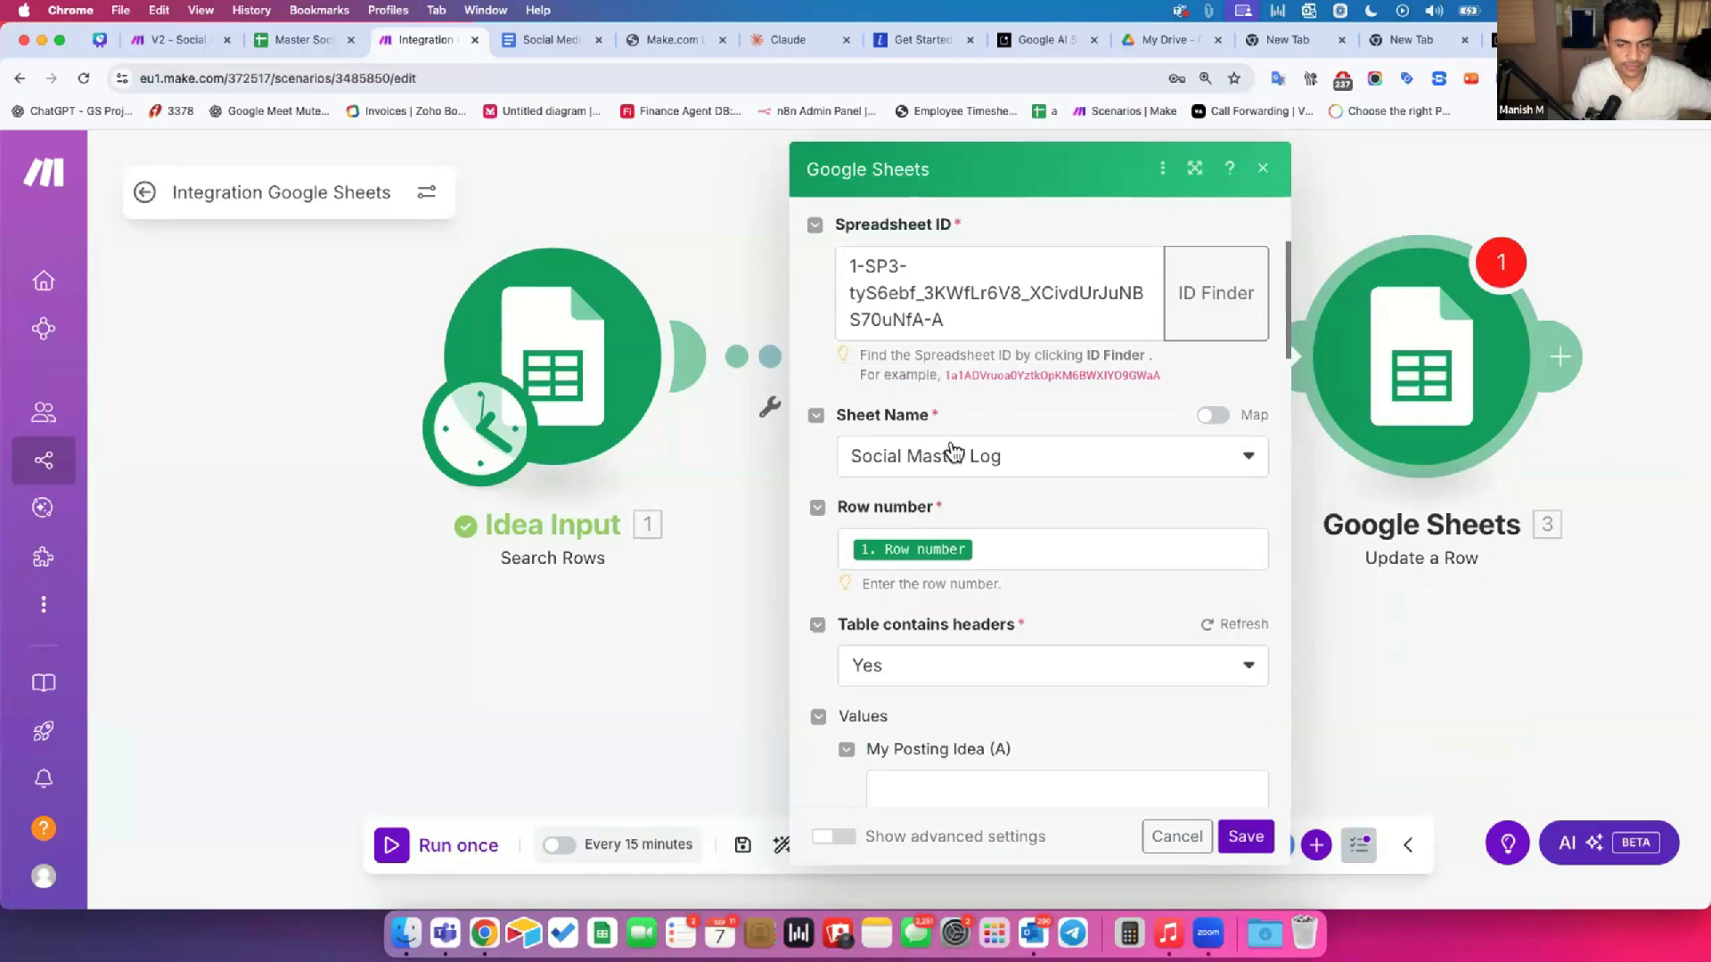
scroll(954, 482, down, 3)
scroll(953, 482, down, 2)
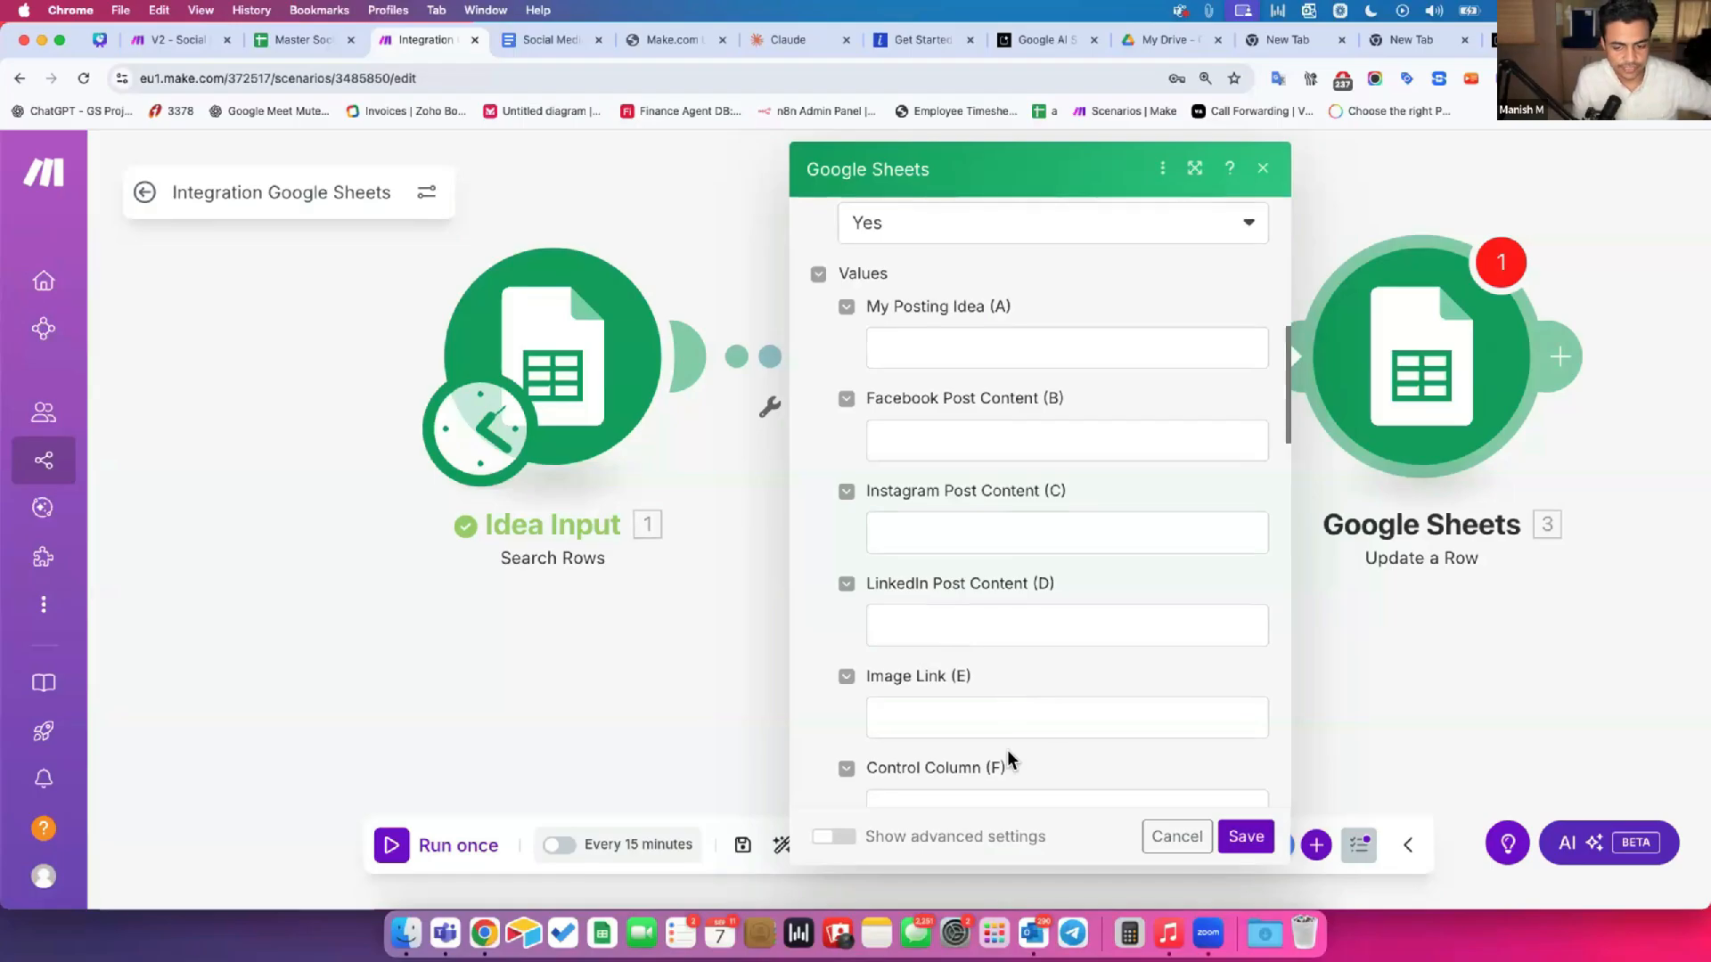
scroll(1005, 753, down, 4)
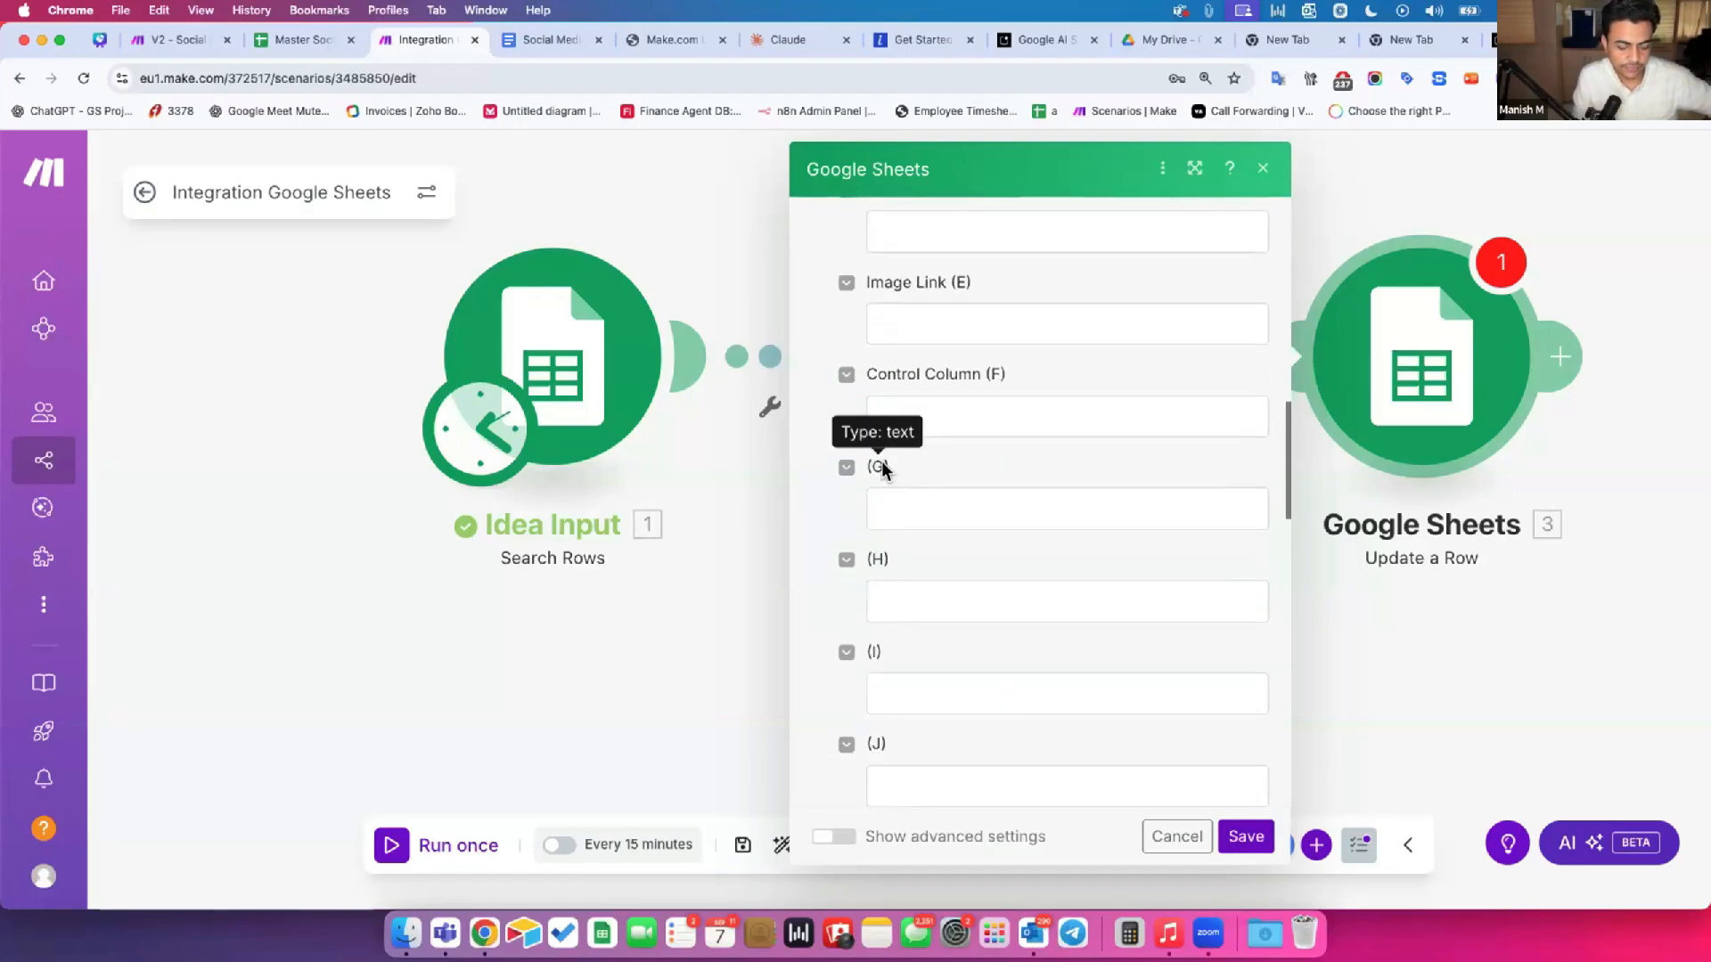
scroll(921, 668, down, 1)
scroll(948, 796, down, 12)
scroll(948, 794, up, 15)
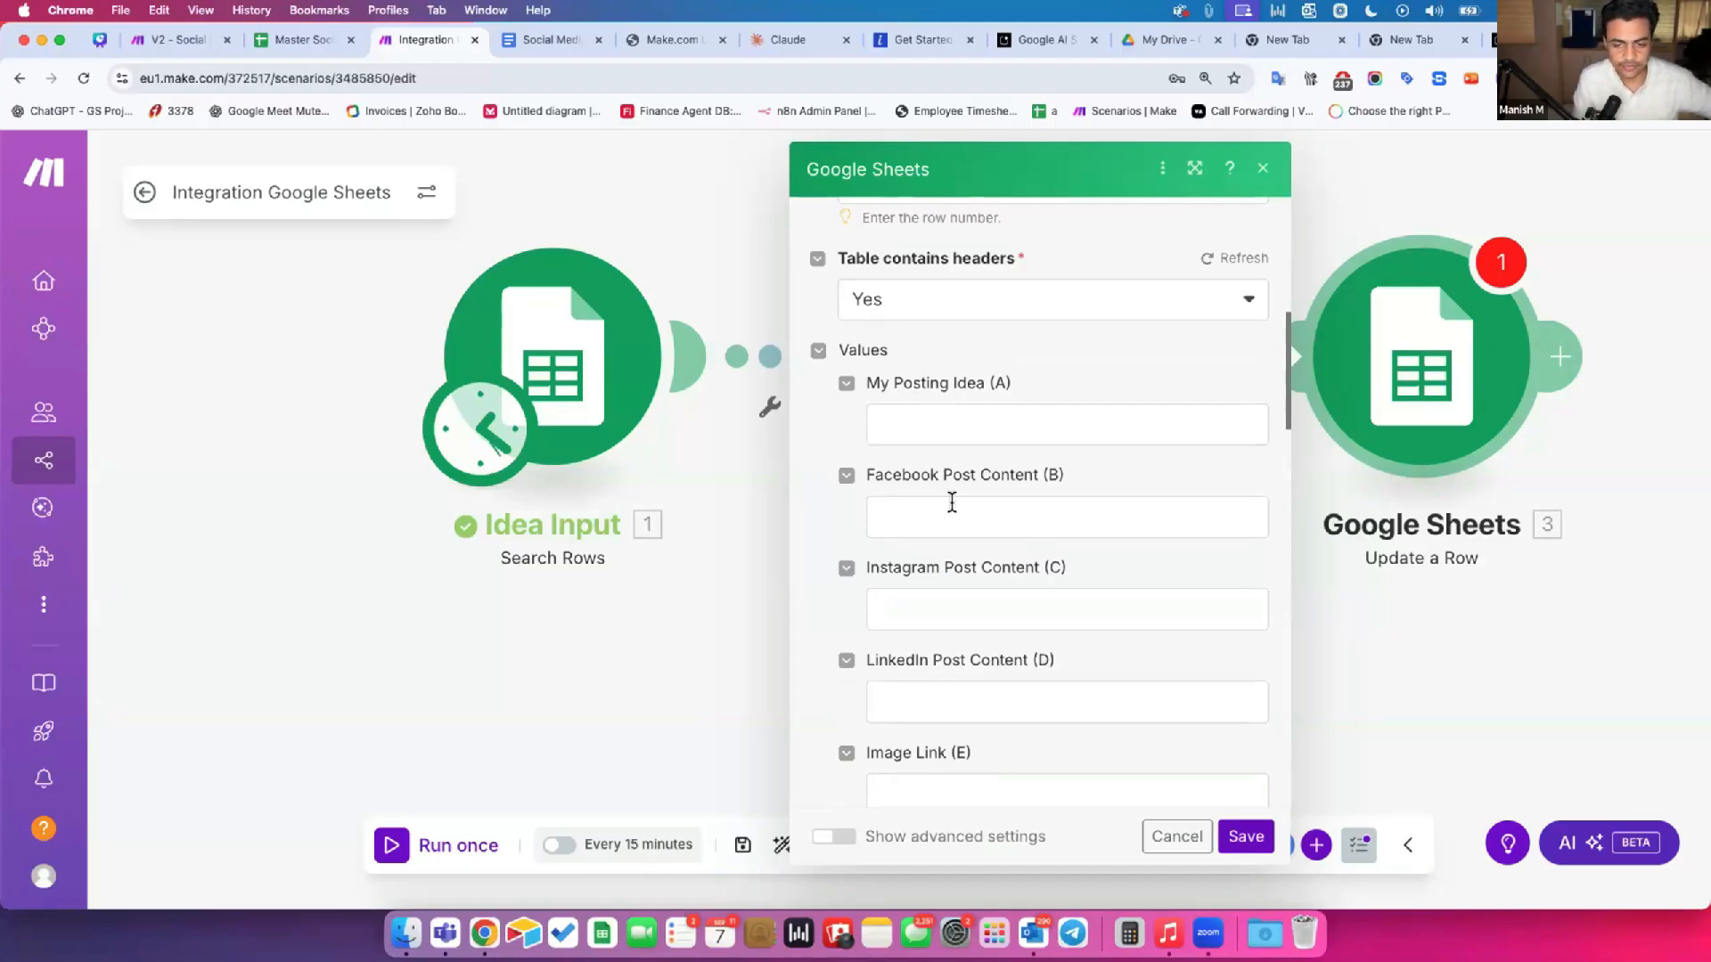
Step: For the Facebook Post Content (B) field, examine the Generate Post Content output by expanding Candidates[], Content and Parts[] to reach Text
click(939, 417)
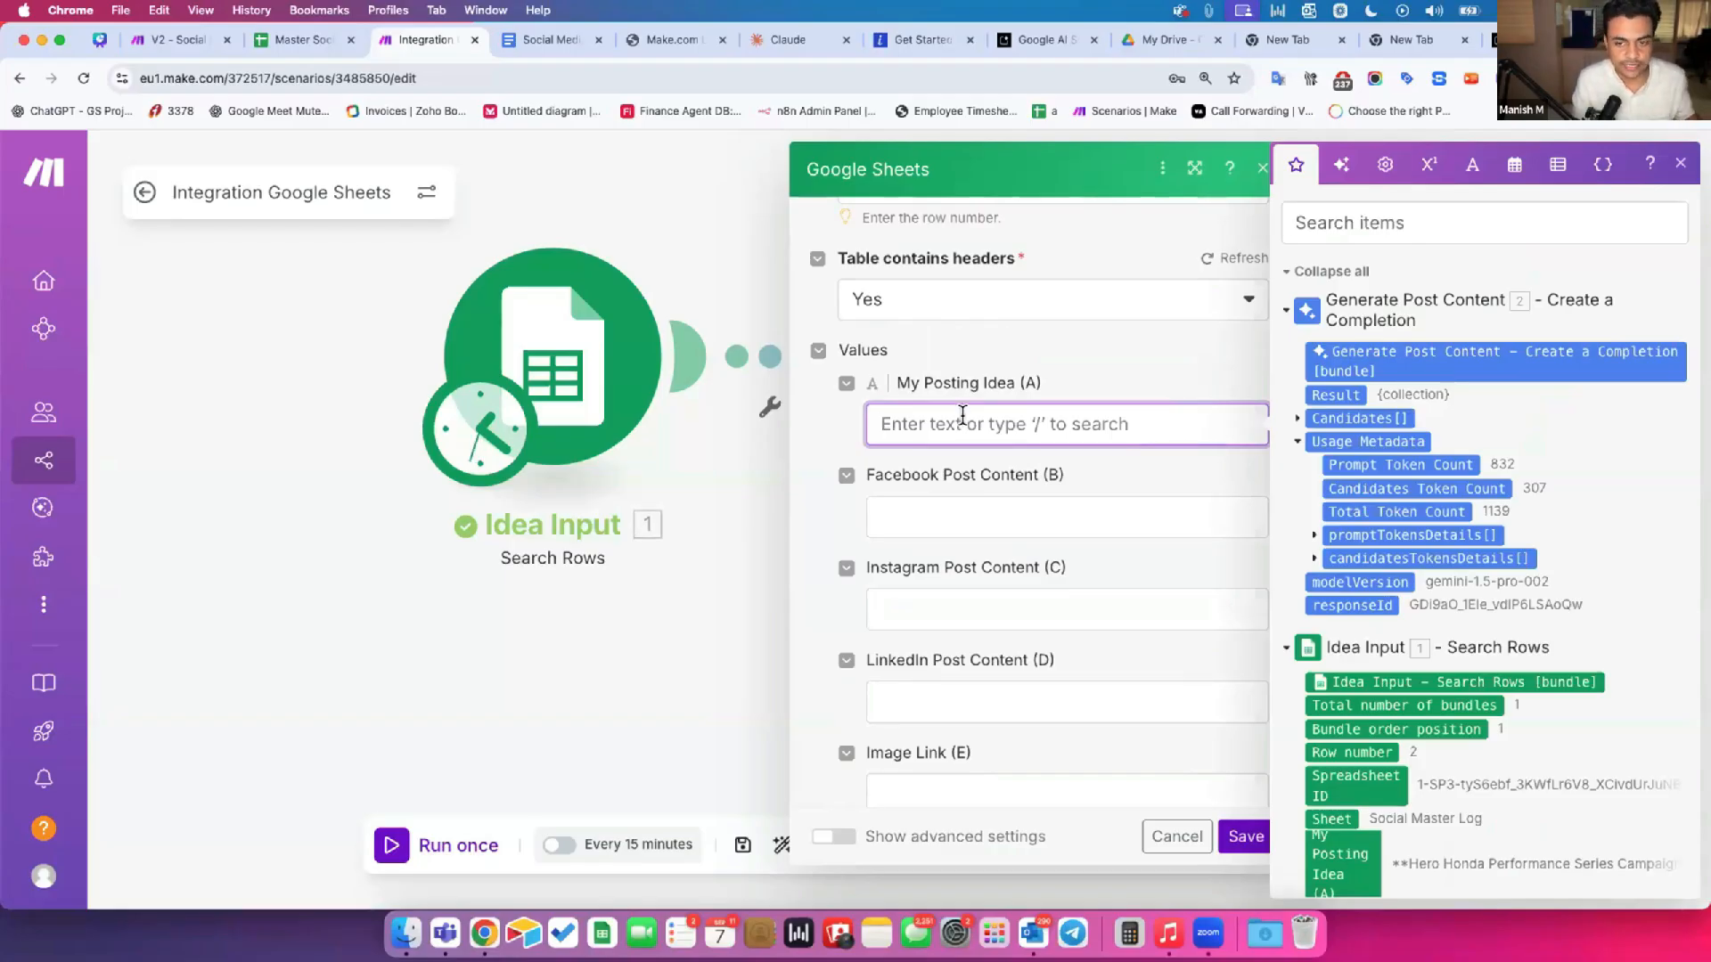
click(1098, 453)
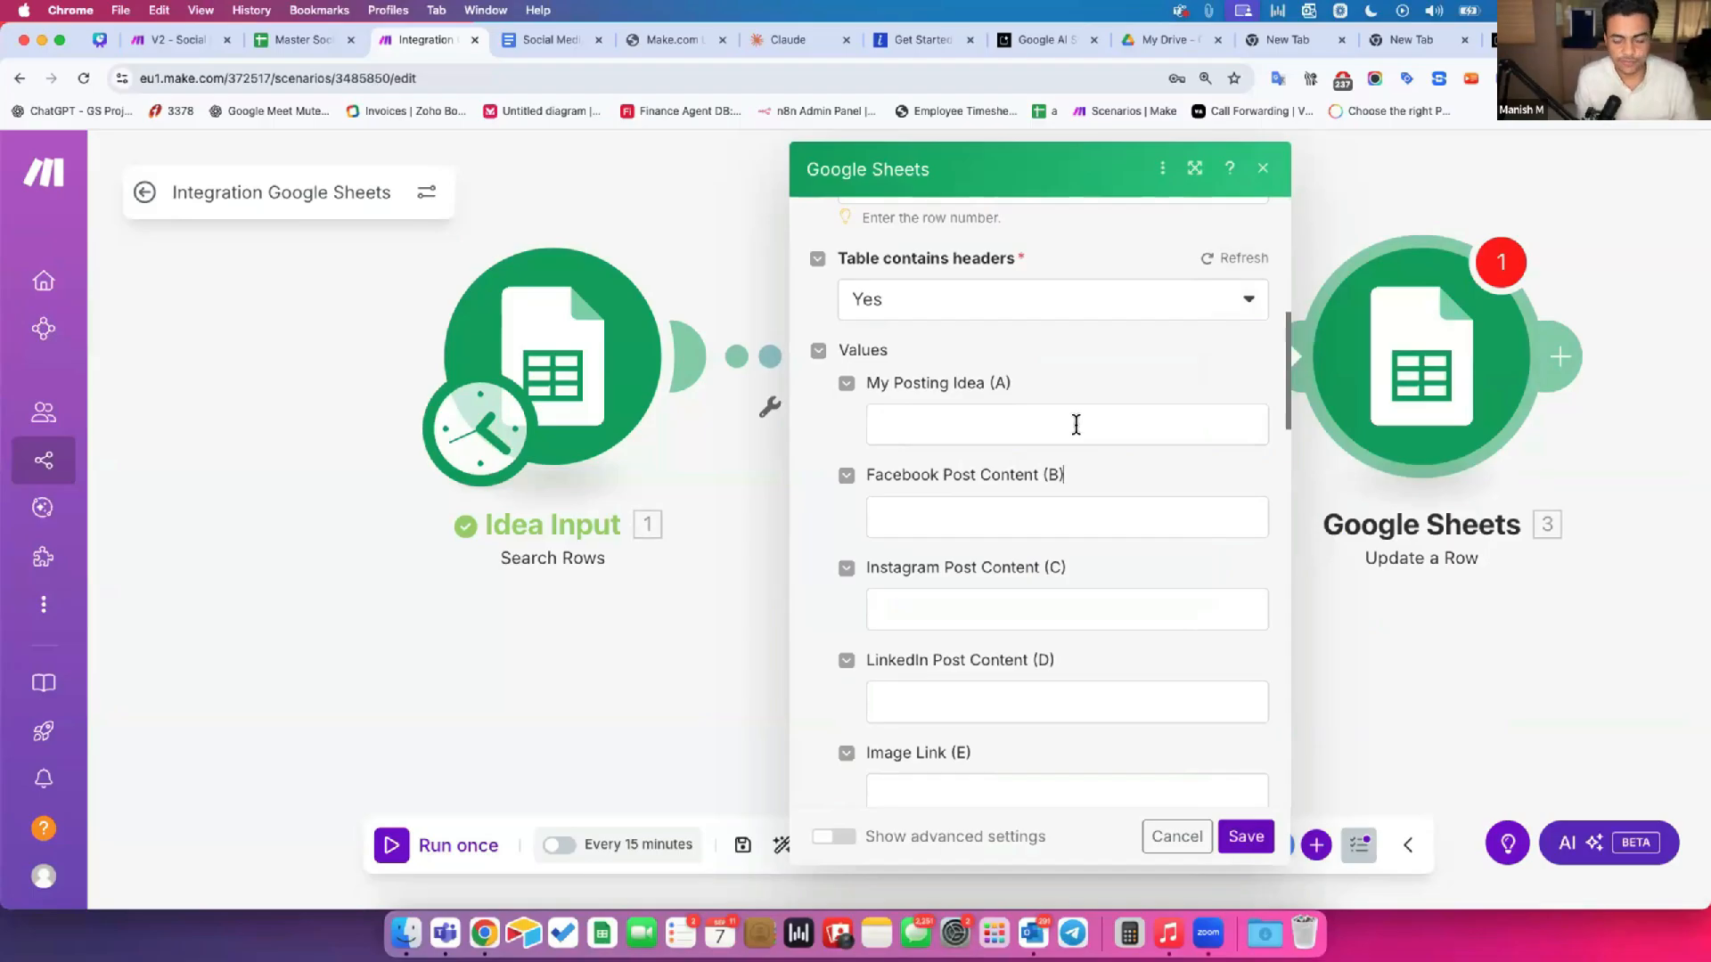
click(1024, 503)
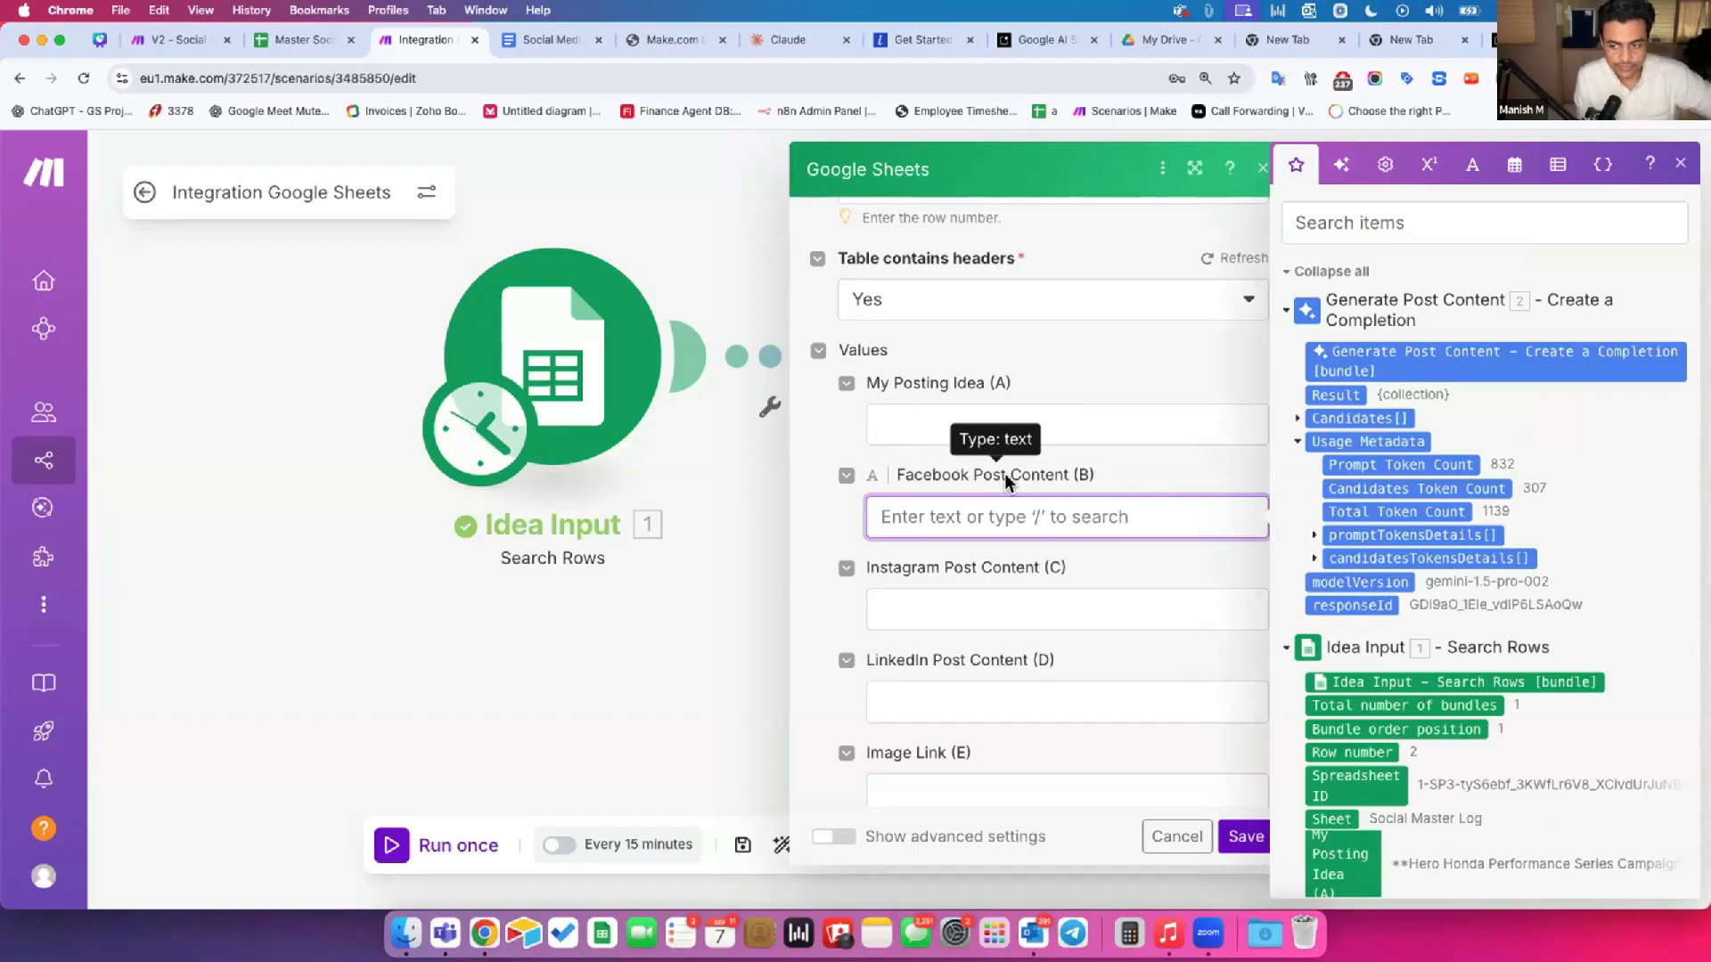
drag(664, 558, 466, 562)
drag(1121, 600, 903, 600)
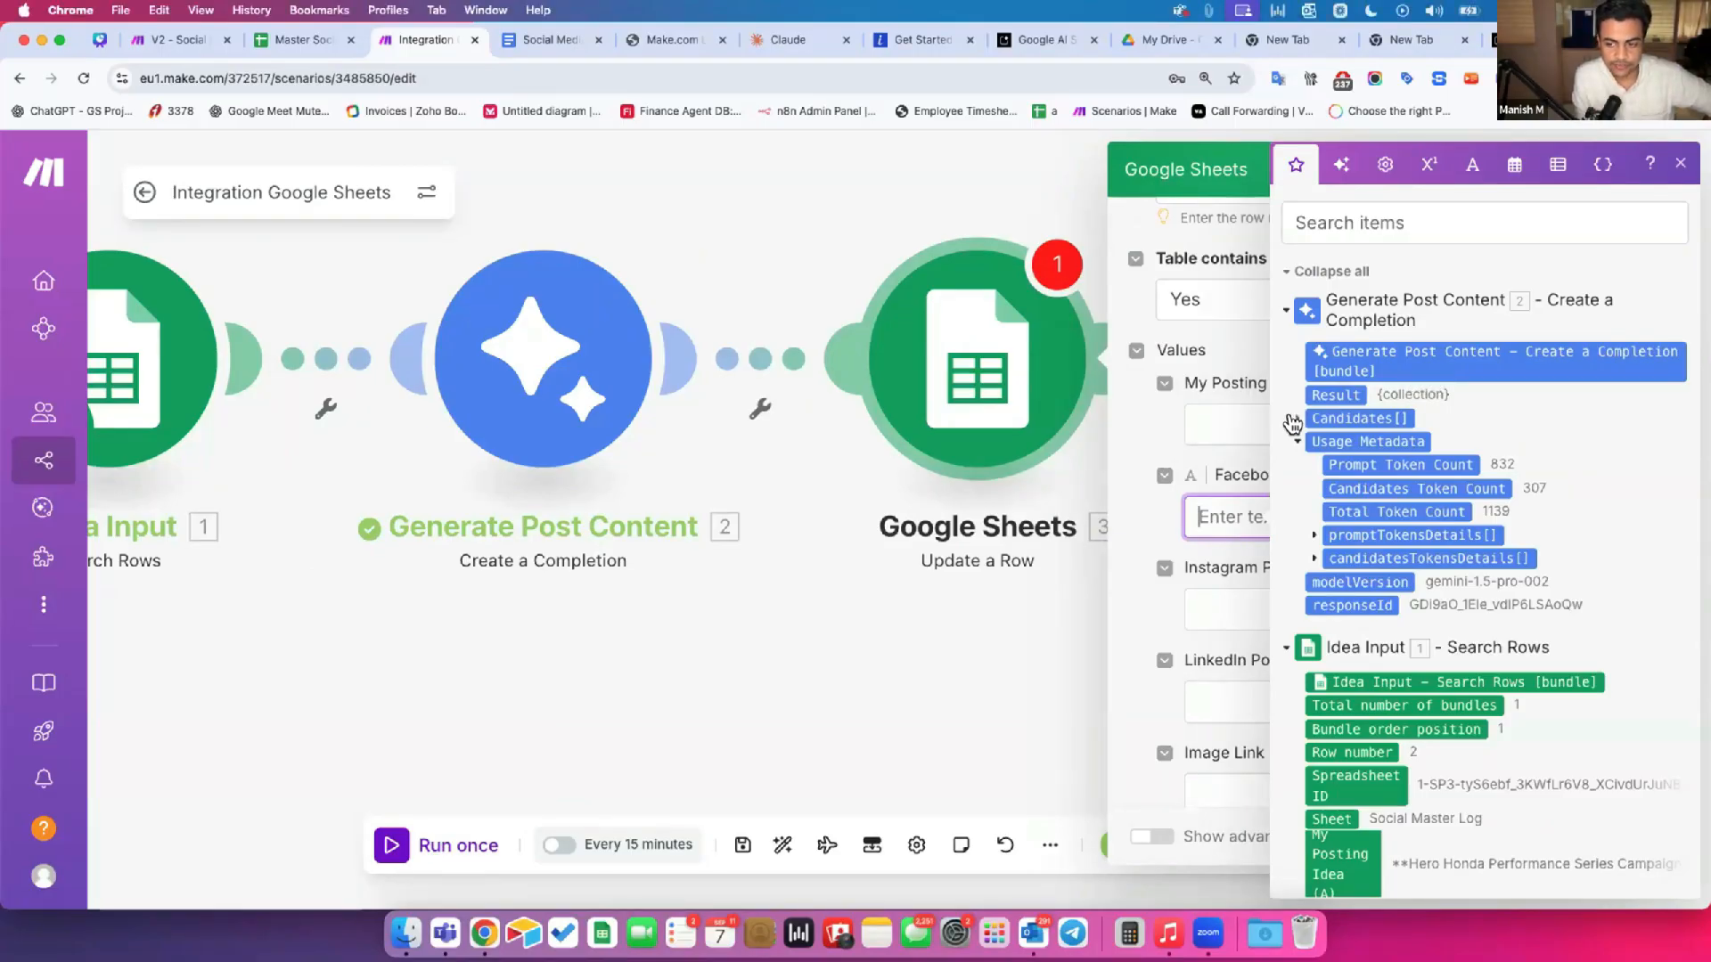
click(1298, 417)
click(1315, 441)
click(1331, 465)
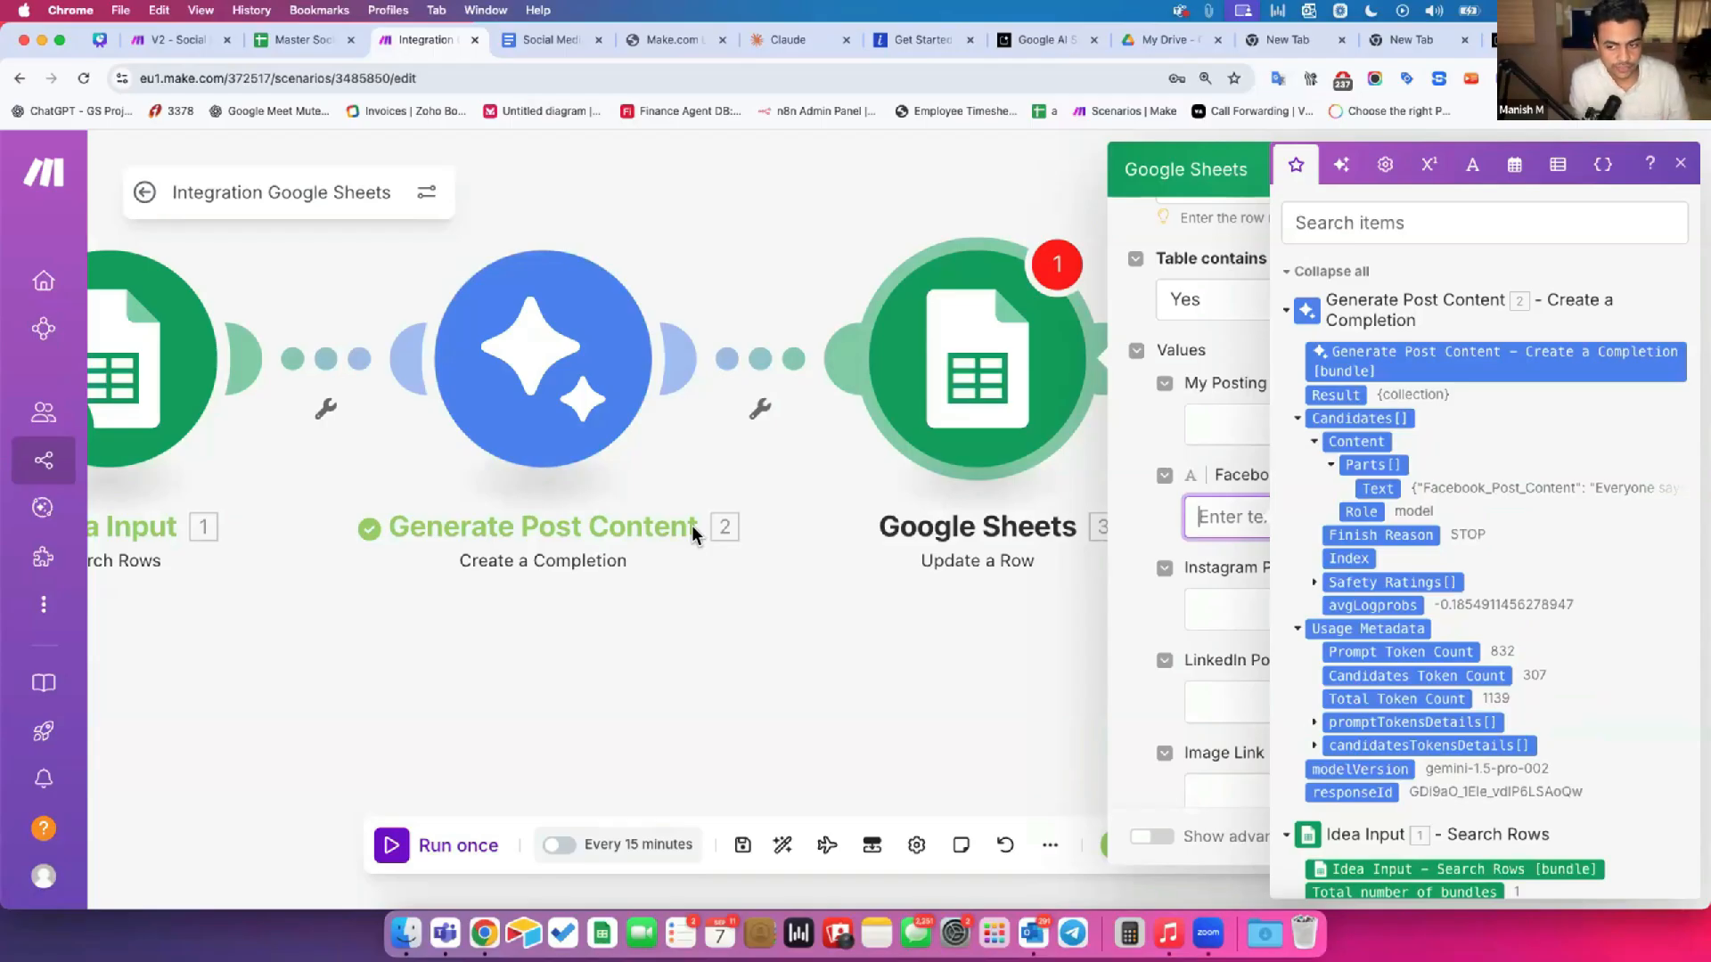
click(1140, 521)
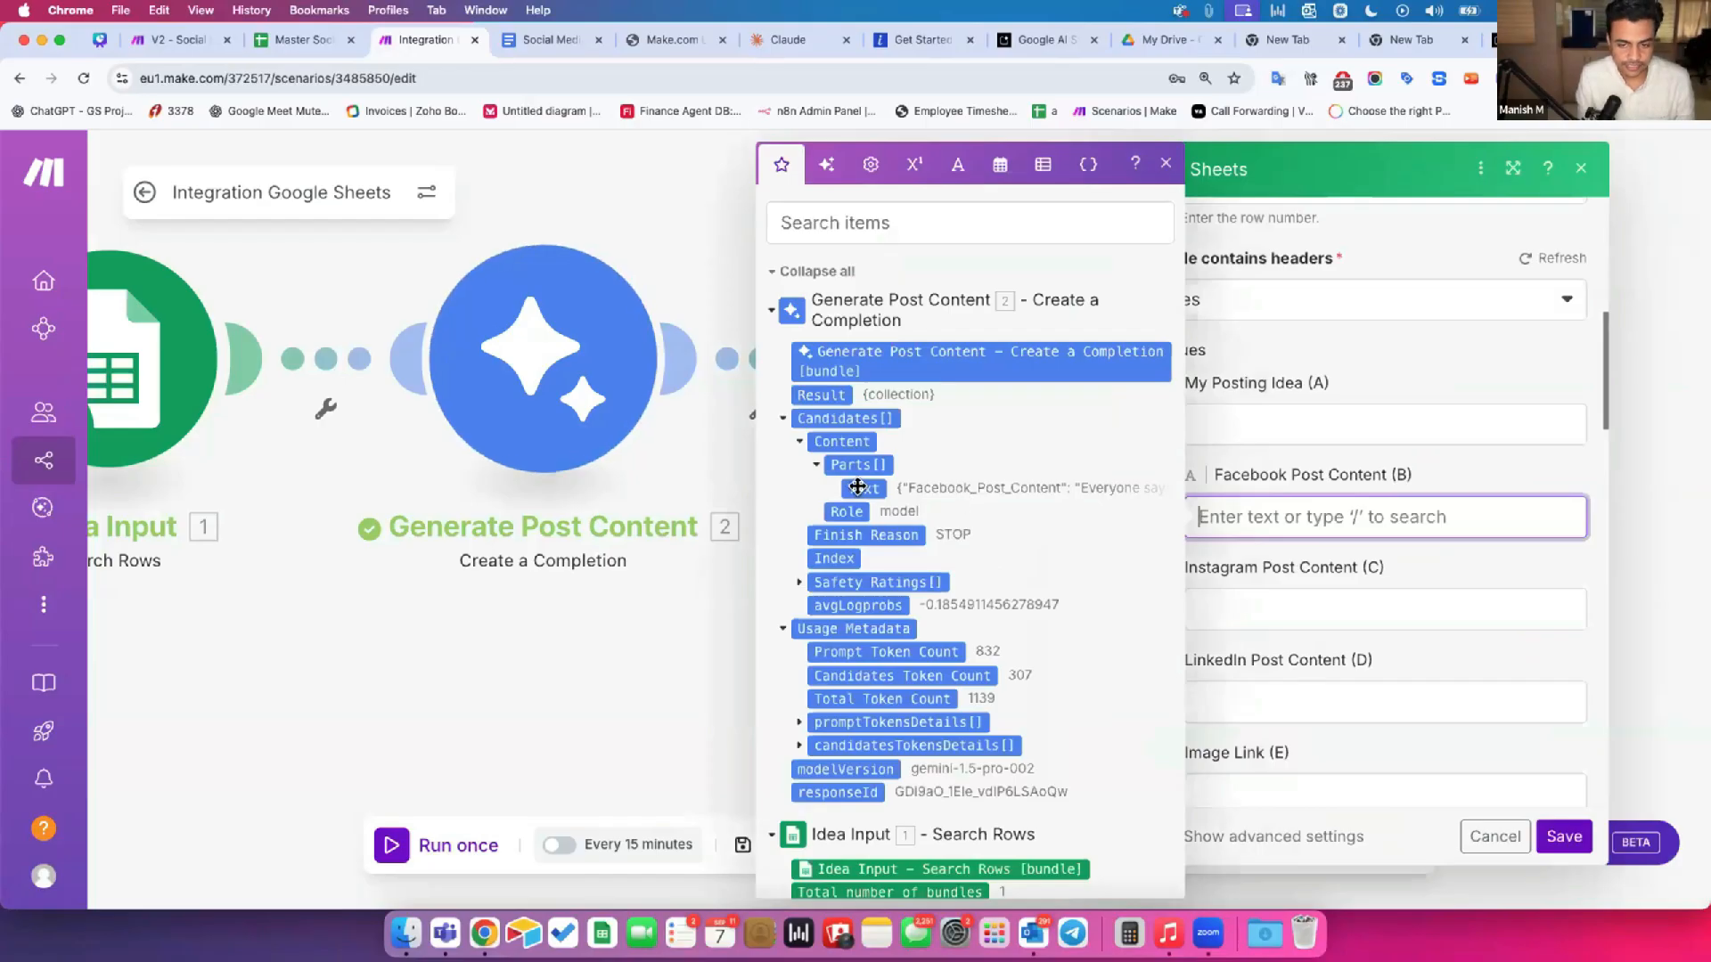
Step: Save the Update a Row settings, then detach that module from Generate Post Content and move it away to leave a gap
click(1565, 838)
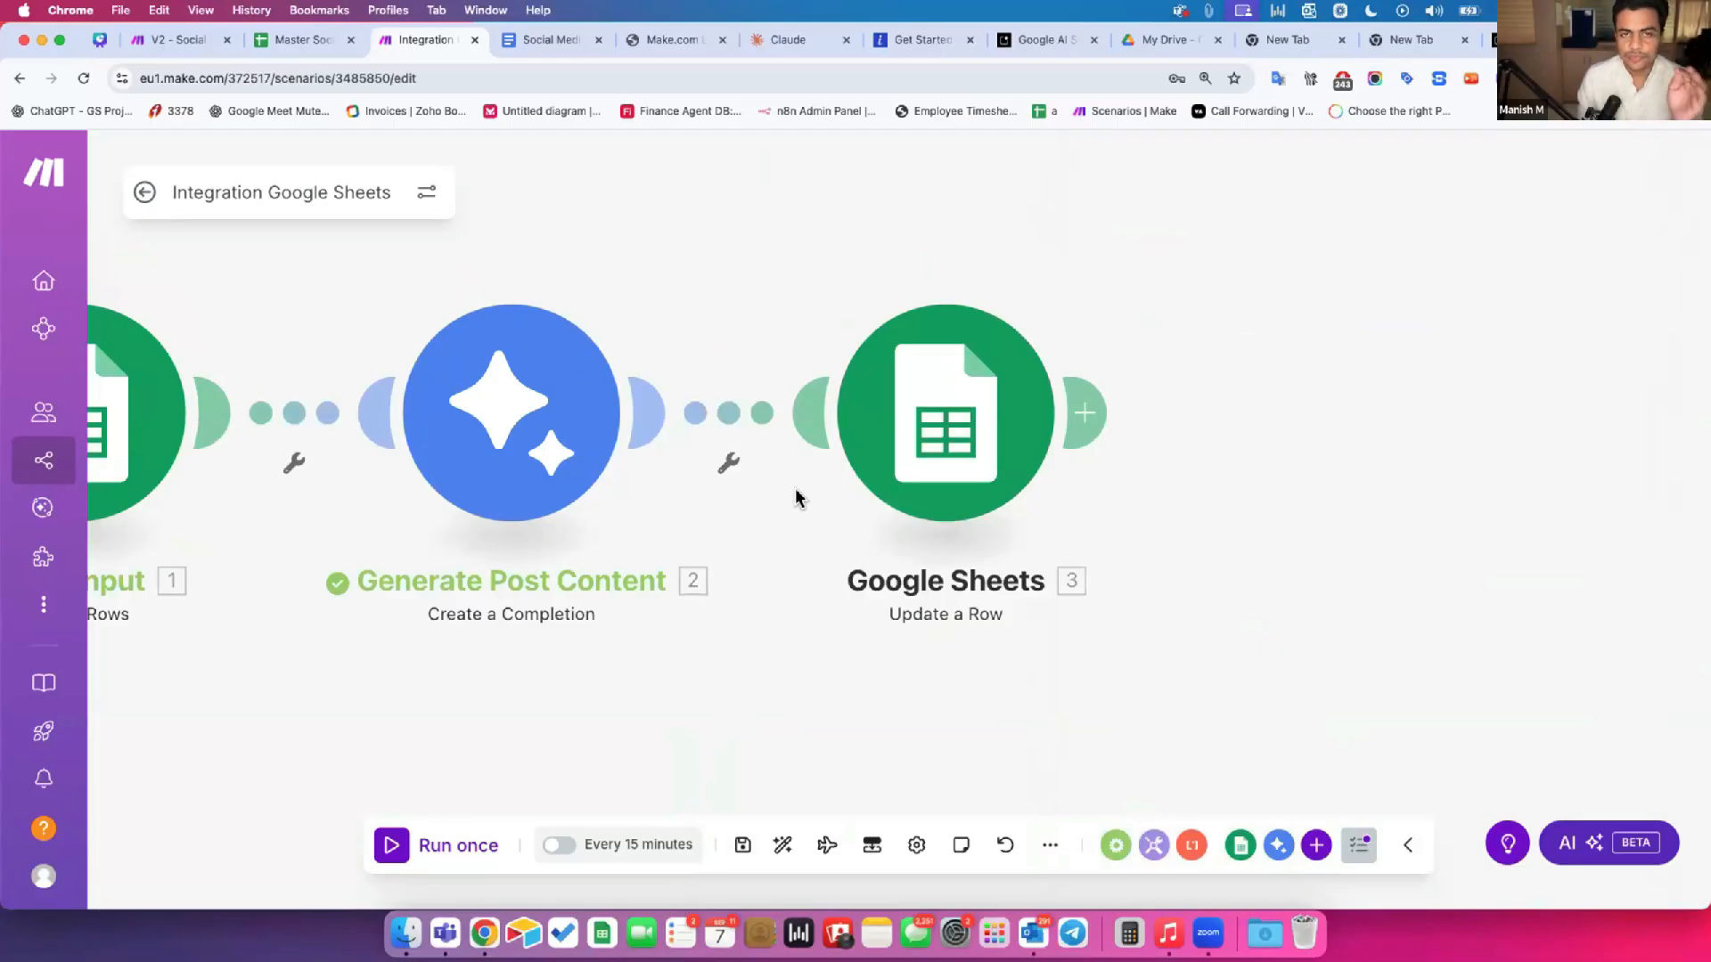
drag(764, 522, 852, 526)
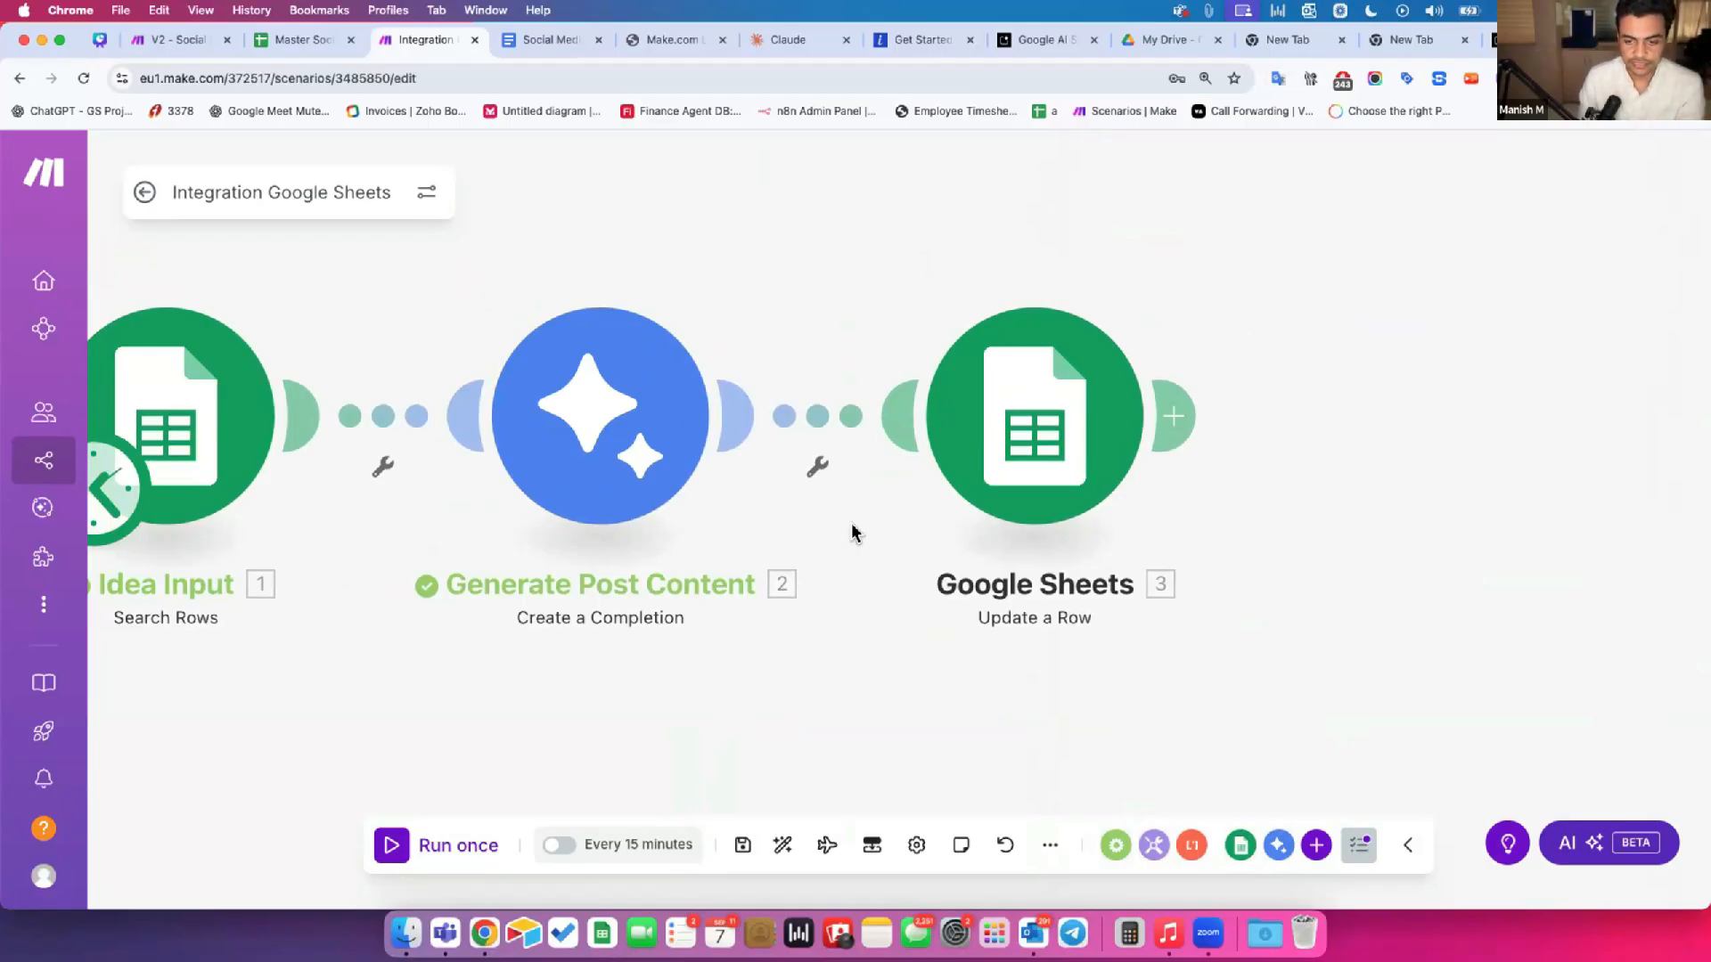
drag(833, 531, 935, 531)
drag(1081, 466, 1380, 470)
drag(1120, 546, 969, 552)
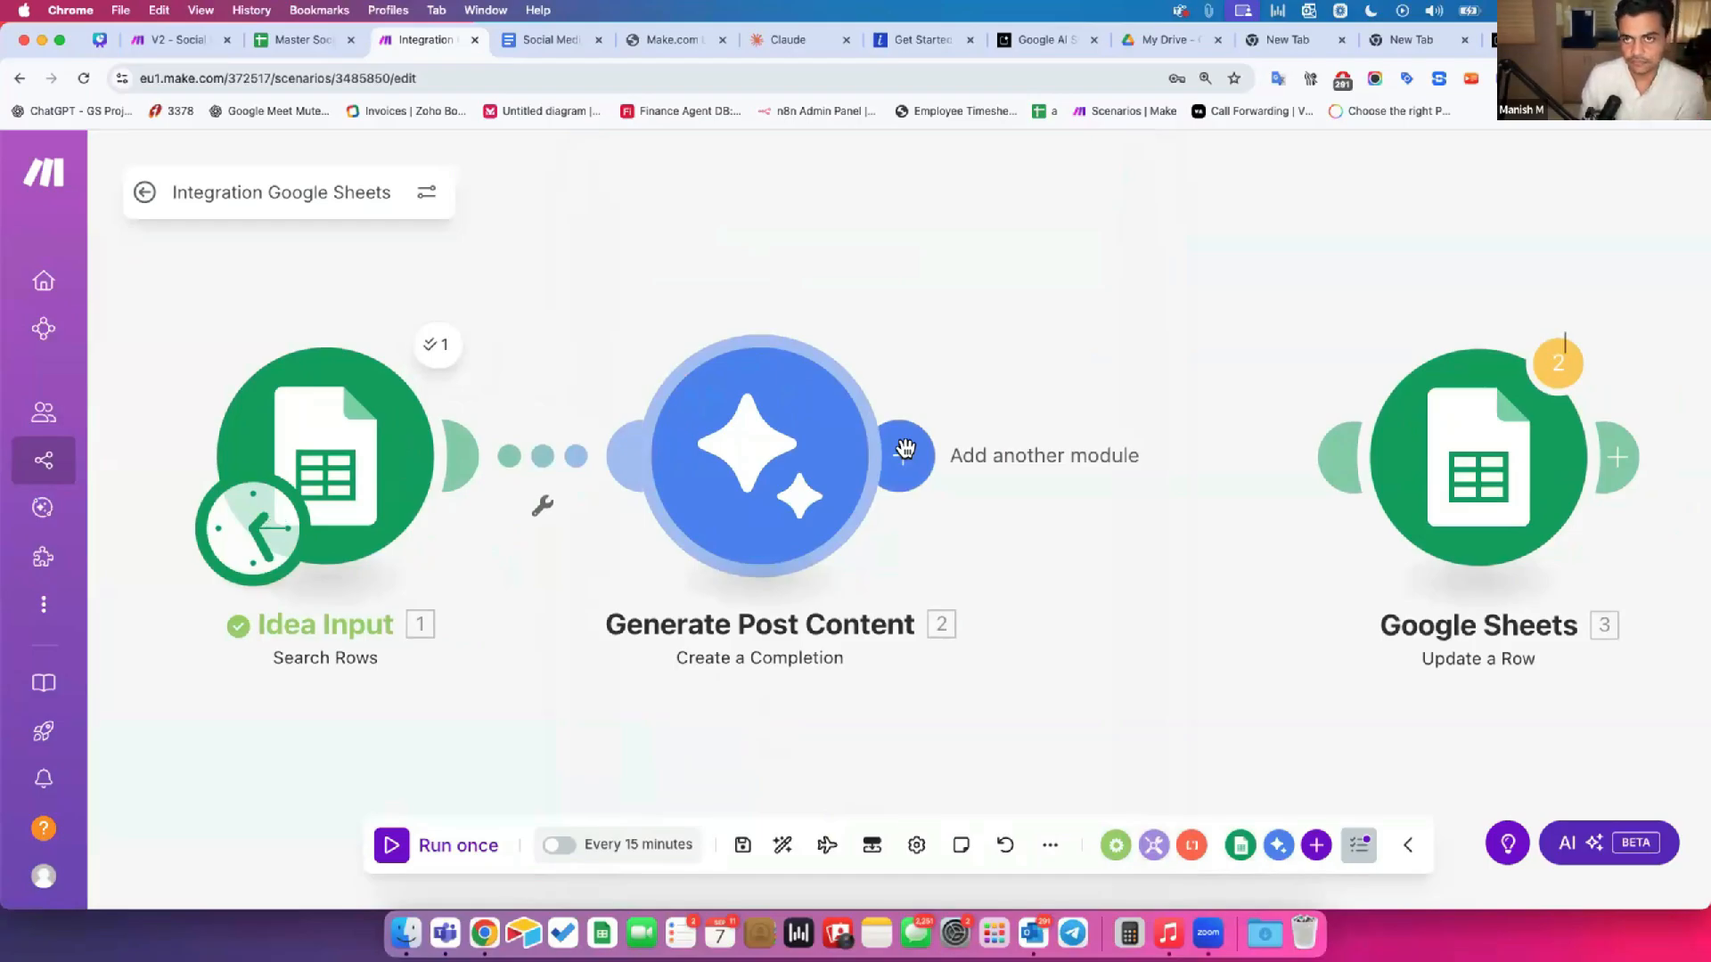
Step: Add a JSON Parse JSON module after Generate Post Content
click(904, 450)
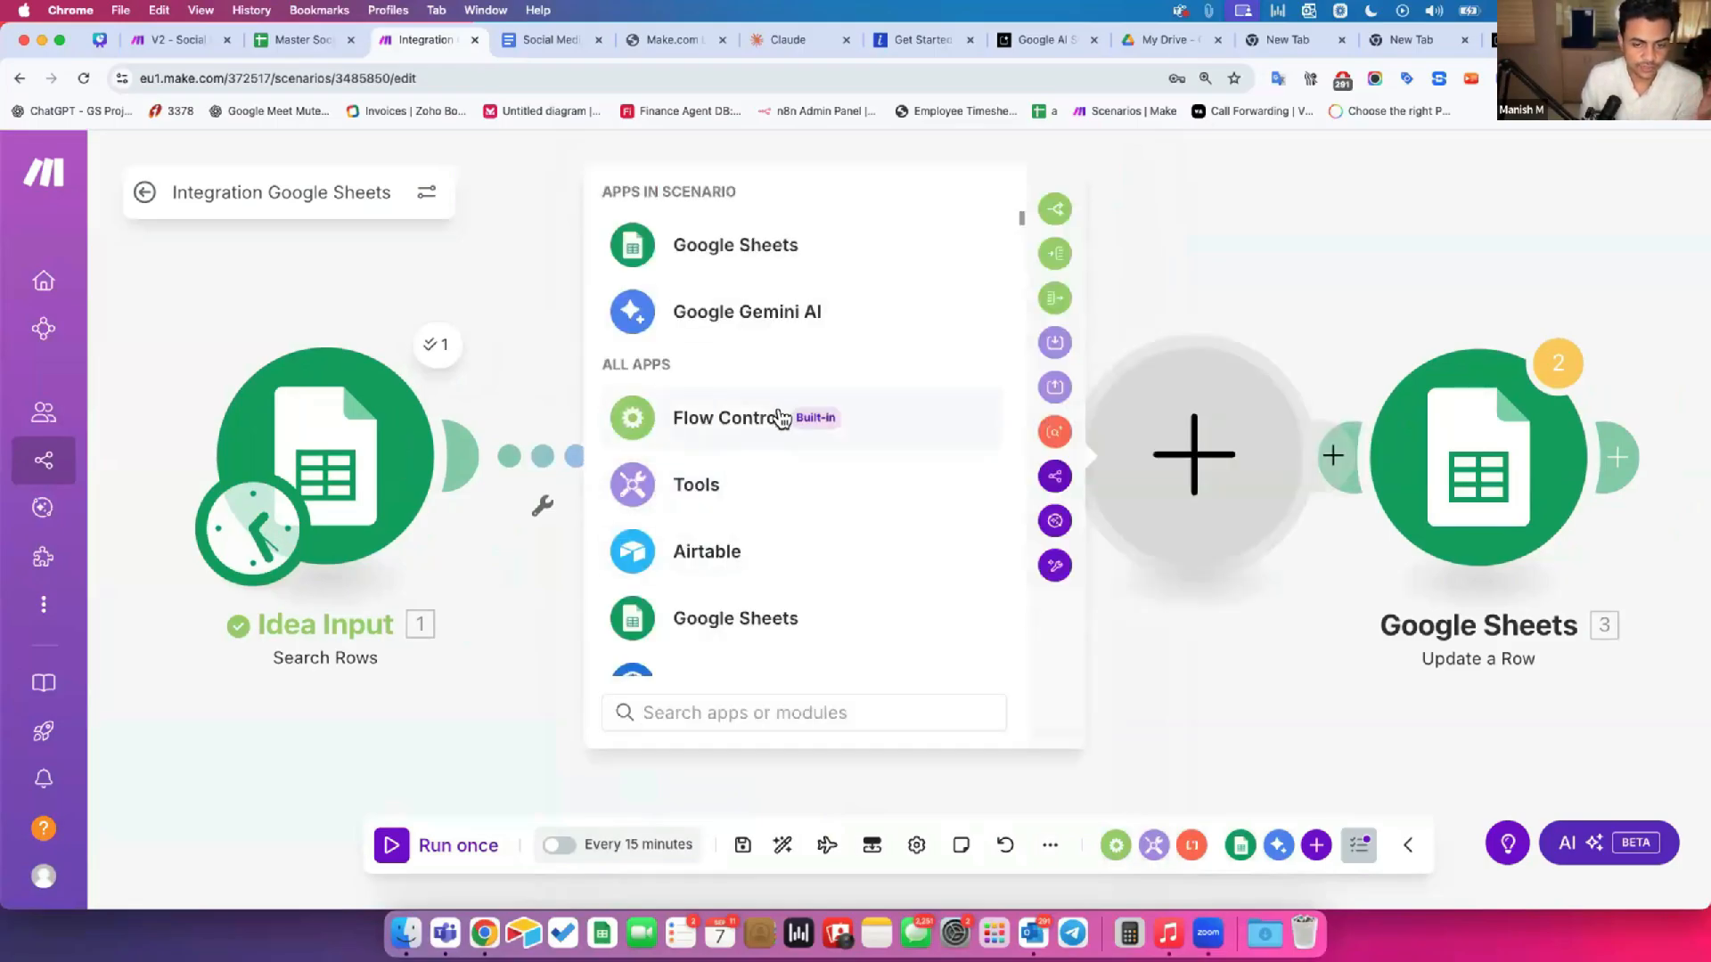
scroll(780, 418, down, 2)
scroll(745, 628, down, 2)
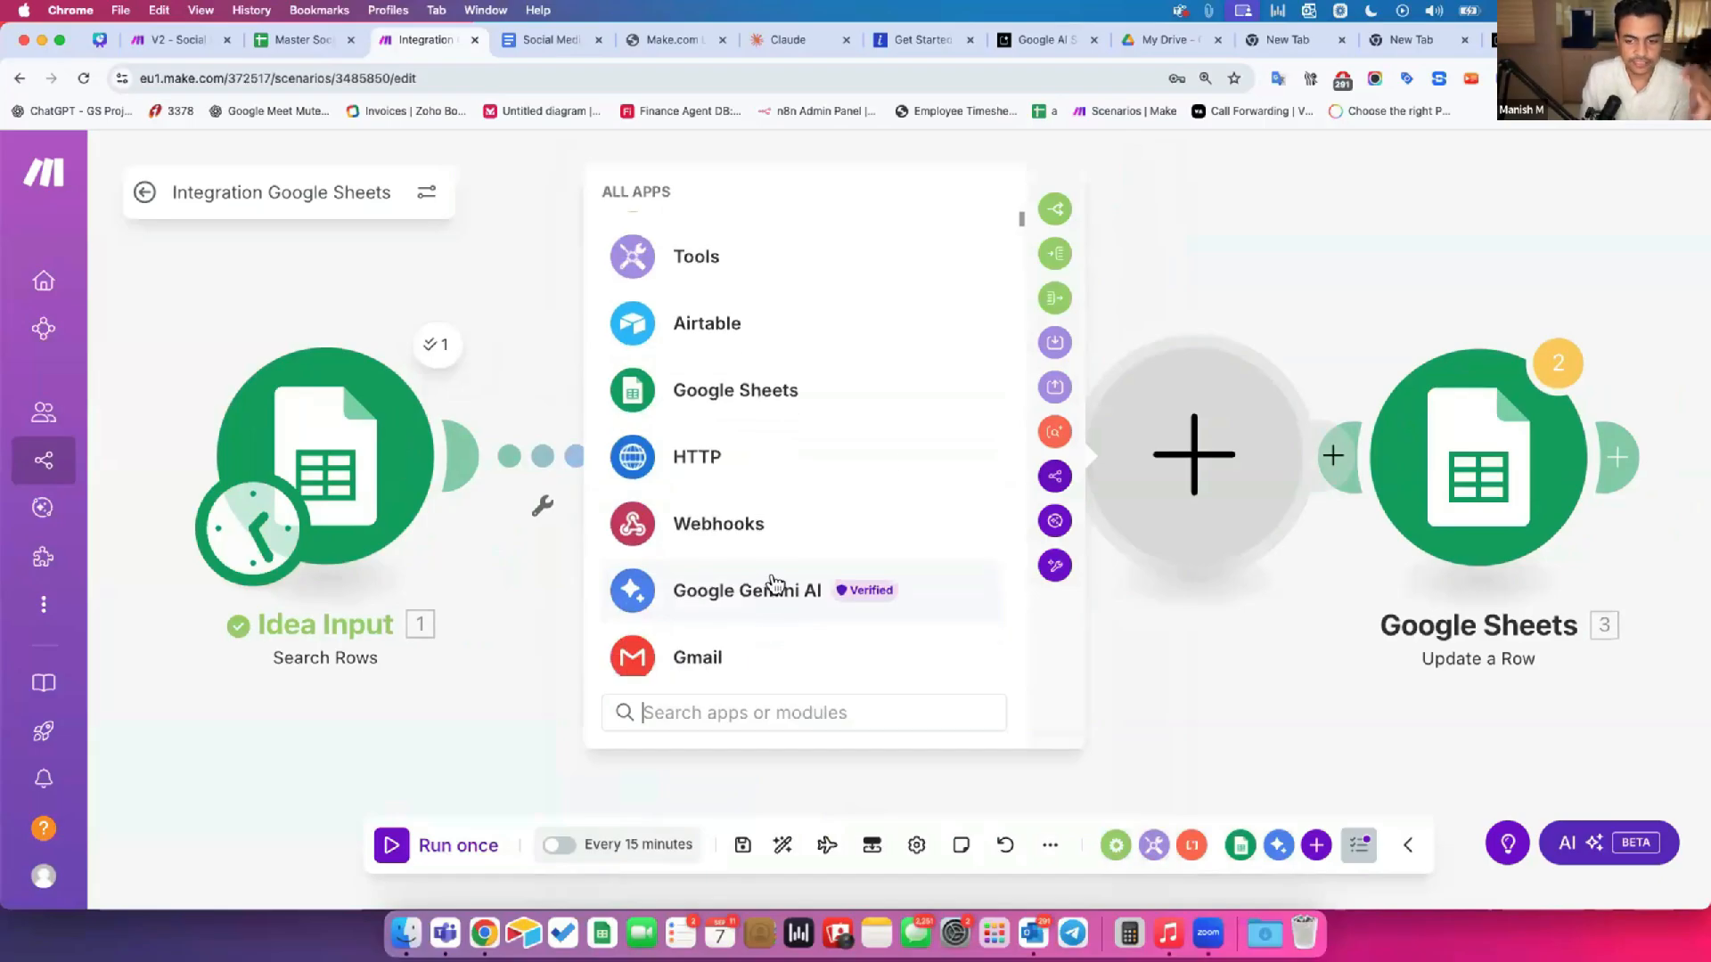
text(json)
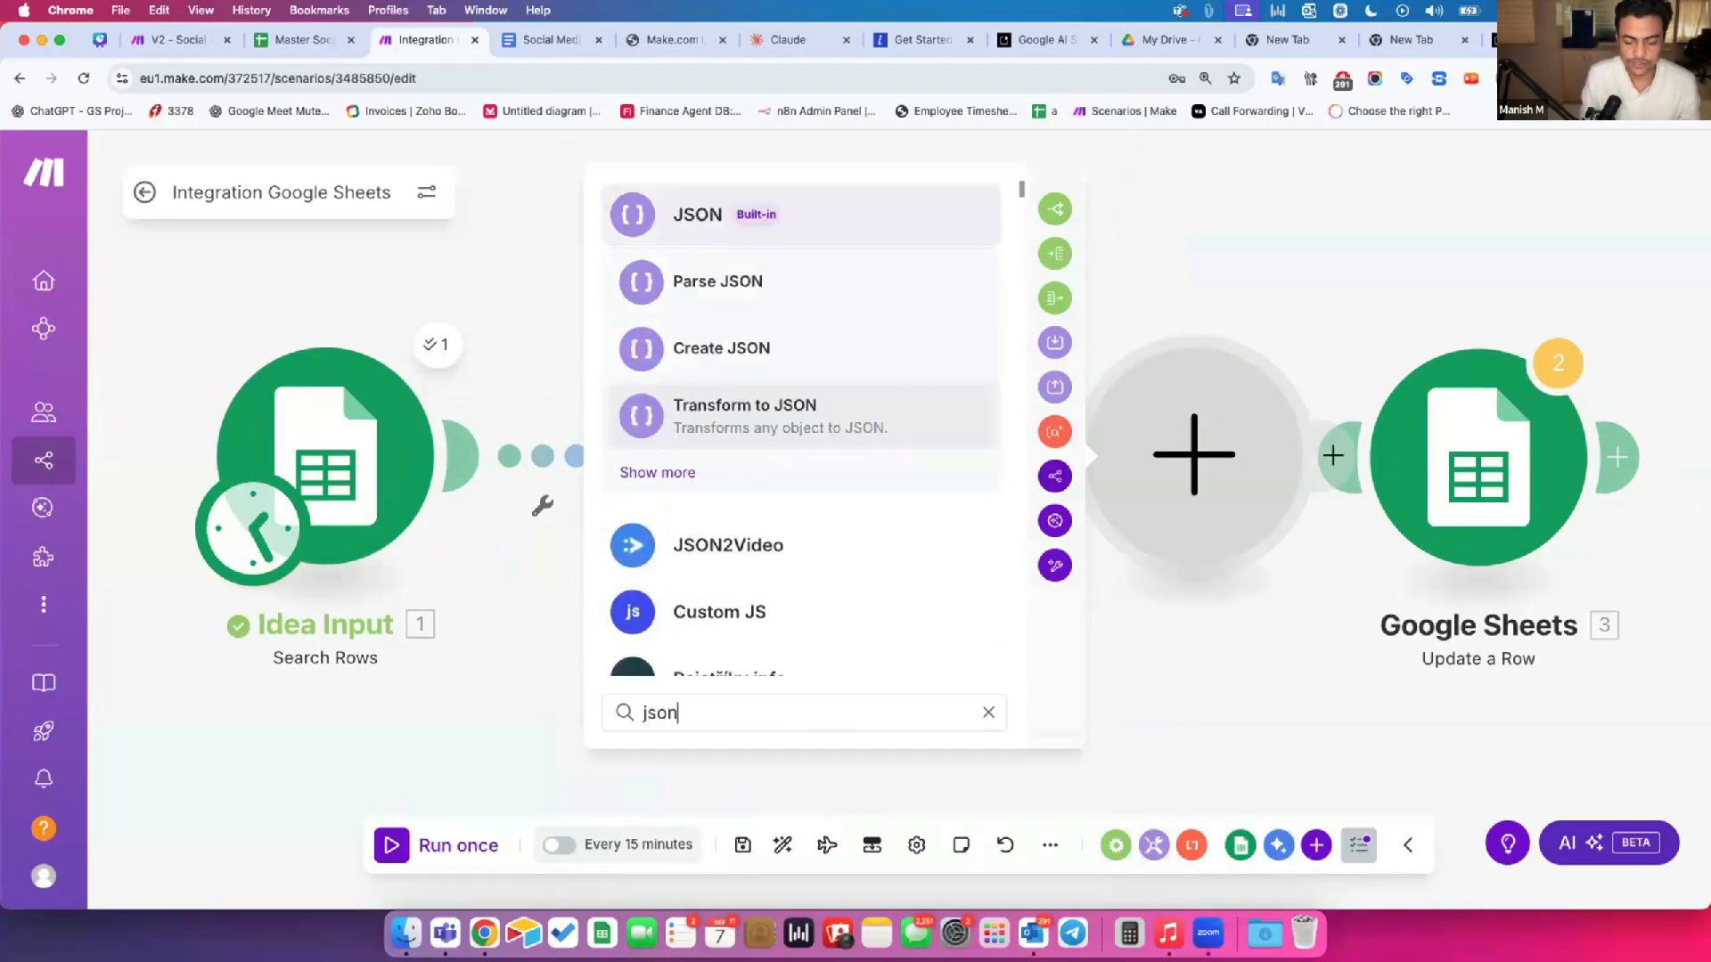
click(779, 214)
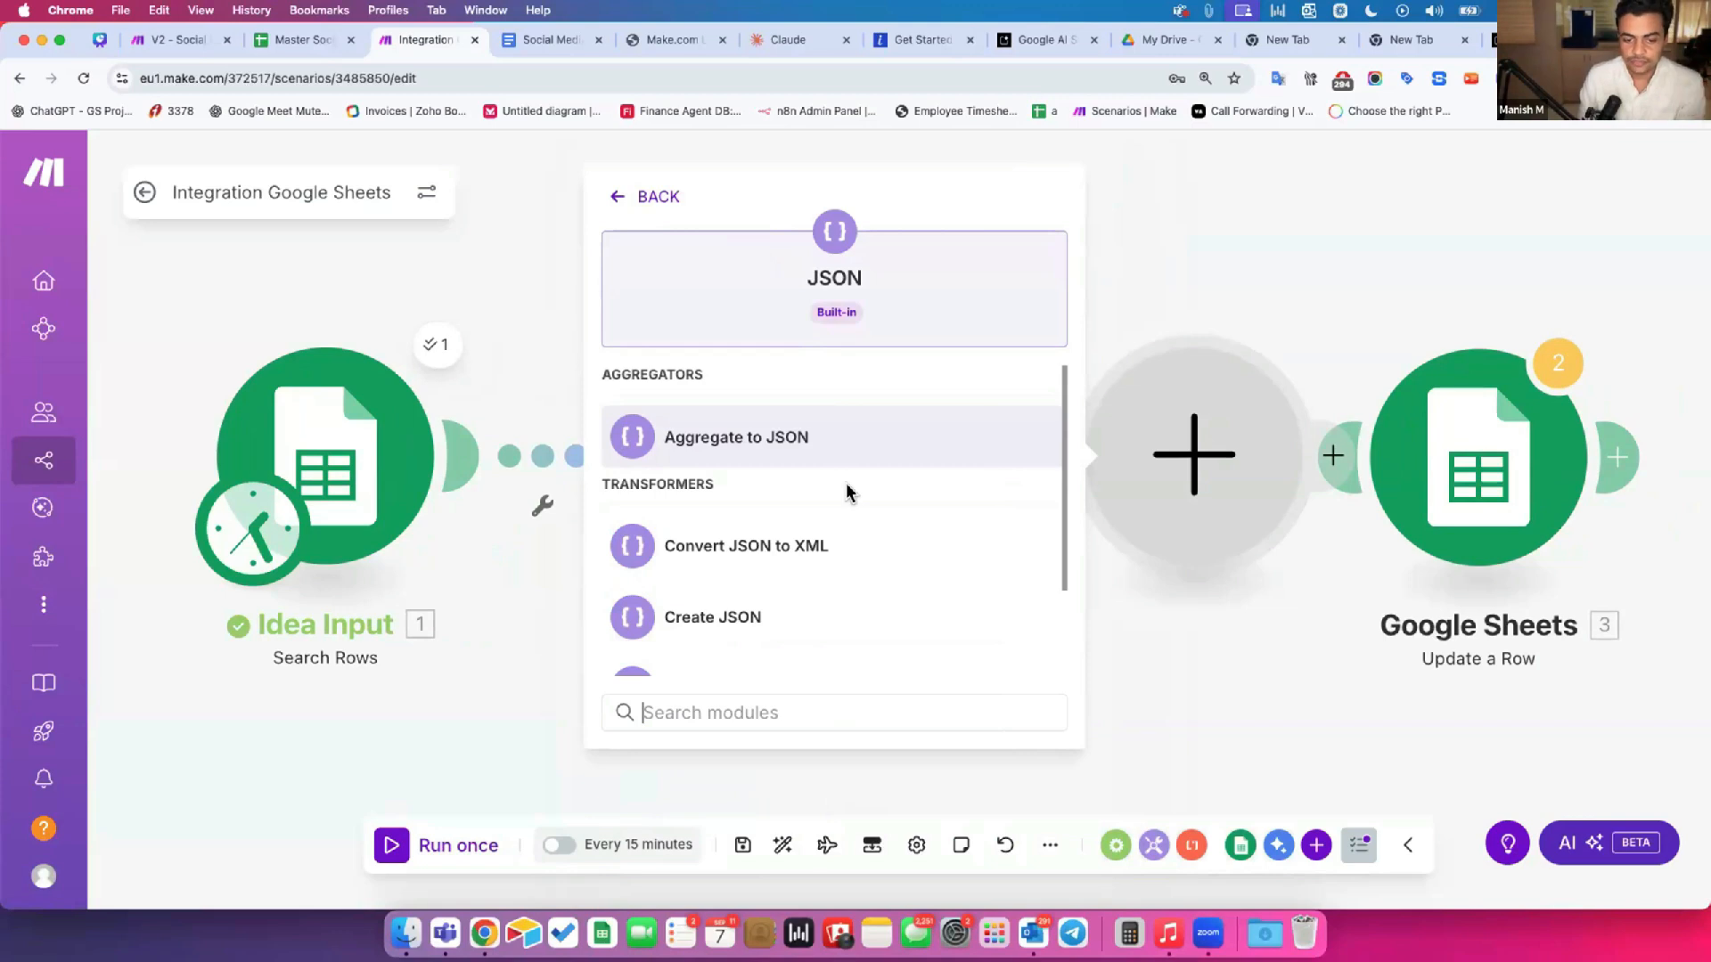
scroll(847, 492, down, 3)
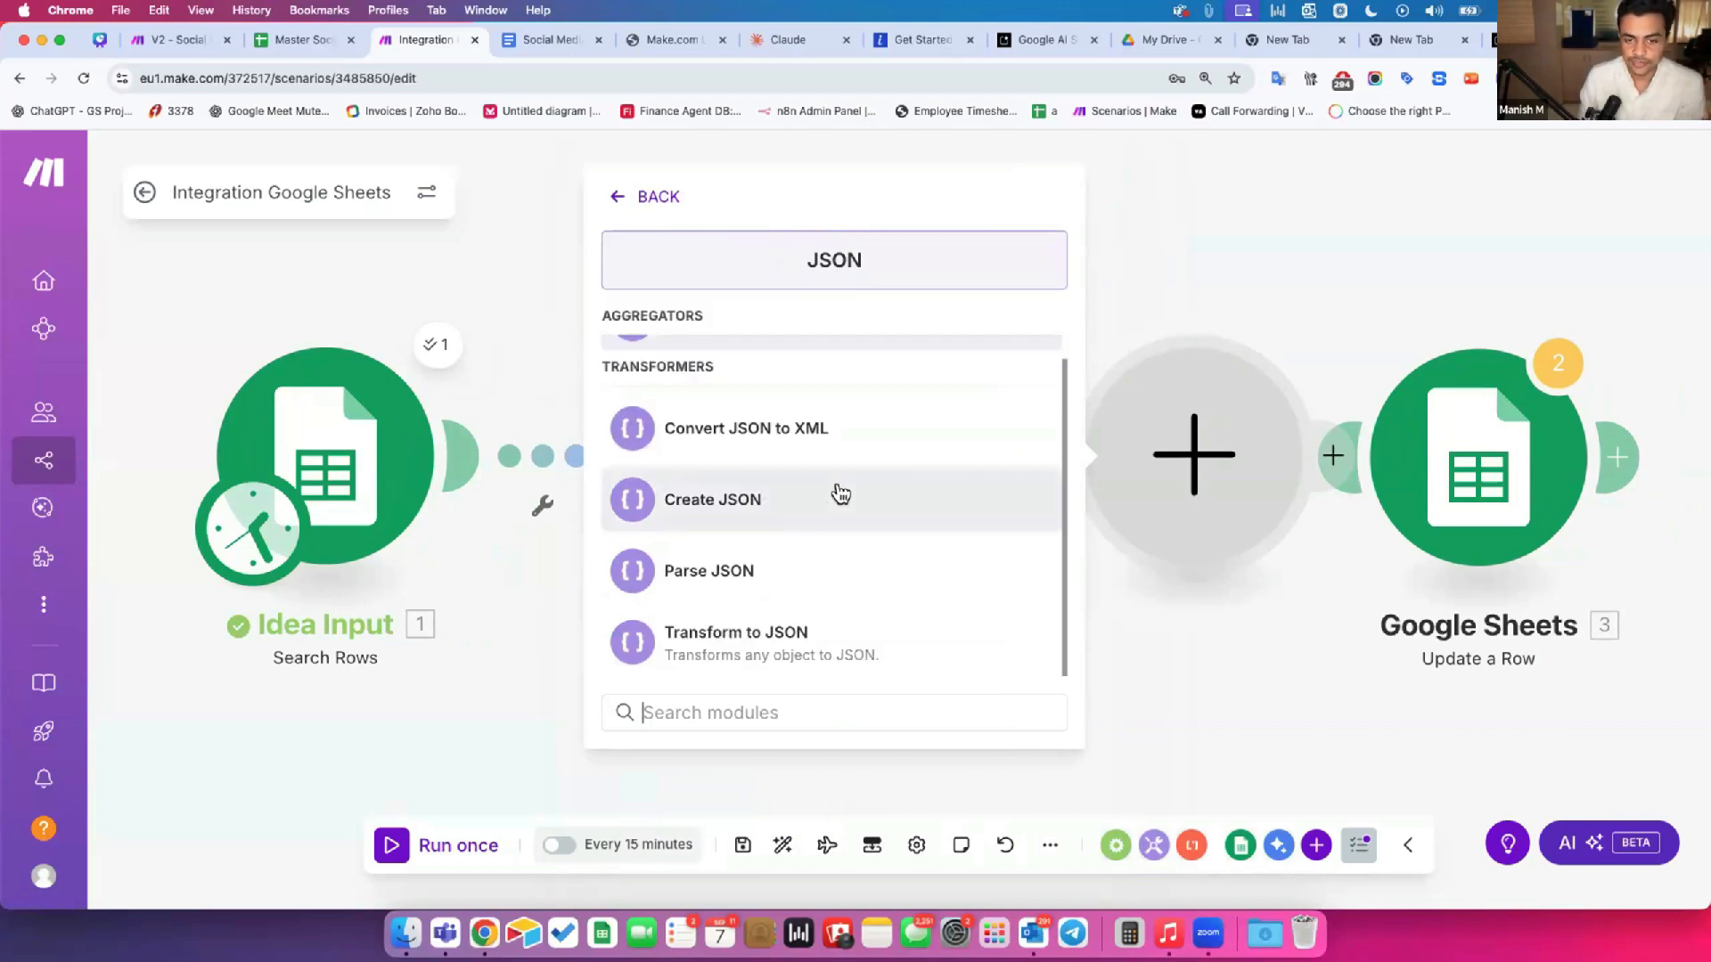
scroll(842, 492, up, 3)
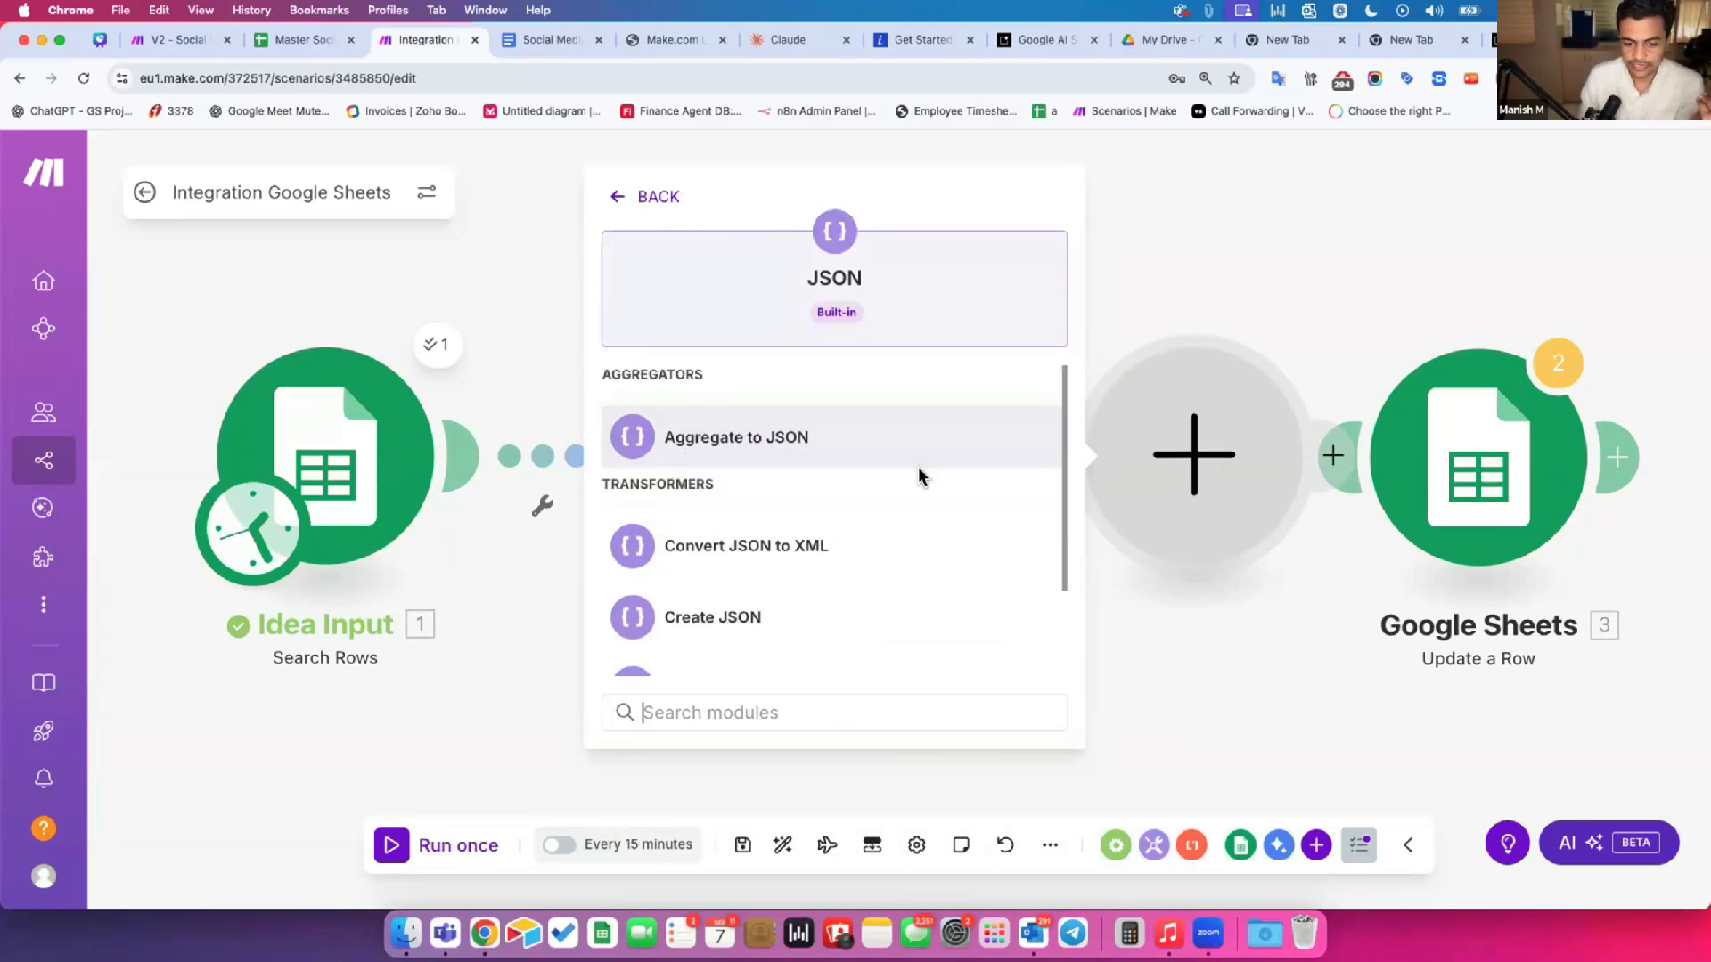
scroll(802, 463, down, 3)
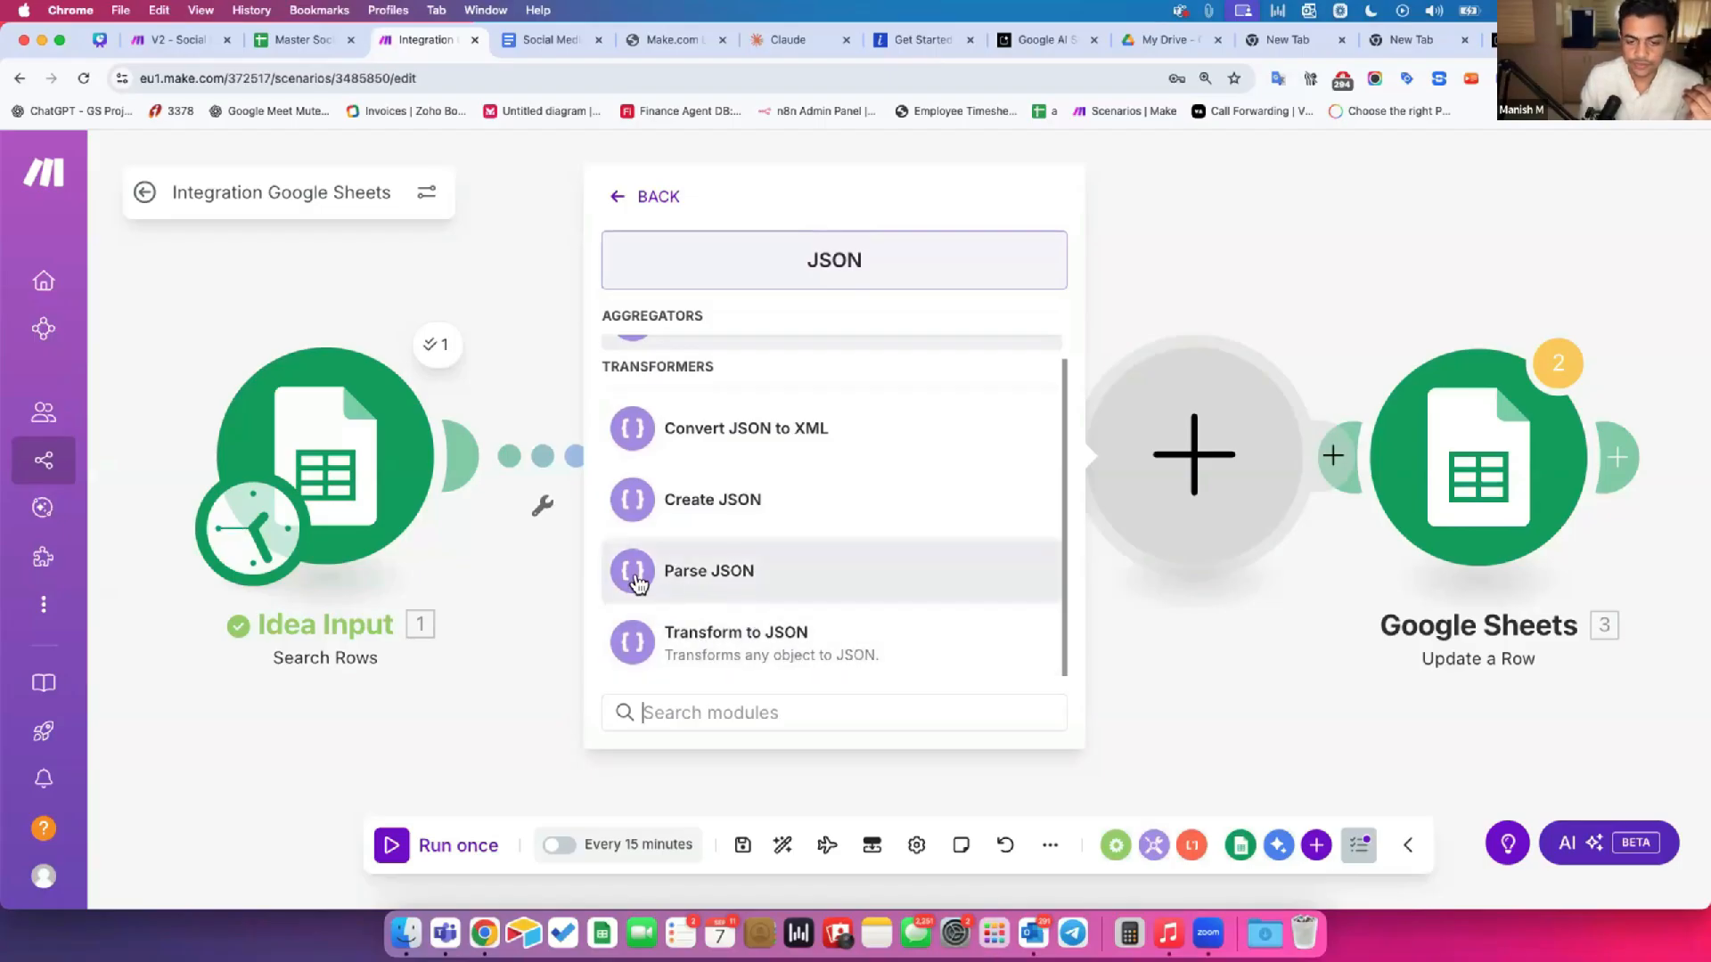
click(706, 575)
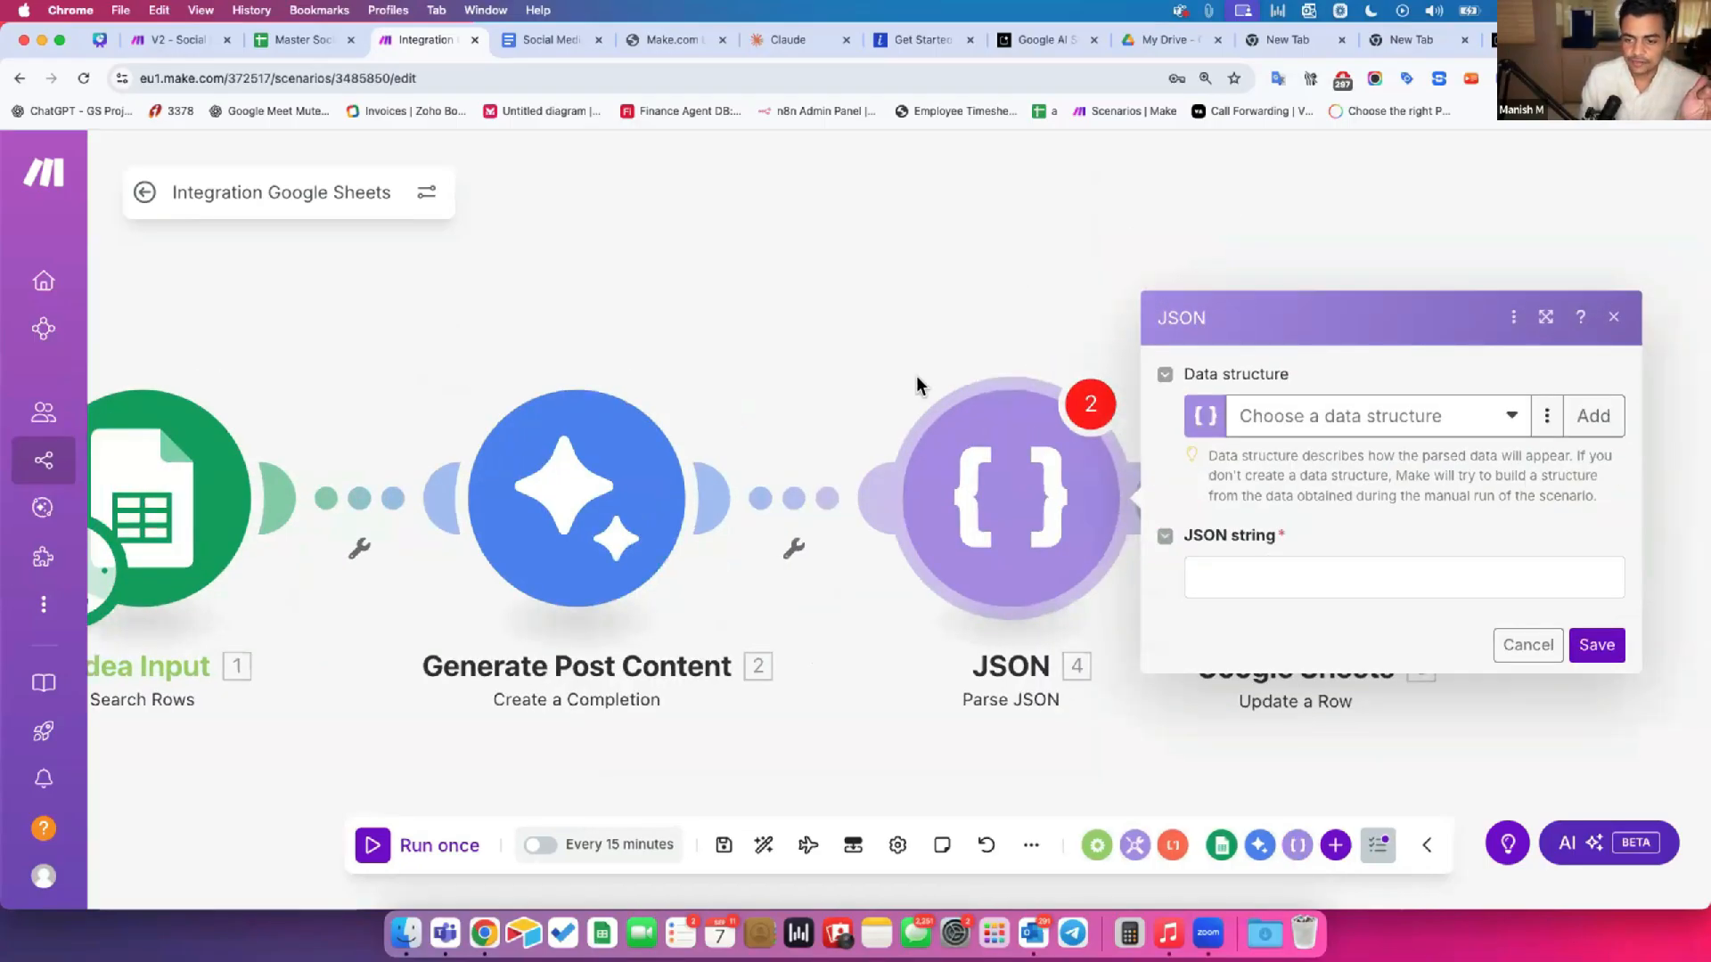
Step: Unlink the Parse JSON module from its neighbouring modules and move it below Generate Post Content
right_click(807, 424)
click(853, 473)
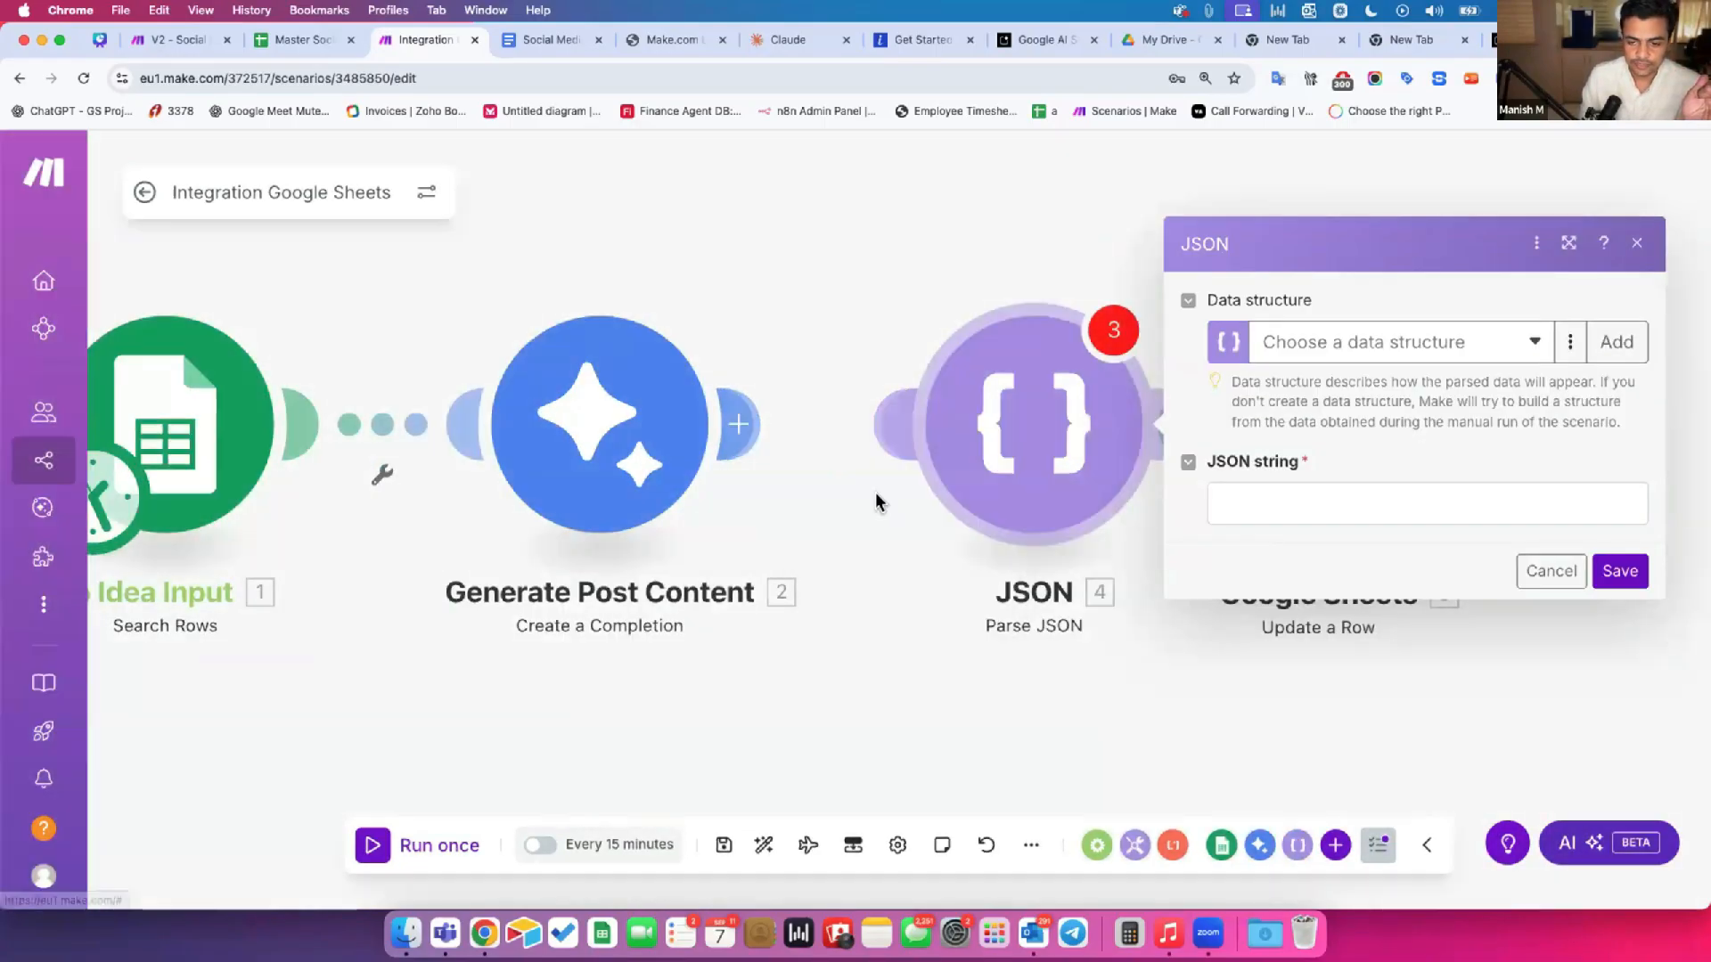
click(850, 847)
drag(513, 714, 861, 564)
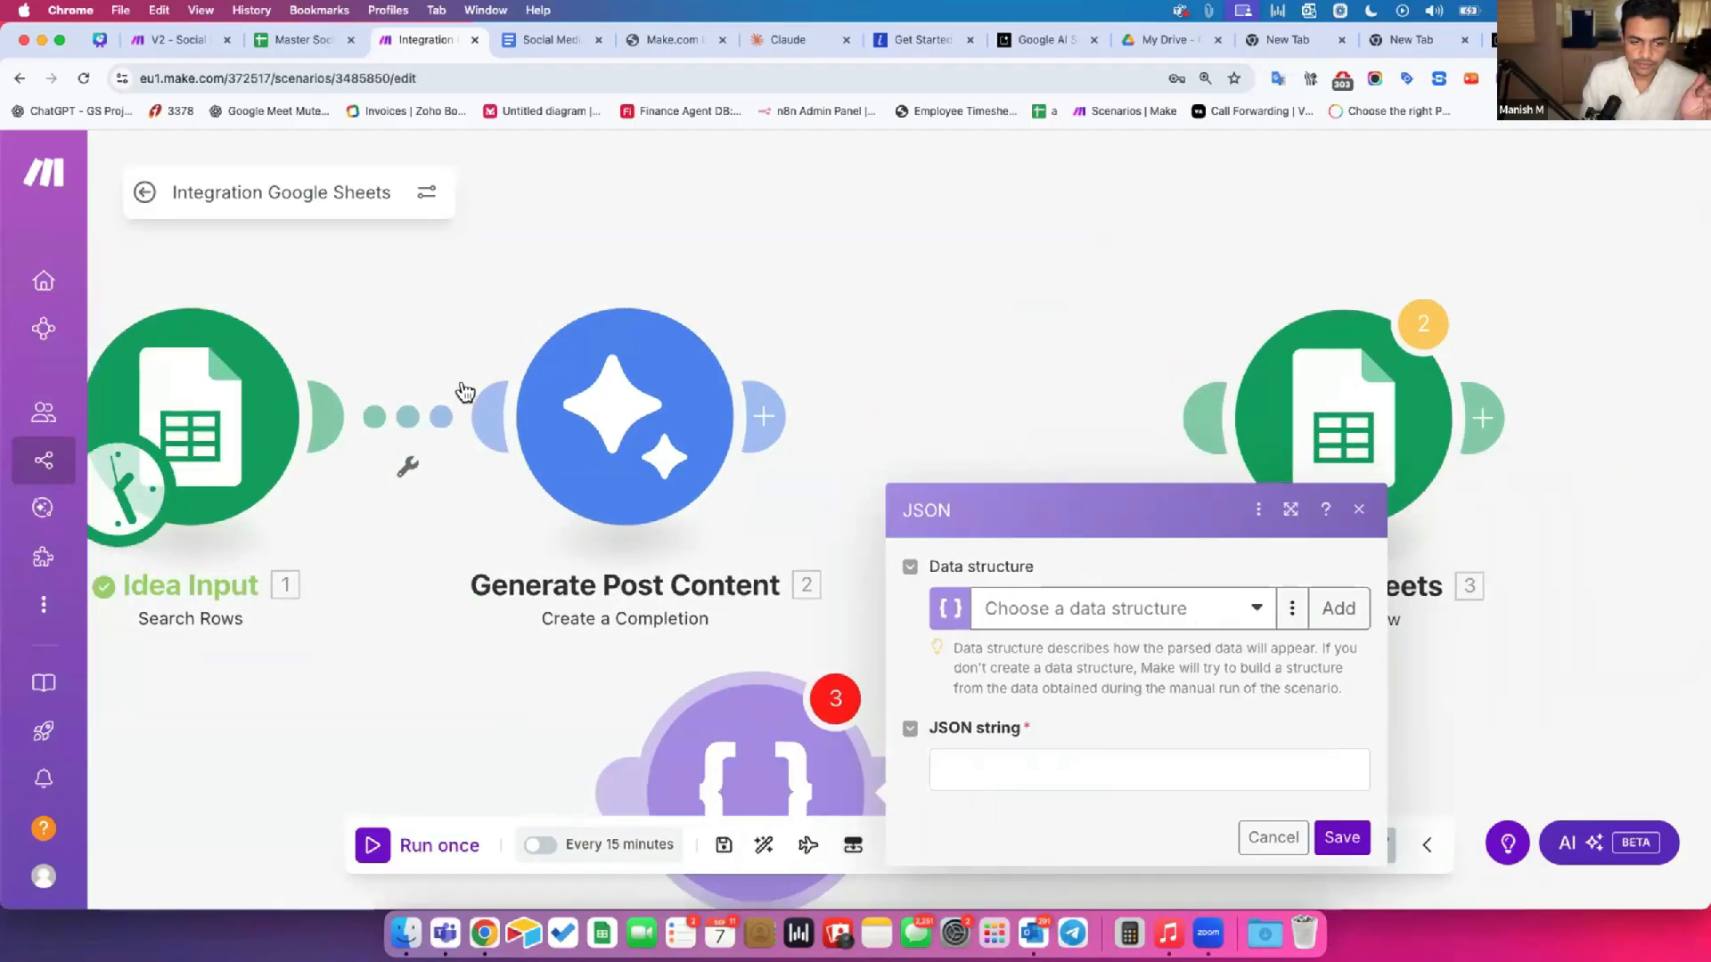
drag(713, 453, 513, 460)
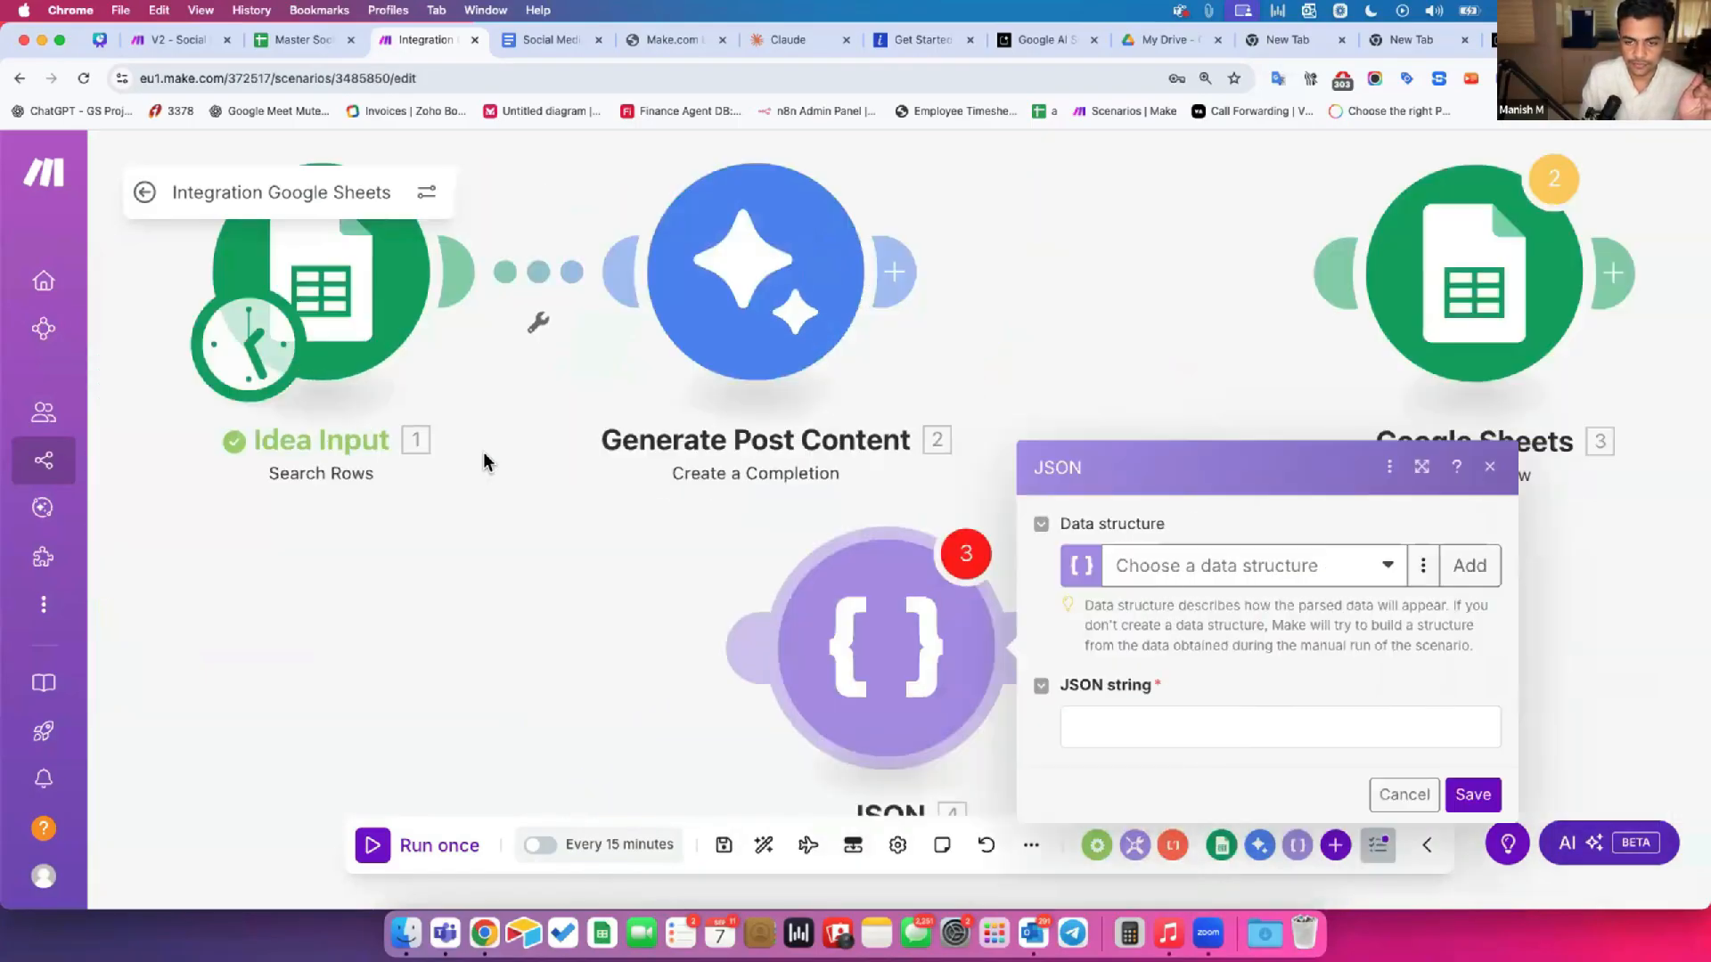
scroll(513, 461, down, 3)
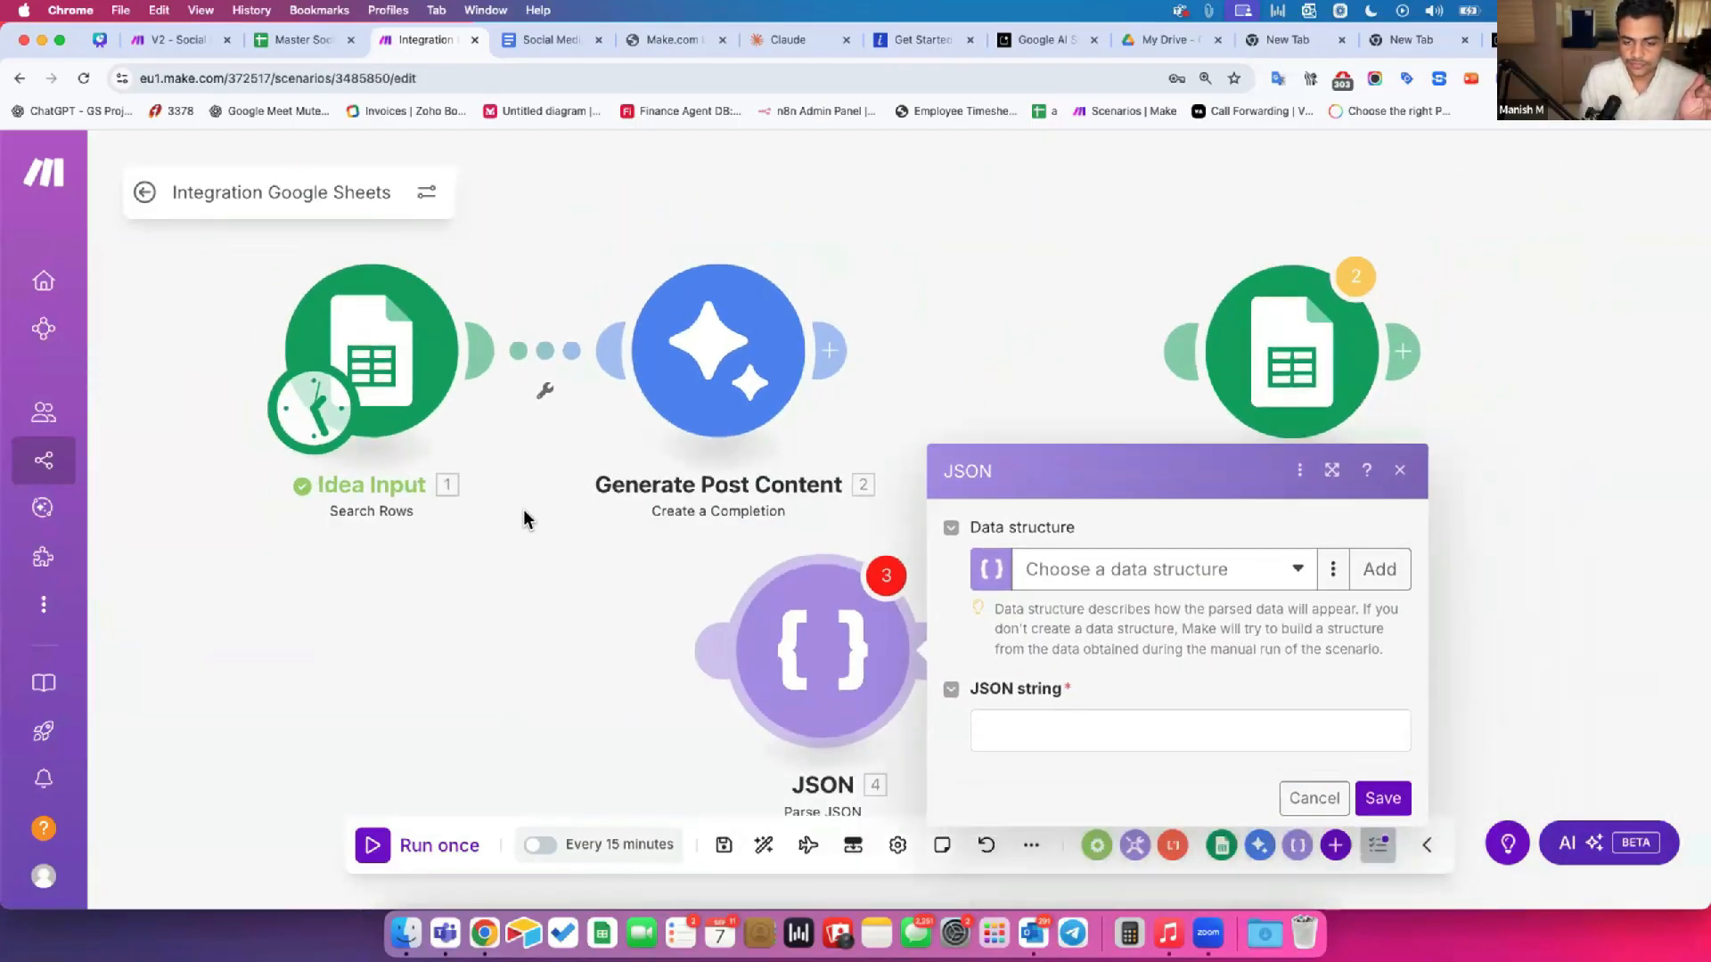
Step: Make the detached Parse JSON module the scenario's starting point by moving the trigger from Idea Input, and open its settings
click(524, 510)
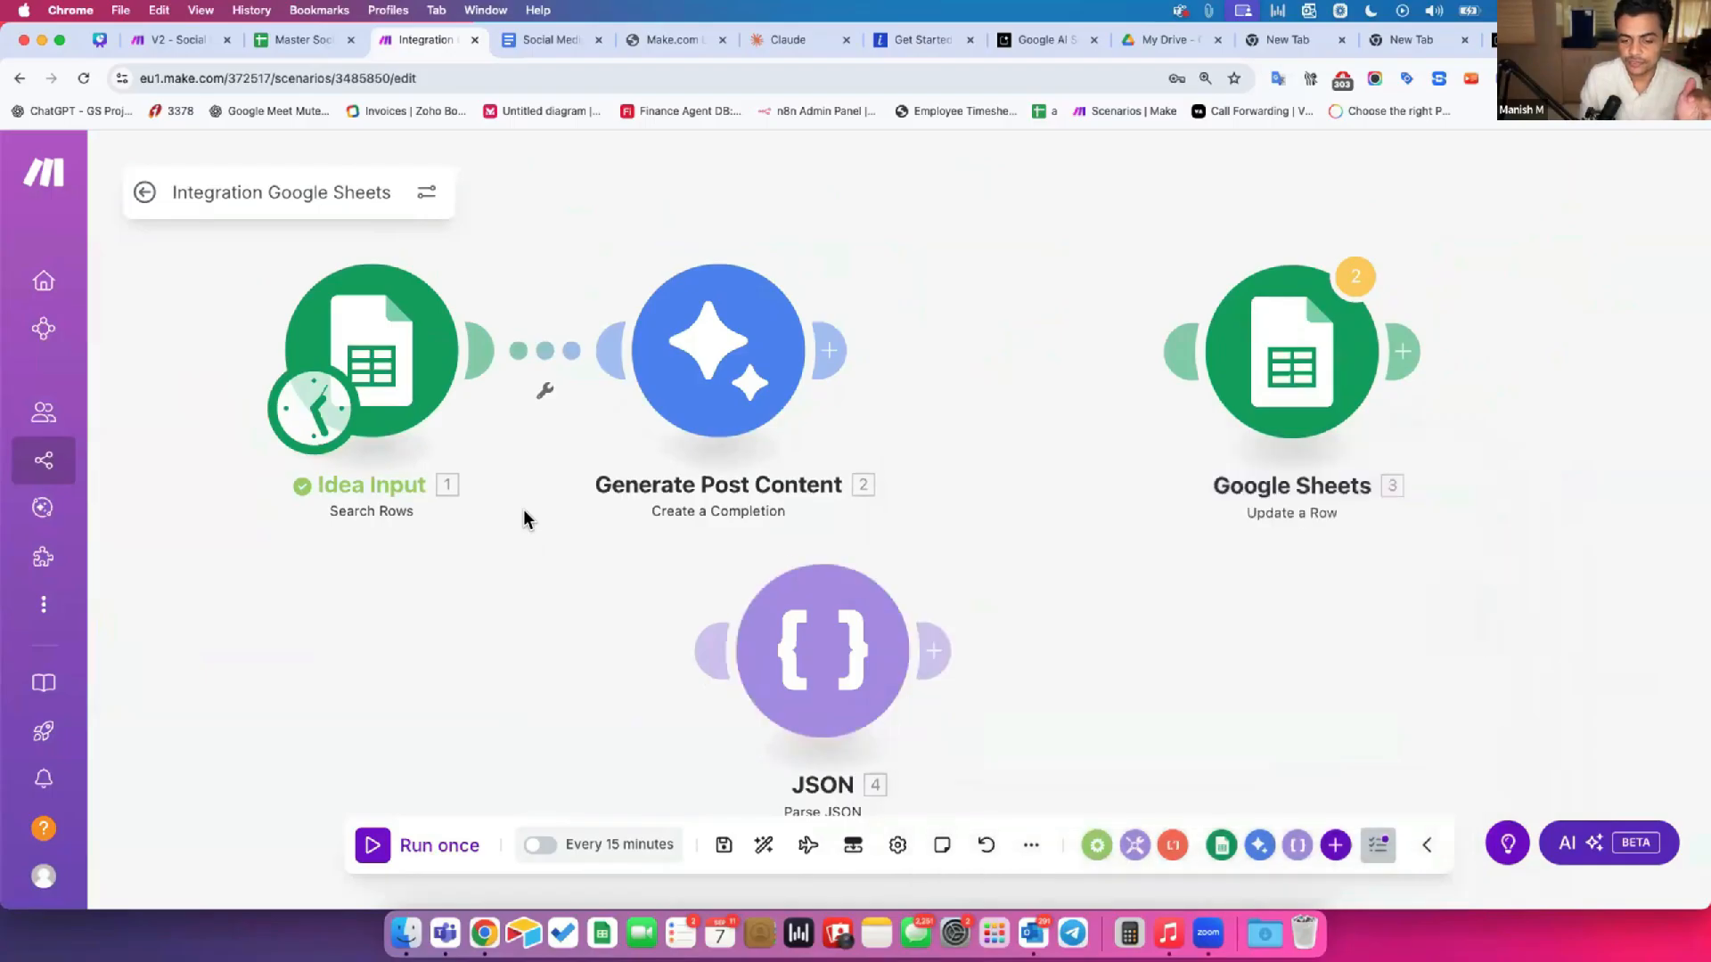
drag(313, 397, 736, 621)
click(737, 622)
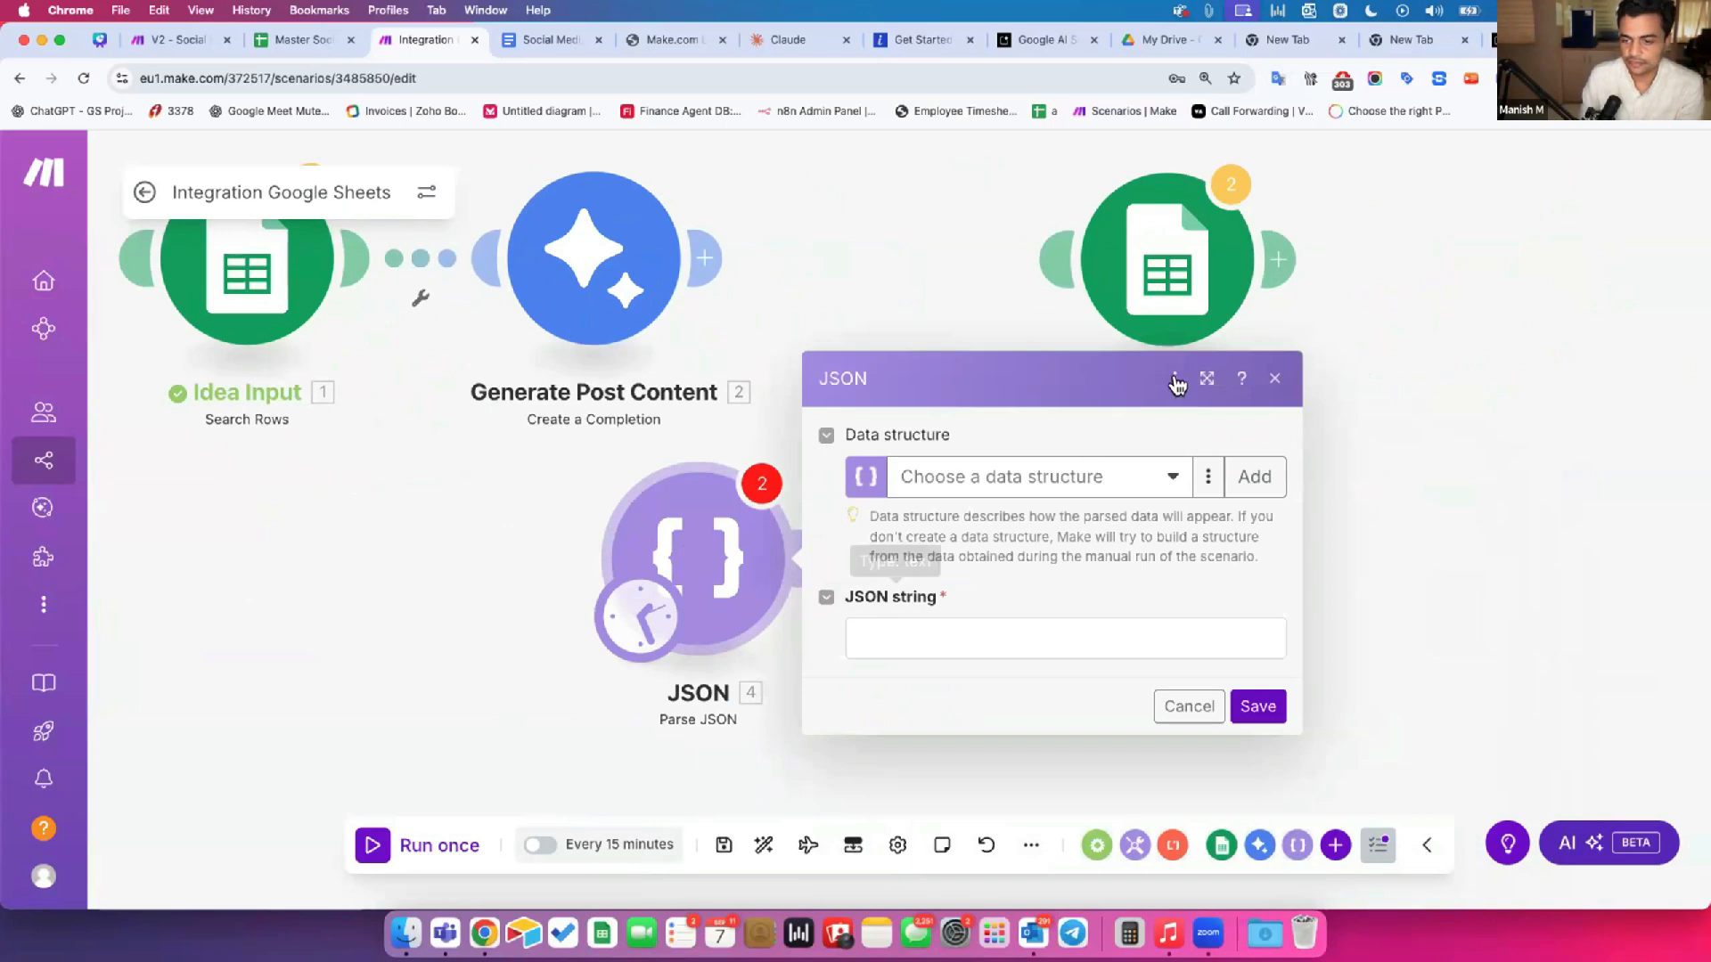
Step: Enter a sample JSON string in Parse JSON with a Name key holding a person's first name and a City key set to "Mumbai"
click(1205, 379)
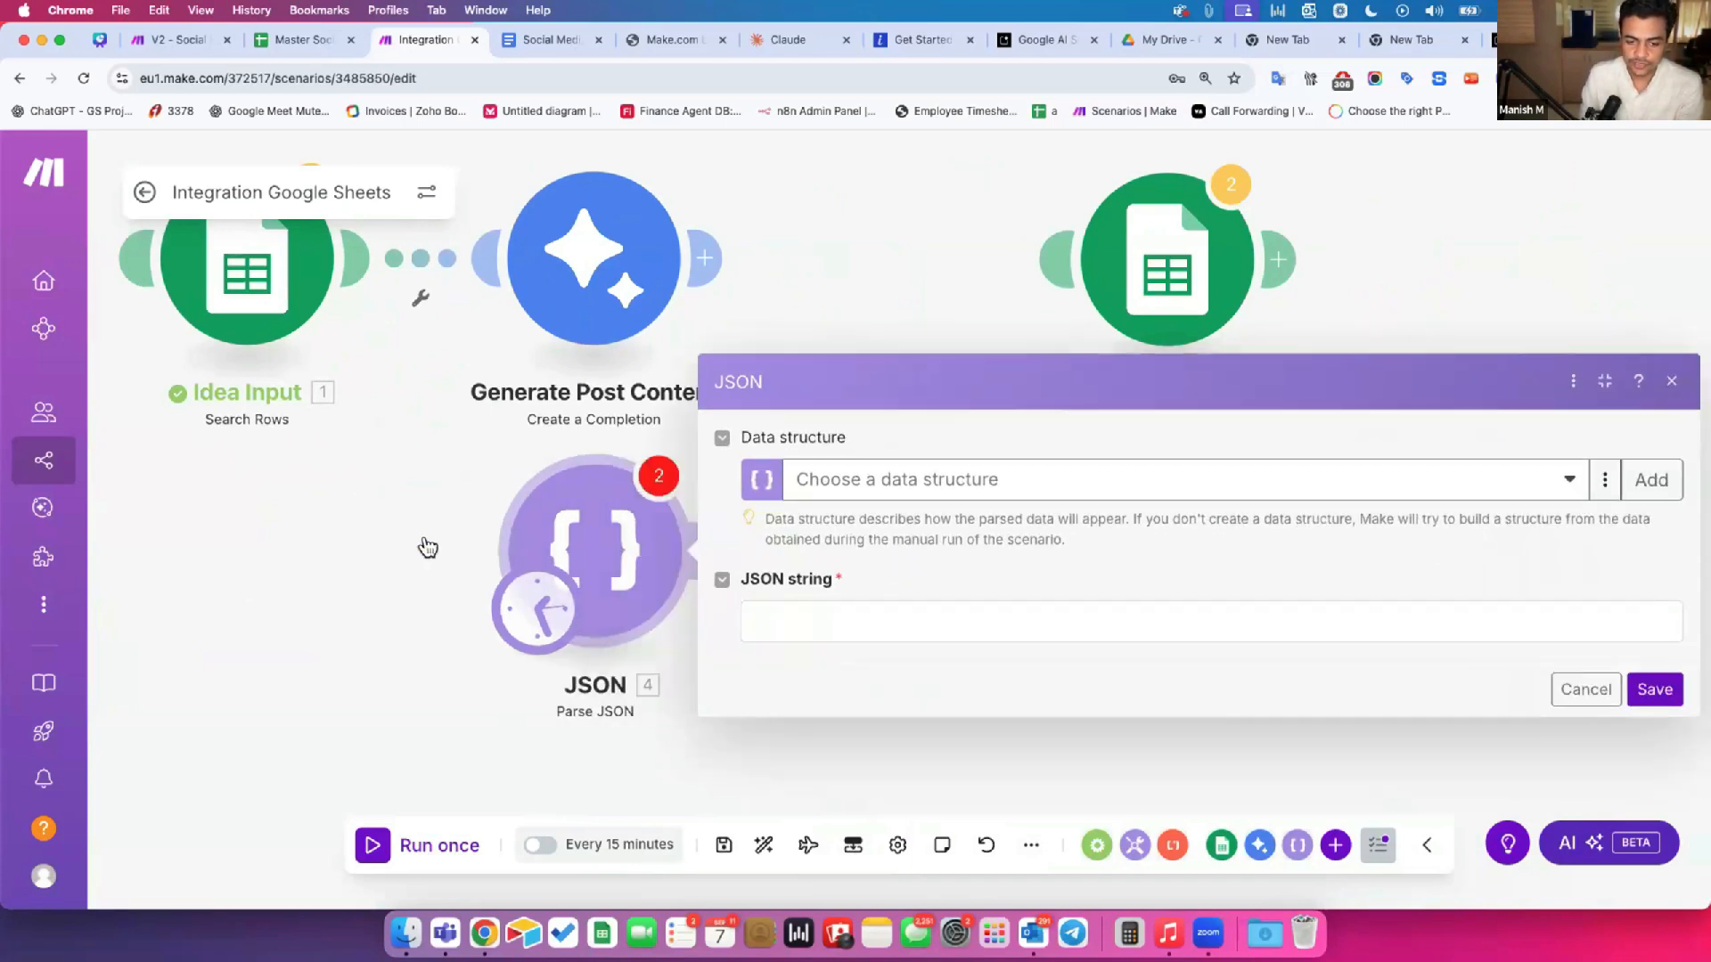
click(680, 616)
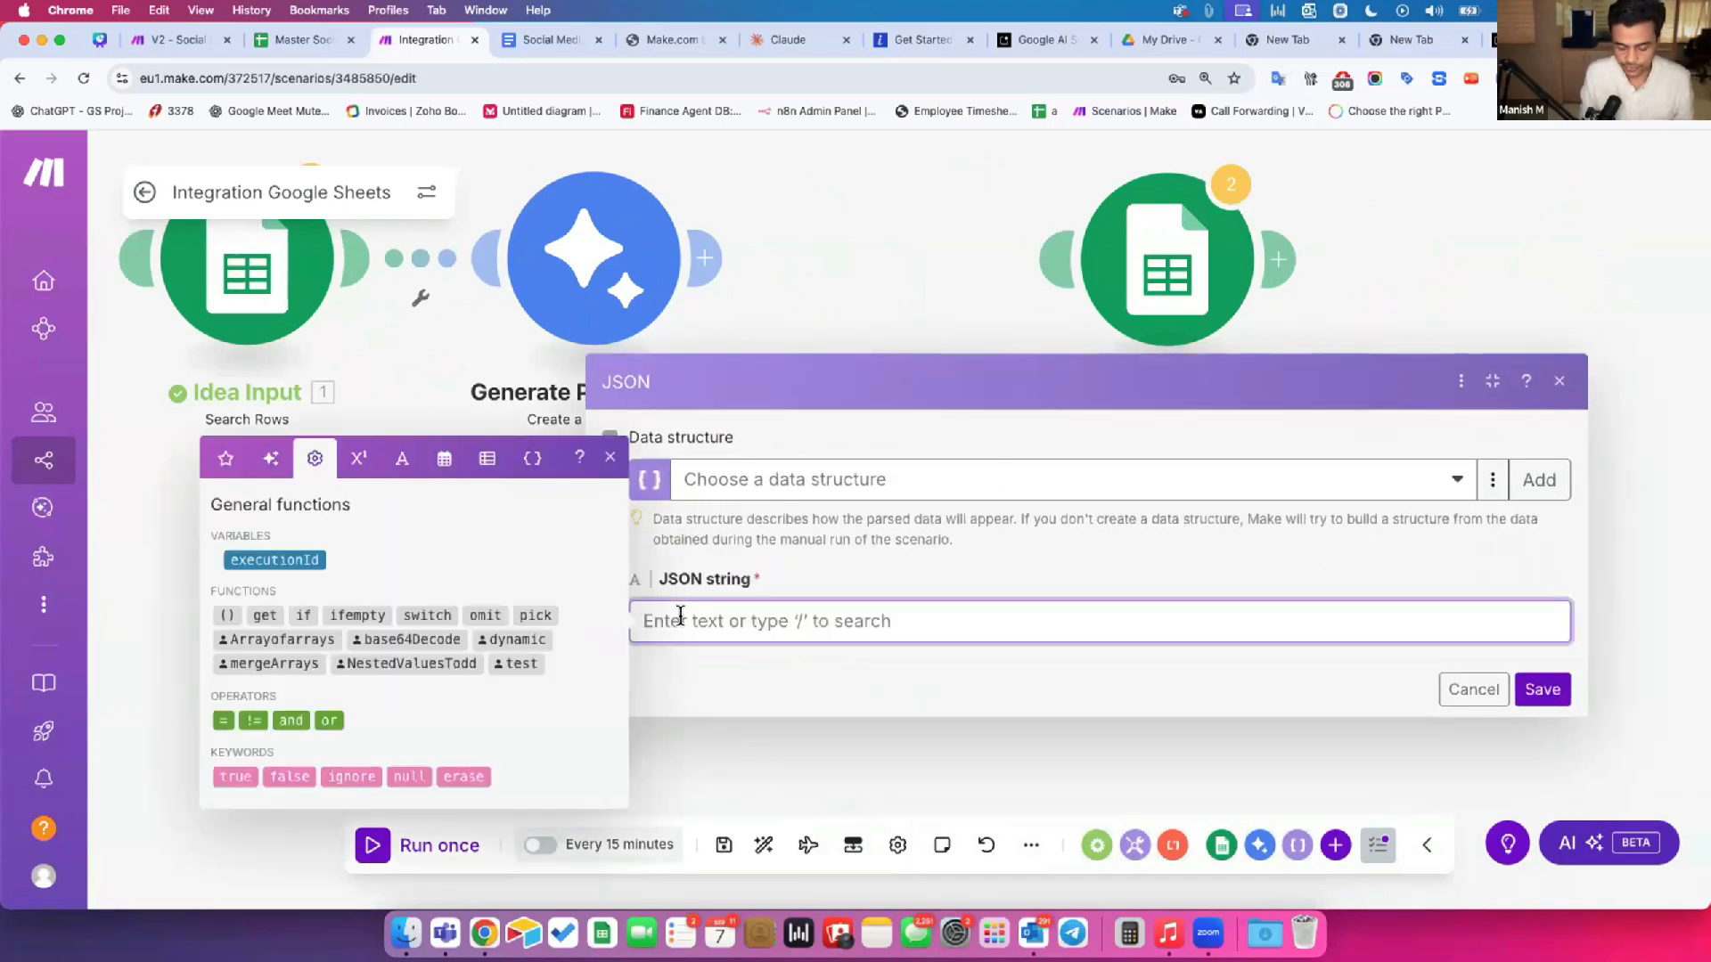
text({)
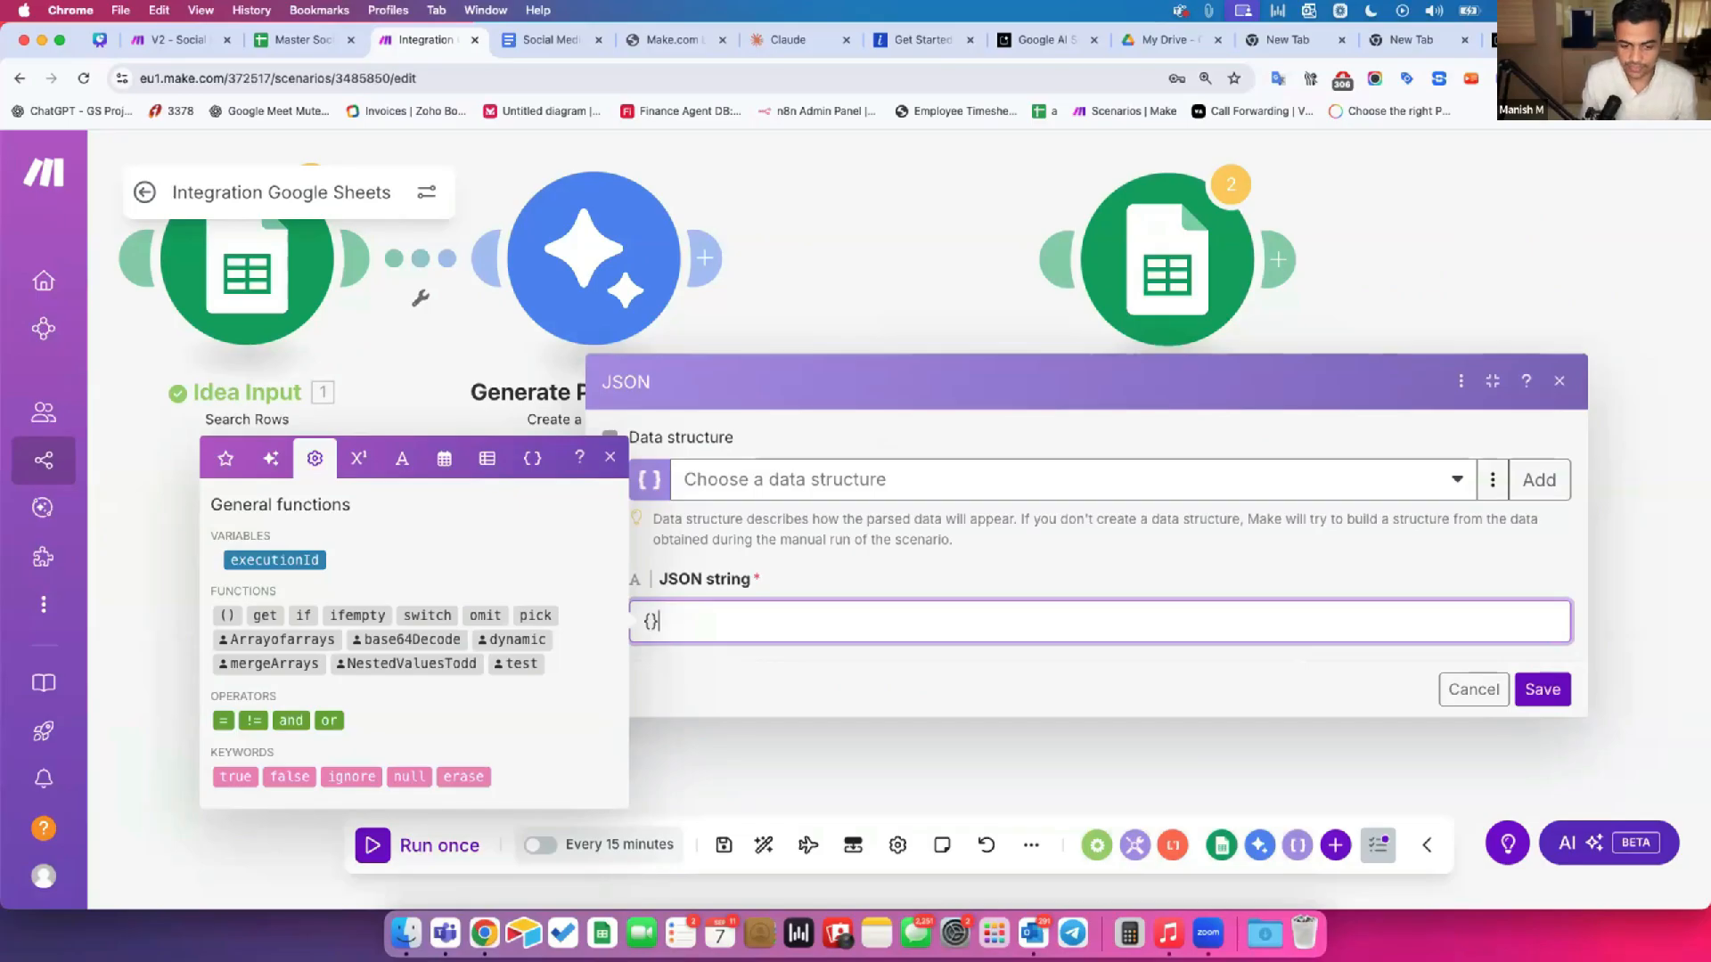
key(Return)
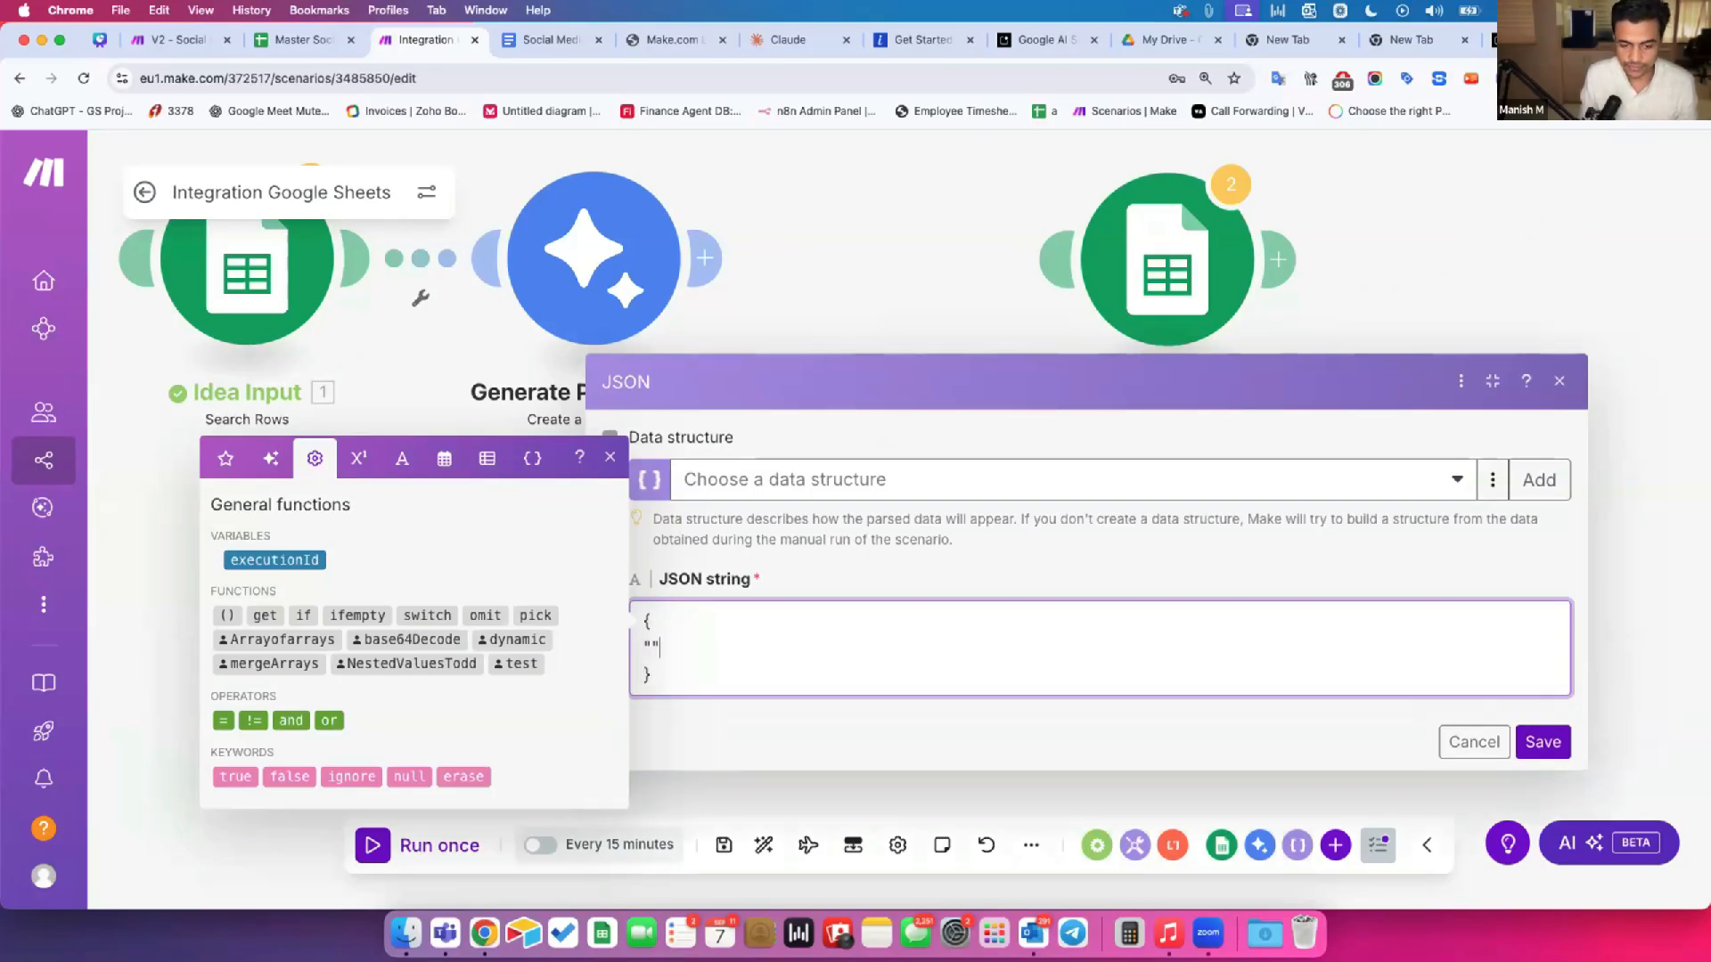
text(Name":"Sandeeo)
key(BackSpace)
text(p",)
key(Return)
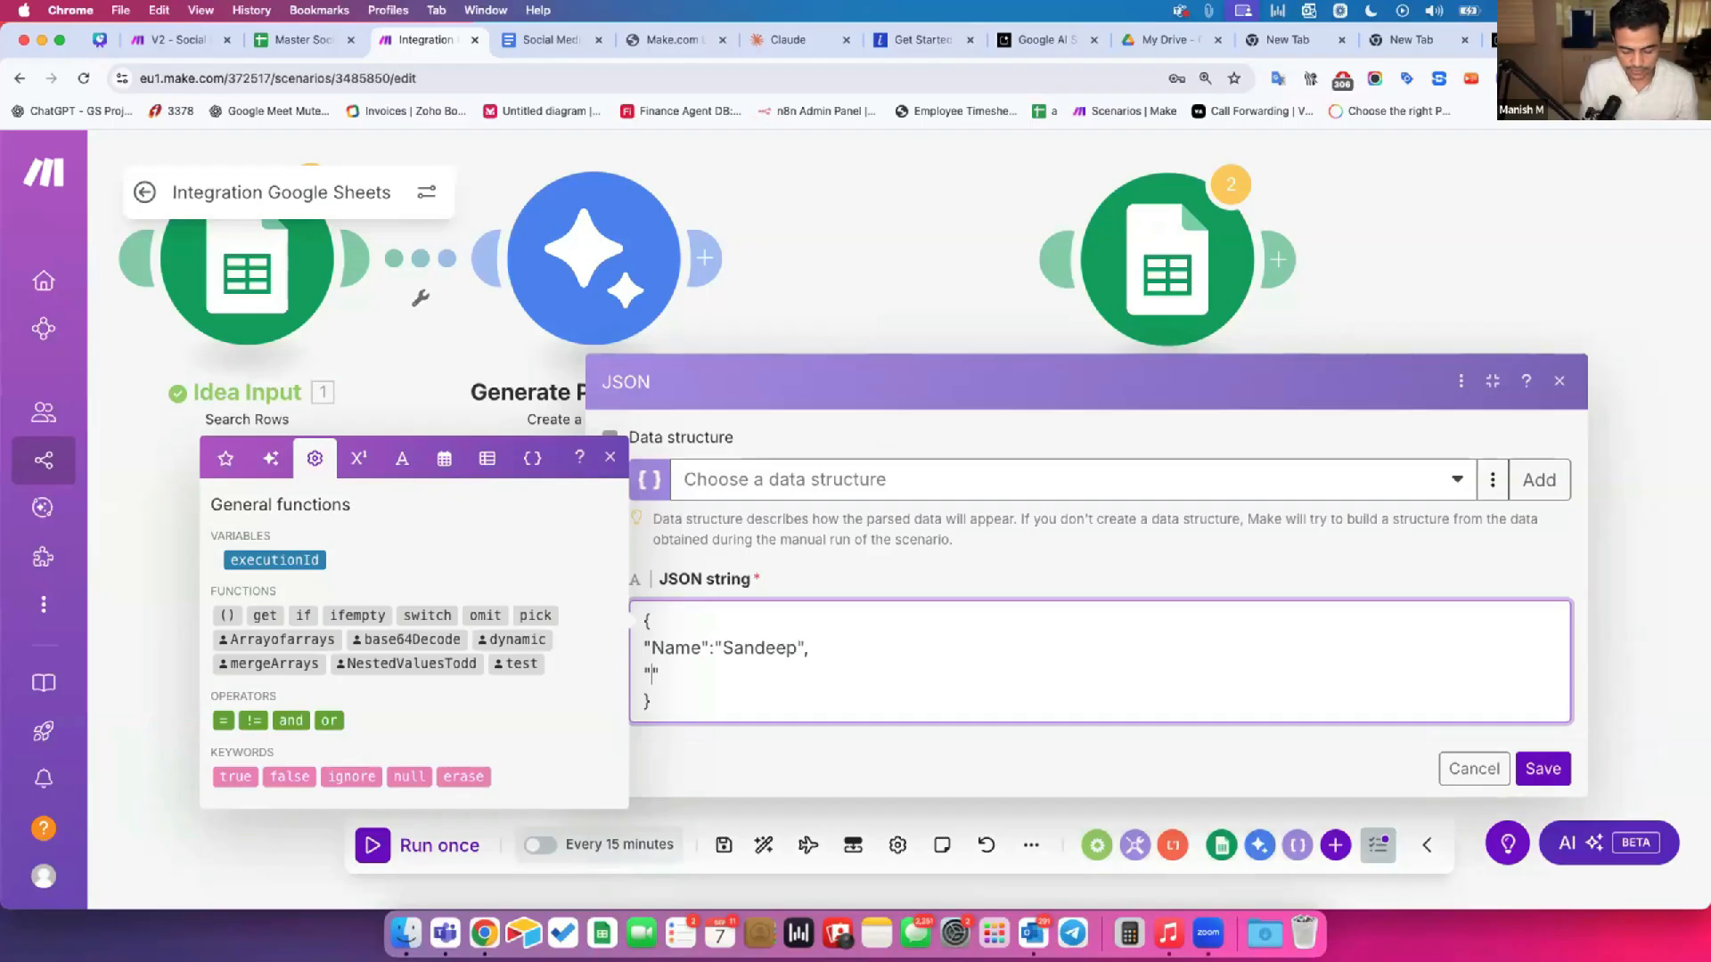
text(City":)
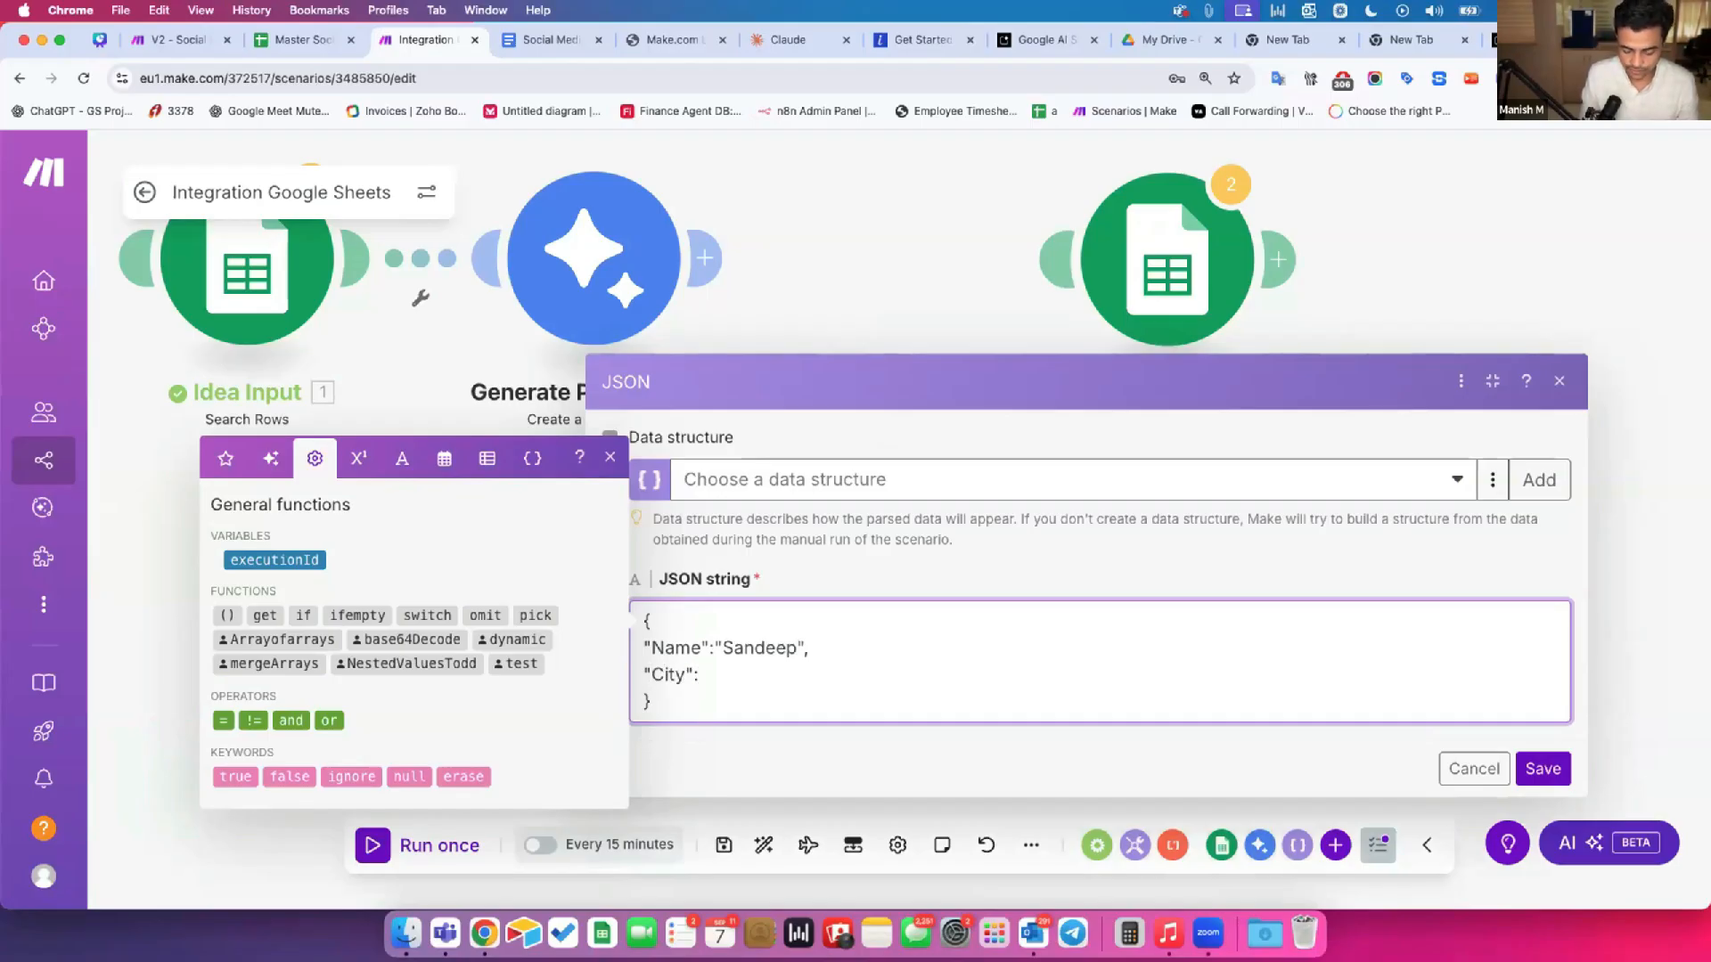
text("Mumbai)
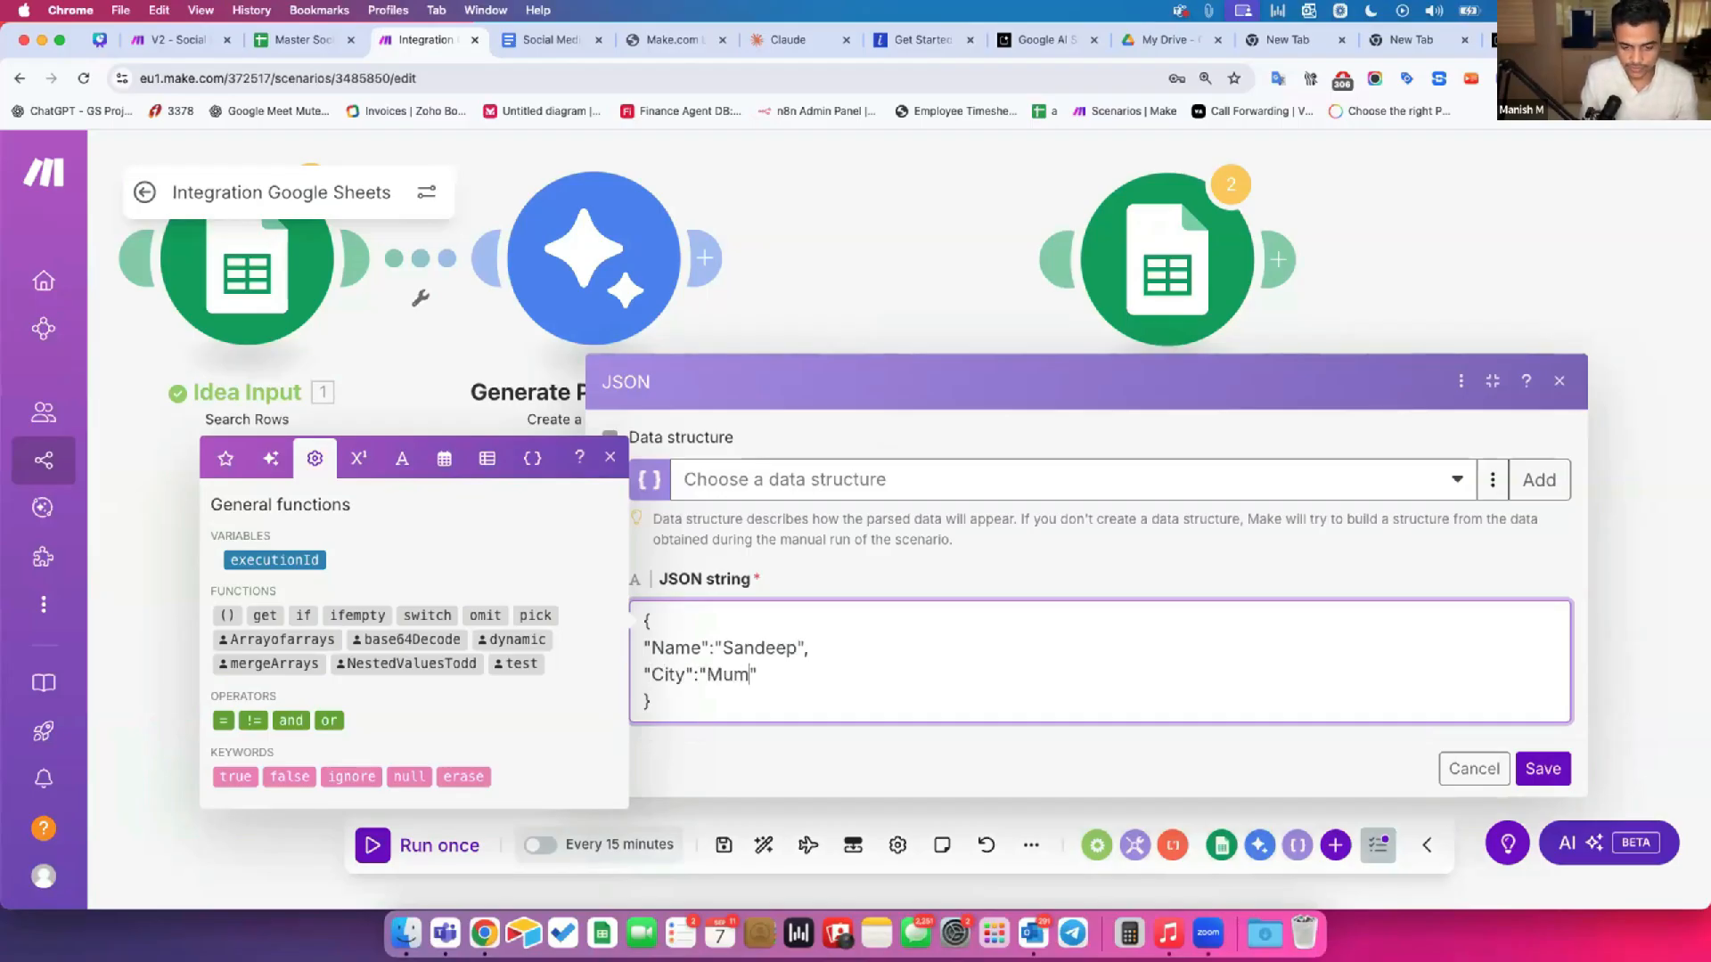
click(842, 570)
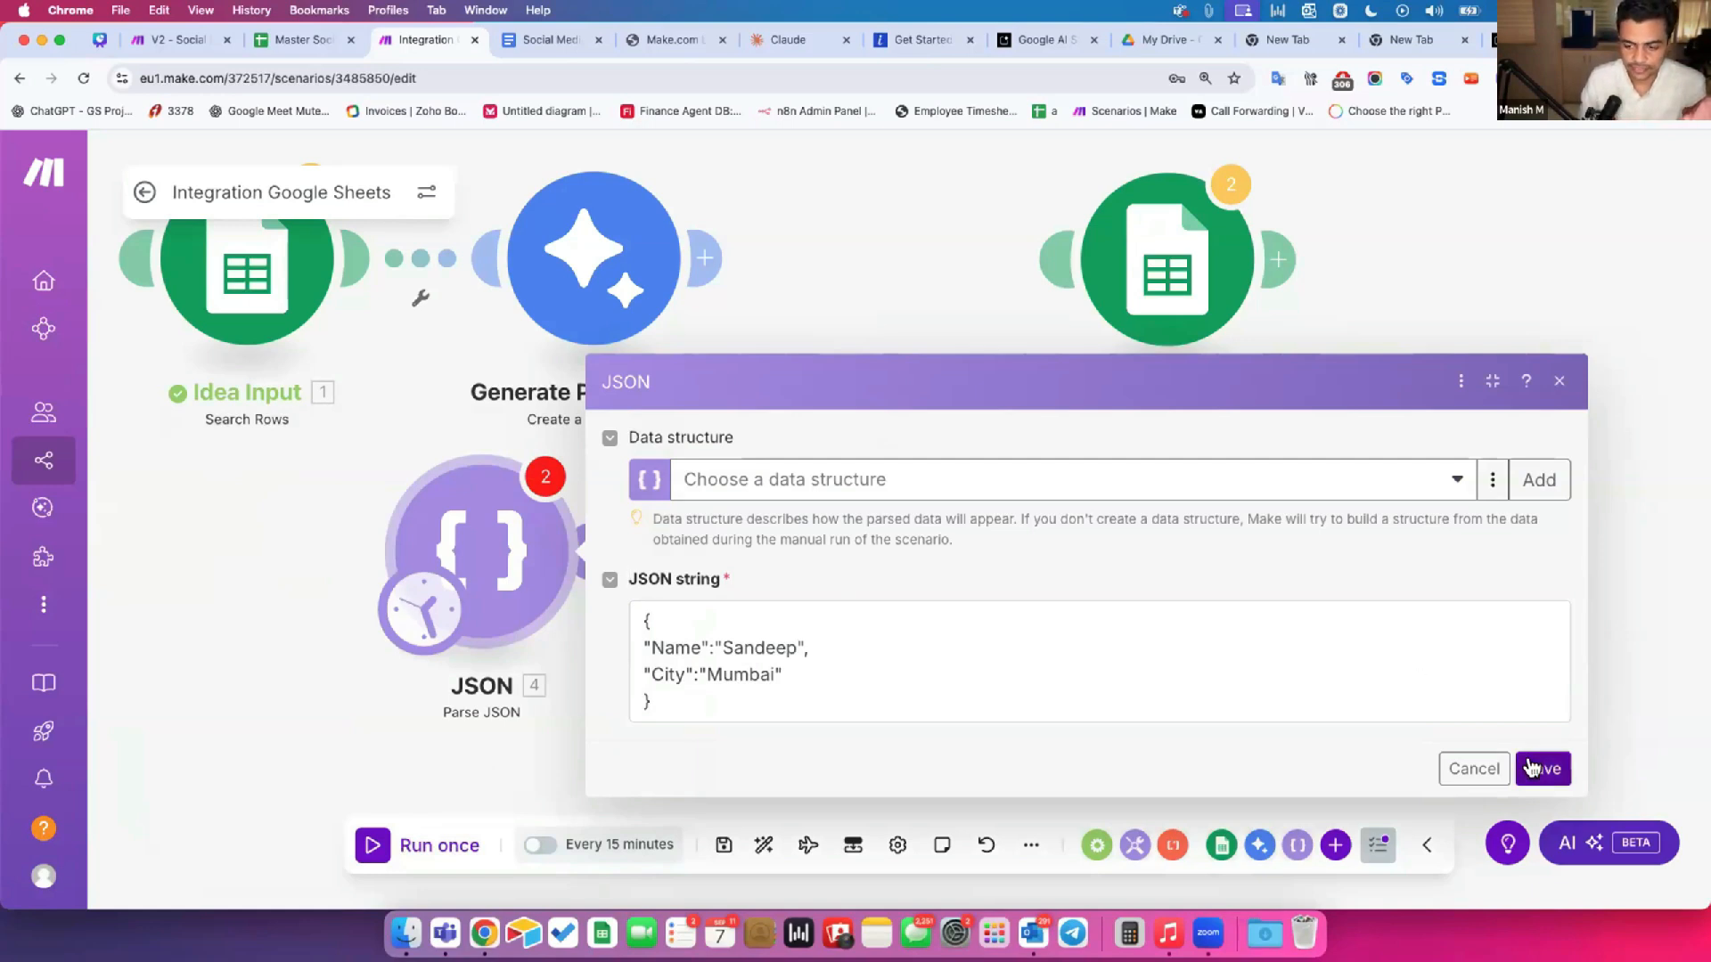
Step: Save the Parse JSON settings and run the scenario once from that module
click(1531, 768)
click(406, 844)
click(977, 603)
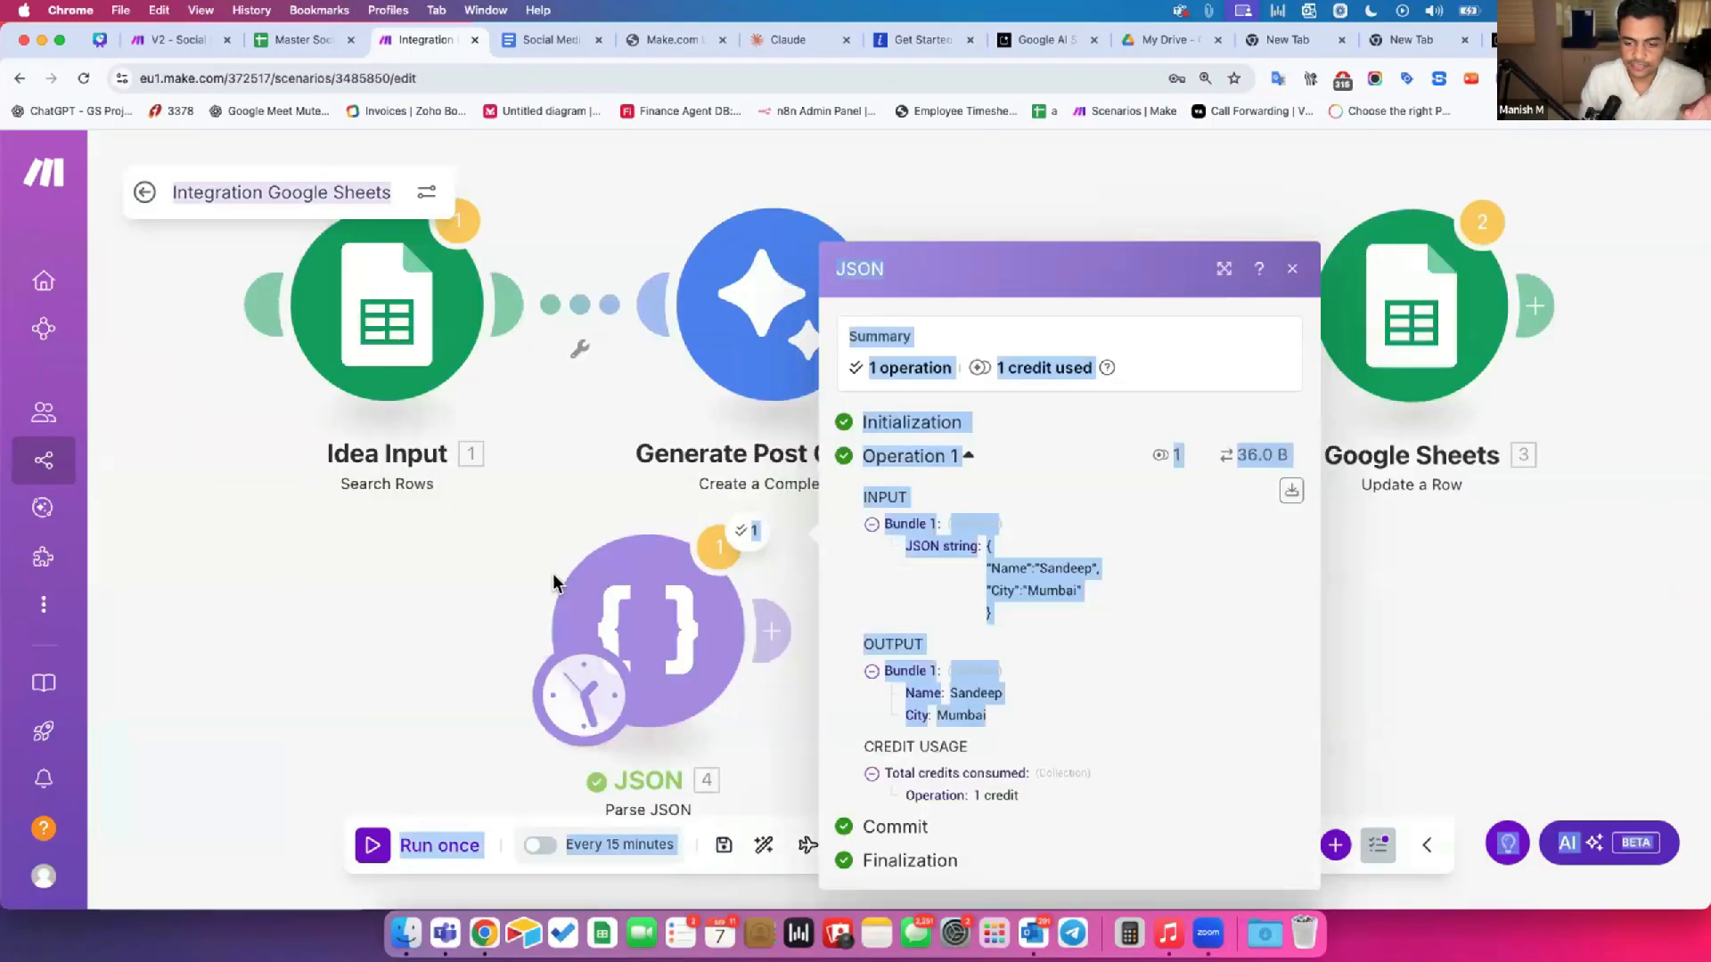
Step: Compare the input JSON string with the parsed Name and City fields in the Parse JSON run output
drag(553, 584, 354, 401)
click(710, 585)
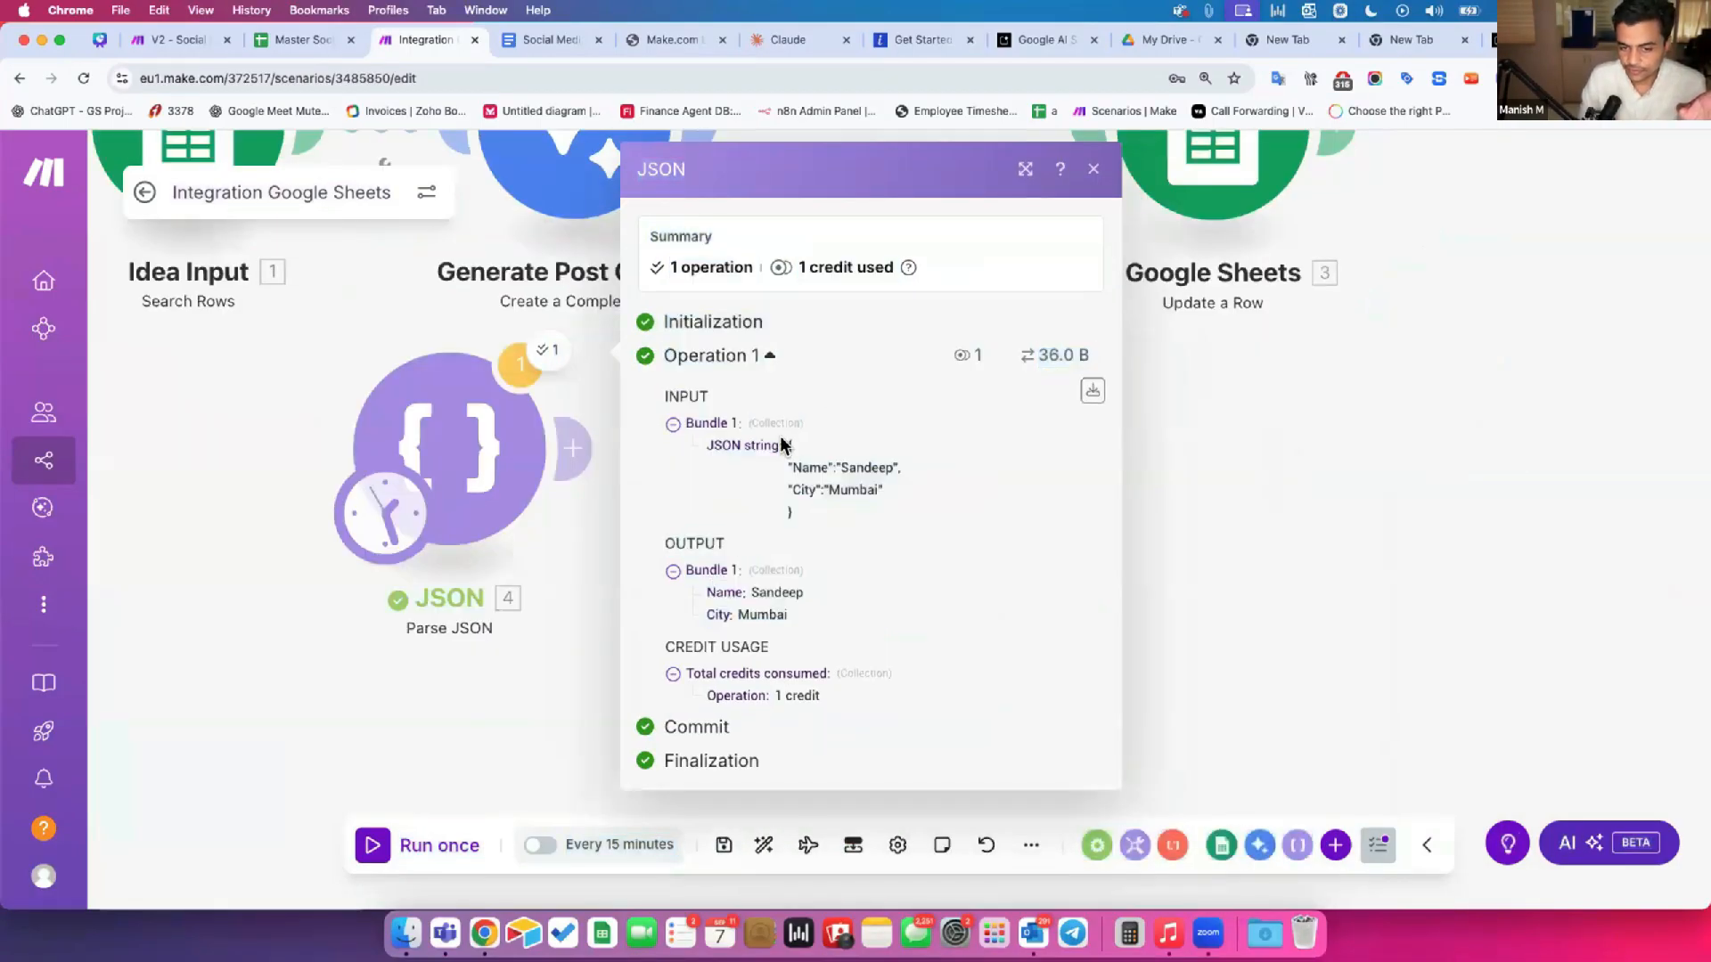
drag(783, 443, 791, 518)
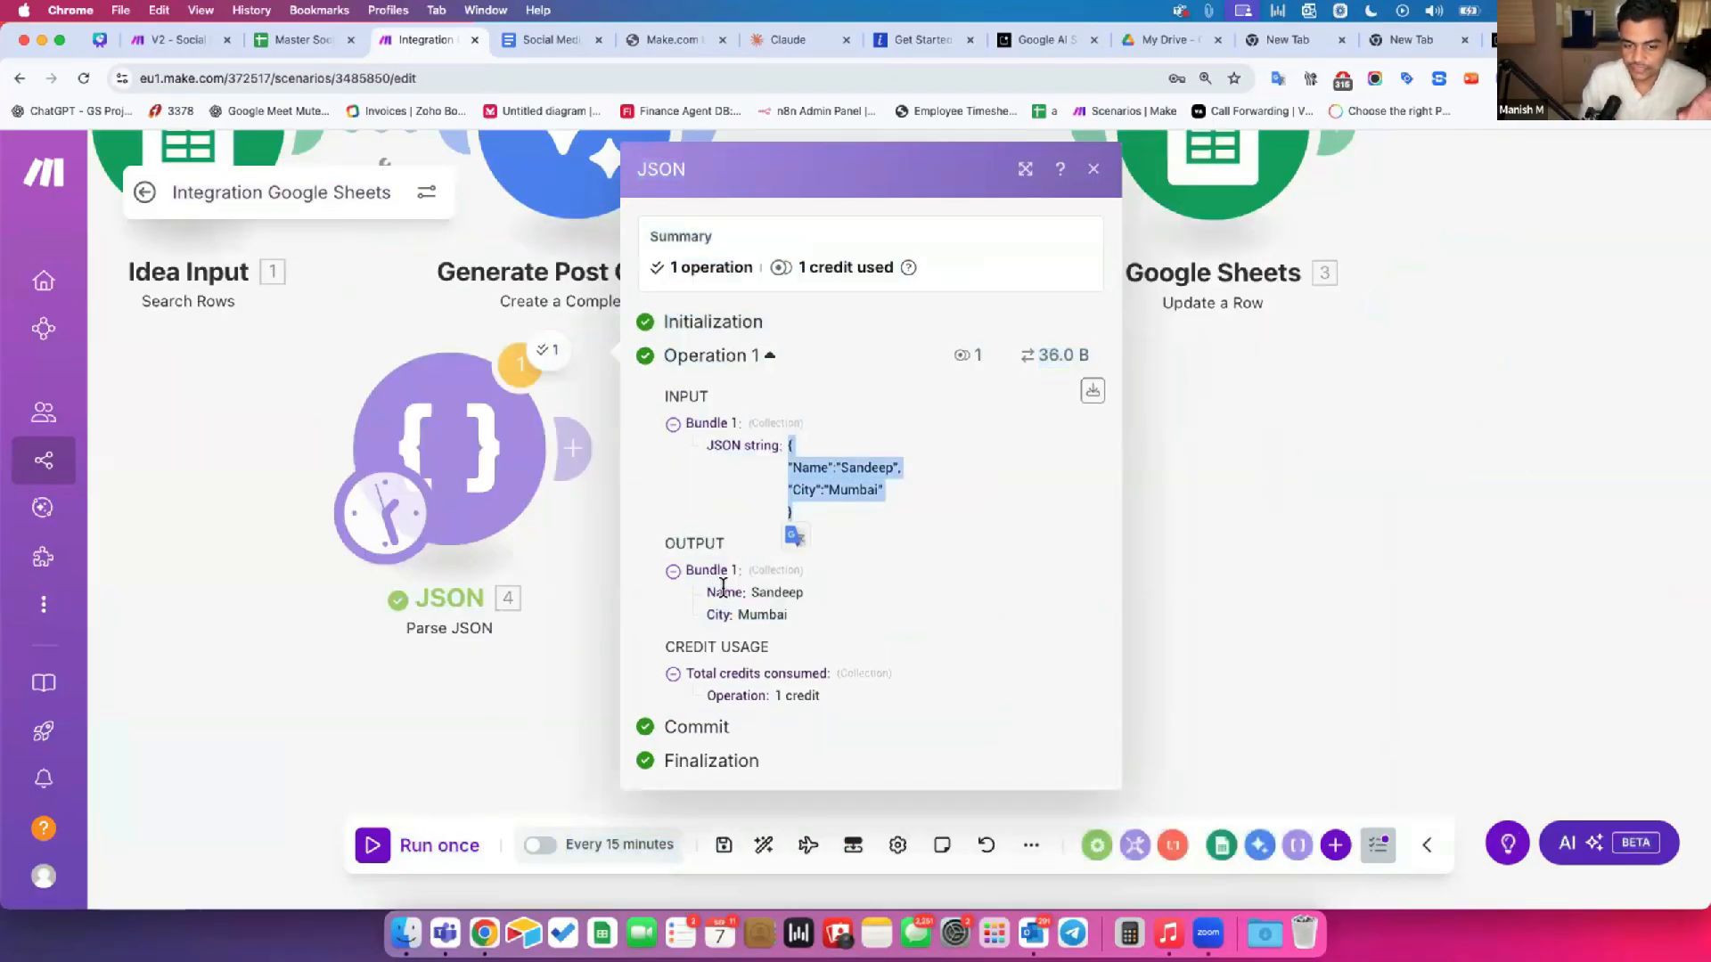
drag(718, 591, 802, 592)
drag(706, 615, 754, 616)
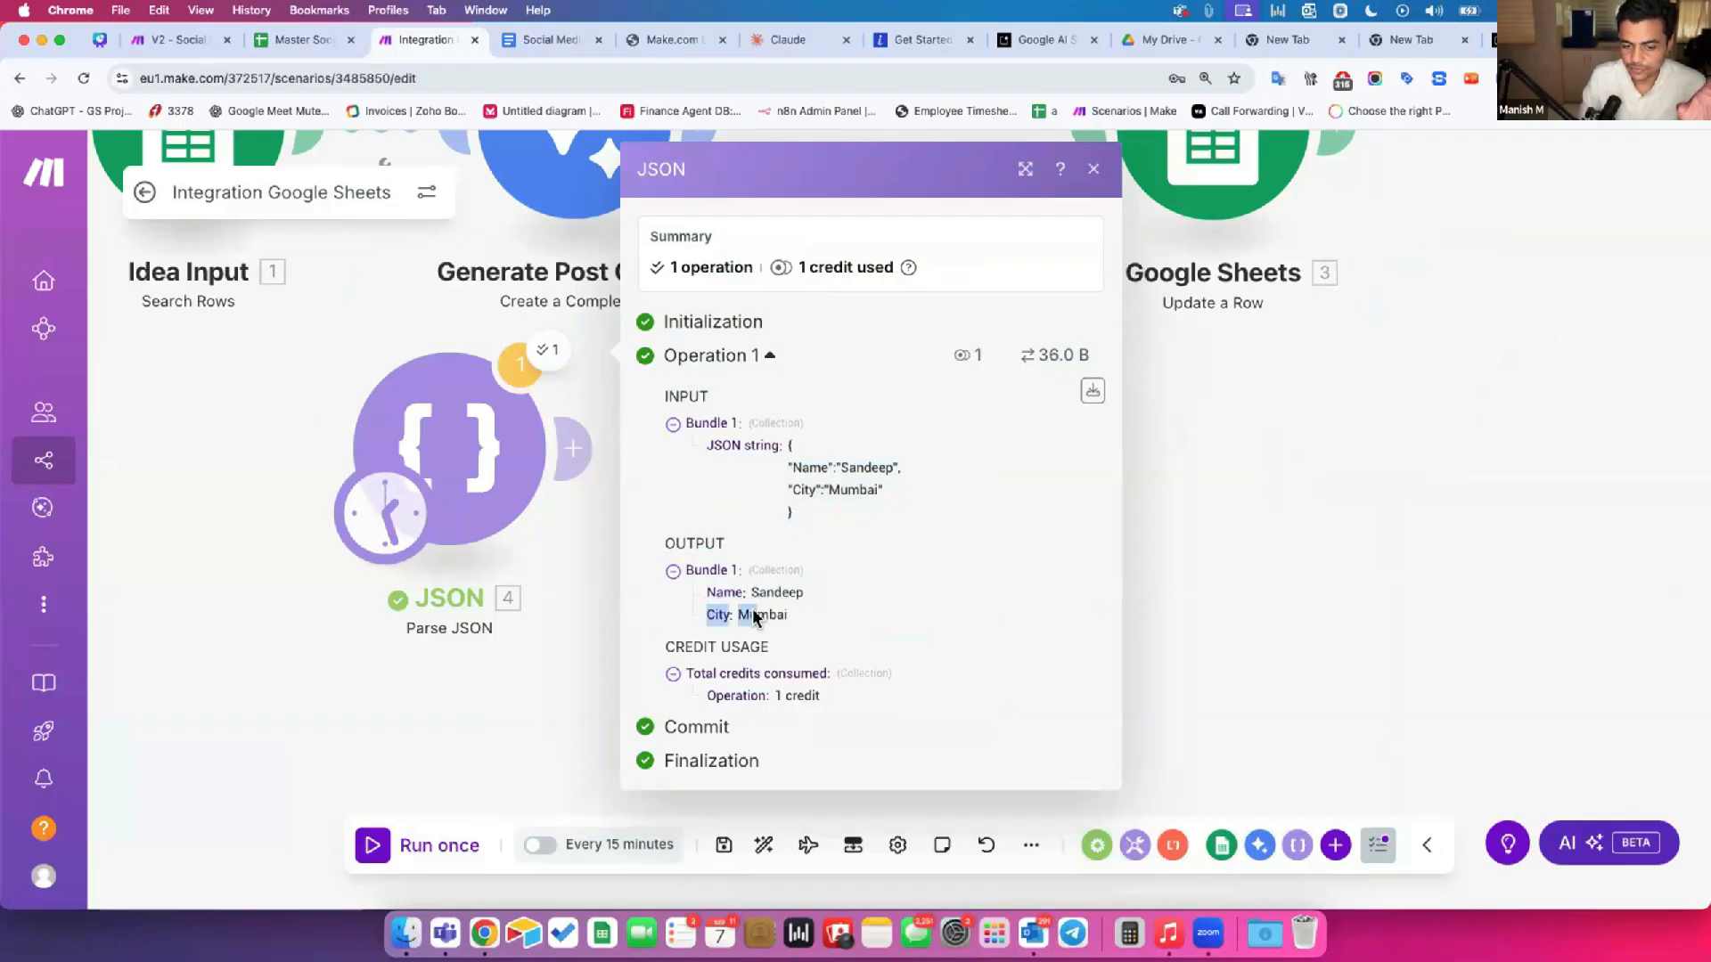
click(710, 614)
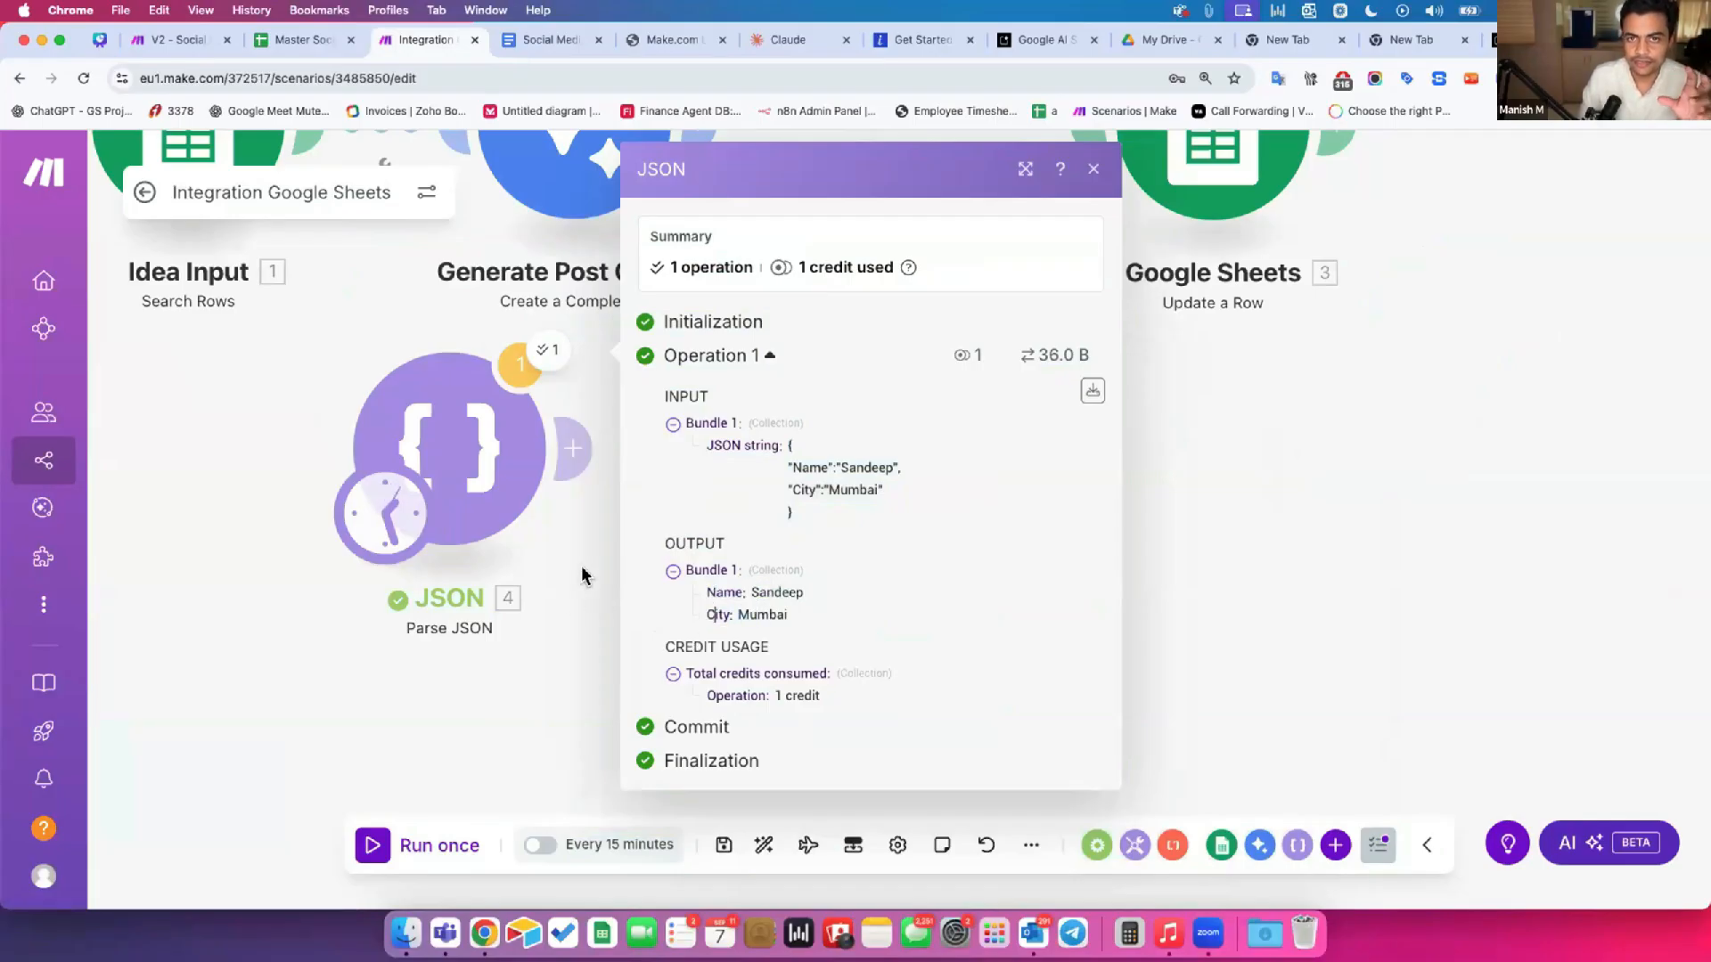
drag(581, 575, 590, 684)
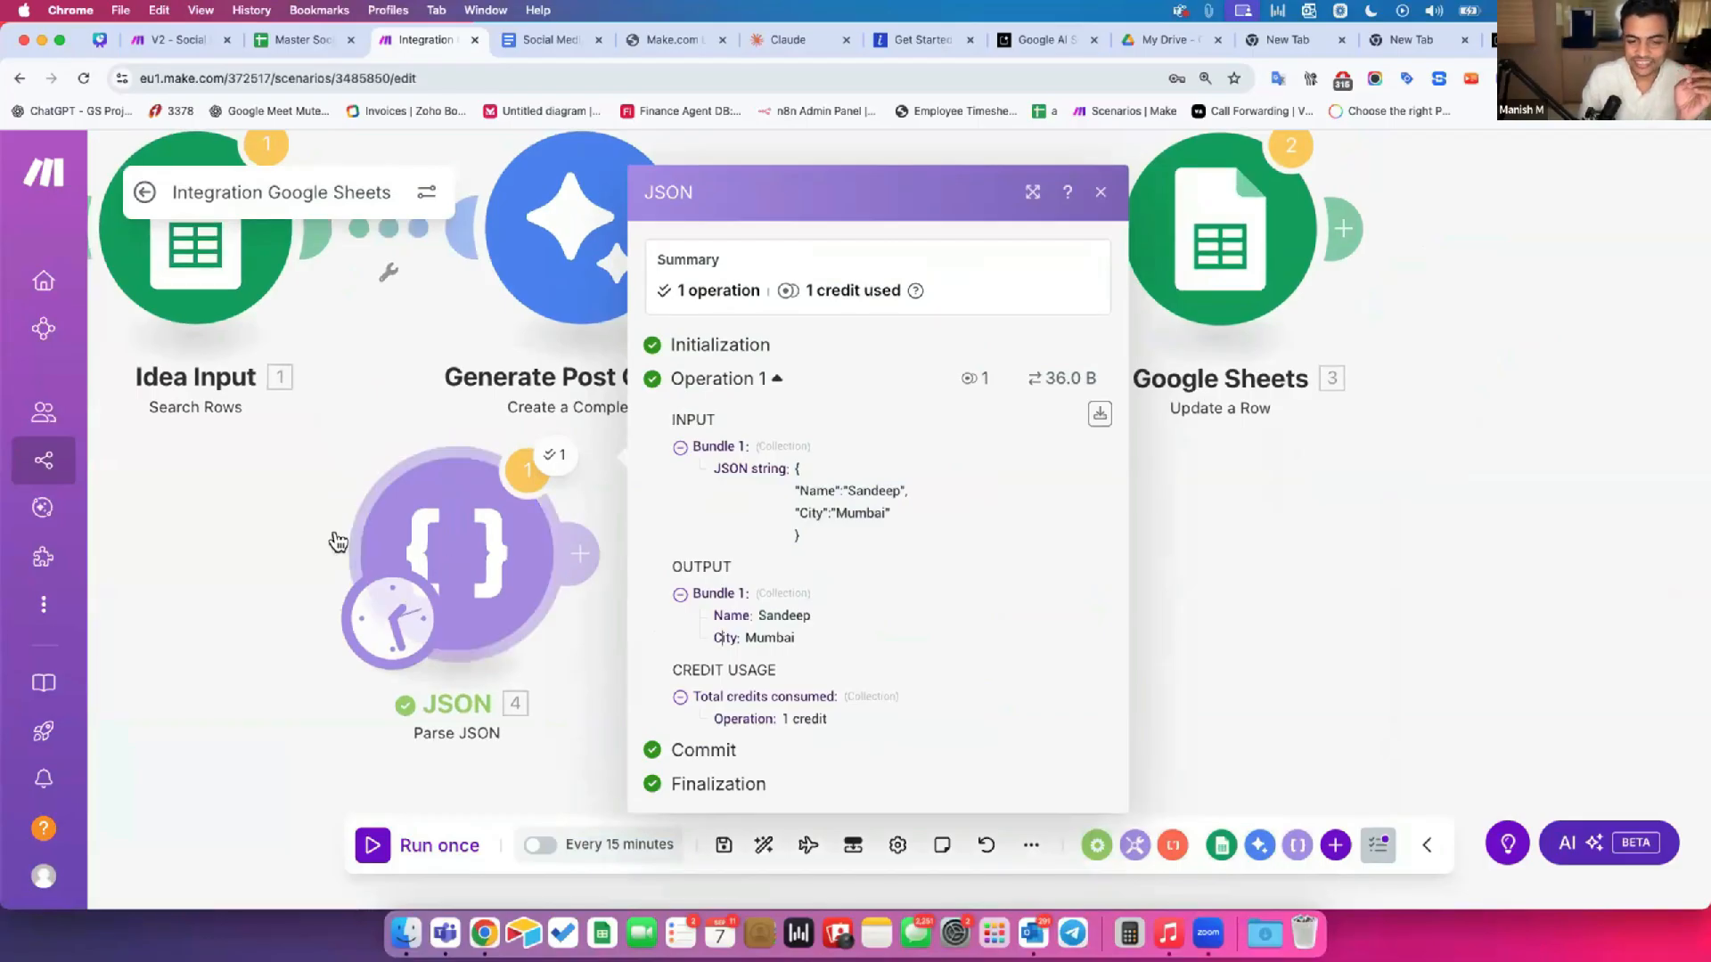
Step: Reopen the Parse JSON settings to review the sample JSON string, and close them
drag(336, 538, 432, 498)
click(563, 510)
click(745, 554)
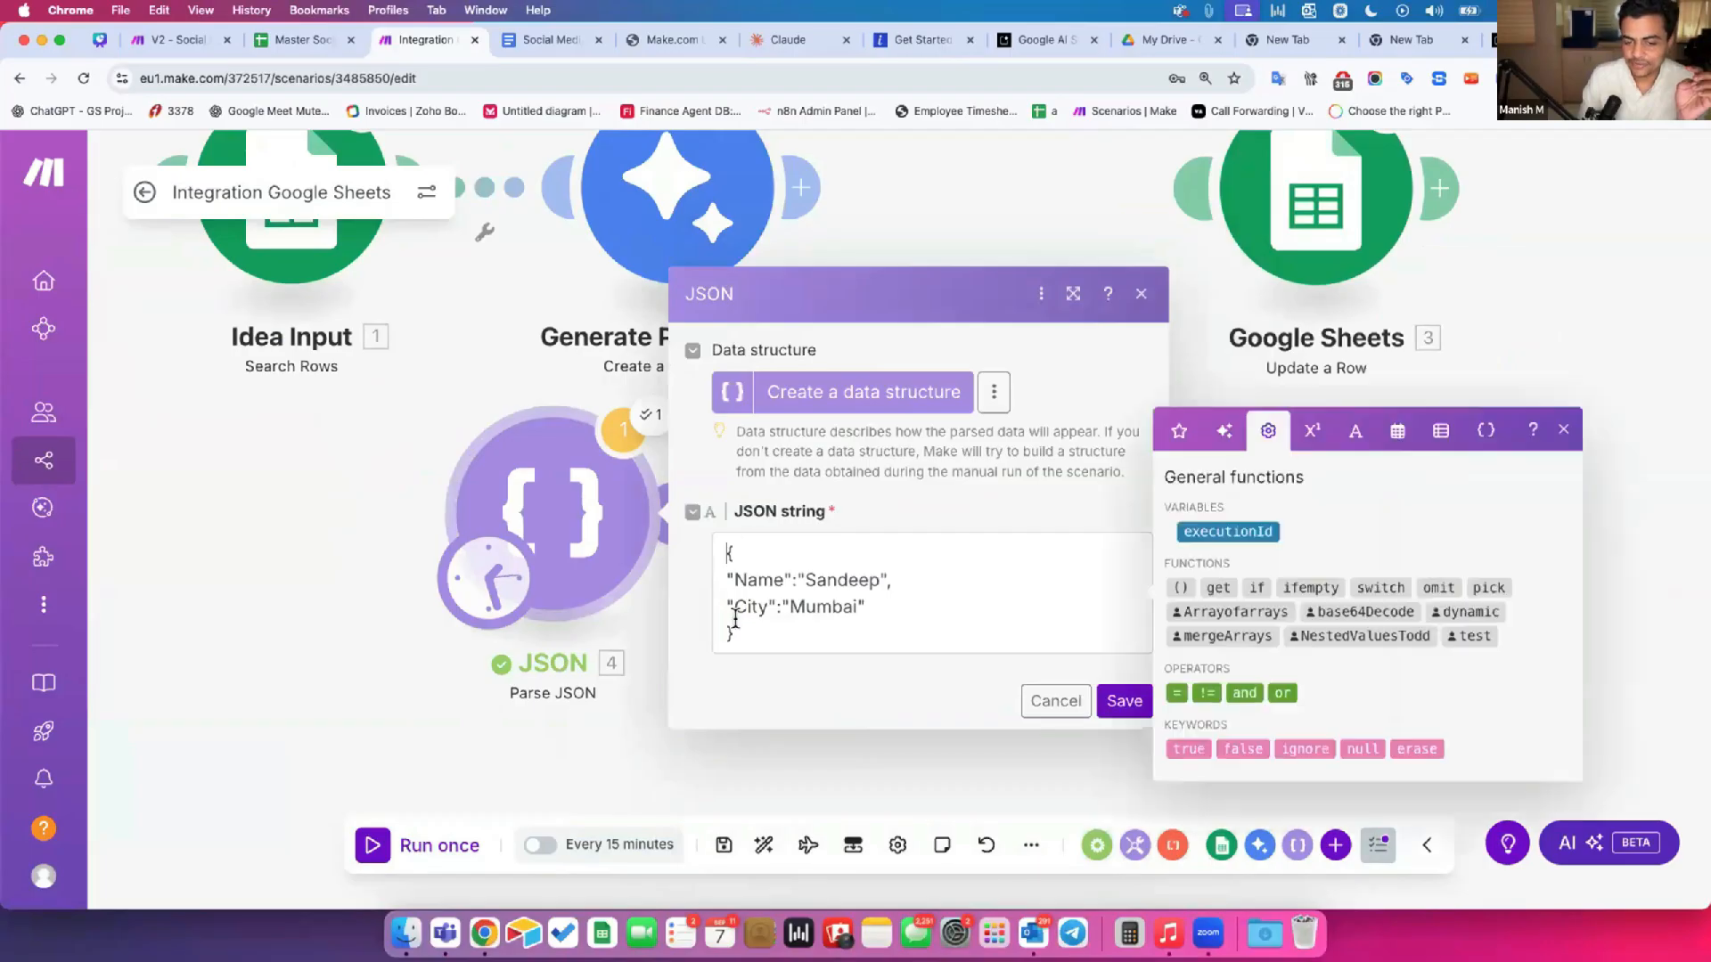
key(ctrl+a)
click(634, 665)
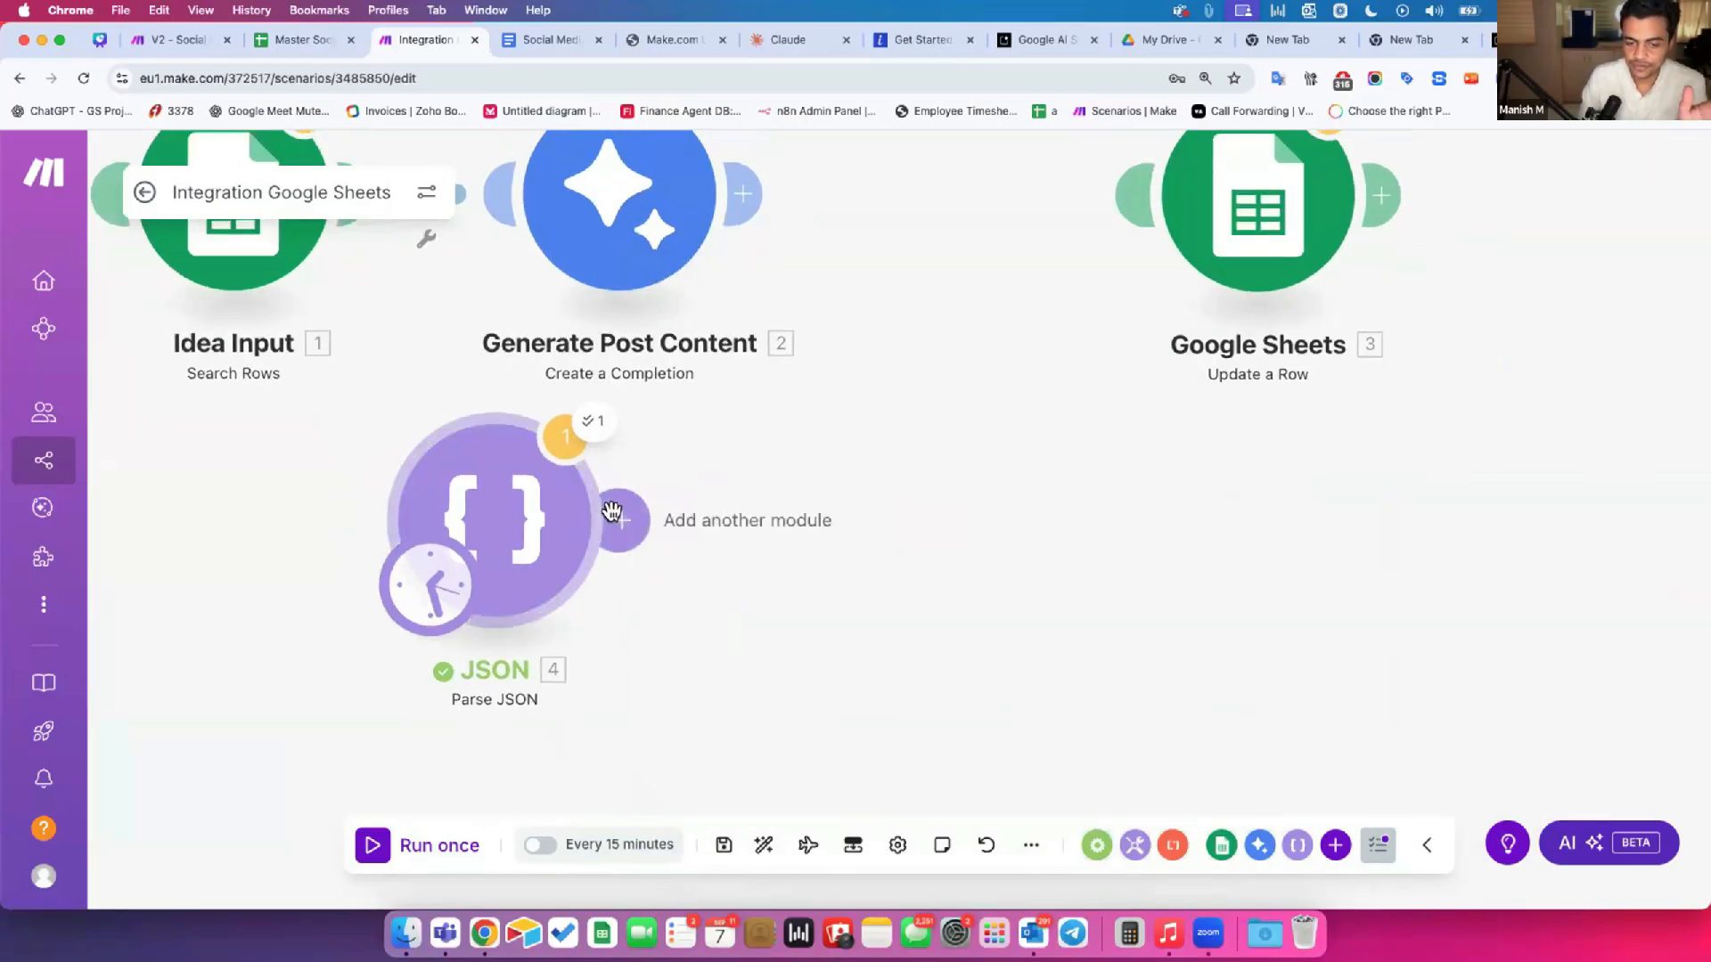
click(615, 515)
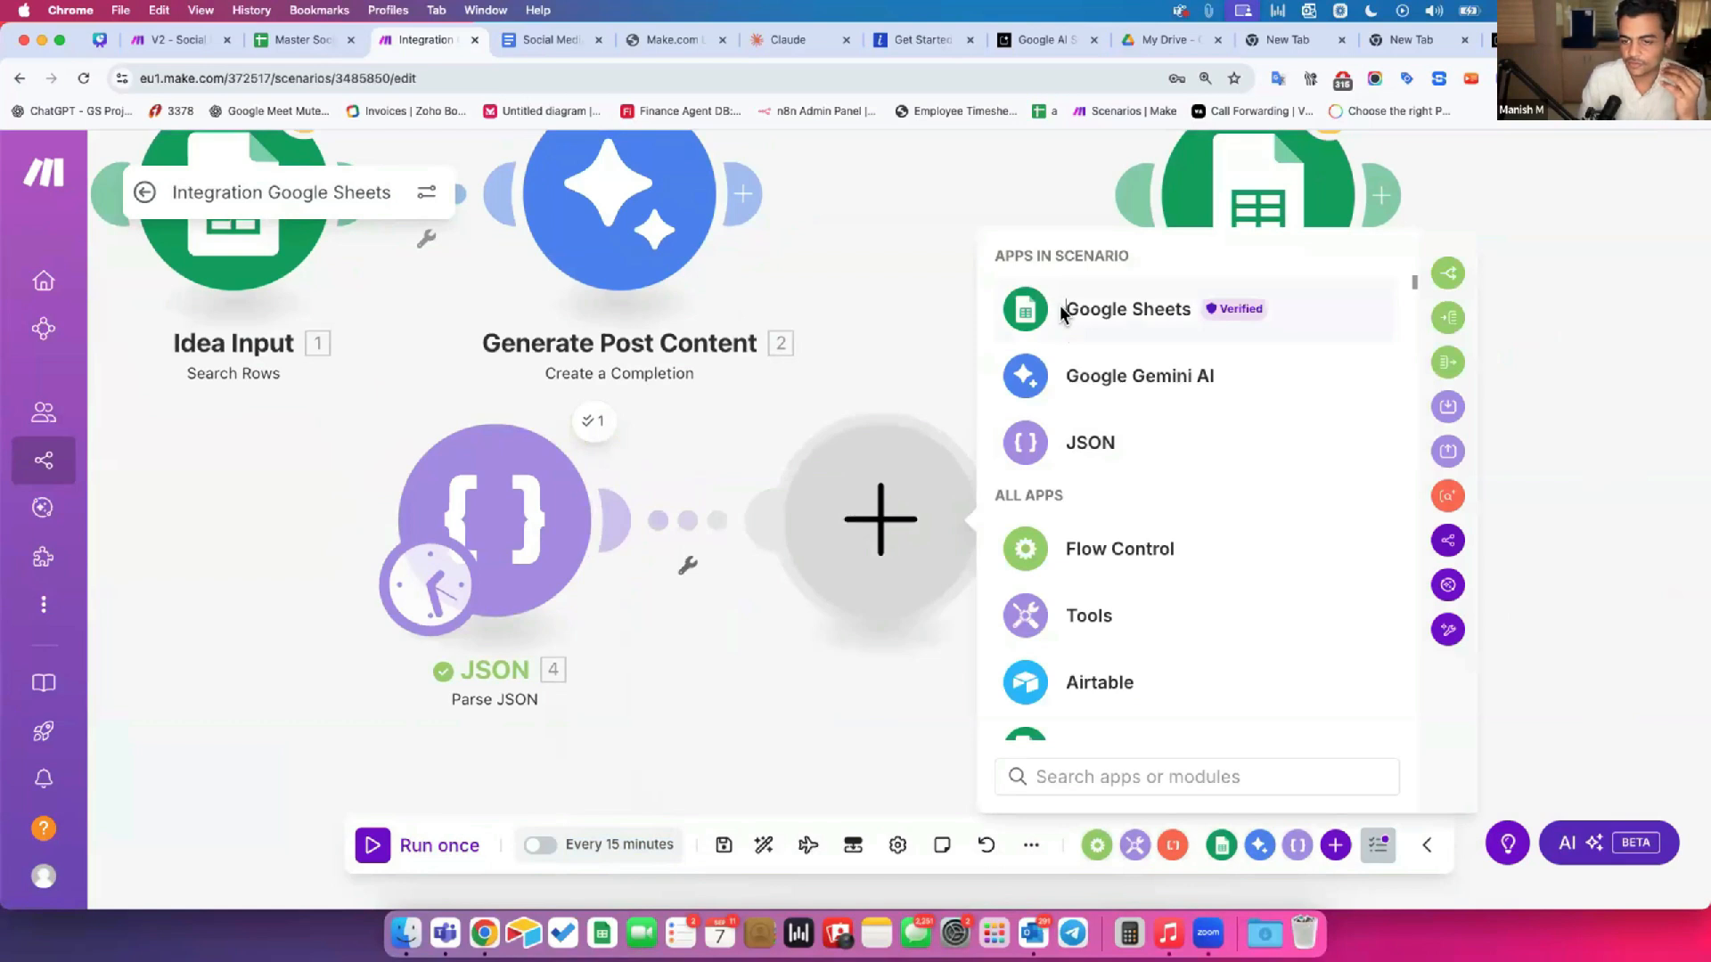
click(1062, 312)
click(1091, 496)
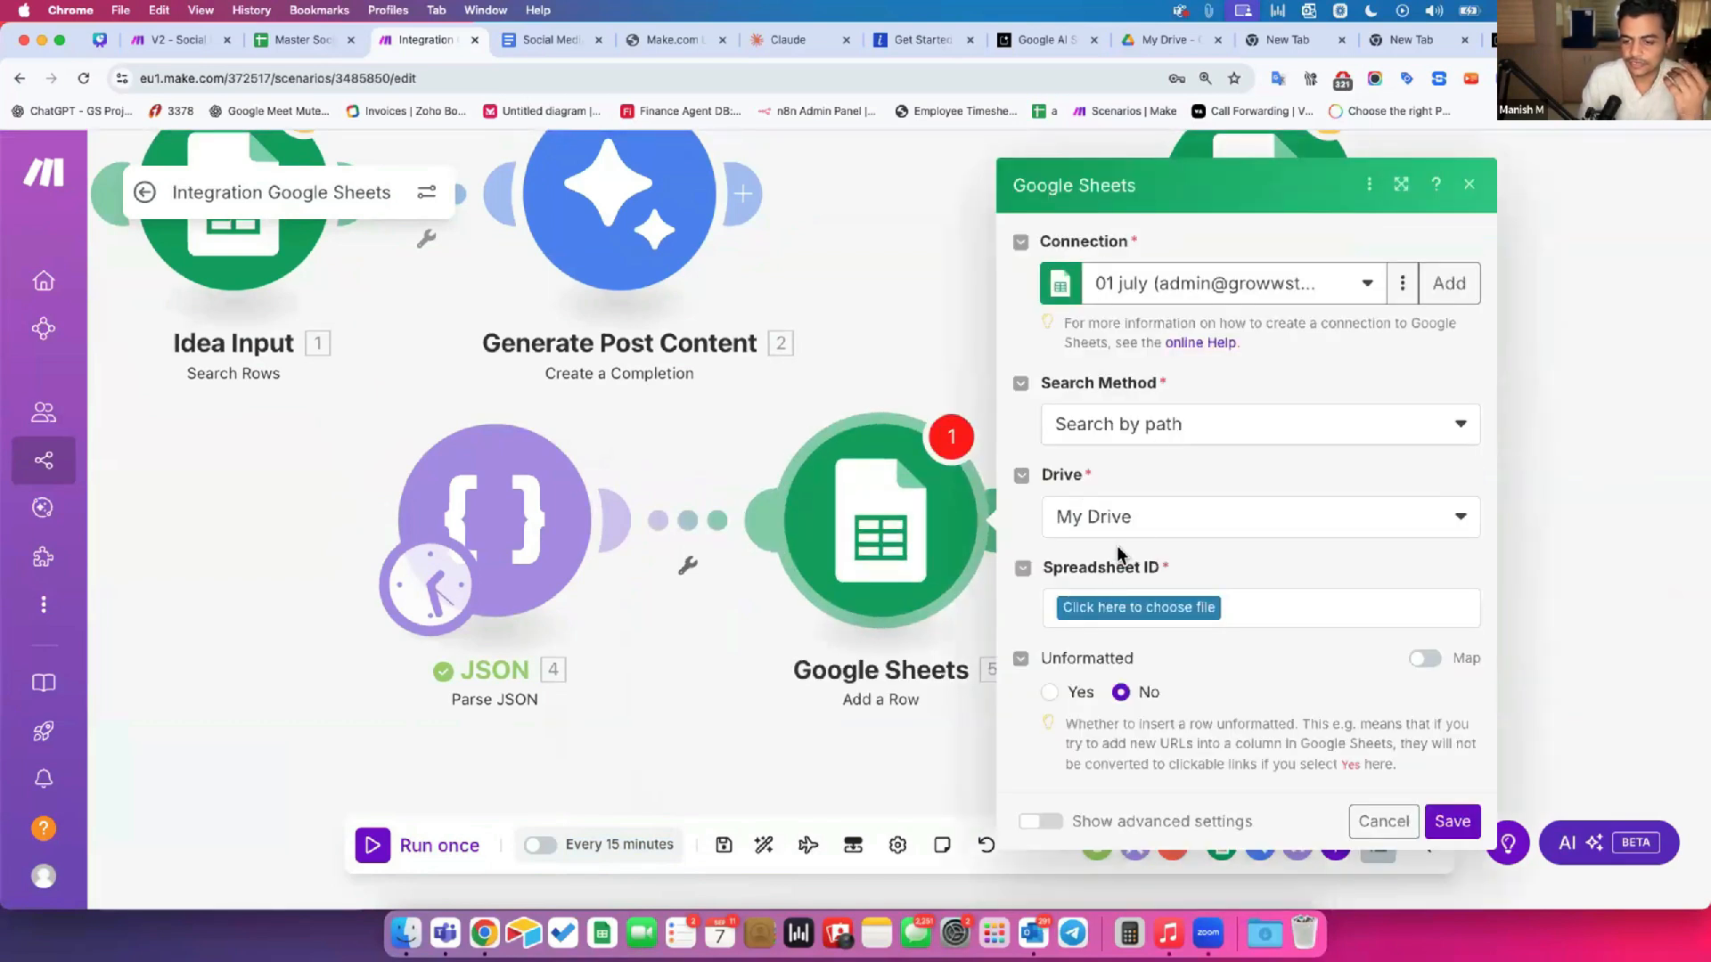
click(1133, 607)
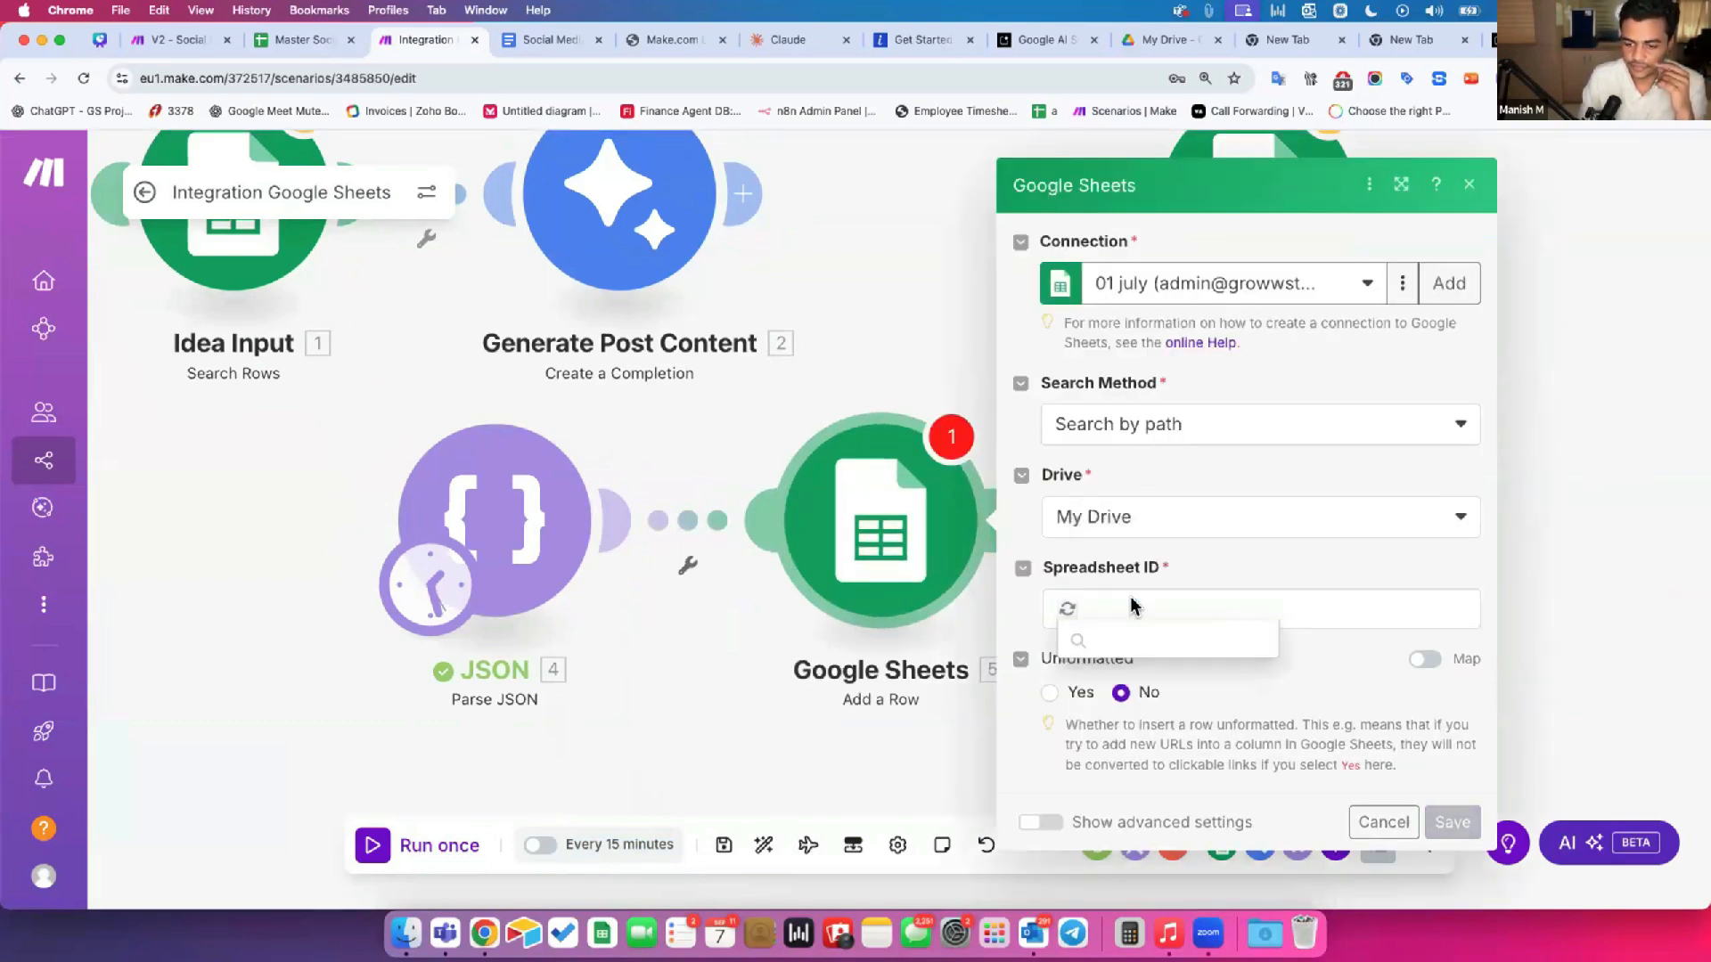
click(864, 526)
right_click(866, 525)
click(941, 784)
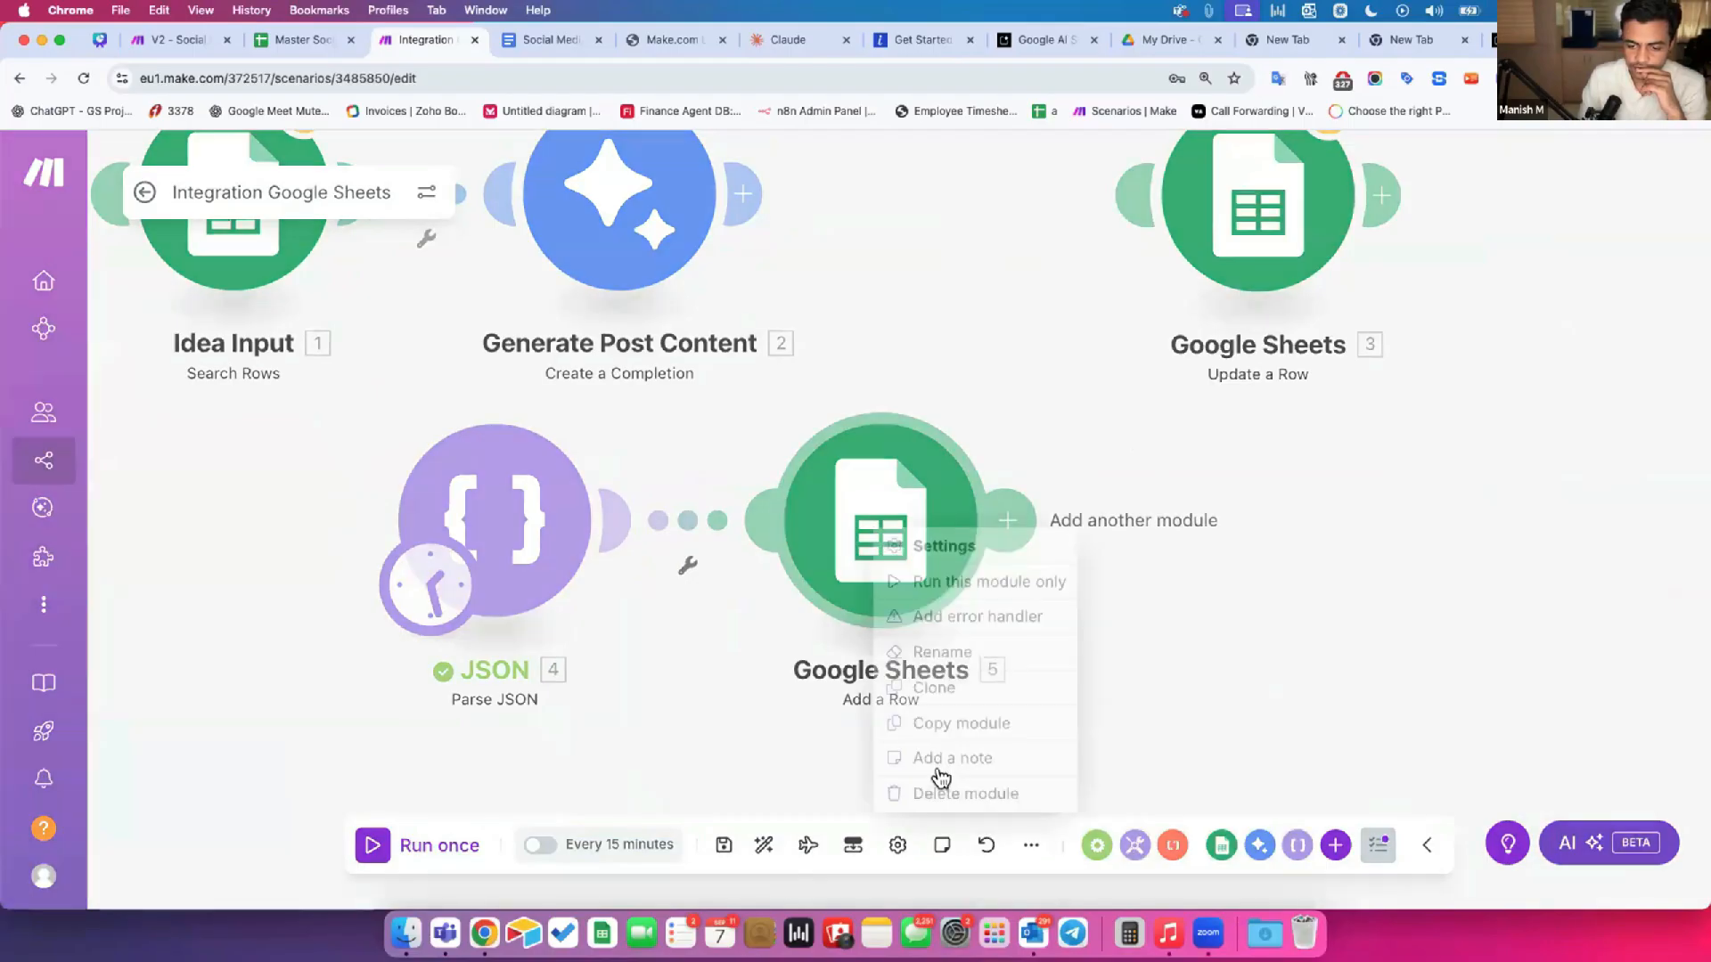
Step: Add a Tools Set variable module after Parse JSON and try mapping the parsed Name, then City, as the variable value
click(1134, 844)
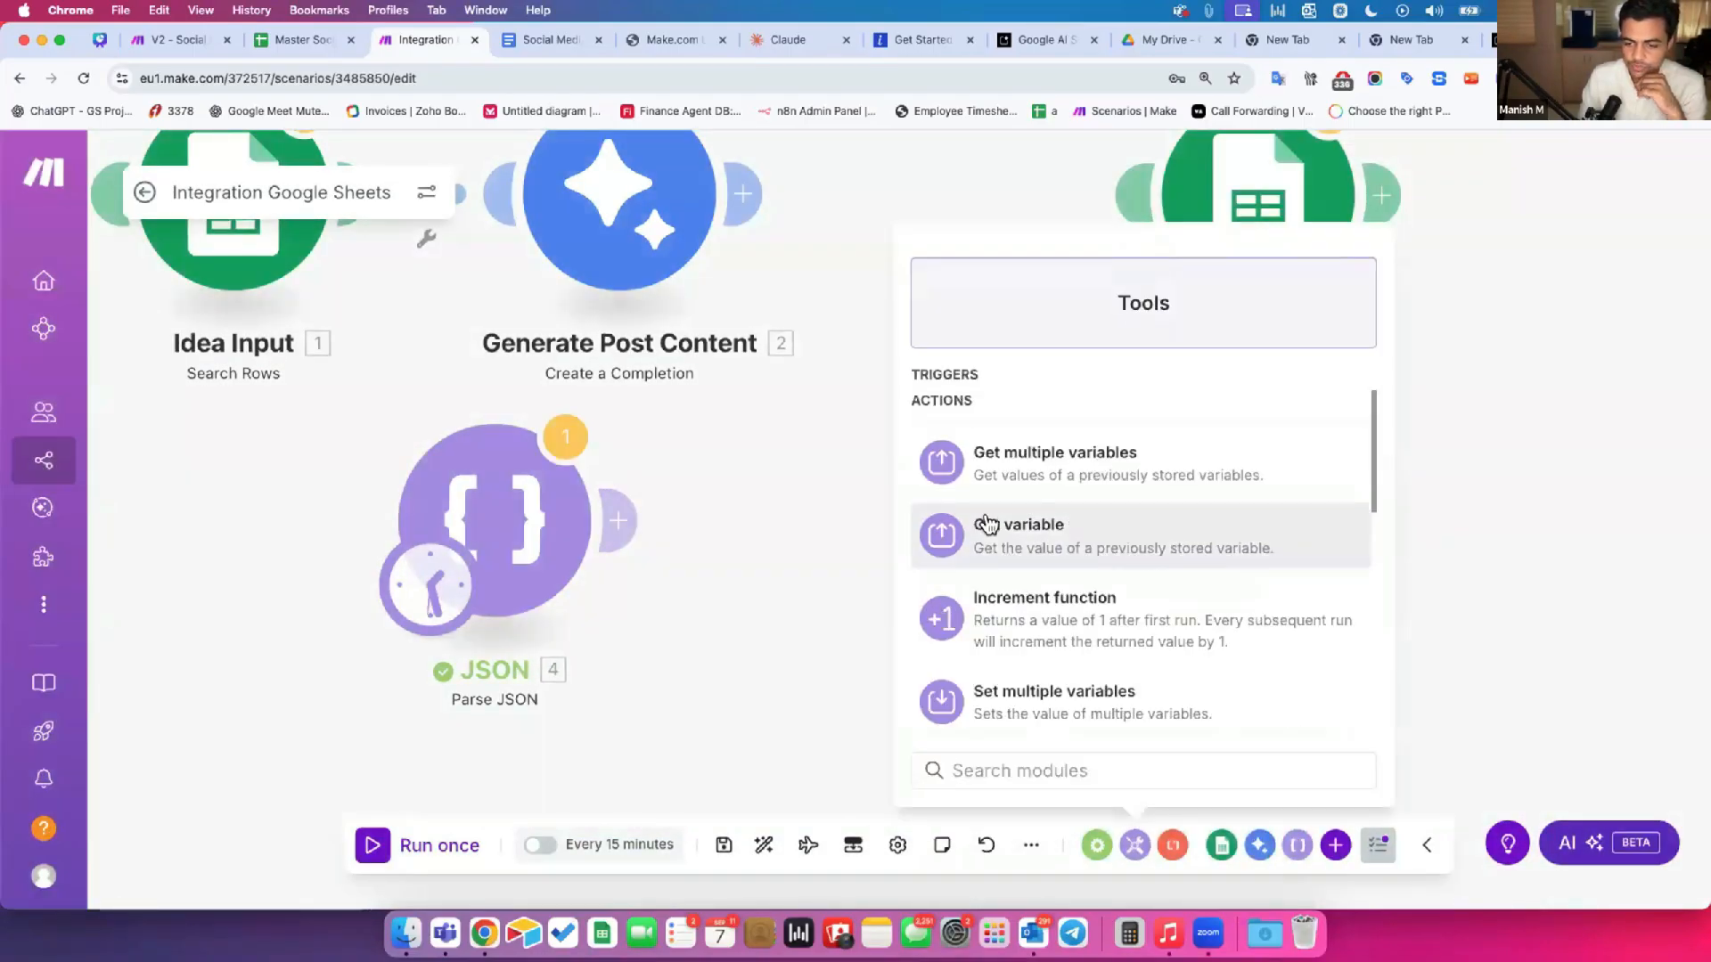
scroll(986, 524, down, 3)
click(958, 539)
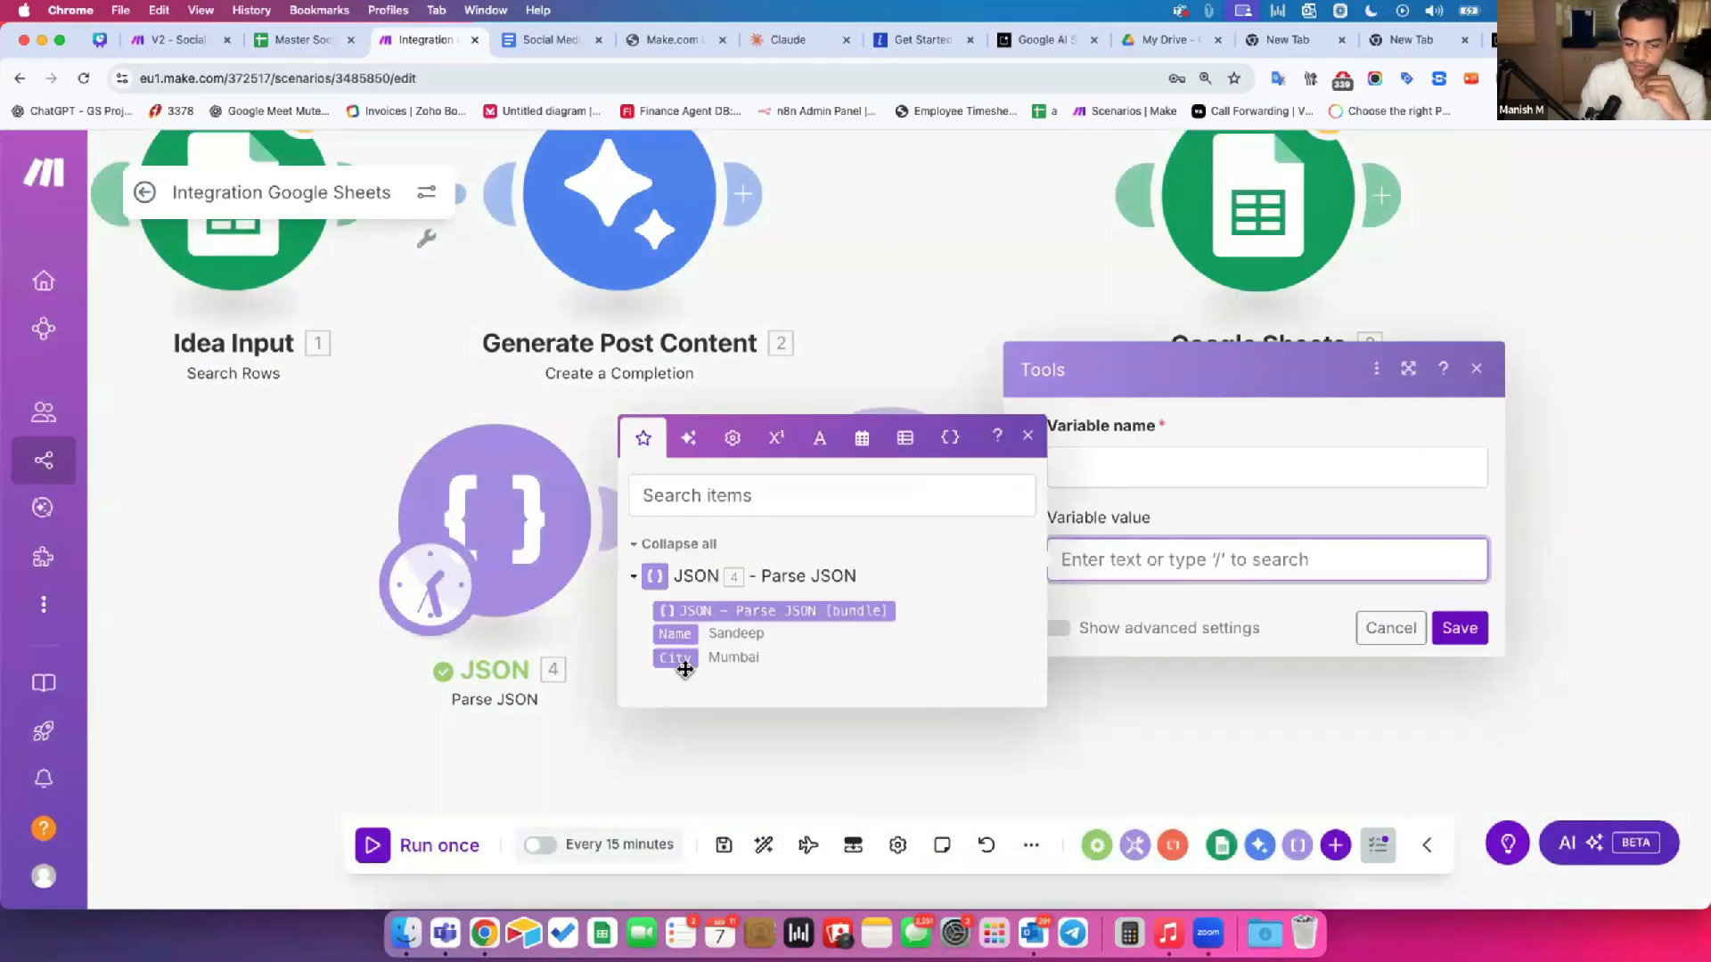
click(669, 631)
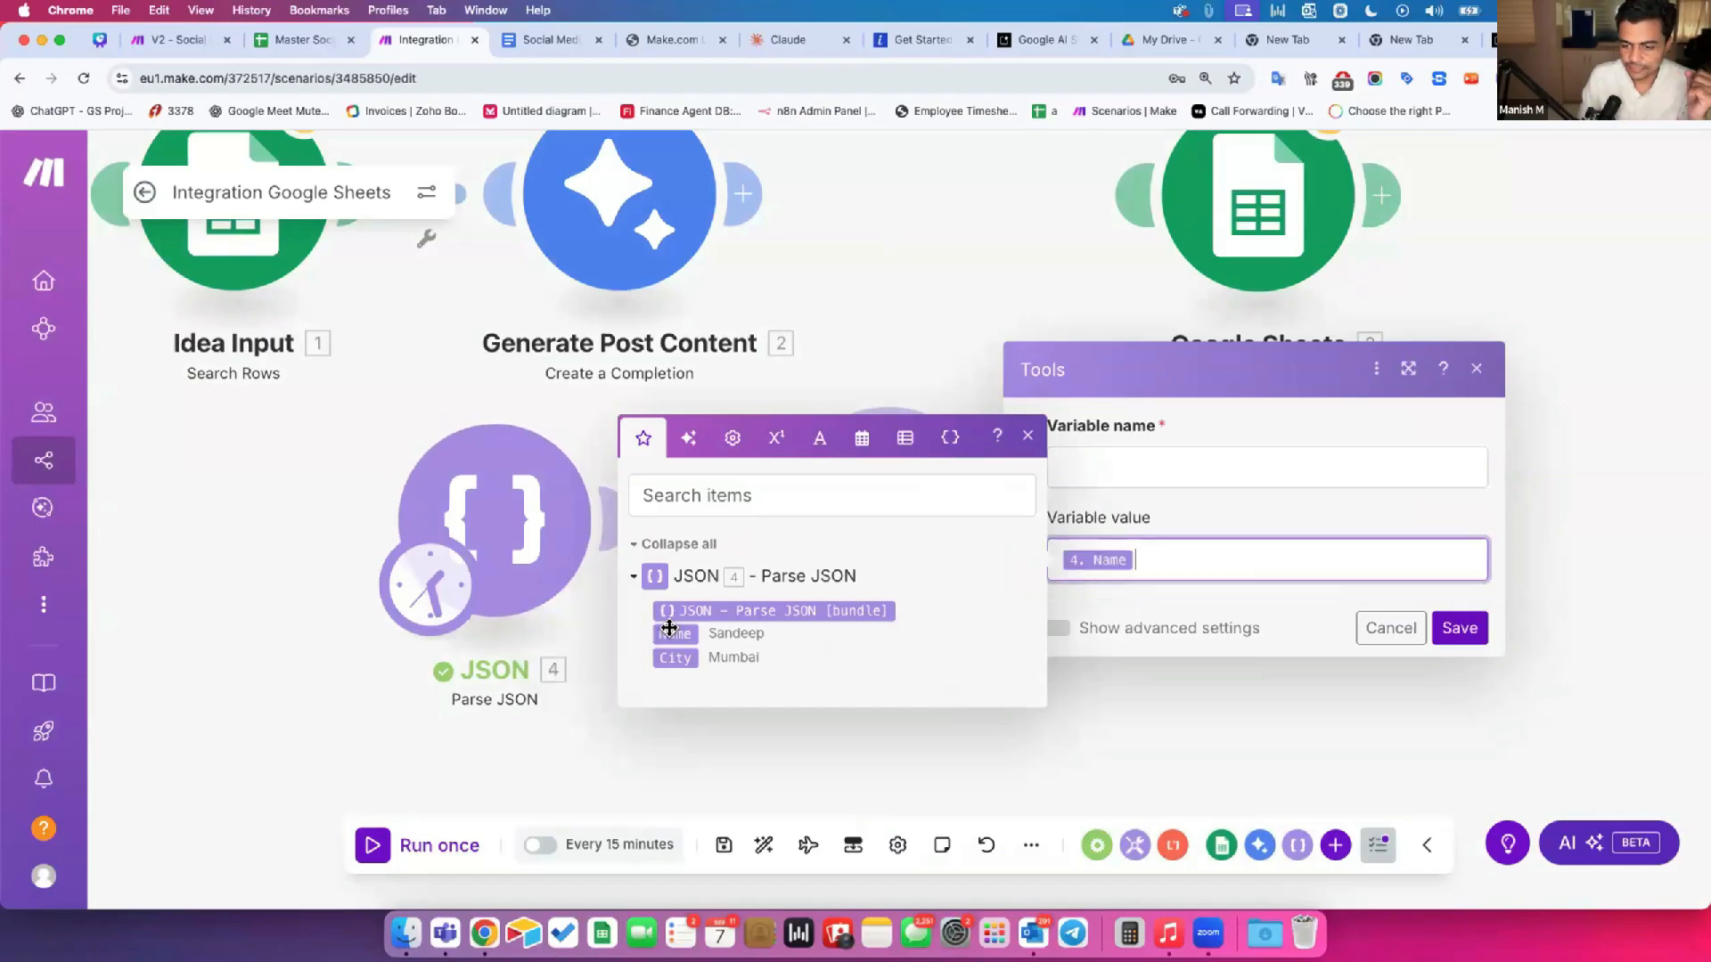
key(BackSpace)
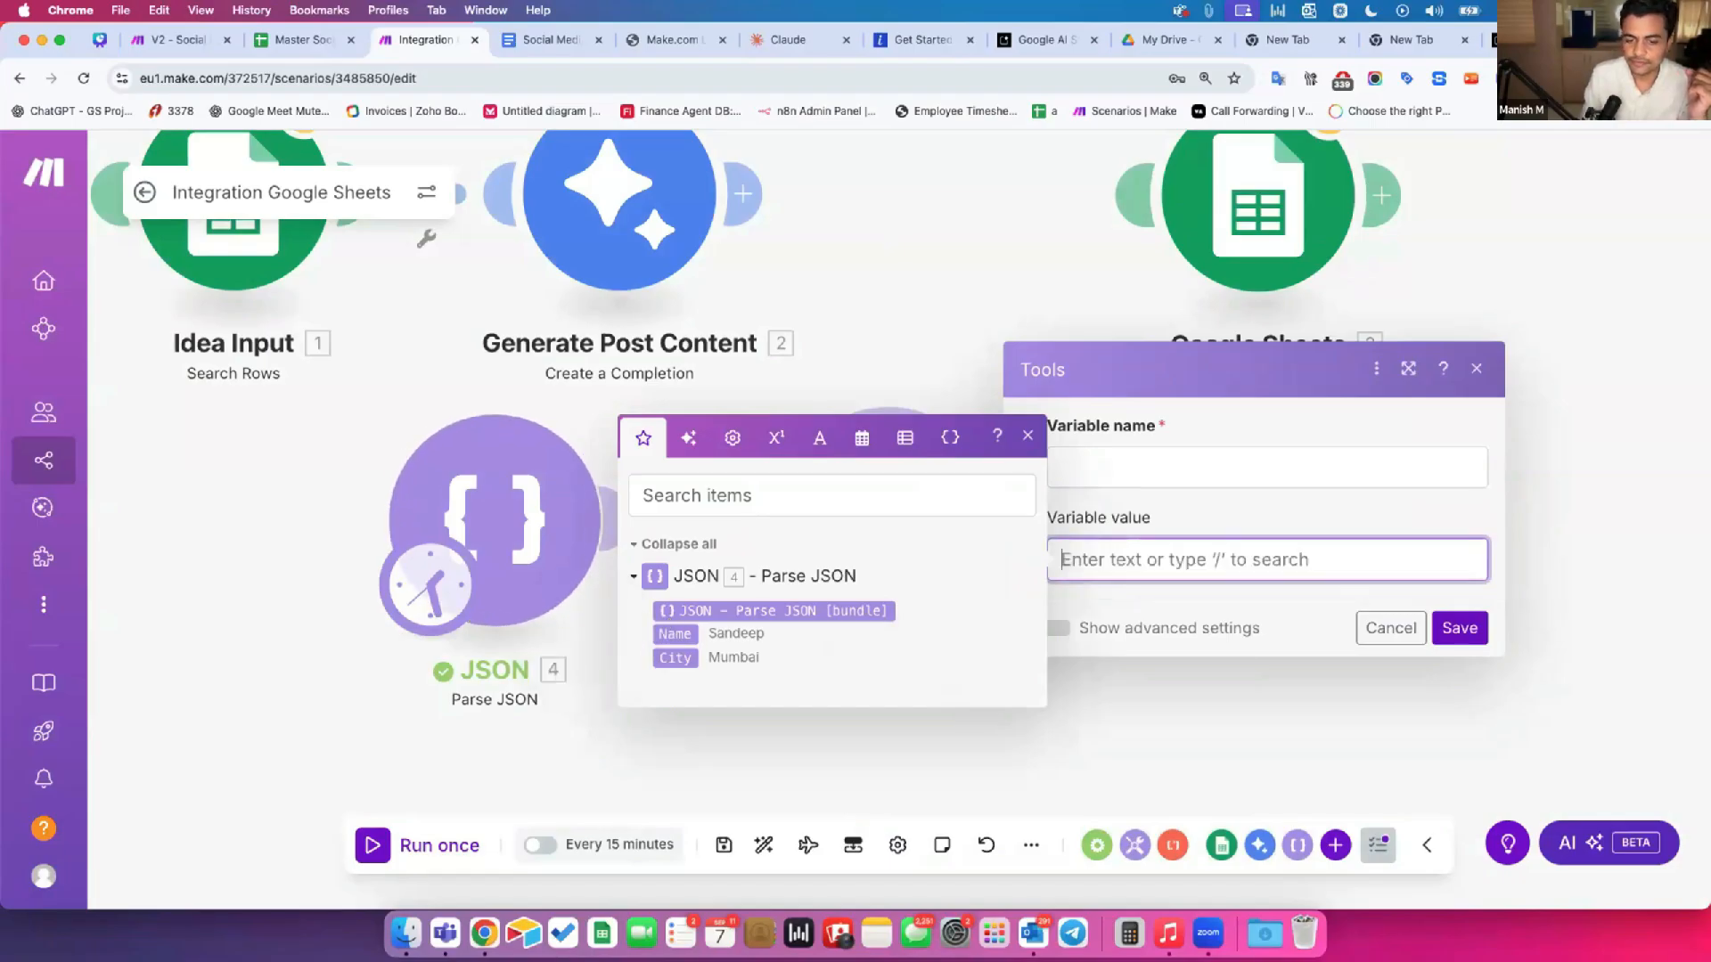
click(670, 657)
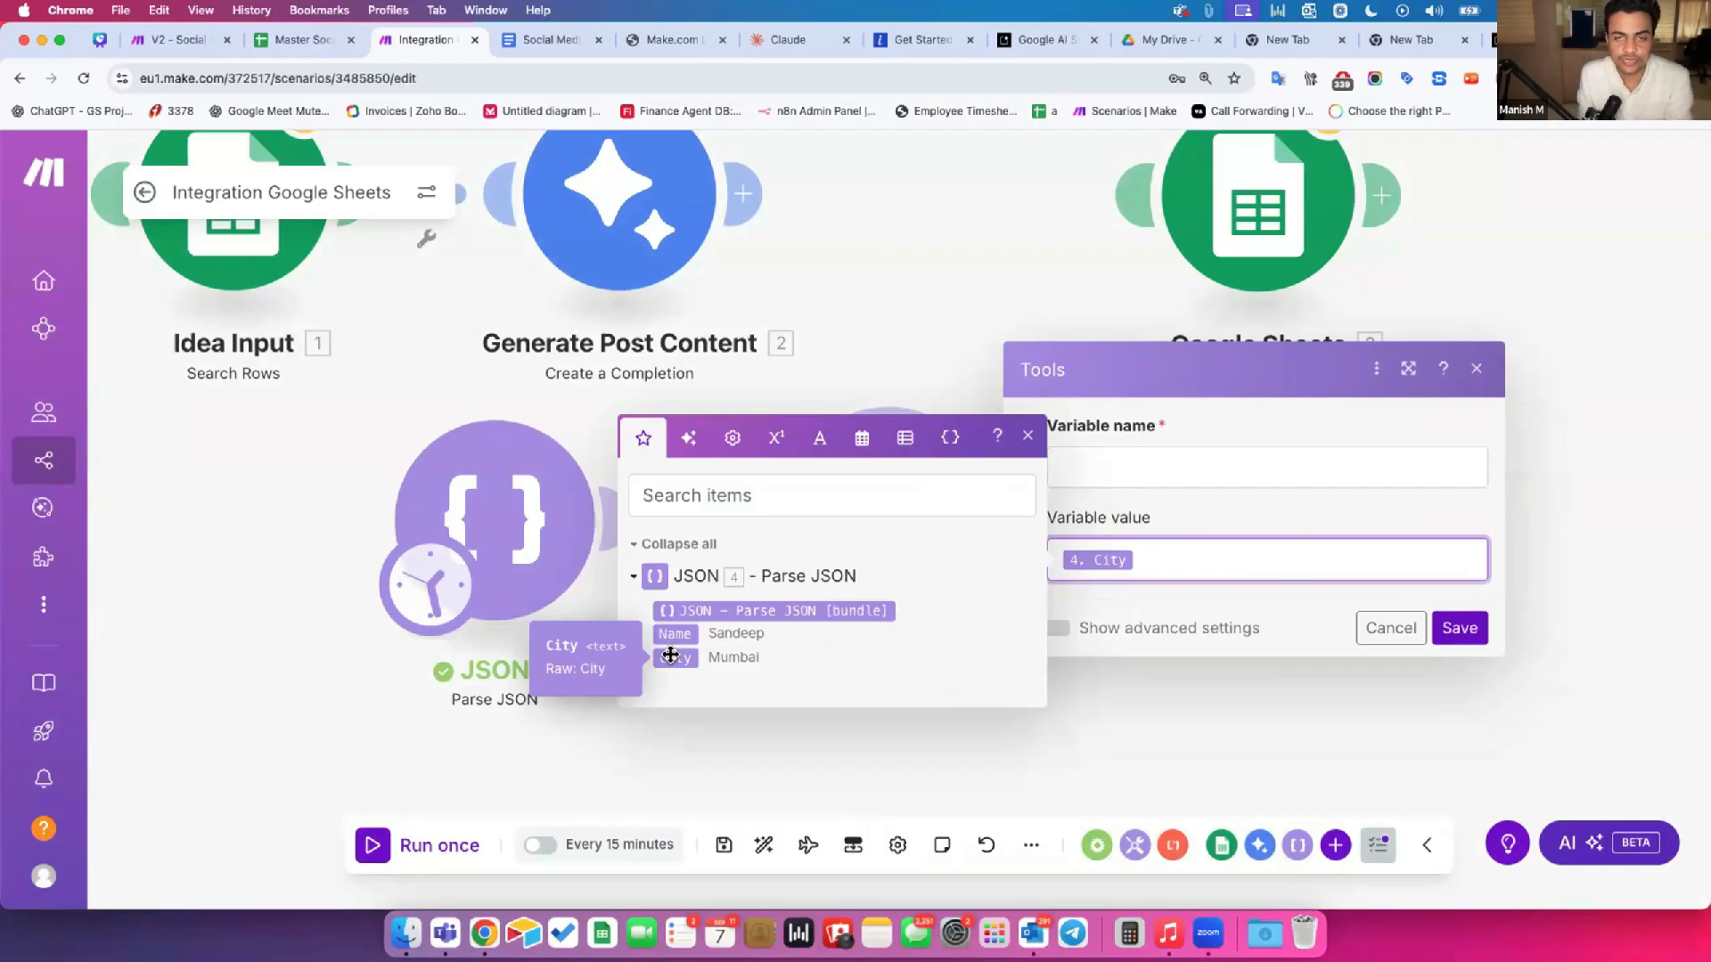
Step: Check the sample JSON string in Parse JSON as the source of the mapped fields, leaving its settings without saving
click(518, 506)
drag(666, 550, 682, 635)
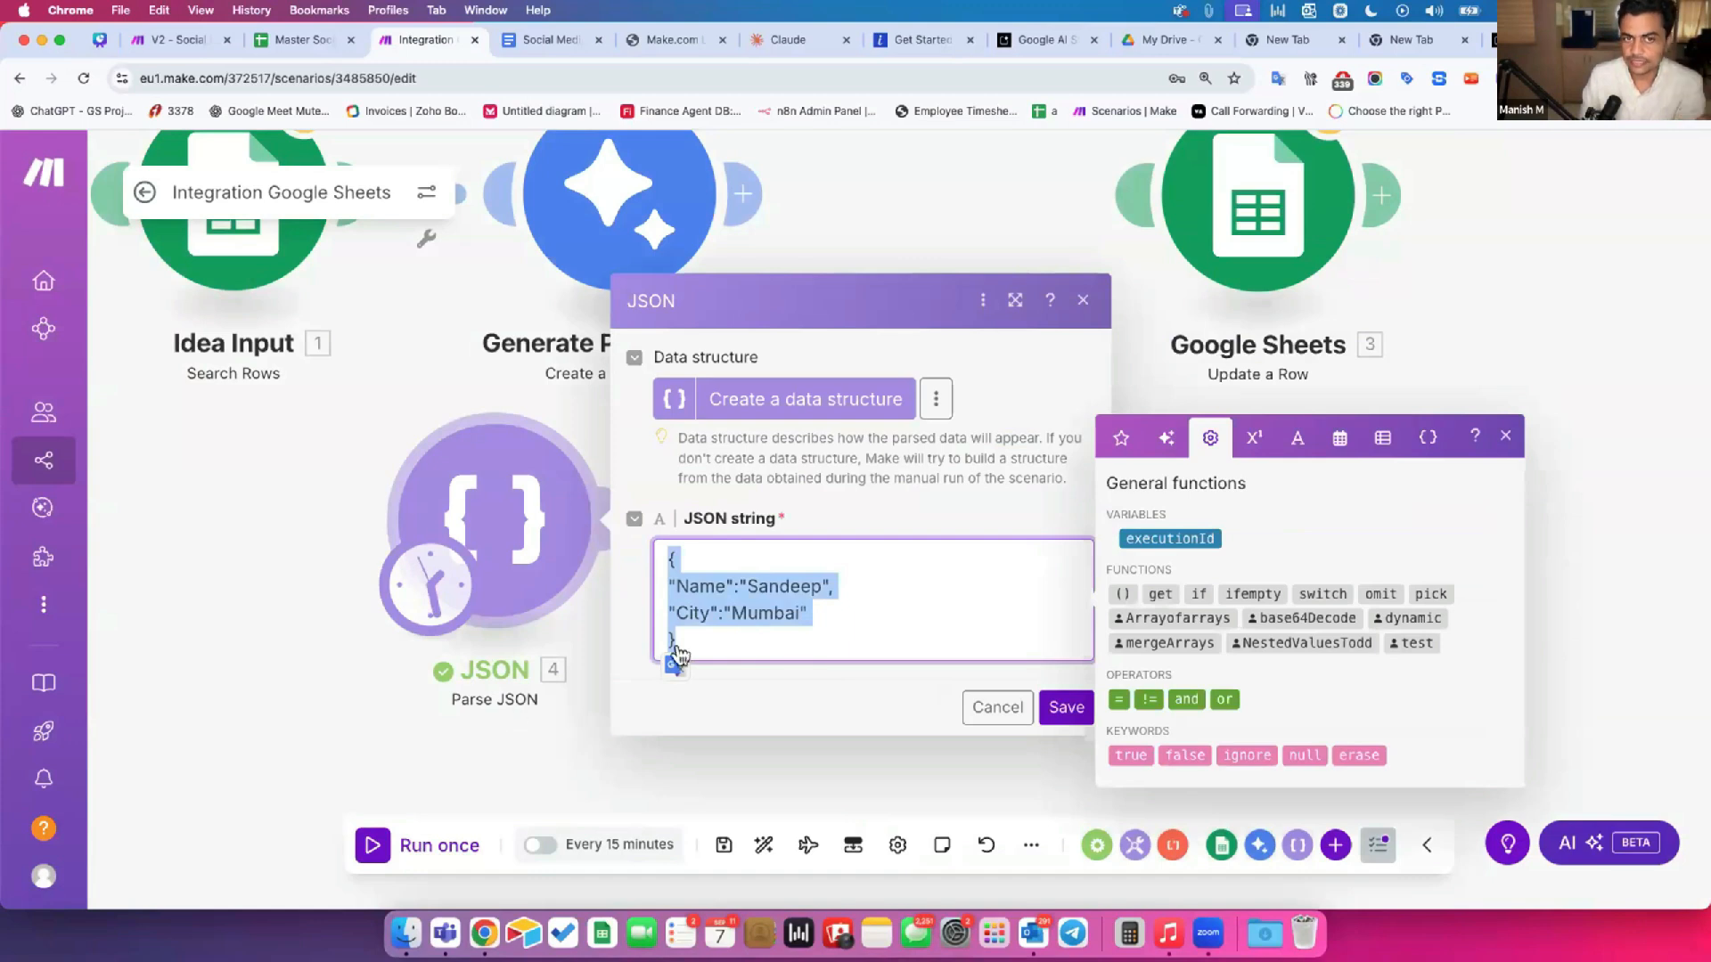
click(991, 709)
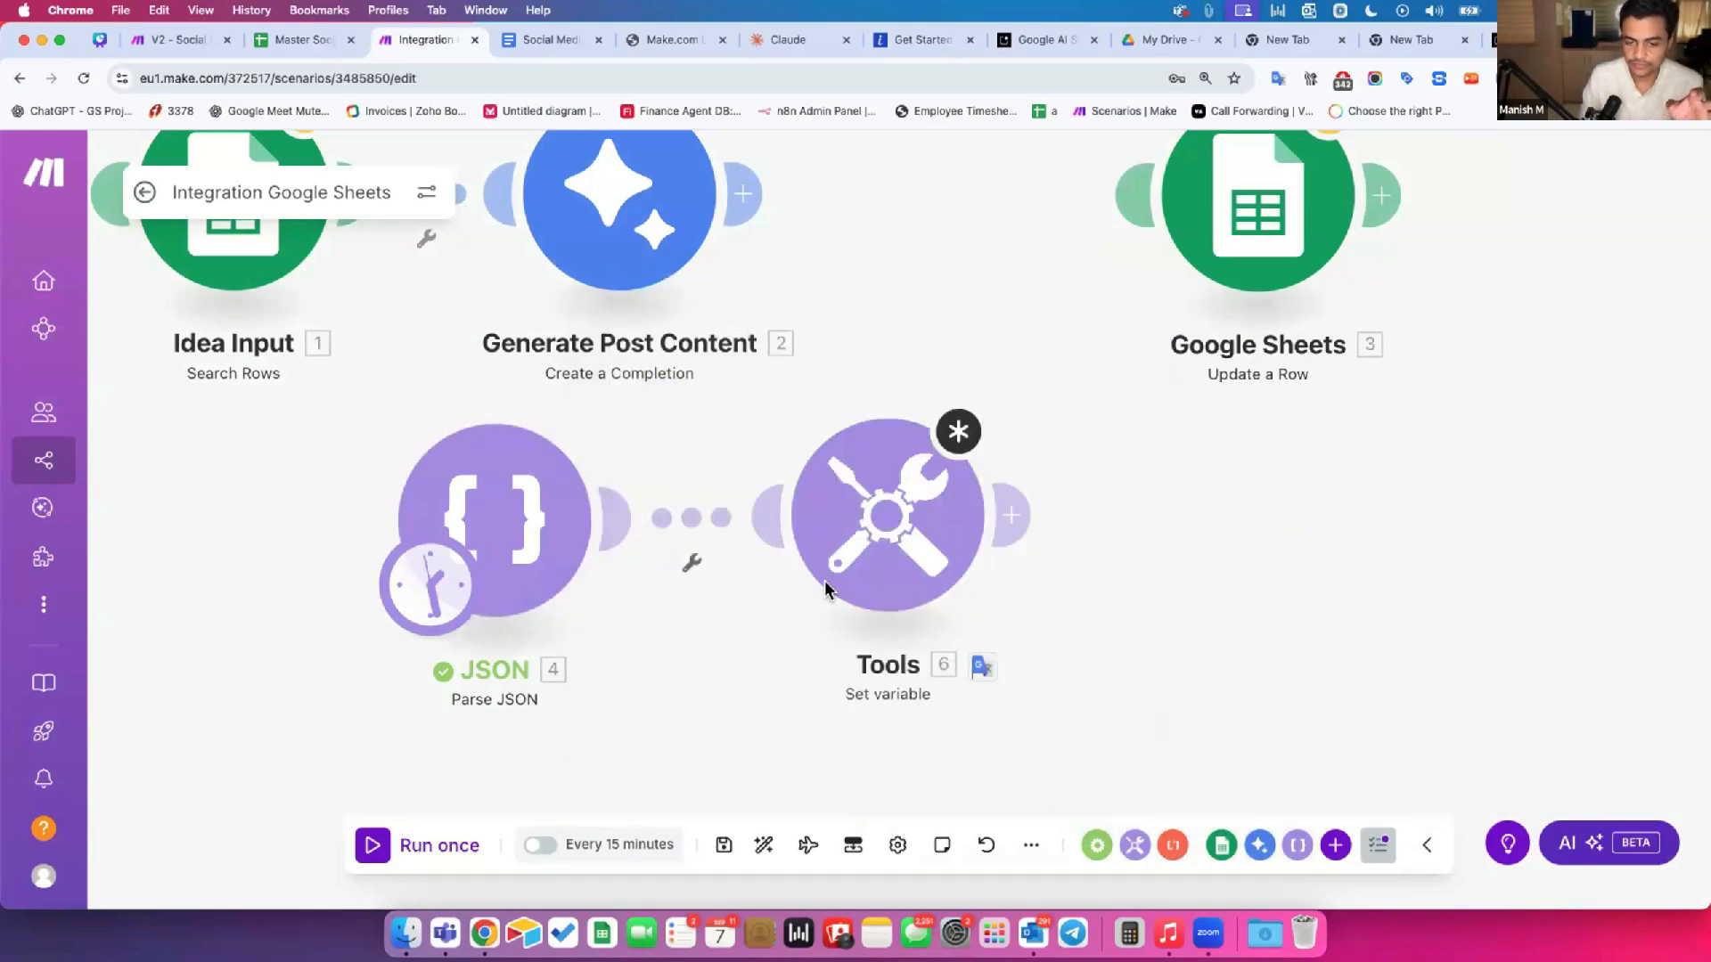
Step: Delete the Tools Set variable module attached to Parse JSON
right_click(890, 573)
click(958, 817)
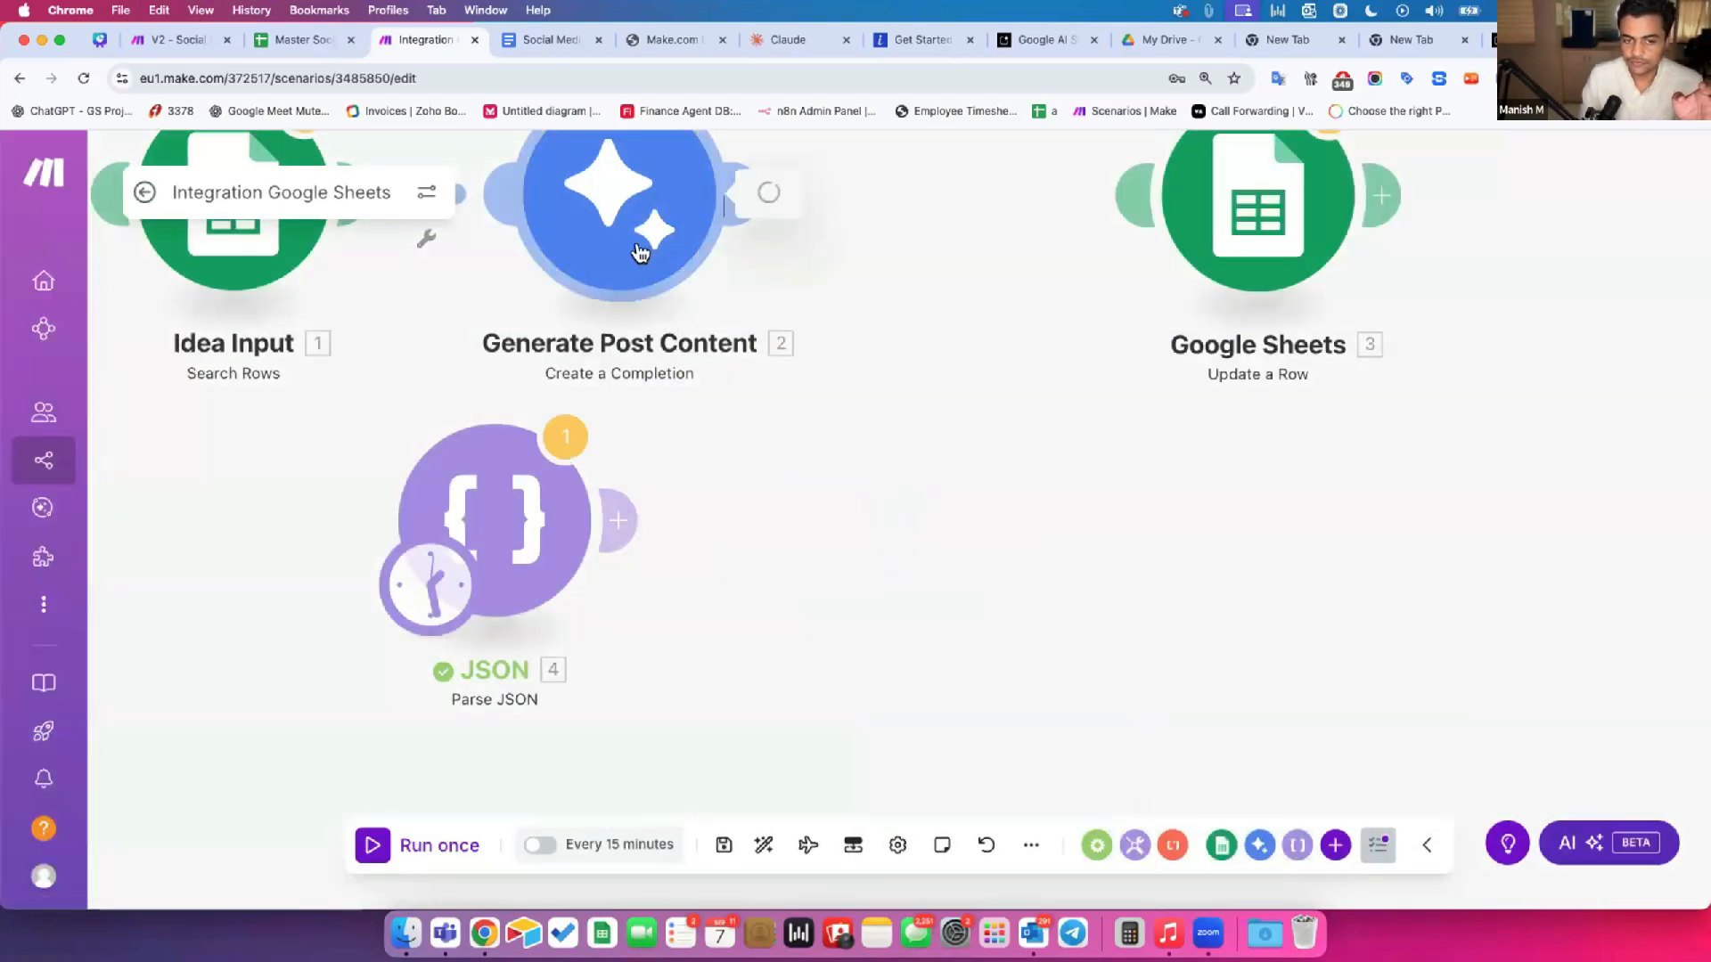
Step: Review the JSON structure requested in the Generate Post Content prompt for Facebook, Instagram and LinkedIn, and the module's Response Mime Type setting
click(664, 304)
scroll(807, 673, down, 2)
scroll(806, 672, down, 10)
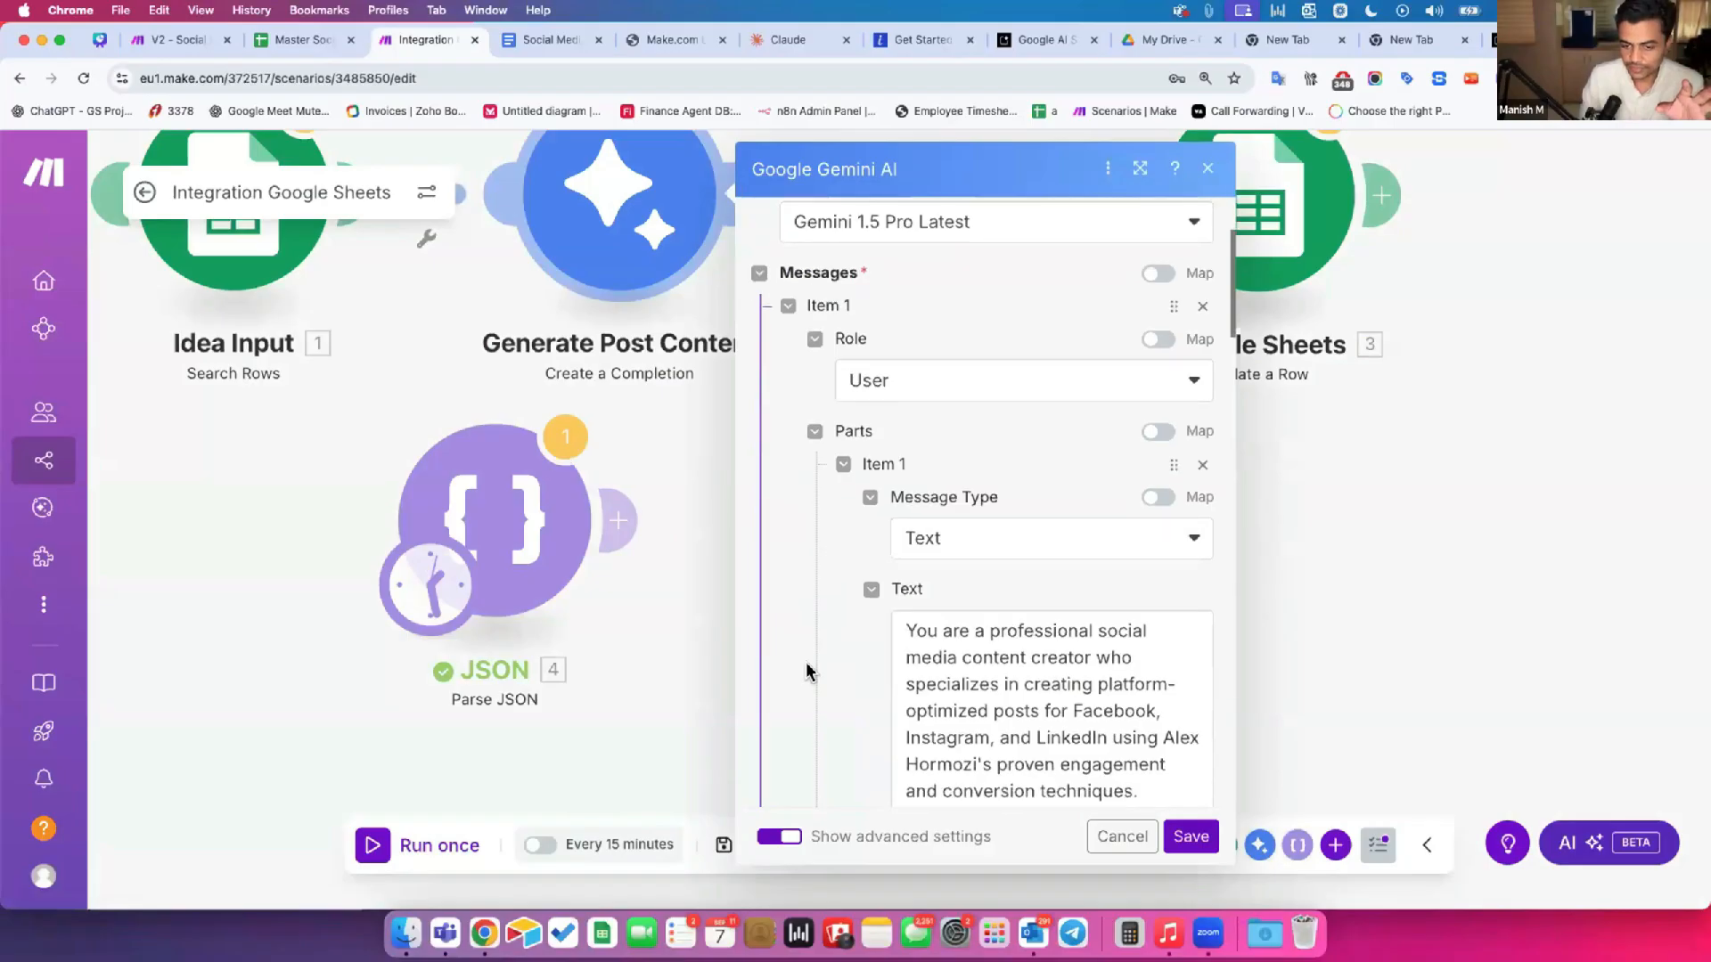
scroll(1149, 368, down, 5)
scroll(1149, 368, down, 15)
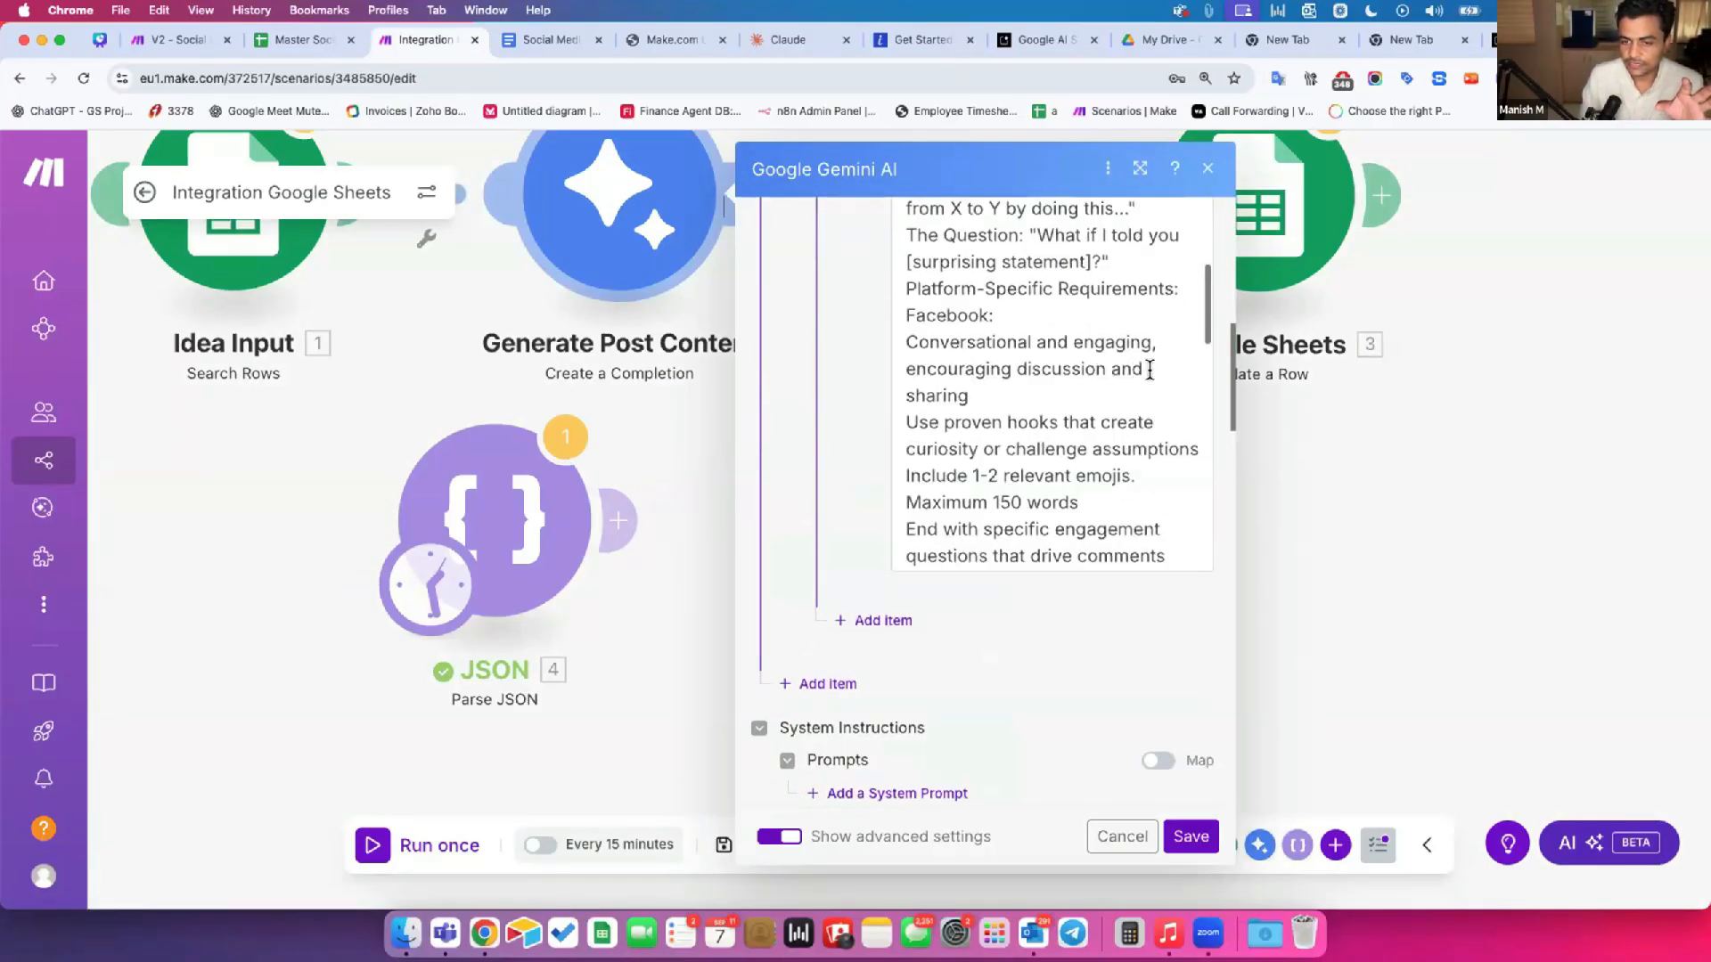
scroll(1139, 369, down, 3)
scroll(904, 332, up, 5)
drag(906, 325, 910, 405)
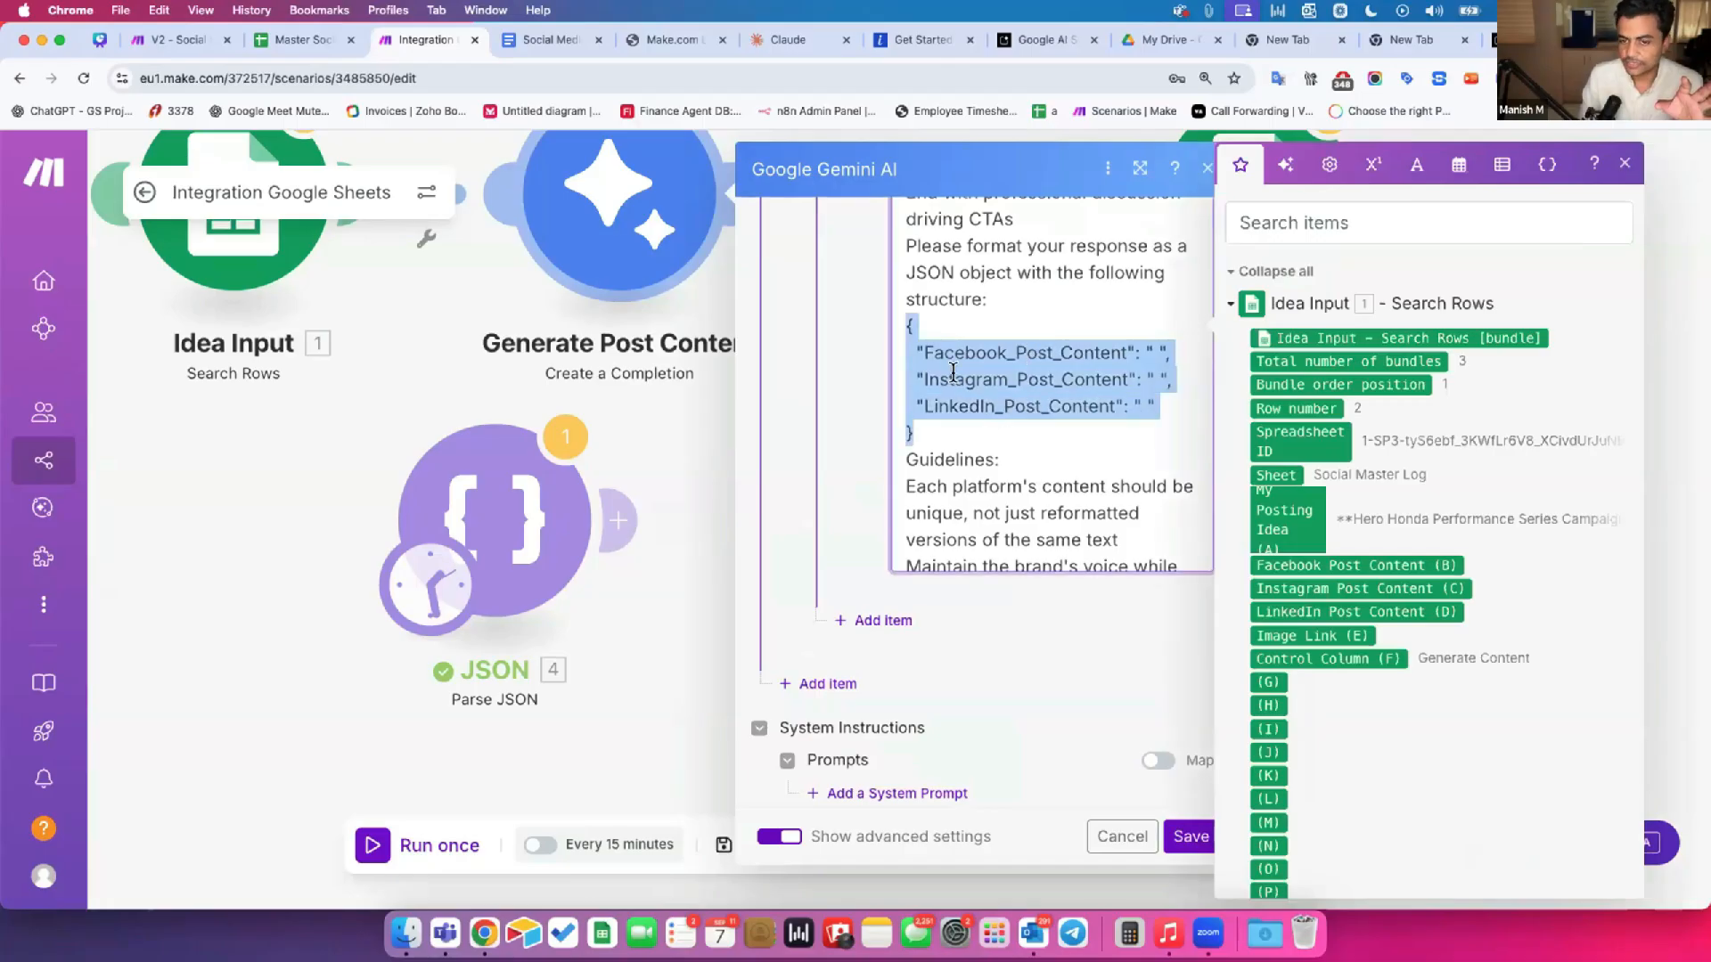
click(1155, 350)
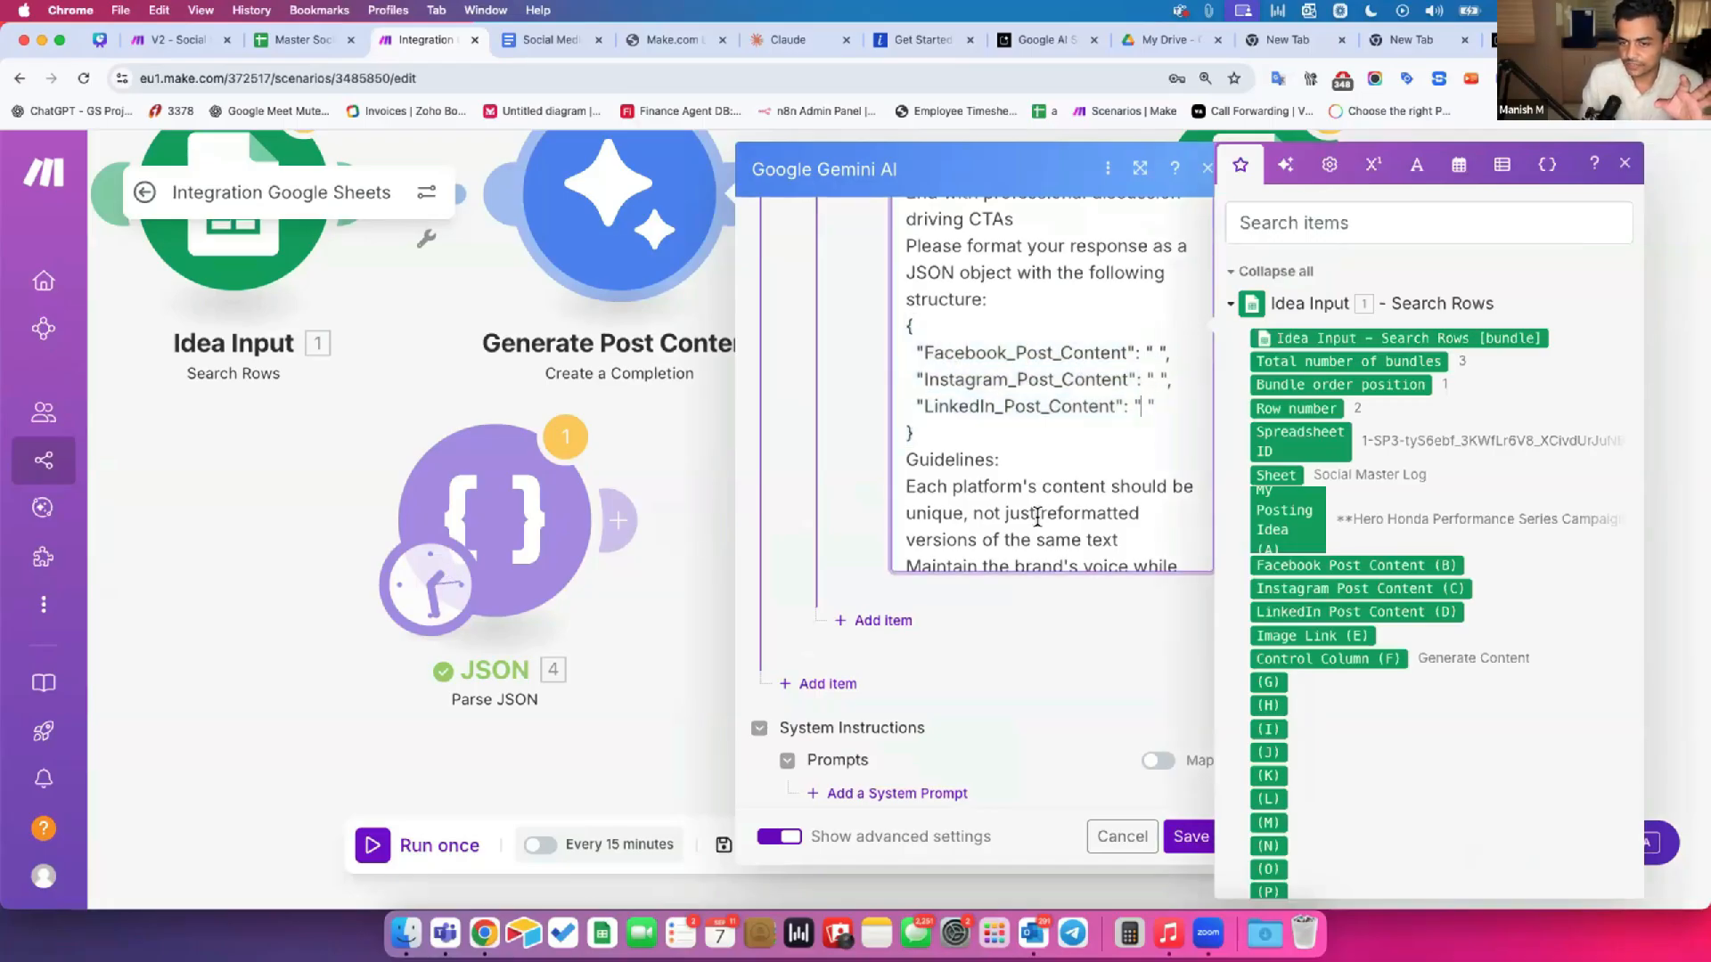
scroll(949, 605, down, 10)
scroll(949, 605, down, 6)
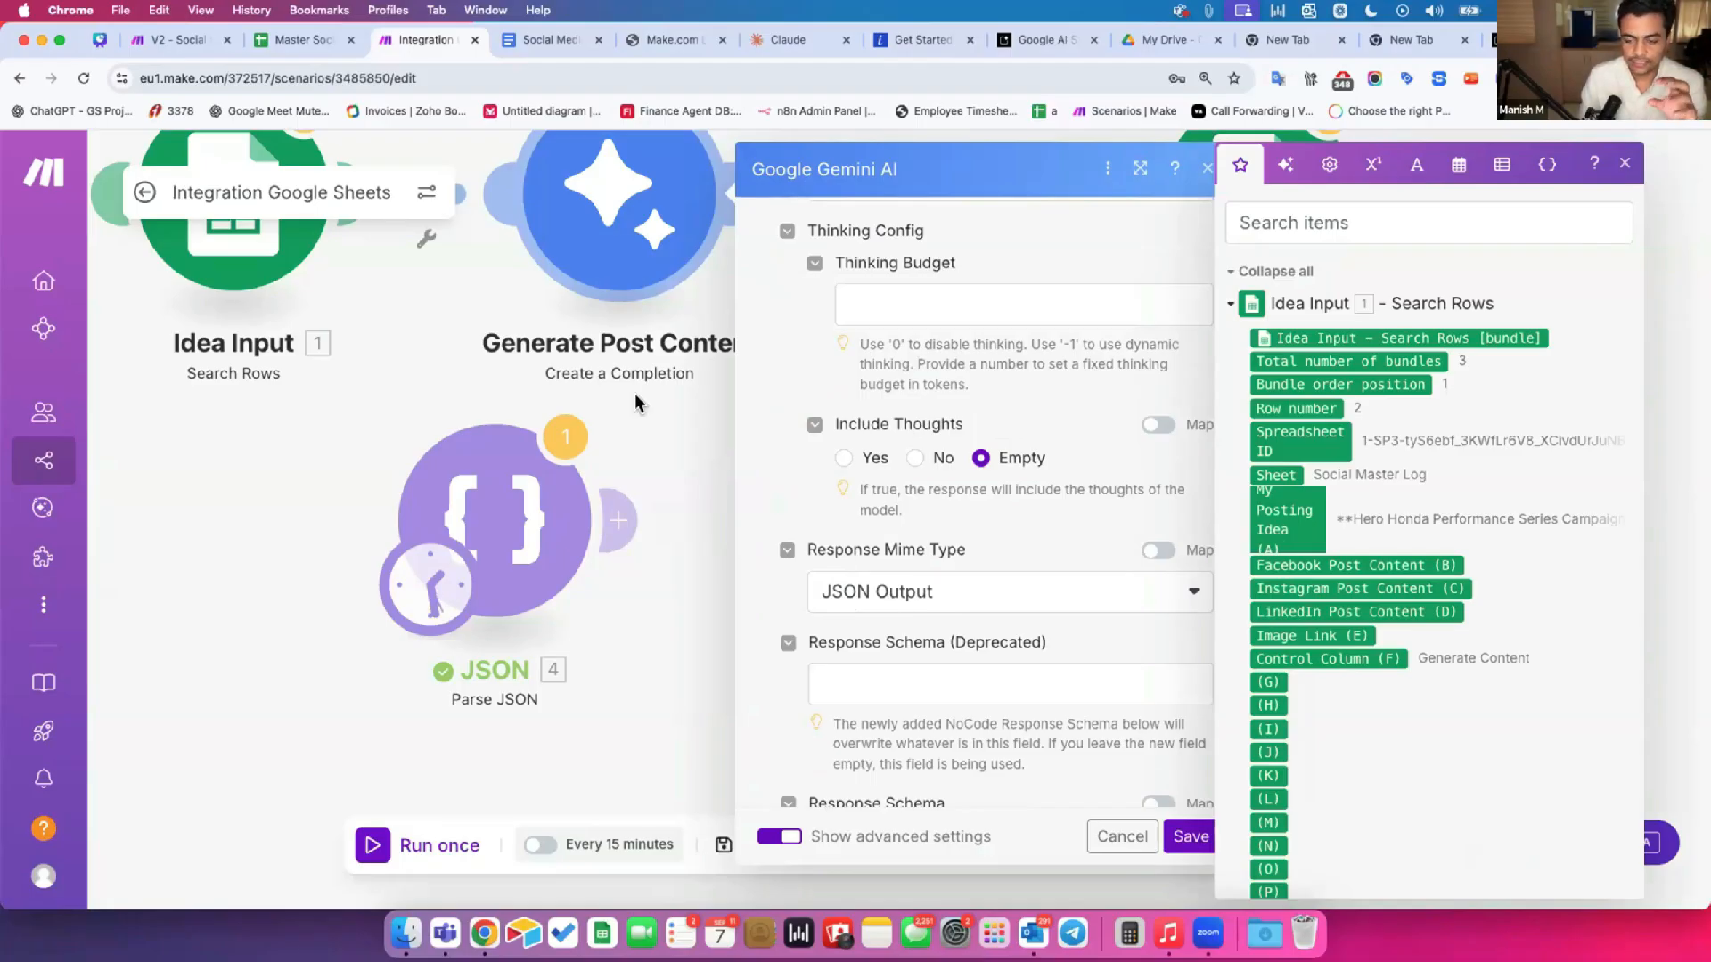
Step: Reattach the Parse JSON module after Generate Post Content and clear its sample JSON string
click(698, 387)
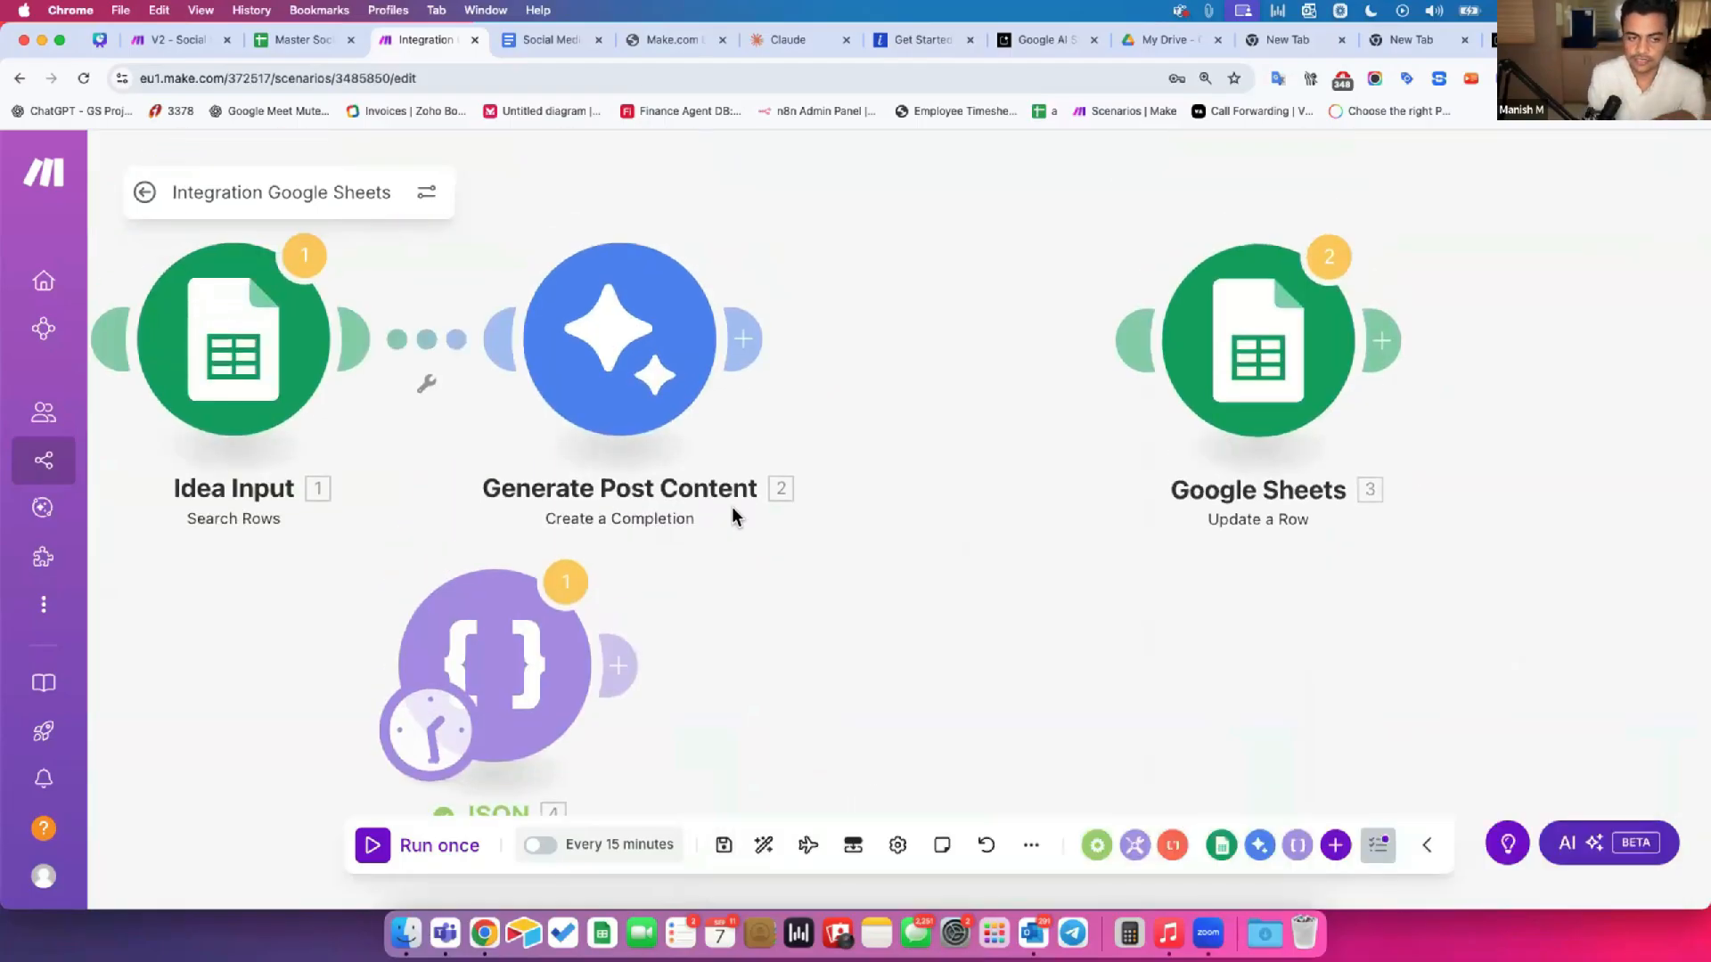
drag(417, 661, 919, 419)
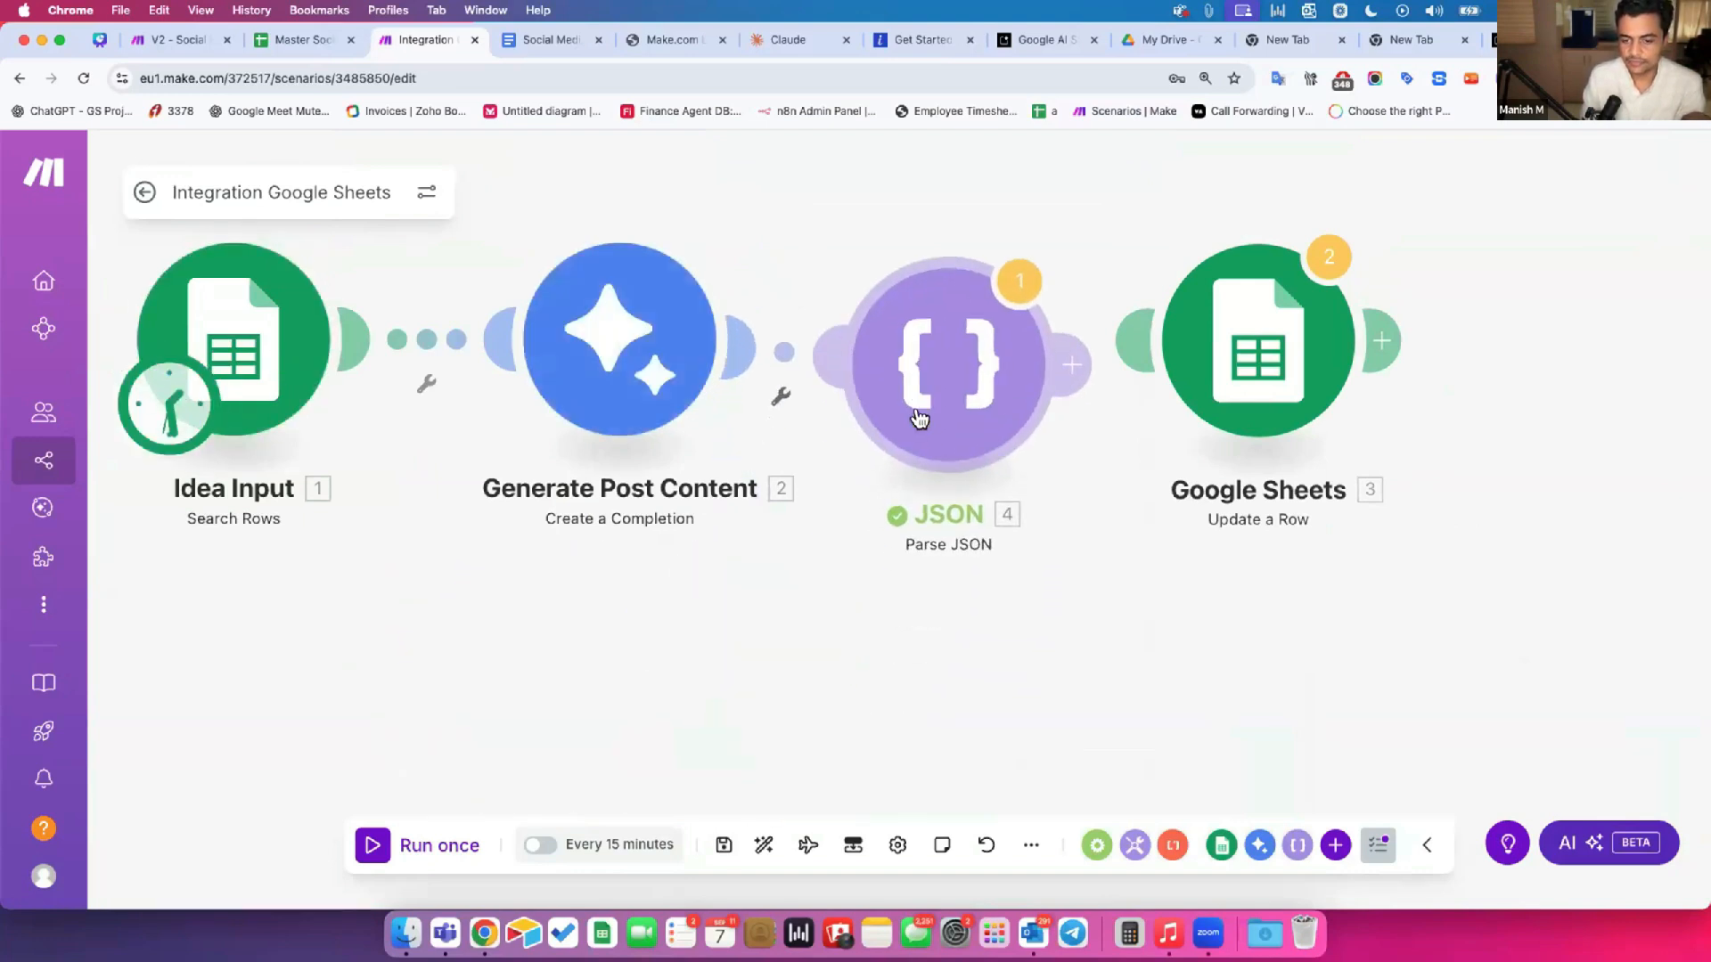
click(919, 419)
drag(1010, 506, 924, 405)
key(BackSpace)
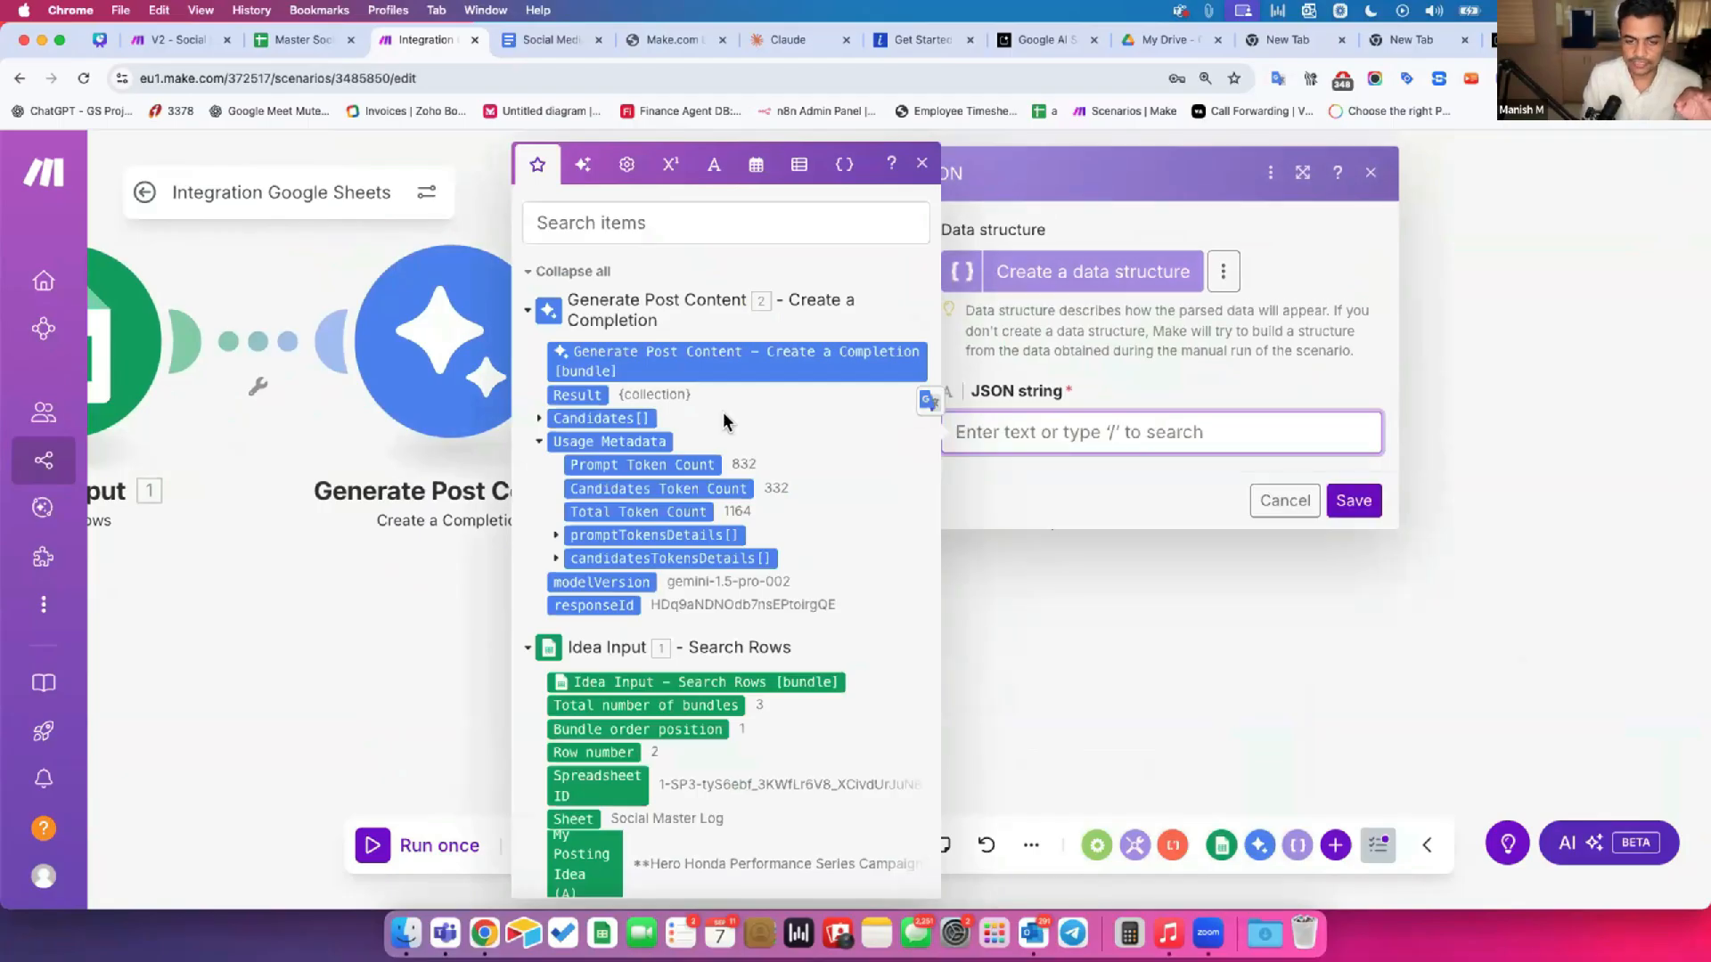
Step: Map Text from Candidates > Content > Parts of the Generate Post Content output as the JSON string and save Parse JSON
click(538, 418)
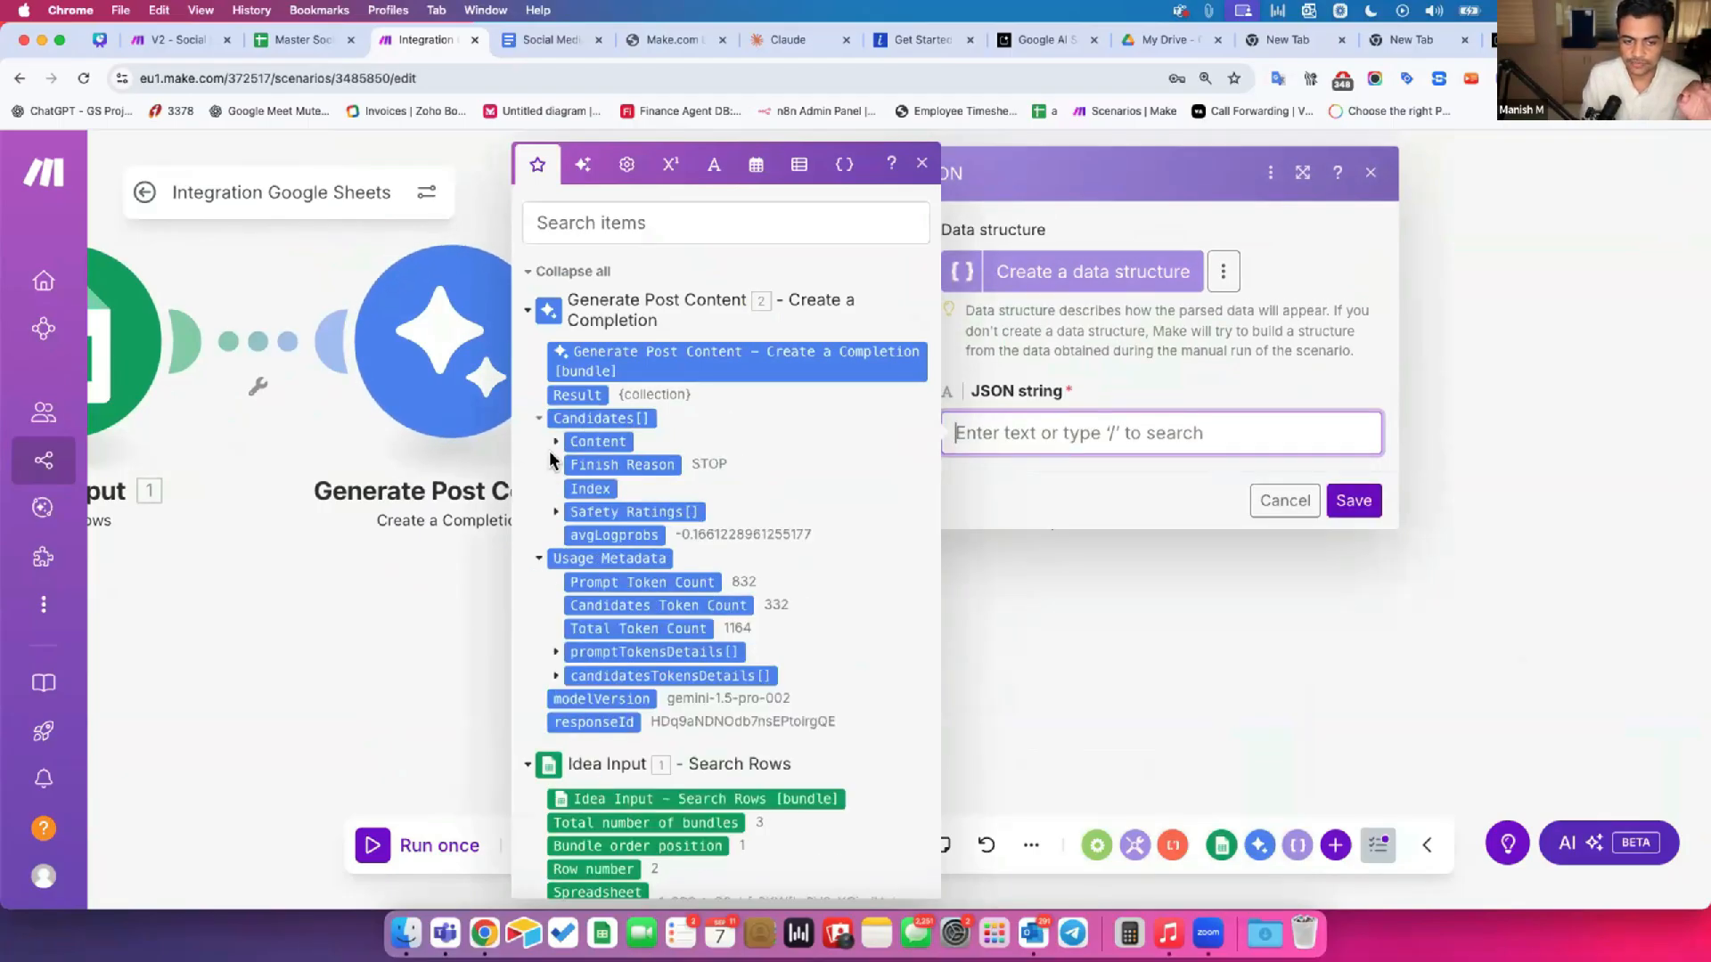
click(550, 442)
click(567, 465)
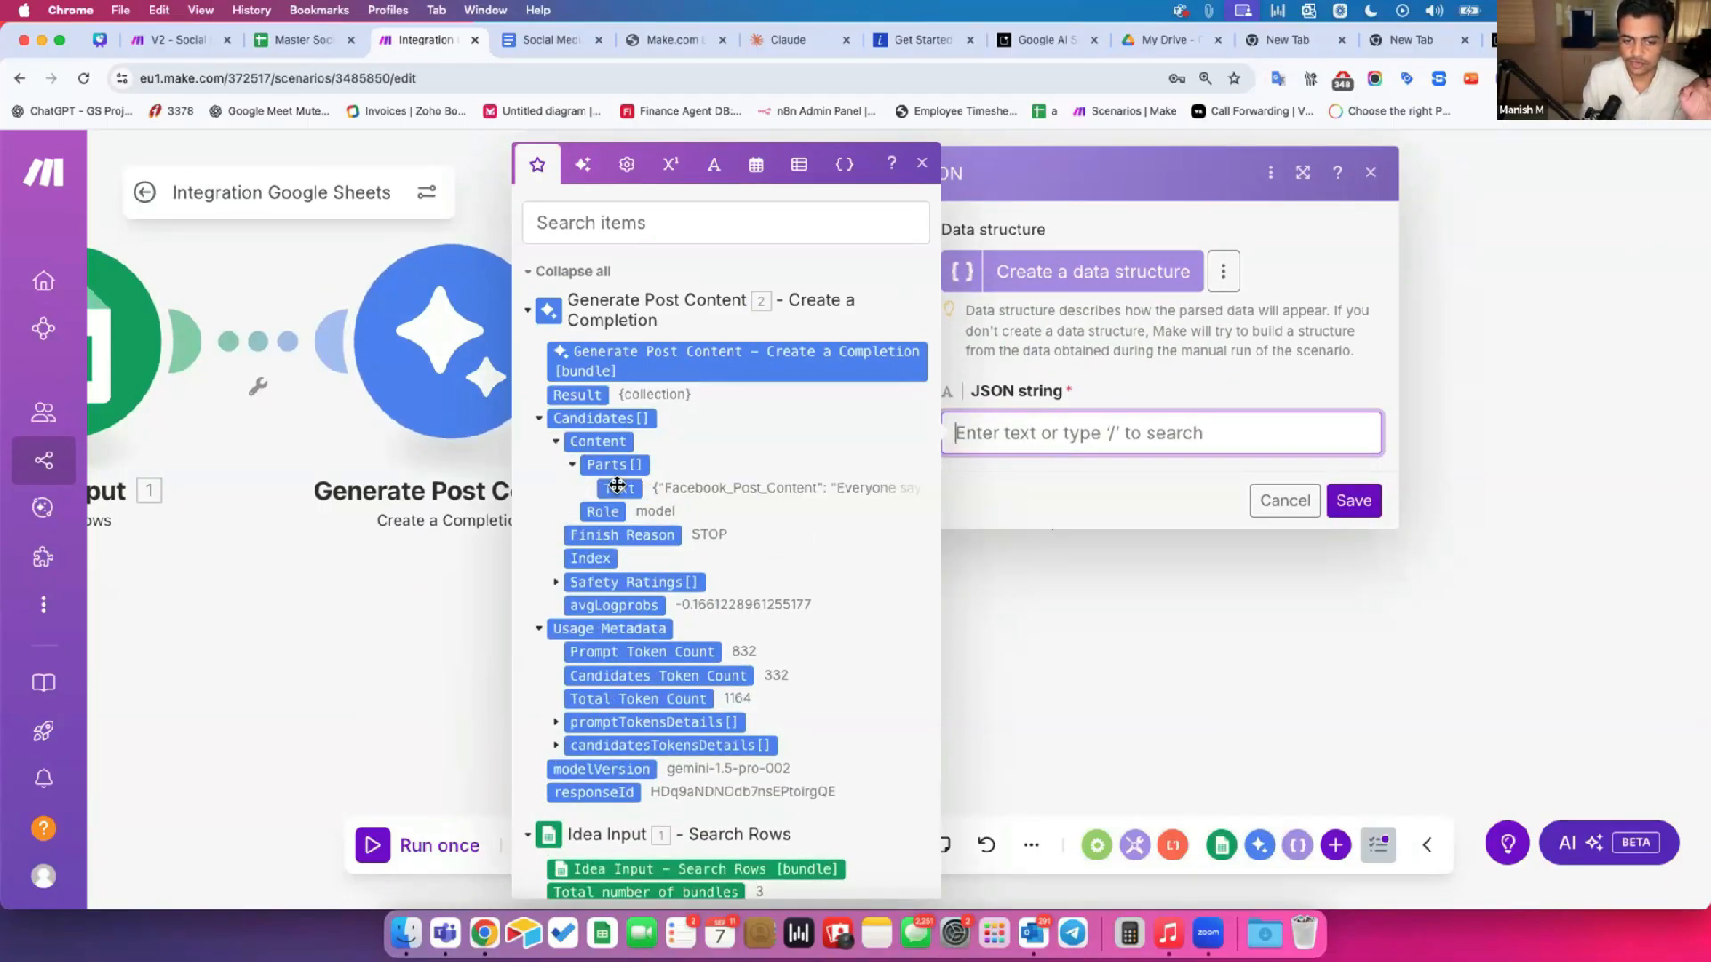
click(619, 488)
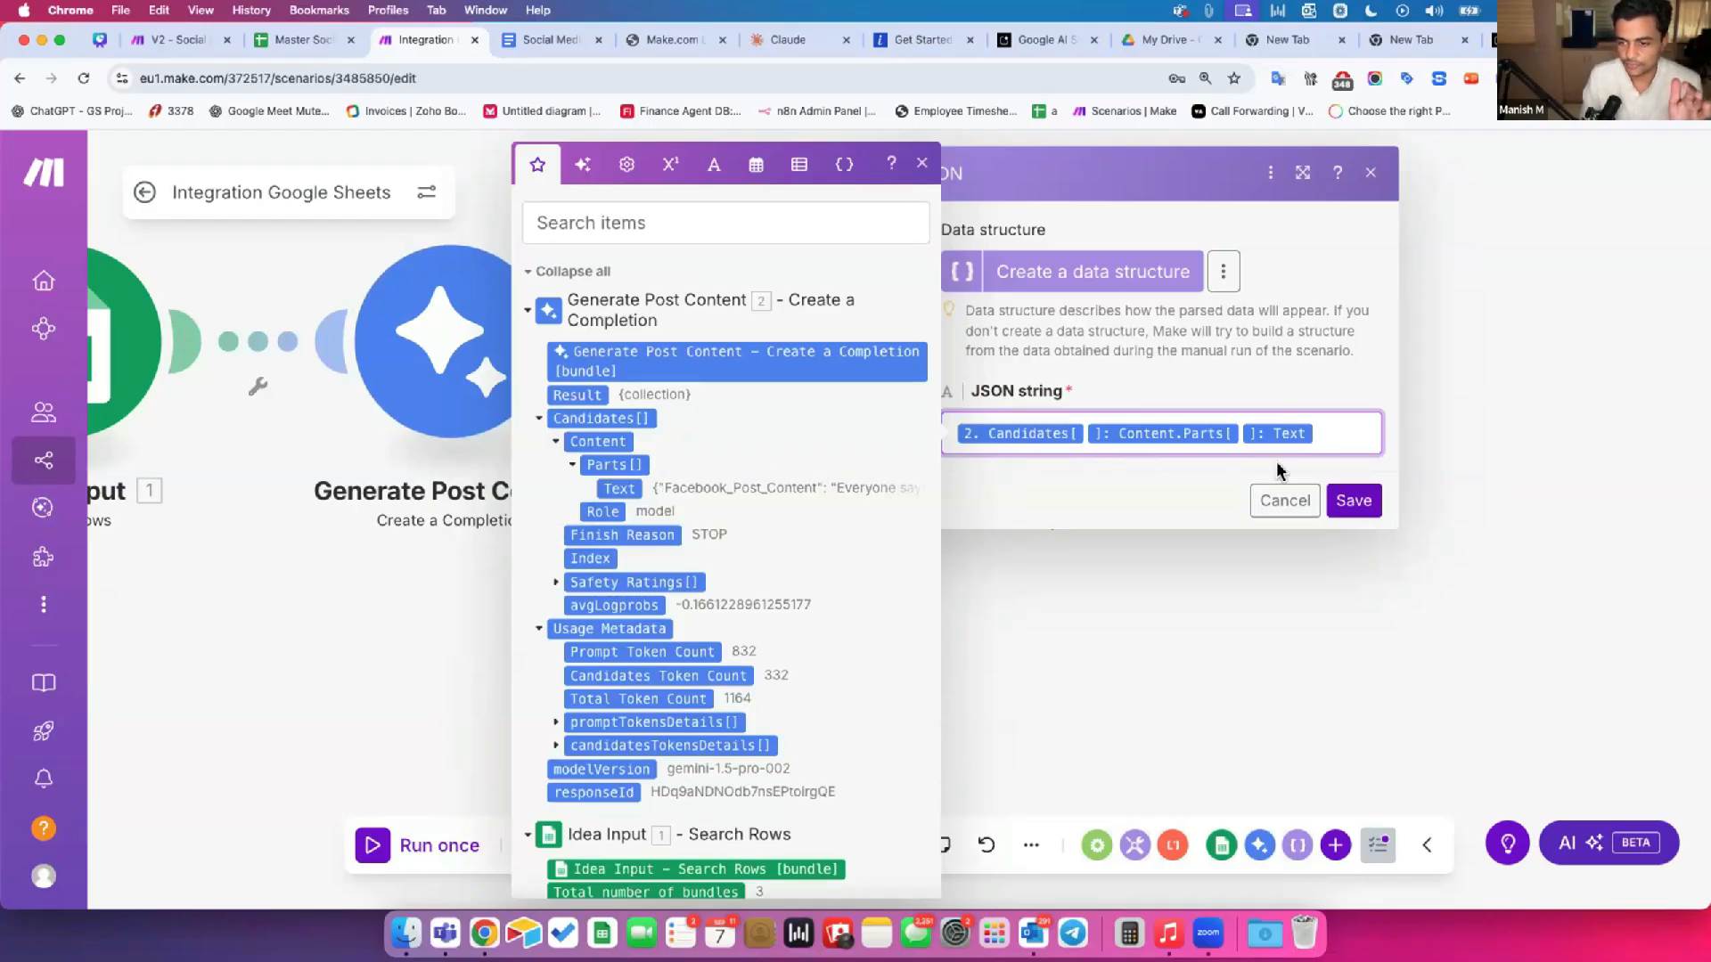
click(1352, 501)
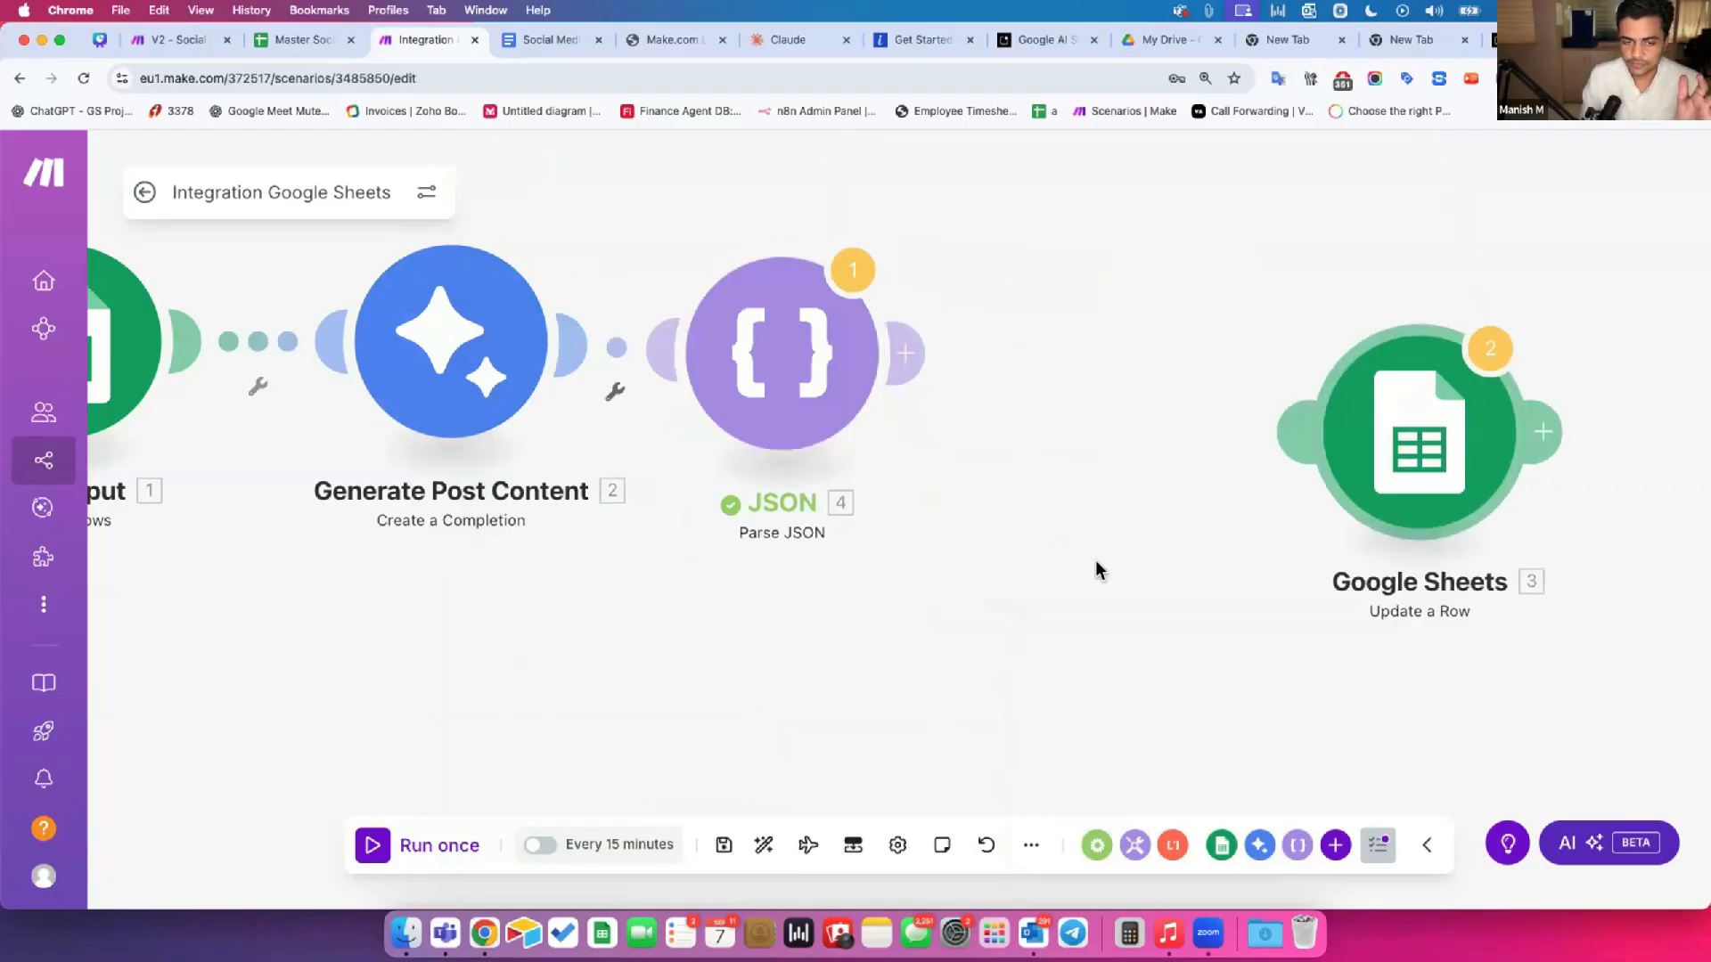
Step: Run the scenario once without the Google Sheets update module and inspect the row returned by the Idea Input module
click(372, 845)
click(1006, 594)
drag(819, 579, 602, 683)
click(411, 318)
scroll(666, 613, down, 1)
scroll(599, 472, down, 3)
click(552, 445)
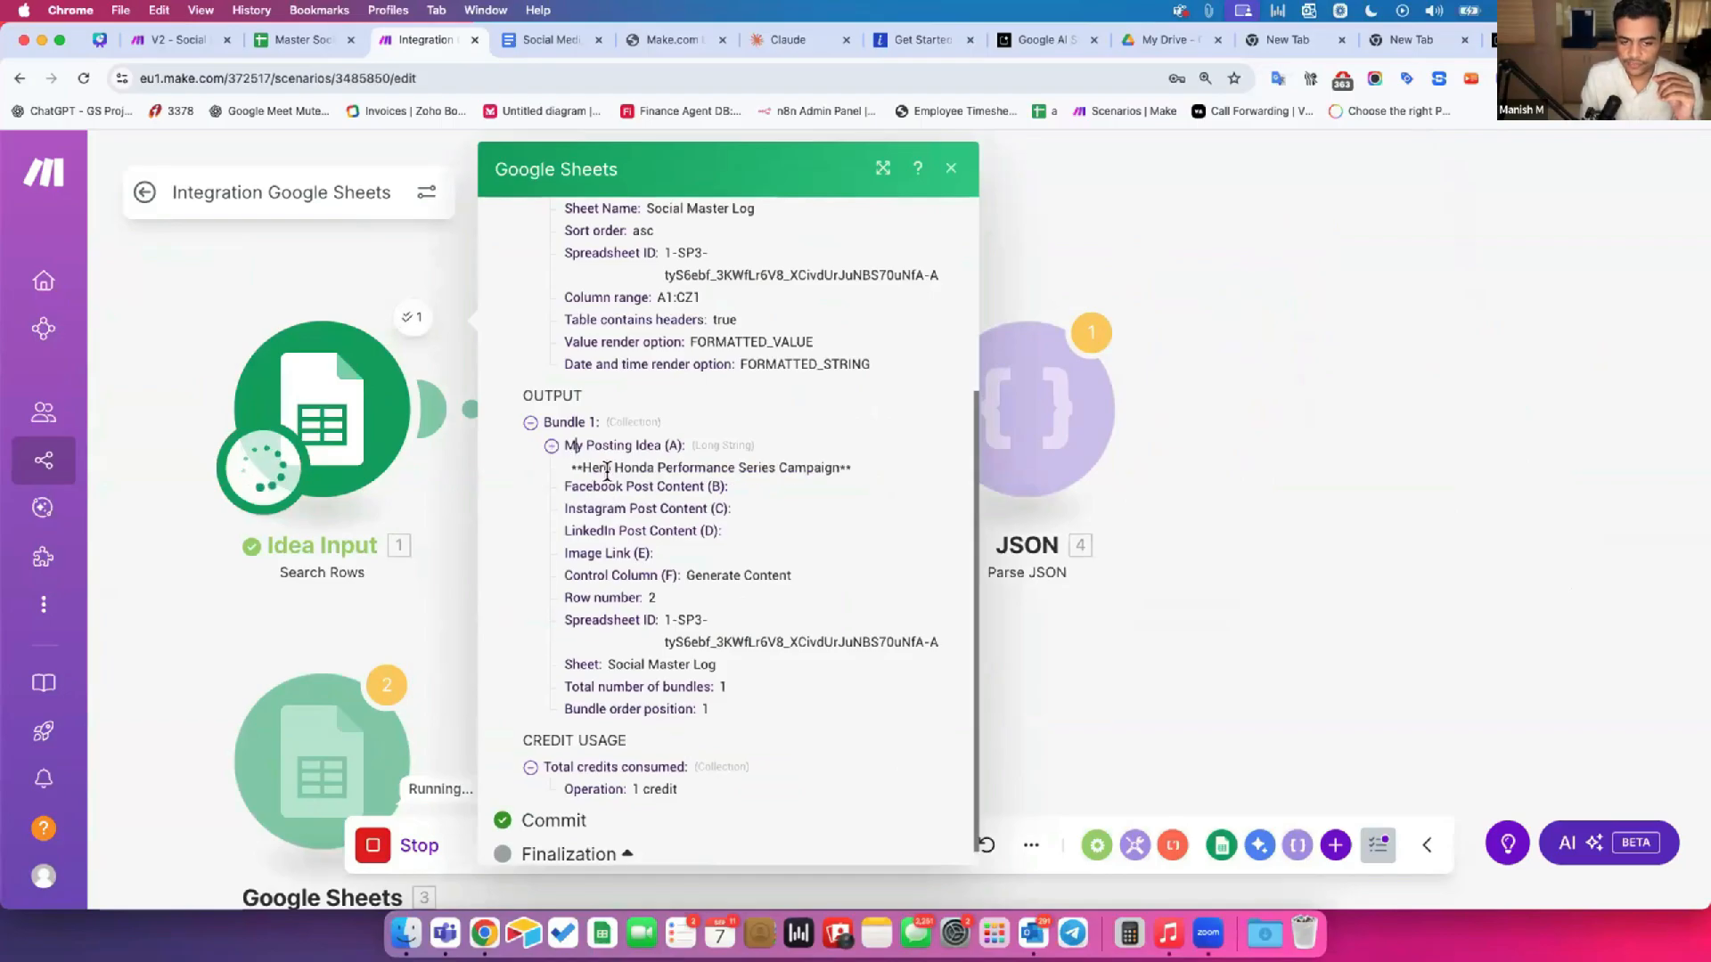
drag(599, 467, 629, 644)
drag(428, 585, 367, 587)
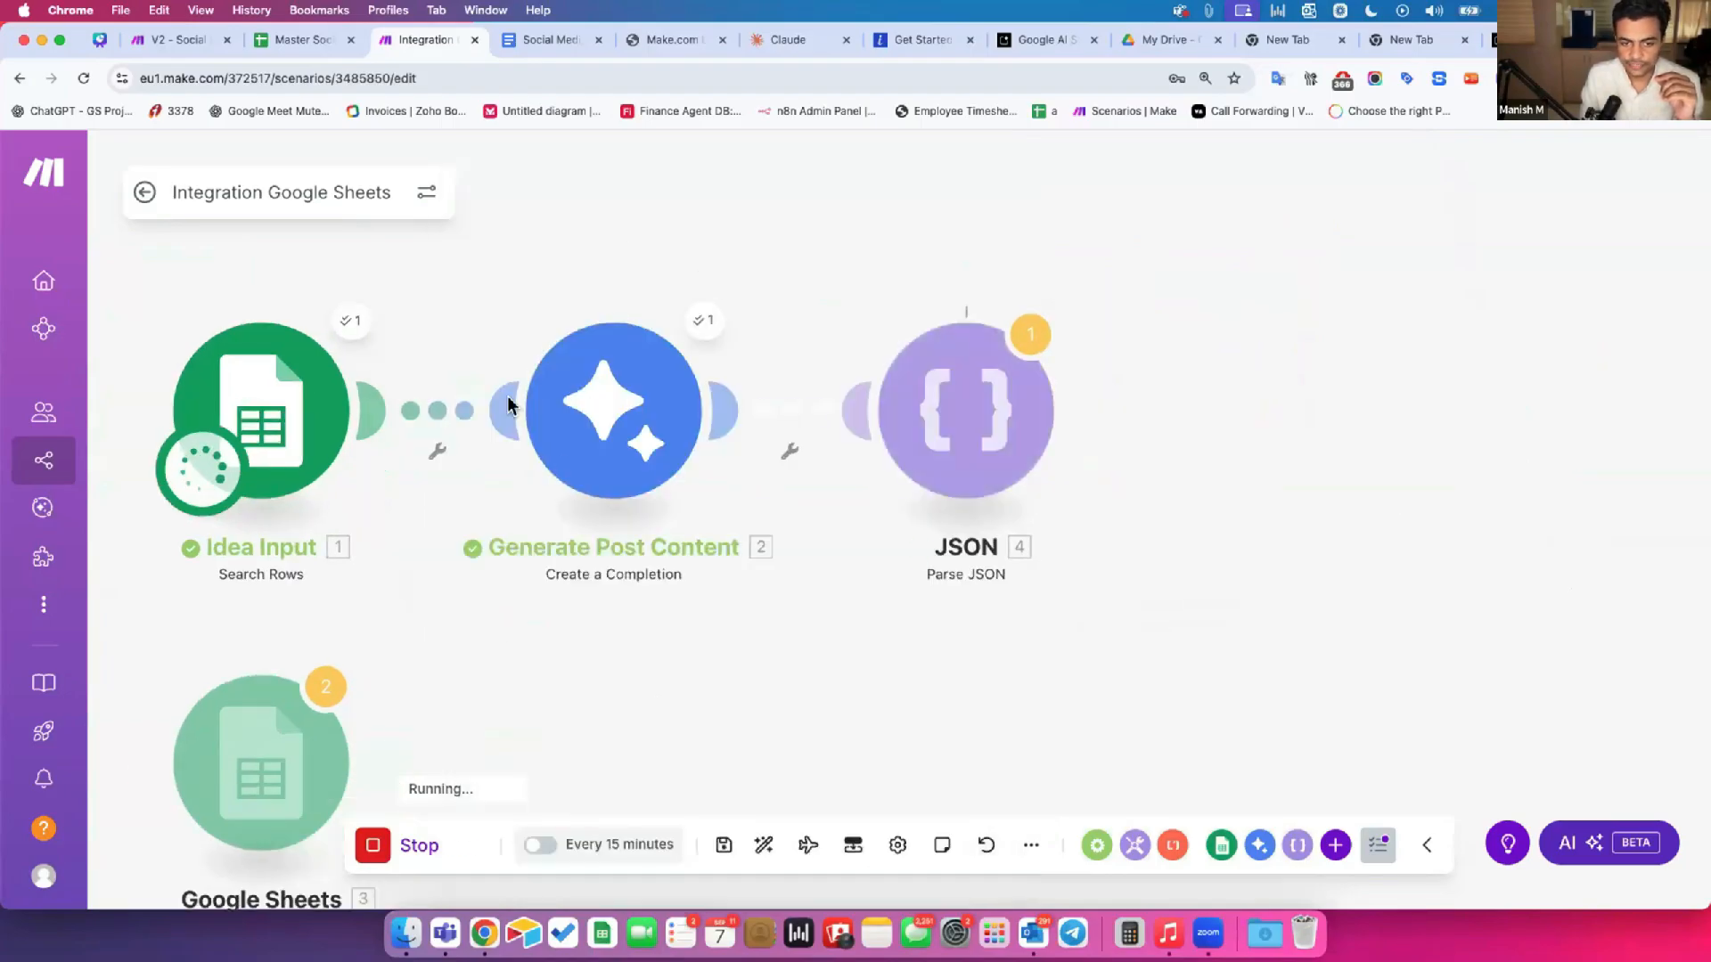
Step: Examine the Generate Post Content output down to the Candidates > Content > Parts > Text value, including the Facebook and Instagram posts
click(698, 321)
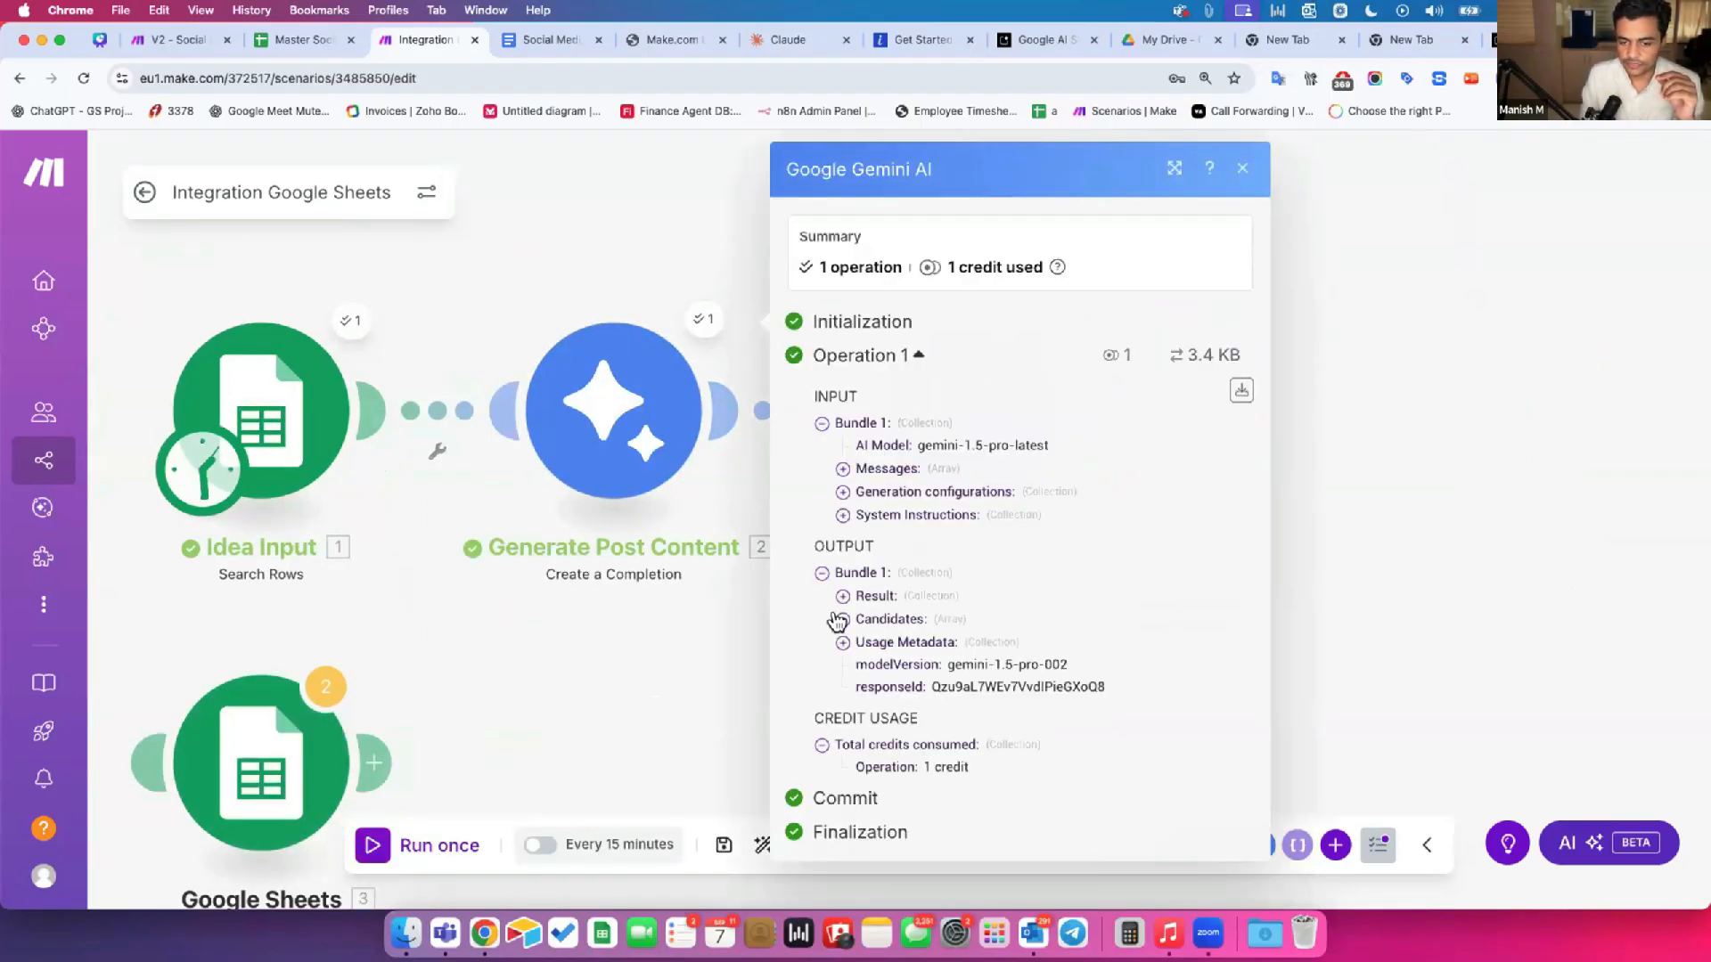
click(843, 619)
click(863, 641)
click(884, 664)
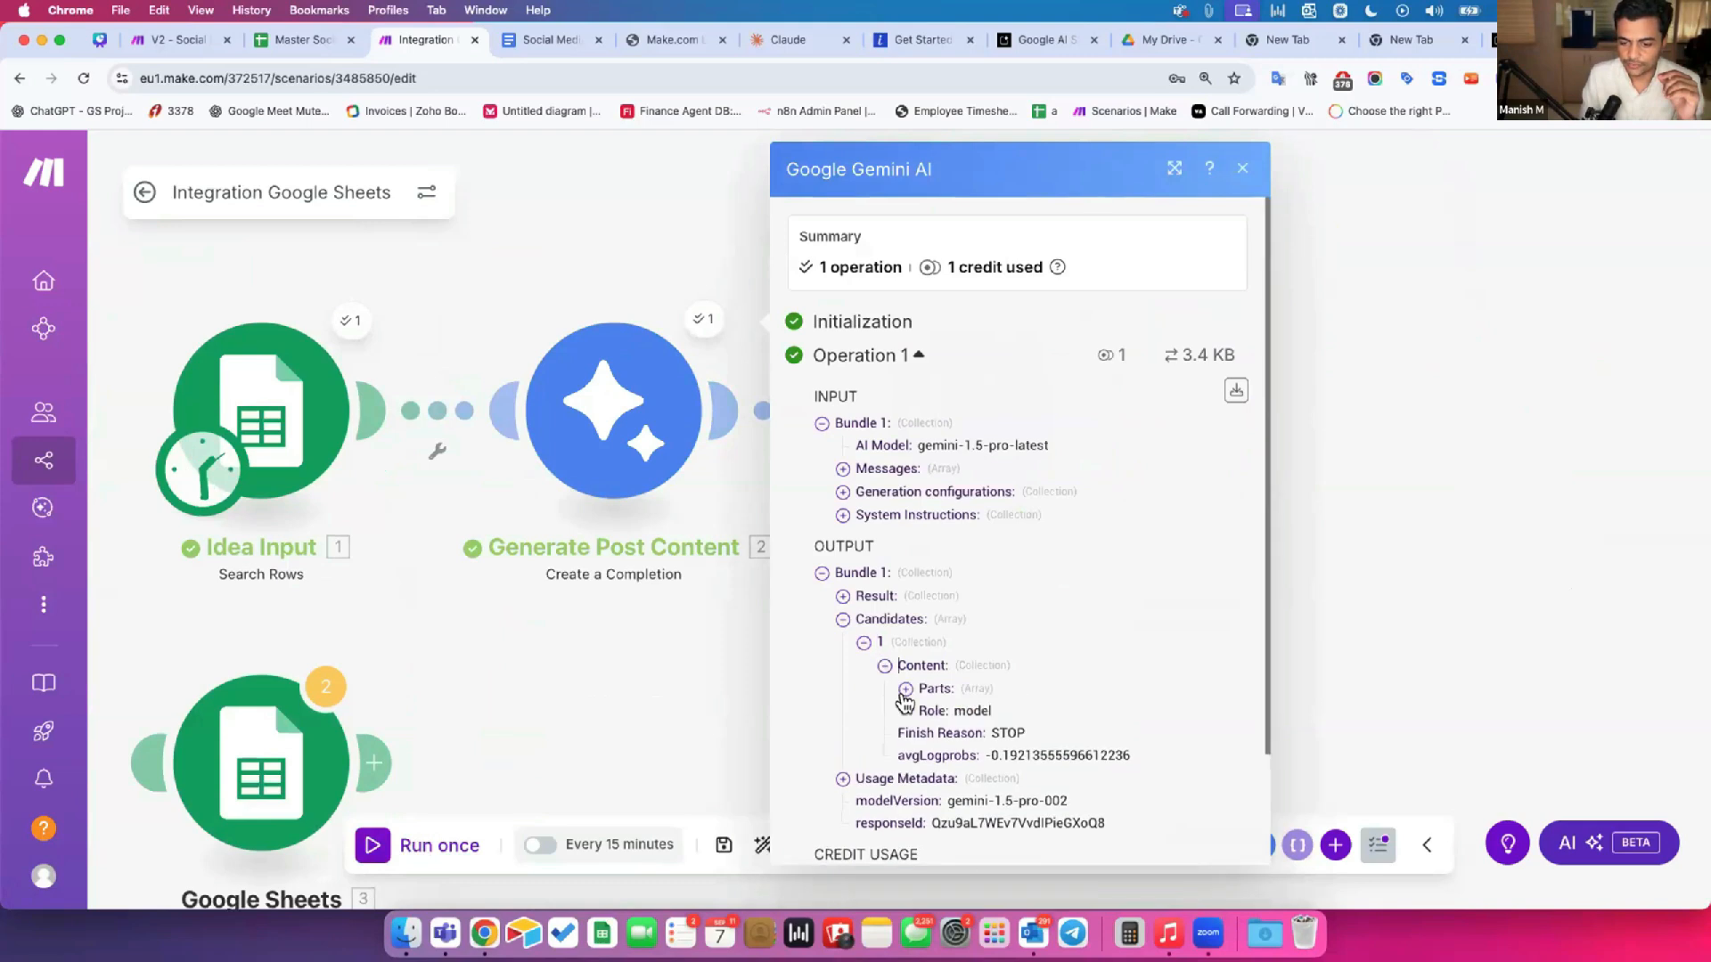
click(906, 688)
click(927, 711)
click(948, 733)
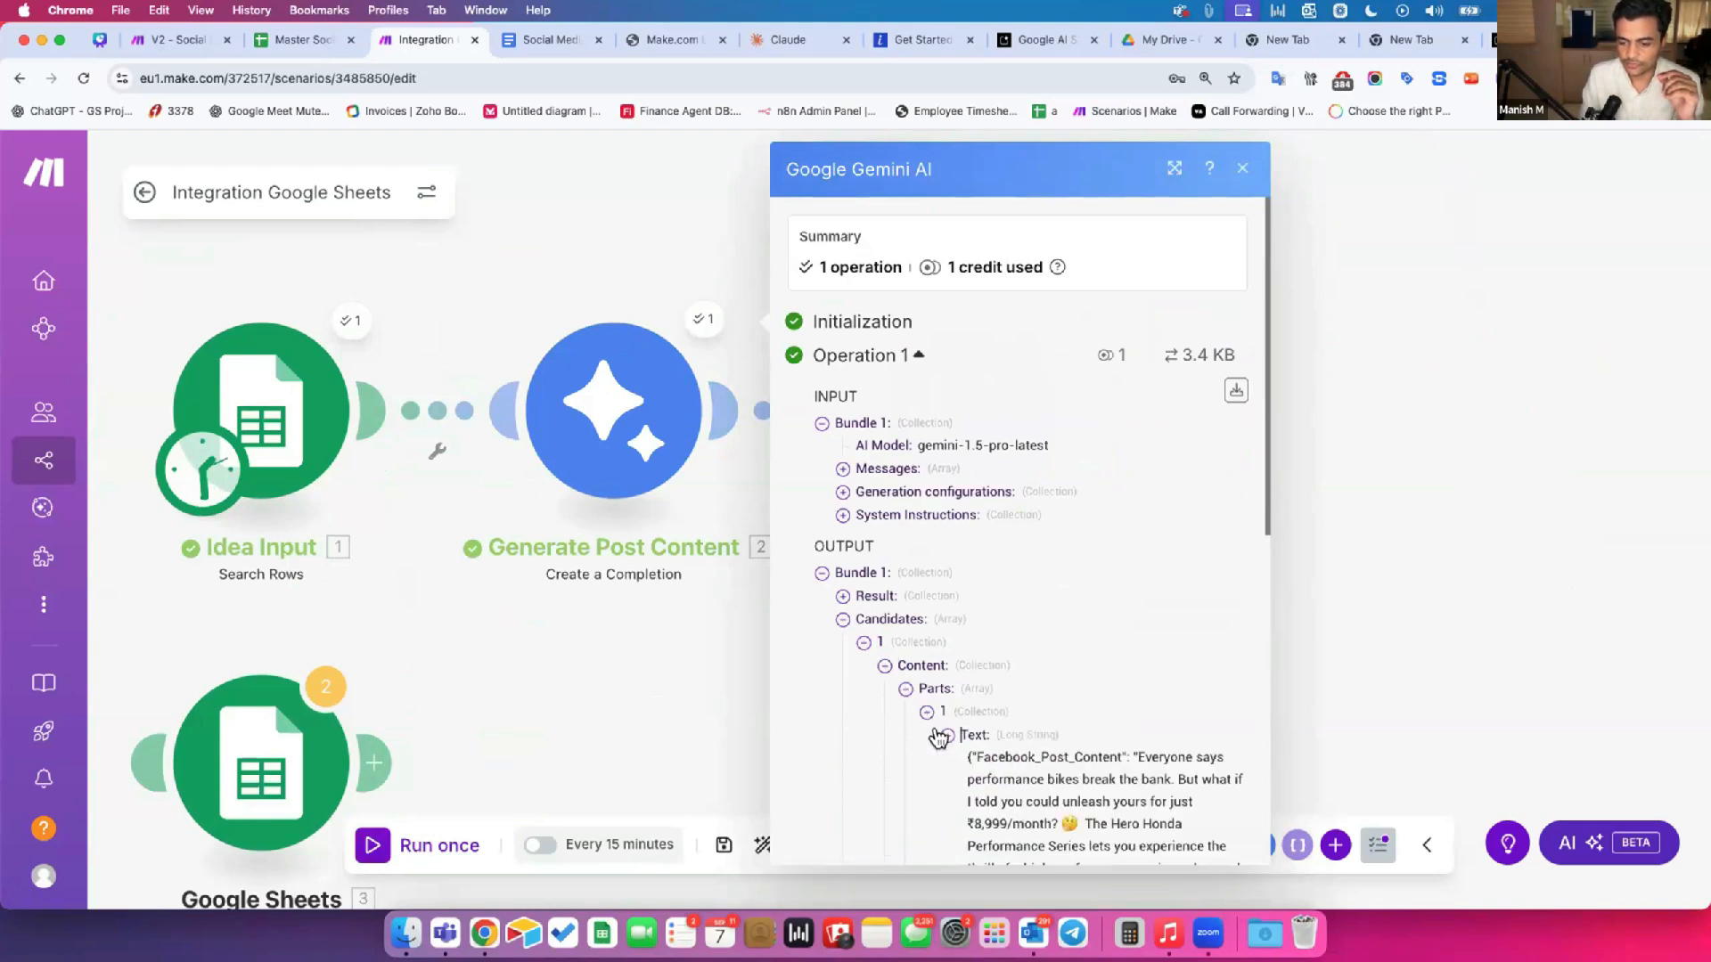
scroll(982, 535, down, 2)
scroll(982, 528, down, 2)
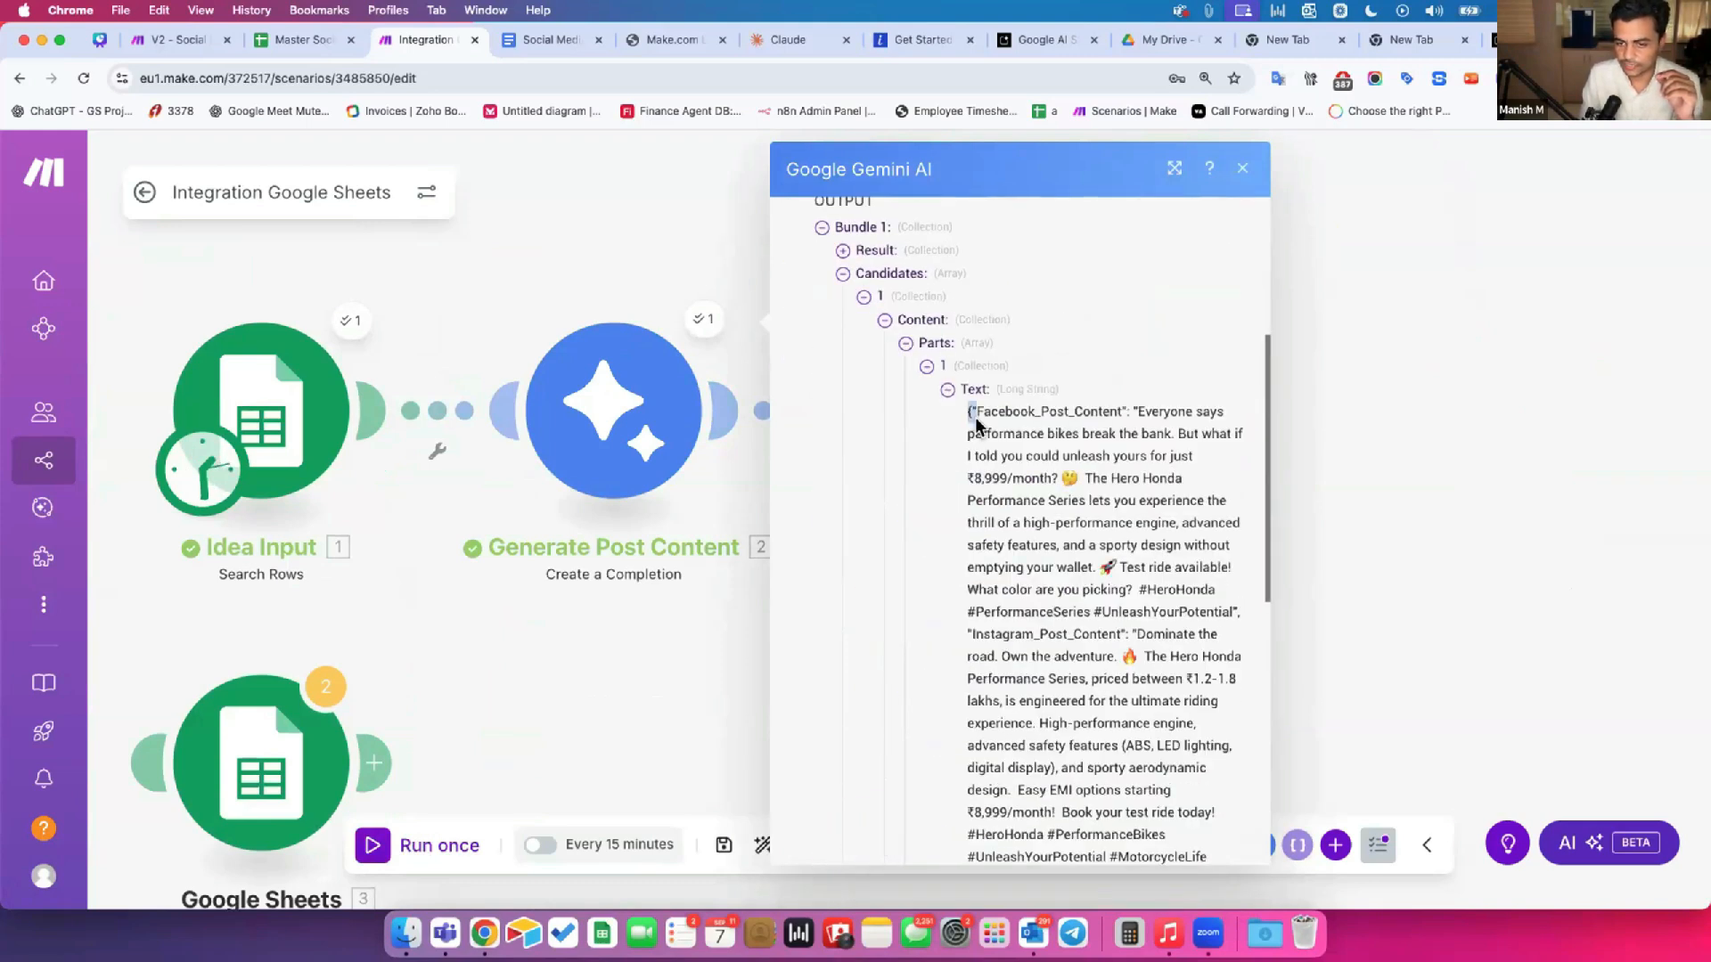
drag(991, 412, 1123, 602)
drag(976, 635, 1130, 736)
click(1340, 434)
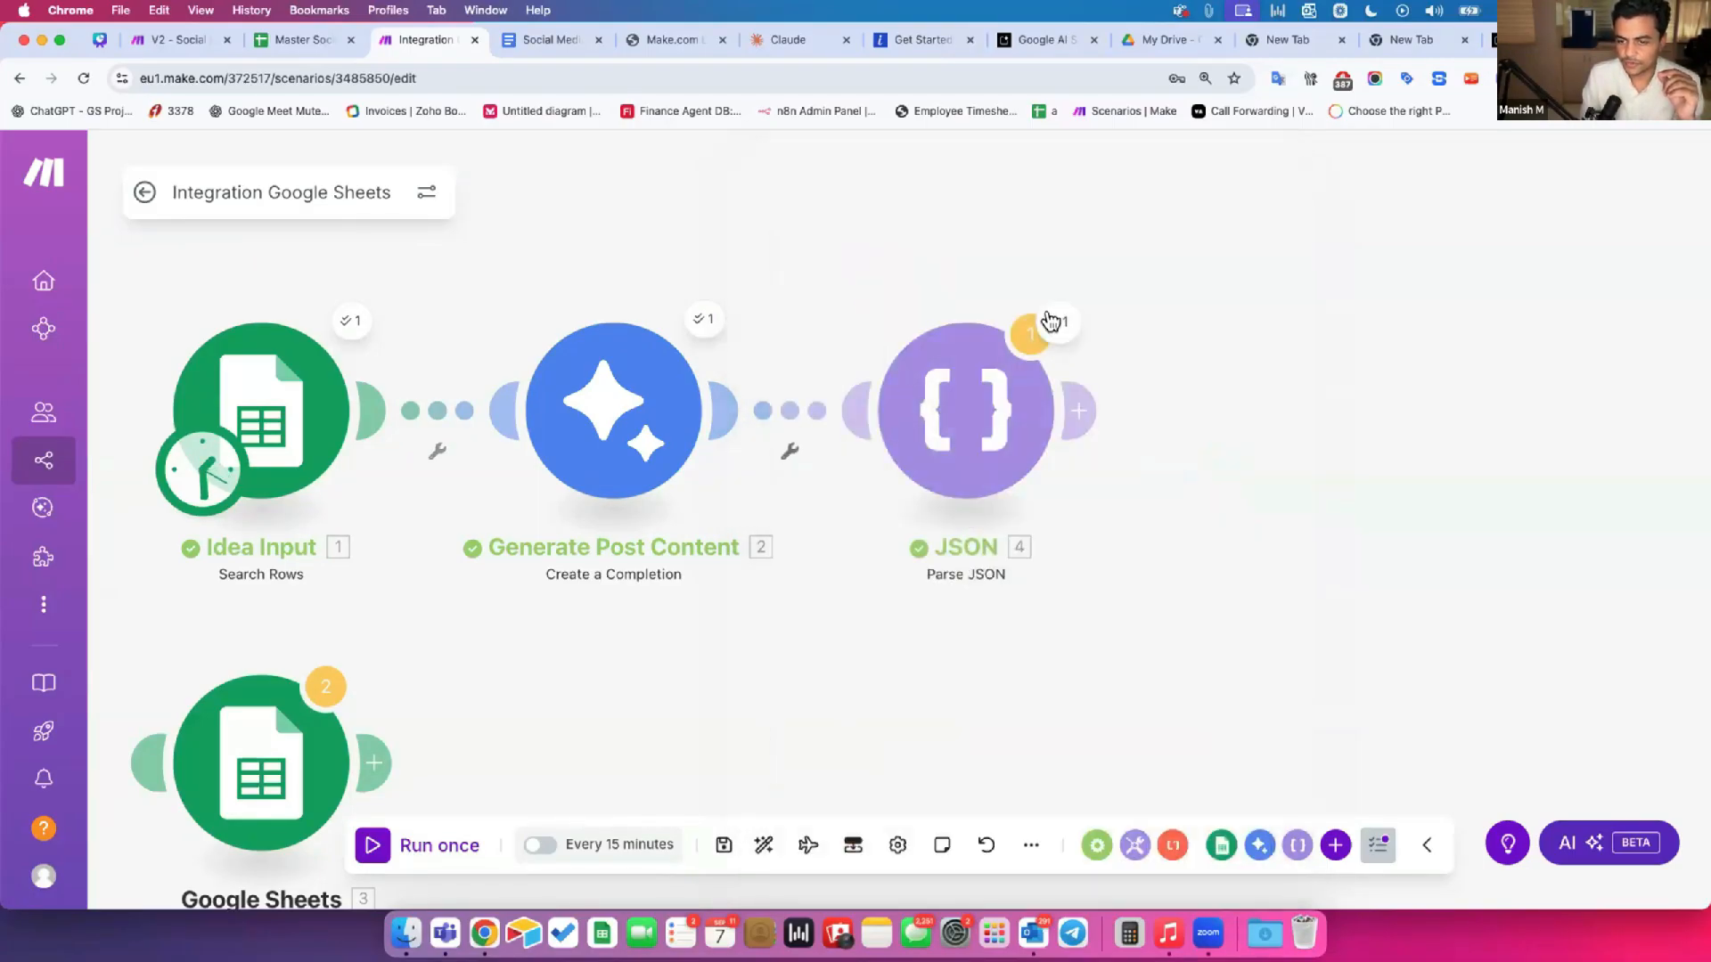
Step: Examine the Parse JSON output for the separate Facebook, Instagram and LinkedIn post content fields in the enlarged result view
click(1052, 321)
drag(927, 577, 899, 528)
click(1310, 168)
drag(802, 614, 900, 612)
drag(809, 701, 936, 699)
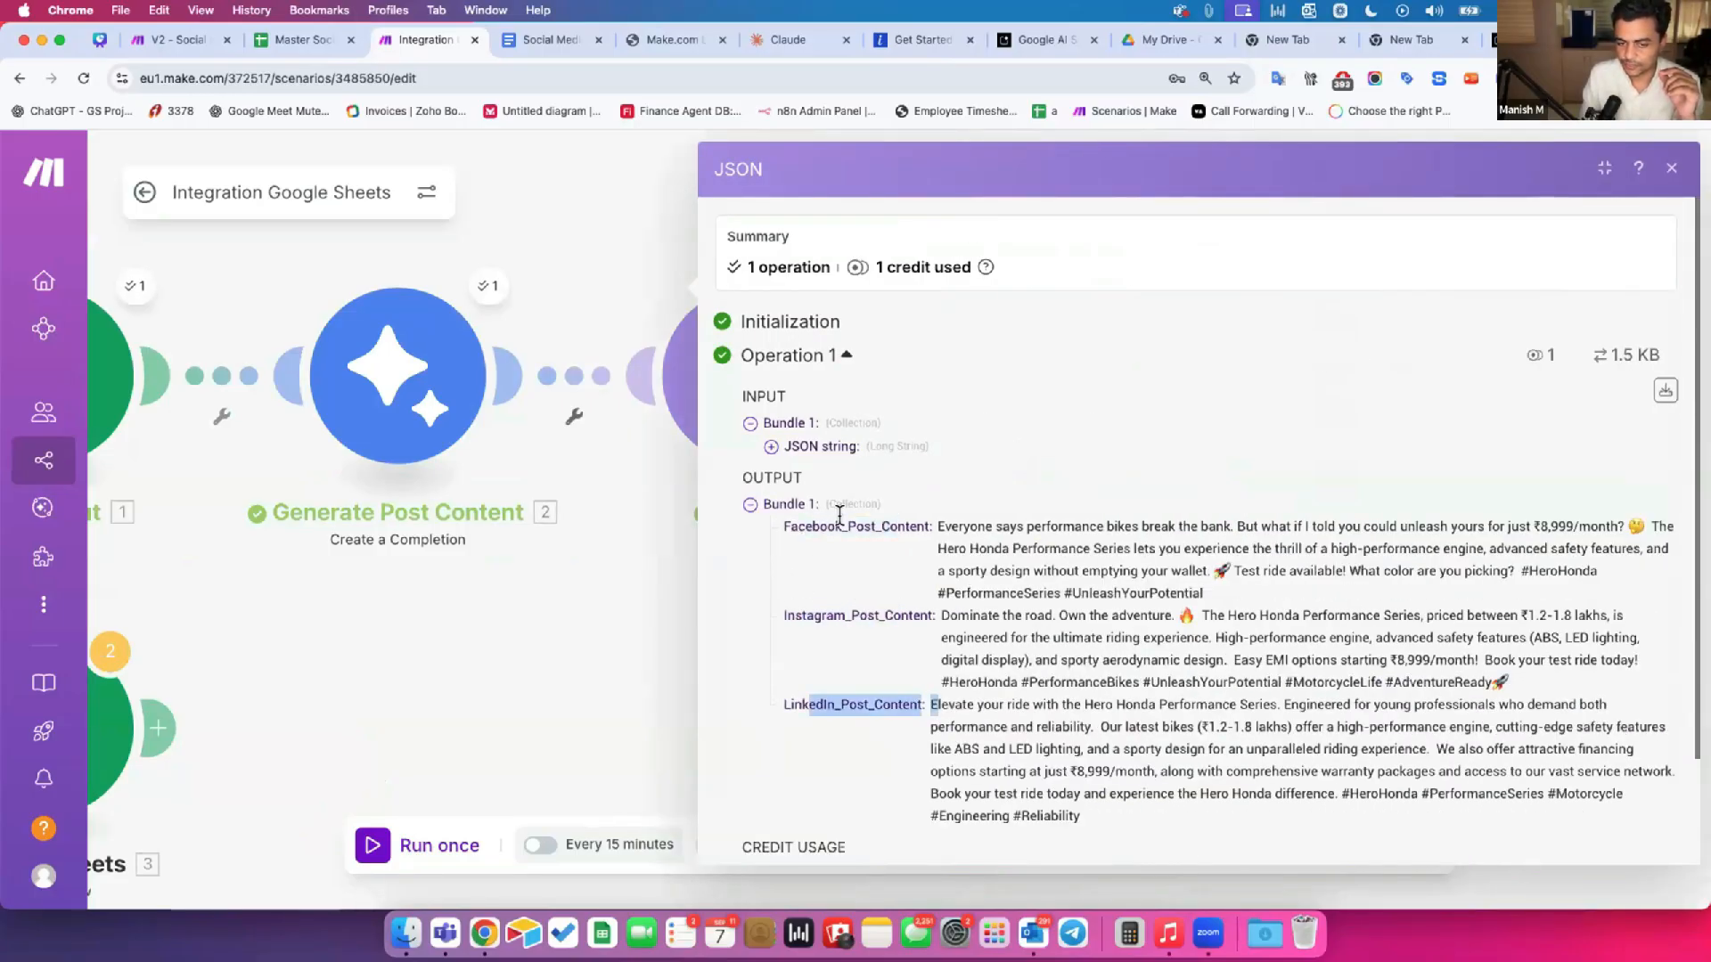
drag(802, 615, 891, 615)
drag(804, 700, 884, 696)
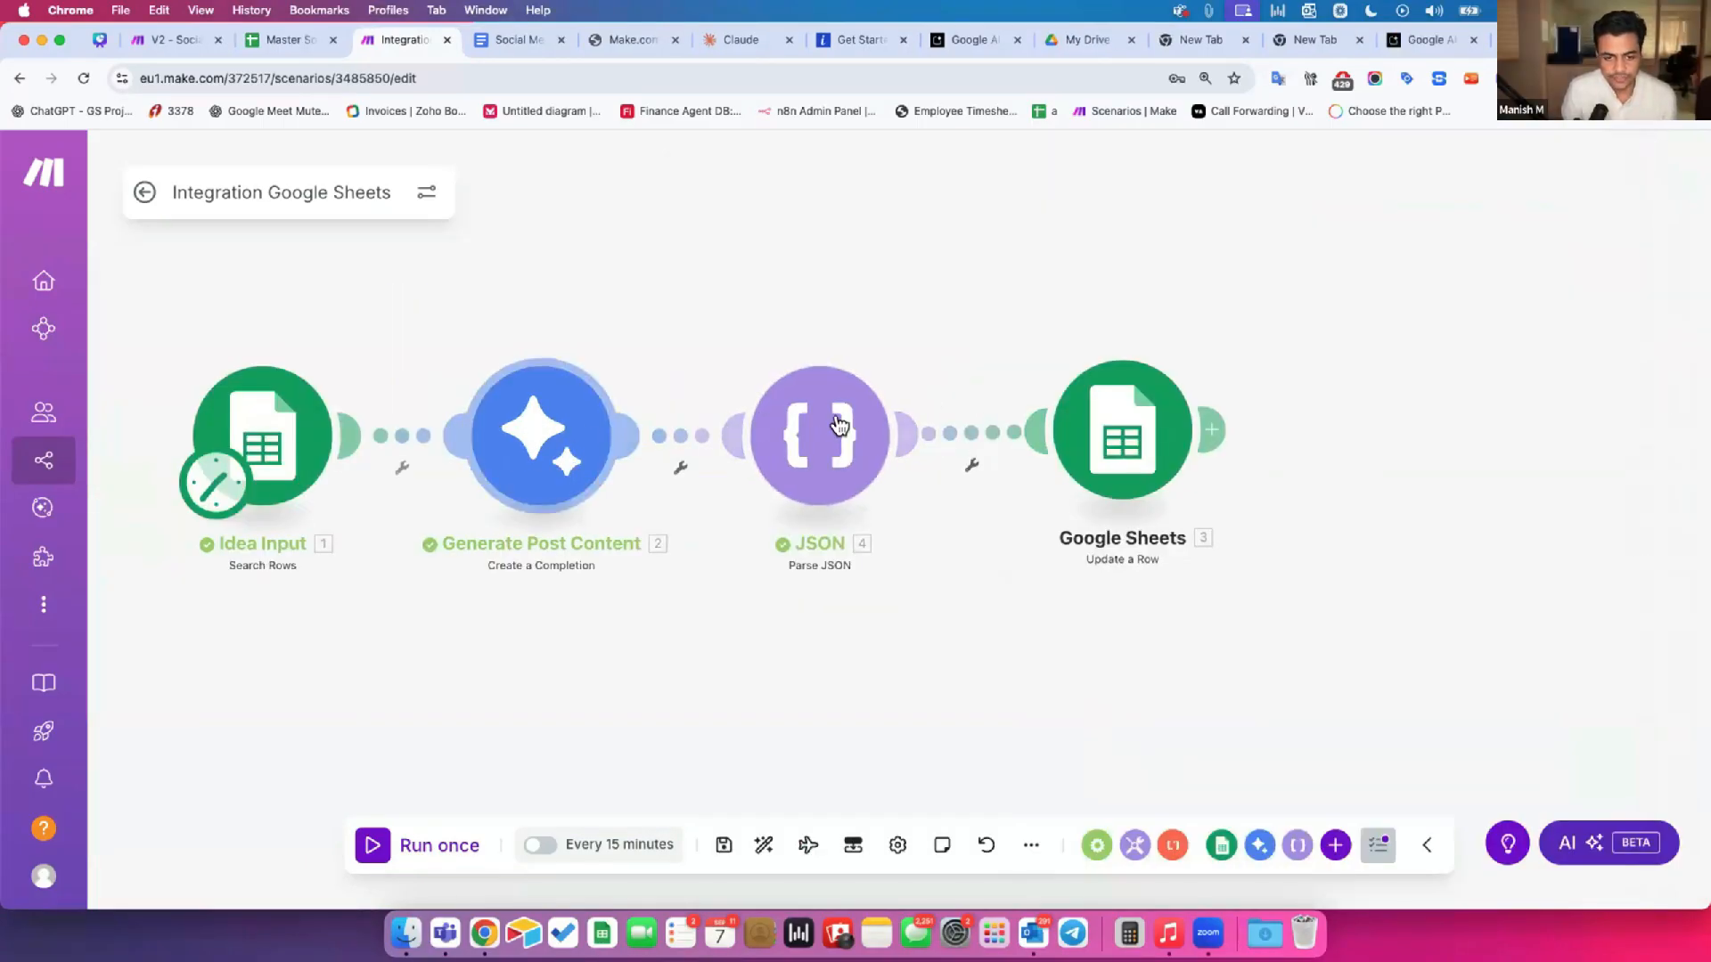
Step: Run the complete four-module scenario once and go to the post content columns of the Social Master Log sheet
scroll(1003, 545, right, 2)
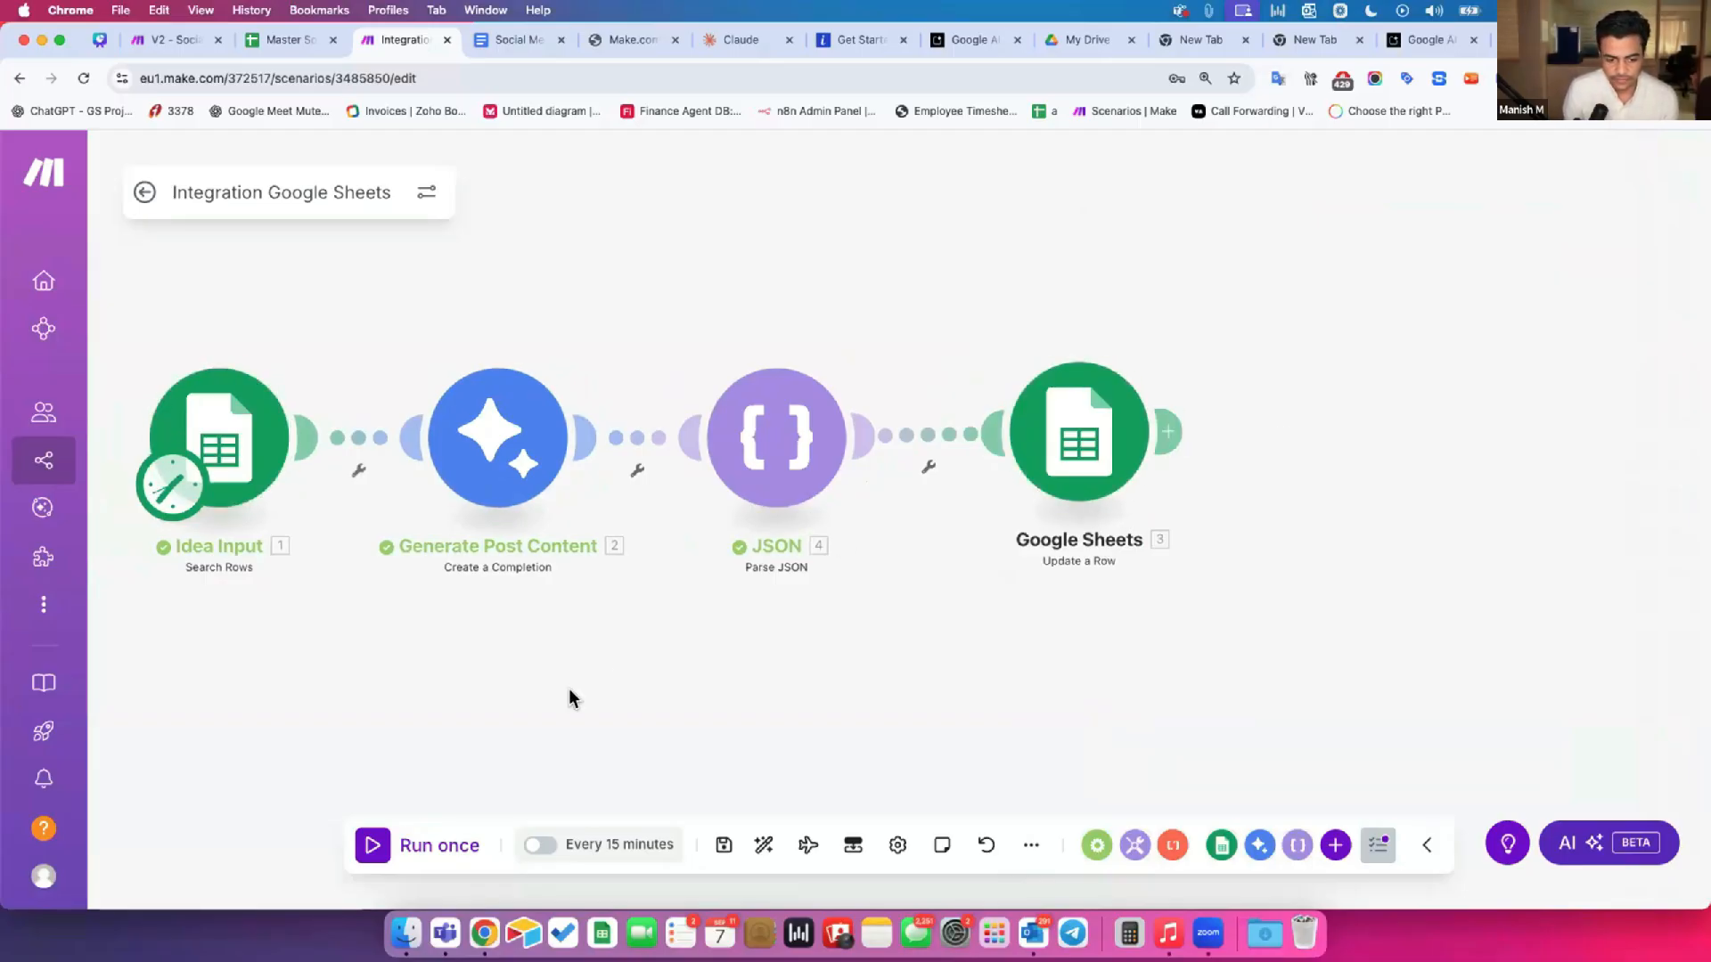
click(382, 842)
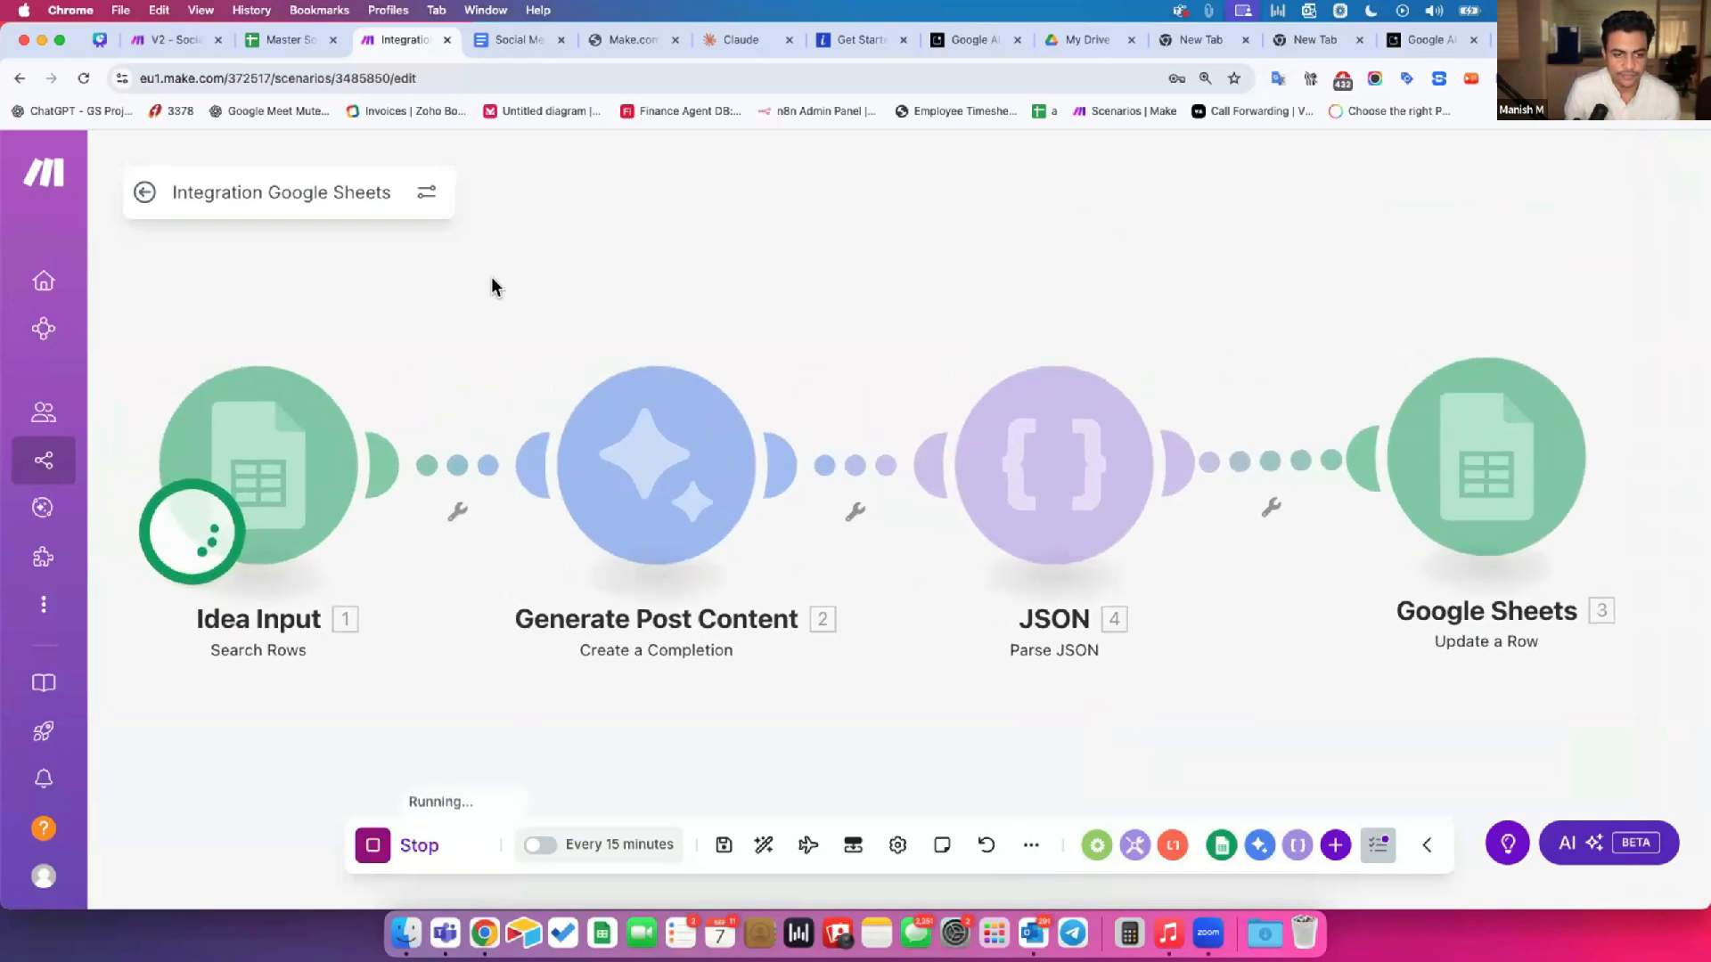
click(283, 40)
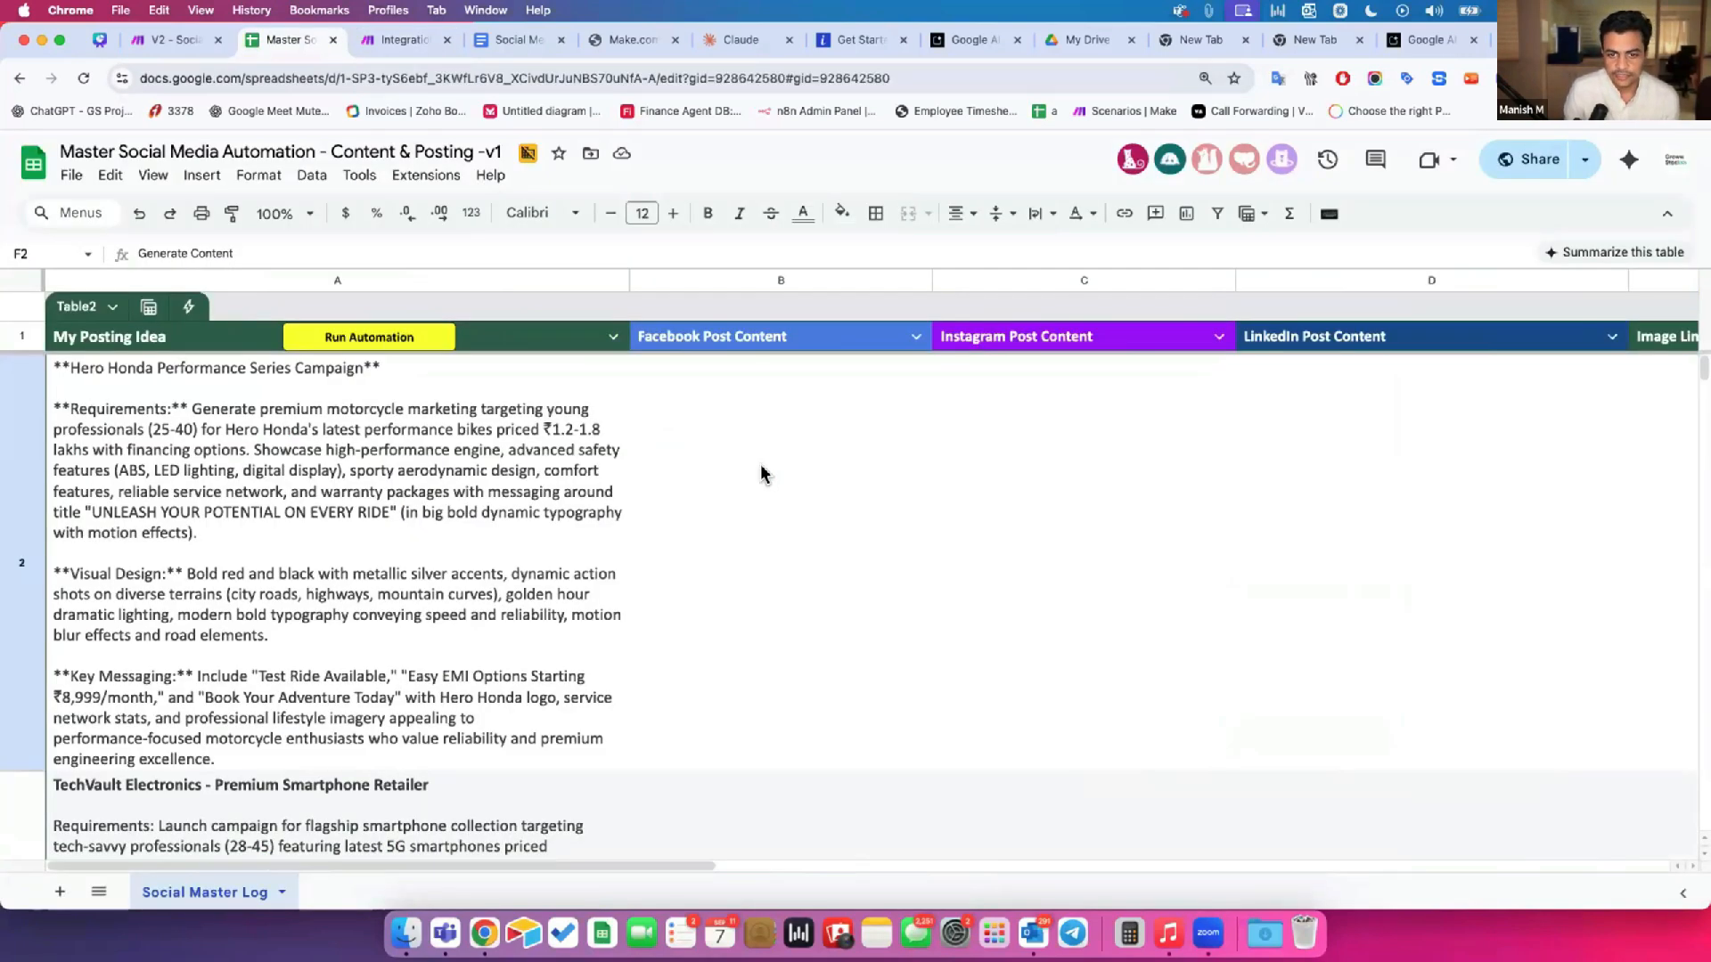
scroll(764, 474, right, 5)
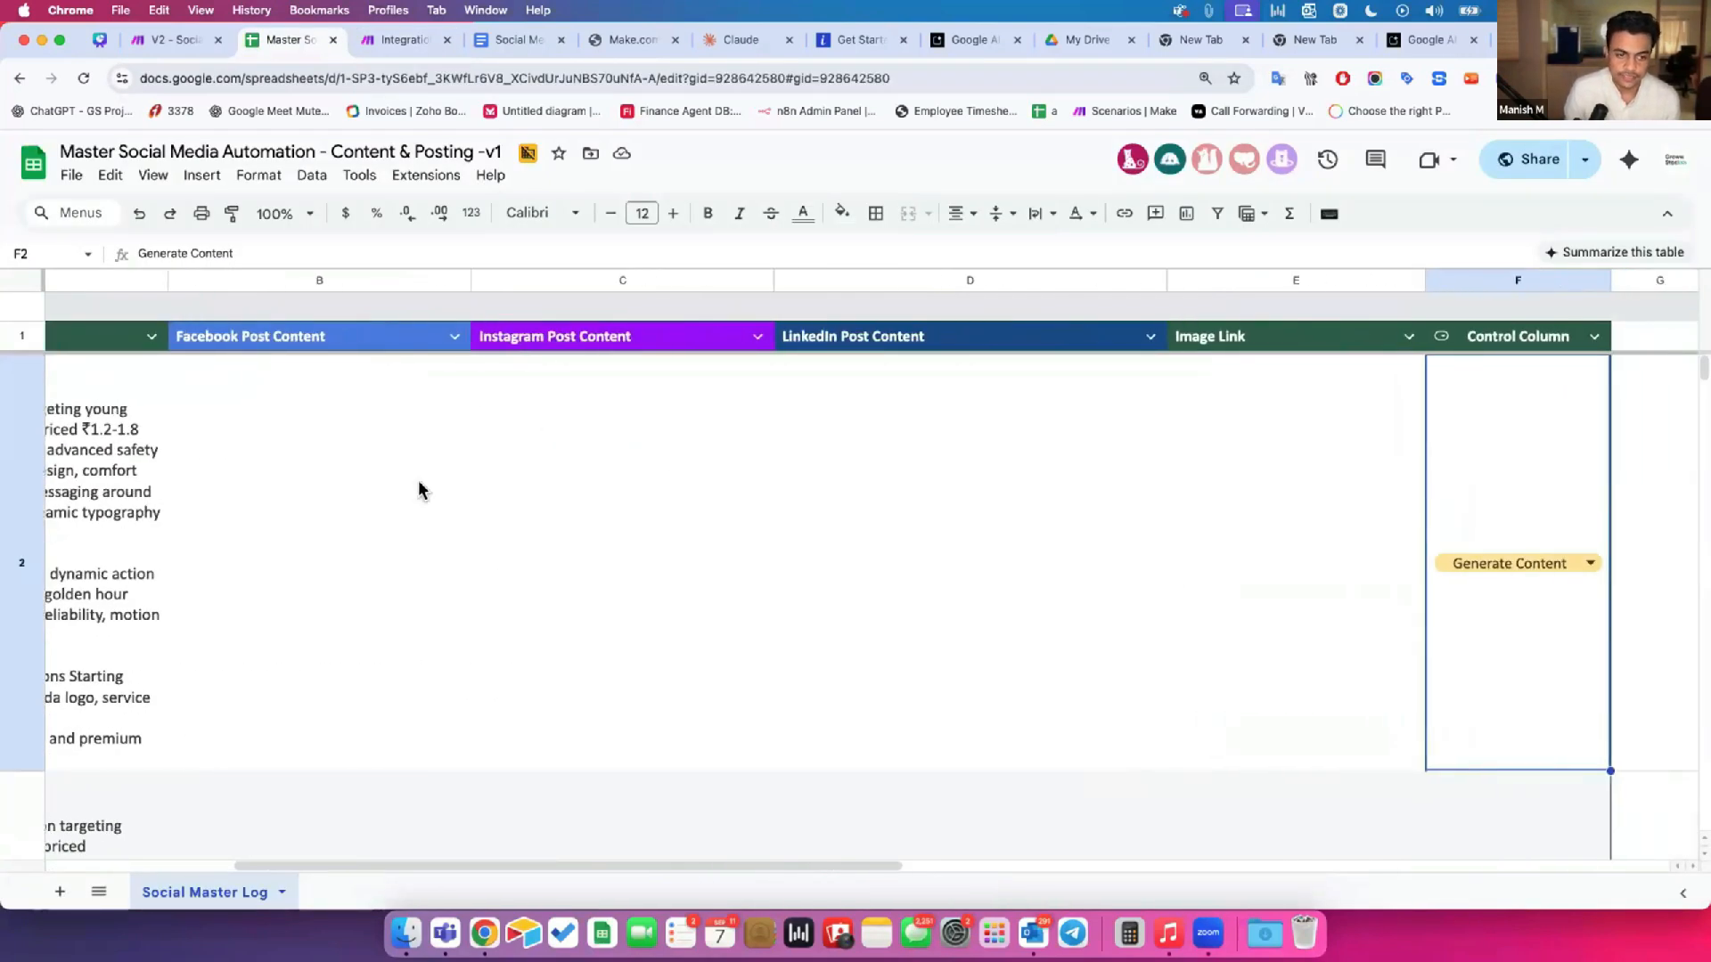
Step: Review the Facebook, Instagram and LinkedIn post content and the Image Link cell in row 2
click(298, 562)
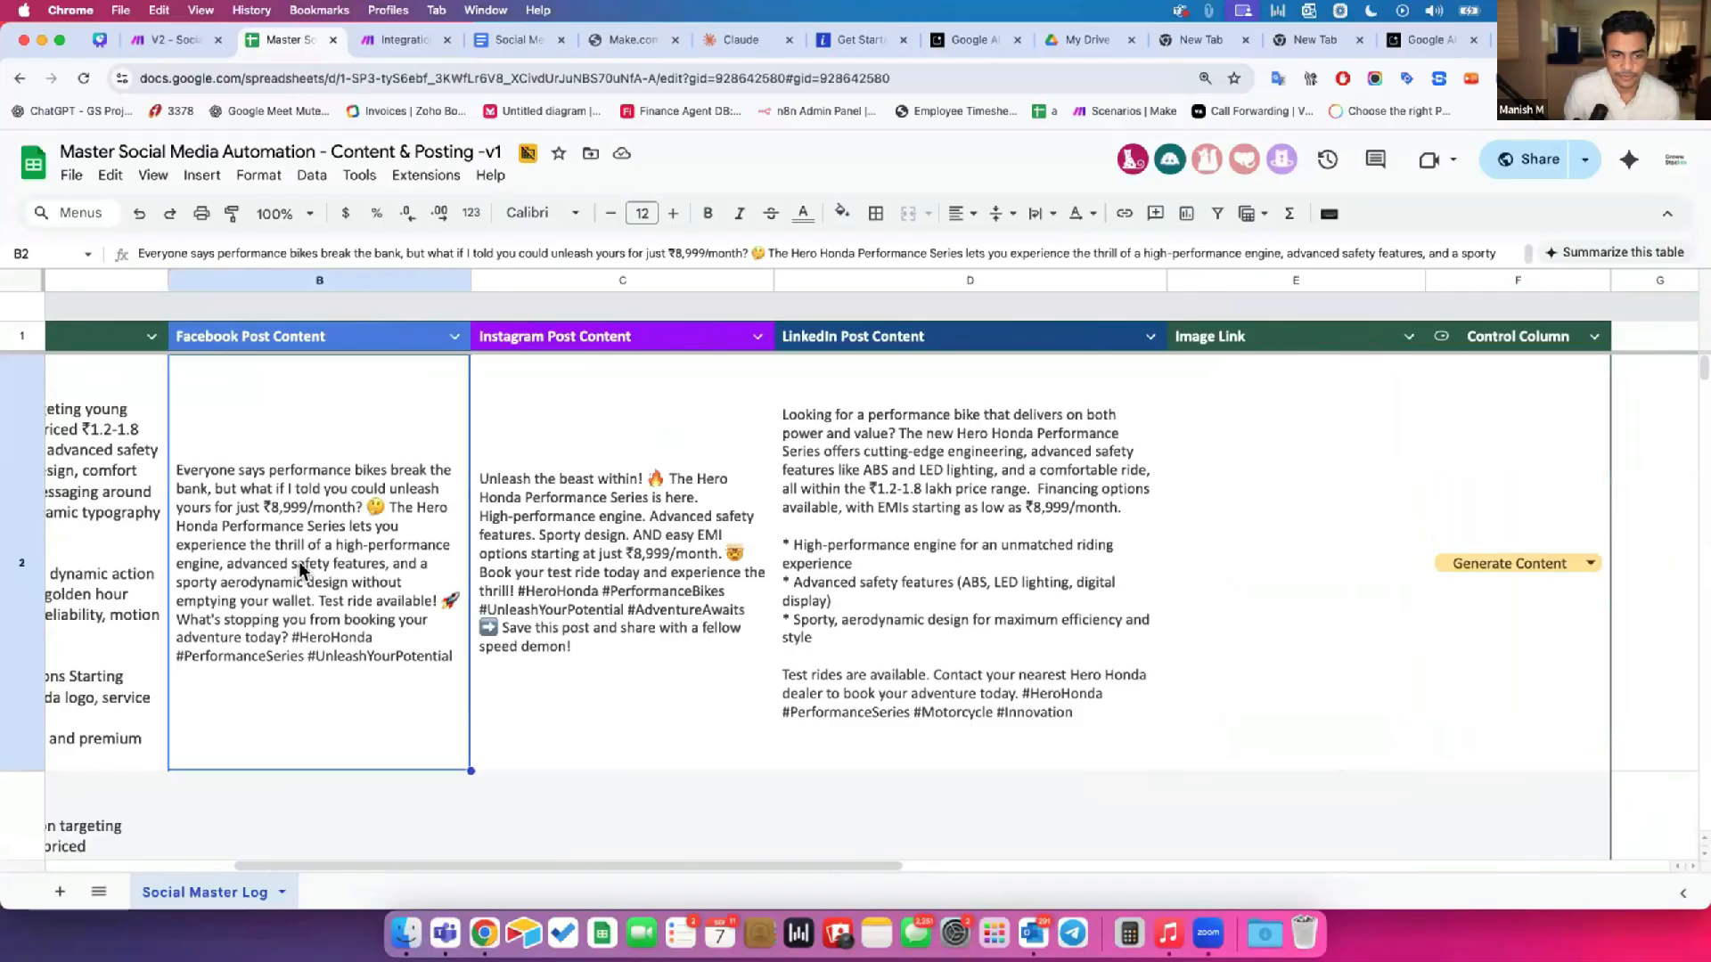
click(547, 555)
click(810, 523)
drag(439, 603, 1027, 599)
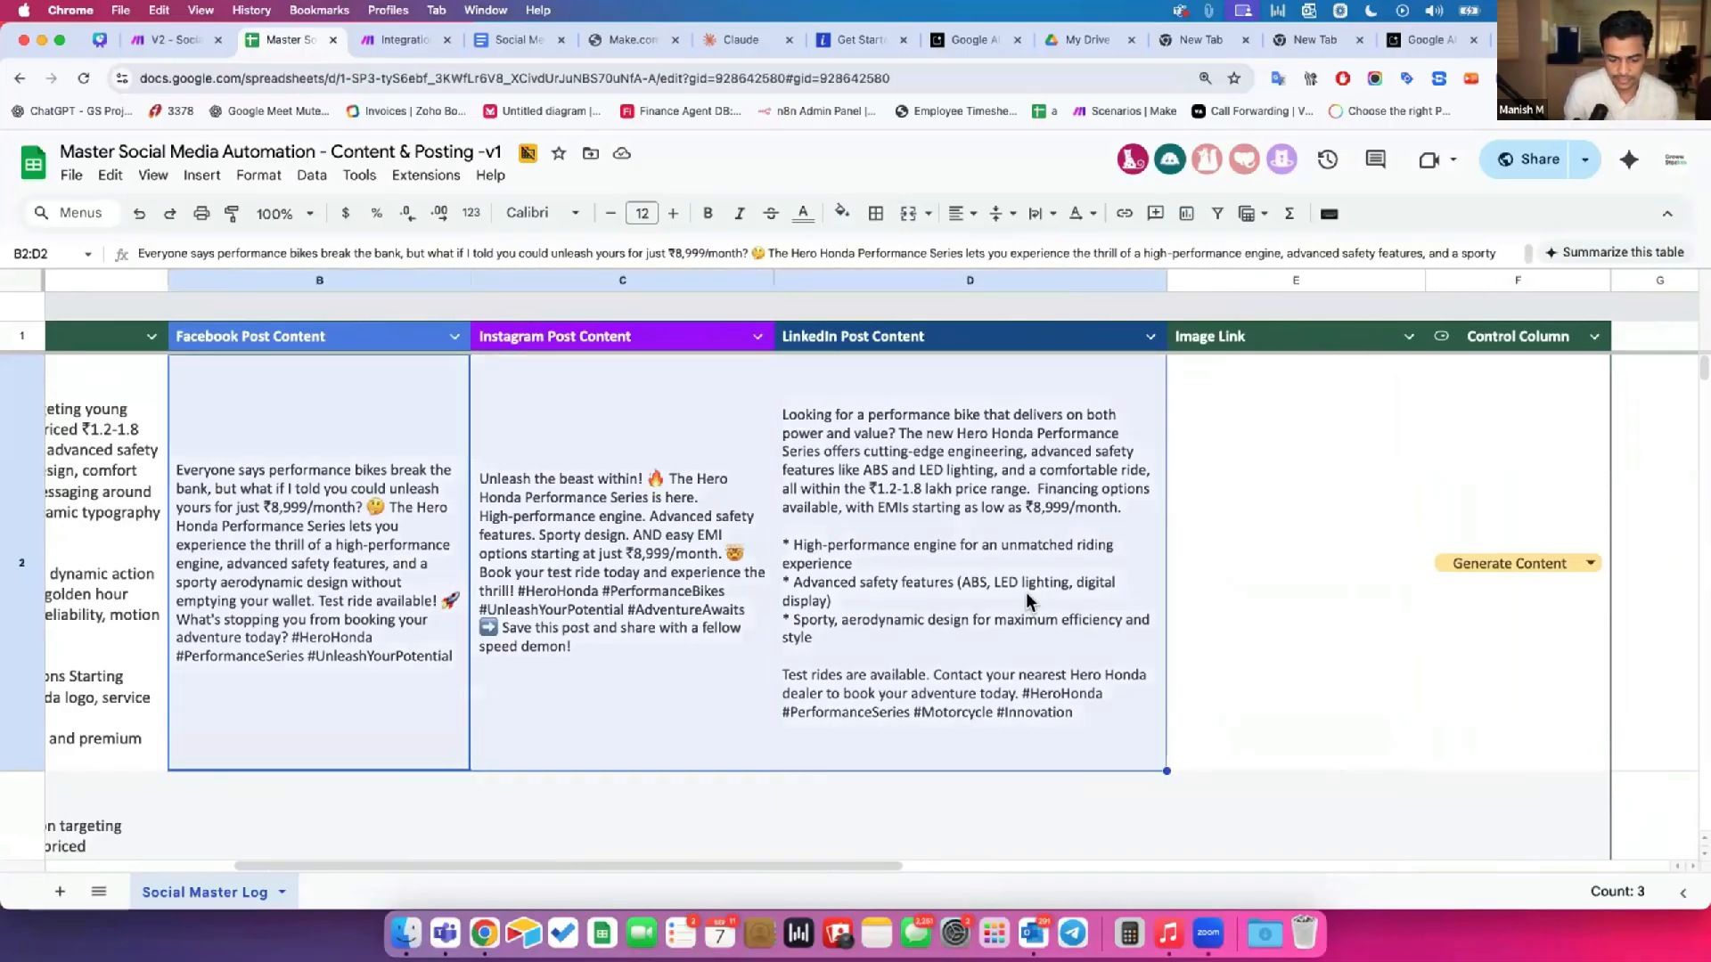
click(1251, 519)
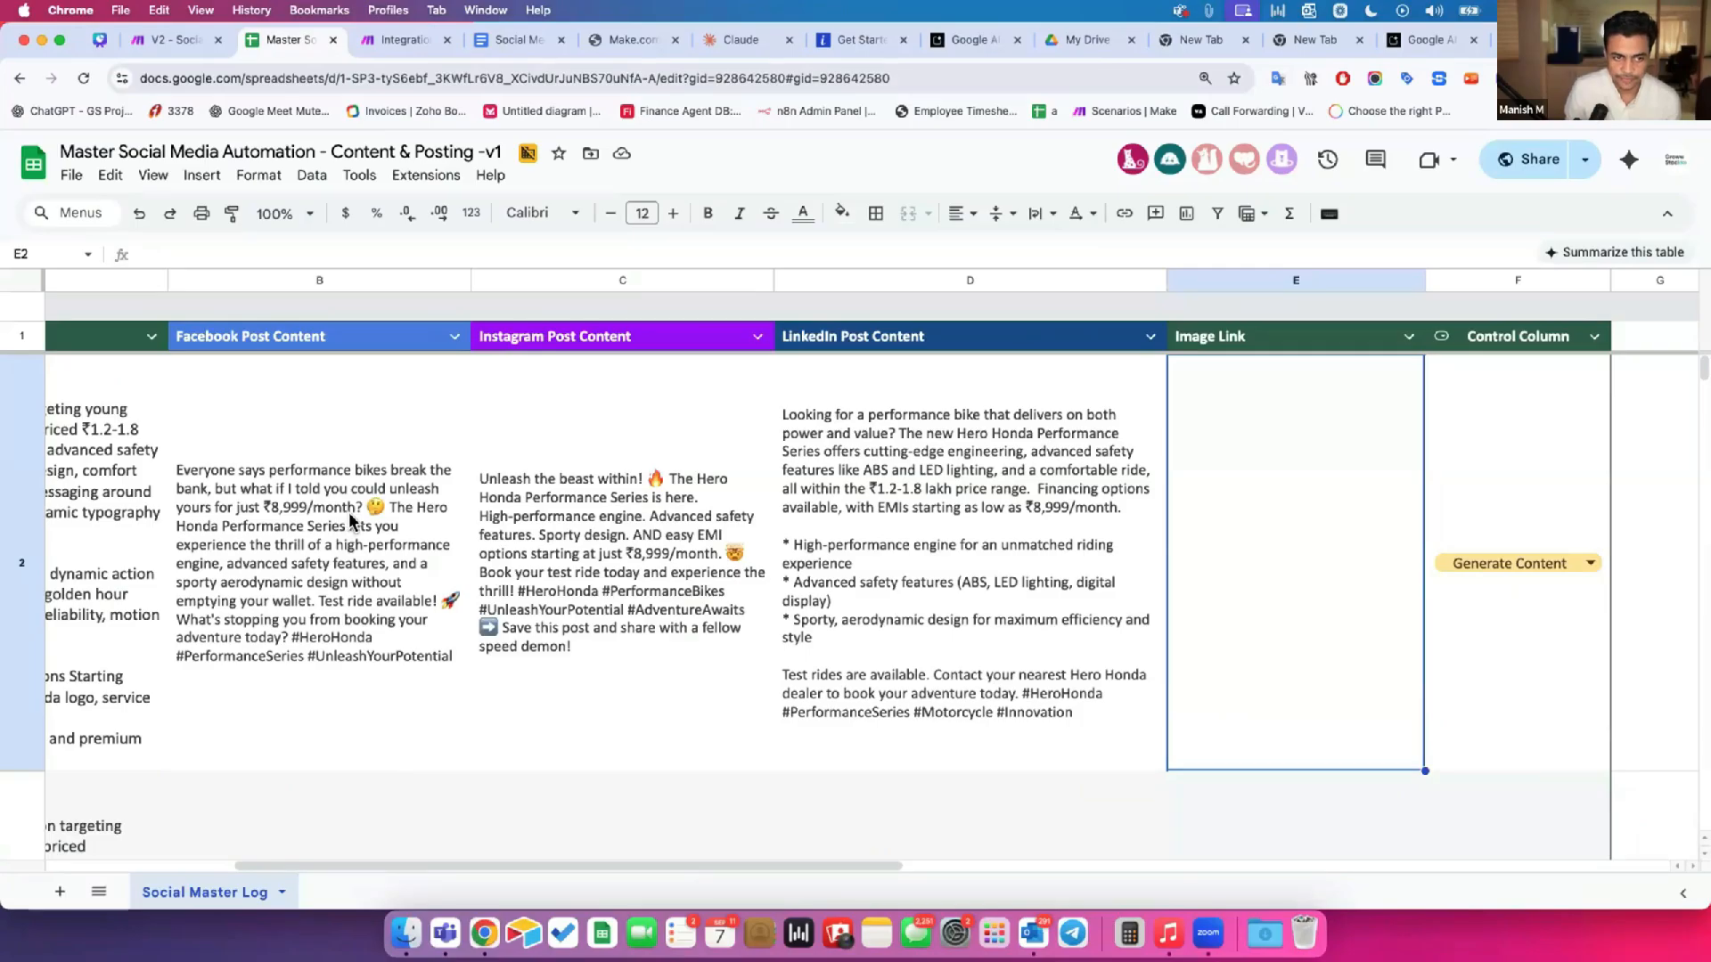
drag(352, 521, 988, 538)
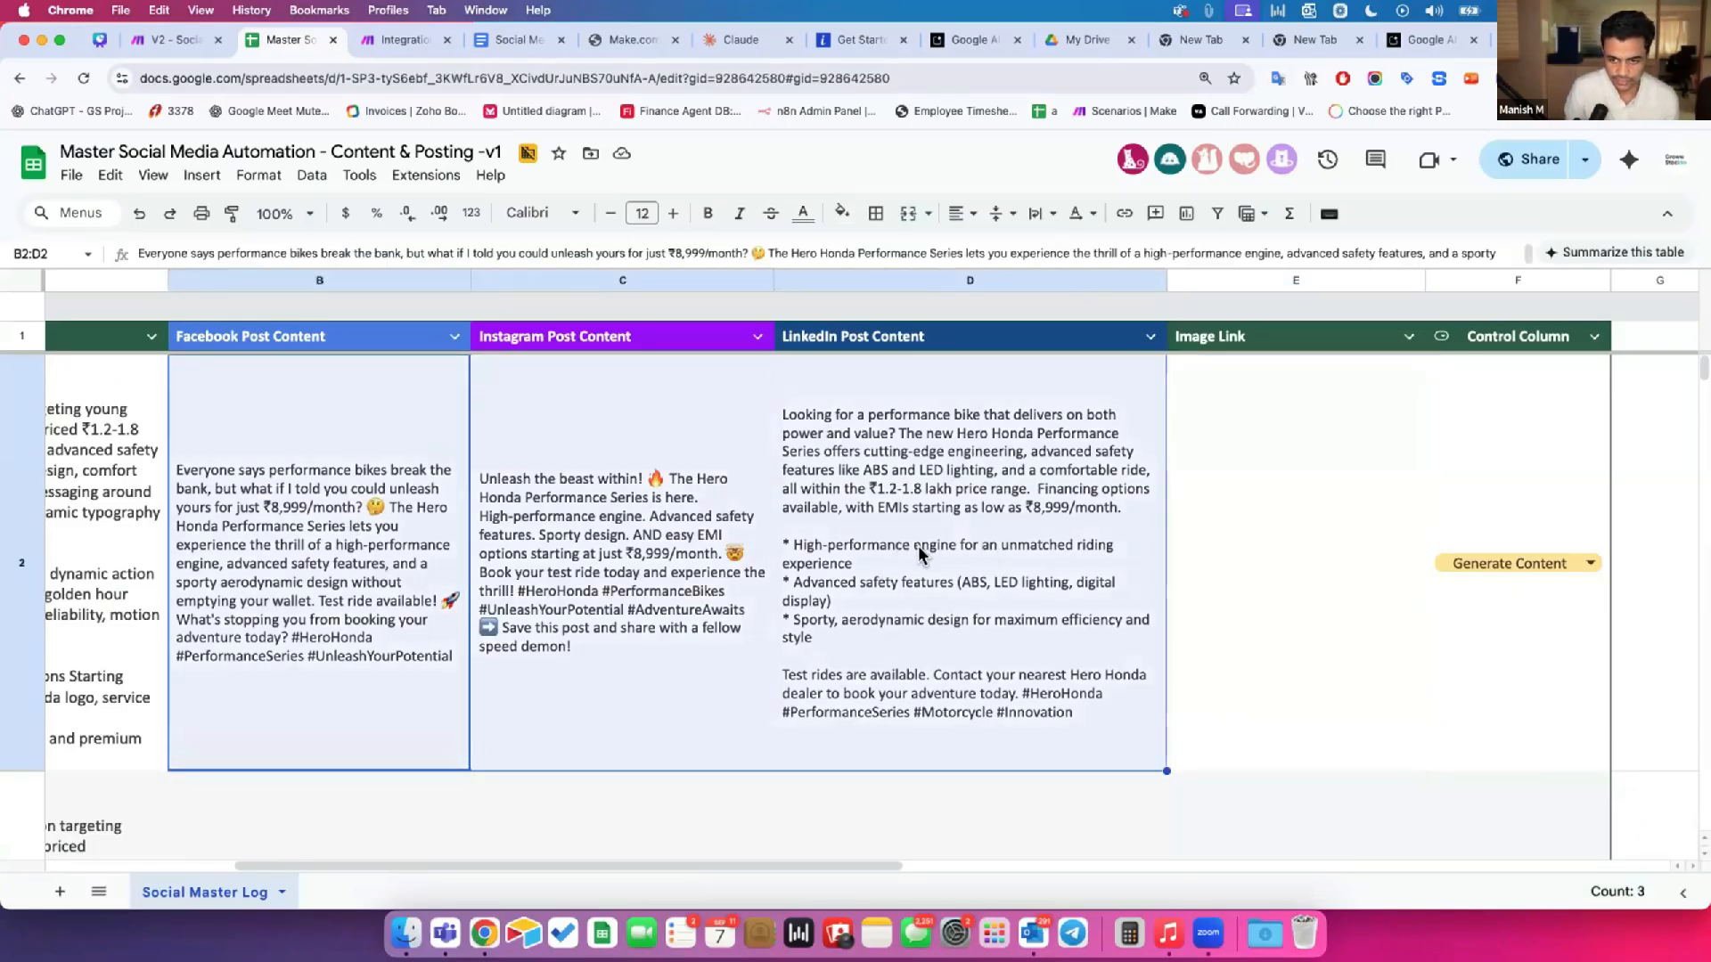
Step: Return to the Make scenario and rename the Google Sheets Update a Row module as "Content Updated in Sheets"
click(405, 40)
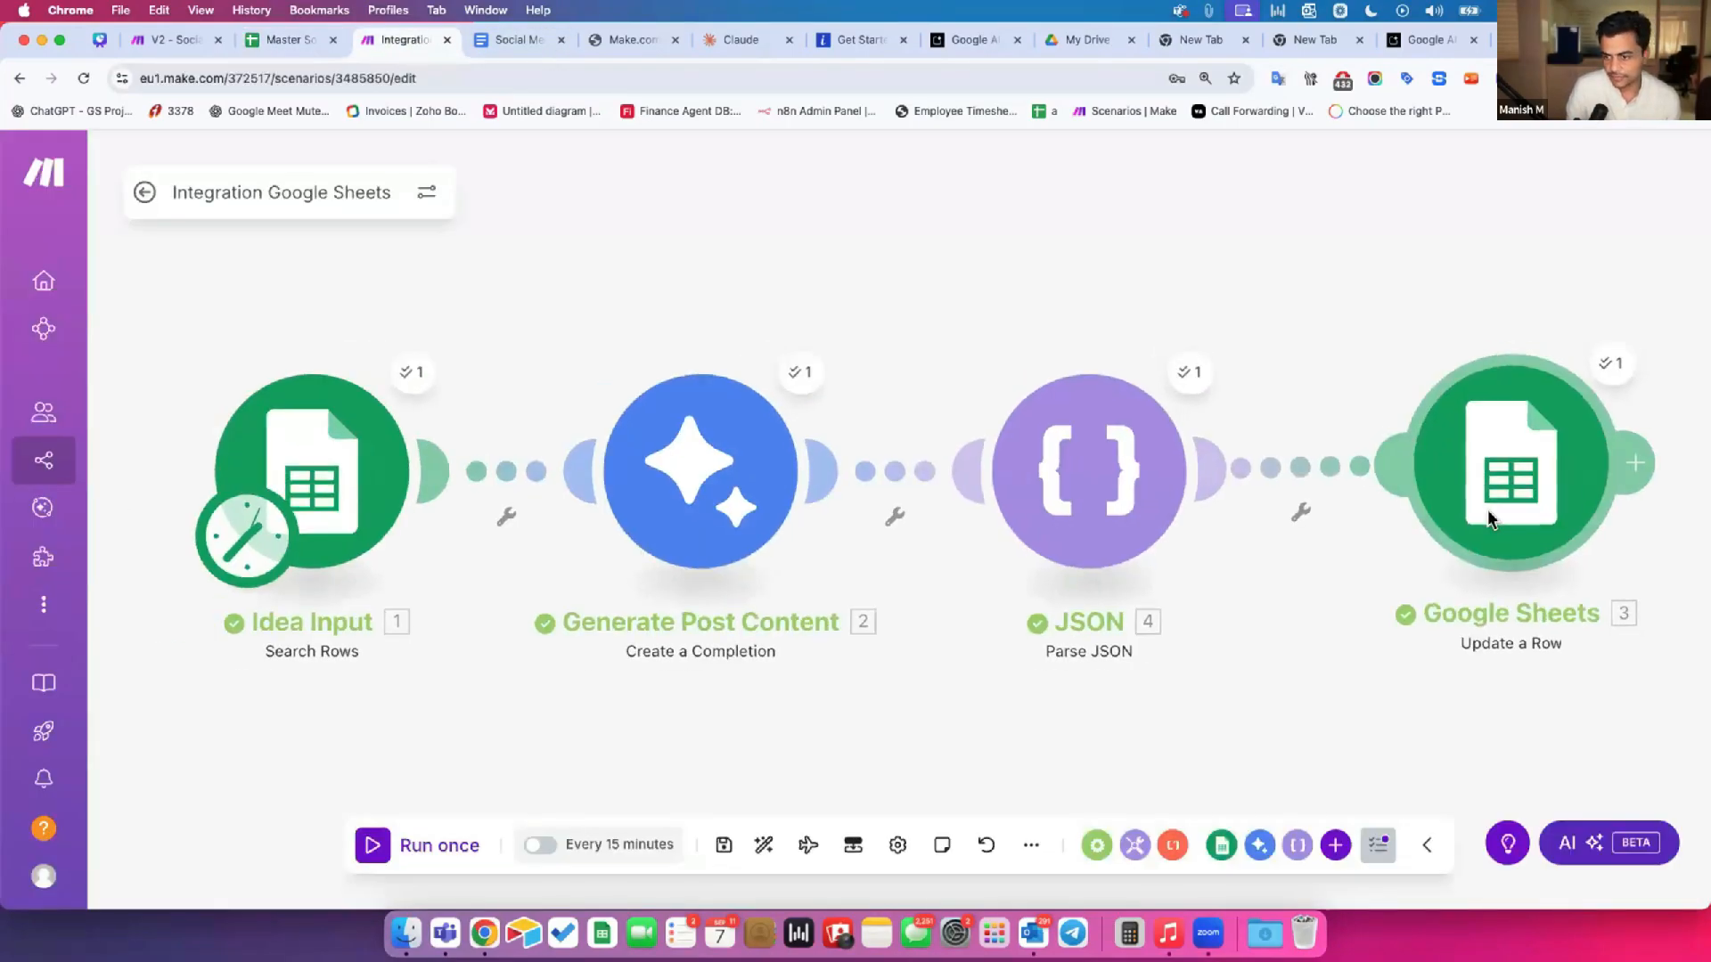
drag(1447, 577, 1223, 555)
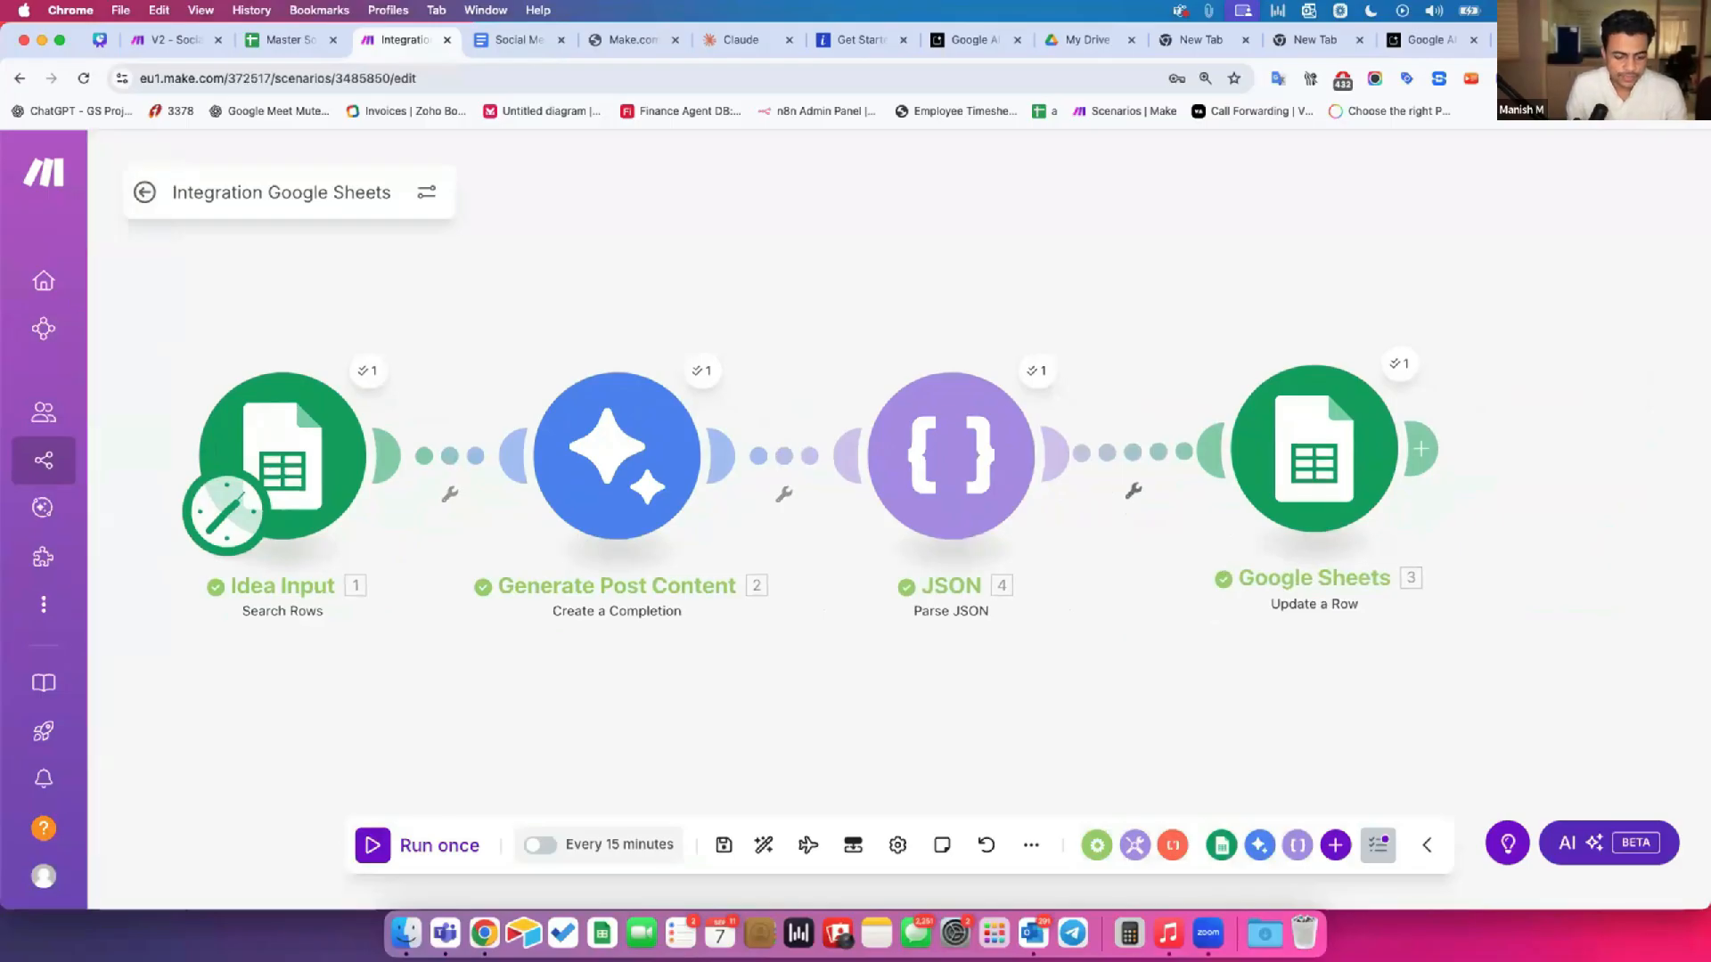
drag(1339, 635, 948, 603)
scroll(1124, 600, down, 1)
scroll(1081, 599, down, 1)
right_click(1002, 432)
click(1026, 559)
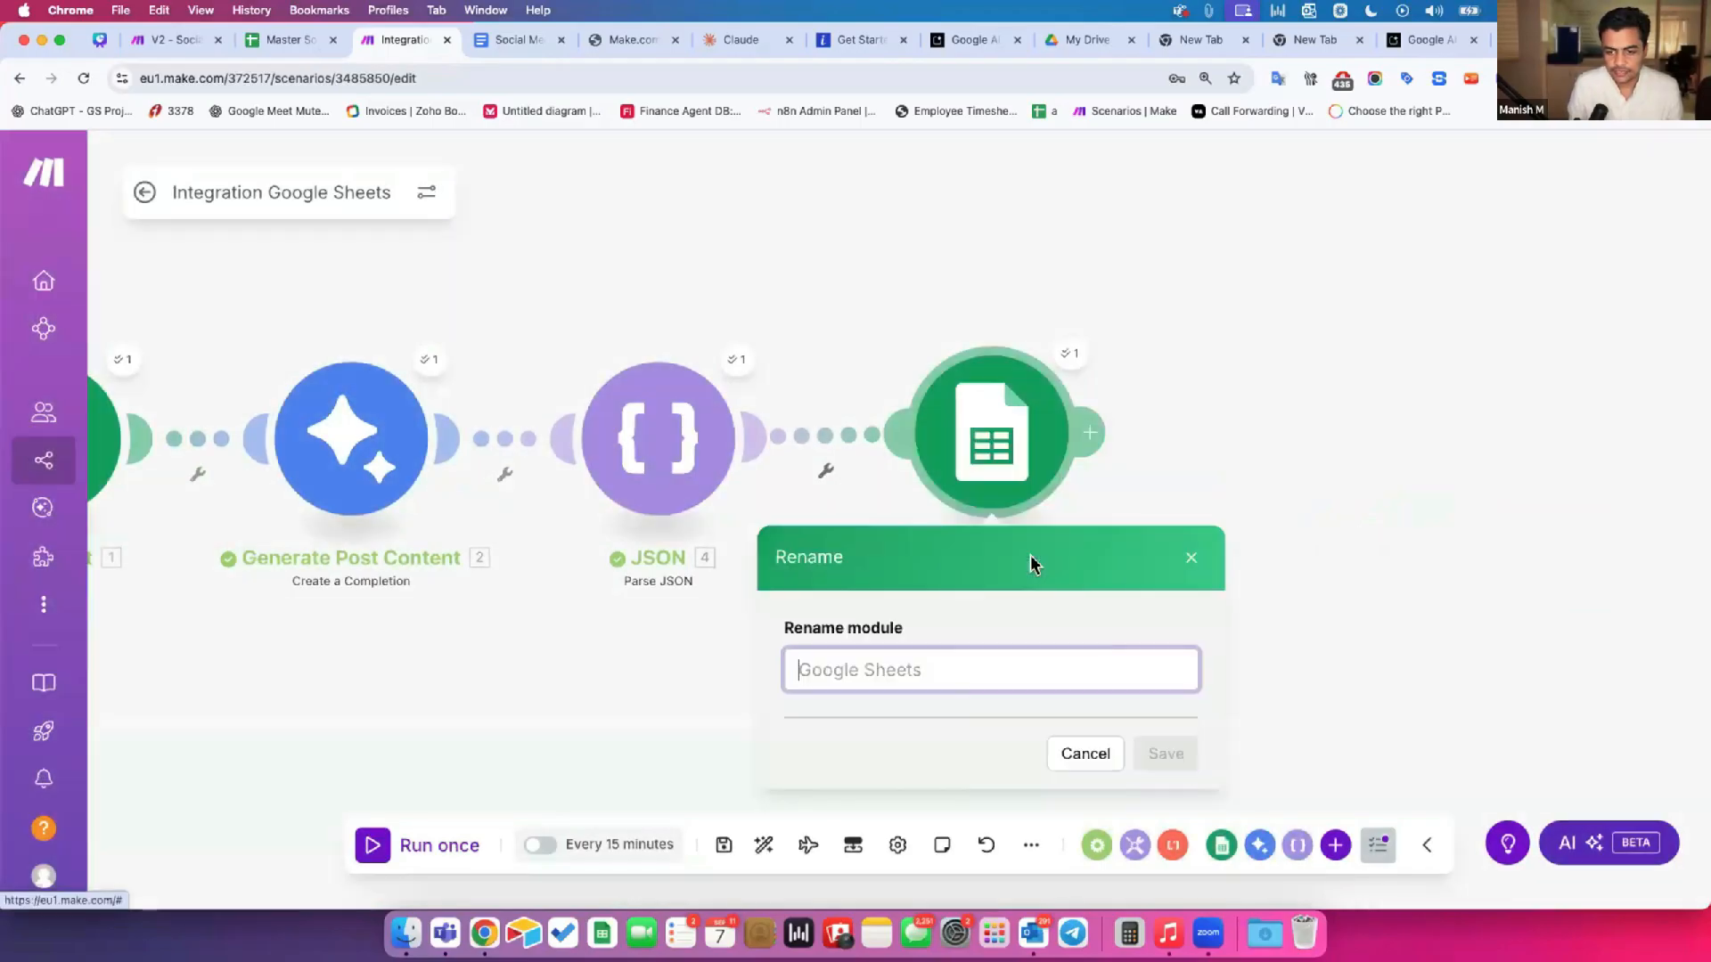
text(Ci)
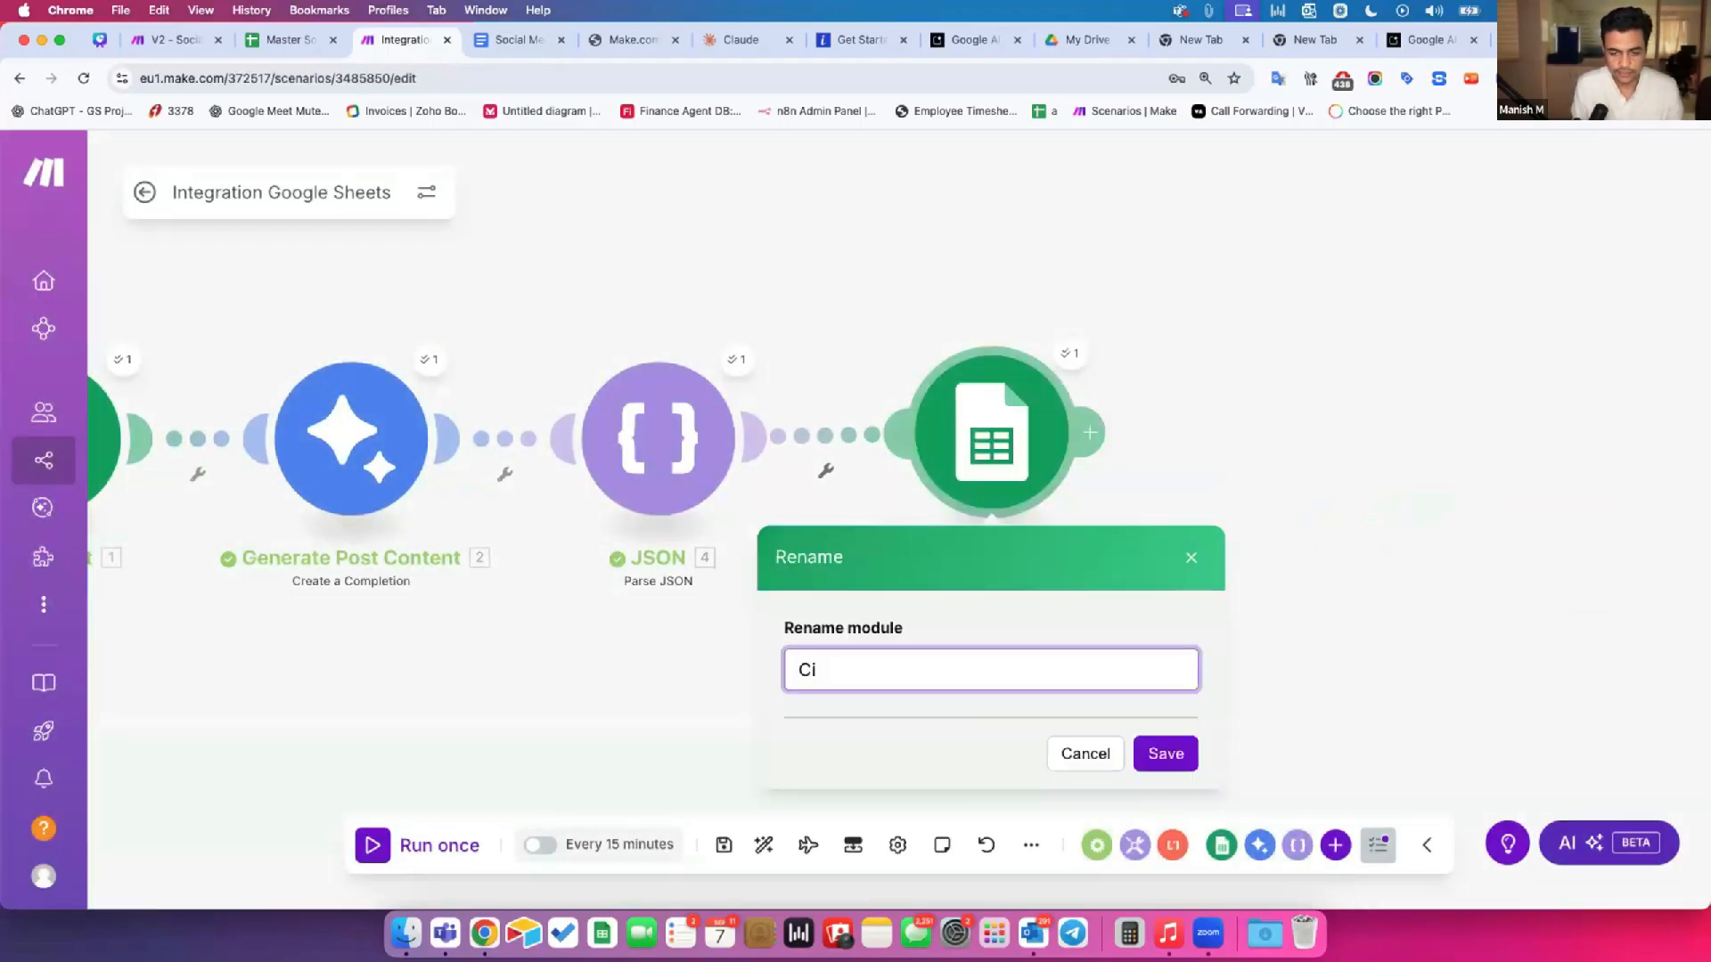
text(nntent Updated in Sheet)
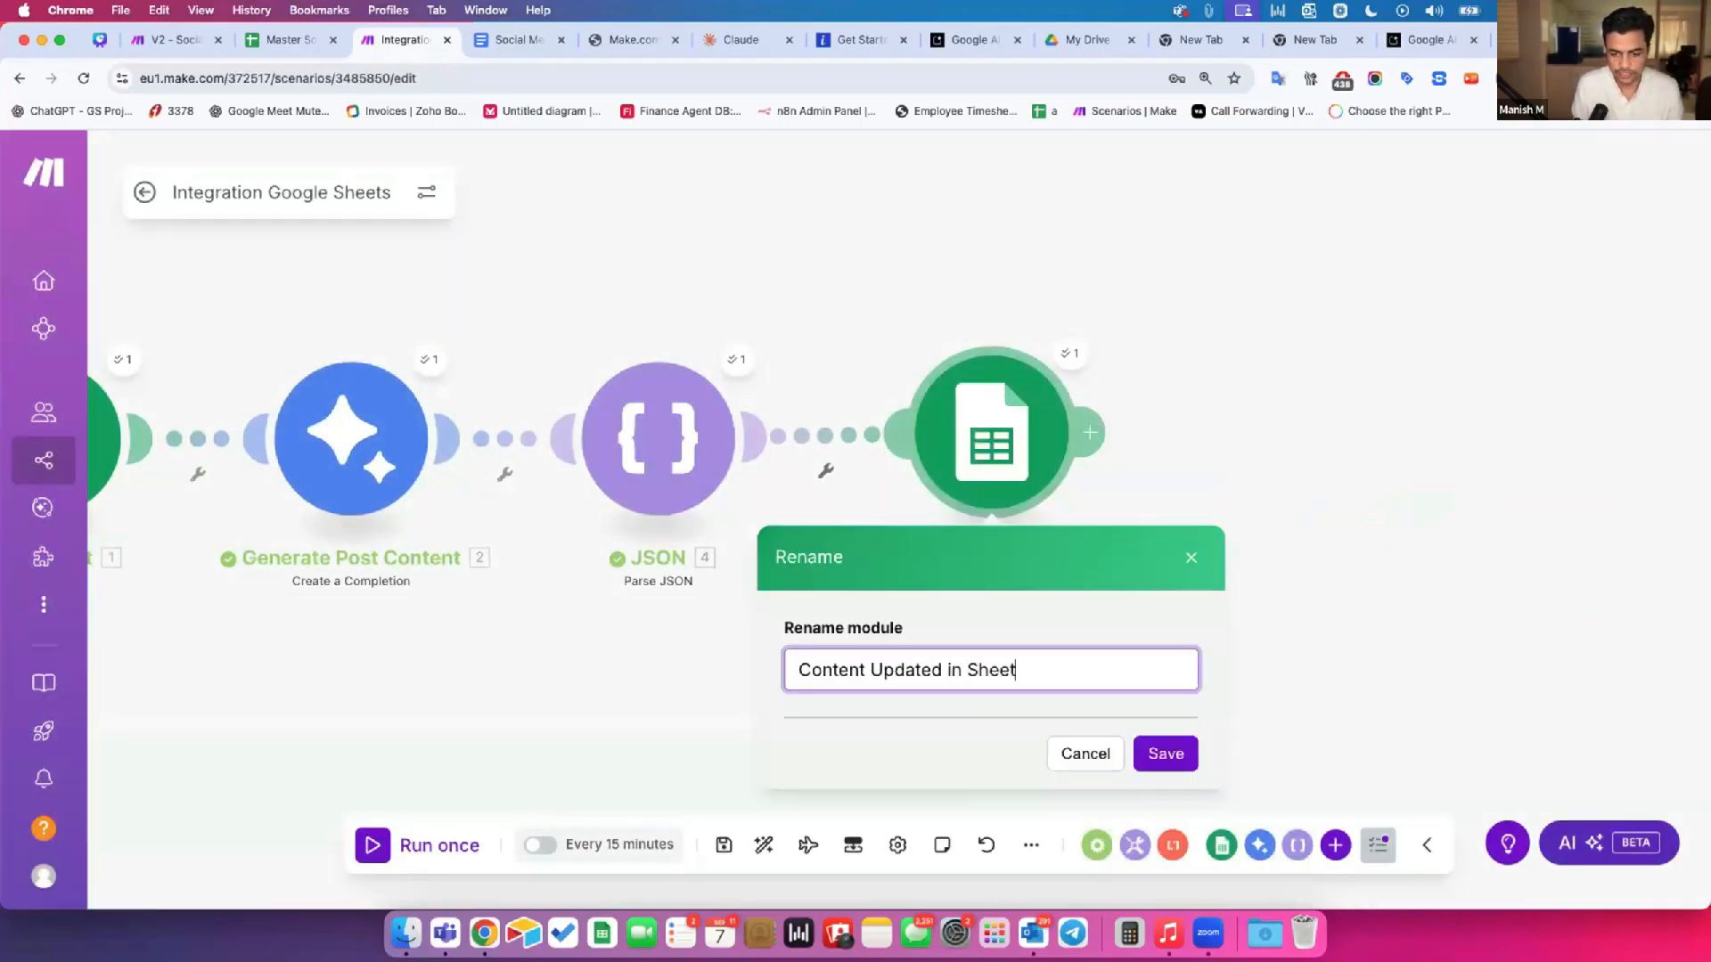
text(s)
key(Return)
Step: Add a Google Gemini AI Create an Image module after Content Updated in Sheets and check the available Imagen models
scroll(1050, 591, right, 3)
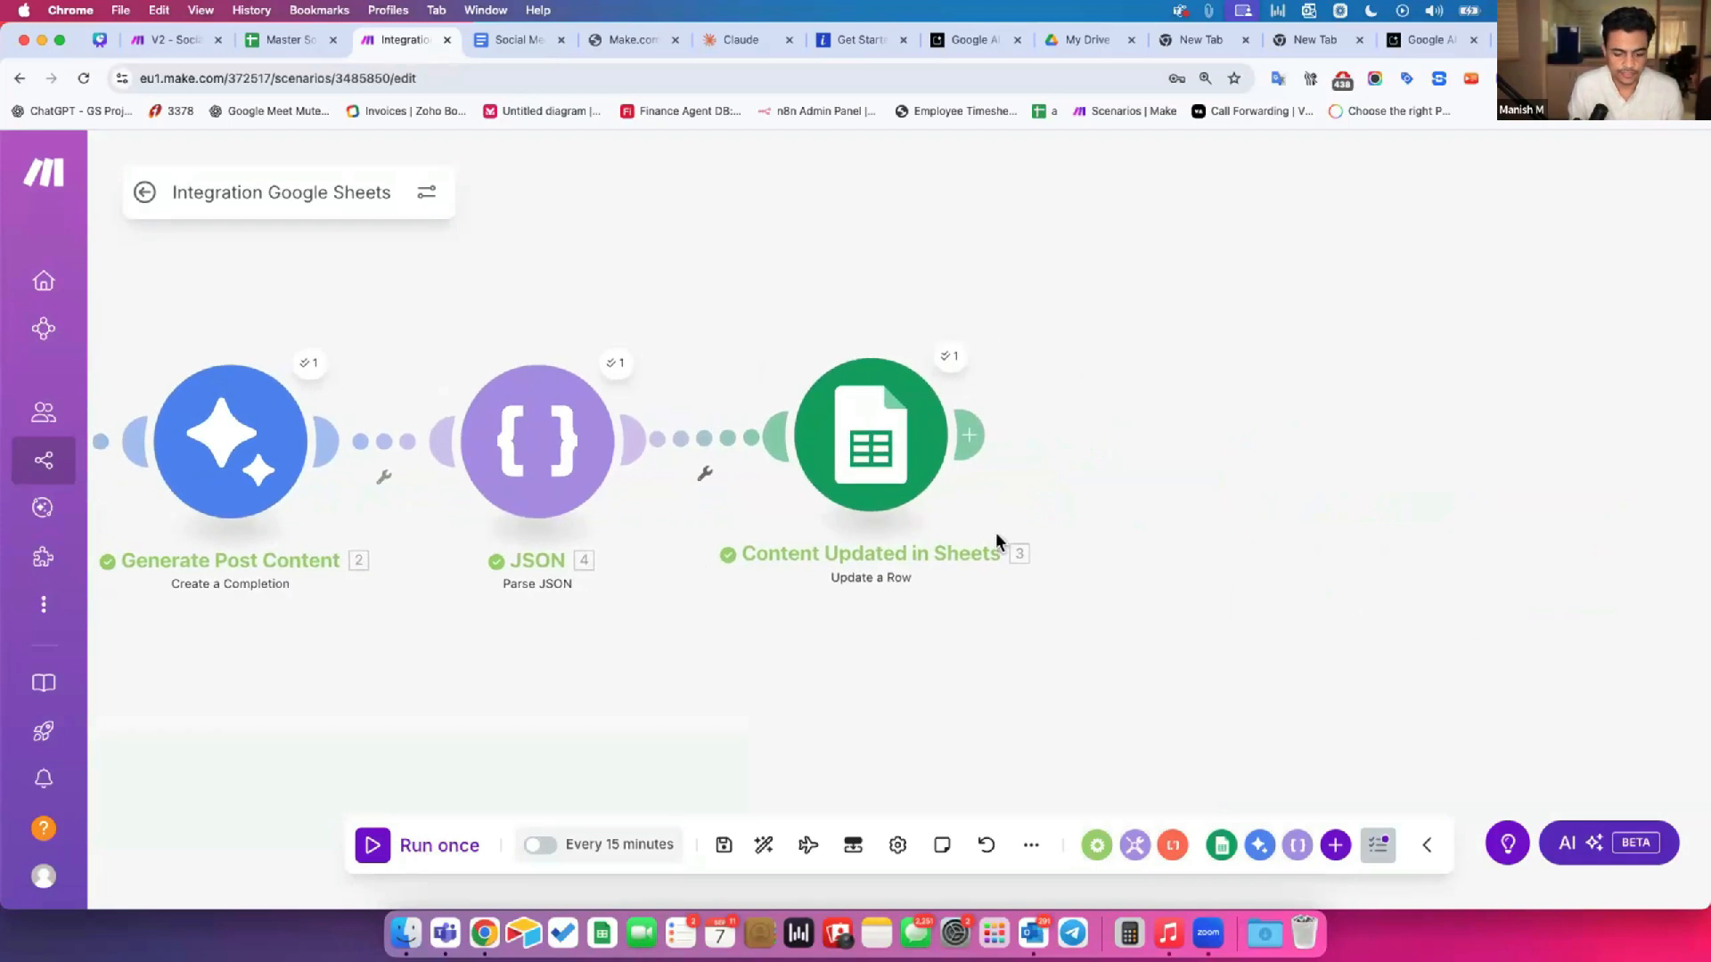
click(970, 434)
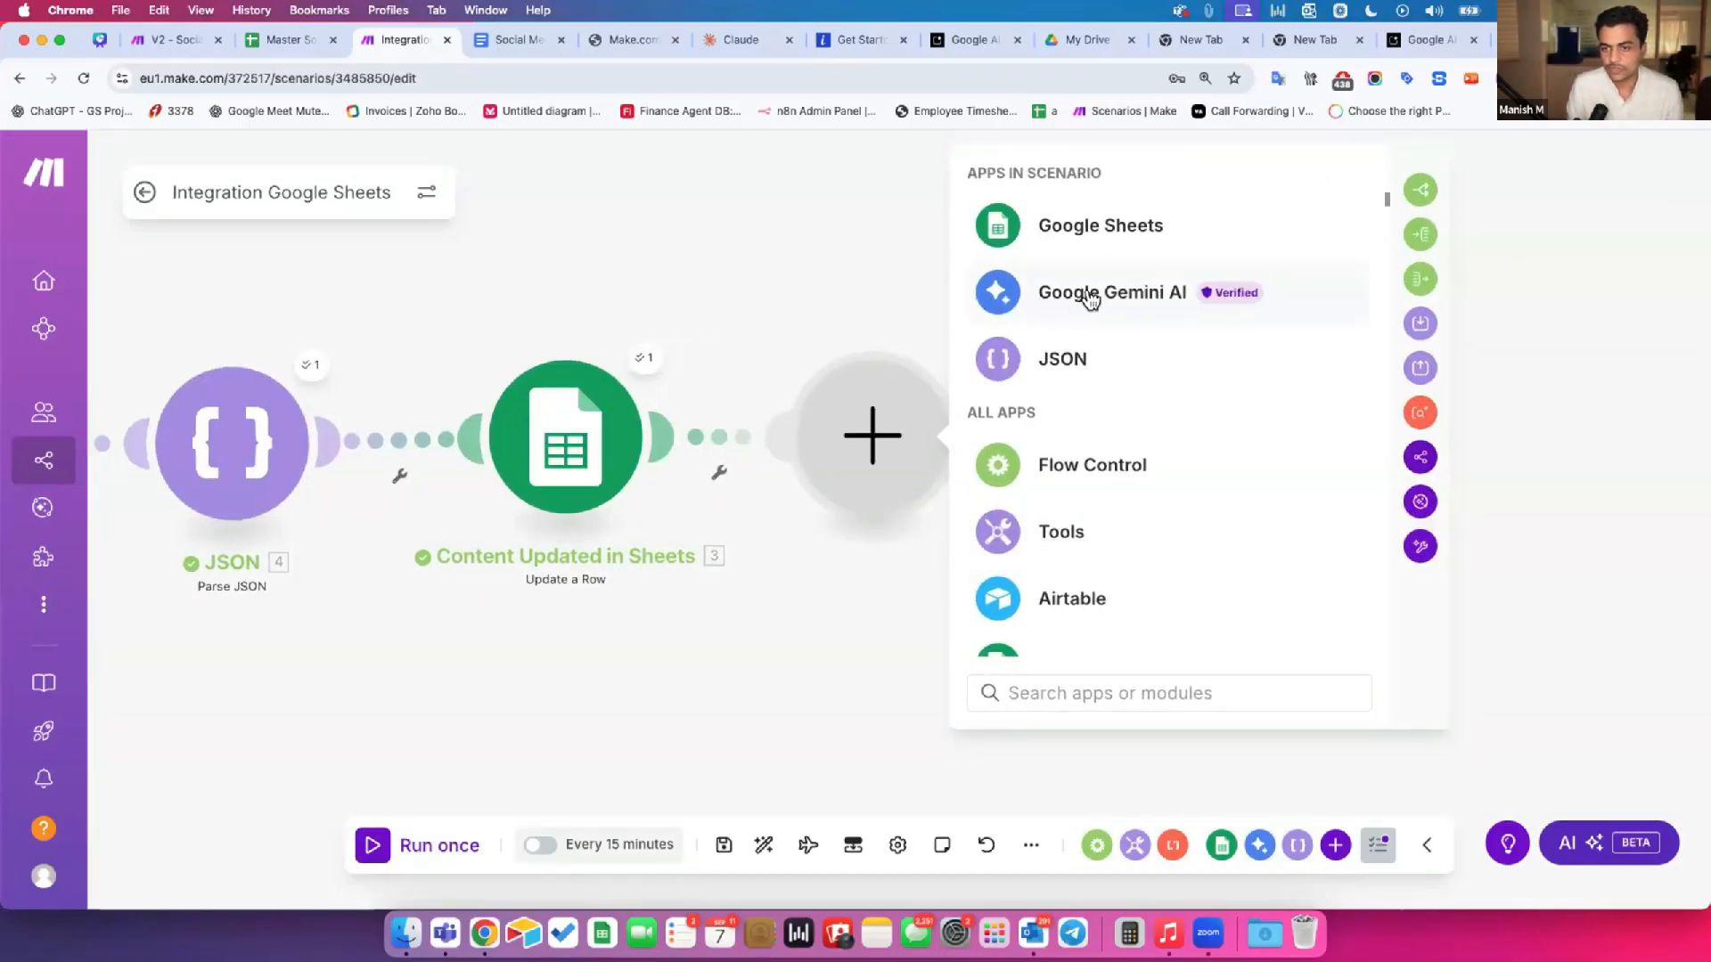
click(1170, 298)
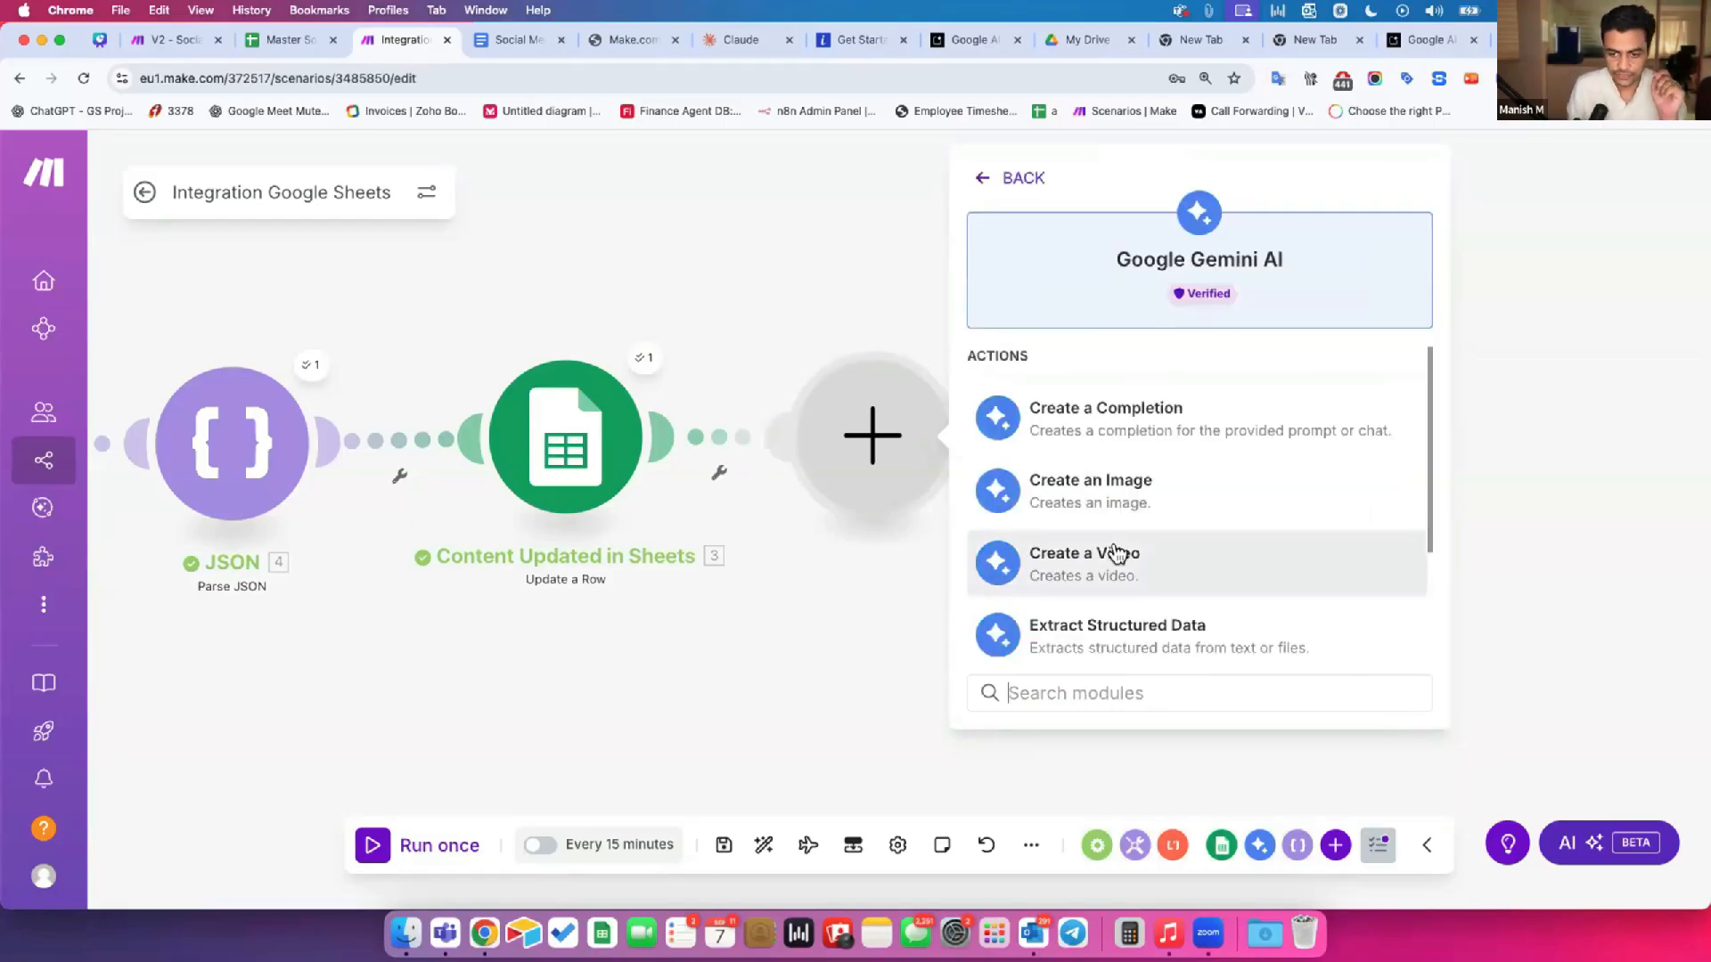
click(1051, 501)
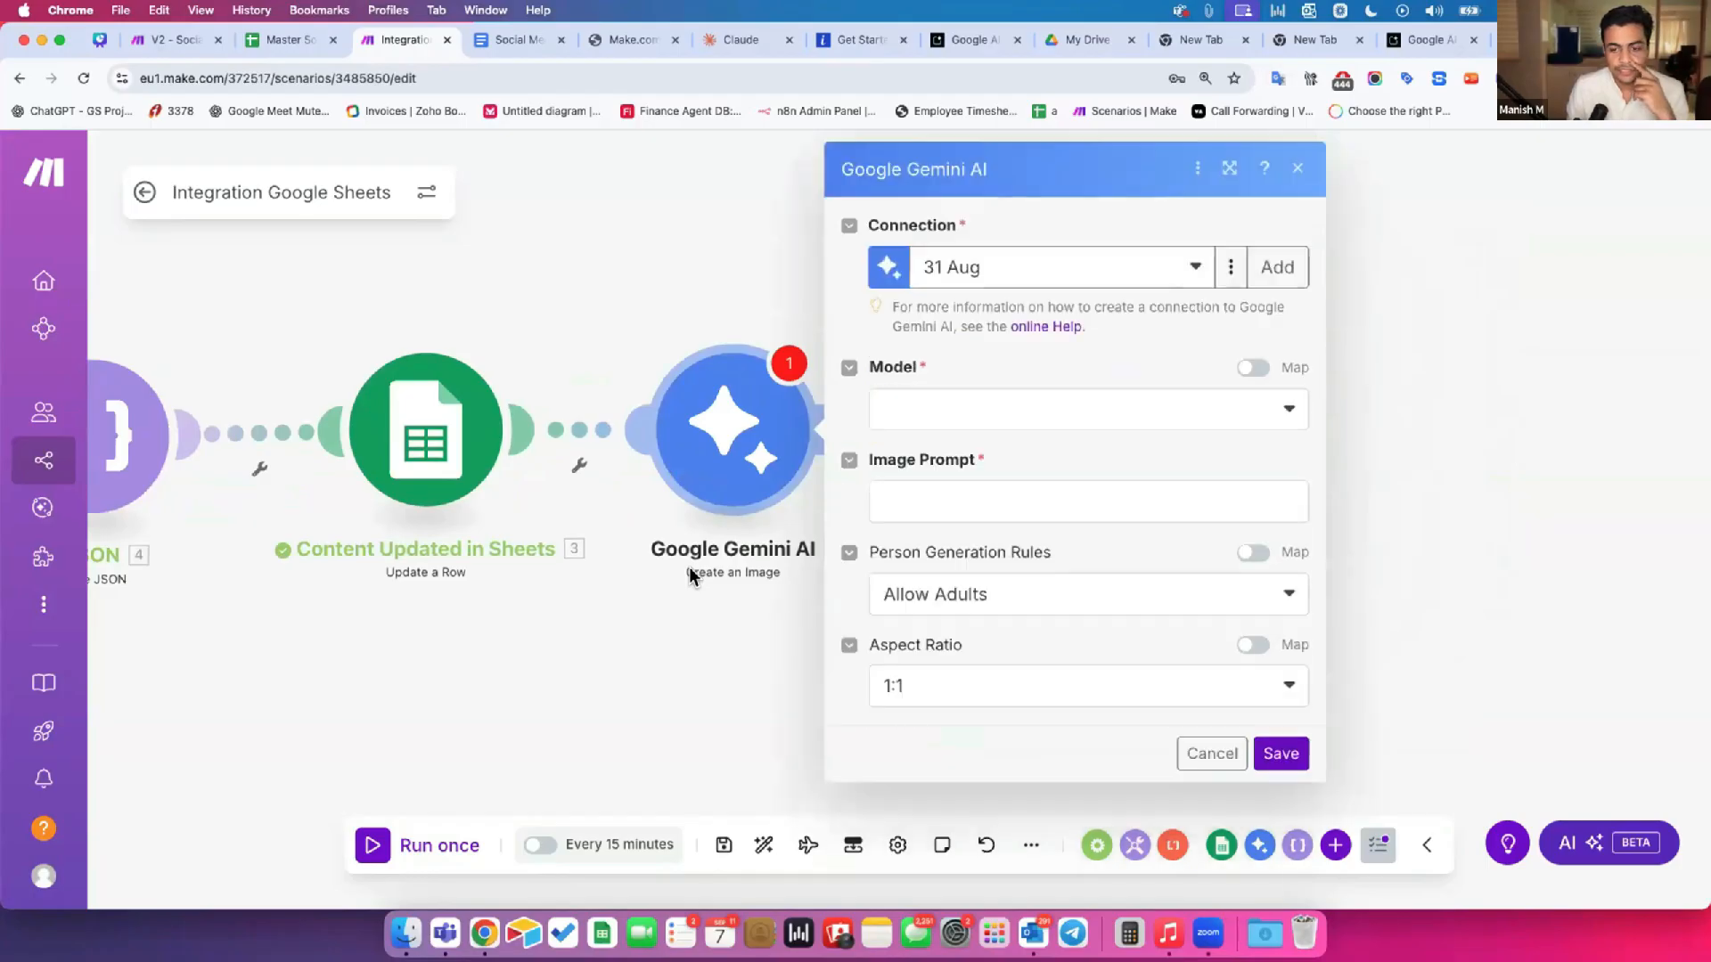
click(949, 410)
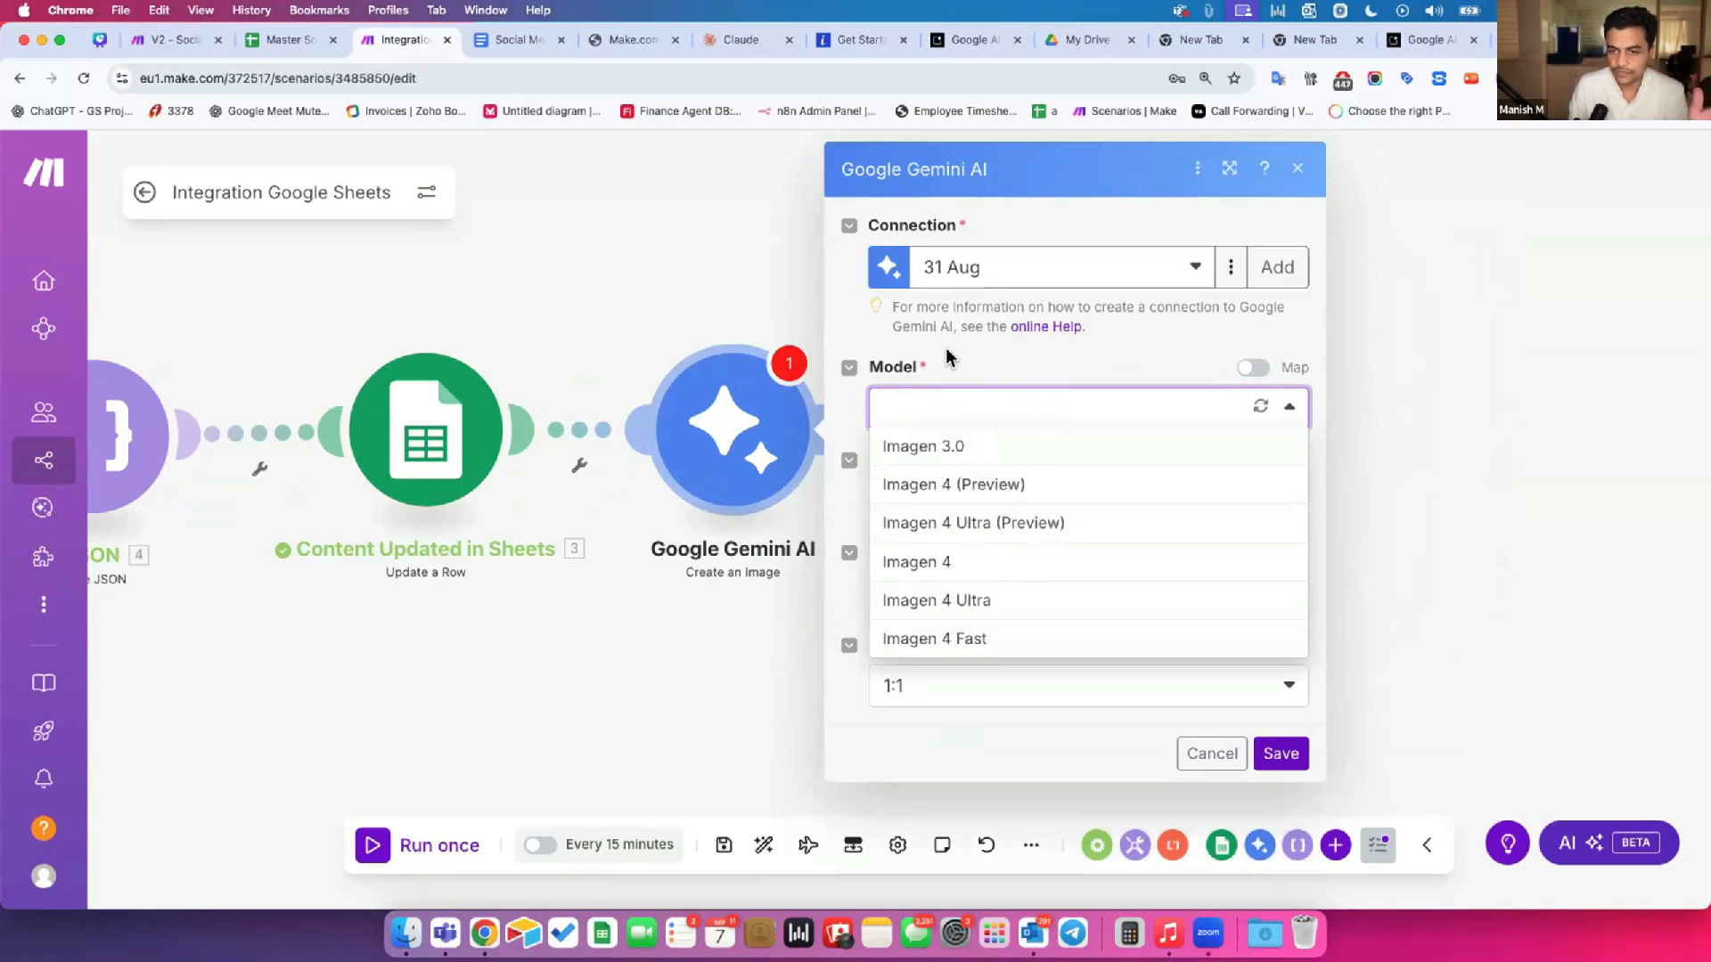
click(879, 336)
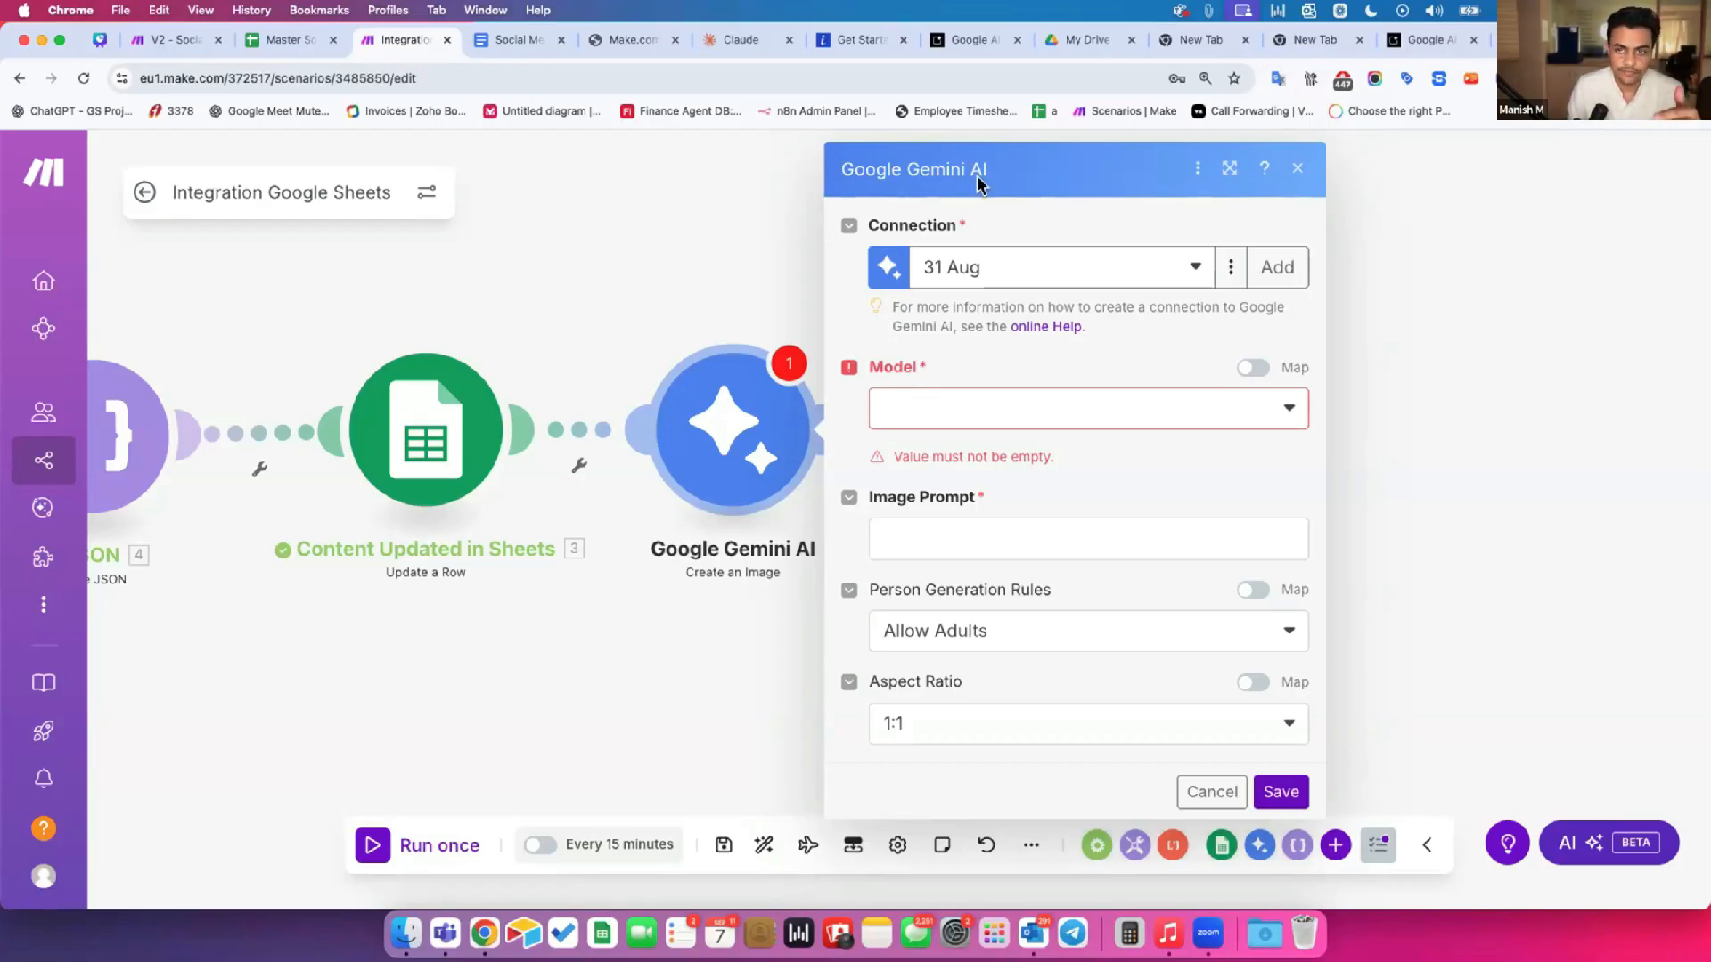
Step: Switch to Google AI Studio to examine the Nano Banana chat and its attachment options, and compare with the Imagen models offered in Make
click(971, 39)
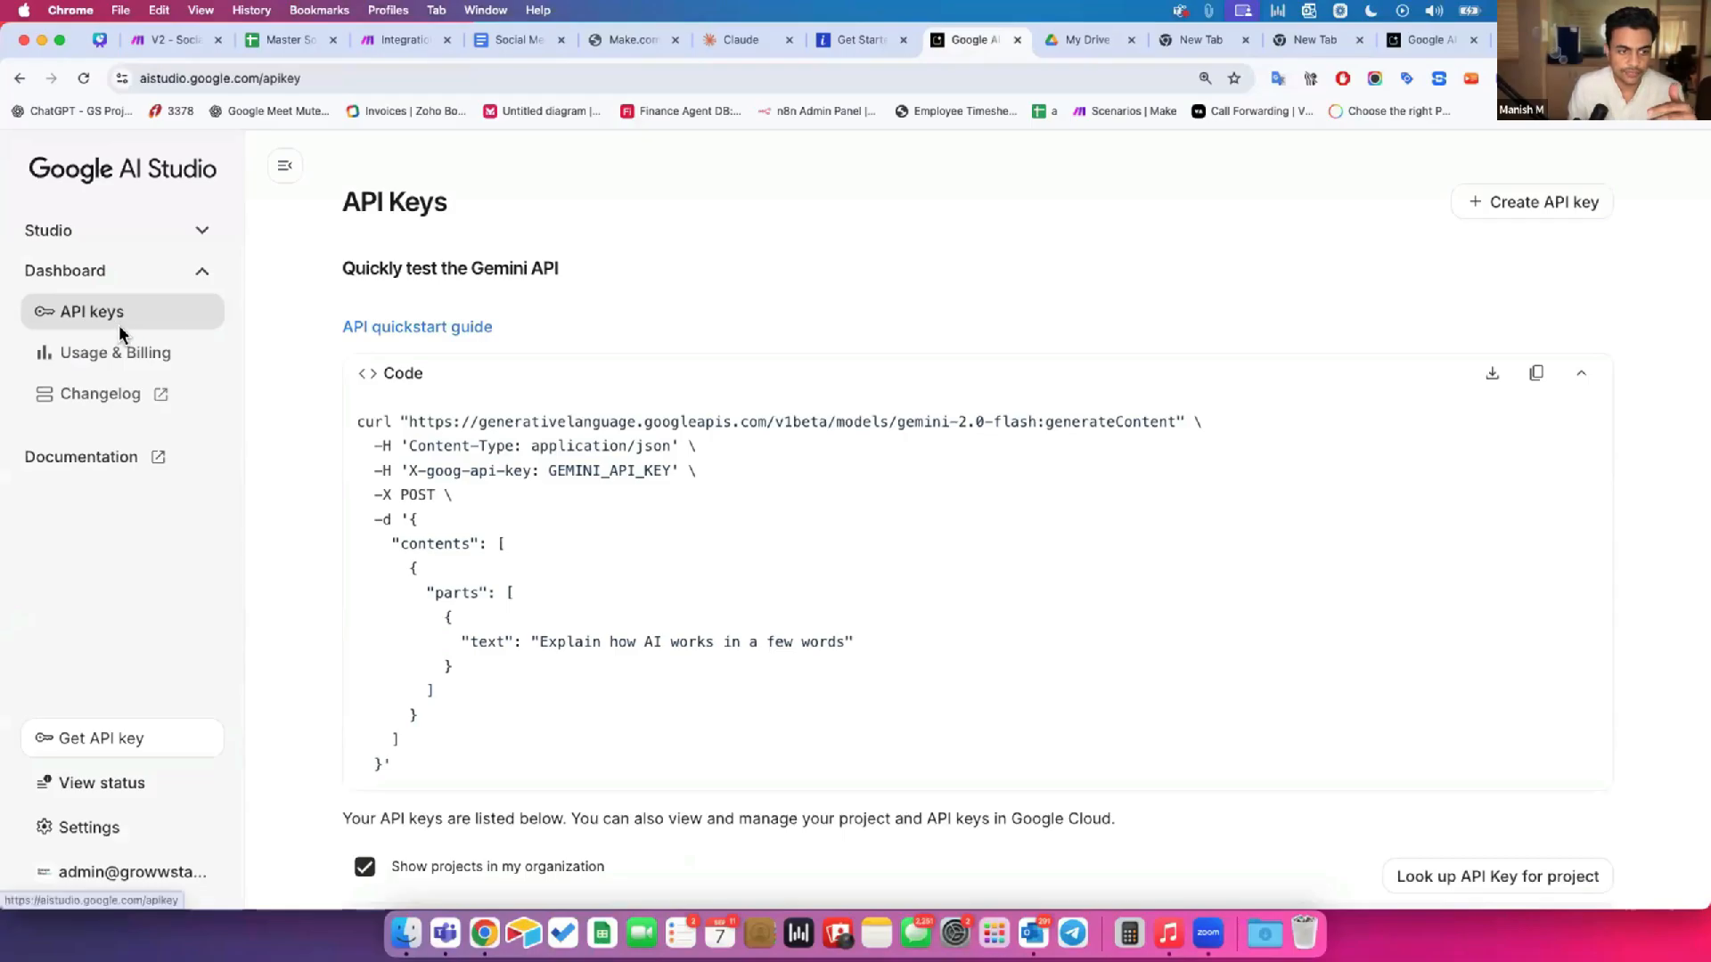
click(92, 228)
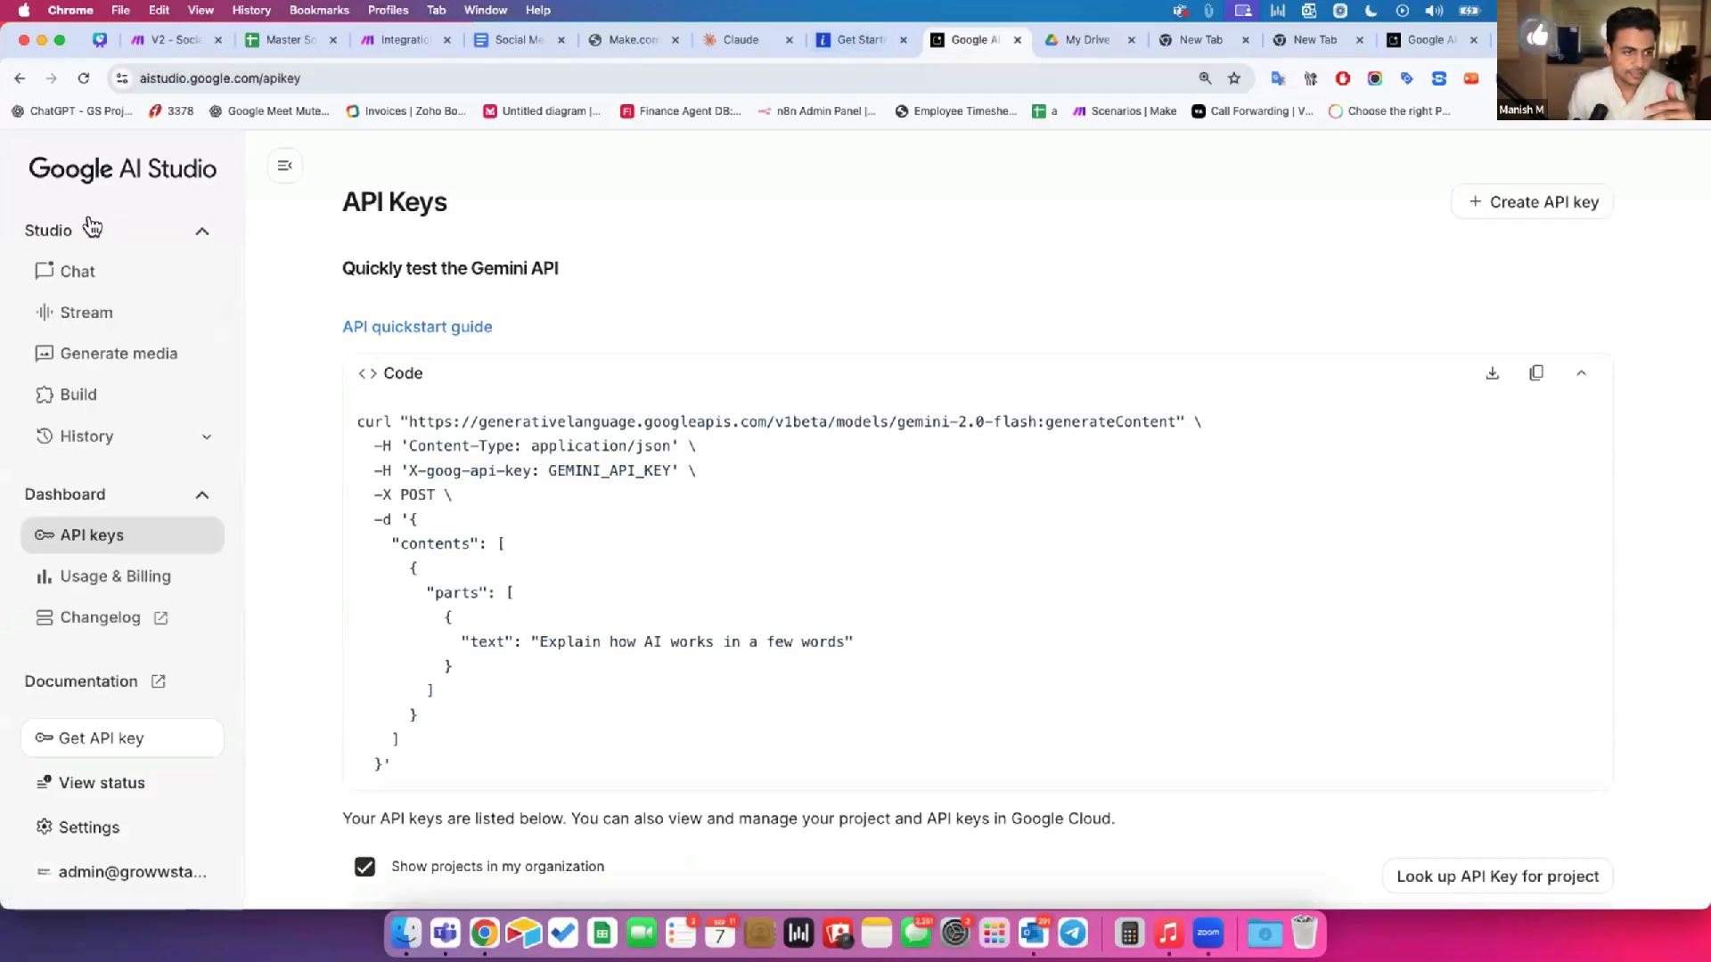
click(83, 271)
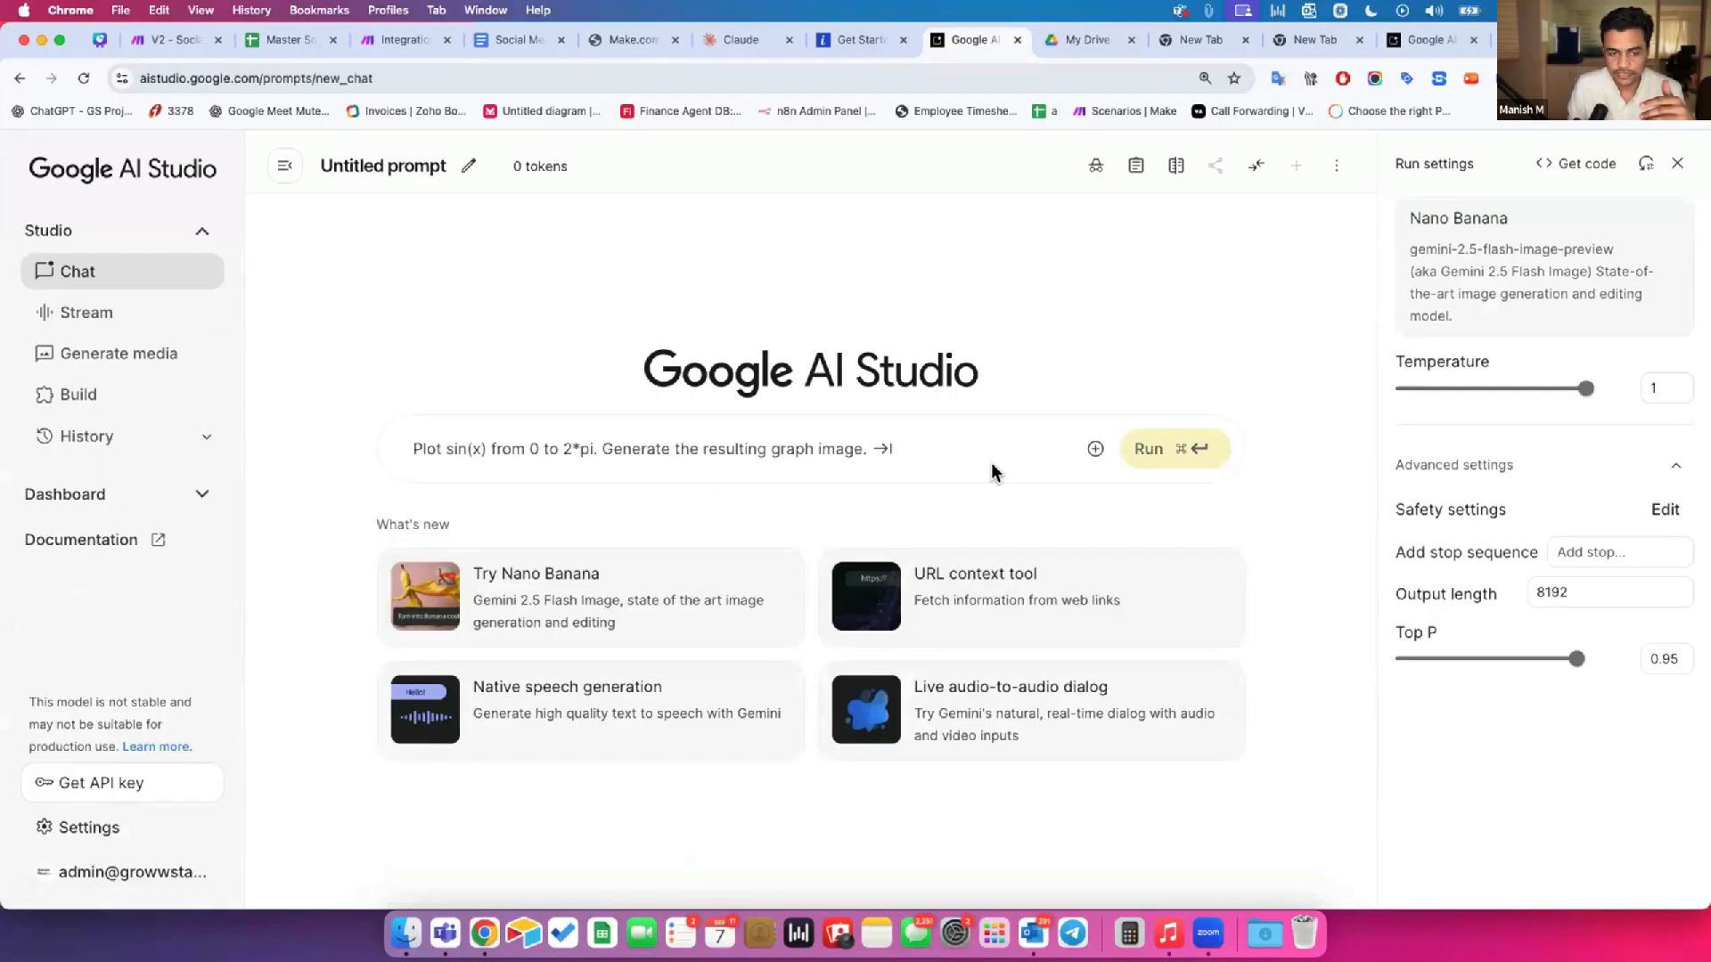
click(1095, 449)
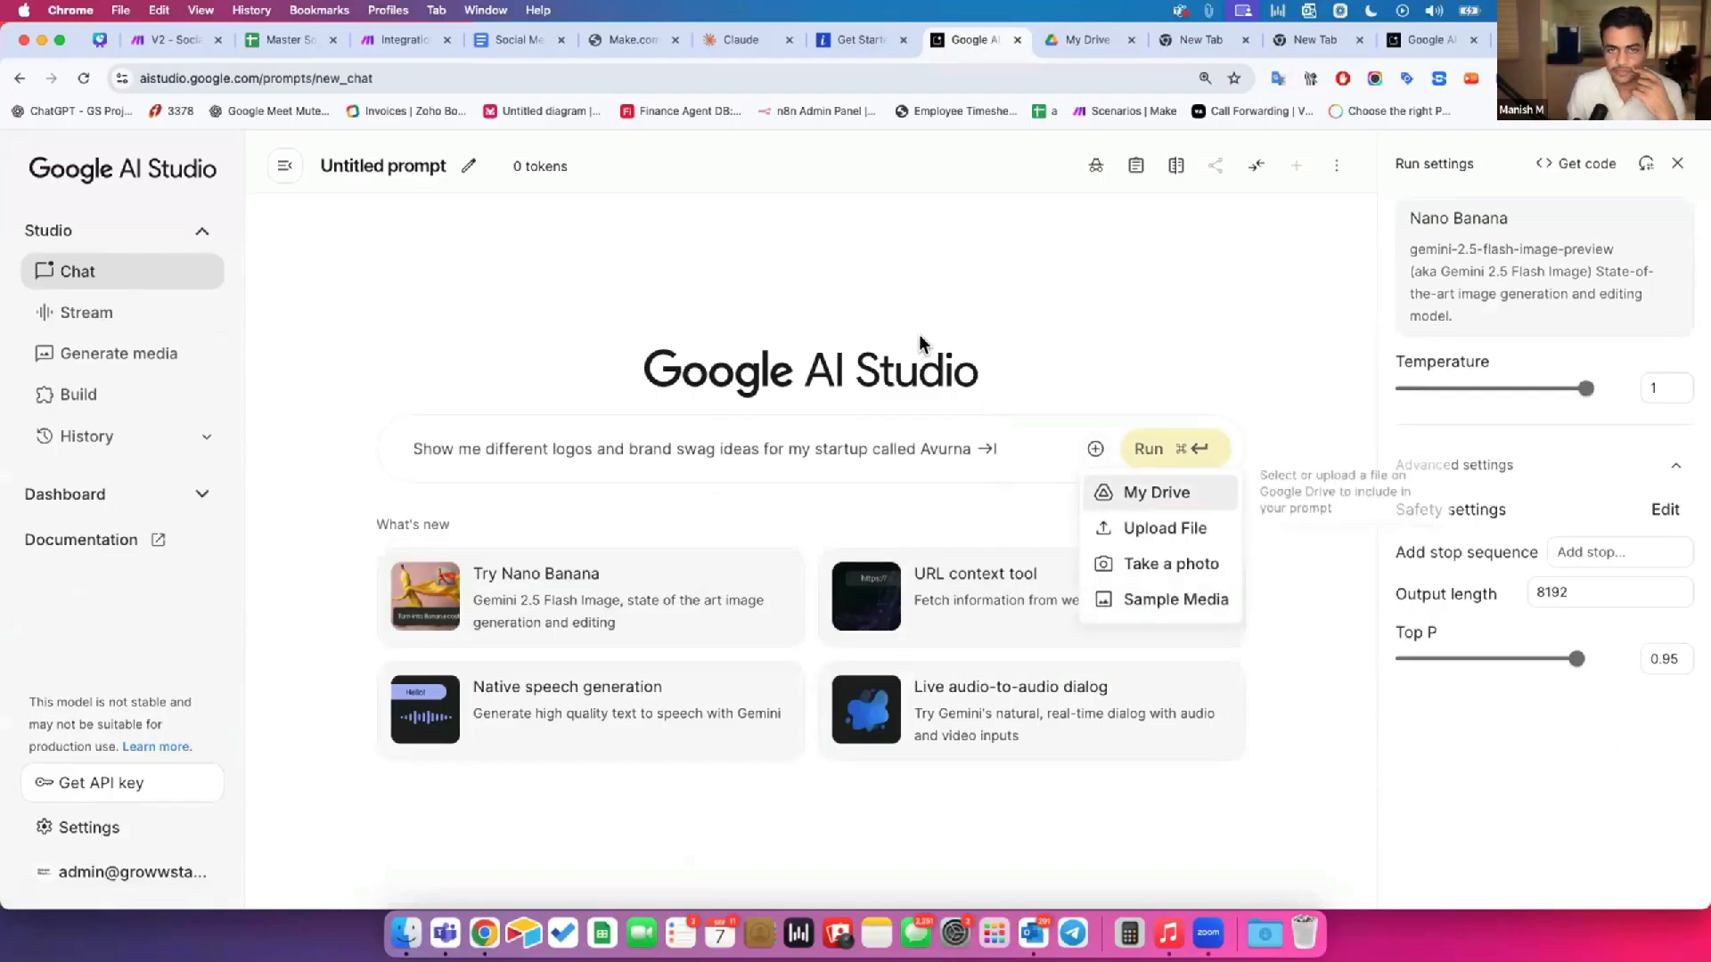
click(401, 39)
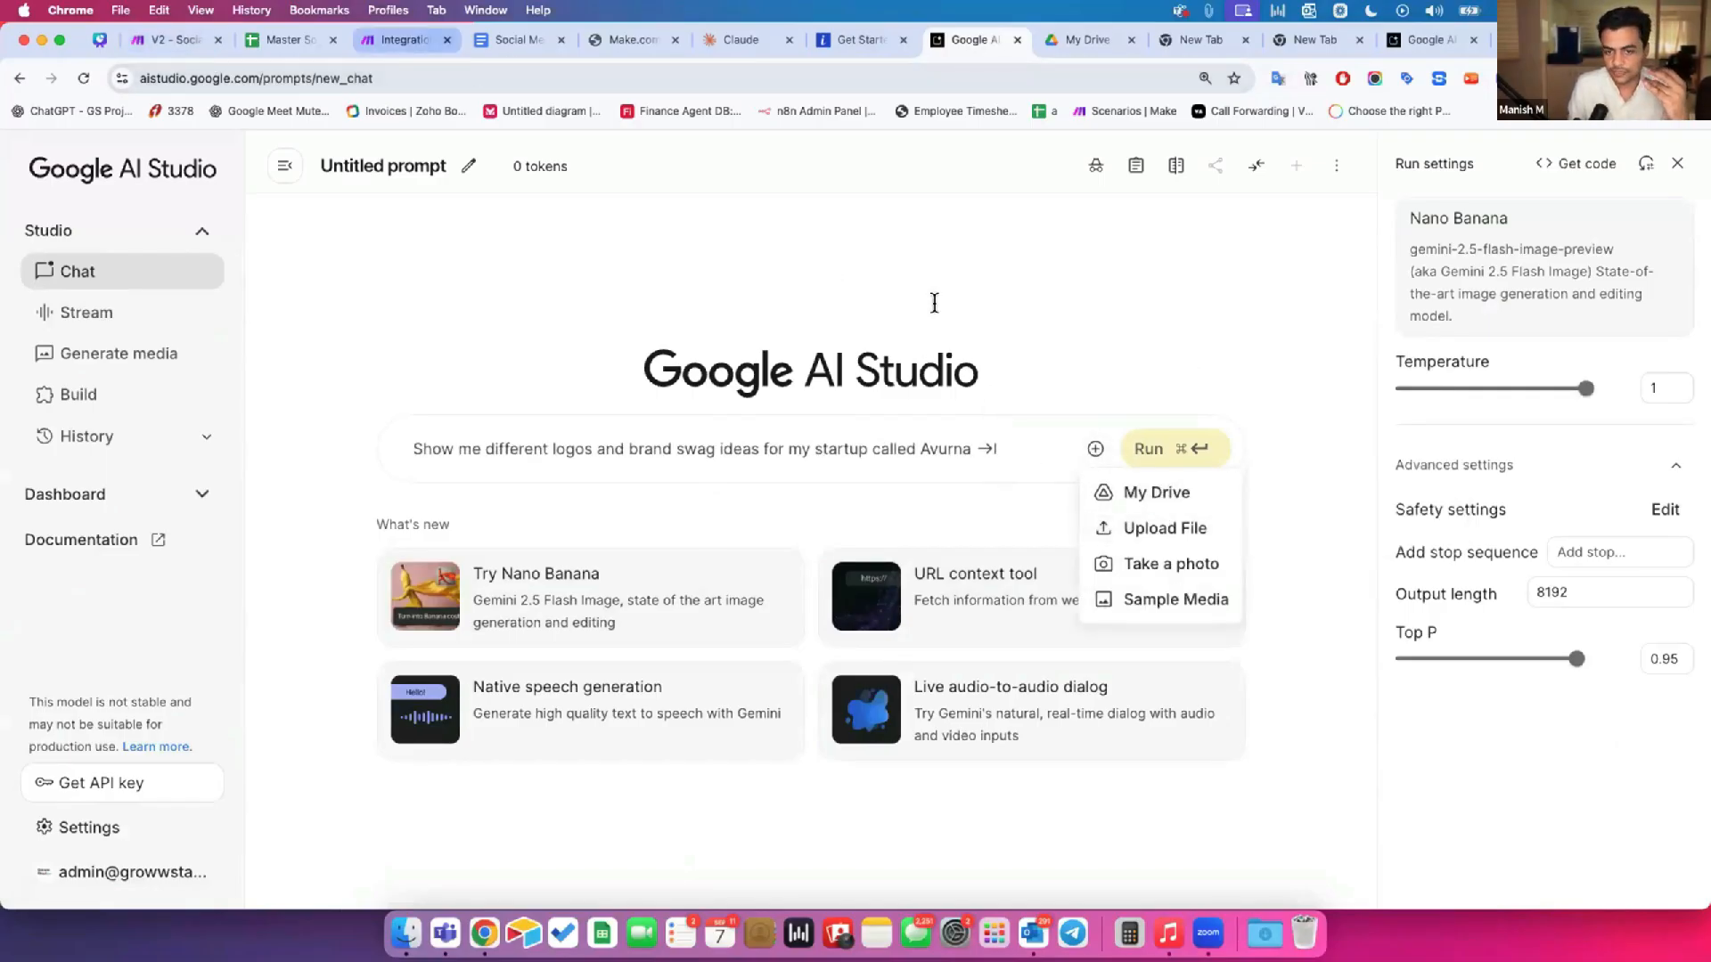
click(1030, 413)
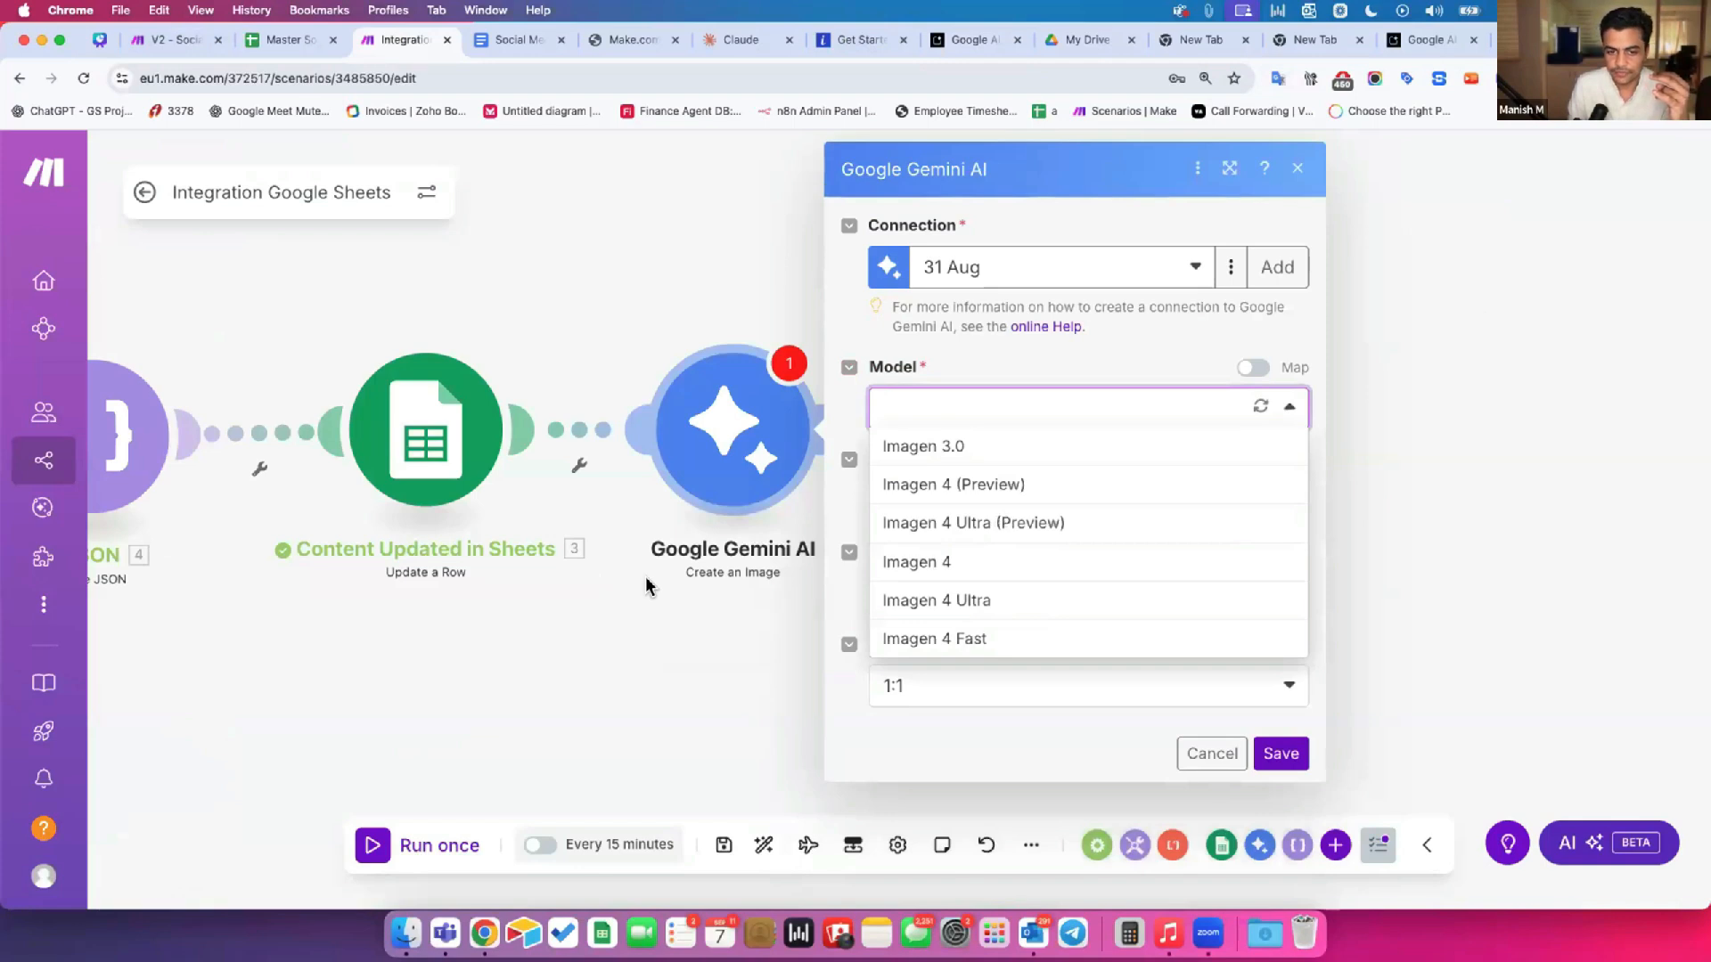
Step: Delete the Google Gemini AI Create an Image module at the end of the scenario
click(742, 428)
right_click(695, 432)
click(854, 700)
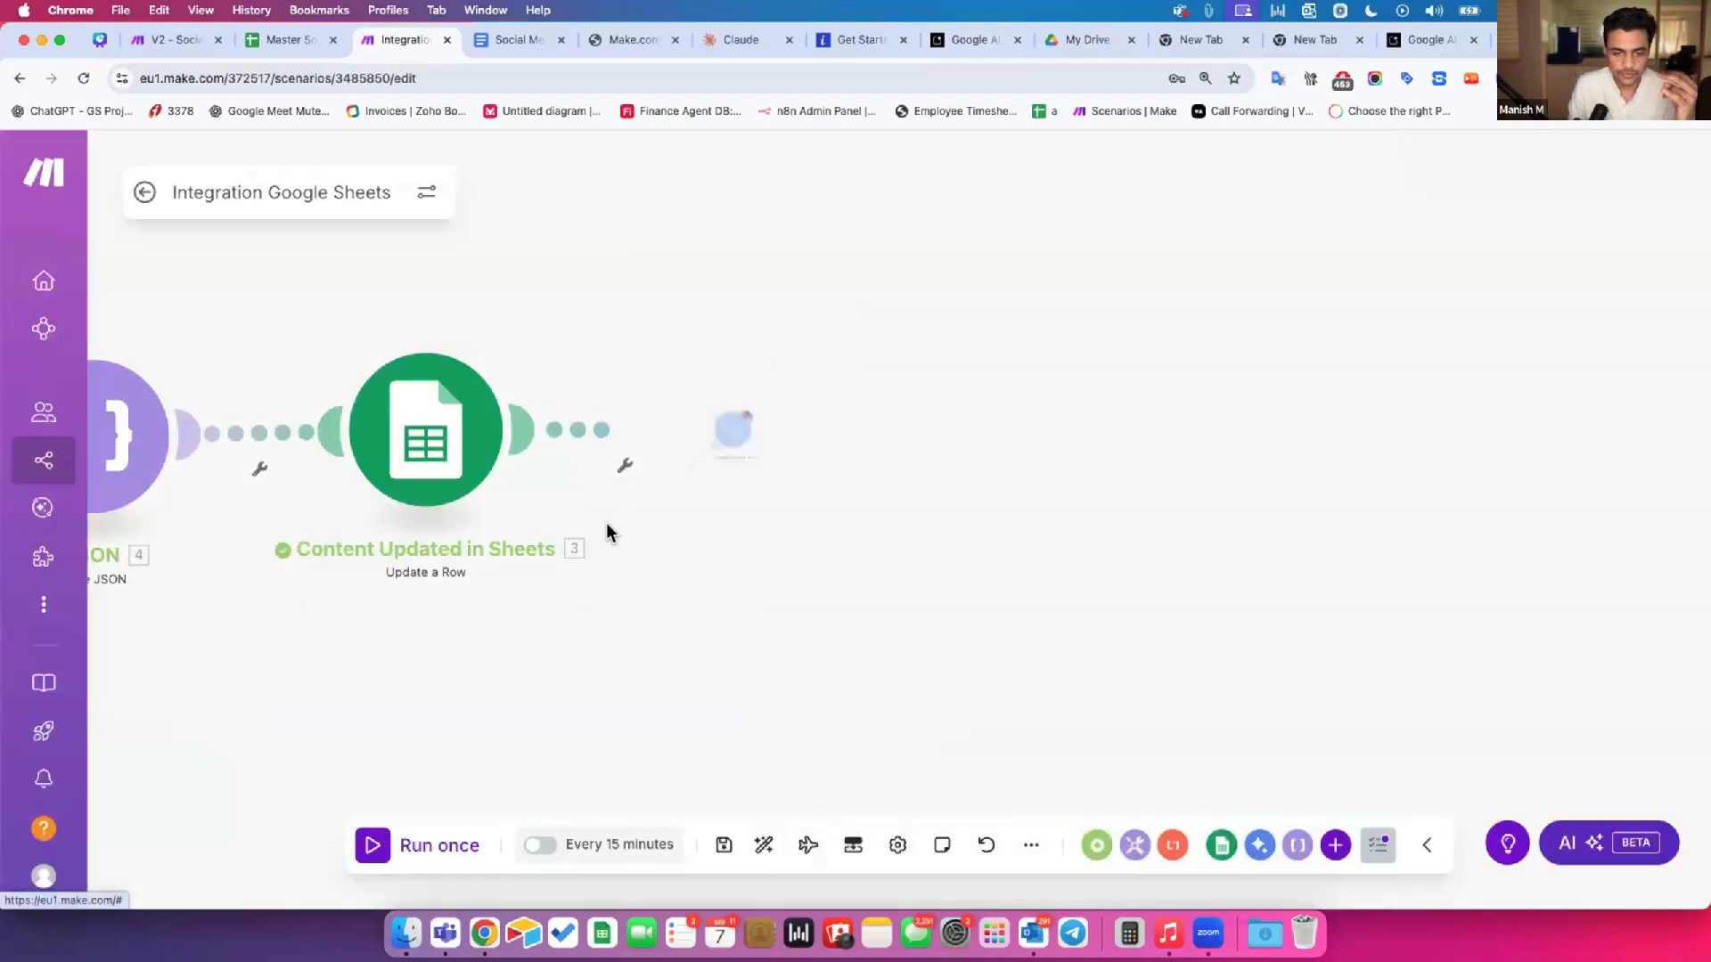
Step: Add a Google Gemini AI Create a Completion module after Content Updated in Sheets and set its AI model to Nano Banana
click(901, 285)
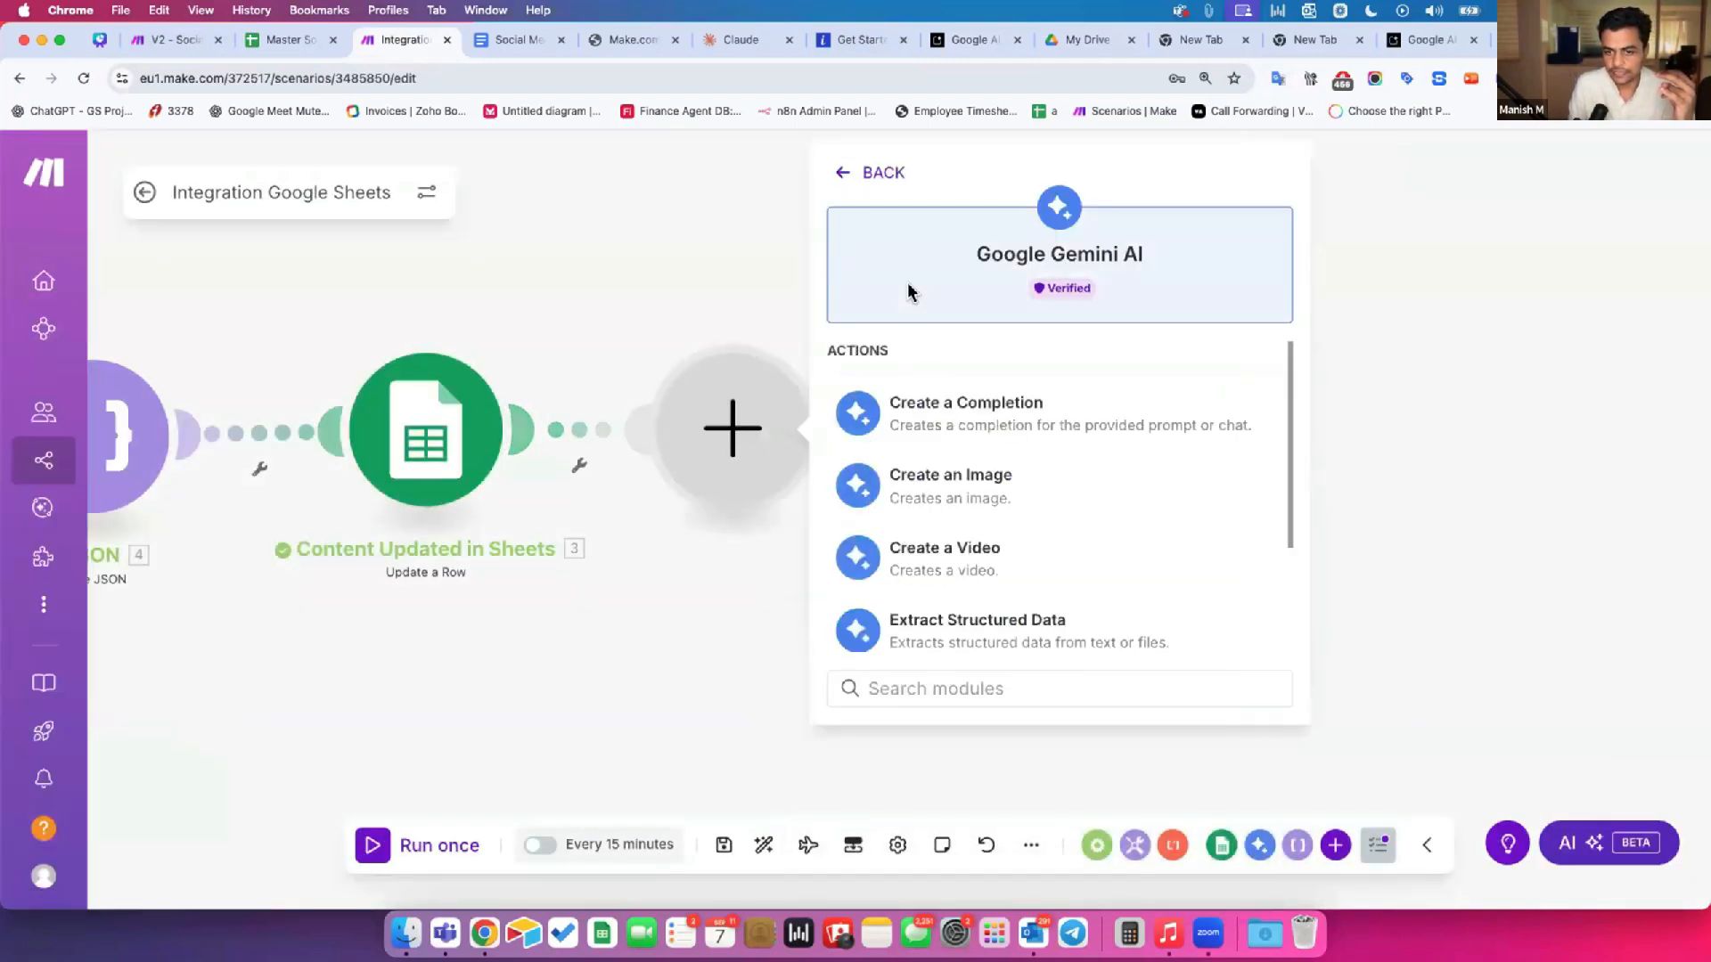
click(1065, 397)
click(949, 421)
scroll(1012, 633, down, 5)
scroll(1012, 633, down, 4)
scroll(1010, 635, down, 2)
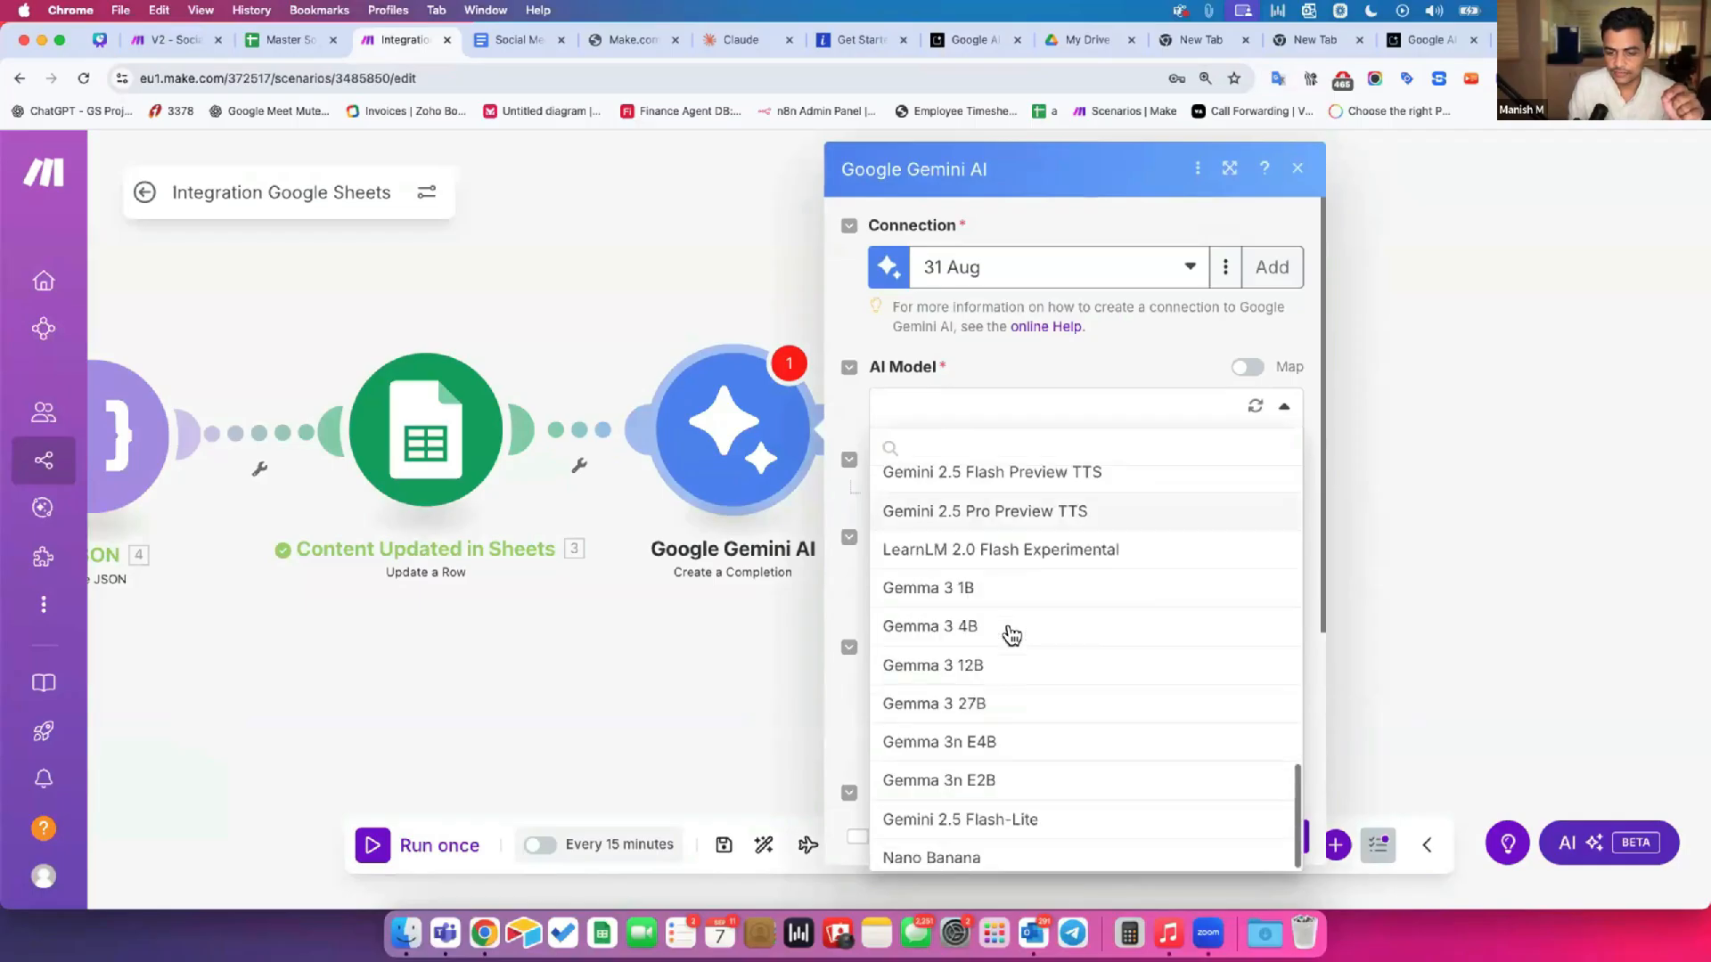
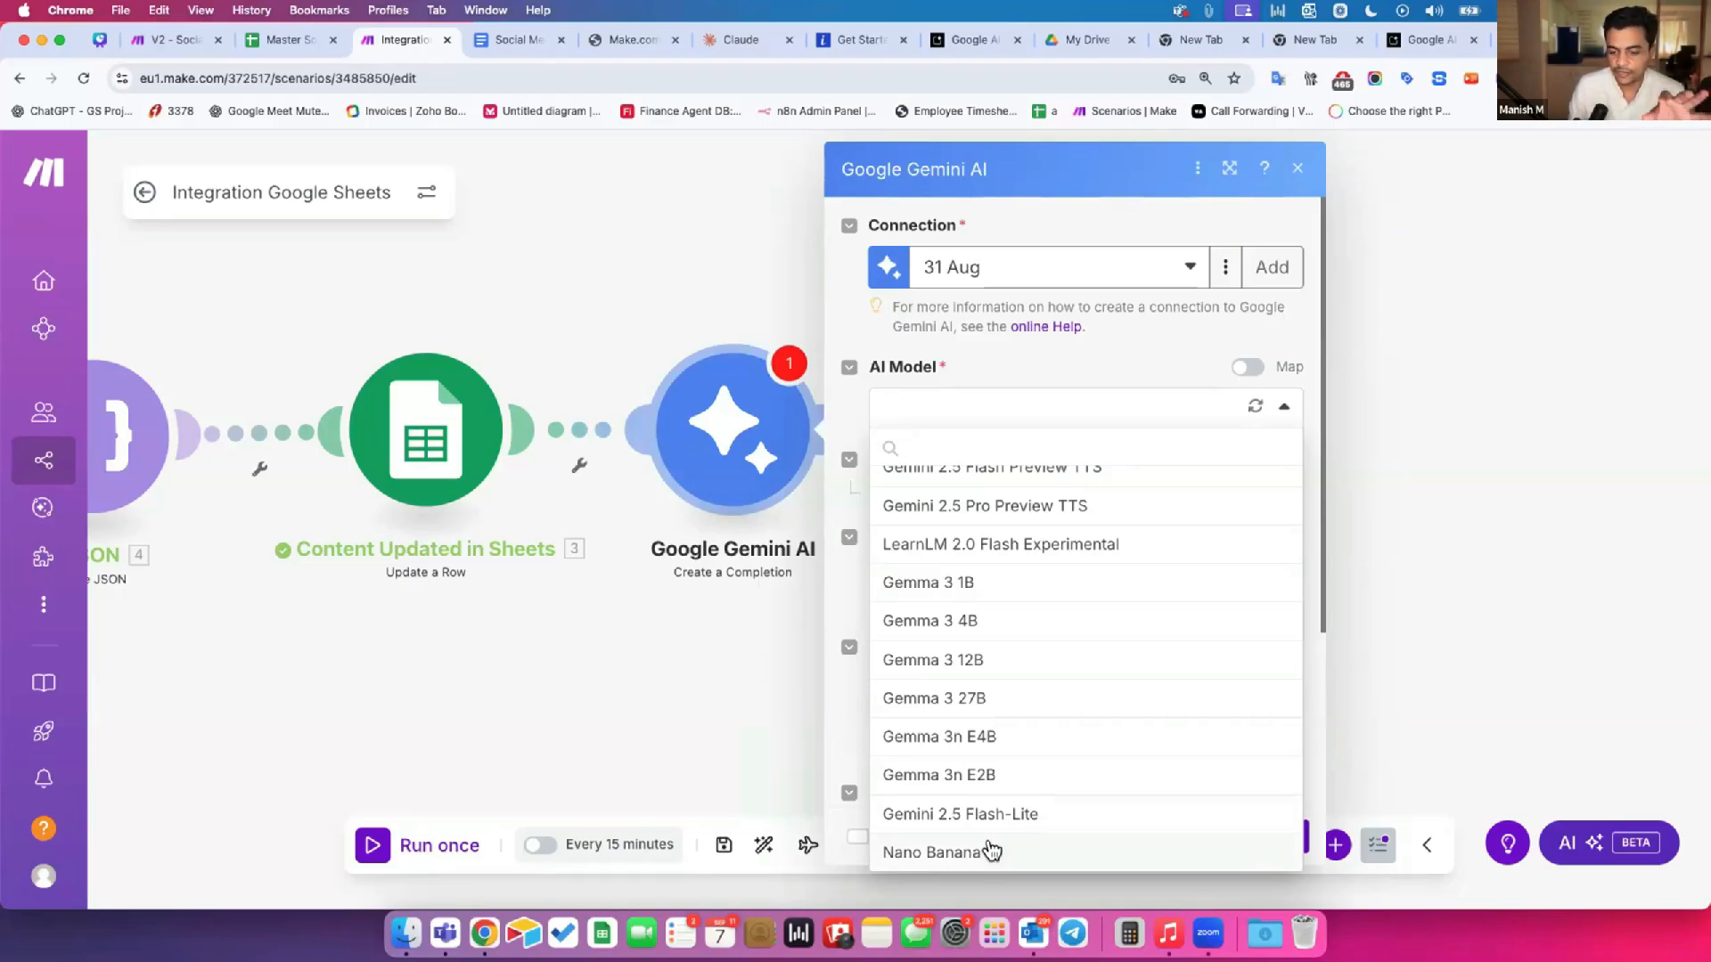
click(990, 852)
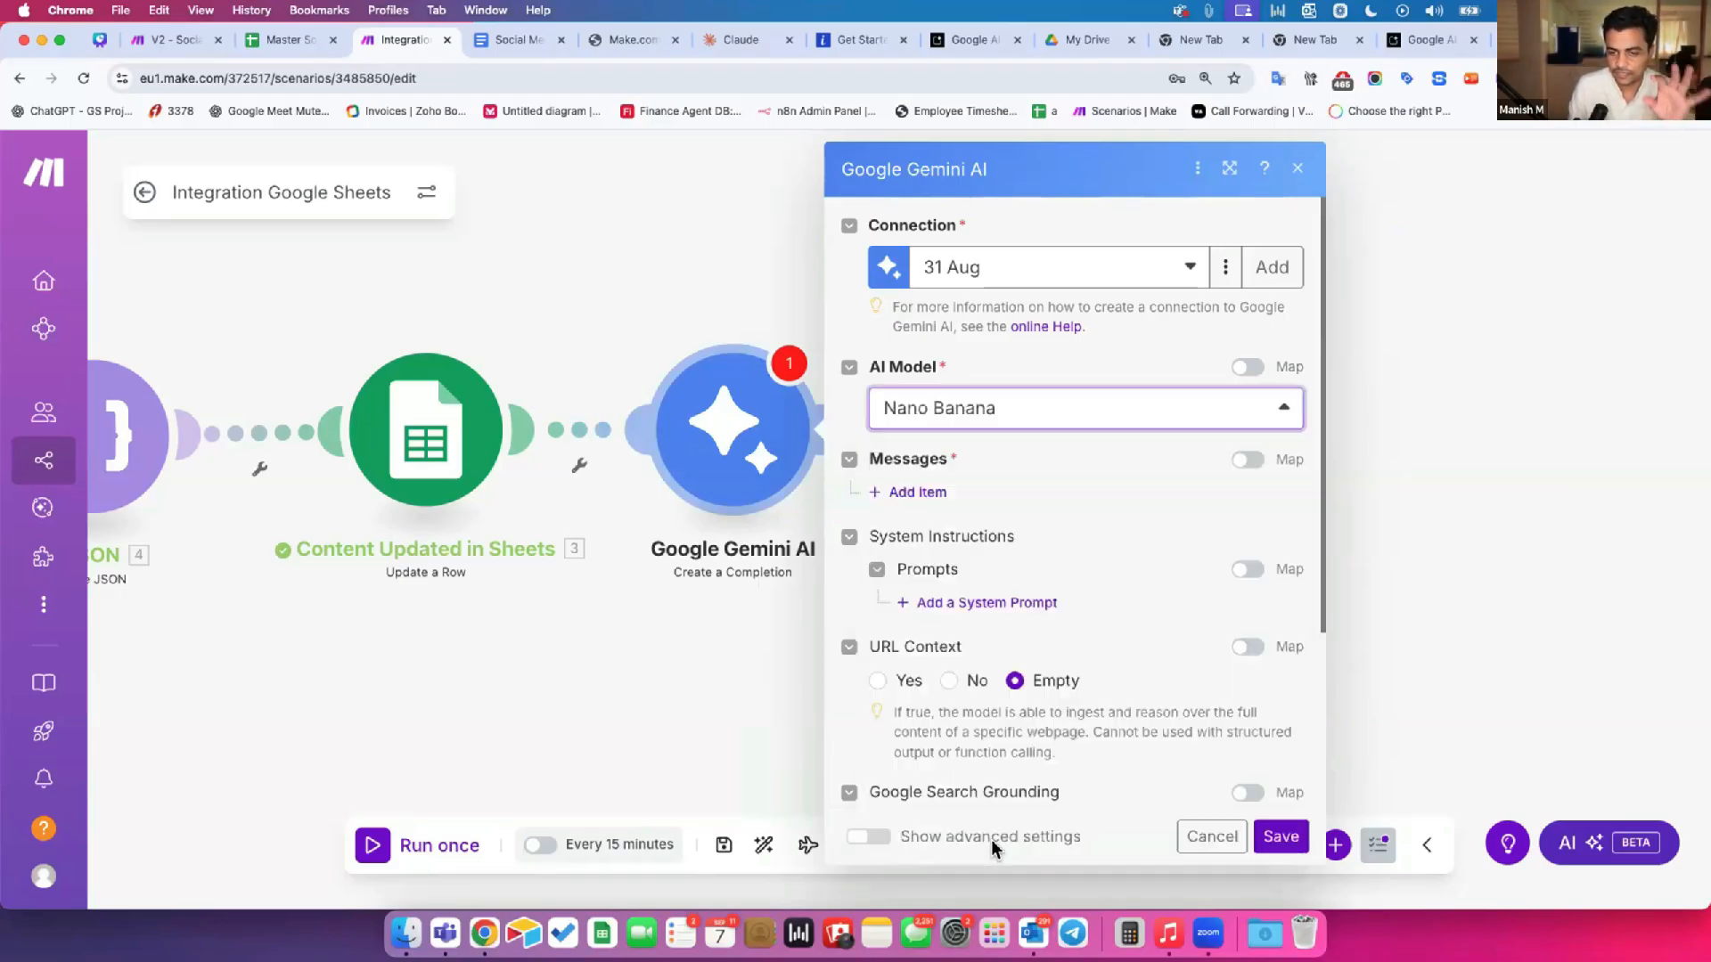
Step: Add a message with the role User and give it one part with the message type Text
click(906, 496)
click(988, 566)
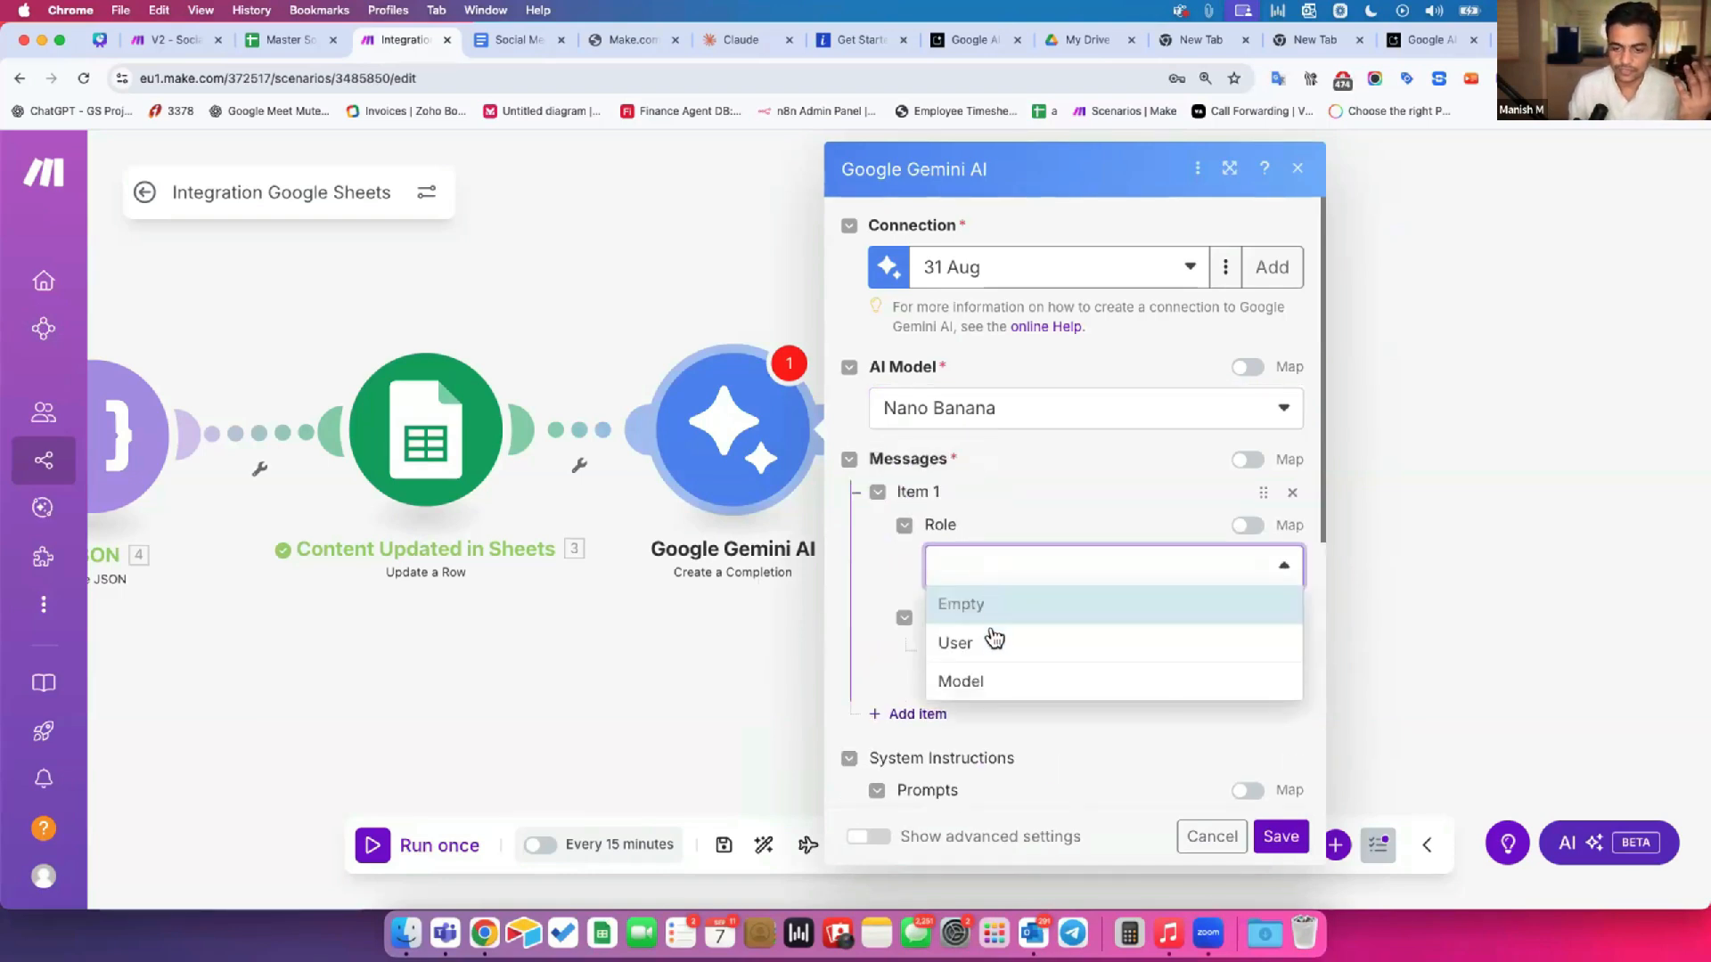
click(992, 642)
click(955, 649)
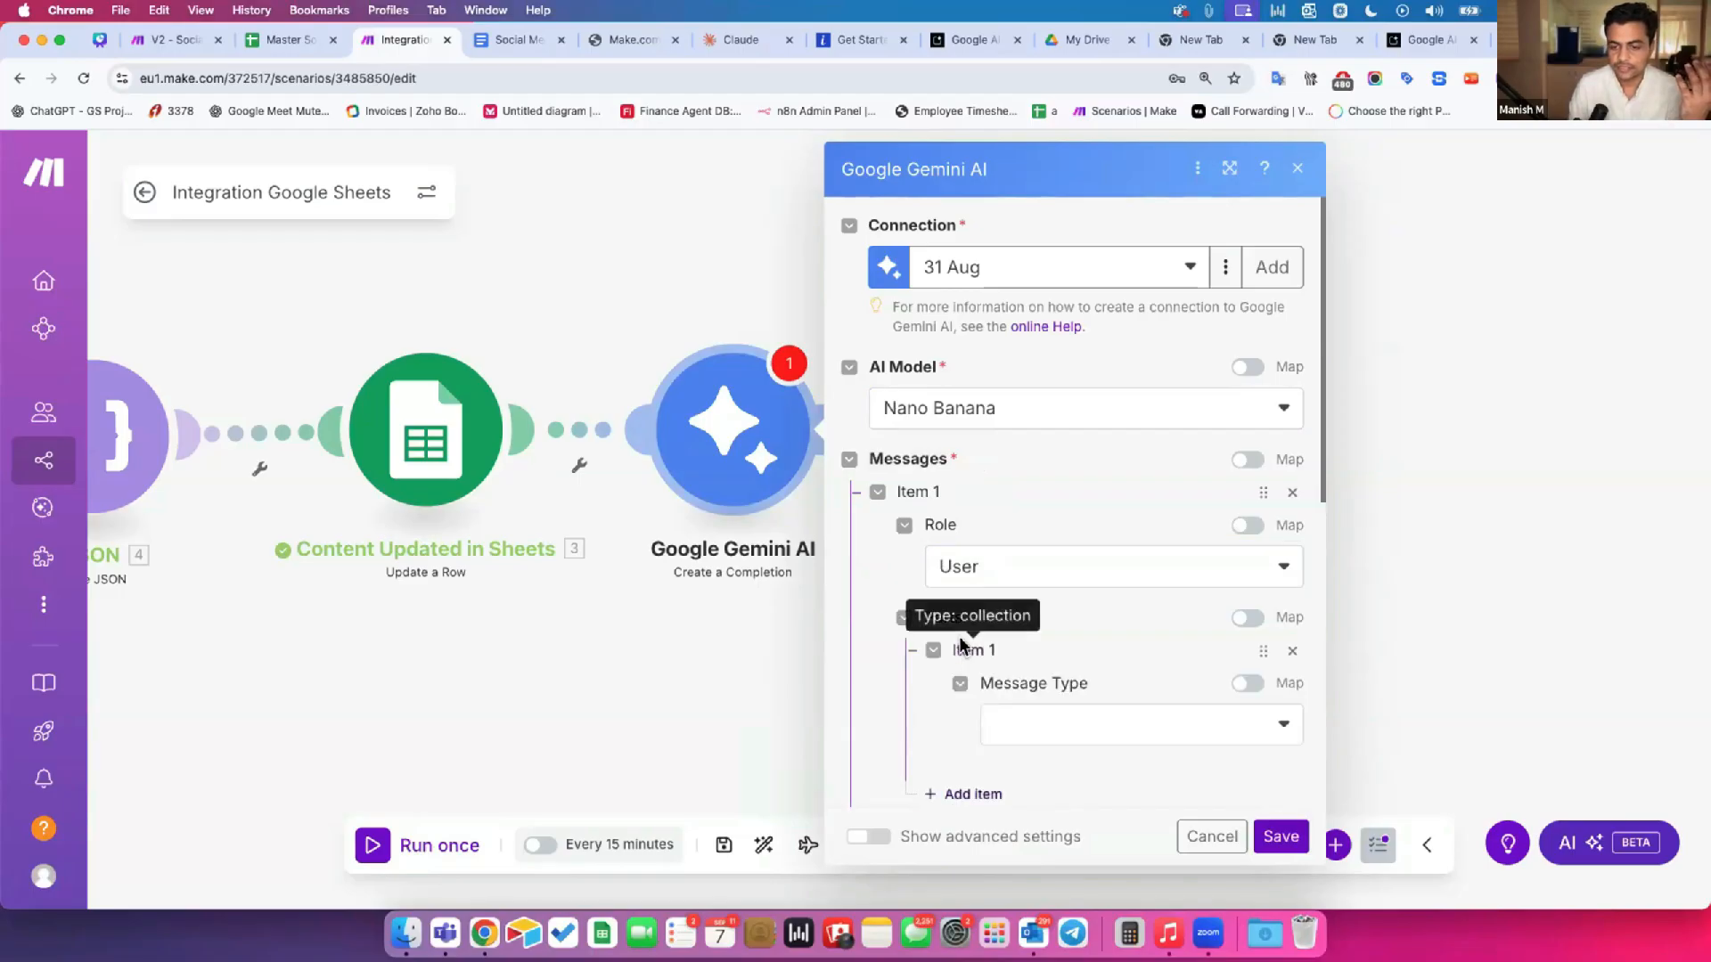
scroll(1039, 446, down, 3)
click(1039, 445)
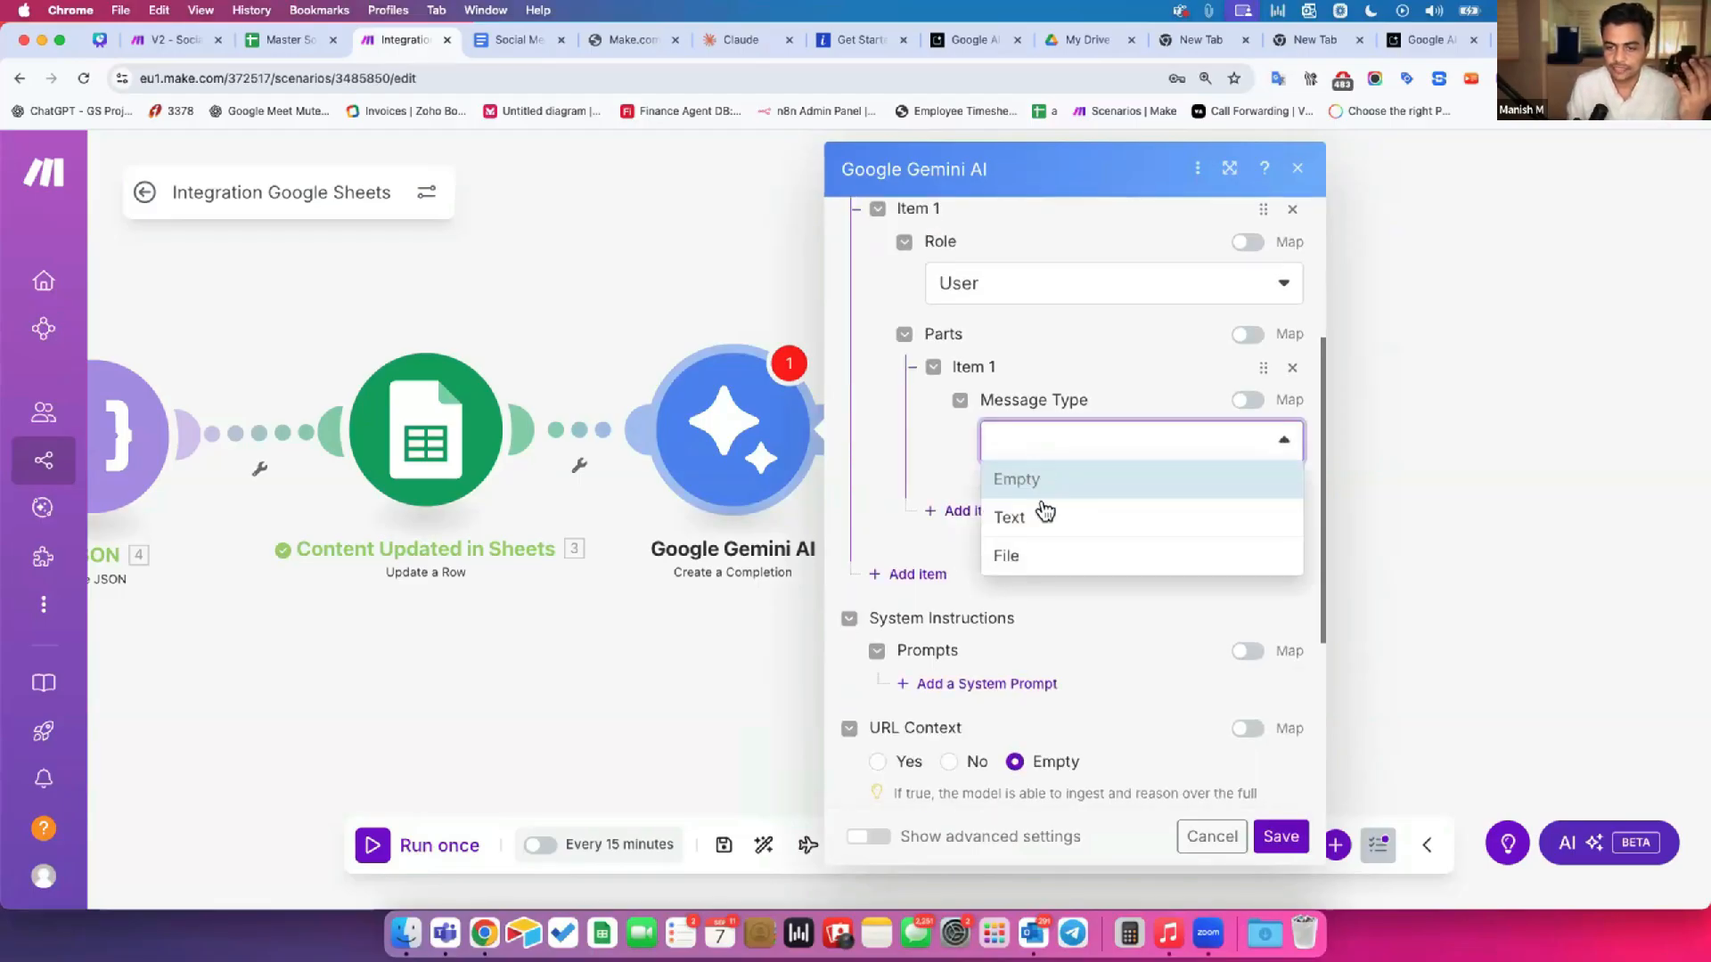
click(1046, 517)
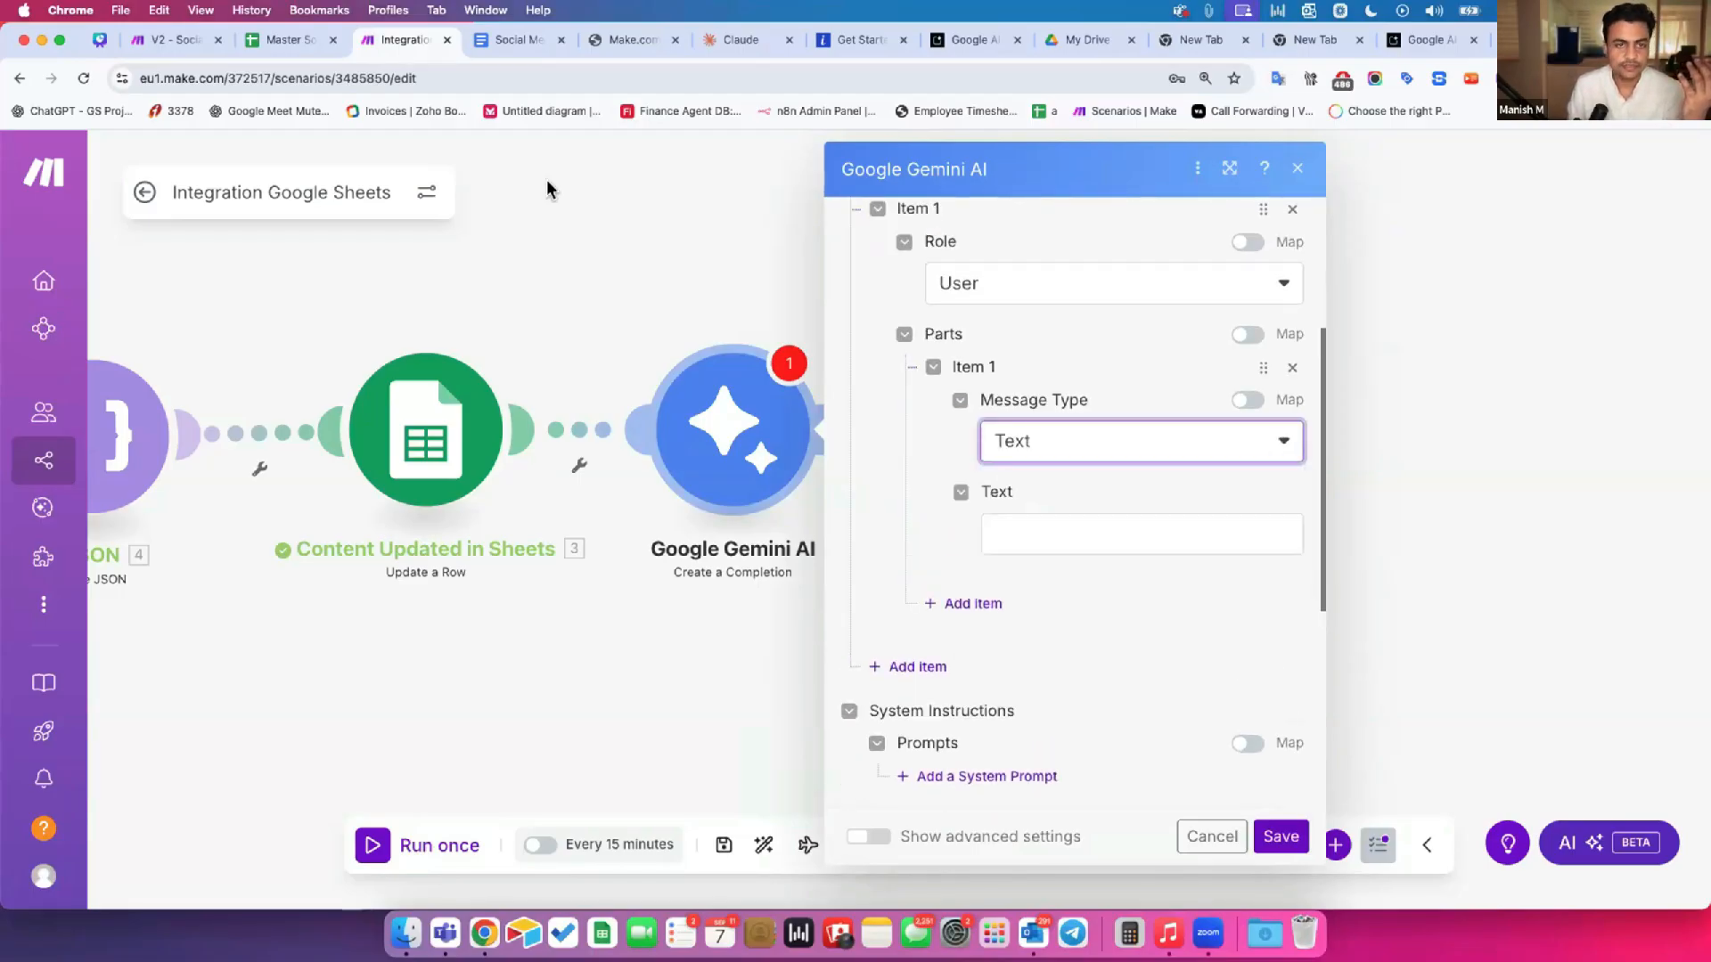
Step: Copy the whole Image Generation Prompt from the Social Media Automation Google Doc into the message's Text field in Make
click(499, 40)
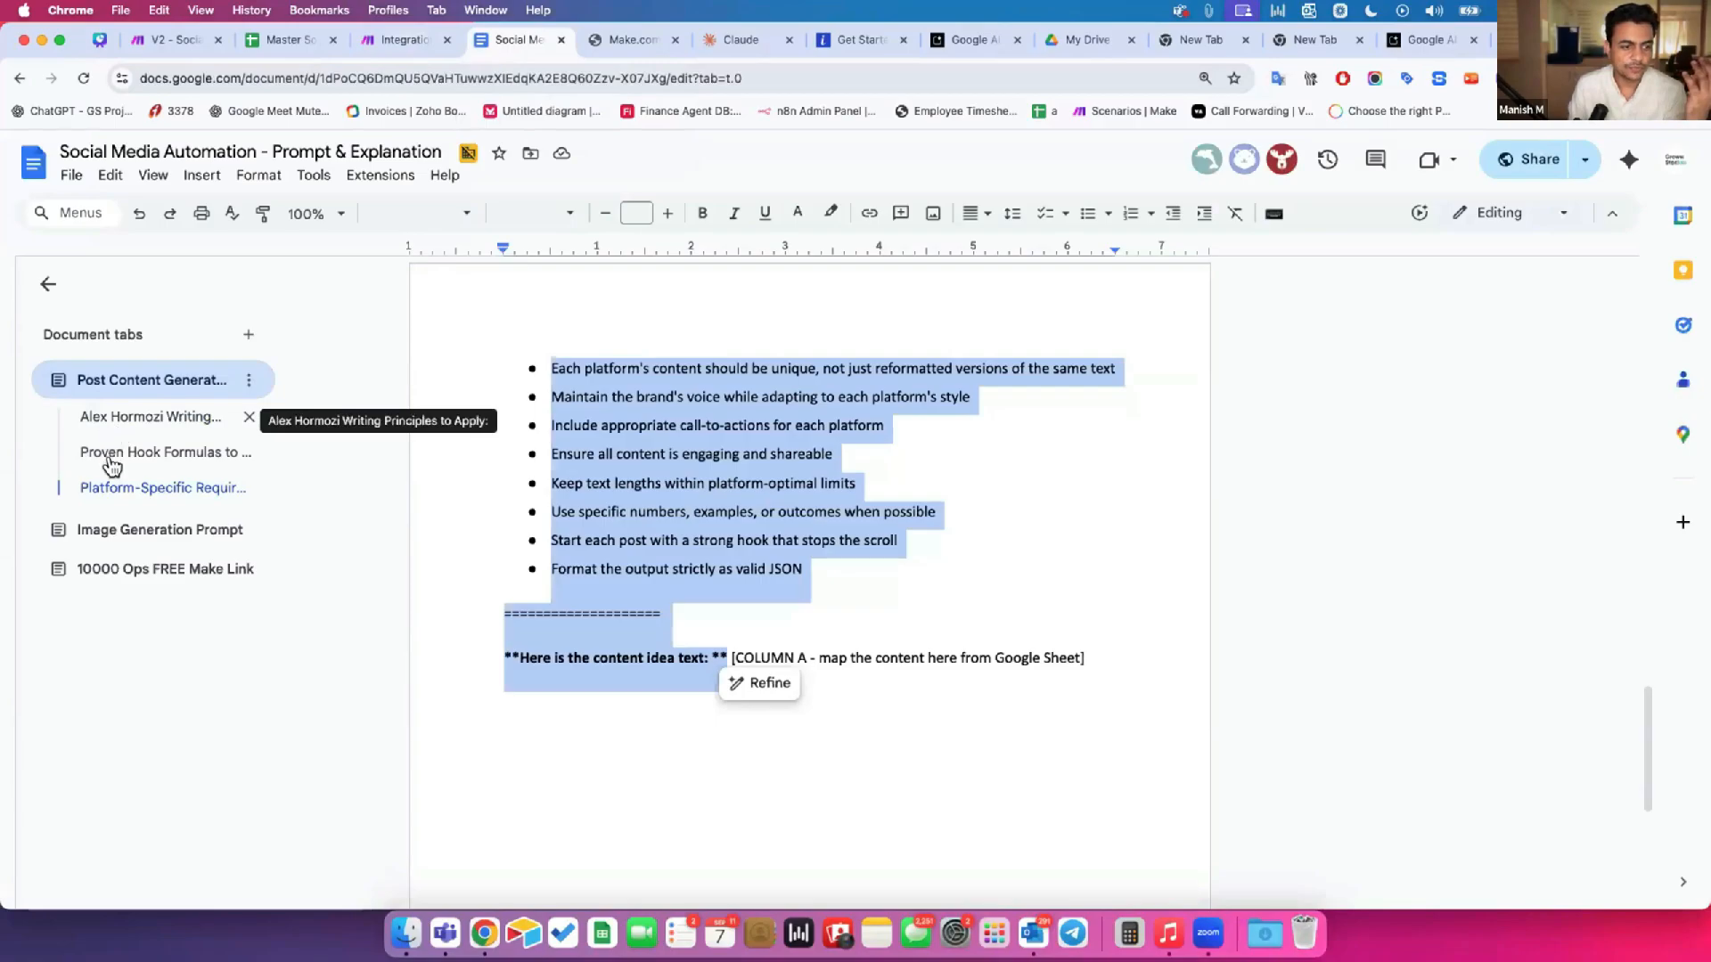
click(92, 535)
drag(497, 456, 806, 723)
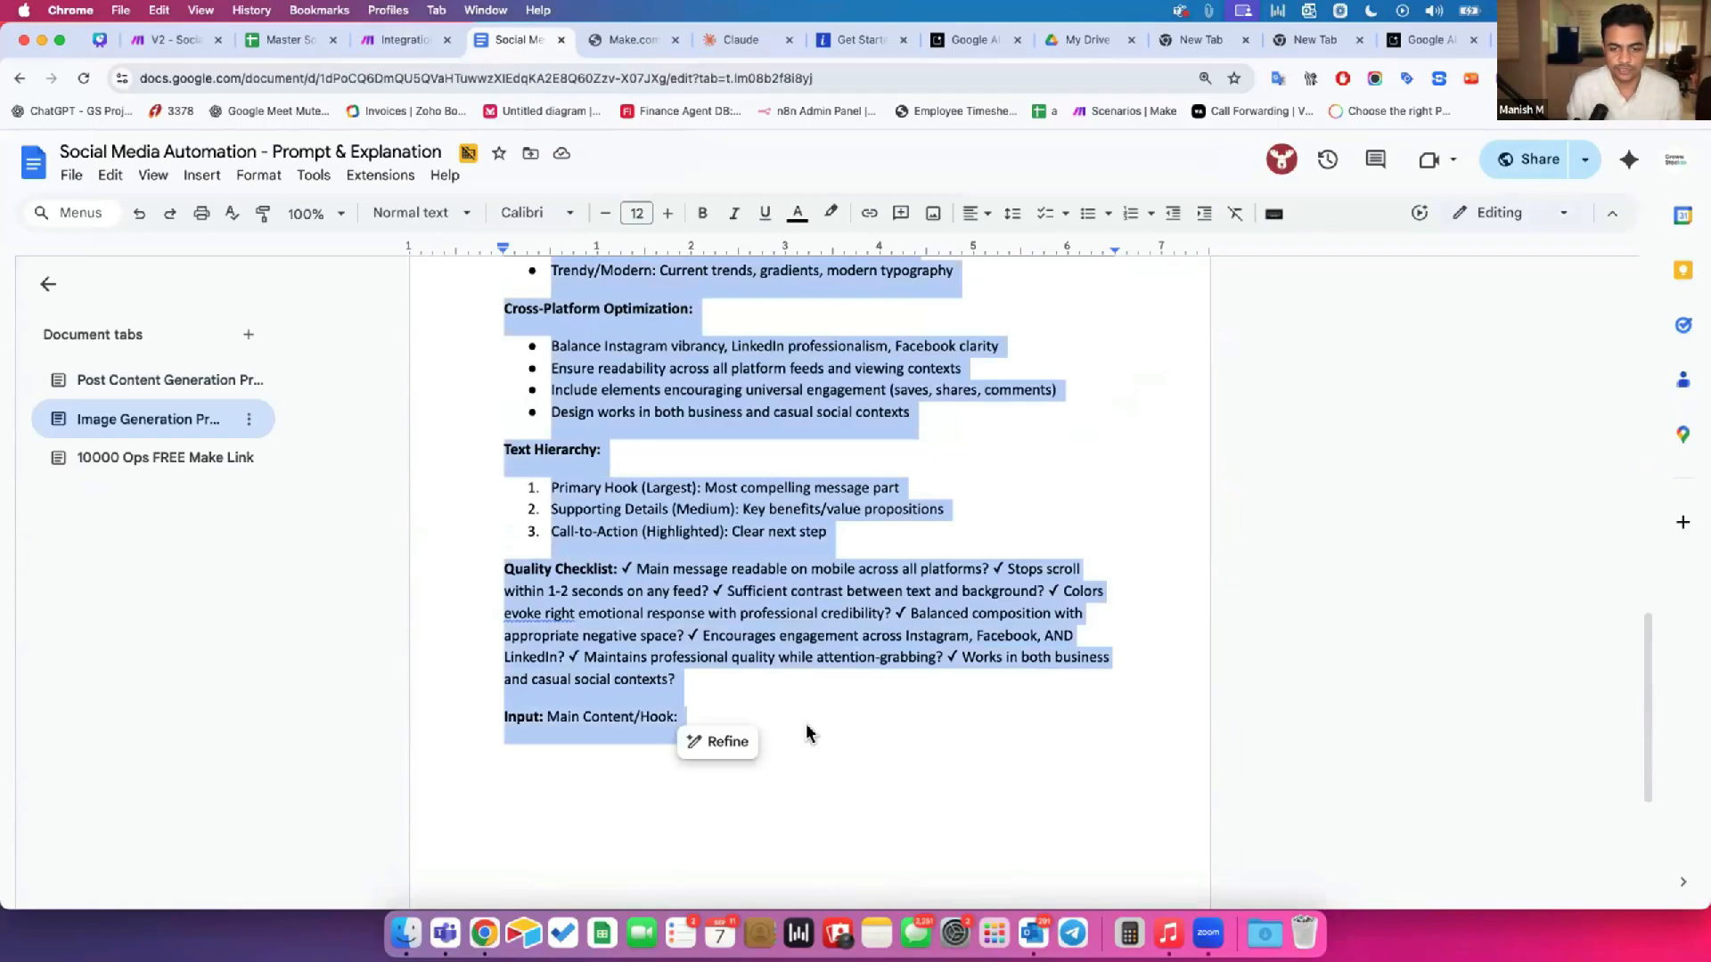
key(super+c)
key(ctrl+shift+Tab)
click(1088, 538)
key(super+v)
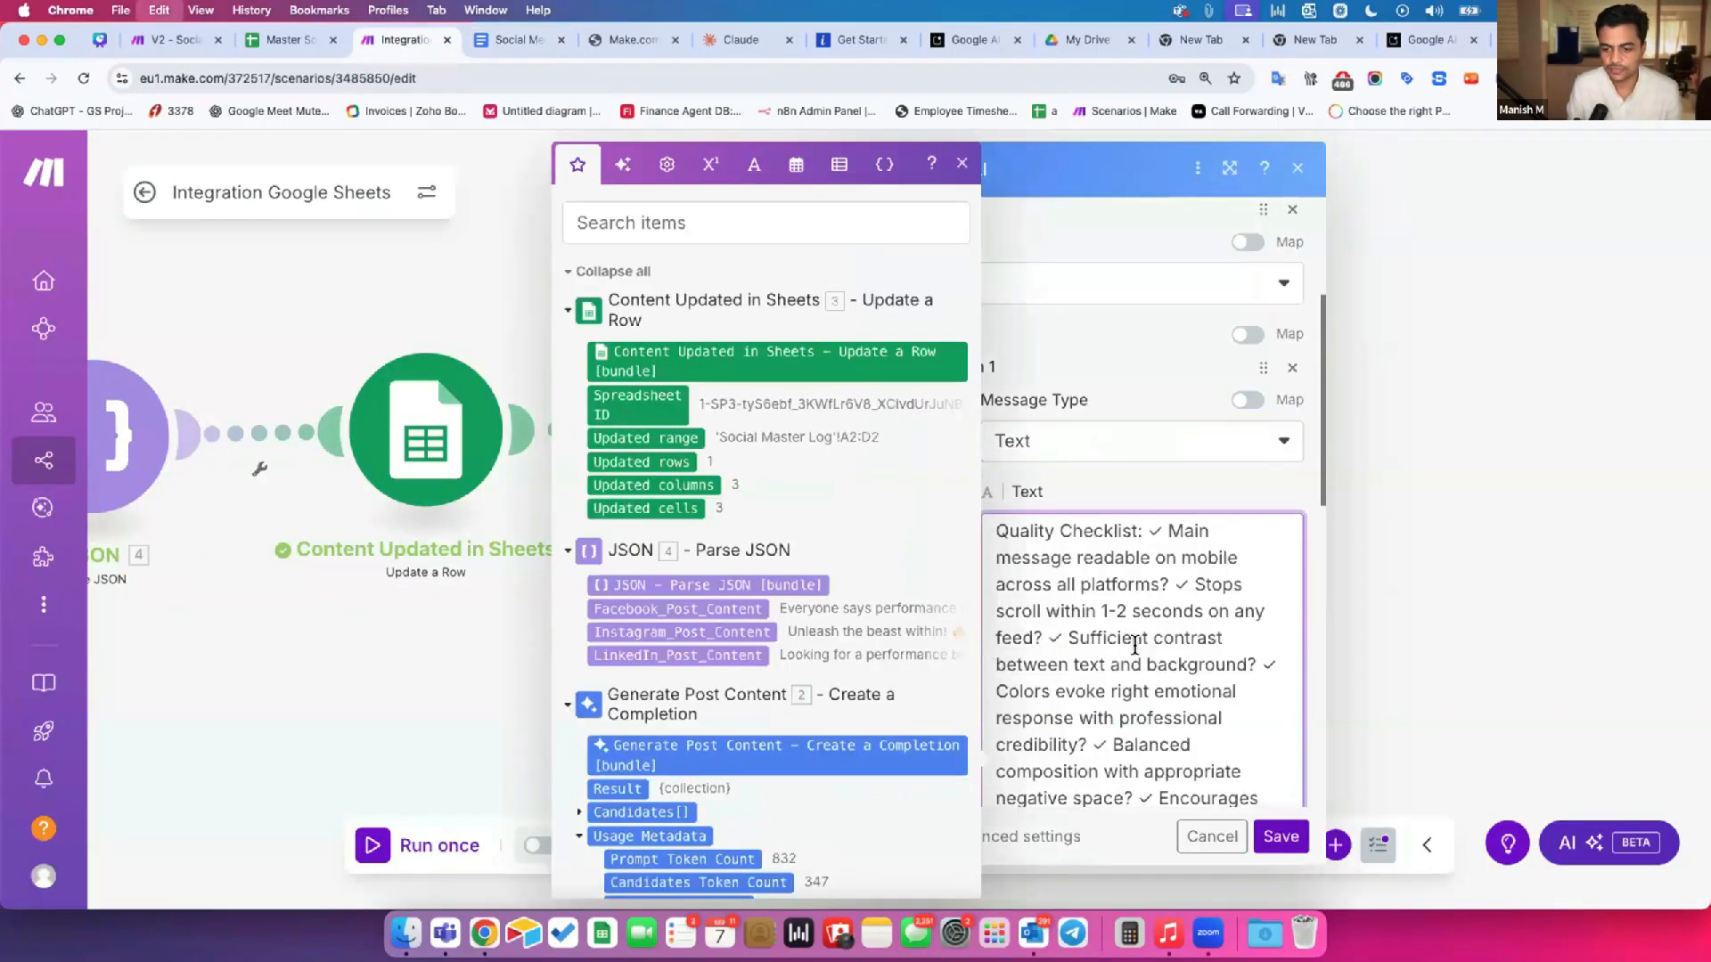
Step: Set the "Input: Main Content/Hook:" line apart with a blank line and map My Posting Idea (A) from Idea Input after it
scroll(1153, 462, down, 5)
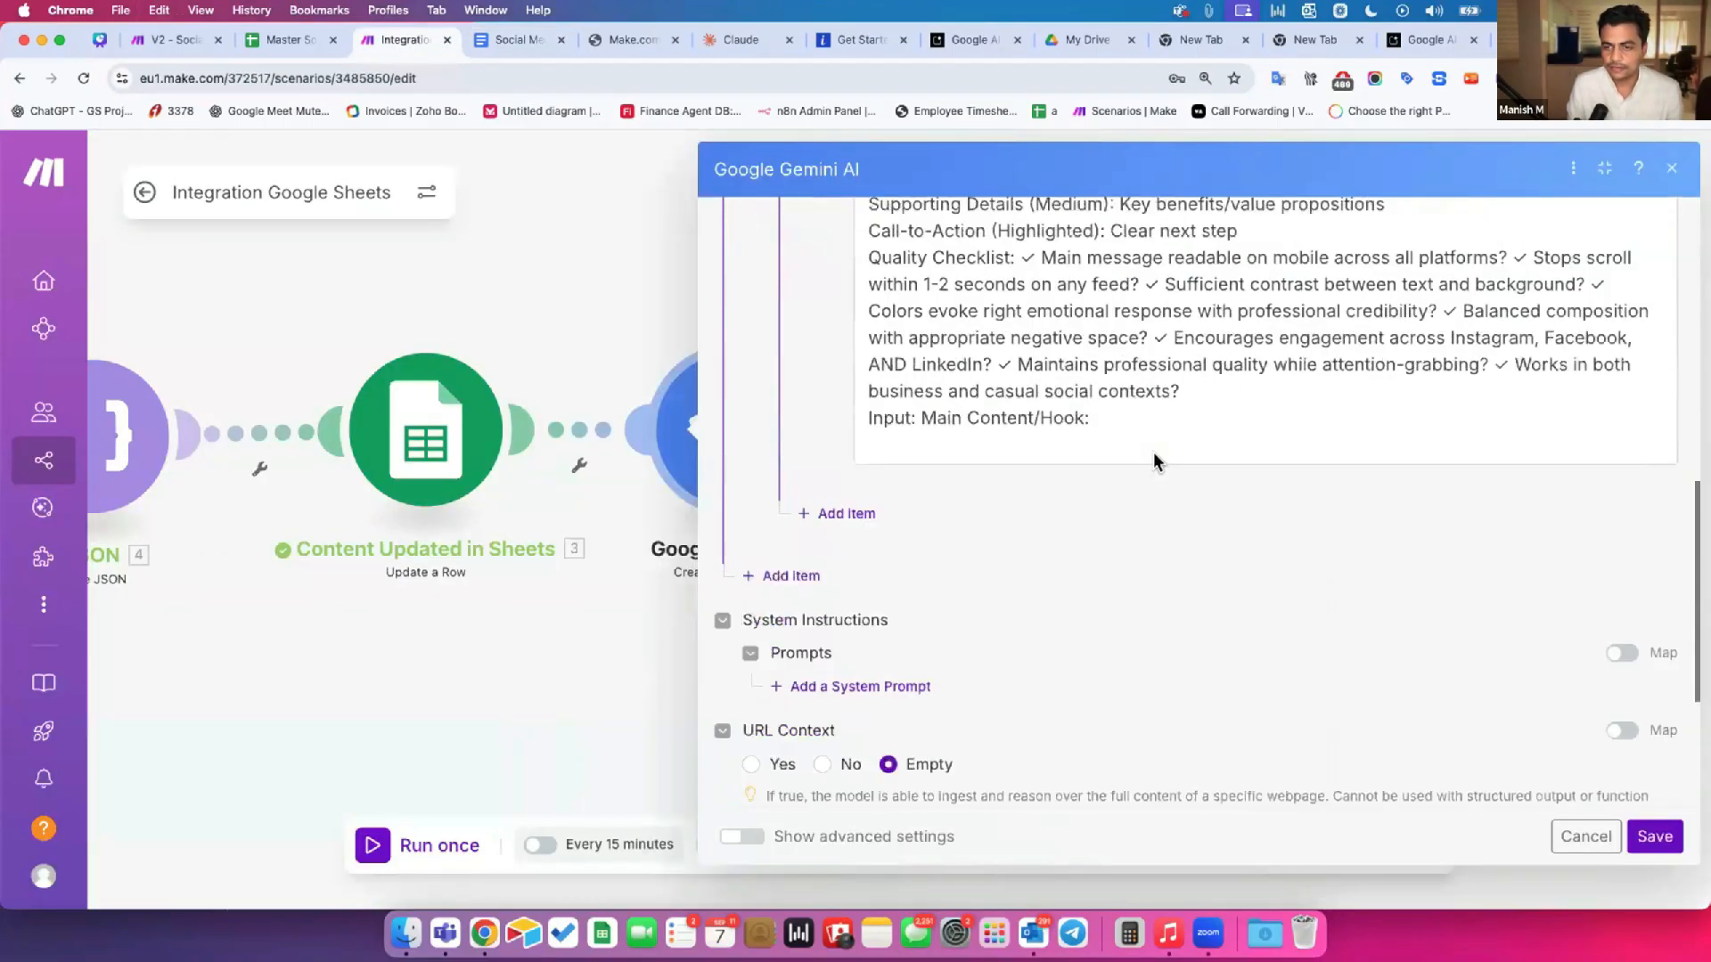
scroll(1132, 446, up, 1)
click(1122, 435)
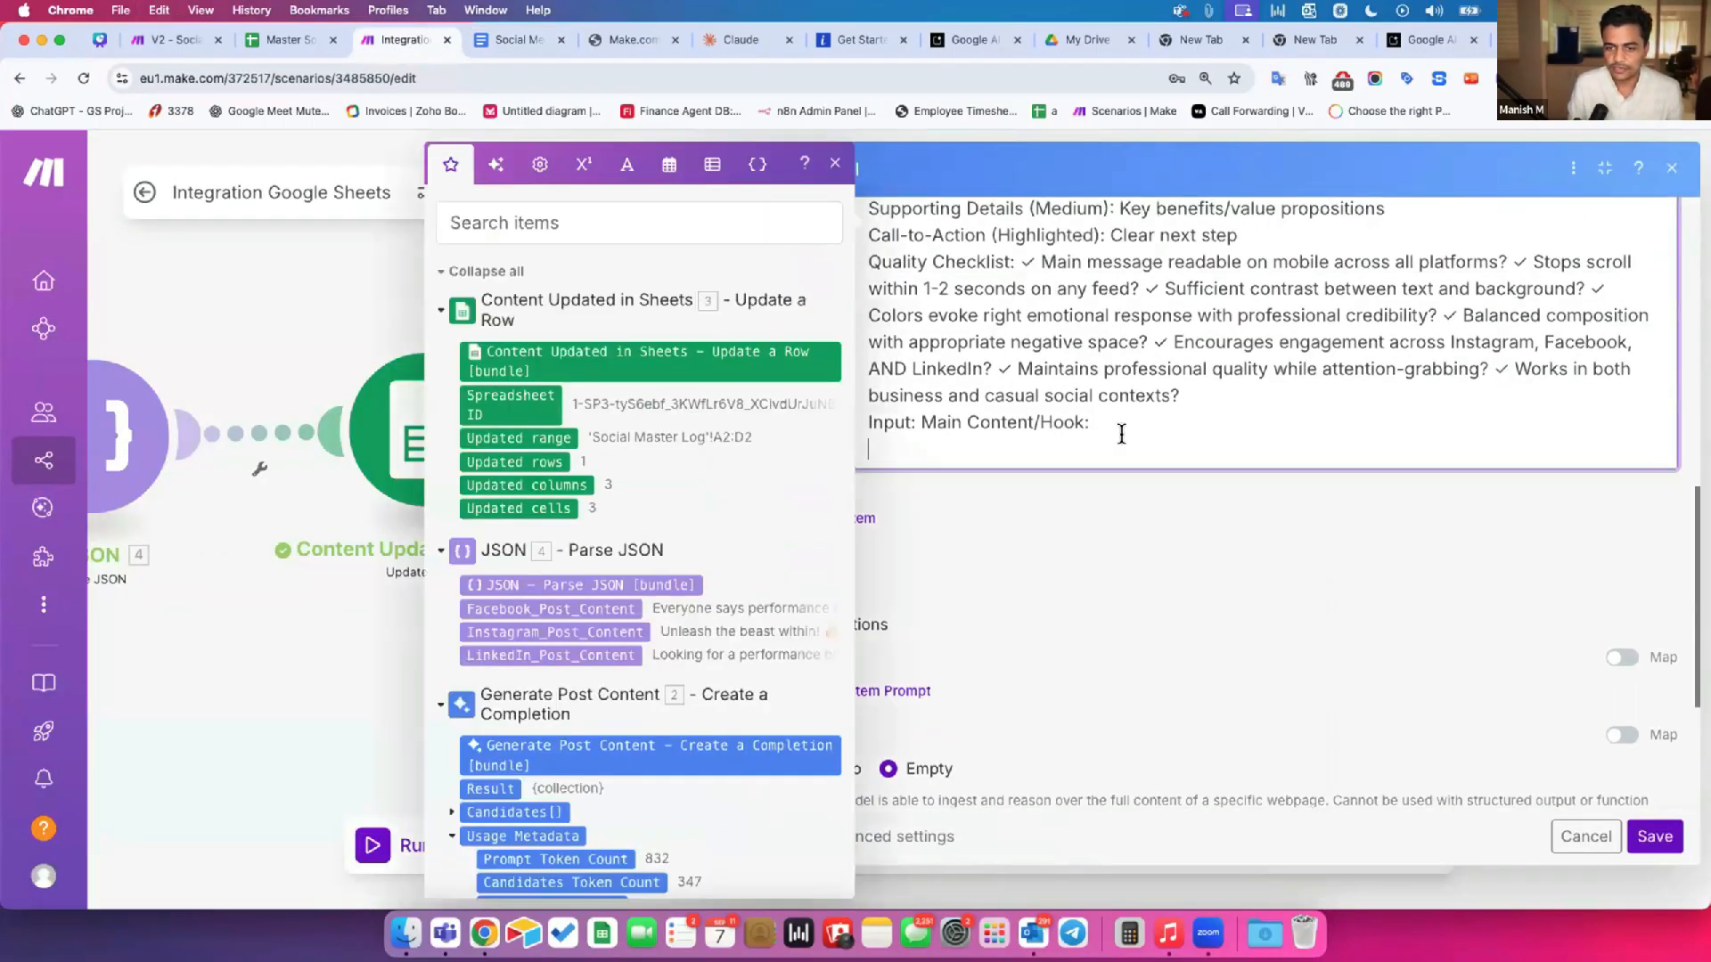
key(BackSpace)
key(Return)
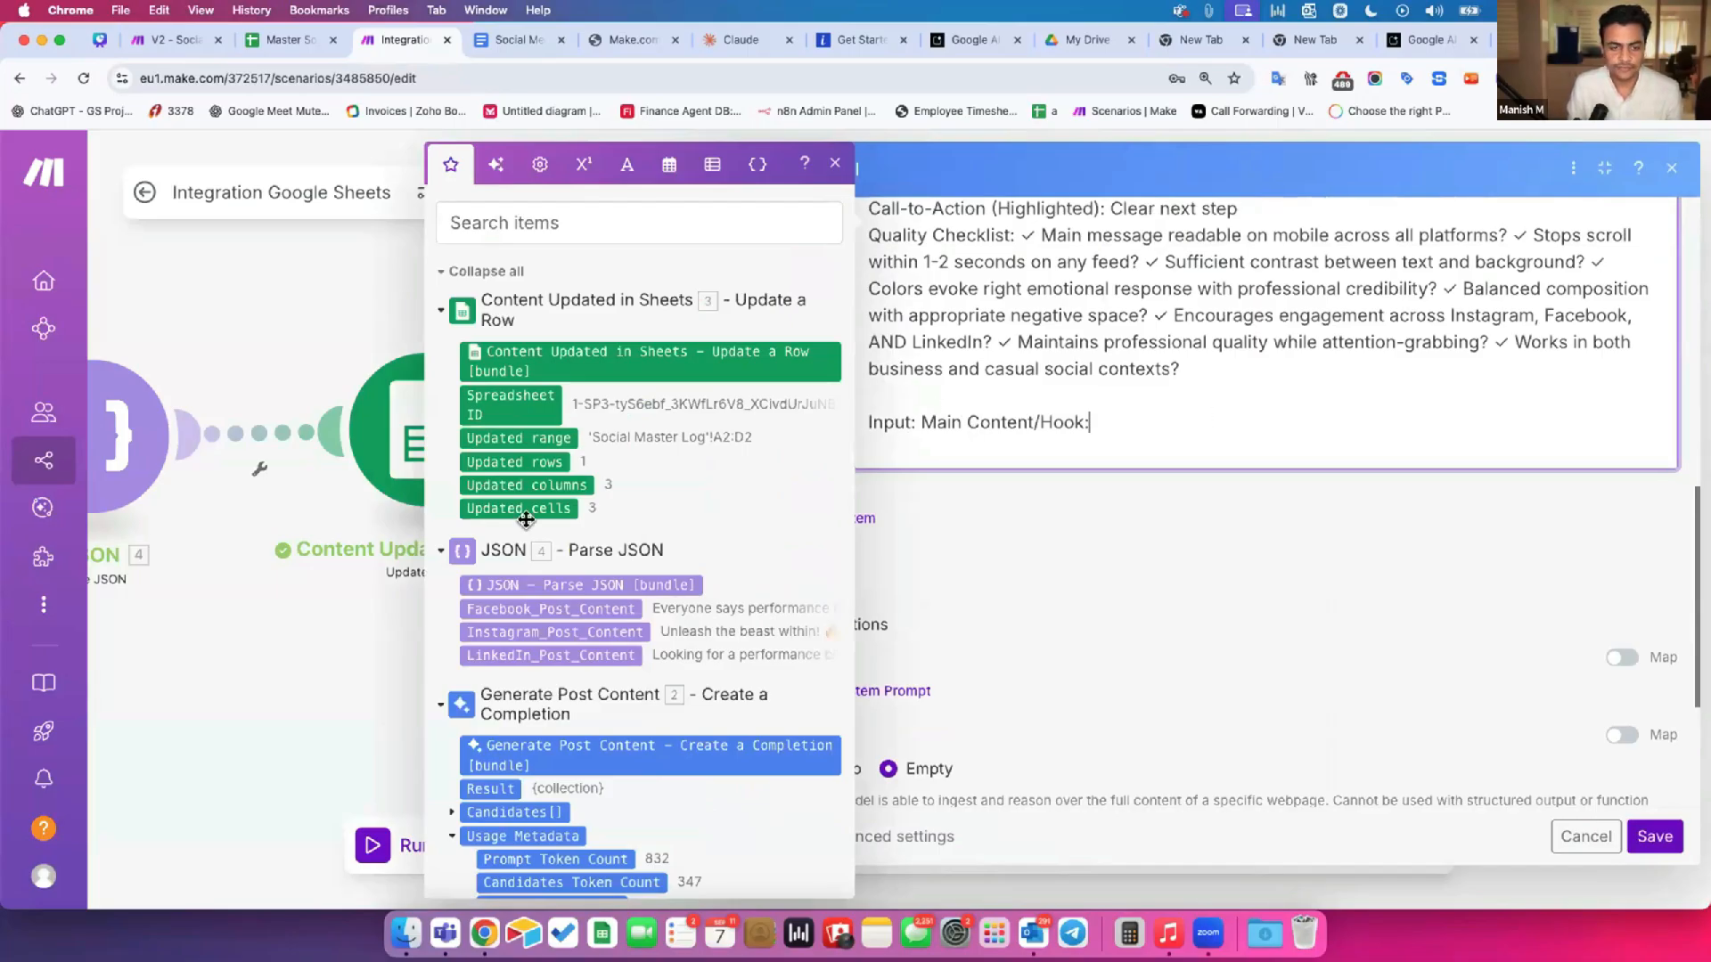
scroll(528, 526, down, 6)
scroll(533, 698, down, 2)
drag(500, 655, 1194, 401)
Step: Review the module's model, message, full image prompt, system instructions, URL context, search grounding and code execution settings
scroll(1150, 463, up, 2)
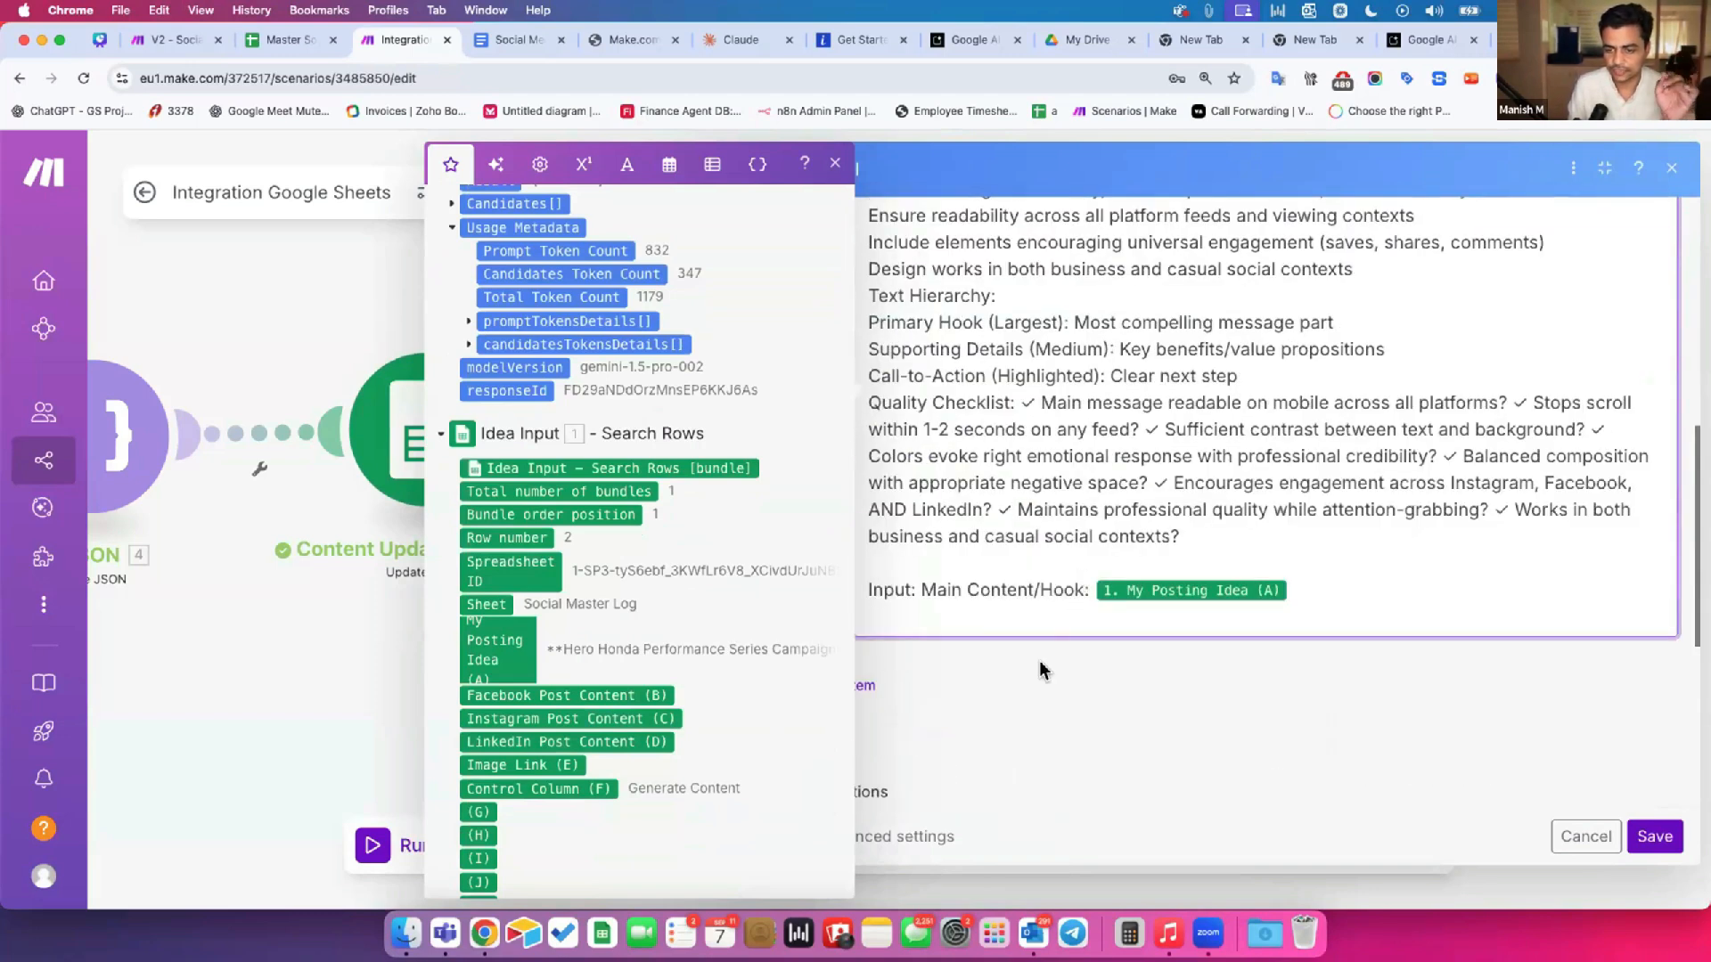
scroll(1121, 653, up, 10)
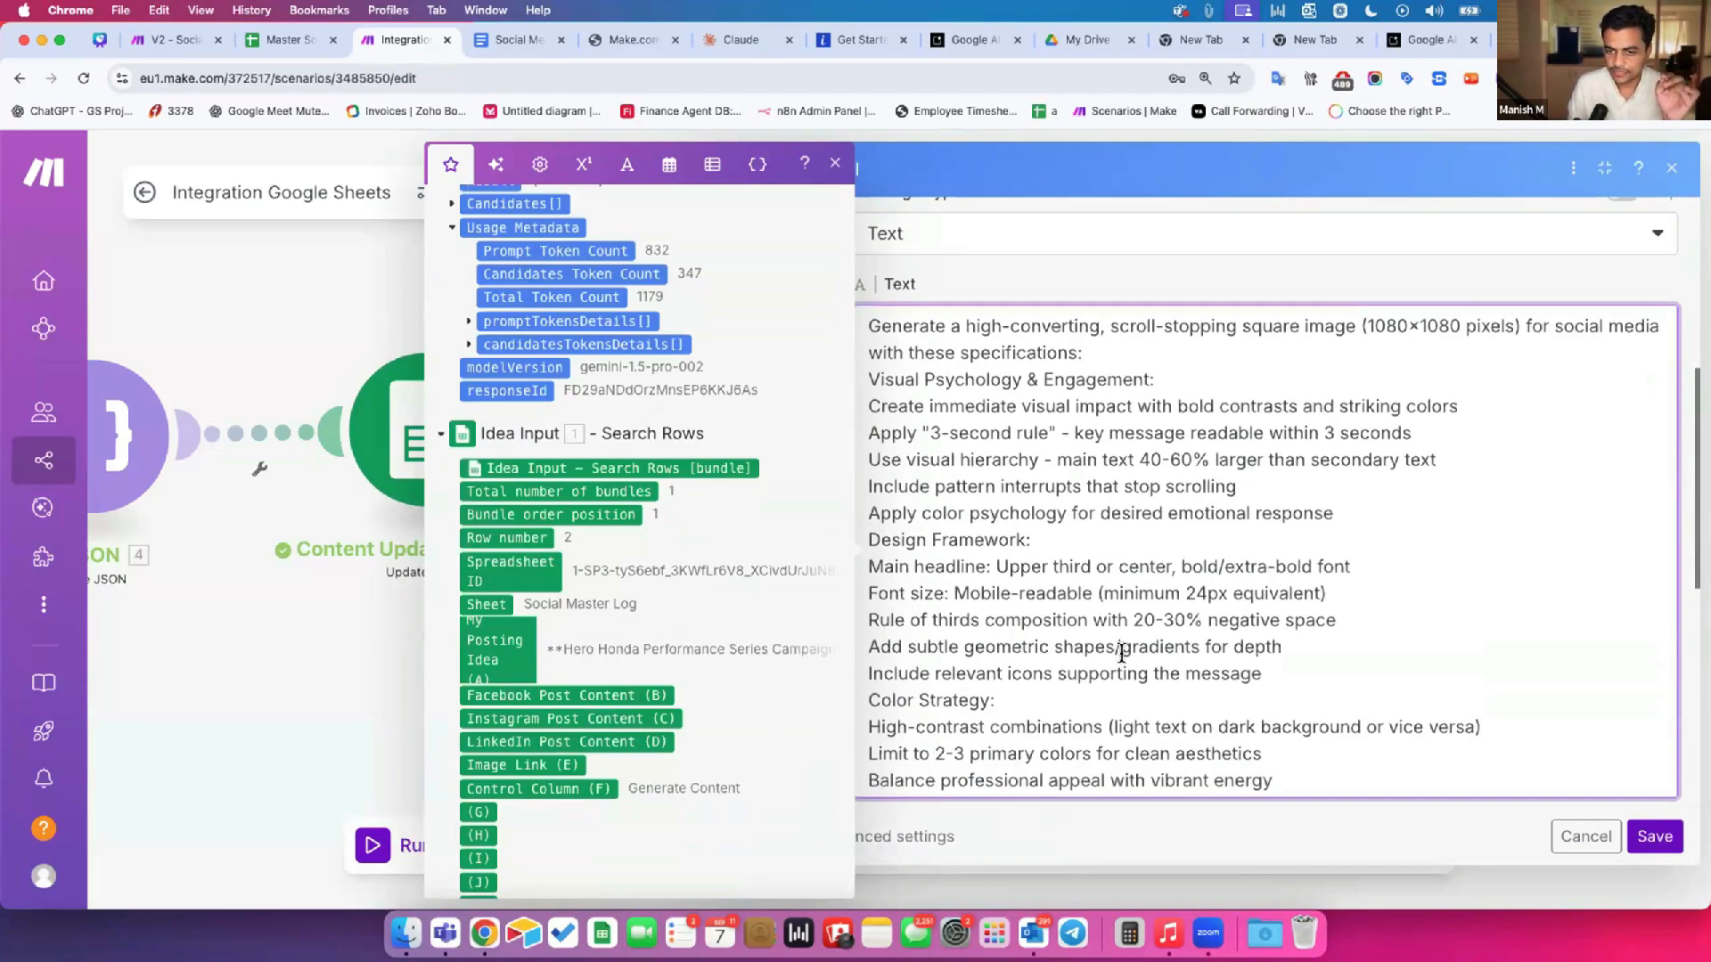
scroll(1190, 542, up, 5)
click(1066, 451)
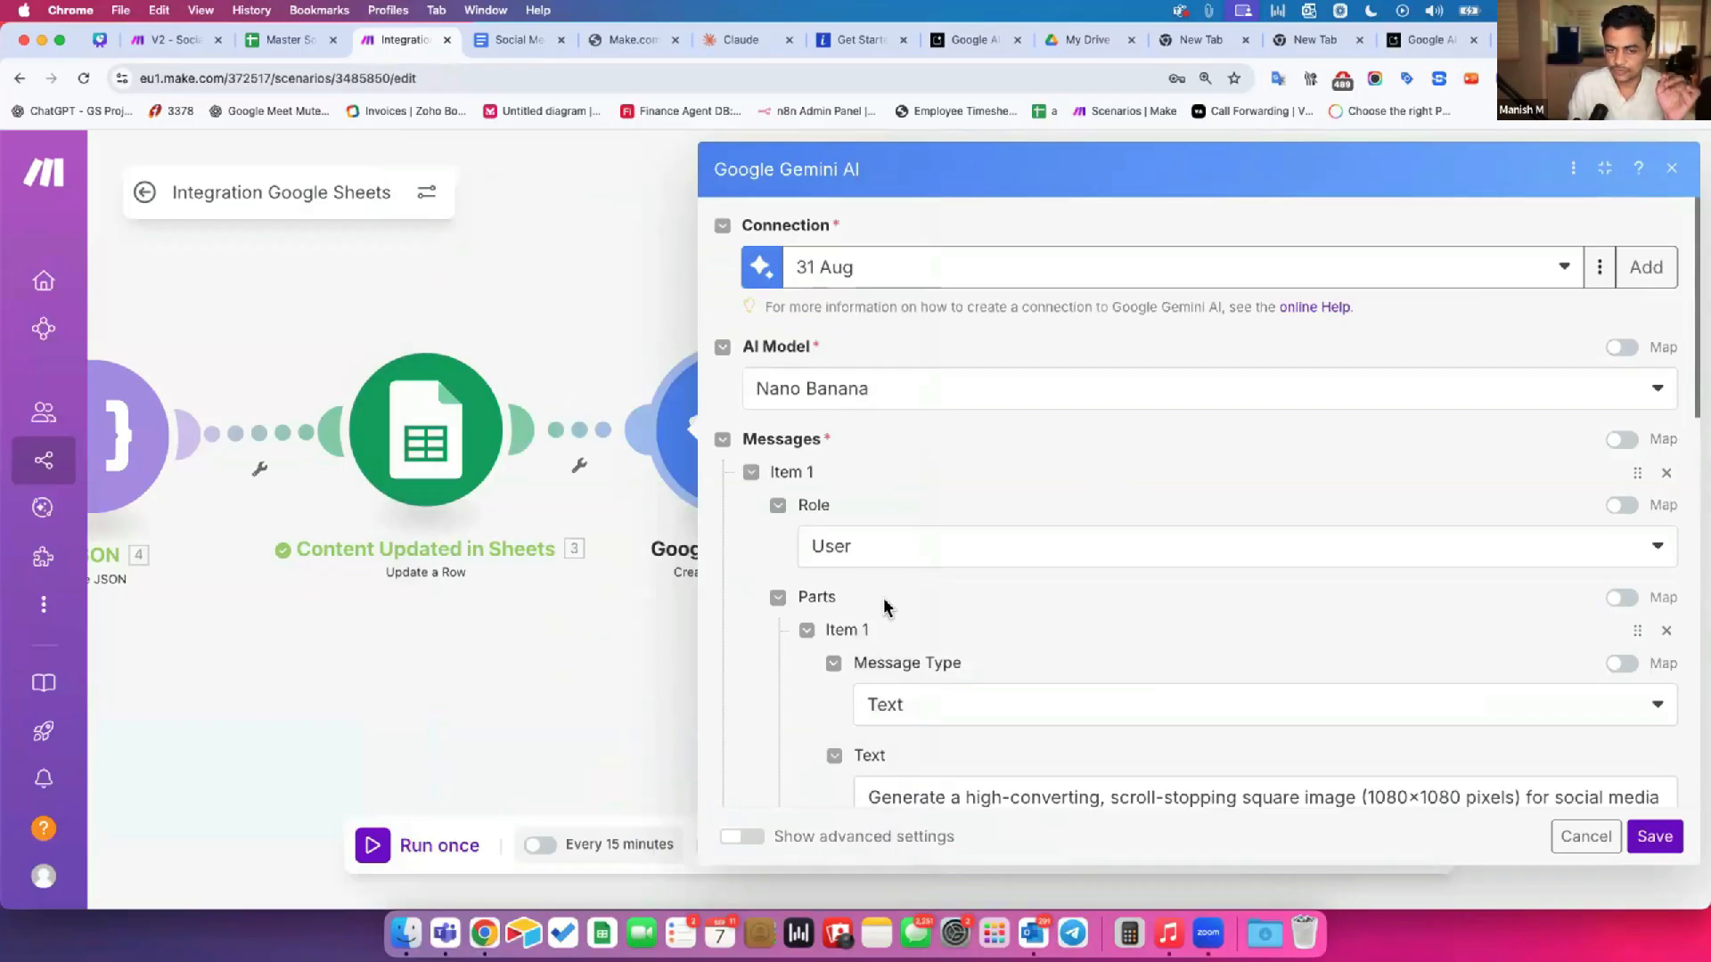
scroll(891, 615, down, 15)
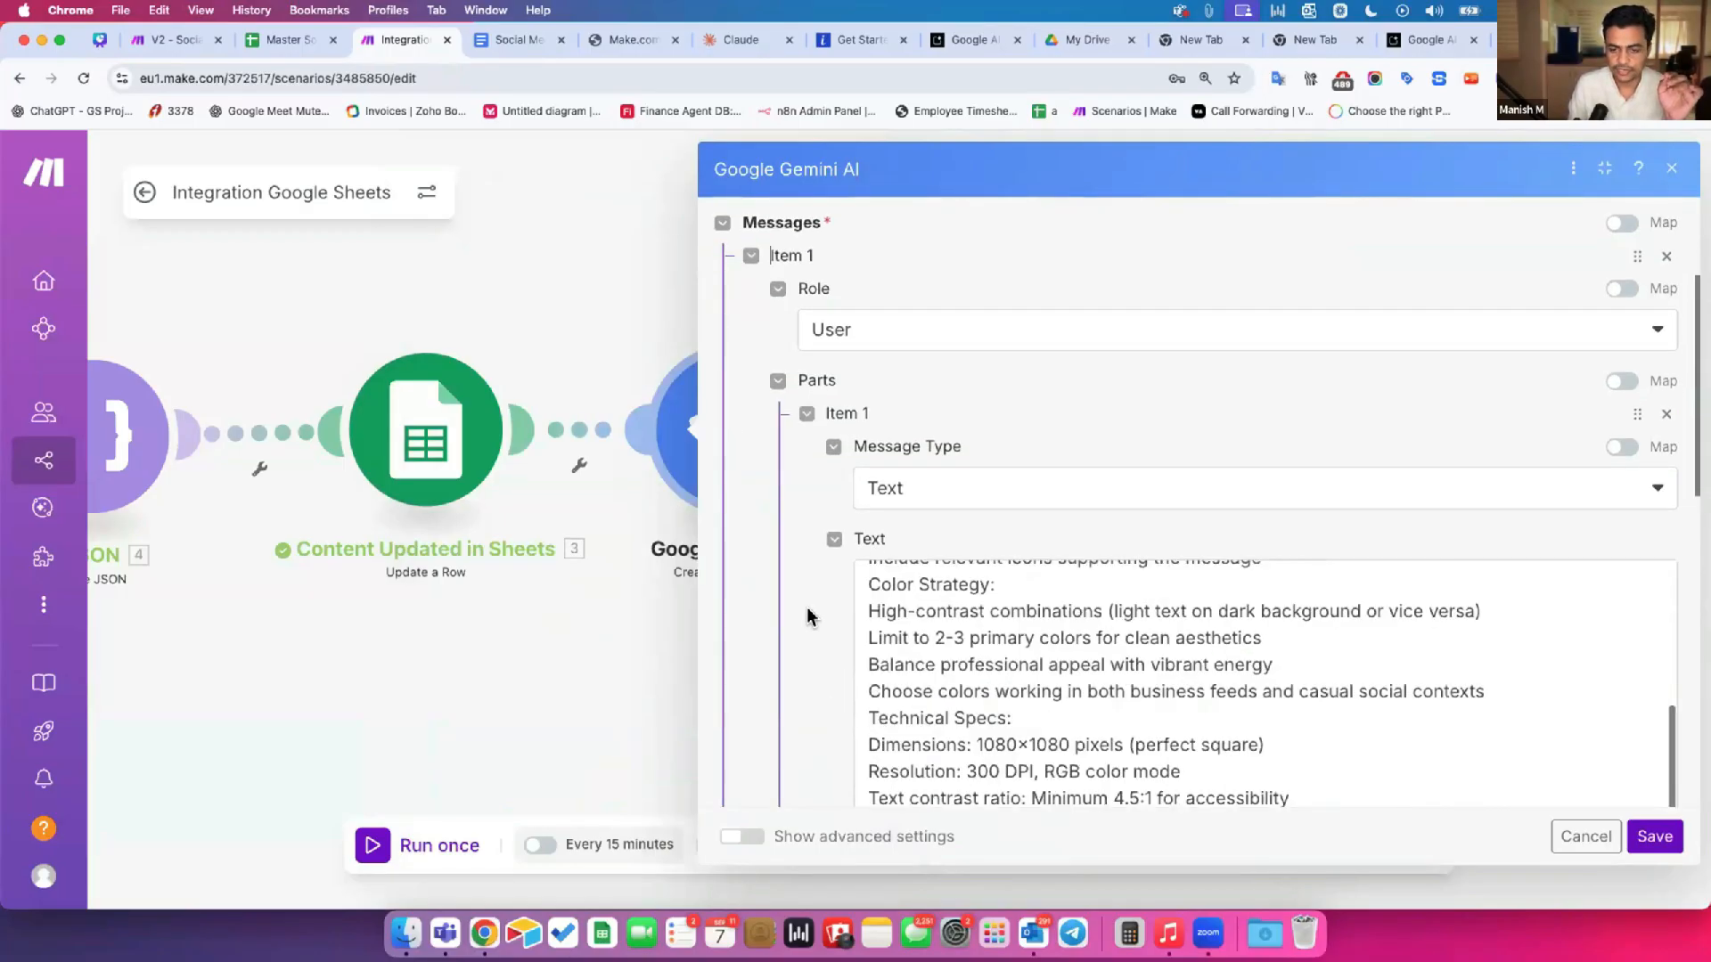
scroll(953, 608, down, 5)
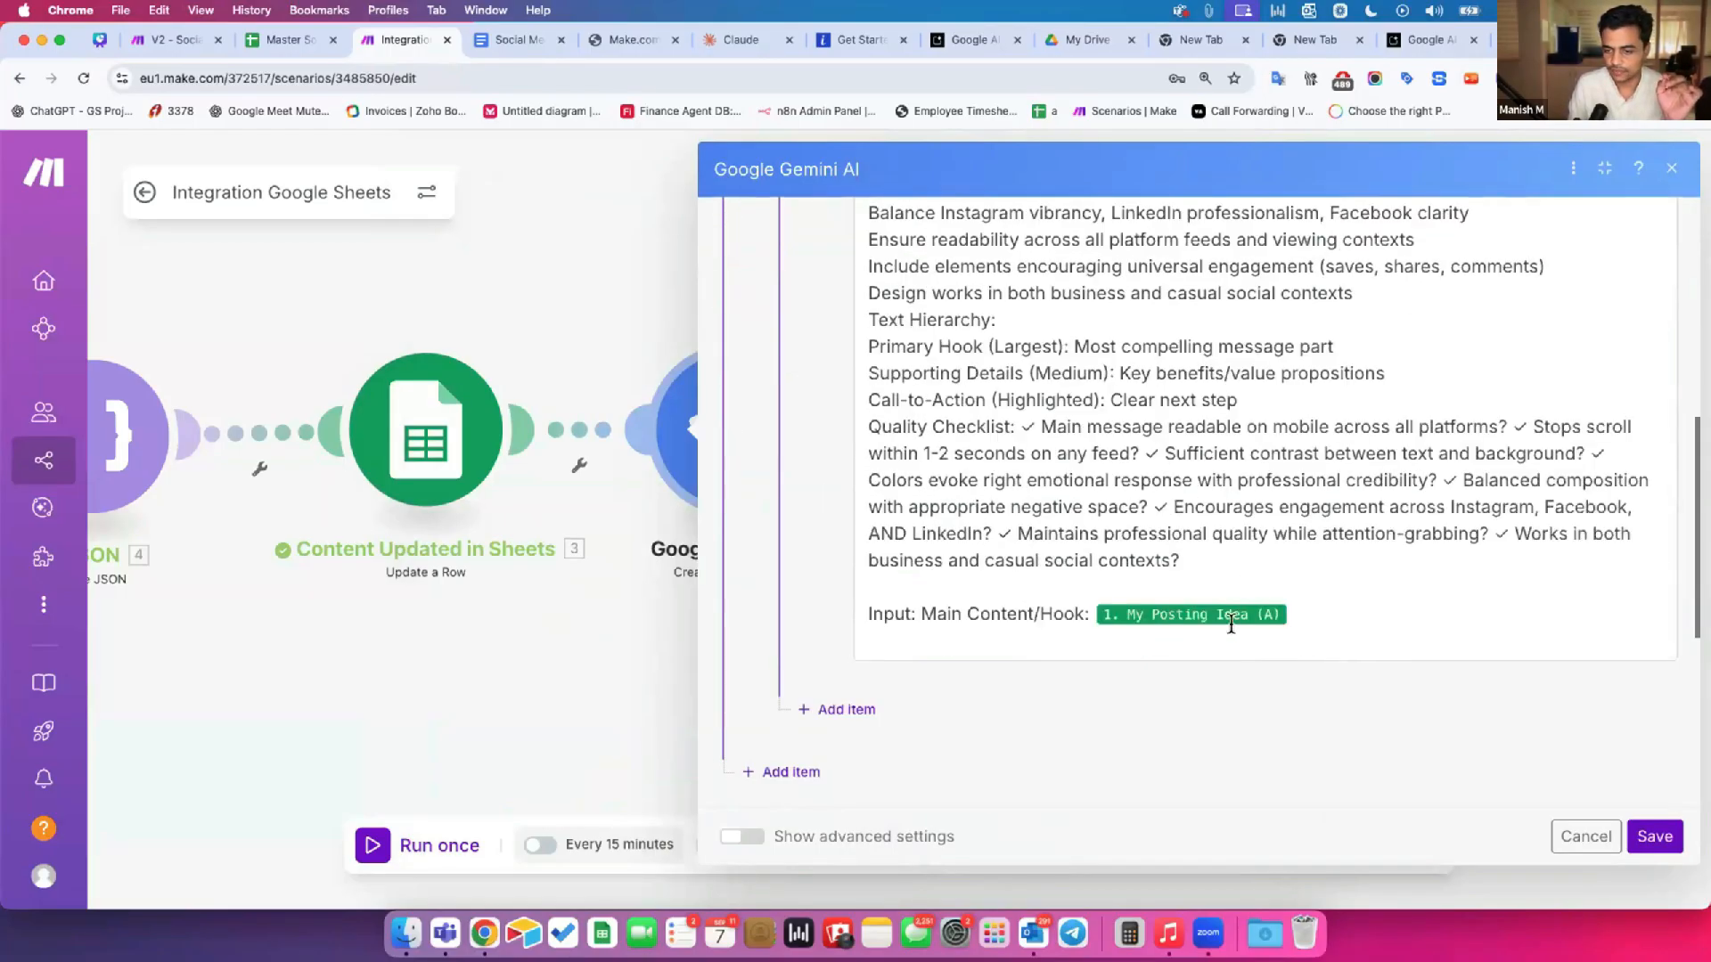
scroll(790, 547, down, 5)
scroll(920, 451, up, 2)
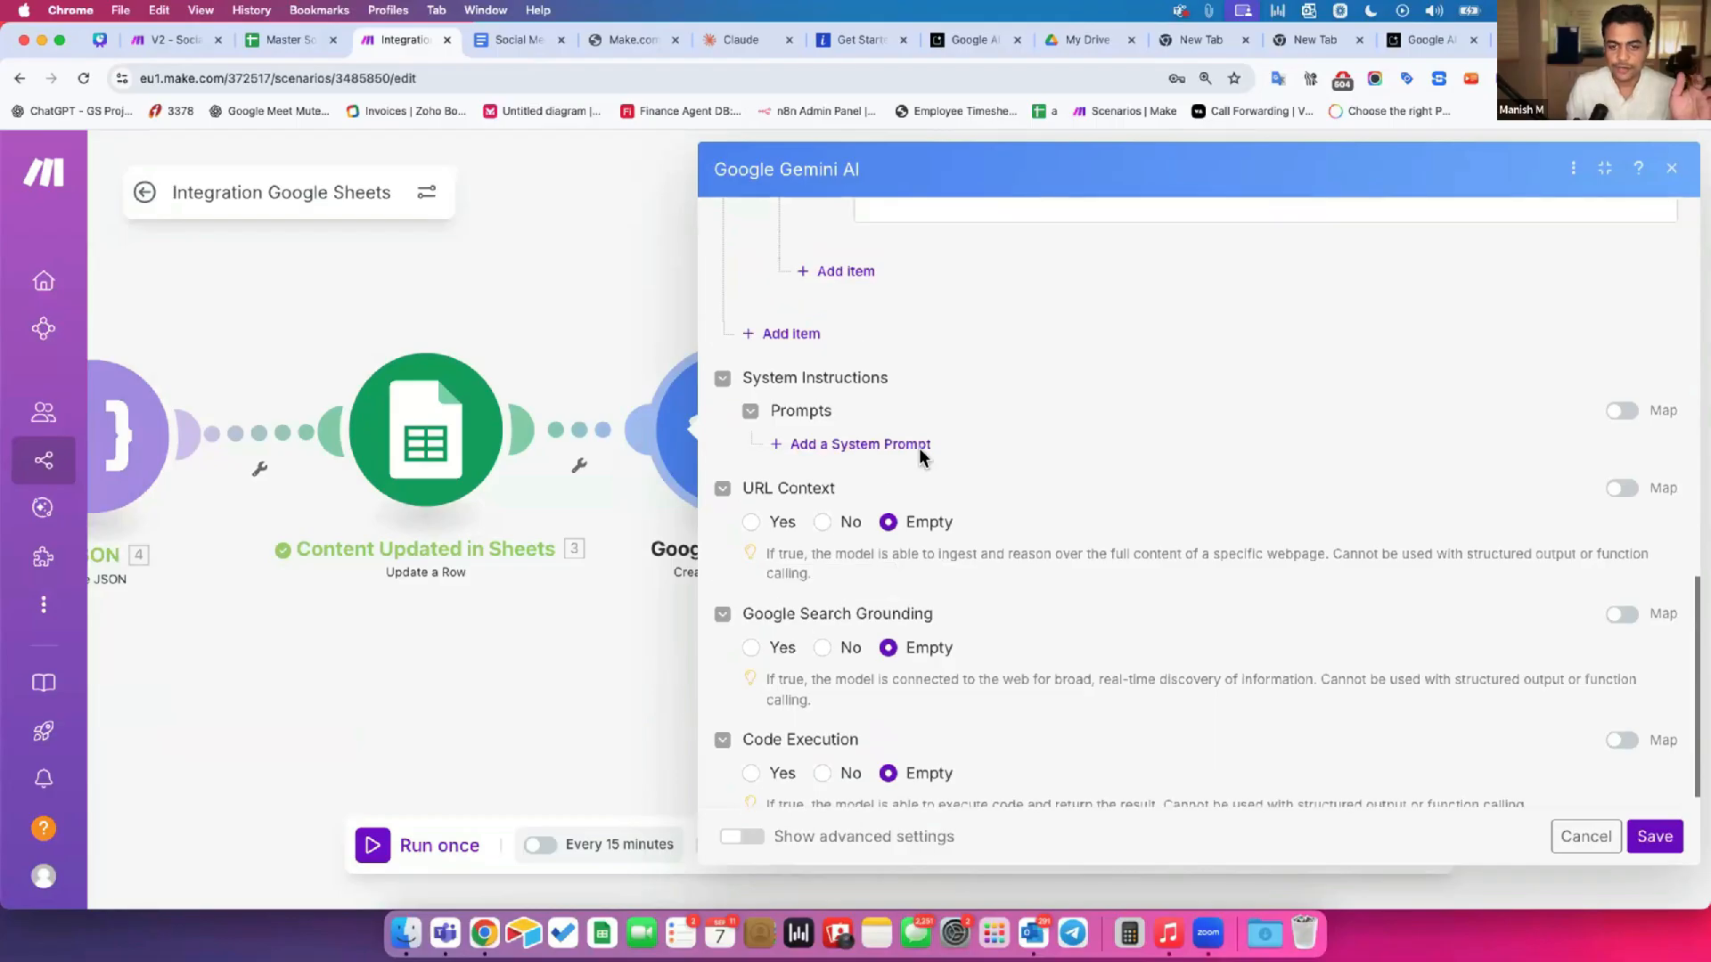
scroll(793, 561, down, 3)
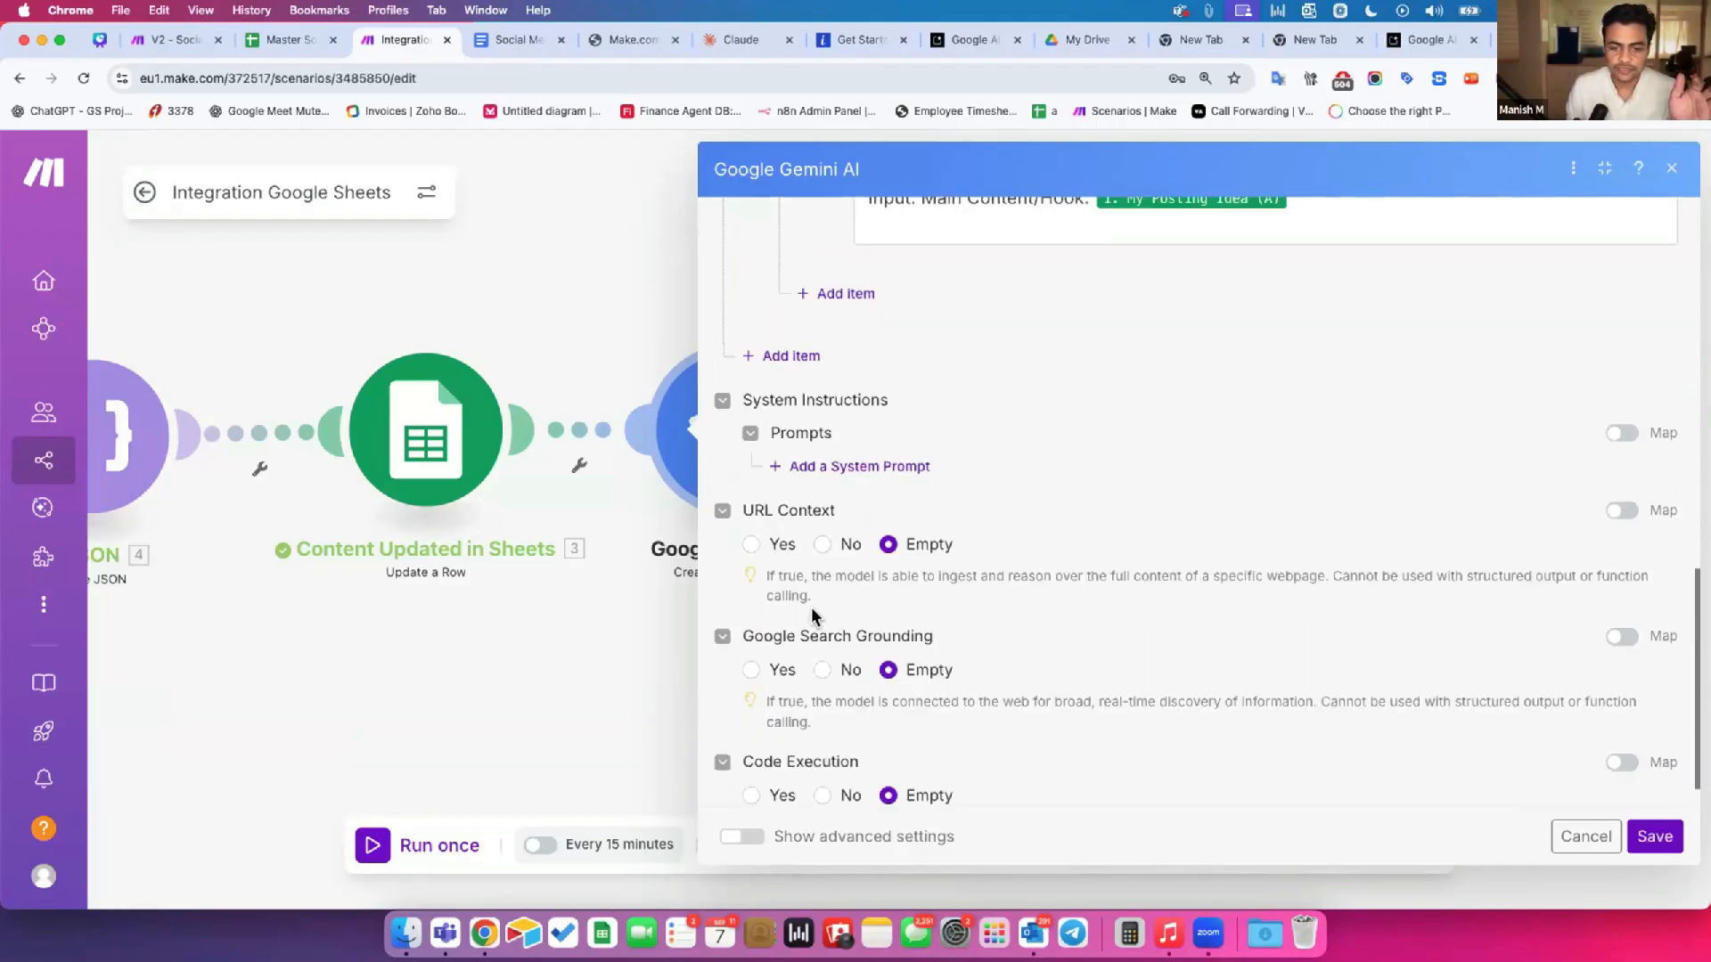
scroll(795, 594, down, 1)
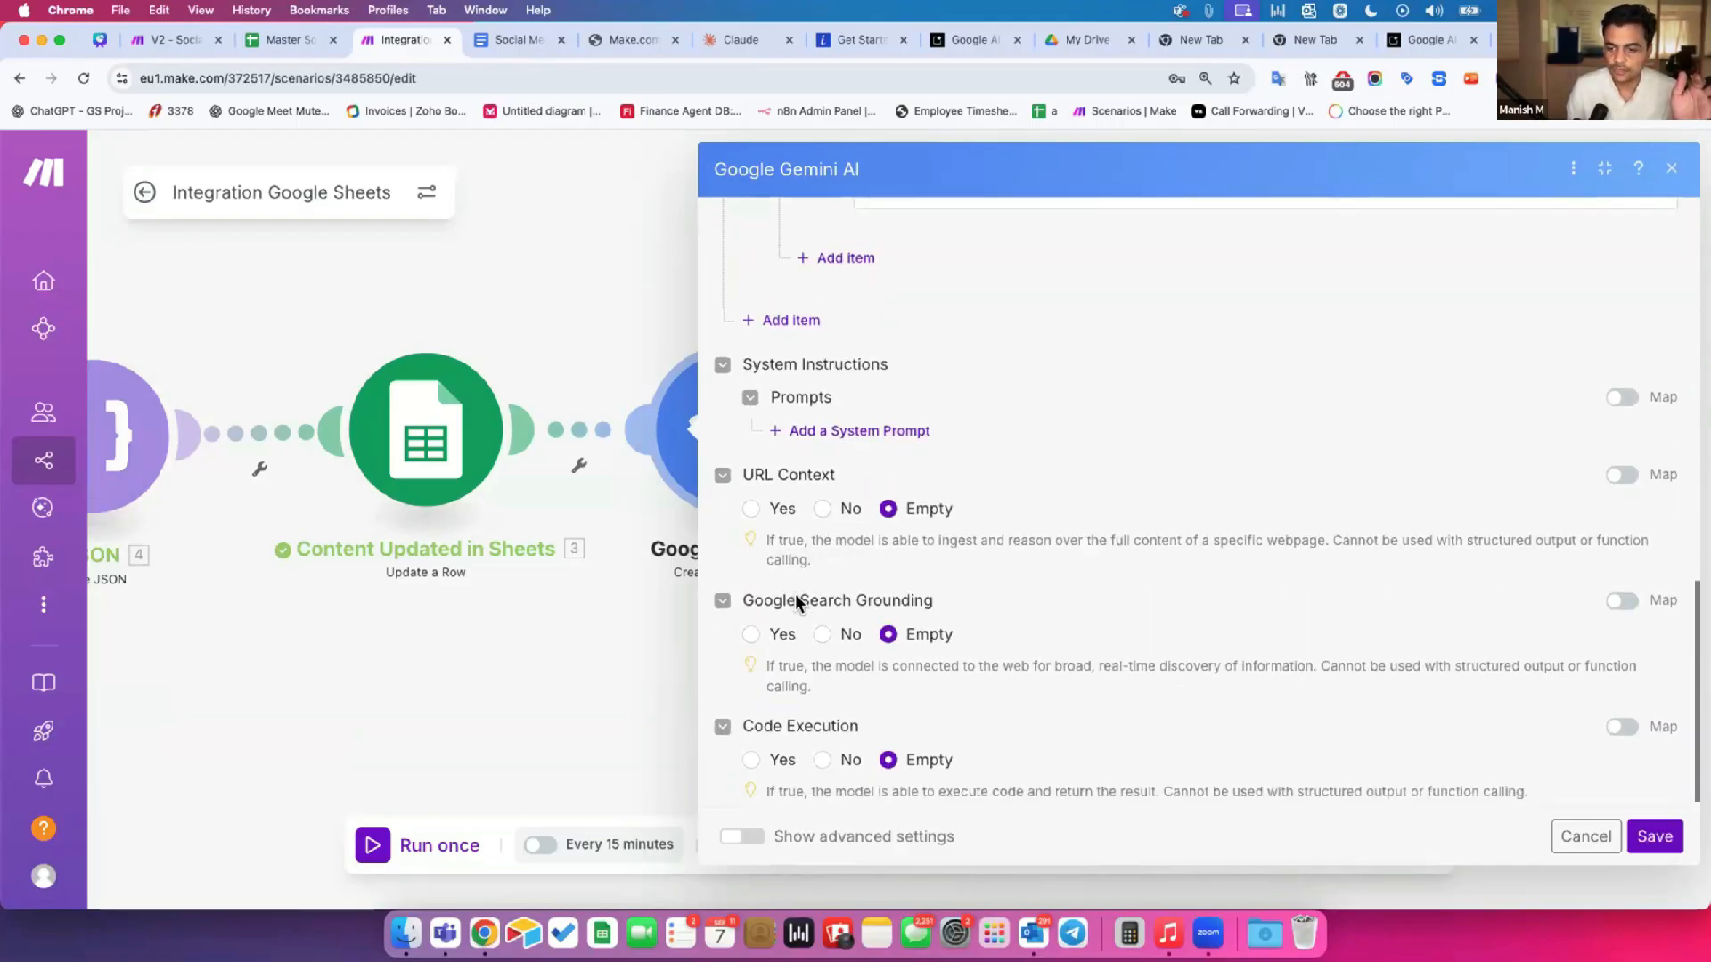
Step: Show the advanced settings, select Image as the only response modality, and save the Gemini module
click(754, 831)
scroll(754, 696, down, 3)
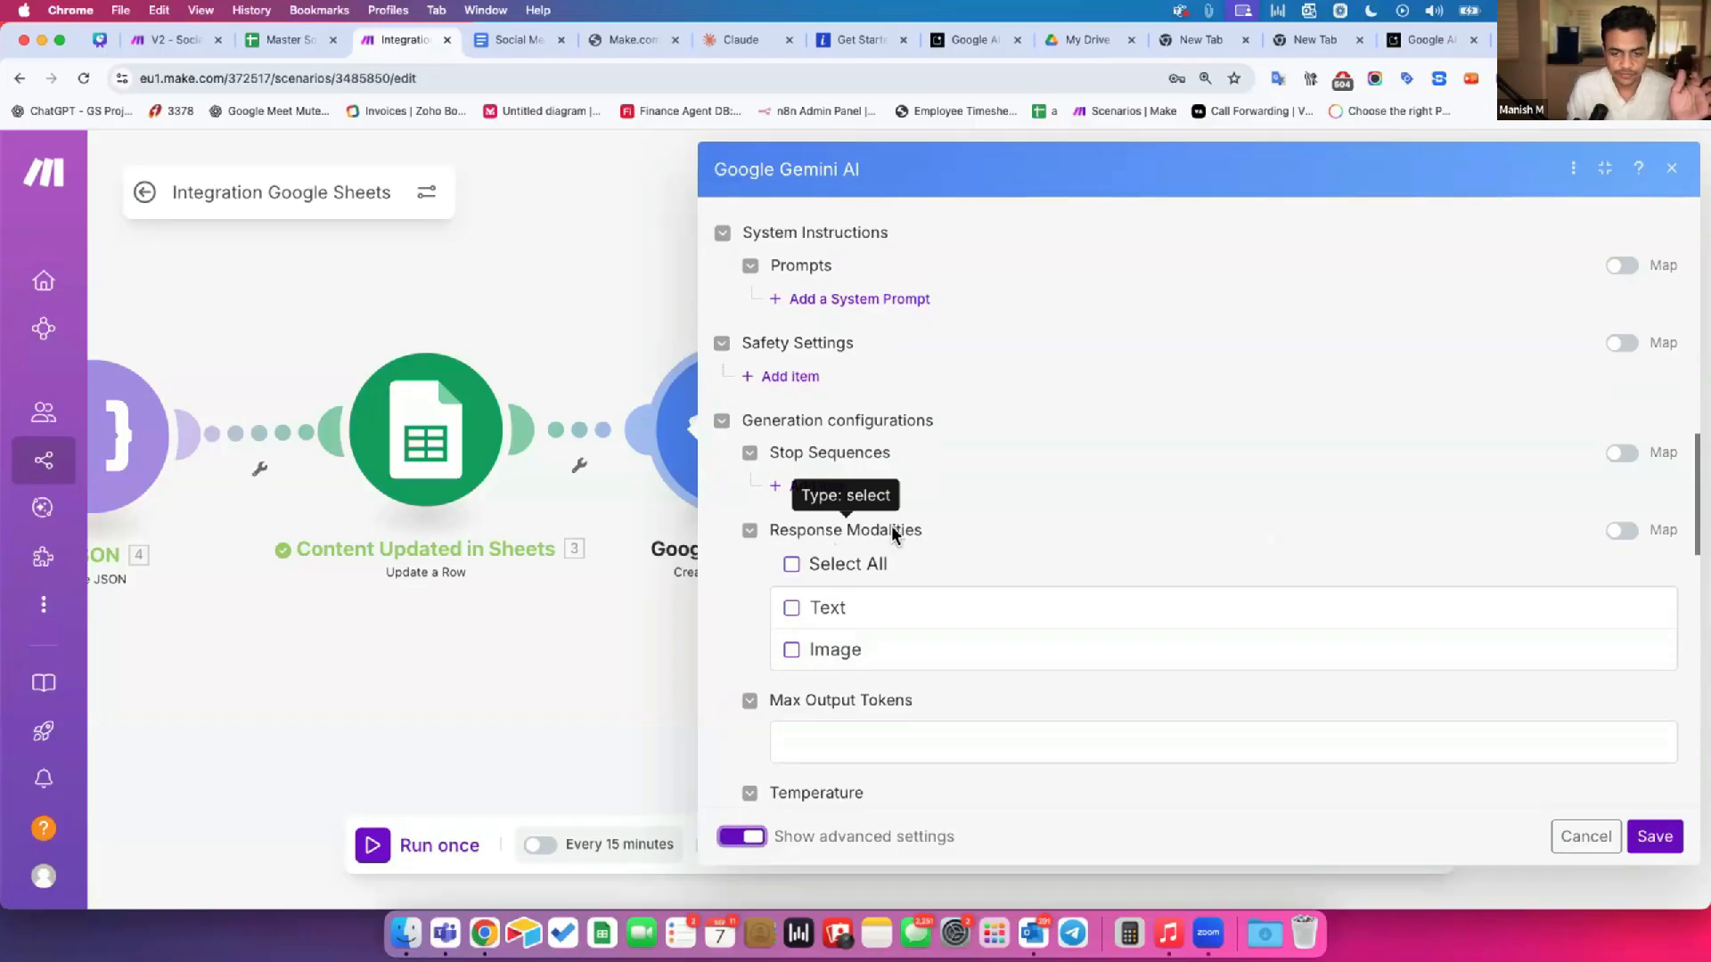
click(791, 650)
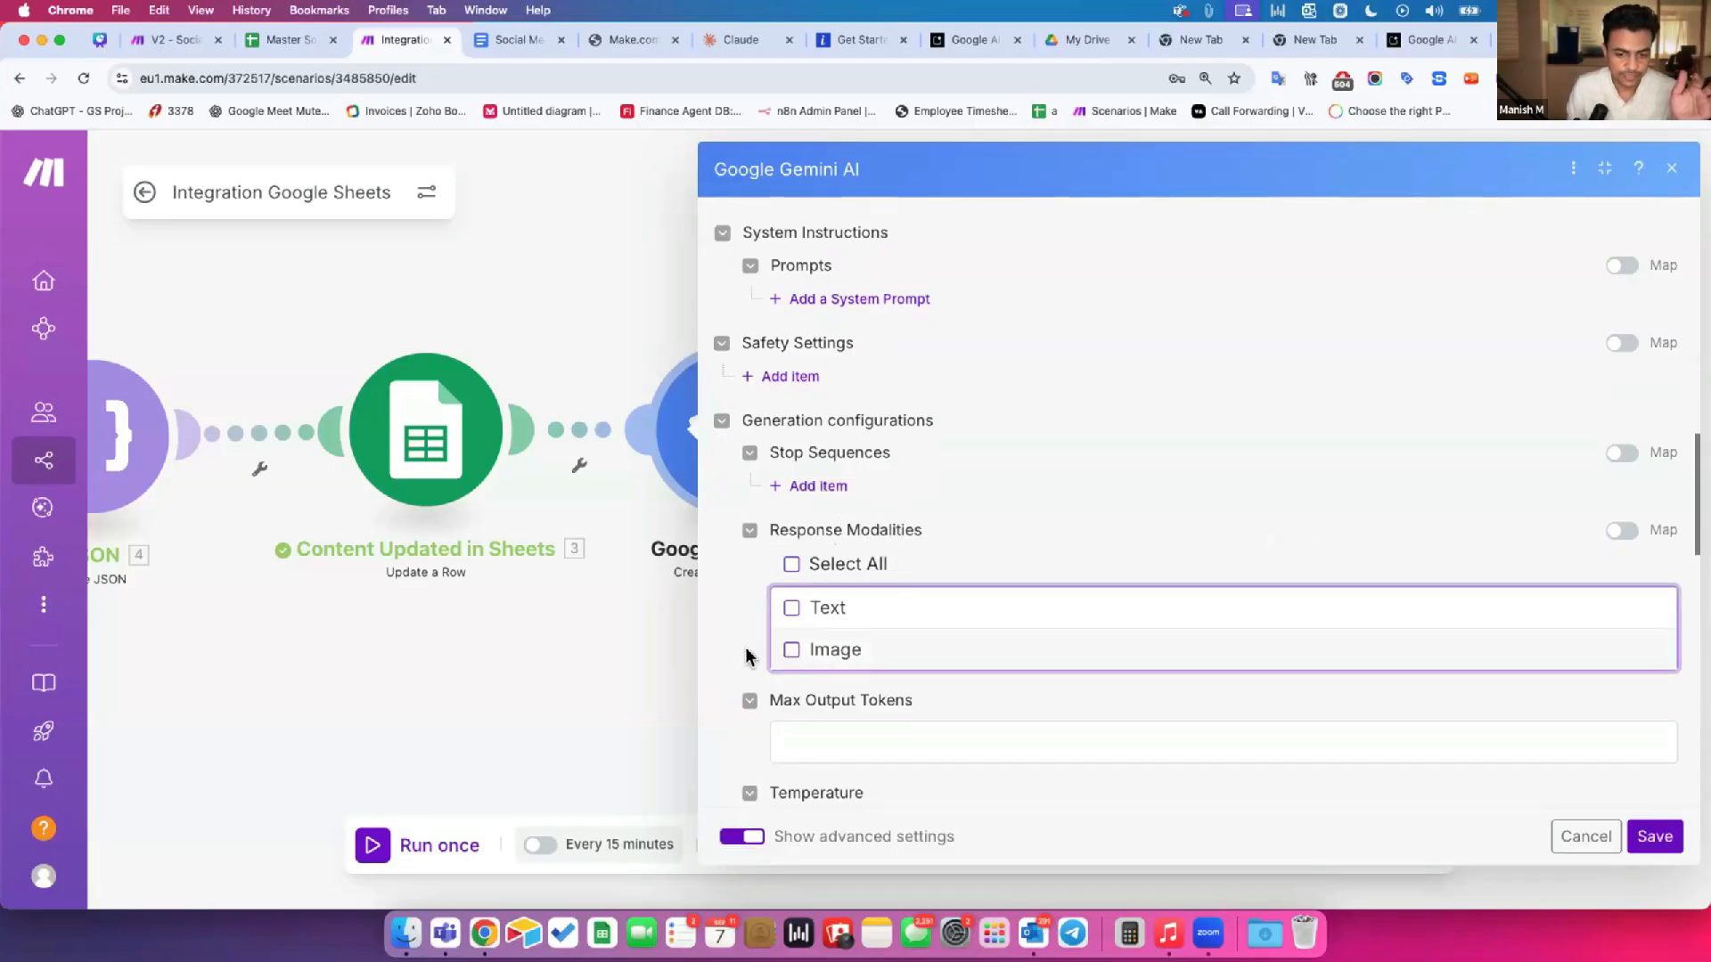
scroll(745, 619, down, 9)
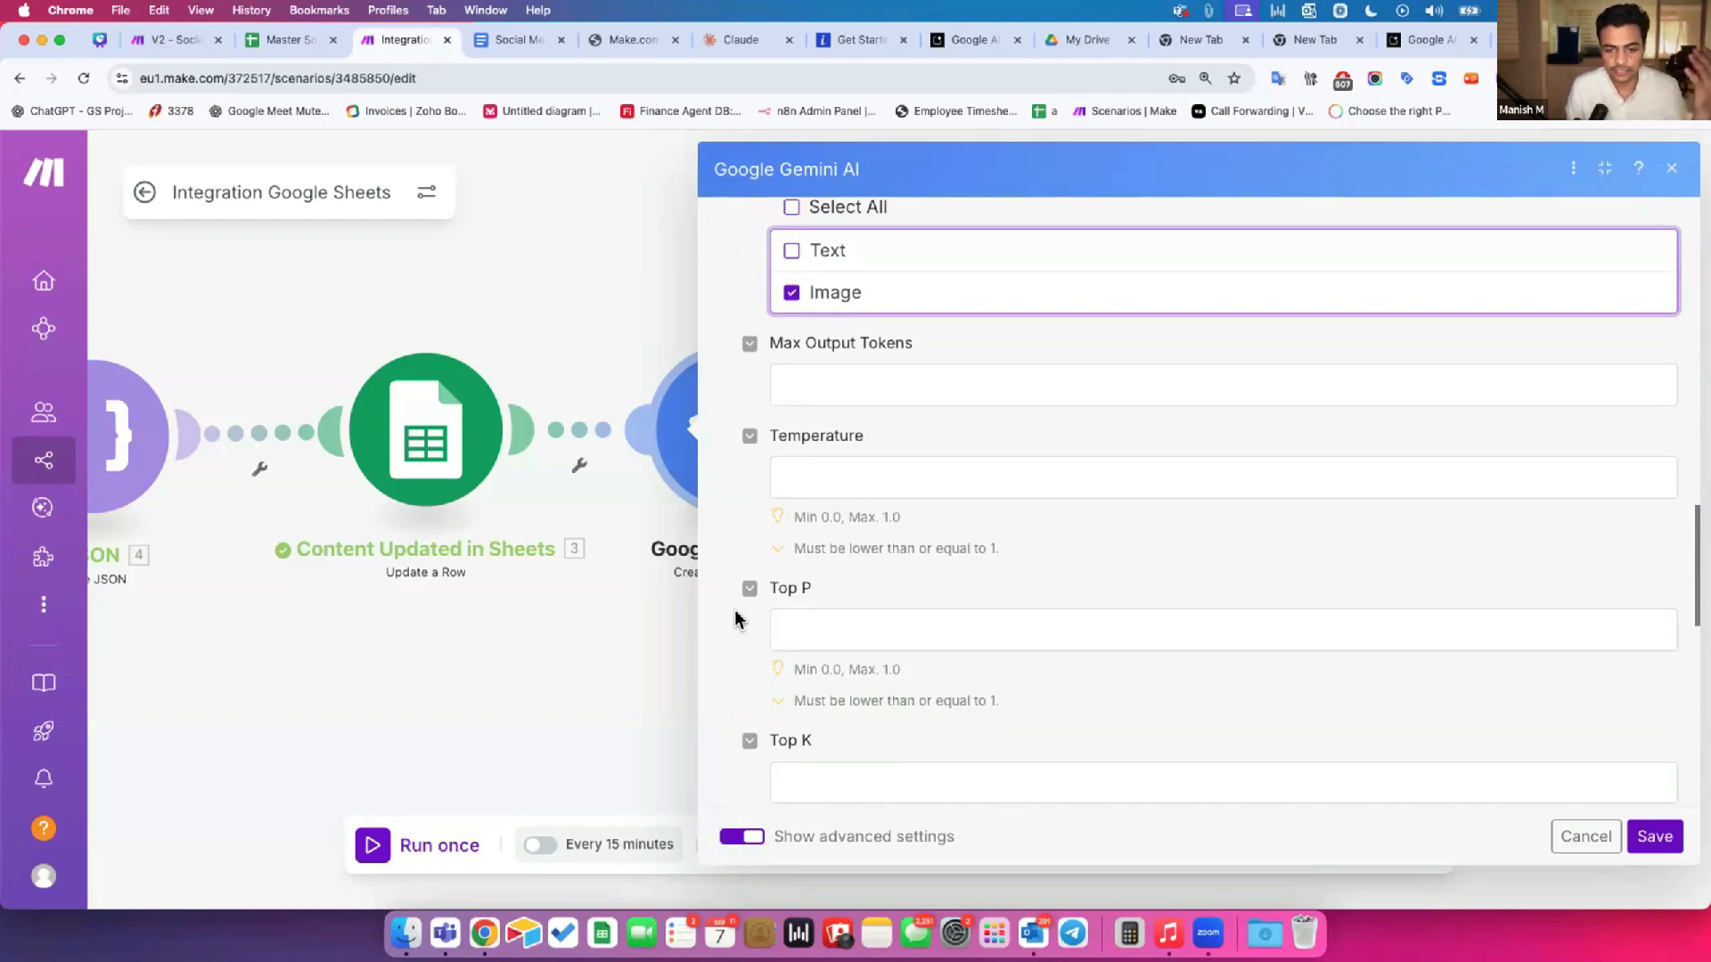
scroll(736, 617, down, 18)
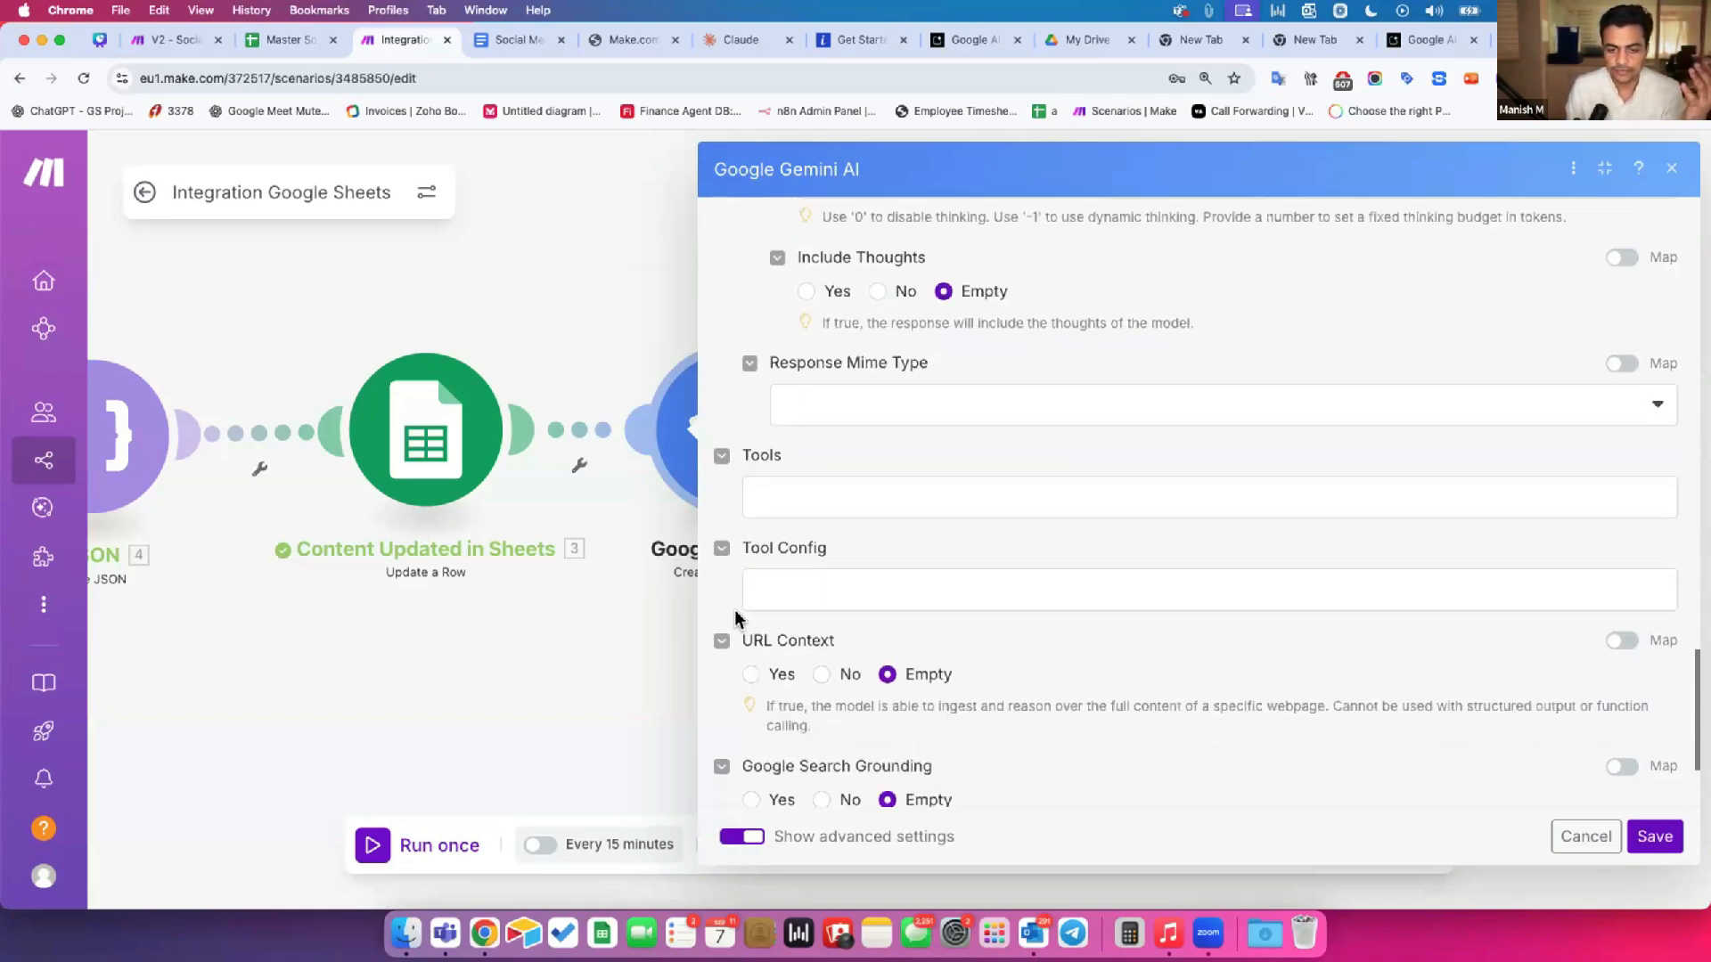
scroll(736, 618, down, 5)
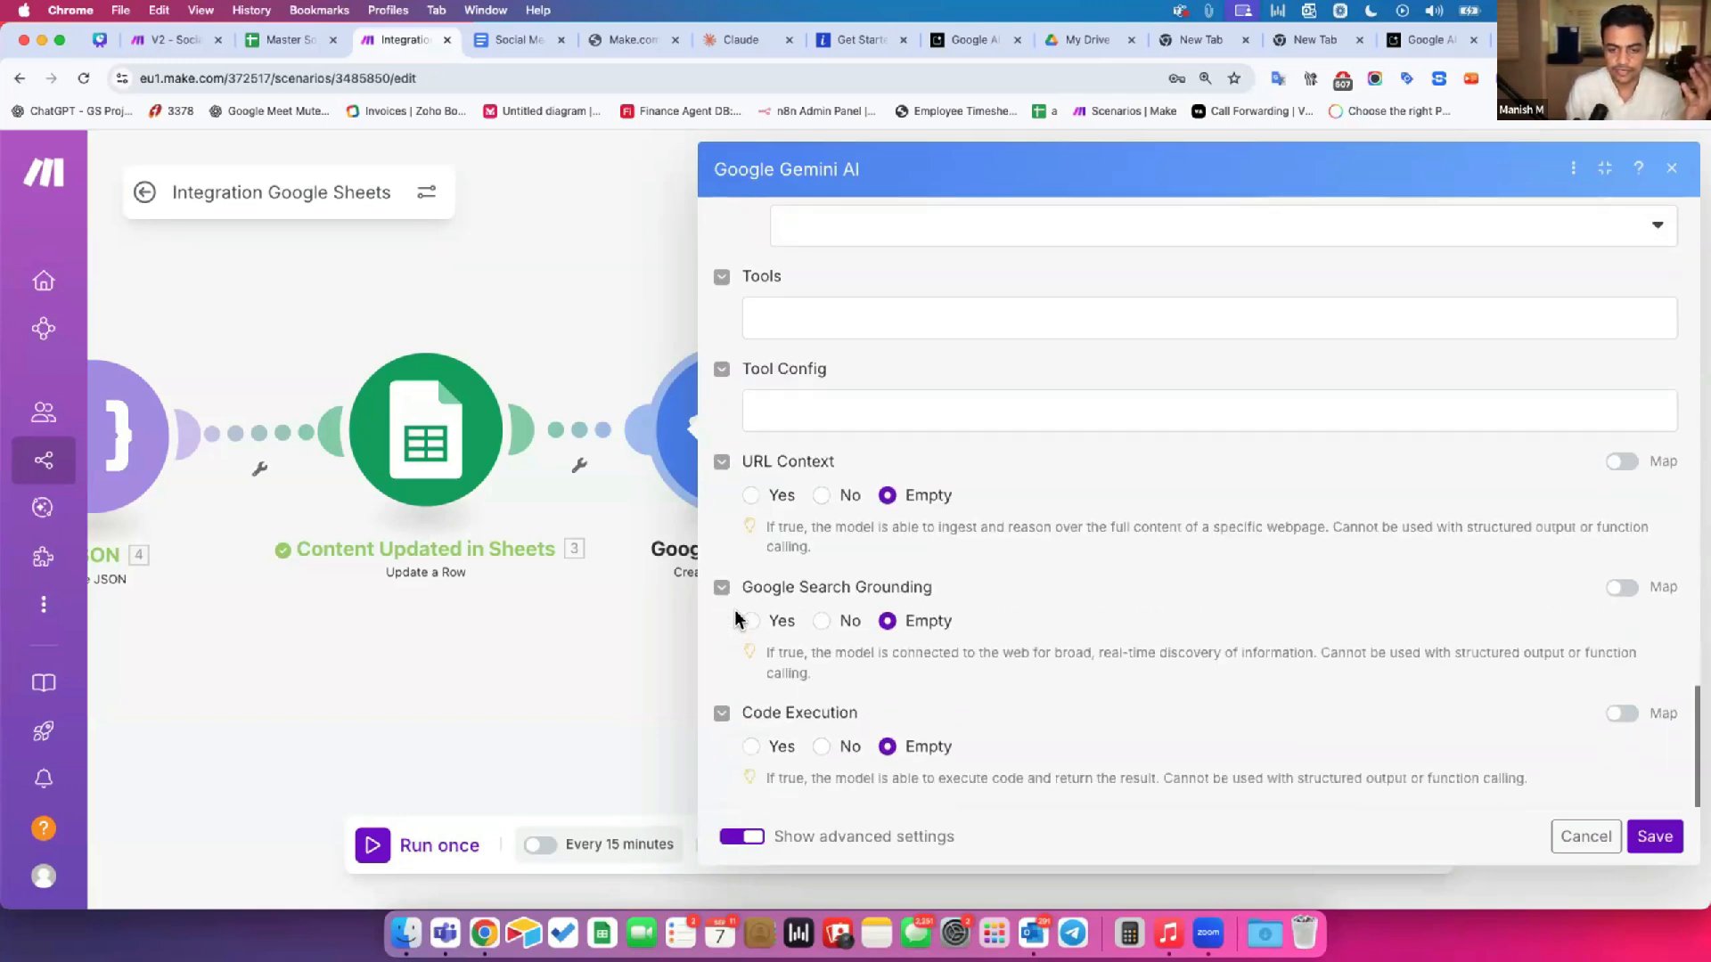
click(1649, 837)
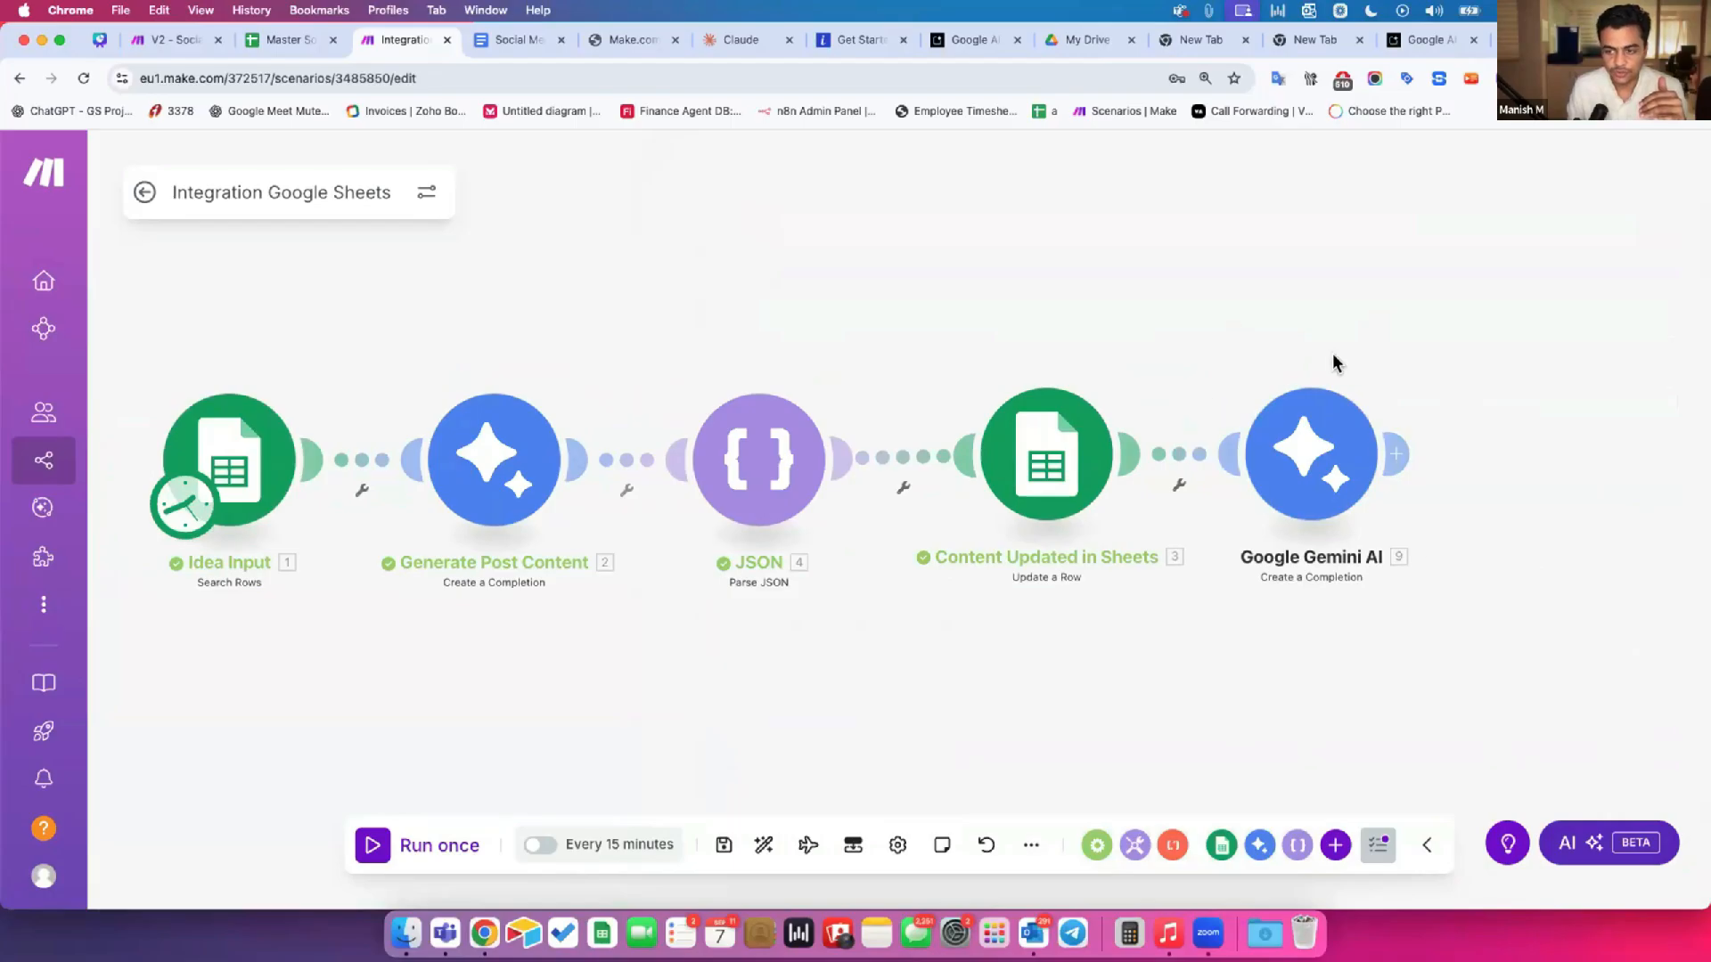
Step: Review the full image prompt in the last Gemini module, down to the mapped My Posting Idea (A) after the Main Content/Hook line
drag(1388, 569, 1310, 569)
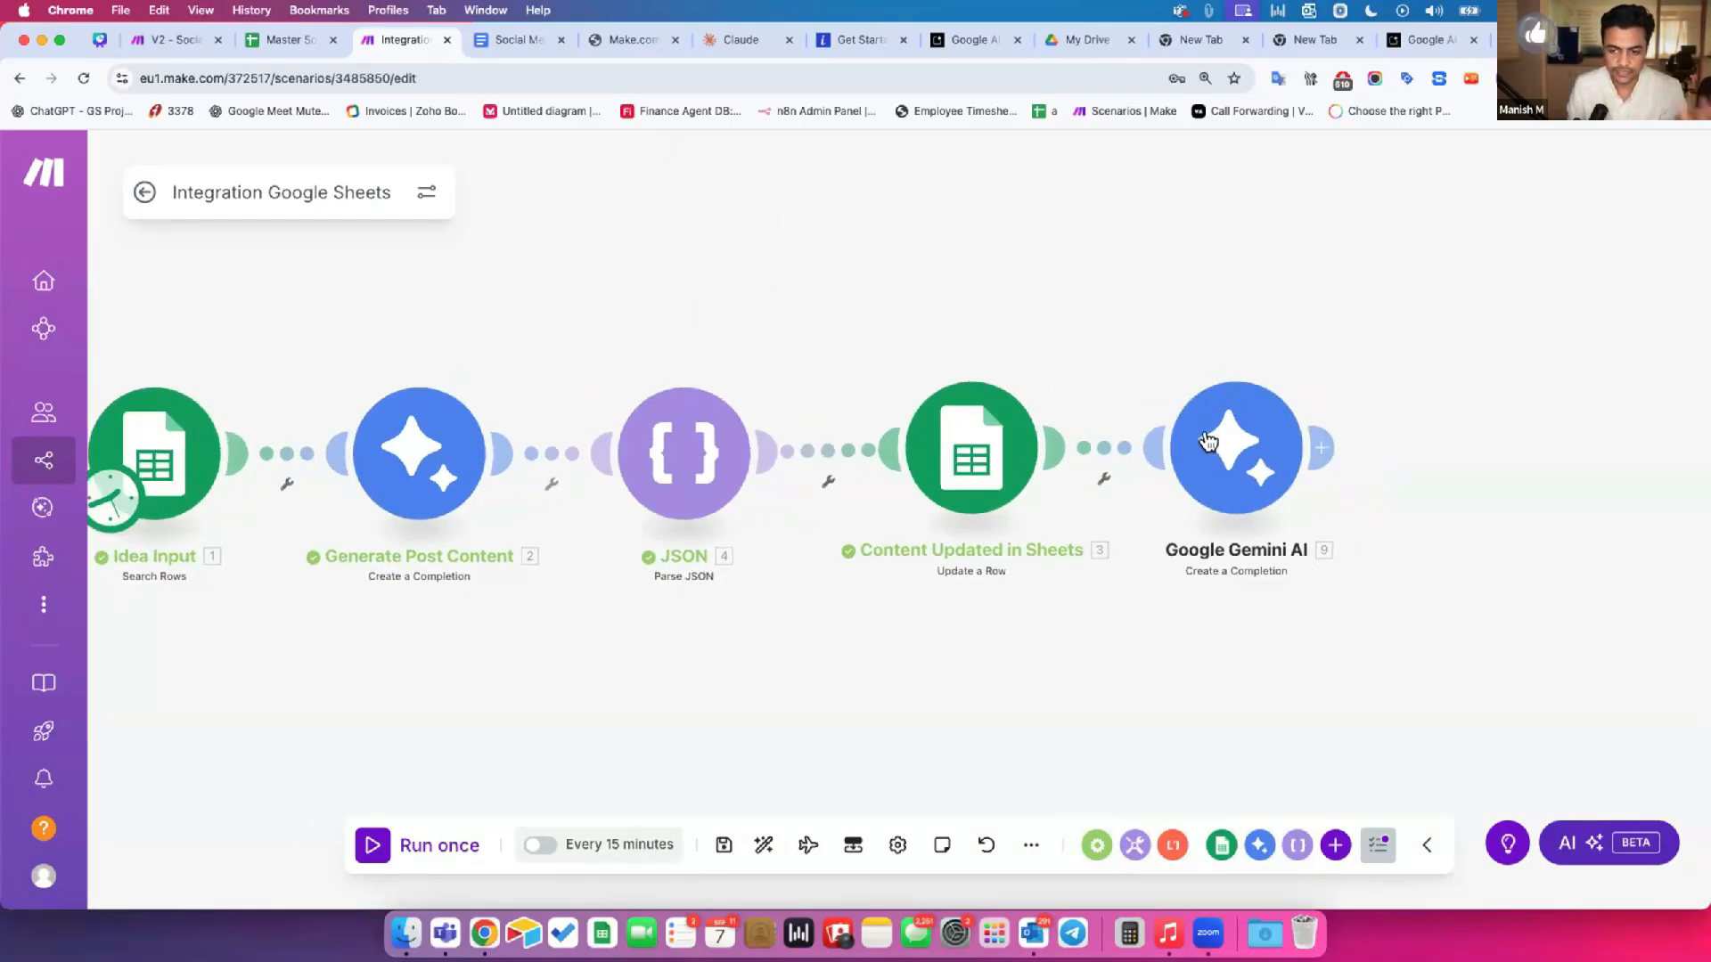
scroll(1091, 602, right, 3)
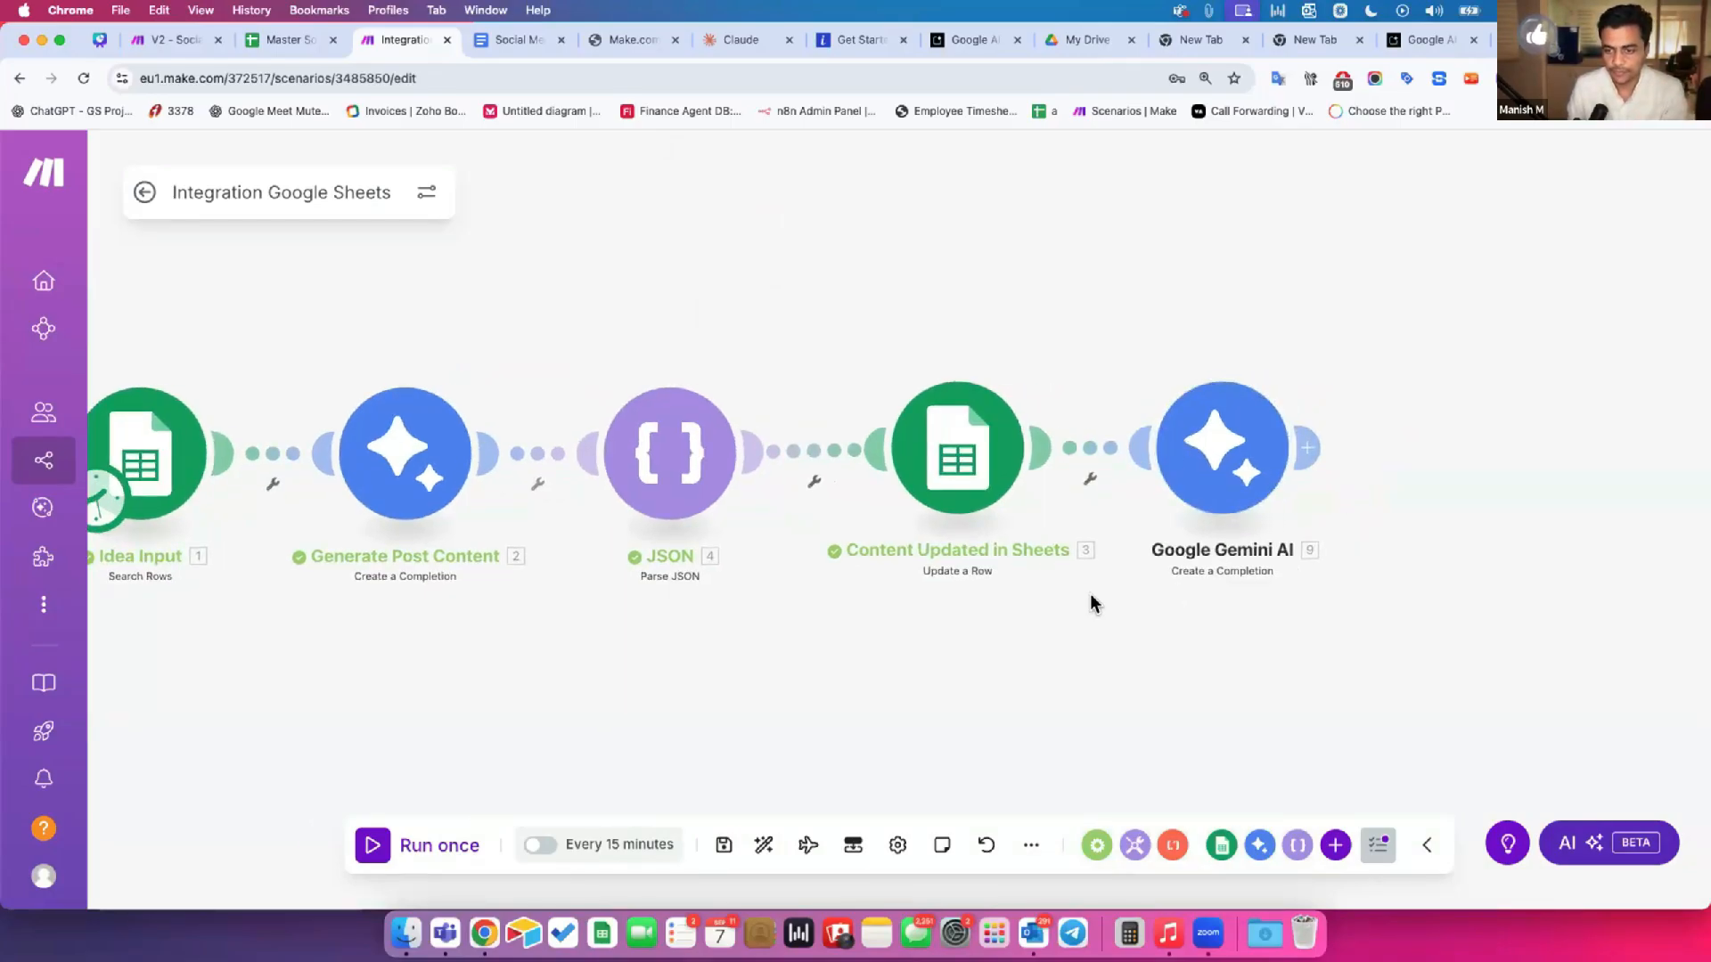
right_click(1148, 472)
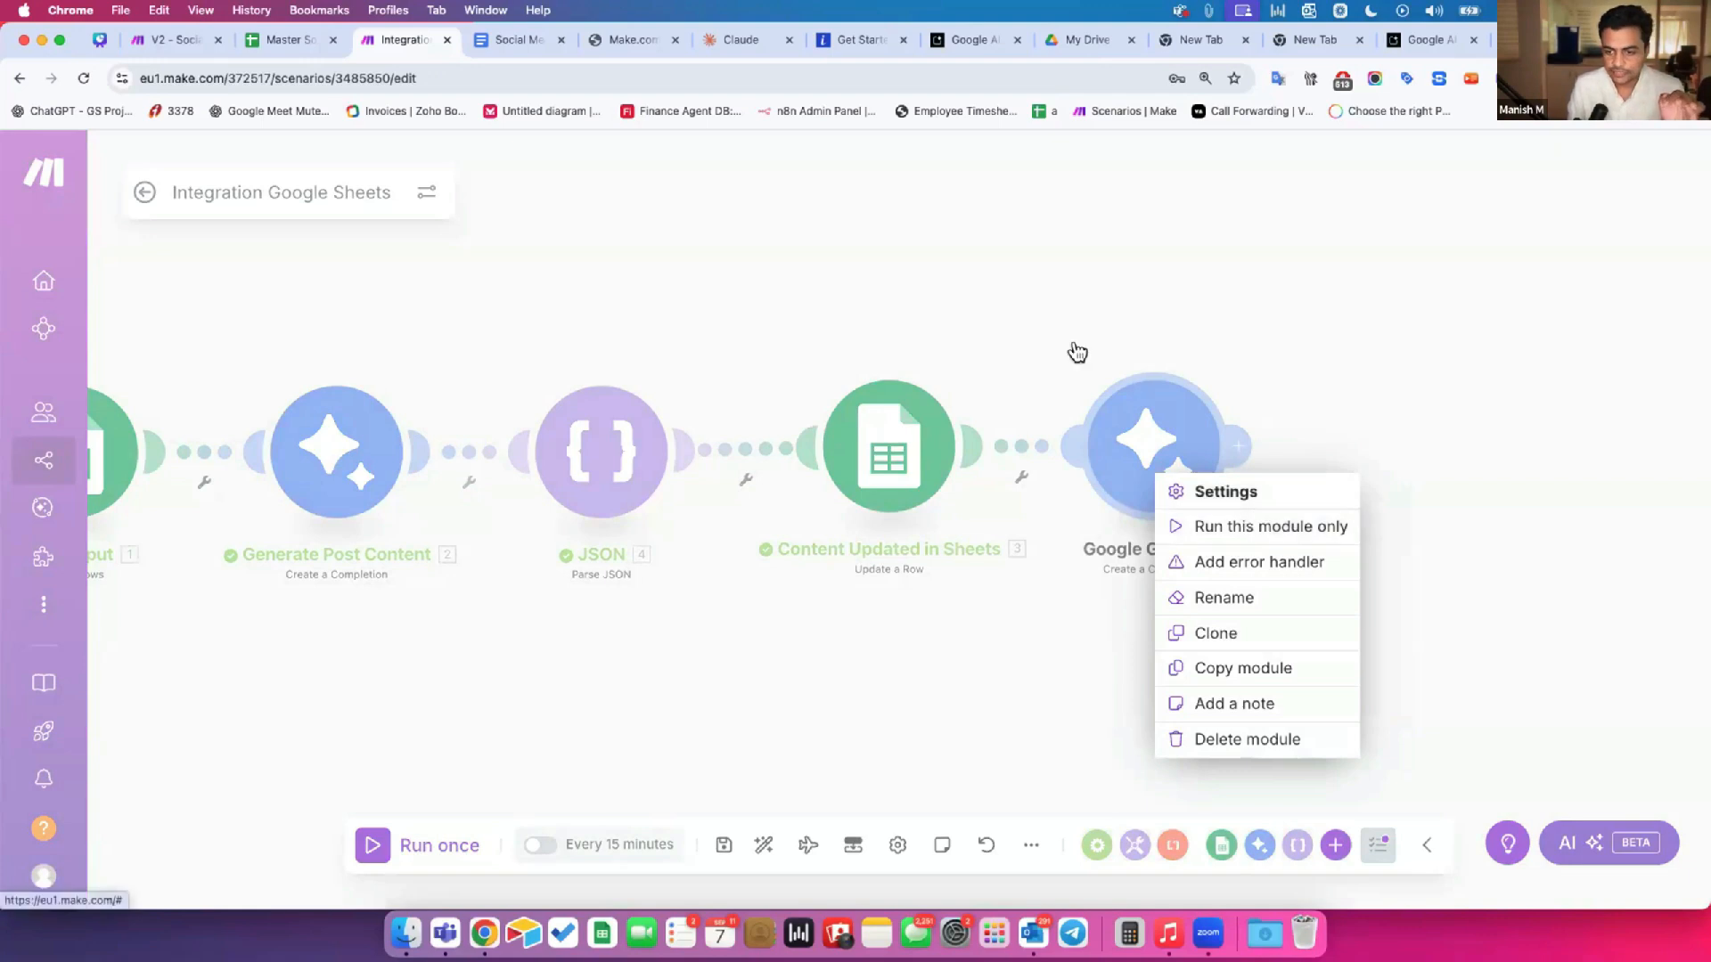
click(1141, 459)
scroll(1280, 535, down, 5)
drag(1452, 540, 1462, 680)
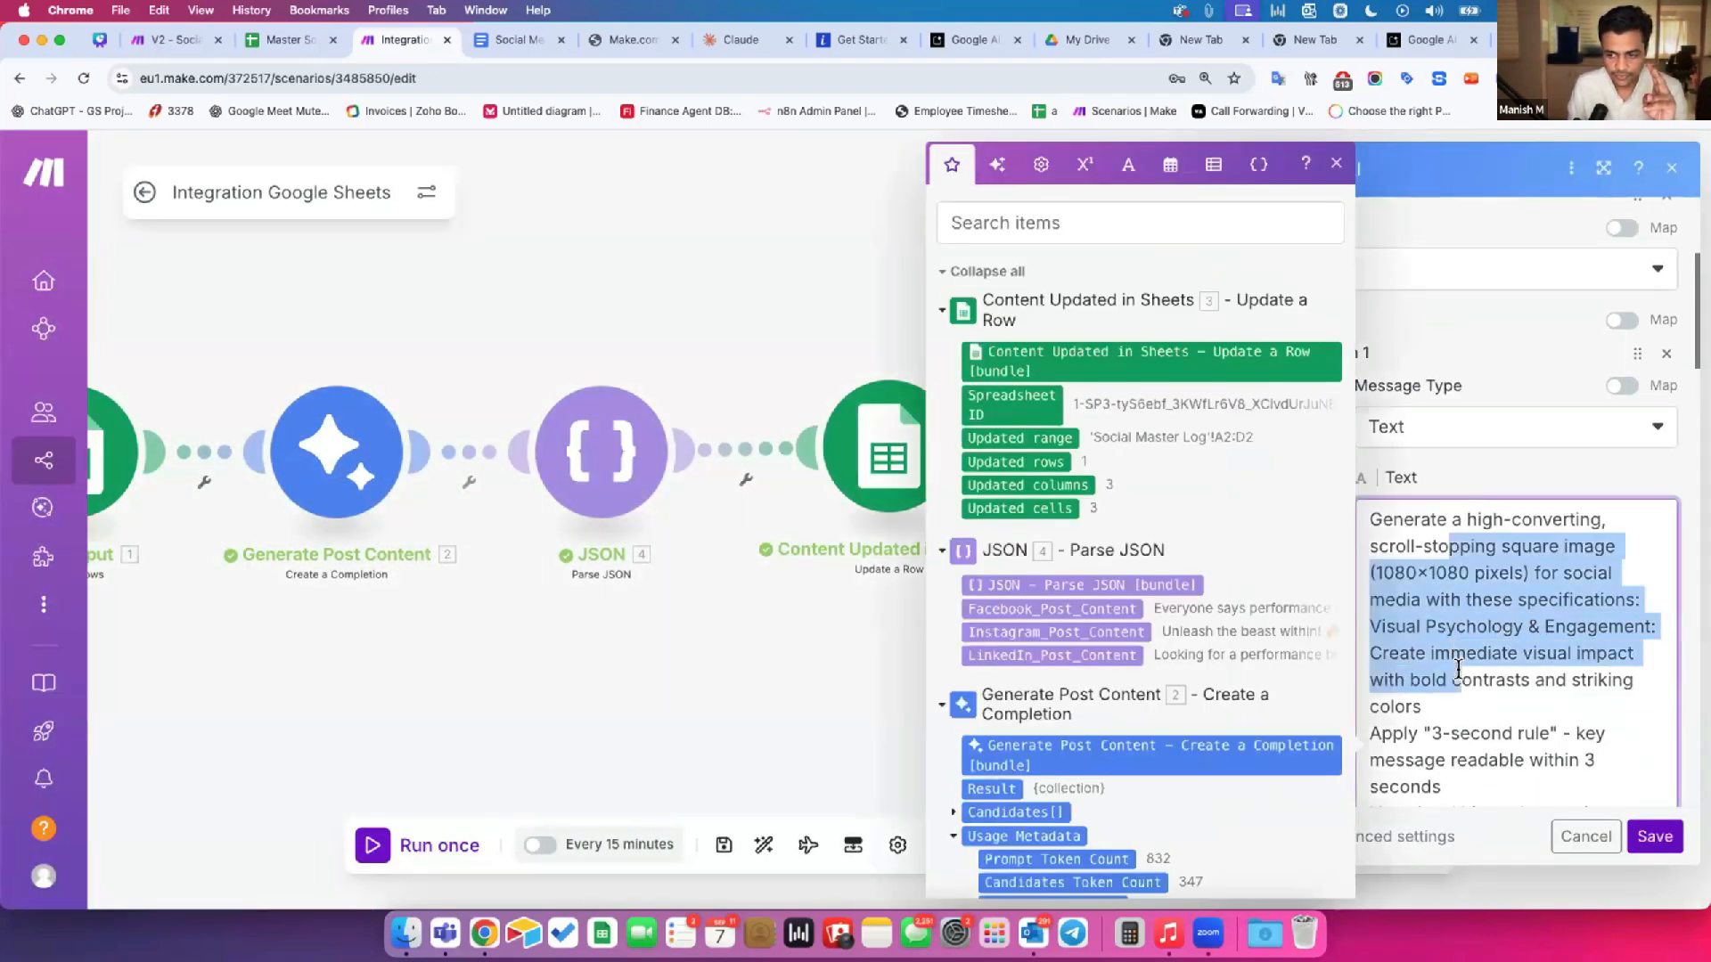
click(1603, 169)
scroll(1080, 530, down, 15)
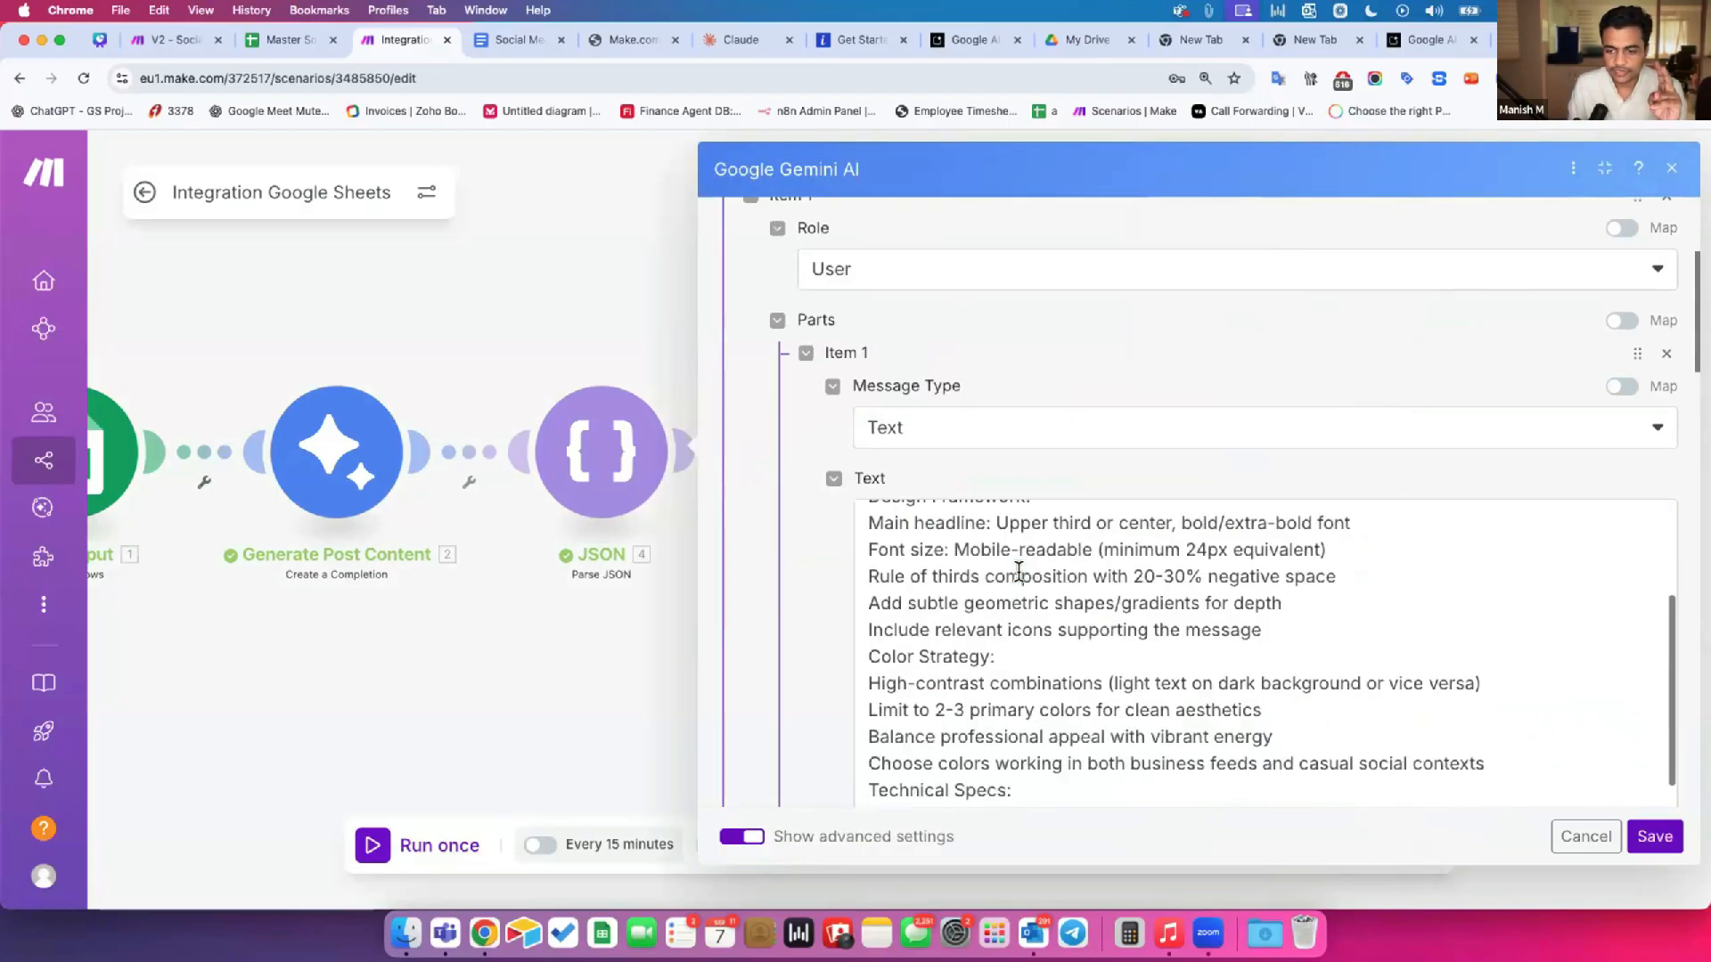
drag(1080, 530, 1287, 533)
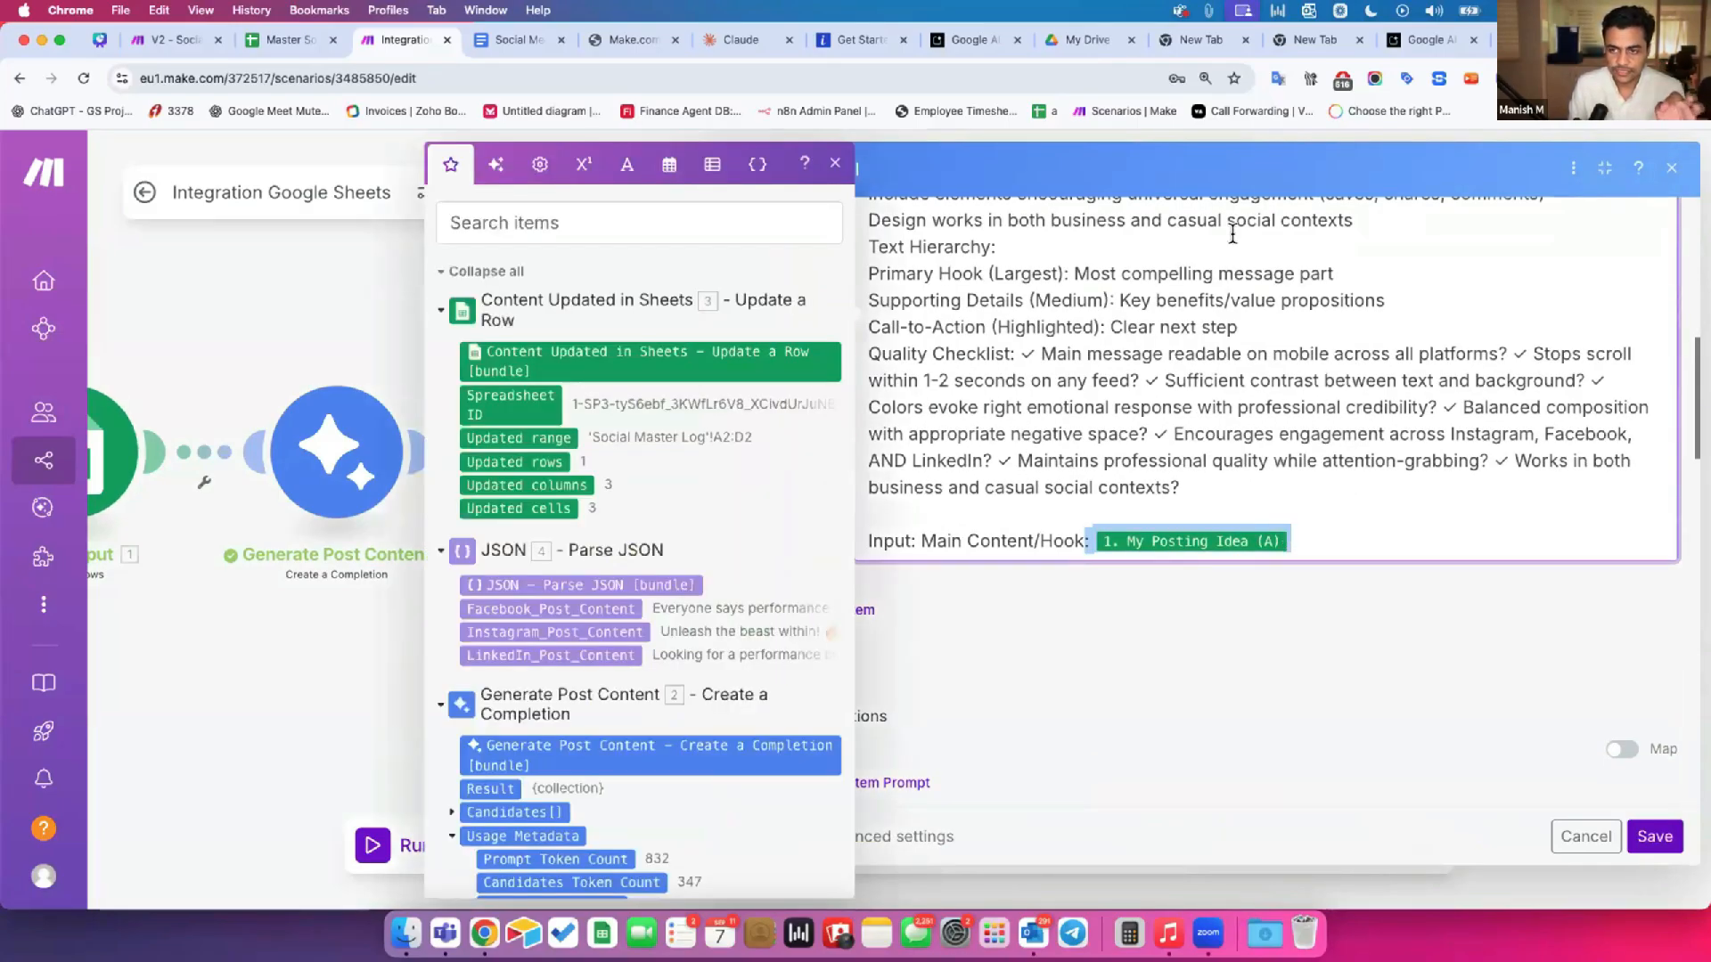
click(348, 324)
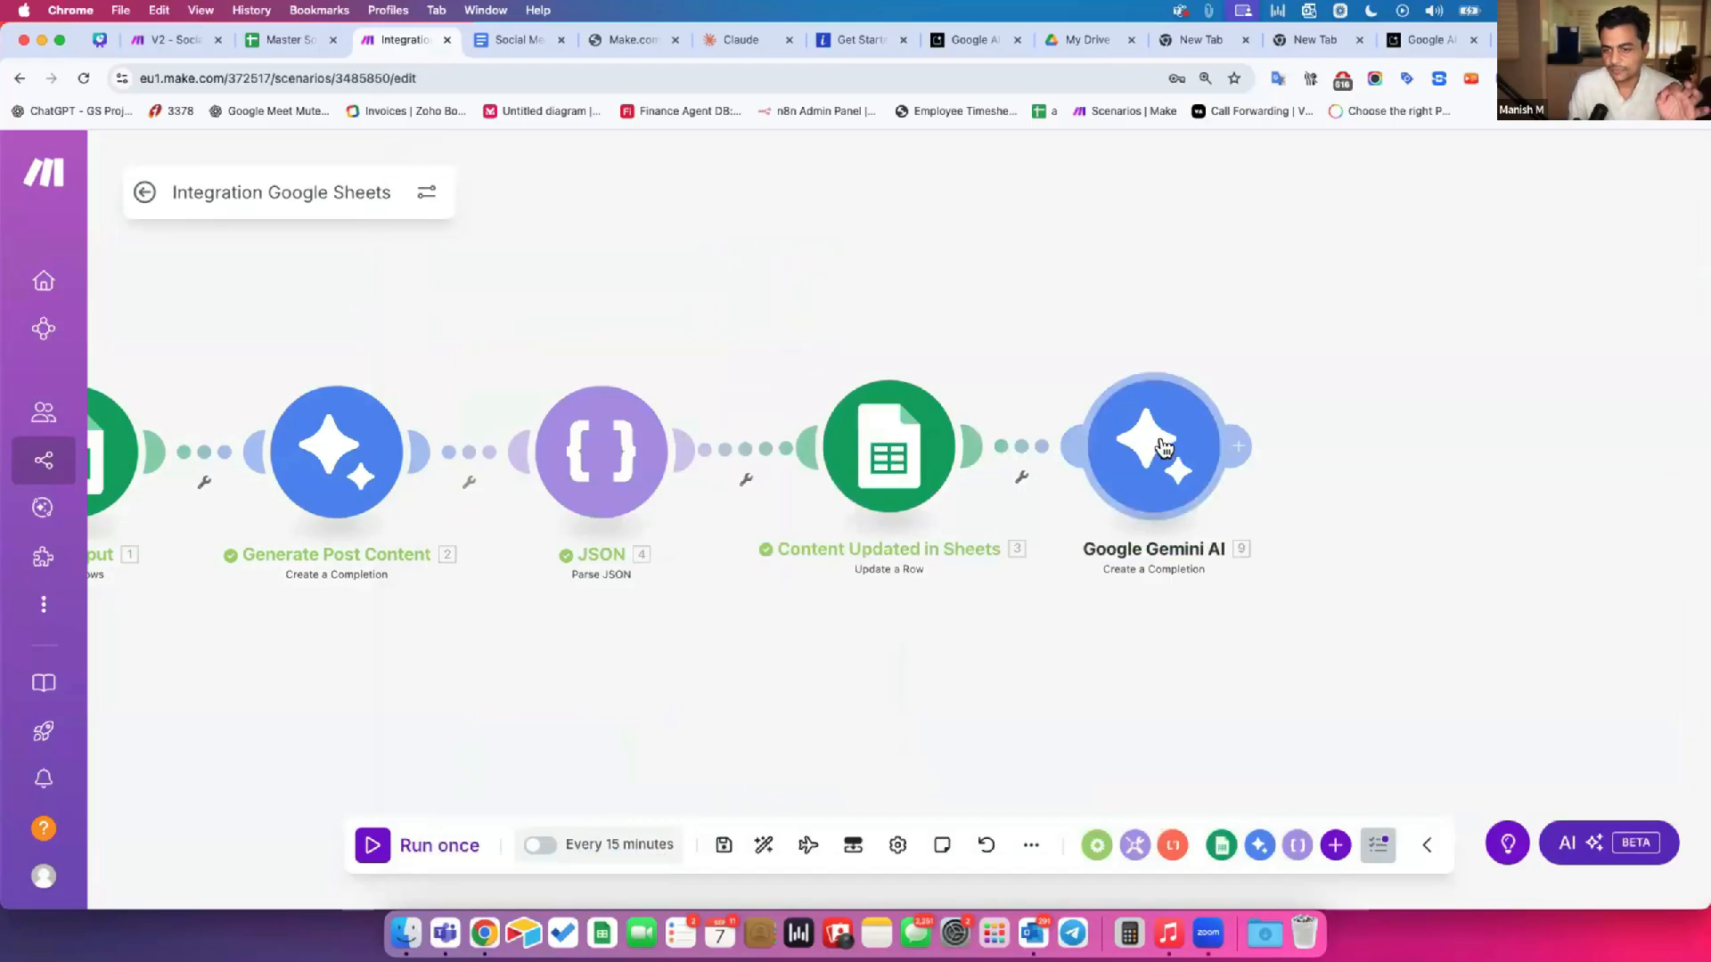
Step: Run only the image-generating Gemini module with "New year wishes" as My Posting Idea (A)
right_click(1176, 456)
click(1203, 501)
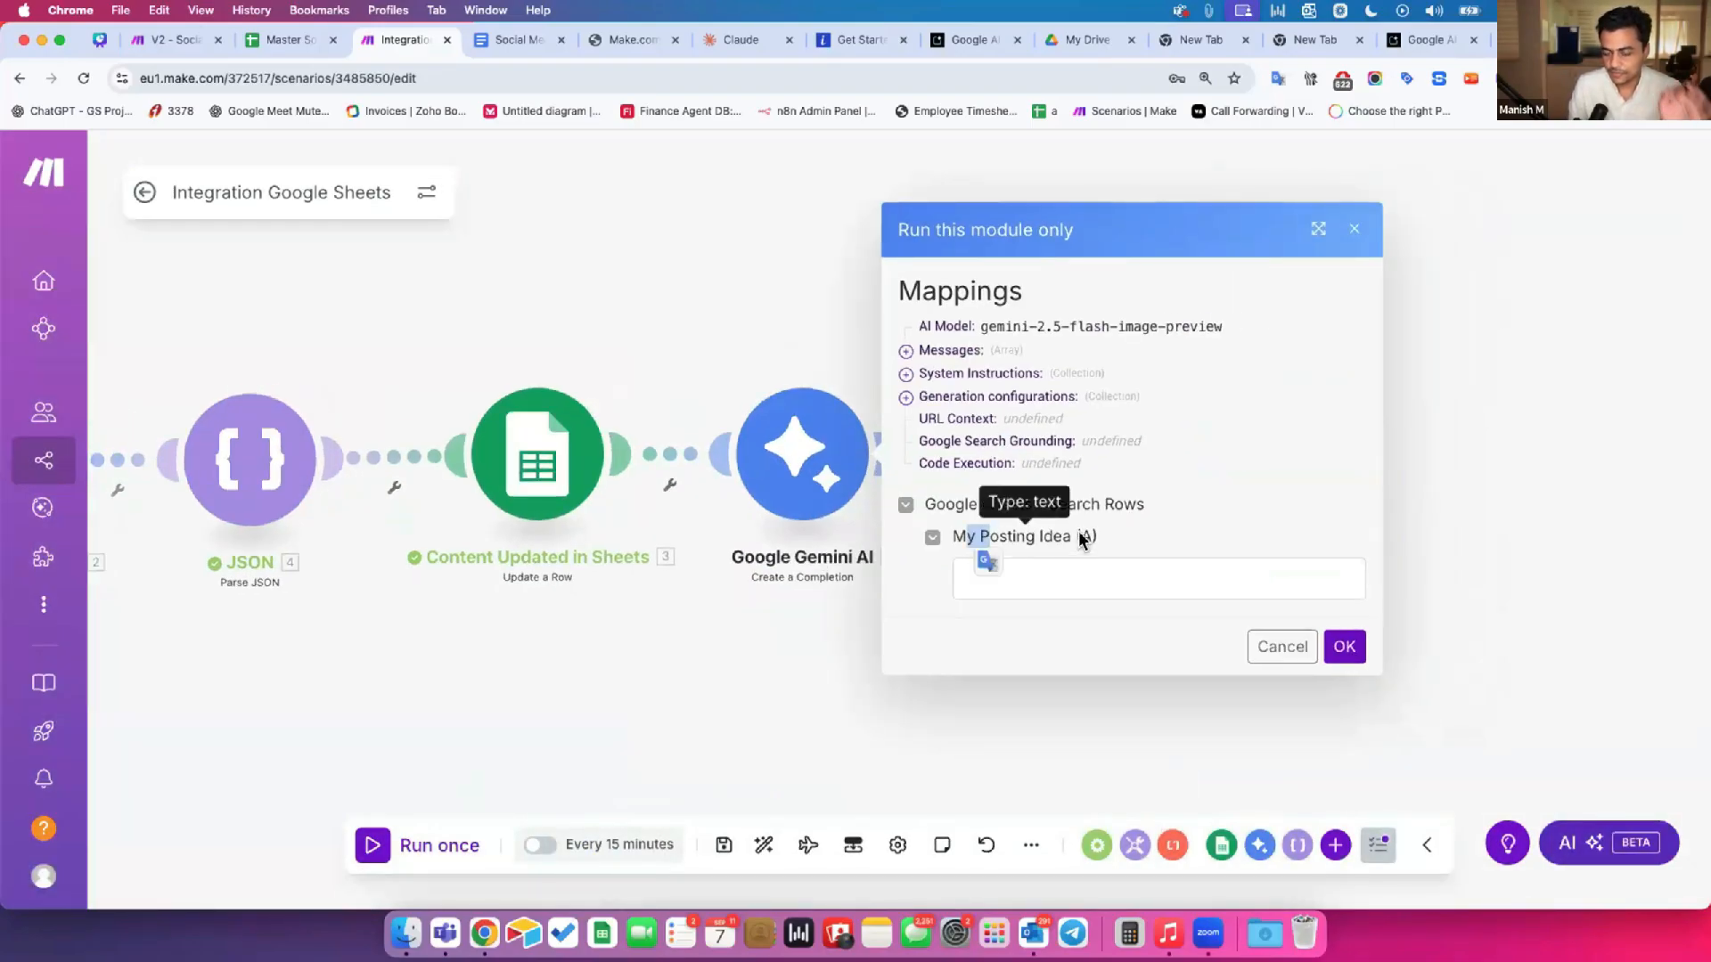
click(1091, 534)
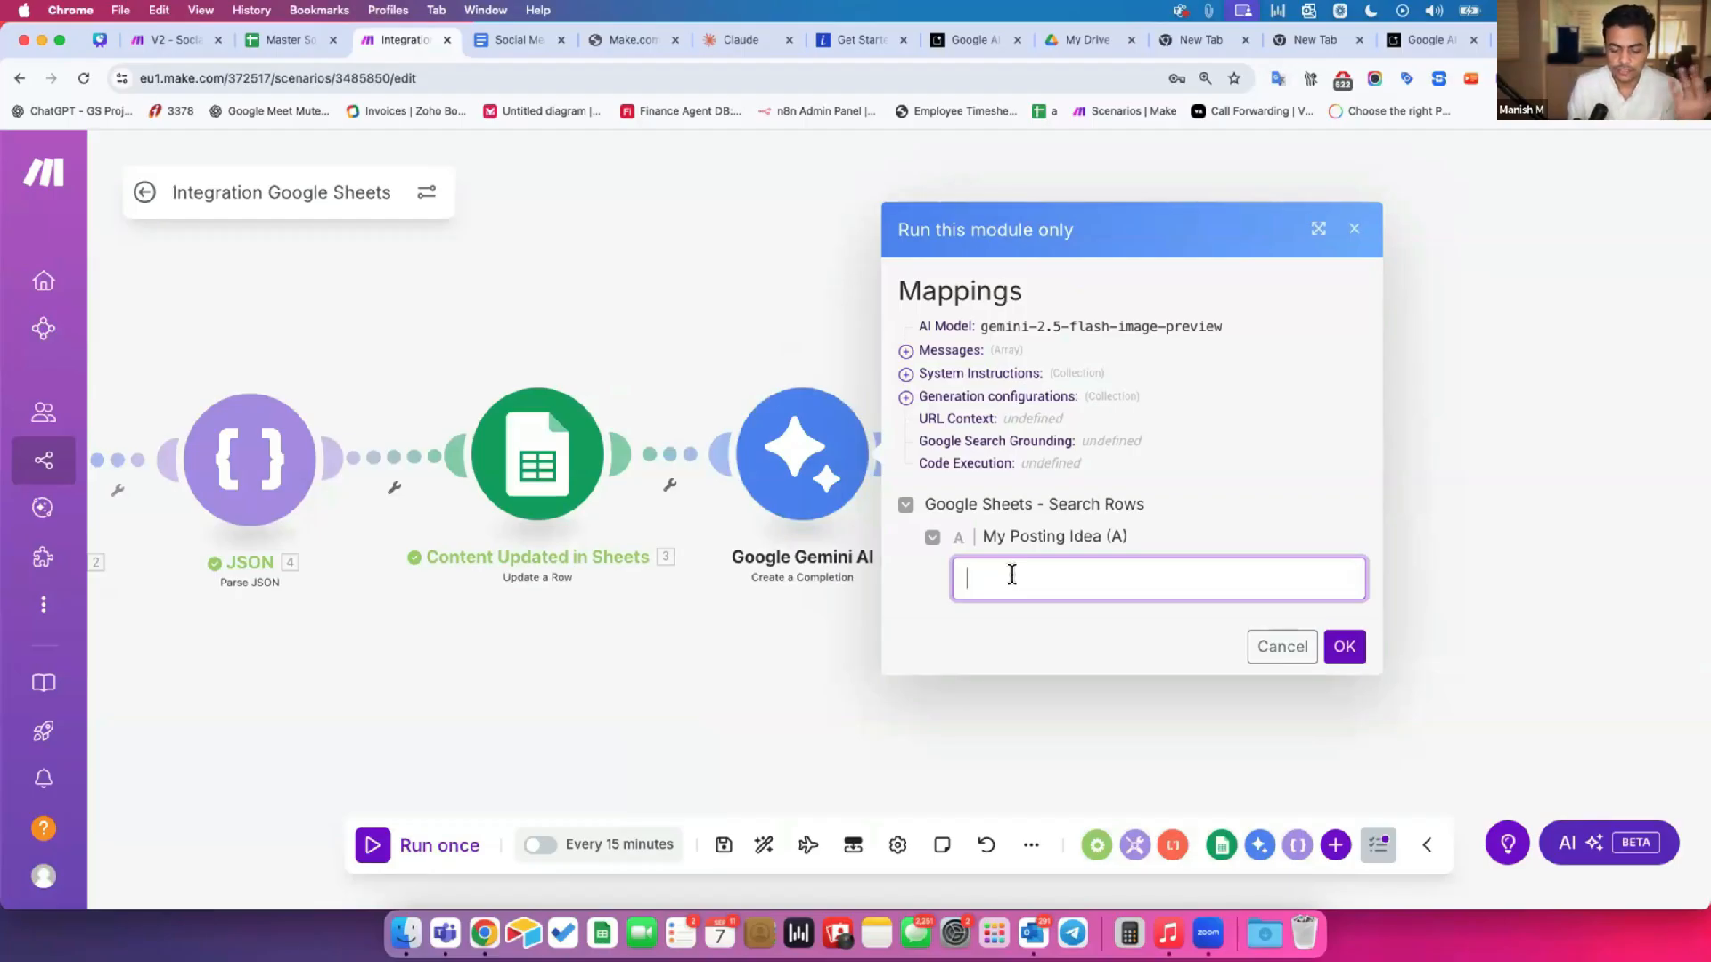
text(New year wishes)
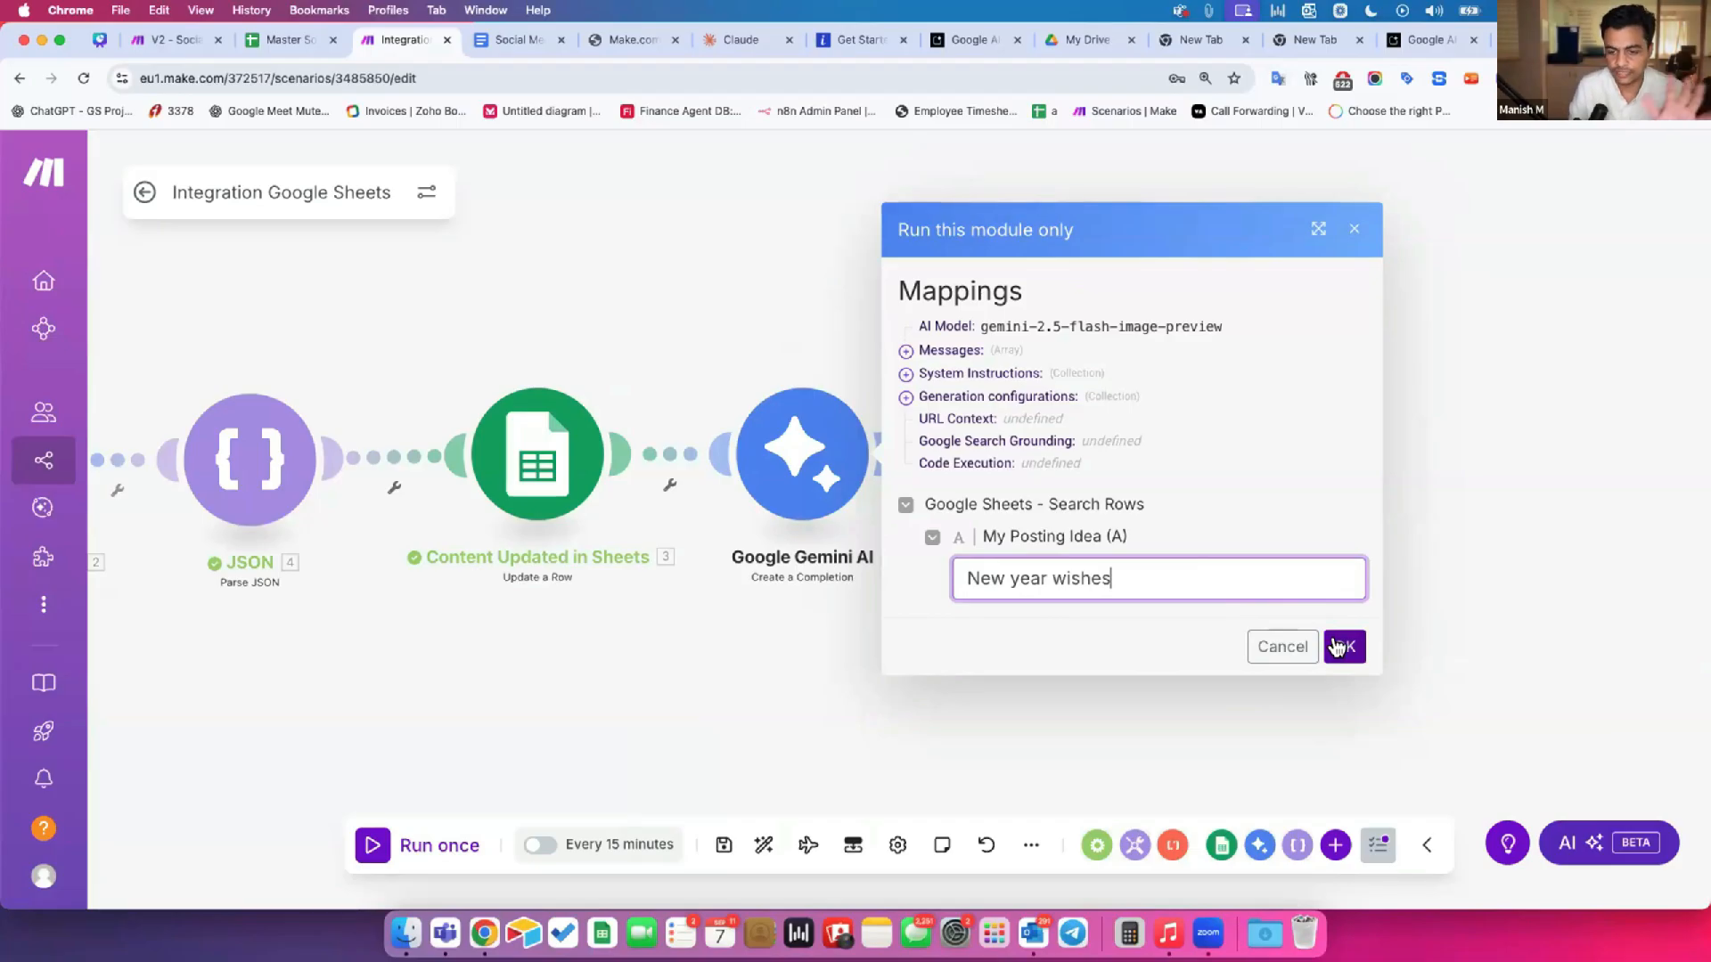
click(1341, 647)
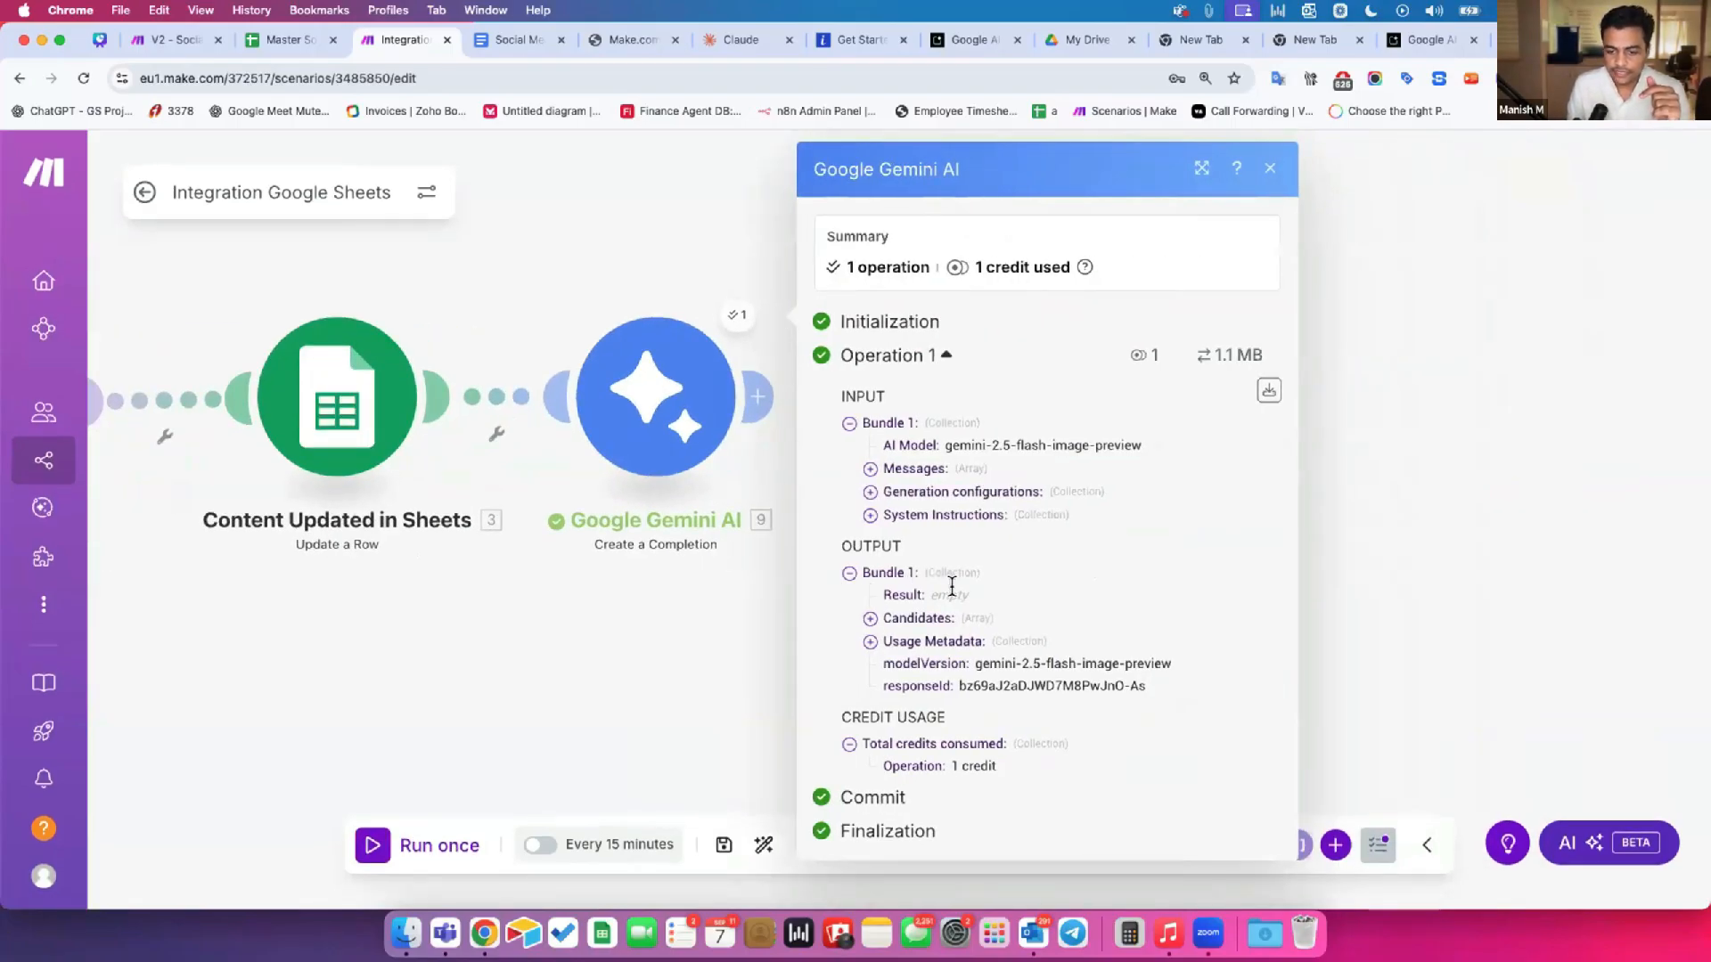
Step: Examine the run's output bundle by expanding Candidates, Content, Parts and inlineData down to the data string
drag(912, 593, 956, 594)
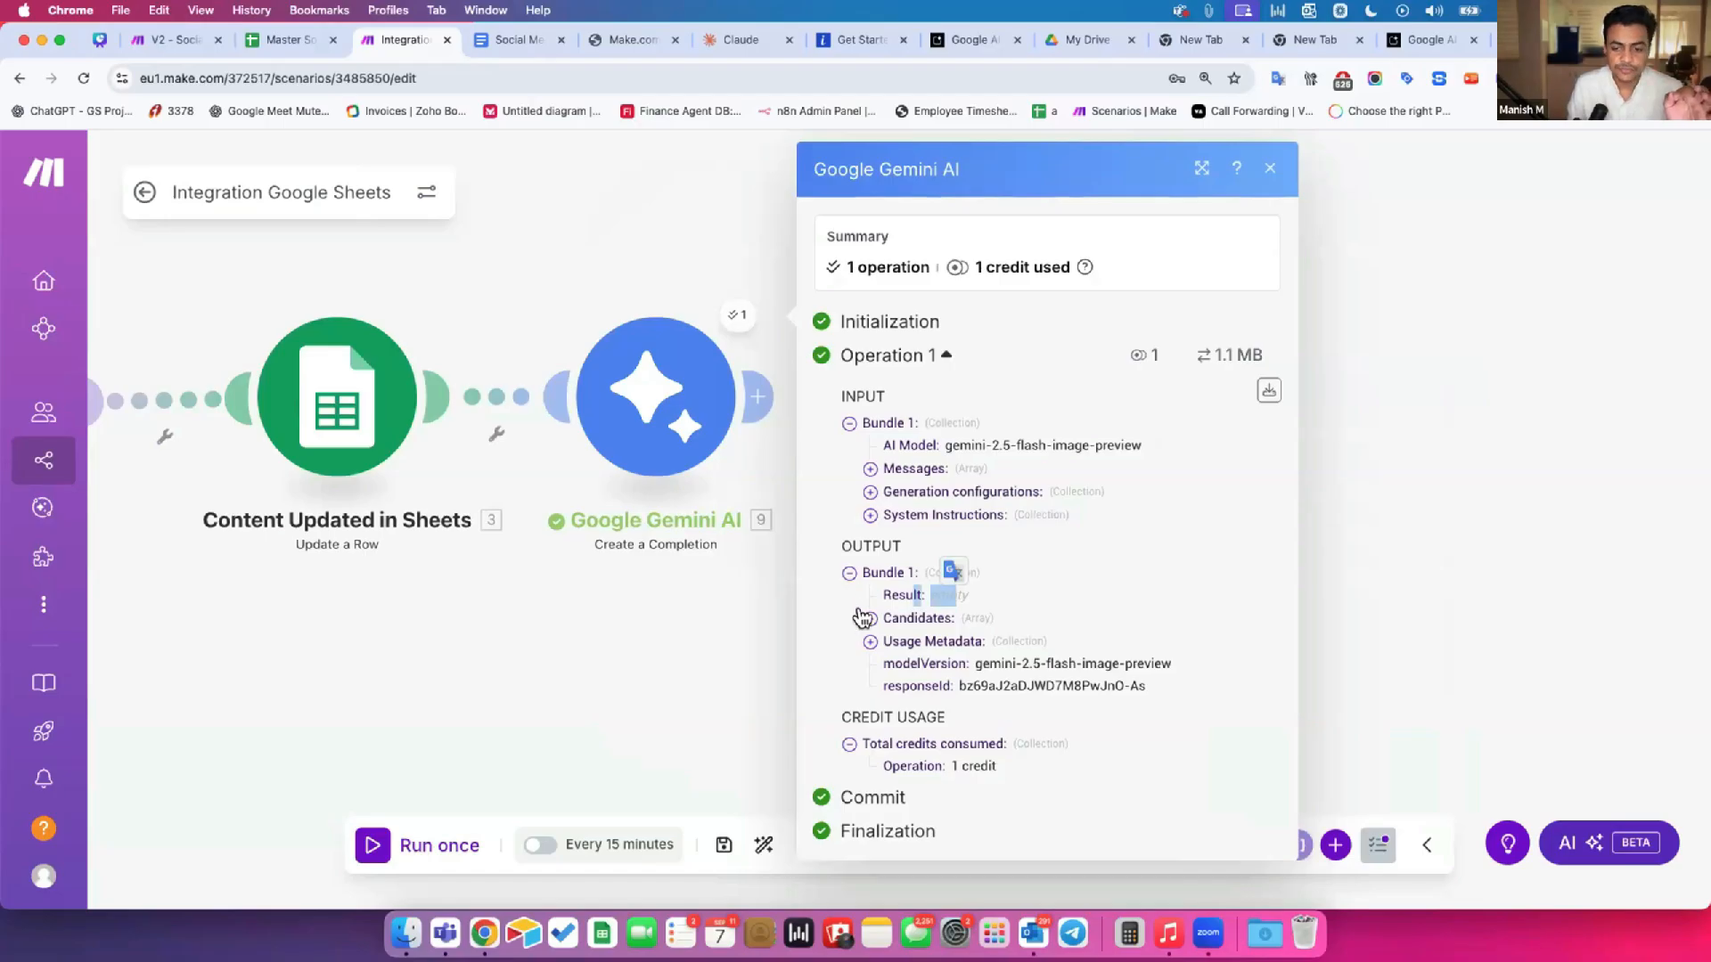
click(823, 614)
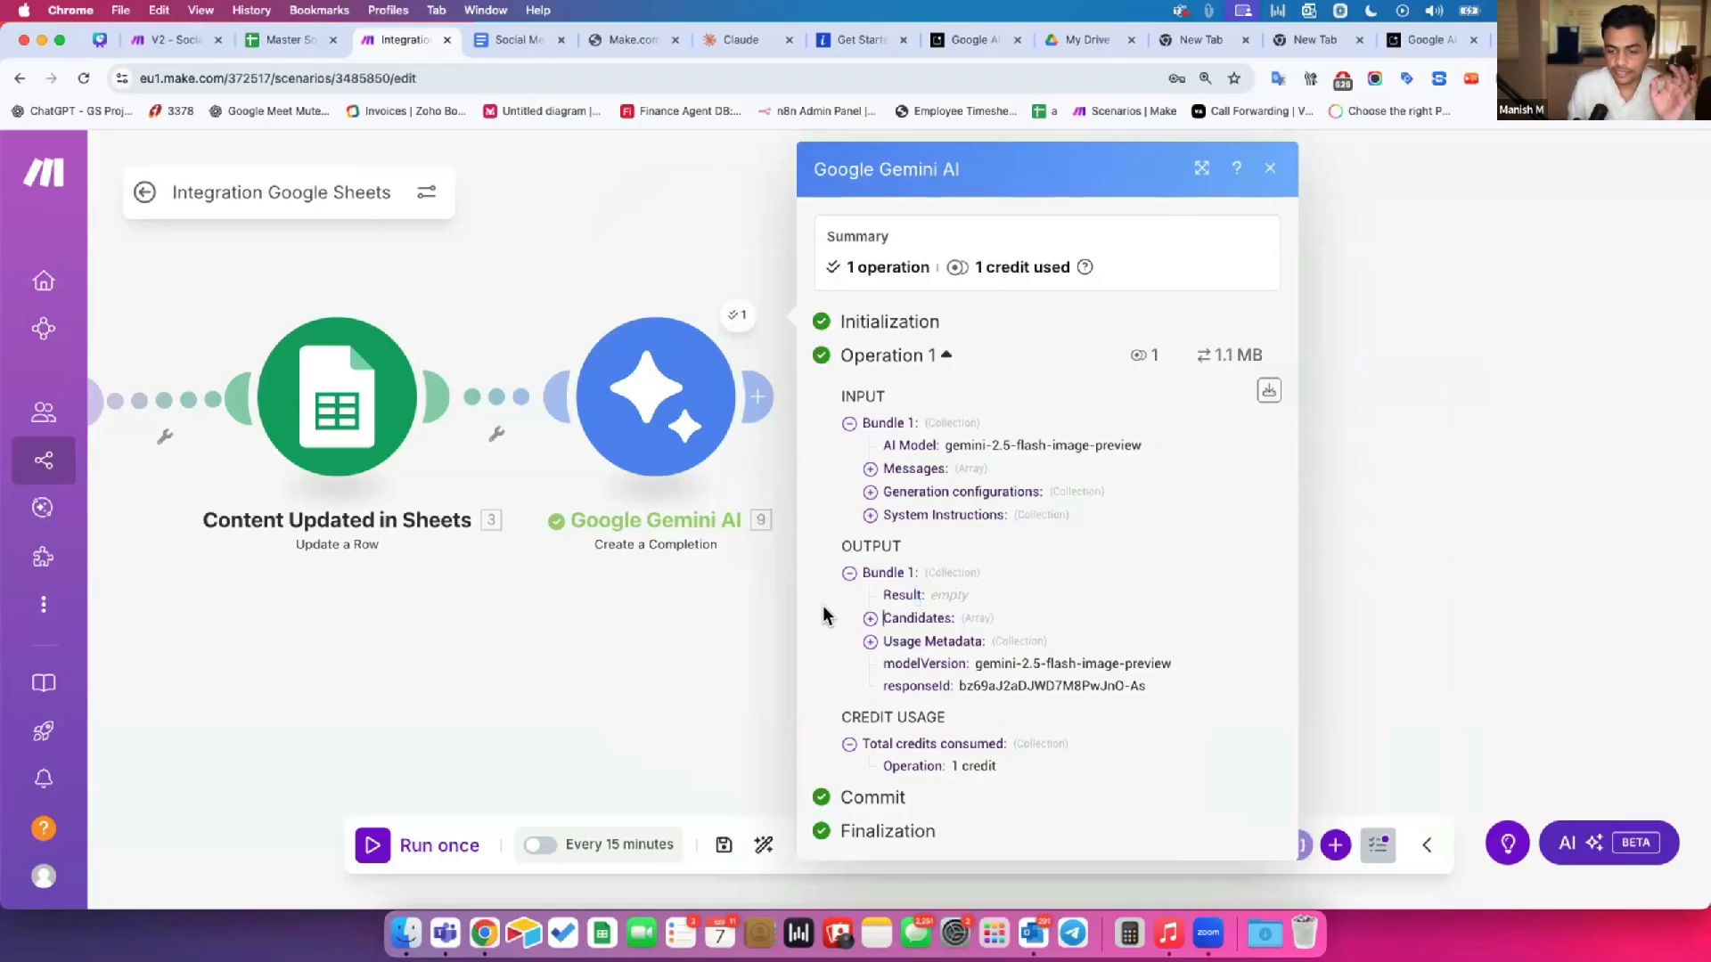
click(870, 619)
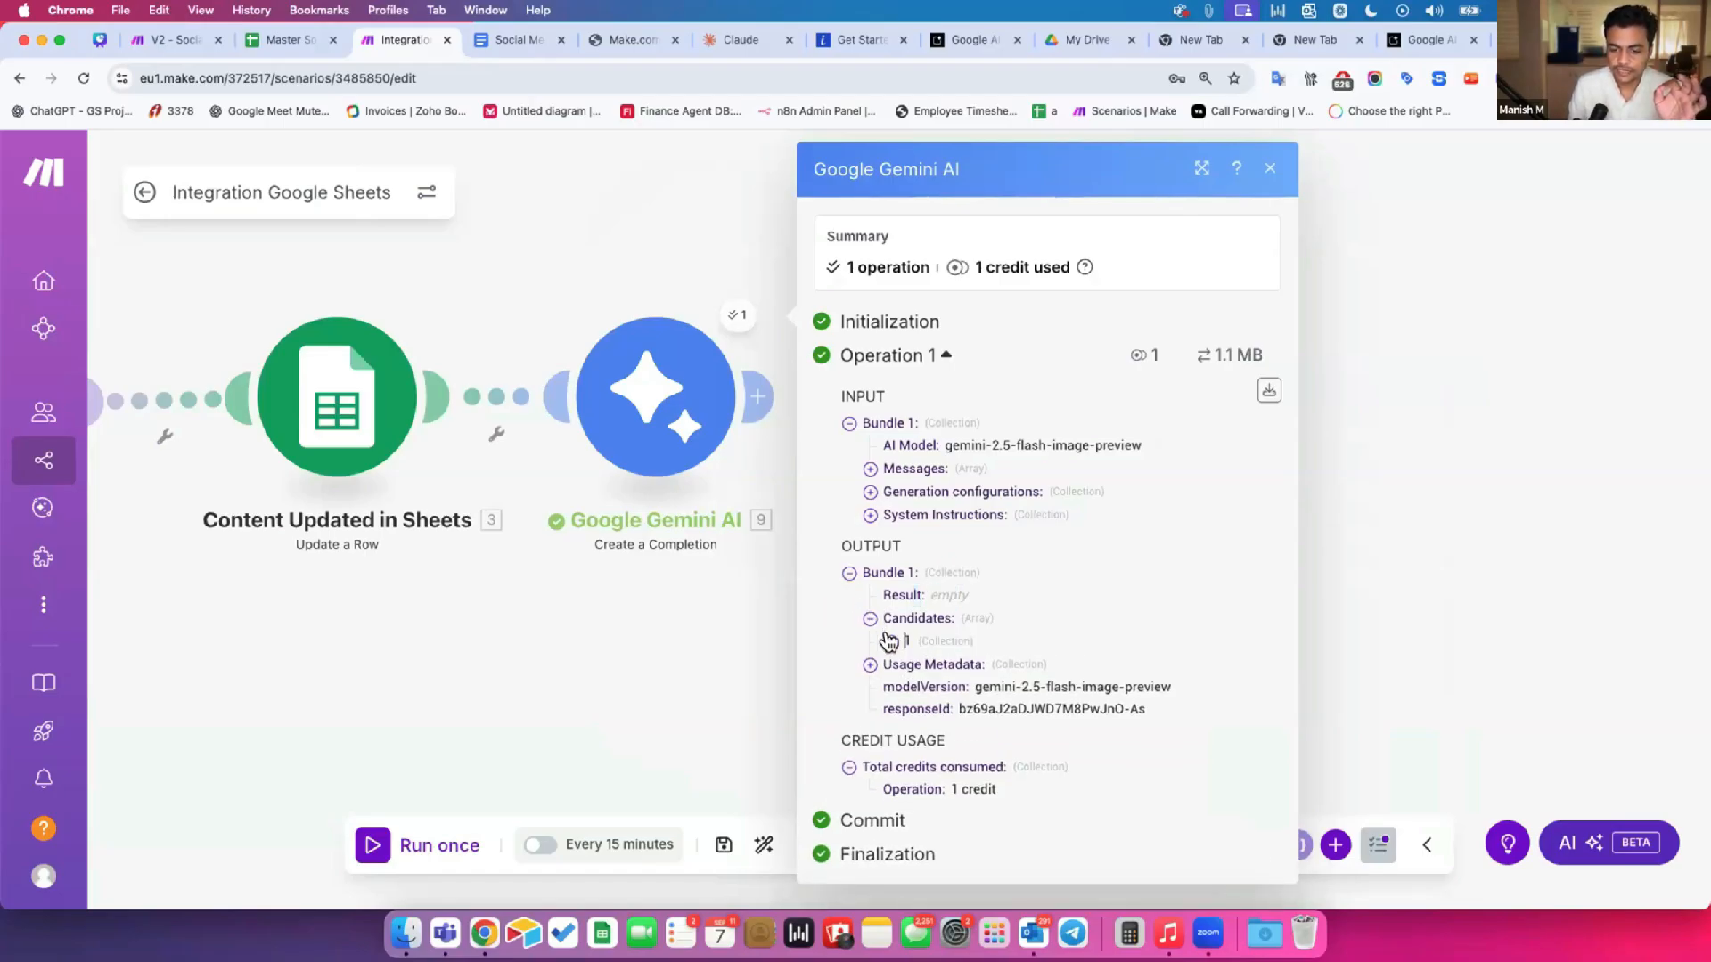
click(890, 641)
click(912, 664)
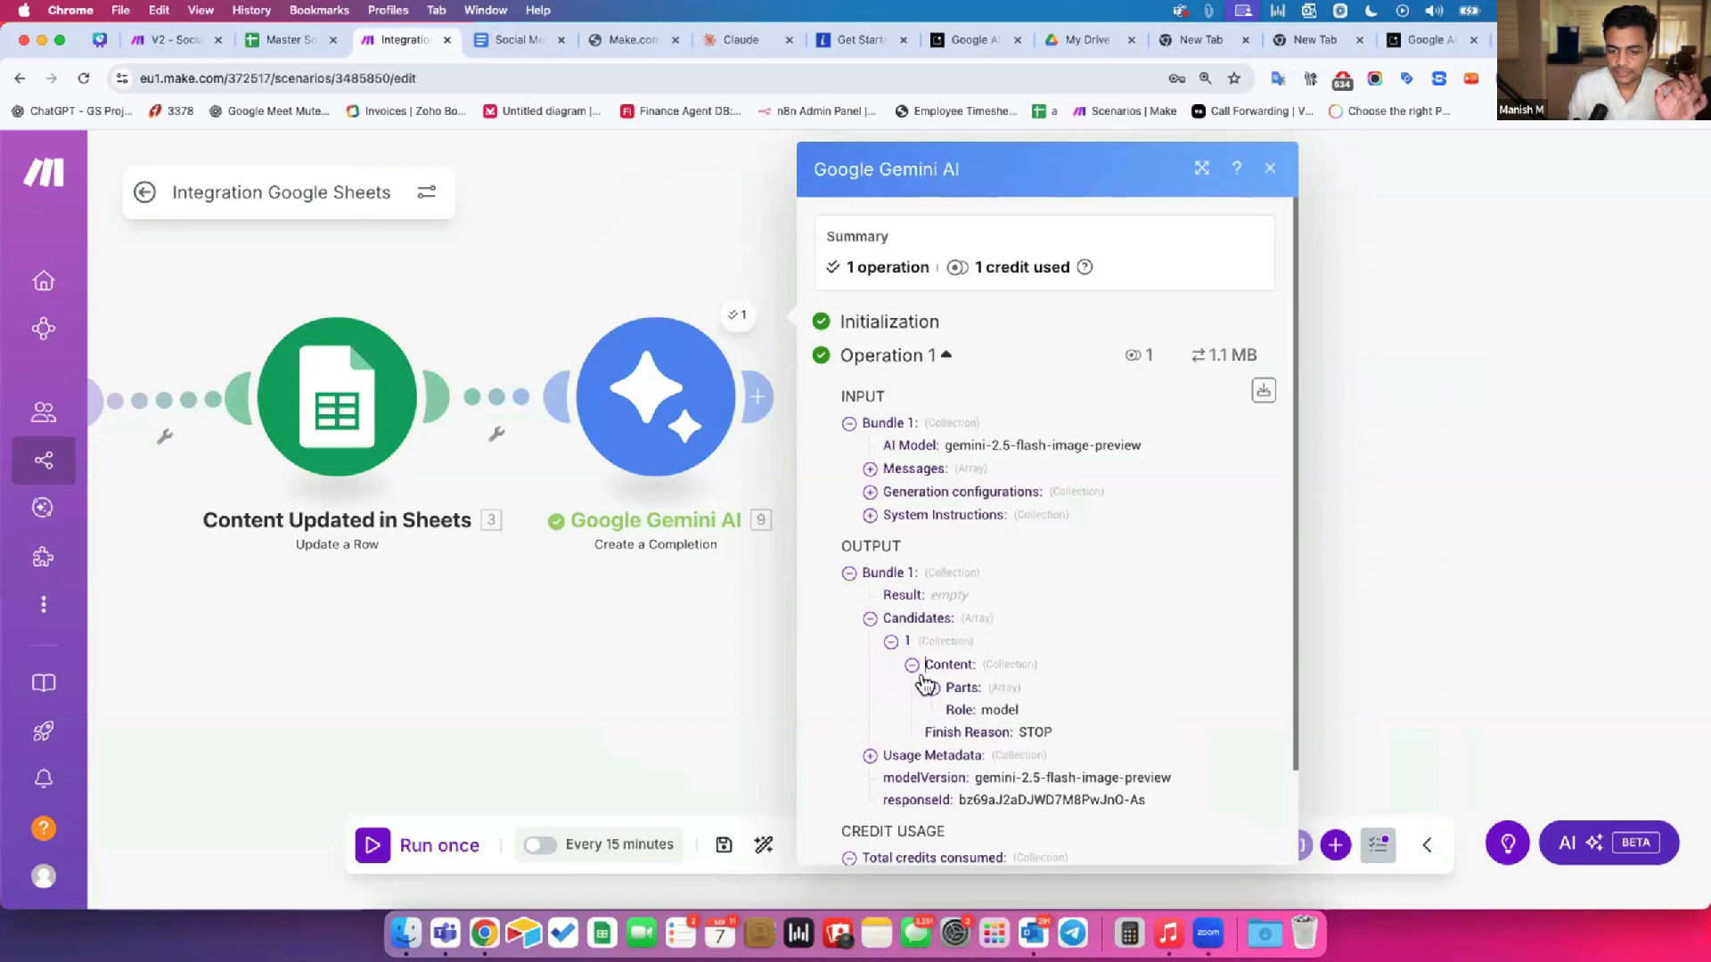
click(926, 689)
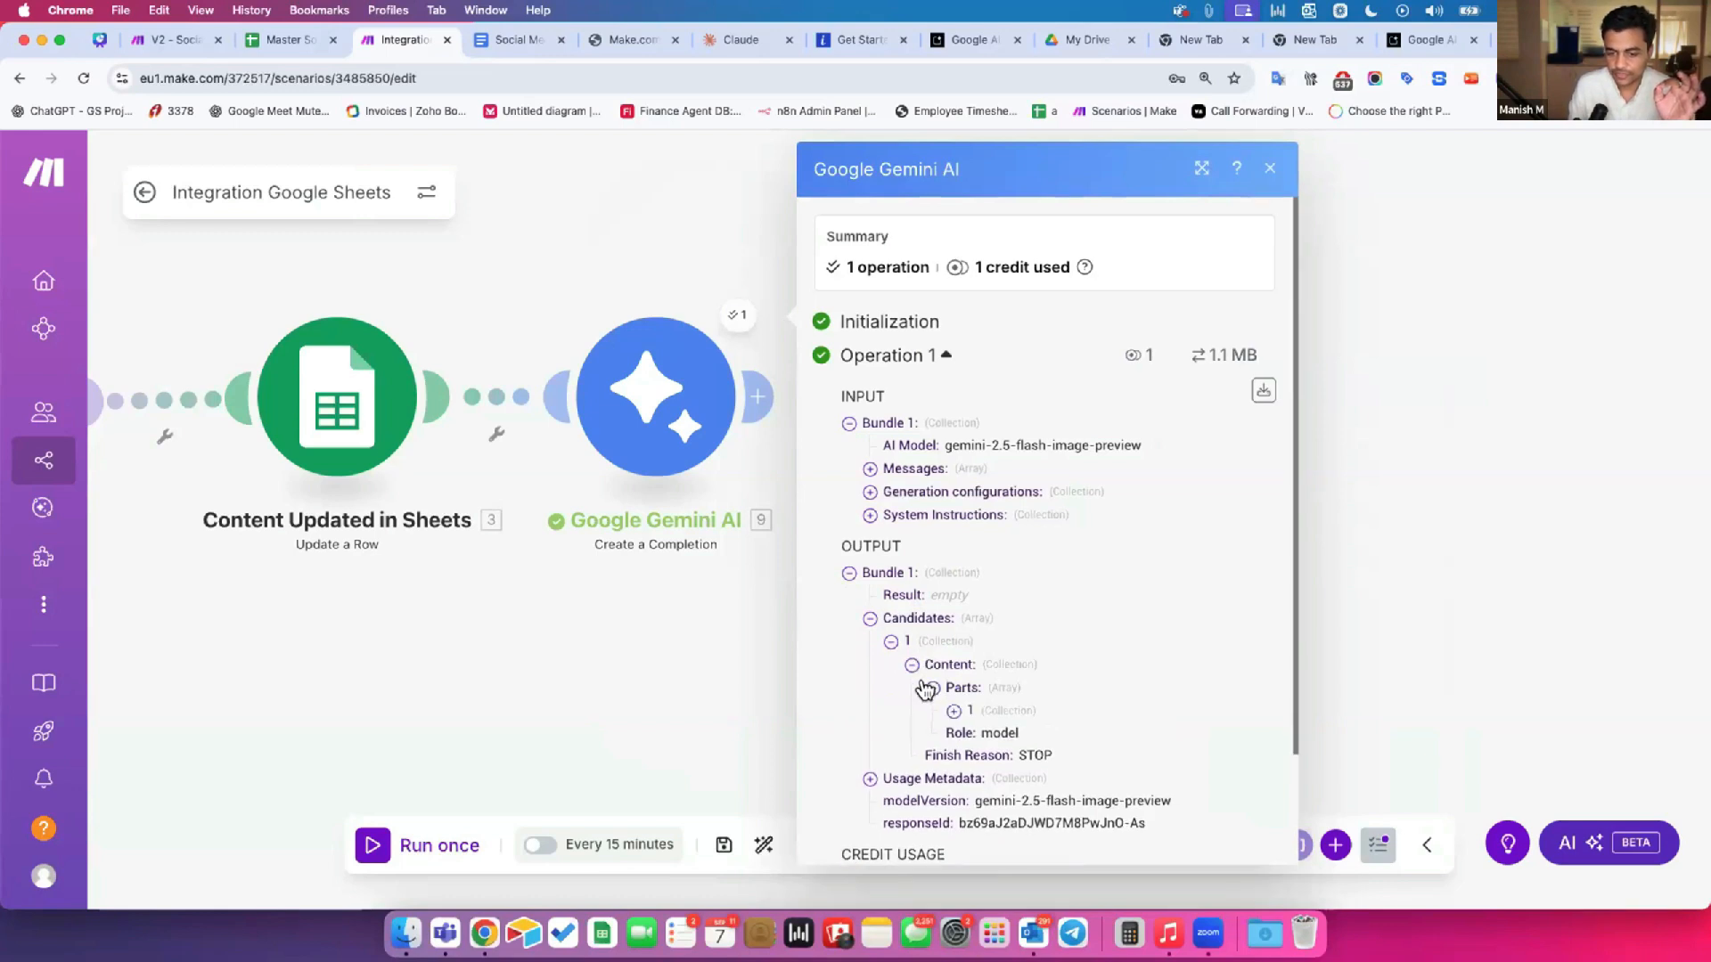
scroll(945, 624, down, 2)
click(954, 579)
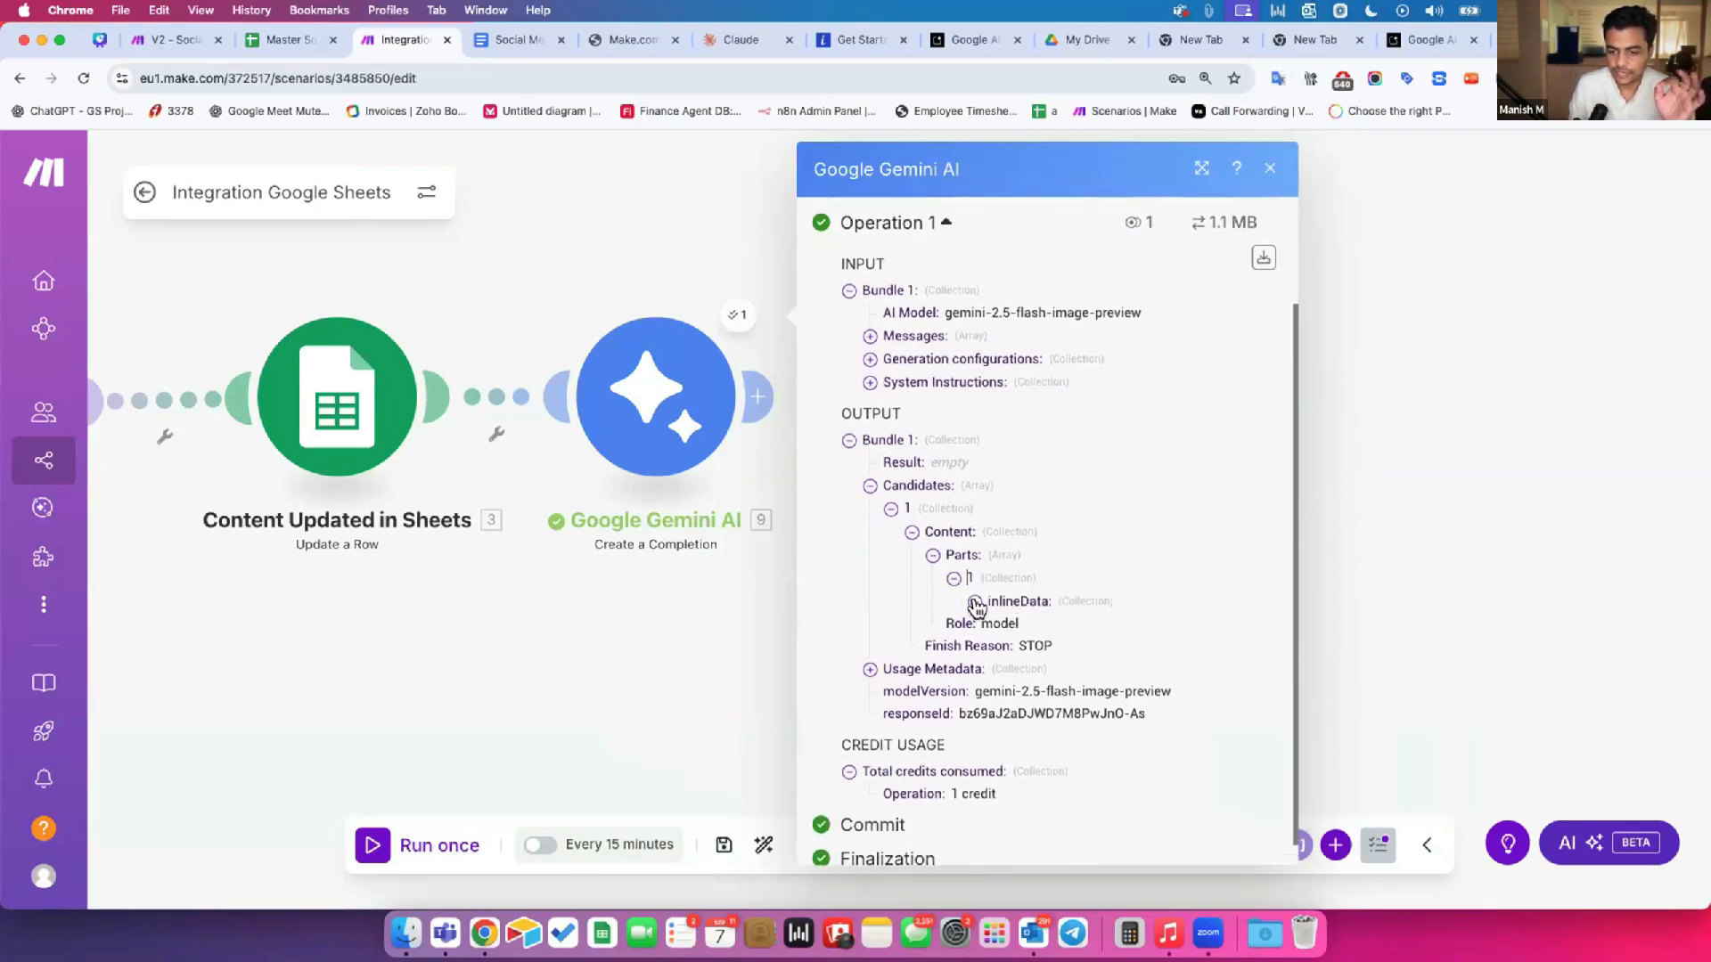
click(975, 602)
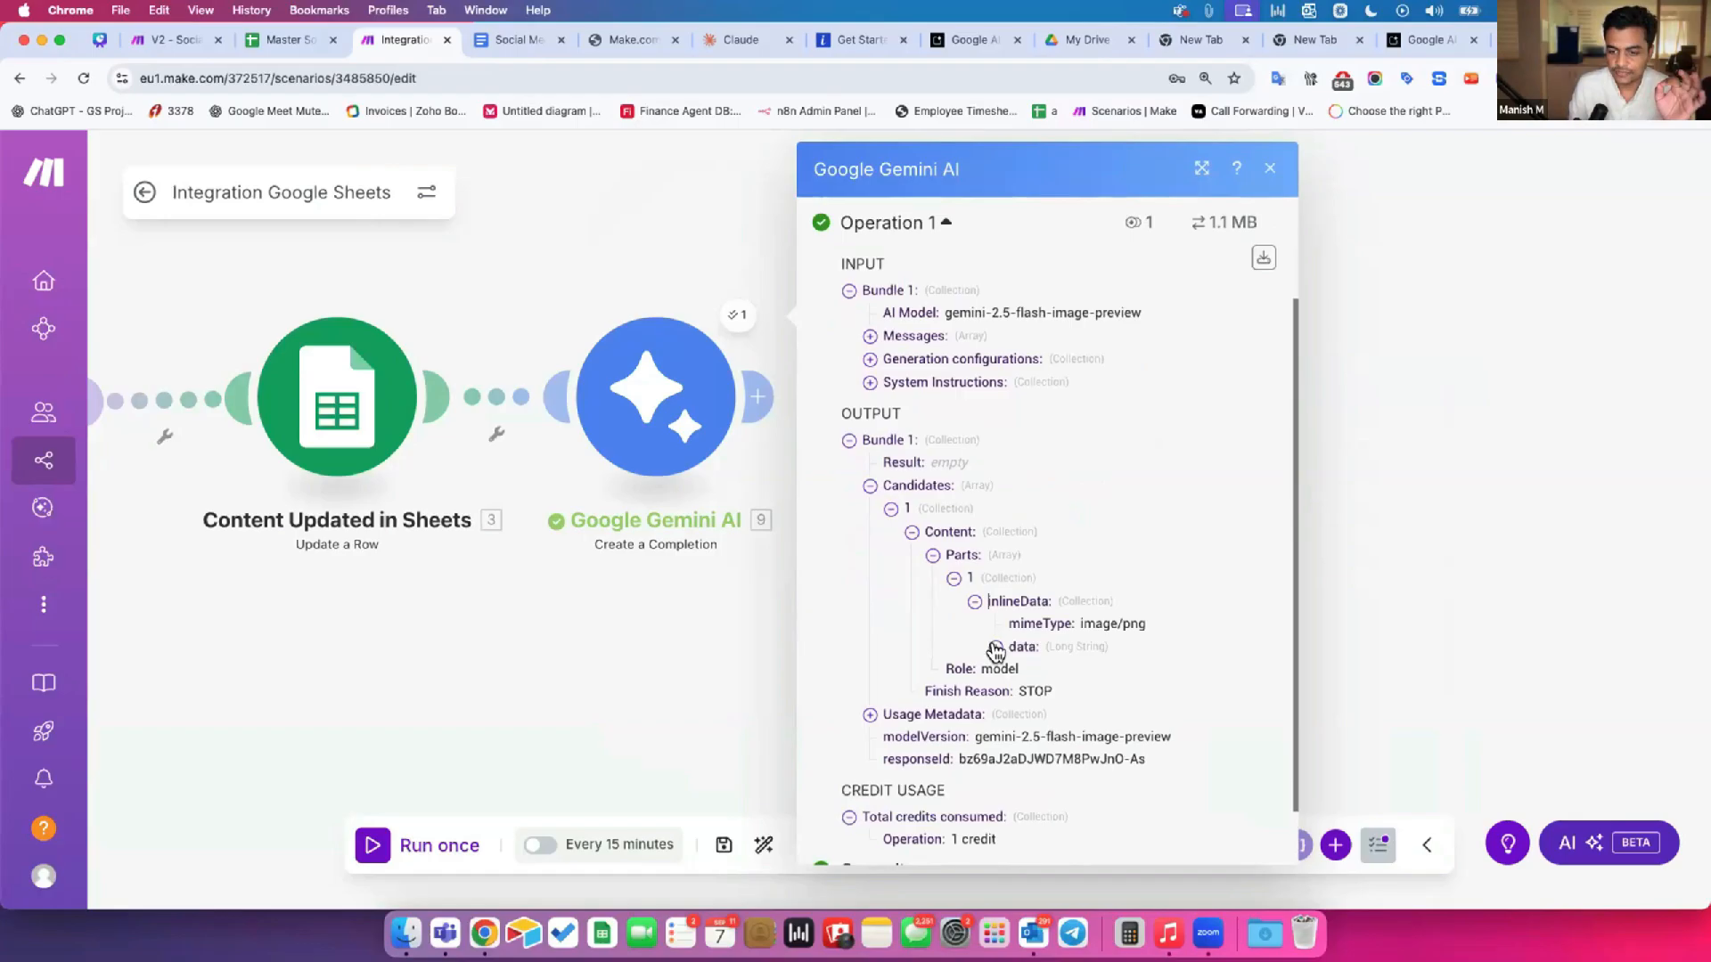
click(996, 648)
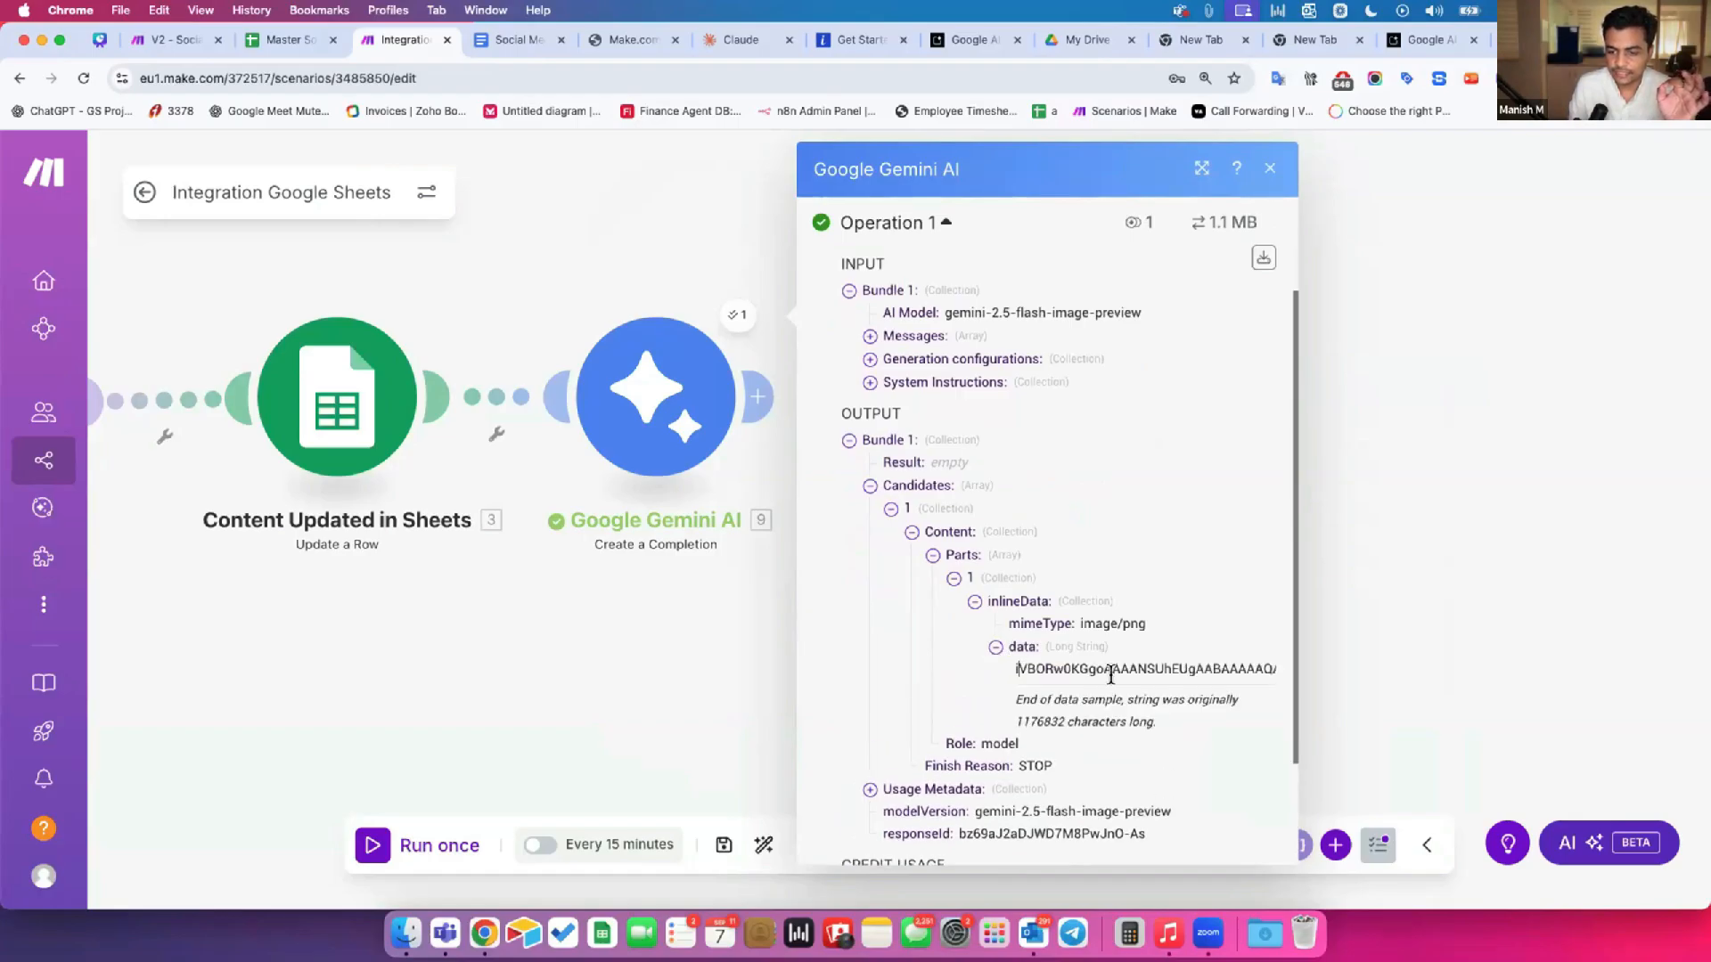
drag(1111, 675, 1206, 666)
double_click(1146, 669)
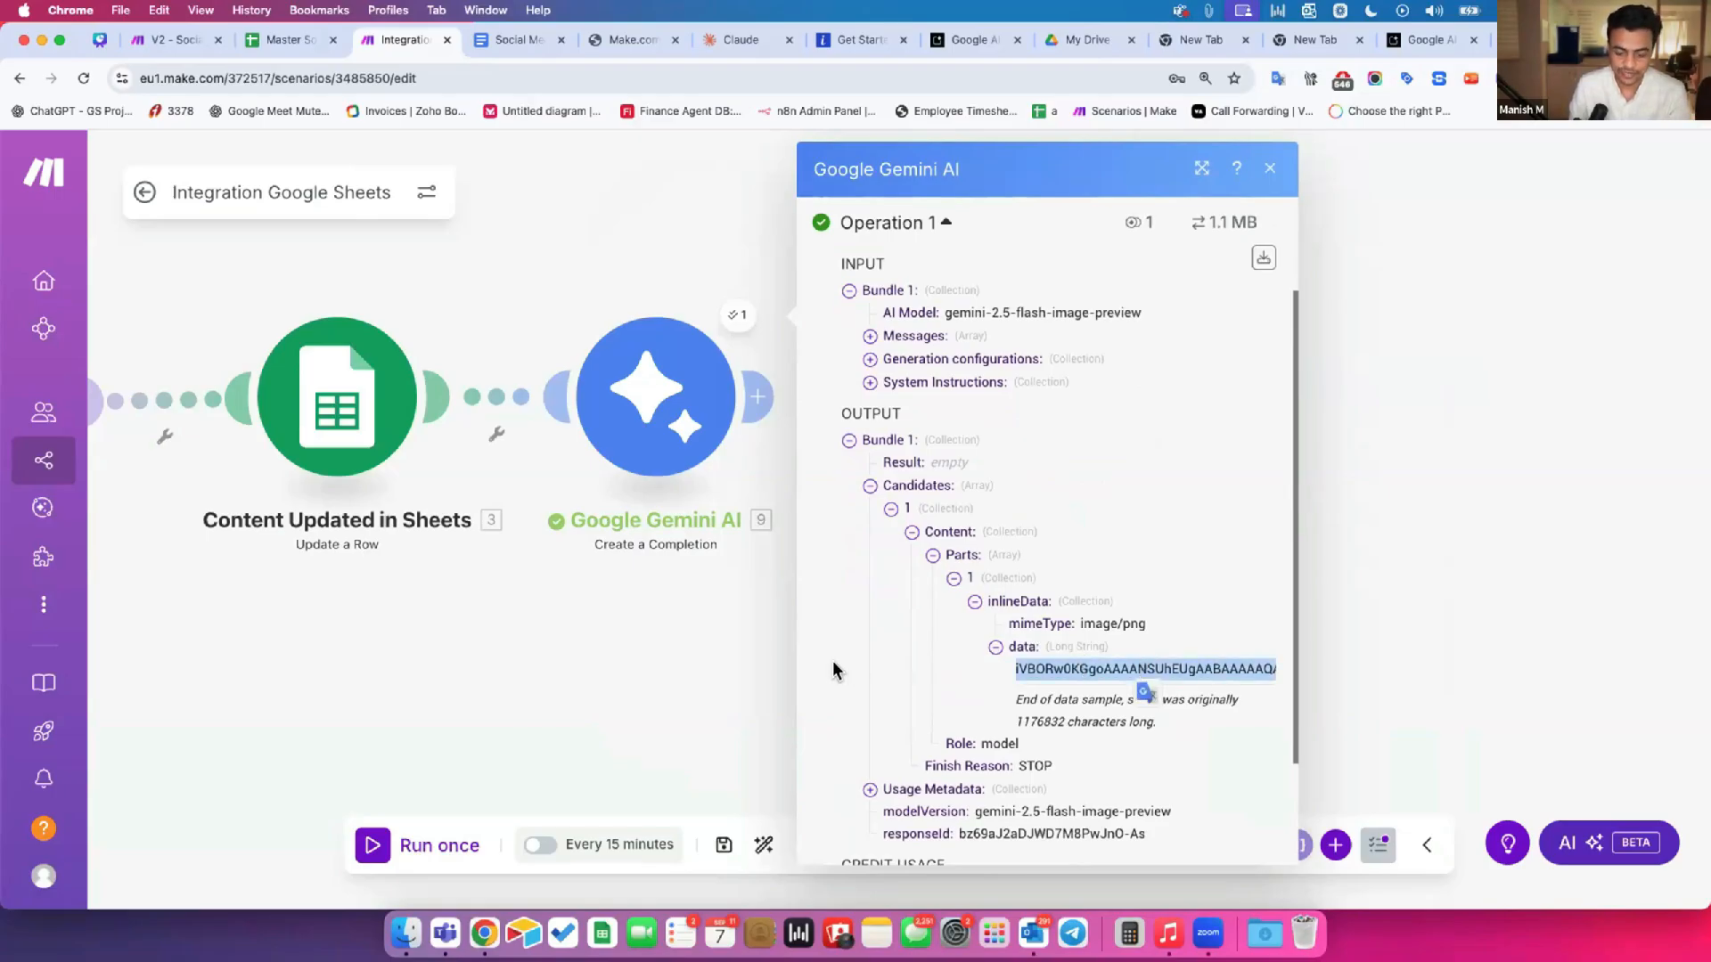
Step: Enlarge the Gemini output window and expand Candidates again down to the data entry inside inlineData
click(1119, 169)
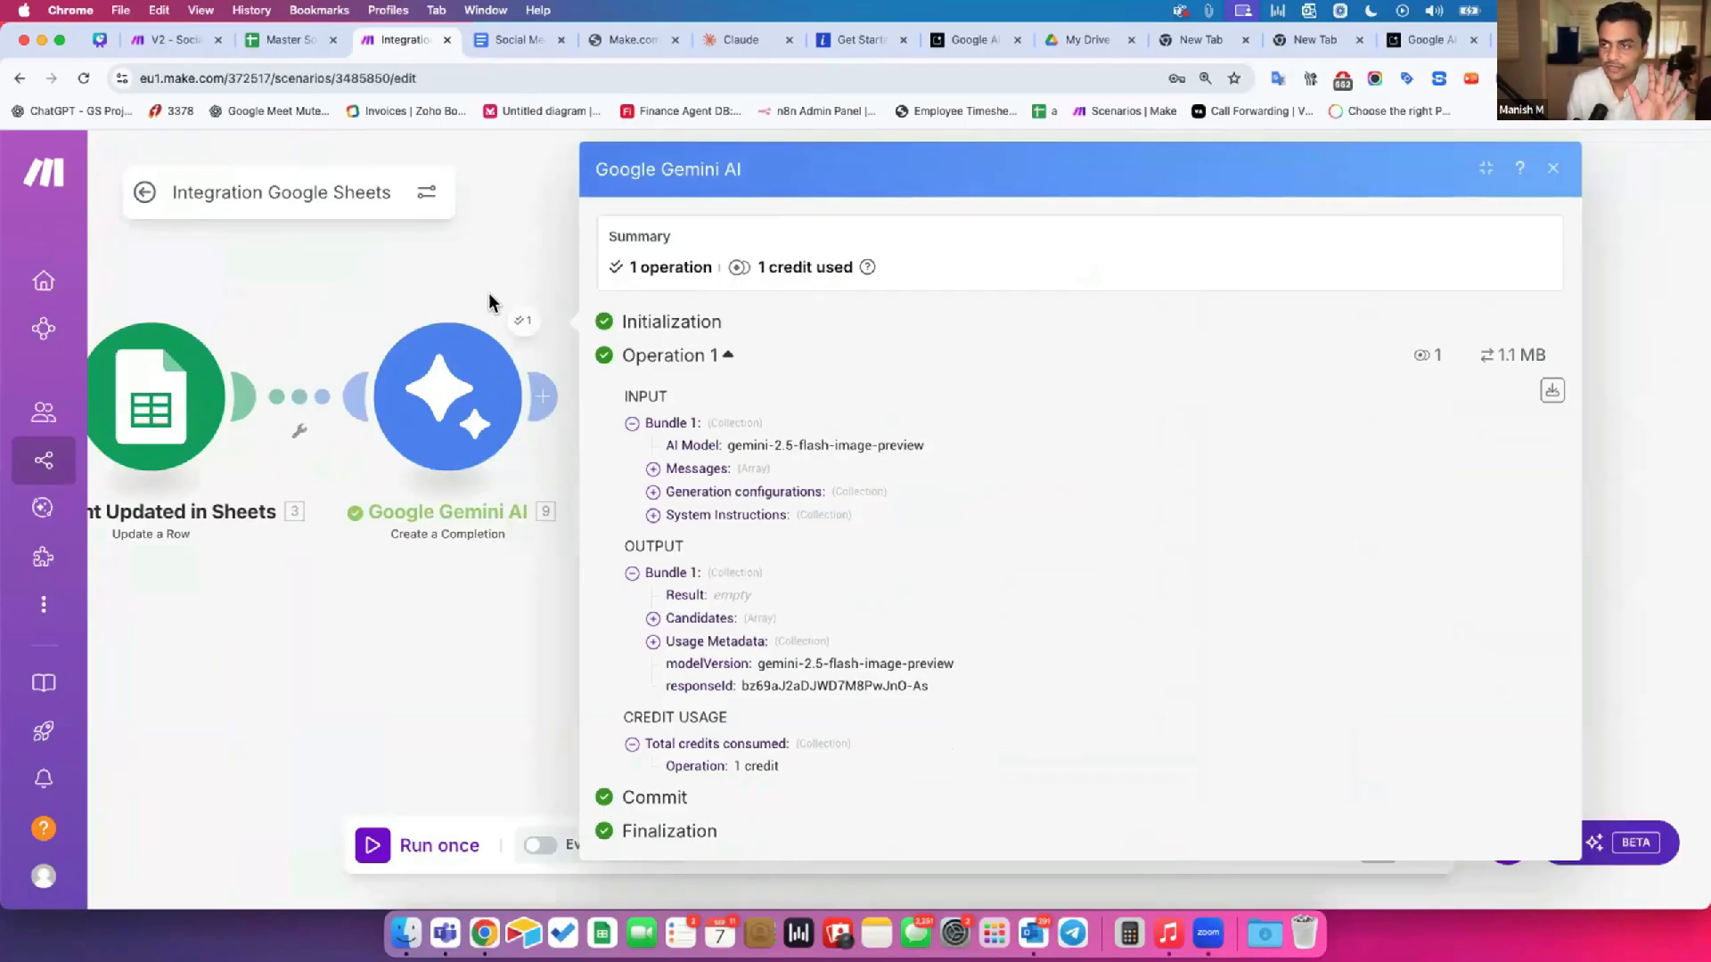
click(652, 618)
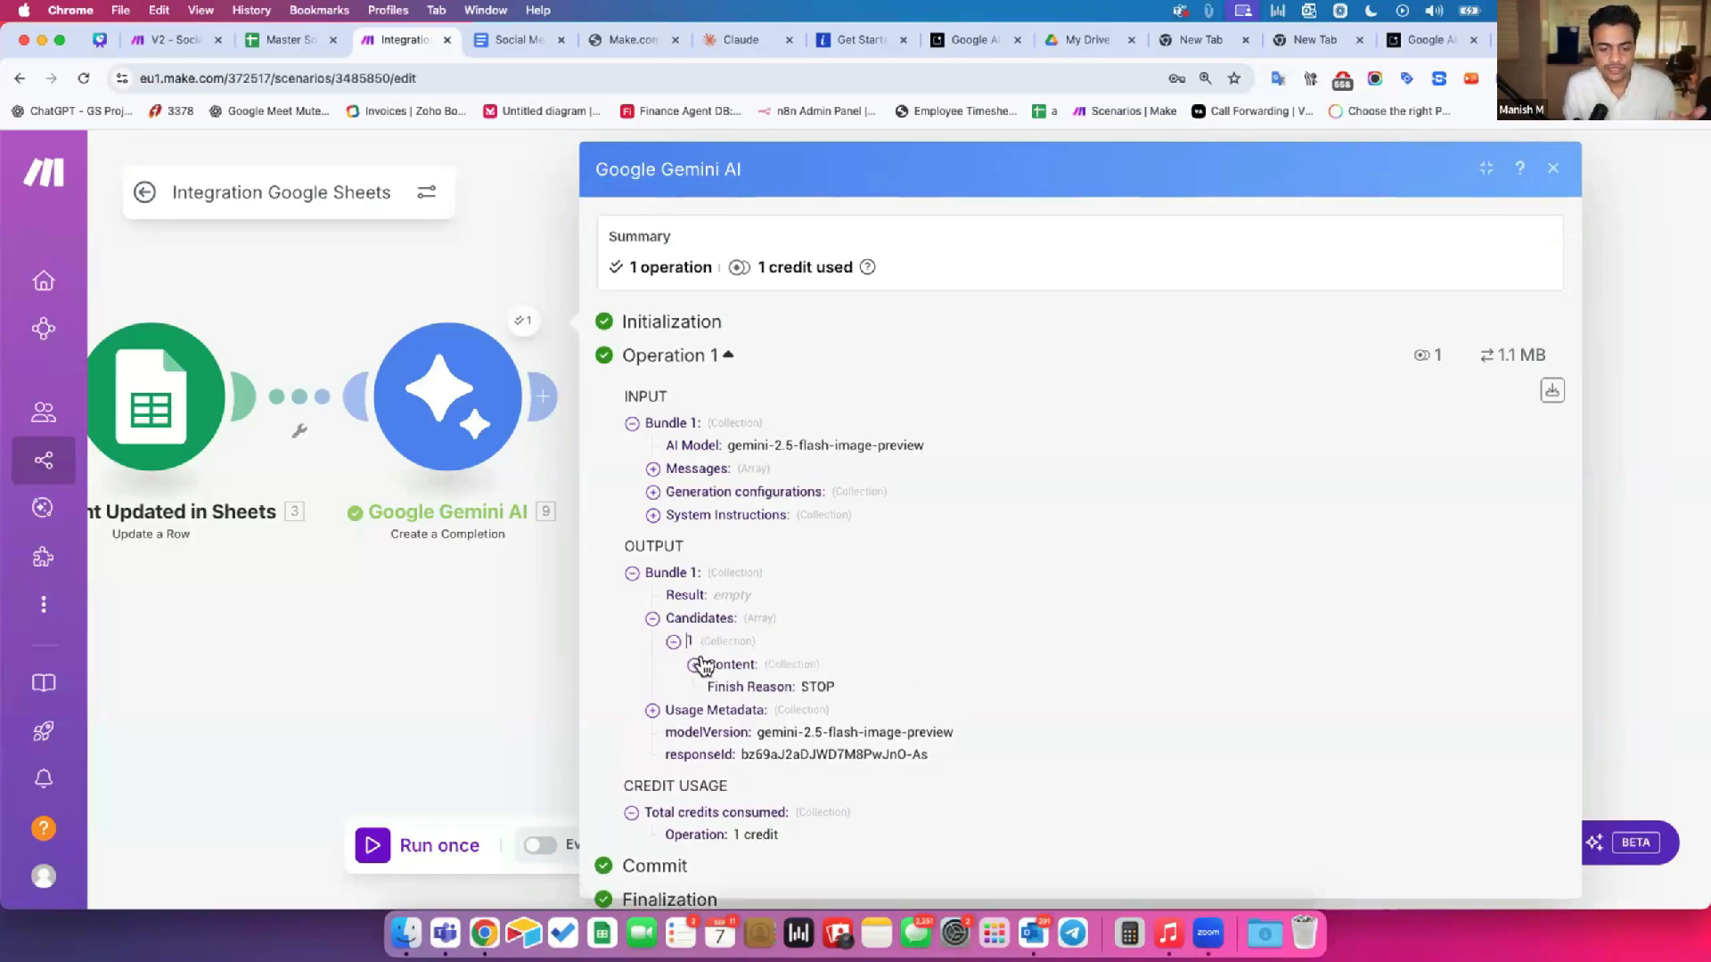
click(697, 665)
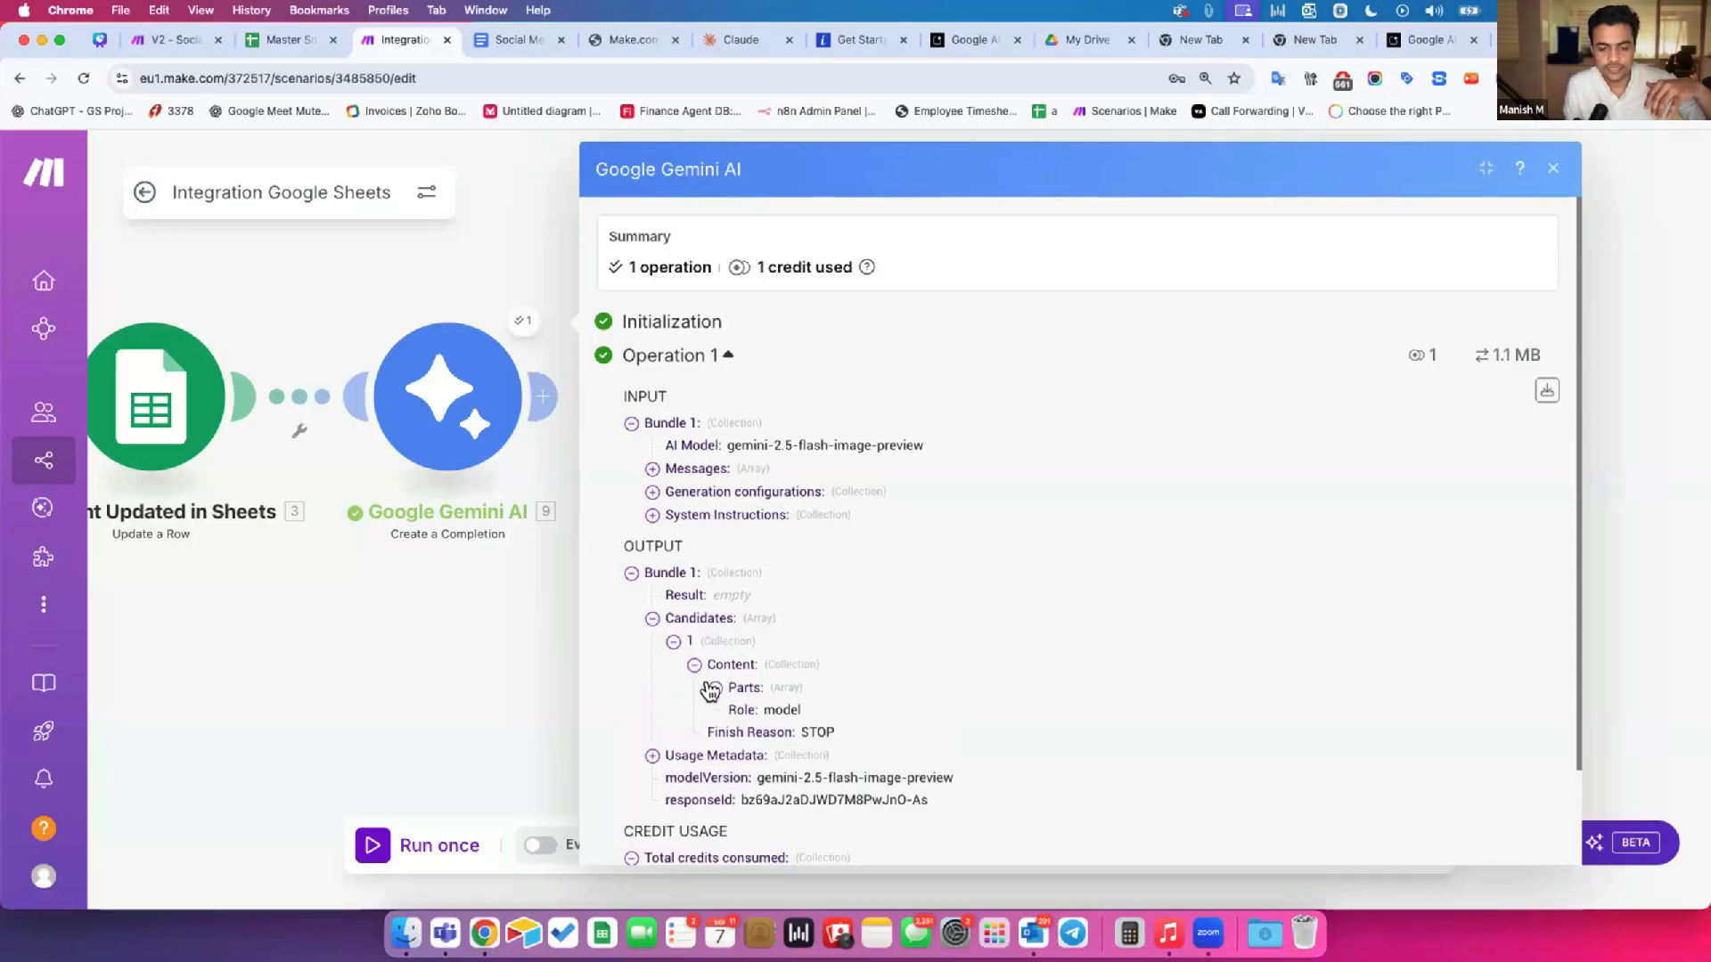
click(714, 688)
click(733, 710)
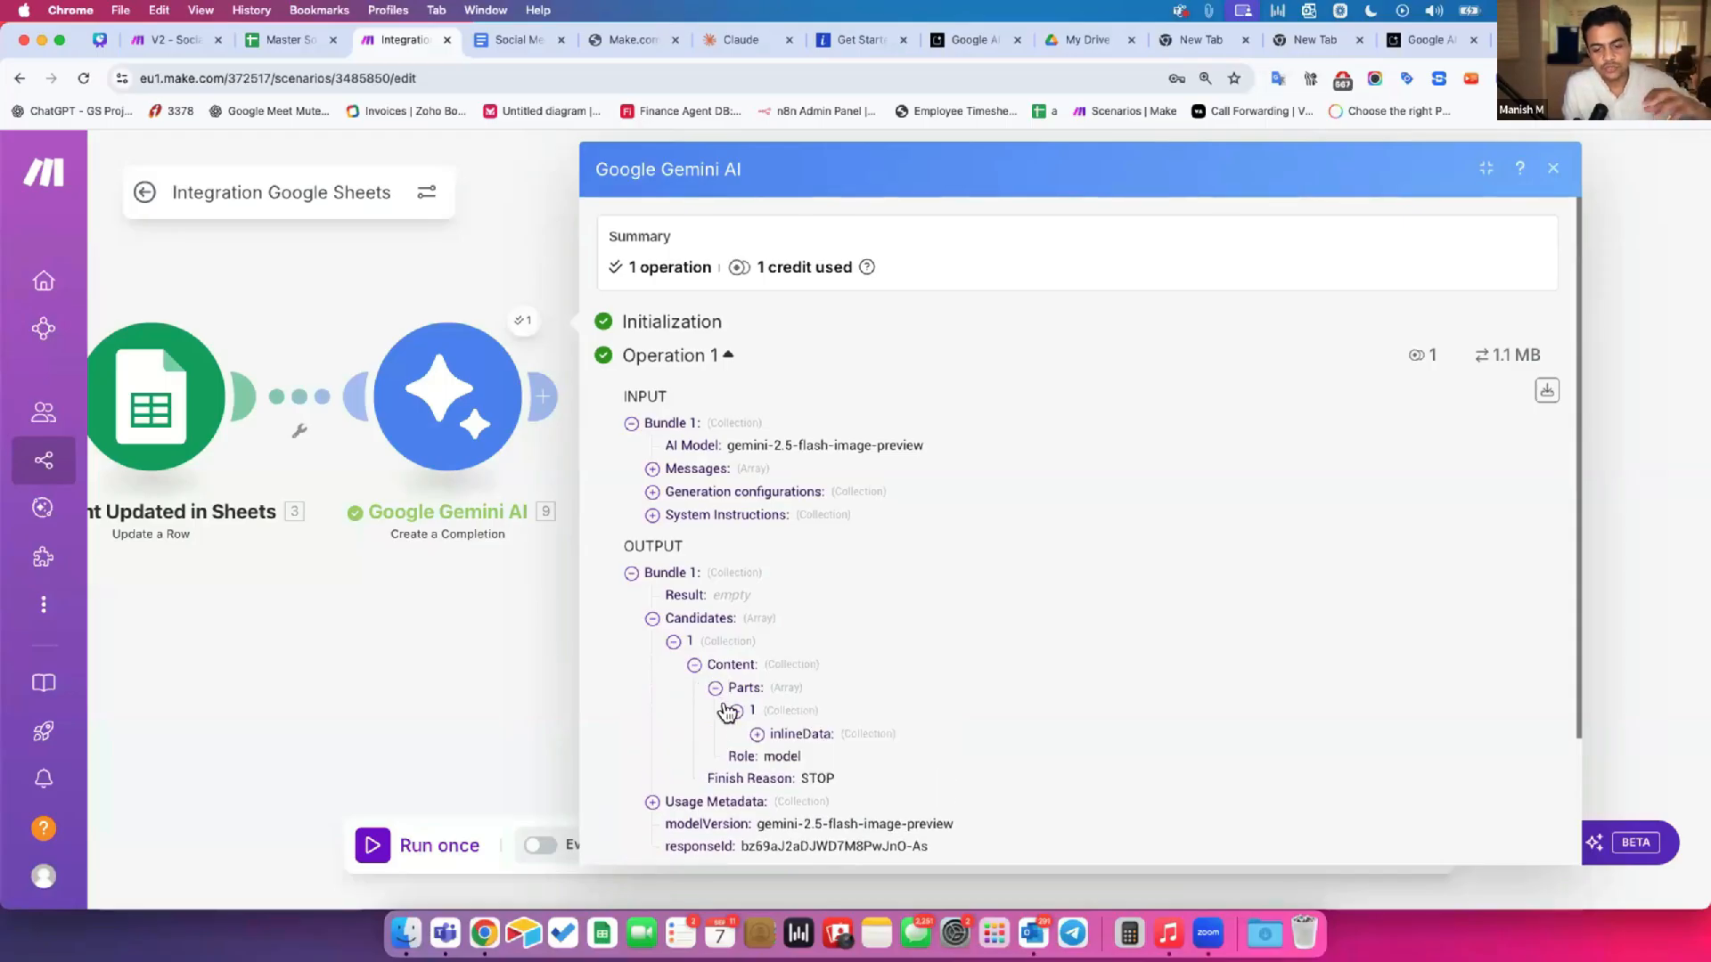
click(758, 734)
scroll(766, 664, down, 2)
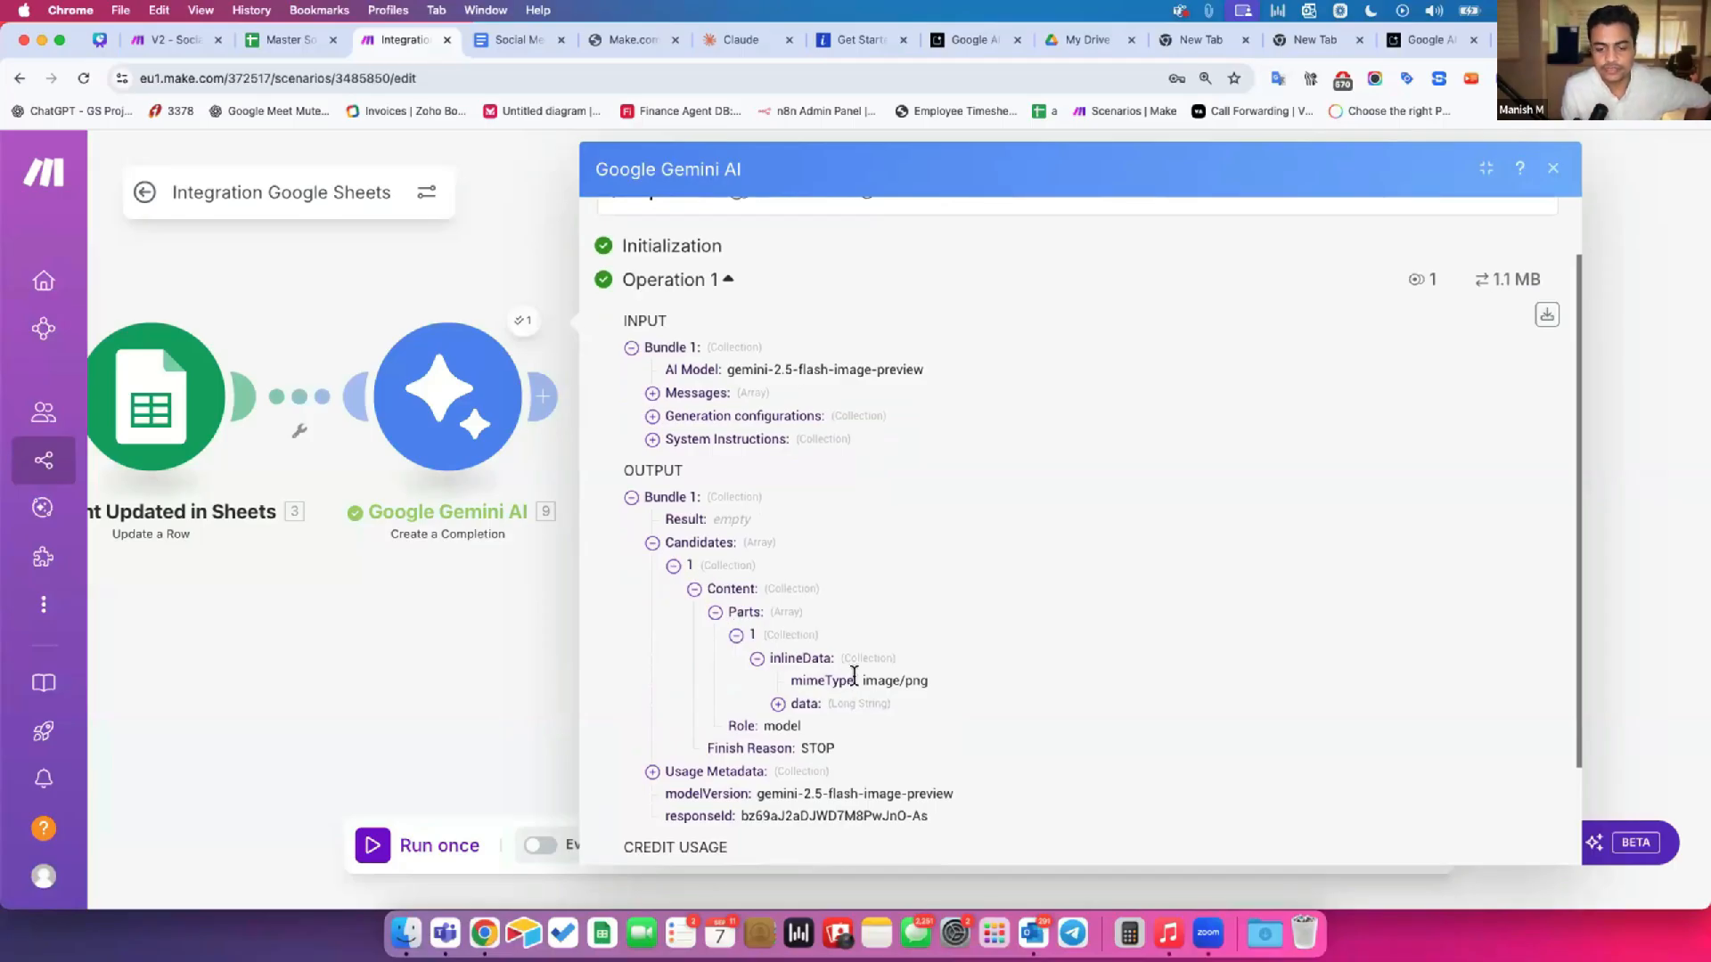
click(794, 704)
Step: Examine the long image data string and the note about its length underneath it
drag(797, 720, 1260, 724)
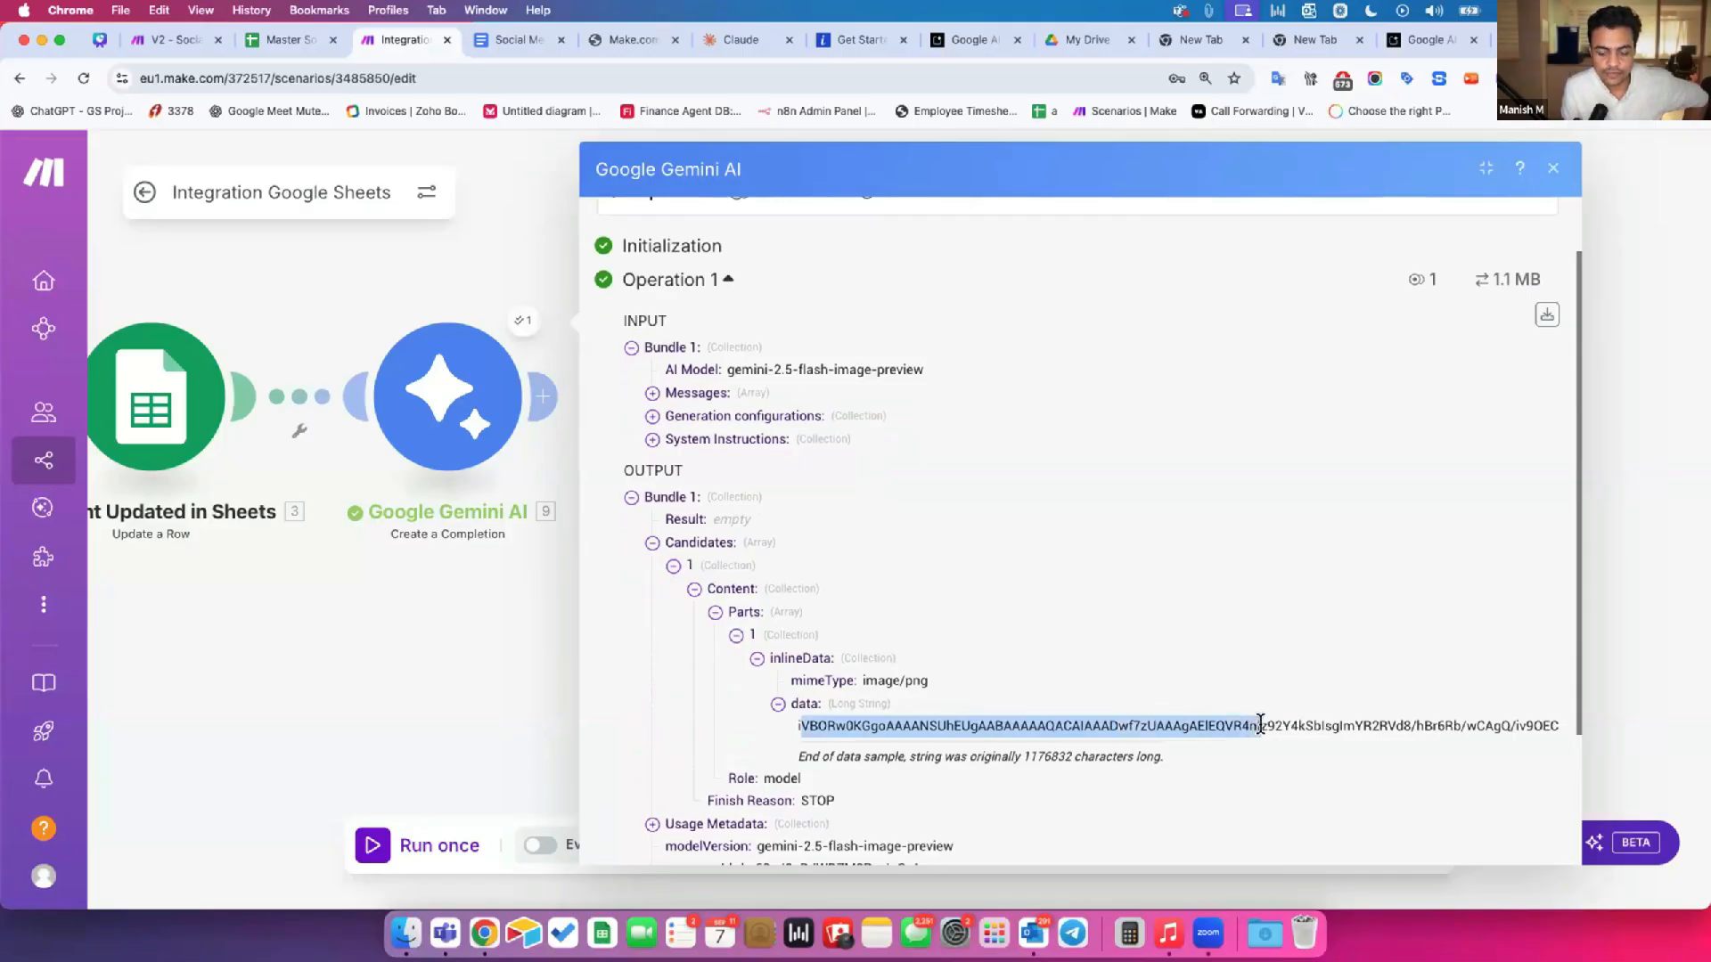
triple_click(1260, 724)
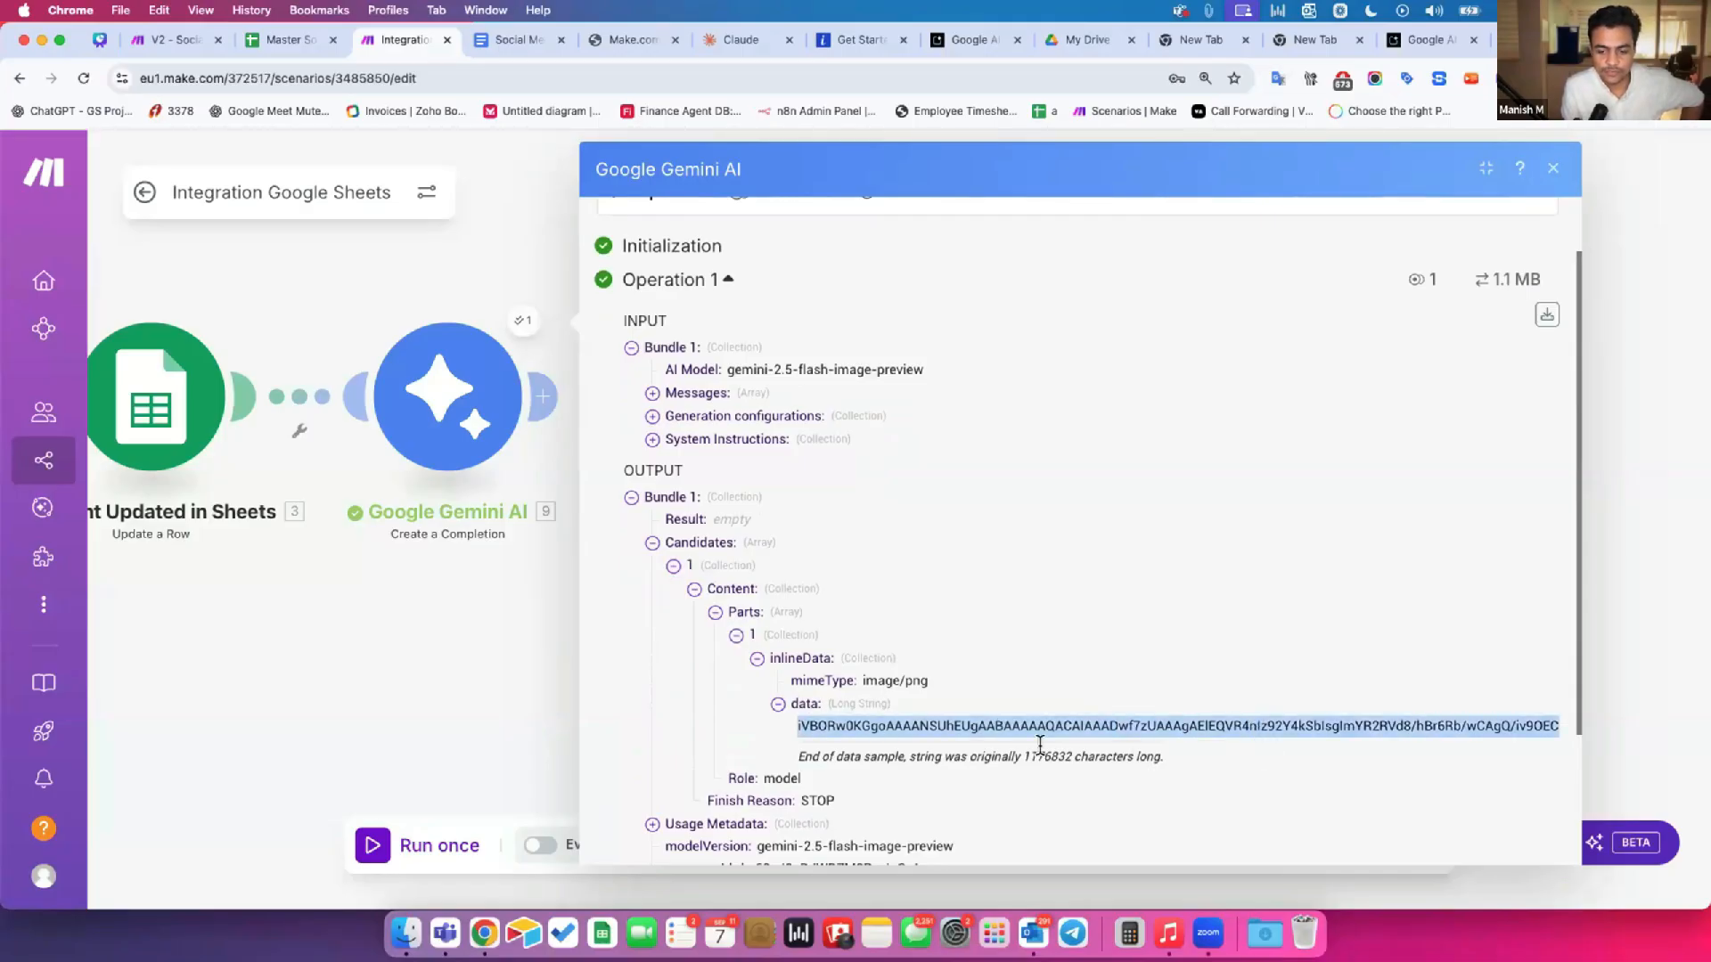
drag(1022, 756, 848, 751)
click(900, 756)
click(1106, 755)
double_click(849, 756)
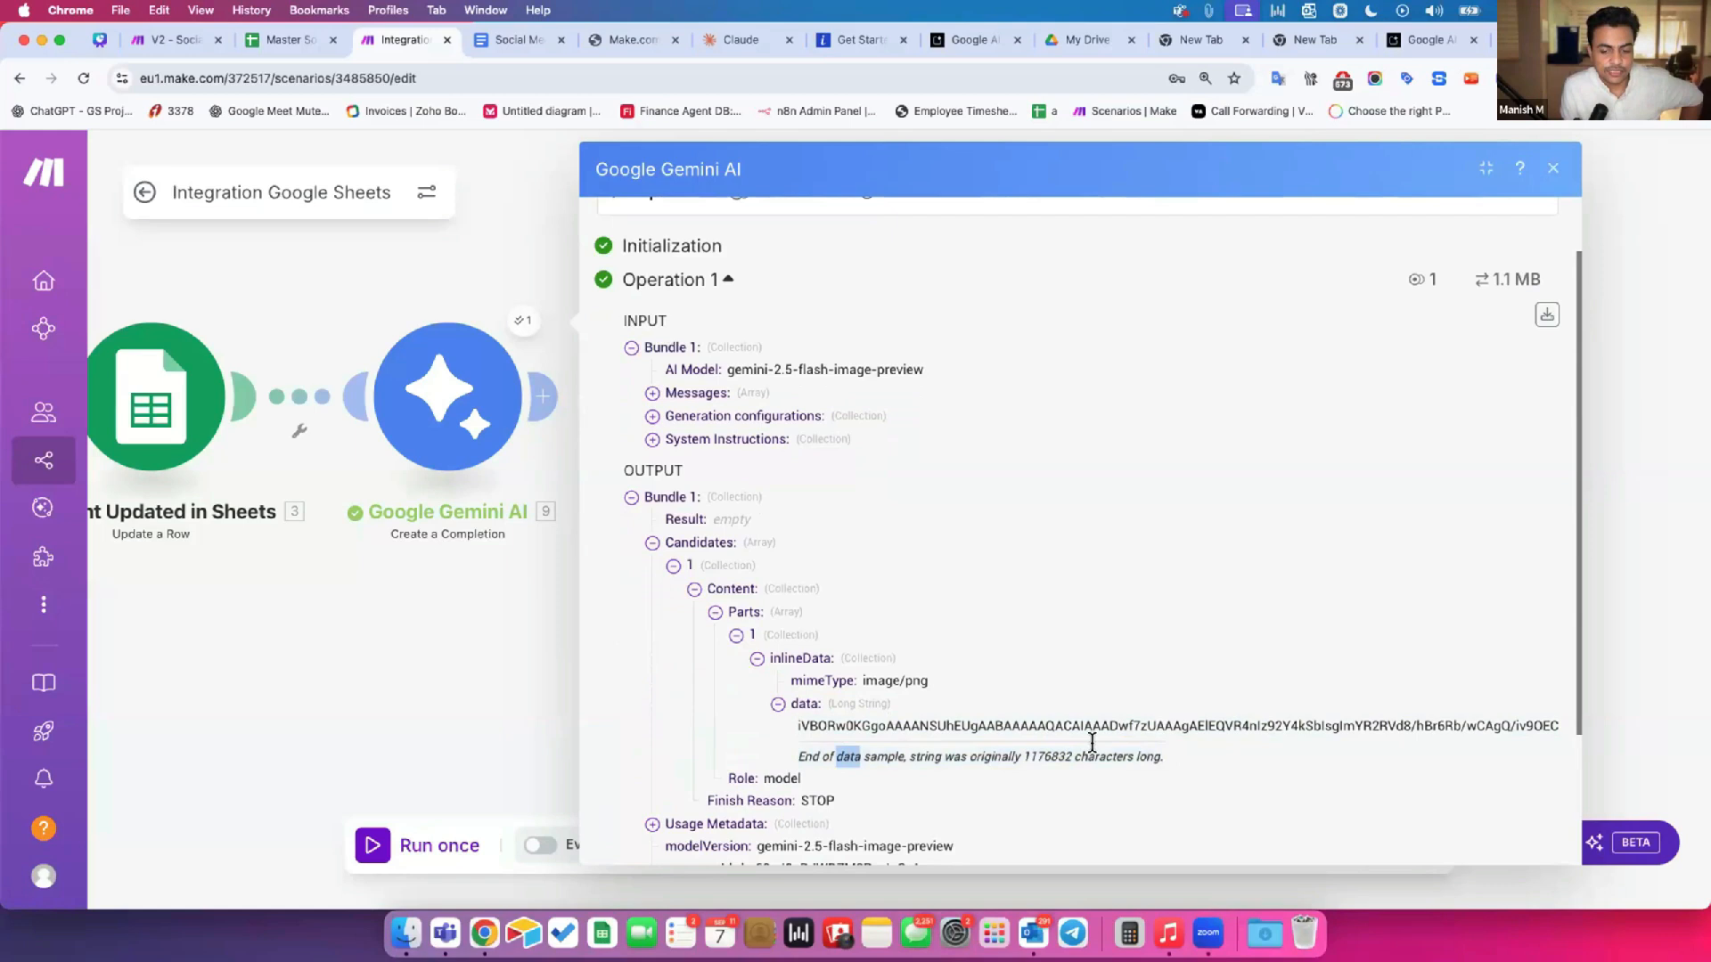
click(1161, 756)
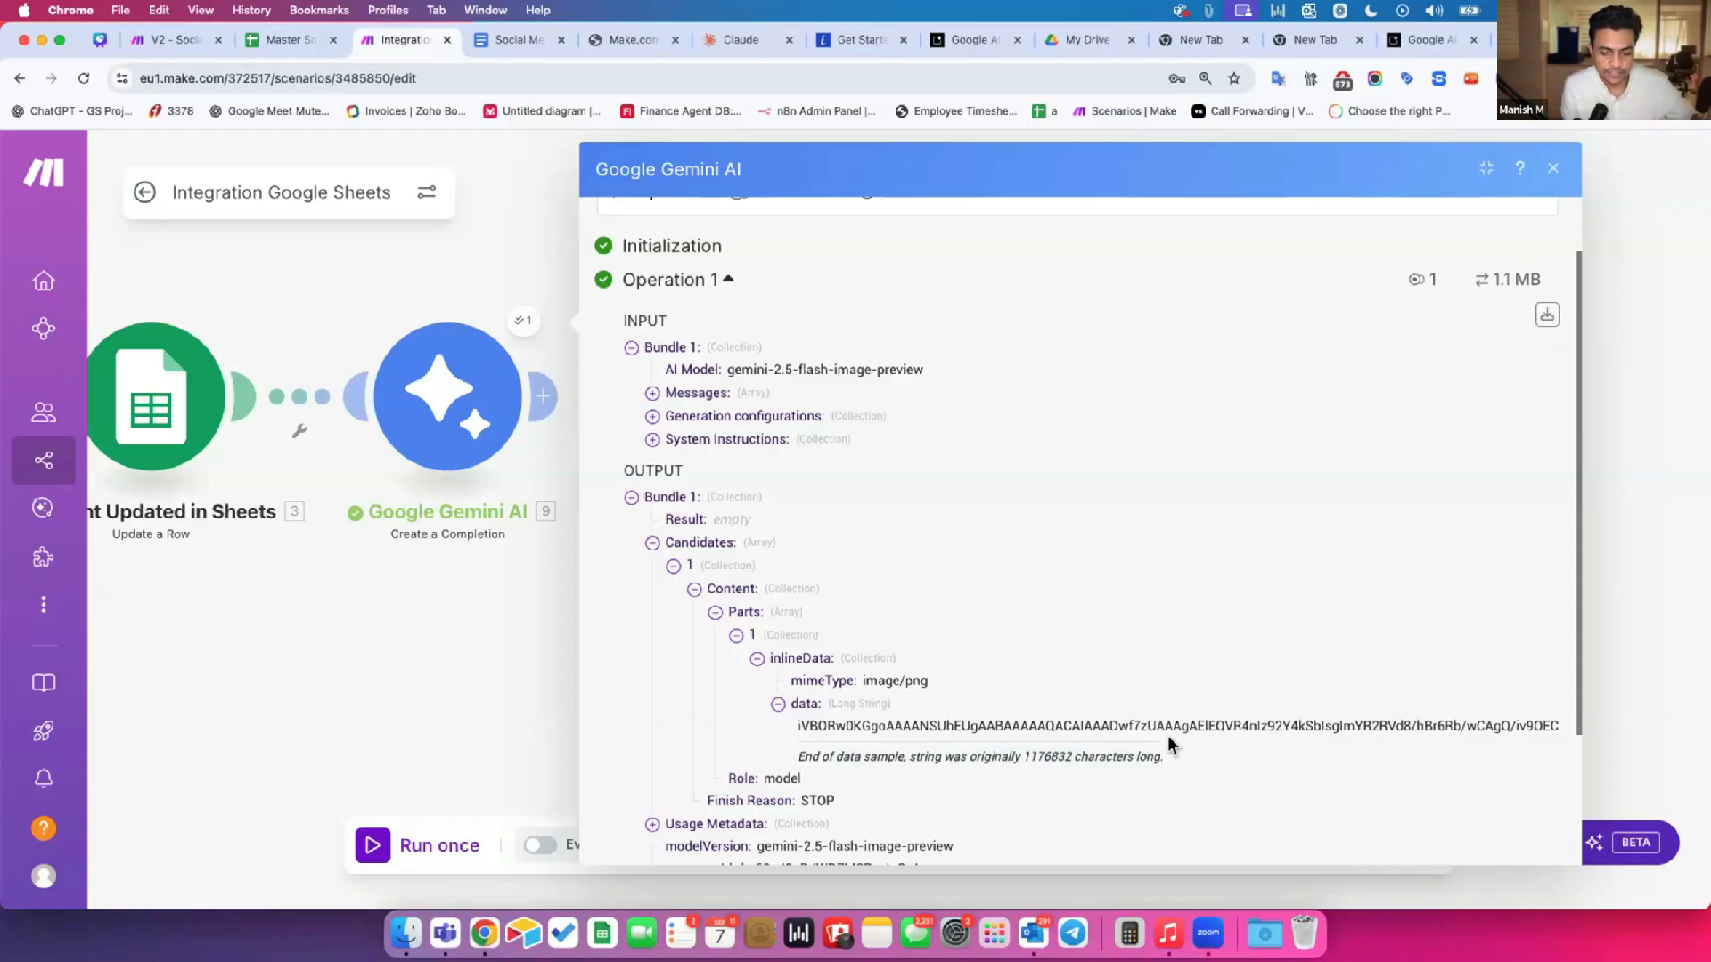
triple_click(1054, 712)
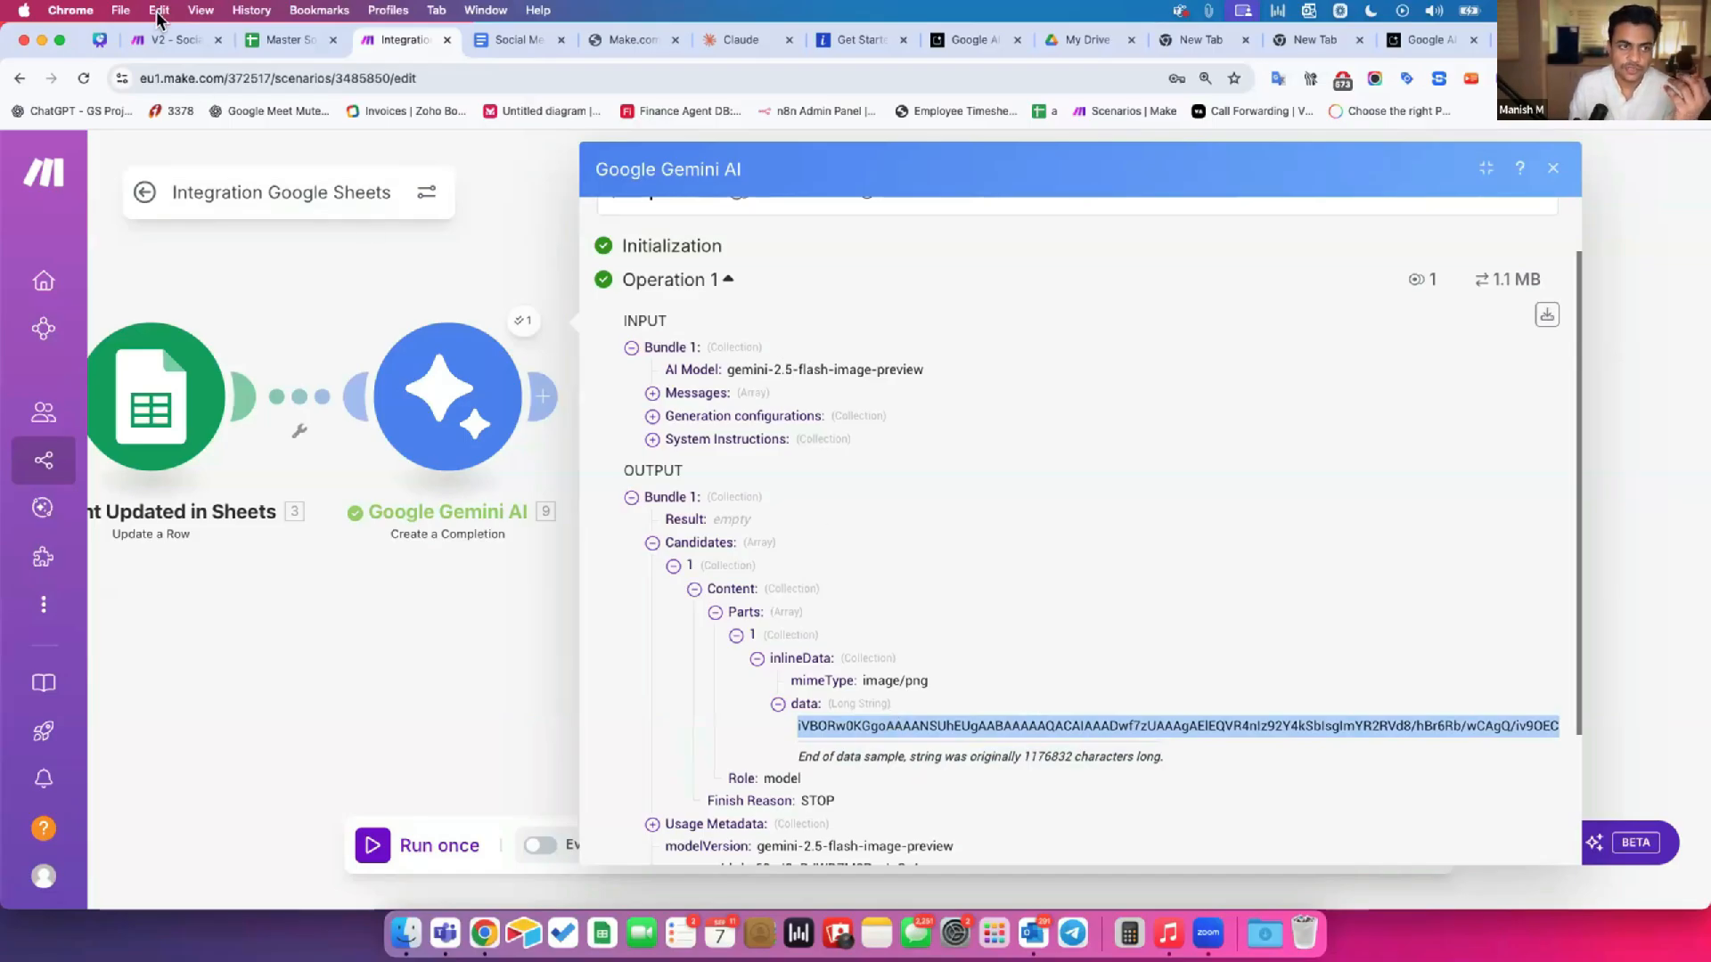
Step: Check the V2 social media scenario in its tab and return to the data string in the Gemini output
click(159, 35)
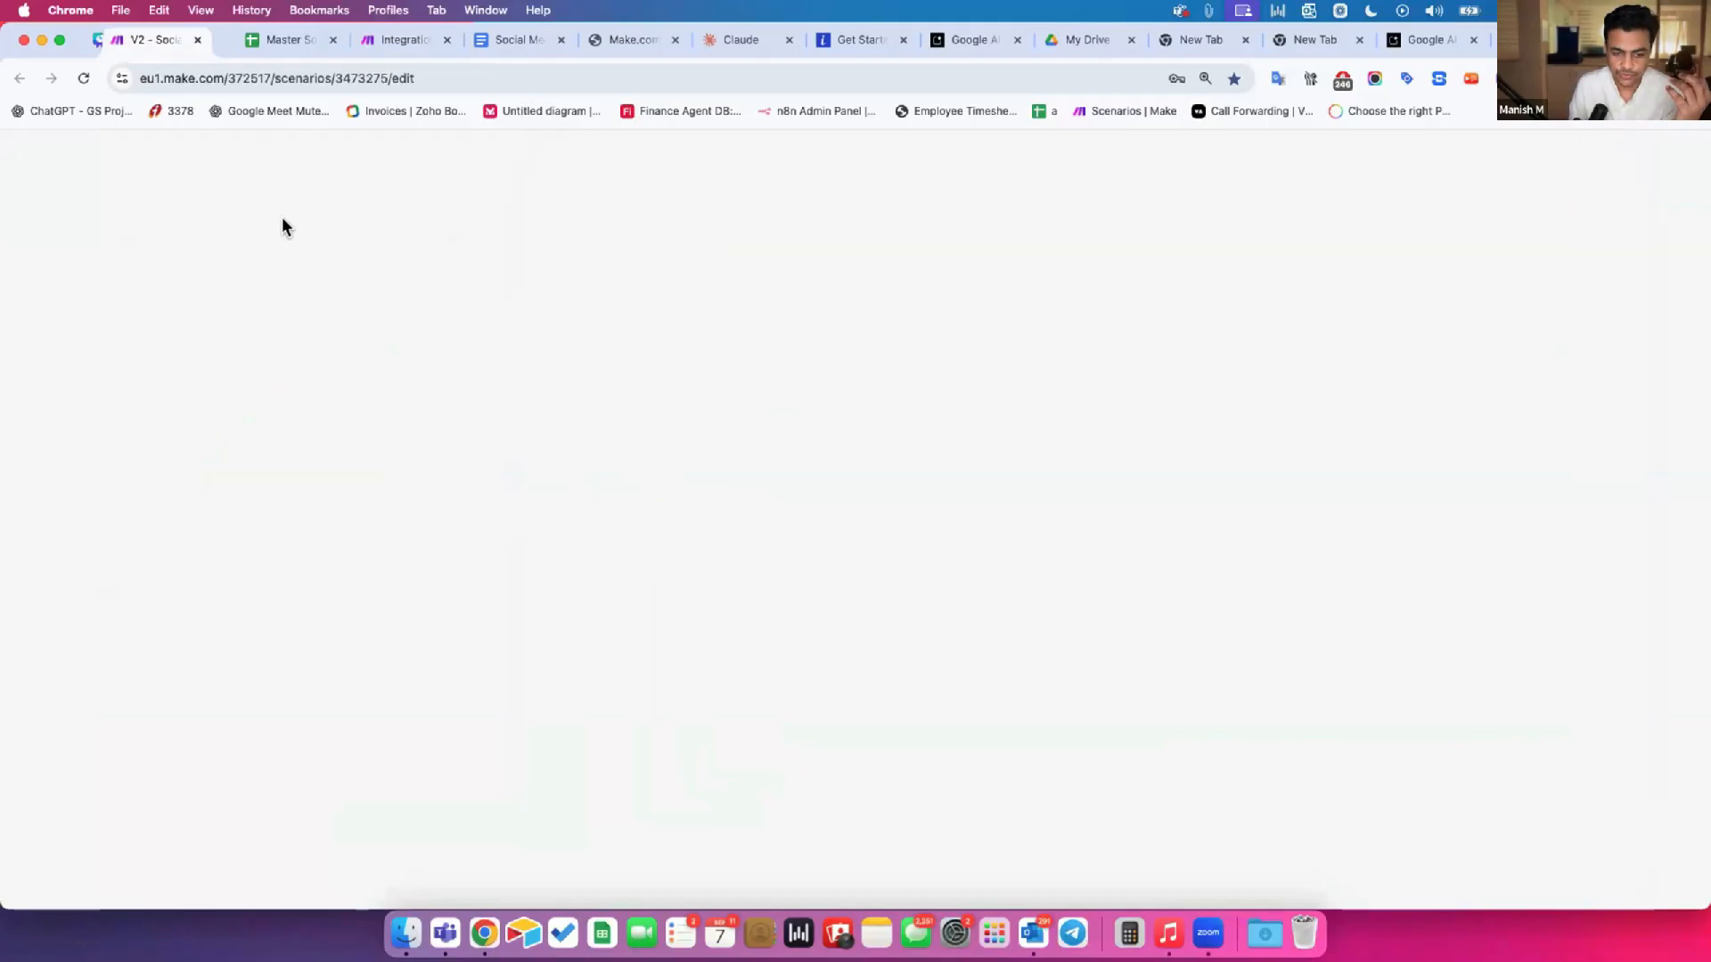
drag(282, 219, 482, 454)
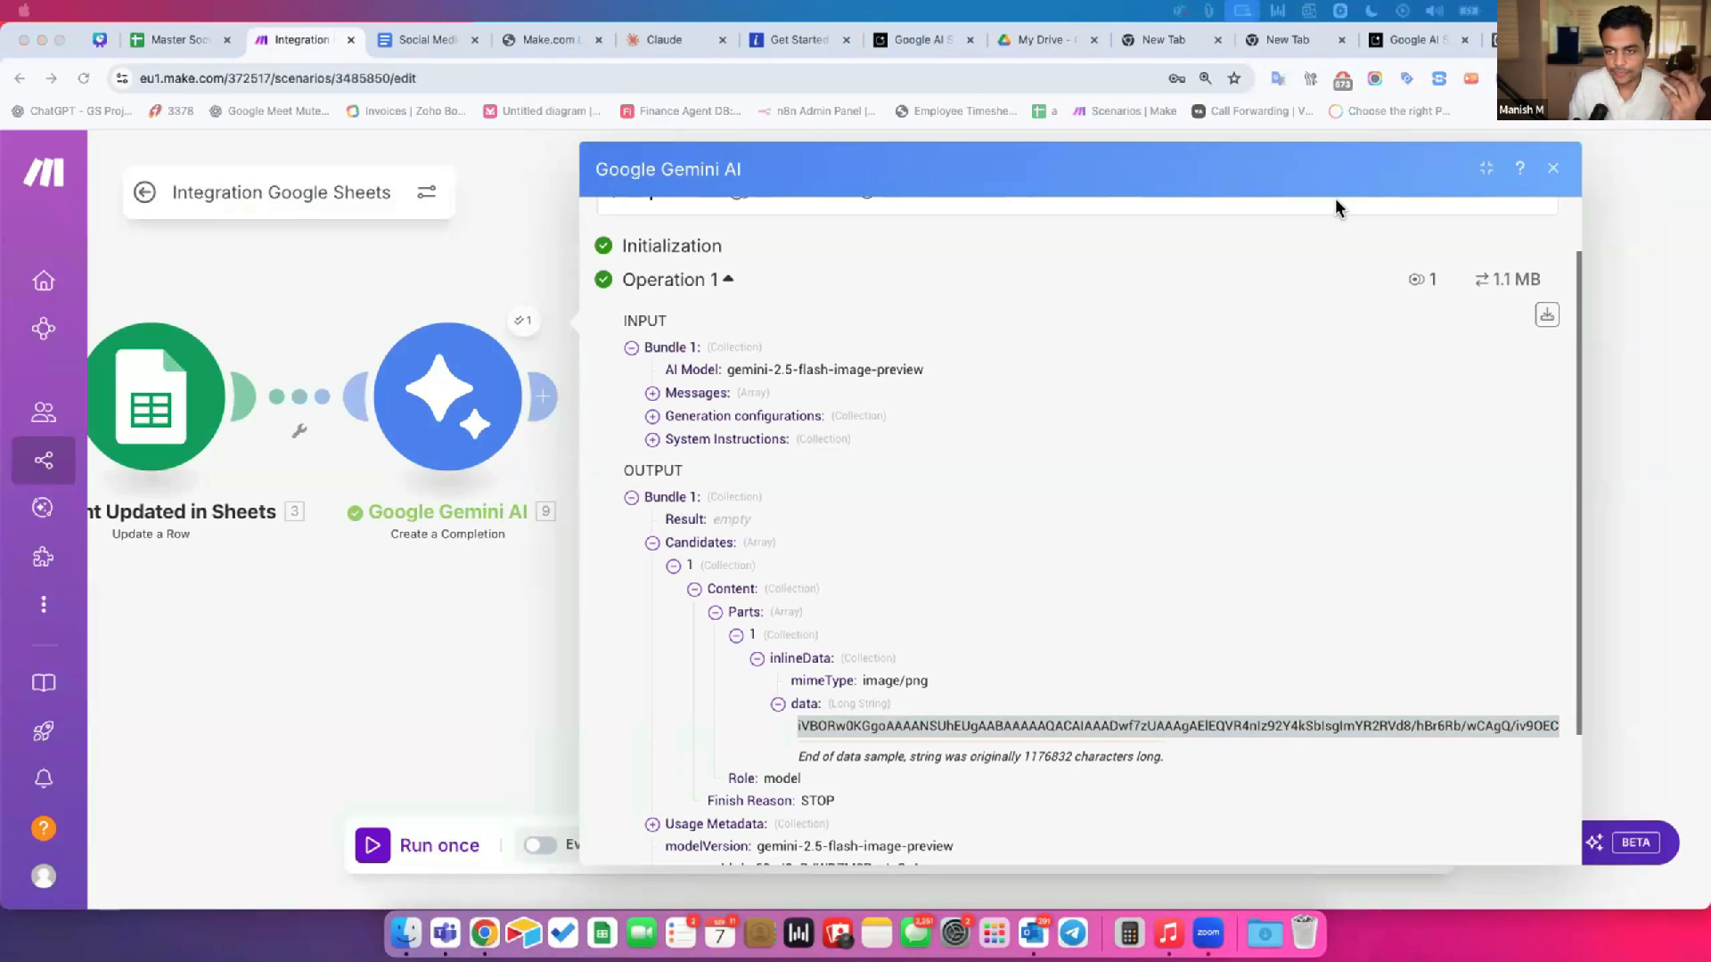
click(1082, 178)
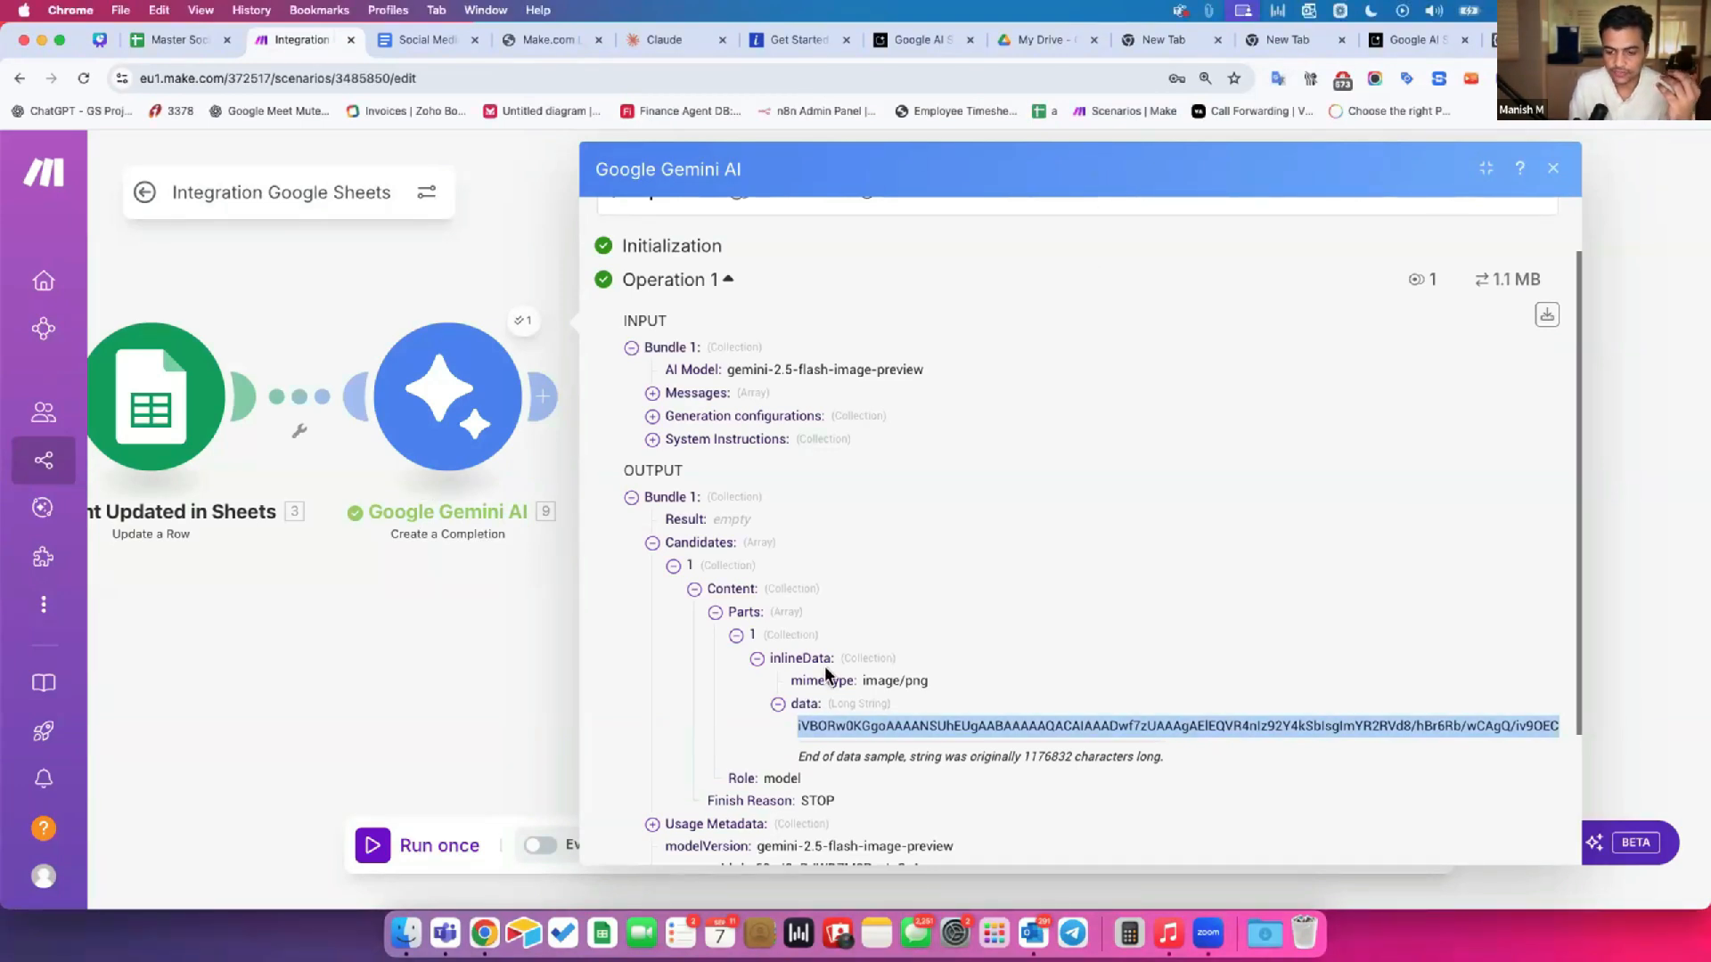
click(698, 741)
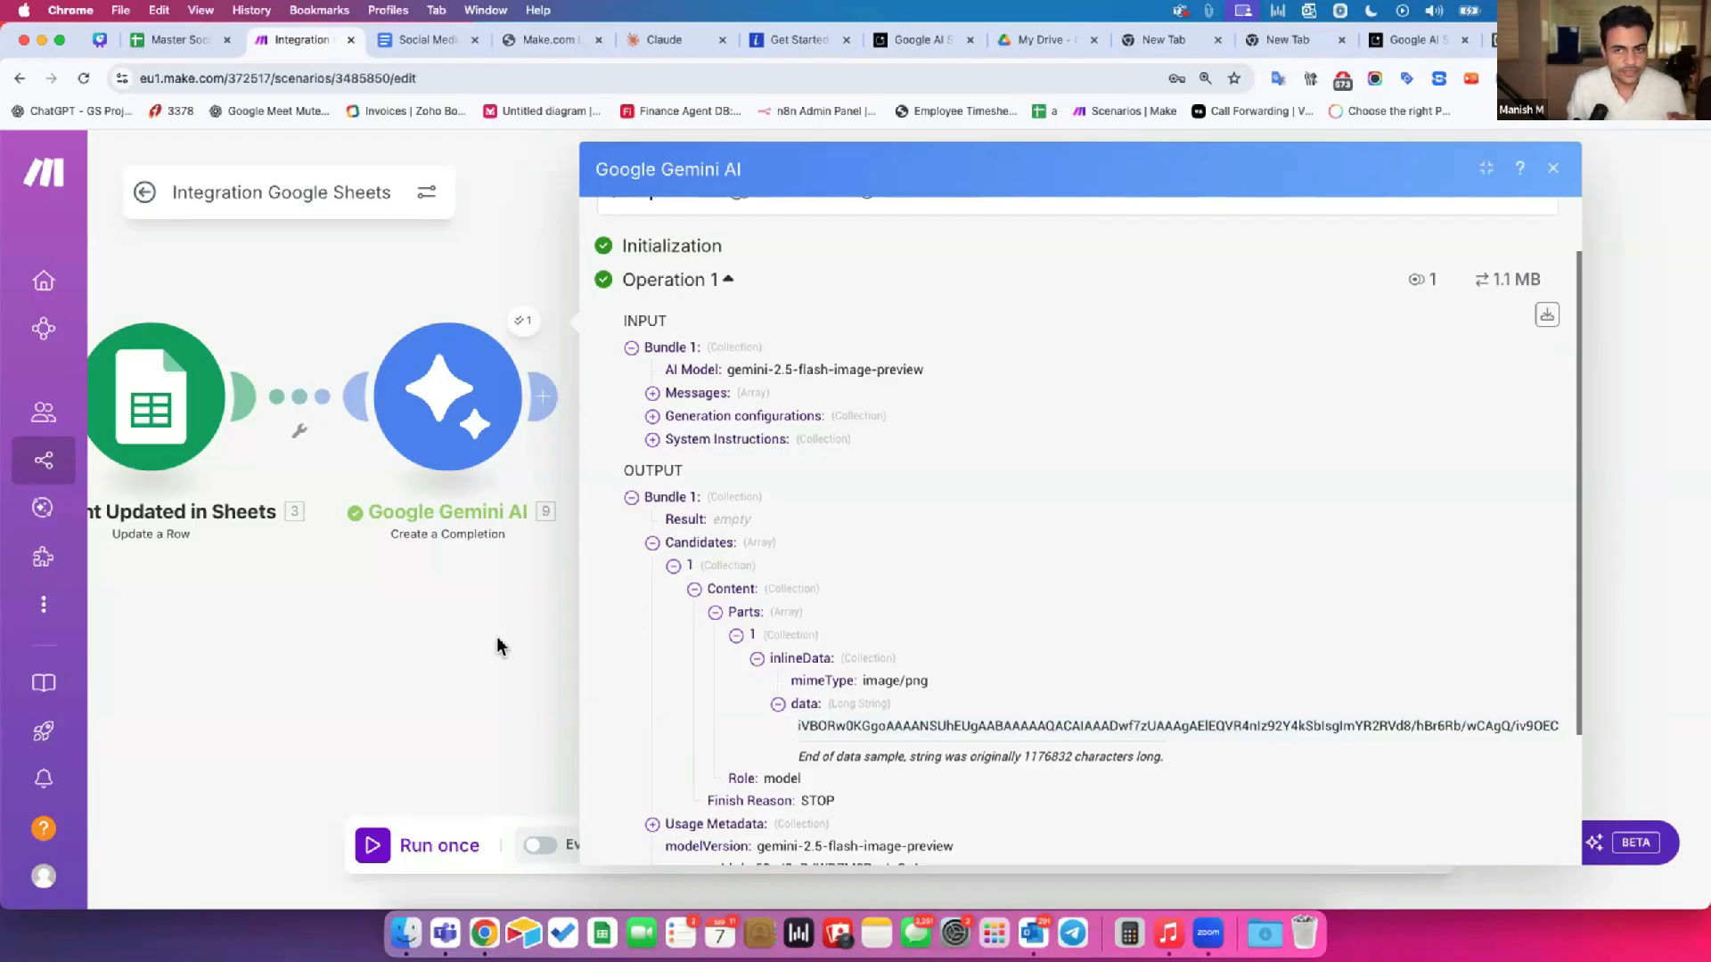
double_click(861, 718)
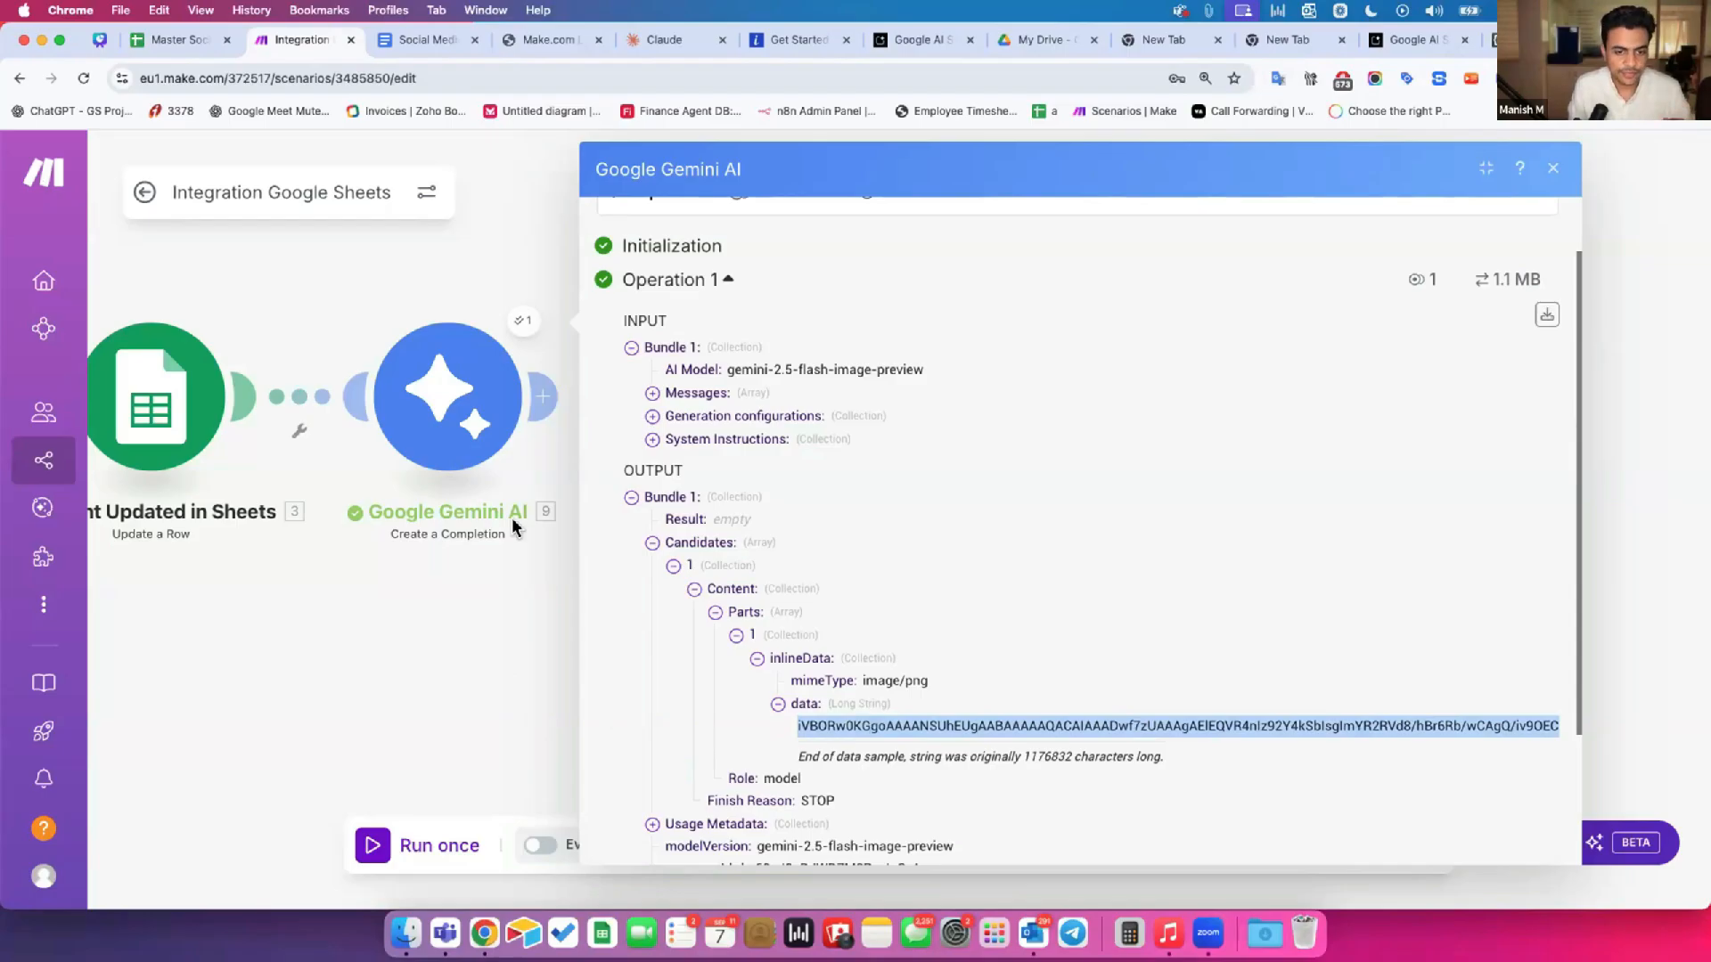
Step: Add an Image Kit Upload Server Side File module after the Google Gemini AI module
click(541, 378)
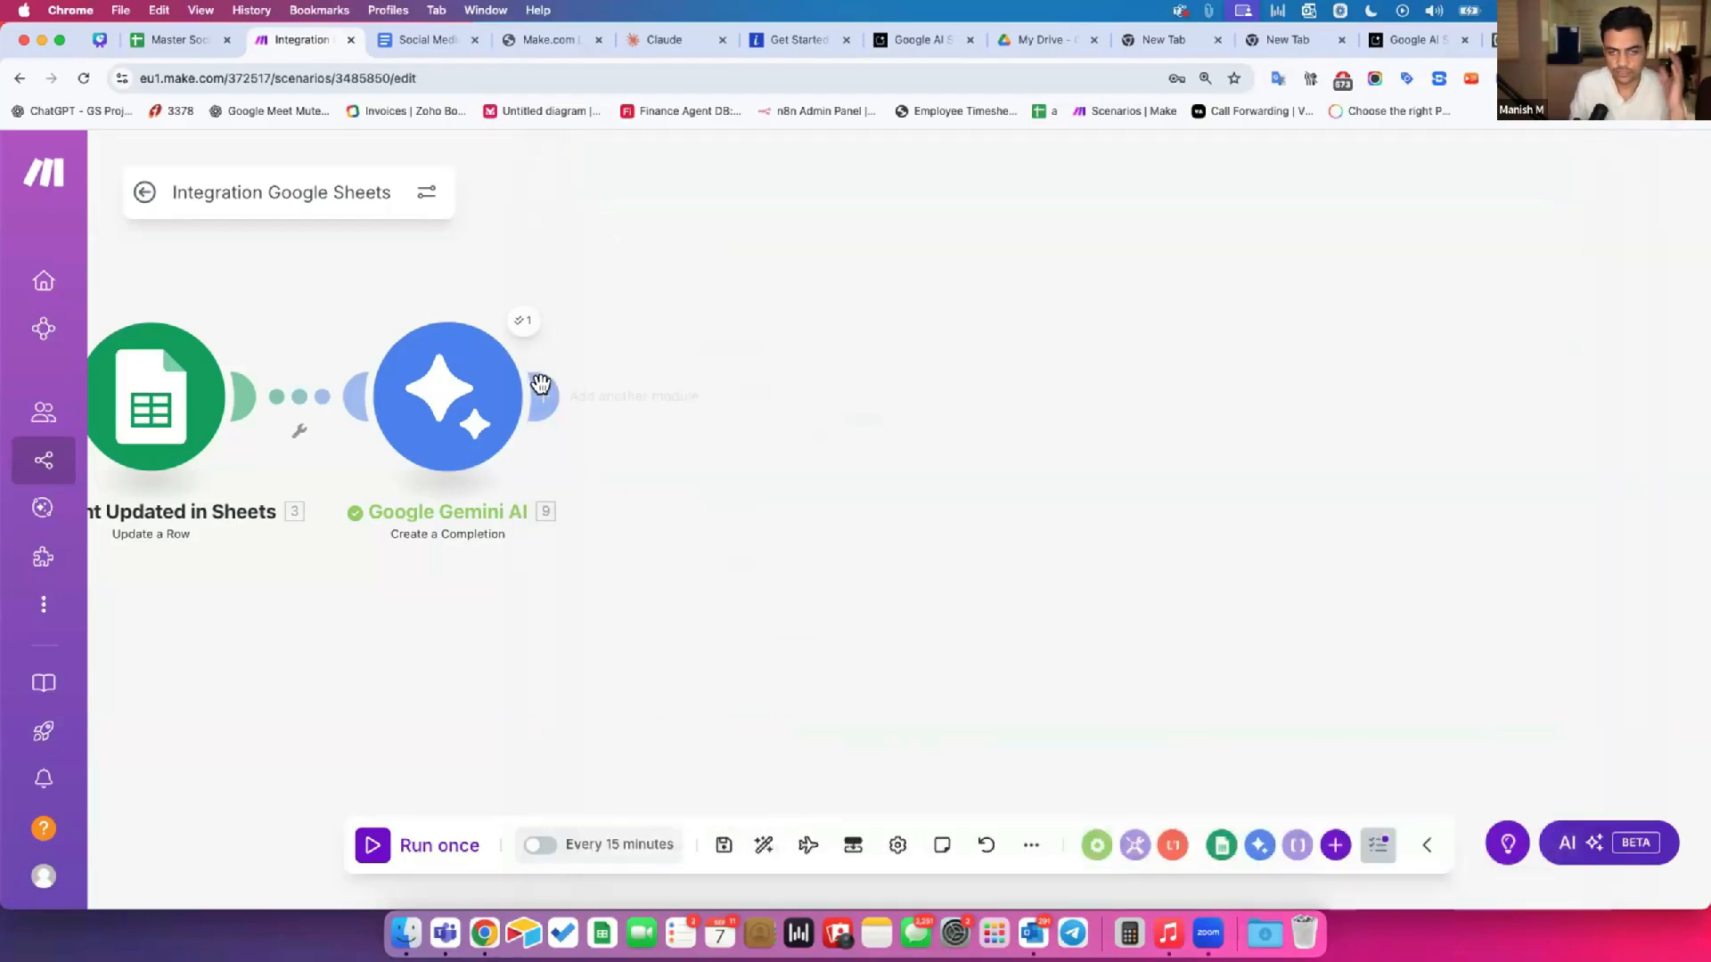
click(541, 386)
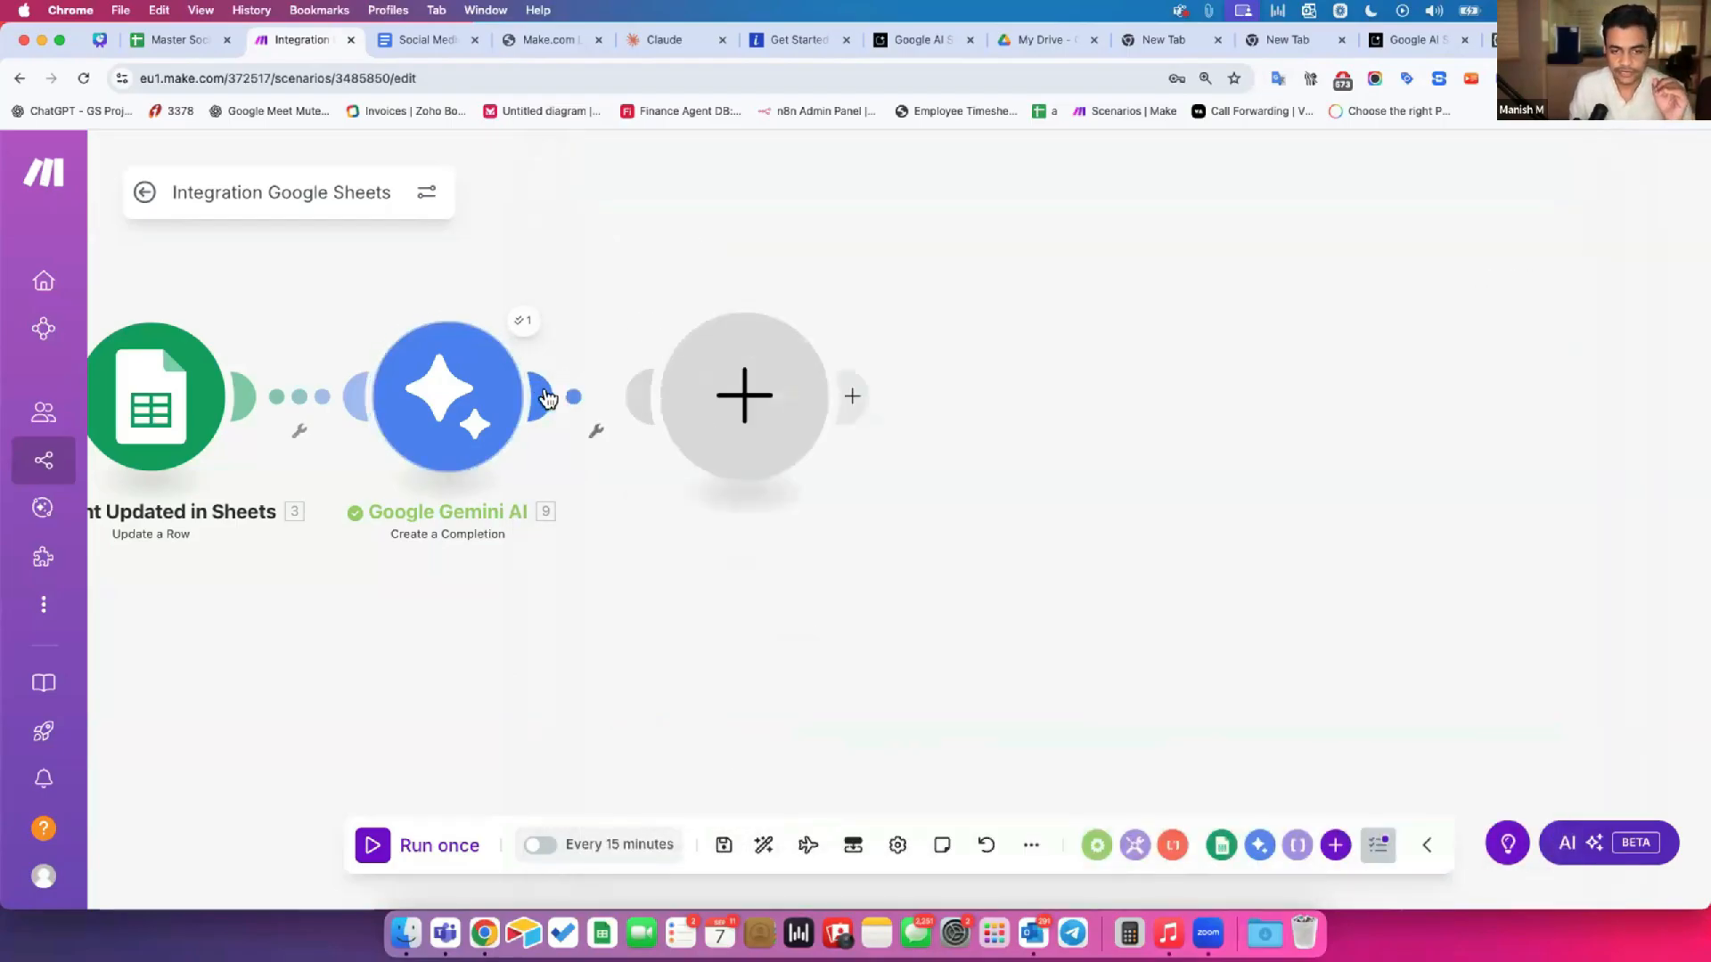
text(imagekit)
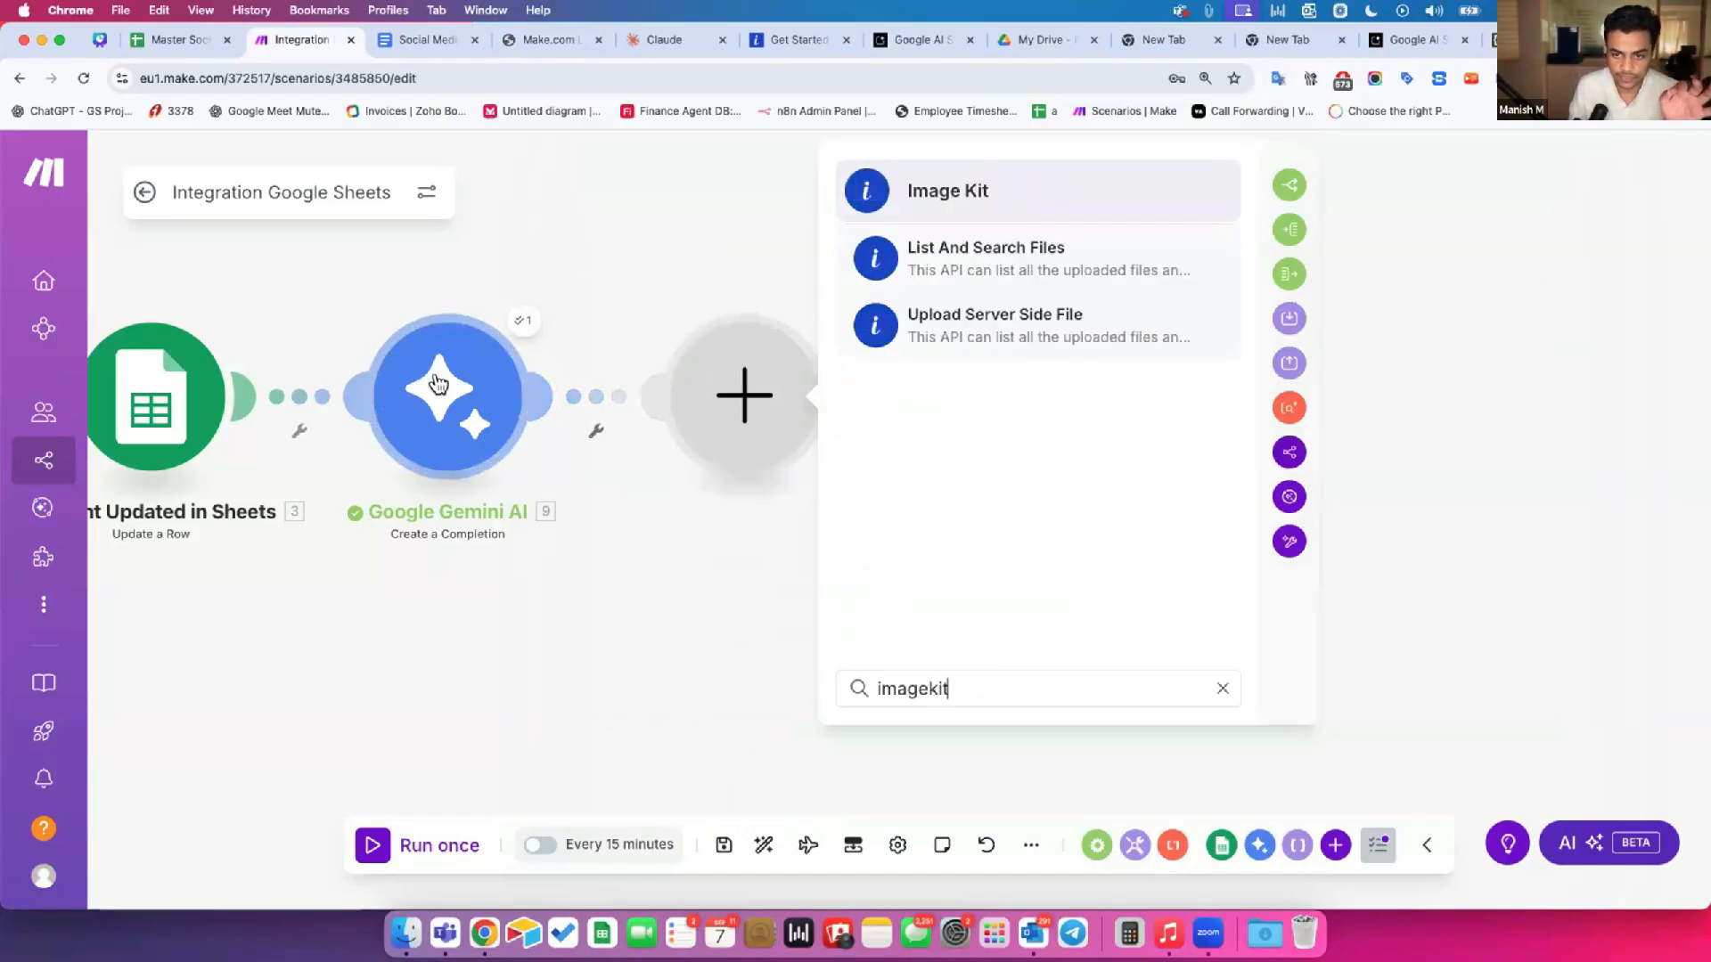
click(923, 186)
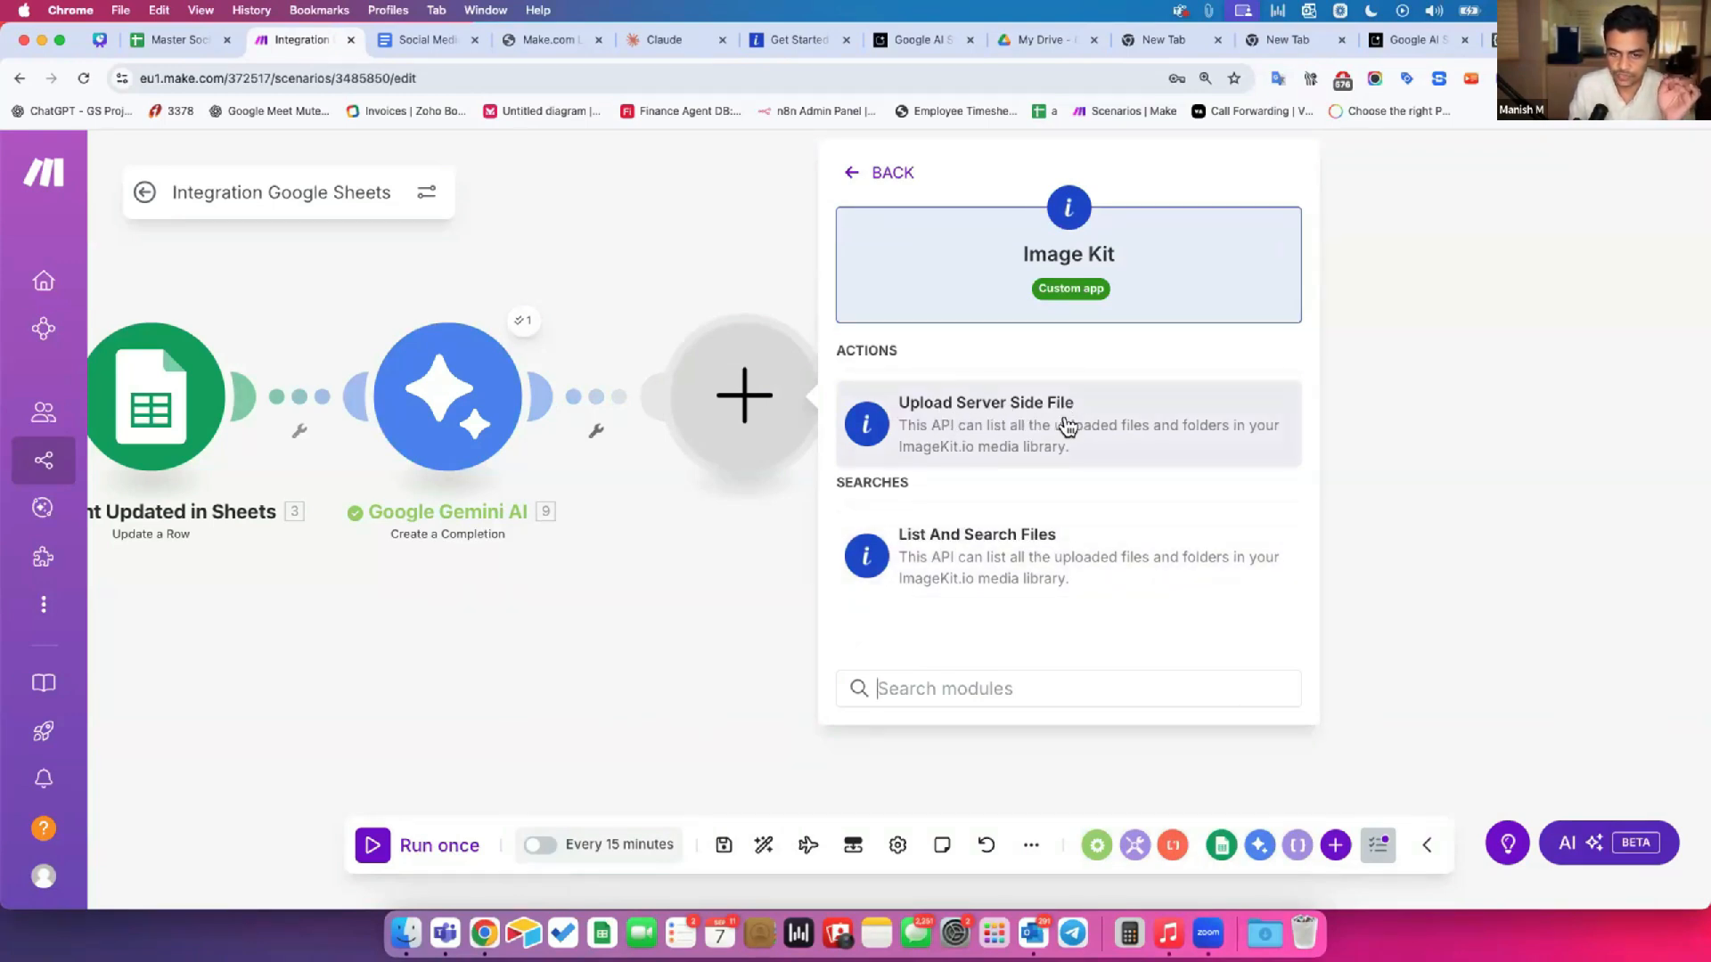
click(923, 445)
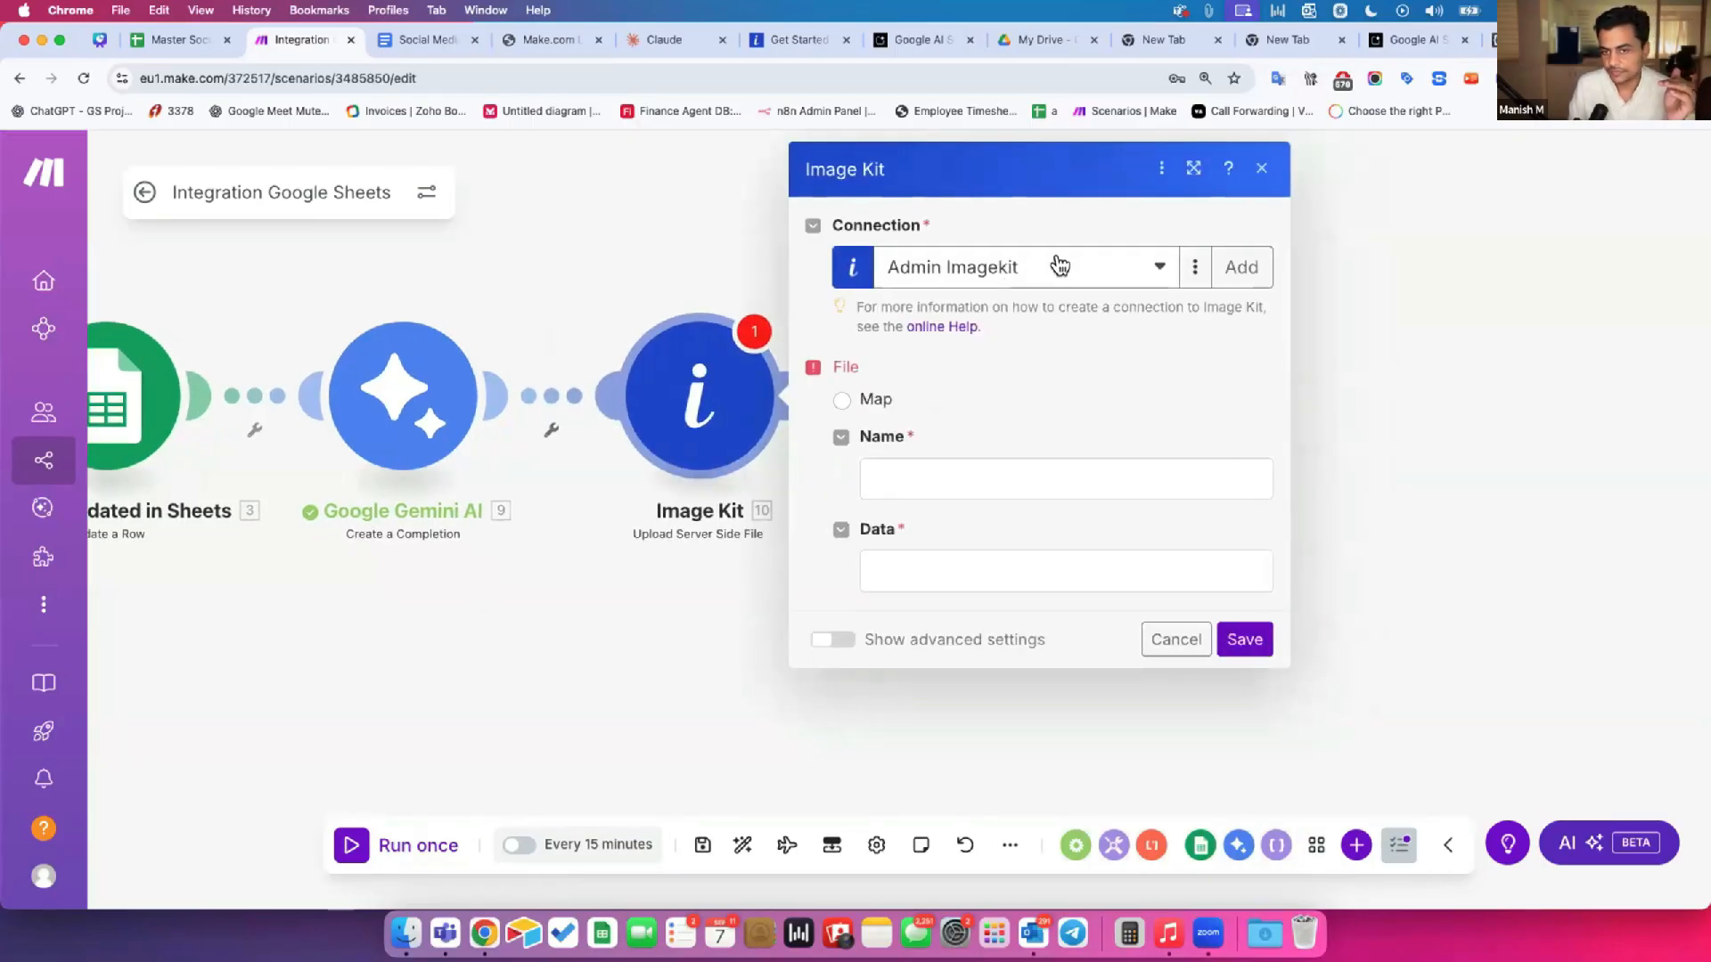
Step: Start a new Image Kit connection and open the API keys page in ImageKit's developer options
click(1226, 269)
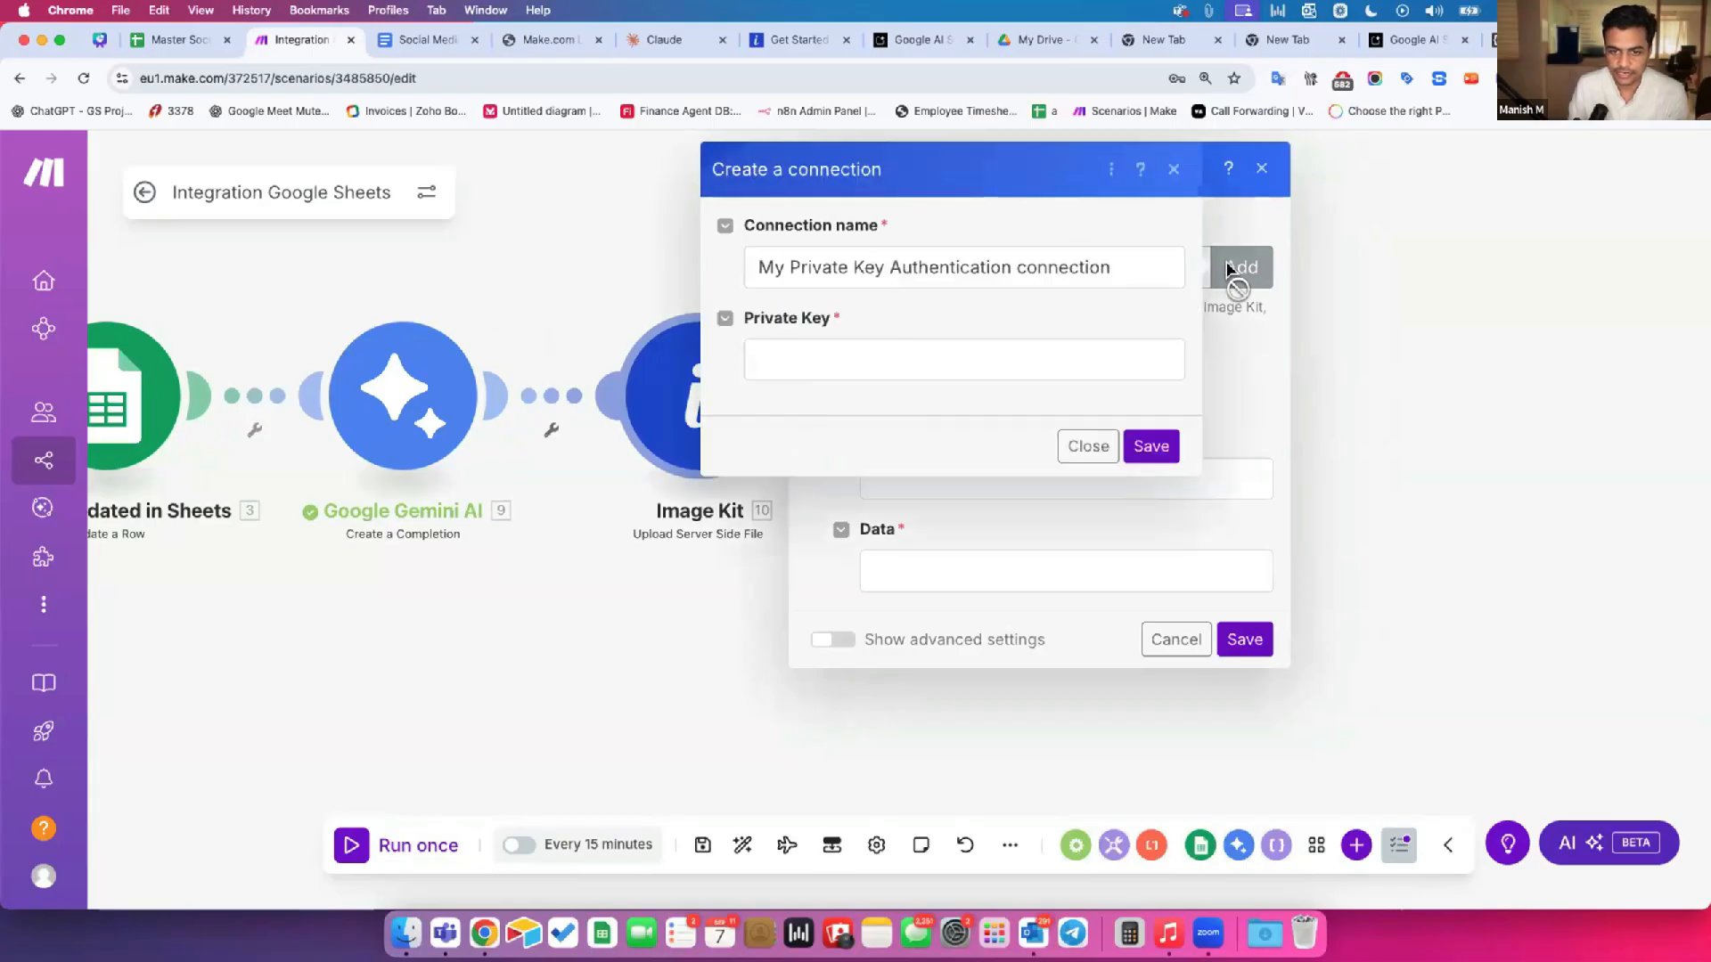
click(818, 361)
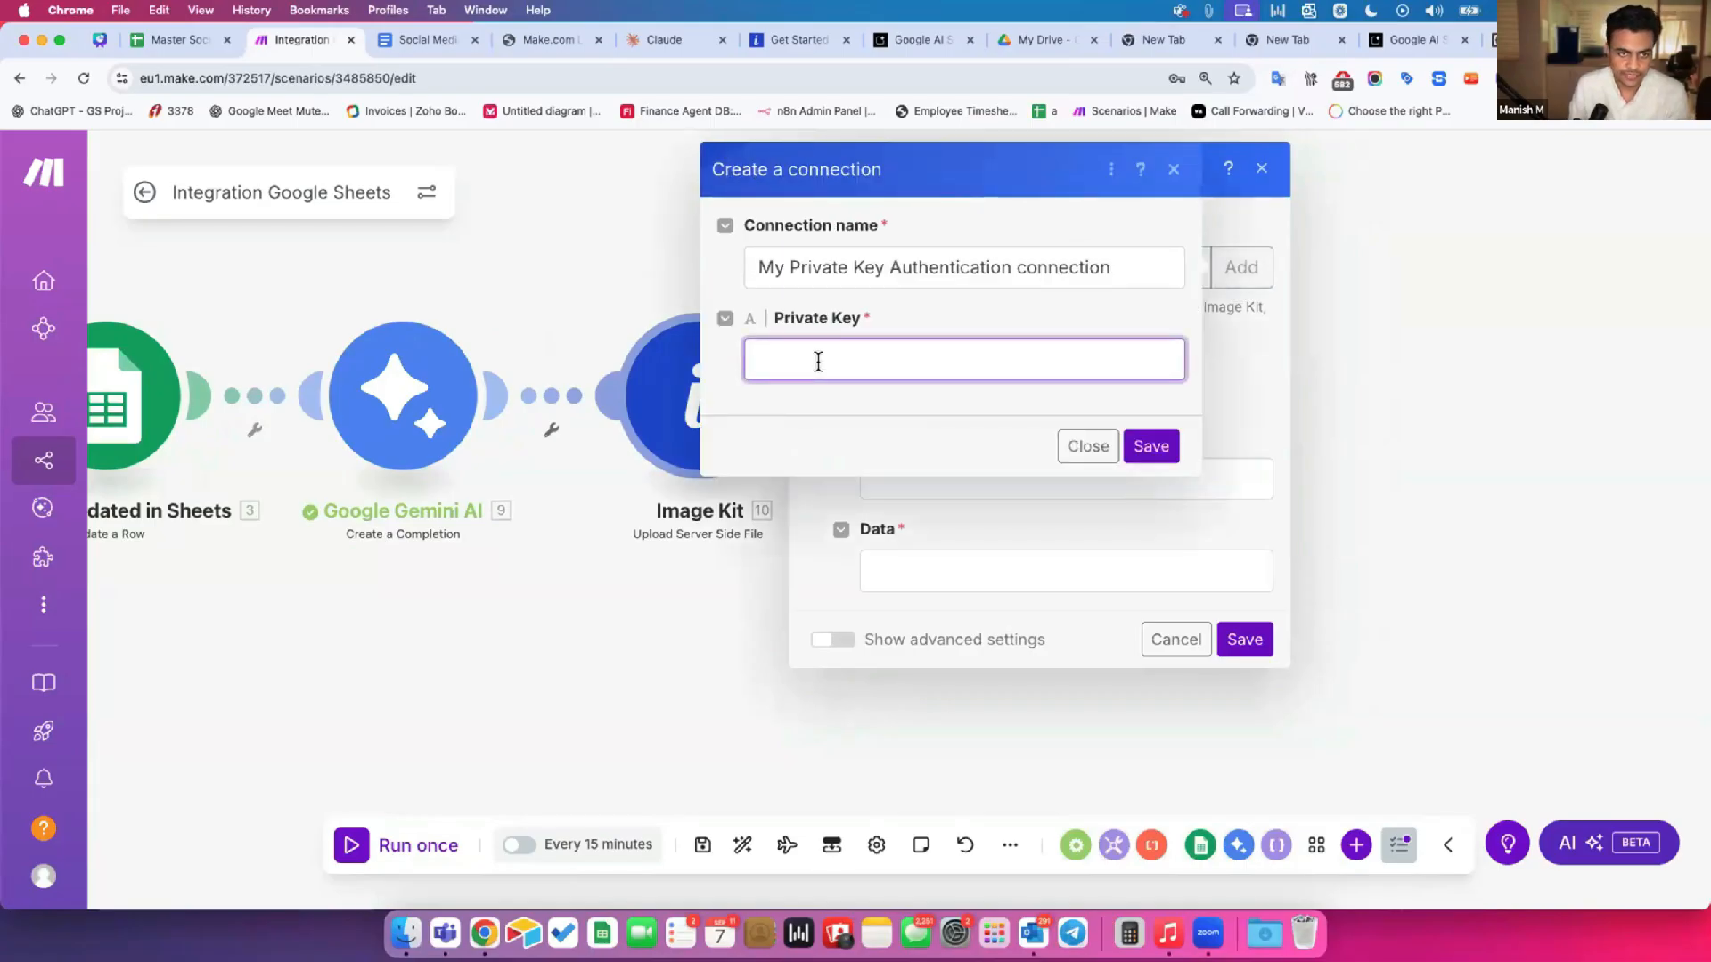
click(782, 40)
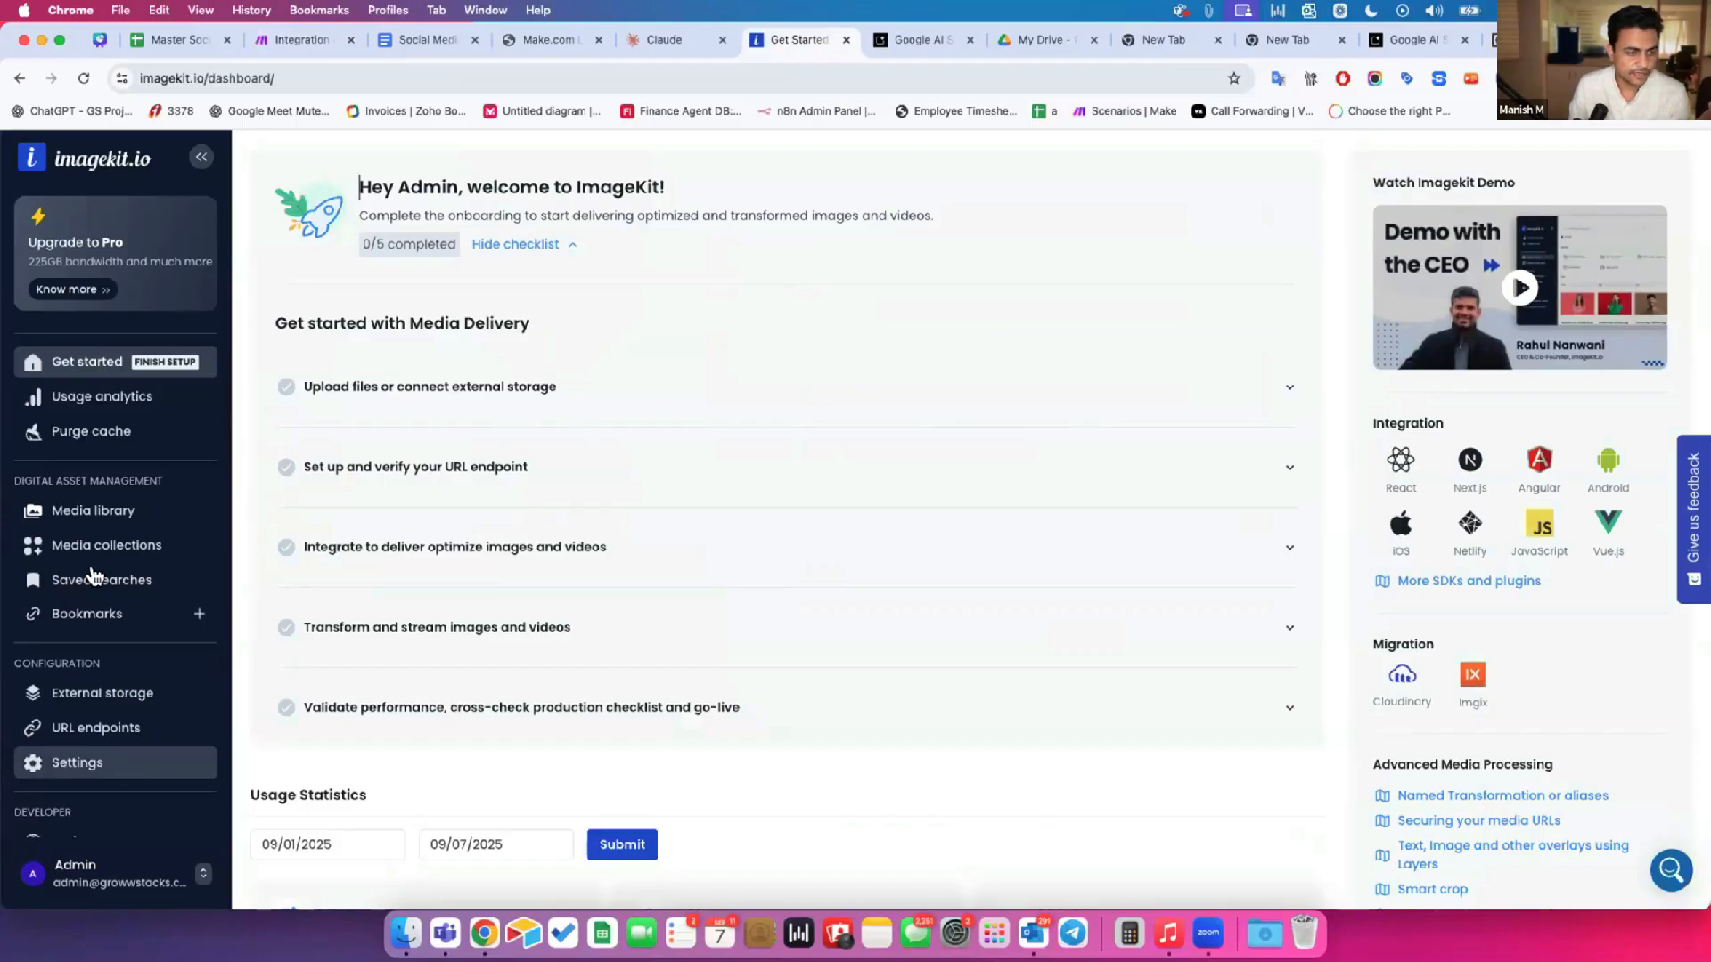
scroll(90, 641, down, 2)
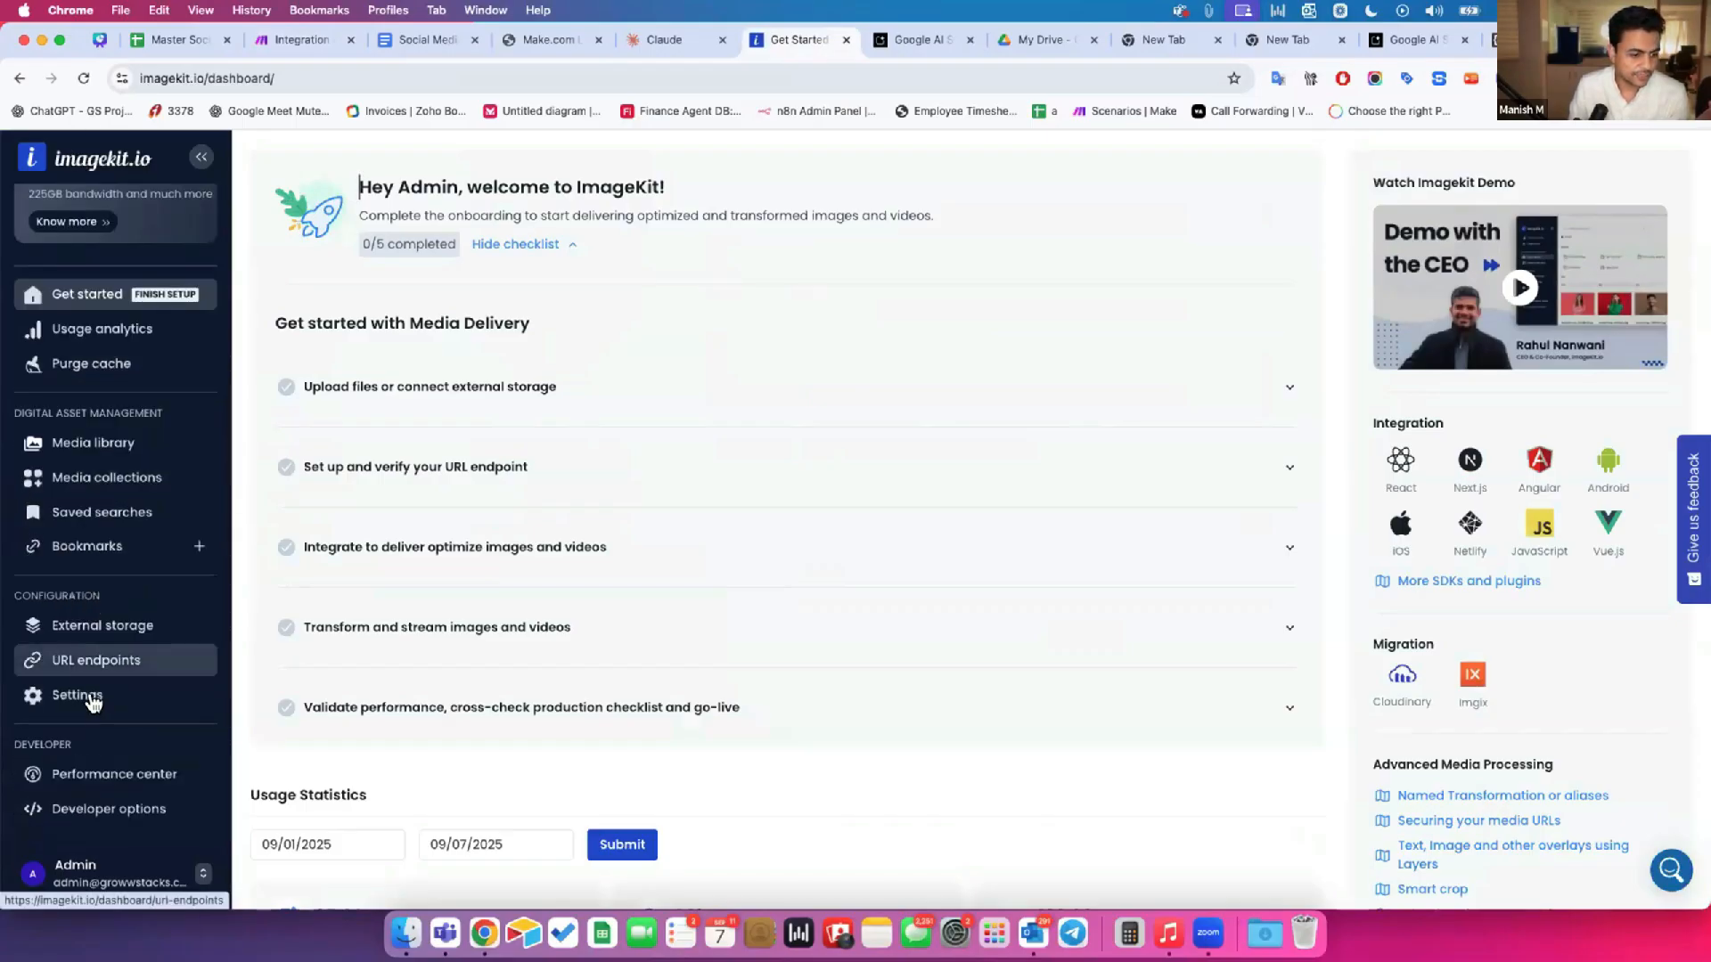
click(90, 697)
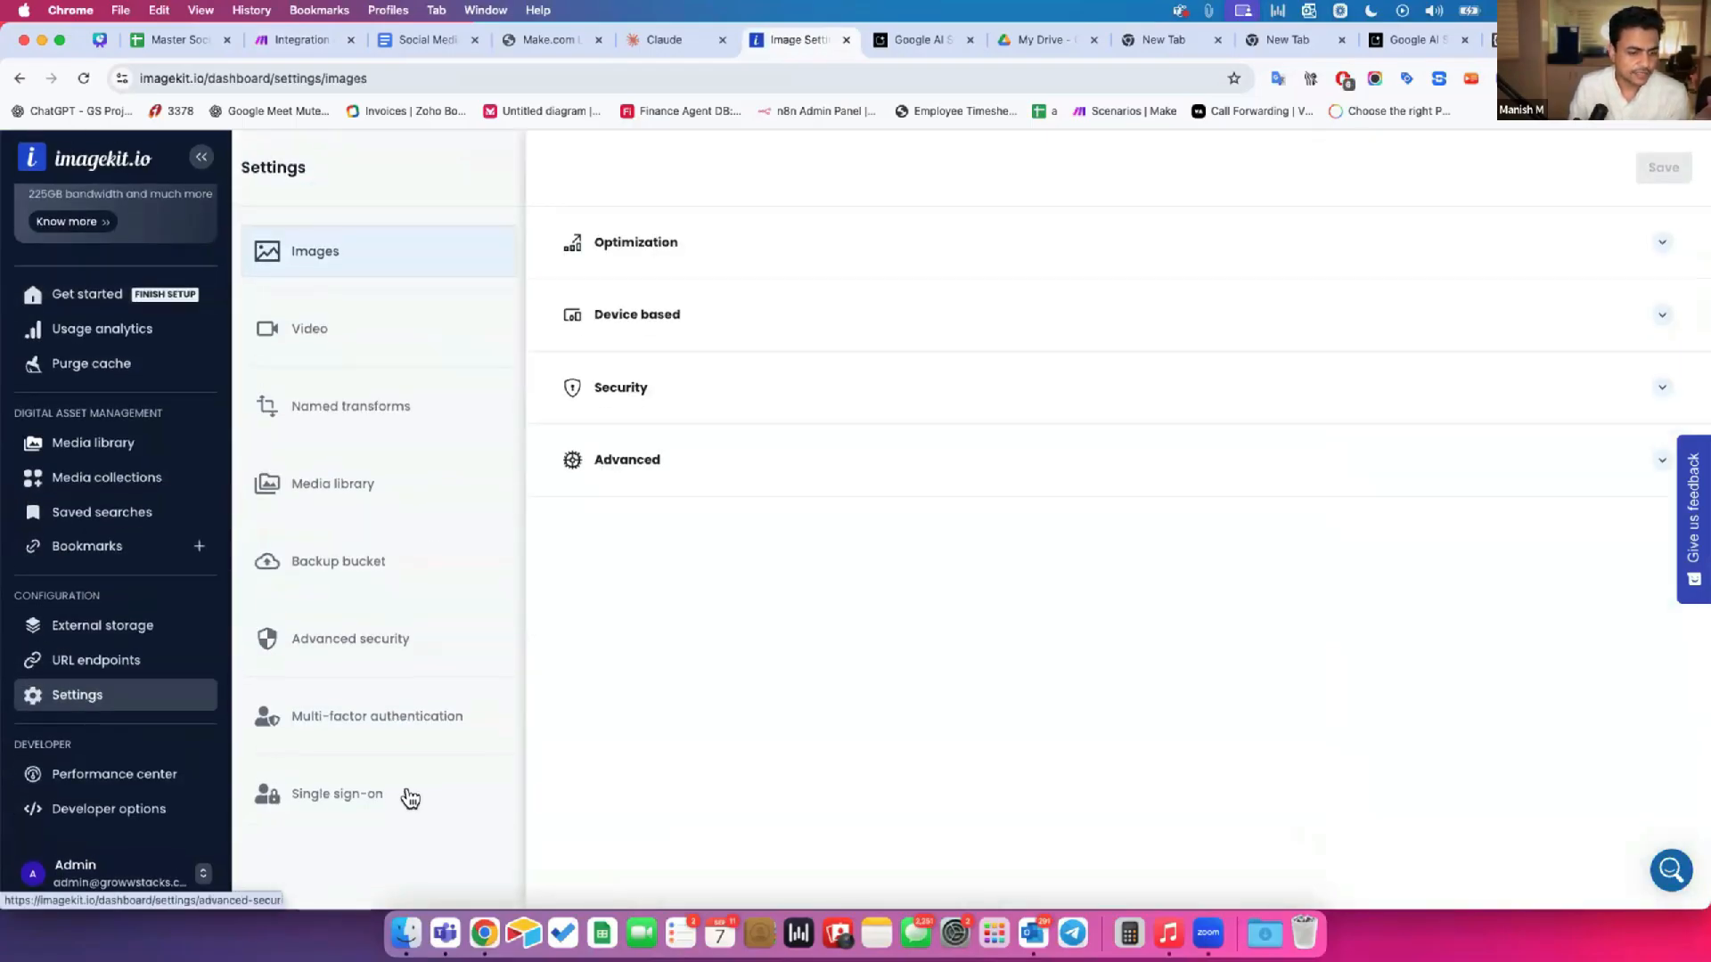
click(140, 804)
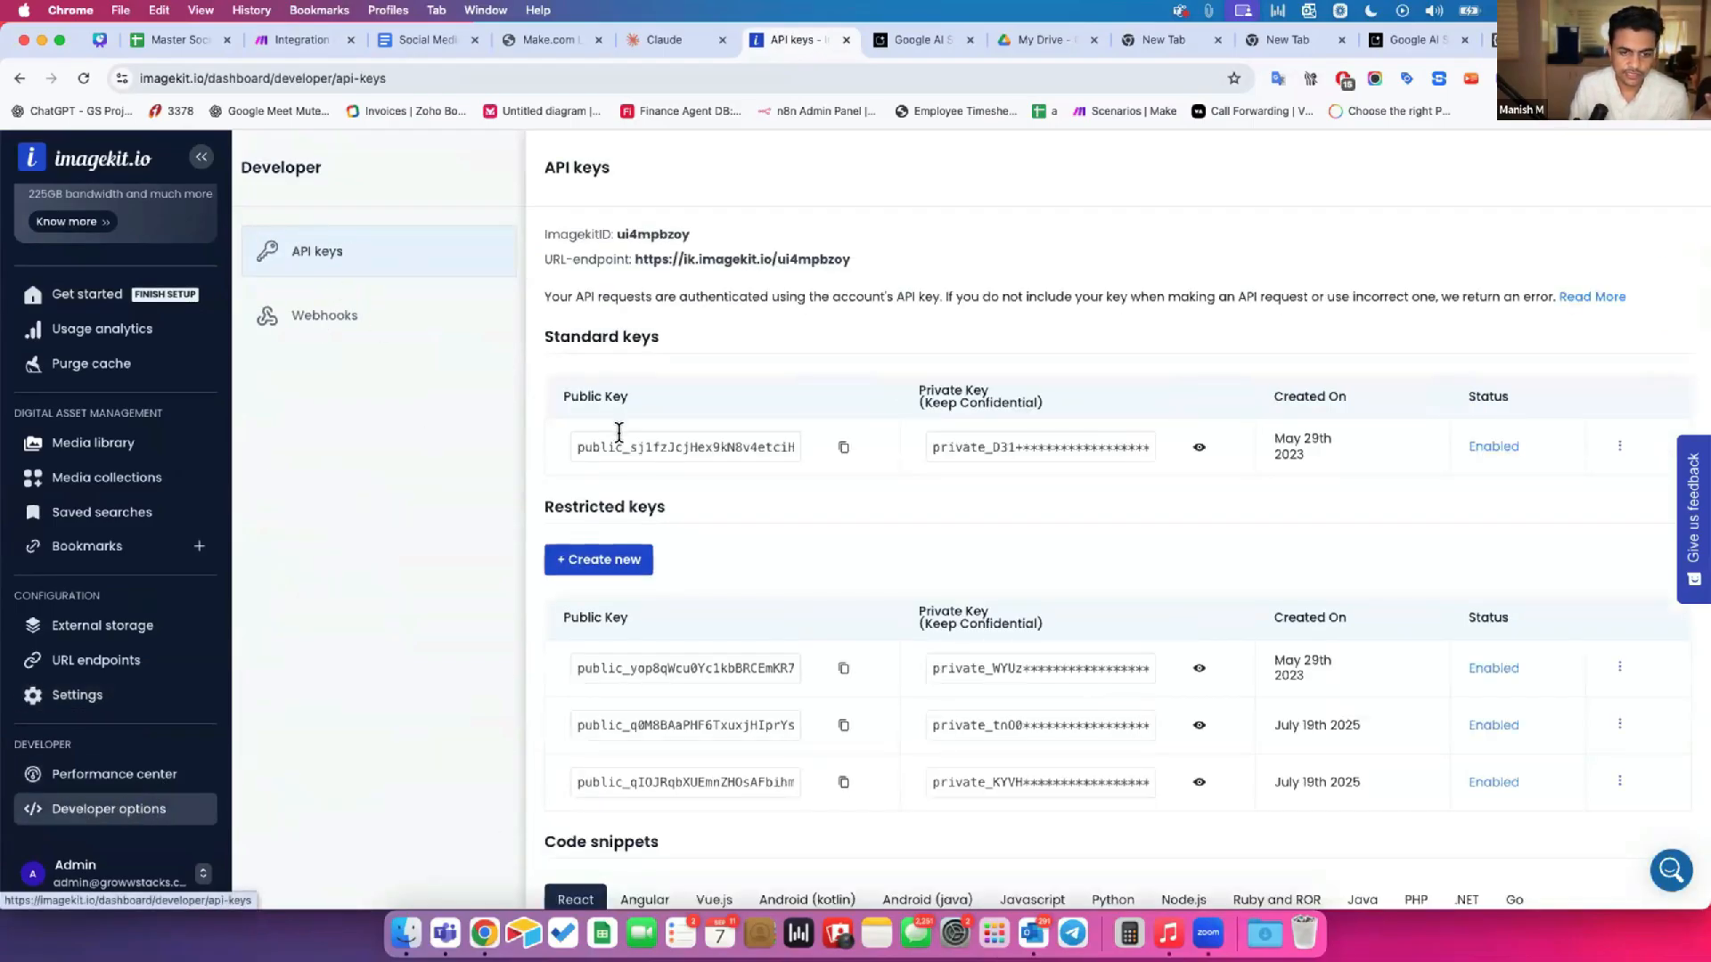
scroll(667, 534, down, 1)
scroll(704, 499, down, 1)
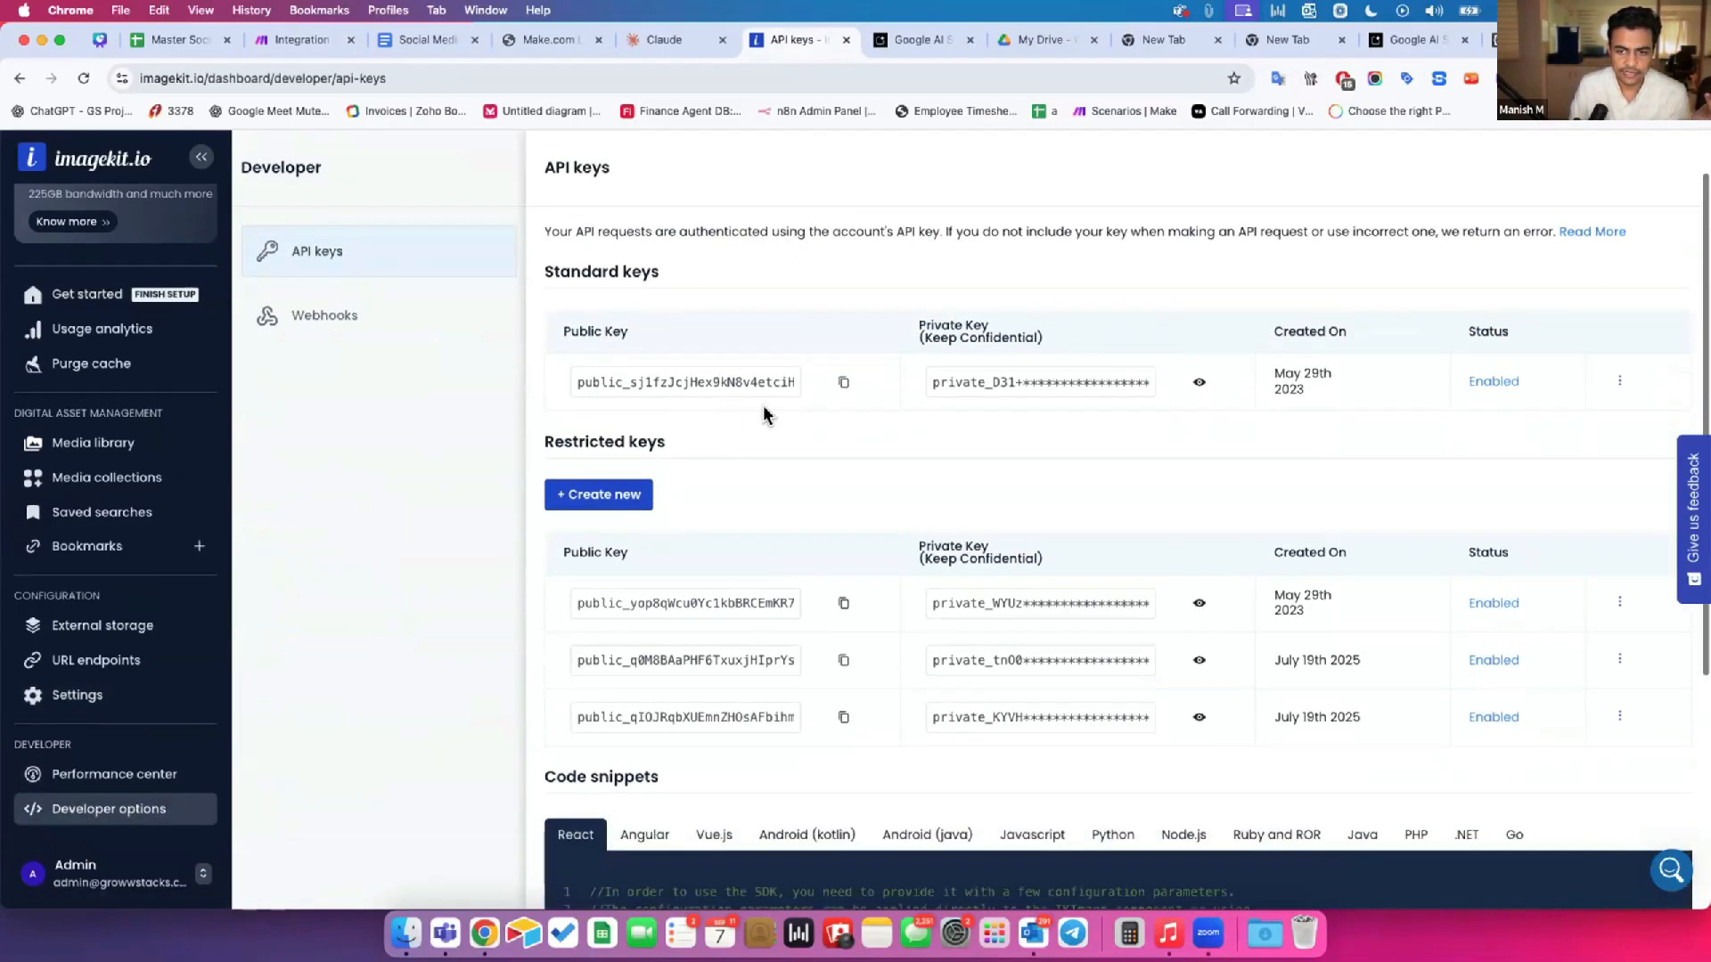
Step: Reveal the ImageKit private keys with the account password and copy the standard private key
click(960, 372)
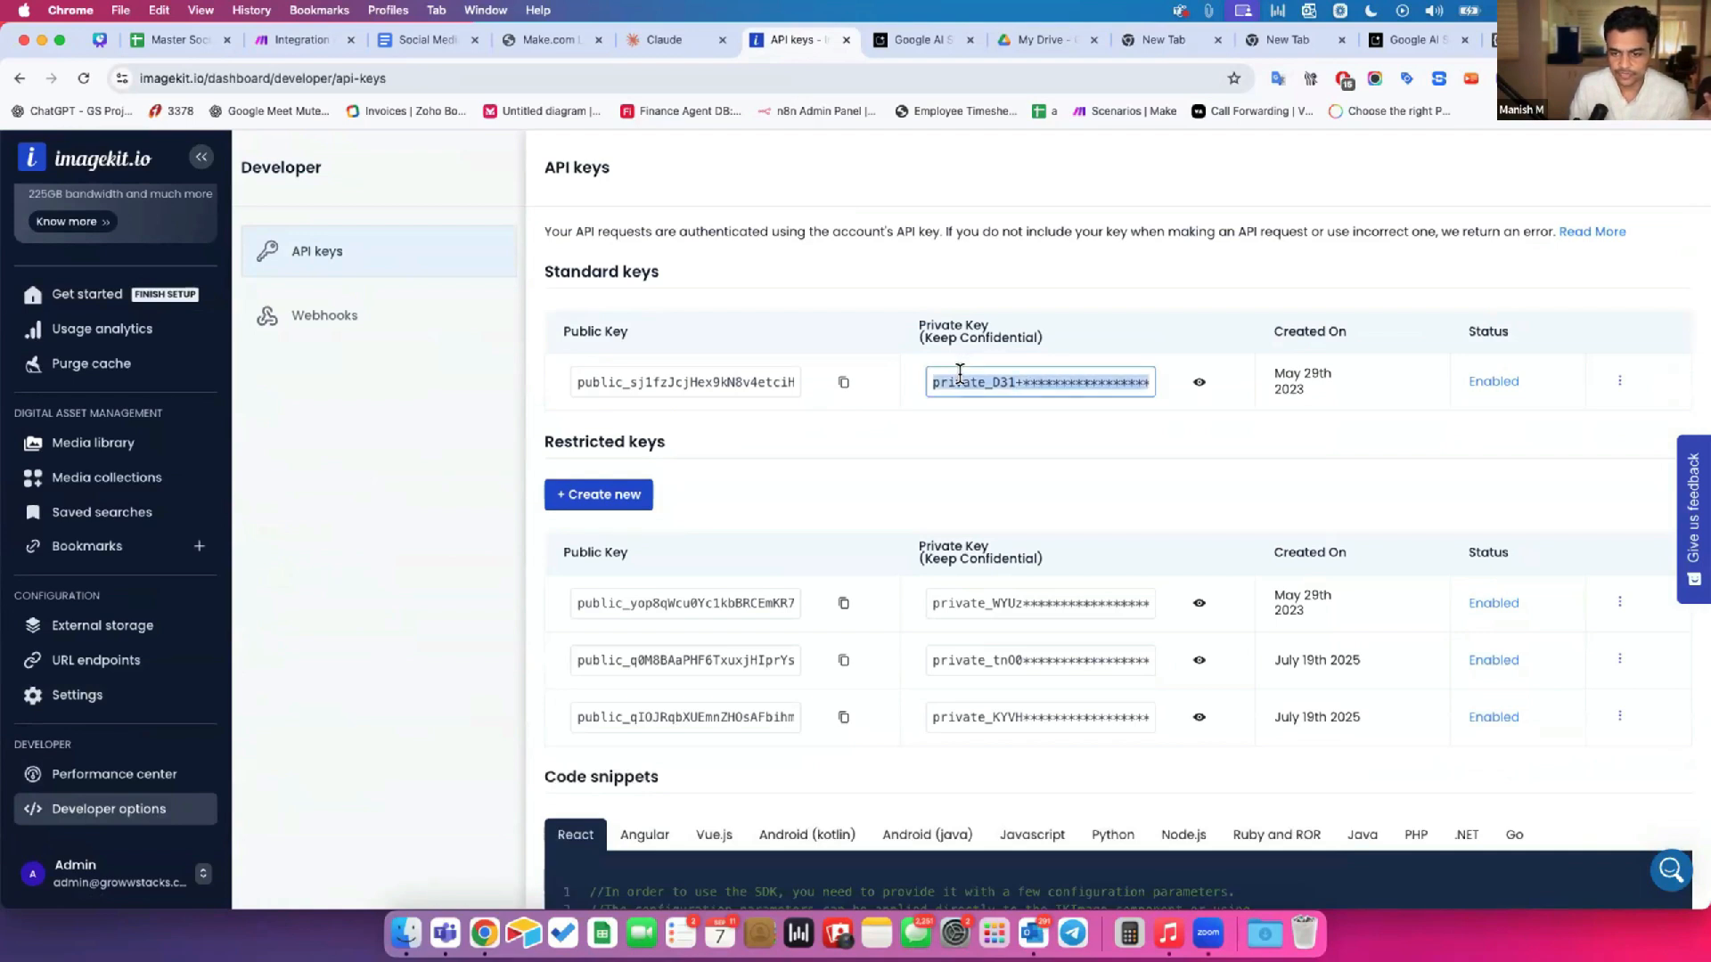
click(1200, 381)
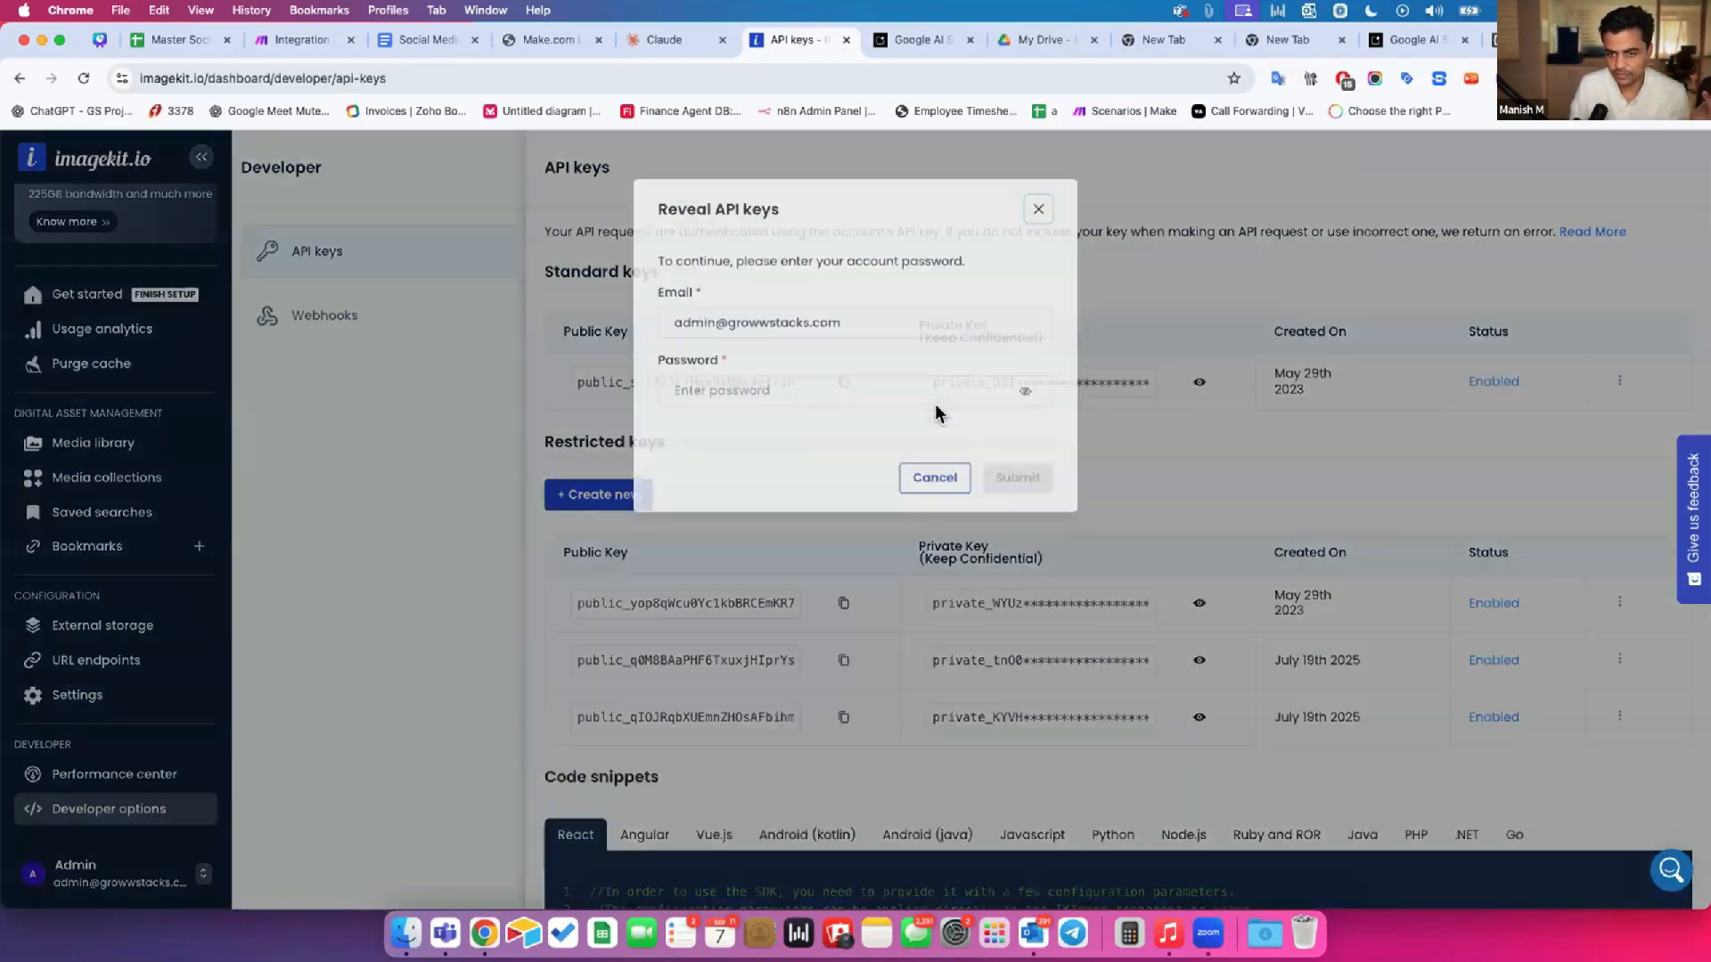
click(1016, 479)
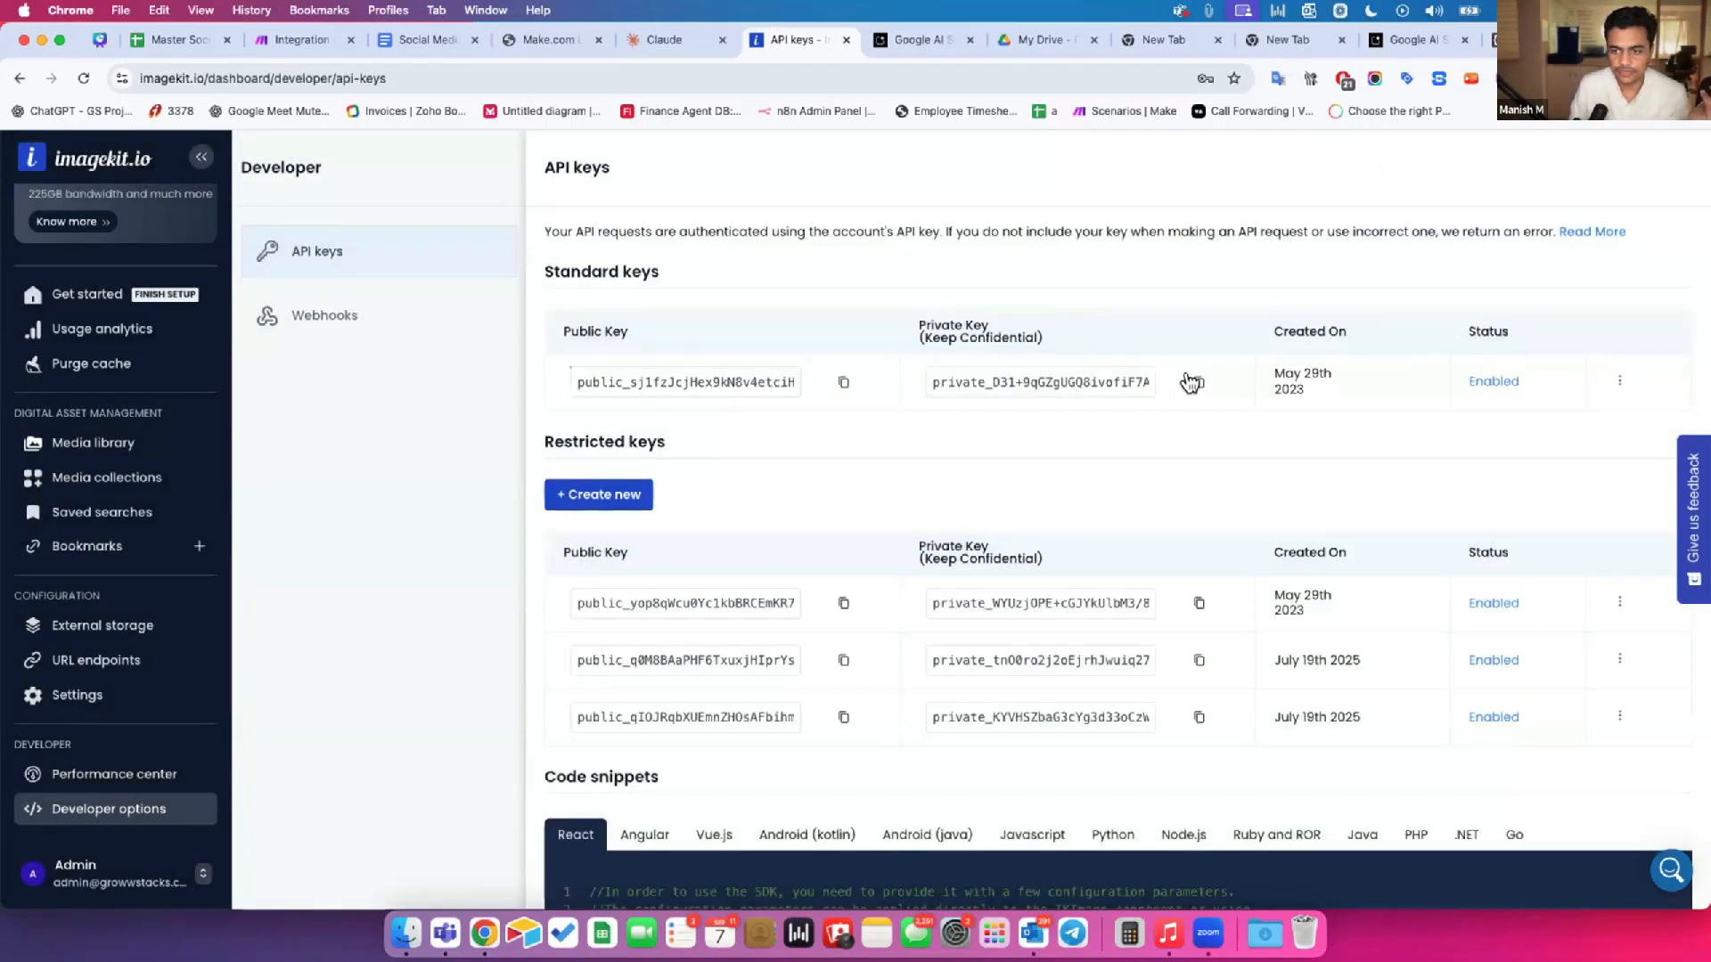
click(1199, 382)
Step: Paste the private key into the new Make connection form, discard the form and keep the Admin Imagekit connection
click(294, 39)
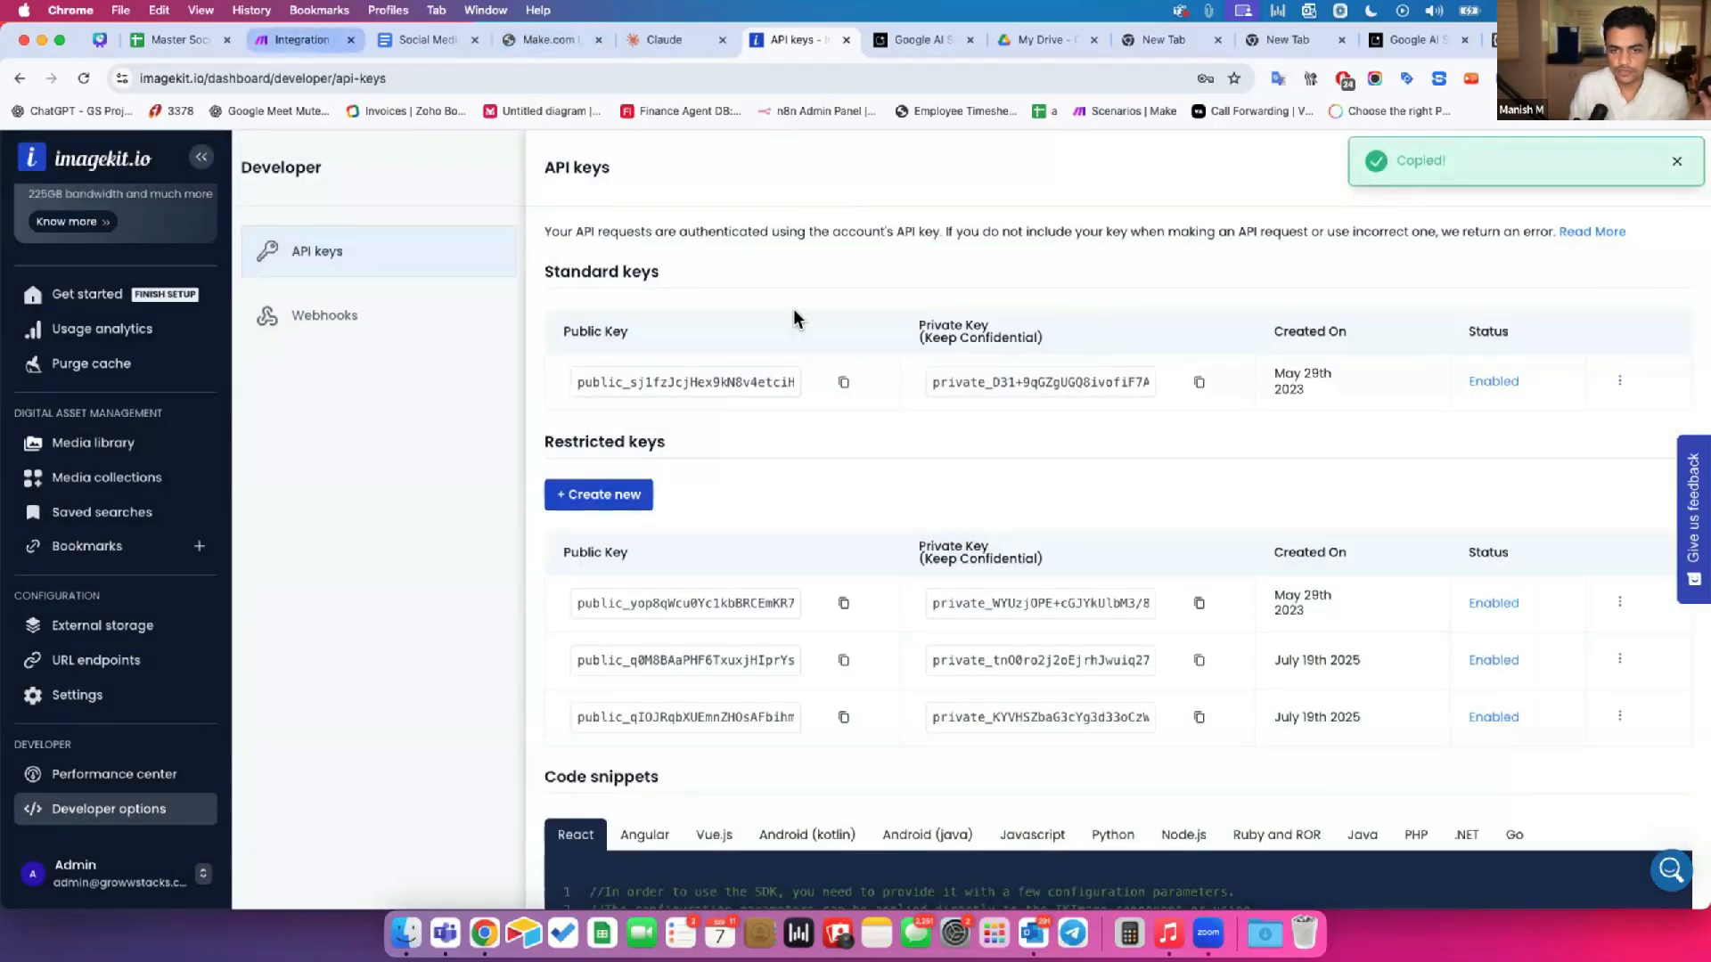
key(super+v)
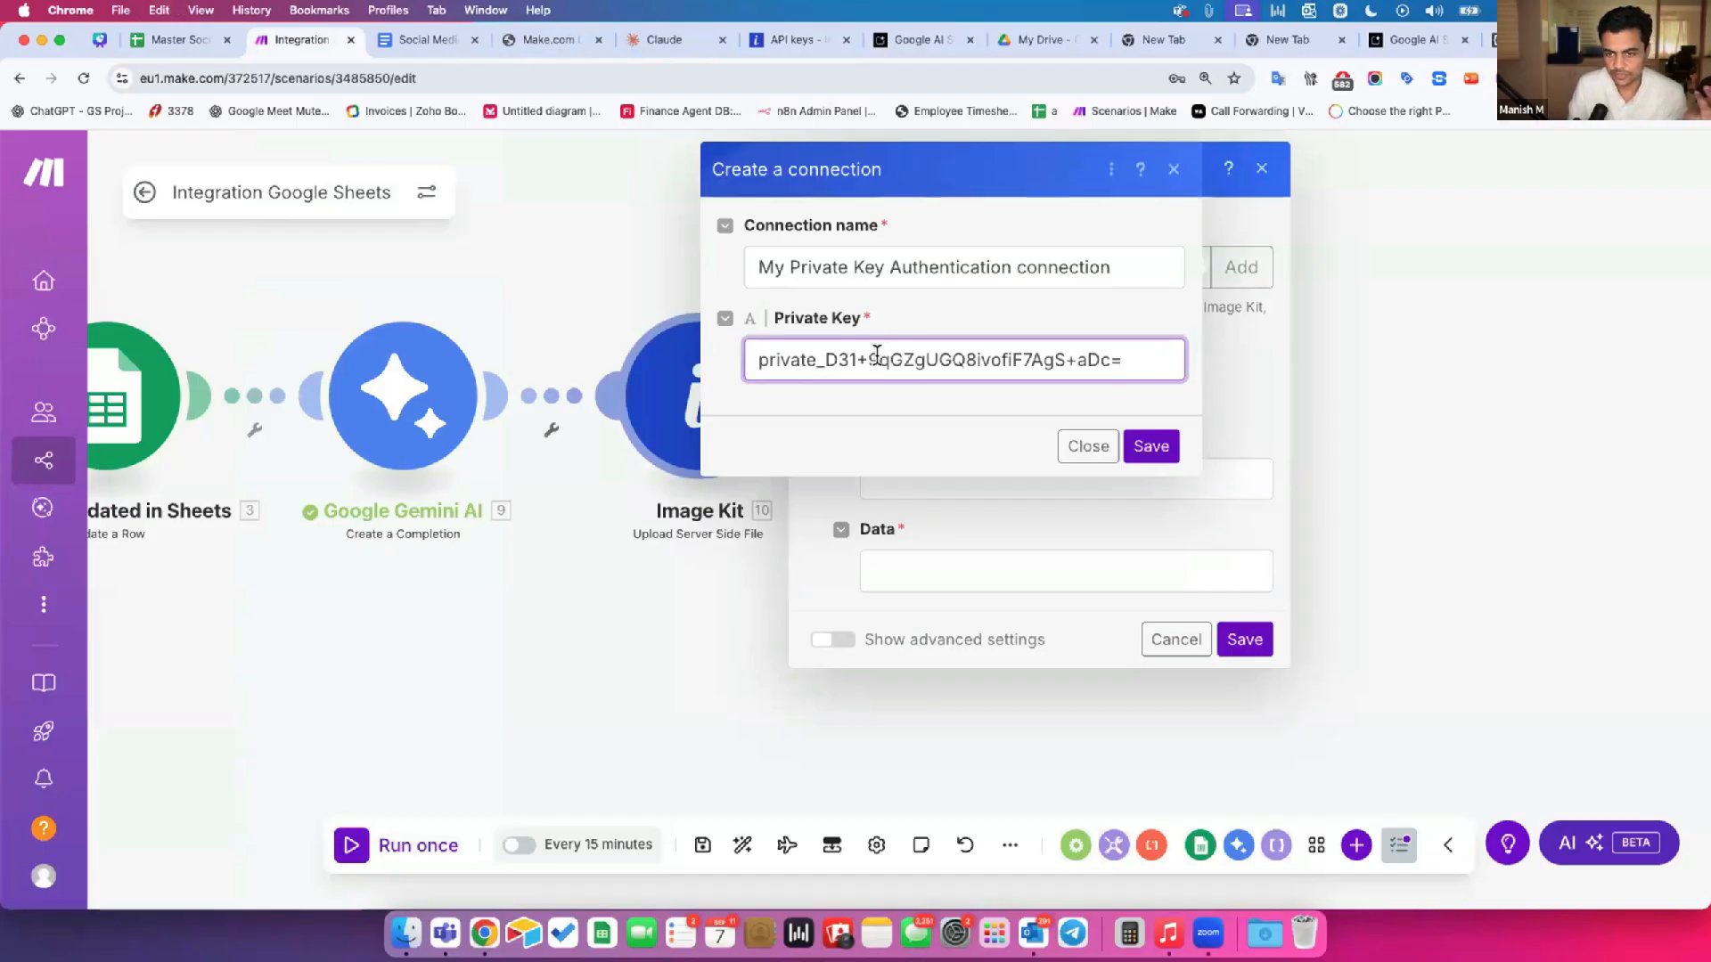
click(1077, 450)
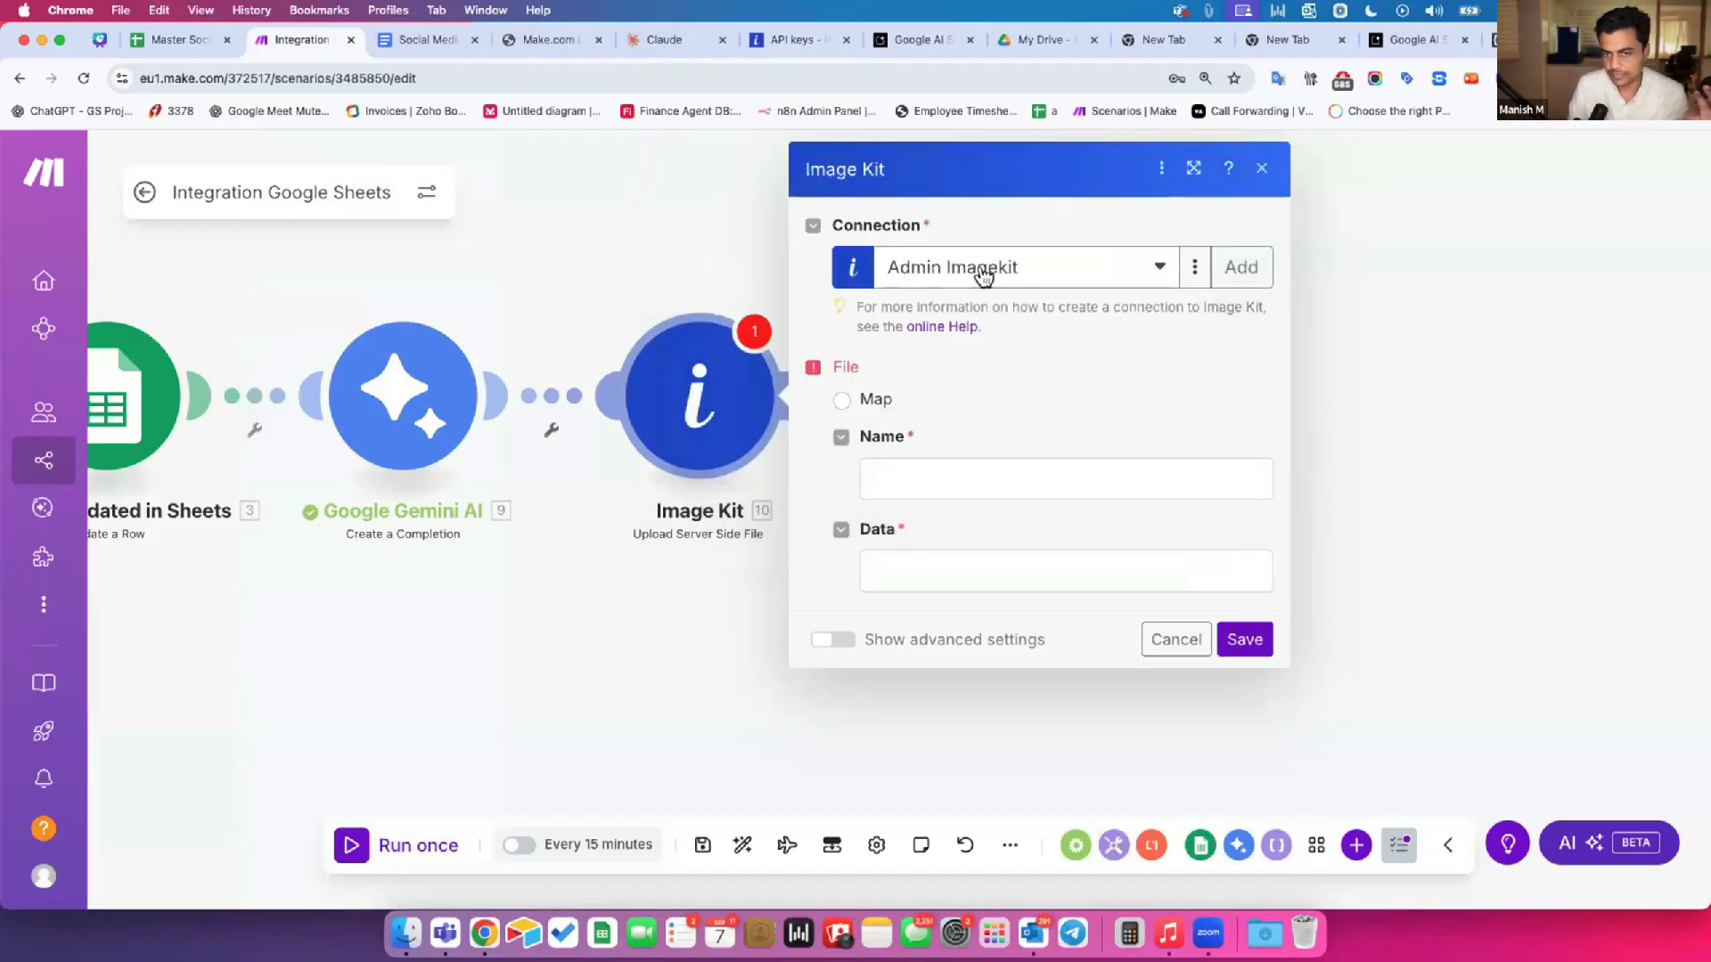
click(977, 271)
click(1201, 336)
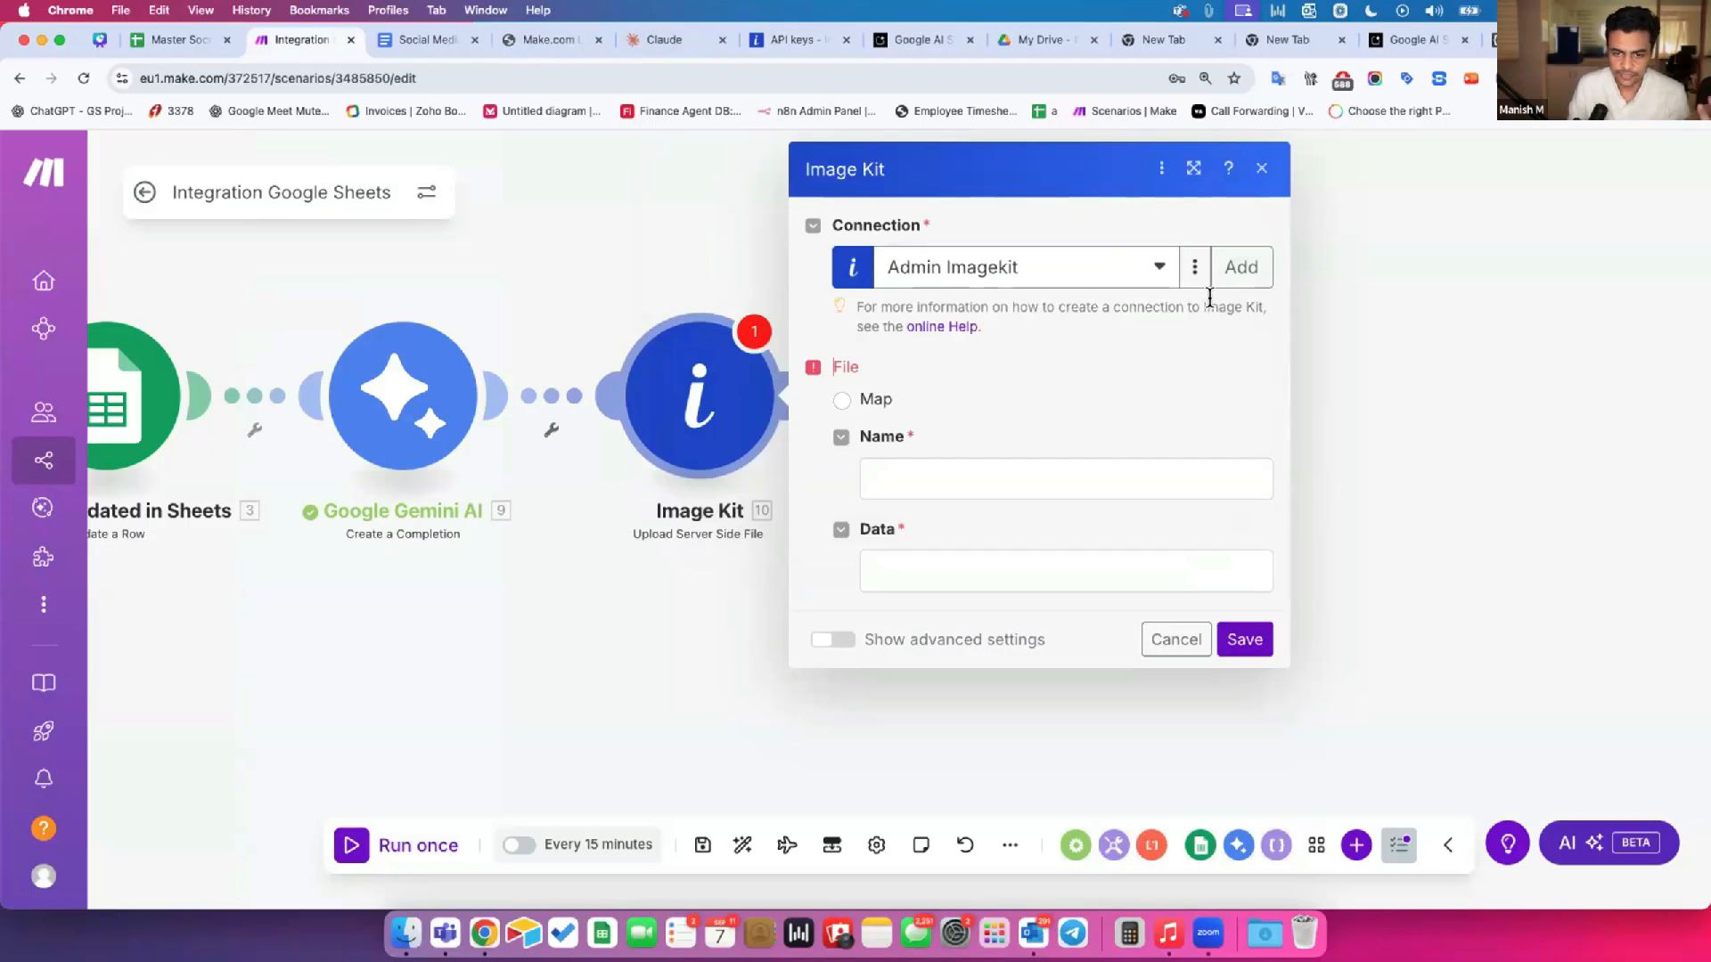
Step: Set the Image Kit file name to "New Image - " followed by the Row number from the Idea Input search
click(890, 472)
click(896, 565)
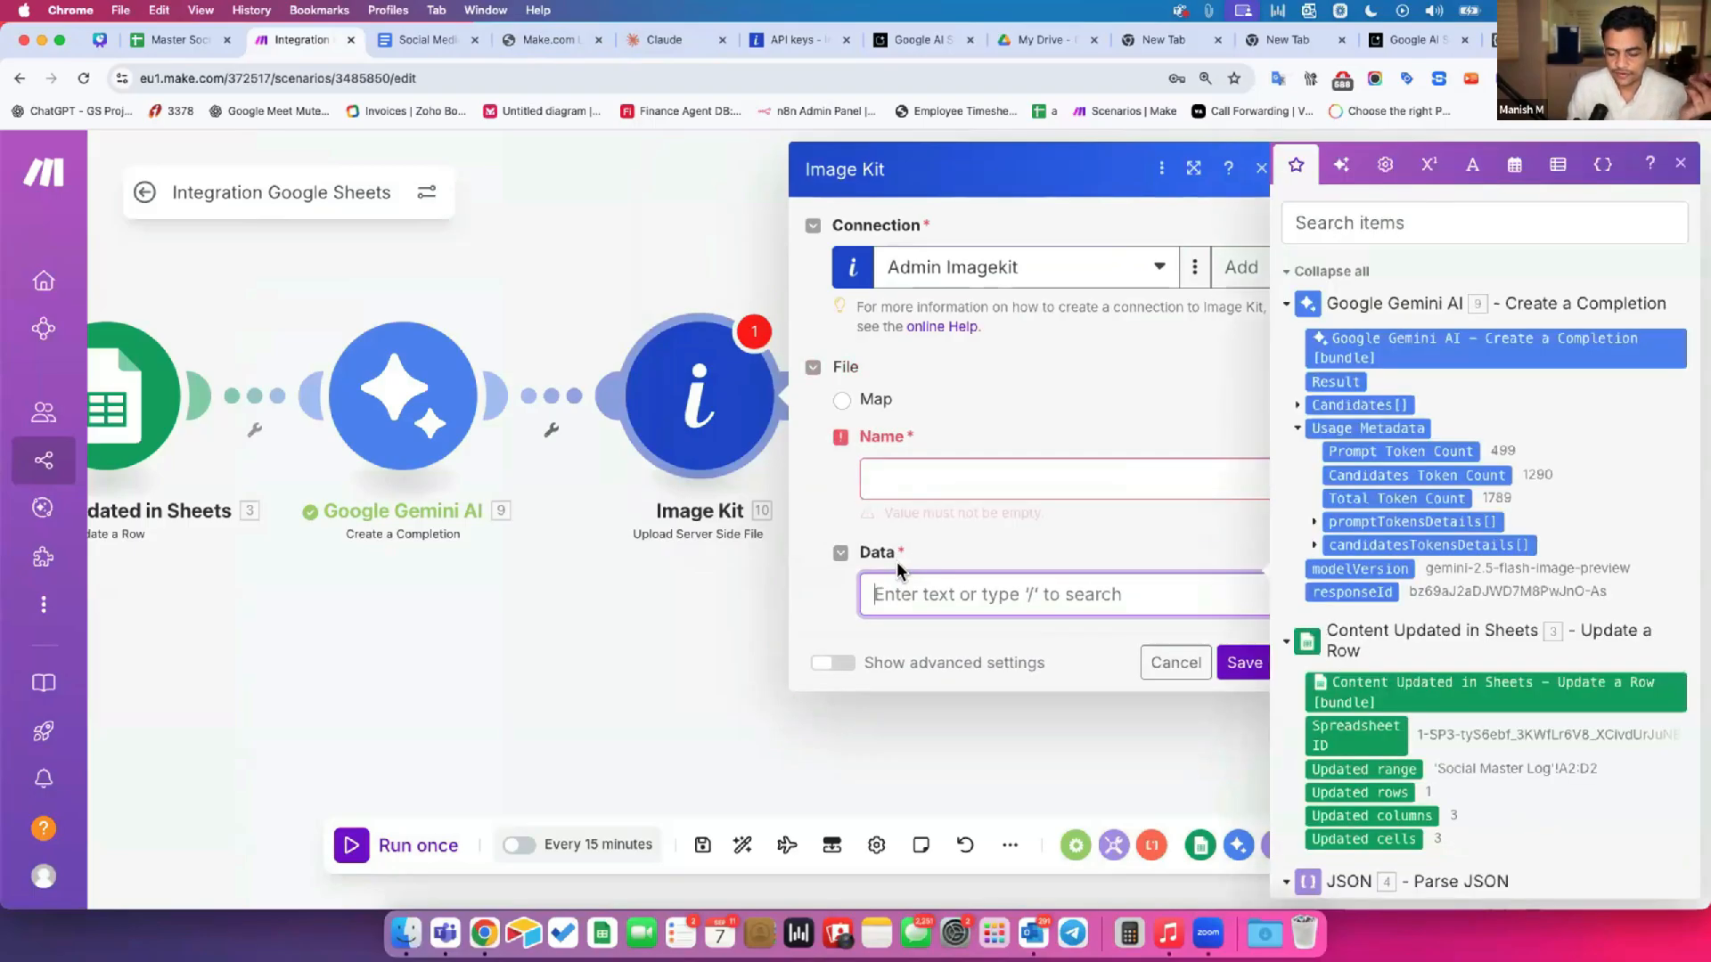
click(981, 470)
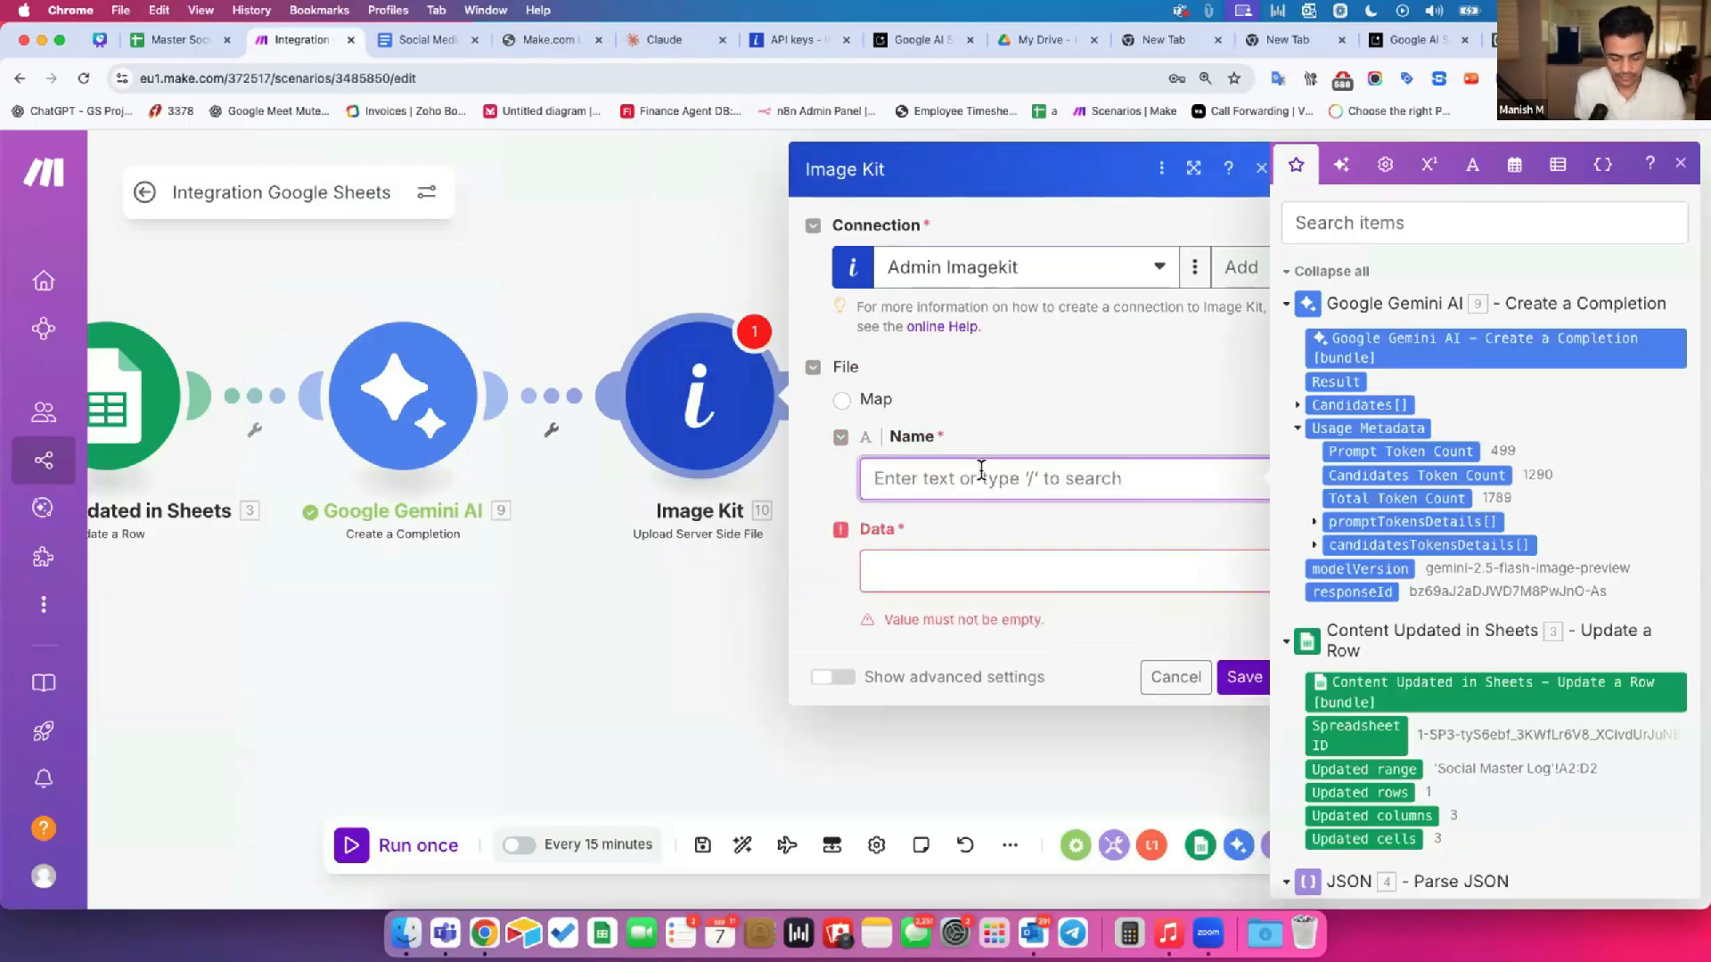
text(New Image -)
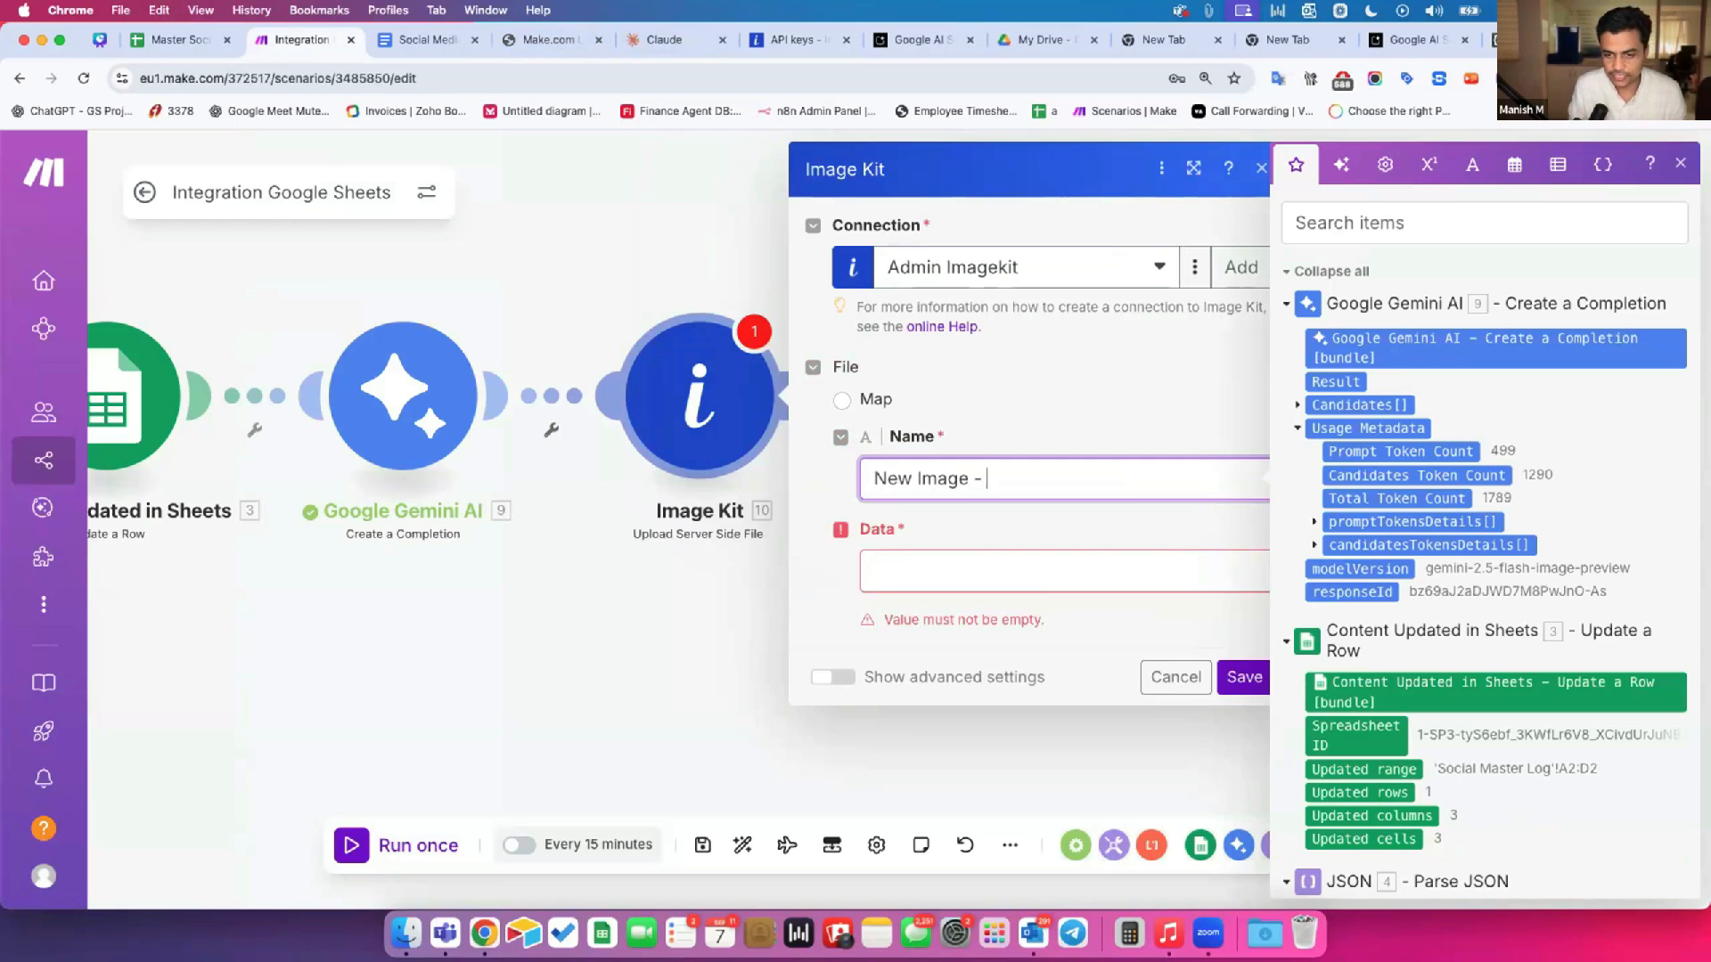
scroll(1404, 696, down, 15)
scroll(1404, 695, down, 2)
drag(1312, 488, 1025, 485)
drag(869, 475, 1137, 473)
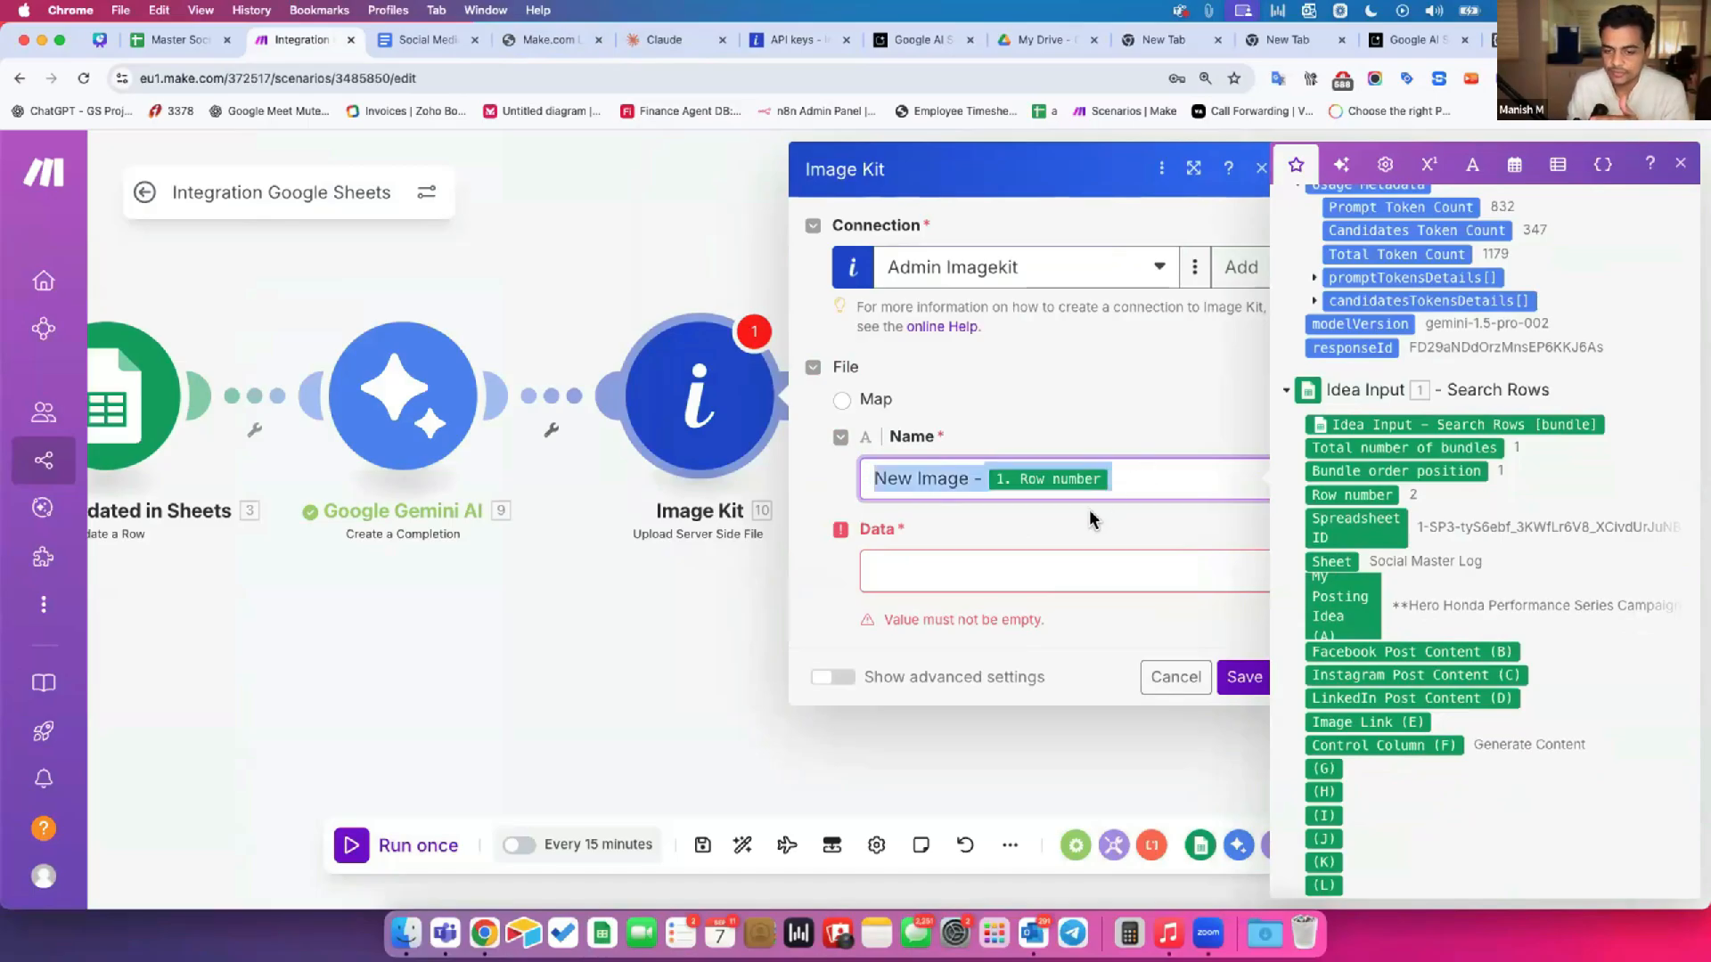
click(977, 475)
drag(852, 497, 881, 457)
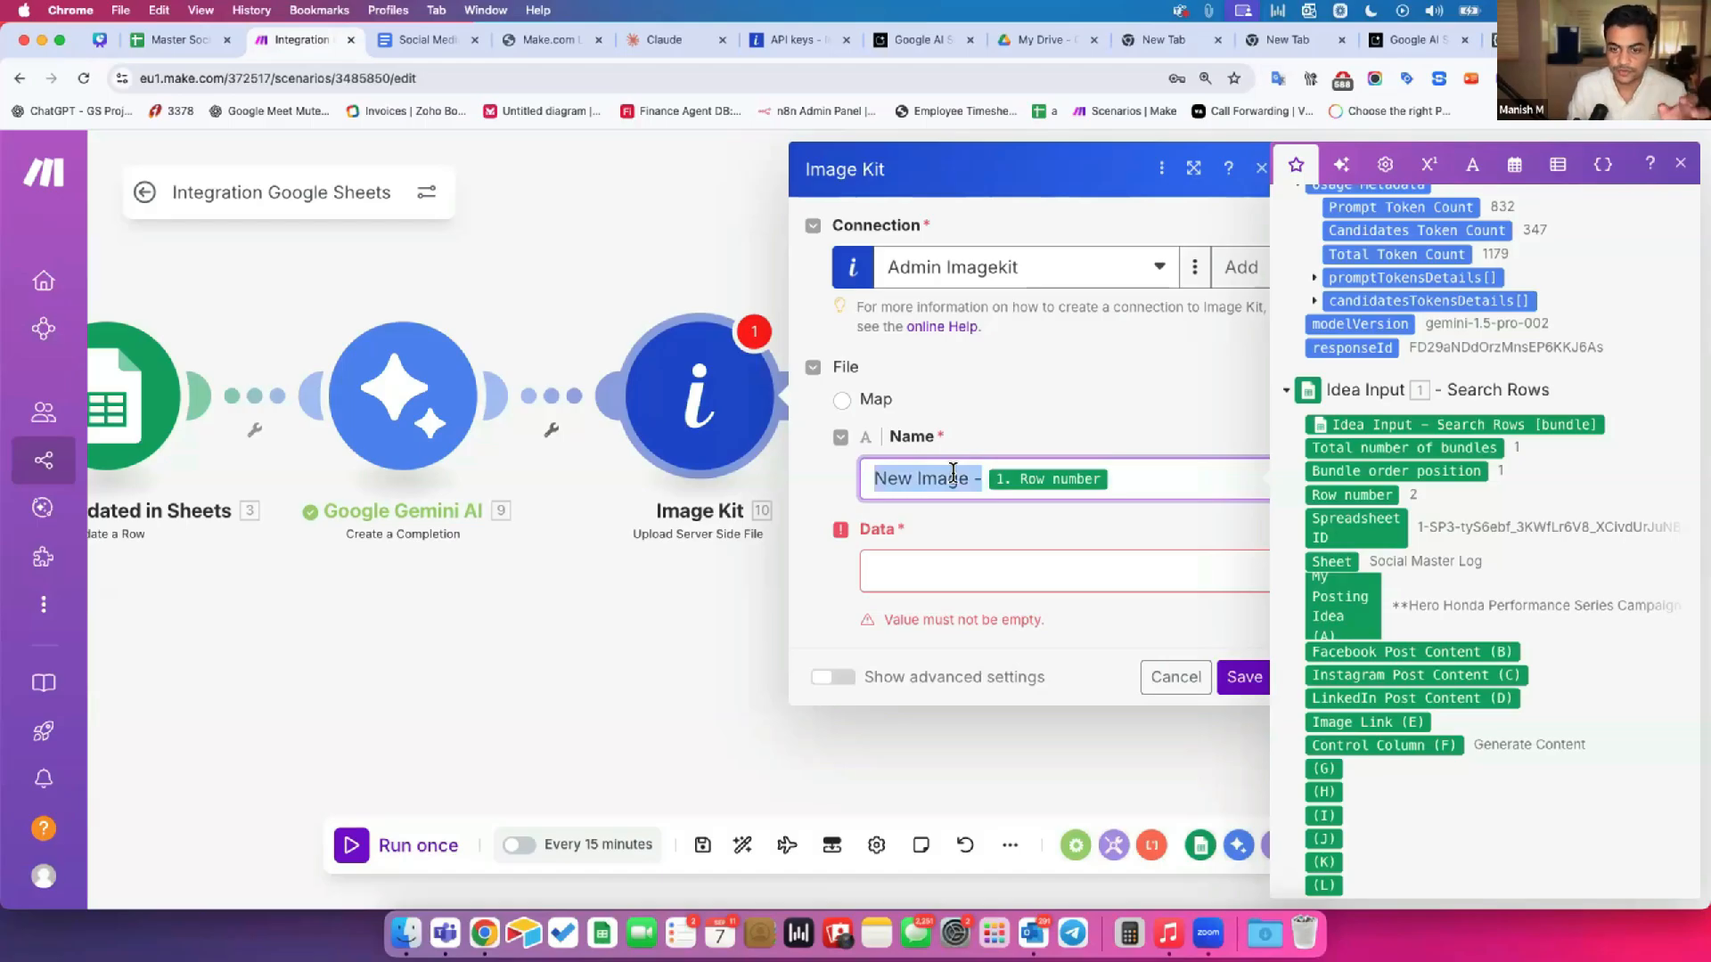
click(1145, 479)
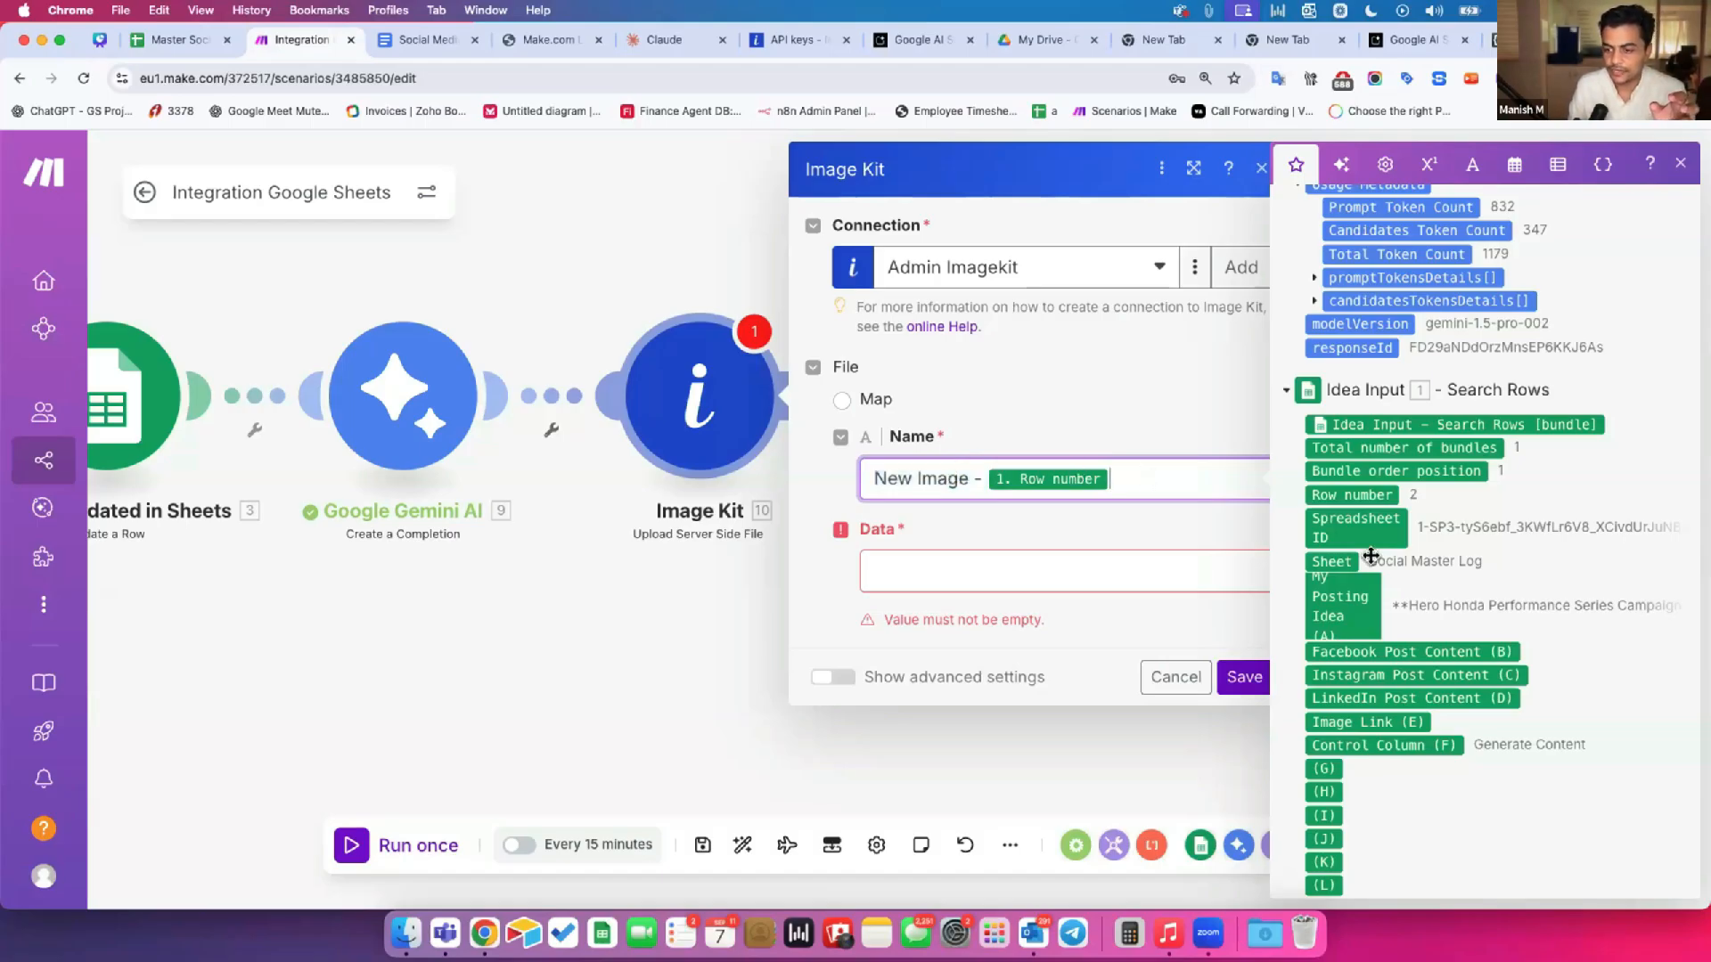
scroll(1370, 555, up, 5)
scroll(1373, 602, down, 6)
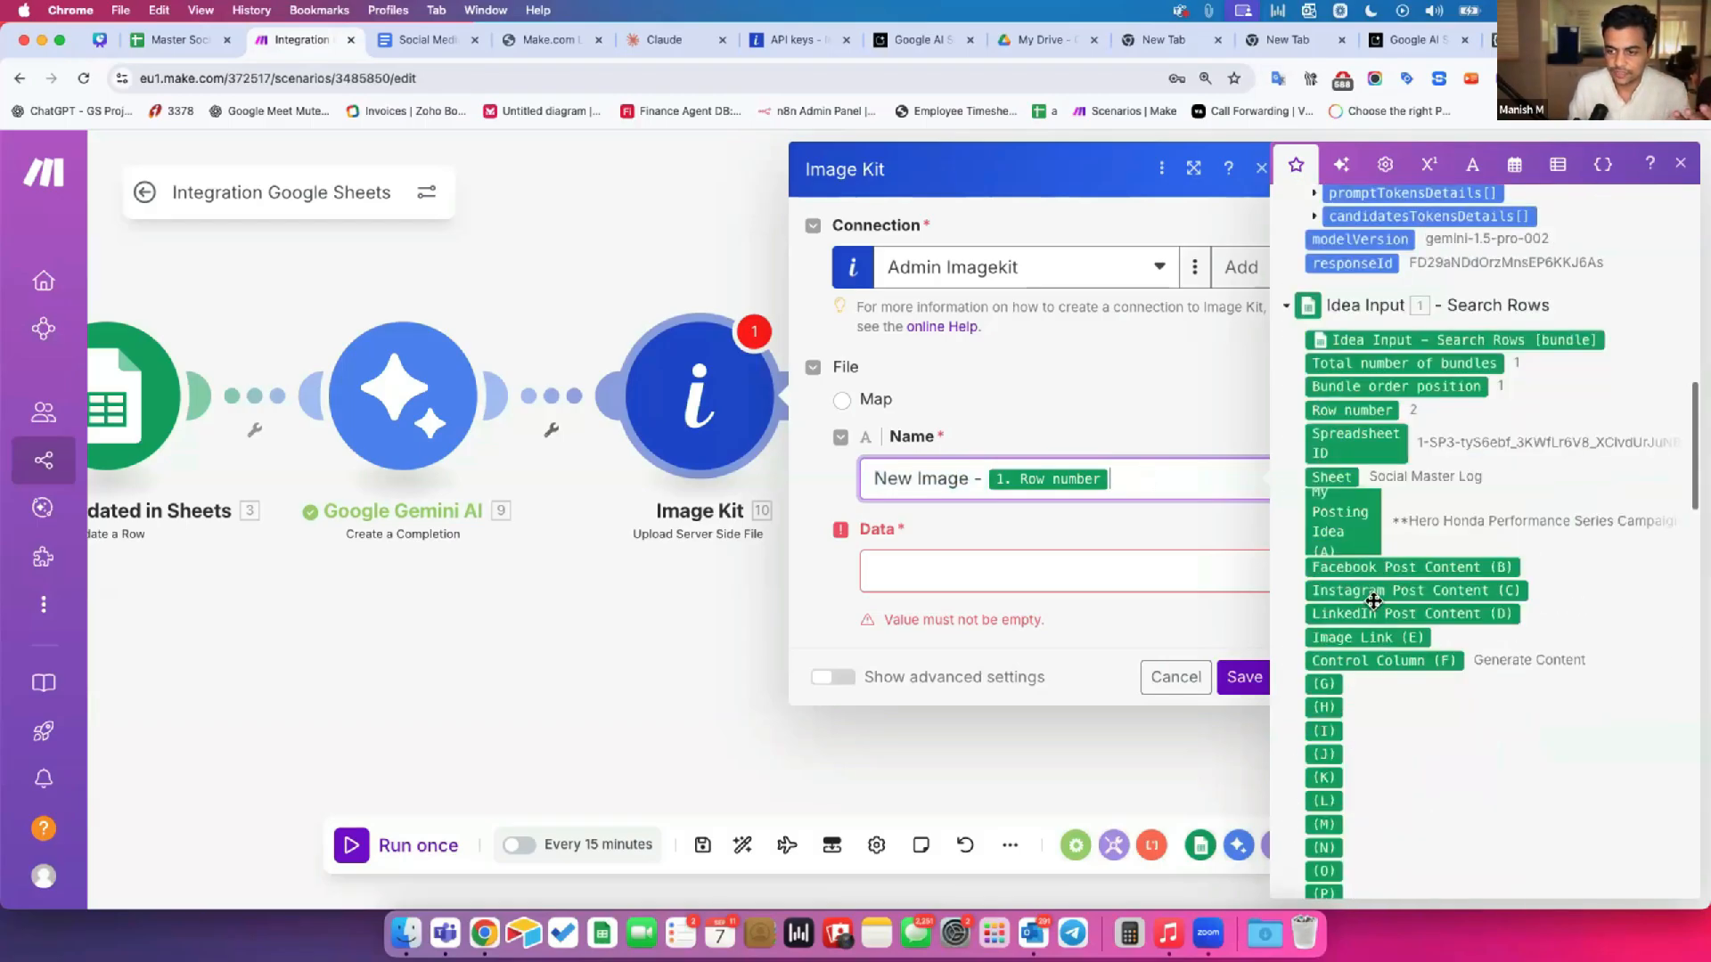
click(1093, 519)
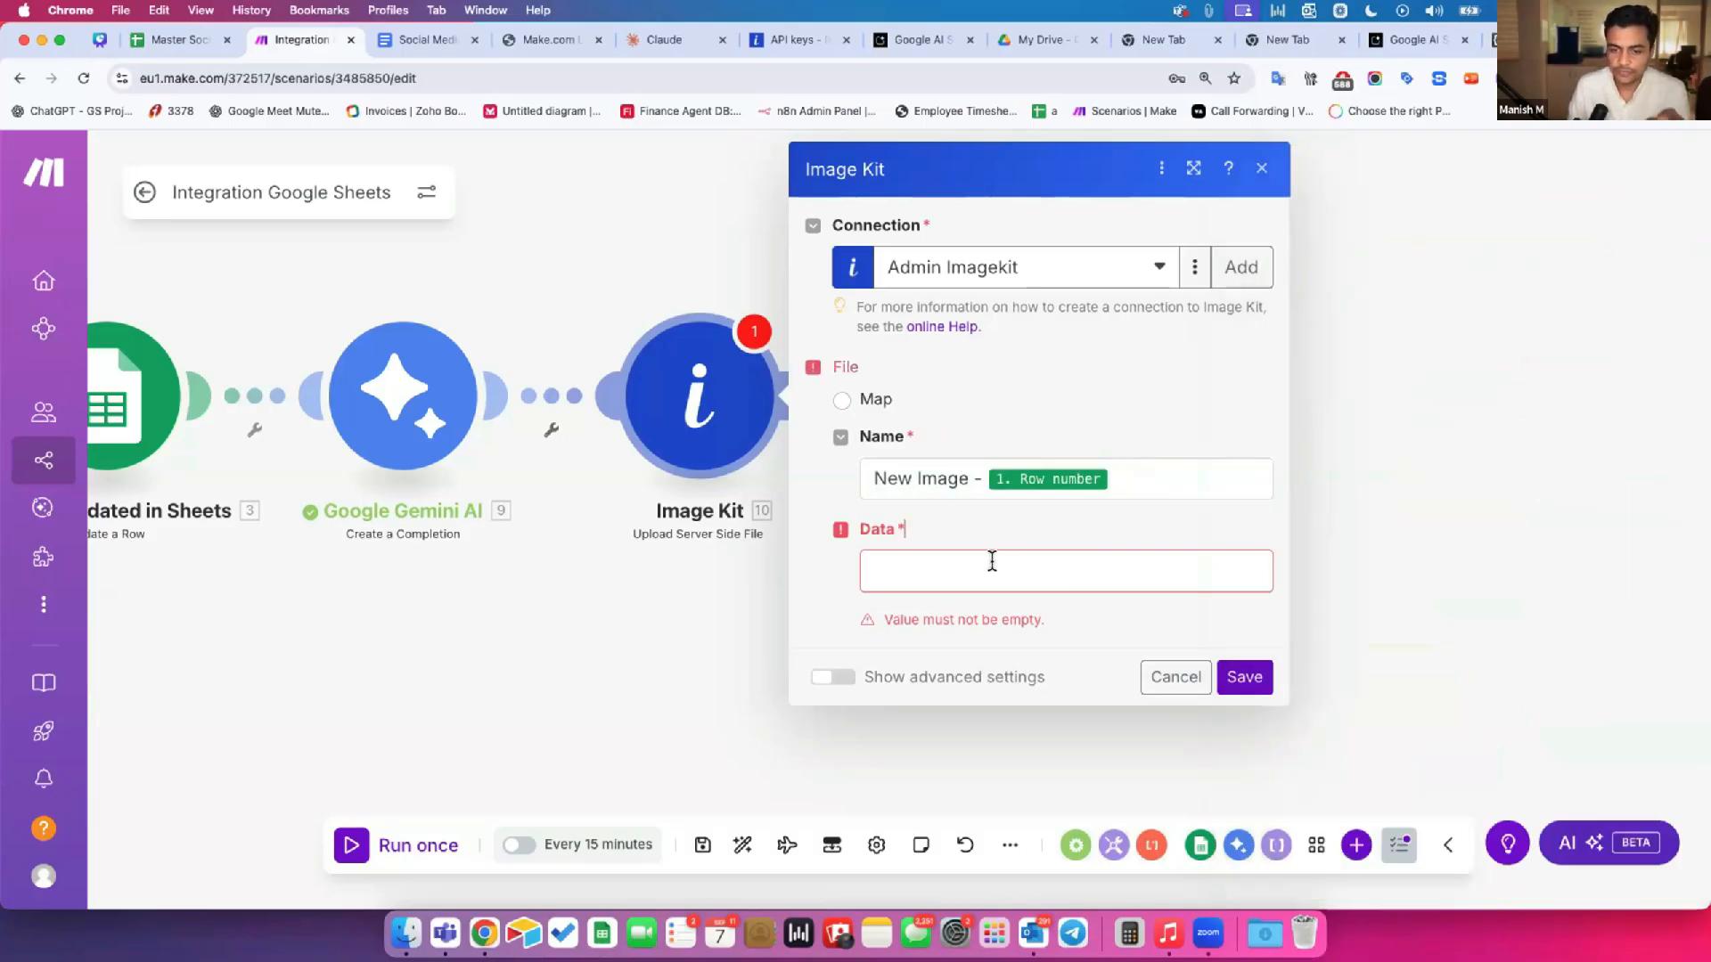
Step: Map the file's Data field to the data value under Candidates, Content, Parts and inlineData of the Gemini image output
click(992, 561)
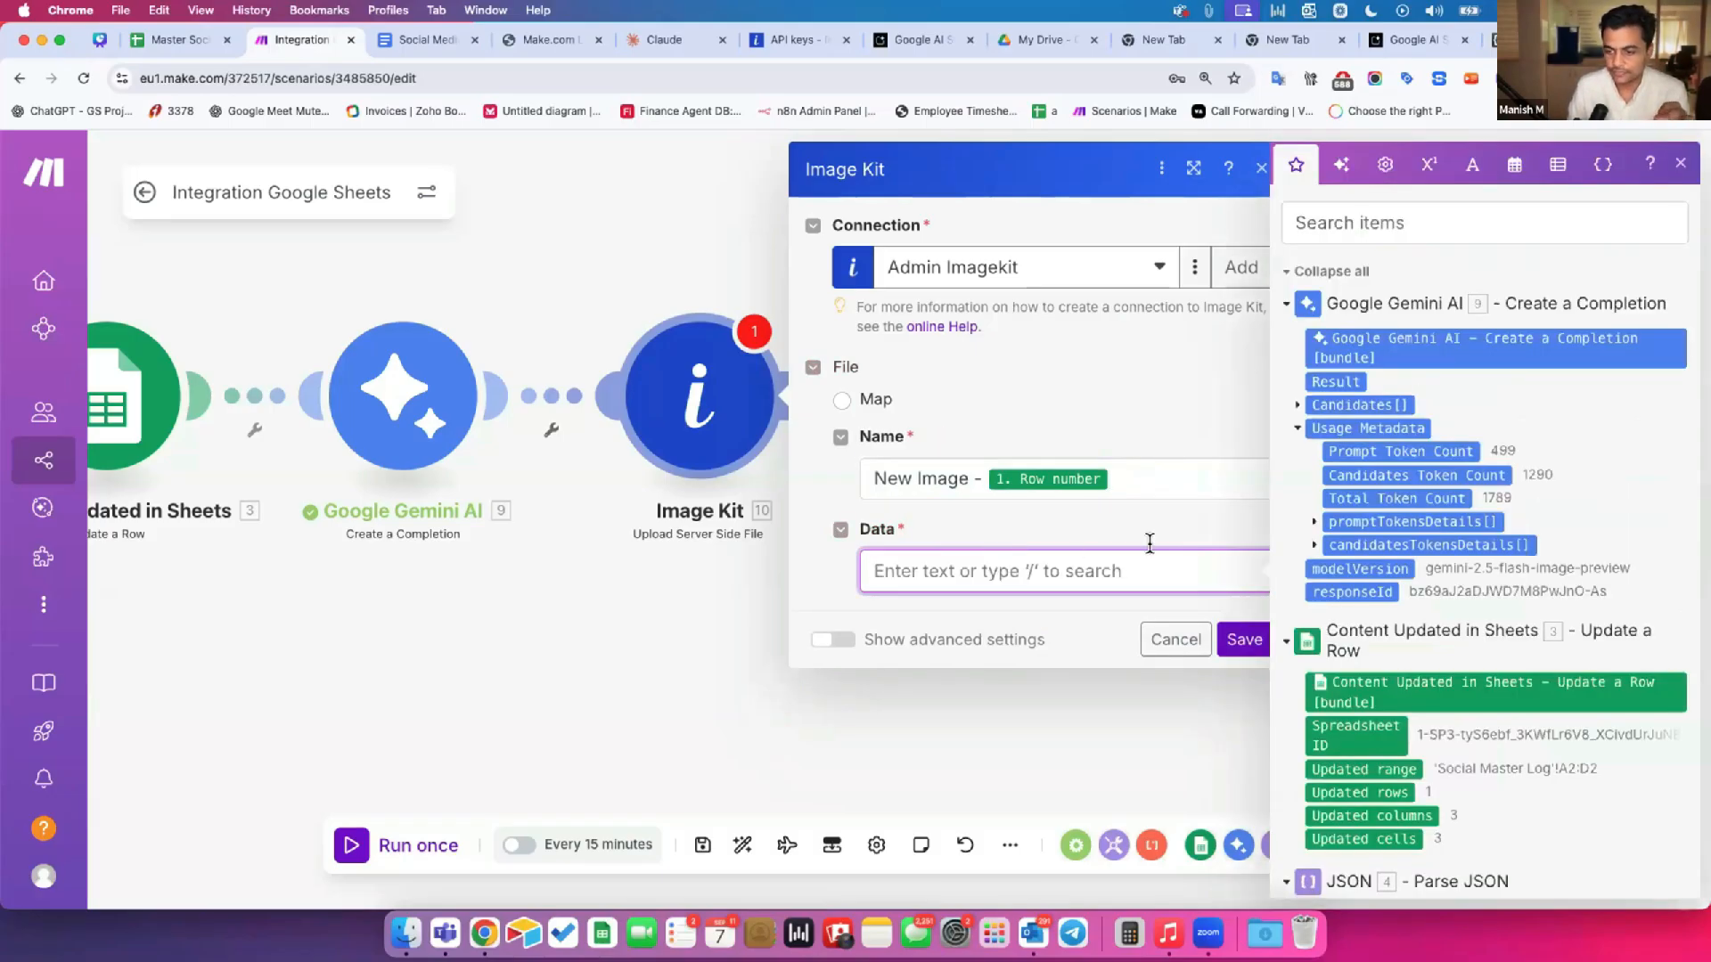
click(1294, 406)
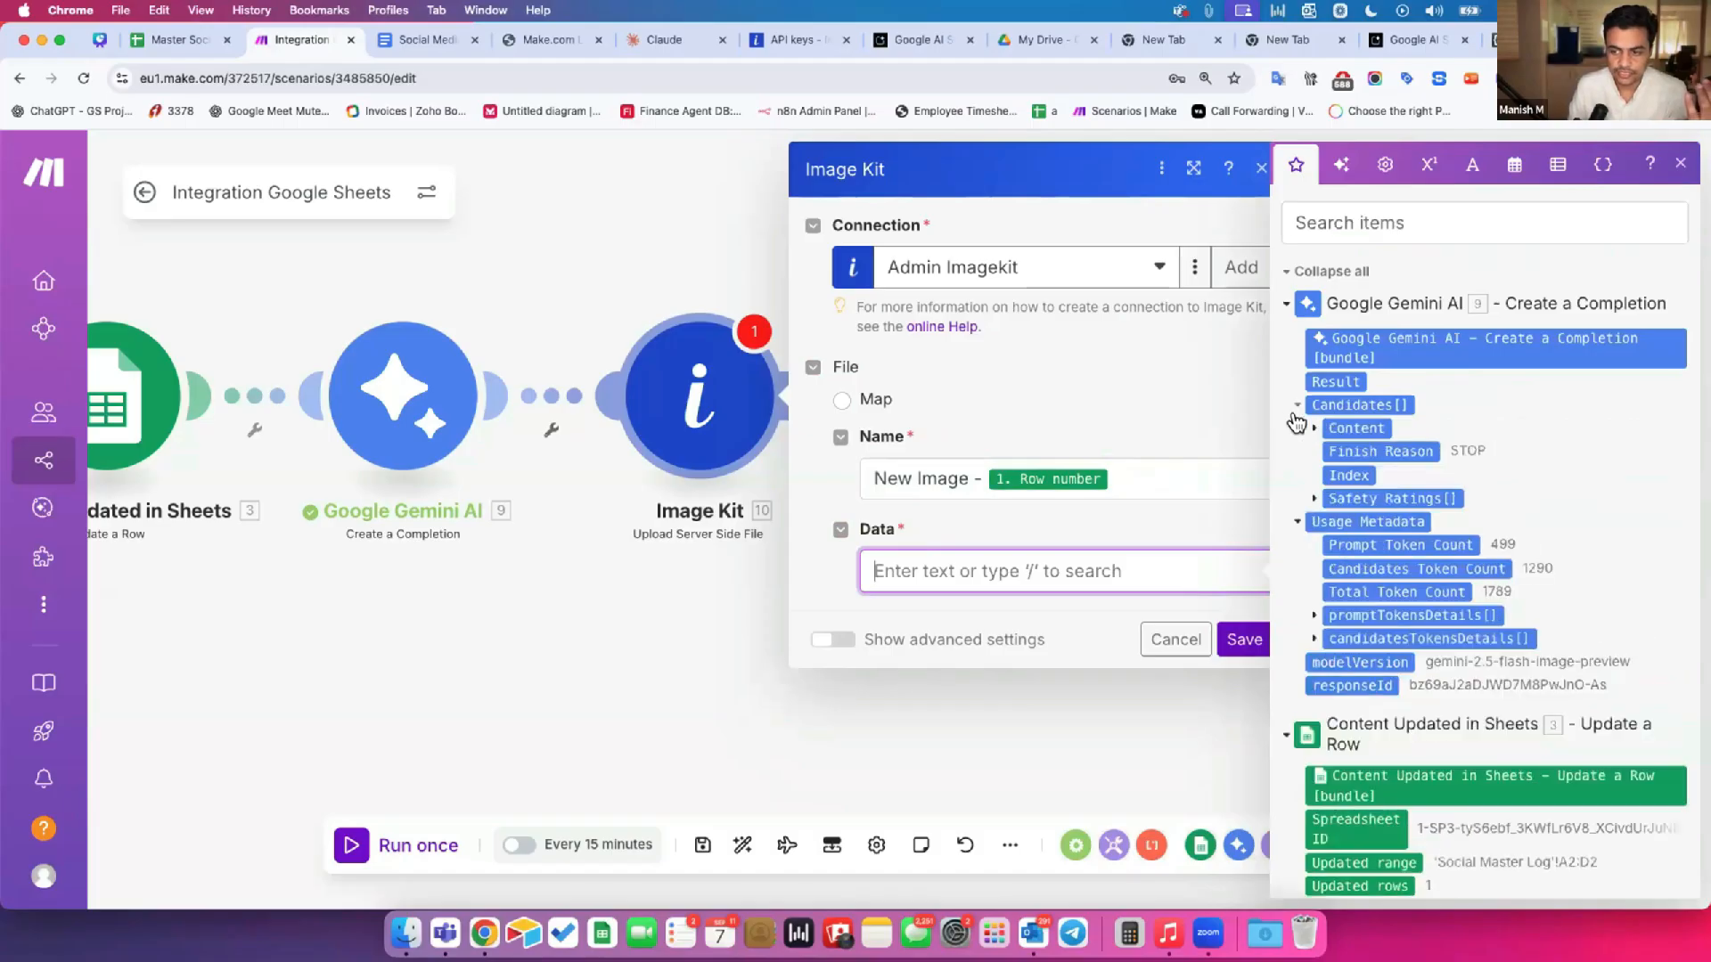
click(1313, 428)
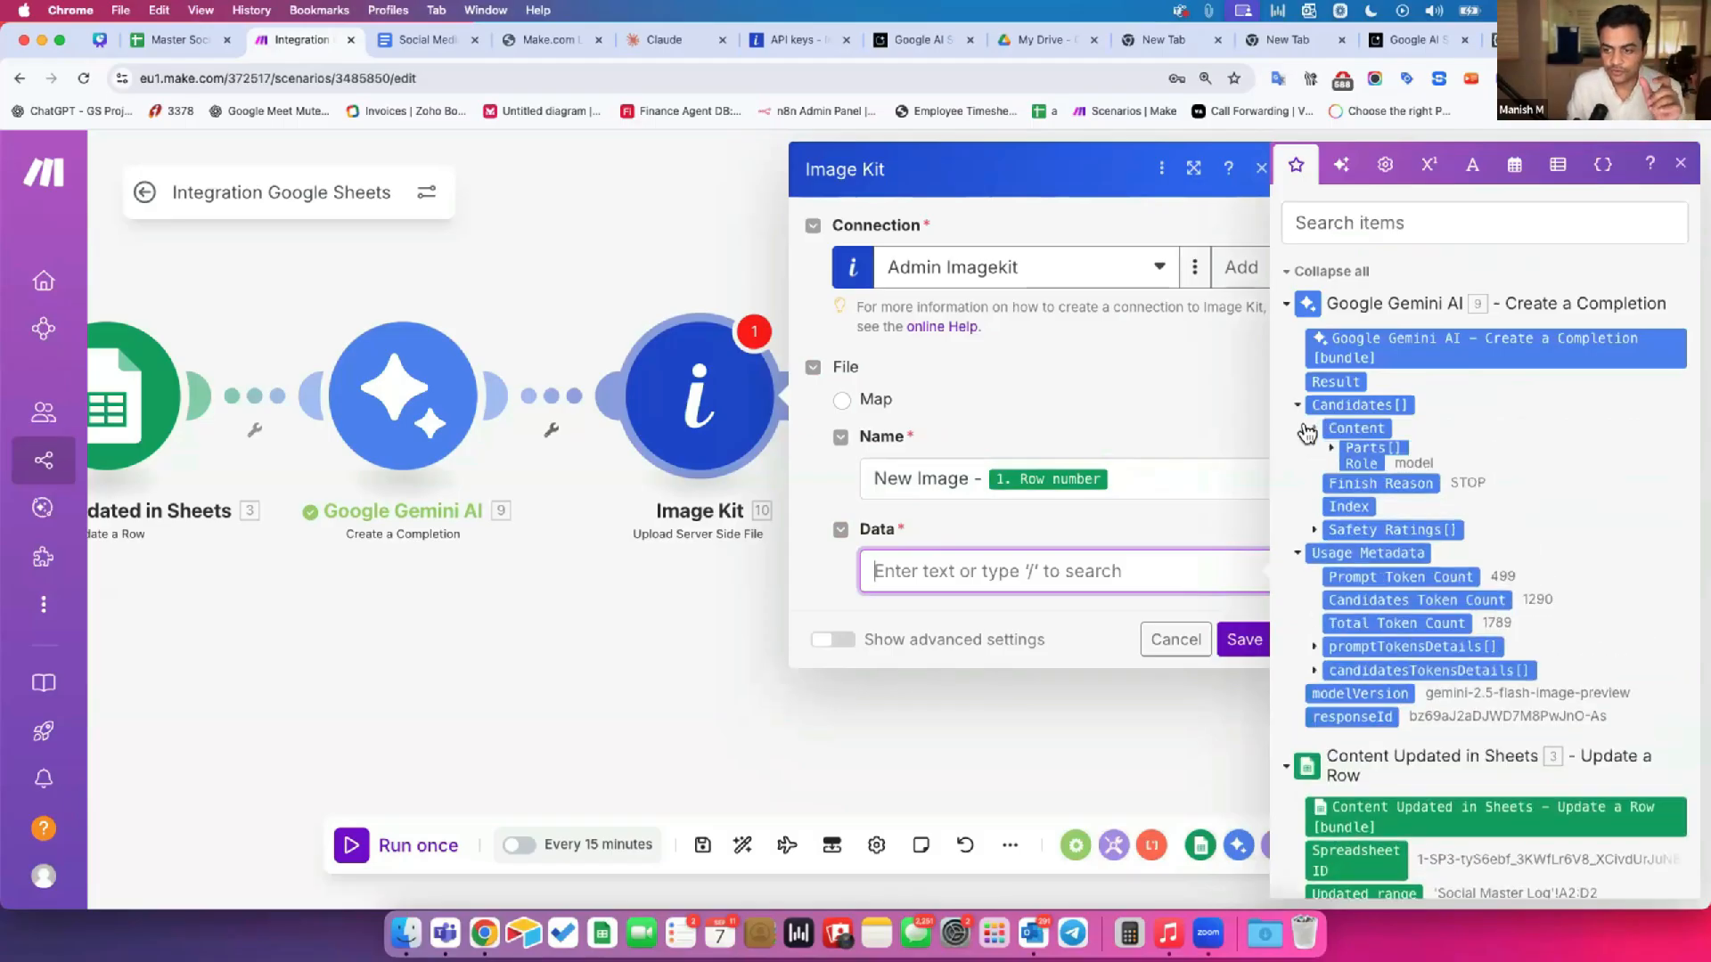
click(1332, 451)
click(1341, 496)
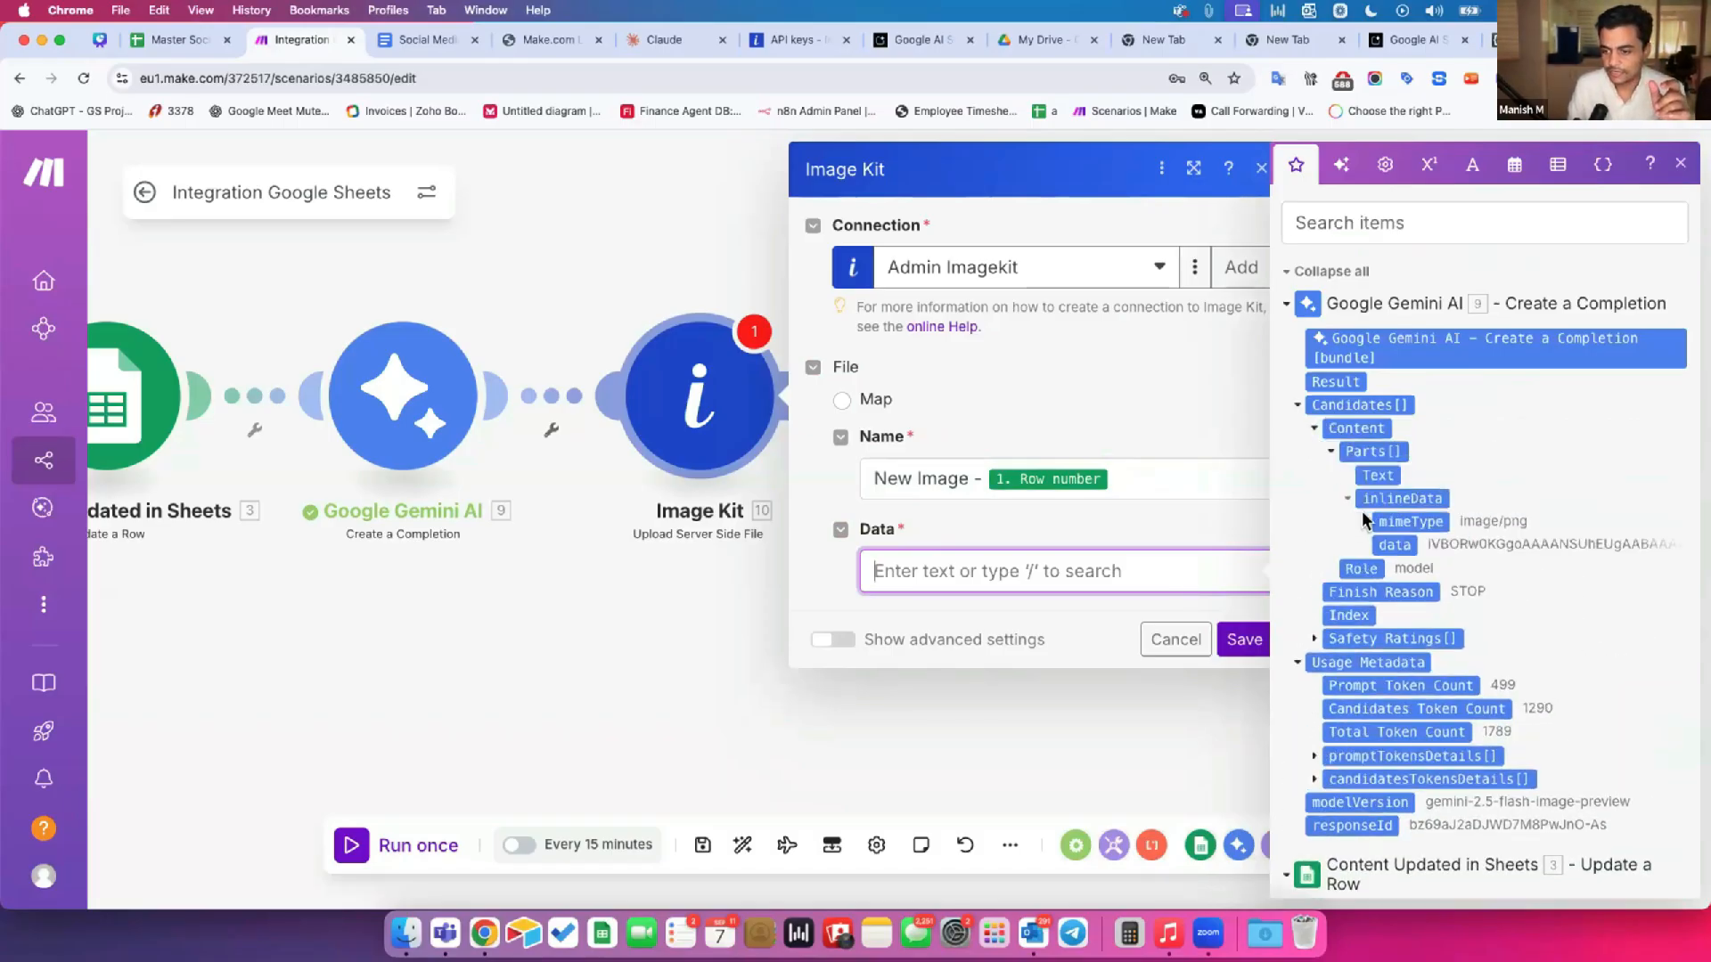
click(1392, 545)
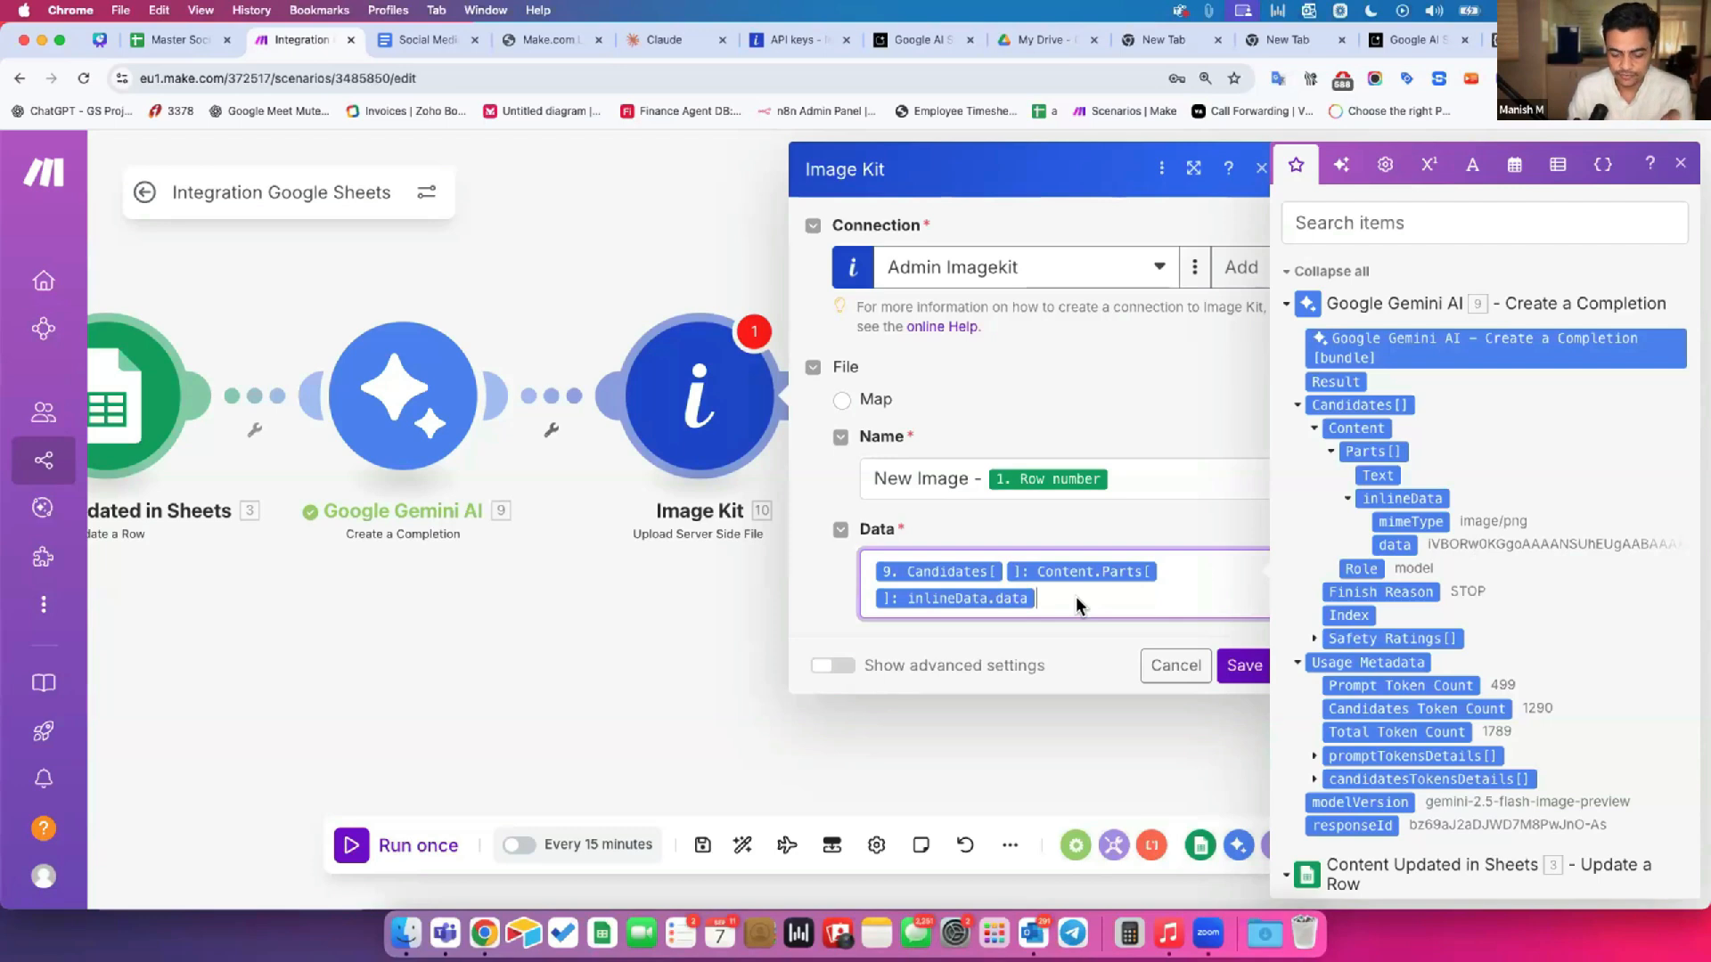
Step: Insert the toBinary function in front of the mapped inlineData value in the Image Kit Data field, making that value its first argument
key(Up)
key(Up)
key(Return)
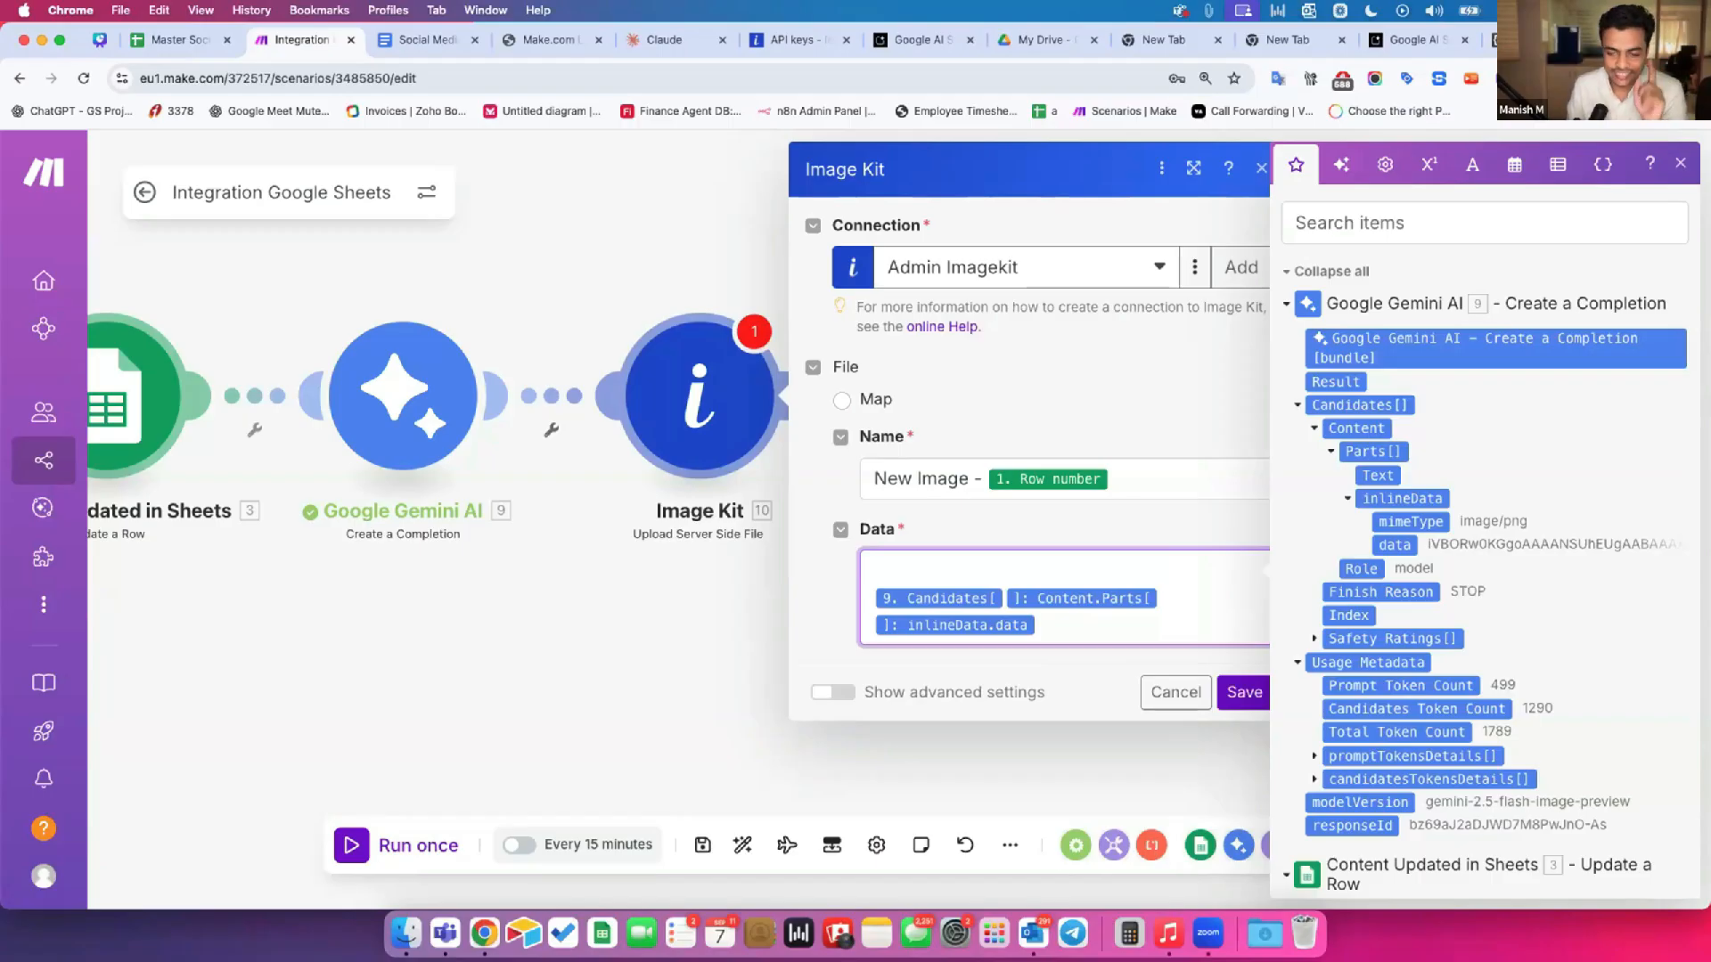
click(1472, 164)
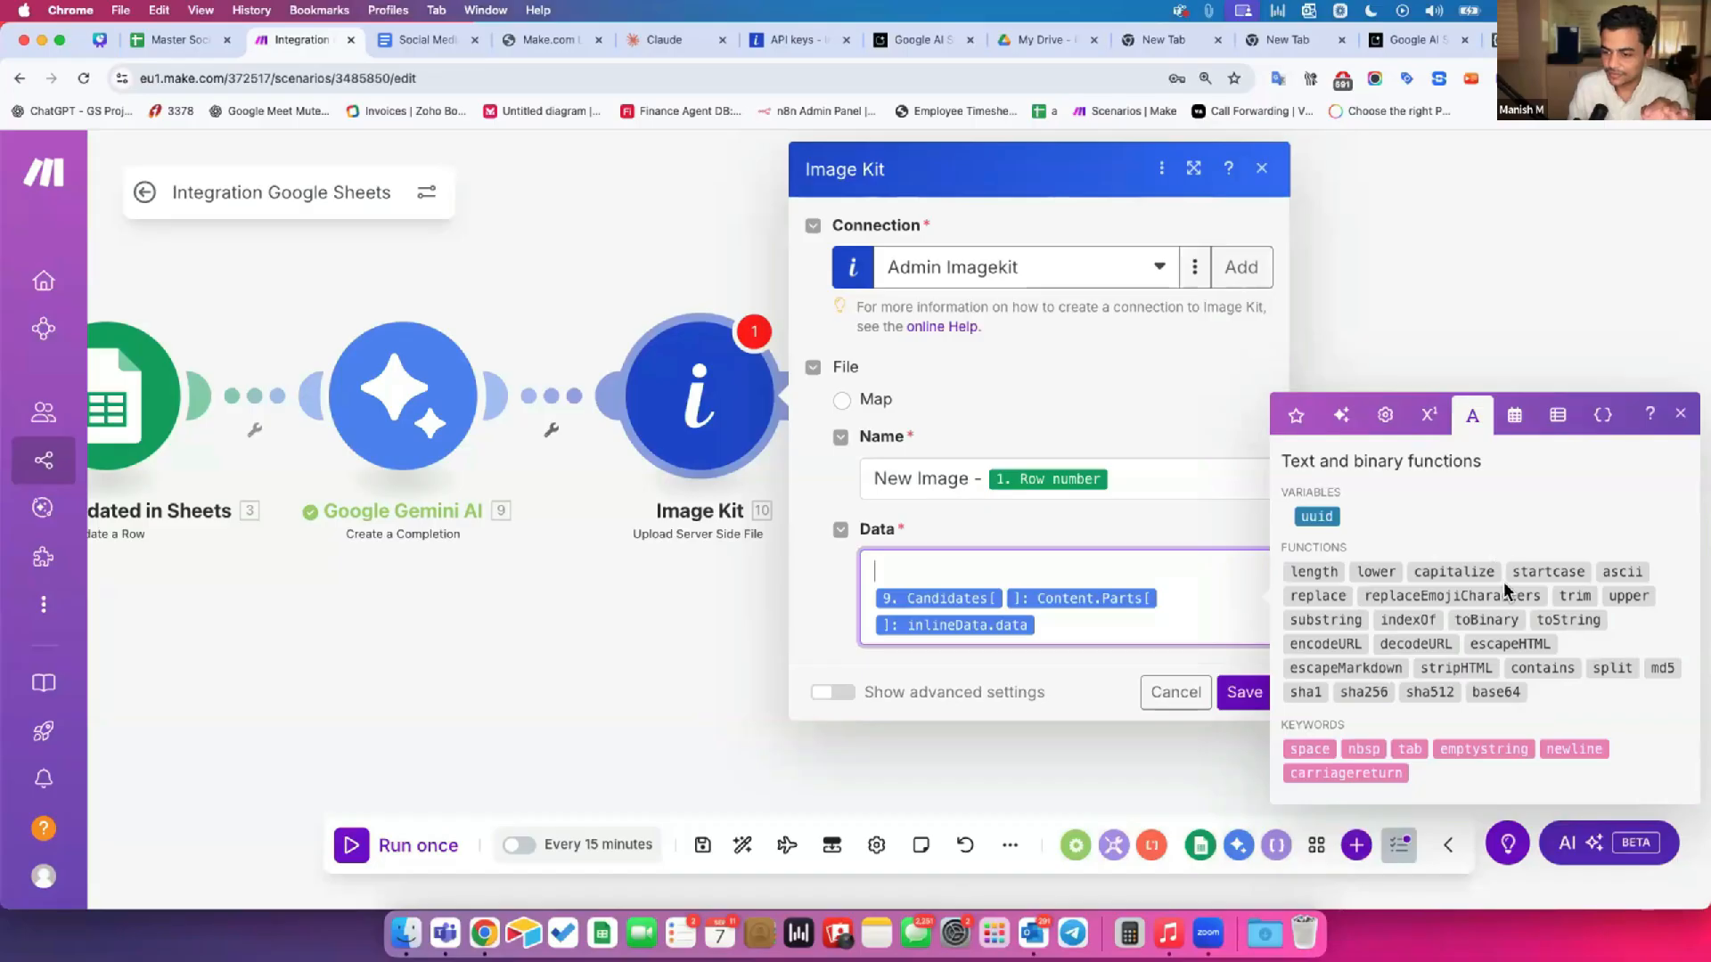
click(1472, 618)
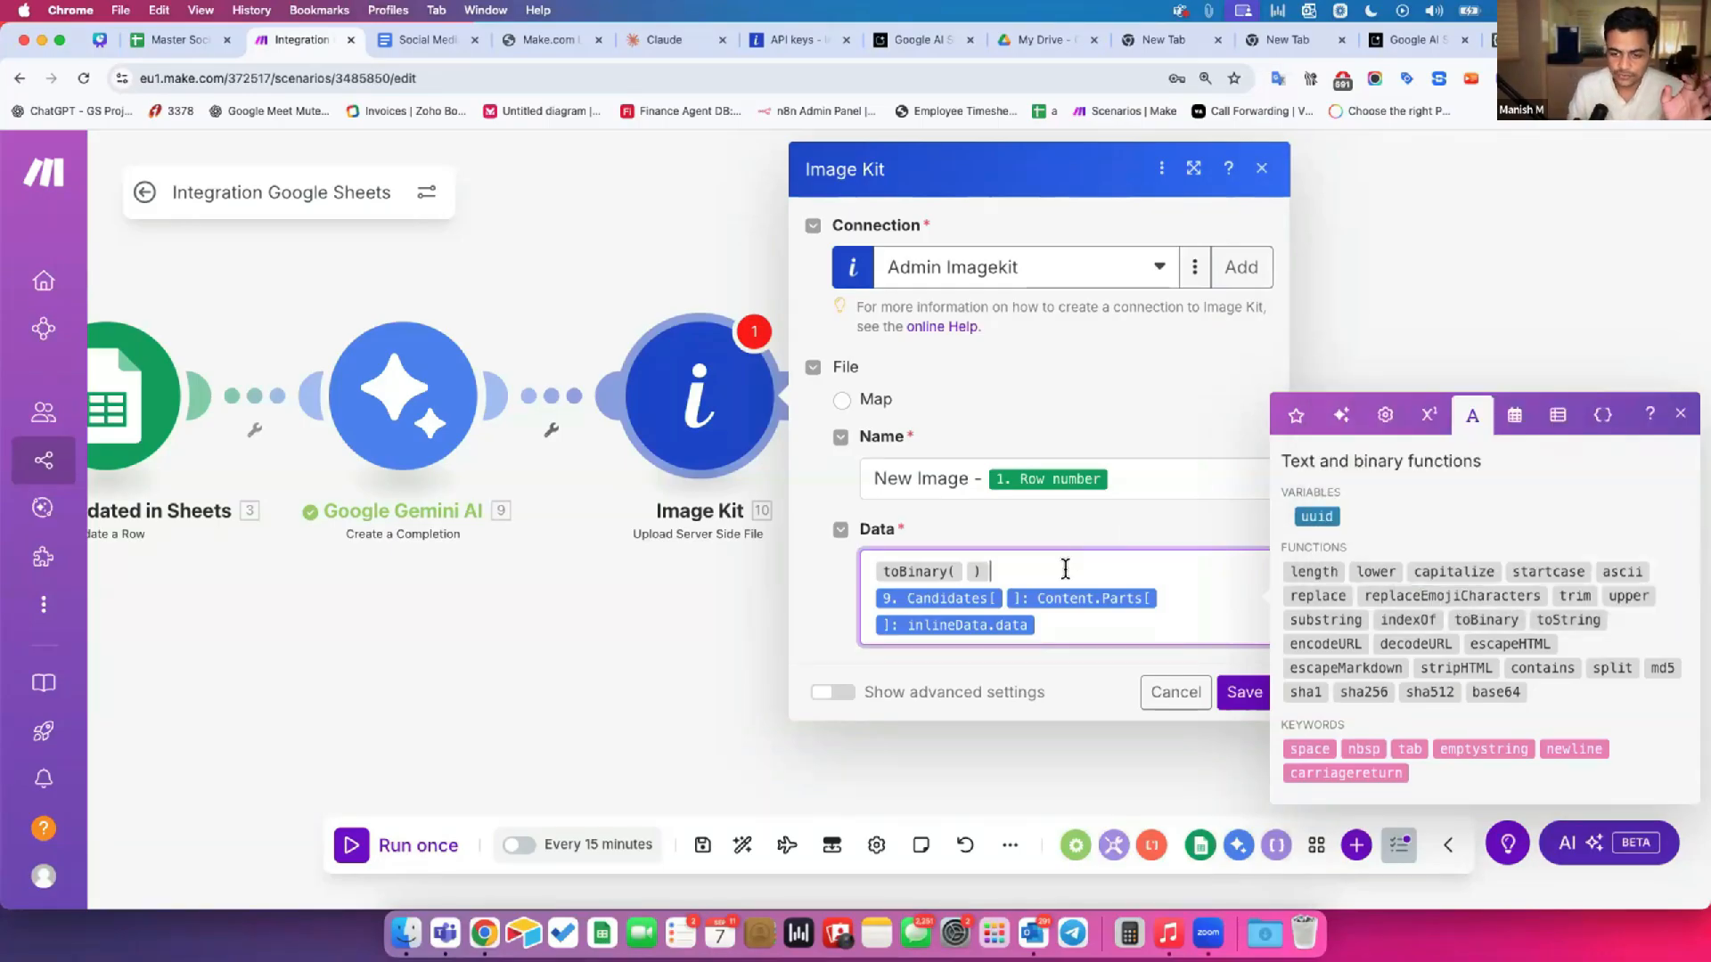
click(964, 572)
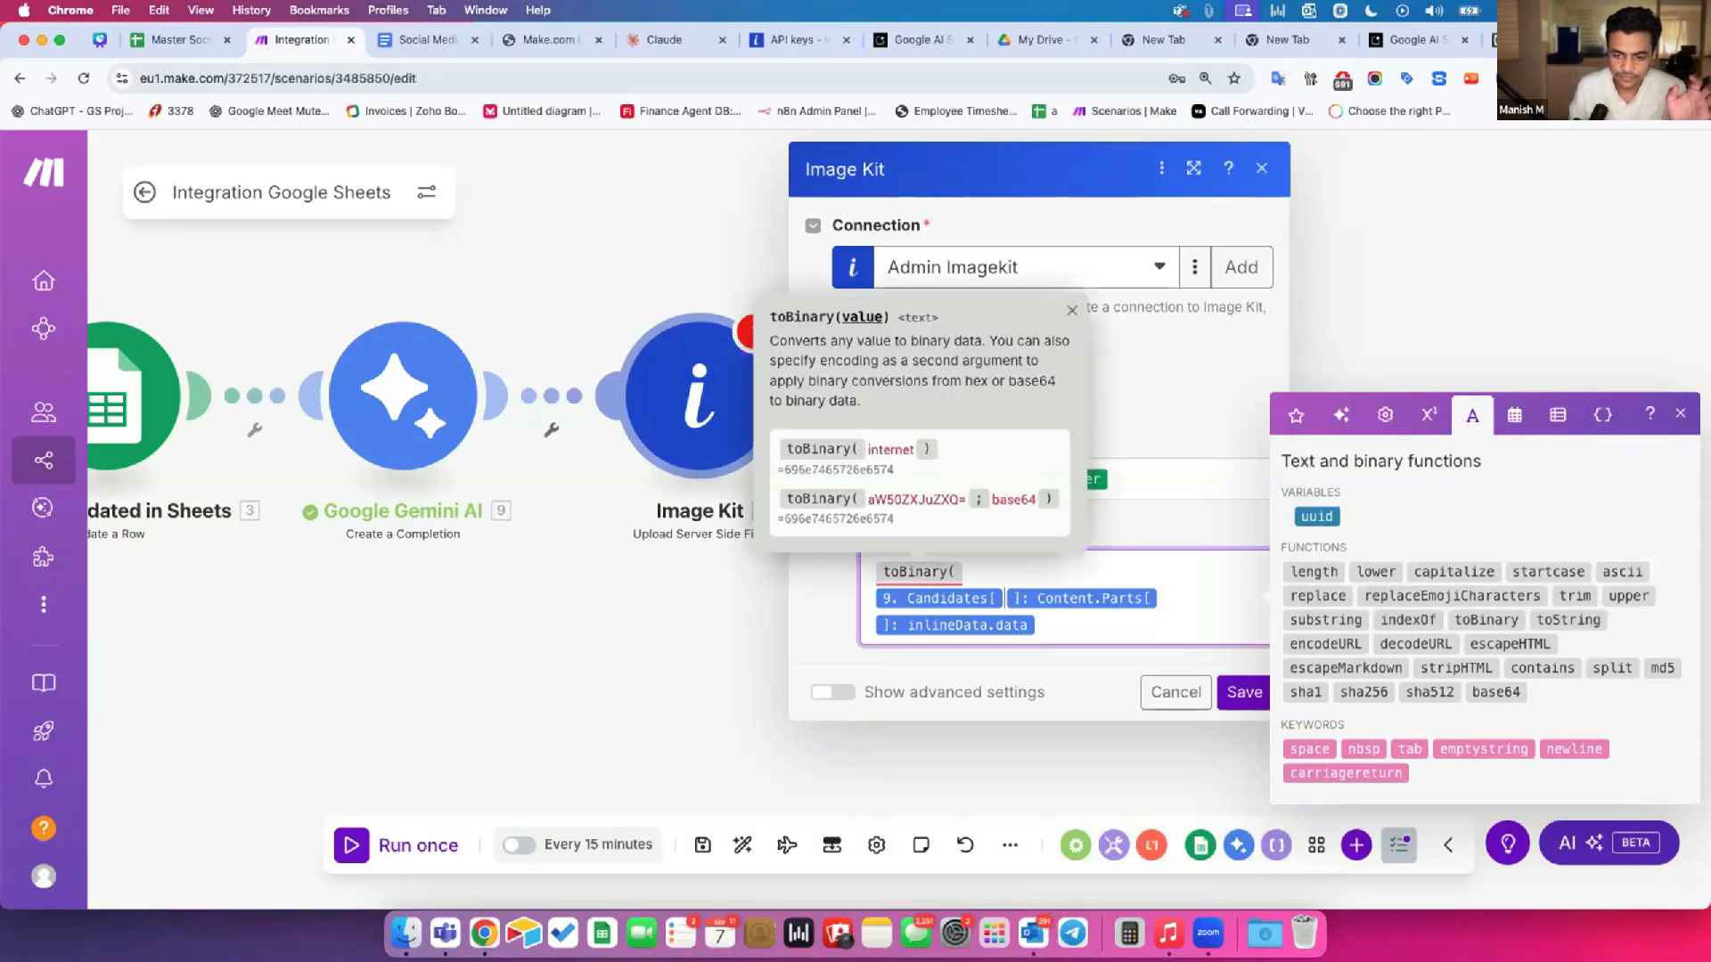
key(Delete)
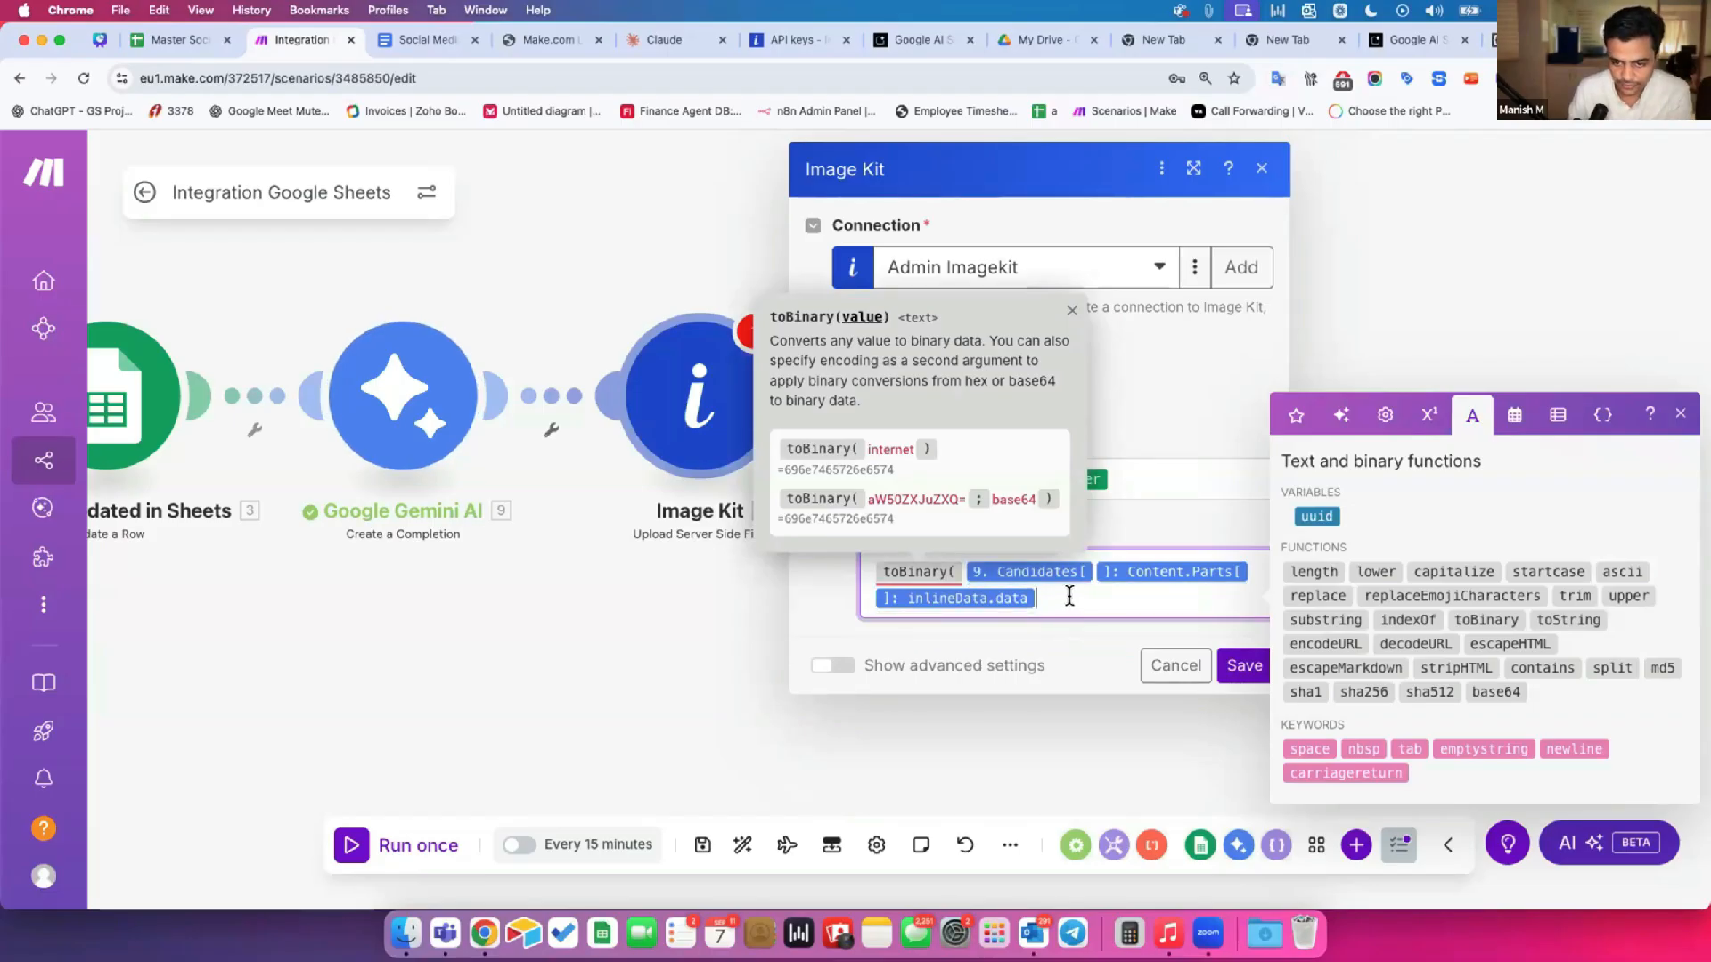
Step: Complete the toBinary expression with base64 as its second argument and save the Image Kit module
text(; )
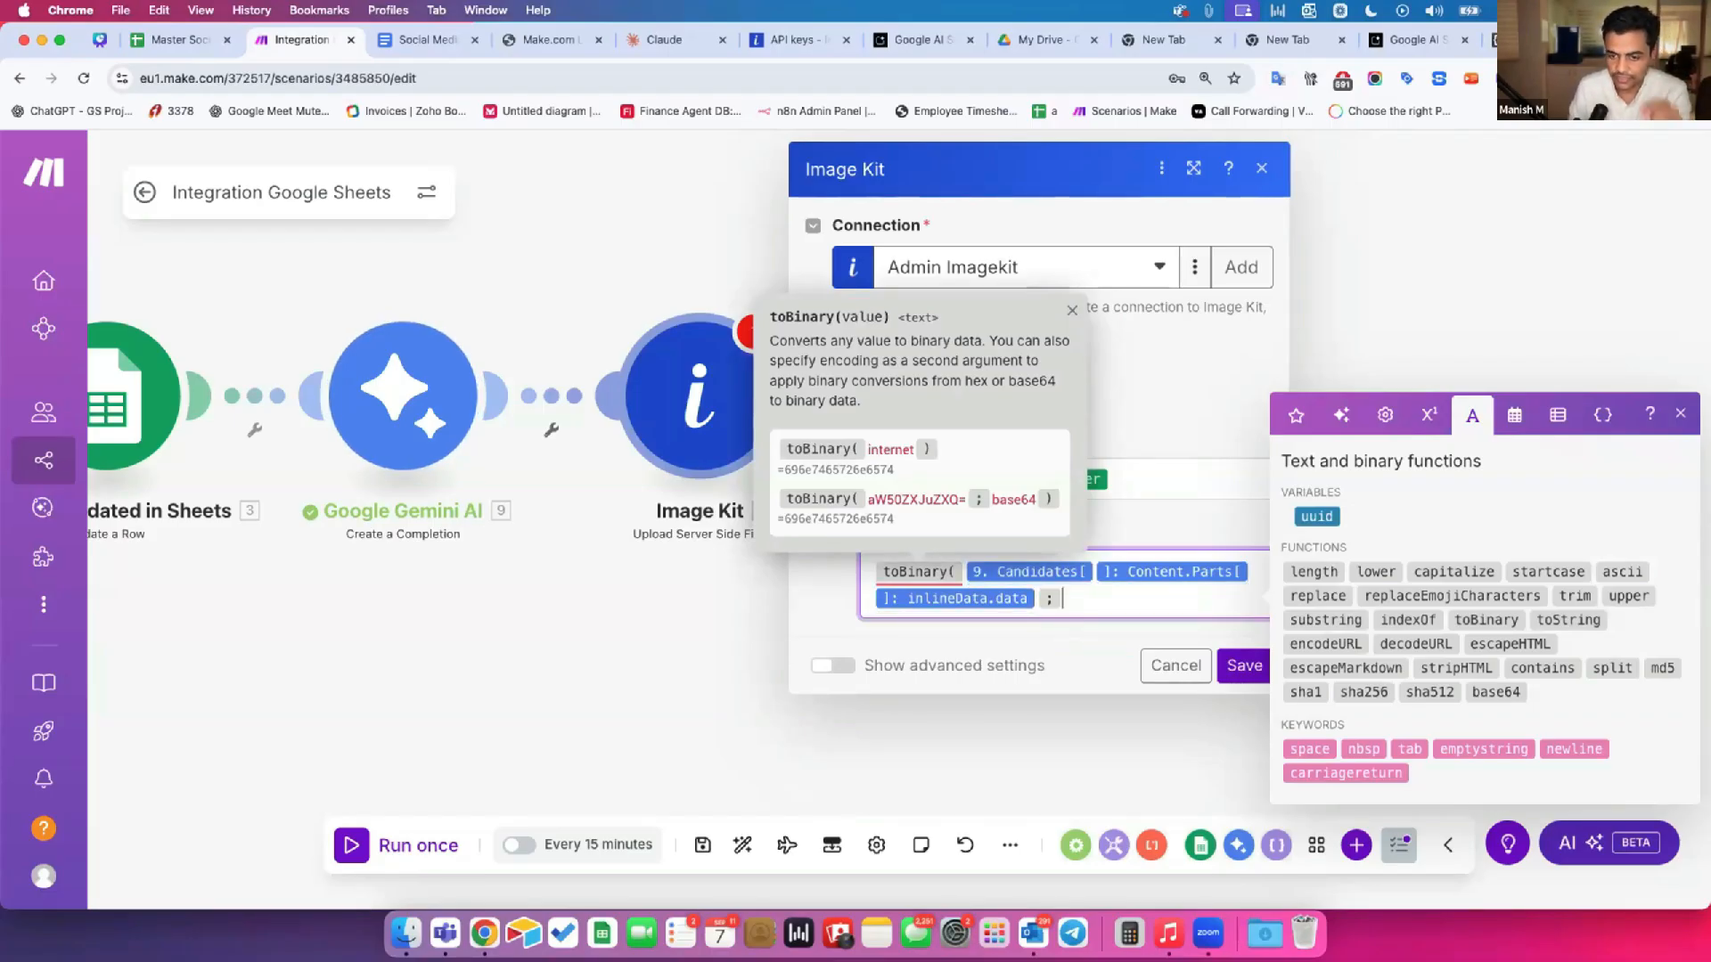
text(base64)
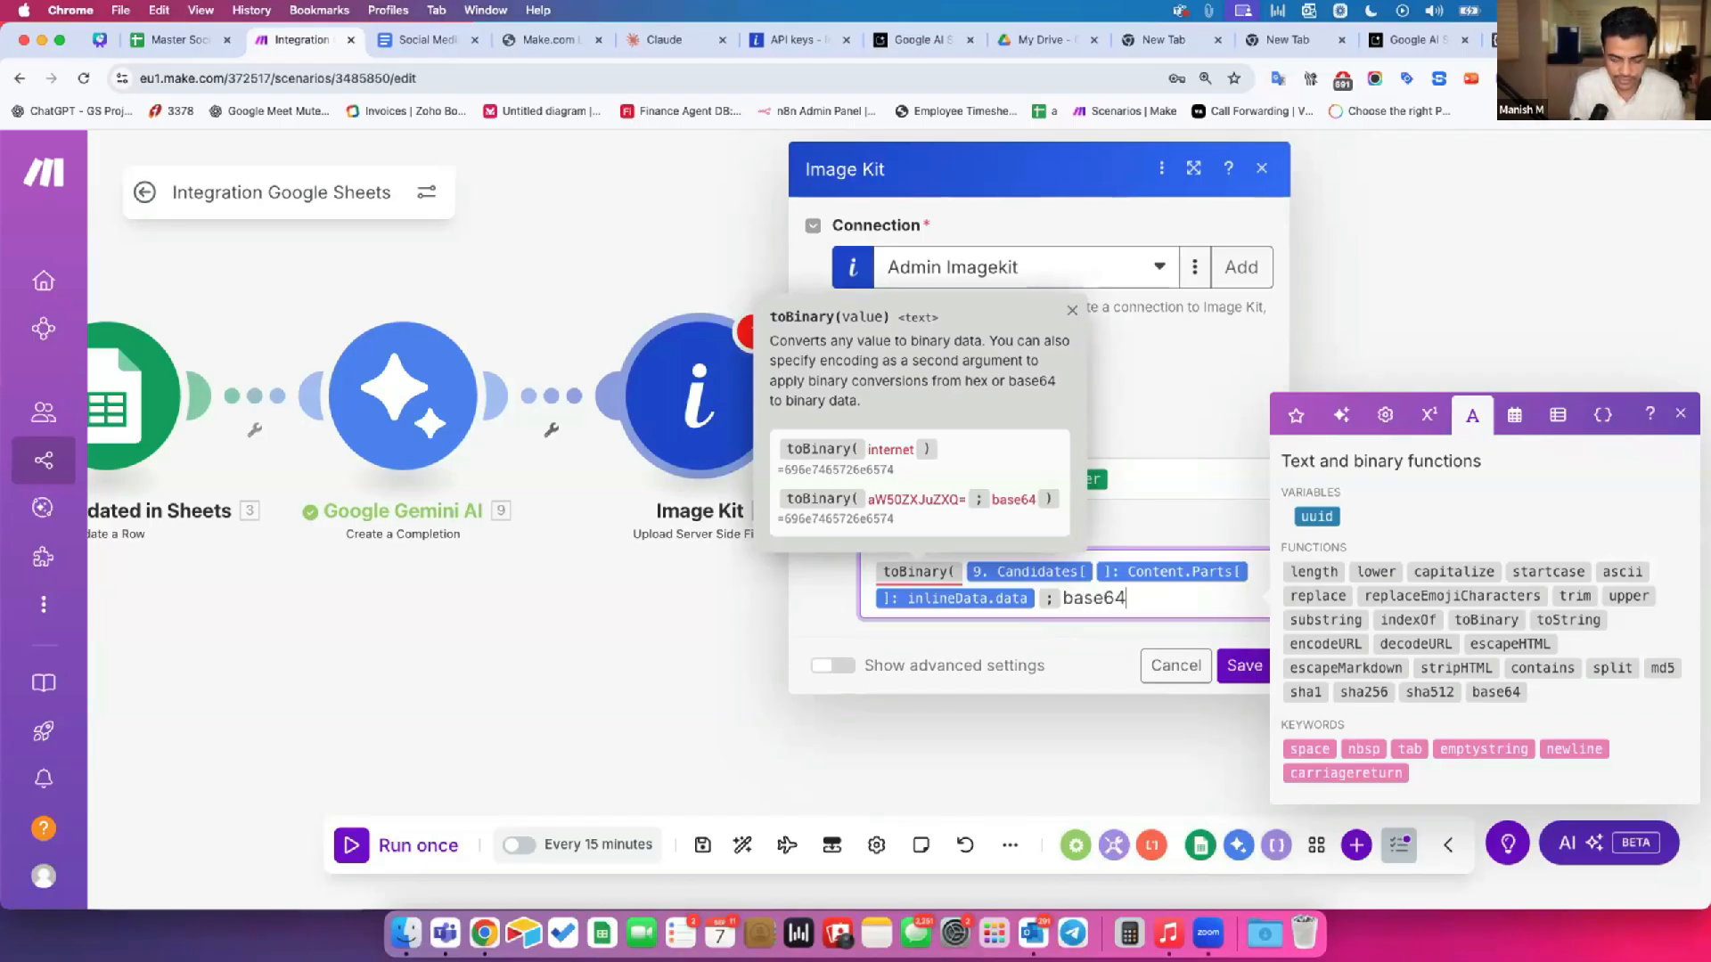
click(820, 597)
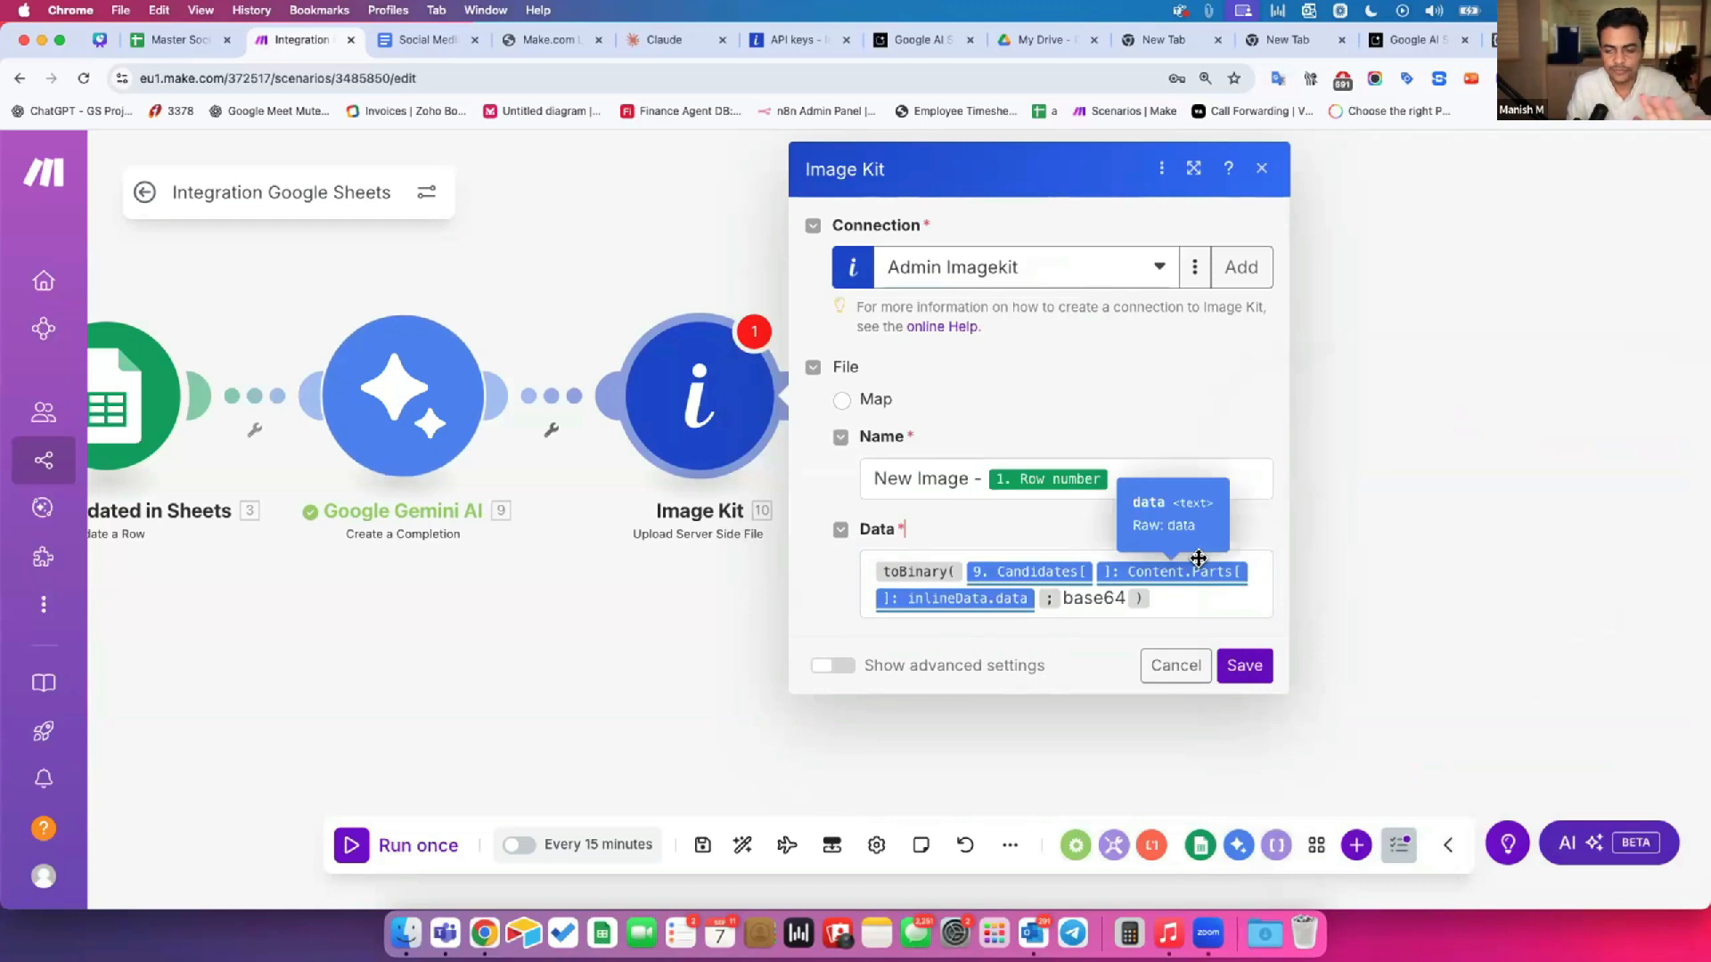
click(1239, 665)
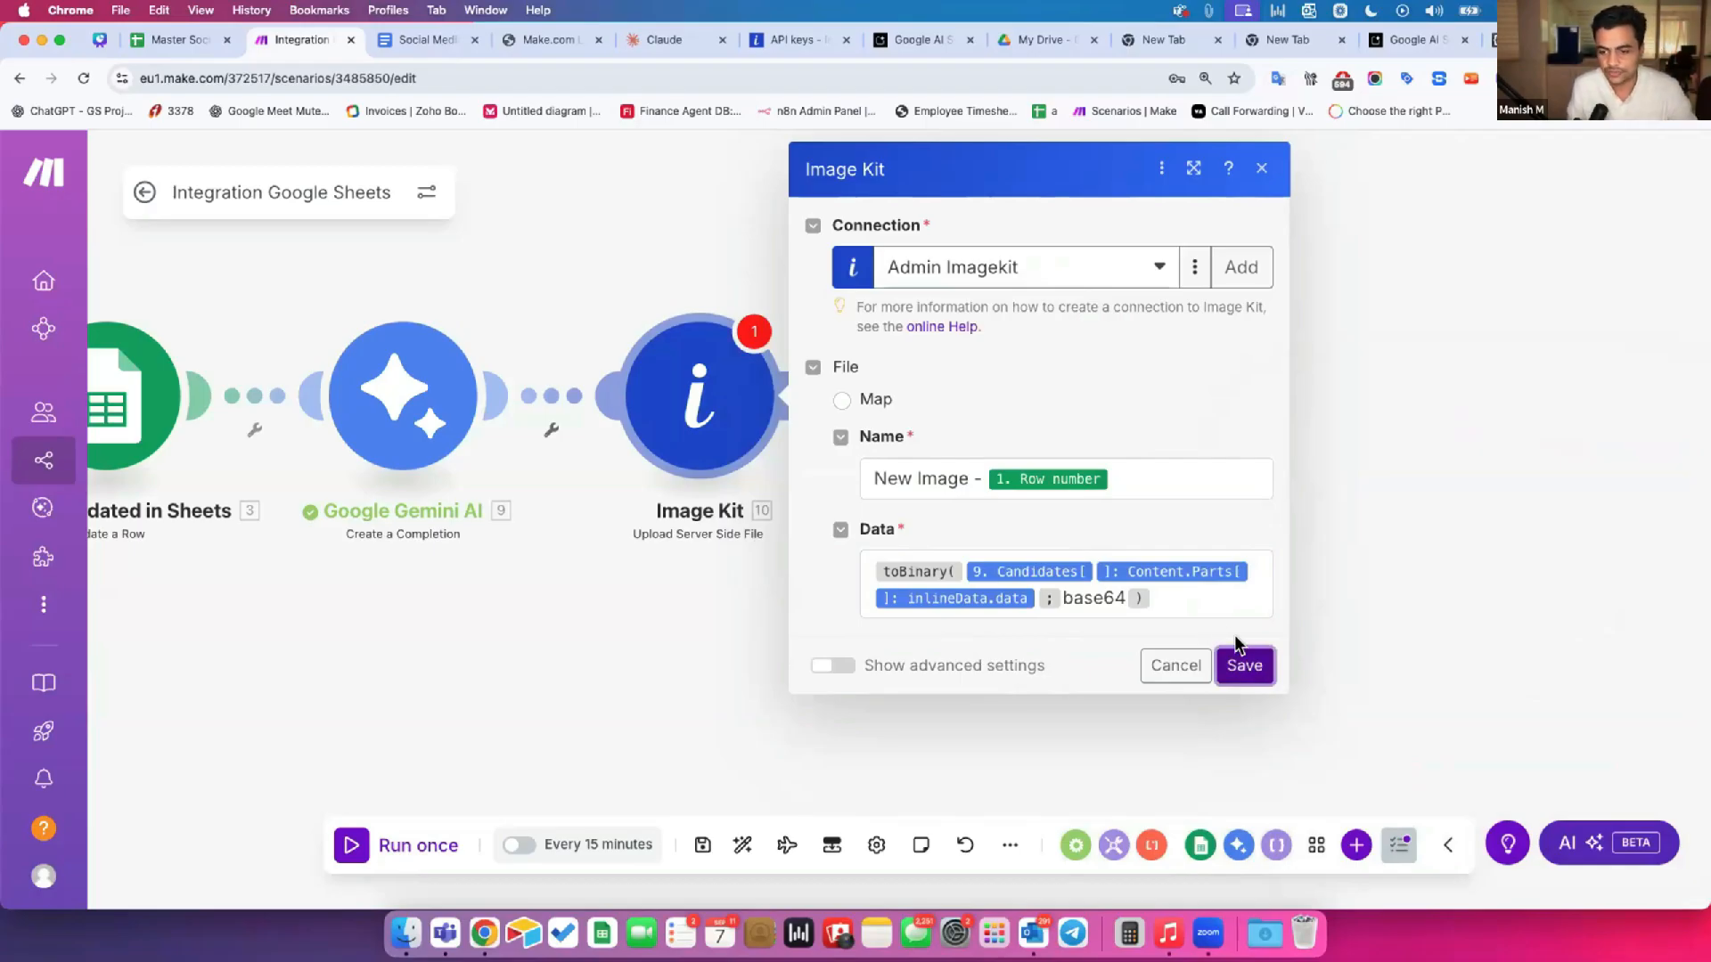
Step: Run the whole scenario once and, while it runs, place the ImageKit API keys tab beside the scenario tab
drag(595, 569, 1135, 570)
scroll(1082, 583, down, 3)
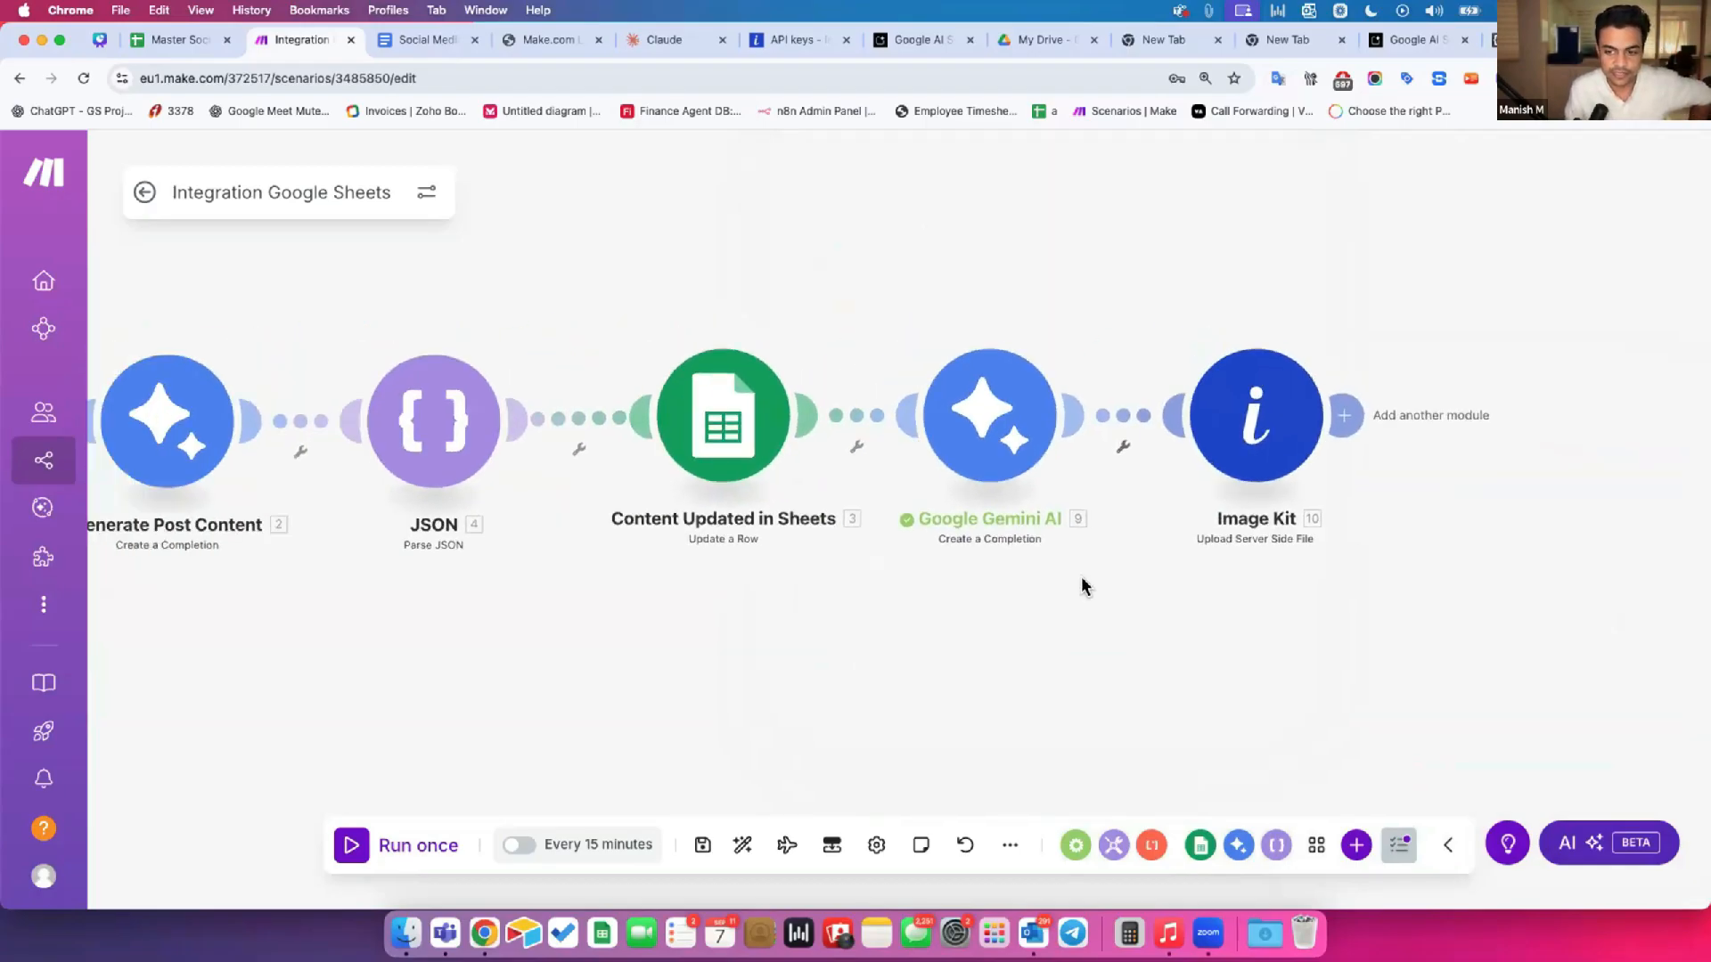
drag(1025, 588, 1133, 571)
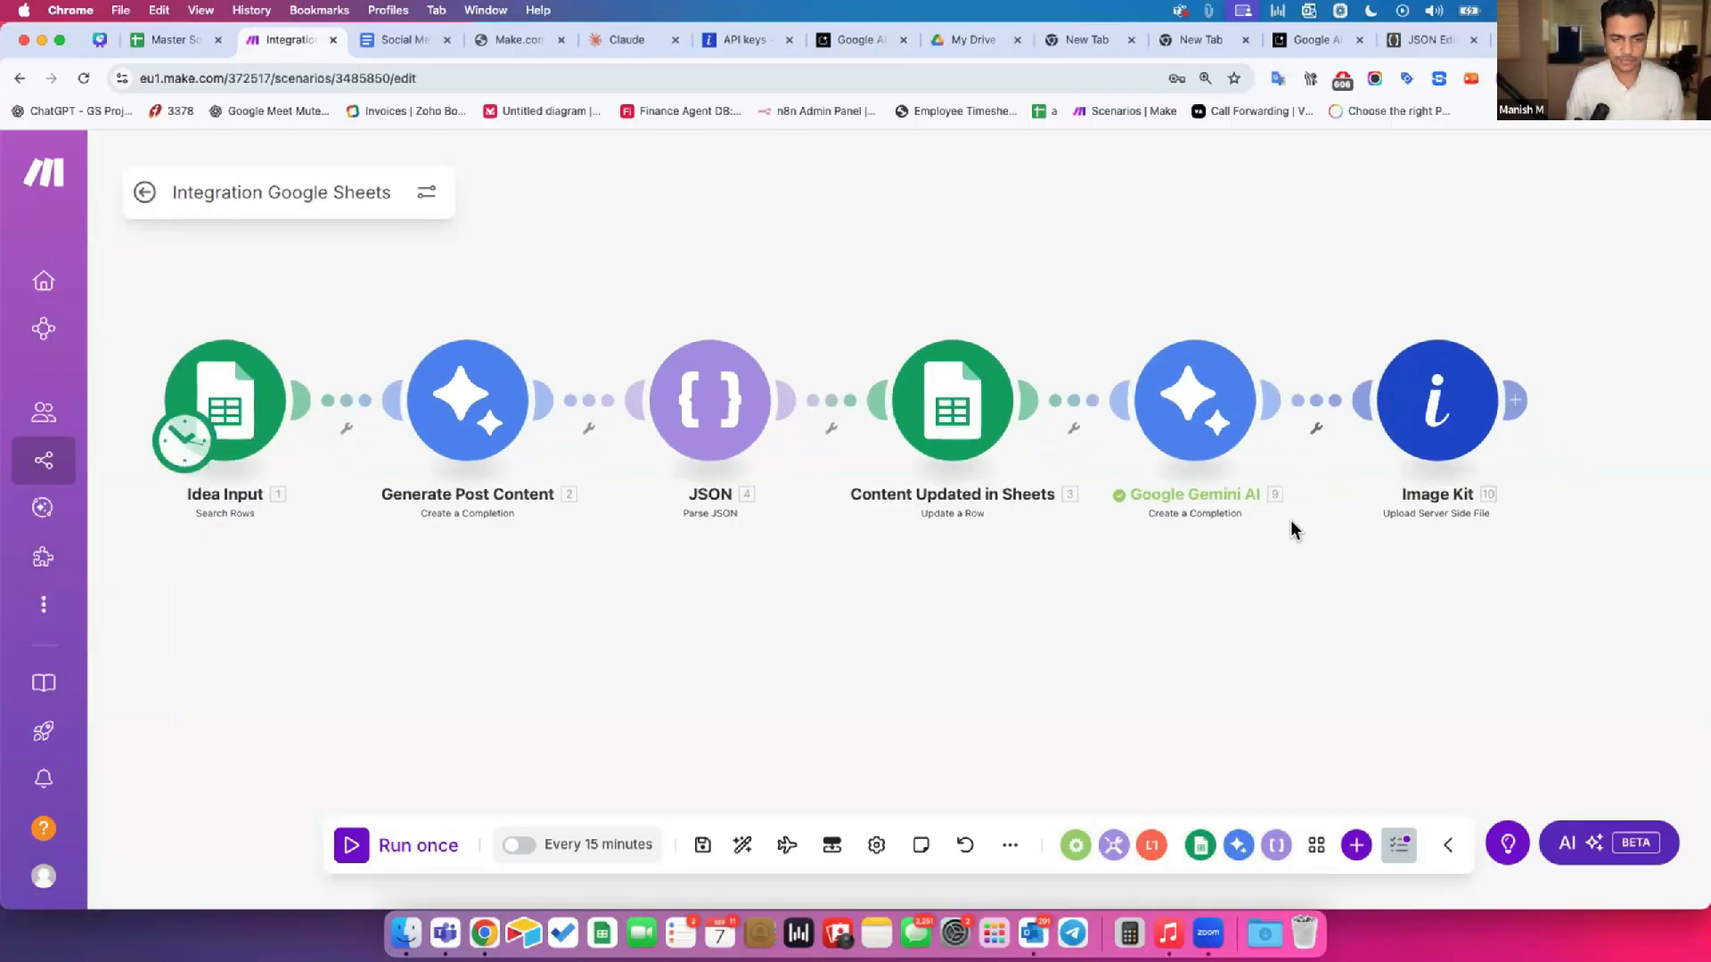
drag(1290, 521, 1280, 520)
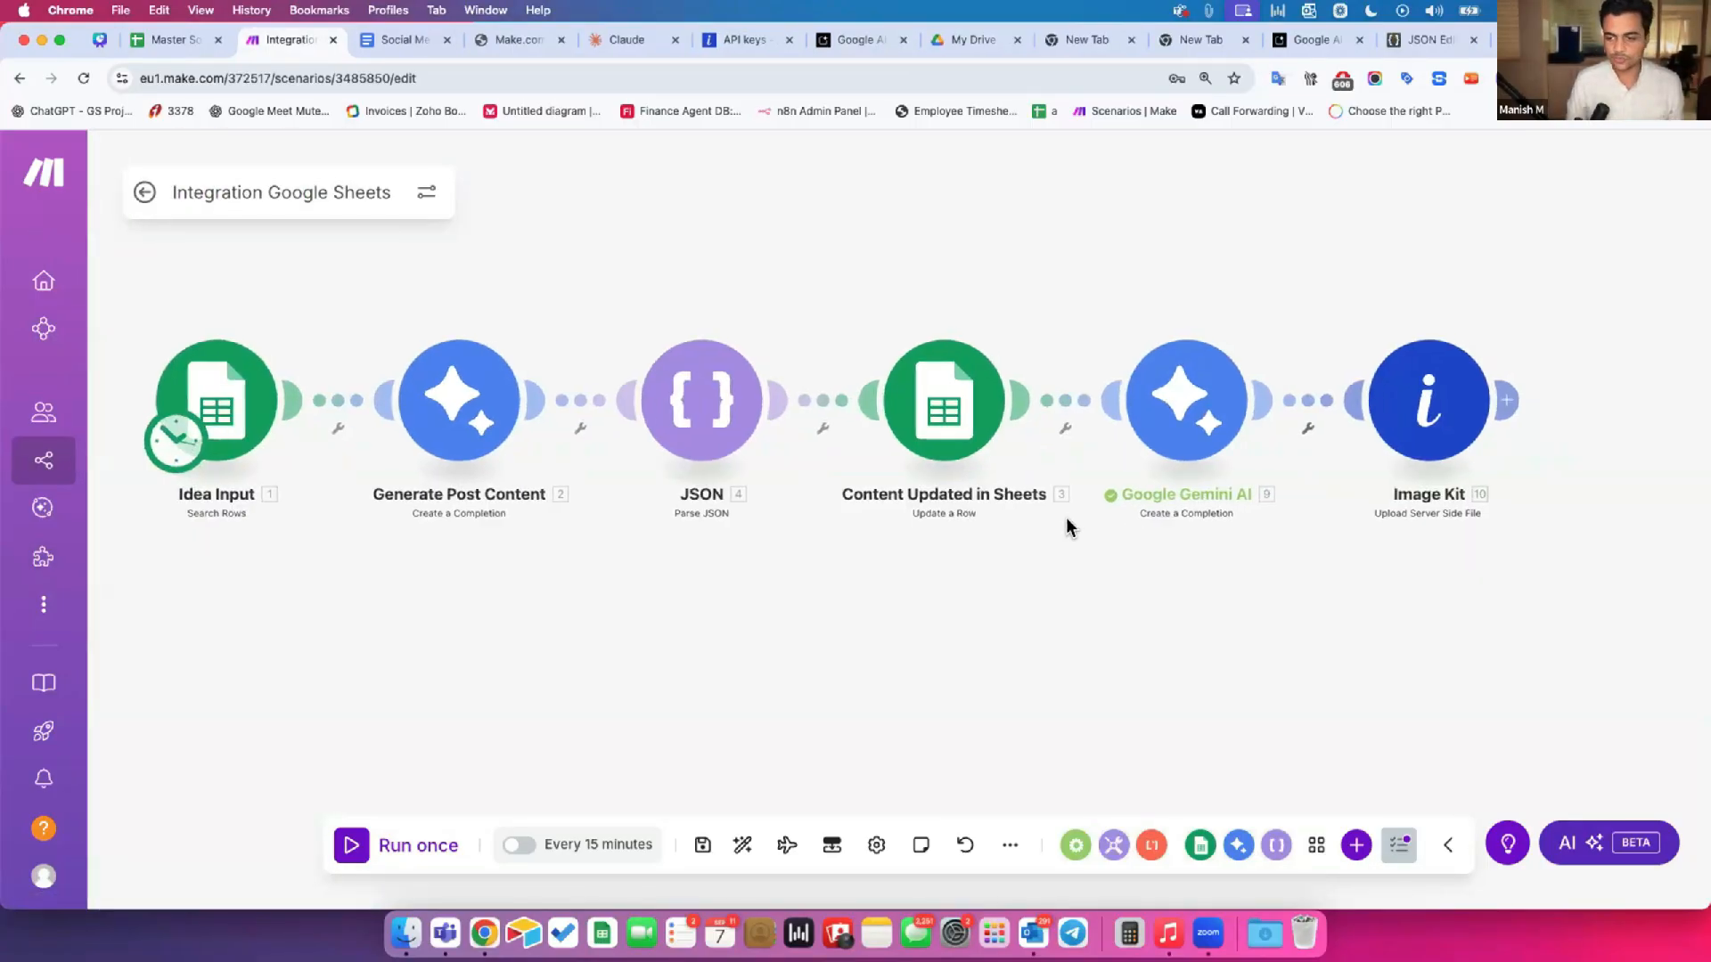
click(352, 846)
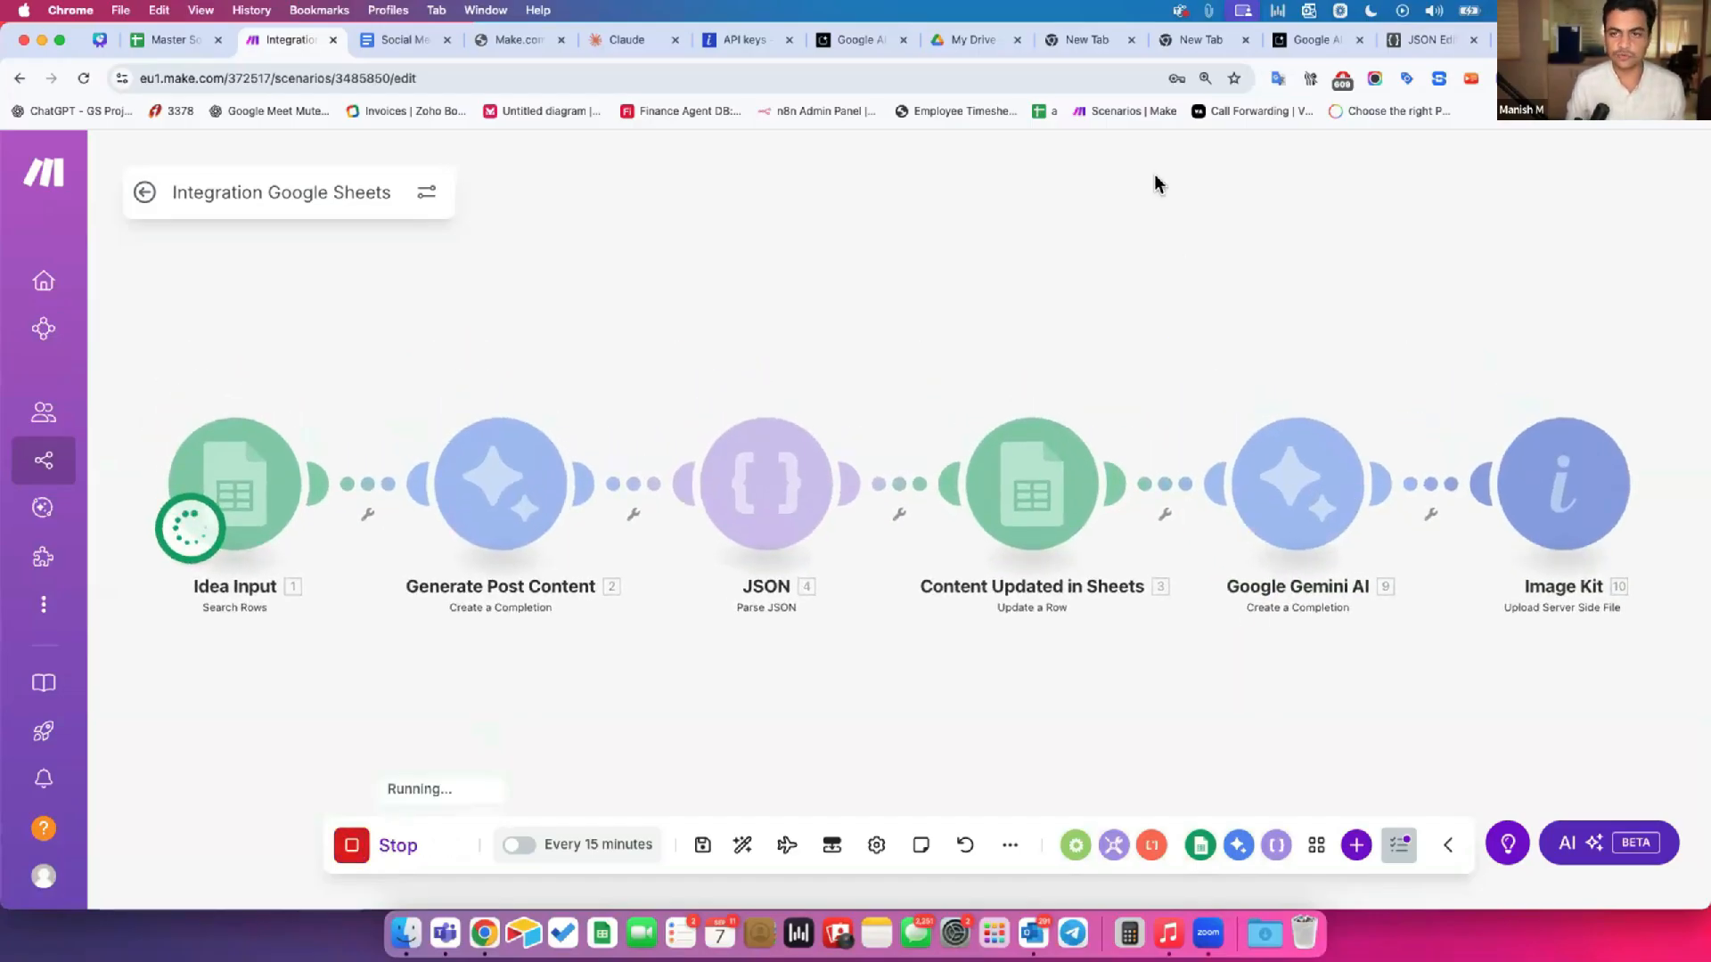
drag(749, 40, 266, 33)
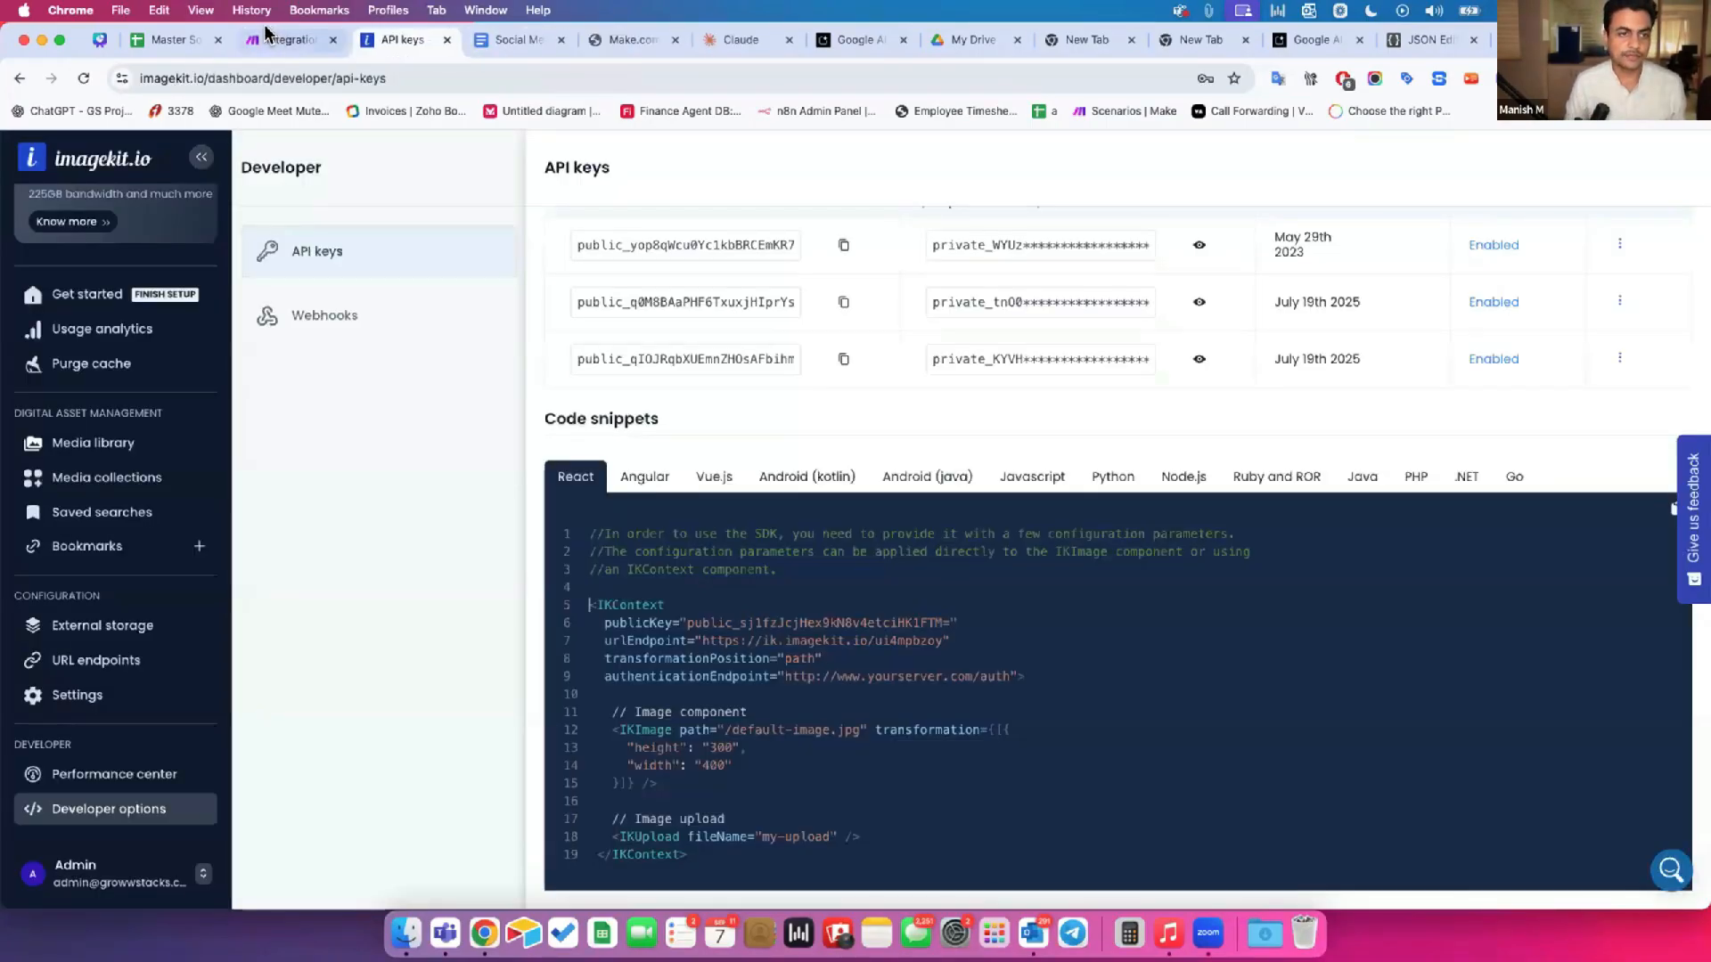
click(268, 36)
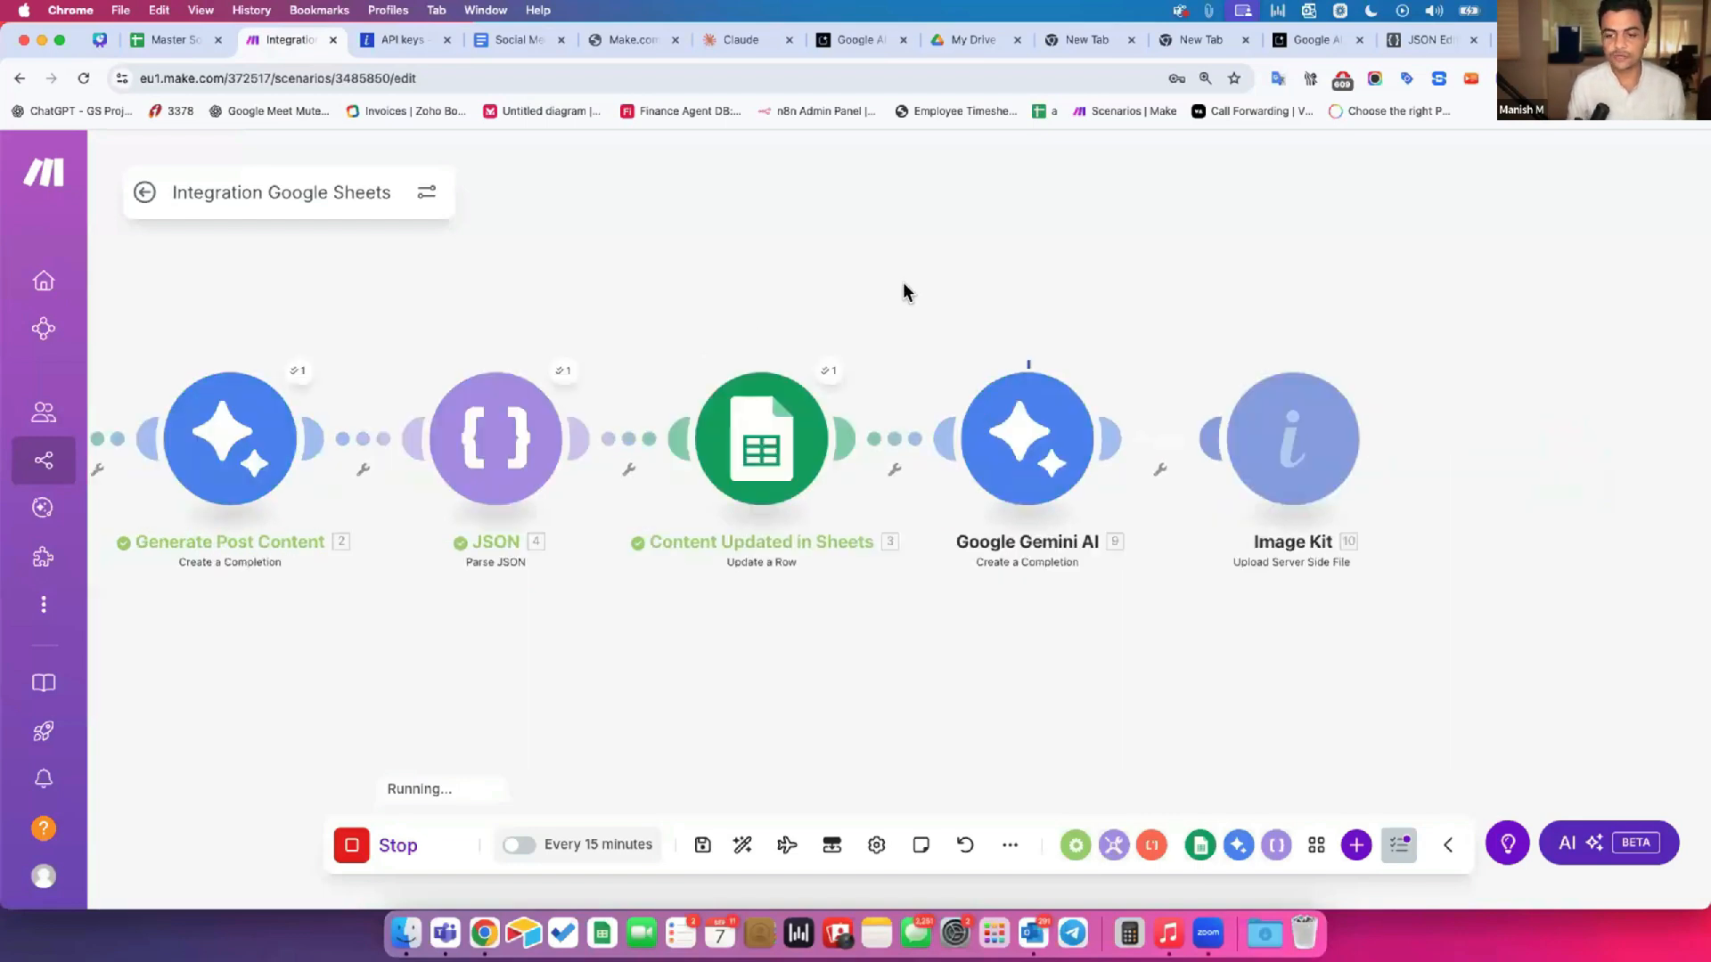
drag(904, 283, 777, 281)
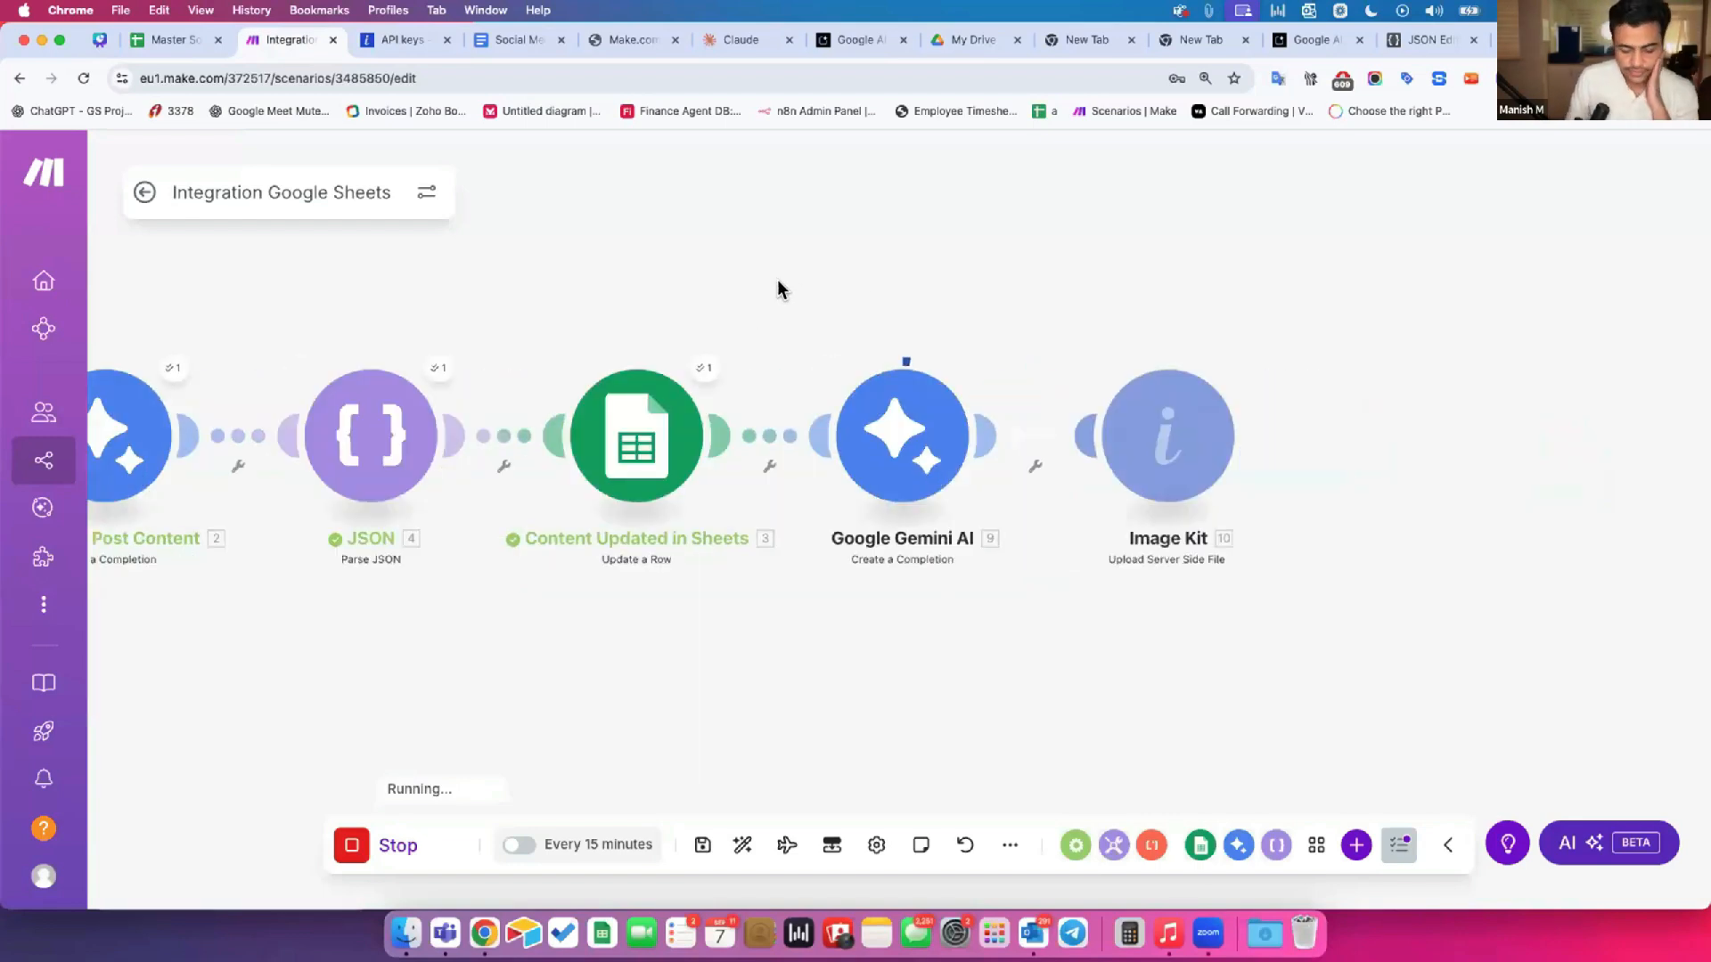
Step: Read the Image Kit run error and expand the Gemini image output through Candidates, Content and Parts to inlineData
click(965, 528)
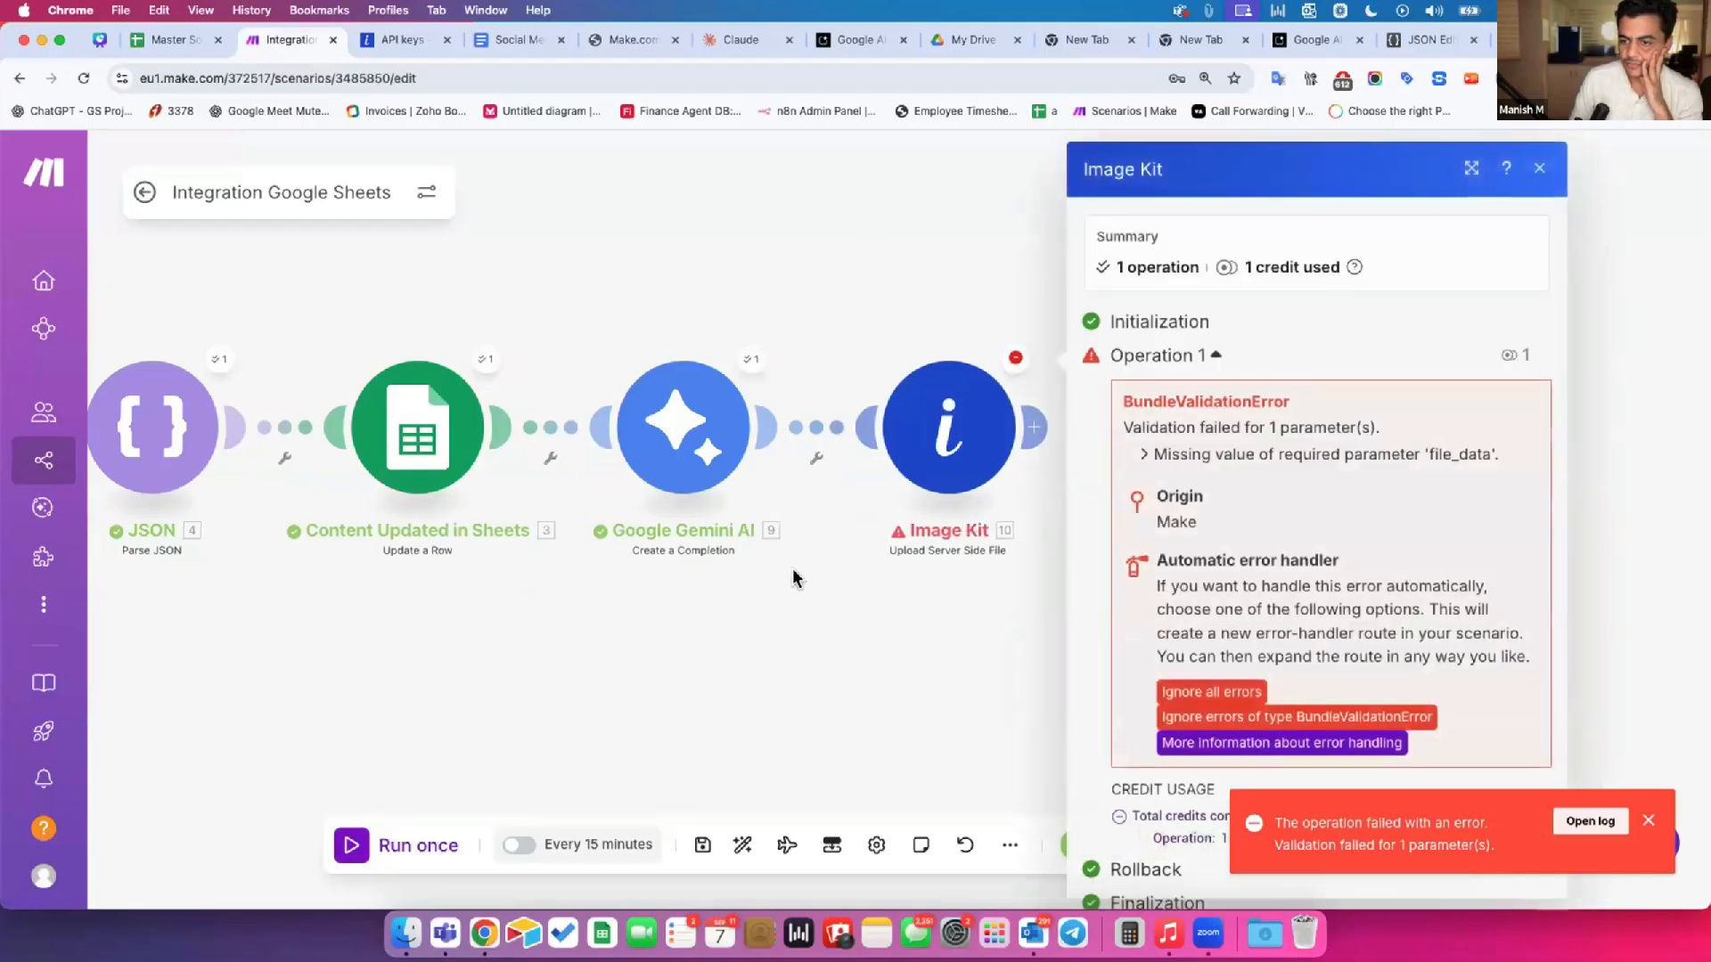
drag(1031, 441, 1341, 441)
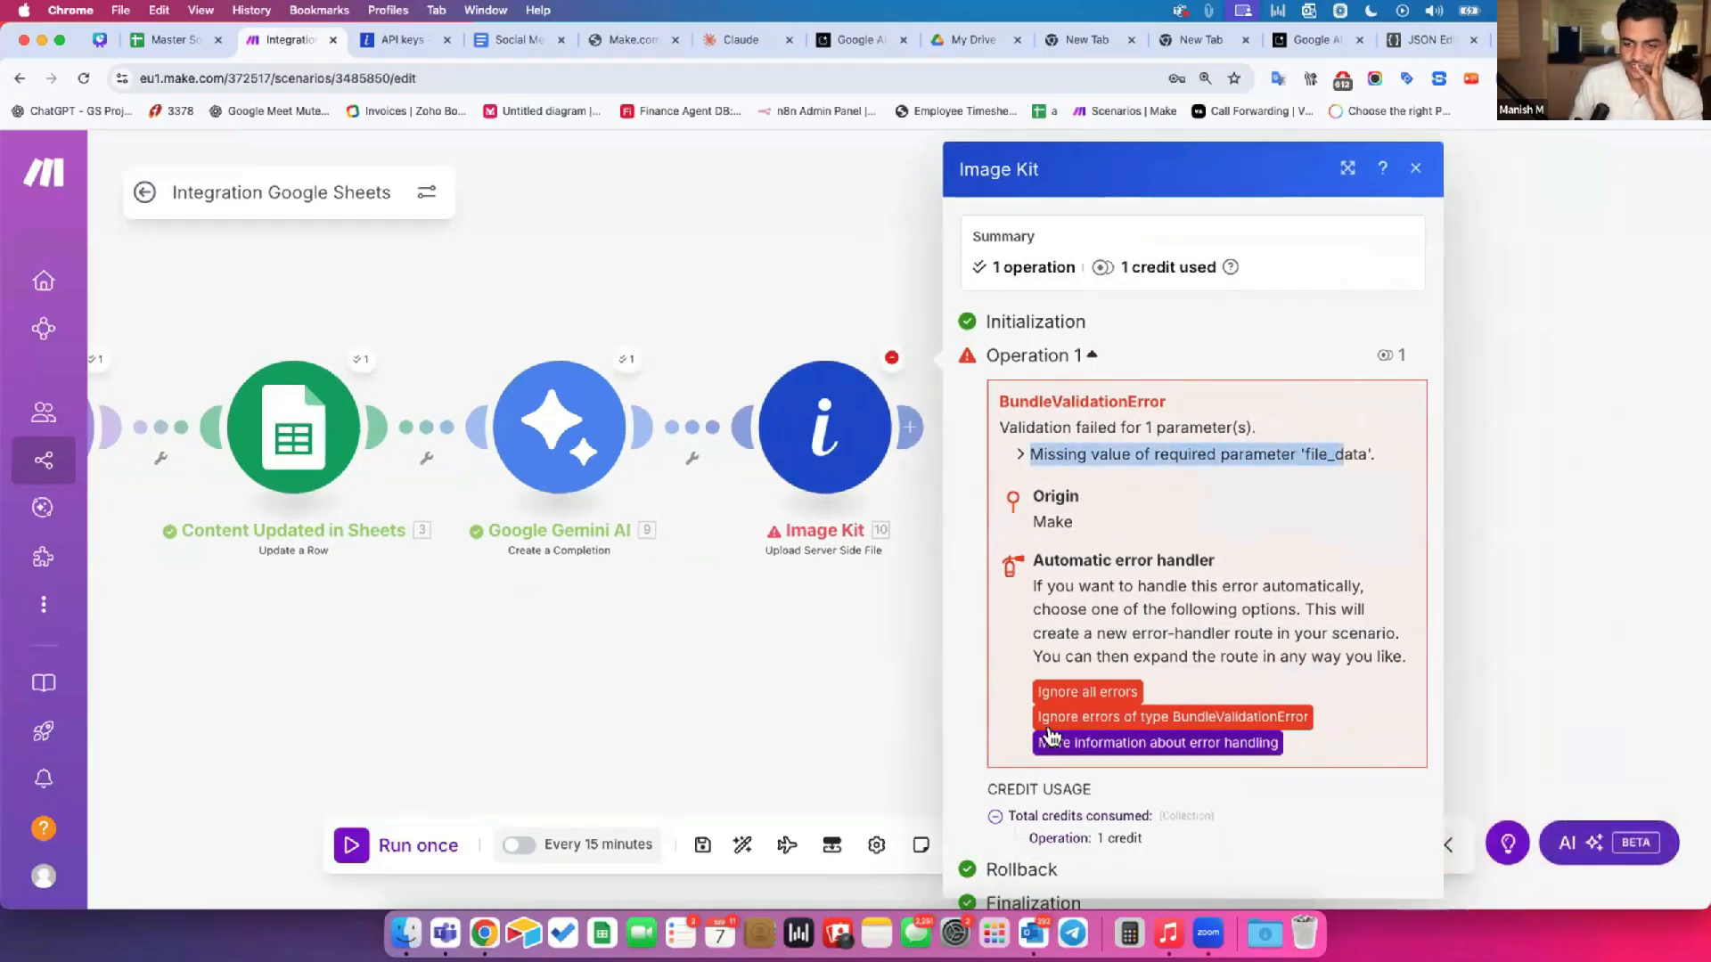
click(626, 359)
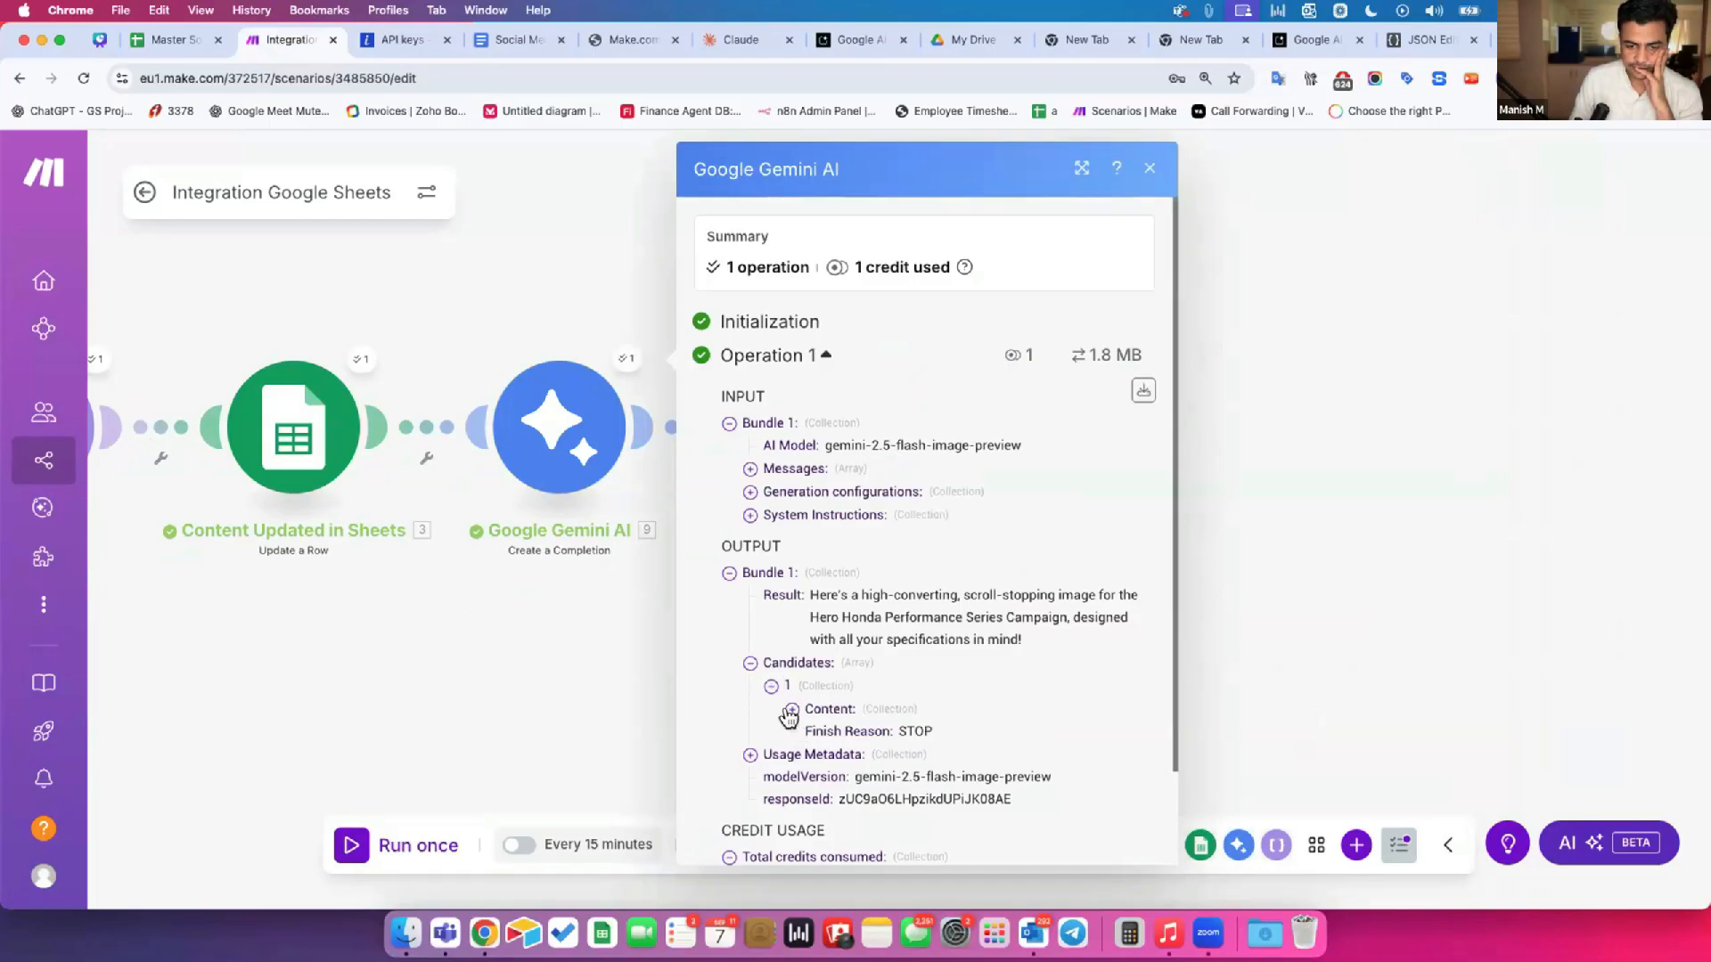
click(791, 709)
click(812, 732)
scroll(834, 713, down, 2)
click(834, 696)
click(834, 673)
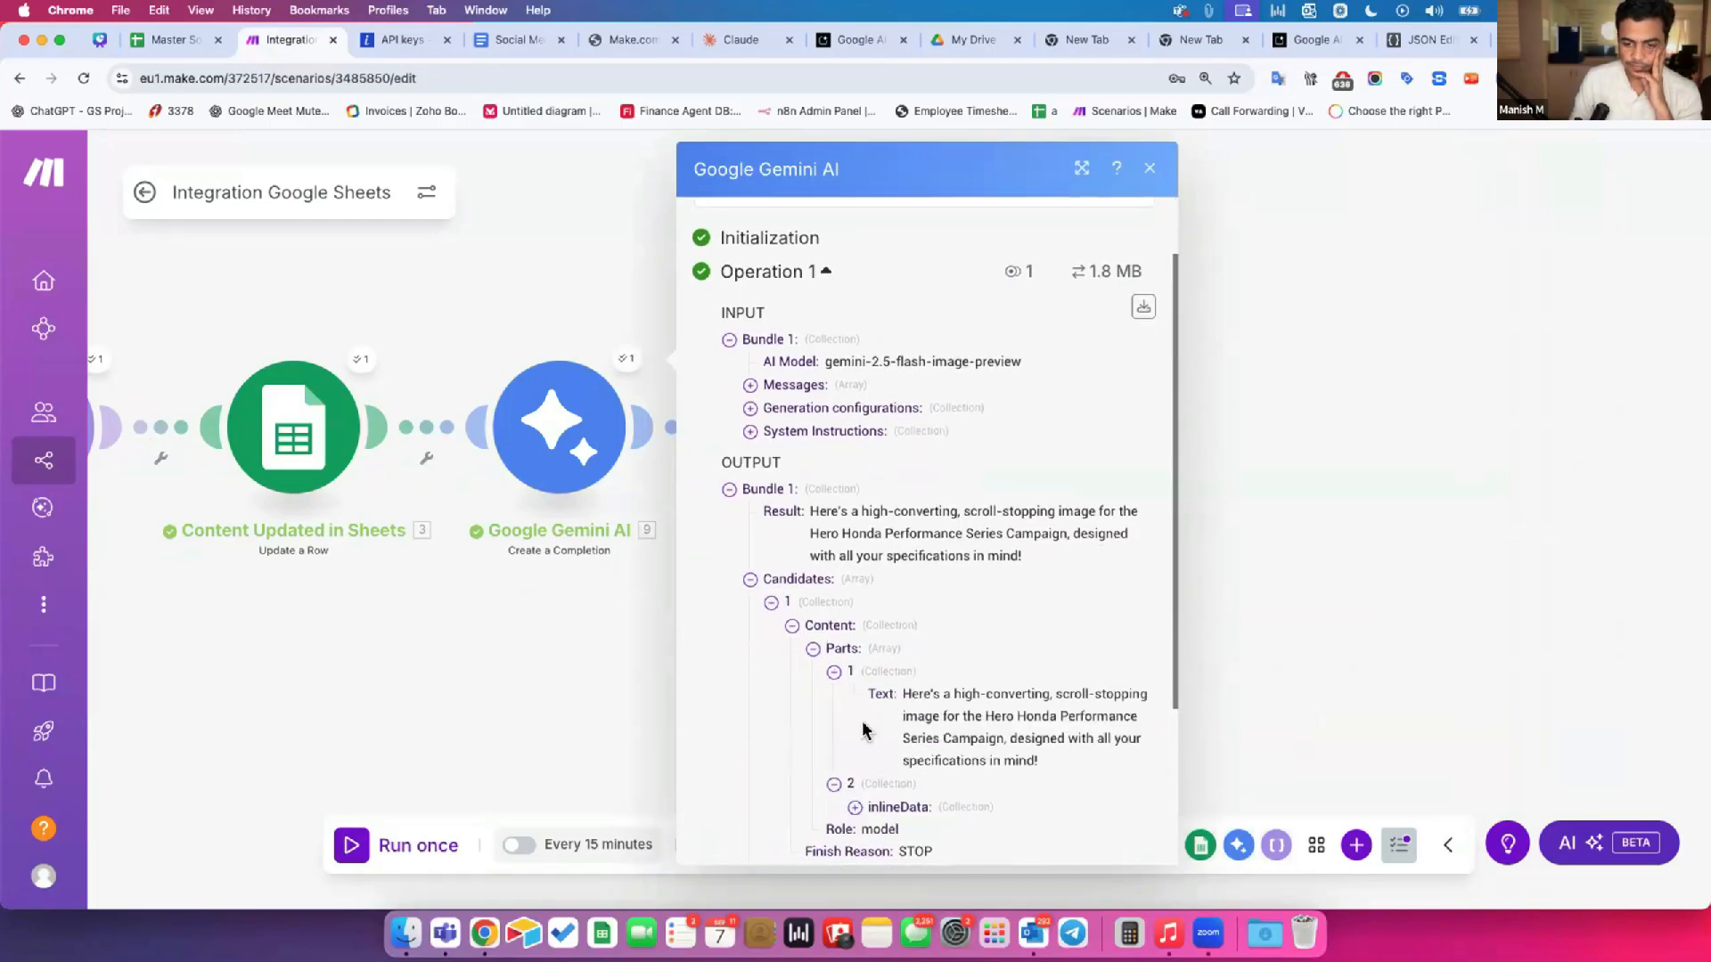
scroll(851, 624, down, 5)
click(852, 579)
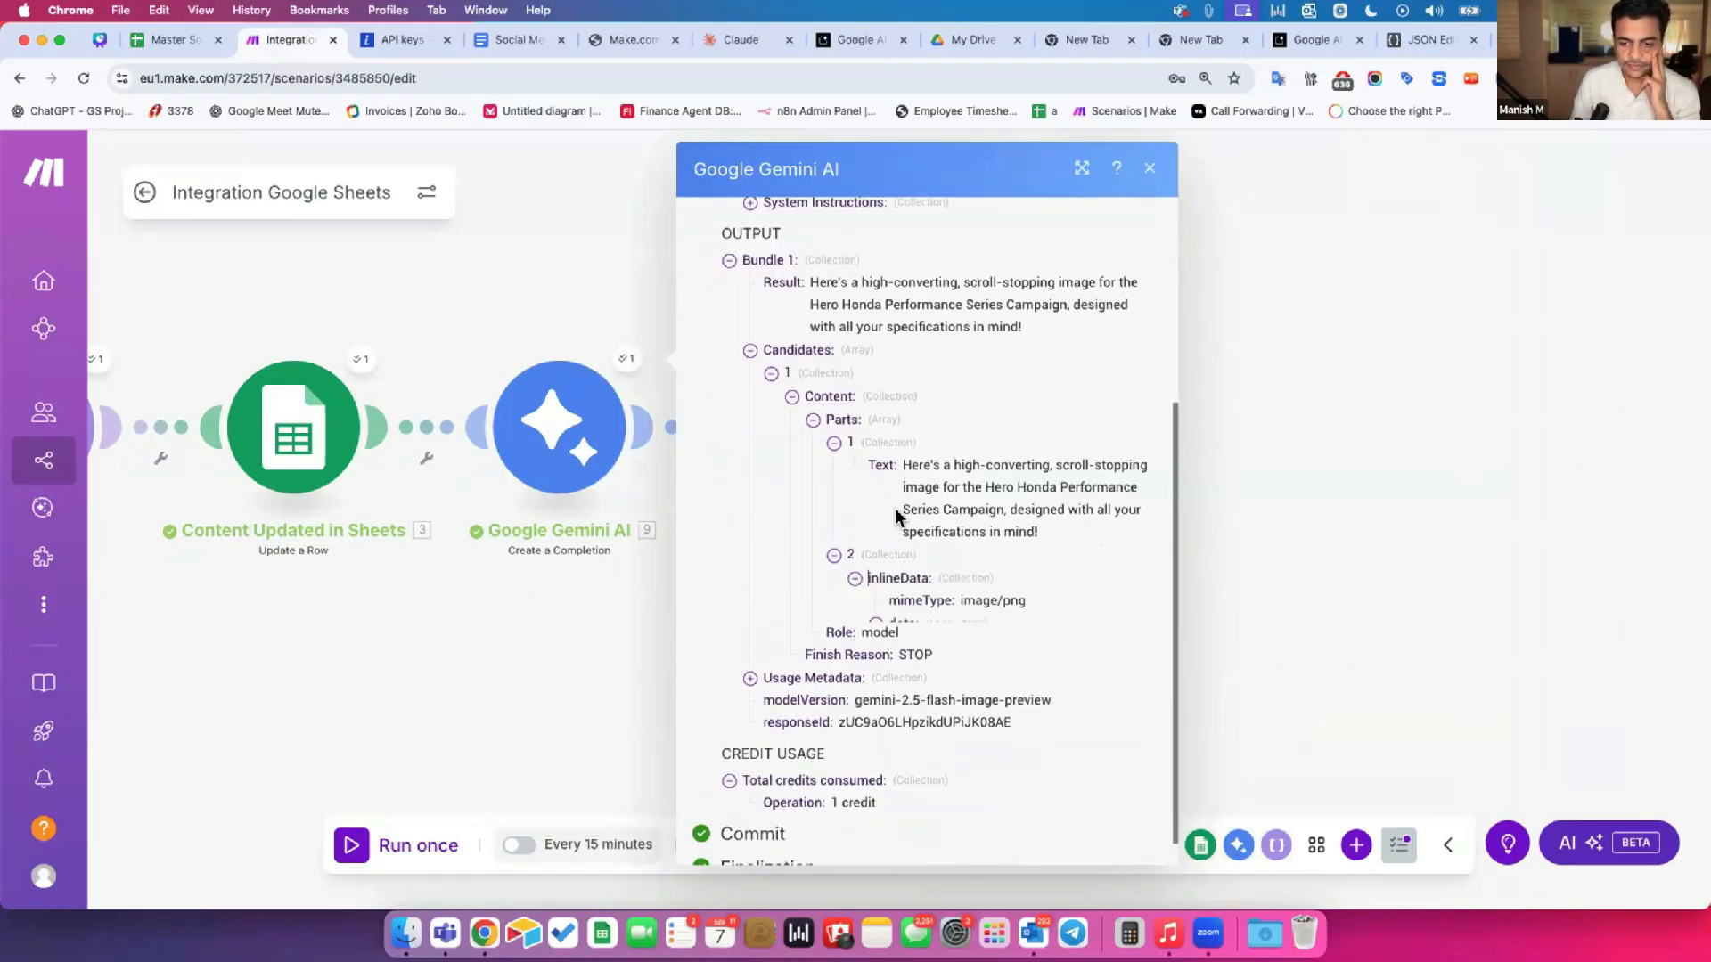
Step: Compare the Text value in the first item of Parts with the inlineData data string in the second item
drag(903, 465, 1011, 524)
drag(905, 464, 954, 487)
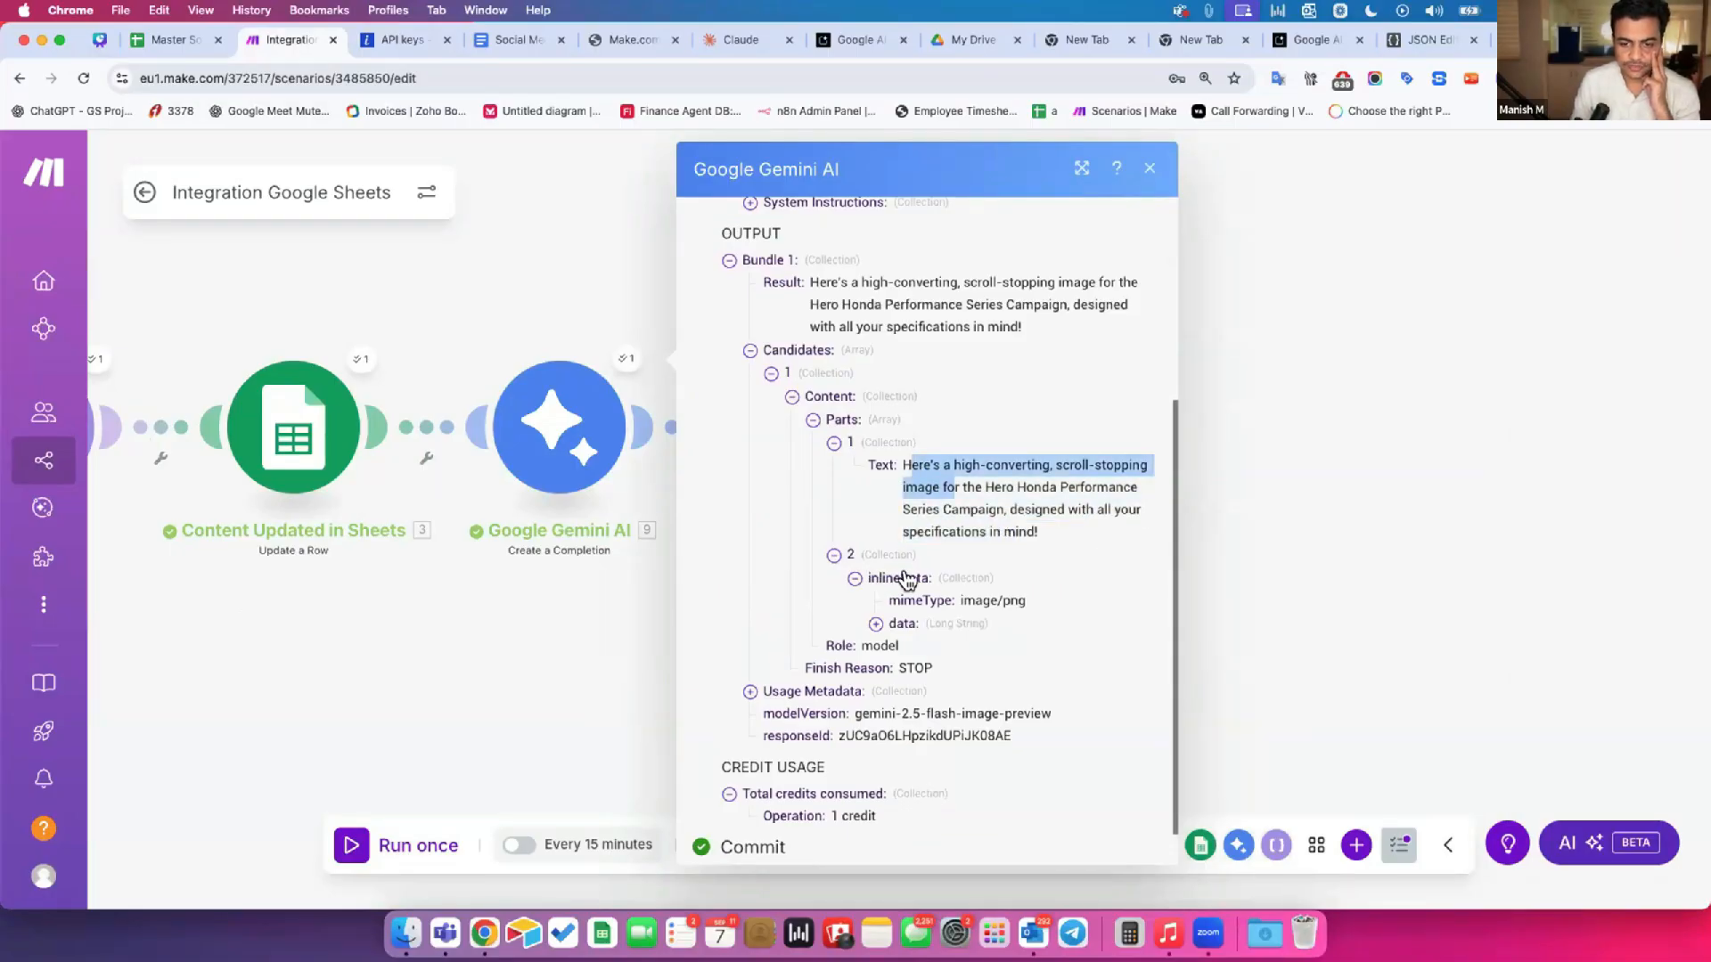
click(876, 624)
mouse_move(906, 644)
mouse_down()
mouse_move(1110, 643)
mouse_move(921, 640)
mouse_up()
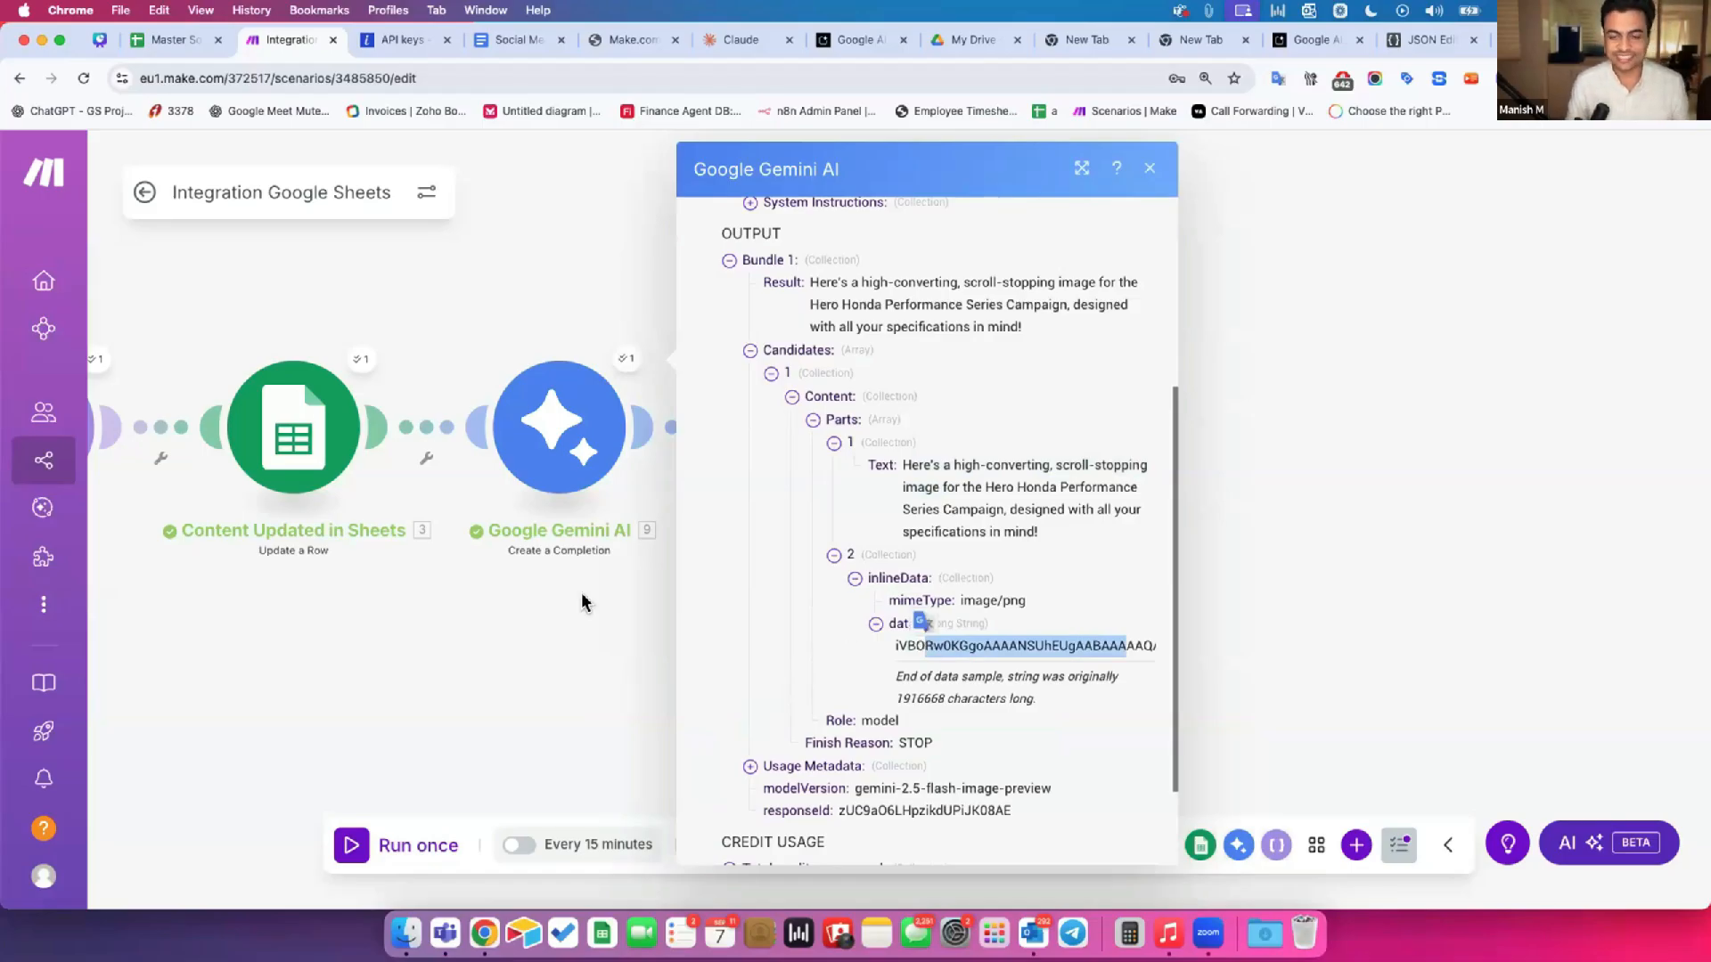
click(714, 592)
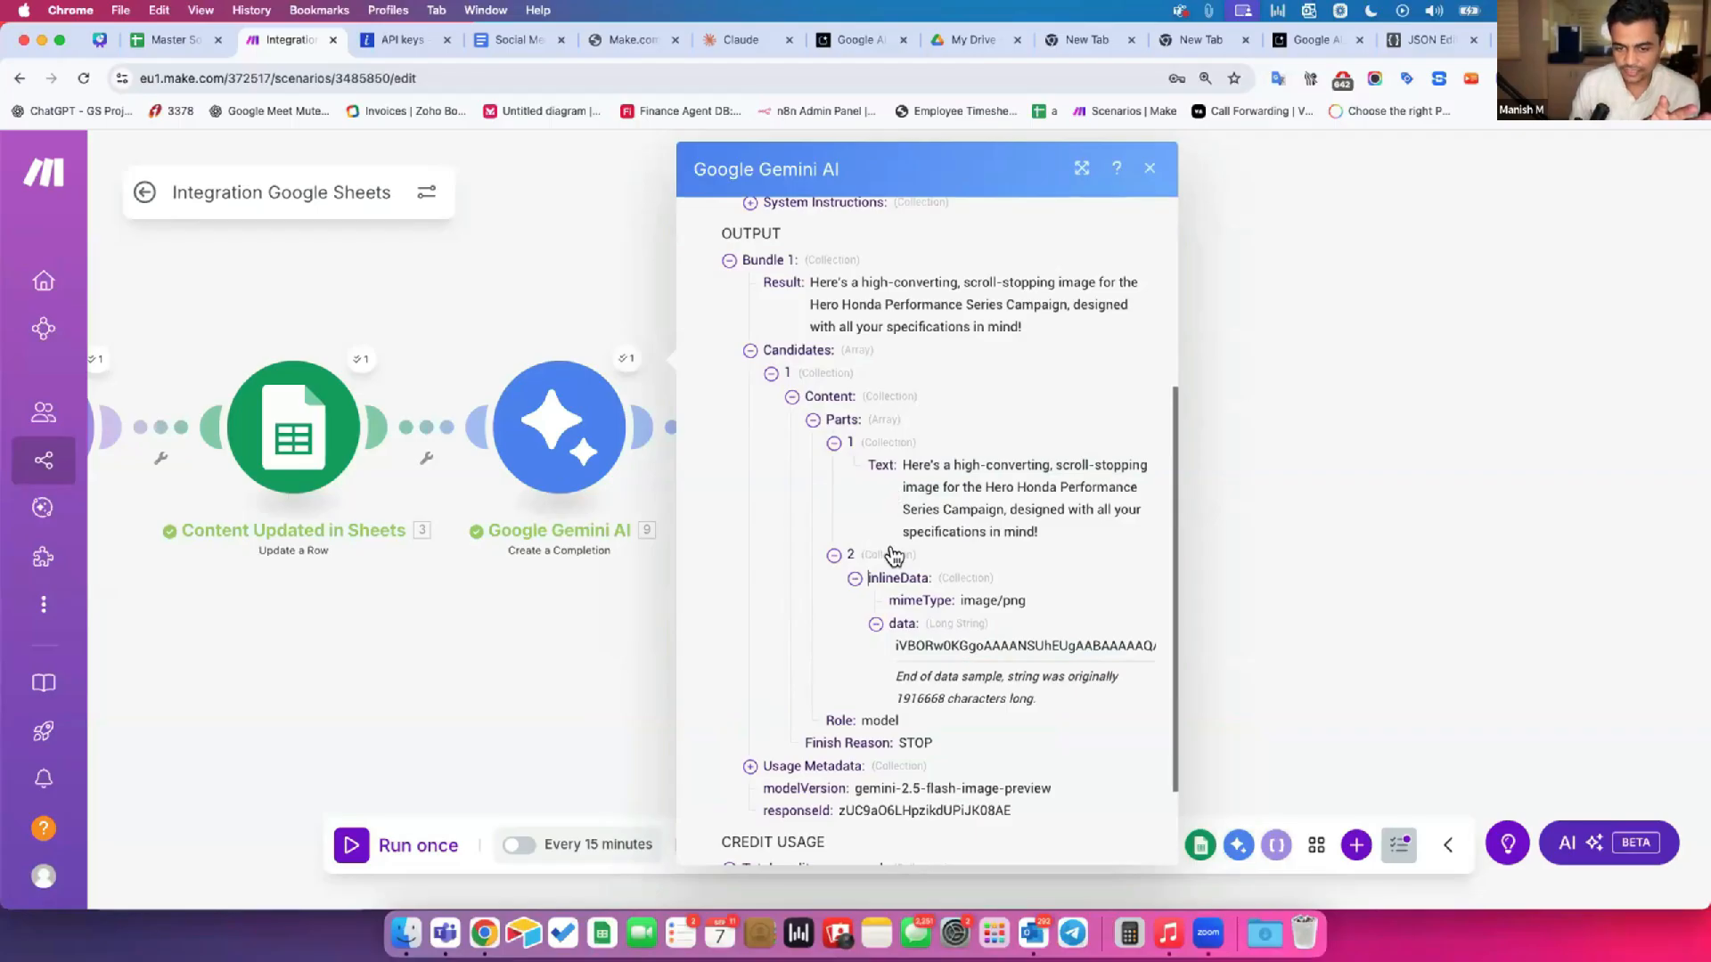
drag(869, 464, 1016, 527)
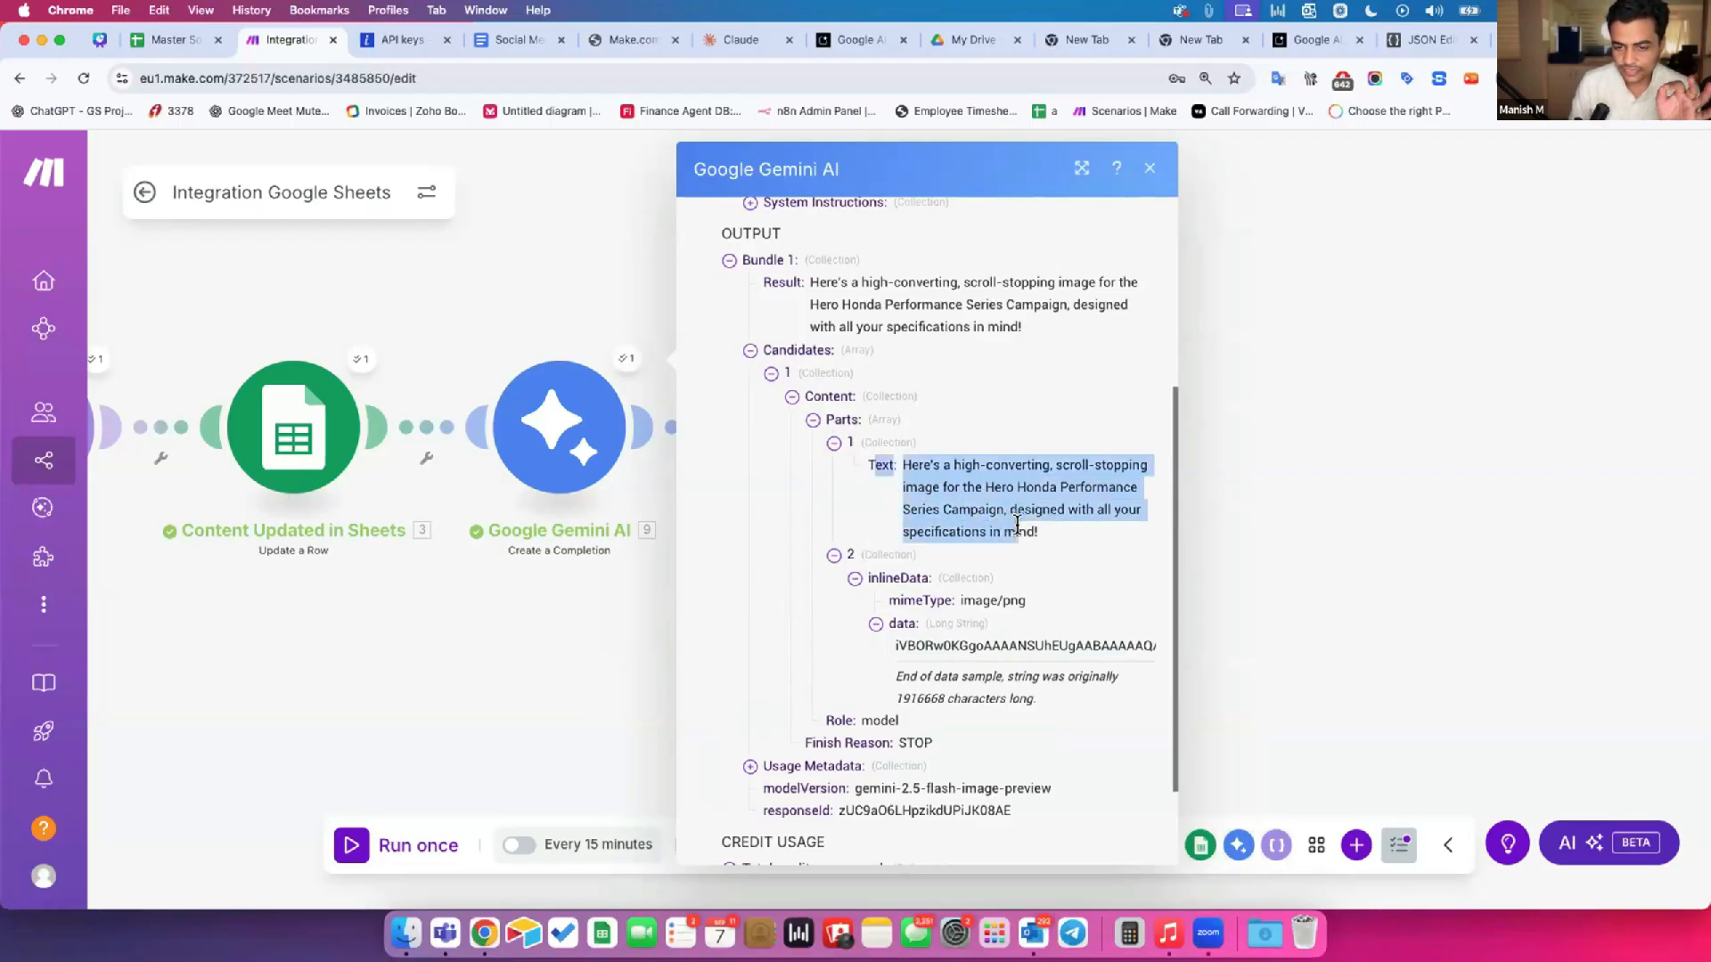
click(947, 499)
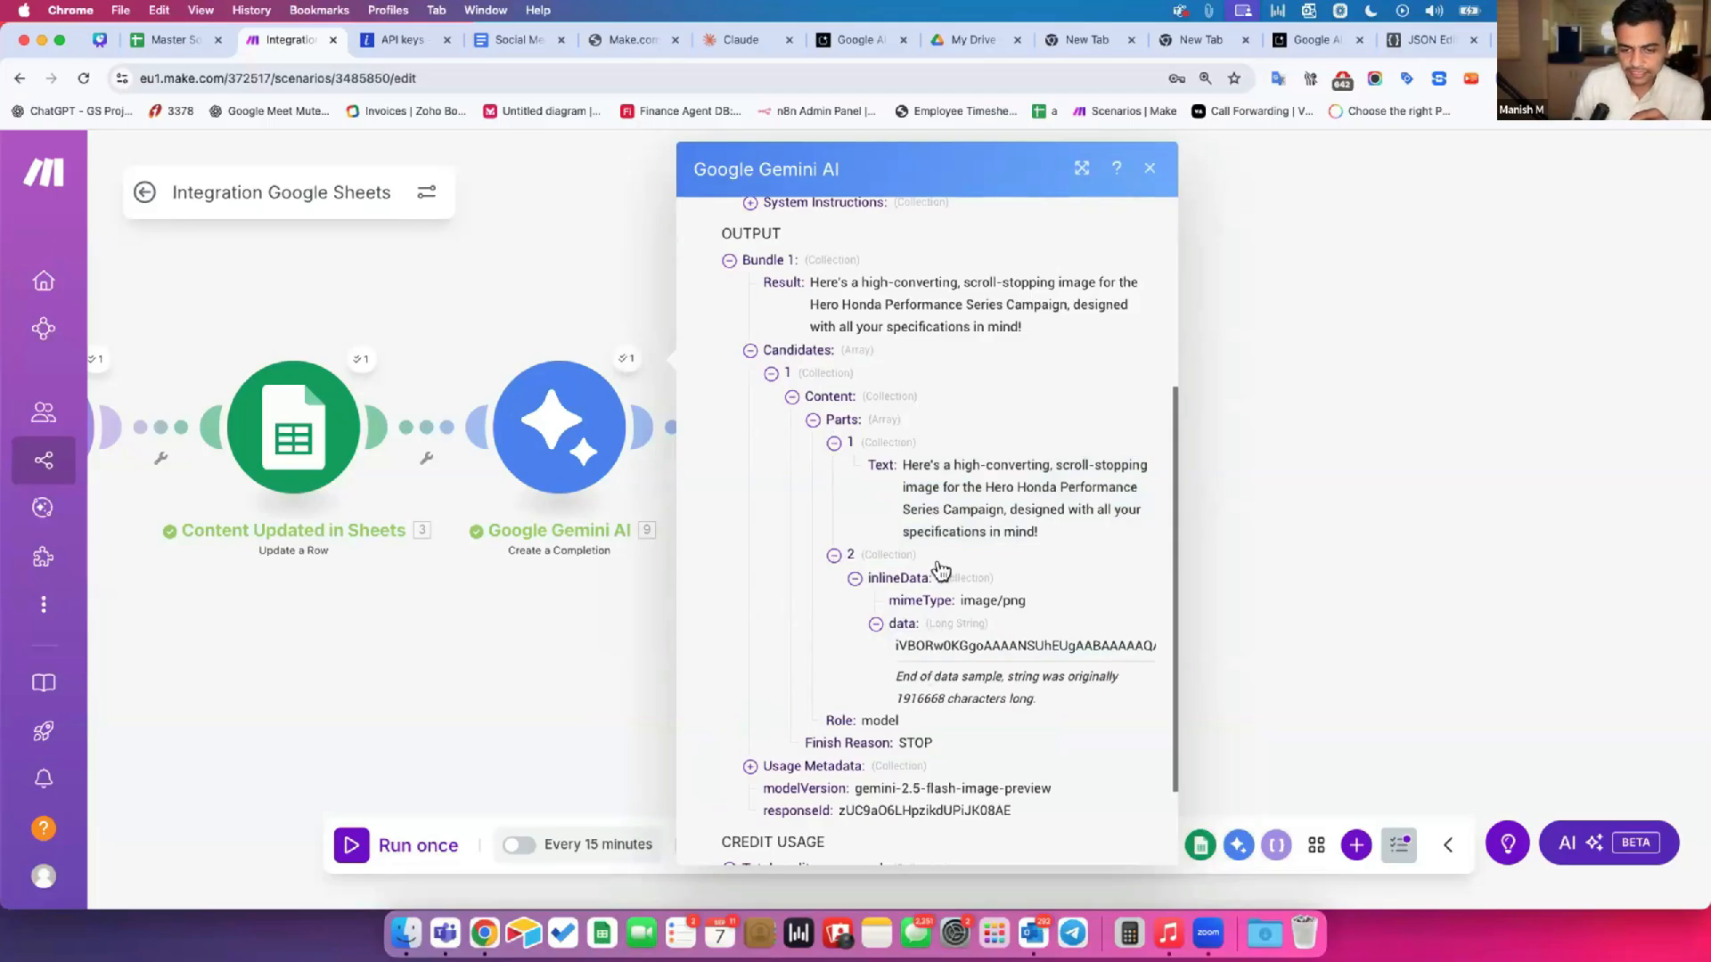
Step: Reopen the Image Kit module settings, enlarge the dialog and add blank lines below the toBinary expression in the Data field
click(566, 553)
click(822, 434)
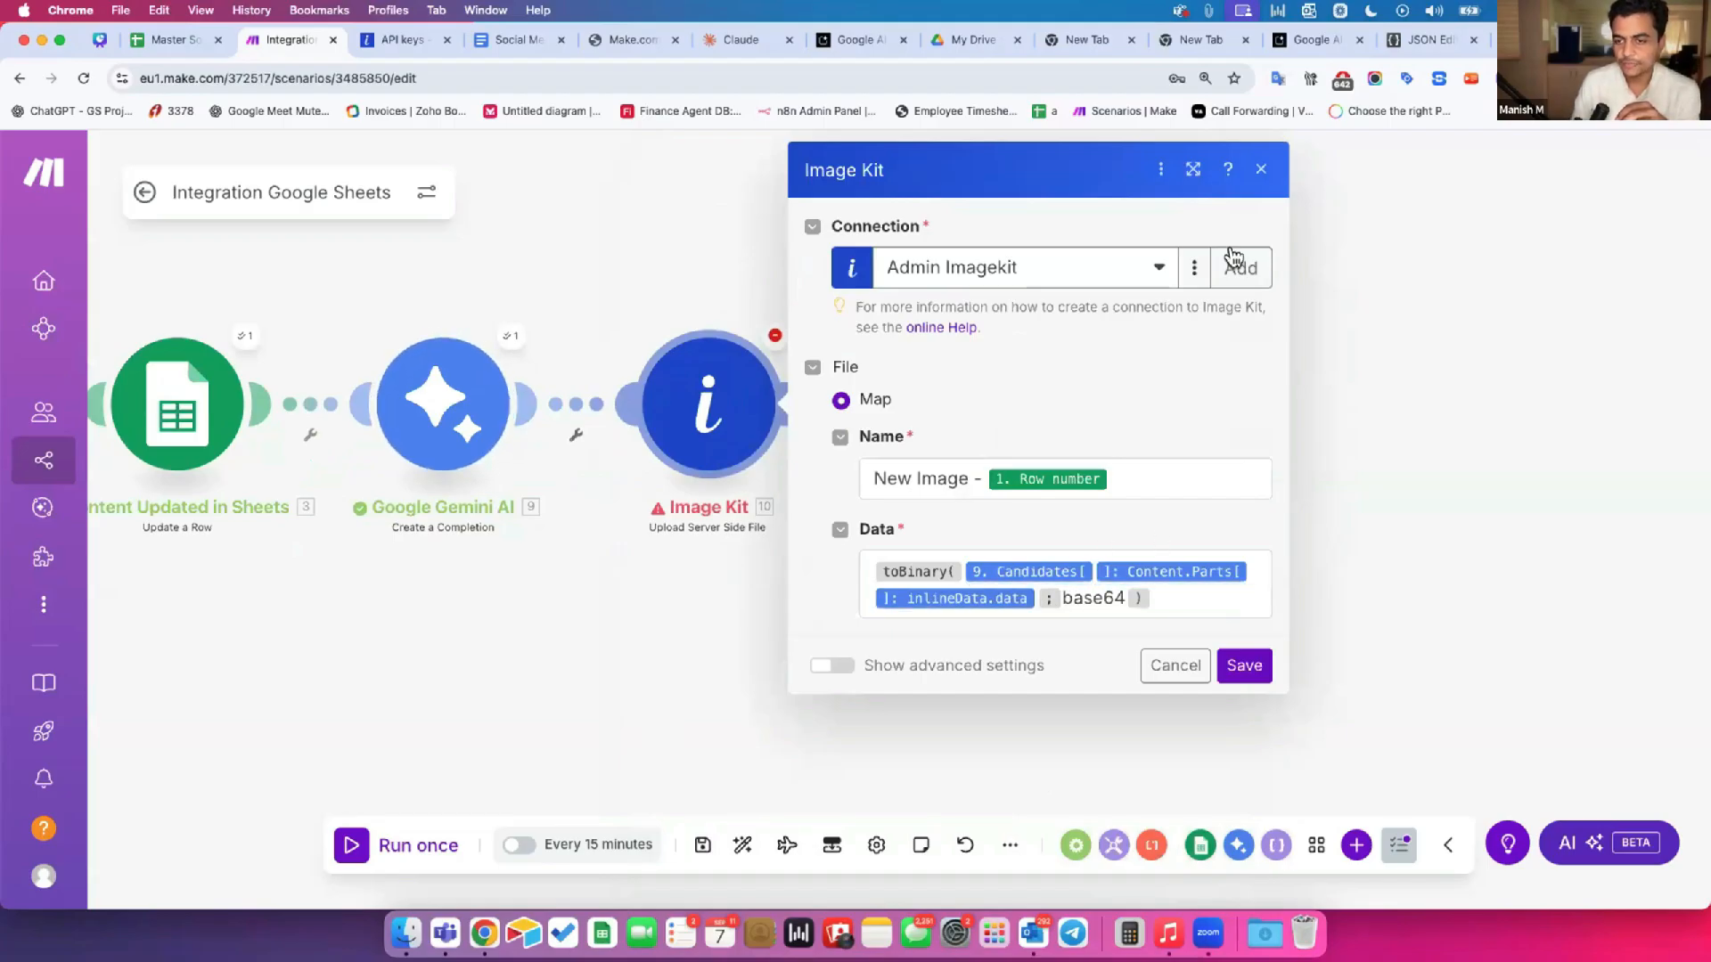
click(1193, 170)
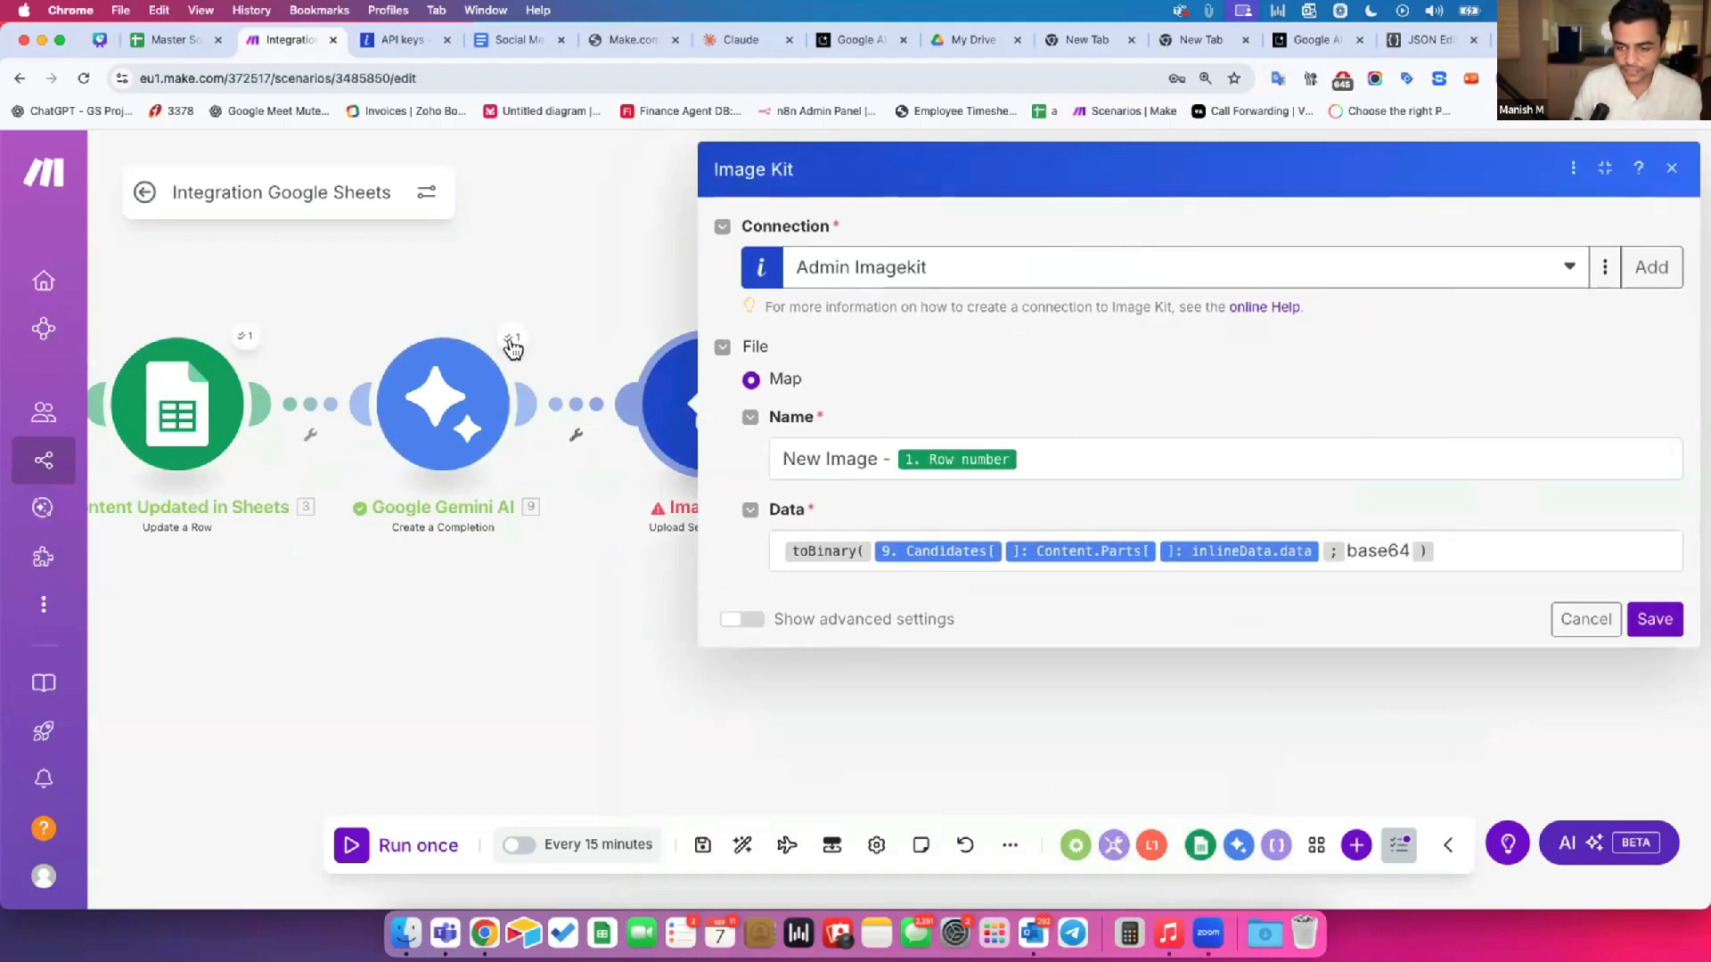
click(1318, 547)
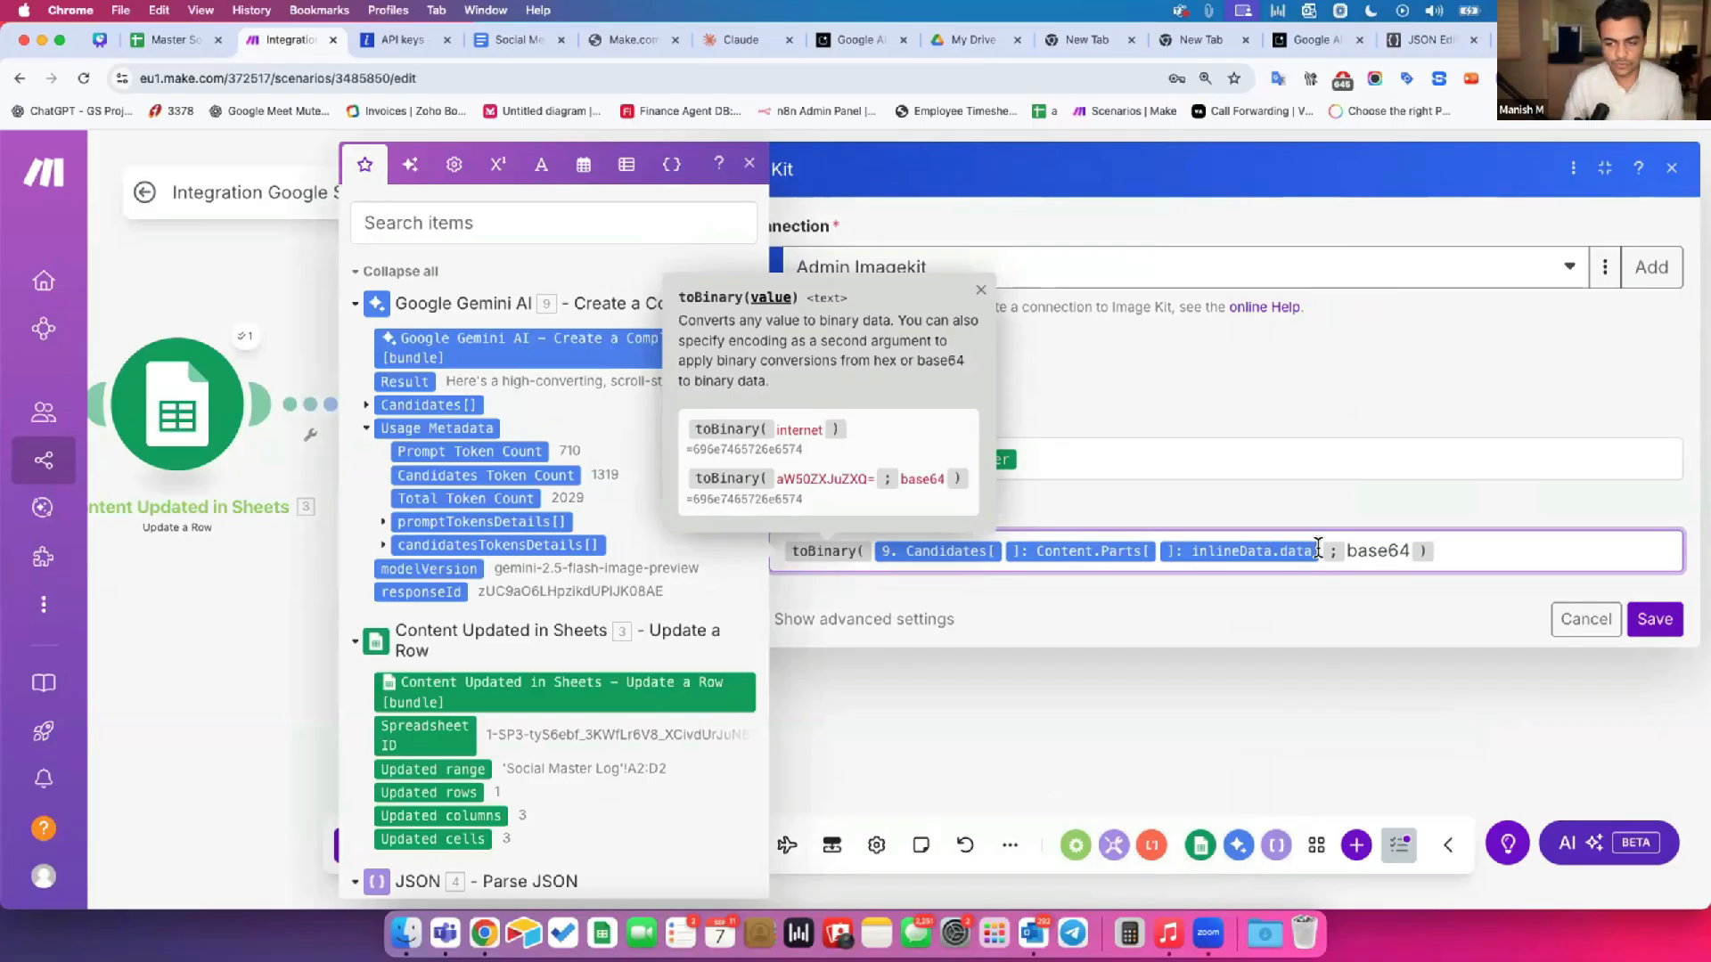
key(Return)
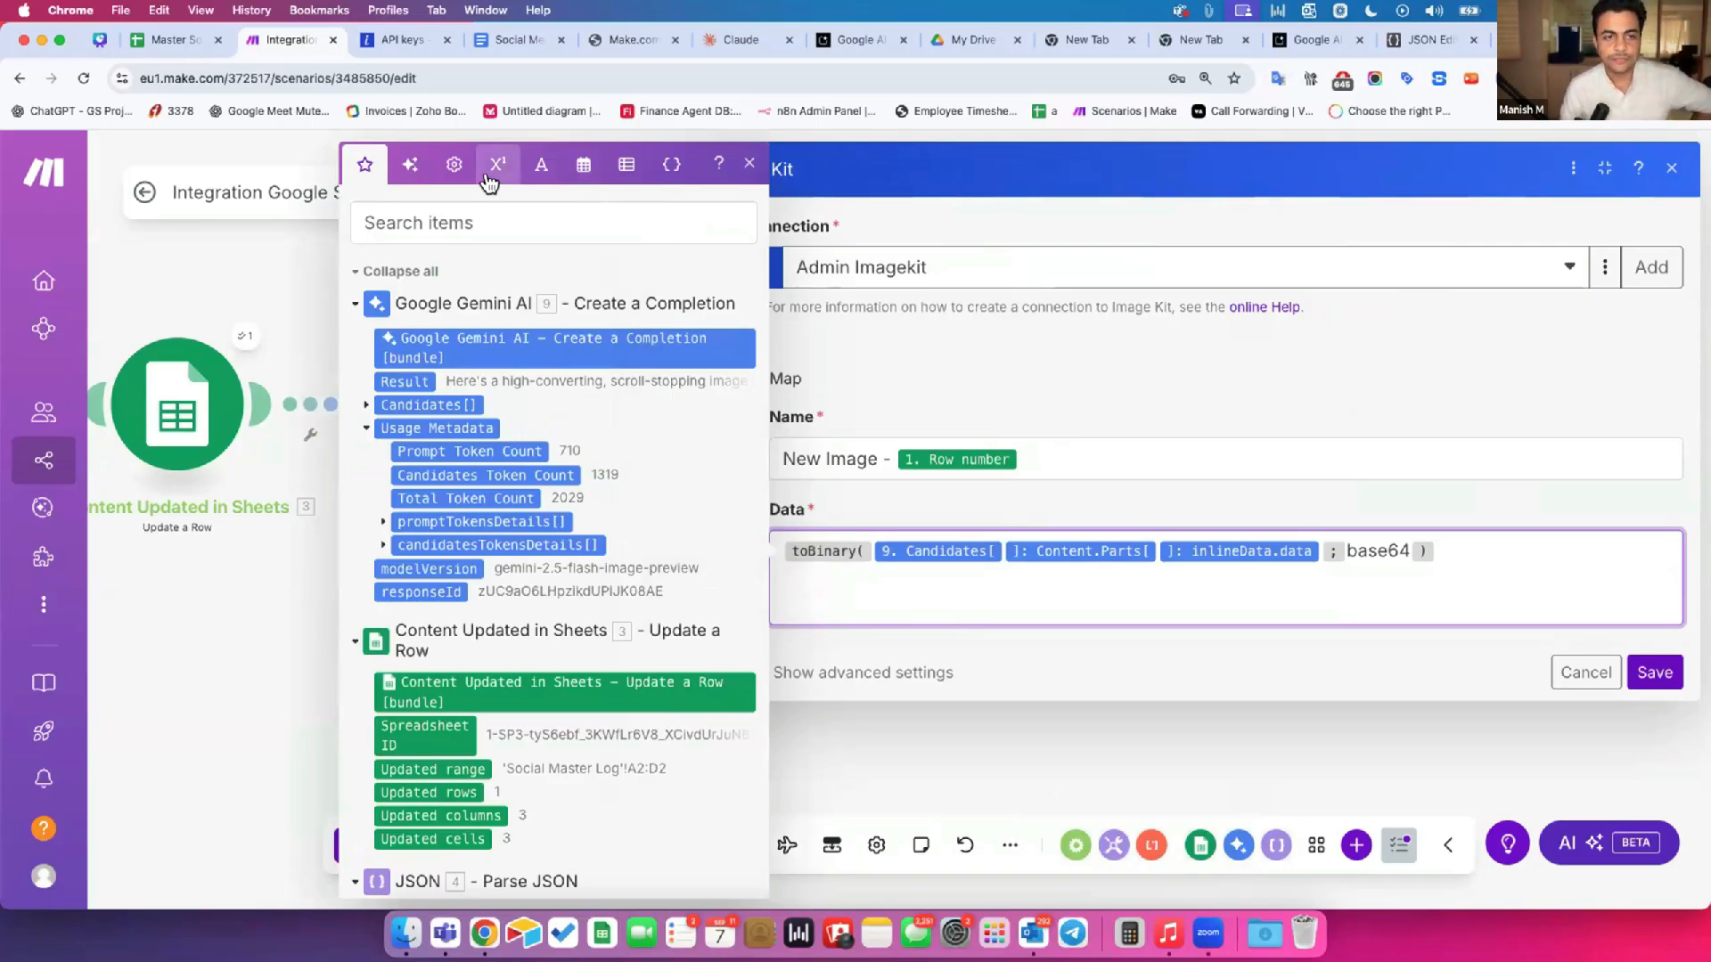
Step: Review the mappable module outputs and the general functions available for the Image Kit module's Data field
scroll(557, 627, down, 15)
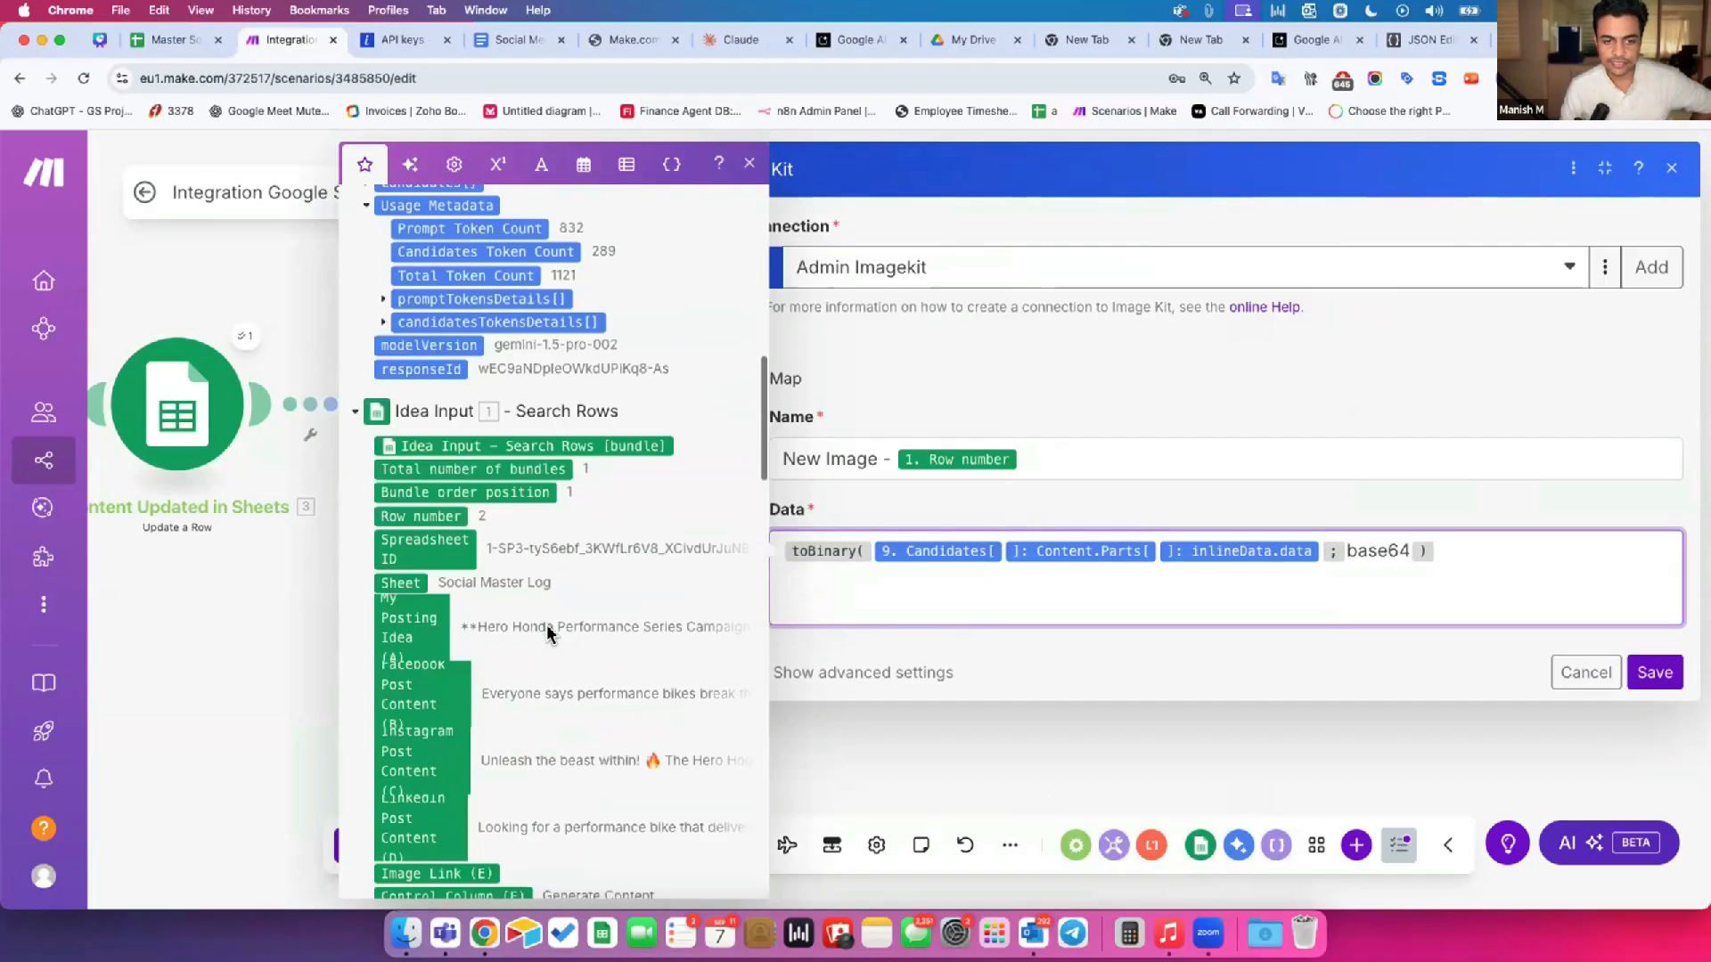
scroll(548, 633, up, 15)
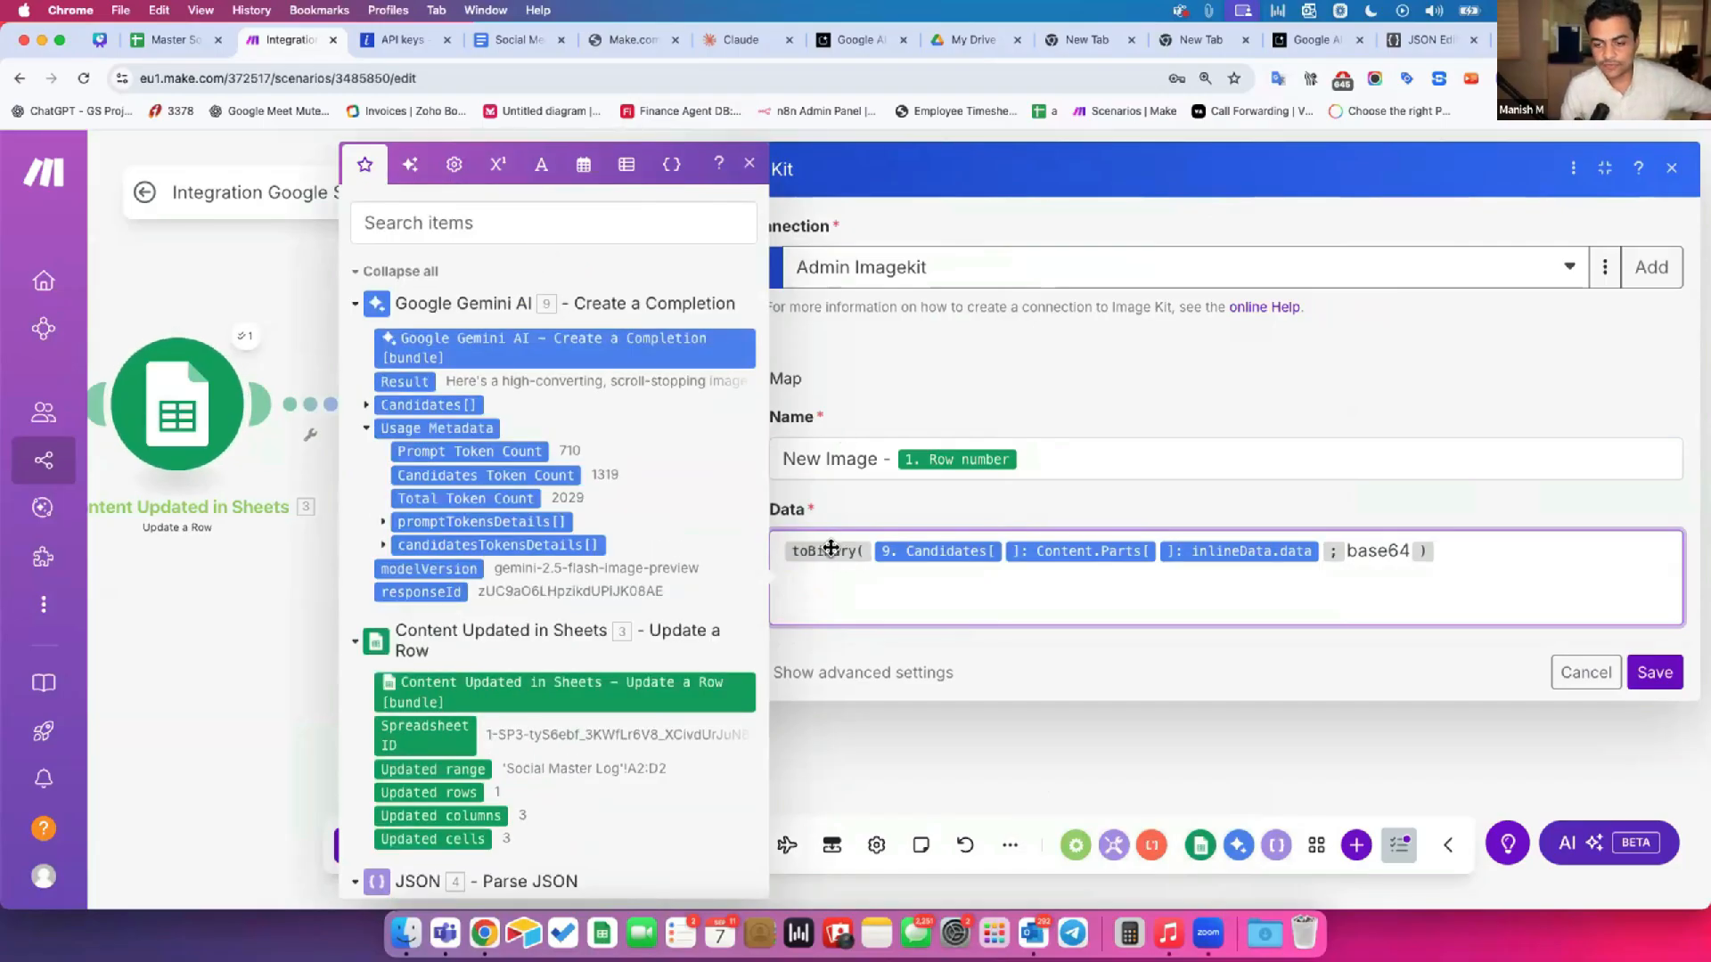
click(840, 609)
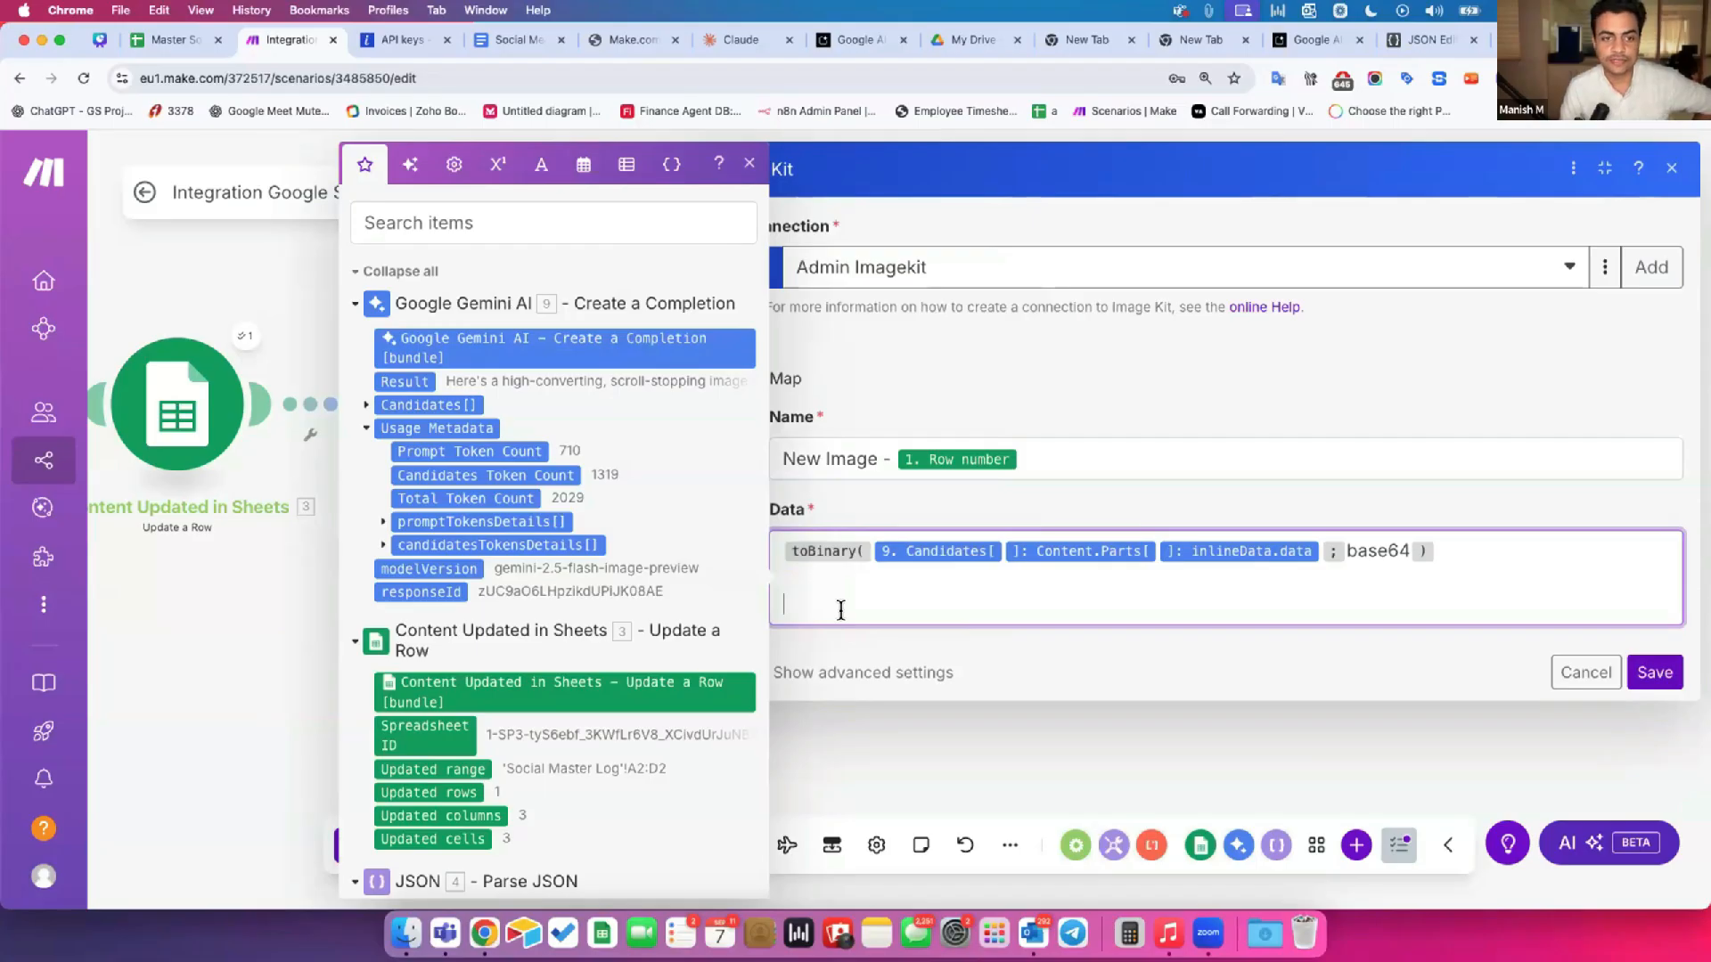
click(450, 167)
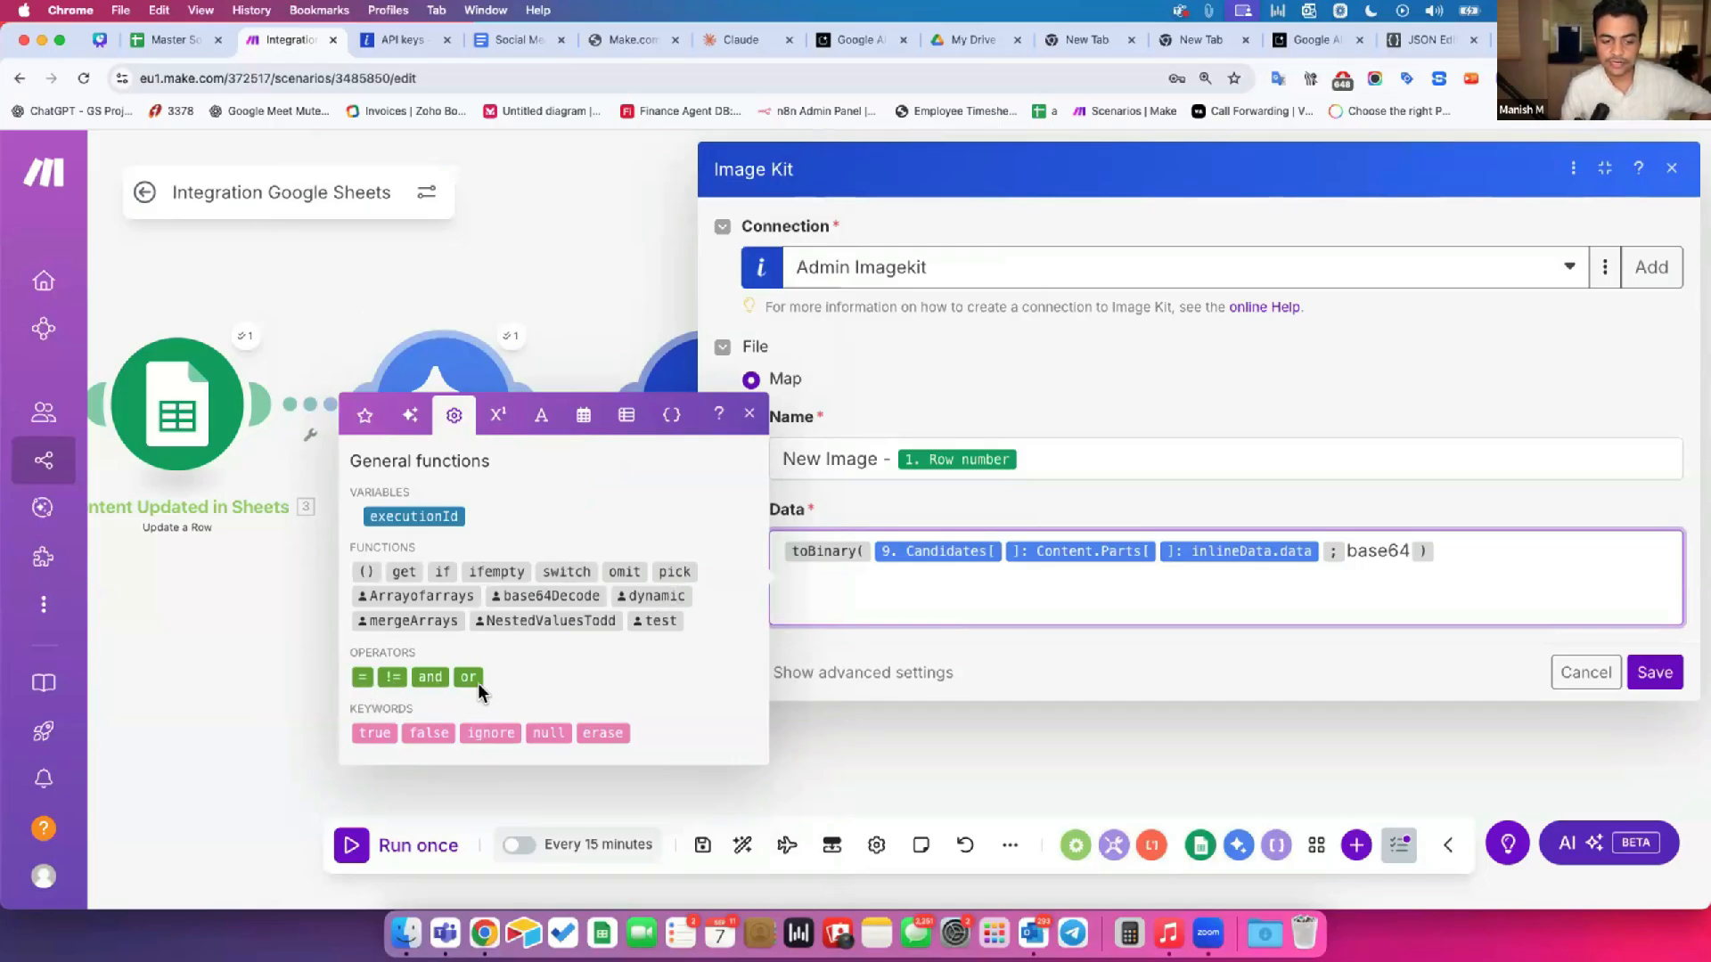
Step: Demonstrate the math multiplication operator with a sample 2 * 2 below the toBinary expression in the Data field, and delete it
click(495, 423)
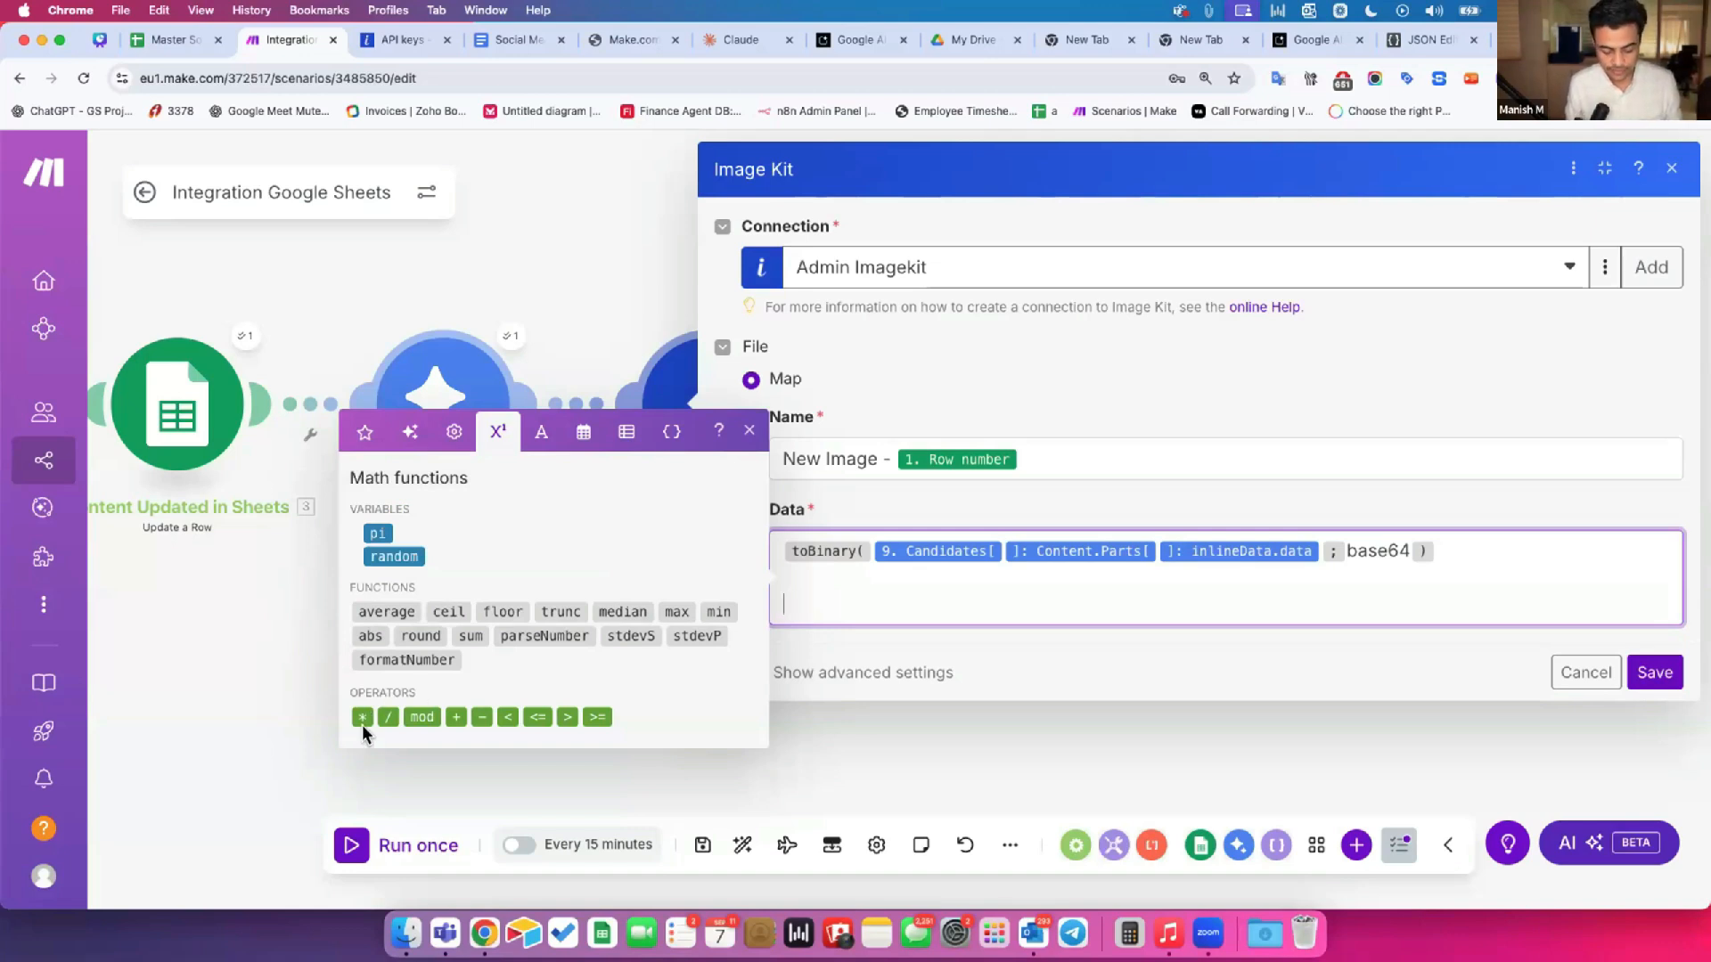
click(806, 604)
key(BackSpace)
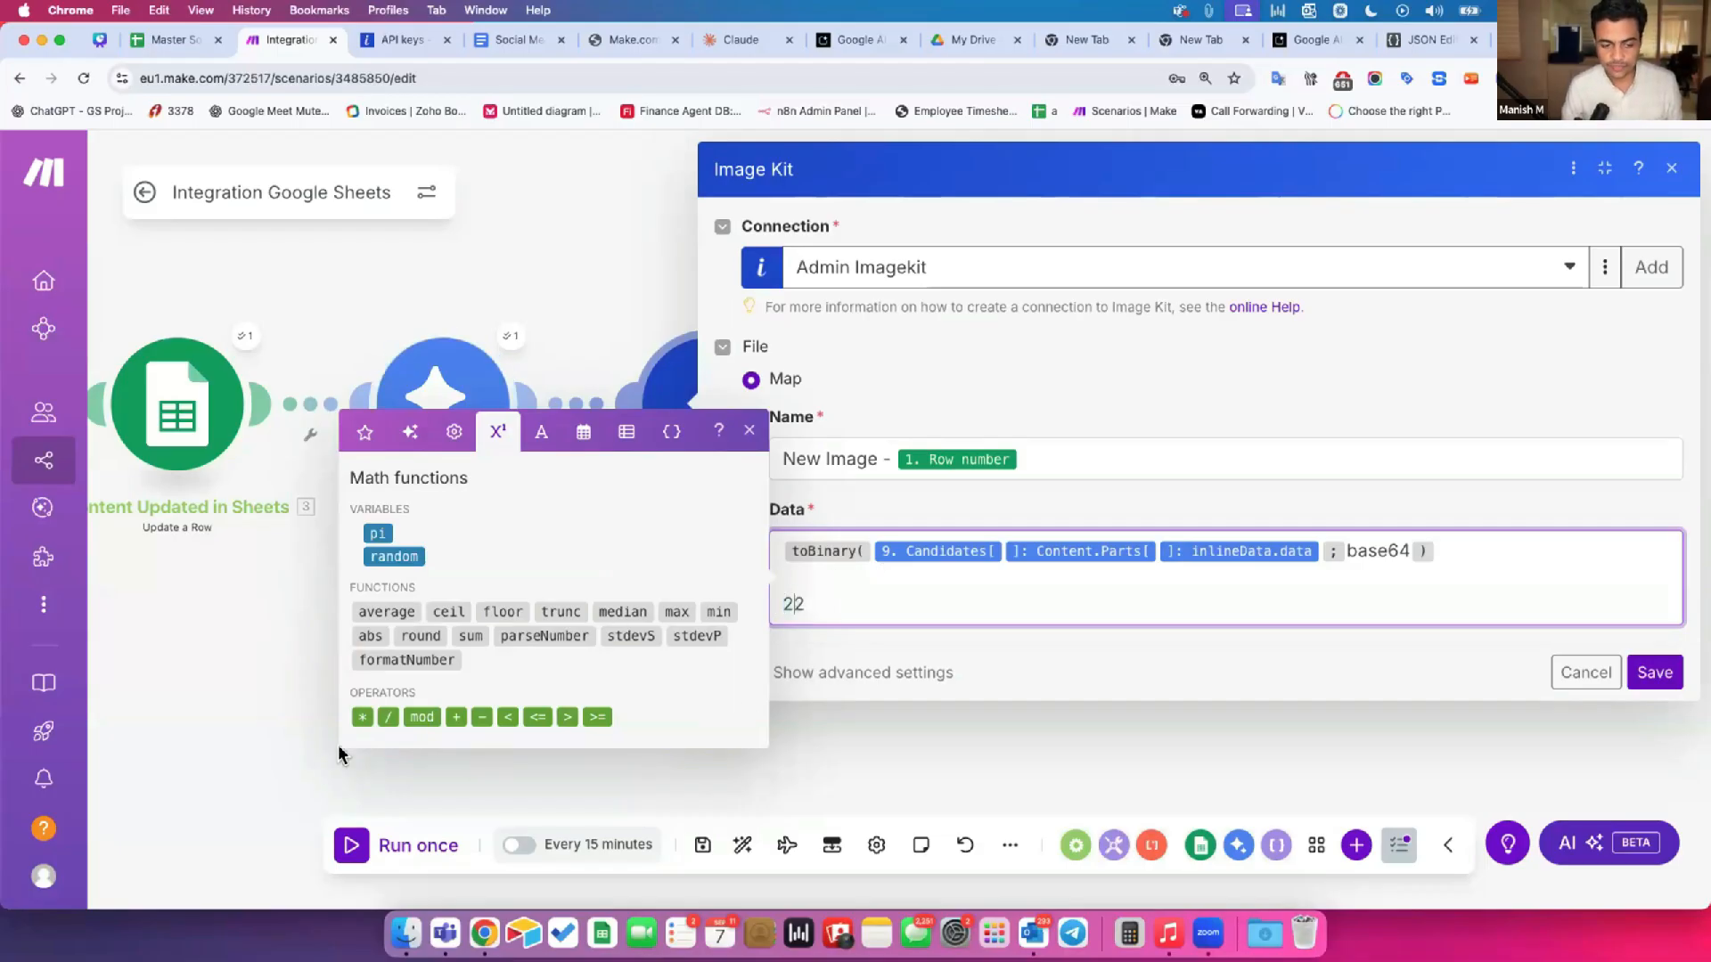
drag(360, 713, 852, 598)
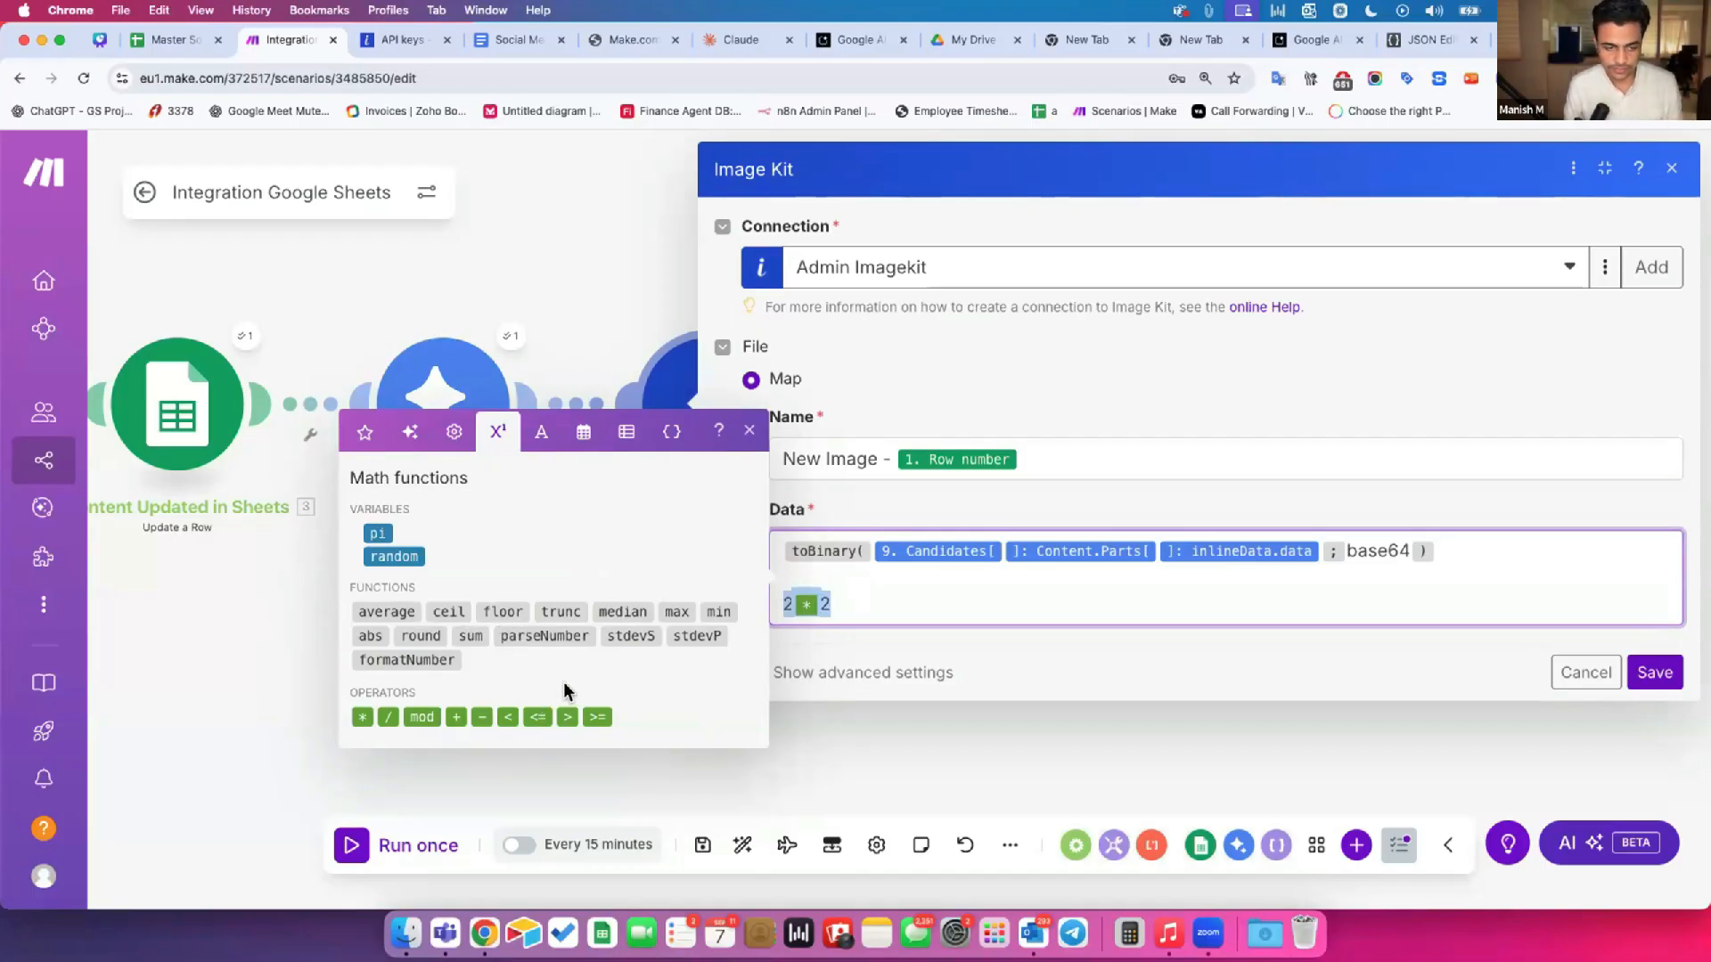
key(BackSpace)
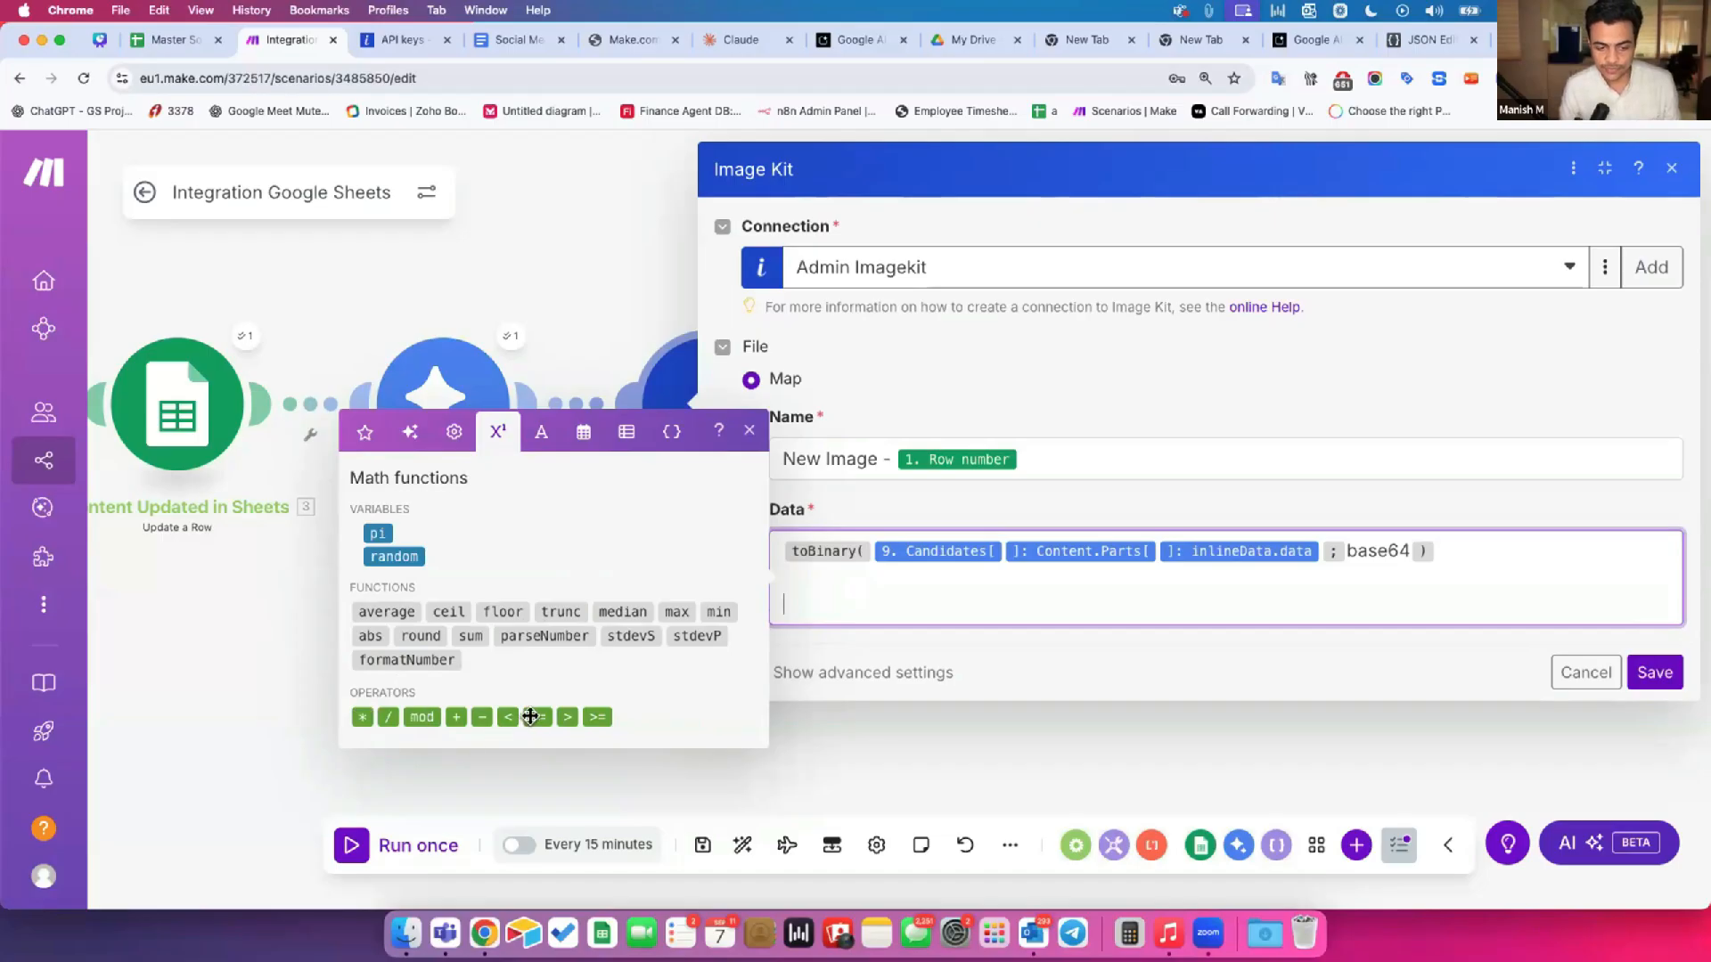
Step: Demonstrate the newline keyword after "hello" with a name on the following line in the Data field, and delete the sample text
click(541, 431)
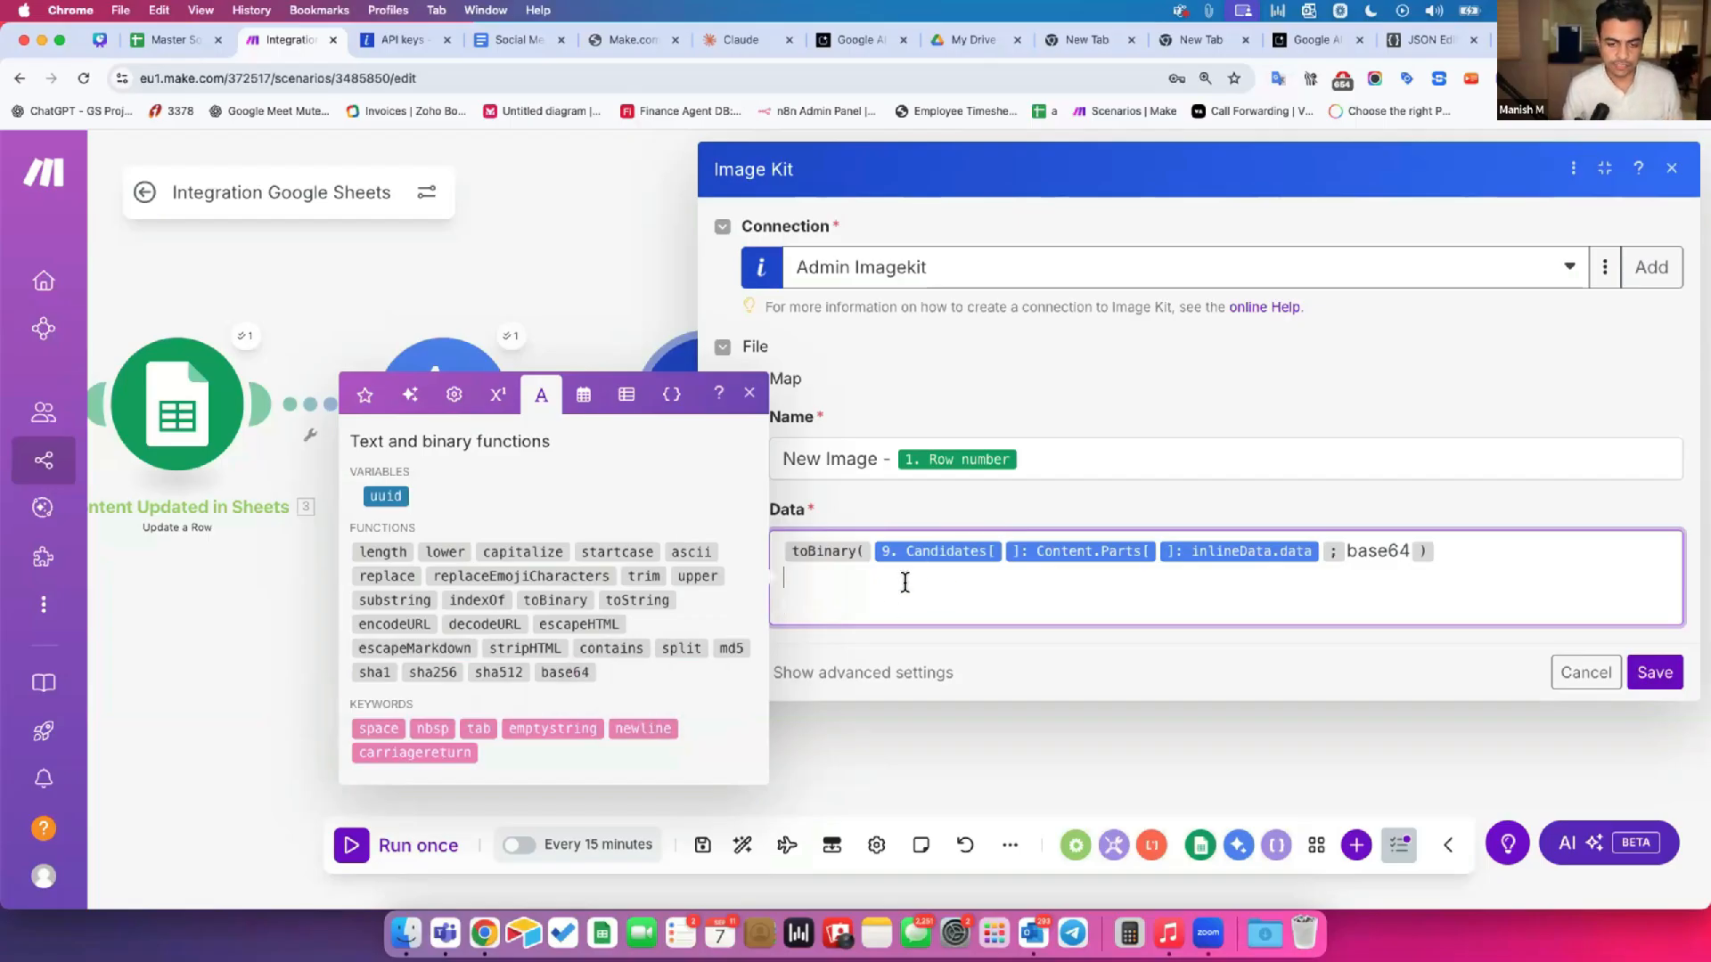
key(Return)
text(hello)
key(Return)
text(Manish)
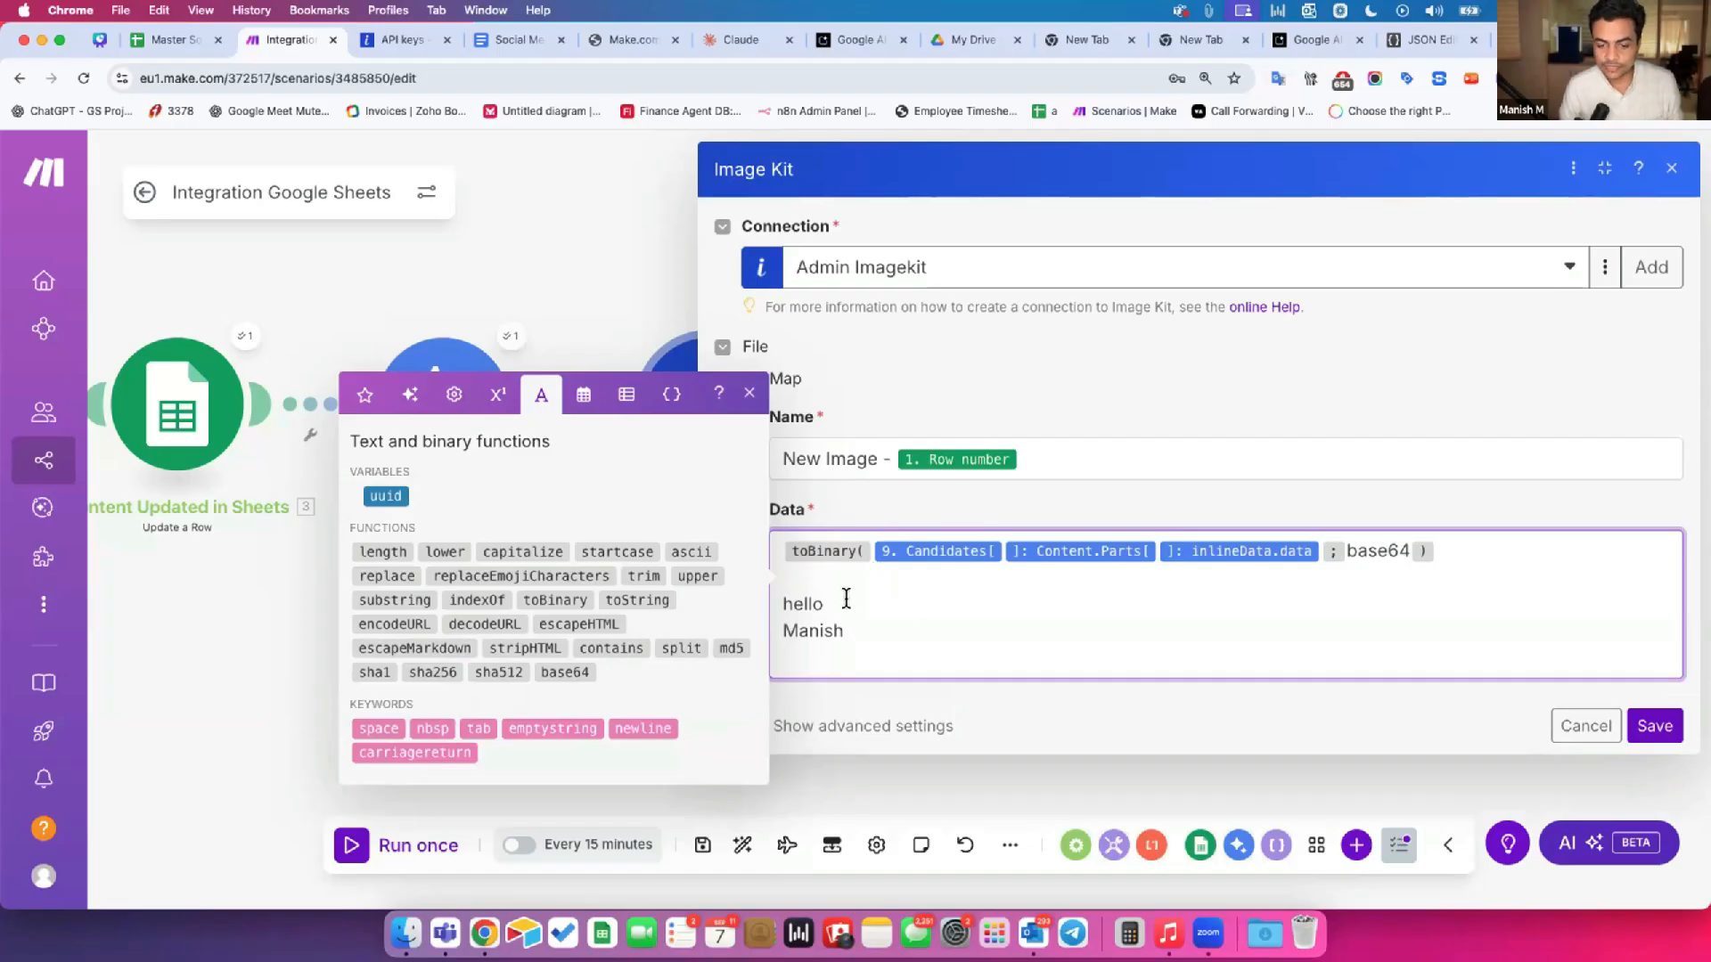
click(847, 598)
click(641, 754)
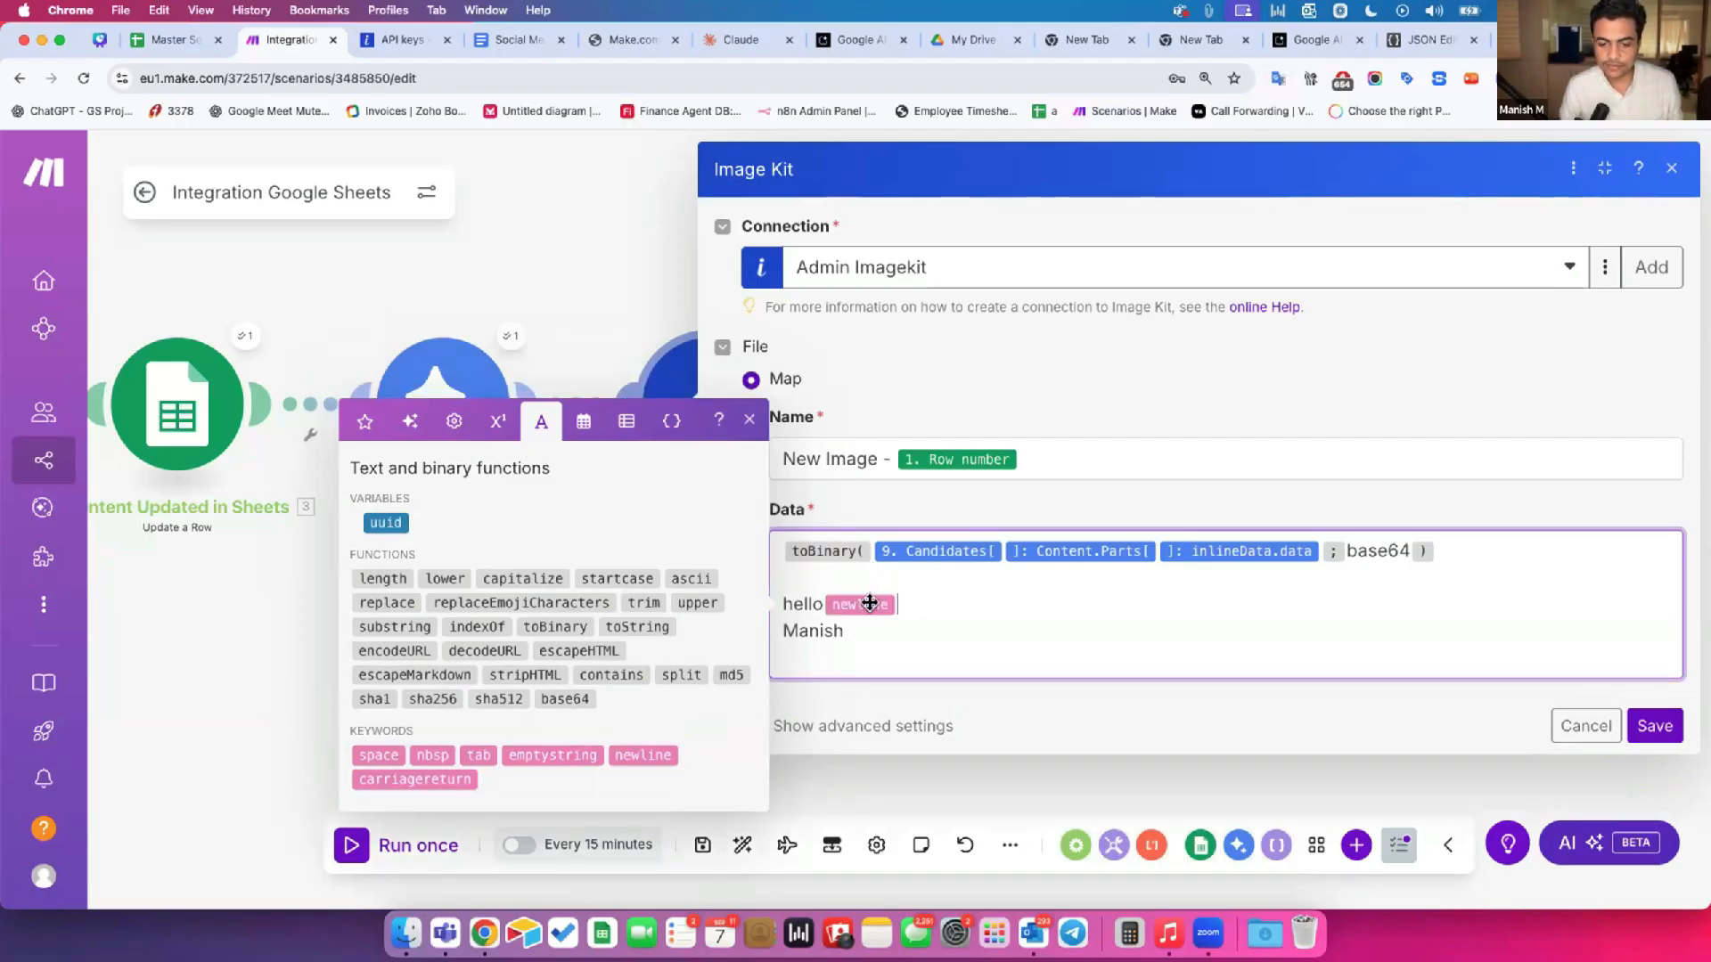
mouse_move(795, 603)
mouse_down()
mouse_move(829, 626)
mouse_move(777, 579)
mouse_up()
key(BackSpace)
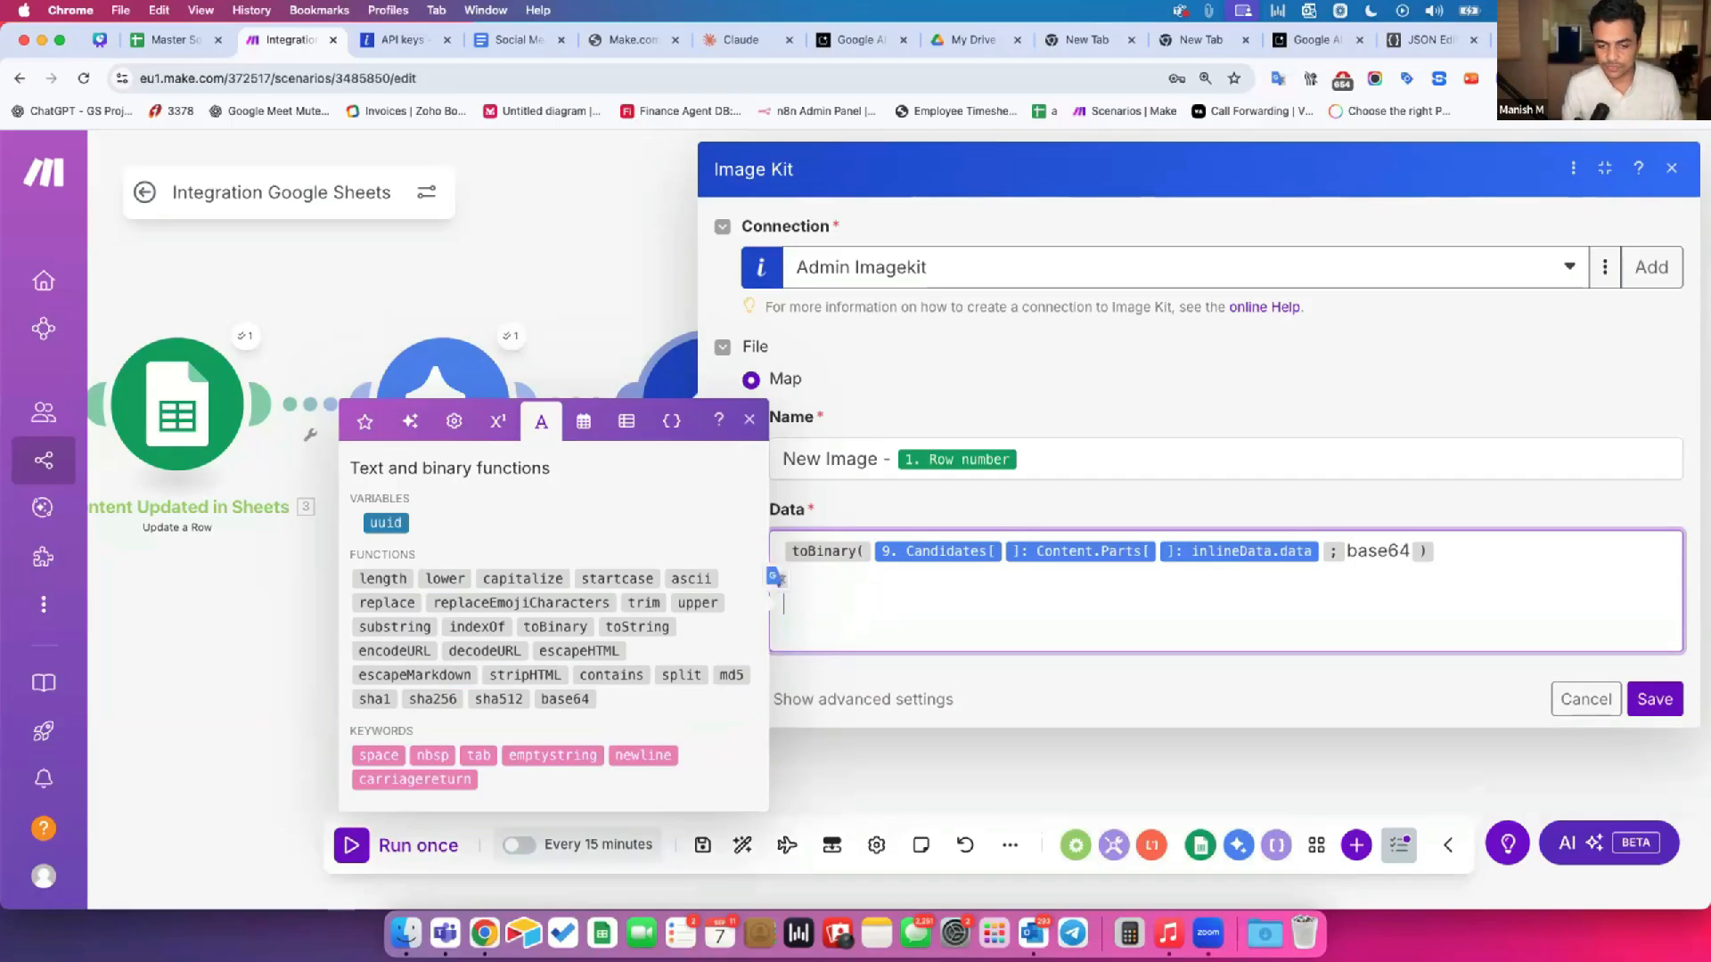
key(BackSpace)
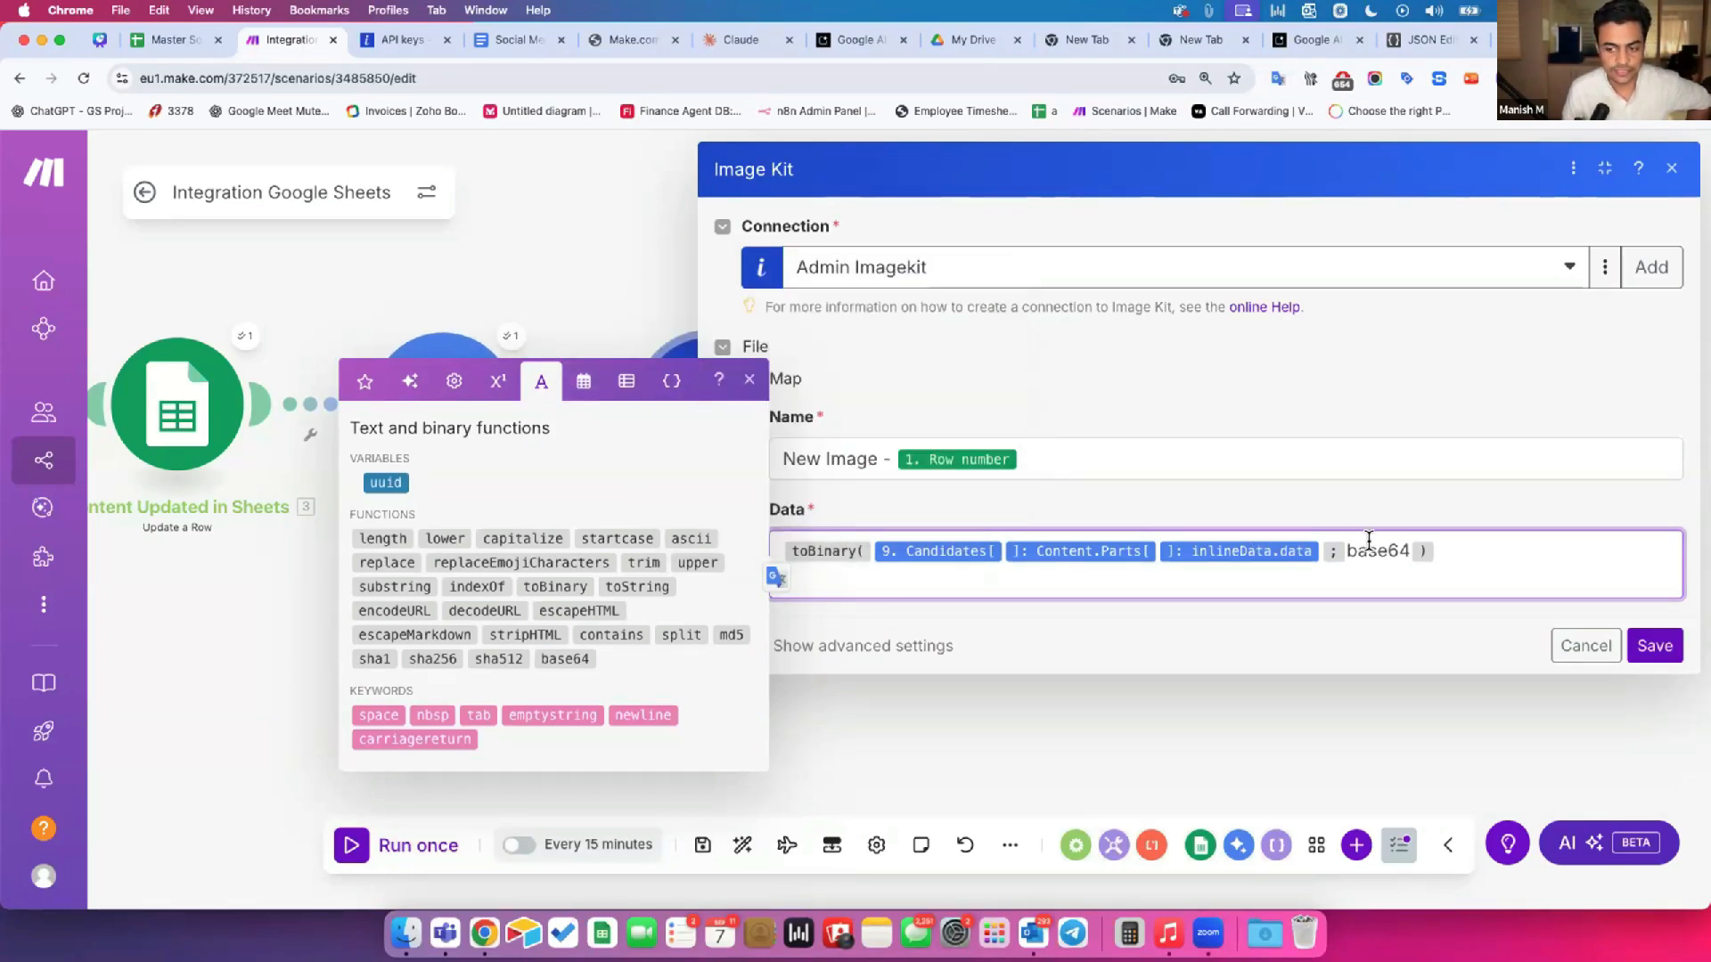
Step: Open the Google Gemini AI run output and expand Candidates, Content and both items of Parts
click(511, 336)
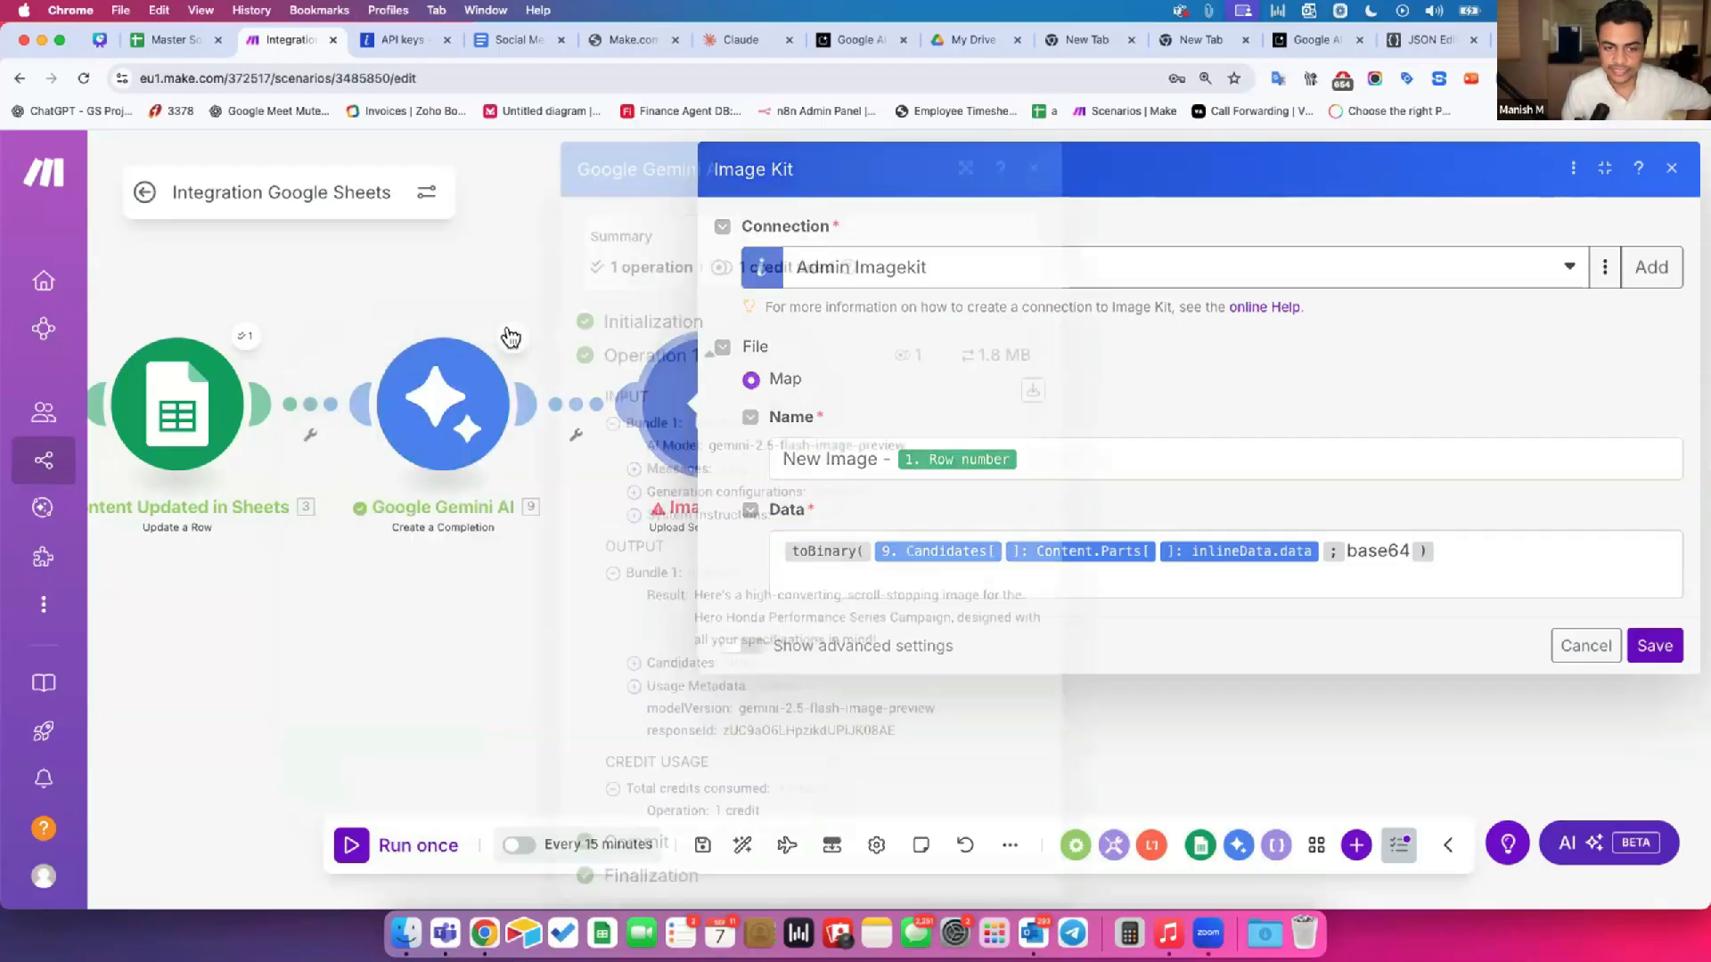
click(677, 665)
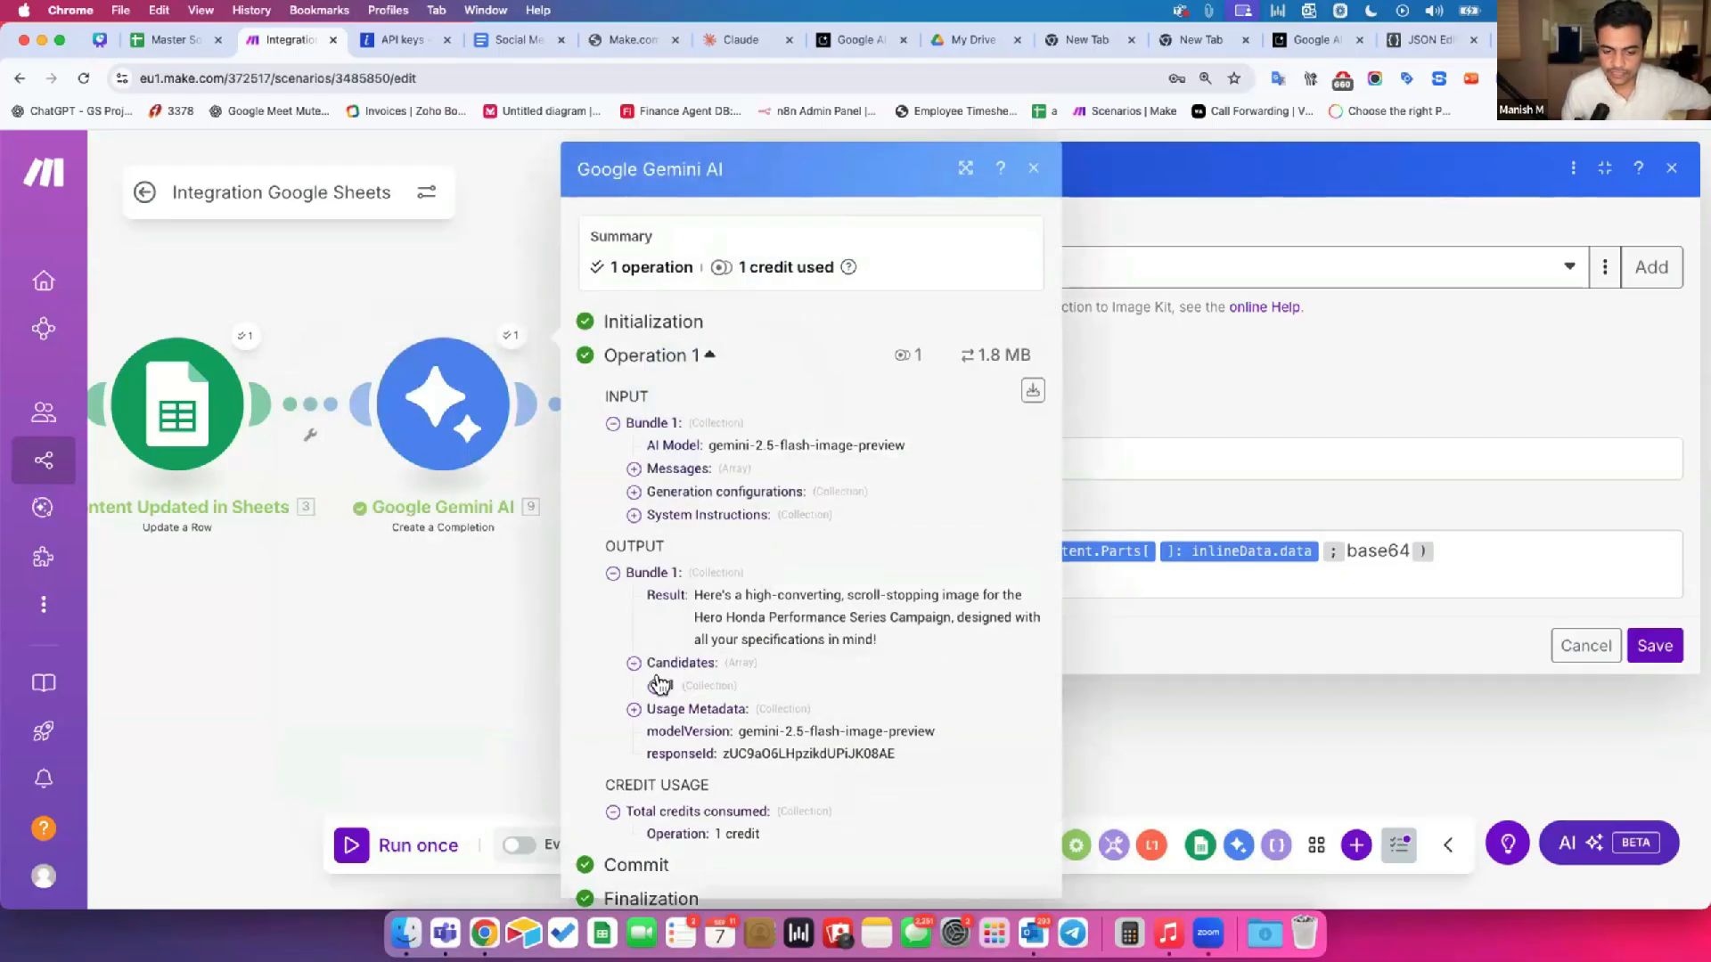
click(656, 686)
click(676, 709)
scroll(696, 760, down, 3)
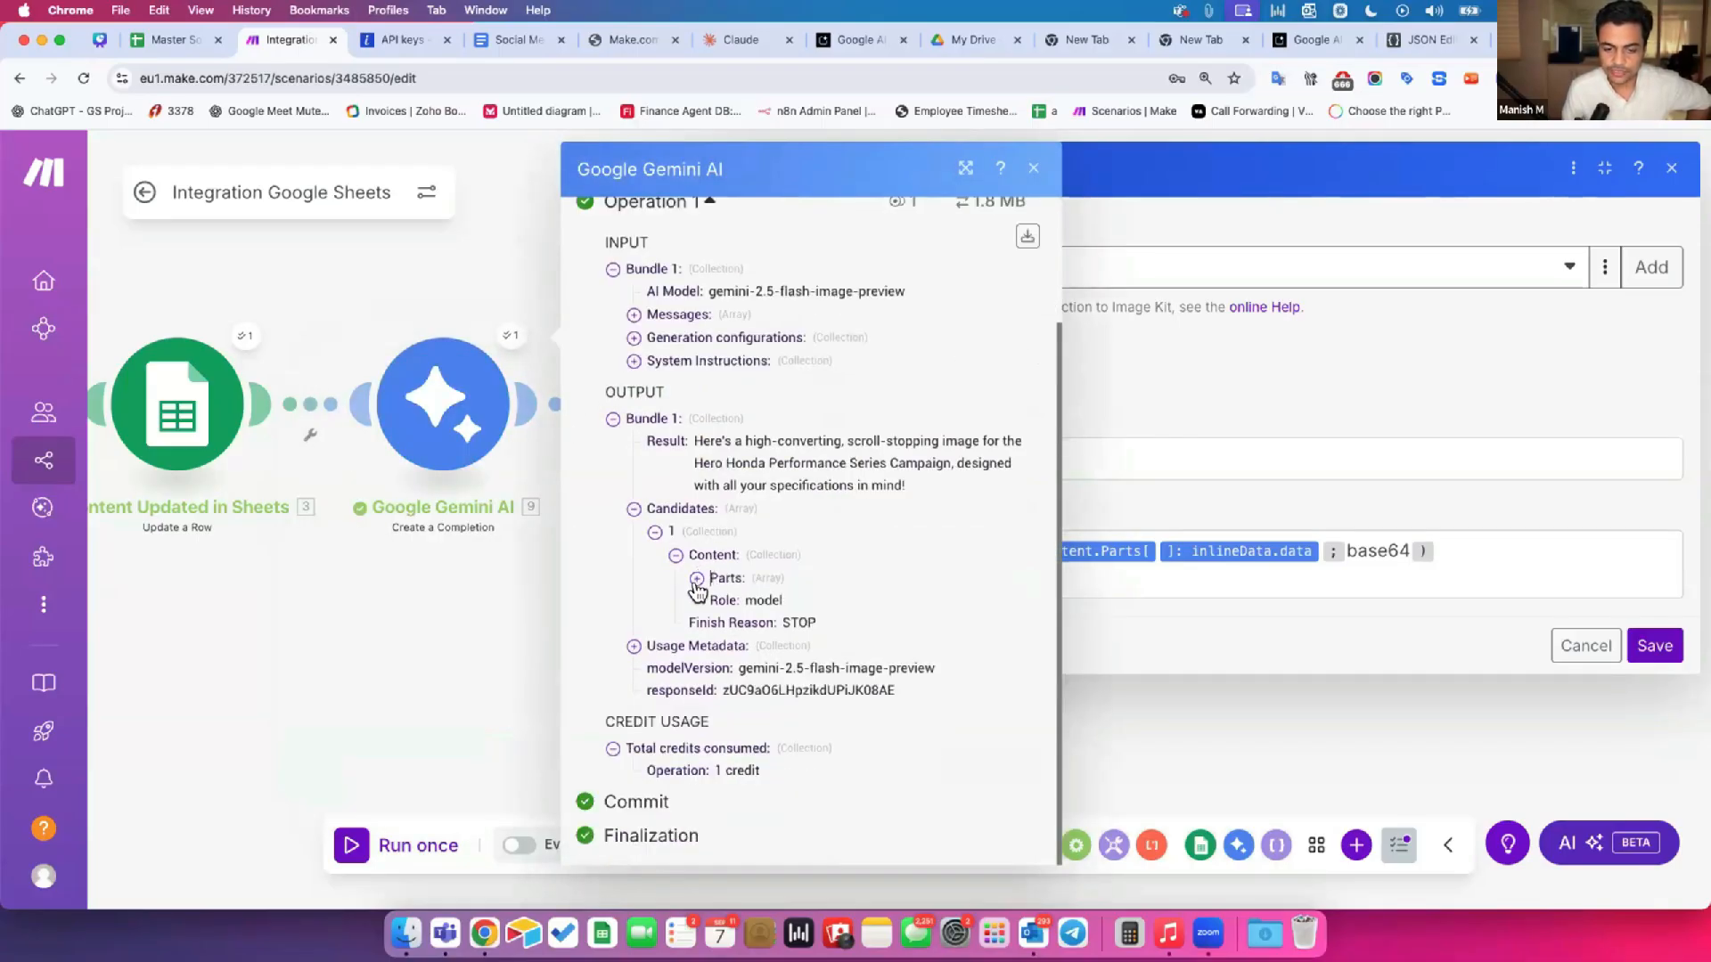
click(698, 578)
click(718, 601)
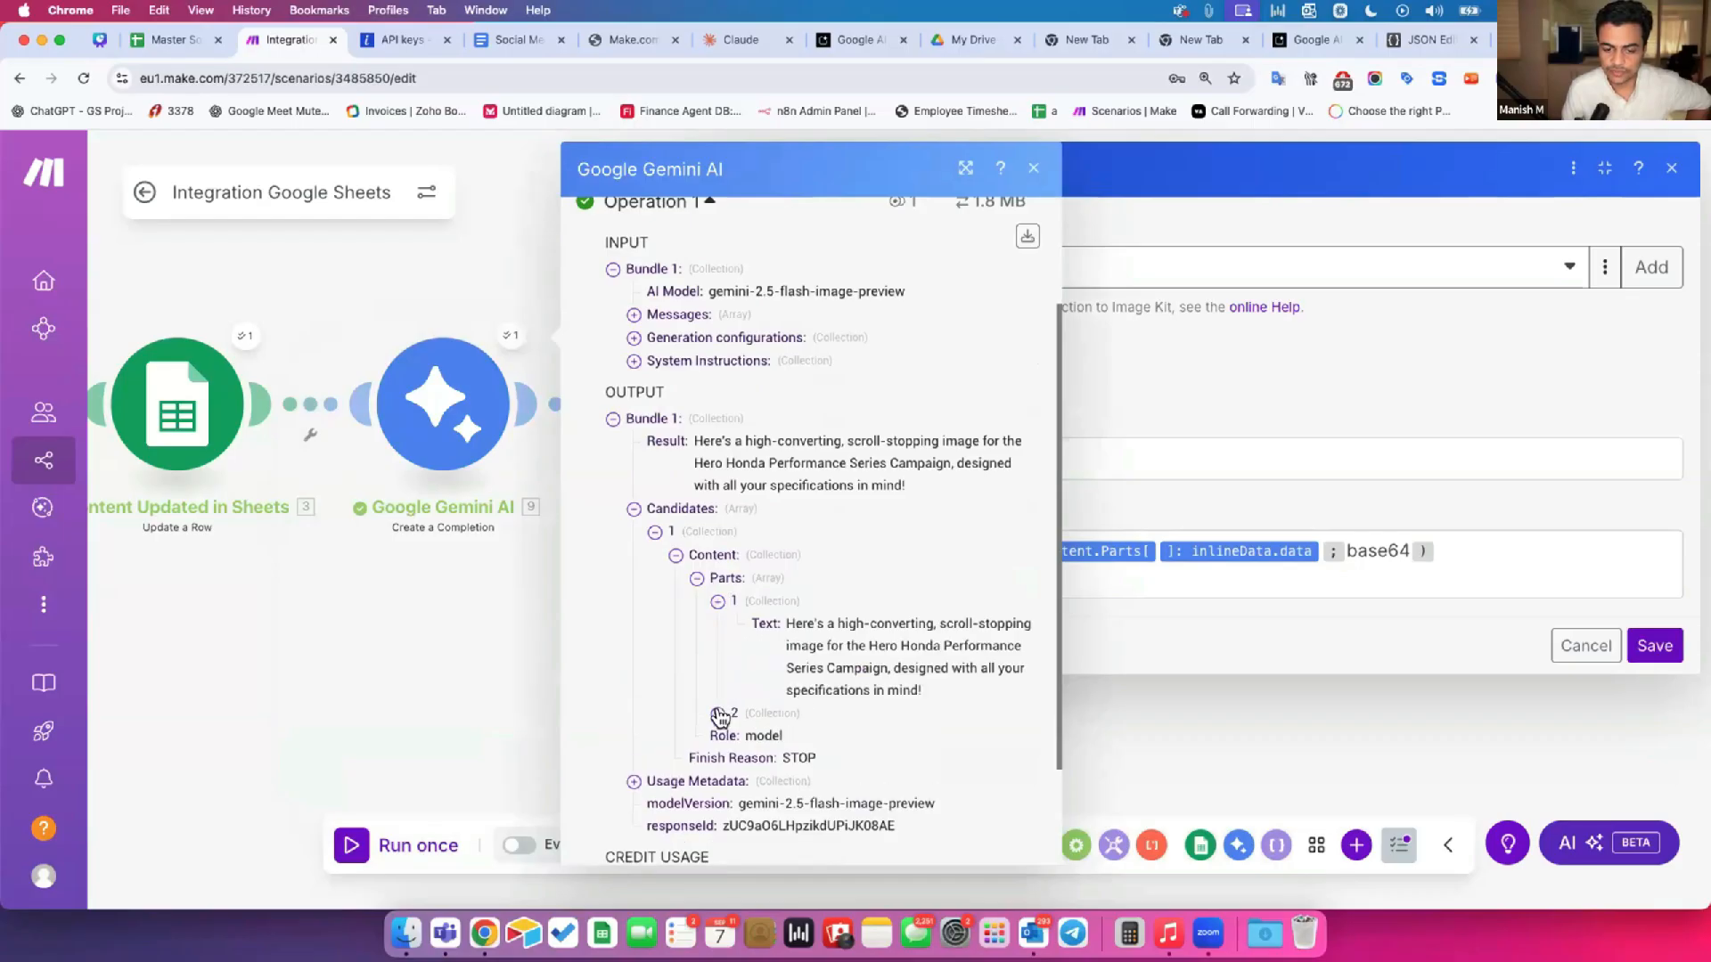
click(718, 714)
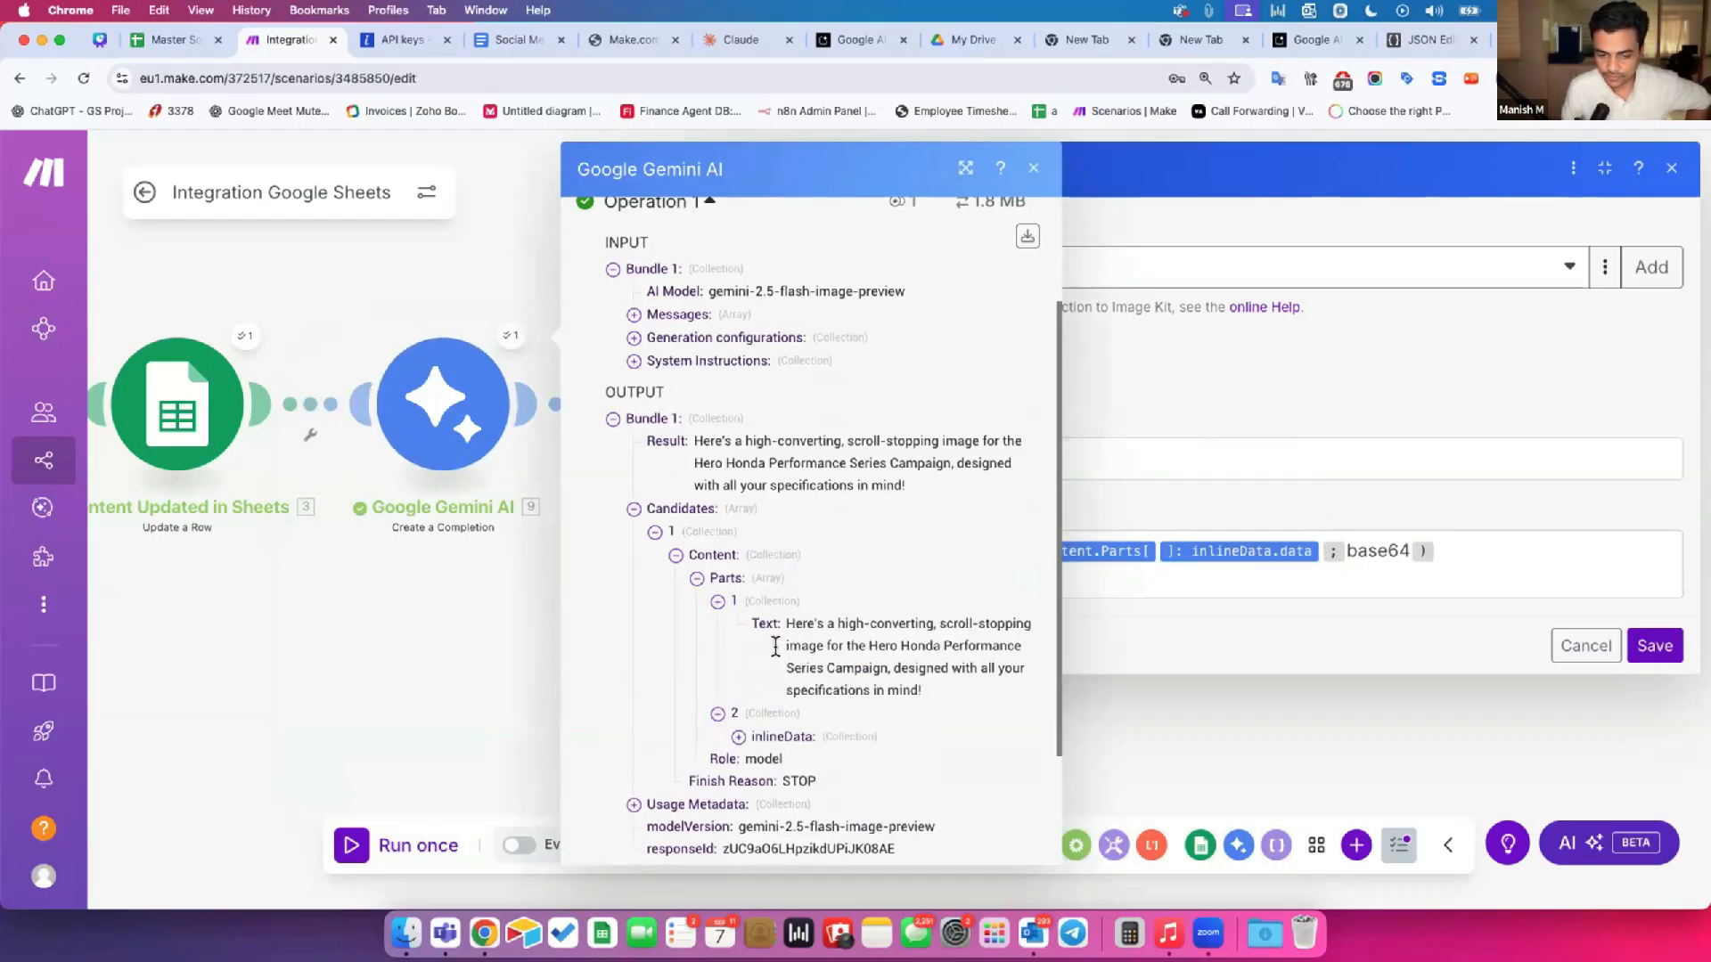
Step: Expand the inlineData data string, compare it with the first part's Text value and the Data mapping, and close the Gemini output
click(804, 737)
click(785, 781)
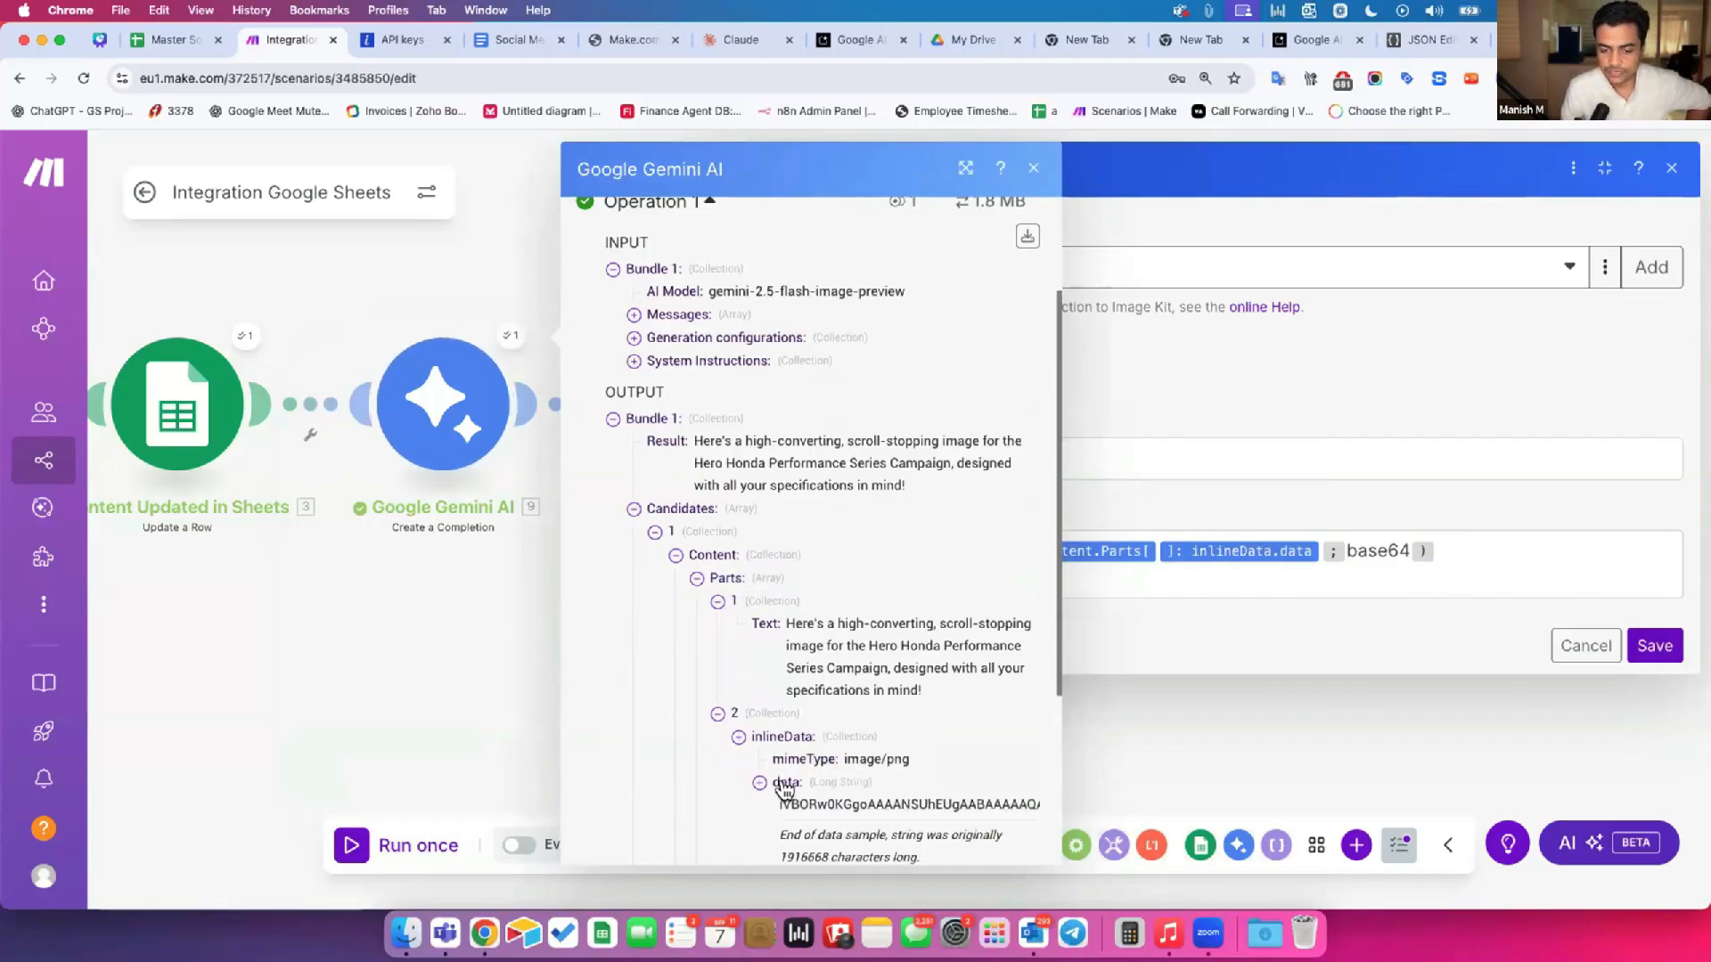
scroll(848, 723, down, 2)
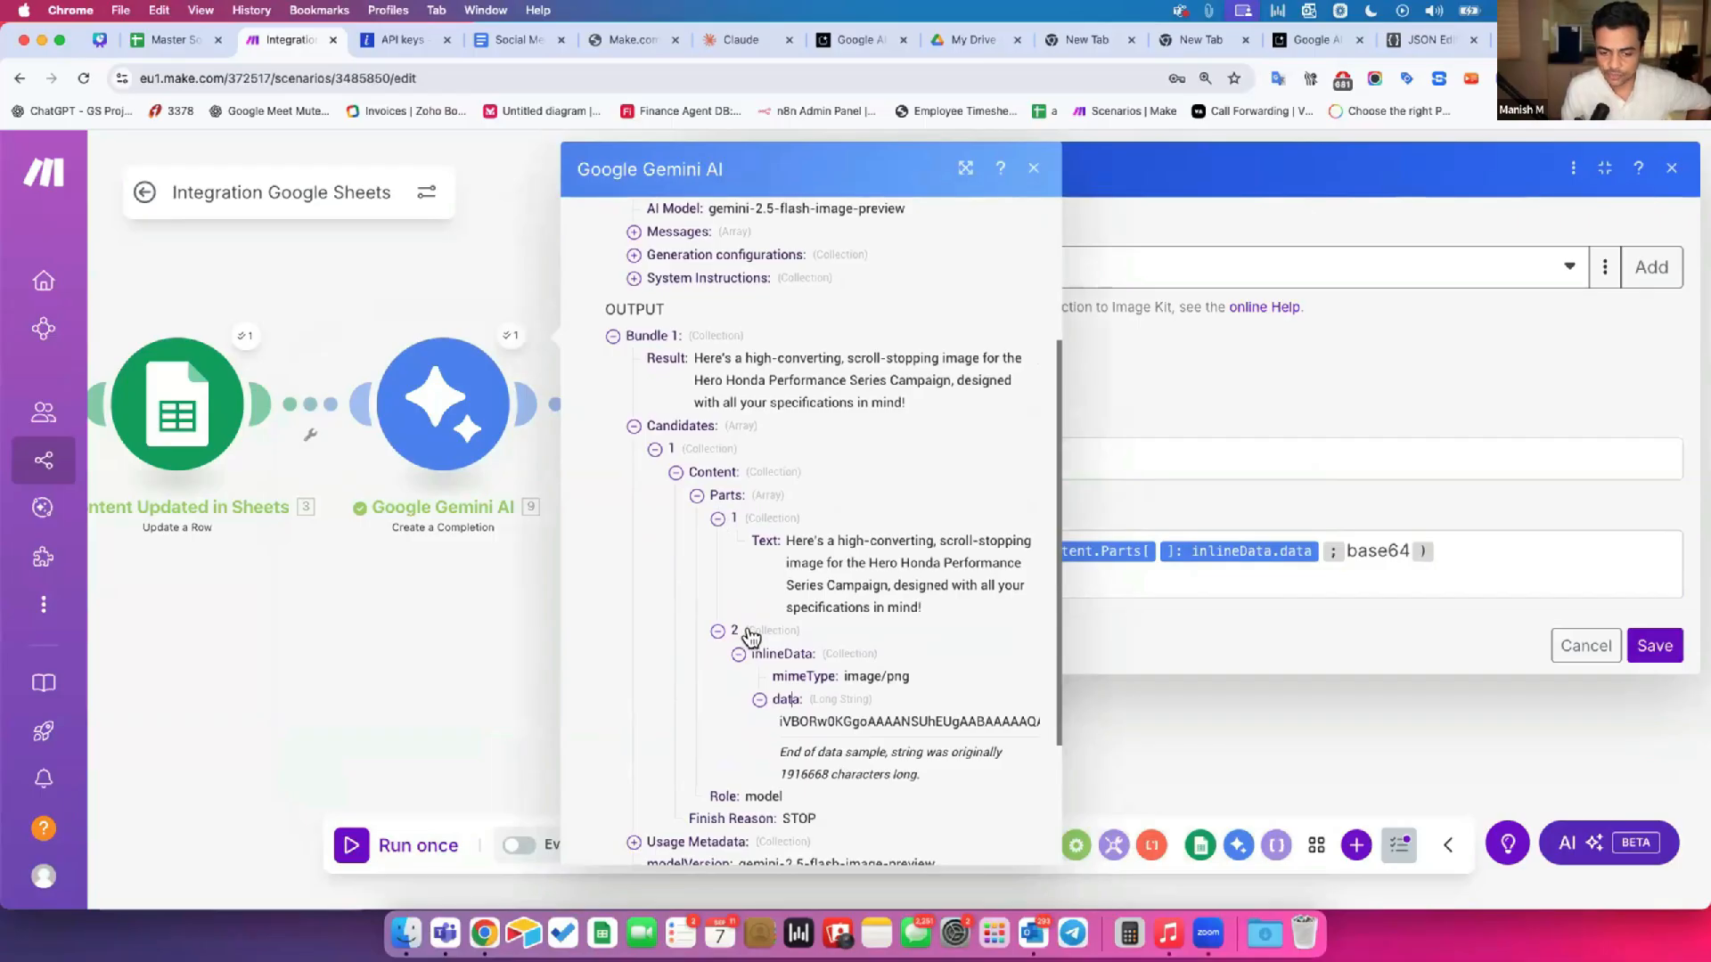
click(1201, 568)
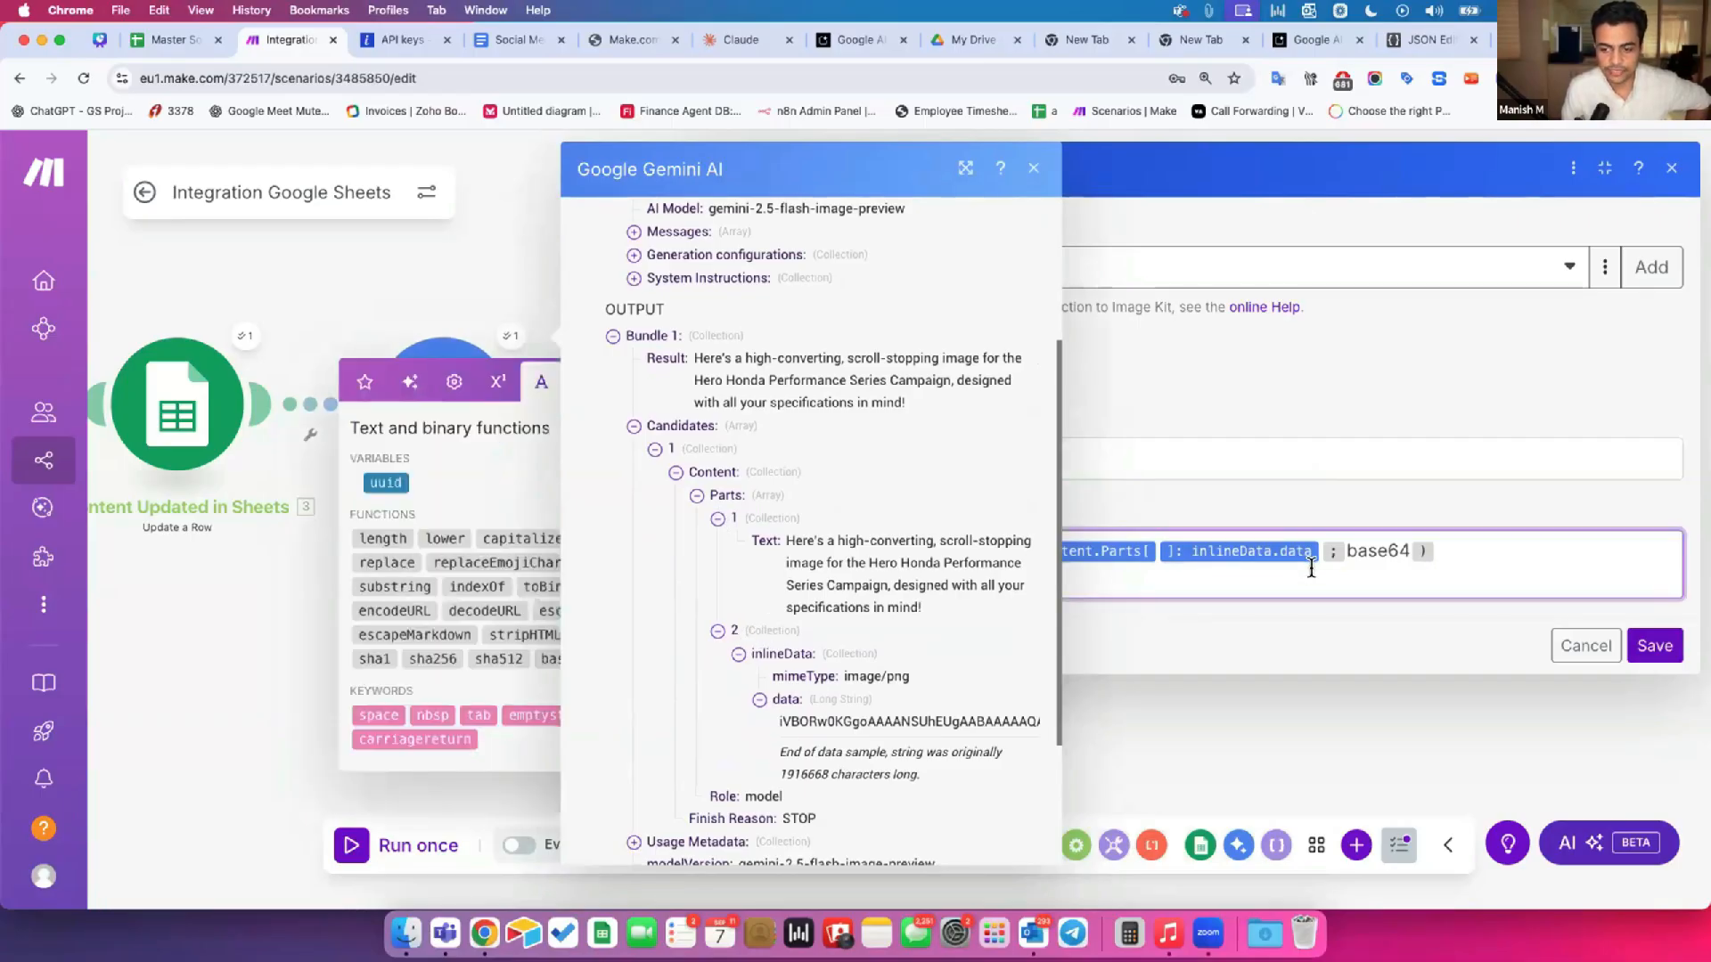
drag(800, 541, 917, 607)
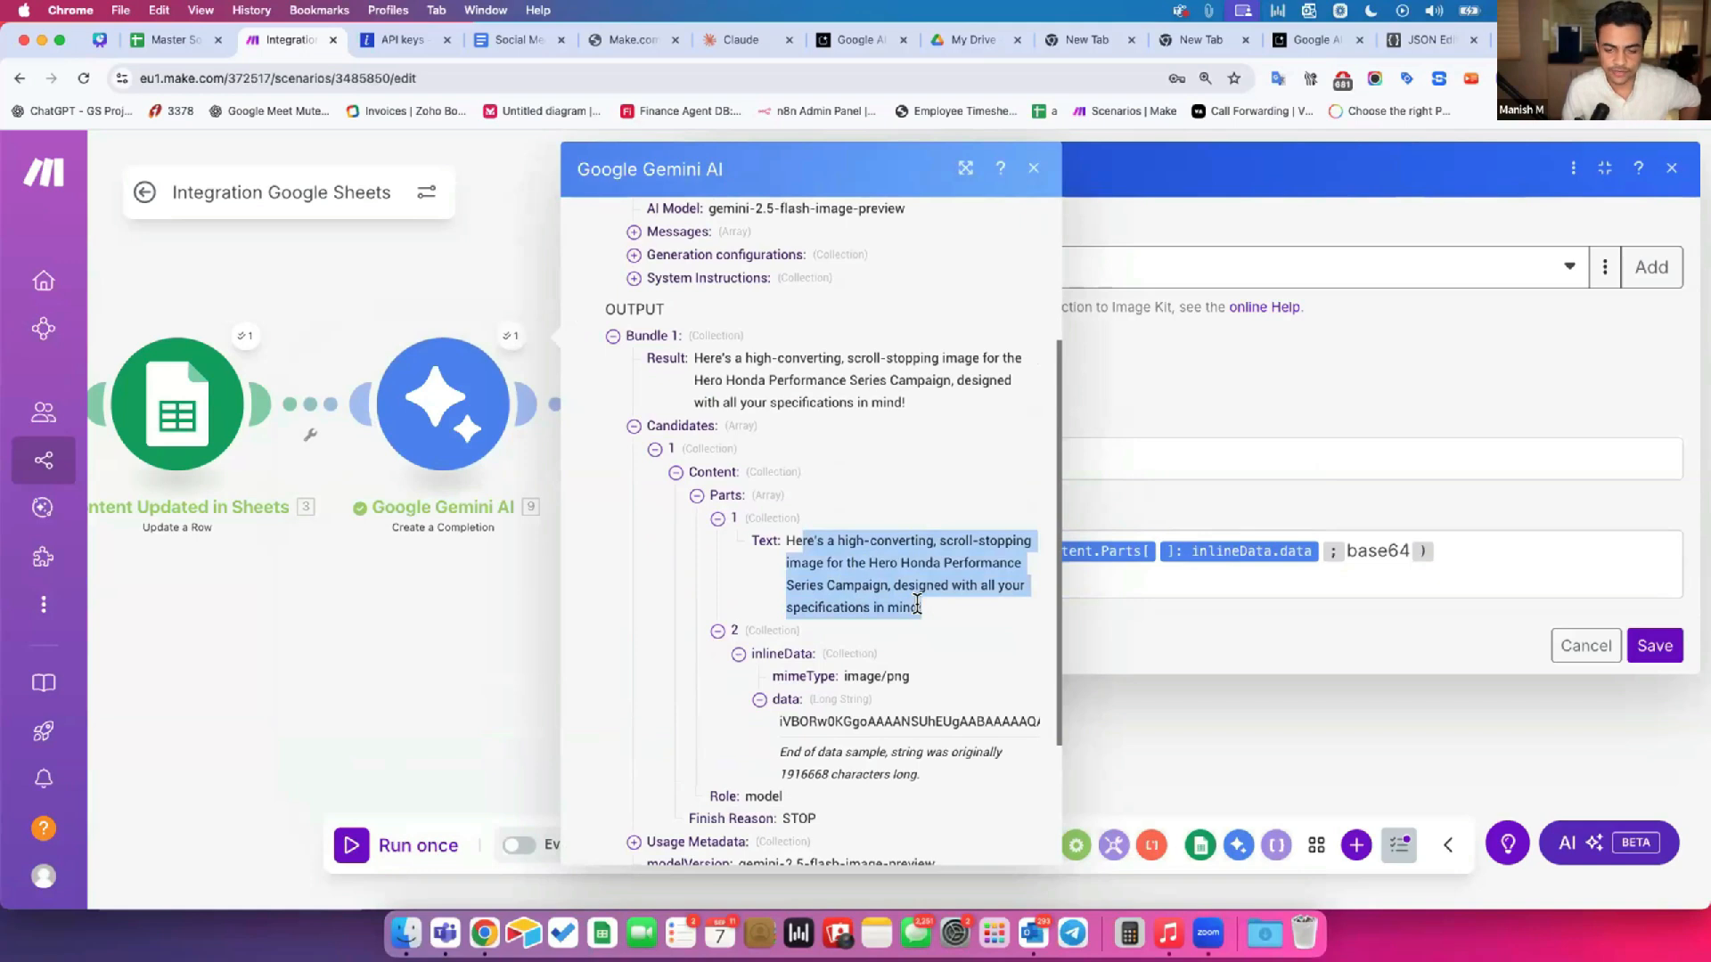
drag(781, 717, 937, 717)
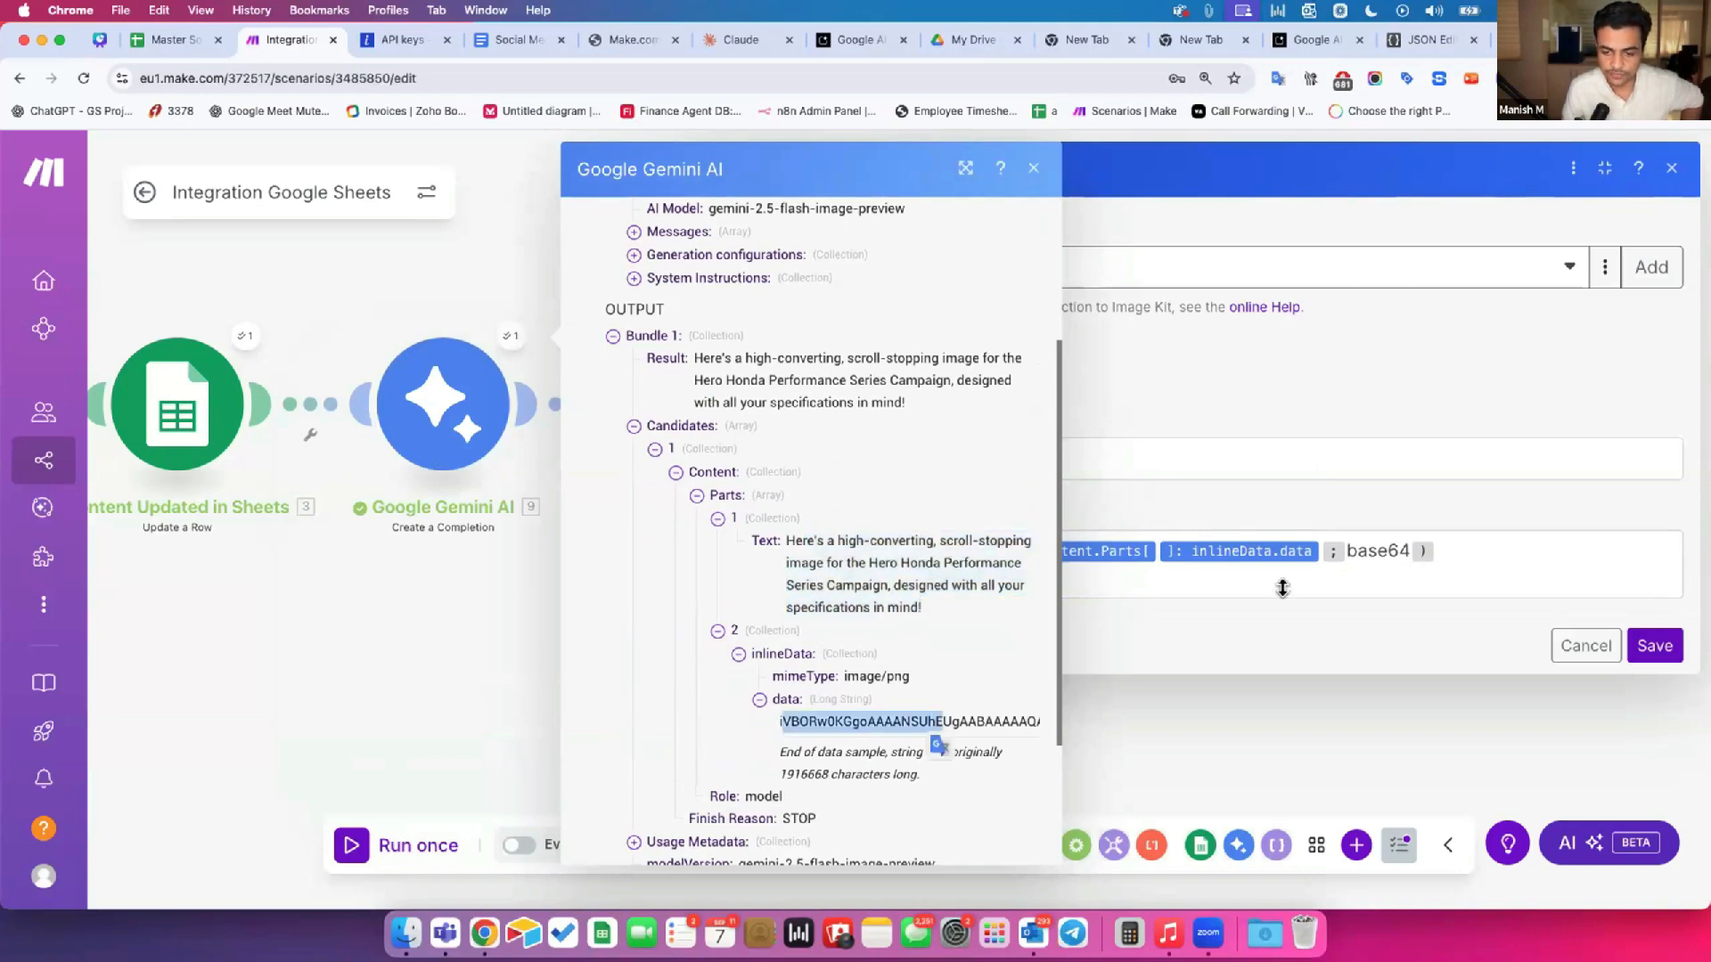
click(1321, 571)
click(1033, 168)
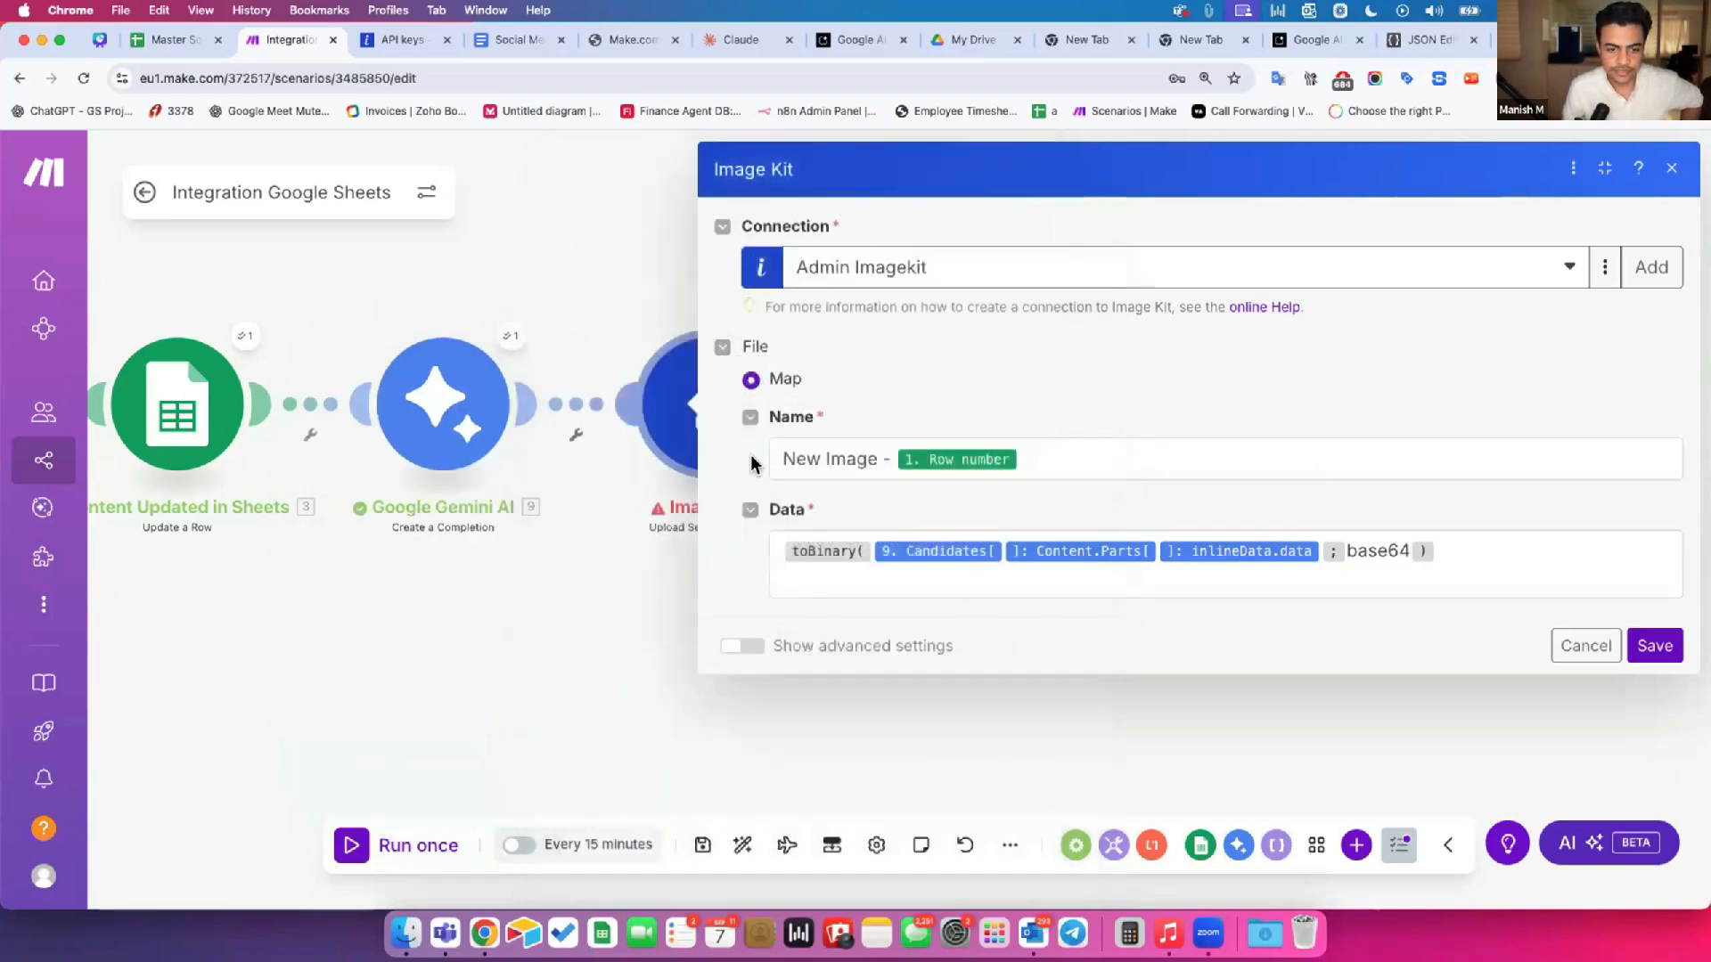
Step: Look through the array, text and general functions for the Data field and read the description of the get function
click(832, 571)
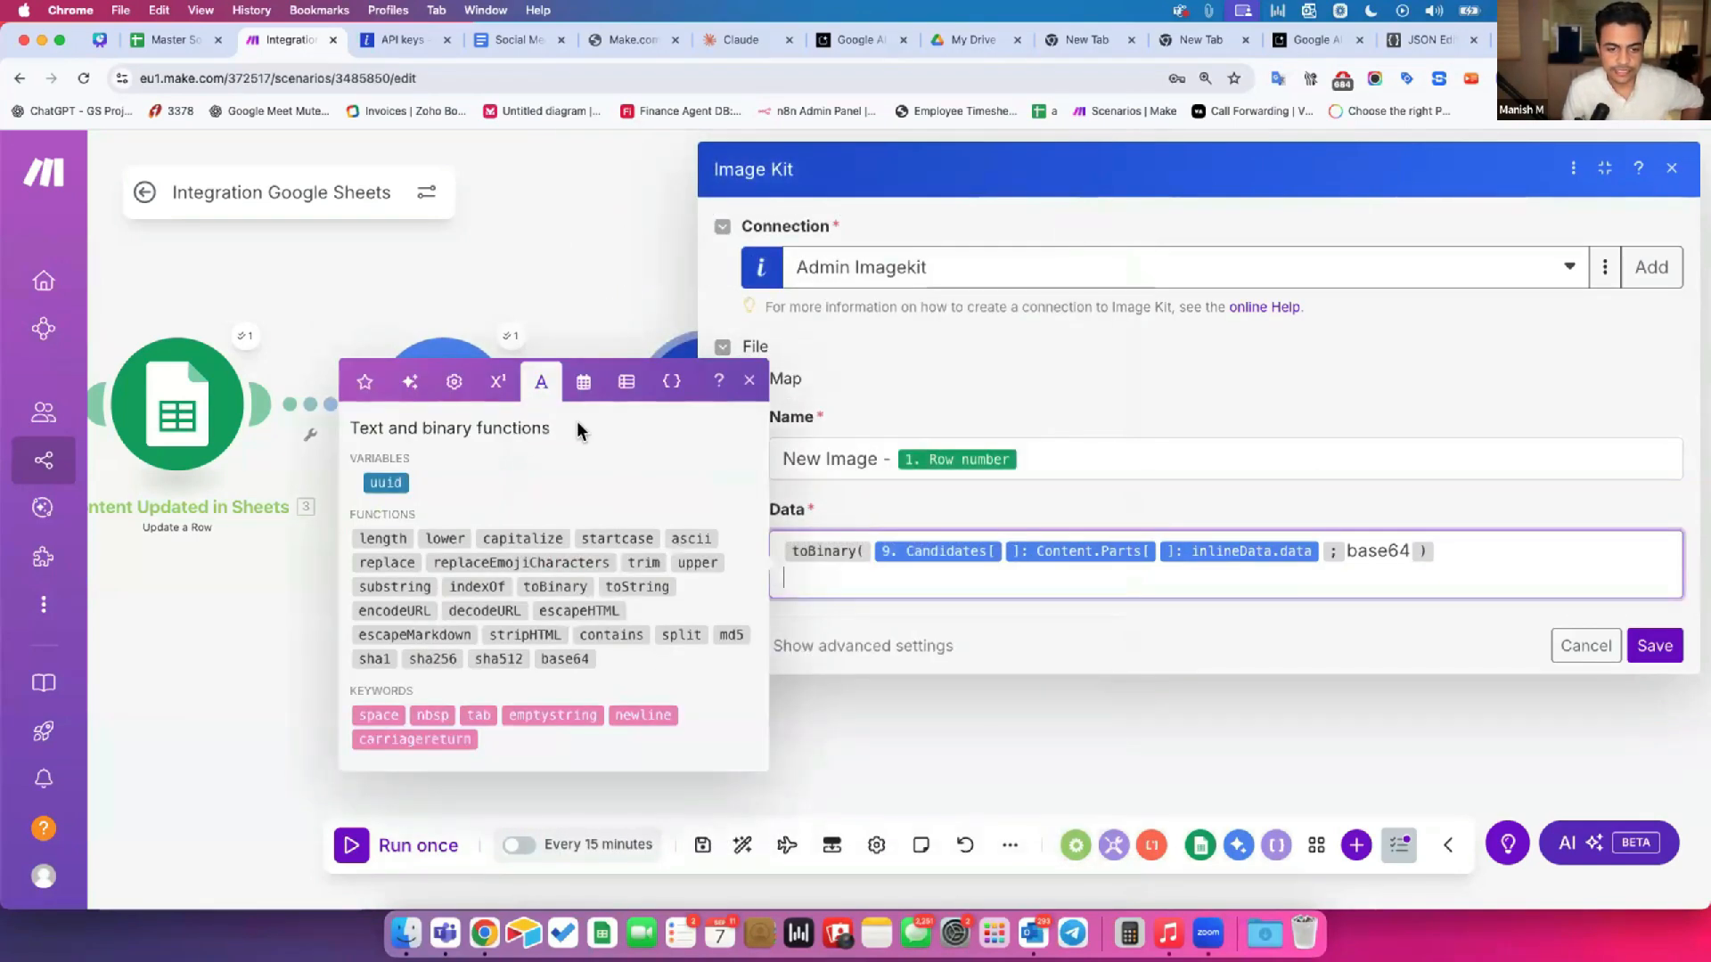
click(622, 388)
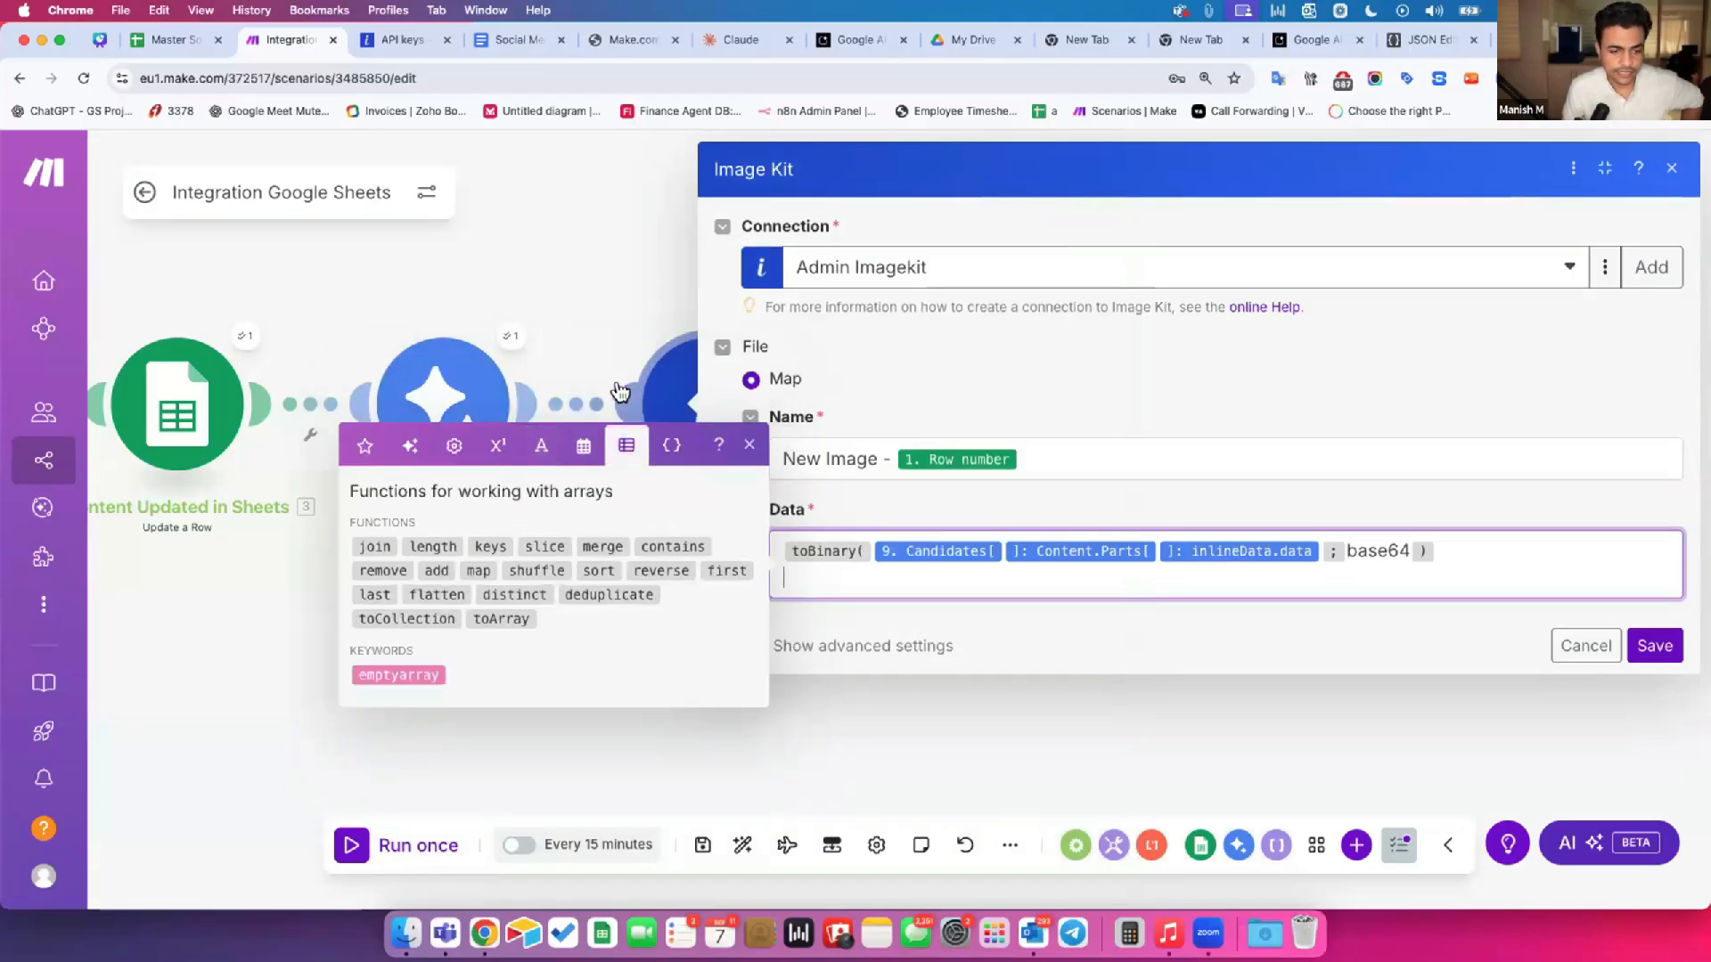
click(539, 445)
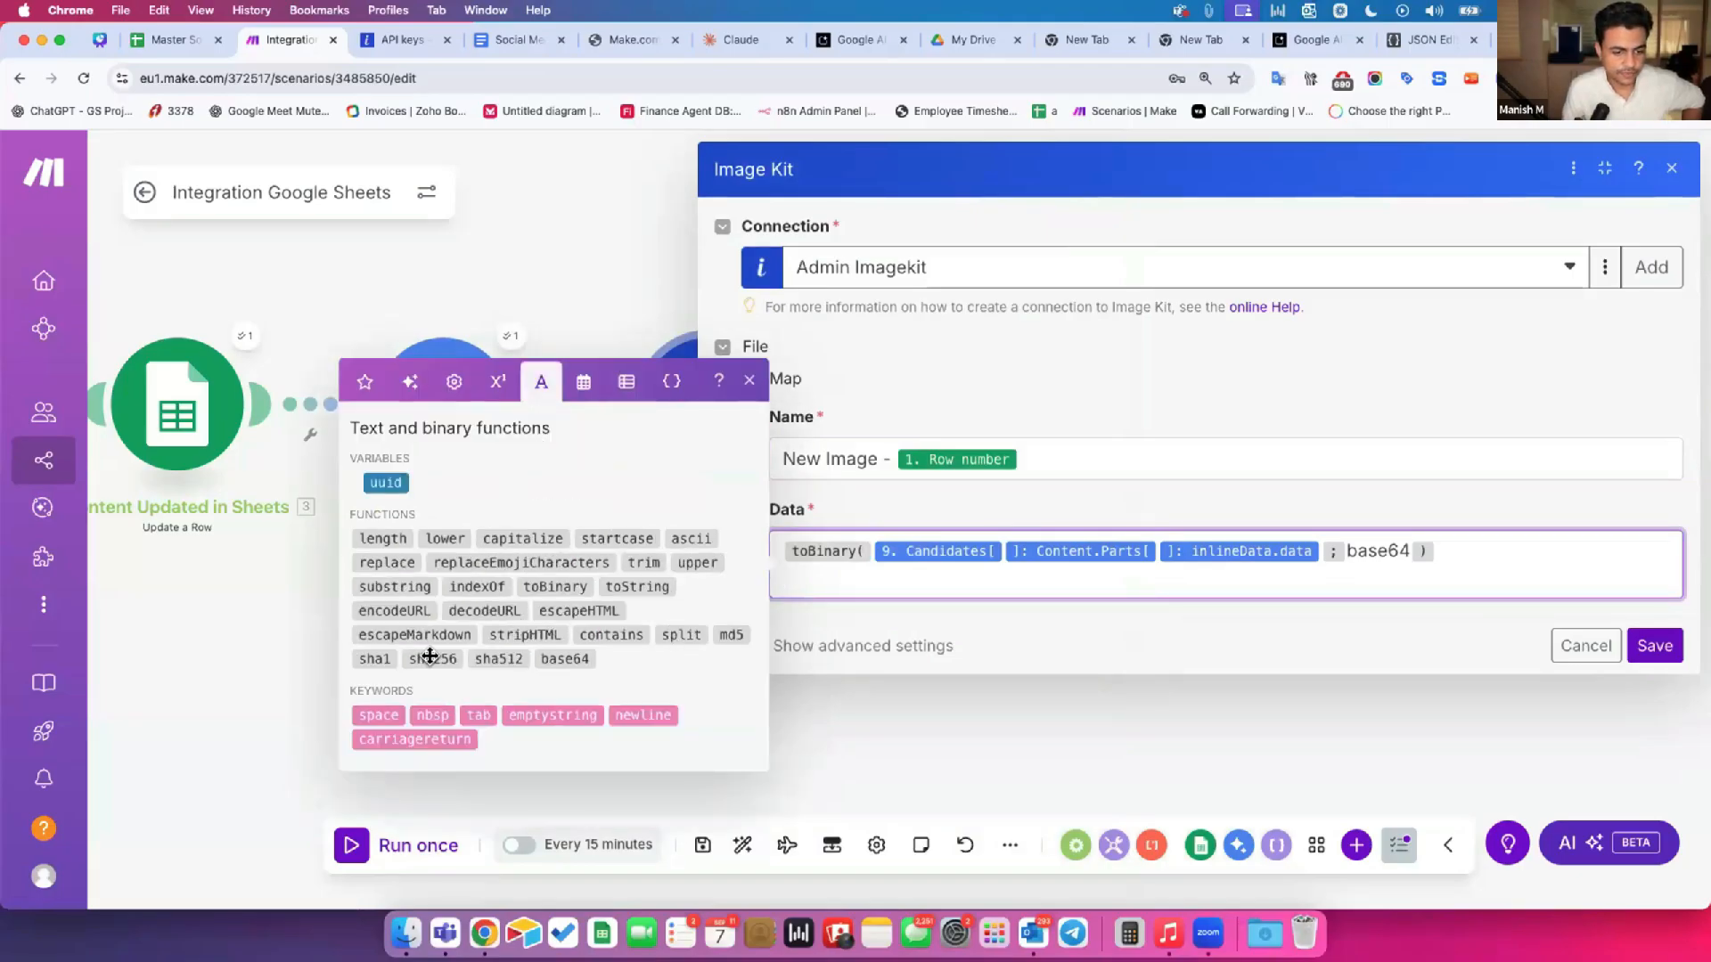
click(453, 382)
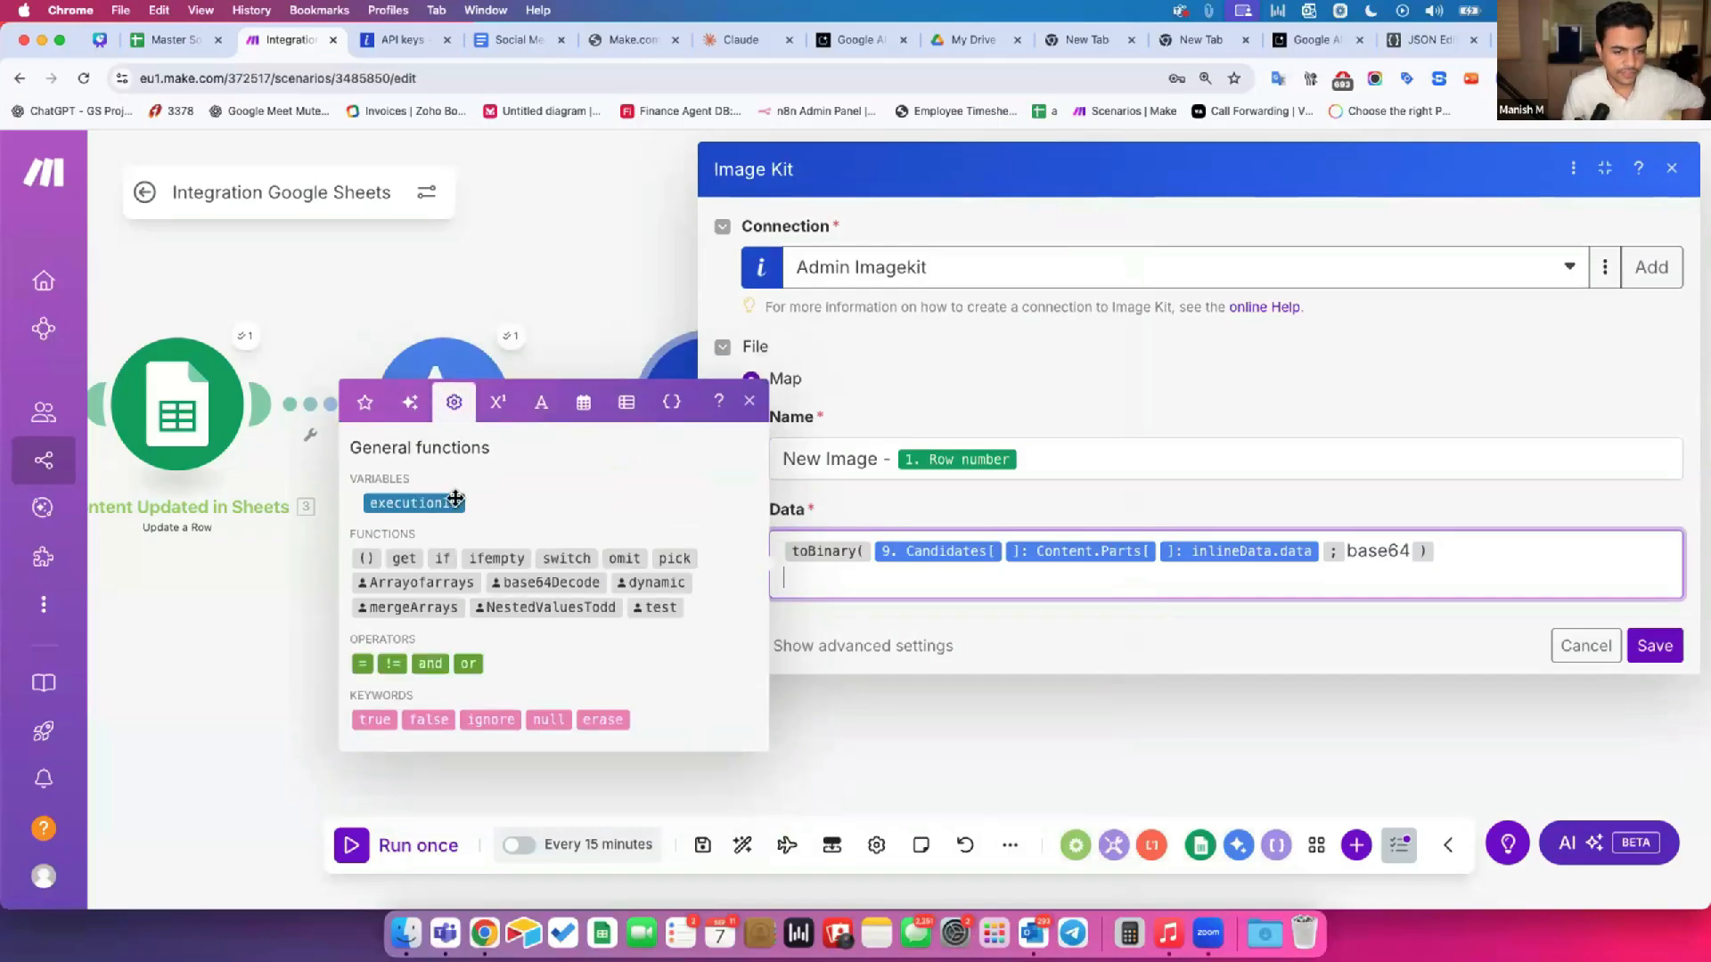
mouse_move(397, 559)
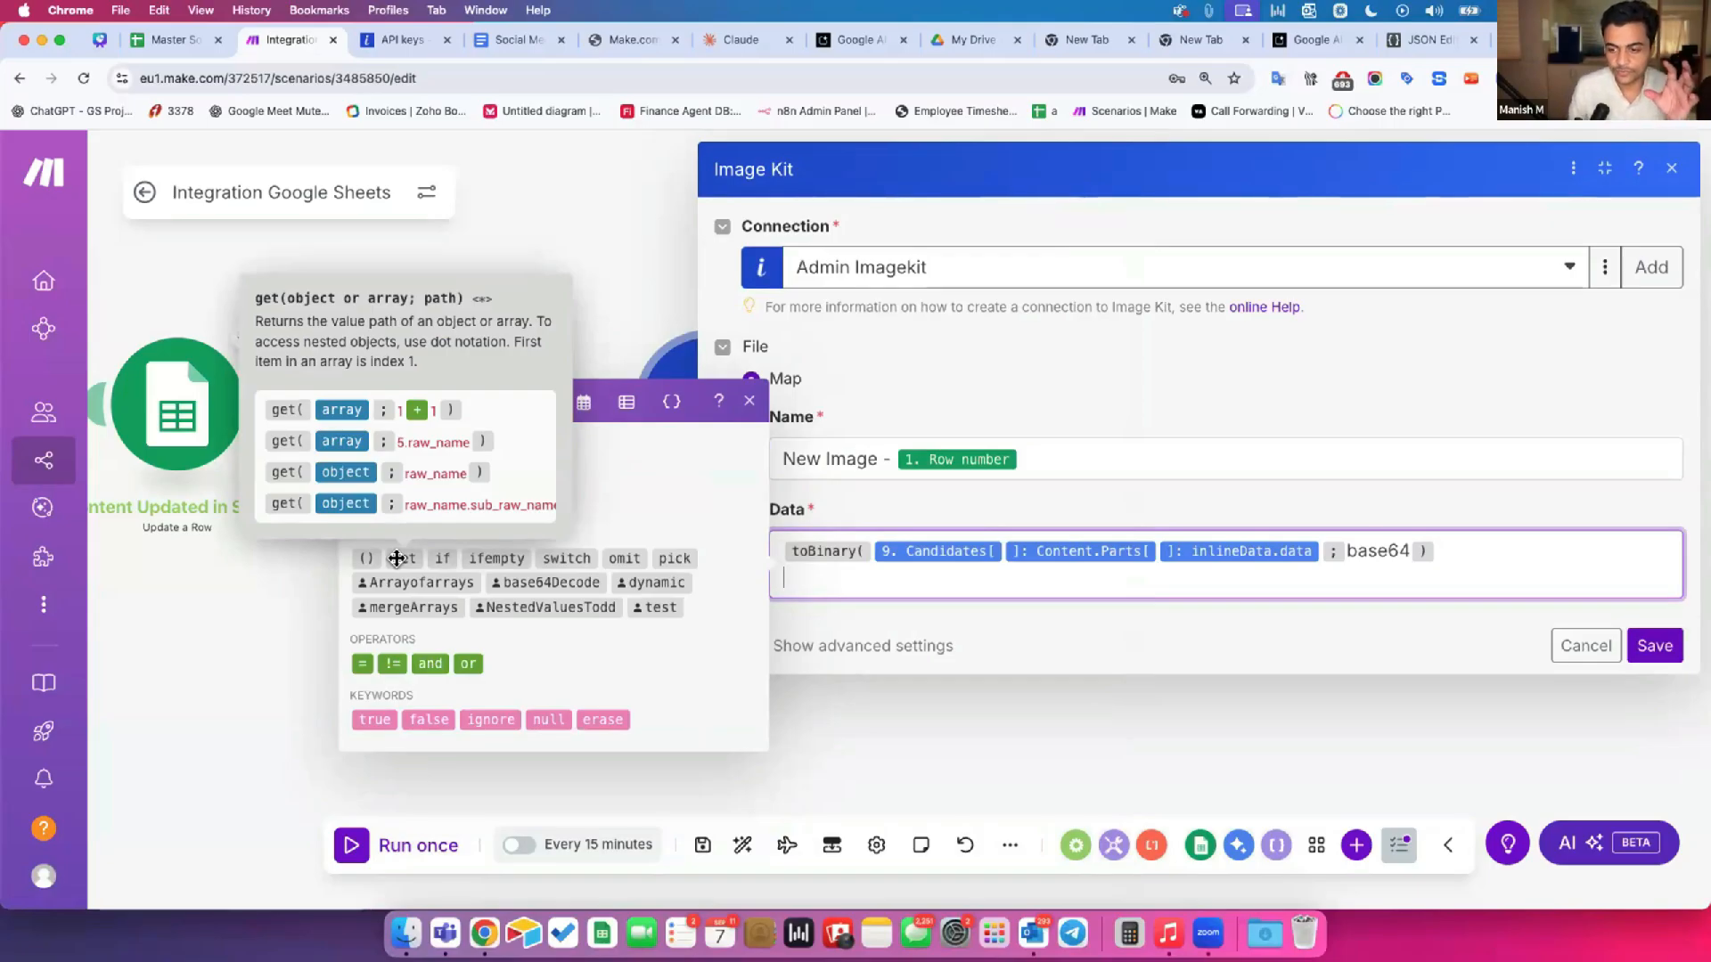
Step: Wrap the inlineData.data mapping inside toBinary in a get( function with path 2
key(BackSpace)
key(Left)
key(Left)
key(Left)
key(Left)
key(Left)
key(Left)
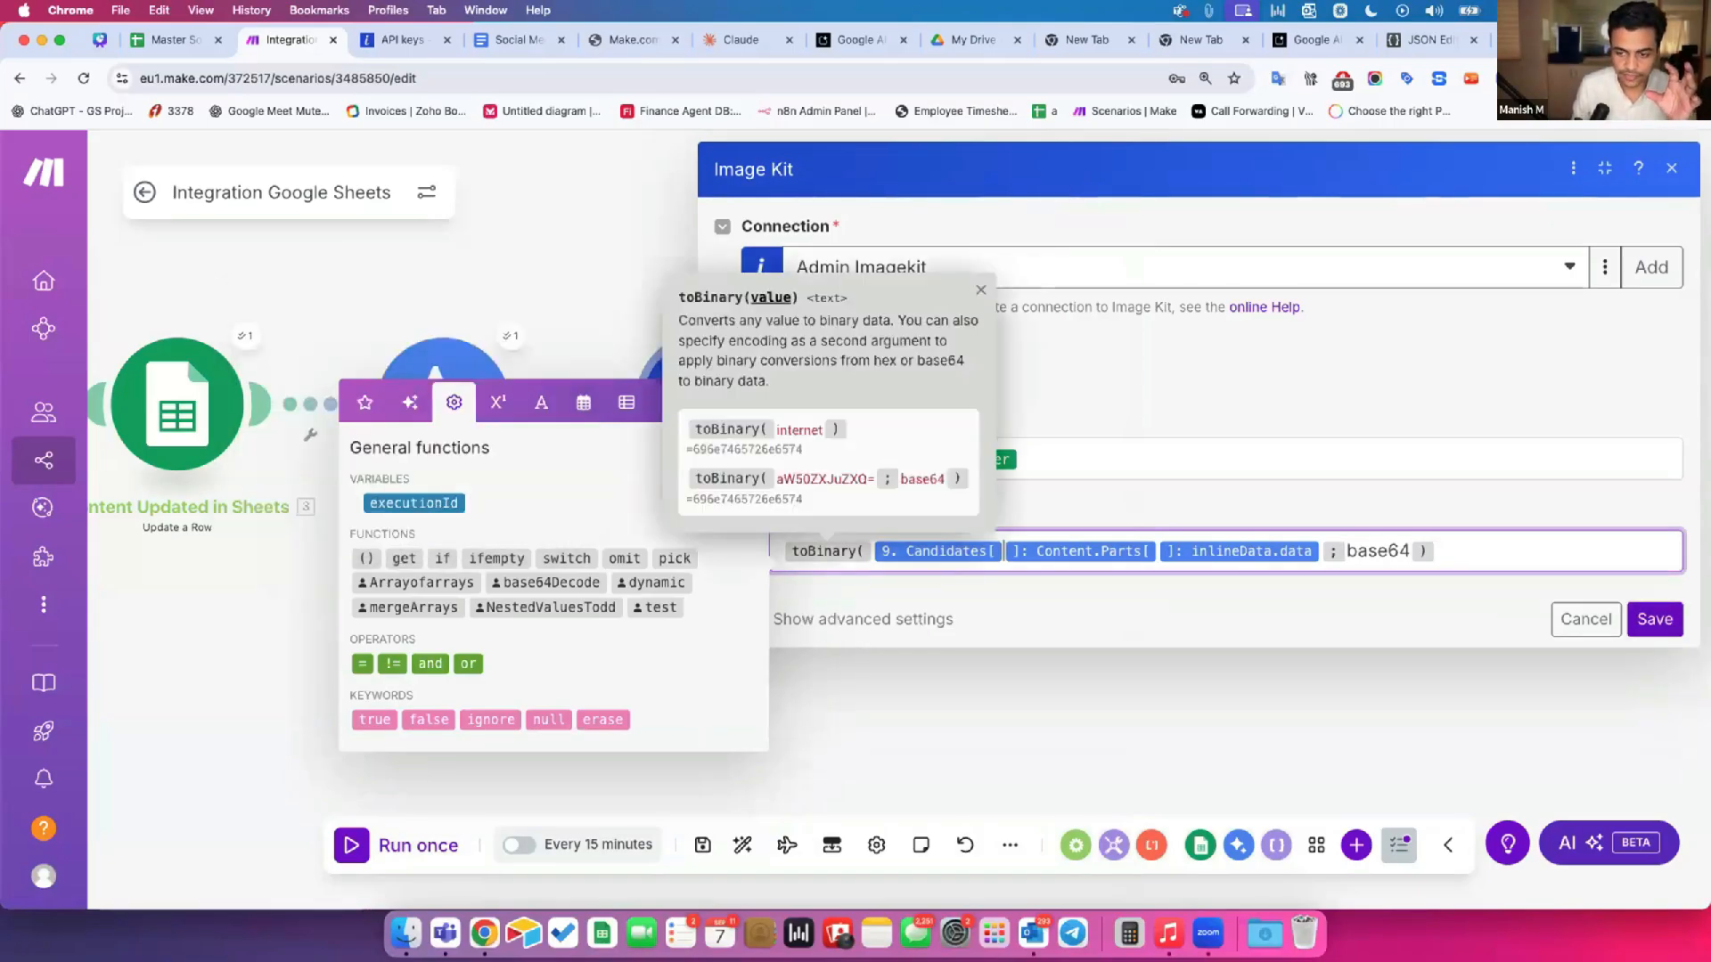
text(get()
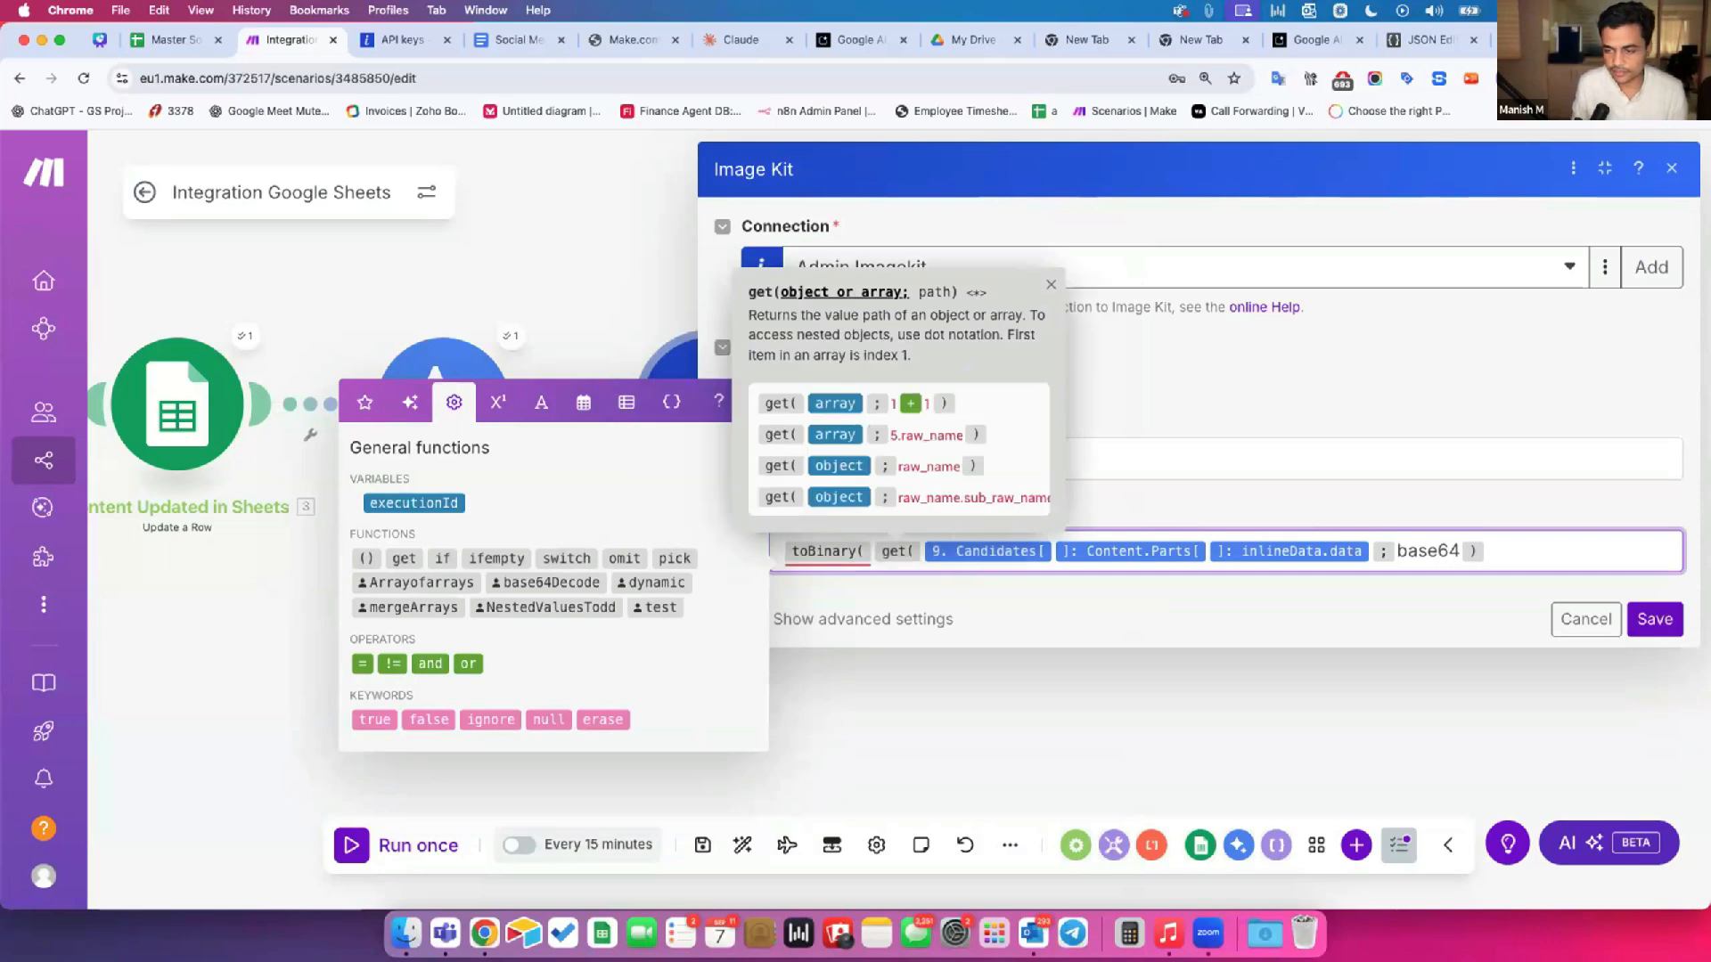
text(;2))
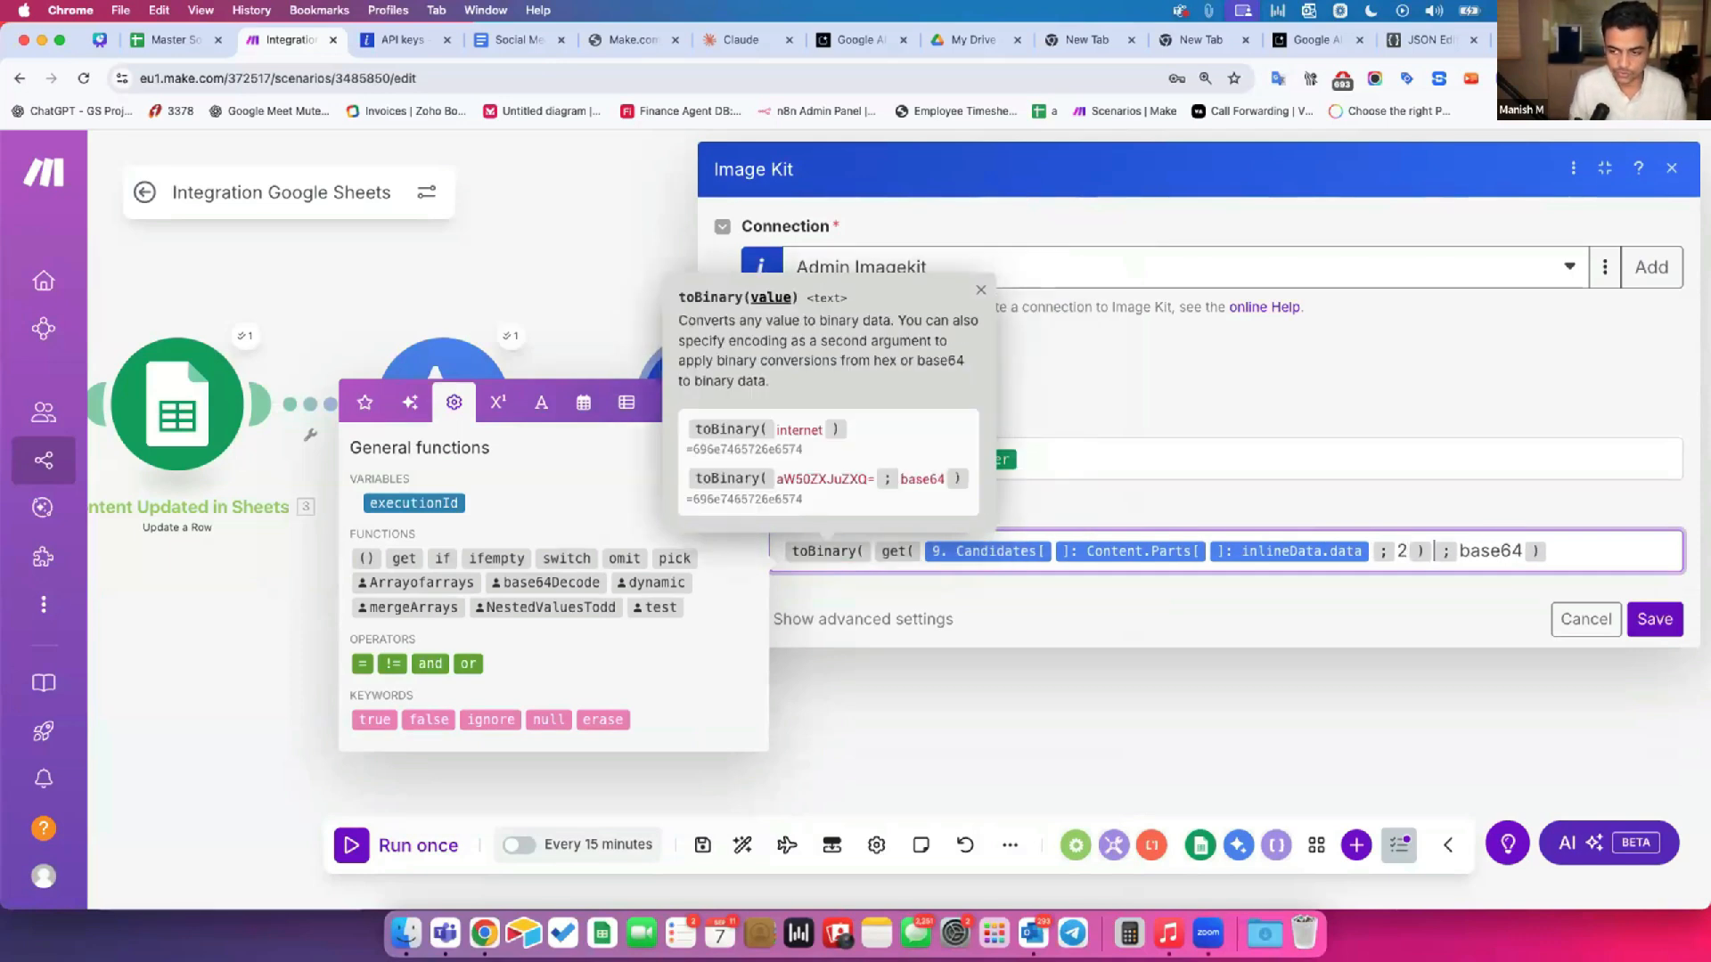
Step: Expand Candidates[], Content, Parts[] and inlineData in the Google Gemini AI items available for mapping
click(363, 404)
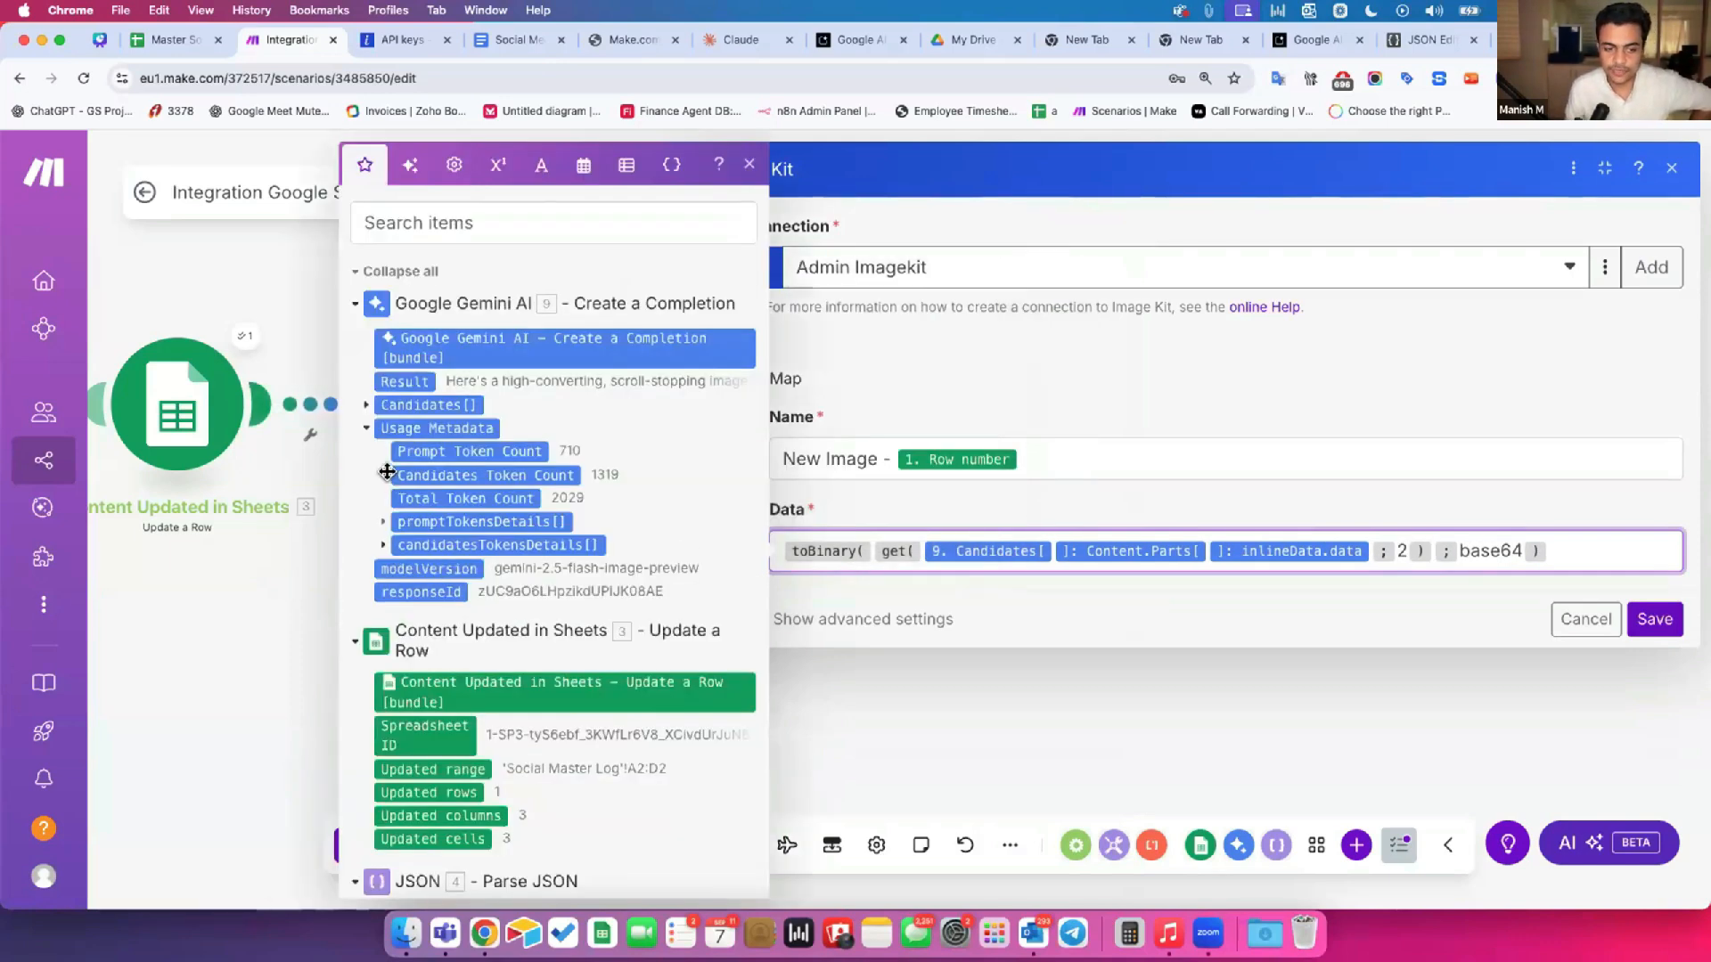
click(366, 406)
click(383, 428)
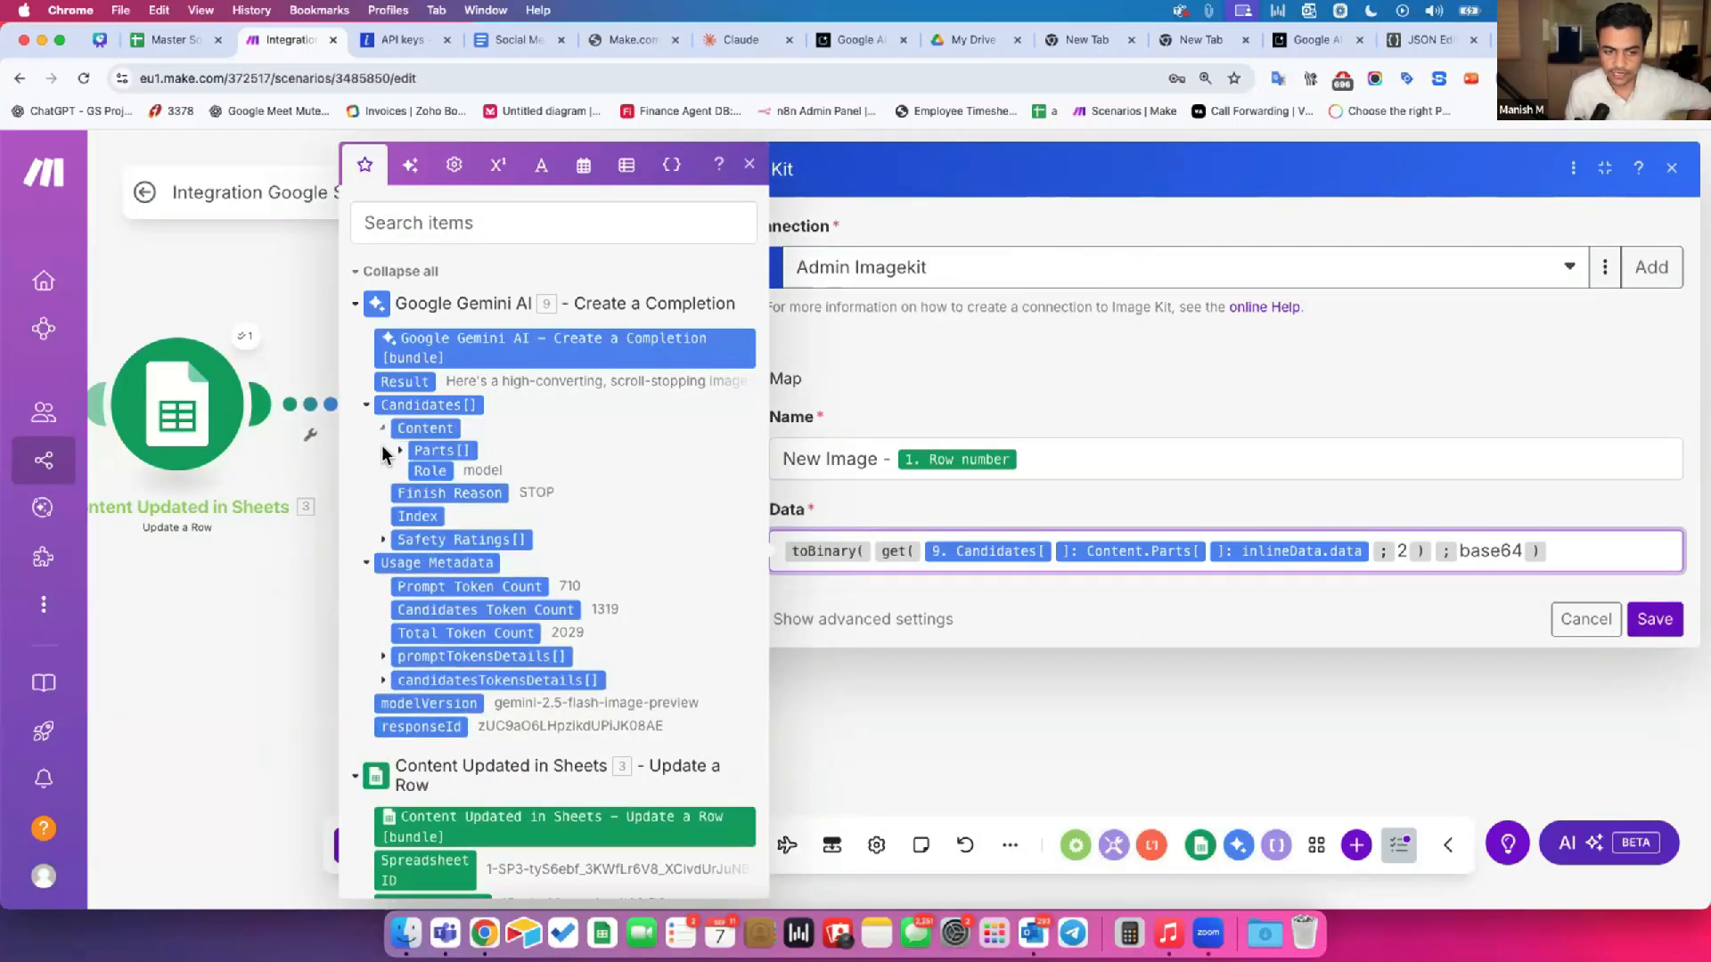
click(399, 452)
click(415, 498)
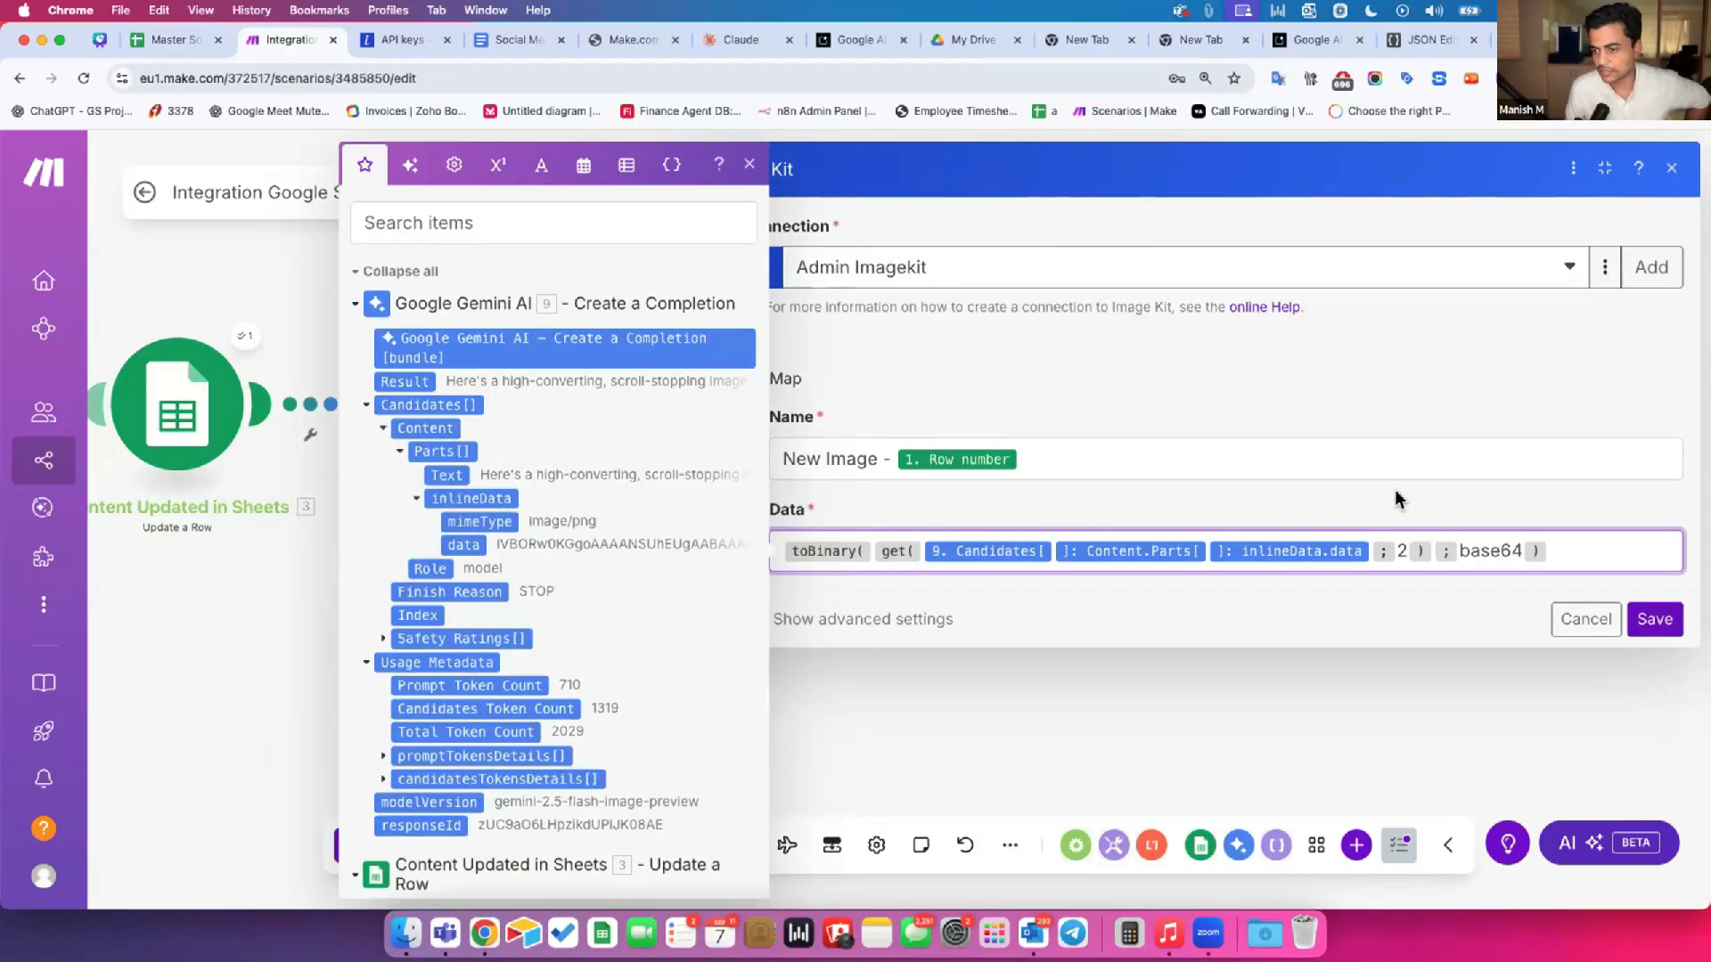
Step: Save the Image Kit module settings and run the scenario once
click(1653, 619)
click(392, 842)
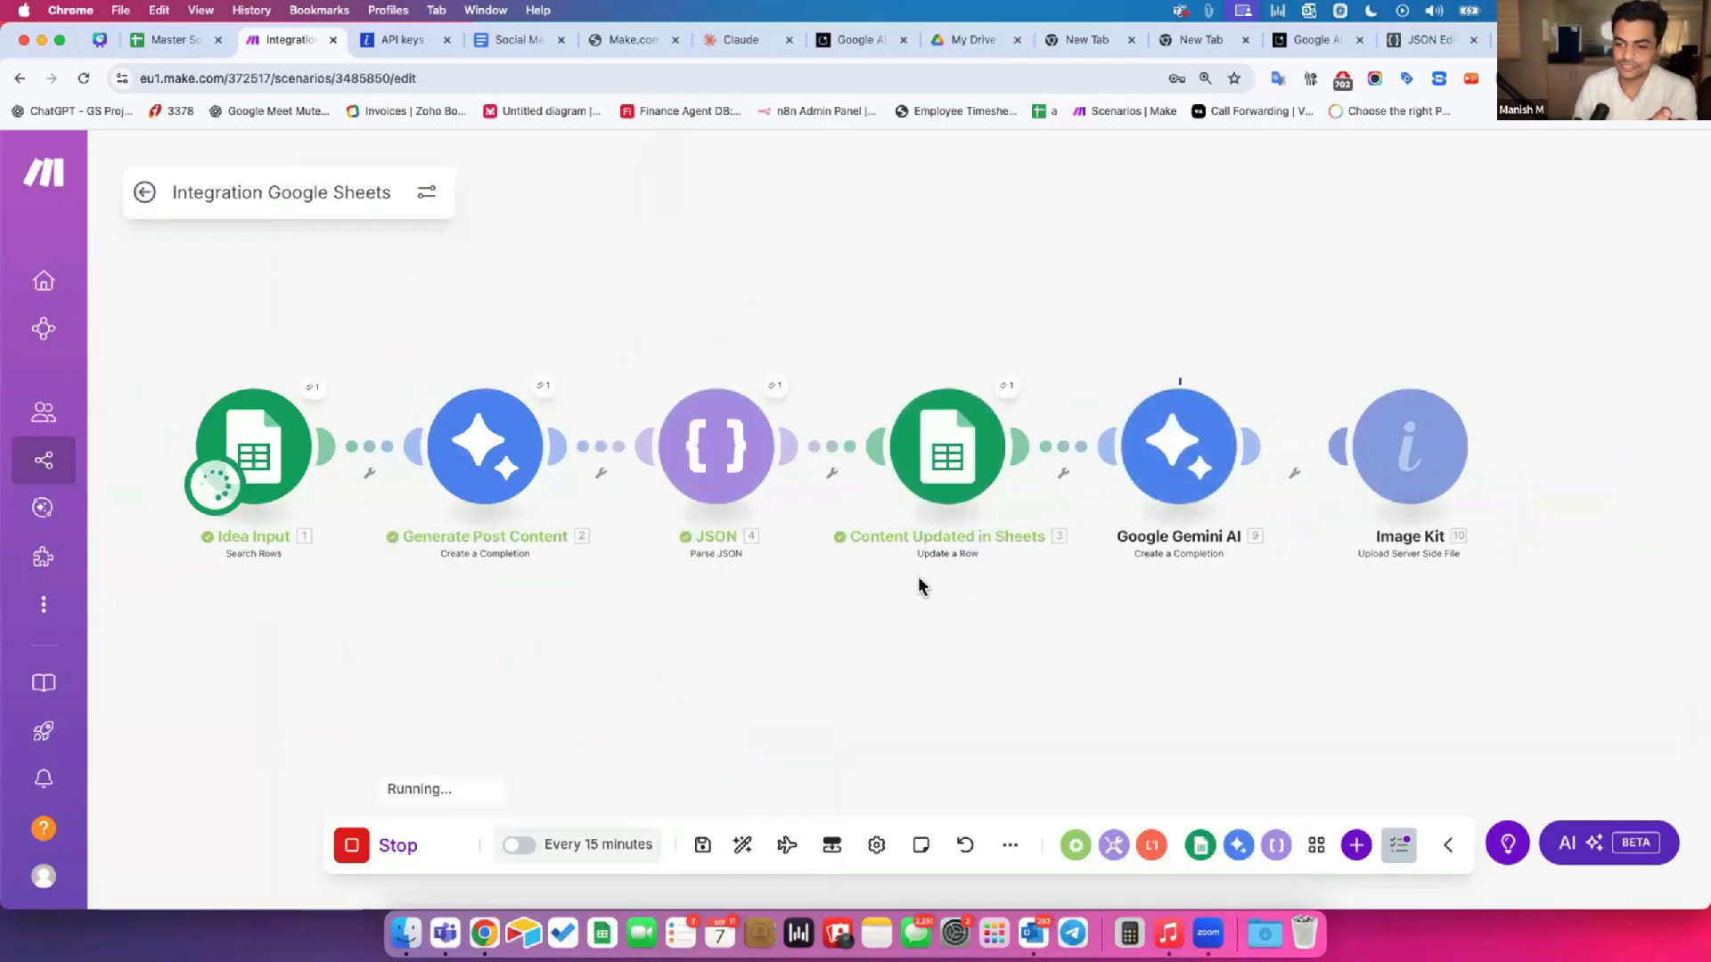
scroll(922, 586, right, 2)
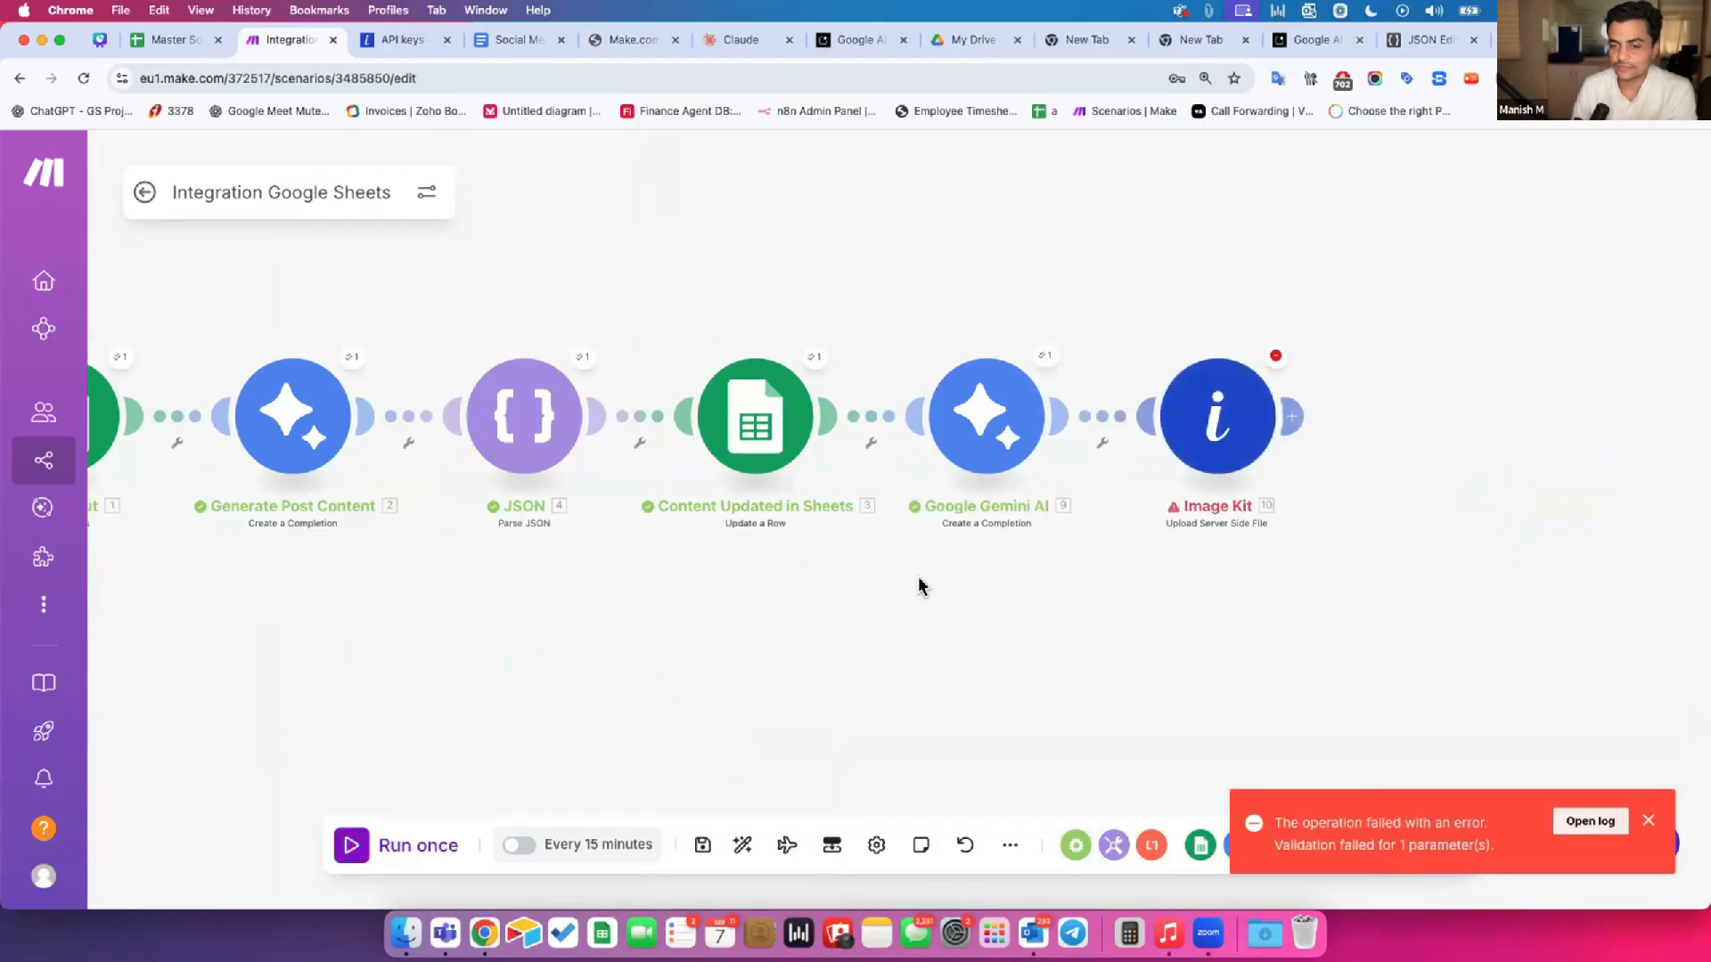
Step: Examine the Google Gemini AI run output, expanding Candidates, Content and the second Parts item down to the inlineData data string
scroll(917, 584, right, 2)
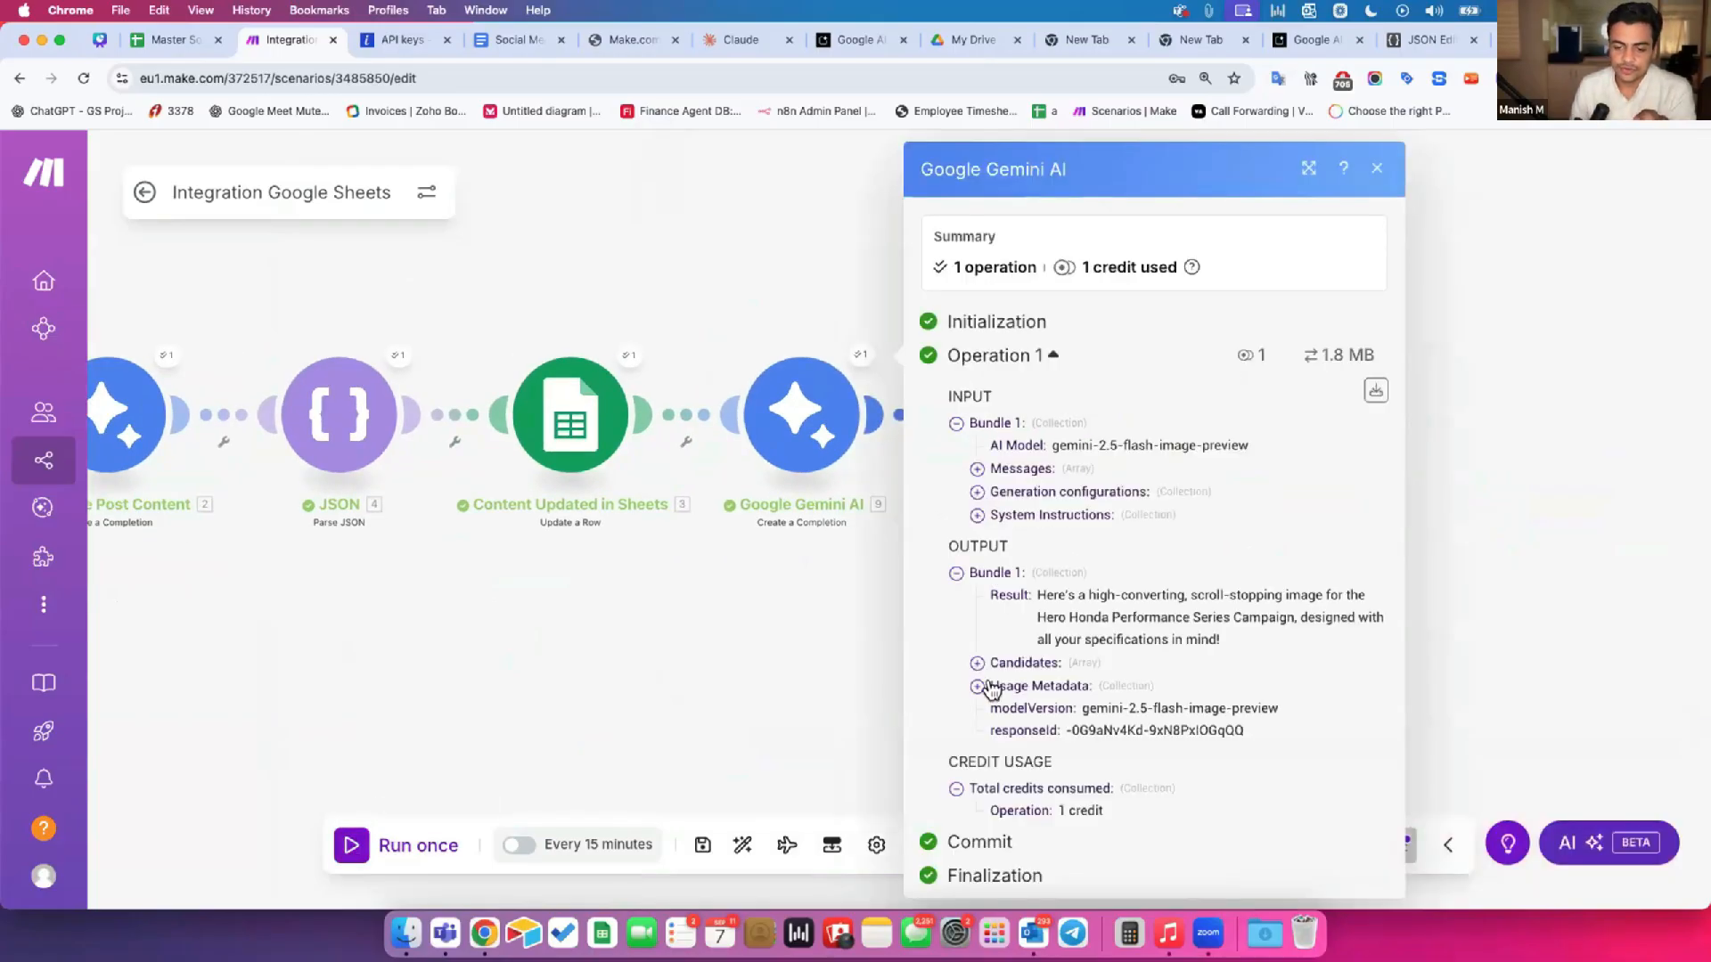
click(978, 663)
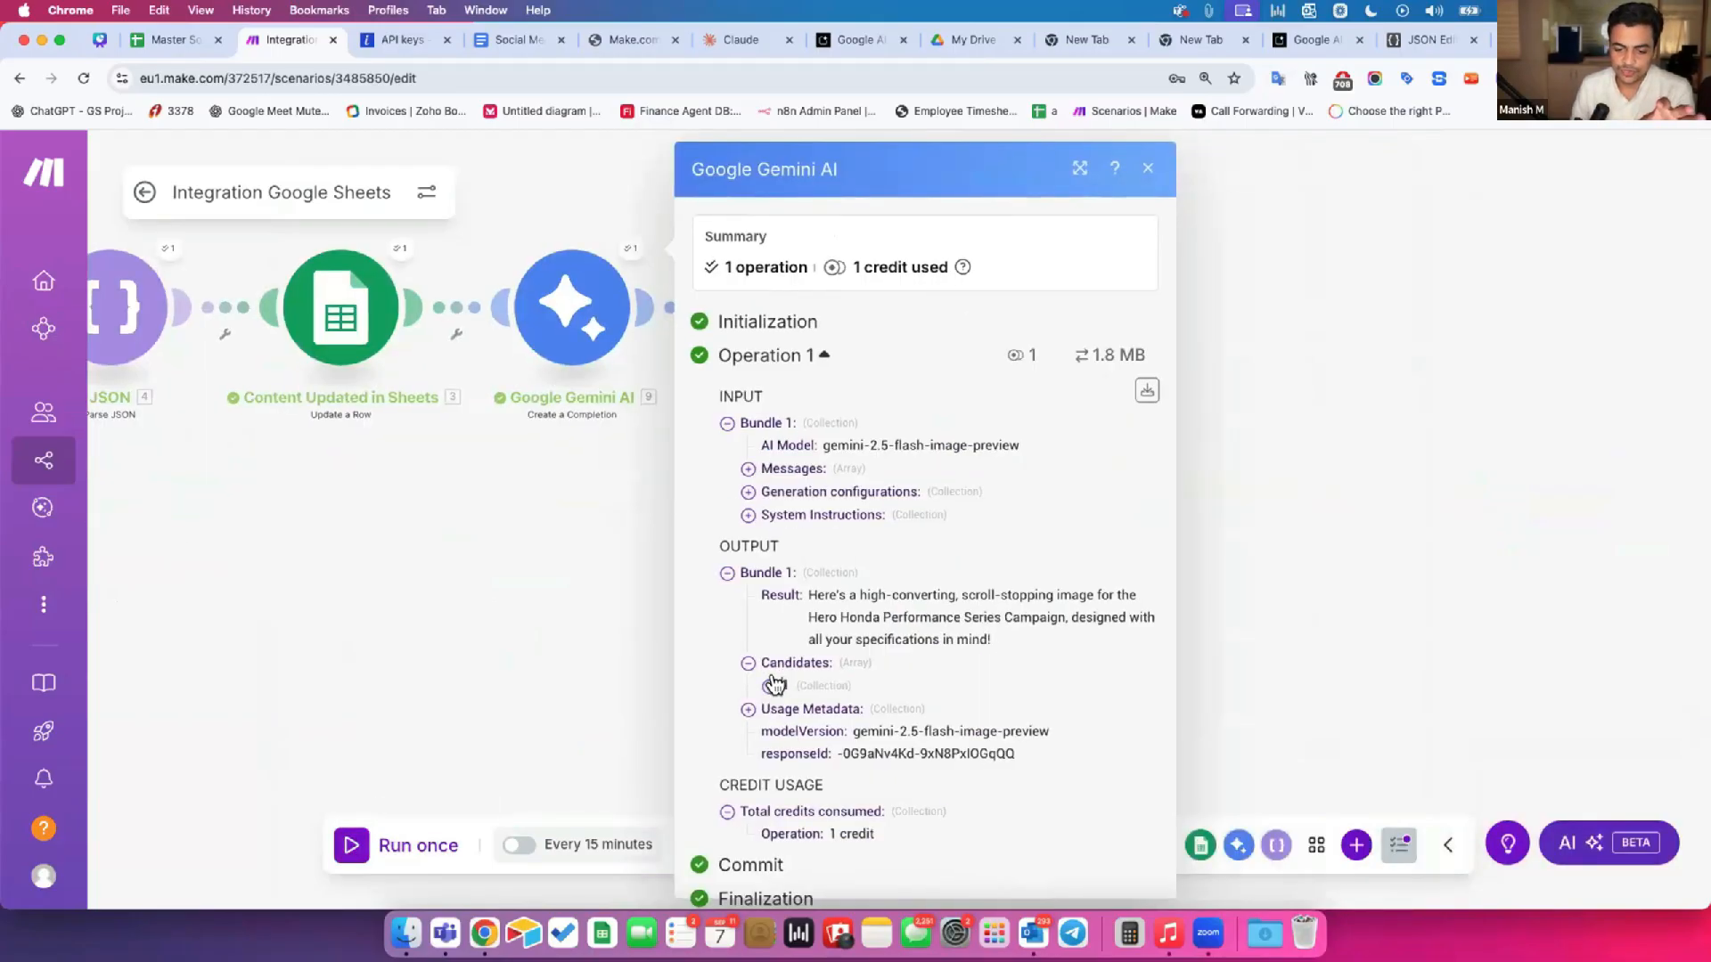
click(769, 685)
scroll(773, 660, down, 2)
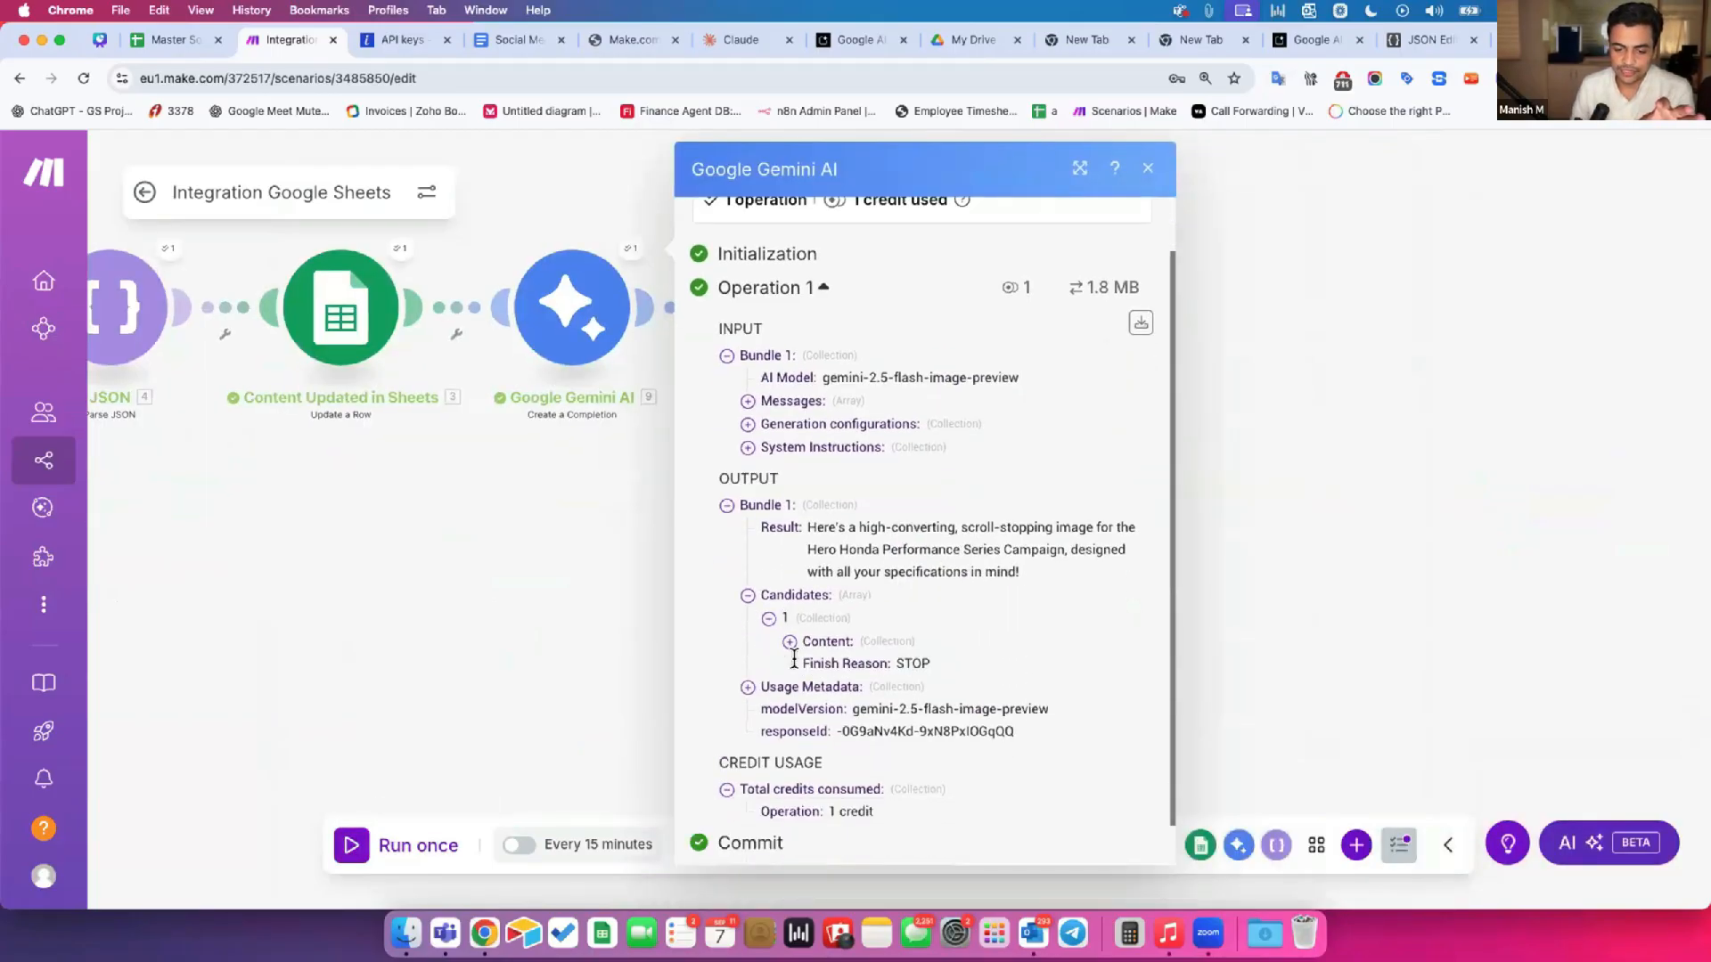
click(790, 601)
click(810, 623)
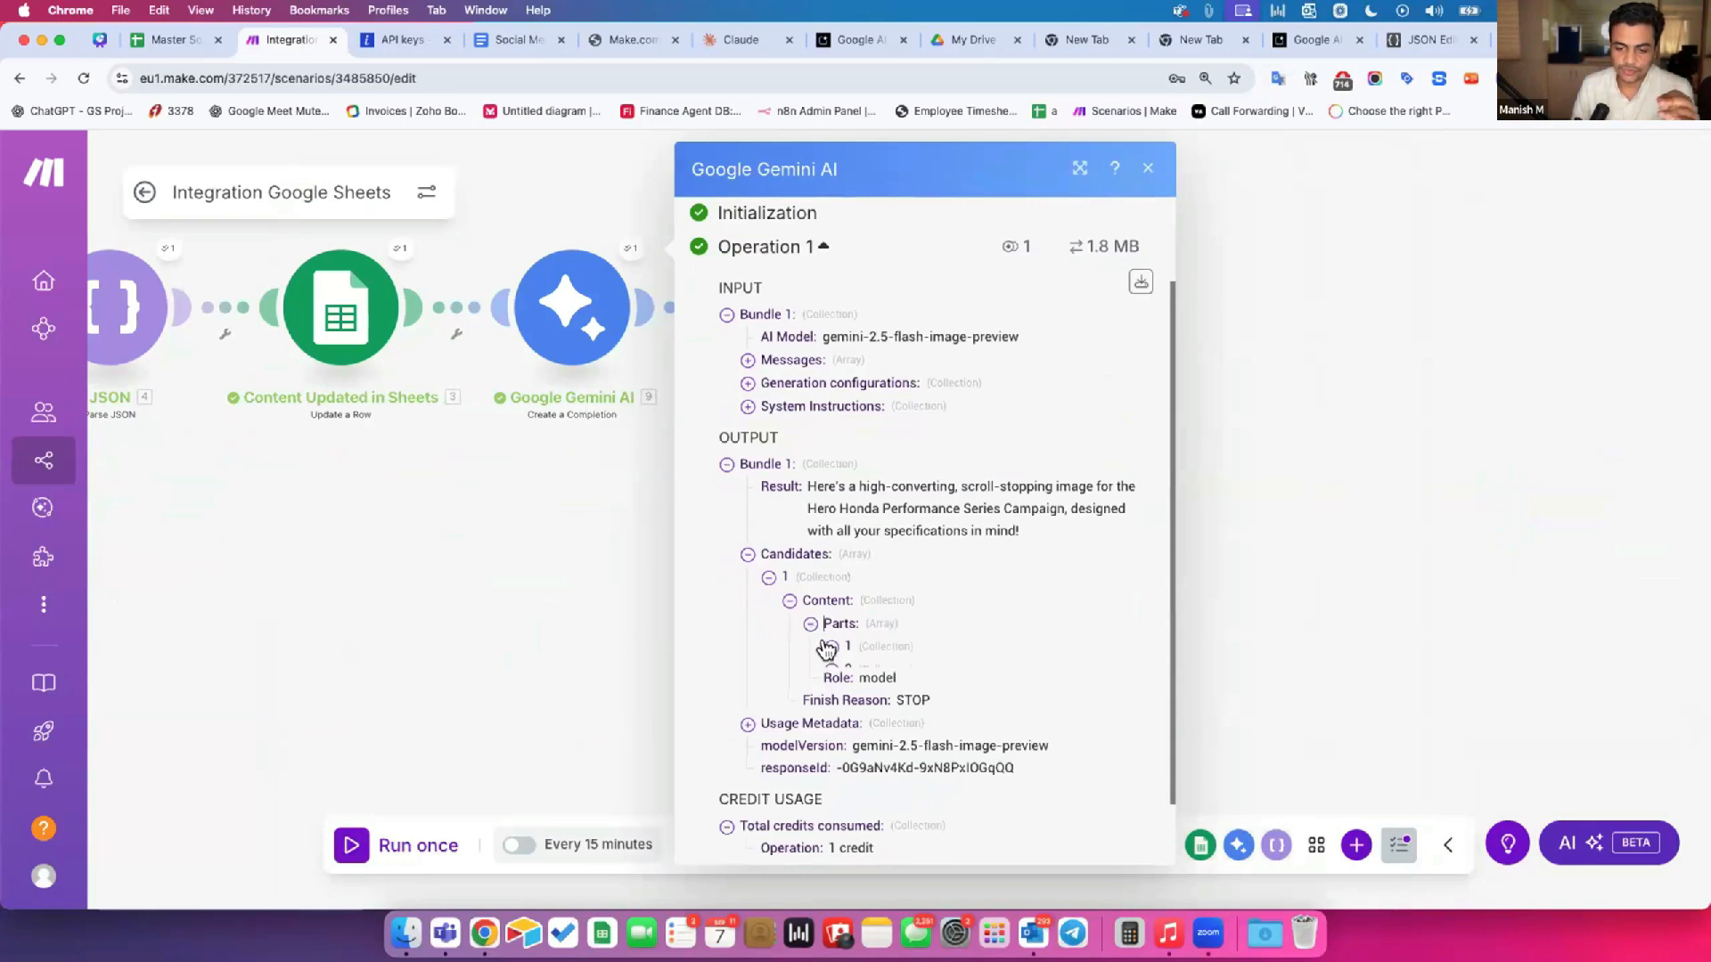
click(831, 669)
click(853, 694)
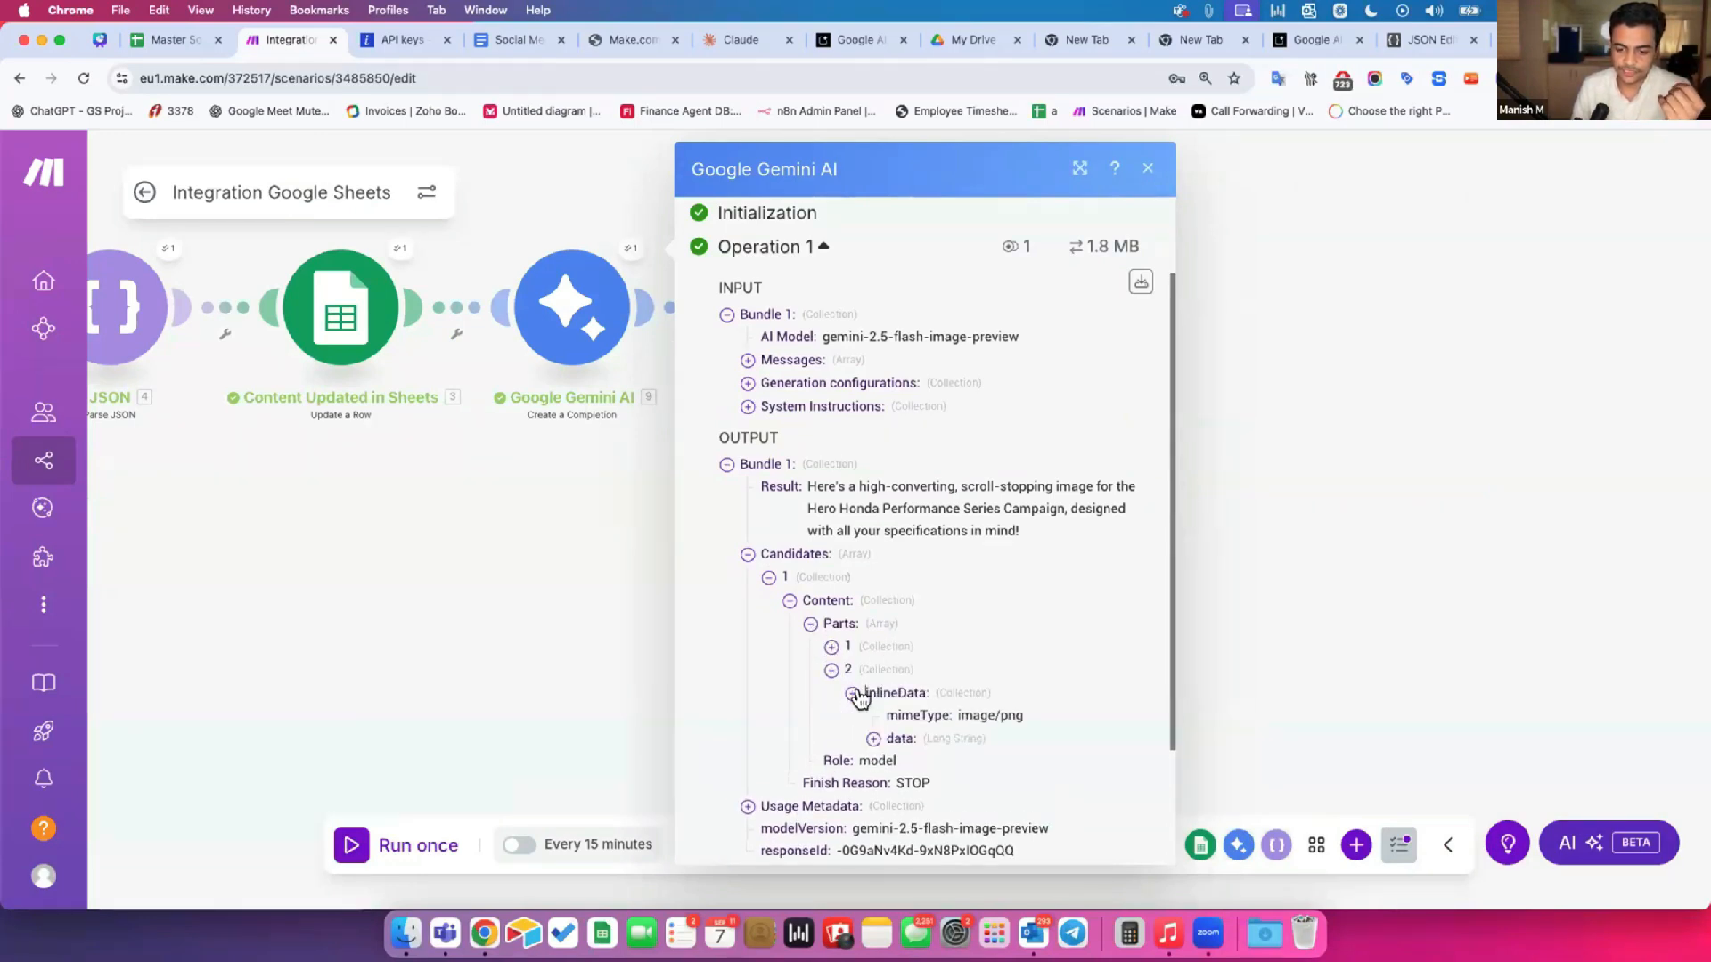
click(873, 740)
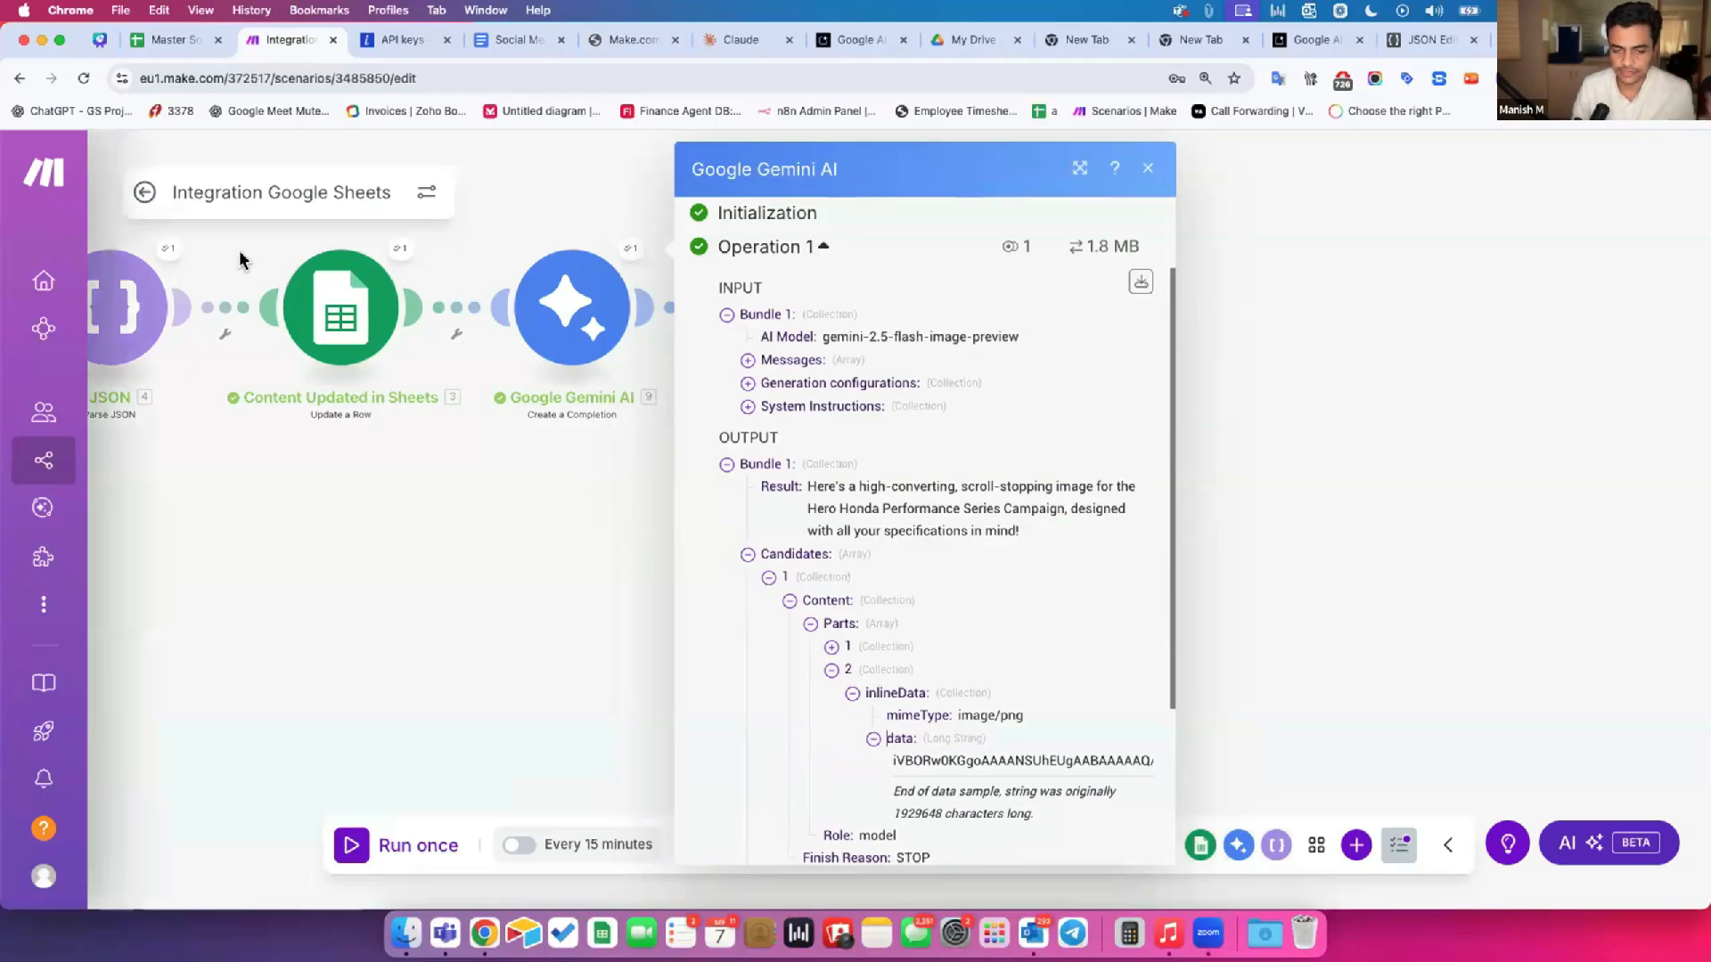
Step: Replace the Image Kit module's Data formula with a map( function over Gemini's Candidates[]: Content.Parts array, followed by a semicolon
click(561, 458)
click(791, 362)
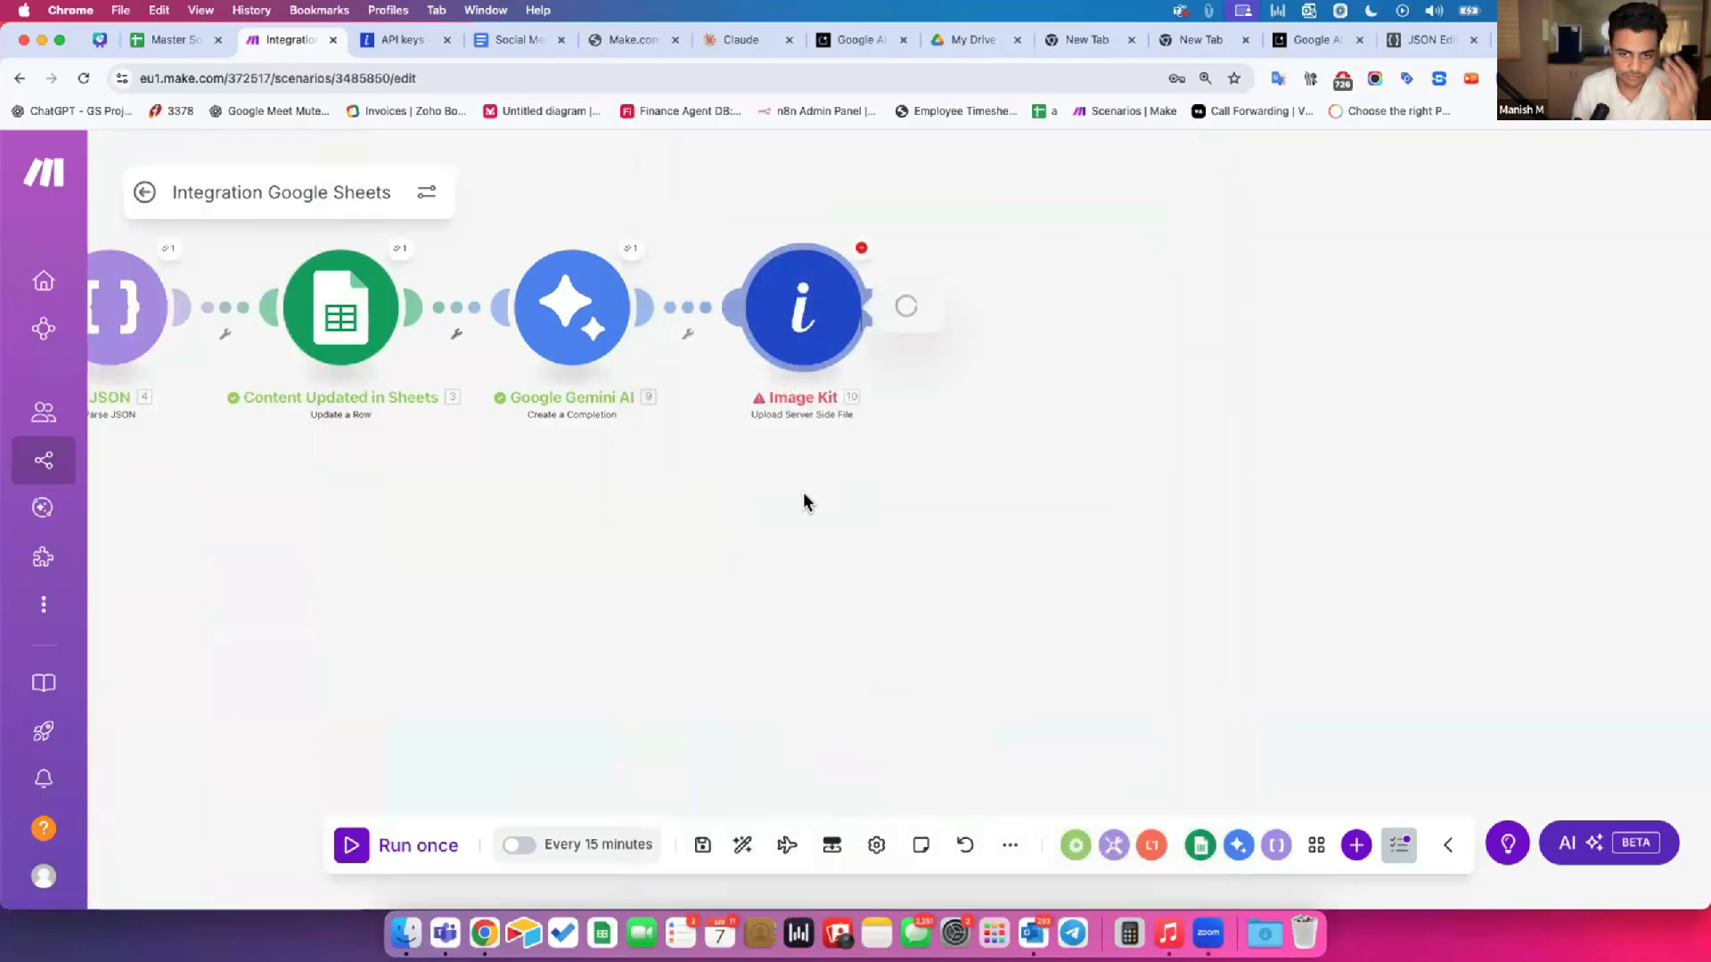
click(1190, 630)
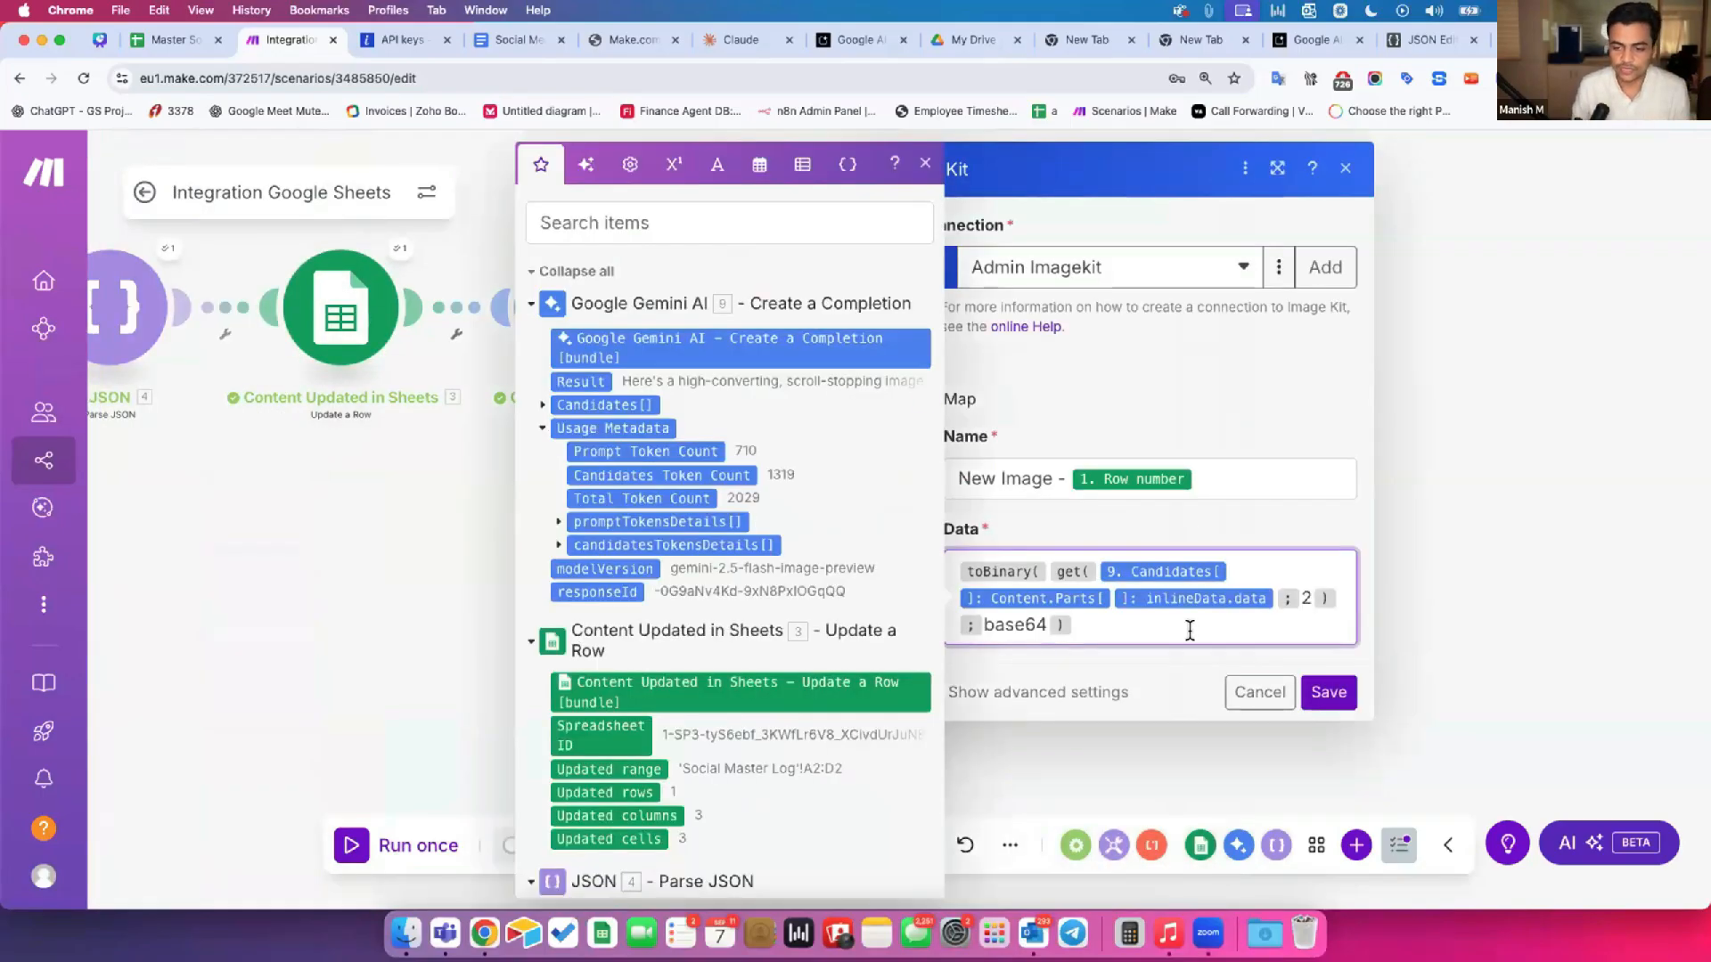
key(super+Tab)
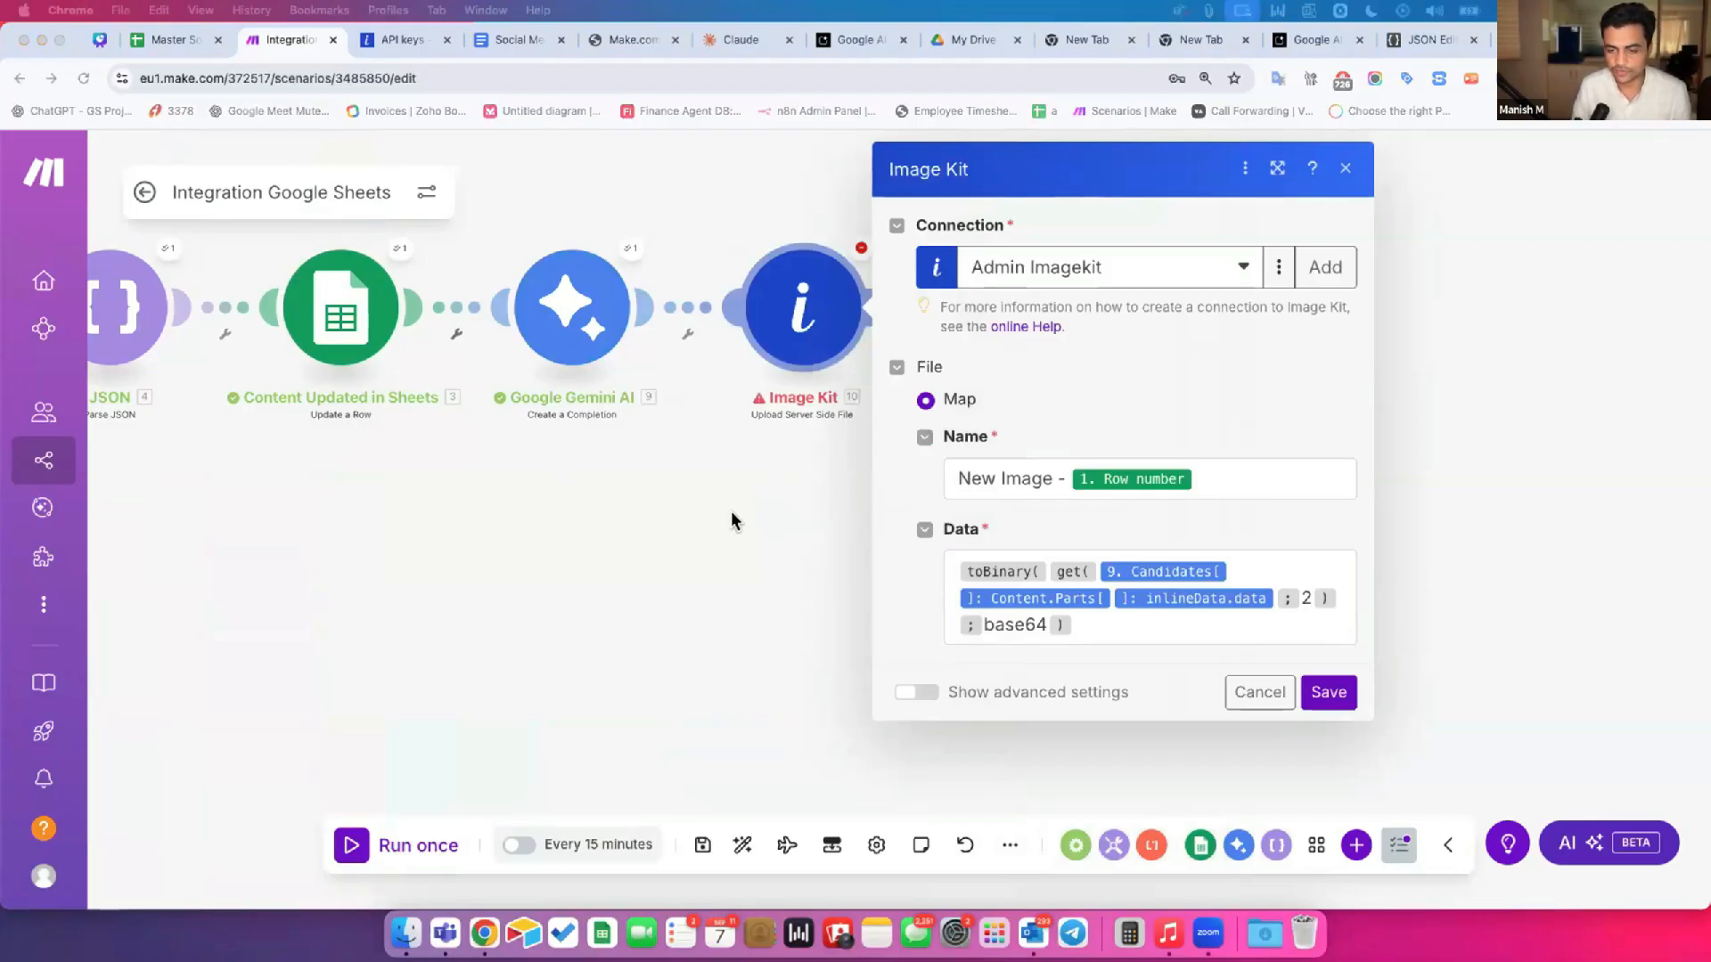
click(1078, 620)
key(super+a)
key(BackSpace)
text(map()
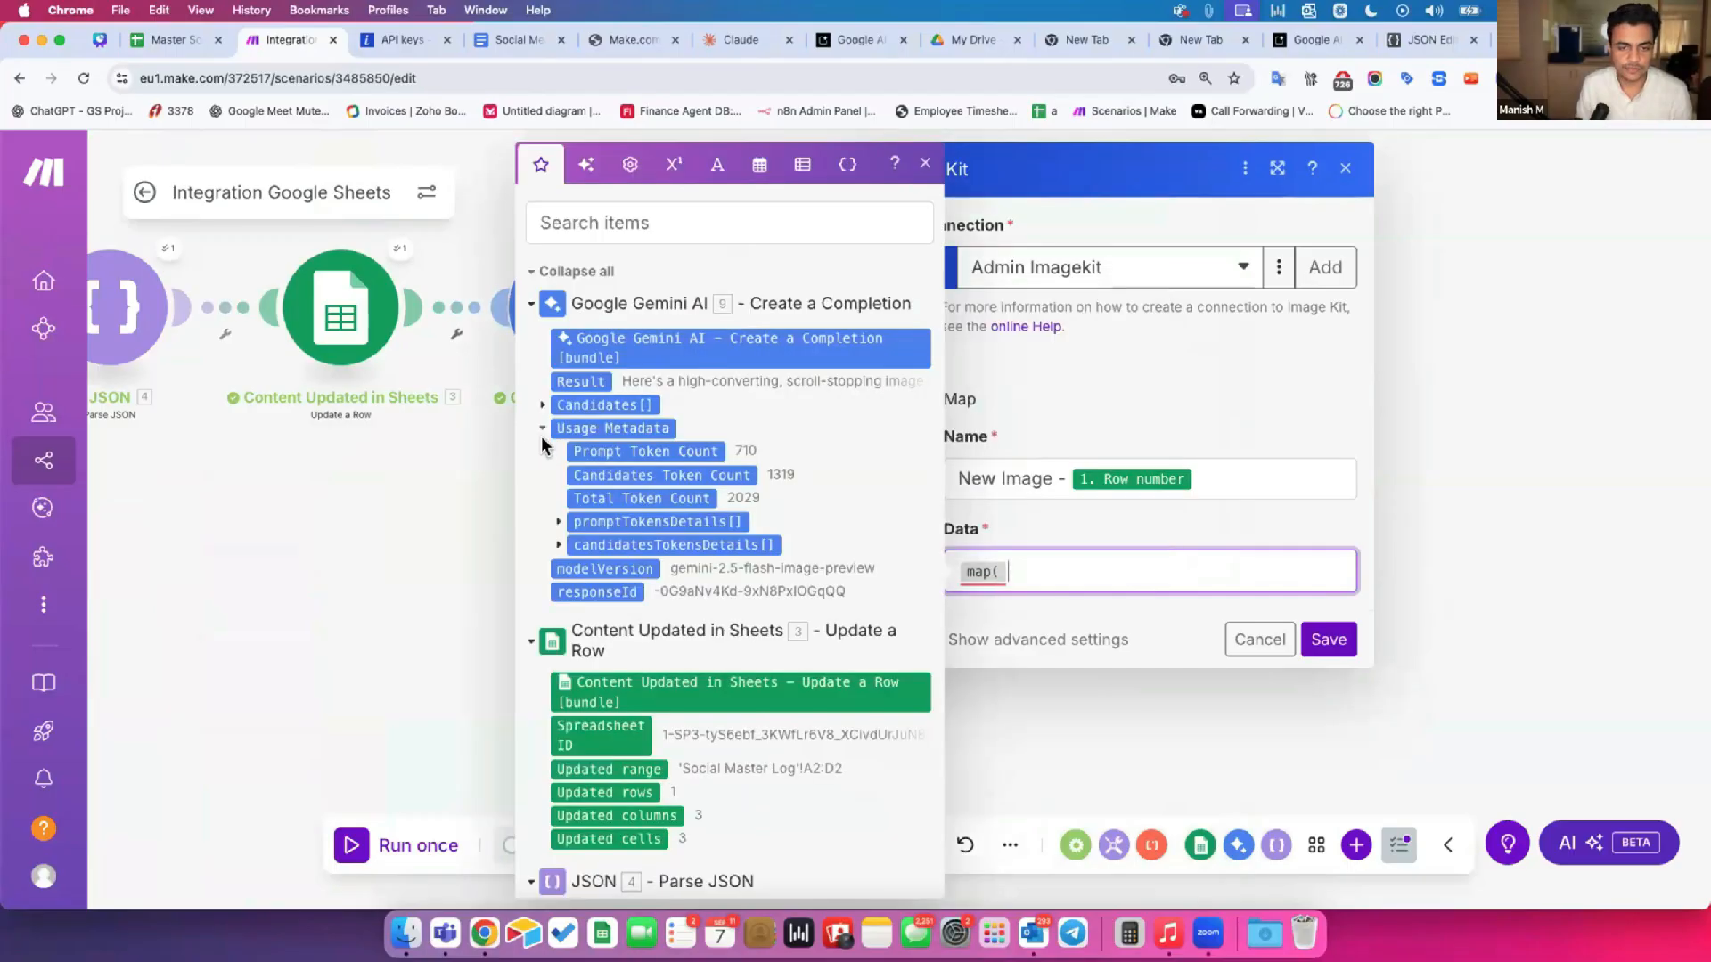
click(603, 451)
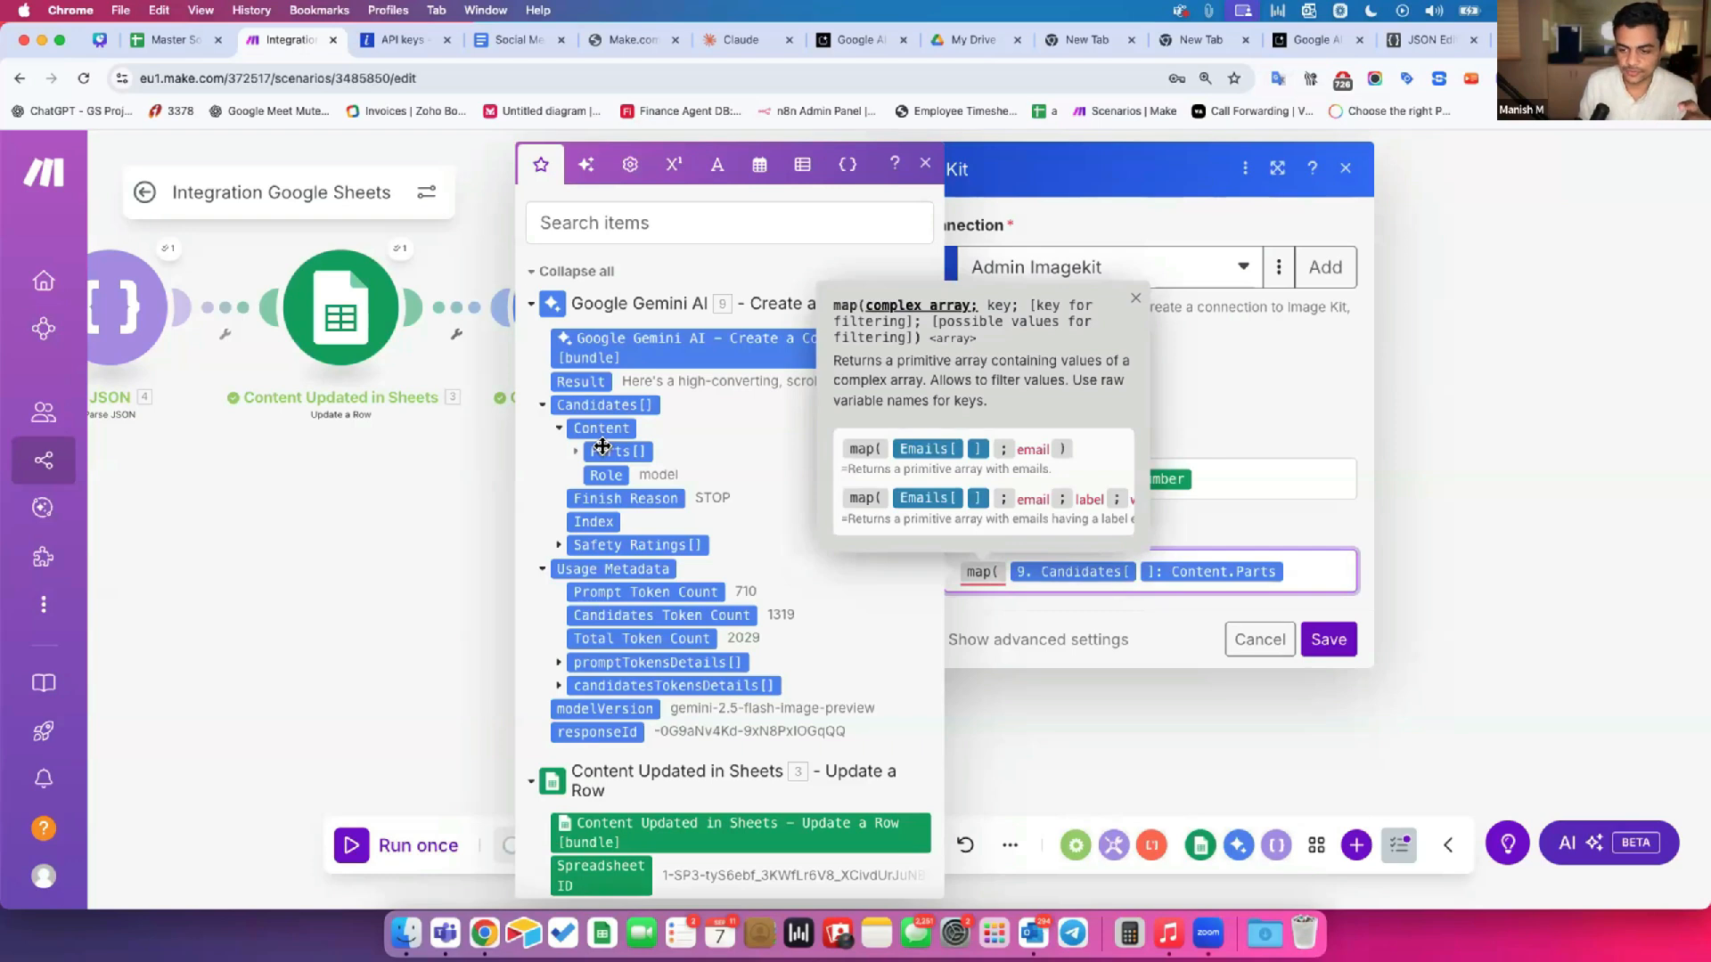
text(;)
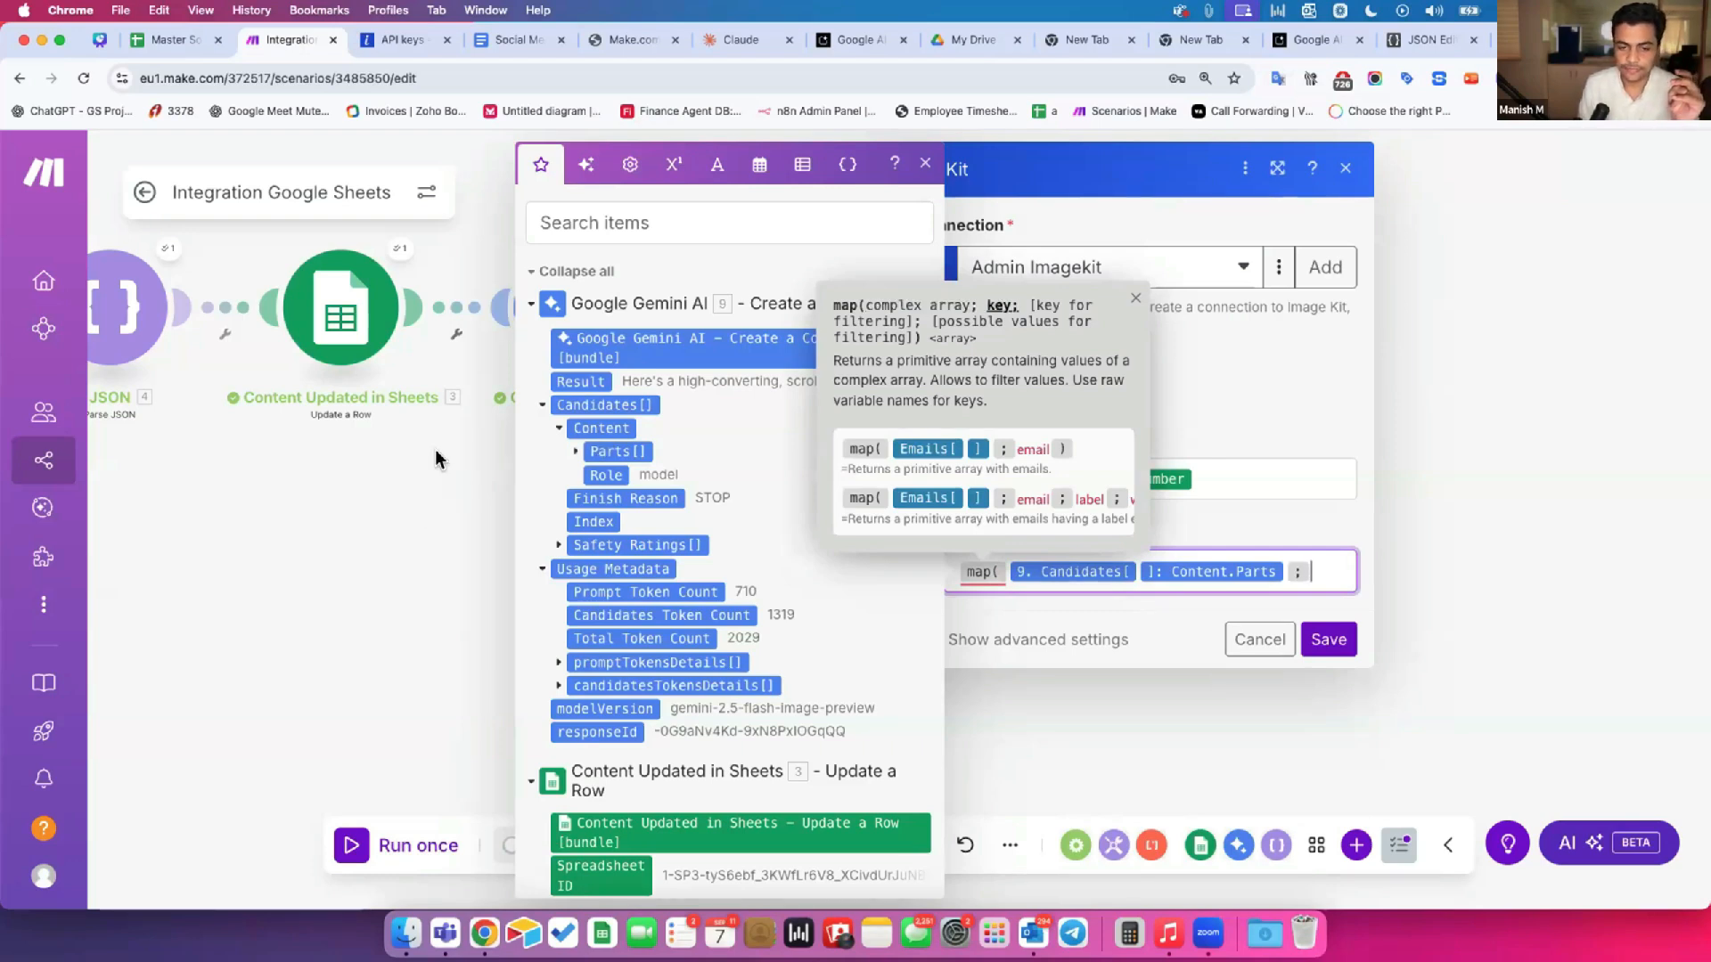
Step: Enter inlineData.data as the key of the map function, matching the raw names under Parts[]
click(576, 451)
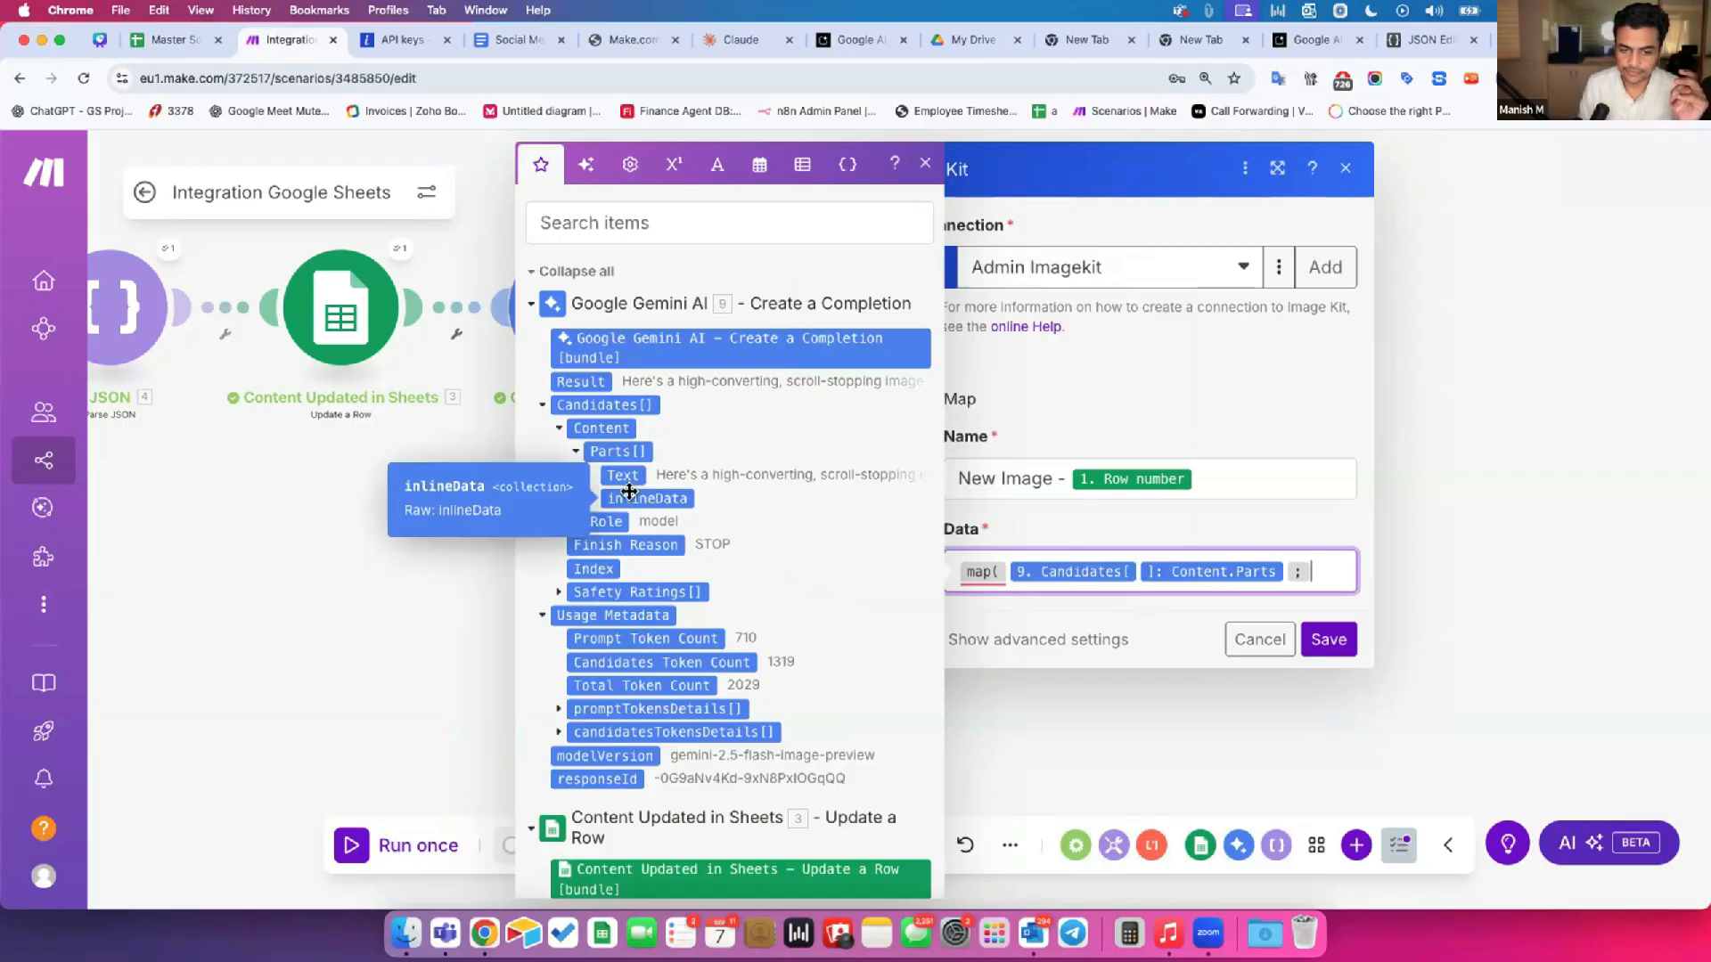
click(592, 499)
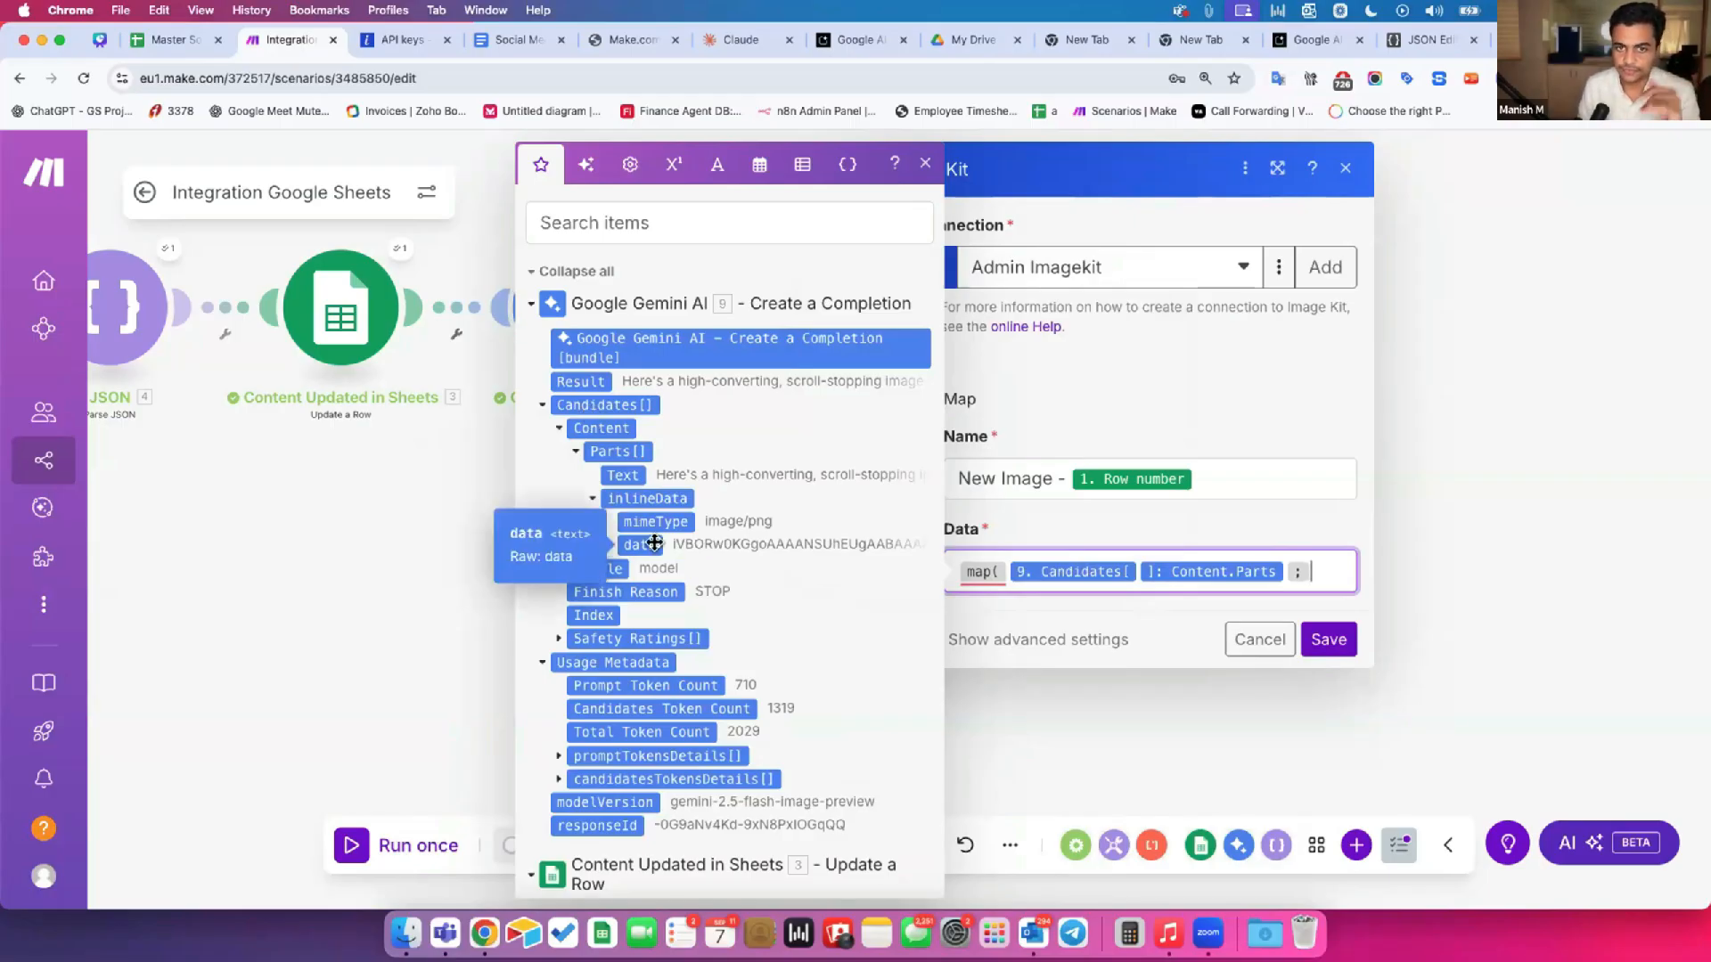
text(inline)
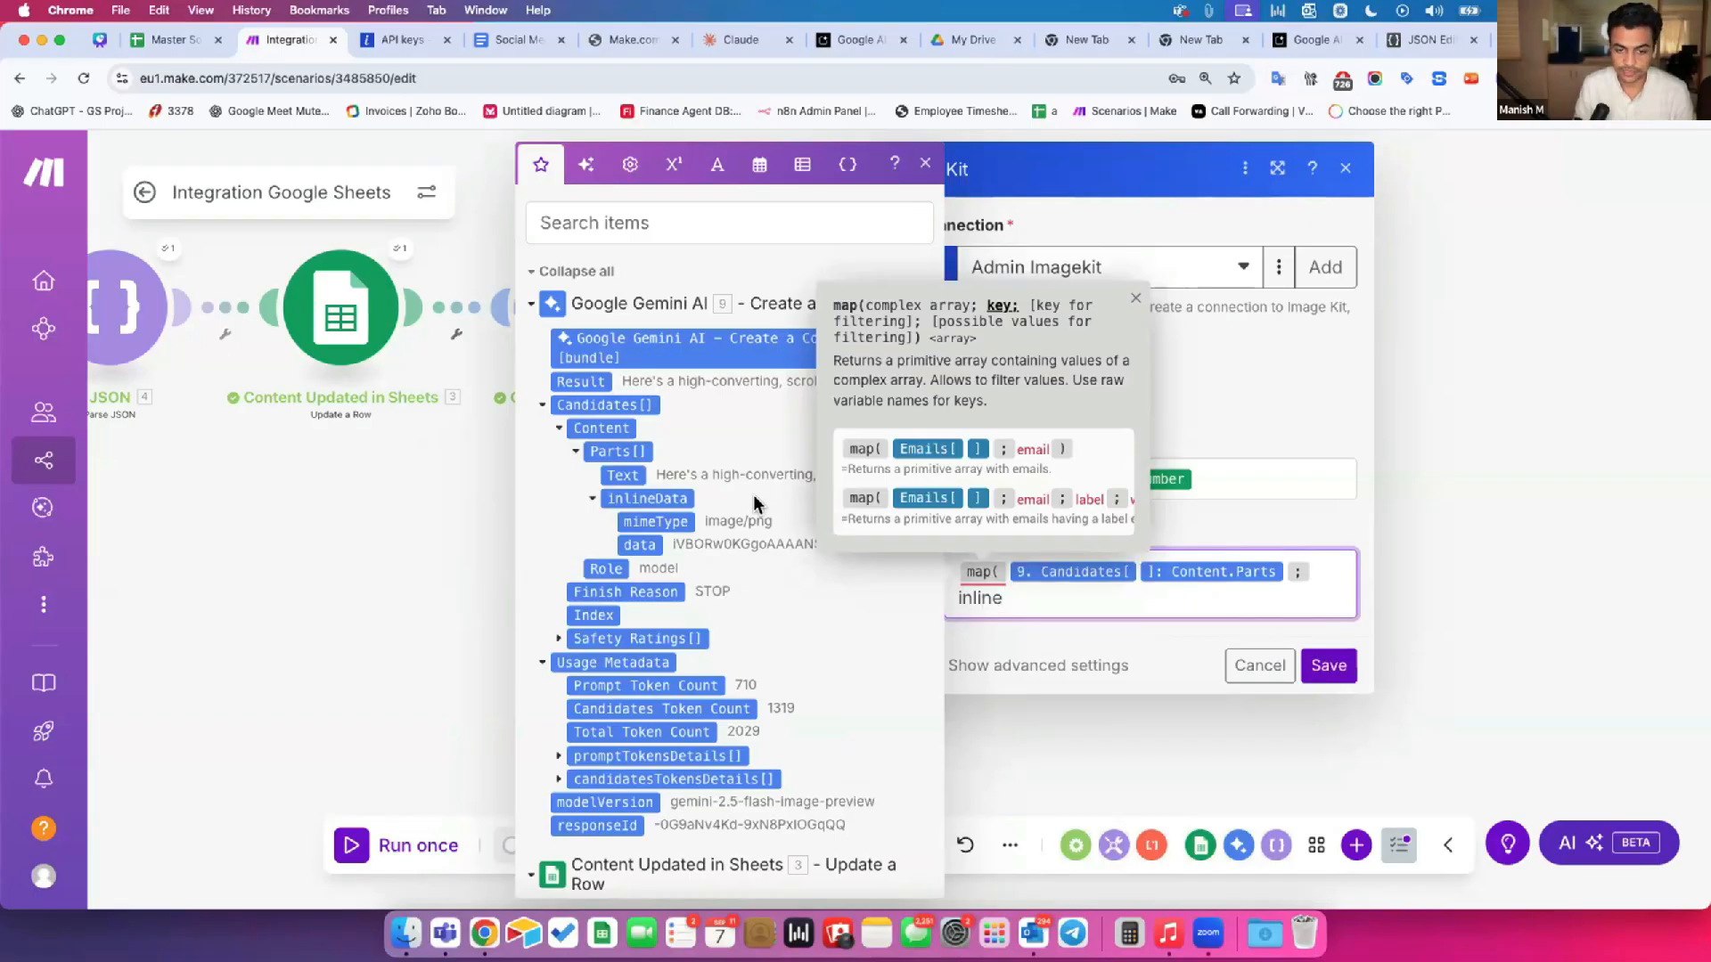
text(Data.)
key(BackSpace)
key(BackSpace)
key(BackSpace)
key(BackSpace)
click(639, 544)
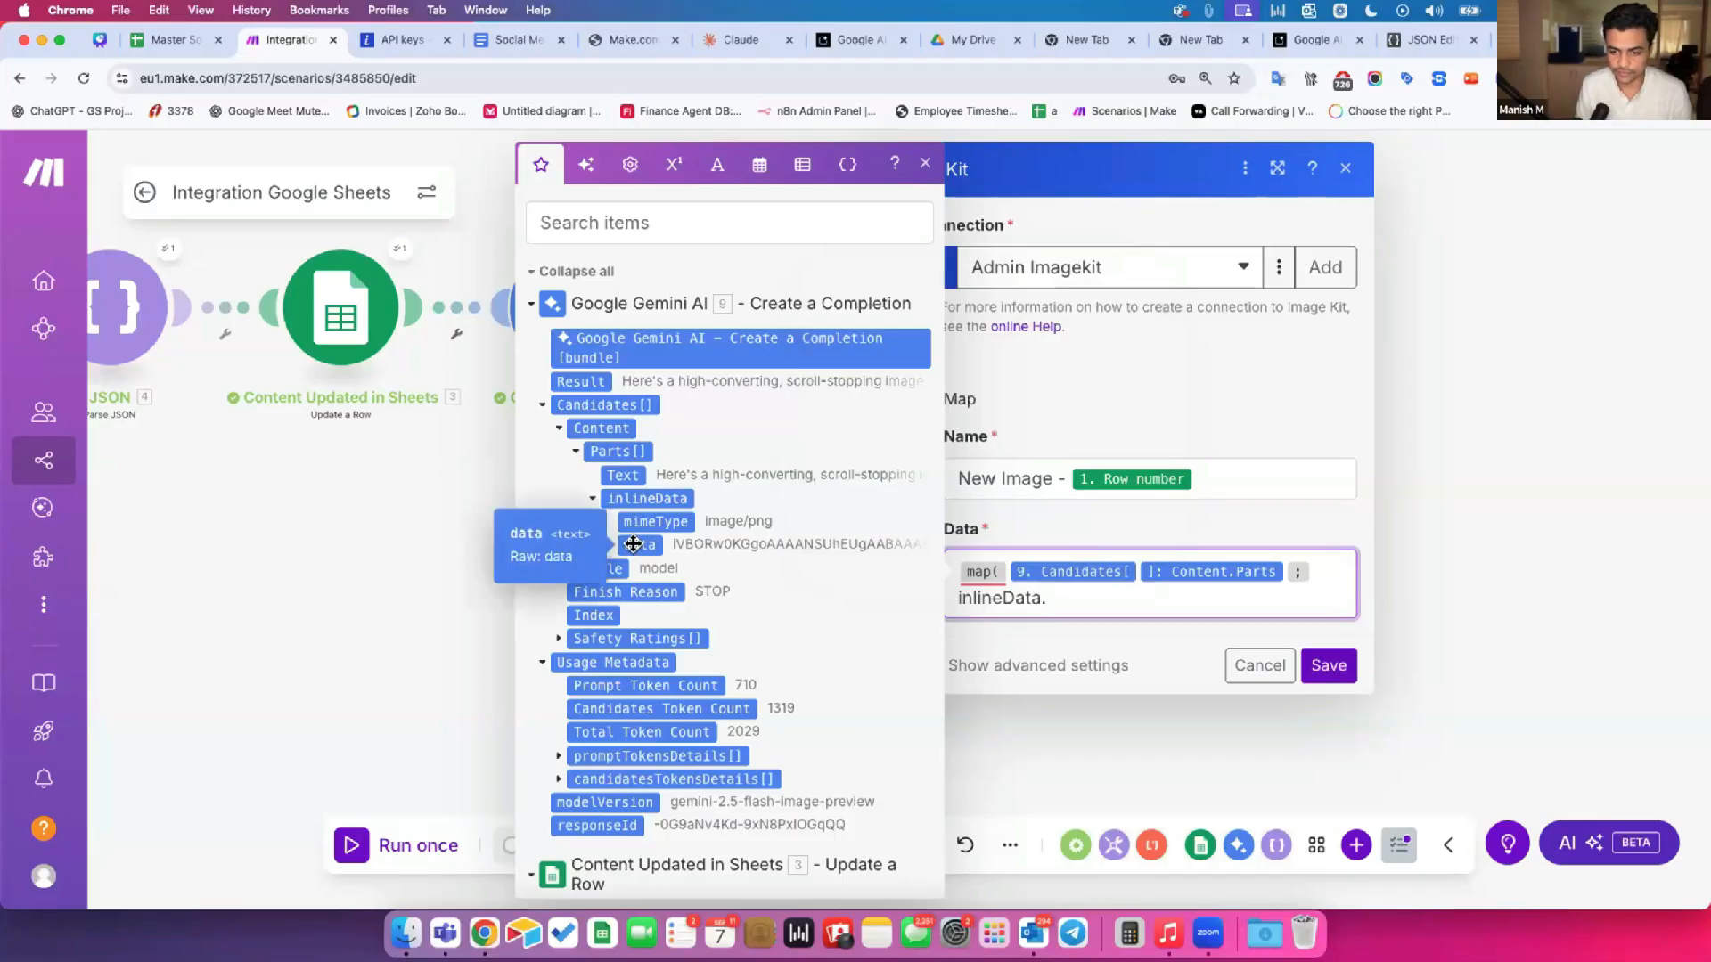
Step: Add inlineData.mimeType as the map function's filter key with the value image/png and close the function
text(inl)
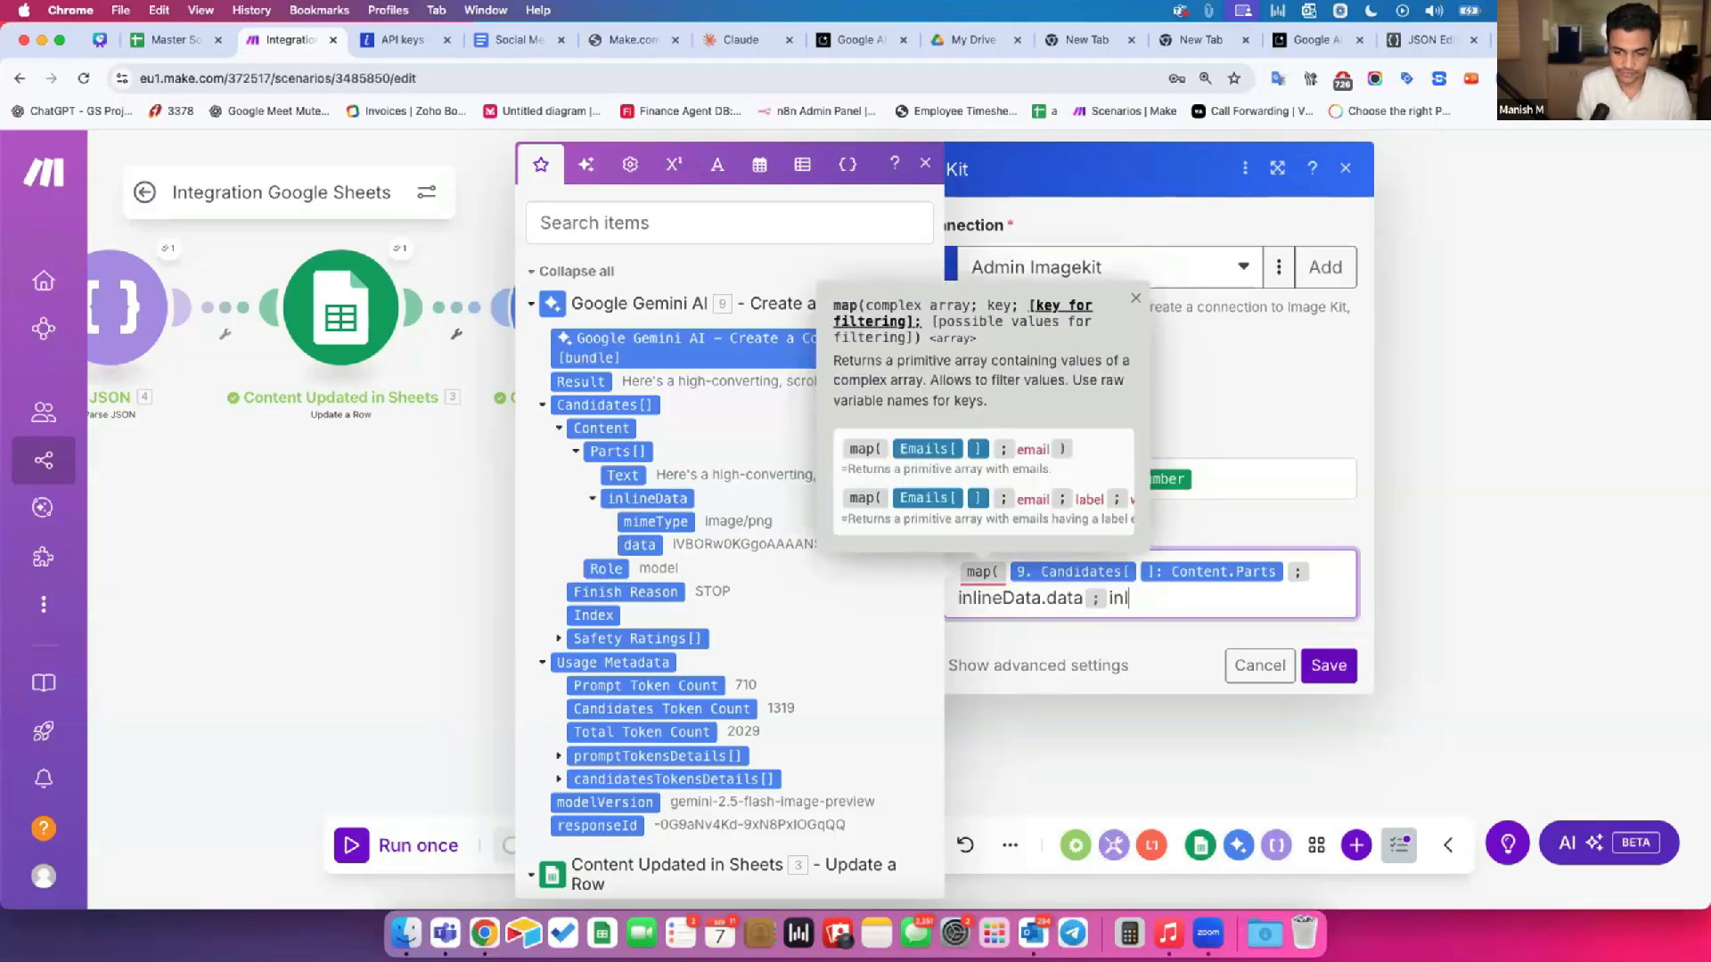
text(ineData)
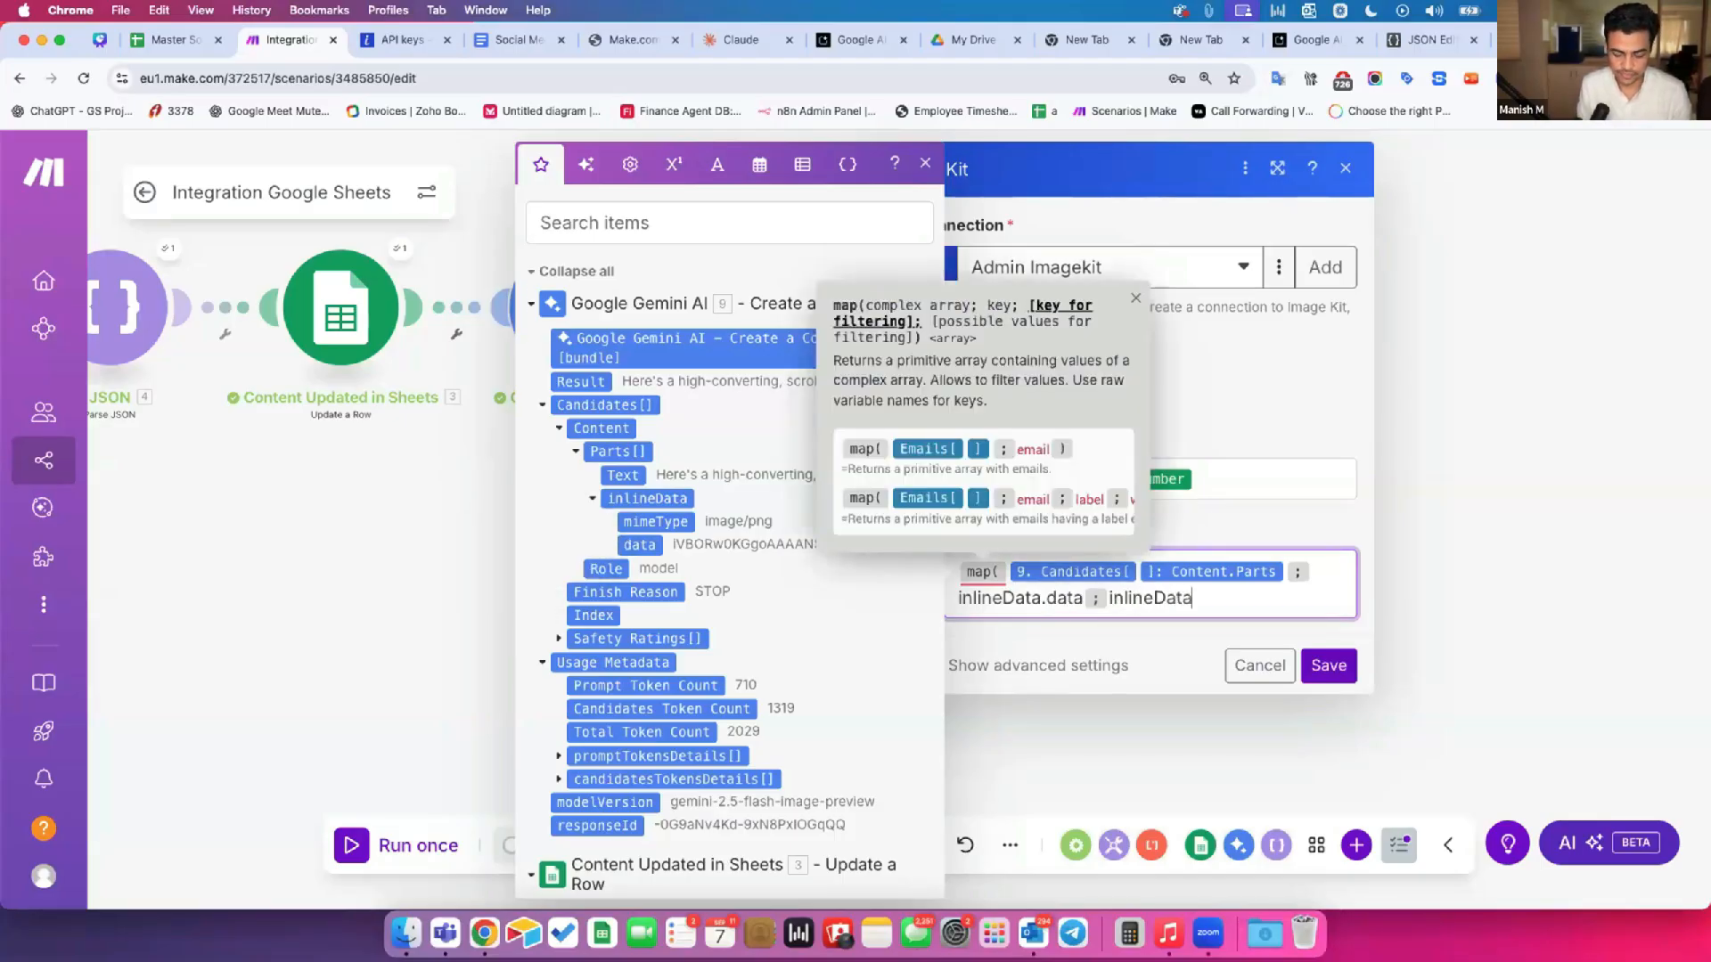
text(.mime)
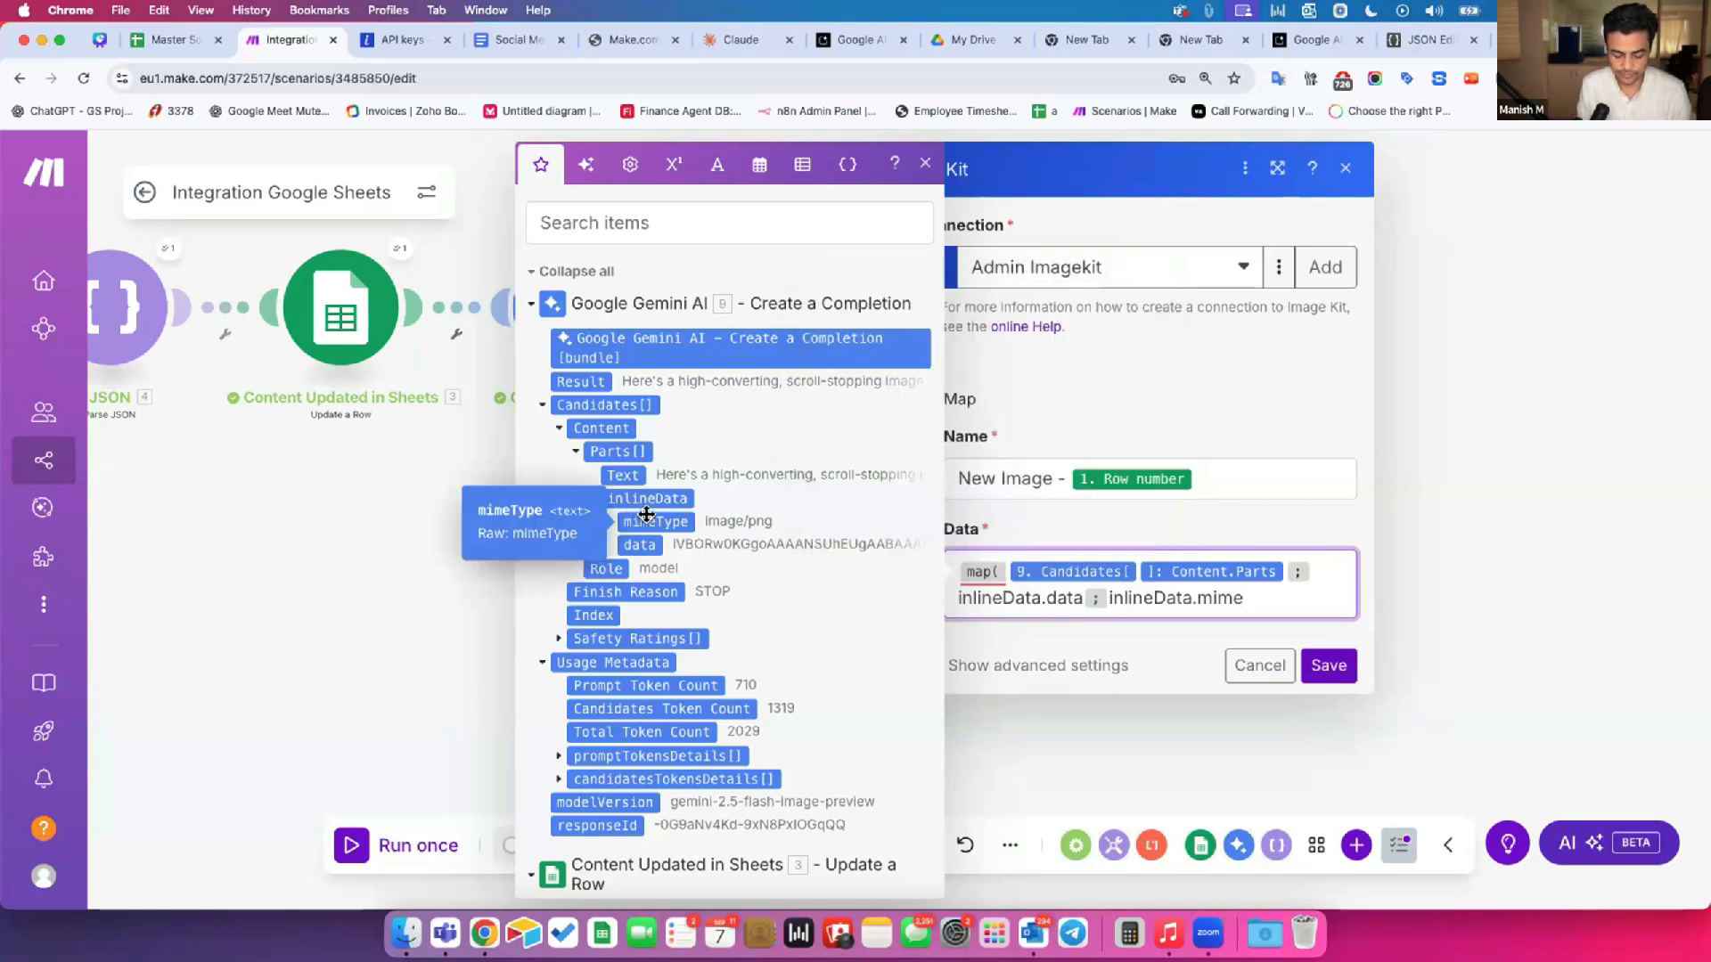
text(Type)
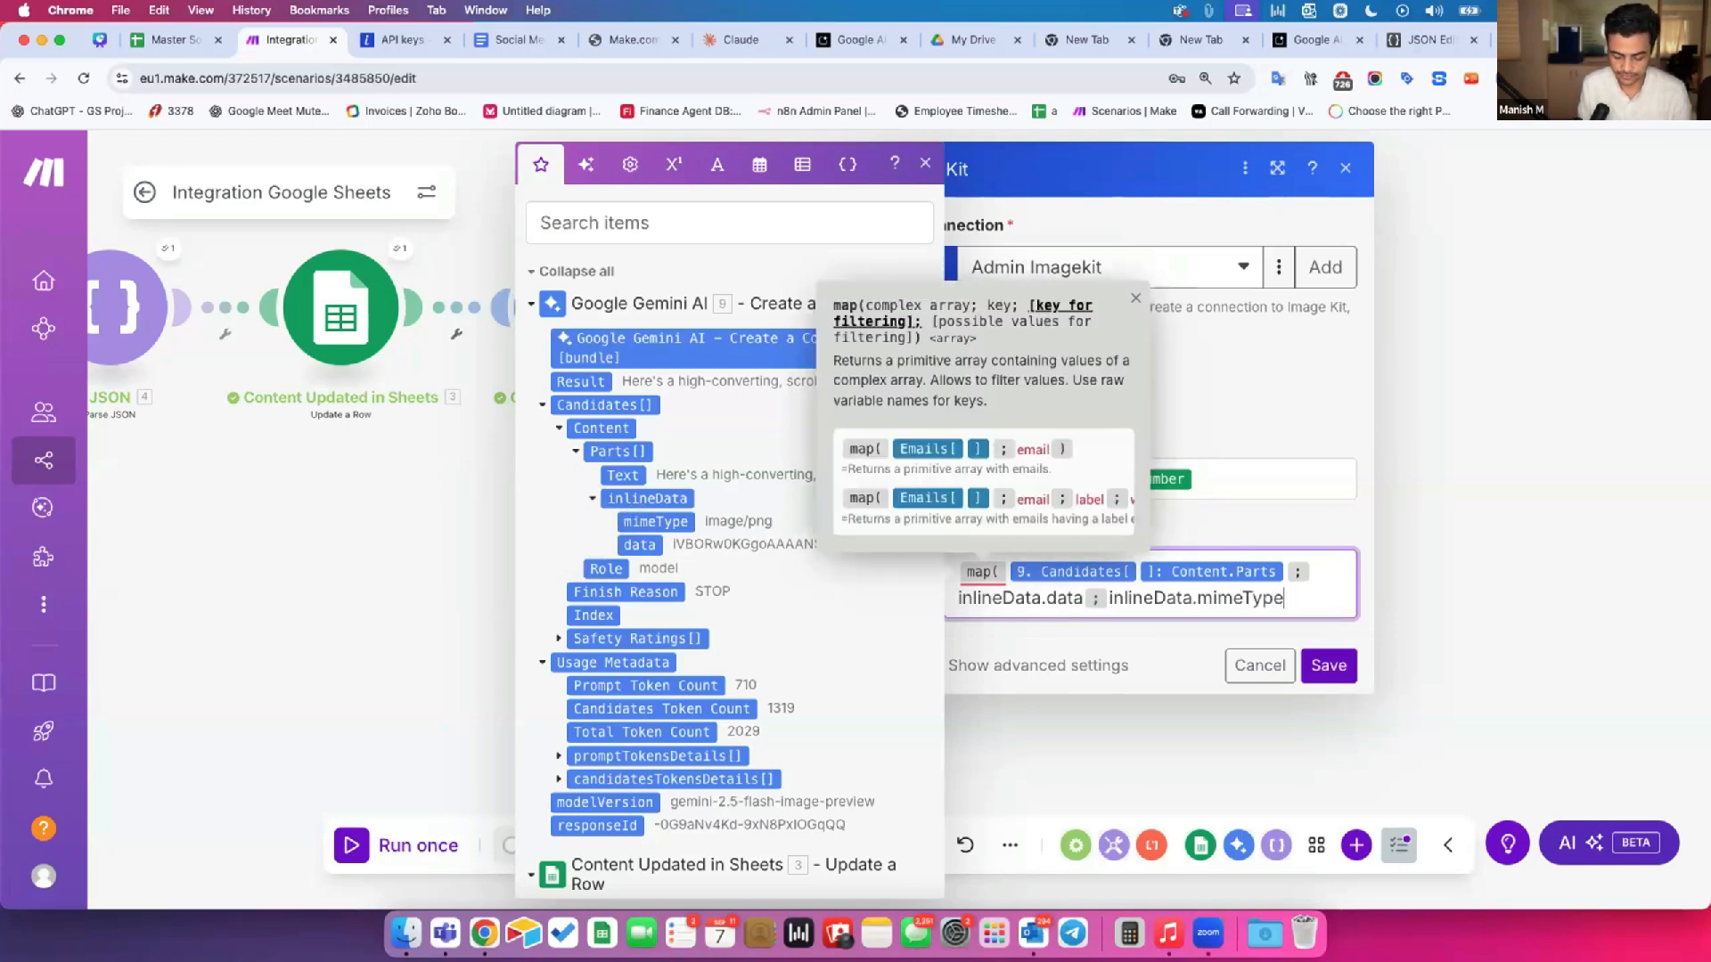
text(;image/png))
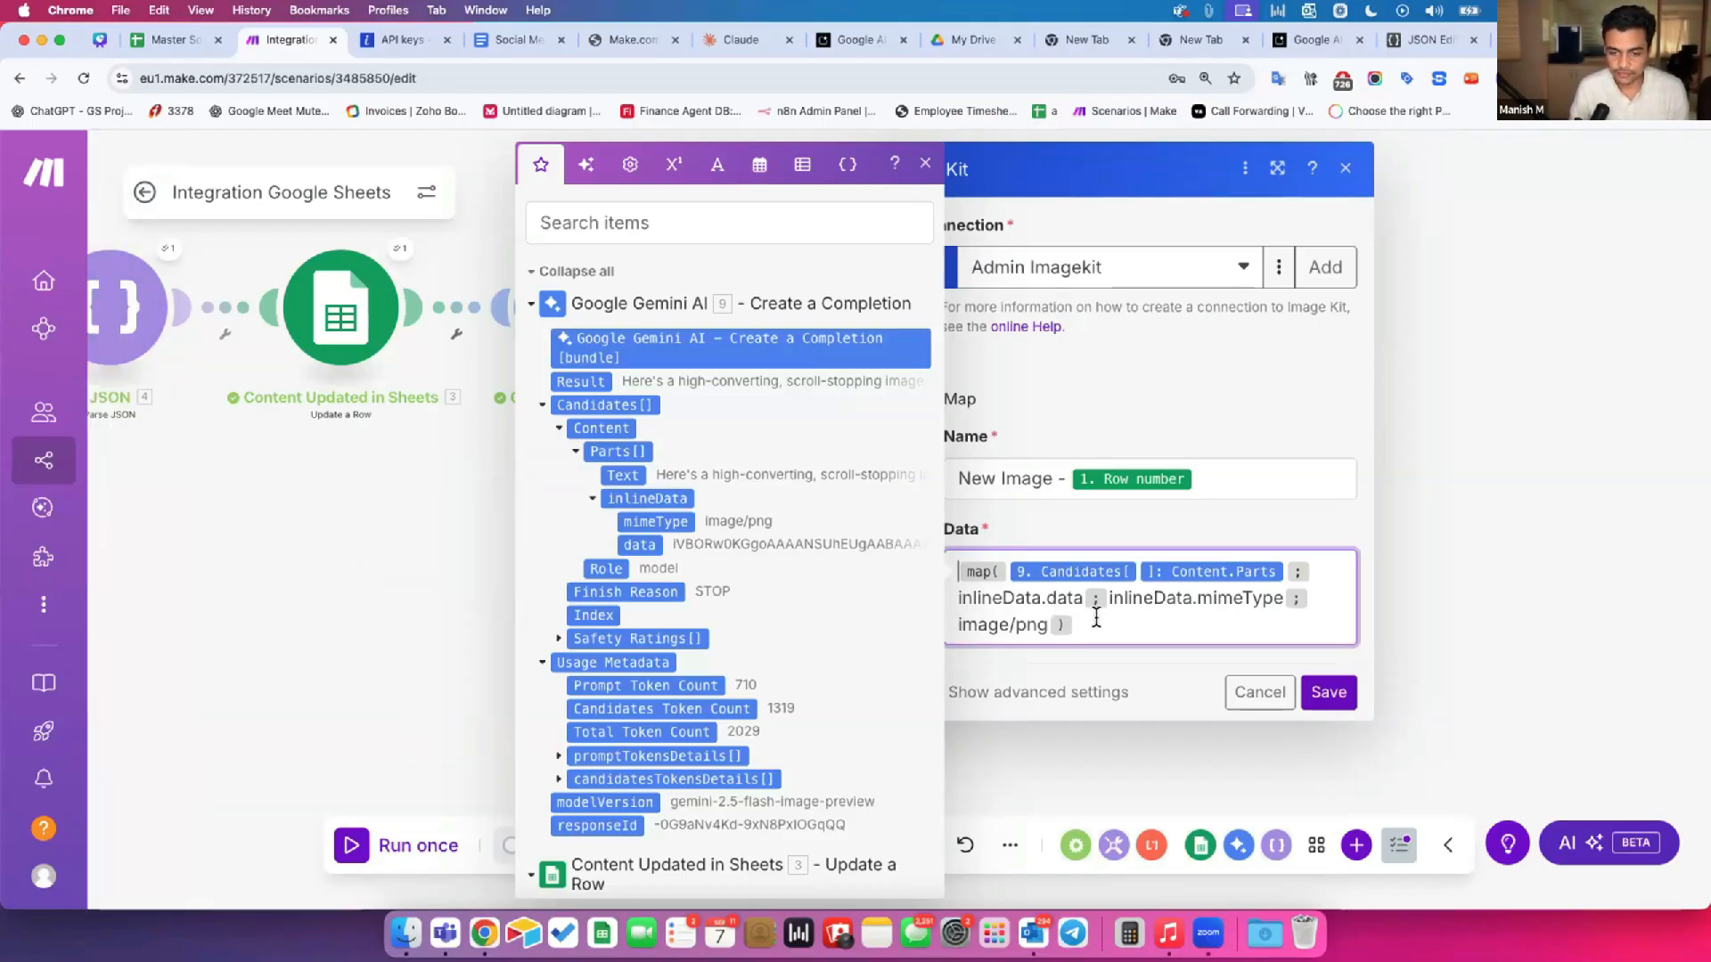
Step: Wrap the whole map expression in a get( function with path 1
key(Up)
key(Up)
text(get()
key(Down)
key(Down)
key(Down)
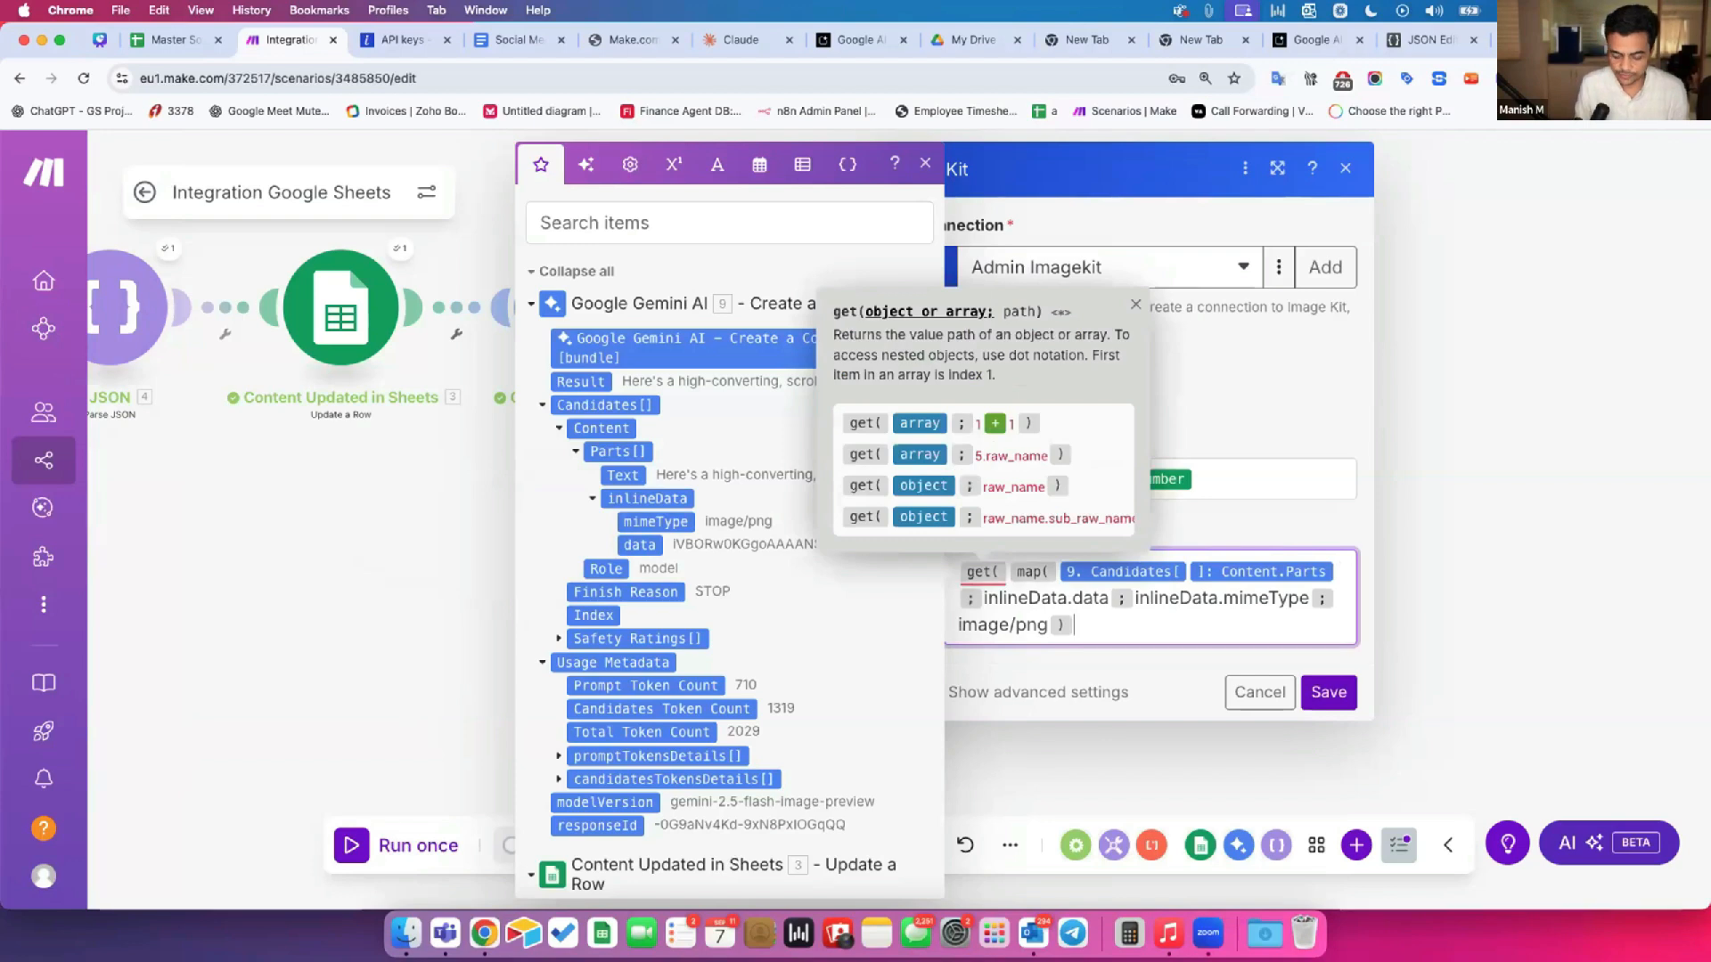
text(;1))
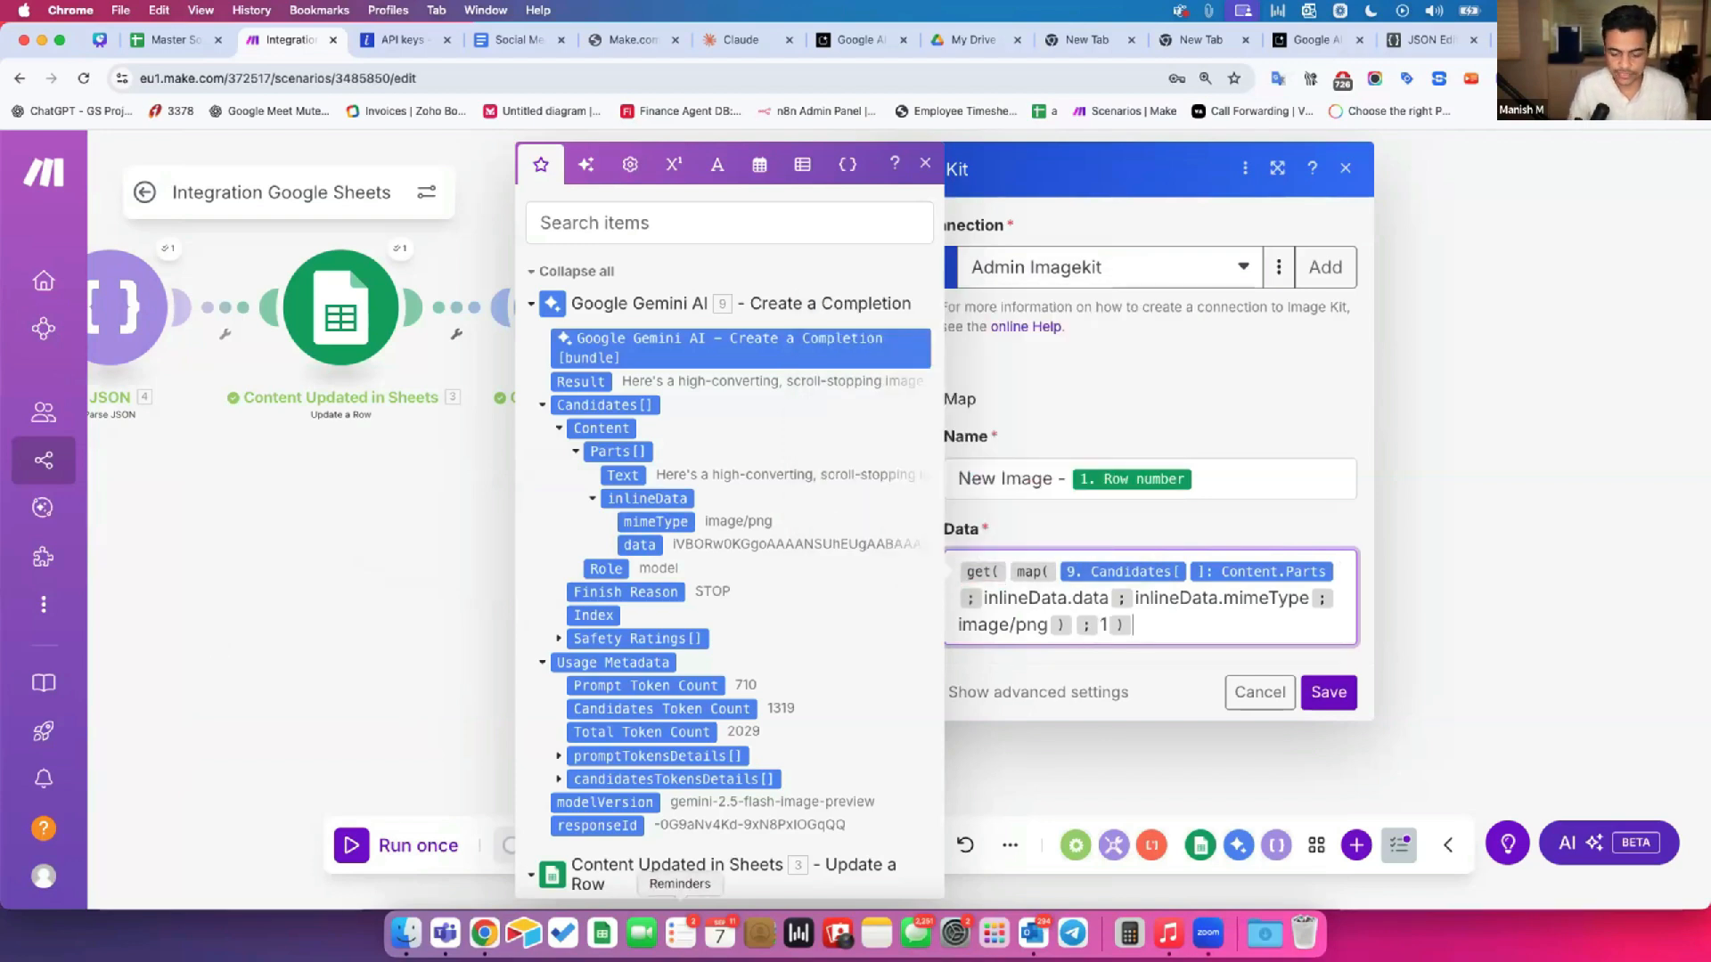
Step: Wrap the Image Kit module's Data formula in toBinary( with base64 as its encoding argument and save the module
key(super+Tab)
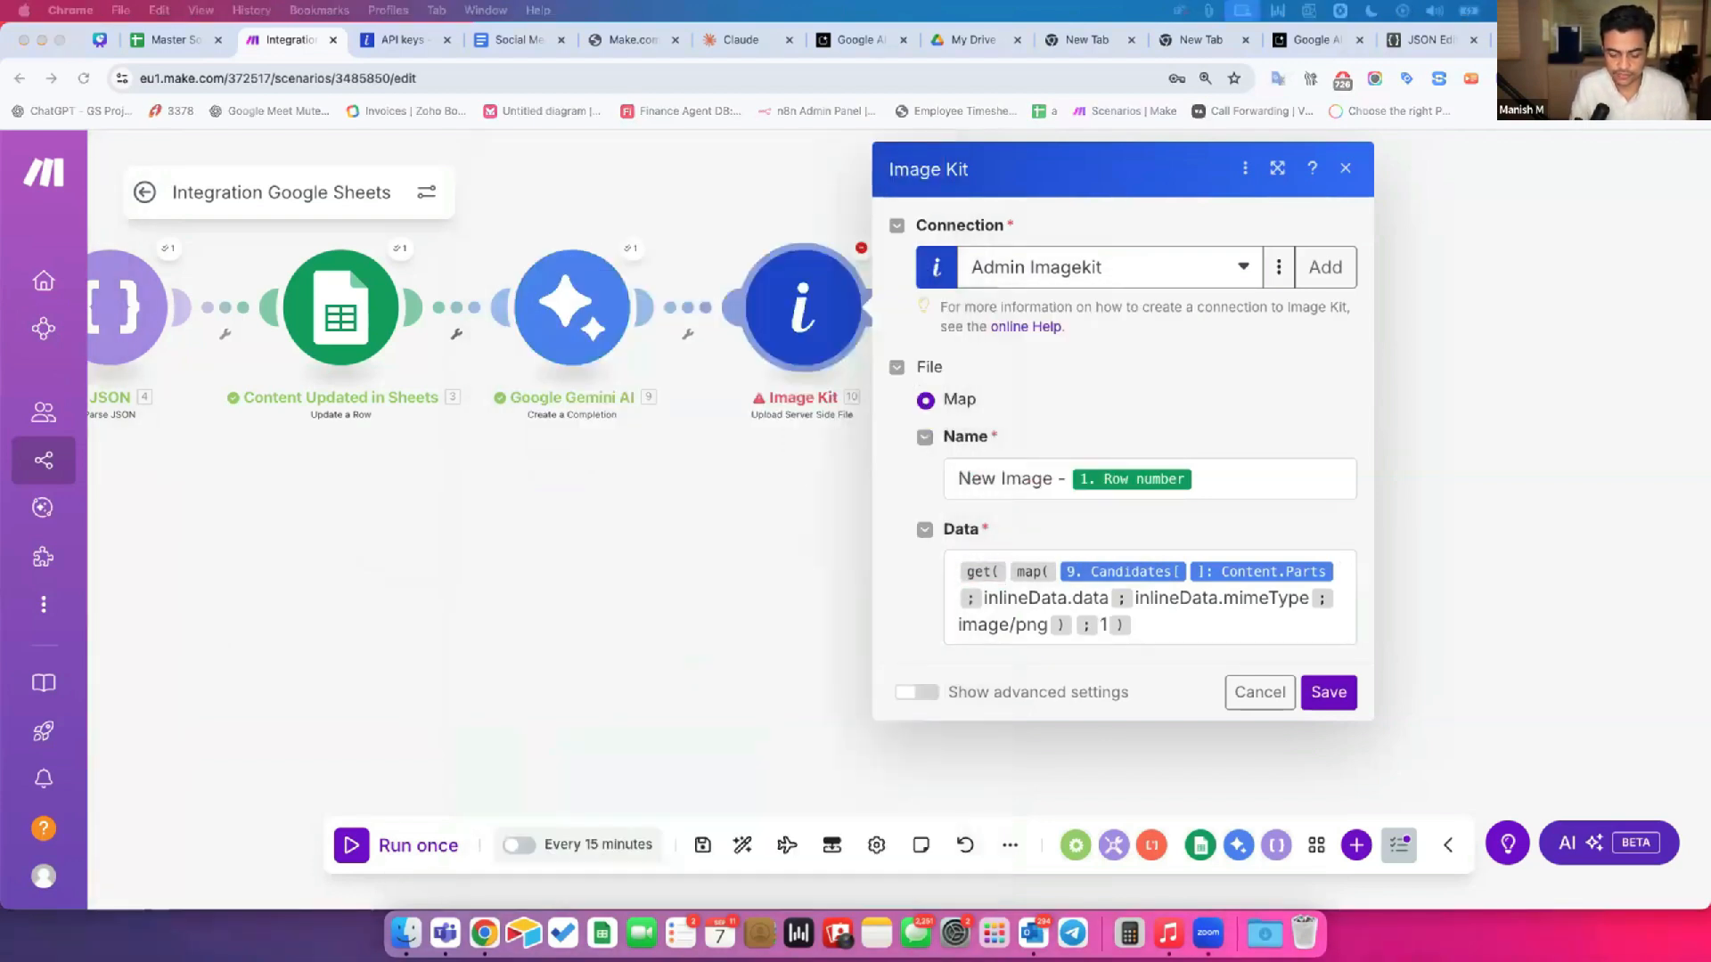
click(1173, 615)
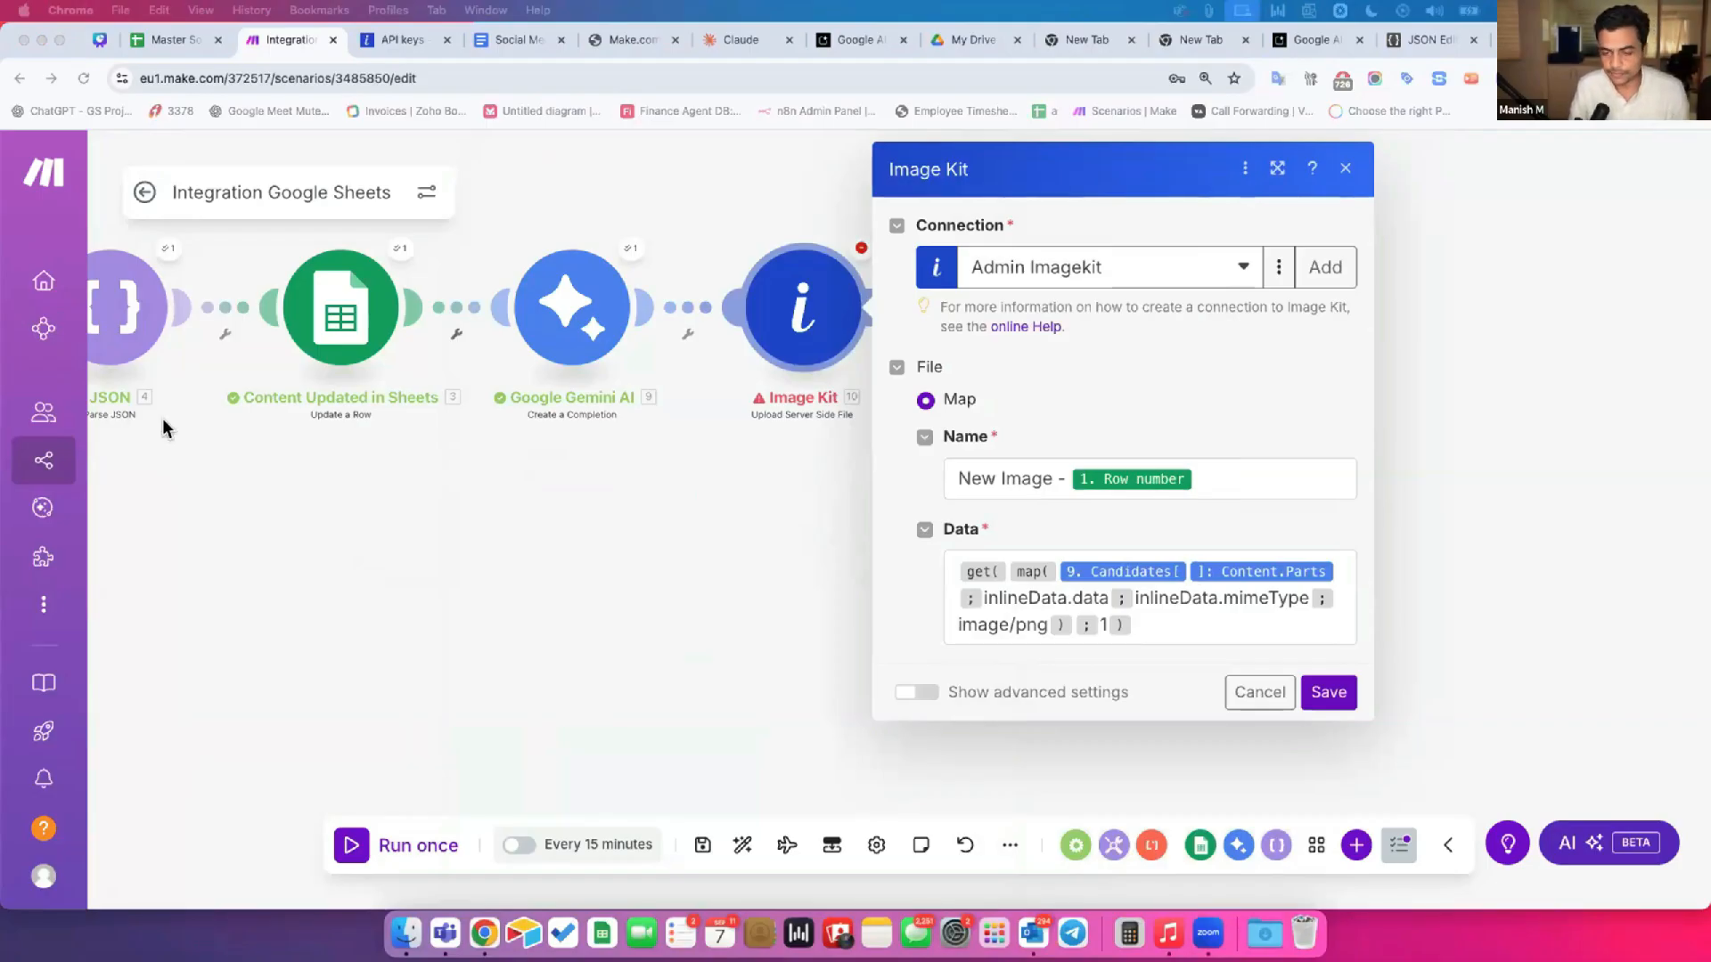
click(1153, 622)
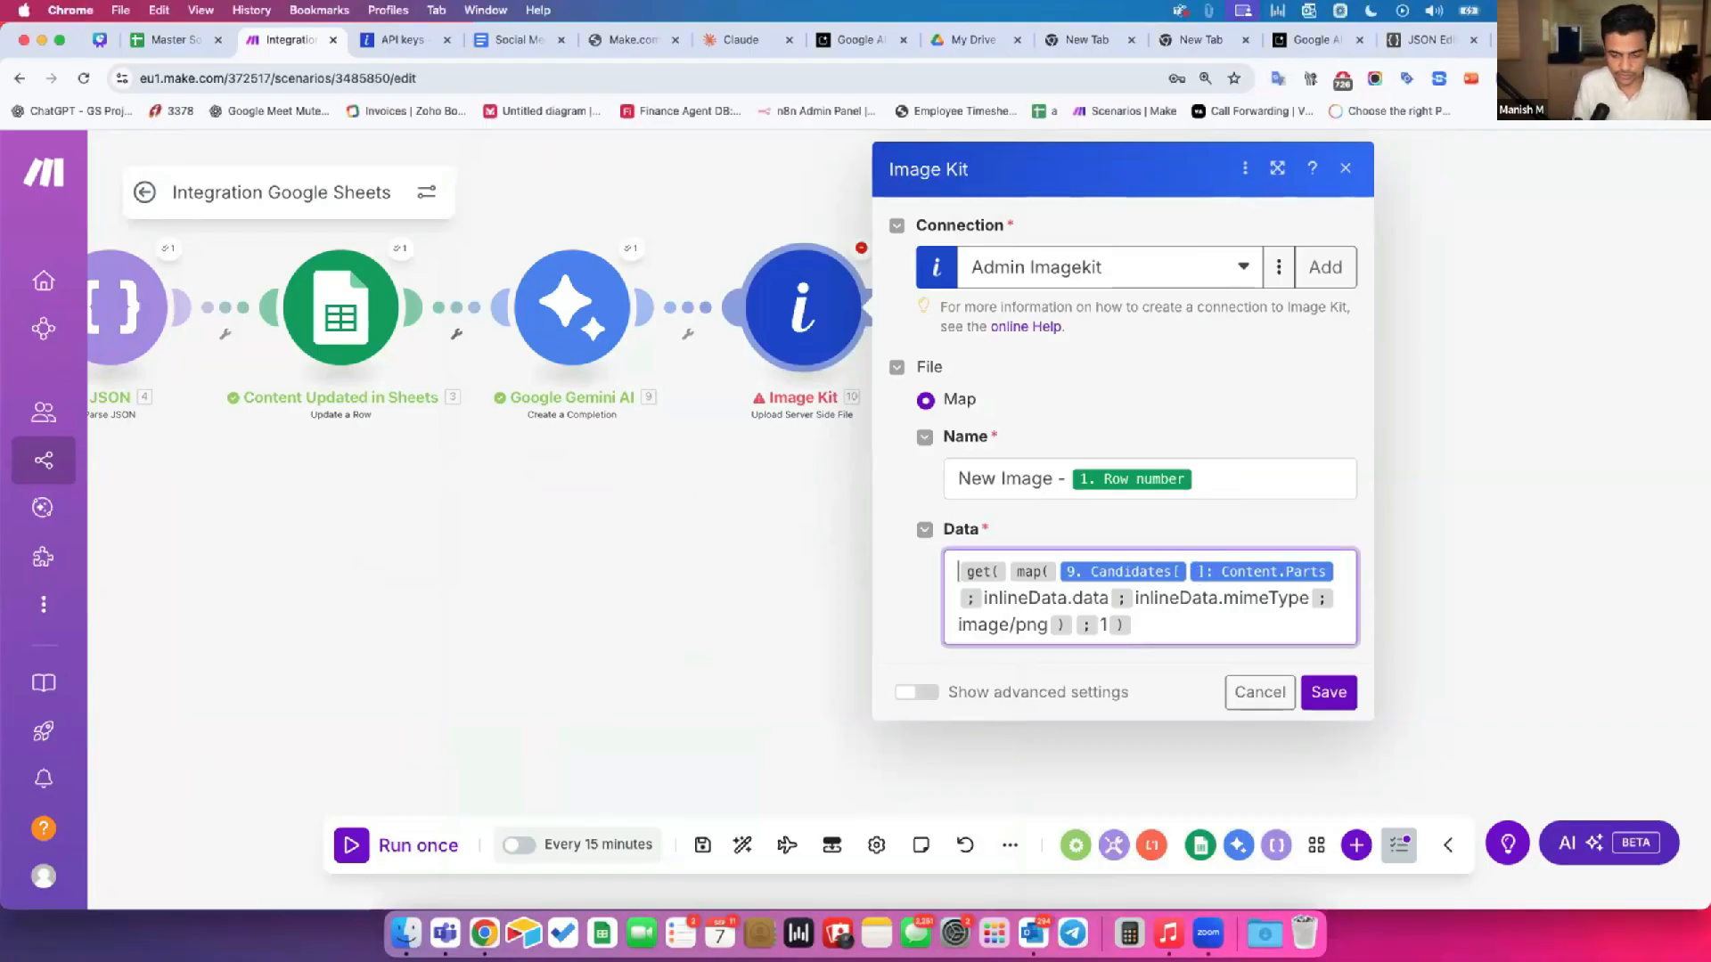
key(super+Up)
text(toBinary()
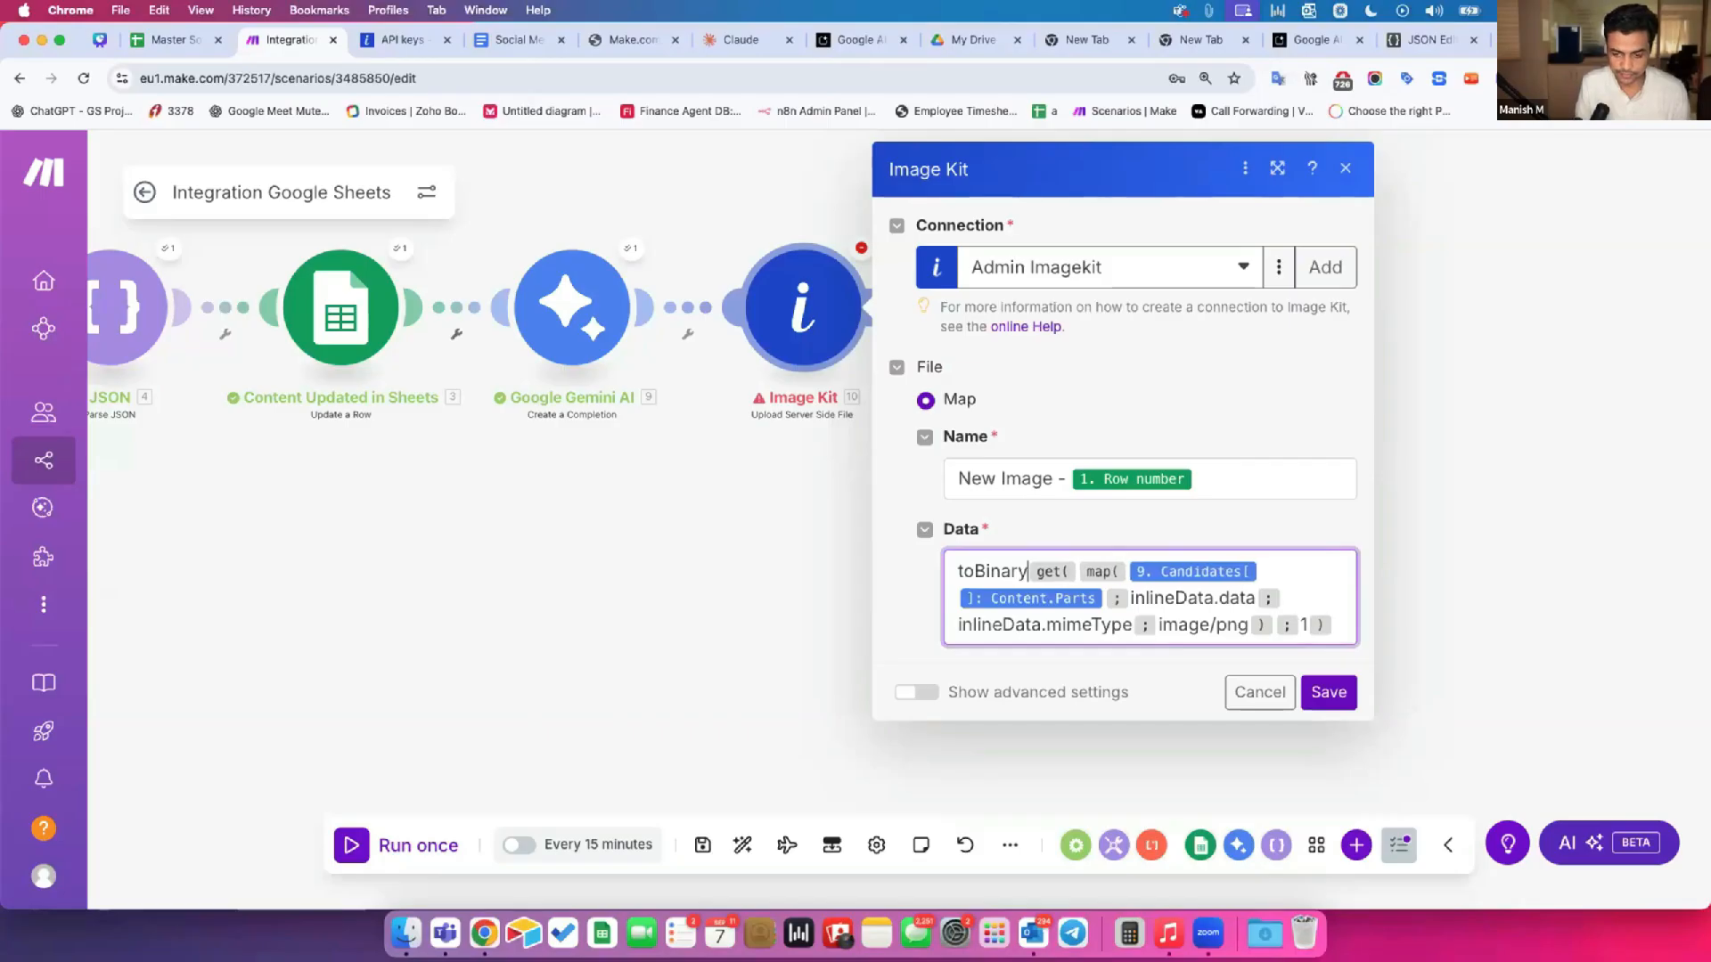
key(super+Down)
text(; base64 ))
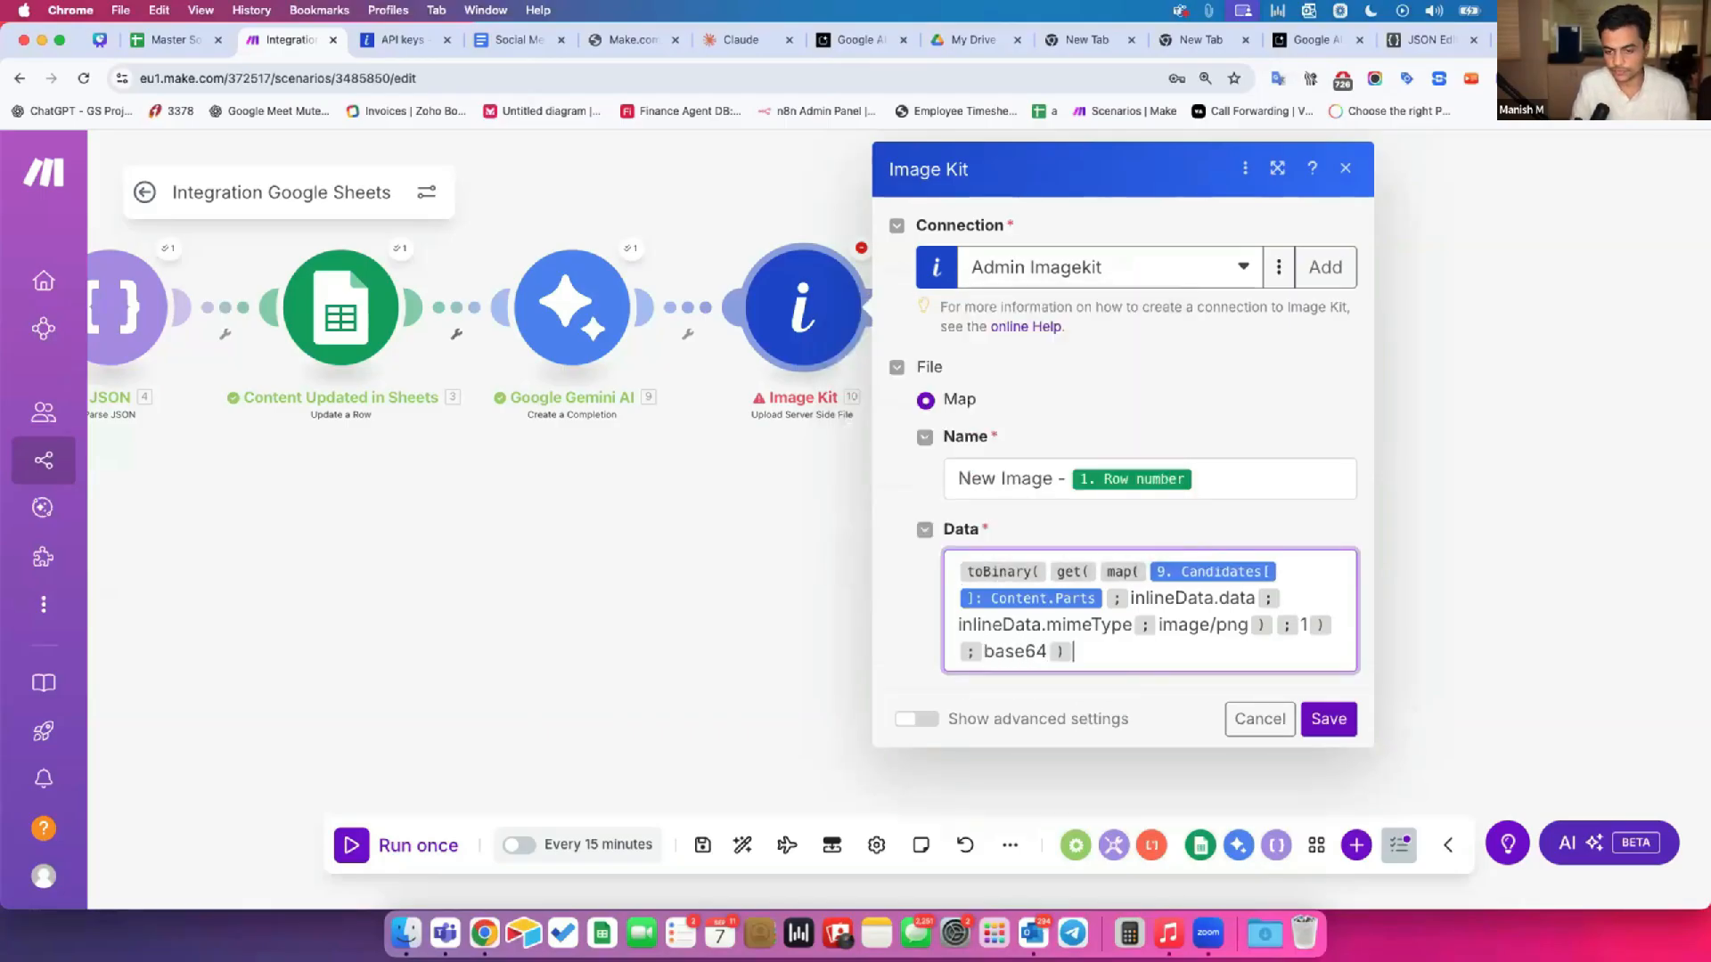
click(1330, 720)
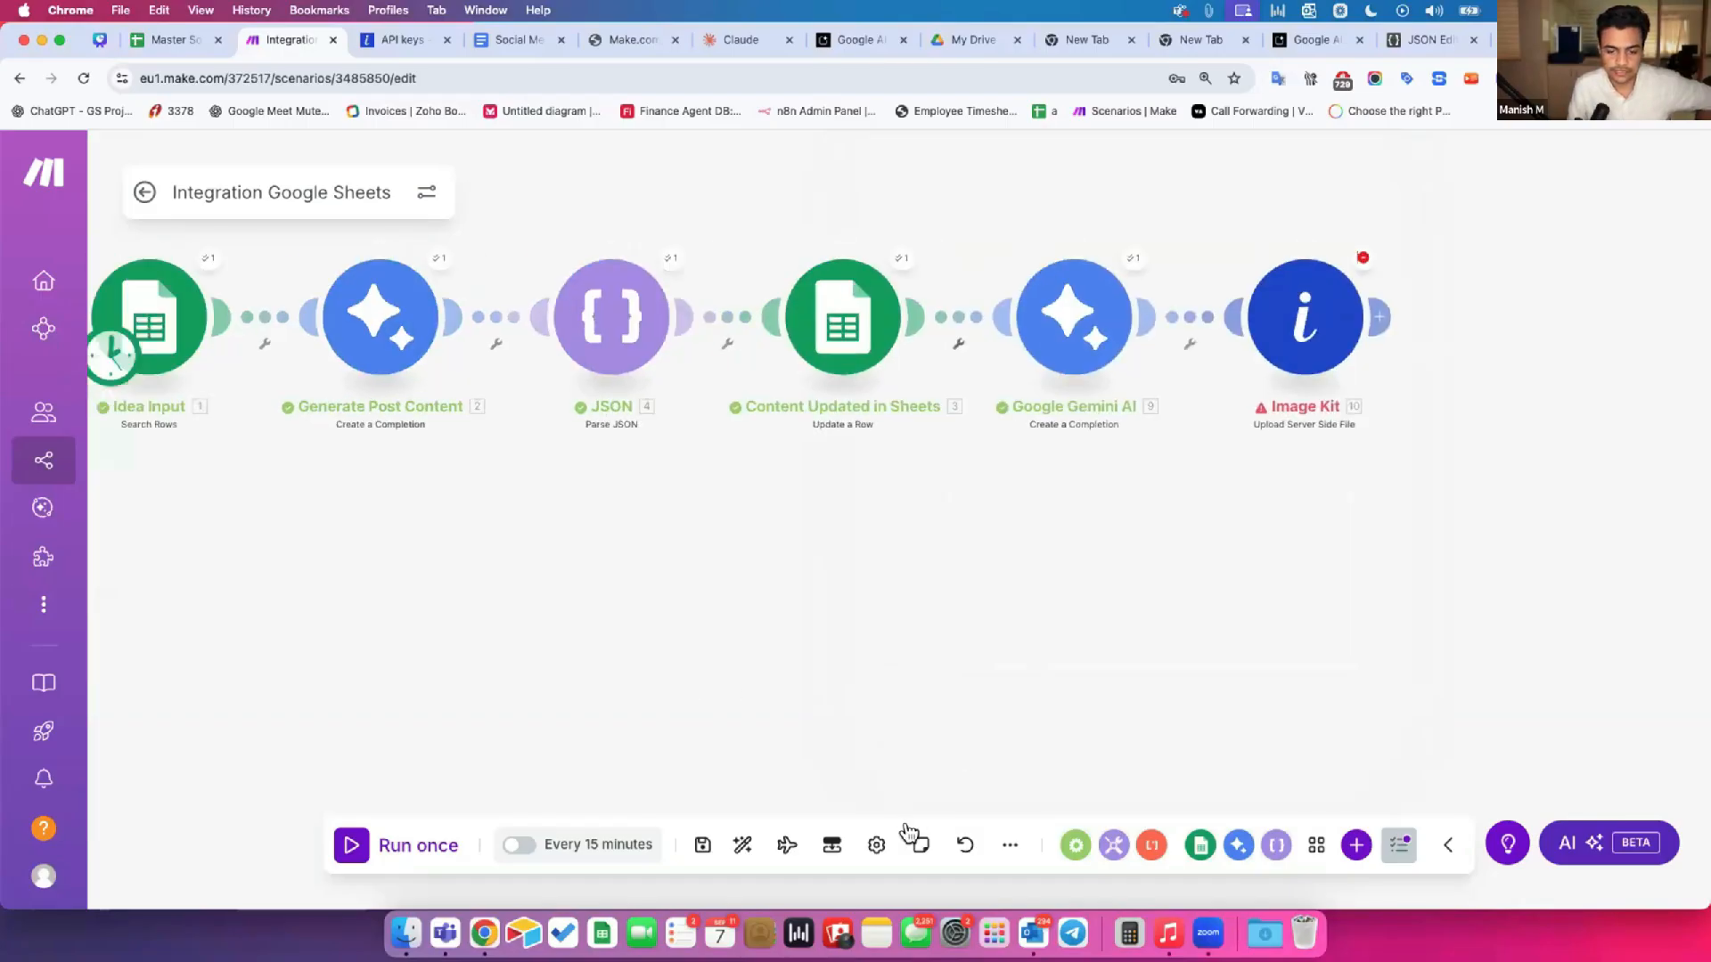
Step: Run the scenario once and examine the Image Kit module's output bundle
click(413, 864)
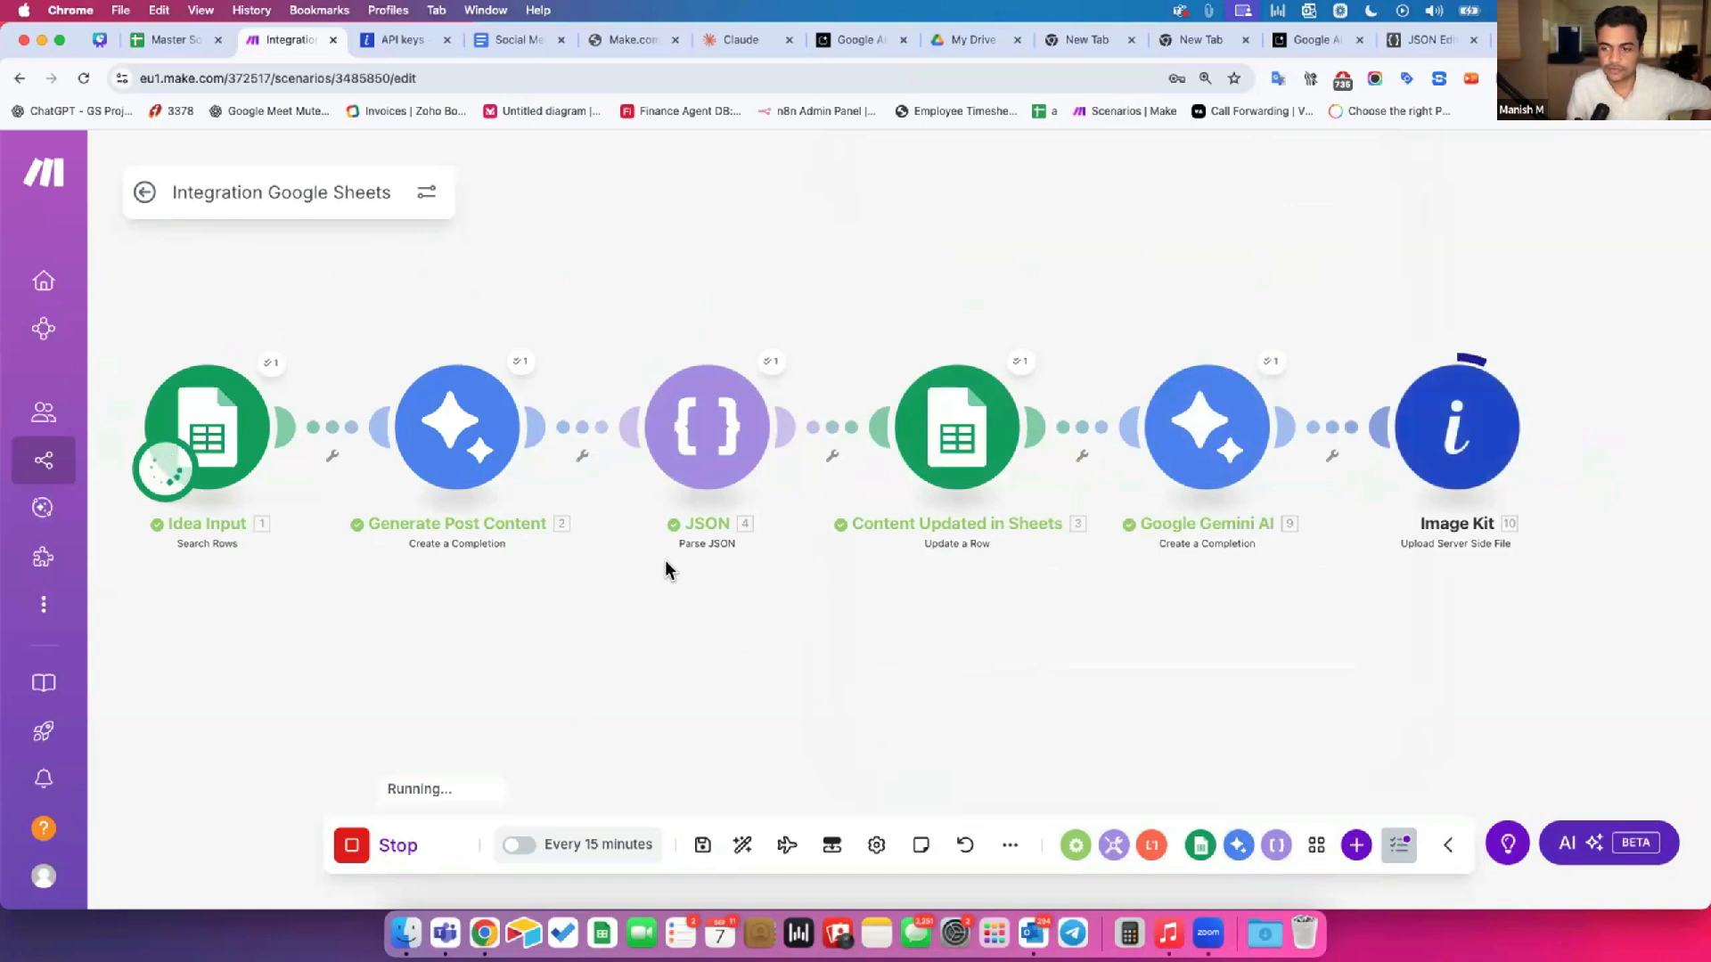
click(1519, 361)
scroll(1253, 629, down, 3)
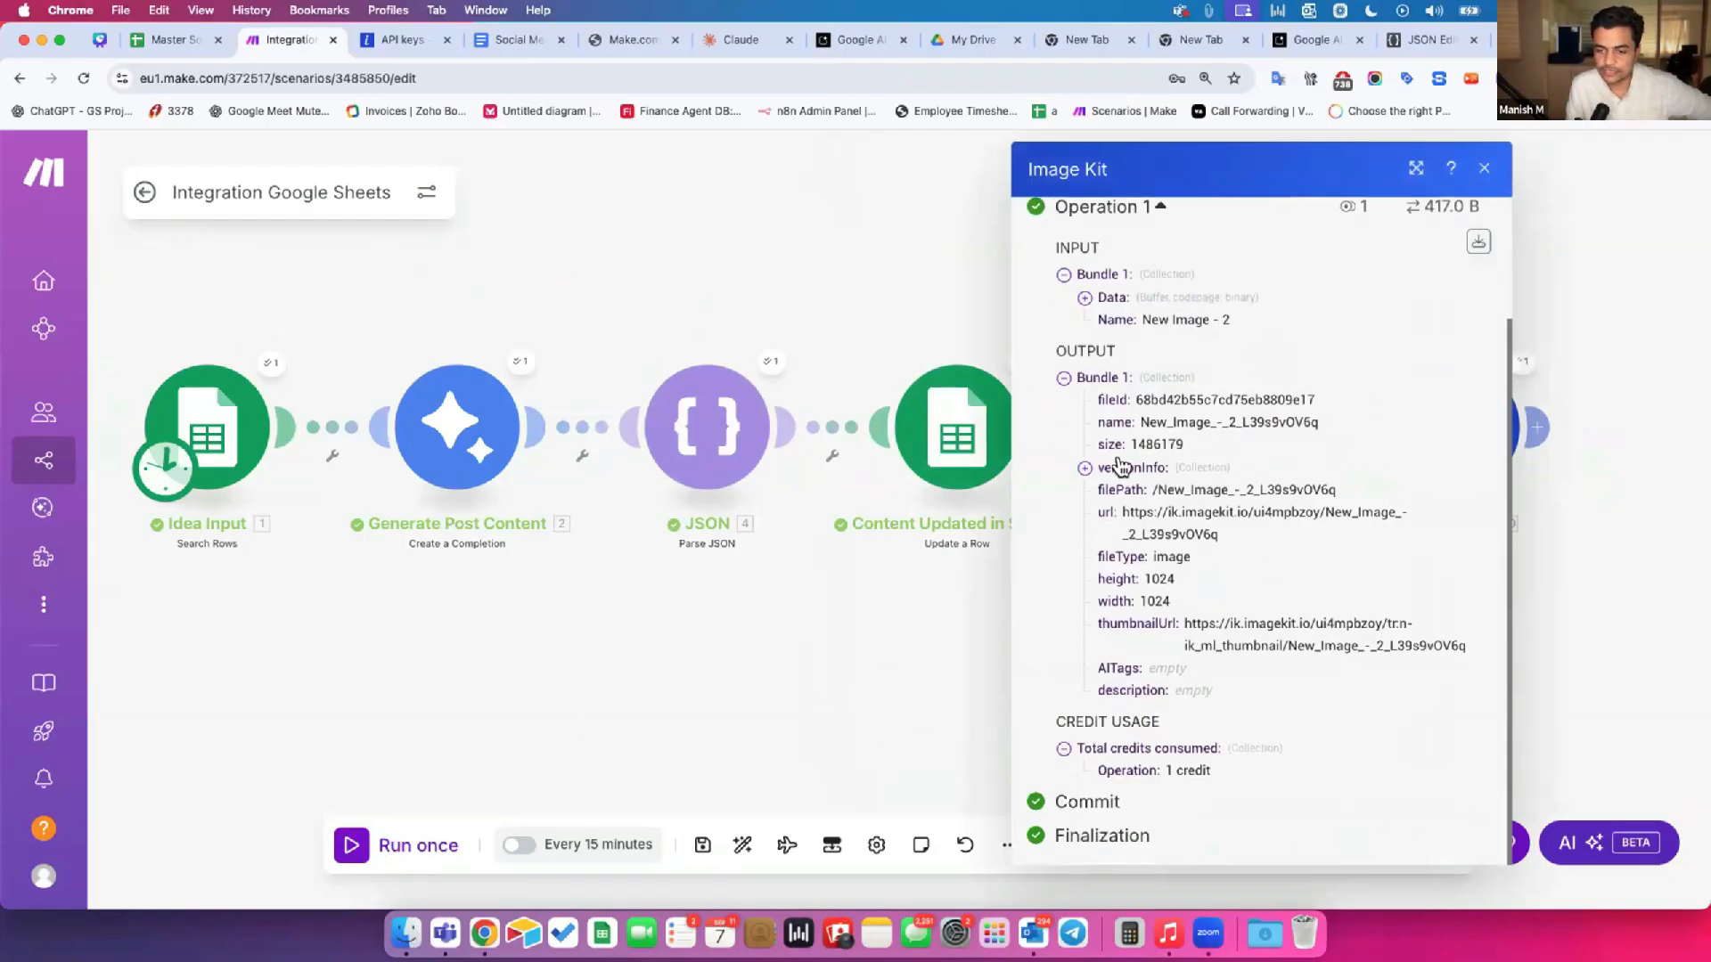
Step: Copy the uploaded image's url from the Image Kit output and open it in a new browser tab
triple_click(1149, 511)
key(super+c)
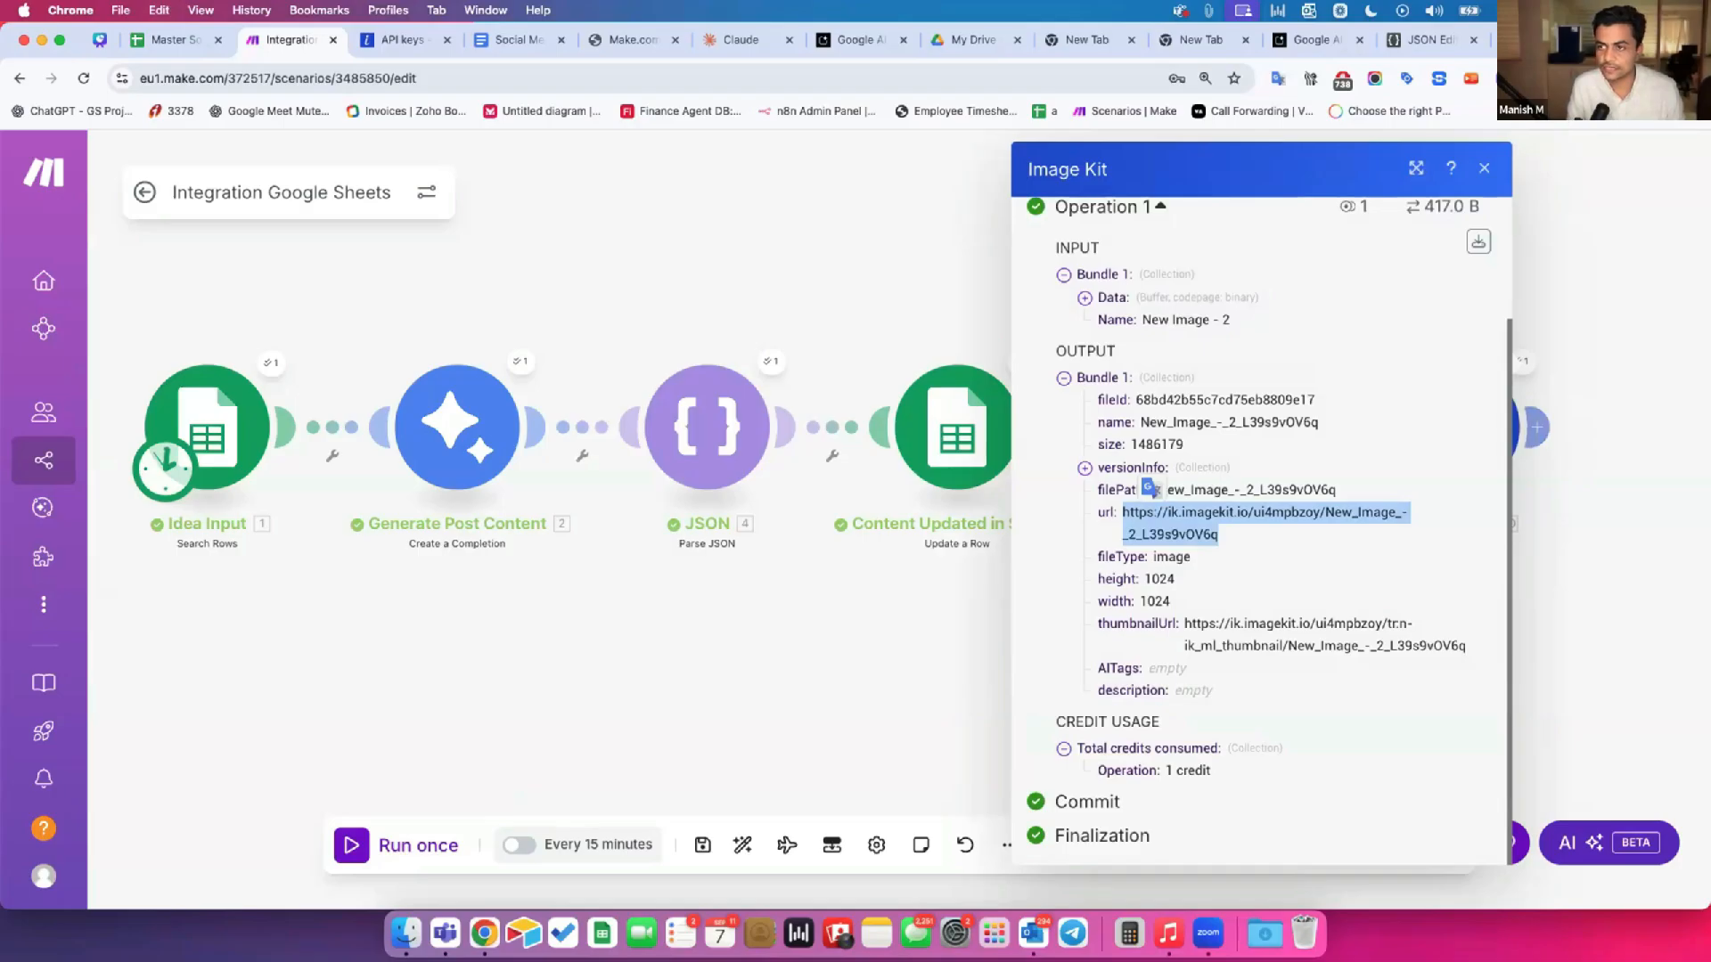
key(super+t)
key(super+v)
key(Return)
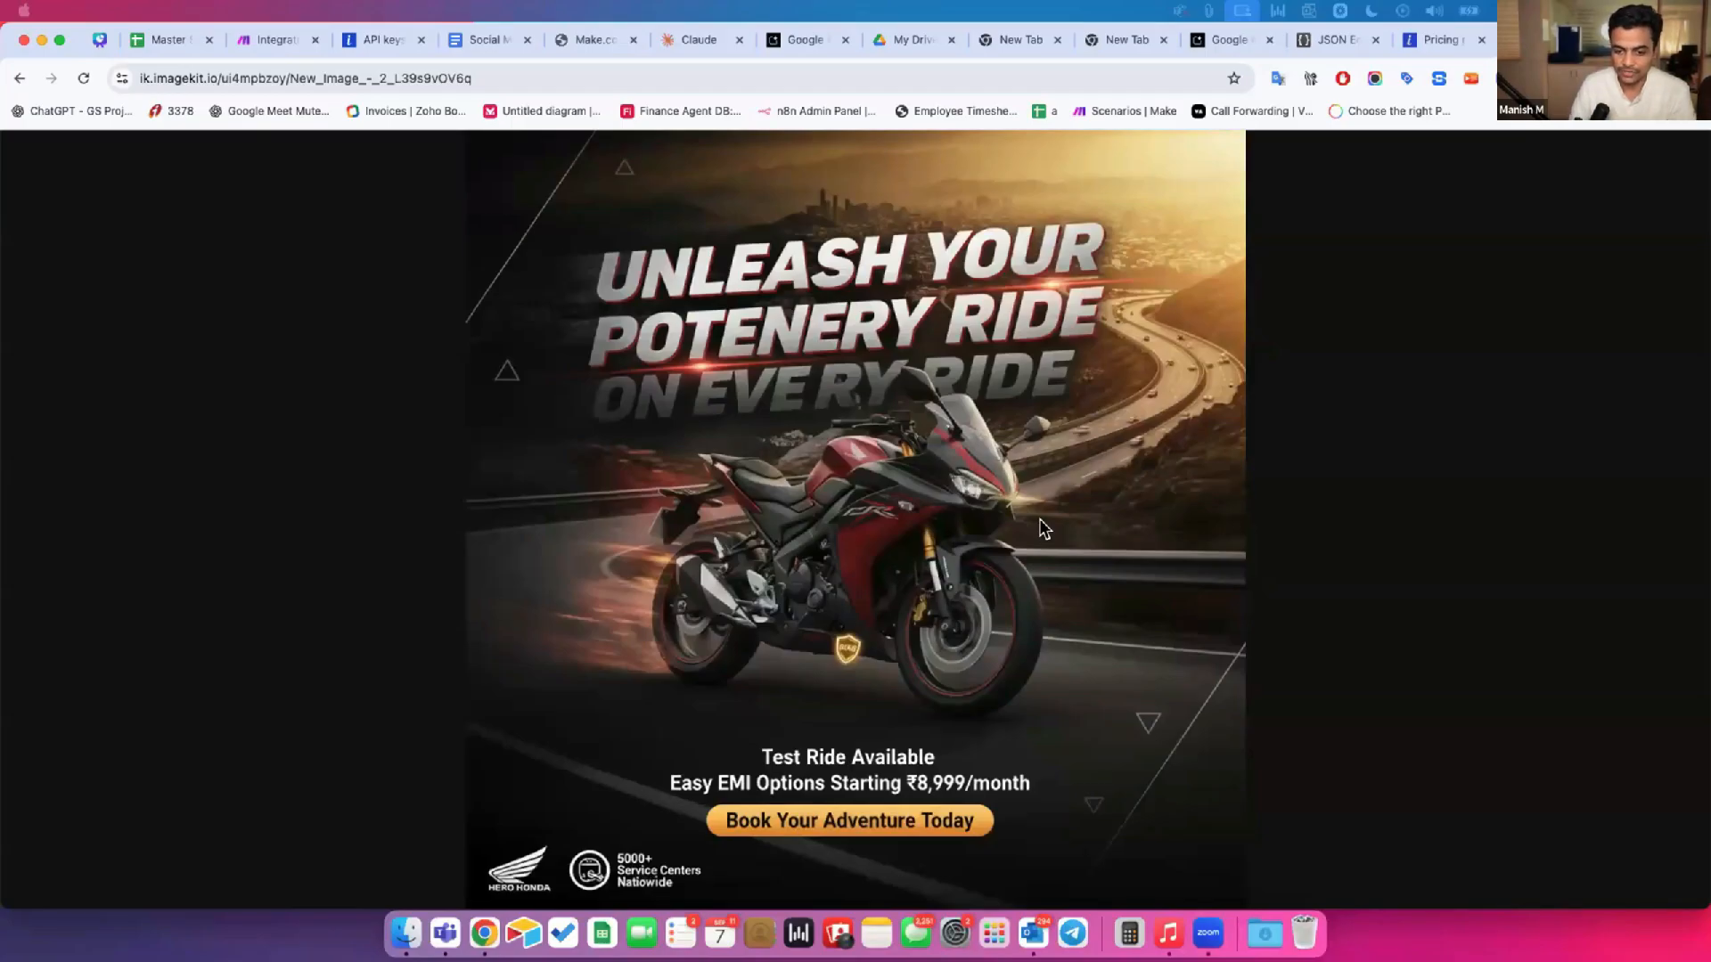
Step: Return to the Make scenario containing the final Google Sheets Update a Row module and save it
click(276, 40)
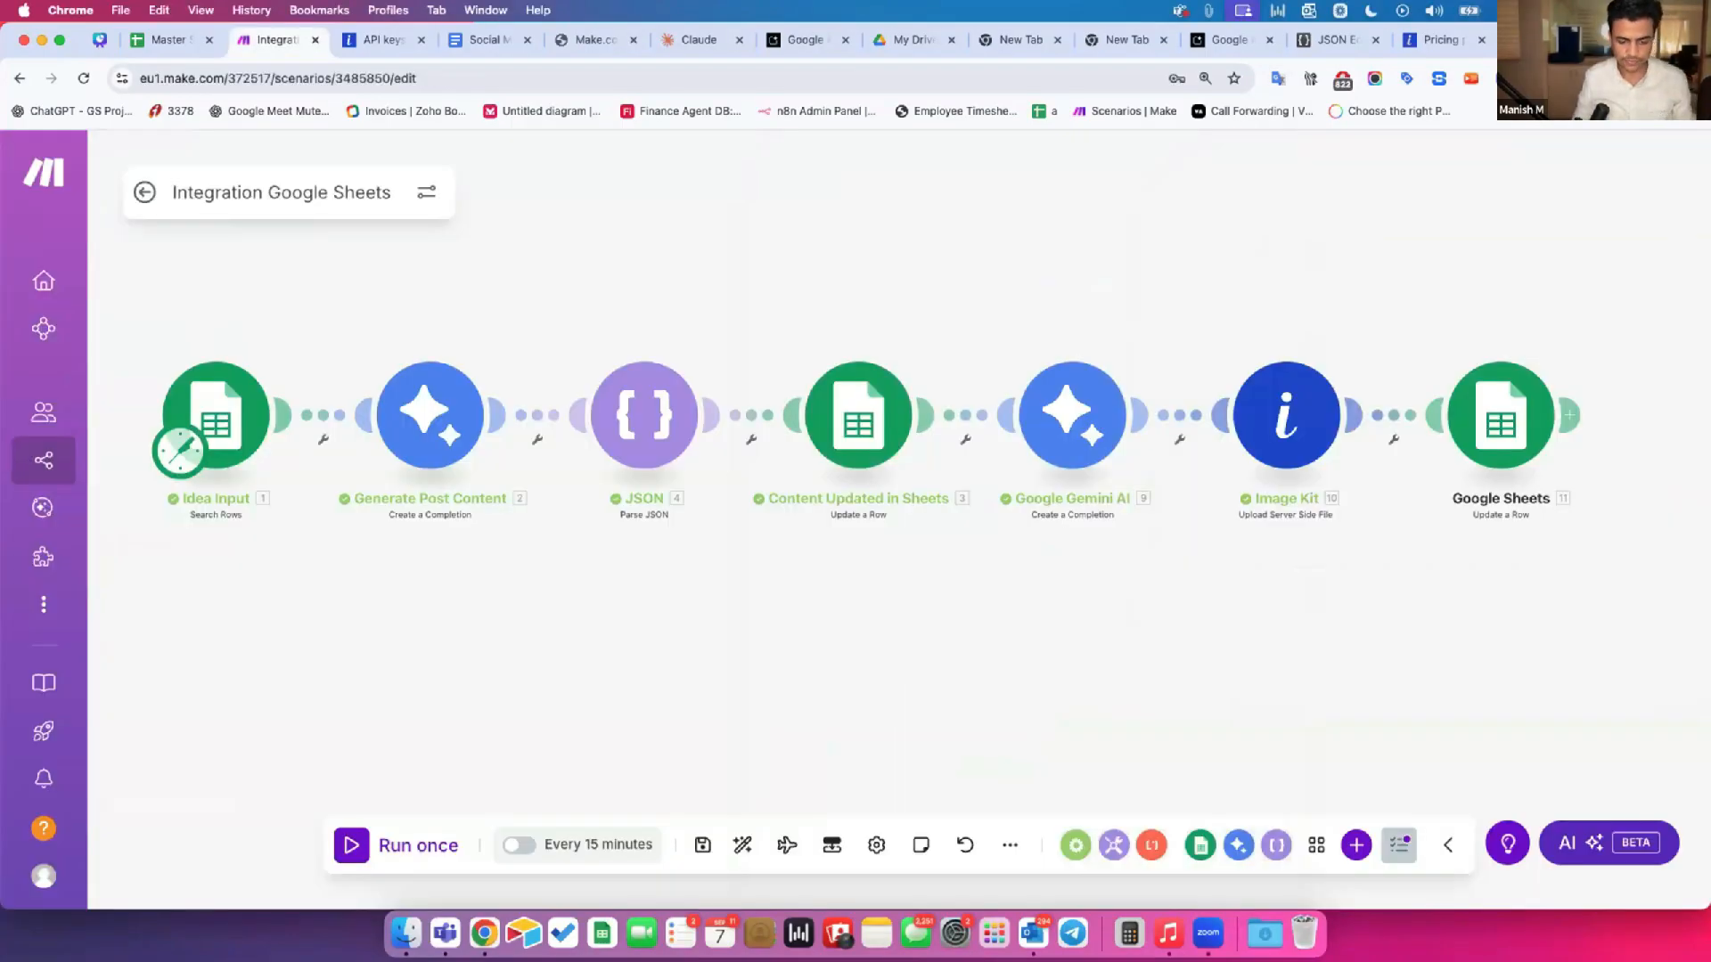
scroll(969, 577, down, 1)
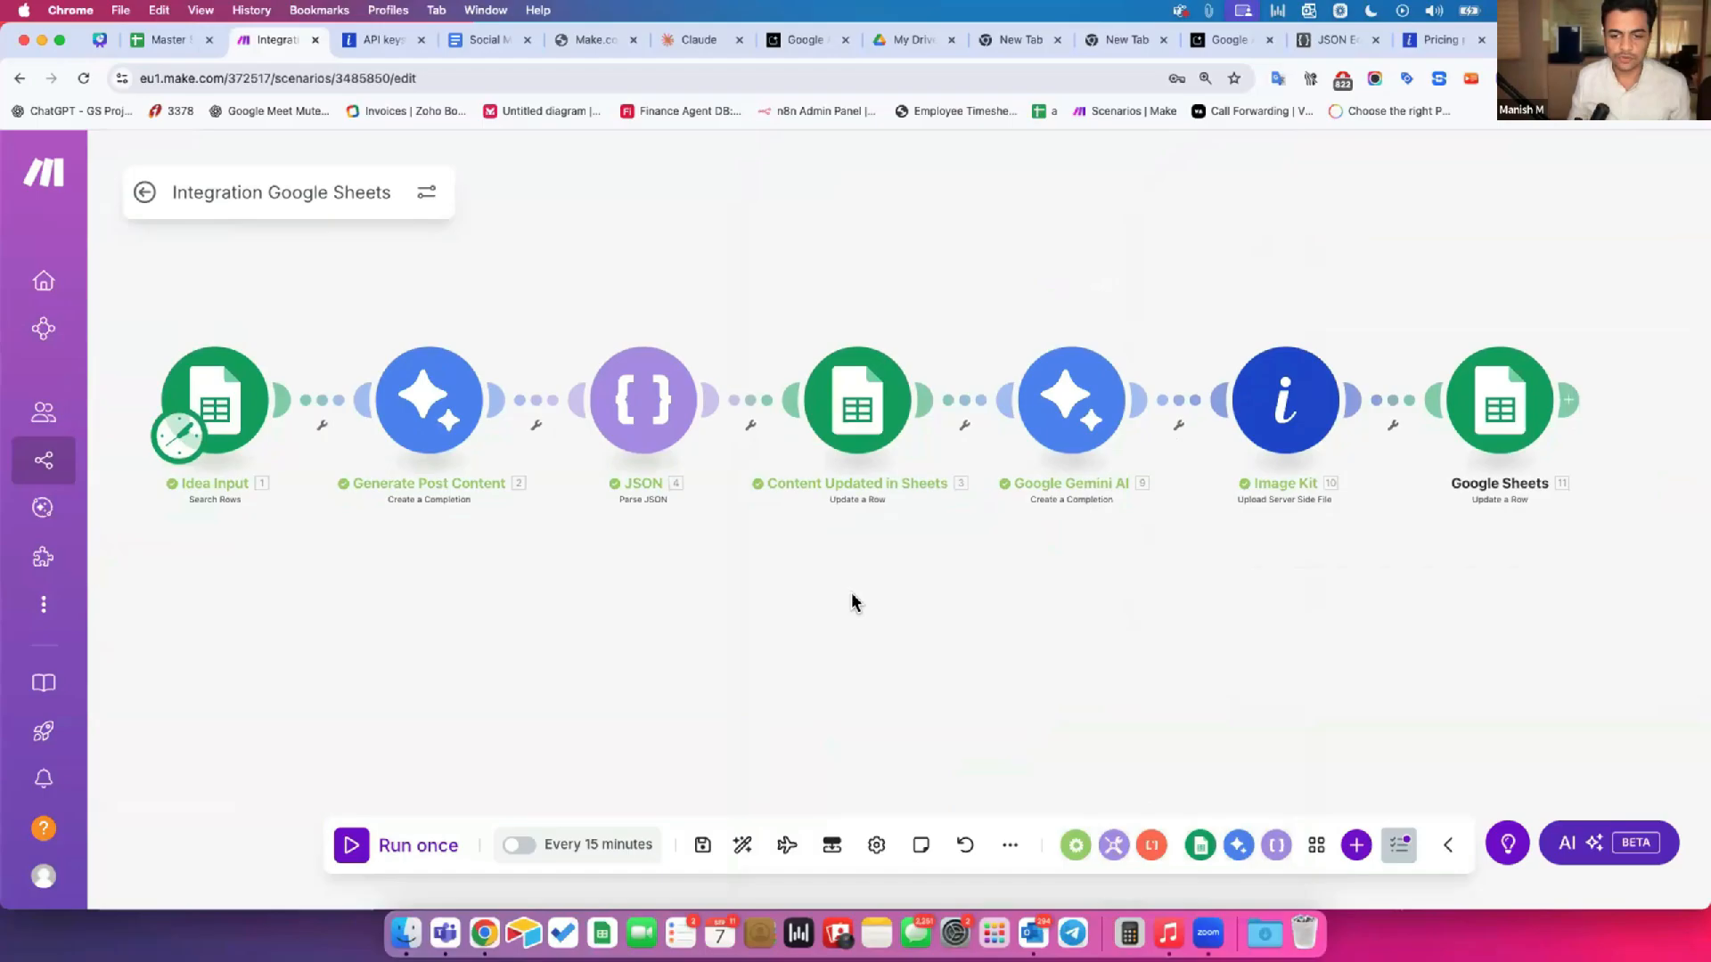
click(679, 843)
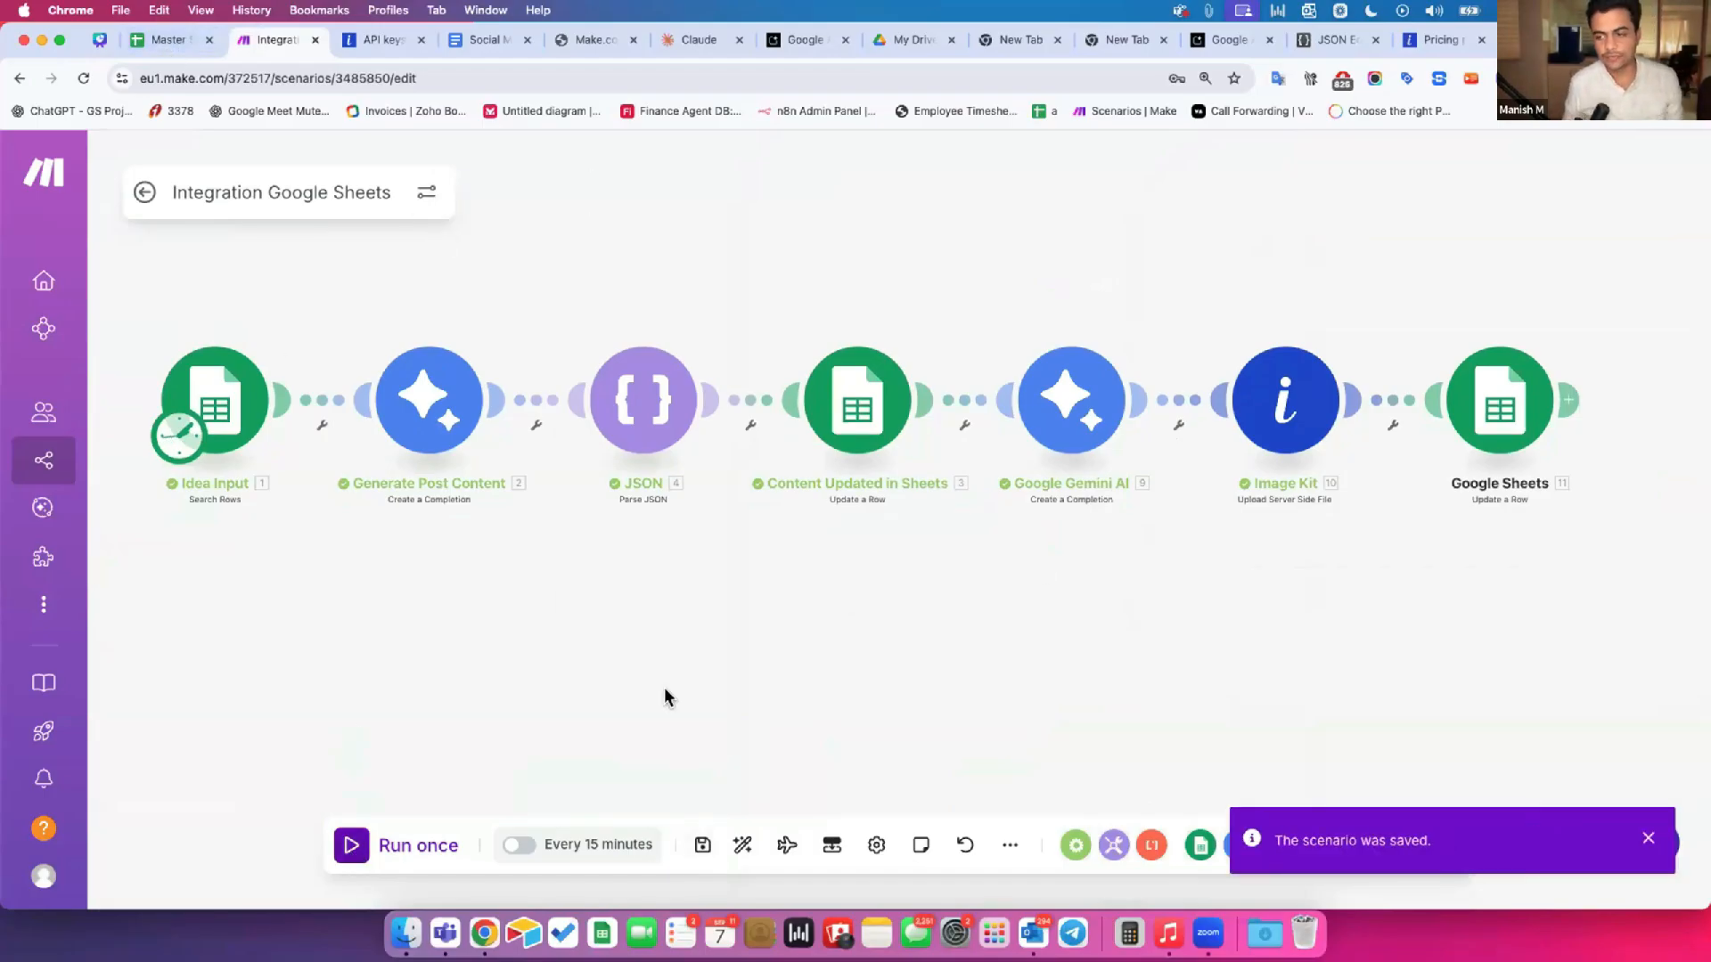
Step: Review the Image Link and Control Column mappings in the final Google Sheets module and close its settings
click(1466, 442)
scroll(1249, 545, down, 12)
scroll(1247, 545, up, 2)
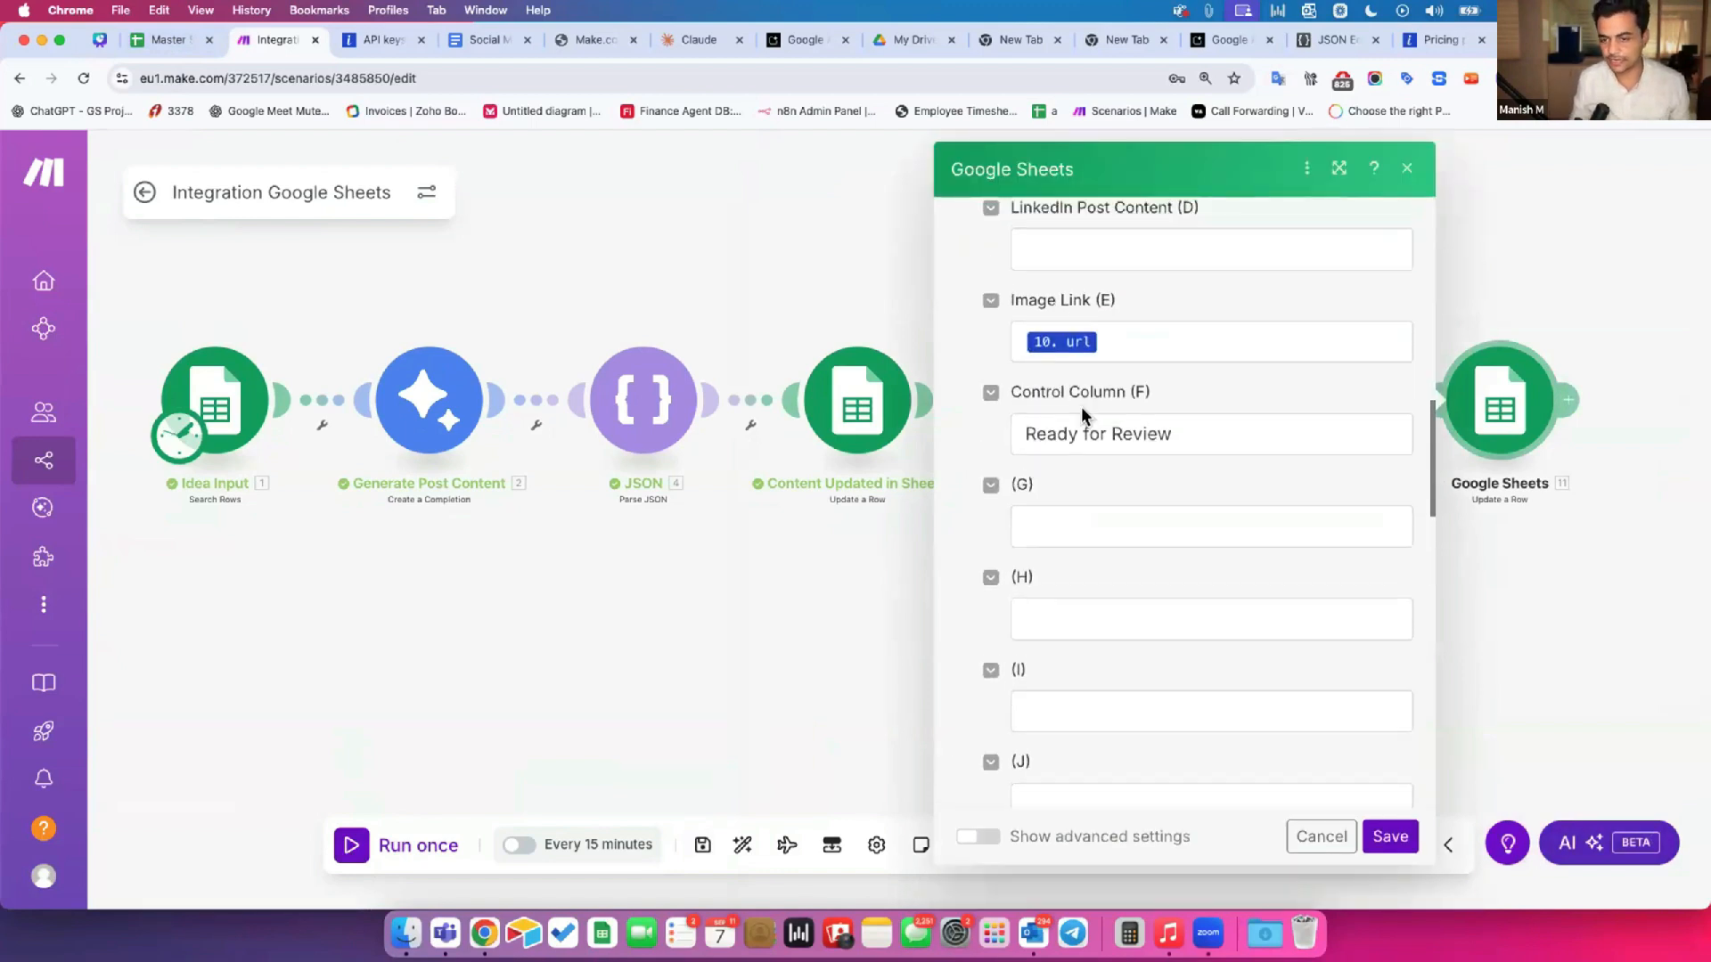
click(439, 615)
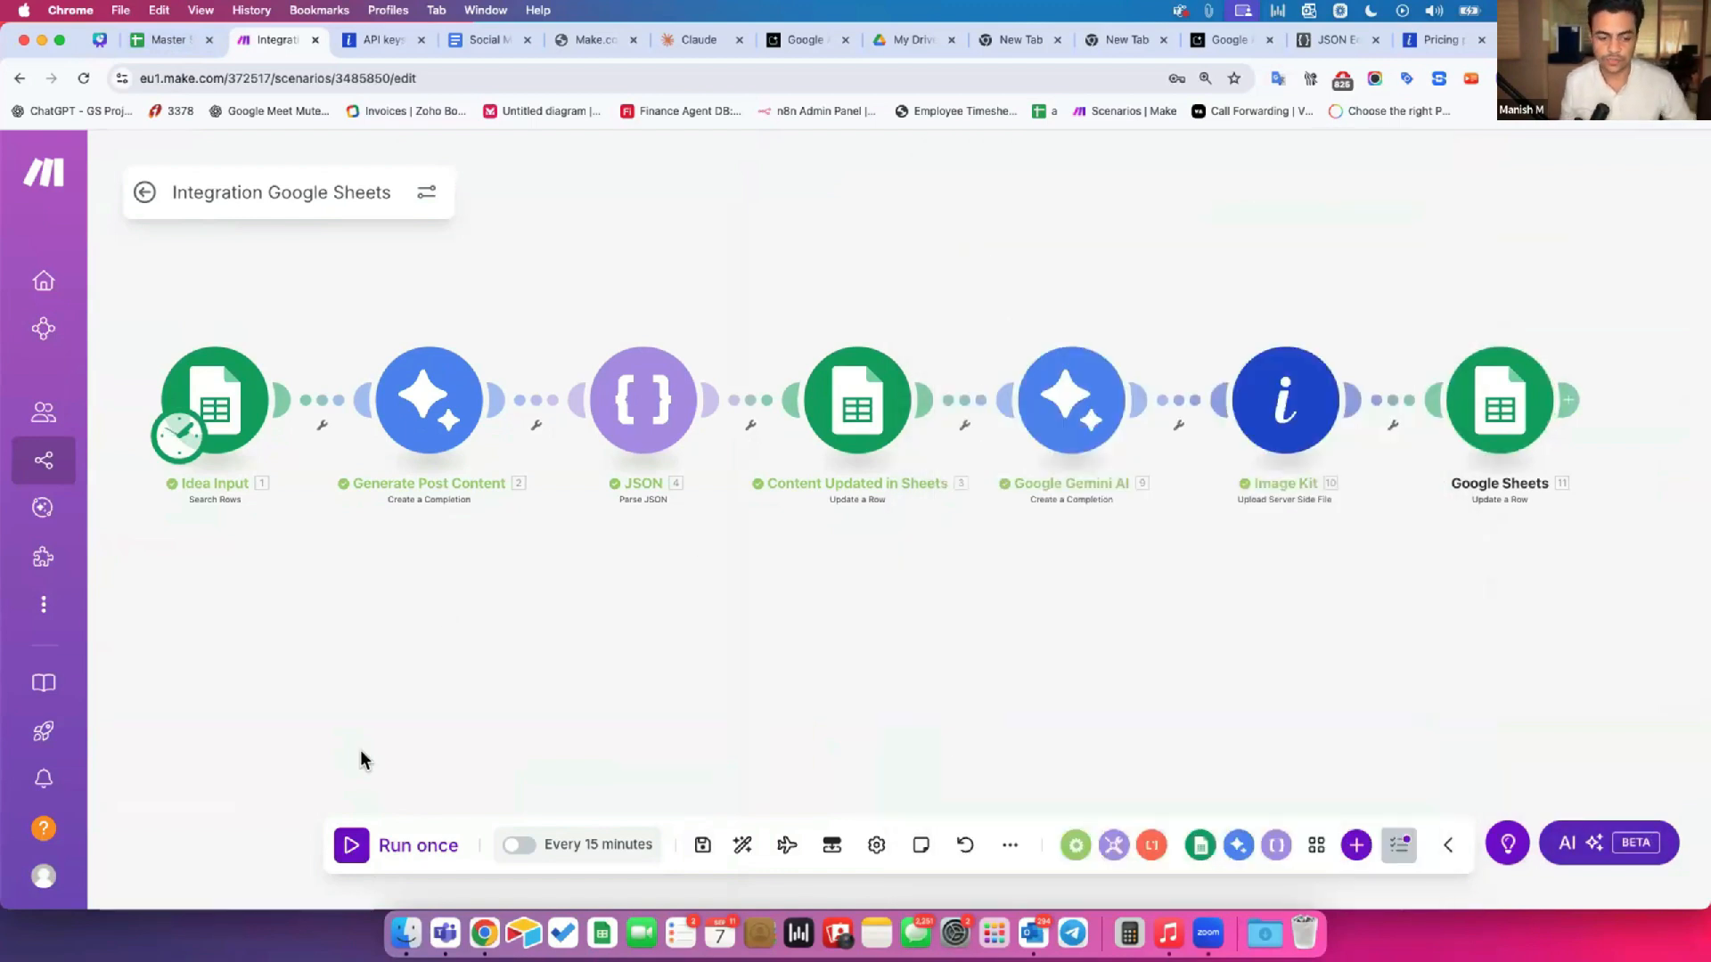
Step: Run the full scenario once and check the Facebook, Instagram and LinkedIn post content in row 2 of the sheet
click(361, 839)
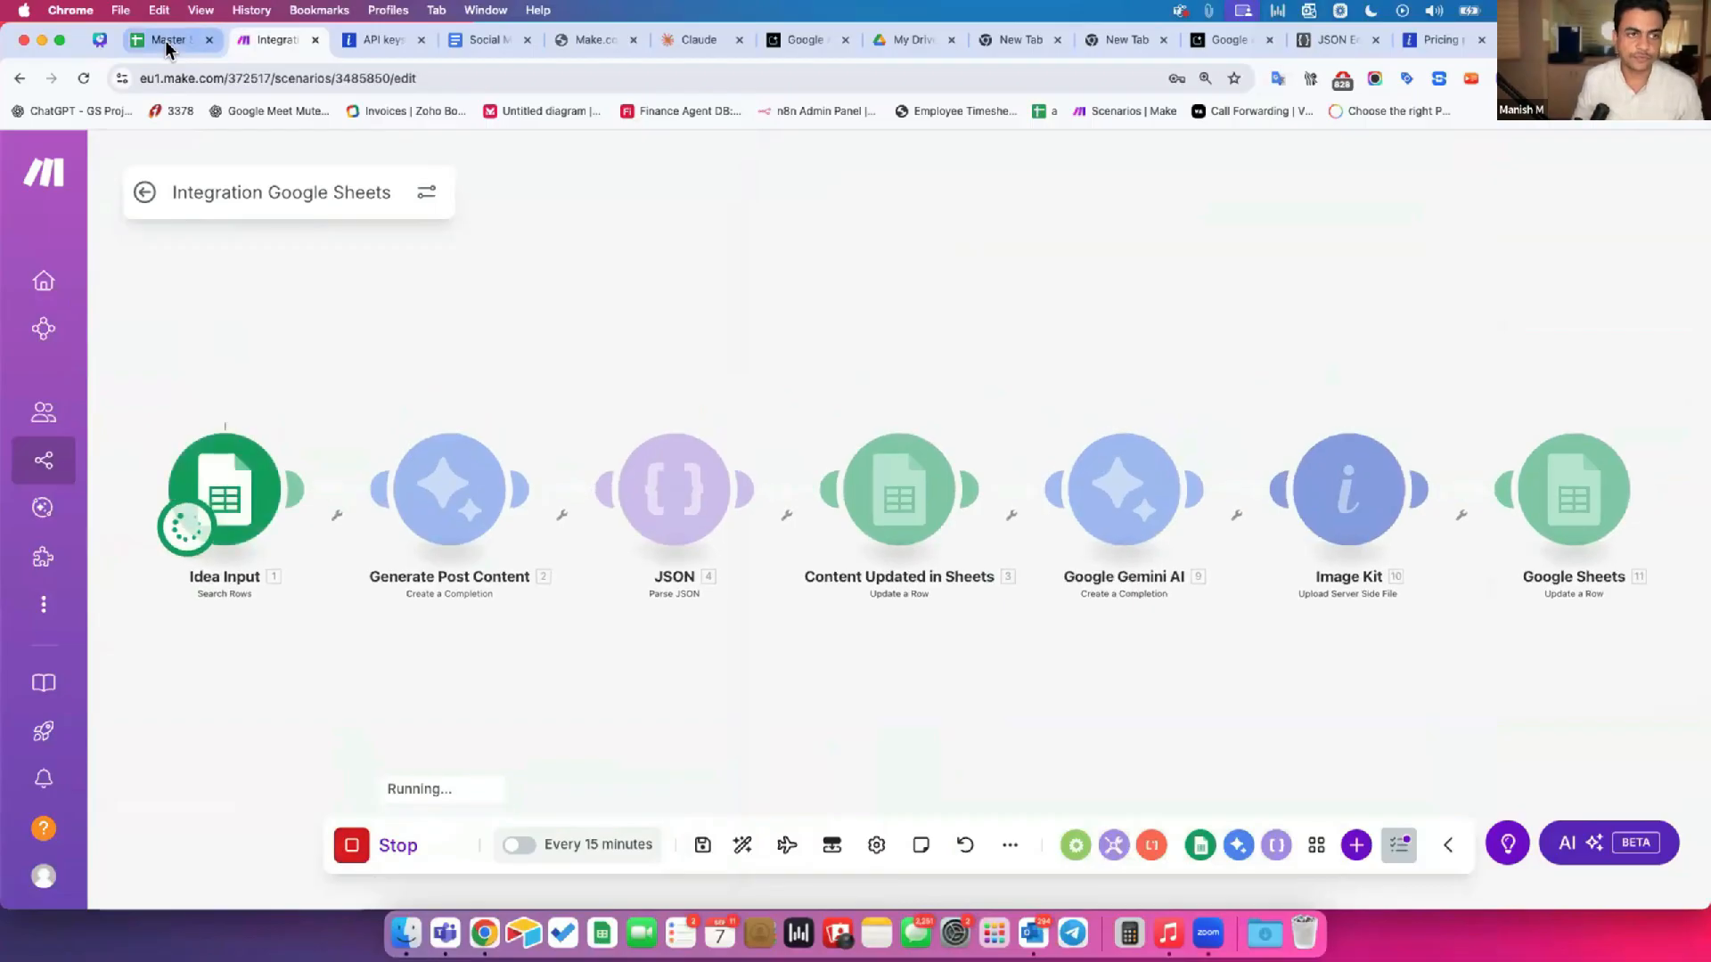
click(167, 45)
scroll(859, 617, left, 4)
drag(766, 623, 1244, 653)
scroll(1244, 644, right, 5)
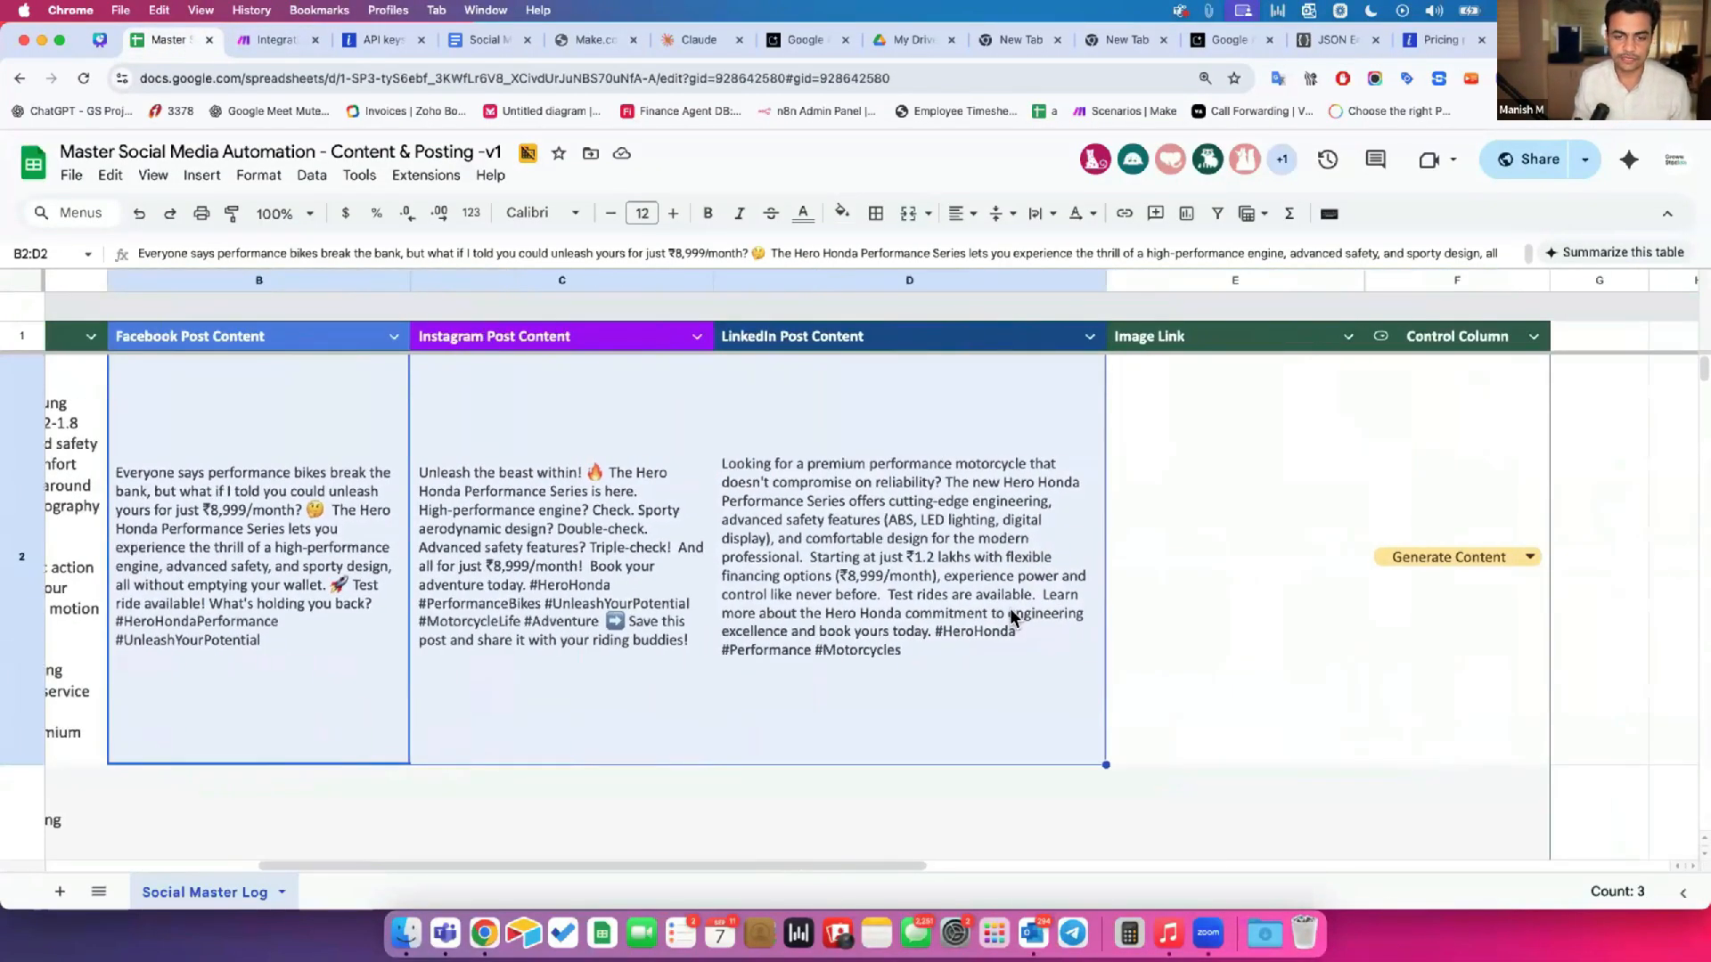
Step: Check the scenario's progress, inspect row 2's Control Column in the sheet, and open that row's image link
key(ctrl+Tab)
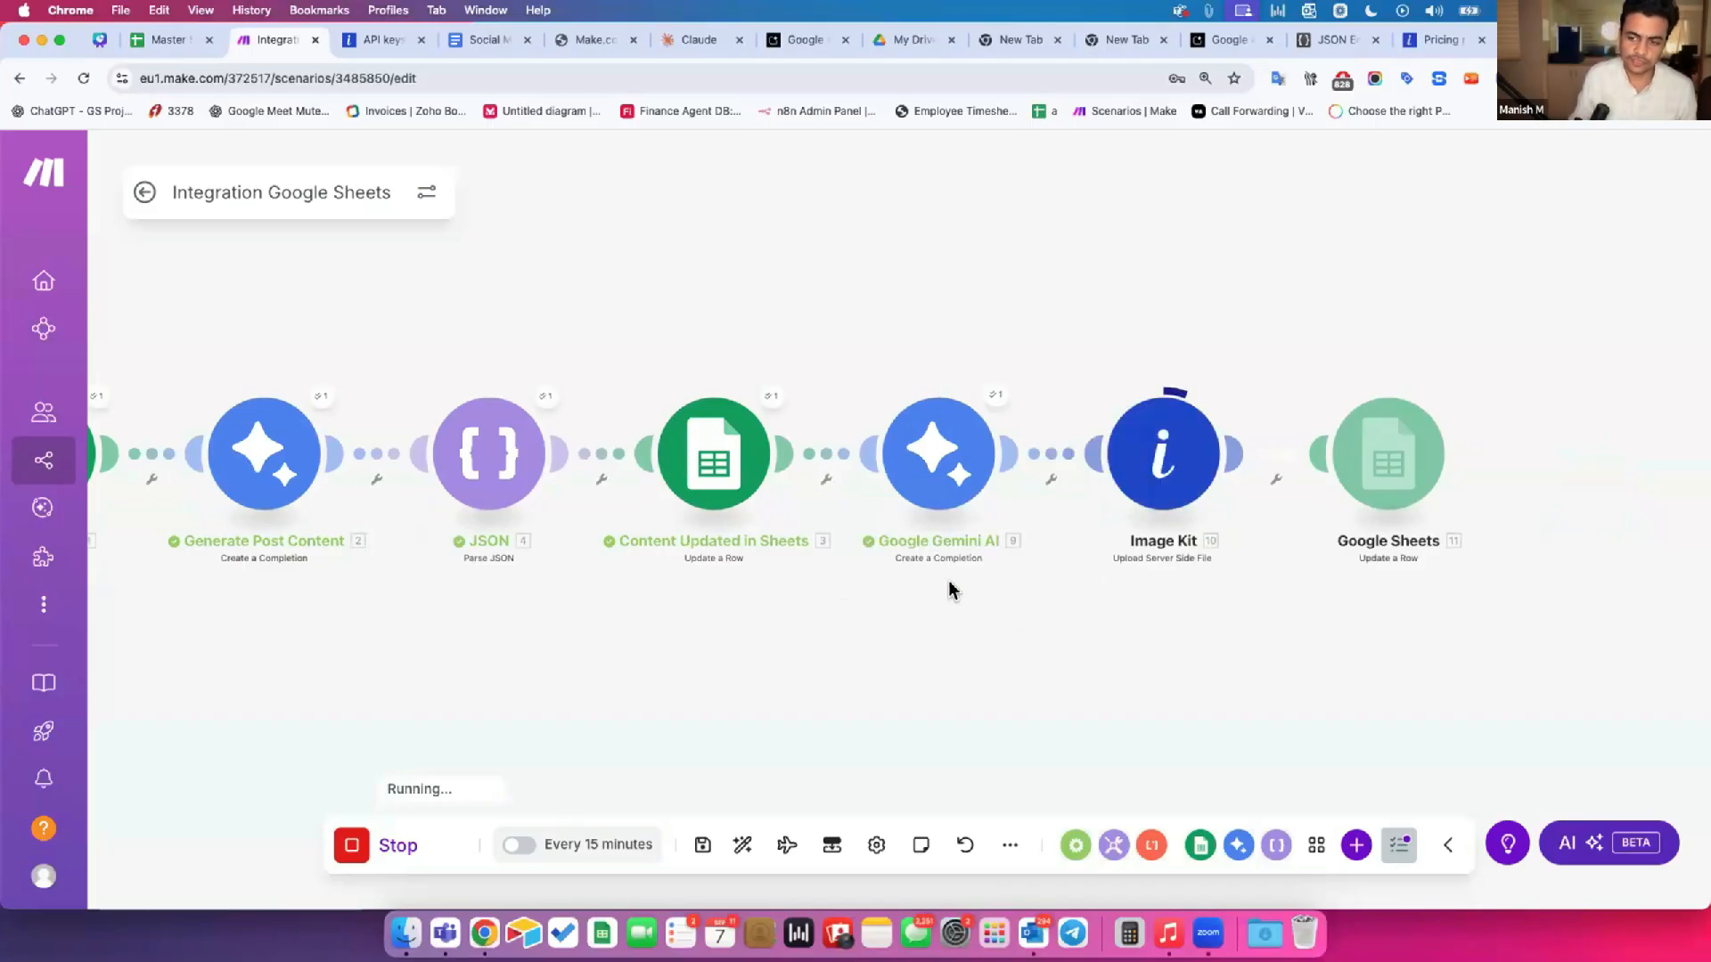
key(ctrl+shift+Tab)
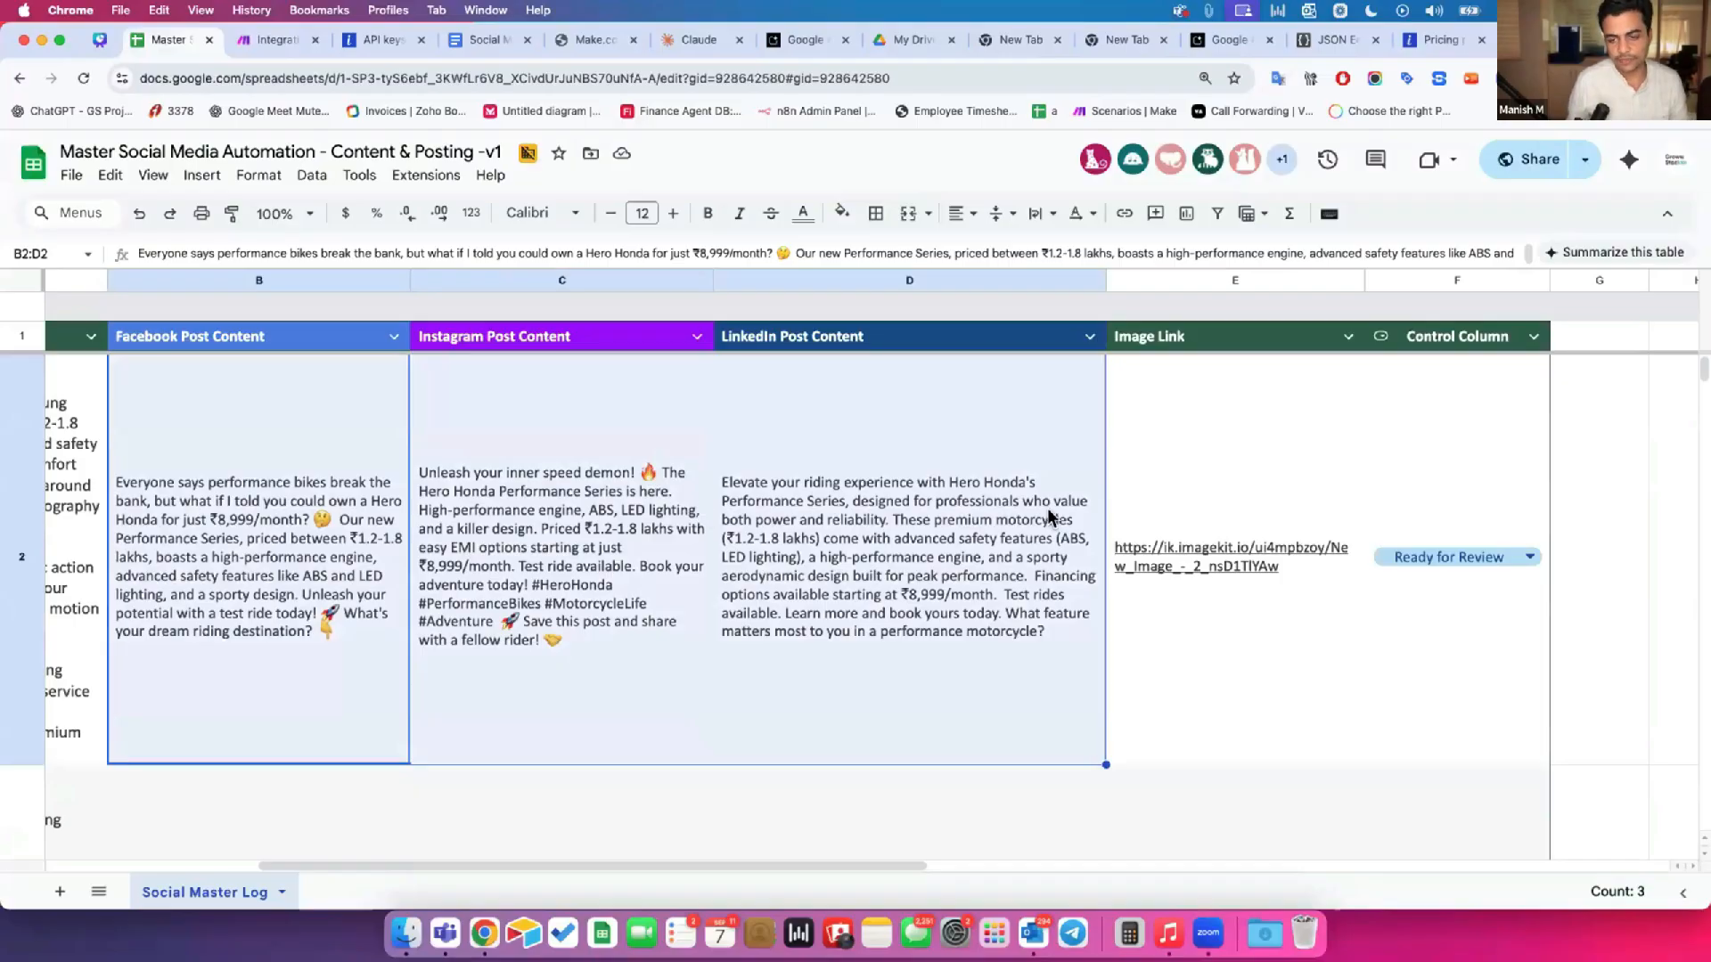
click(1424, 516)
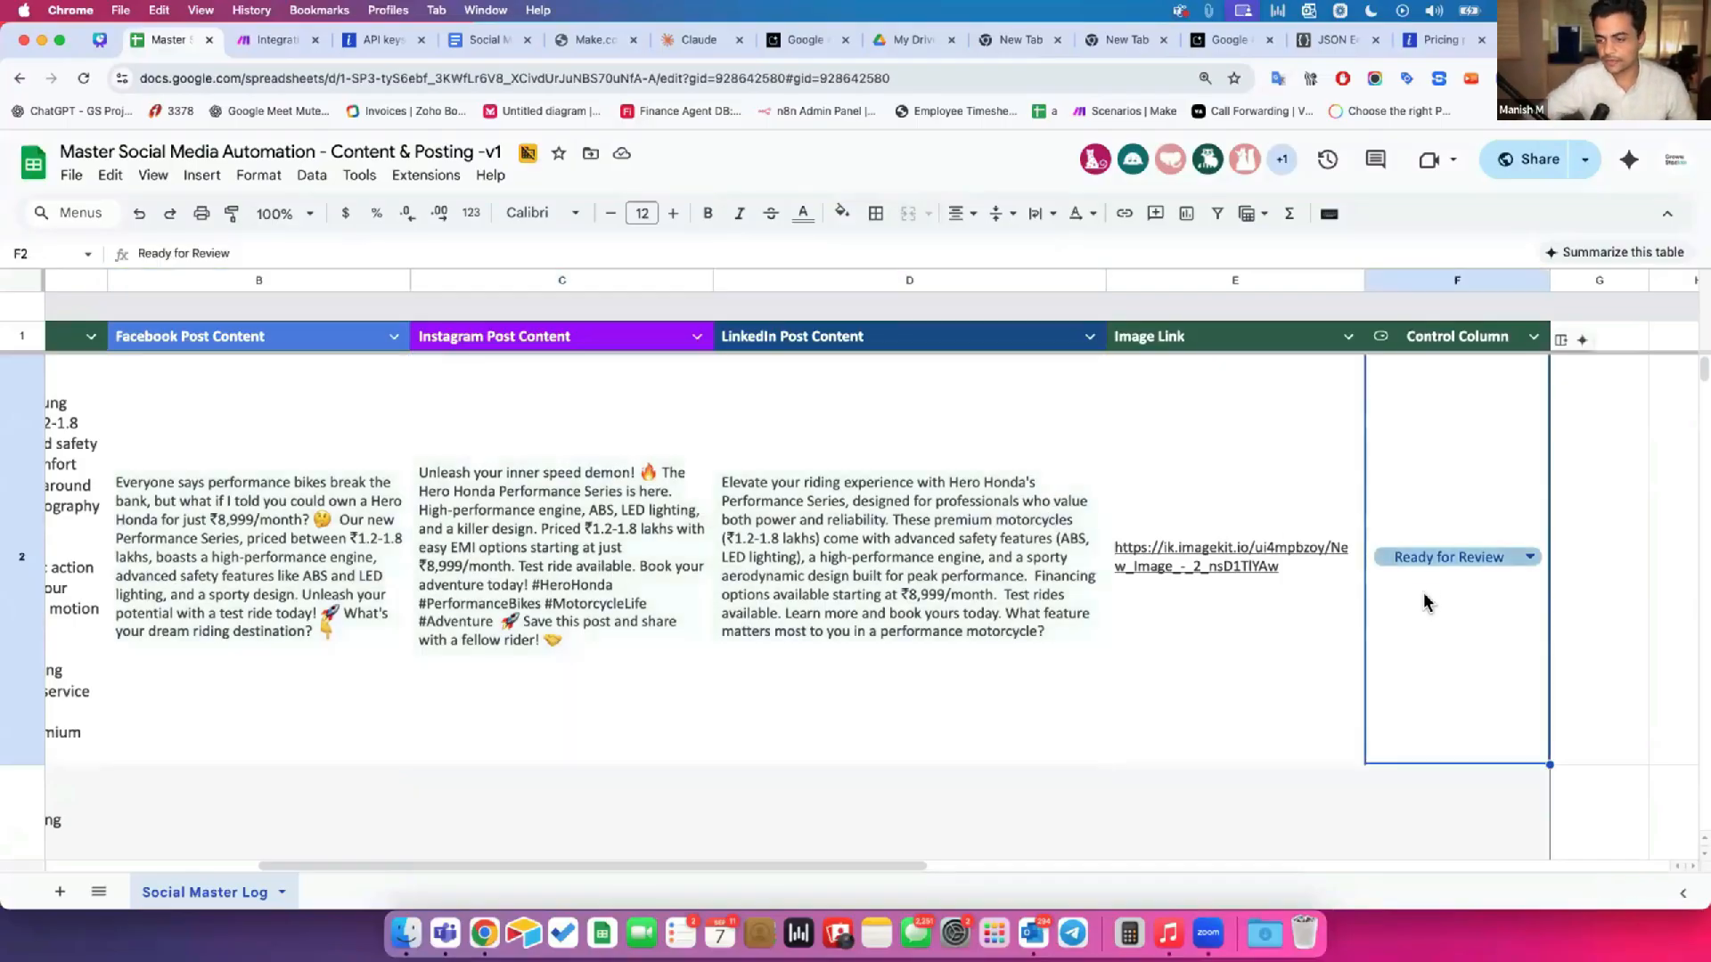
click(1180, 549)
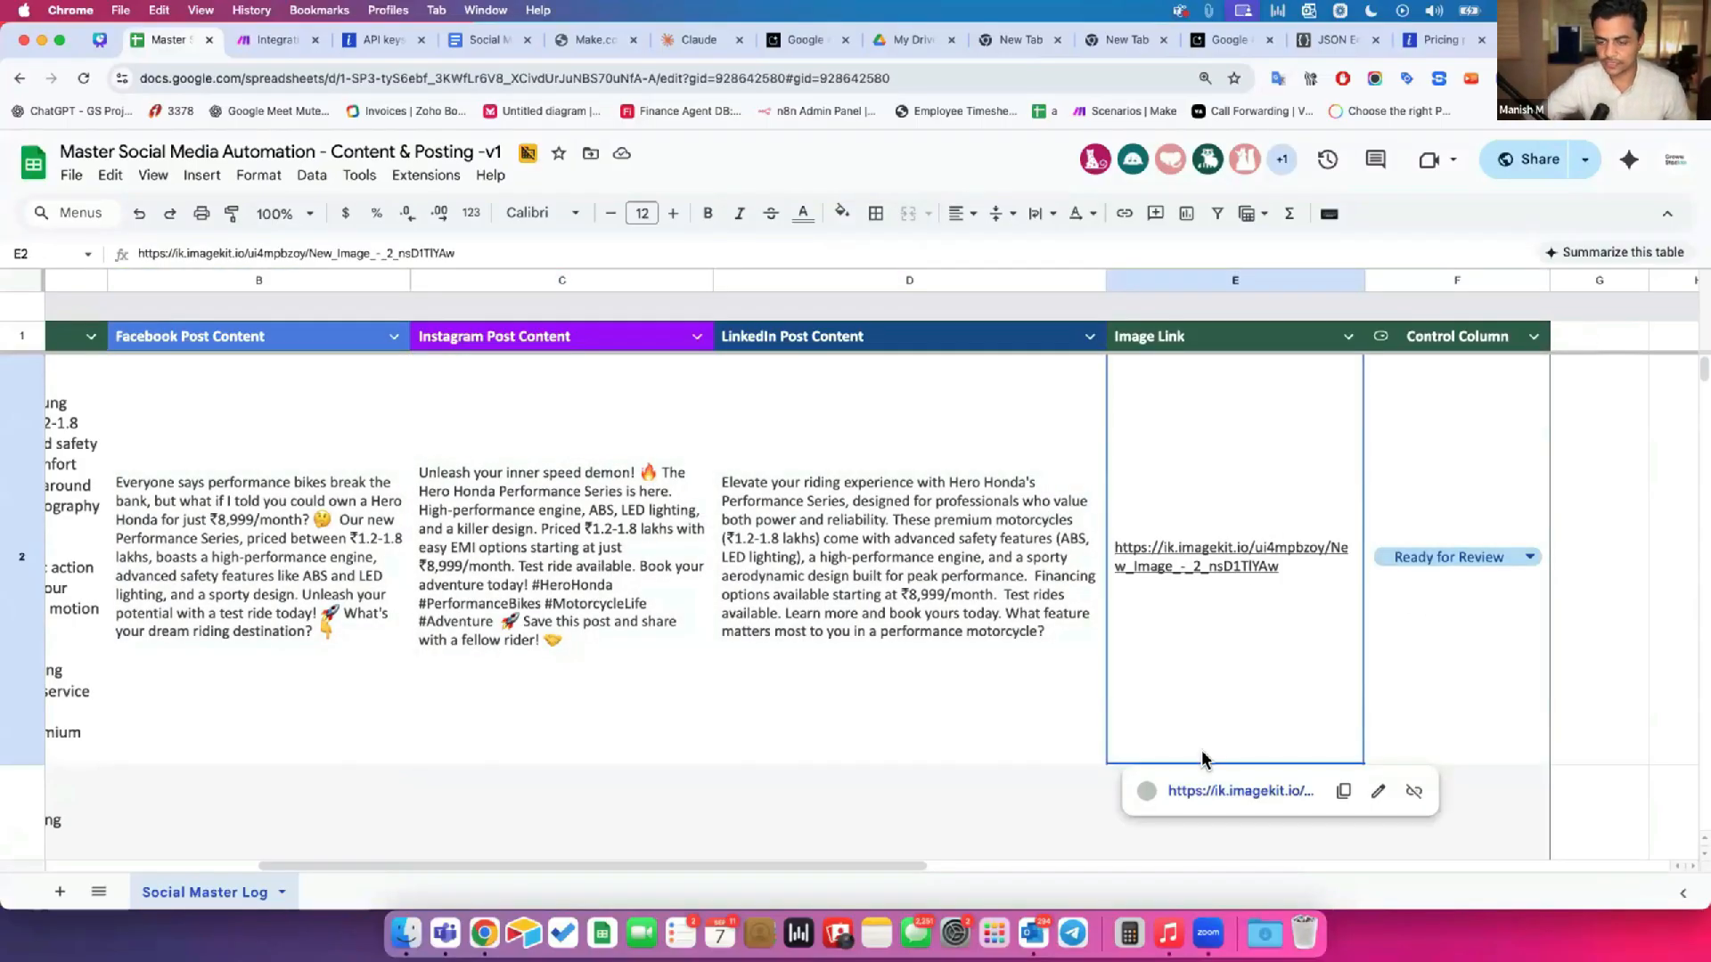
click(1176, 790)
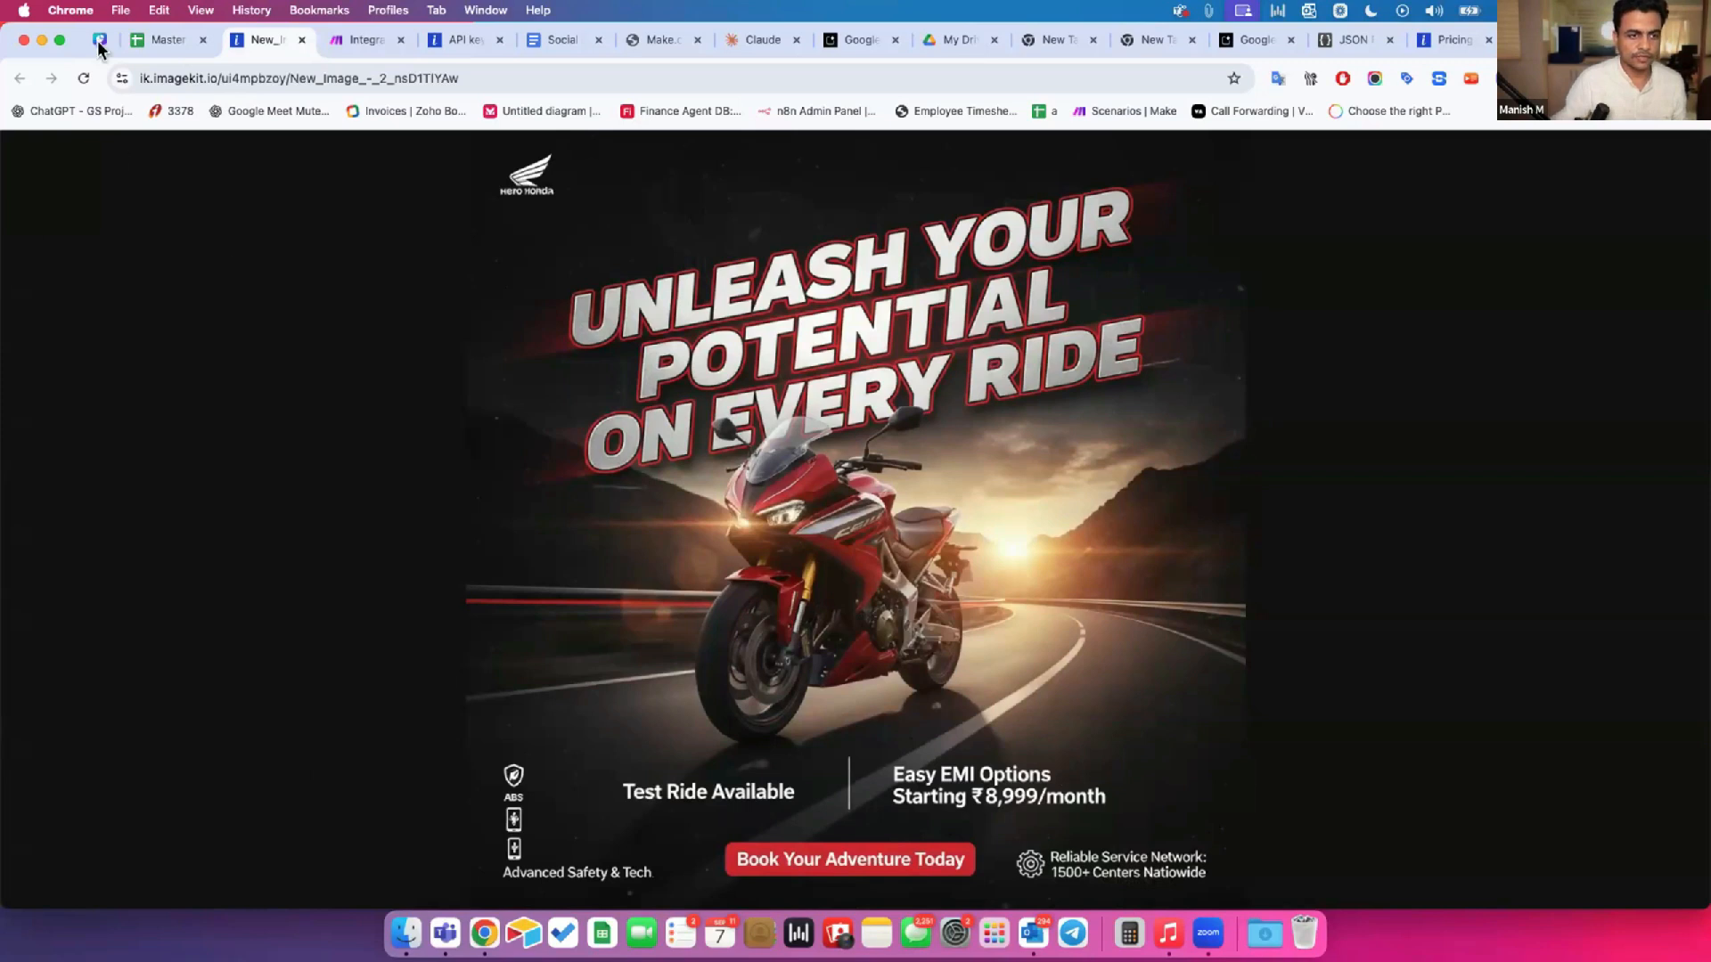
Step: Set the Control Column of the TechVault Electronics idea in row 3 to Generate Content
click(163, 36)
scroll(1248, 557, down, 3)
scroll(1024, 752, left, 5)
scroll(802, 678, down, 1)
click(490, 592)
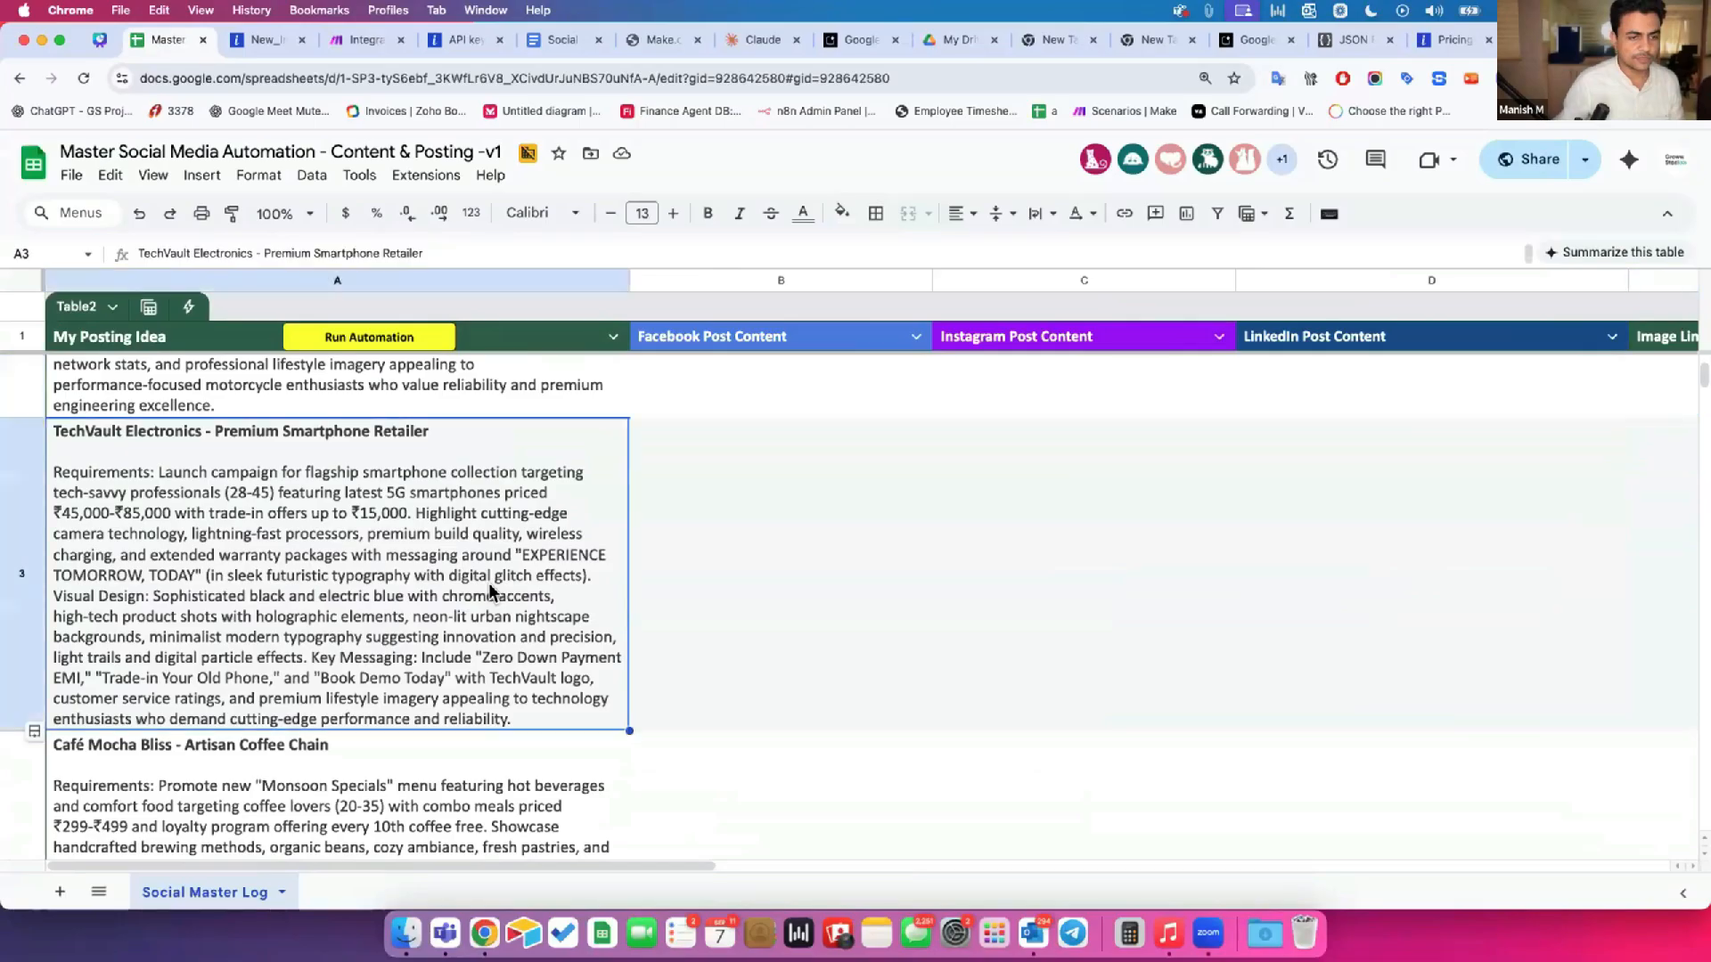
scroll(489, 591, right, 10)
click(1178, 588)
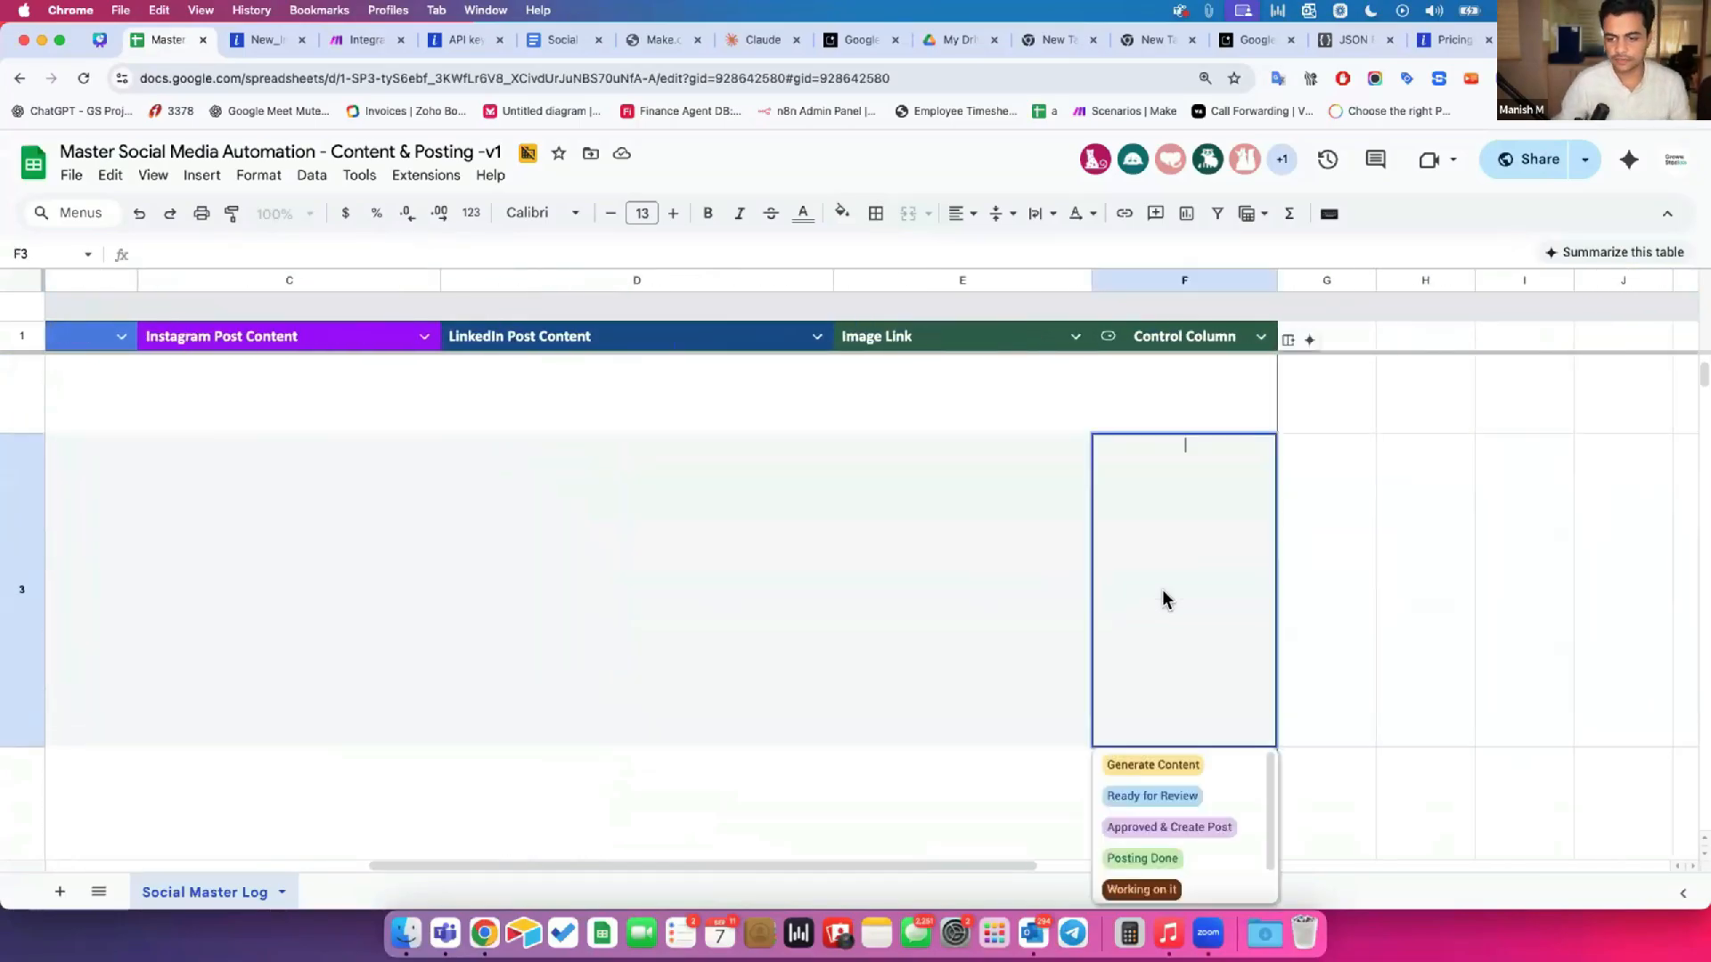
click(1147, 764)
Step: Switch back to the Make scenario and run it once for the TechVault Electronics row
scroll(990, 692, left, 10)
scroll(989, 692, down, 3)
click(361, 40)
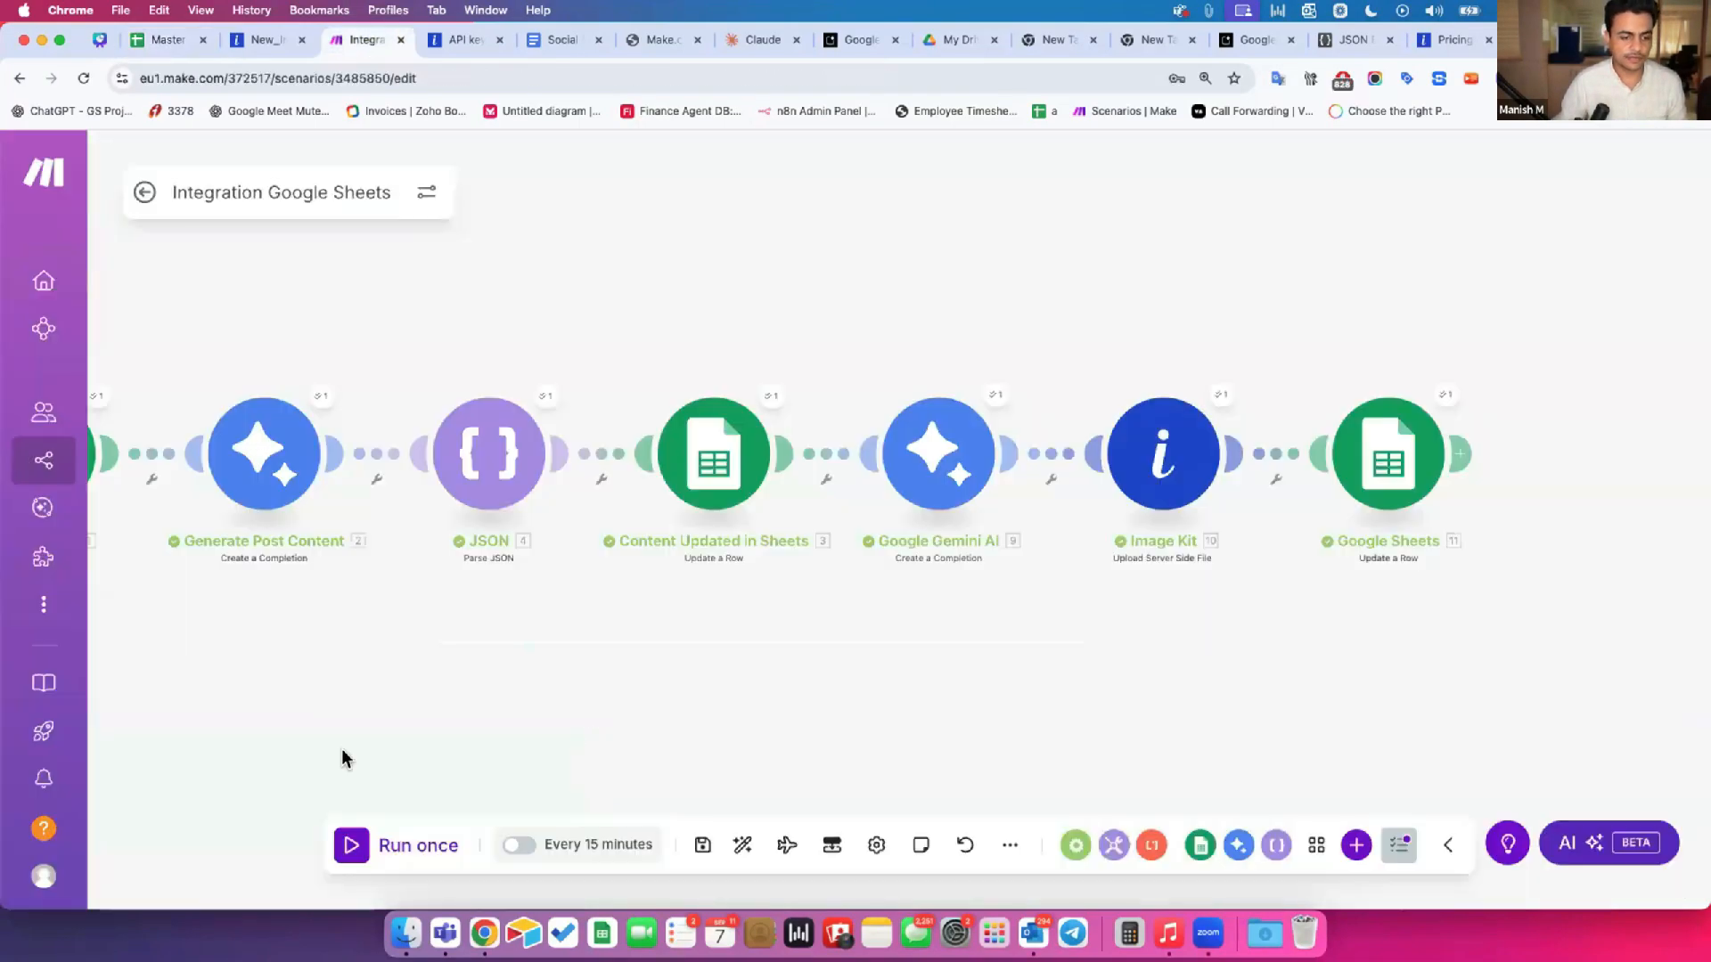
drag(324, 734, 397, 747)
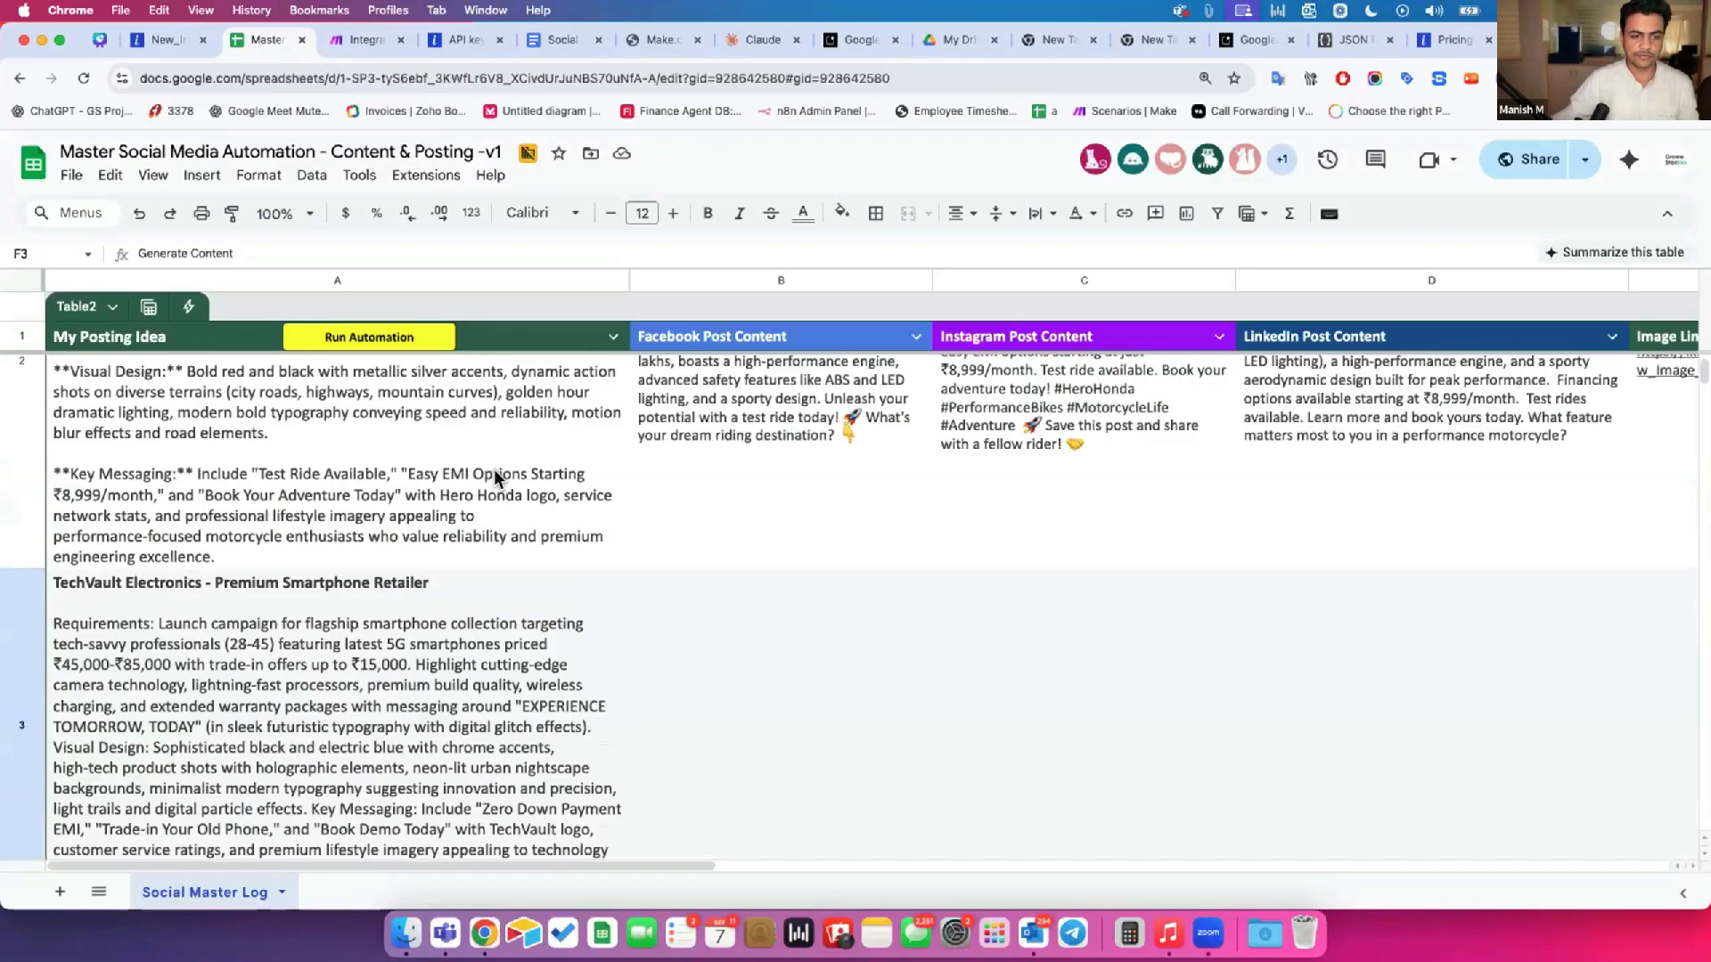
Step: Review the Facebook, Instagram and LinkedIn posts in row 3 of the sheet and open that row's image link
scroll(494, 469, down, 2)
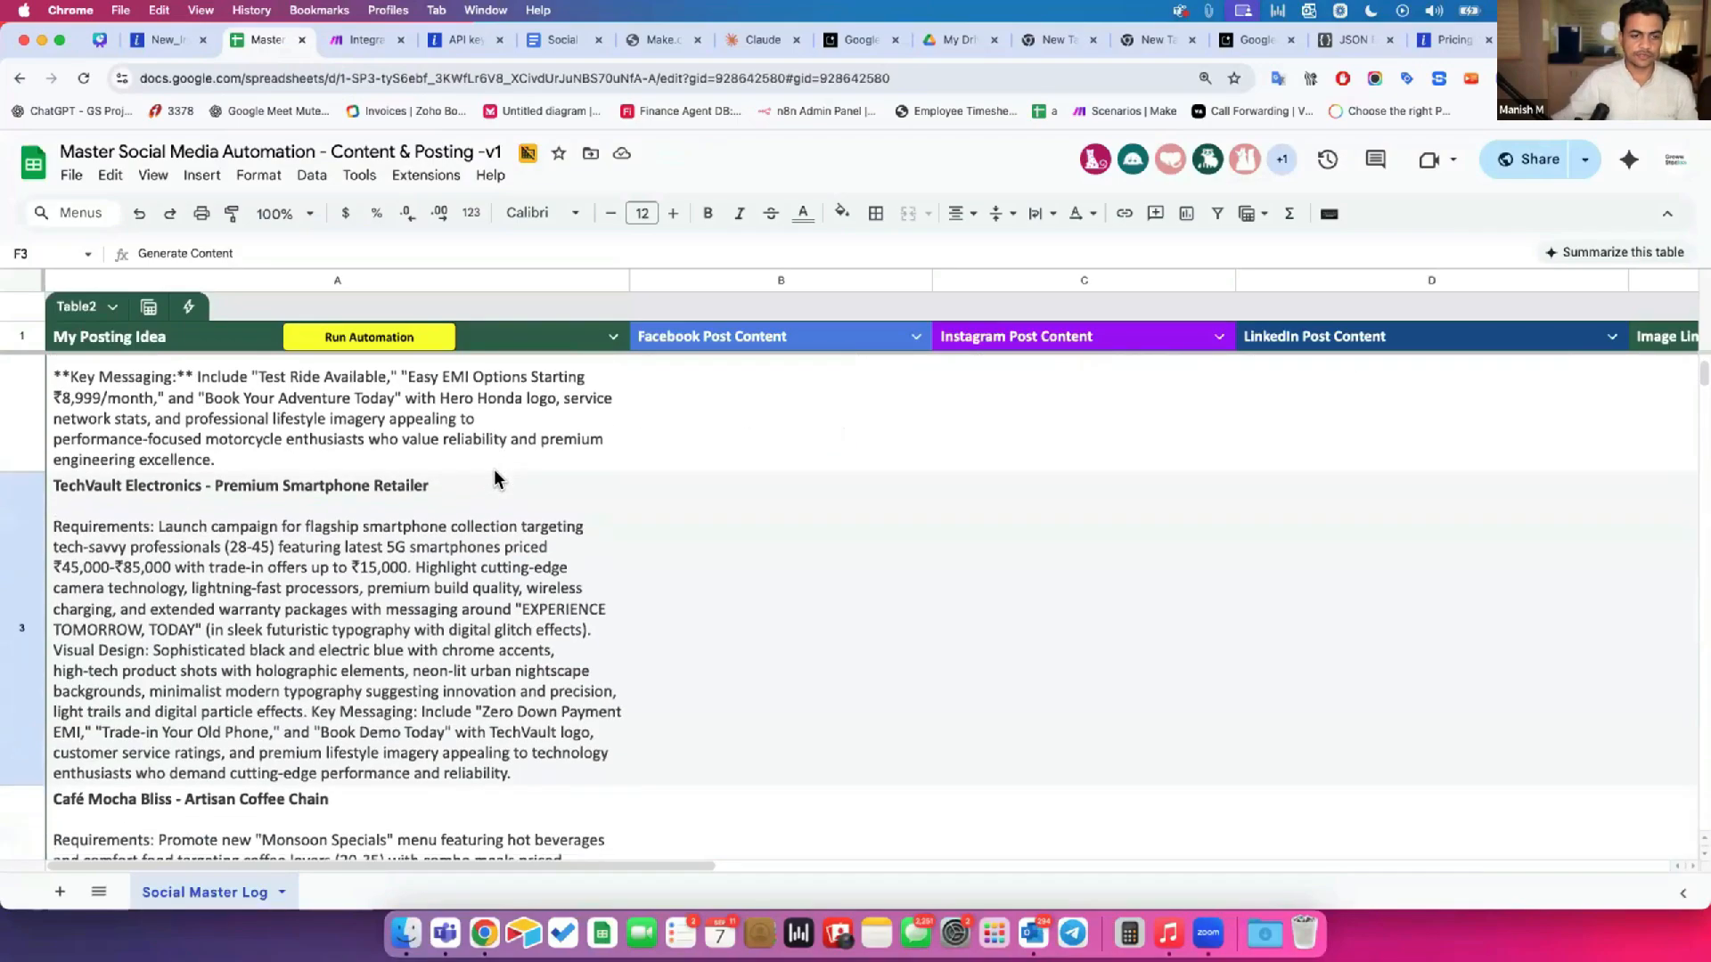
scroll(1153, 581, right, 3)
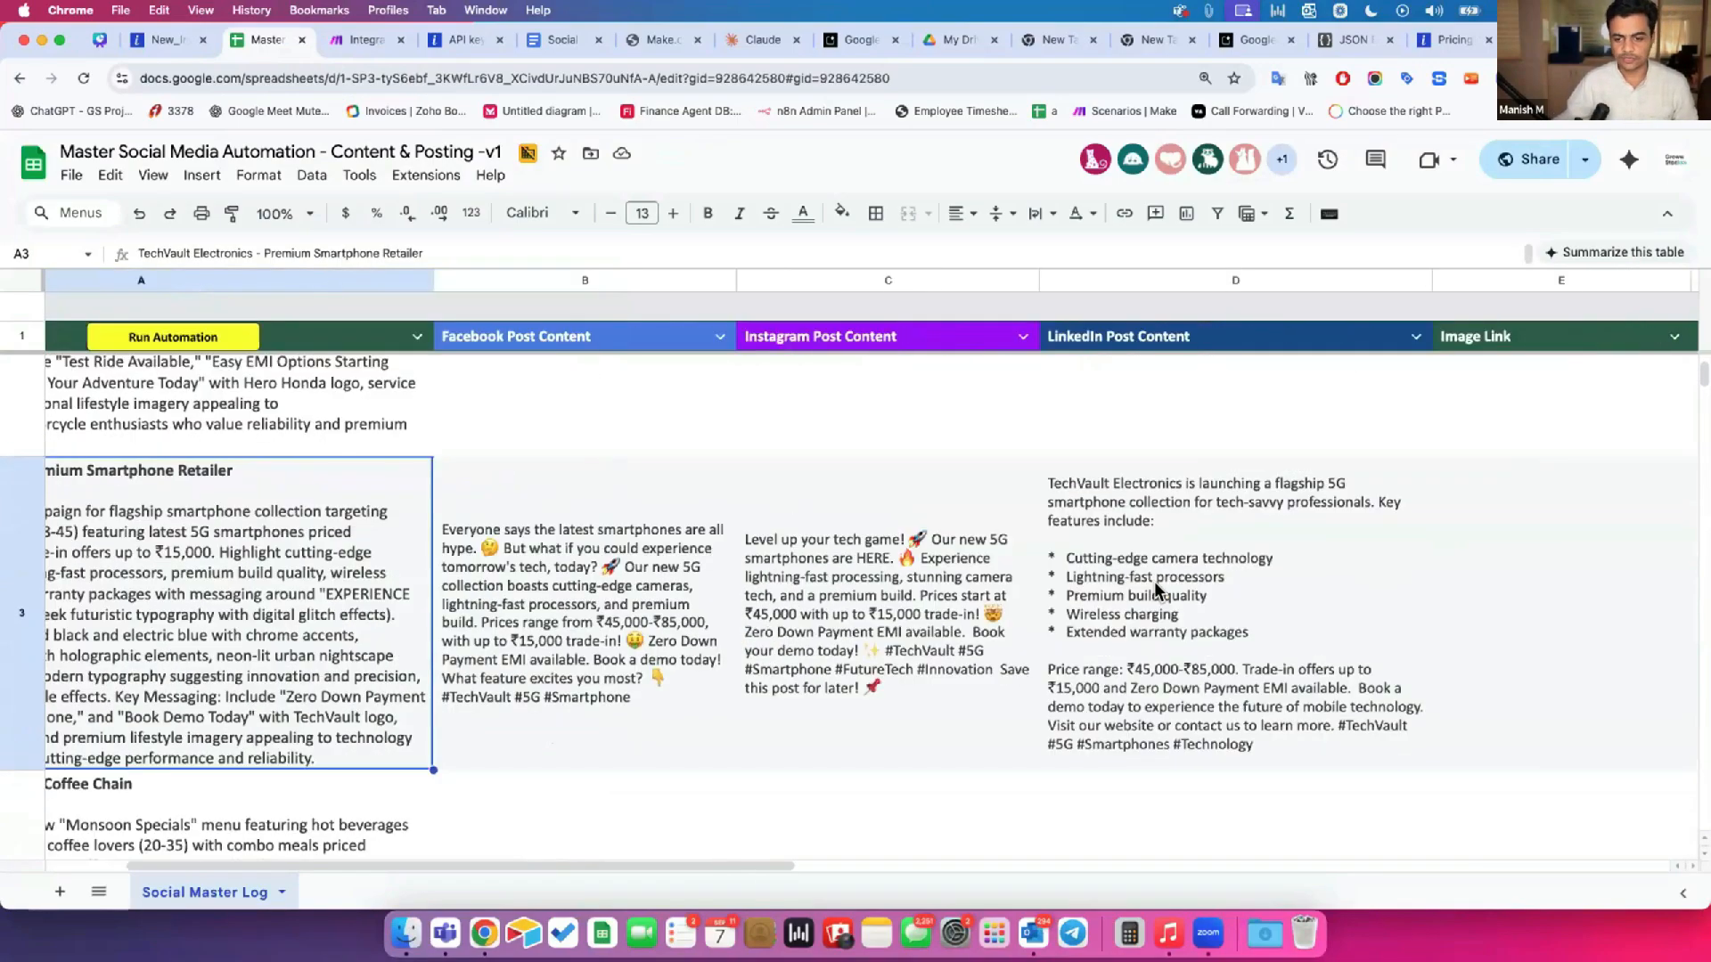
drag(1153, 584, 572, 584)
scroll(570, 584, right, 2)
scroll(571, 589, right, 5)
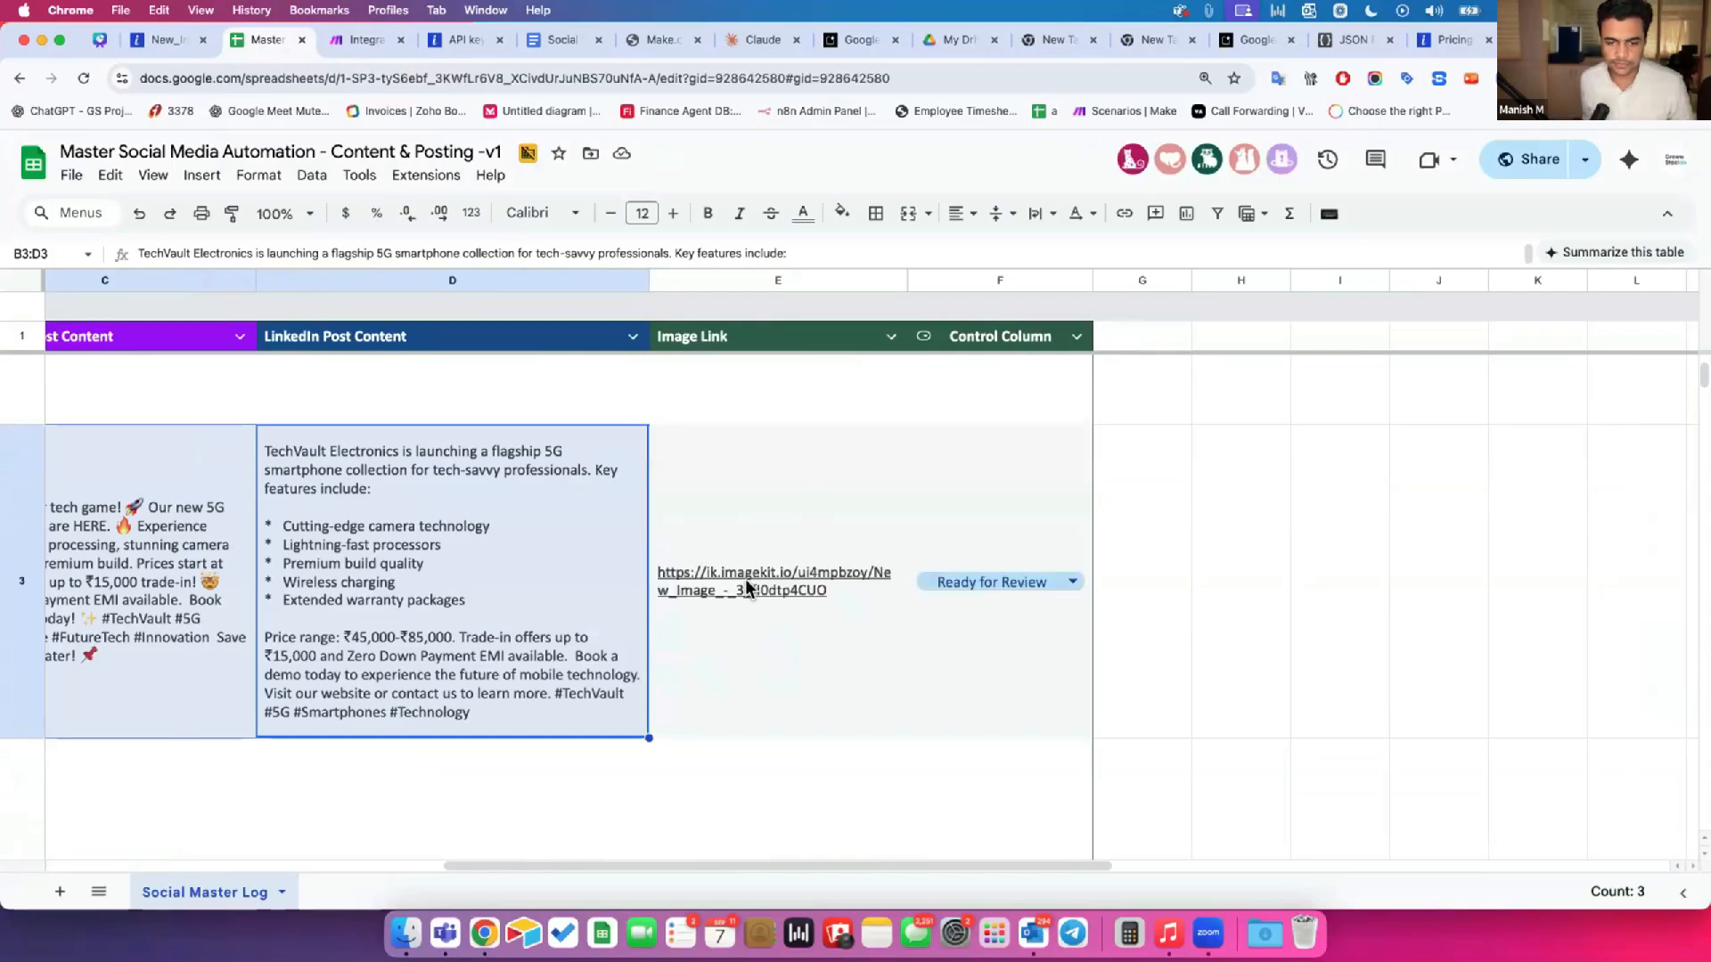
click(768, 657)
click(784, 763)
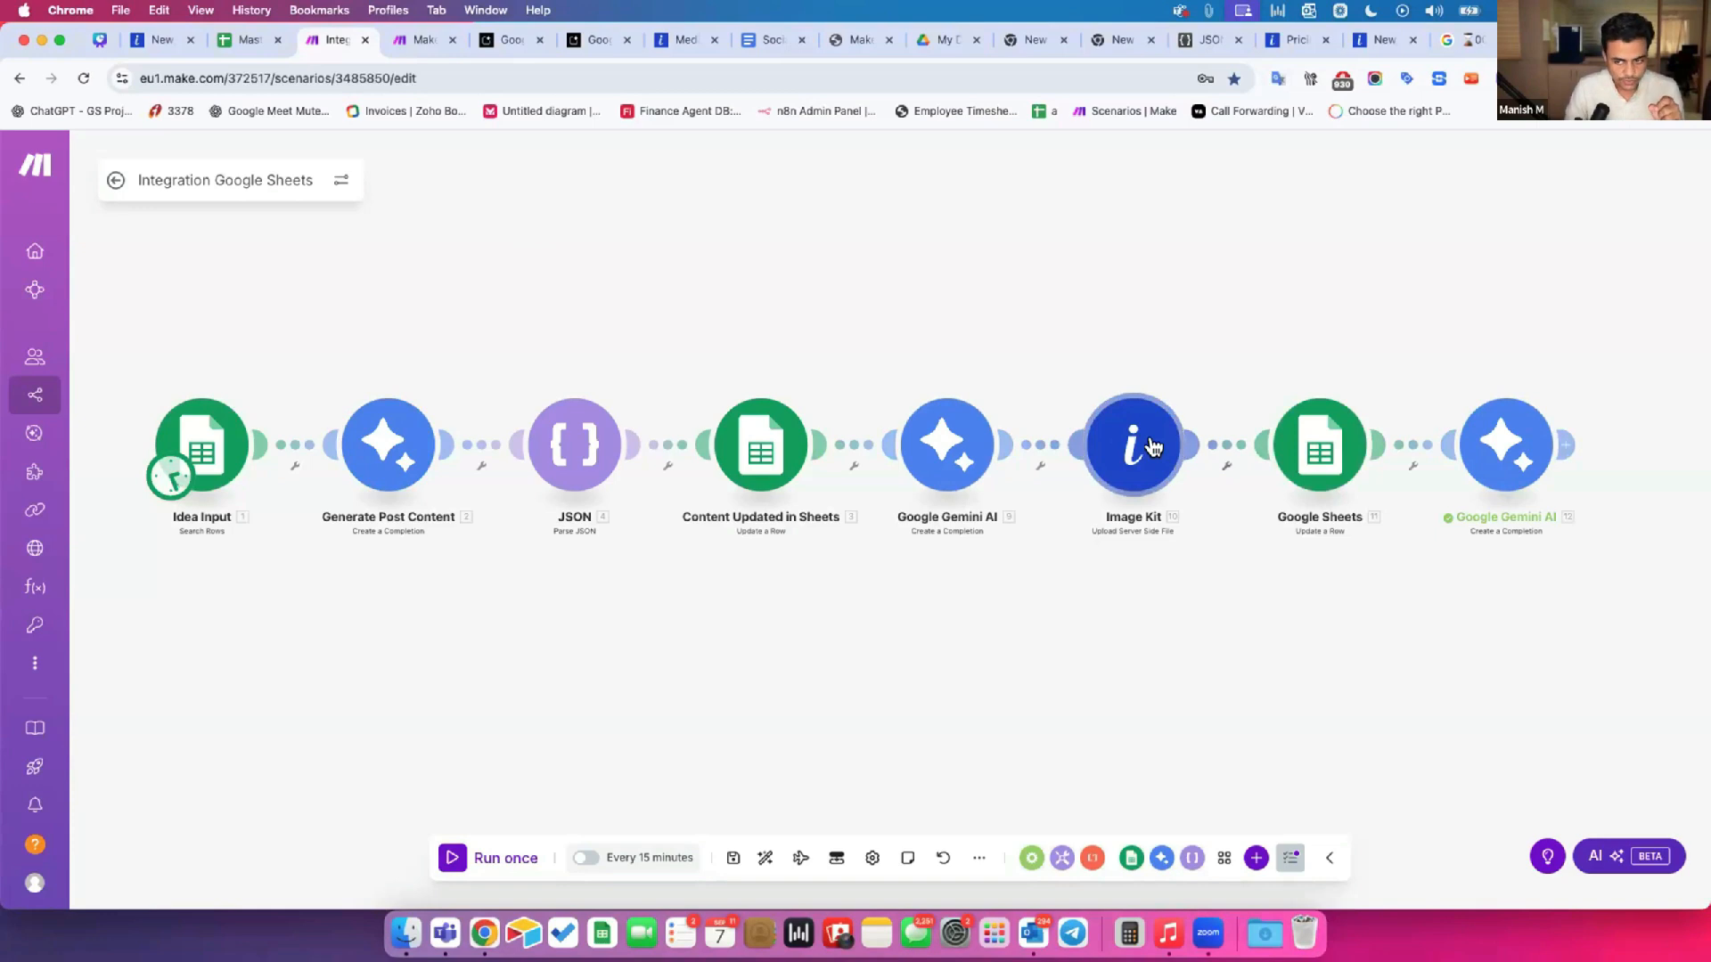
Step: Delete the extra Google Gemini AI module at the end of the Make scenario
right_click(1492, 450)
click(1545, 672)
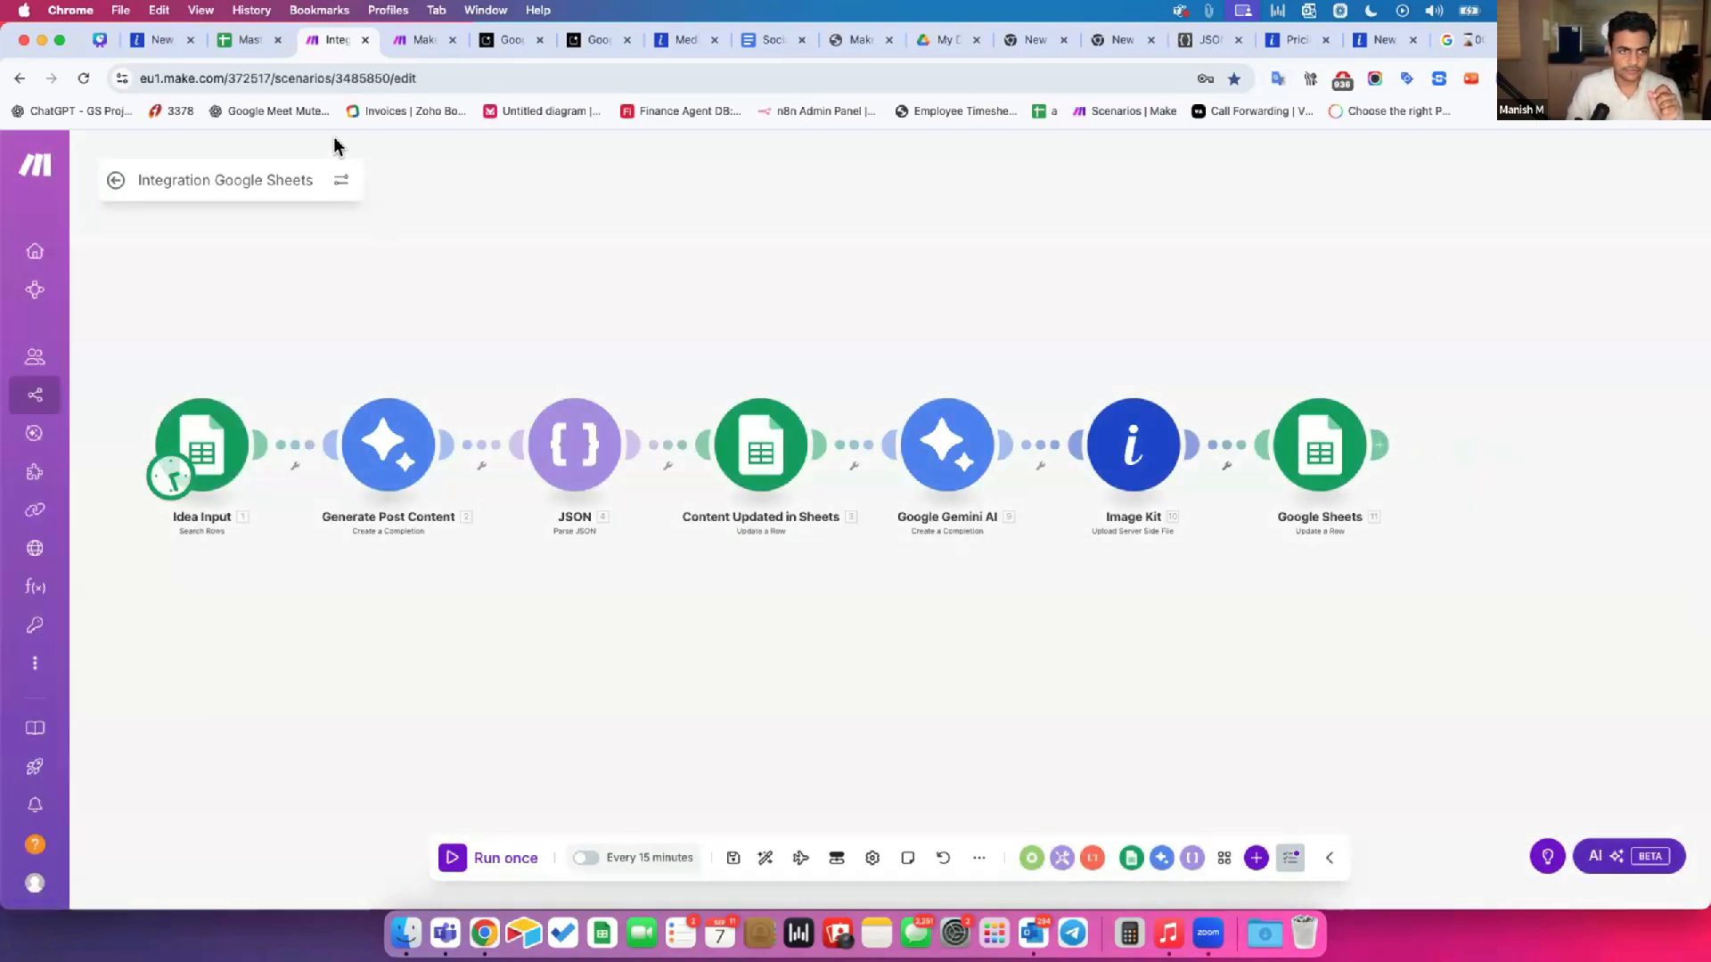
Step: Compare the scenario's modules with the Master Social Media Automation sheet and review row 2's post content and image link
click(239, 40)
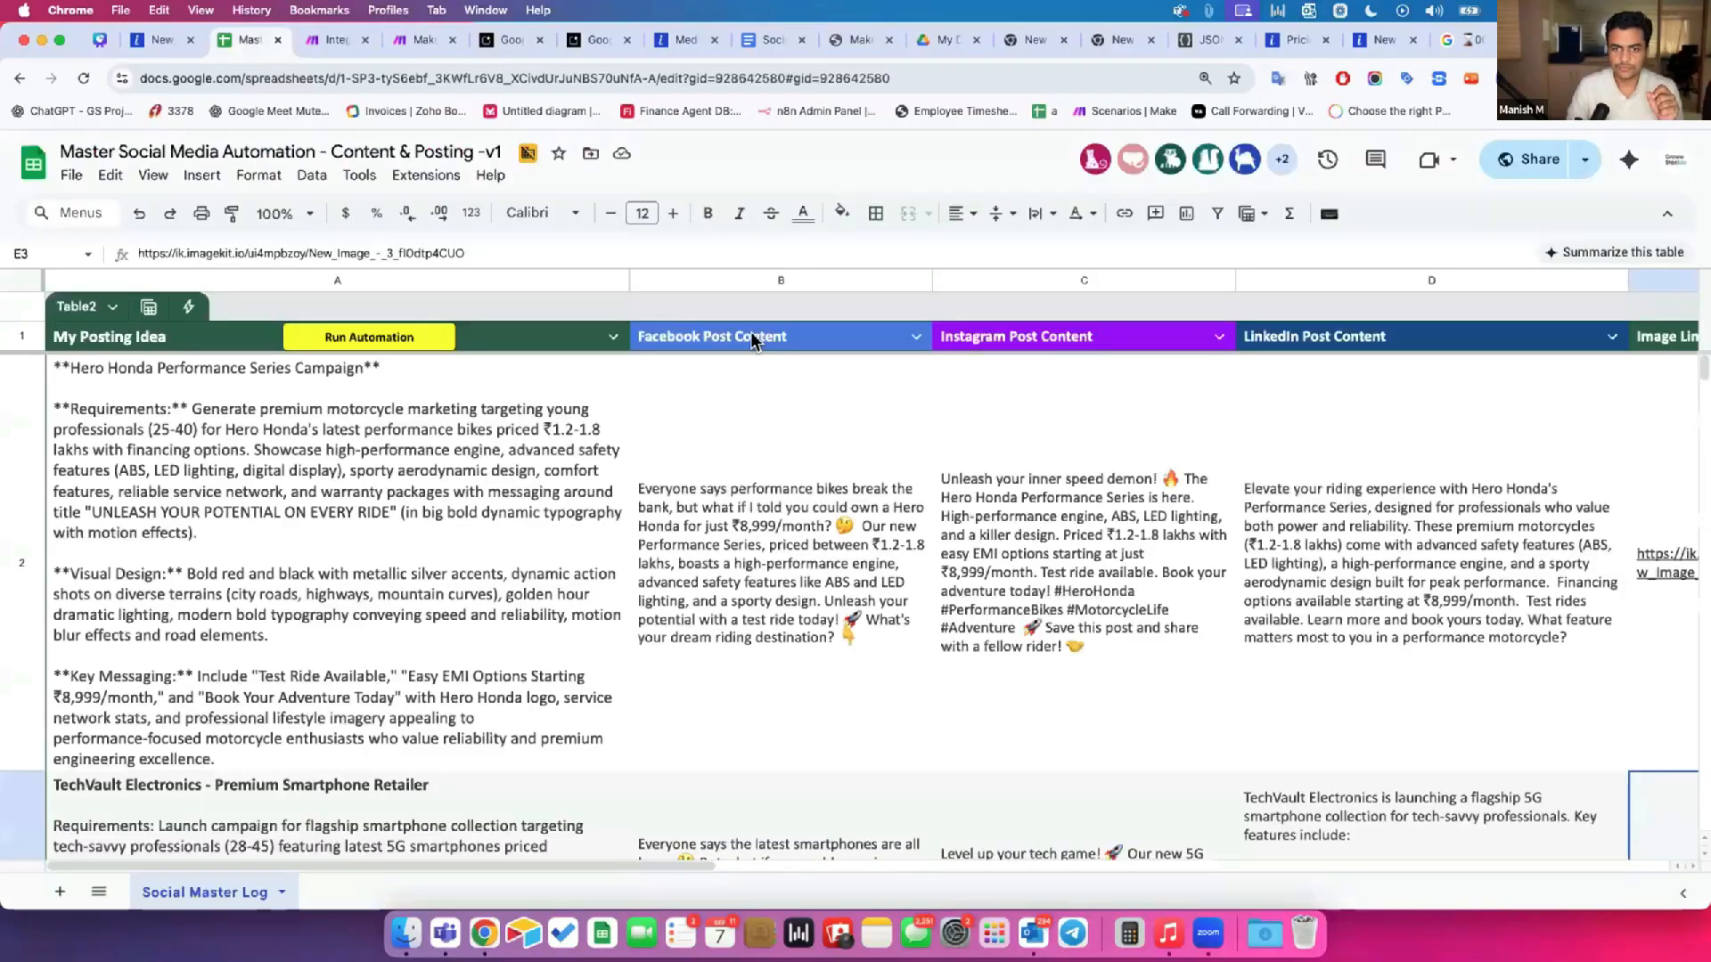
click(324, 42)
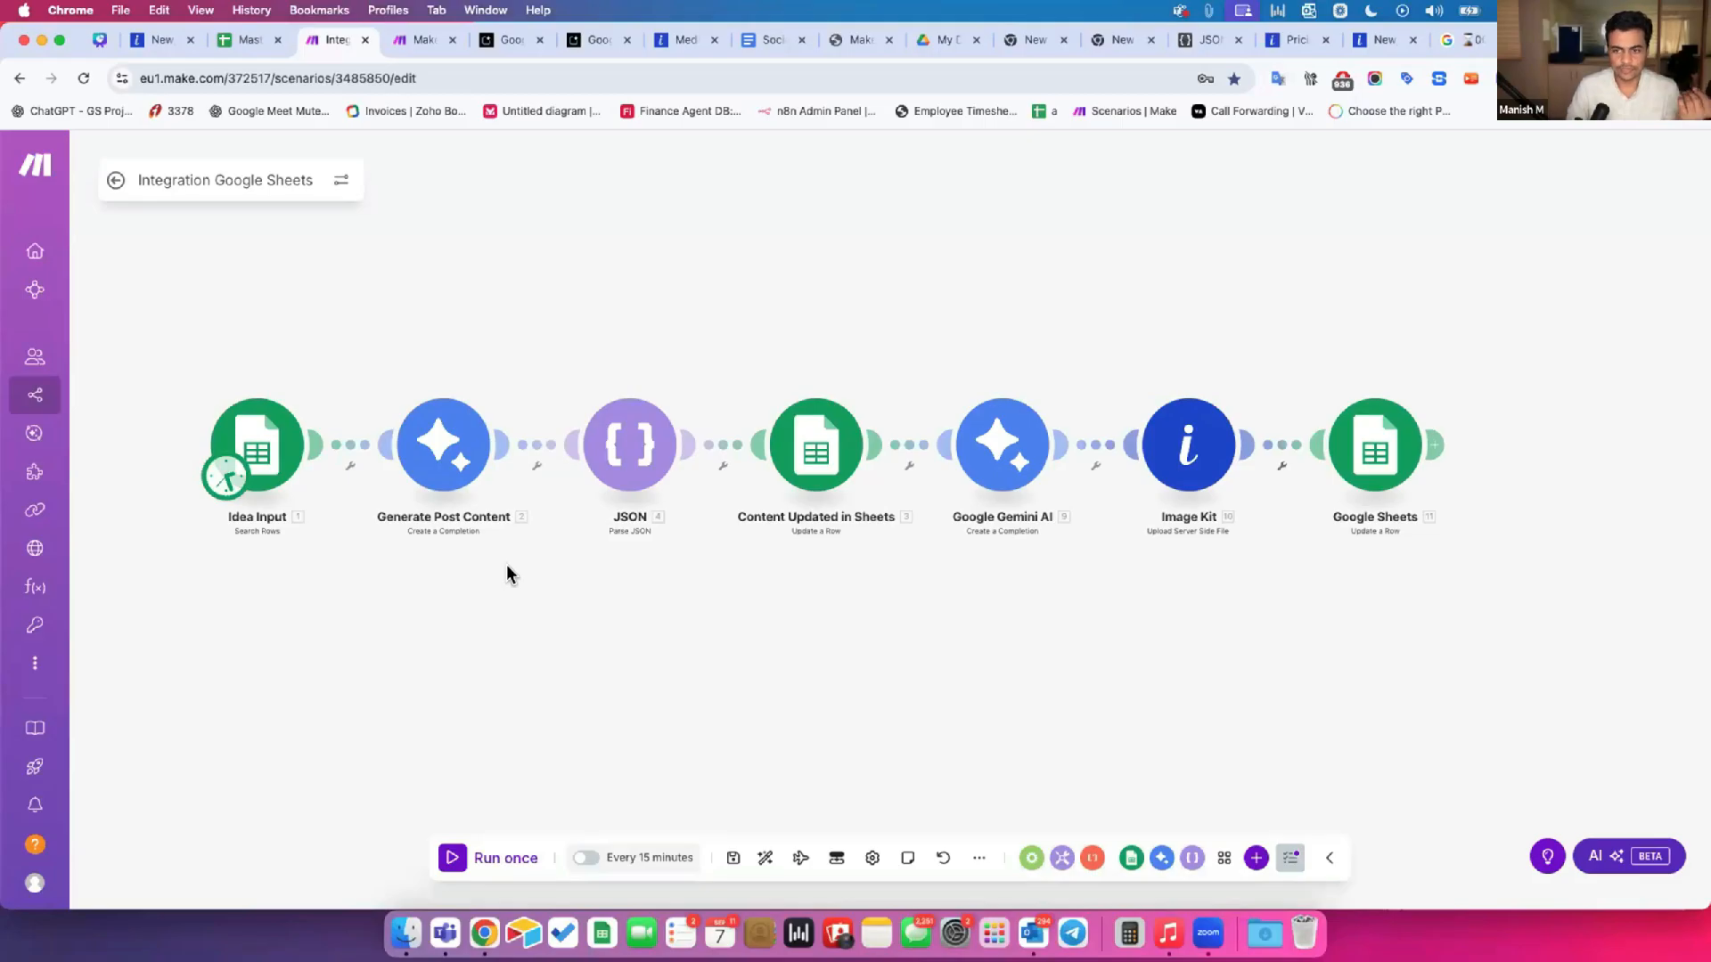
click(239, 42)
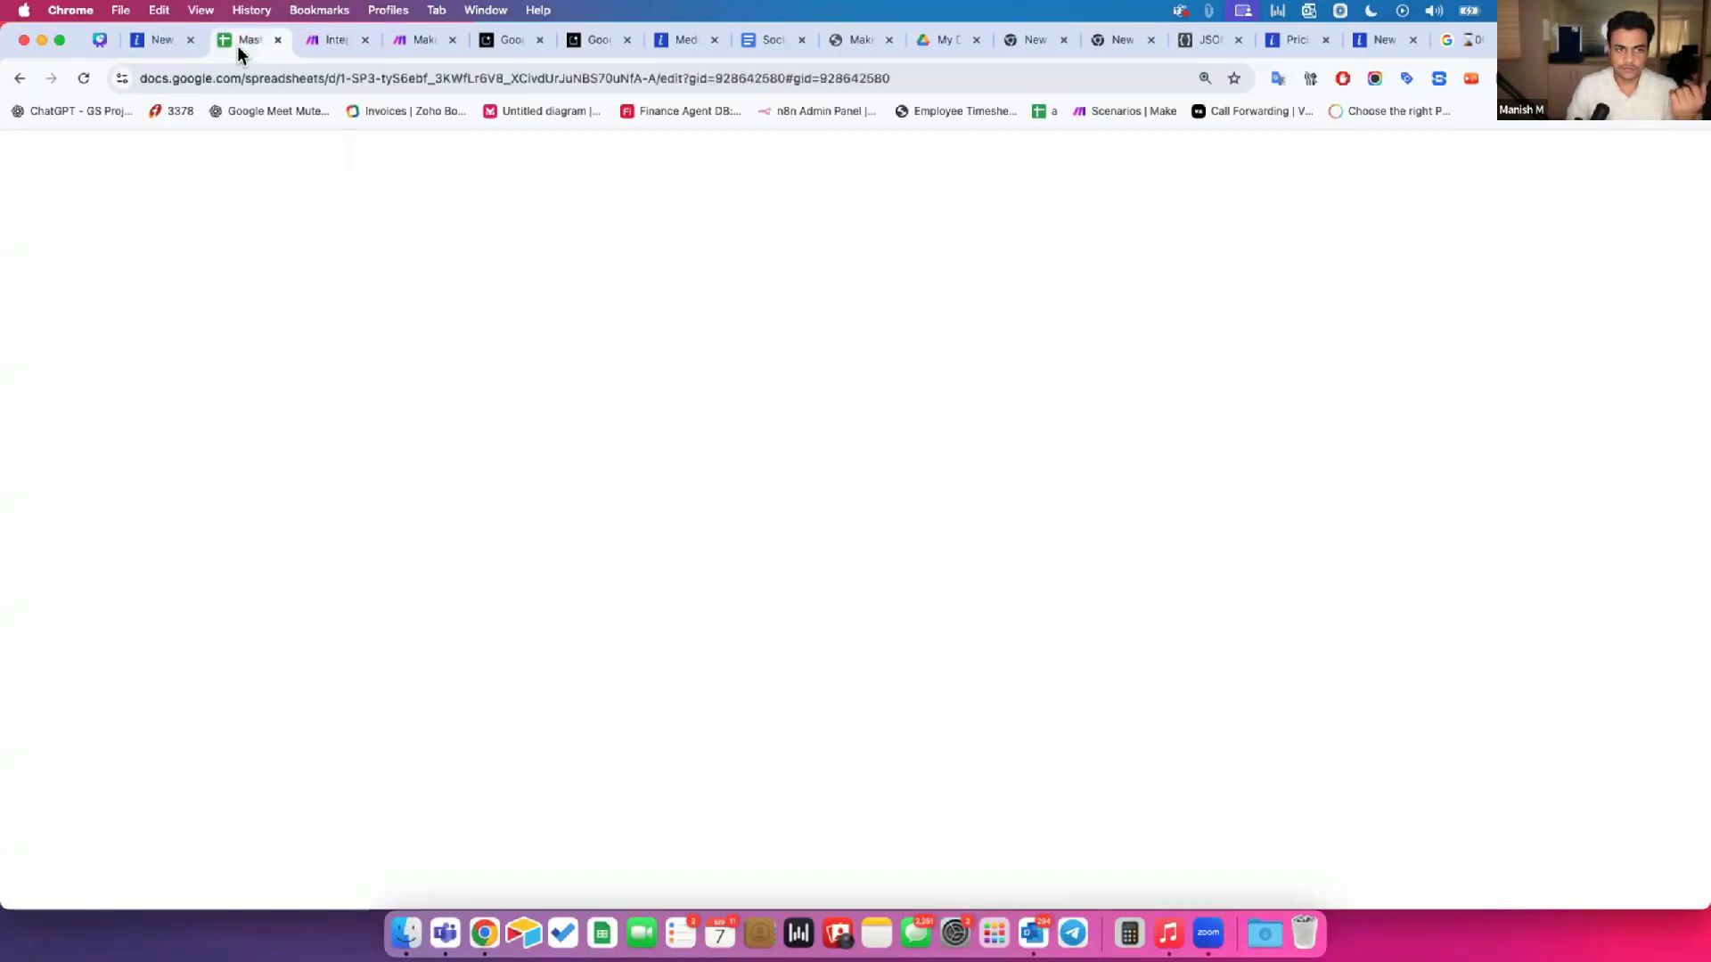
scroll(832, 581, right, 3)
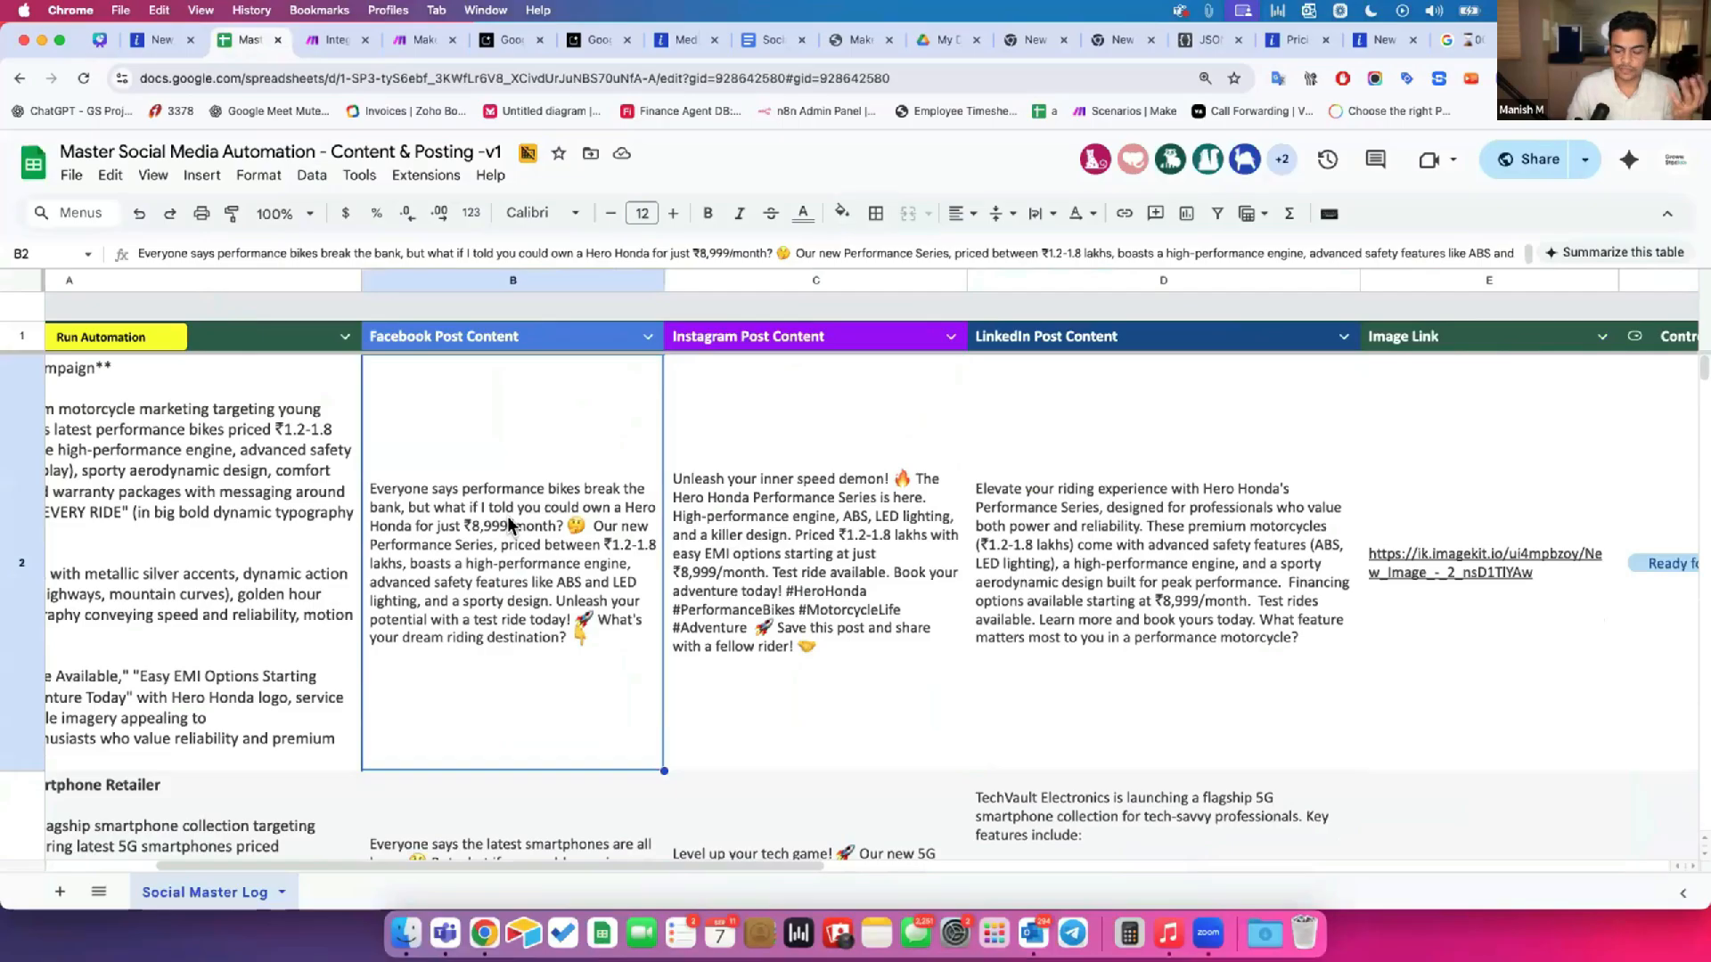
Step: Look over the full LinkedIn post text in row 2 without changing it
click(1078, 572)
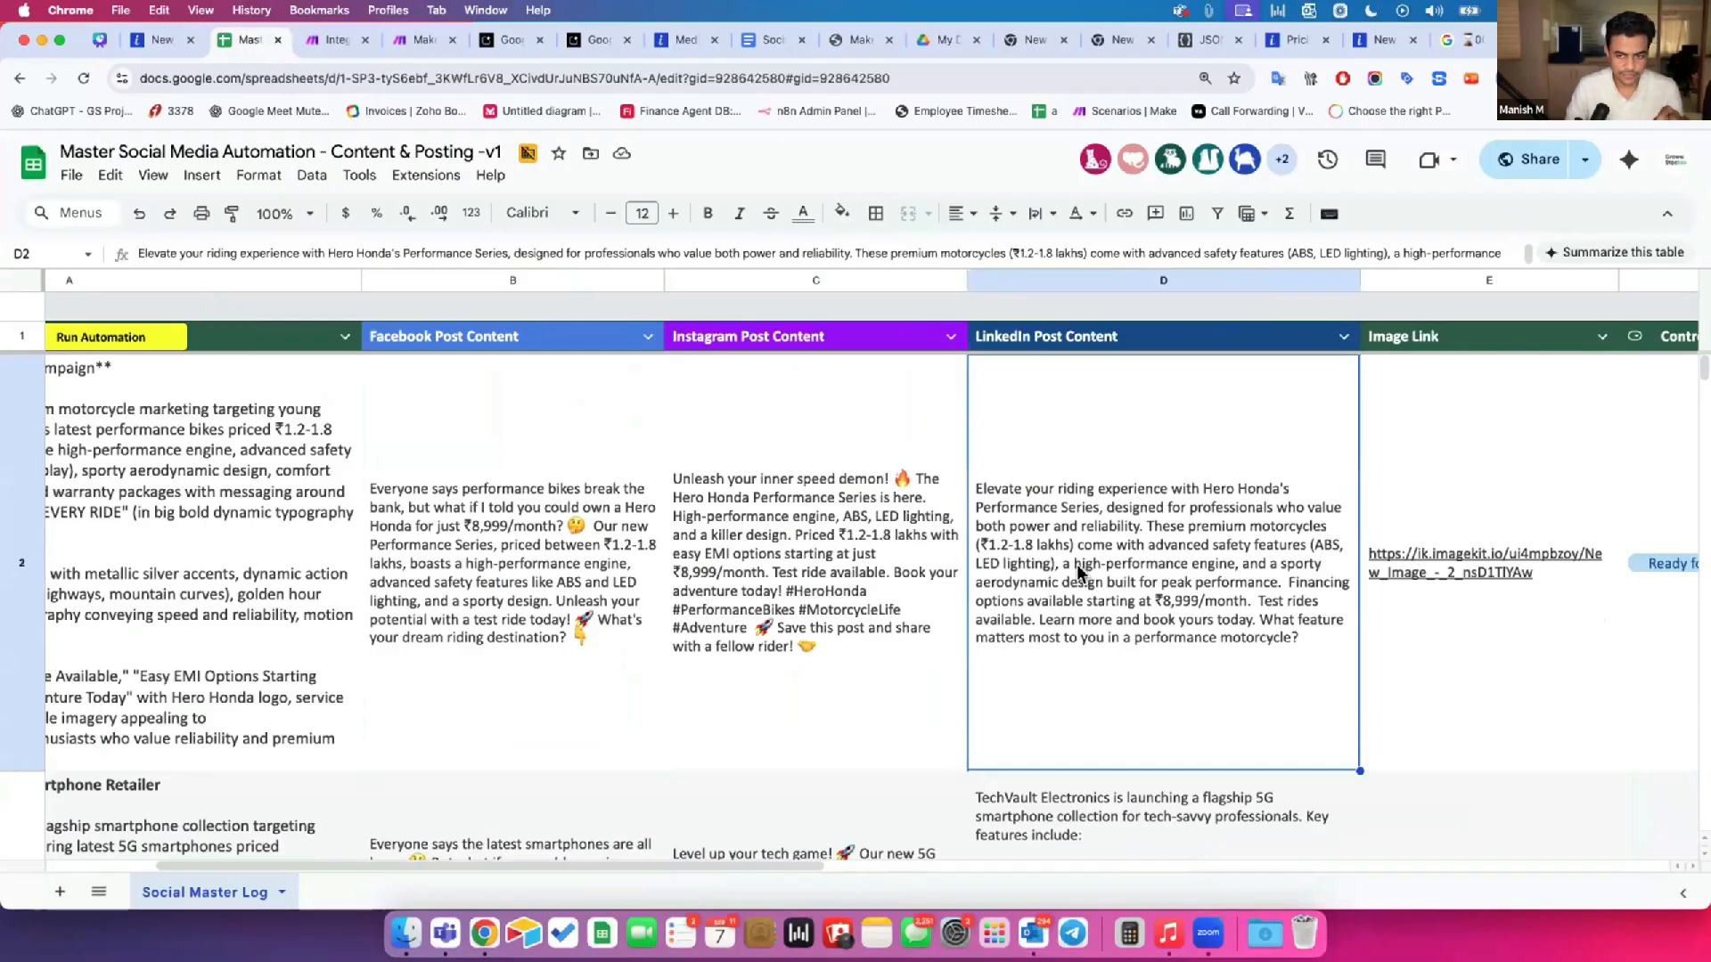
double_click(1078, 572)
click(1001, 367)
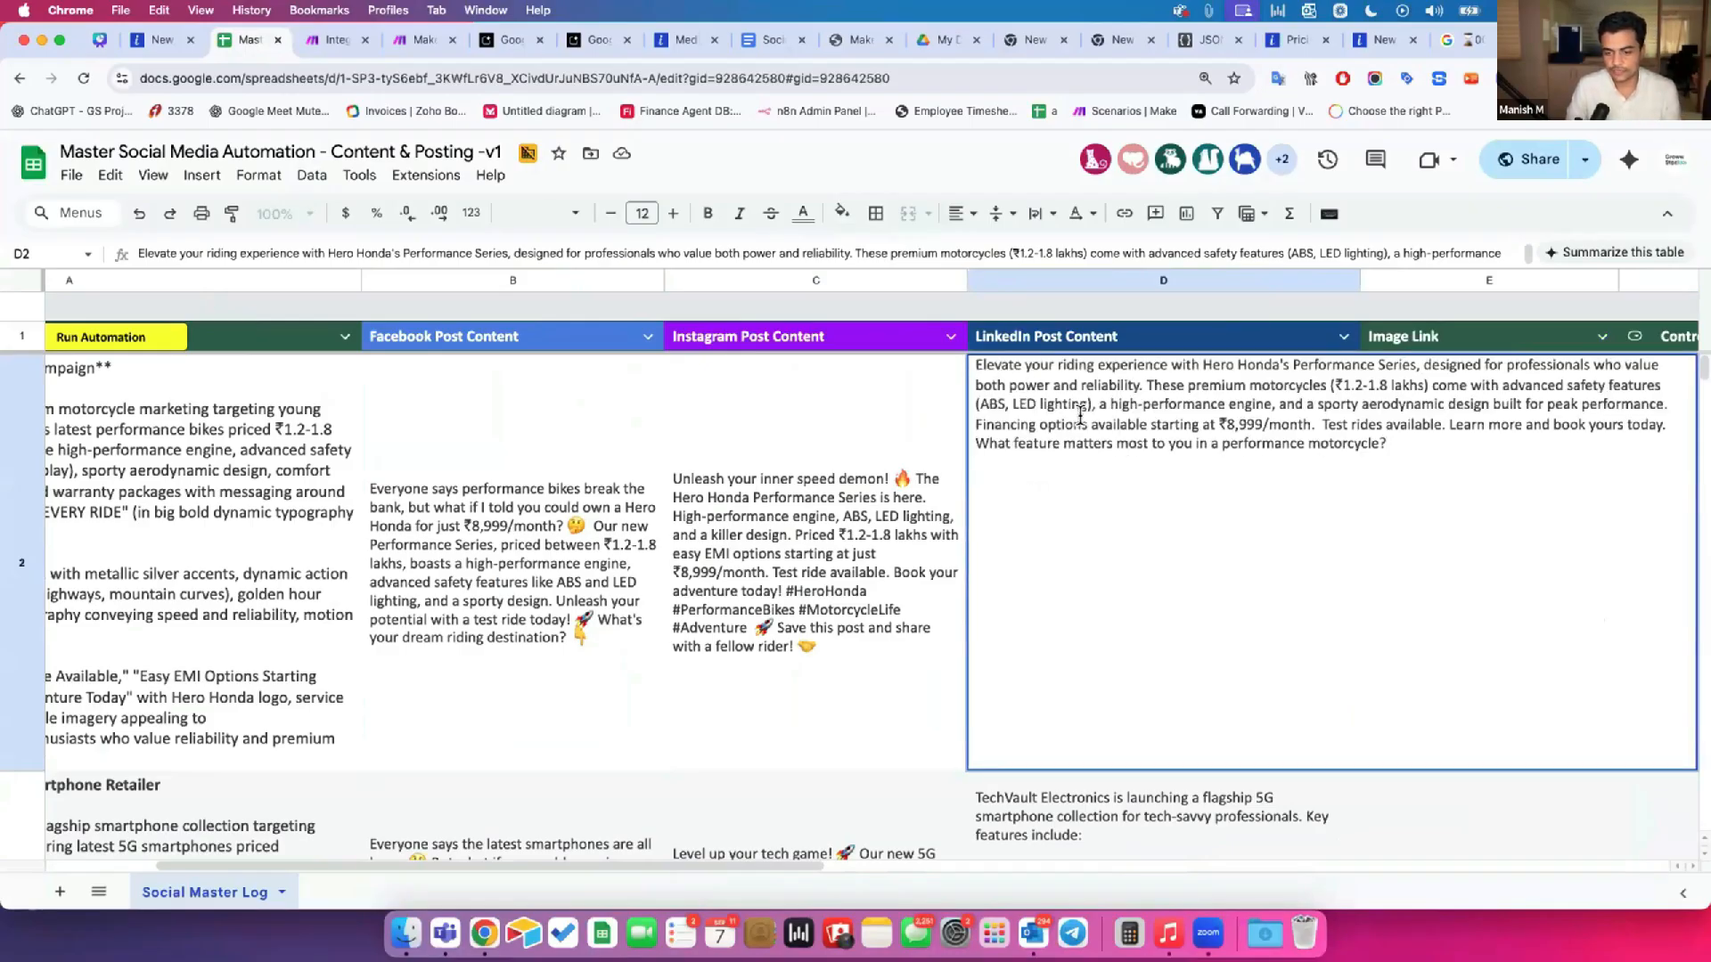
key(Escape)
scroll(1025, 562, down, 5)
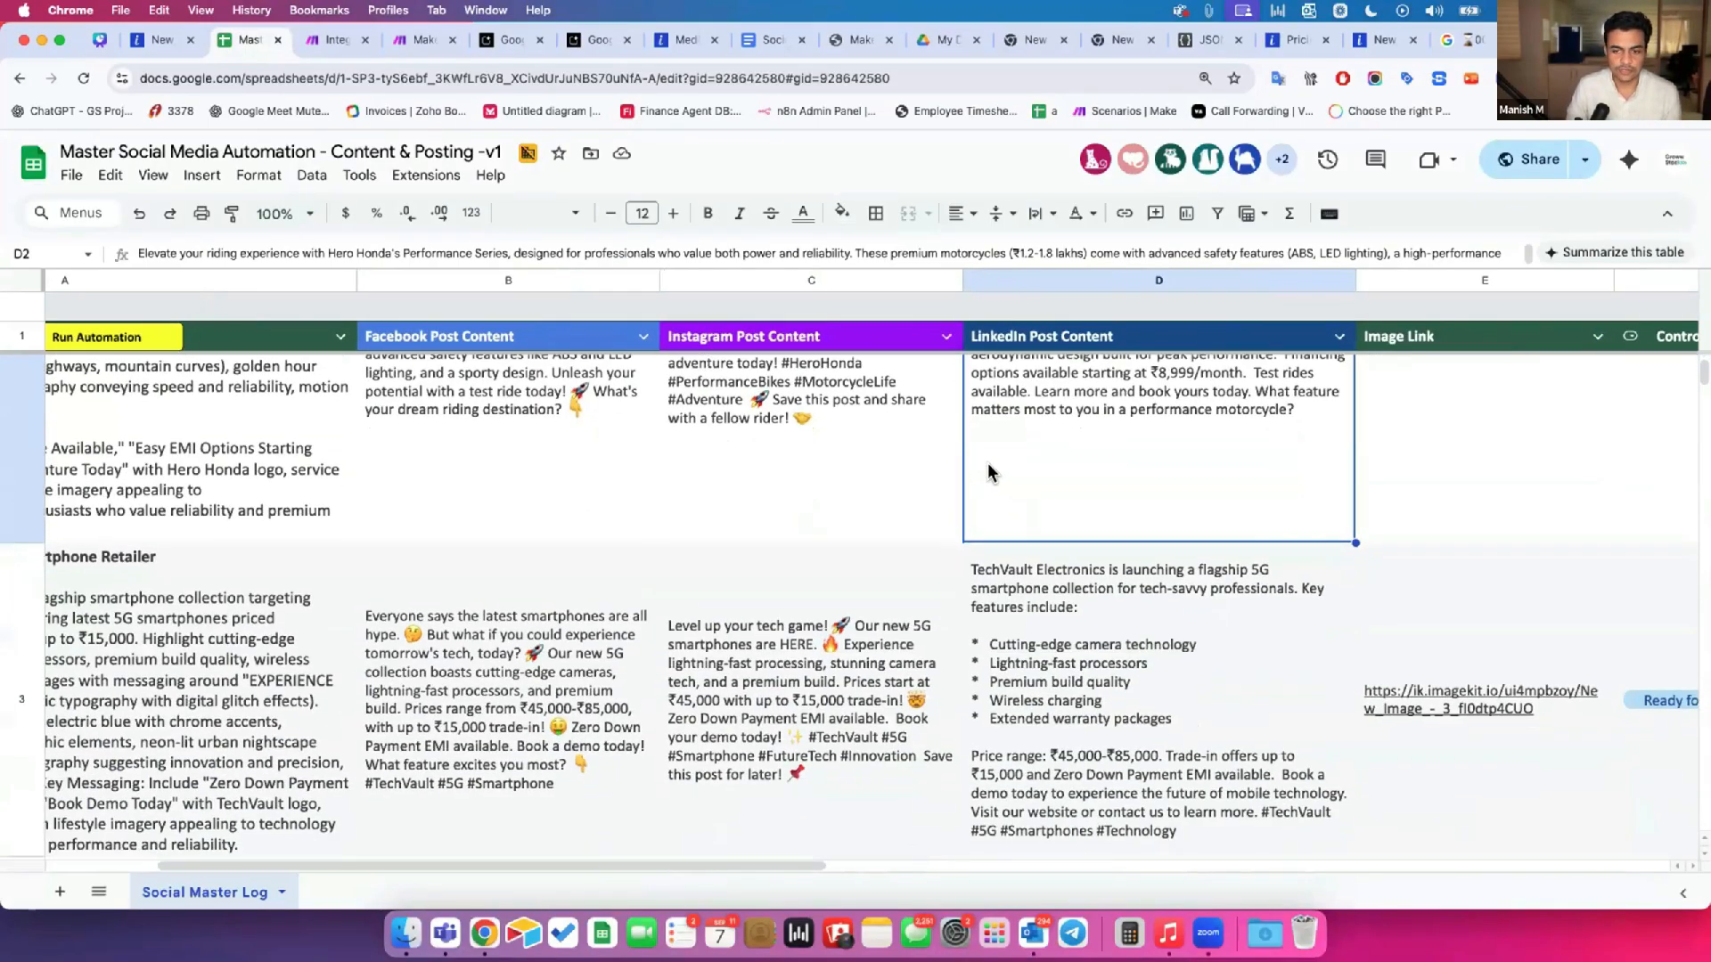
Step: Change the trade-in offer in row 3's LinkedIn post to ₹25,000
click(1069, 466)
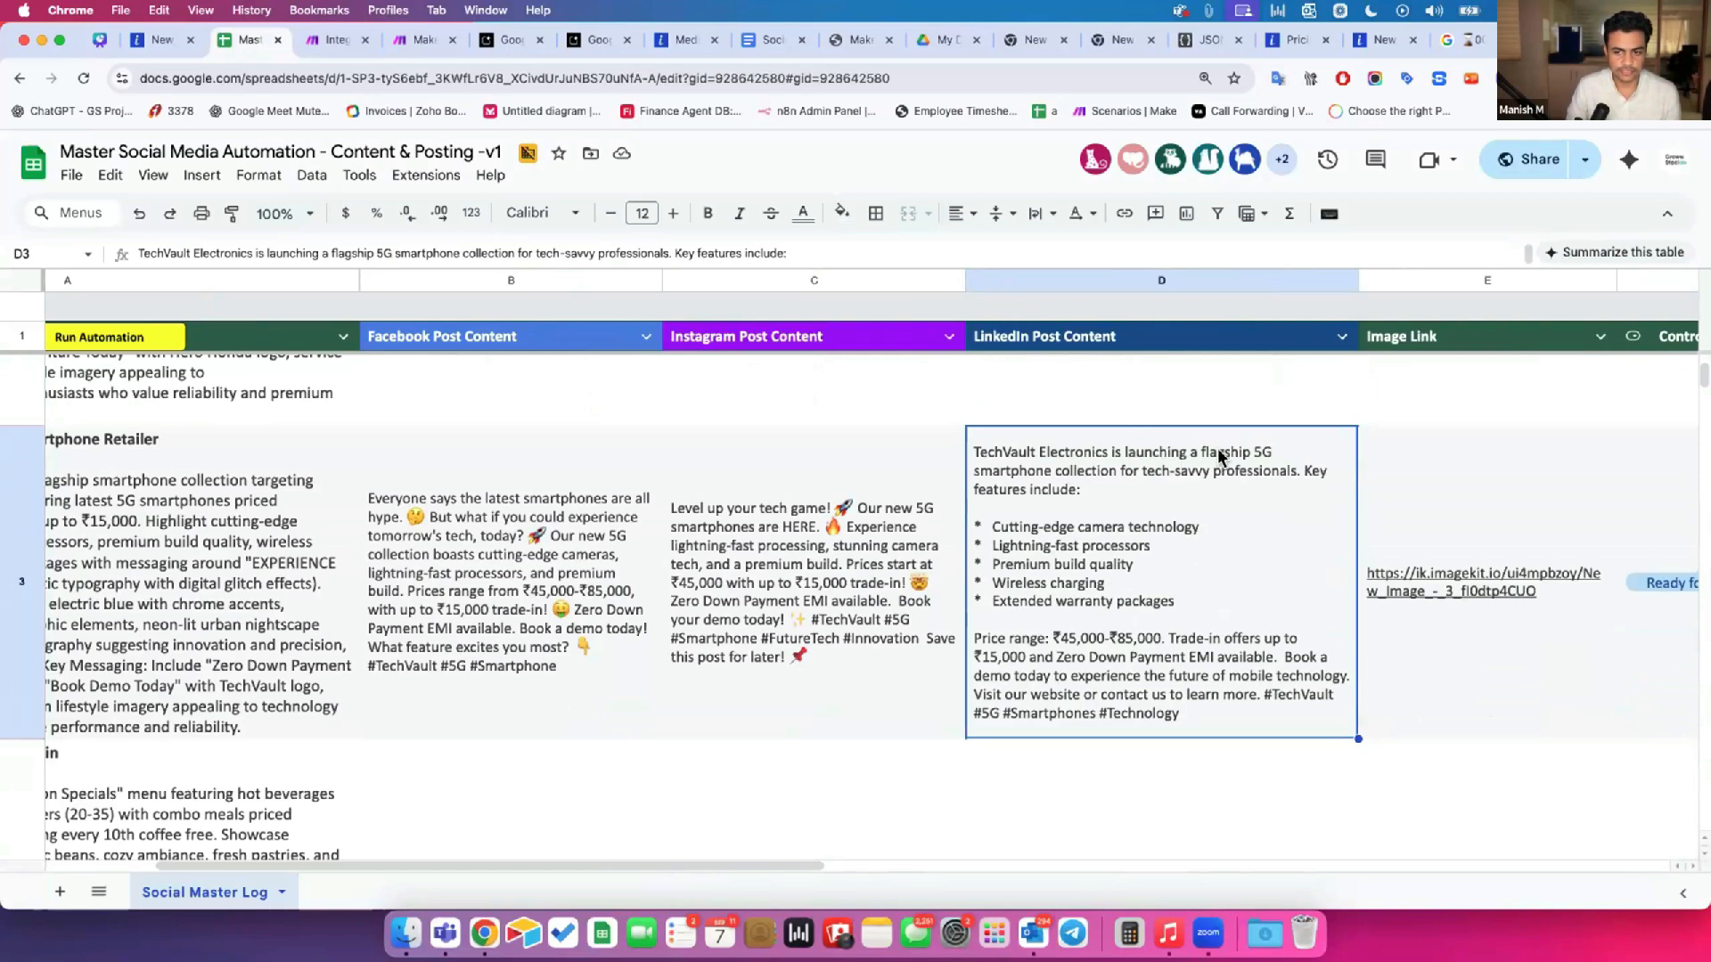
double_click(1068, 640)
drag(1180, 606, 1280, 599)
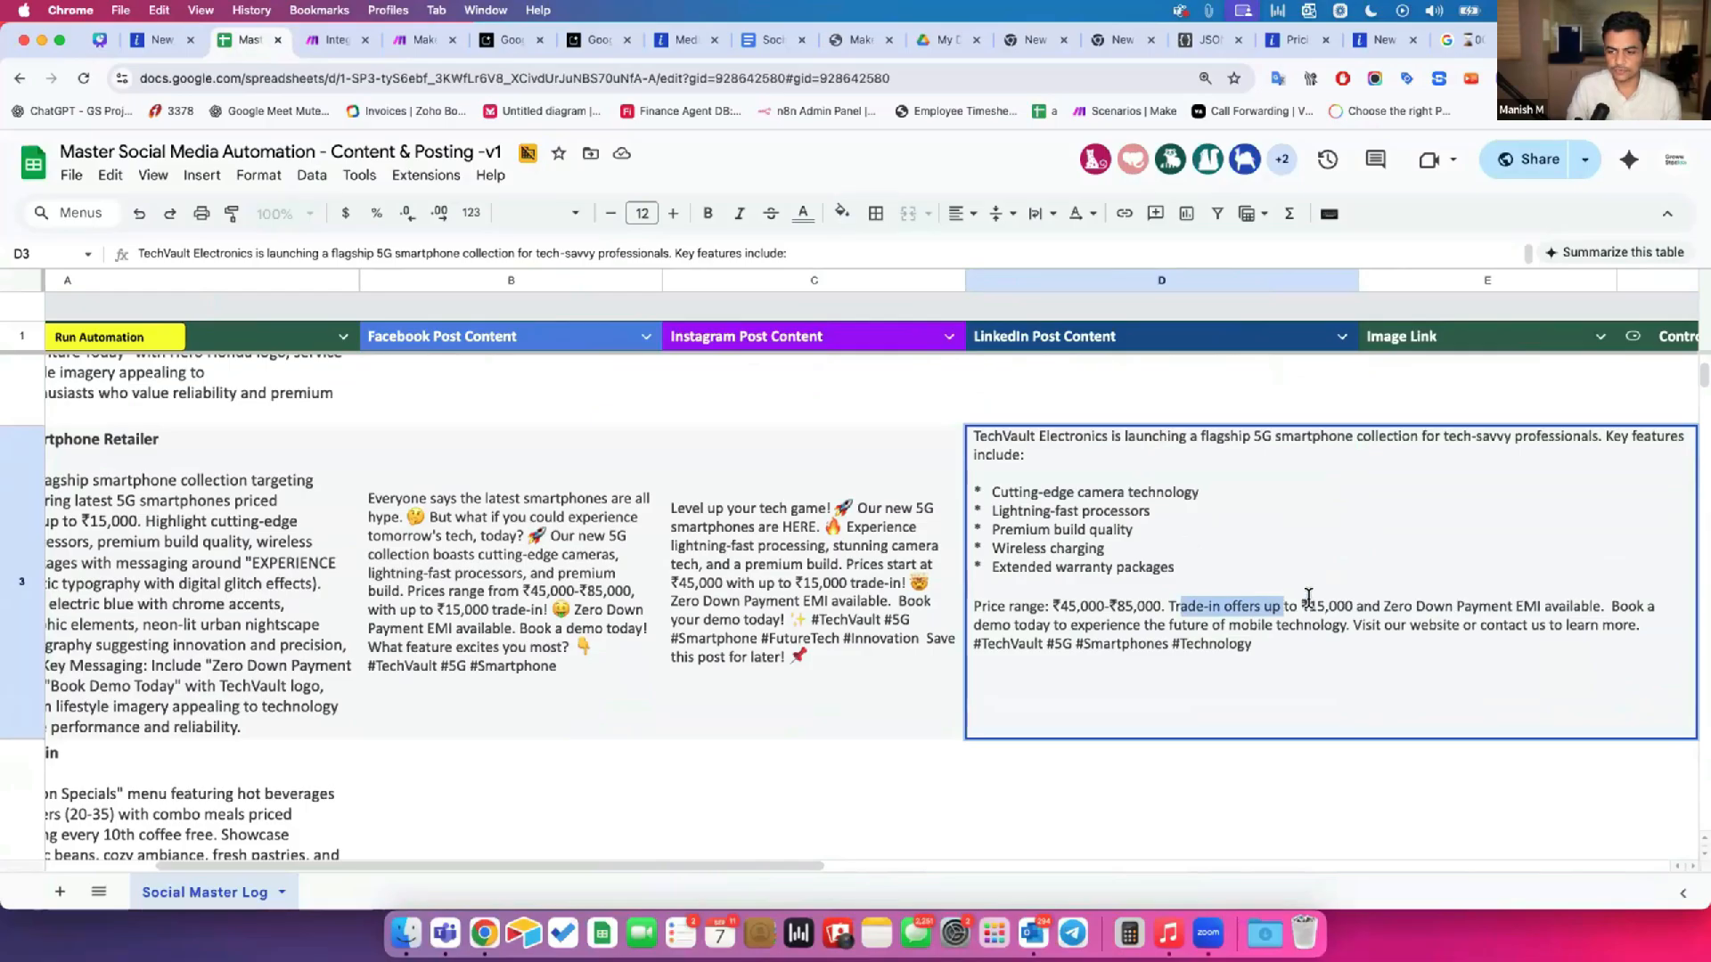
click(1312, 606)
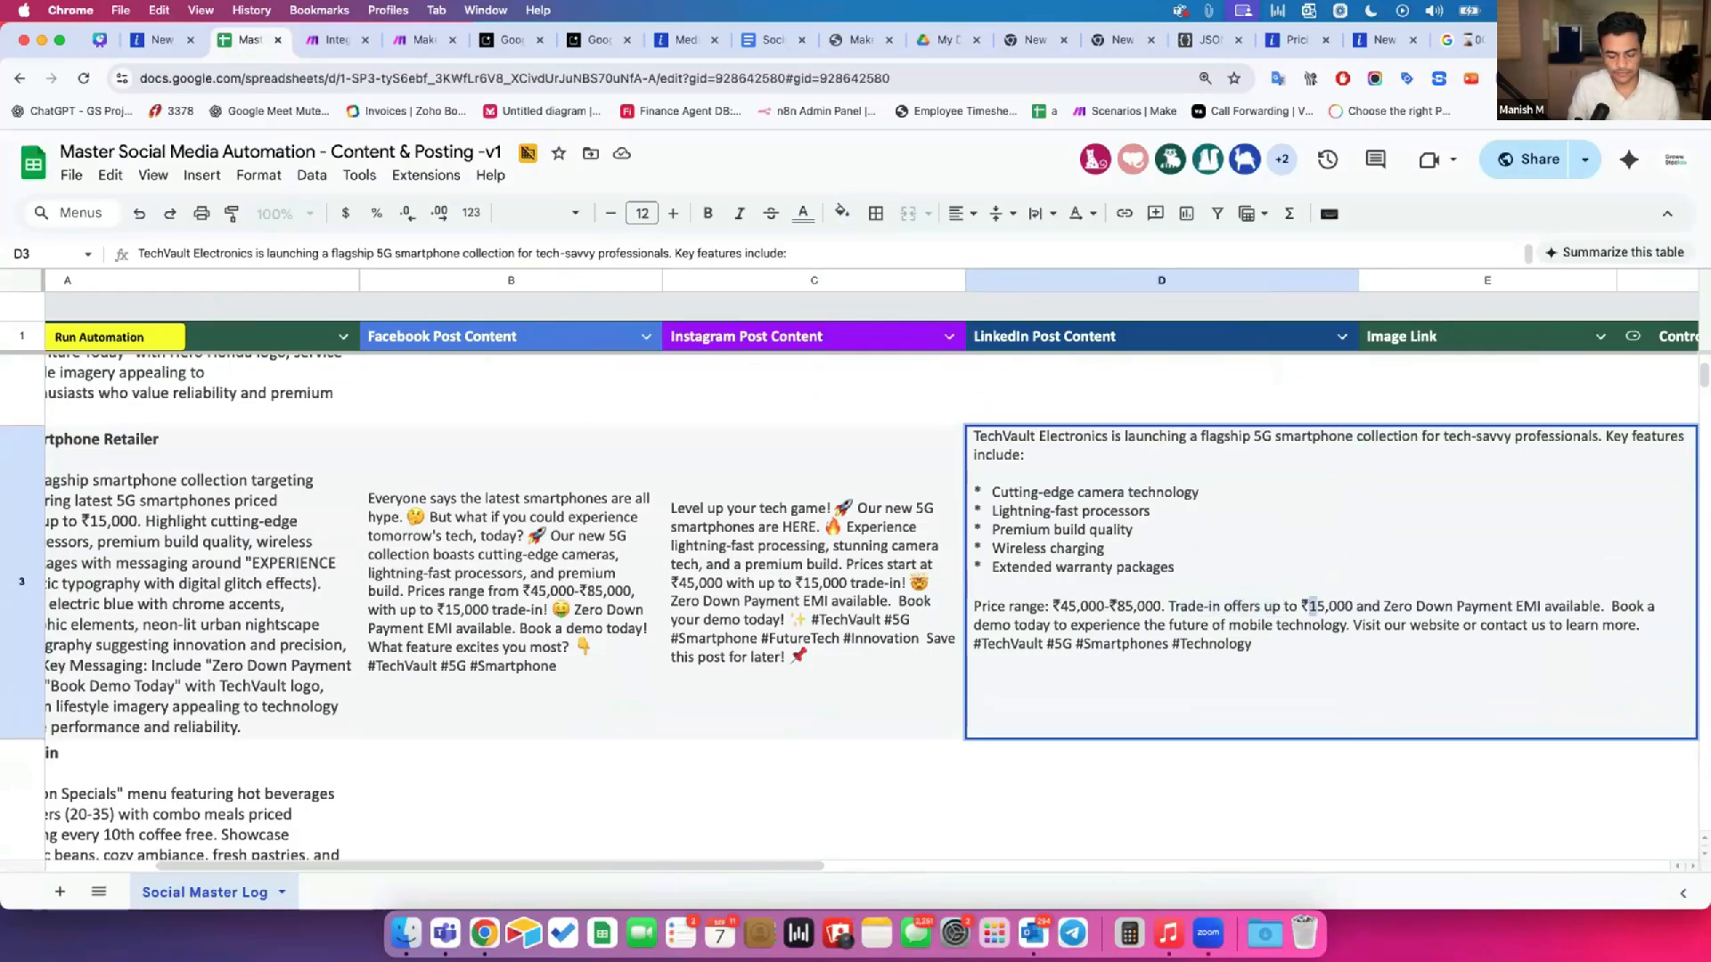
text(2)
key(Return)
Step: Change the trade-in offer in row 3's Instagram post to ₹25,000
scroll(811, 490, up, 2)
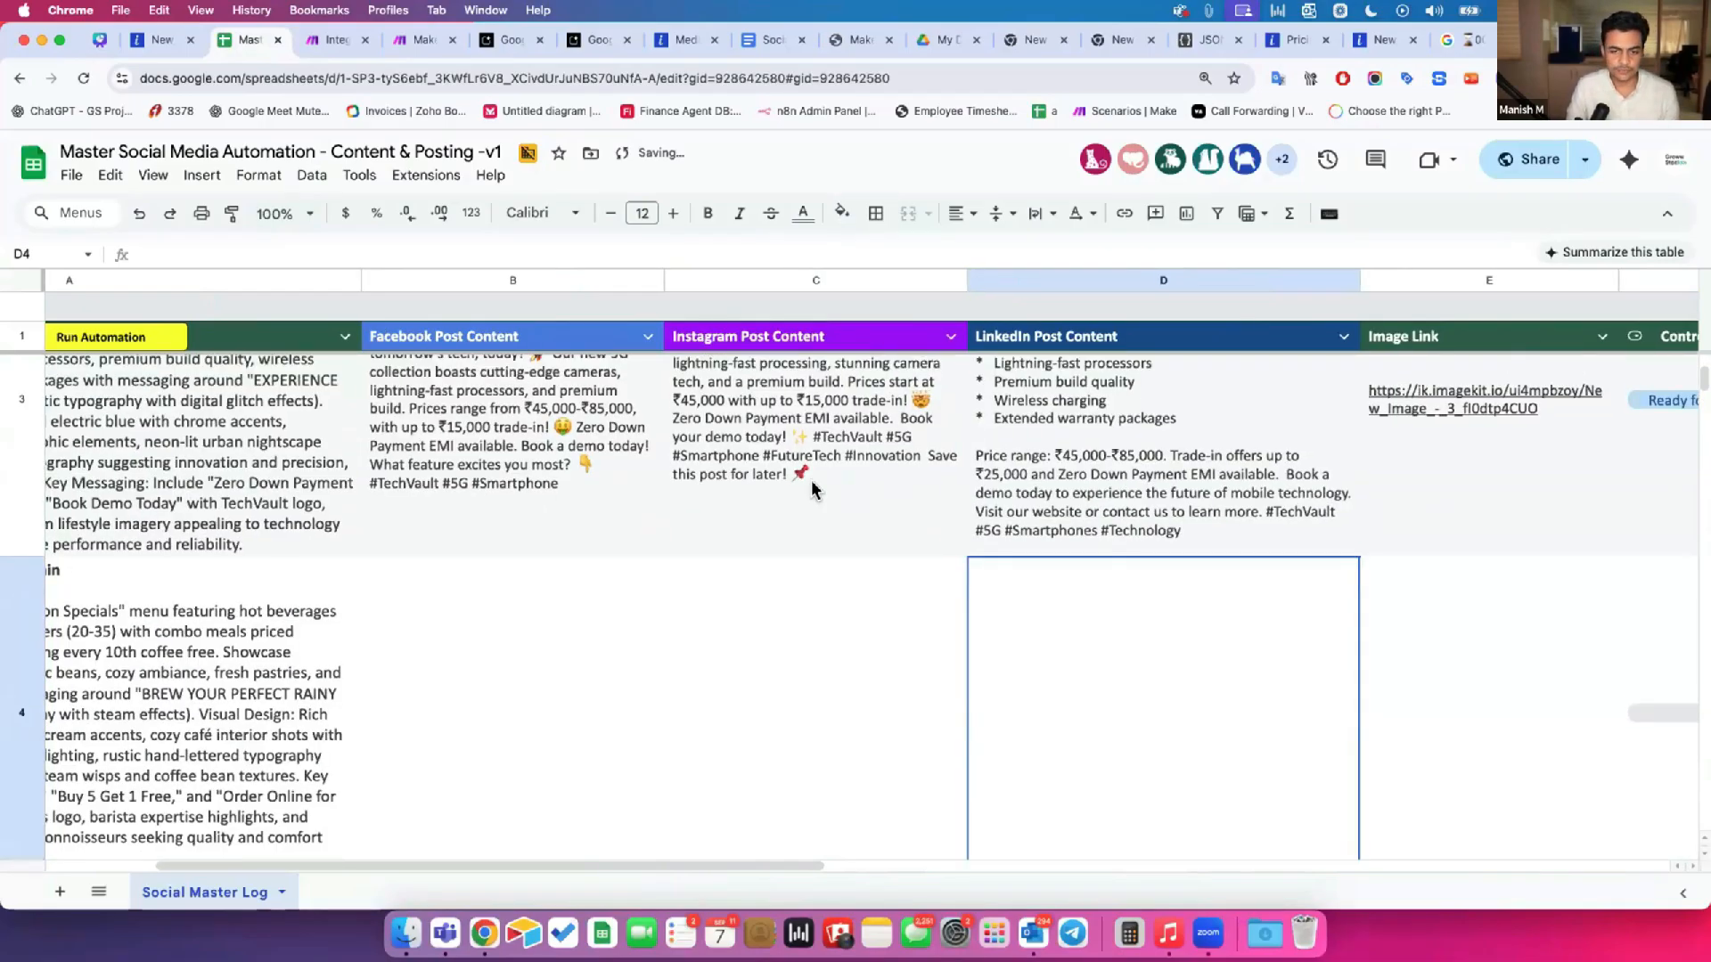
double_click(863, 403)
click(866, 395)
key(BackSpace)
text(2)
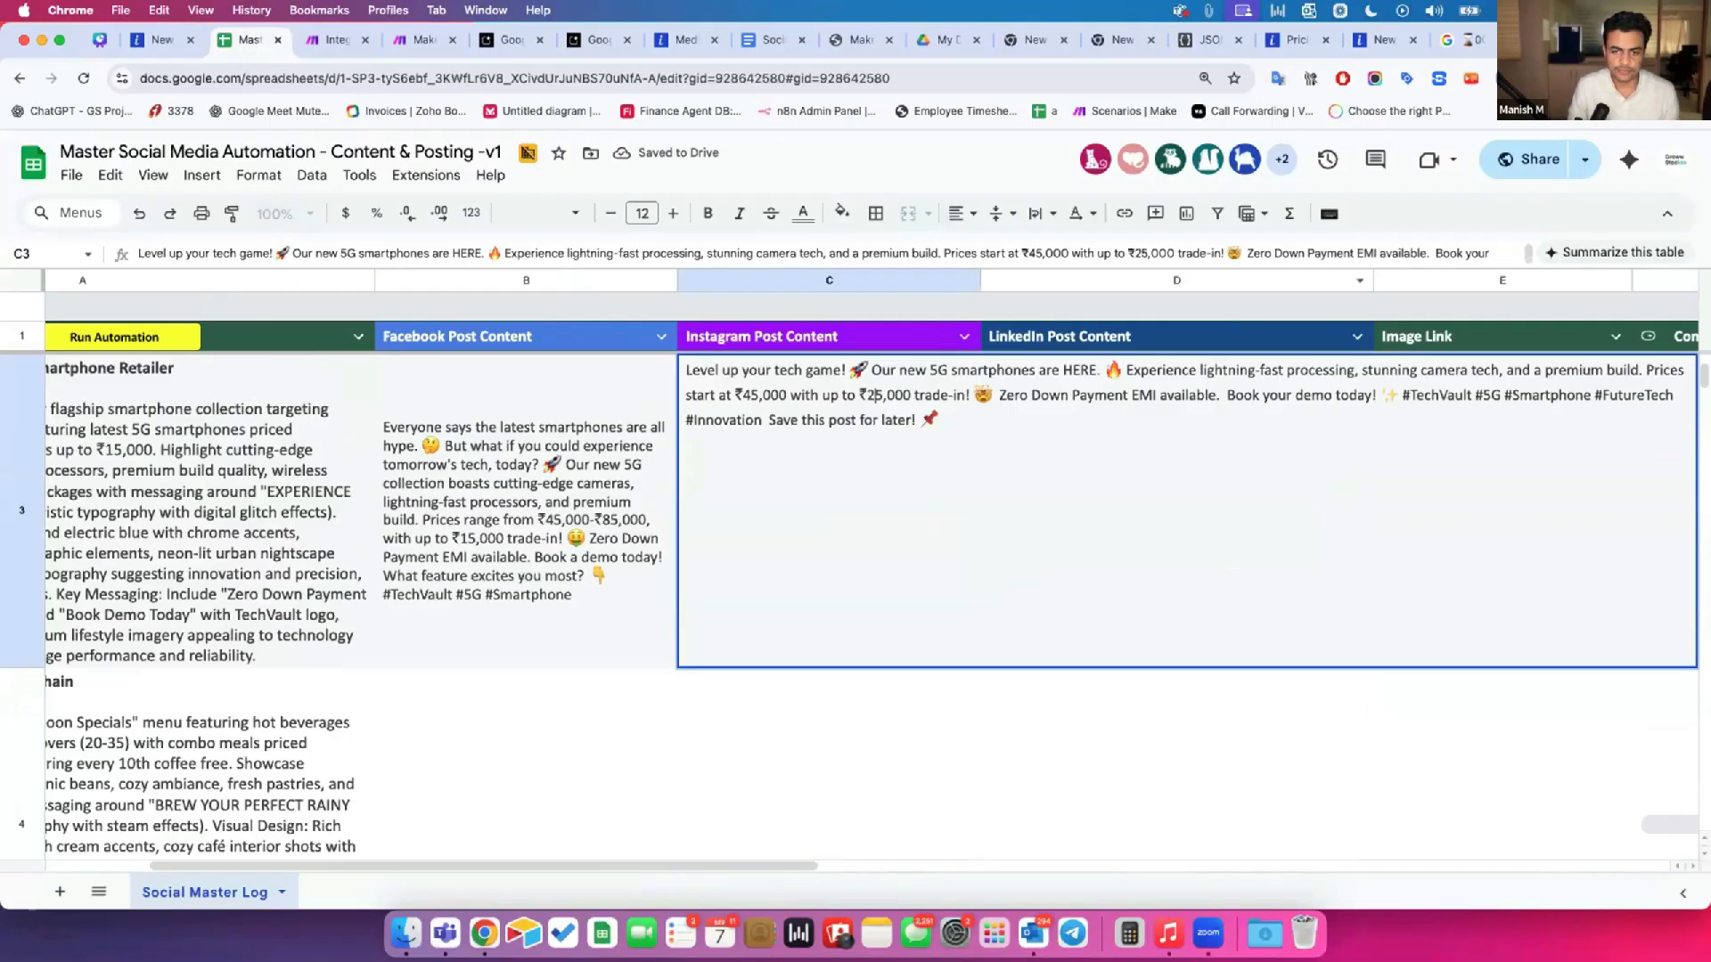
key(Return)
Step: Change the trade-in offer in row 3's Facebook post to ₹25,000 and select the row's three posts for review
double_click(533, 422)
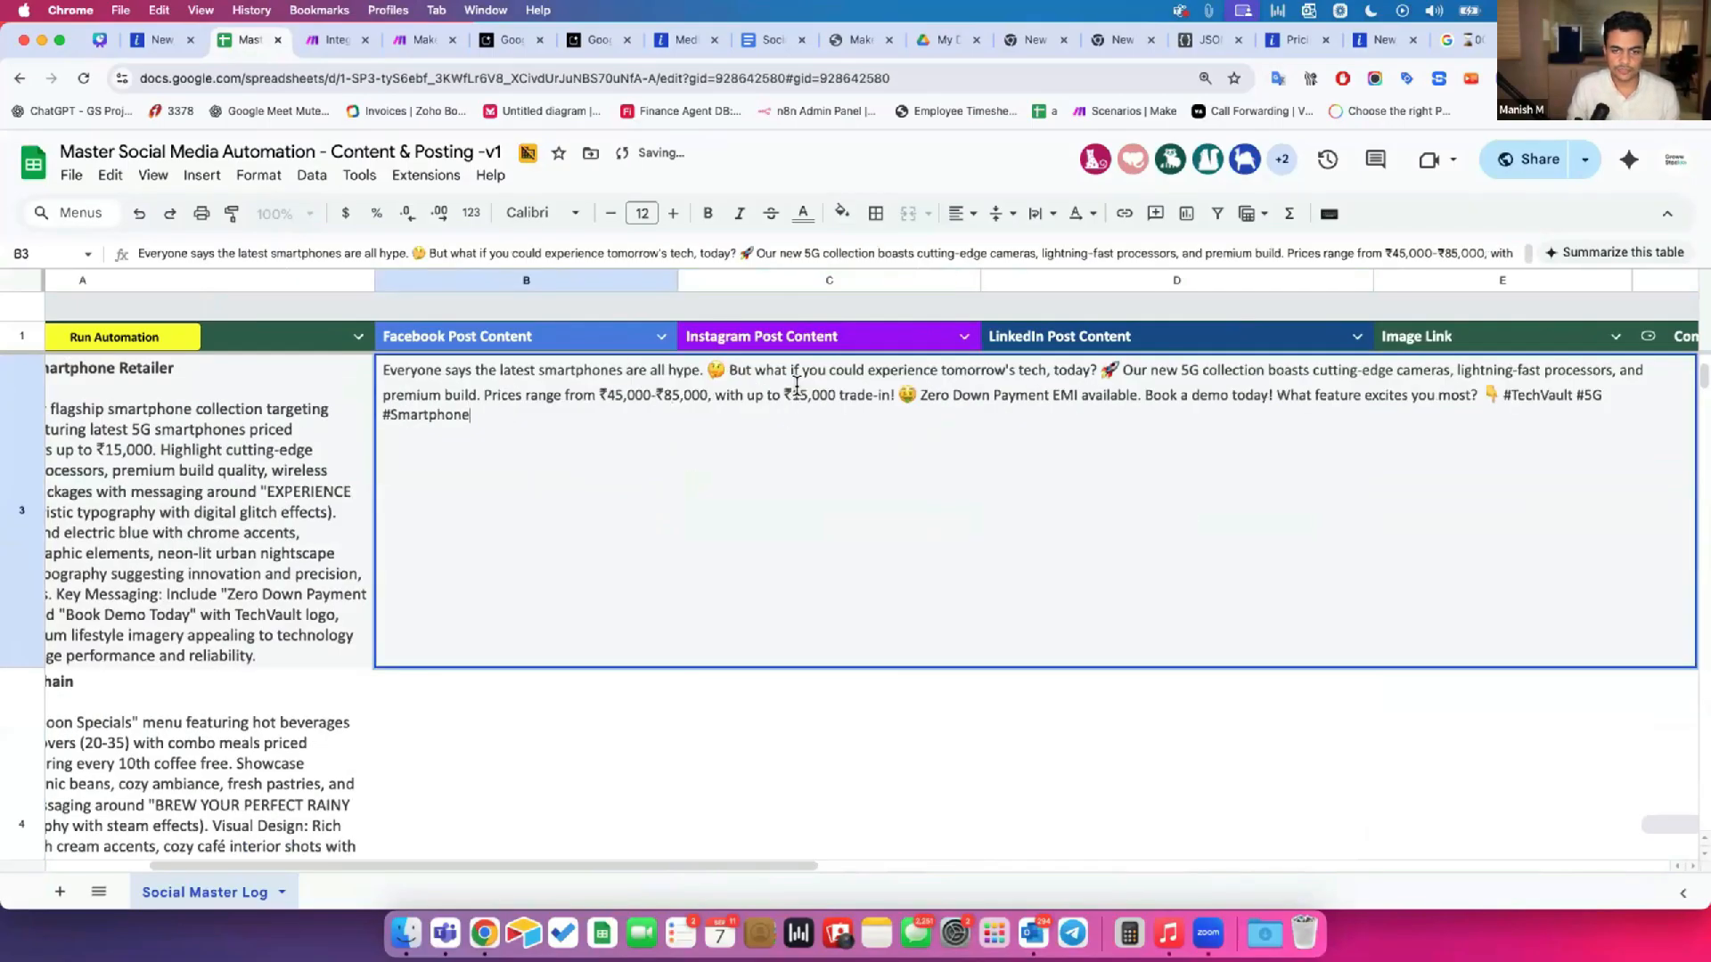
key(BackSpace)
text(2)
key(Return)
scroll(624, 488, up, 2)
drag(599, 500, 1062, 540)
scroll(980, 570, up, 1)
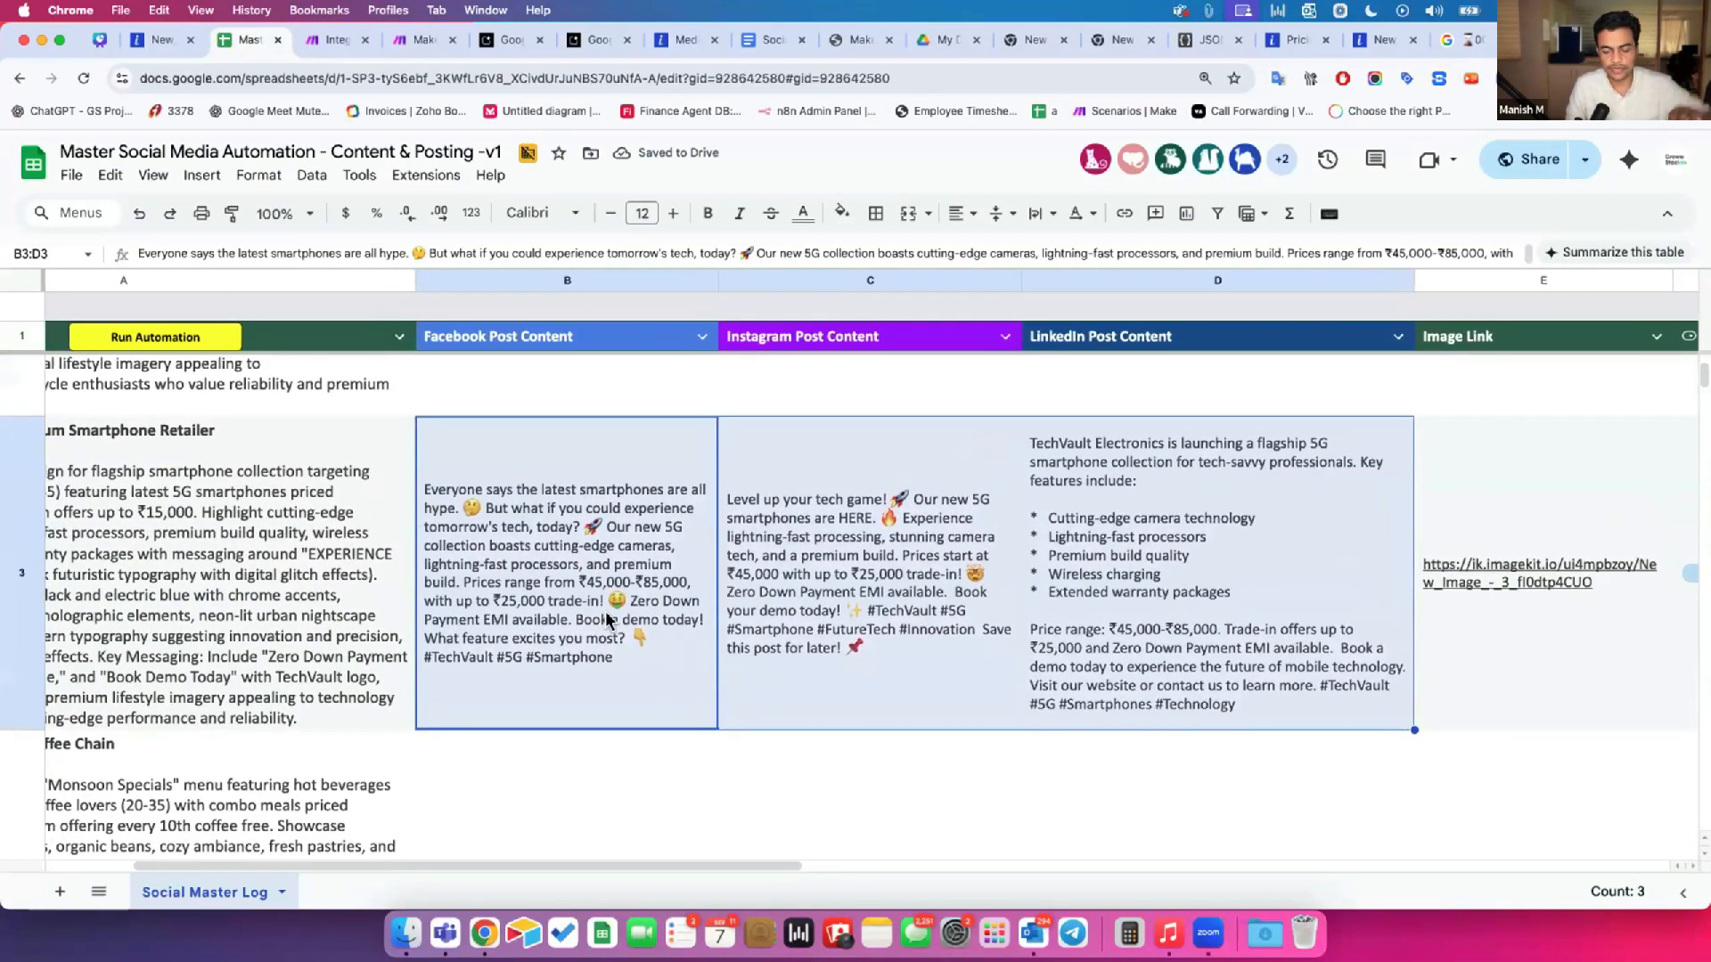
Step: Add the hashtag #mobilephone to the end of row 3's LinkedIn post
double_click(1196, 673)
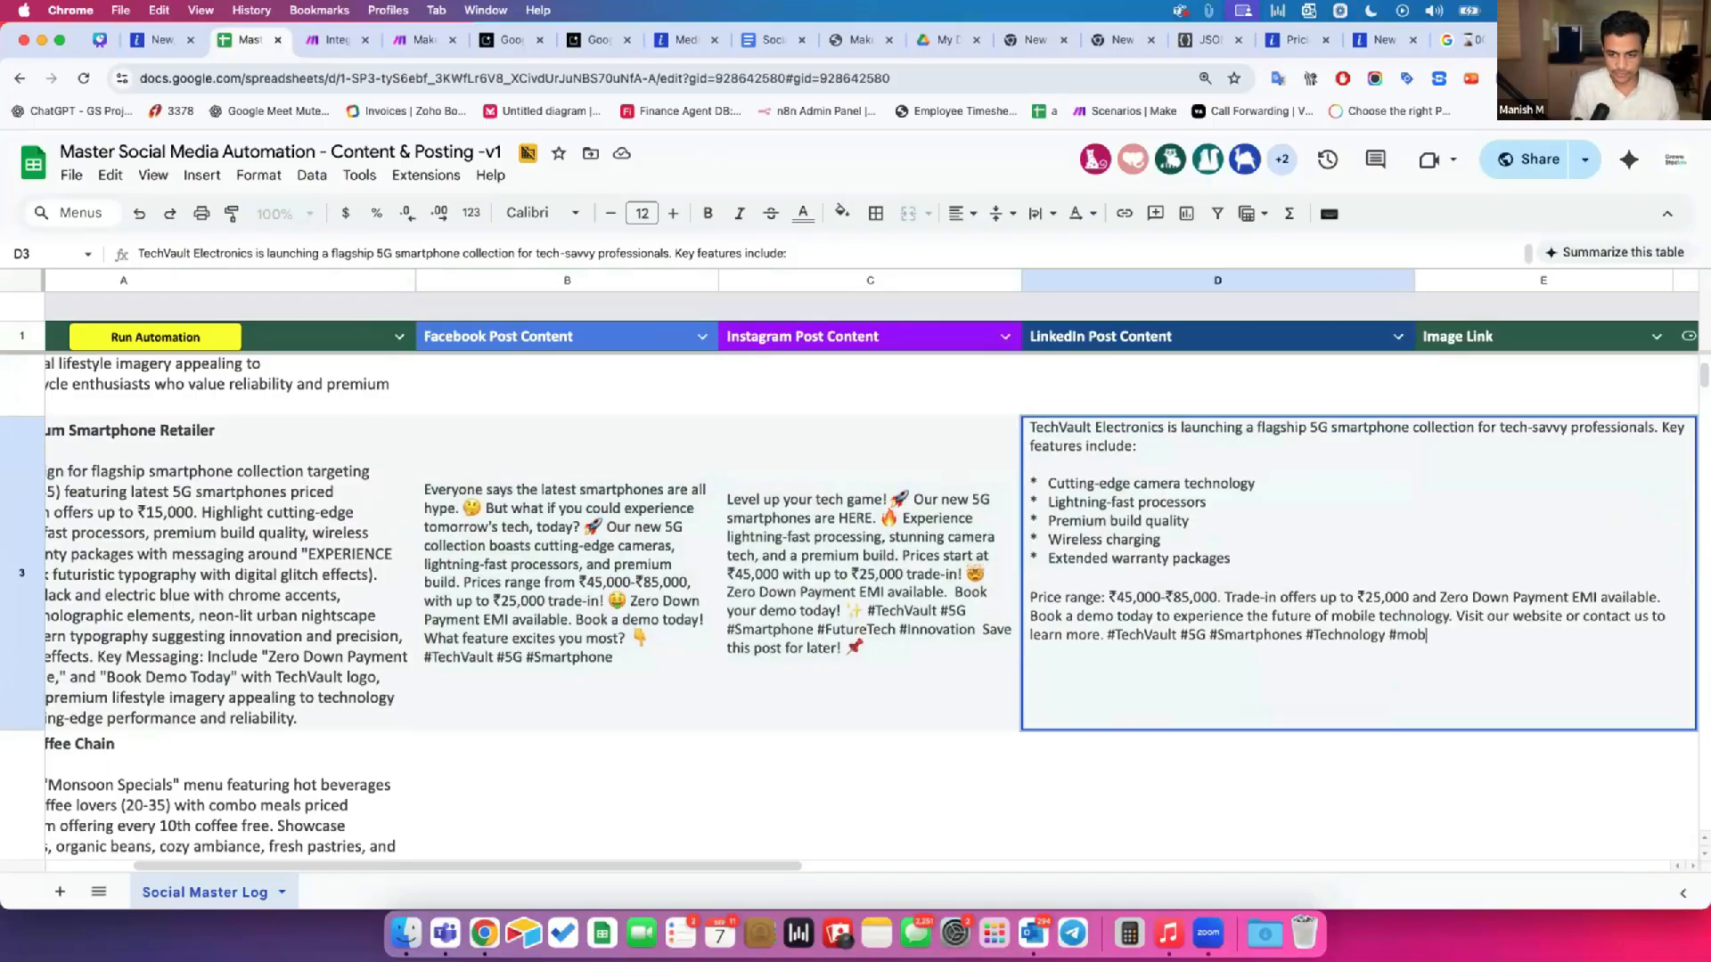
text(phone)
key(Return)
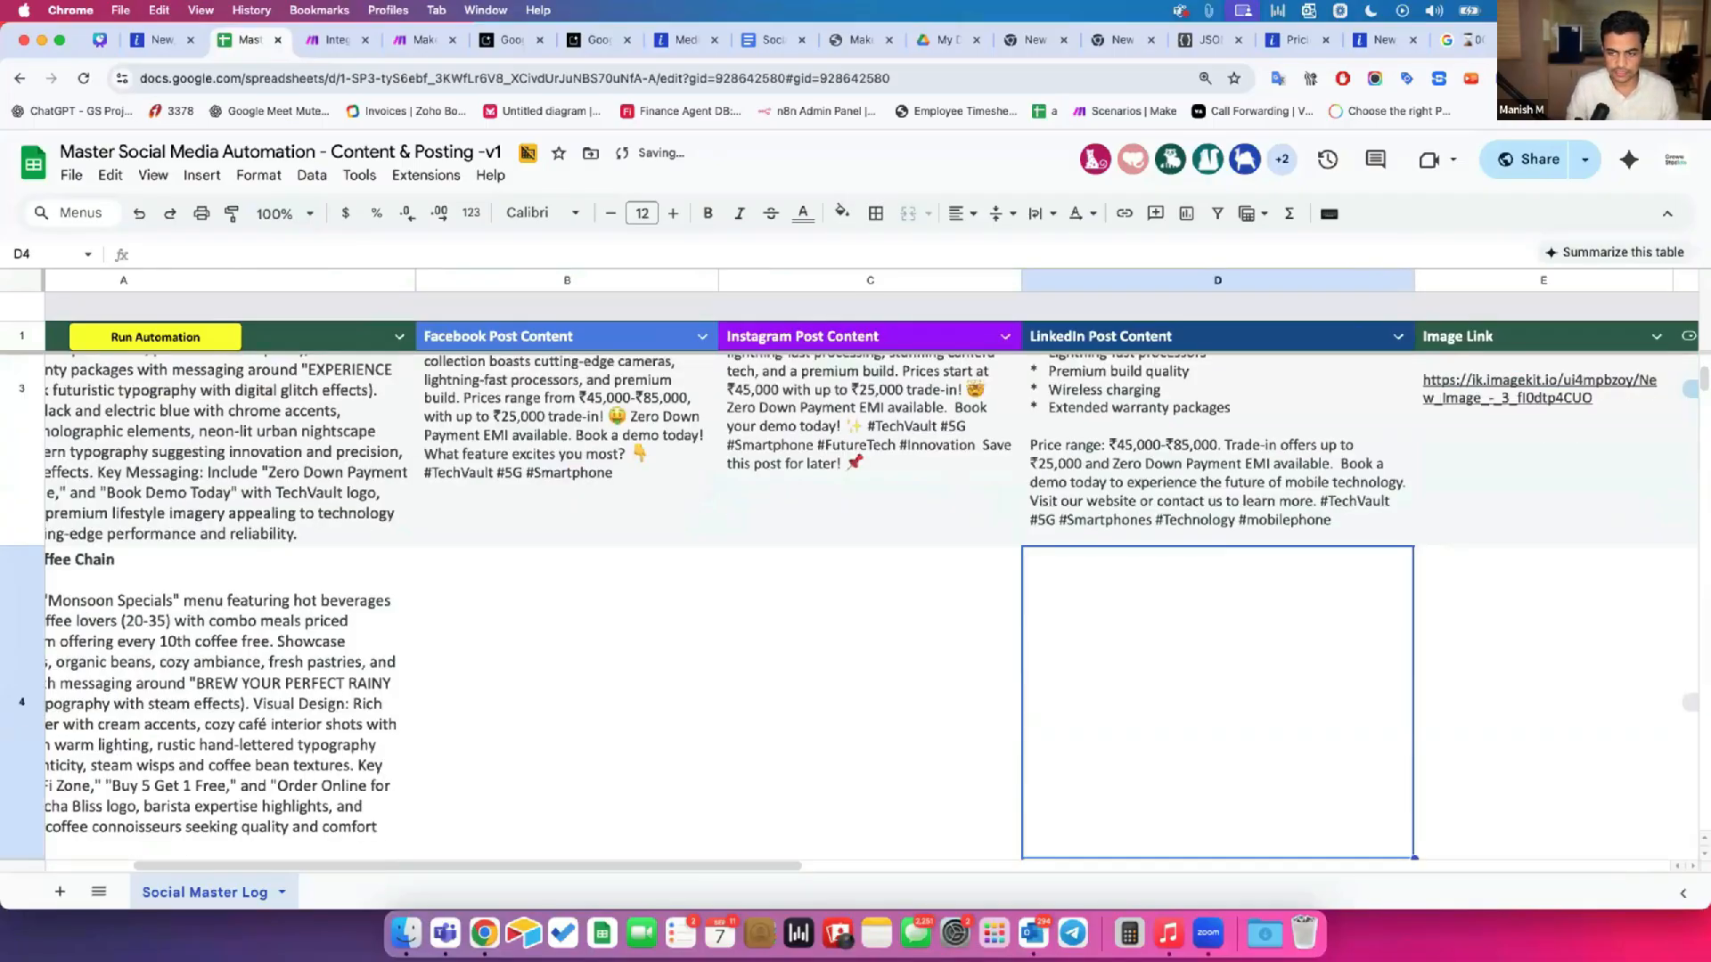
click(1279, 510)
scroll(1278, 510, up, 3)
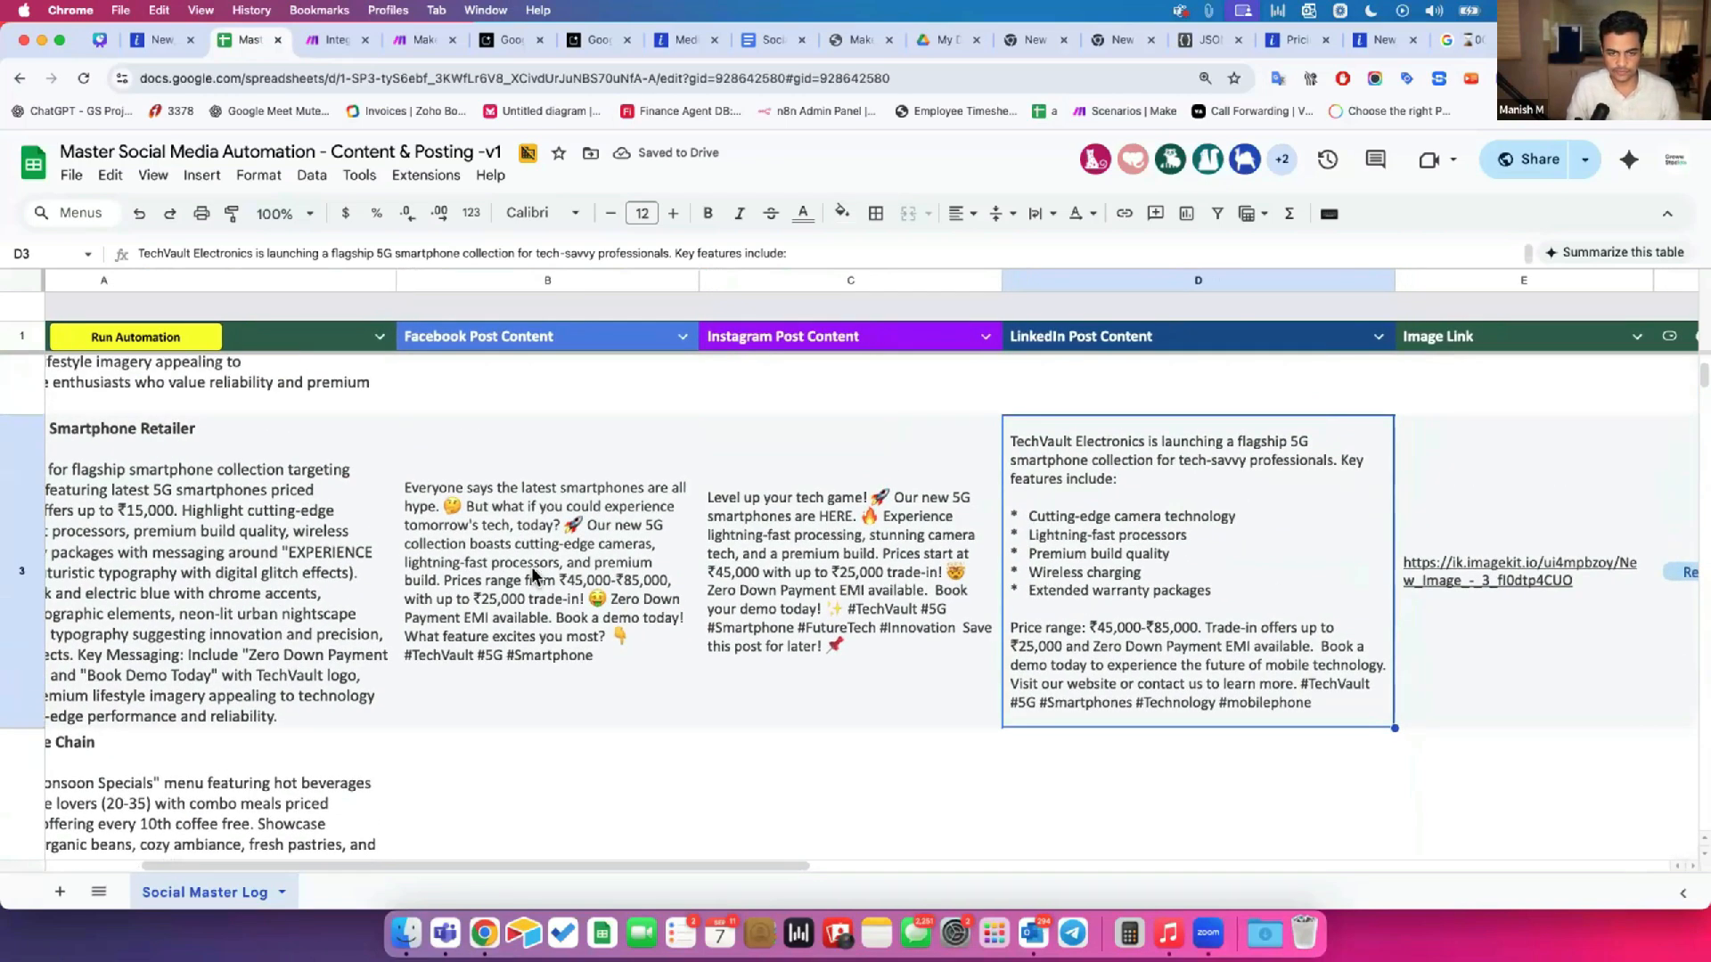
Step: Compare row 3's posting idea and edited posts with the modules of the Make scenario
drag(179, 613, 1136, 611)
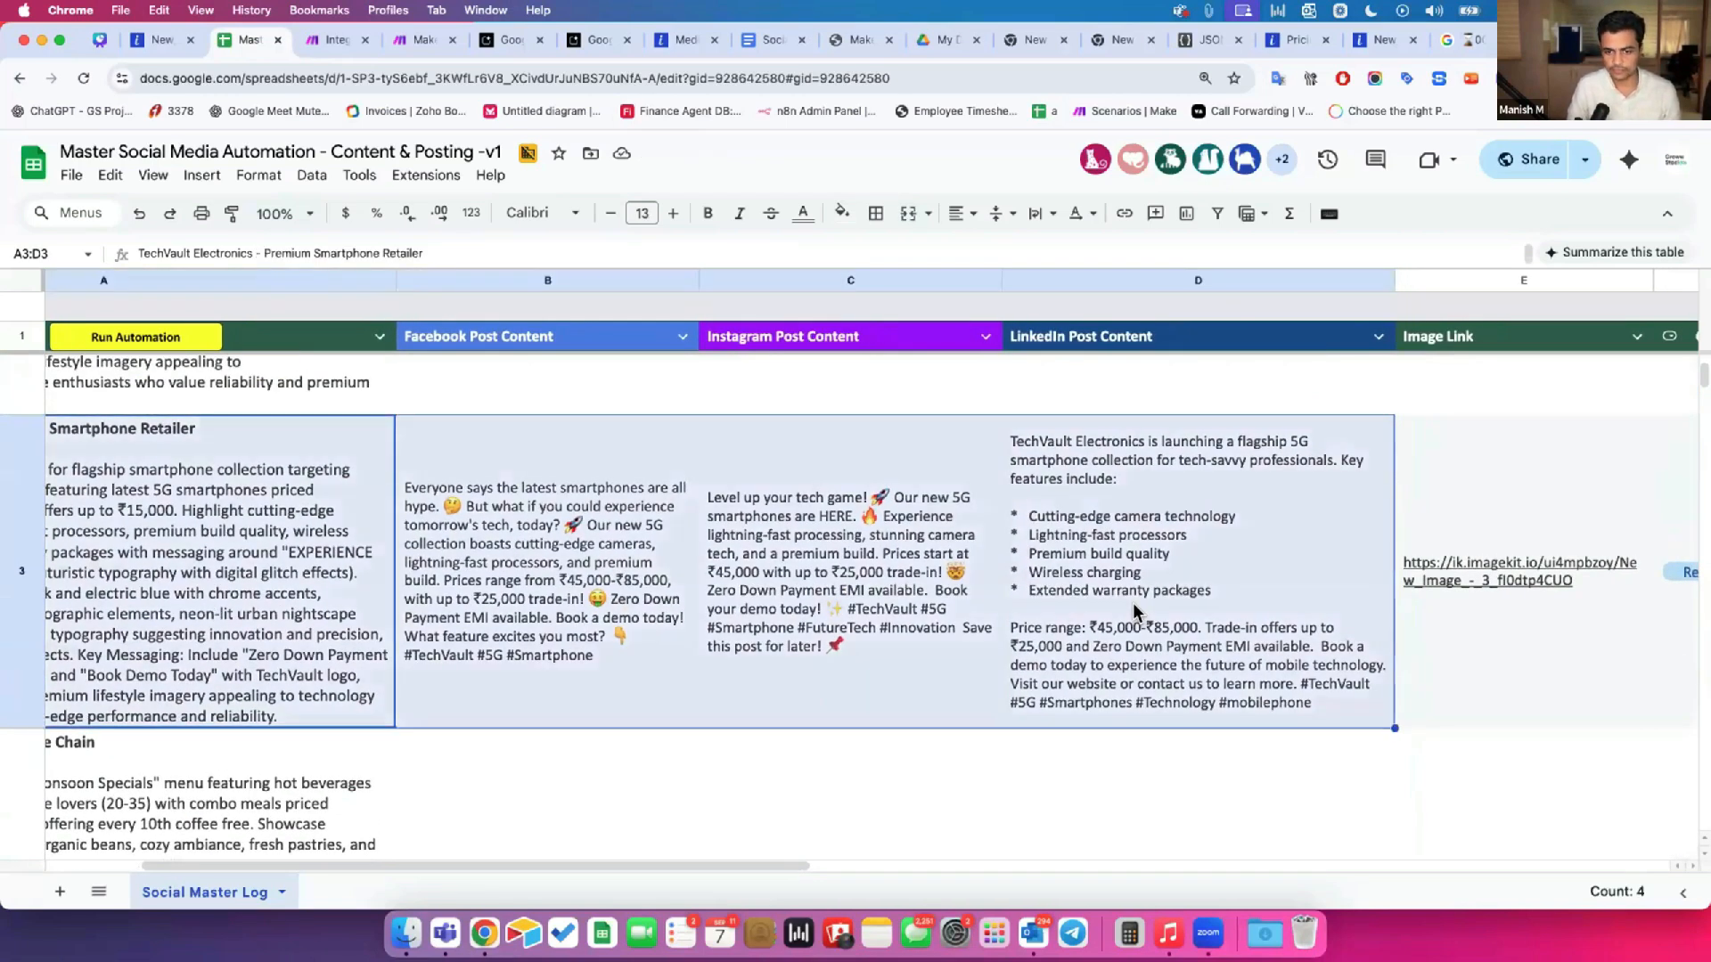
click(336, 45)
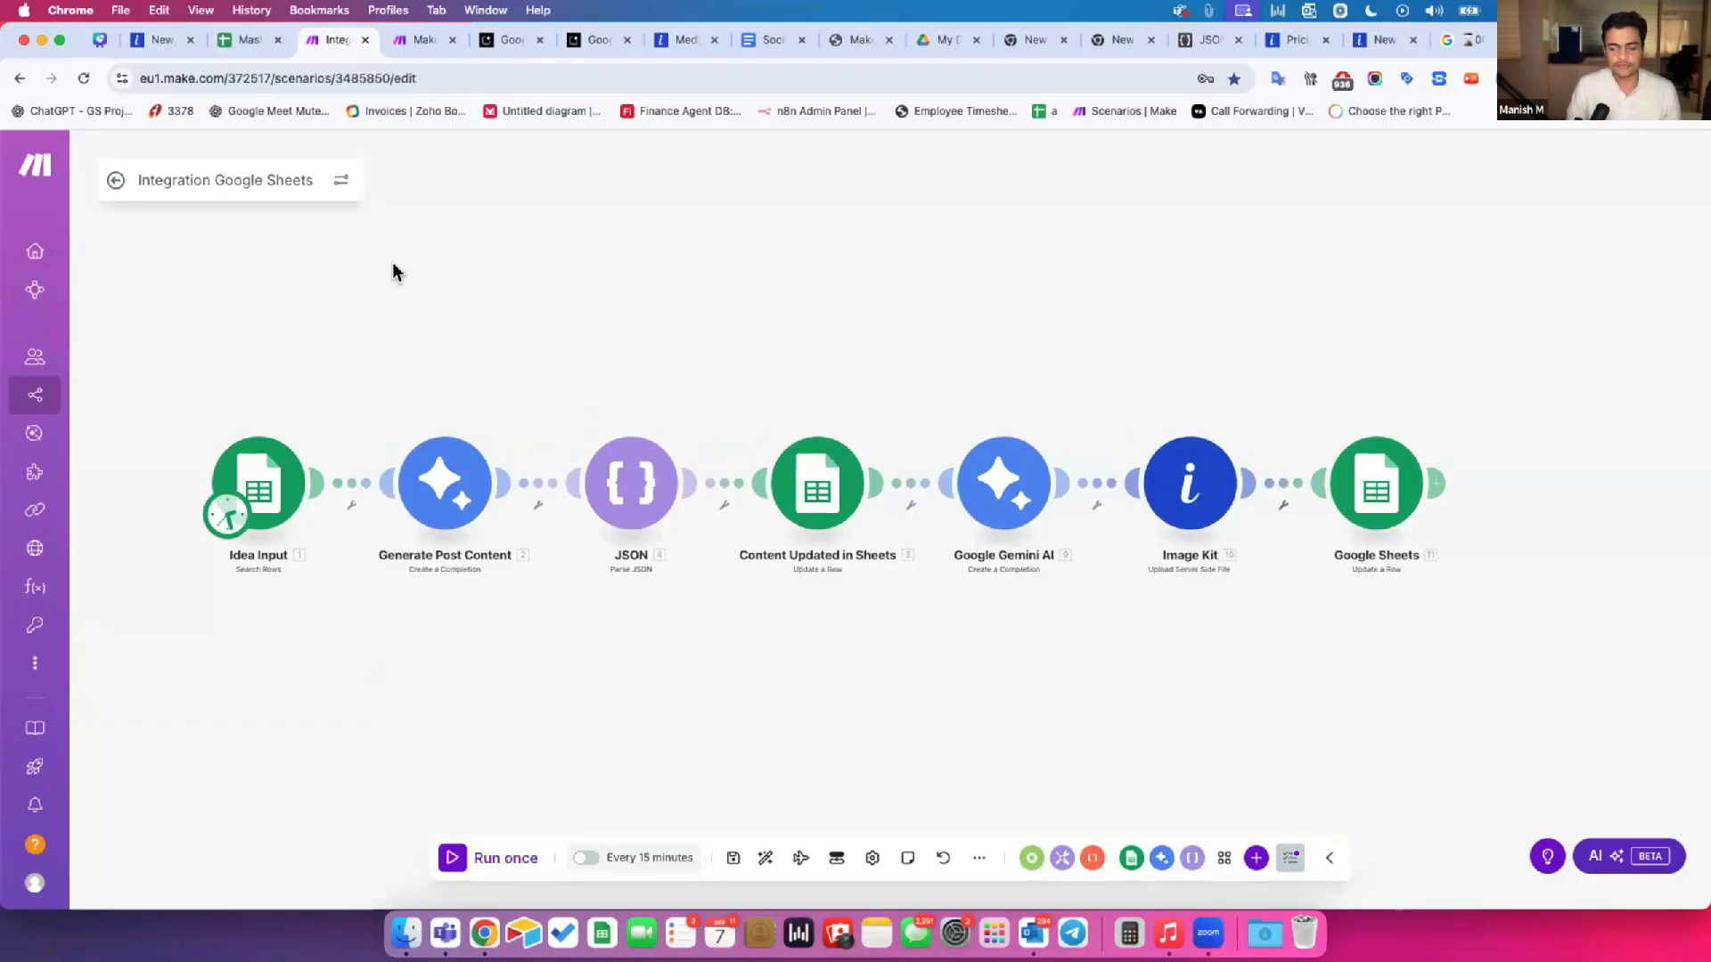
drag(361, 557, 361, 535)
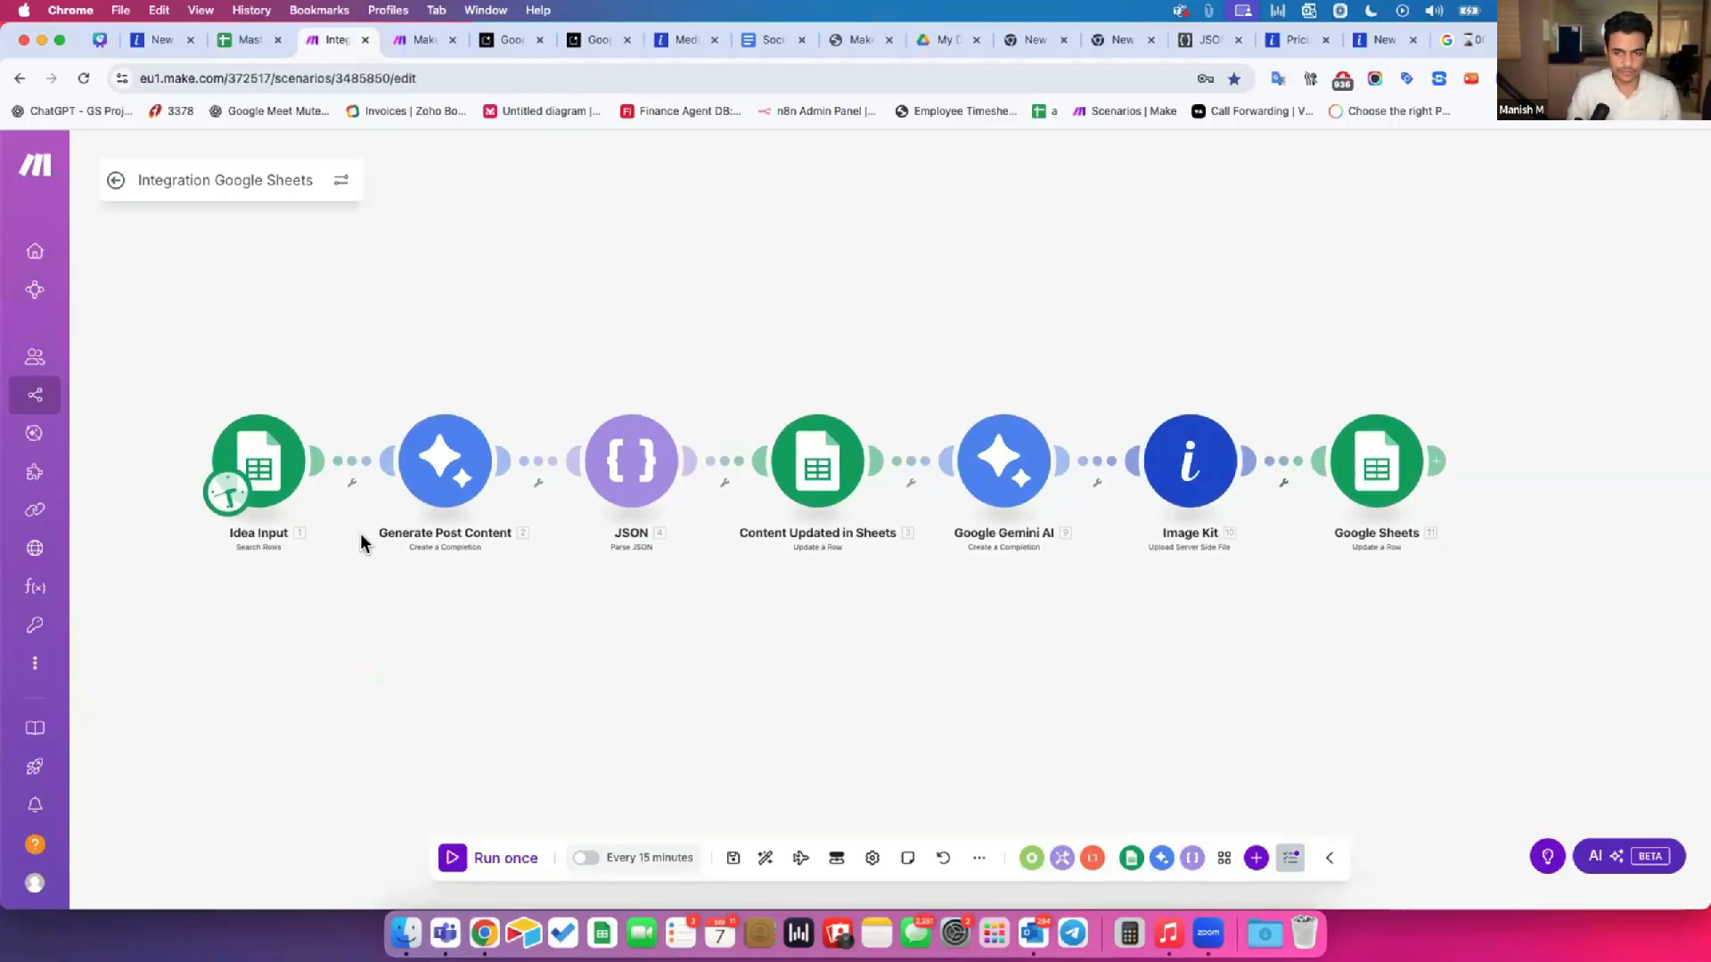
click(260, 39)
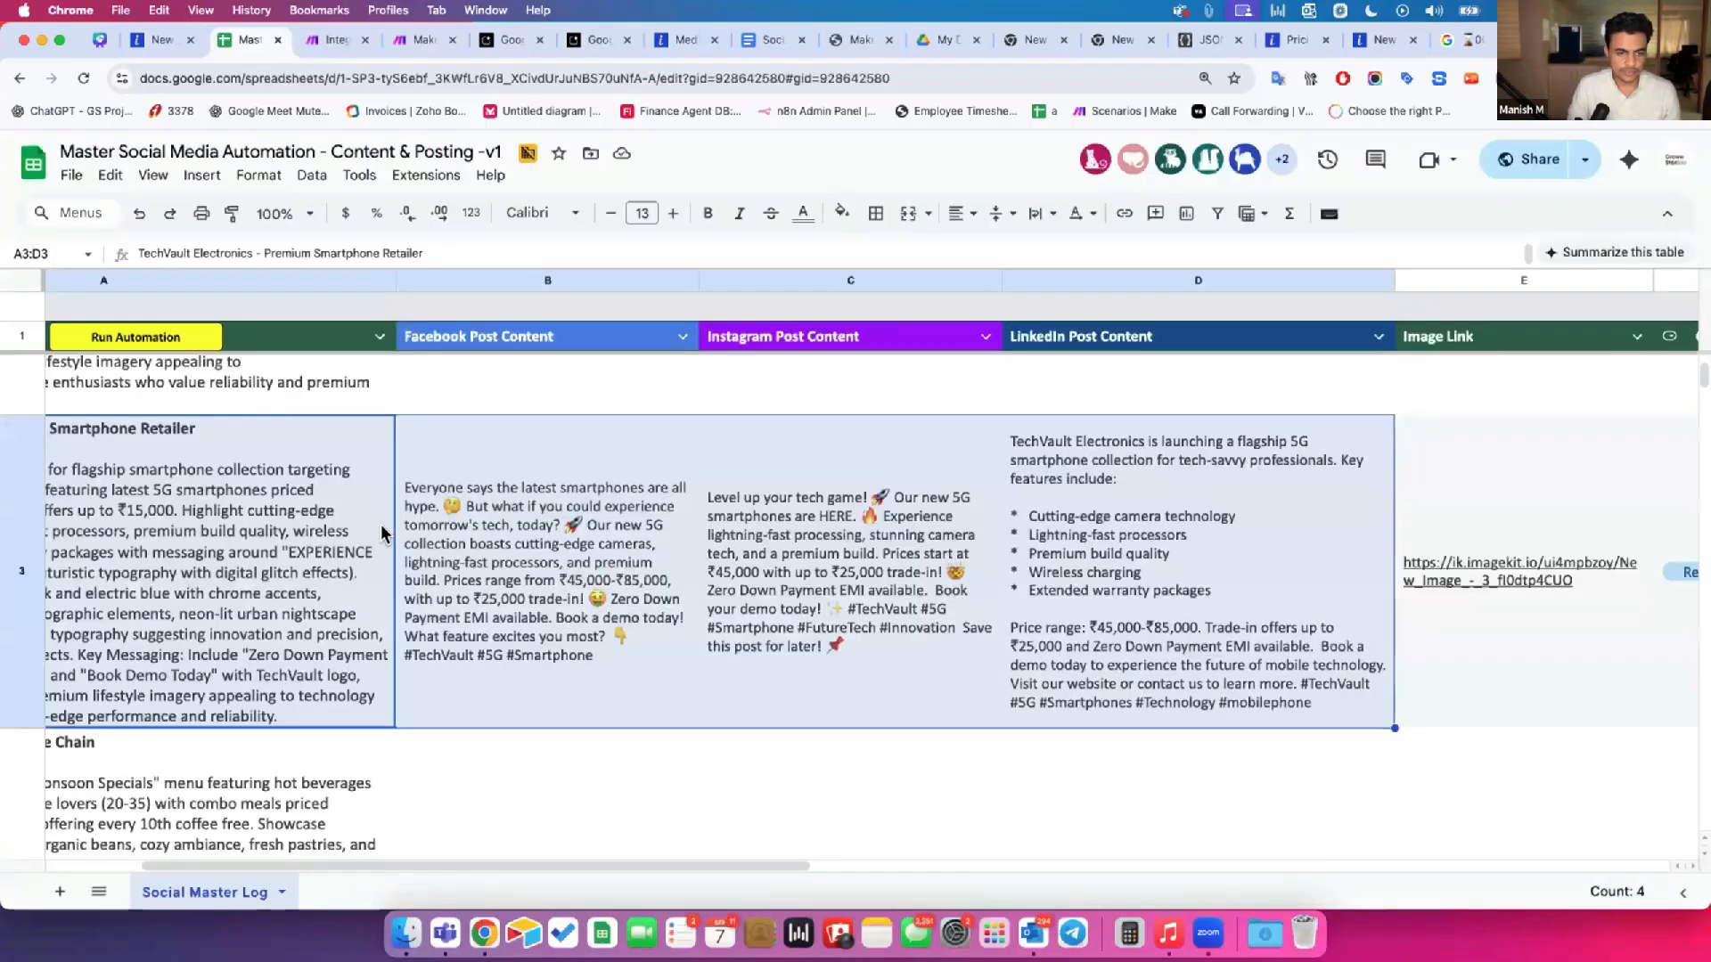
scroll(381, 533, left, 5)
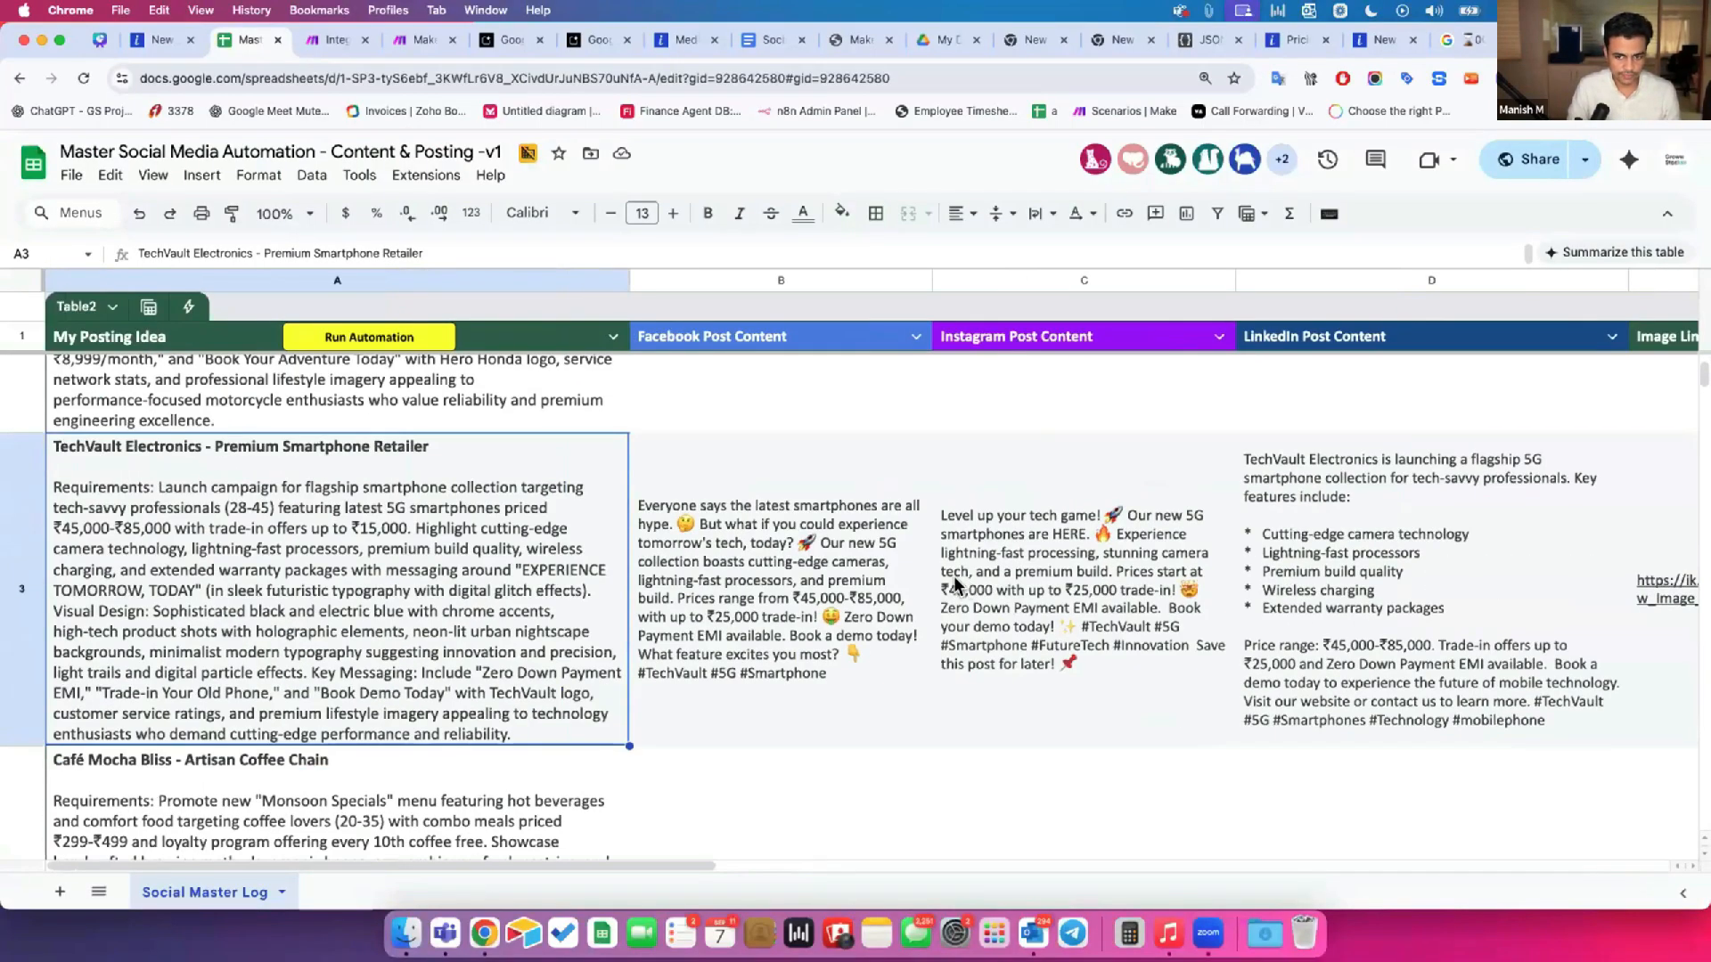
scroll(954, 575, right, 5)
click(811, 590)
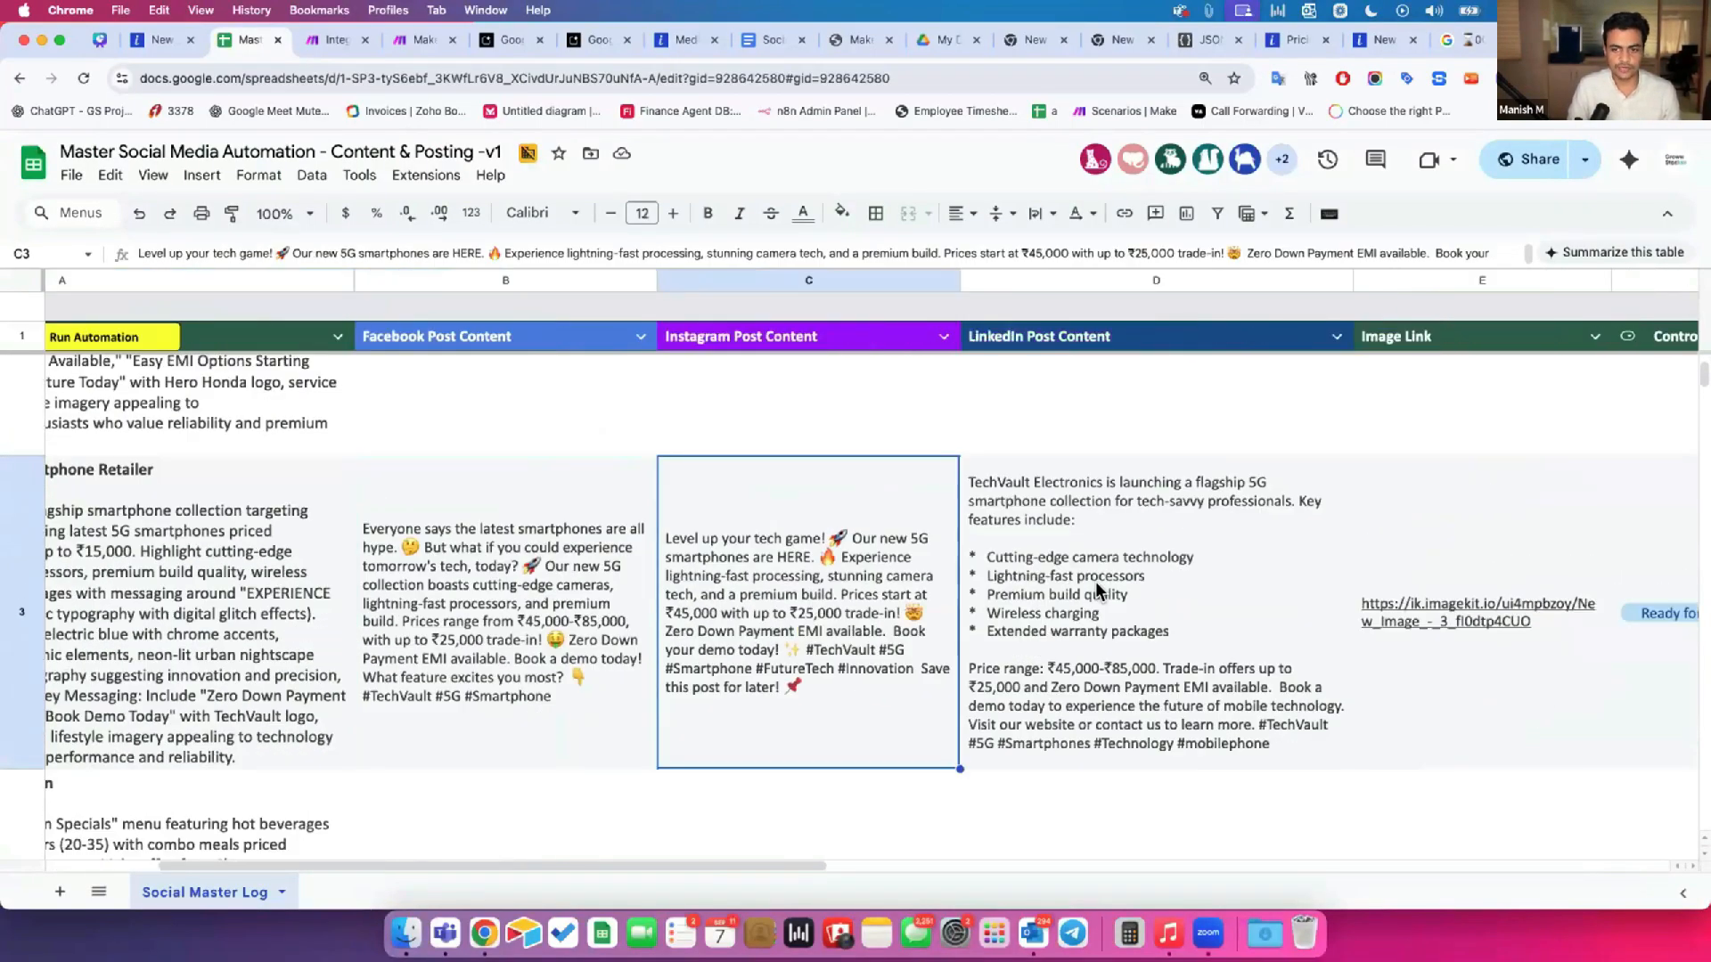
click(1095, 589)
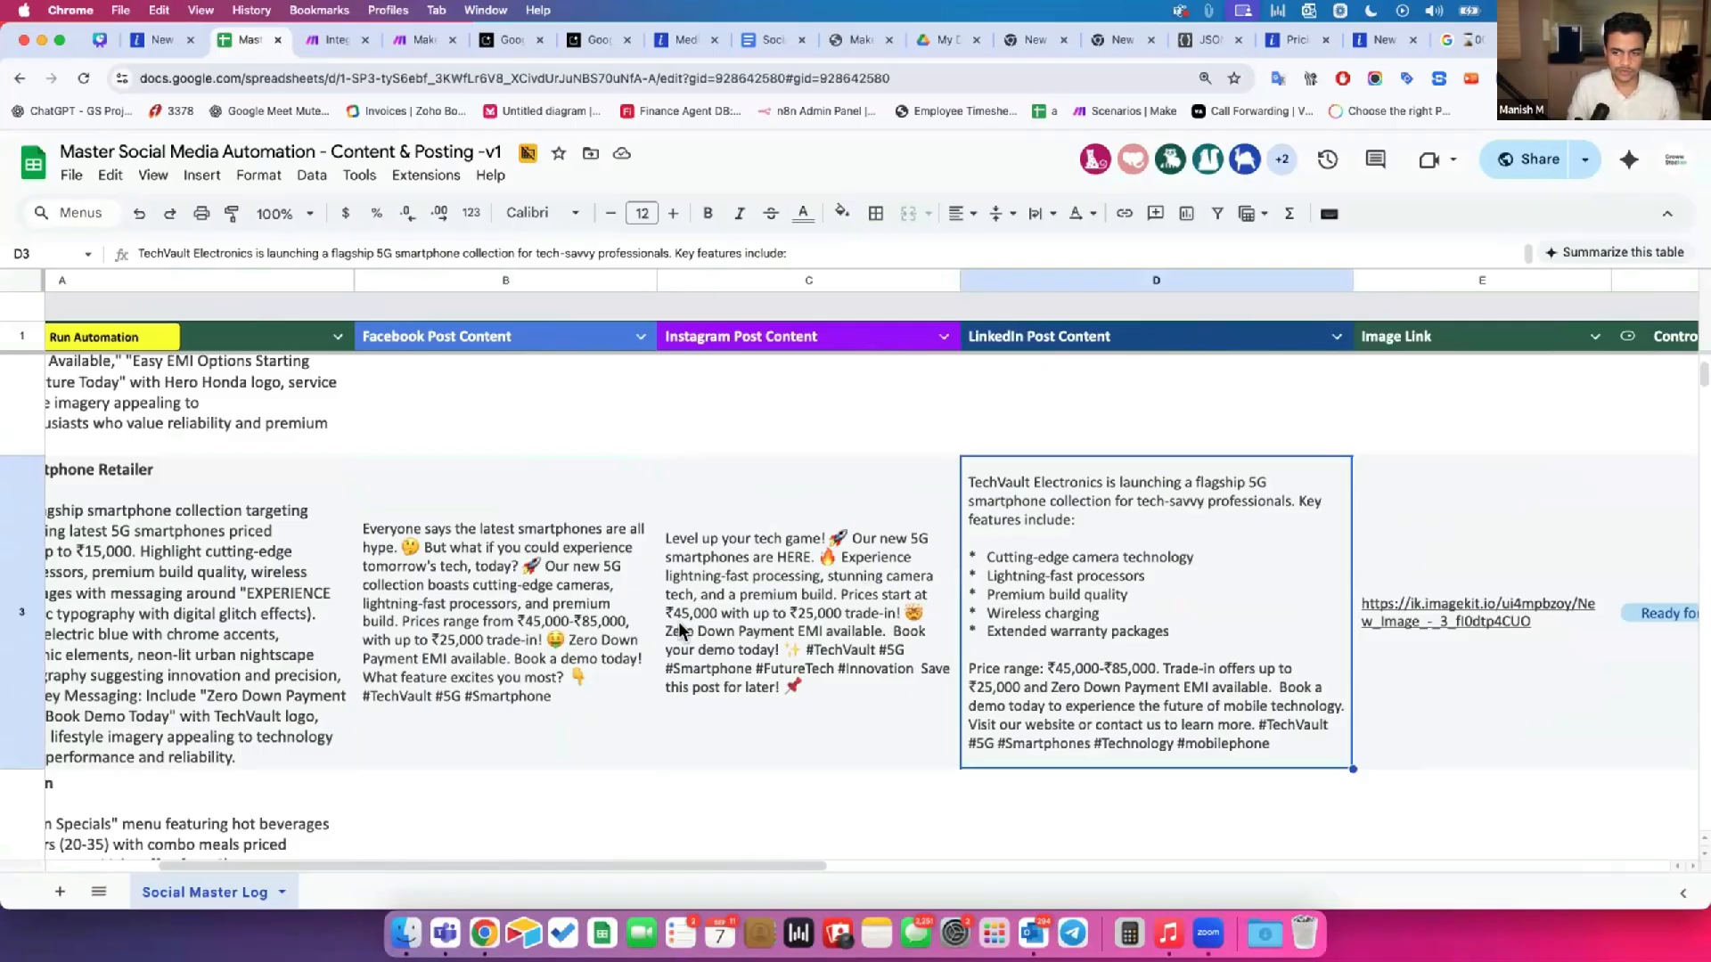
Step: Set row 3's Control Column to Approved & Create Post
scroll(680, 631, right, 5)
click(922, 563)
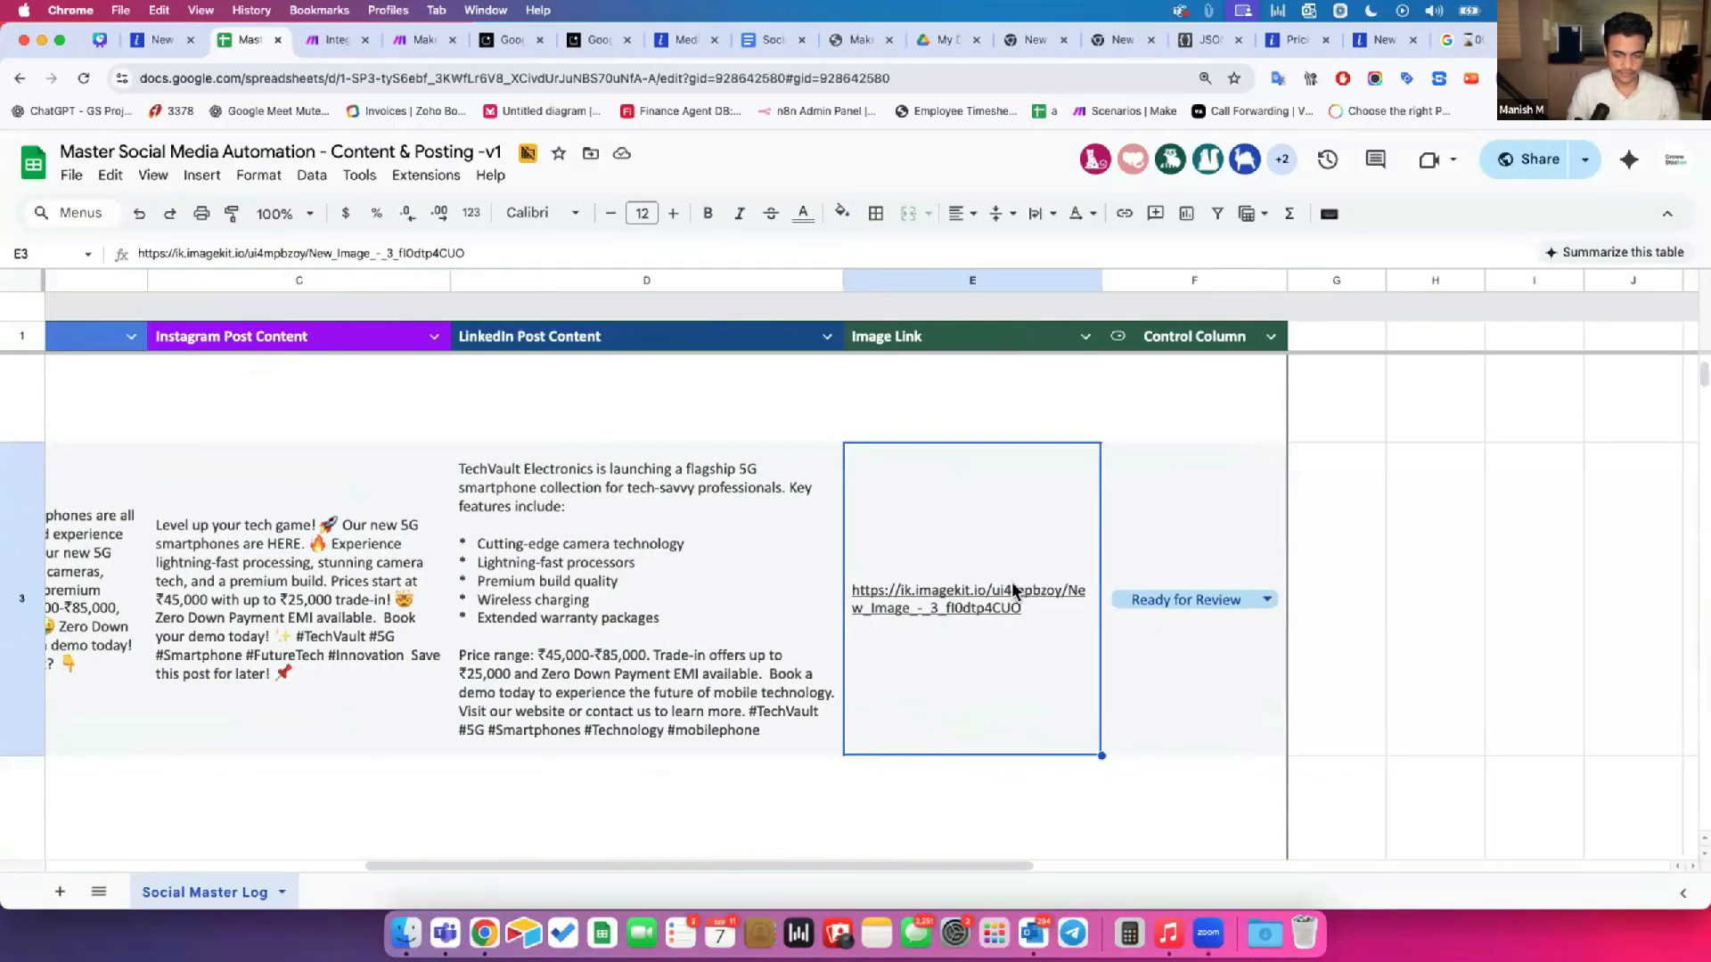
click(1149, 600)
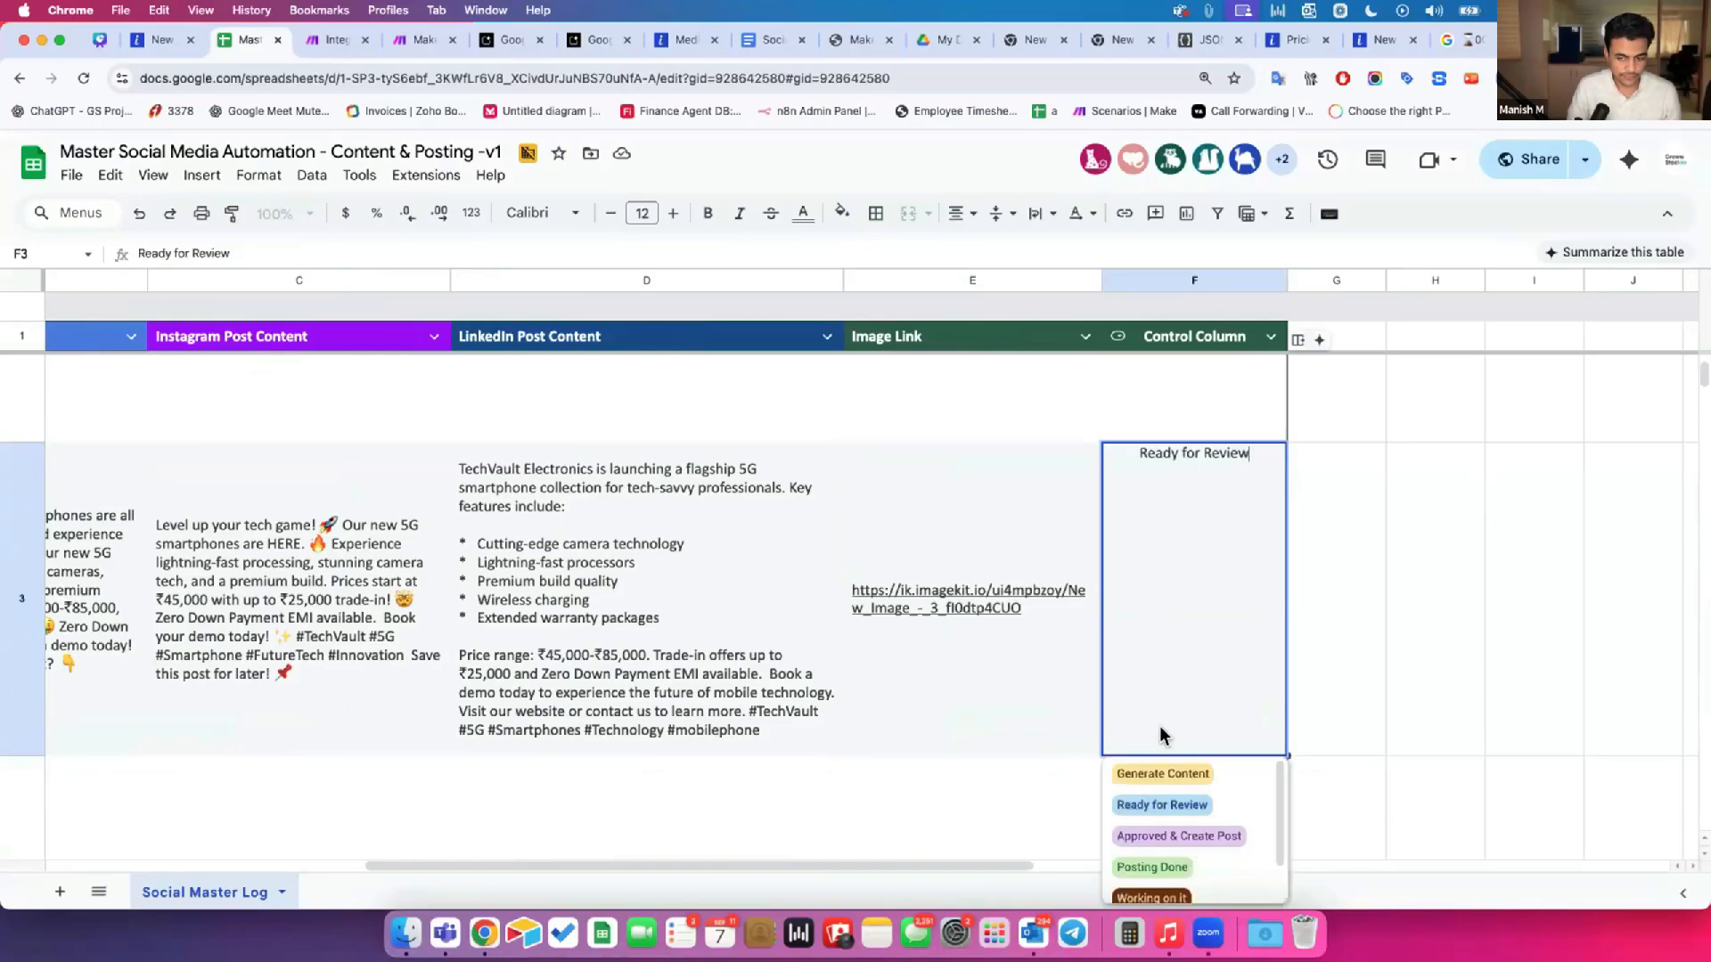
click(1235, 835)
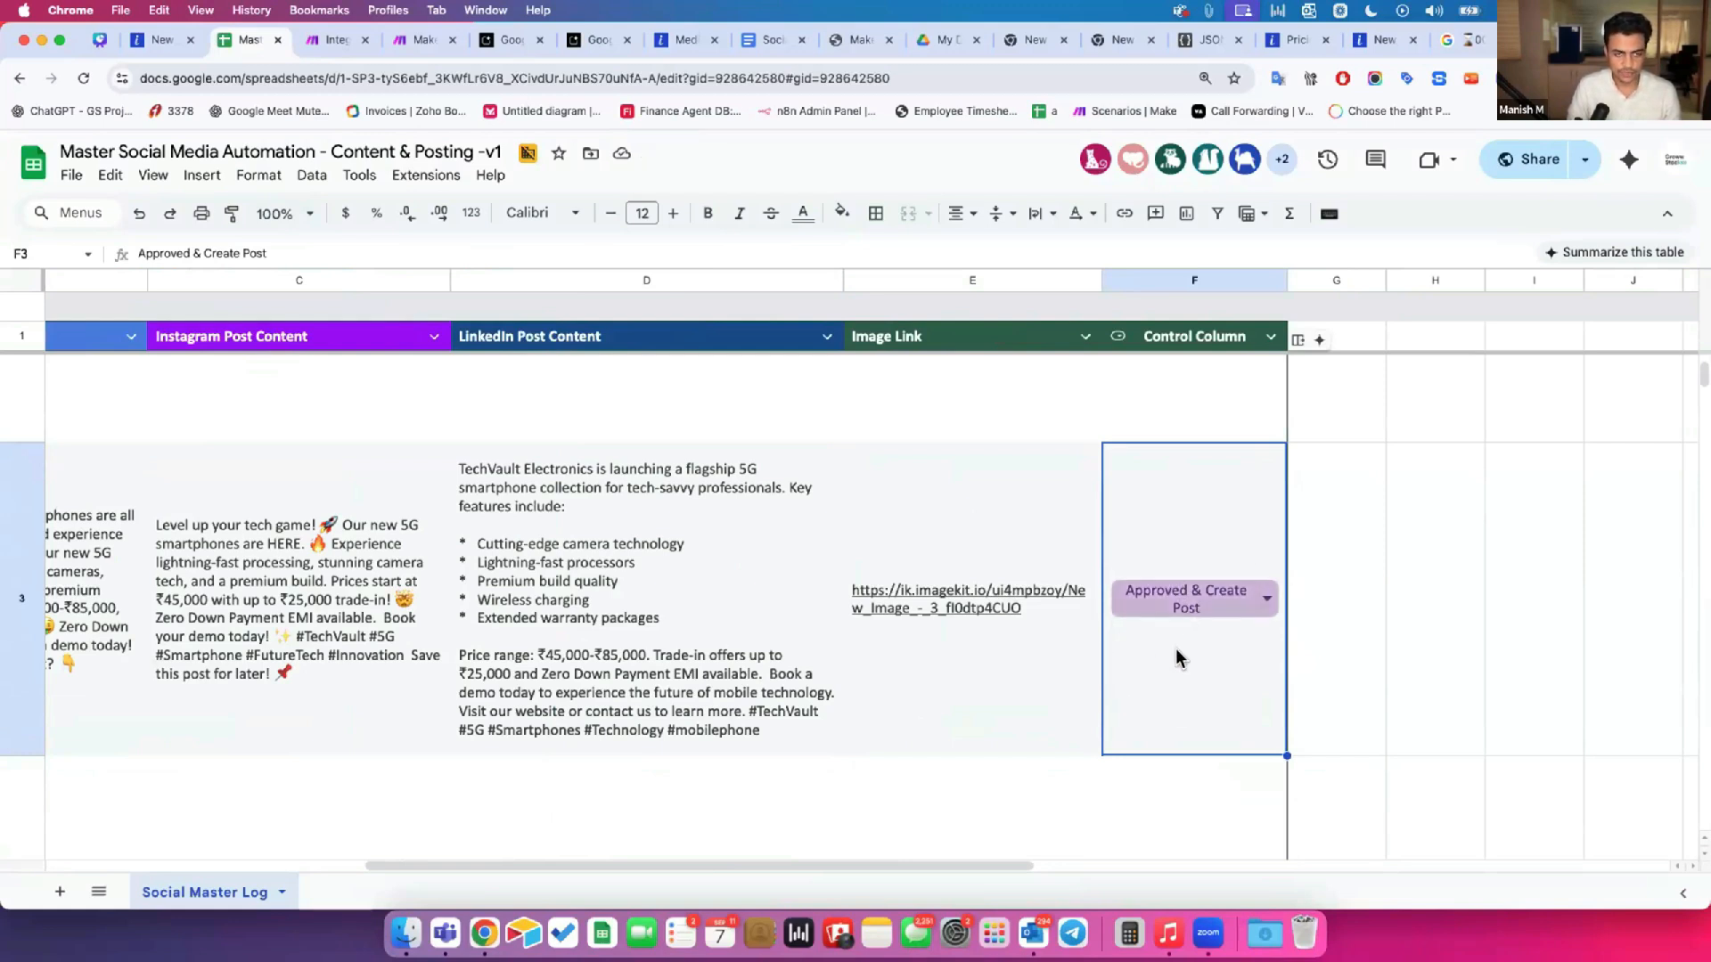
Step: Switch to Make and create a new scenario from the organization dashboard
click(335, 42)
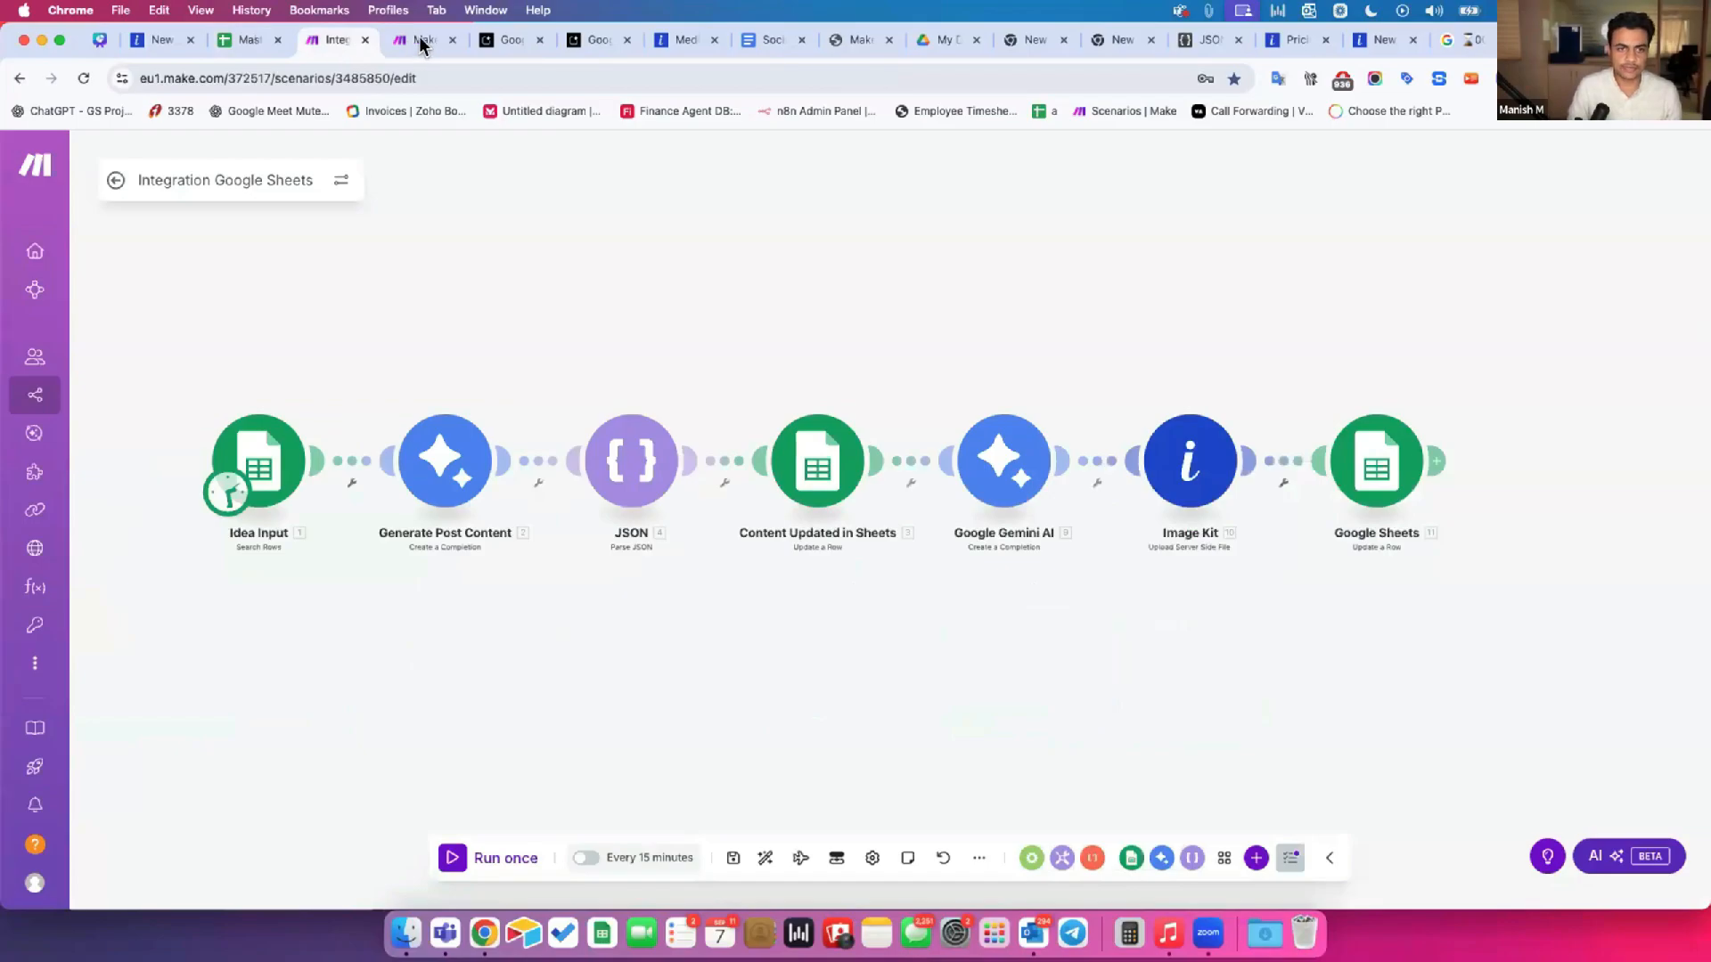
drag(285, 629, 306, 535)
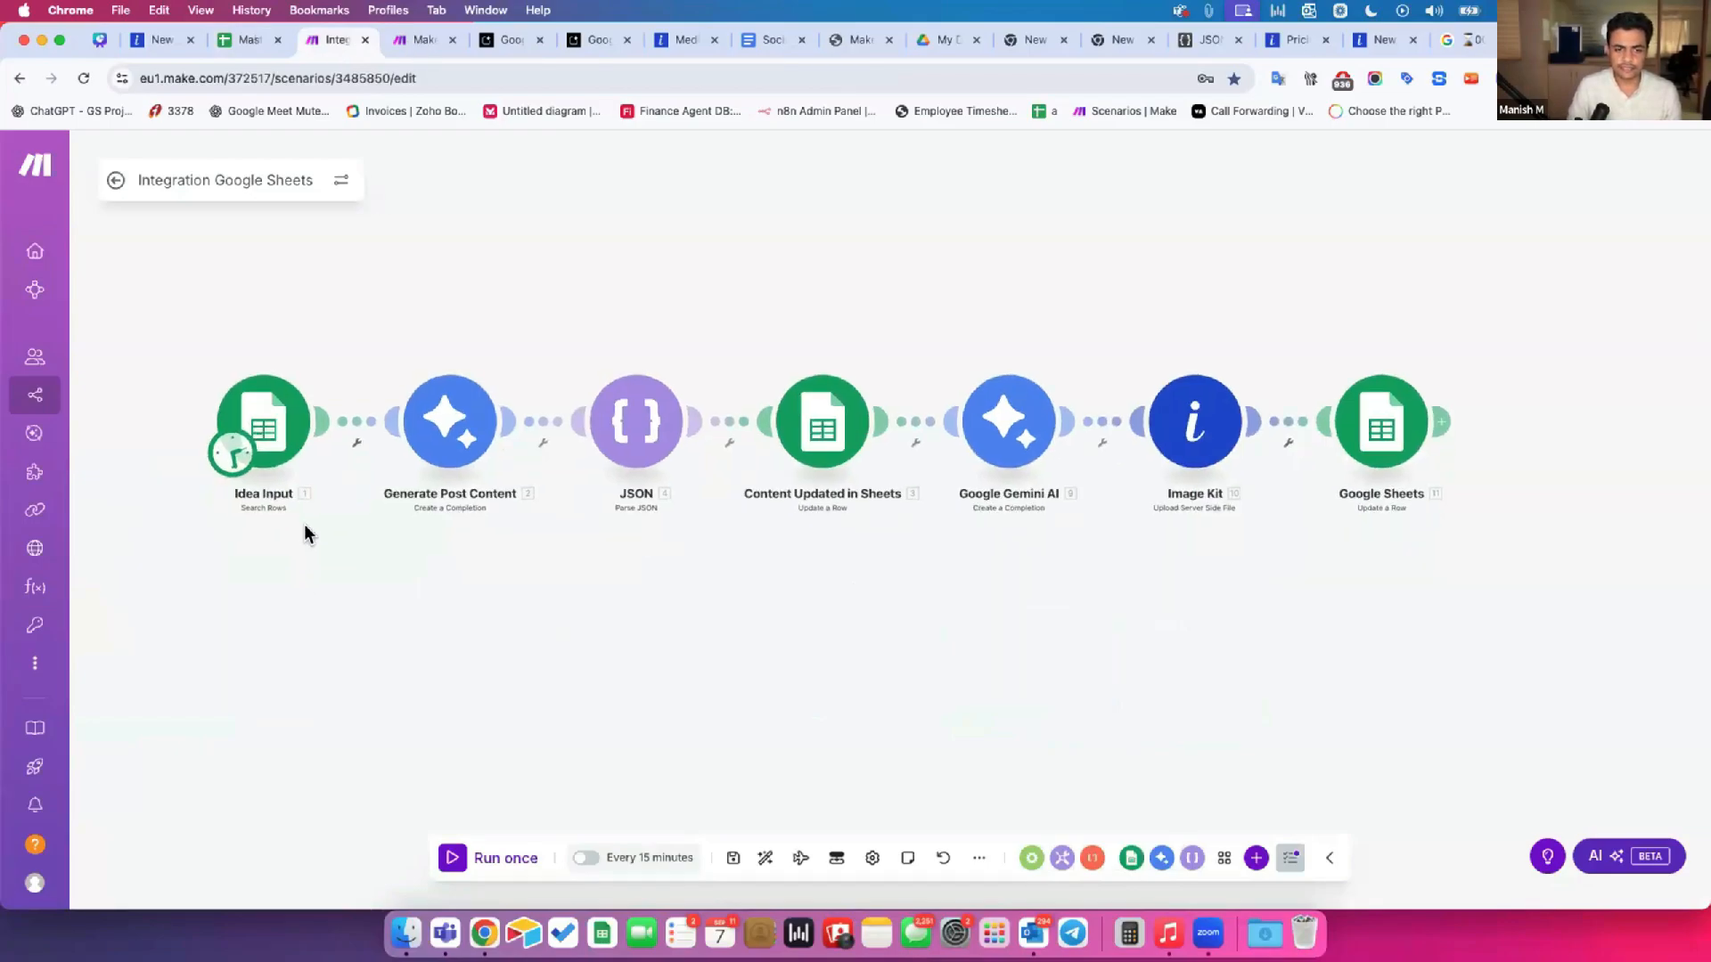
click(398, 43)
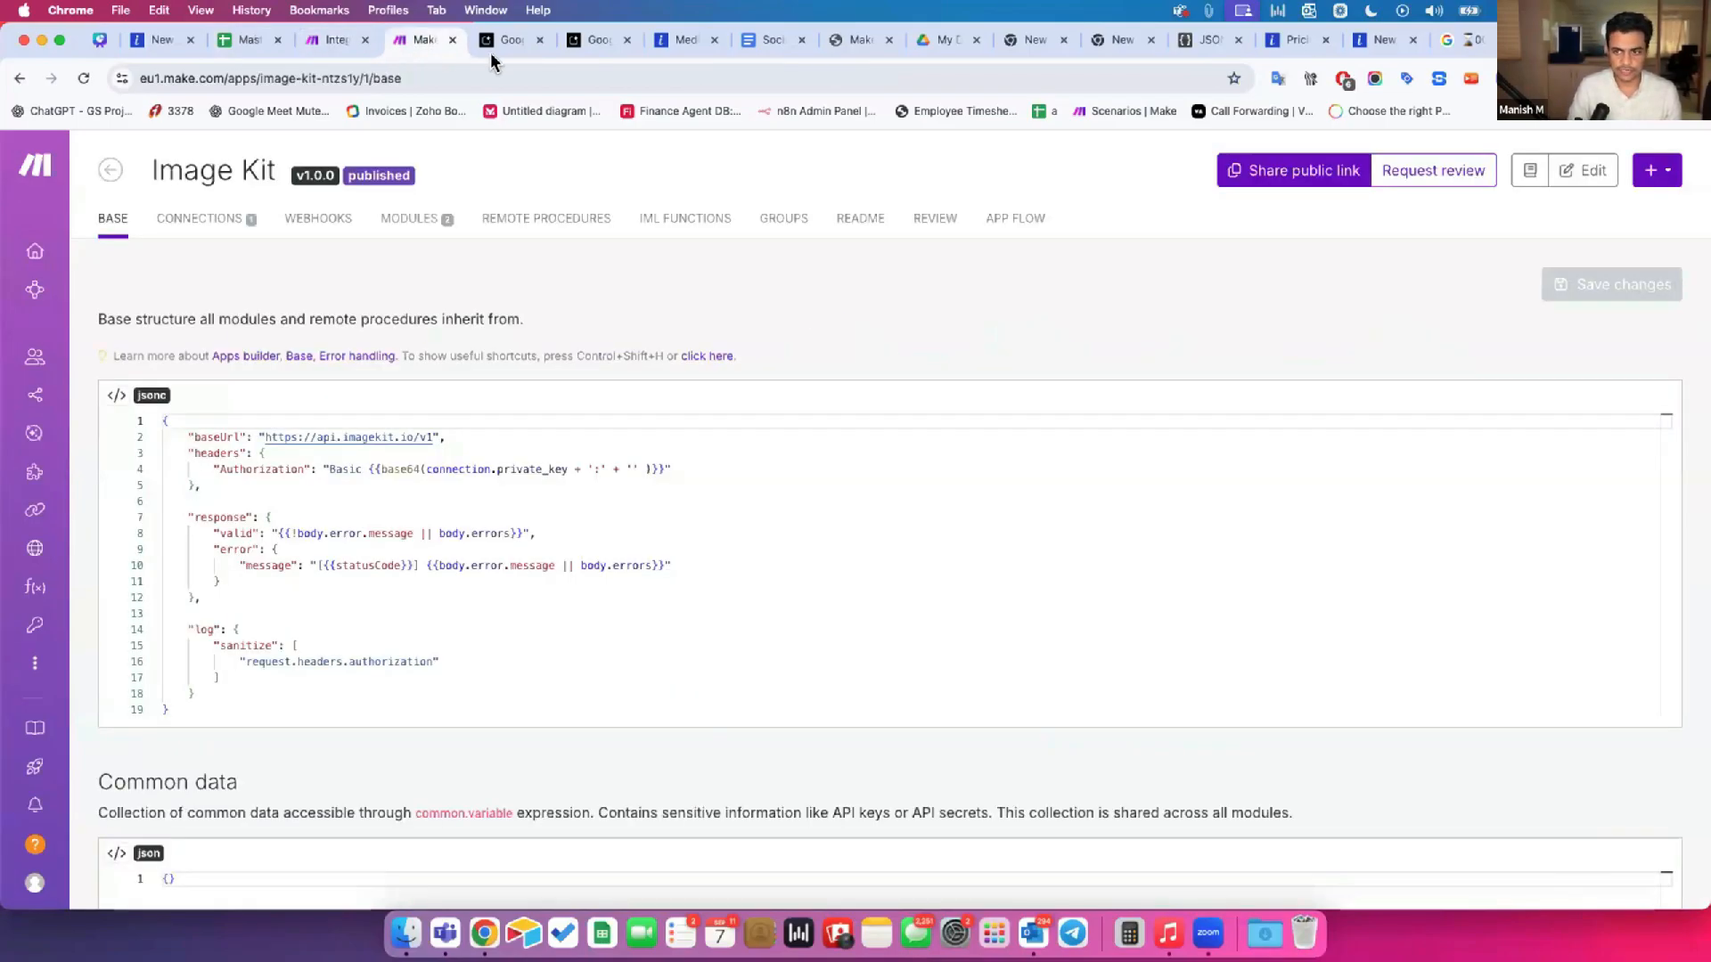
click(94, 253)
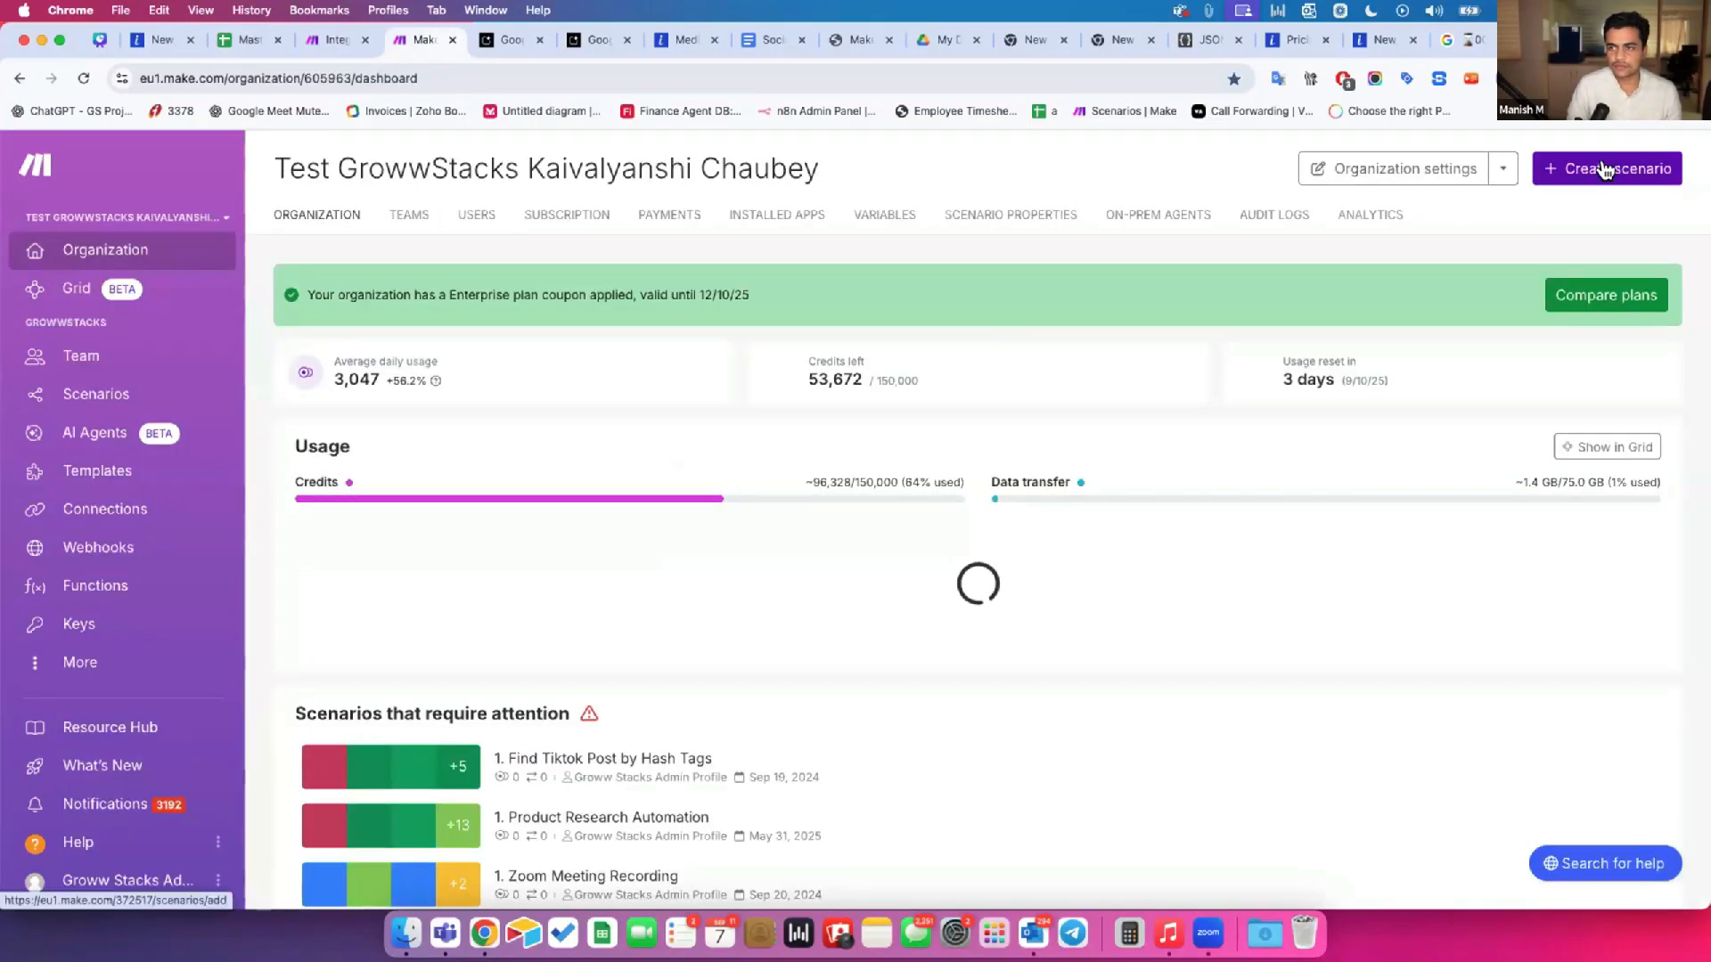
click(1604, 169)
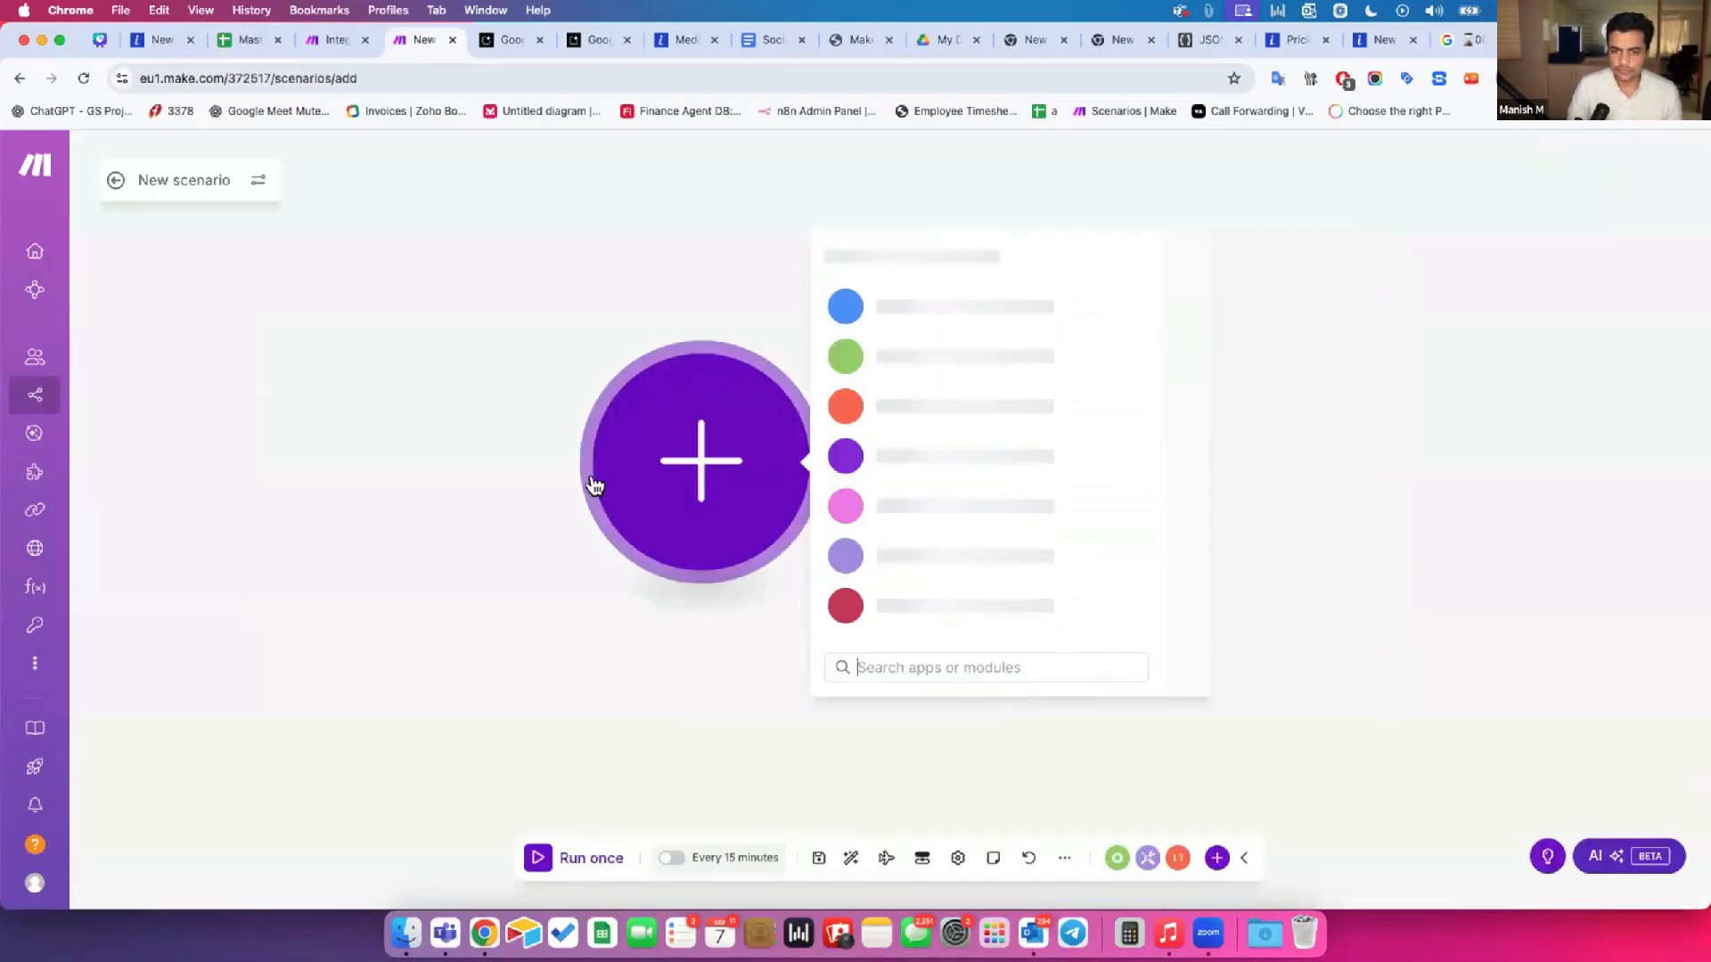
Step: Add a Google Sheets Search Rows module as the scenario's first module, using the 6th Sept Class connection
text(sheet)
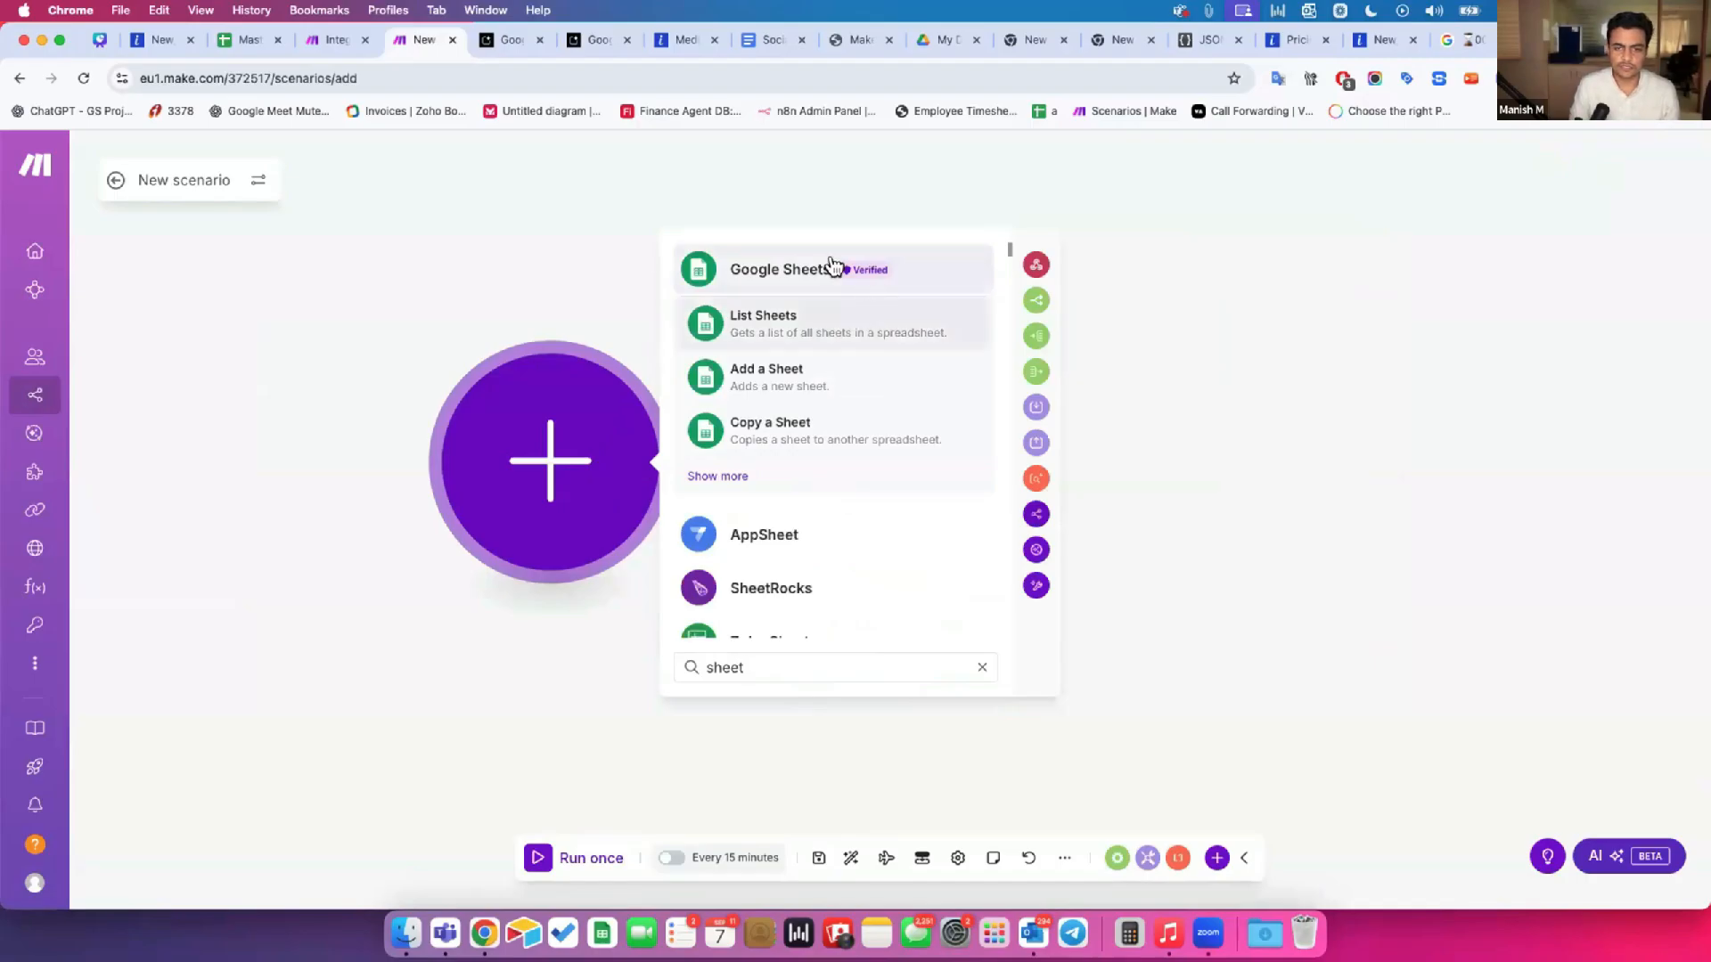
click(832, 270)
scroll(802, 463, down, 3)
click(764, 523)
click(713, 318)
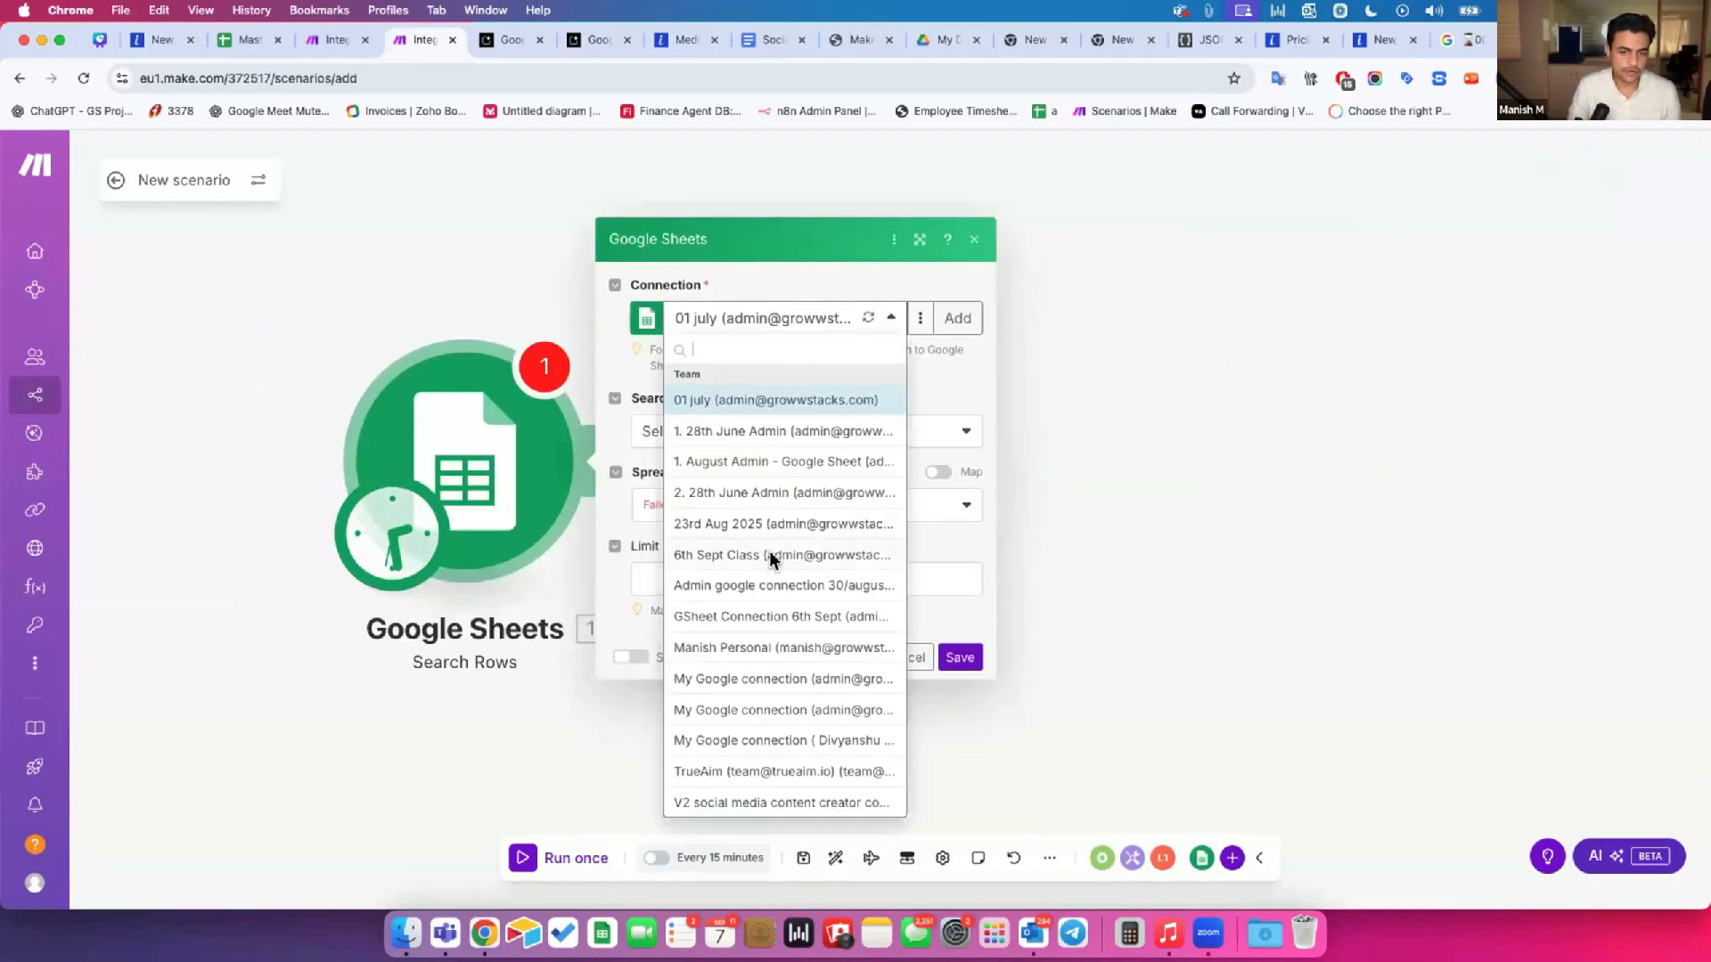
click(768, 556)
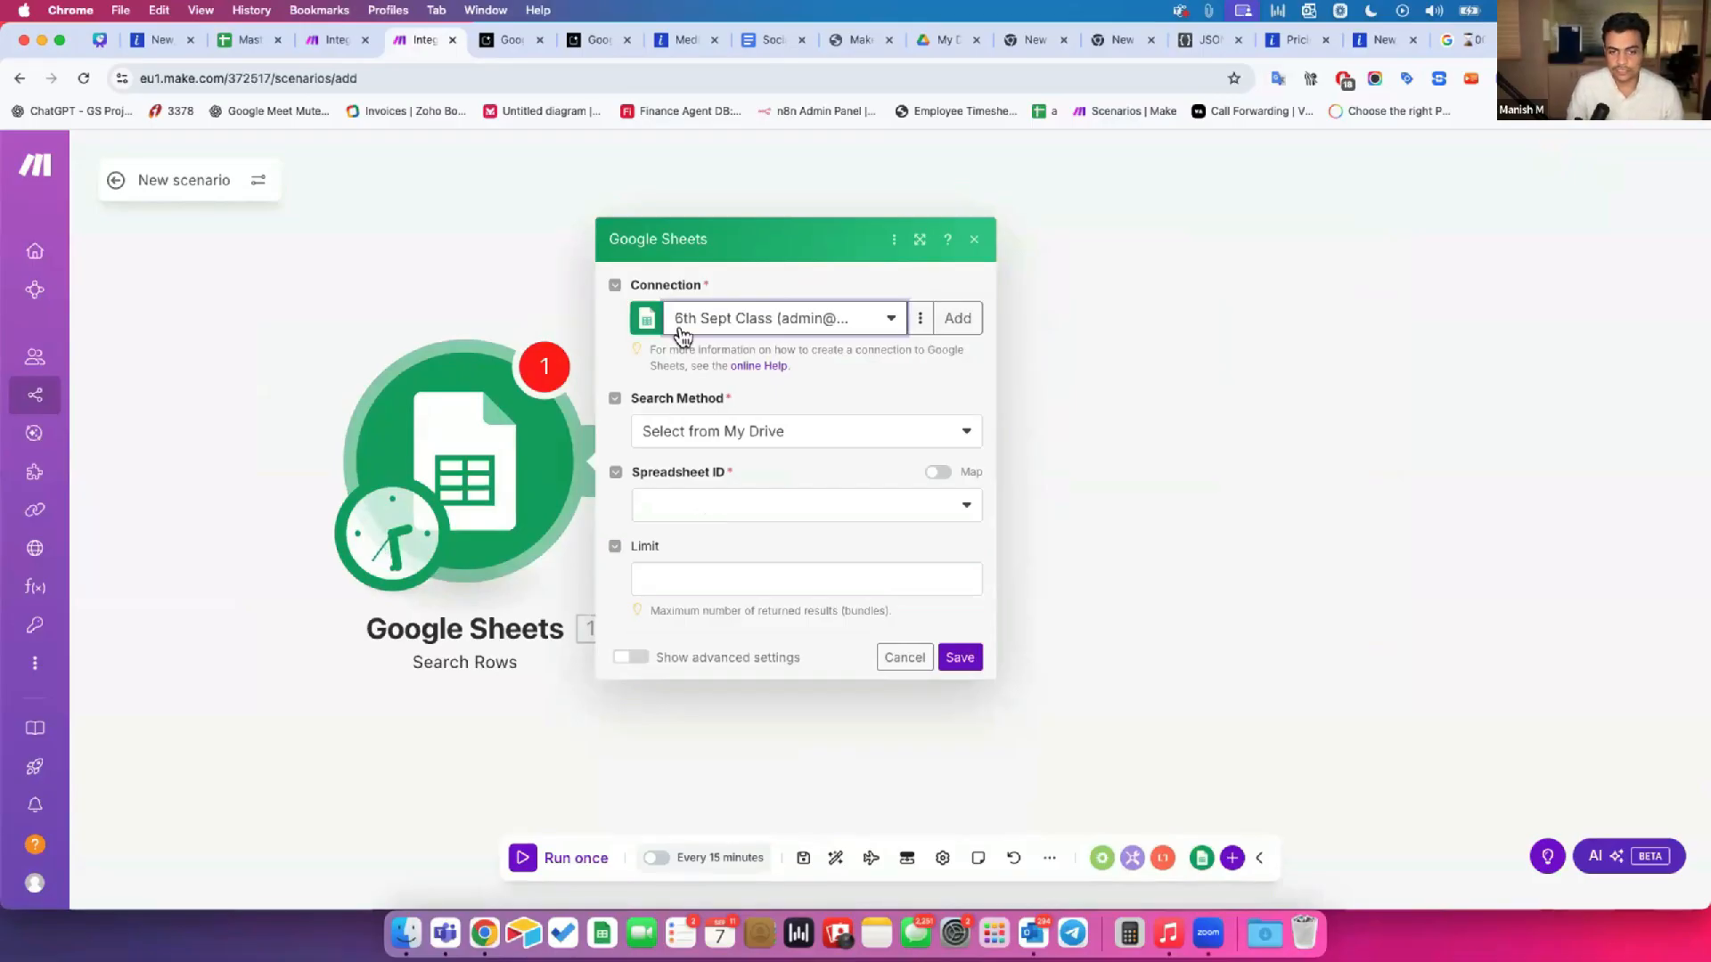
Step: Choose the Master Social Media Automation spreadsheet and its Social Master Log sheet for the Search Rows module
click(693, 508)
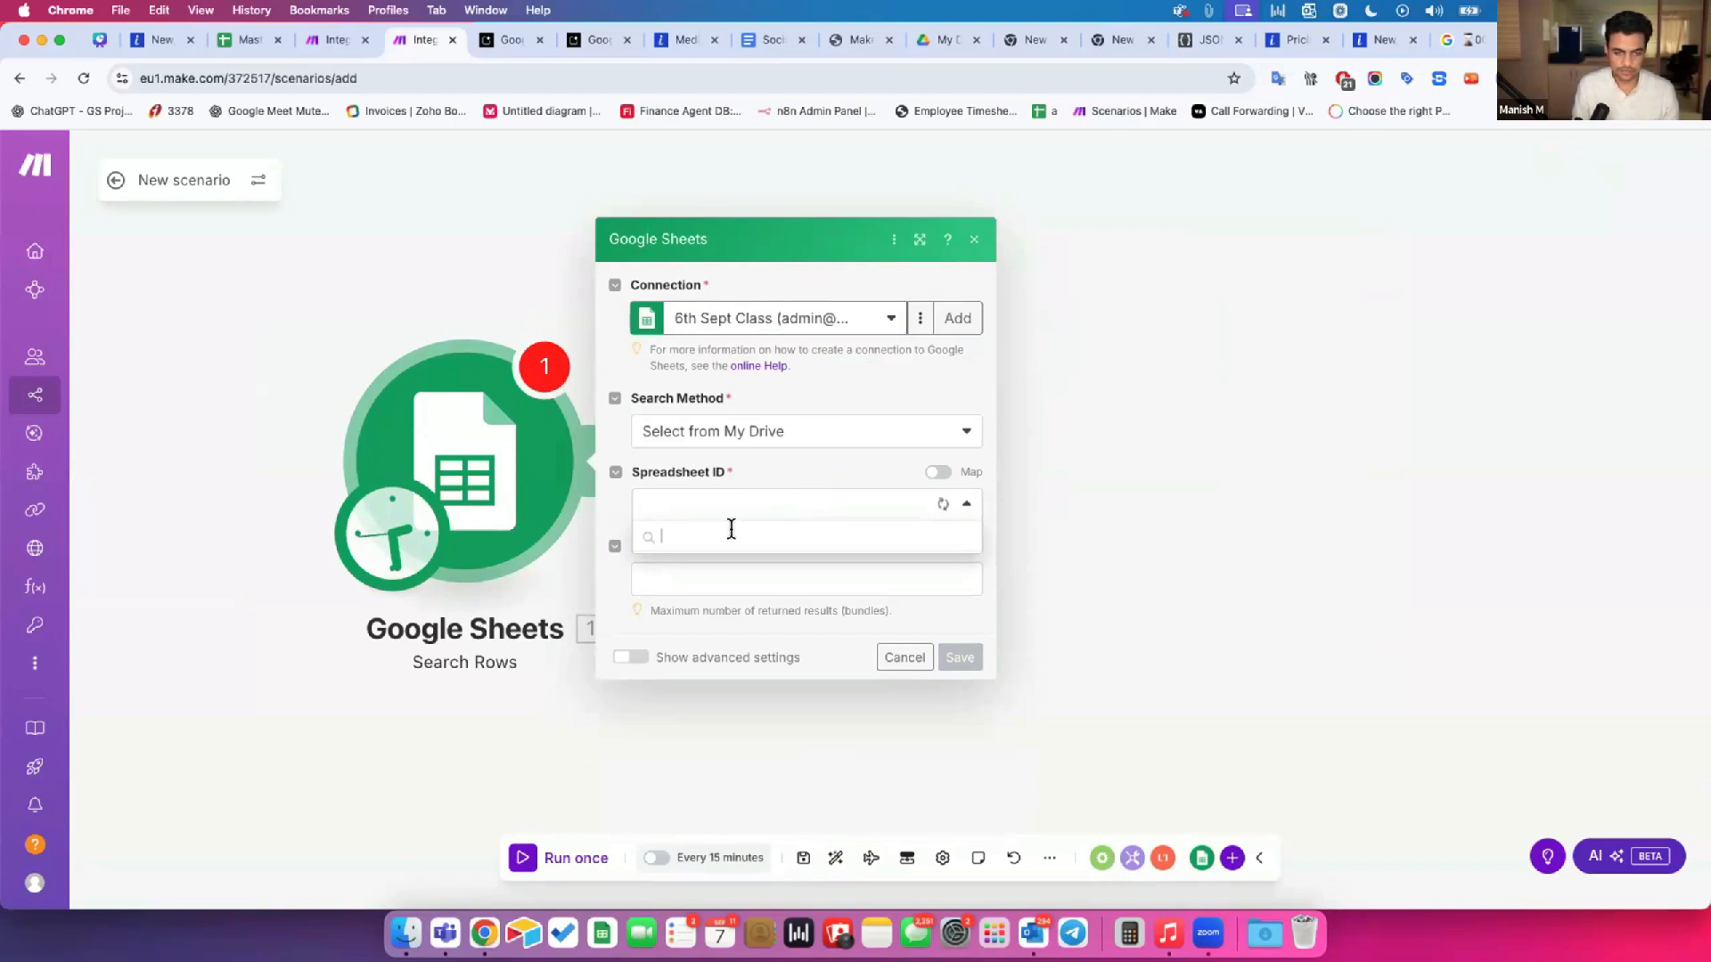
text(master soc)
click(767, 567)
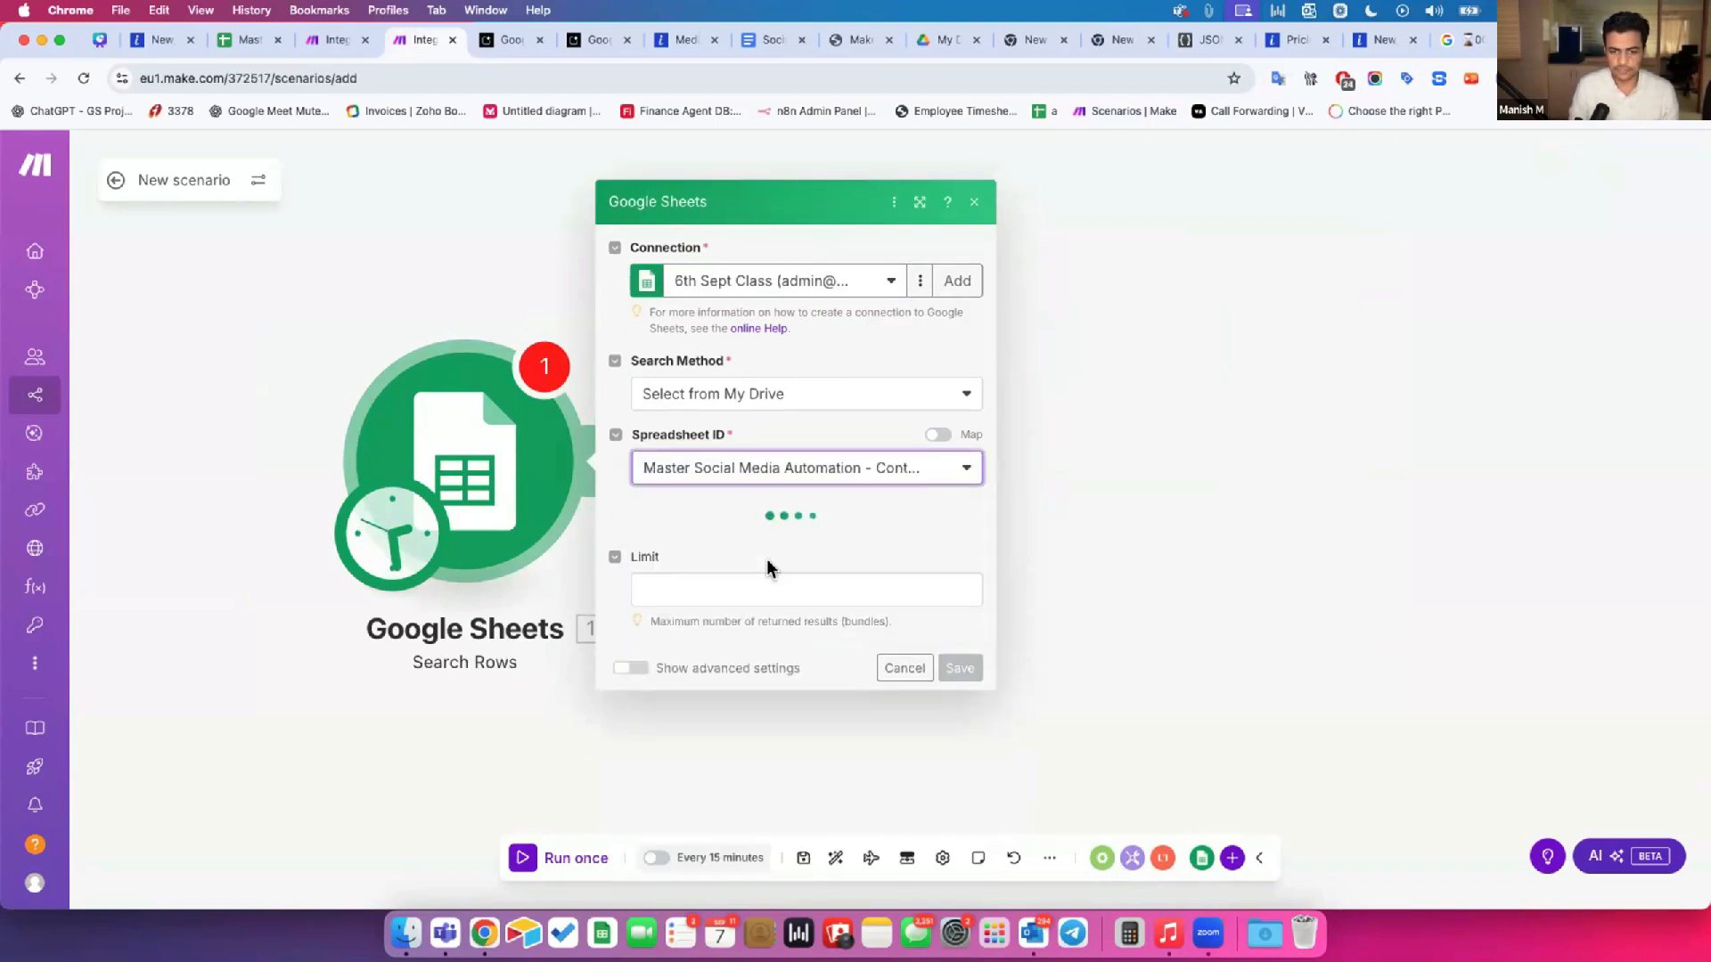
click(713, 568)
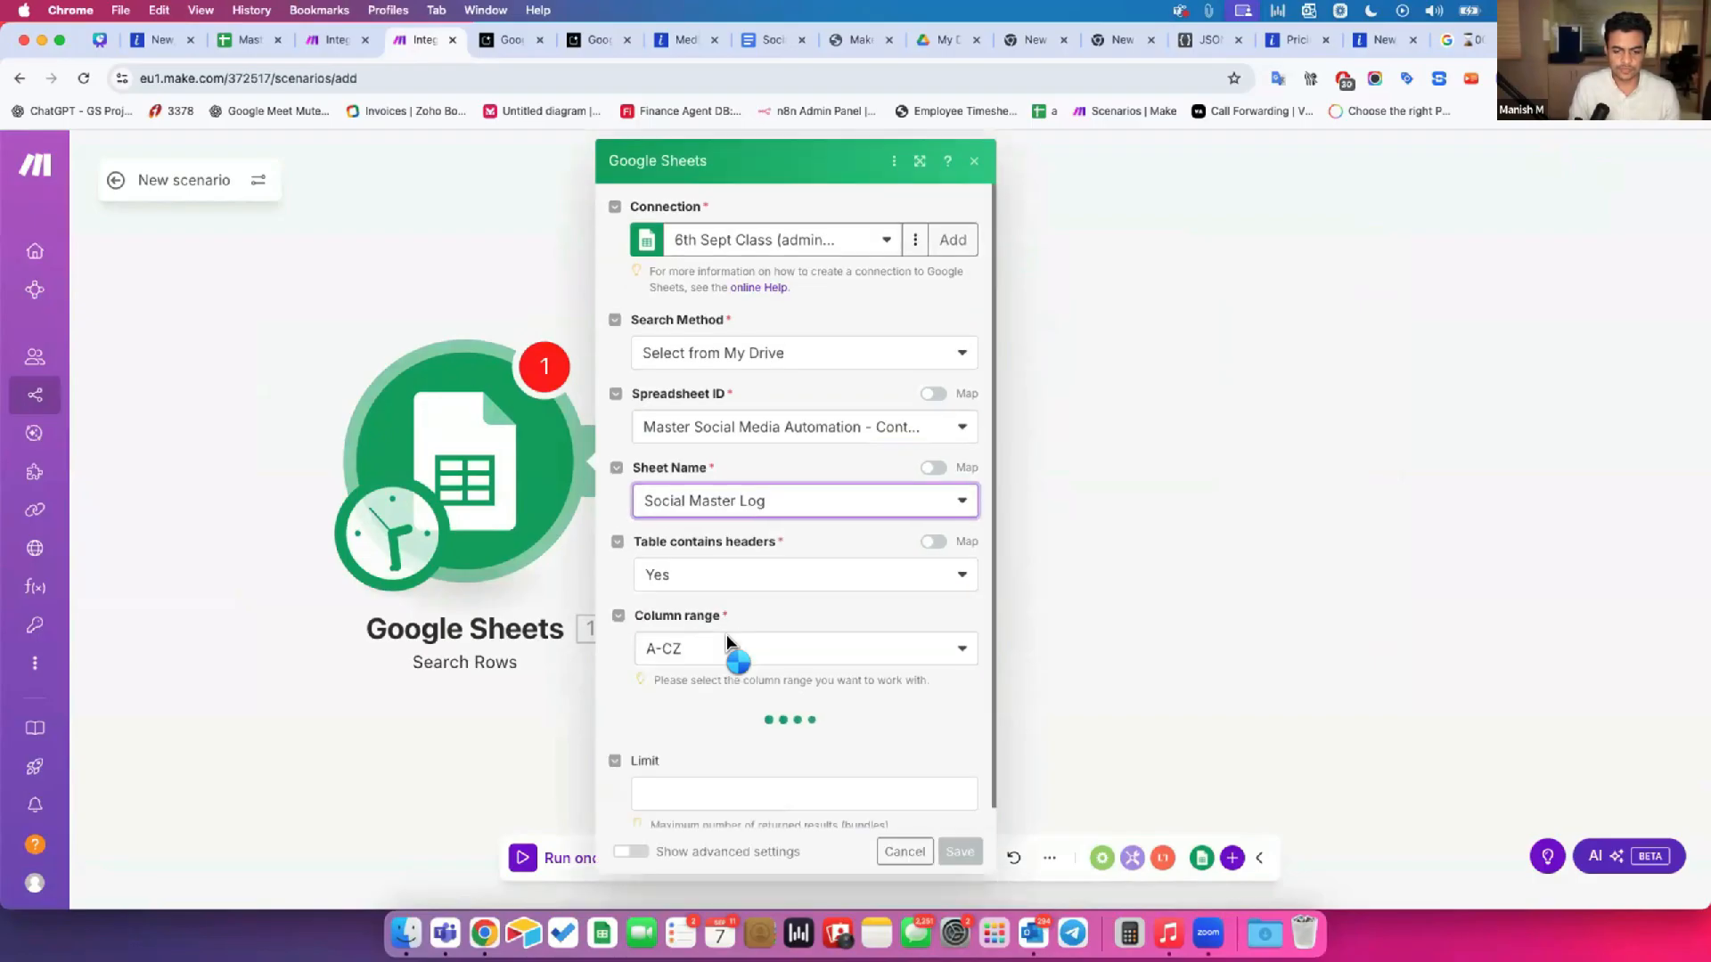
scroll(720, 606, down, 3)
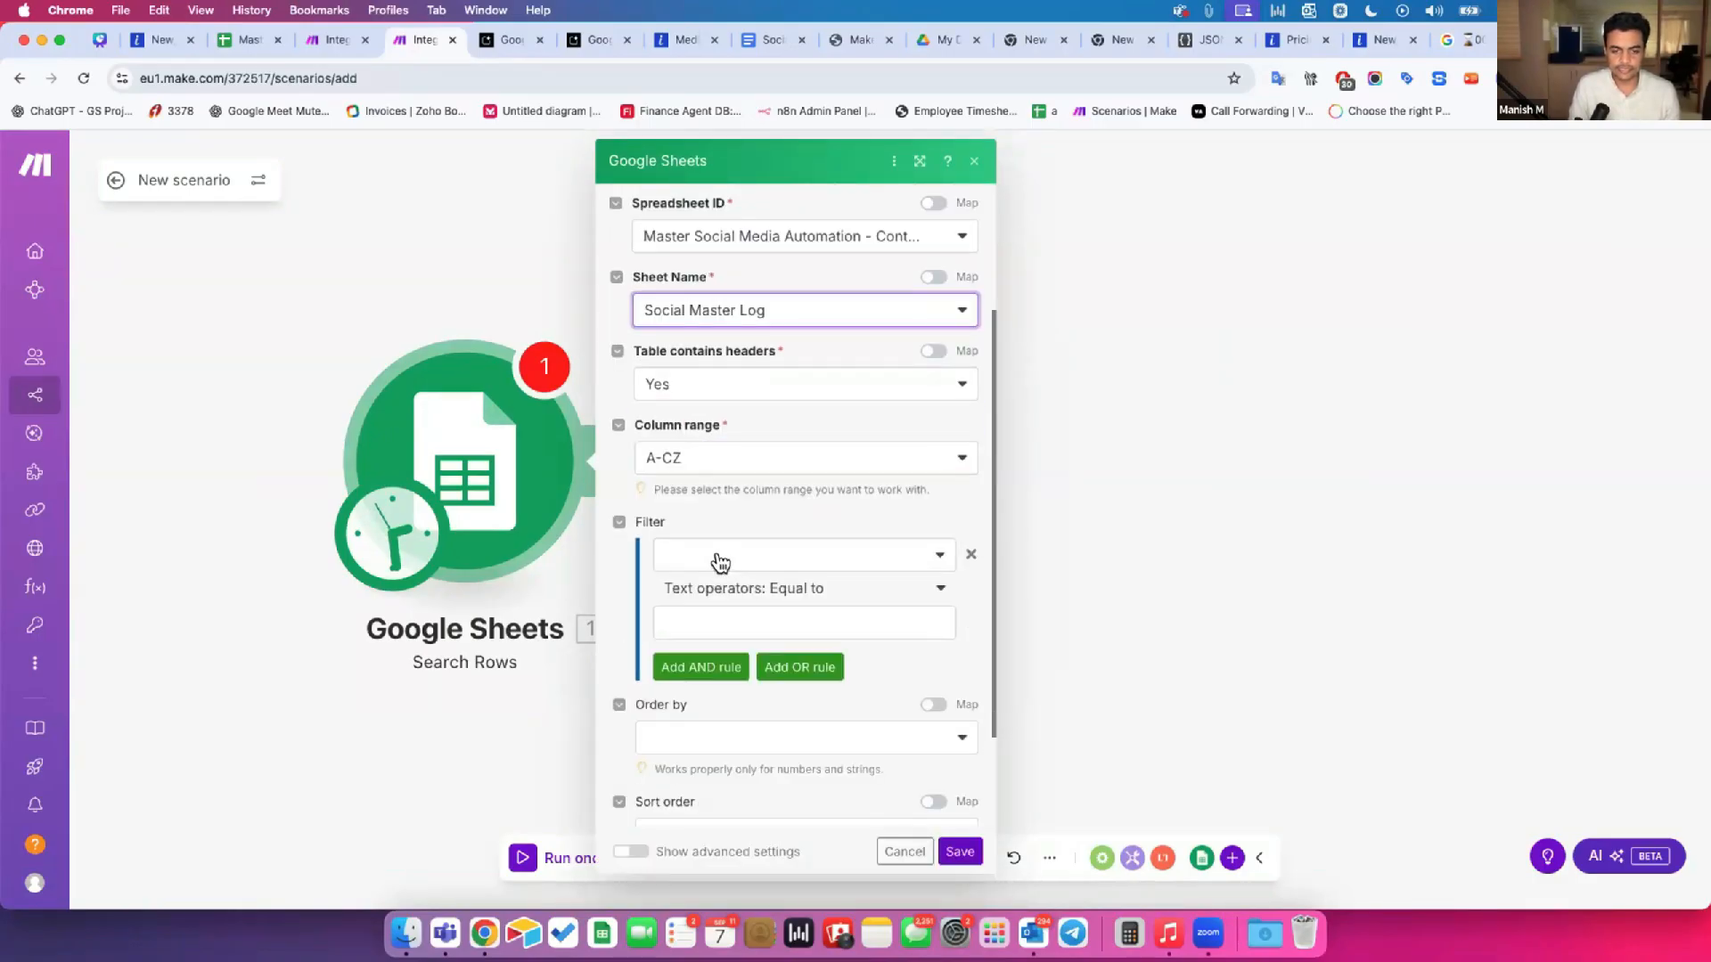
Step: Filter the searched rows to those whose Control Column (F) equals Approved & Create Post, and save the Search Rows module
click(722, 554)
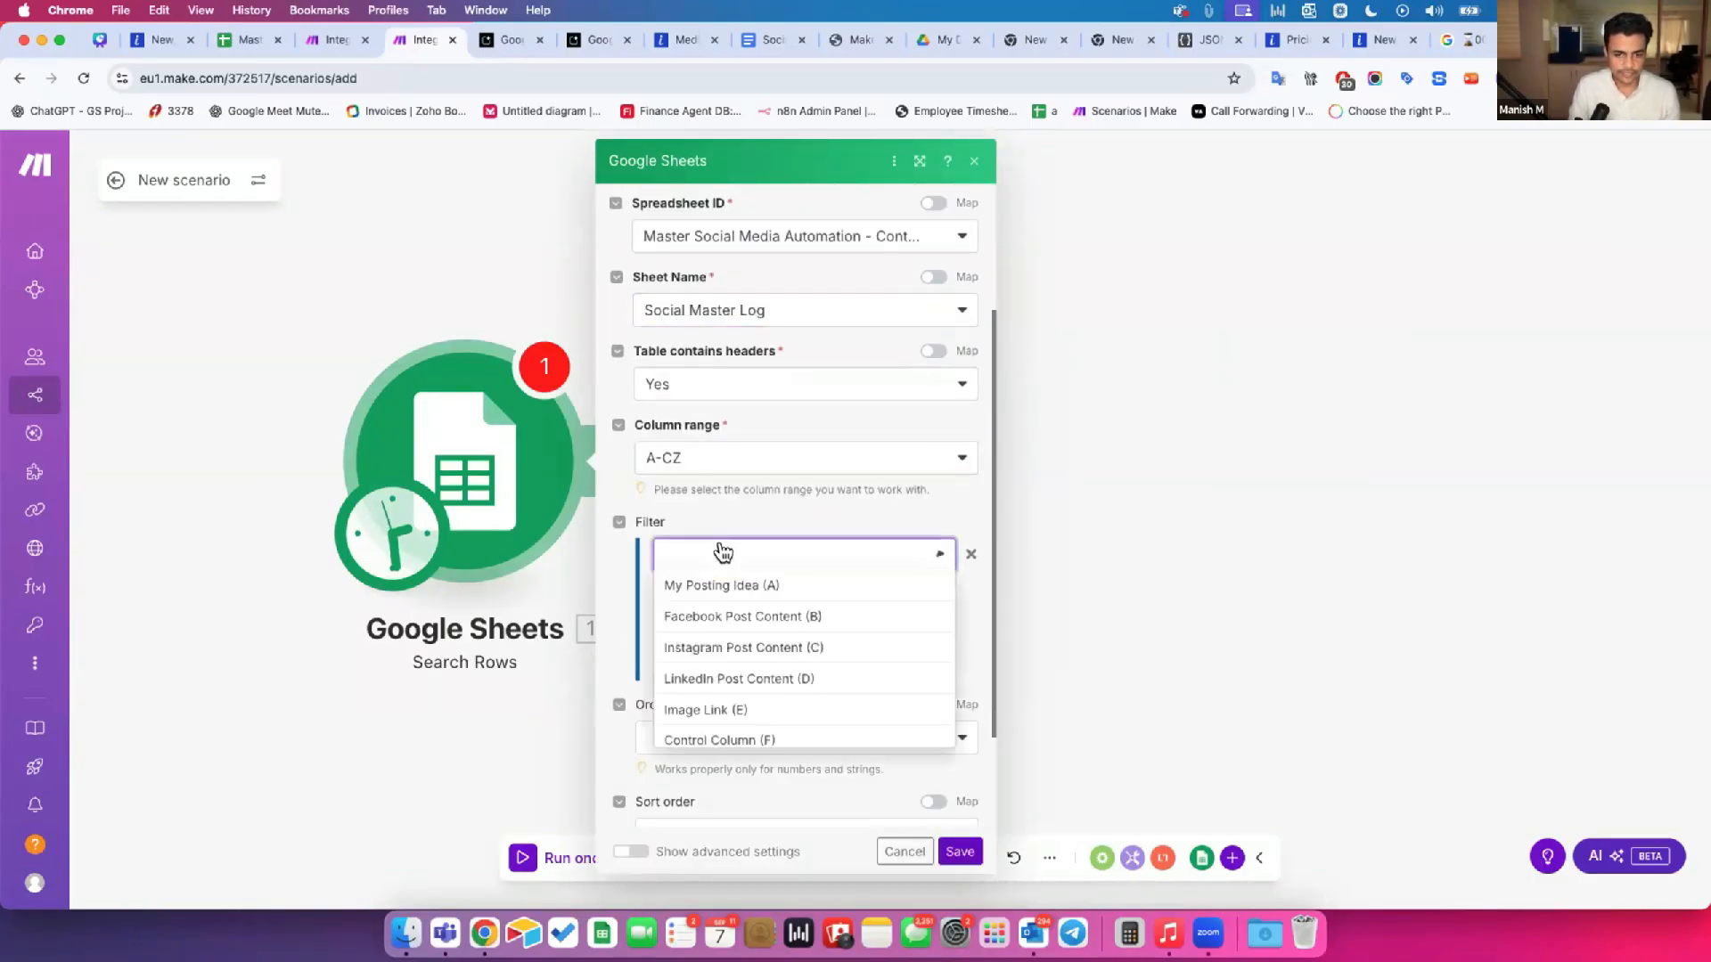
click(718, 740)
click(738, 611)
text(Approved & Create Post)
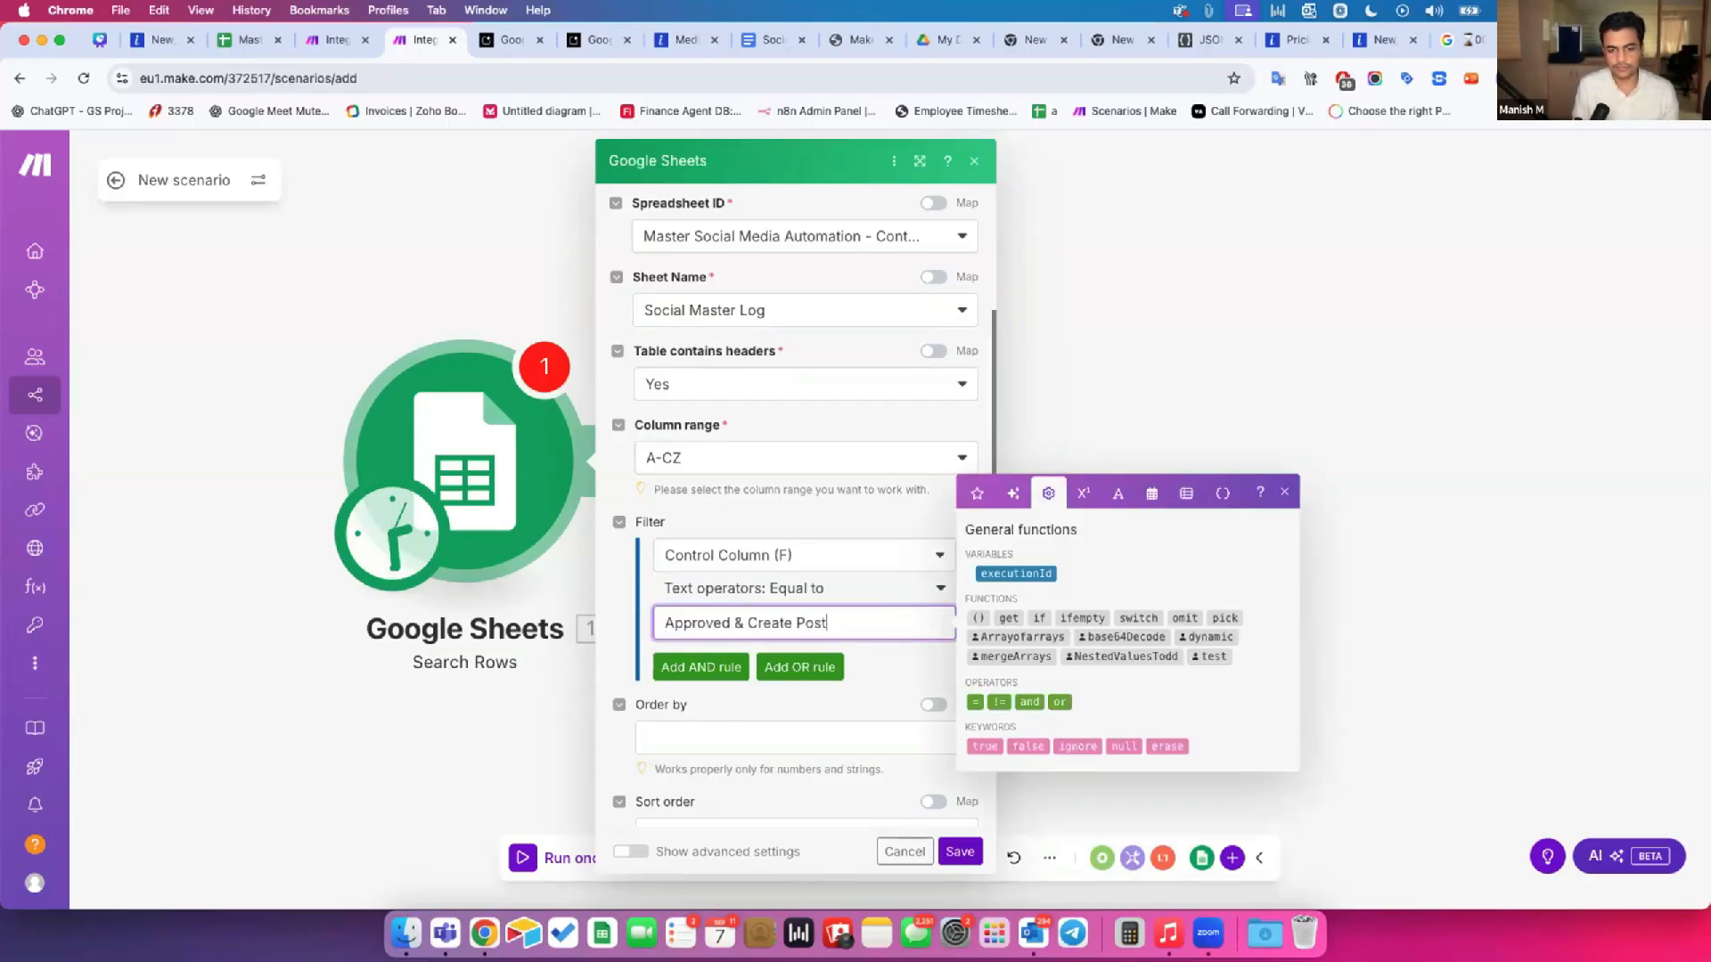
click(885, 657)
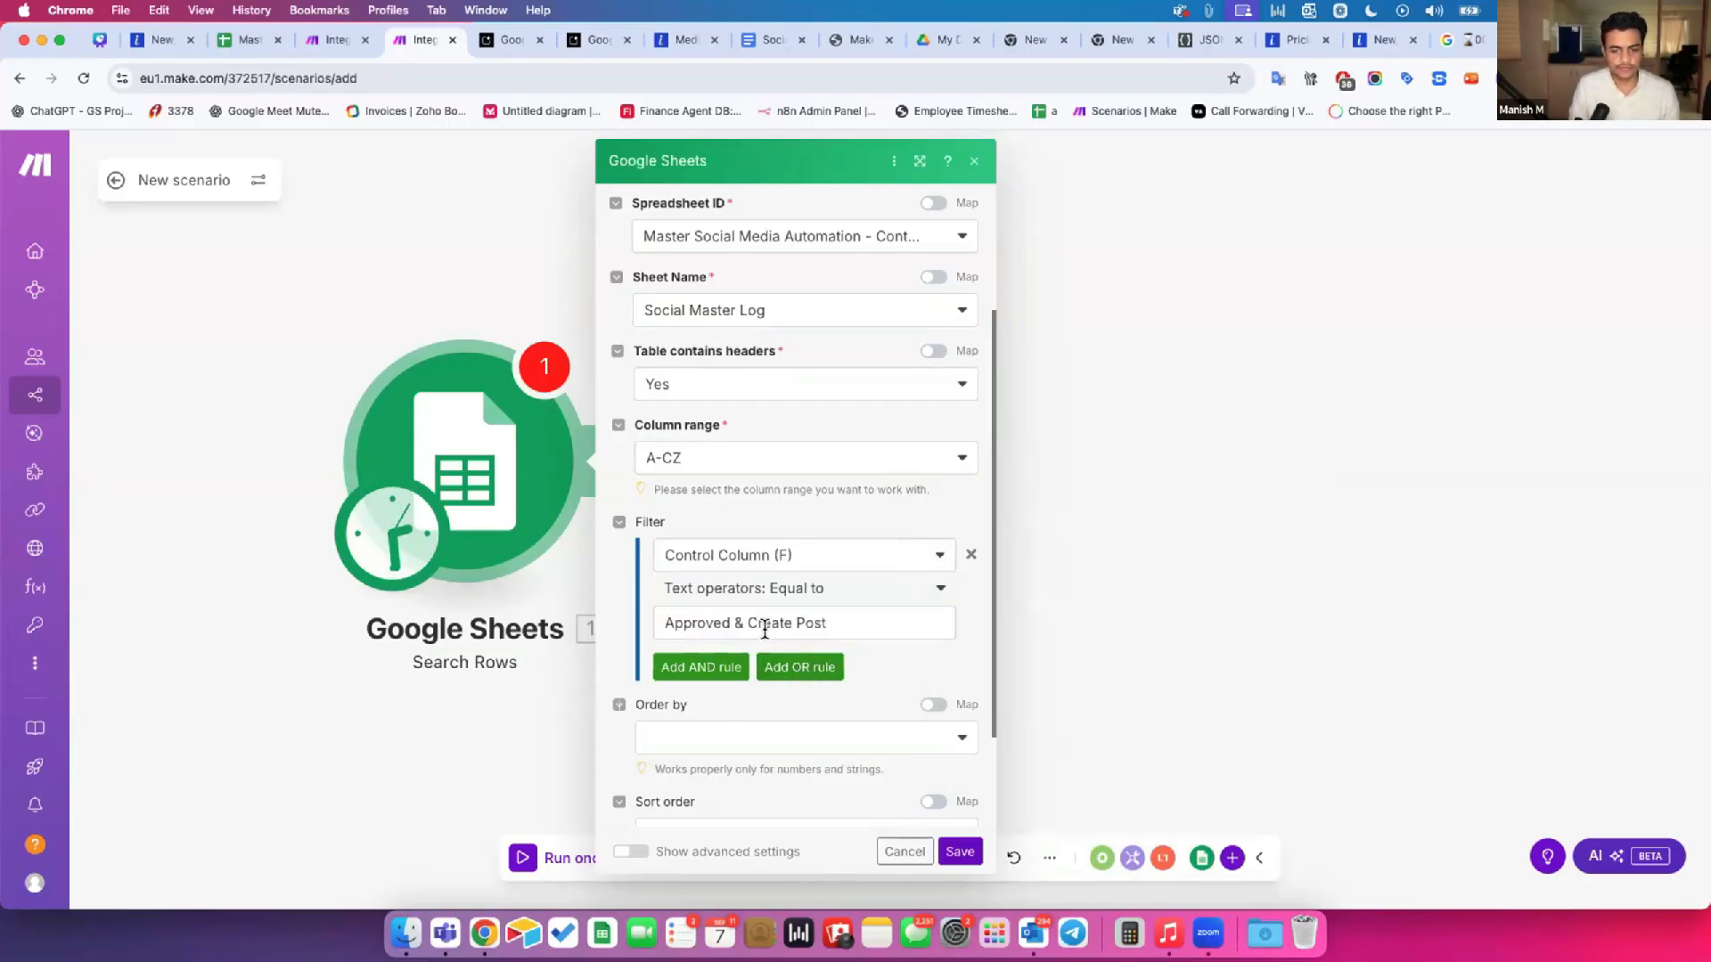
click(948, 851)
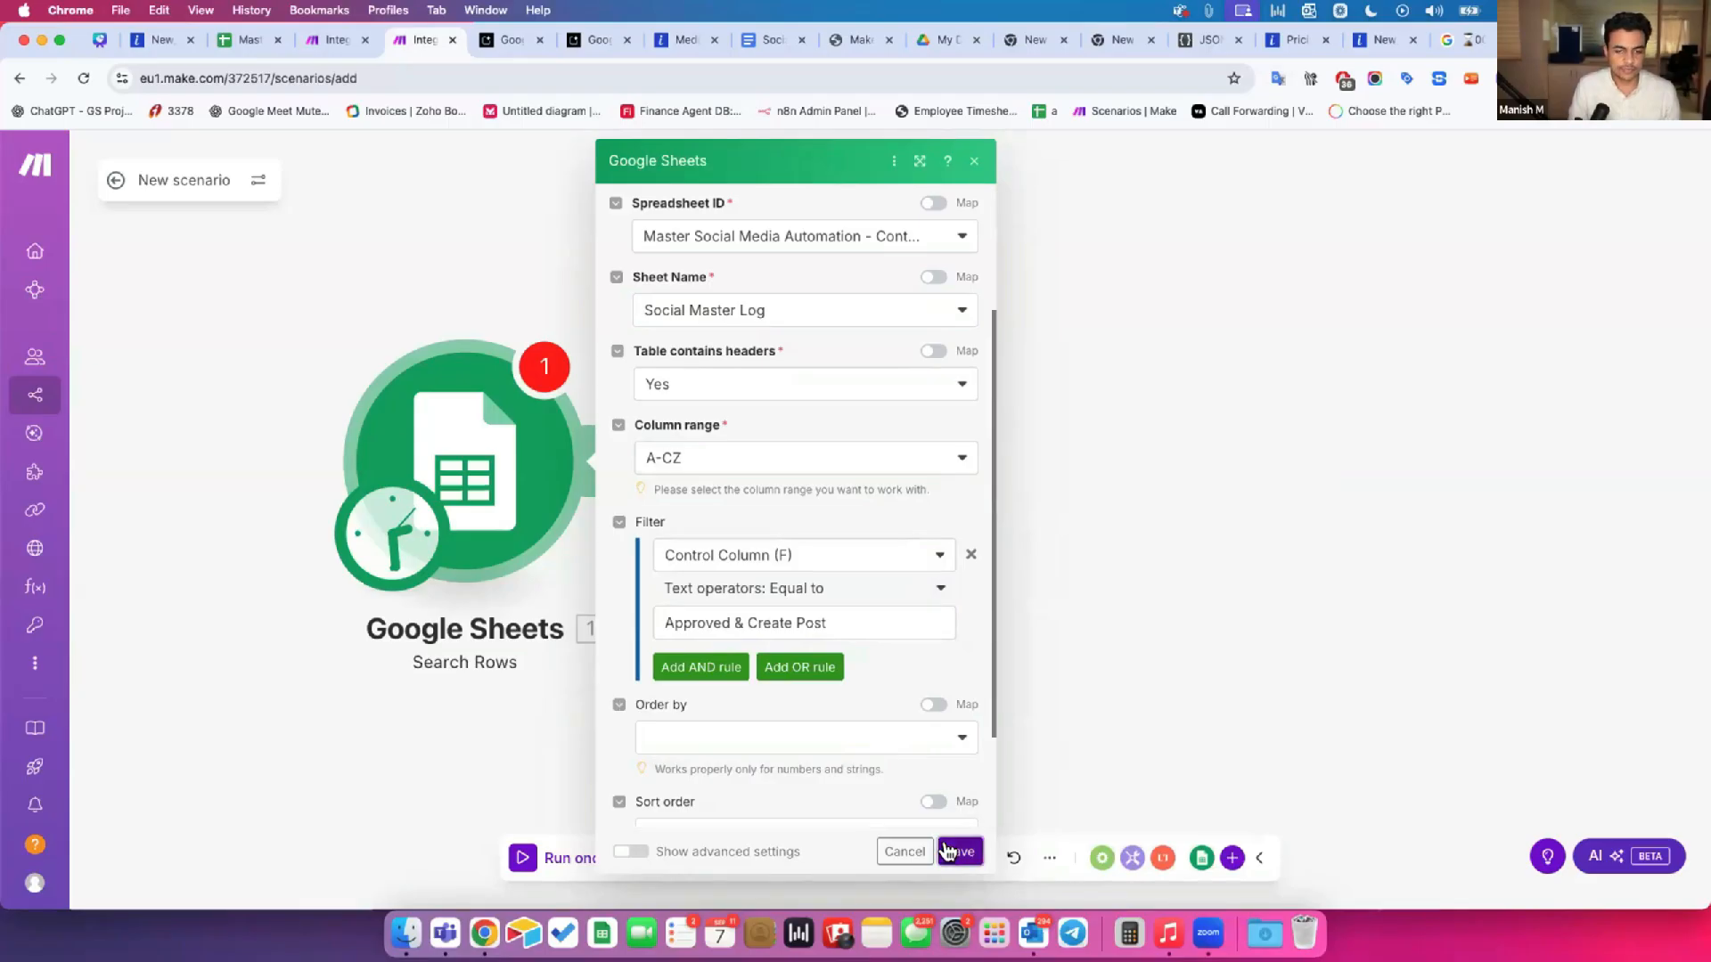
click(452, 415)
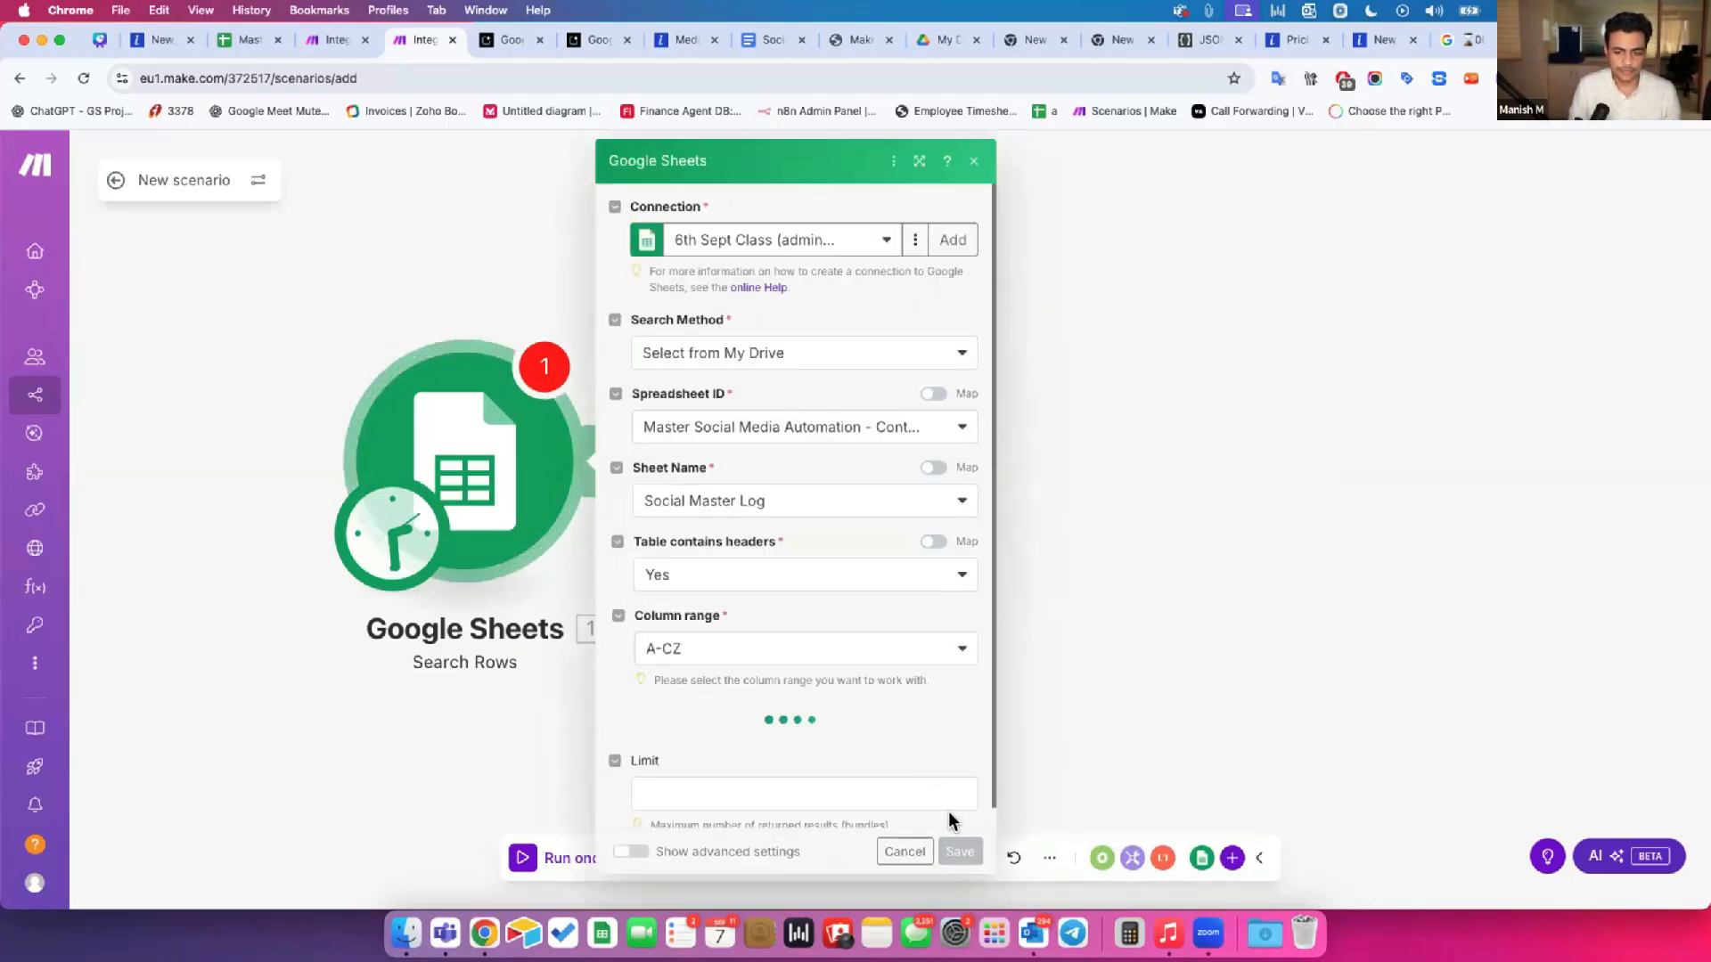
click(958, 851)
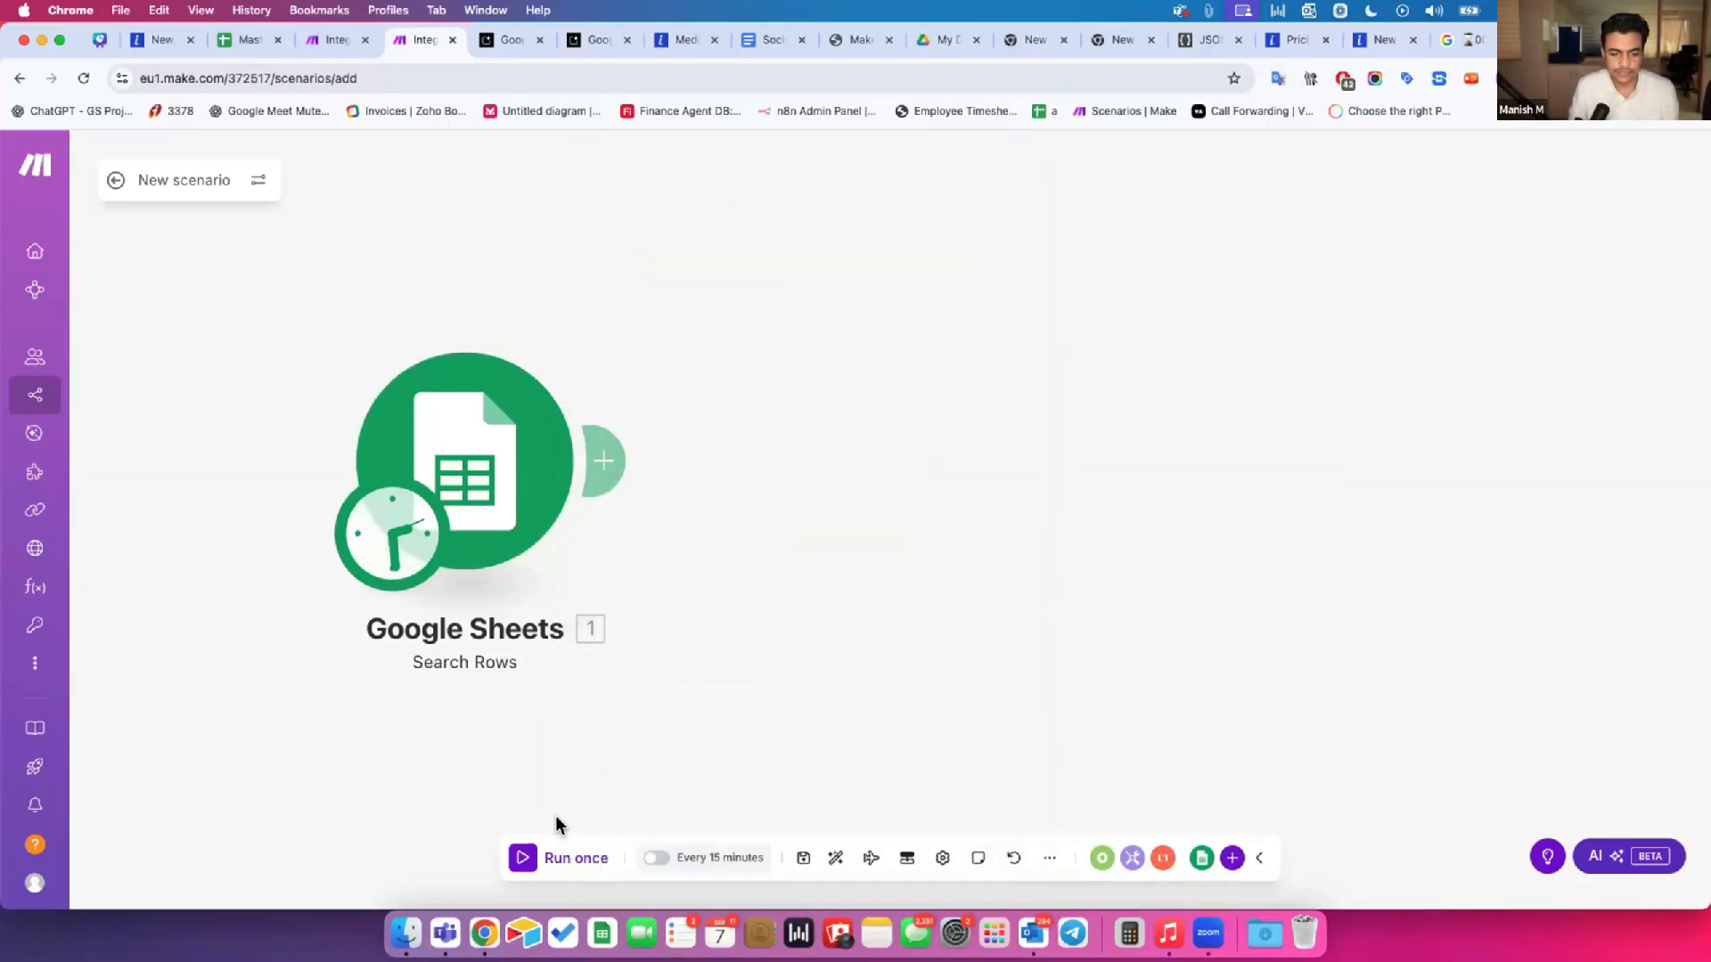
Step: Run the scenario once and examine the post contents, image link, Control Column and row number in the Search Rows output
click(539, 858)
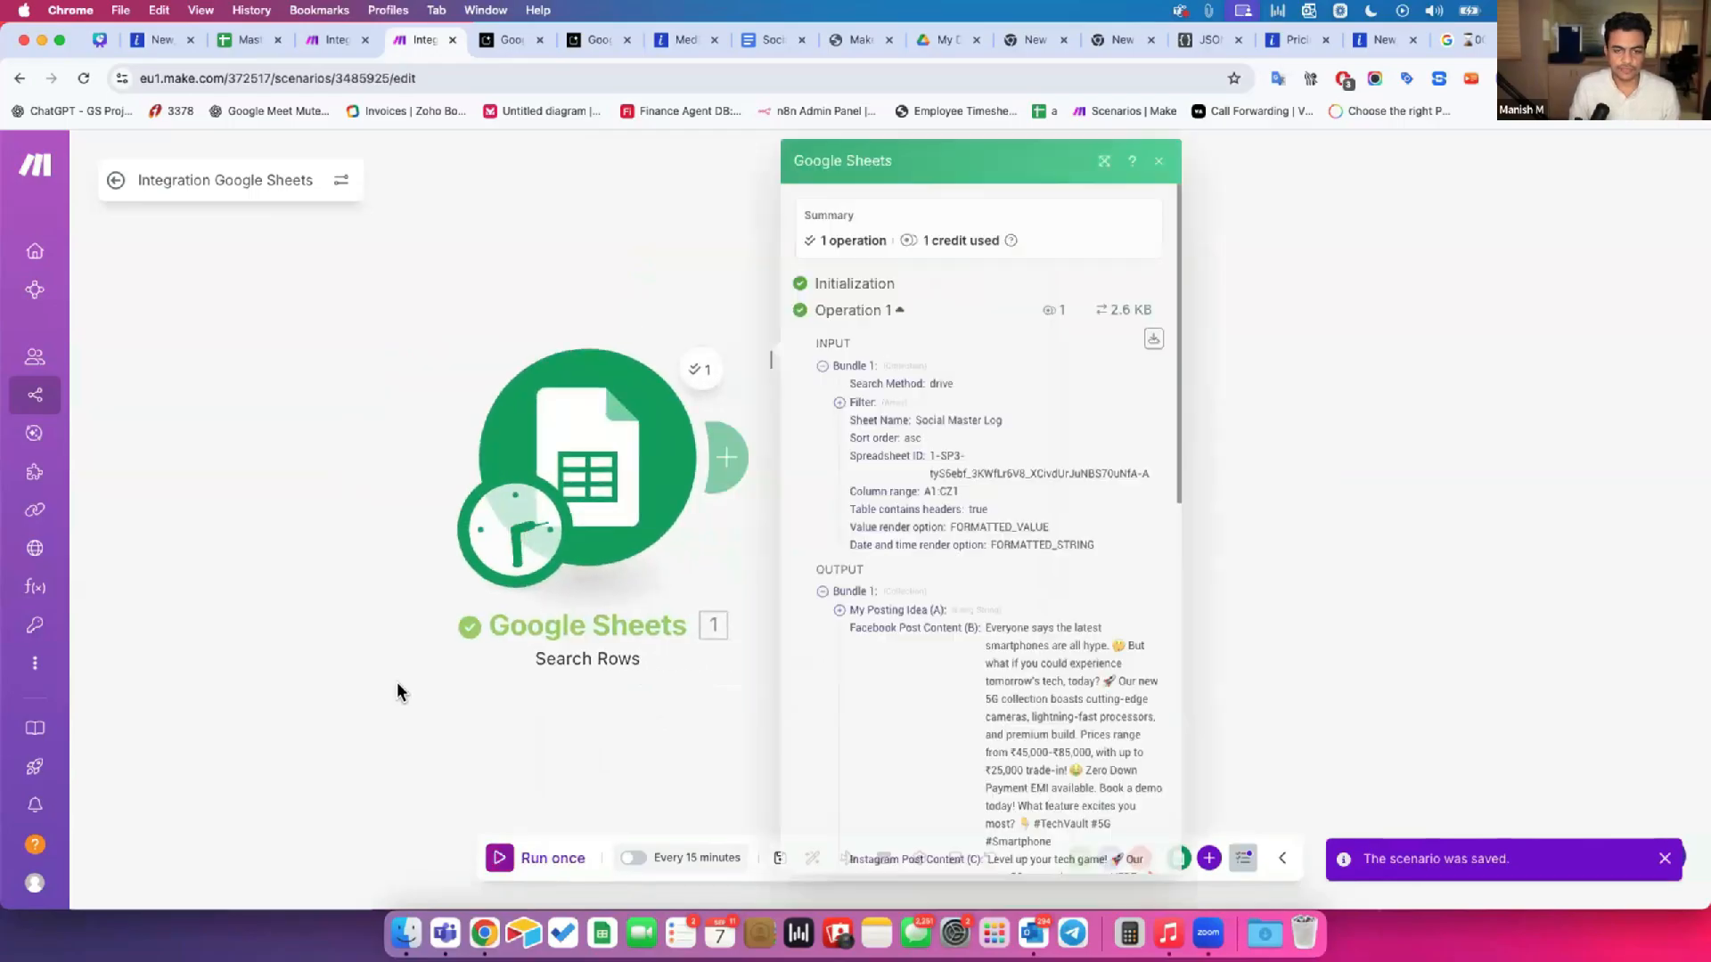
scroll(864, 489, down, 5)
drag(1002, 359, 1136, 468)
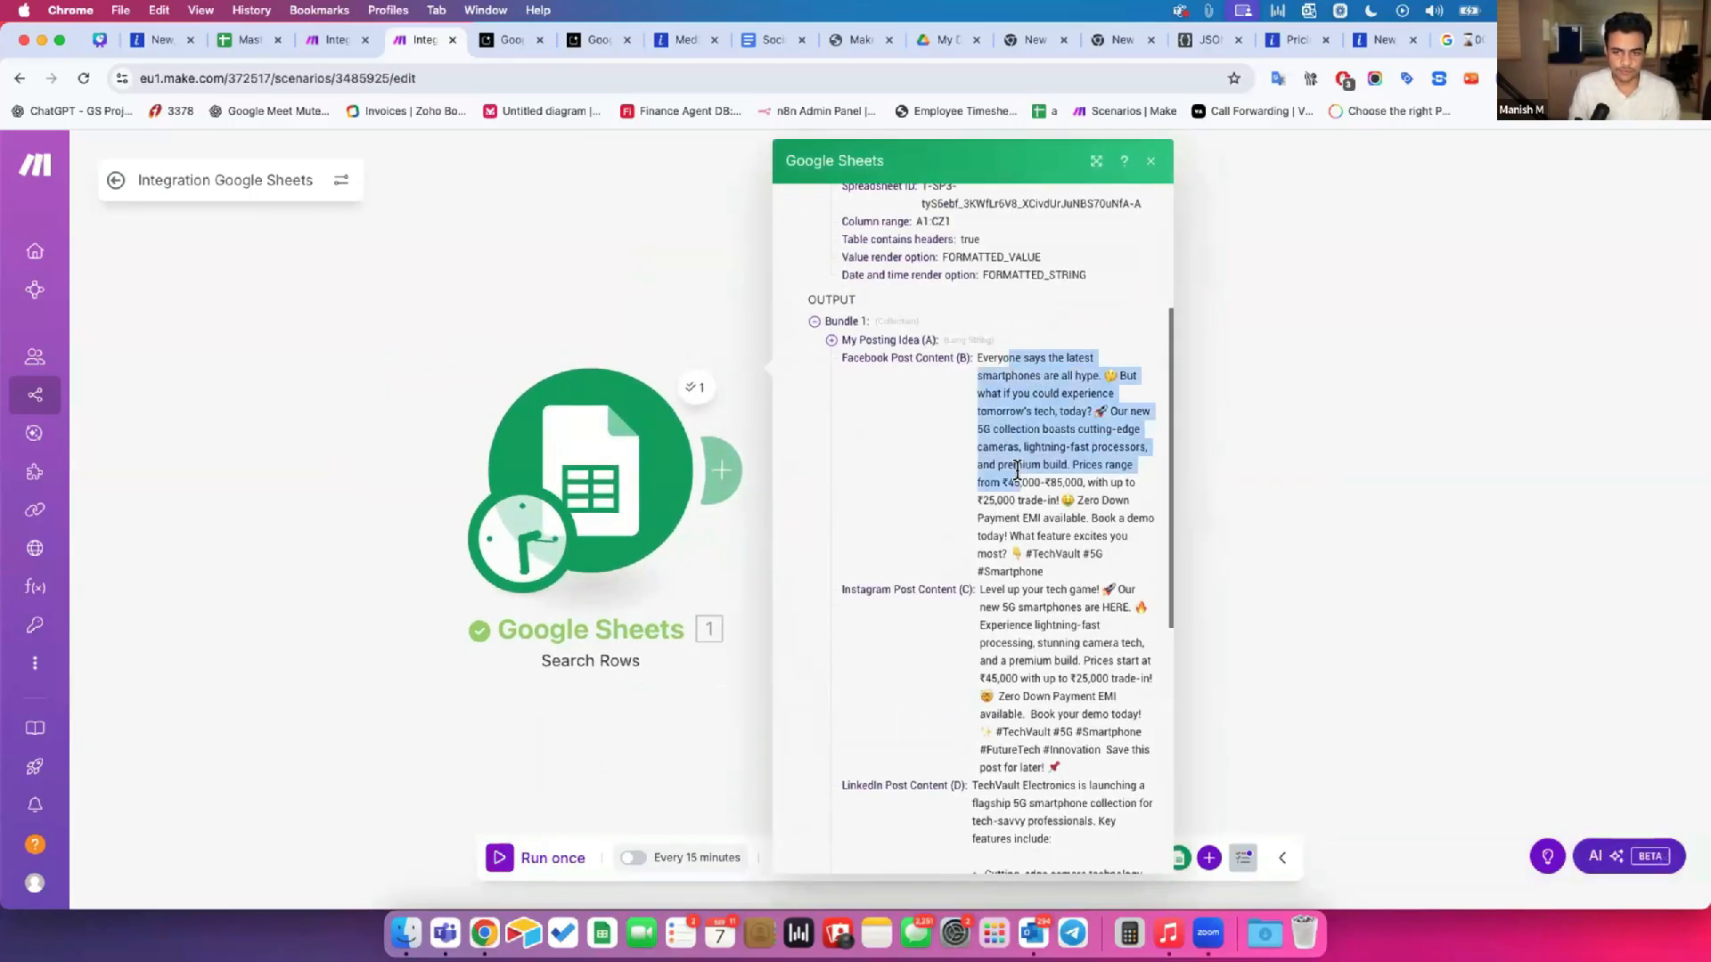
scroll(964, 663, down, 5)
drag(942, 670, 1039, 668)
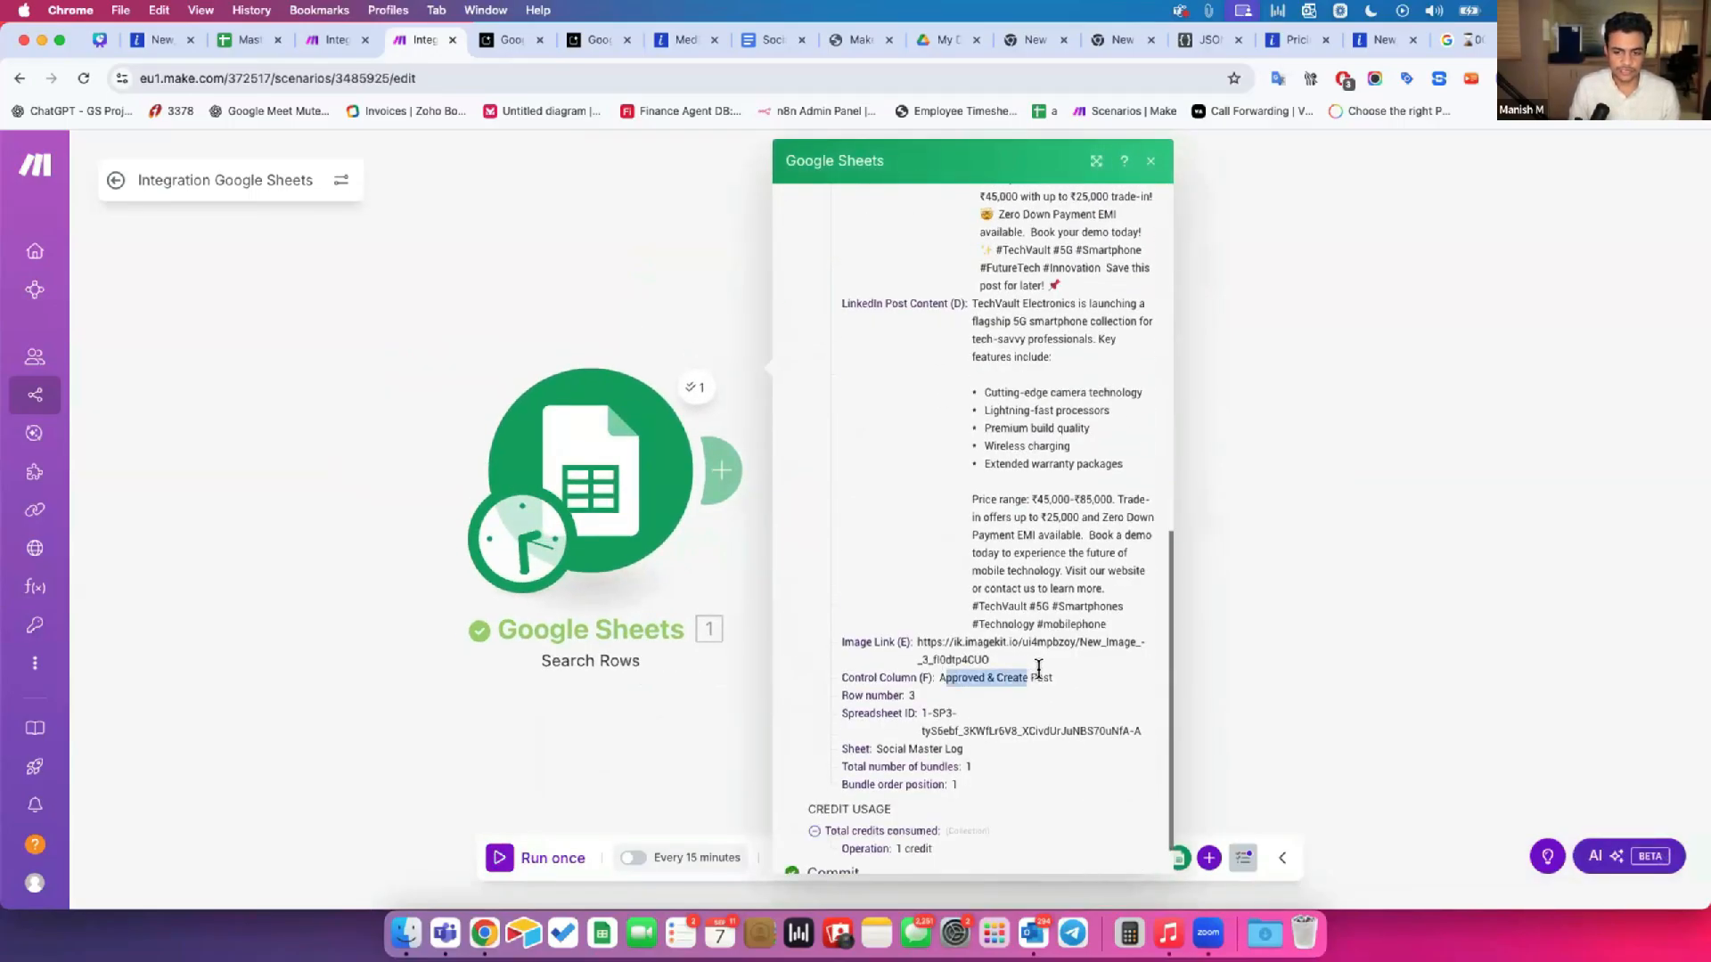
drag(878, 696, 926, 700)
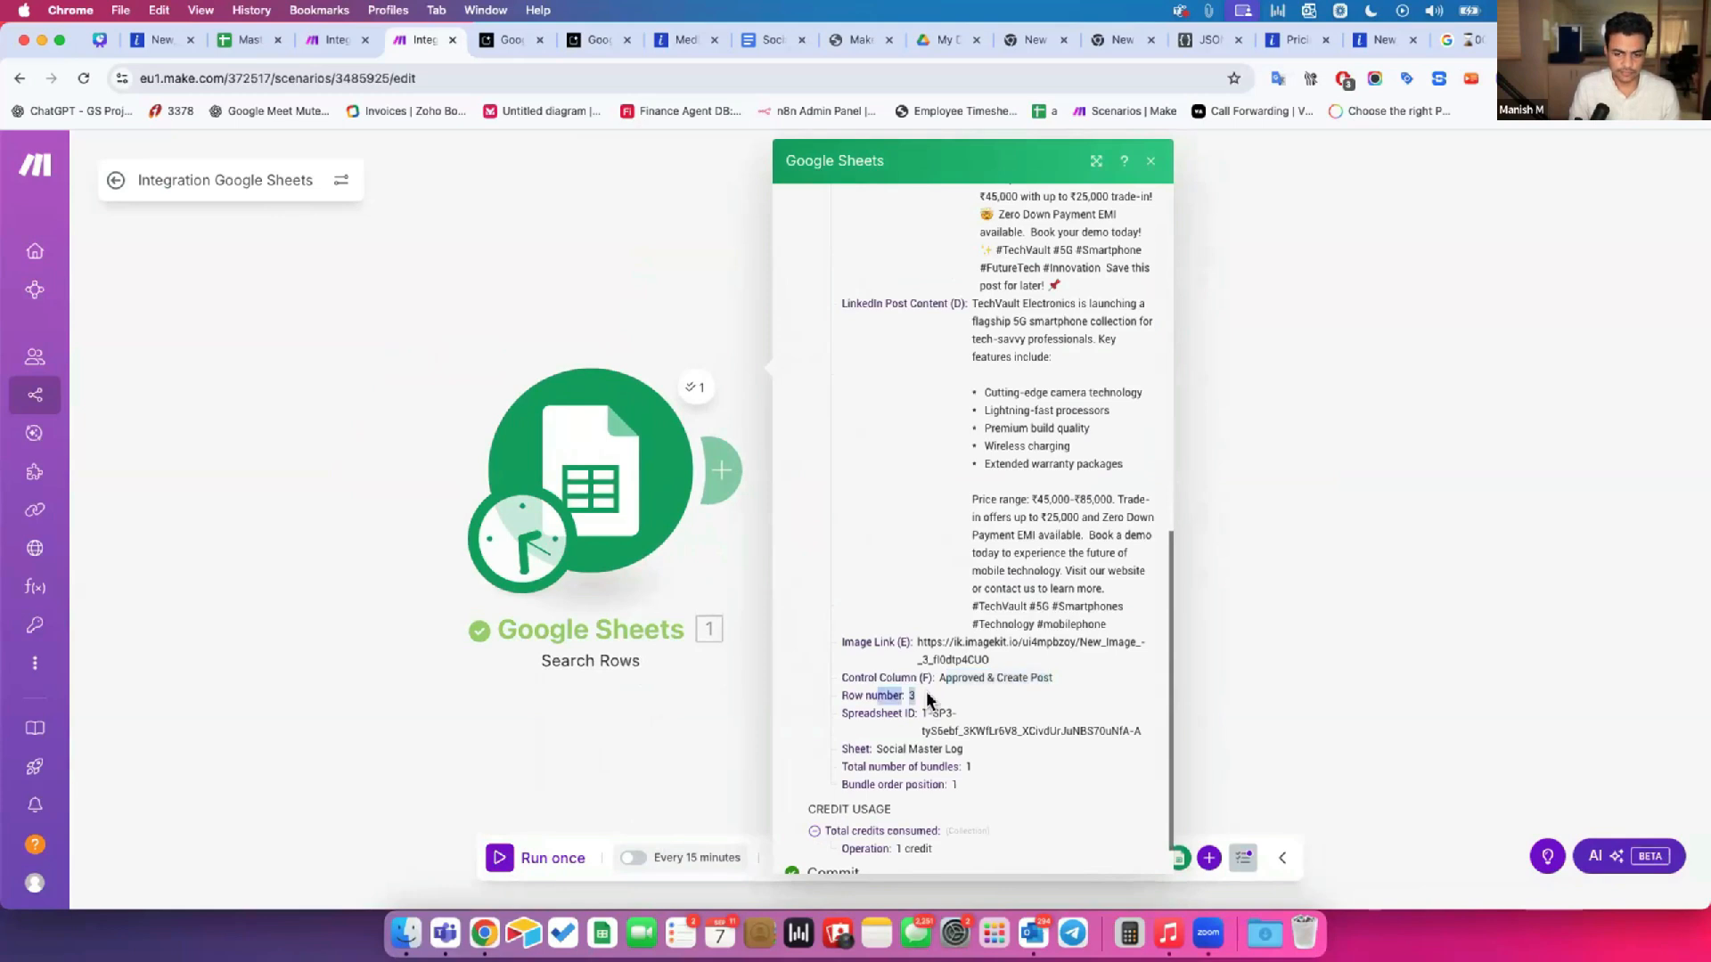
scroll(1021, 454, down, 1)
scroll(1051, 446, up, 15)
click(1095, 166)
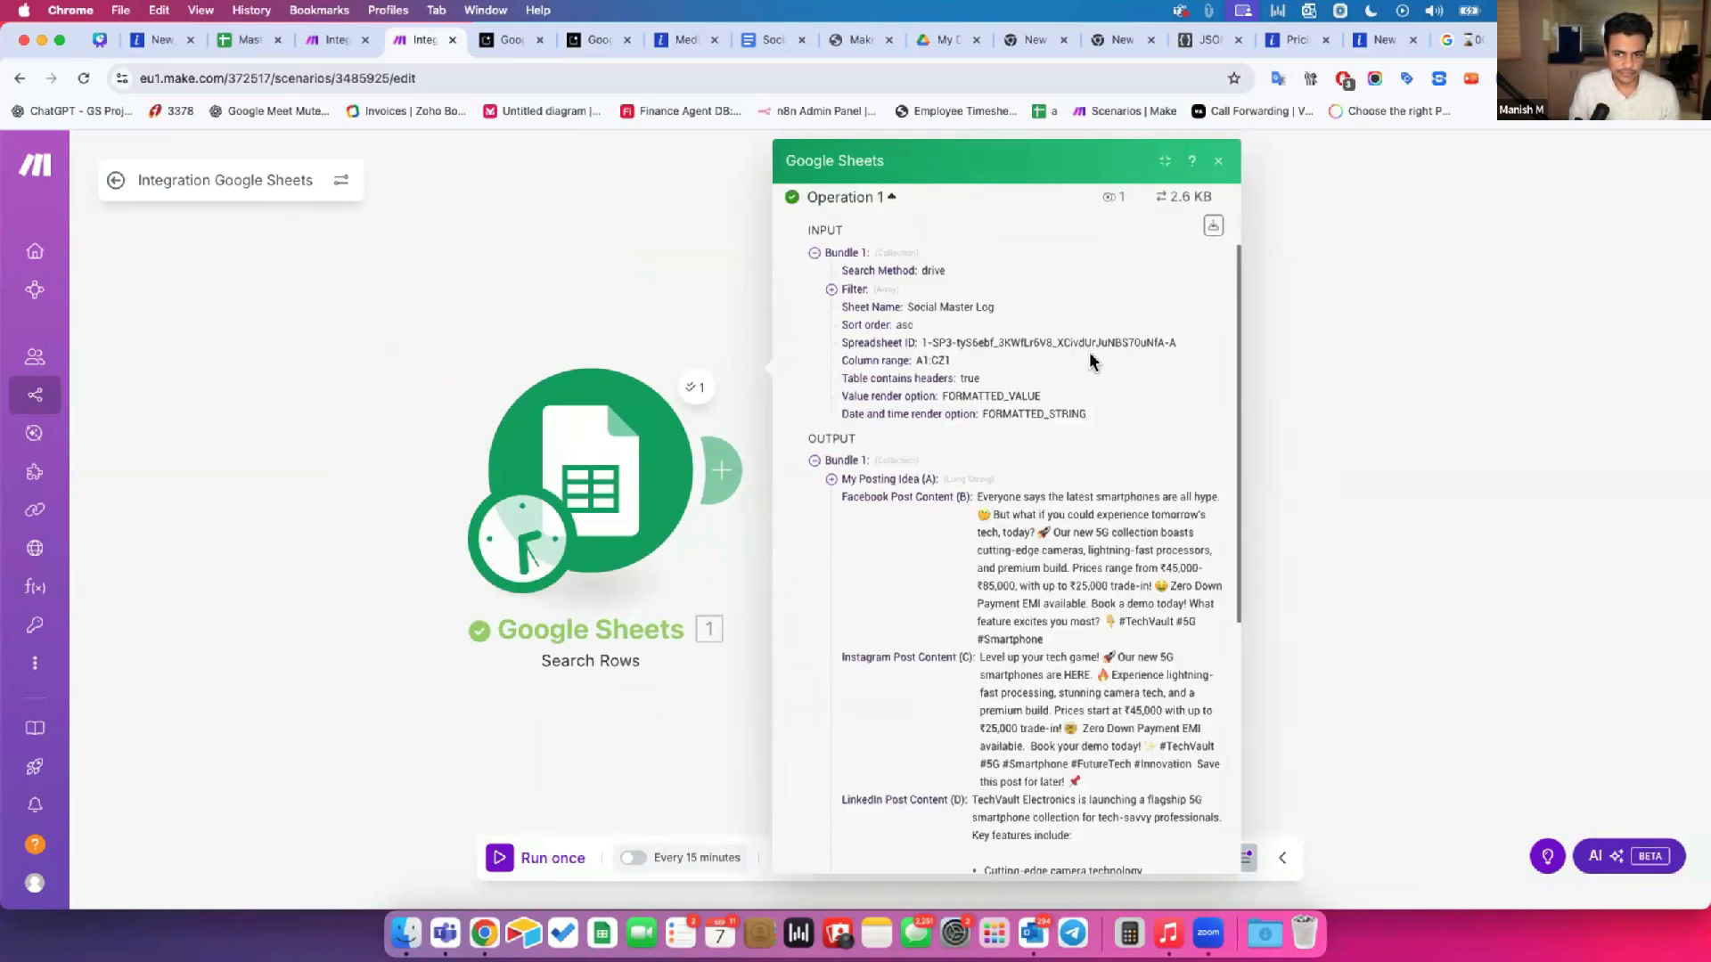
scroll(1052, 287, down, 3)
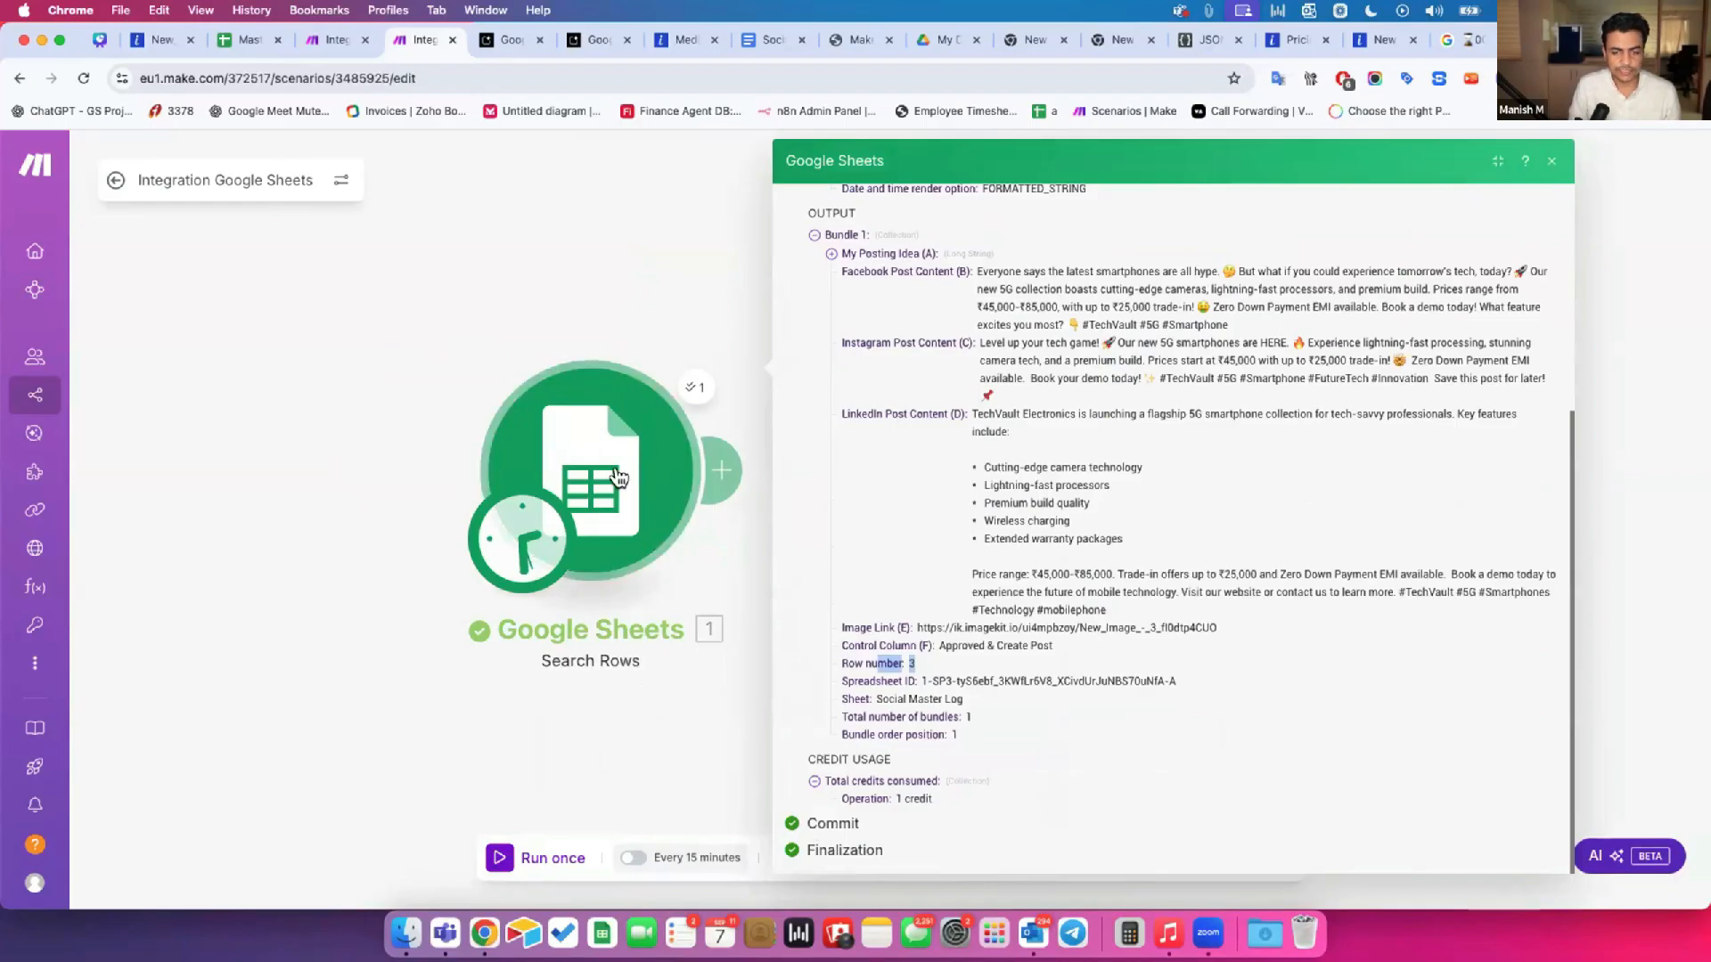
drag(686, 727, 593, 726)
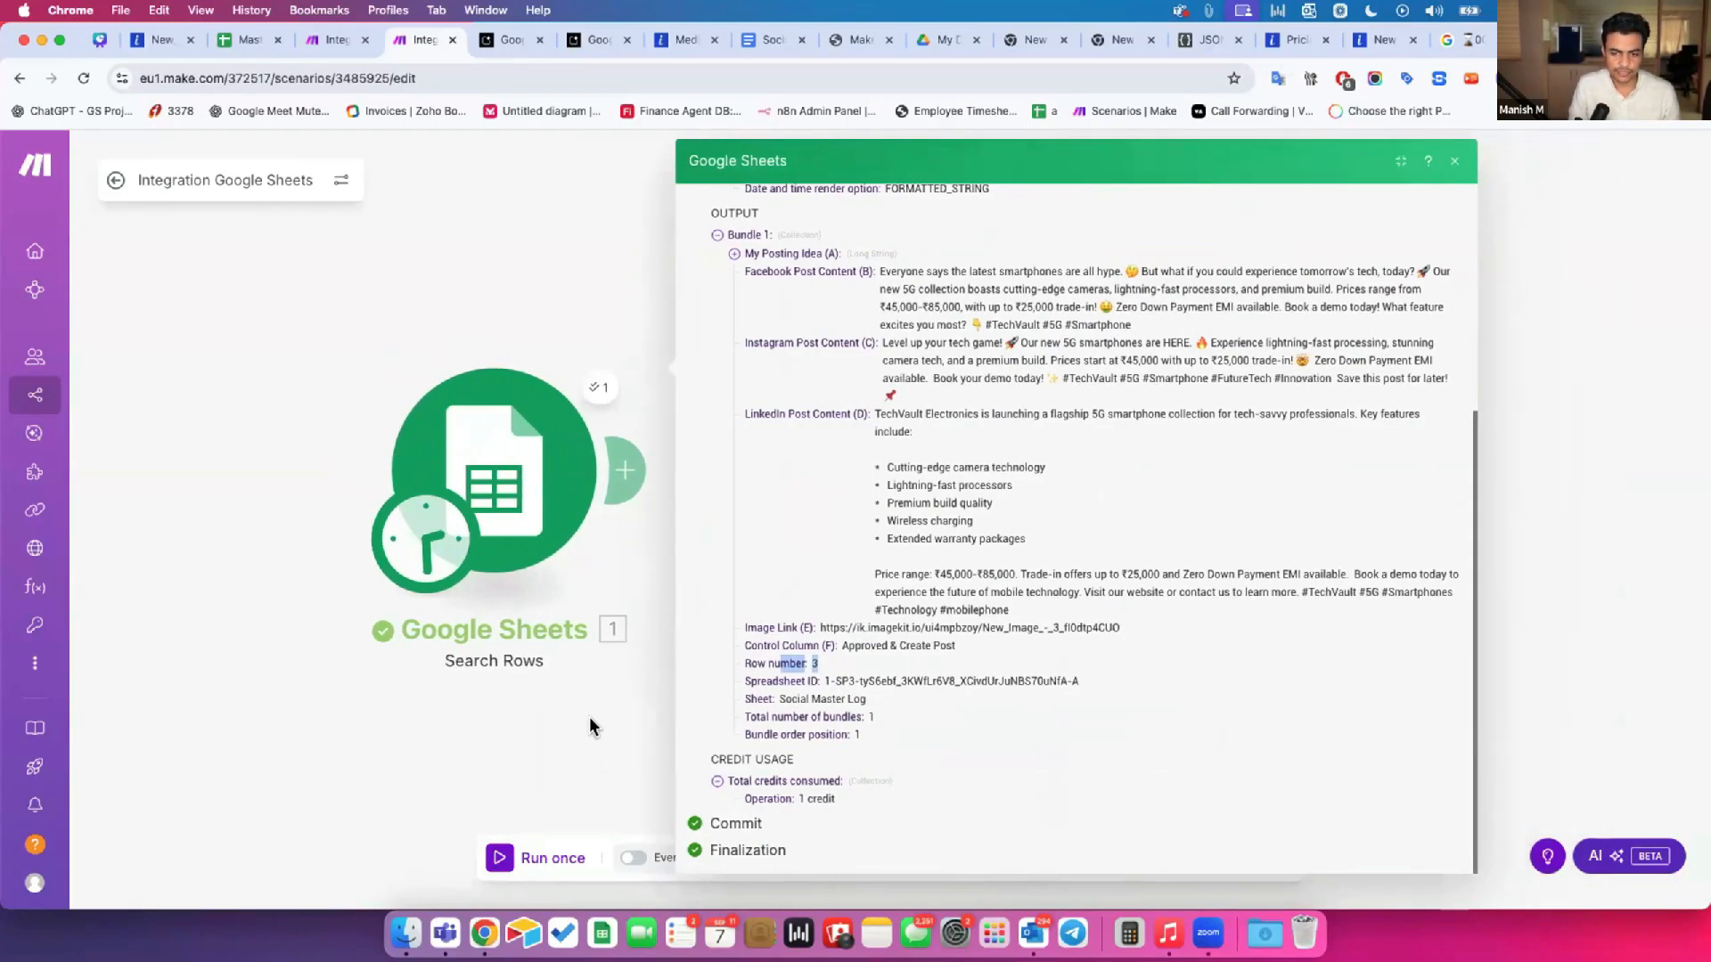
click(557, 704)
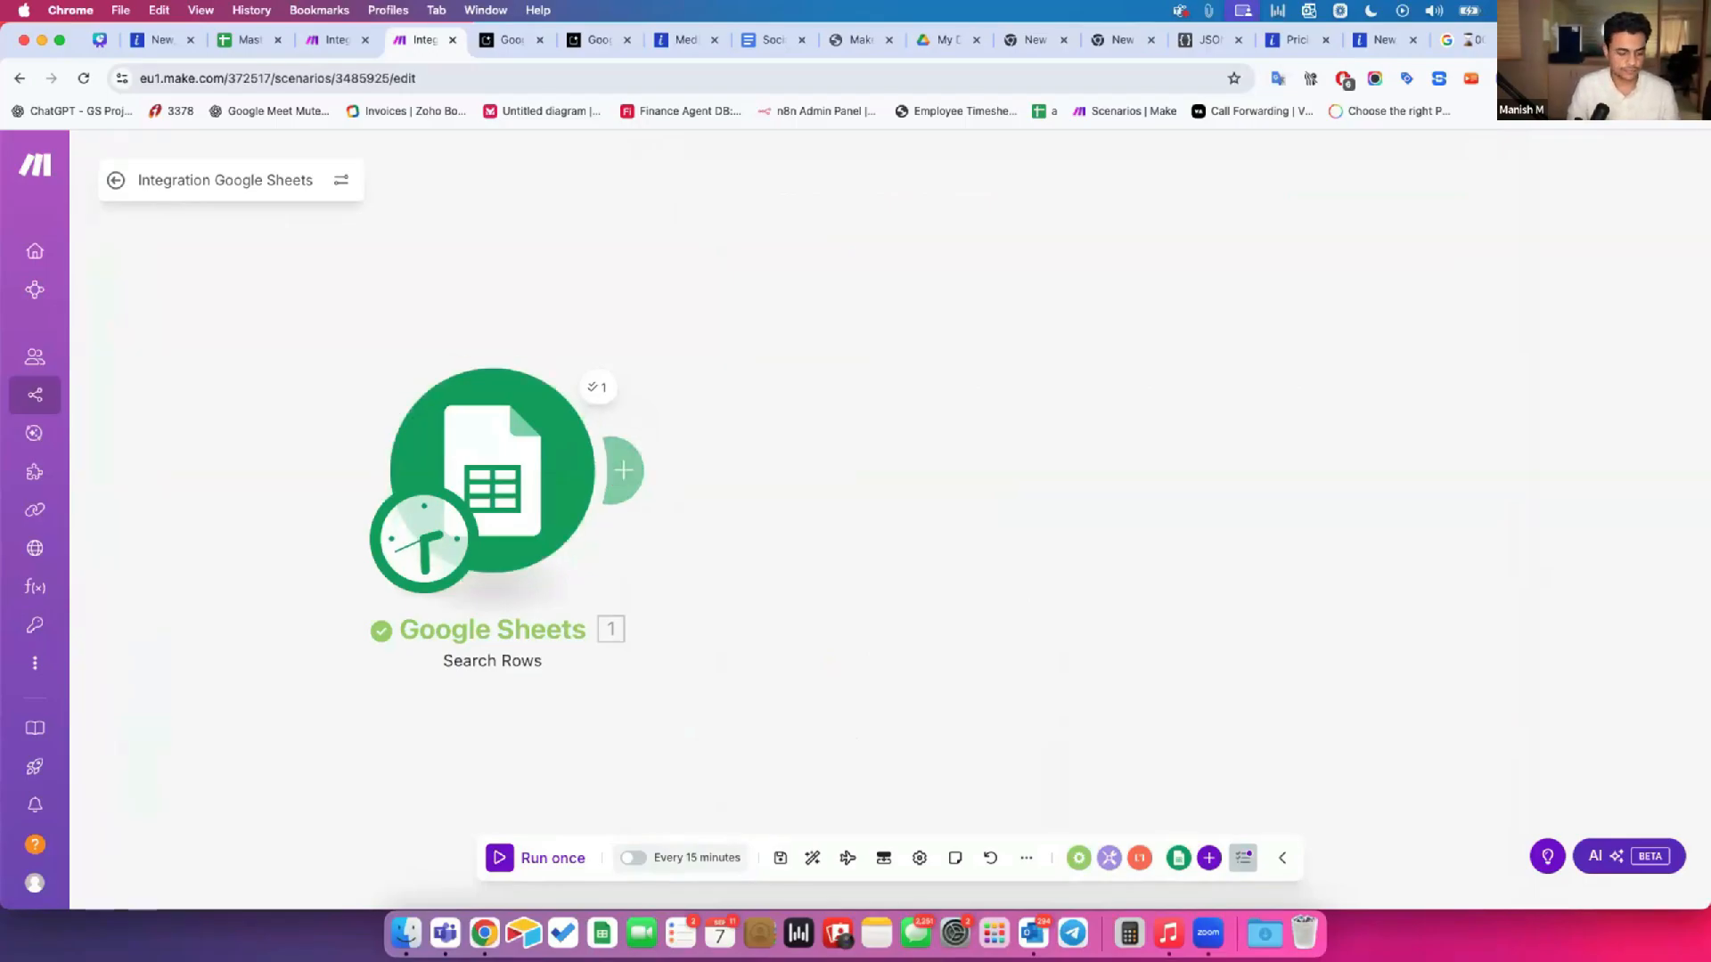
Step: Compare the Search Rows module's filter condition with the Control Column value in its output bundle
click(417, 392)
click(329, 39)
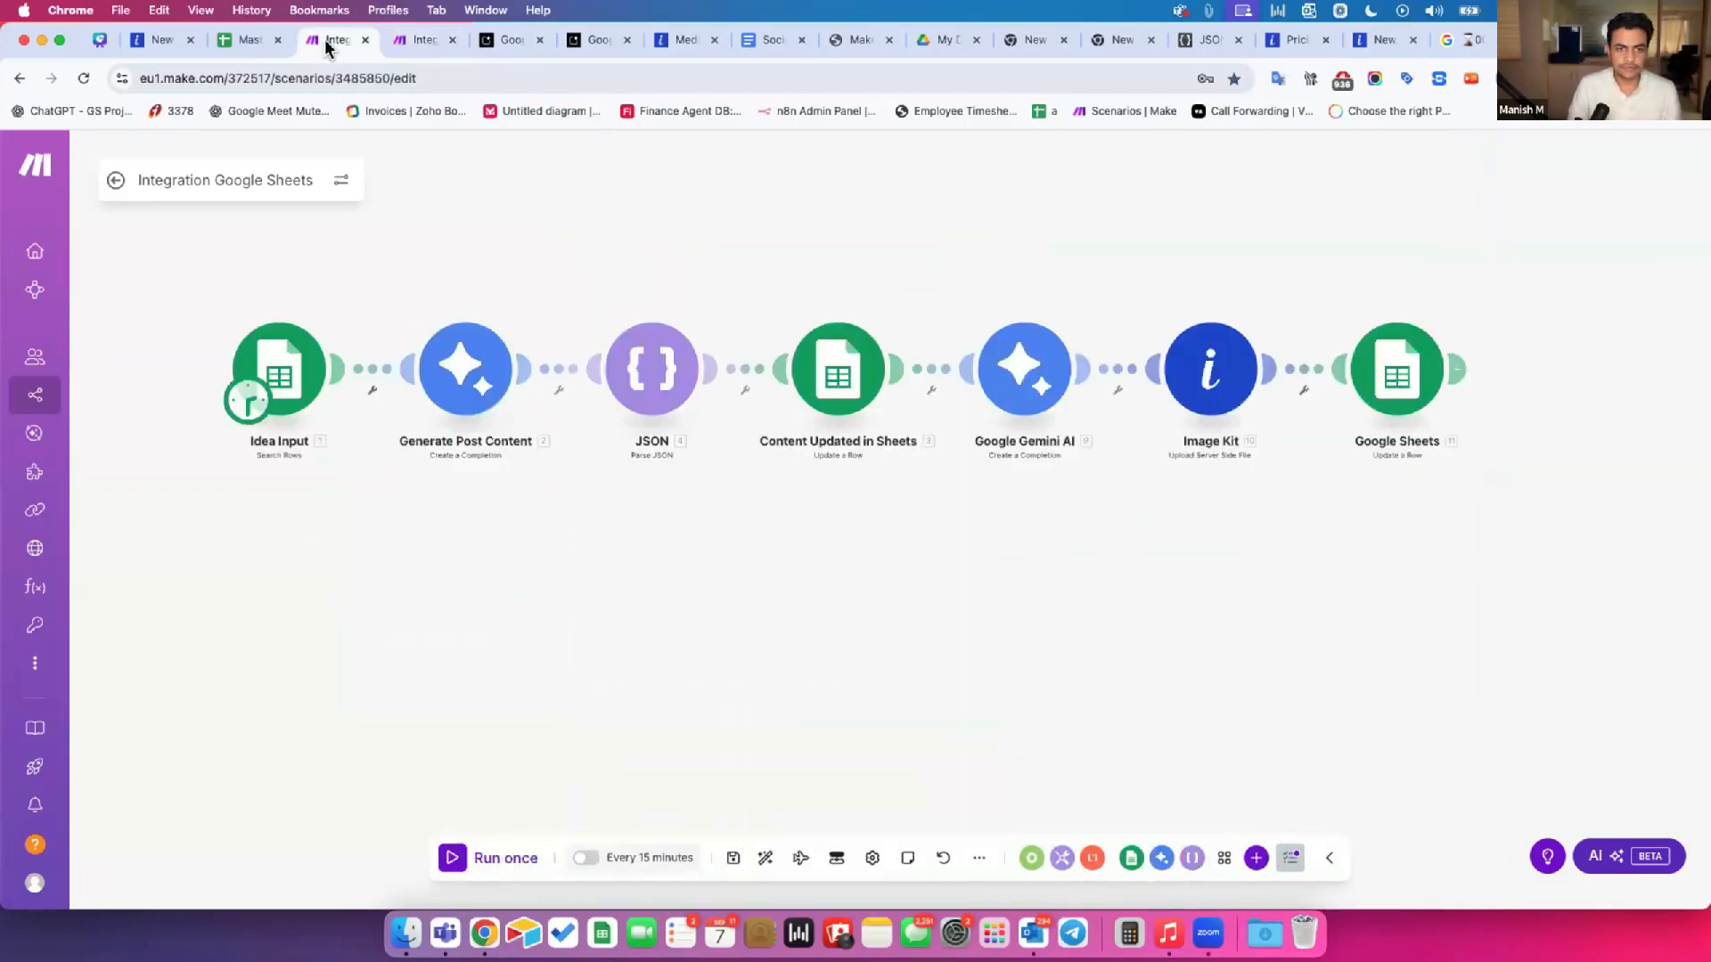
click(420, 44)
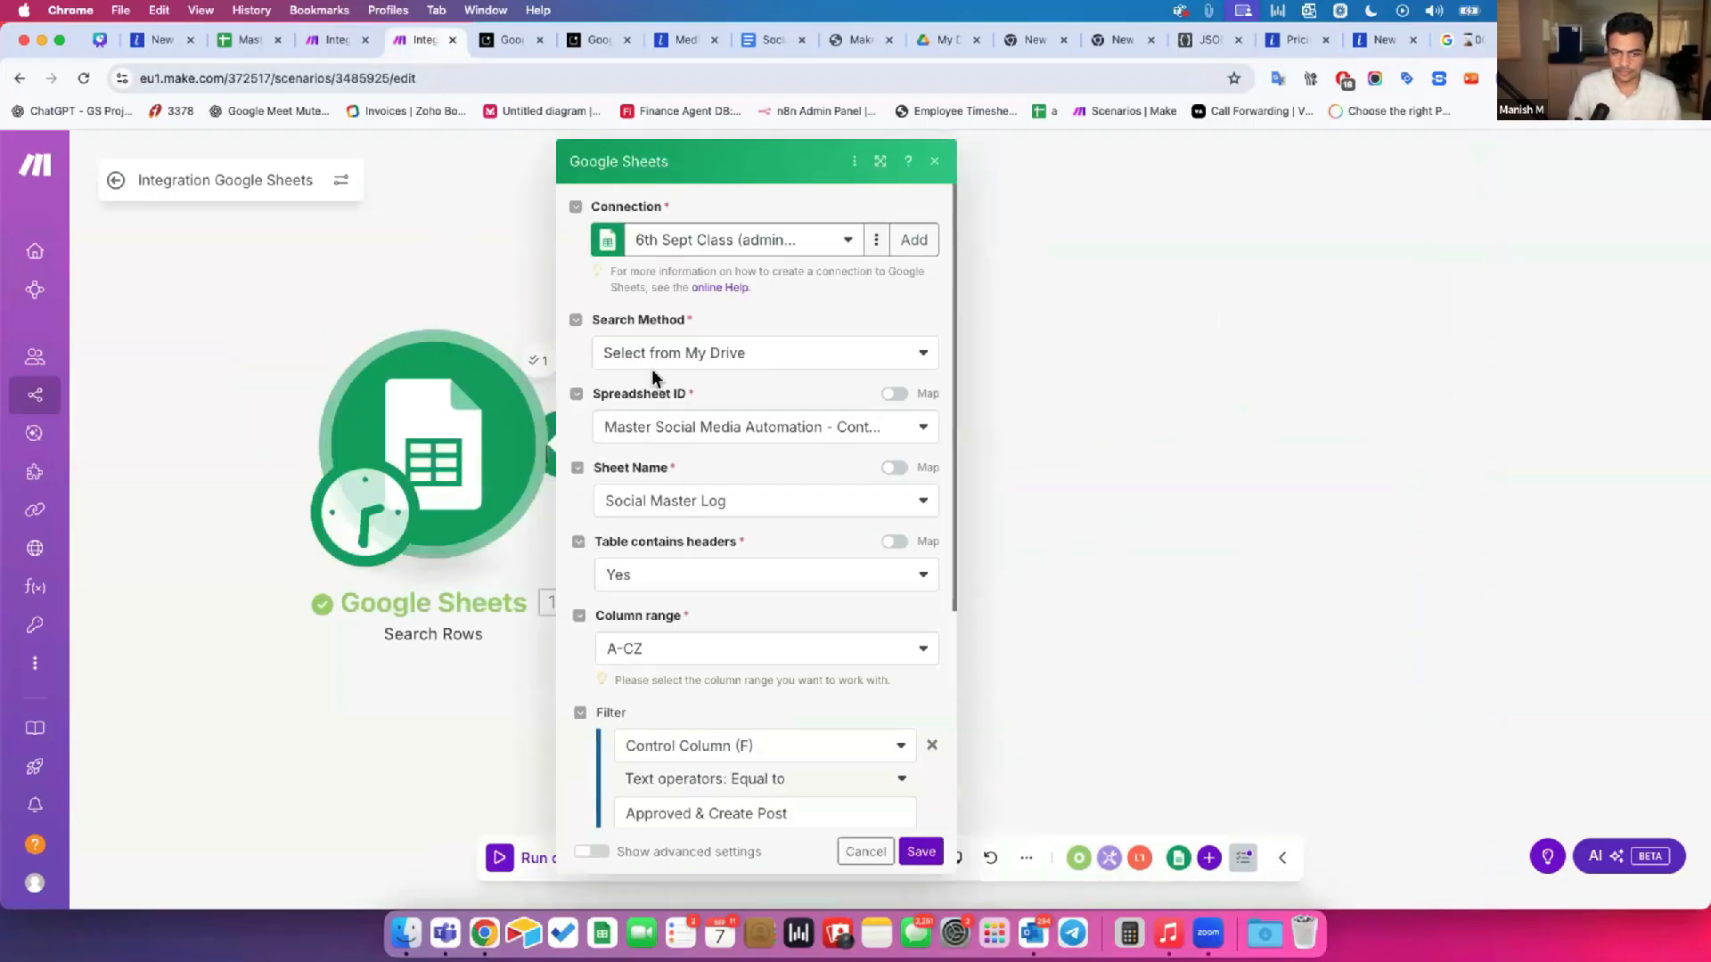
scroll(679, 589, down, 4)
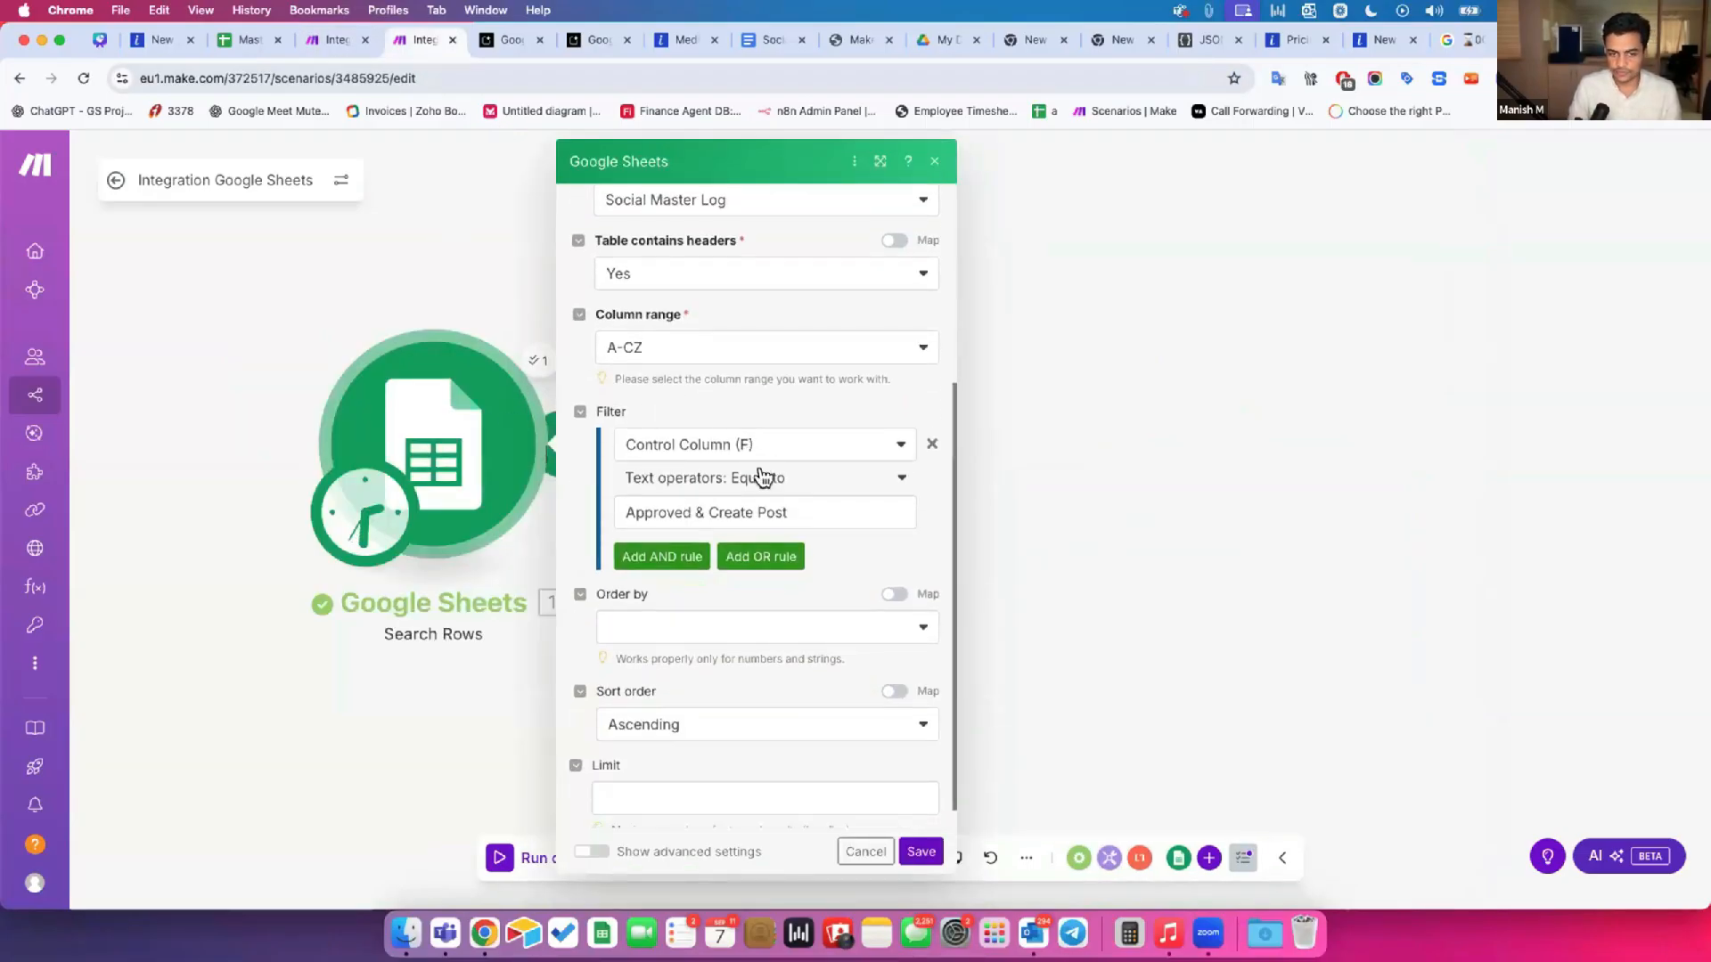
drag(626, 512, 828, 512)
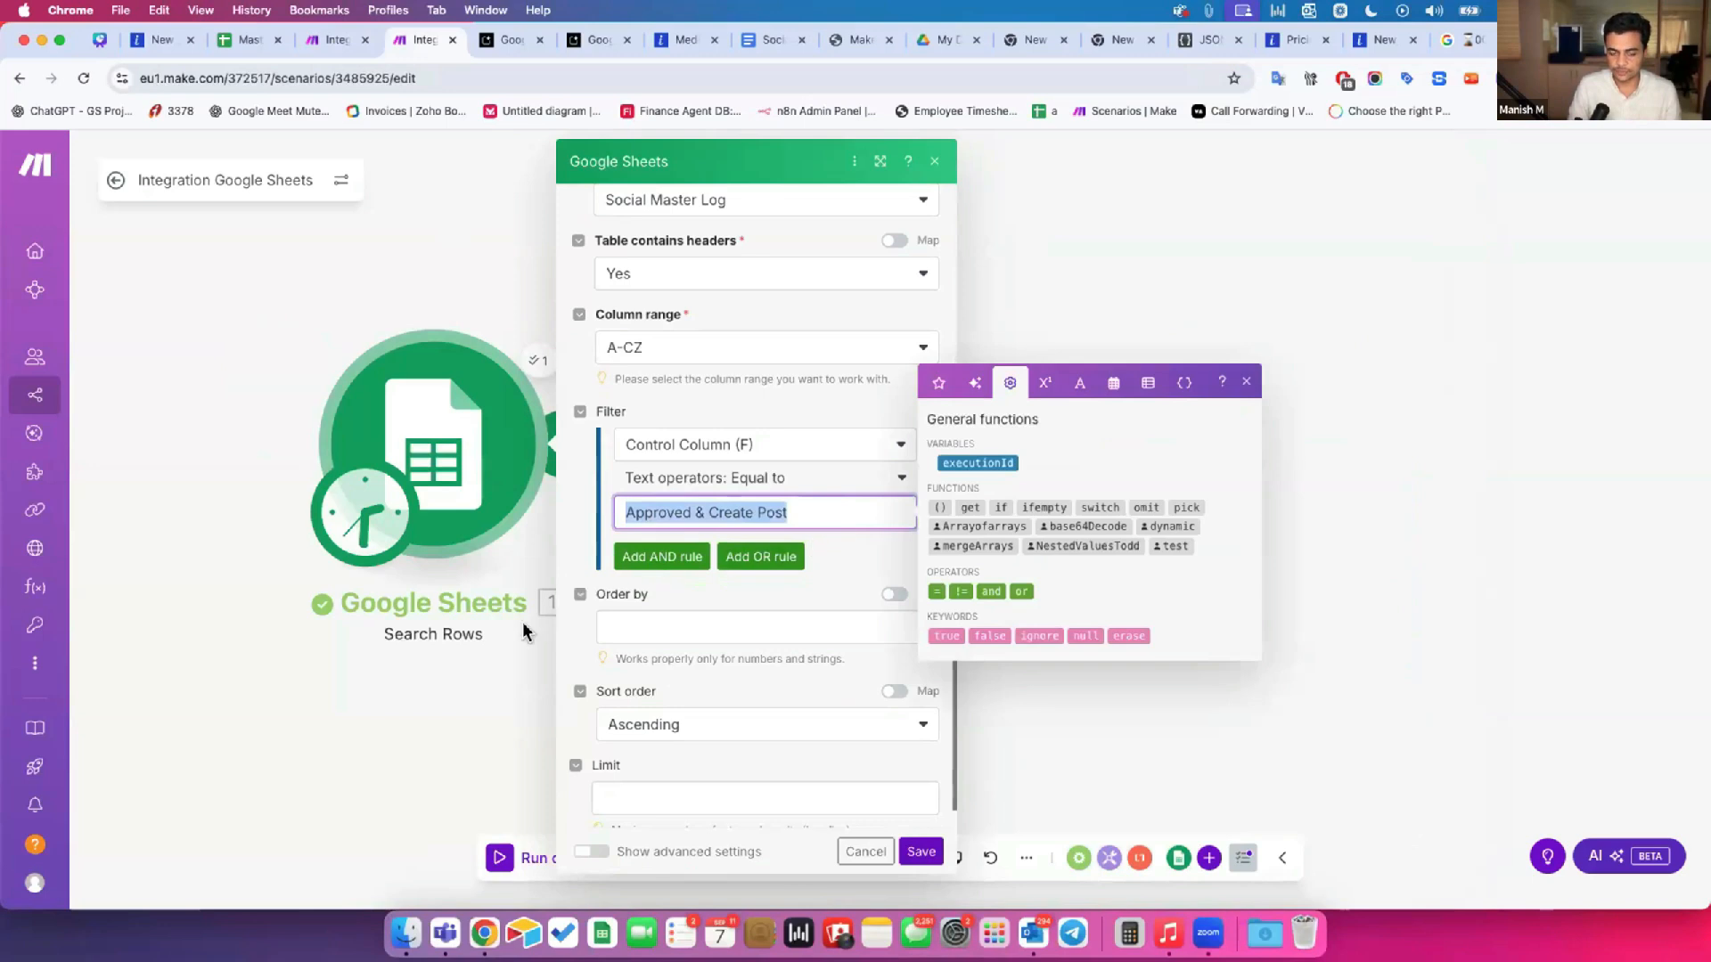
click(530, 366)
scroll(712, 519, down, 10)
scroll(713, 687, down, 2)
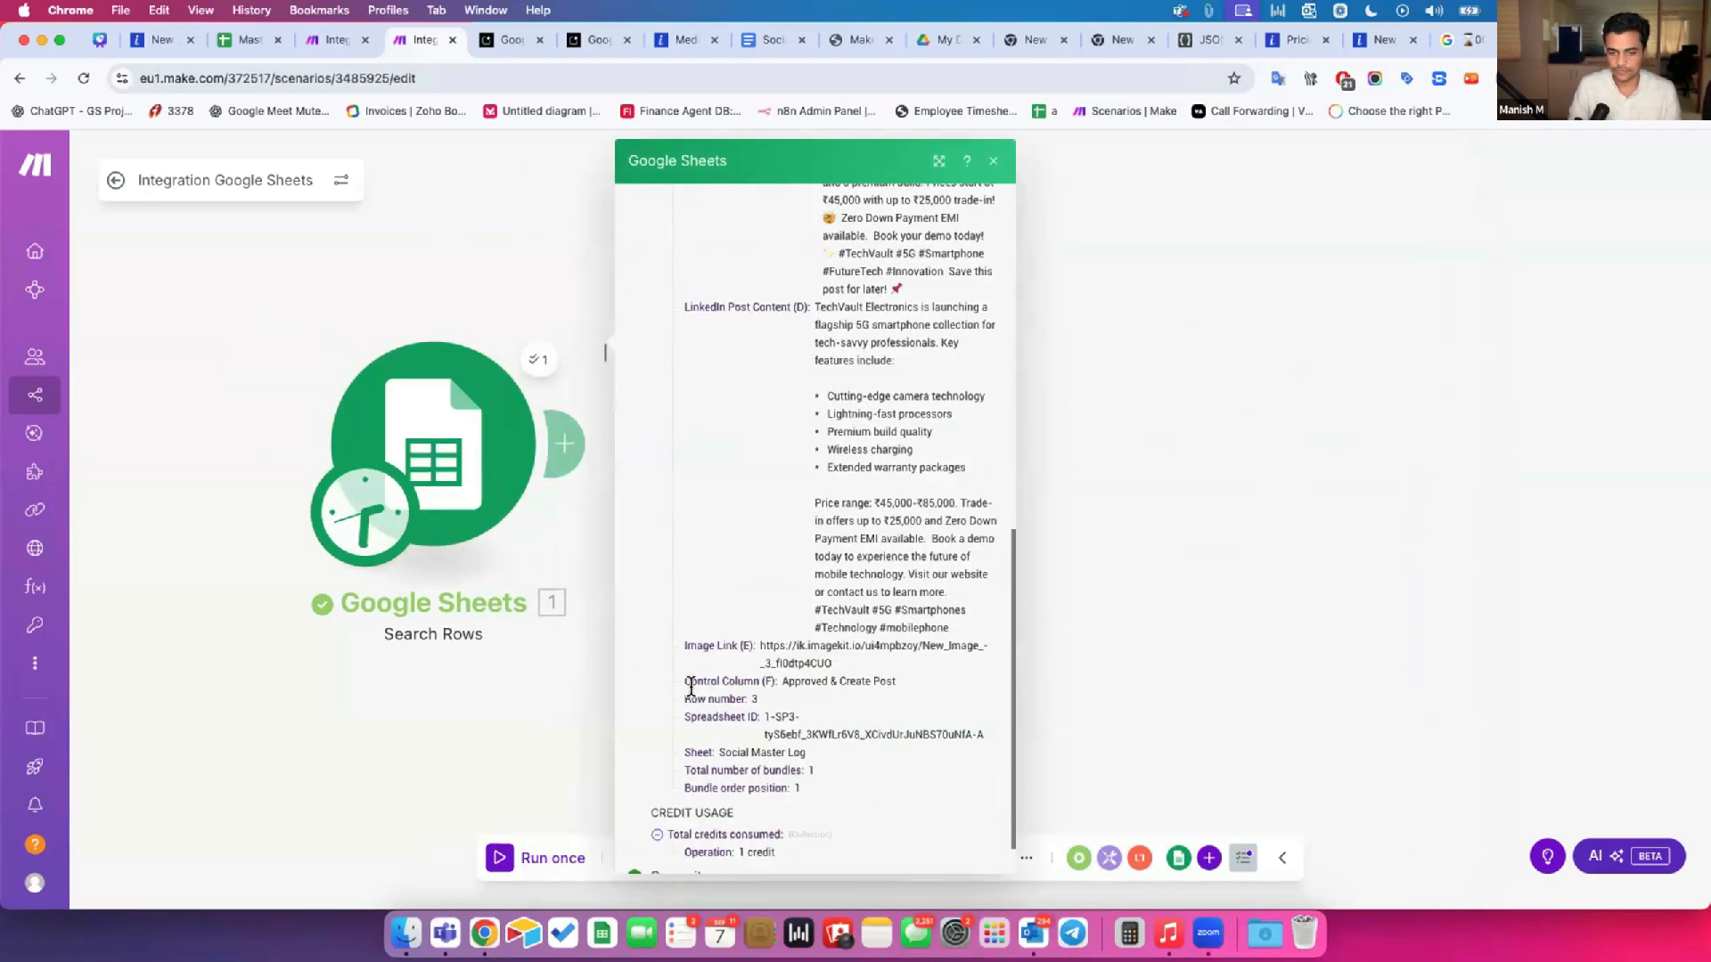
drag(718, 681, 895, 681)
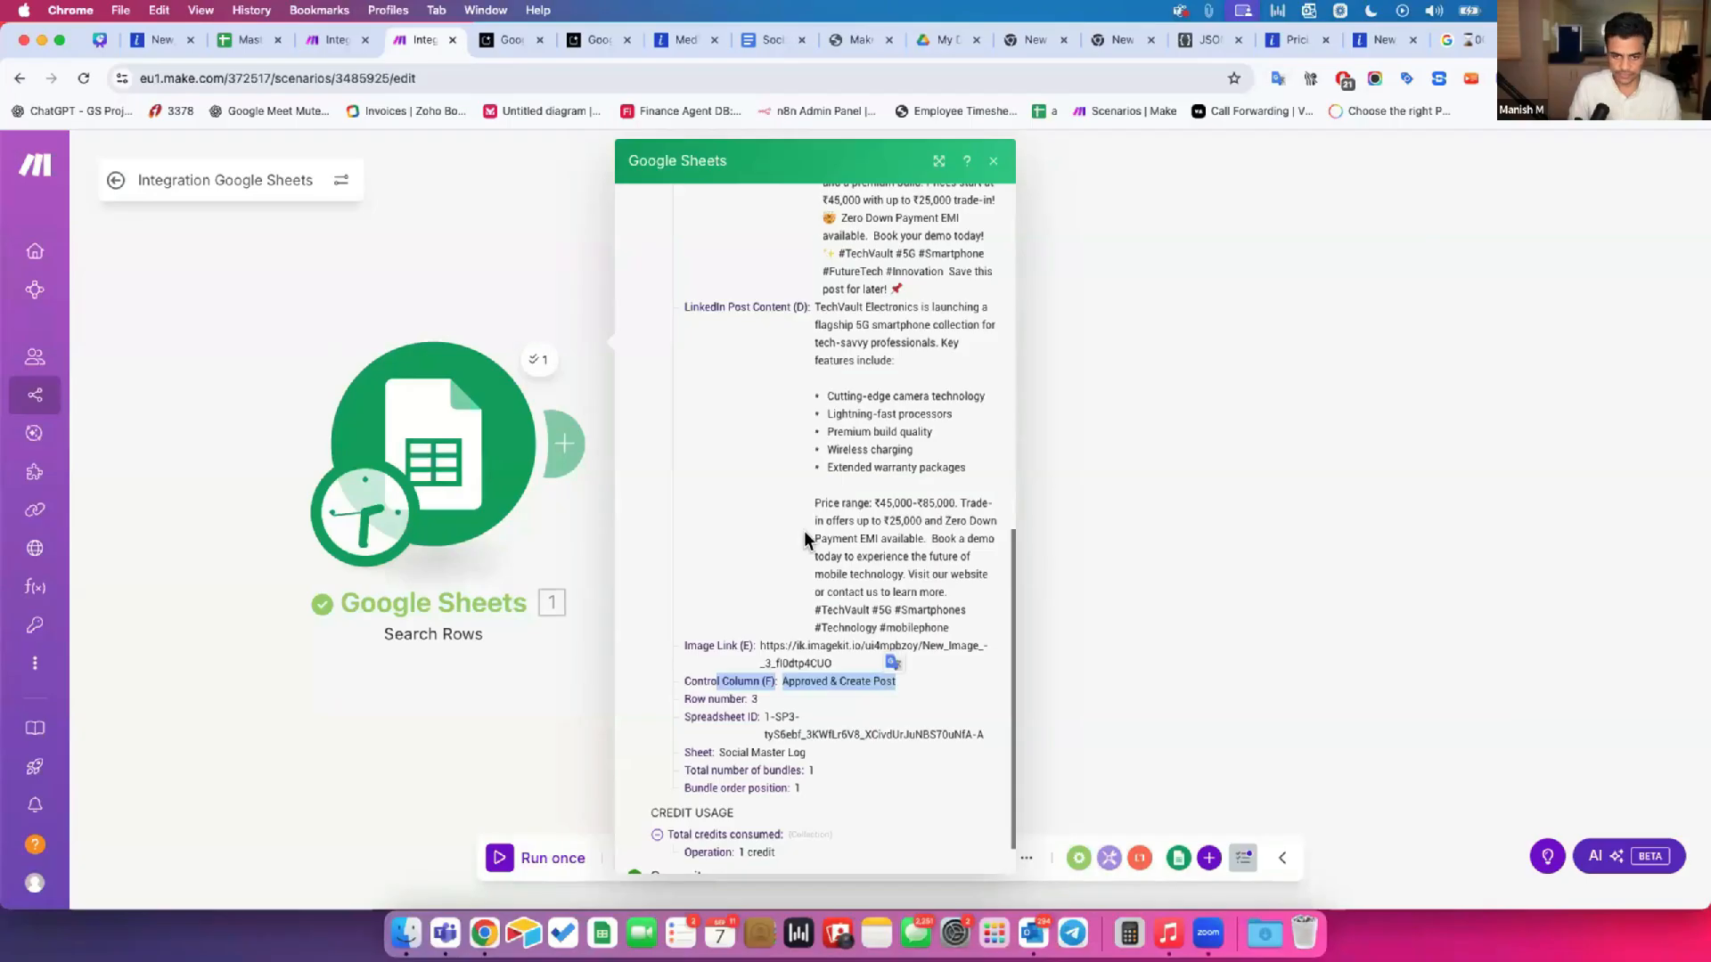
scroll(804, 532, up, 4)
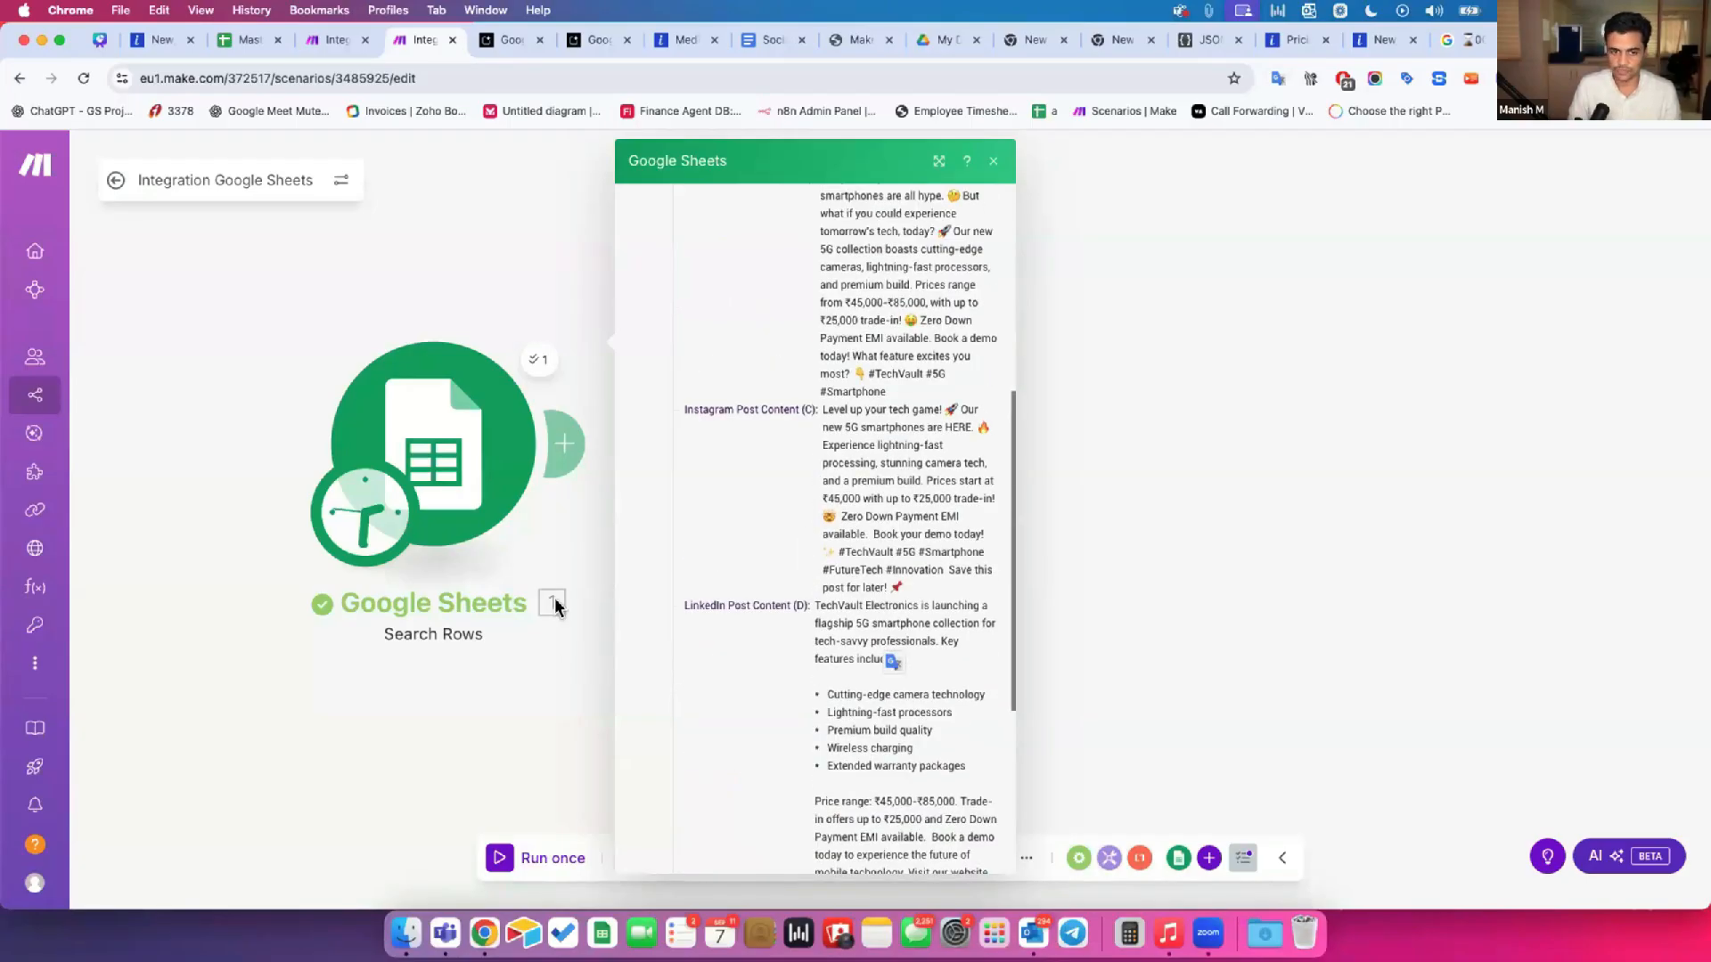
Step: Add a module after Search Rows, searching for facebook and choosing the Facebook Pages app
click(565, 450)
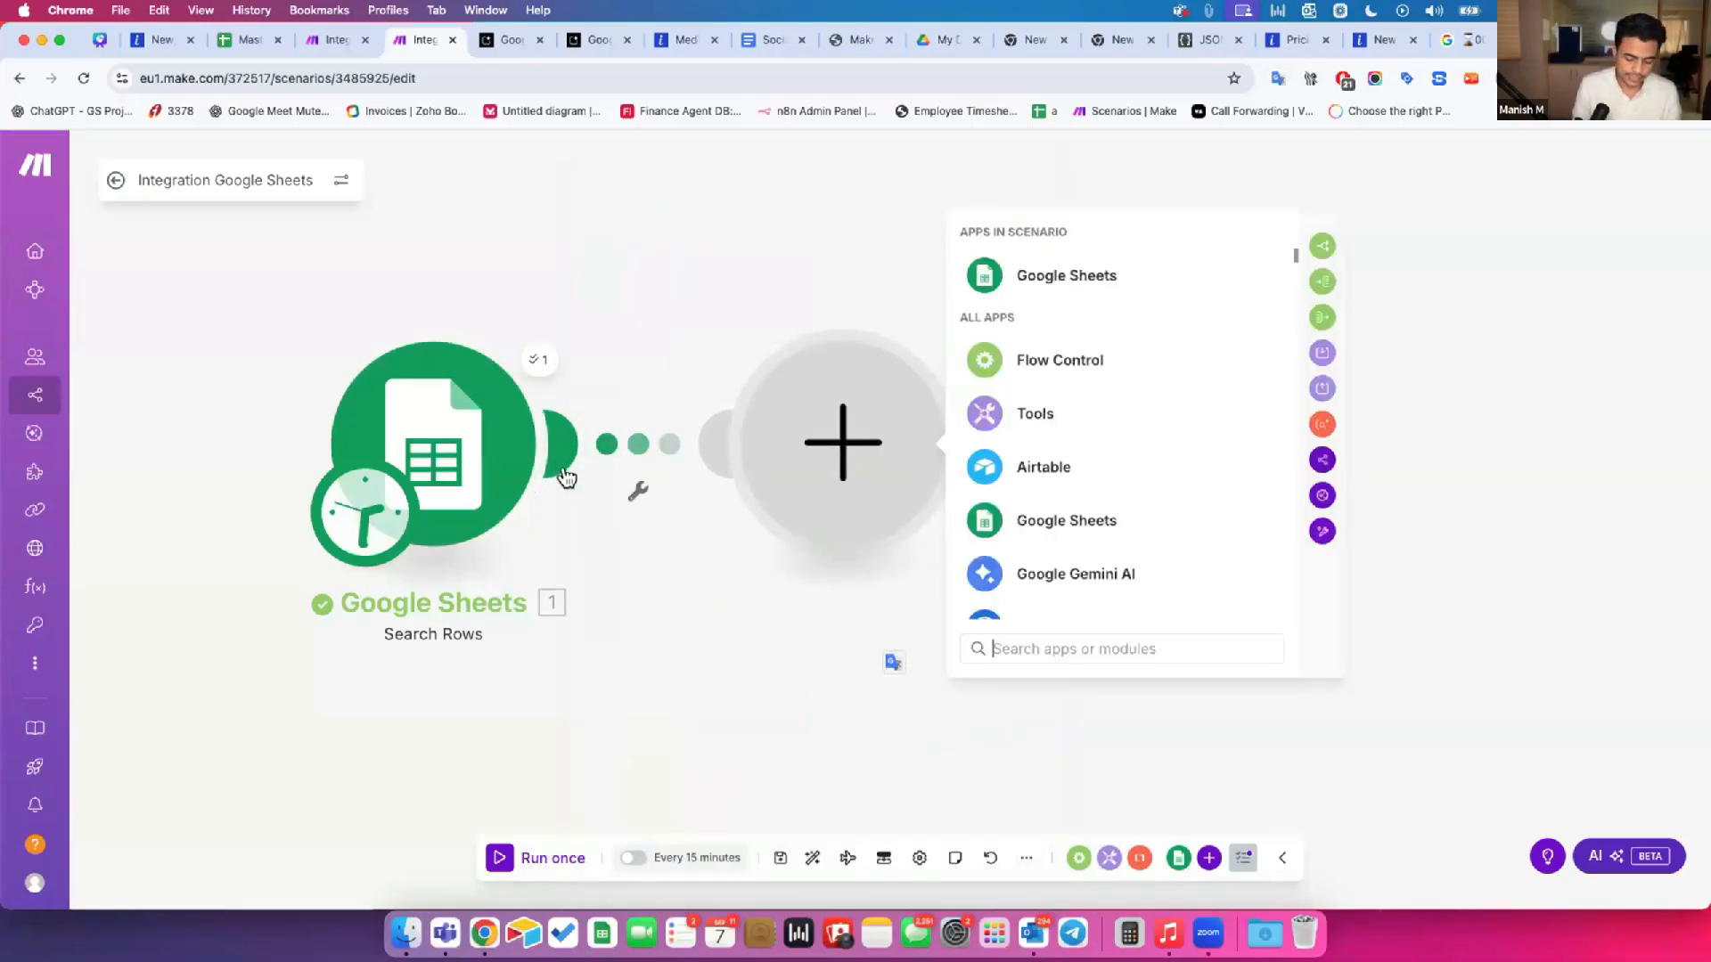
text(faceboo)
text(k)
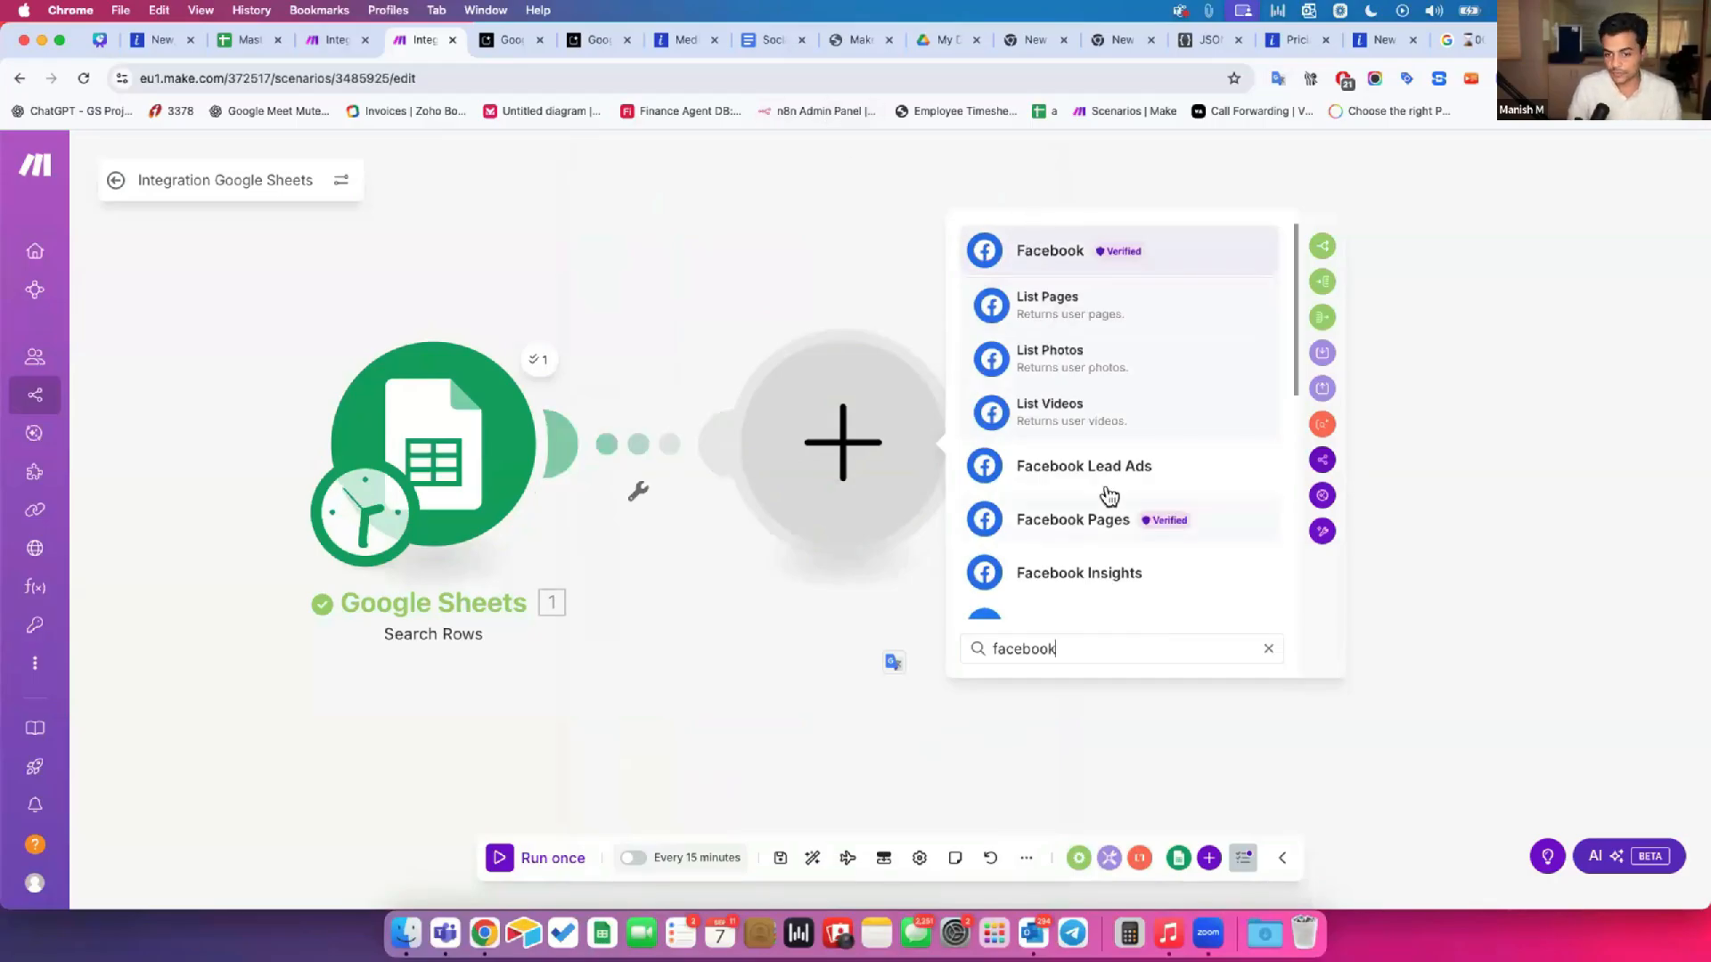
scroll(1105, 492, down, 4)
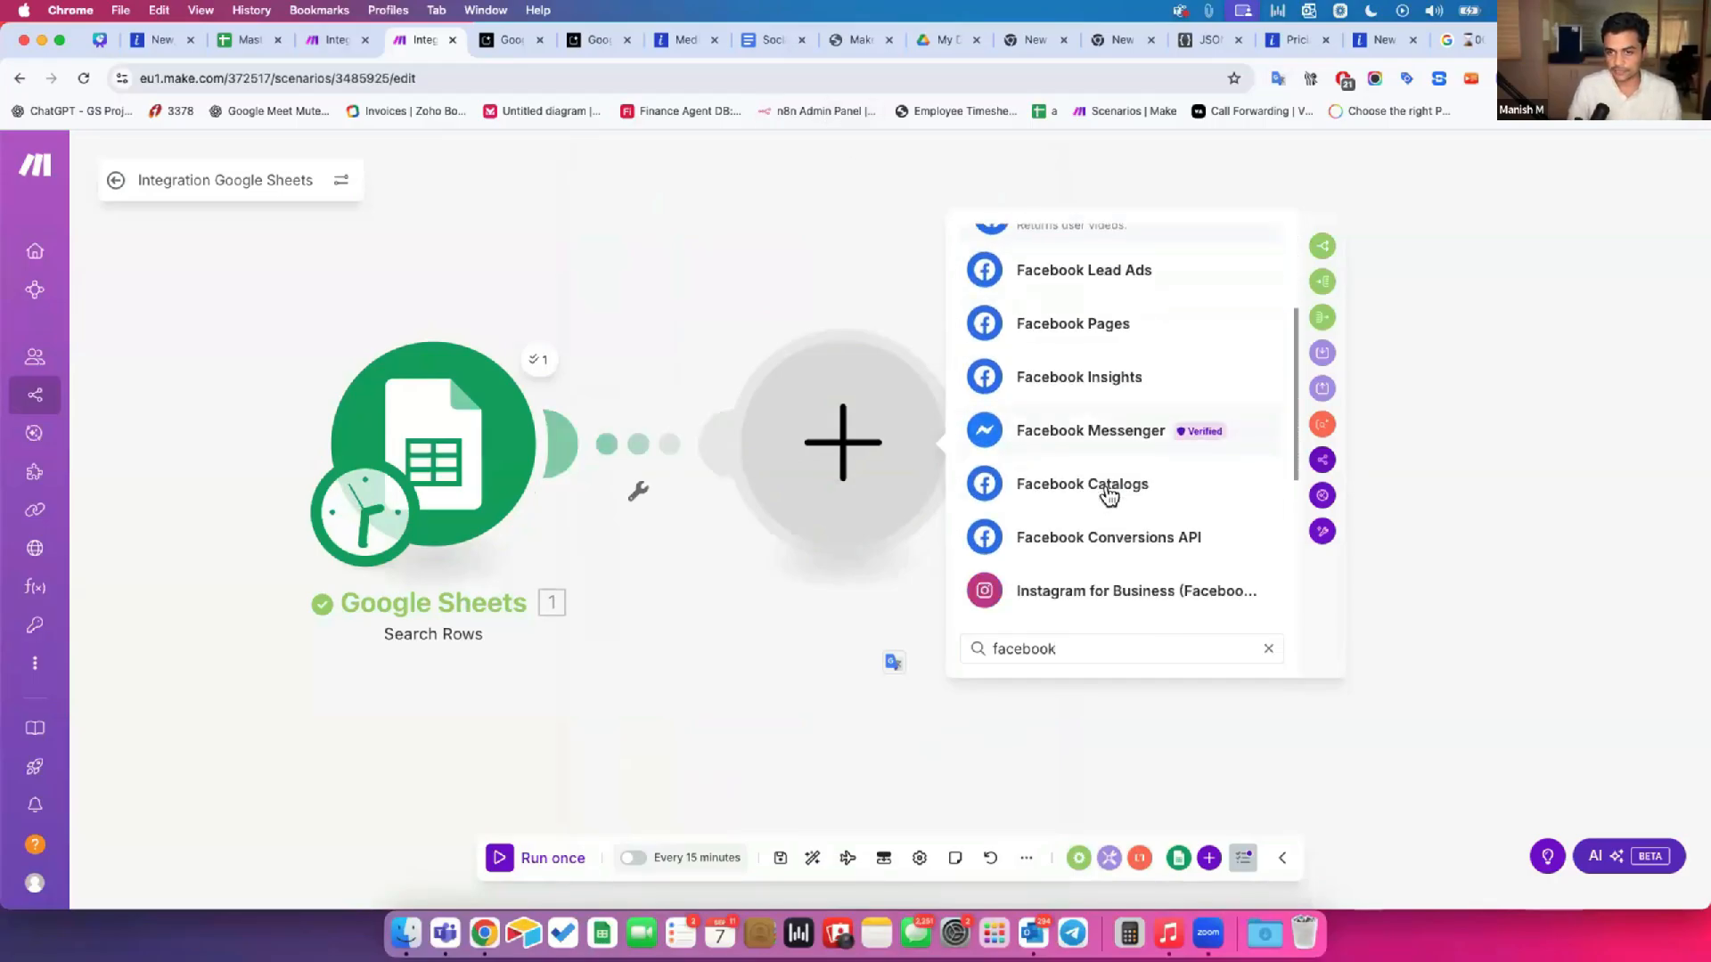
scroll(1108, 496, up, 4)
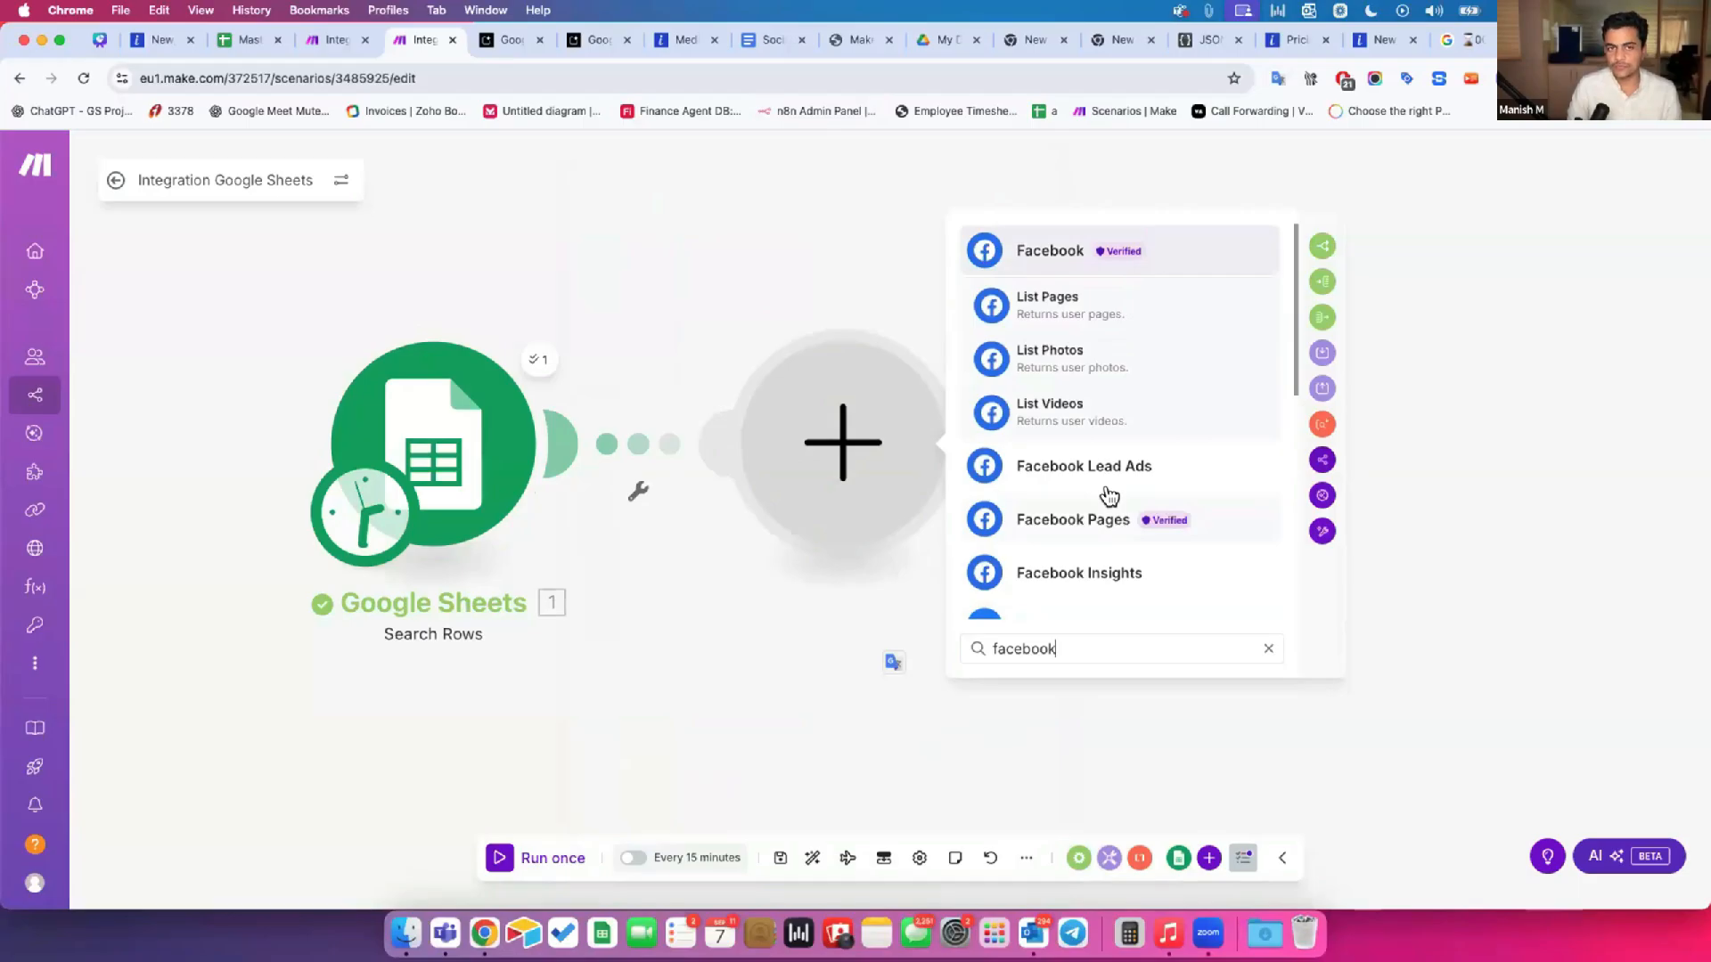
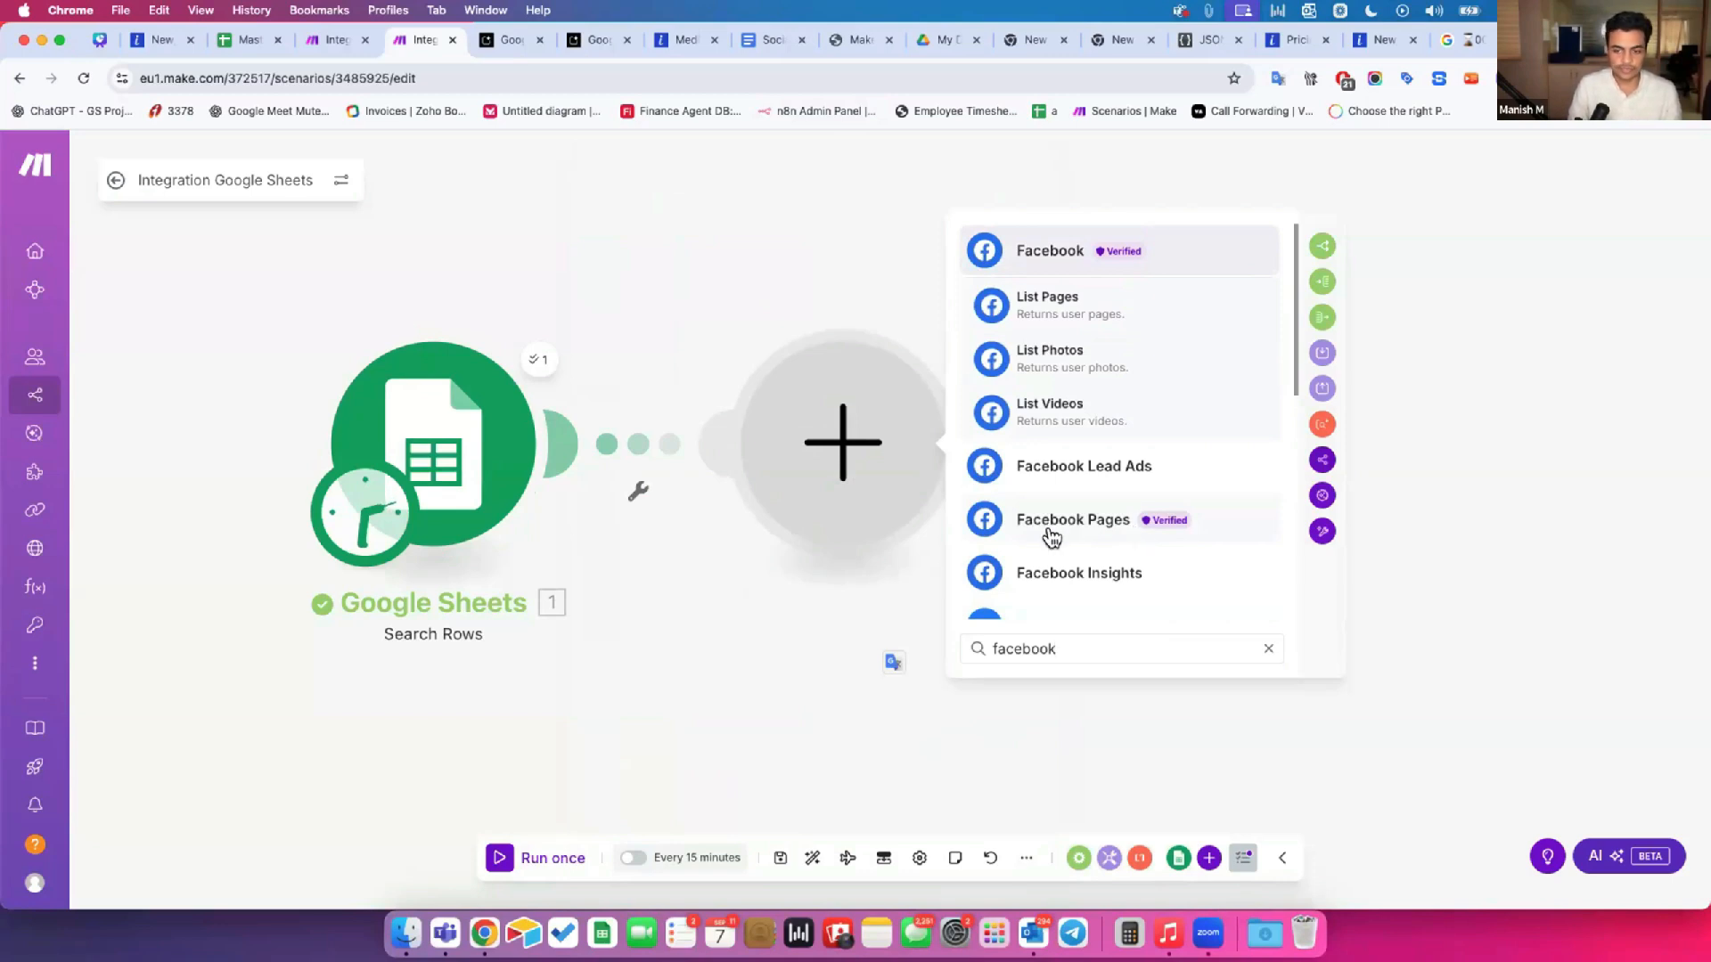
click(1138, 532)
Step: Browse the Facebook Pages actions, choose Create a Post for the new module, and check which connections are available to it
scroll(1076, 477, down, 1)
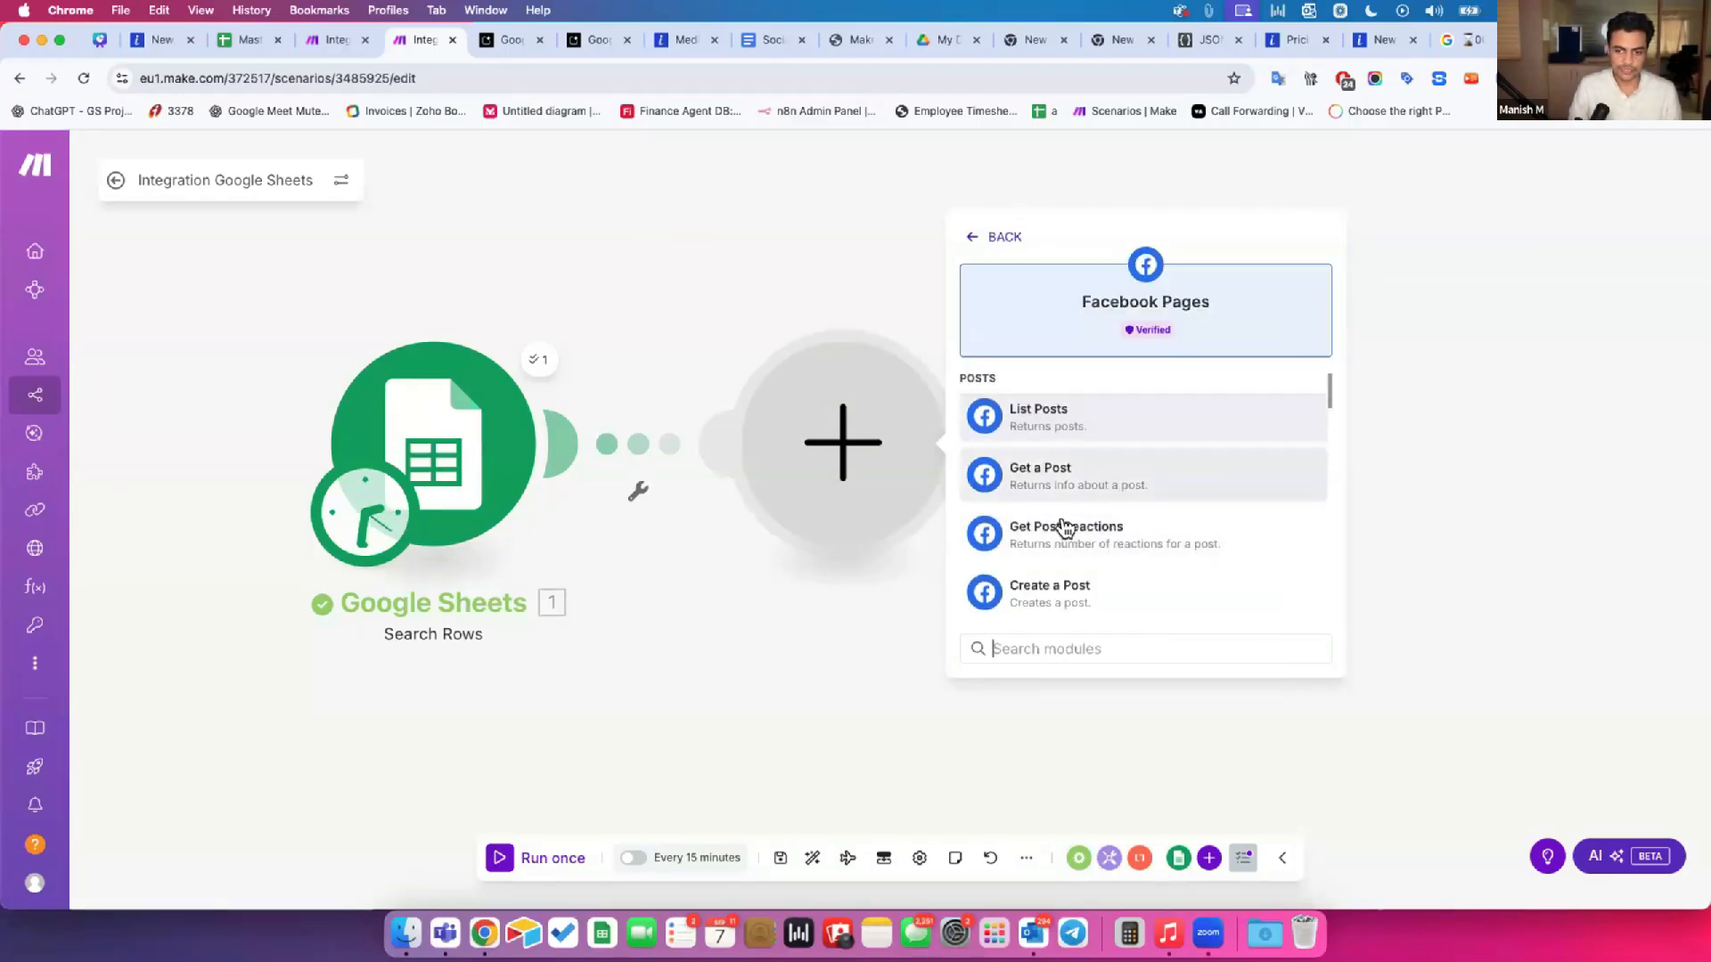
scroll(1096, 538, down, 3)
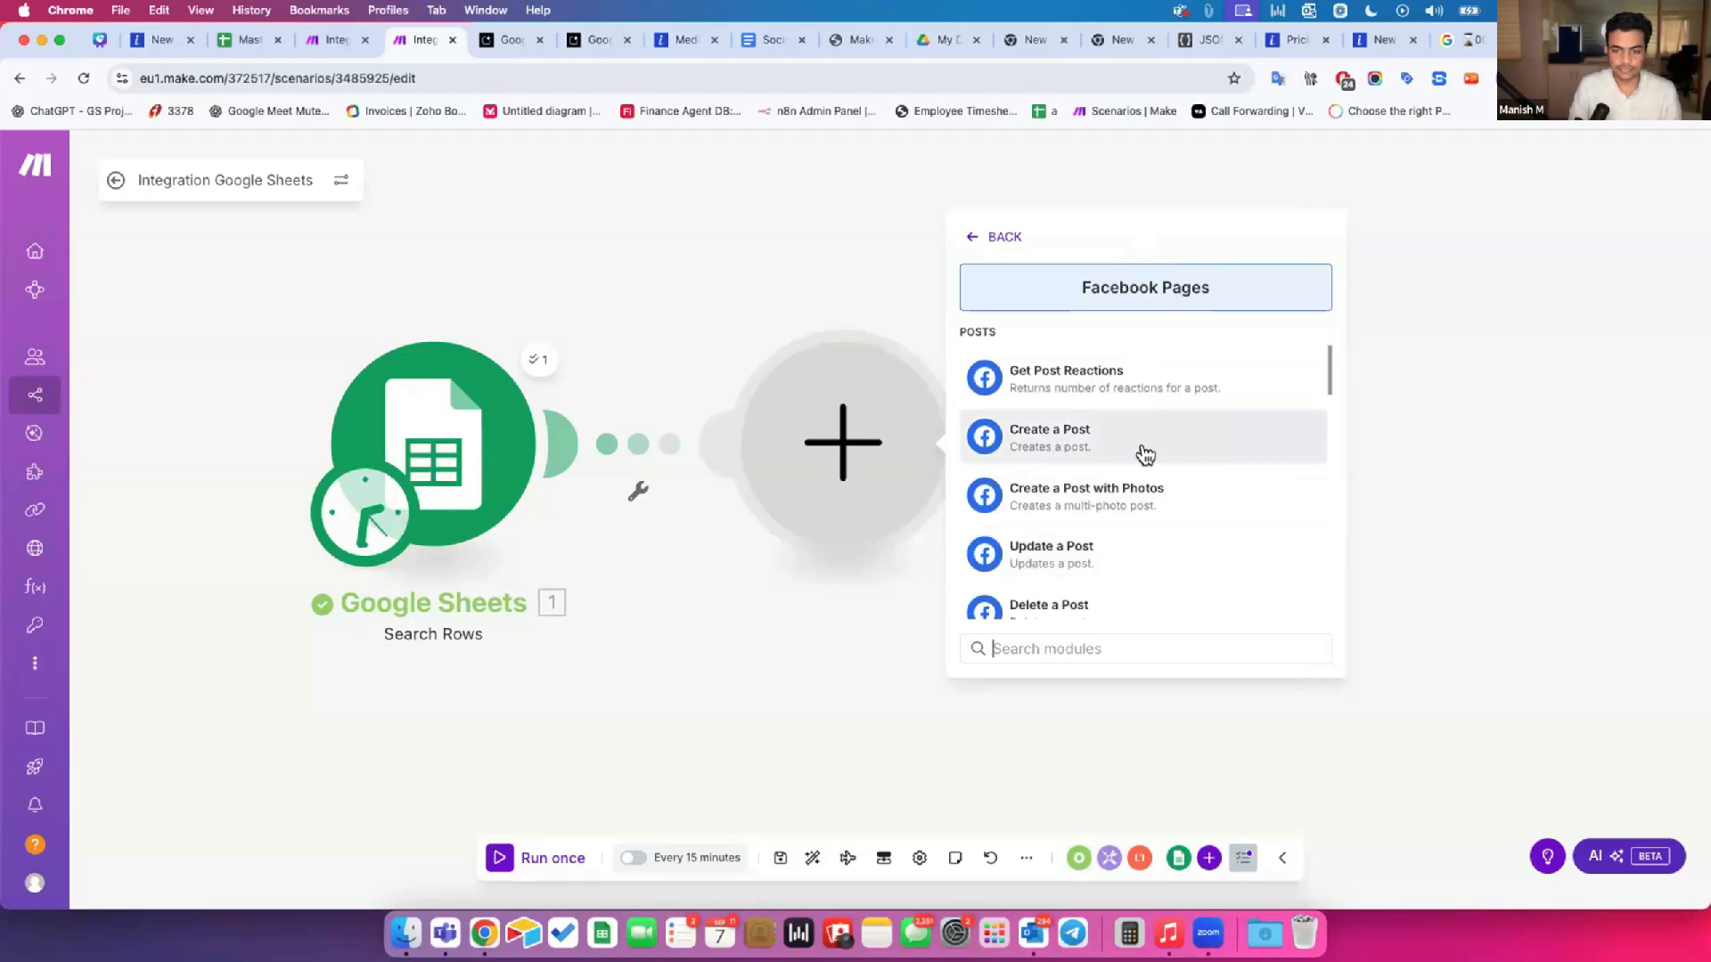
scroll(1173, 509, down, 3)
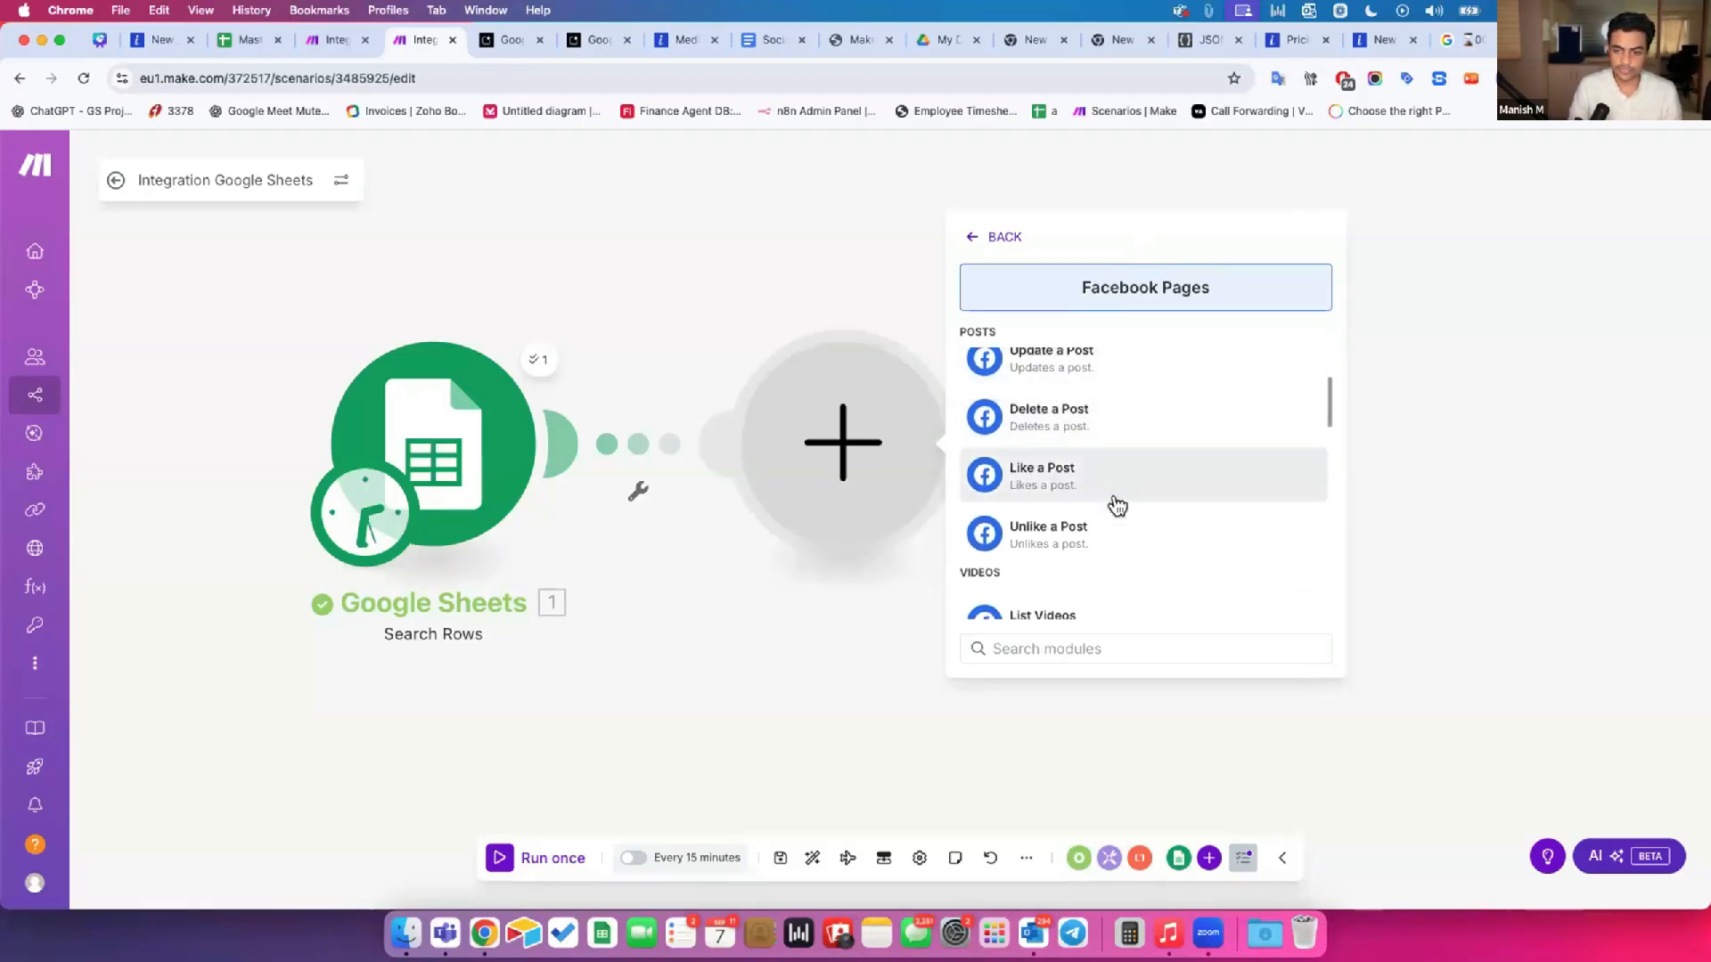
scroll(1138, 561, down, 3)
scroll(1134, 565, down, 2)
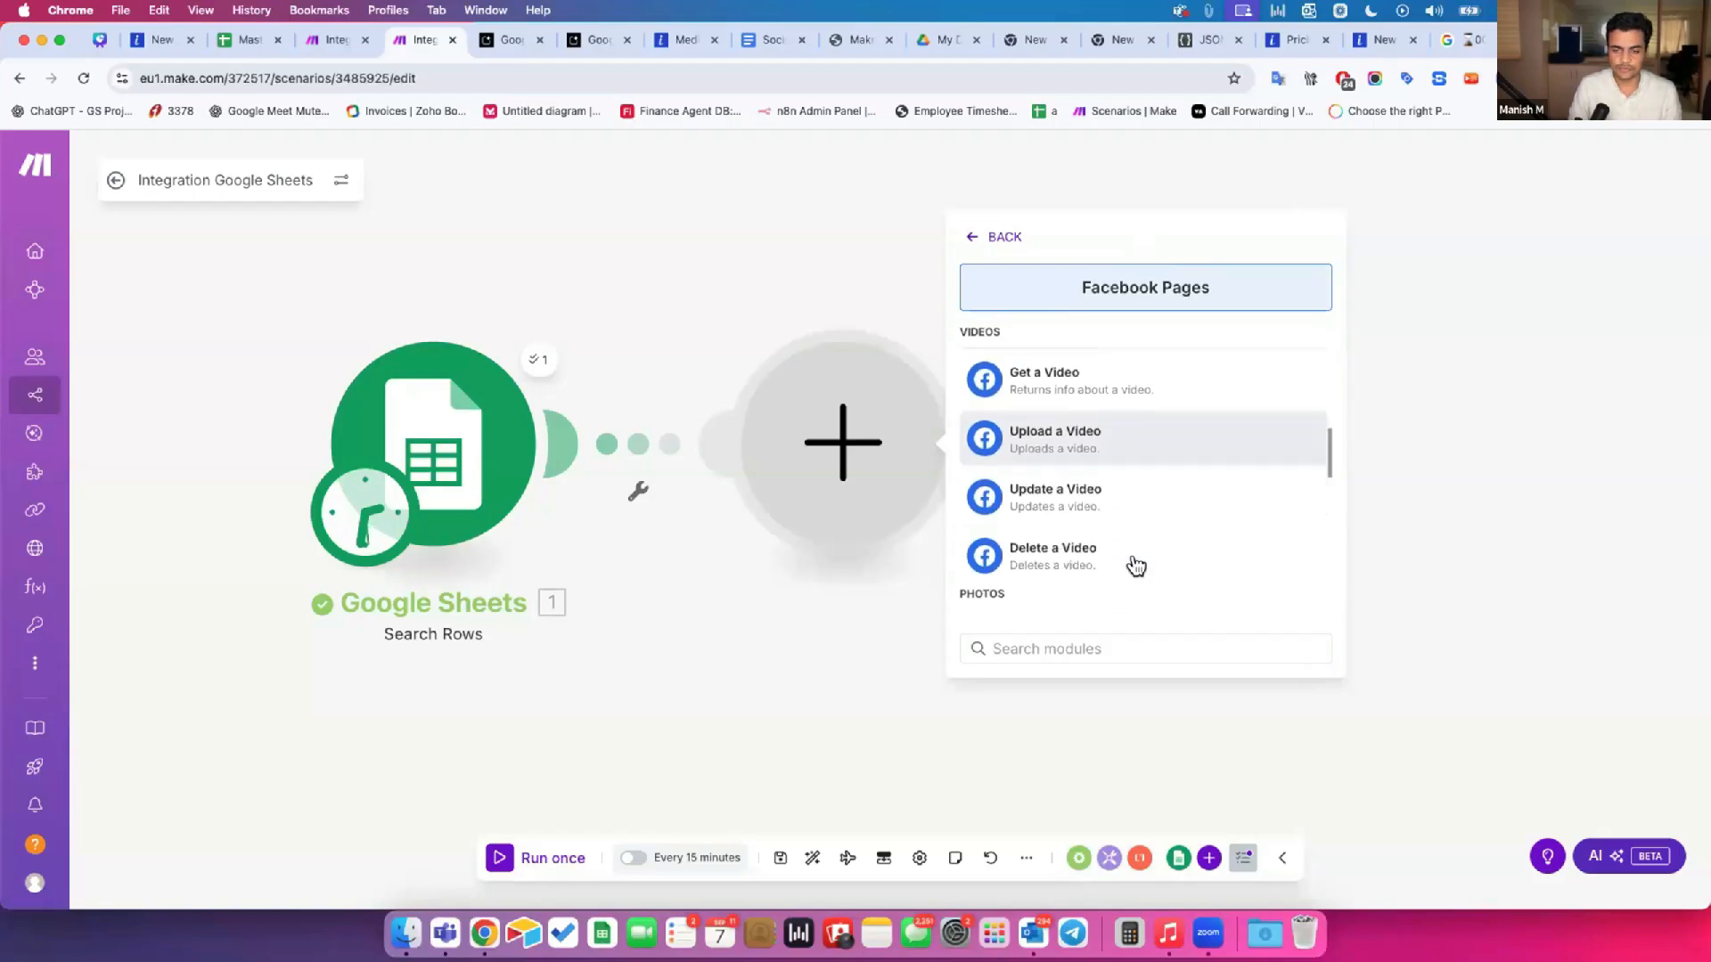
scroll(1120, 424, down, 4)
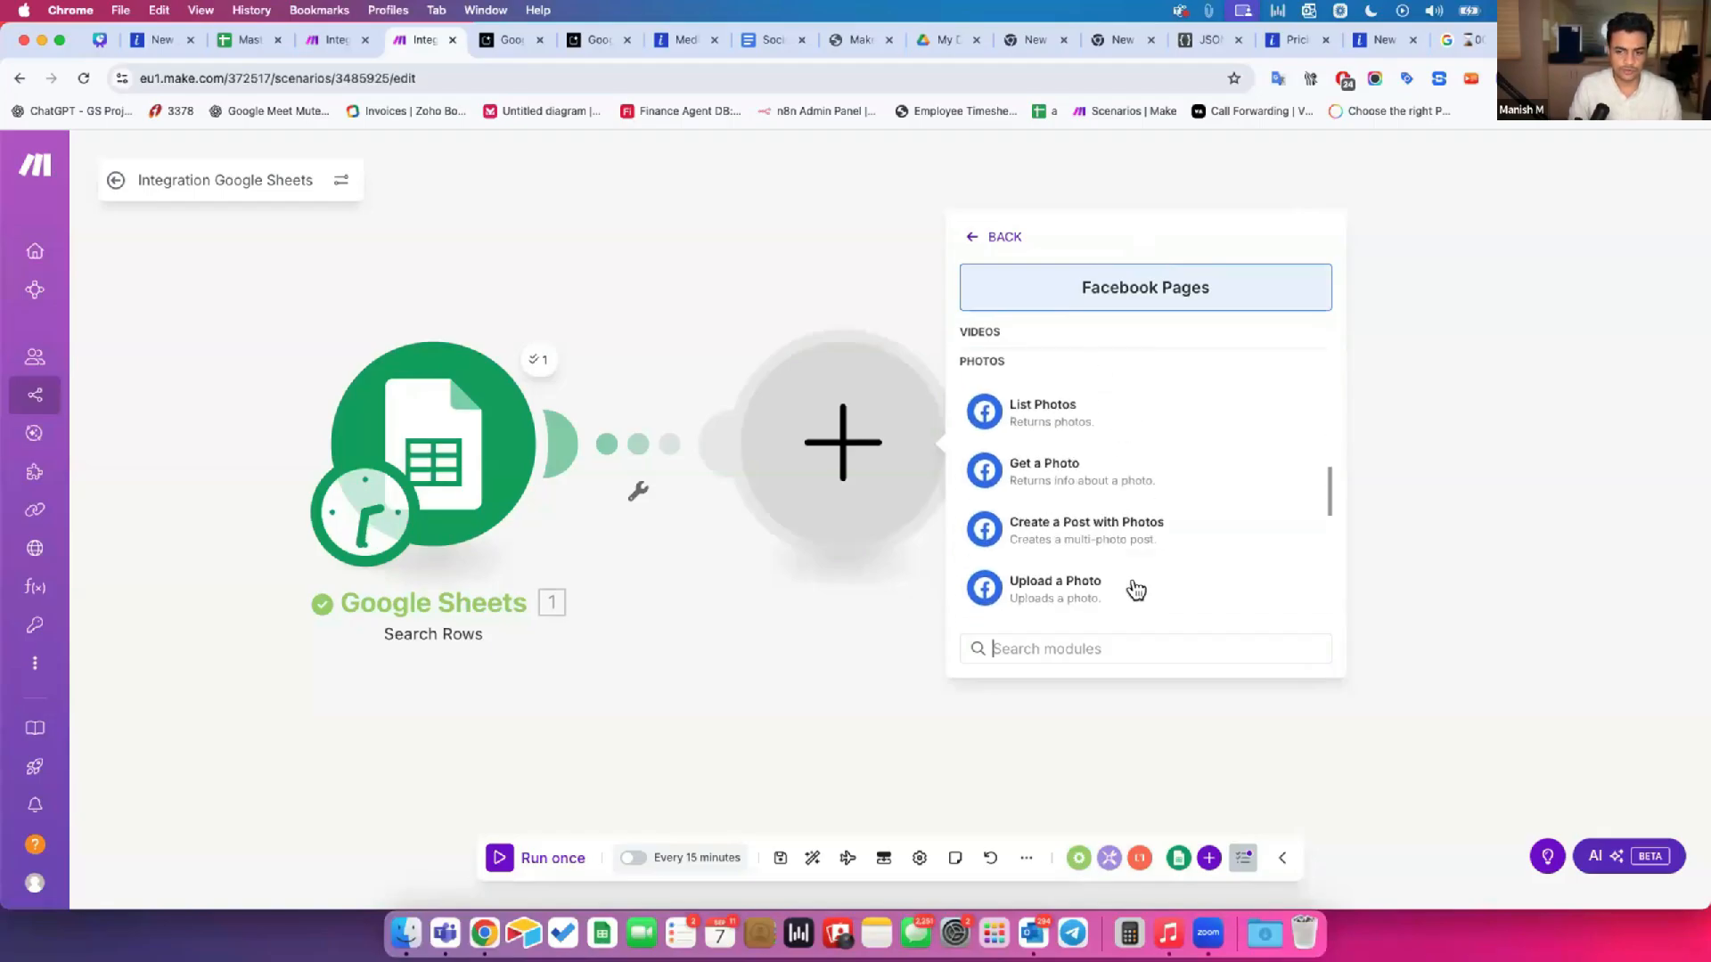
scroll(1134, 588, down, 4)
scroll(1108, 612, down, 5)
scroll(1110, 606, up, 10)
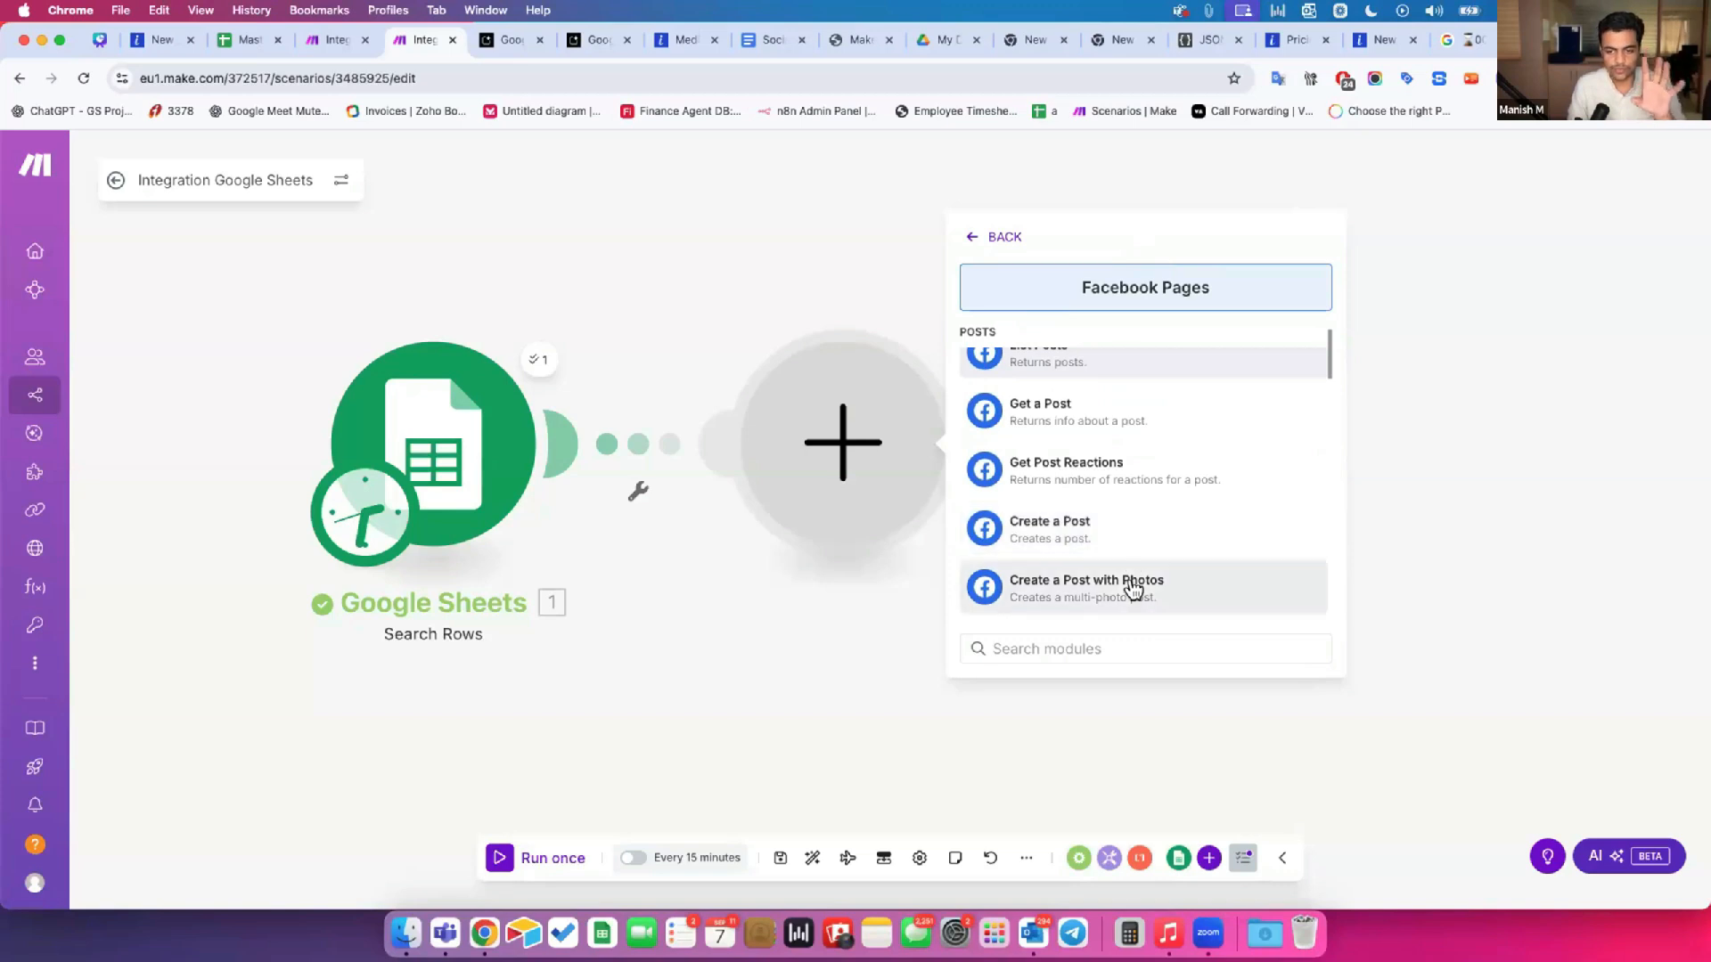
click(1124, 539)
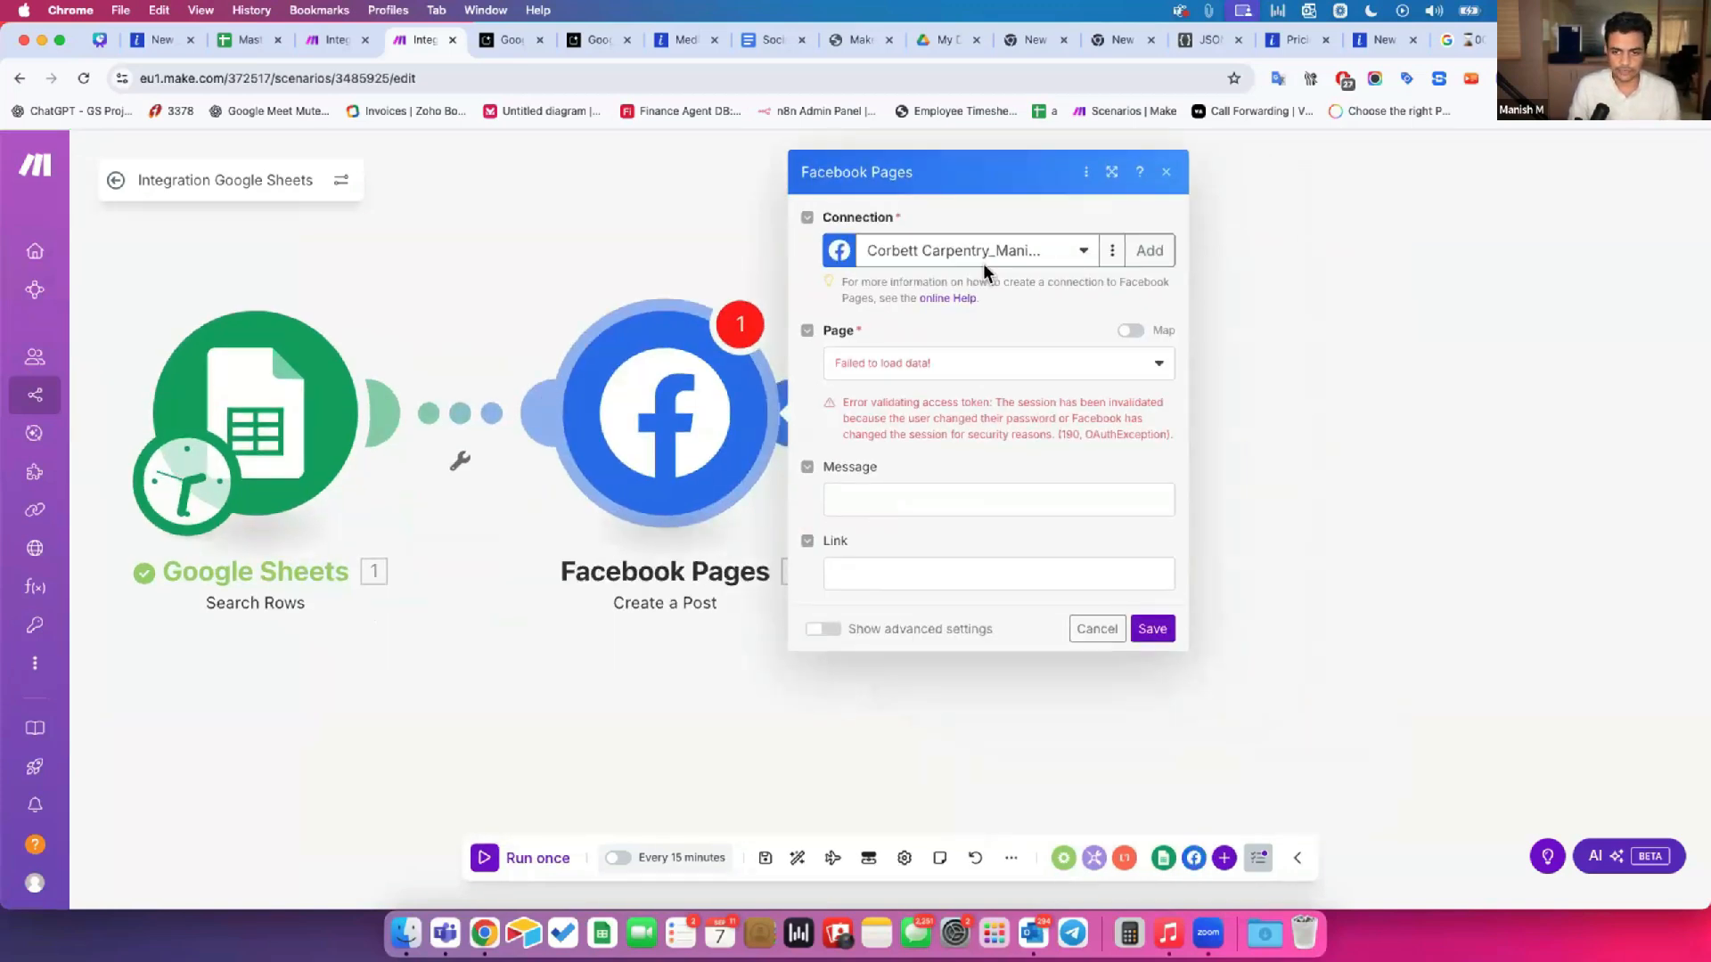
click(889, 254)
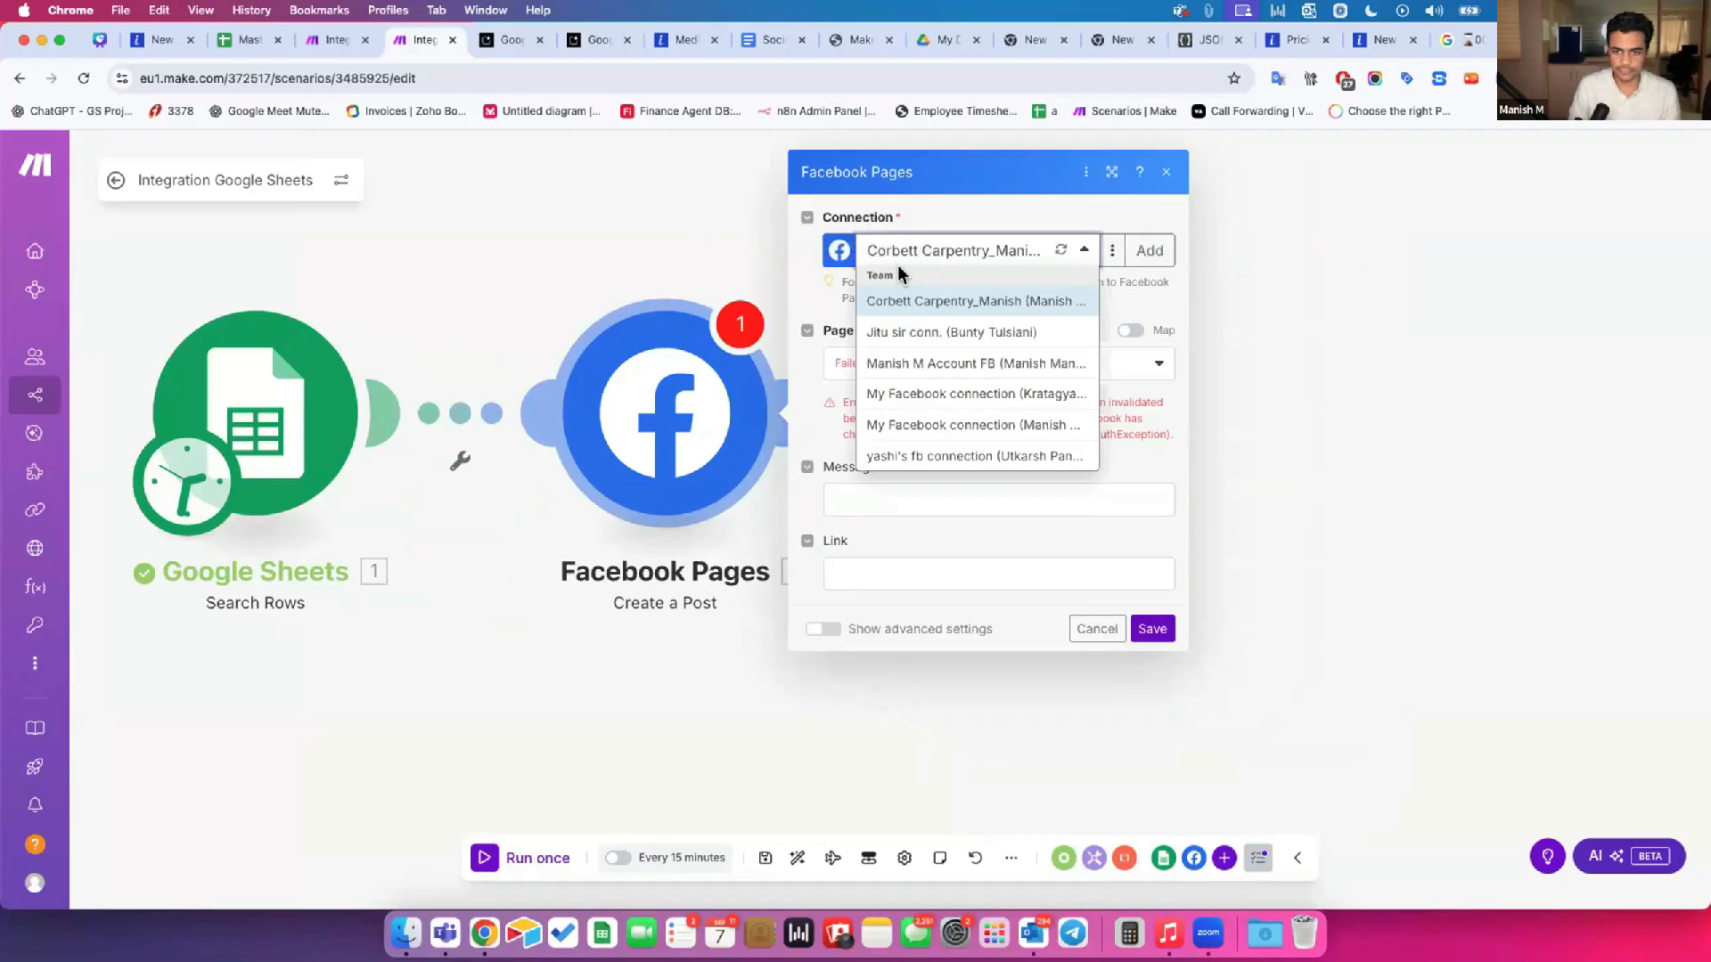
click(966, 218)
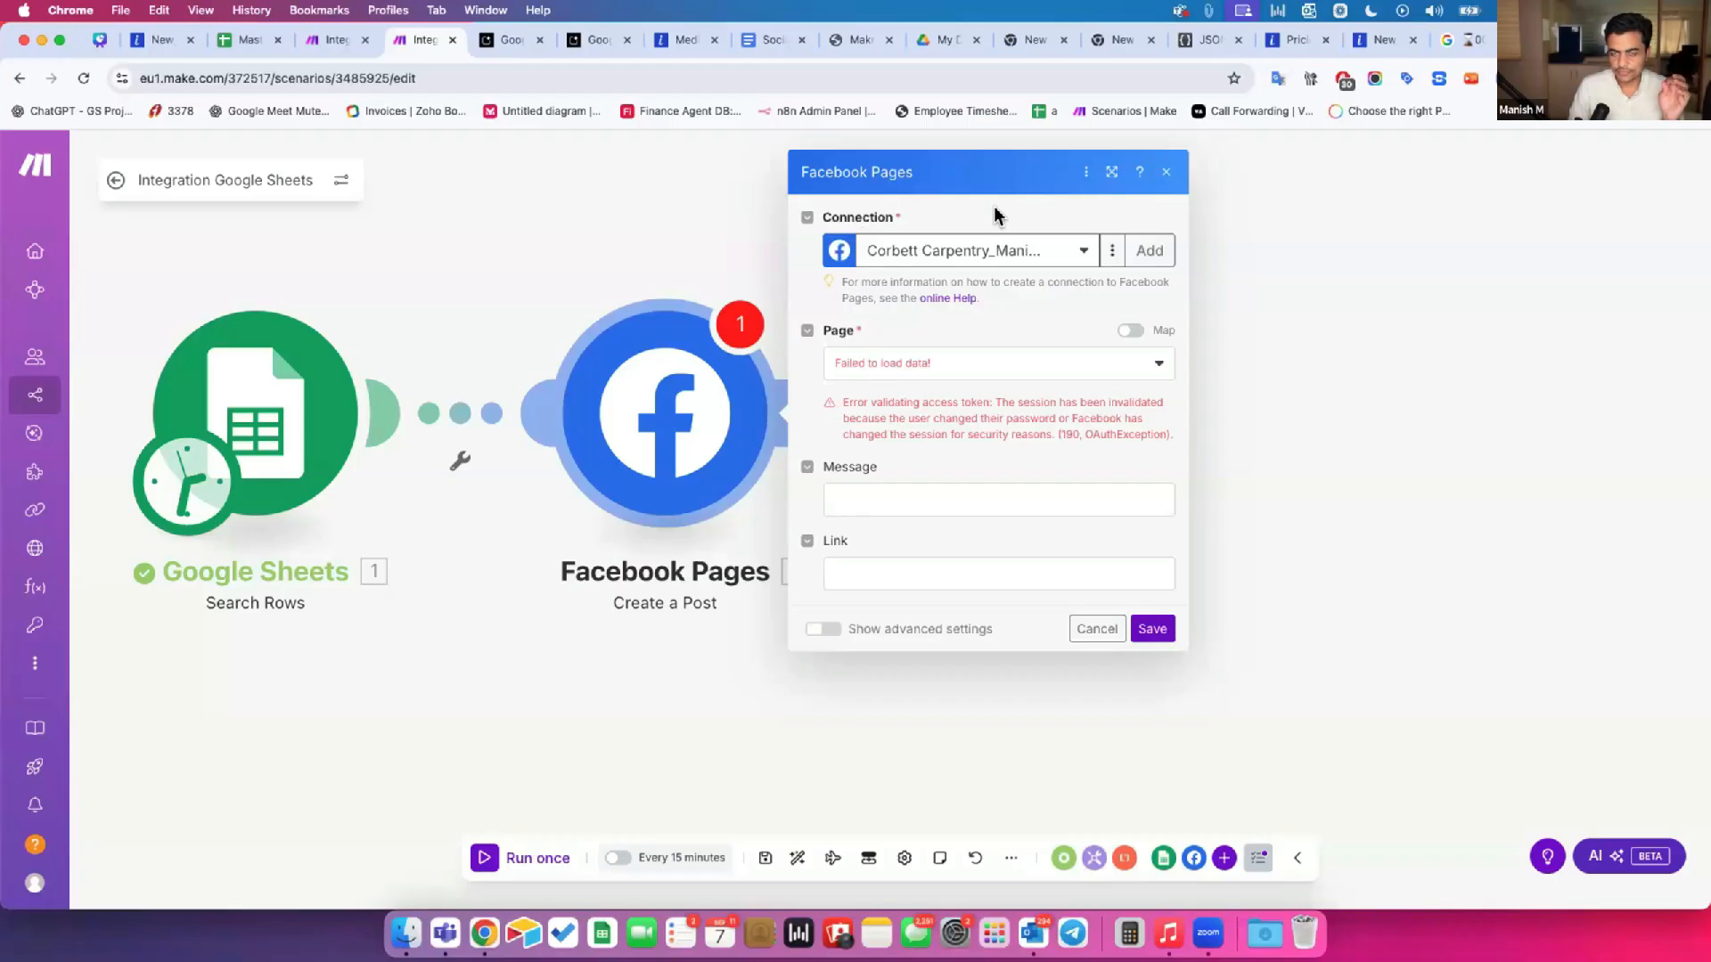
Step: Open facebook.com in a new browser tab and look through the GrowwStacks page's intro, photos and posts
key(super+t)
text(make)
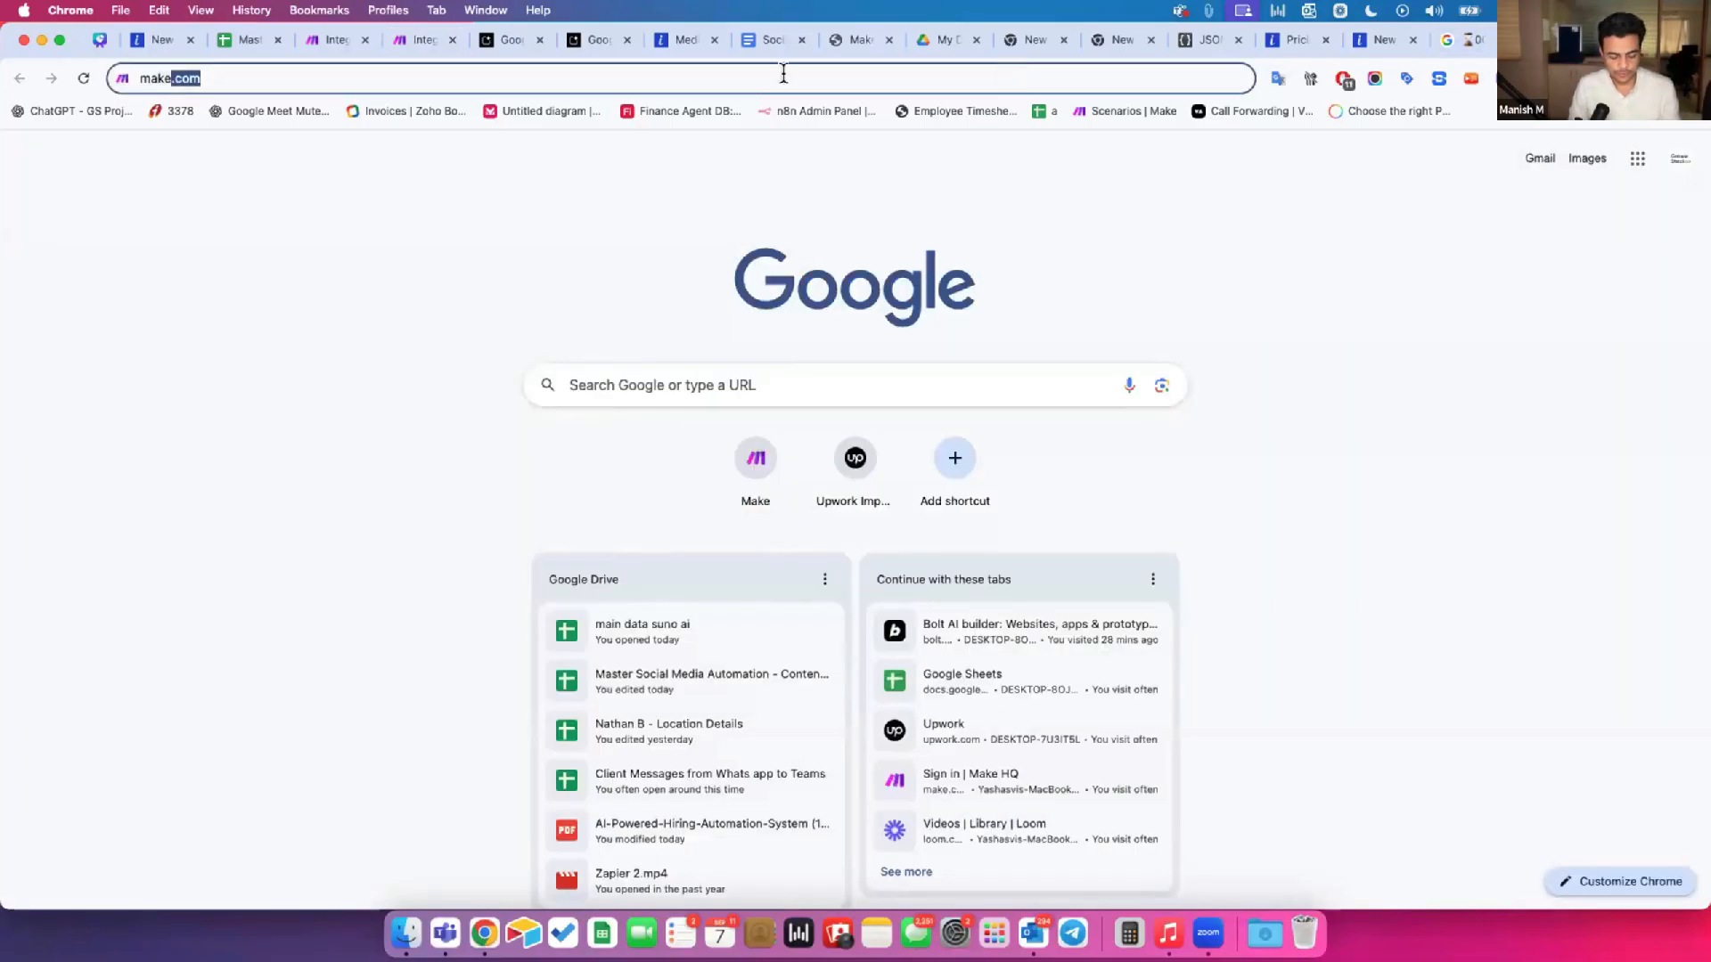
text(faceb)
key(super+a)
text(face)
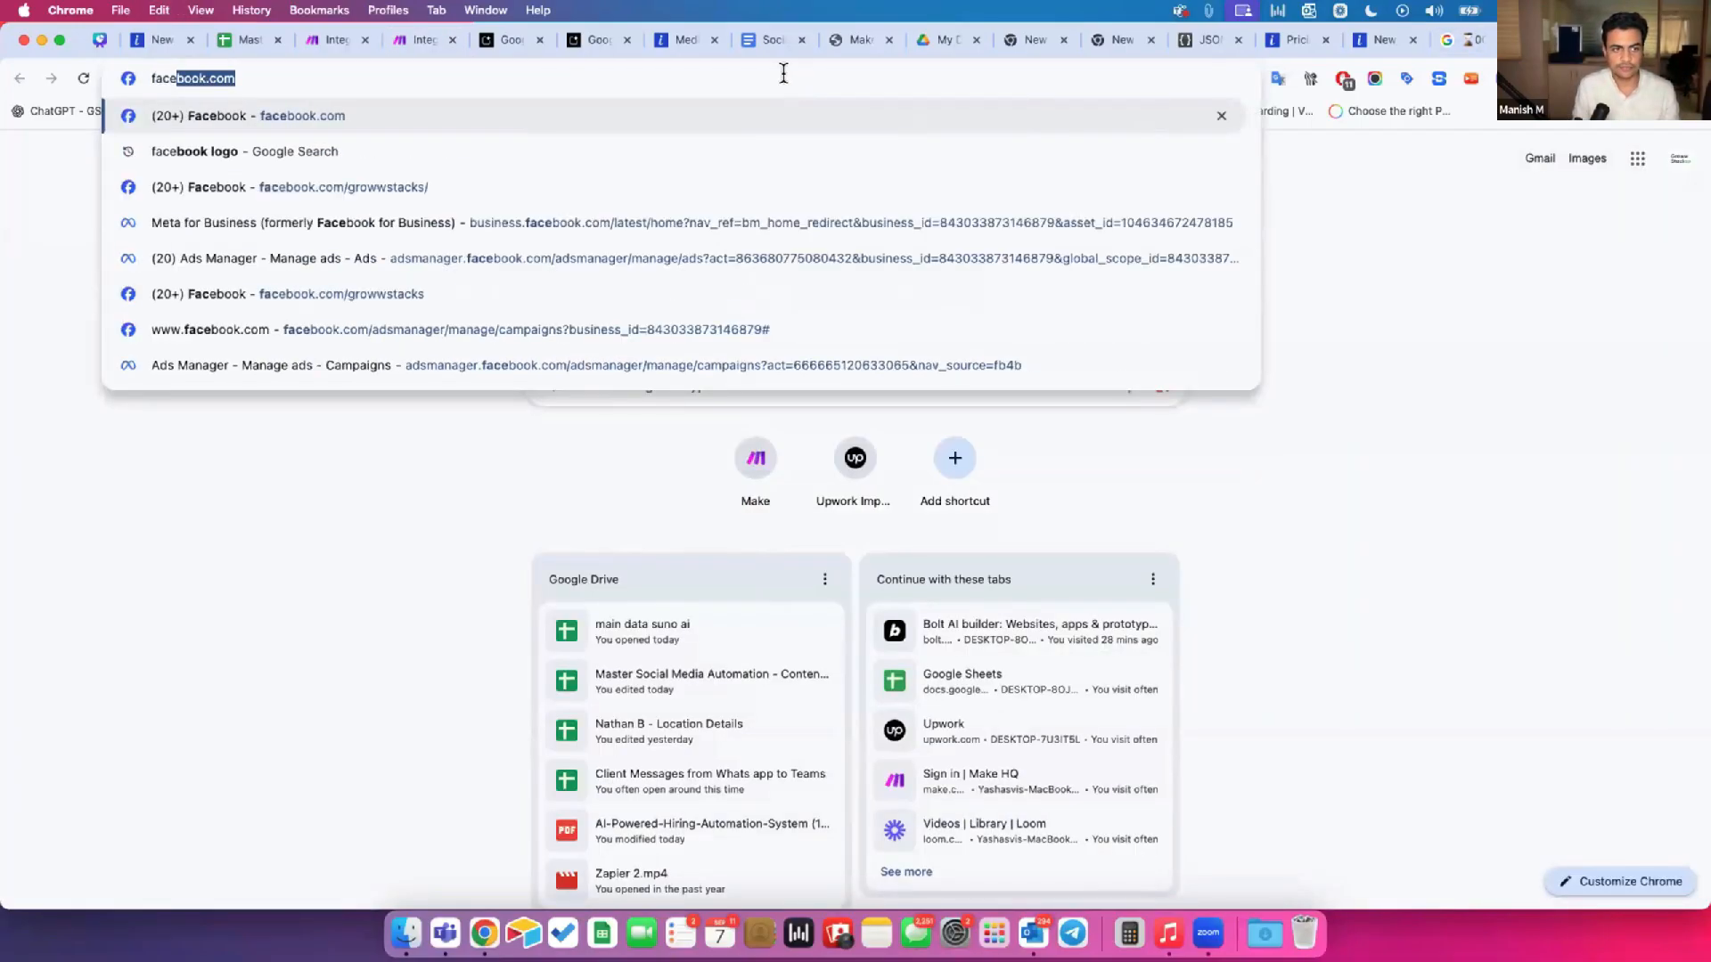
key(Return)
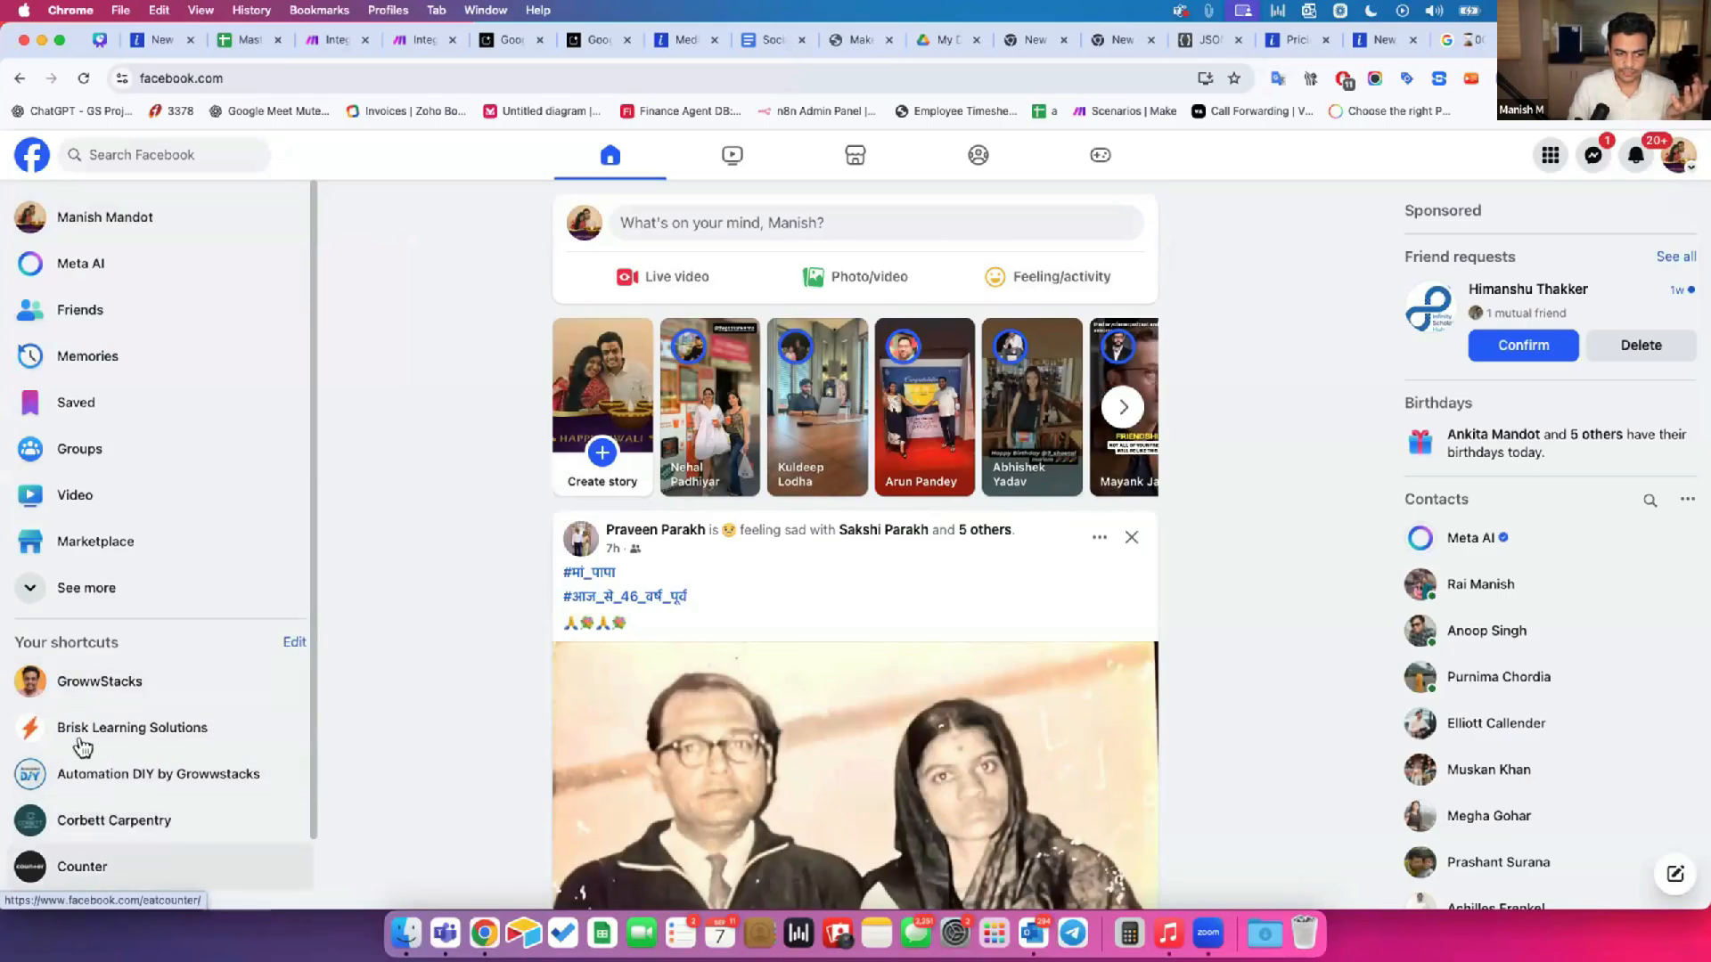
click(61, 686)
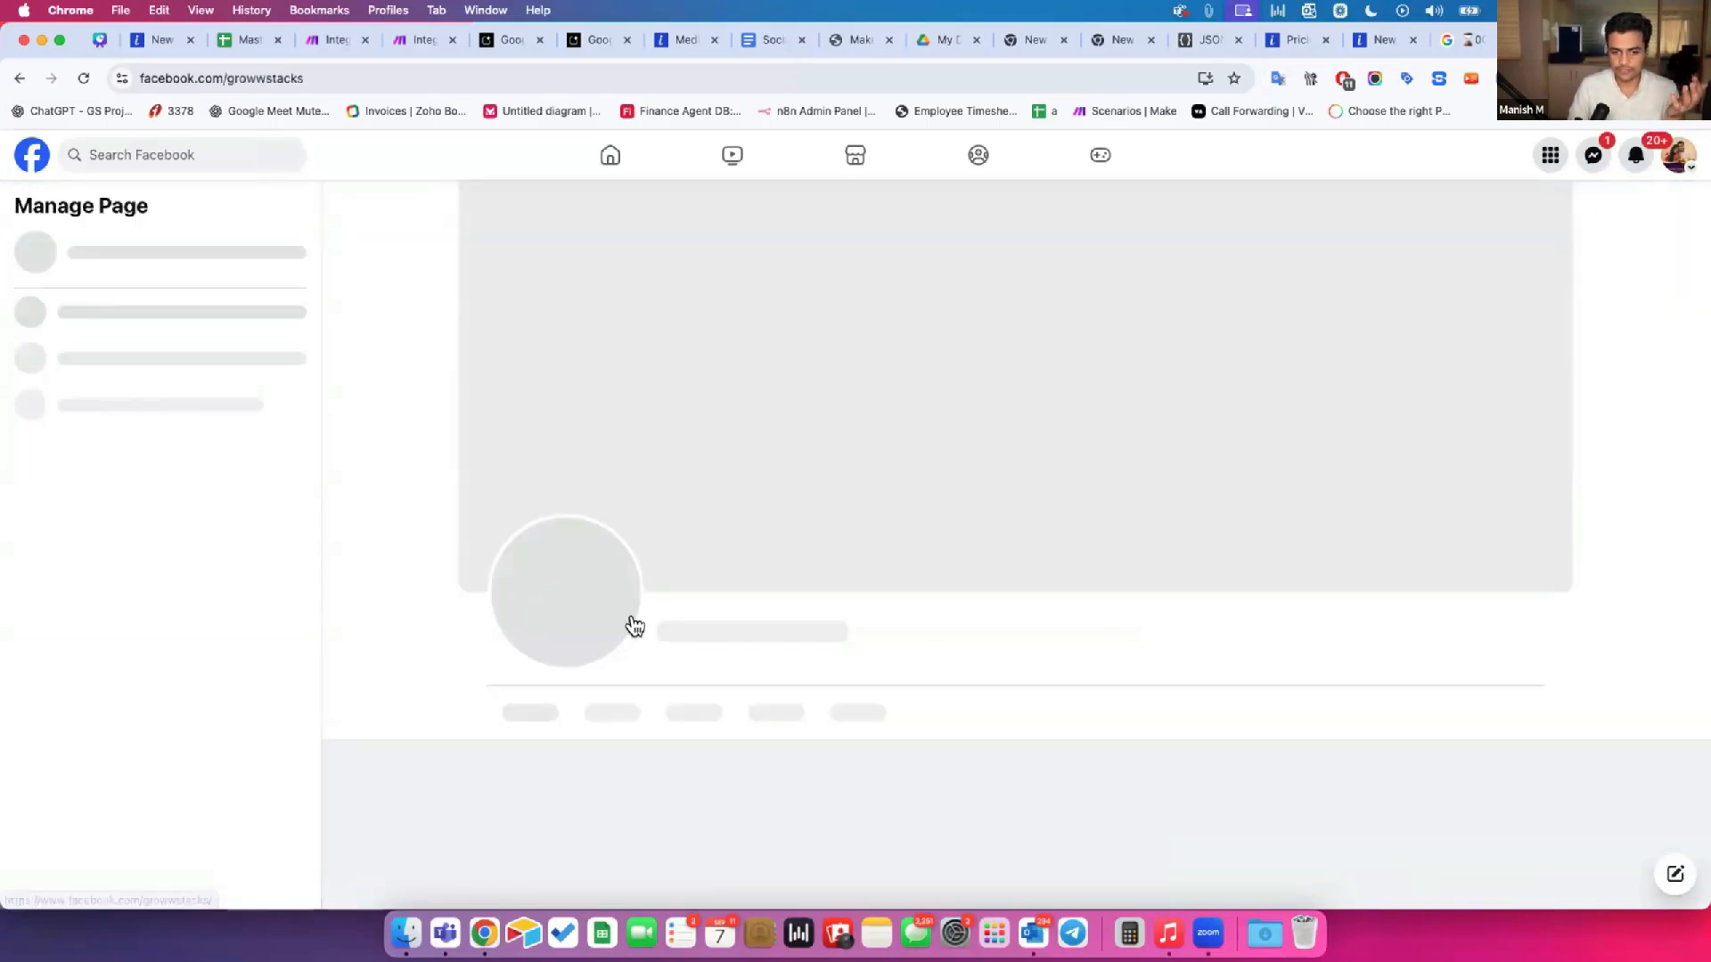
scroll(750, 633, down, 10)
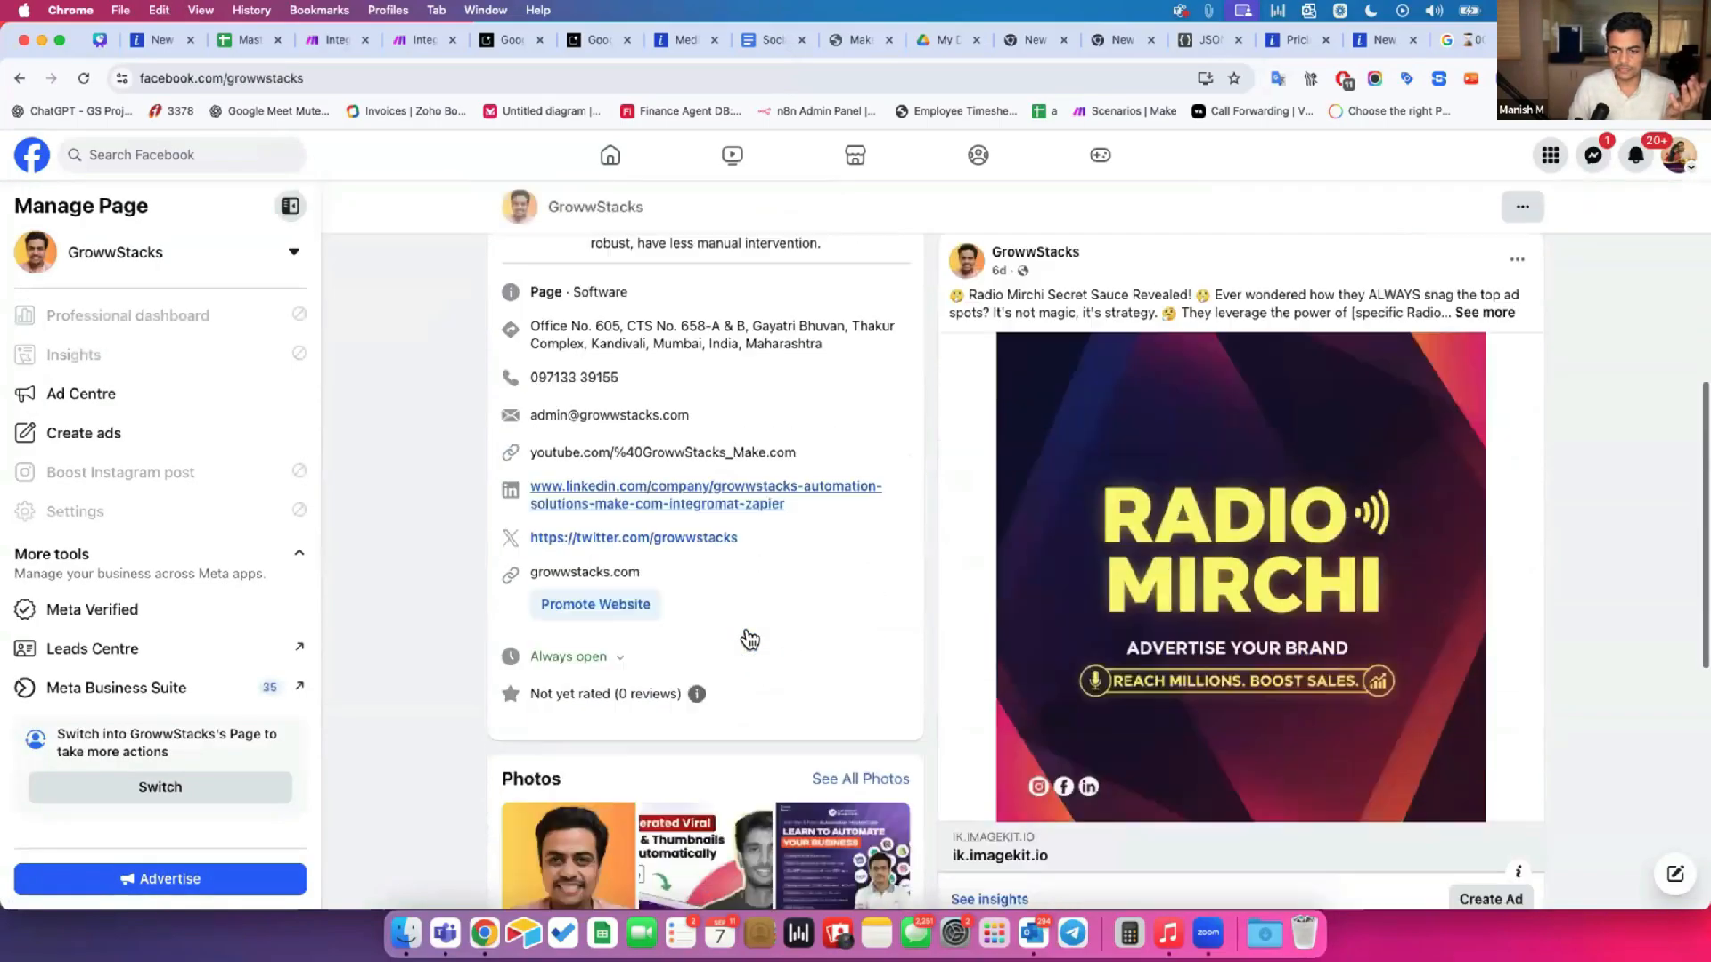
scroll(750, 635, down, 15)
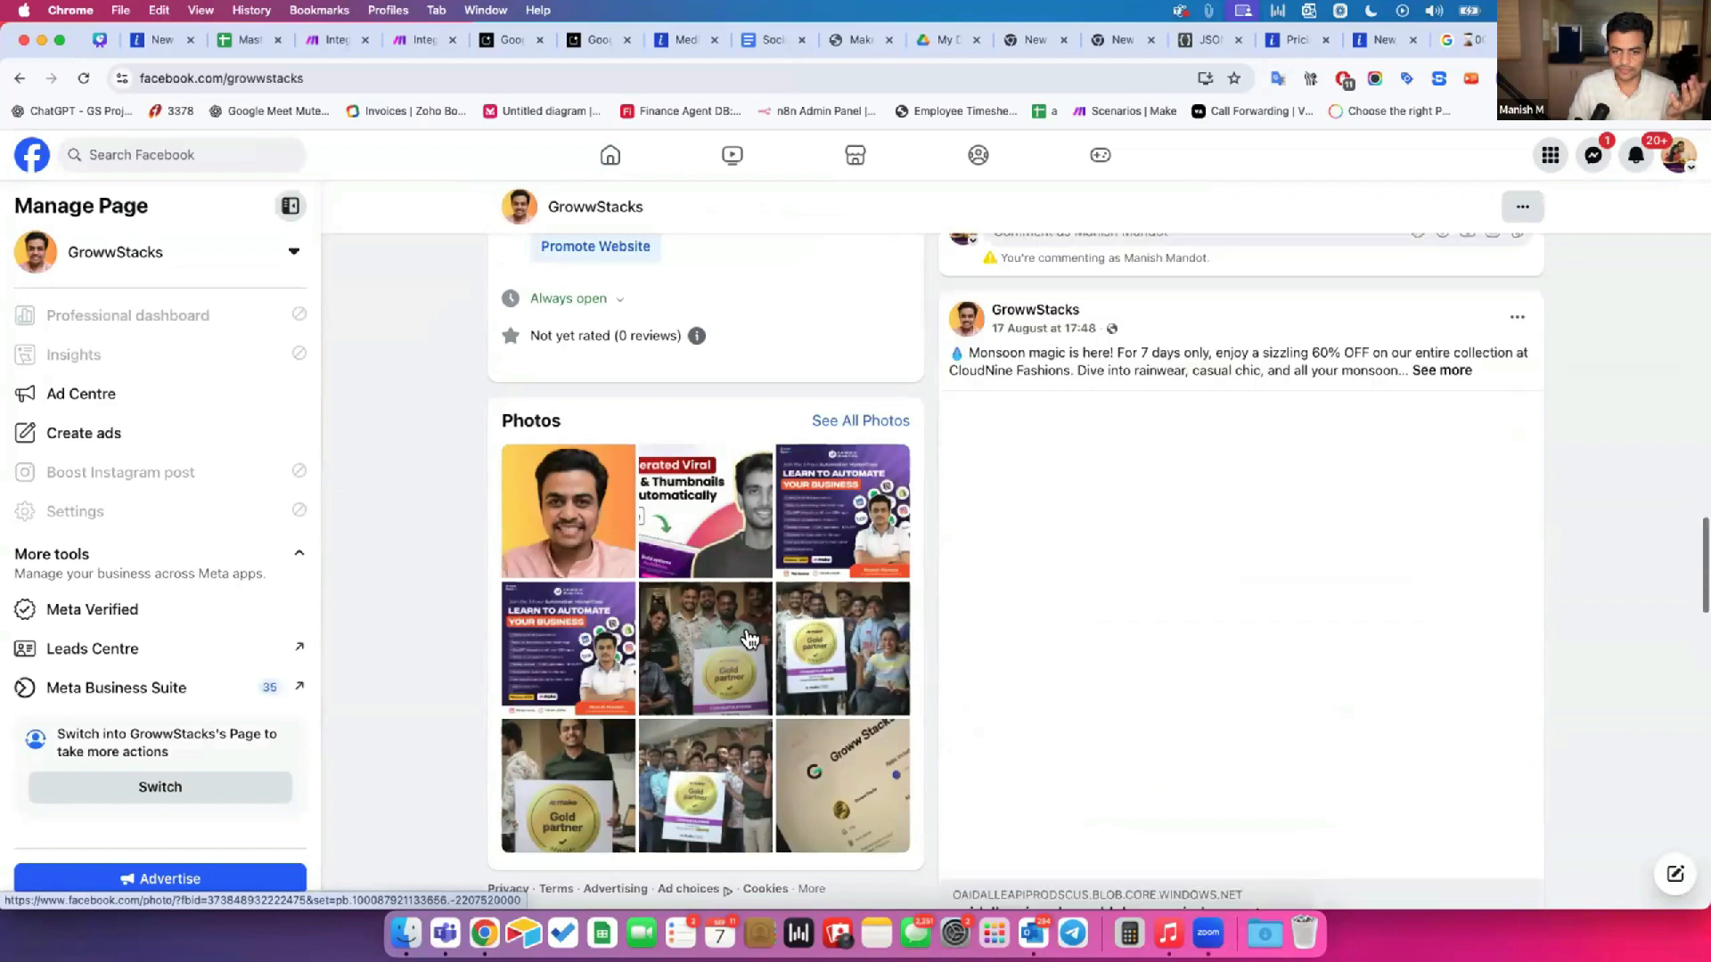
scroll(751, 635, up, 20)
scroll(581, 330, up, 10)
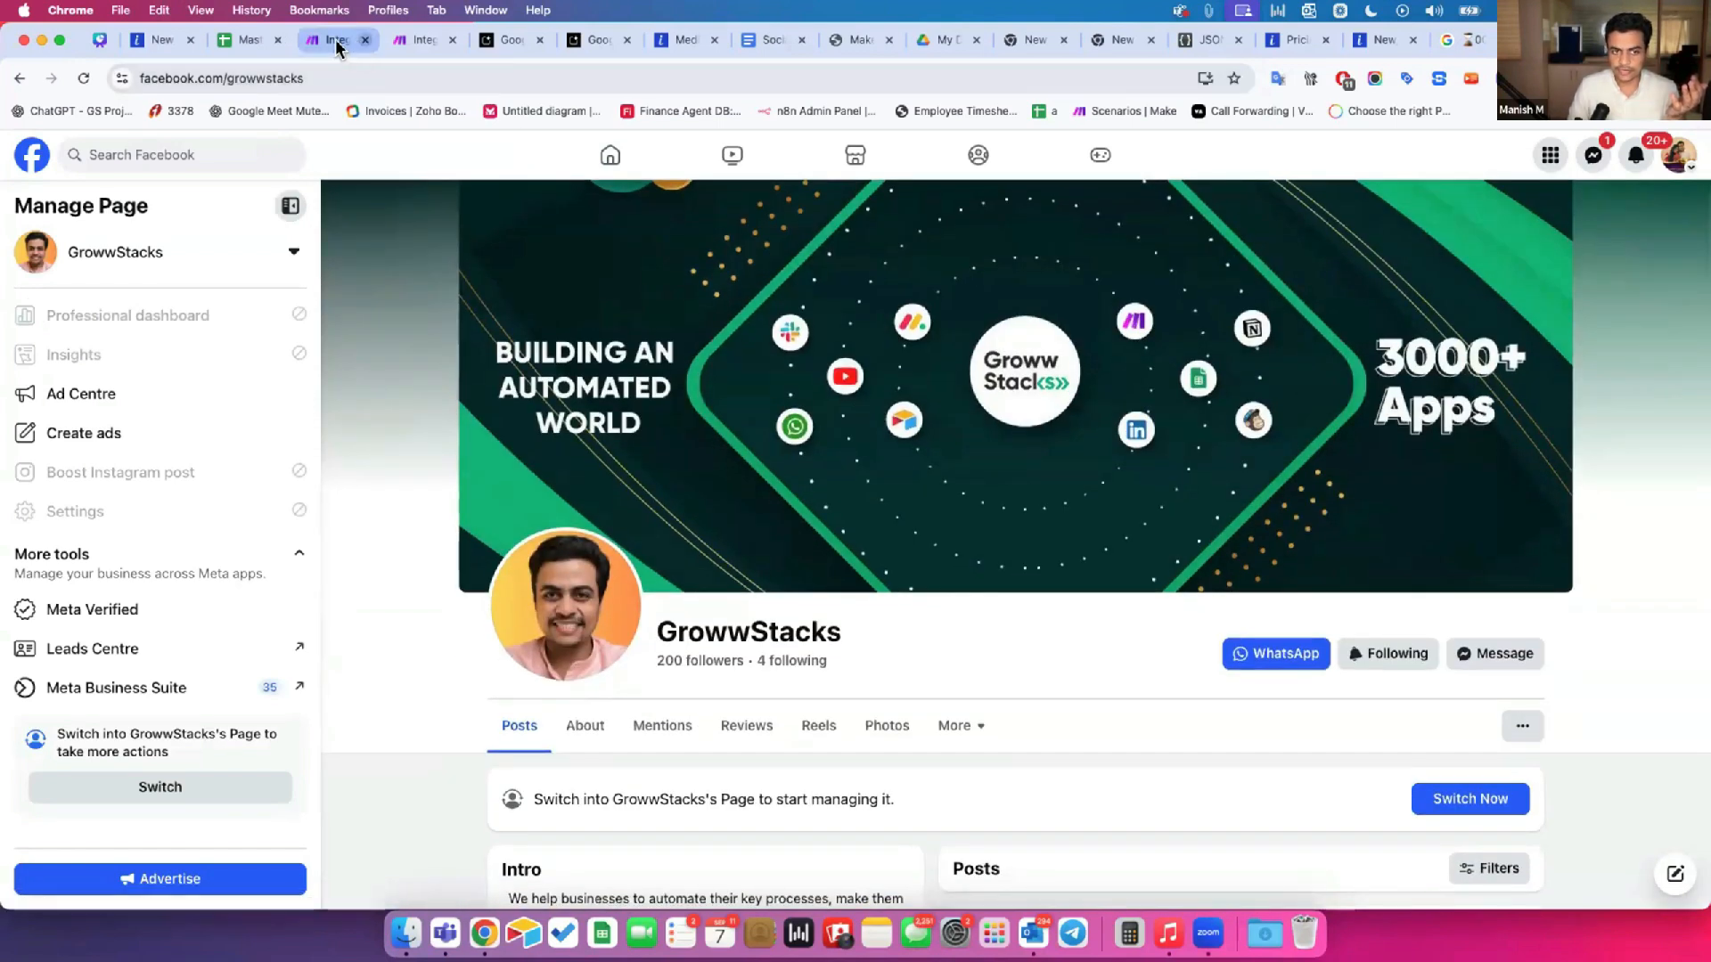
Step: Switch back to the Make scenario and create and authorize a Facebook connection named 7th Sept FB Connection for the Create a Post module
click(422, 42)
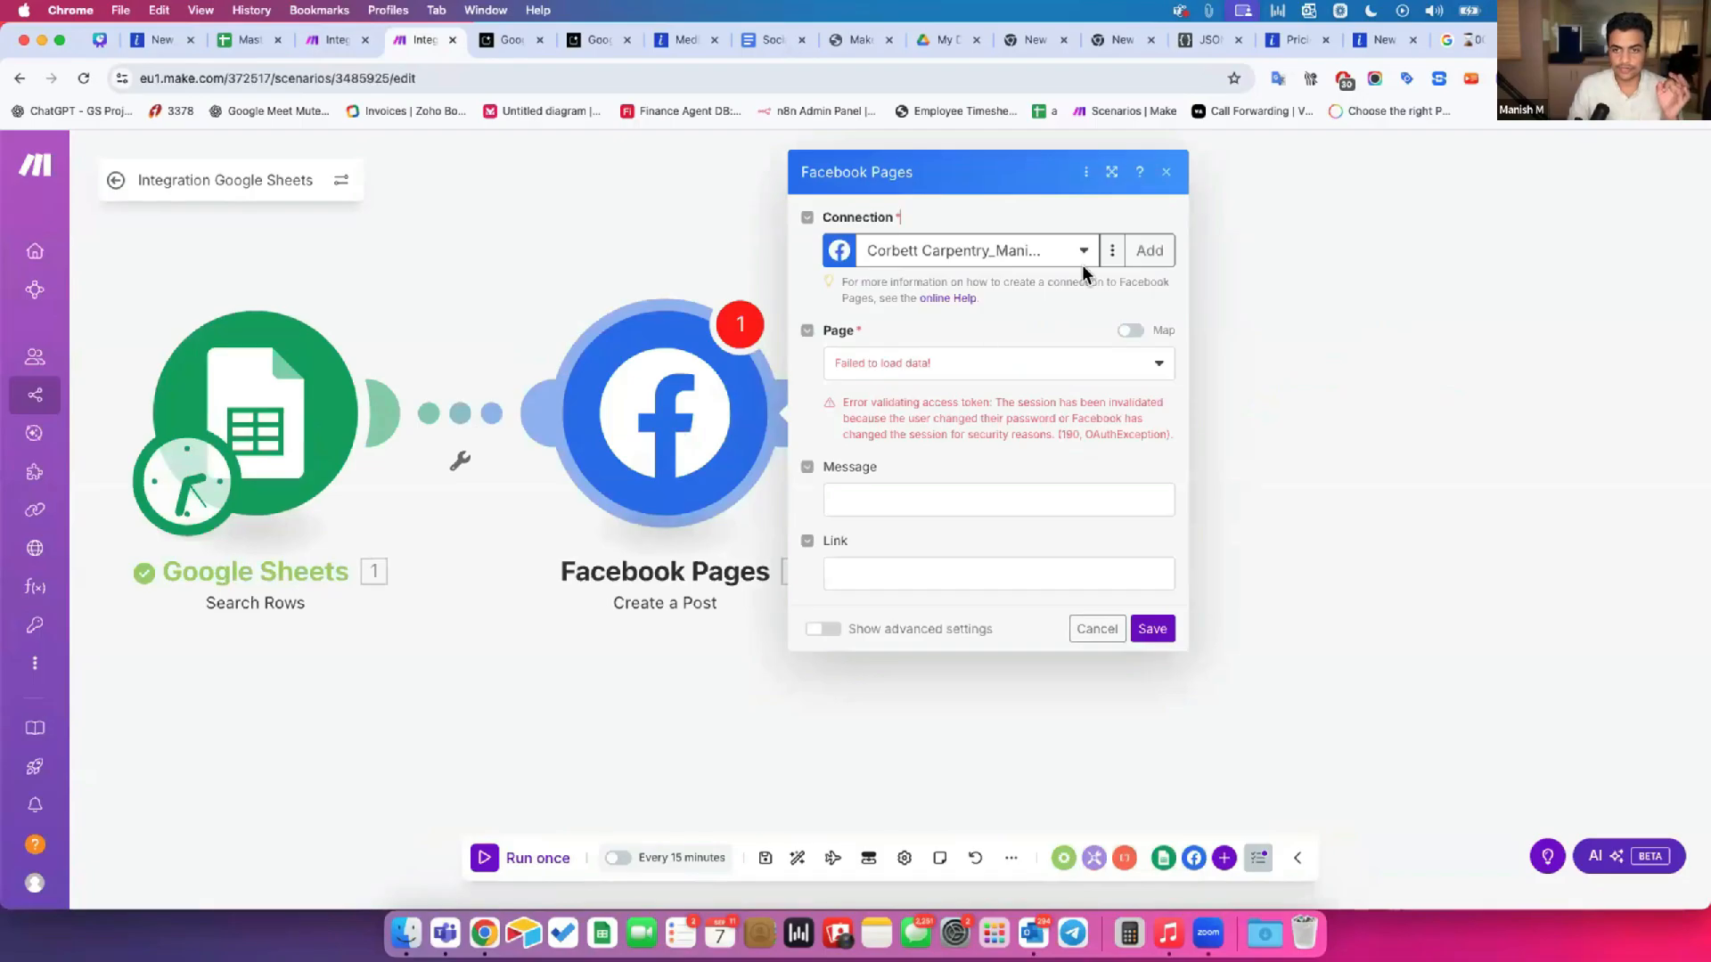
click(1144, 253)
click(1268, 232)
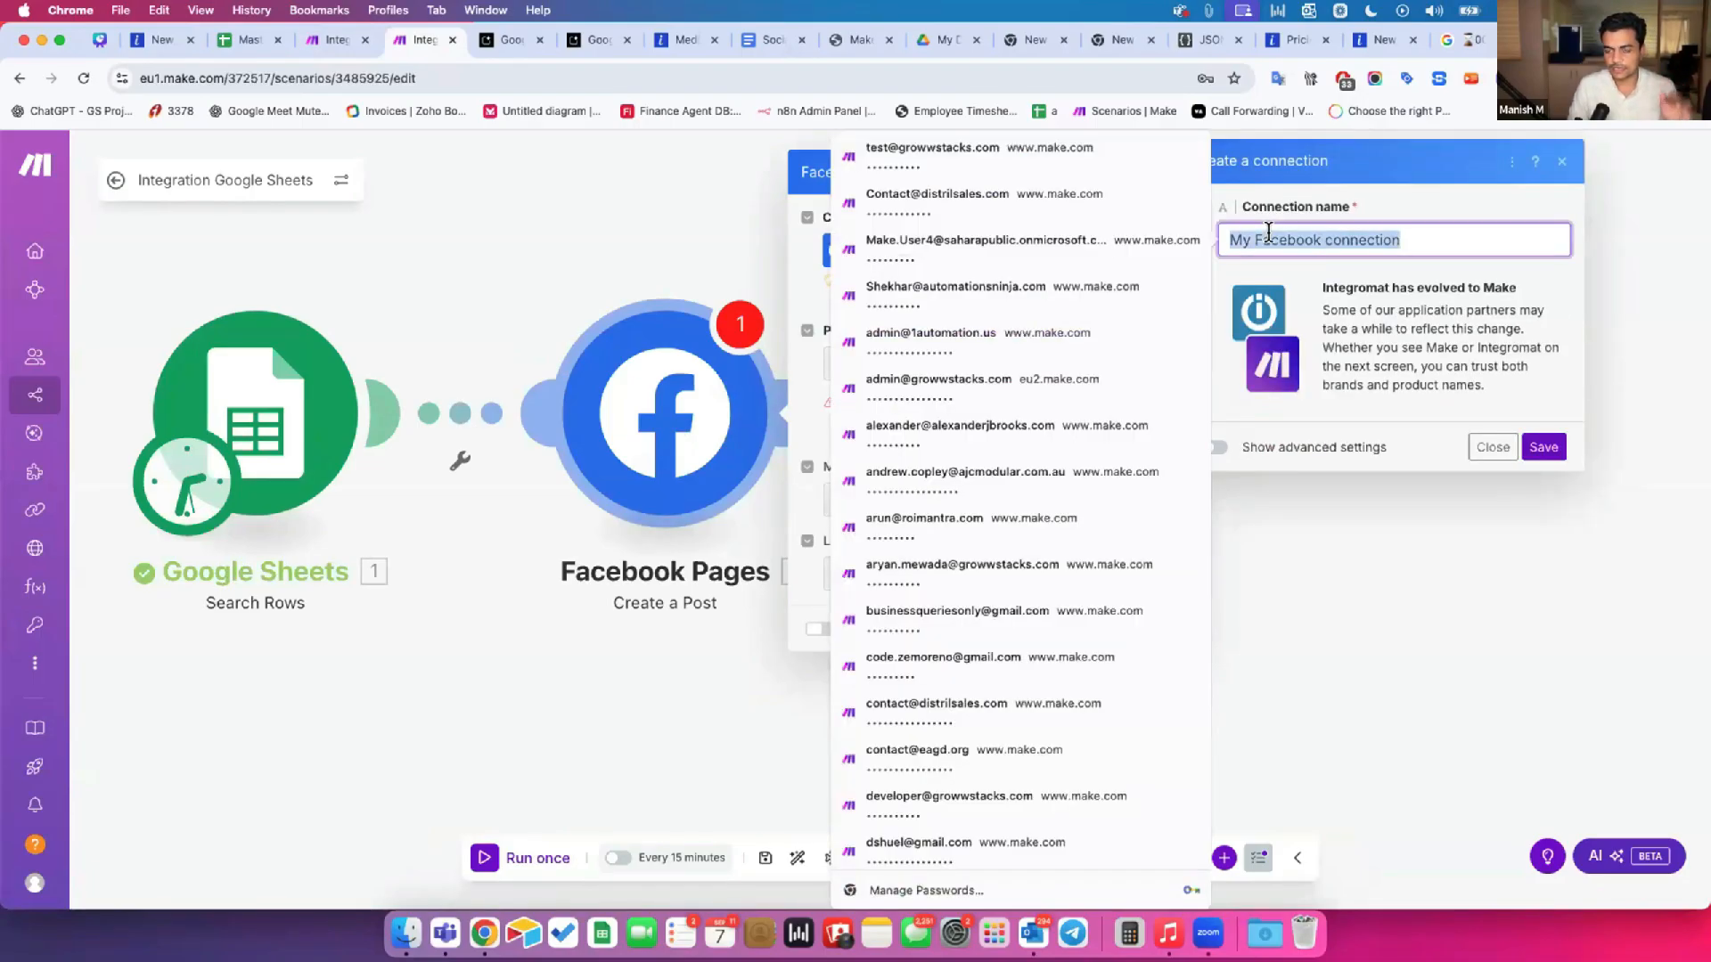
text(7)
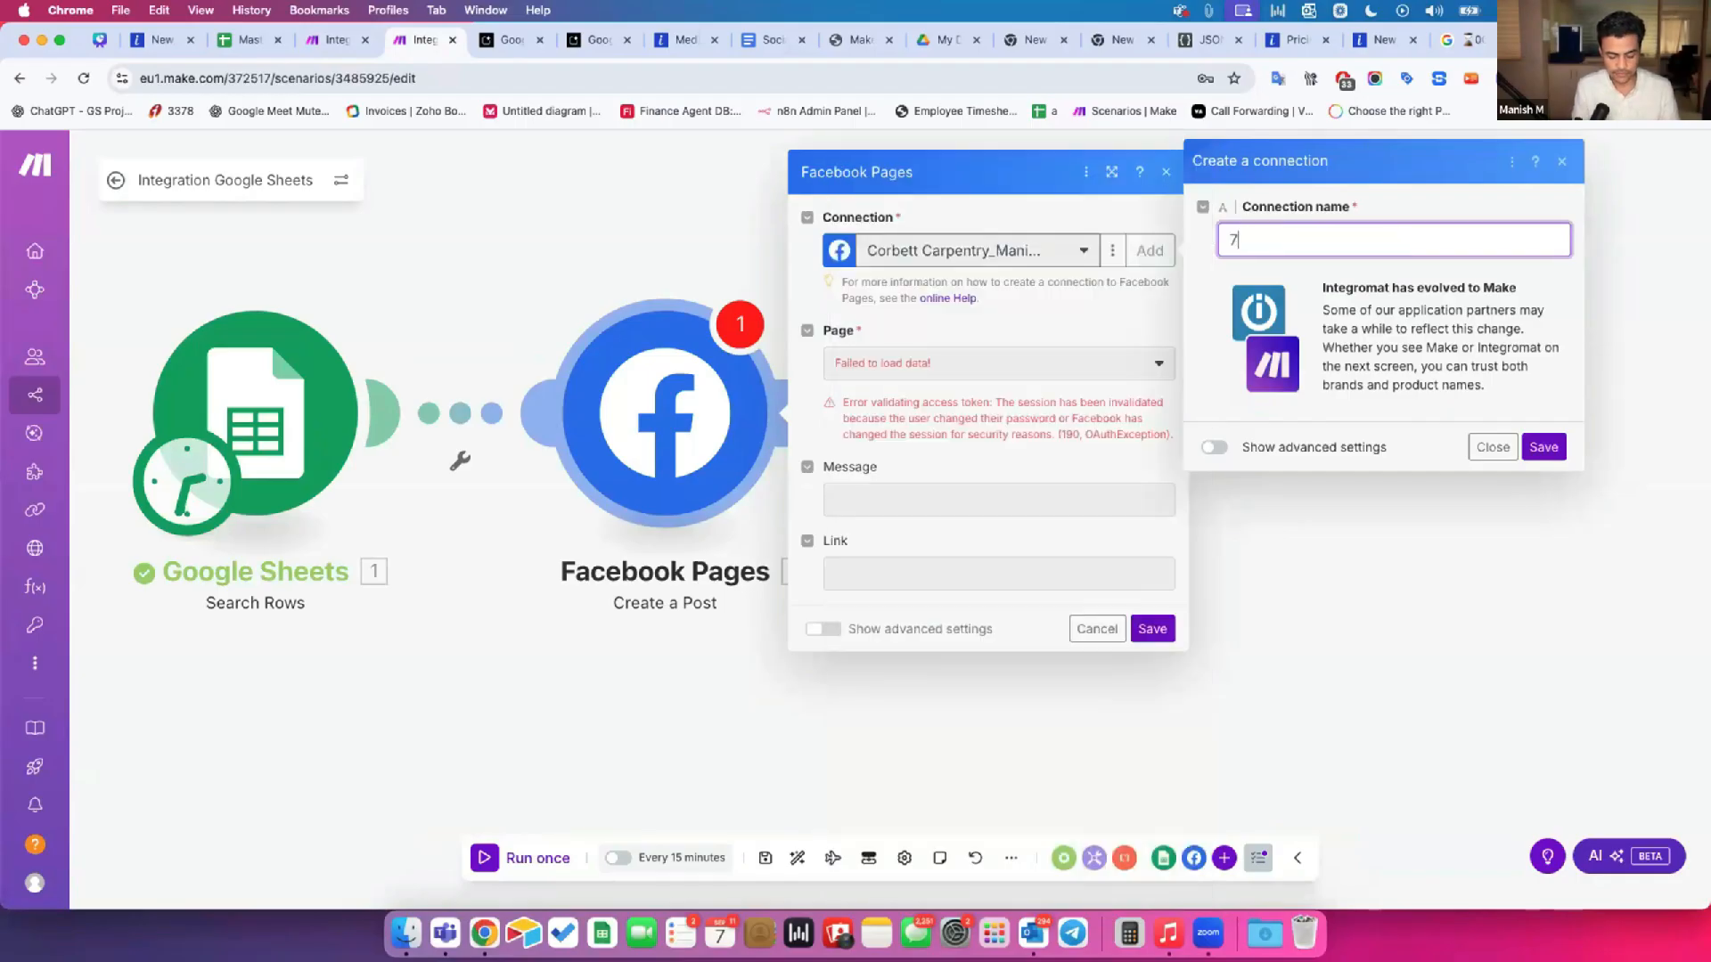
text(th Sept FB Connection)
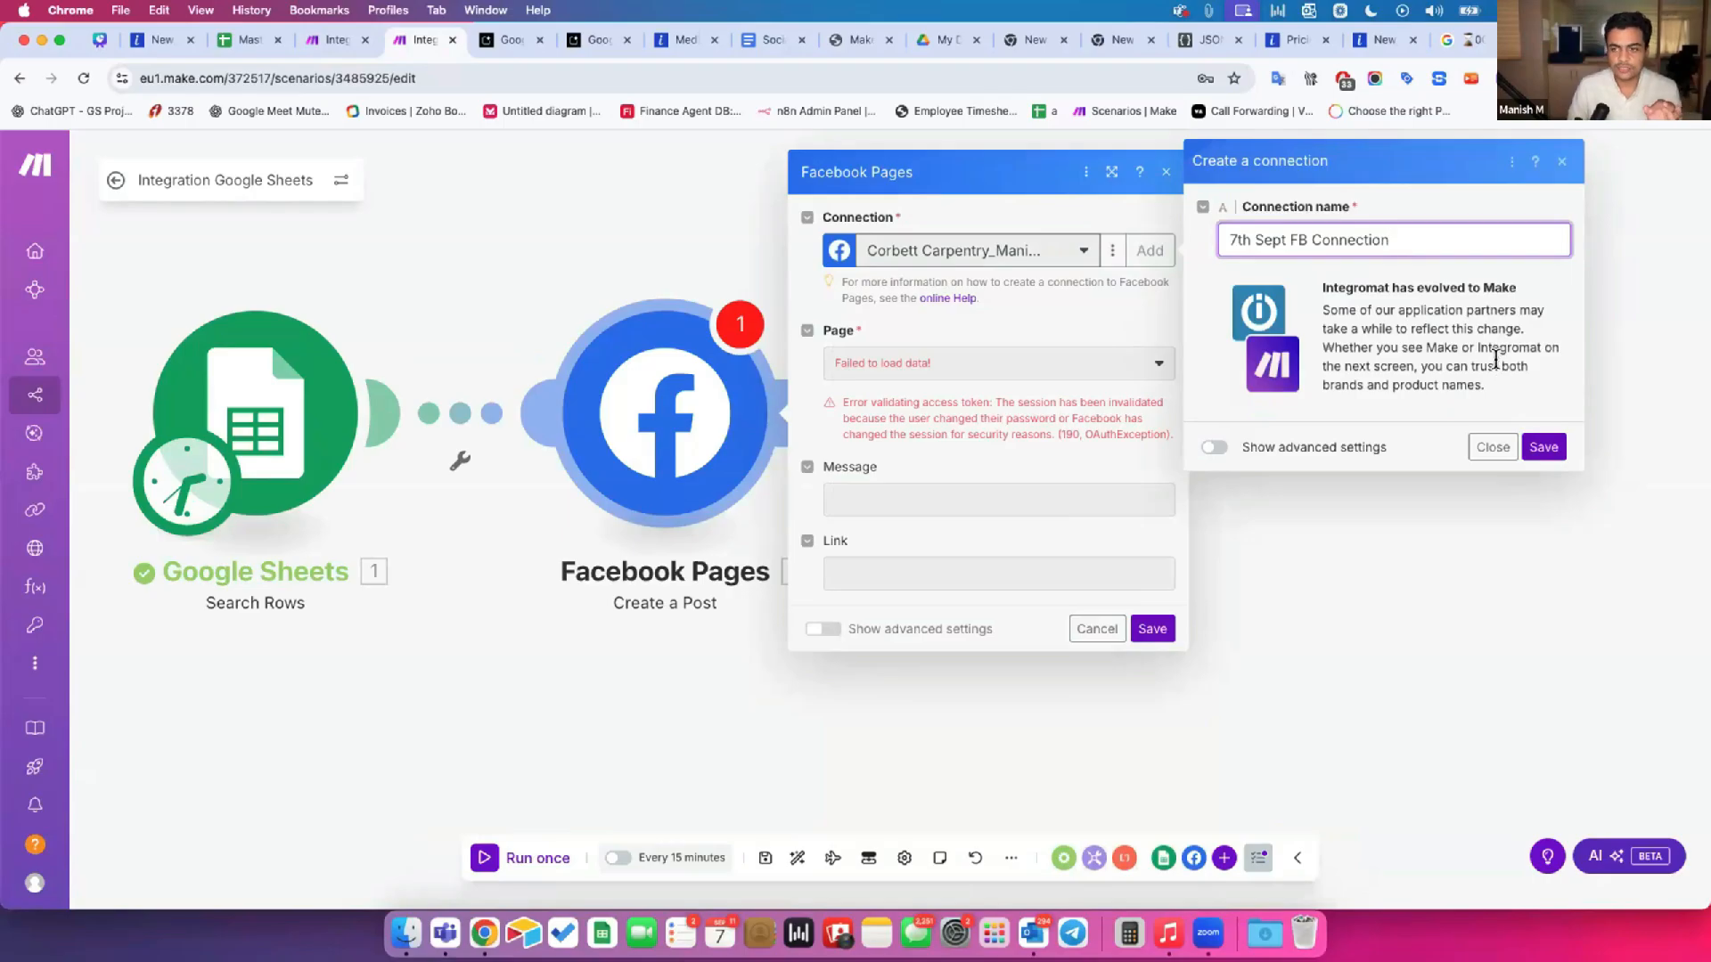
click(1542, 447)
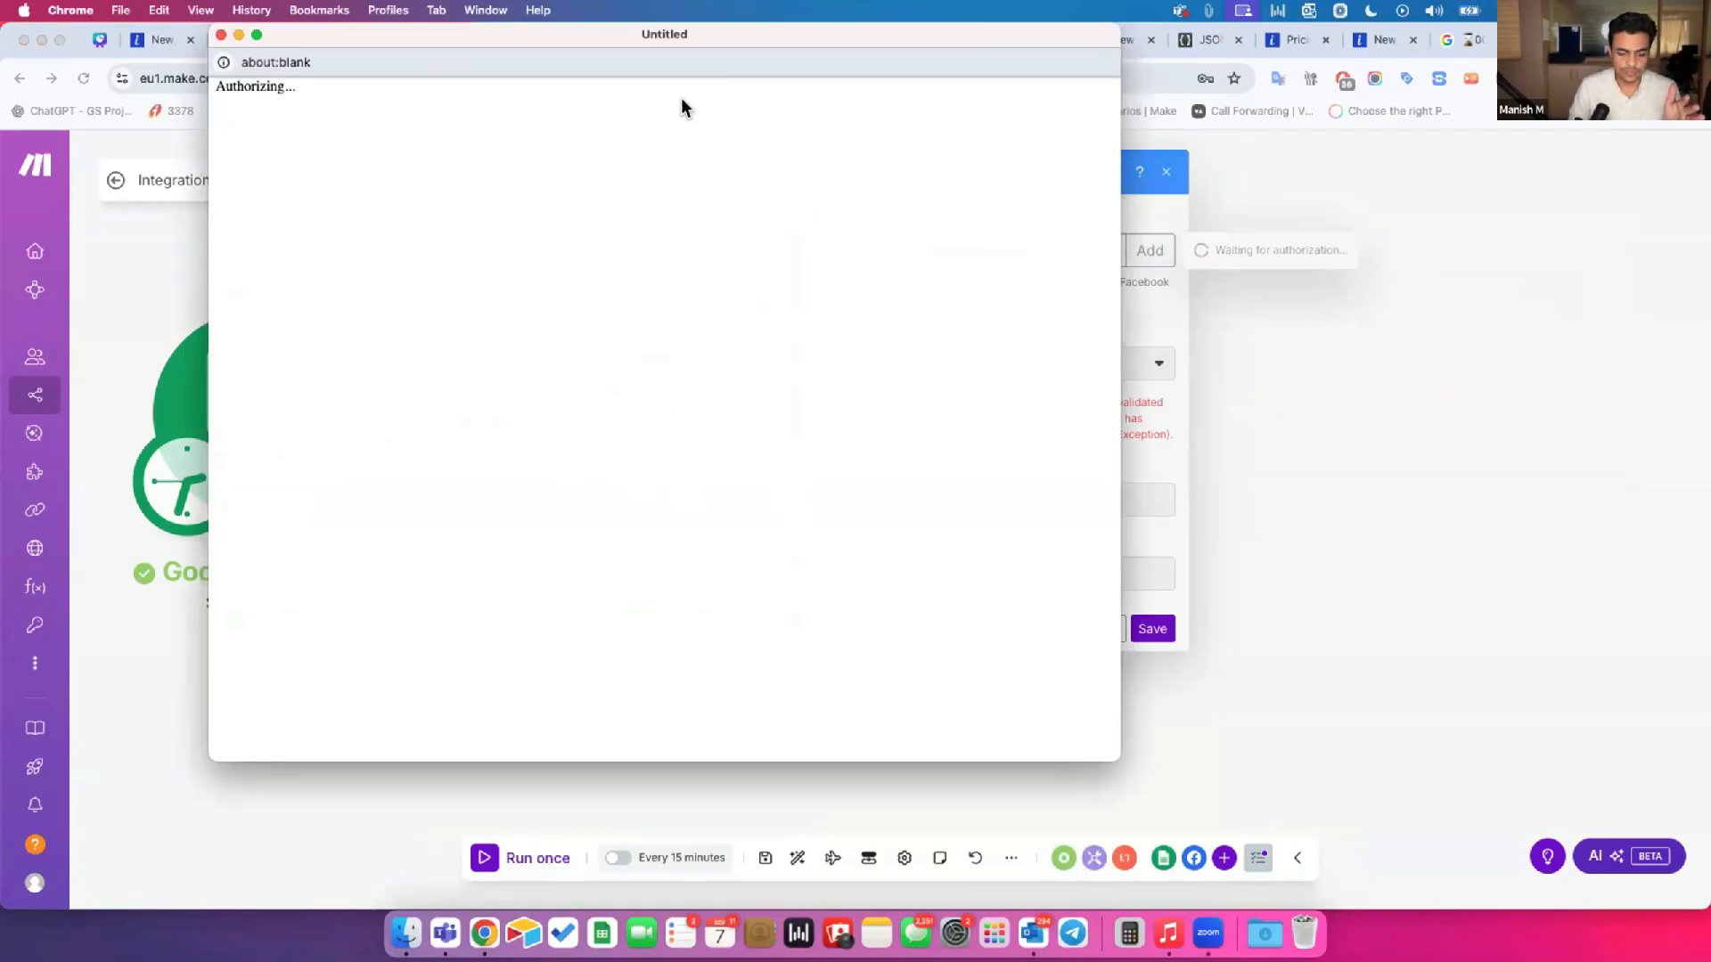
click(512, 505)
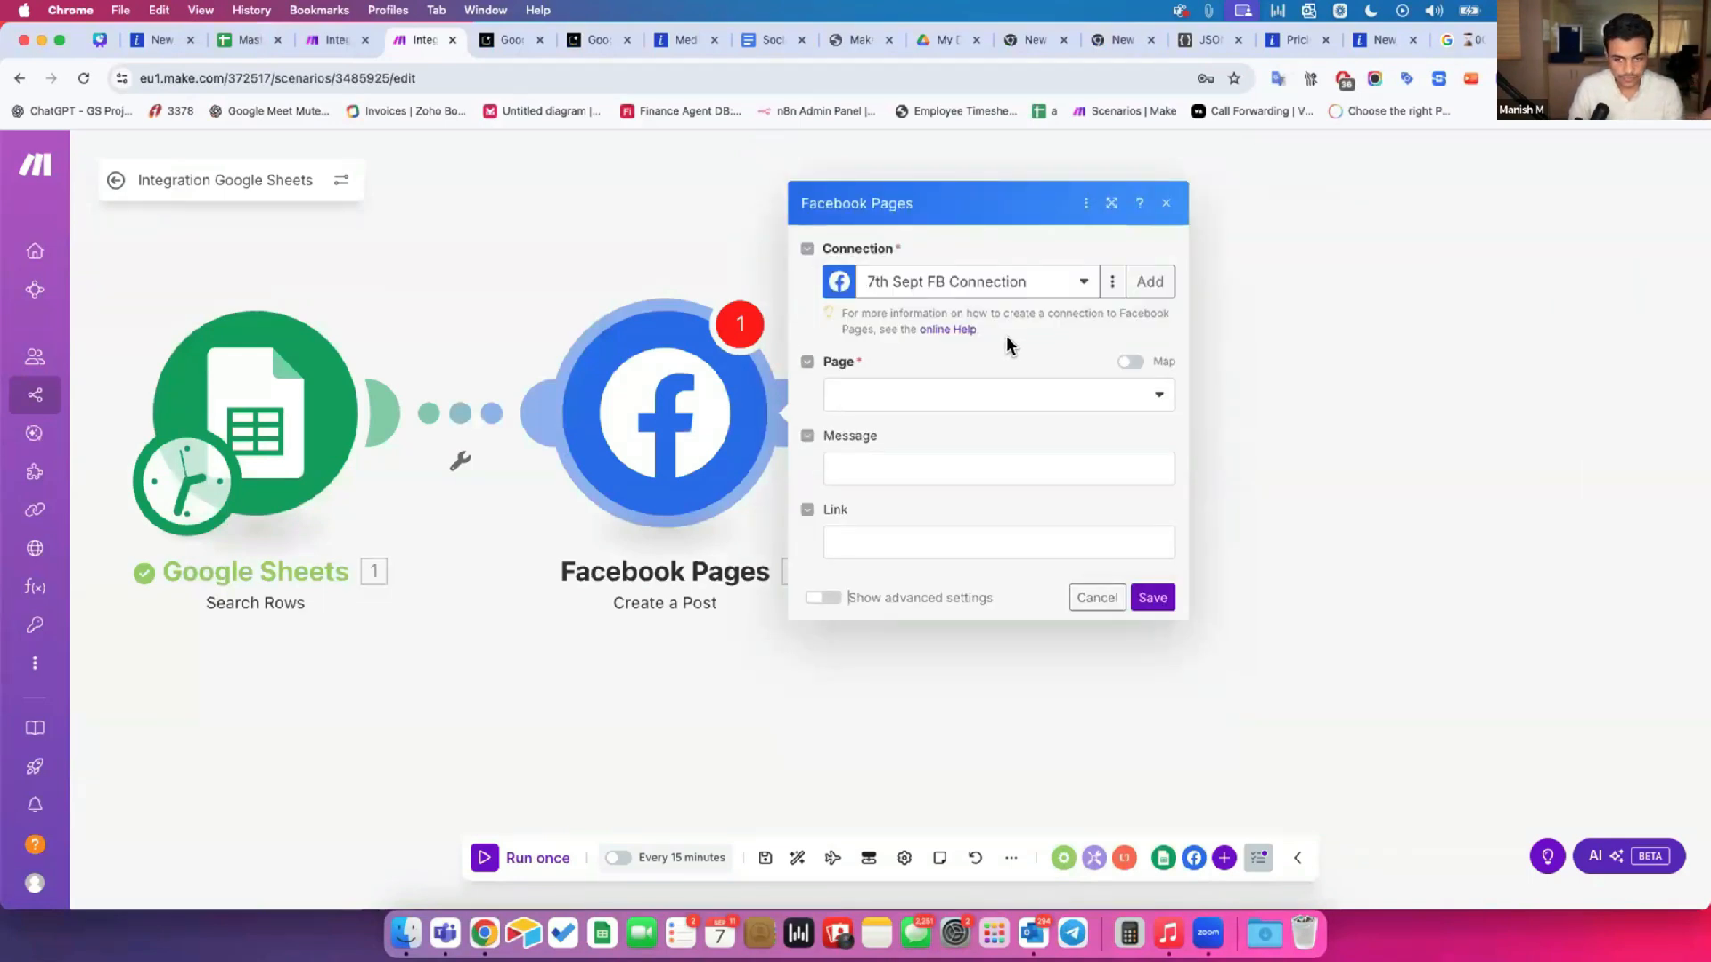
Step: Set the post's page to GrowwStacks, mapping Facebook Post Content (B) to the message and Image Link (E) to the link
click(994, 394)
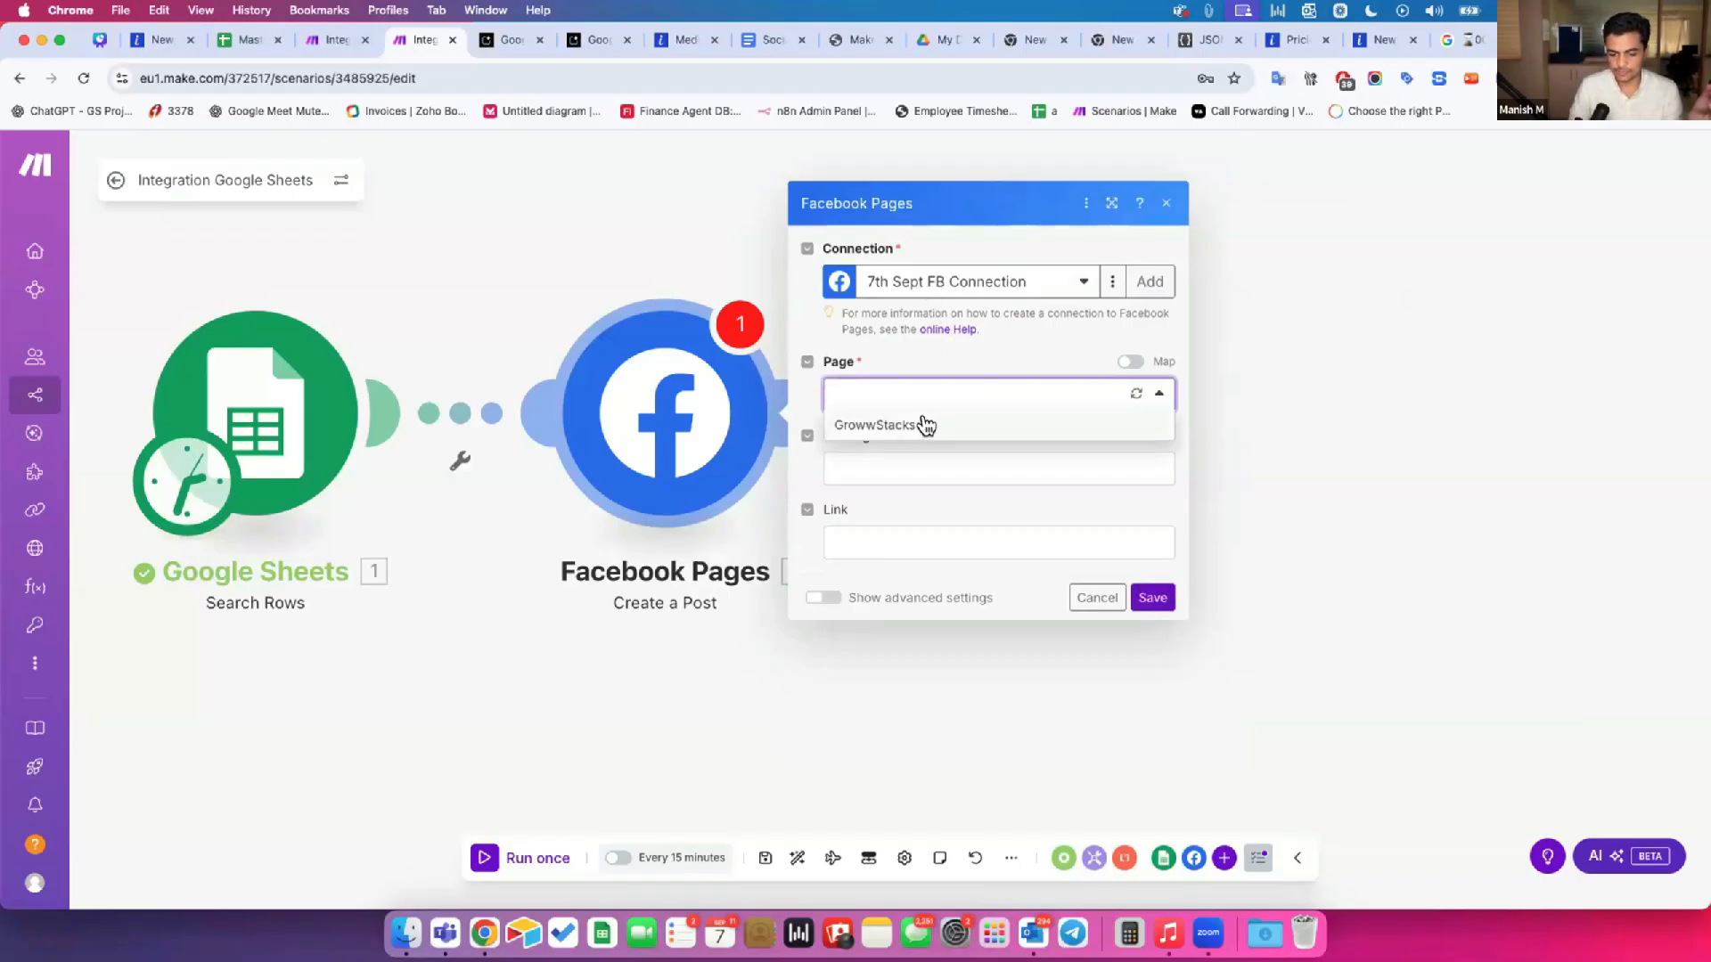
click(927, 426)
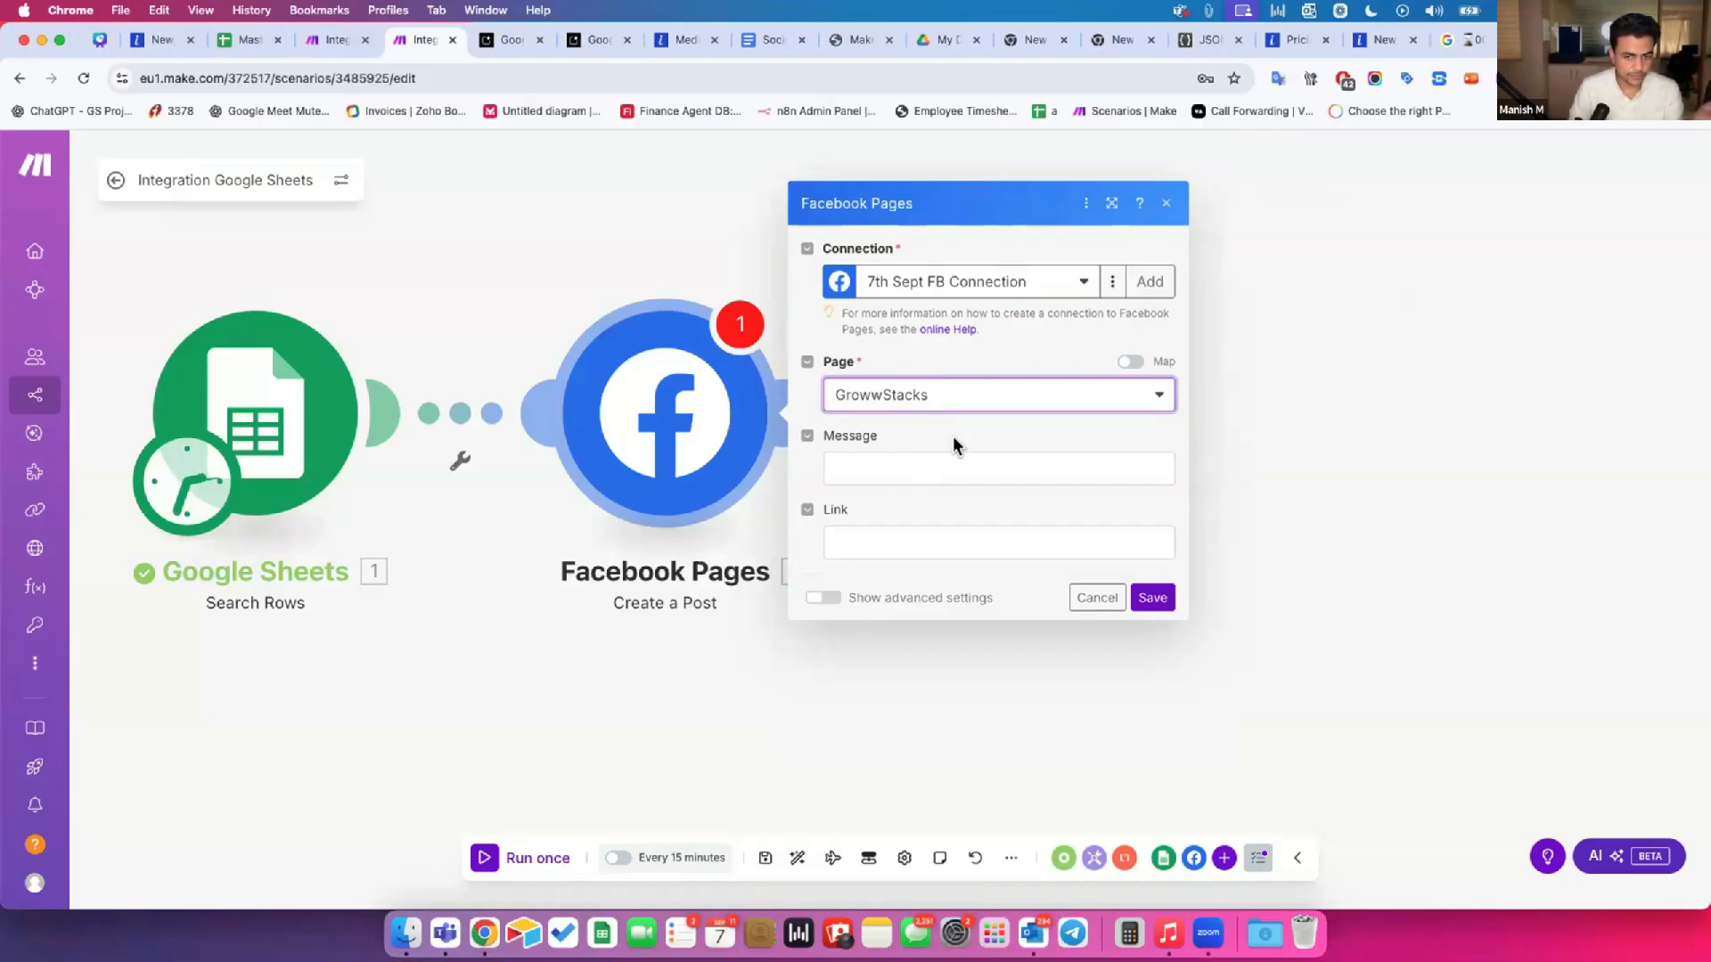
click(939, 456)
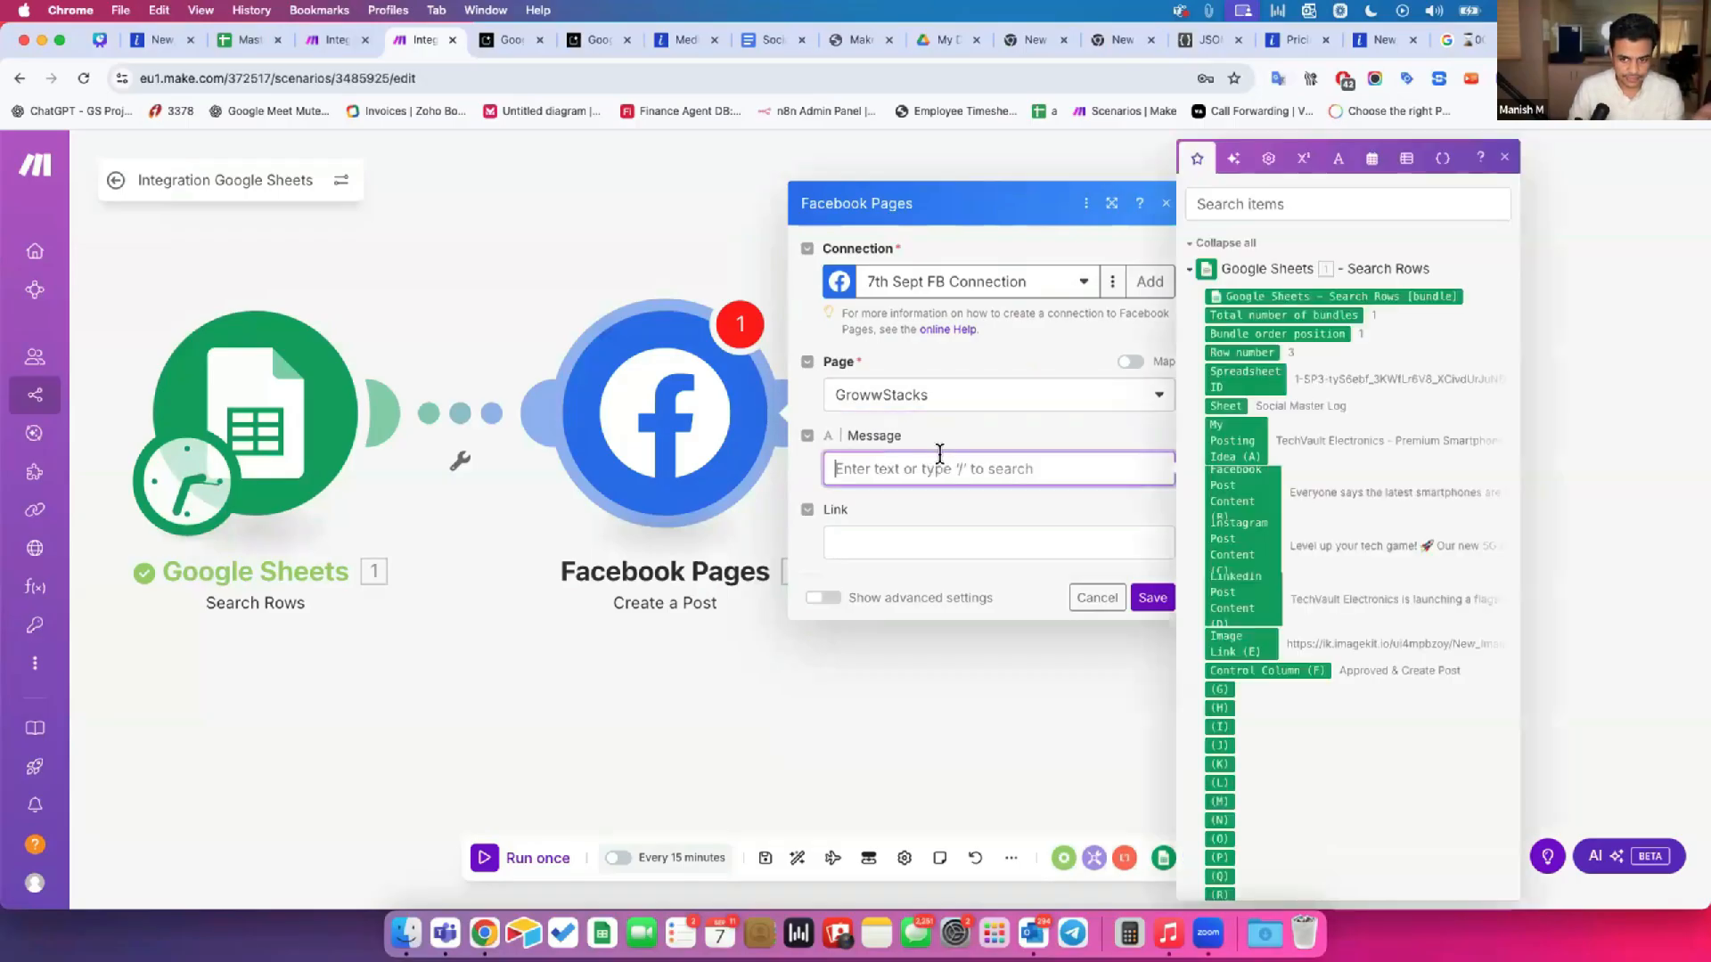
drag(1244, 491, 1050, 467)
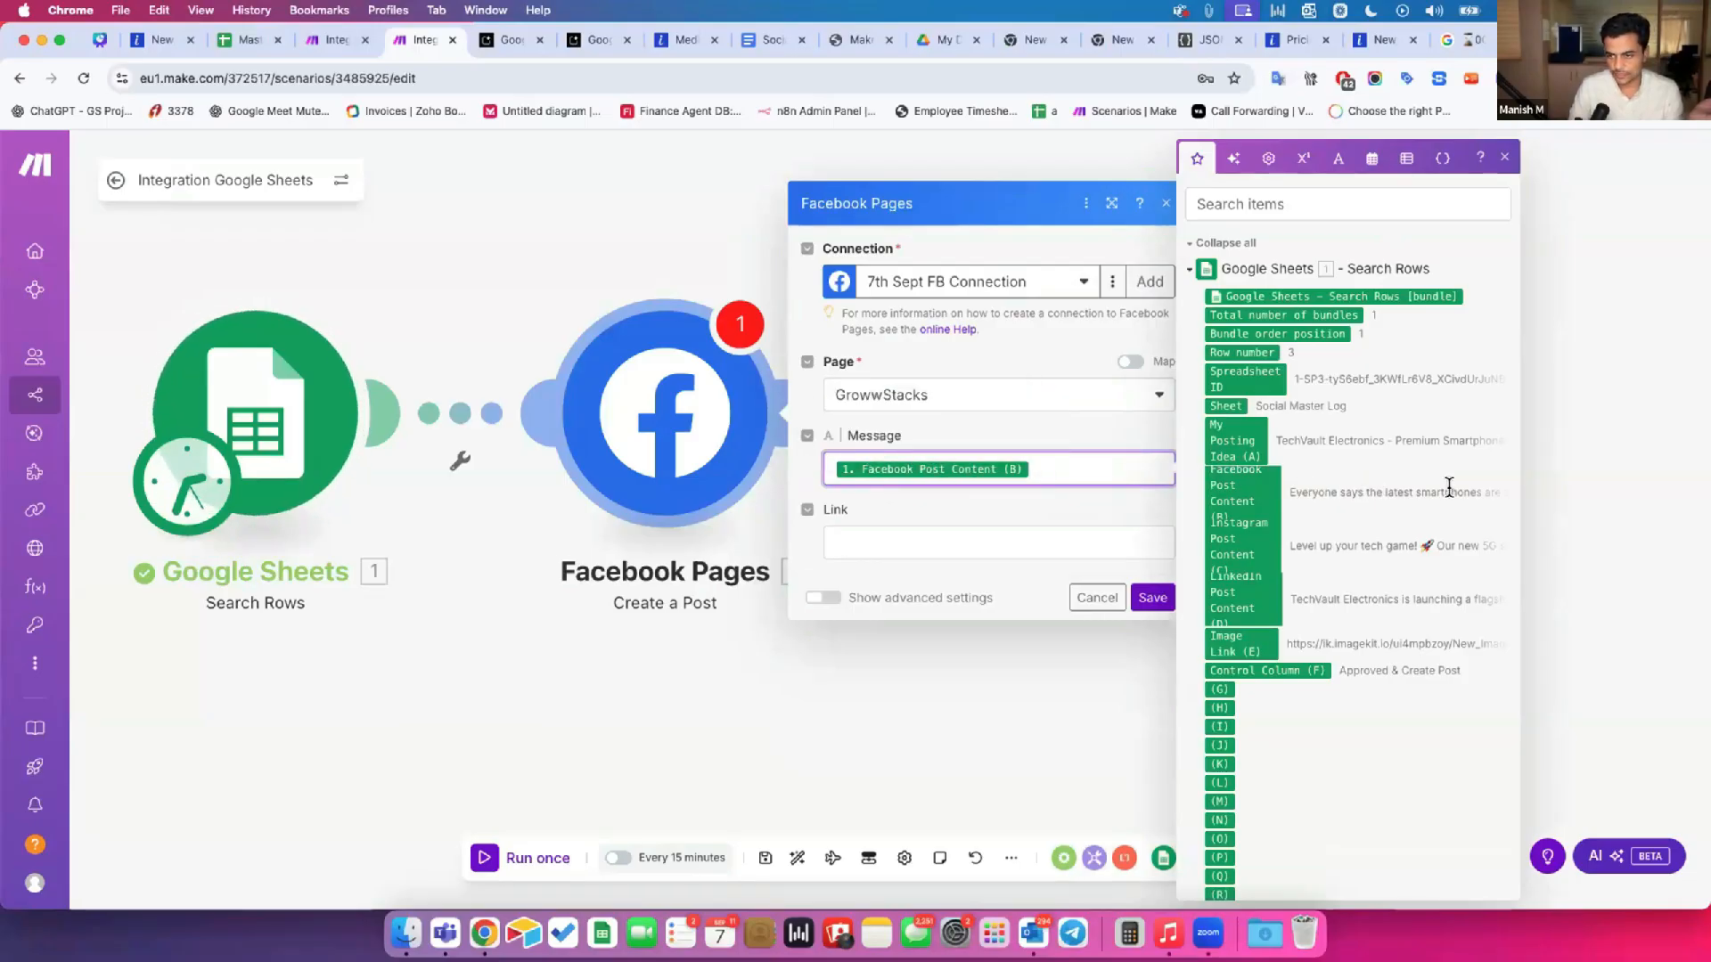
click(960, 541)
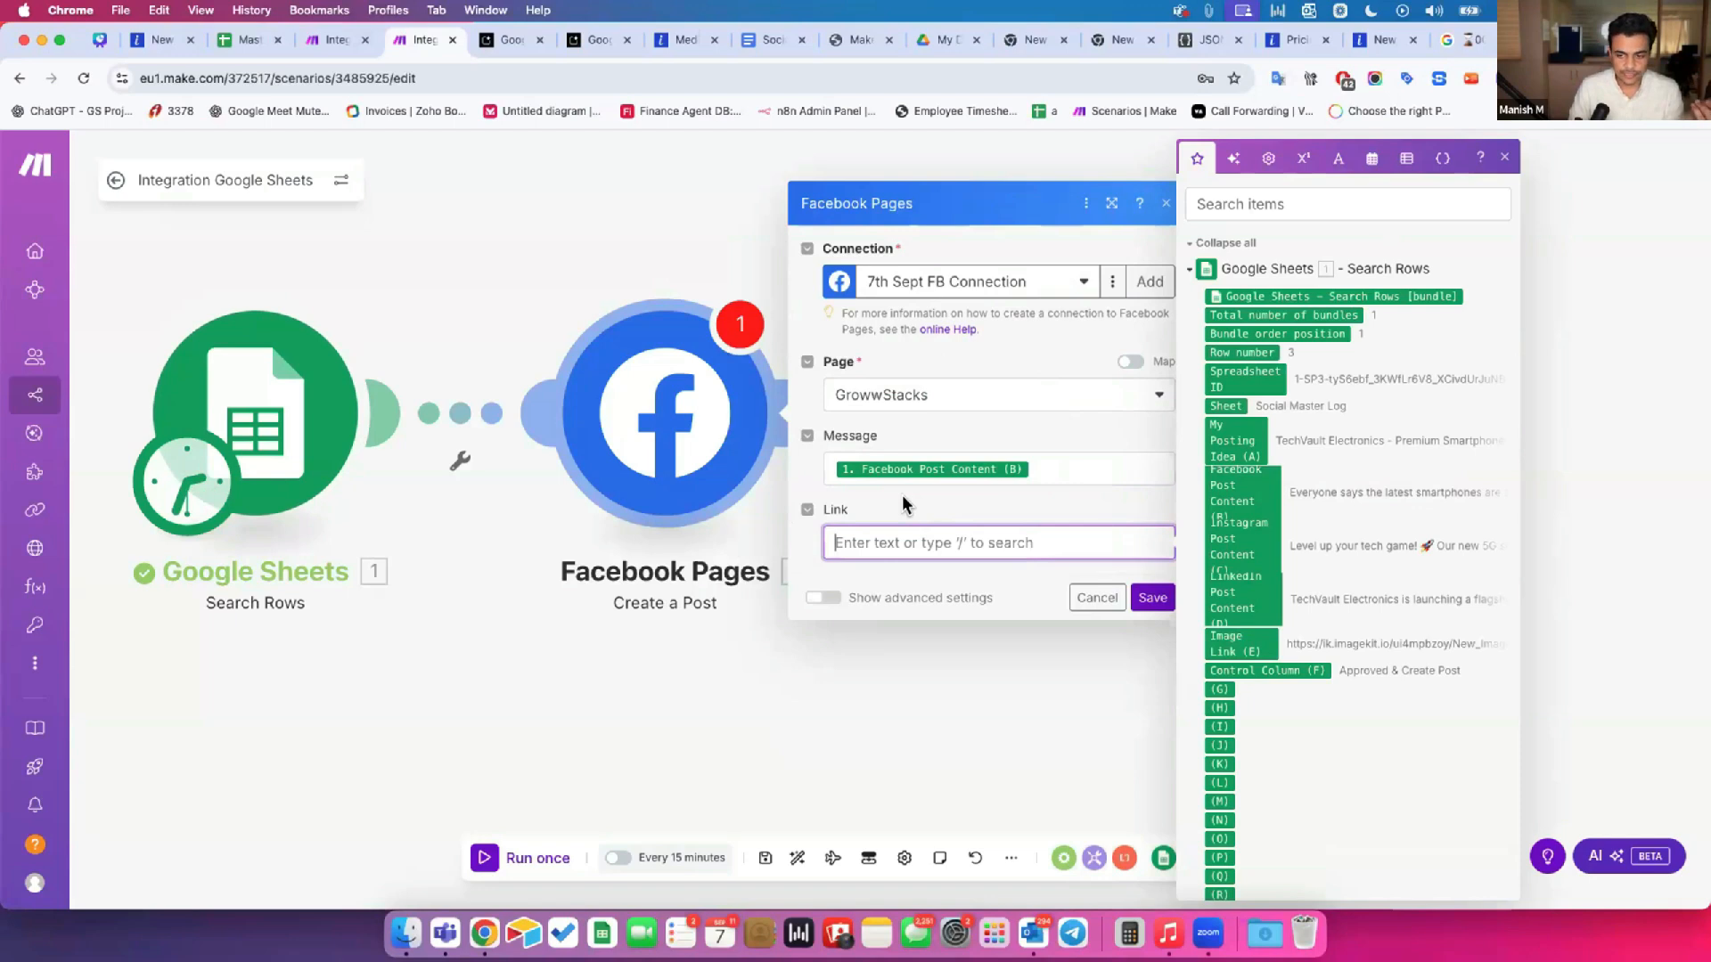
drag(1234, 644, 1097, 537)
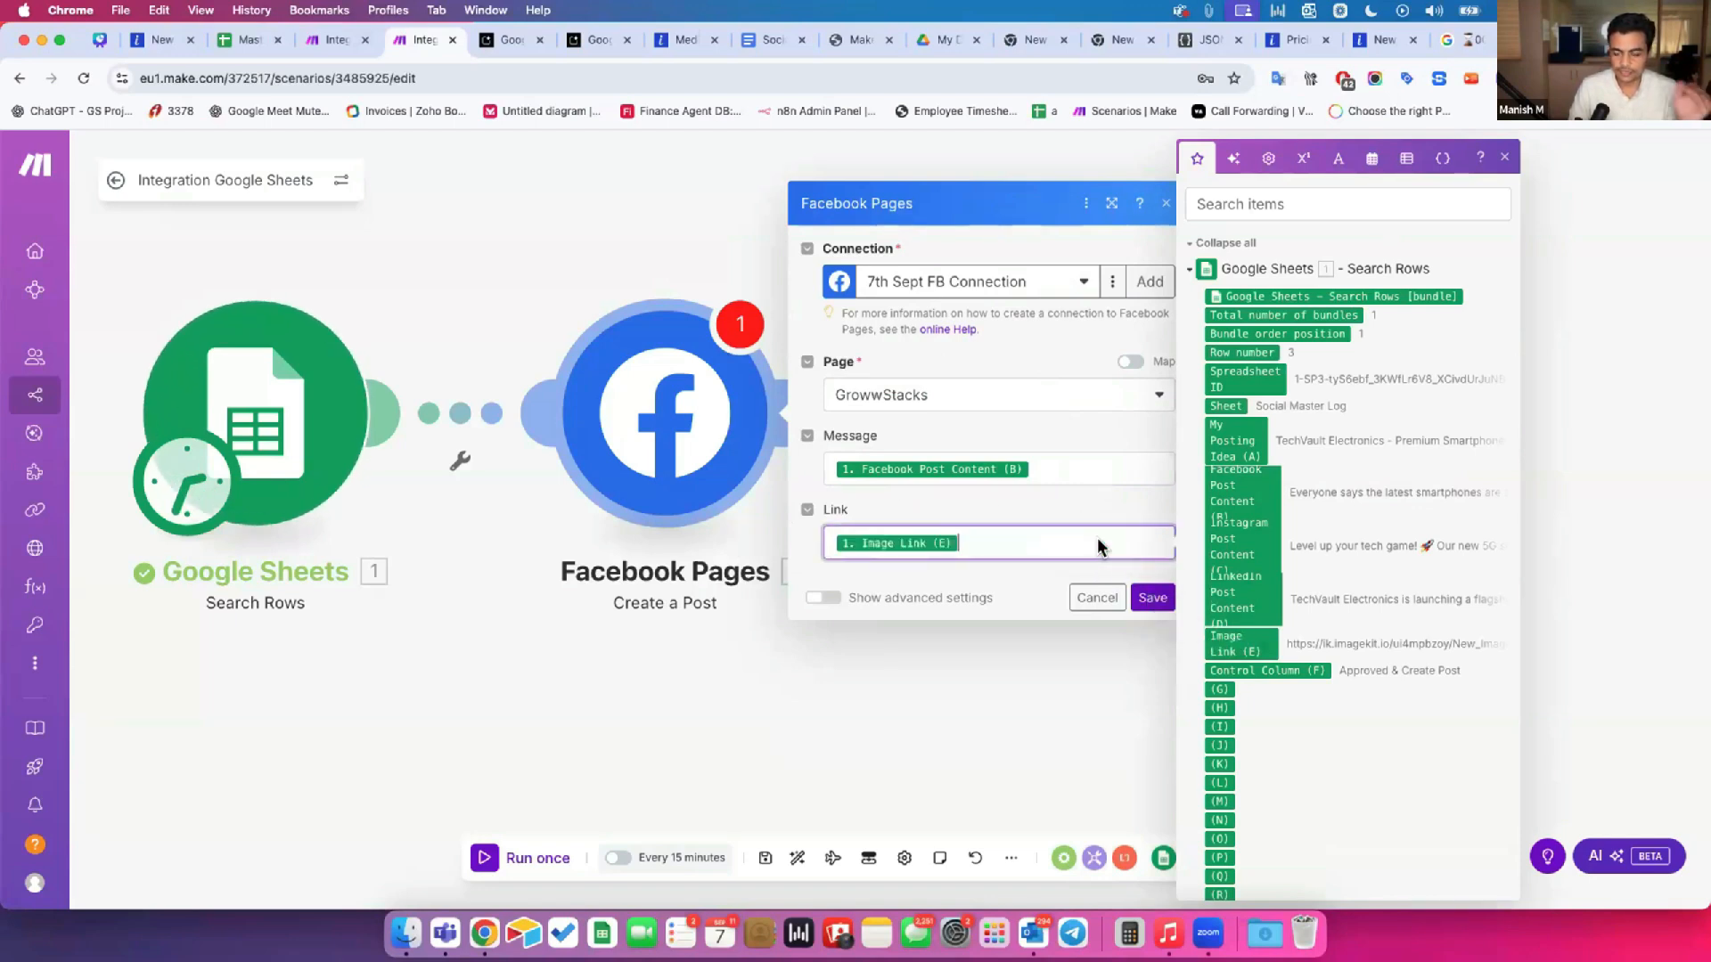
Step: Show the advanced settings, check the Link name, Link description and Date fields, and save the Facebook Pages module
click(824, 599)
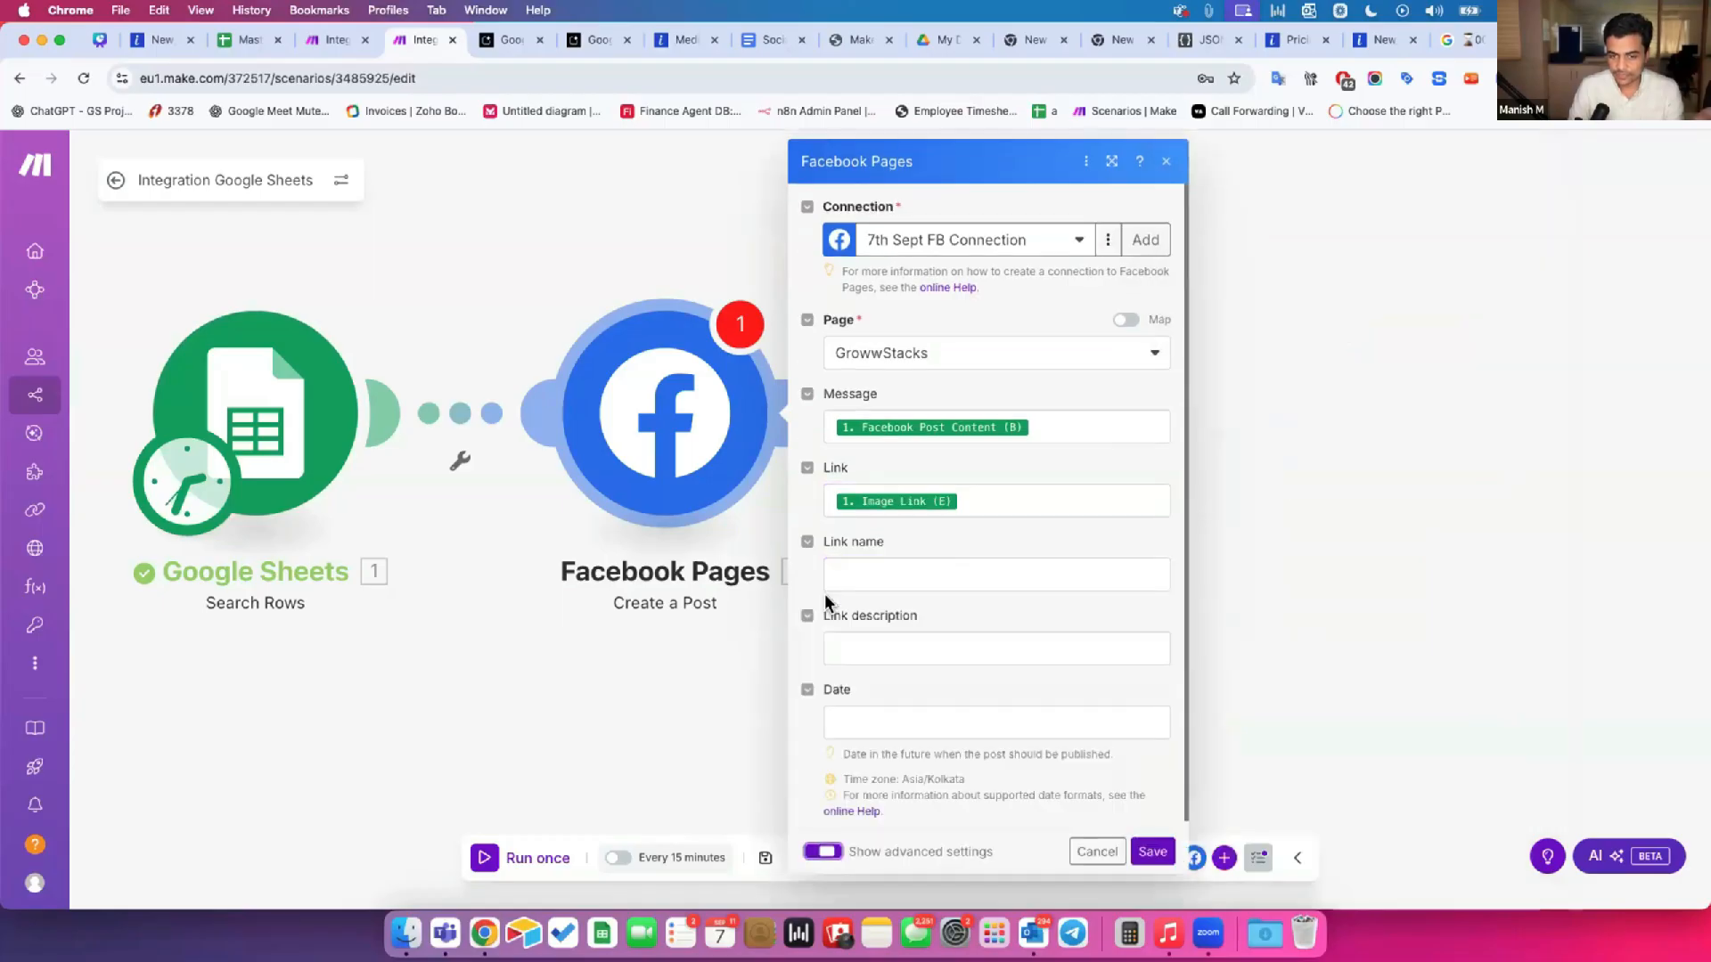
click(892, 571)
click(901, 648)
click(889, 718)
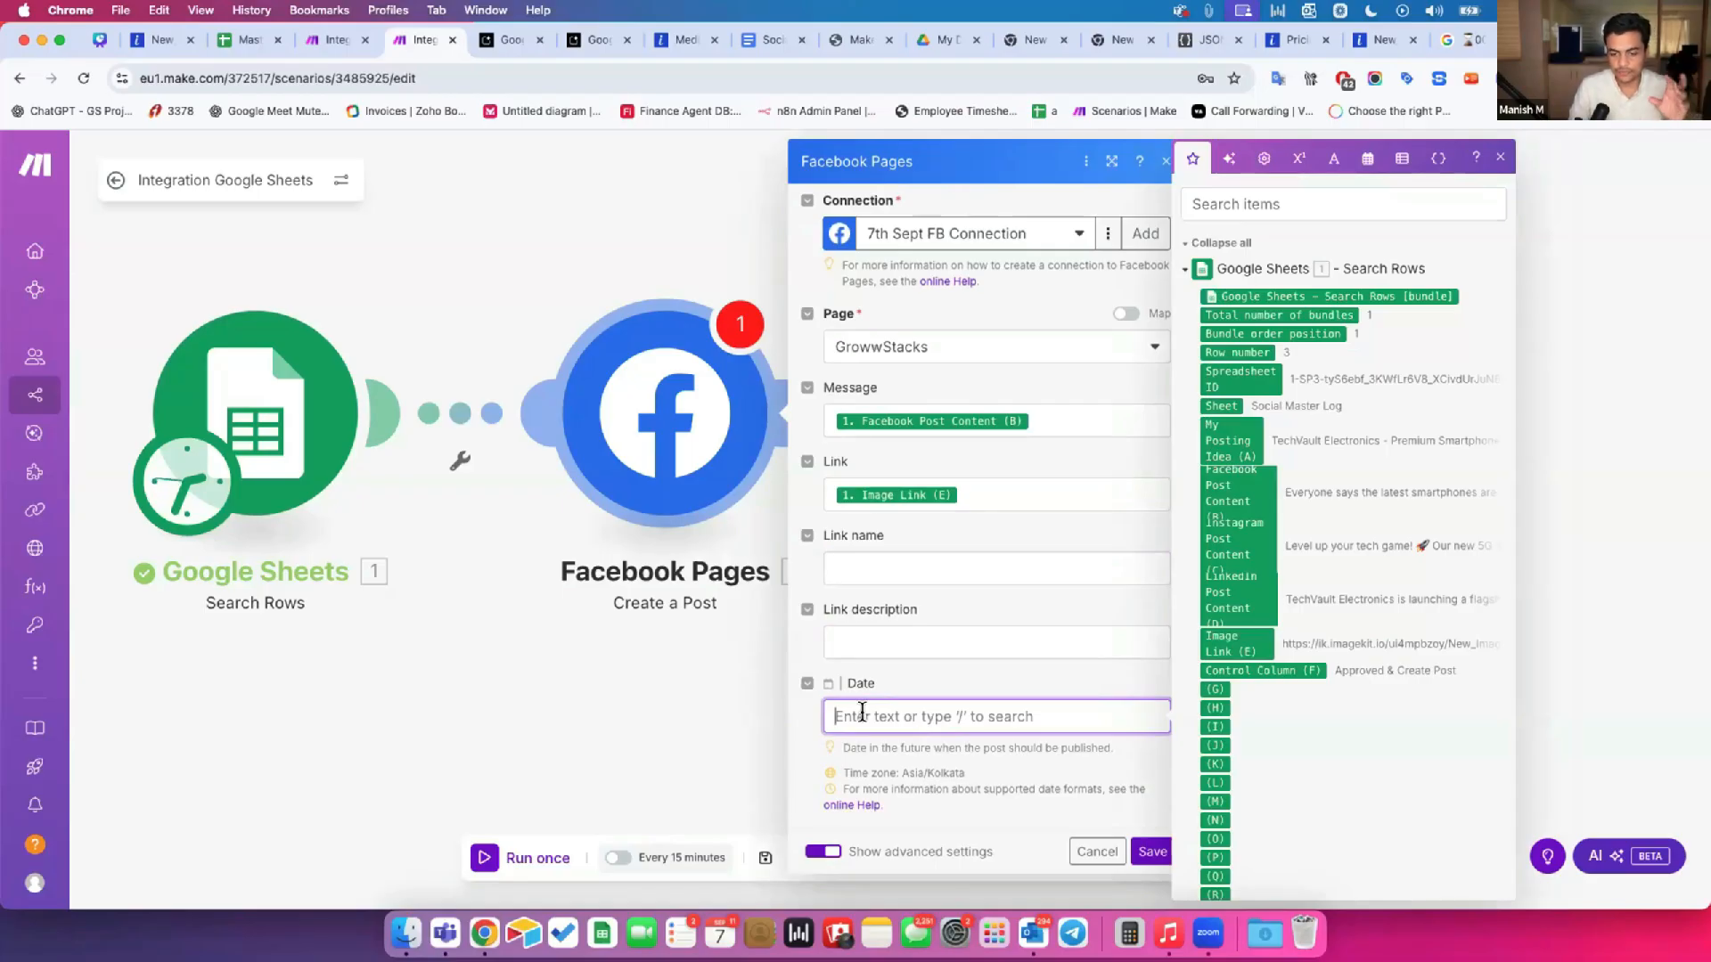
drag(858, 747, 978, 747)
drag(1098, 747, 853, 745)
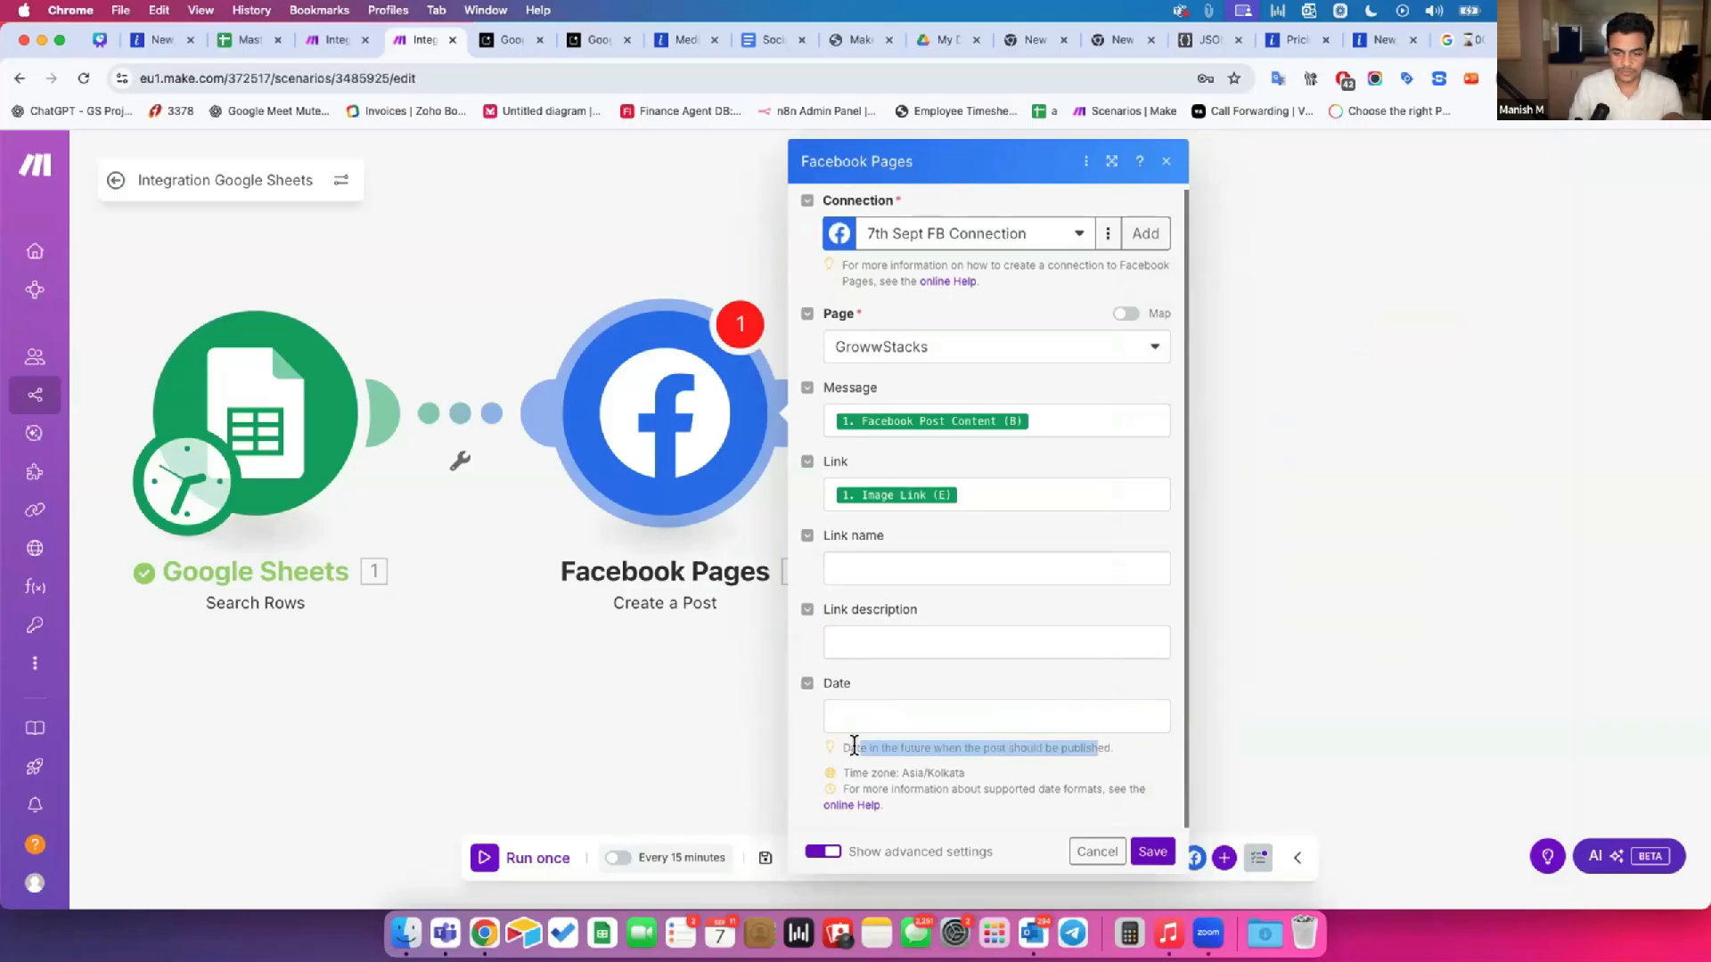
click(902, 760)
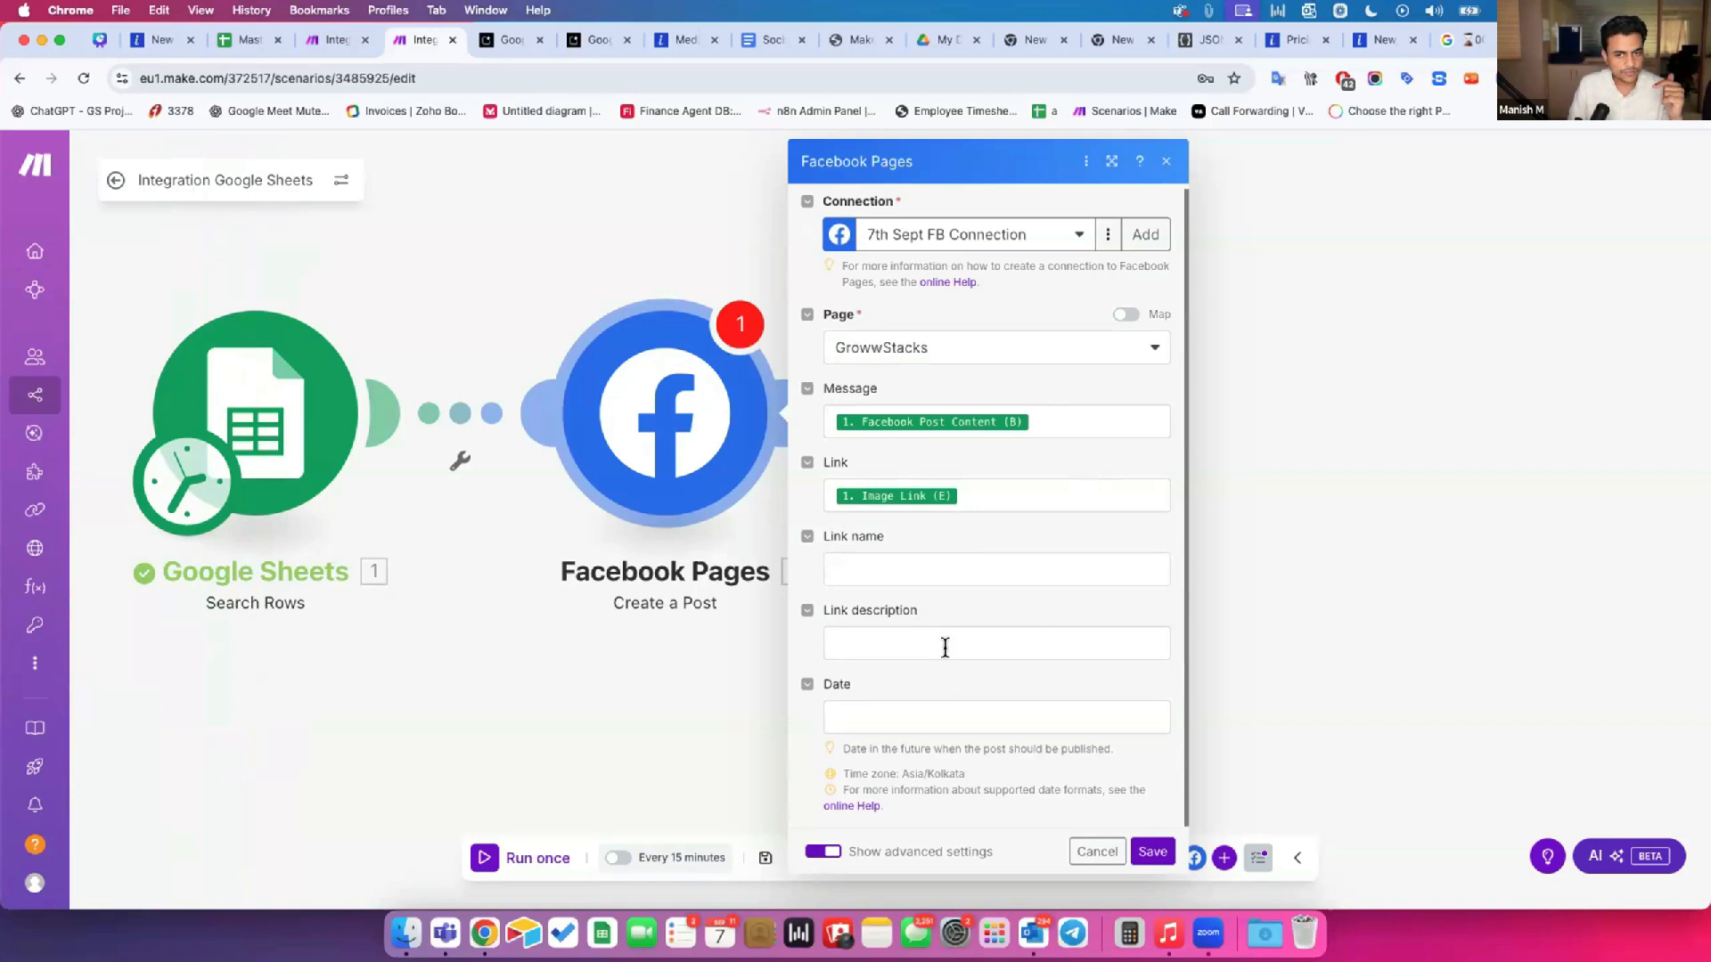
click(1149, 853)
Step: Add a module after Facebook Pages, searching for instagra and choosing the Instagram for Business (Facebook login) app
click(797, 415)
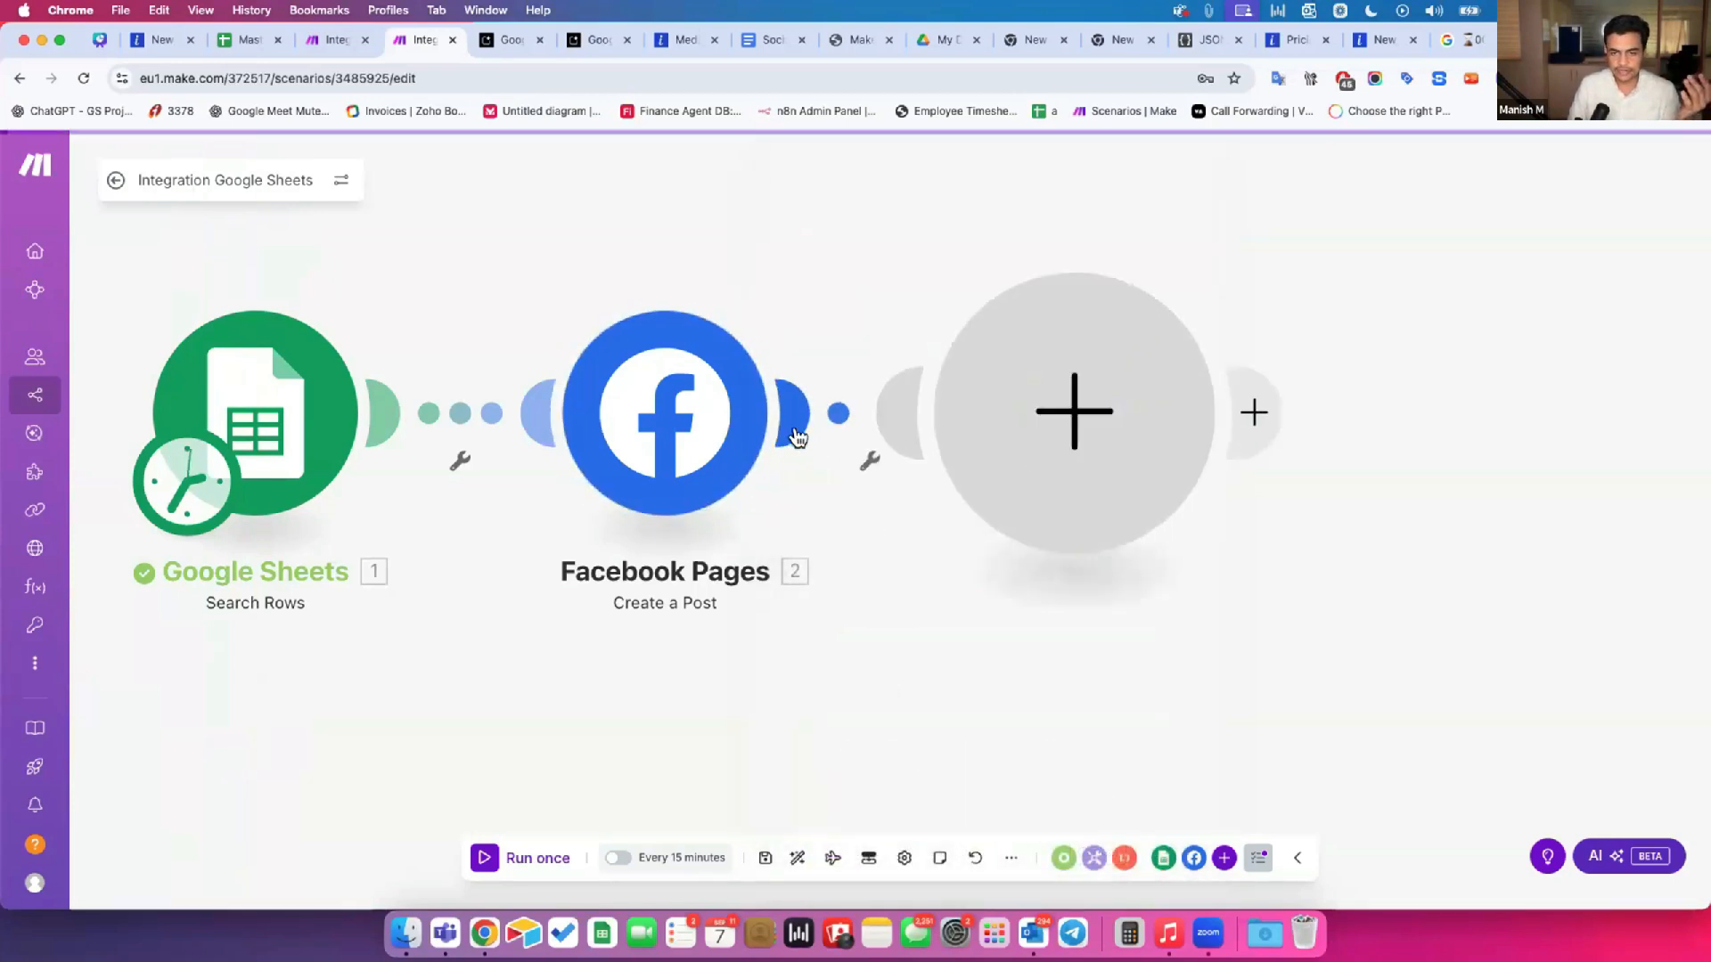
text(instar)
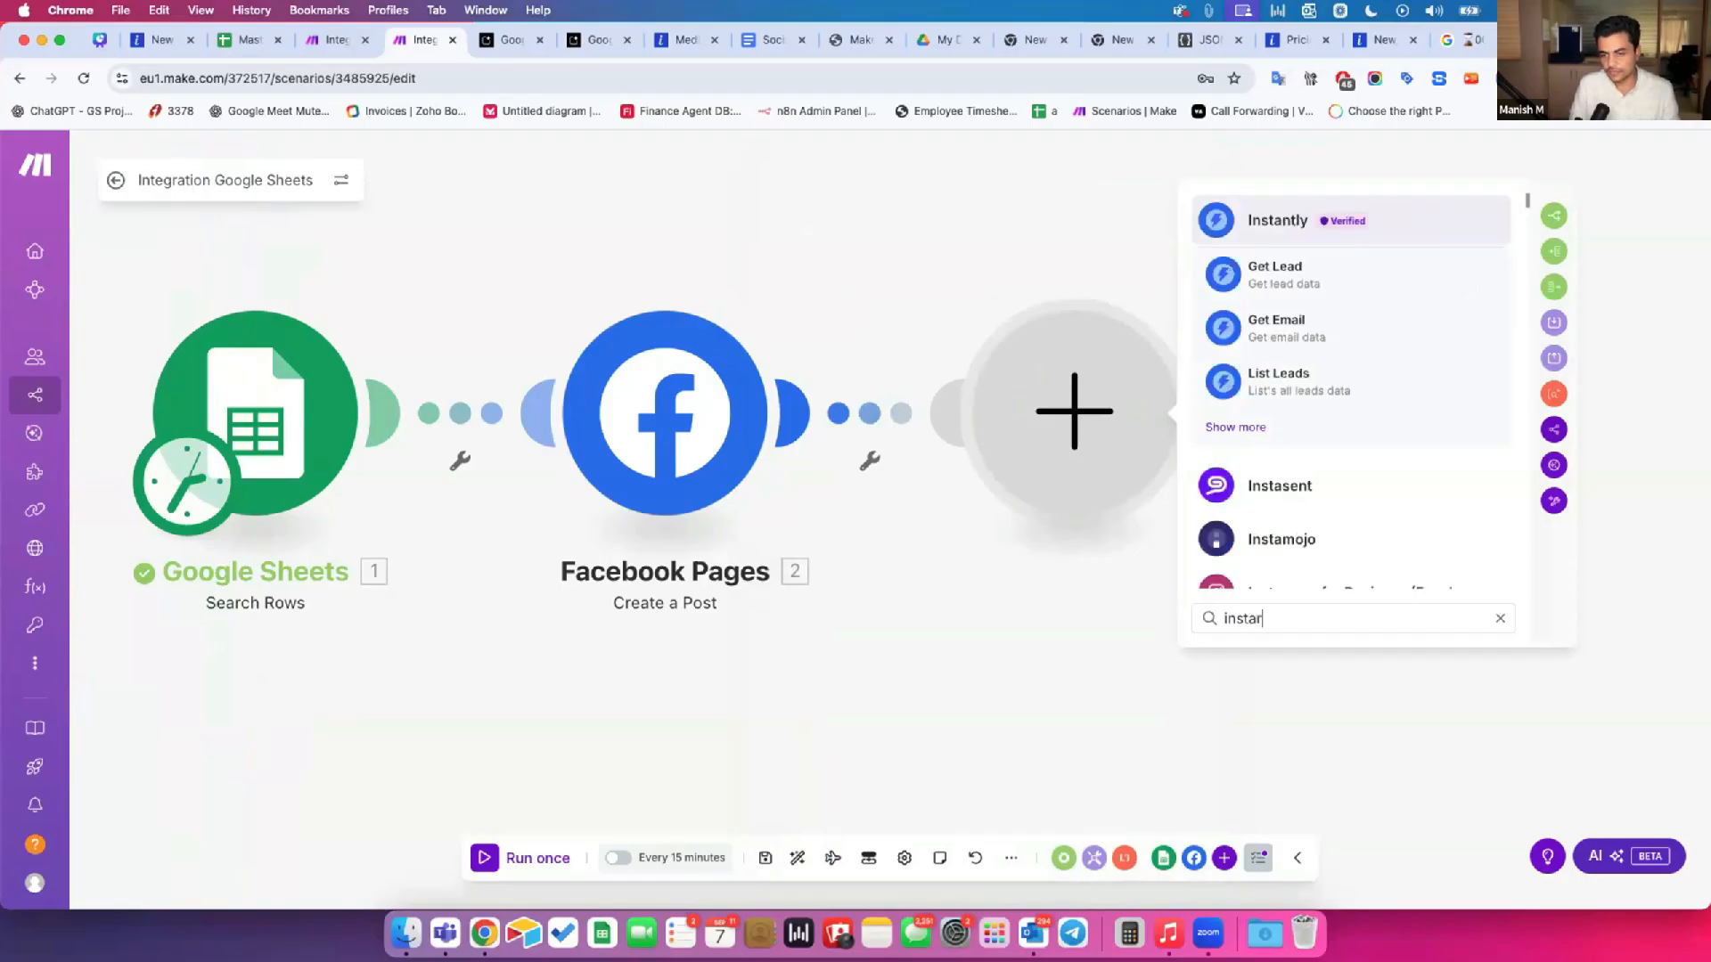
key(BackSpace)
text(gra)
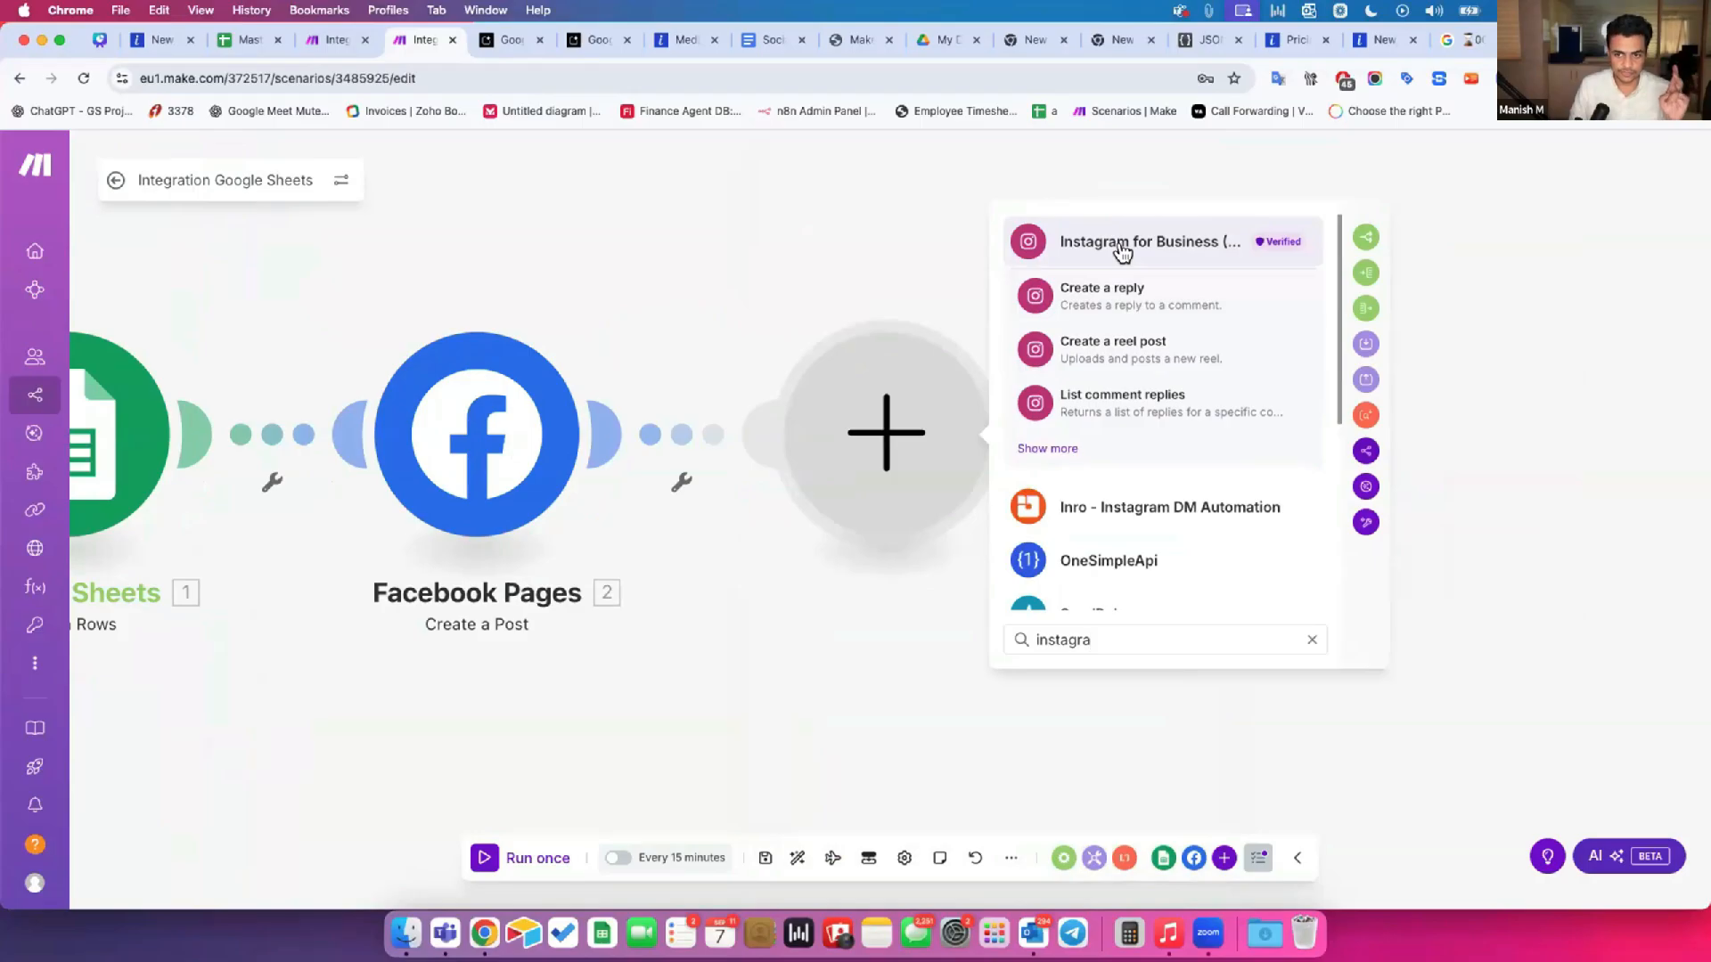
click(1122, 253)
Step: Browse the Instagram for Business modules and add Create a photo post after Facebook Pages
scroll(1146, 507, down, 2)
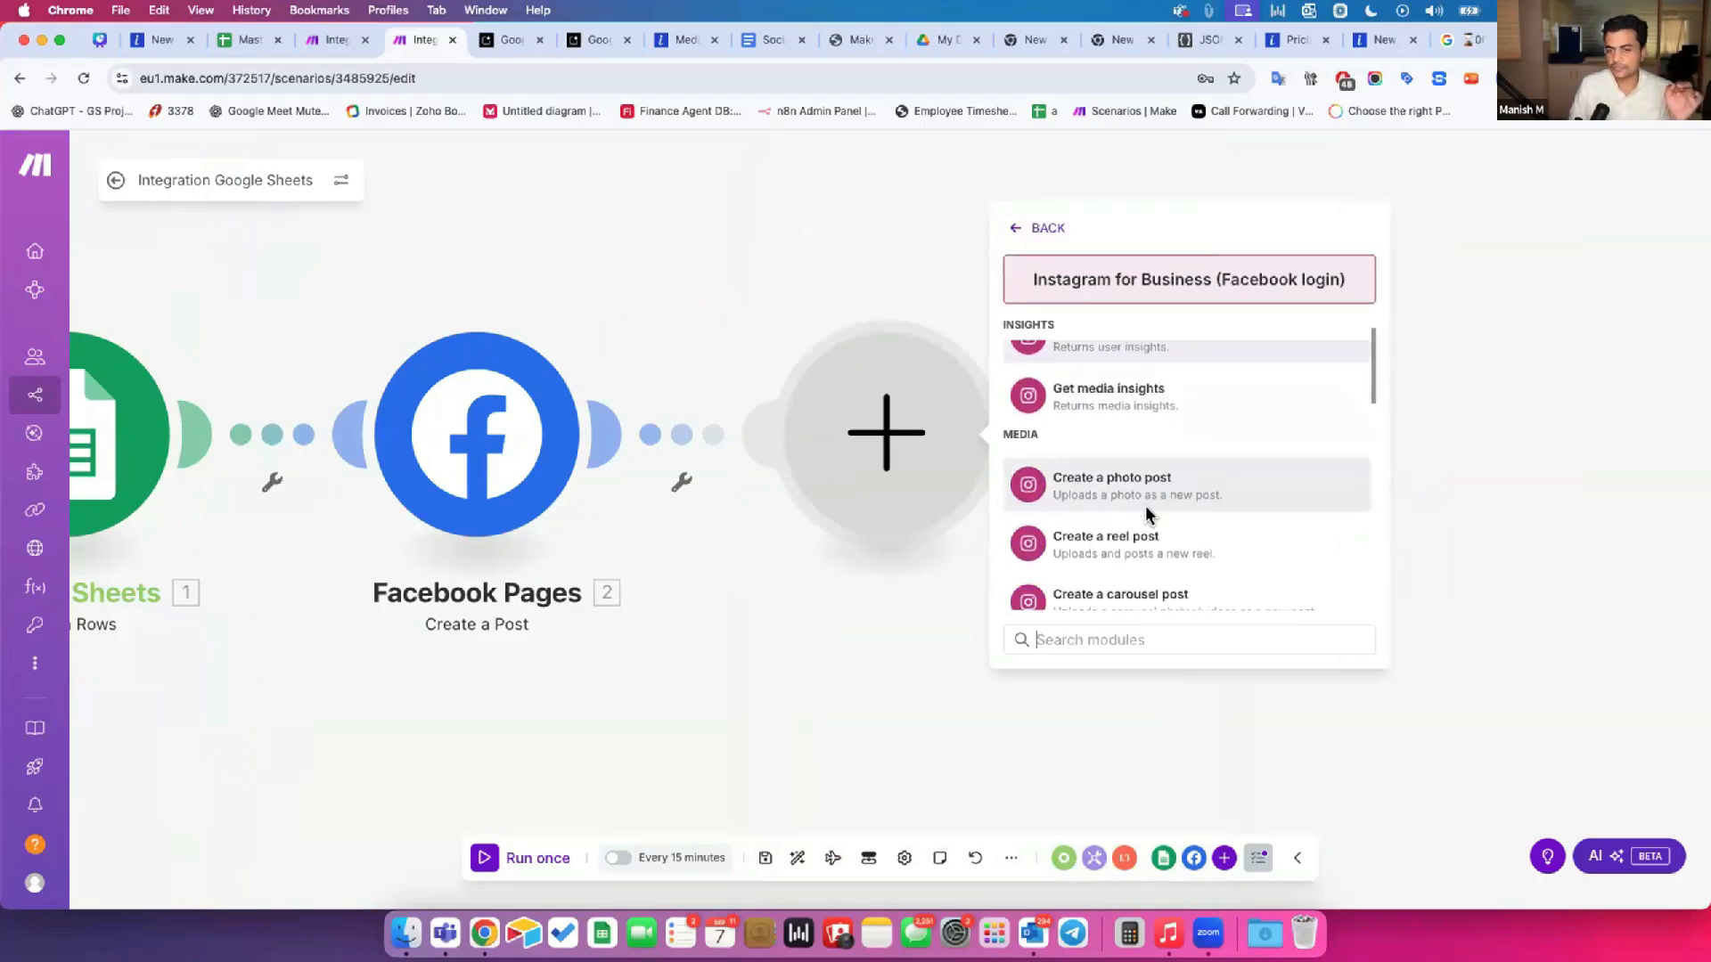
scroll(1070, 446, up, 2)
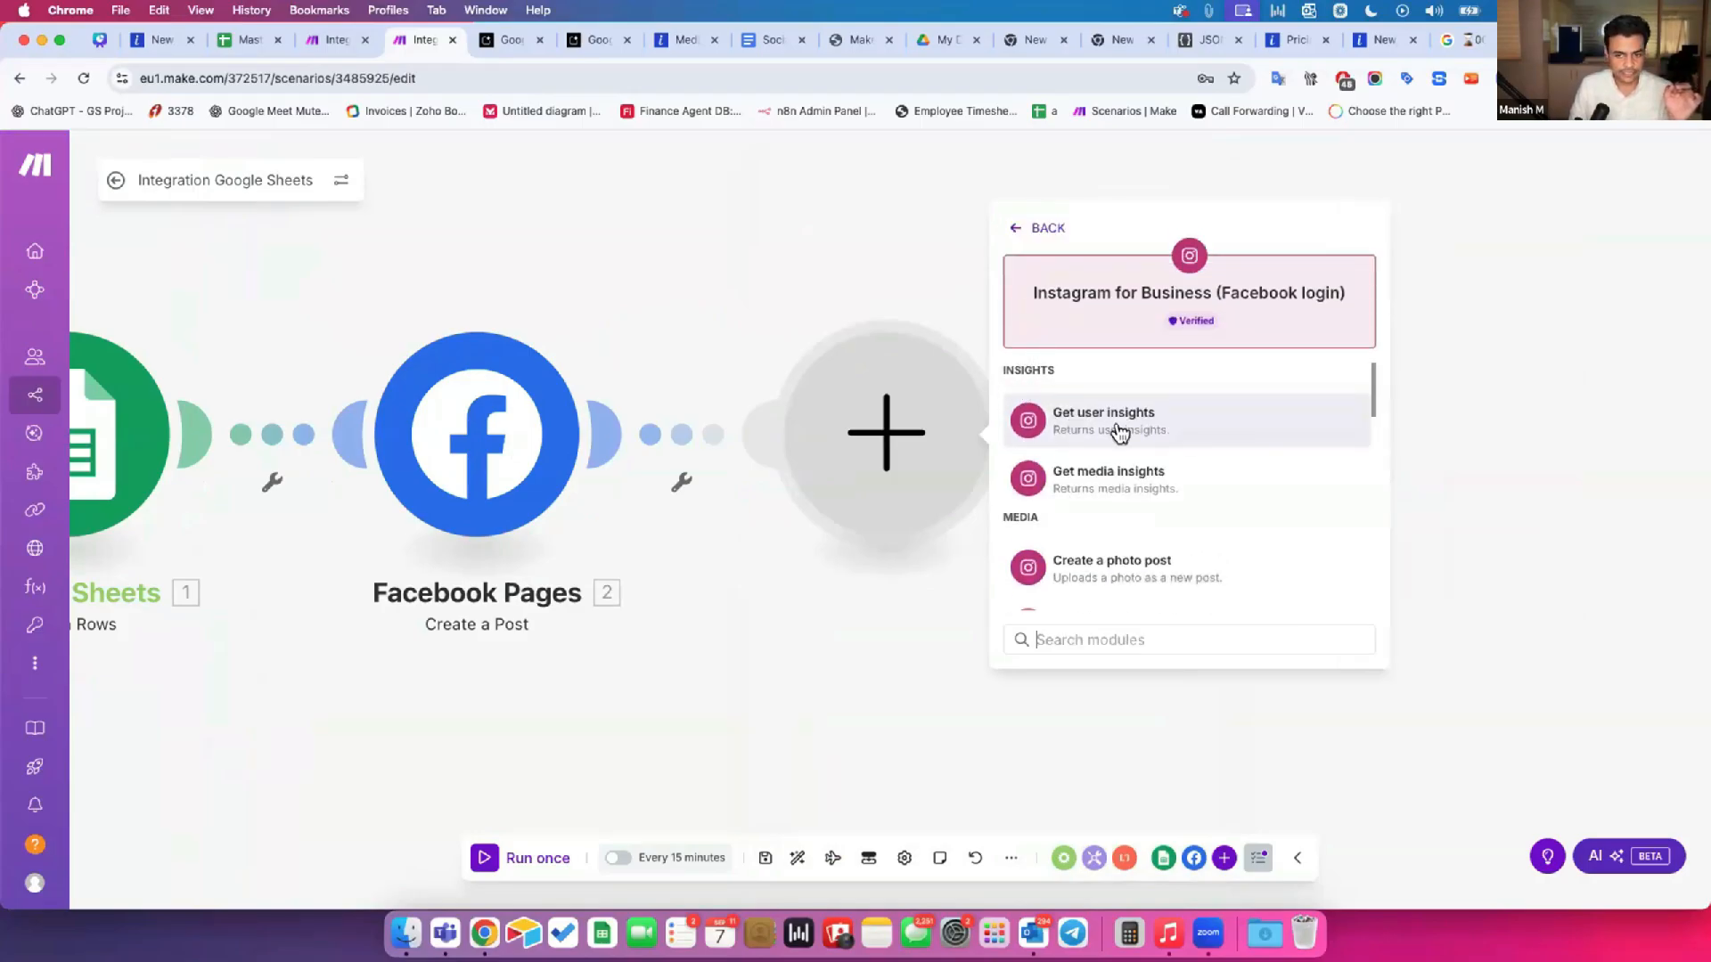
scroll(1121, 473, down, 3)
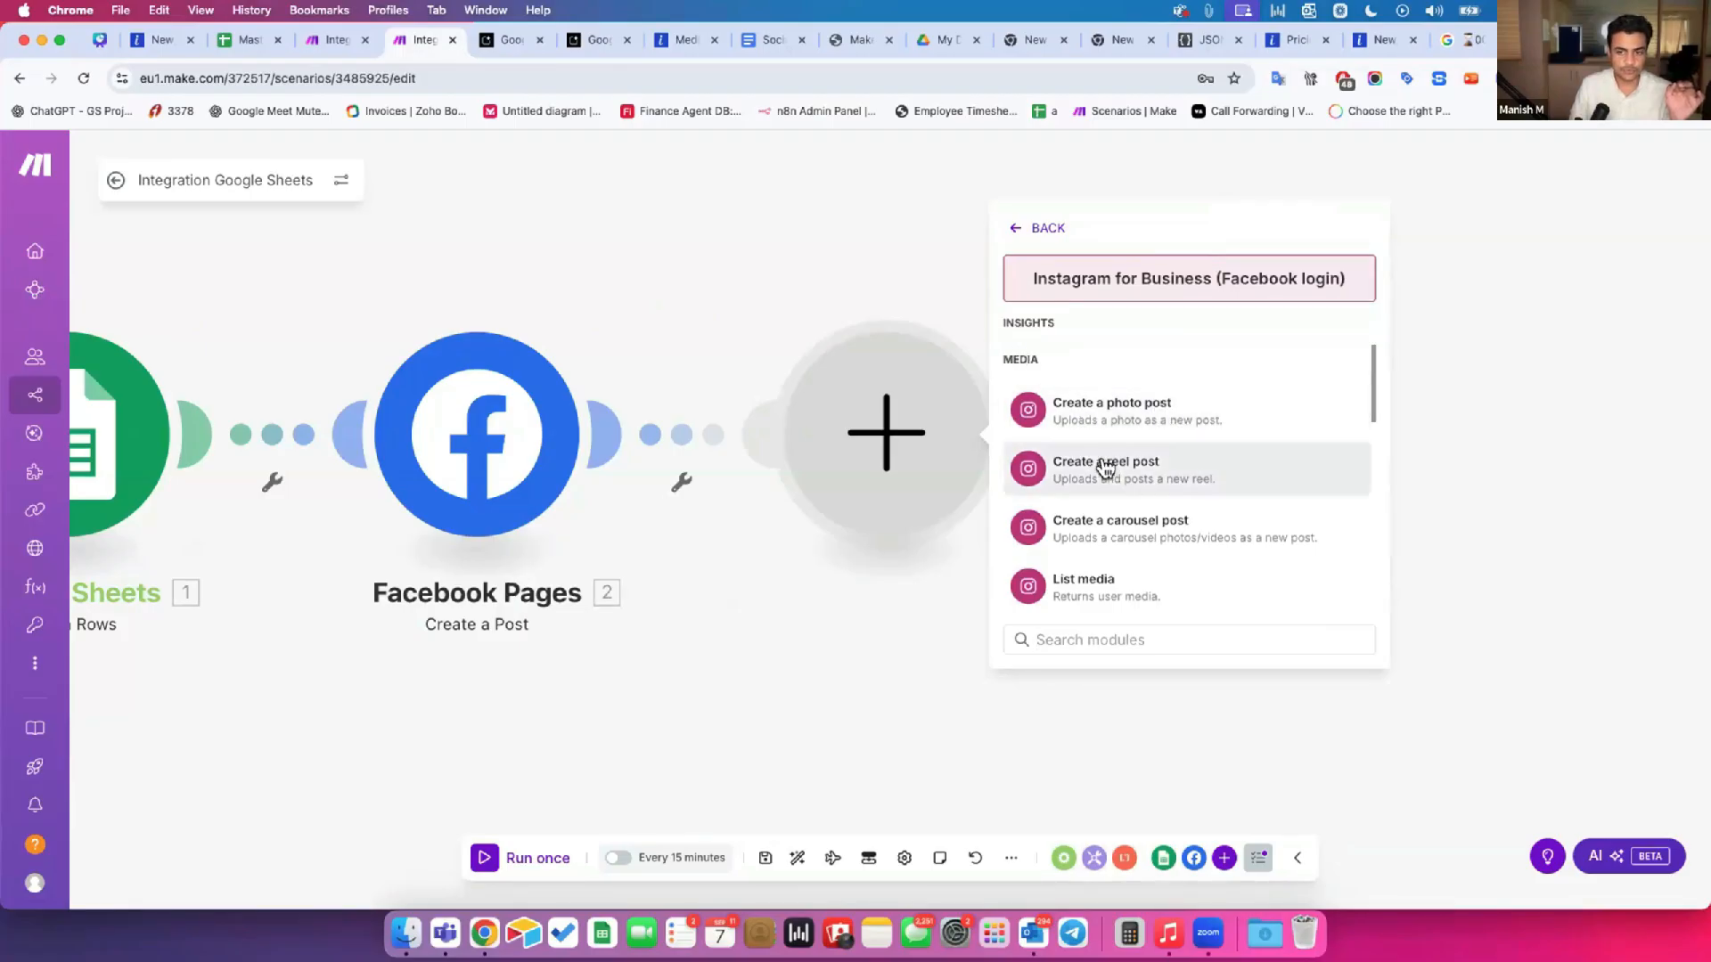
scroll(1158, 530, down, 2)
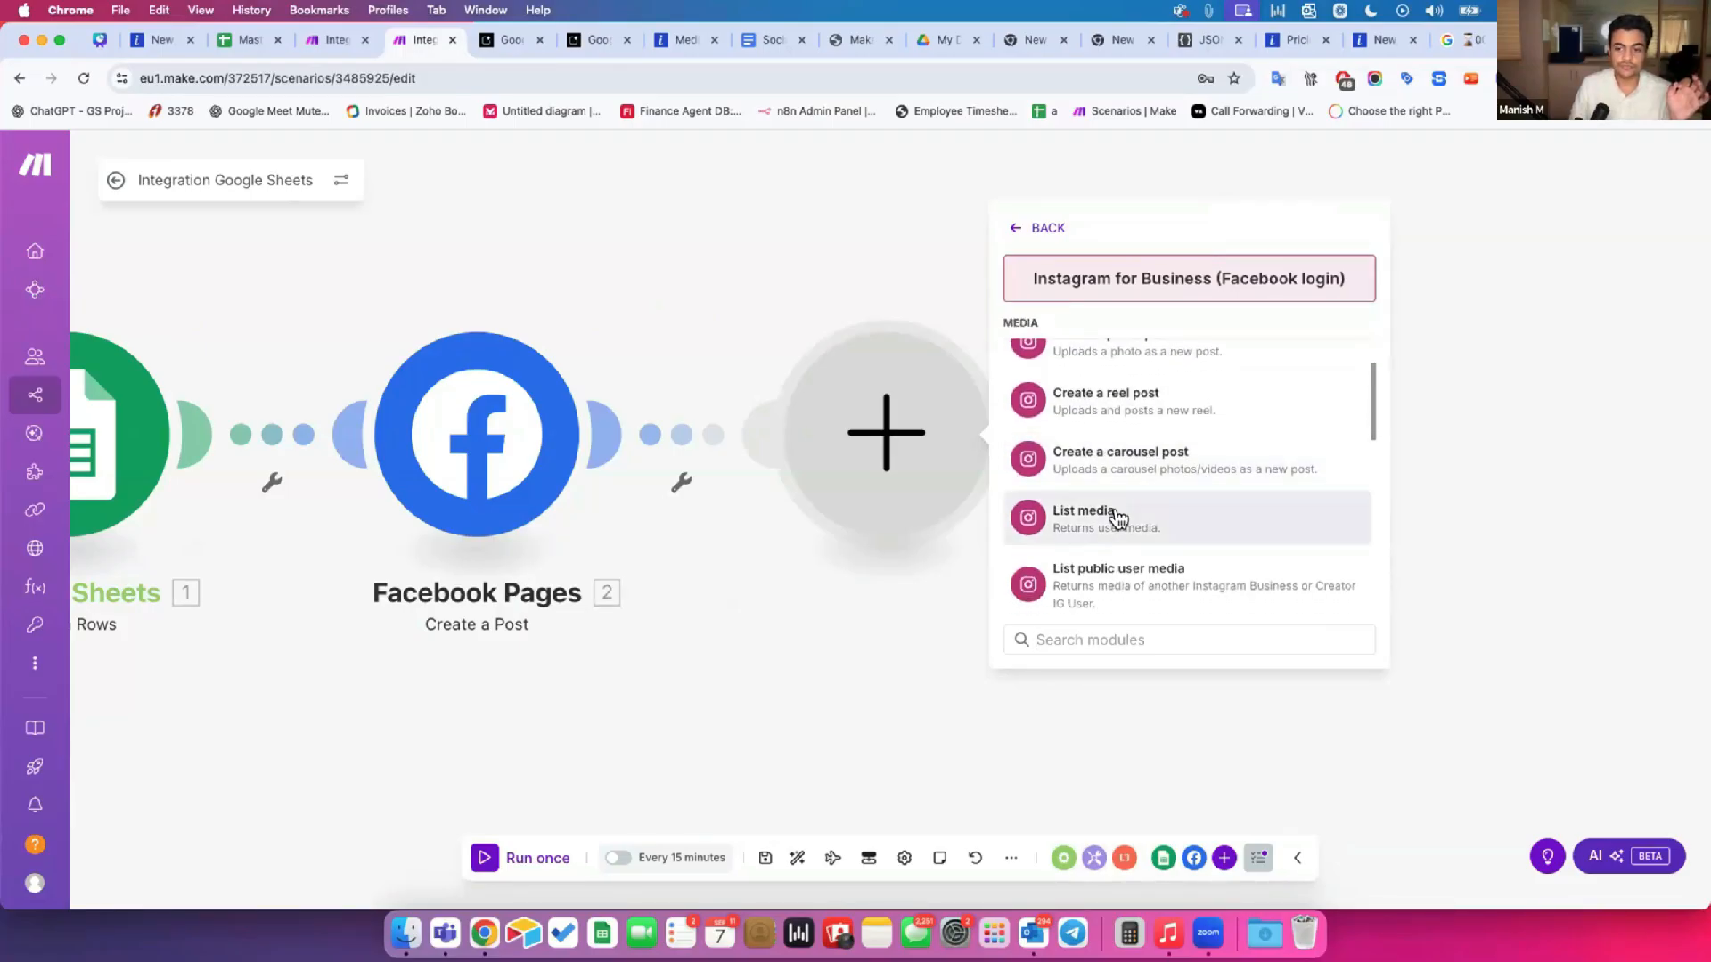
scroll(1114, 512, down, 4)
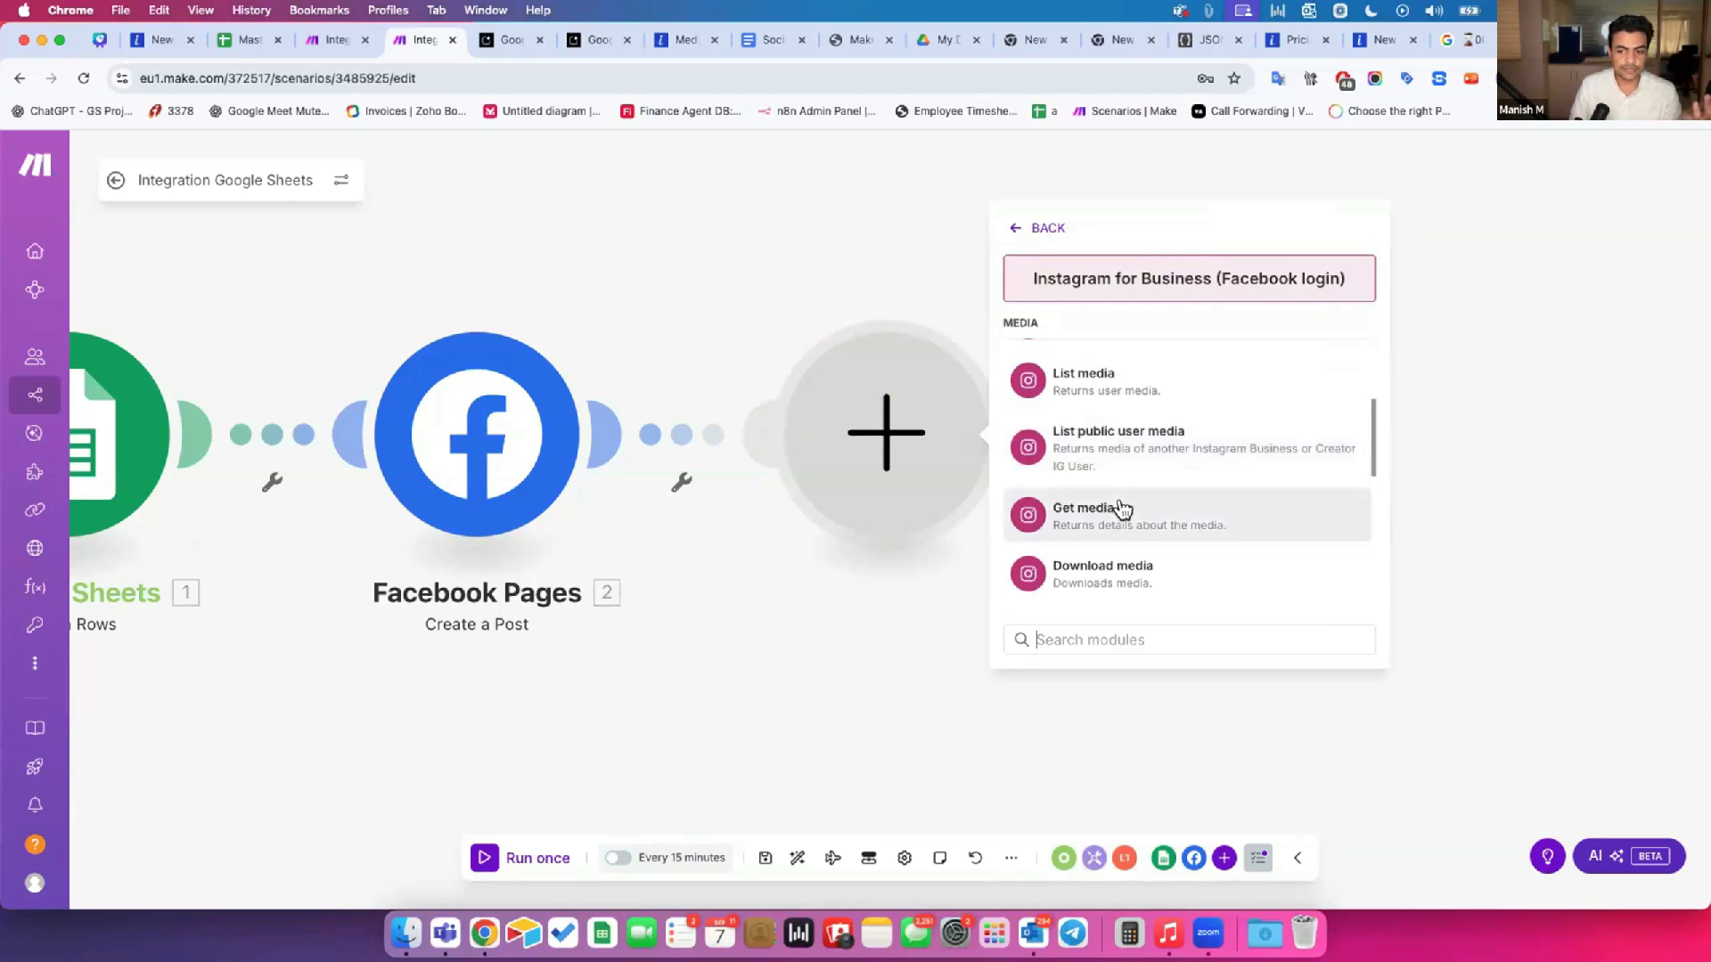
scroll(1124, 528, down, 5)
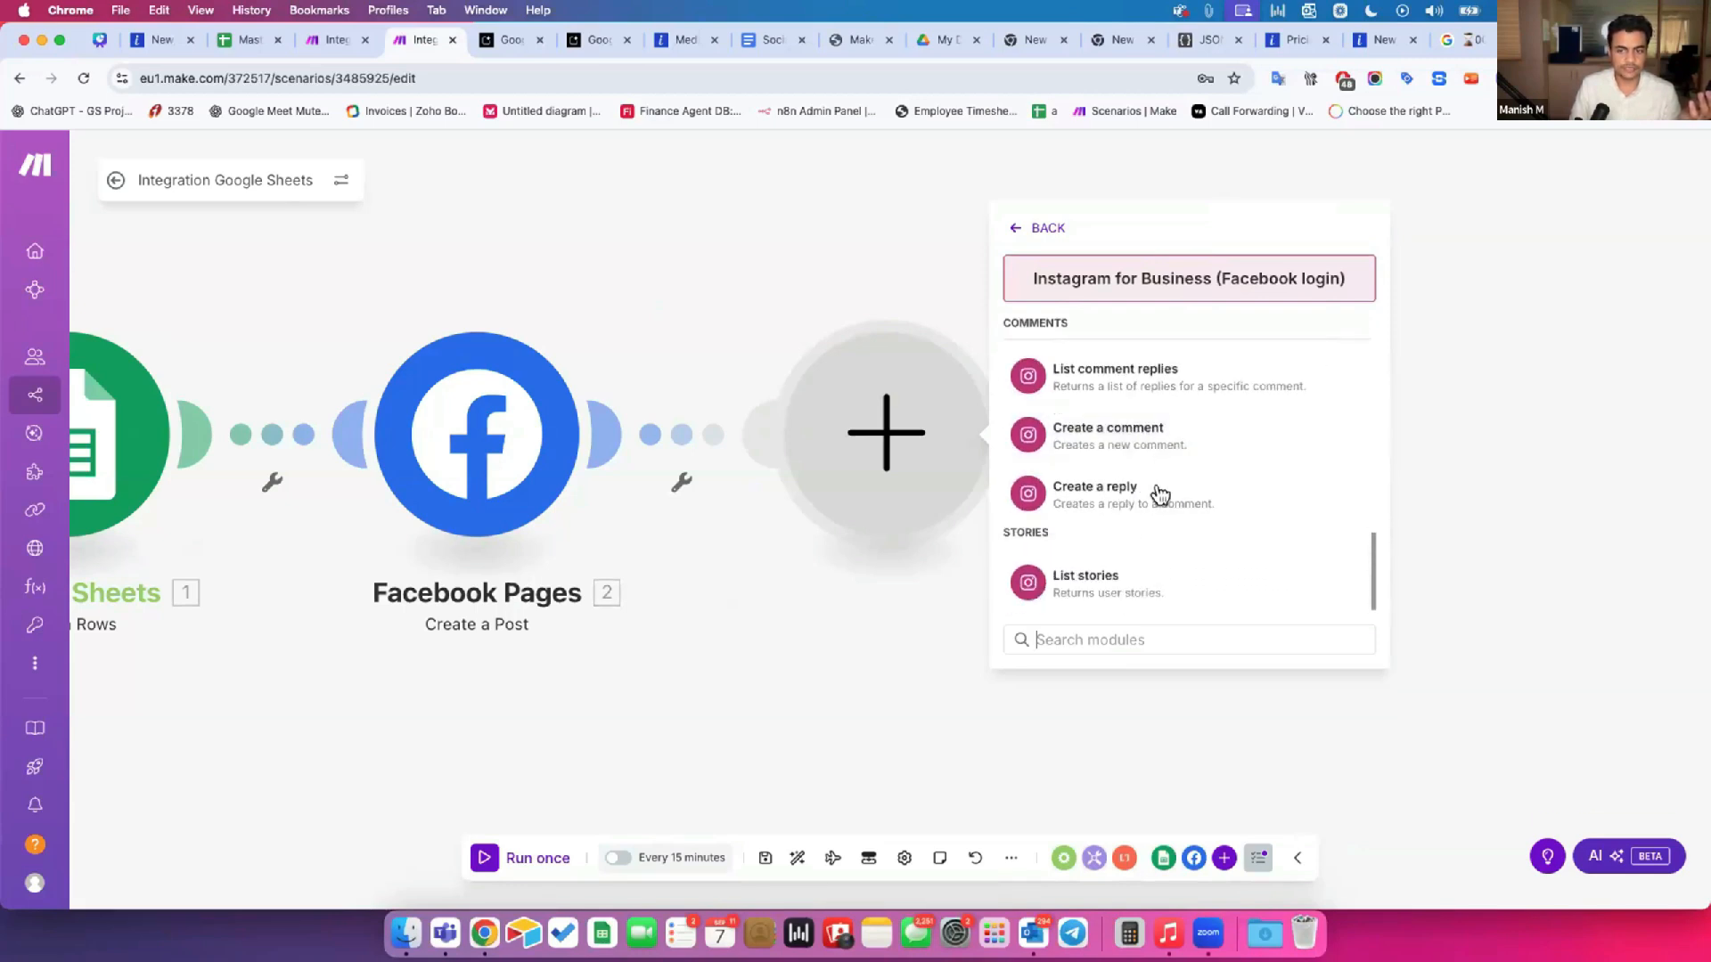
scroll(1135, 512, up, 6)
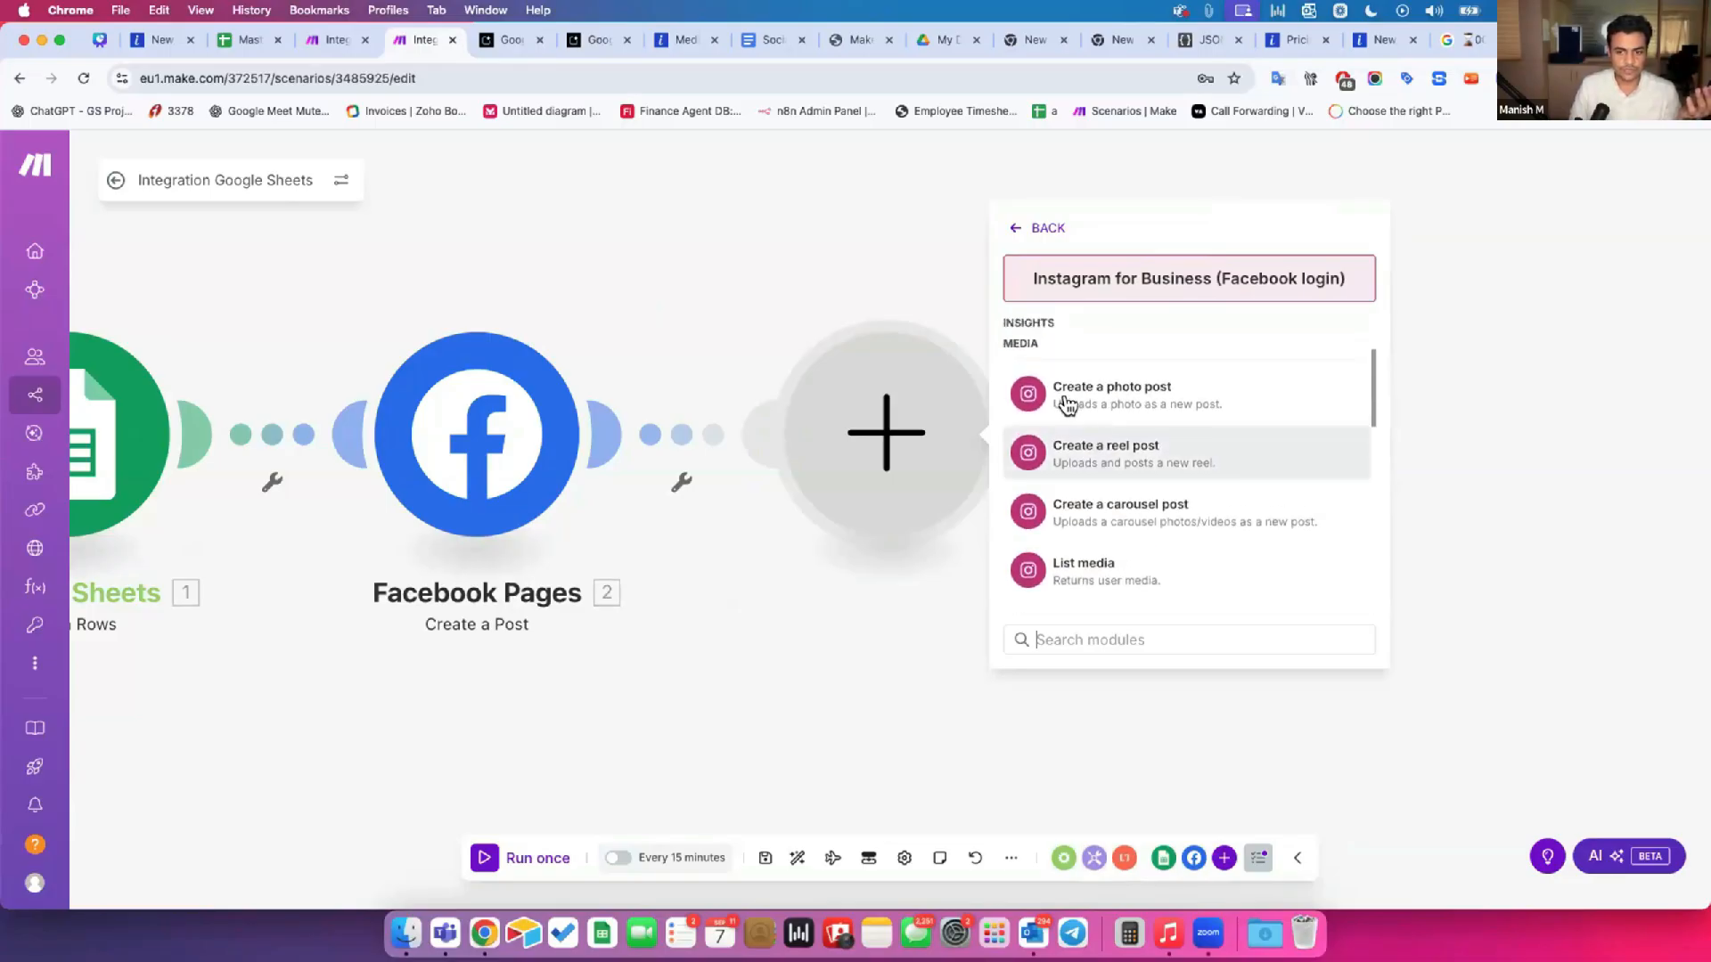
click(1120, 395)
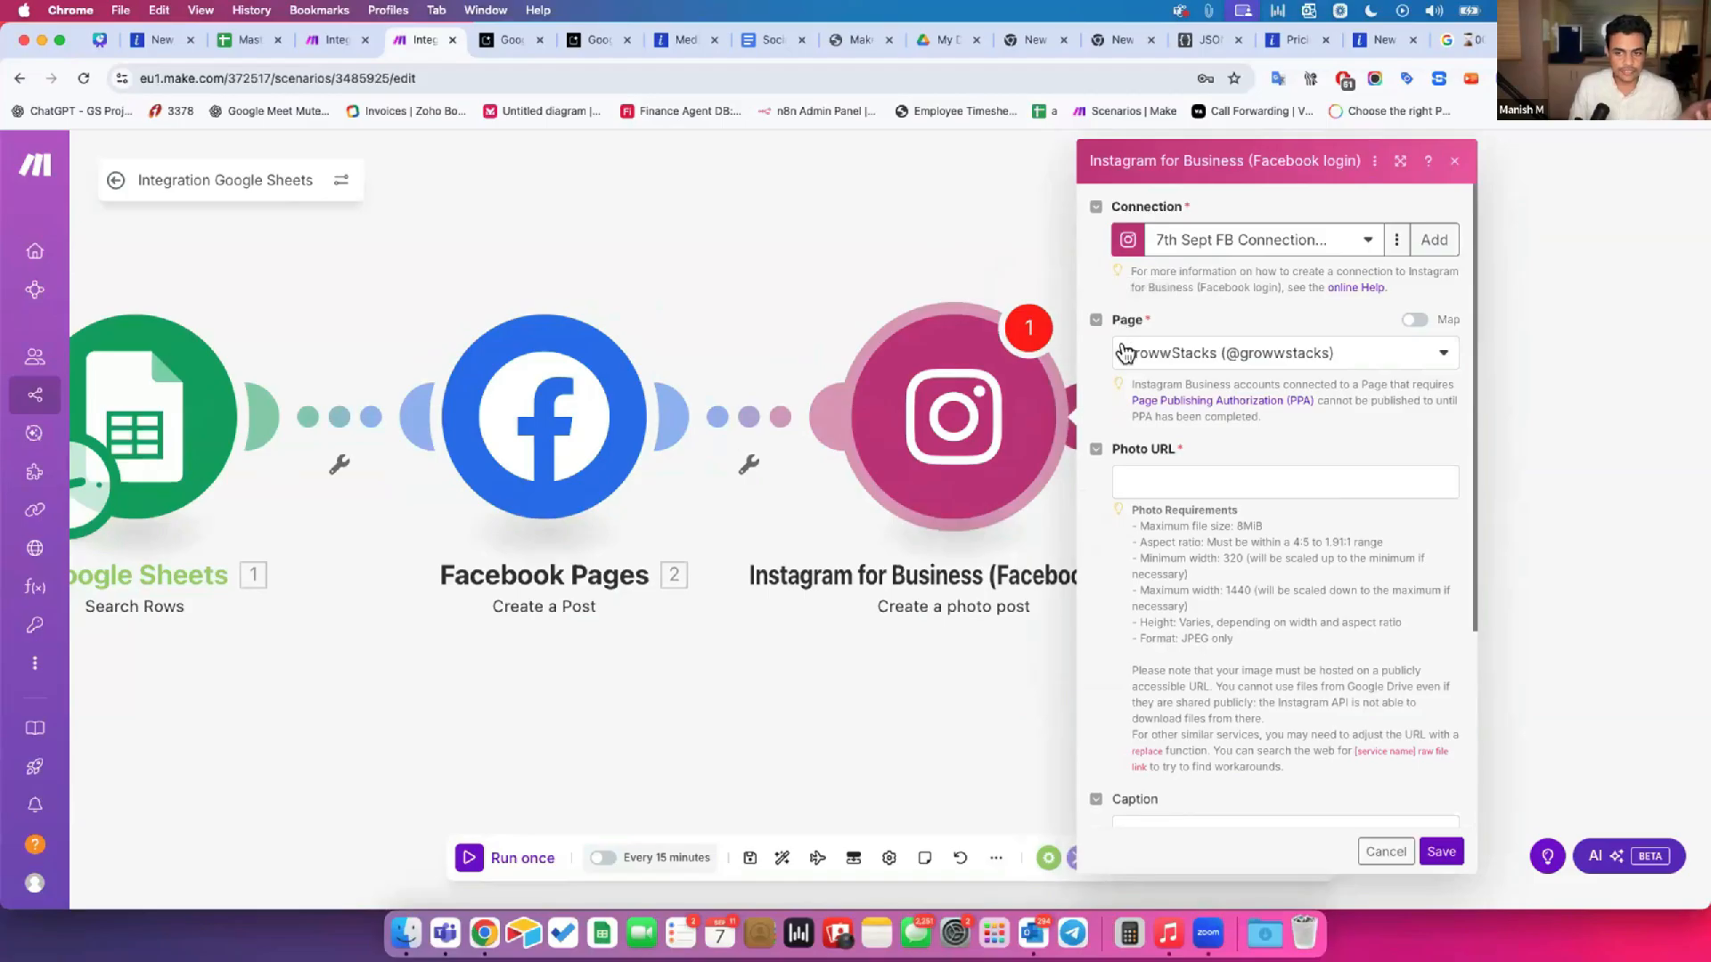
Step: Check the available Page options and read the photo requirements and image hosting notes for the Photo URL field at 150% zoom
click(1234, 353)
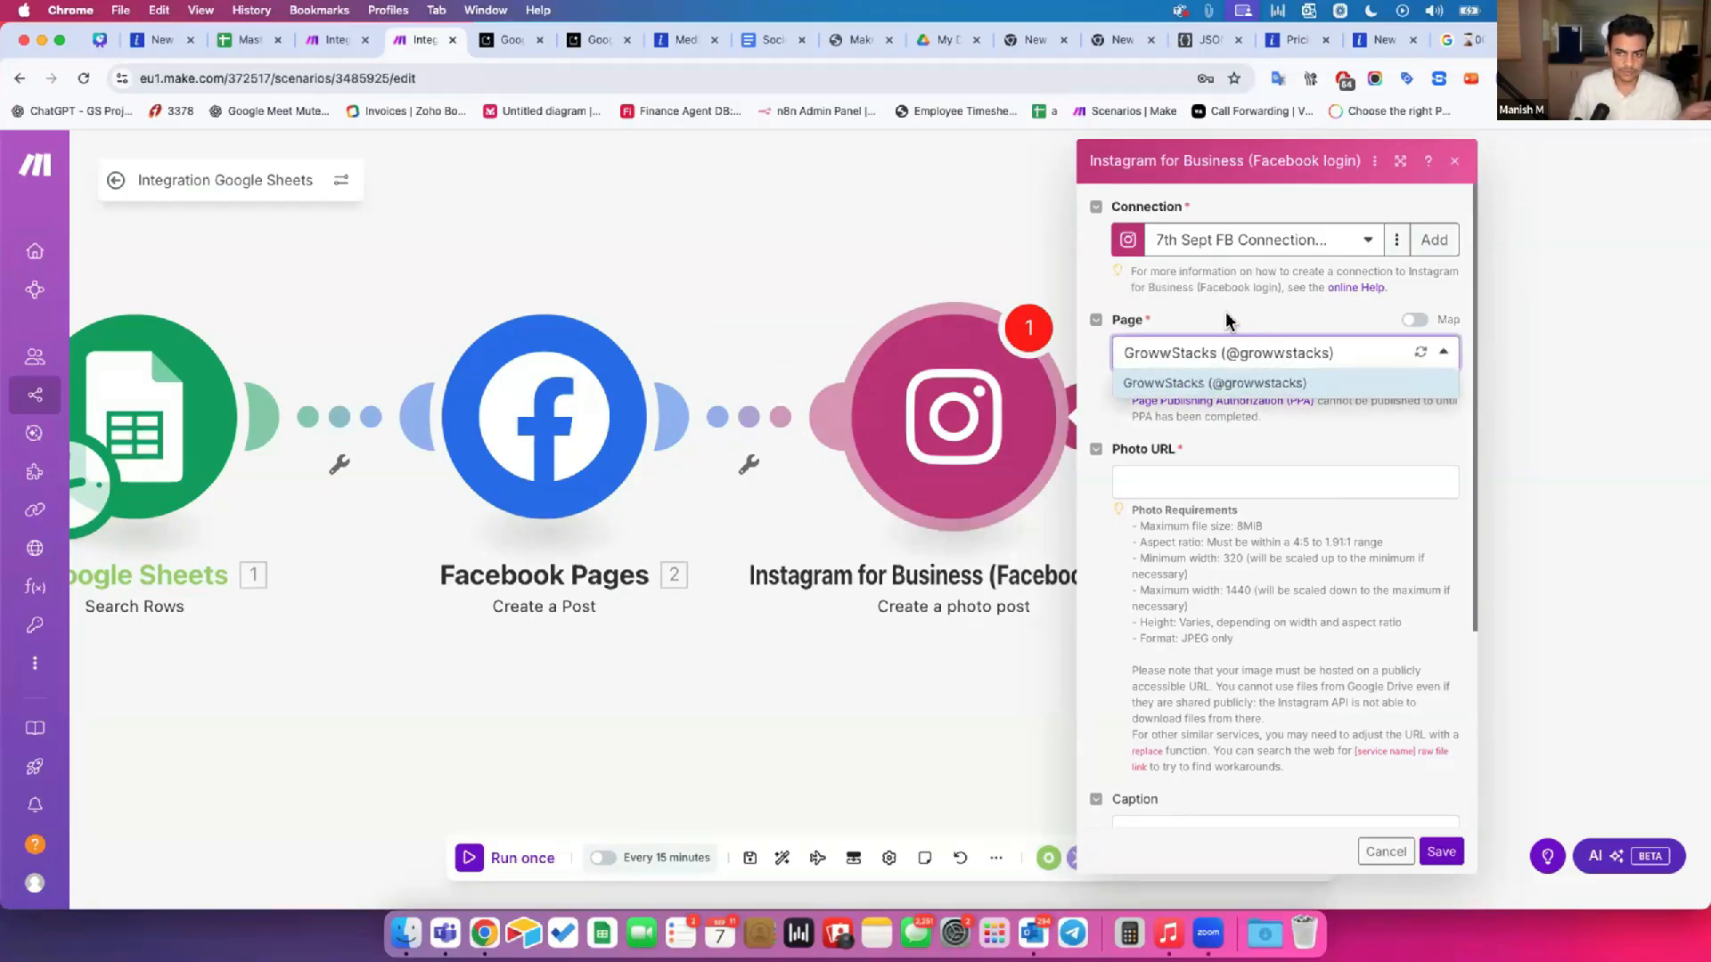
click(1229, 319)
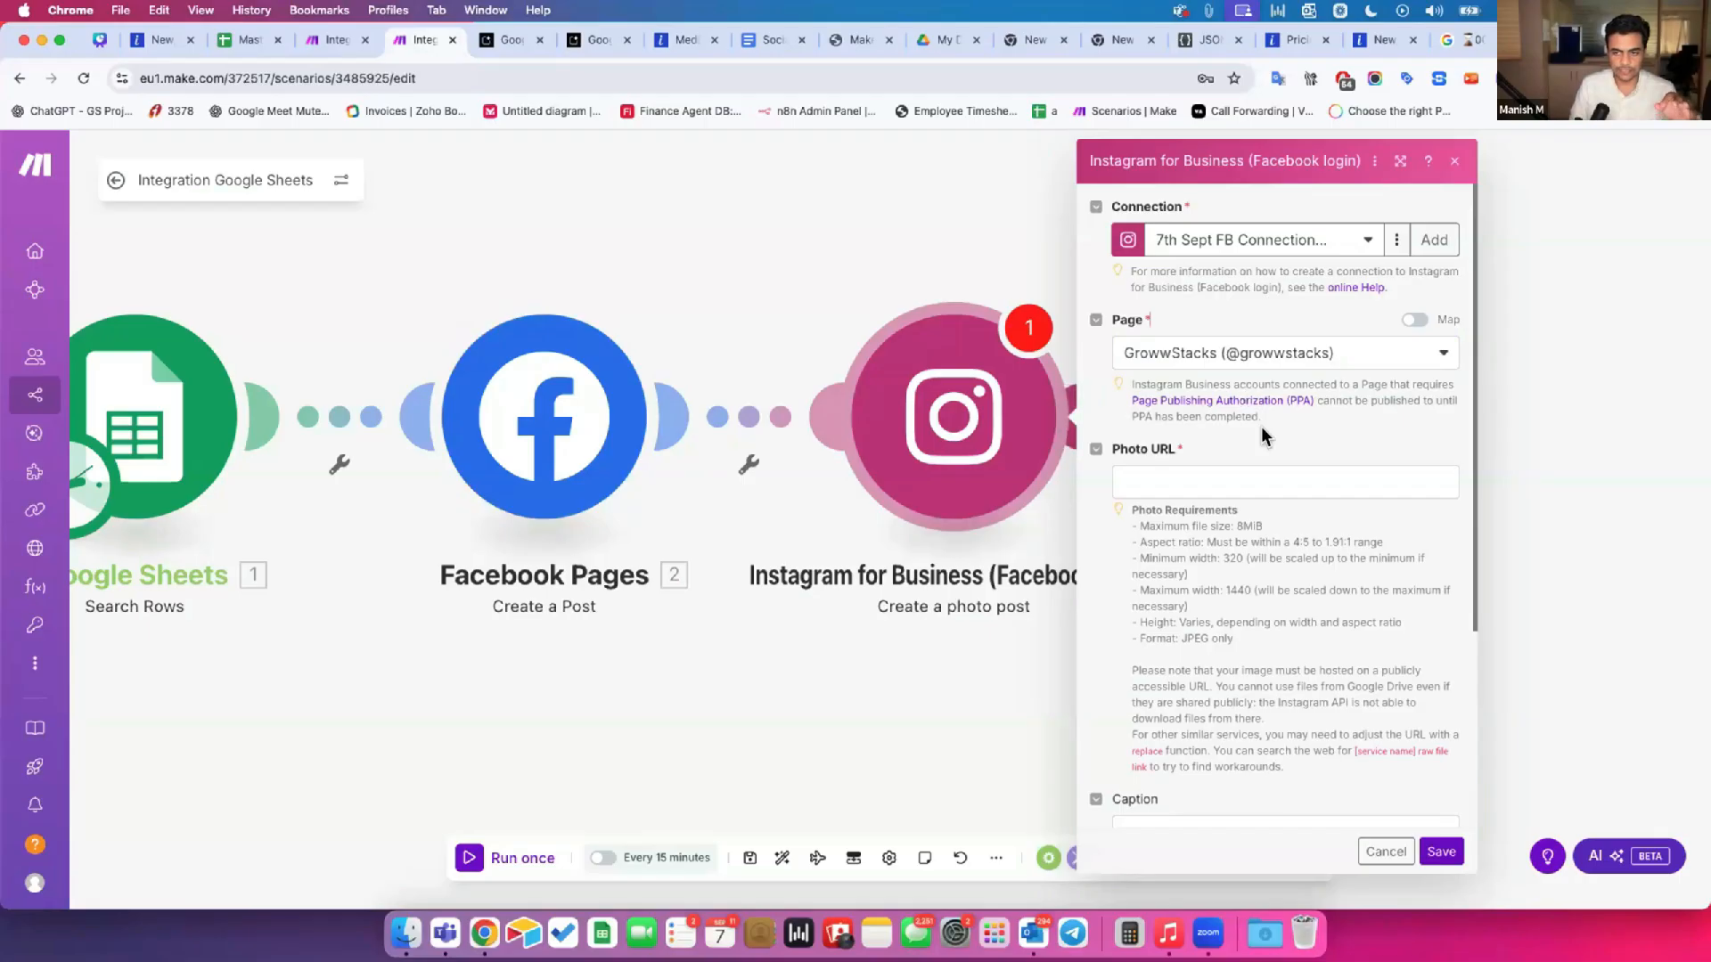
scroll(1260, 426, down, 2)
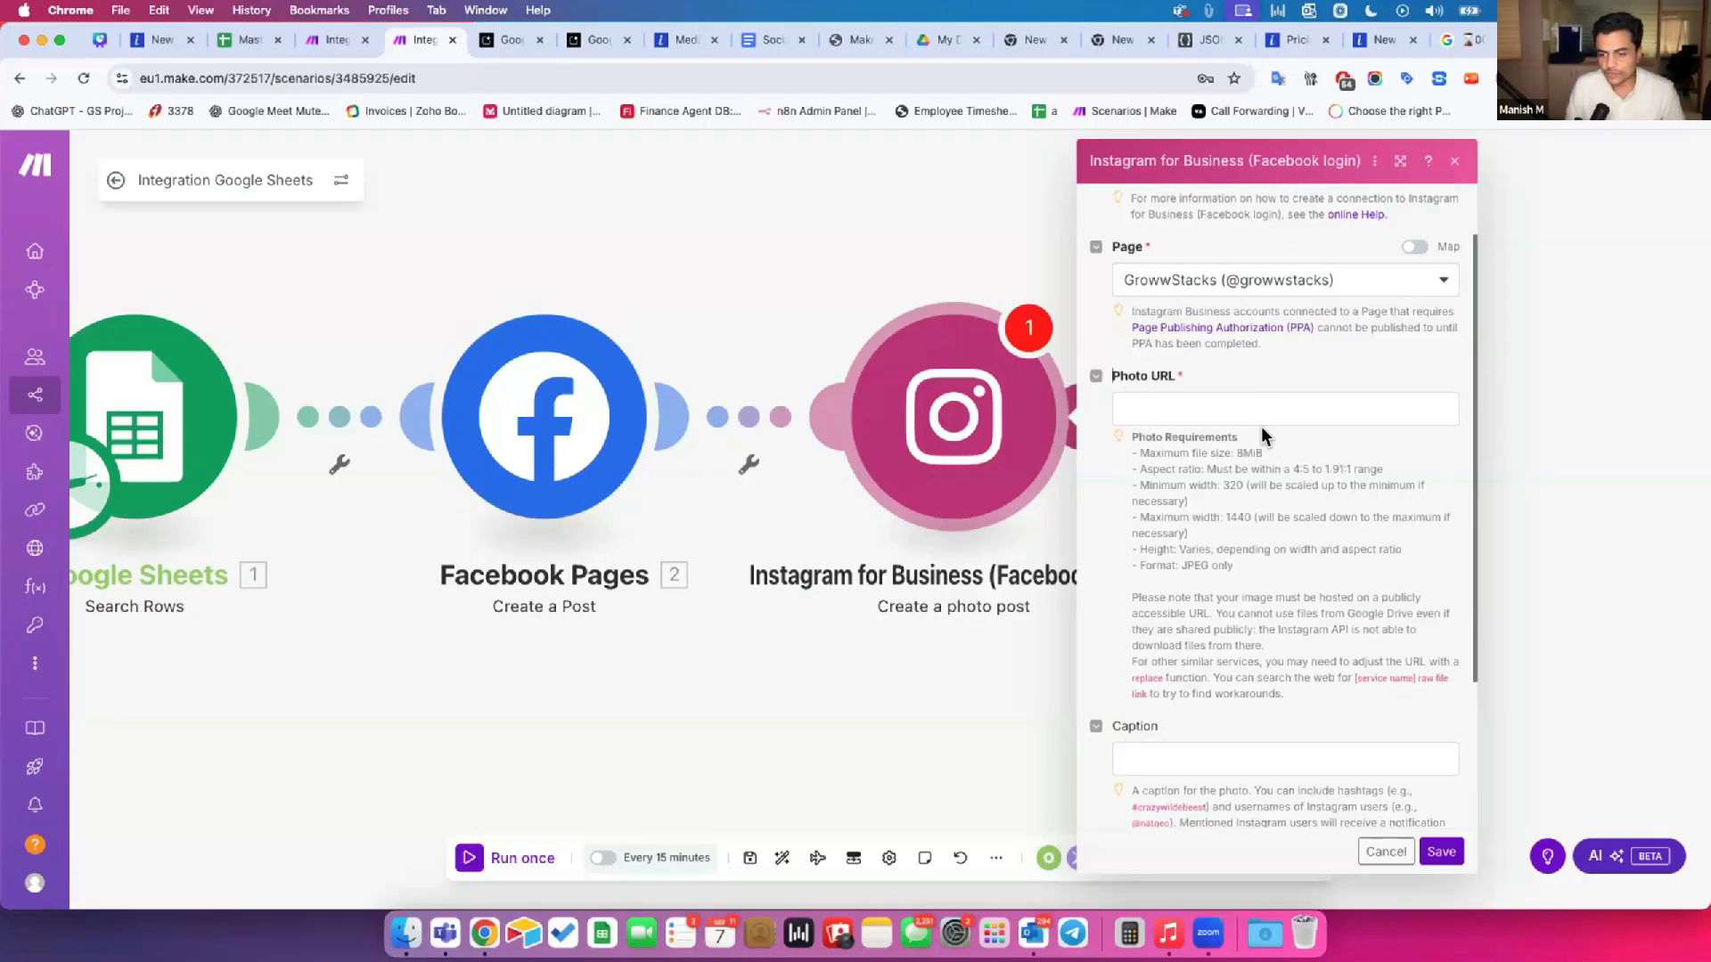
key(super+equal)
key(super+equal)
key(super+equal)
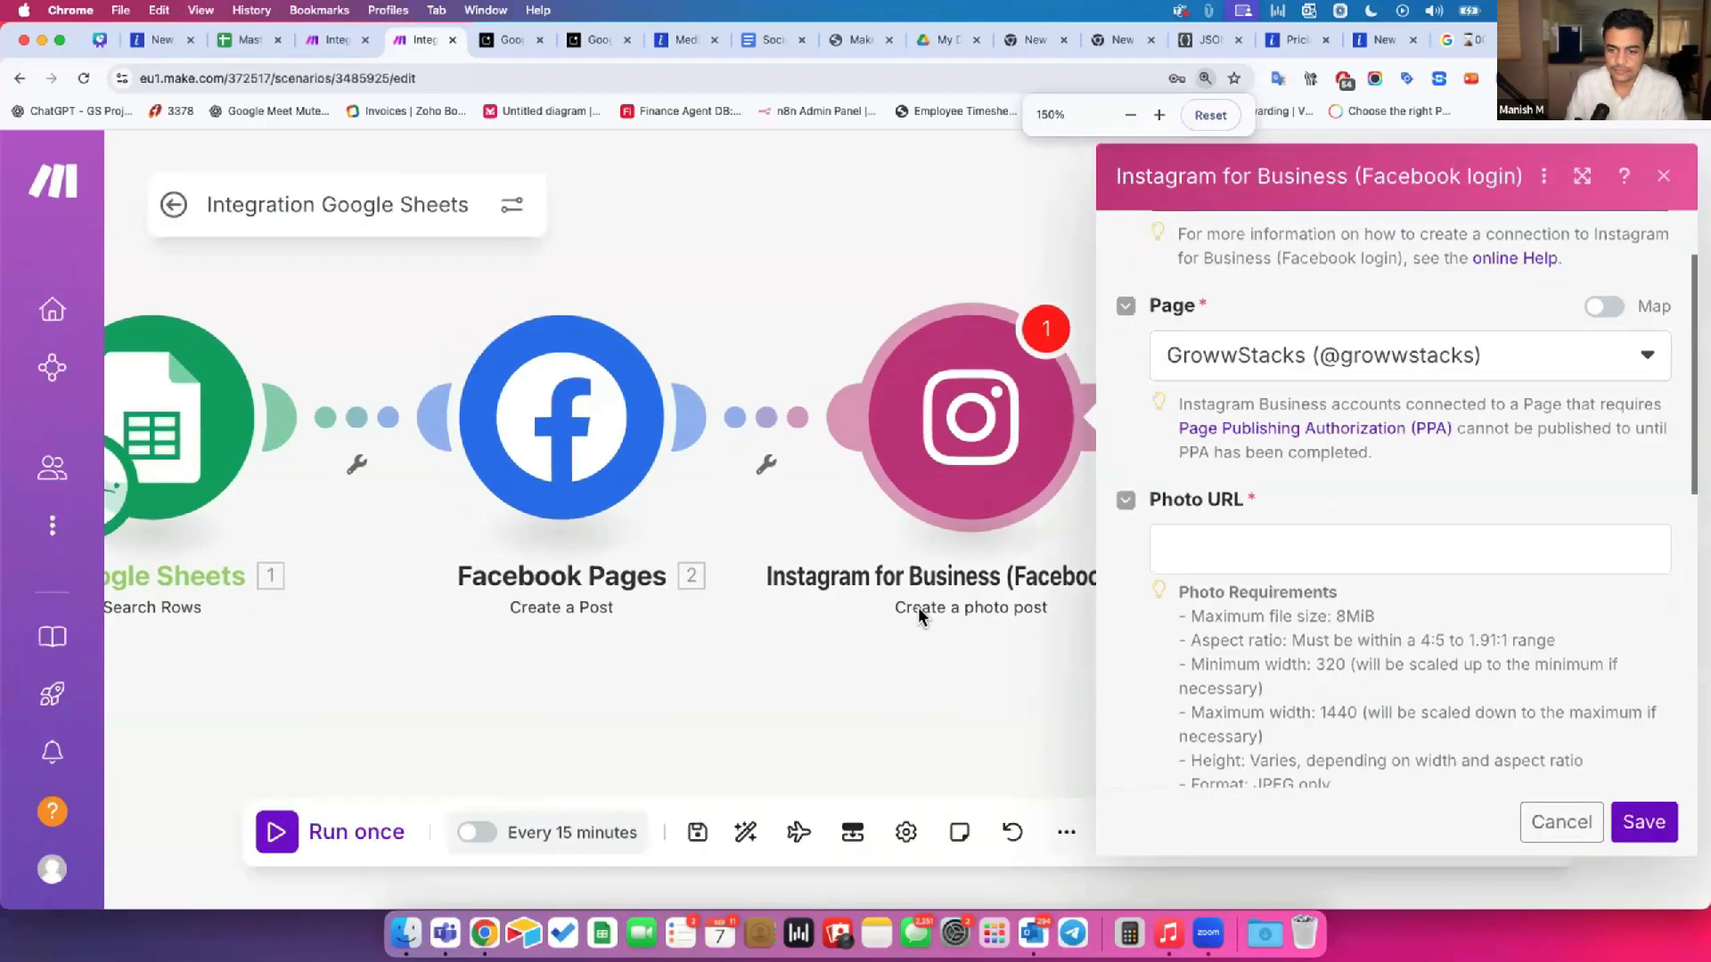
scroll(1105, 541, down, 3)
drag(1001, 317, 1078, 313)
drag(1045, 408, 1112, 424)
double_click(1054, 453)
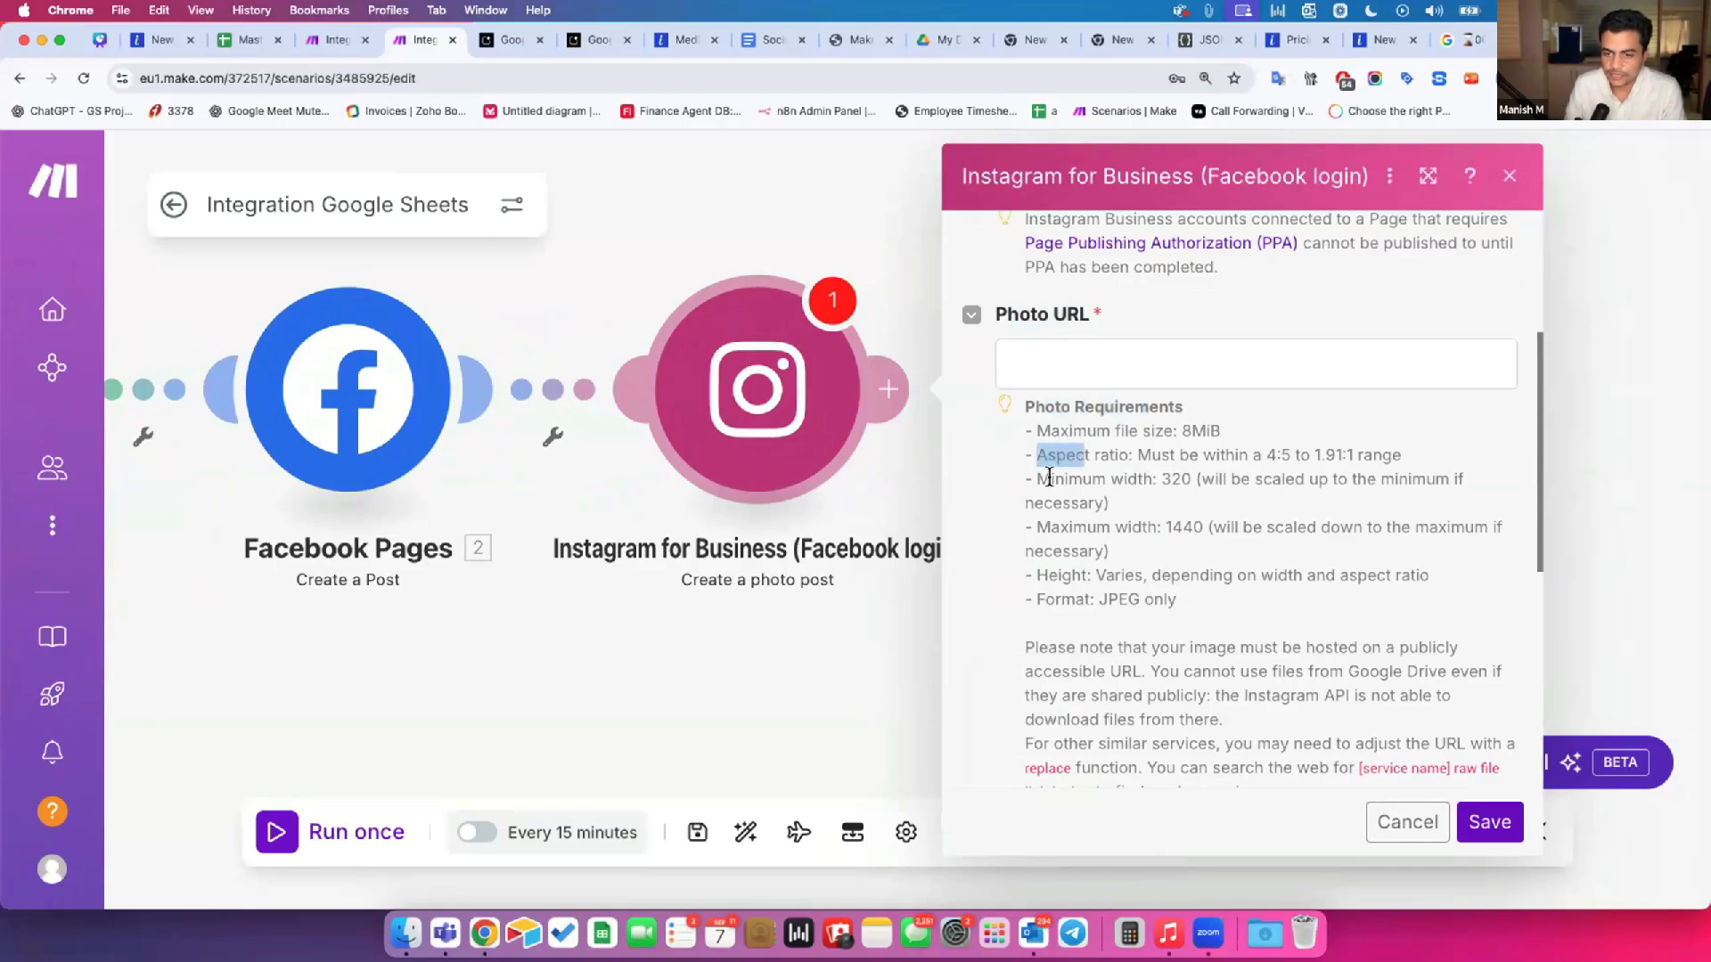
scroll(1063, 615, down, 3)
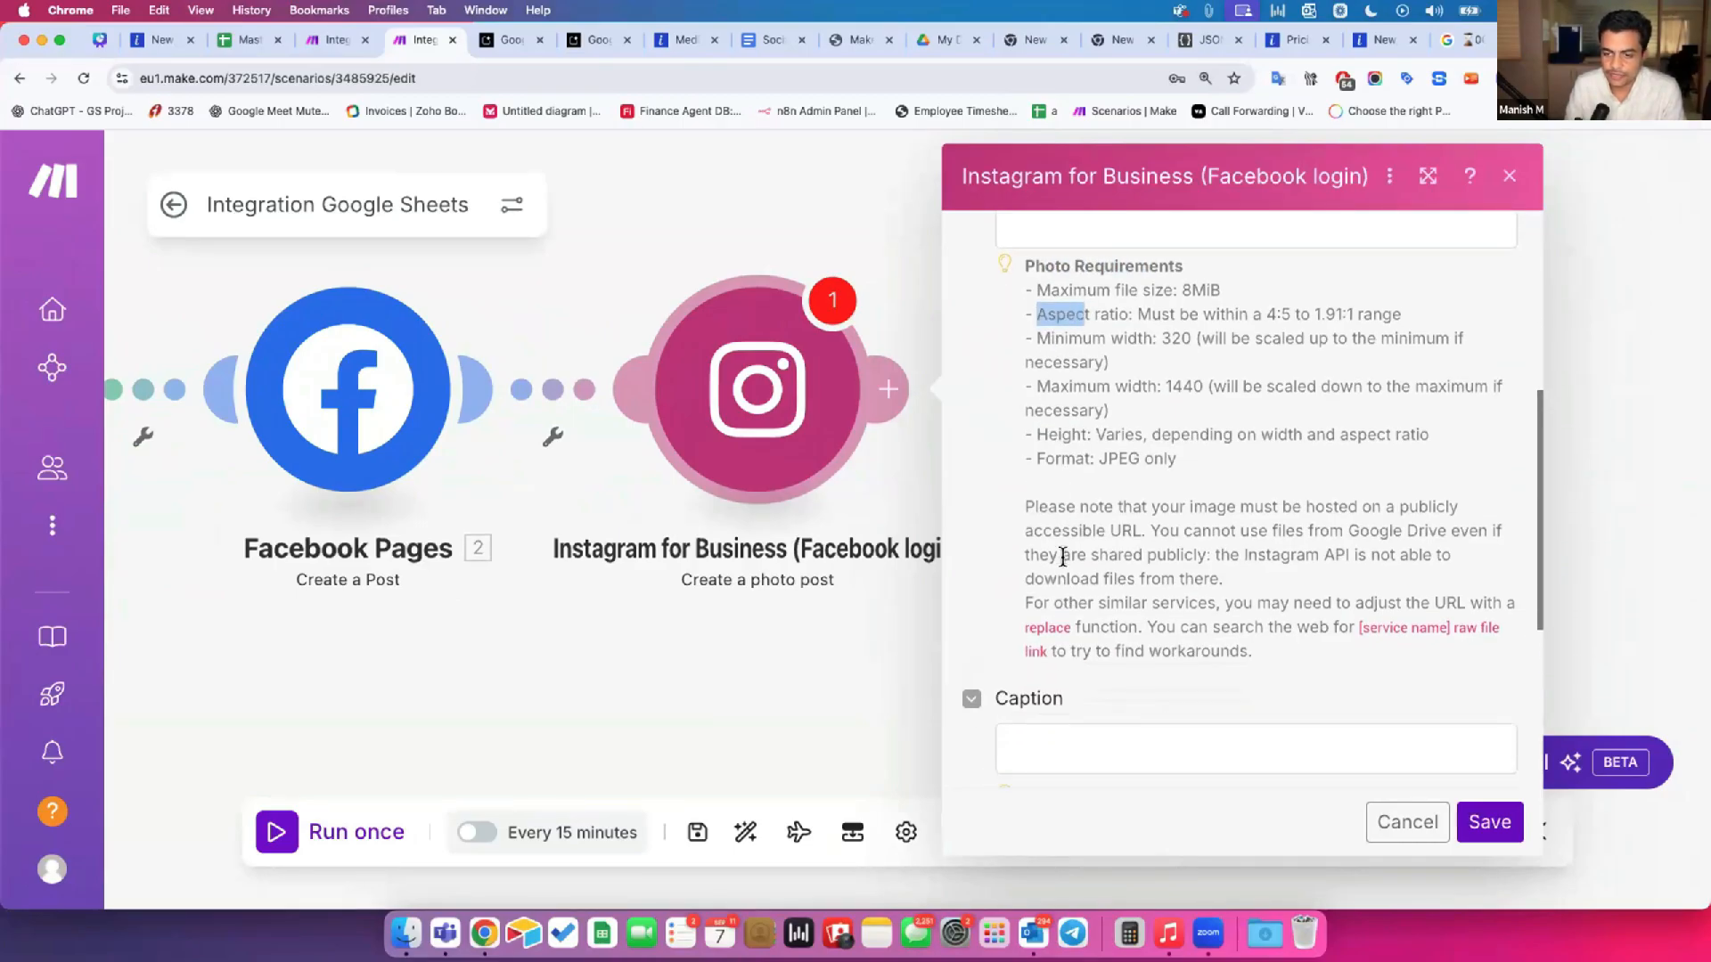
drag(1038, 499, 1426, 500)
drag(1053, 526, 1473, 515)
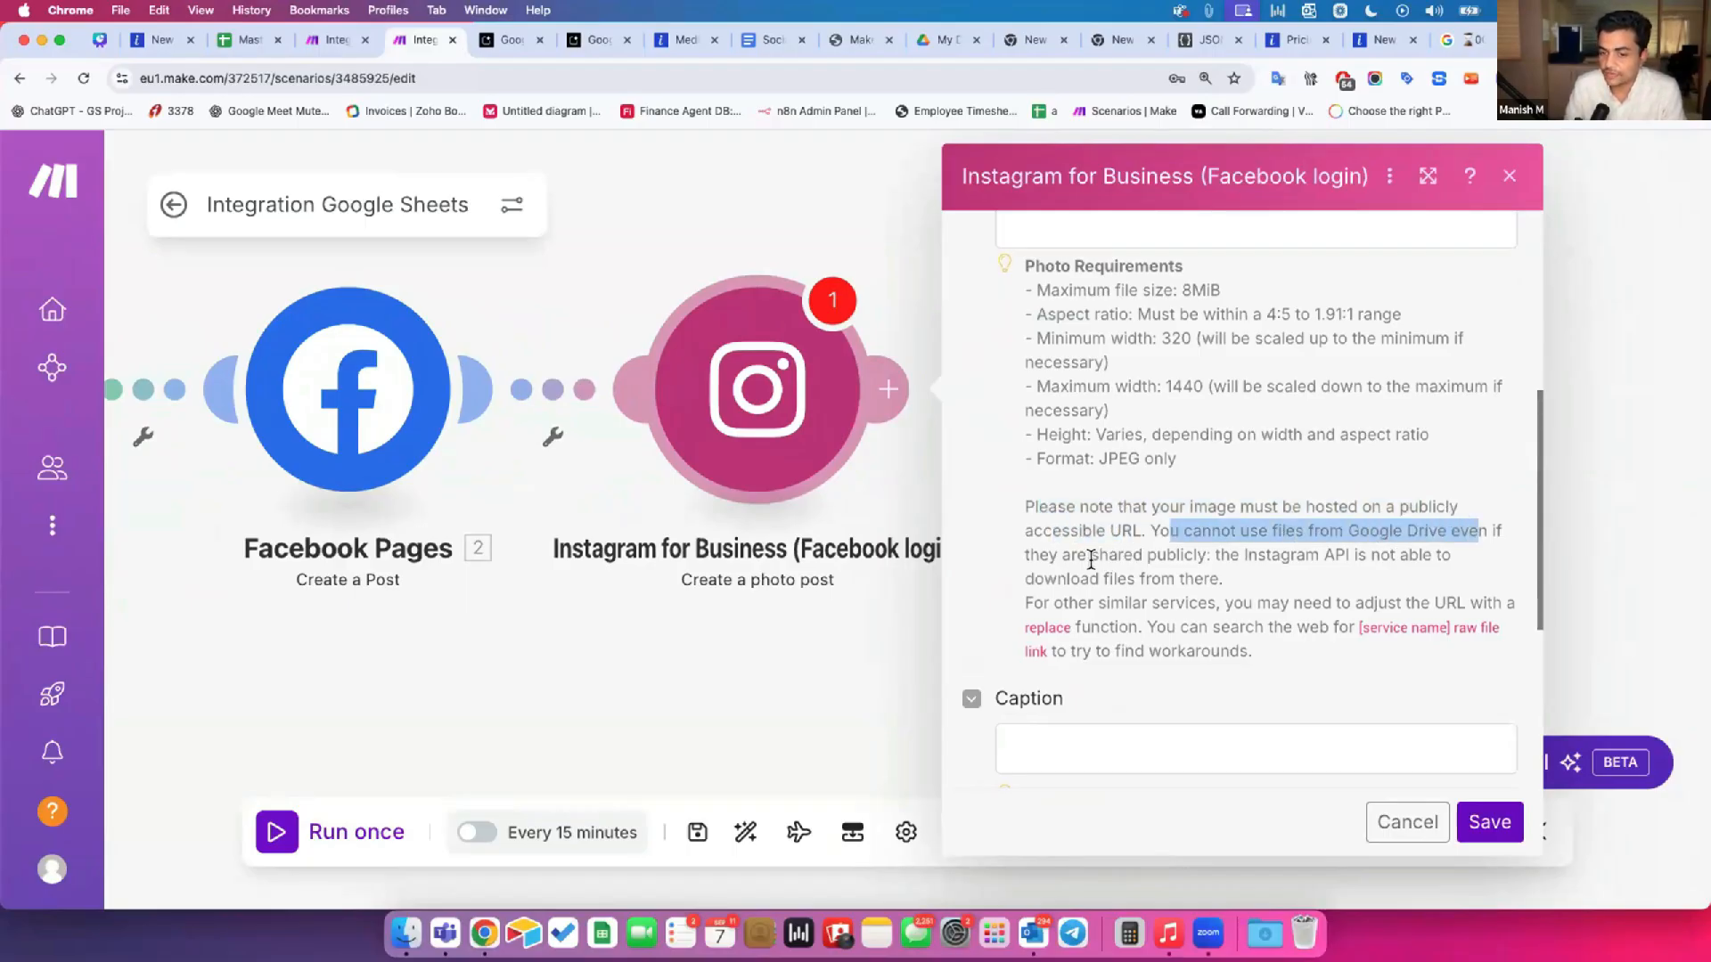
drag(1037, 554, 1224, 588)
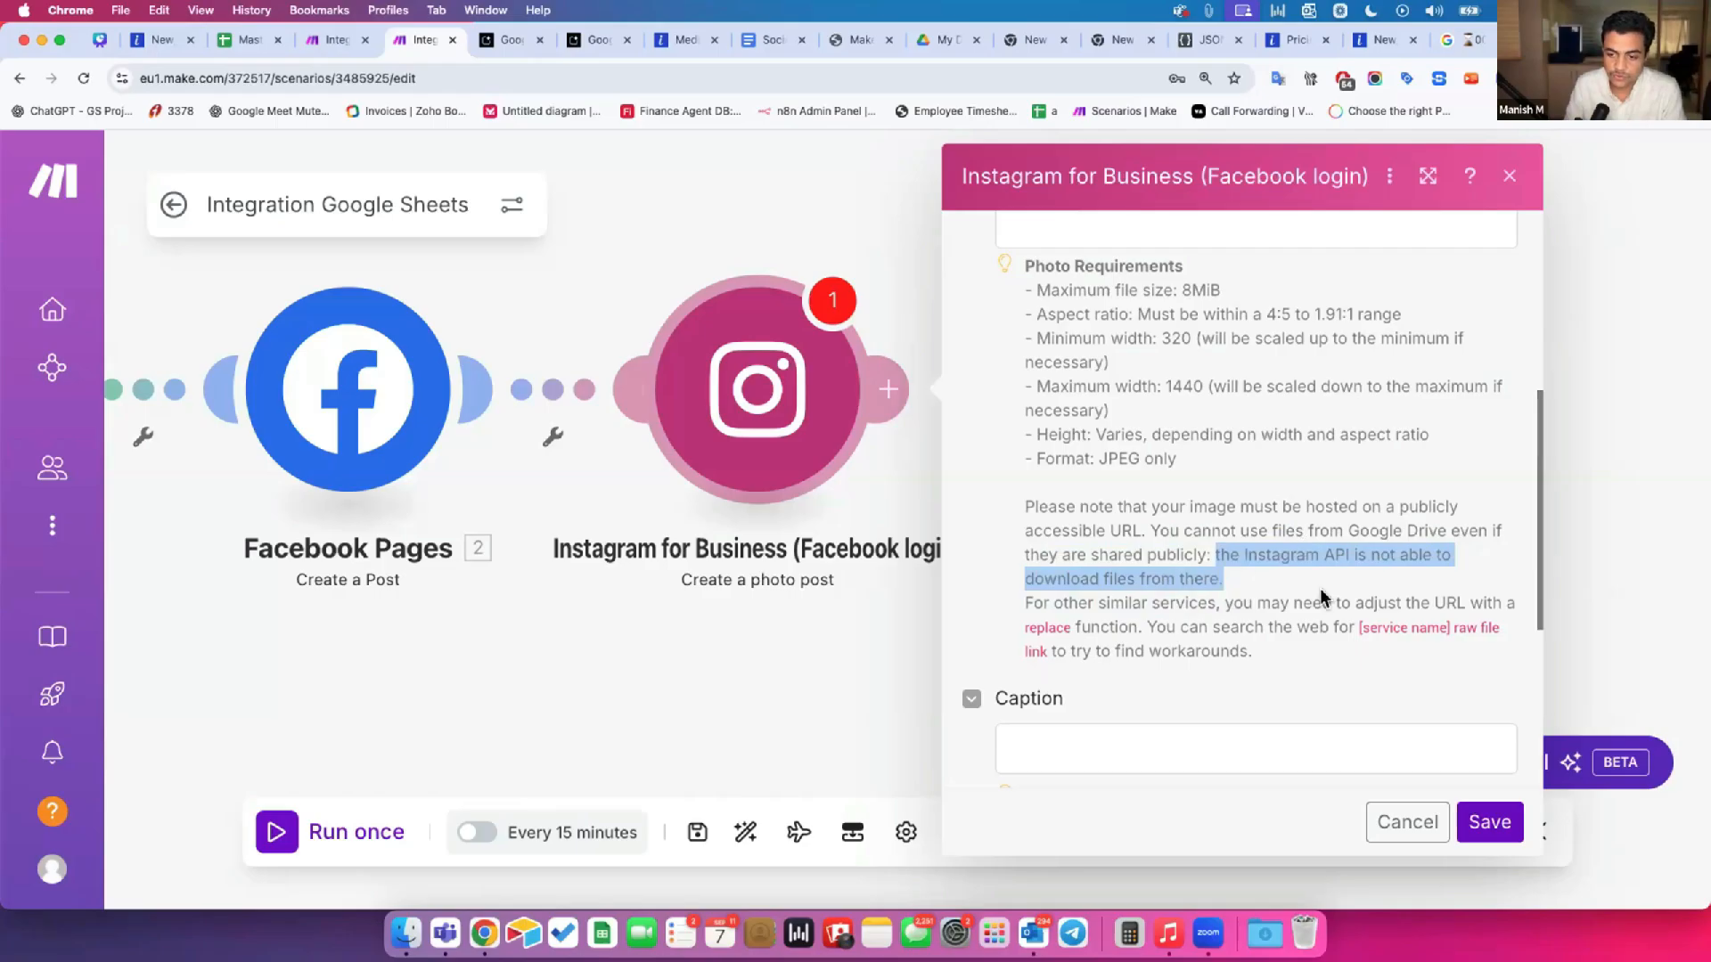
drag(1149, 530, 1225, 581)
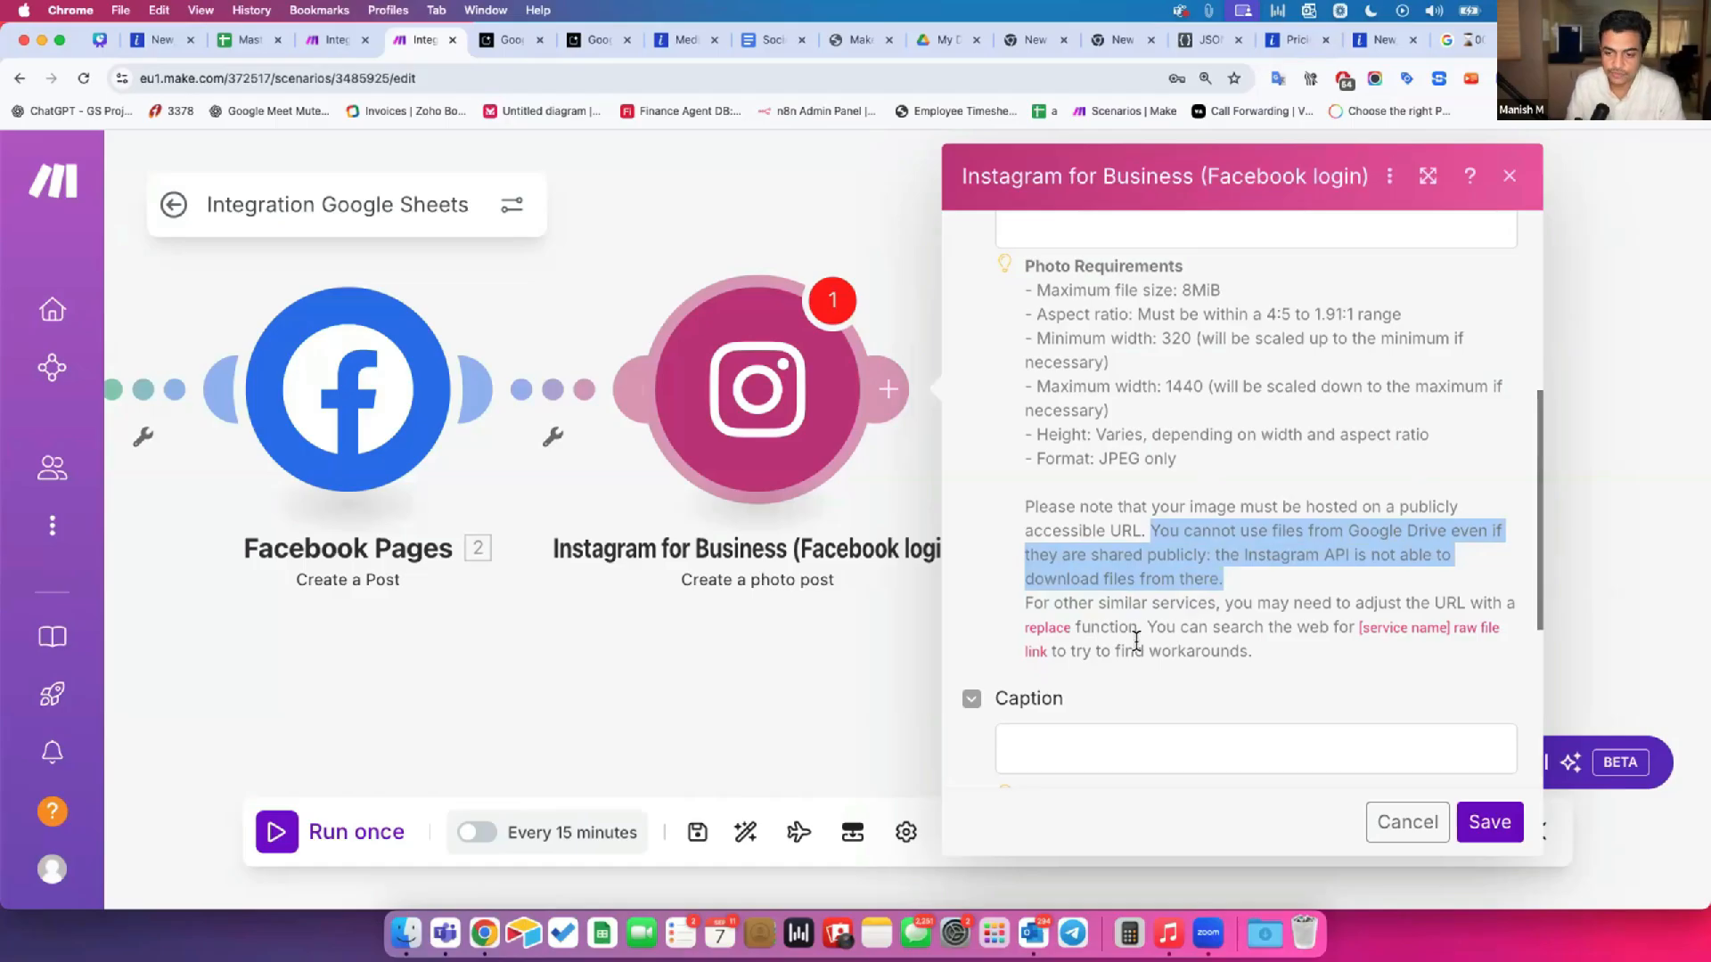
drag(1034, 602, 1331, 616)
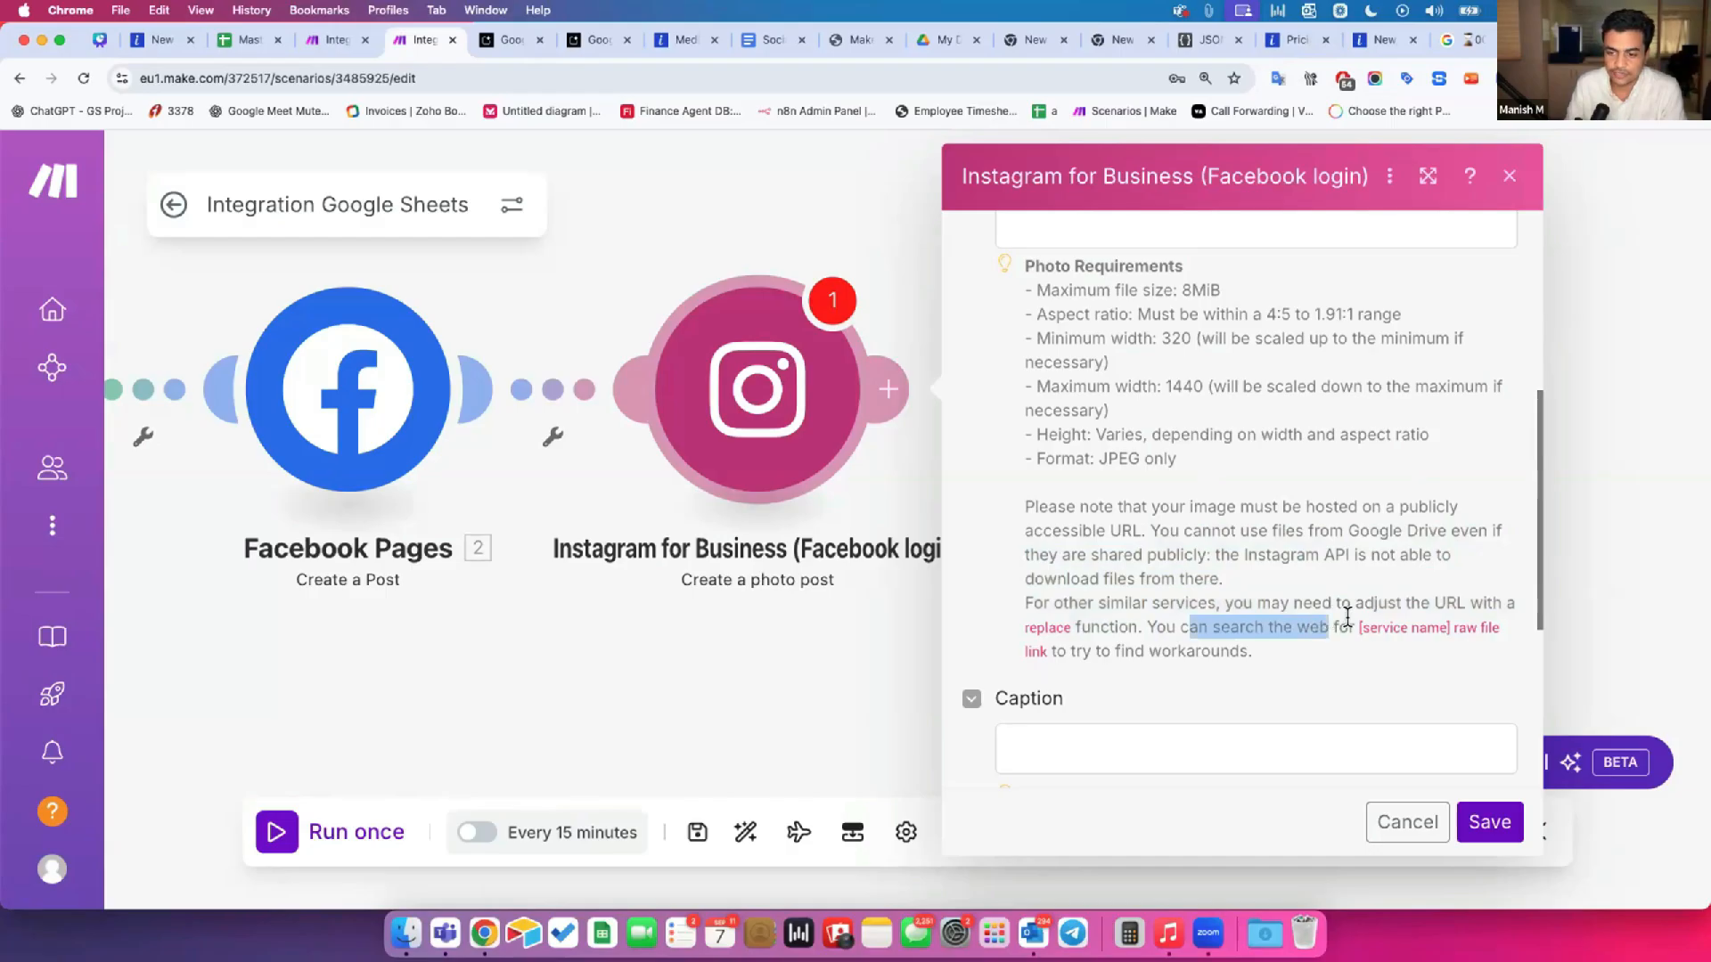
drag(1438, 624, 1463, 628)
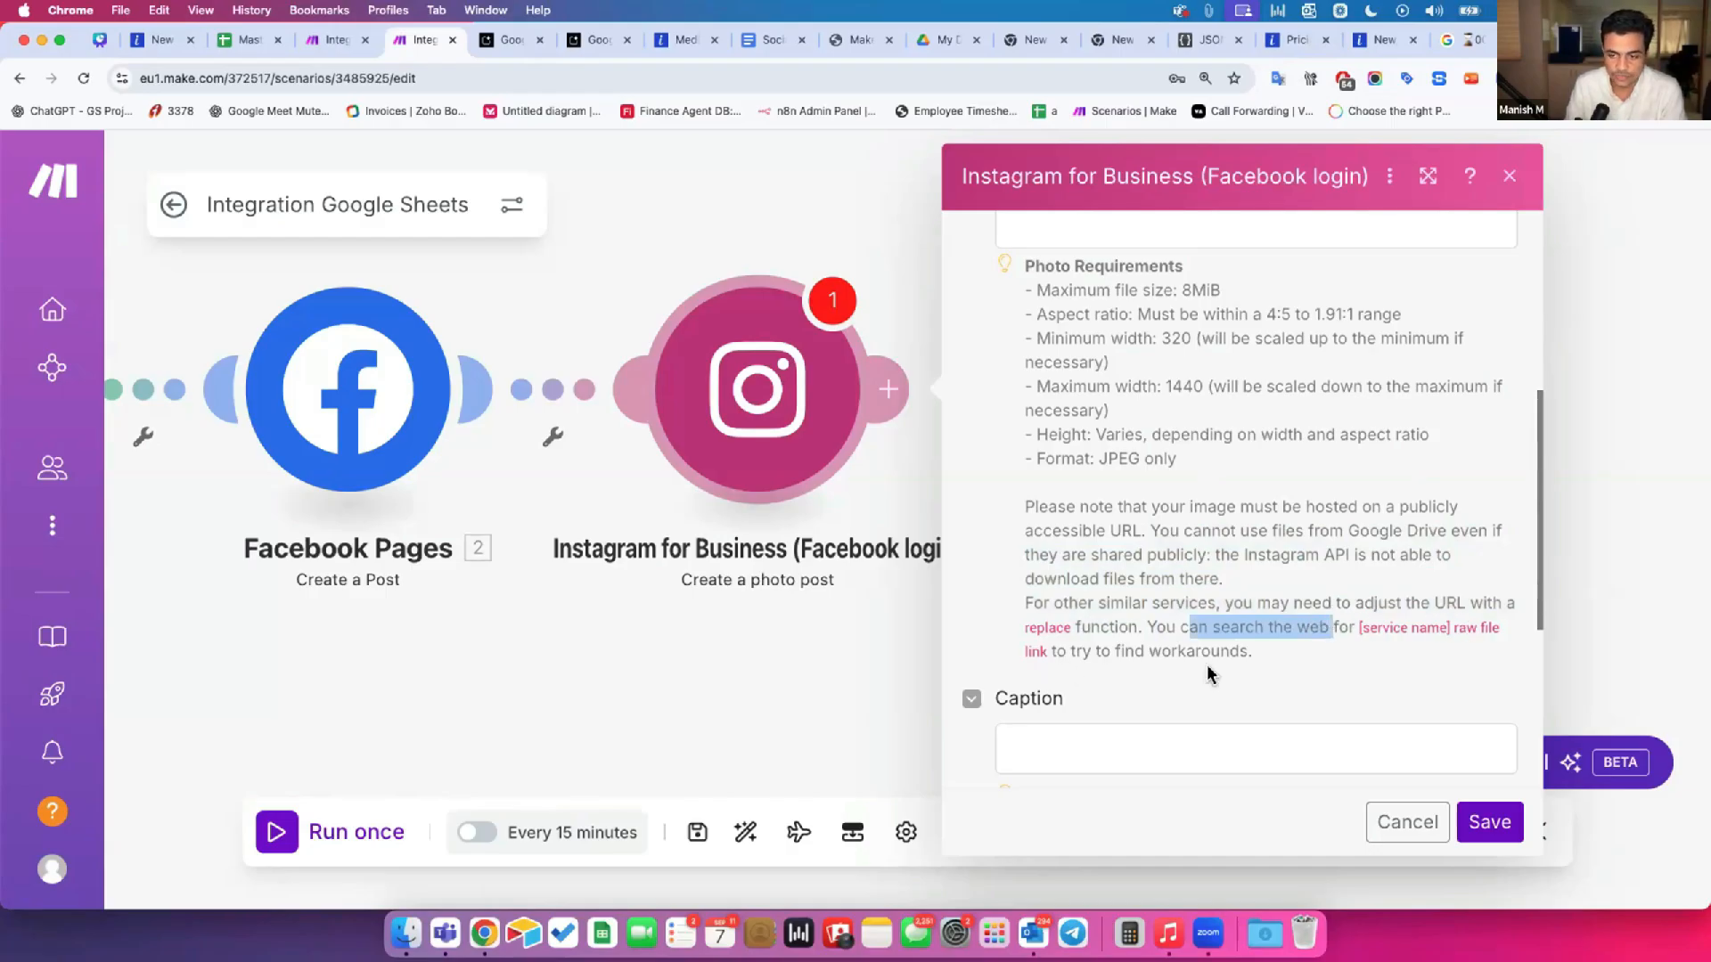
drag(1245, 650, 1031, 642)
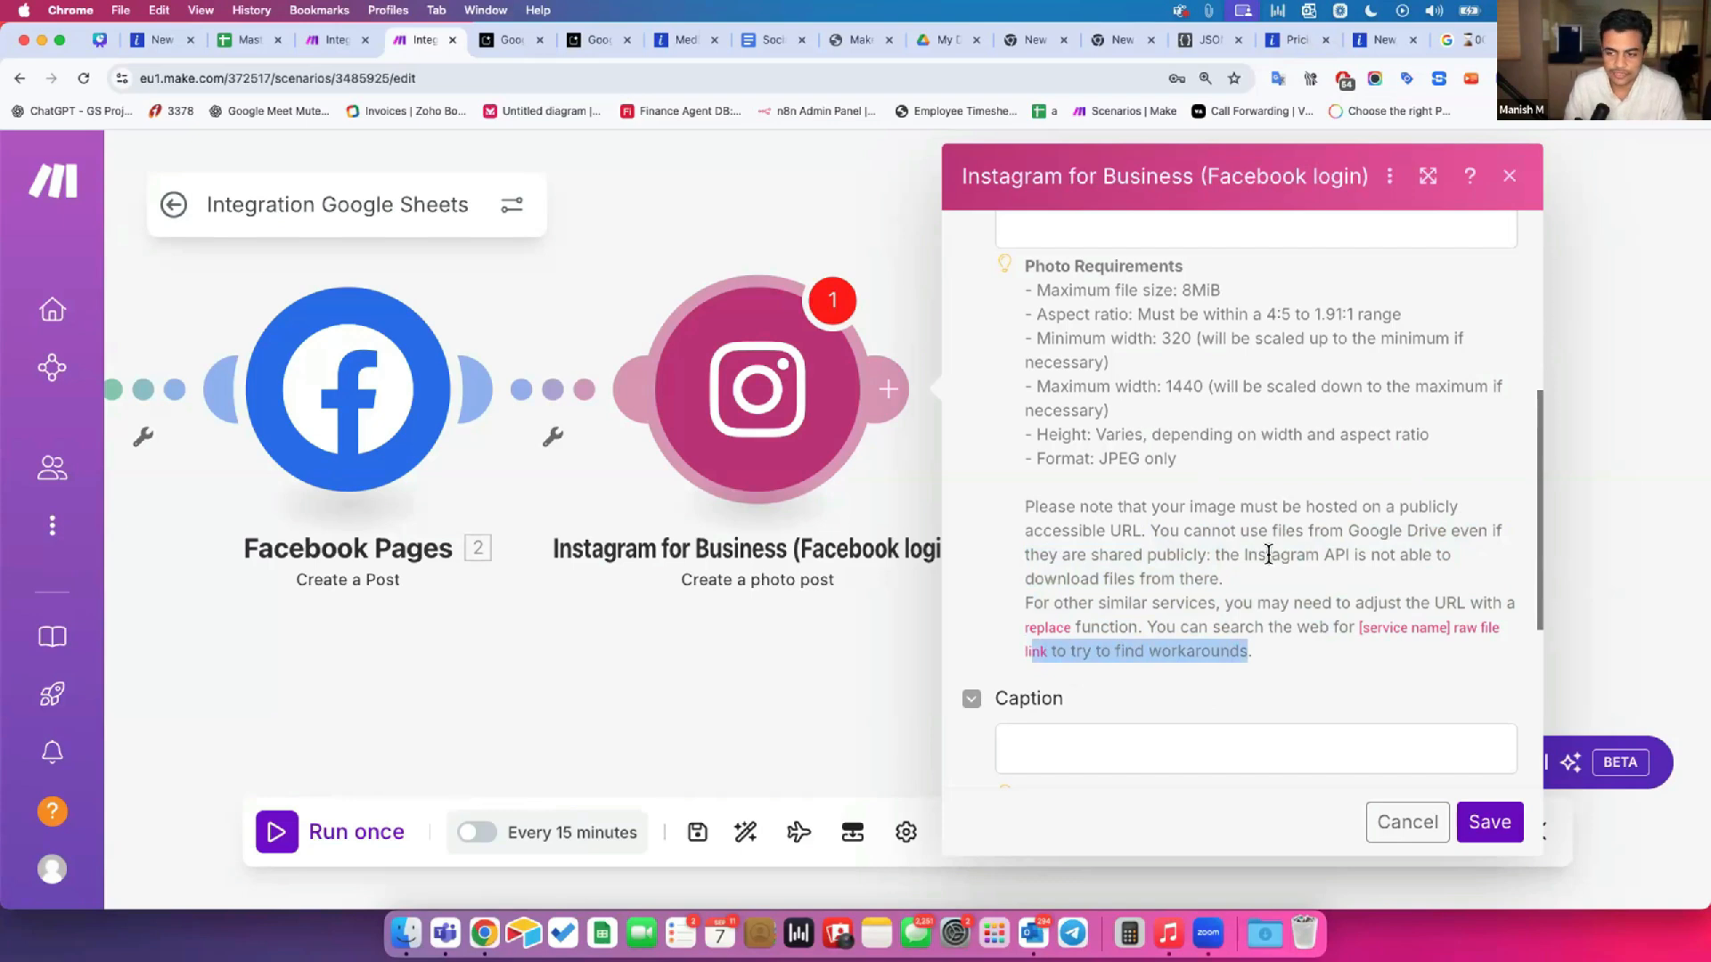
drag(1358, 530, 1424, 532)
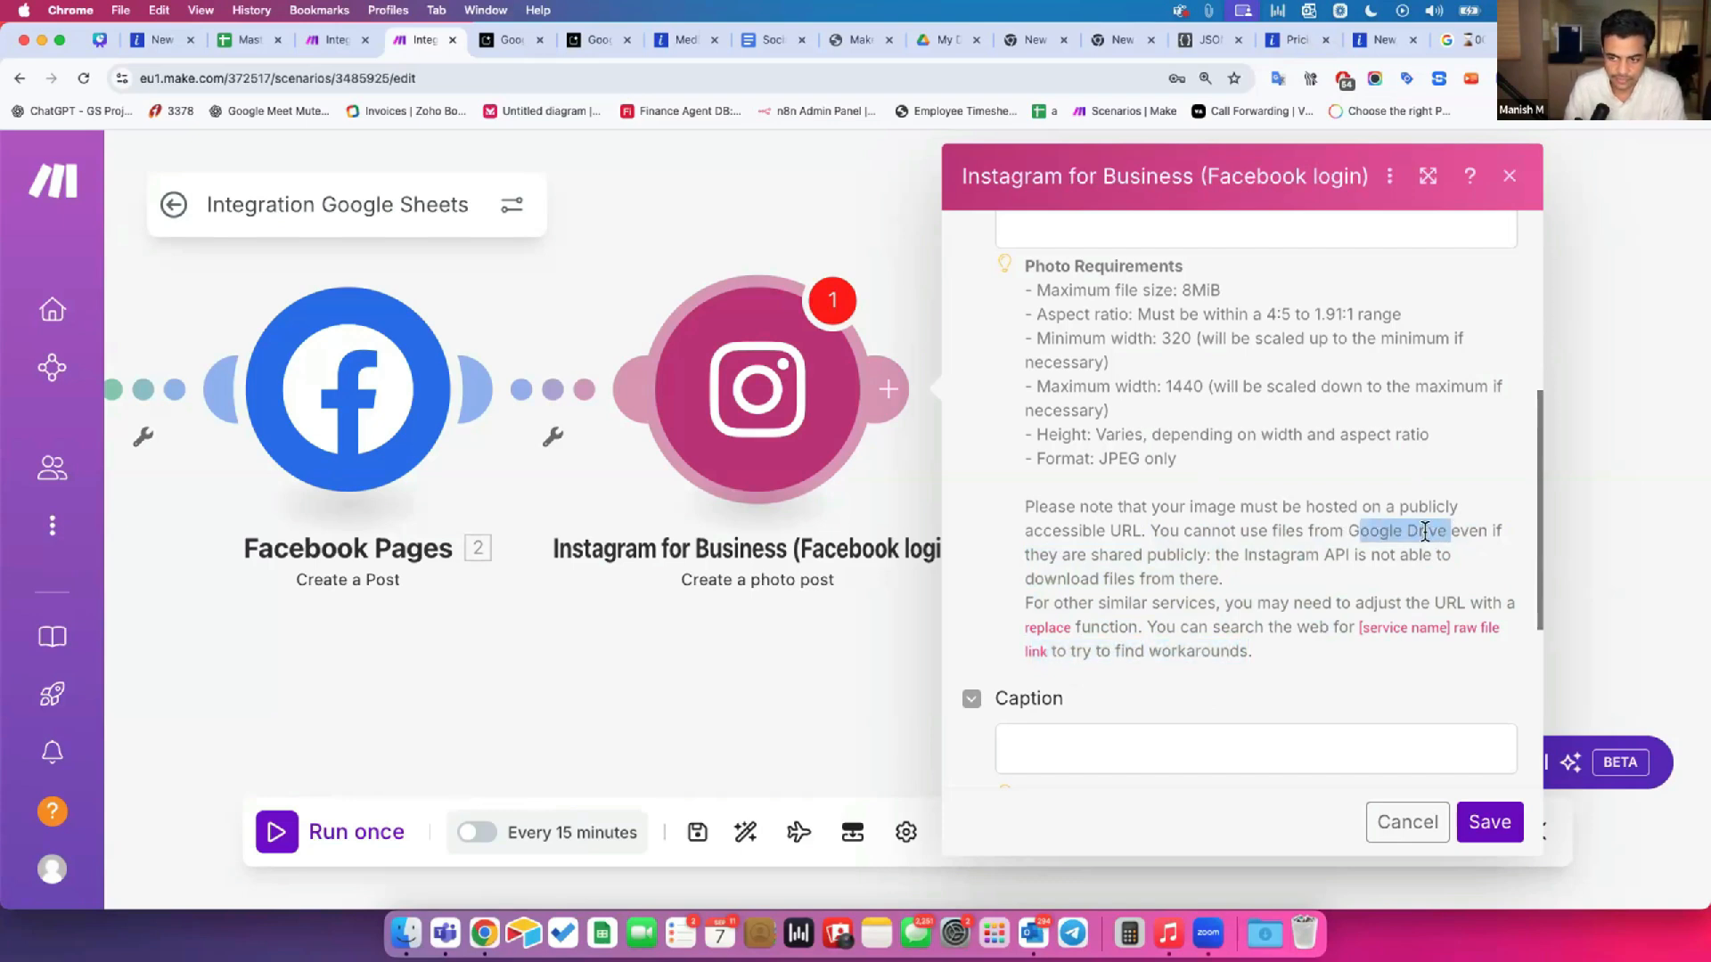
drag(1150, 530, 1228, 584)
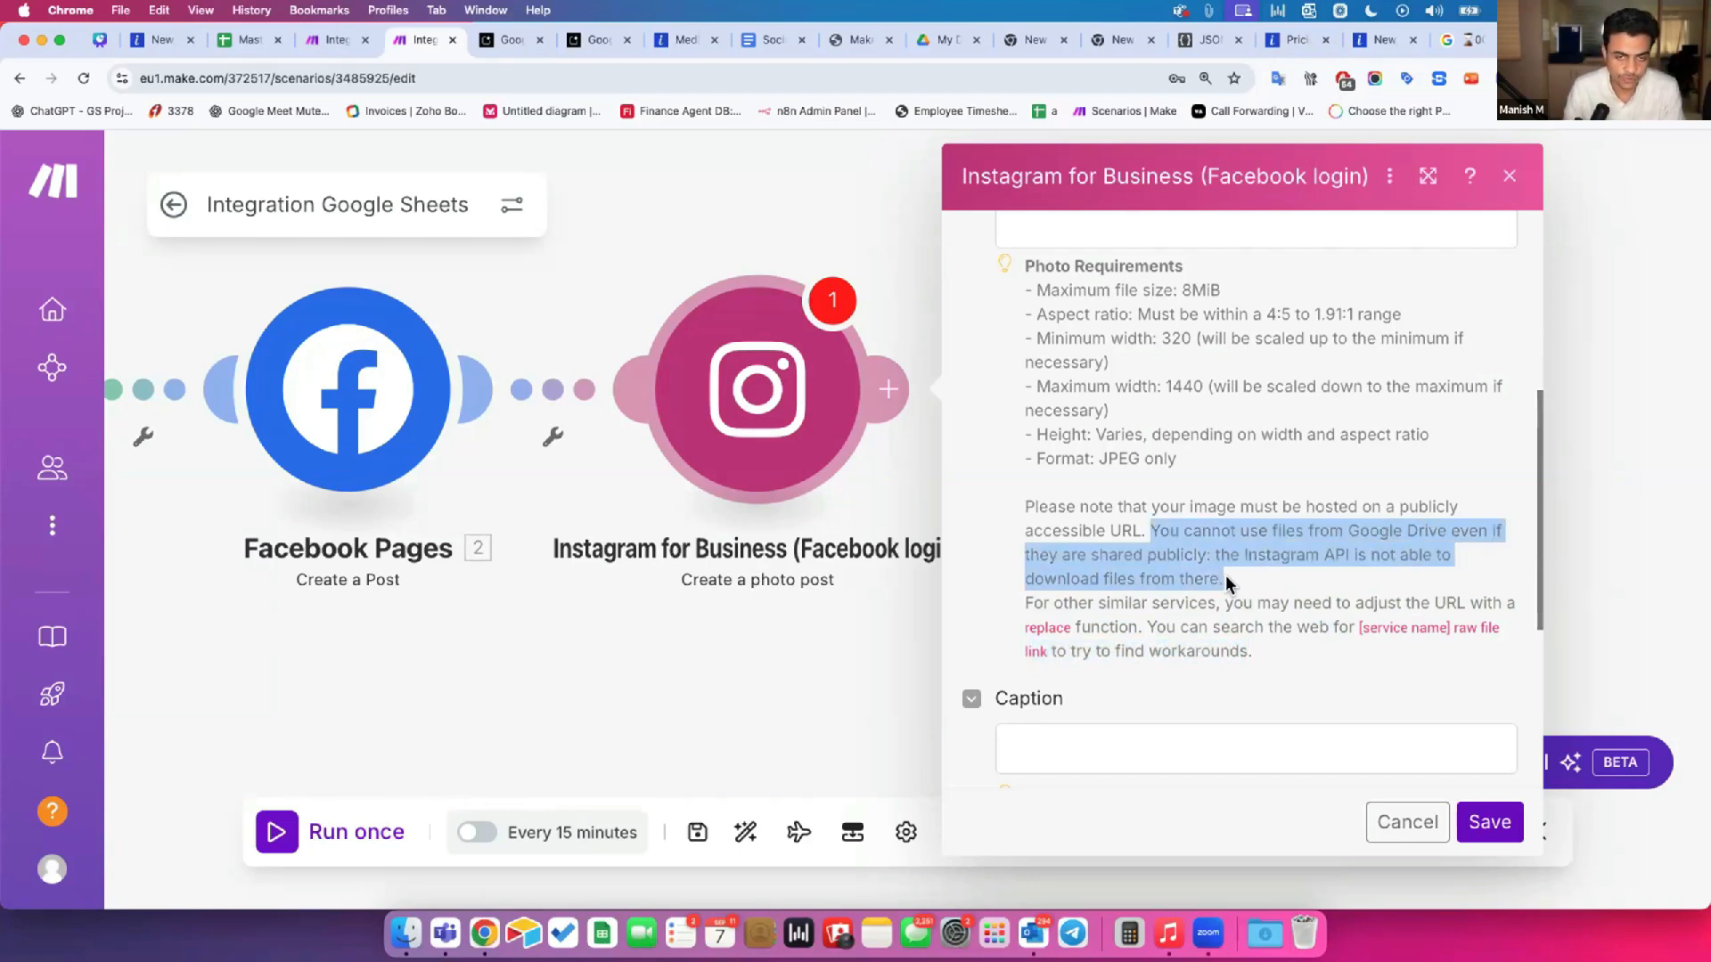
scroll(1228, 584, up, 2)
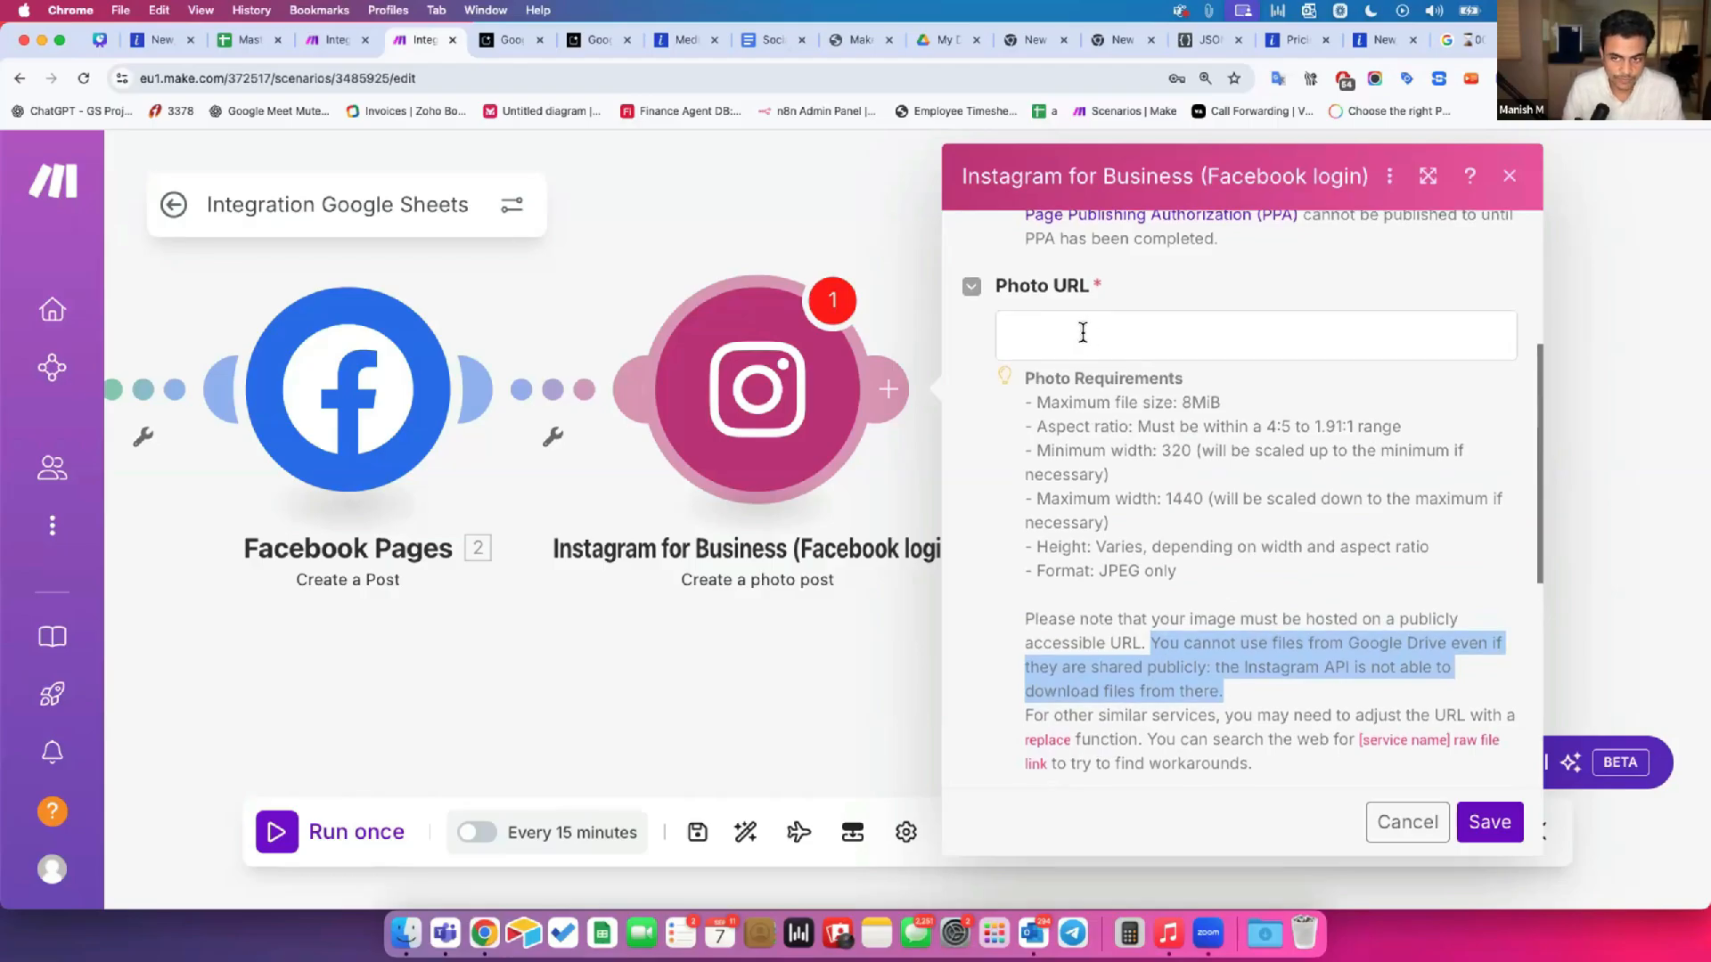
scroll(1083, 332, up, 5)
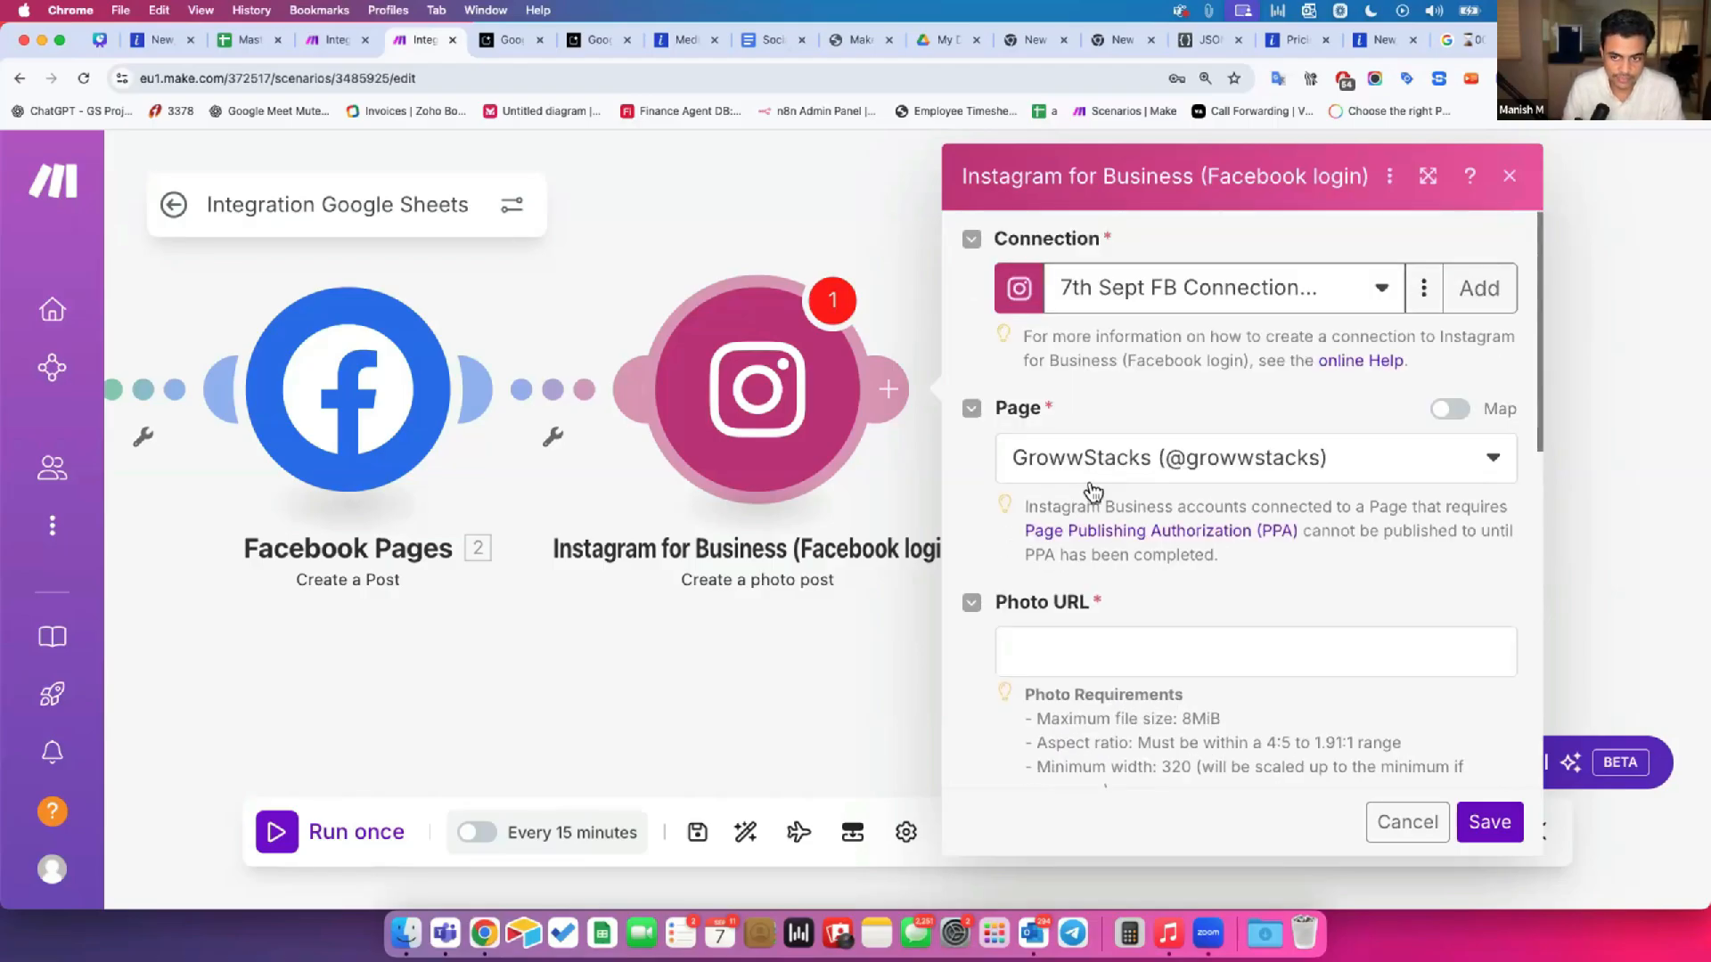
Step: Map Image Link (E) to the Instagram post's Photo URL and Instagram Post Content (C) to its Caption
click(1092, 640)
scroll(744, 746, down, 5)
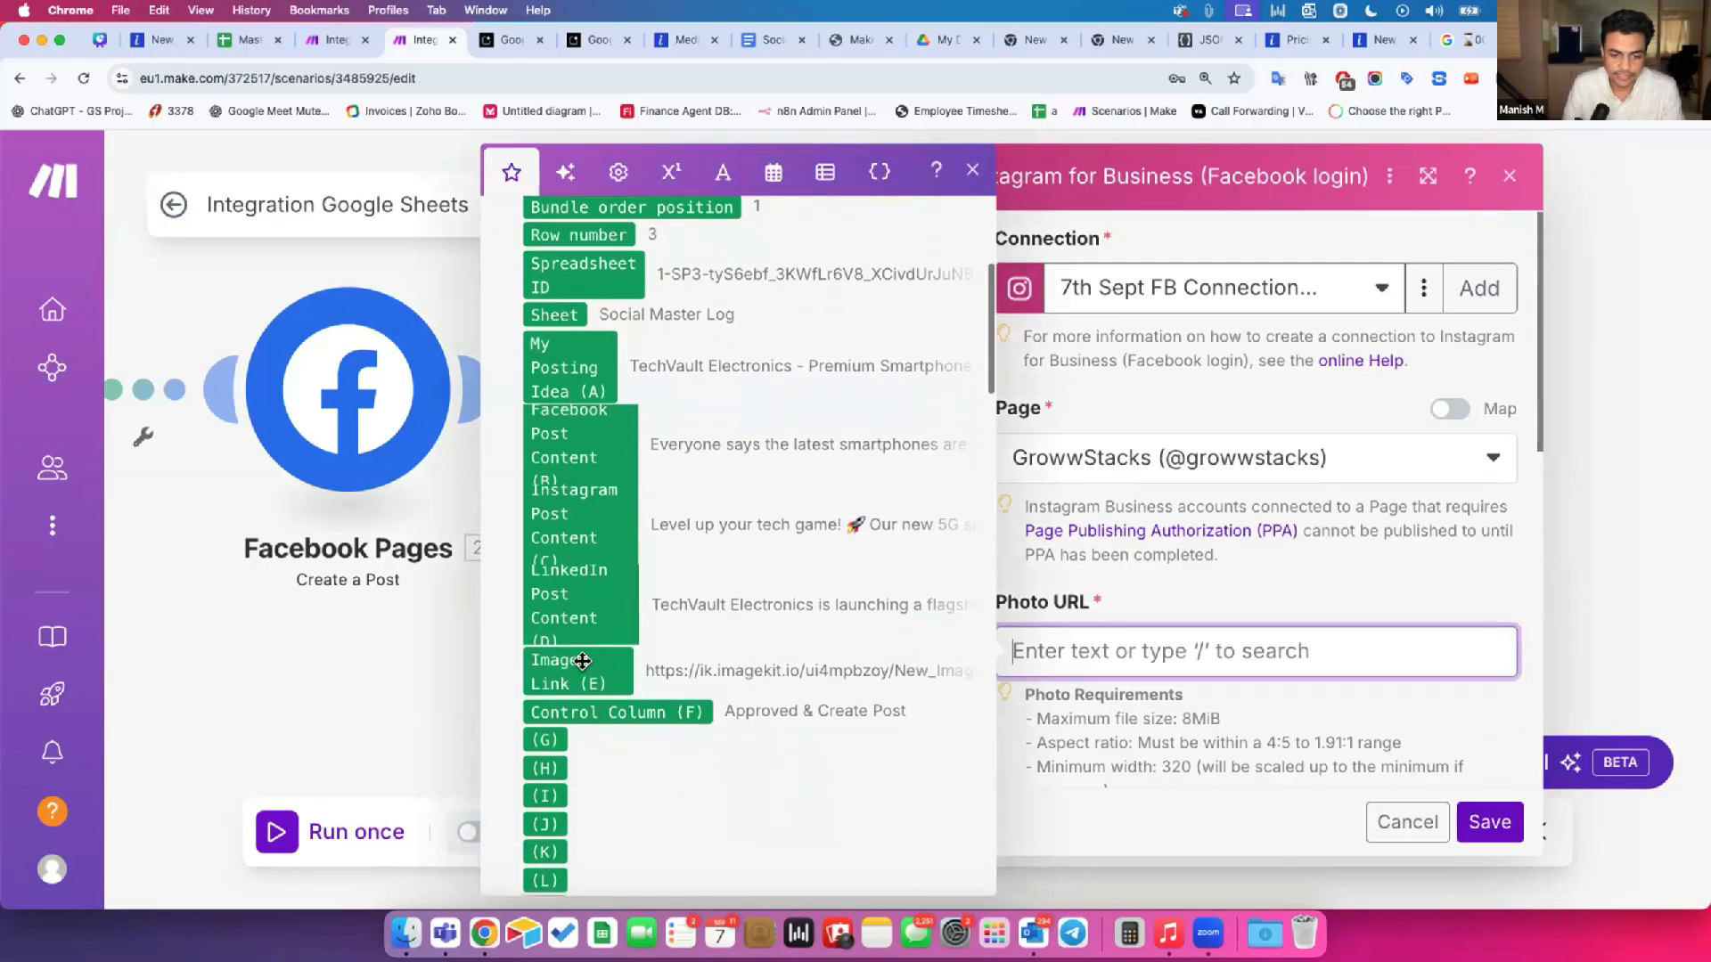
drag(583, 665, 1079, 643)
click(1141, 586)
scroll(1142, 579, down, 5)
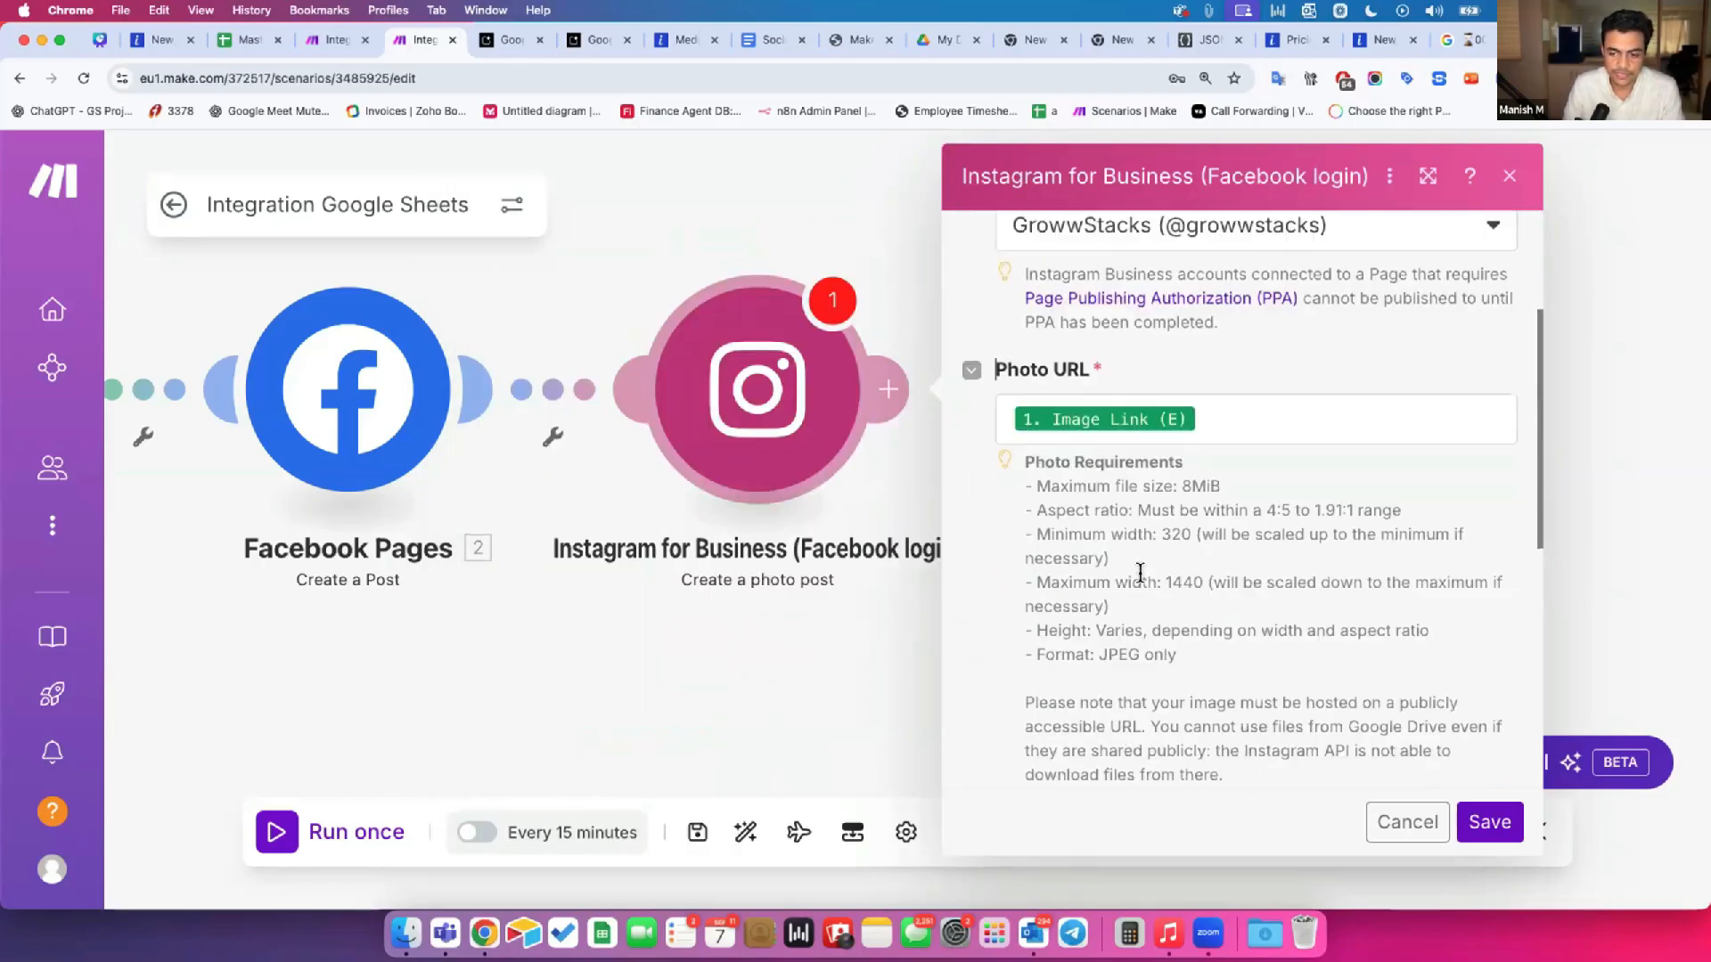
scroll(1064, 654, down, 2)
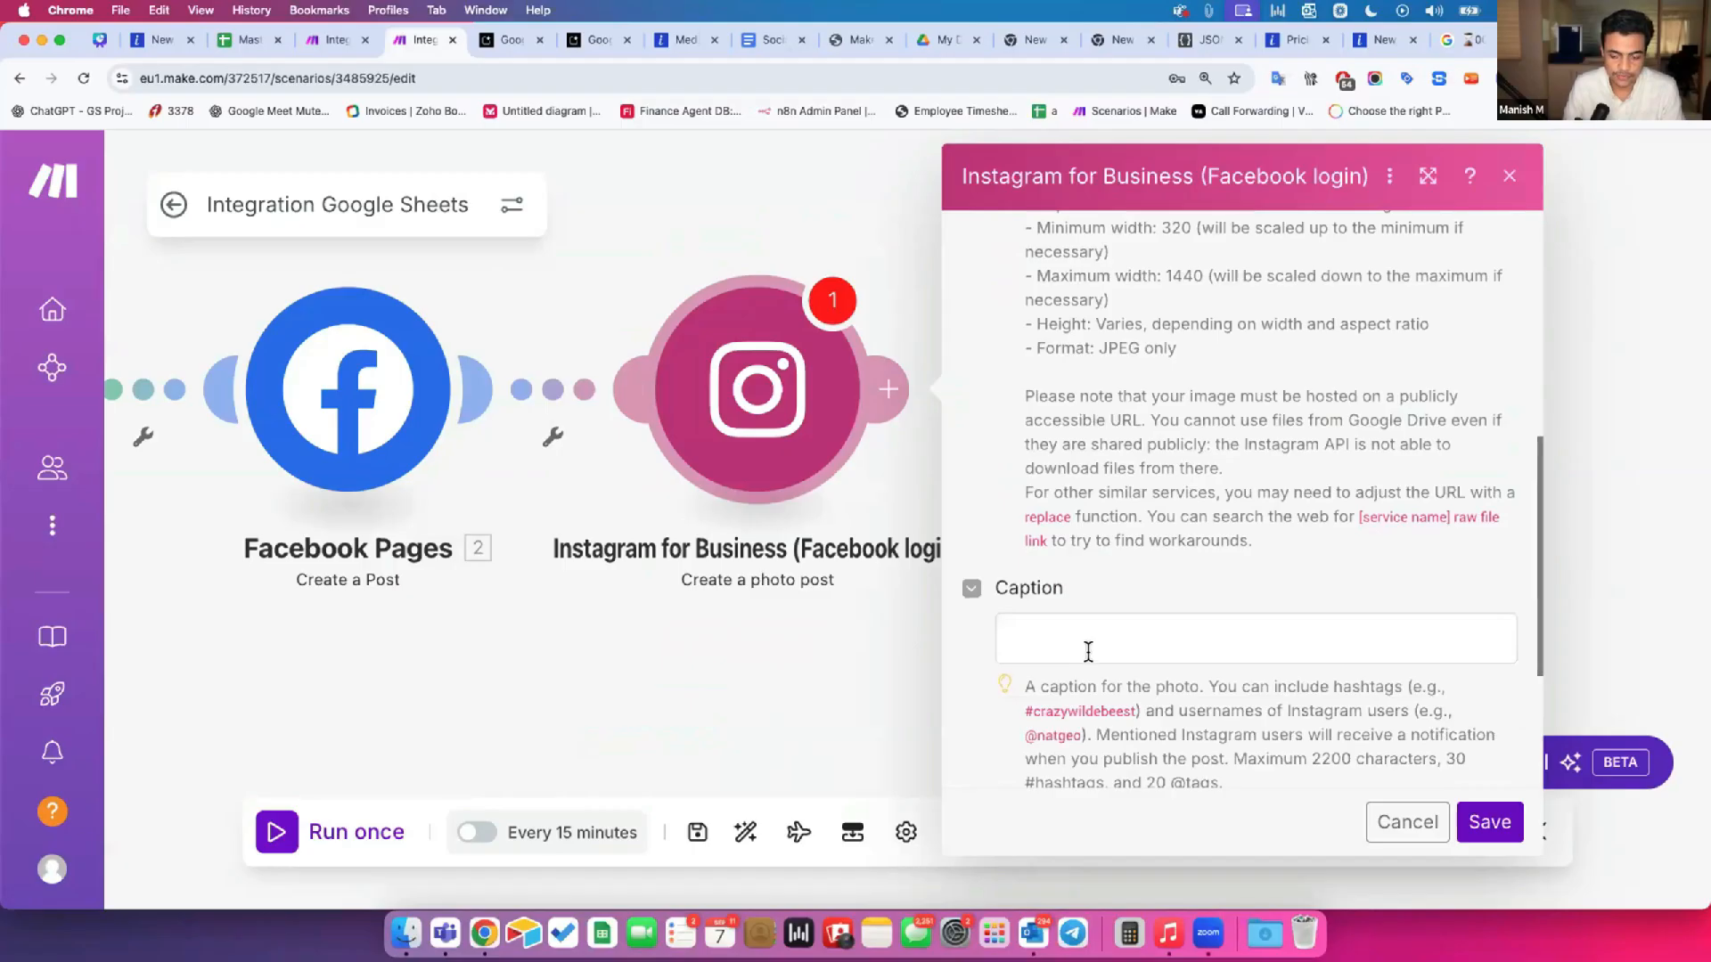
click(1090, 646)
scroll(612, 838, down, 3)
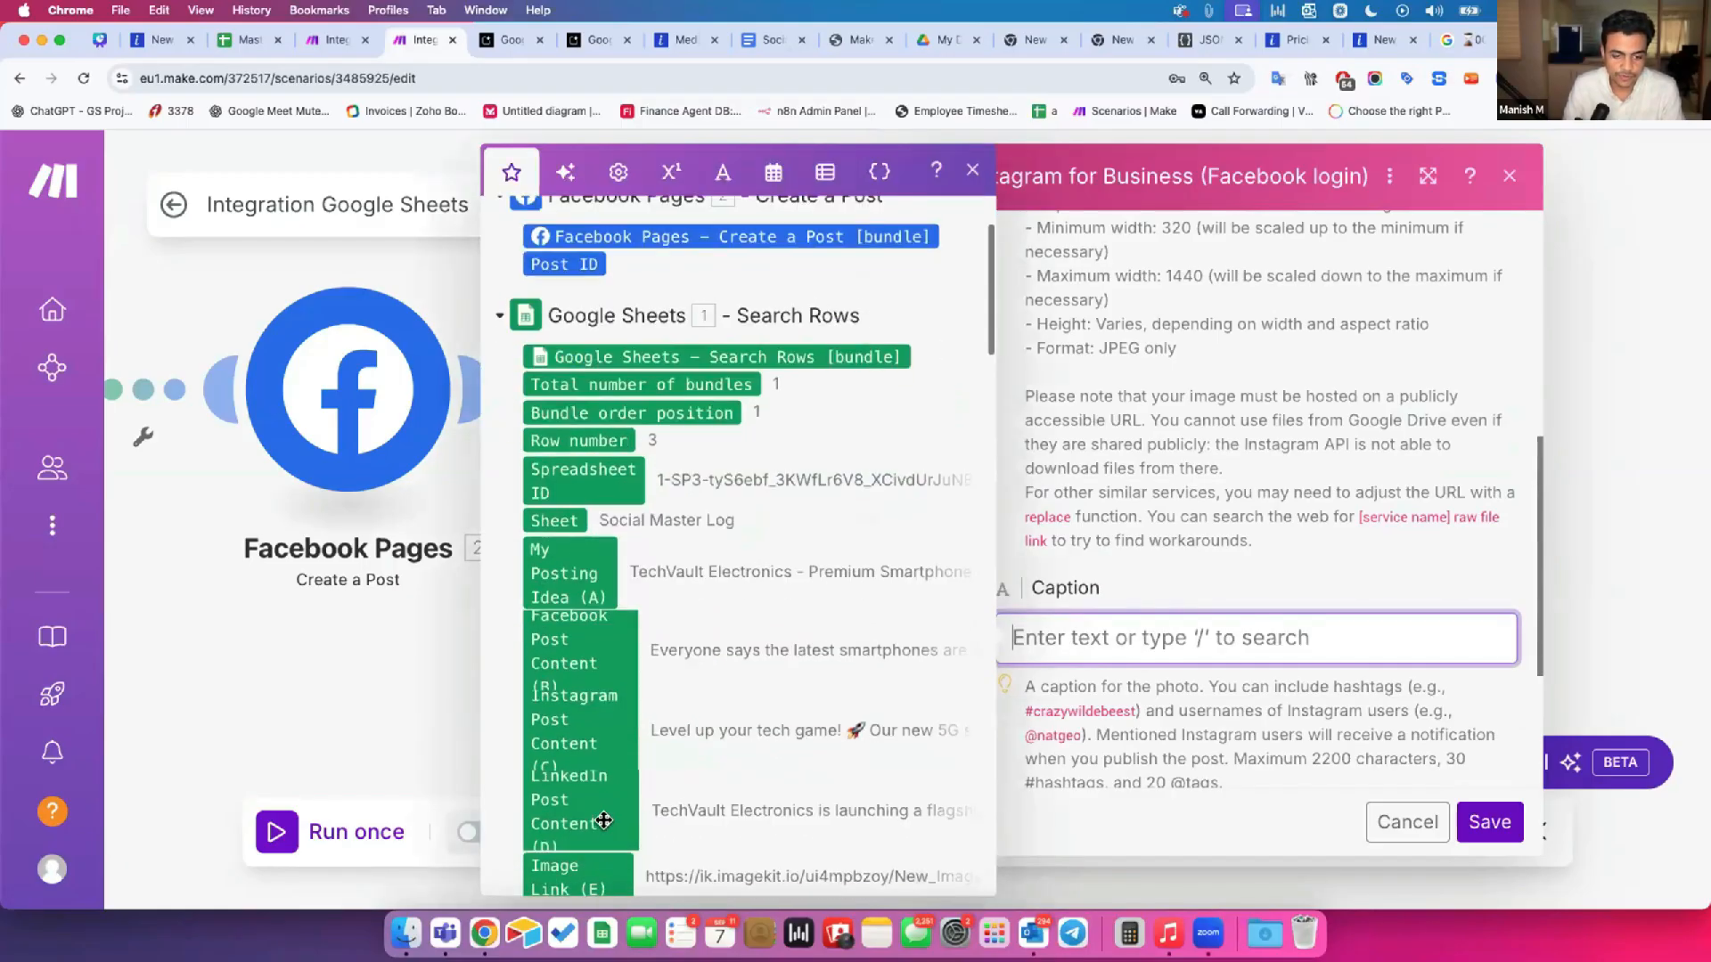
drag(563, 742, 1120, 655)
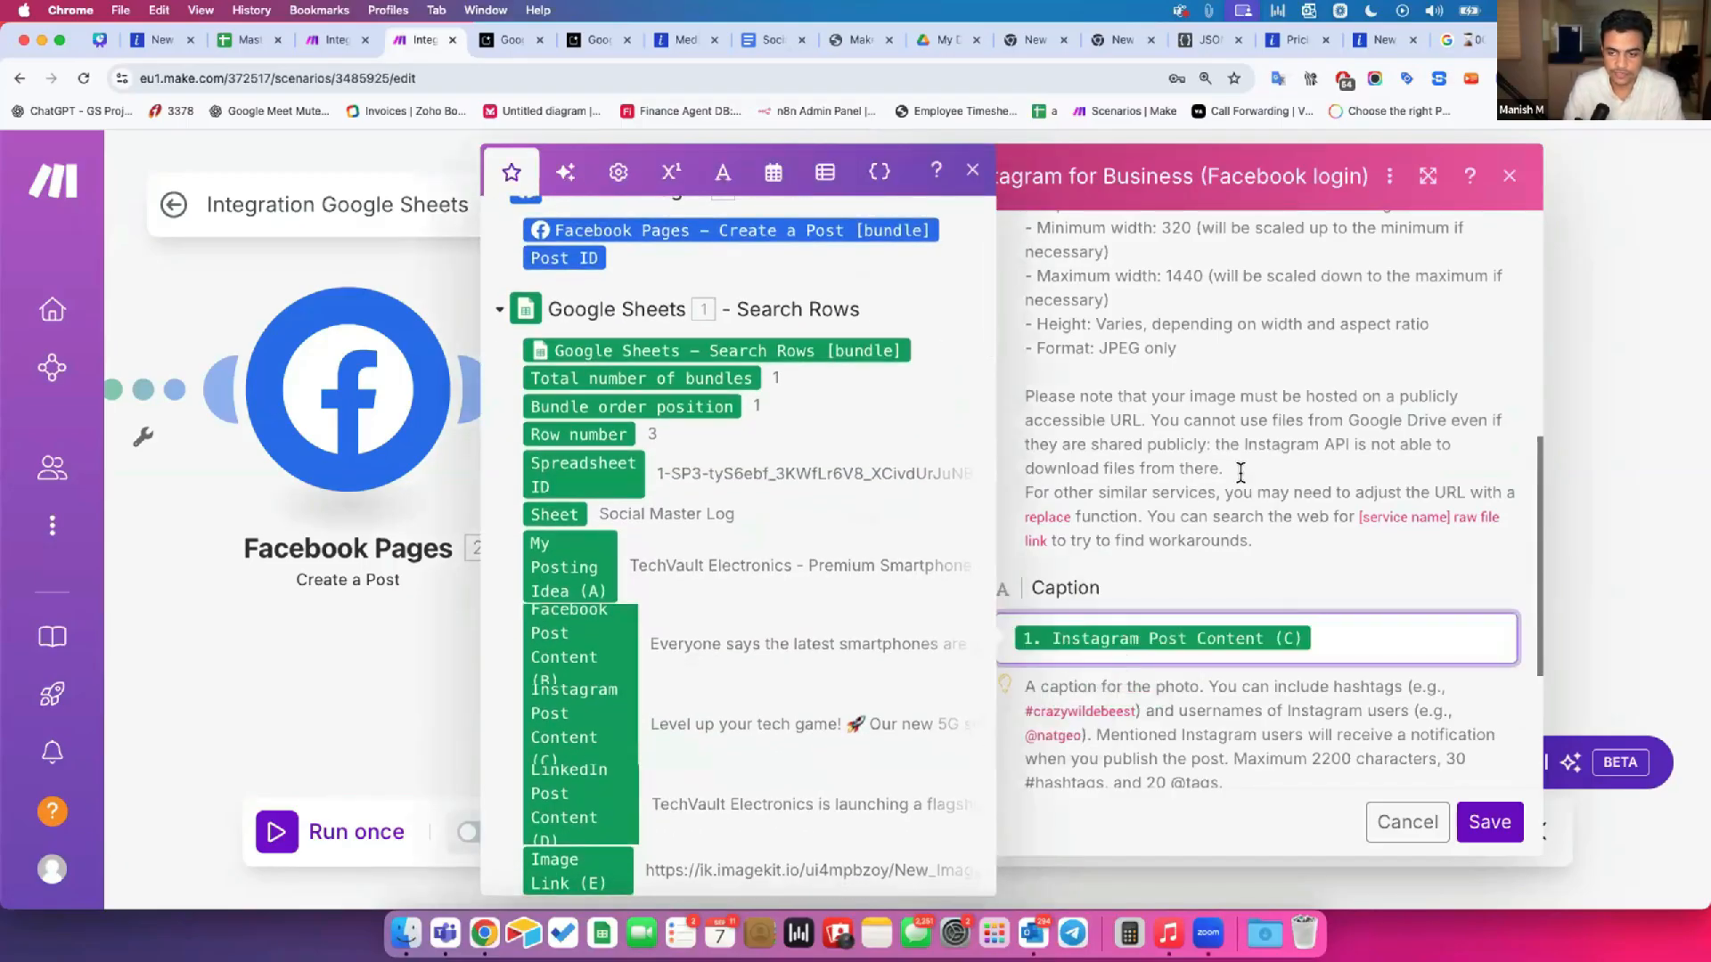
Step: Reduce the browser zoom and review the Page, Photo URL and Caption settings of the Instagram photo post module
scroll(1395, 270, up, 3)
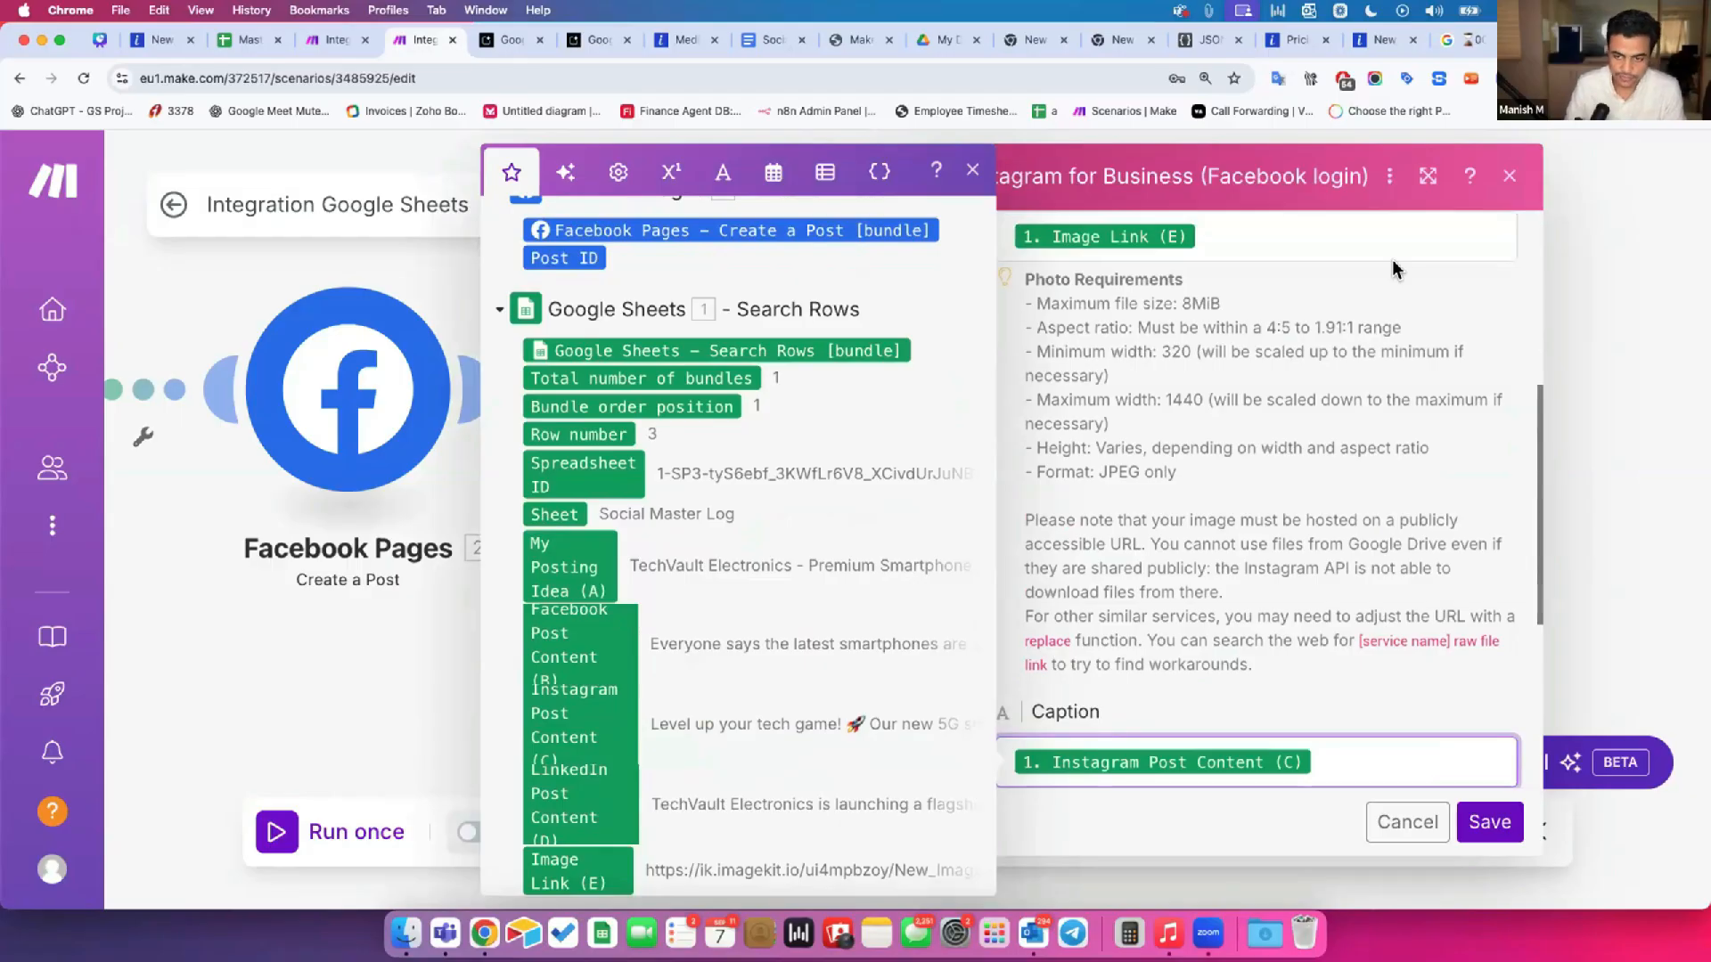
key(super+minus)
scroll(1243, 390, up, 3)
click(1165, 469)
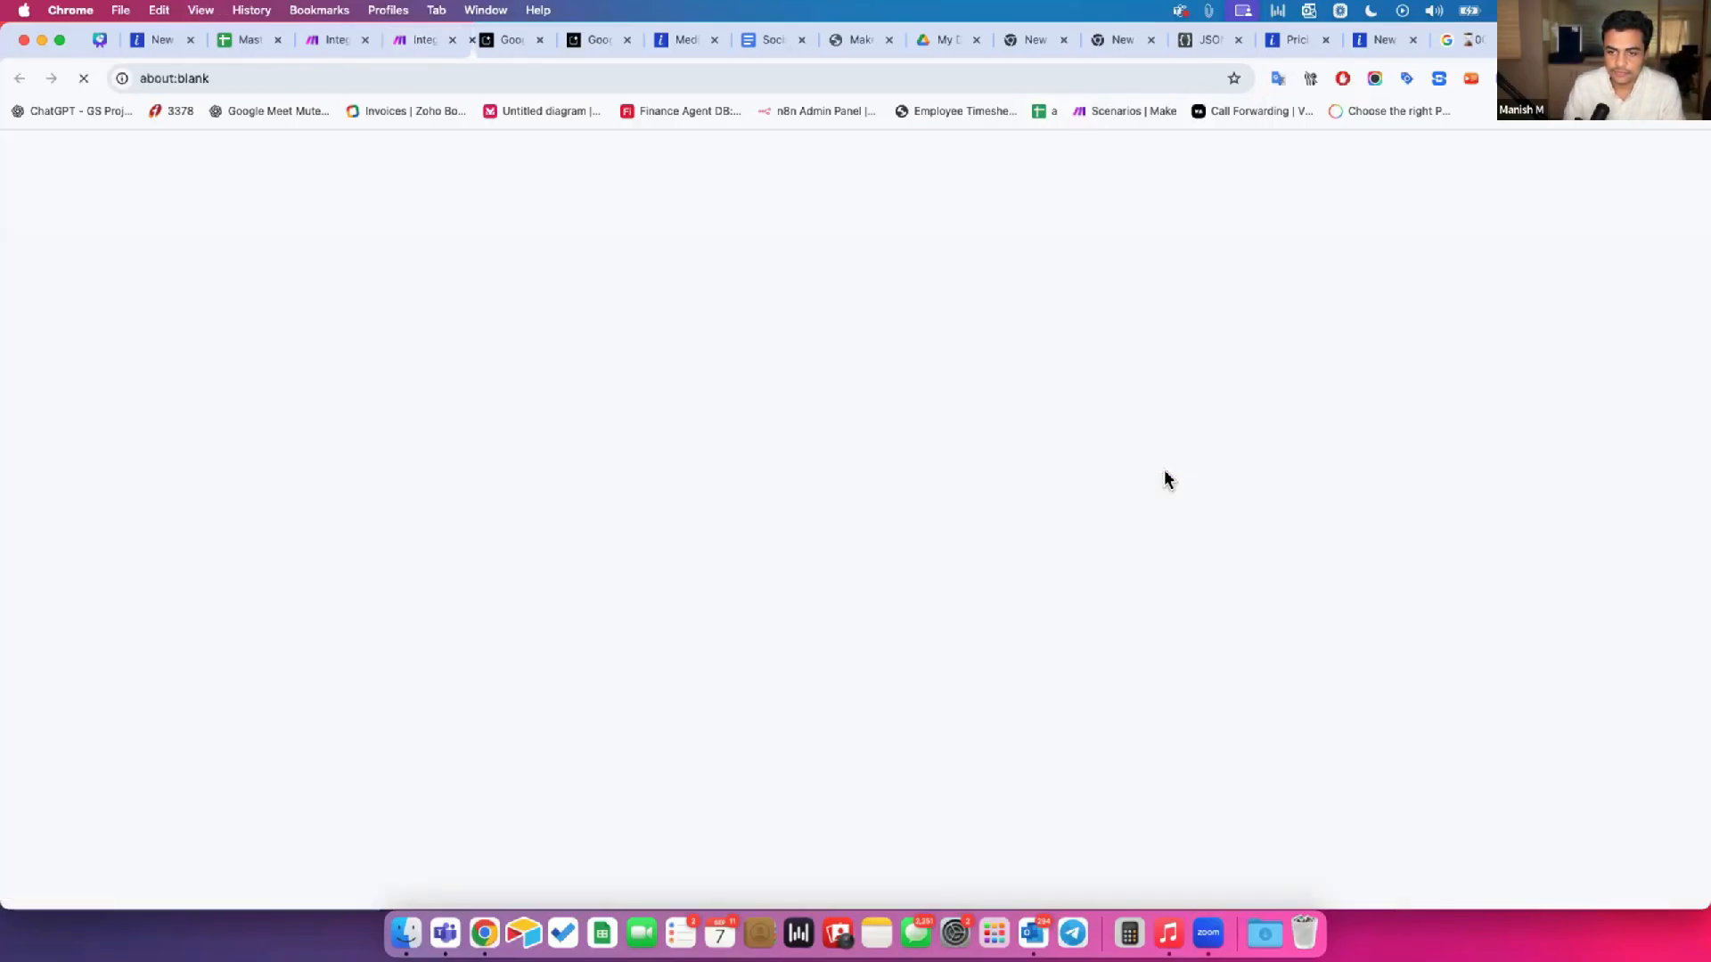
click(518, 40)
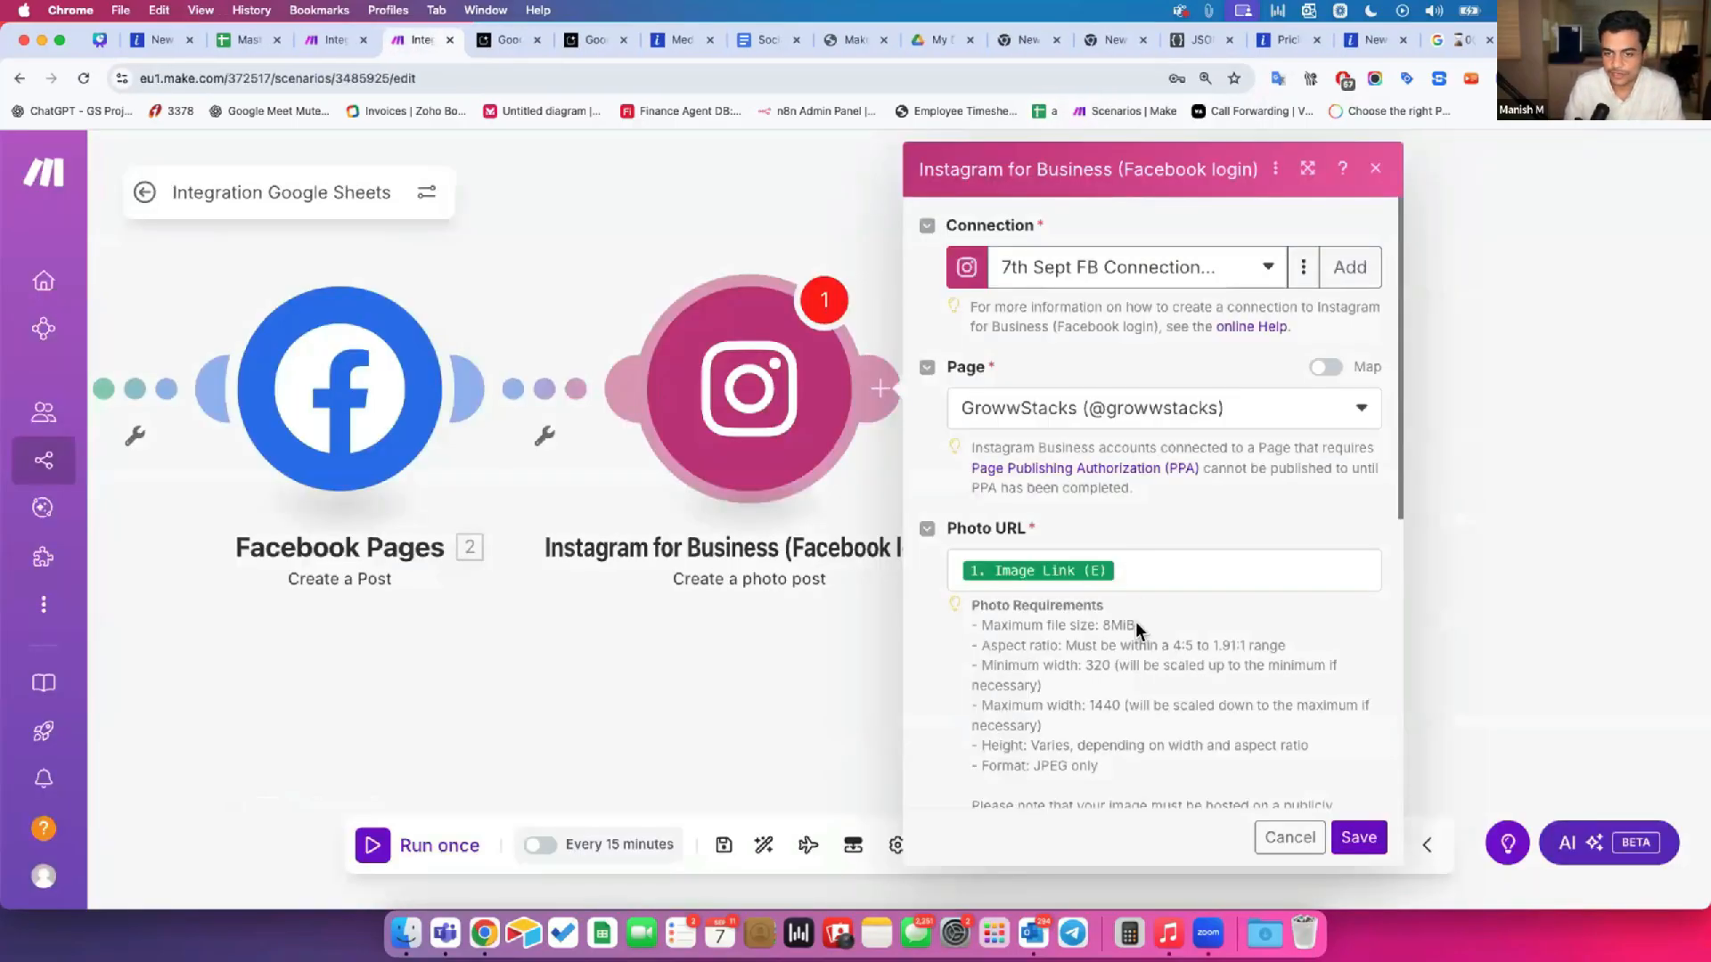
drag(942, 367, 980, 369)
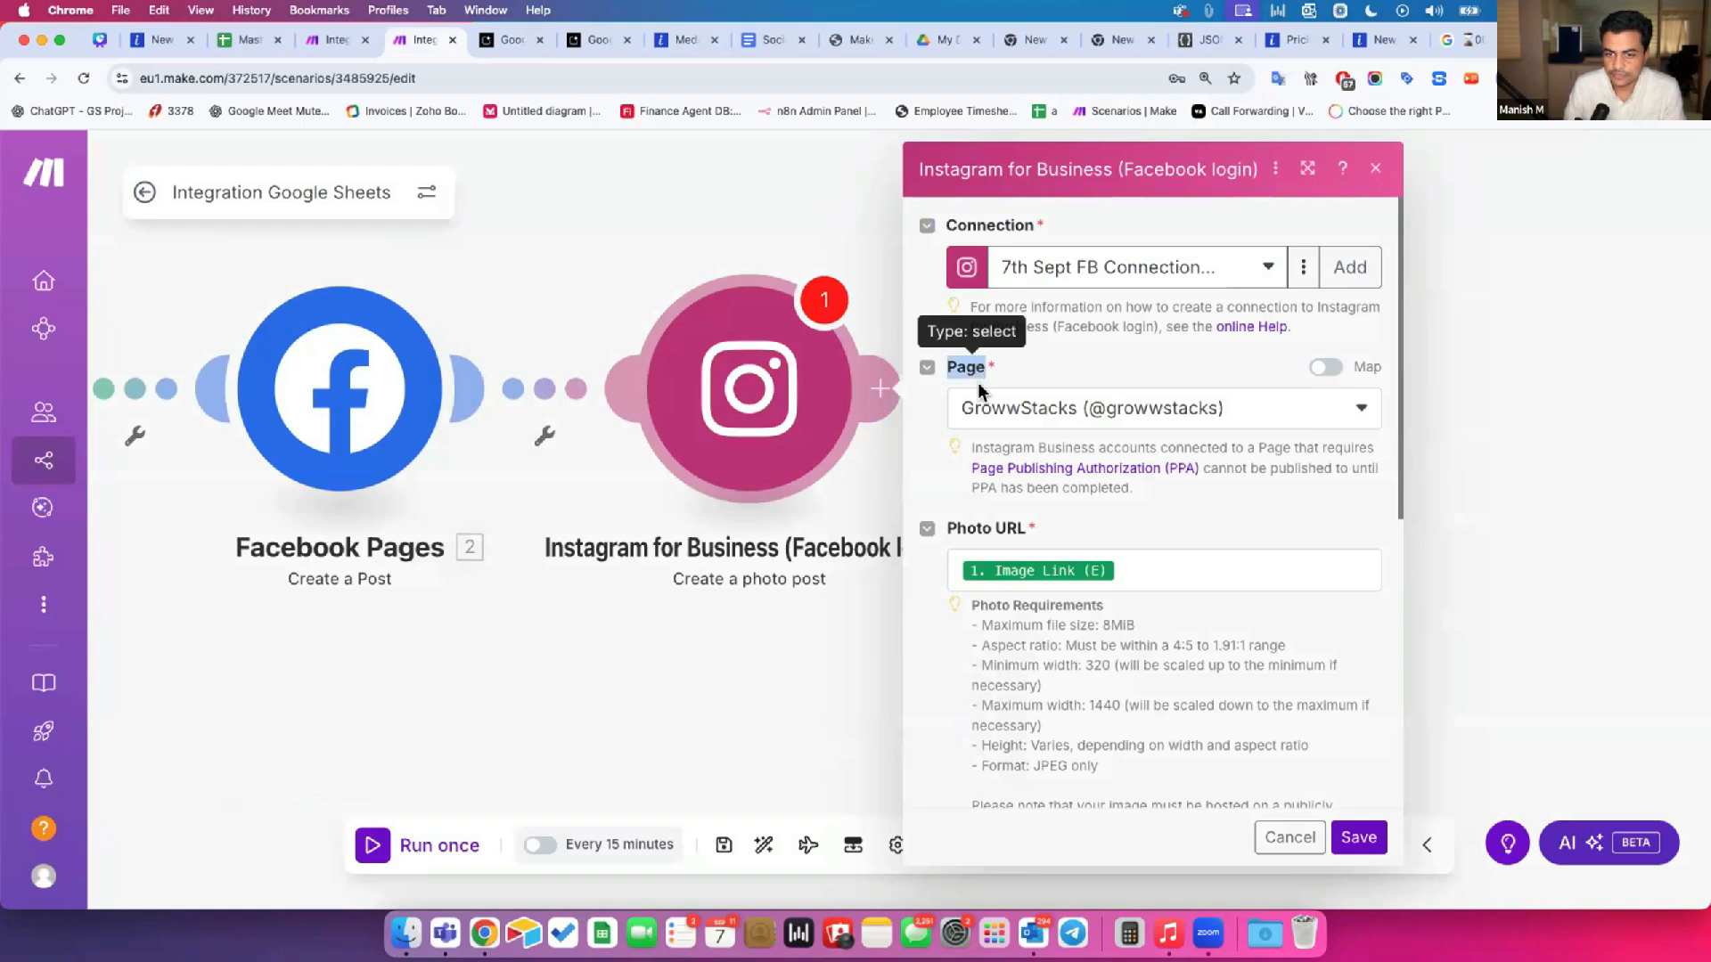
drag(946, 530, 1020, 530)
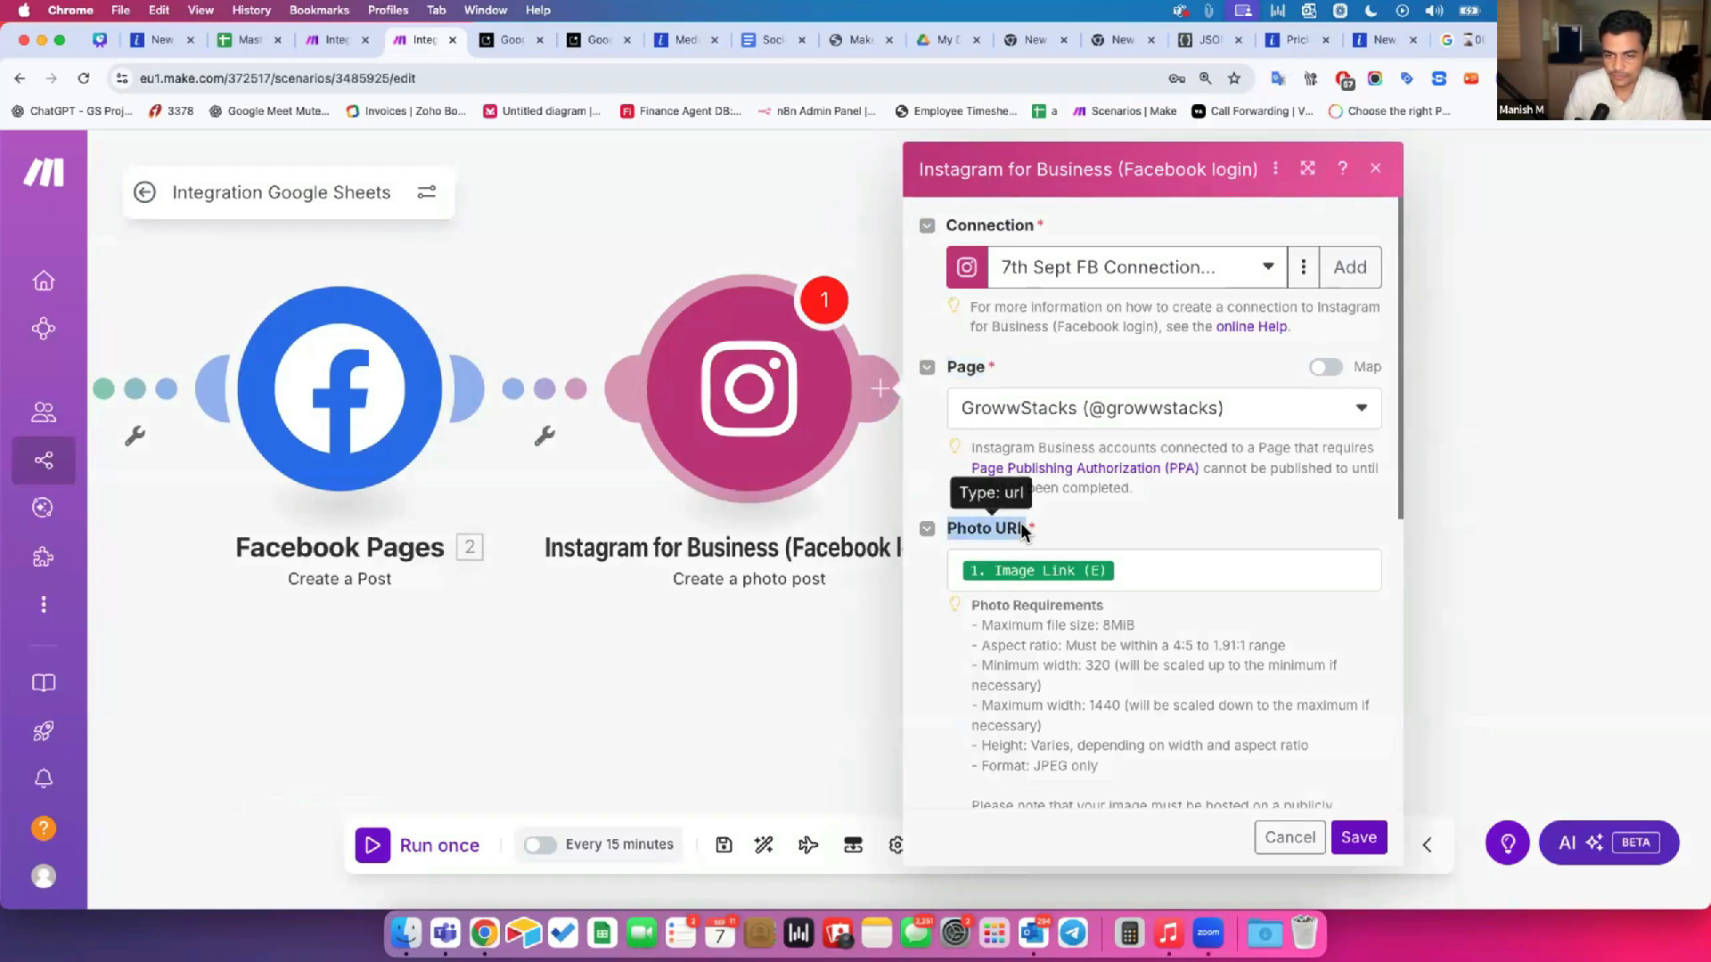
click(1034, 533)
scroll(1035, 526, down, 5)
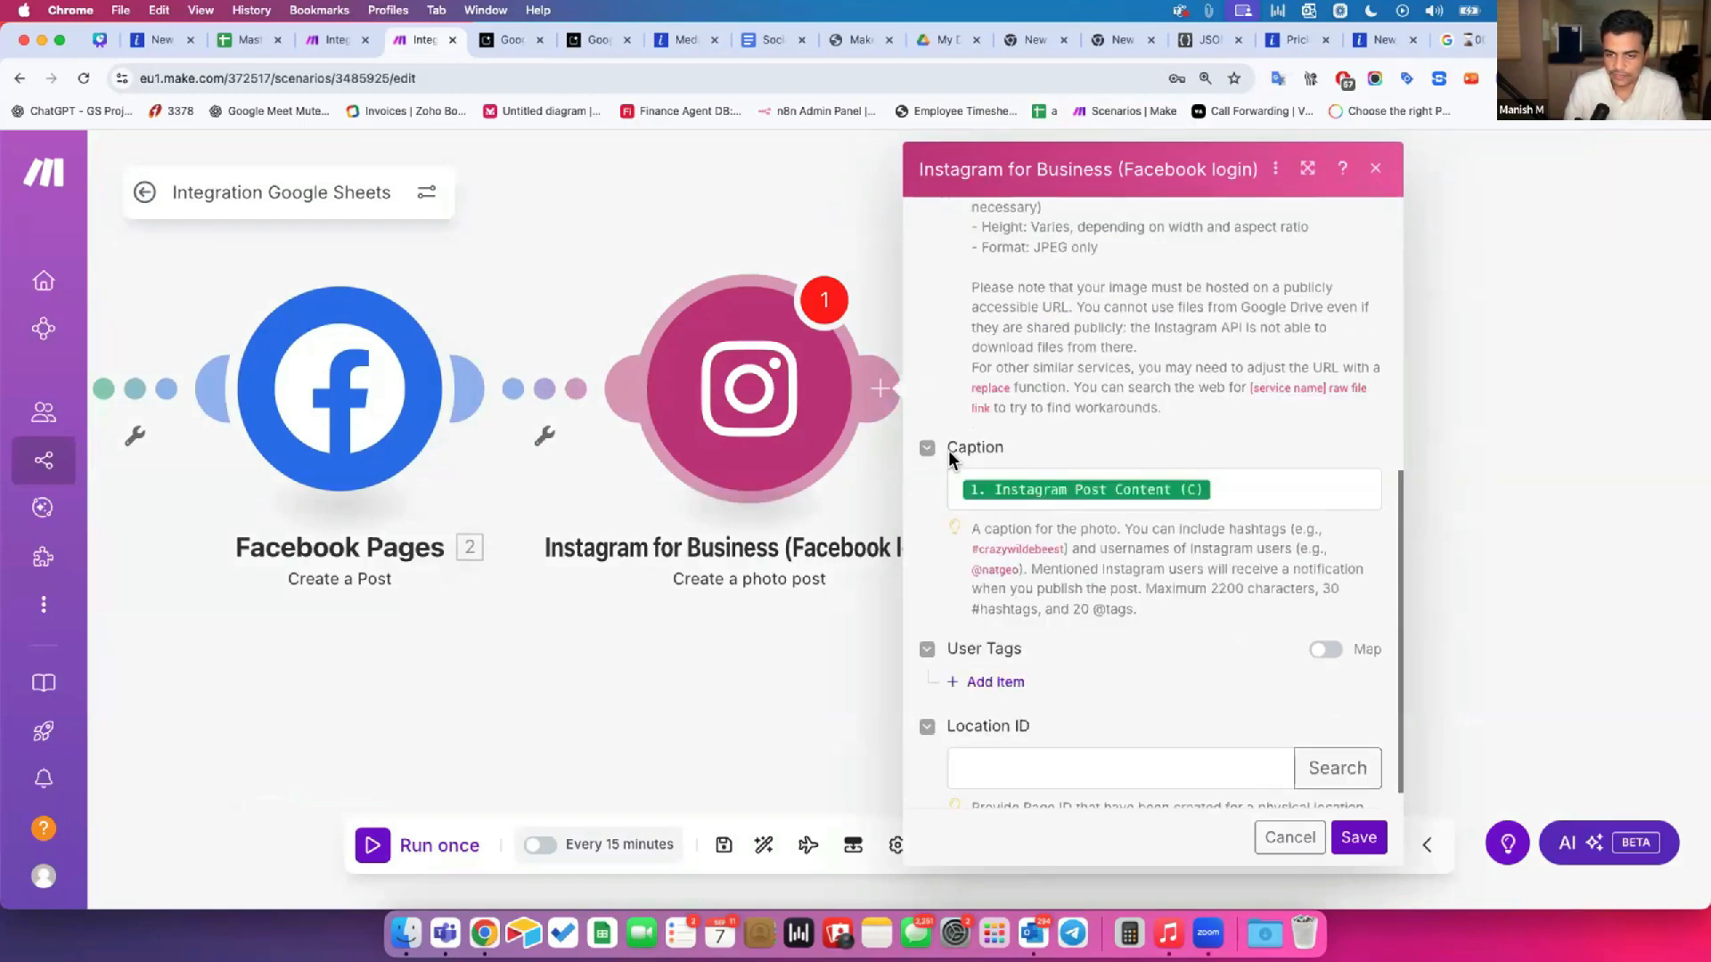
Step: Review the Instagram post's Photo URL, User Tags and Location ID fields and read the Caption field's character, hashtag and tag limits
drag(948, 450, 1025, 454)
drag(956, 652, 1024, 654)
drag(957, 725, 1027, 730)
scroll(1025, 455, up, 5)
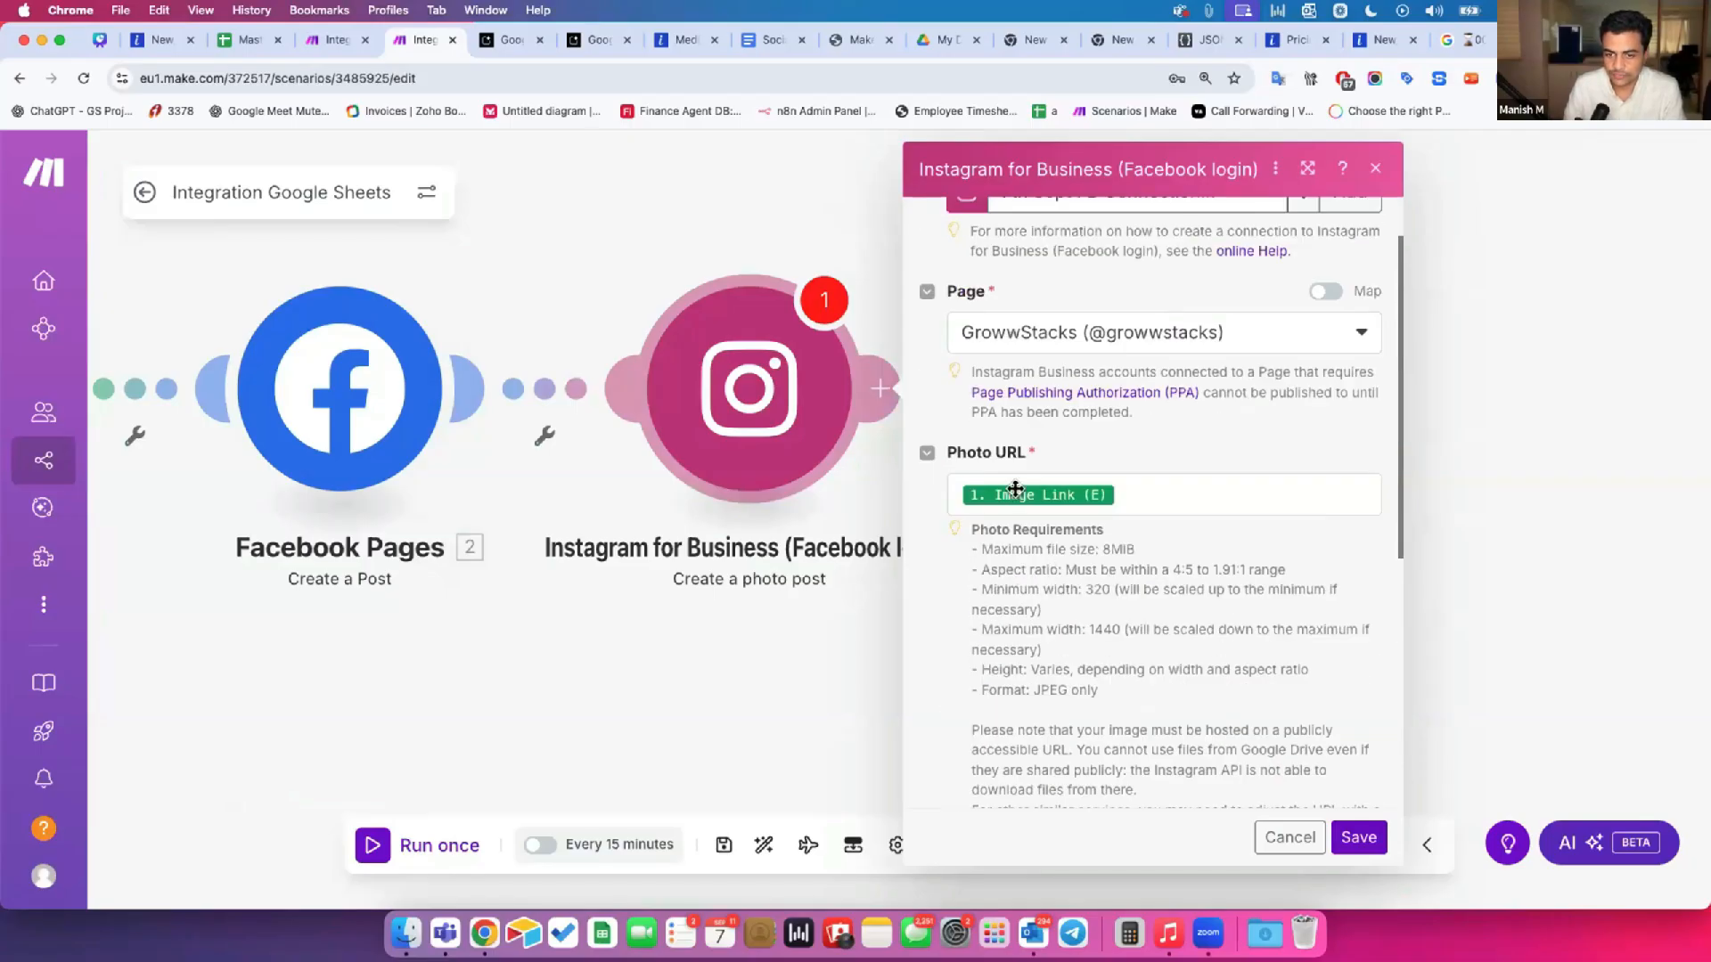
drag(1025, 454, 947, 454)
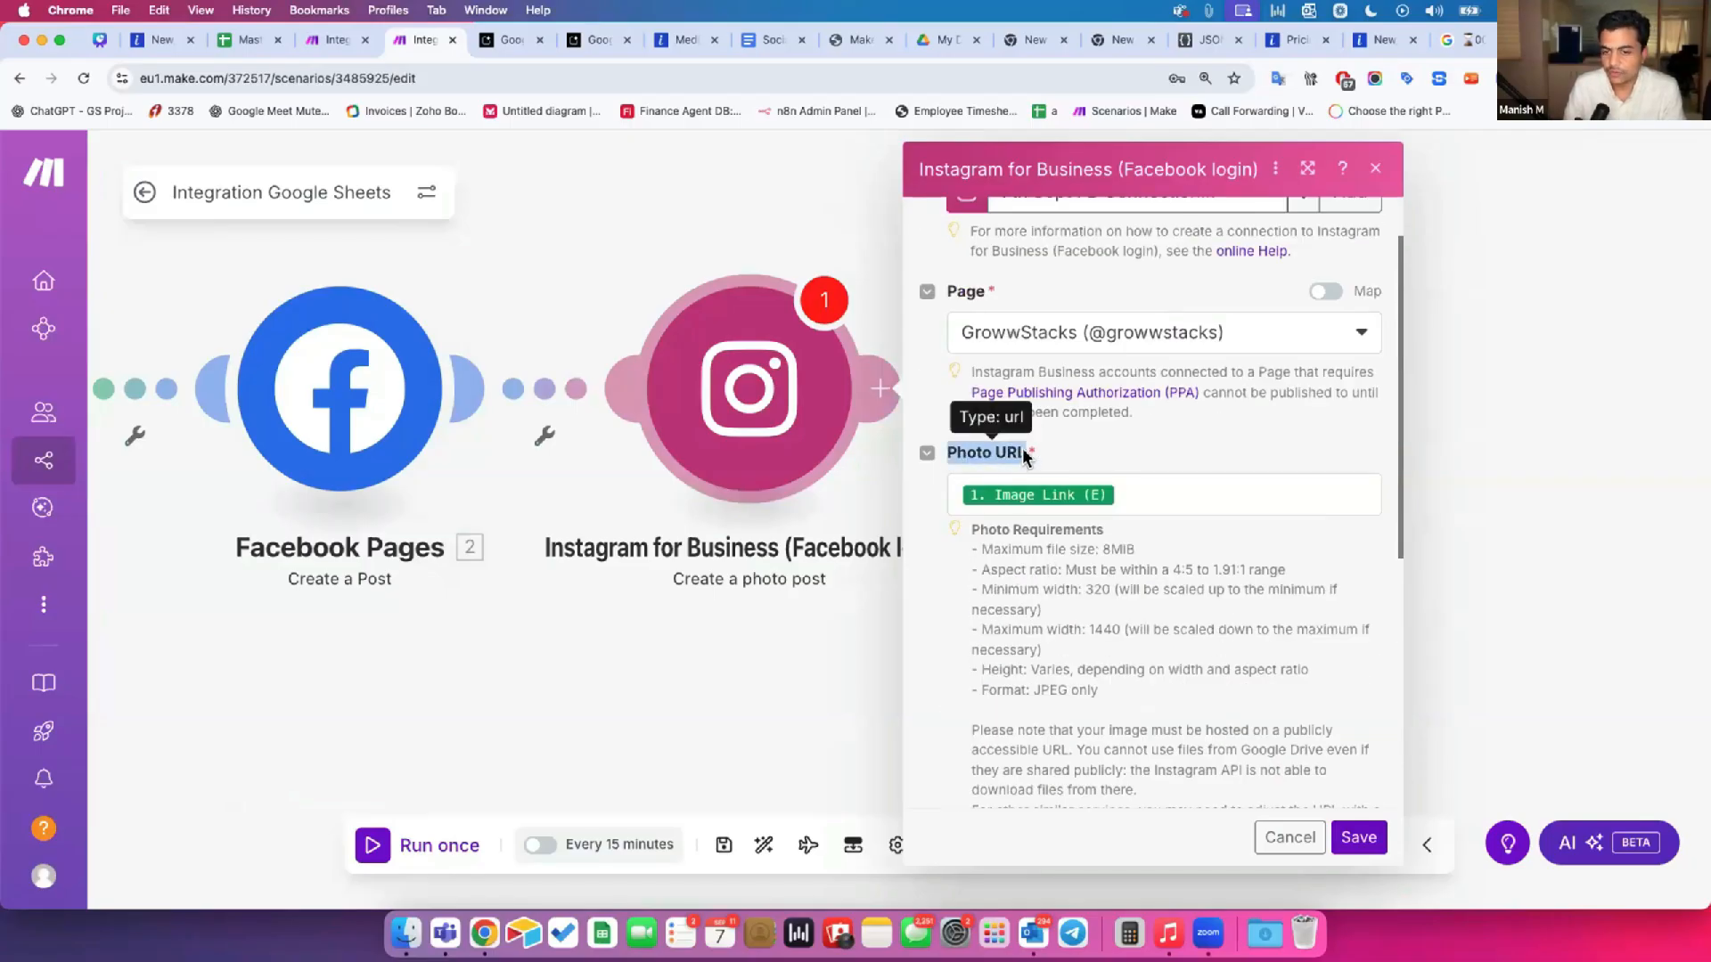
double_click(1033, 454)
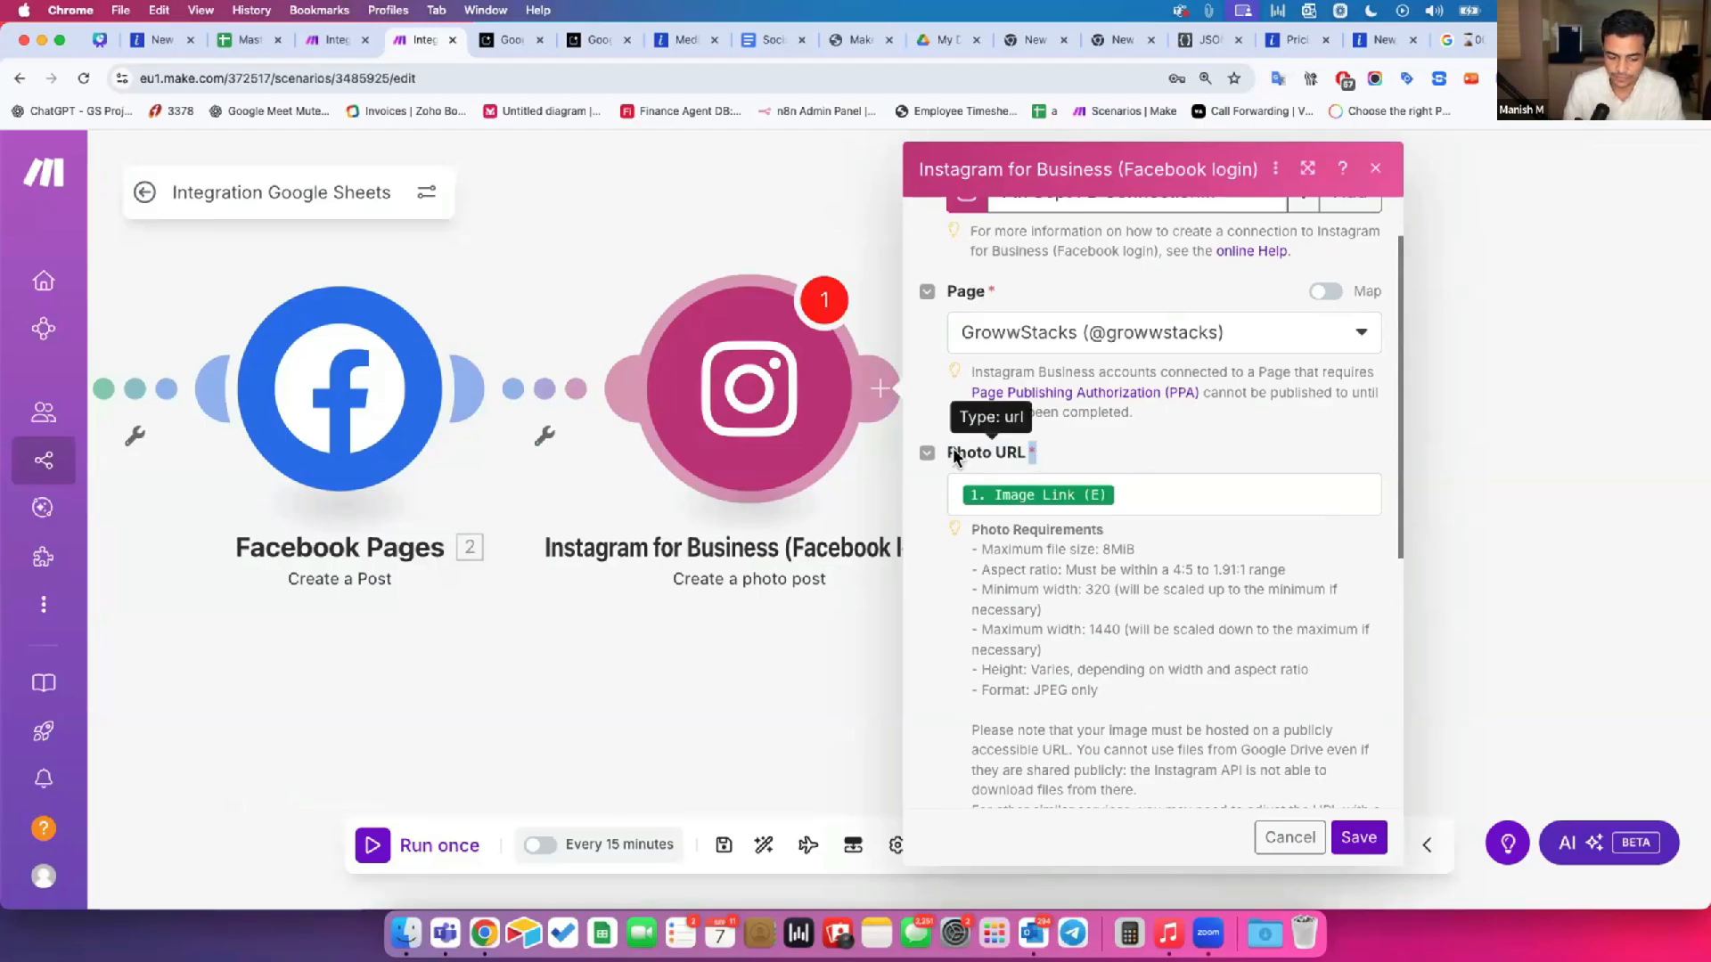
scroll(953, 472, down, 5)
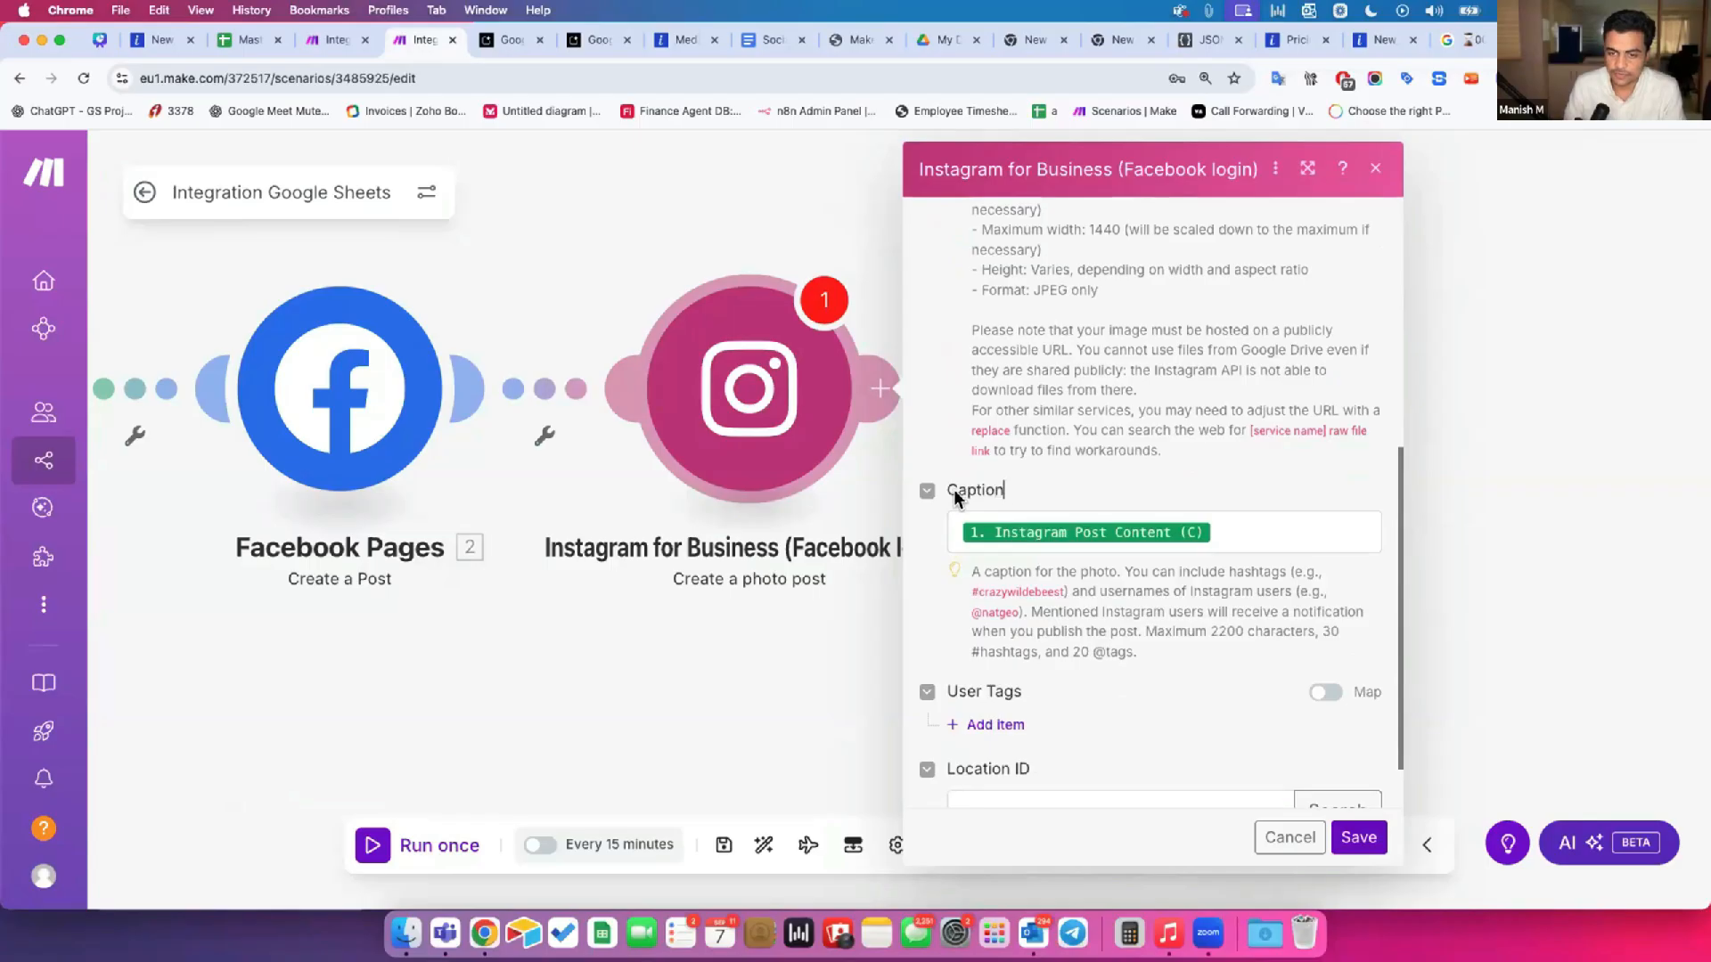
drag(948, 490, 1010, 499)
drag(961, 693, 1015, 695)
scroll(1005, 691, down, 1)
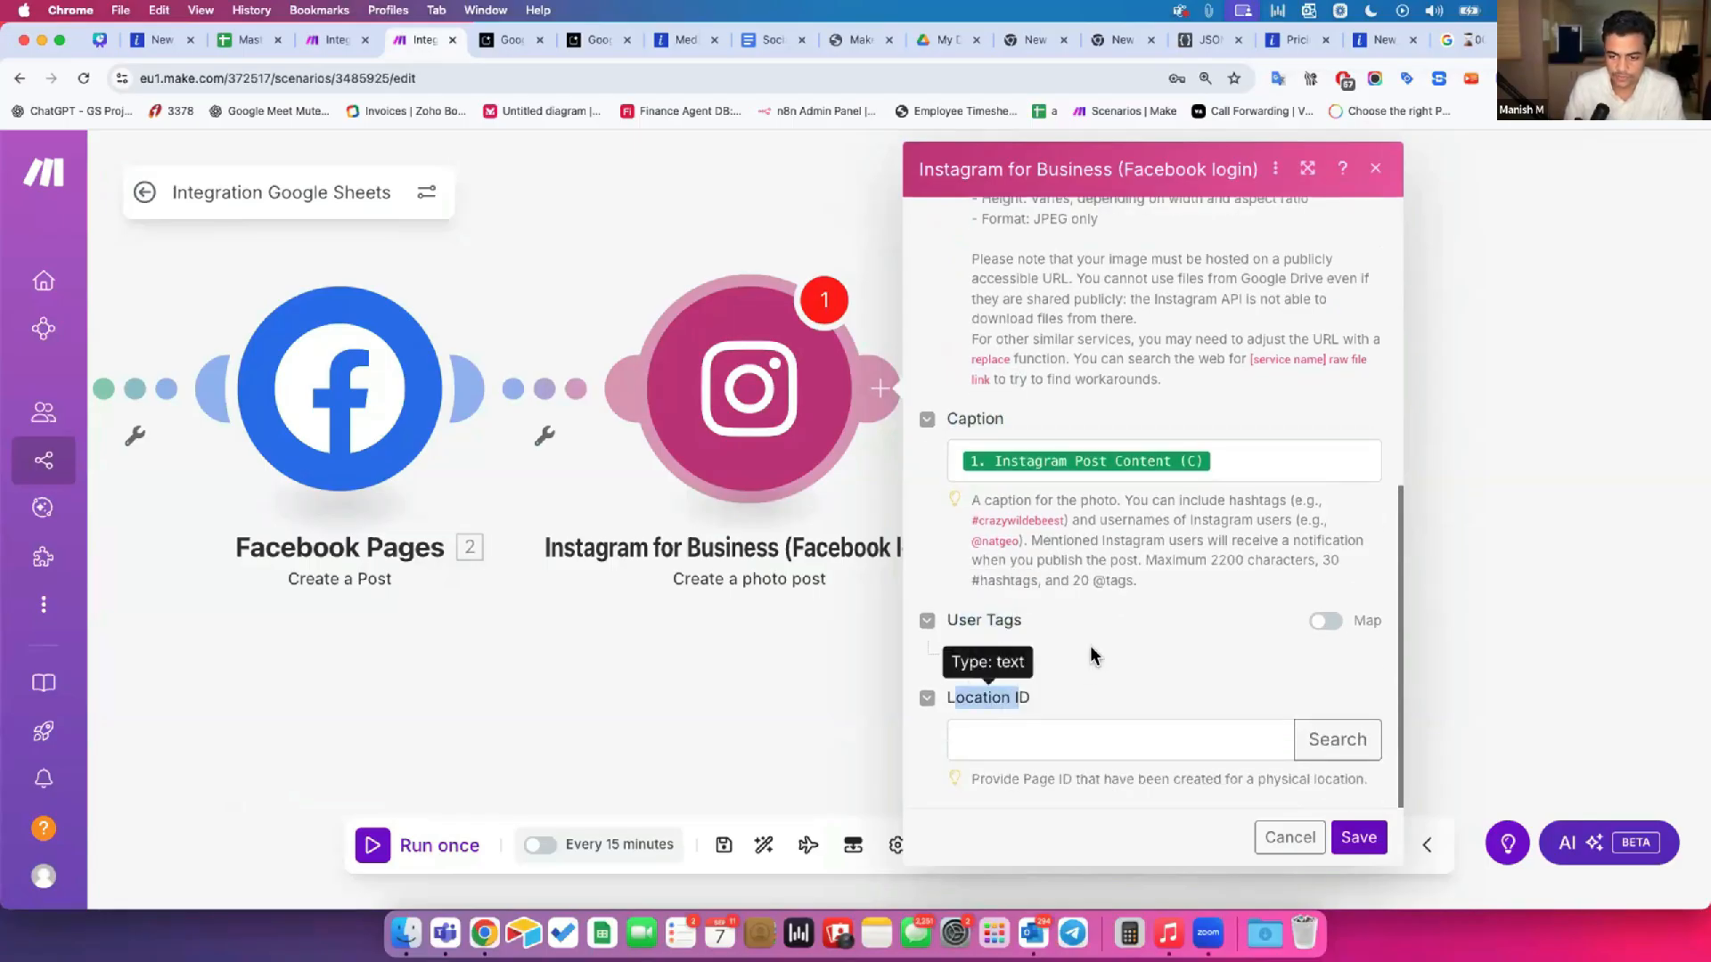
click(1094, 650)
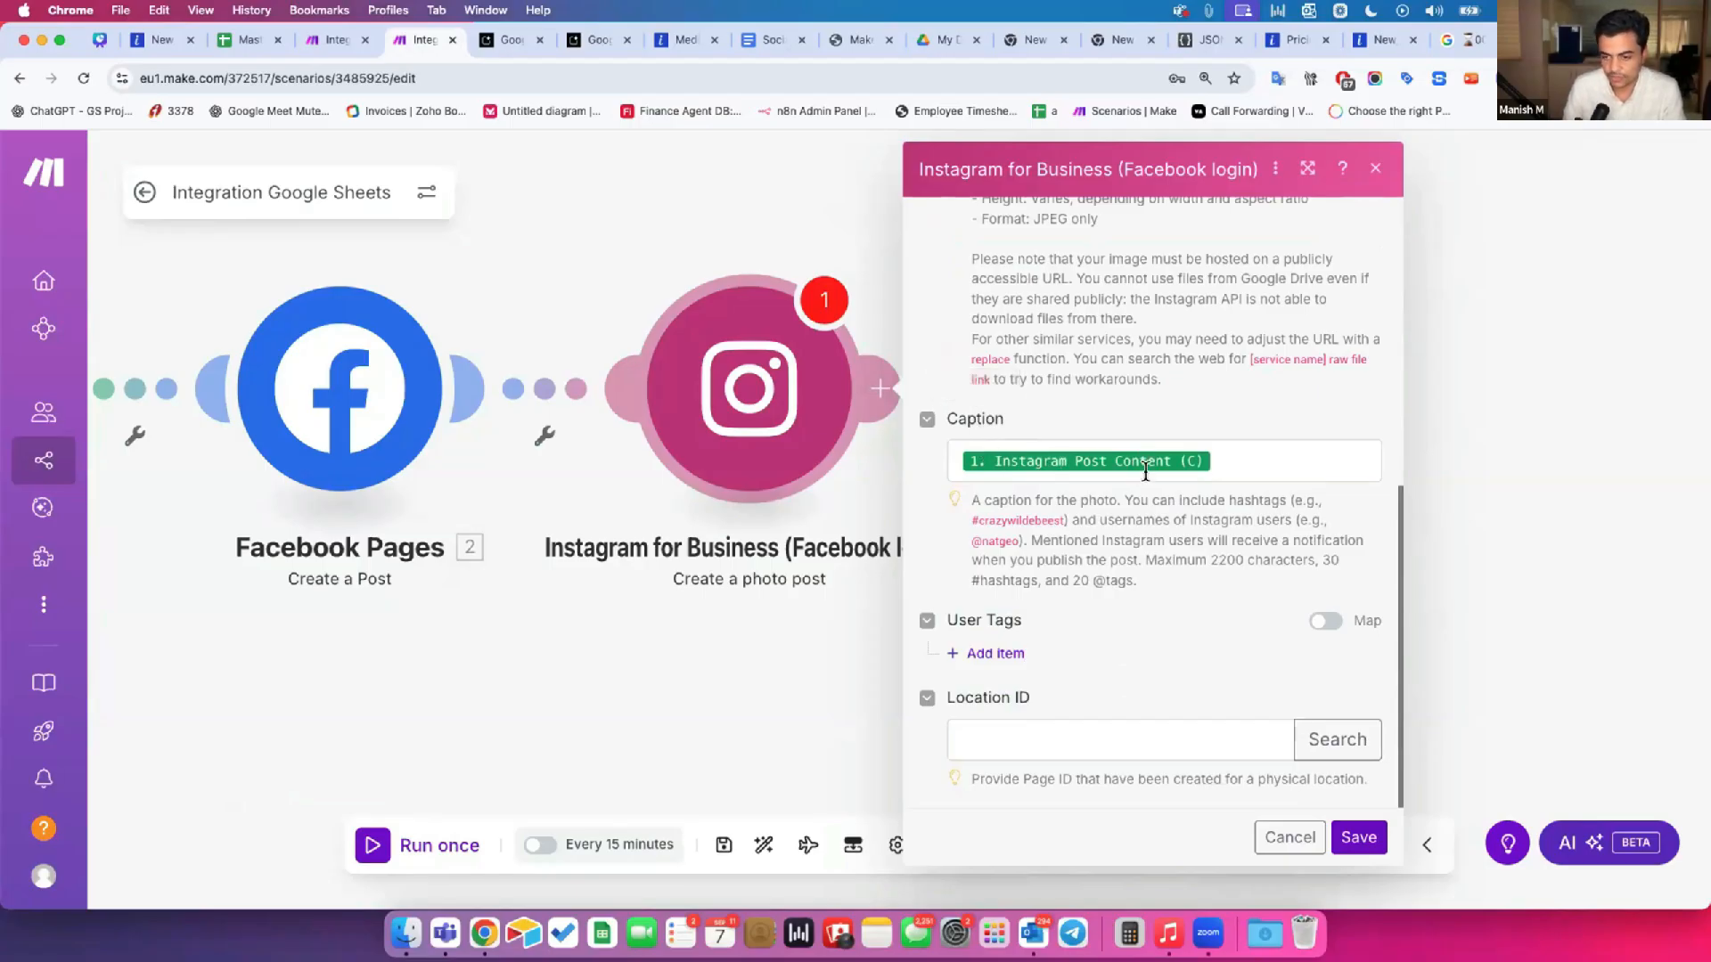
drag(1321, 558, 1135, 583)
click(1259, 547)
mouse_move(1292, 548)
mouse_down()
mouse_move(1159, 559)
mouse_move(1289, 557)
mouse_up()
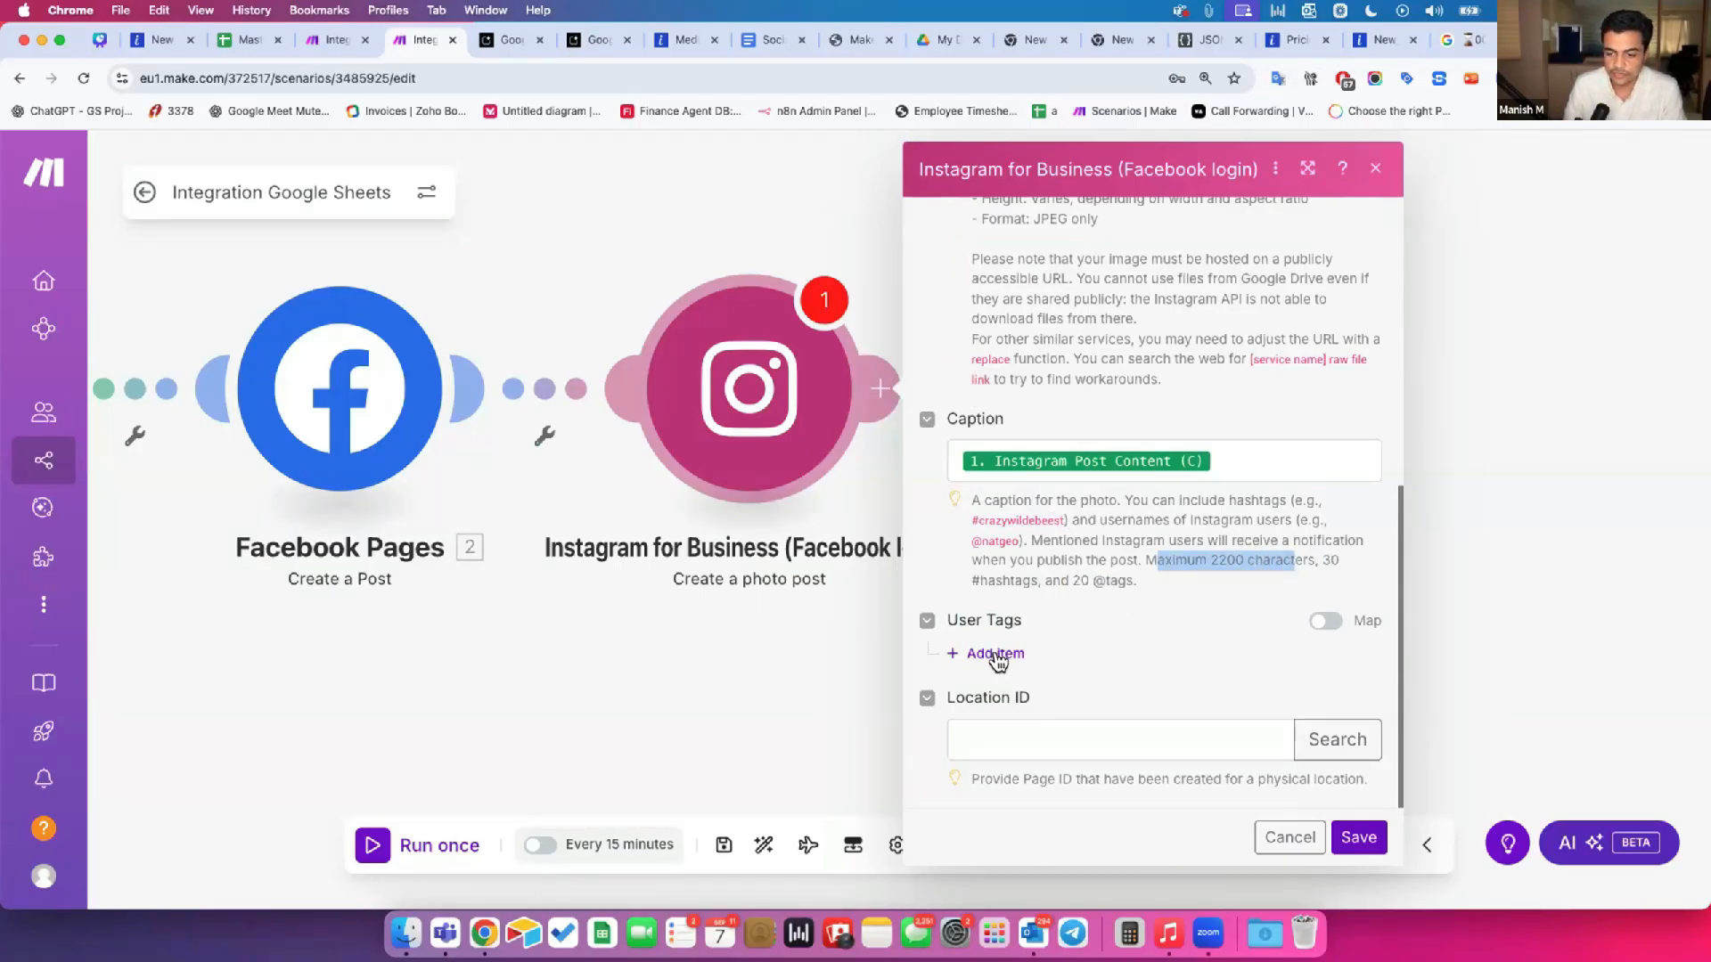
Step: Add a user tag item to check its Username requirements, and remove the item again
click(996, 656)
scroll(1076, 601, down, 2)
click(1069, 613)
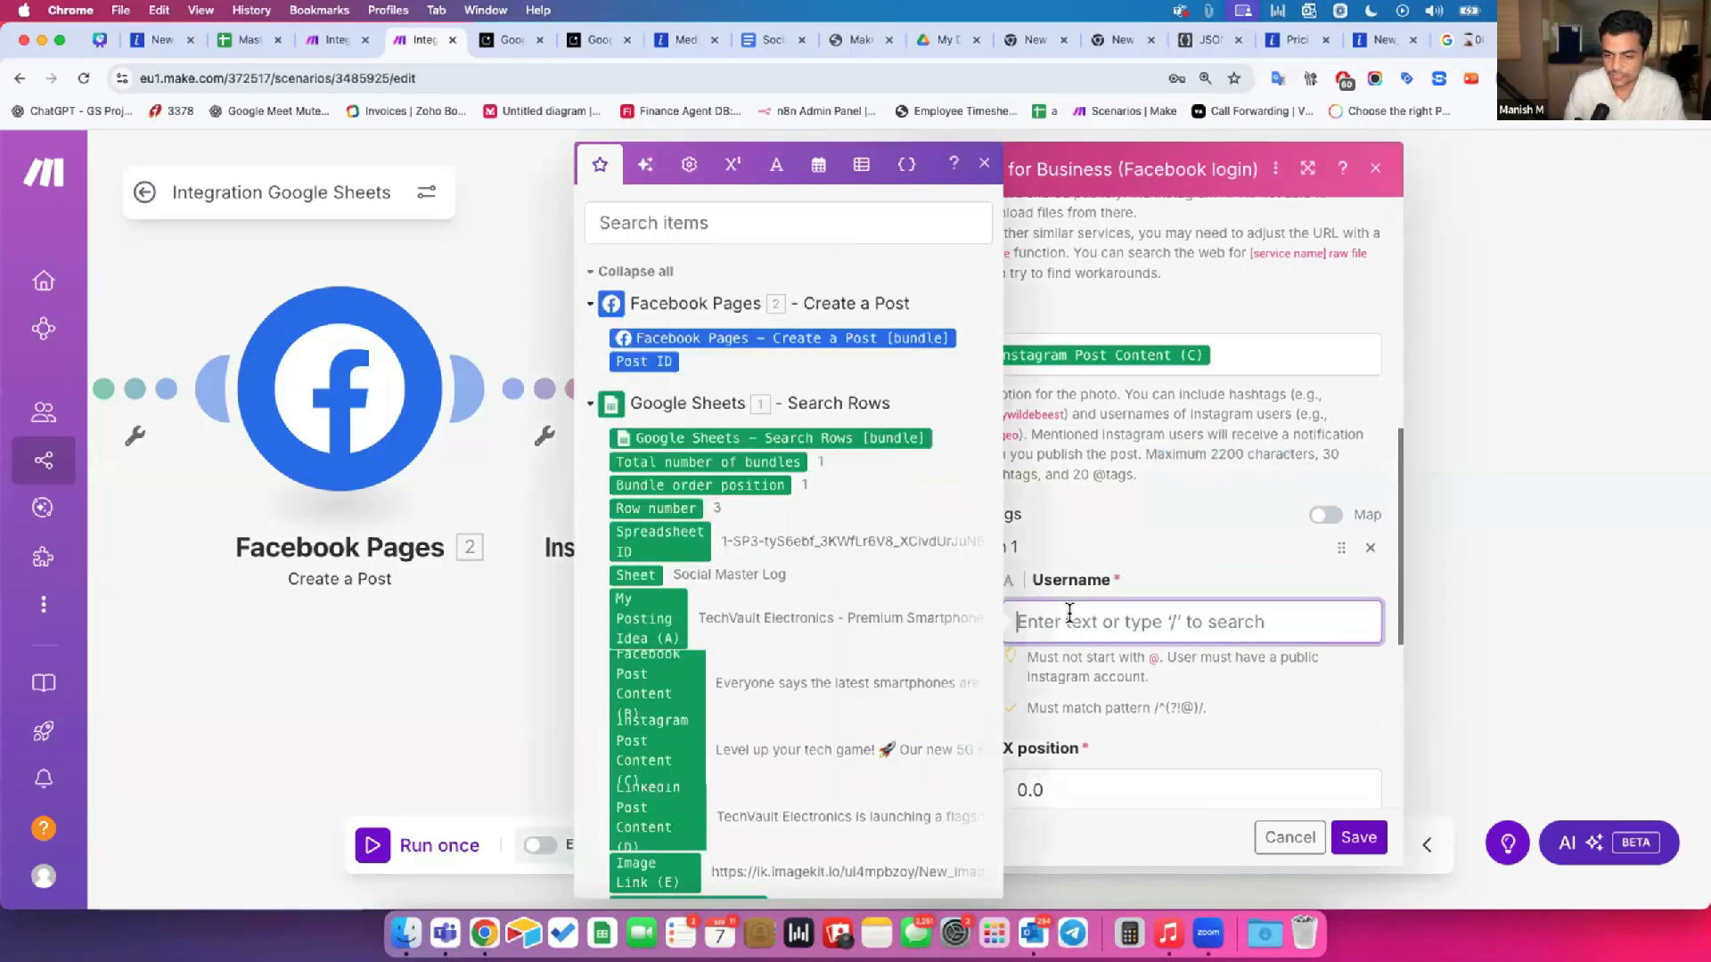
click(1200, 675)
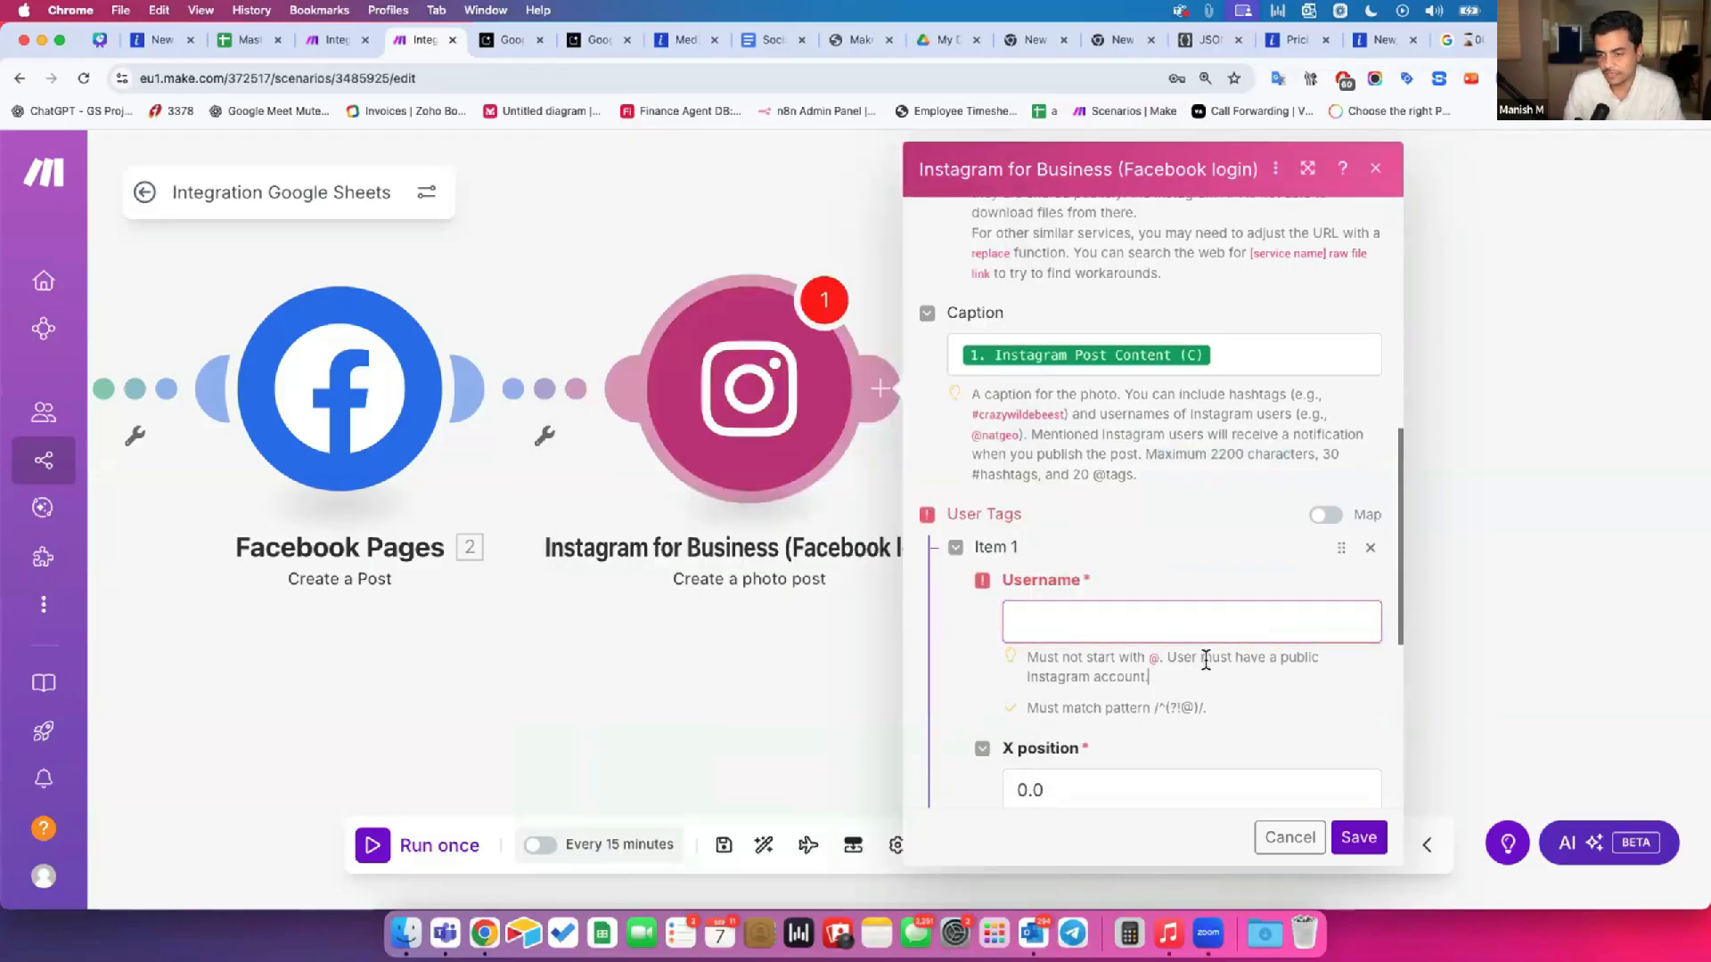
click(1361, 552)
Step: Read the Location ID field's note, check its location search dialog and close it without searching
click(1032, 744)
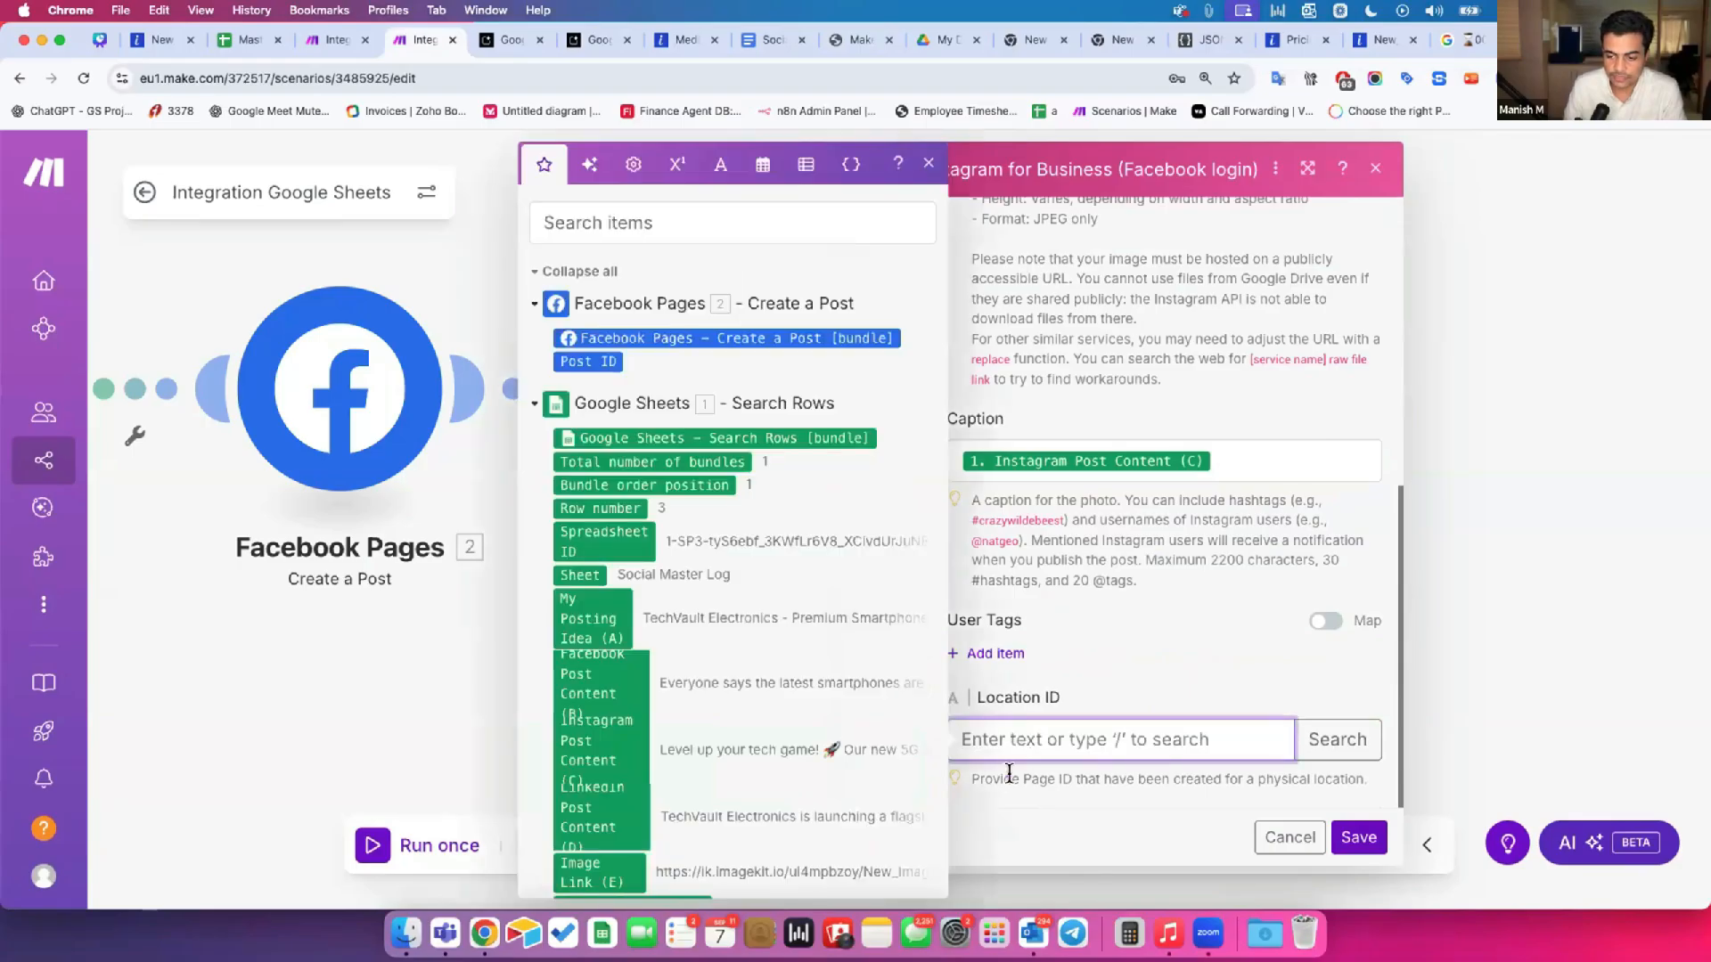
drag(985, 781, 1341, 768)
click(1332, 739)
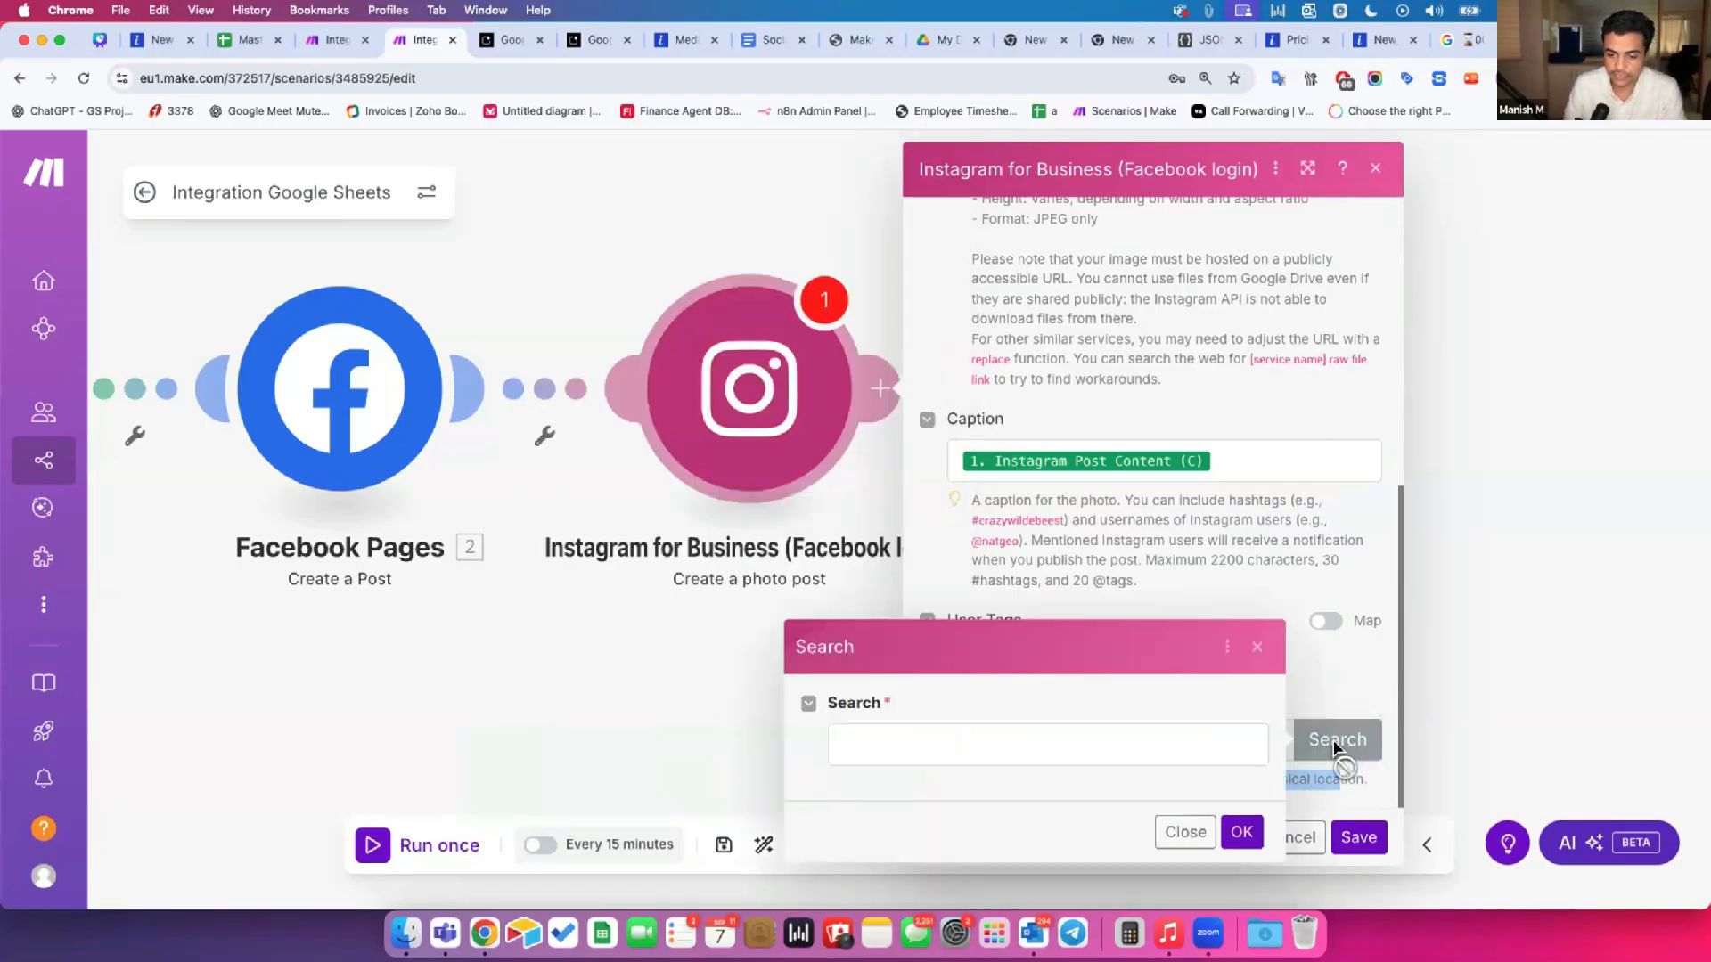
click(1181, 831)
click(1208, 573)
Step: Recheck the Image Link (E) and Instagram Post Content (C) mappings and save the Instagram photo post module
scroll(1185, 570, up, 6)
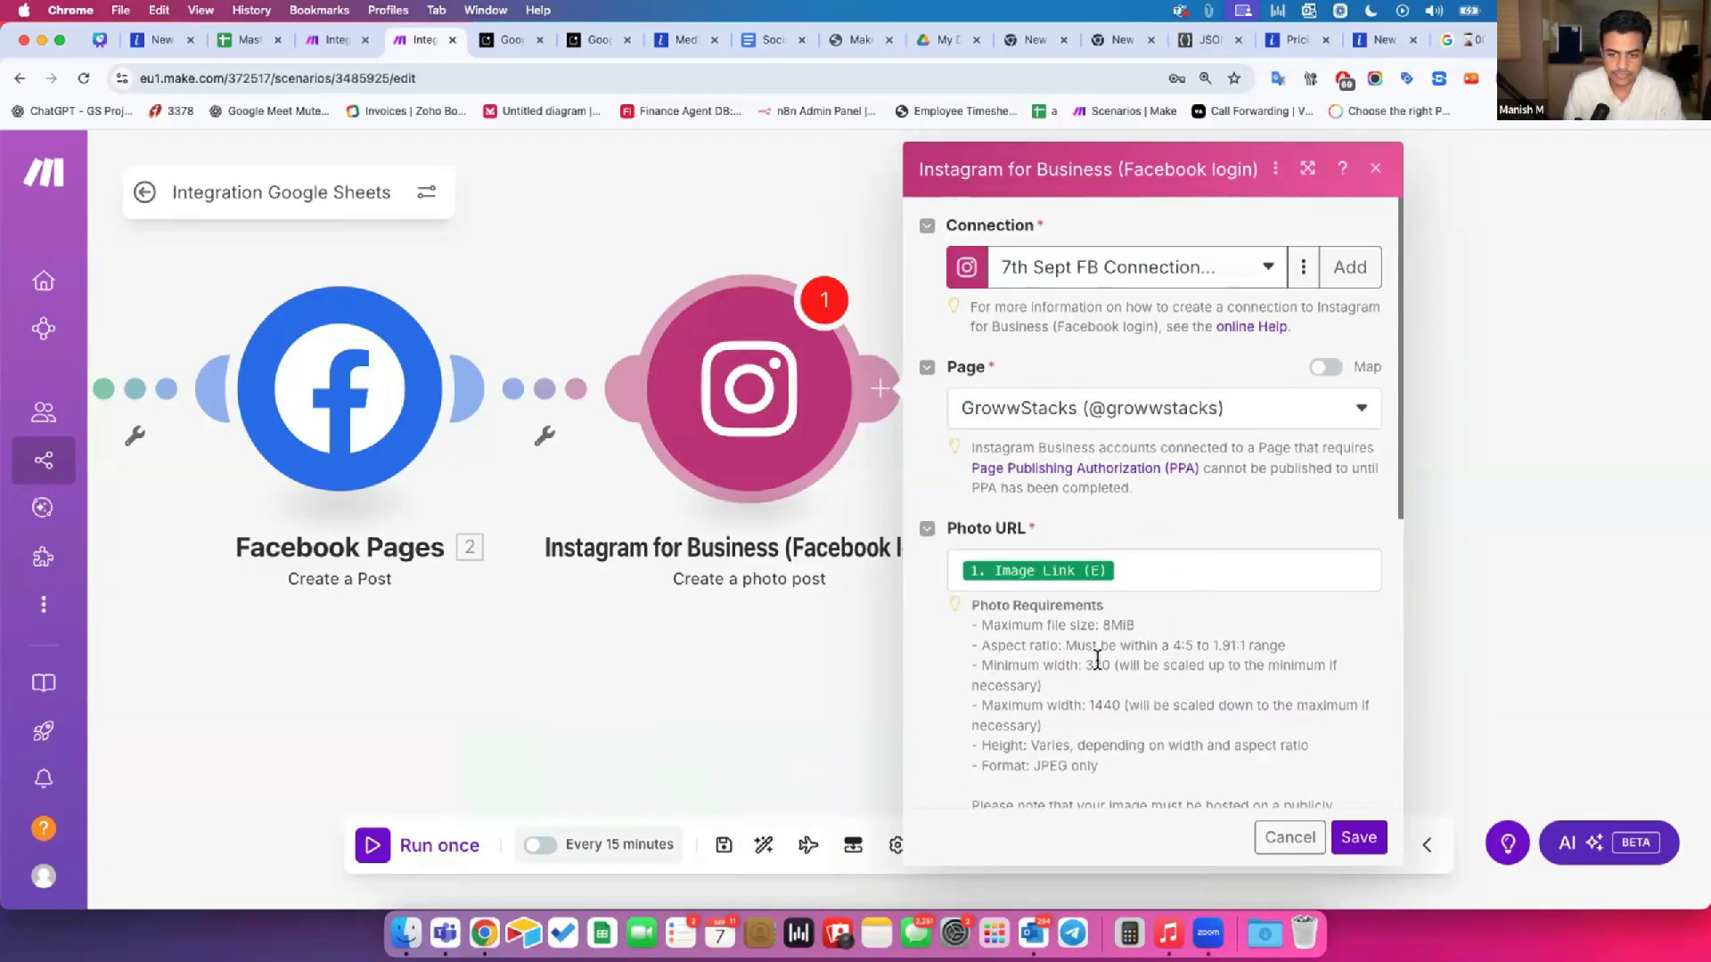
scroll(1098, 660, down, 3)
scroll(1098, 663, up, 3)
scroll(1087, 646, down, 1)
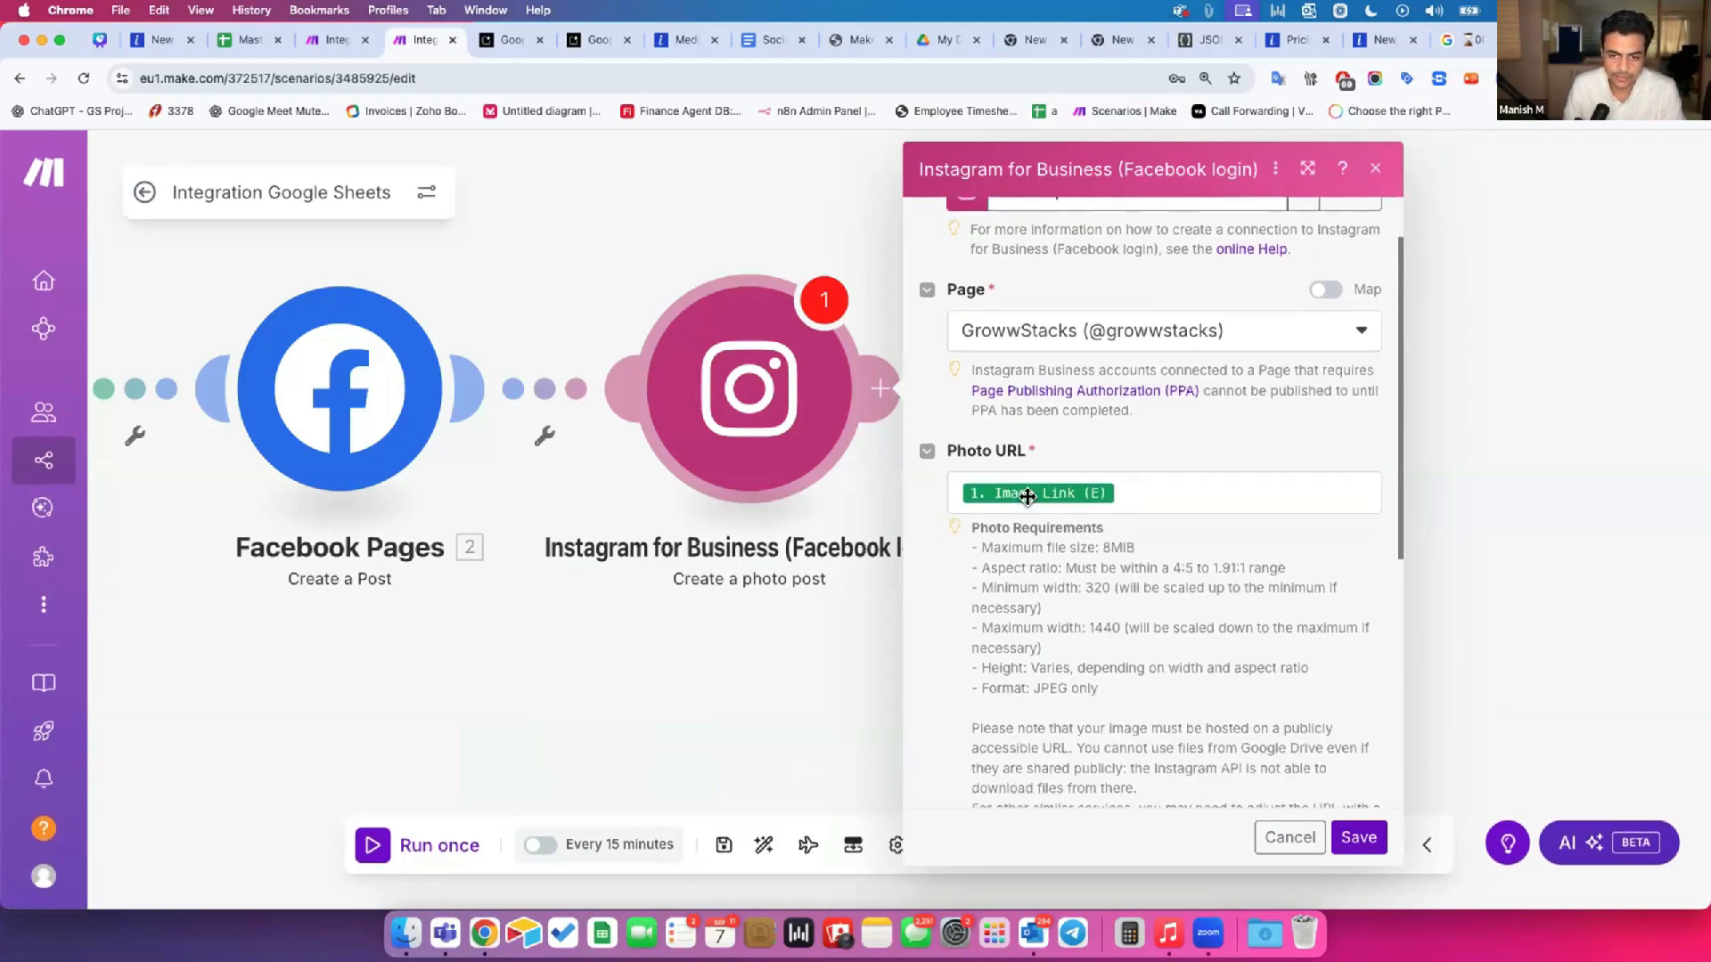
scroll(1045, 694, down, 3)
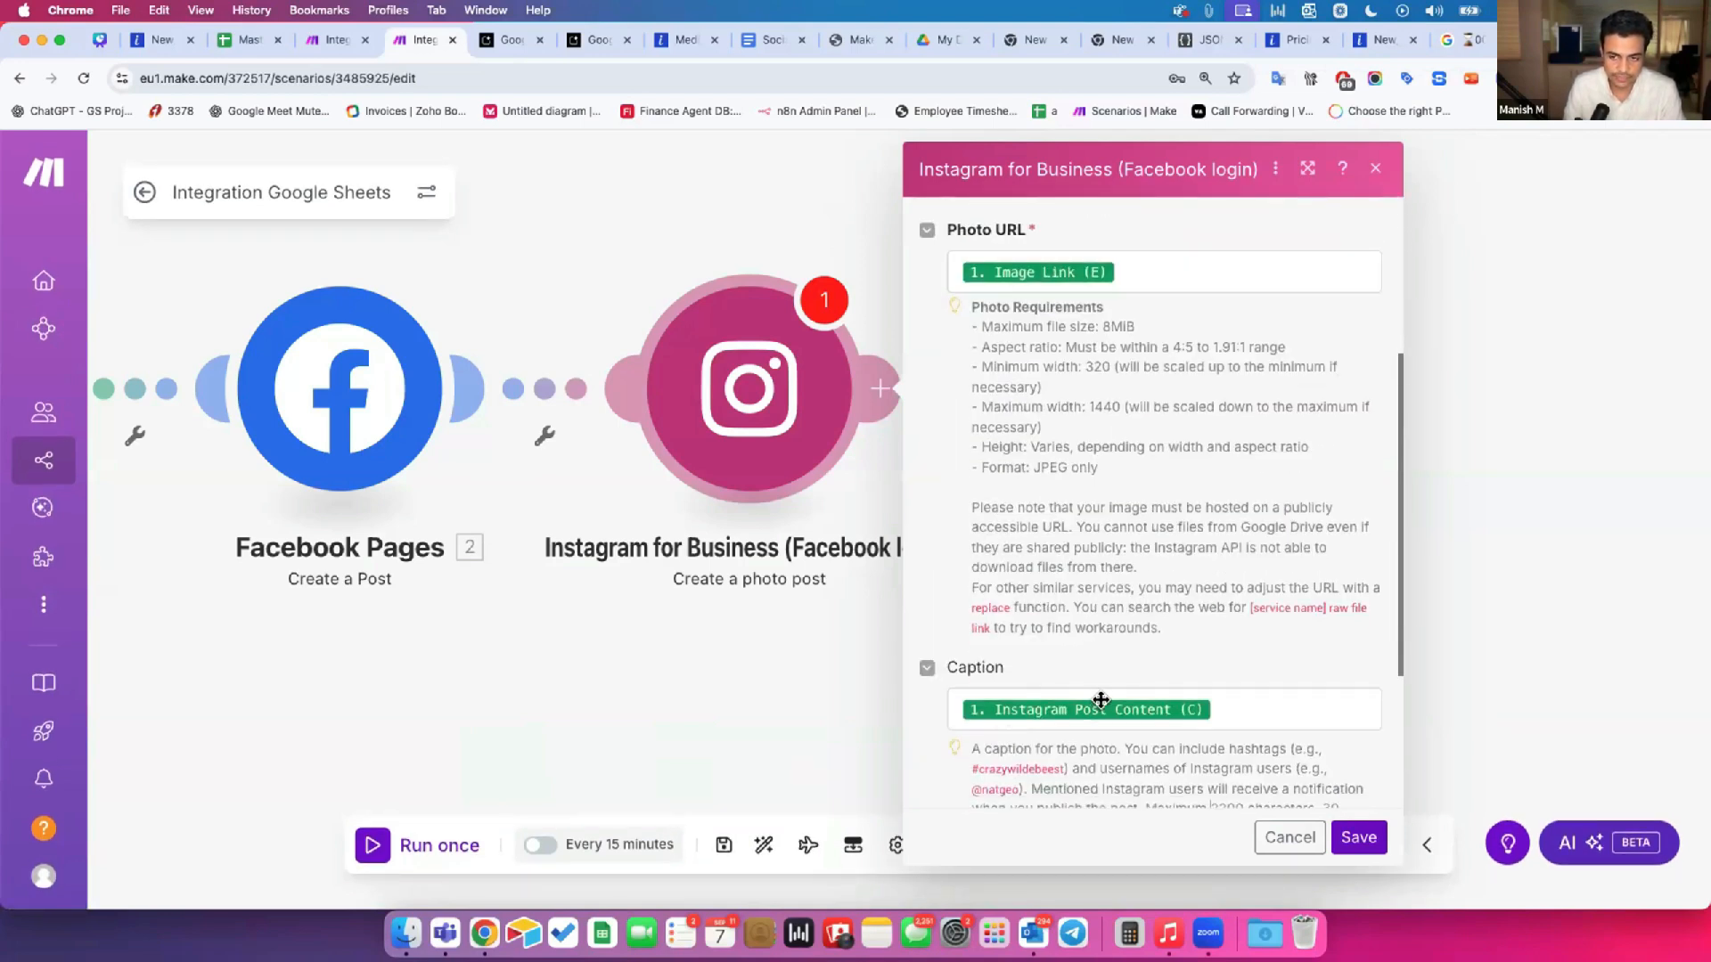
mouse_move(1100, 700)
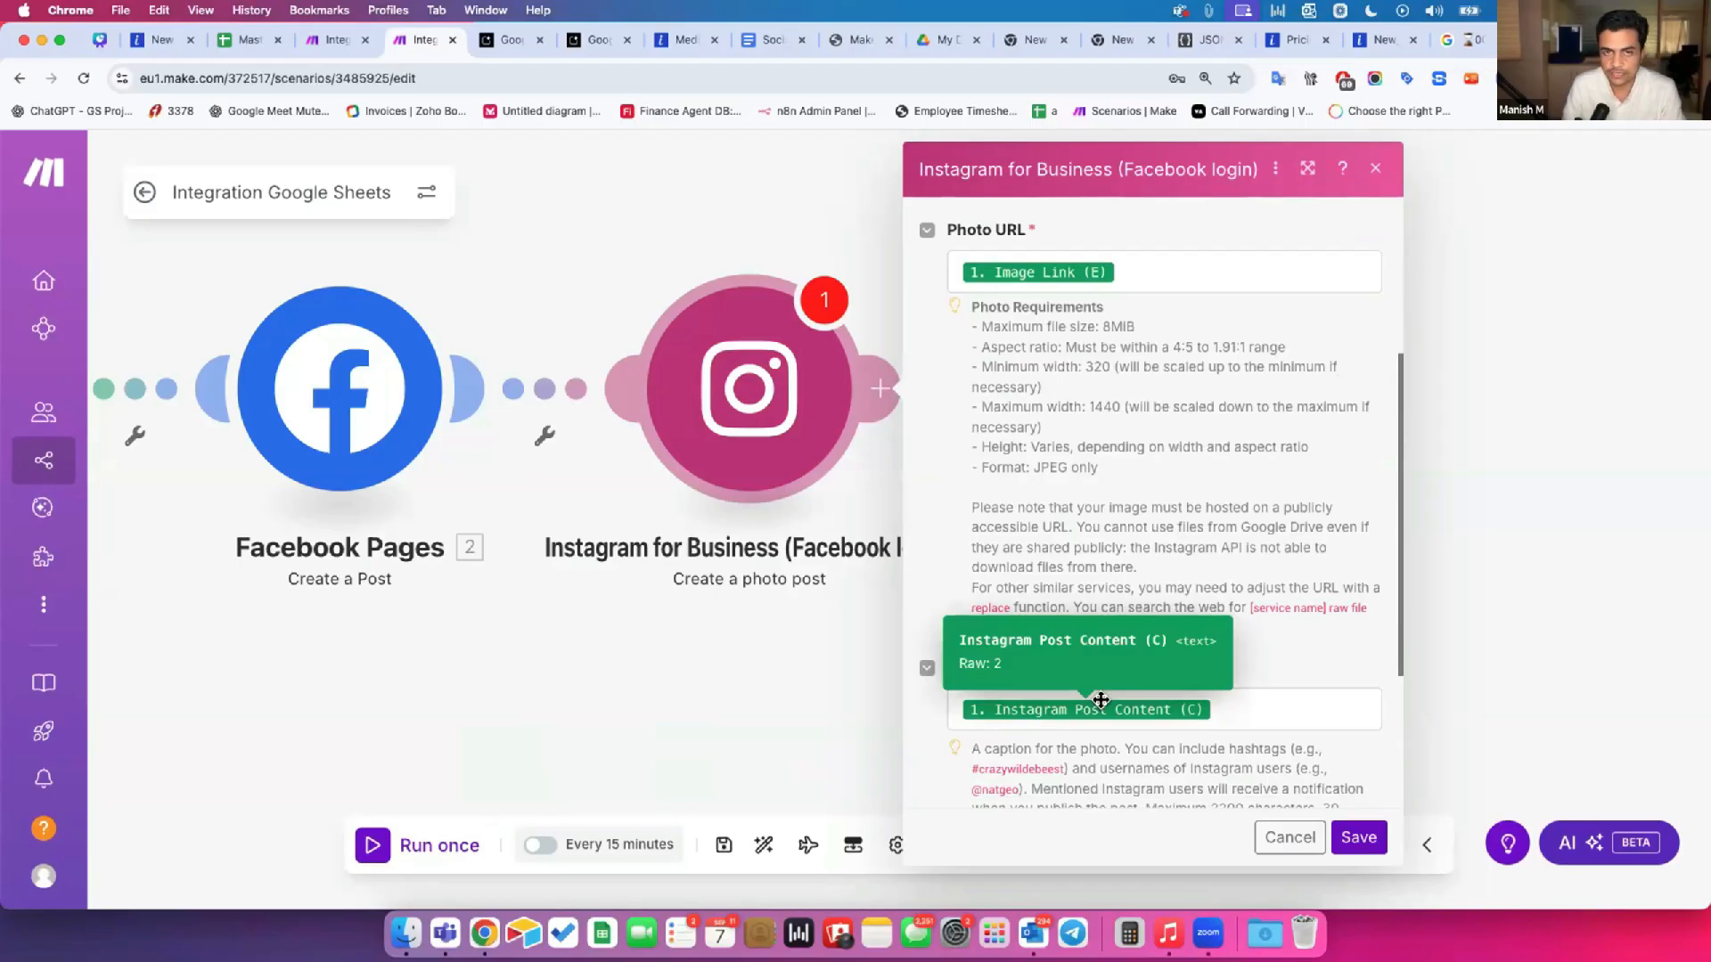
click(1347, 838)
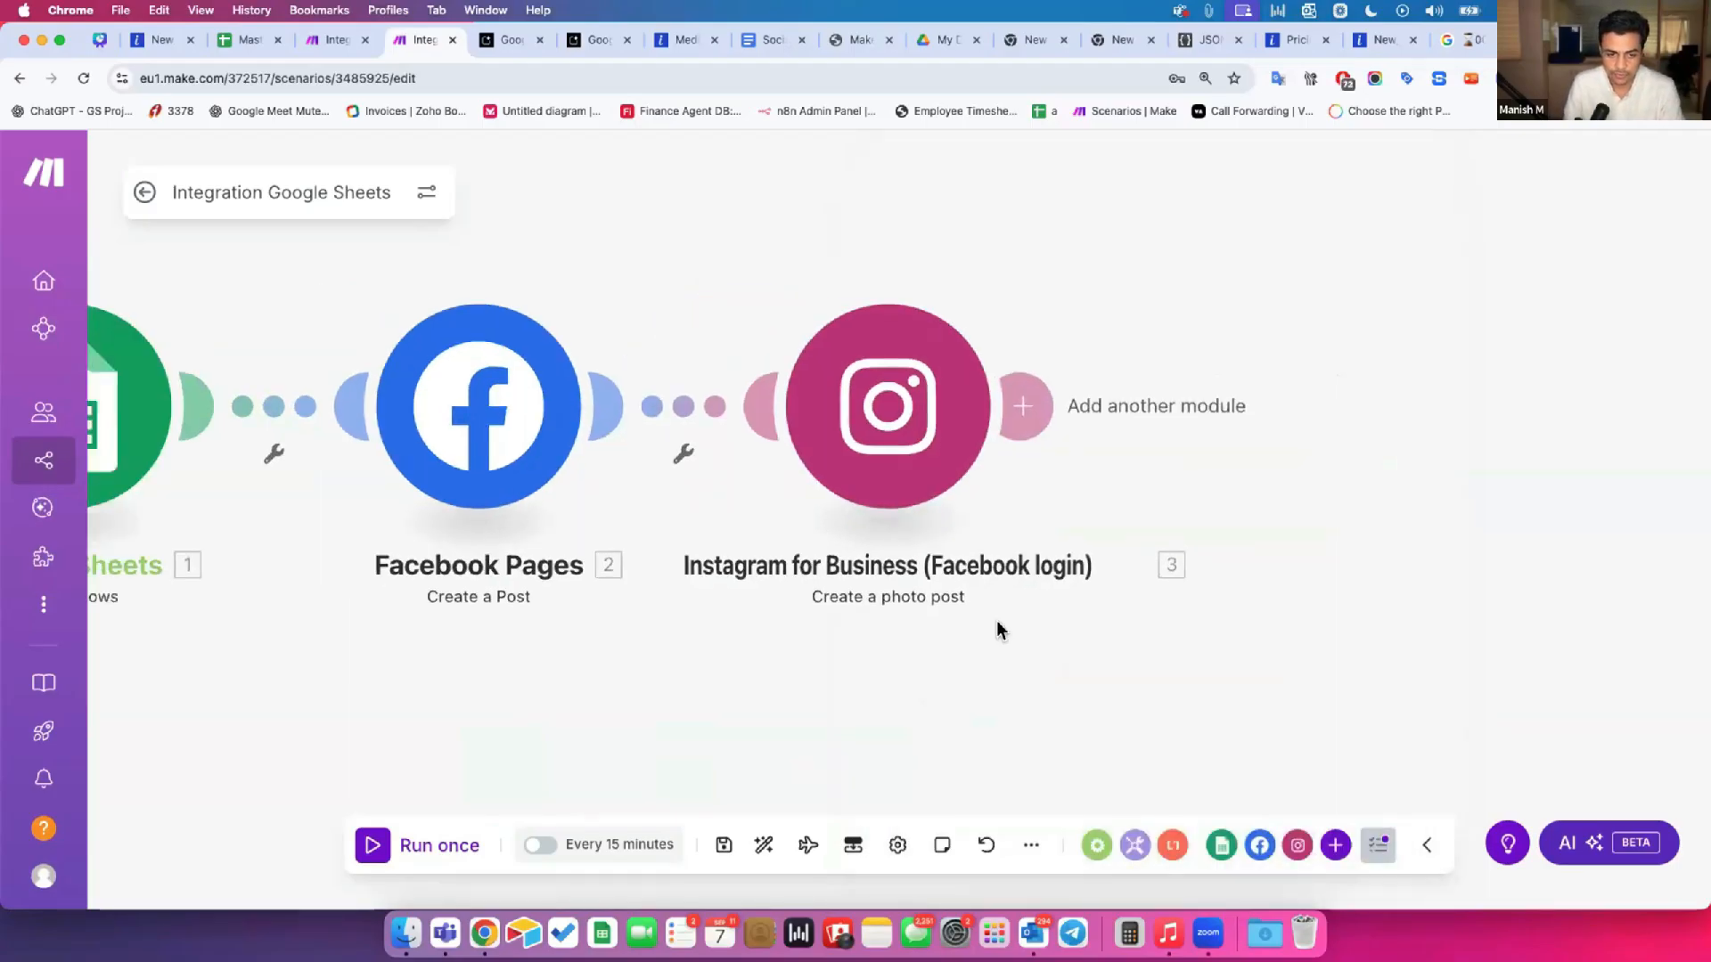
Step: Start a new module after Instagram, search the apps for "linked" and look through the LinkedIn-related apps
click(1180, 426)
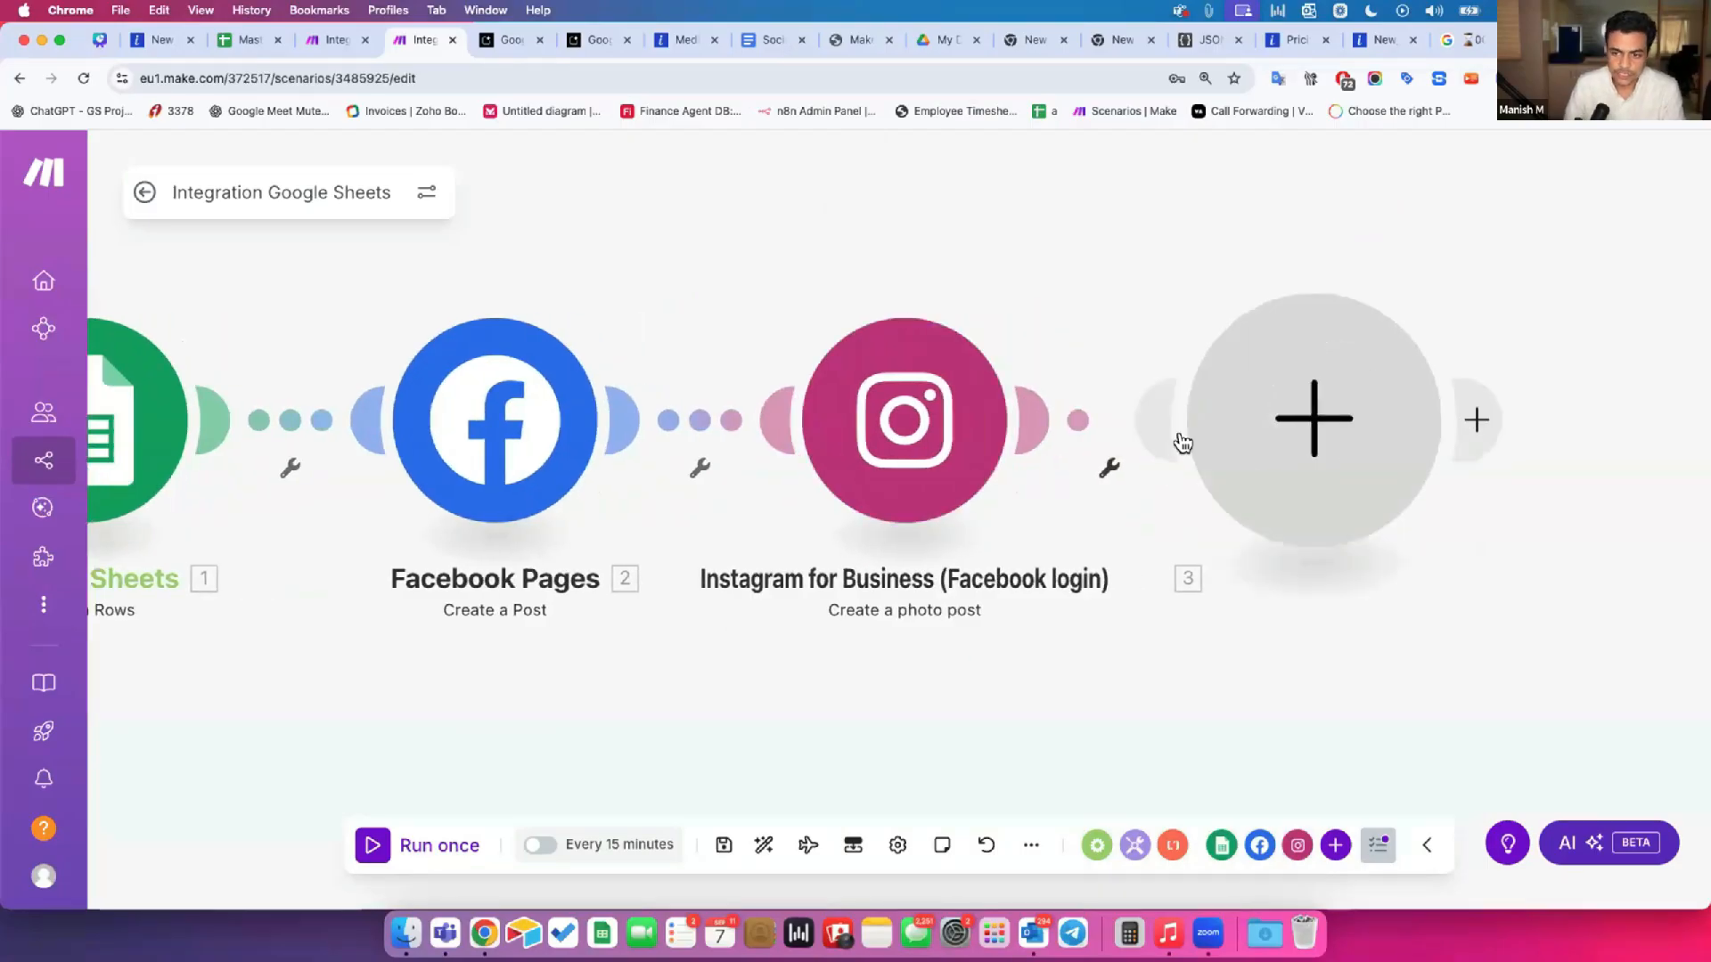
text(linkr)
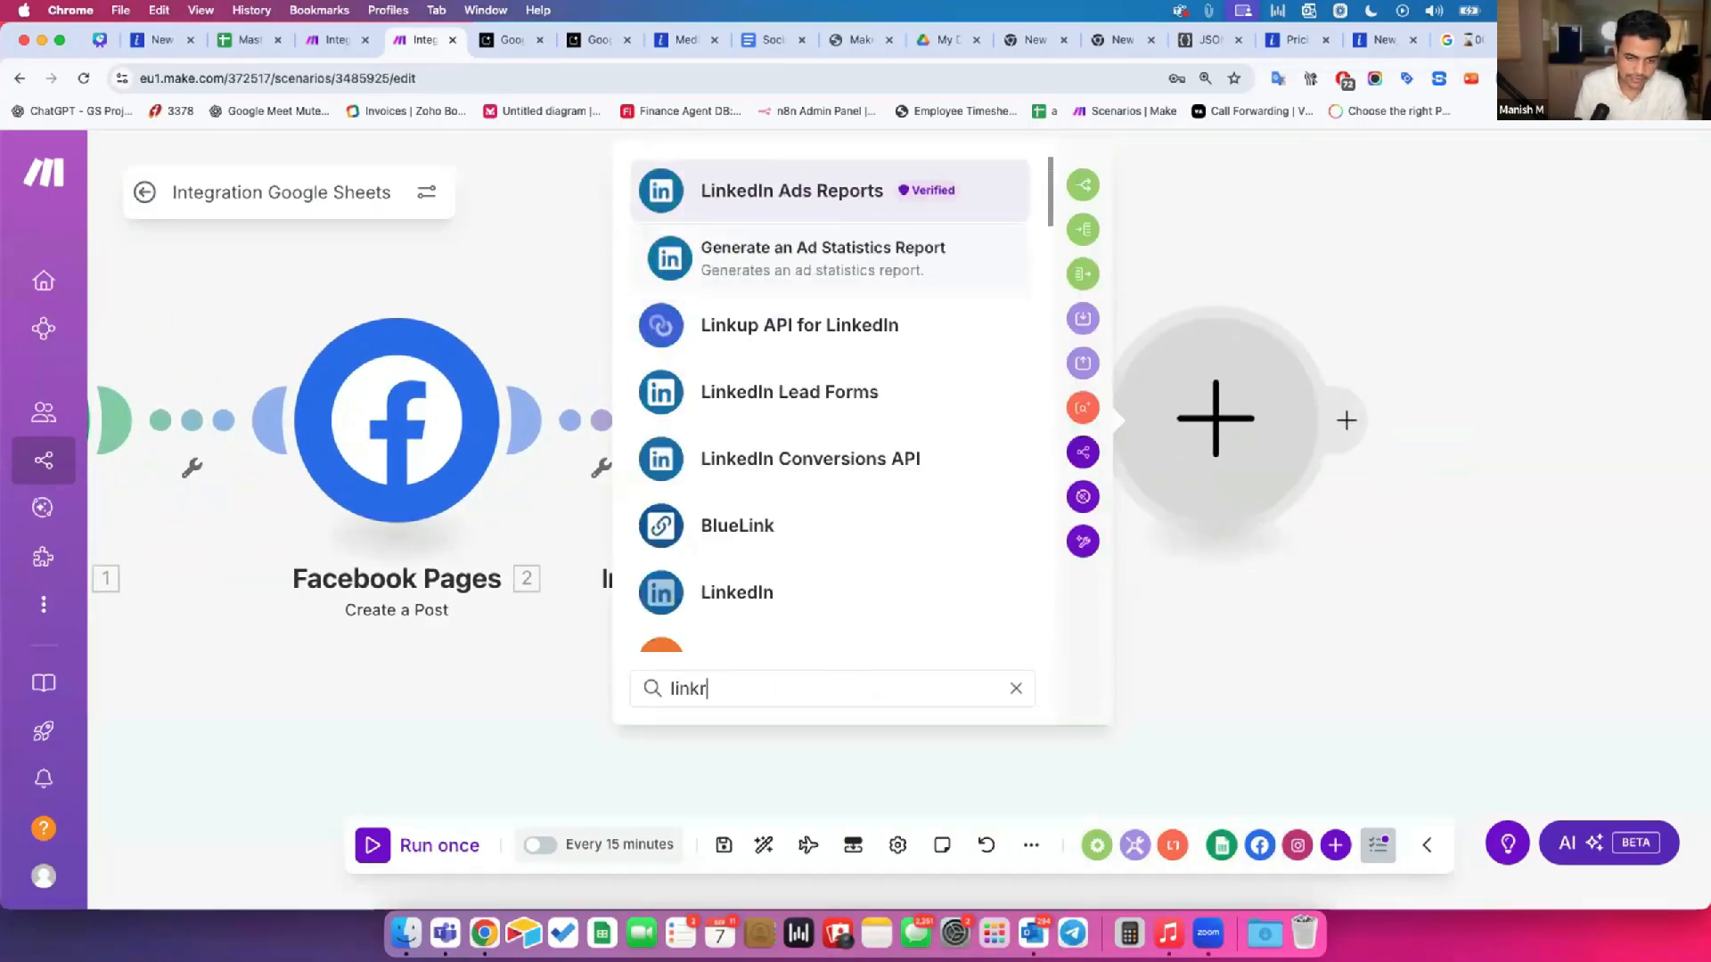
key(BackSpace)
text(ed)
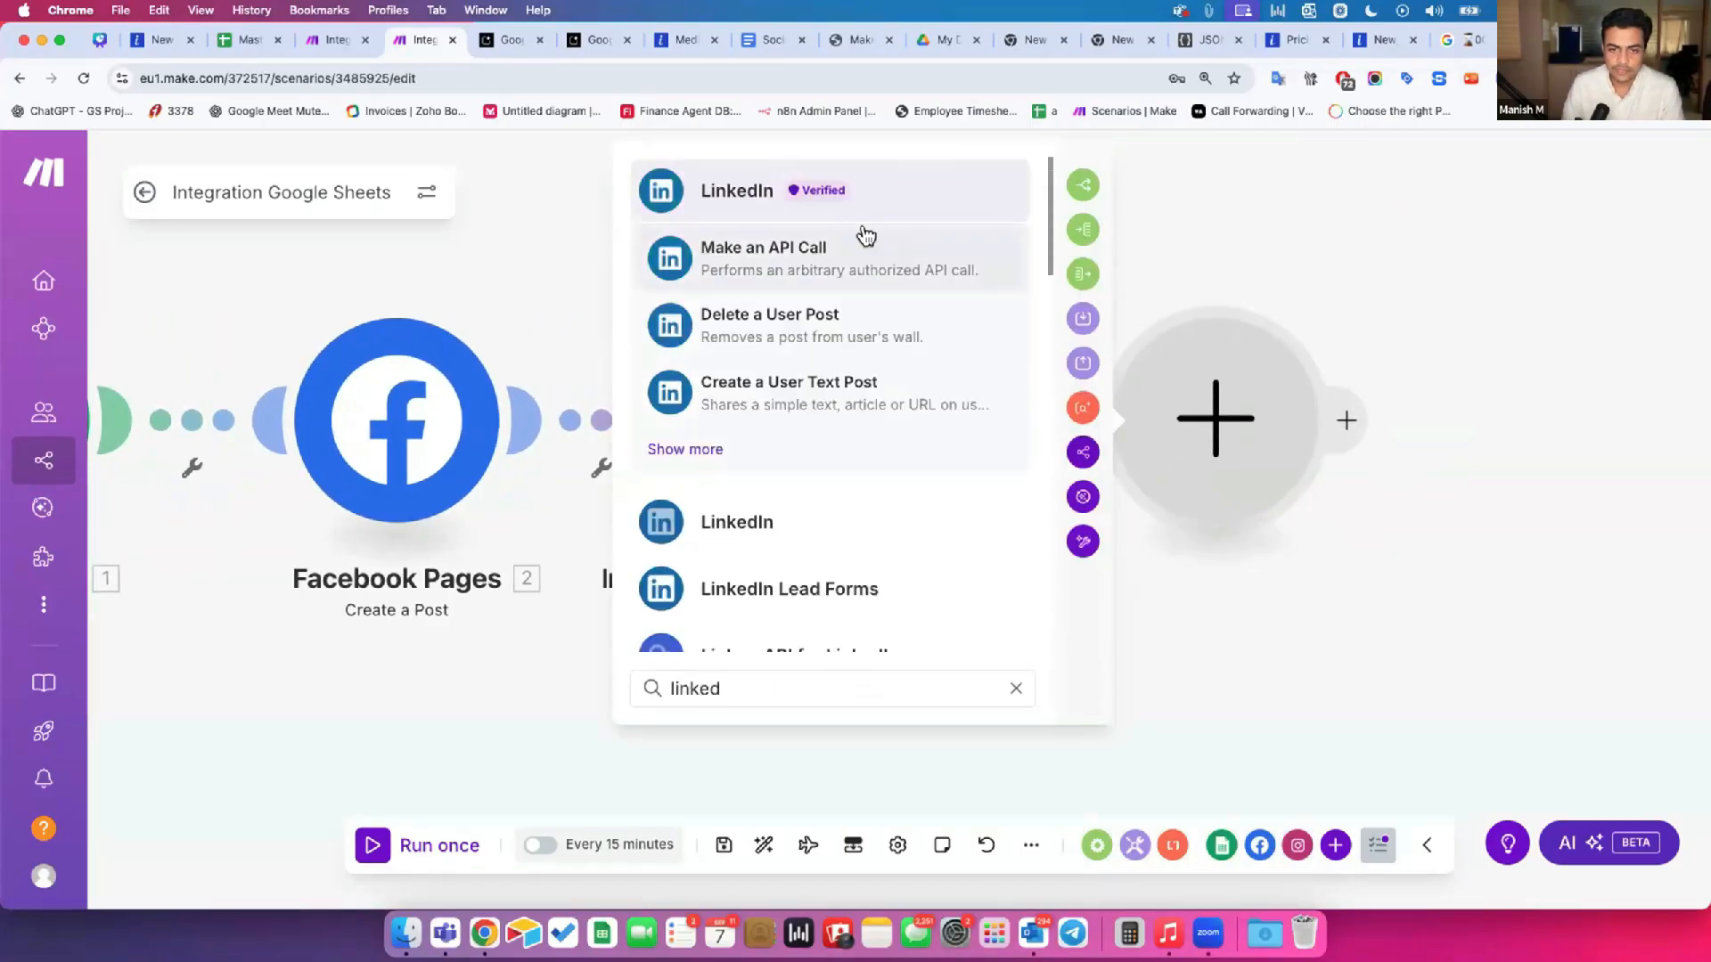
scroll(819, 534, down, 3)
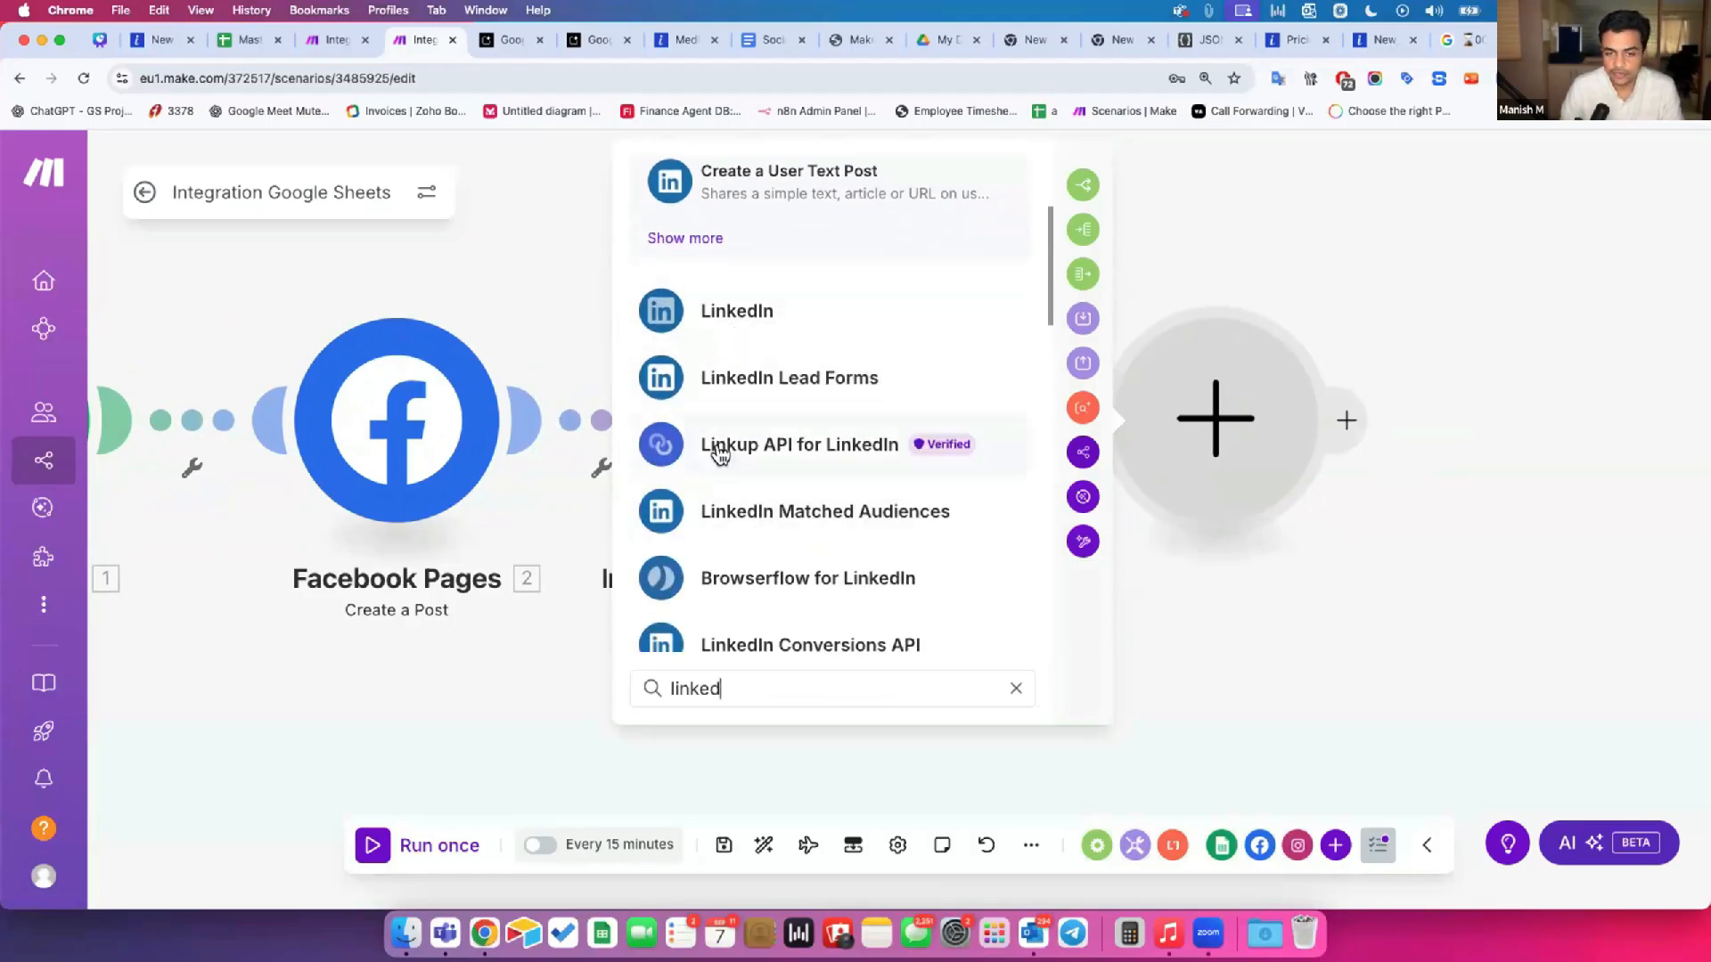
scroll(764, 526, down, 3)
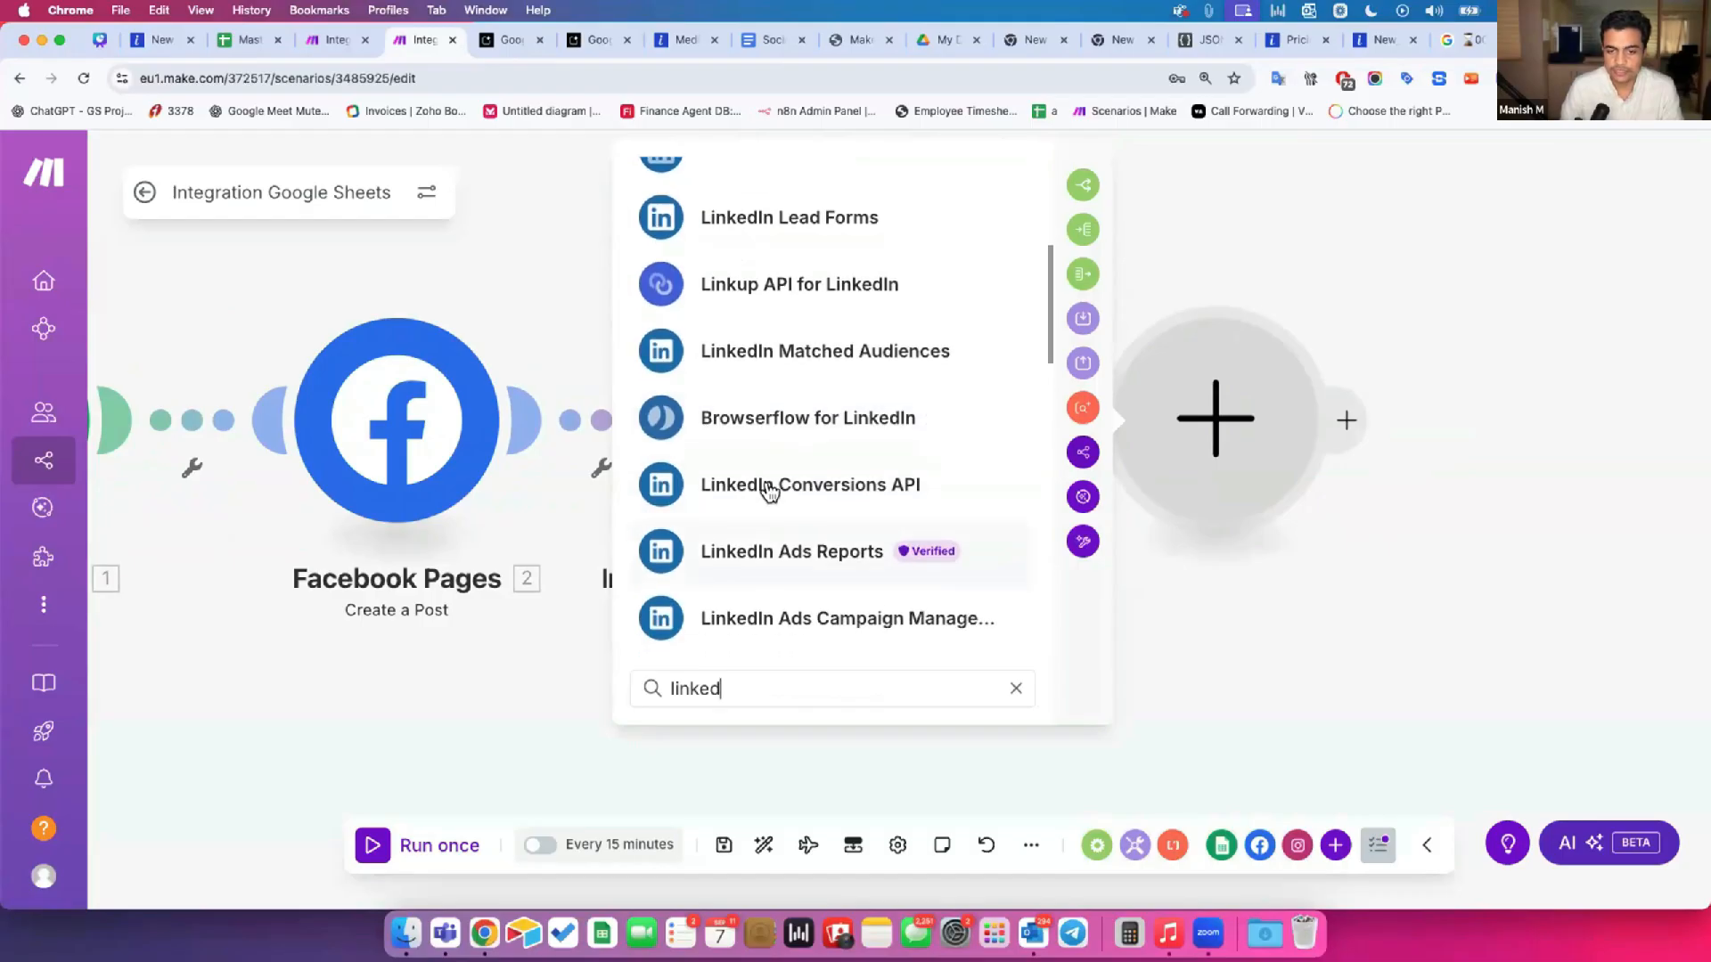
scroll(791, 523, down, 2)
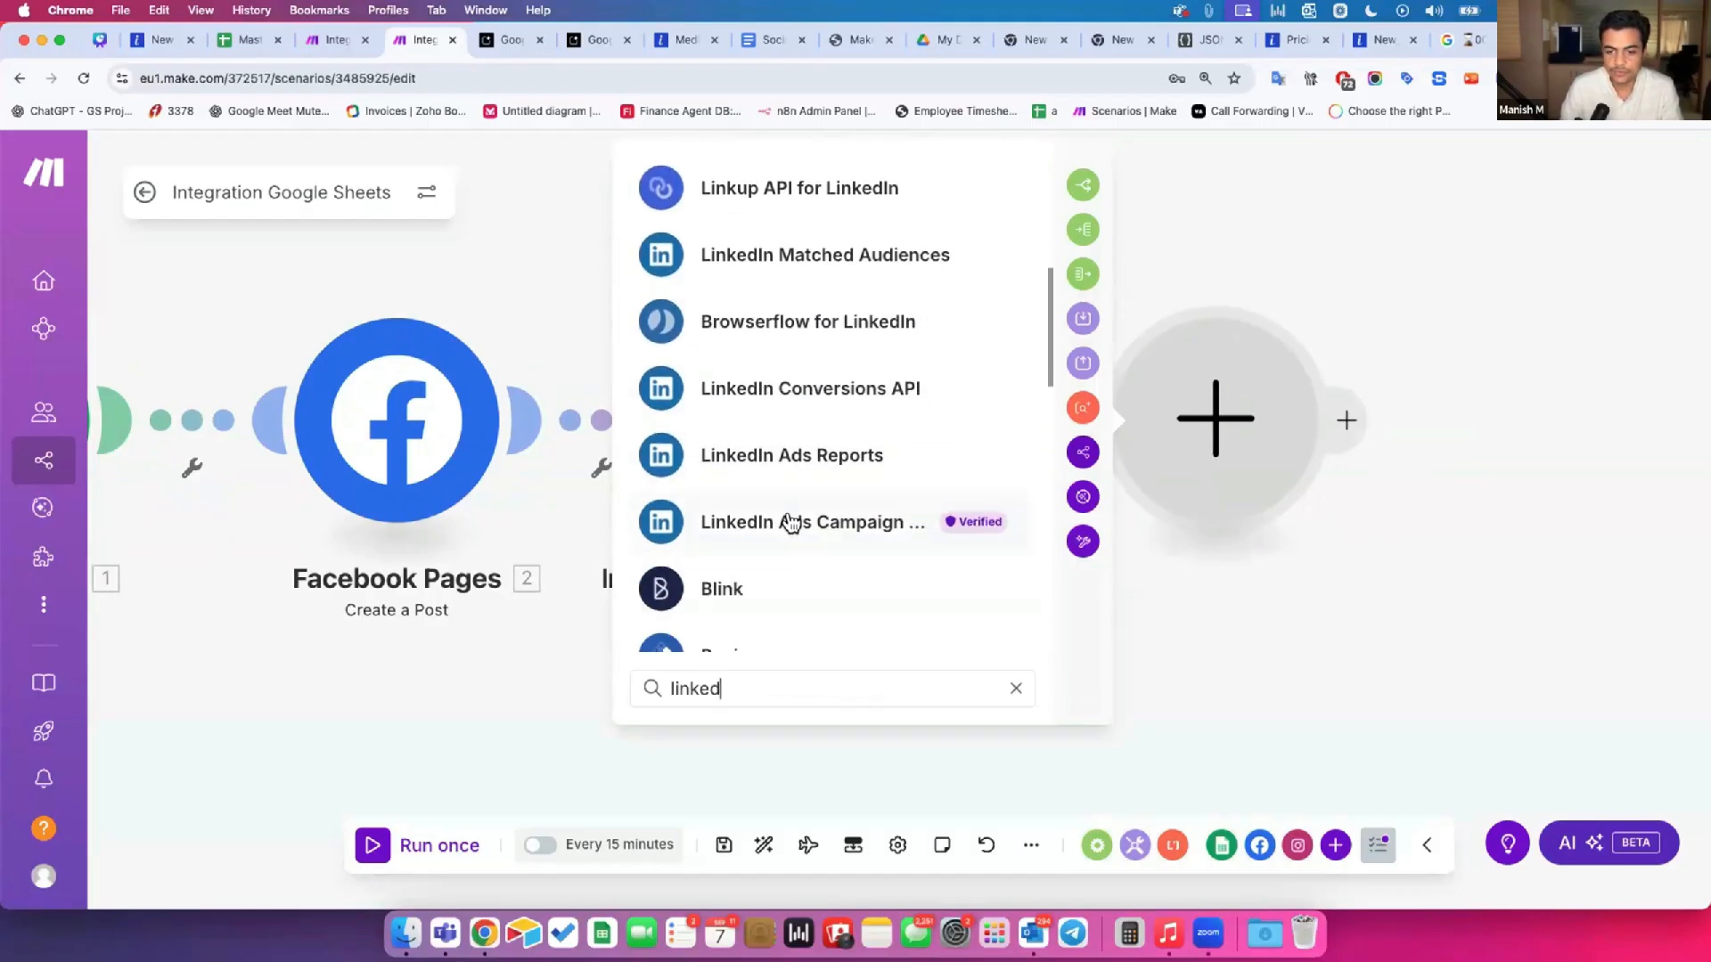
scroll(889, 521, down, 8)
scroll(890, 512, up, 10)
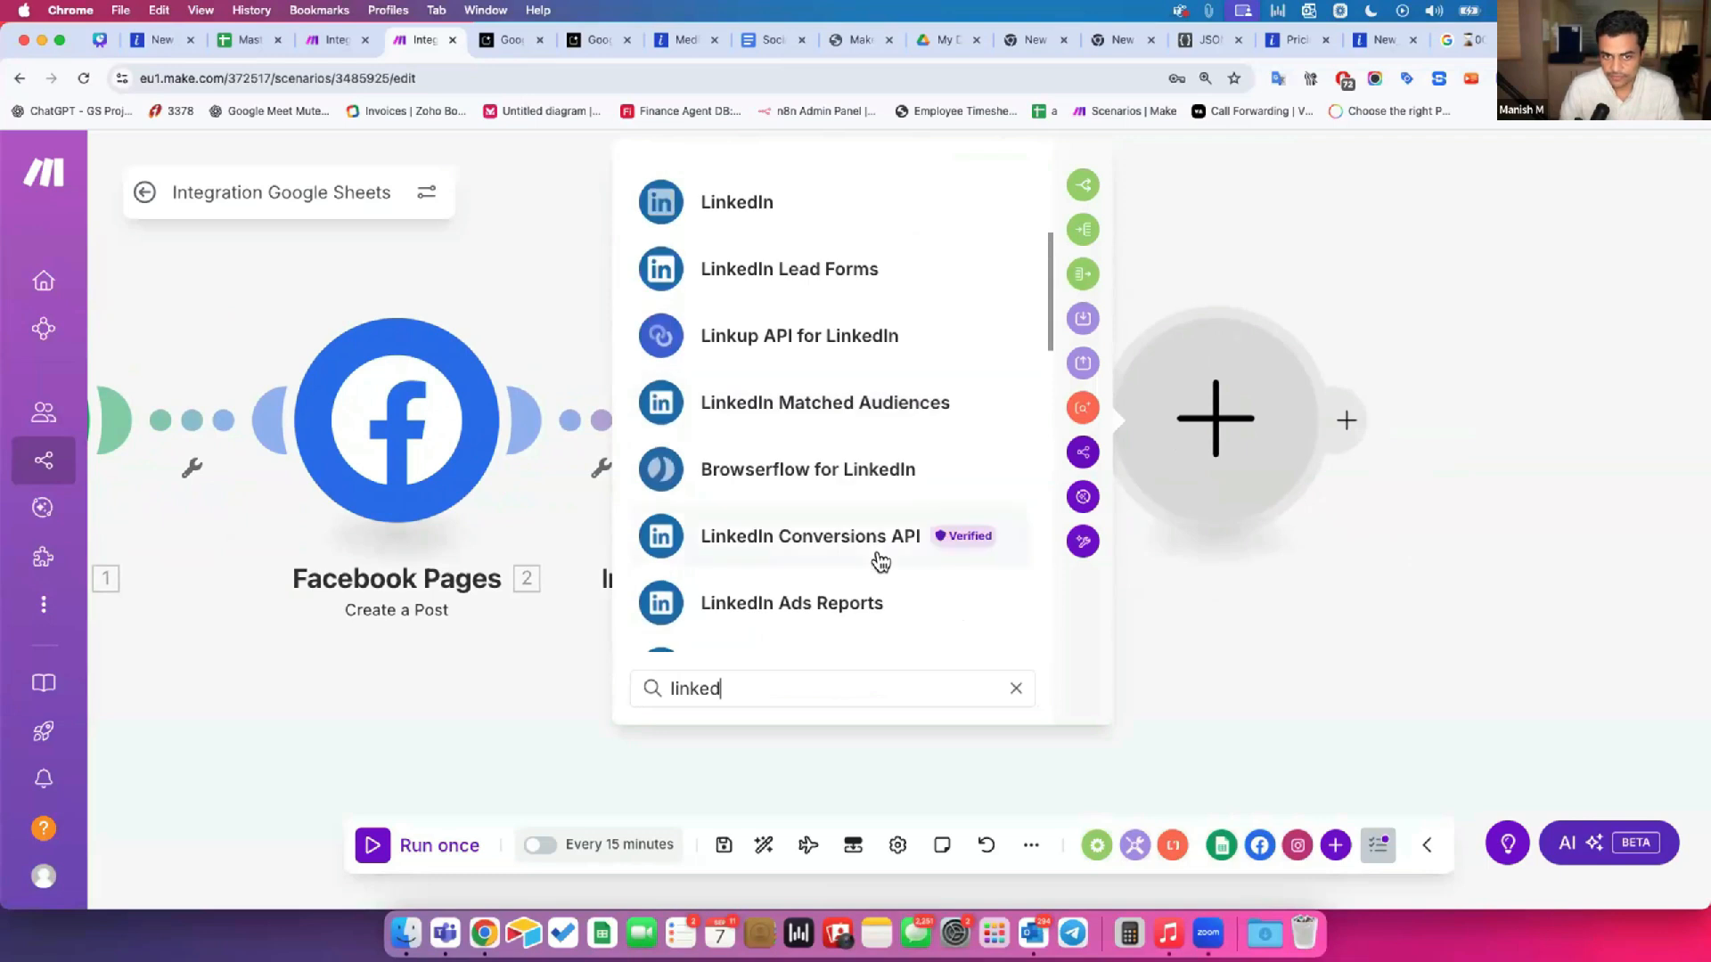
scroll(881, 560, up, 5)
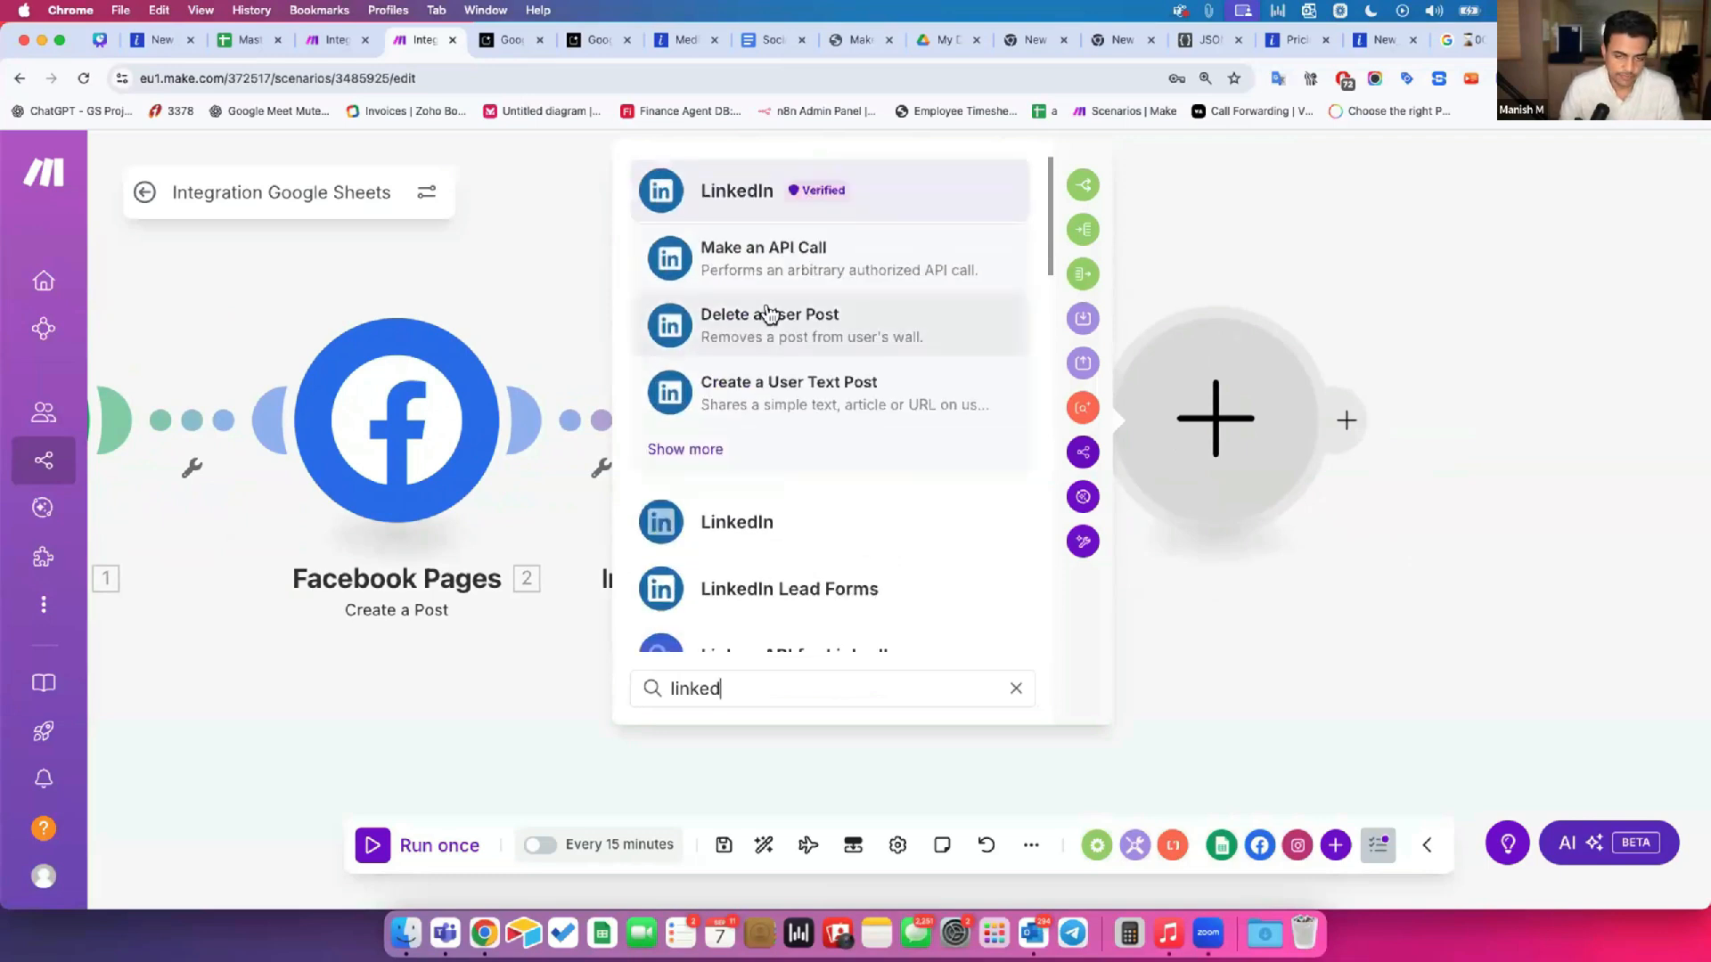
Step: View the verified LinkedIn app's modules and what its Verified label means, and leave without adding one
click(753, 192)
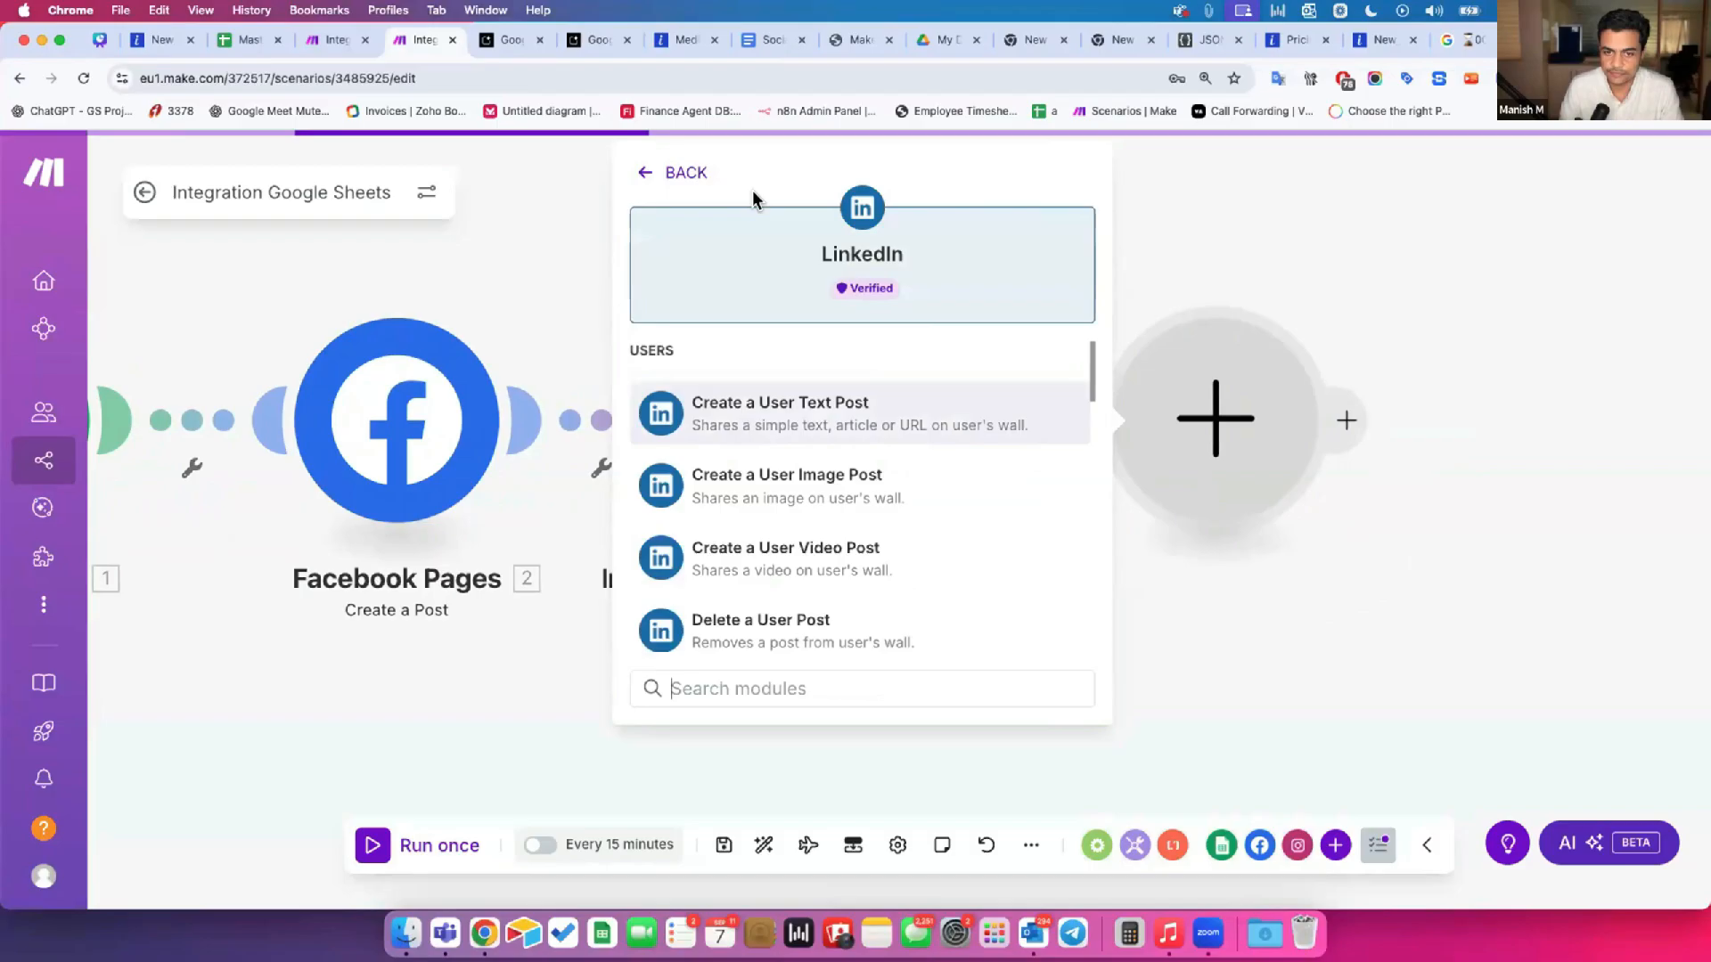
drag(894, 283, 851, 287)
click(841, 287)
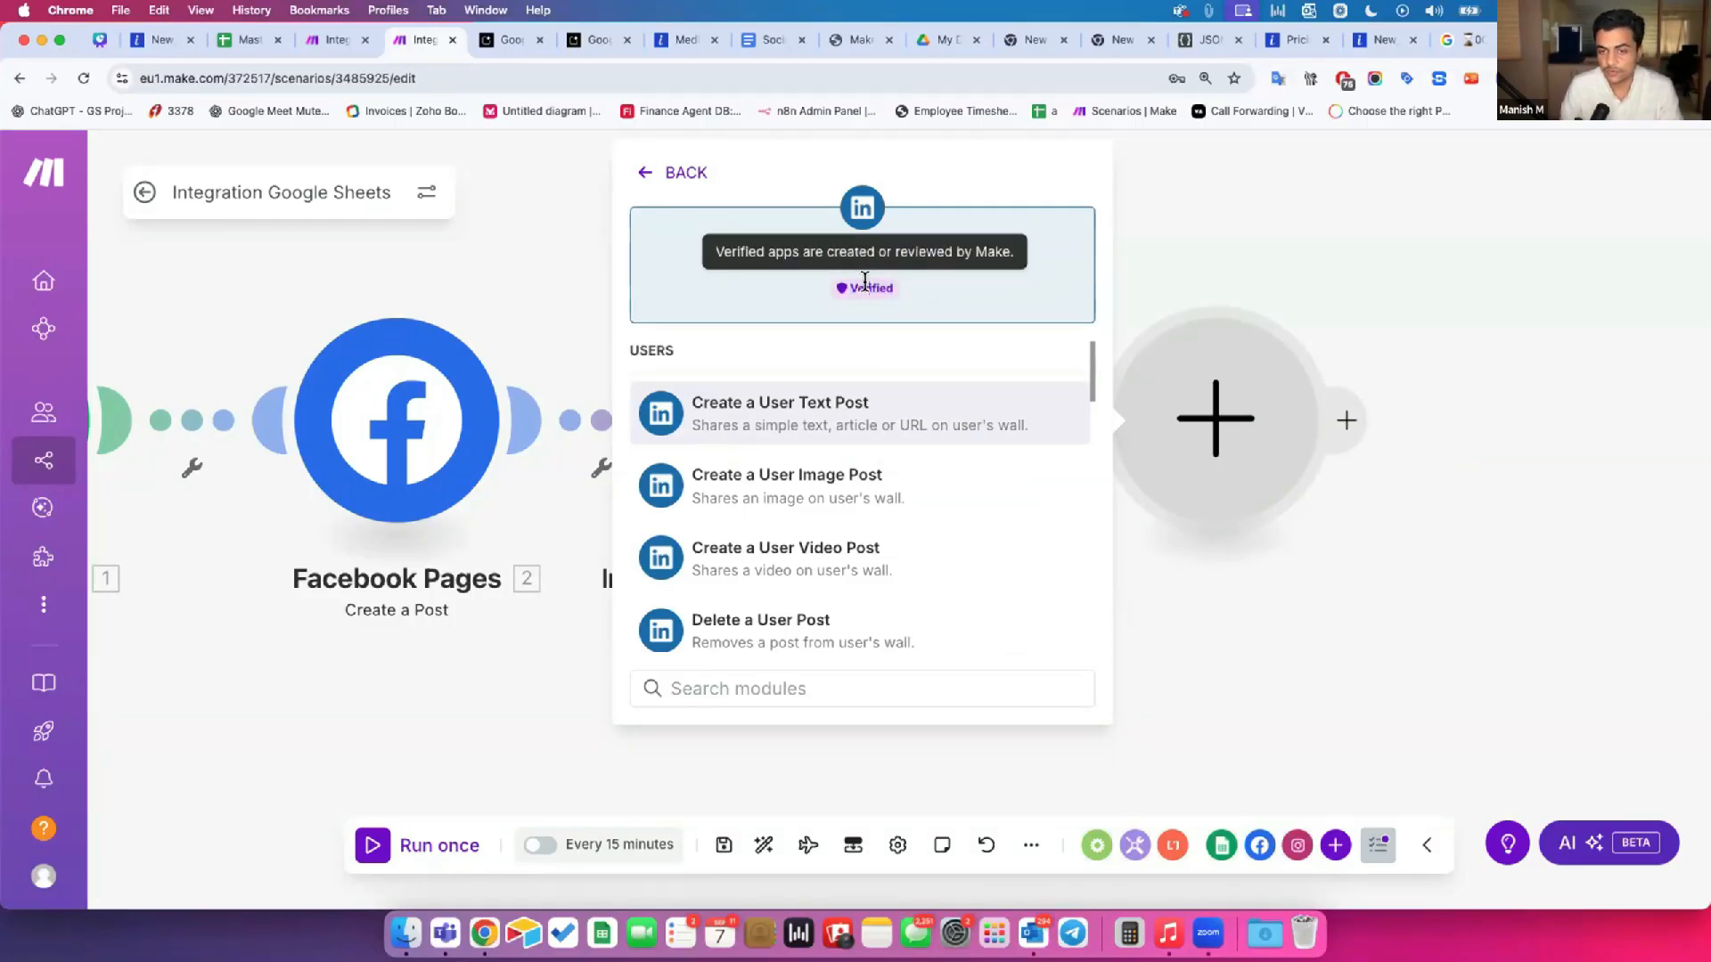
scroll(785, 328, down, 1)
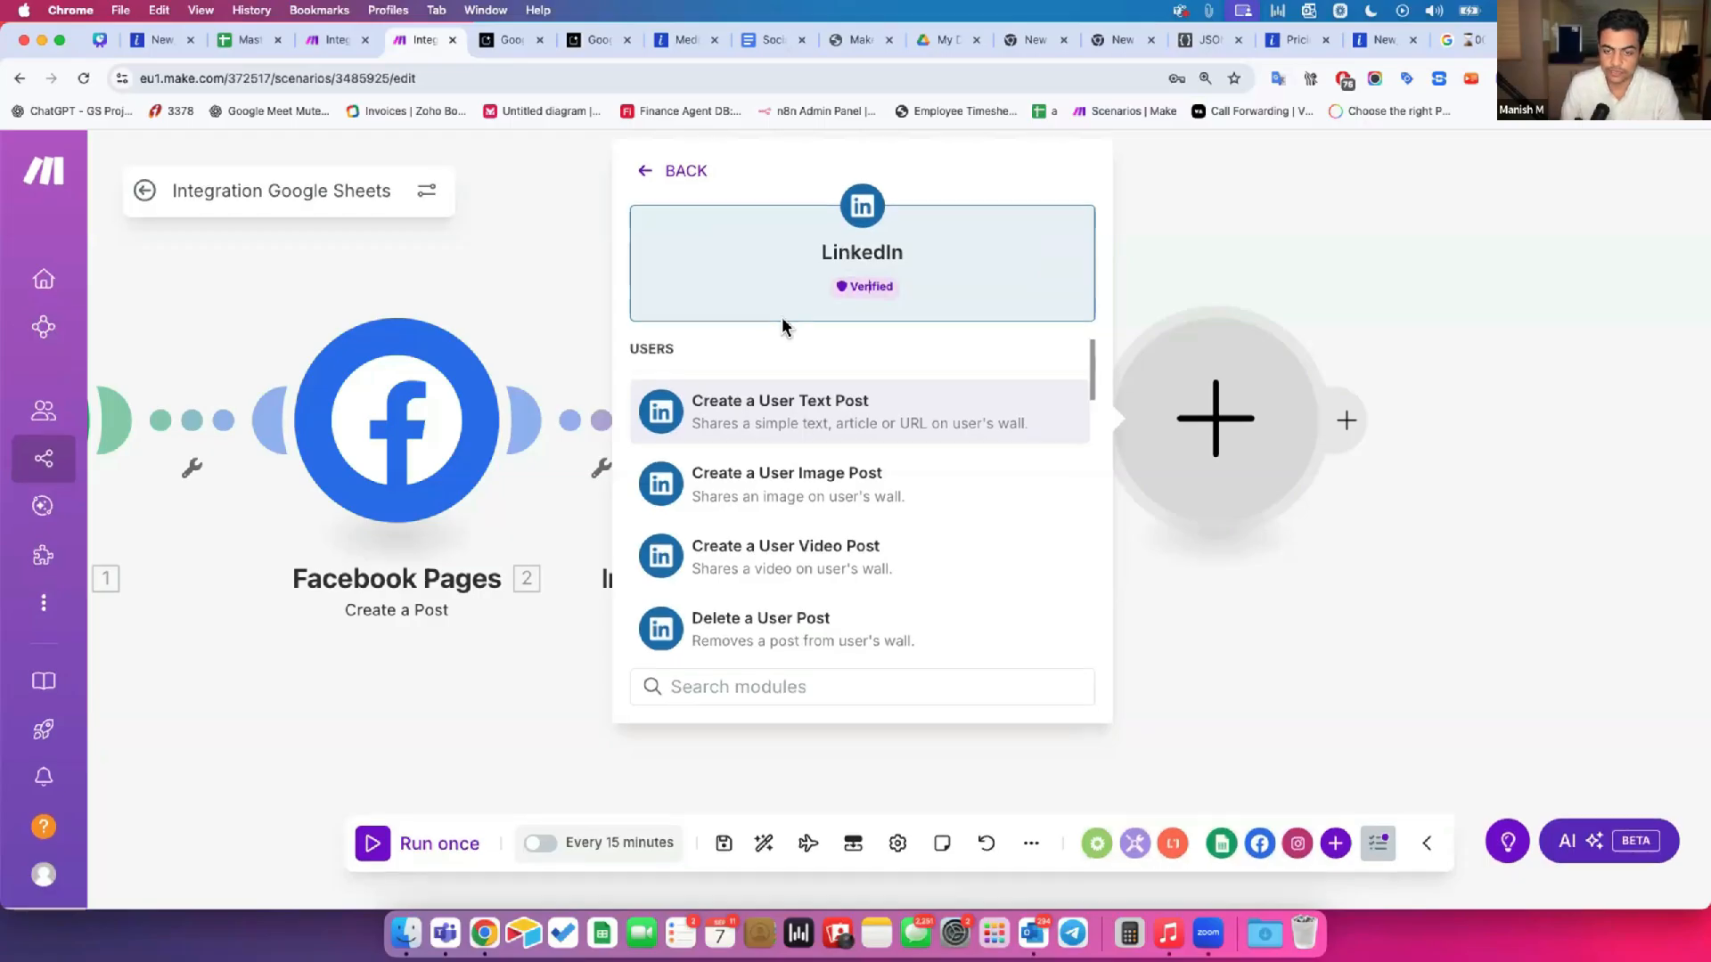
scroll(785, 330, up, 1)
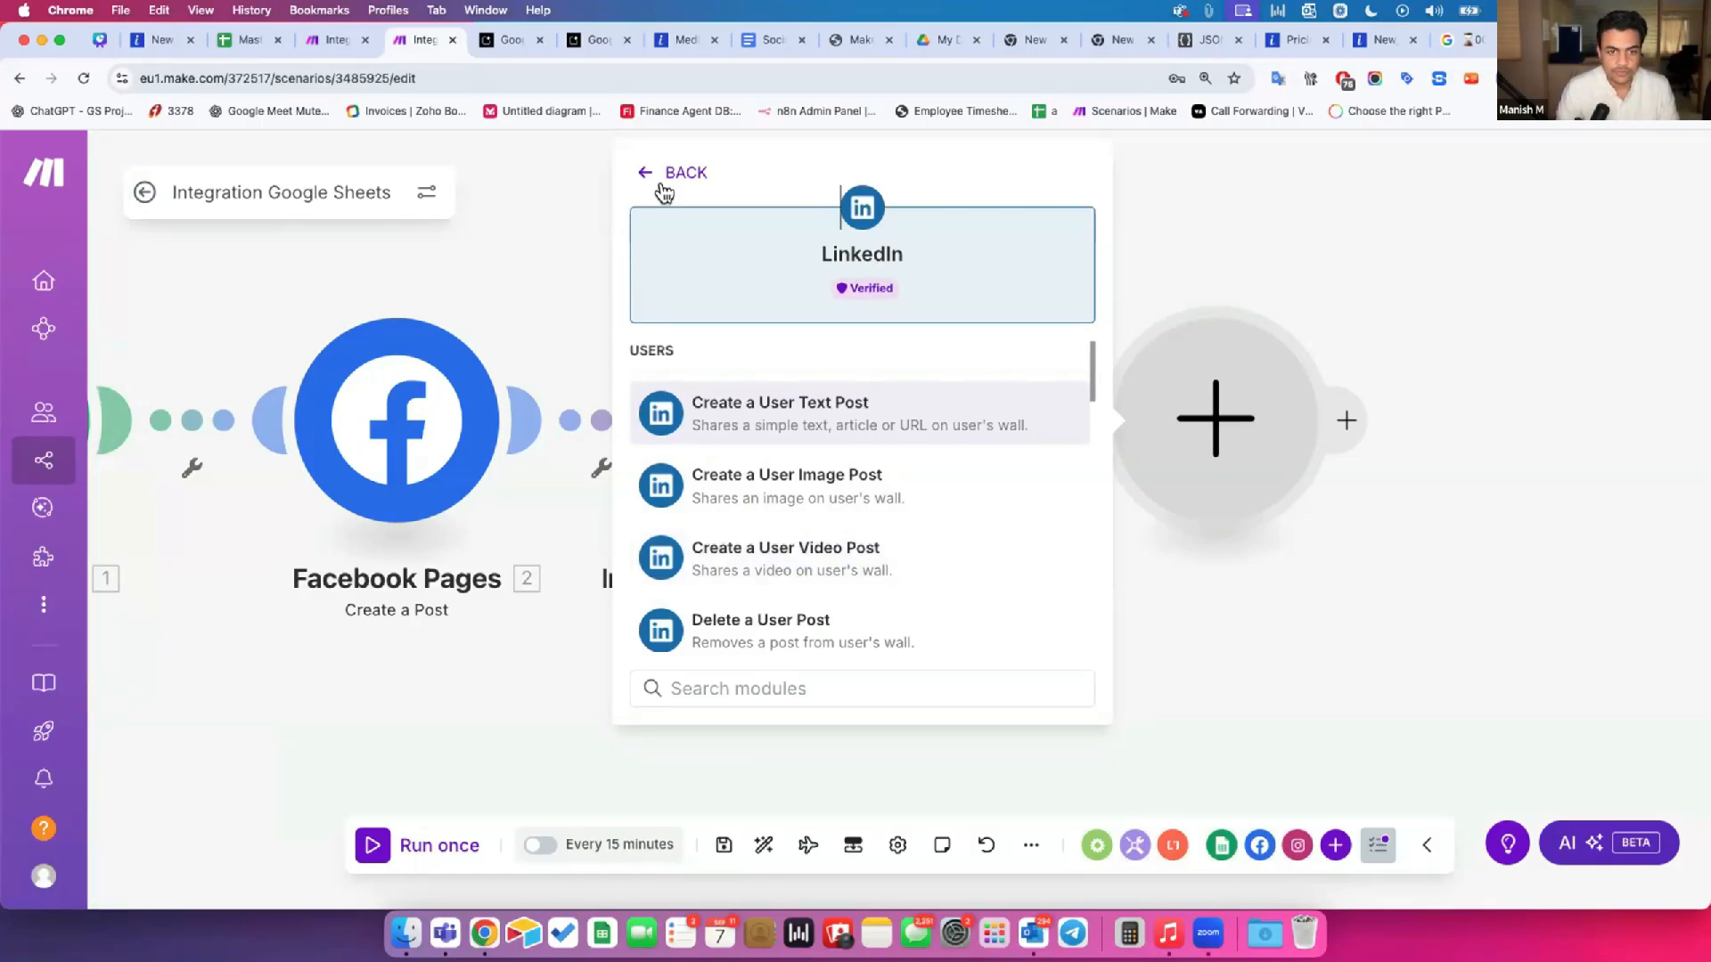
click(591, 287)
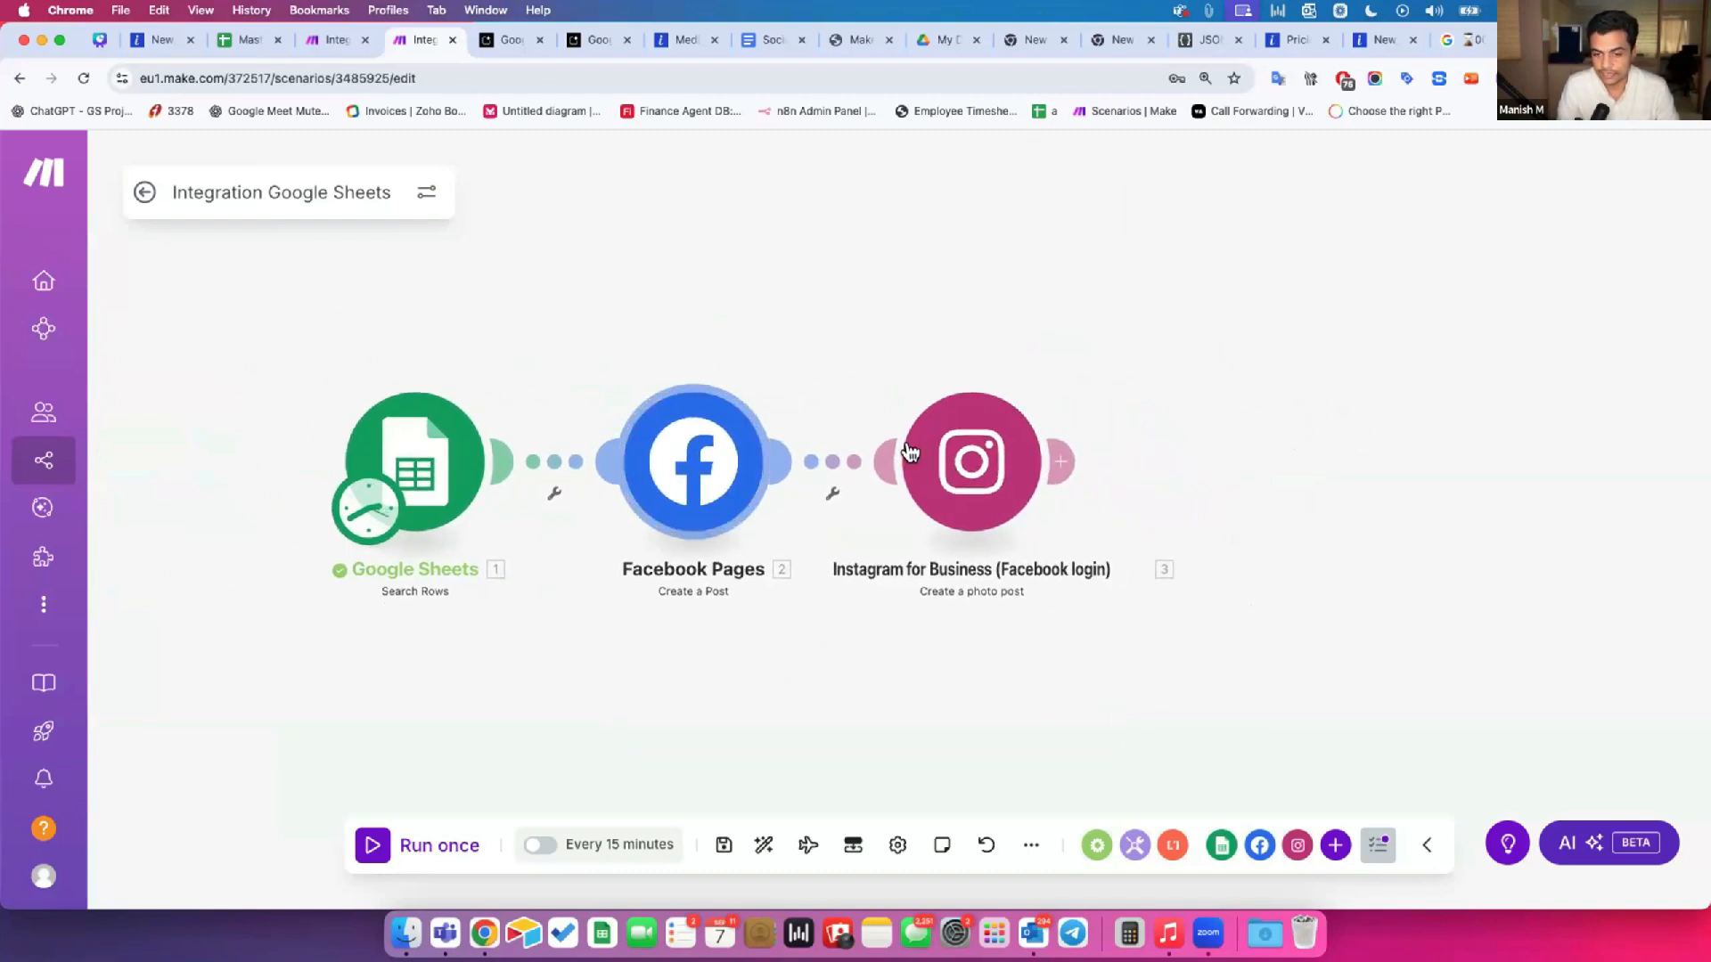
Step: Move the Facebook Pages and Instagram modules out of line and auto-align the scenario's modules again
drag(722, 401, 755, 262)
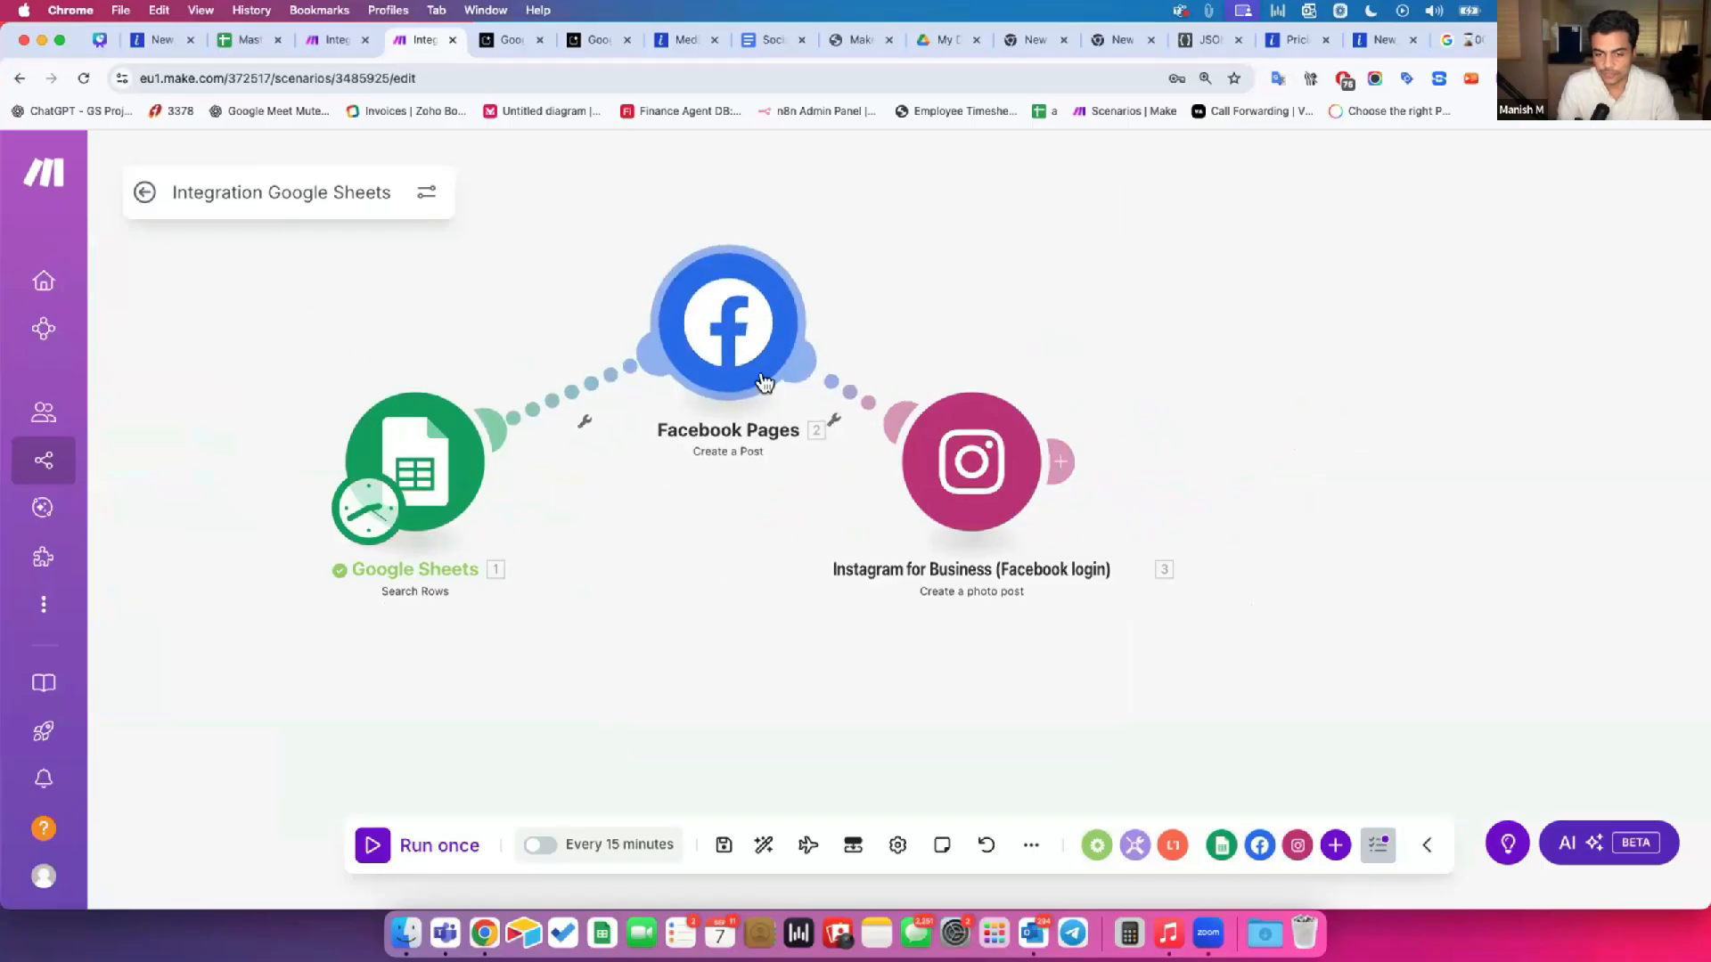
drag(967, 571, 1078, 503)
drag(1173, 359, 1073, 363)
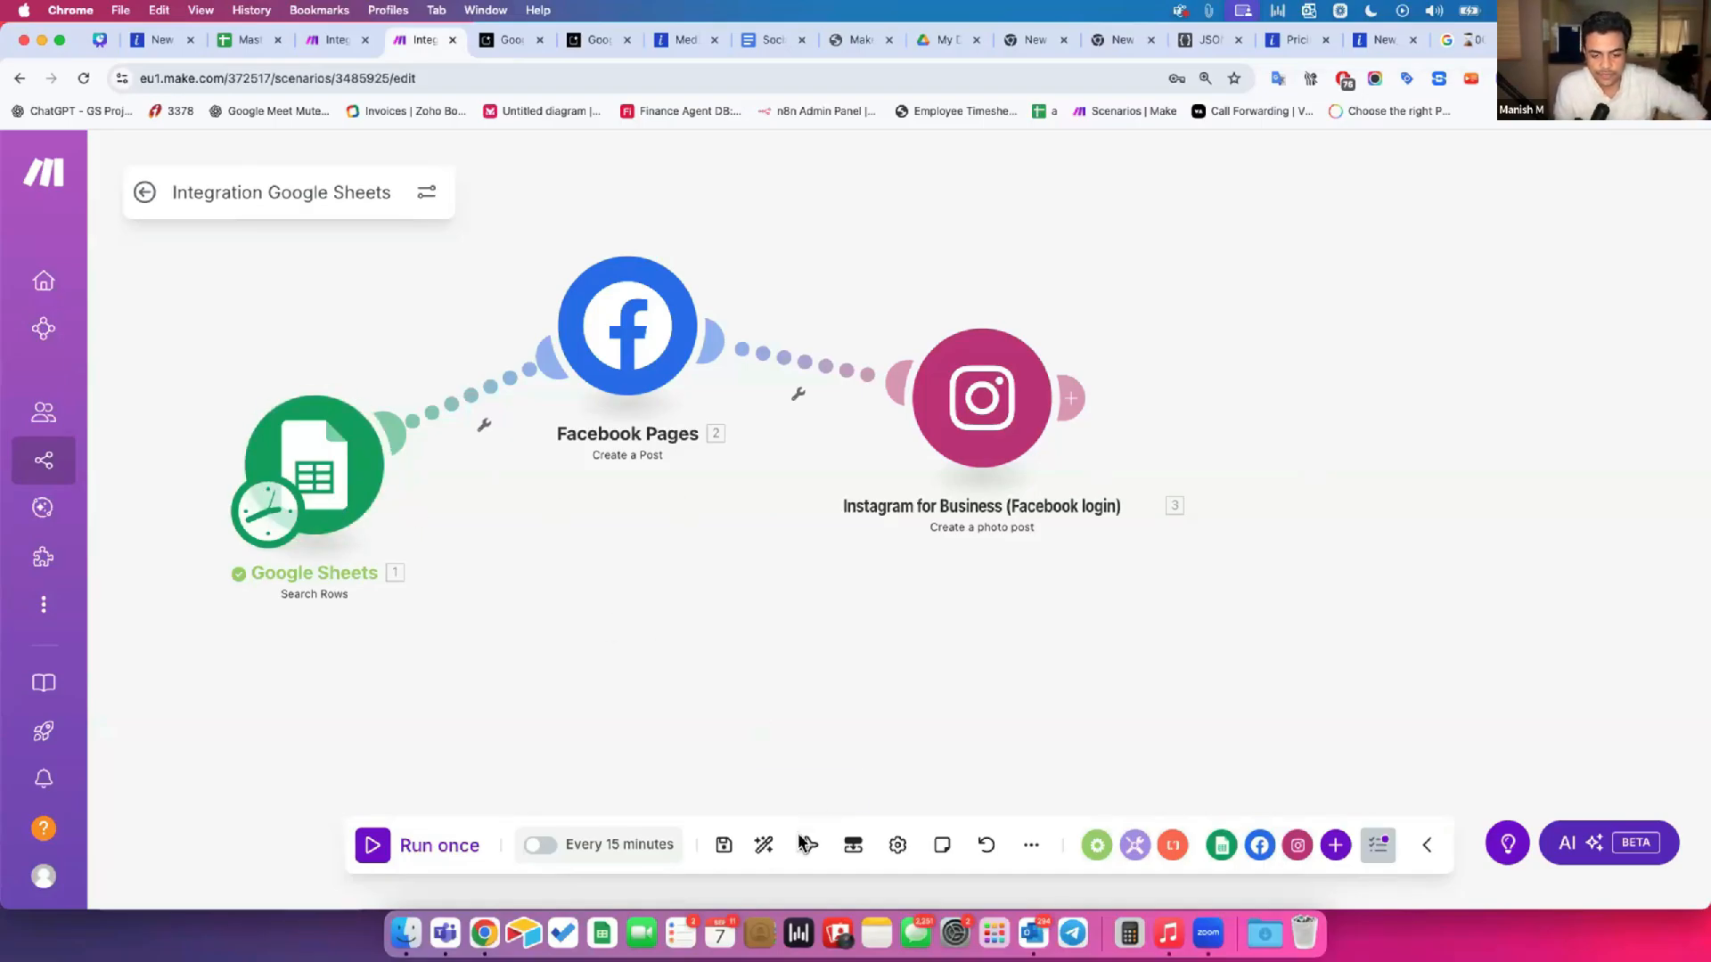
click(763, 844)
scroll(733, 623, up, 2)
scroll(677, 570, right, 3)
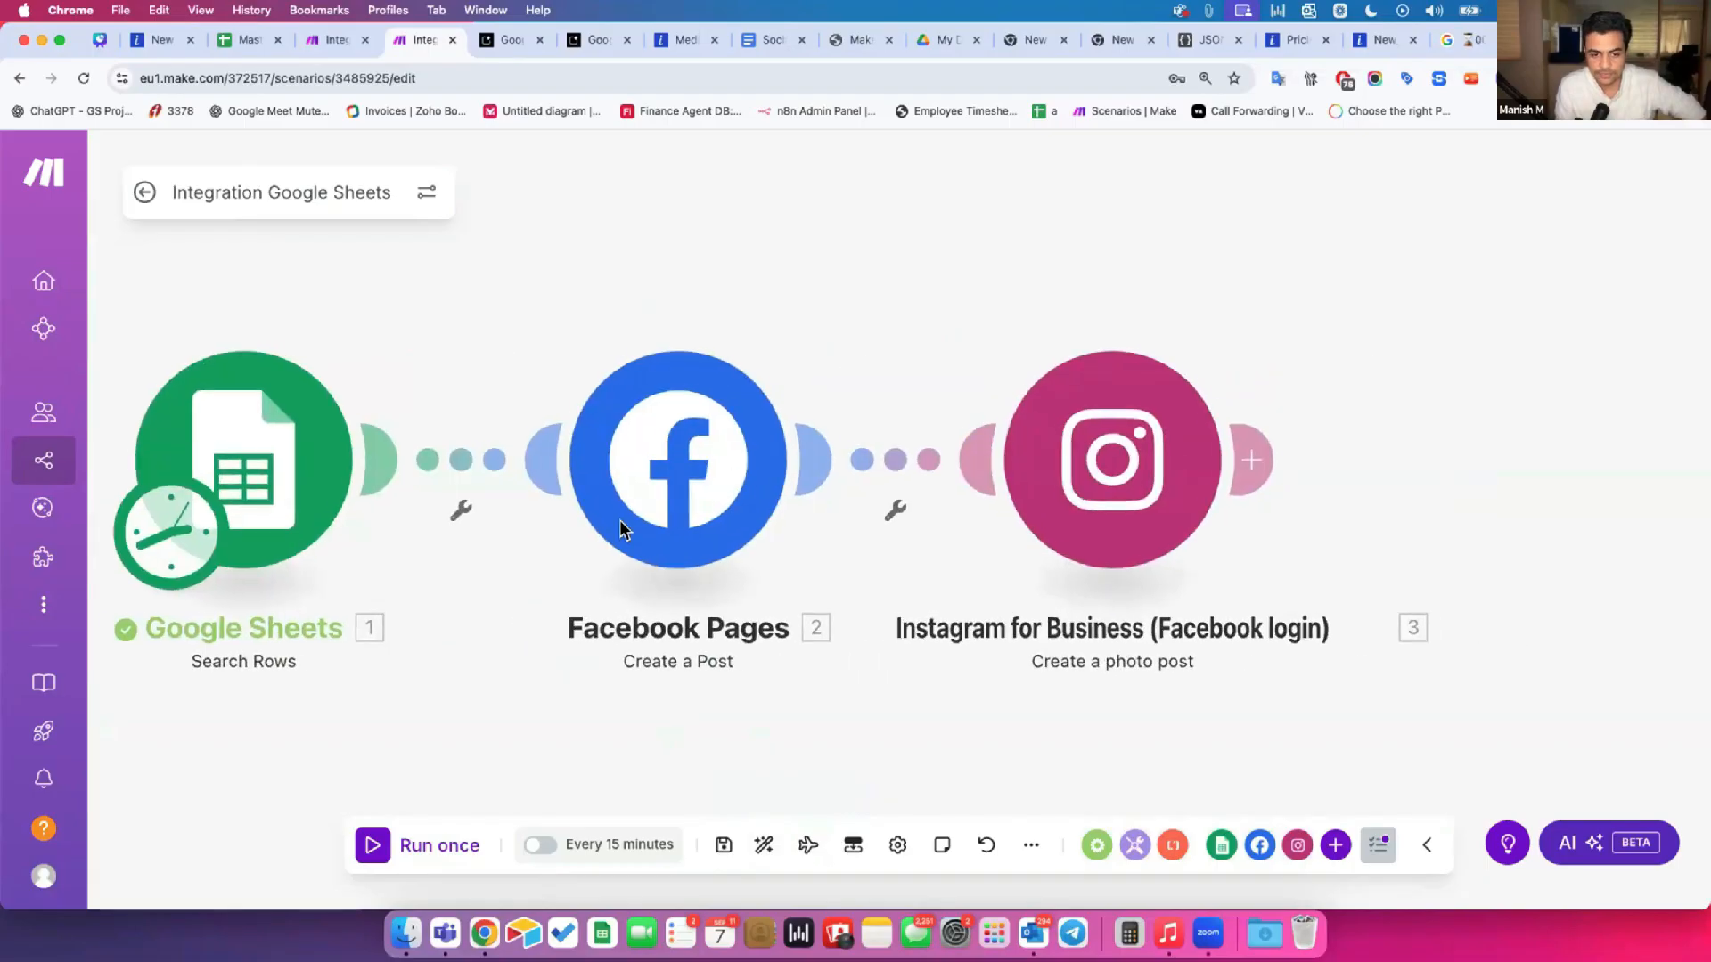
Step: Start a new module after Instagram, search the apps for "linked" and open the LinkedIn app's module list
drag(872, 560, 737, 519)
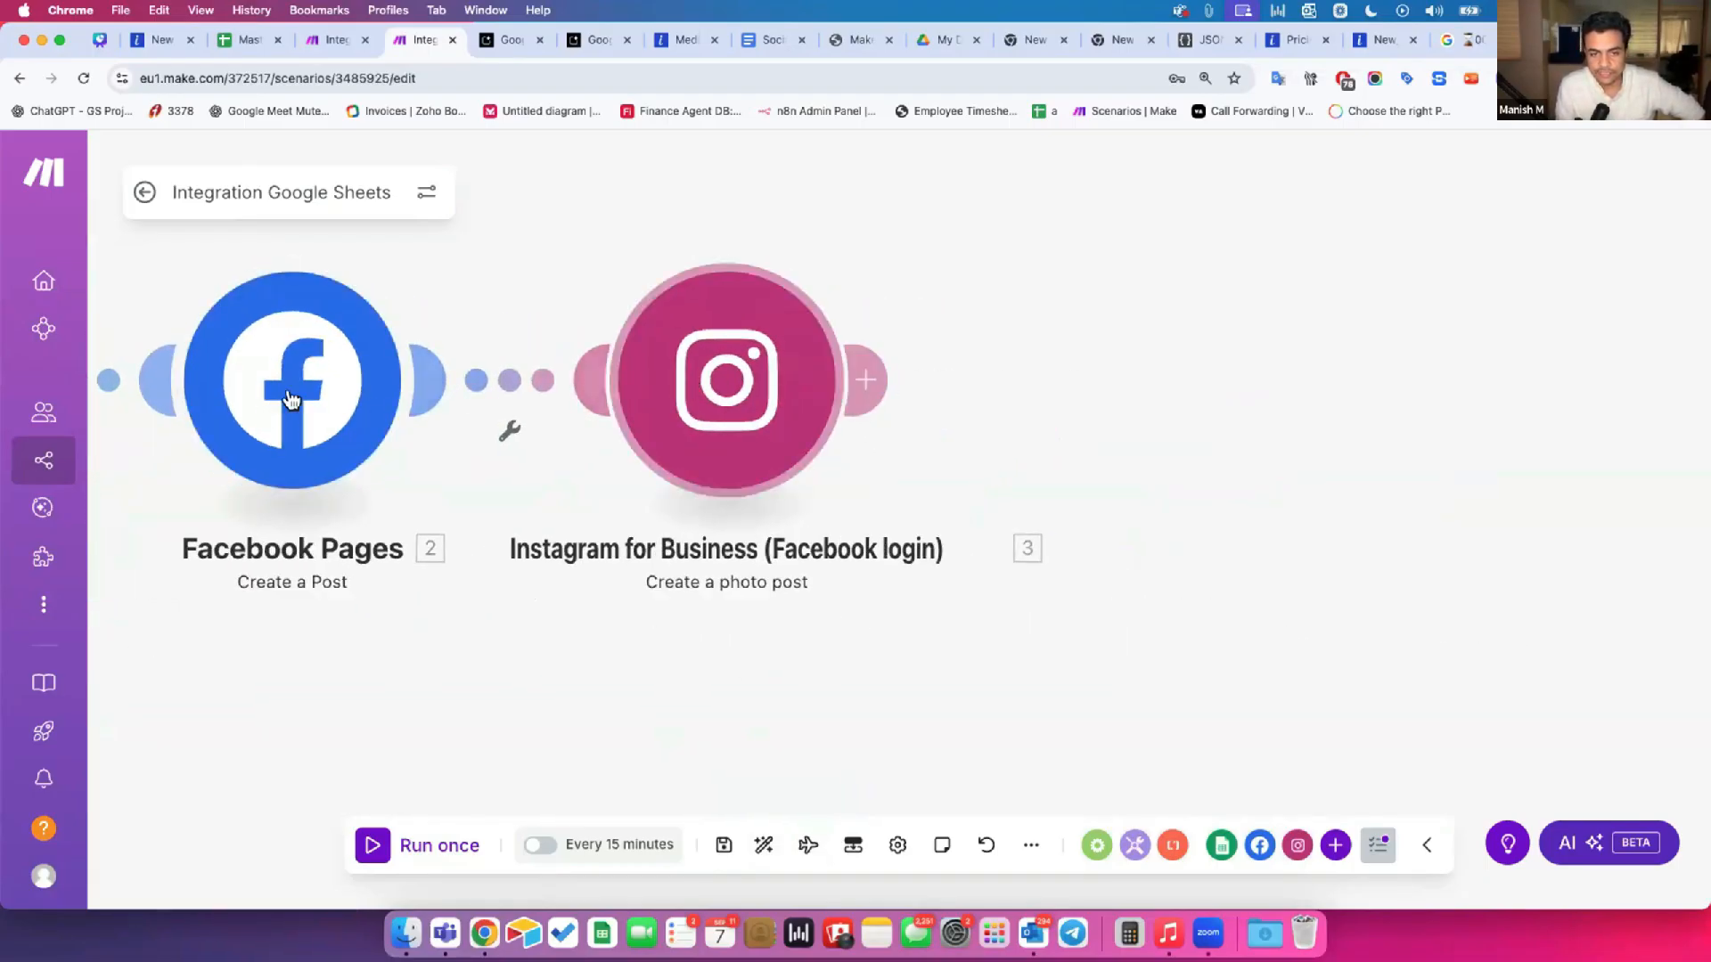
drag(523, 623, 791, 615)
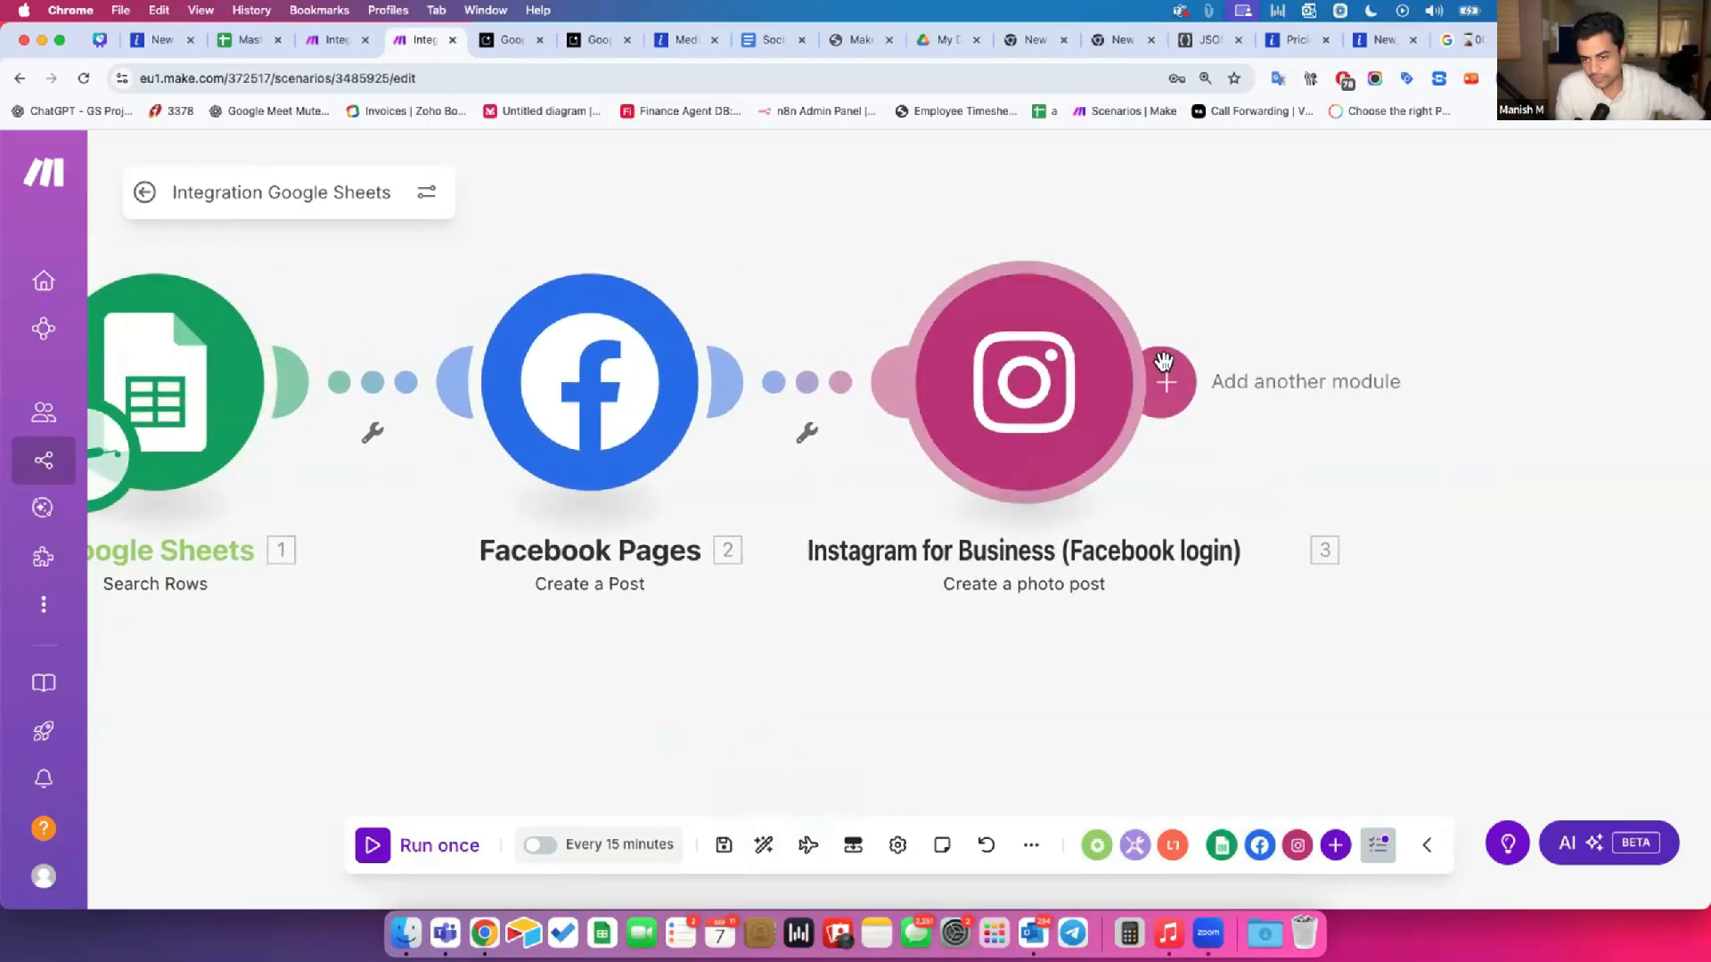
click(1161, 382)
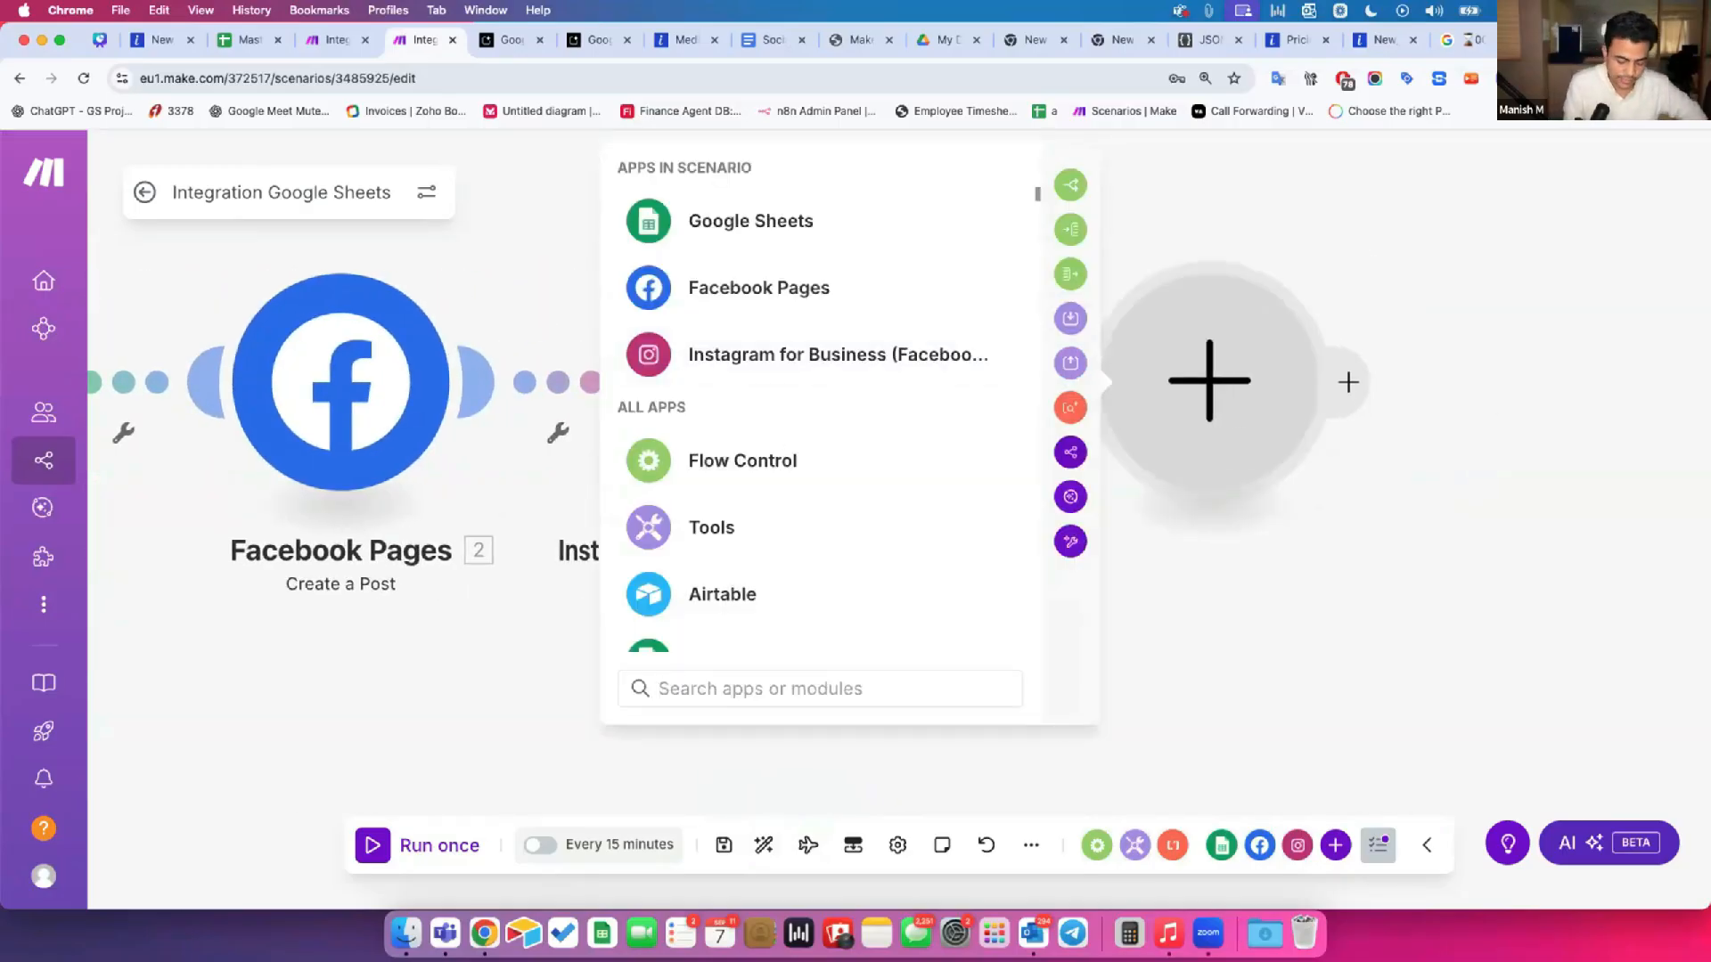
text(linked)
click(720, 187)
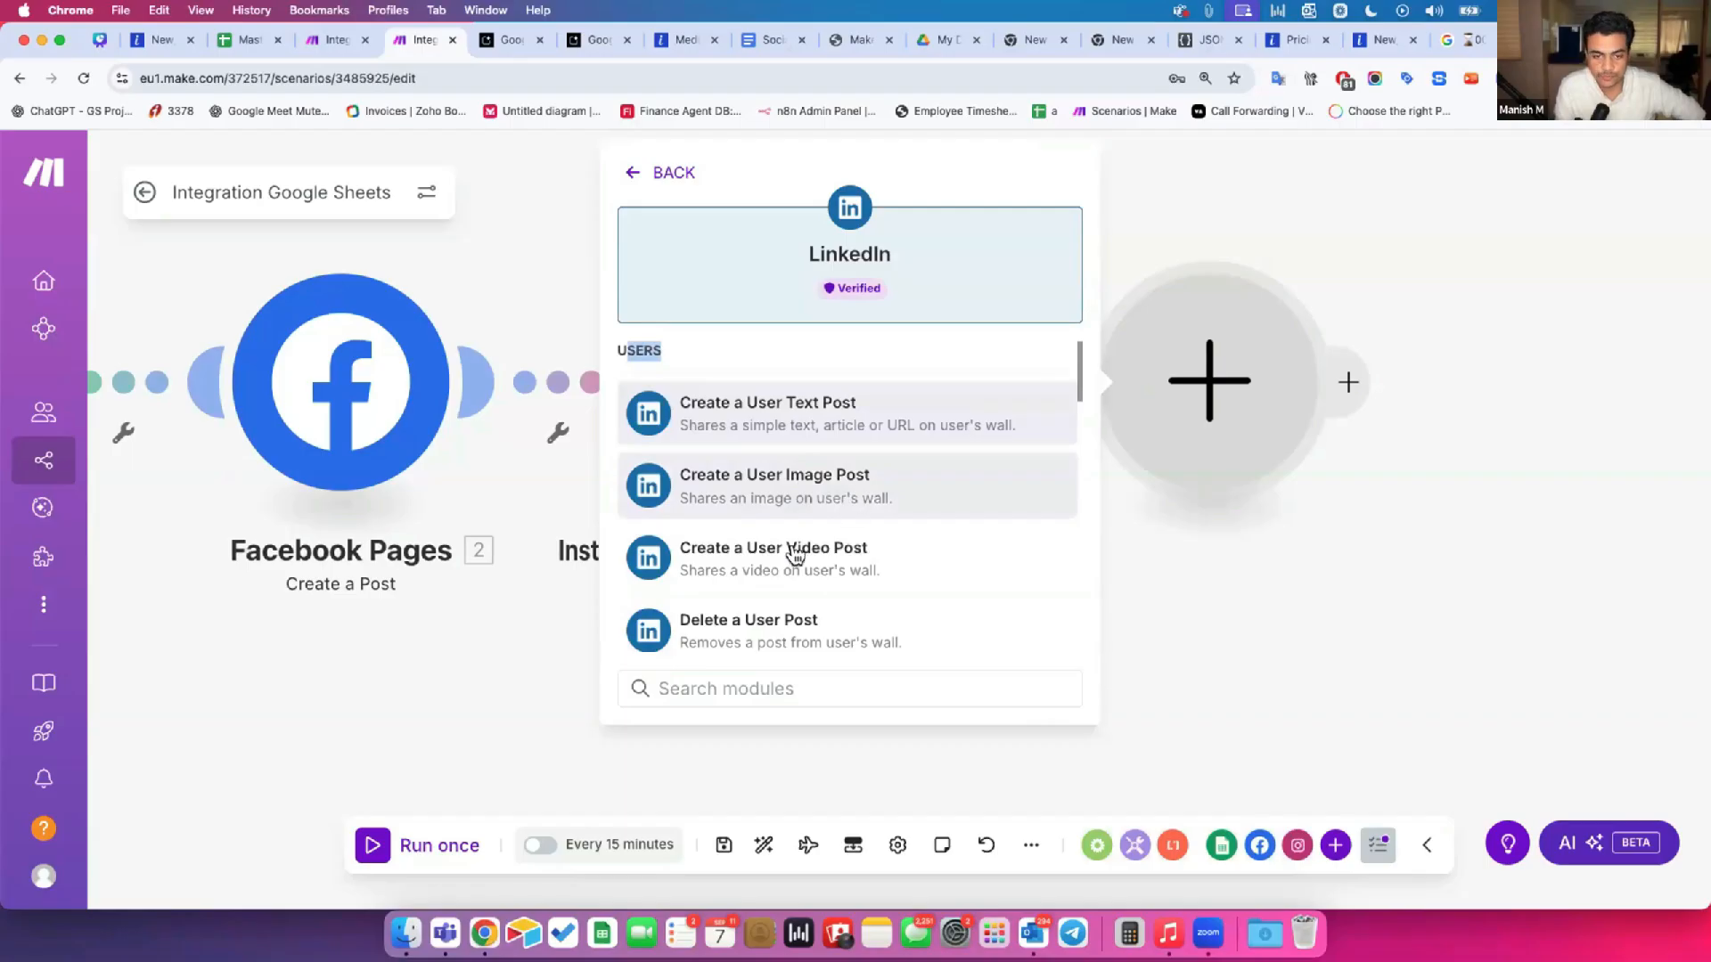
Step: Look through LinkedIn's available modules in the Users, Organizations and Other groups
scroll(840, 638, down, 4)
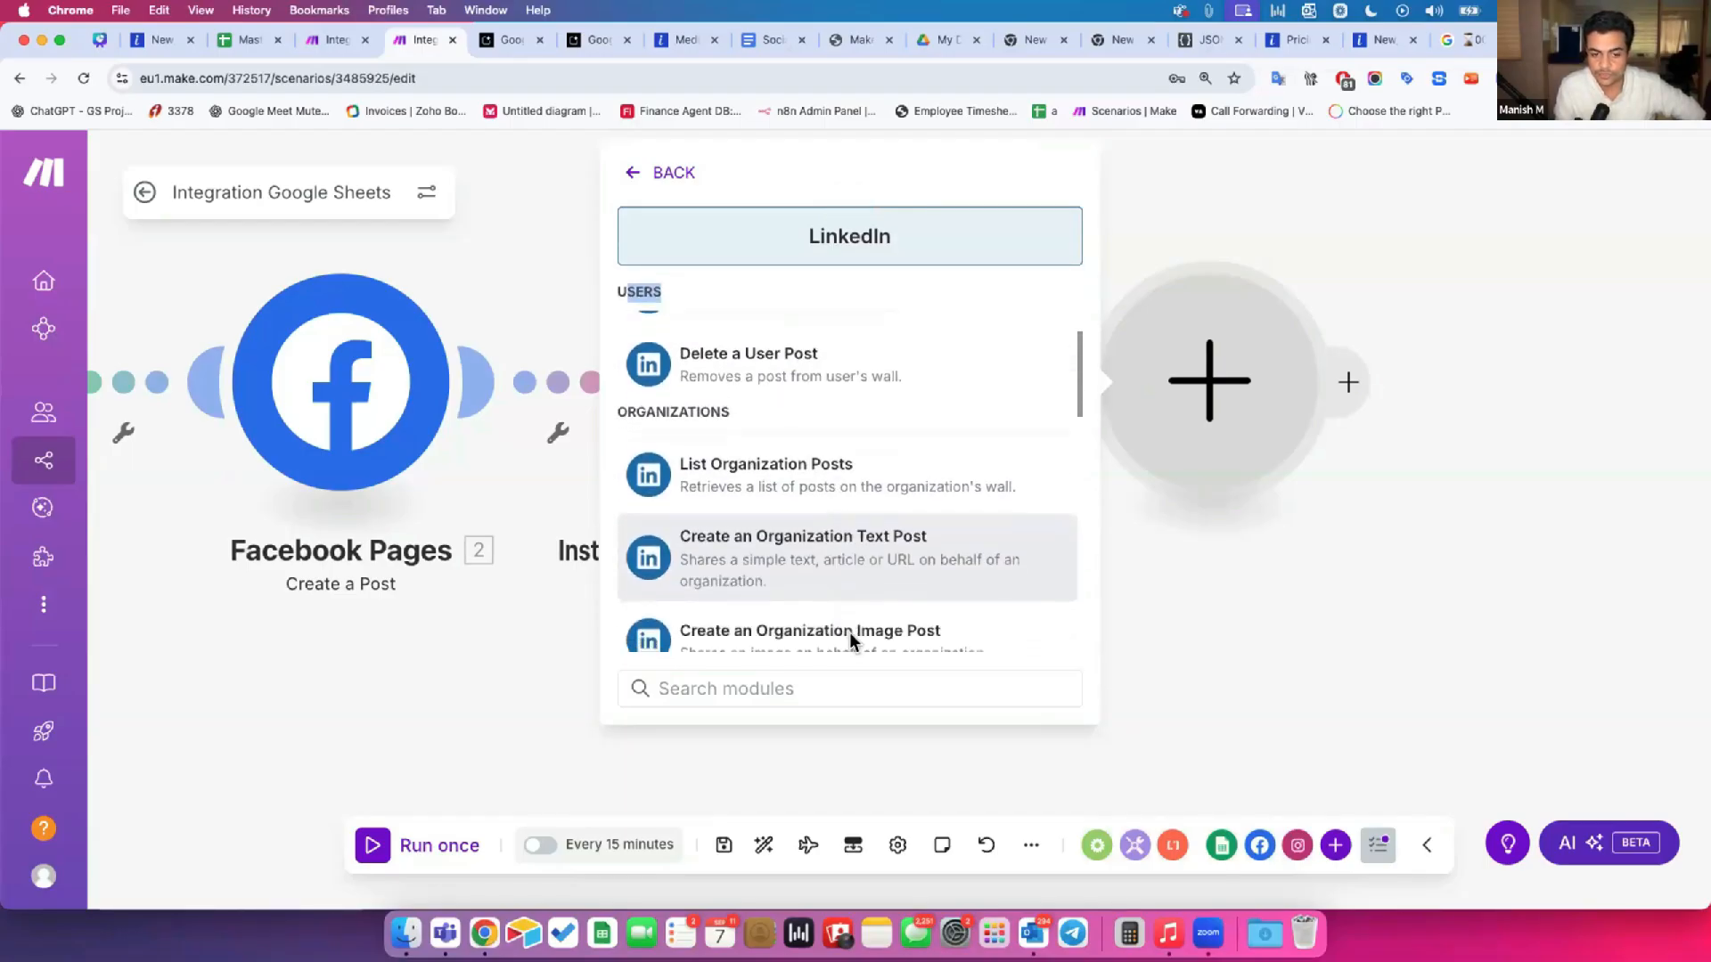
scroll(849, 632, down, 2)
mouse_move(636, 328)
mouse_down()
mouse_move(710, 326)
mouse_move(626, 327)
mouse_up()
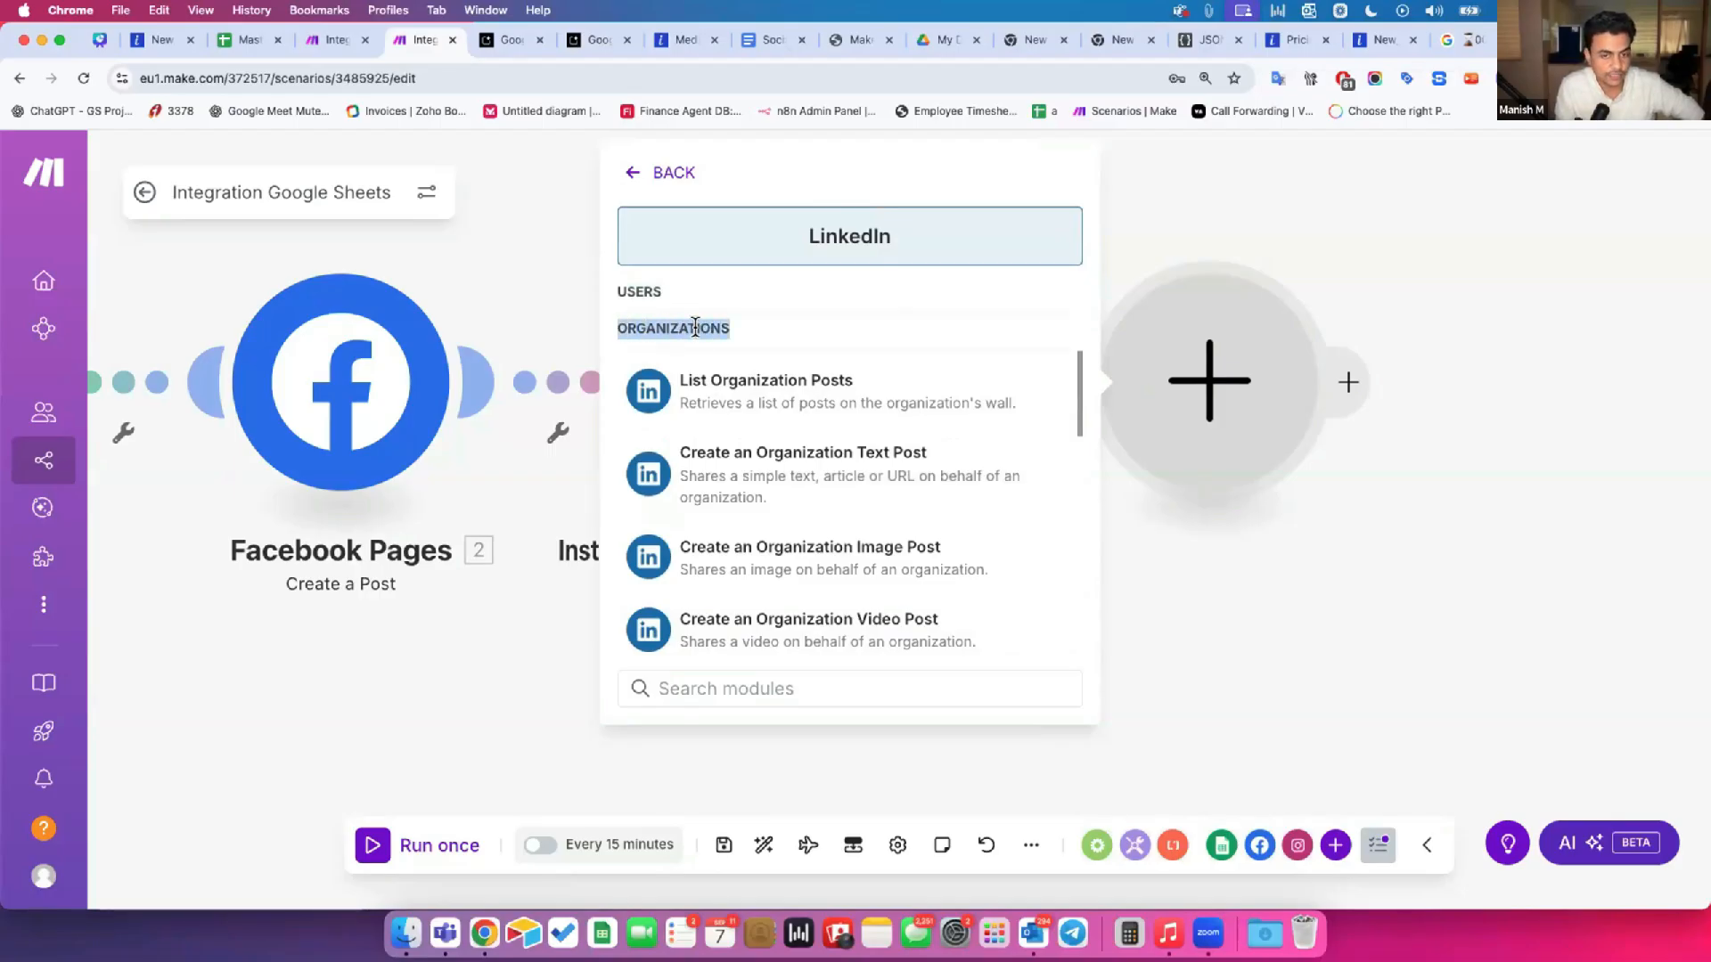
scroll(762, 467, down, 1)
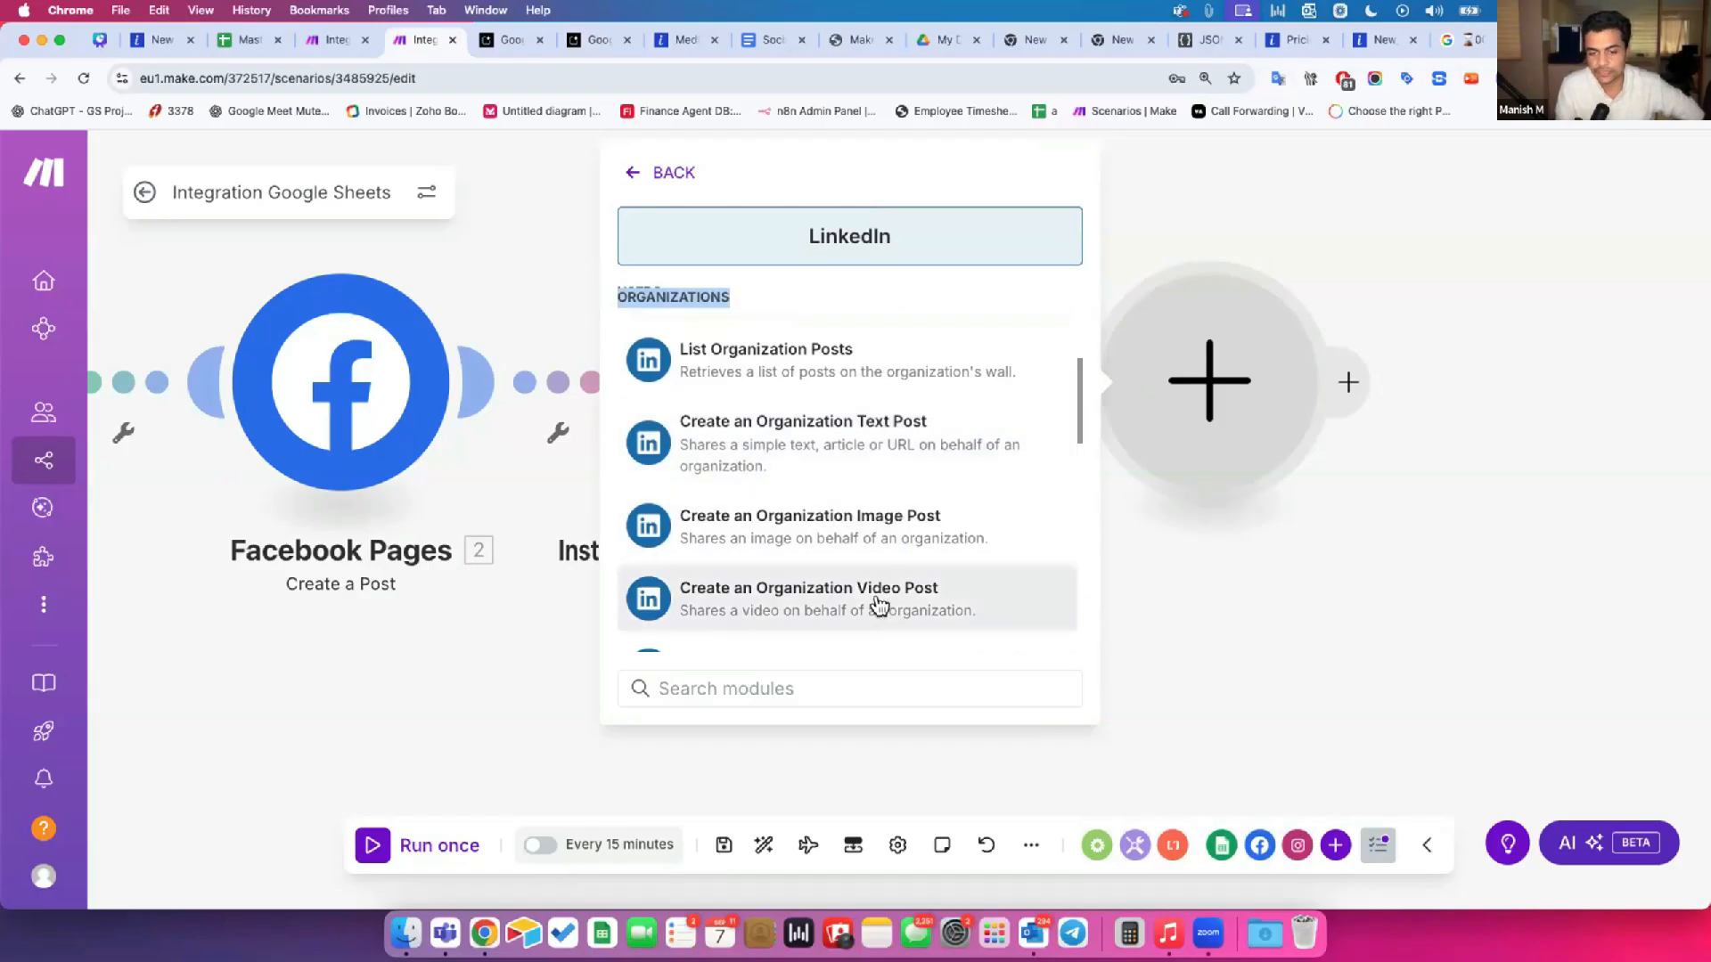
scroll(891, 552, down, 3)
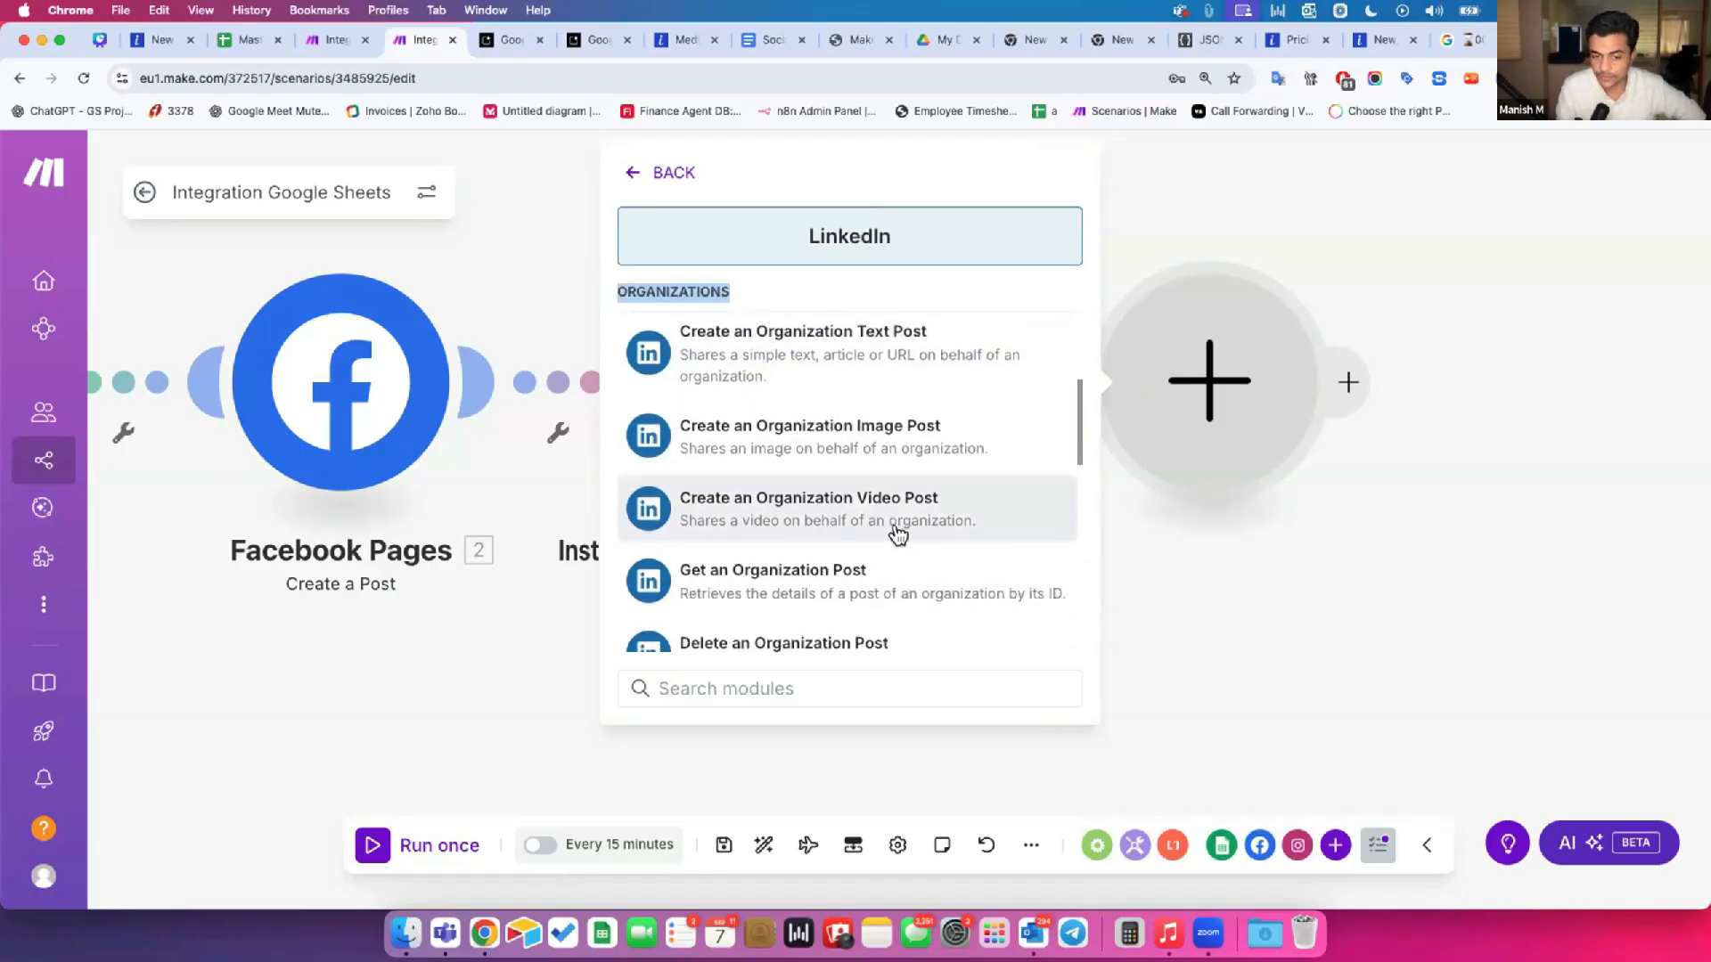
scroll(896, 530, down, 7)
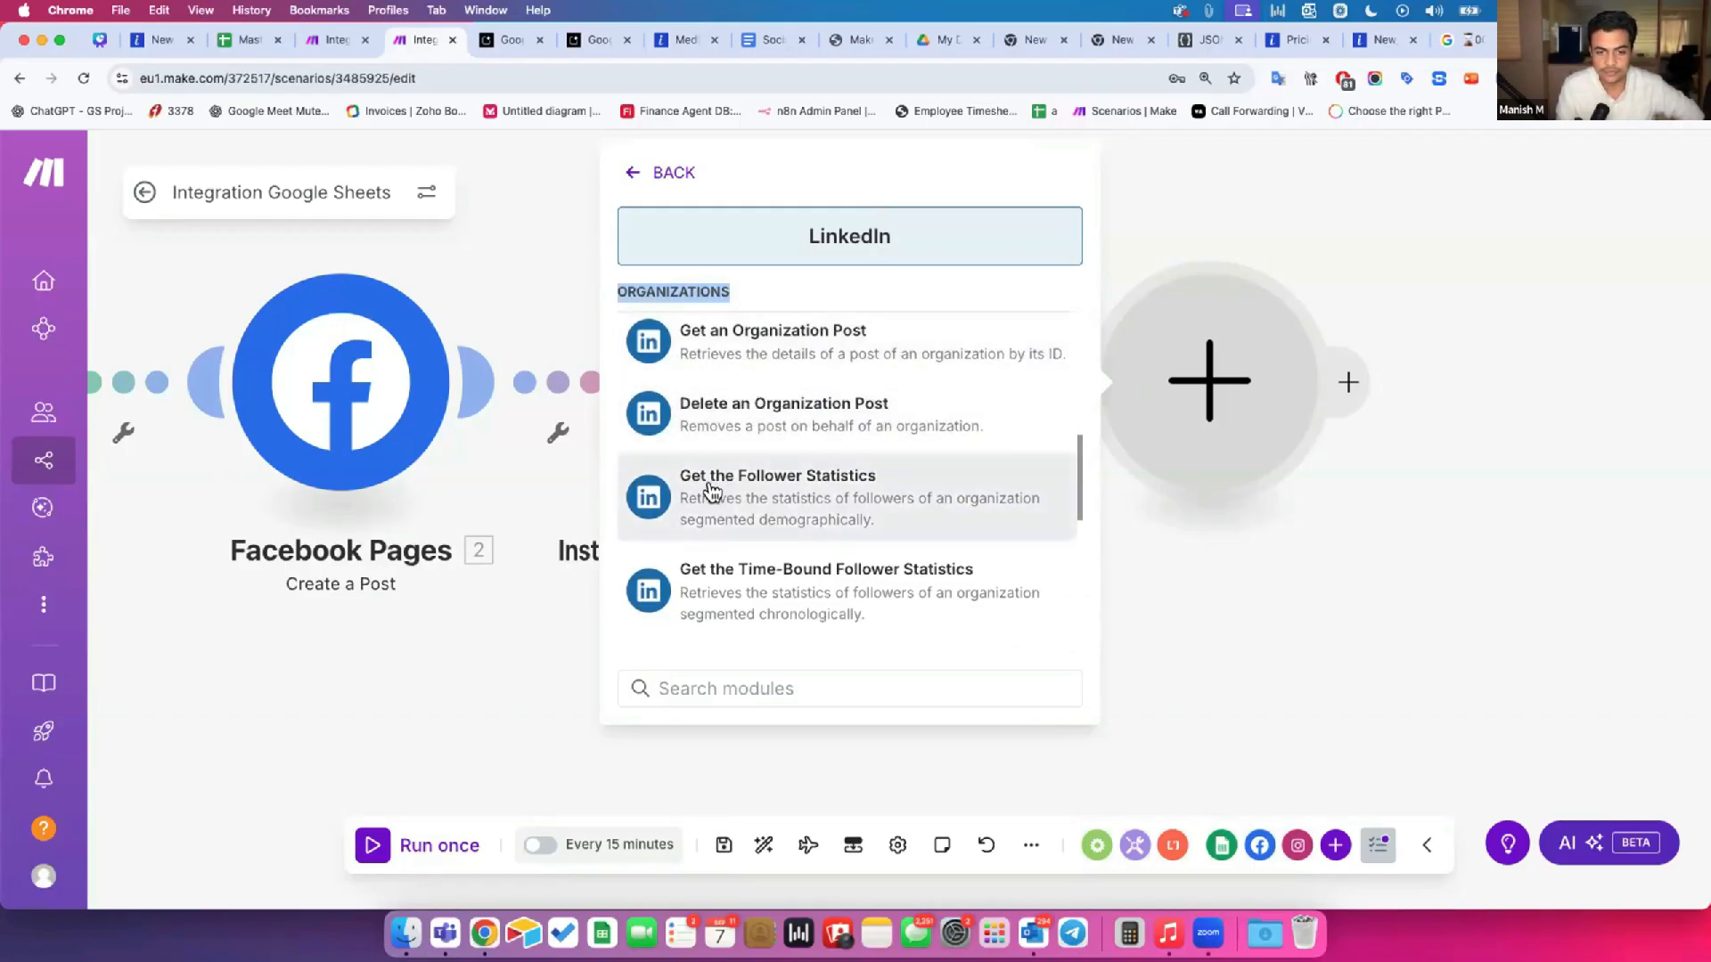
scroll(784, 506, down, 1)
scroll(833, 490, down, 5)
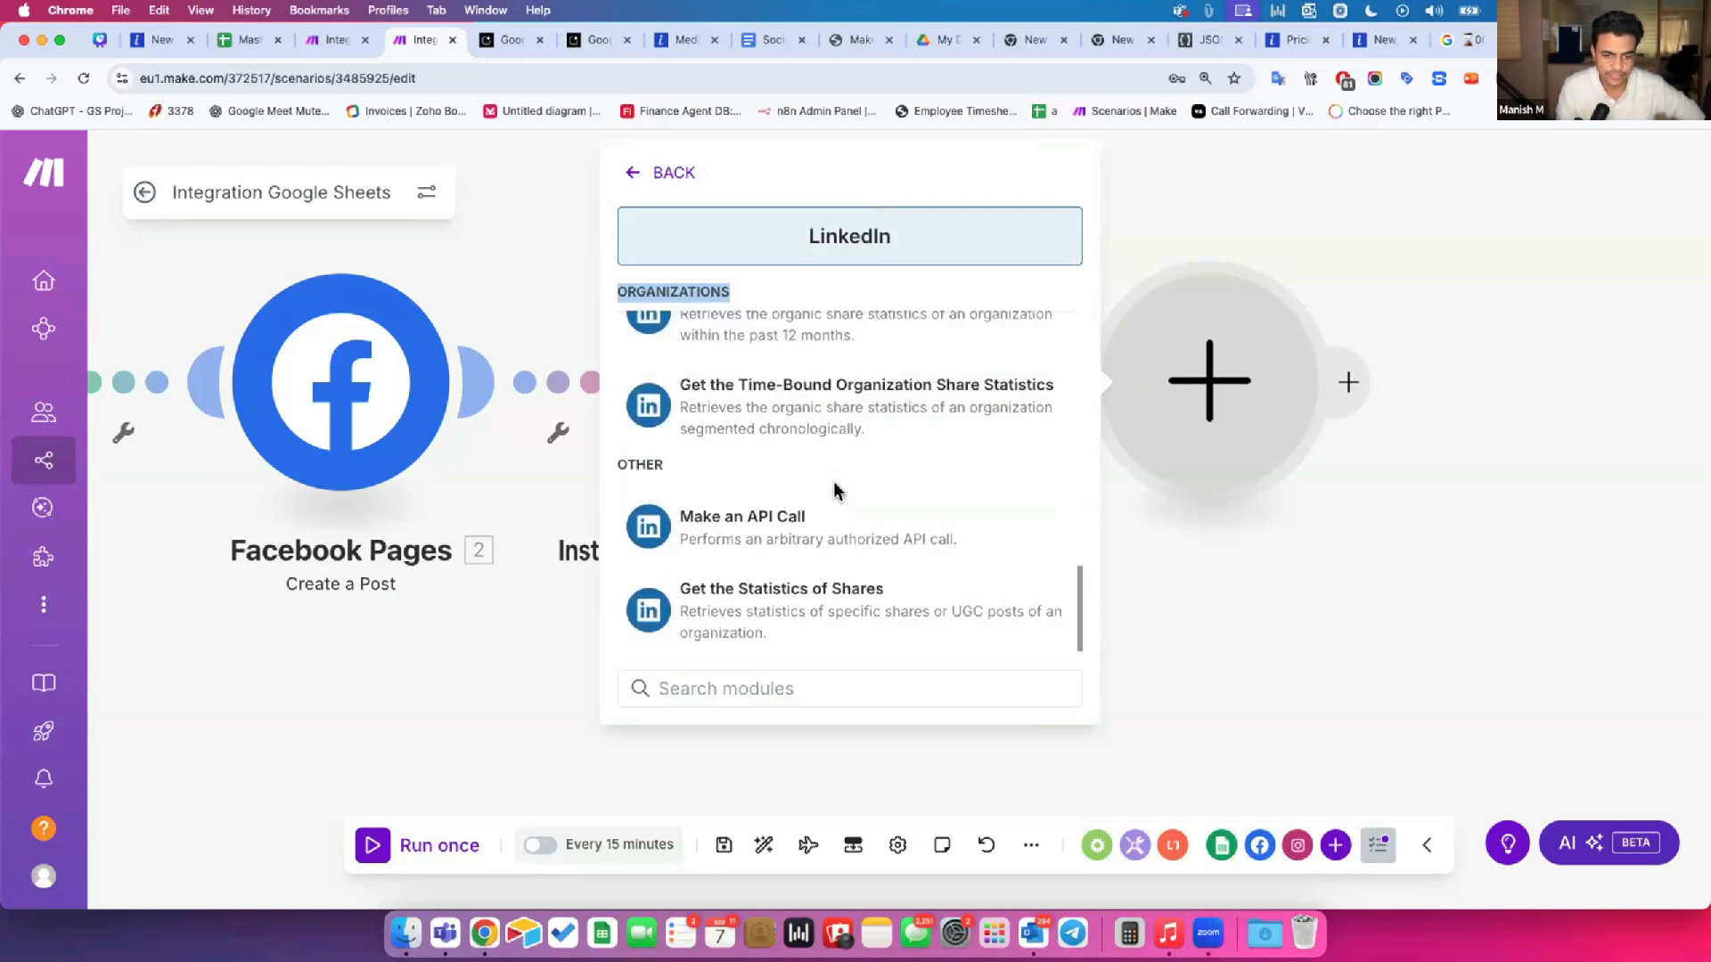
scroll(838, 492, up, 10)
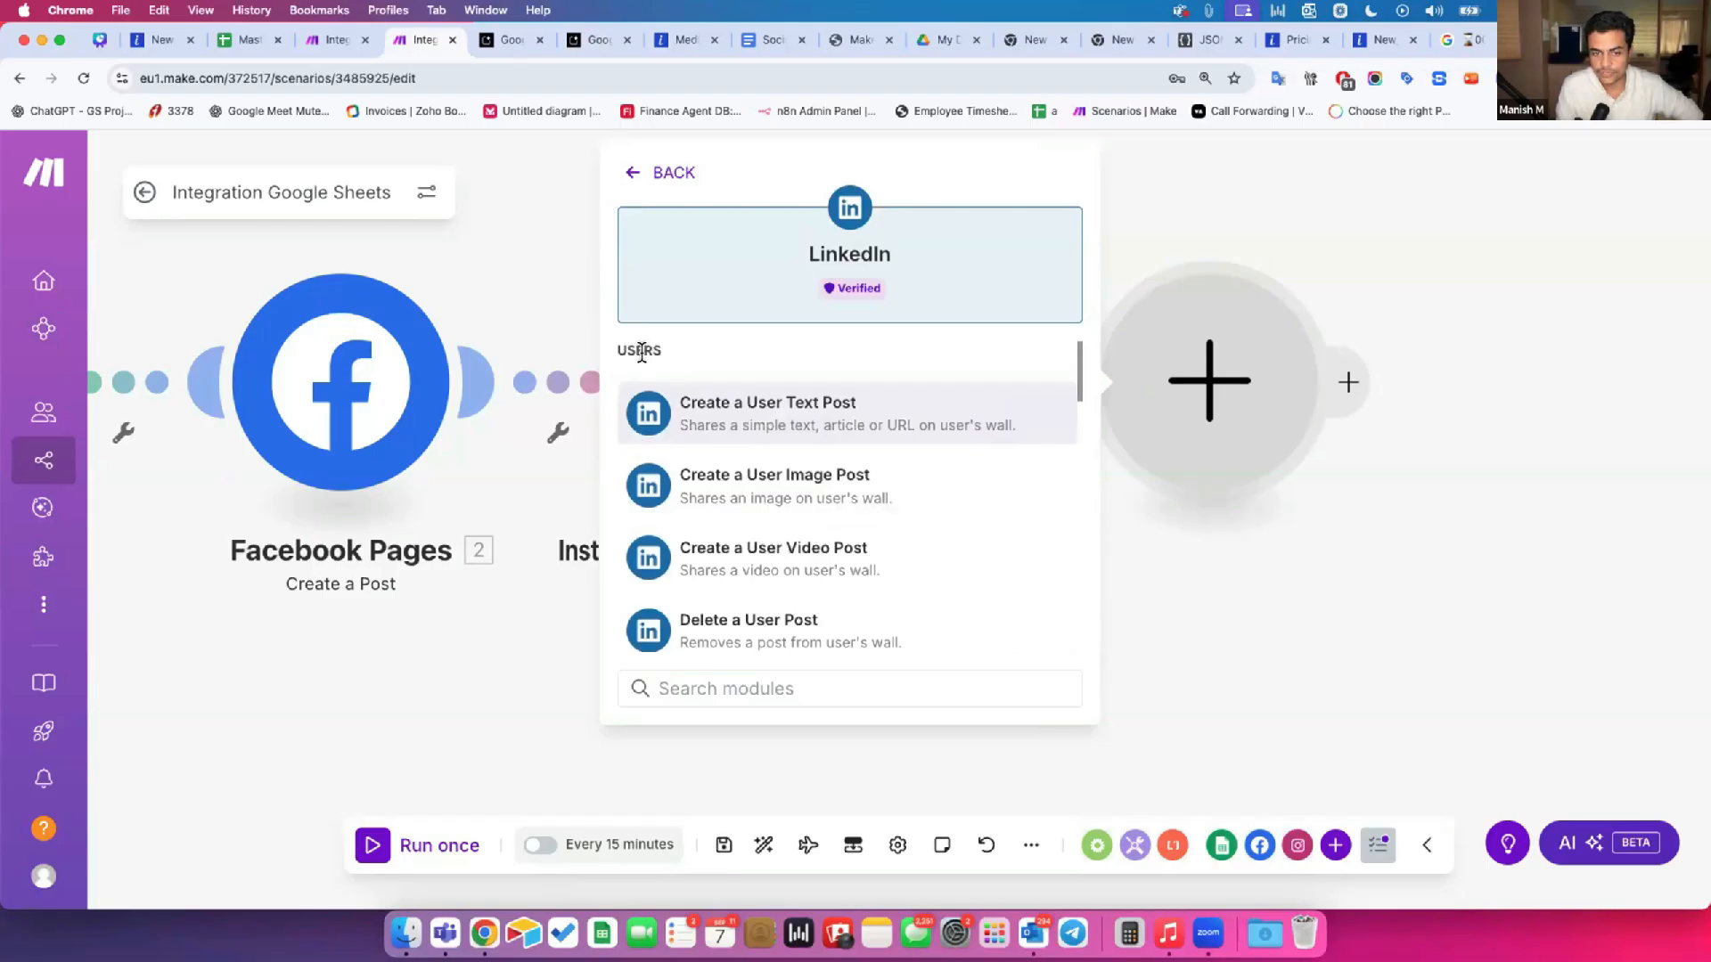
Step: Add LinkedIn's Create a User Image Post module and prepare a new LinkedIn-type connection named with "7th Sept" and the account owner's name
click(761, 483)
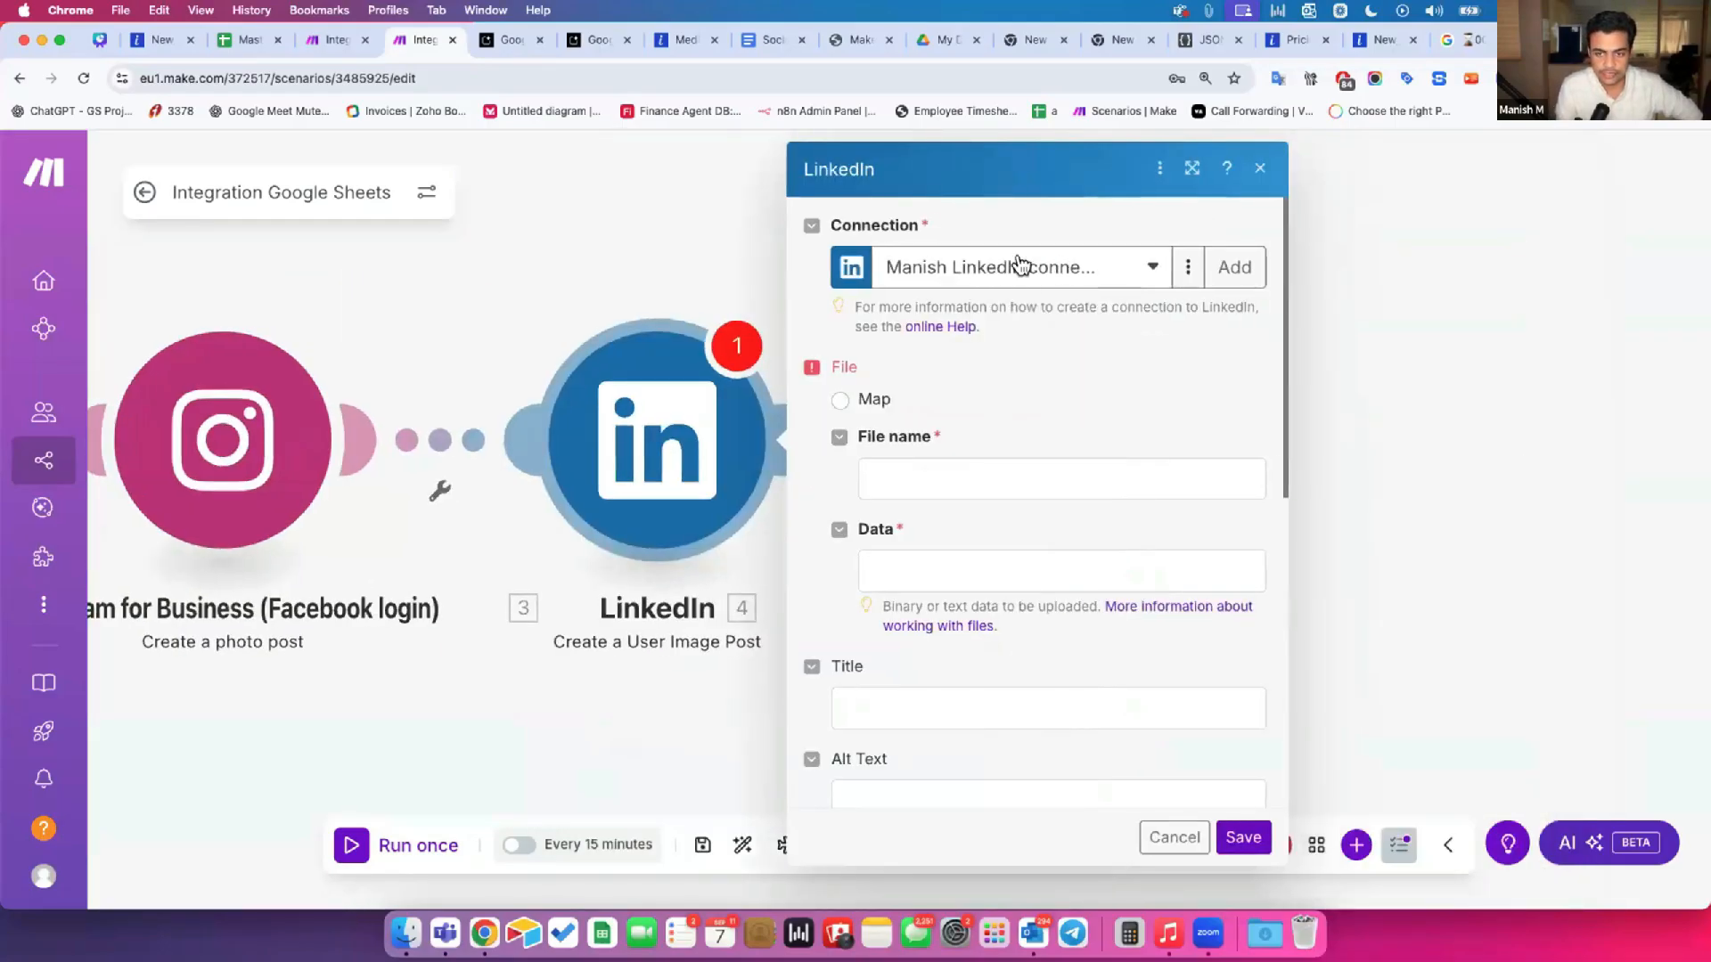
click(1234, 267)
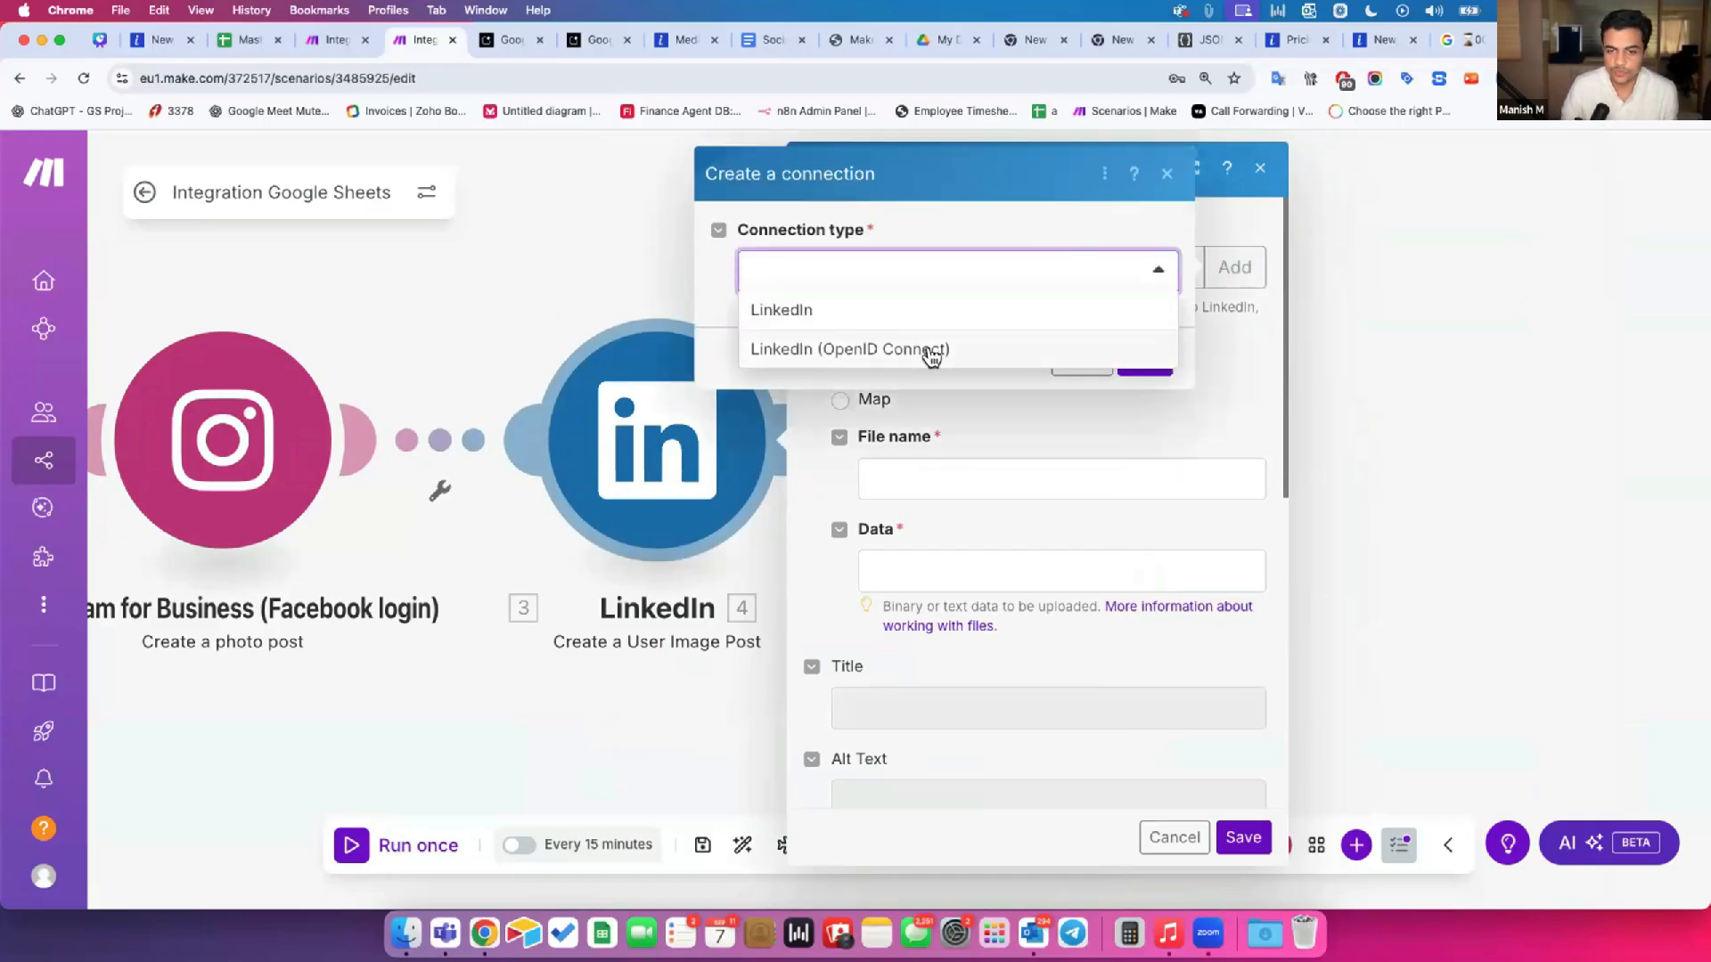
click(837, 310)
click(841, 359)
double_click(840, 359)
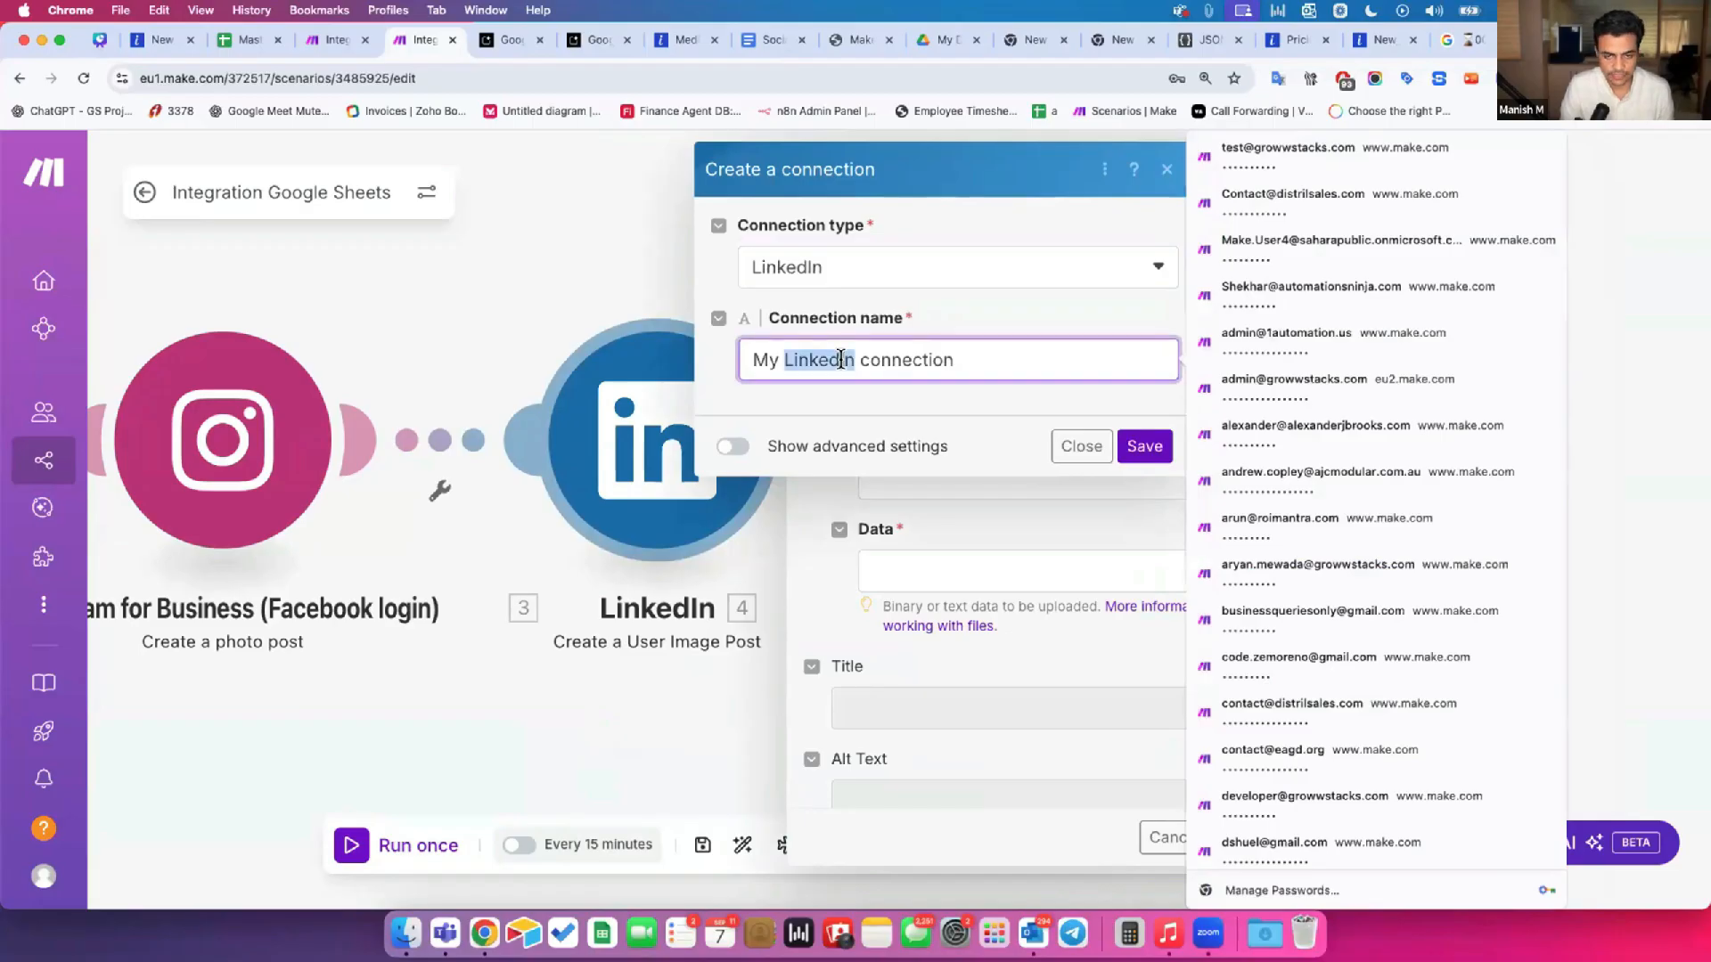
key(super+a)
text(7th Sept Manish M)
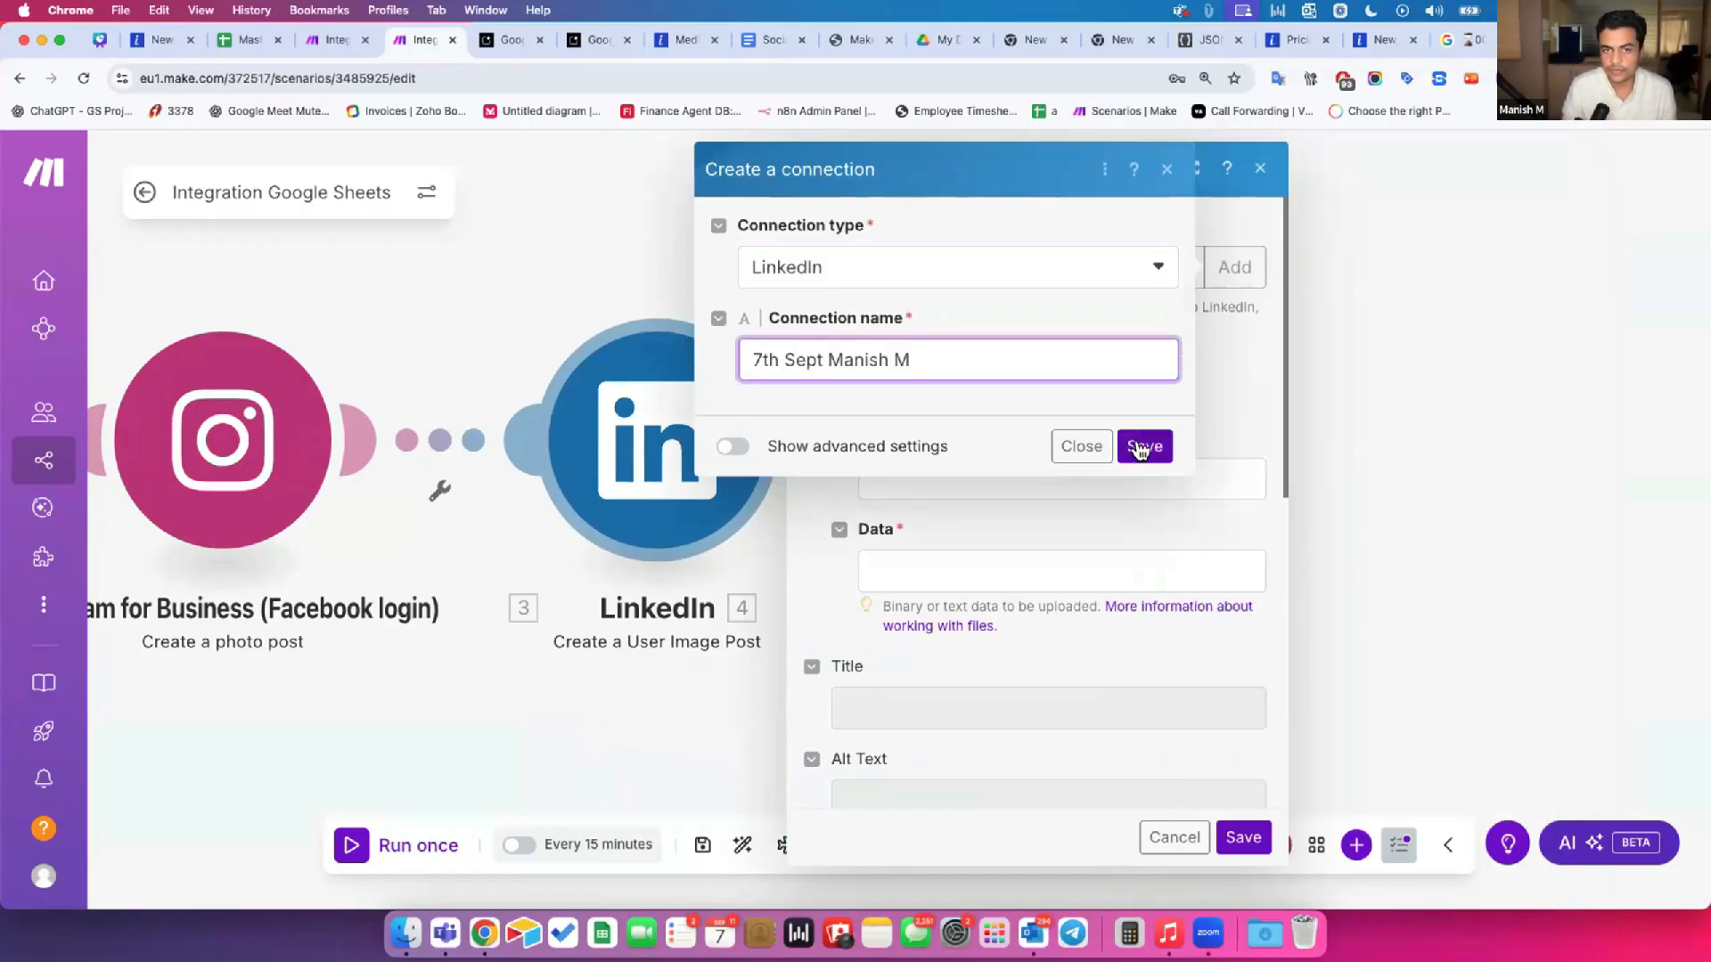
Step: Save the new LinkedIn connection and sign in to the LinkedIn account to authorize it
click(1140, 447)
drag(522, 25, 665, 95)
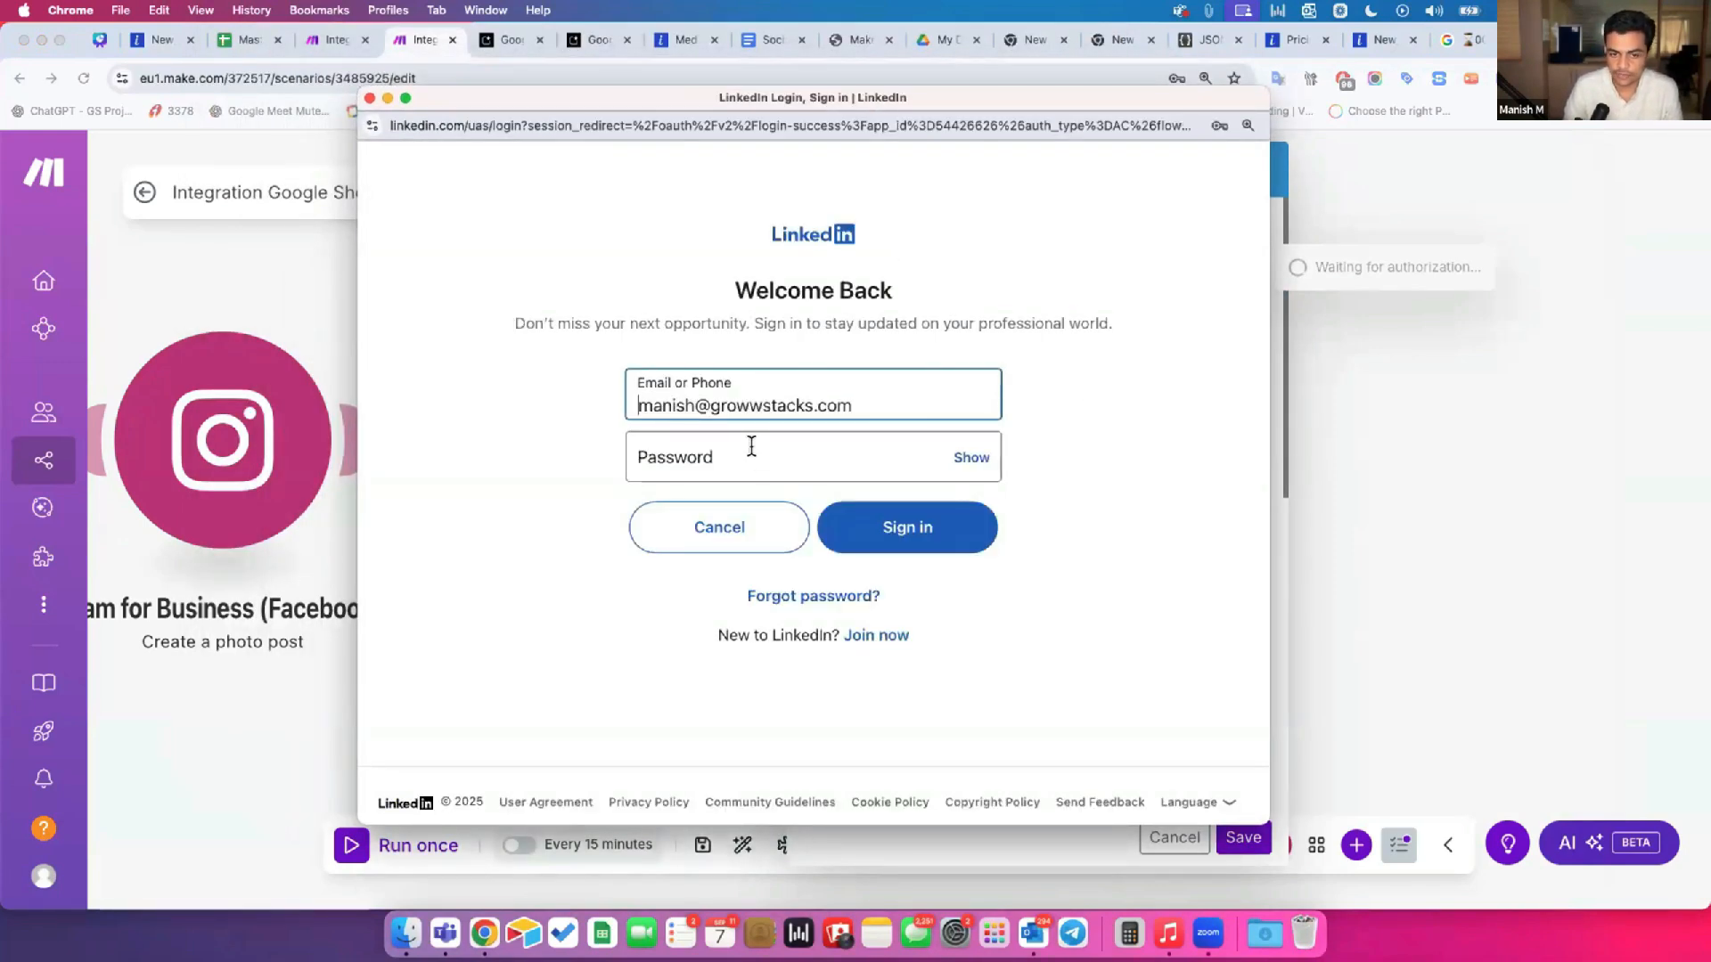
click(906, 531)
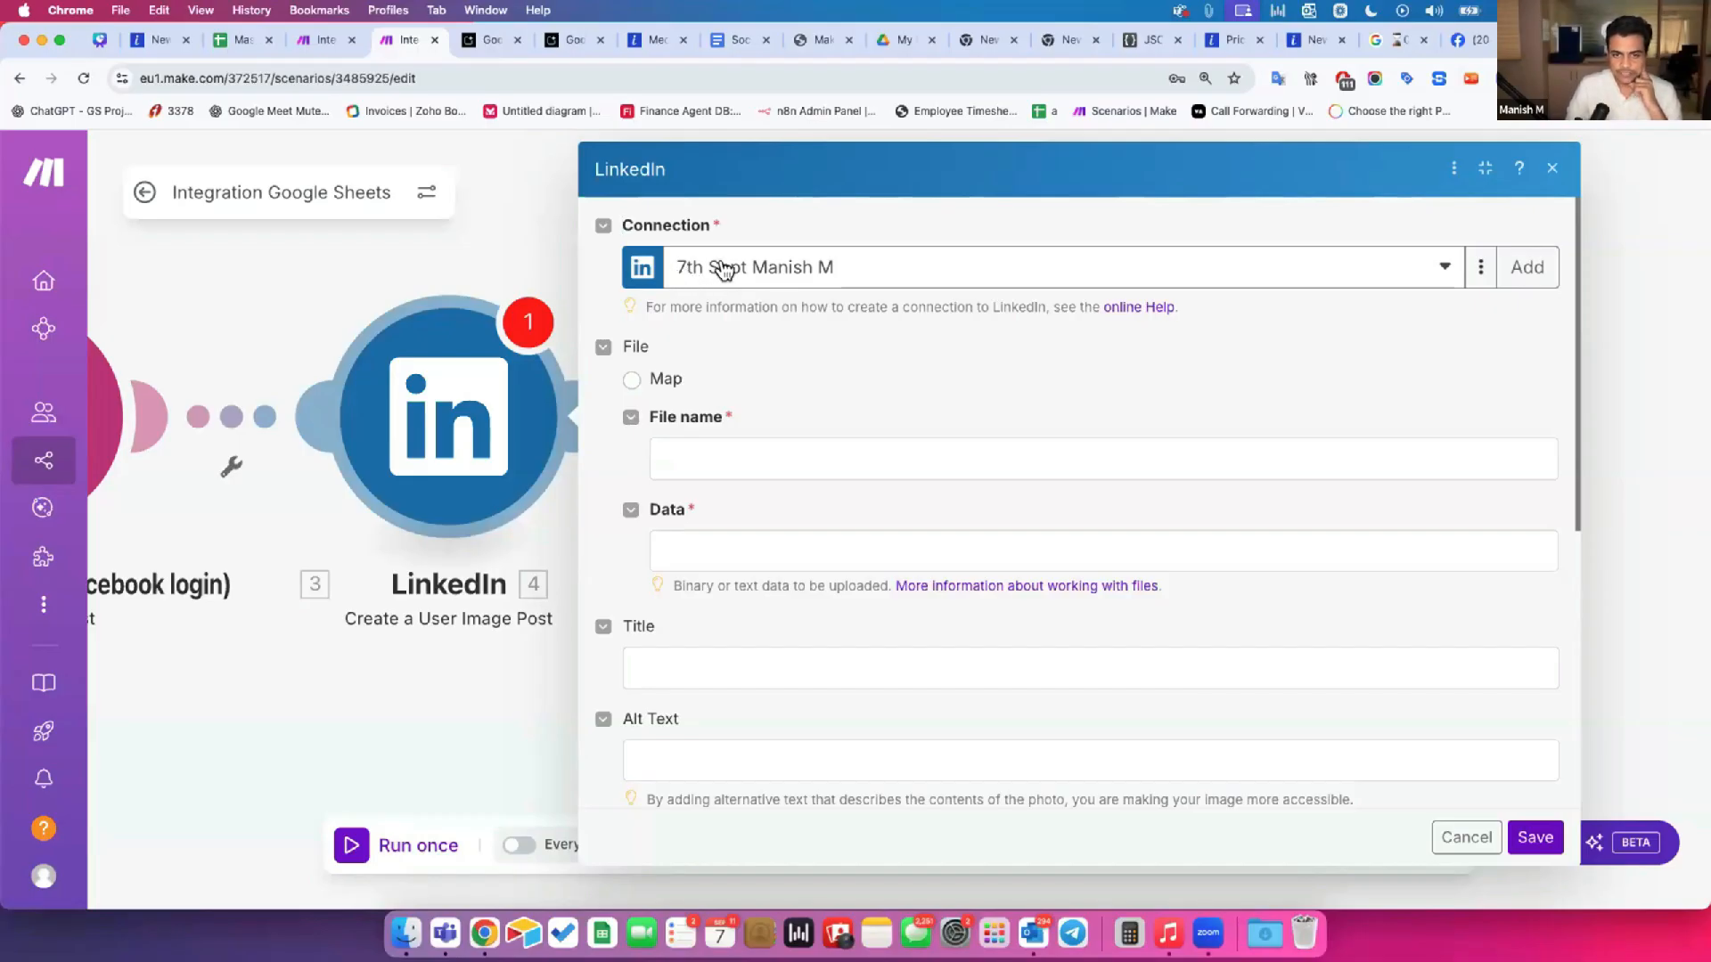
Step: Review the preceding modules and examine the File section of the LinkedIn image post, including its File name field
scroll(718, 500, down, 1)
scroll(718, 501, up, 1)
scroll(717, 544, left, 4)
scroll(719, 544, down, 1)
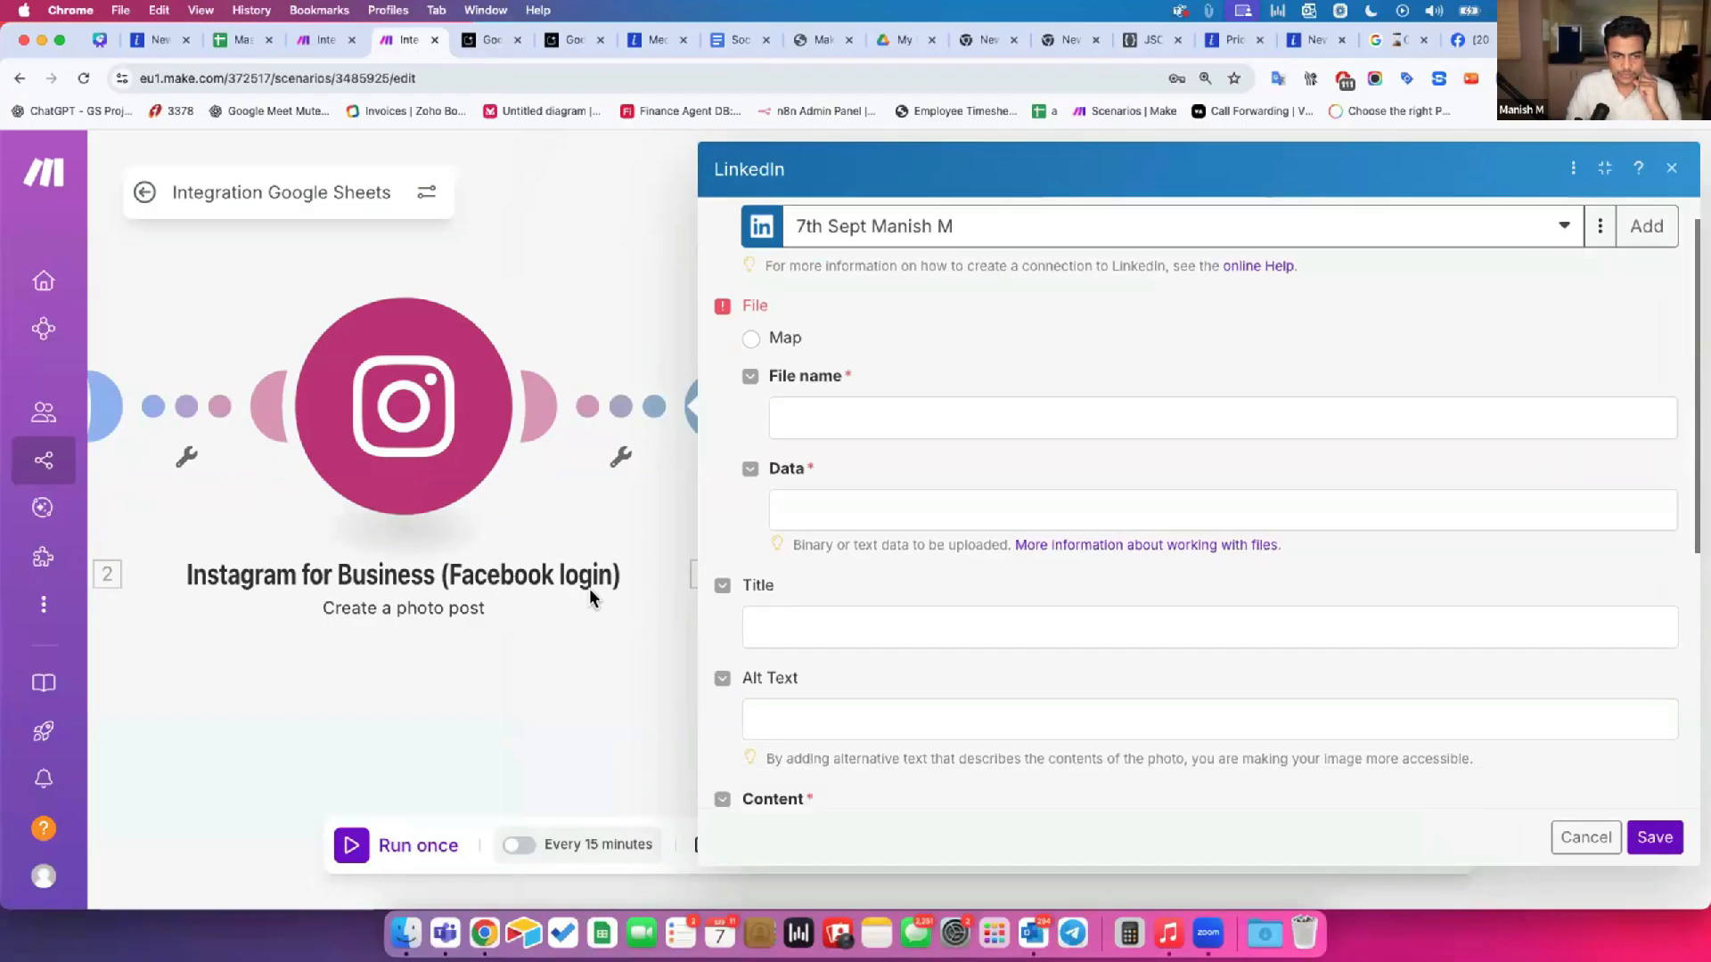
scroll(590, 592, down, 2)
drag(590, 592, 667, 594)
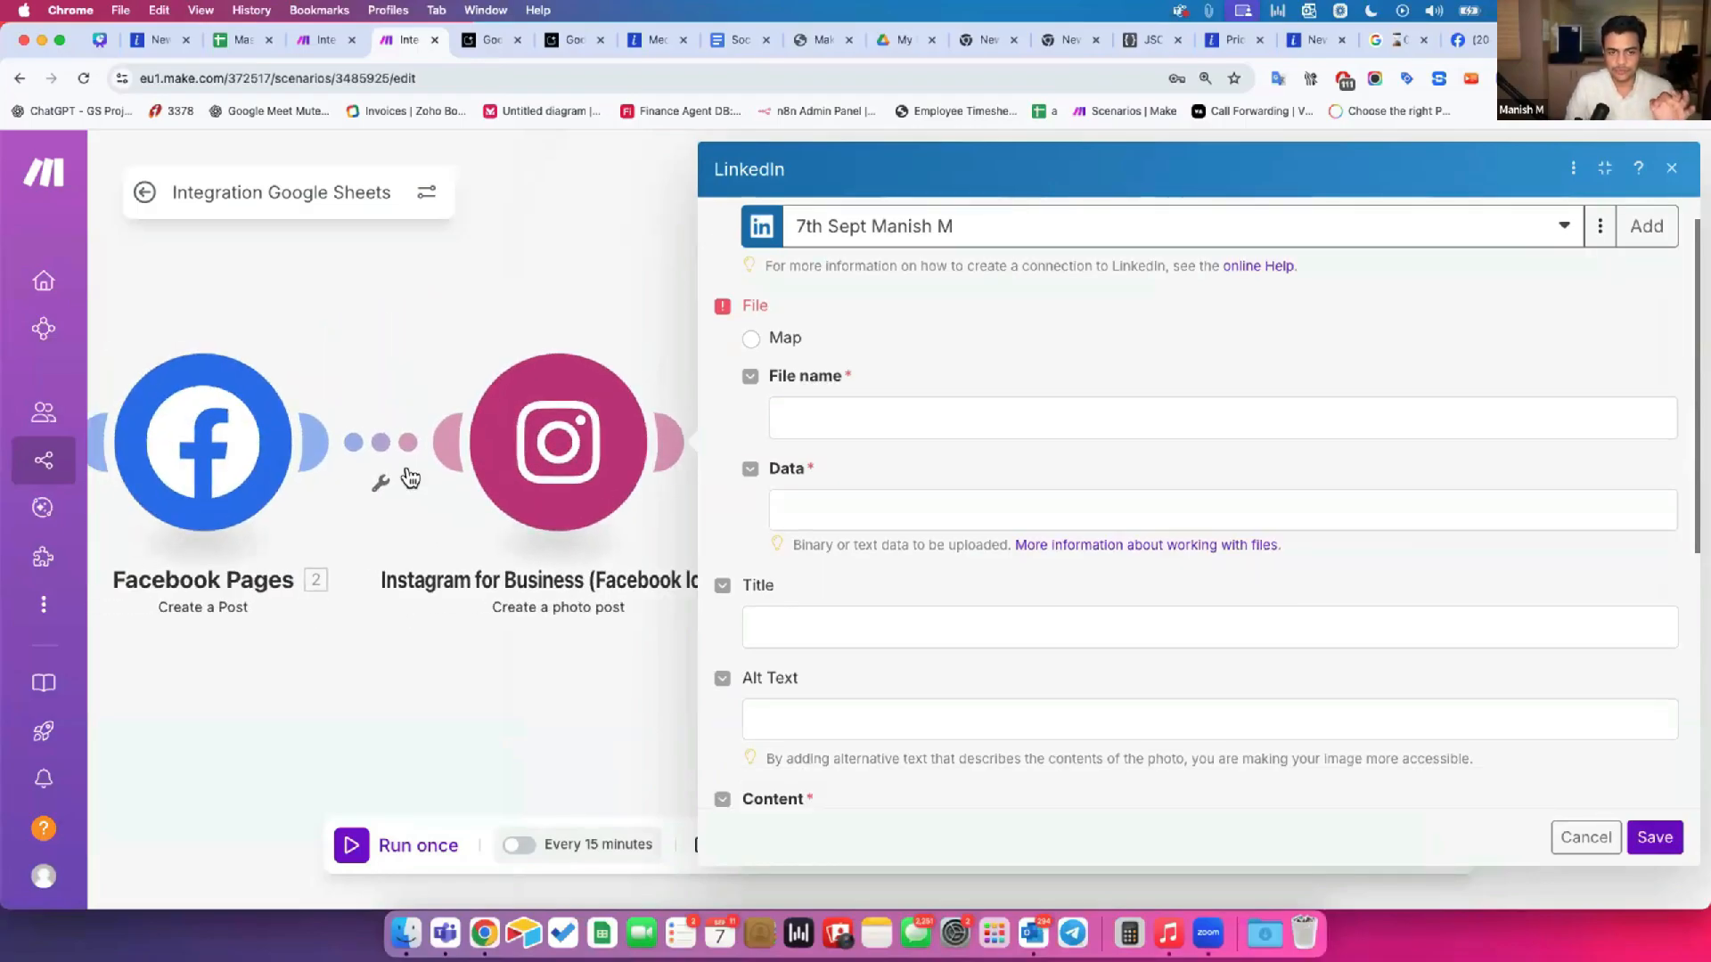
drag(521, 589, 384, 618)
drag(649, 564, 475, 564)
drag(750, 305, 767, 304)
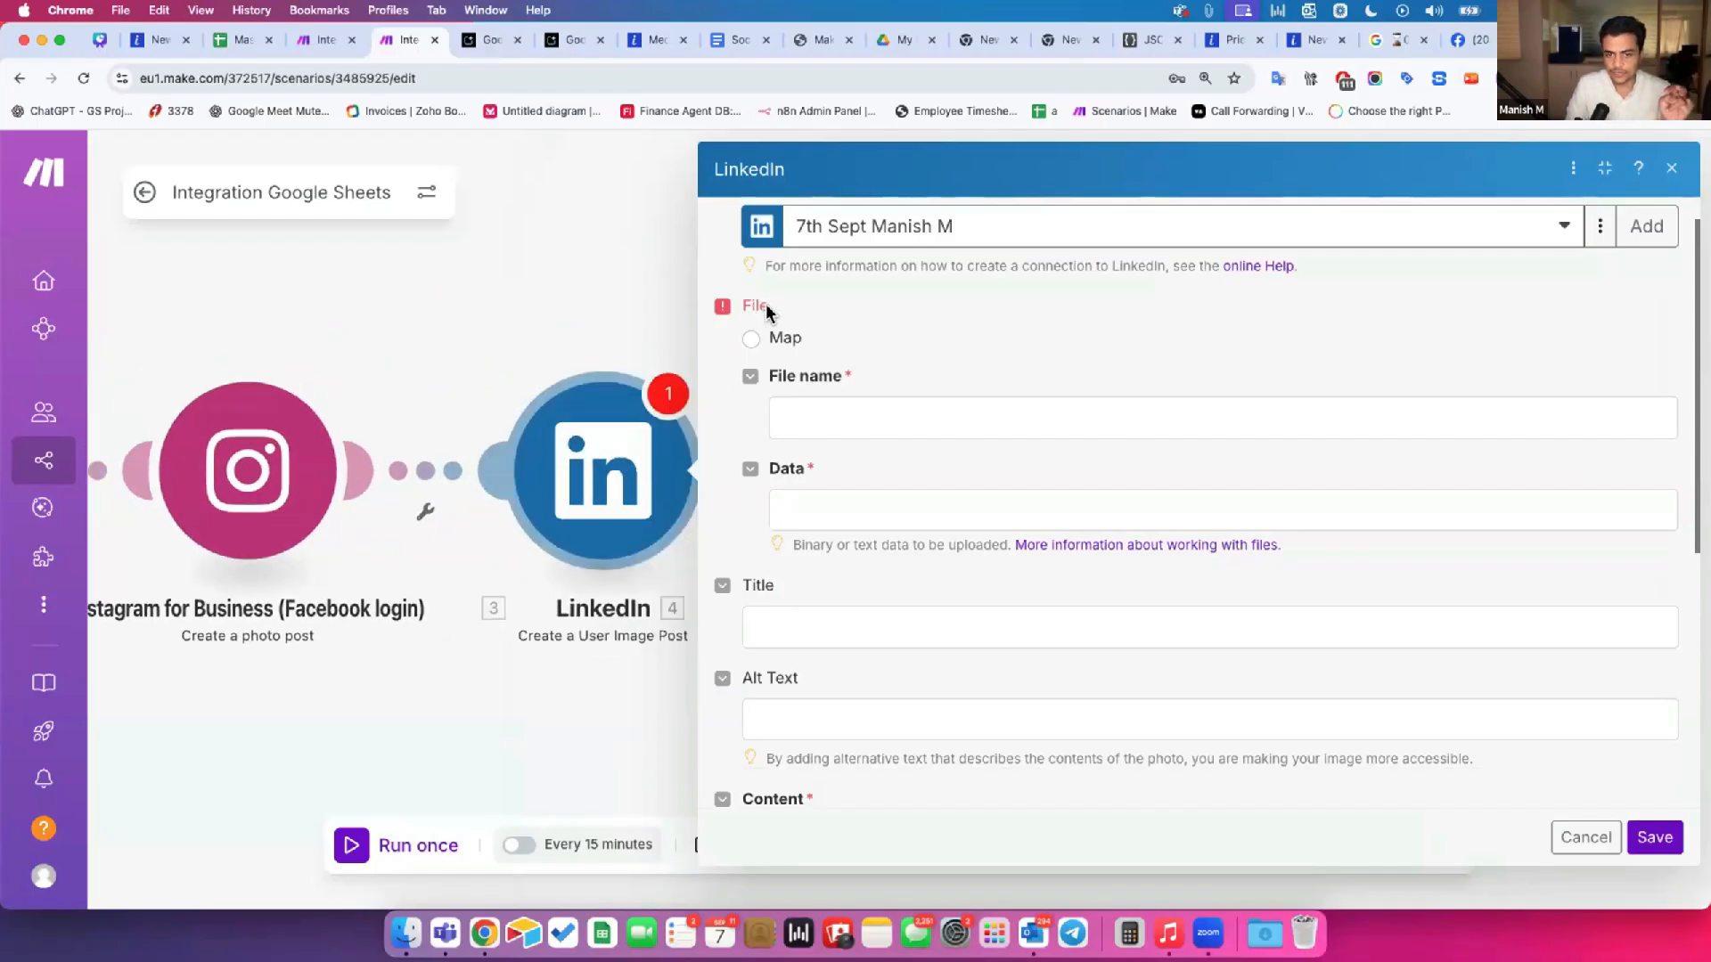
click(795, 376)
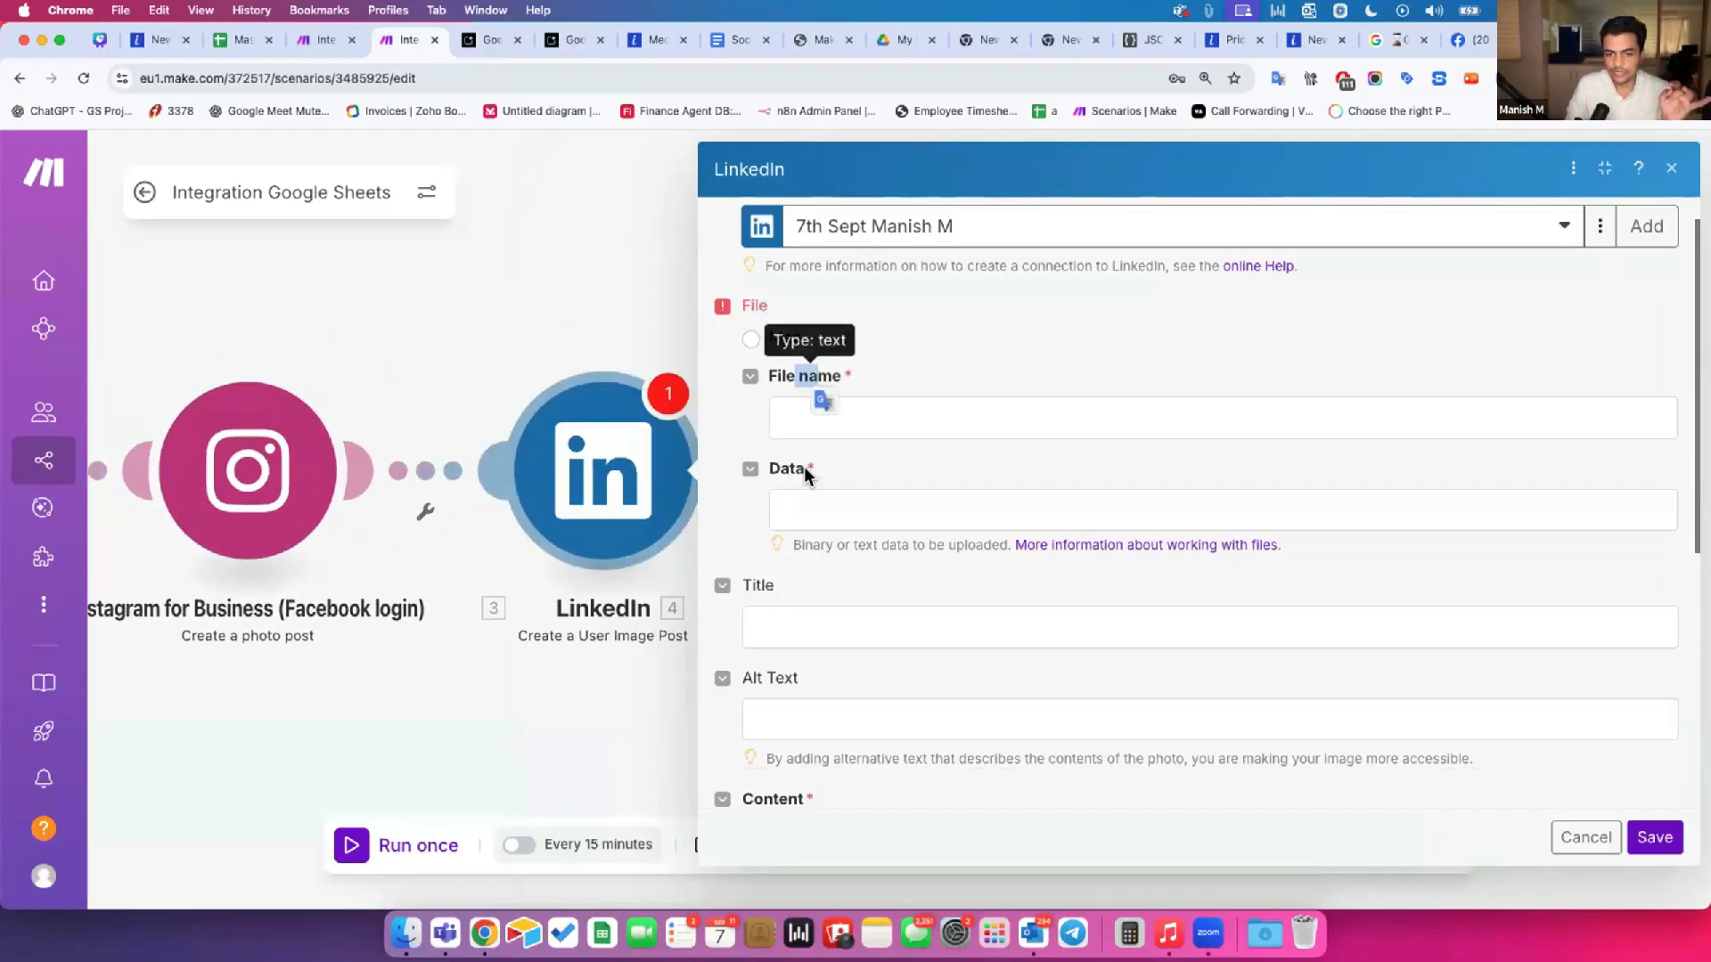
click(948, 355)
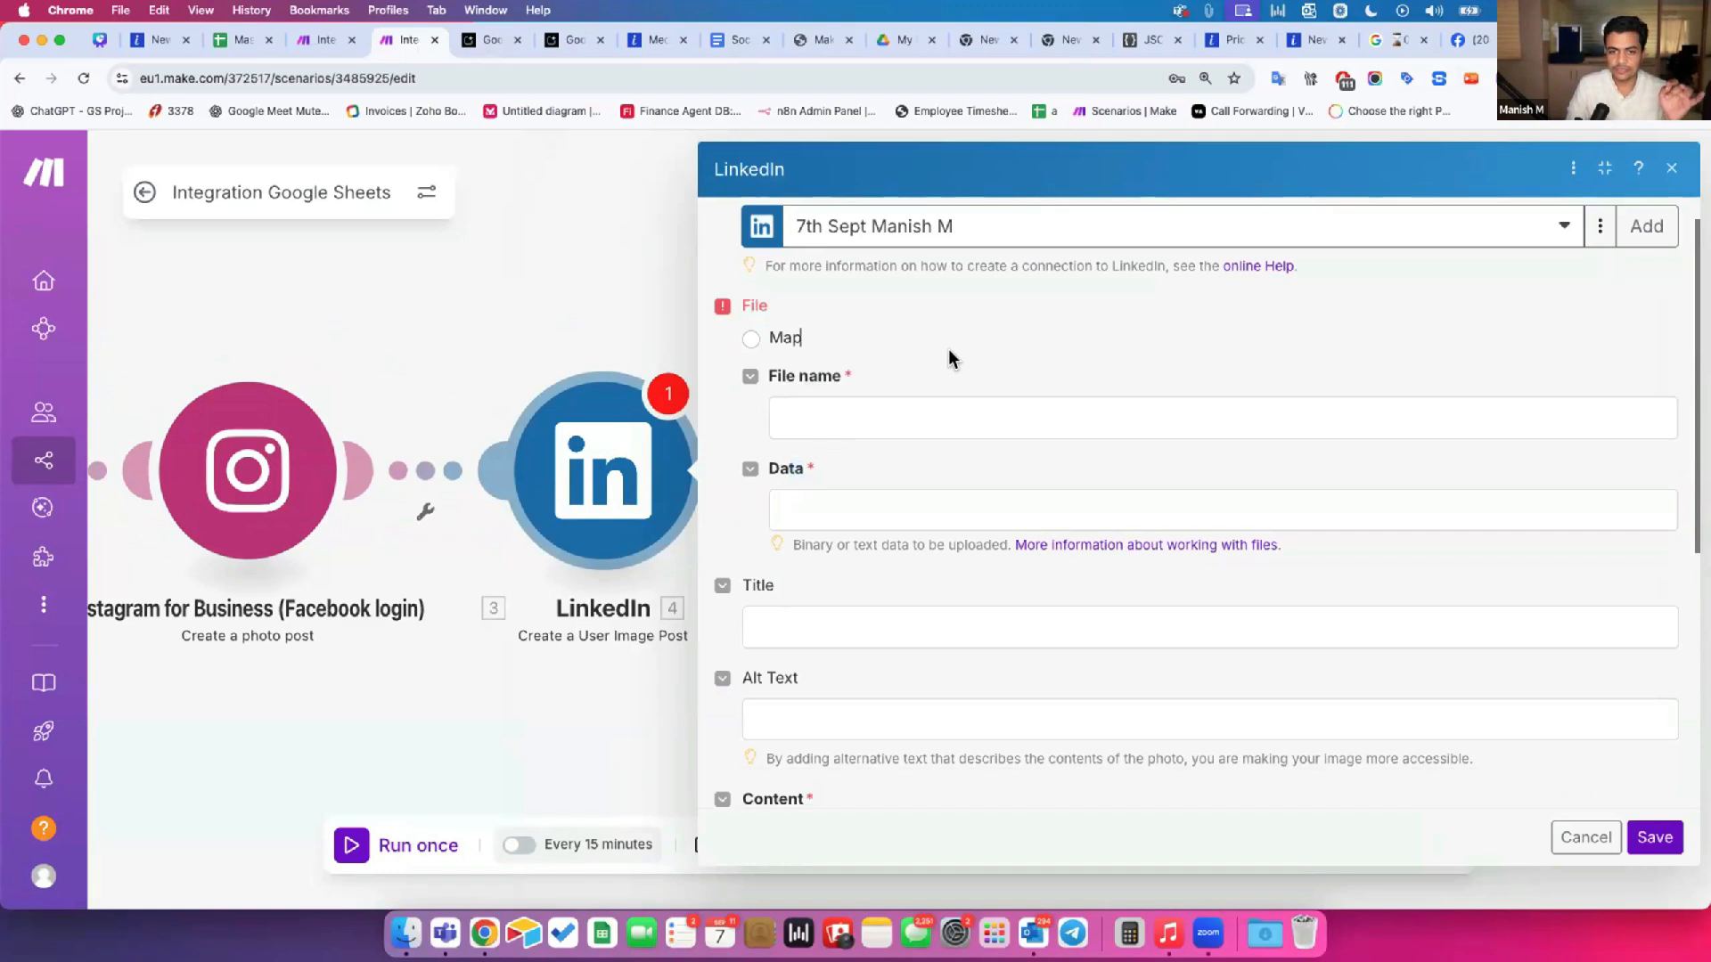
Step: Check the Image Link in cell E3 of the Social Master Log sheet and return to the scenario
drag(237, 45, 321, 42)
click(1010, 544)
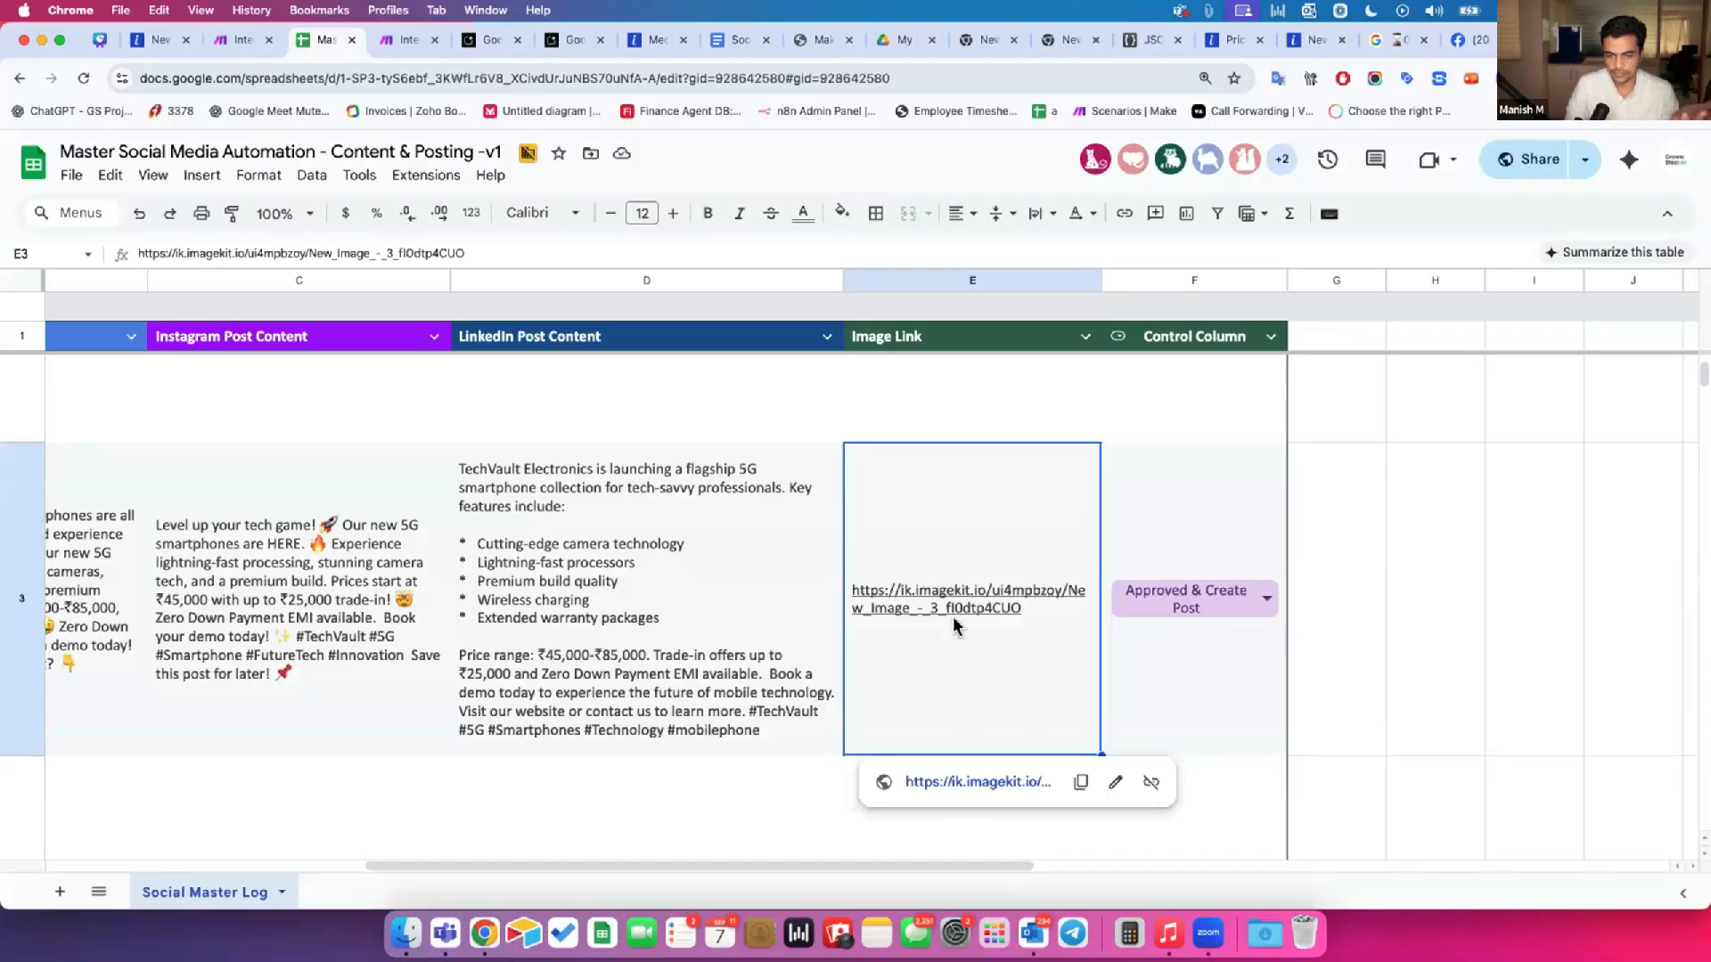
click(405, 39)
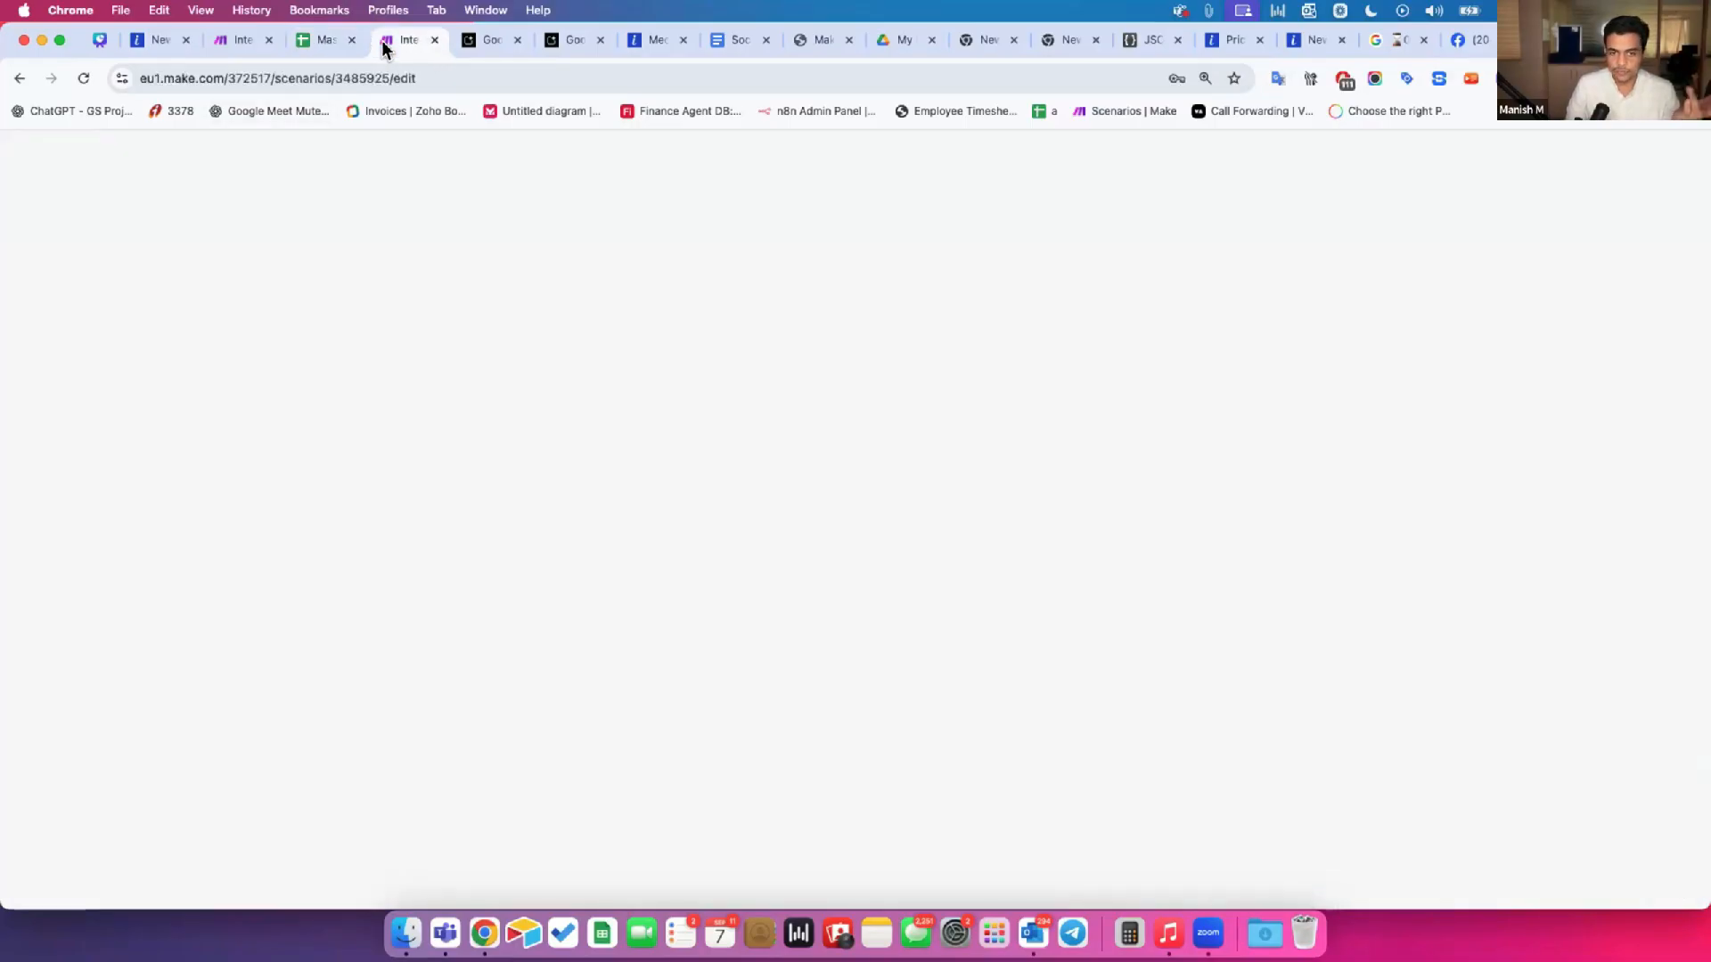
Step: Examine the LinkedIn module's required File name, Data and Content fields, and leave its settings without filling them in
click(843, 434)
click(869, 506)
click(894, 550)
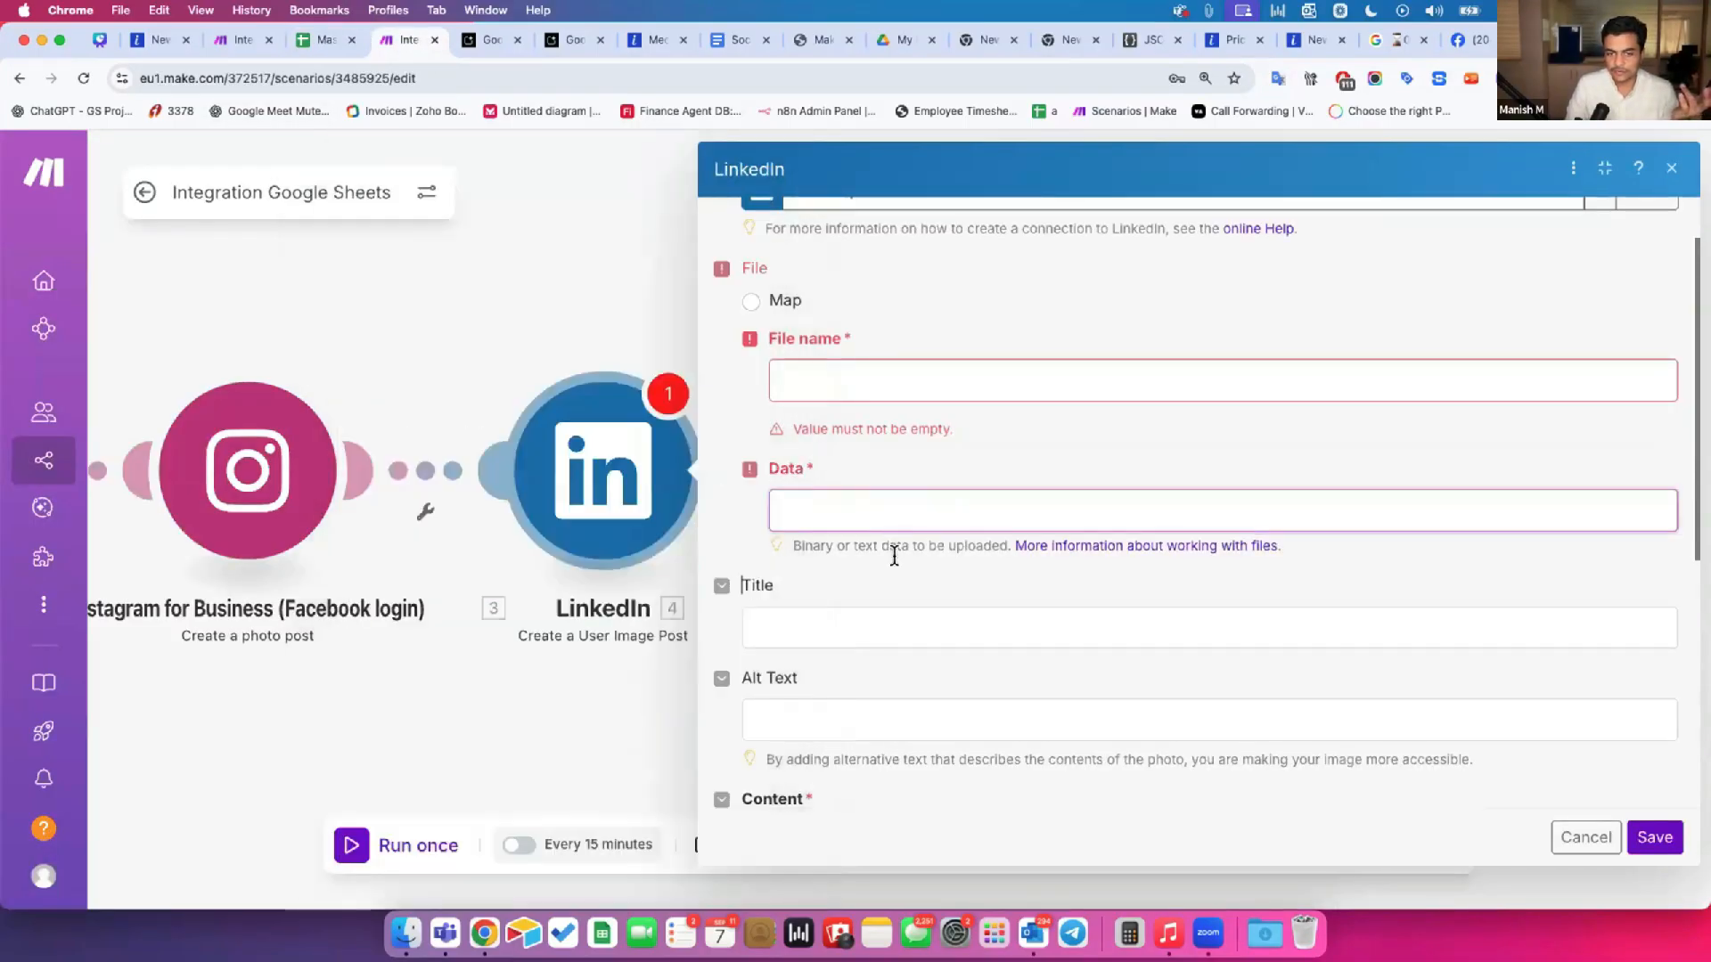
drag(780, 468, 819, 469)
click(840, 568)
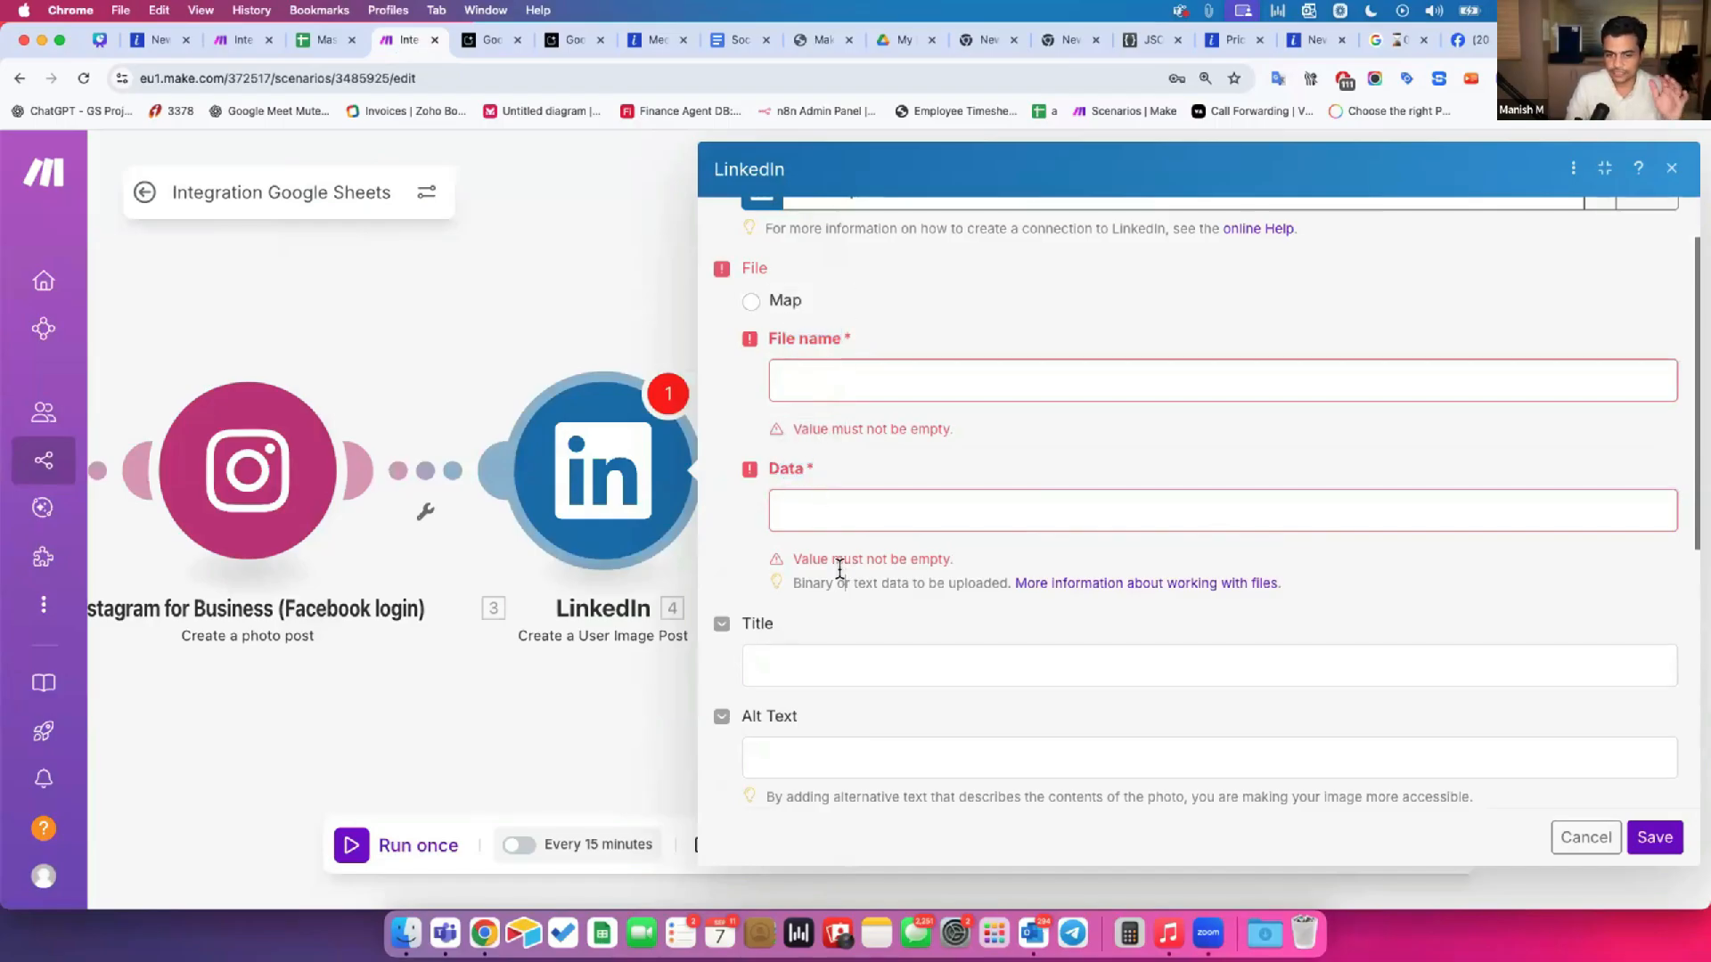
scroll(839, 569, down, 3)
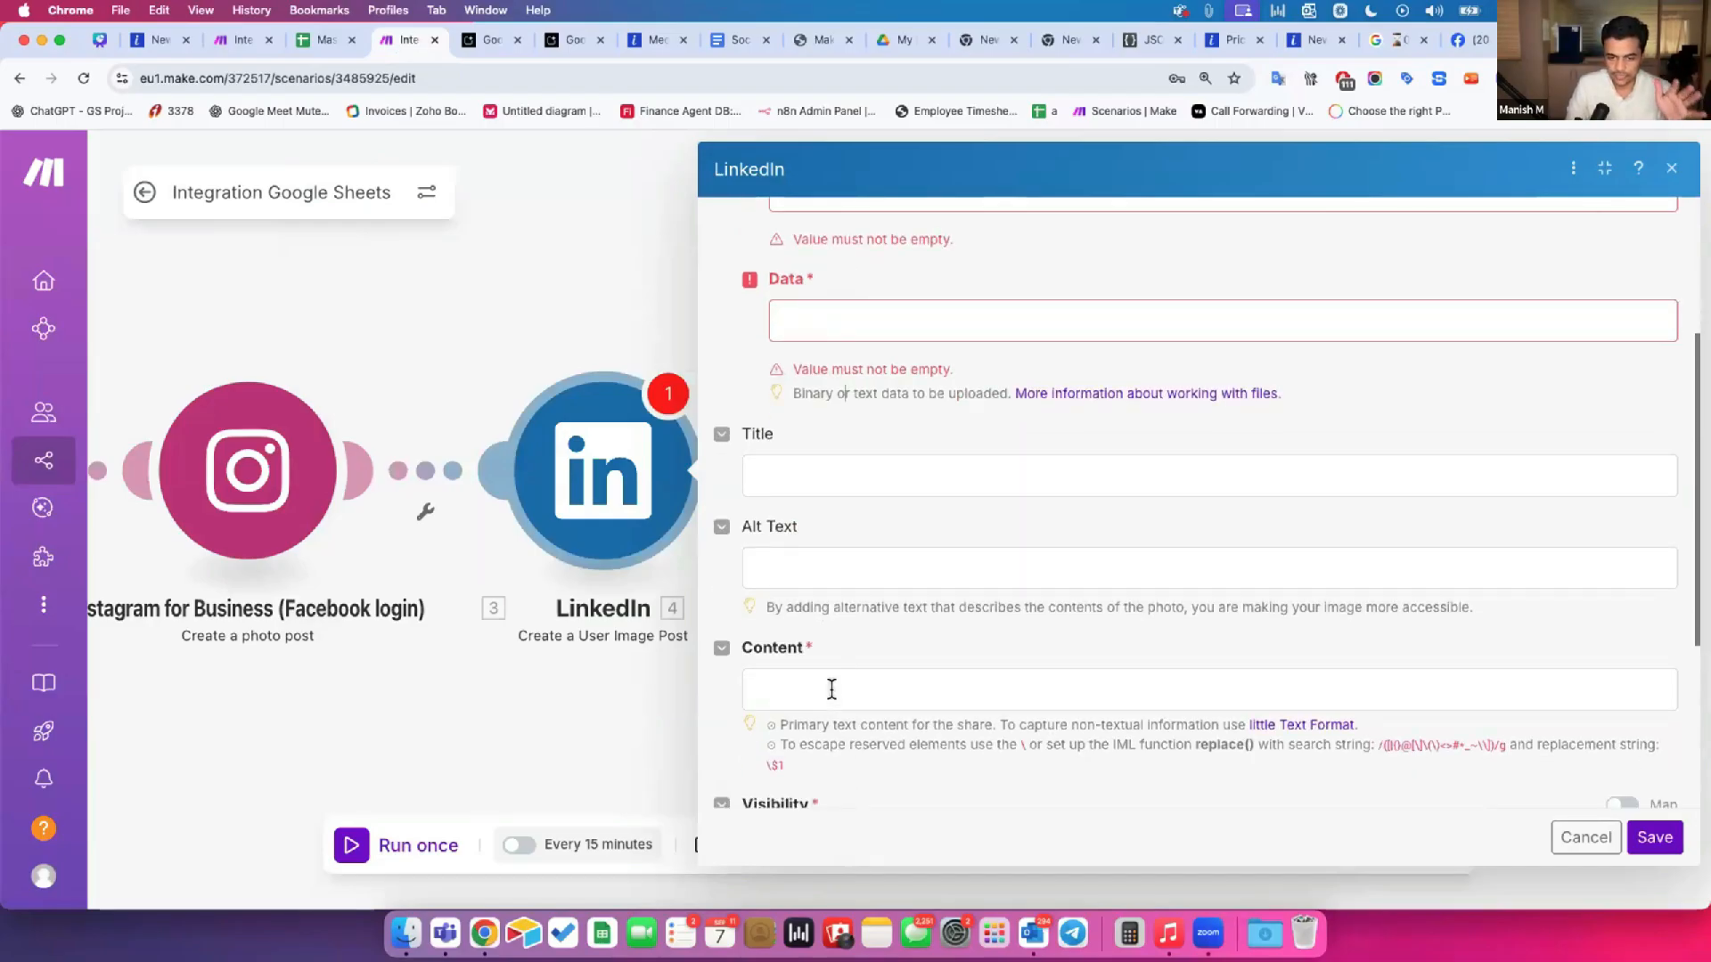
click(1570, 837)
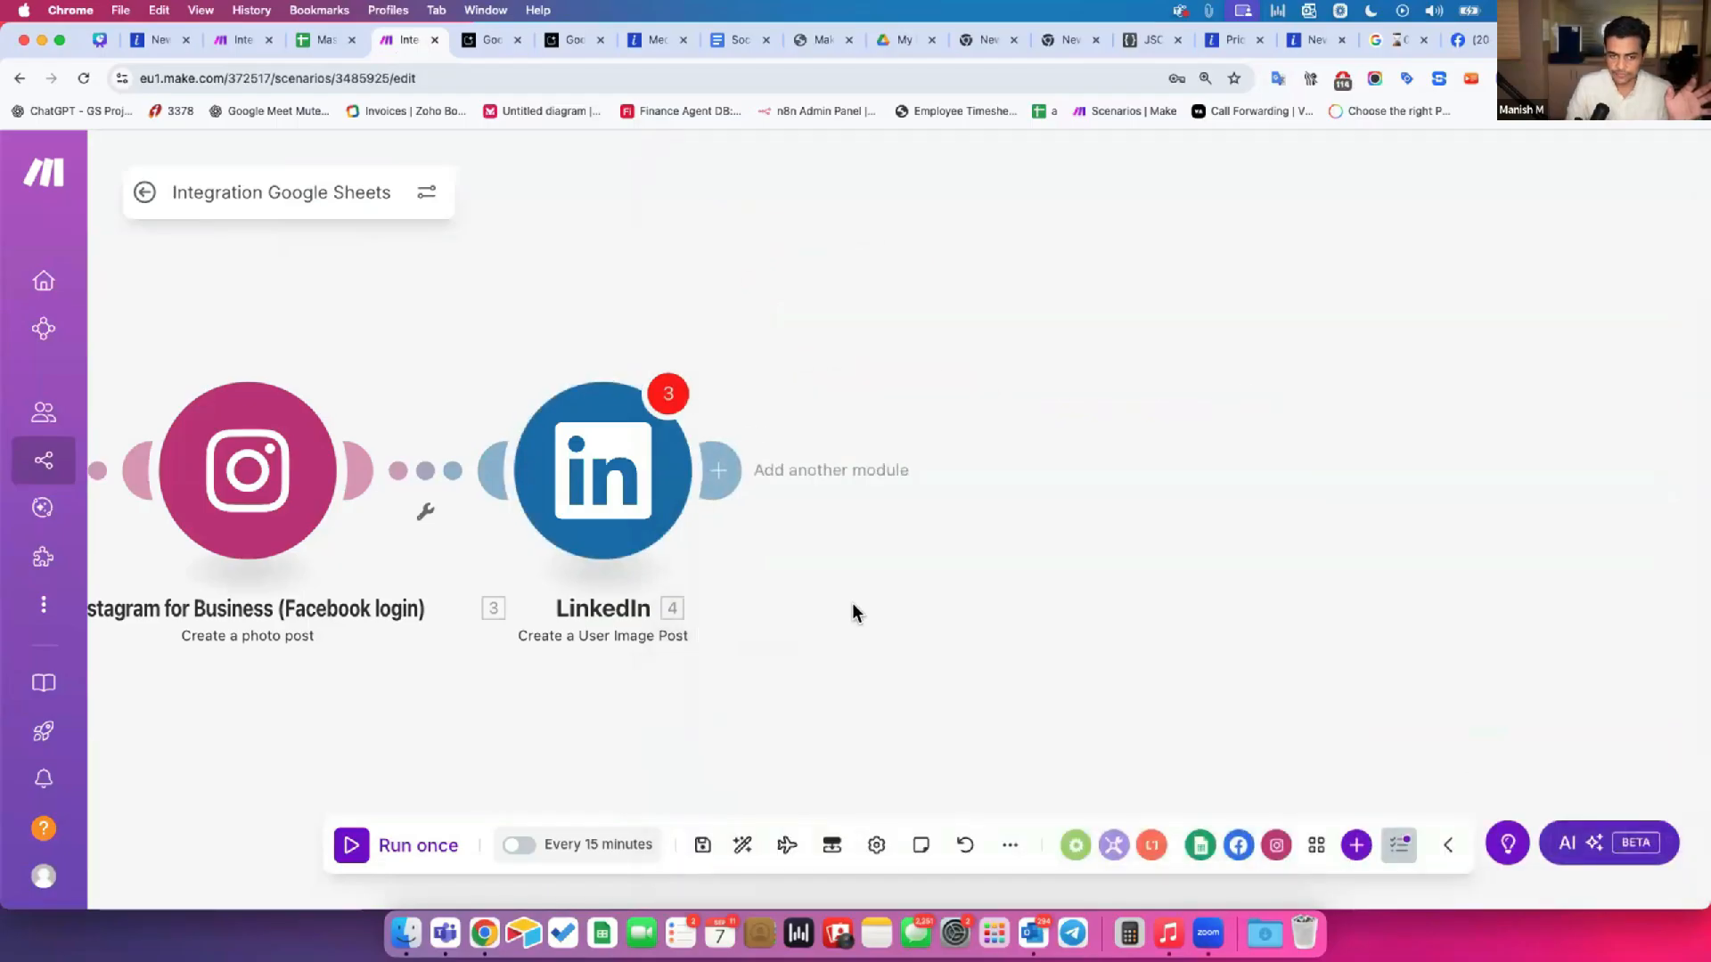
Step: Move the LinkedIn module farther away from the Instagram module to make room between them
drag(1036, 542, 1269, 534)
drag(1052, 590, 934, 596)
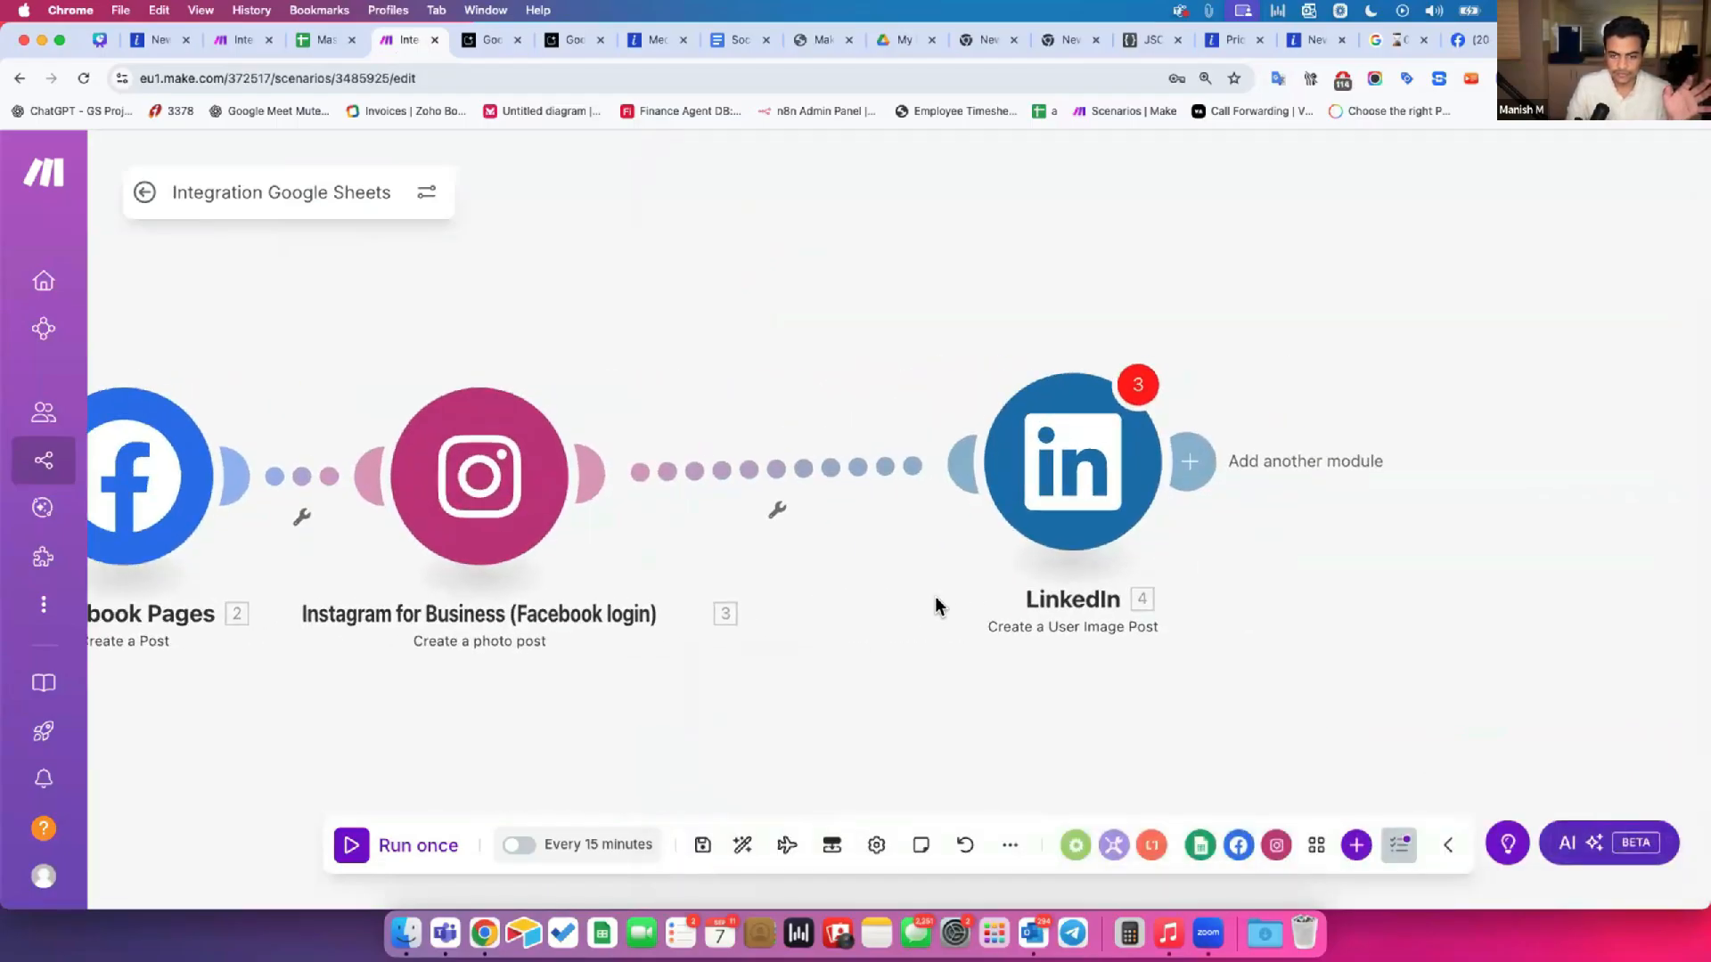
click(739, 470)
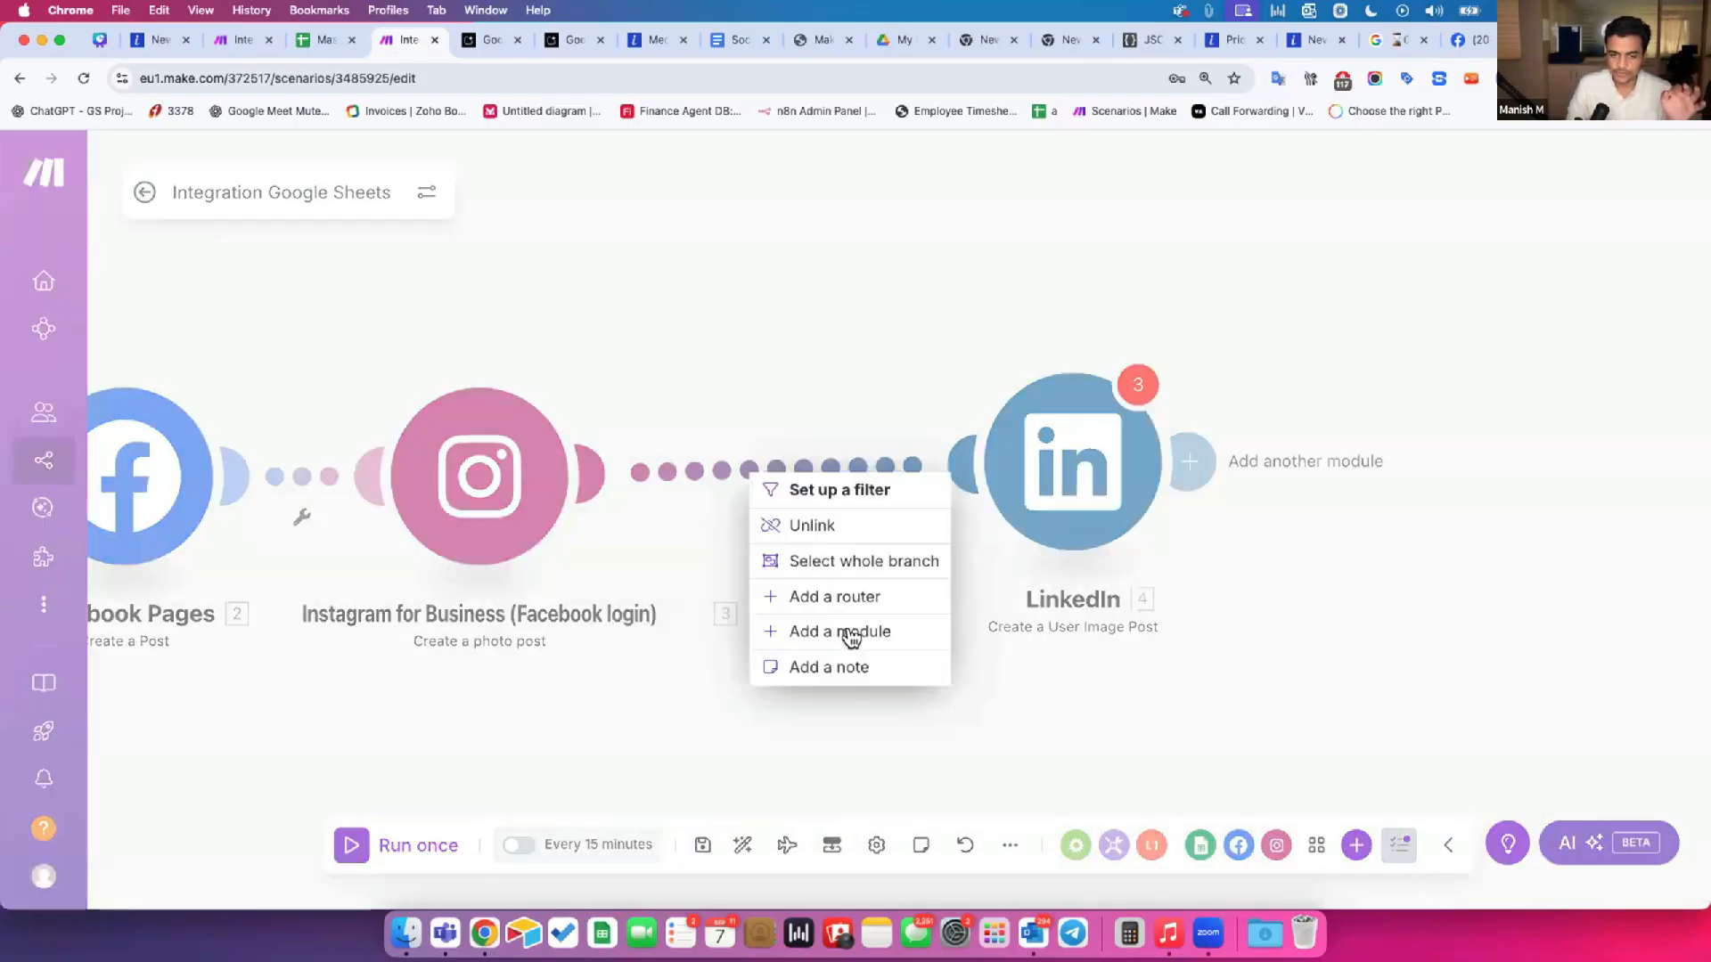
click(663, 629)
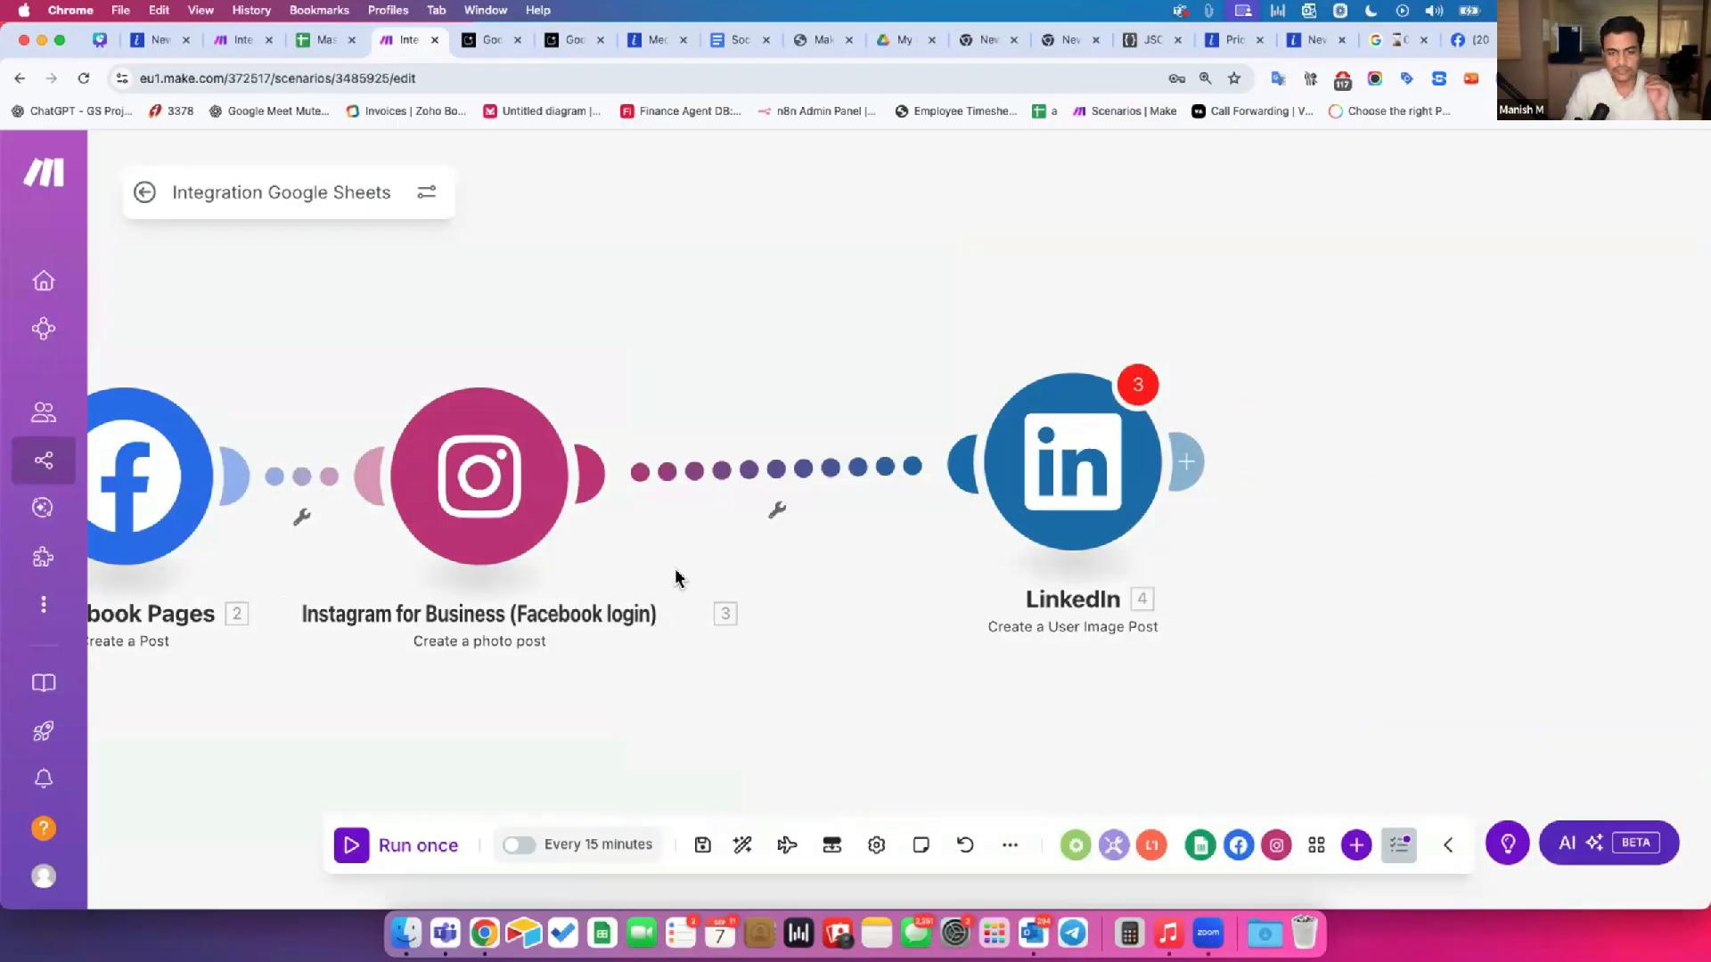
scroll(722, 397, up, 1)
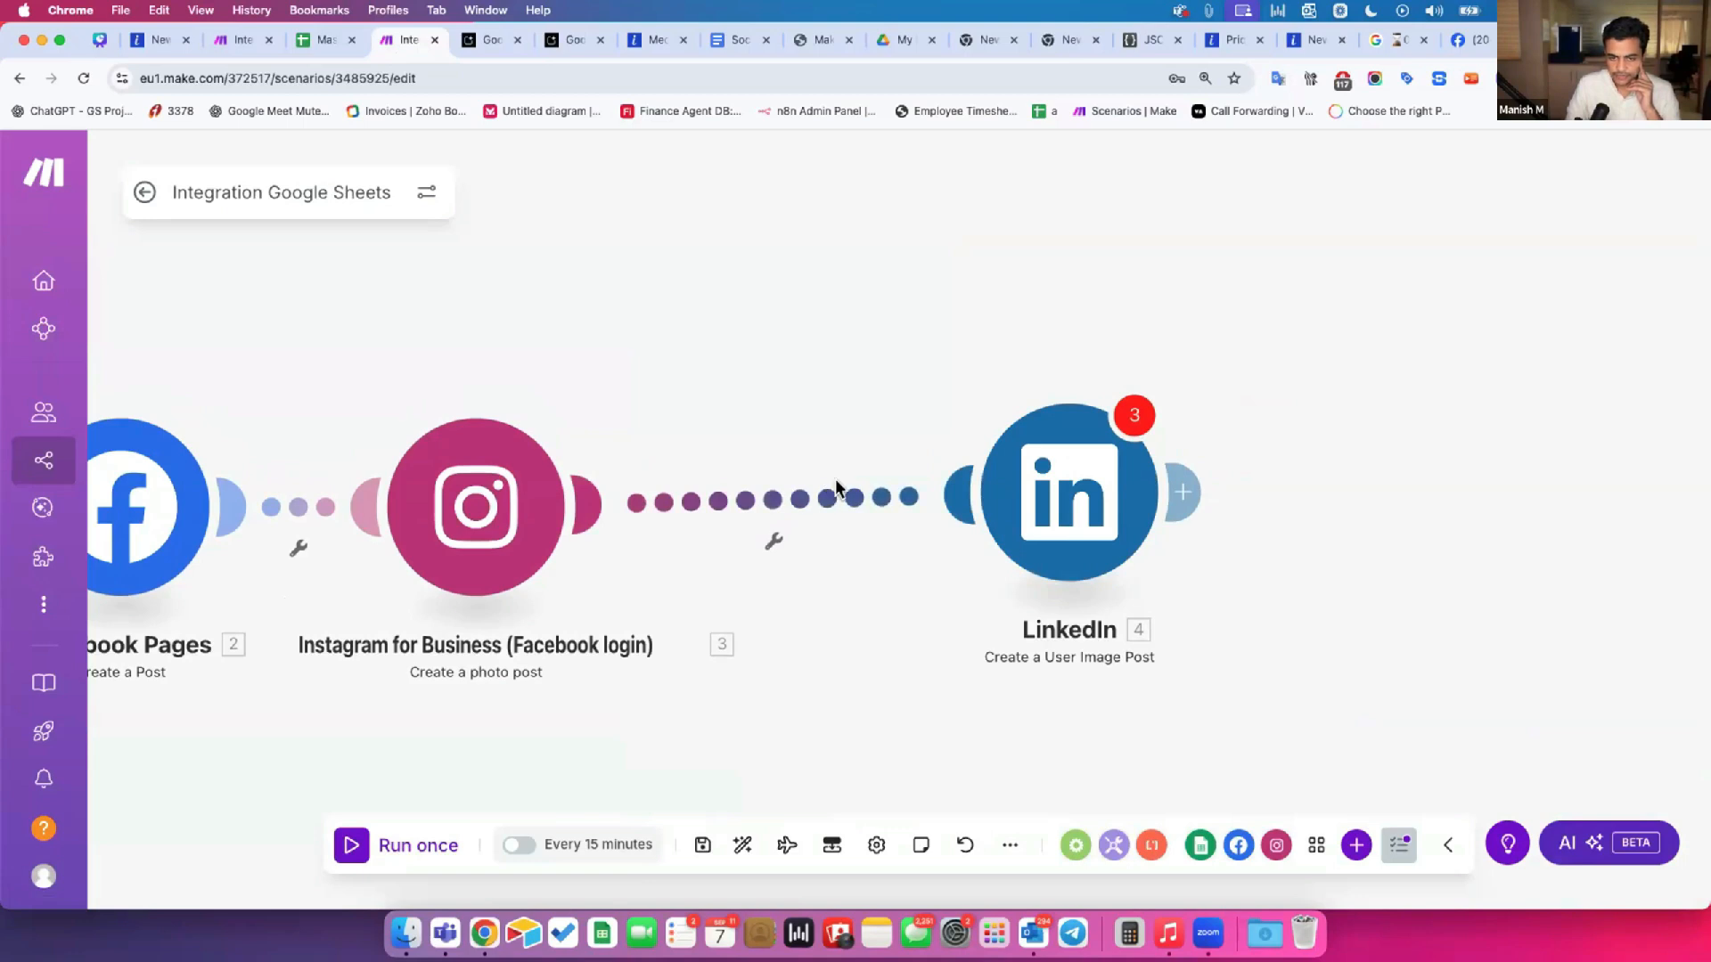
click(836, 481)
click(697, 418)
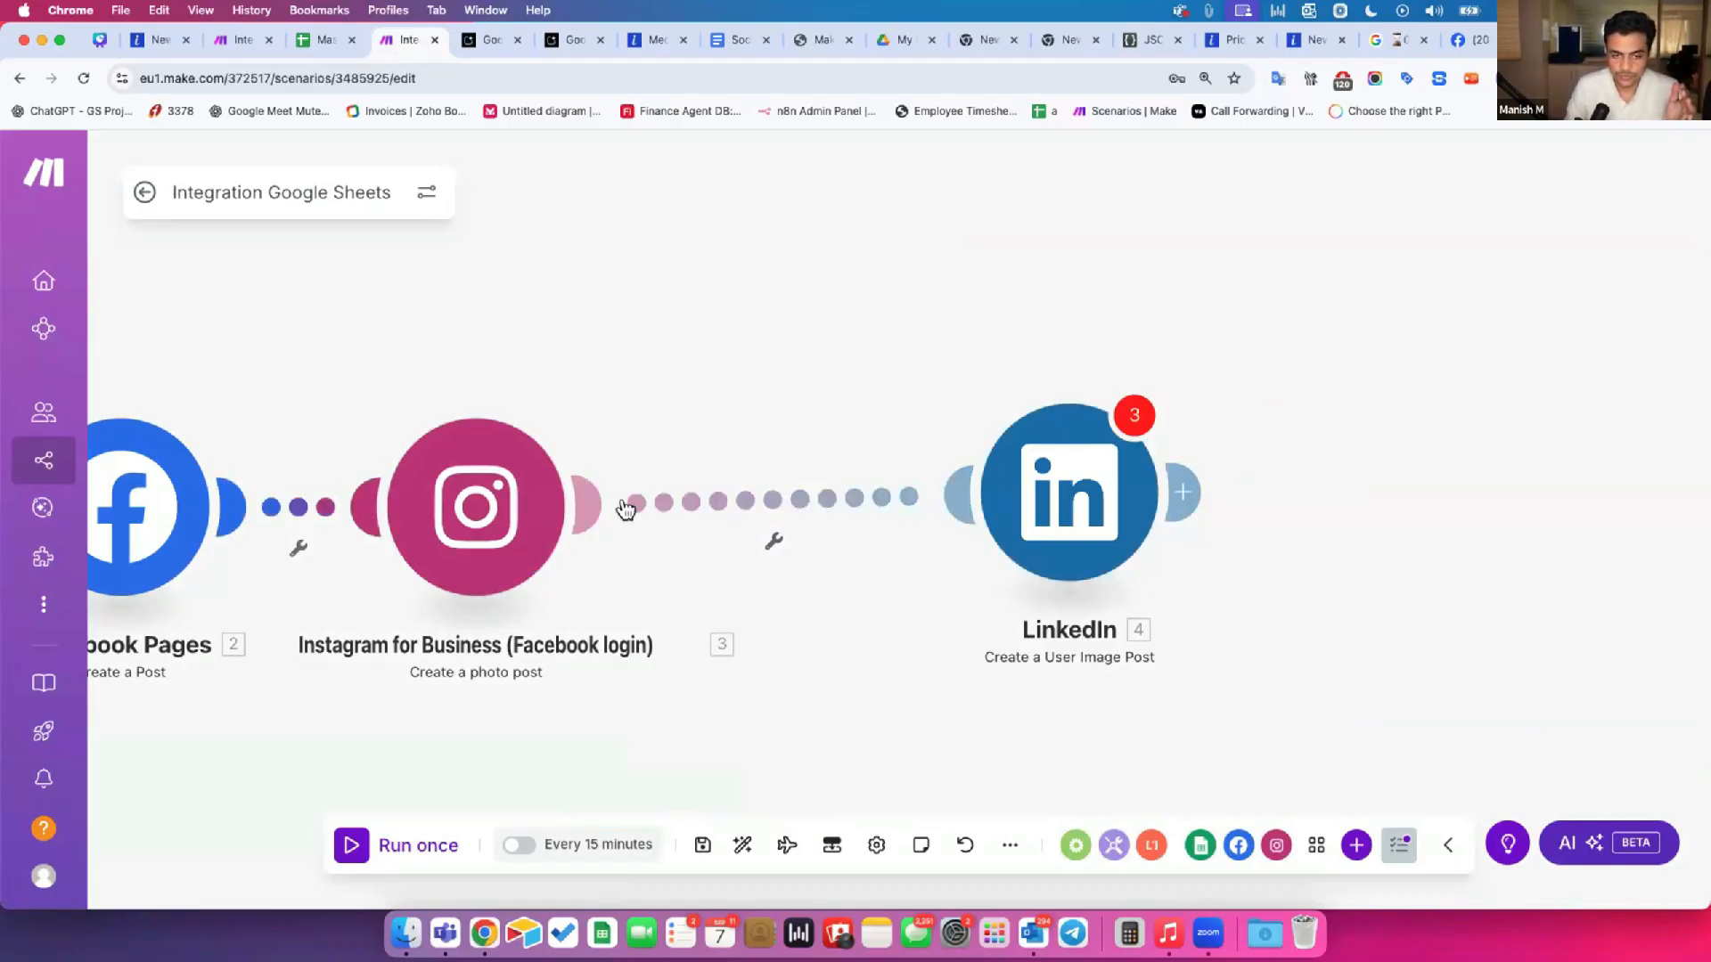
Step: Insert an empty module on the connection between the Instagram and LinkedIn modules
click(698, 496)
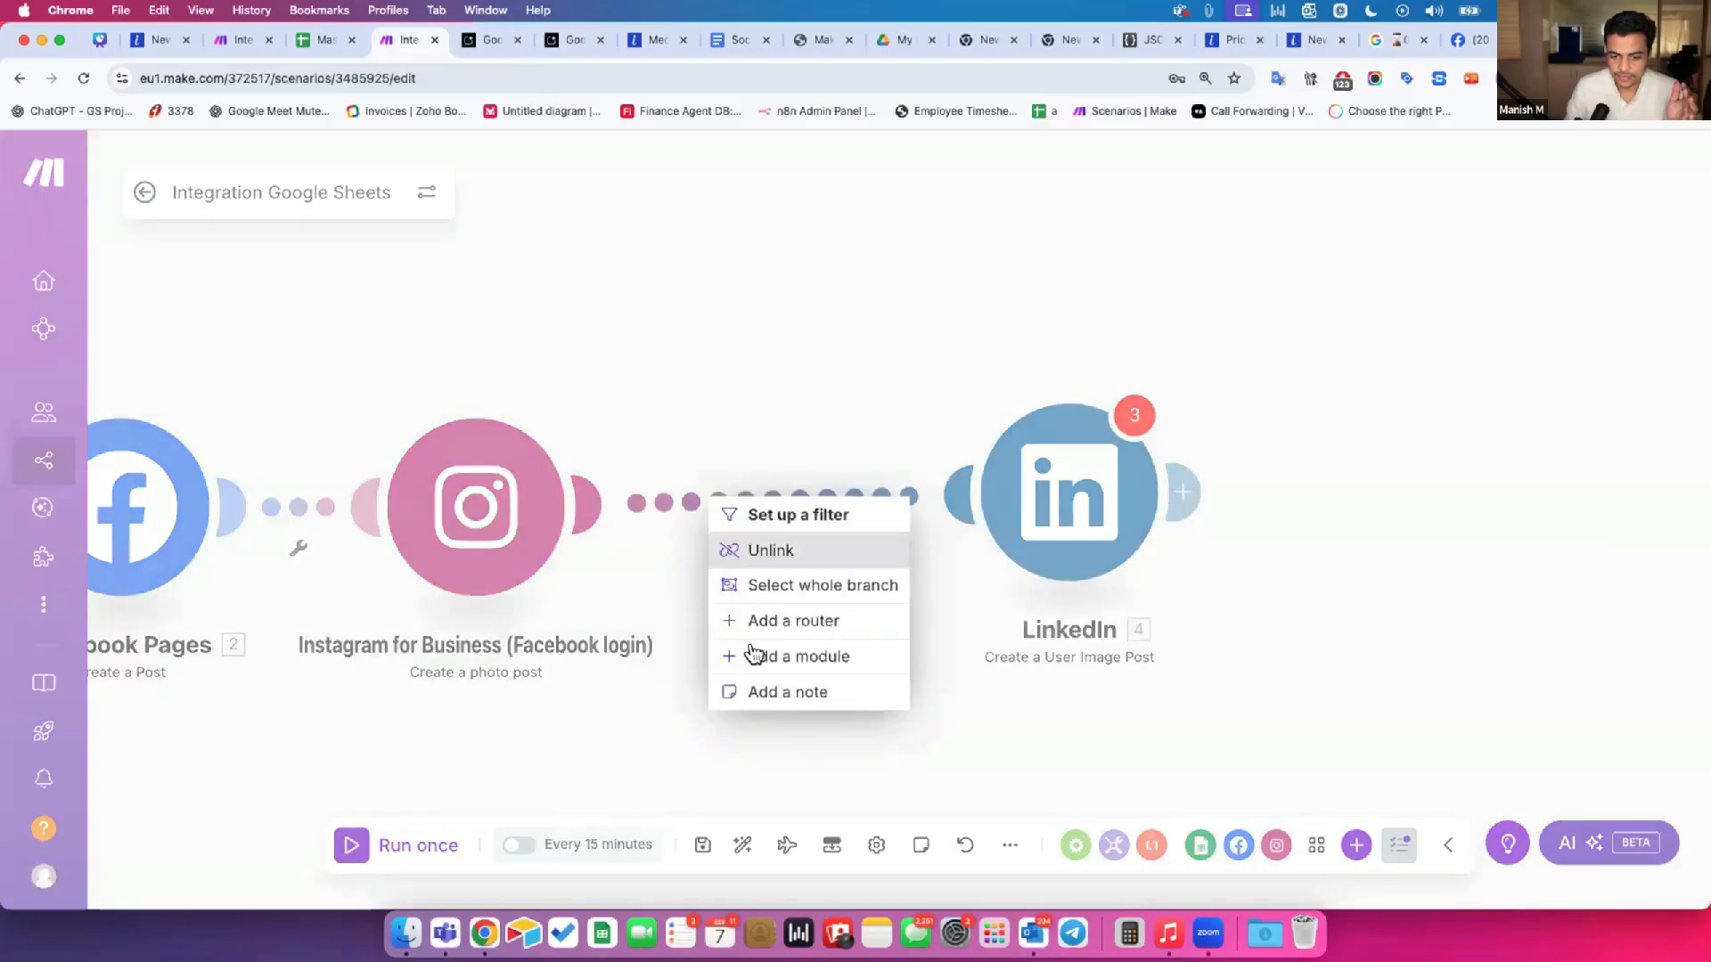
click(822, 657)
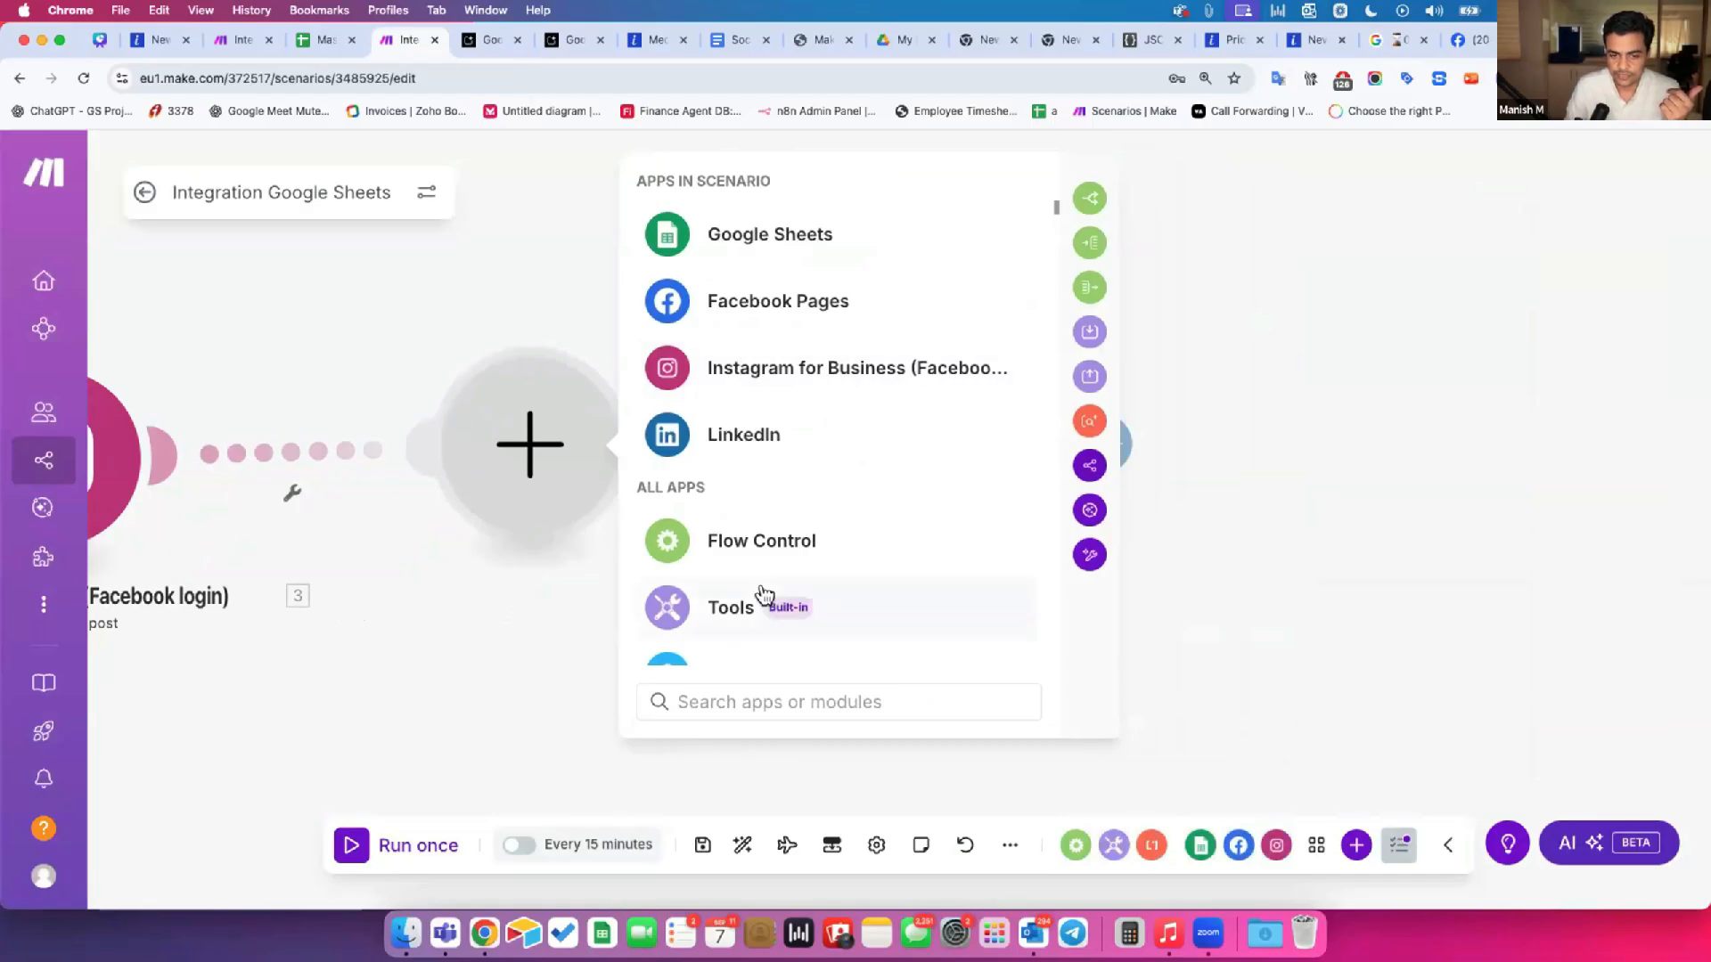
scroll(764, 597, down, 3)
click(483, 586)
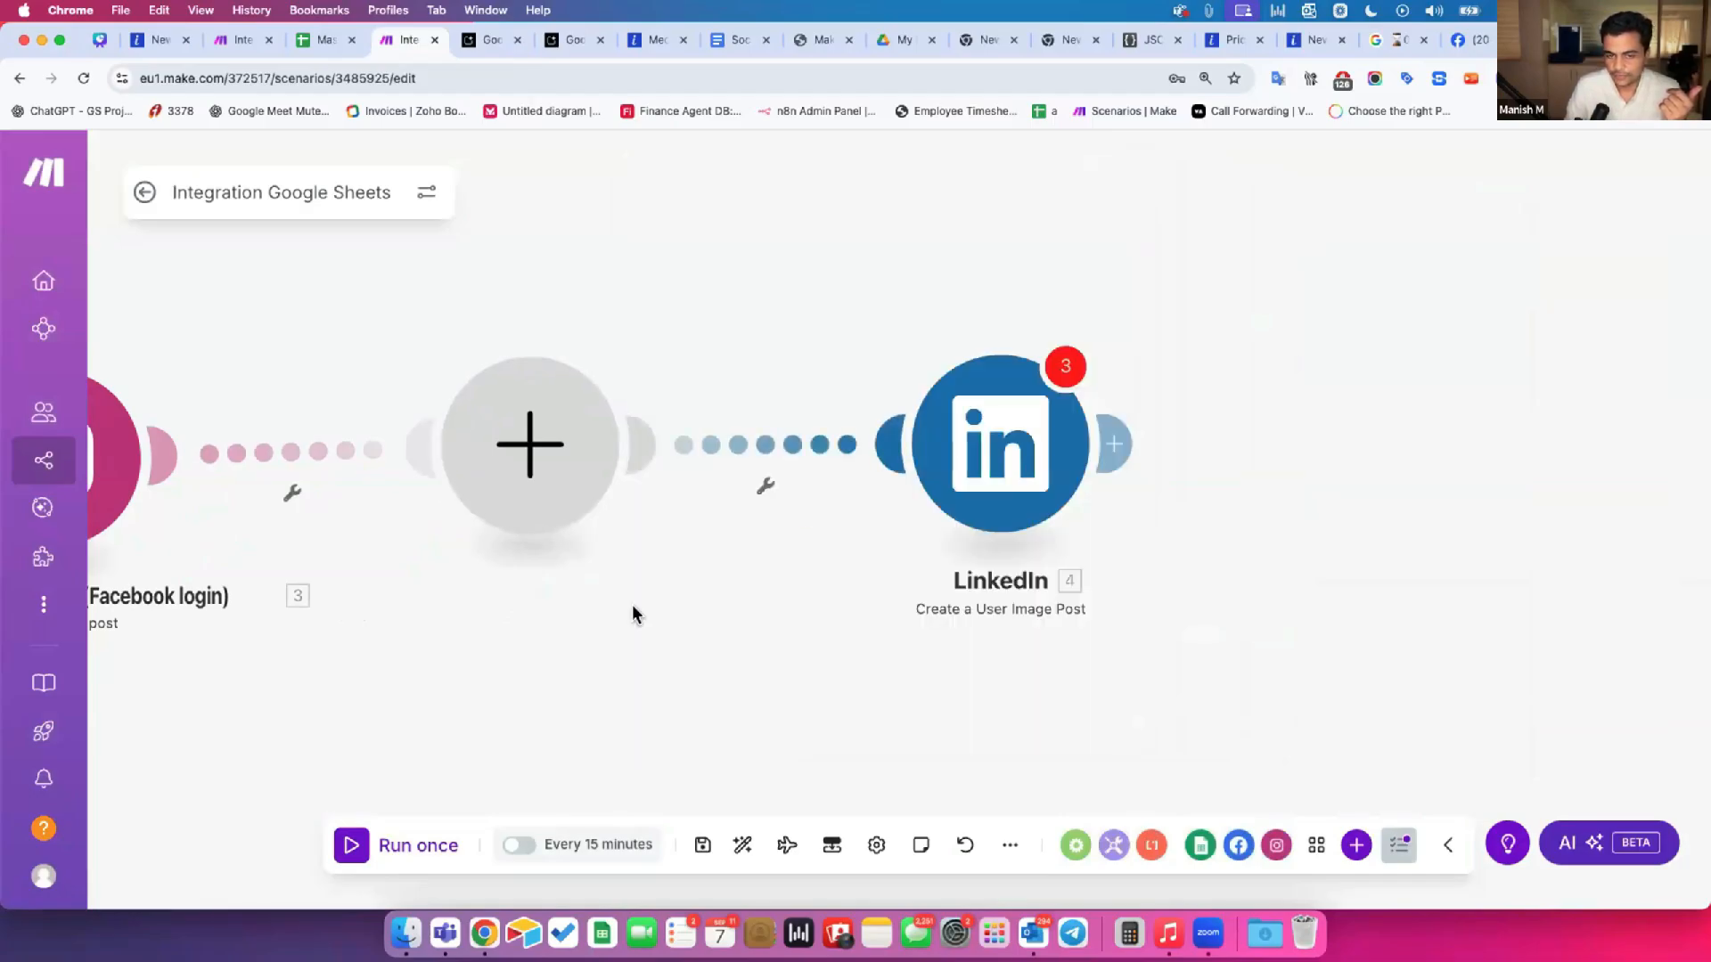
drag(632, 606, 952, 610)
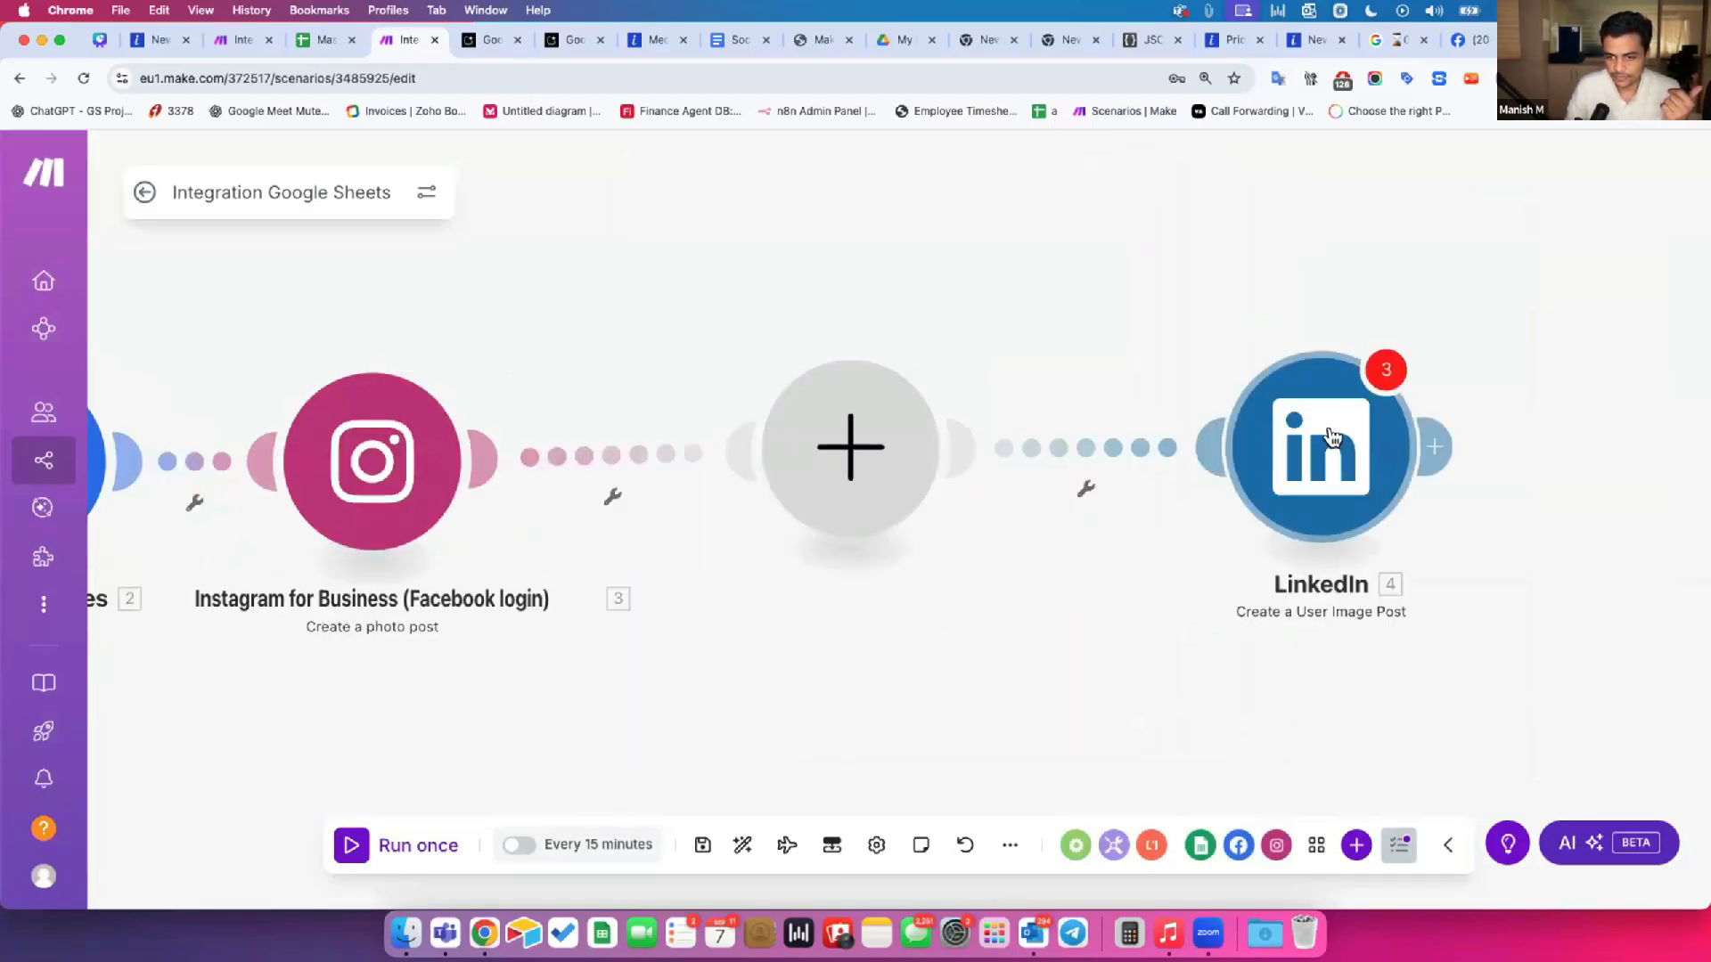
drag(909, 522, 777, 526)
Step: Set the empty module before LinkedIn to the HTTP app's Get a file action
click(736, 467)
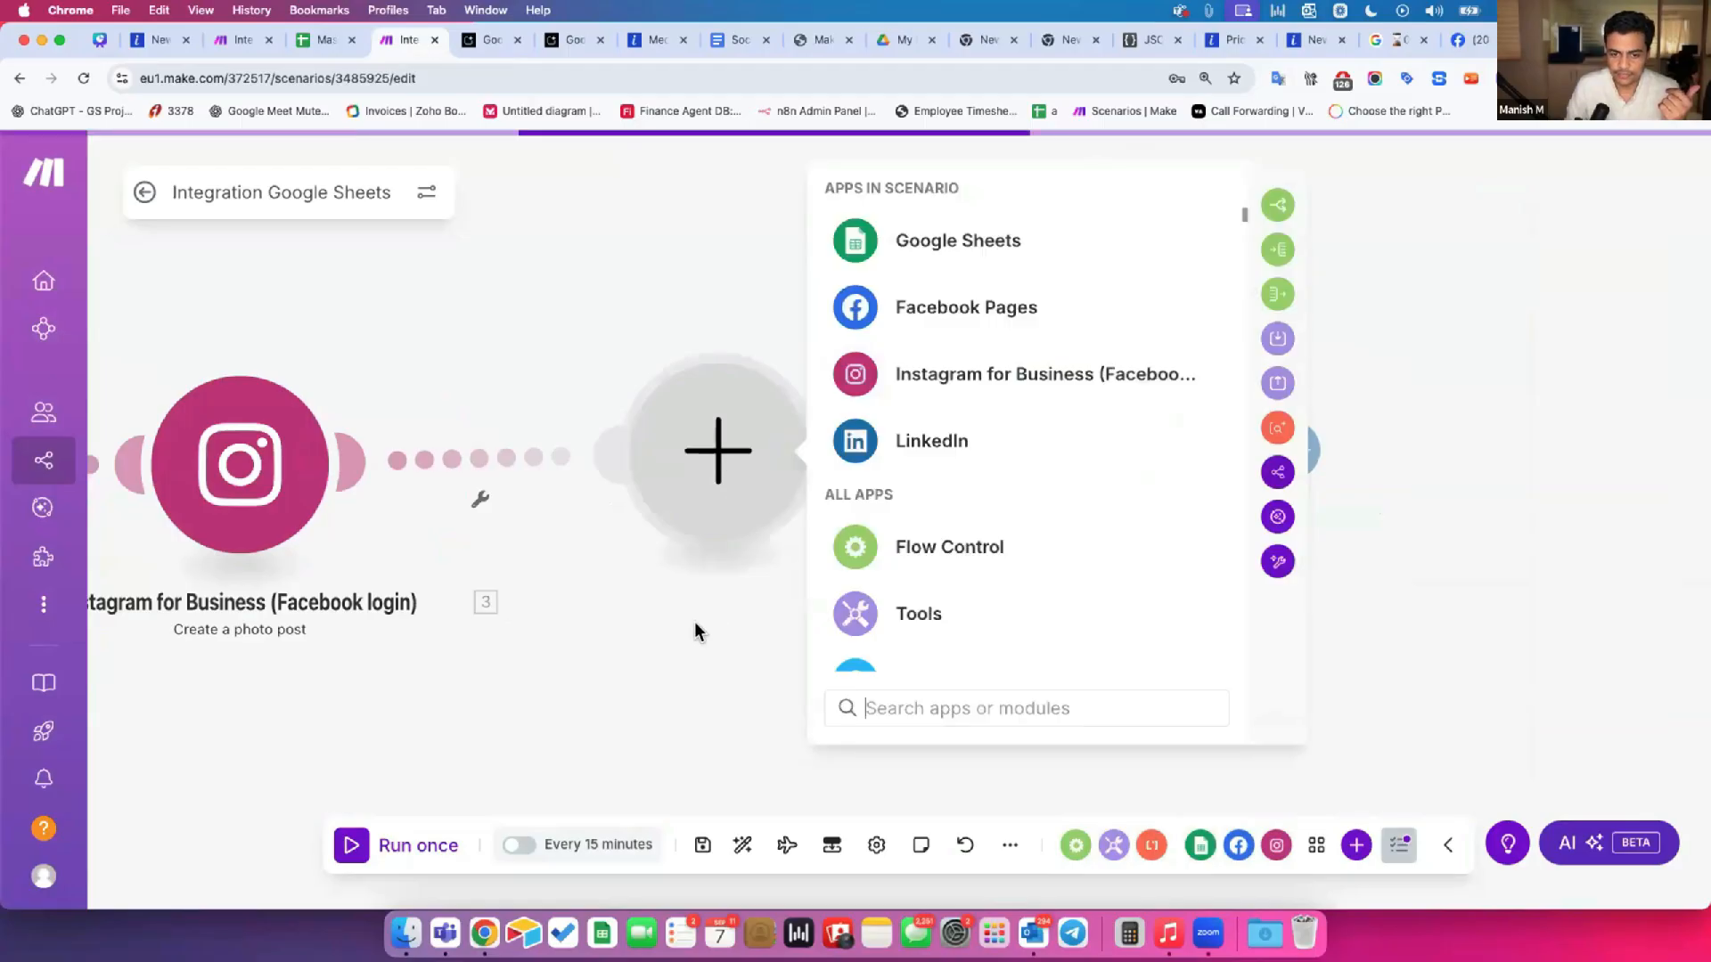
scroll(950, 498, down, 2)
scroll(950, 504, down, 4)
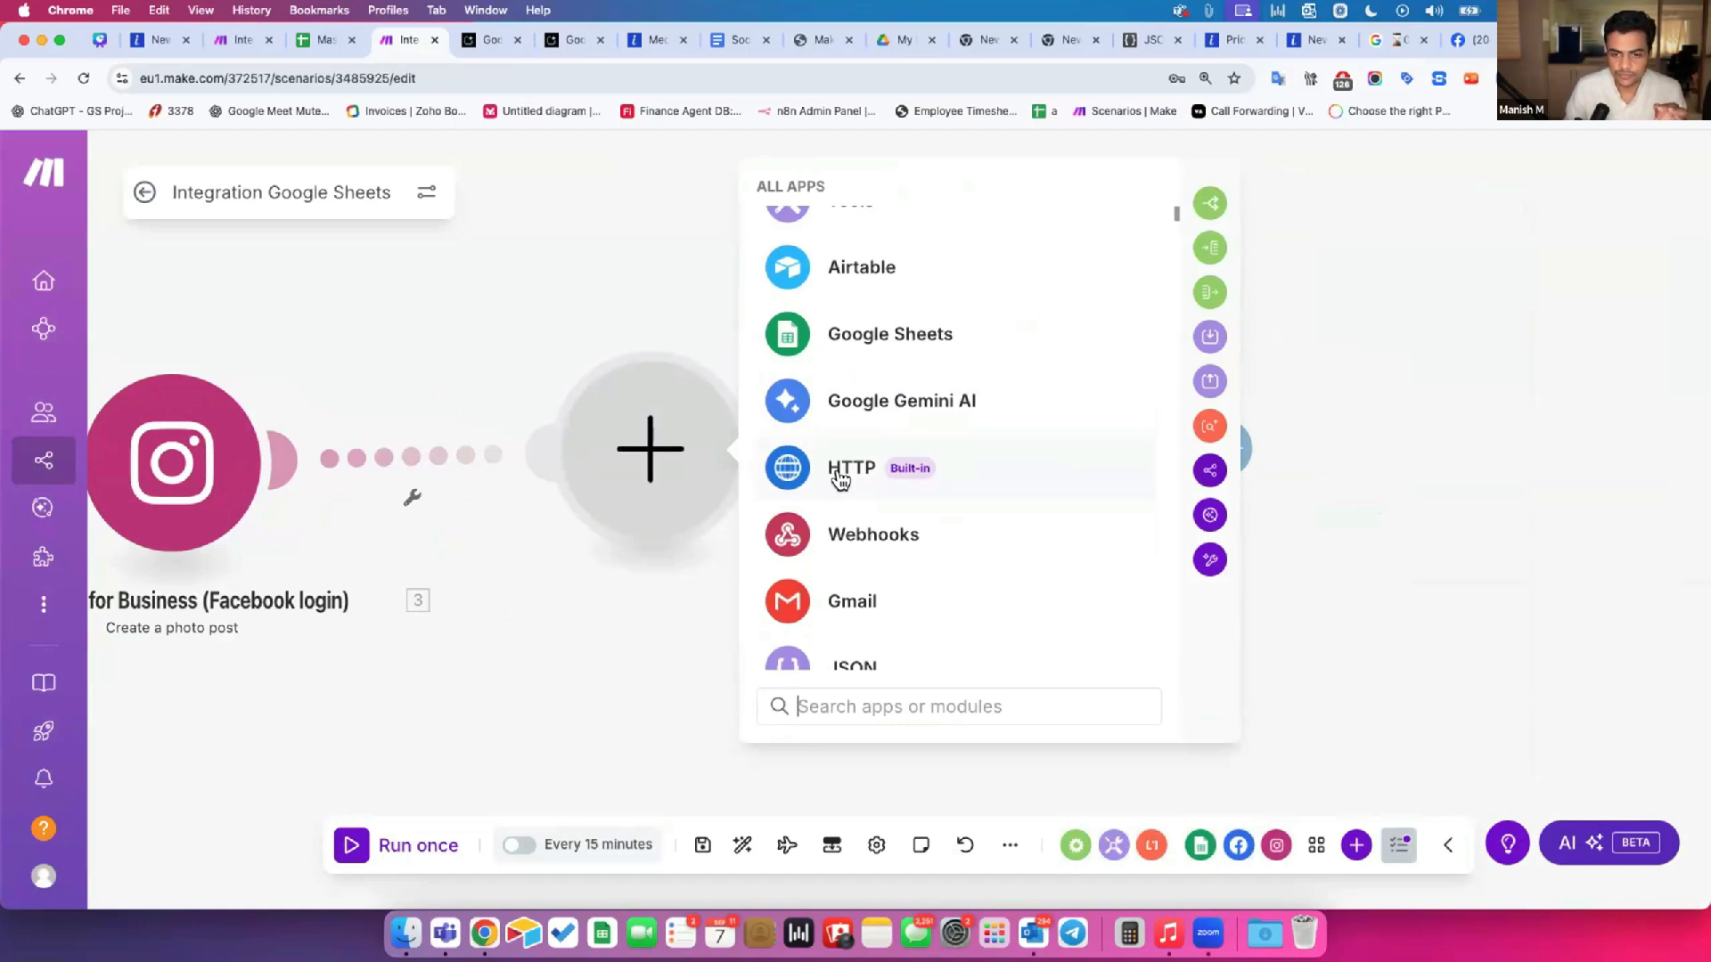
click(841, 480)
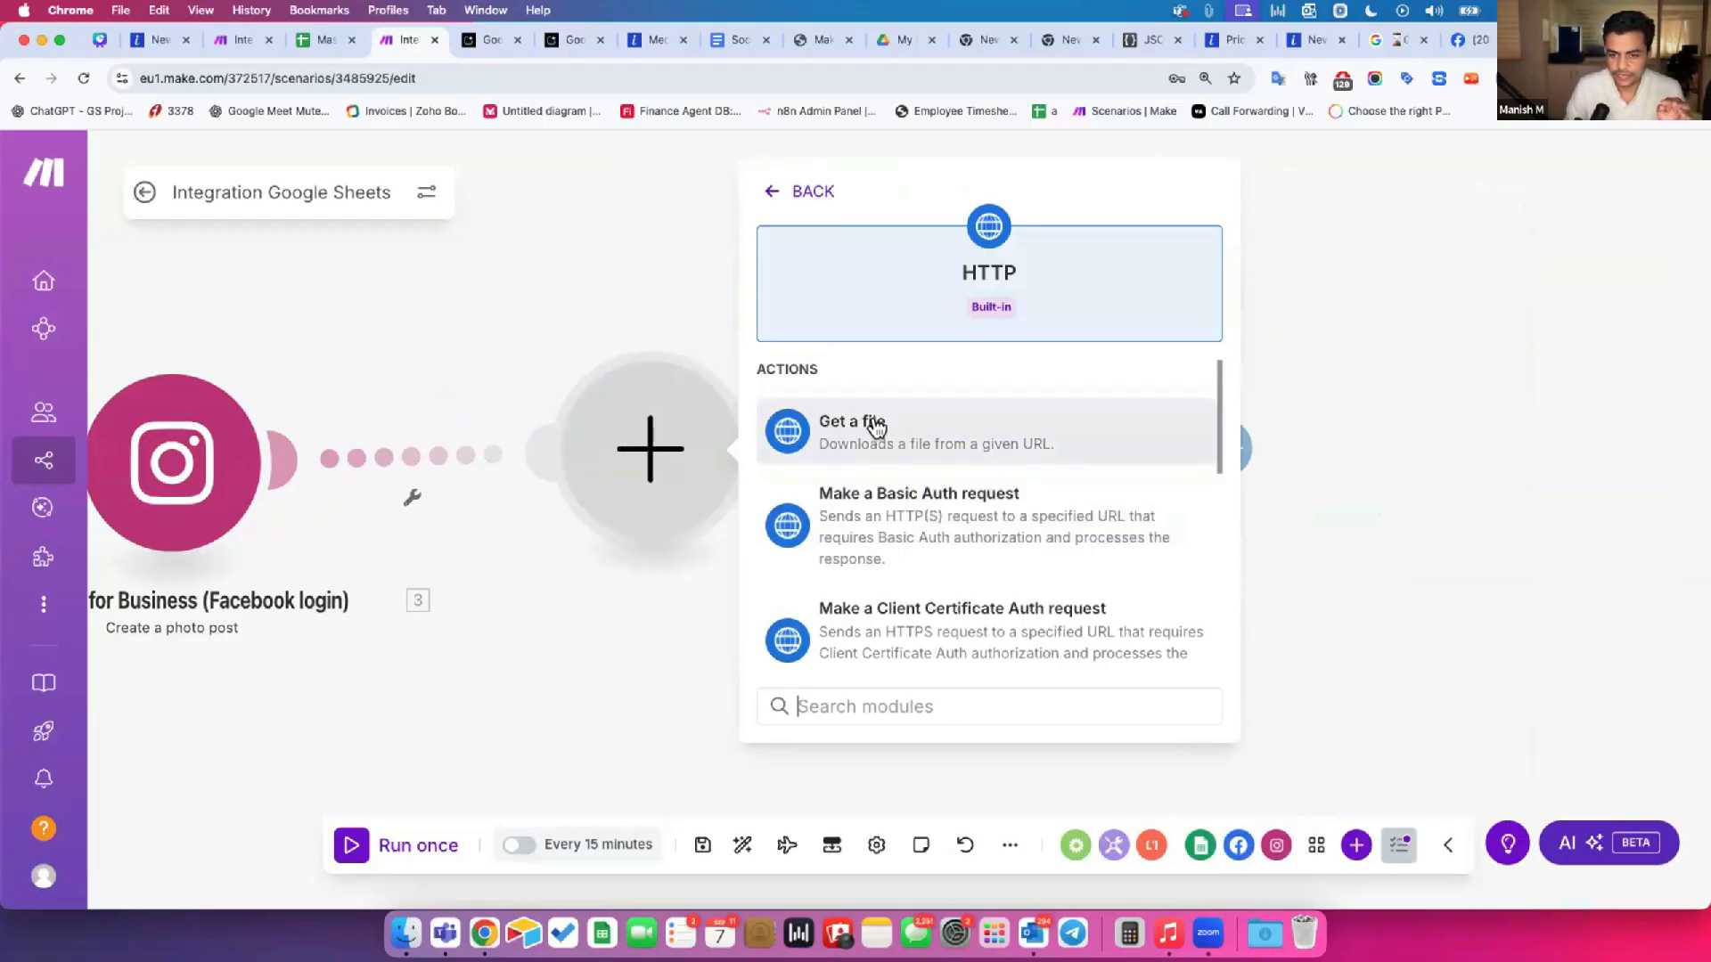
scroll(878, 524, down, 5)
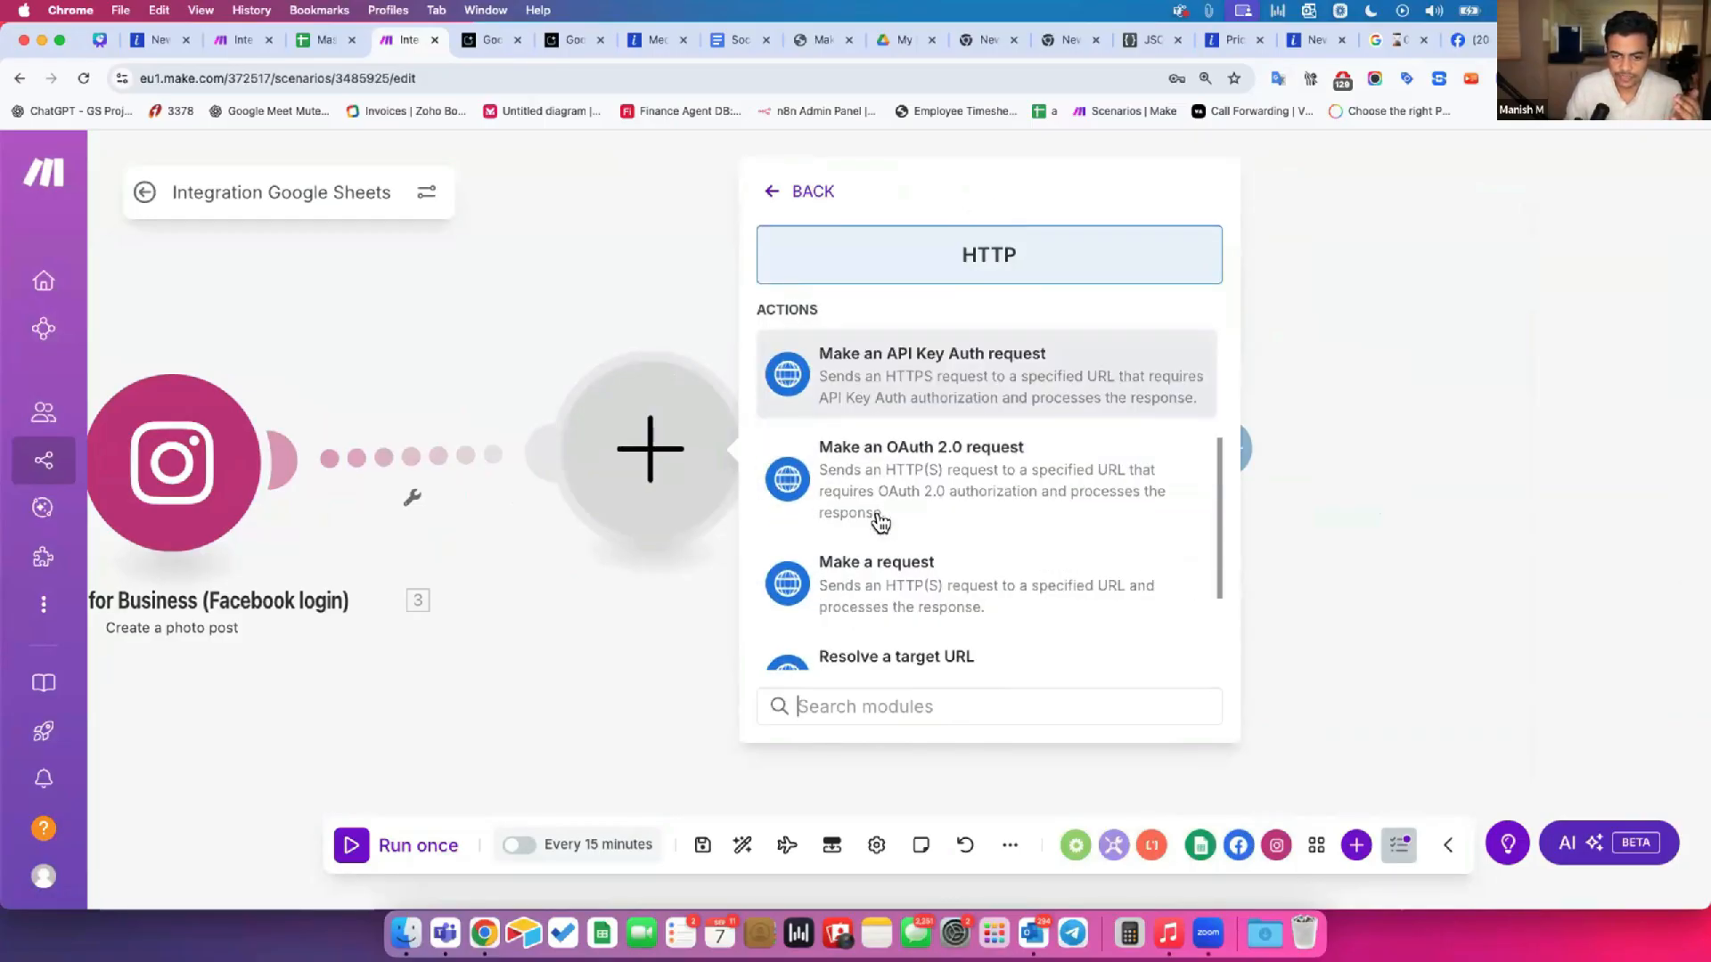
scroll(909, 596, down, 4)
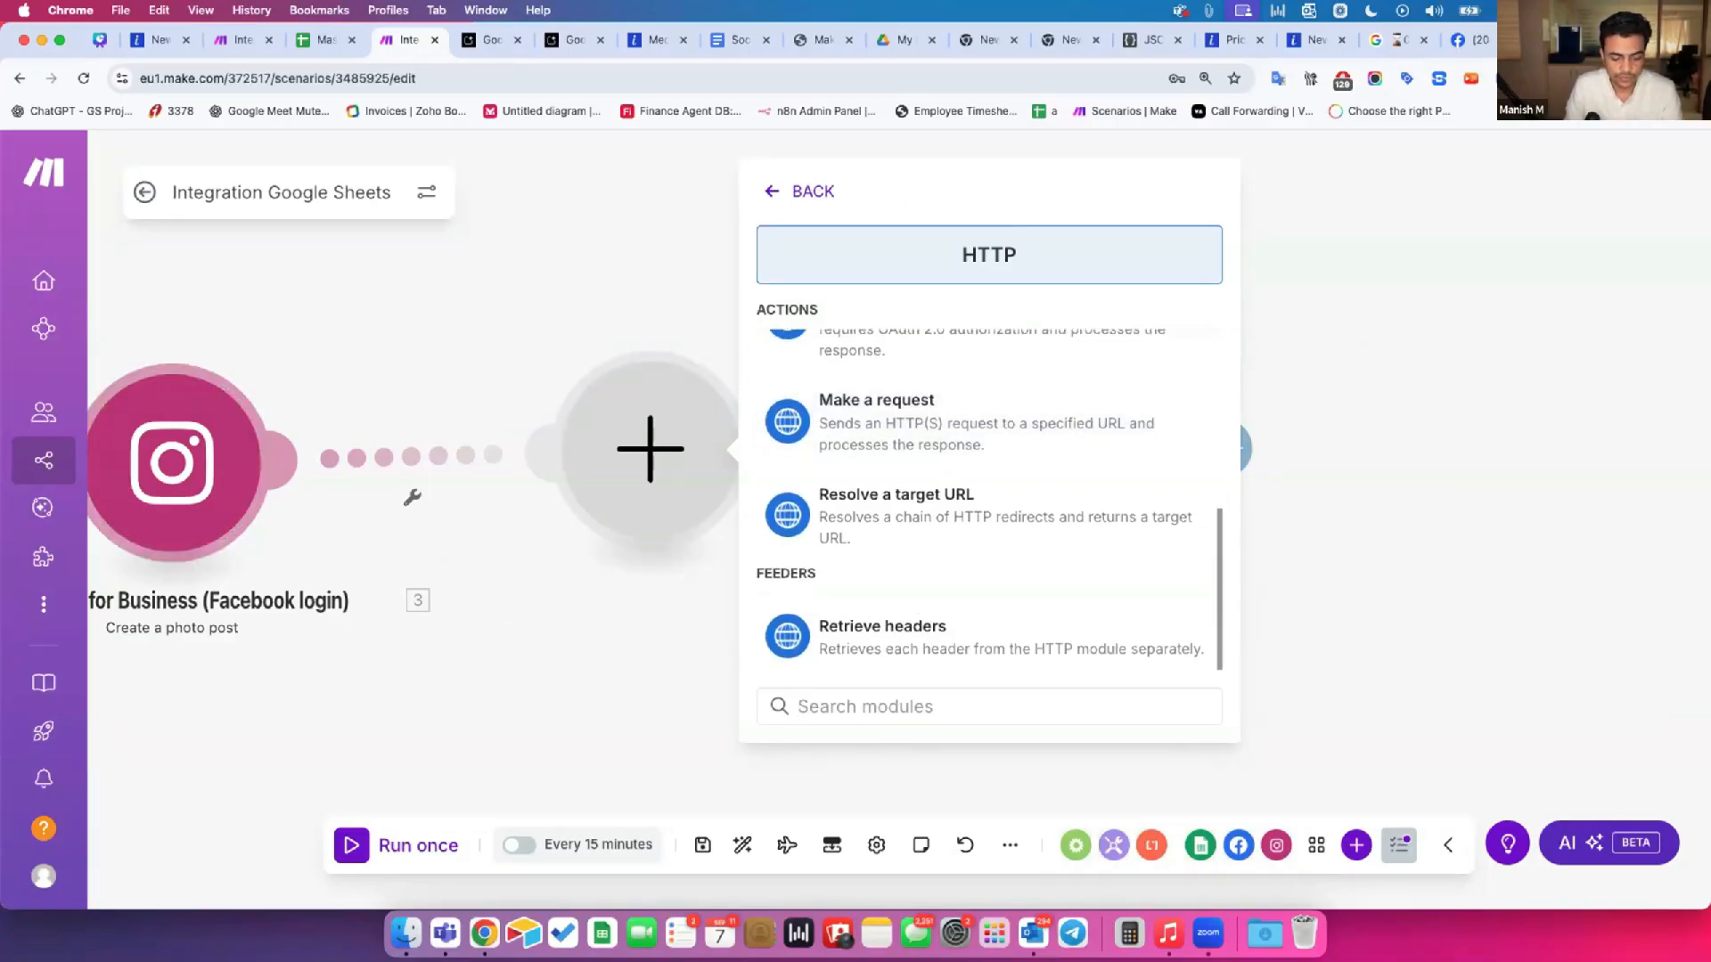
scroll(975, 456, up, 5)
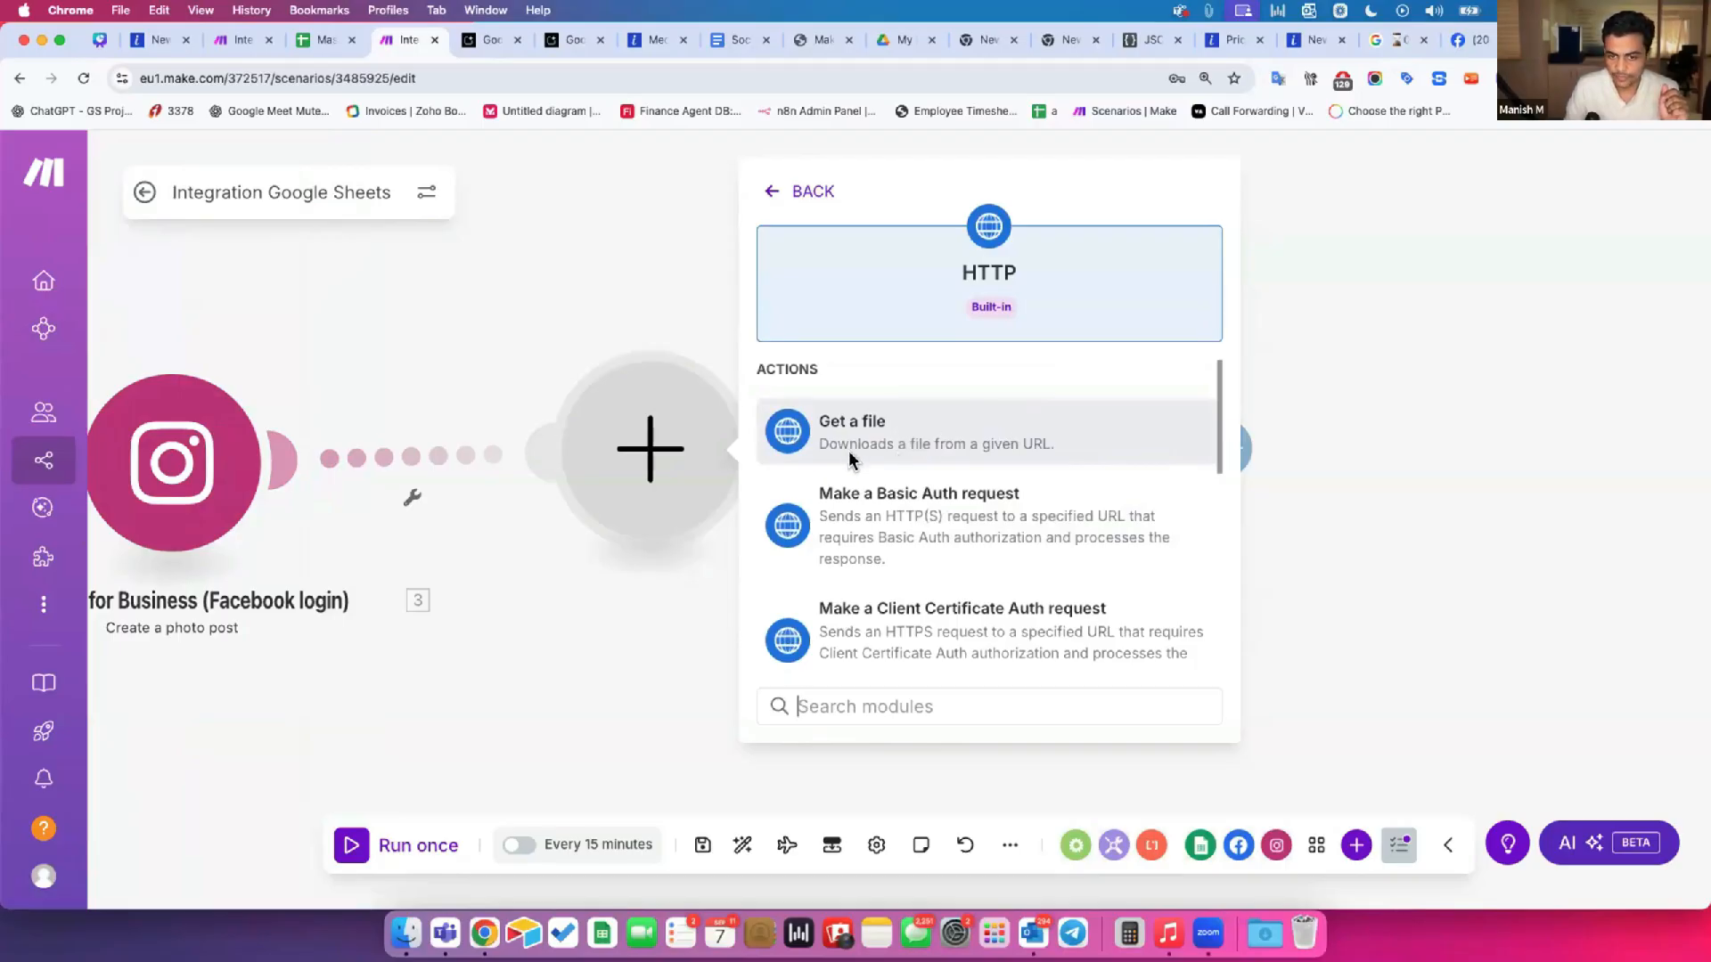
click(1083, 430)
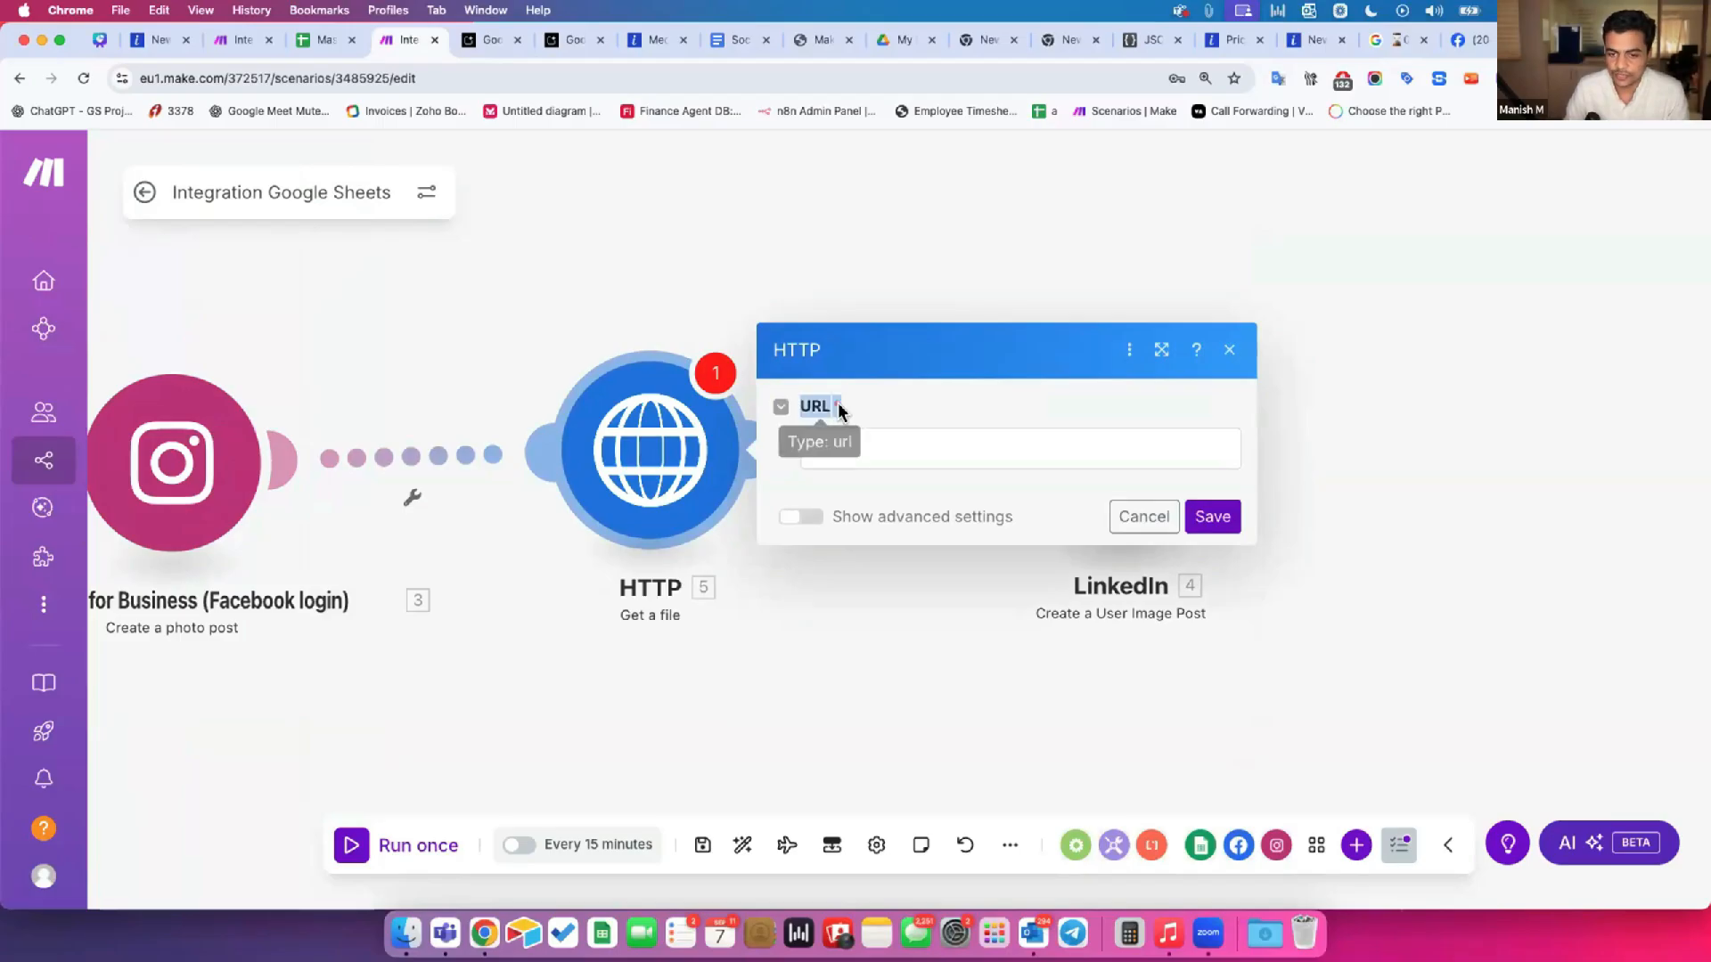
Step: Map the HTTP module's URL to Image Link (E) from the Google Sheets rows, save it and check the mapping
click(891, 445)
scroll(1352, 747, down, 6)
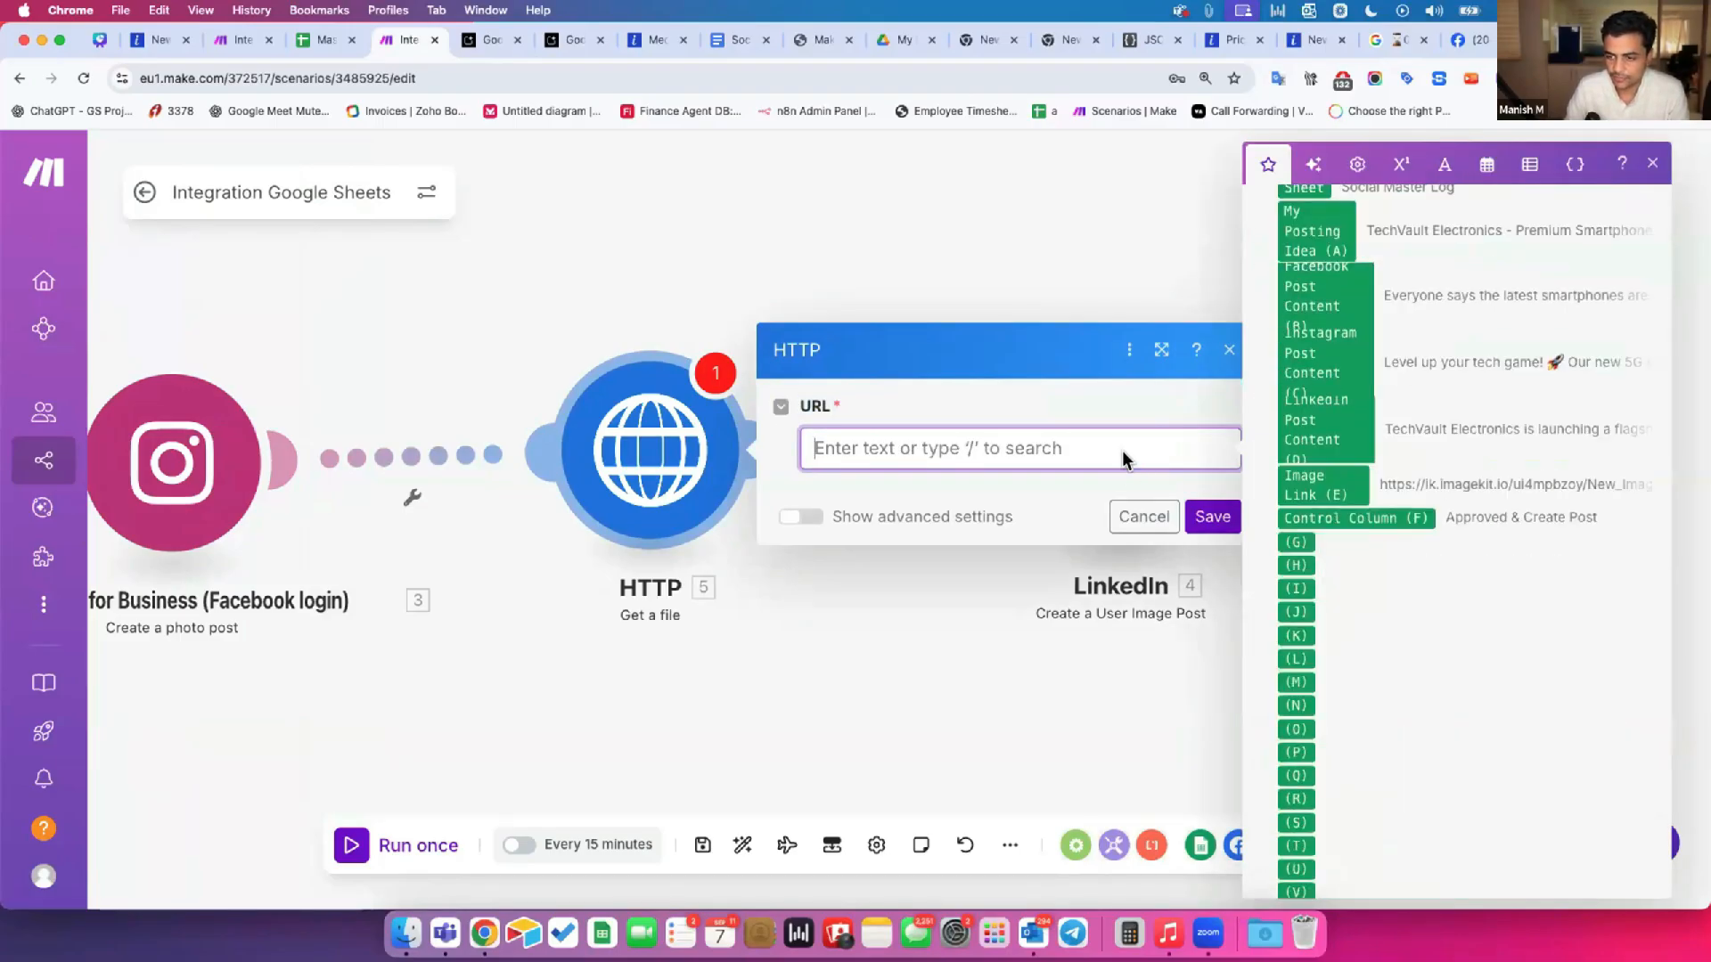
click(1315, 485)
click(1213, 517)
click(563, 450)
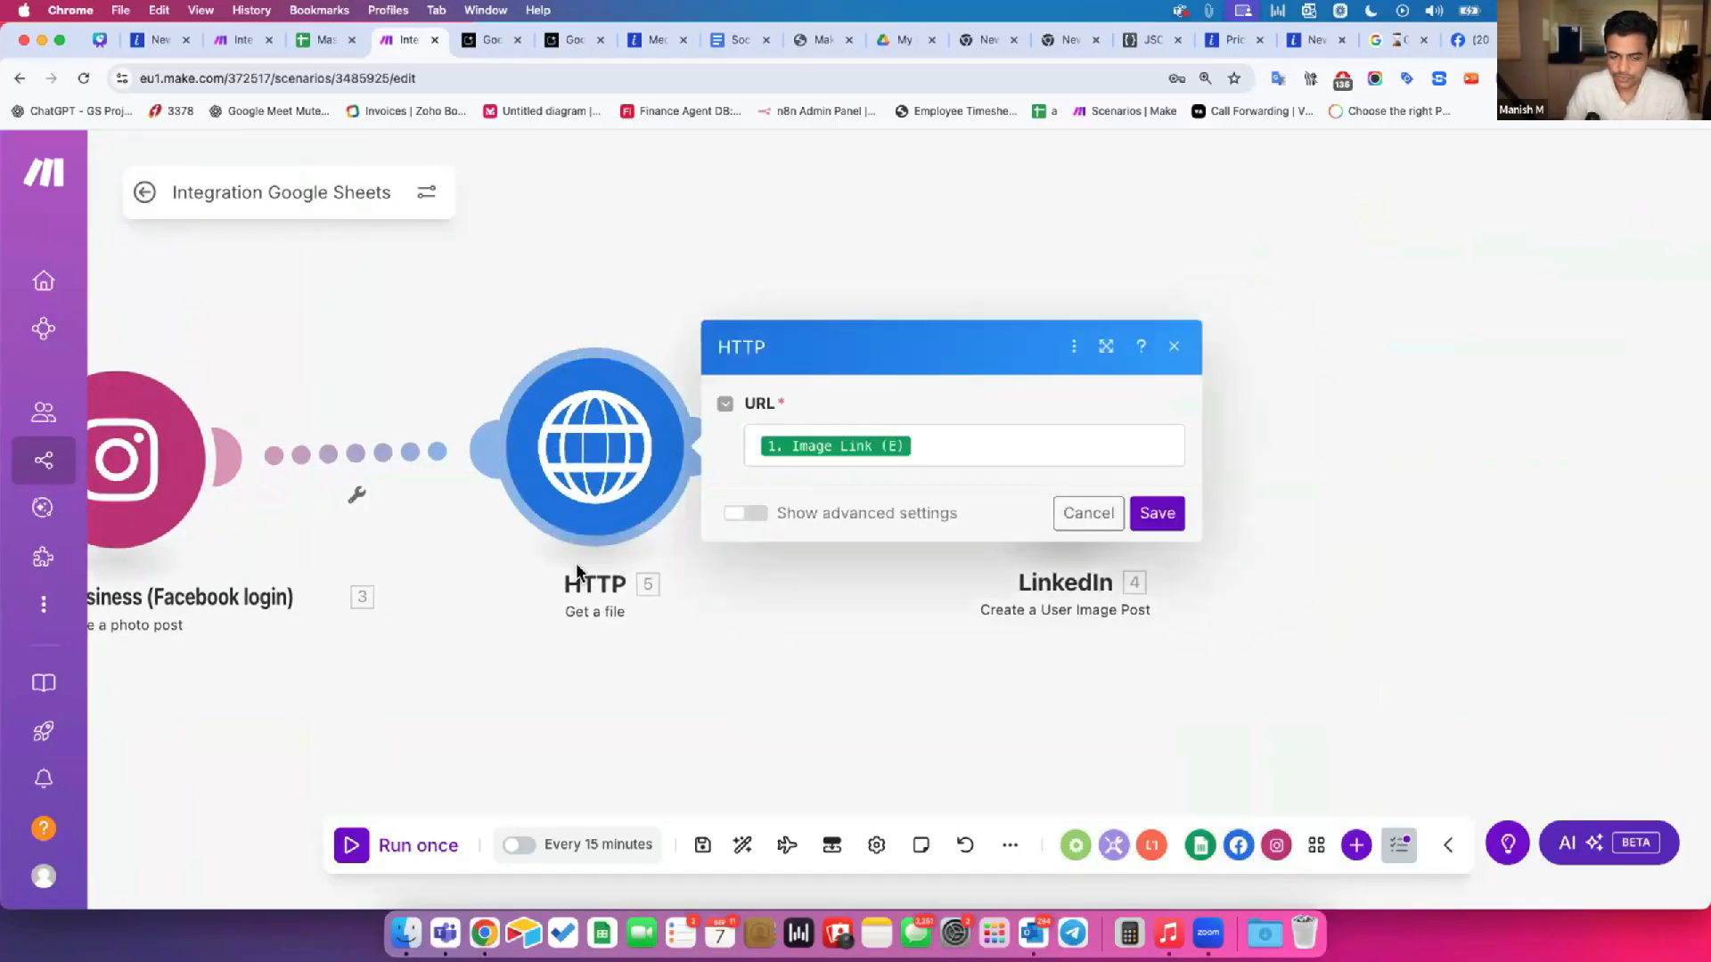
click(726, 597)
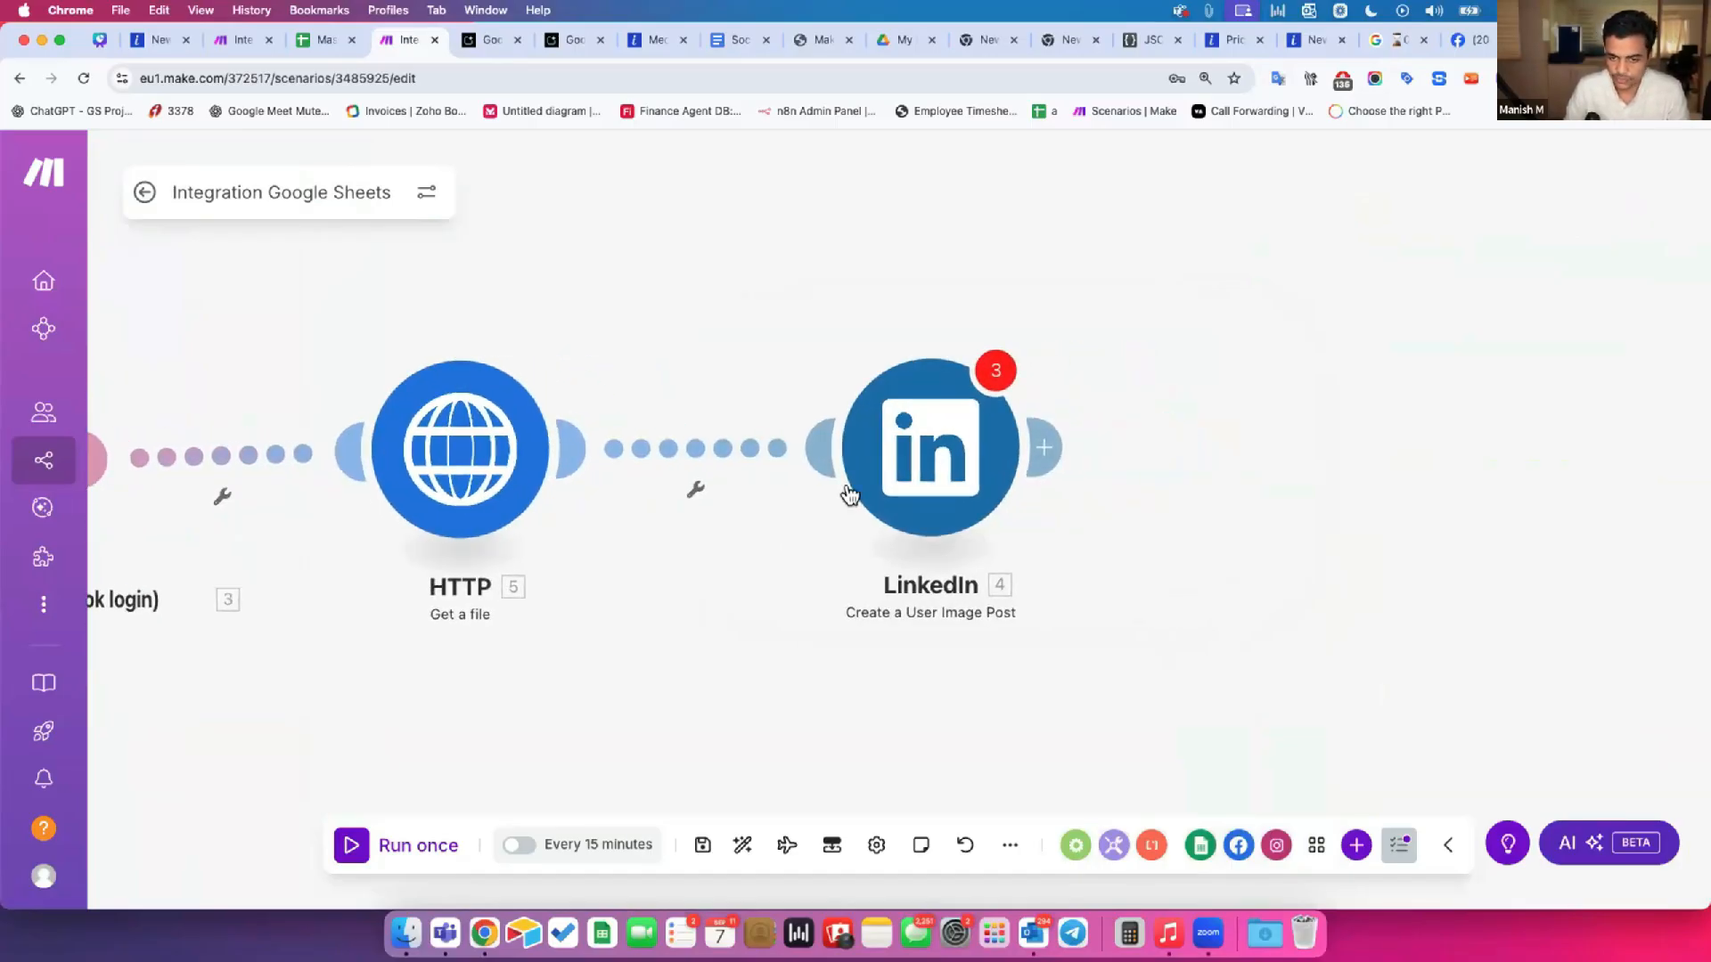
Step: Look at the File source in the LinkedIn module and auto-align all modules of the scenario
click(796, 482)
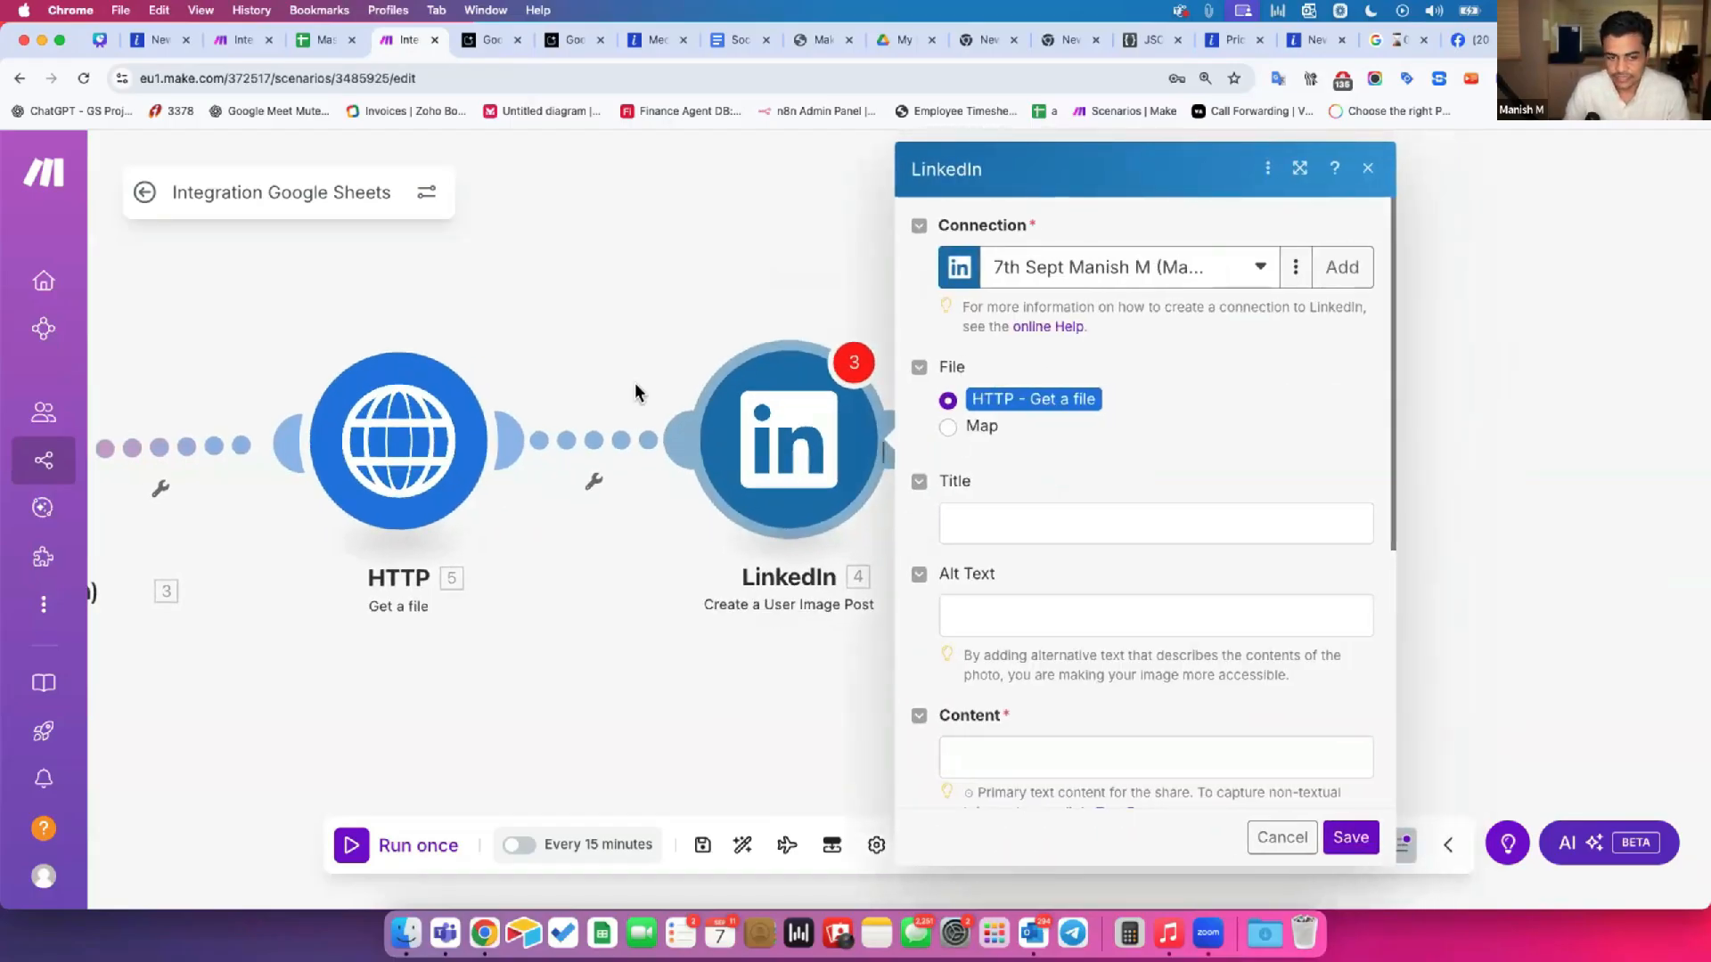
click(742, 845)
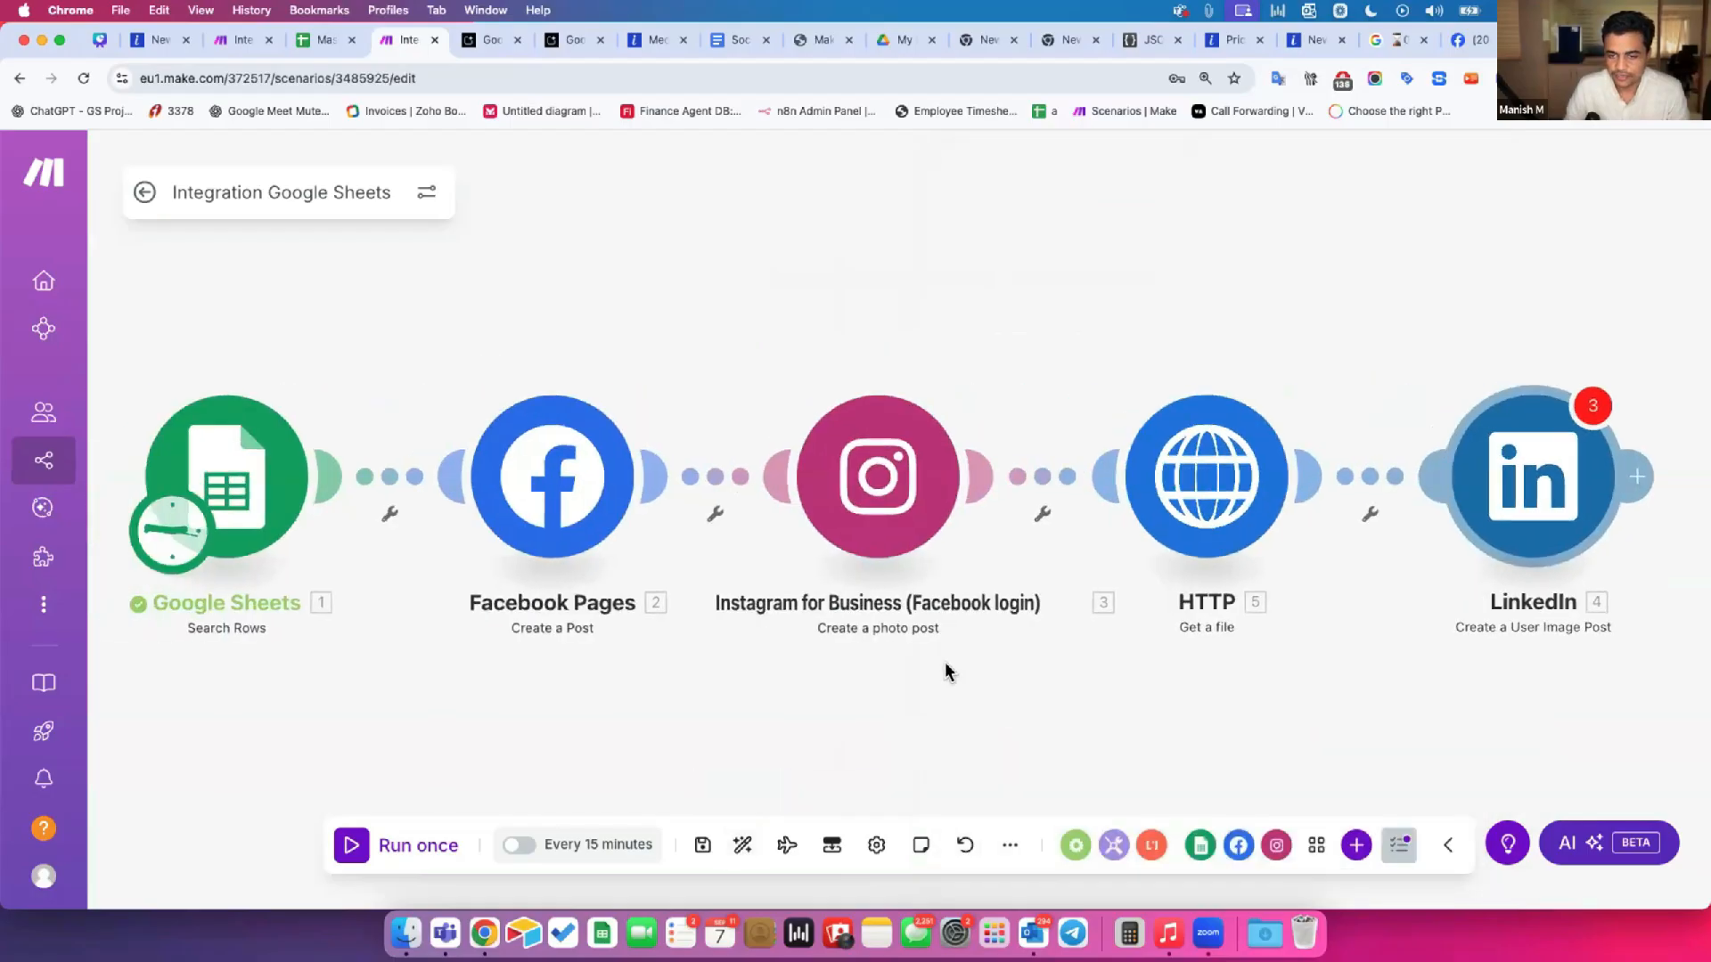
scroll(949, 673, right, 6)
scroll(835, 511, right, 2)
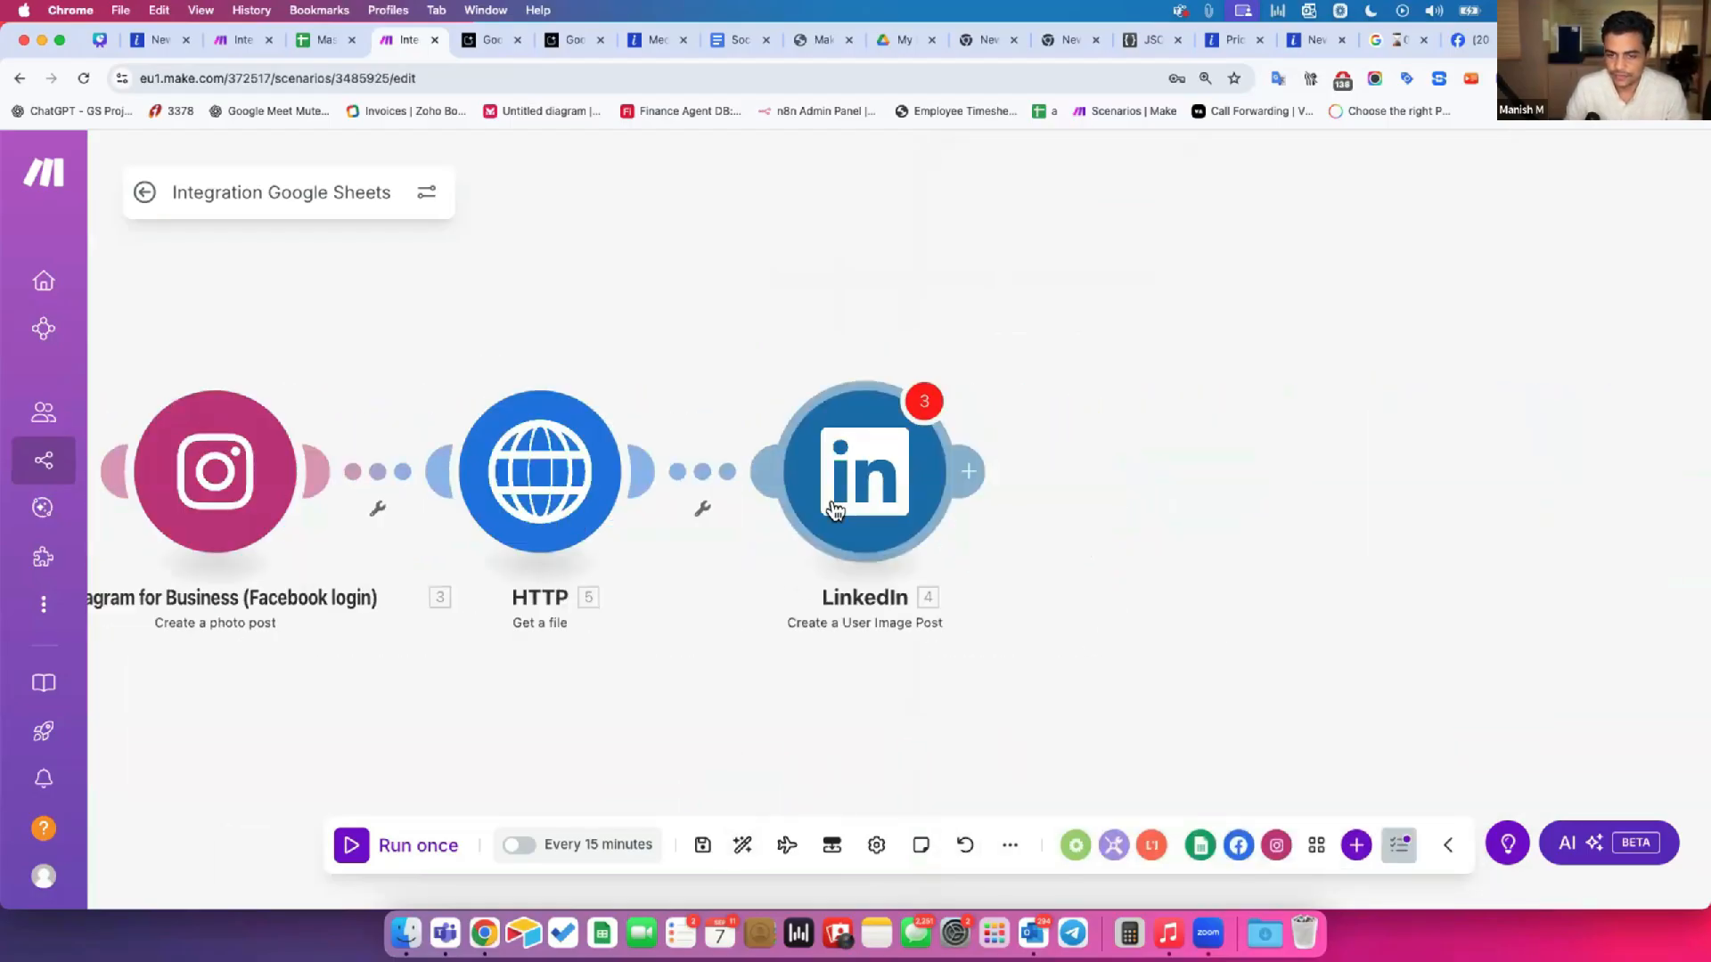
Step: Examine the mapped File name and Data fields of the LinkedIn post, and use HTTP - Get a file as its file source
click(851, 489)
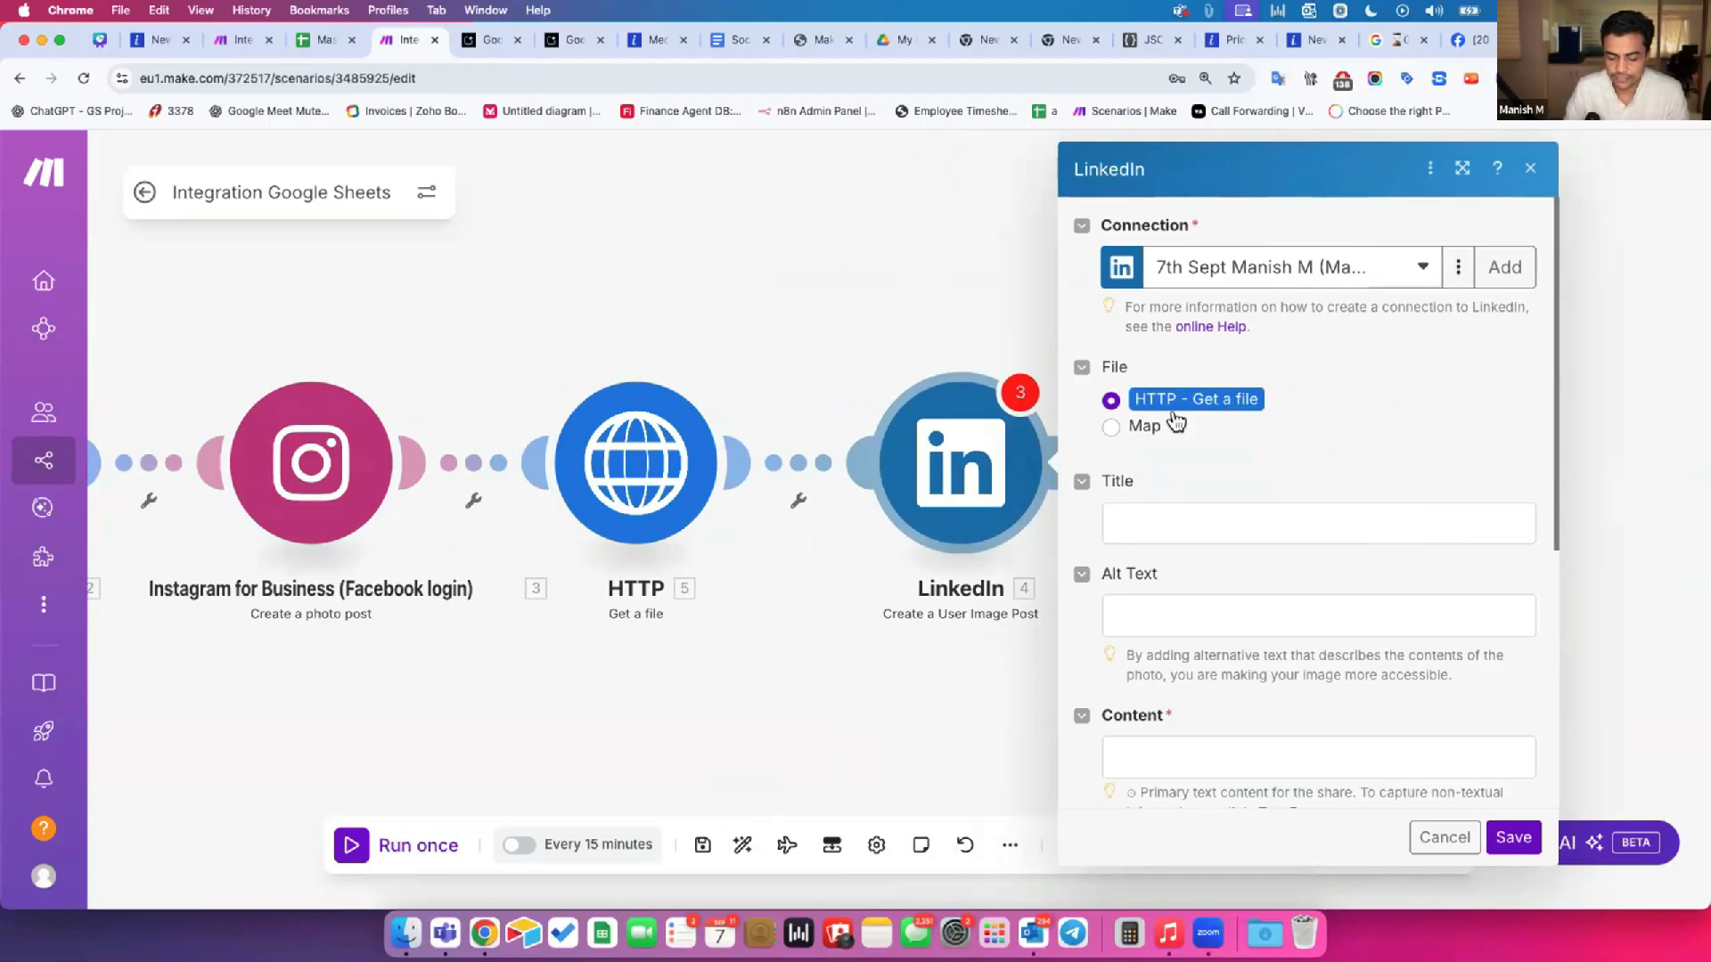
click(1113, 427)
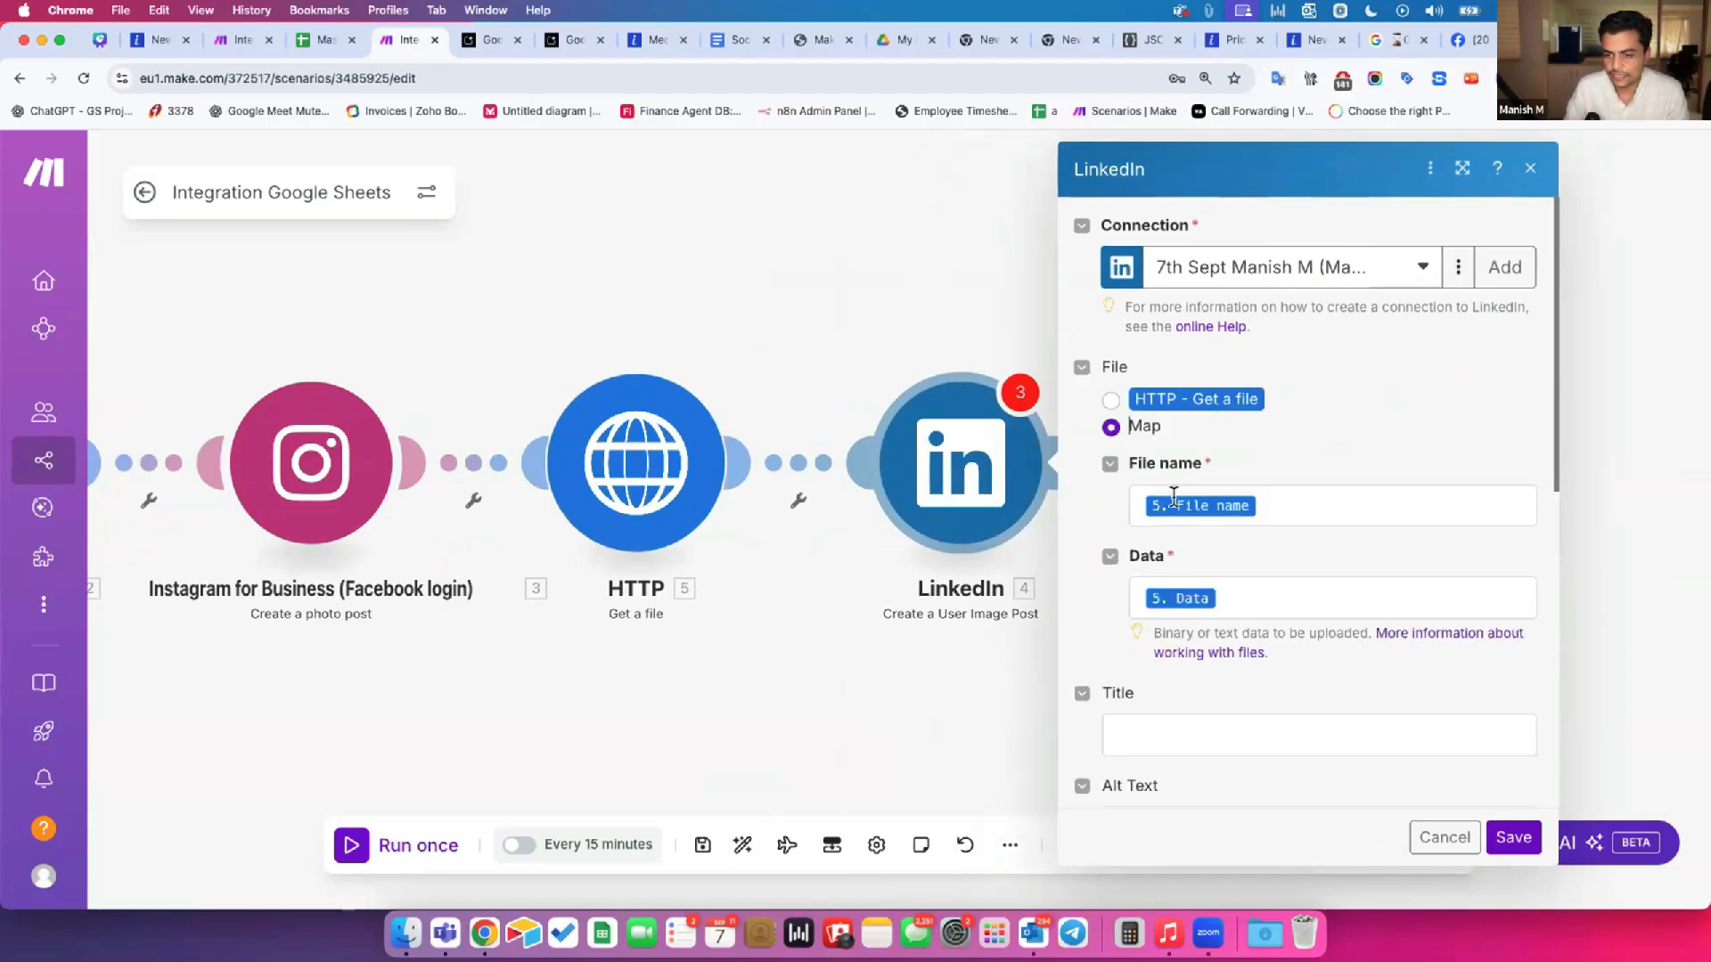
click(1241, 584)
click(1196, 440)
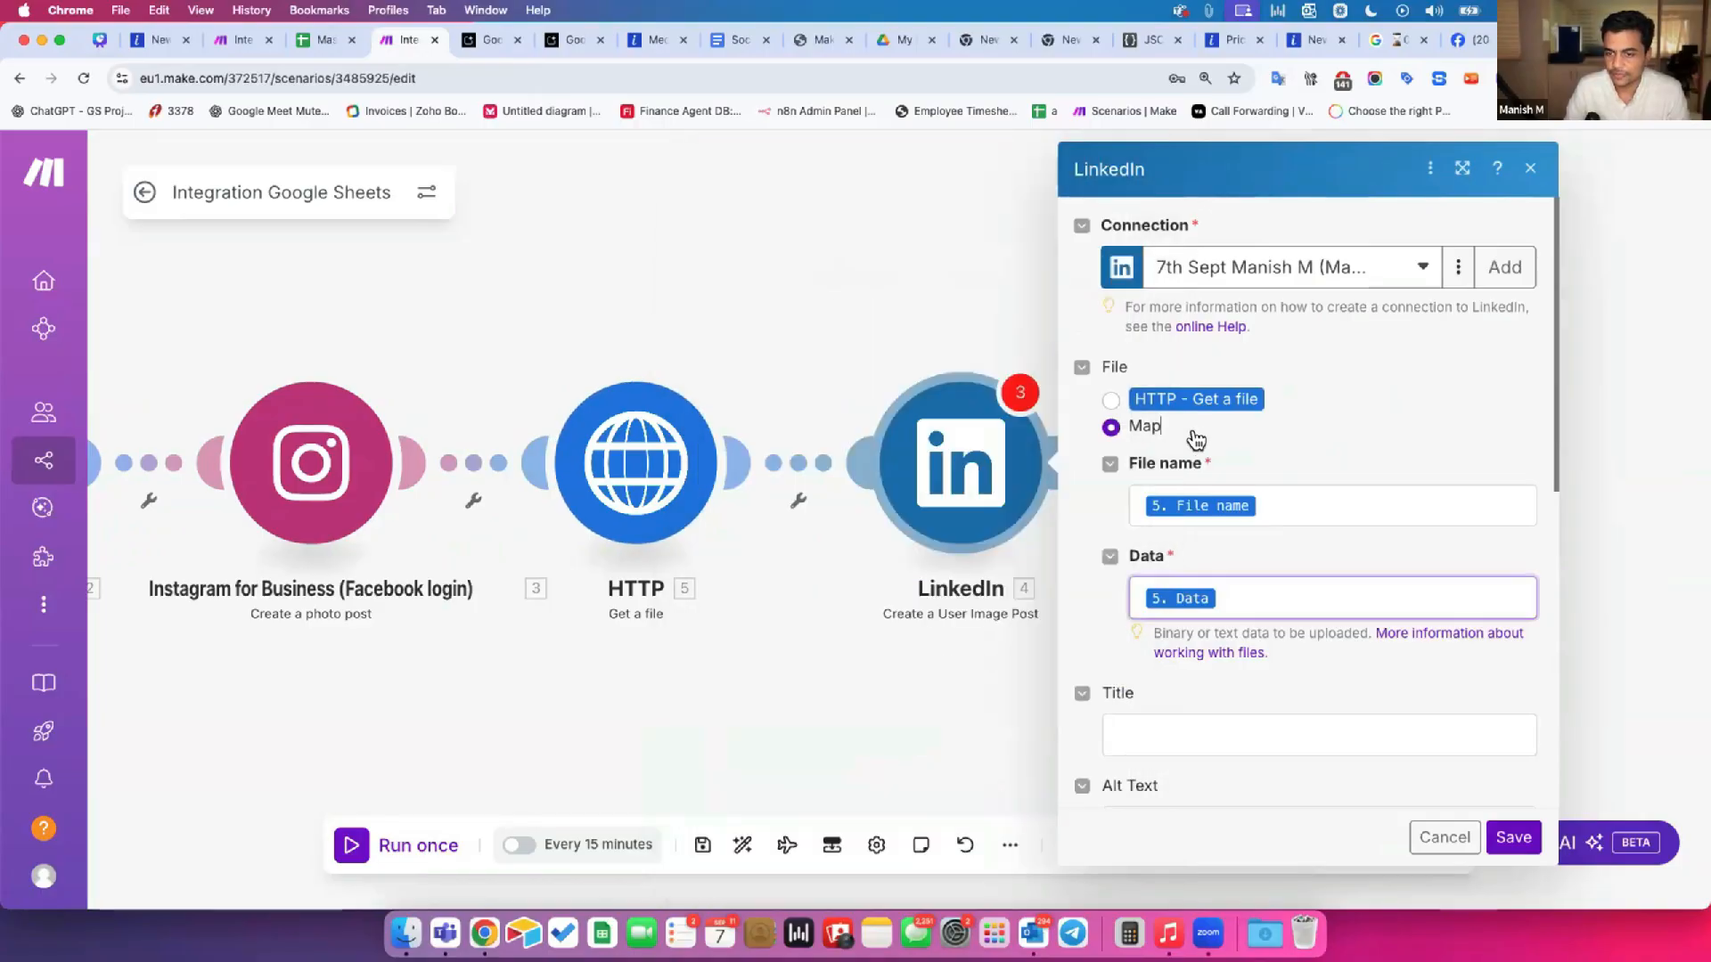
click(1110, 400)
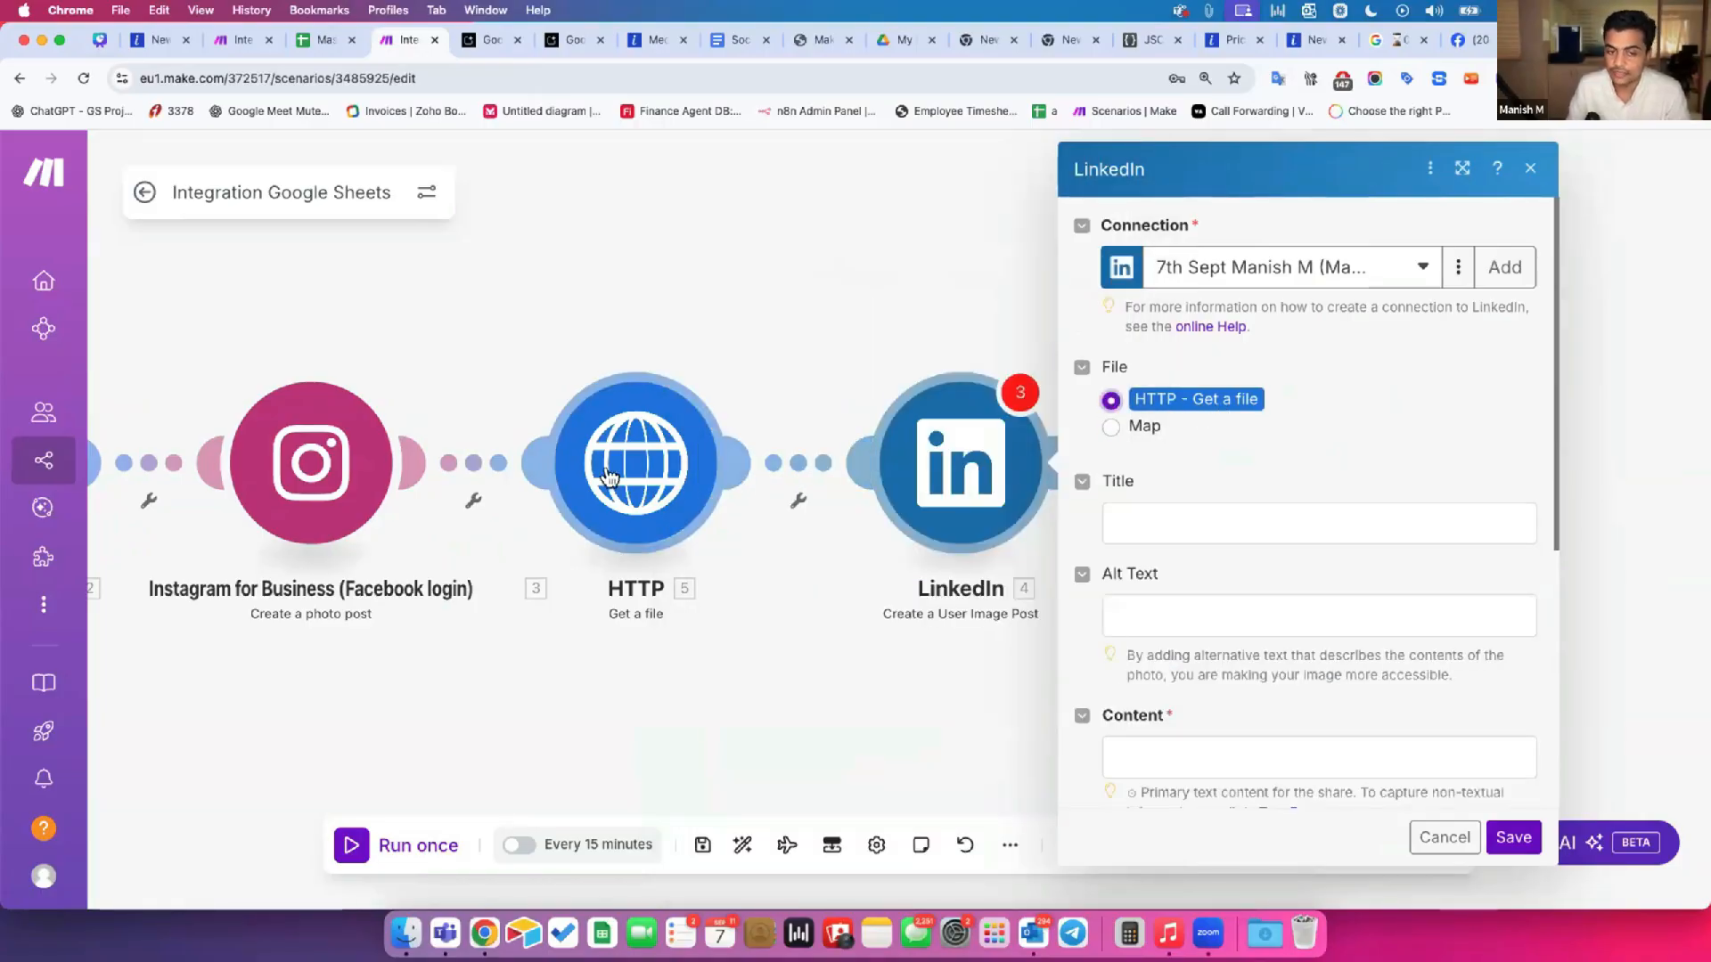
Step: Map the LinkedIn post's Content to LinkedIn Post Content (D) from the Google Sheets rows
scroll(1196, 636, down, 5)
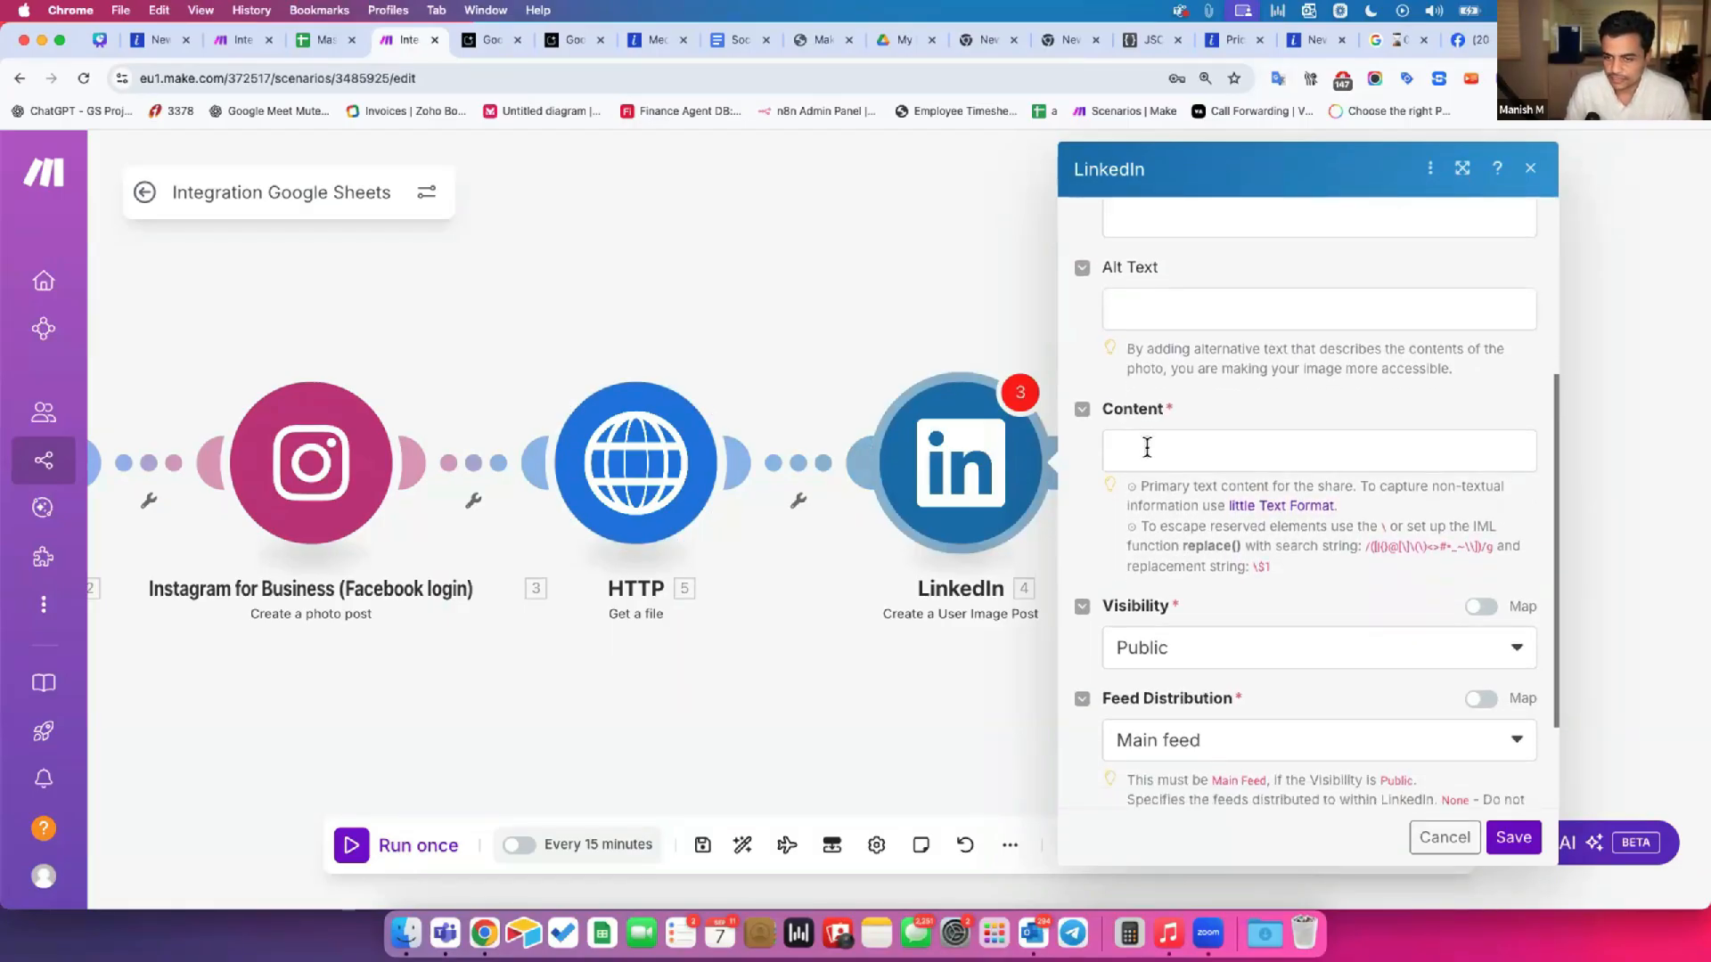
click(1147, 447)
scroll(895, 678, down, 8)
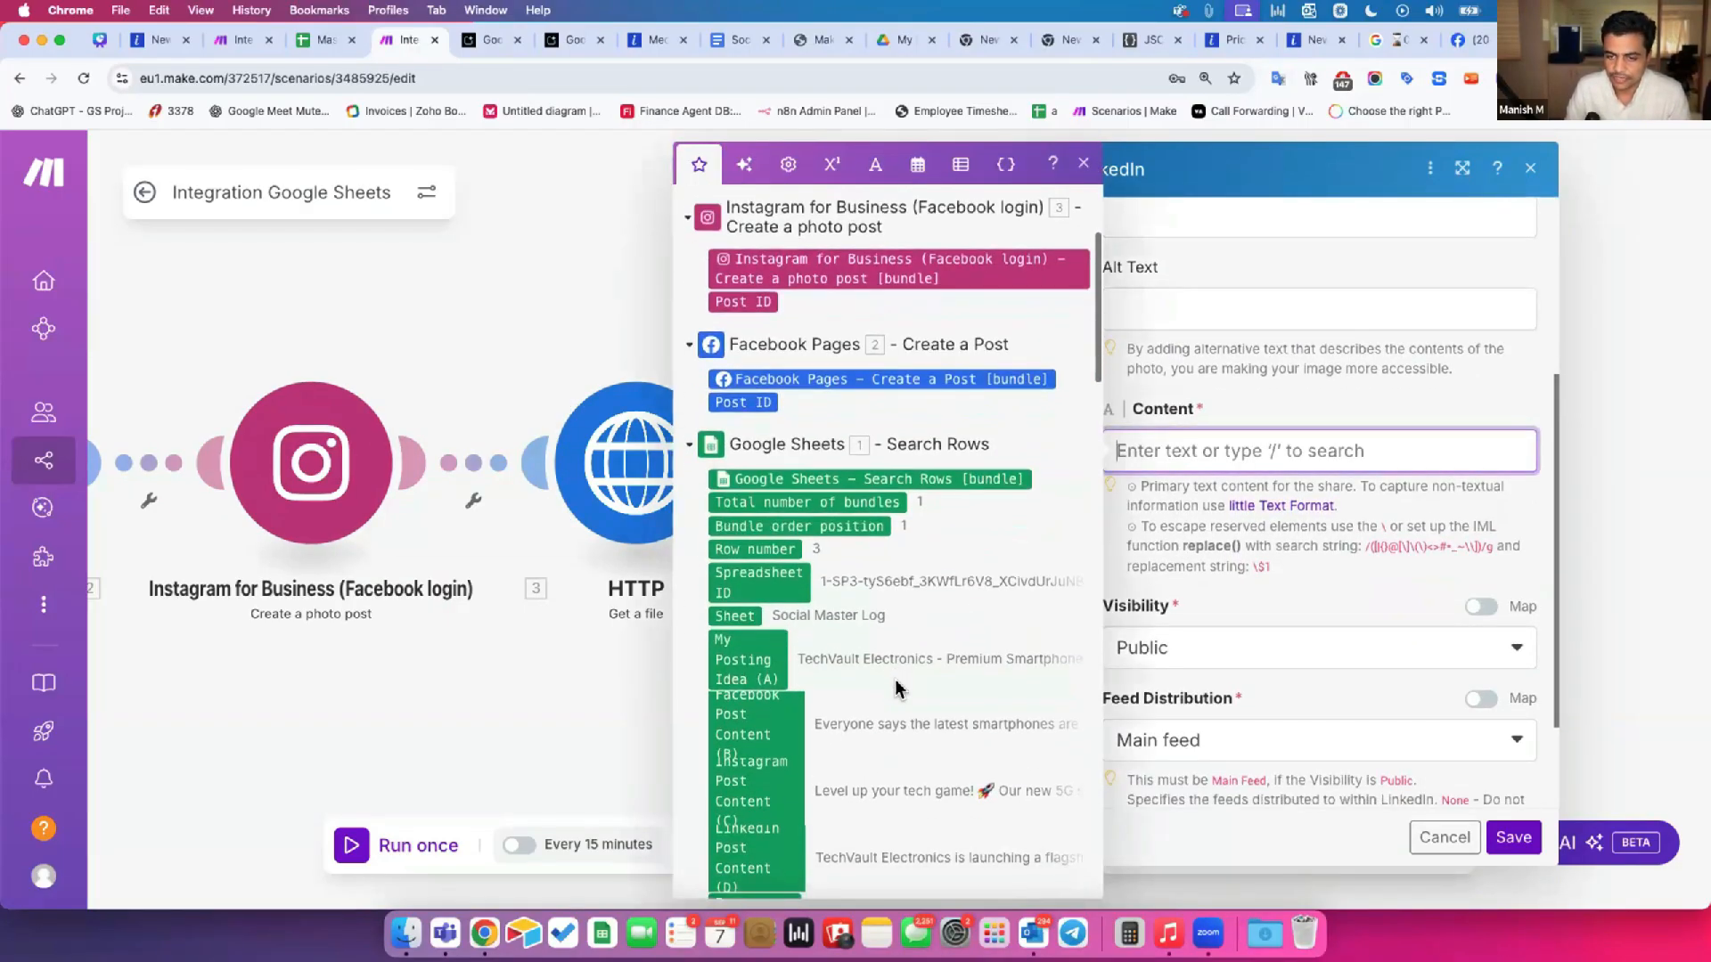
drag(749, 643, 1221, 448)
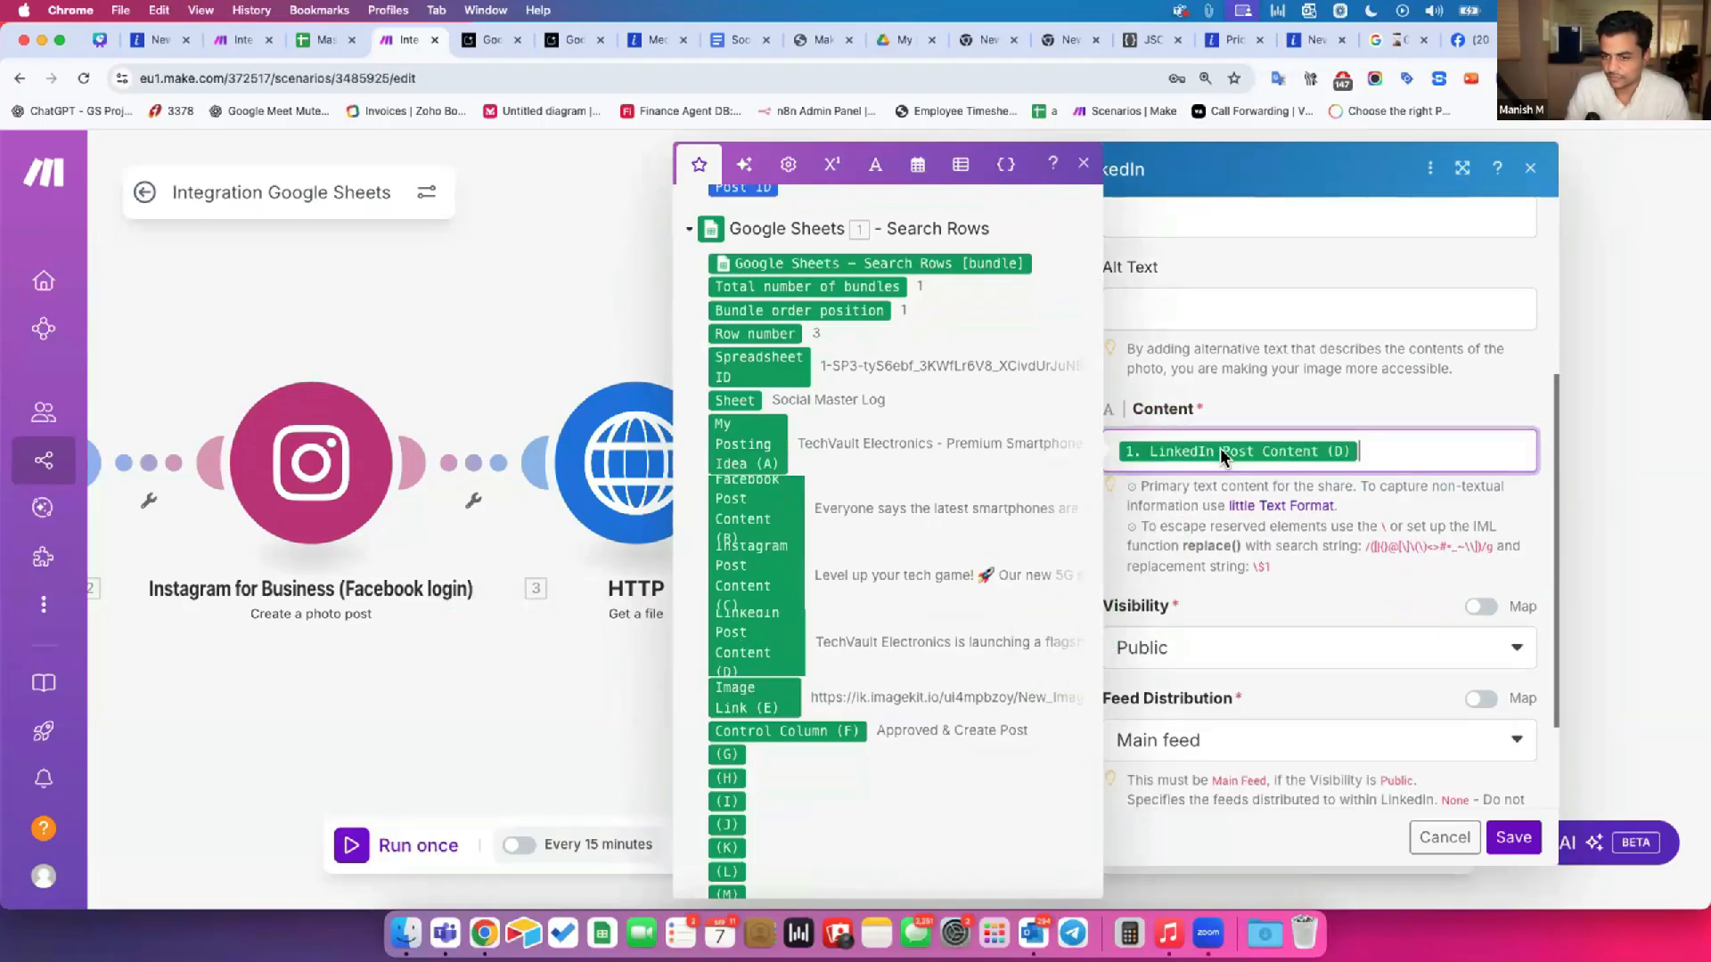
click(1168, 501)
Step: Keep the LinkedIn post's Visibility at Public, Feed Distribution at Main feed and Is Reshare Disabled at No, and save the module
scroll(1174, 634, down, 2)
scroll(1174, 634, down, 1)
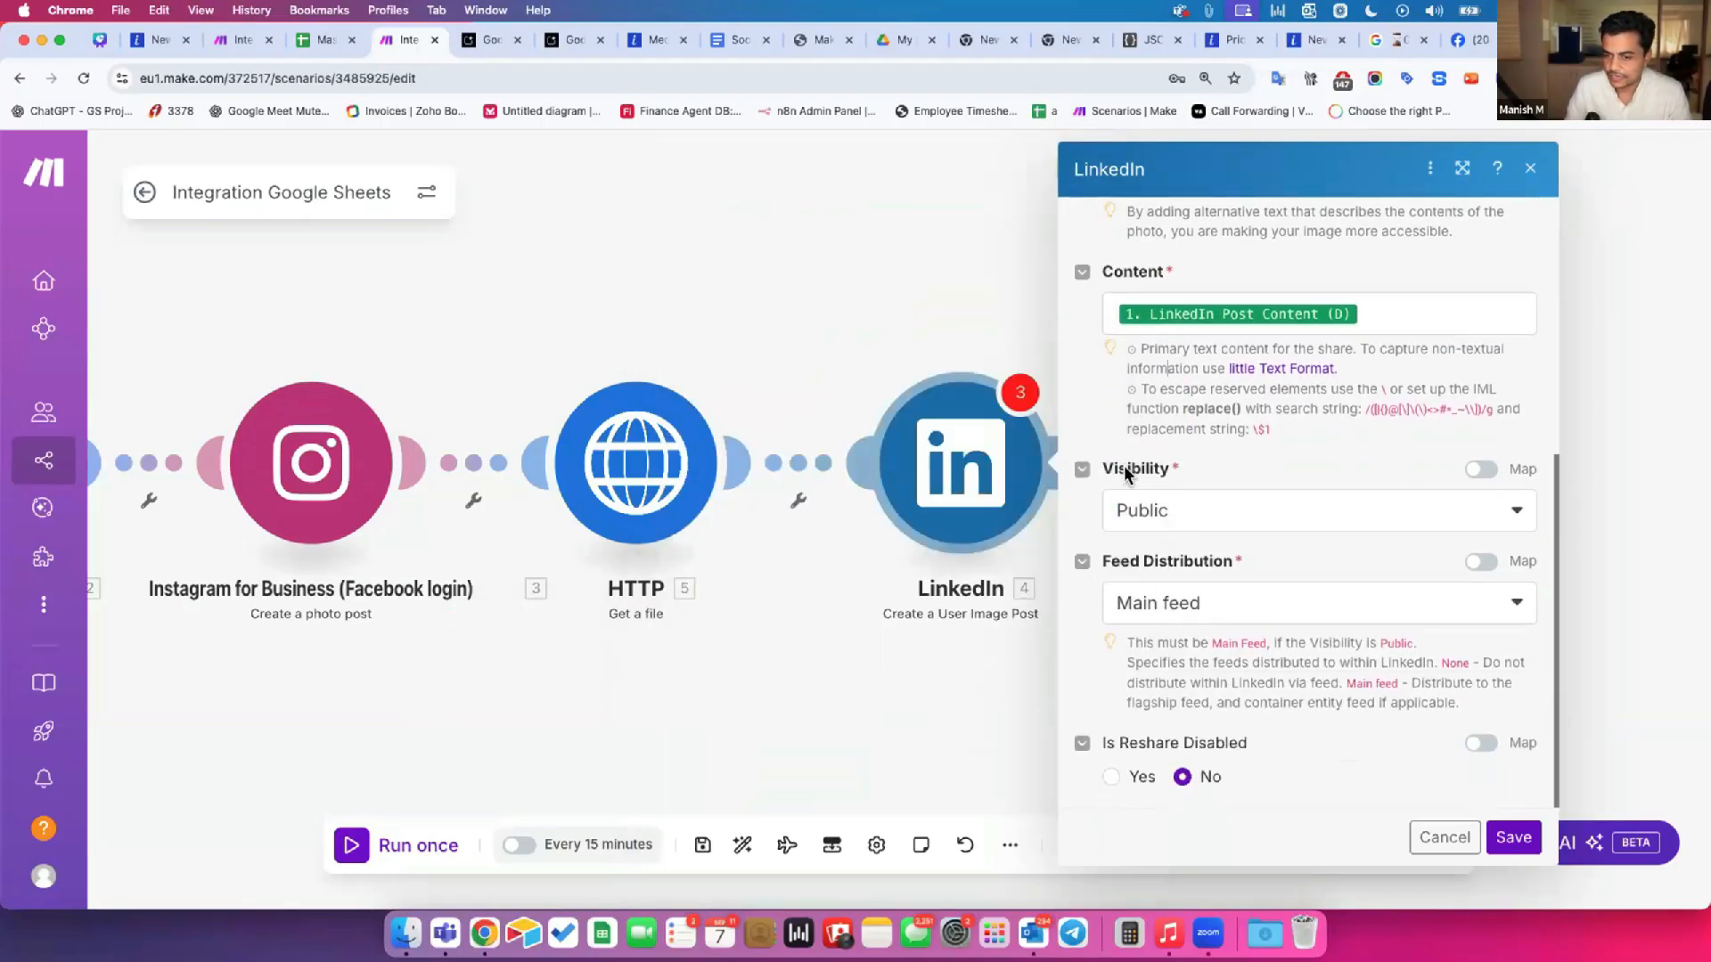
click(1157, 513)
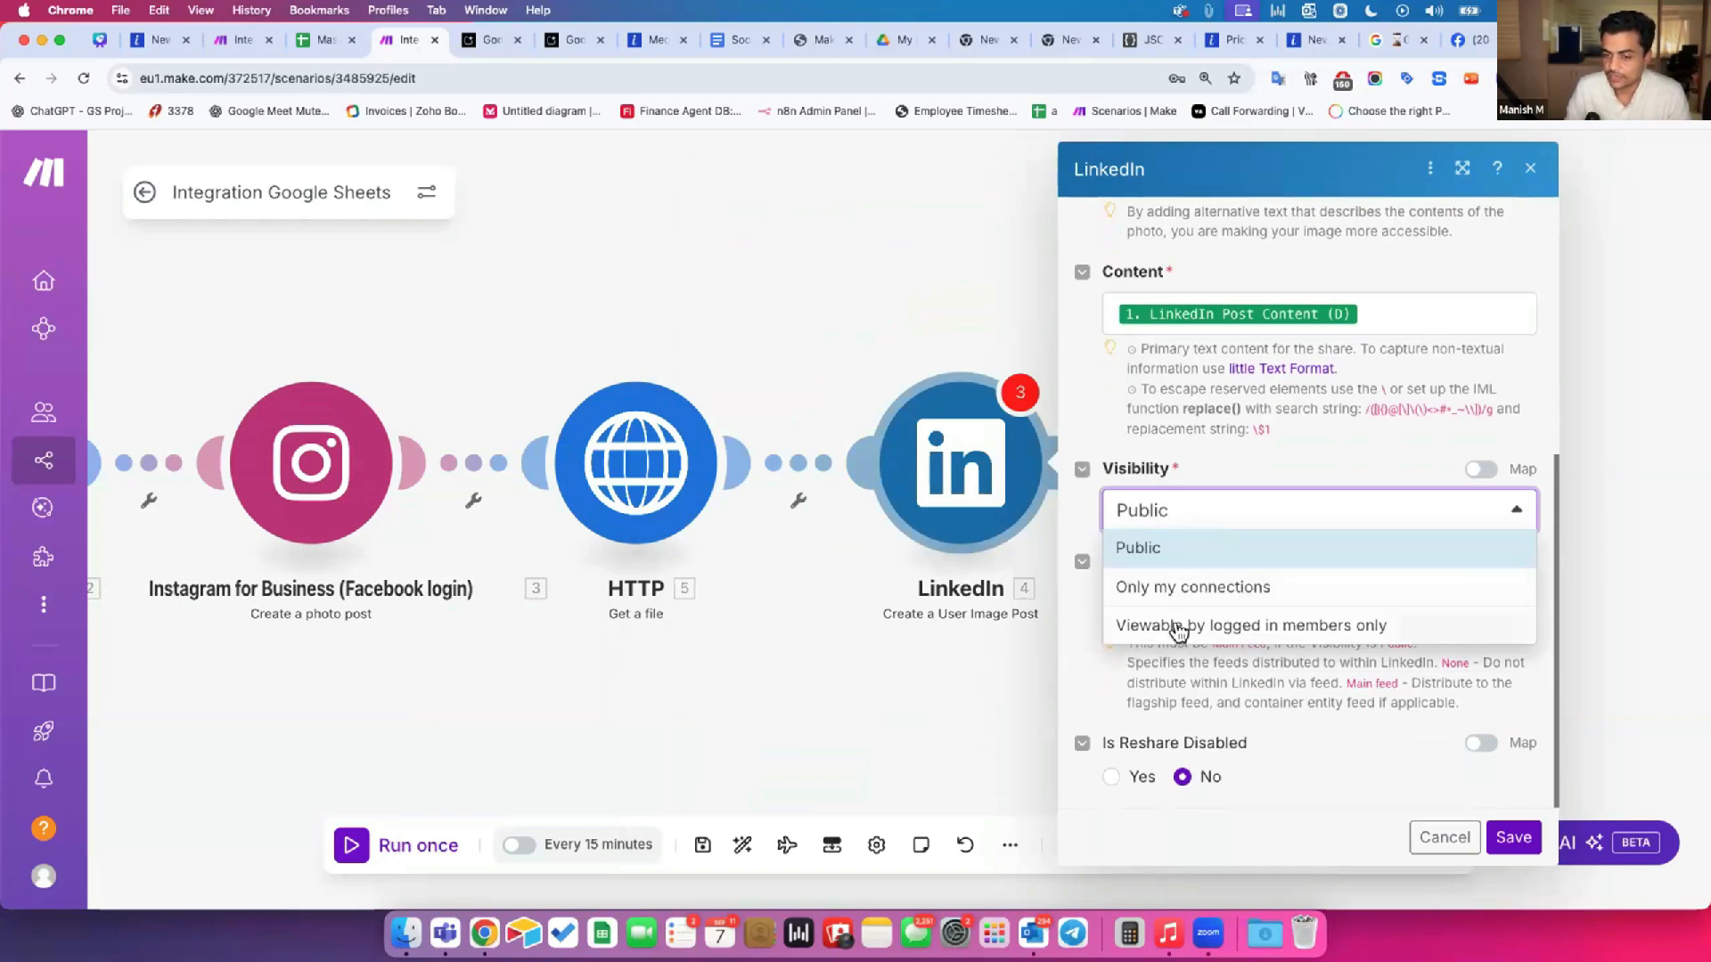
click(1159, 547)
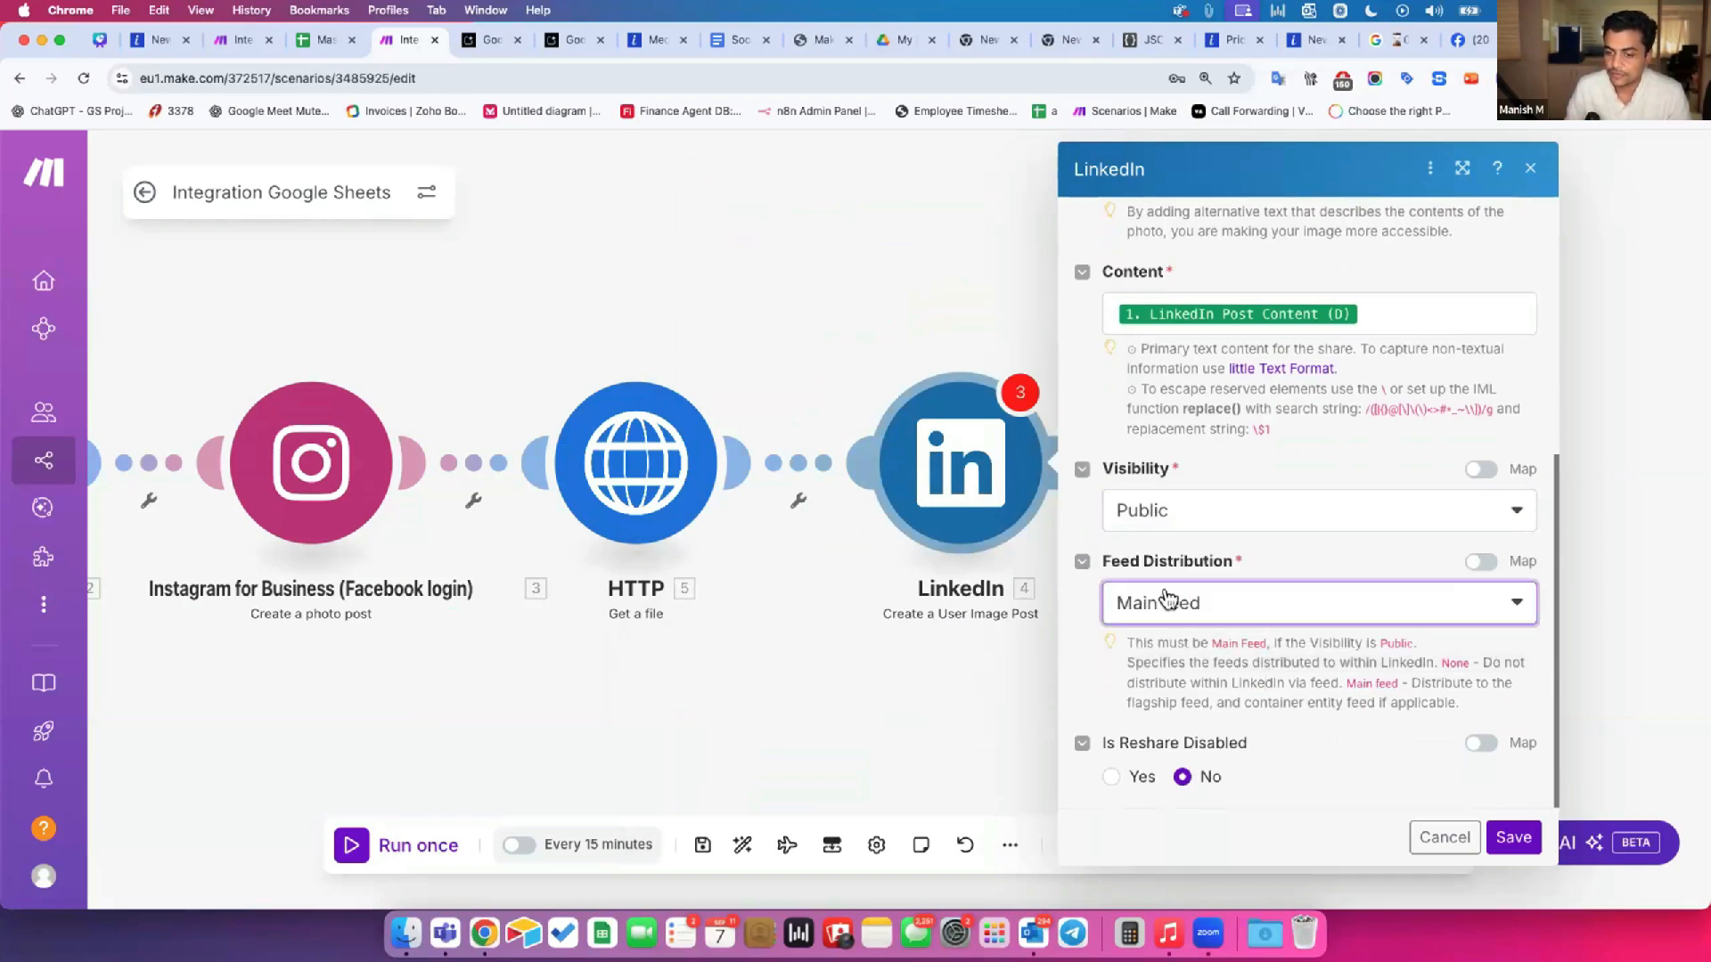
click(1173, 602)
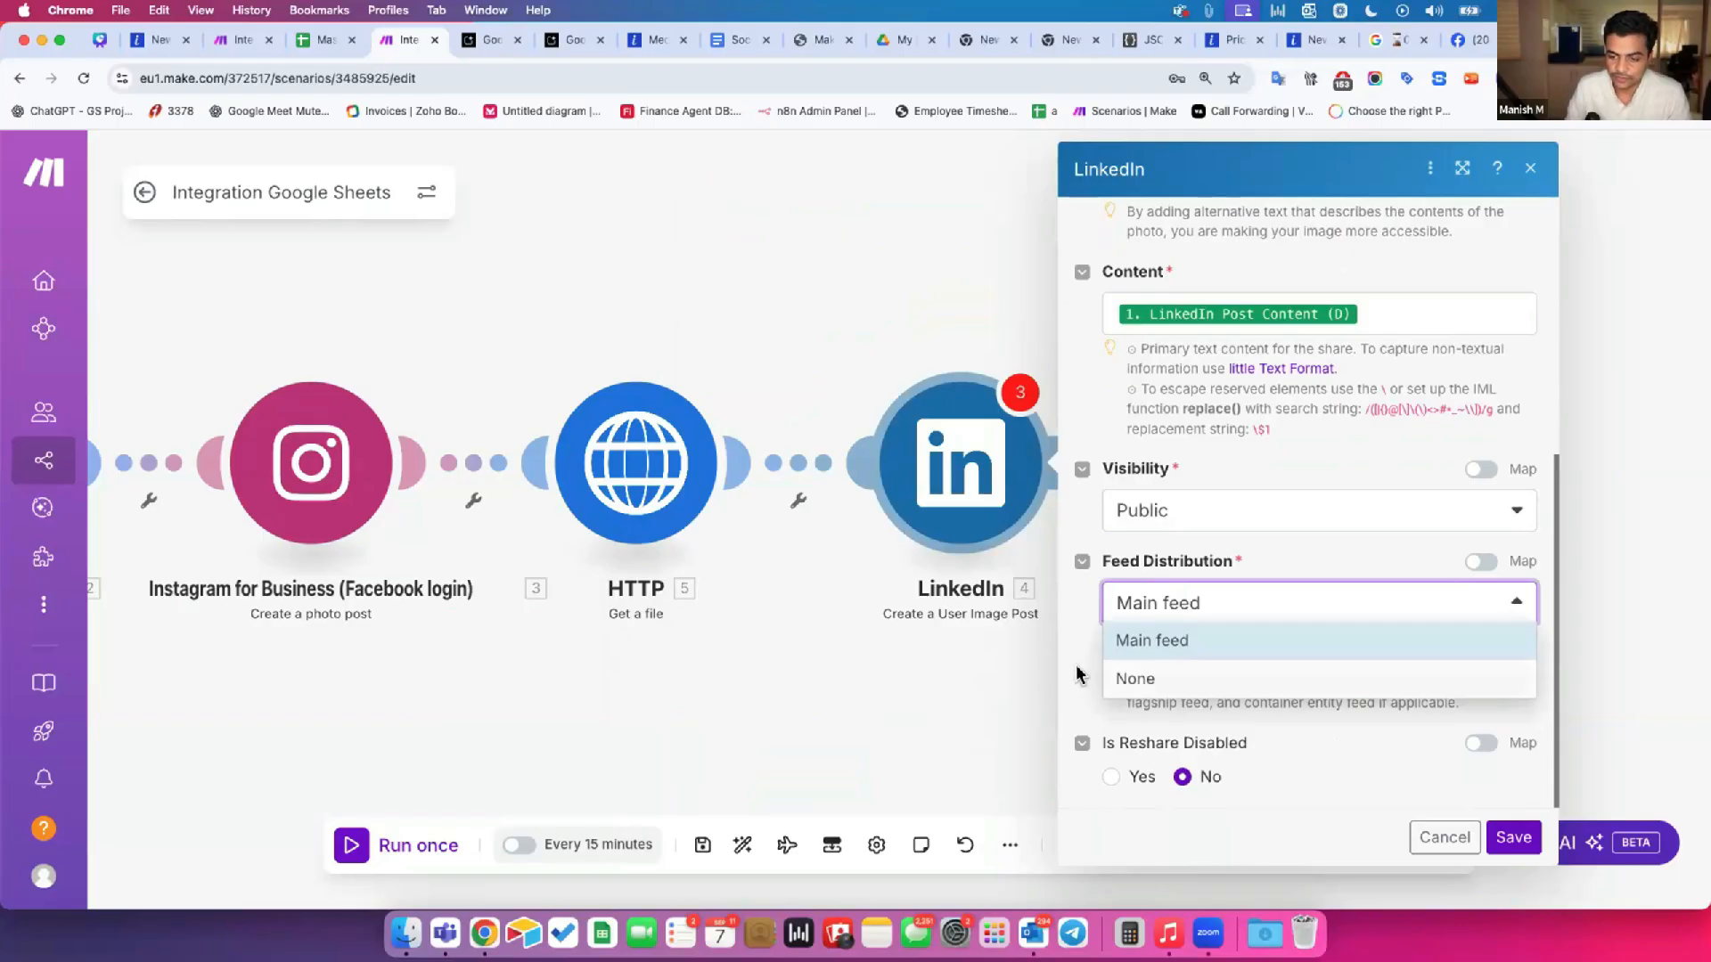
click(1193, 744)
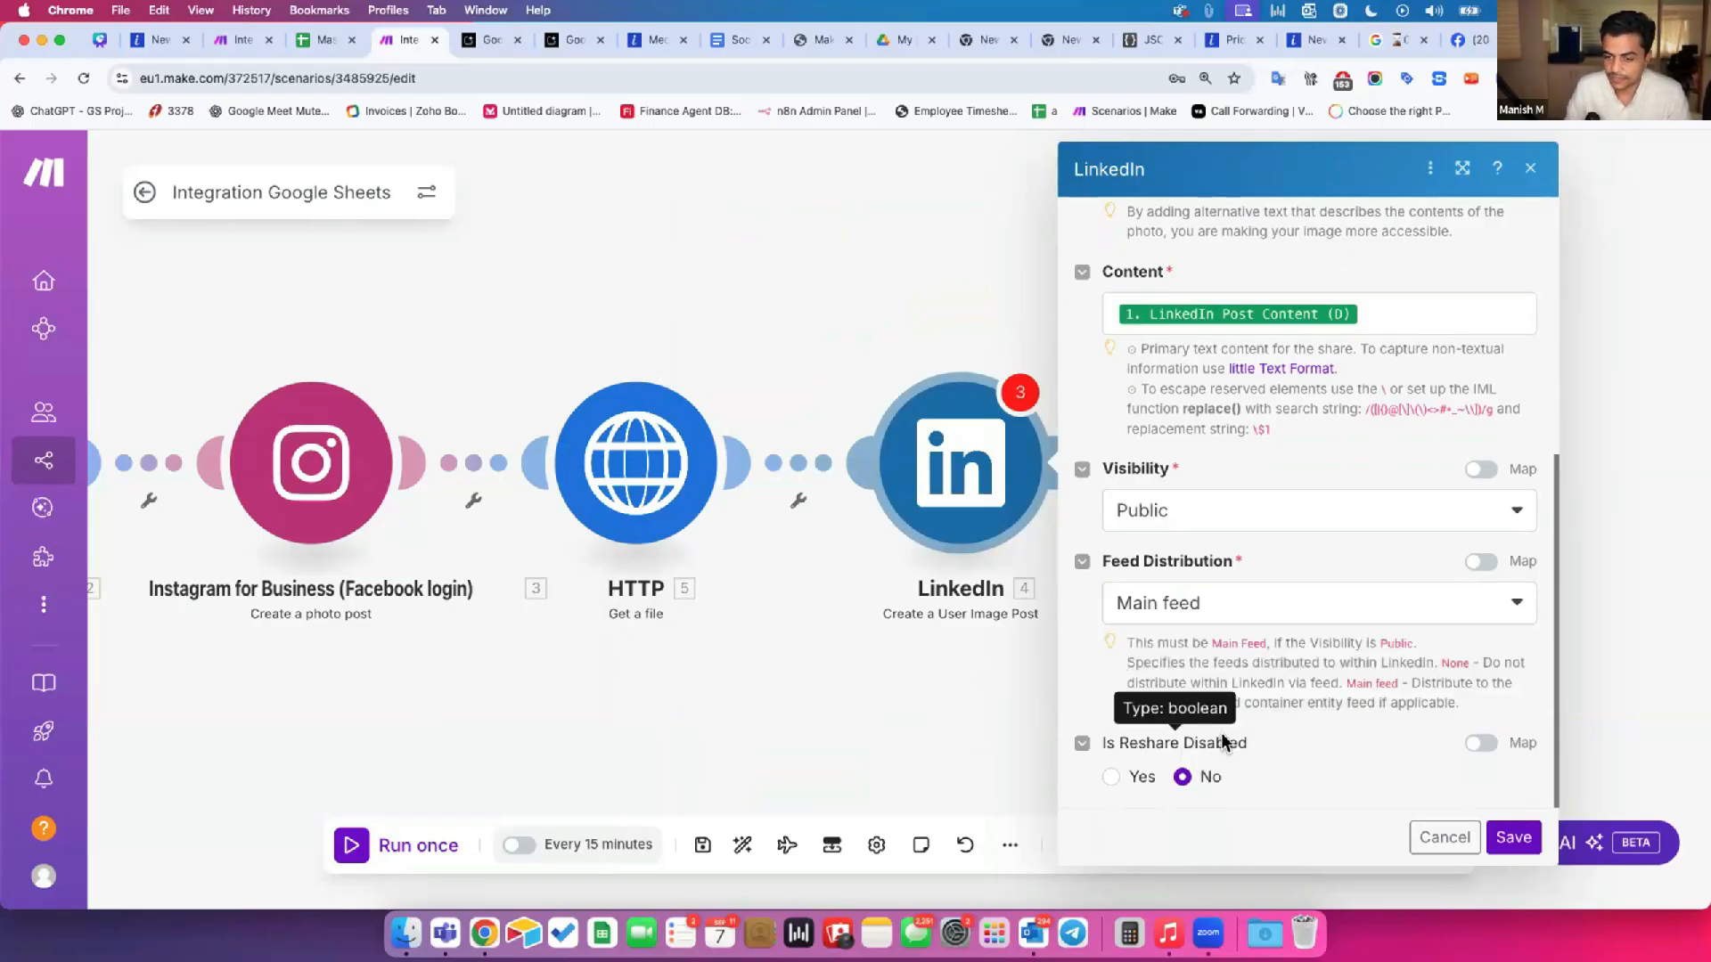
scroll(1221, 731, up, 2)
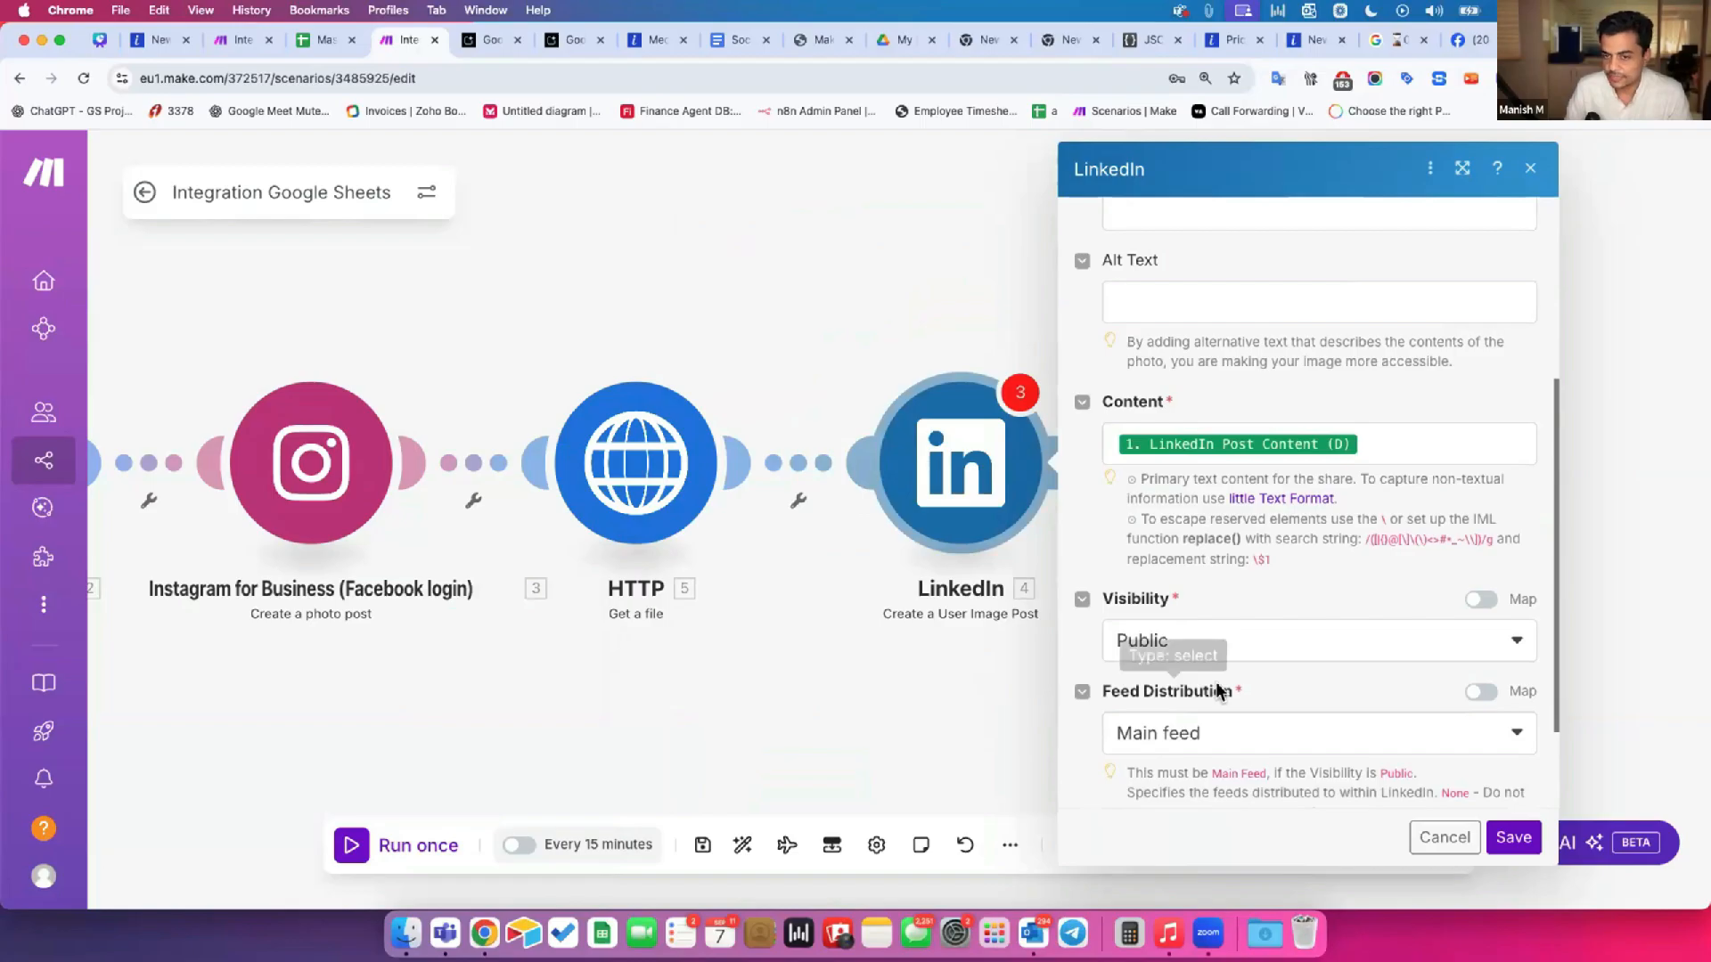
scroll(1219, 690, up, 5)
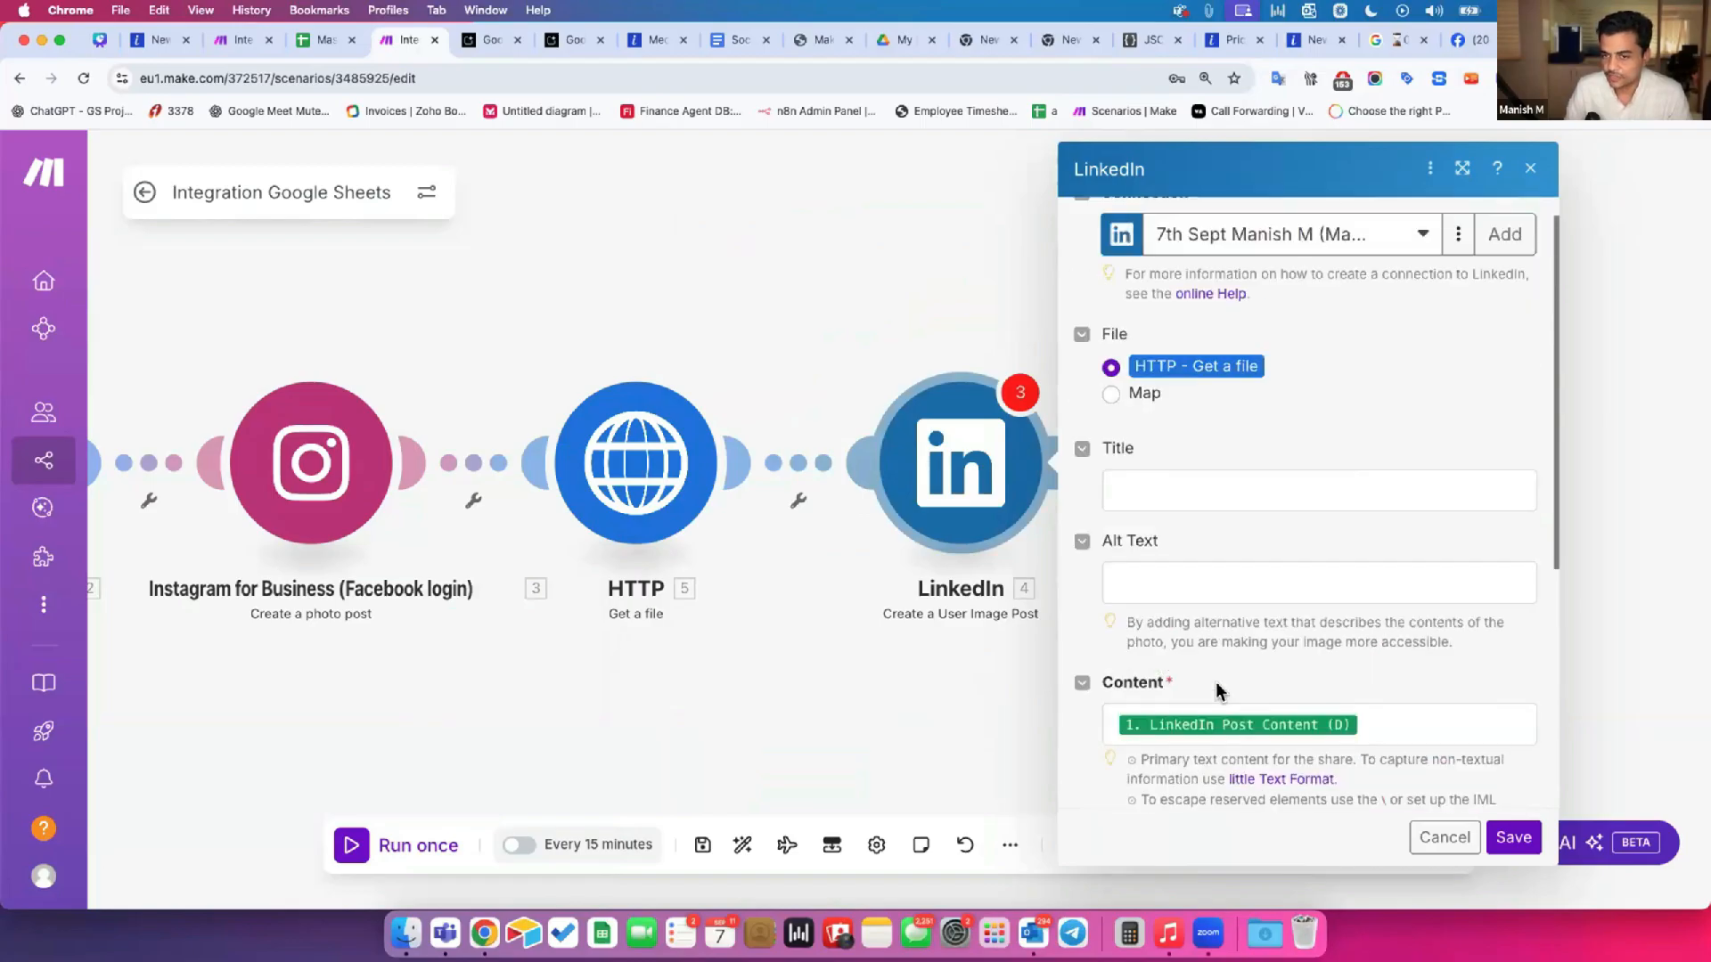
click(1499, 836)
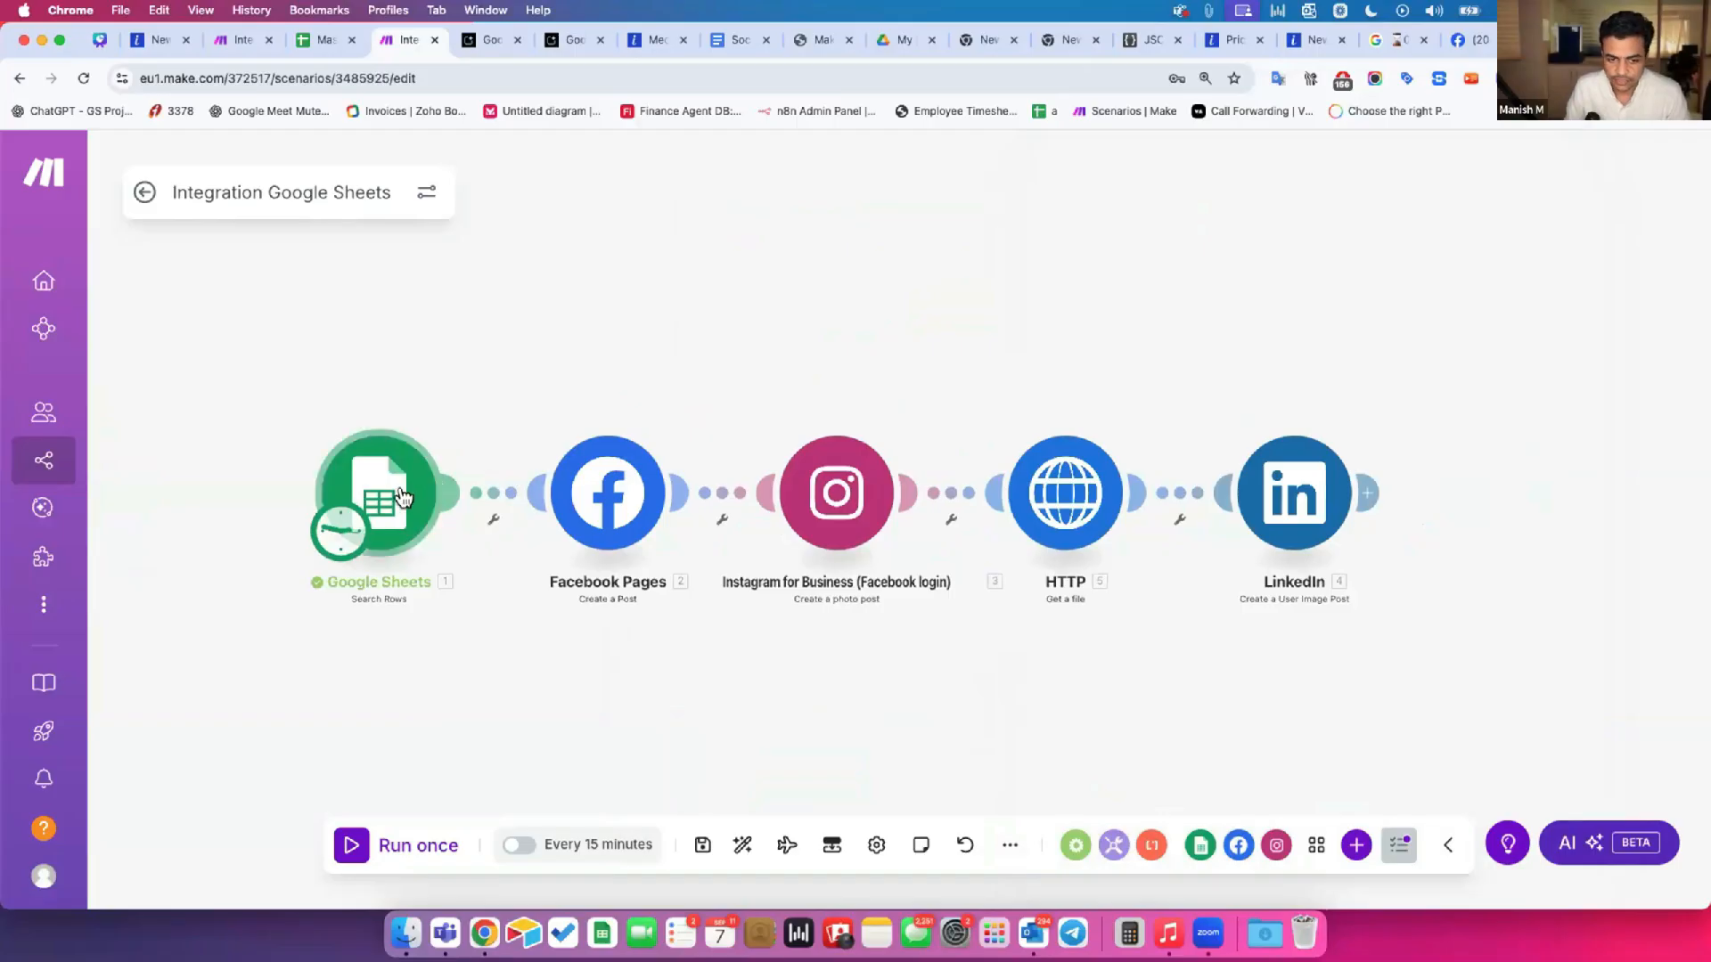
Step: Check the status options of the Control Column cell F3 in the Social Master Log sheet without changing its value
click(321, 39)
click(1217, 593)
scroll(1185, 815, down, 1)
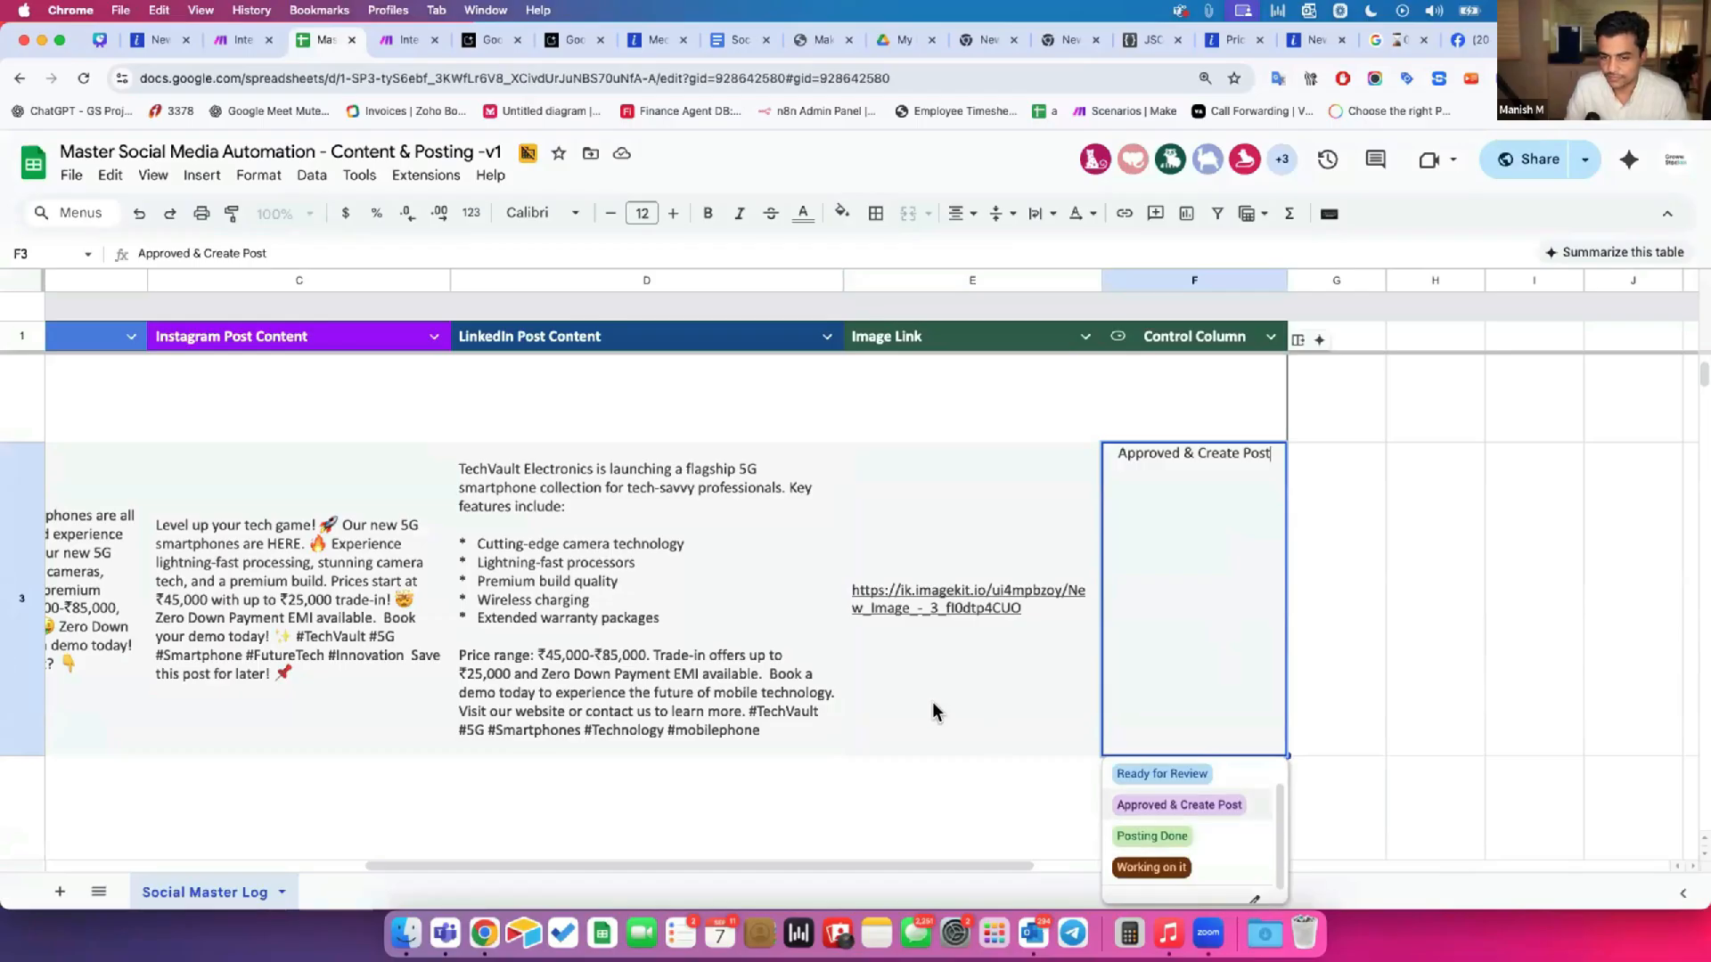
click(870, 711)
Step: Switch back to the Make publishing scenario and add a Google Sheets Update a Row module after LinkedIn
click(408, 39)
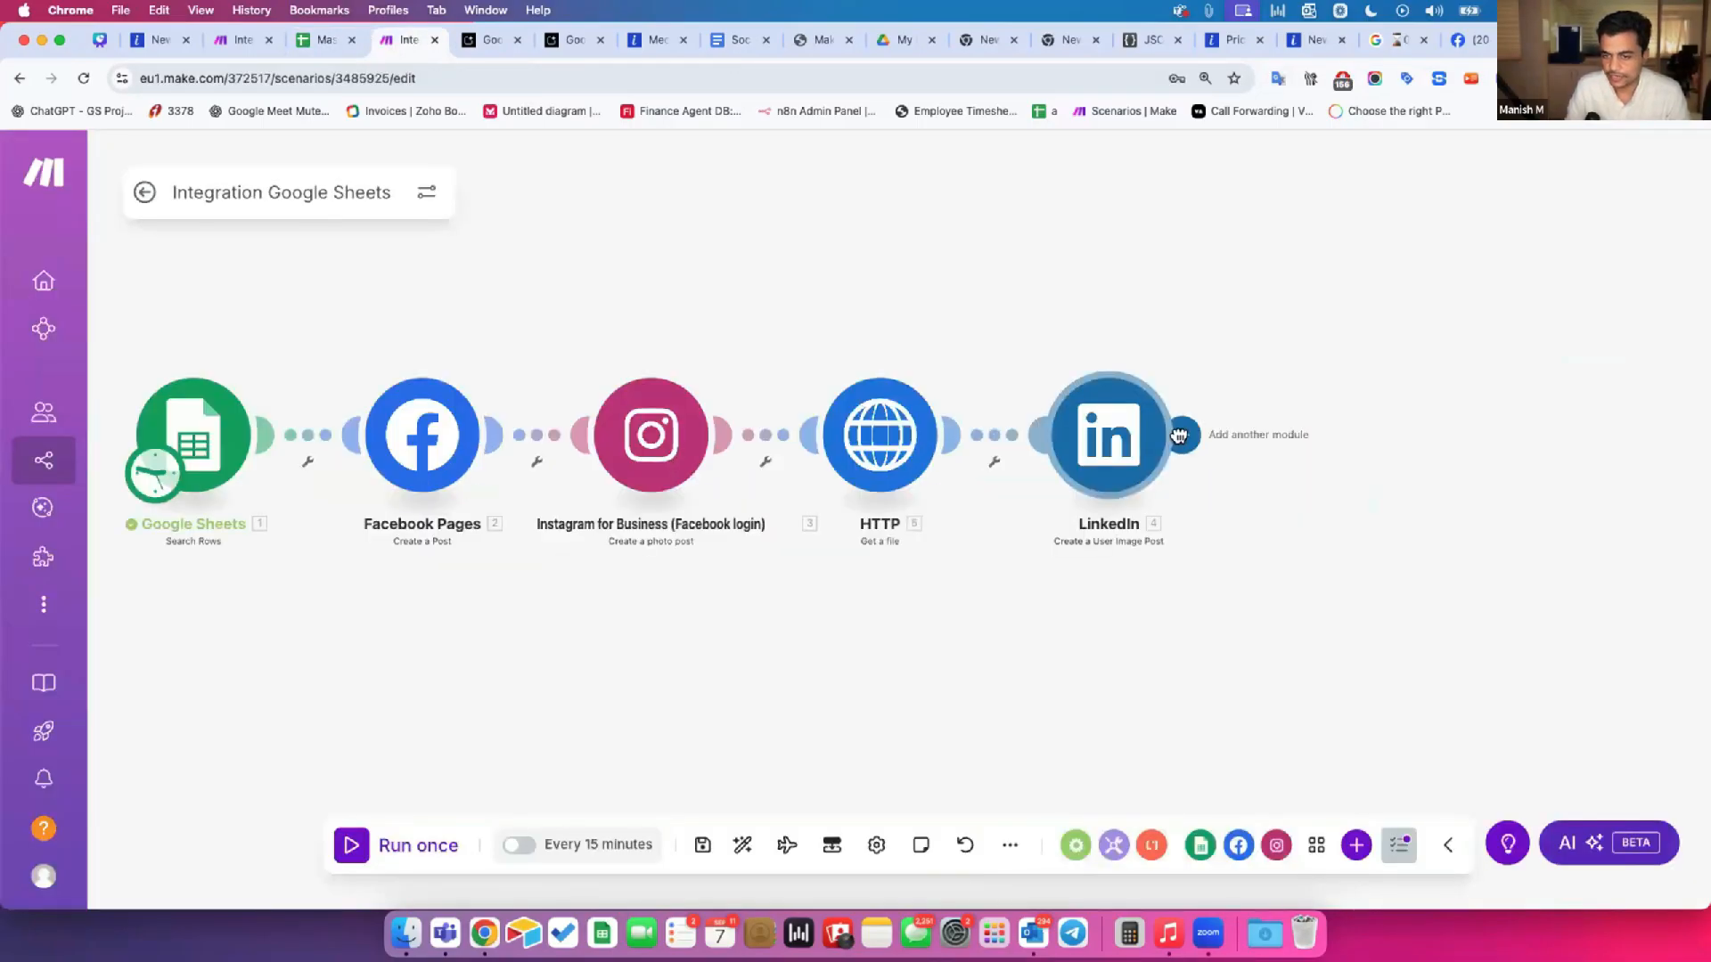
click(1178, 435)
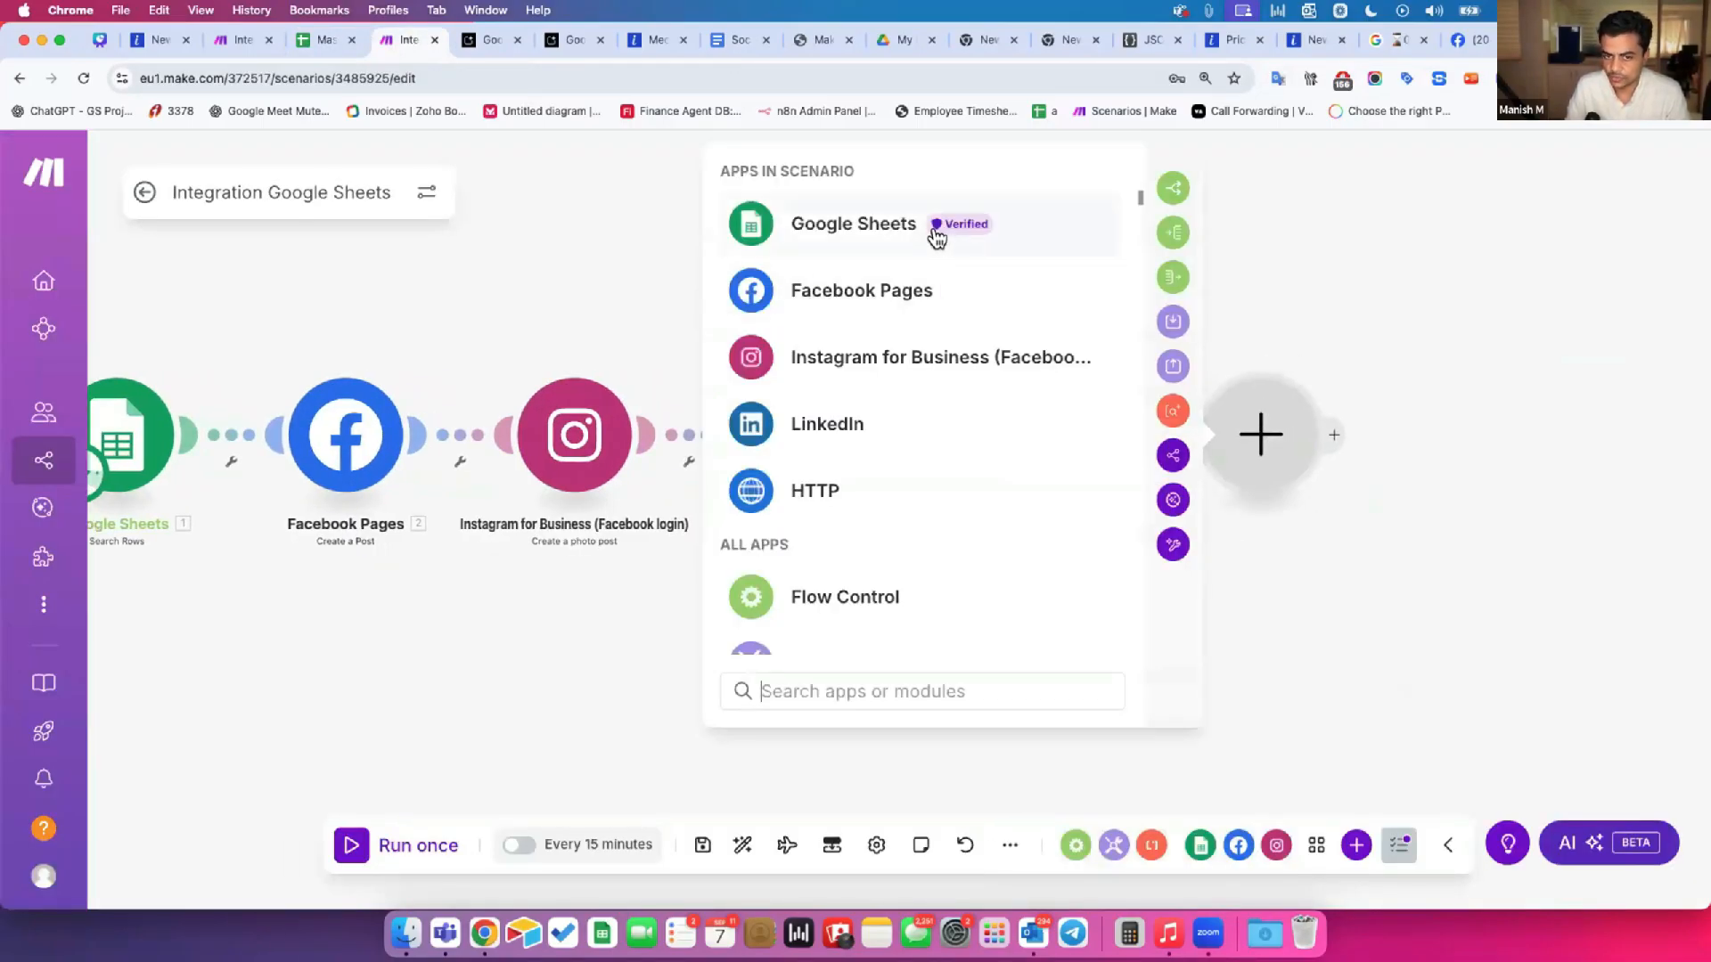
click(935, 234)
click(905, 469)
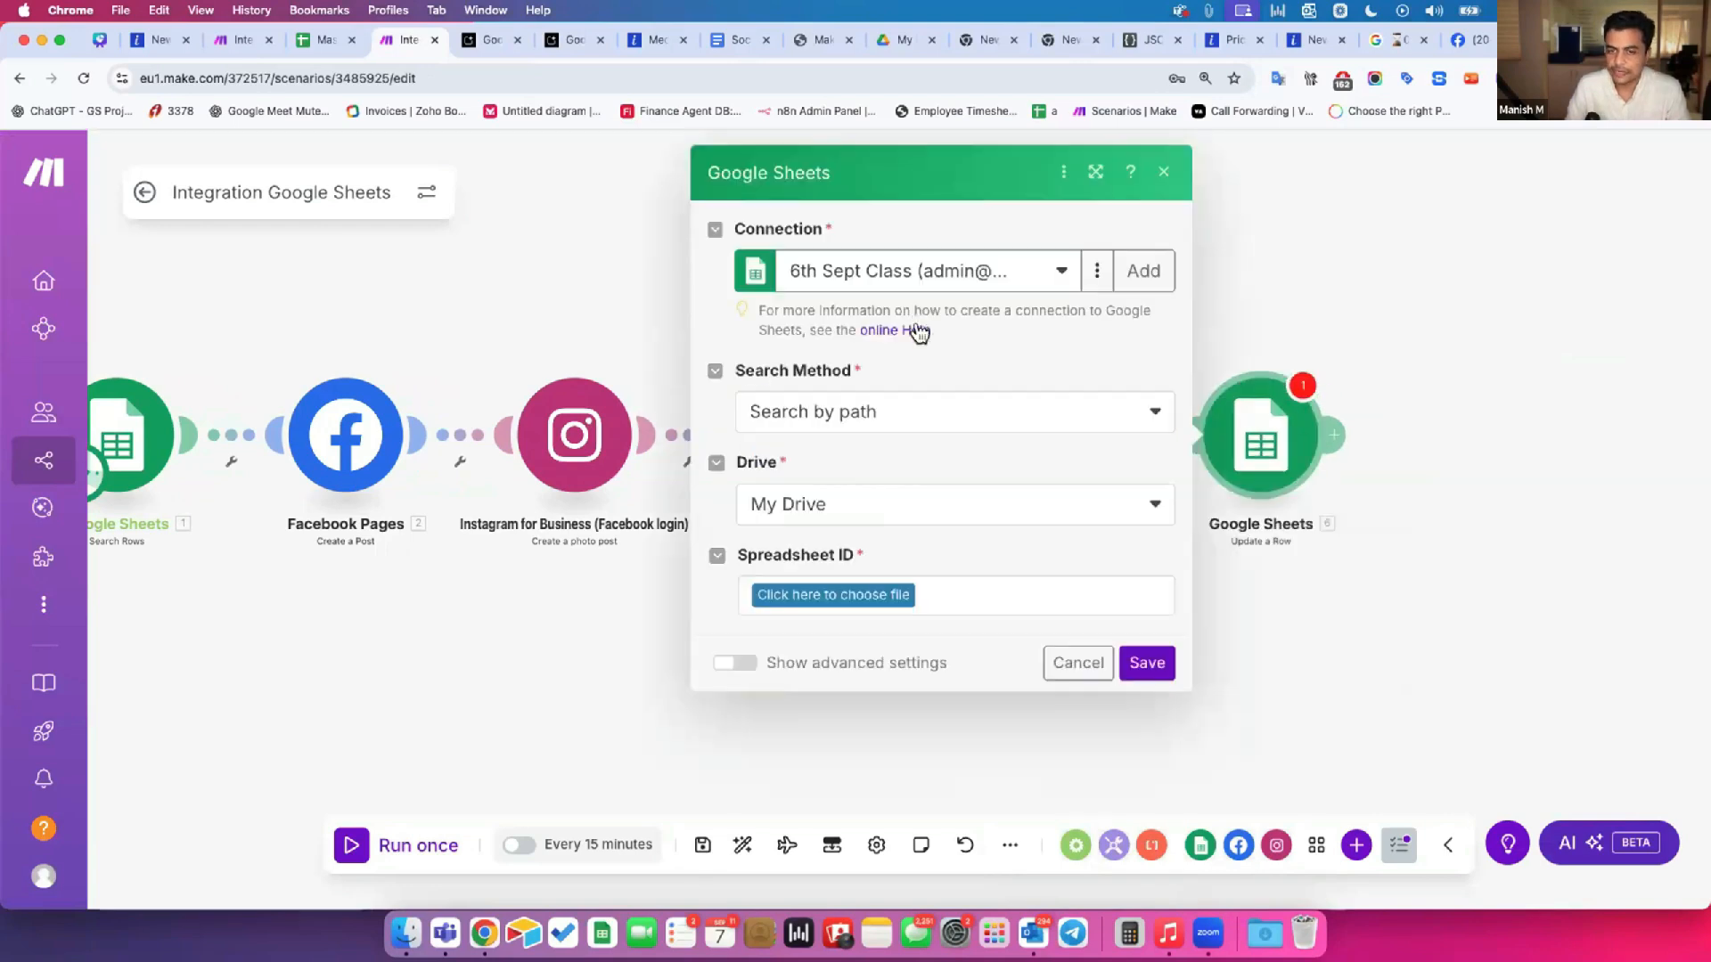
Step: Set the module's Search Method to Select from all and pick the Master Social Media Automation - Content & Posting -v1 spreadsheet with ID Finder
click(878, 418)
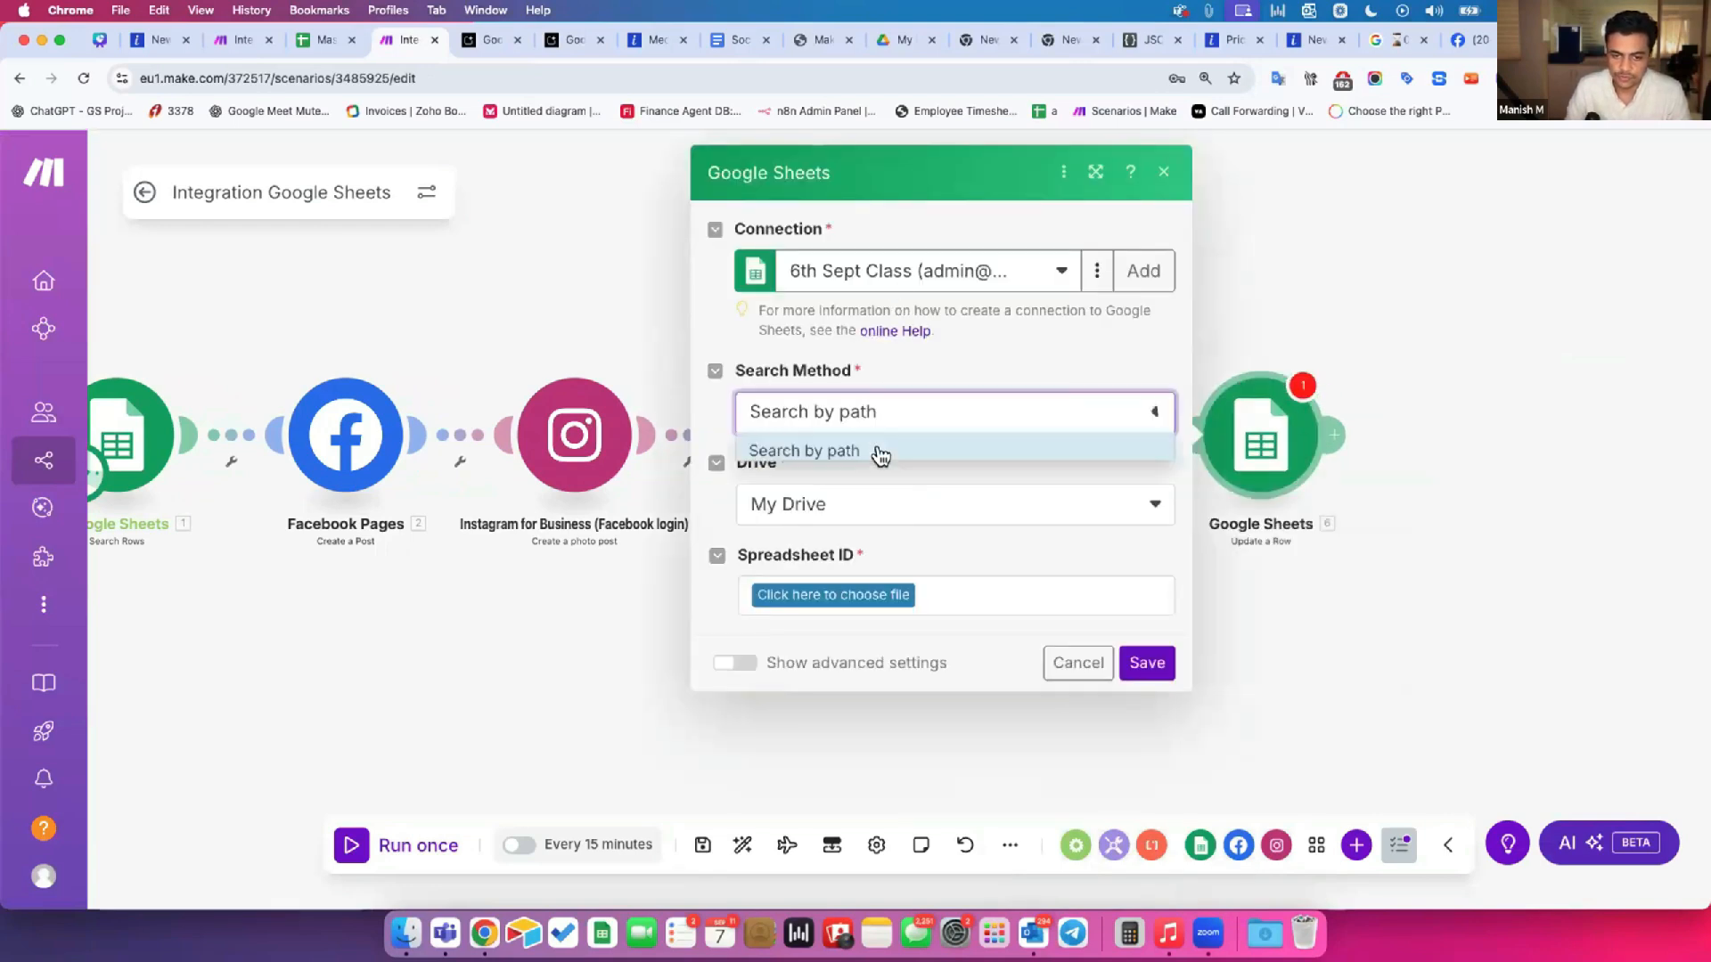
click(879, 487)
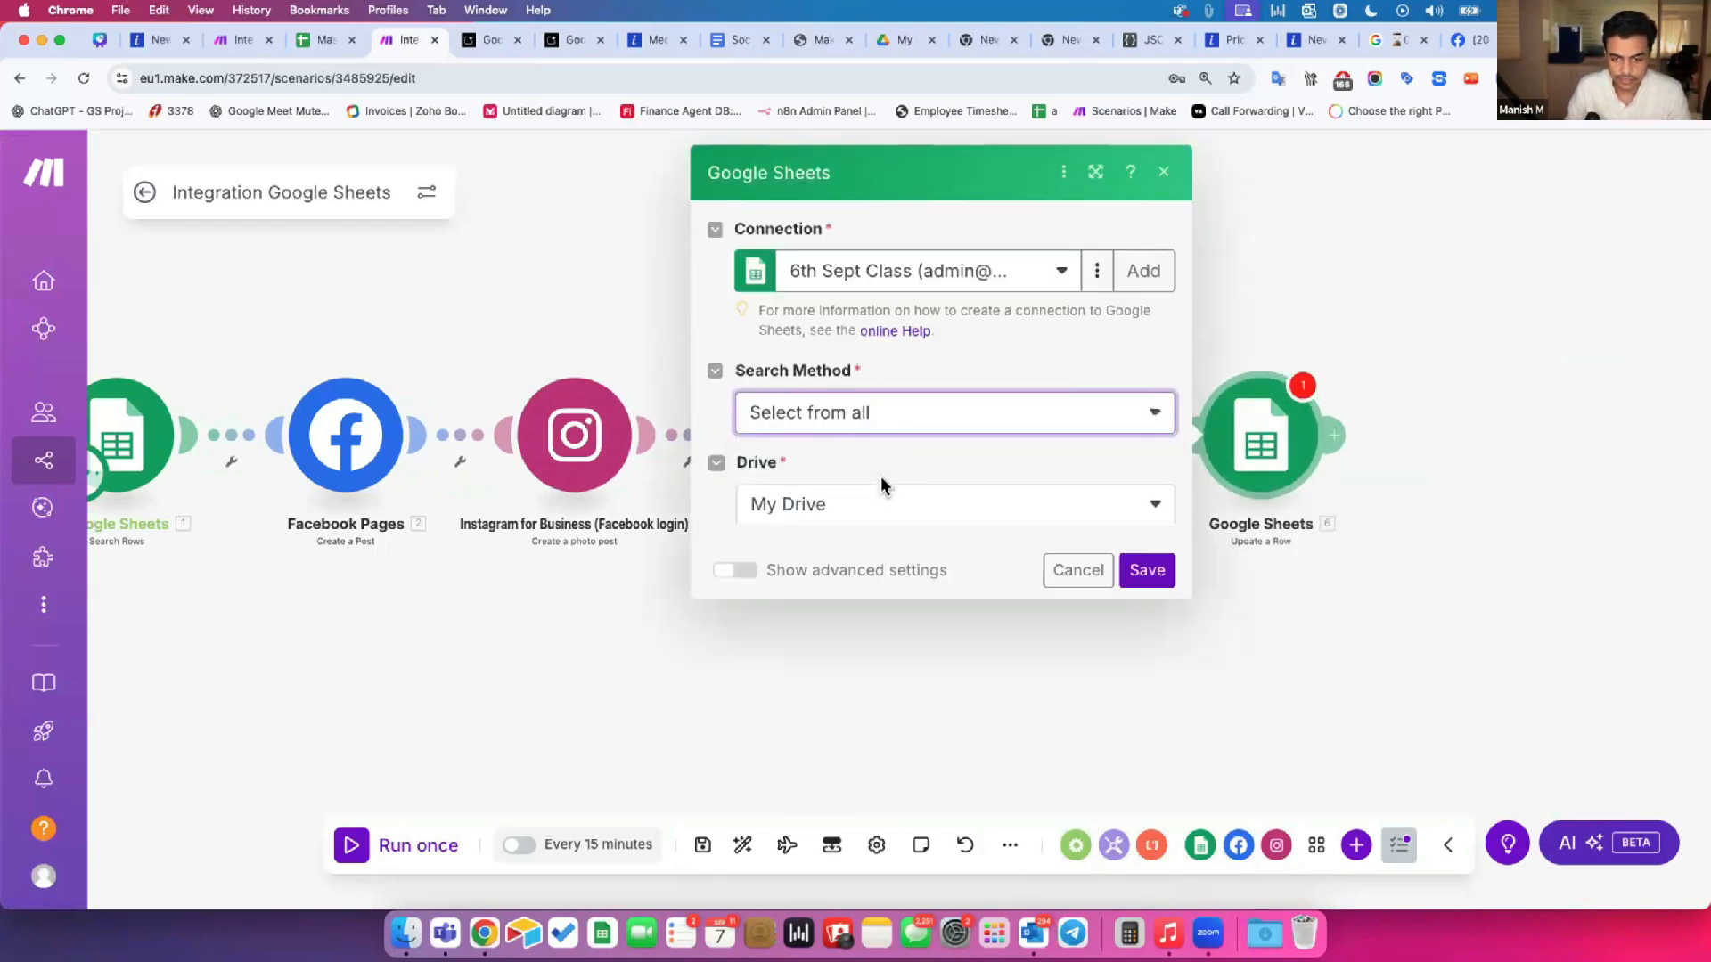
click(1112, 527)
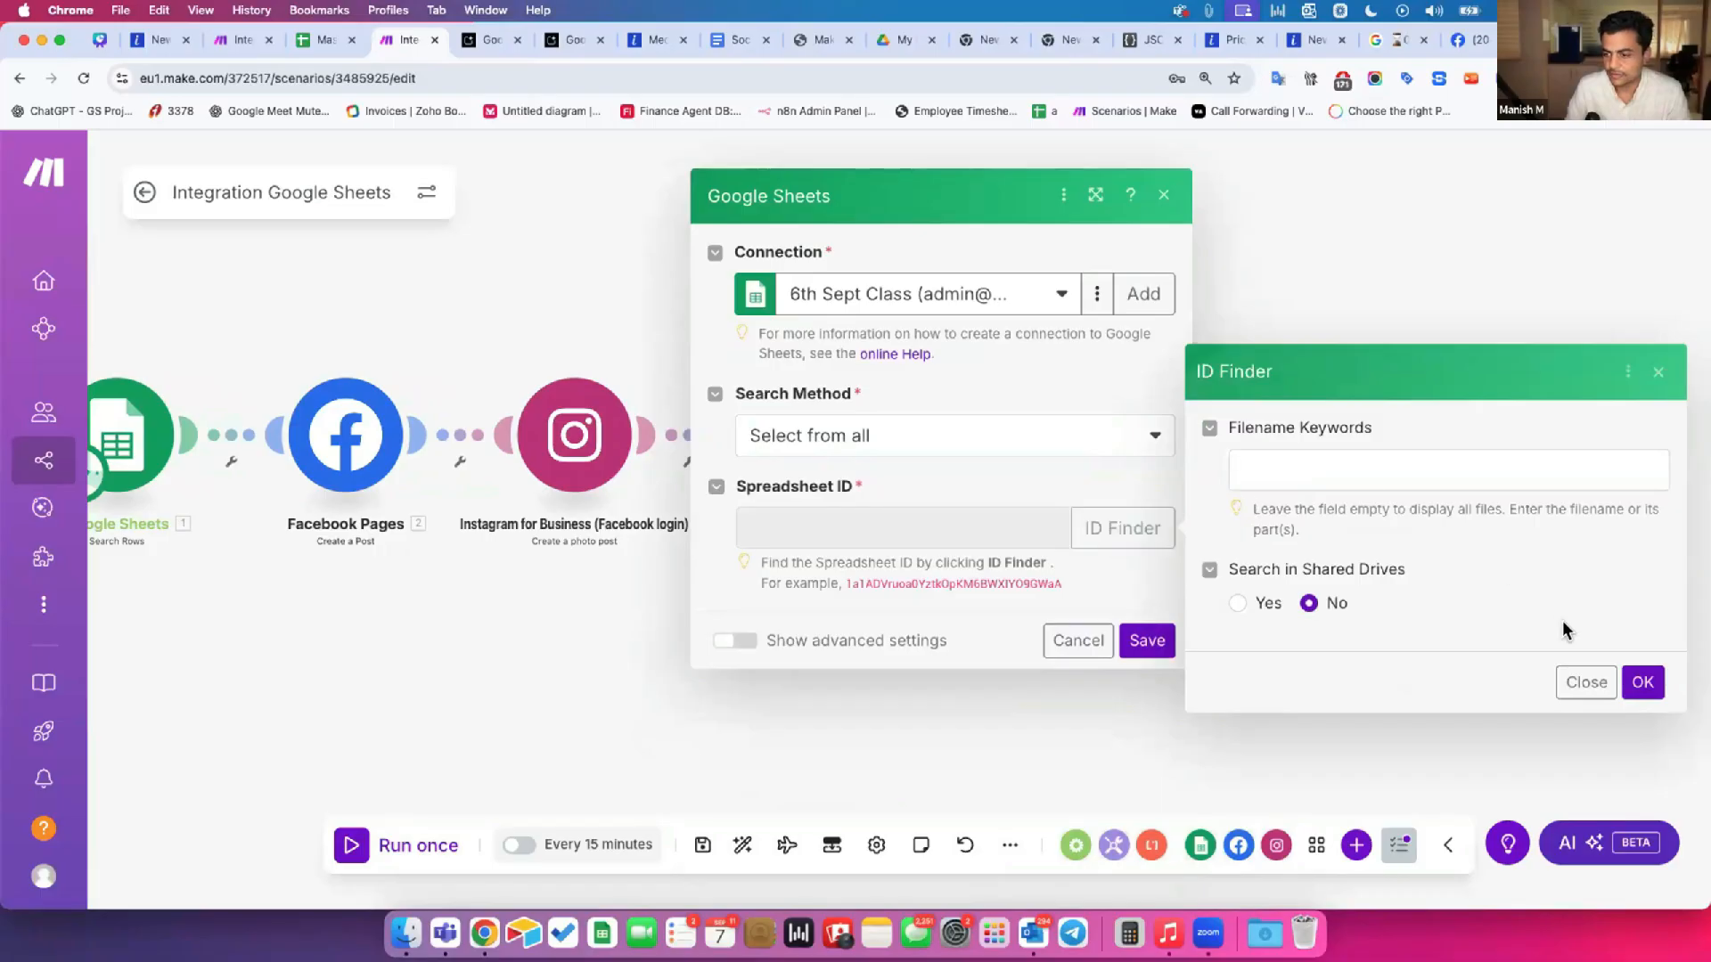
click(1638, 681)
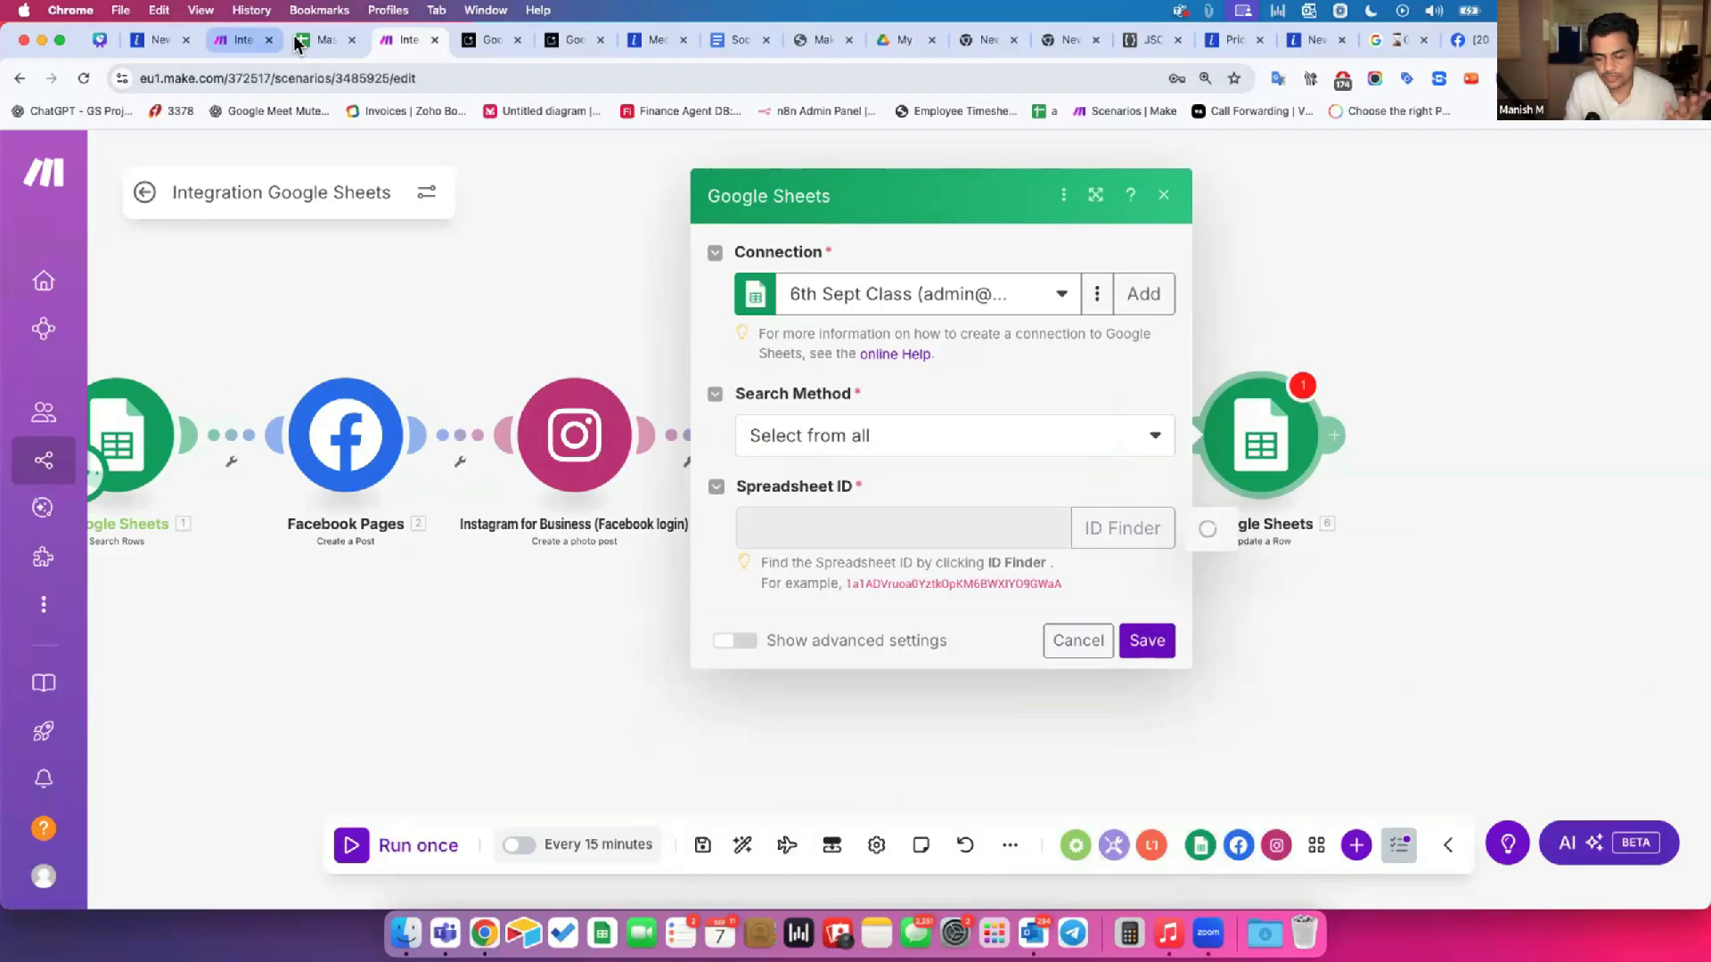
scroll(1203, 463, down, 20)
scroll(1203, 464, down, 20)
scroll(1198, 463, up, 8)
scroll(1197, 463, down, 6)
click(1286, 482)
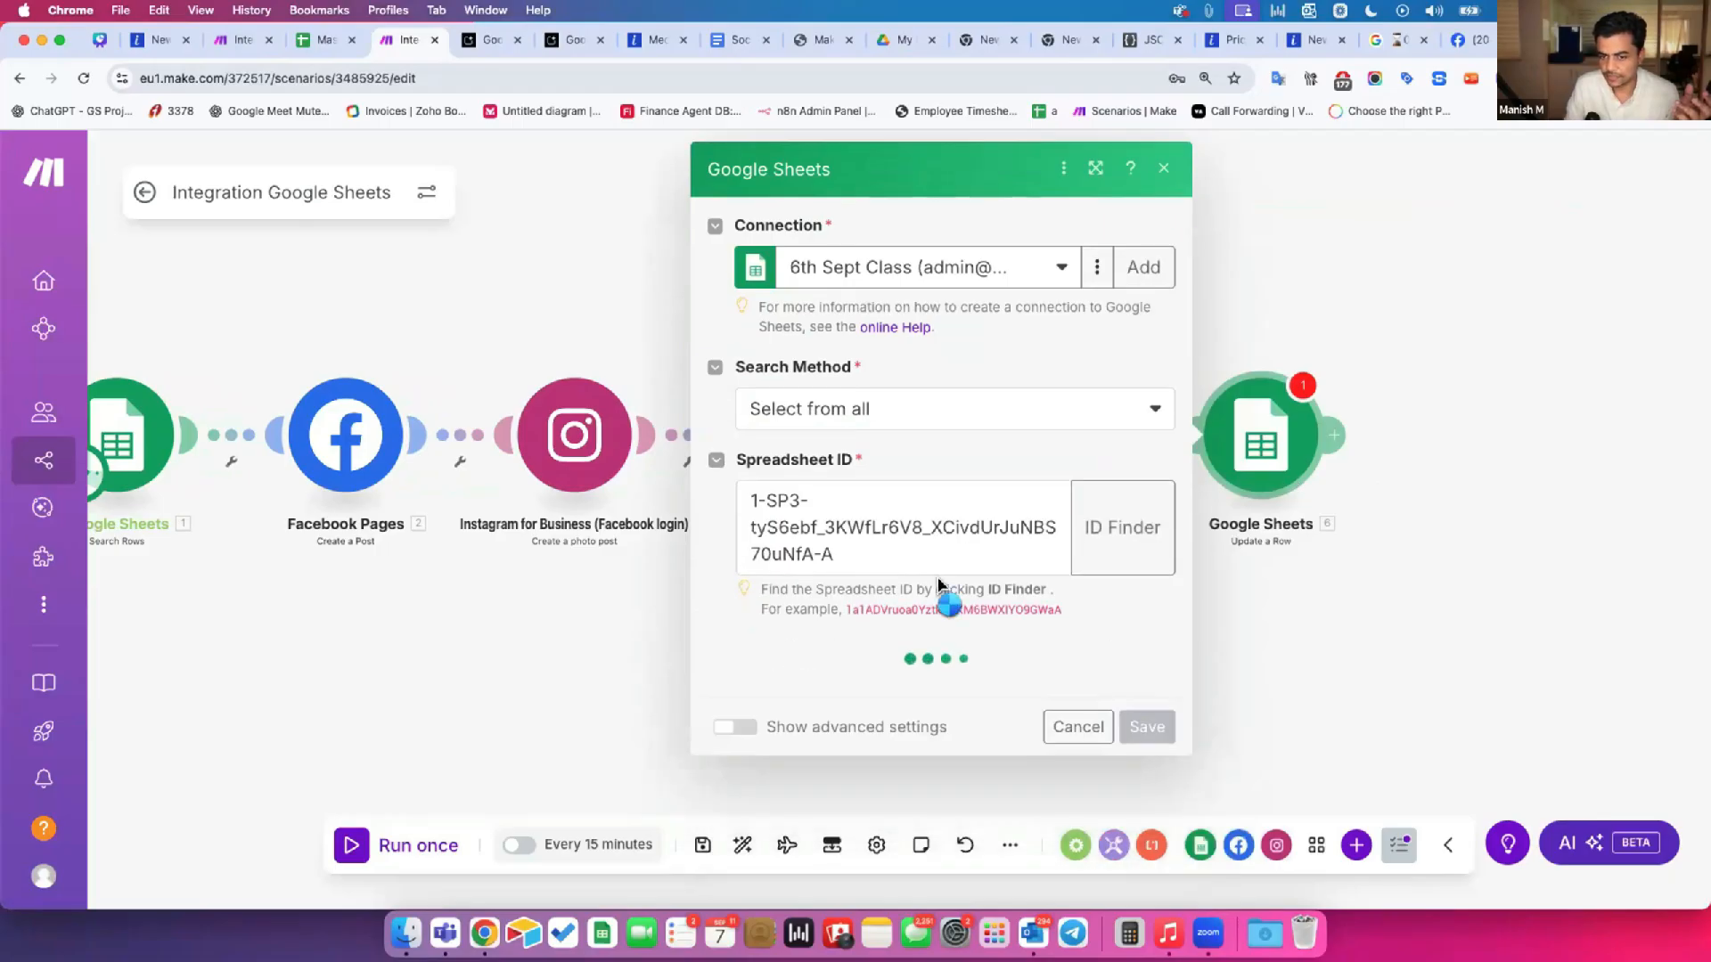
Step: Choose Social Master Log as the Sheet Name and map Row number from the Google Sheets Search Rows module
scroll(1055, 630, down, 3)
scroll(860, 260, down, 1)
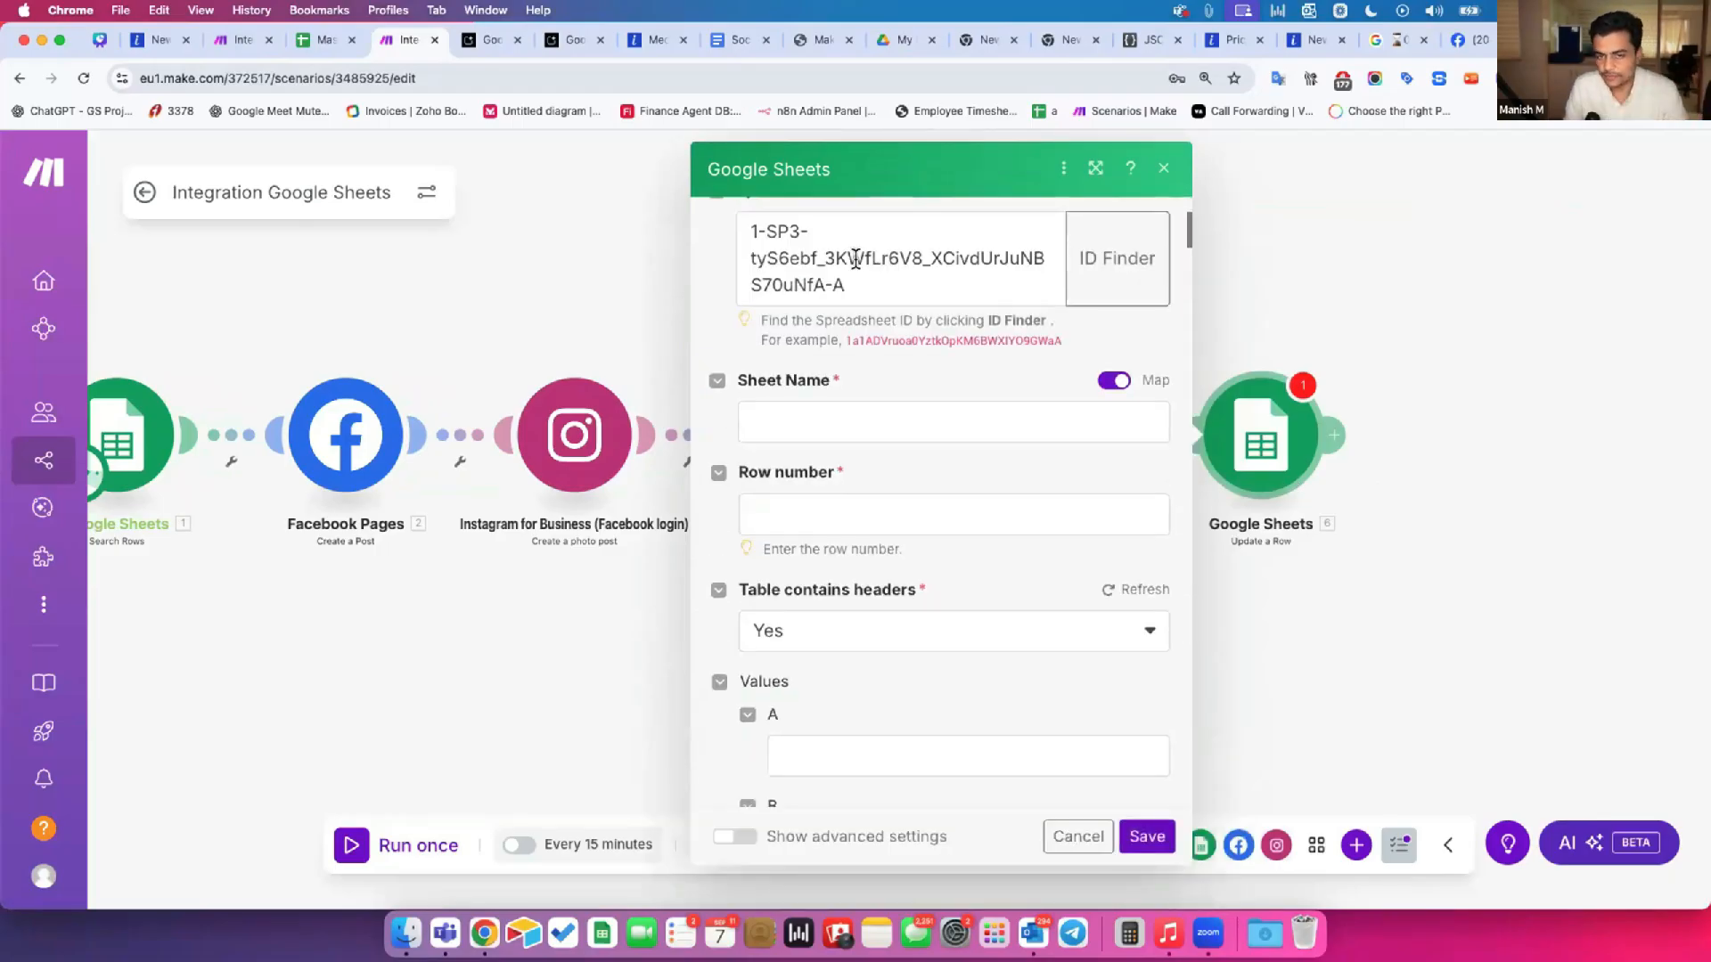
click(1112, 380)
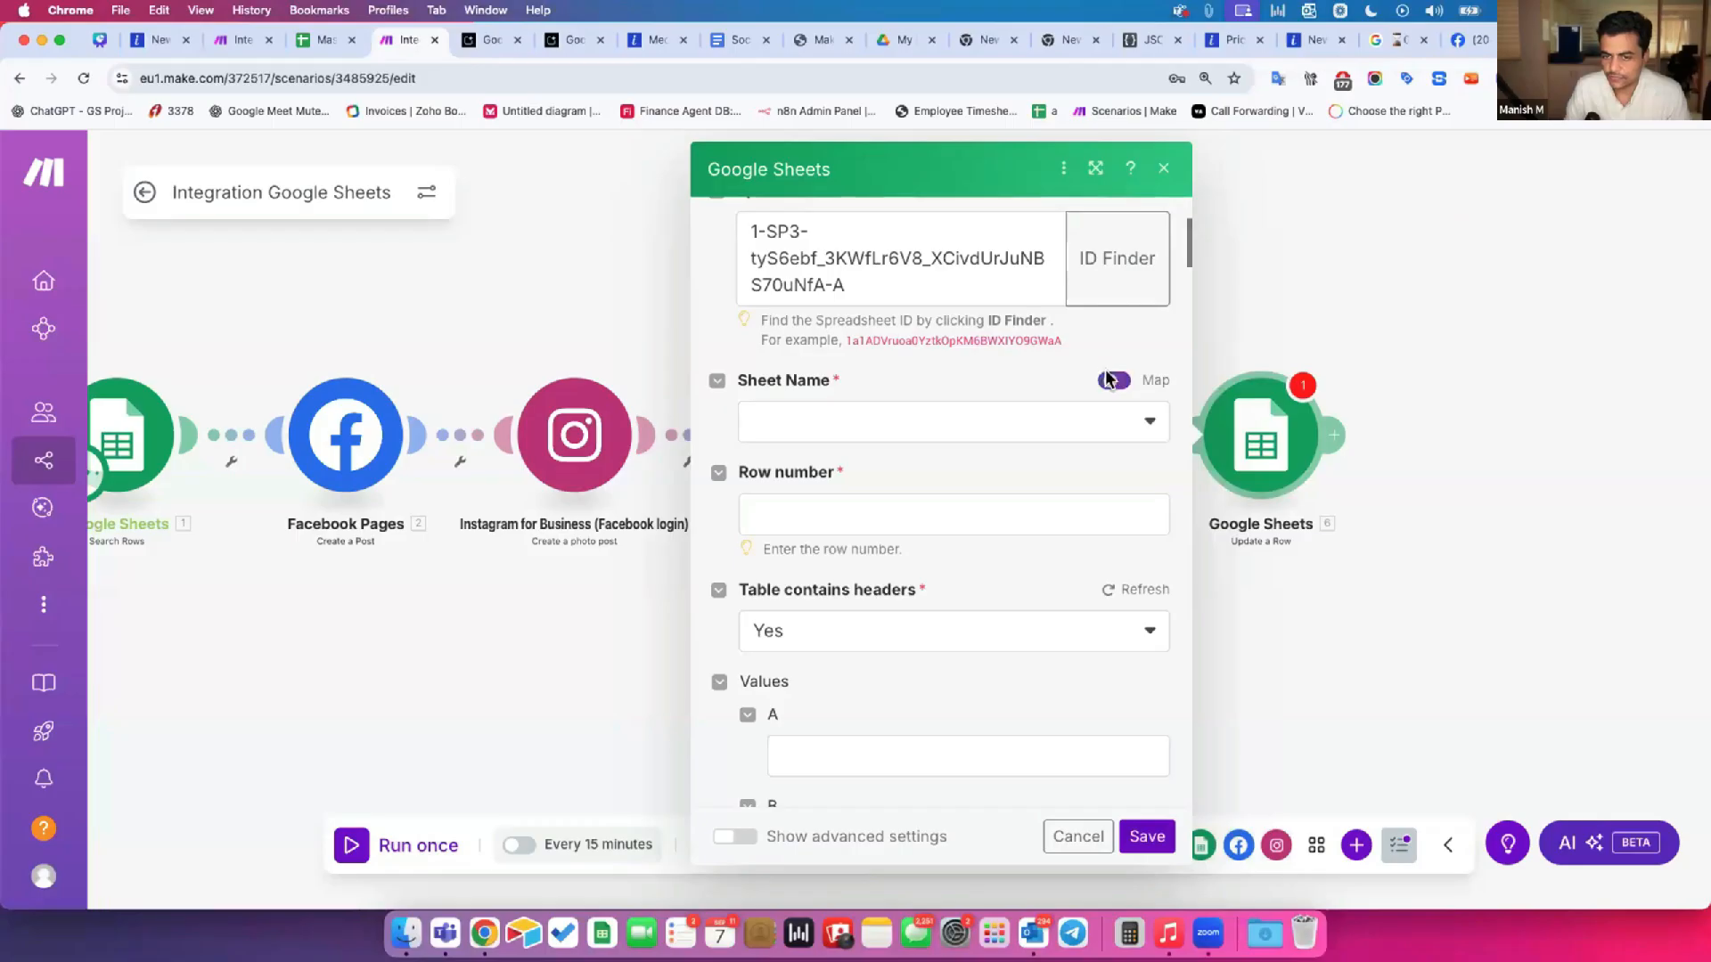
scroll(913, 693, down, 3)
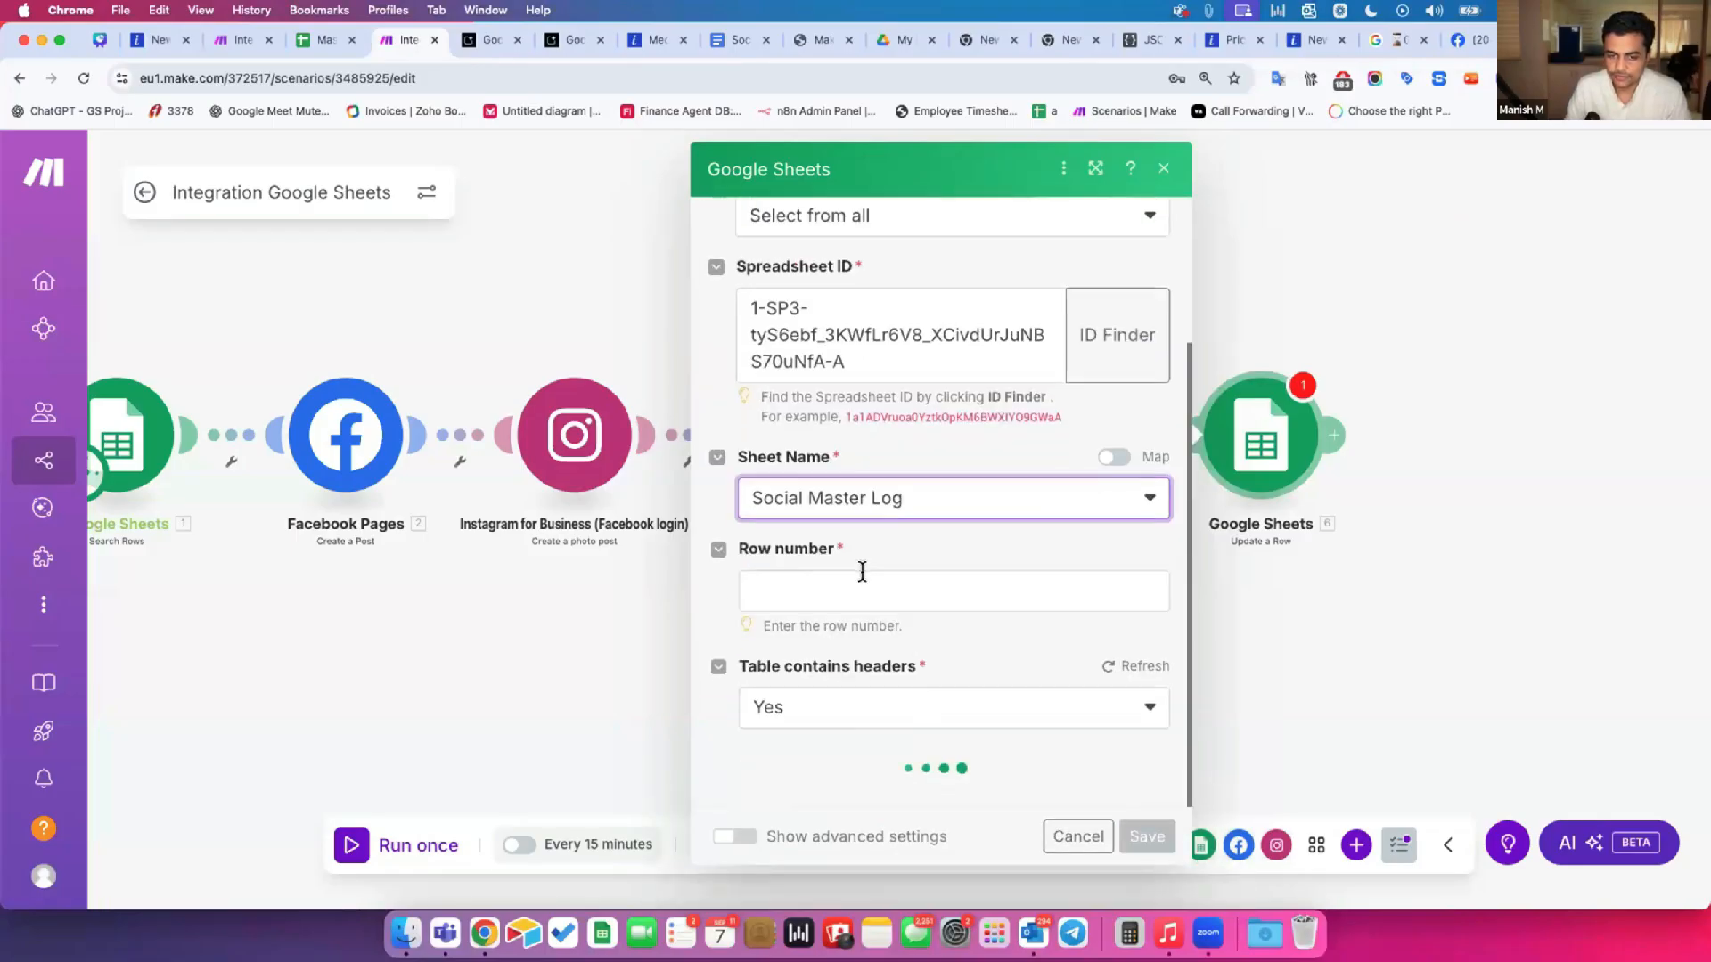
click(859, 588)
scroll(1280, 670, down, 3)
drag(1252, 621, 1082, 580)
Step: Set Control Column (F) to Posting Done, leave the other column values empty, and save the module and the scenario
scroll(1077, 666, down, 5)
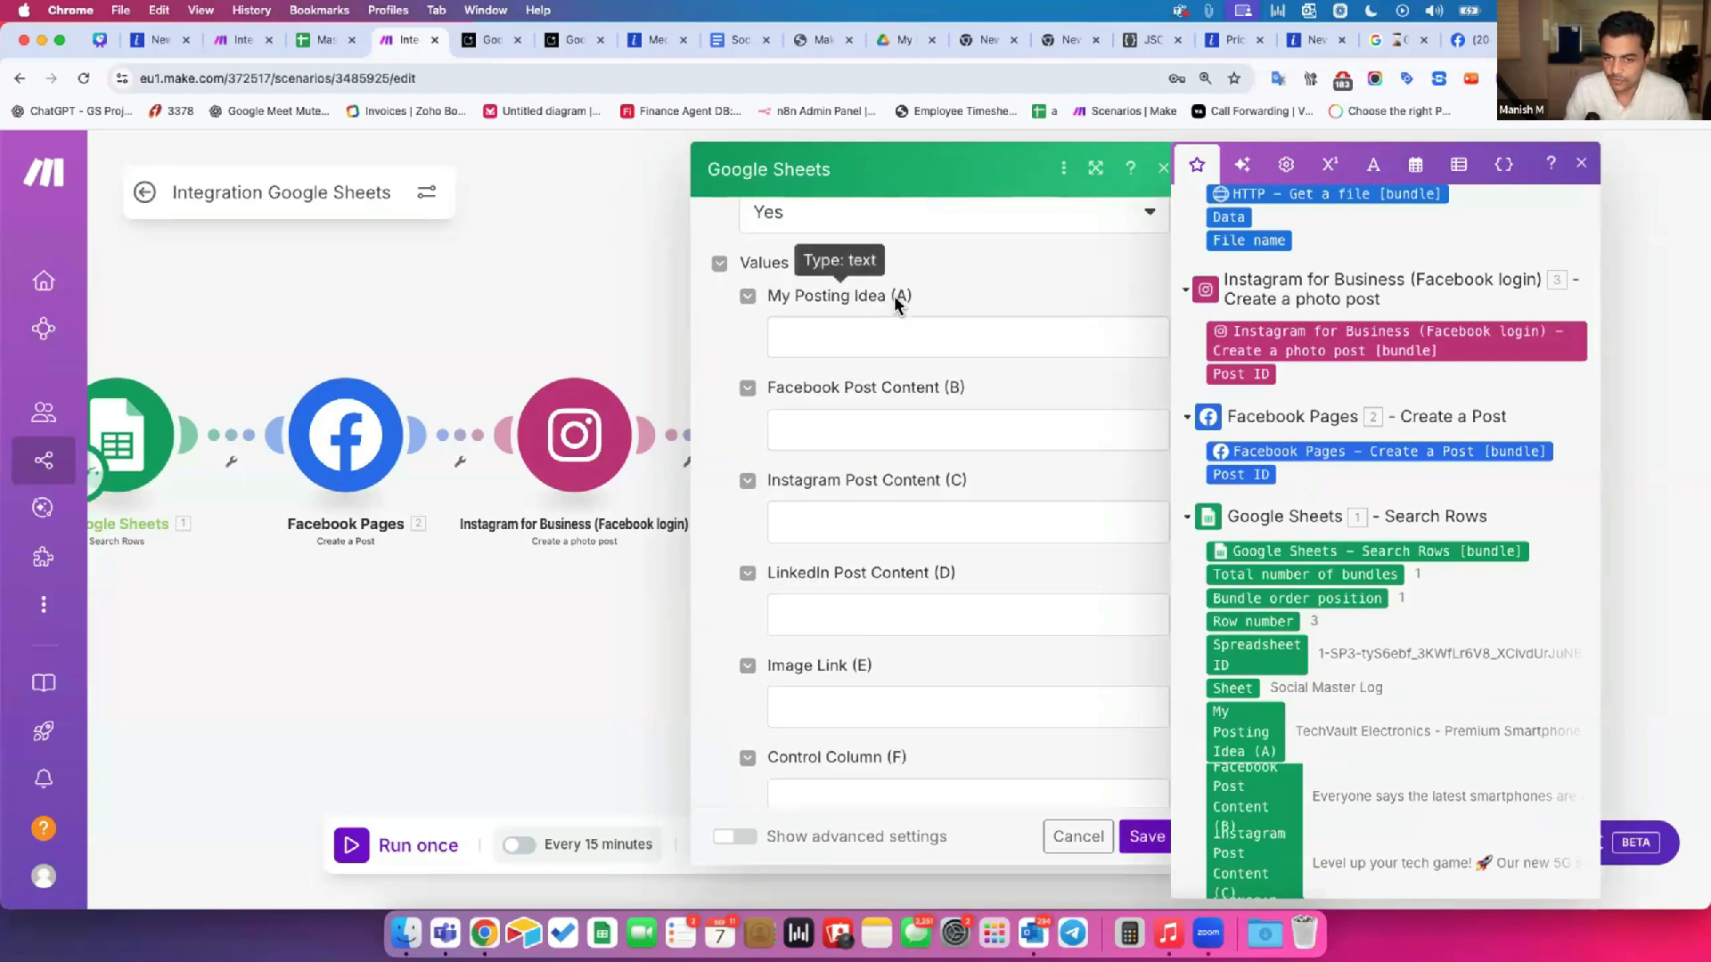
scroll(898, 683, down, 1)
scroll(897, 682, down, 2)
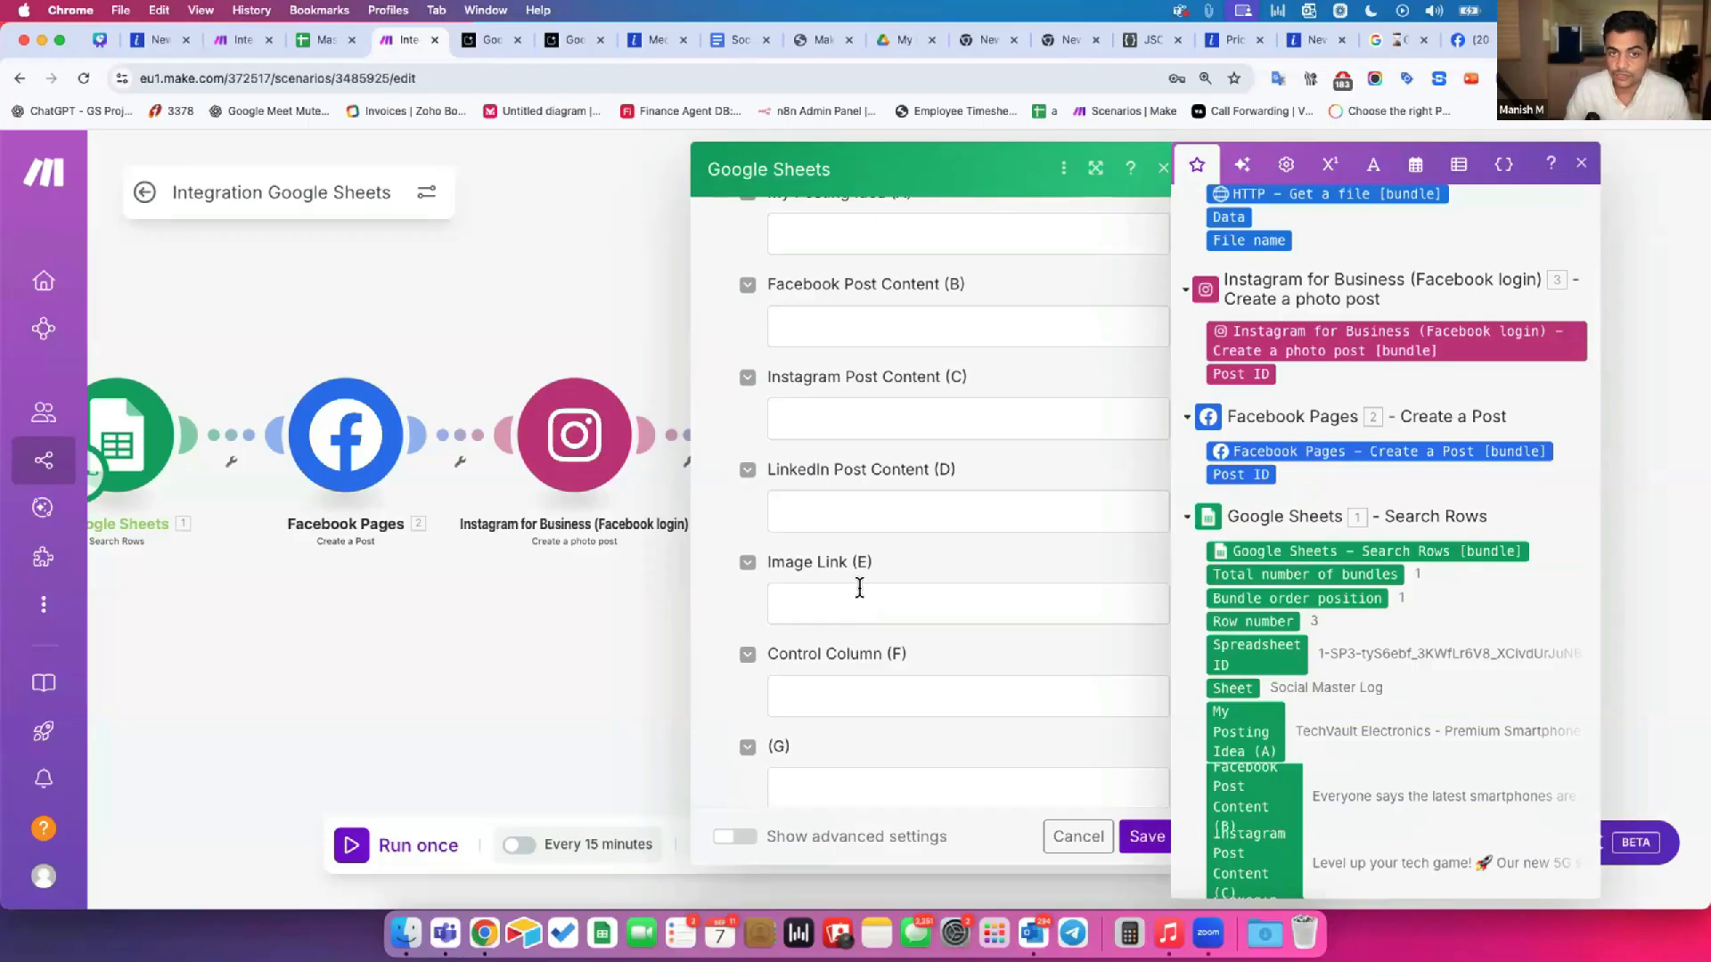
click(825, 688)
text(P)
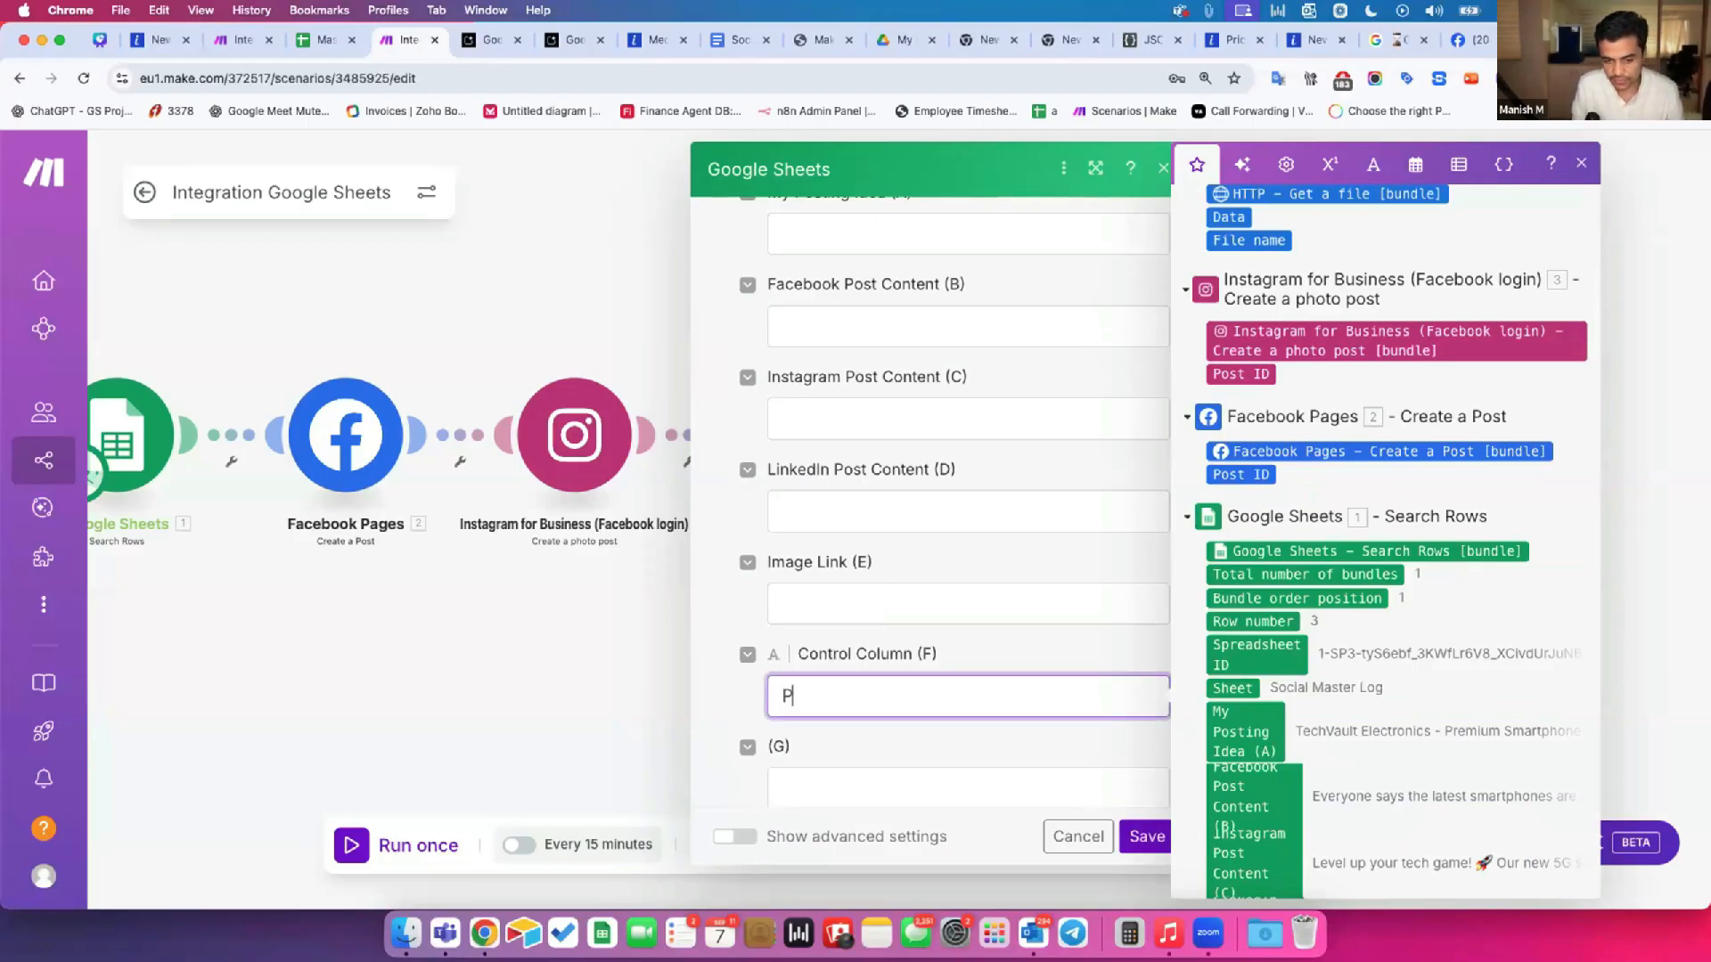
text(osting F)
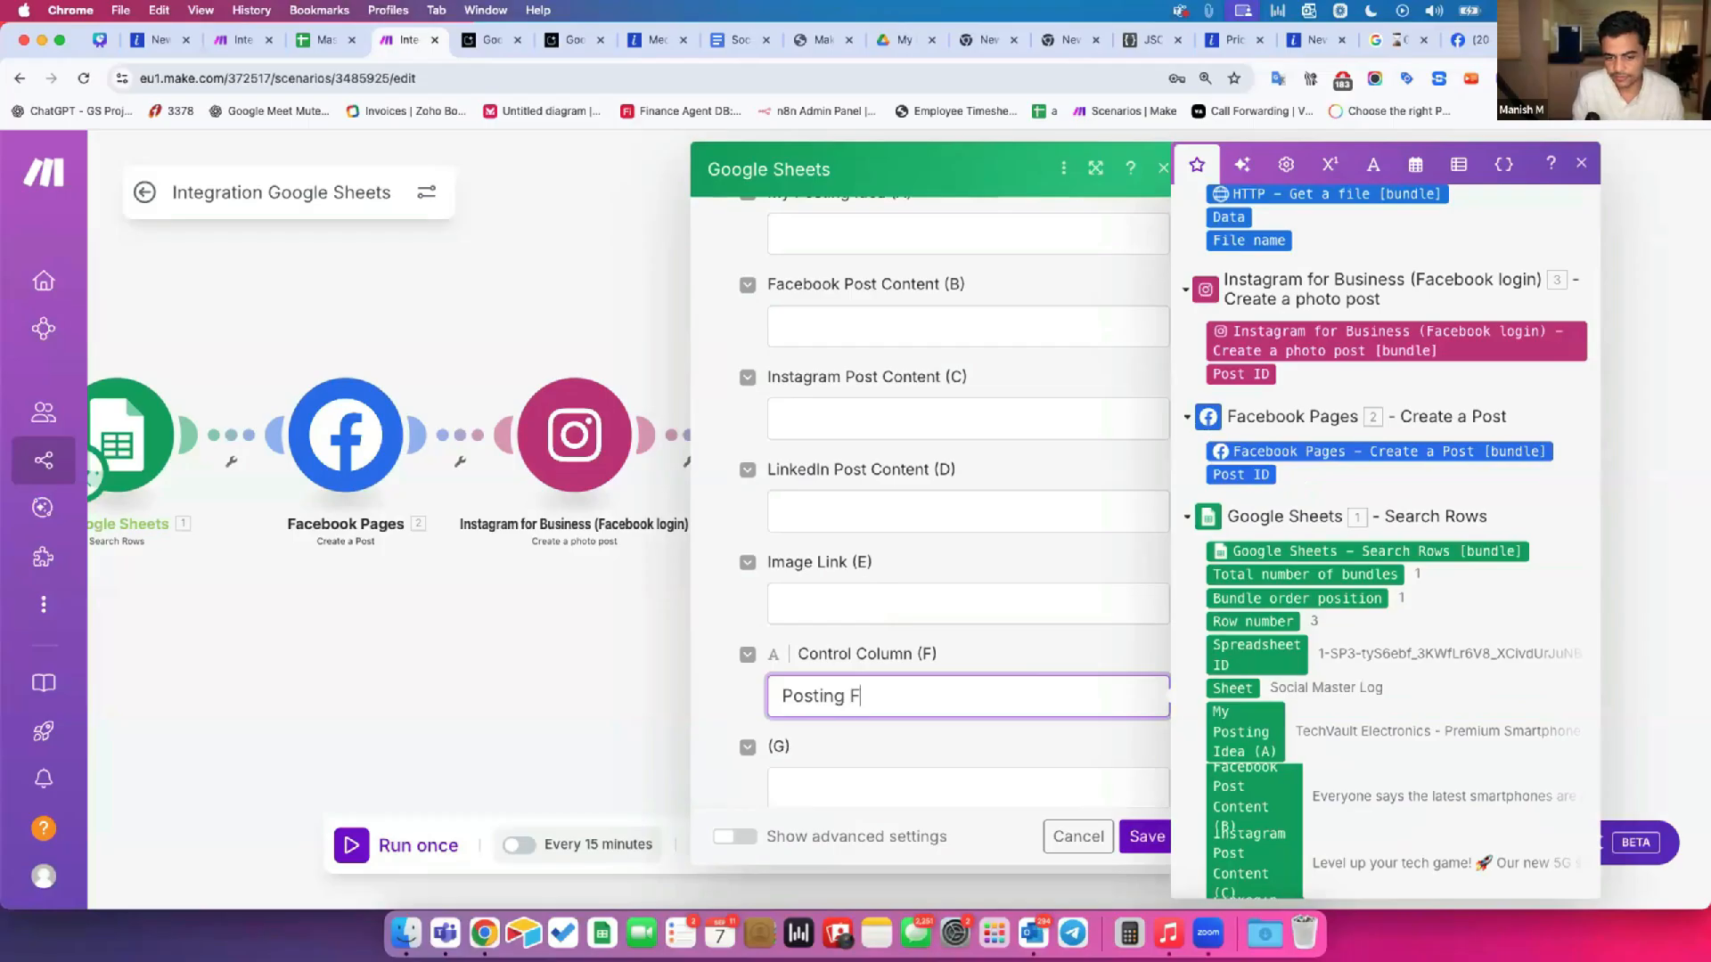
key(BackSpace)
text(Done)
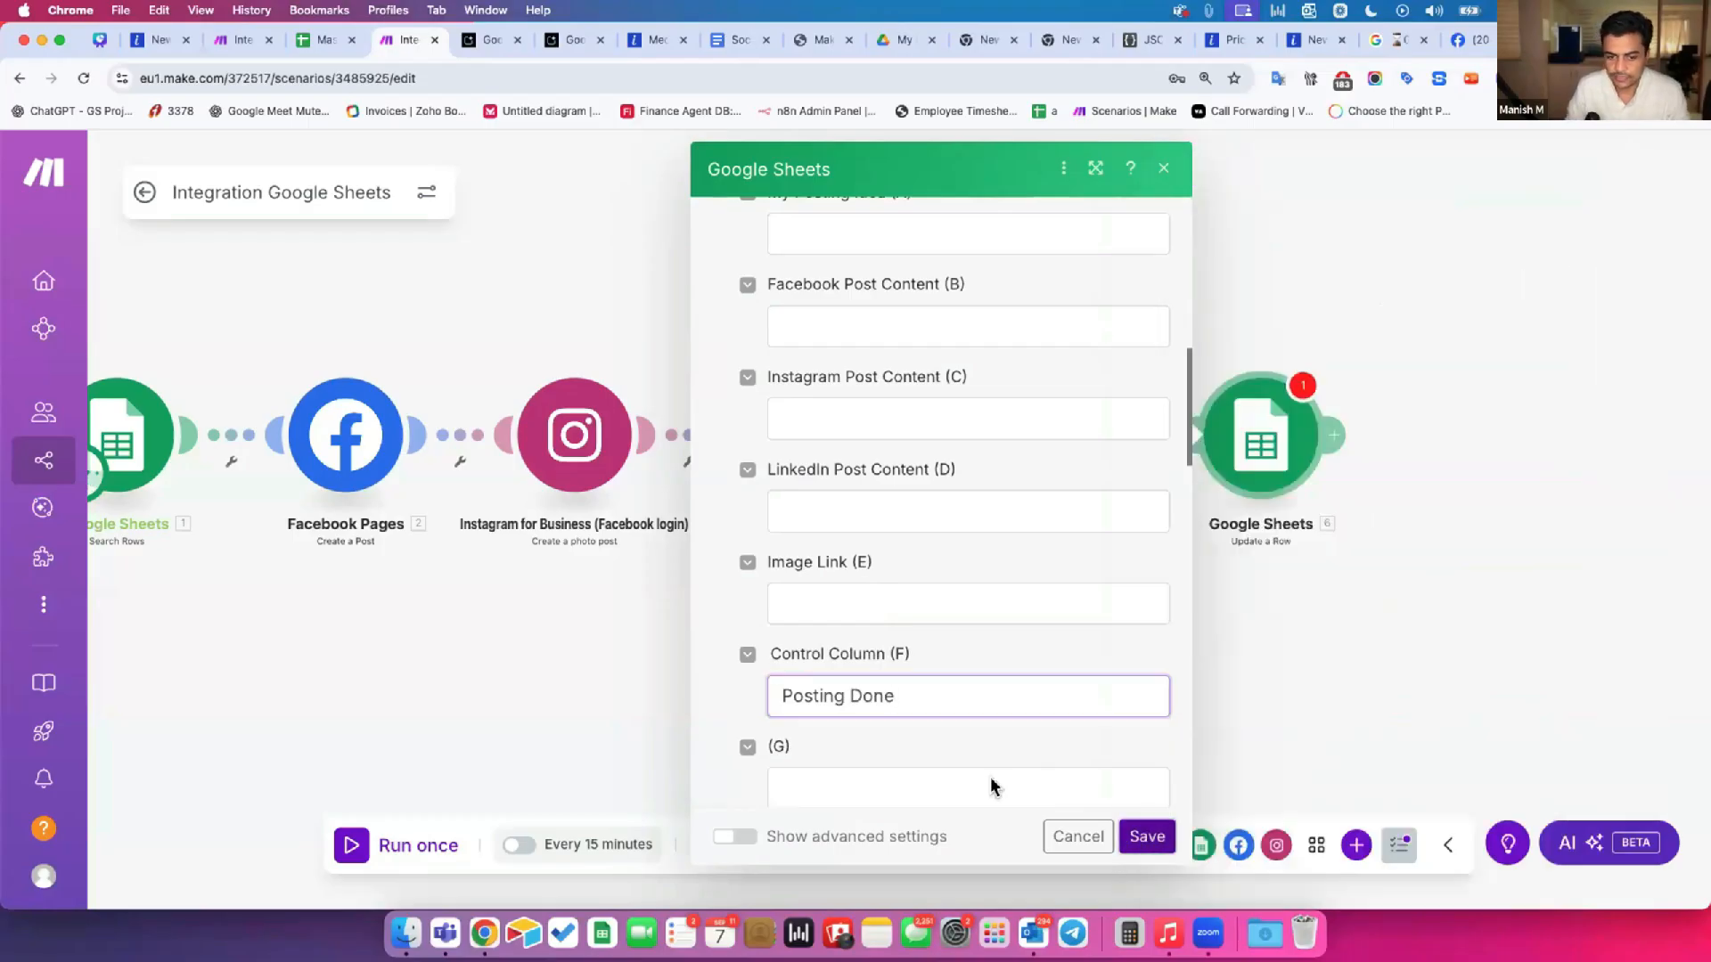
click(1146, 837)
click(1344, 452)
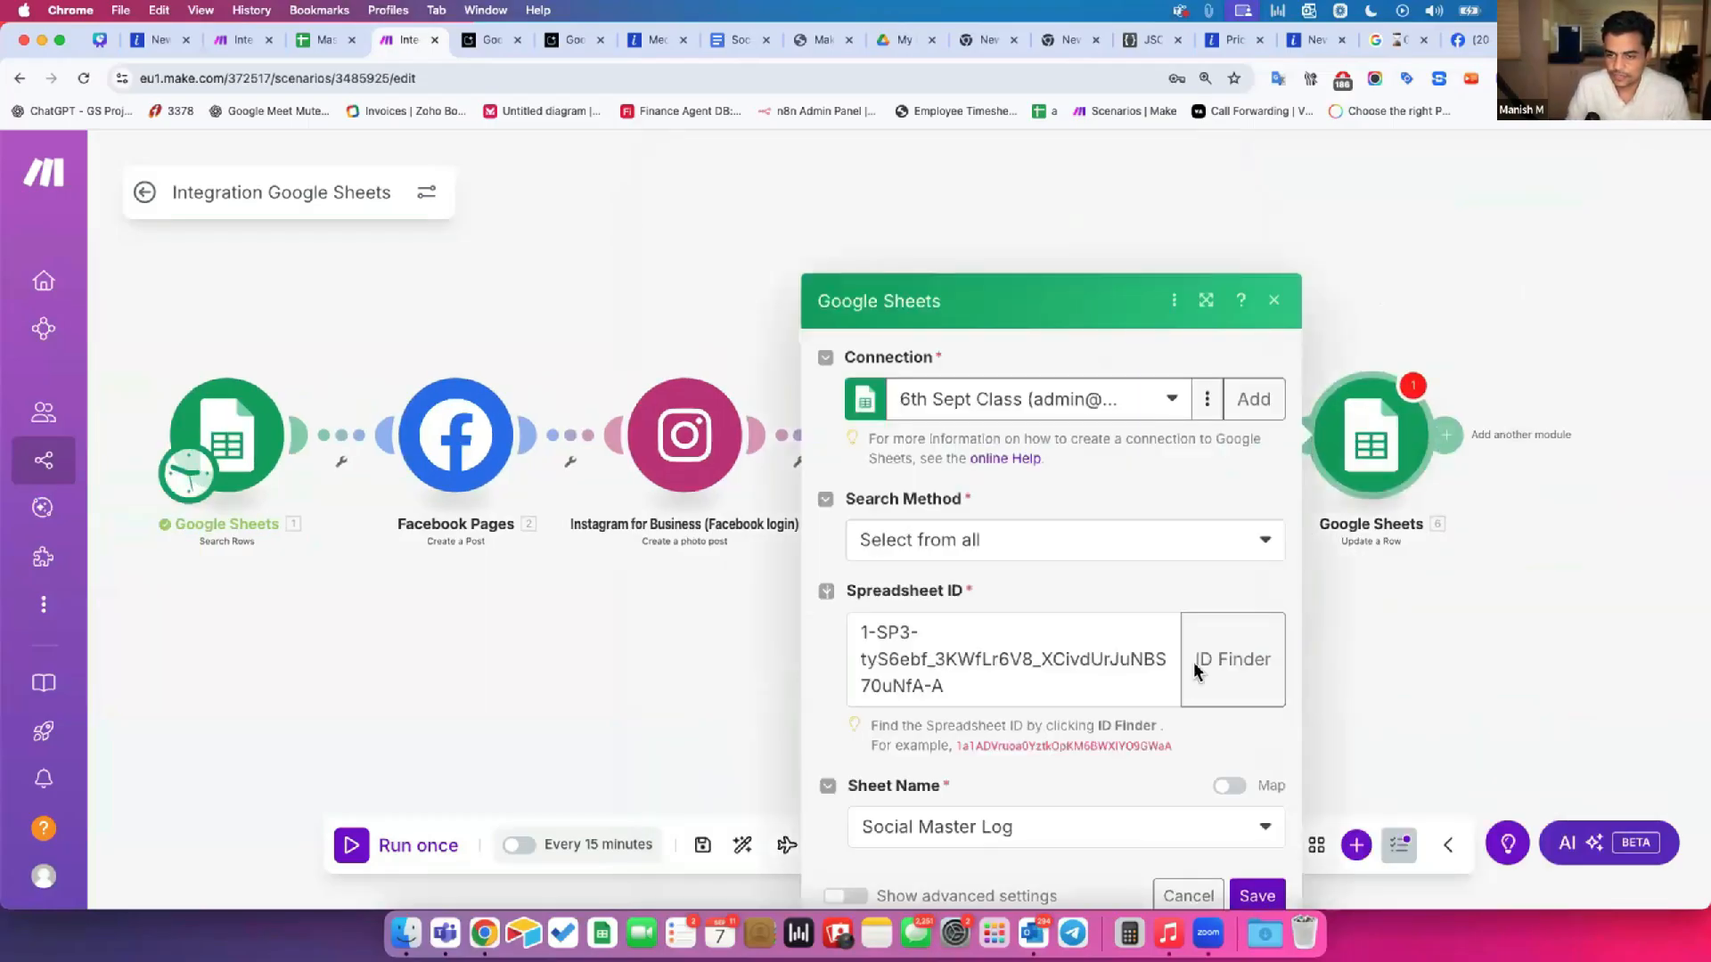
key(Escape)
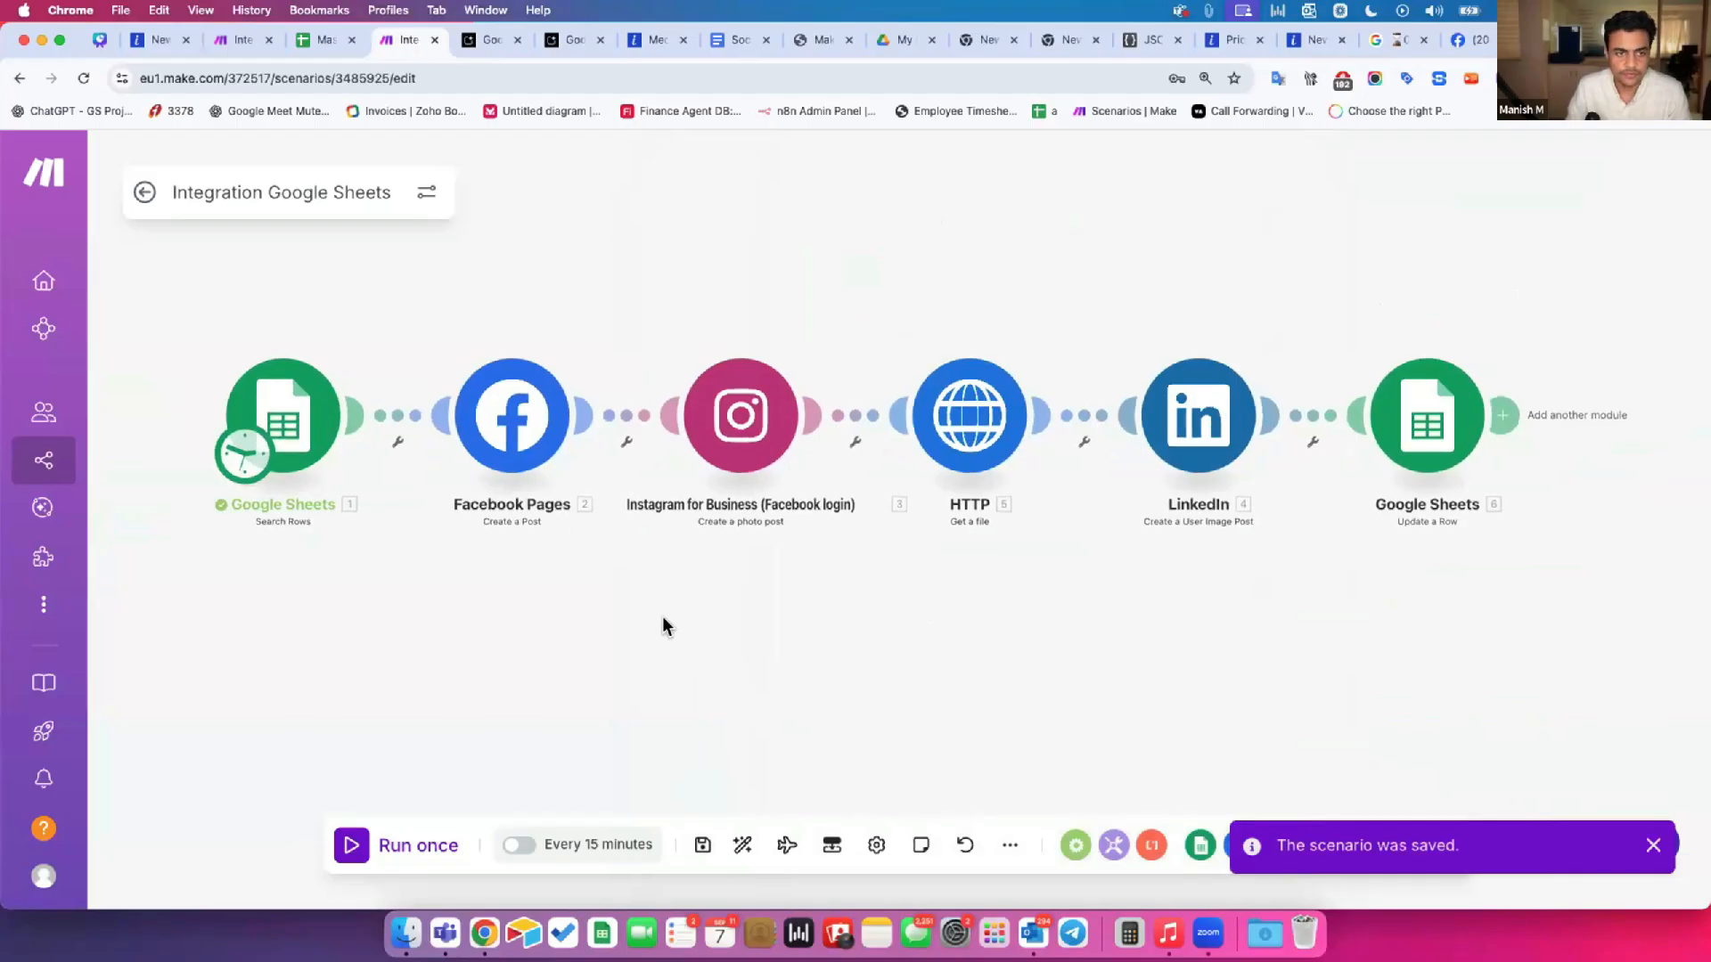
Step: Review the LinkedIn content, image link and Control Column of row 3 in the Social Master Log sheet
click(320, 40)
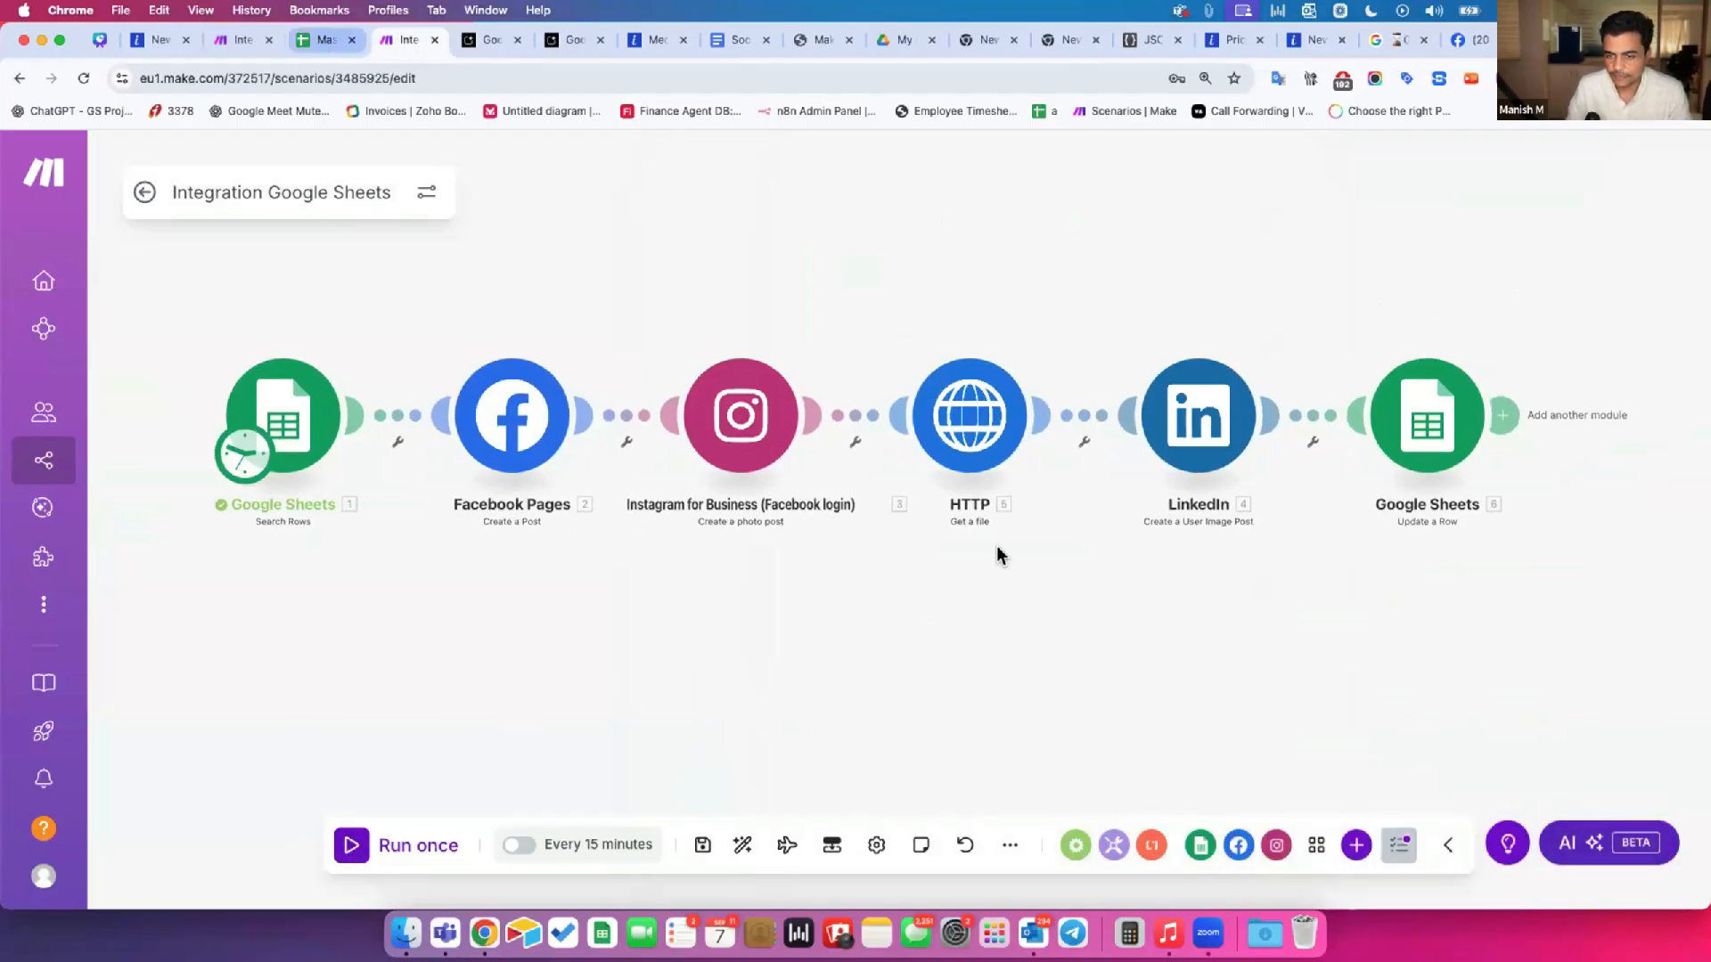
scroll(997, 545, down, 4)
drag(1200, 535, 820, 535)
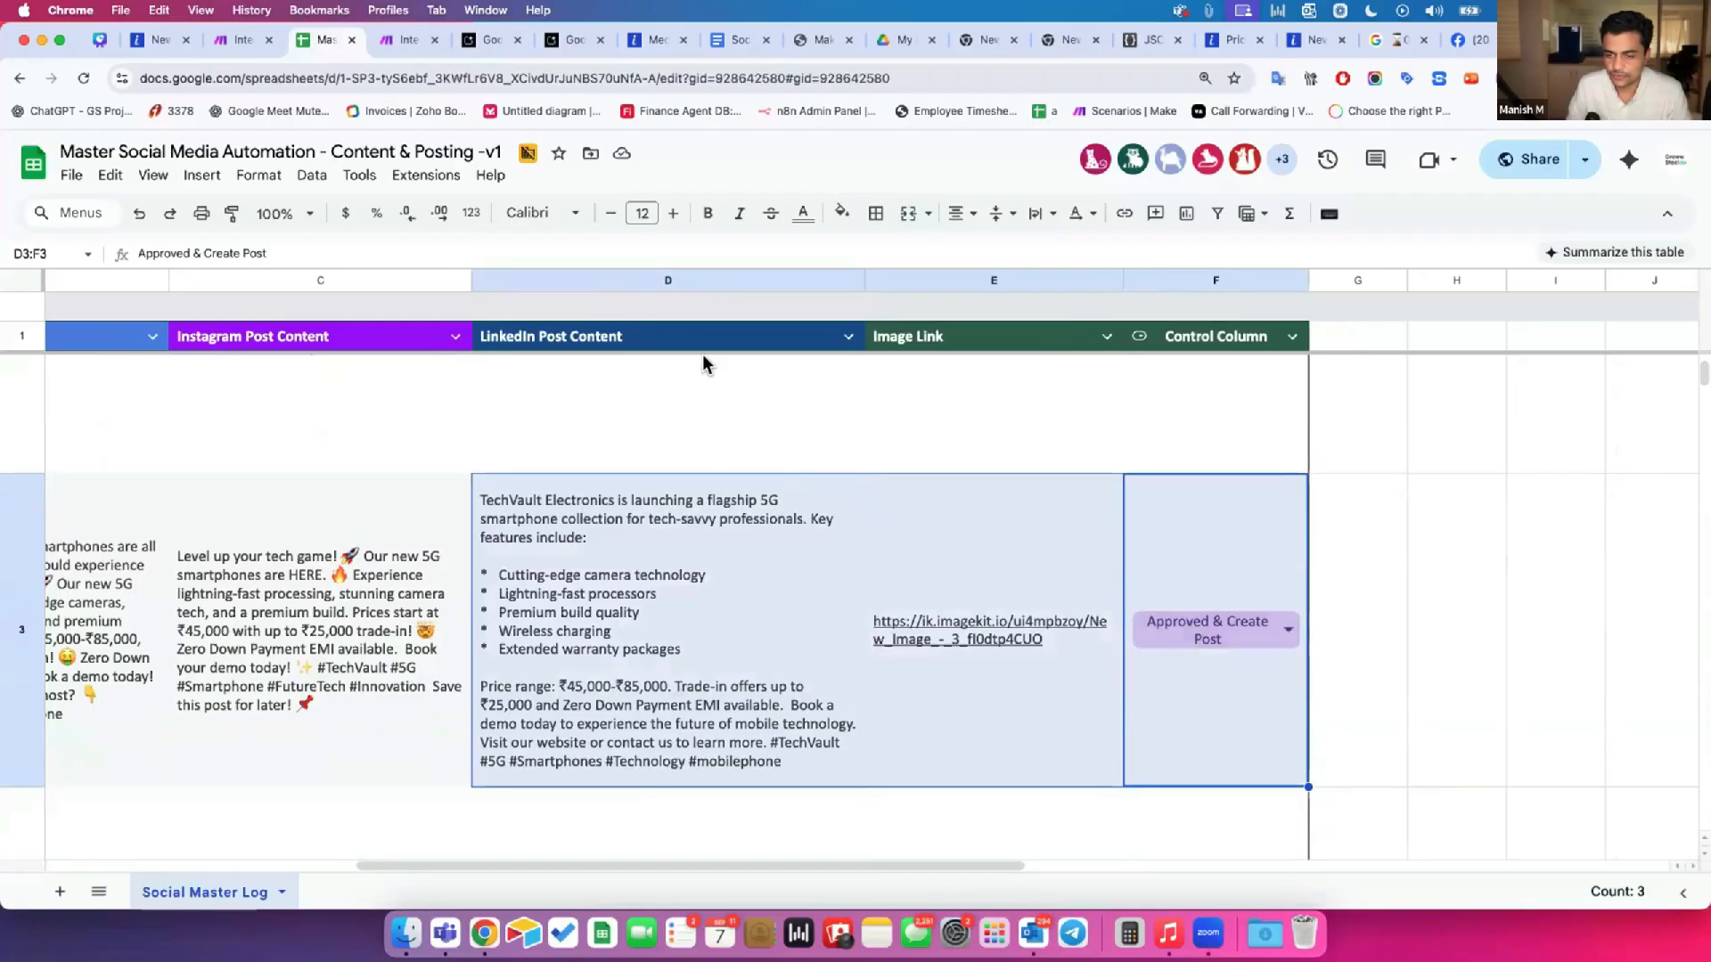
Step: Run the publishing scenario once in Make, and check the Facebook Pages output and the Control Column cell F3 in the sheet
click(401, 42)
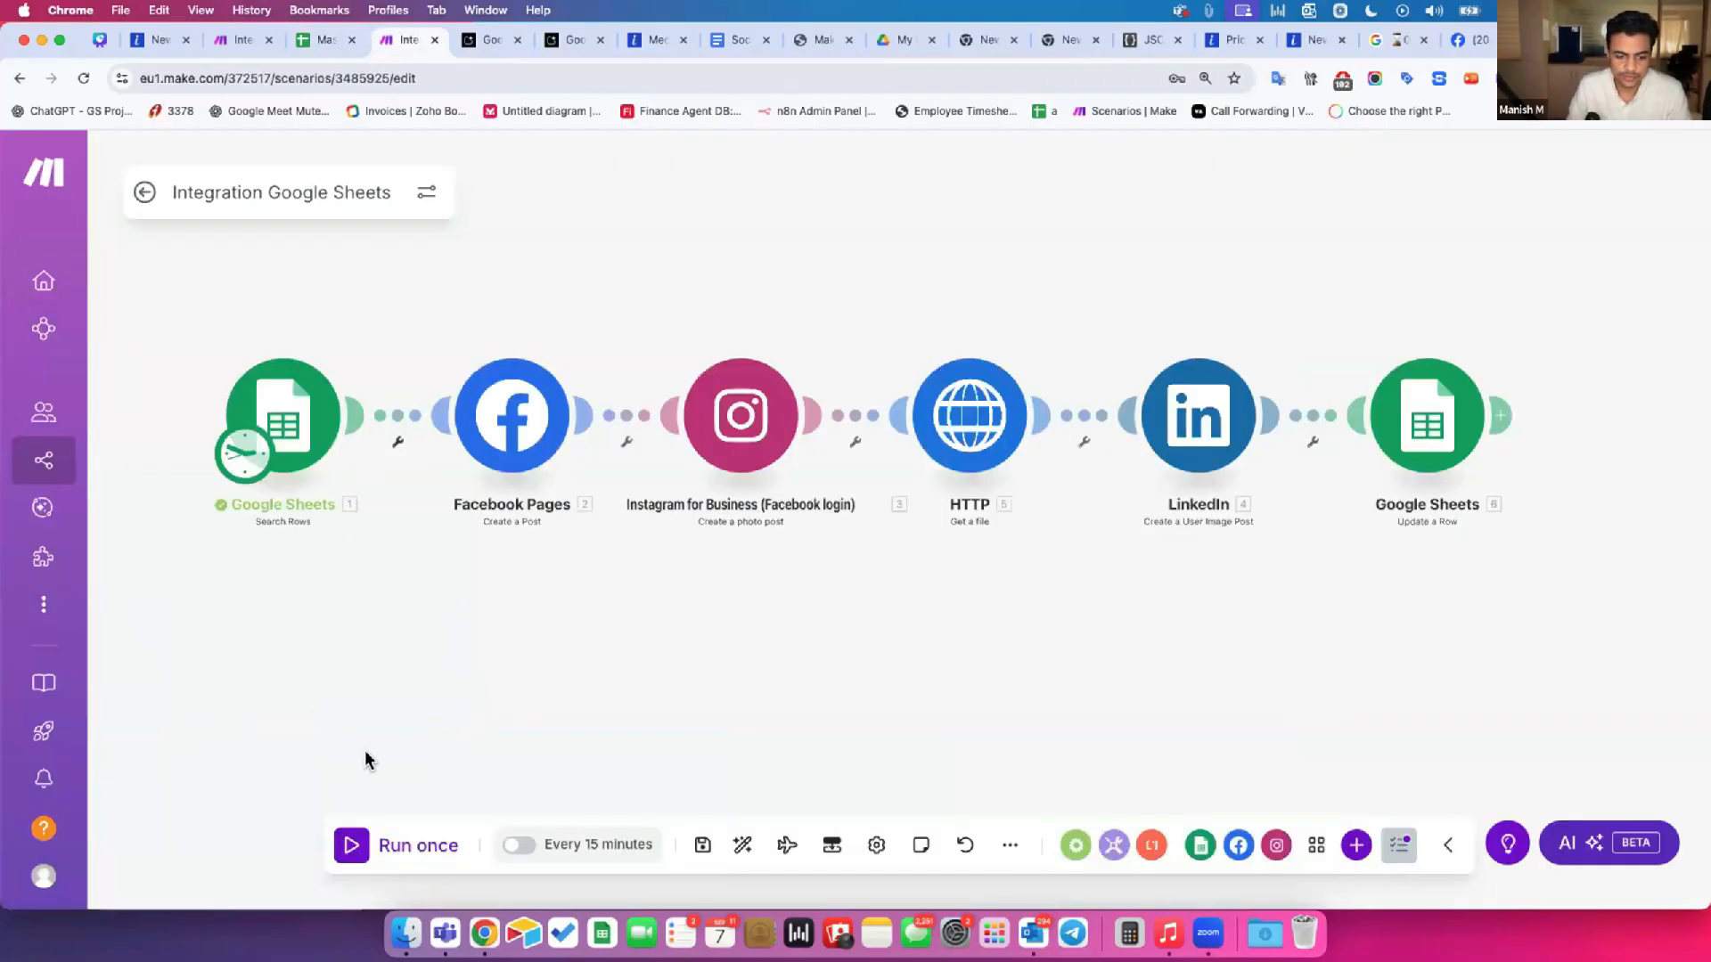
click(352, 845)
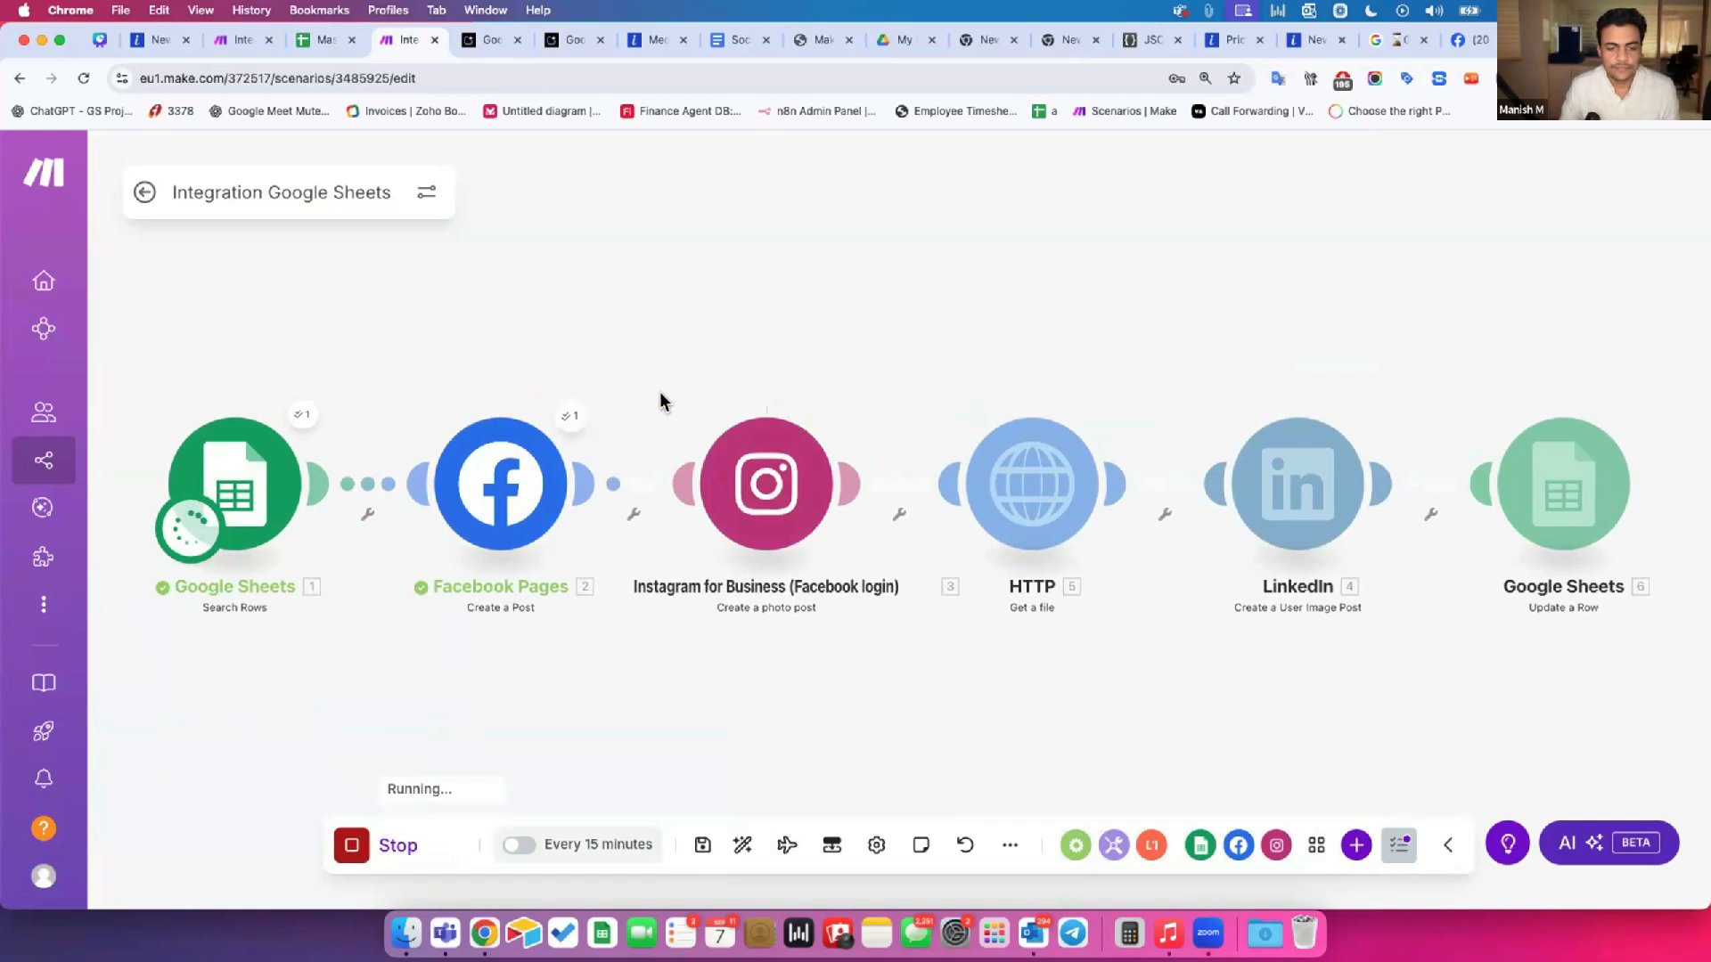
click(569, 415)
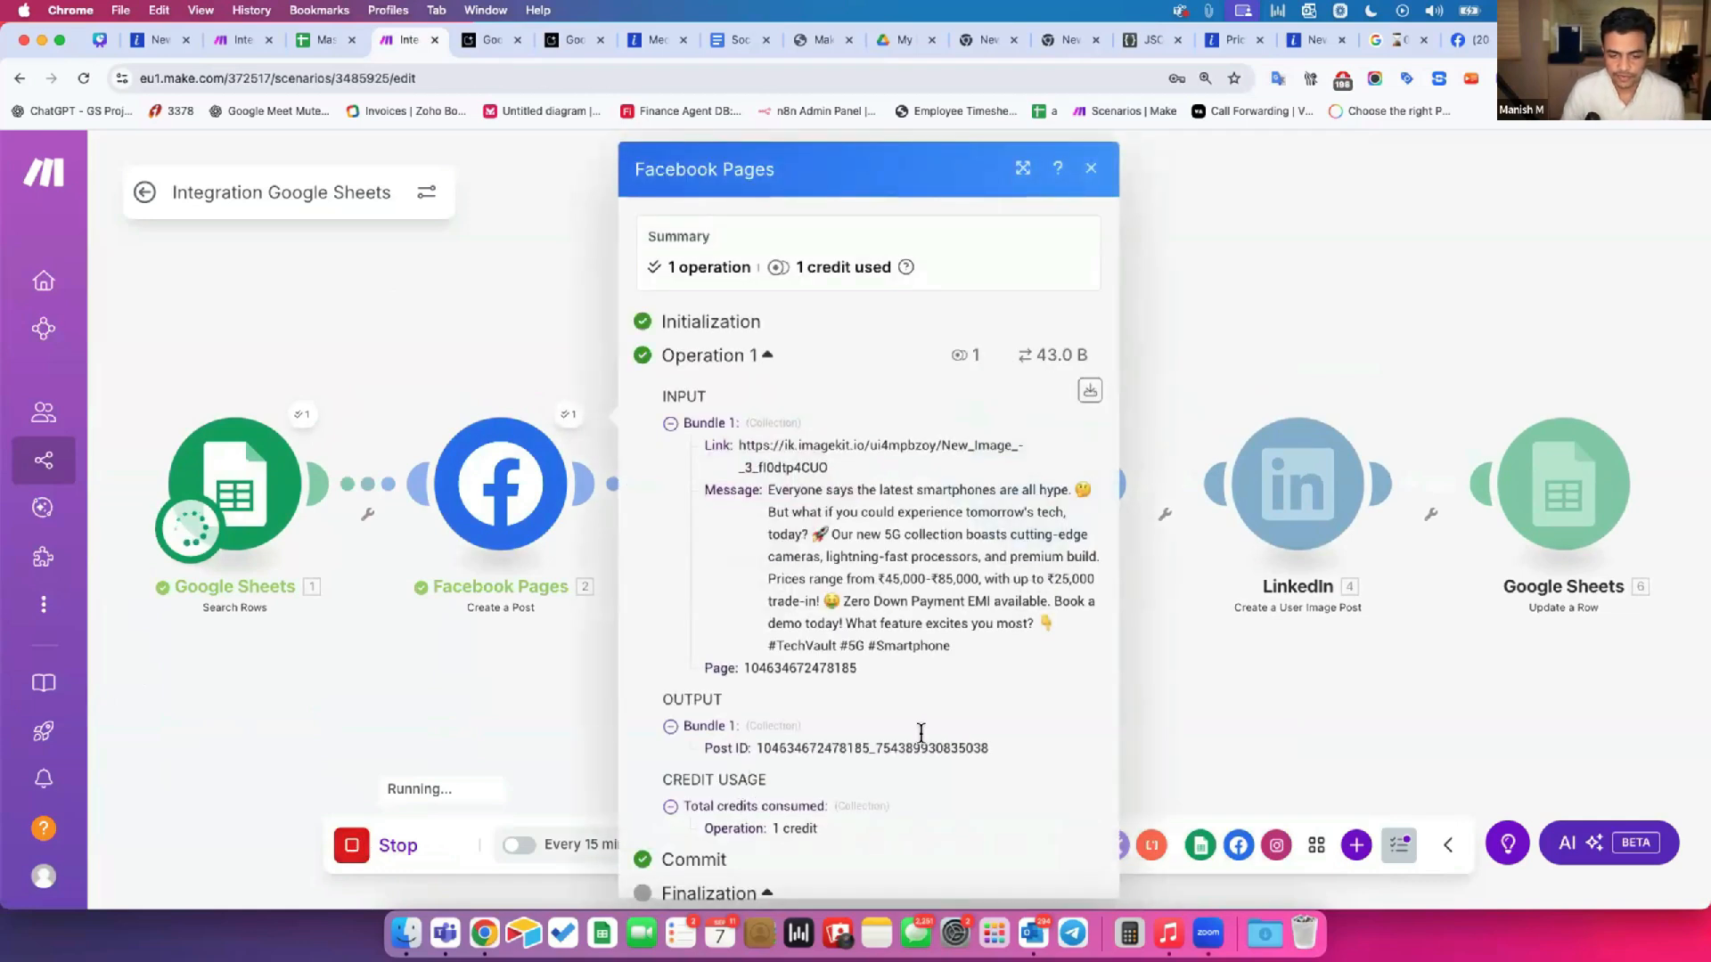
click(595, 596)
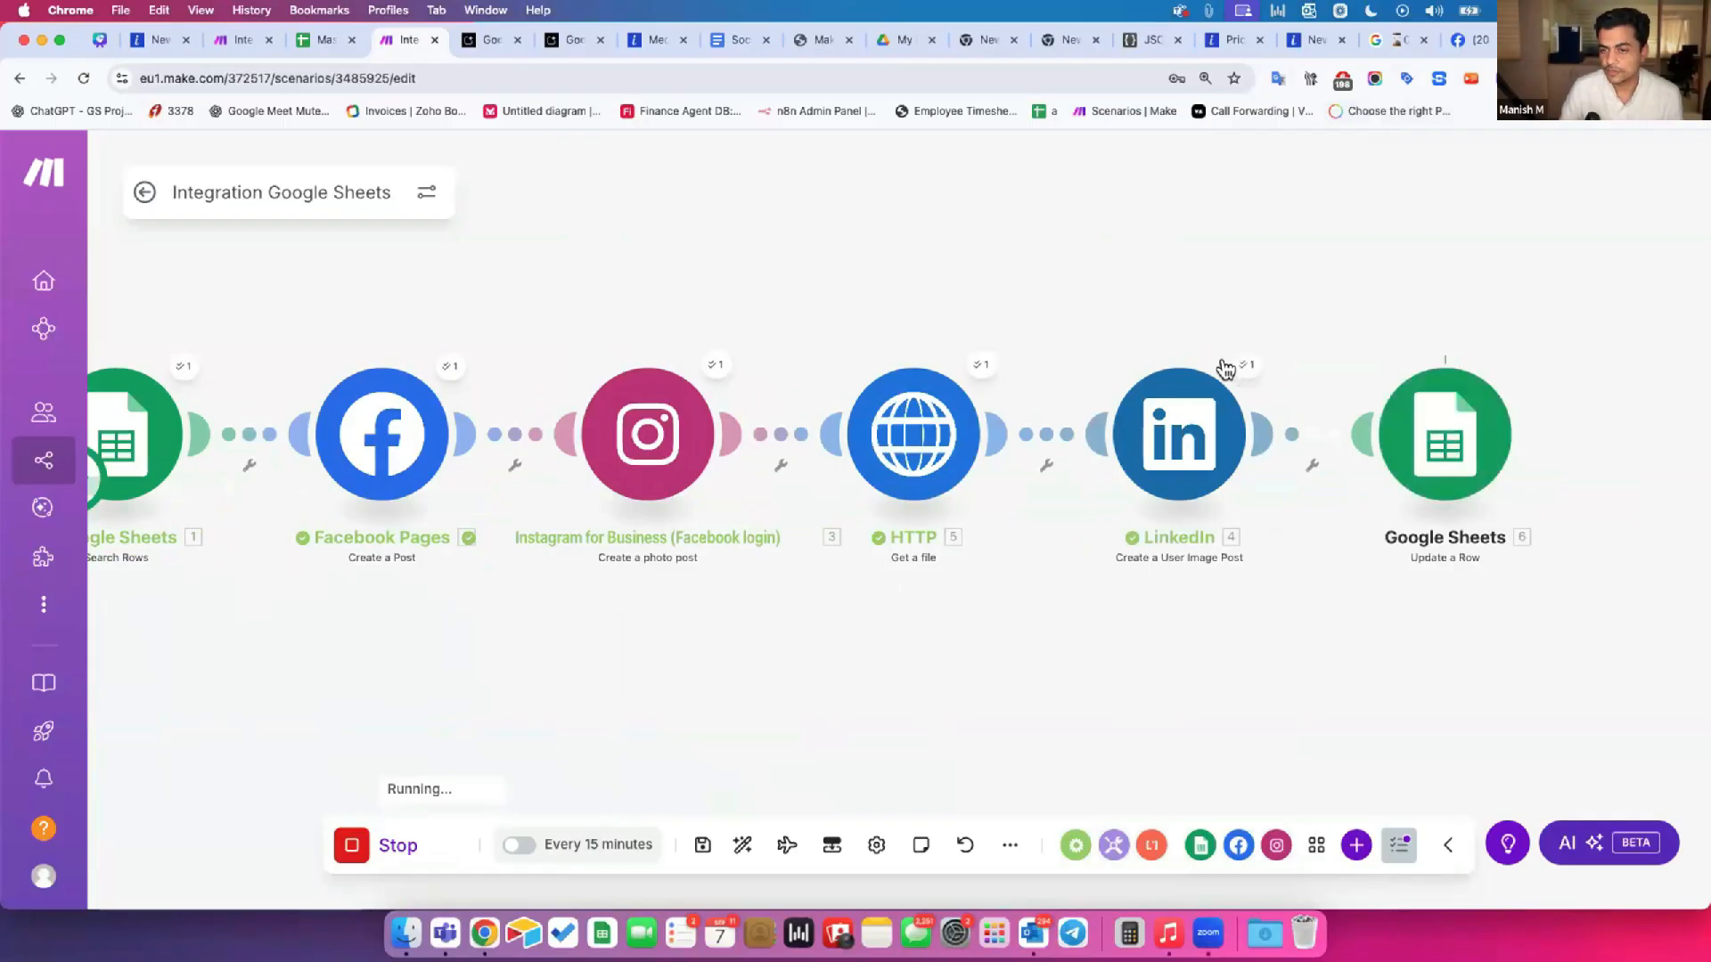
click(320, 40)
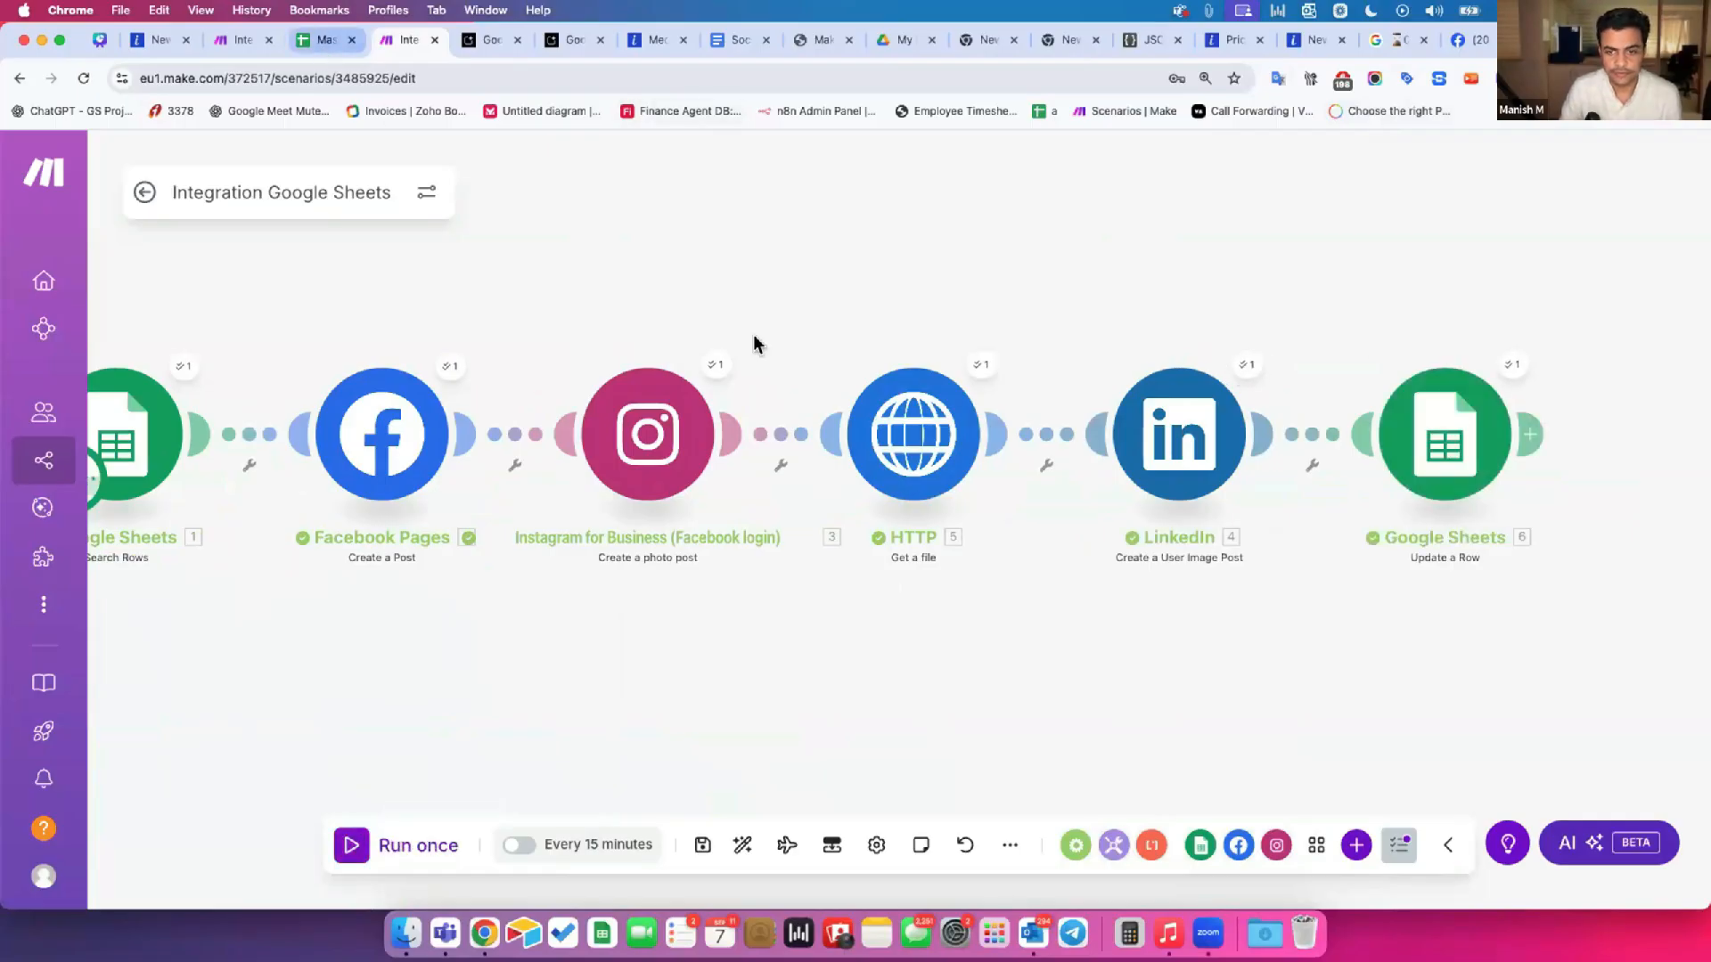
click(1223, 585)
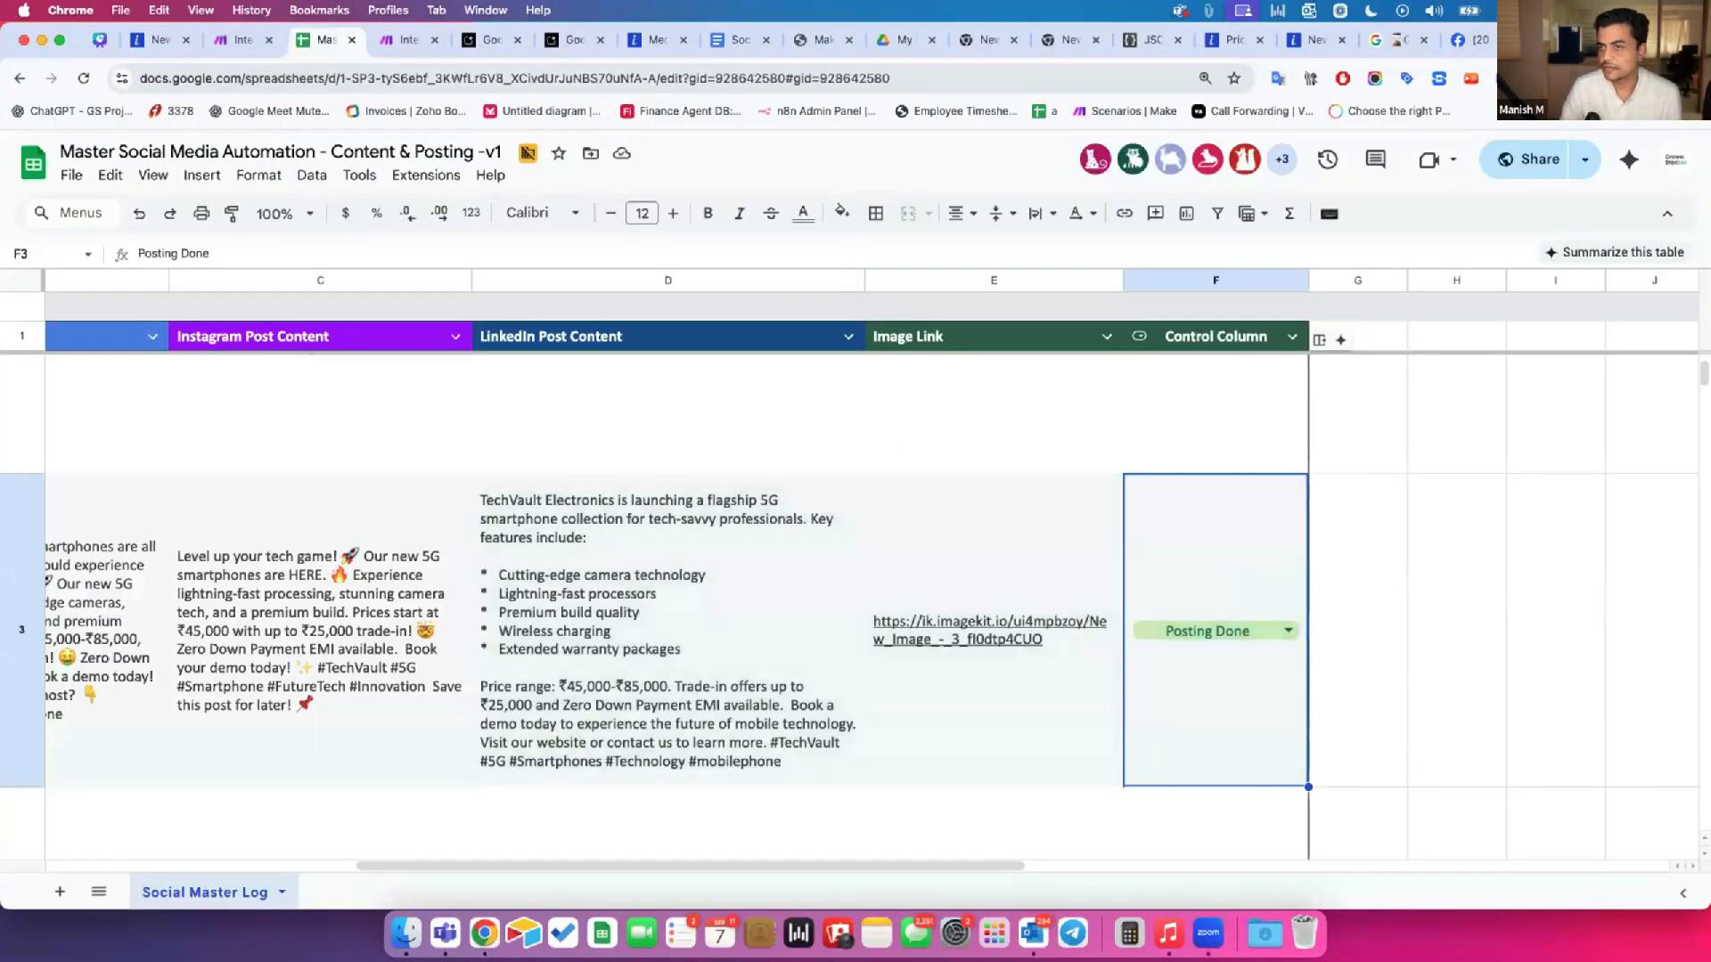
Step: Open the profile's recent activity on LinkedIn and examine the full text and image of the new TechVault Electronics post
click(1555, 40)
click(1181, 157)
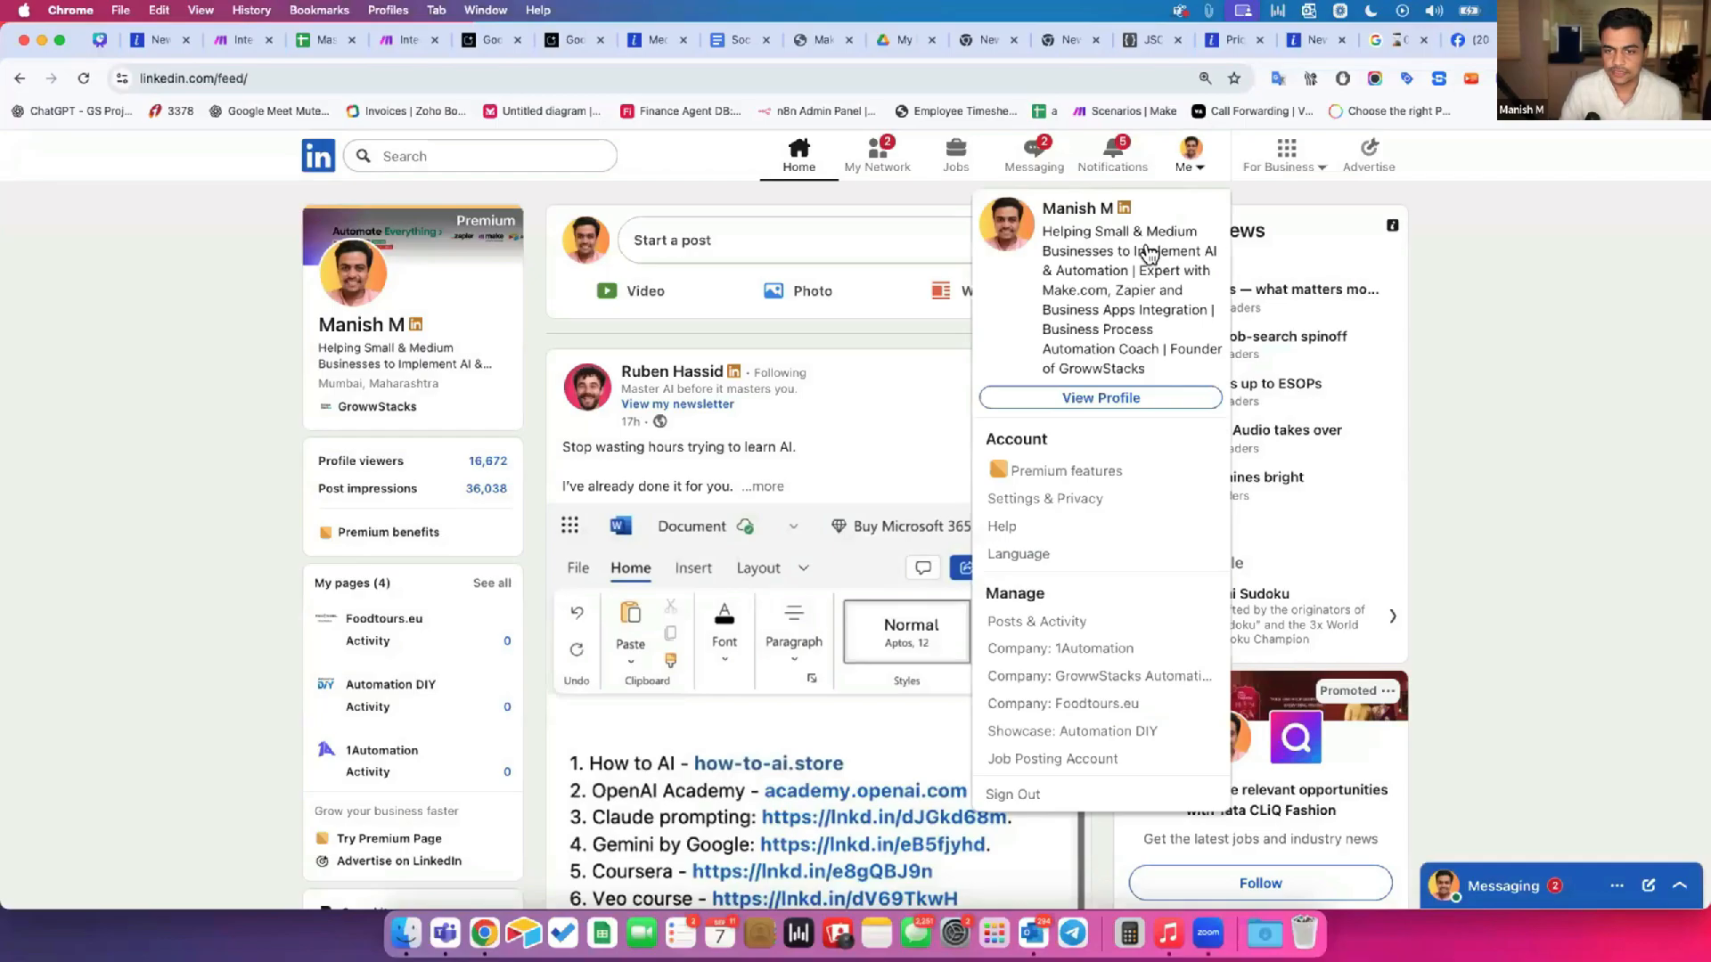
click(1091, 399)
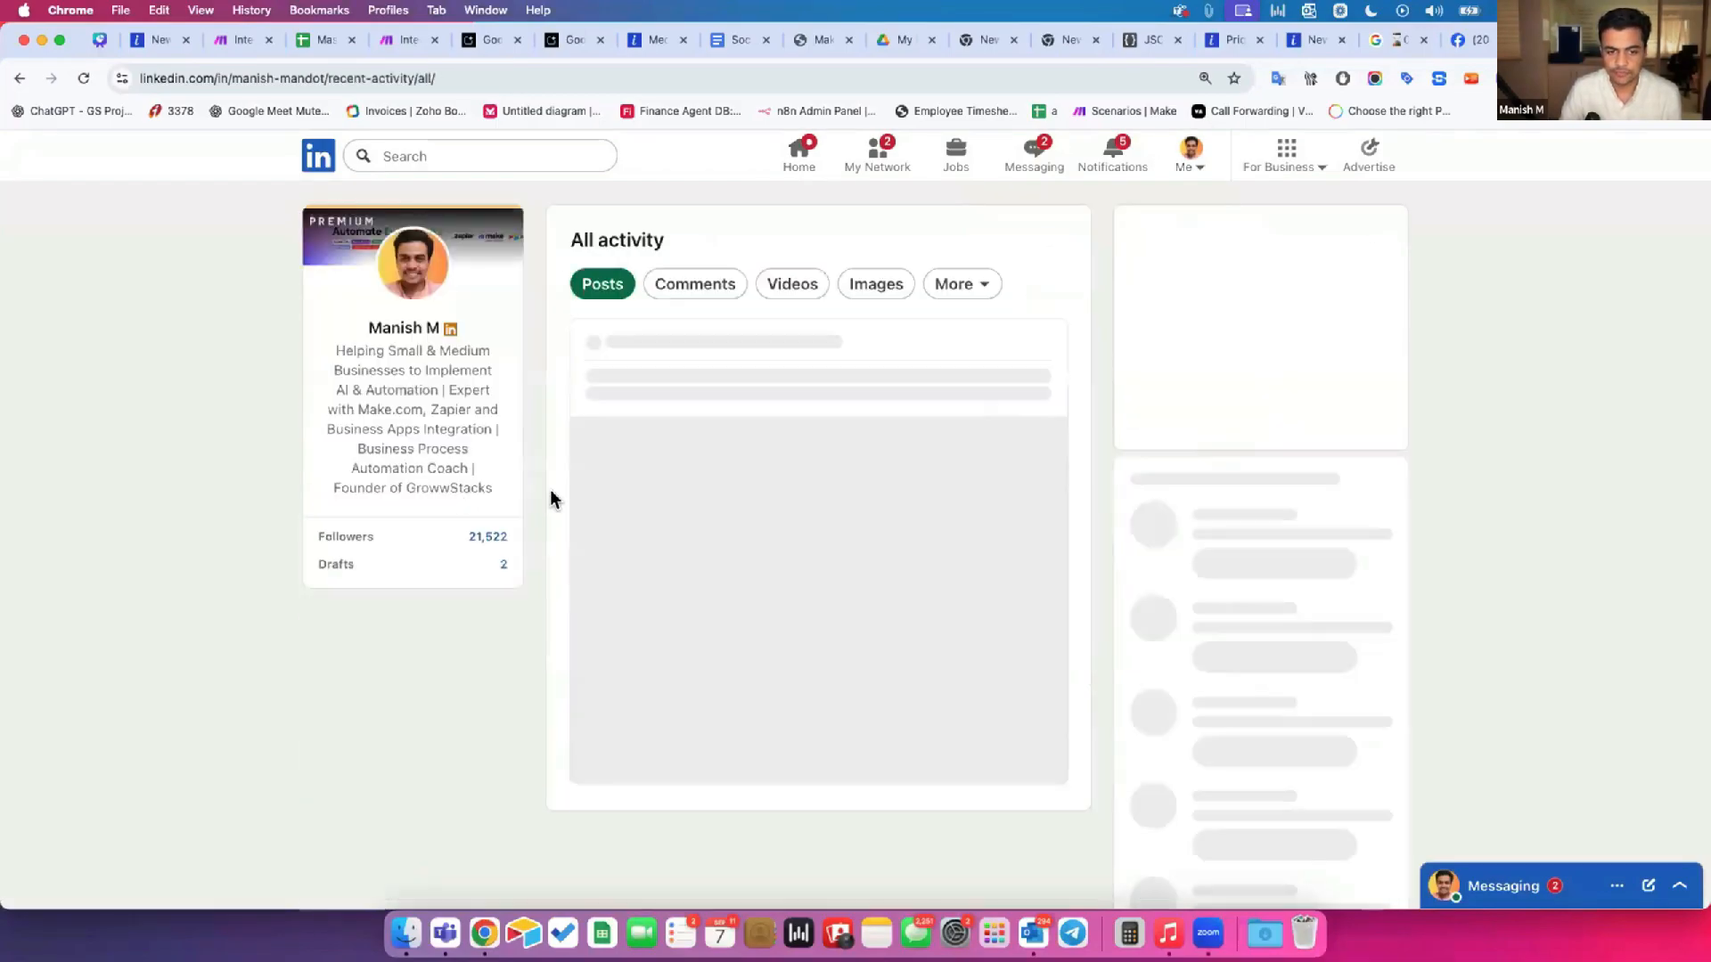
scroll(691, 300, down, 2)
drag(645, 295, 775, 331)
scroll(704, 328, down, 1)
drag(599, 291, 853, 308)
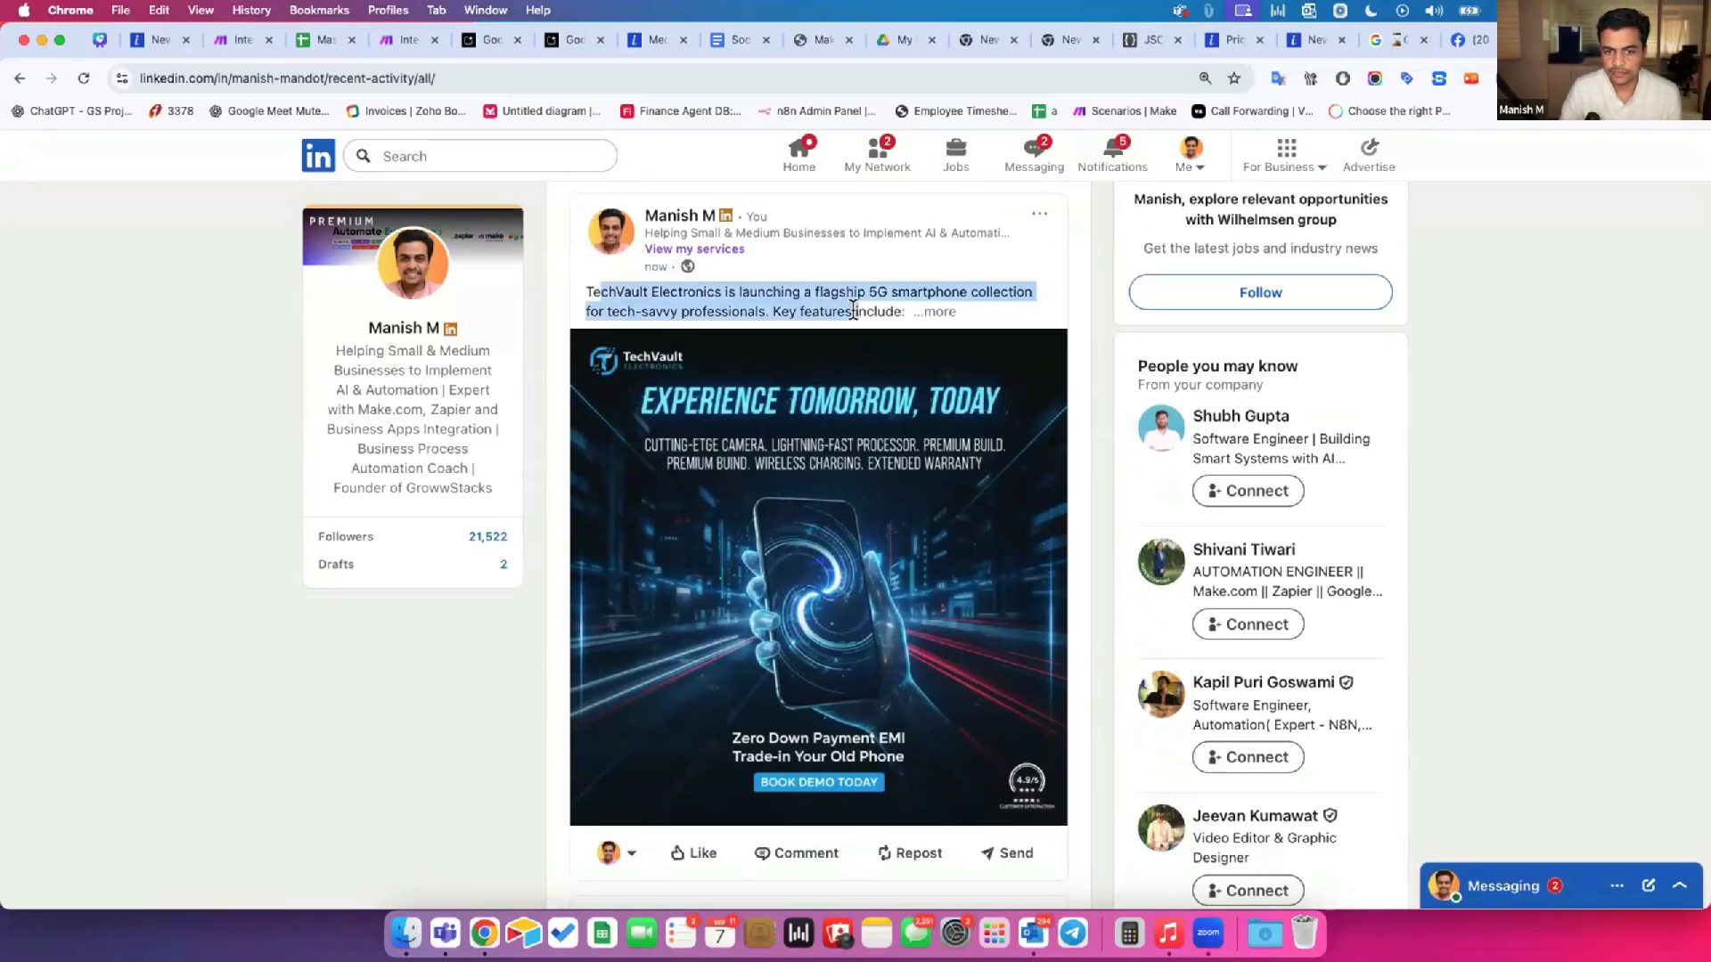
click(935, 313)
drag(622, 292, 703, 452)
drag(915, 468, 976, 460)
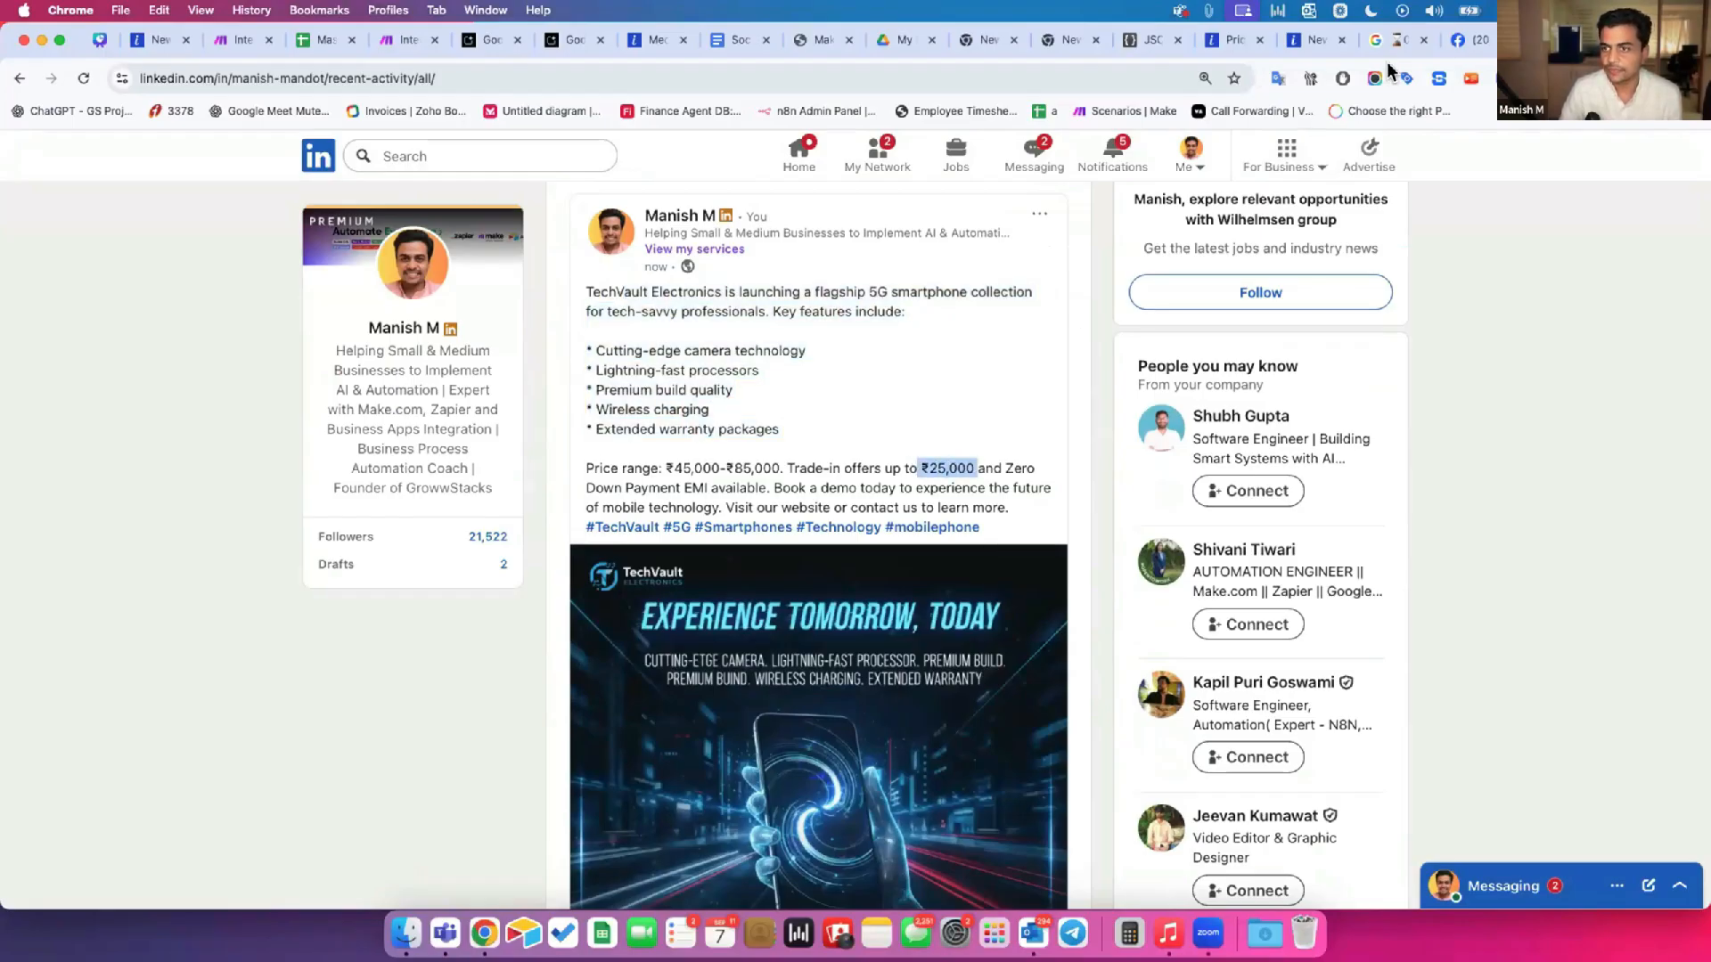
scroll(818, 535, up, 1)
Step: Reload the GrowwStacks Facebook page and examine its new TechVault post, loading Instagram in place of the timer page meanwhile
click(1468, 40)
click(83, 78)
click(1399, 41)
click(1096, 80)
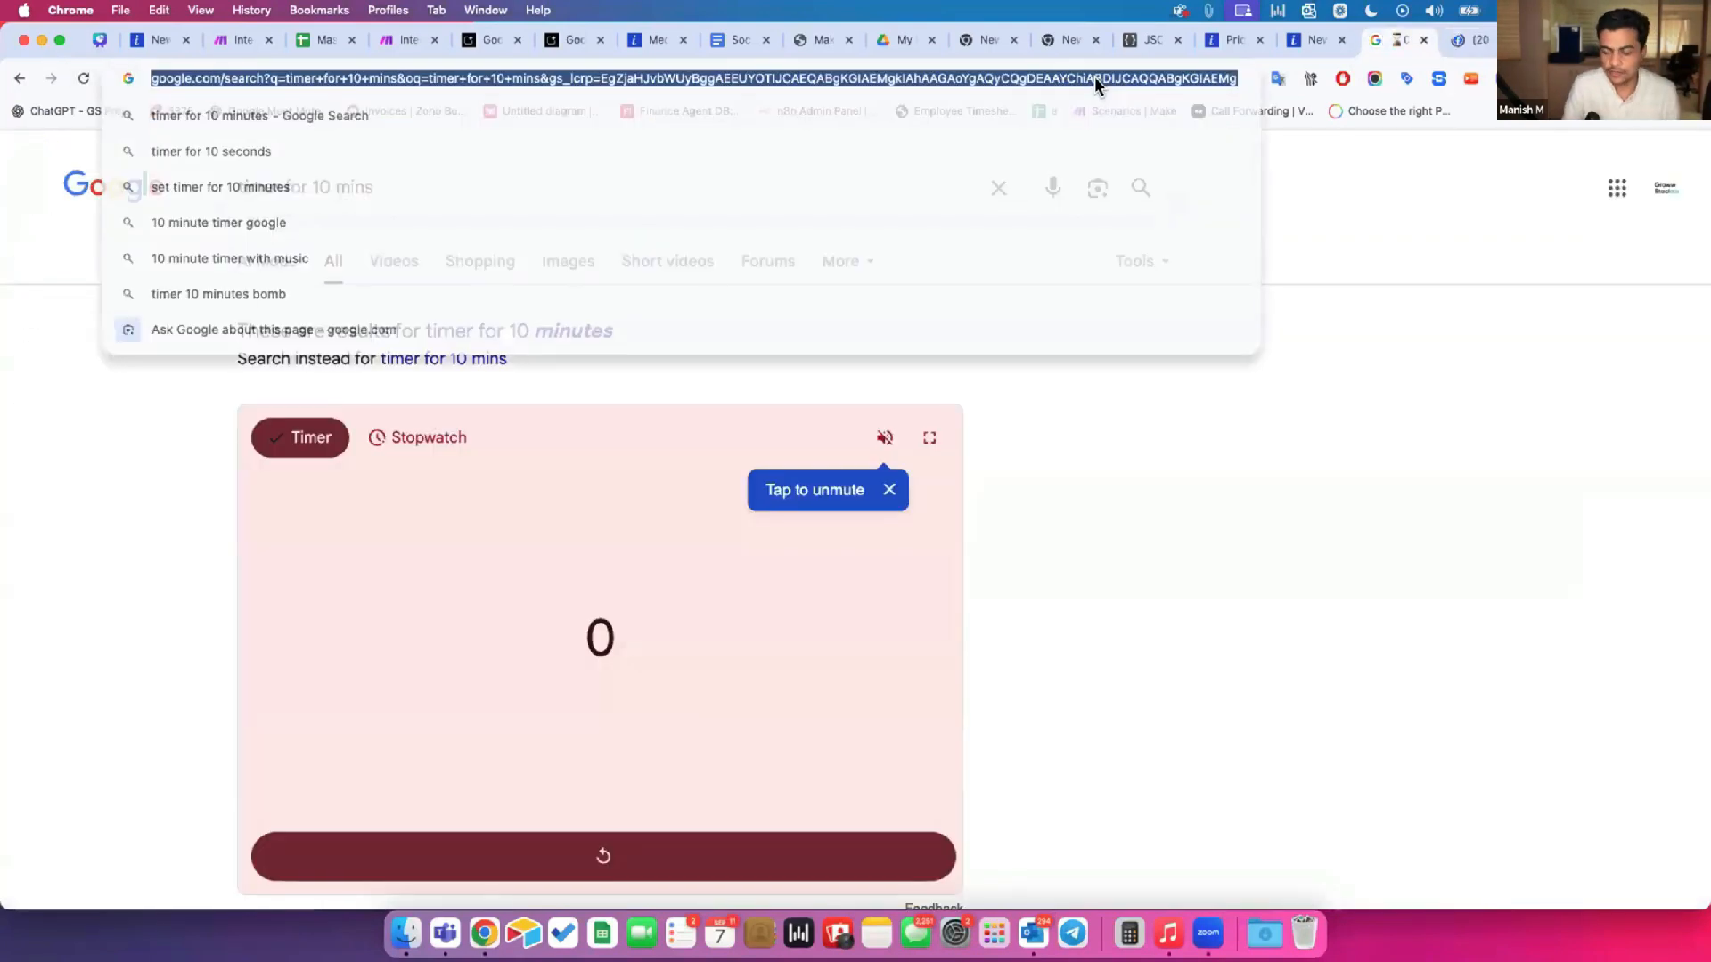
text(insta)
key(Return)
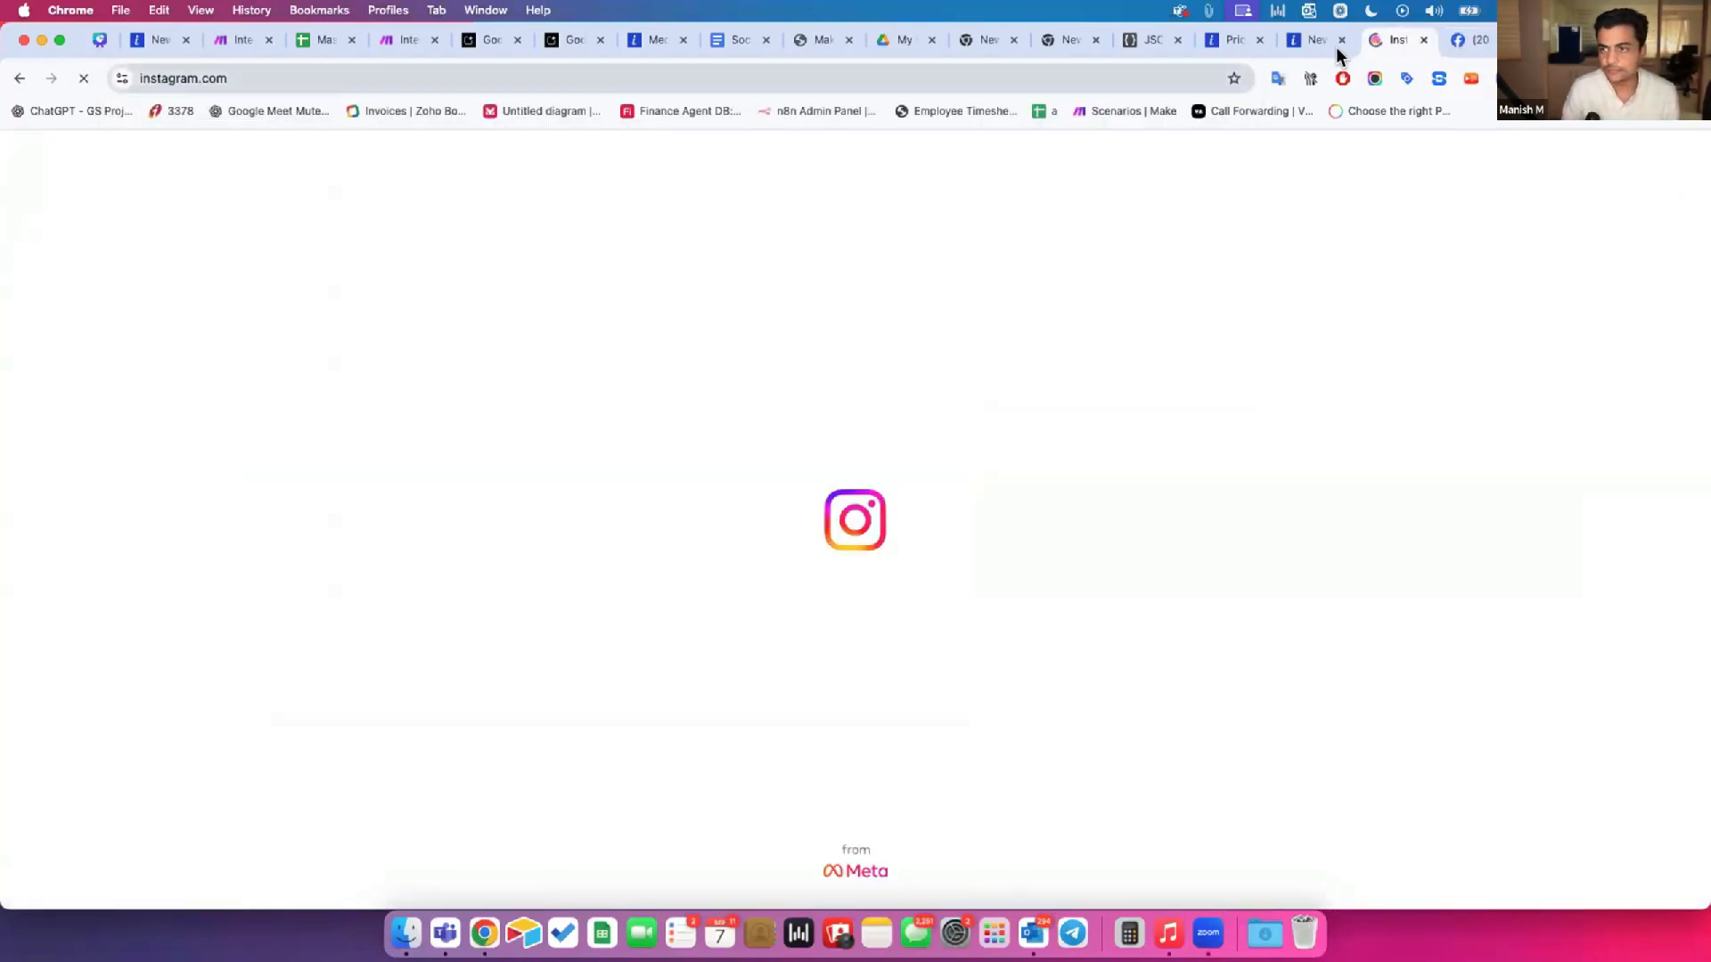
key(ctrl+Tab)
click(1495, 388)
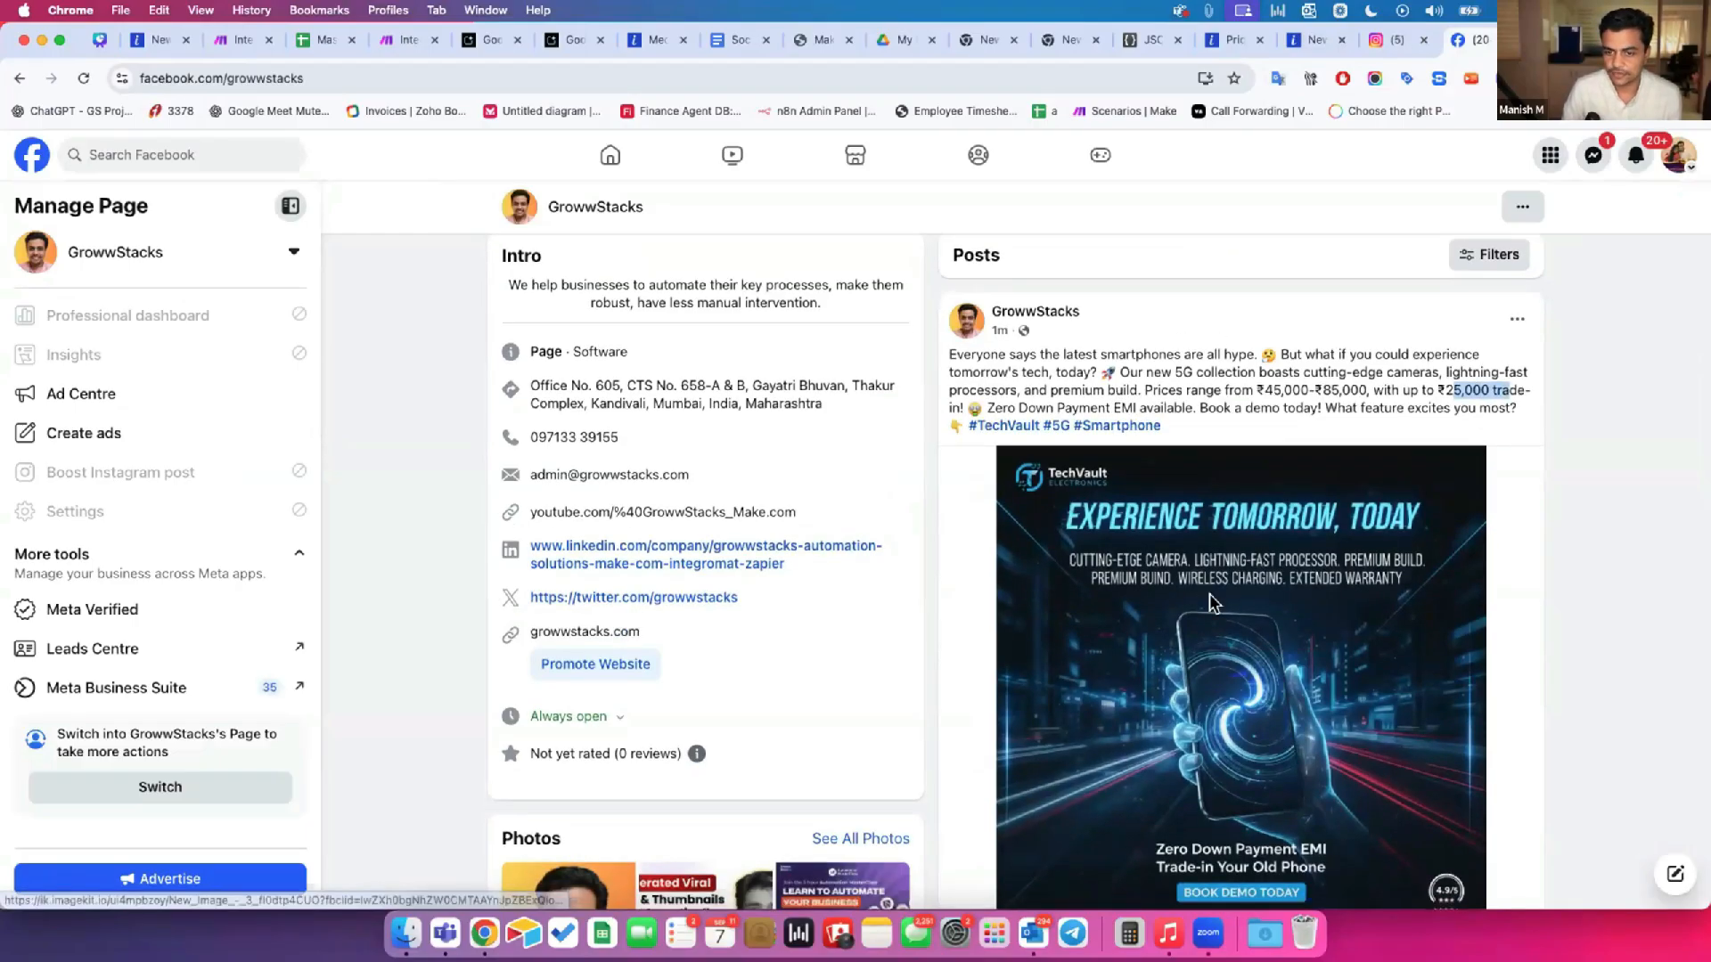
scroll(1210, 594, down, 5)
scroll(1210, 593, up, 4)
Step: Open the newest TechVault photo post from the Instagram profile and check its image, caption and posting time
key(ctrl+shift+Tab)
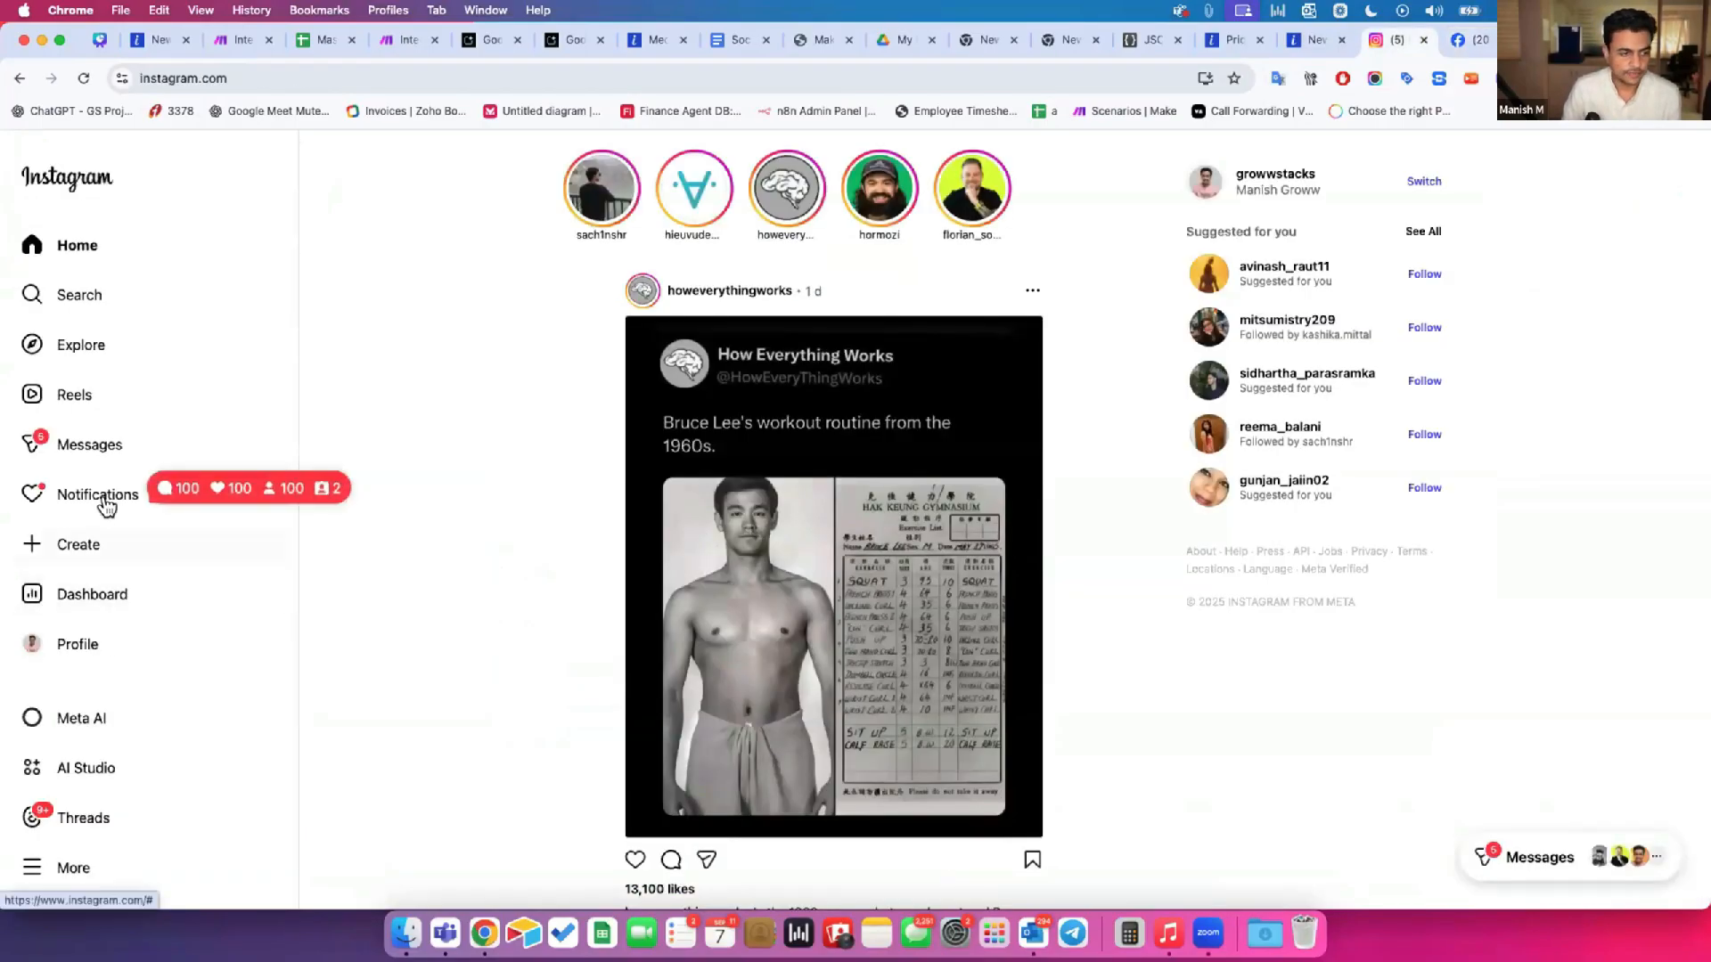
click(96, 649)
scroll(670, 499, down, 2)
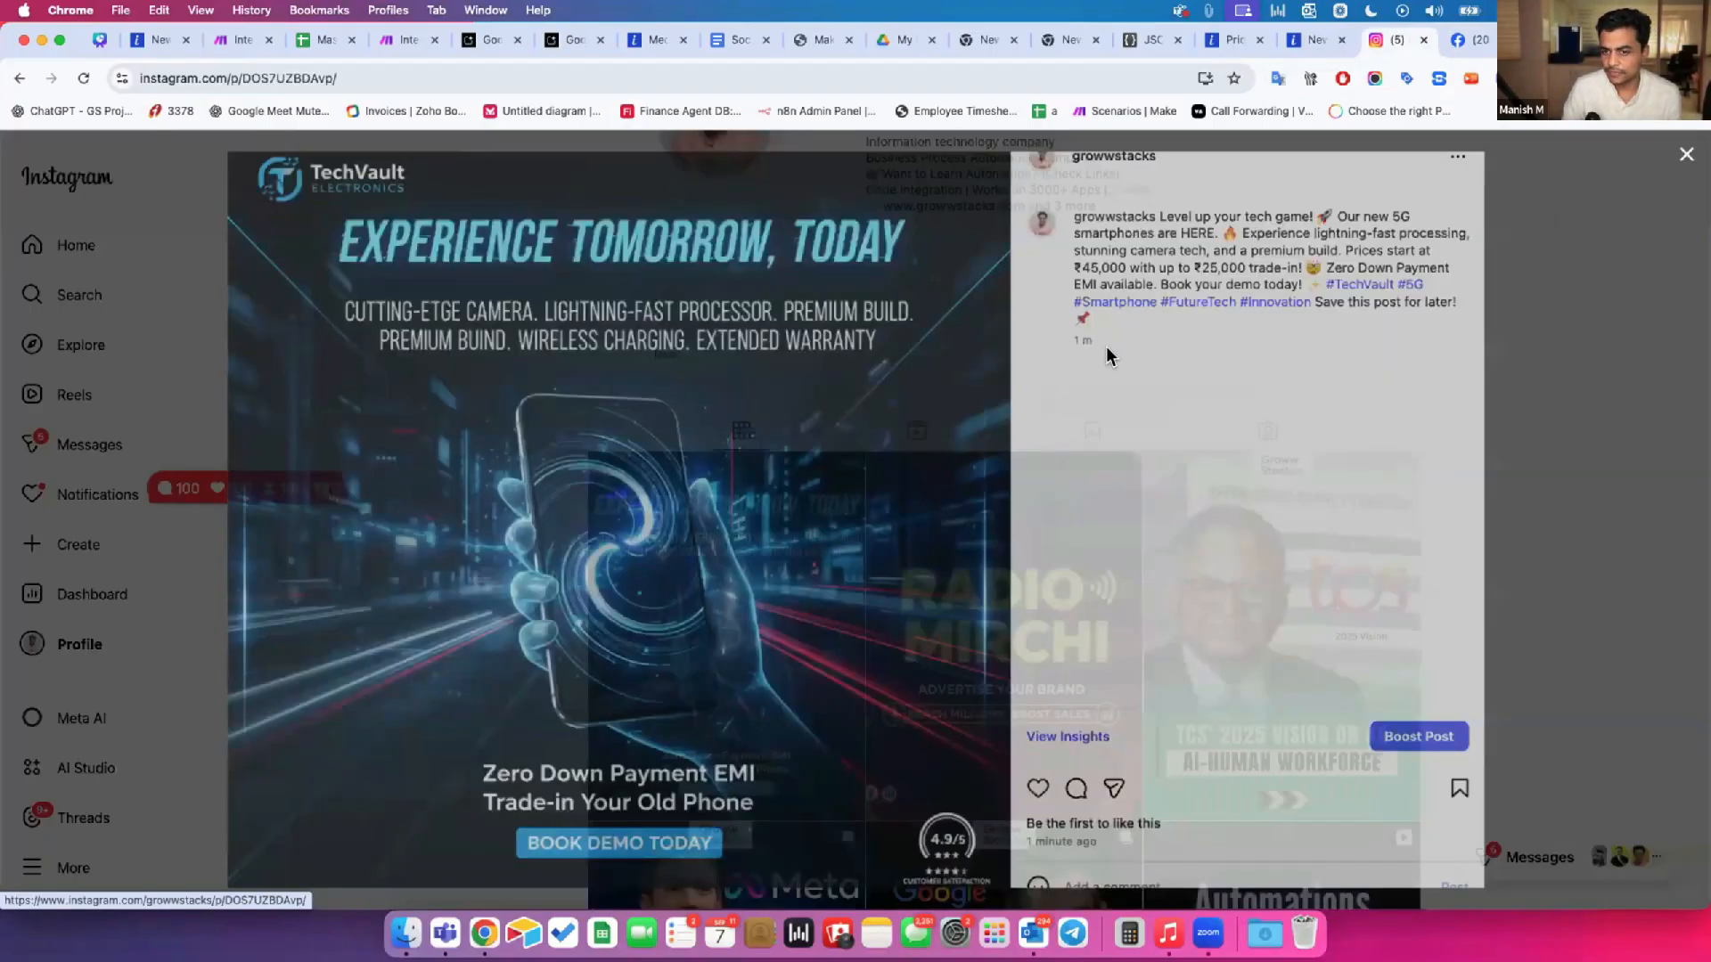
double_click(1107, 348)
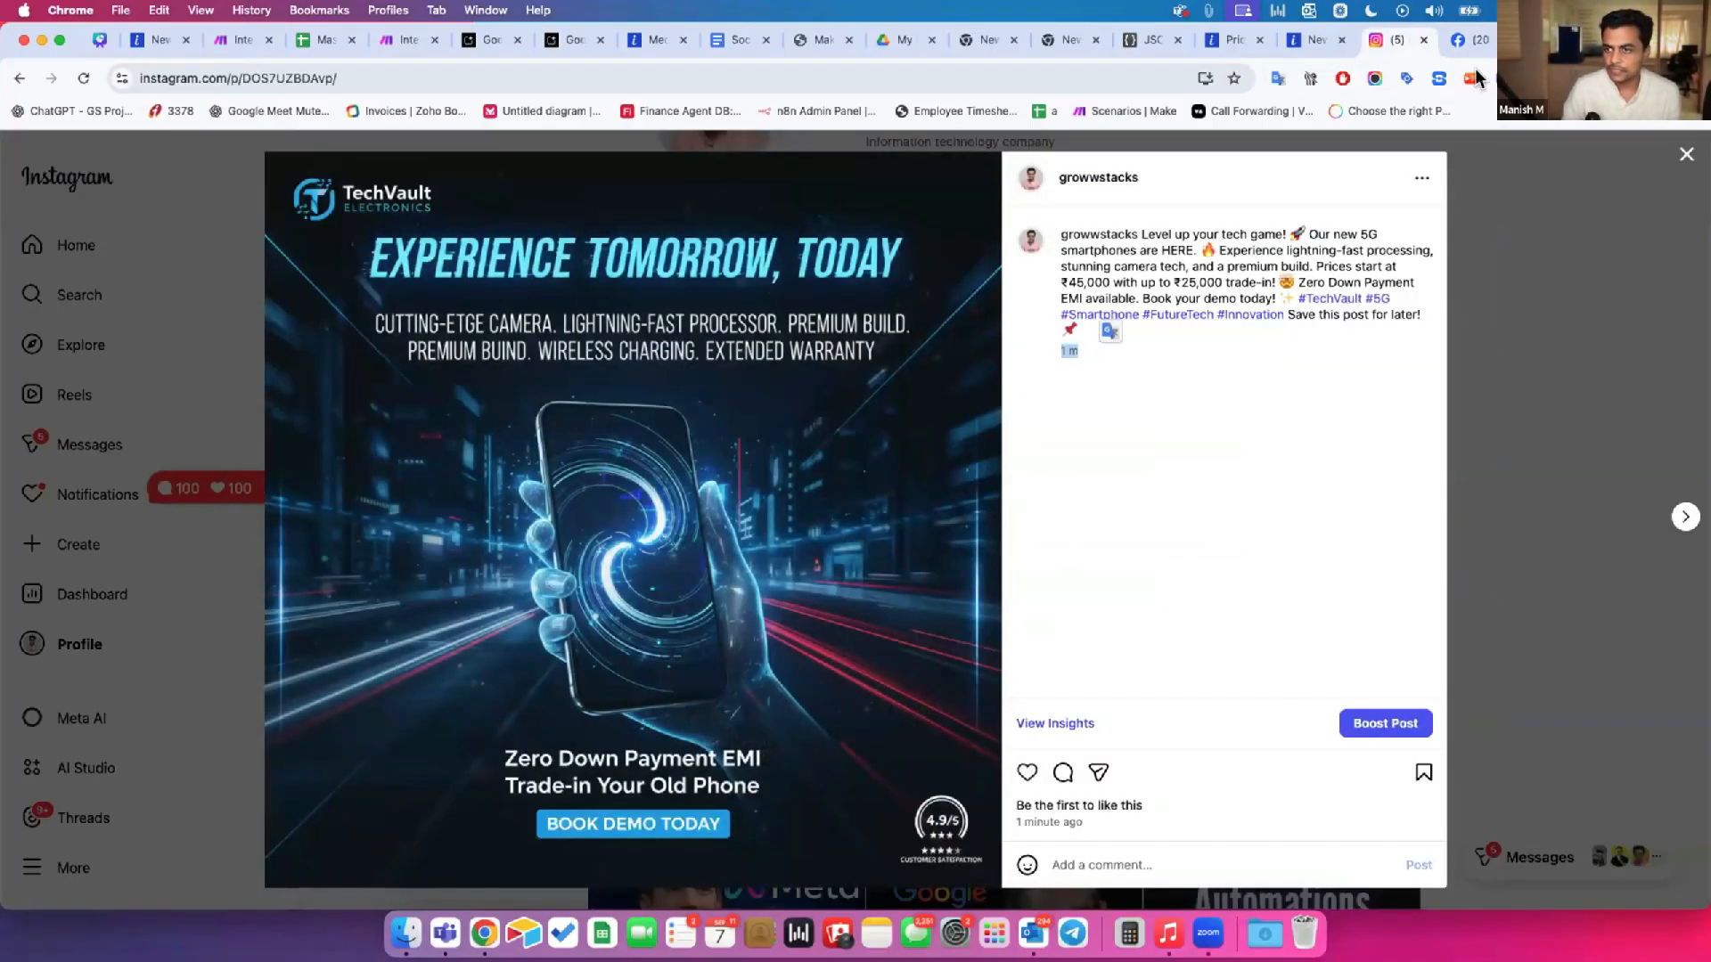
Step: Go back to Make and bring up the content-generation scenario that starts with Idea Input
click(1559, 41)
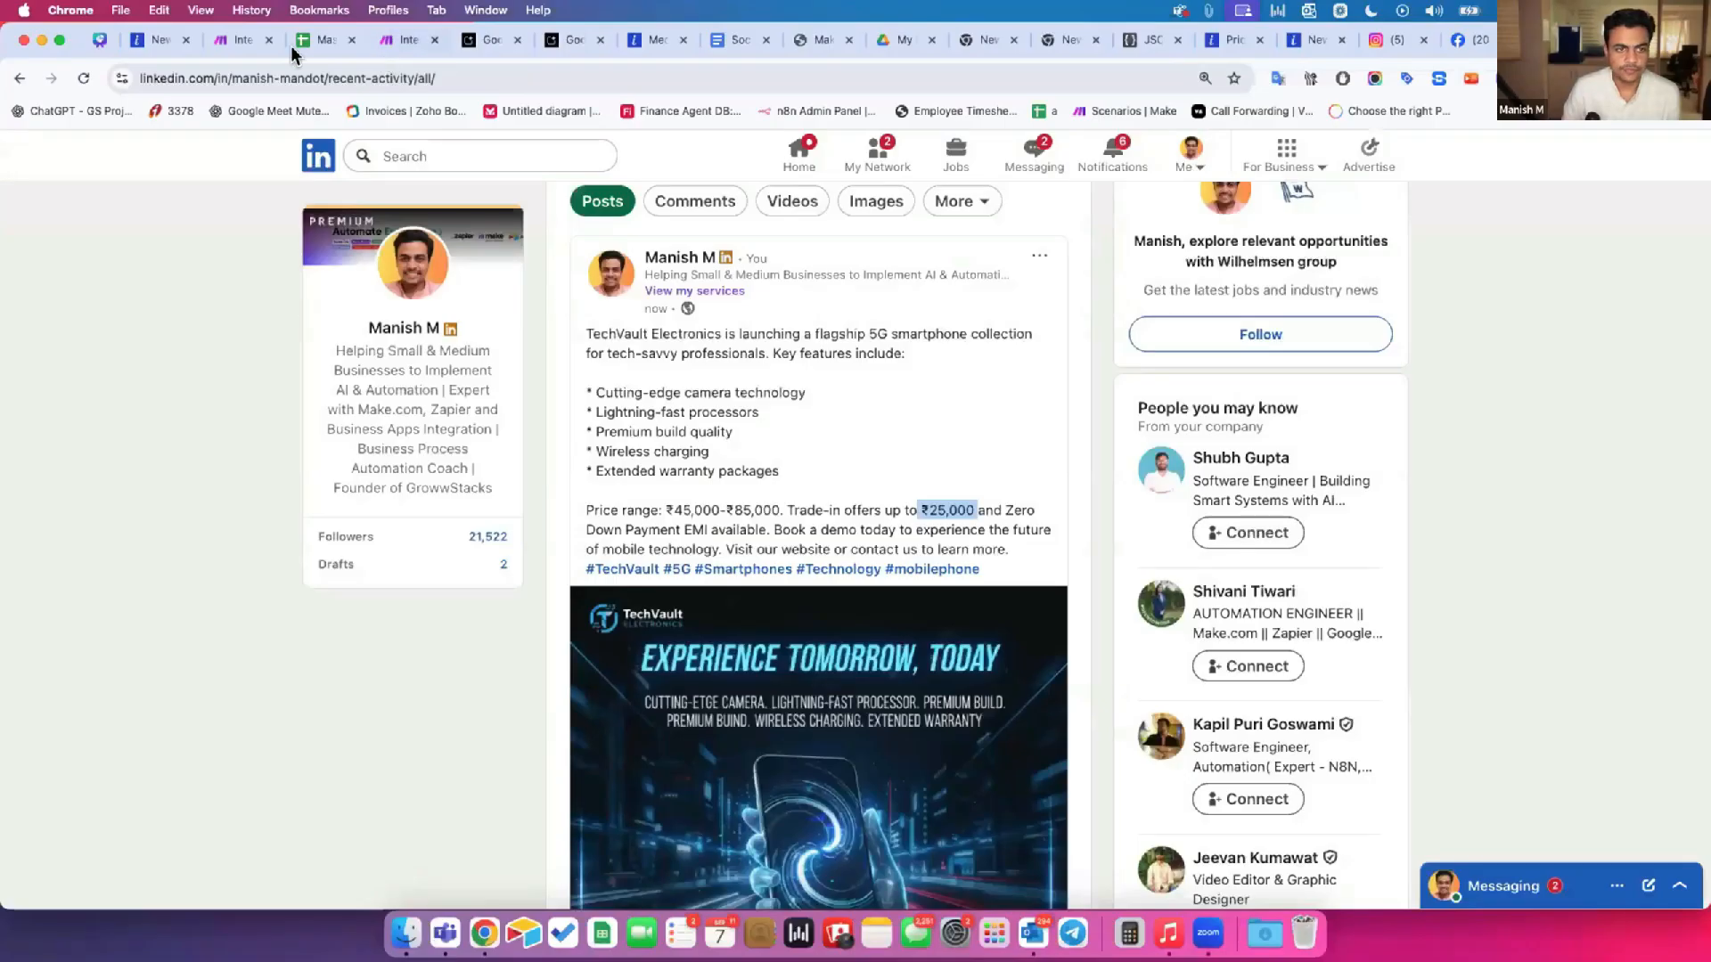
click(403, 39)
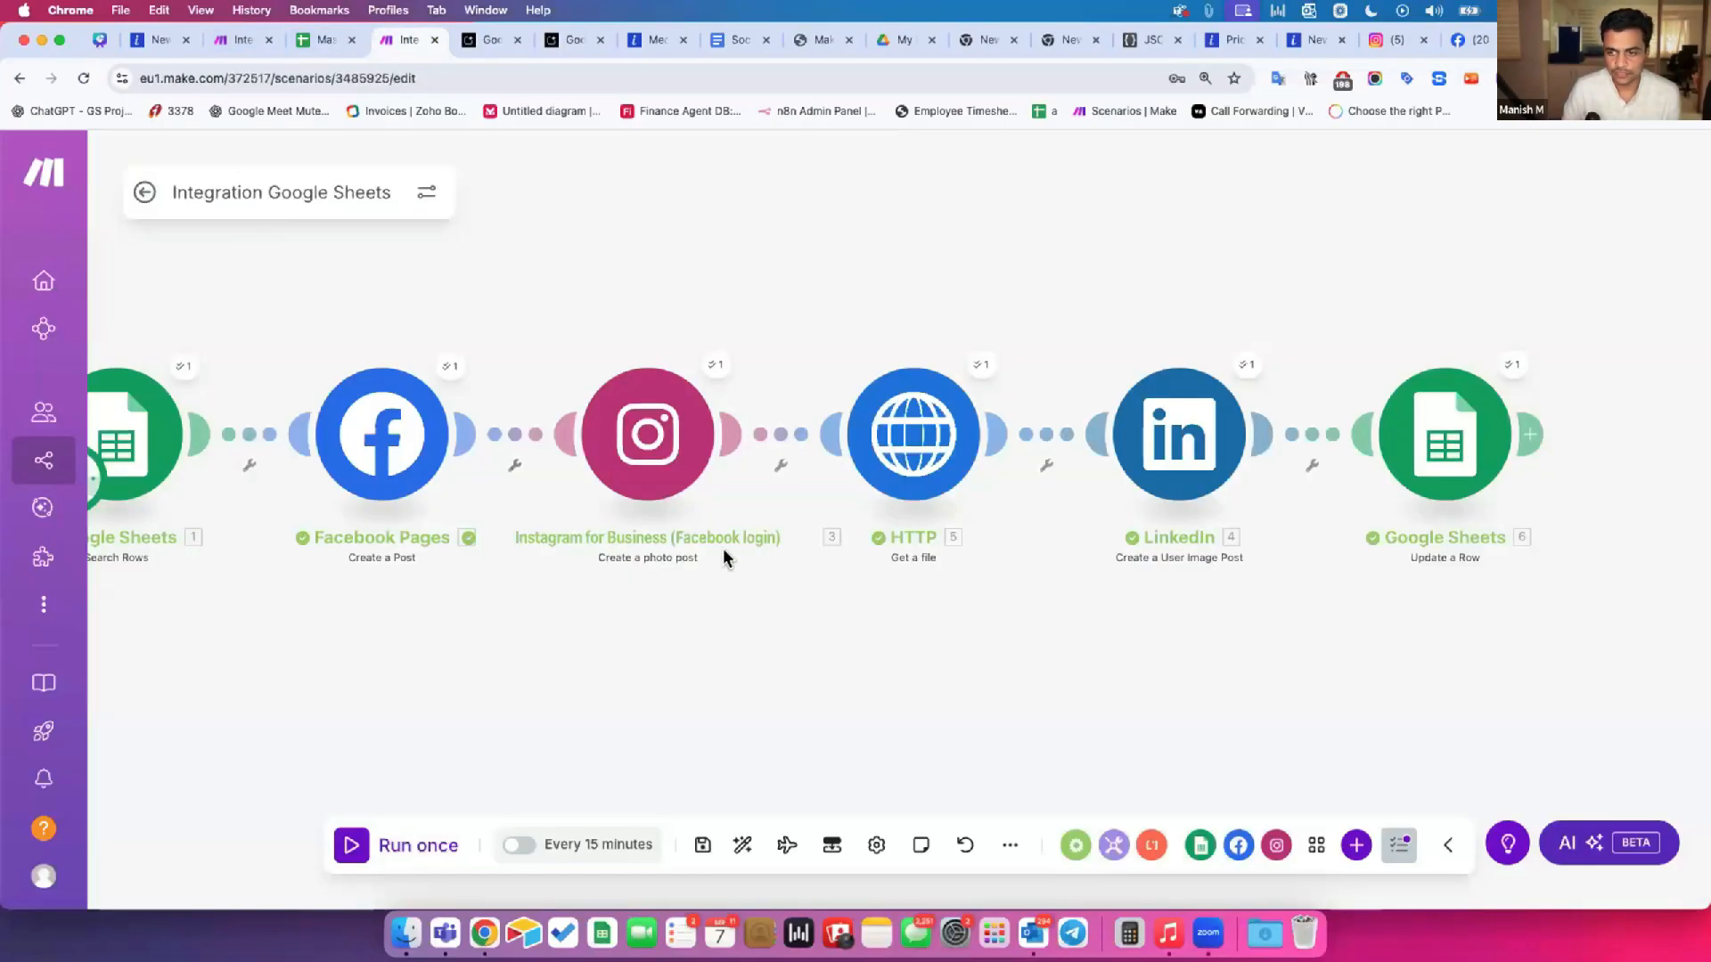
click(230, 45)
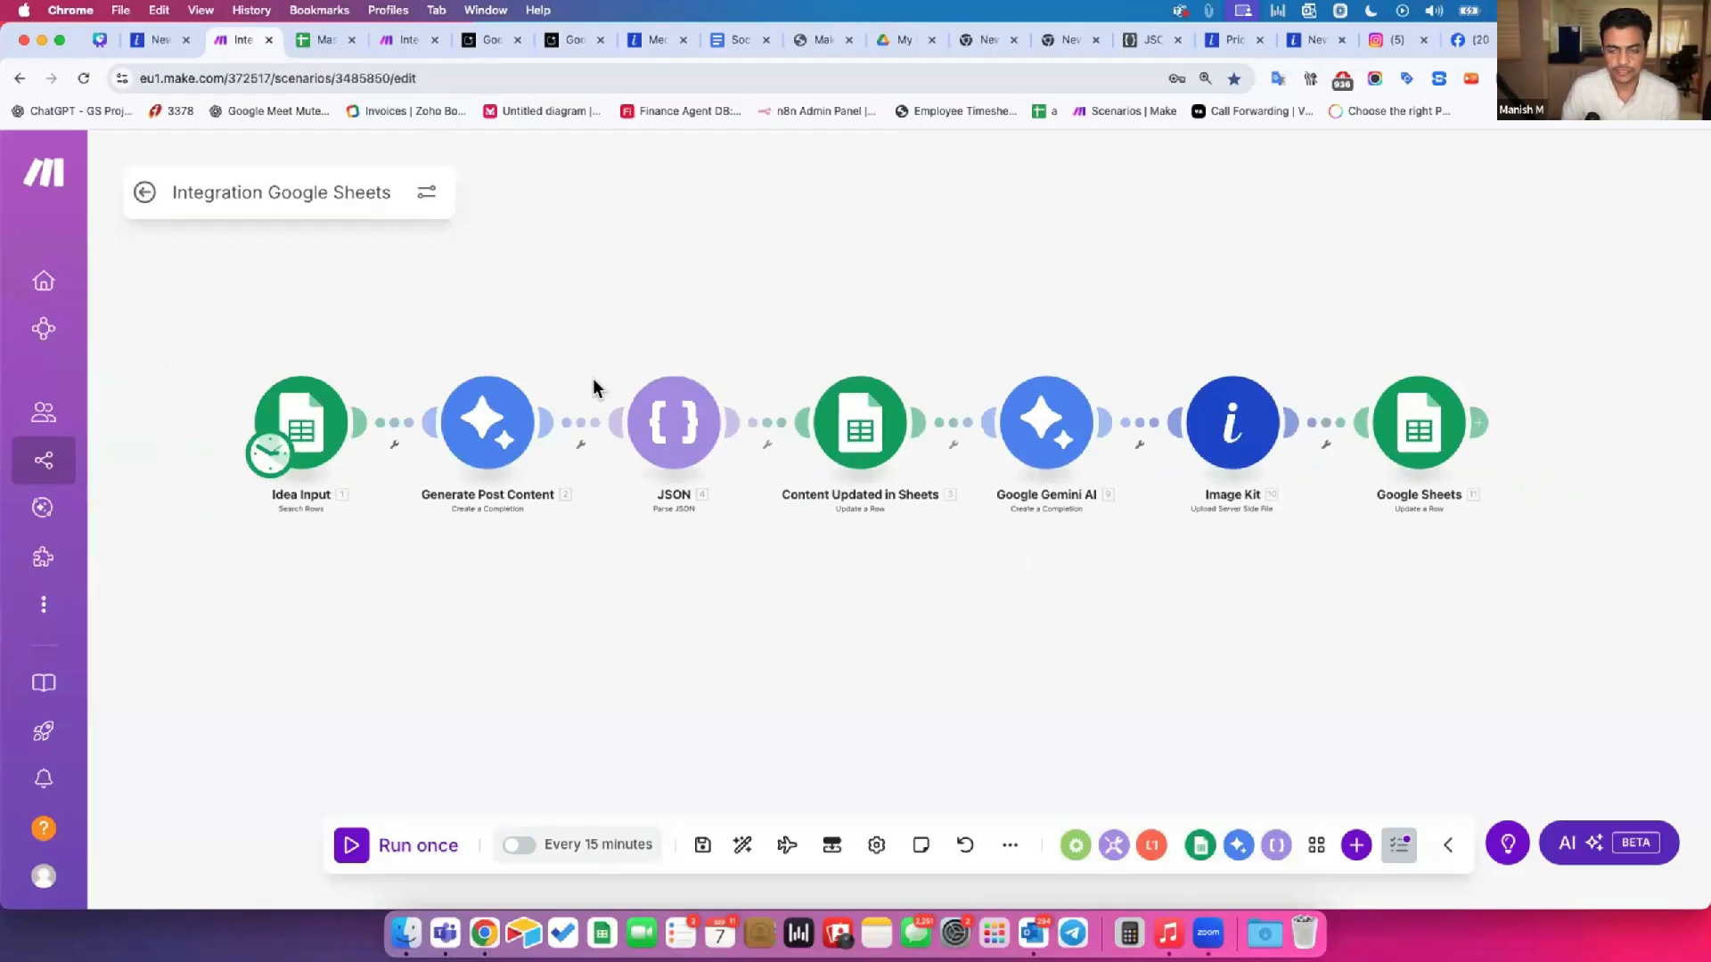